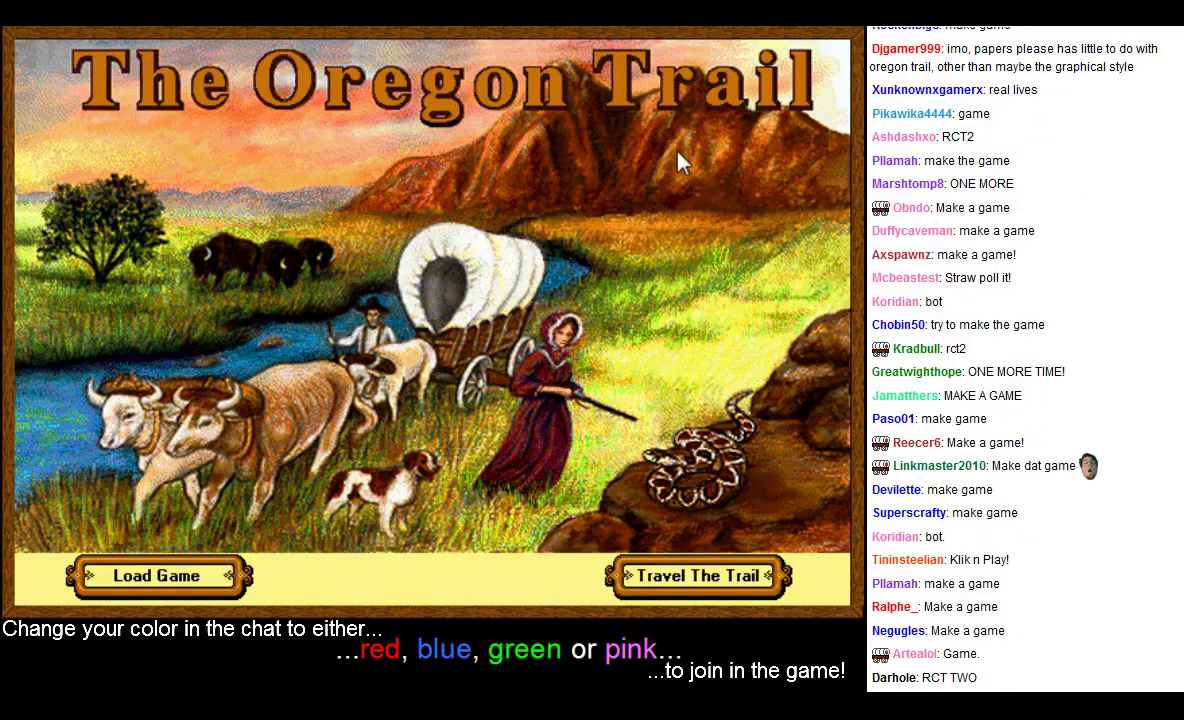
# Step: Exit The Oregon Trail game and close the Windows 98 welcome window
pyautogui.click(806, 40)
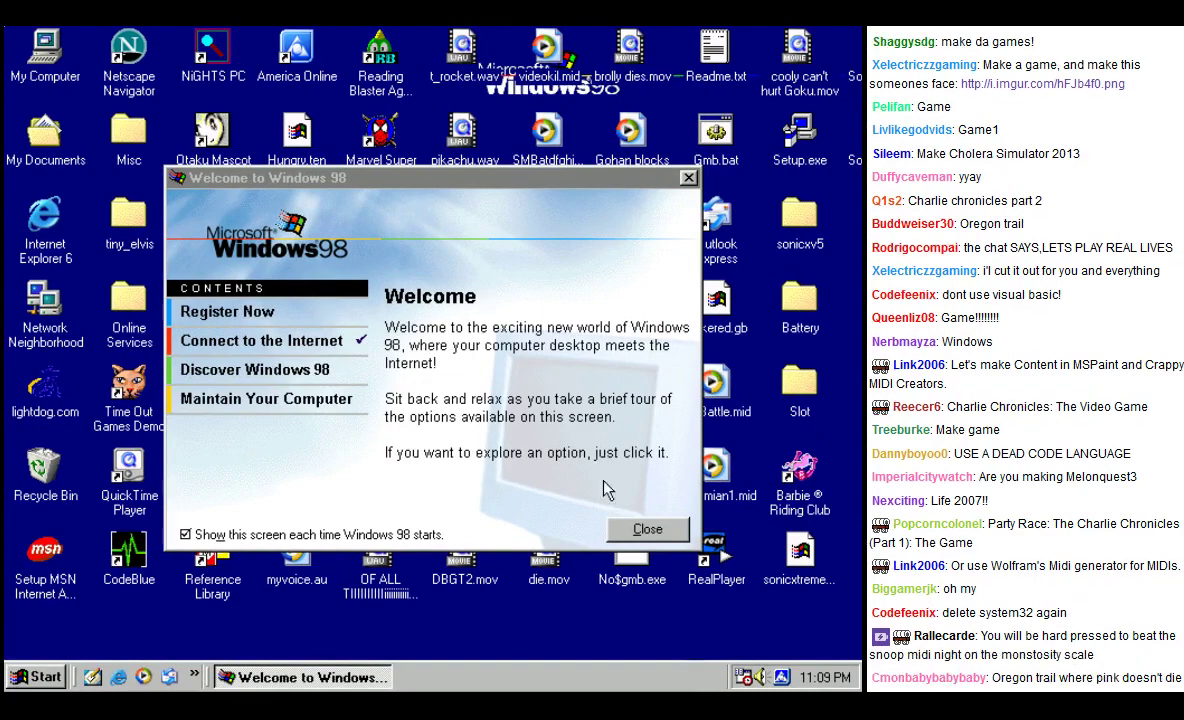
pyautogui.click(651, 535)
# Step: Switch to the Firefox window with the Twitch channel and open the channel's edit page
pyautogui.hotkey('alt', 'Tab')
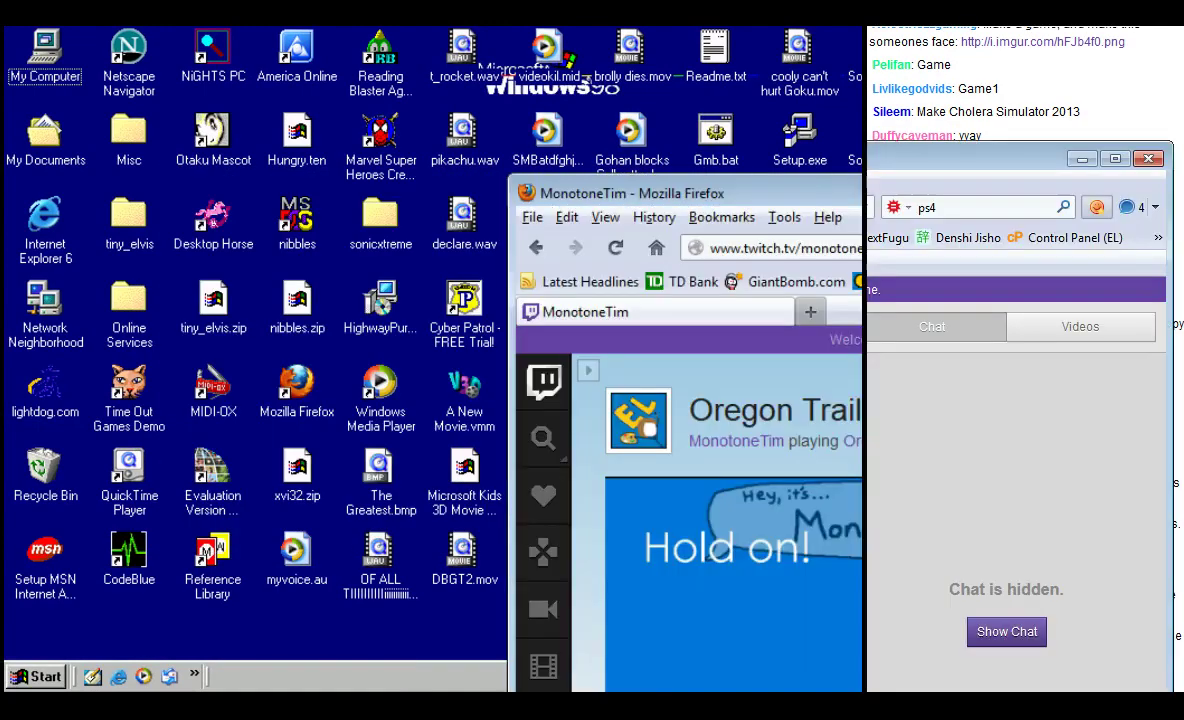
pyautogui.press('super+Up')
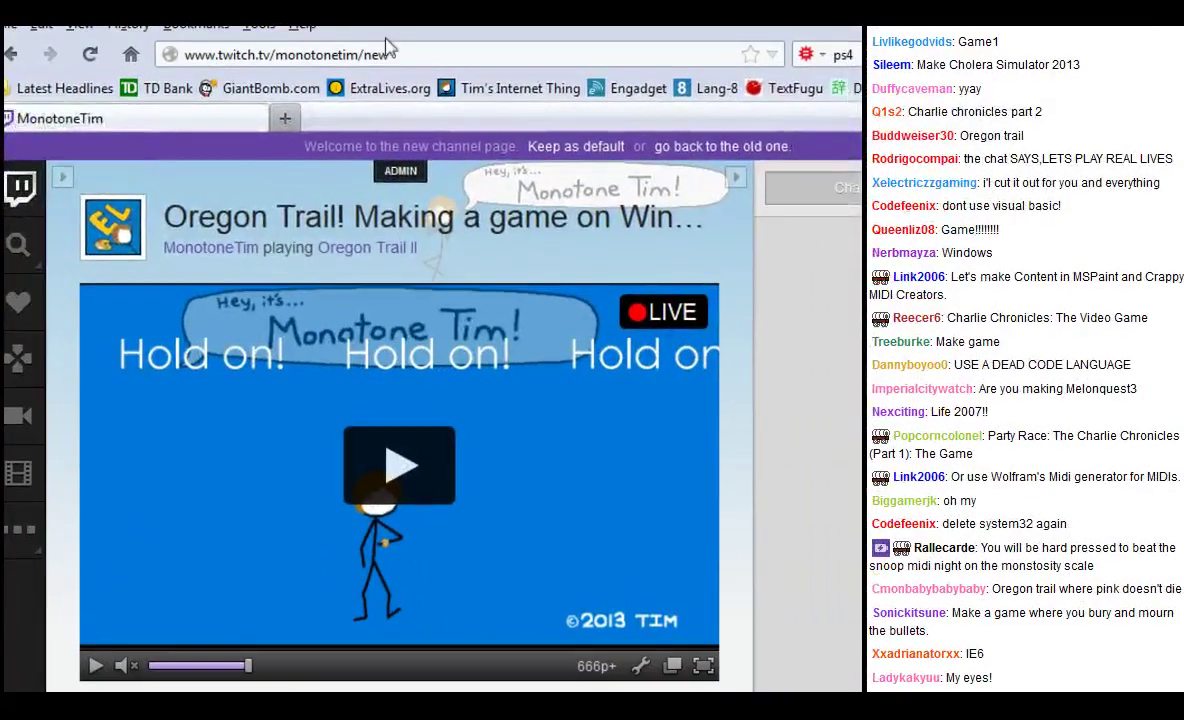
pyautogui.moveTo(412, 156)
pyautogui.press('F5')
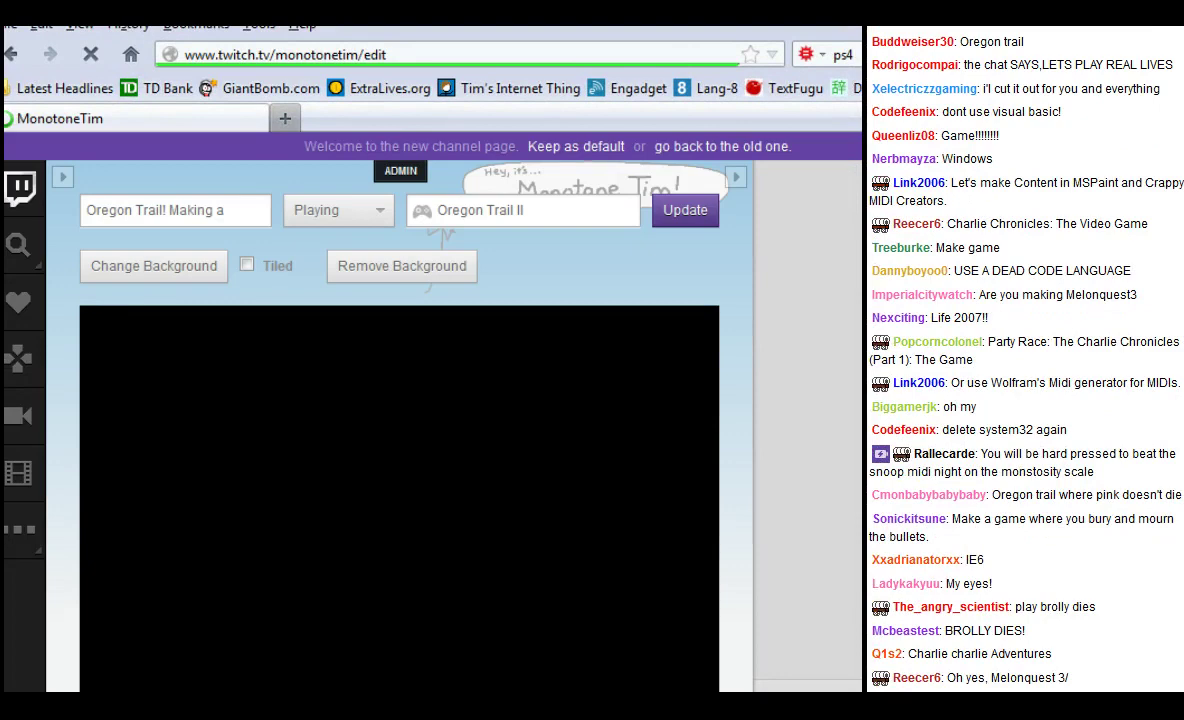
pyautogui.hotkey('alt', 'Tab')
pyautogui.moveTo(483, 578); pyautogui.dragTo(614, 171)
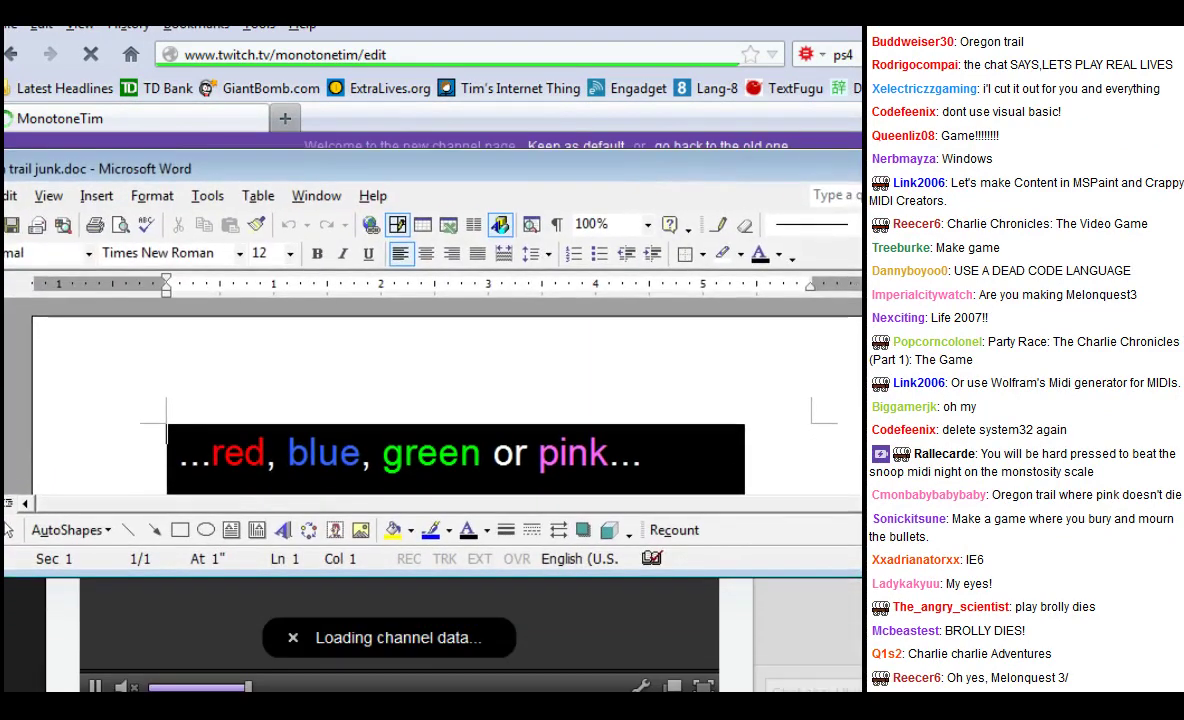
pyautogui.hotkey('alt', 'Tab')
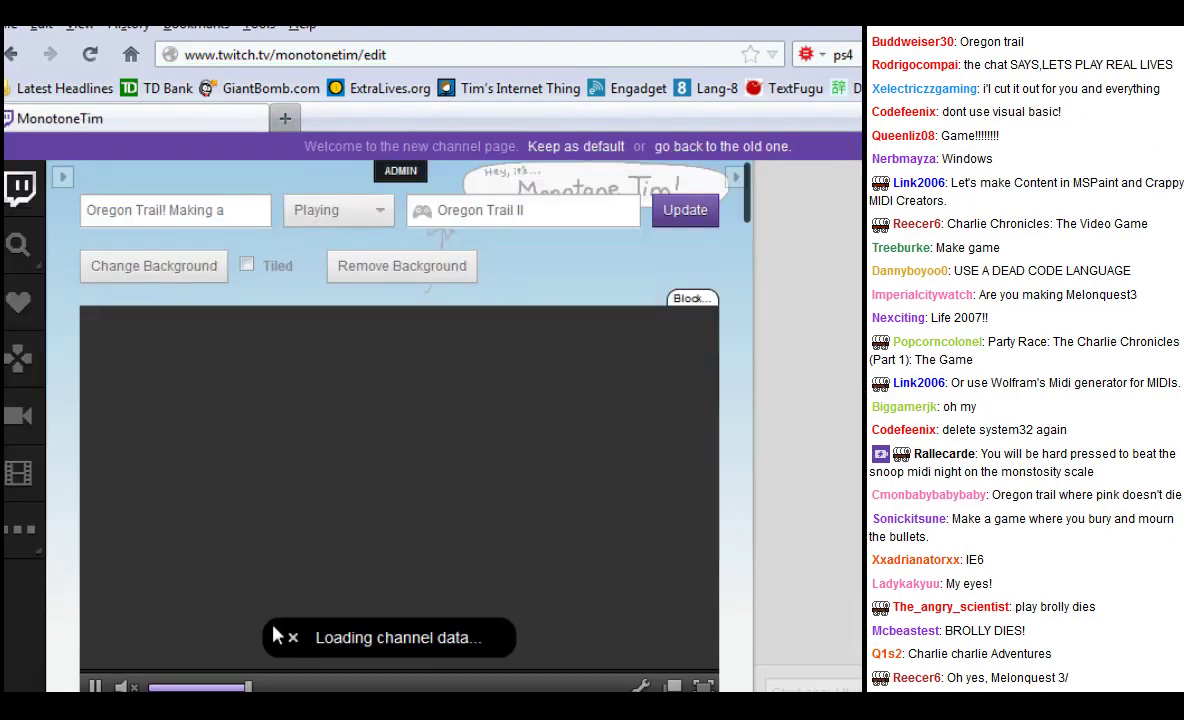
# Step: Change the broadcast title to "Making a game on Windows 98! Real Lives!", removing the Oregon Trail part
pyautogui.hotkey('ctrl', 'BackSpace')
pyautogui.hotkey('ctrl', 'BackSpace')
pyautogui.hotkey('shift', 'Left')
pyautogui.hotkey('shift', 'Left')
pyautogui.hotkey('shift', 'Left')
pyautogui.hotkey('shift', 'Left')
pyautogui.hotkey('shift', 'Left')
pyautogui.hotkey('shift', 'Left')
pyautogui.hotkey('shift', 'Left')
pyautogui.hotkey('shift', 'Left')
pyautogui.hotkey('shift', 'Left')
pyautogui.hotkey('shift', 'Left')
pyautogui.hotkey('ctrl', 'z')
pyautogui.hotkey('ctrl', 'z')
pyautogui.hotkey('ctrl', 'z')
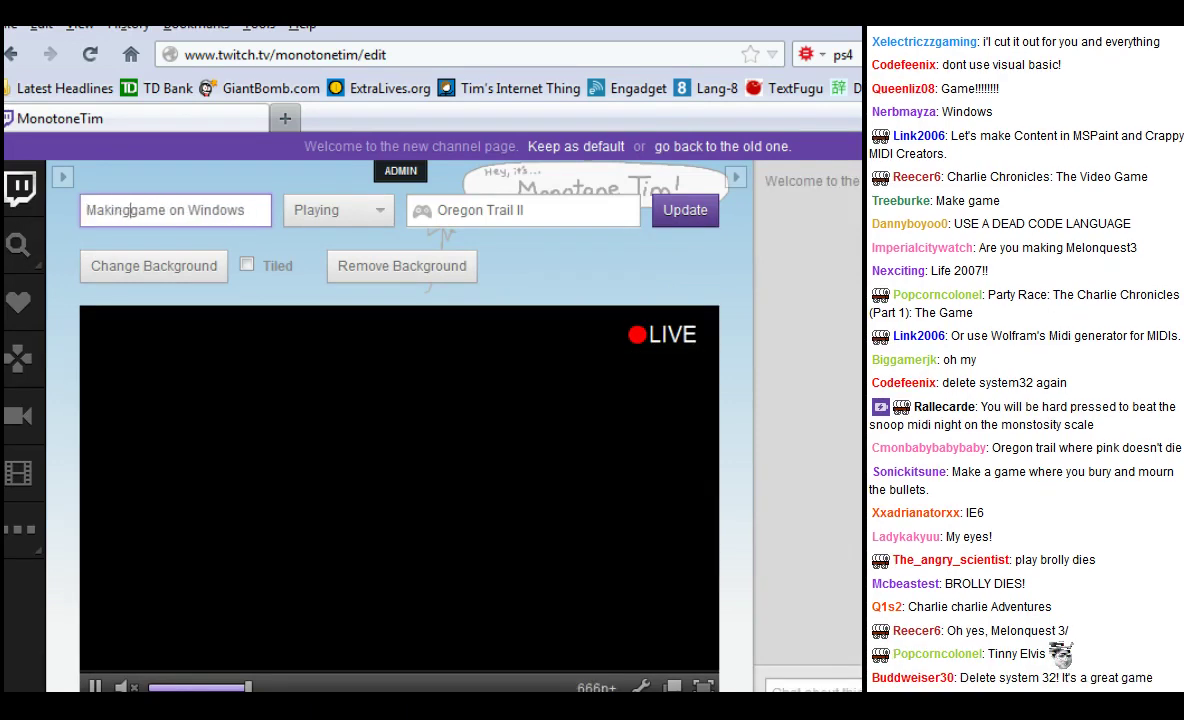
pyautogui.hotkey('ctrl', 'z')
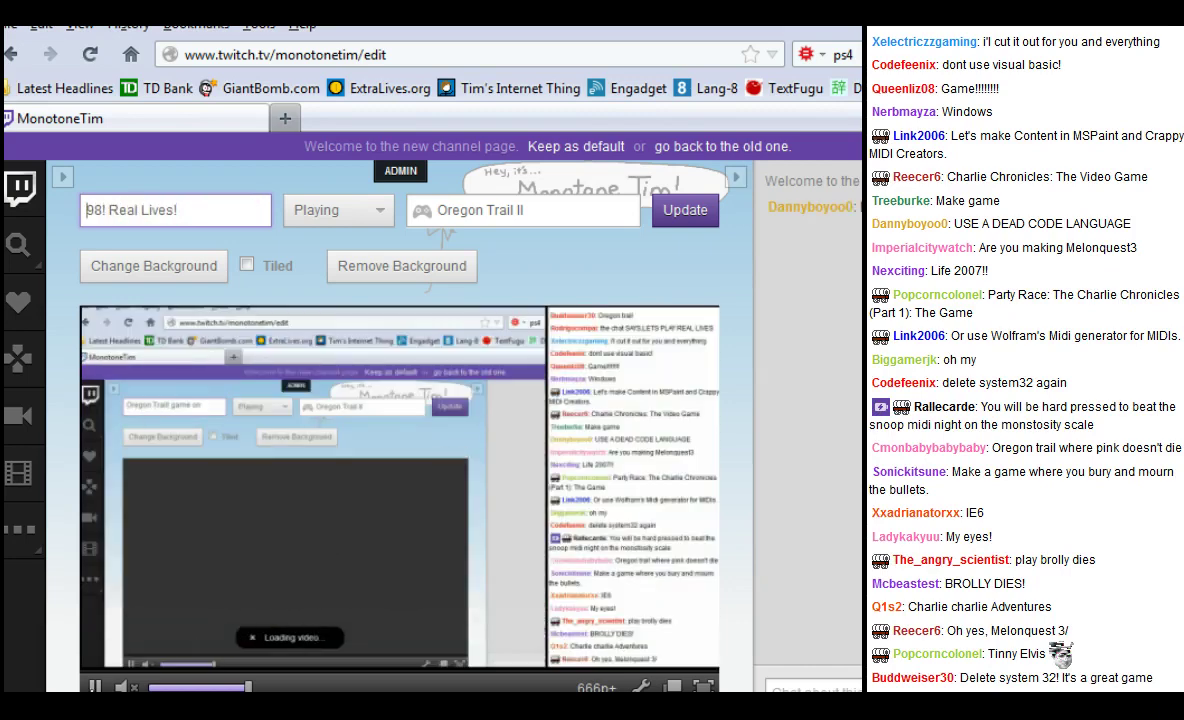
# Step: Post the BrokeBack emote in the Twitch channel's chat
pyautogui.click(548, 212)
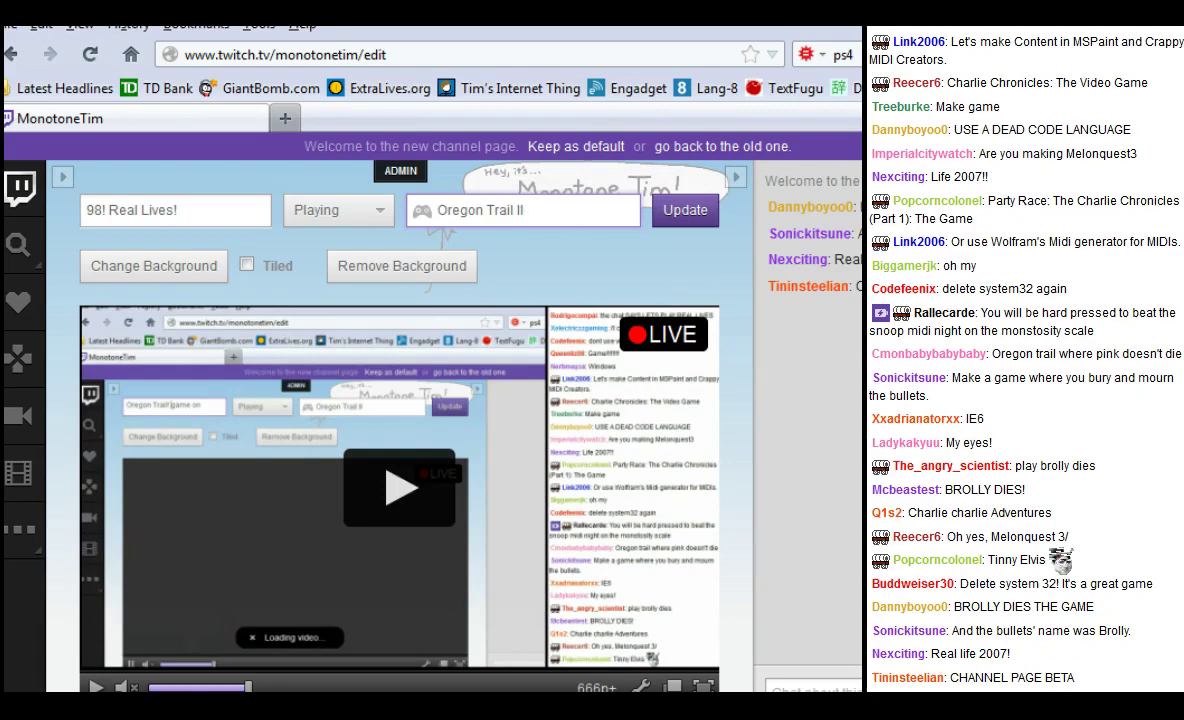
pyautogui.moveTo(345, 648)
pyautogui.scroll(-2, 404, 576)
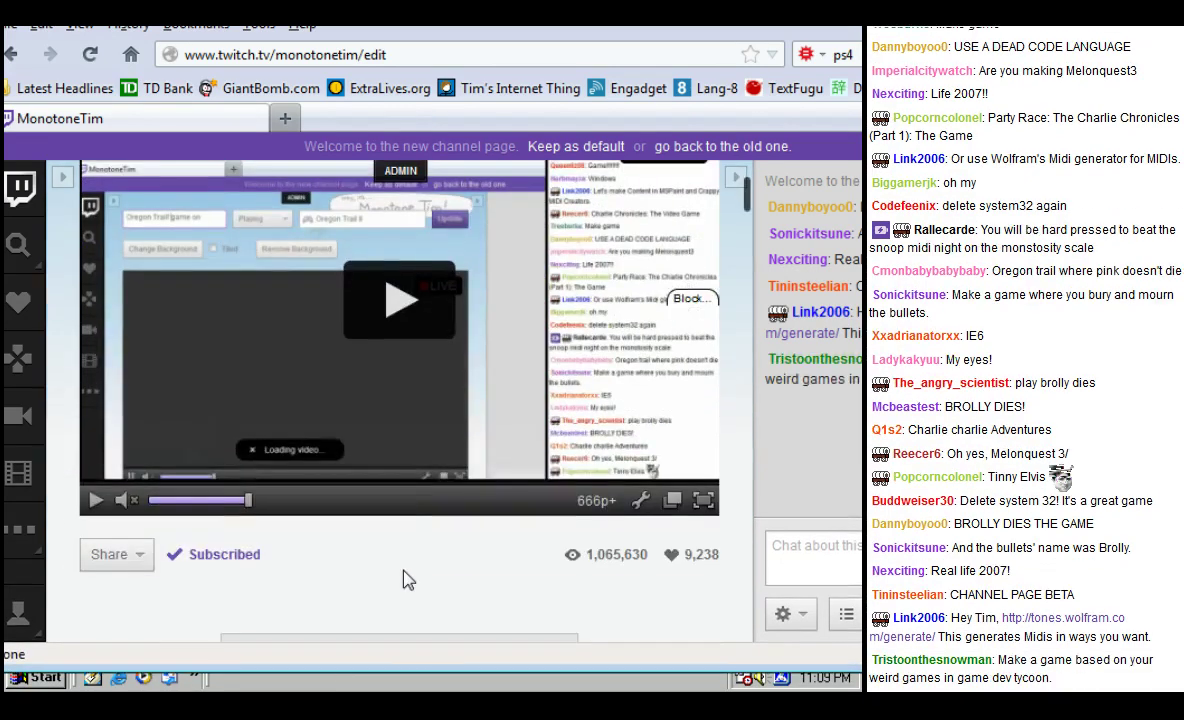
pyautogui.click(810, 556)
pyautogui.write('BrokeBack')
pyautogui.press('Return')
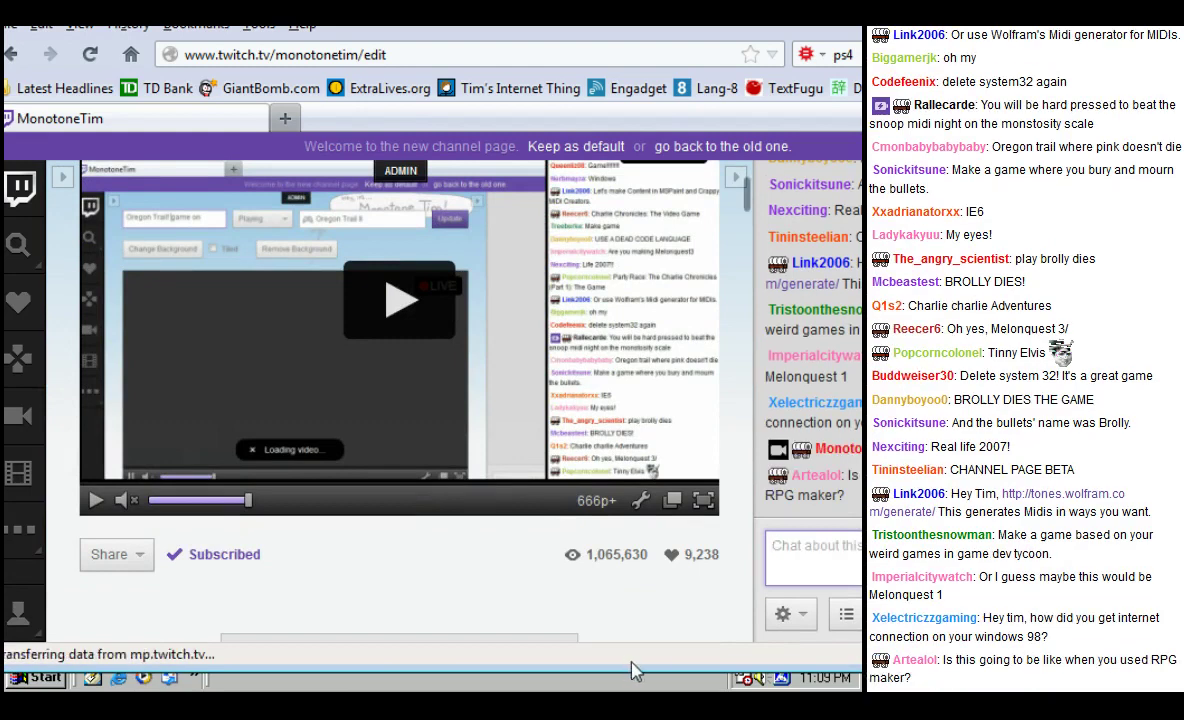
# Step: Set the game being played to Klix and save the updated channel information
pyautogui.scroll(3, 647, 660)
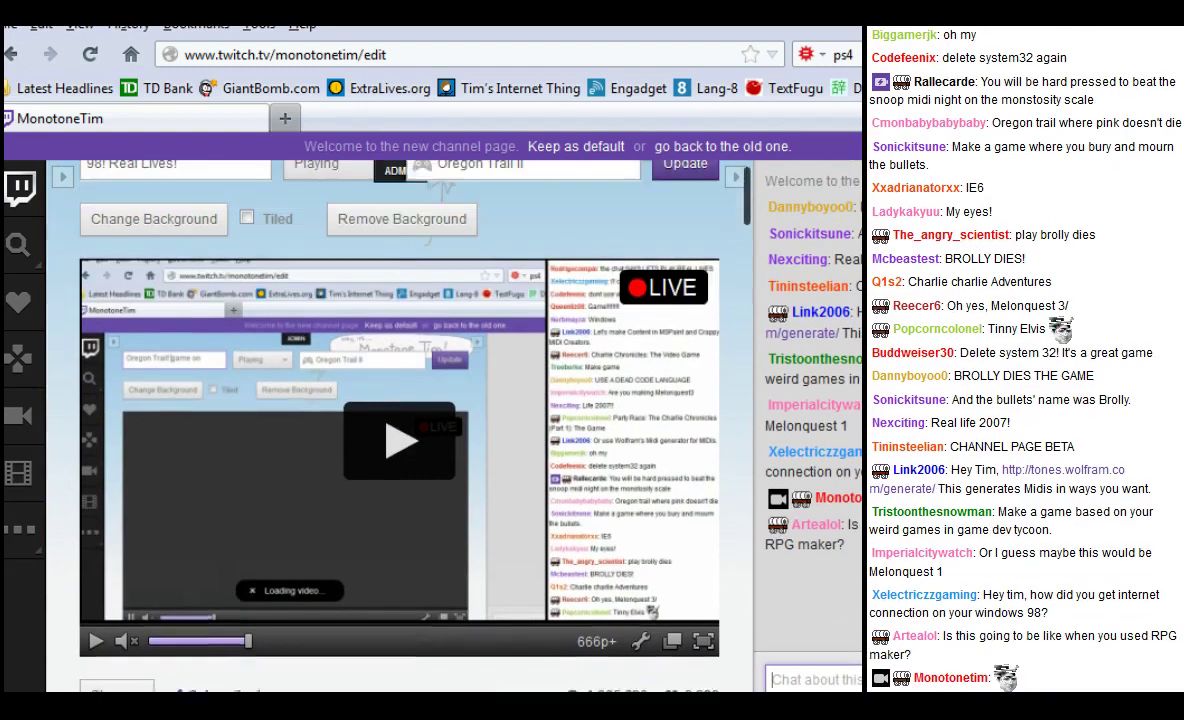
pyautogui.tripleClick(521, 210)
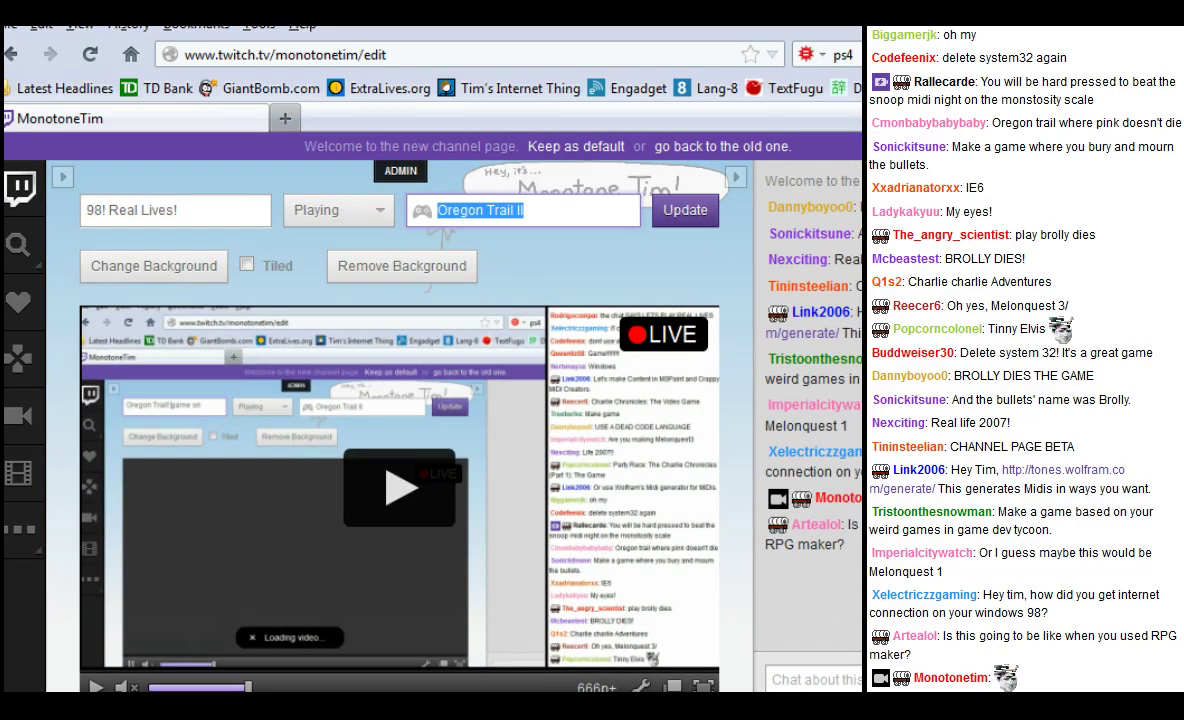
pyautogui.write('Kli')
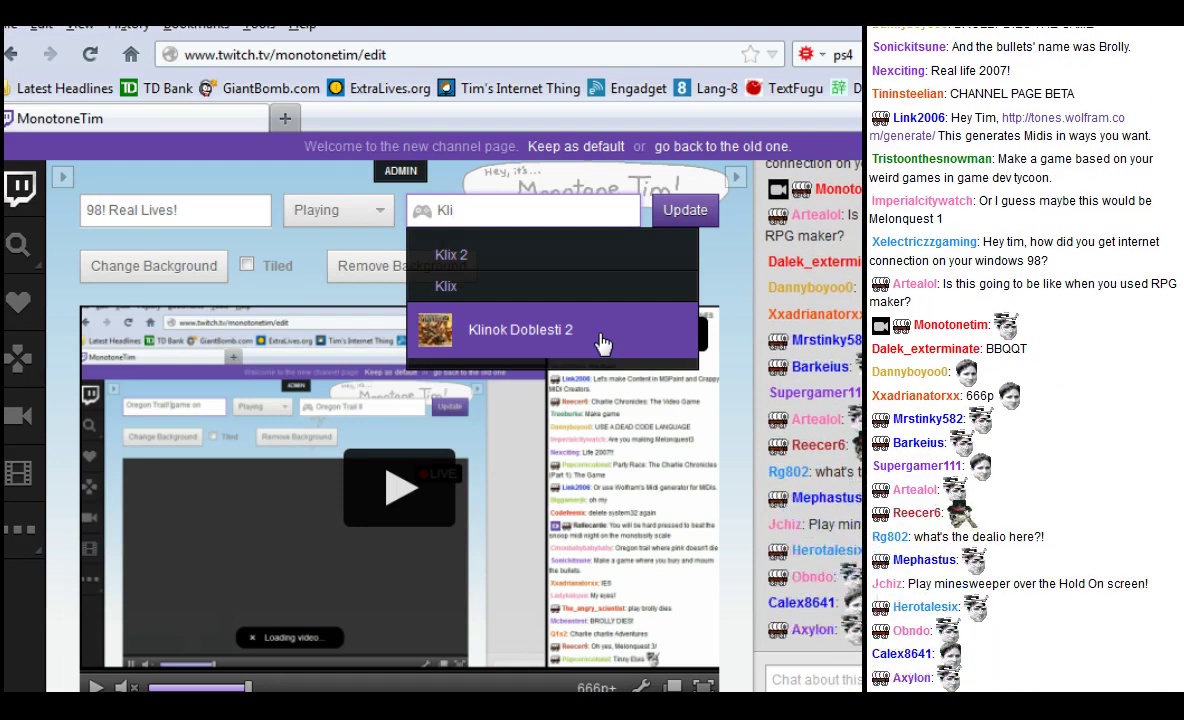
pyautogui.click(587, 288)
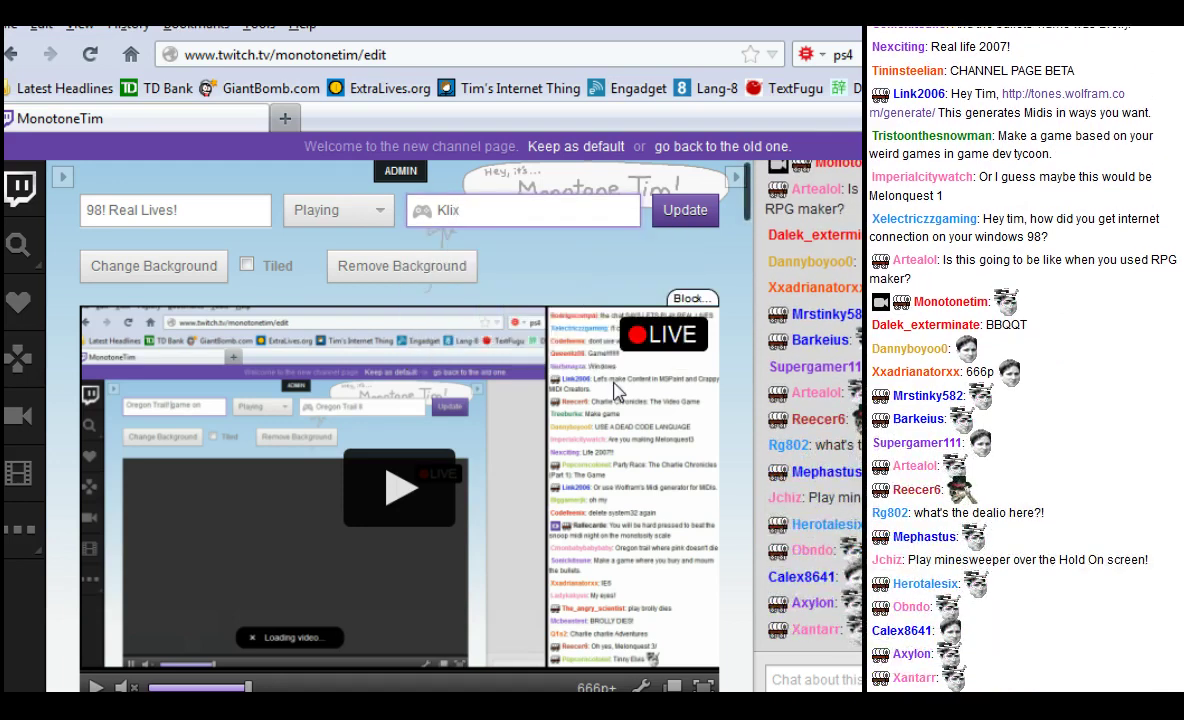
pyautogui.click(693, 211)
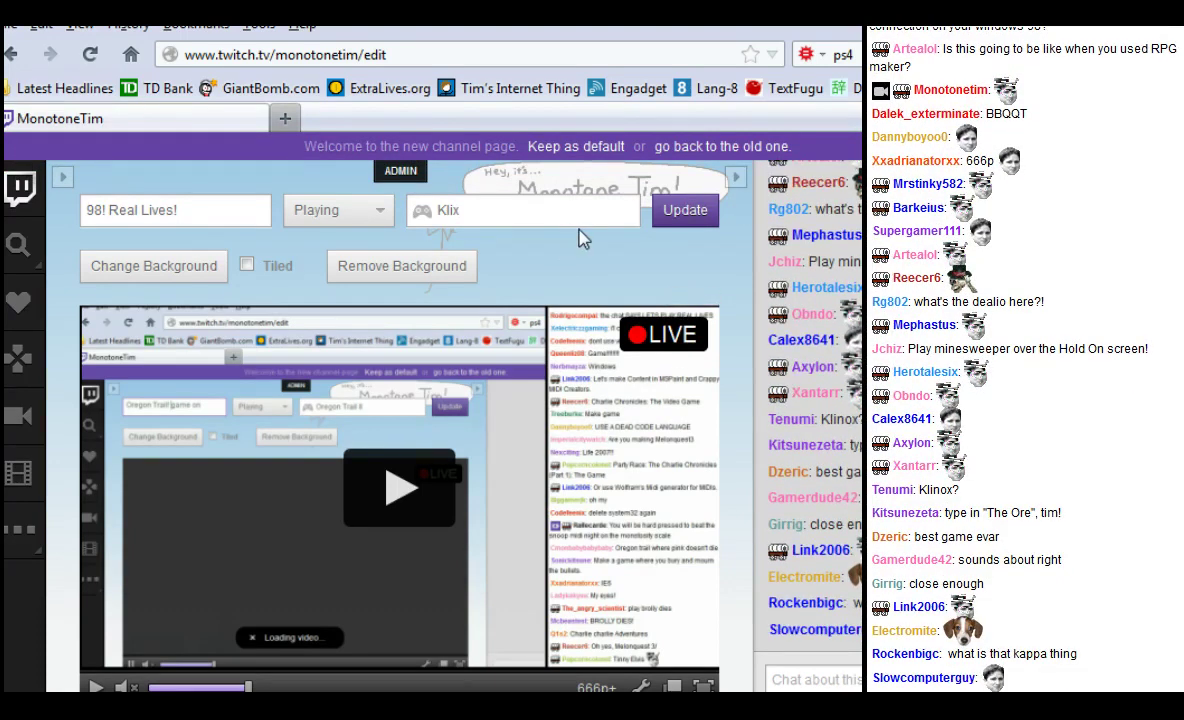
# Step: Return to the public channel page from the edit page and pause its stream player
pyautogui.moveTo(582, 14); pyautogui.dragTo(613, 54)
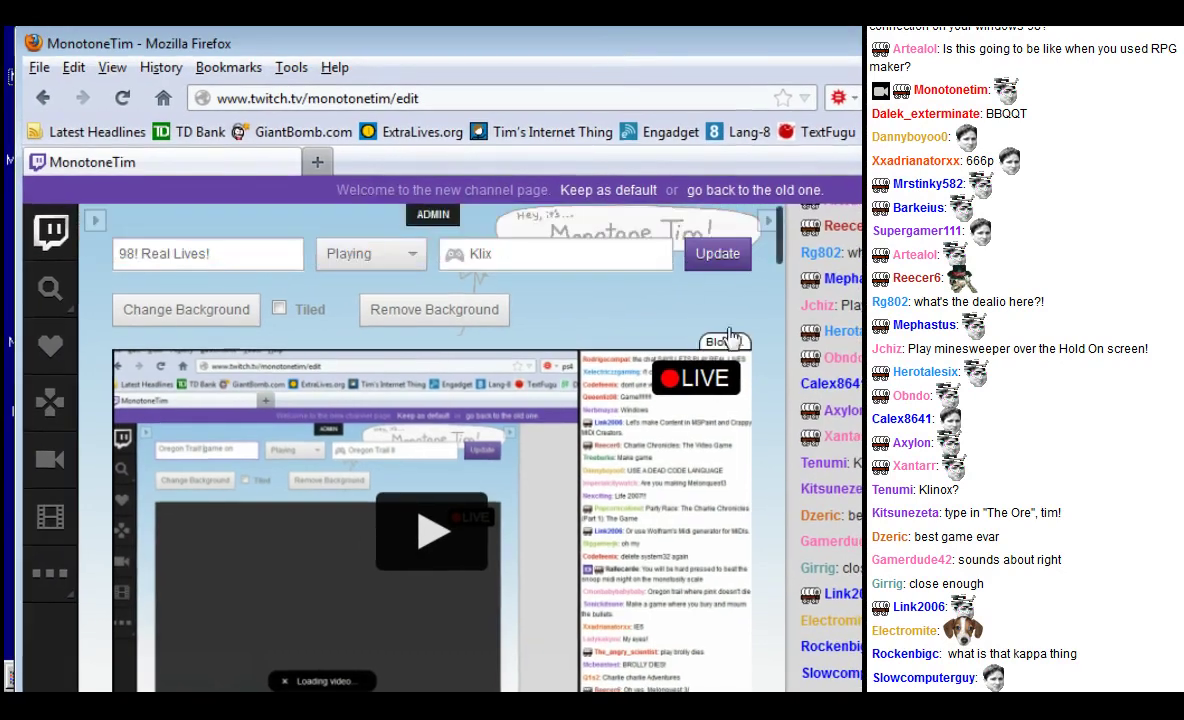
pyautogui.click(145, 232)
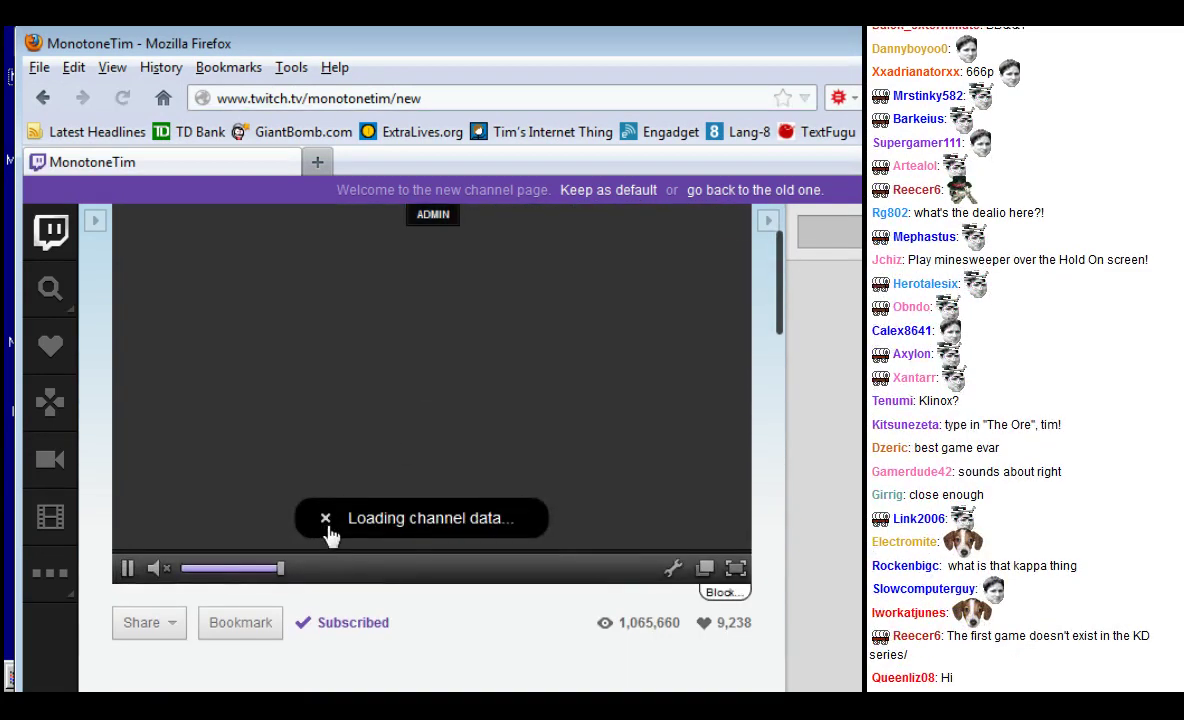
pyautogui.click(126, 568)
# Step: Copy the channel page's address, reload the page and move the browser window aside
pyautogui.rightClick(272, 97)
pyautogui.hotkey('ctrl', 'c')
pyautogui.click(292, 140)
pyautogui.click(163, 98)
pyautogui.click(43, 97)
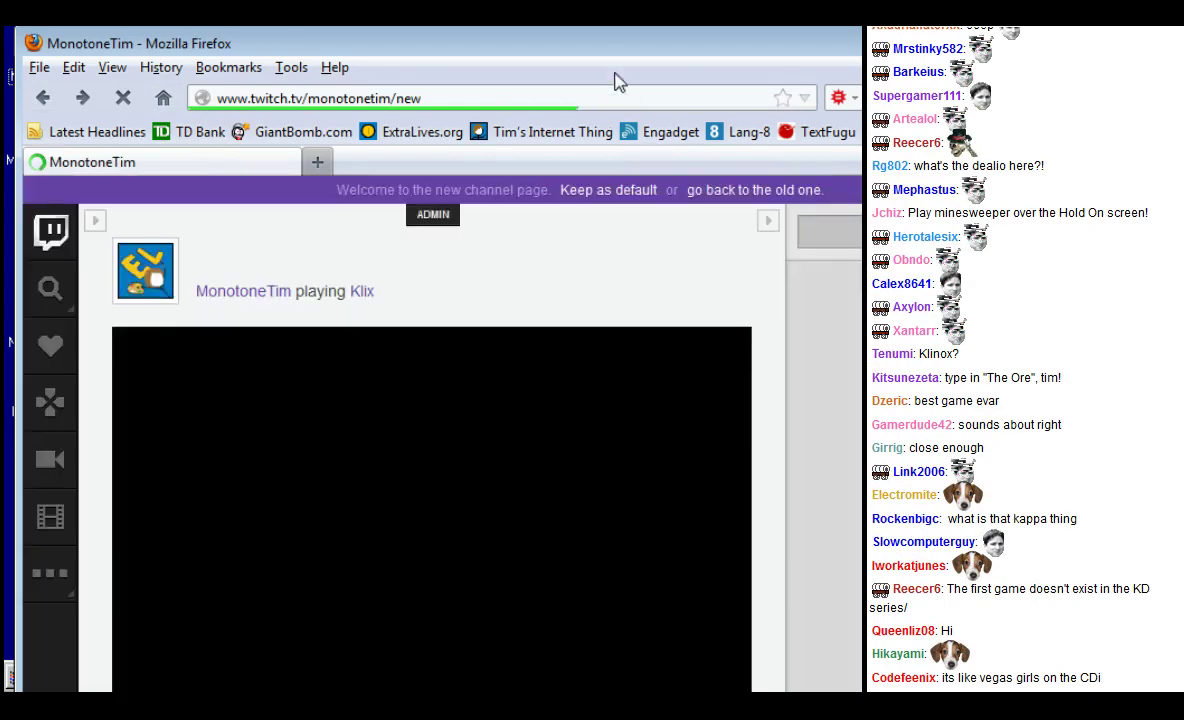
pyautogui.moveTo(600, 43); pyautogui.dragTo(700, 128)
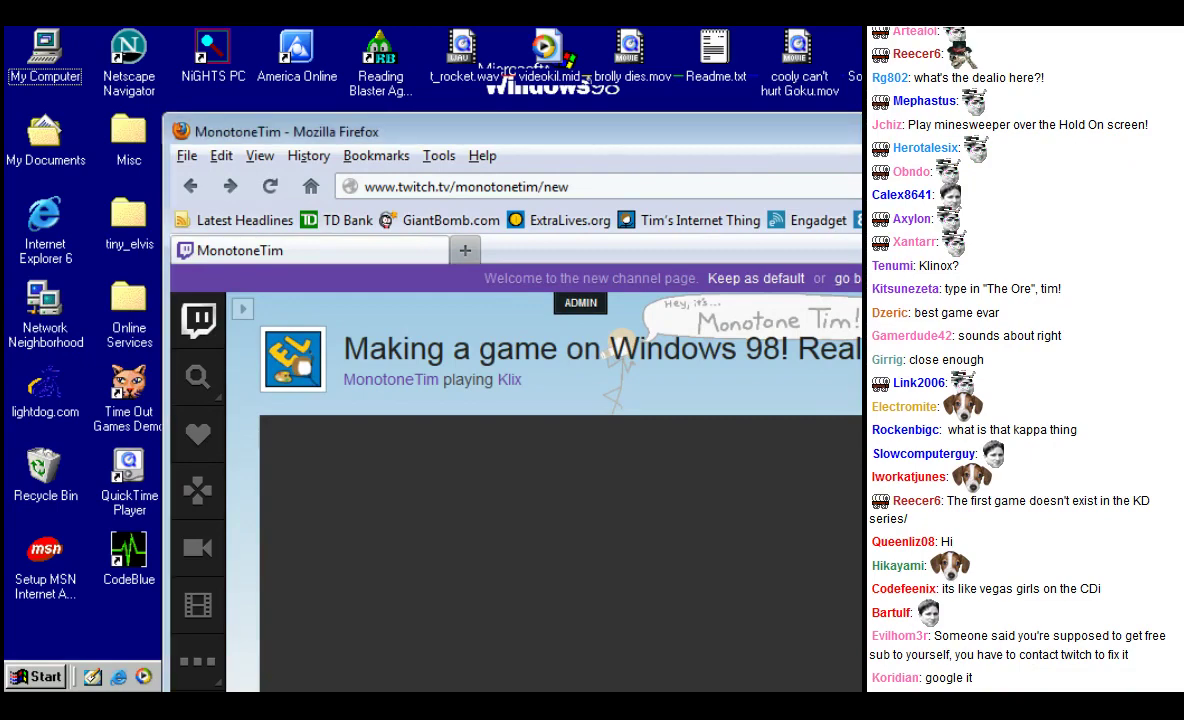
# Step: Switch to the Firefox window with the Wolfram Alpha hamburger results and open the Echofon home timeline in it
pyautogui.hotkey('alt', 'Tab')
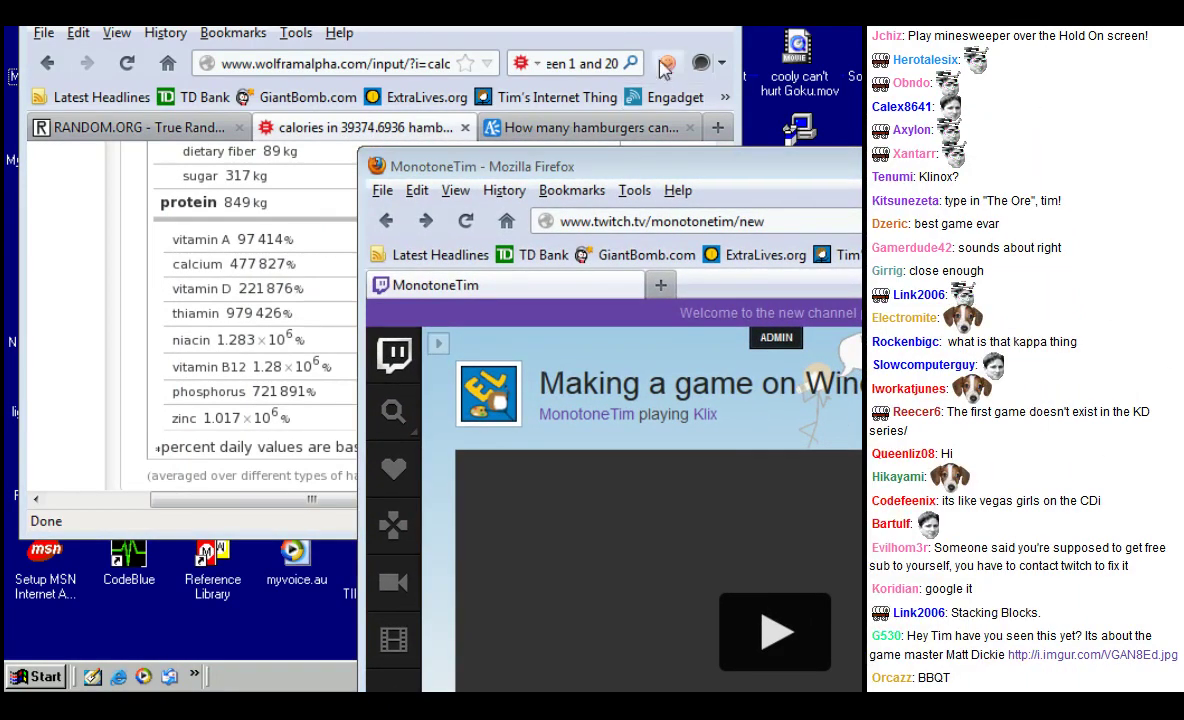
pyautogui.hotkey('alt', 'Tab')
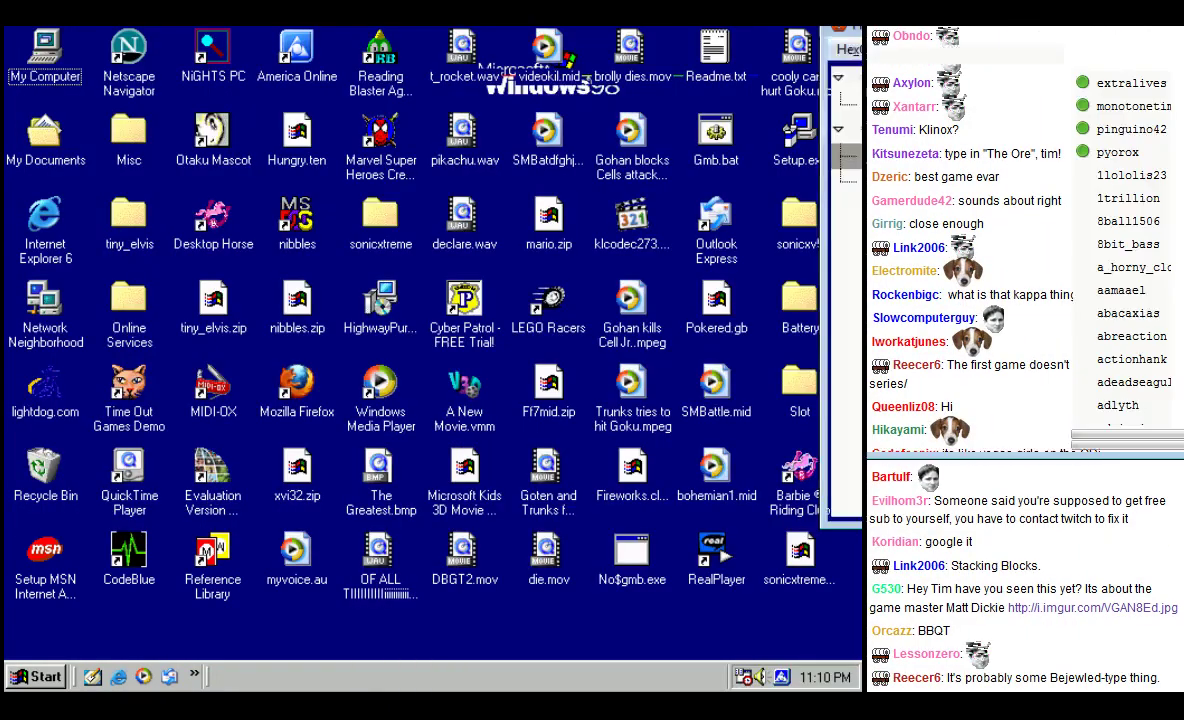
pyautogui.hotkey('alt', 'Tab')
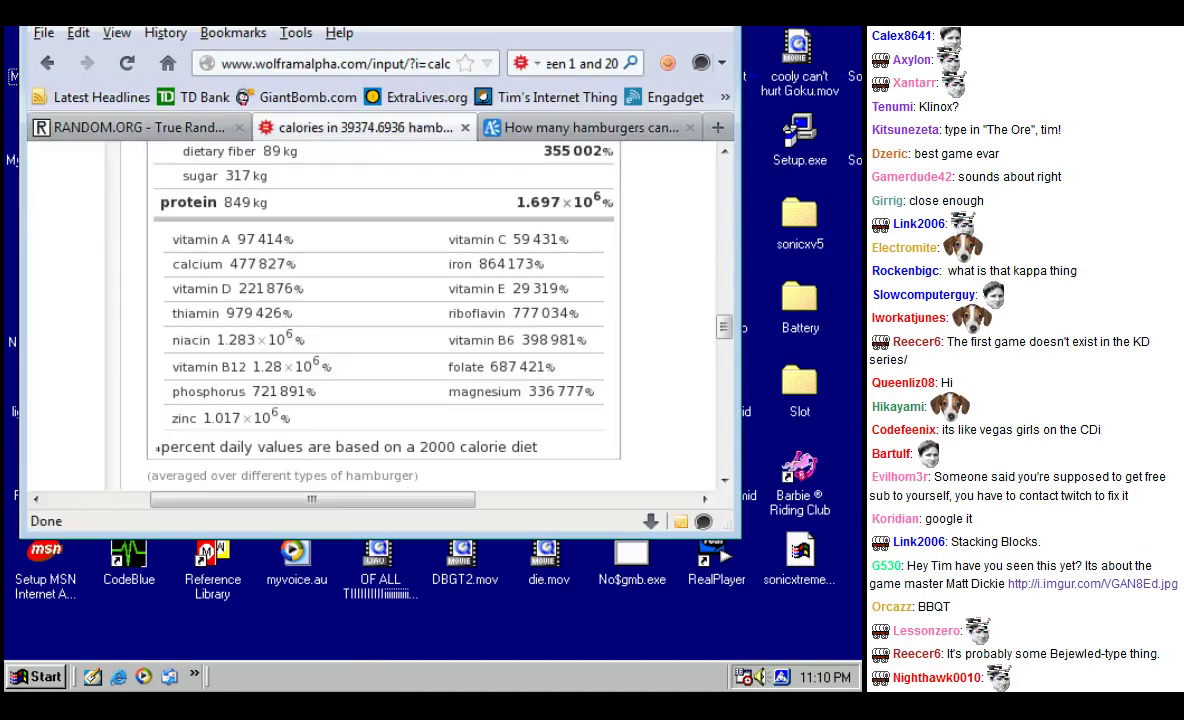
pyautogui.moveTo(721, 329); pyautogui.dragTo(740, 226)
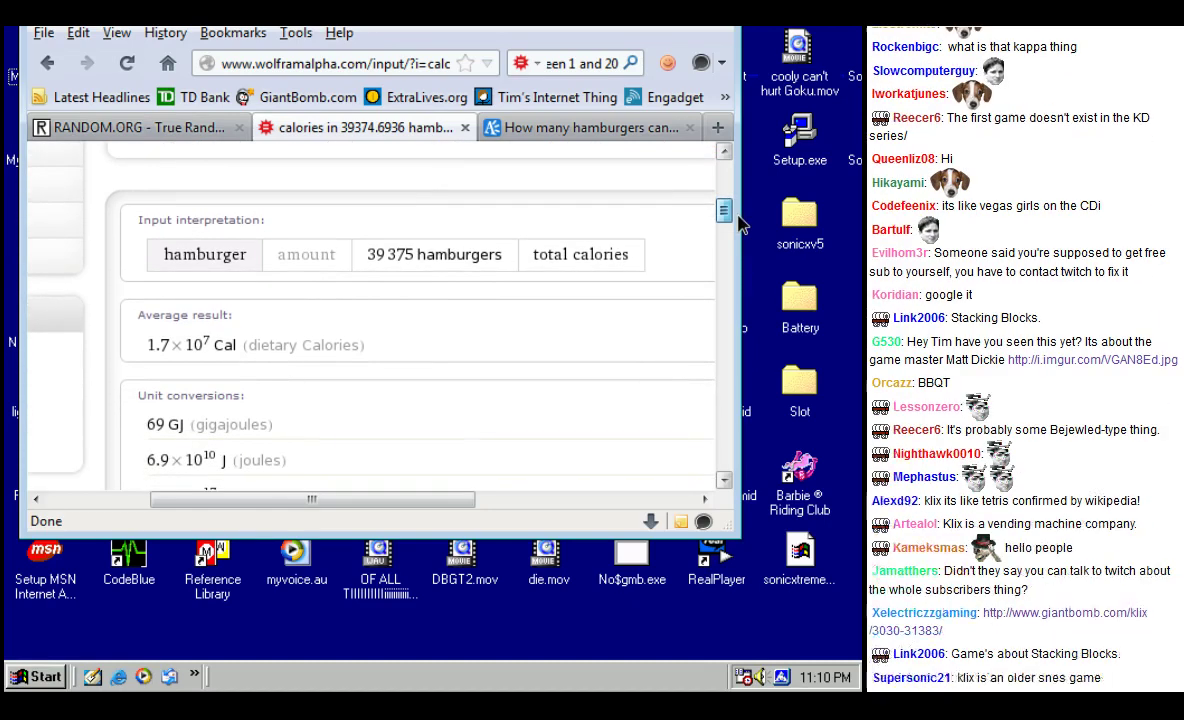
pyautogui.moveTo(740, 226); pyautogui.dragTo(661, 167)
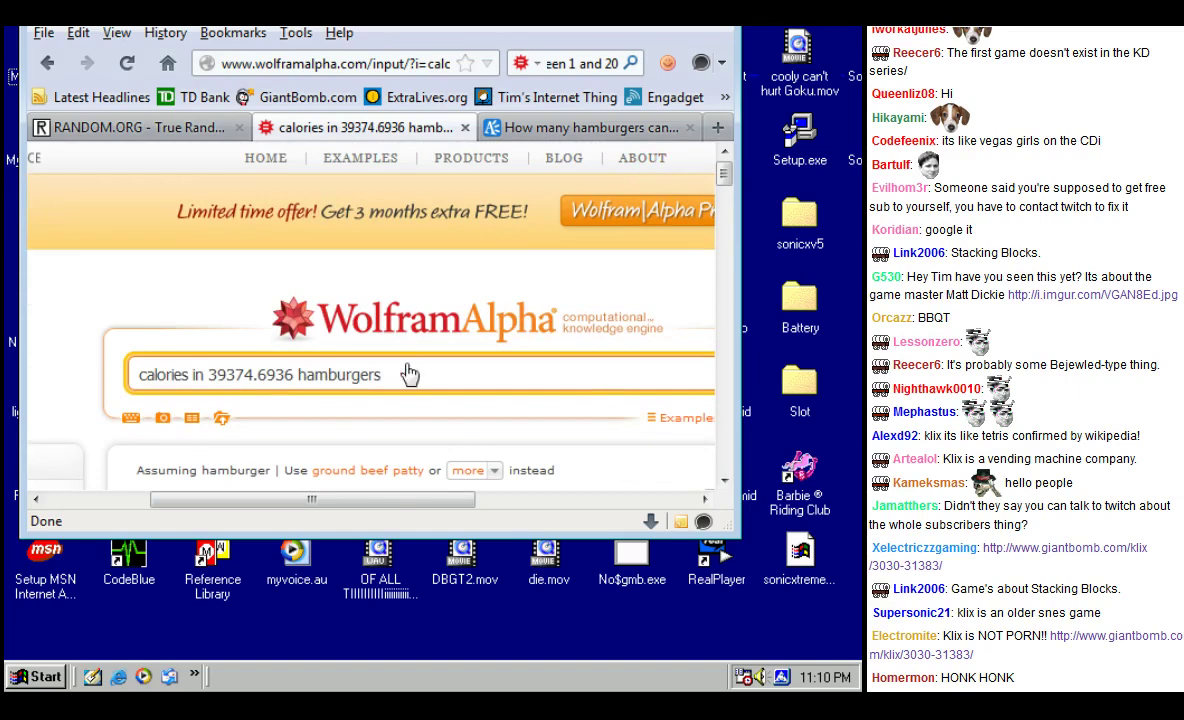
pyautogui.scroll(-10, 560, 390)
pyautogui.click(701, 62)
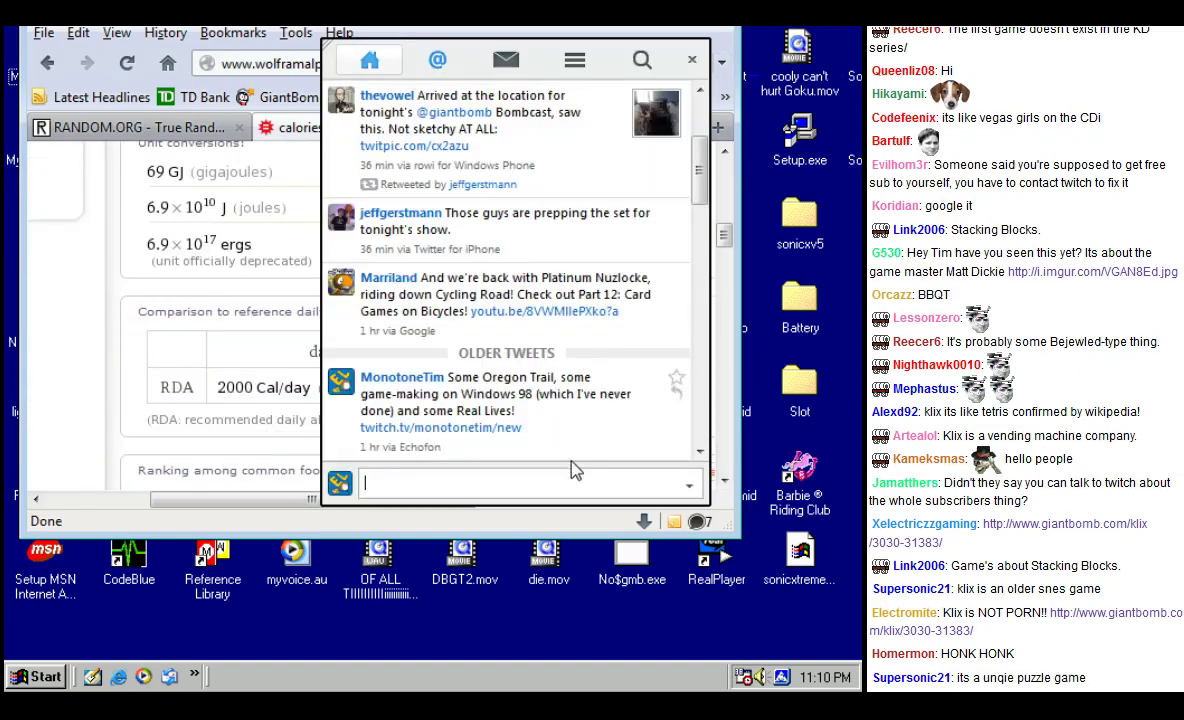
pyautogui.click(437, 62)
pyautogui.click(369, 62)
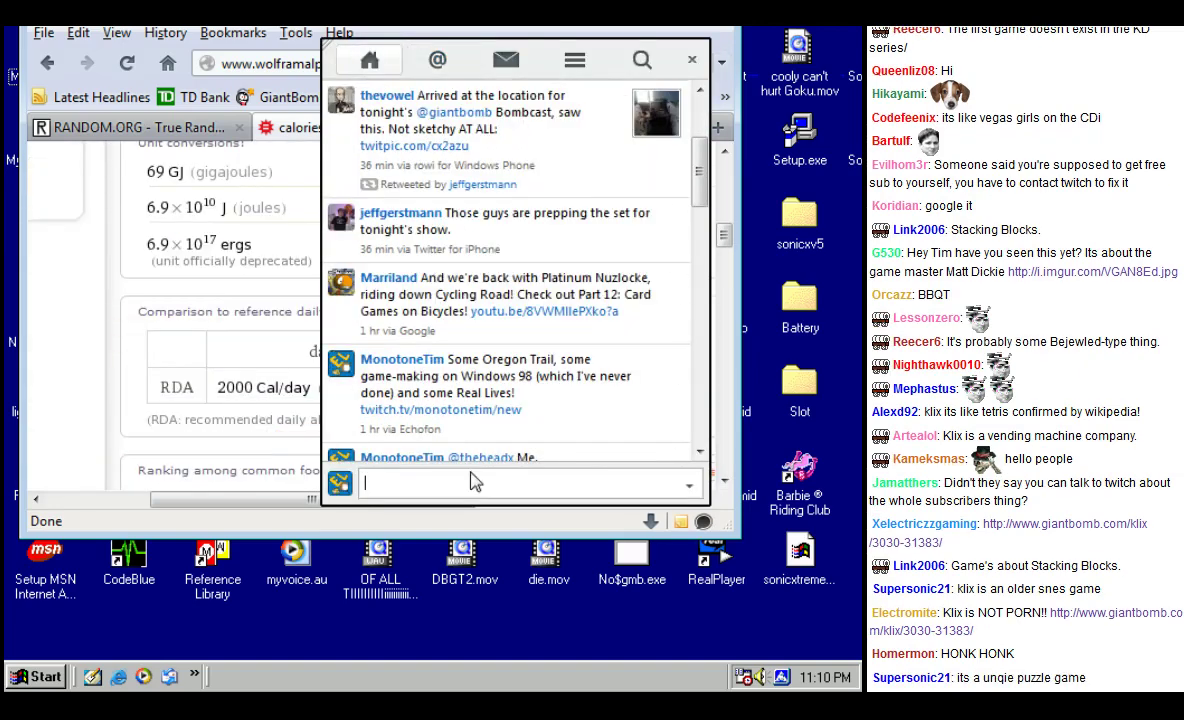
# Step: Begin a new tweet with the text "Making a game on Windows 98!"
pyautogui.write('Making a ')
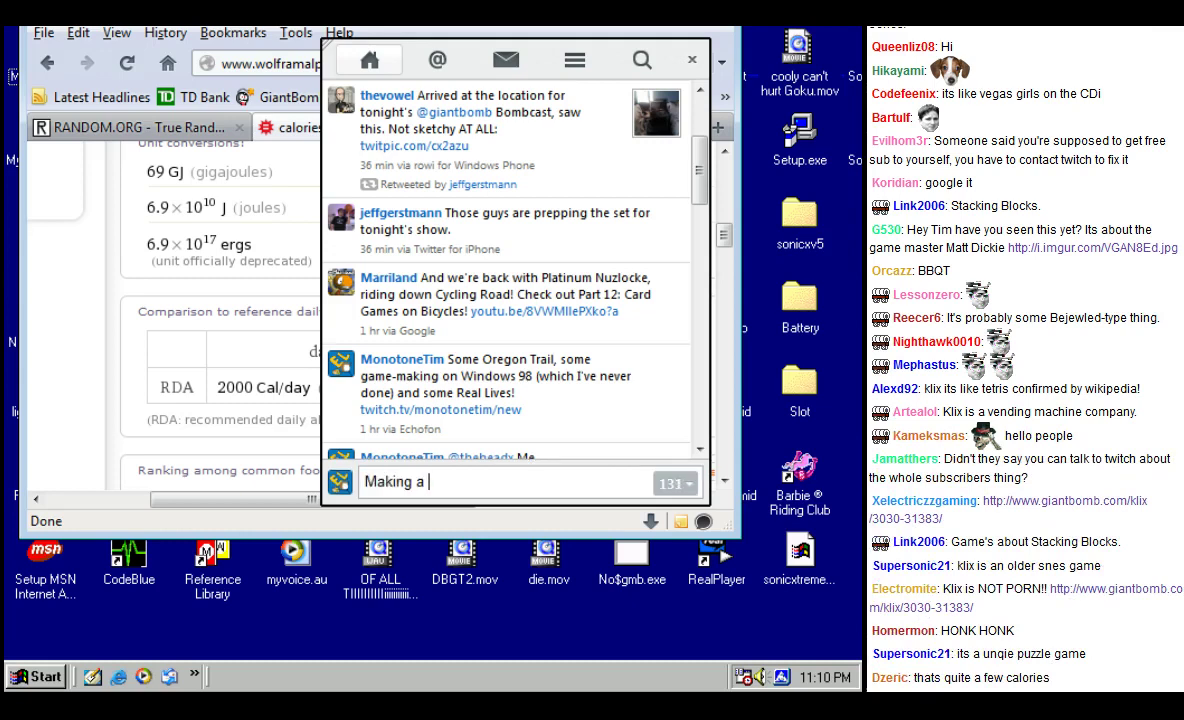
pyautogui.write('game... I think?')
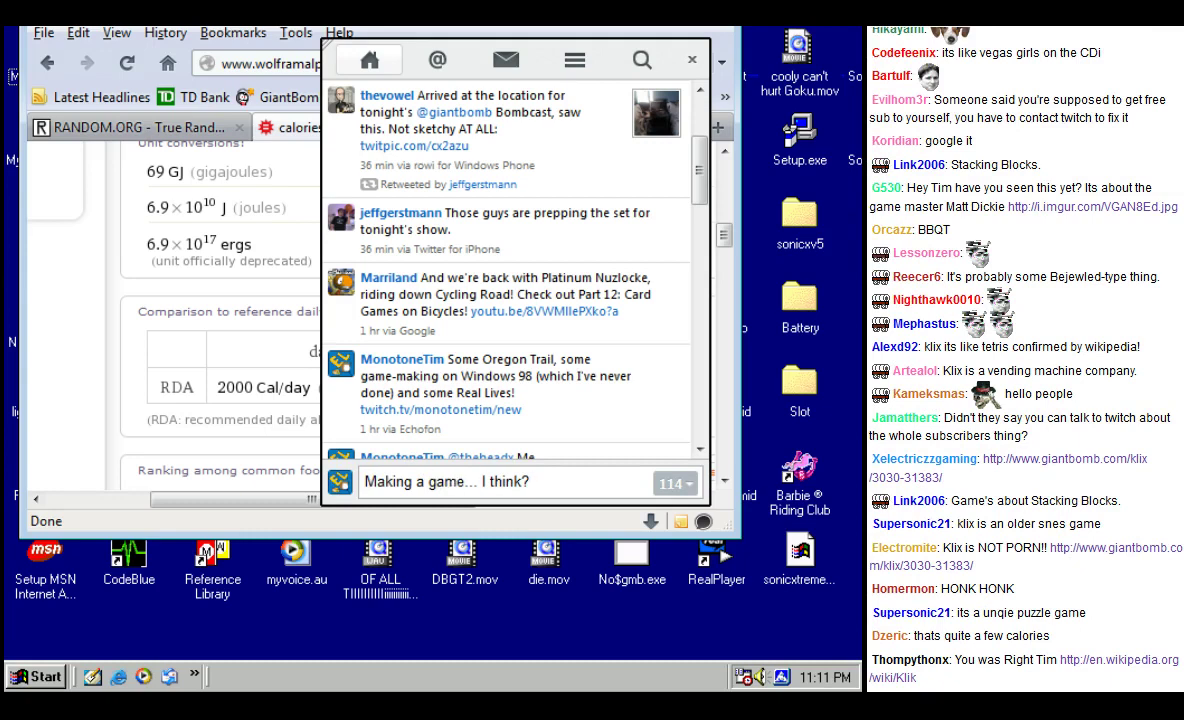
pyautogui.hotkey('shift', 'Left')
pyautogui.hotkey('shift', 'Left')
pyautogui.hotkey('shift', 'Left')
pyautogui.hotkey('shift', 'Left')
pyautogui.hotkey('shift', 'Left')
pyautogui.hotkey('shift', 'Left')
pyautogui.hotkey('shift', 'Left')
pyautogui.hotkey('shift', 'Left')
pyautogui.hotkey('shift', 'Left')
pyautogui.hotkey('shift', 'Left')
pyautogui.hotkey('shift', 'Left')
pyautogui.hotkey('shift', 'Left')
pyautogui.hotkey('shift', 'Left')
pyautogui.write('on Windows 98! ')
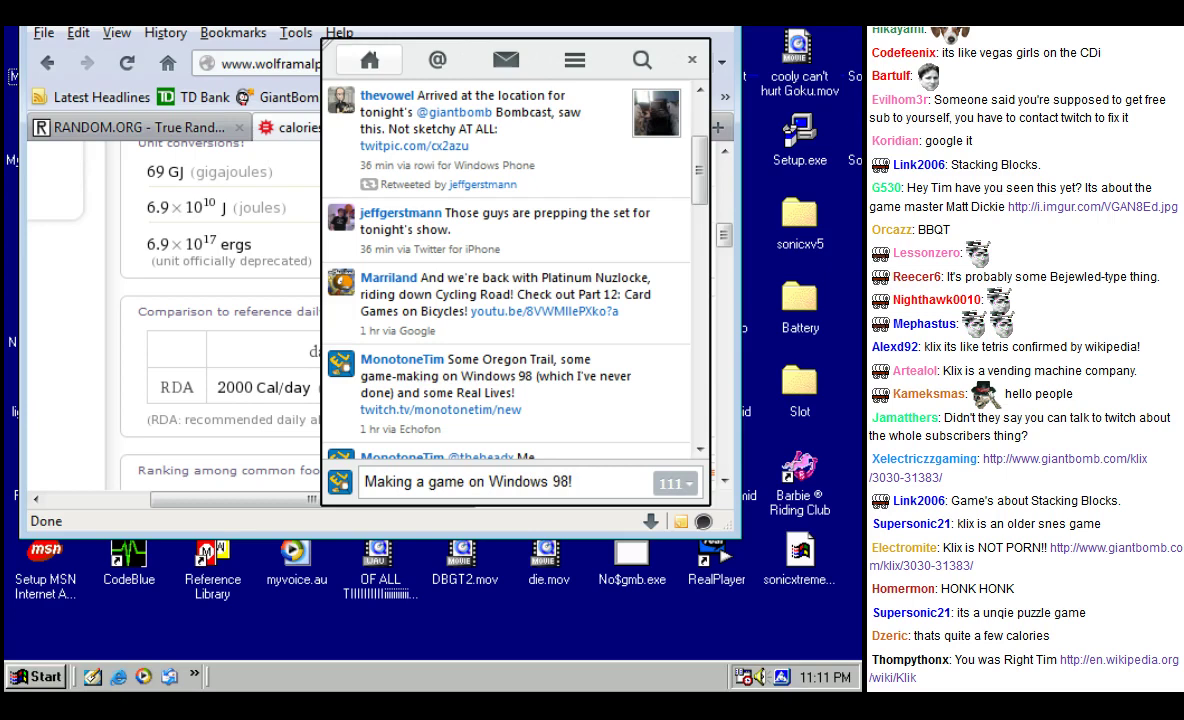
# Step: Add "I've never done this before. I'm sure it'll all end well and not in tragedy.", paste the channel link and post the tweet
pyautogui.write("I've never done this before. I'm sure it'll all end well")
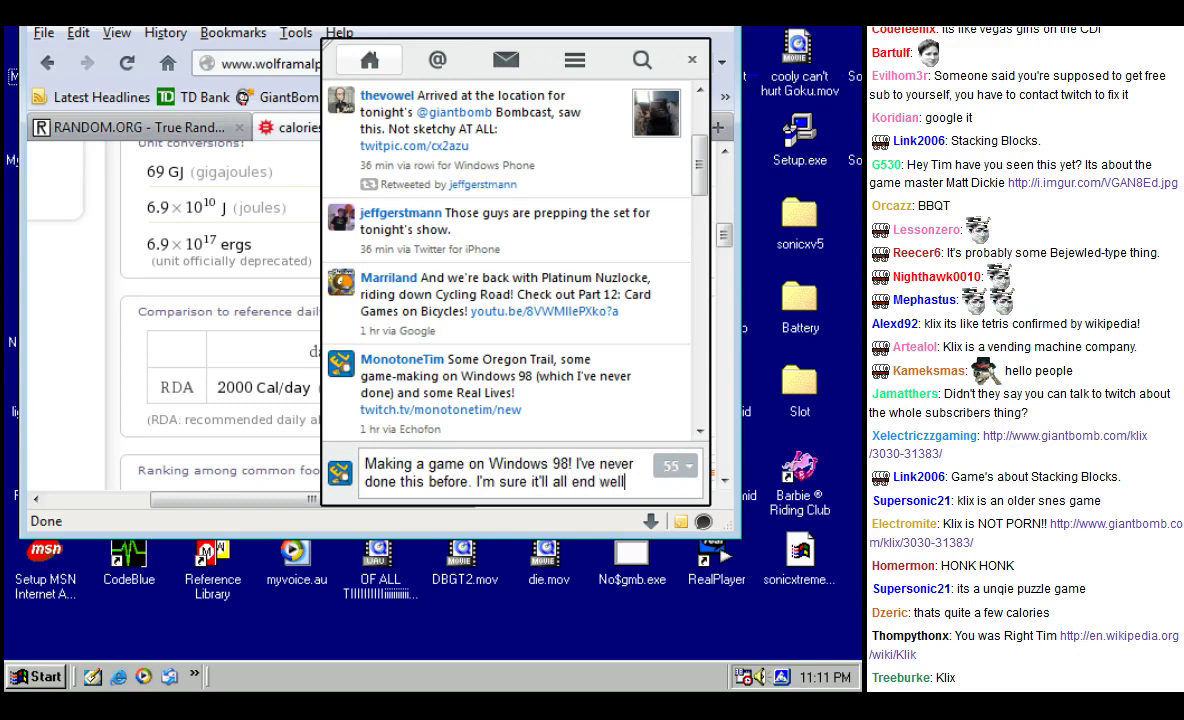
pyautogui.write(' and no')
pyautogui.write('gedy.')
pyautogui.hotkey('ctrl', 'v')
pyautogui.press('Return')
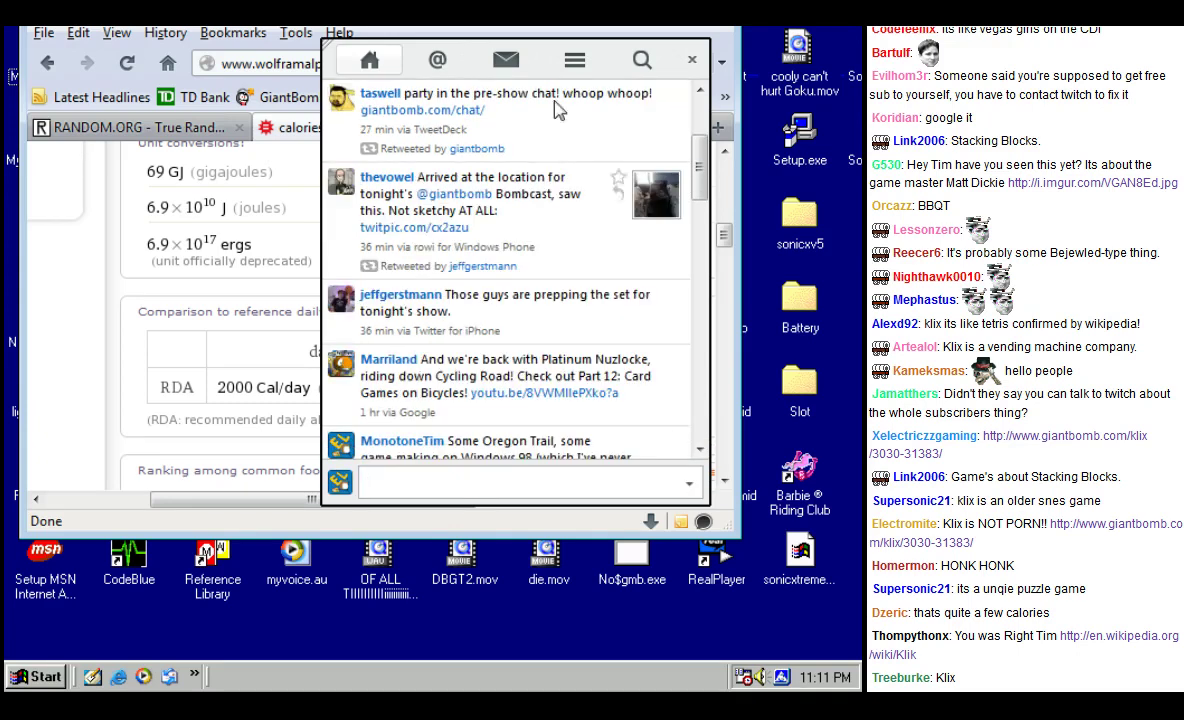
# Step: Close the Echofon timeline and clear the Firefox window from the desktop
pyautogui.click(691, 59)
pyautogui.hotkey('alt', 'F4')
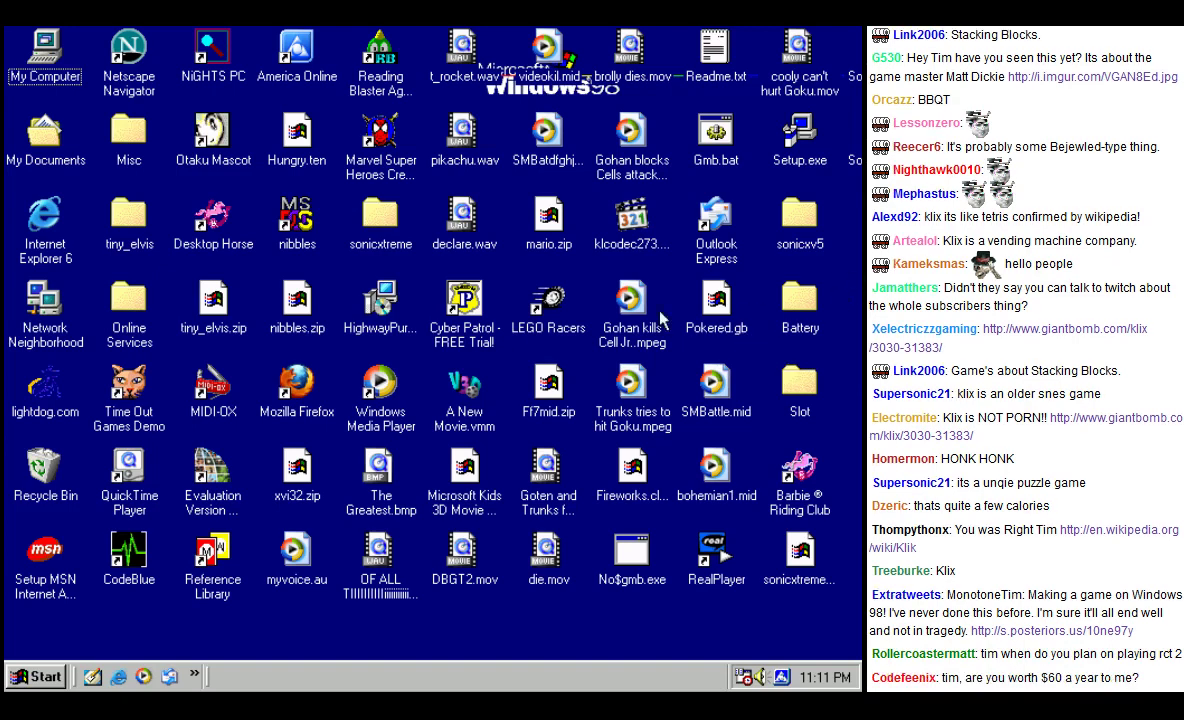
# Step: Launch Internet Explorer 6 from the Windows 98 desktop
pyautogui.click(548, 214)
pyautogui.click(519, 277)
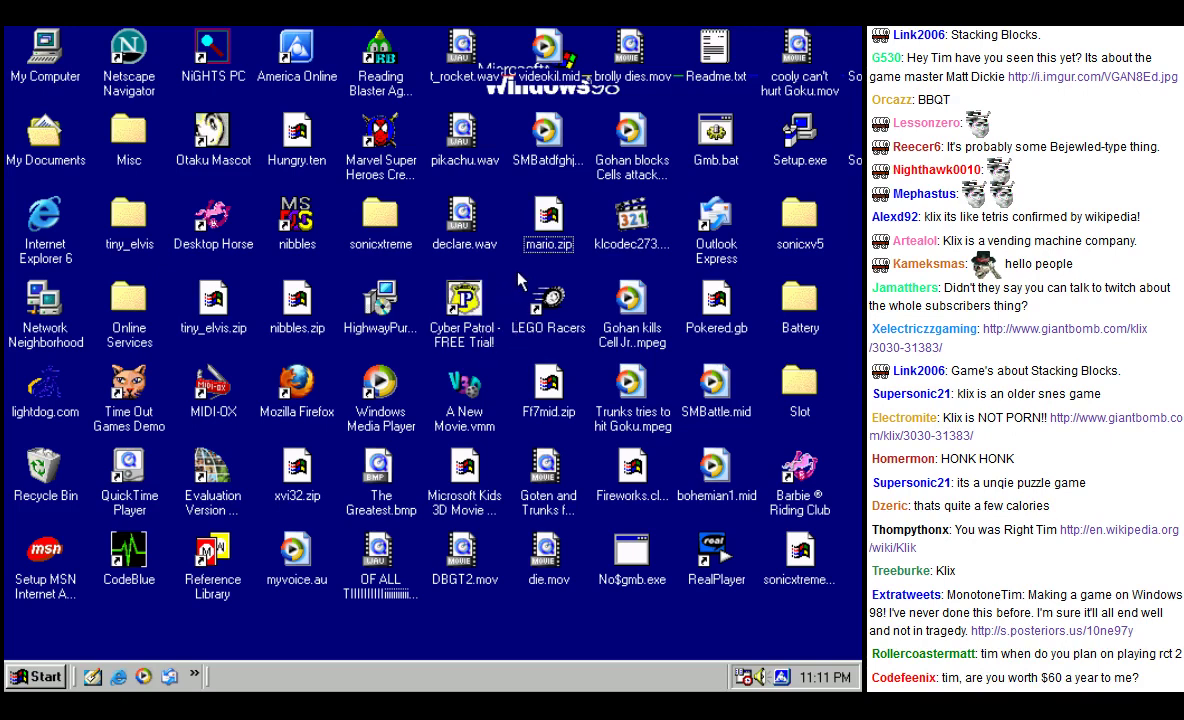
pyautogui.doubleClick(50, 210)
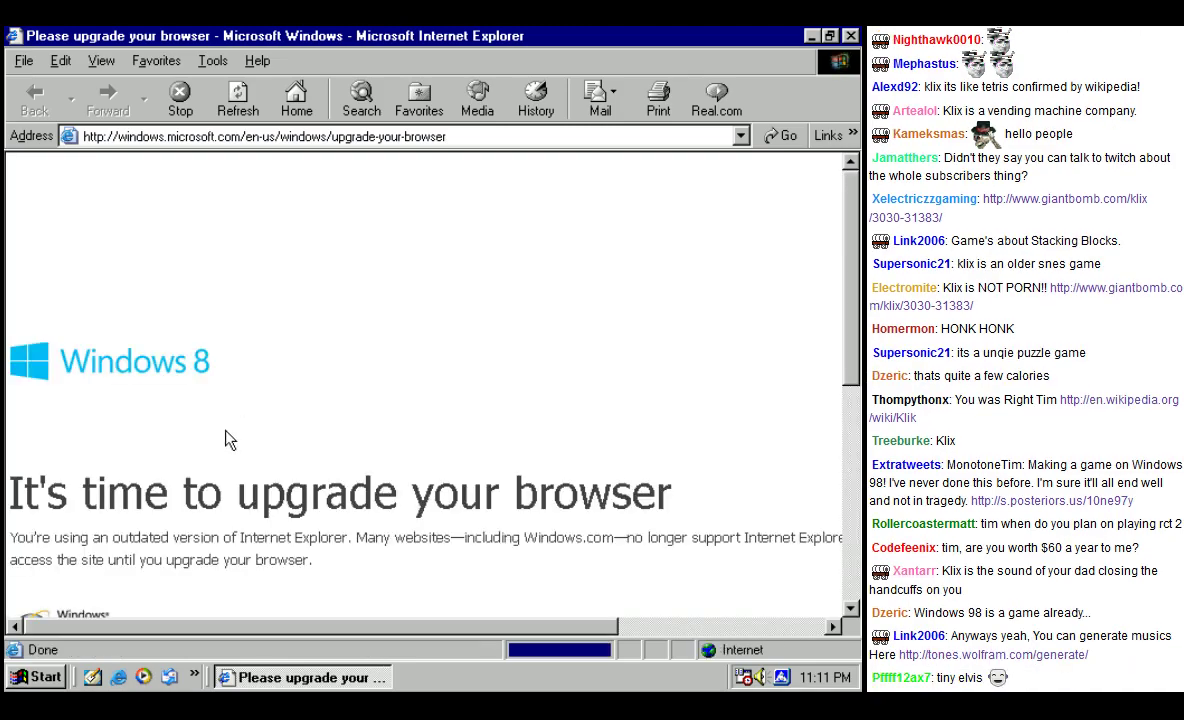
# Step: Look through the "It's time to upgrade your browser" page down to the support links and close the browser
pyautogui.scroll(-8, 674, 396)
pyautogui.scroll(8, 843, 229)
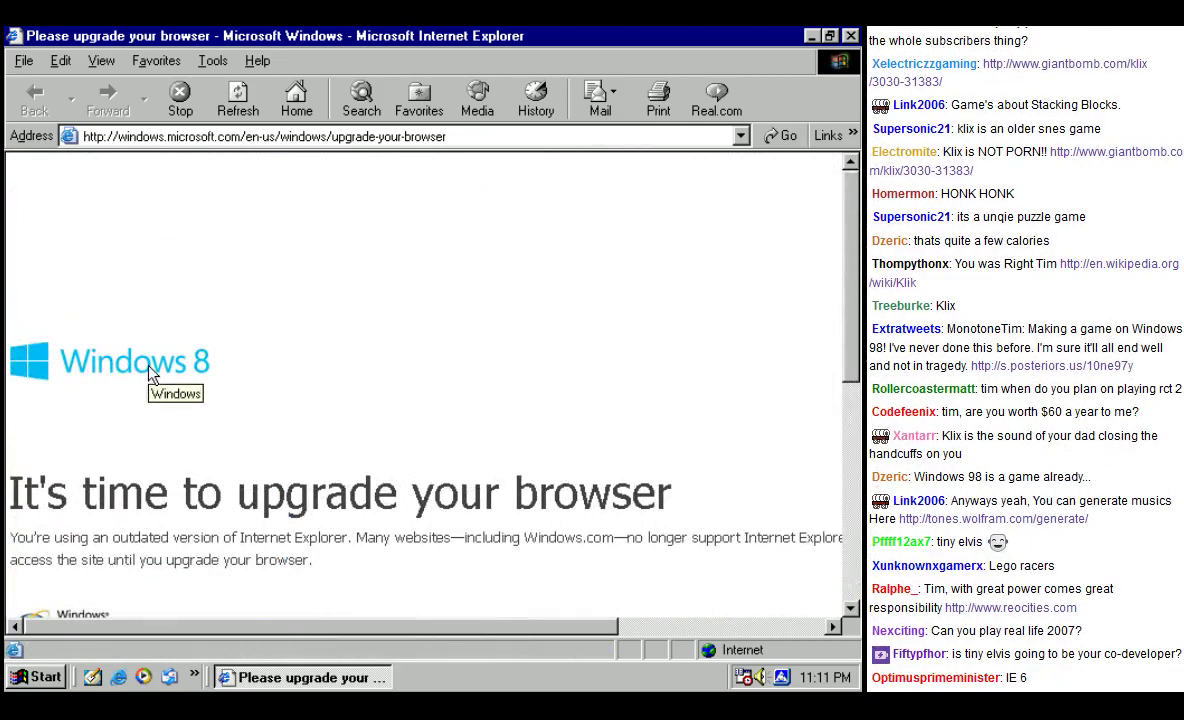
pyautogui.scroll(-6, 534, 462)
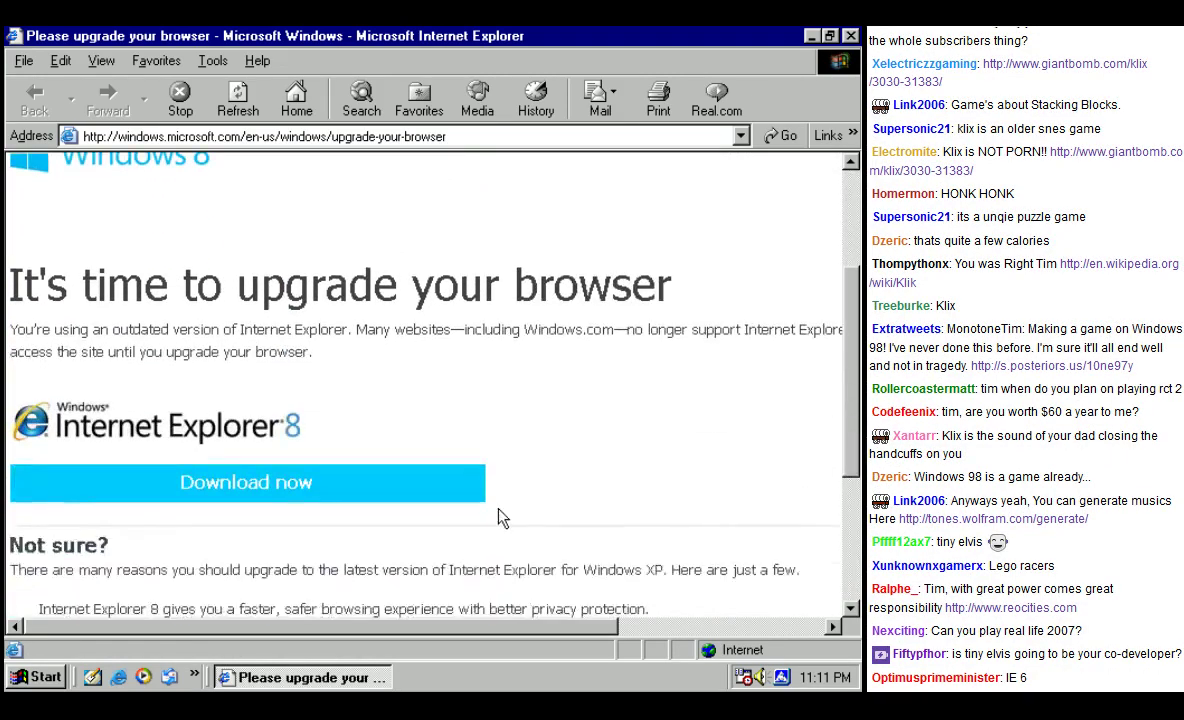
pyautogui.scroll(-3, 500, 519)
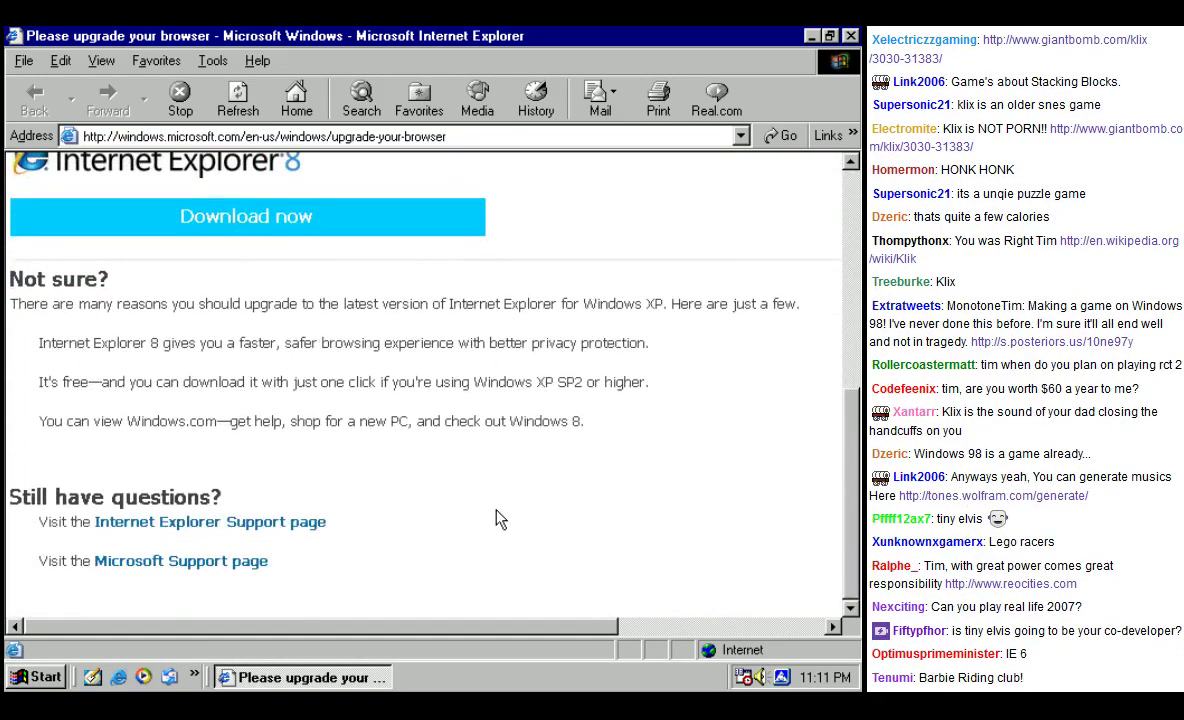
pyautogui.scroll(4, 500, 519)
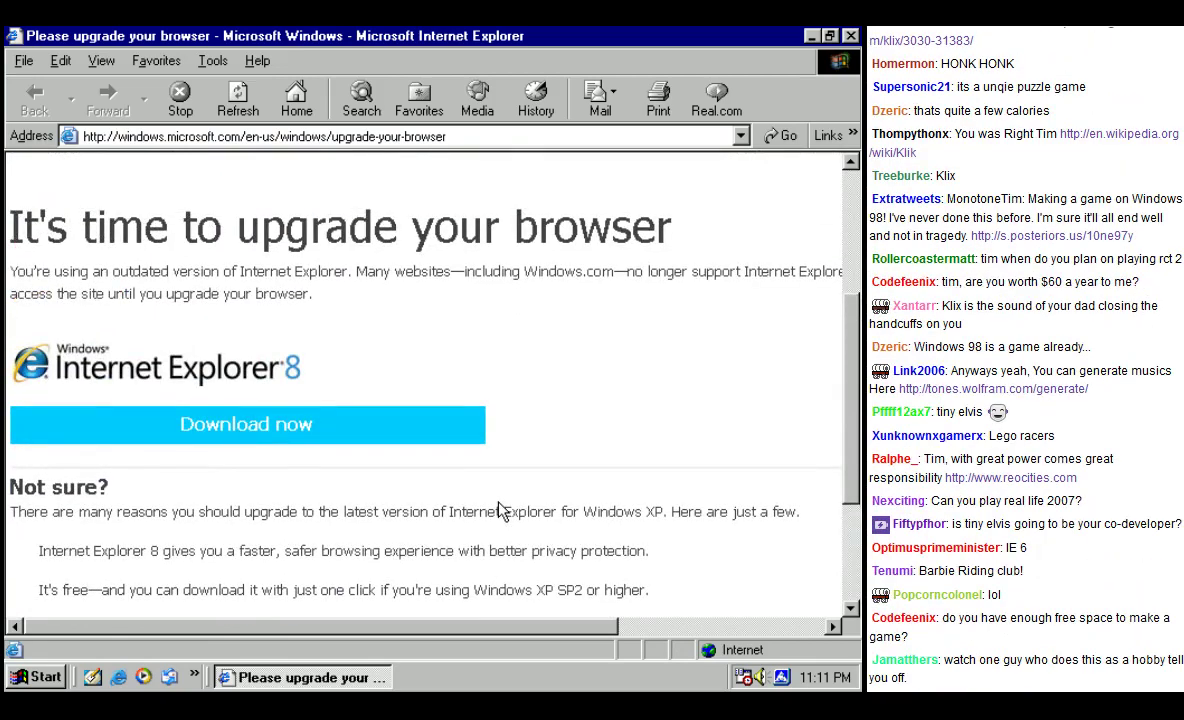
pyautogui.scroll(-3, 423, 465)
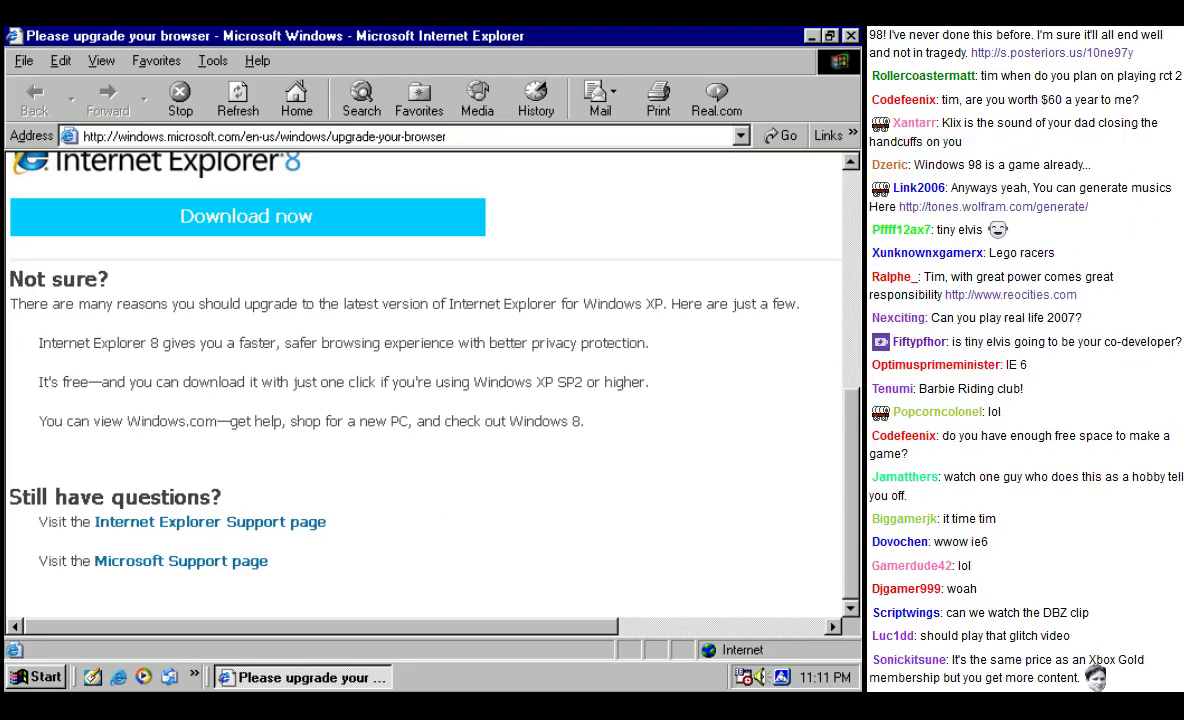
pyautogui.doubleClick(155, 421)
pyautogui.click(205, 425)
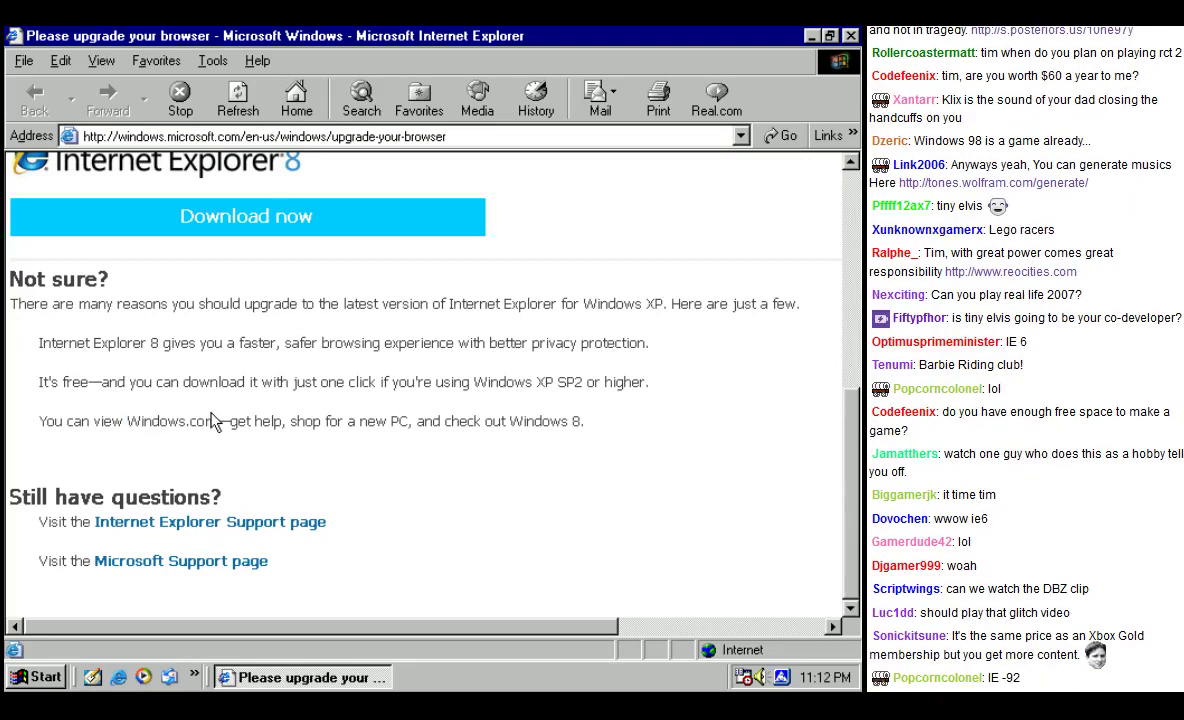
pyautogui.click(850, 37)
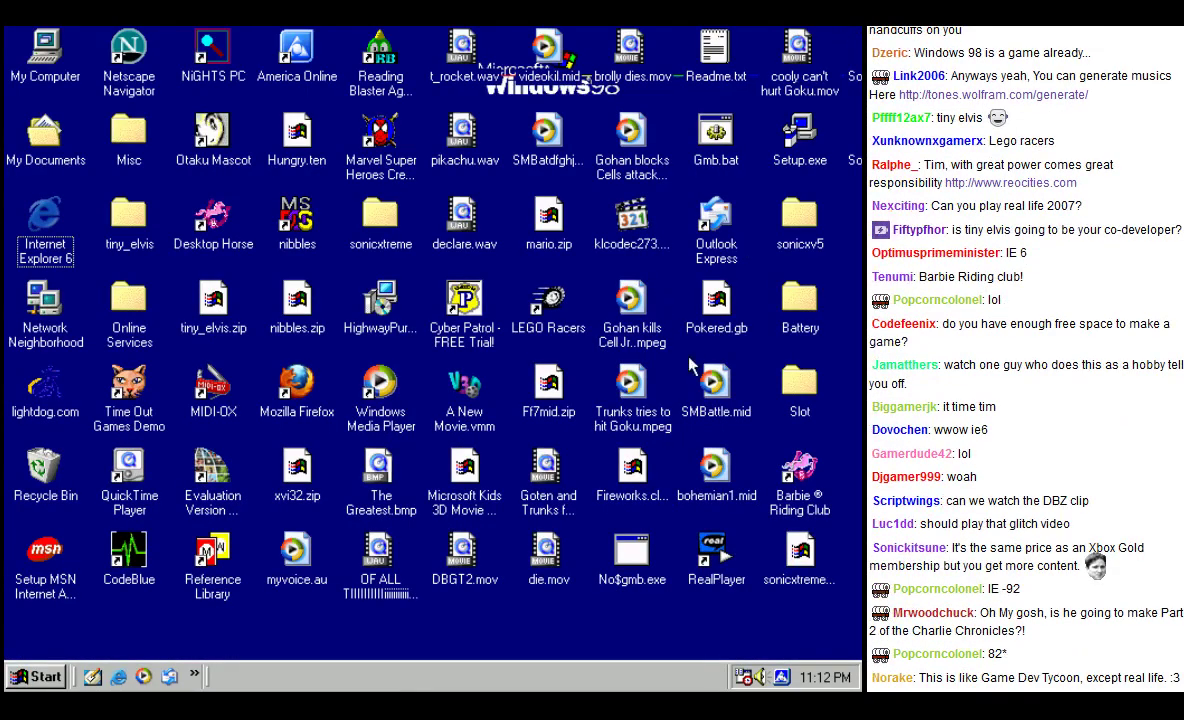
# Step: Reopen Internet Explorer 6, search Google for "klik n play" and open the Wikipedia article on Klik
pyautogui.doubleClick(50, 218)
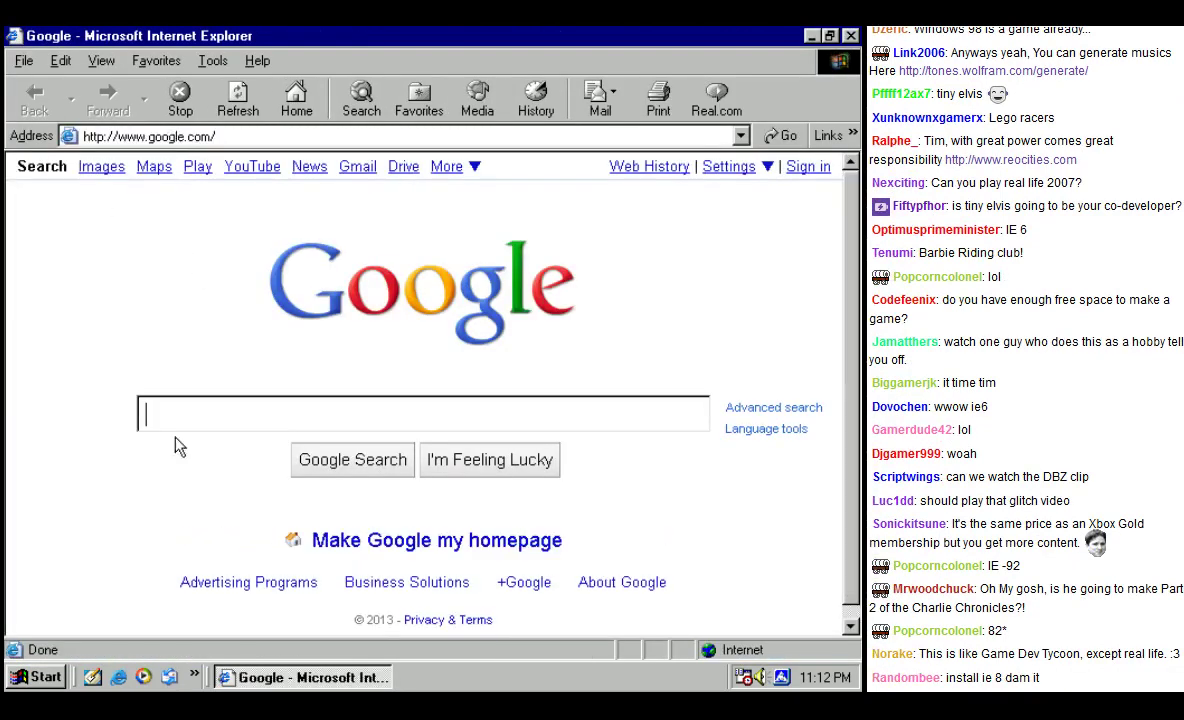
pyautogui.write('click n pl')
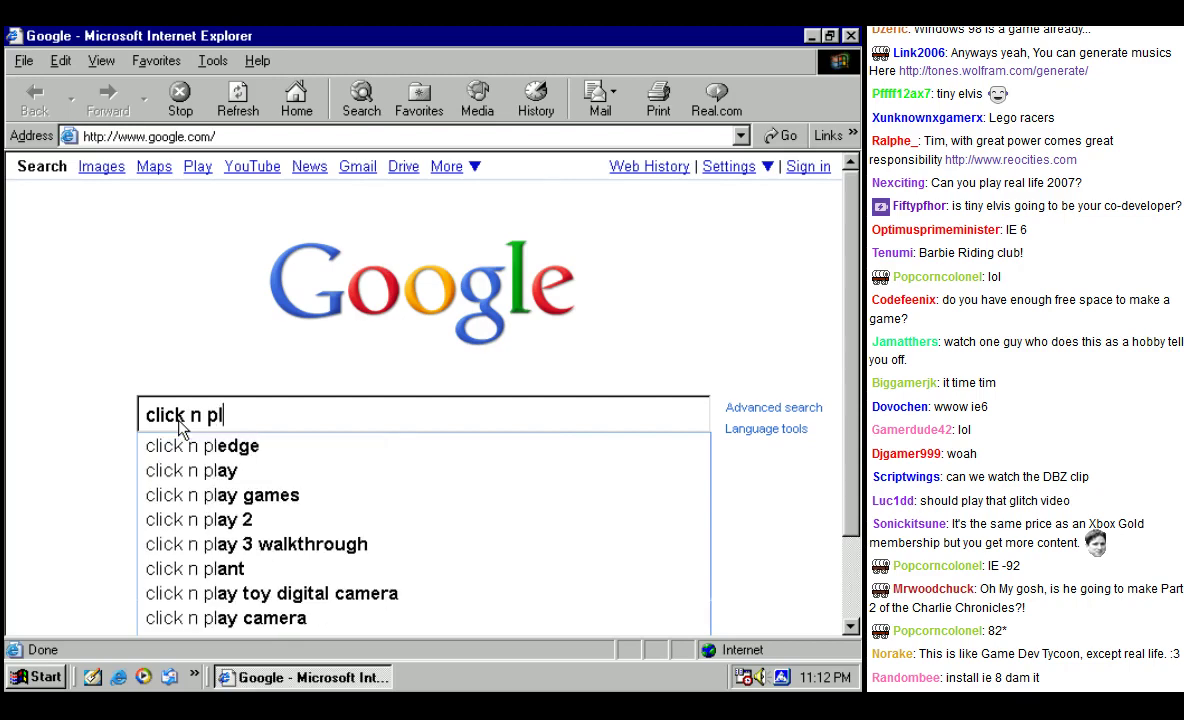
pyautogui.press('Escape')
pyautogui.tripleClick(288, 415)
pyautogui.write('klik n play')
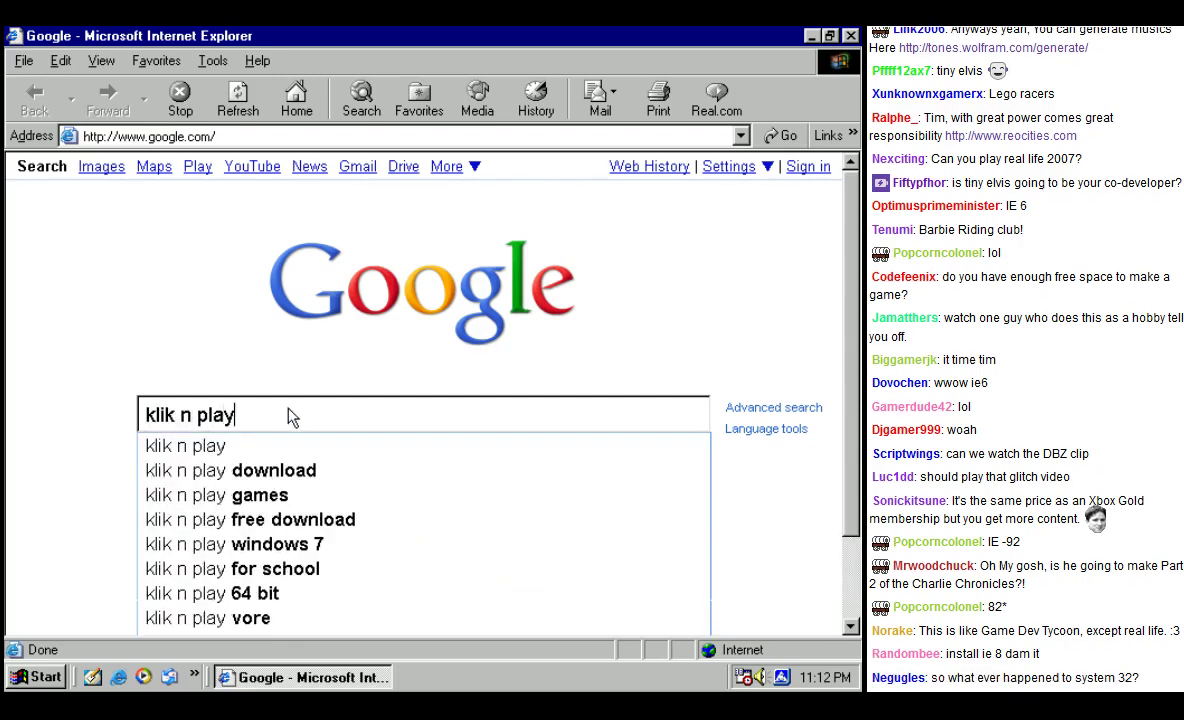
pyautogui.press('Return')
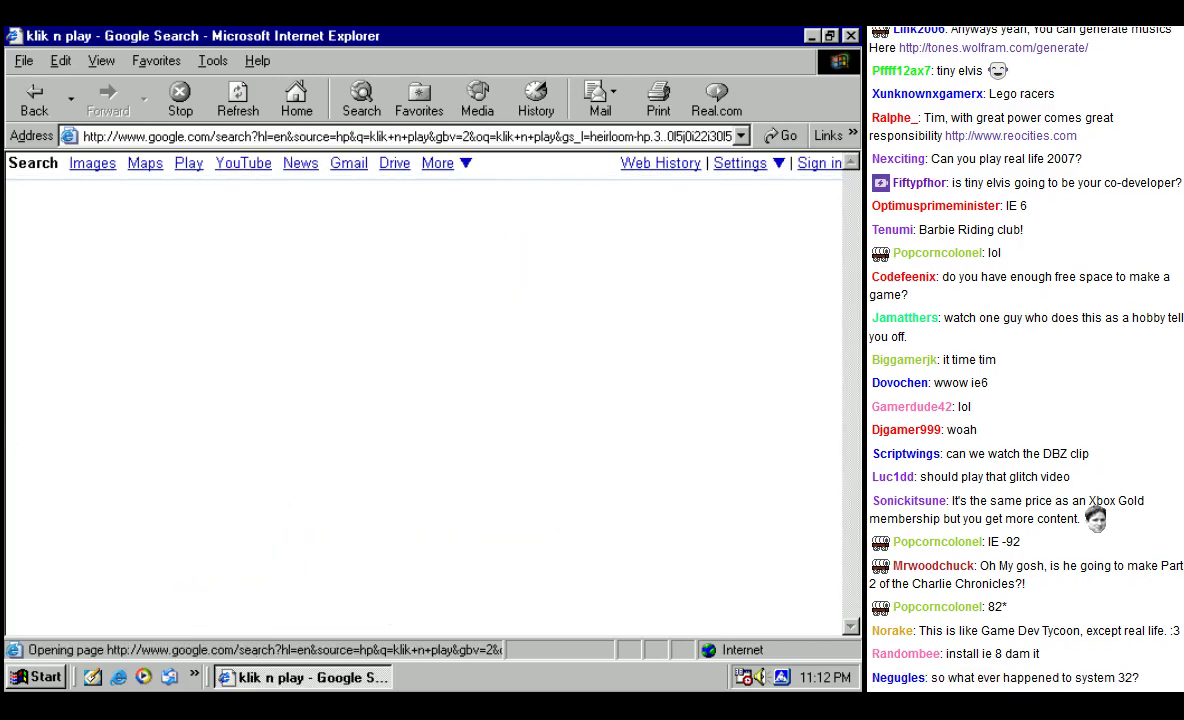
pyautogui.click(260, 366)
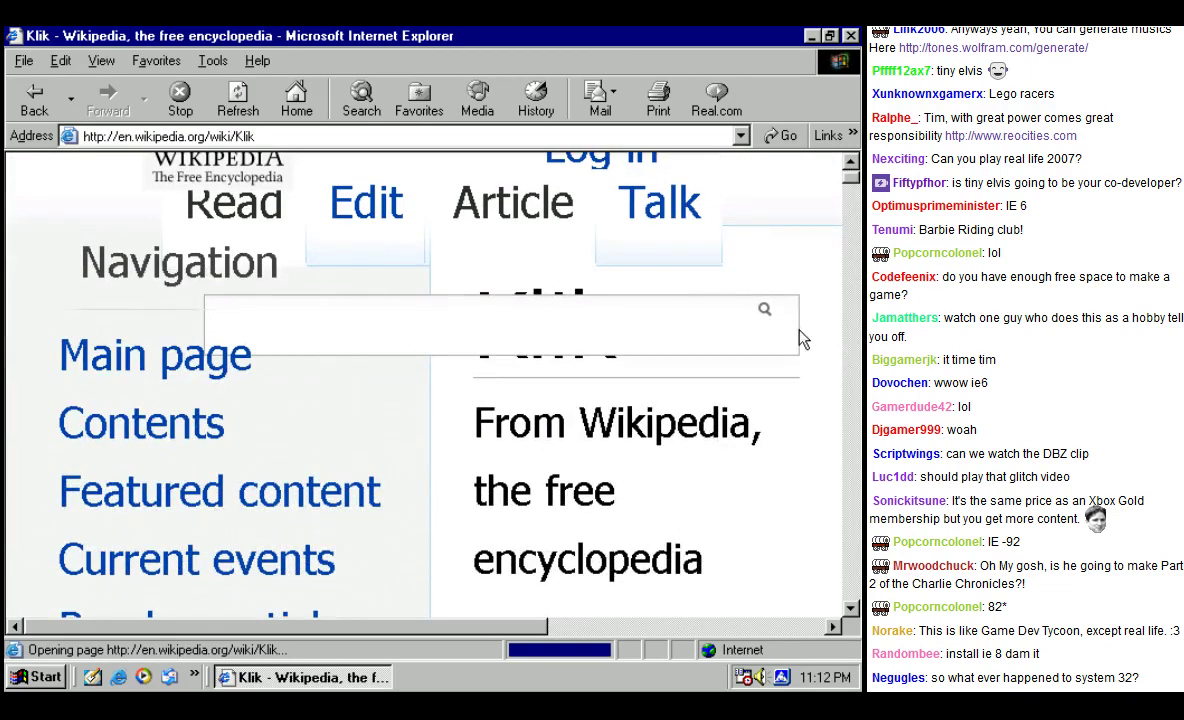
# Step: Read the Klik article's opening notes, source warnings and introduction as far as the Klik & Play paragraph
pyautogui.scroll(-3, 800, 336)
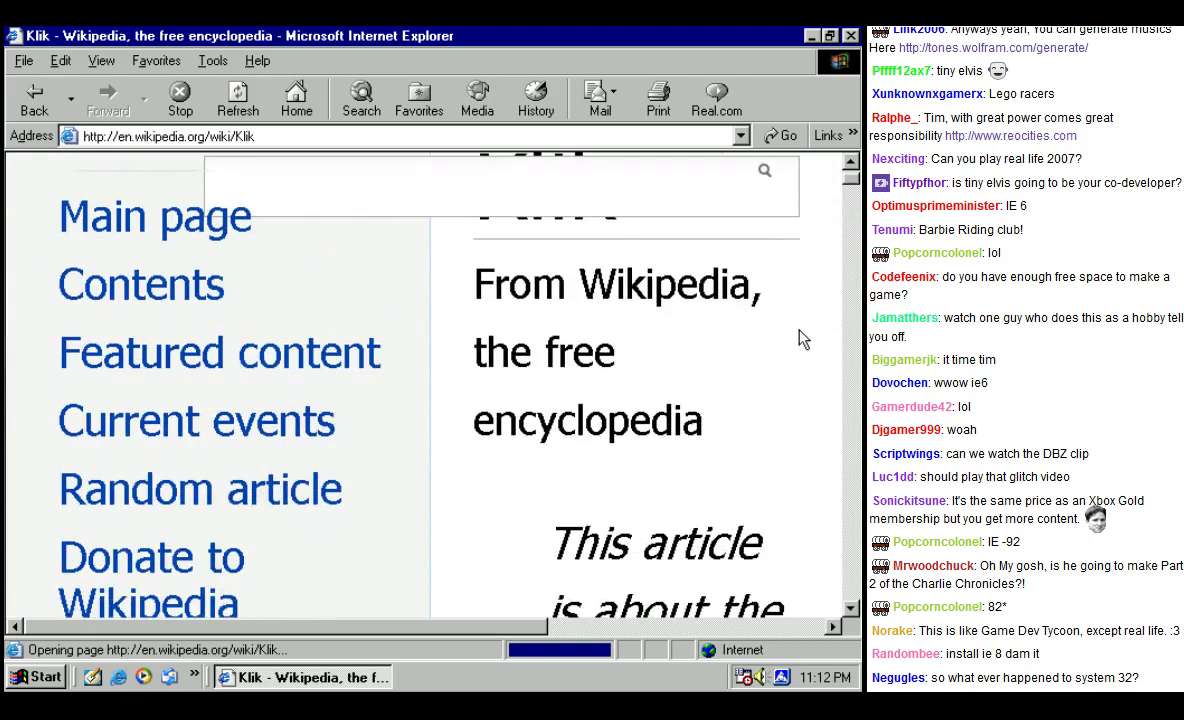
pyautogui.scroll(-5, 800, 336)
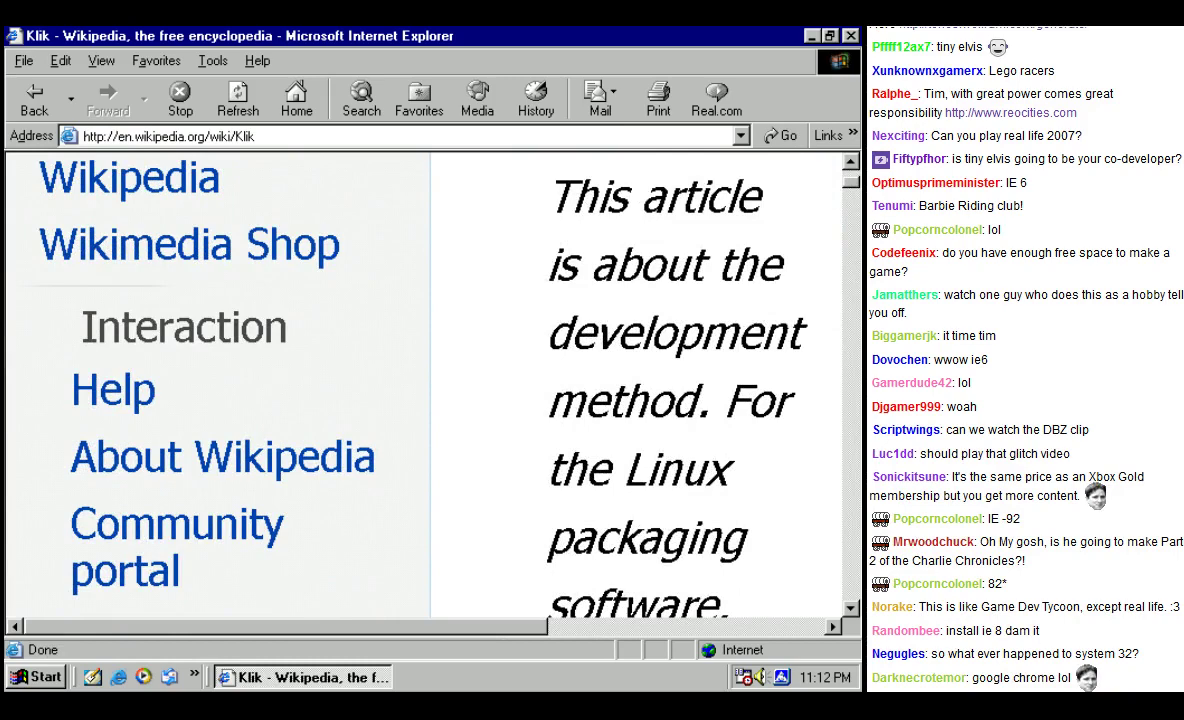
pyautogui.scroll(-10, 587, 360)
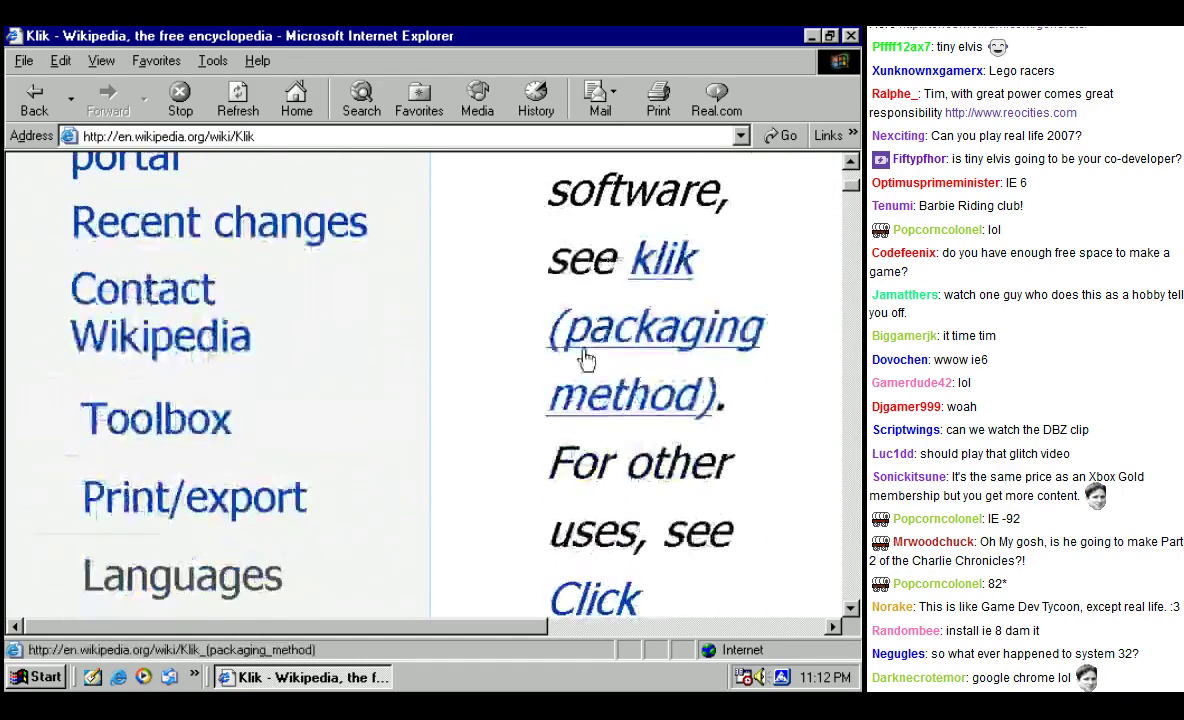
pyautogui.scroll(-3, 587, 360)
pyautogui.moveTo(507, 627); pyautogui.dragTo(745, 632)
pyautogui.scroll(-15, 589, 547)
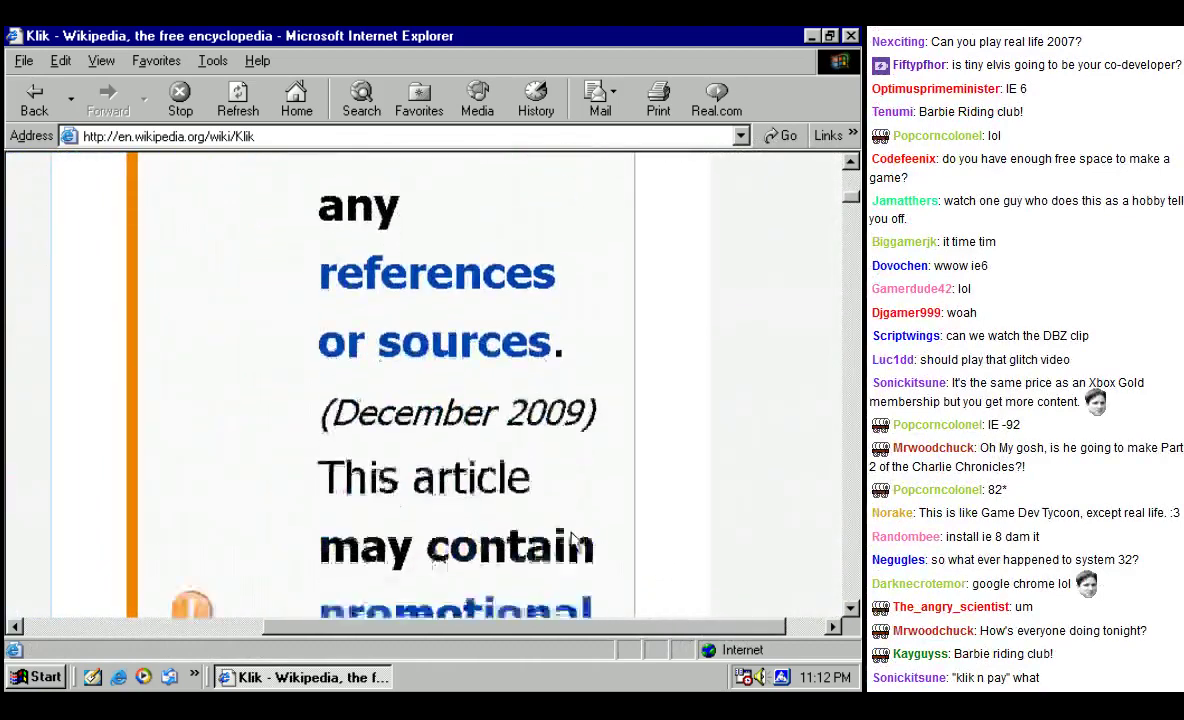
pyautogui.scroll(-12, 575, 541)
pyautogui.scroll(3, 575, 541)
pyautogui.moveTo(565, 628); pyautogui.dragTo(500, 633)
pyautogui.scroll(-8, 590, 553)
pyautogui.scroll(-10, 588, 551)
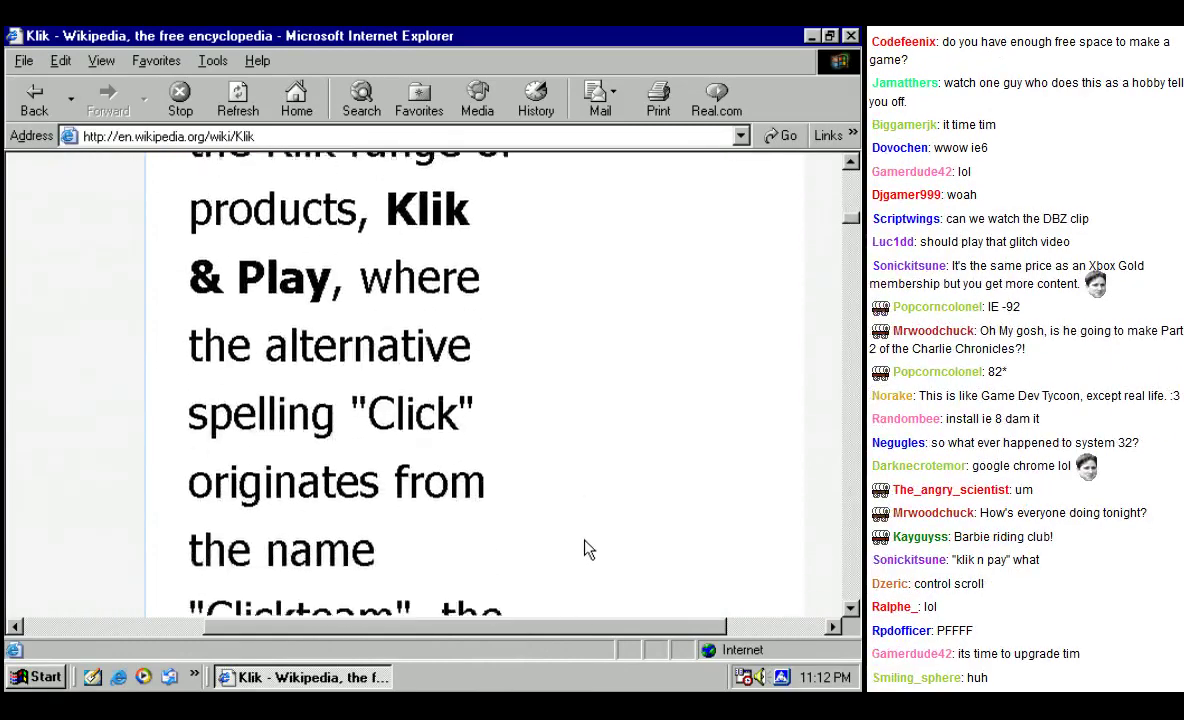
# Step: Read on through the Klik article's contents list, overview and Clickteam history, and close the browser
pyautogui.scroll(-12, 586, 543)
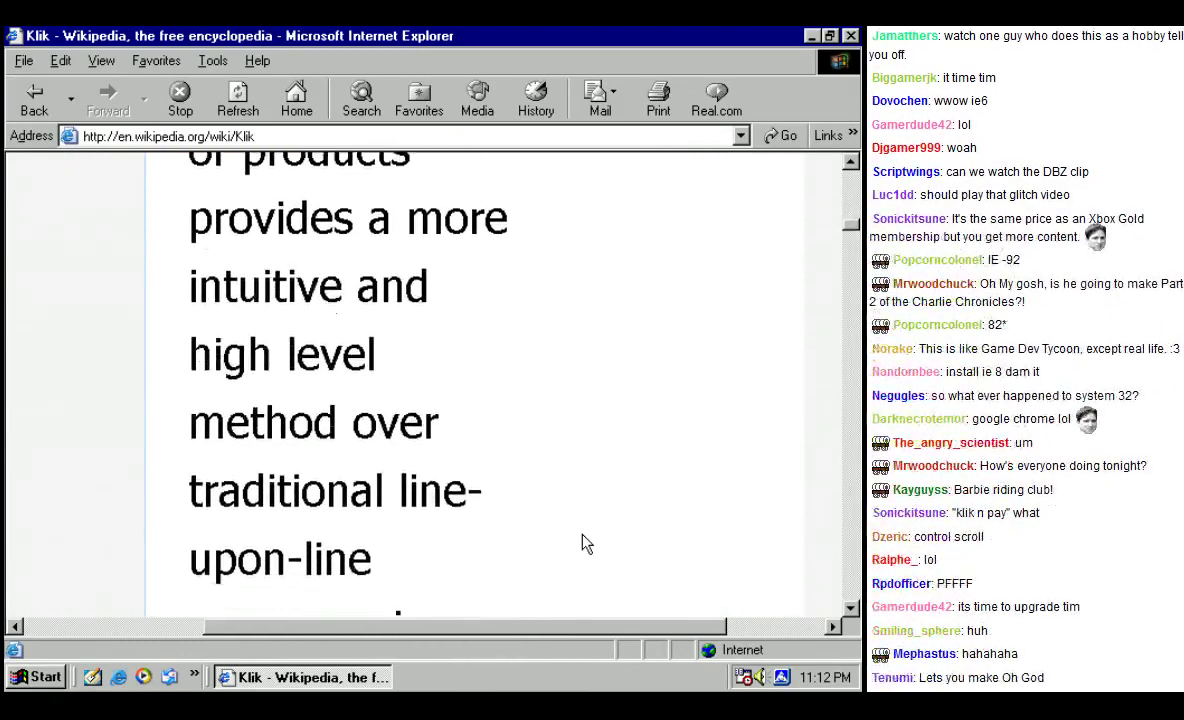
pyautogui.scroll(-3, 586, 543)
pyautogui.scroll(5, 586, 543)
pyautogui.scroll(-3, 586, 543)
pyautogui.scroll(-12, 586, 541)
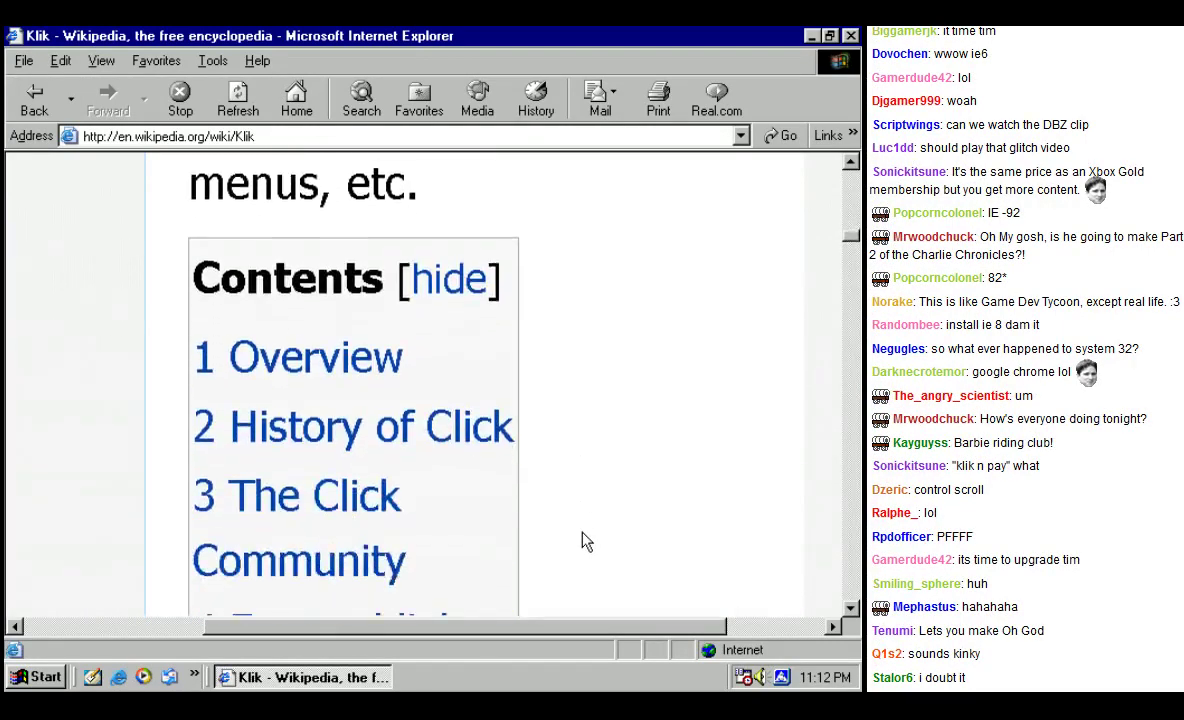
pyautogui.scroll(-10, 586, 541)
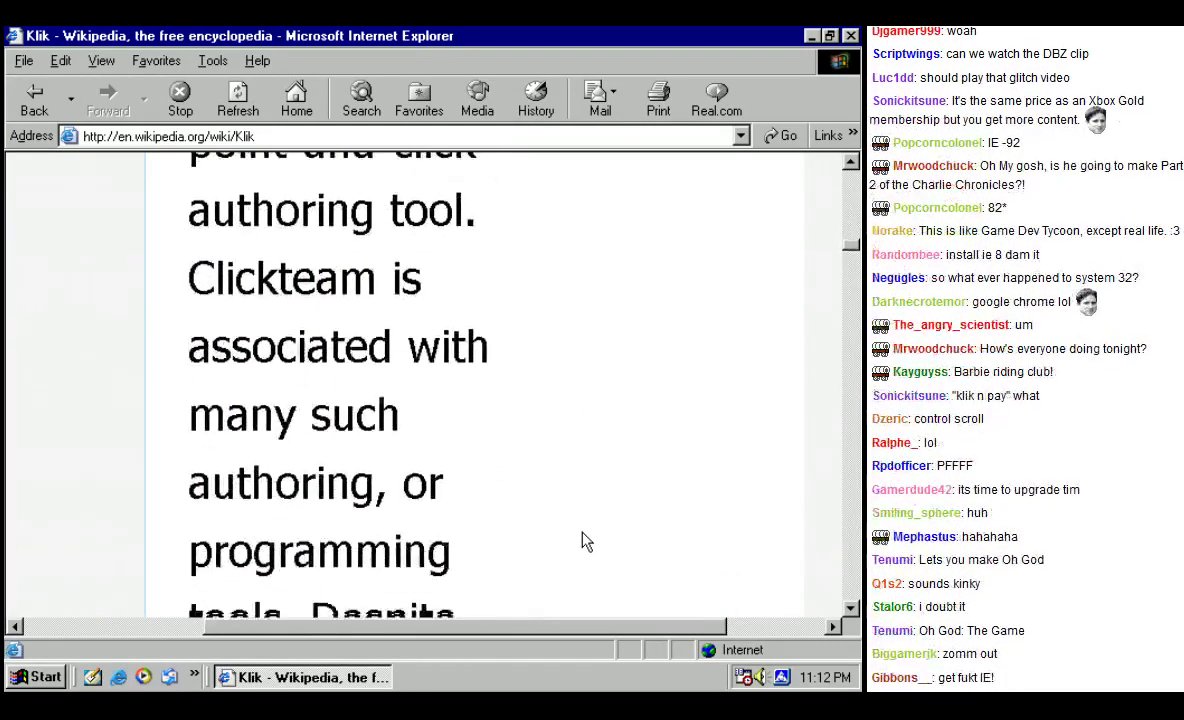
pyautogui.scroll(-10, 586, 541)
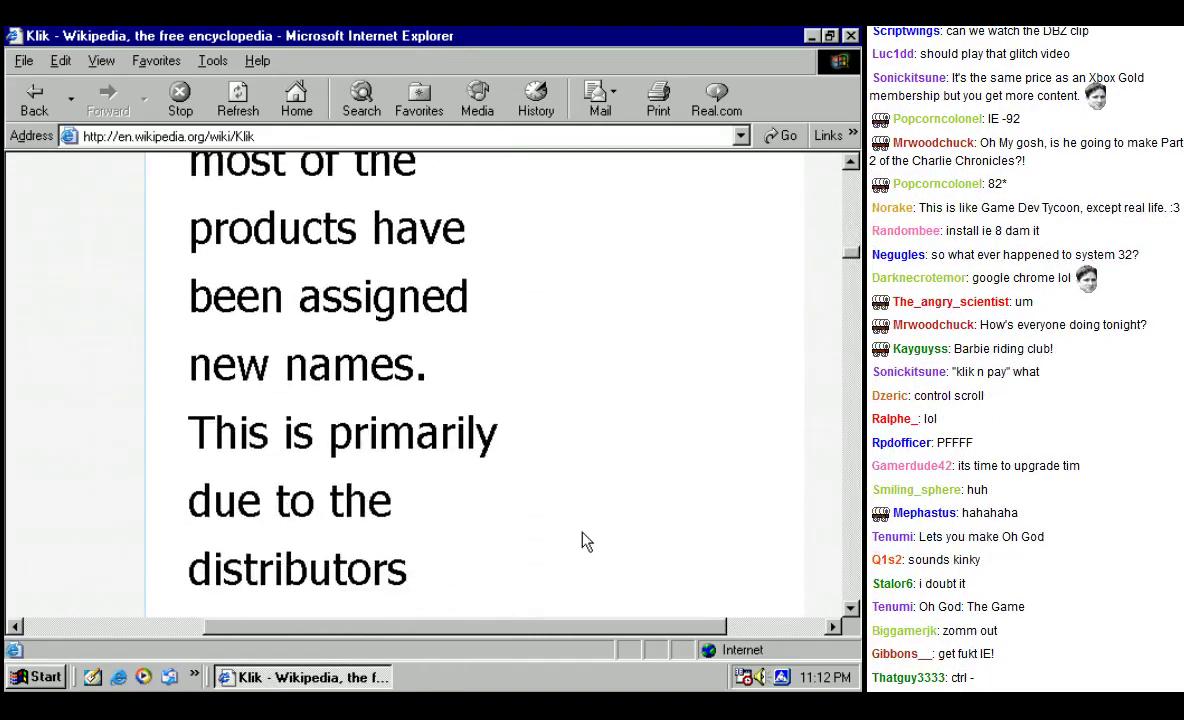
pyautogui.scroll(-5, 586, 541)
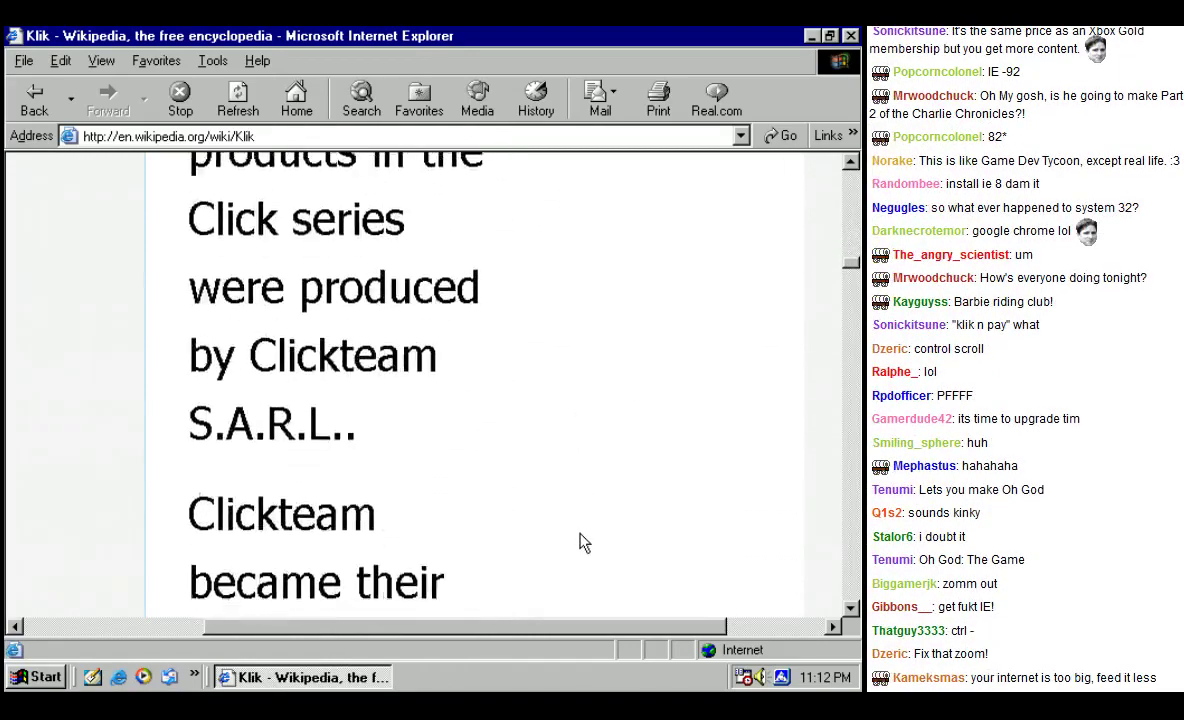
pyautogui.scroll(-5, 580, 555)
pyautogui.scroll(-10, 580, 560)
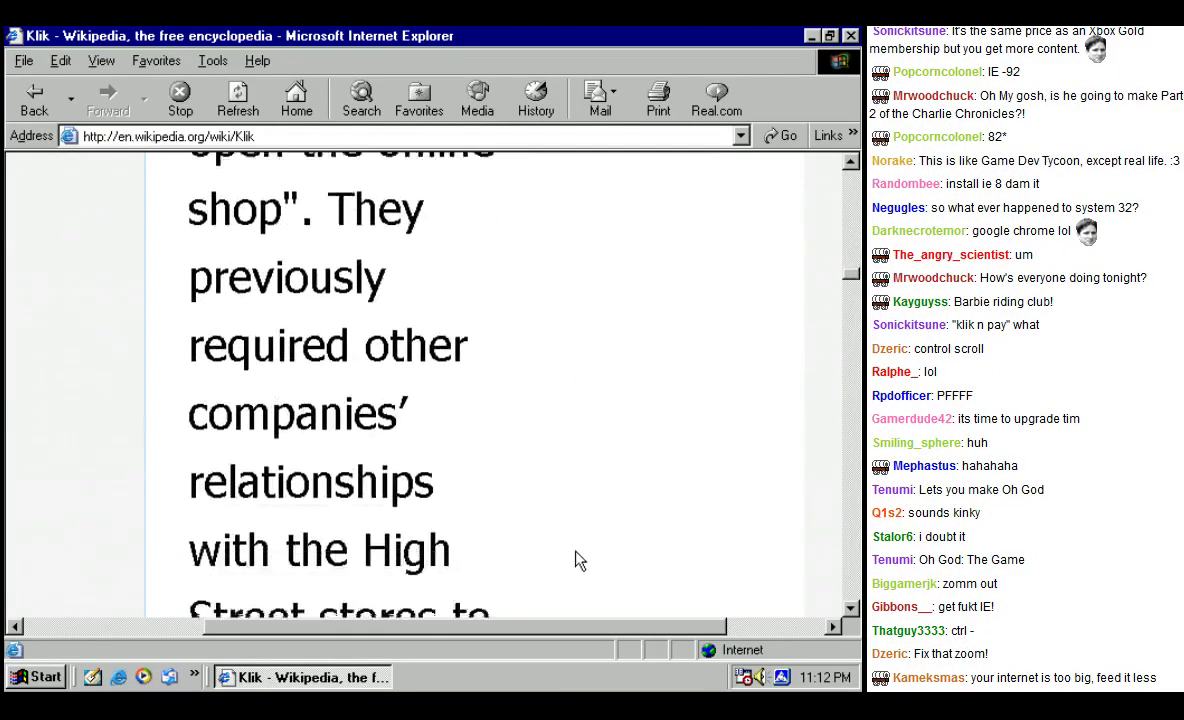
pyautogui.click(851, 36)
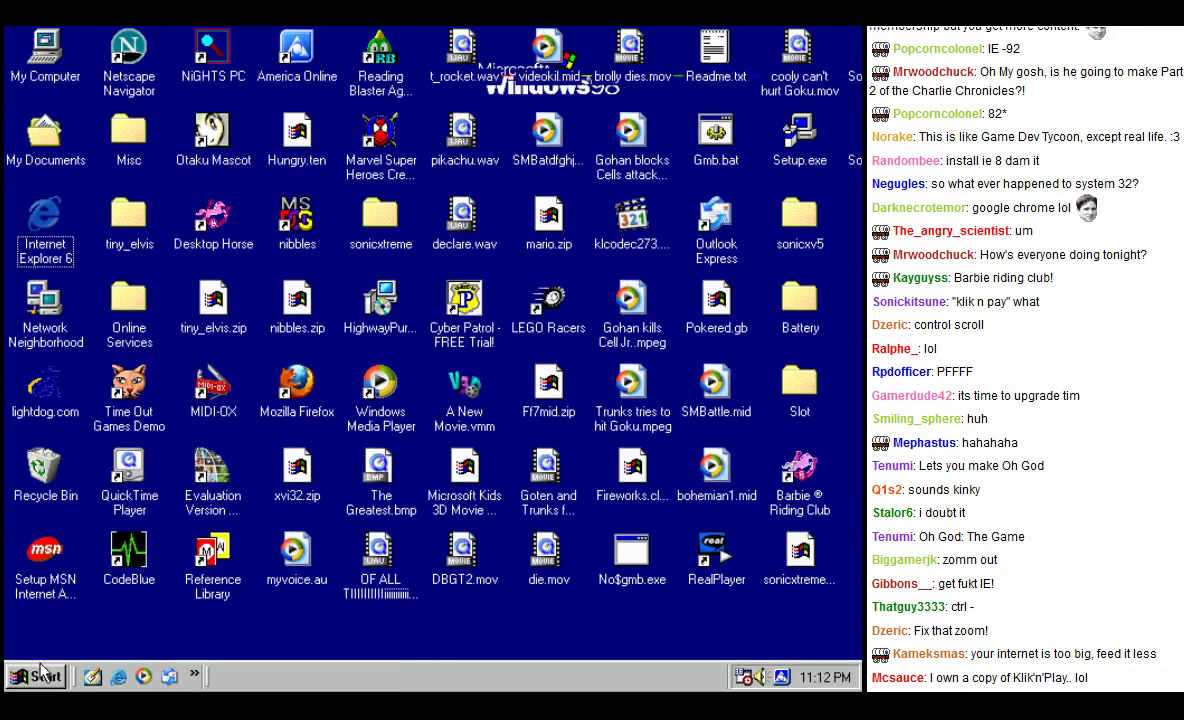
# Step: Open the Read me file from the installed Klik & Play program group
pyautogui.press('super')
pyautogui.press('Up')
pyautogui.moveTo(150, 349)
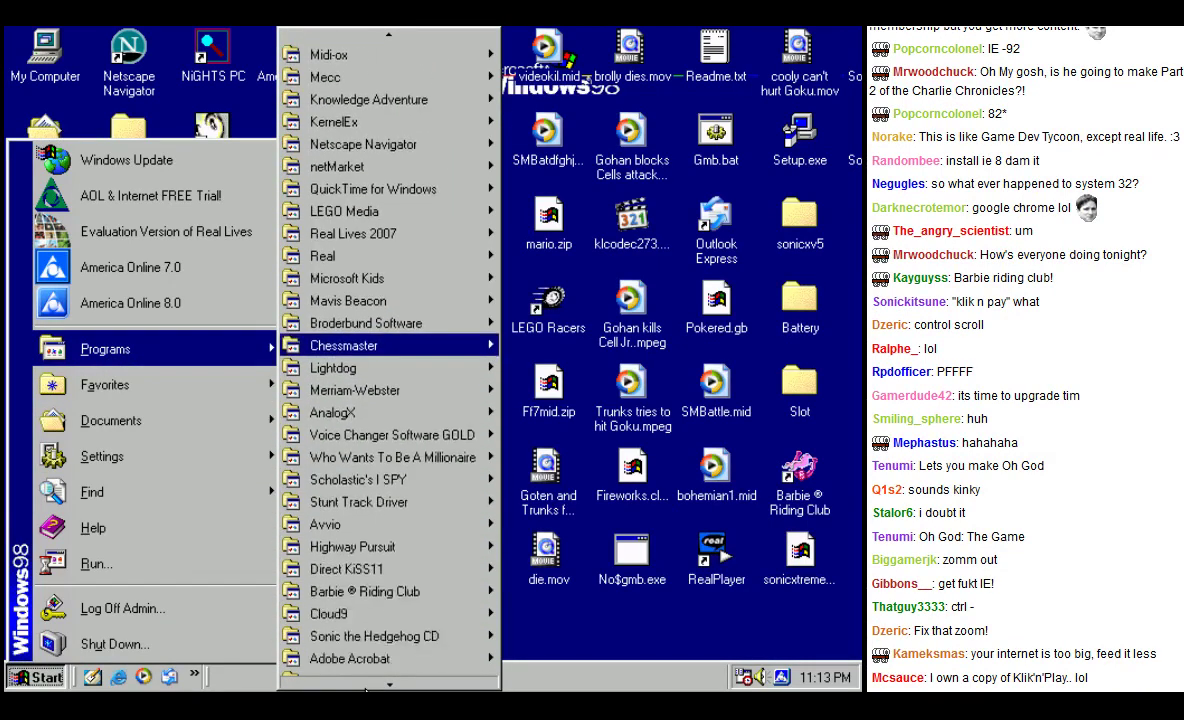
pyautogui.moveTo(367, 682)
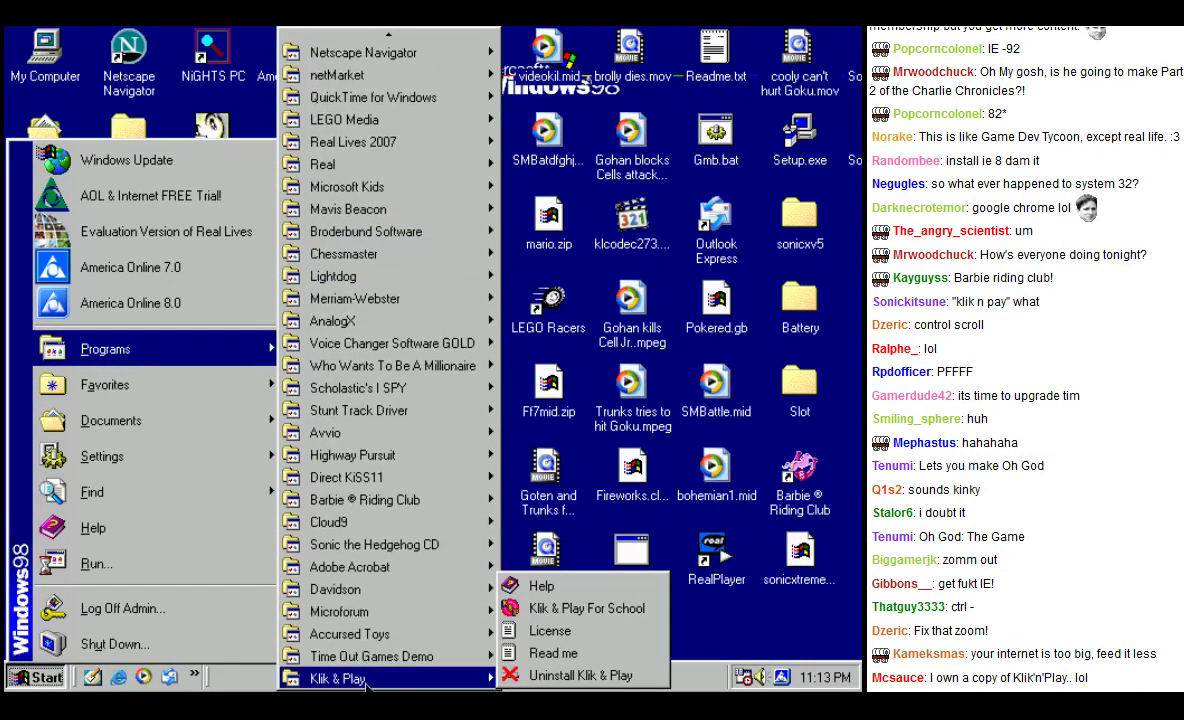
pyautogui.click(540, 652)
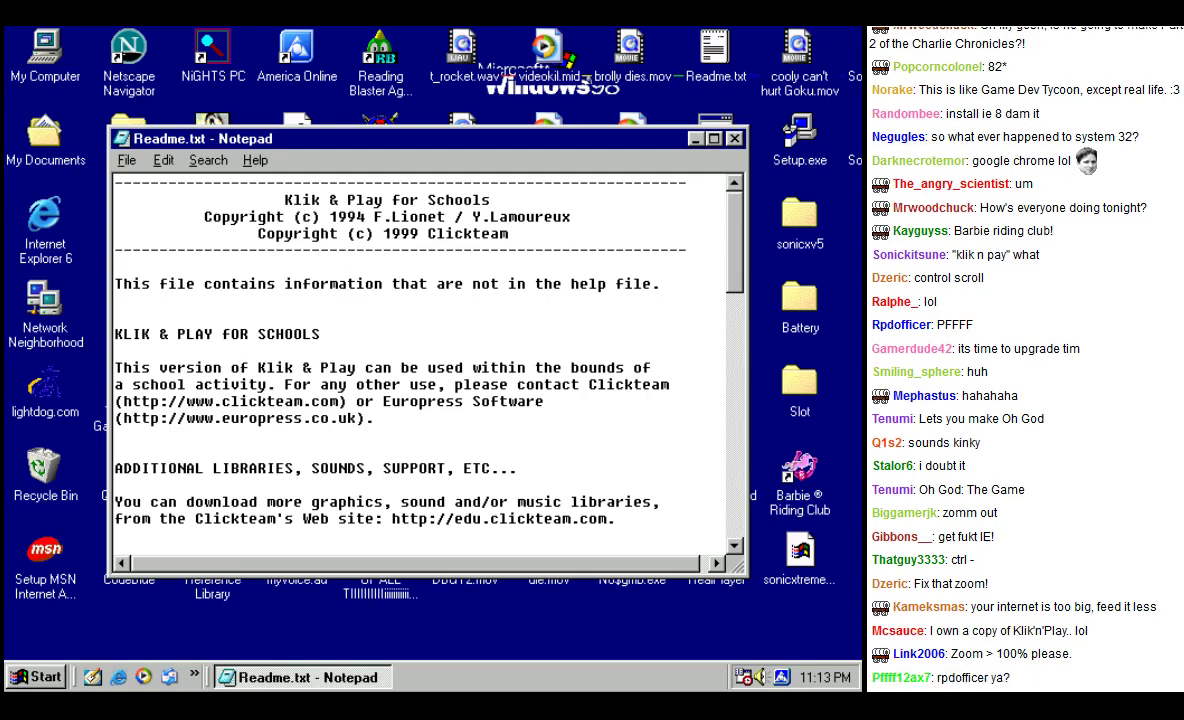
# Step: Read the Klik & Play readme's licence terms, minimum requirements and graphic driver notes to the end, and close the file
pyautogui.scroll(-1, 316, 401)
pyautogui.scroll(-1, 420, 360)
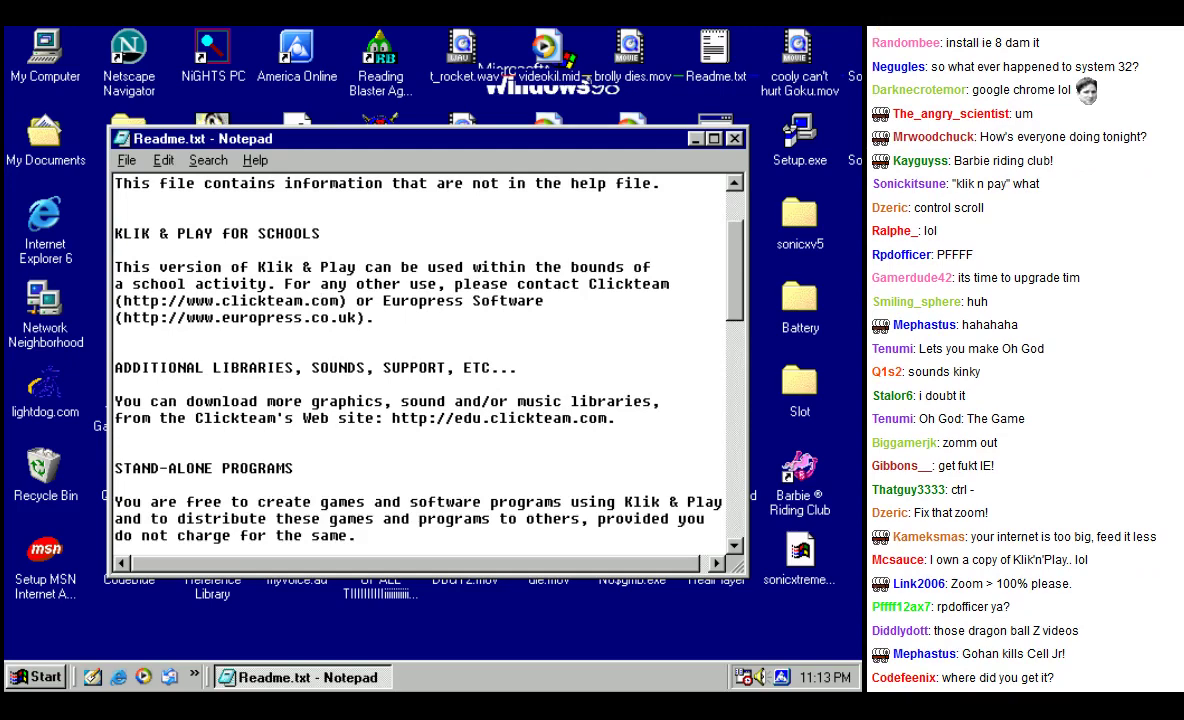
pyautogui.scroll(-4, 420, 360)
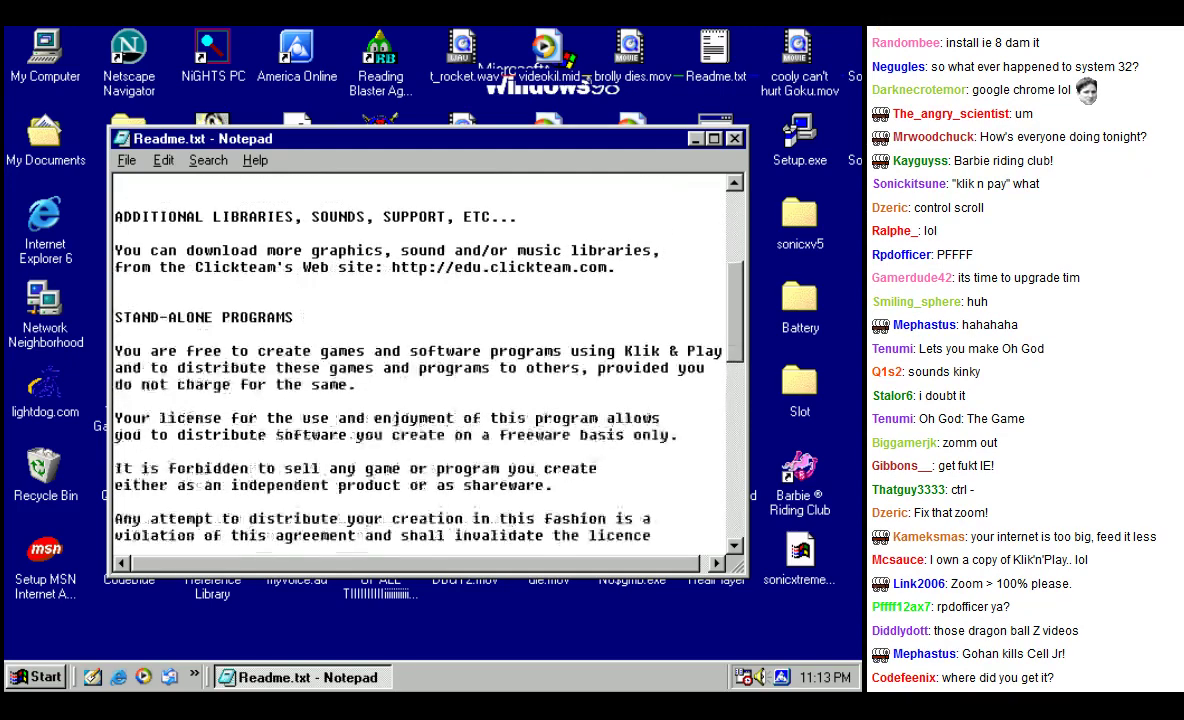
pyautogui.scroll(-4, 420, 360)
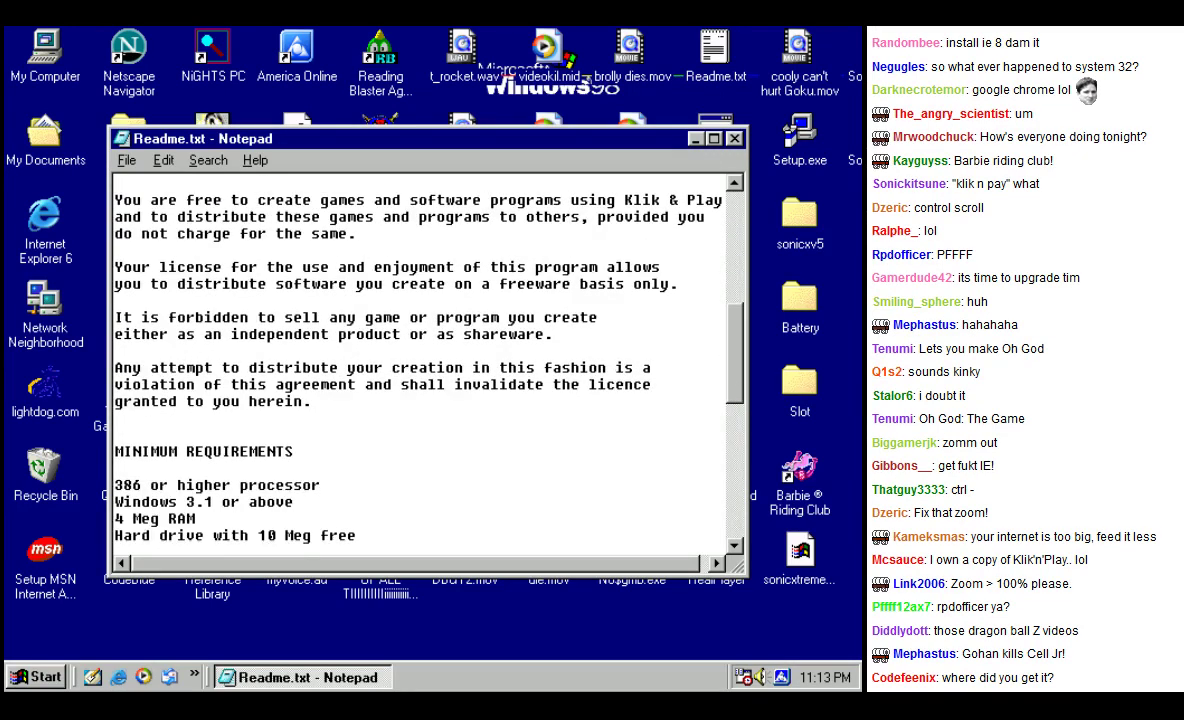
pyautogui.scroll(-1, 420, 360)
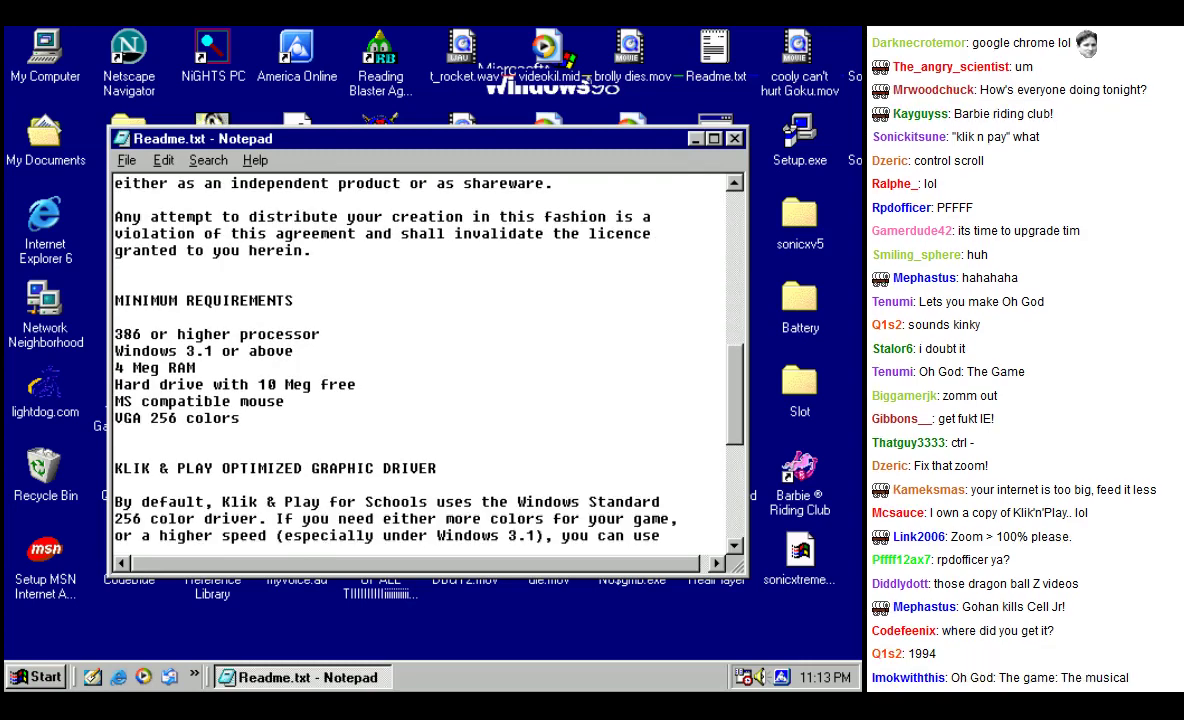
pyautogui.scroll(-3, 420, 360)
pyautogui.scroll(-4, 420, 360)
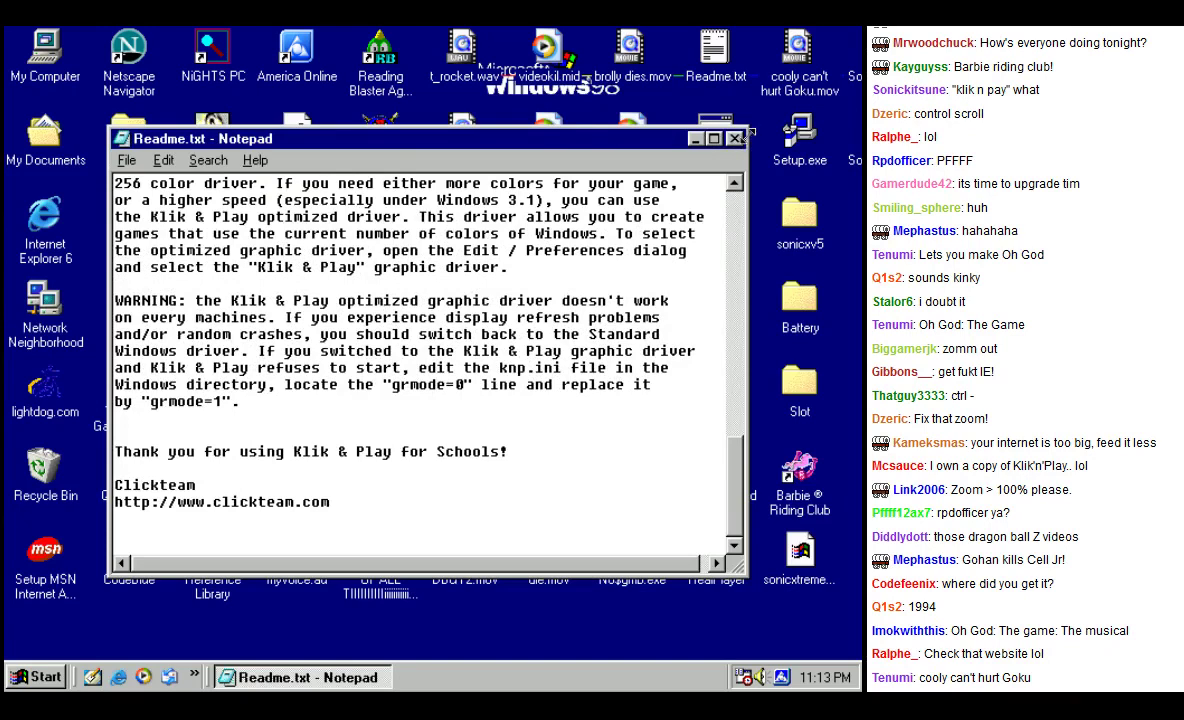
pyautogui.hotkey('alt', 'F4')
# Step: Launch Klik & Play For School from its installed program group
pyautogui.click(30, 680)
pyautogui.moveTo(117, 340)
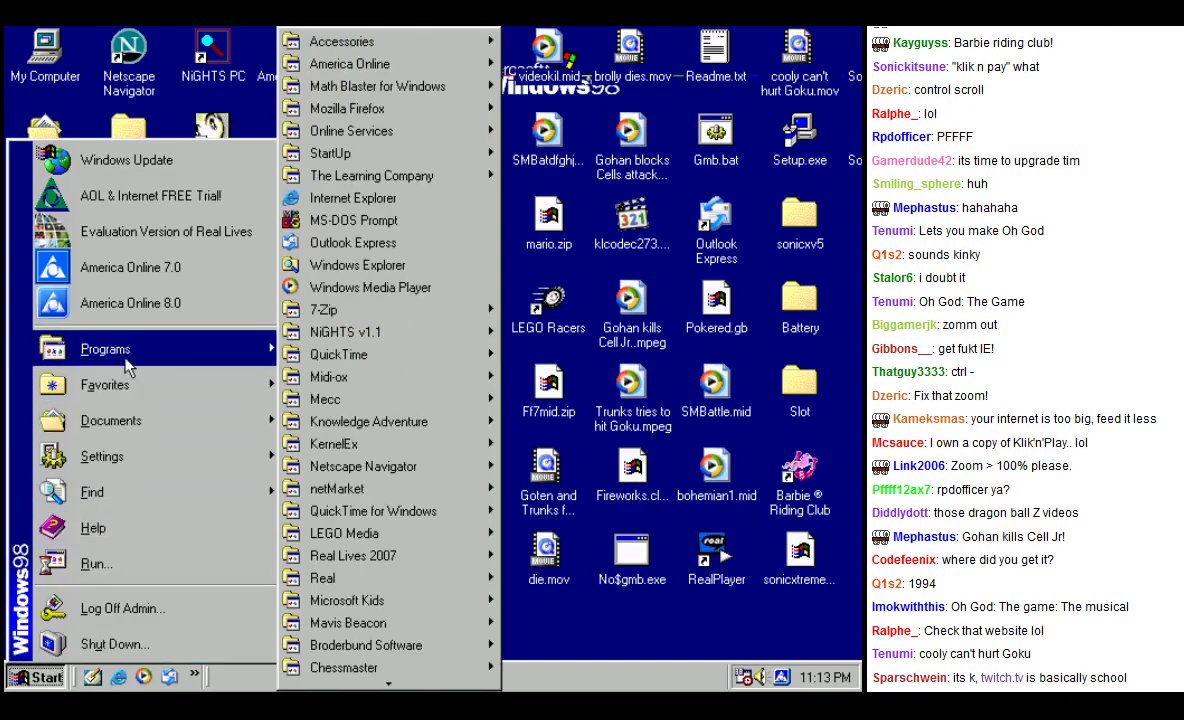
pyautogui.moveTo(325, 686)
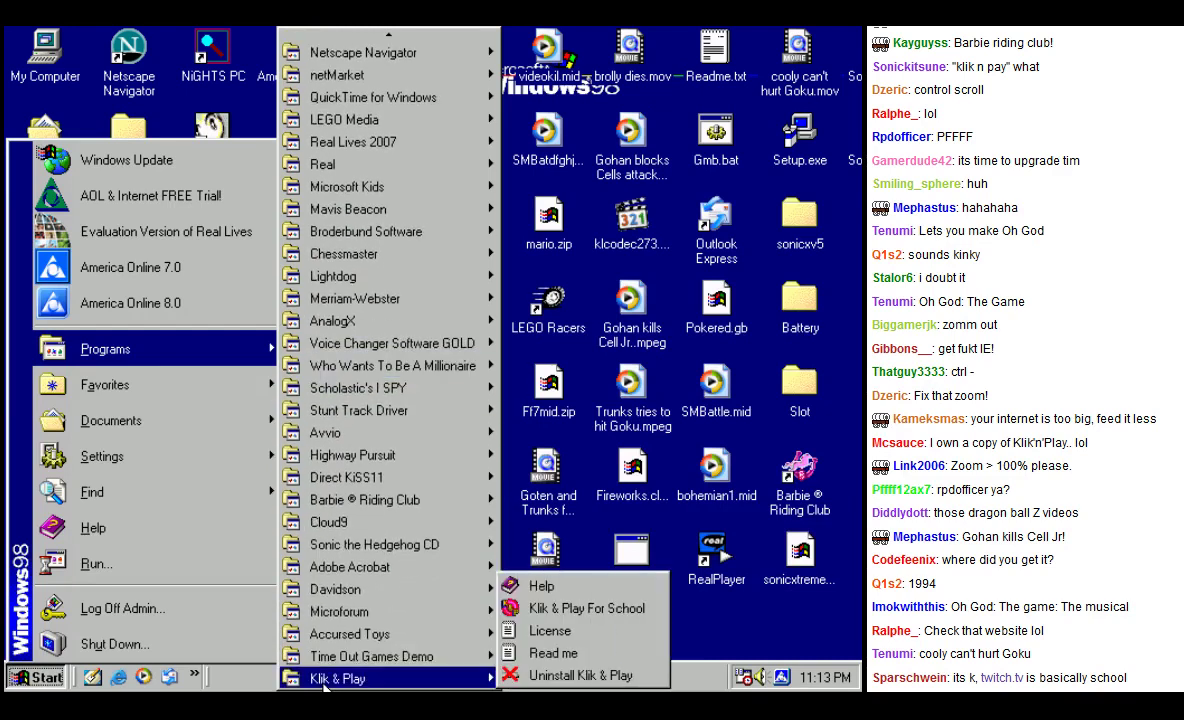
pyautogui.click(590, 625)
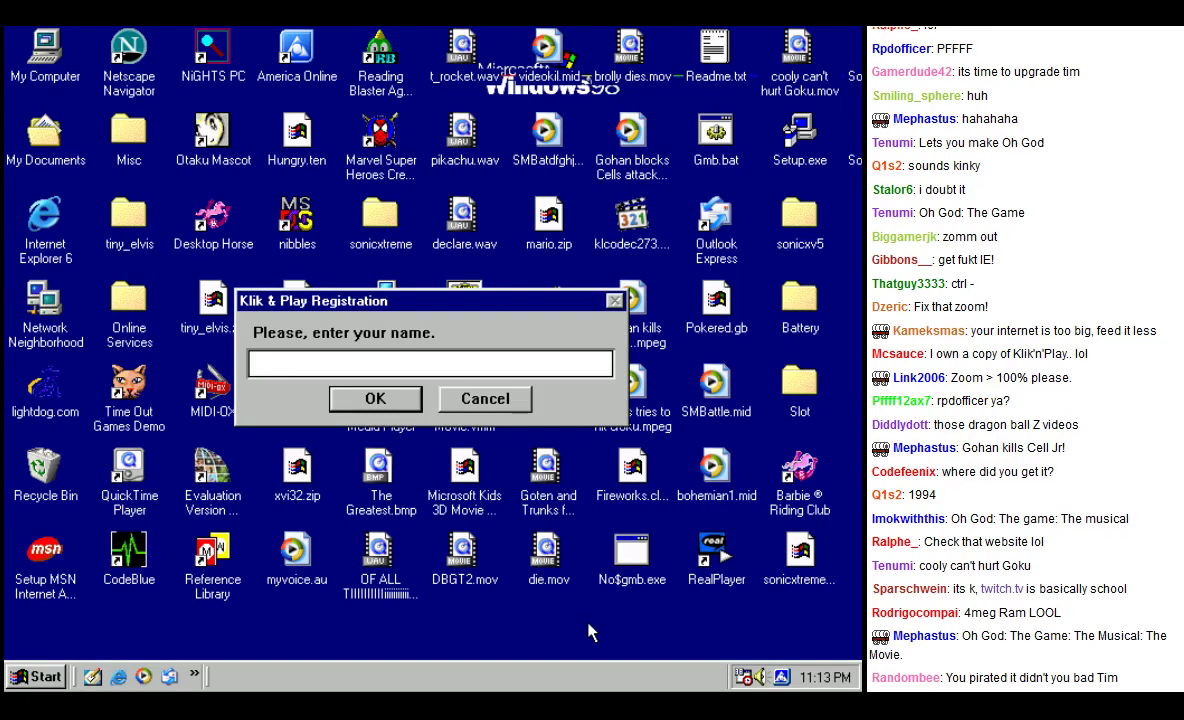
pyautogui.write('fffffffffffffffffffffffffffffffffffff')
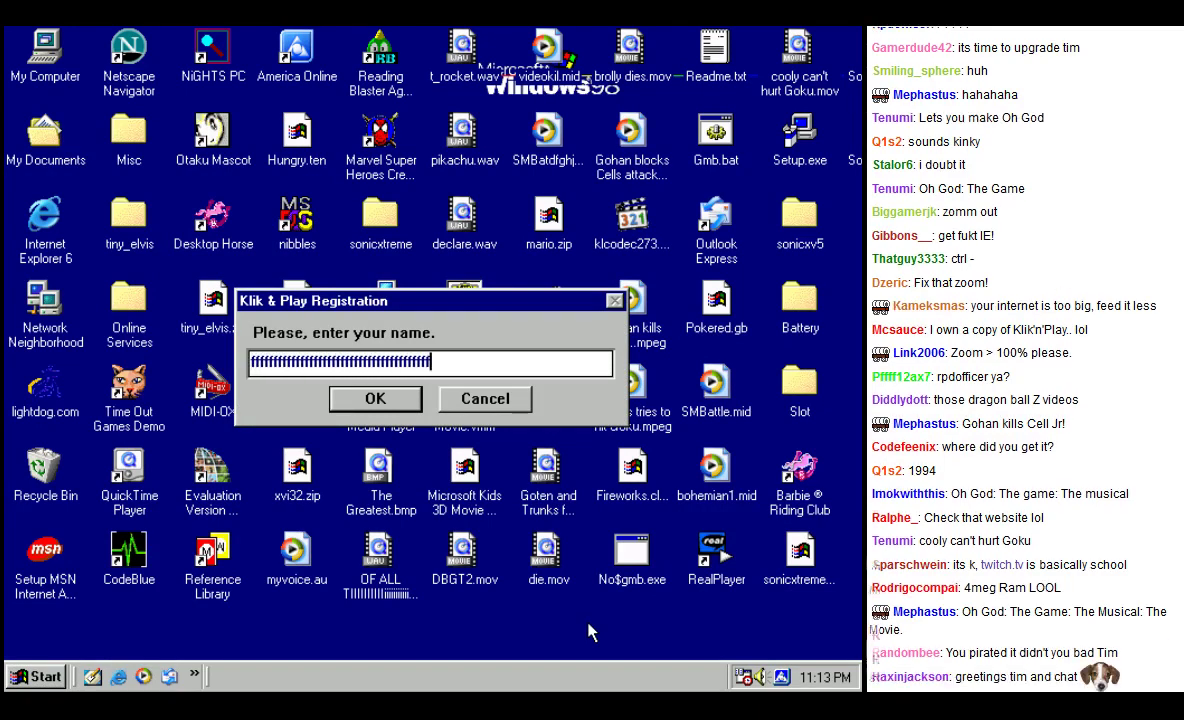
pyautogui.doubleClick(524, 363)
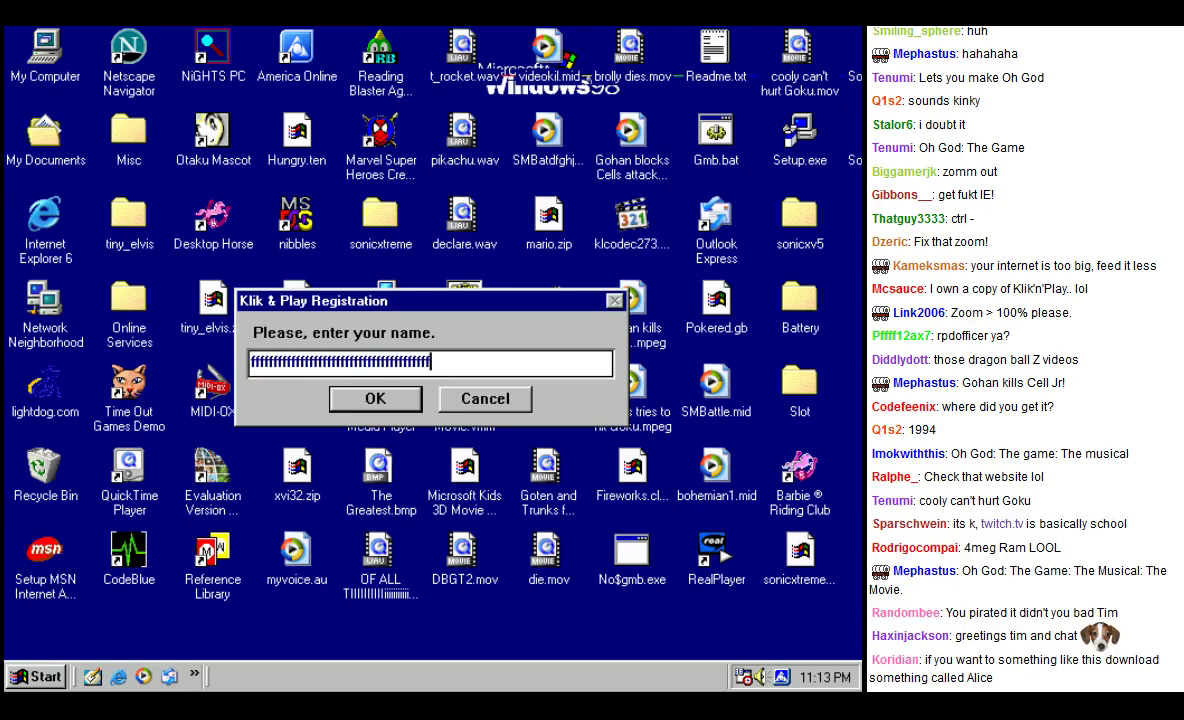
pyautogui.press('BackSpace')
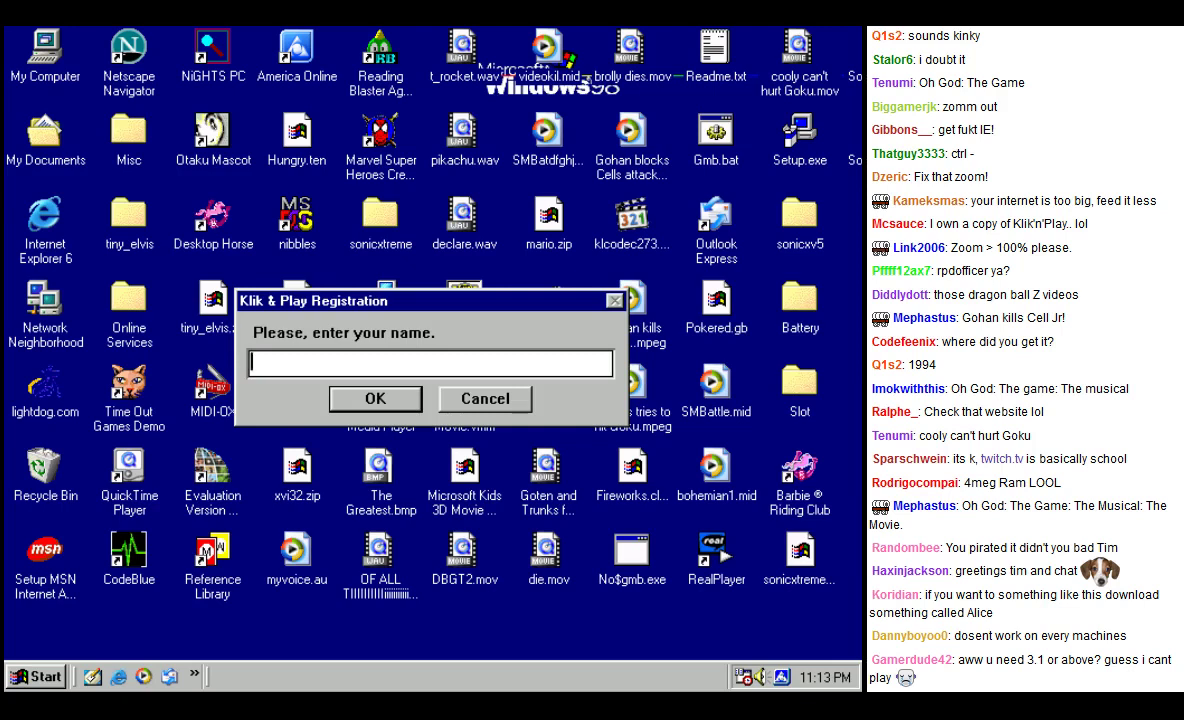
# Step: Fill in the registration name with the registrant's first name, the quoted nickname "DA GAME MASTAZZZ" and the first name again
pyautogui.write('Tim "DA G')
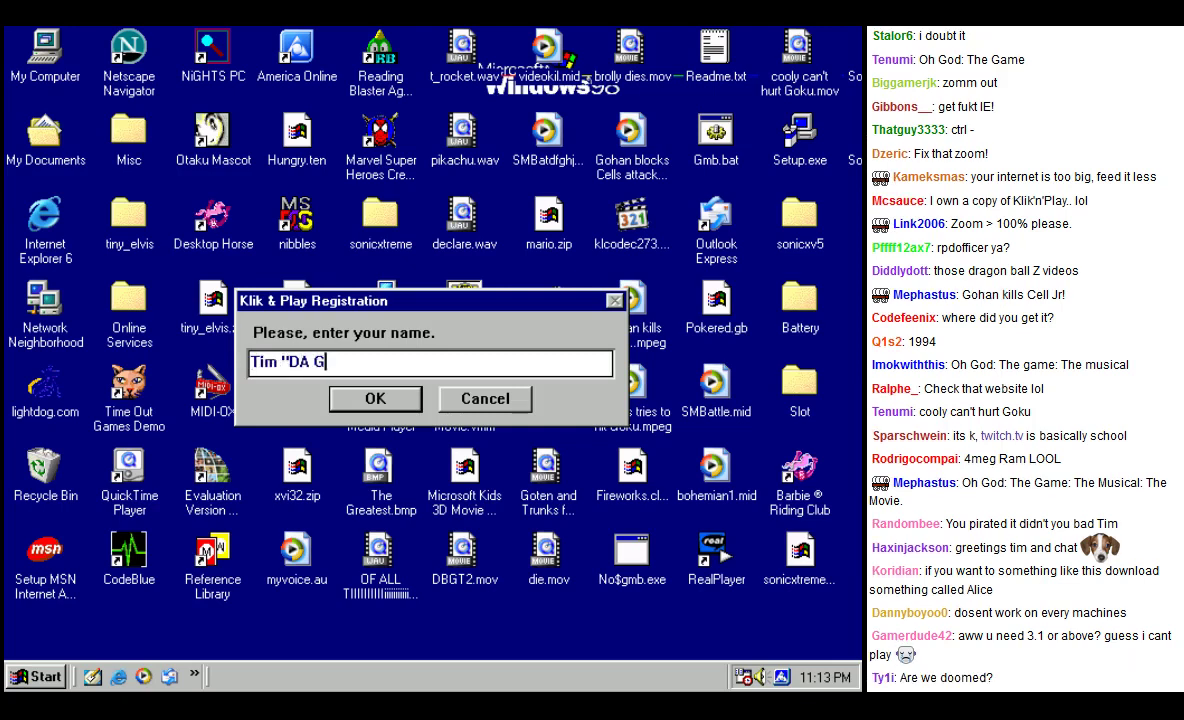
pyautogui.write('AME MASTAZZZ" Mon')
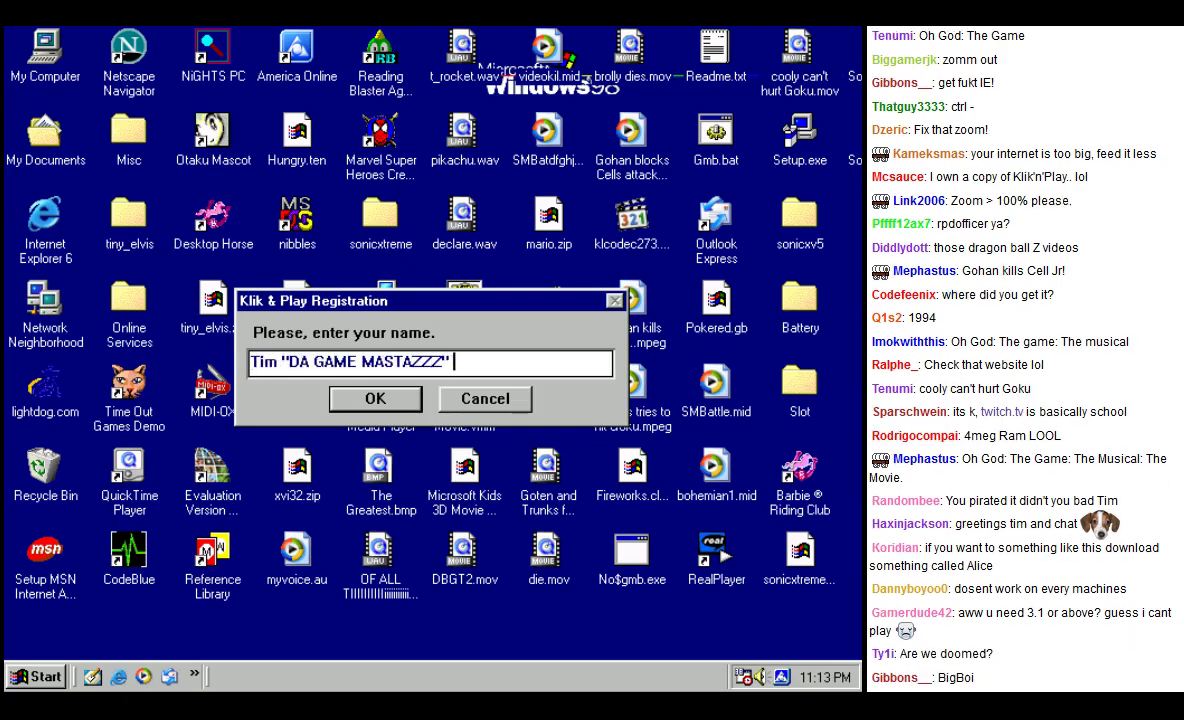
pyautogui.press('BackSpace')
pyautogui.press('BackSpace')
pyautogui.press('BackSpace')
pyautogui.write('Tim')
pyautogui.write('ffff')
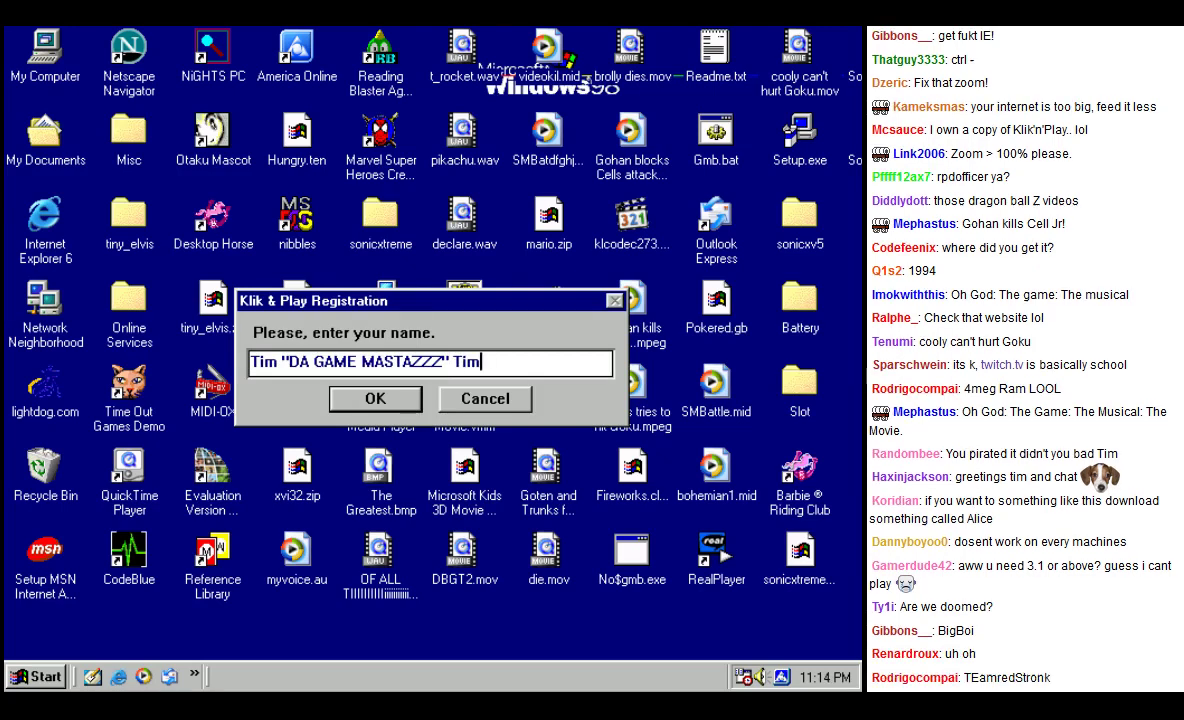
pyautogui.write('fffff')
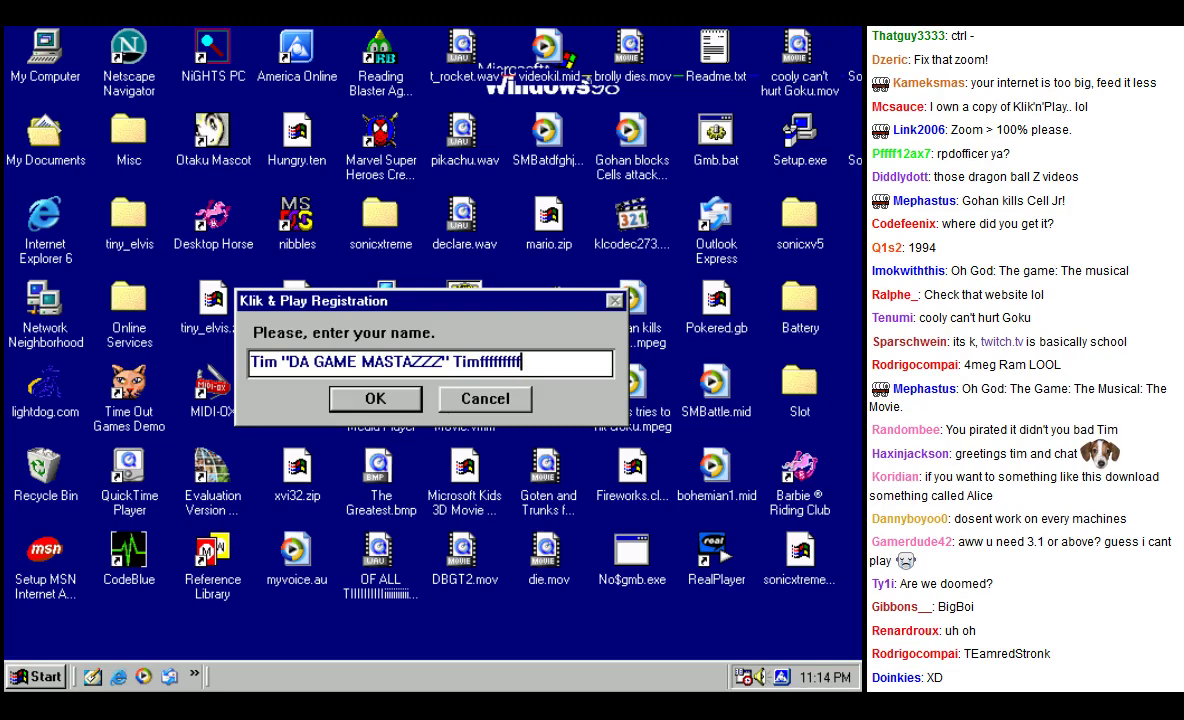
pyautogui.press('BackSpace')
pyautogui.press('BackSpace')
pyautogui.press('BackSpace')
pyautogui.press('BackSpace')
pyautogui.press('BackSpace')
pyautogui.press('BackSpace')
pyautogui.press('BackSpace')
pyautogui.press('BackSpace')
pyautogui.press('BackSpace')
pyautogui.press('BackSpace')
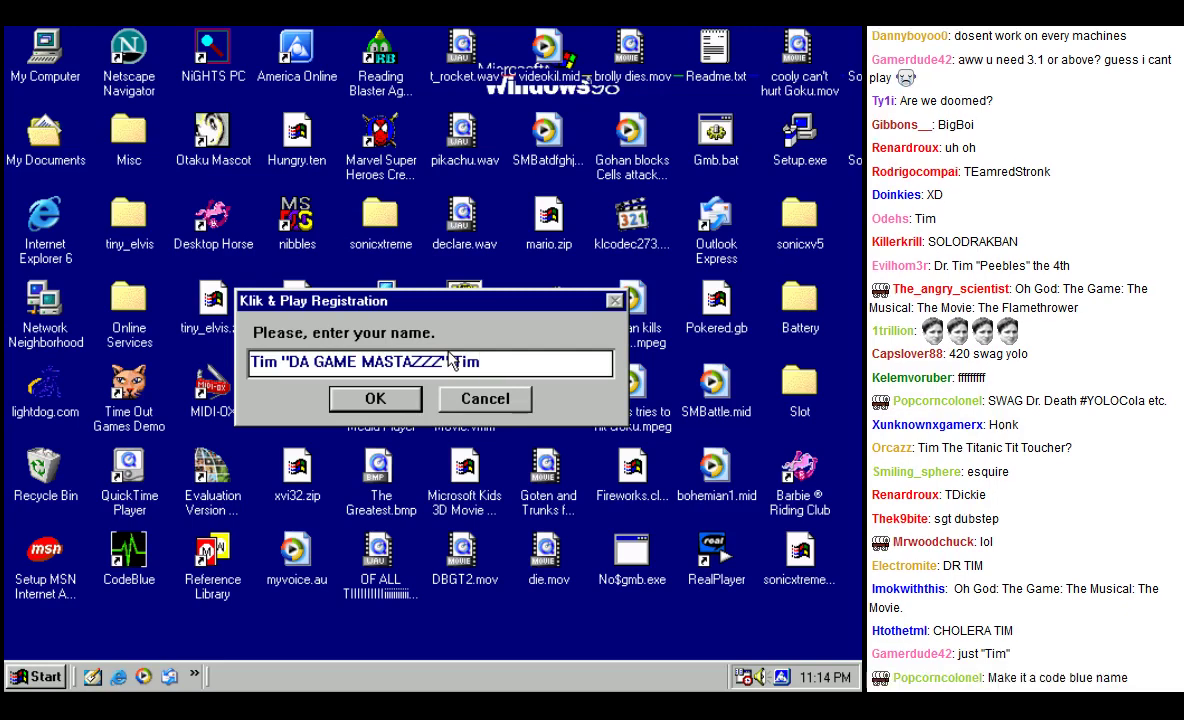
# Step: Replace the registration name's ending so the nickname reads "DA #YOLO GAME MASTA" followed by XTREMEEEEE, and submit the registration
pyautogui.hotkey('shift', 'Left')
pyautogui.hotkey('shift', 'Left')
pyautogui.hotkey('shift', 'Left')
pyautogui.hotkey('shift', 'Left')
pyautogui.hotkey('shift', 'Left')
pyautogui.hotkey('shift', 'Left')
pyautogui.hotkey('shift', 'Left')
pyautogui.hotkey('shift', 'Left')
pyautogui.hotkey('shift', 'Left')
pyautogui.hotkey('shift', 'Left')
pyautogui.hotkey('shift', 'Left')
pyautogui.hotkey('shift', 'Left')
pyautogui.hotkey('shift', 'Left')
pyautogui.hotkey('shift', 'Left')
pyautogui.hotkey('shift', 'Left')
pyautogui.hotkey('shift', 'Left')
pyautogui.hotkey('shift', 'Left')
pyautogui.hotkey('shift', 'Left')
pyautogui.hotkey('shift', 'Left')
pyautogui.hotkey('shift', 'Left')
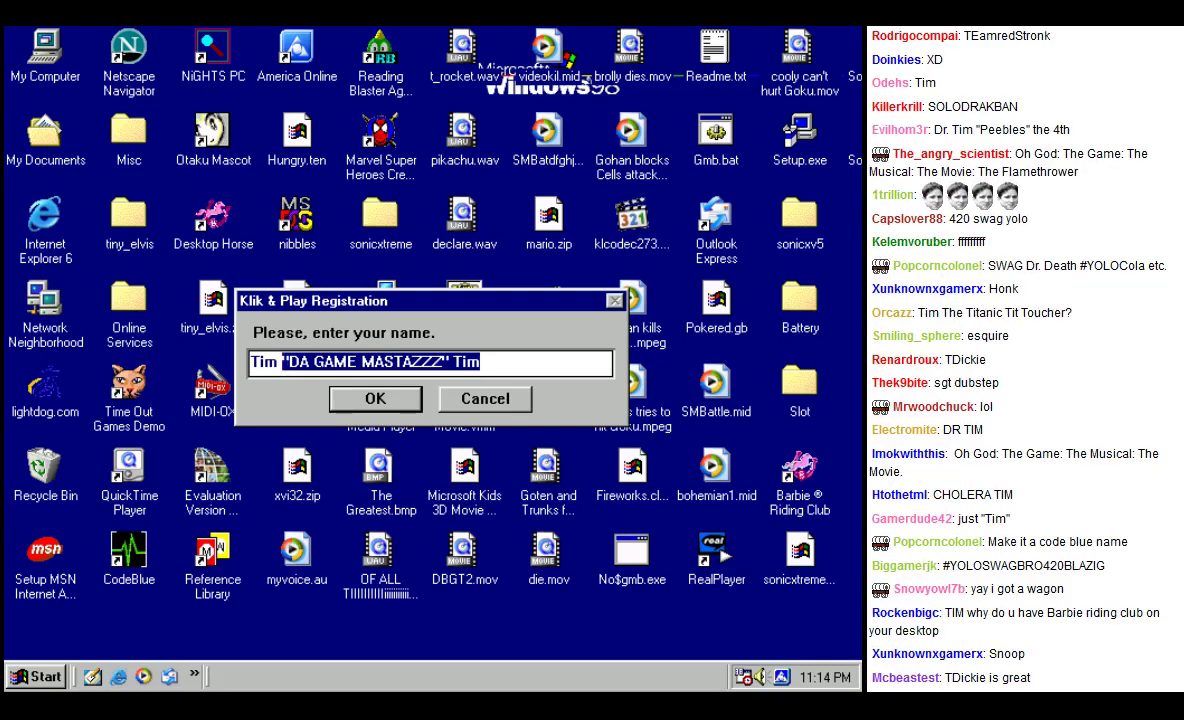
pyautogui.hotkey('shift', 'Left')
pyautogui.hotkey('shift', 'Left')
pyautogui.hotkey('shift', 'Left')
pyautogui.hotkey('shift', 'Left')
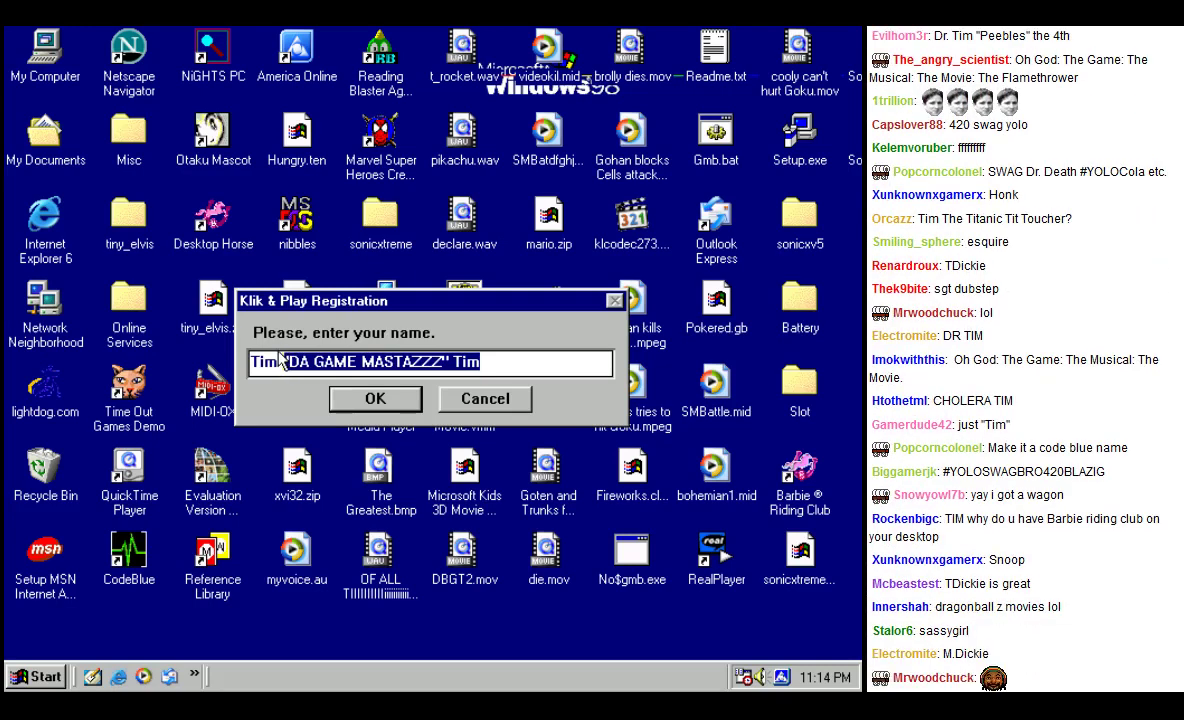
pyautogui.hotkey('shift', 'Right')
pyautogui.hotkey('shift', 'Right')
pyautogui.hotkey('shift', 'Right')
pyautogui.hotkey('shift', 'Right')
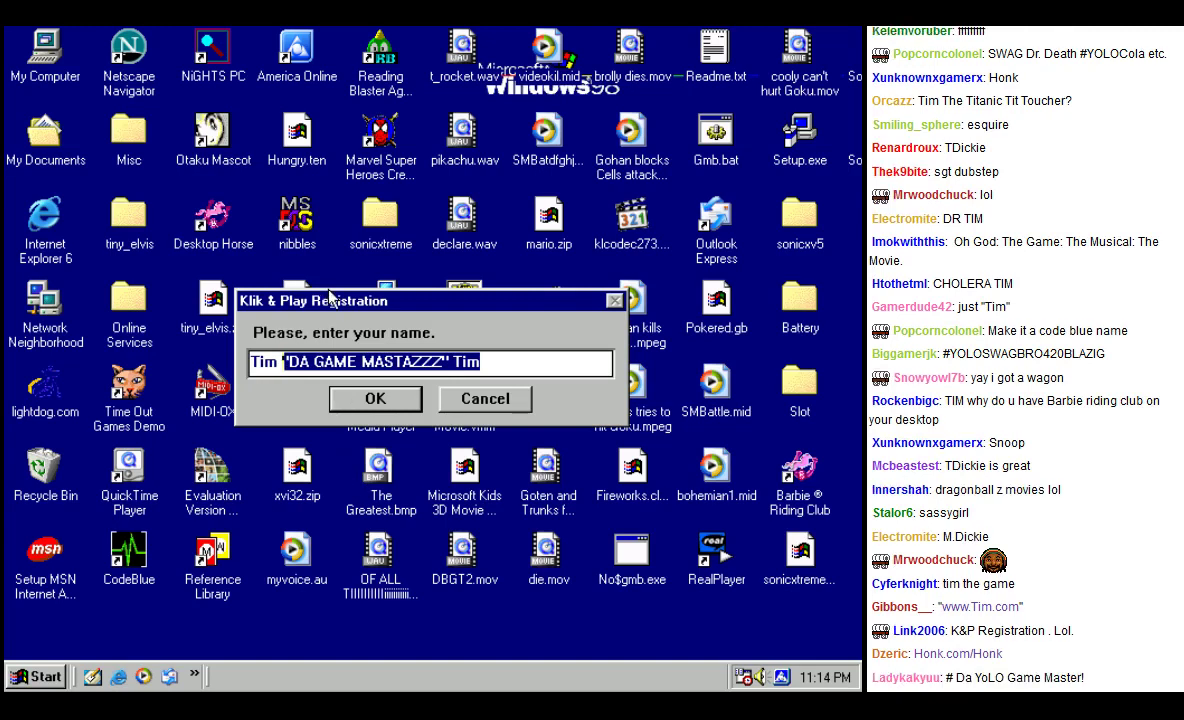
pyautogui.hotkey('ctrl', 'shift', 'Right')
pyautogui.hotkey('ctrl', 'shift', 'Right')
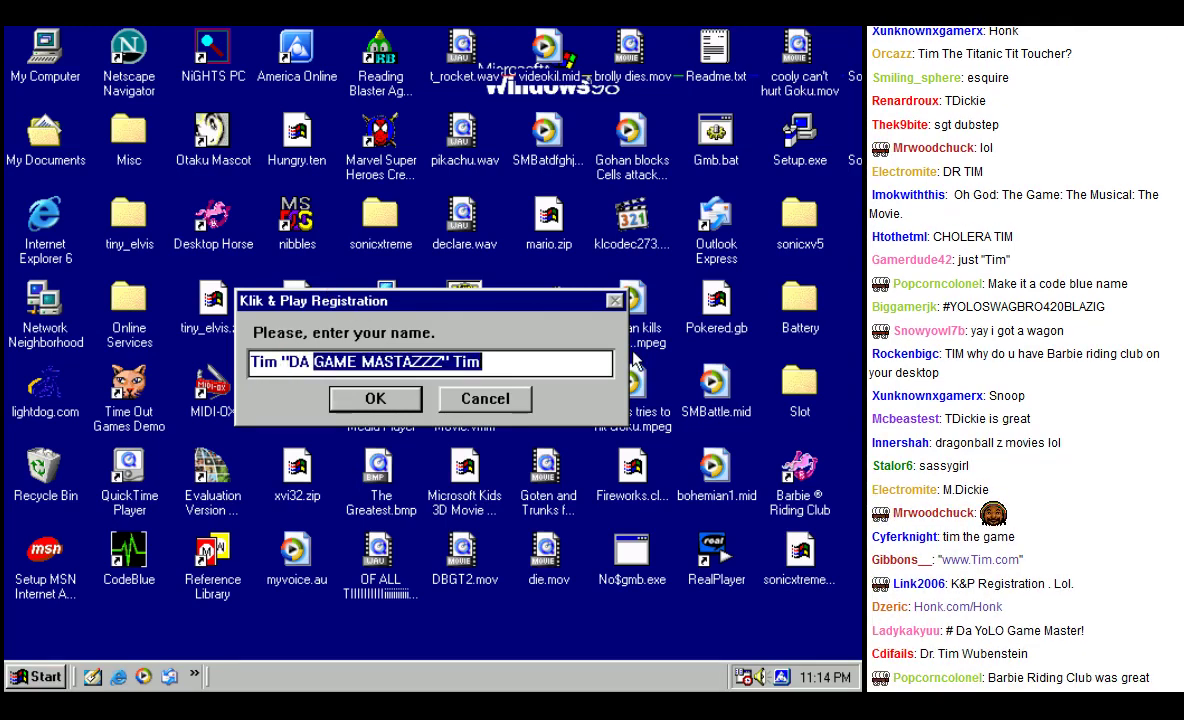
pyautogui.write('#YOLO GAME MAS')
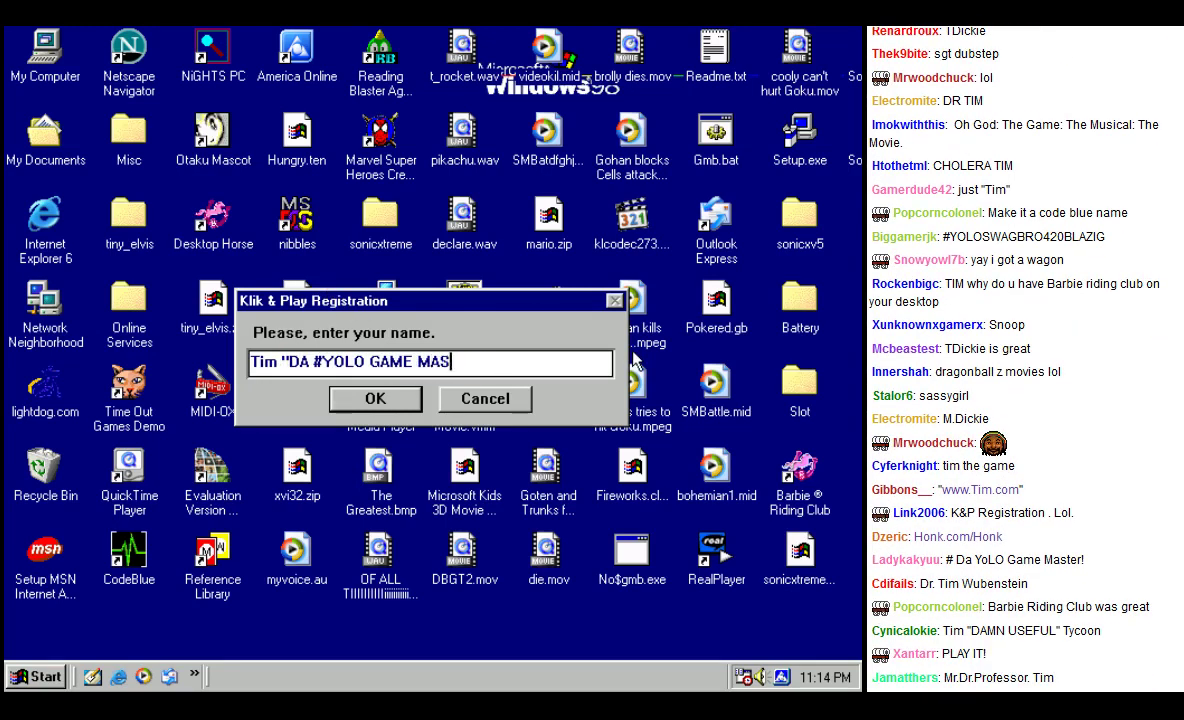
pyautogui.write('TA" XTREMEEEEE')
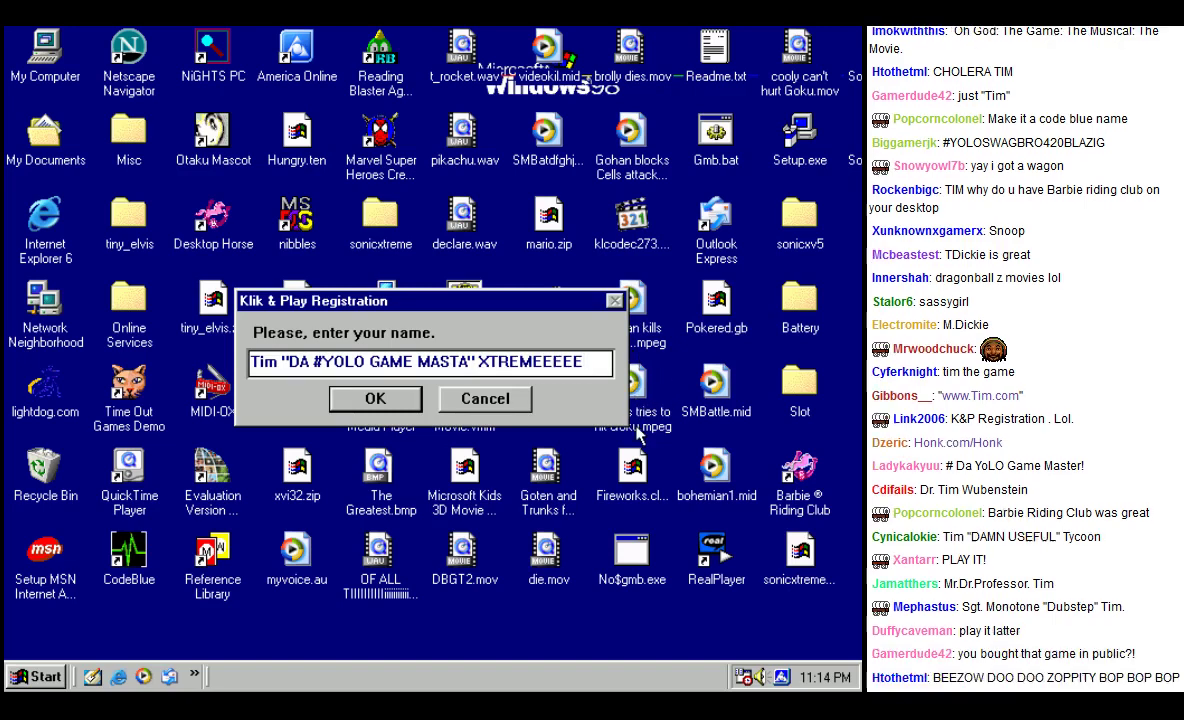
pyautogui.click(375, 398)
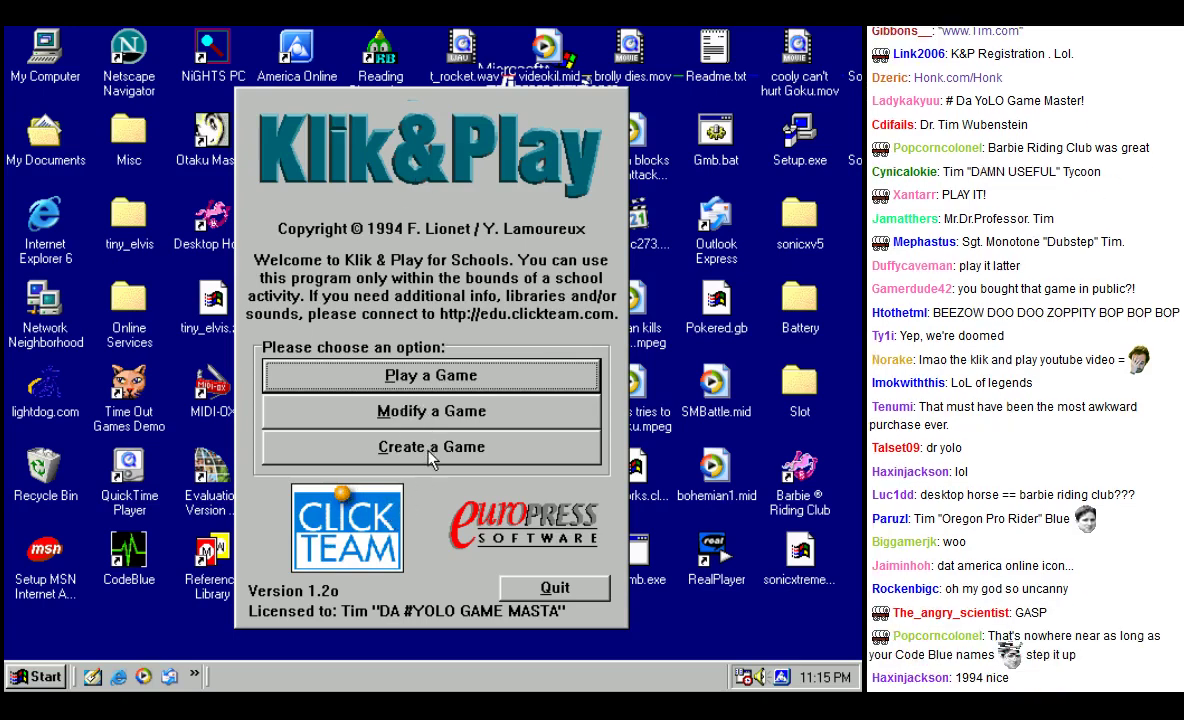
# Step: Choose to play a game, load the sample with the black cat picture, and start a round of Toyland
pyautogui.click(398, 372)
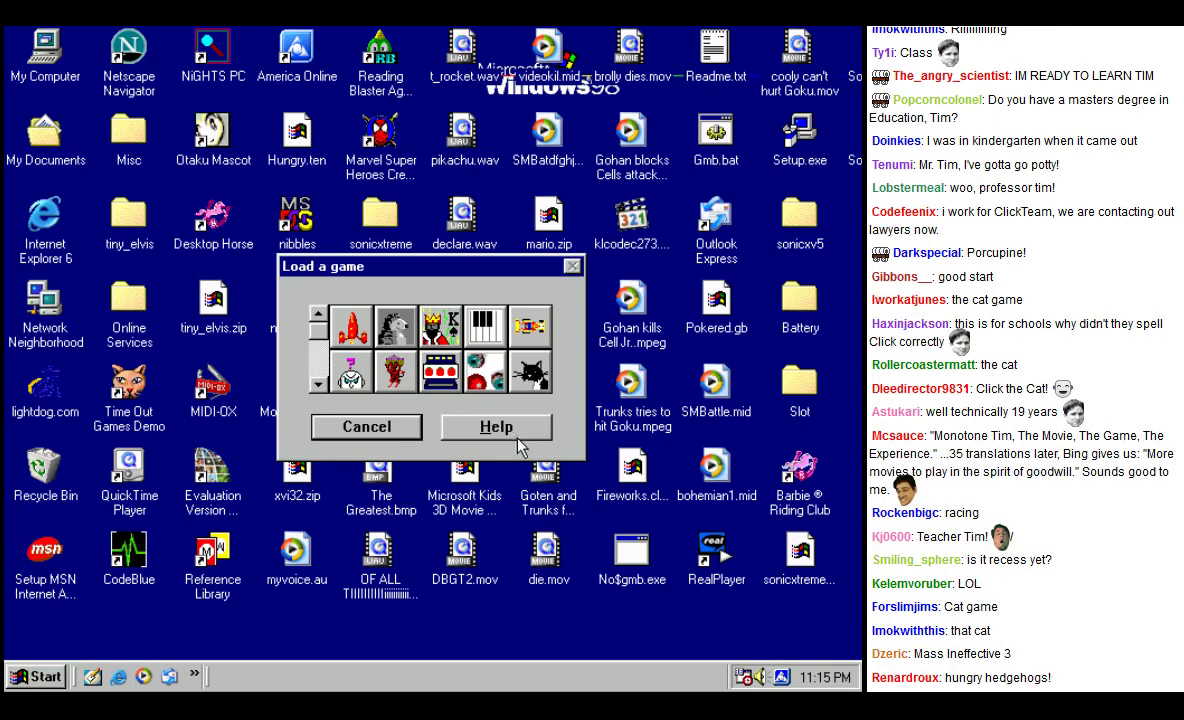
pyautogui.click(531, 376)
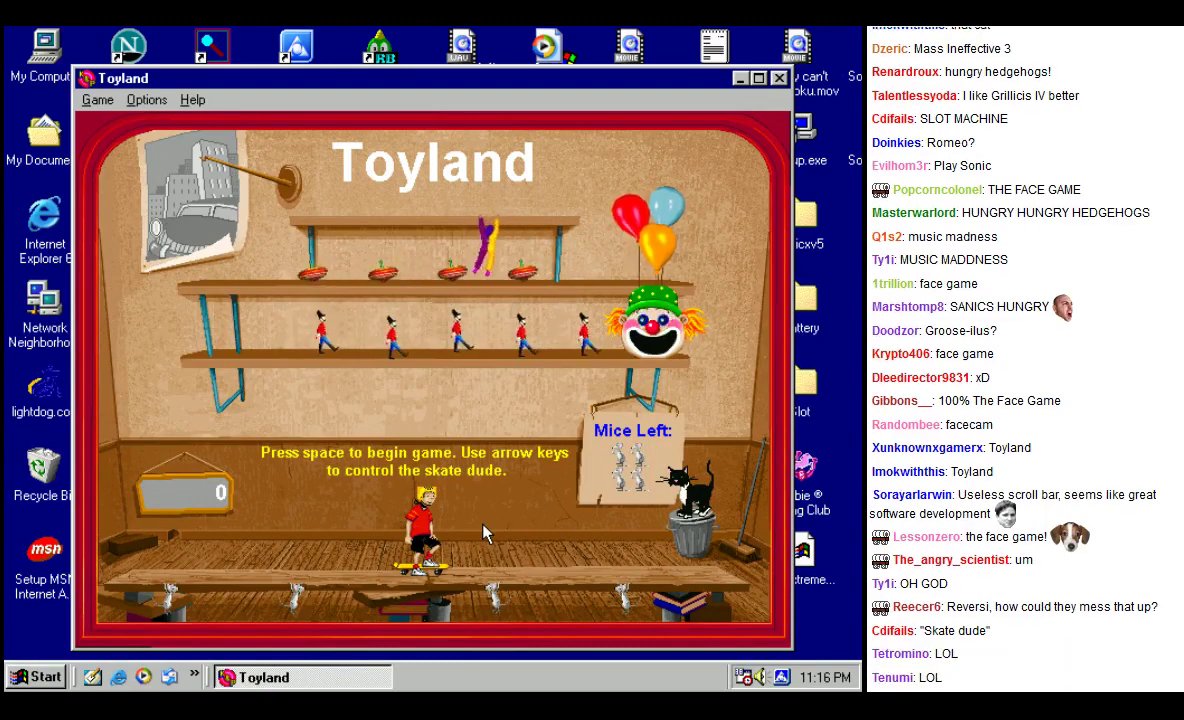
pyautogui.press('Left')
pyautogui.press('Right')
pyautogui.press('Left')
pyautogui.press('space')
pyautogui.press('Right')
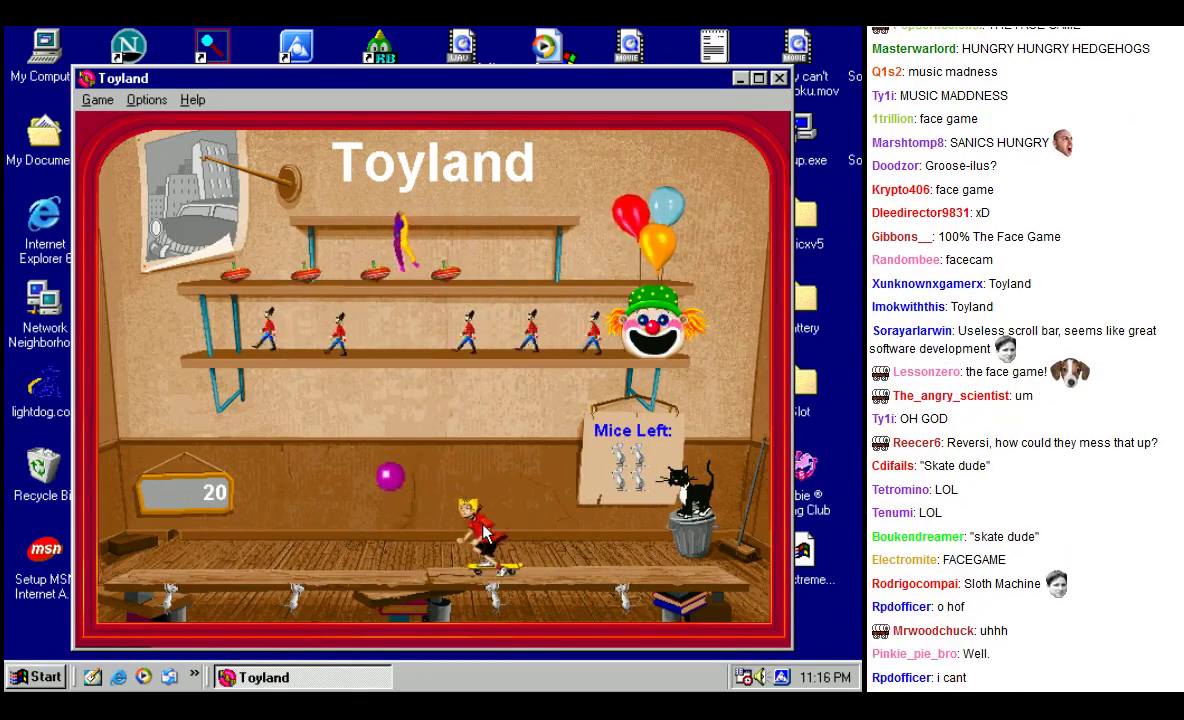
# Step: Play the Toyland round, moving the skater back and forth under the ball until all the shelf toys are knocked out
pyautogui.press('Left')
pyautogui.press('Right')
pyautogui.press('Left')
pyautogui.press('Right')
pyautogui.press('Left')
pyautogui.press('Right')
pyautogui.press('Left')
pyautogui.press('Right')
pyautogui.press('Left')
pyautogui.press('Right')
pyautogui.press('Left')
pyautogui.press('Right')
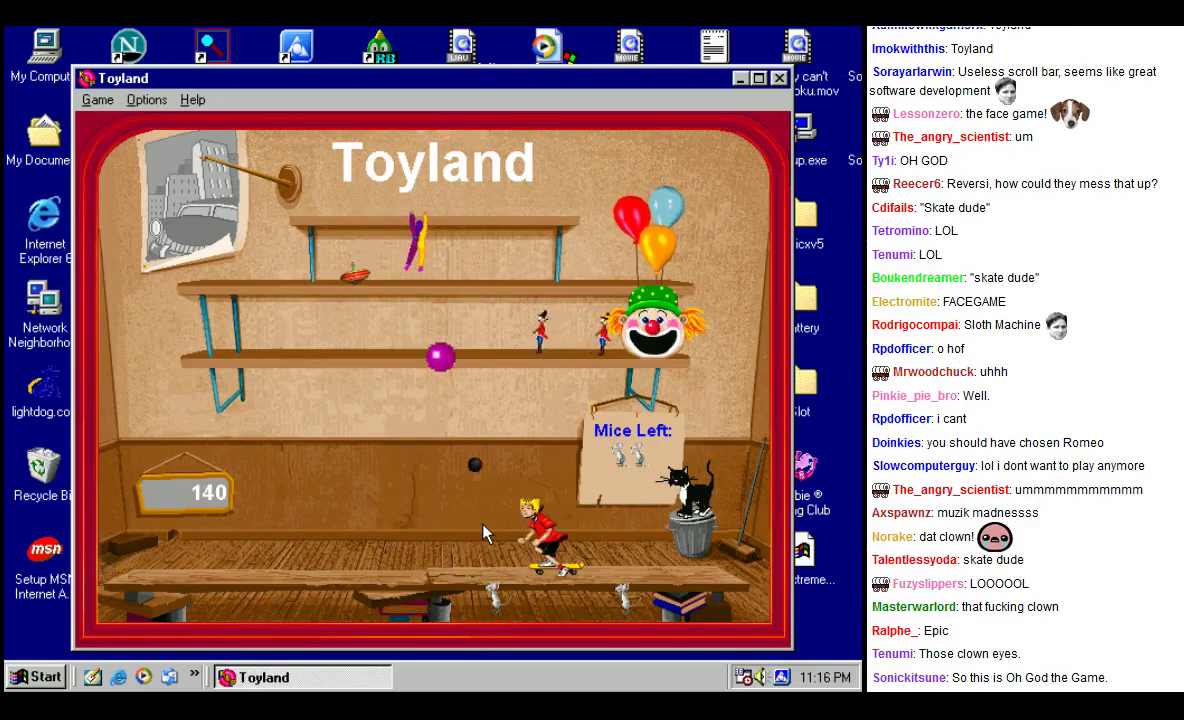
pyautogui.press('Left')
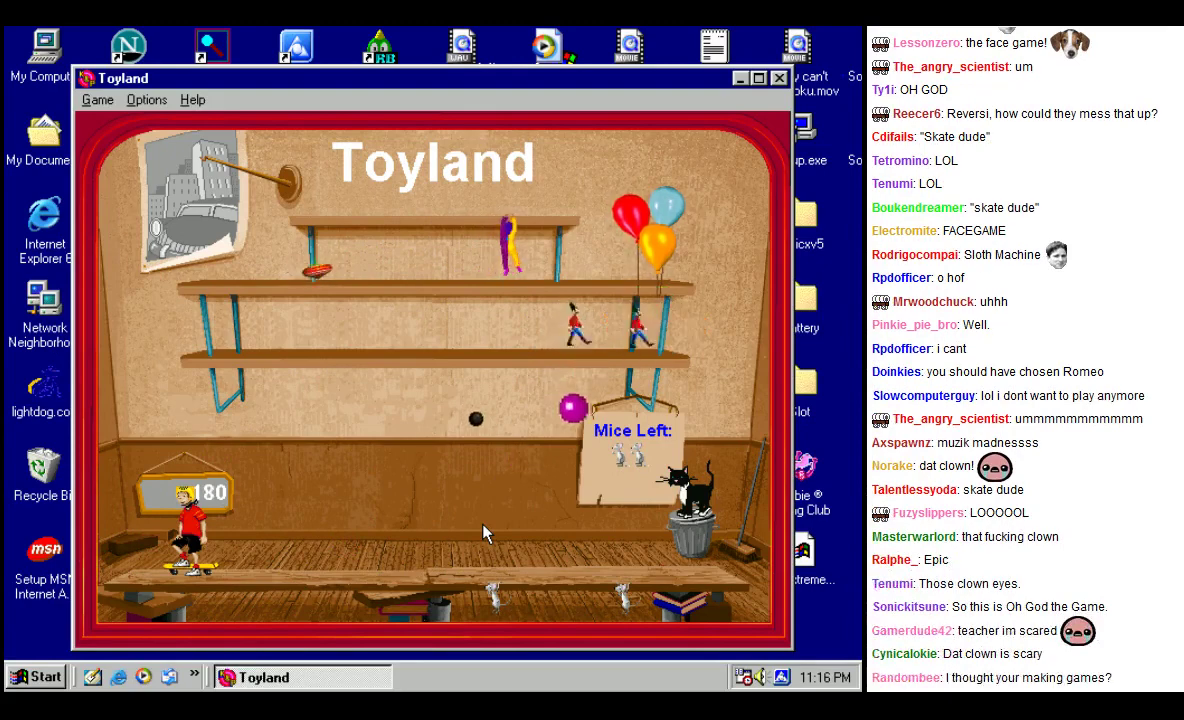
pyautogui.press('Right')
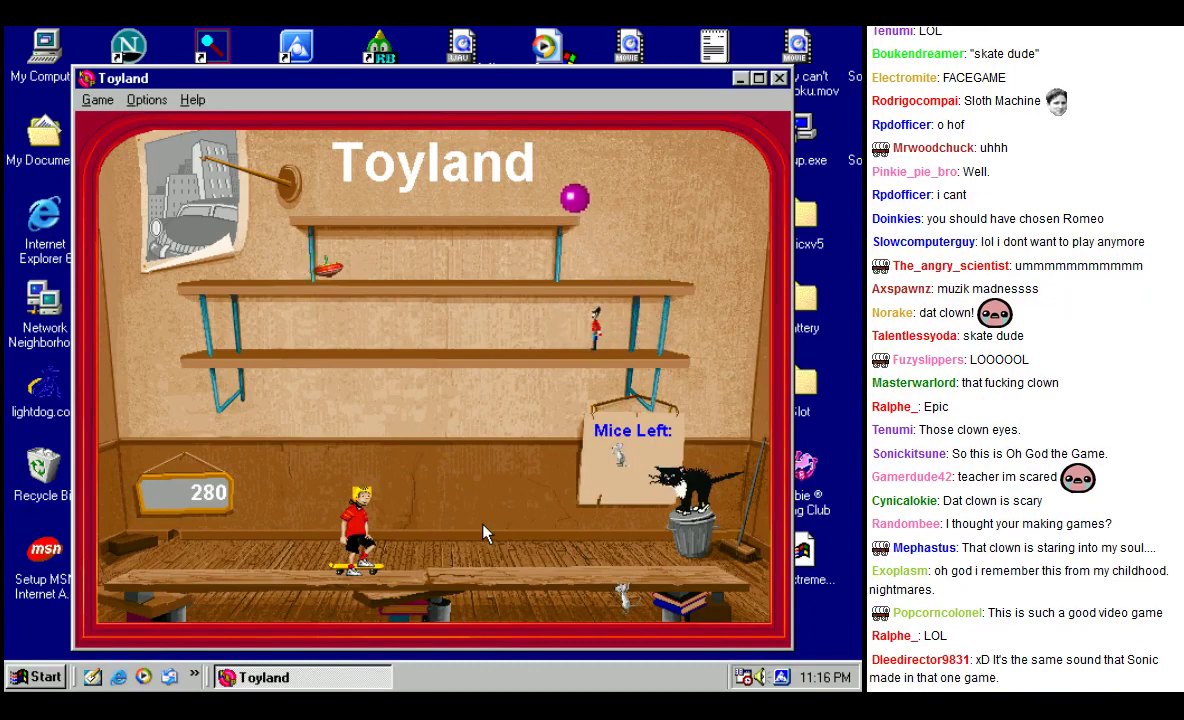
pyautogui.press('Left')
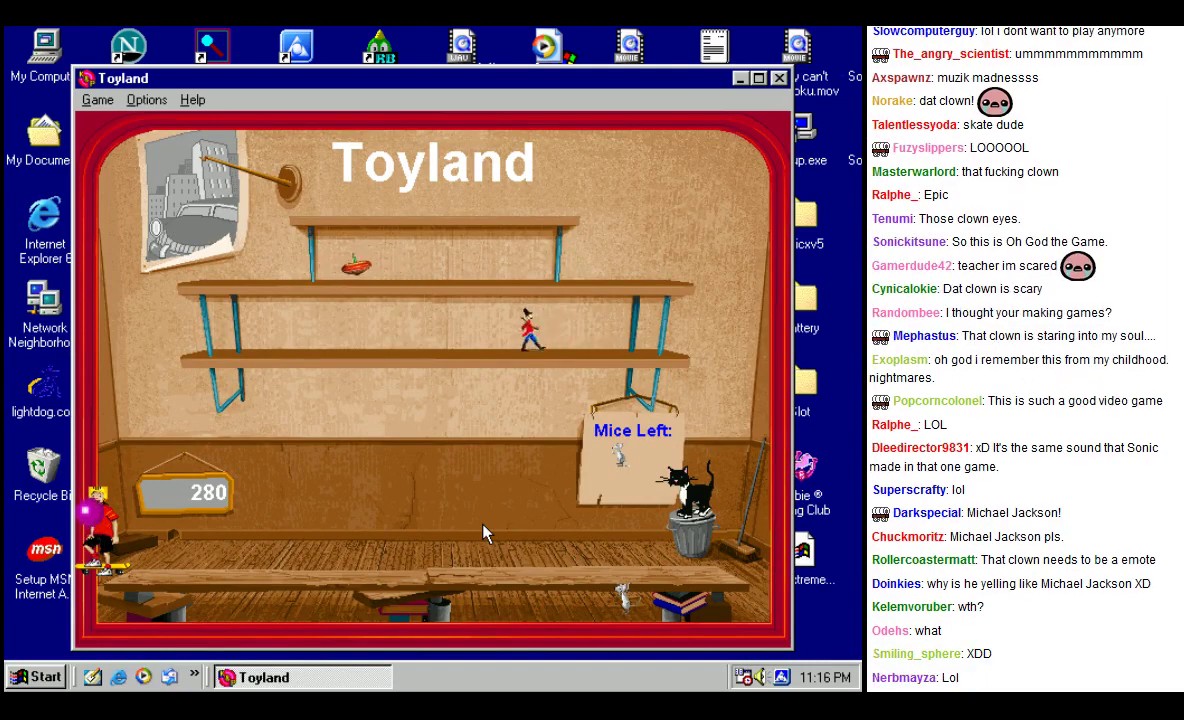
pyautogui.click(484, 533)
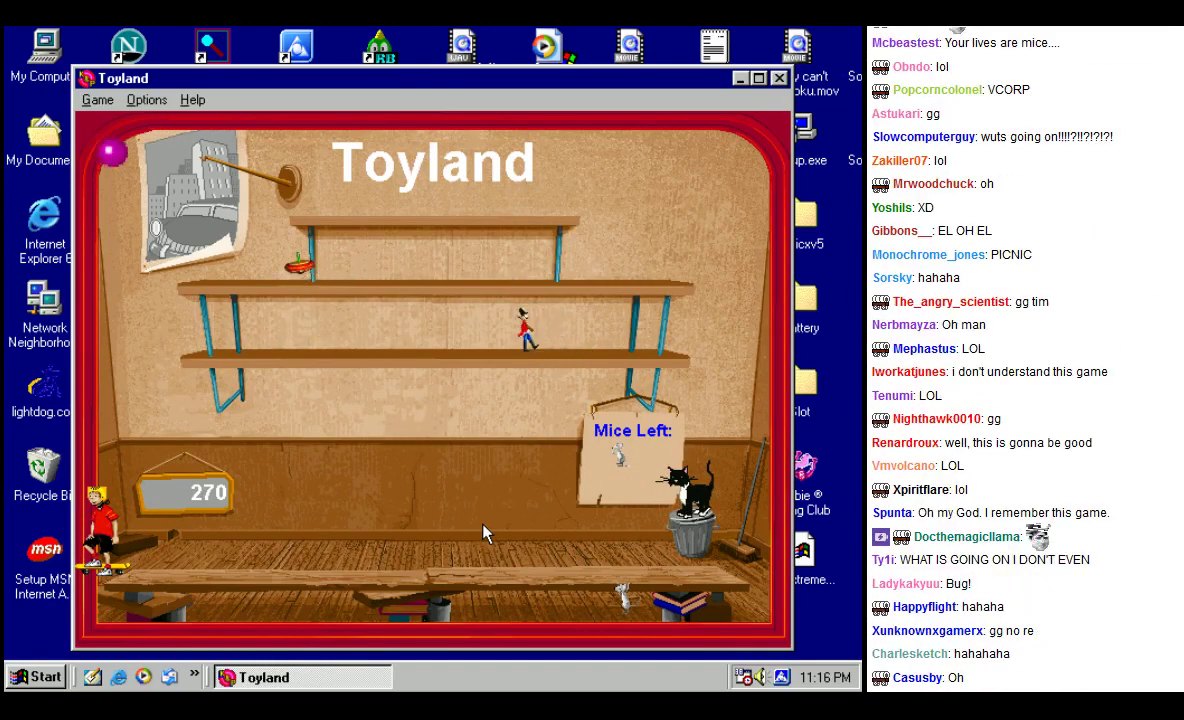
pyautogui.press('Right')
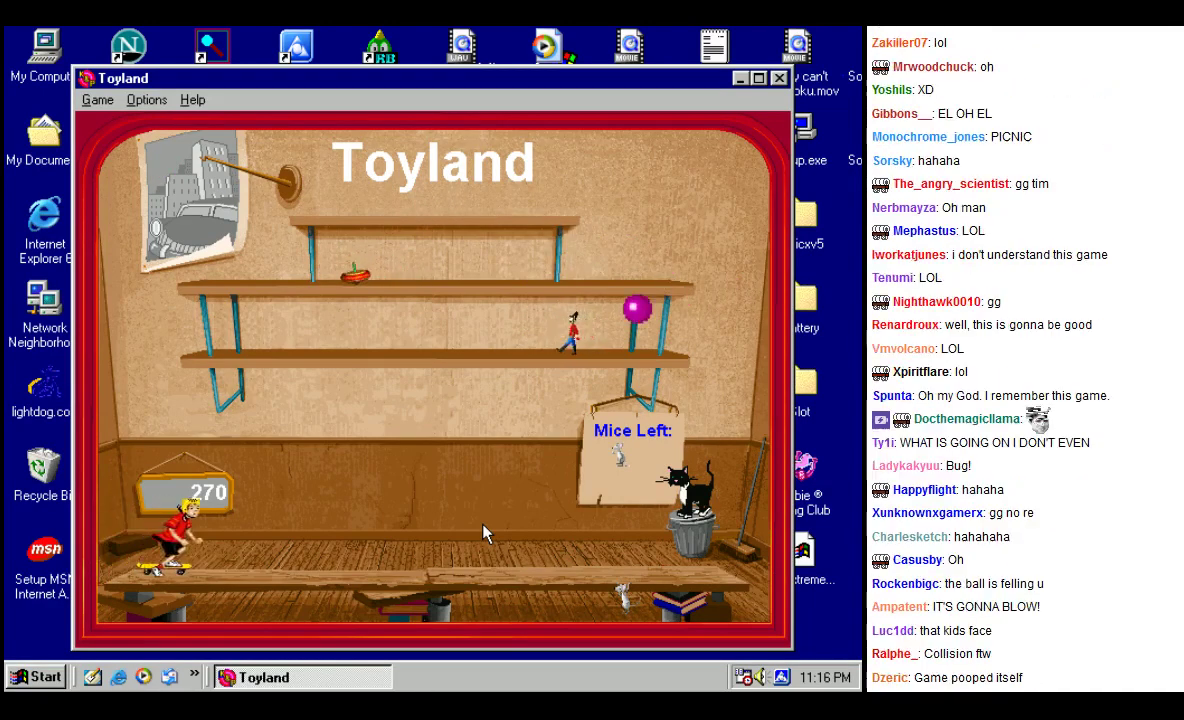
pyautogui.press('Left')
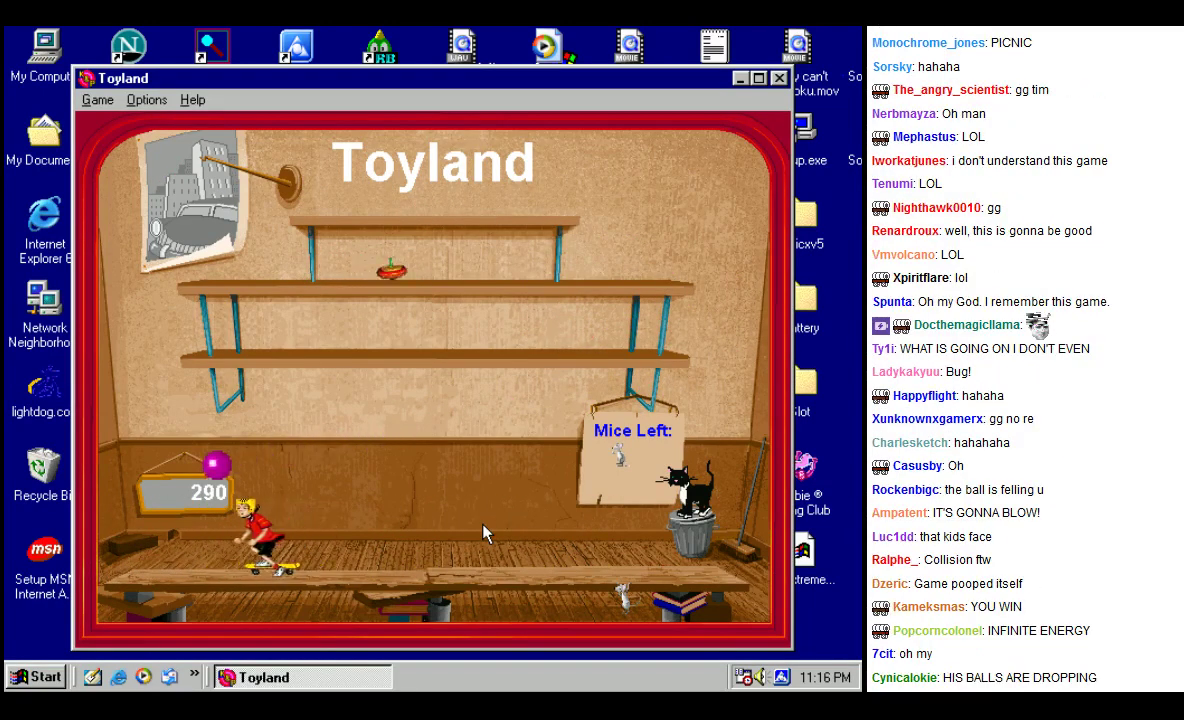
pyautogui.press('Right')
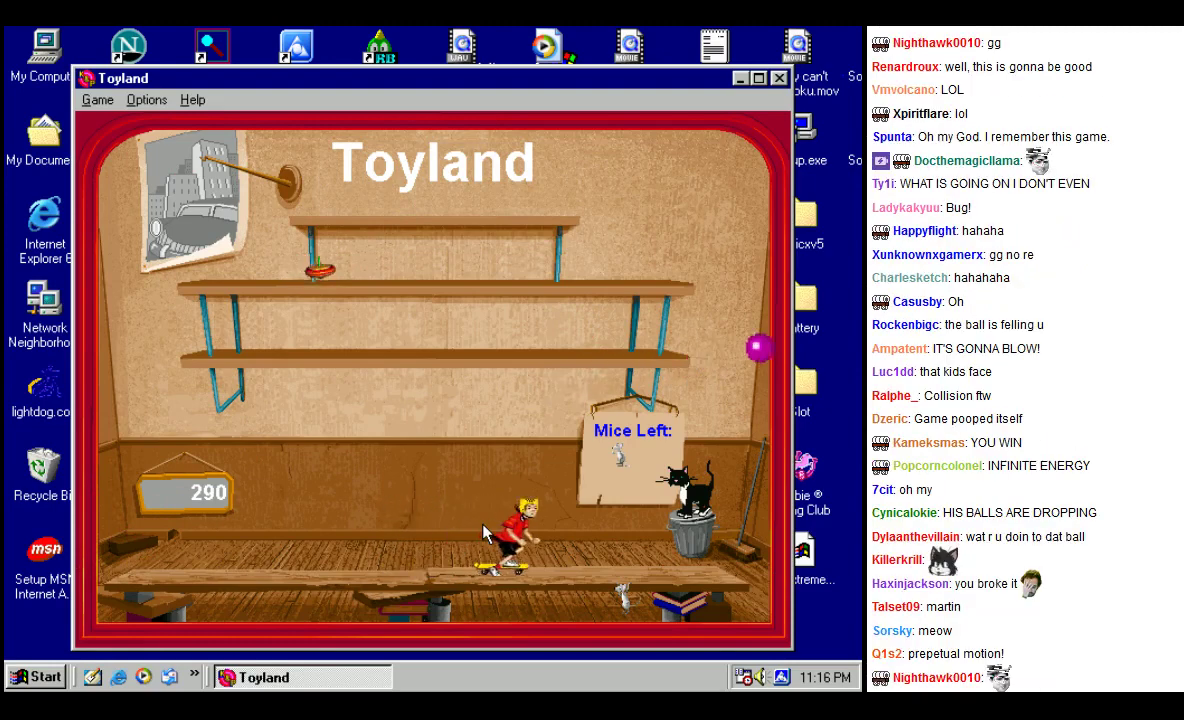
pyautogui.press('Left')
pyautogui.press('Right')
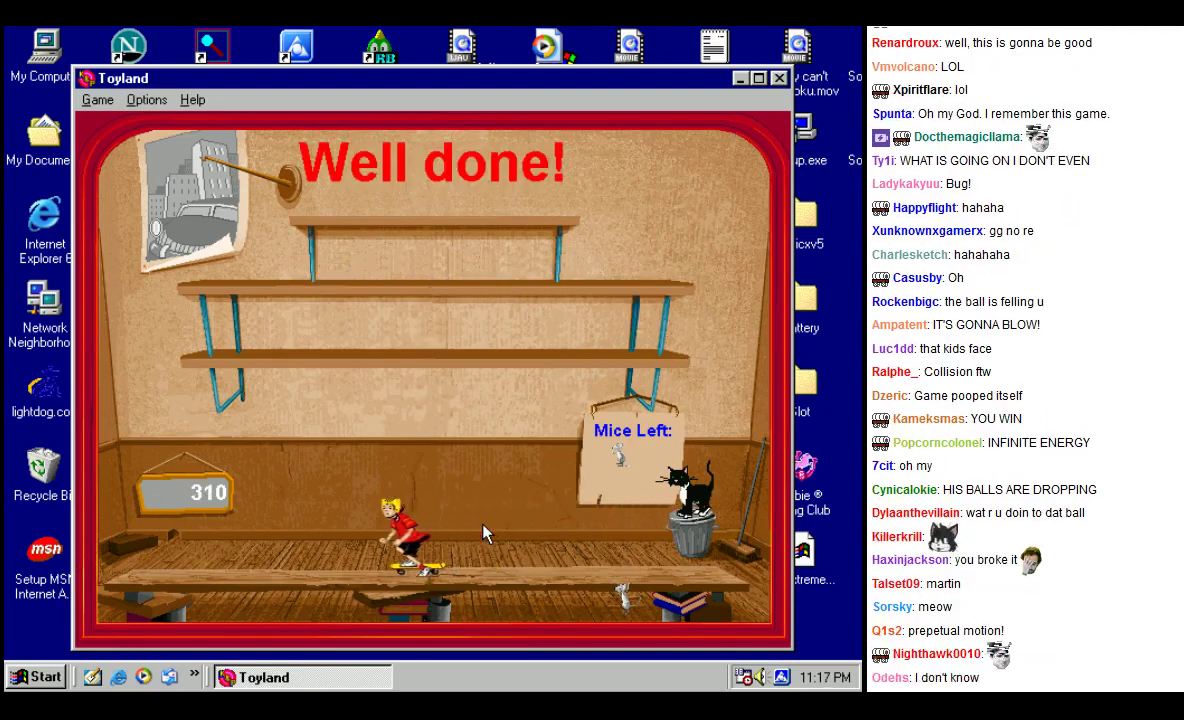
pyautogui.press('Left')
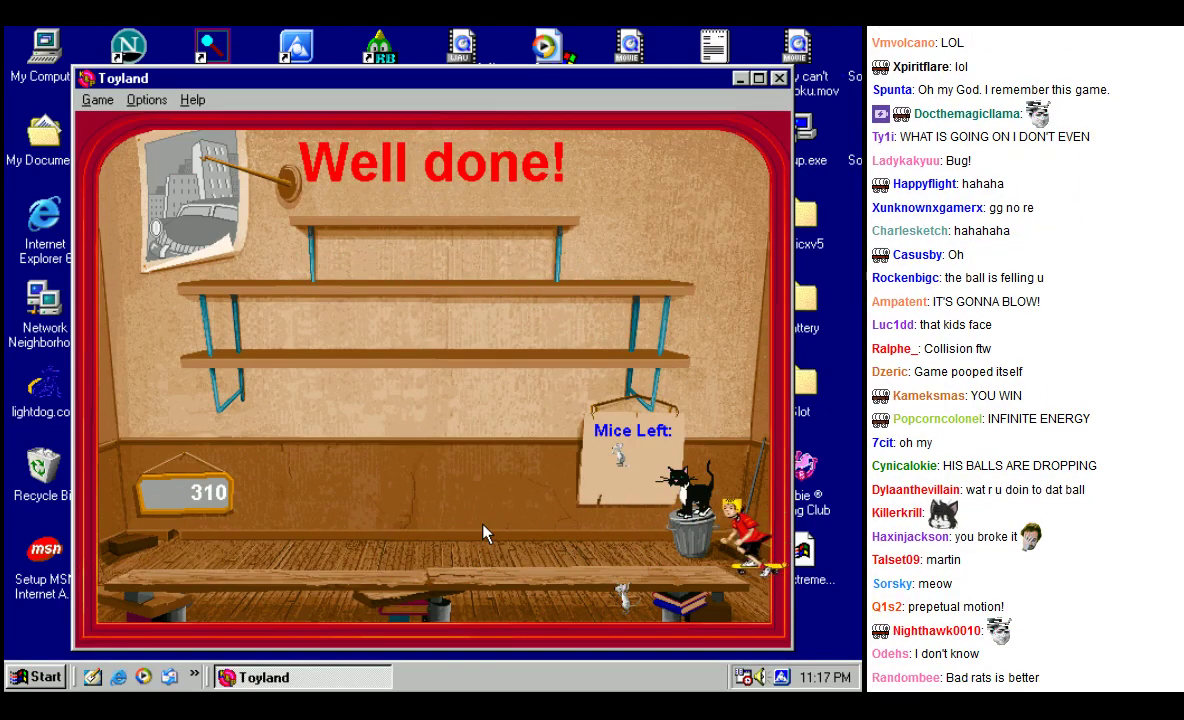
pyautogui.press('Right')
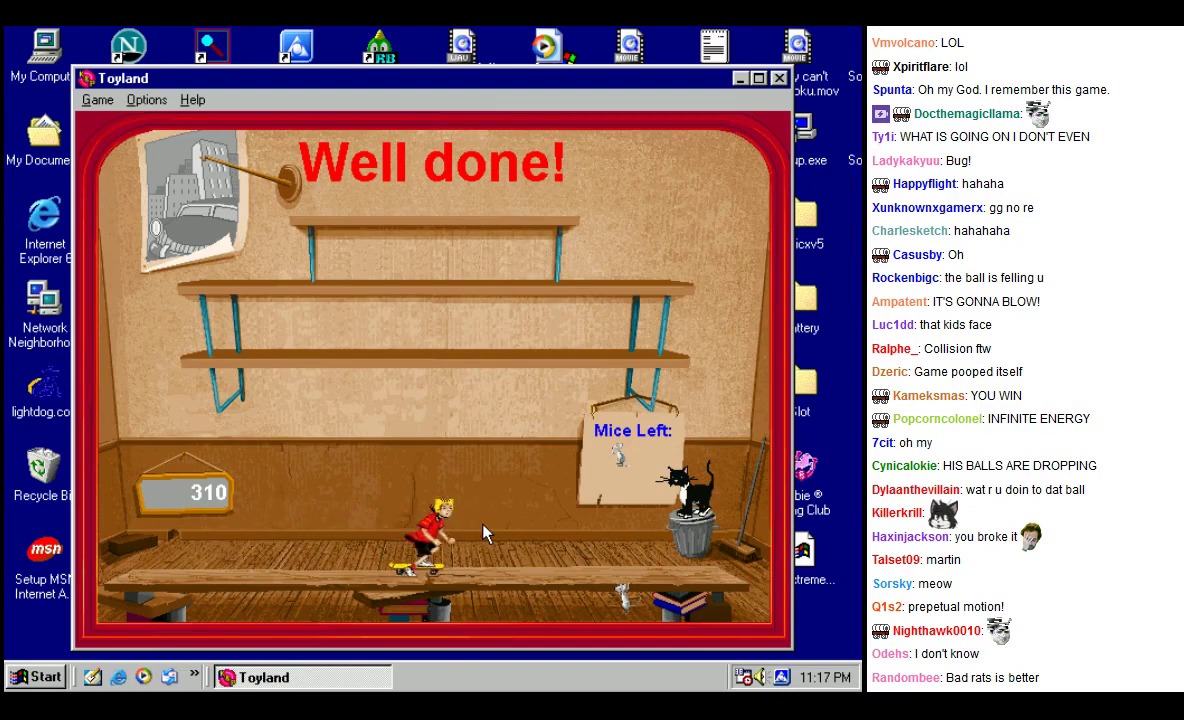
pyautogui.press('Left')
pyautogui.press('Right')
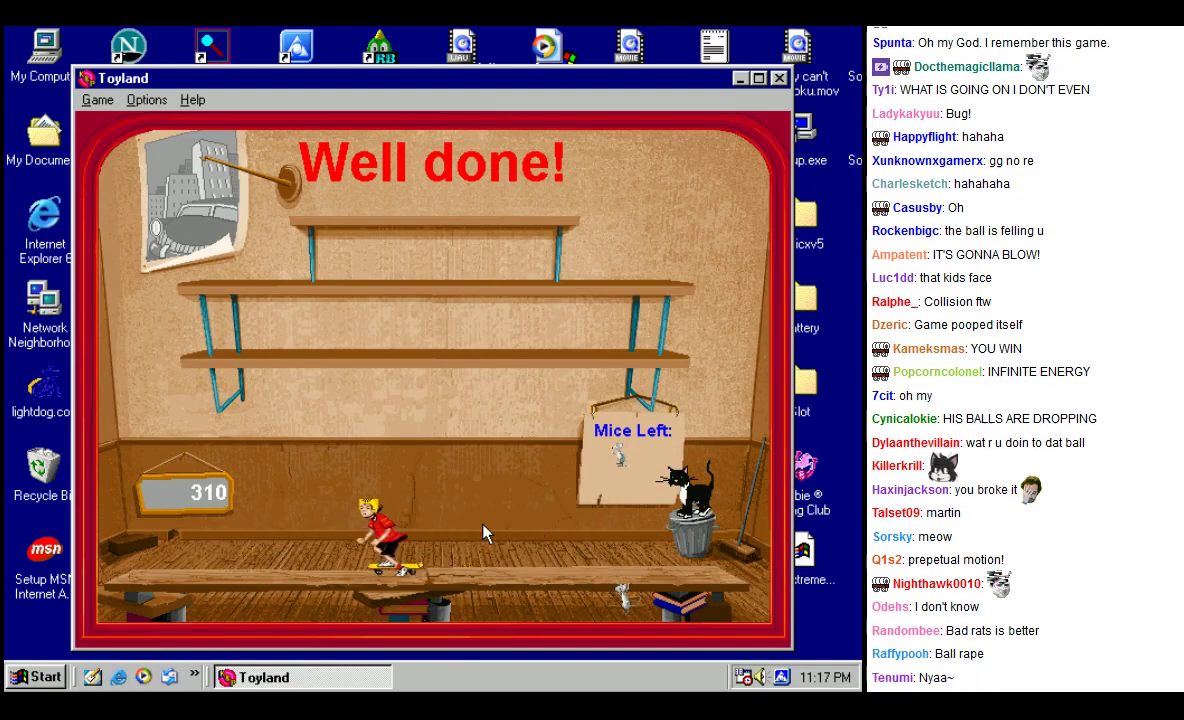
pyautogui.press('Left')
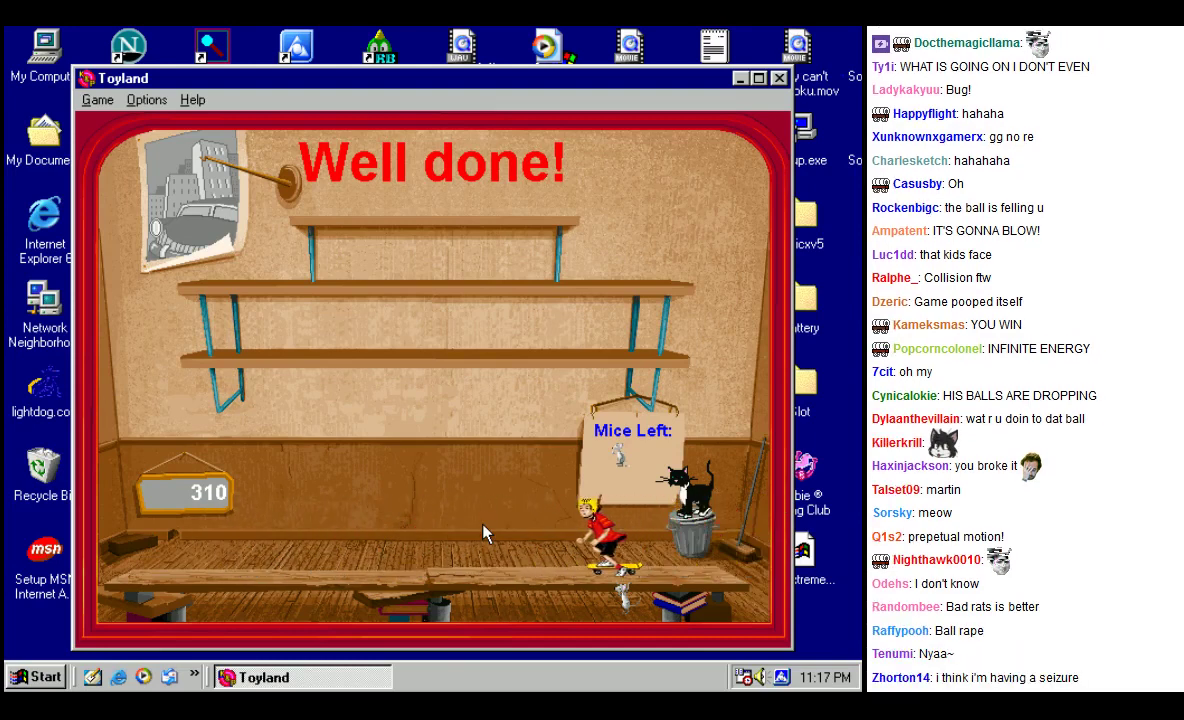
pyautogui.press('Right')
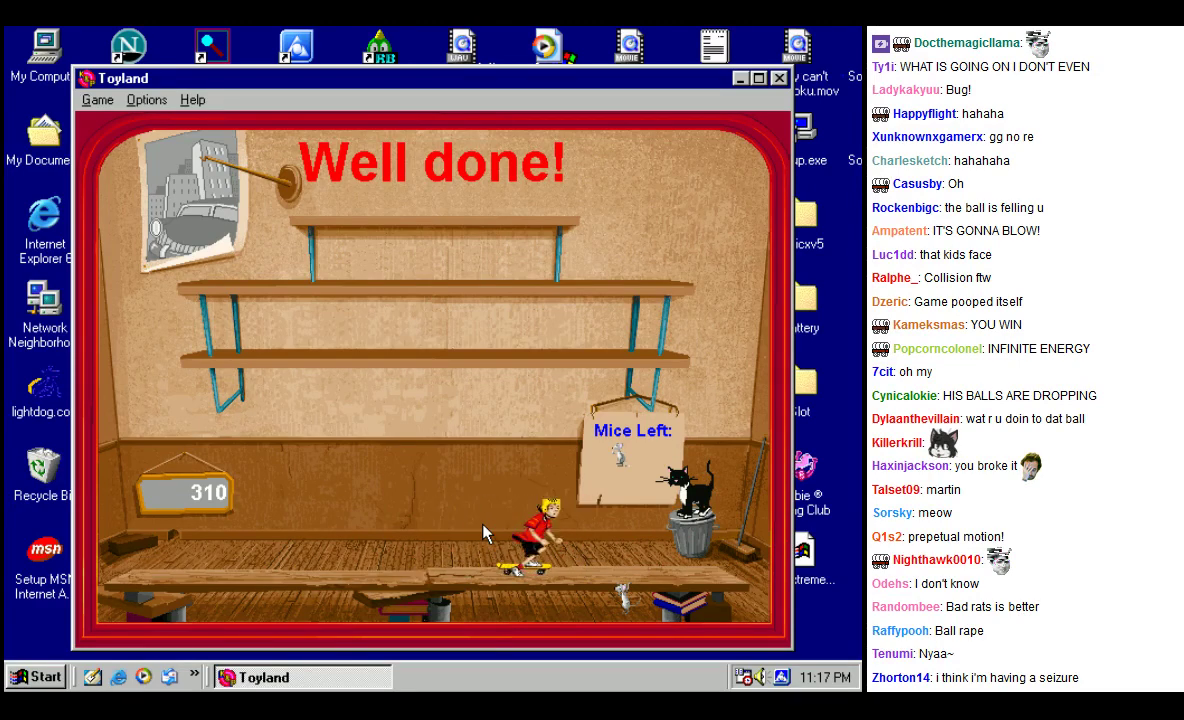
pyautogui.press('Left')
pyautogui.press('Right')
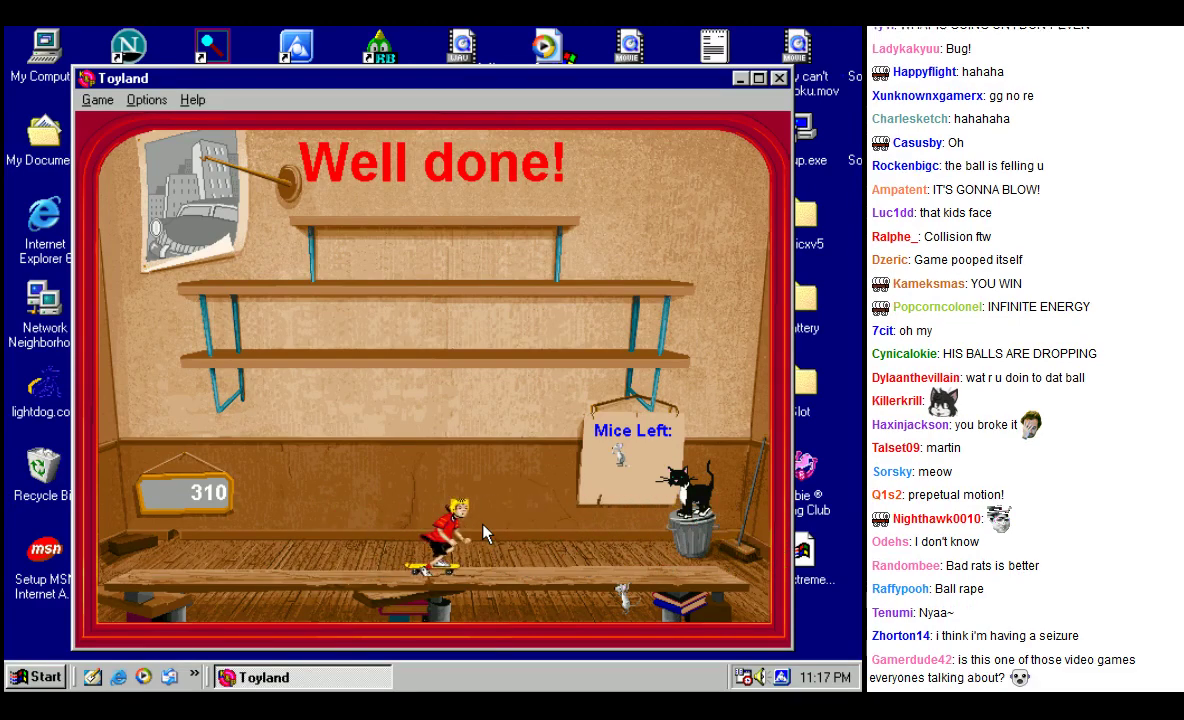
pyautogui.press('Left')
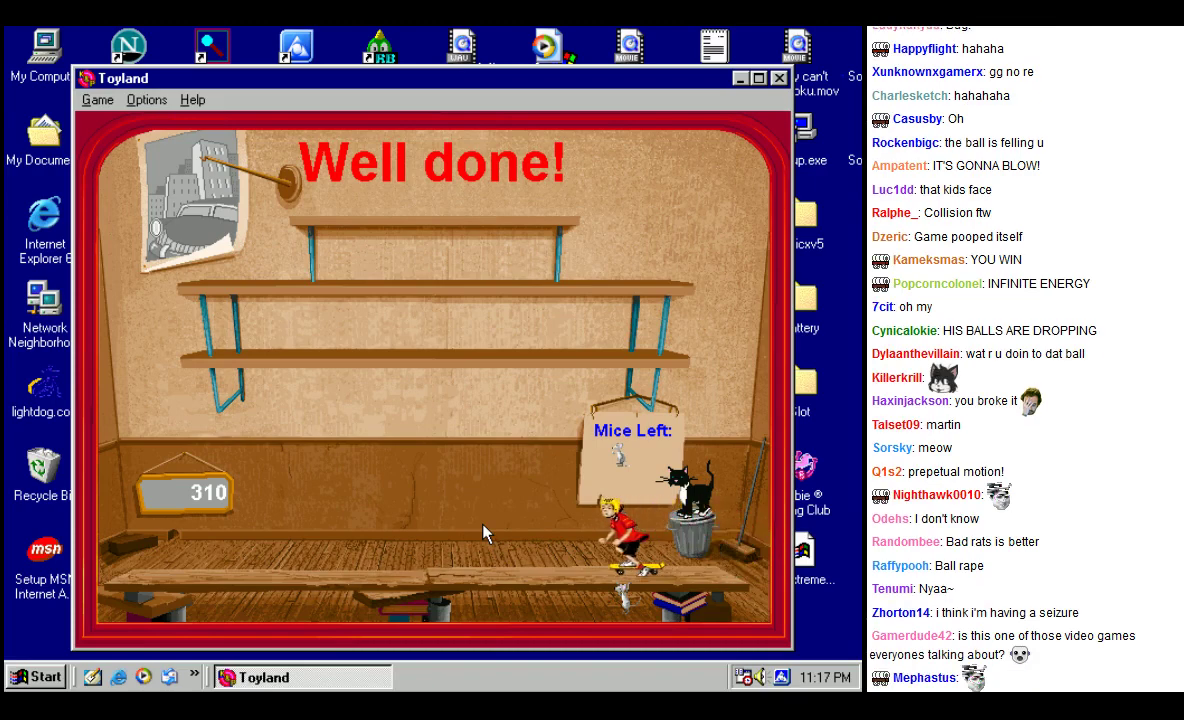
pyautogui.press('Right')
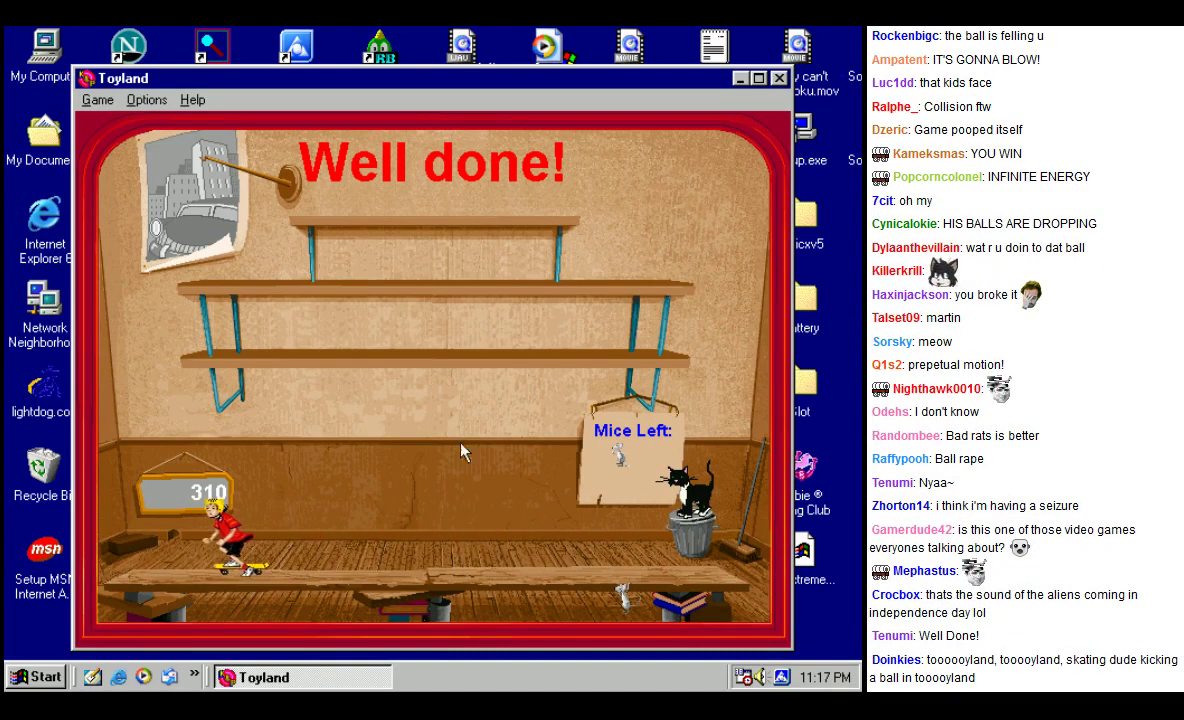
# Step: Close Toyland, dismiss the game loading dialog, and choose to create a new game
pyautogui.click(97, 100)
pyautogui.click(170, 86)
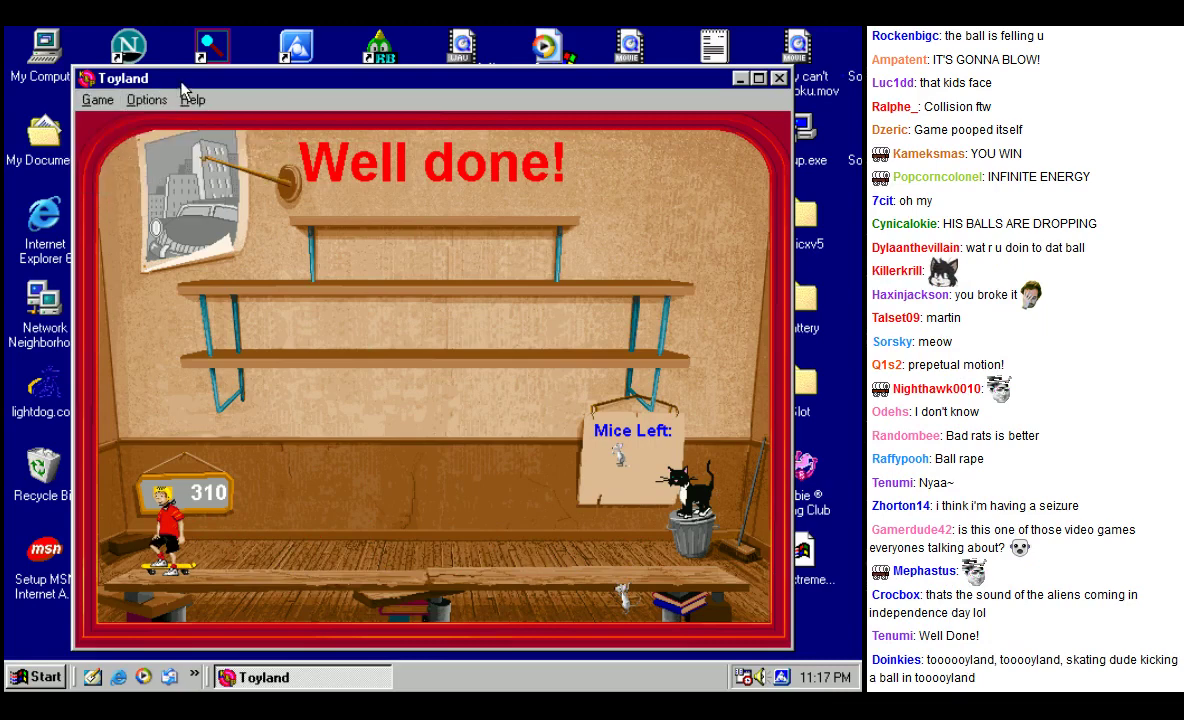
pyautogui.click(780, 79)
pyautogui.click(400, 368)
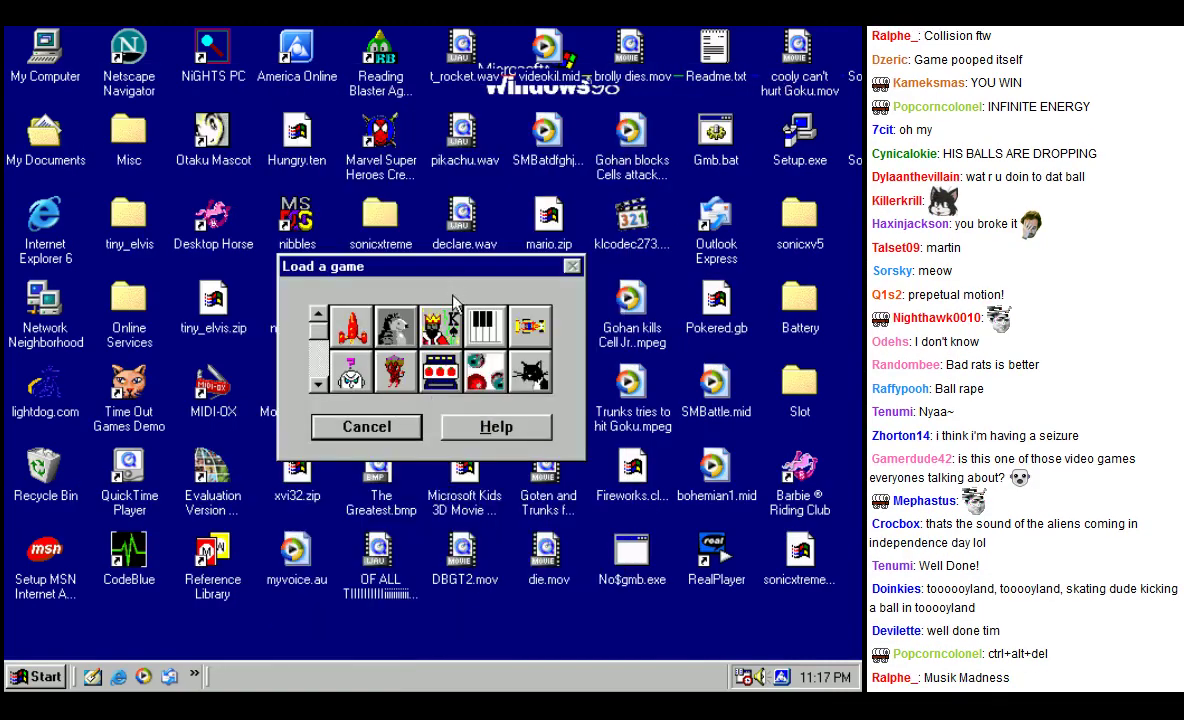
pyautogui.click(366, 426)
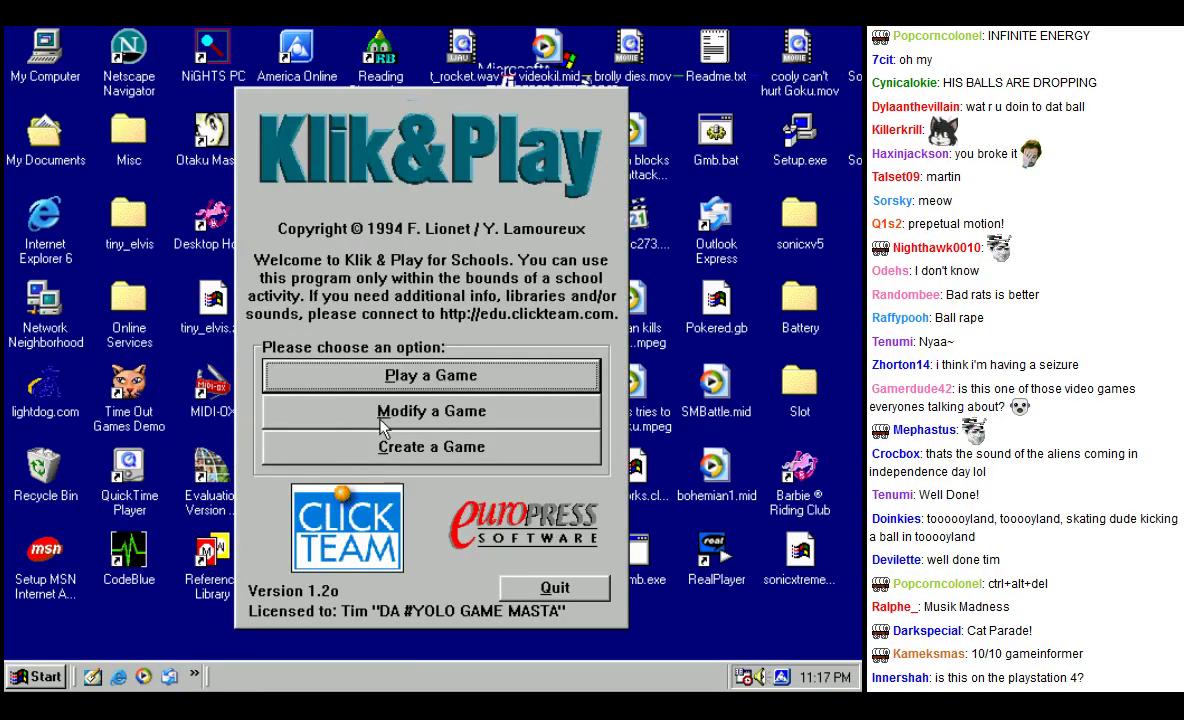
pyautogui.click(392, 455)
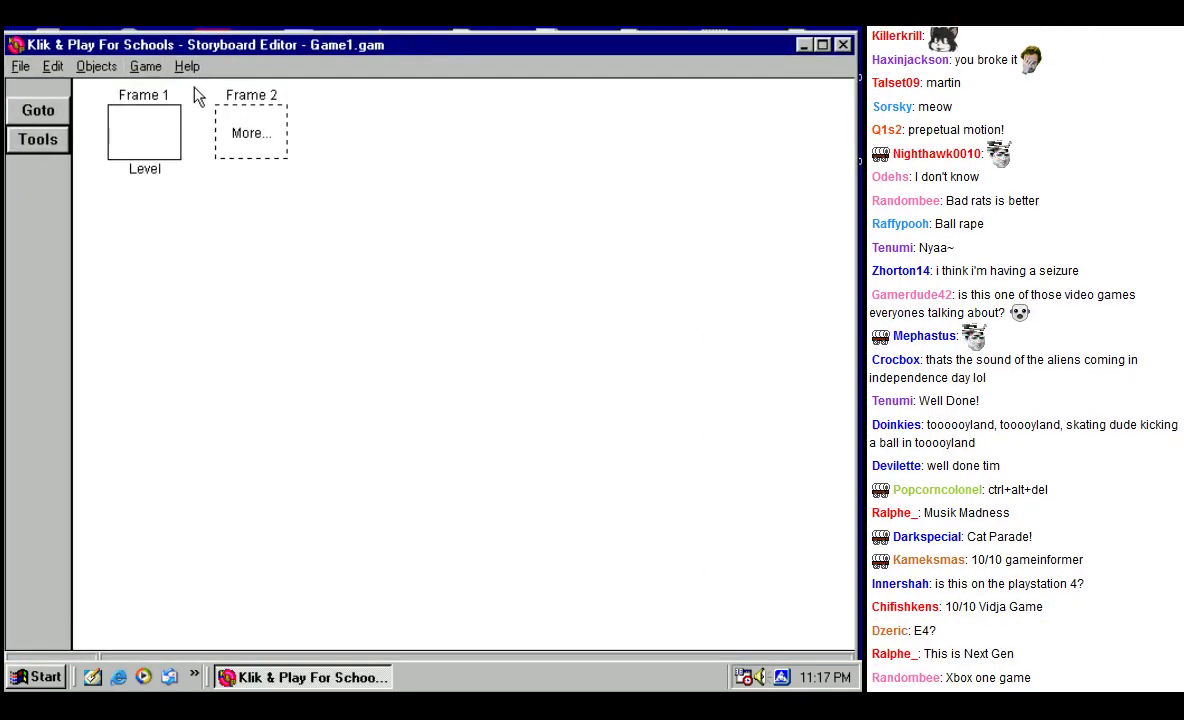
# Step: Switch to the web browser by opening the imgur GIF link from the chat, view the image, and close it
pyautogui.click(160, 115)
pyautogui.press('Escape')
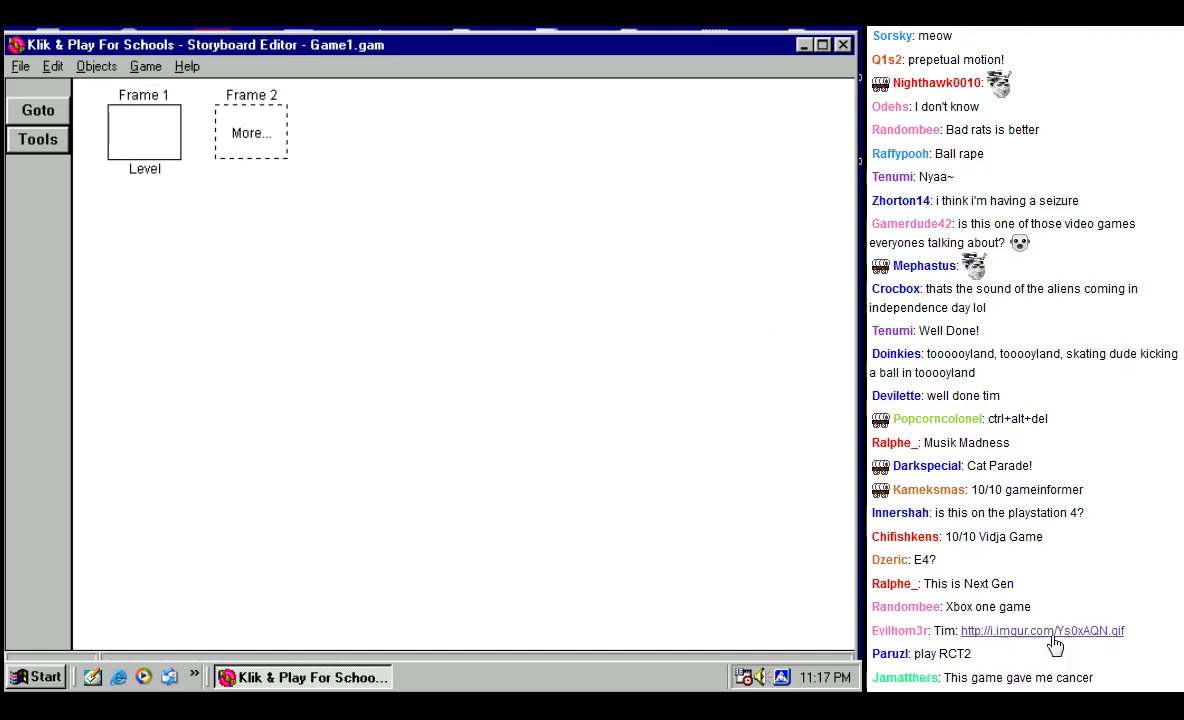
pyautogui.click(1046, 632)
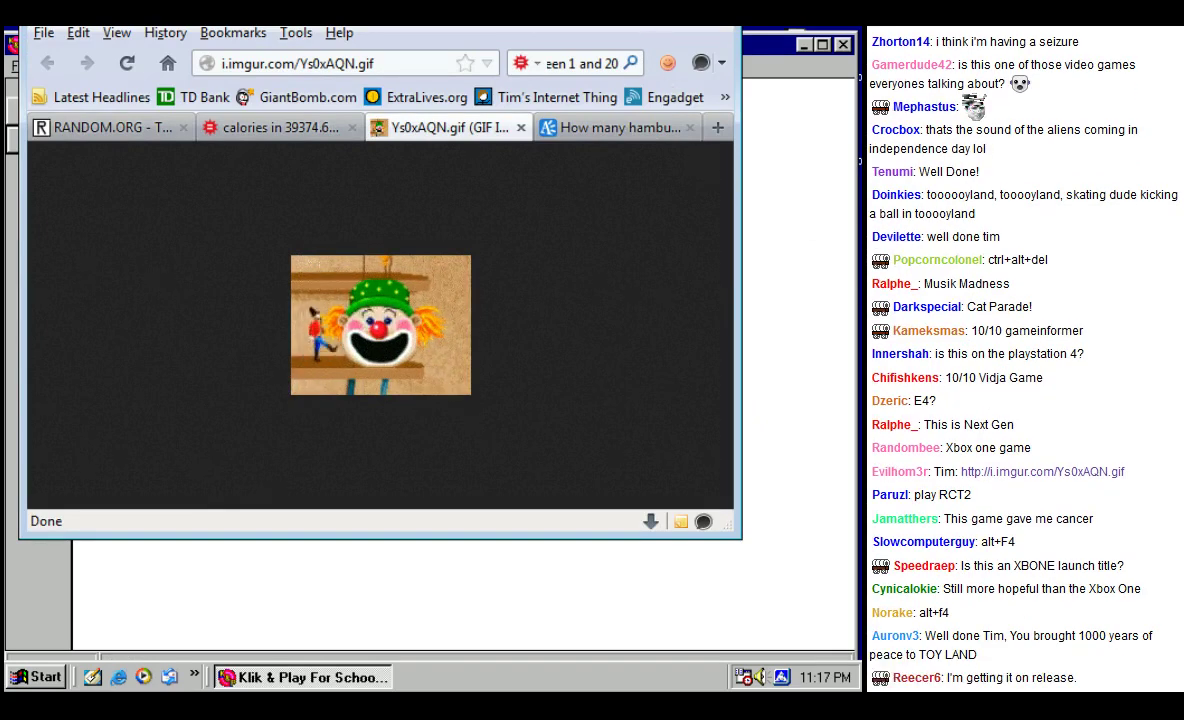
pyautogui.hotkey('alt', 'F4')
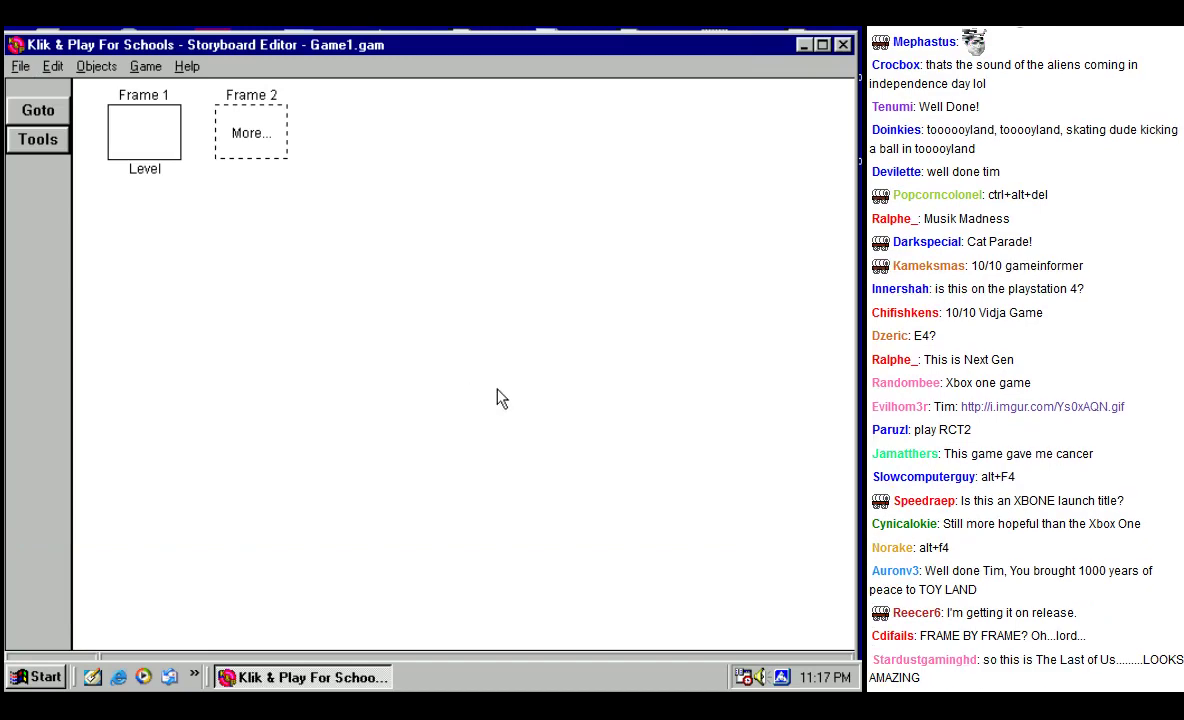
# Step: Play the still empty game as finished, and quit it to return to the Storyboard Editor
pyautogui.click(138, 121)
pyautogui.click(20, 67)
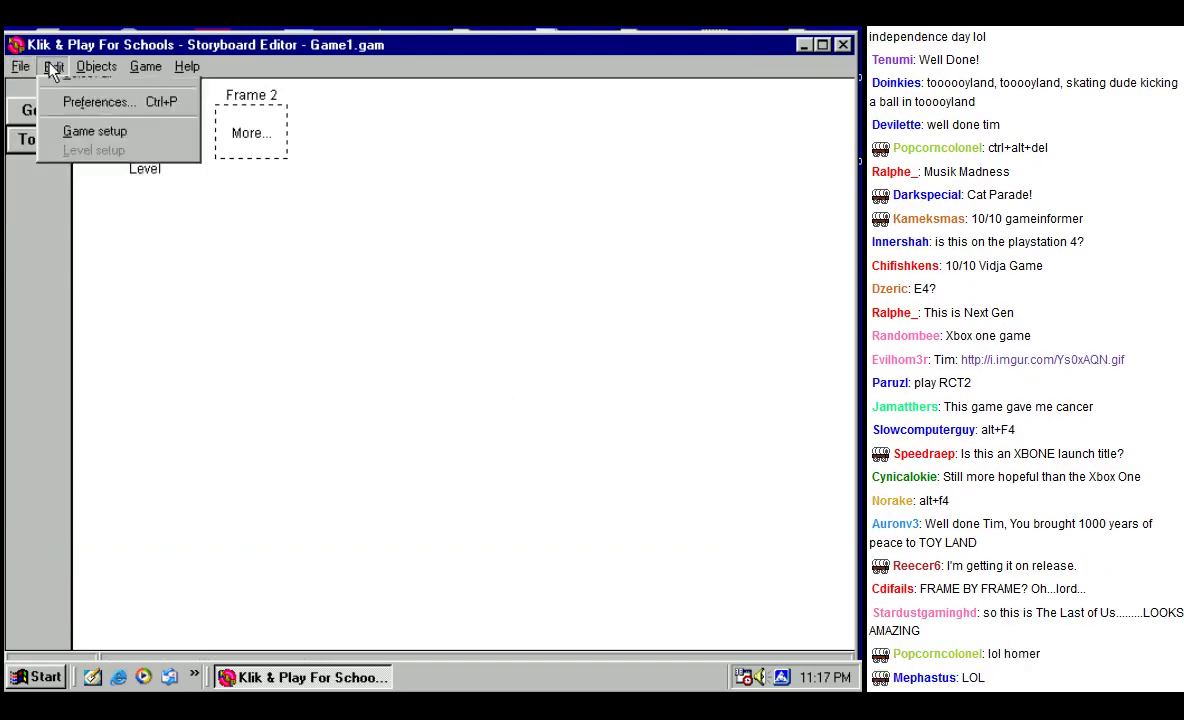
pyautogui.click(20, 67)
pyautogui.click(80, 67)
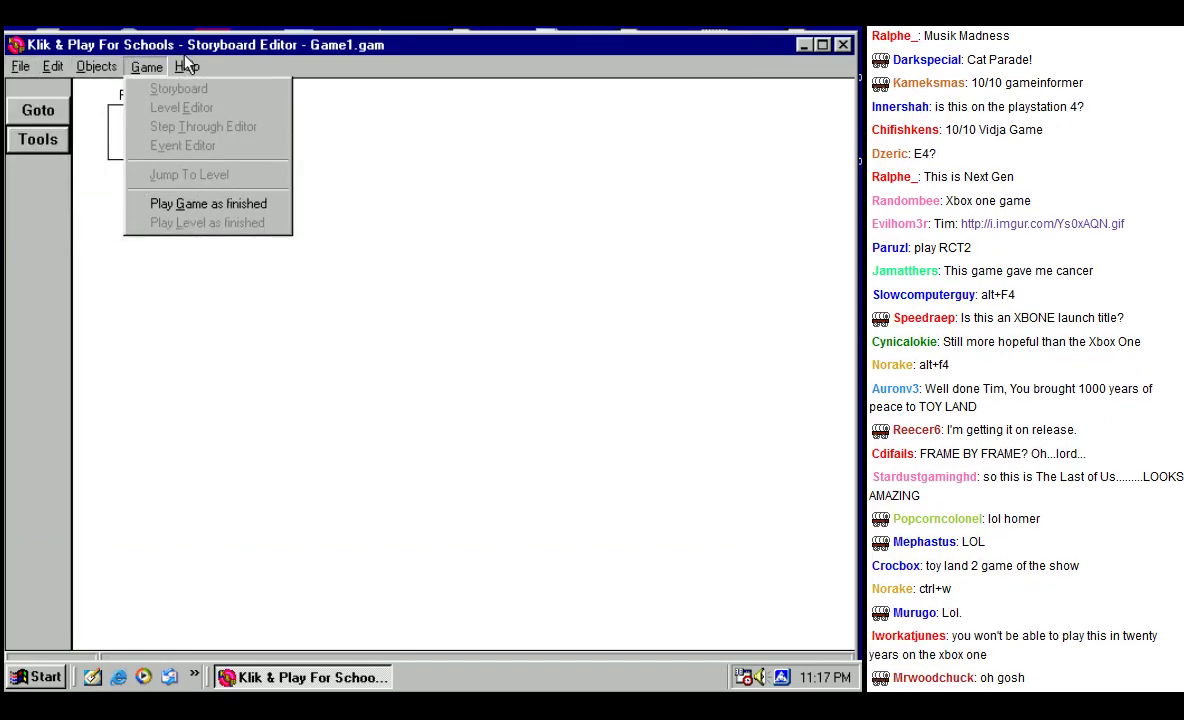
pyautogui.click(195, 204)
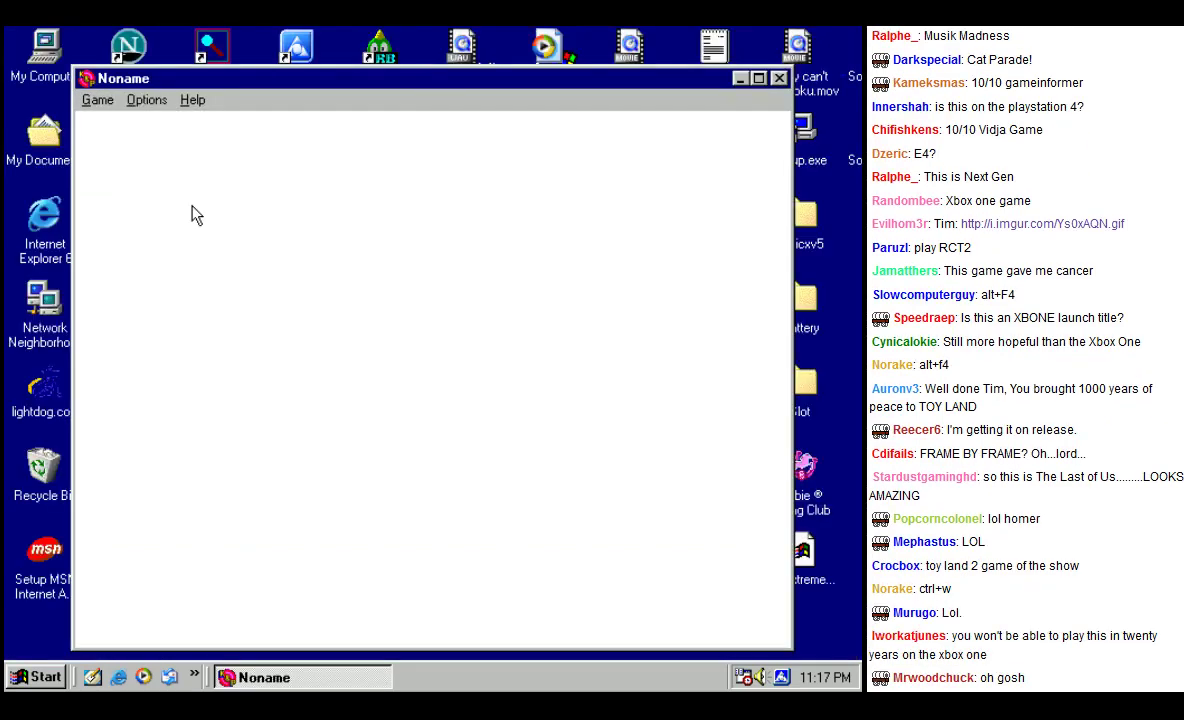
pyautogui.click(97, 100)
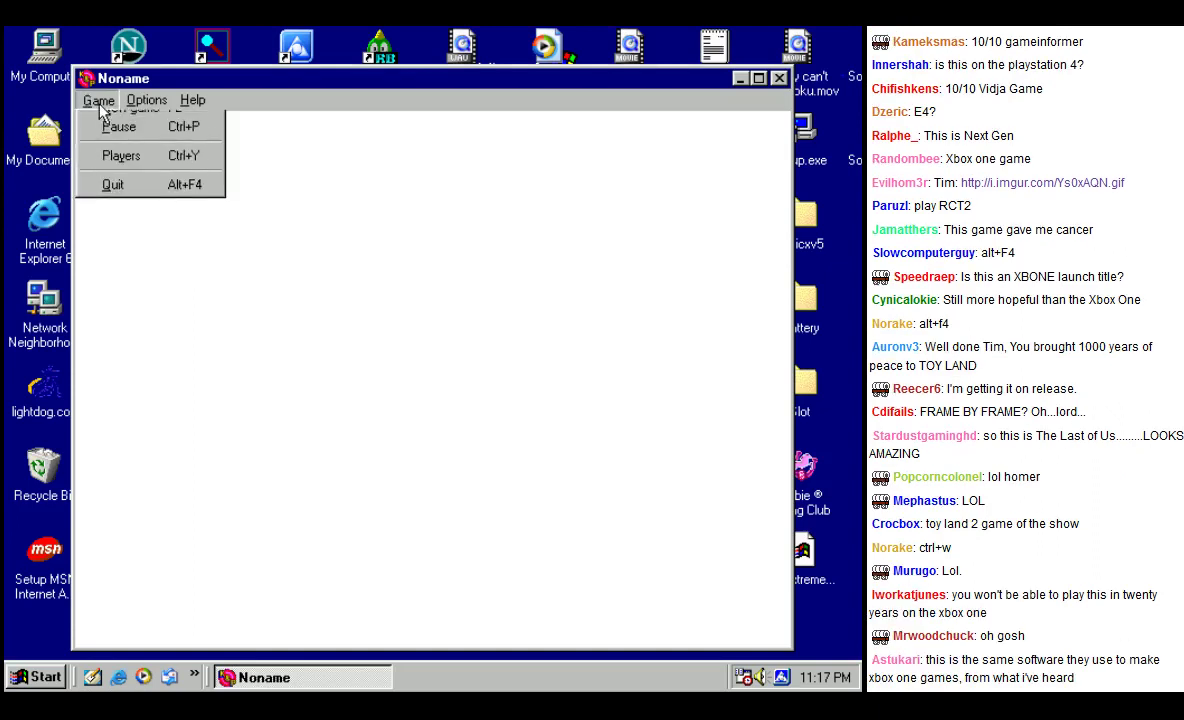
pyautogui.click(125, 196)
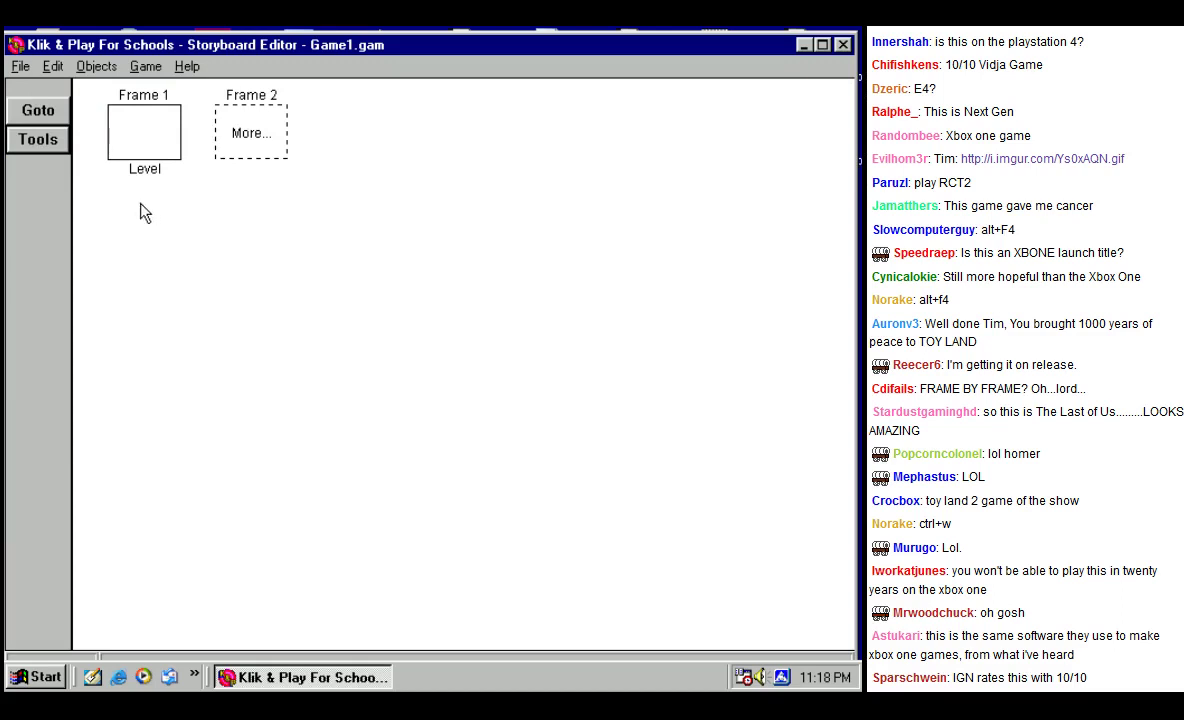
pyautogui.click(136, 140)
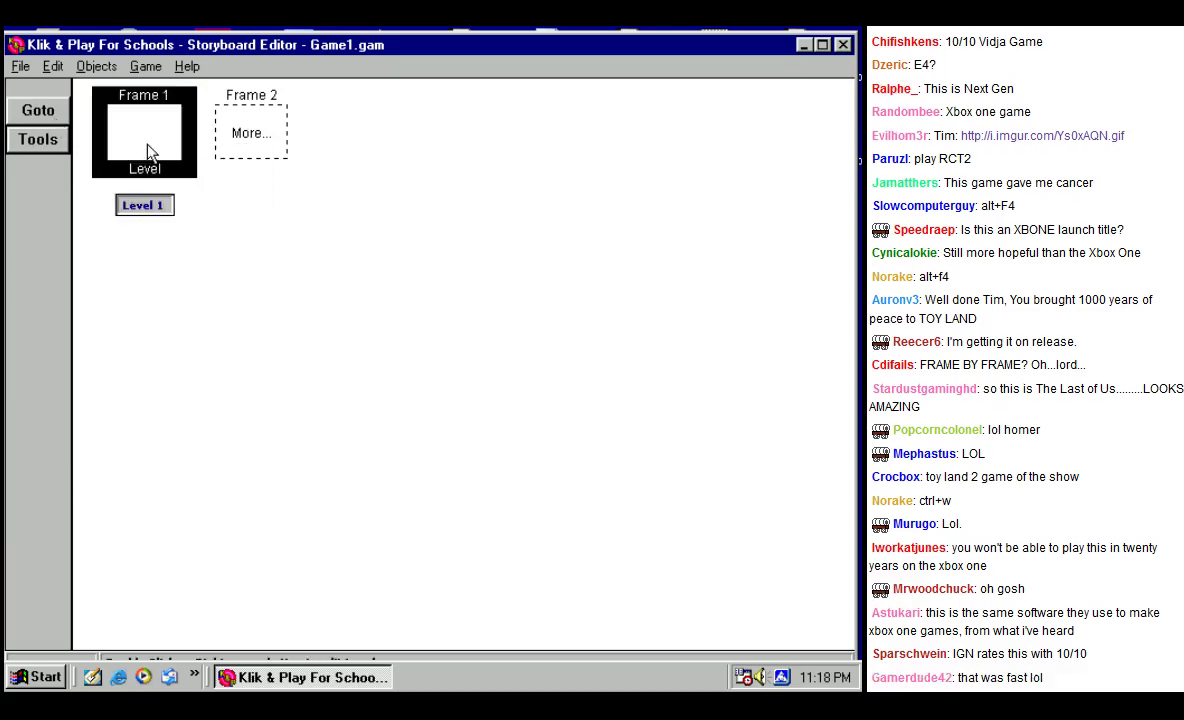
pyautogui.rightClick(145, 145)
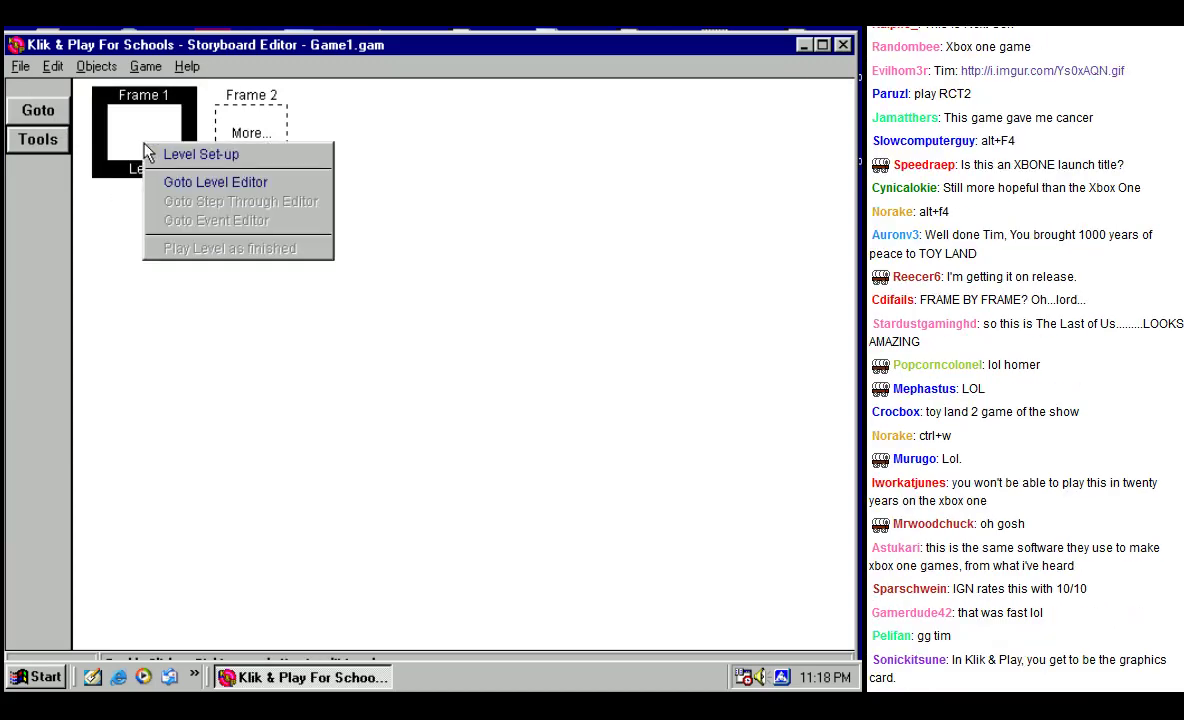
pyautogui.click(171, 160)
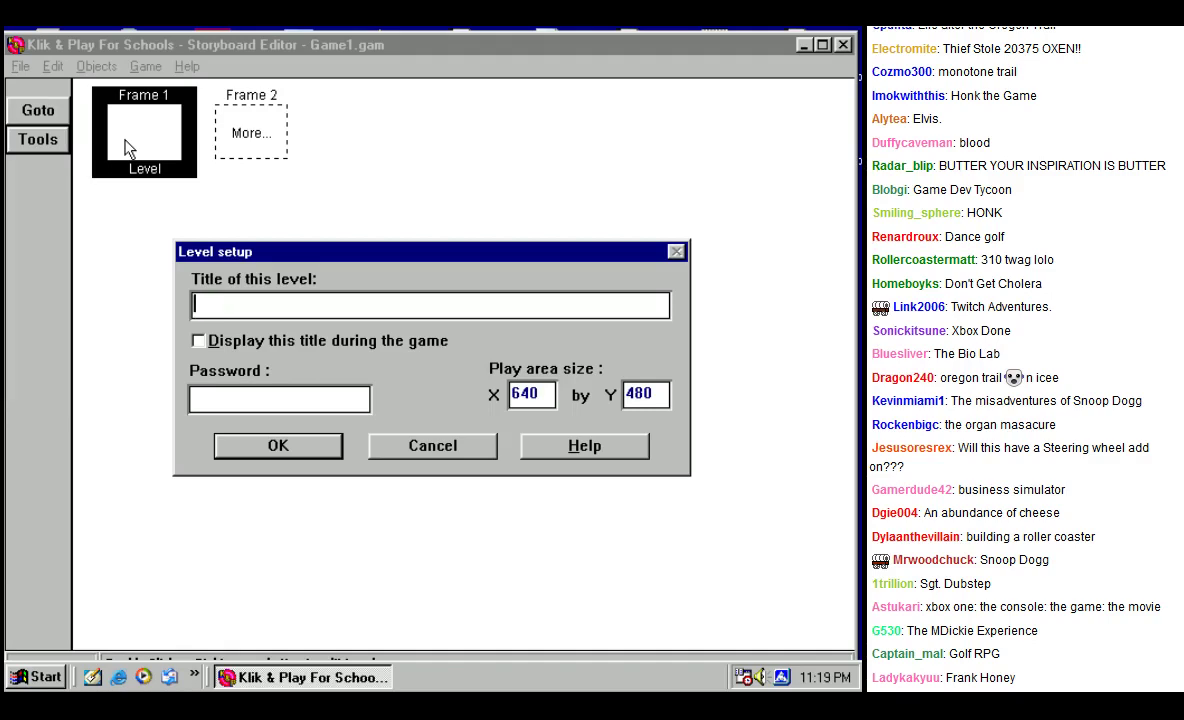
pyautogui.click(400, 442)
# Step: Open Frame 1 in the Level Editor and show the objects of library 18 - Symbols and Game Pieces
pyautogui.rightClick(104, 130)
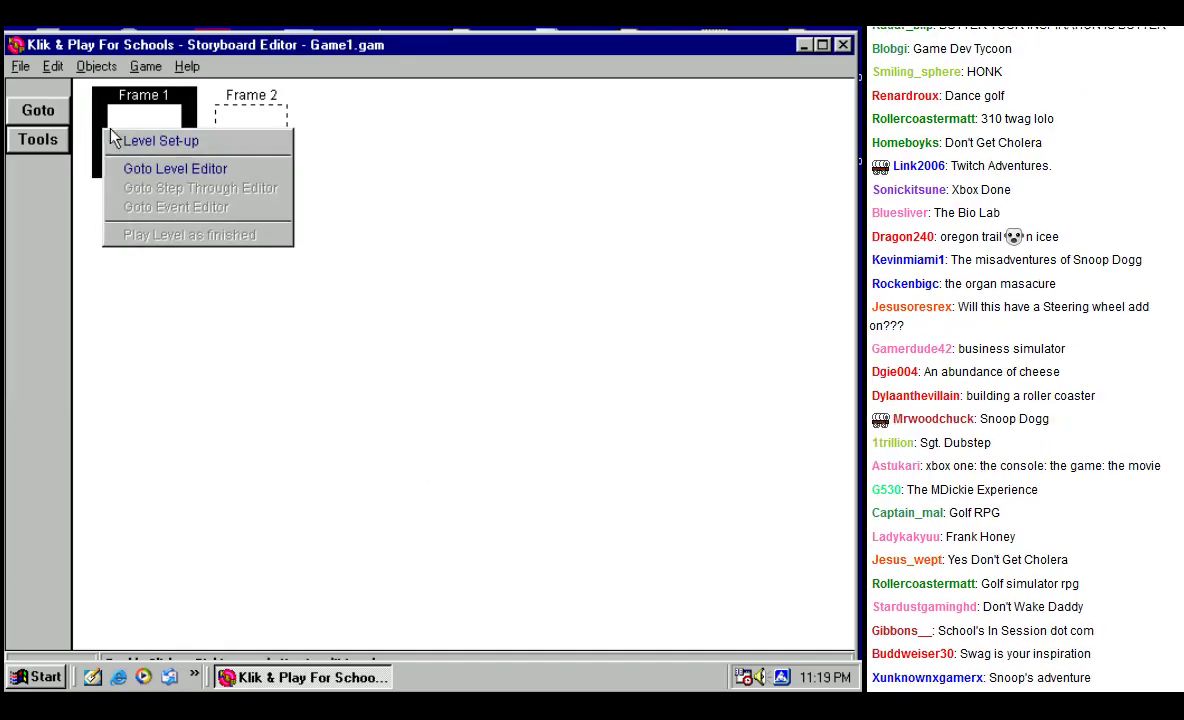
pyautogui.click(165, 169)
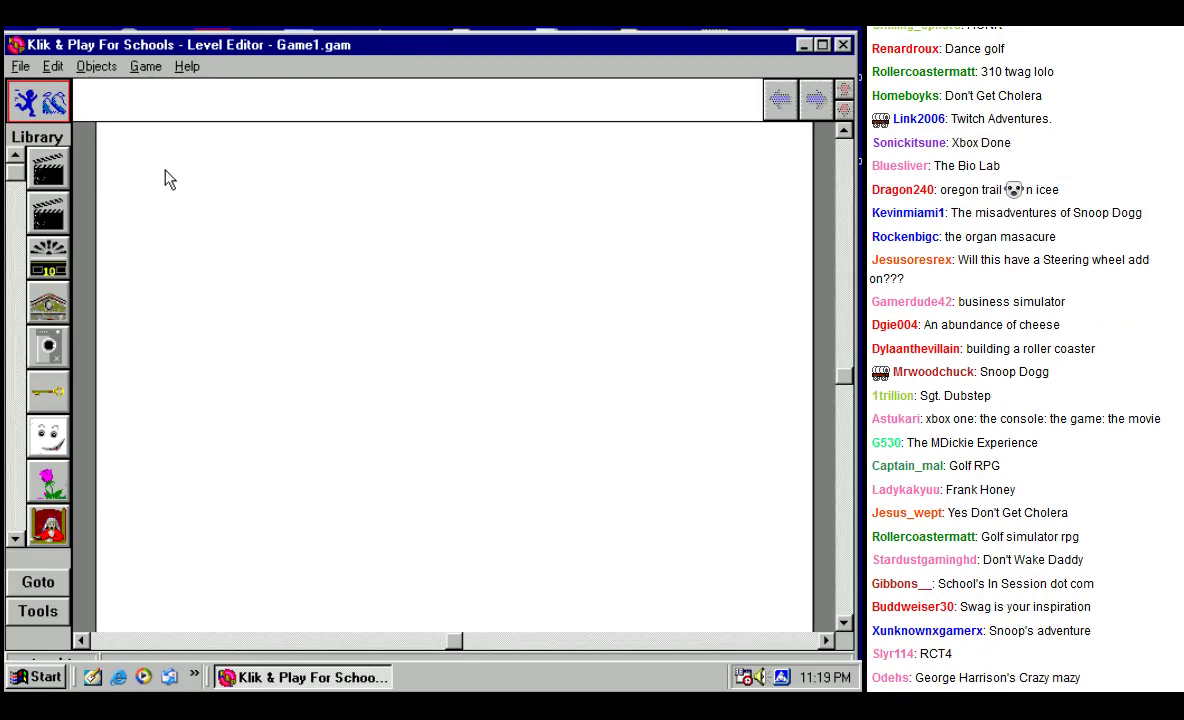
pyautogui.click(15, 539)
pyautogui.click(15, 539)
pyautogui.click(15, 539)
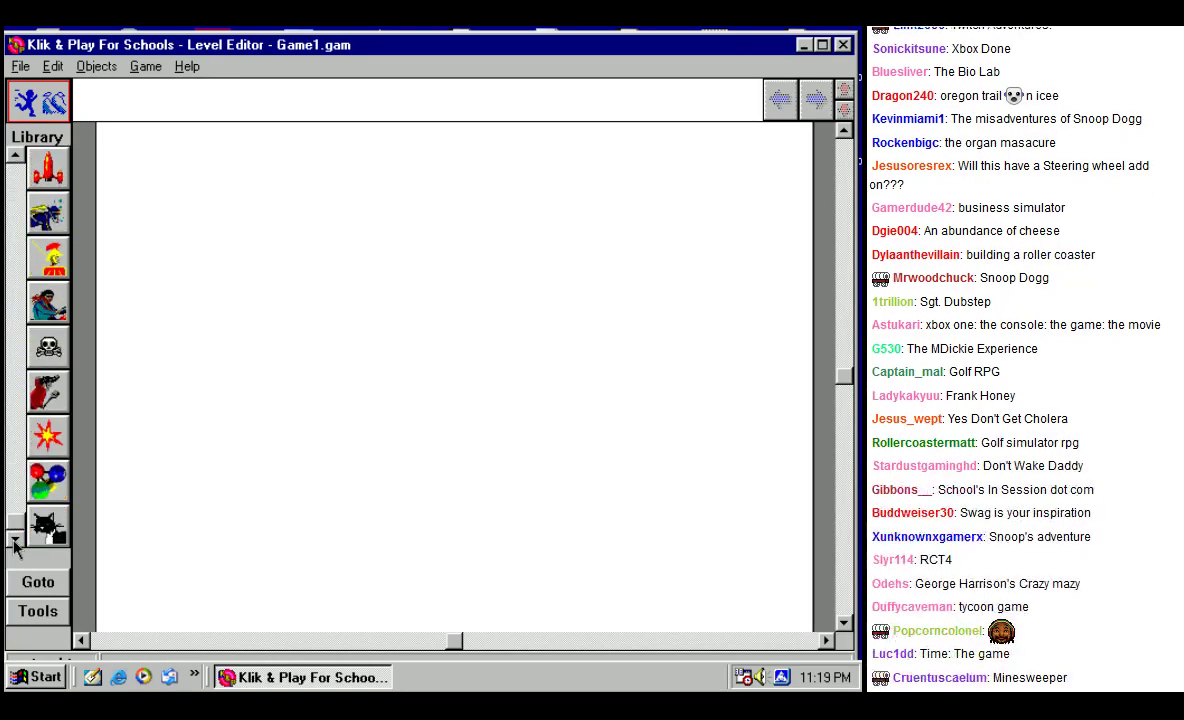
pyautogui.moveTo(19, 500); pyautogui.dragTo(15, 470)
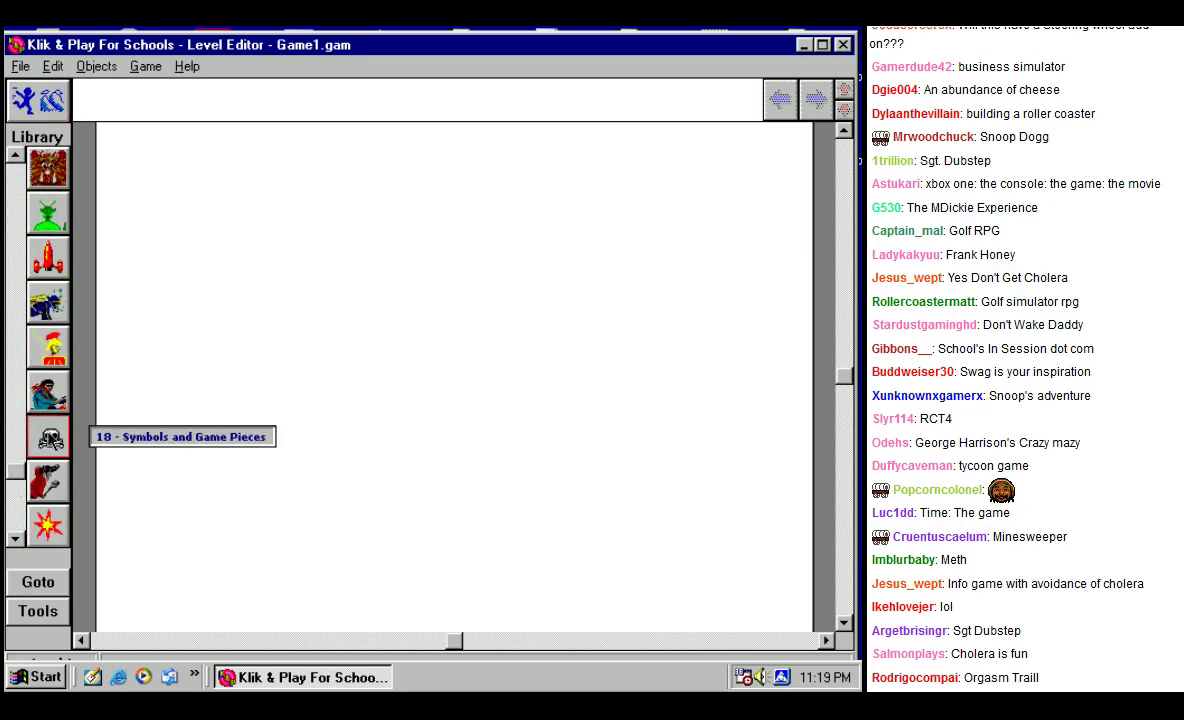
pyautogui.click(48, 438)
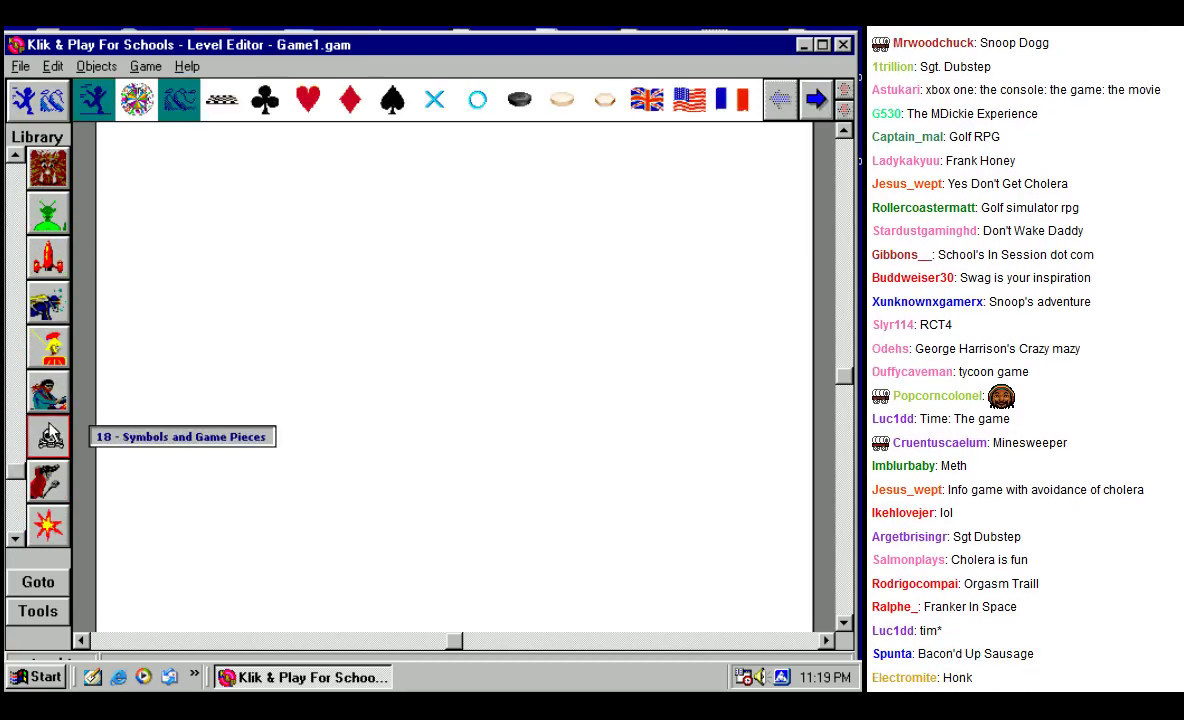
# Step: Place the numbered colour wheel in the level and move it to the lower left of the play area
pyautogui.click(815, 99)
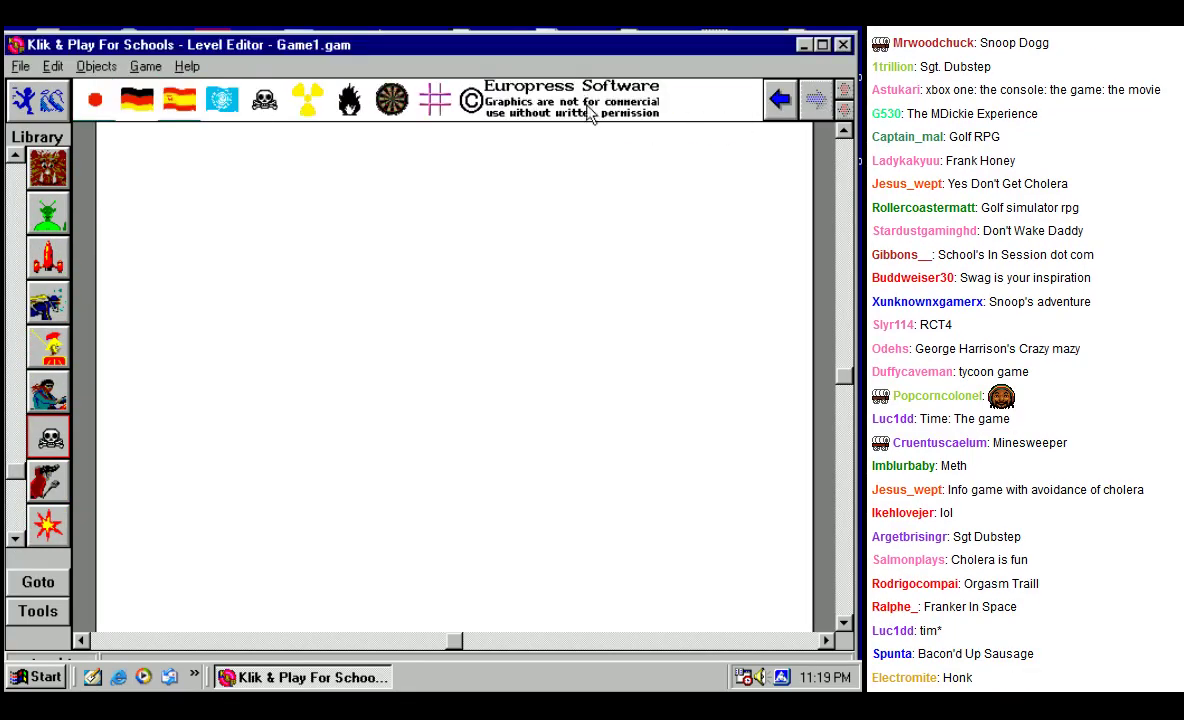
pyautogui.moveTo(434, 99); pyautogui.dragTo(213, 110)
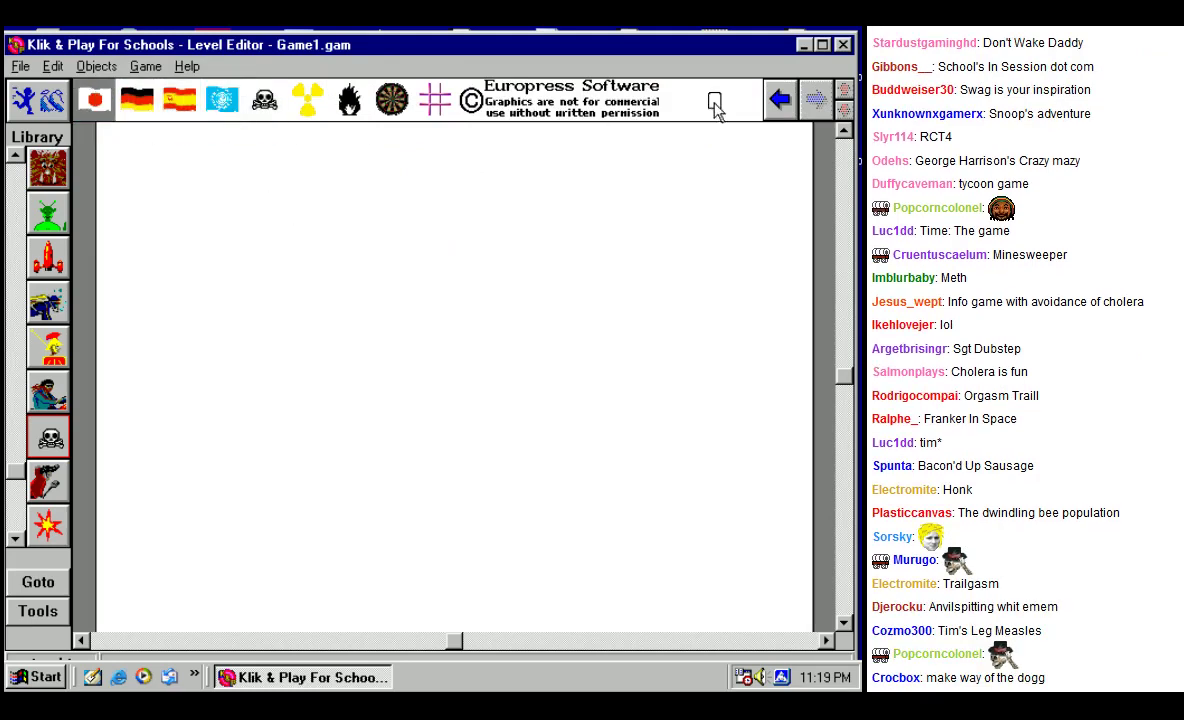
pyautogui.click(780, 100)
pyautogui.click(780, 100)
pyautogui.moveTo(137, 100); pyautogui.dragTo(306, 418)
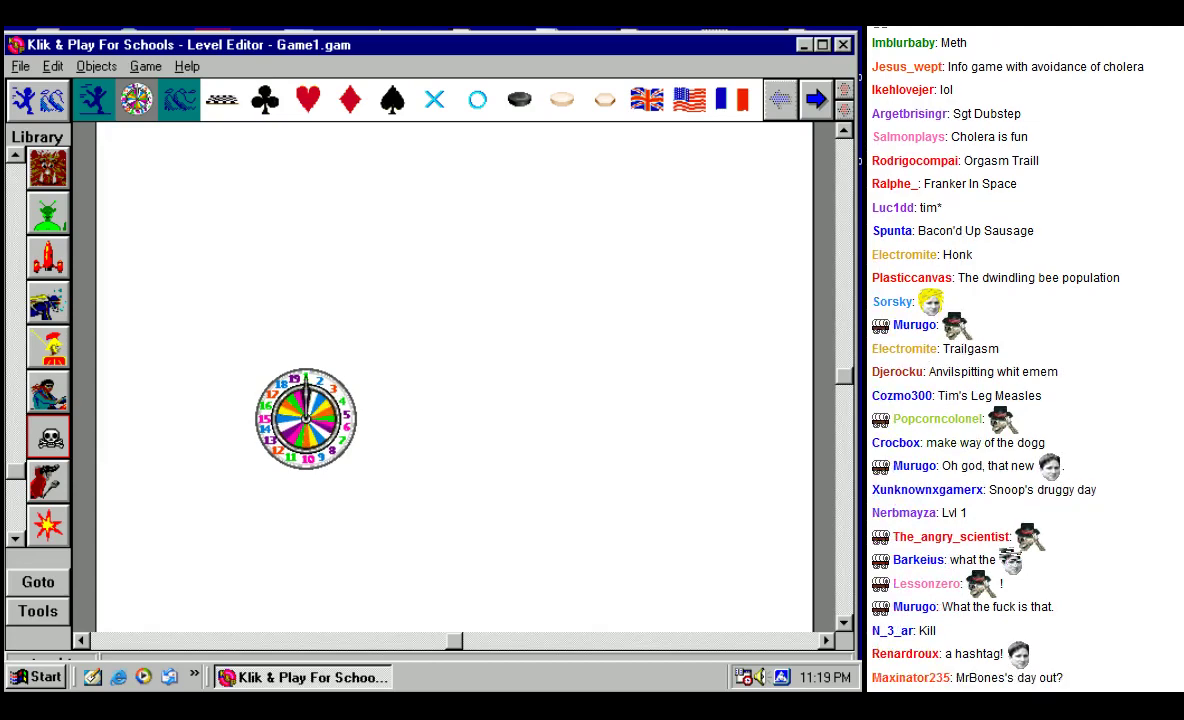
pyautogui.moveTo(306, 418); pyautogui.dragTo(252, 392)
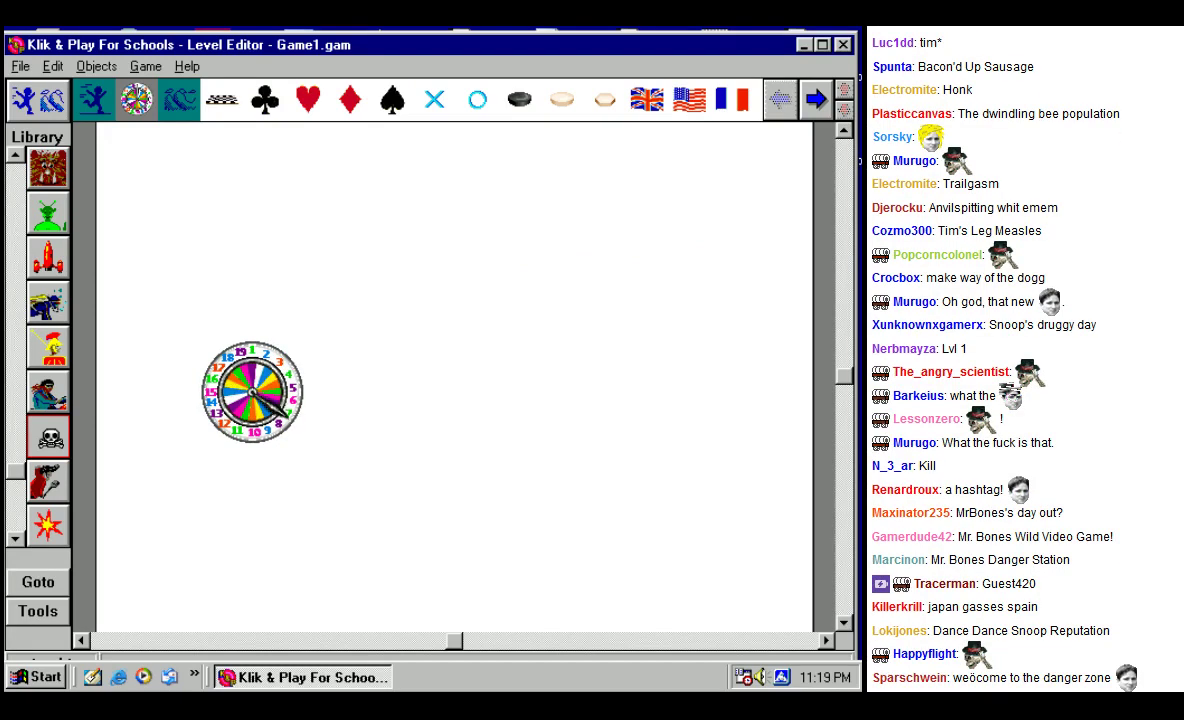
pyautogui.moveTo(252, 392); pyautogui.dragTo(237, 548)
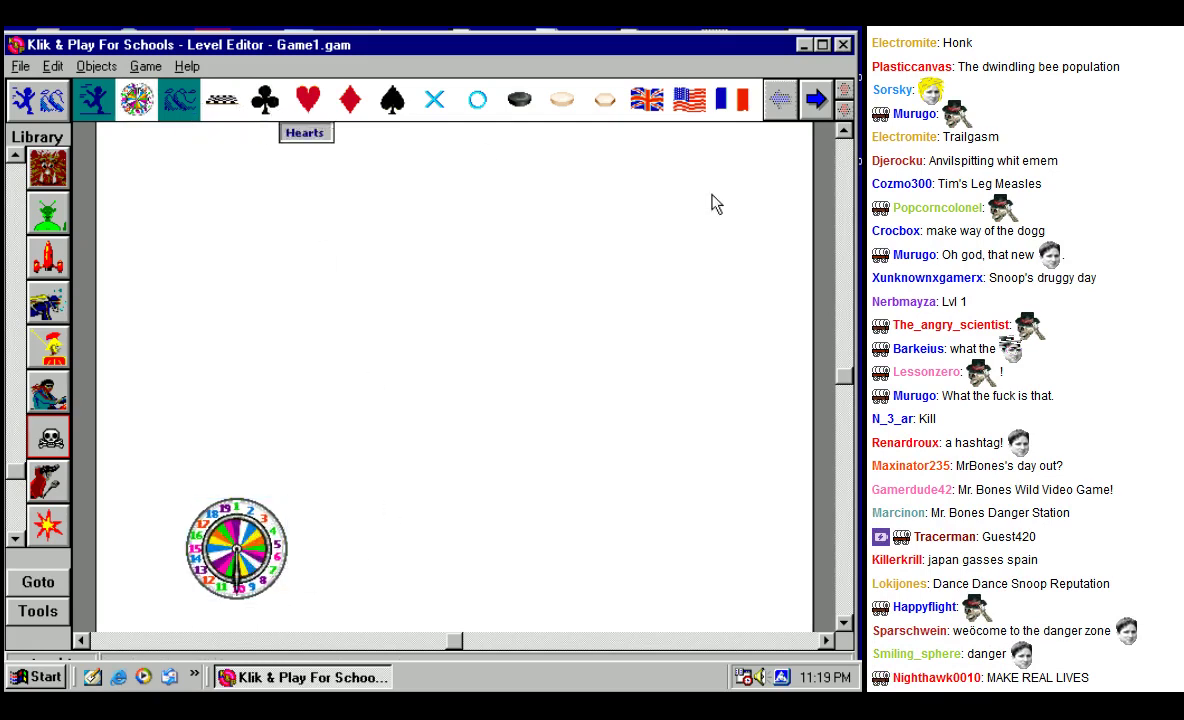
# Step: Add the Old Glory flag to the level and move it just to the right of the numbered wheel
pyautogui.click(689, 99)
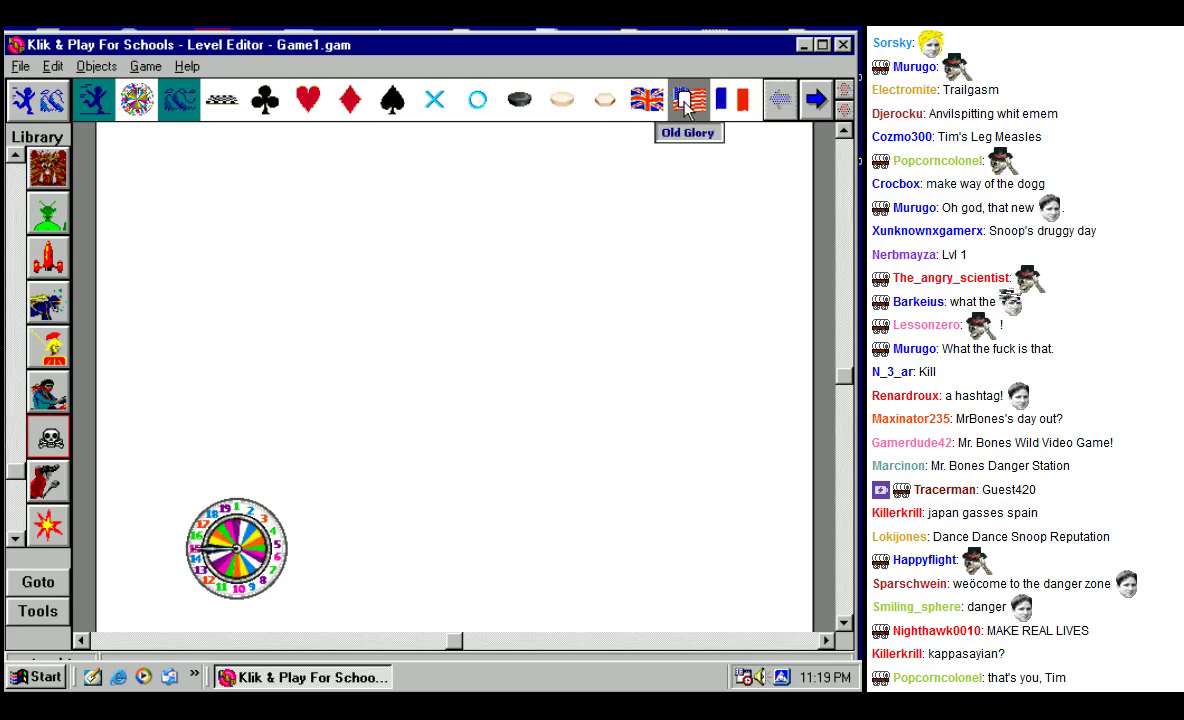
pyautogui.click(511, 499)
pyautogui.rightClick(504, 494)
pyautogui.moveTo(538, 512)
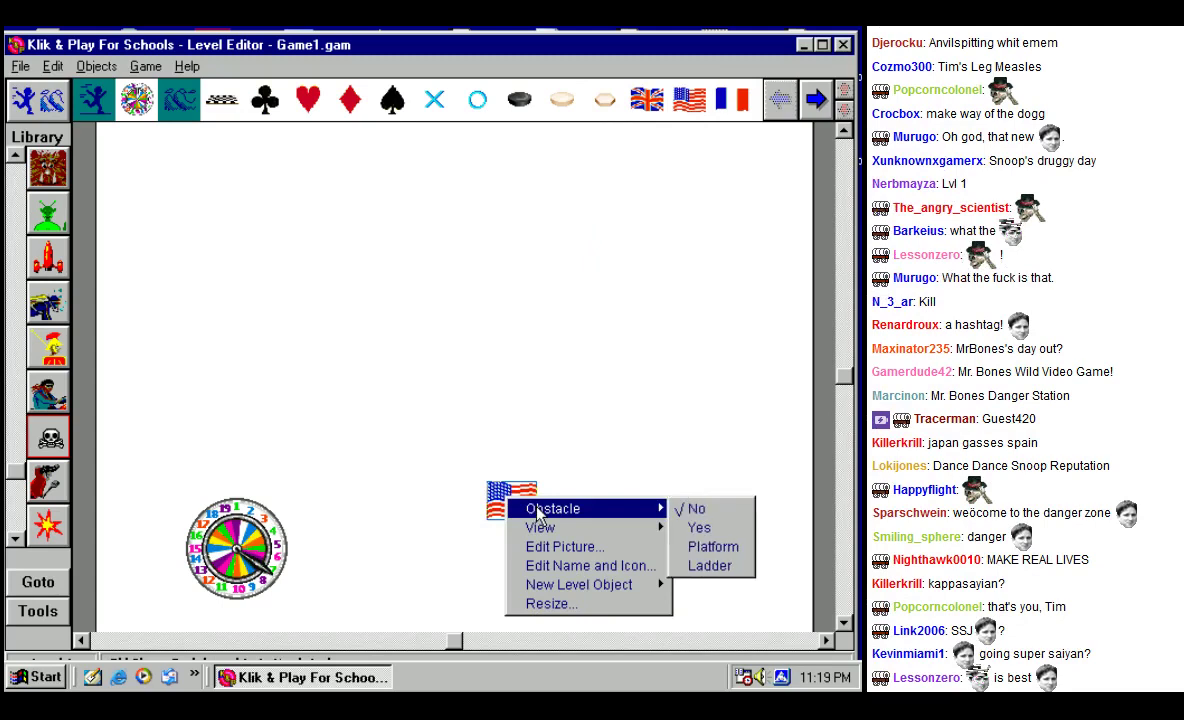
pyautogui.click(503, 498)
pyautogui.moveTo(518, 505); pyautogui.dragTo(371, 524)
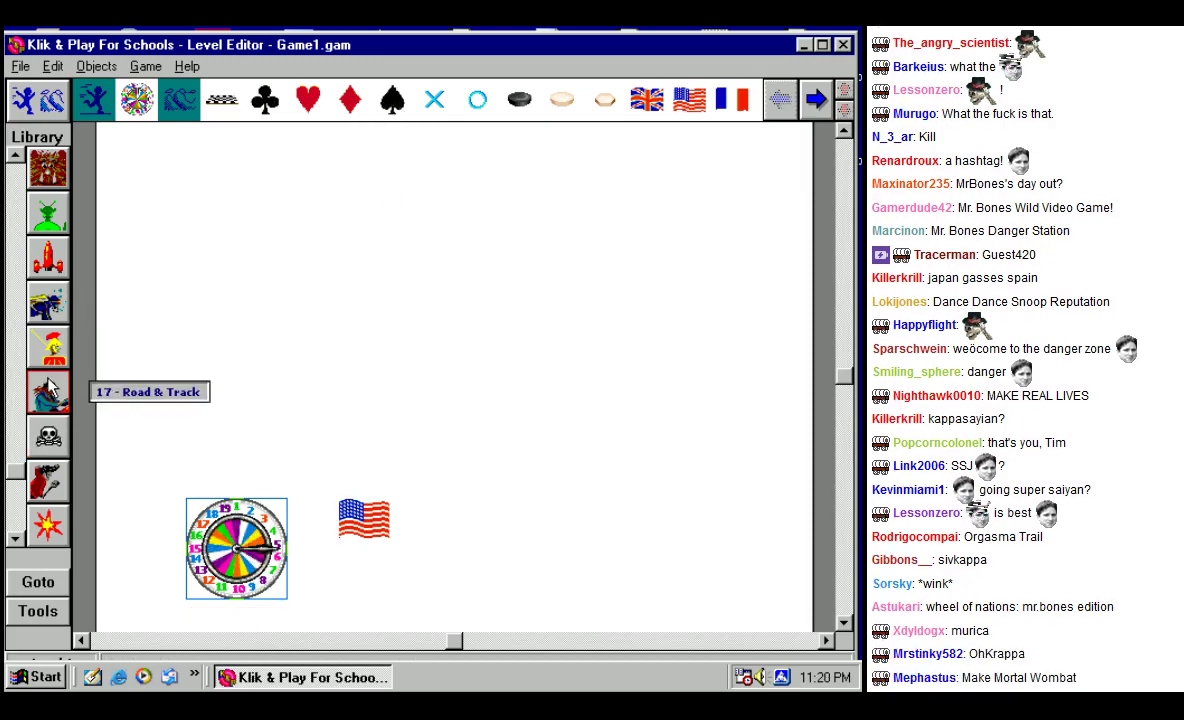
# Step: Place the London Bus from library 17 - Road & Track directly to the right of the flag
pyautogui.click(48, 393)
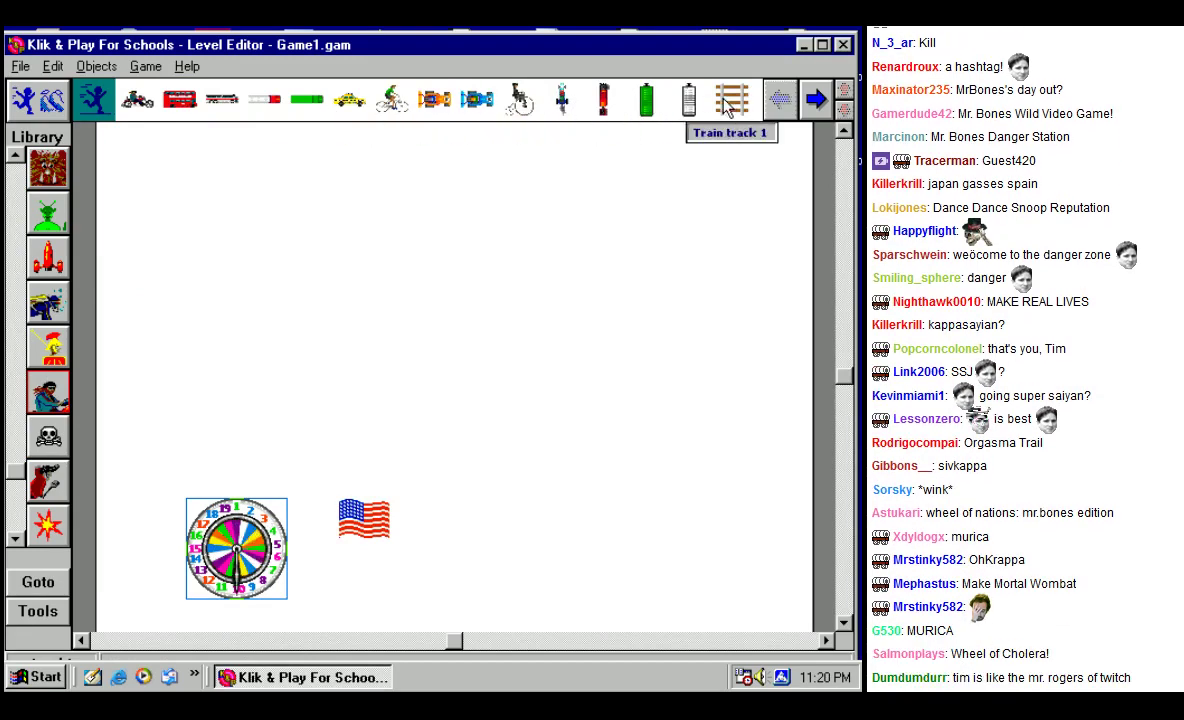
pyautogui.click(808, 100)
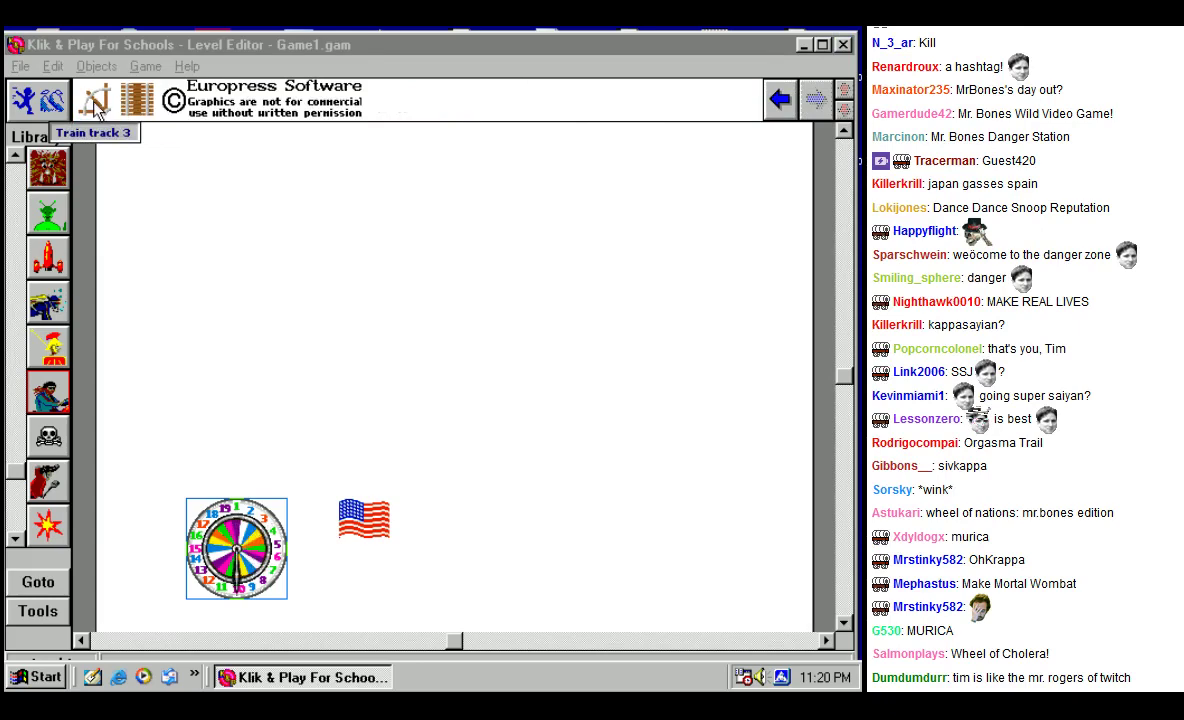
pyautogui.click(779, 112)
pyautogui.click(180, 100)
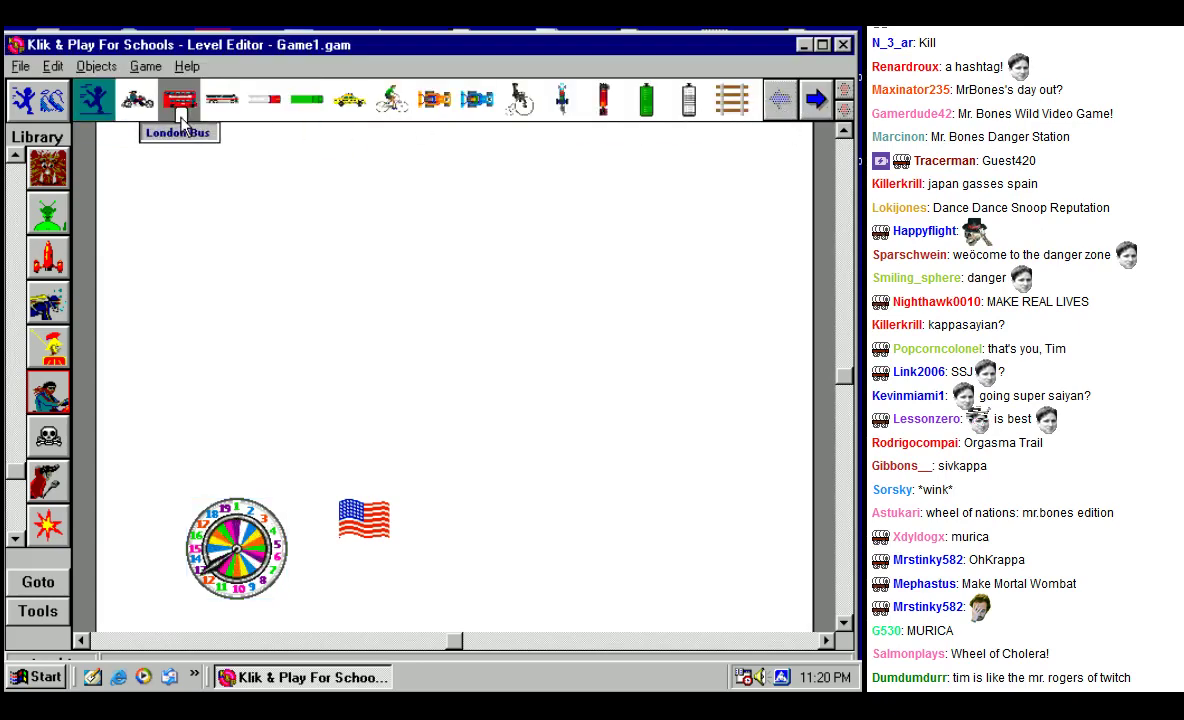
pyautogui.click(440, 521)
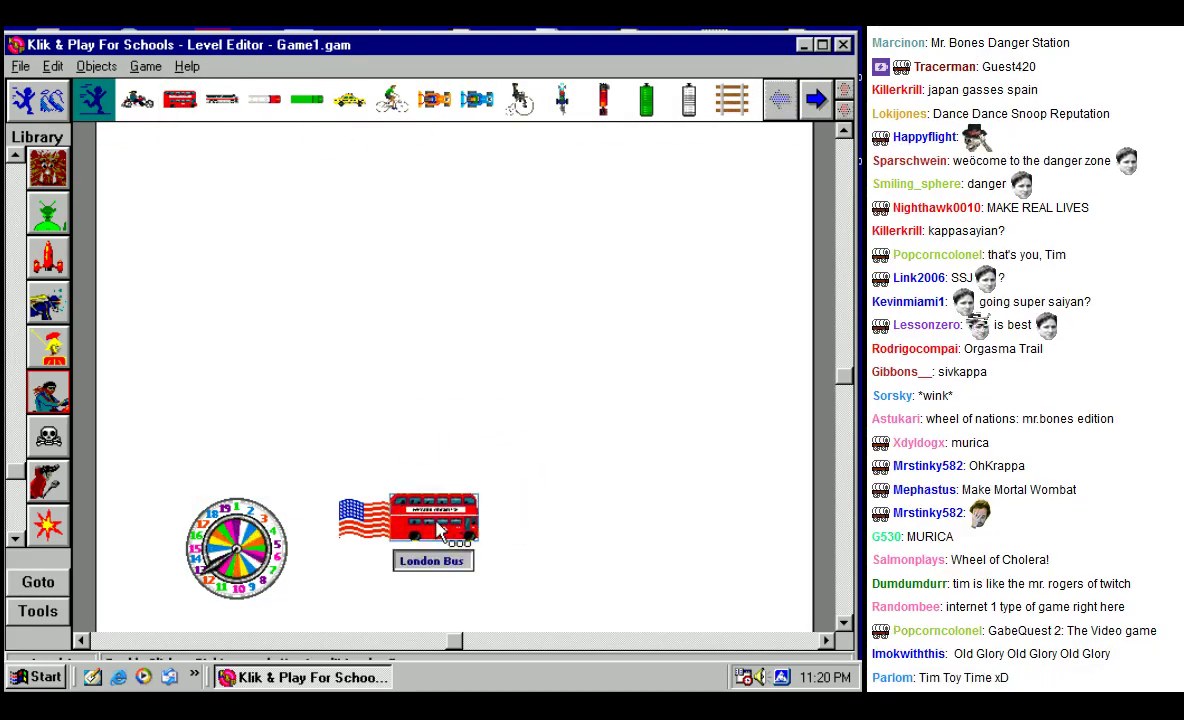
pyautogui.rightClick(437, 522)
pyautogui.moveTo(480, 536)
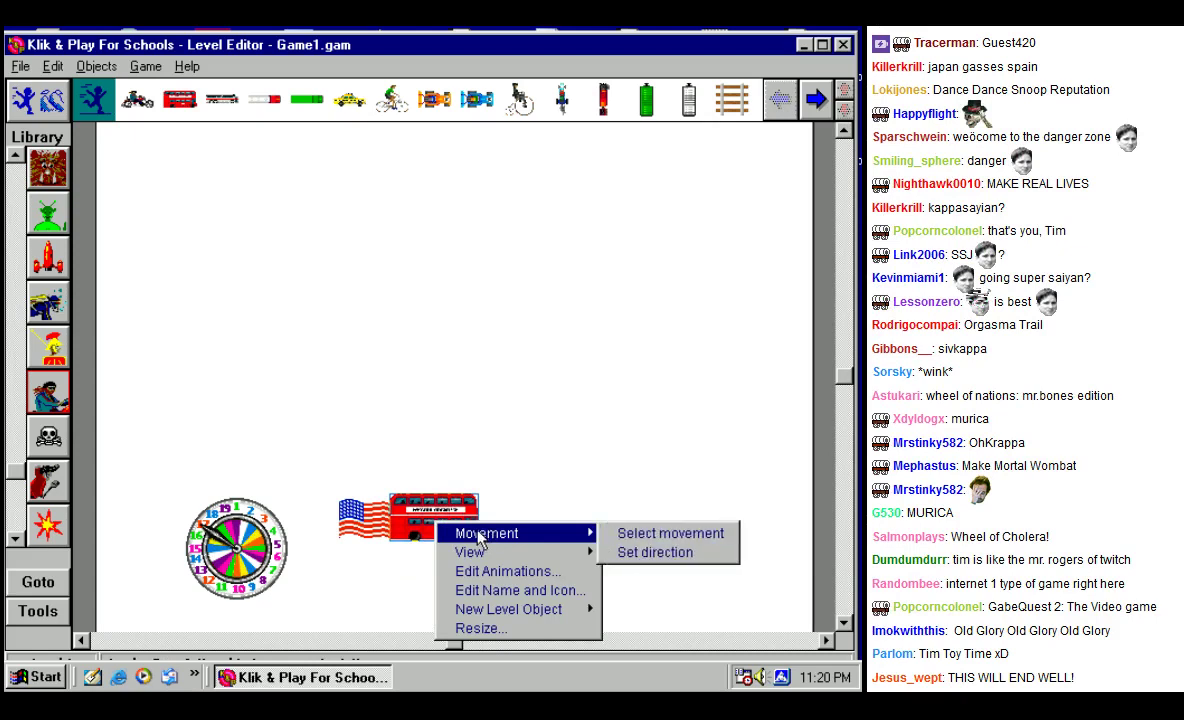
pyautogui.click(655, 533)
pyautogui.click(340, 395)
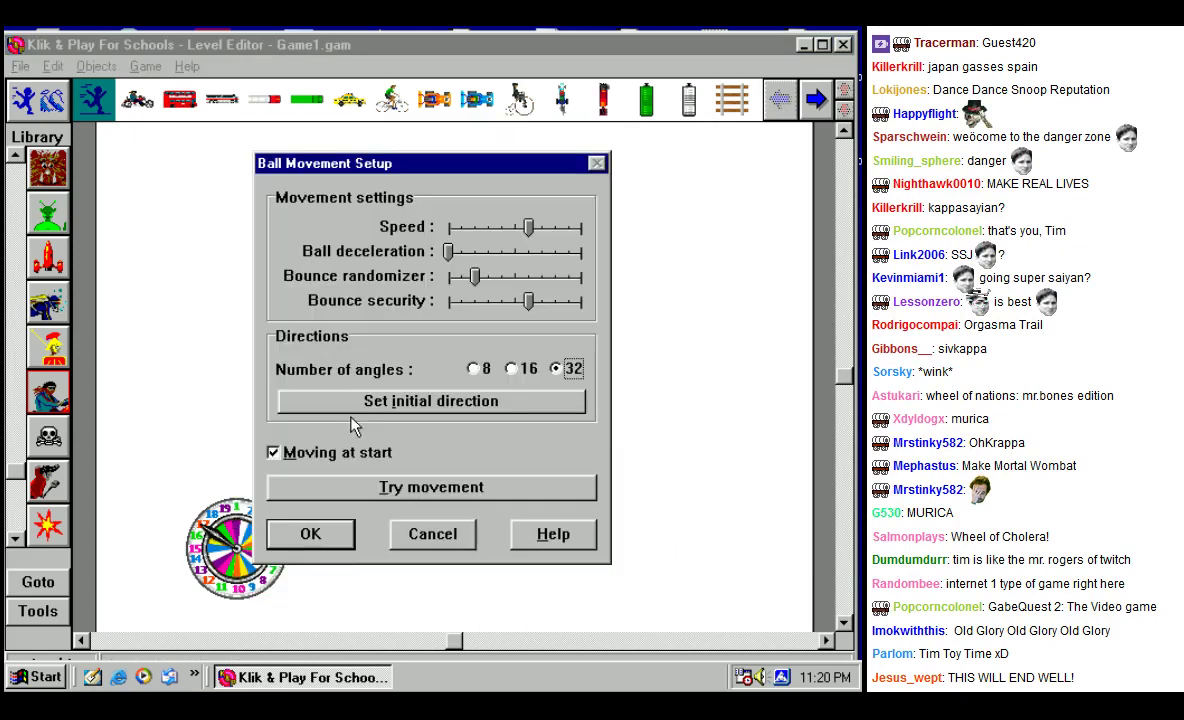
pyautogui.click(392, 545)
# Step: Assign a path movement to the London Bus
pyautogui.rightClick(400, 537)
pyautogui.moveTo(584, 540)
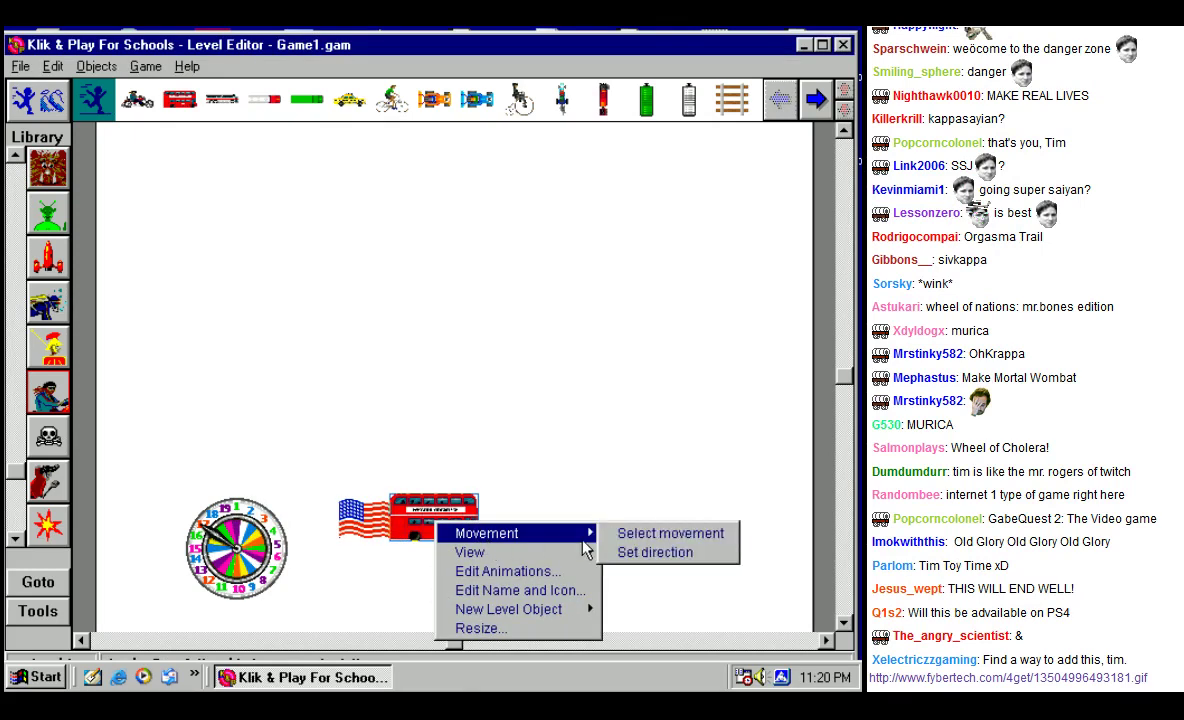
pyautogui.click(640, 533)
pyautogui.click(512, 410)
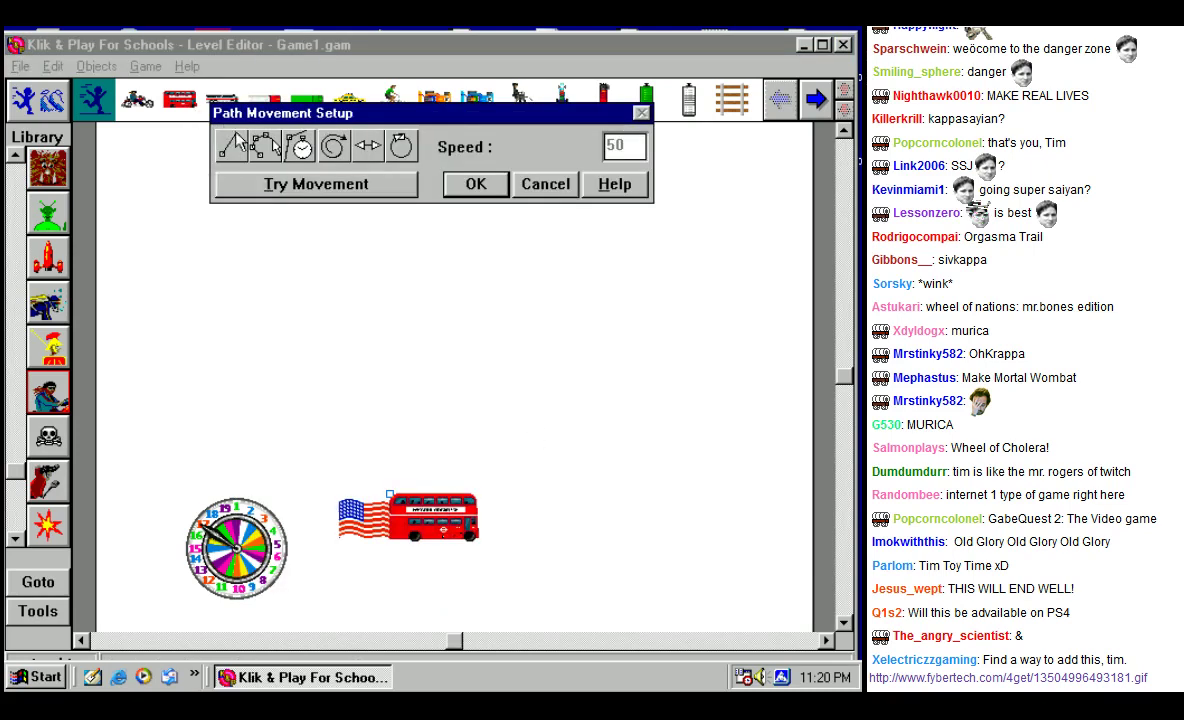
# Step: Record a tangled freehand path for the bus all over the play area with Tape Mouse and set its speed to 100
pyautogui.click(238, 146)
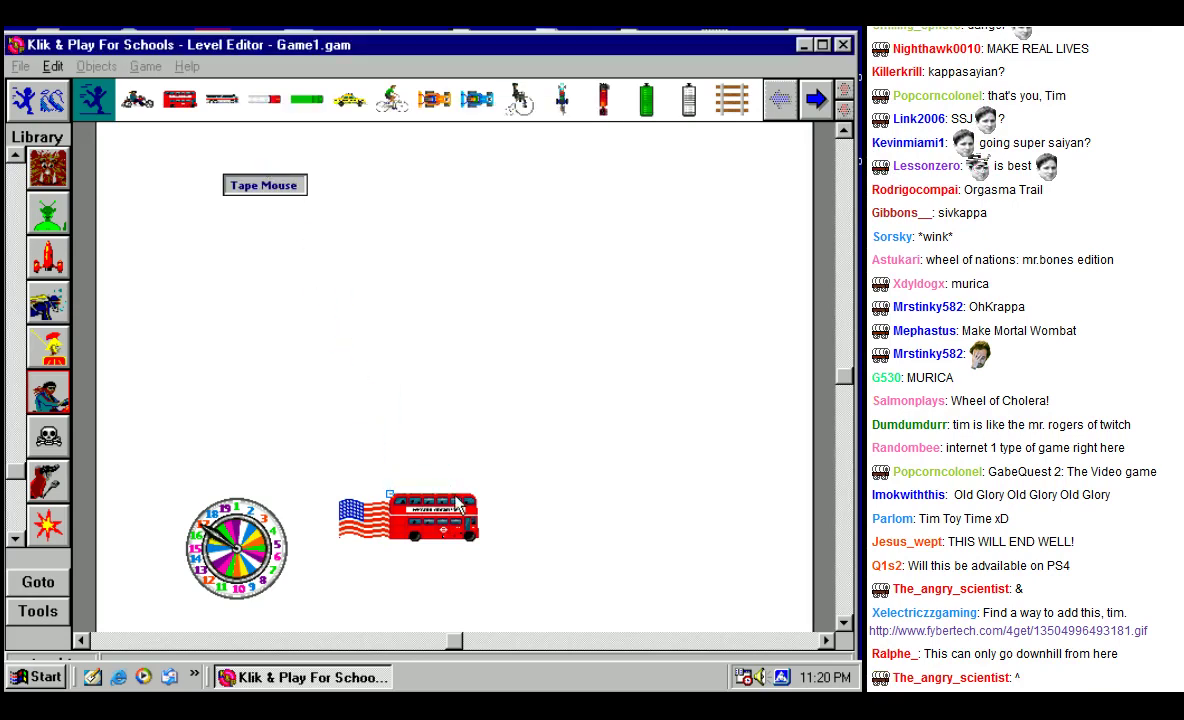
pyautogui.moveTo(460, 505); pyautogui.dragTo(402, 433)
pyautogui.moveTo(279, 447)
pyautogui.mouseDown()
pyautogui.moveTo(237, 402)
pyautogui.moveTo(222, 352)
pyautogui.mouseUp()
pyautogui.moveTo(200, 201)
pyautogui.mouseDown()
pyautogui.moveTo(300, 331)
pyautogui.moveTo(388, 309)
pyautogui.moveTo(450, 237)
pyautogui.moveTo(647, 272)
pyautogui.moveTo(690, 336)
pyautogui.moveTo(714, 429)
pyautogui.moveTo(711, 535)
pyautogui.moveTo(619, 488)
pyautogui.moveTo(690, 395)
pyautogui.moveTo(733, 281)
pyautogui.moveTo(727, 210)
pyautogui.moveTo(659, 162)
pyautogui.moveTo(625, 247)
pyautogui.moveTo(754, 315)
pyautogui.moveTo(736, 368)
pyautogui.moveTo(605, 309)
pyautogui.moveTo(513, 207)
pyautogui.moveTo(476, 287)
pyautogui.moveTo(559, 430)
pyautogui.moveTo(590, 574)
pyautogui.moveTo(469, 623)
pyautogui.moveTo(333, 580)
pyautogui.moveTo(293, 481)
pyautogui.moveTo(193, 488)
pyautogui.moveTo(134, 429)
pyautogui.moveTo(144, 335)
pyautogui.moveTo(251, 378)
pyautogui.moveTo(284, 280)
pyautogui.moveTo(203, 204)
pyautogui.moveTo(265, 157)
pyautogui.moveTo(304, 215)
pyautogui.moveTo(216, 297)
pyautogui.moveTo(416, 294)
pyautogui.moveTo(359, 451)
pyautogui.moveTo(634, 485)
pyautogui.moveTo(723, 484)
pyautogui.moveTo(536, 446)
pyautogui.moveTo(745, 198)
pyautogui.moveTo(678, 624)
pyautogui.moveTo(717, 289)
pyautogui.moveTo(697, 424)
pyautogui.moveTo(597, 526)
pyautogui.moveTo(582, 152)
pyautogui.moveTo(566, 499)
pyautogui.moveTo(517, 592)
pyautogui.moveTo(514, 343)
pyautogui.moveTo(389, 301)
pyautogui.moveTo(255, 455)
pyautogui.moveTo(243, 319)
pyautogui.moveTo(186, 270)
pyautogui.moveTo(188, 195)
pyautogui.moveTo(226, 377)
pyautogui.moveTo(212, 500)
pyautogui.moveTo(321, 413)
pyautogui.moveTo(394, 454)
pyautogui.moveTo(545, 434)
pyautogui.moveTo(289, 245)
pyautogui.moveTo(217, 244)
pyautogui.moveTo(207, 295)
pyautogui.moveTo(480, 383)
pyautogui.moveTo(650, 404)
pyautogui.moveTo(711, 462)
pyautogui.moveTo(686, 571)
pyautogui.moveTo(683, 316)
pyautogui.moveTo(686, 570)
pyautogui.moveTo(614, 387)
pyautogui.moveTo(478, 472)
pyautogui.moveTo(287, 322)
pyautogui.moveTo(411, 223)
pyautogui.moveTo(225, 333)
pyautogui.moveTo(700, 400)
pyautogui.moveTo(600, 300)
pyautogui.moveTo(601, 390)
pyautogui.moveTo(550, 548)
pyautogui.moveTo(402, 331)
pyautogui.moveTo(455, 450)
pyautogui.moveTo(277, 300)
pyautogui.moveTo(605, 441)
pyautogui.moveTo(653, 550)
pyautogui.moveTo(595, 291)
pyautogui.moveTo(370, 365)
pyautogui.moveTo(169, 370)
pyautogui.moveTo(344, 211)
pyautogui.moveTo(122, 402)
pyautogui.moveTo(133, 258)
pyautogui.mouseUp()
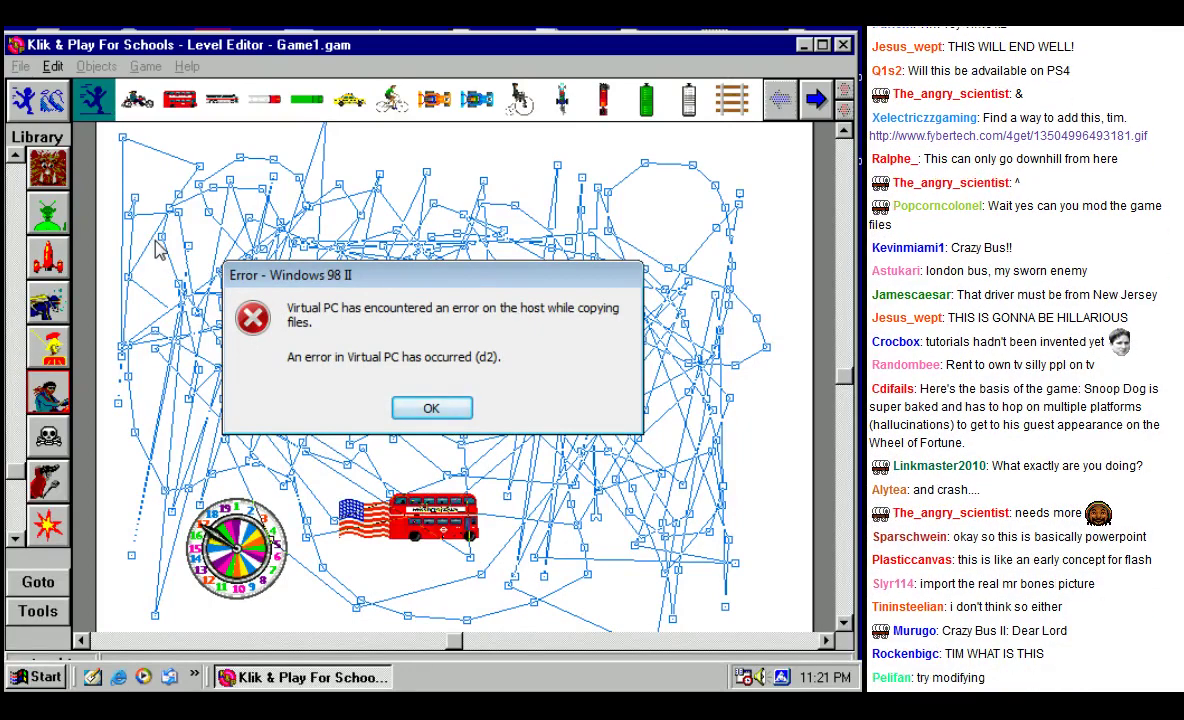
pyautogui.click(462, 416)
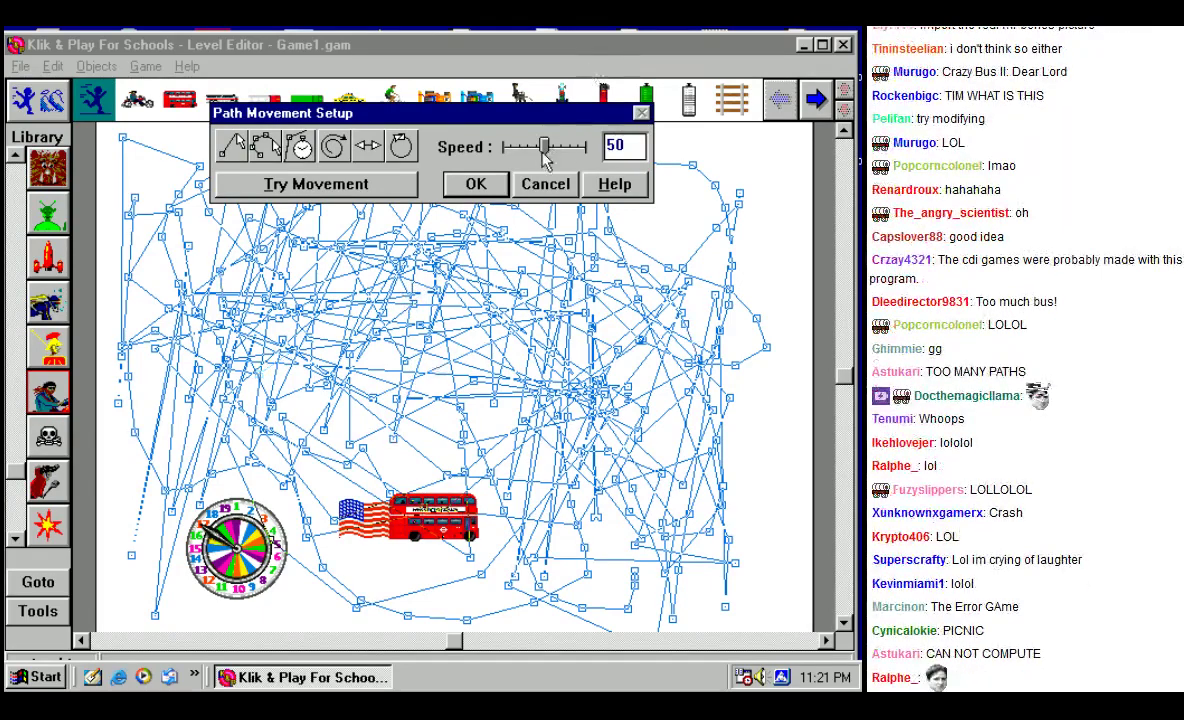
pyautogui.moveTo(542, 145); pyautogui.dragTo(613, 153)
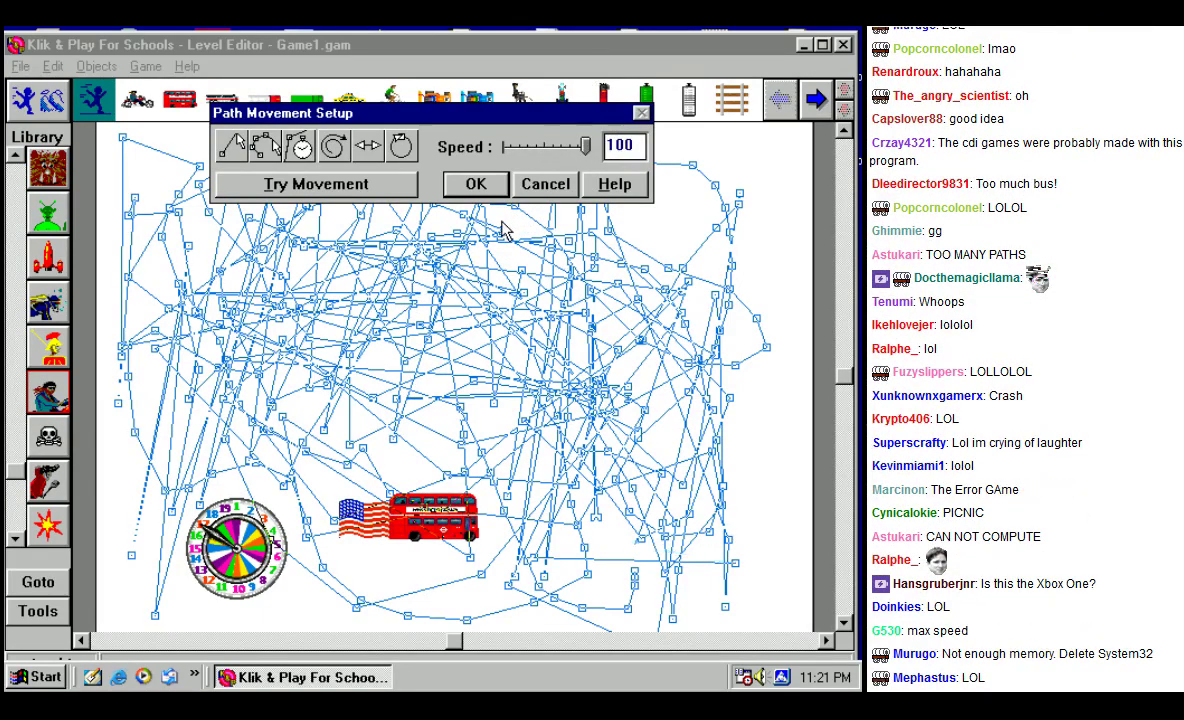
pyautogui.press('Return')
pyautogui.rightClick(437, 521)
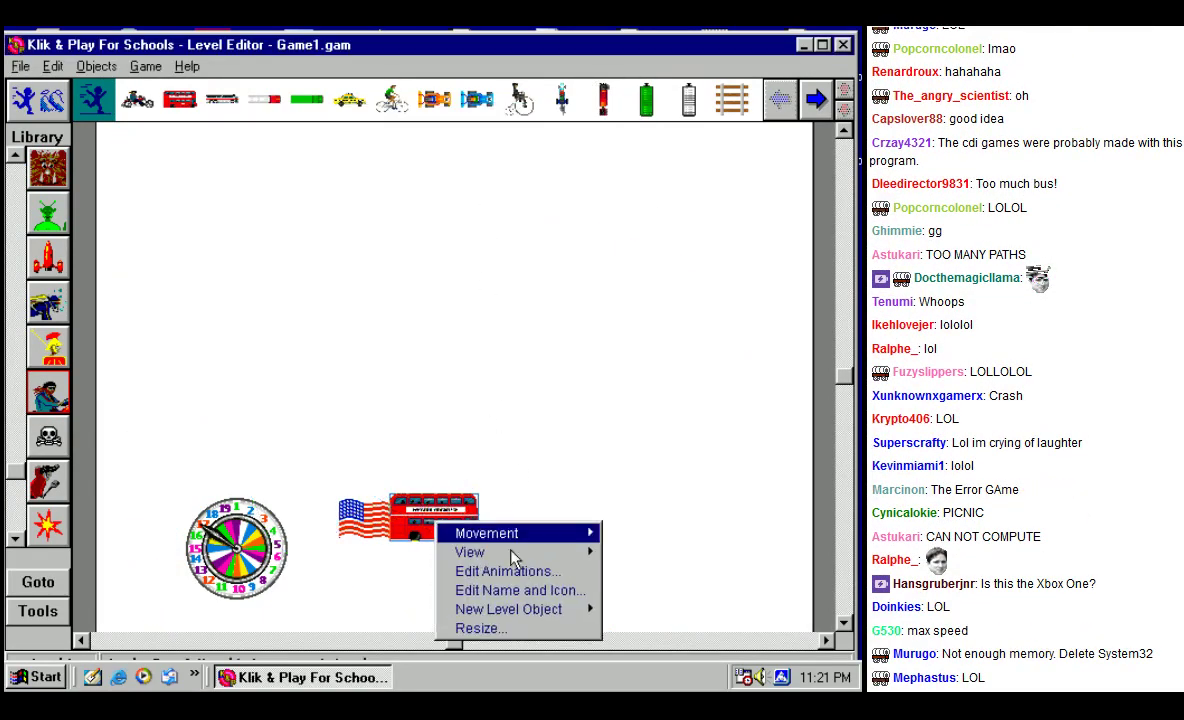
pyautogui.rightClick(473, 515)
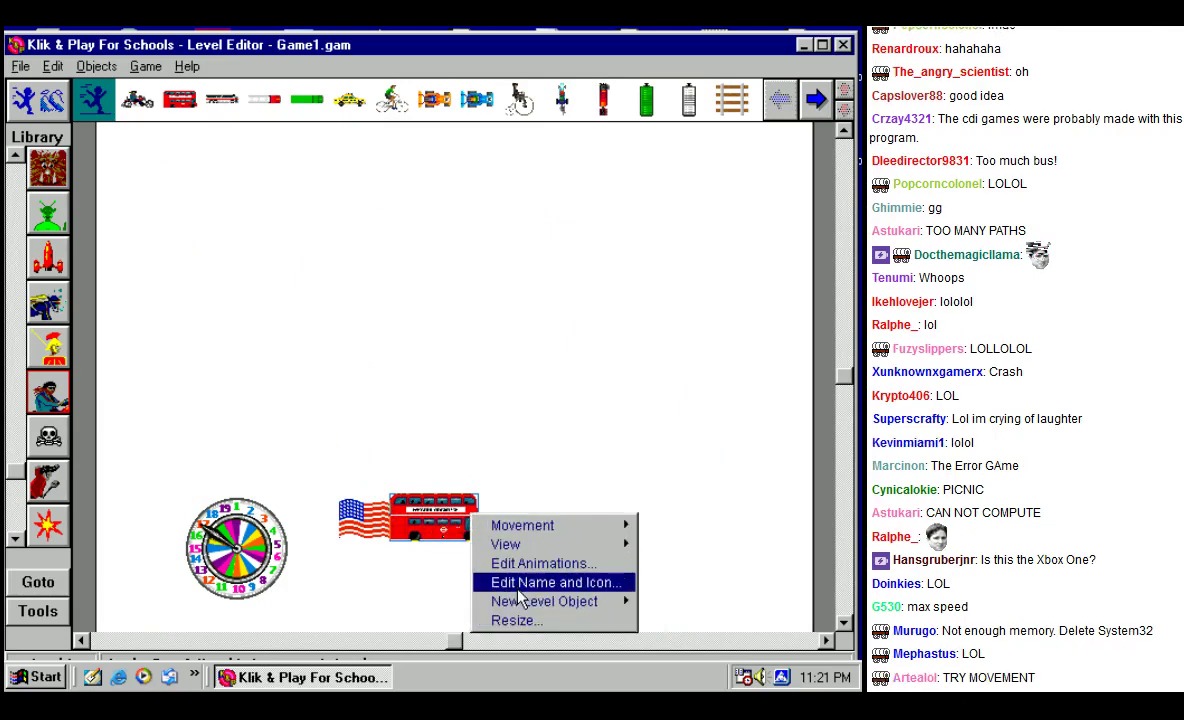
pyautogui.rightClick(422, 509)
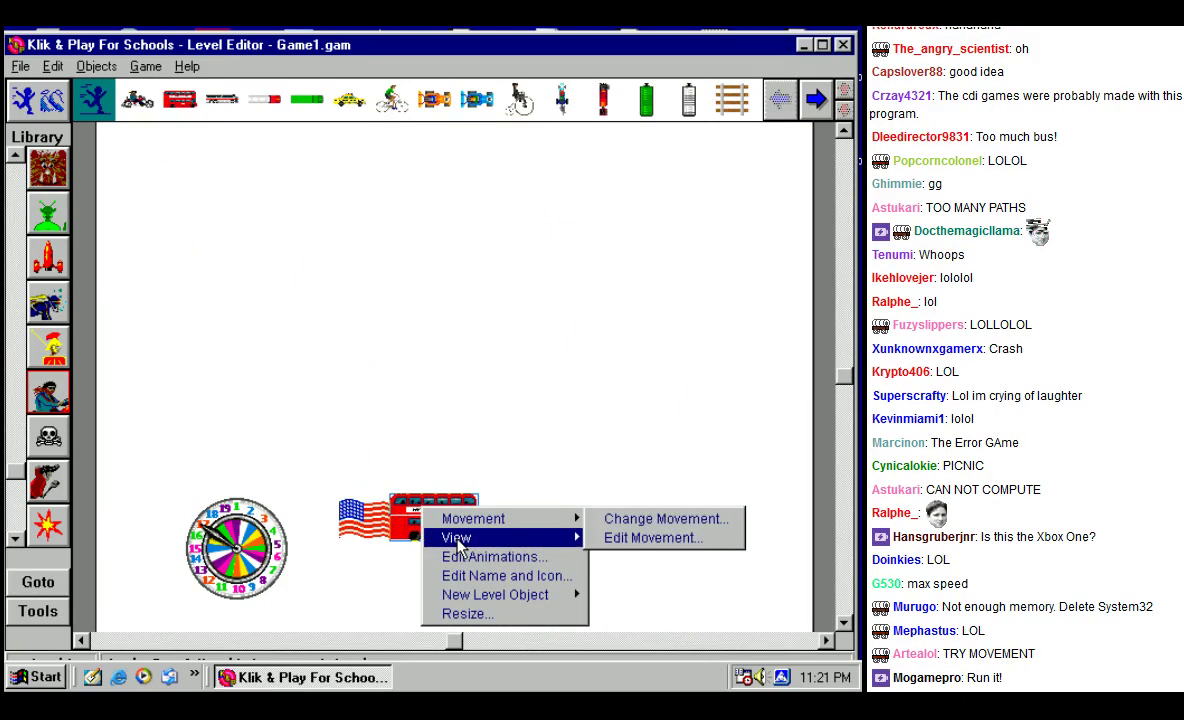
pyautogui.moveTo(467, 598)
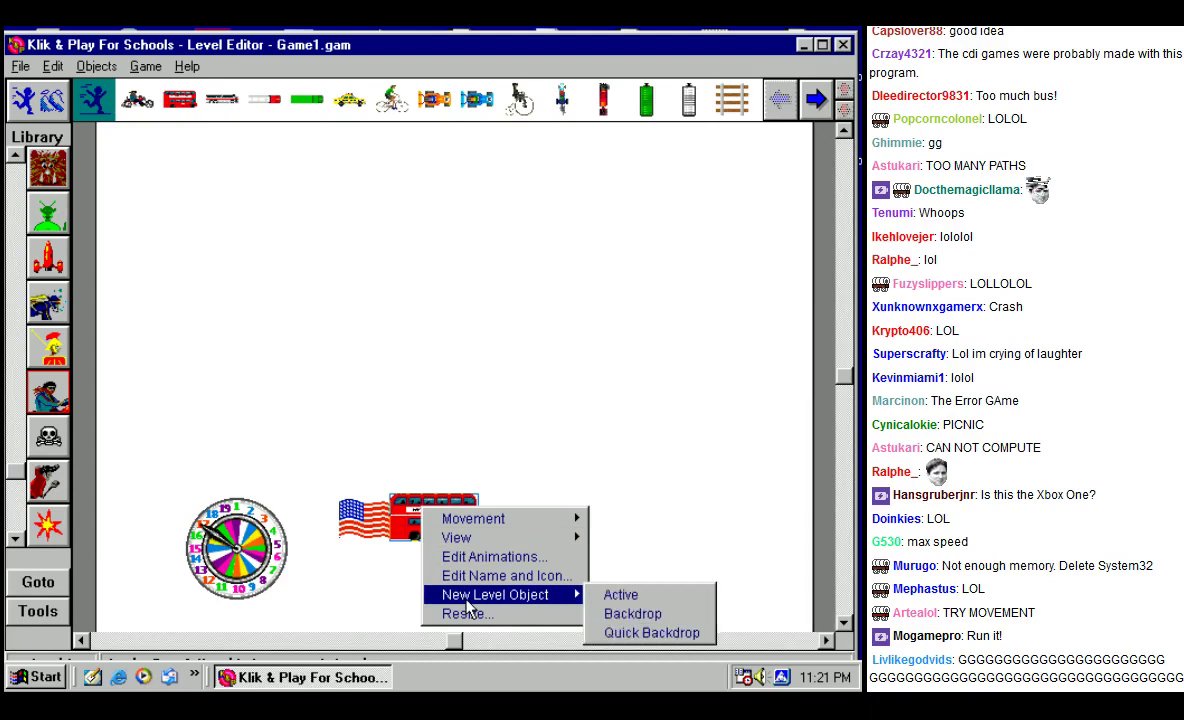
pyautogui.click(467, 615)
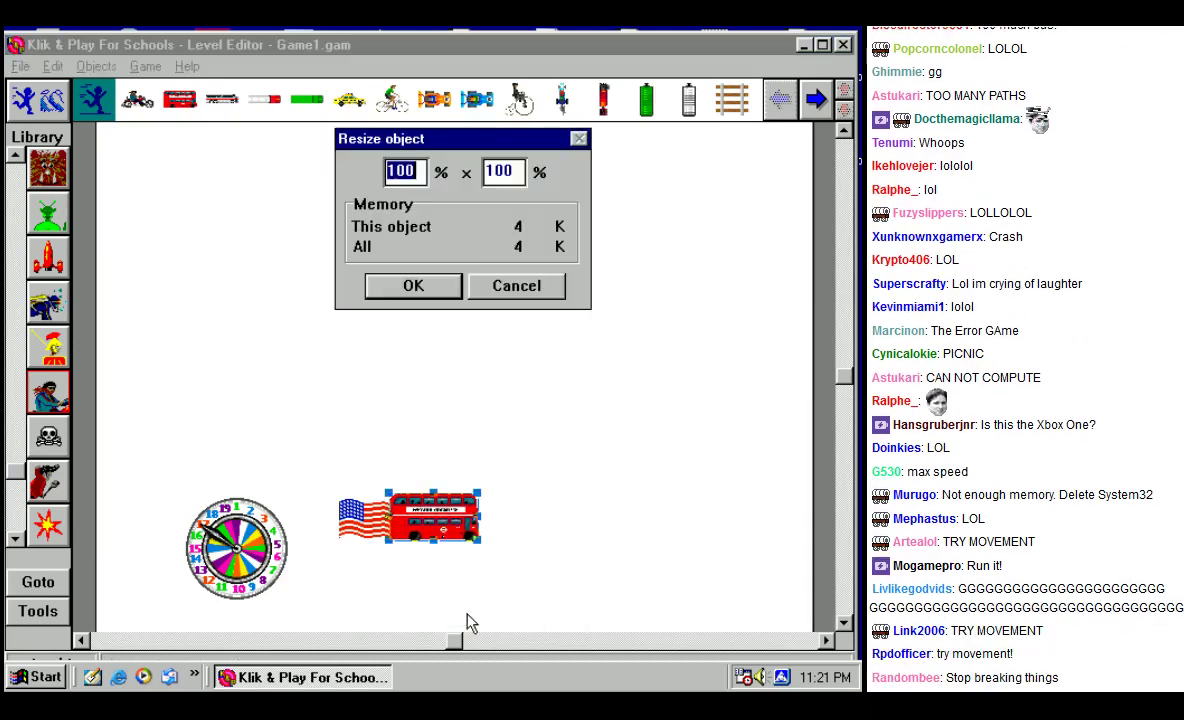
pyautogui.click(516, 286)
pyautogui.rightClick(425, 503)
pyautogui.rightClick(412, 498)
pyautogui.rightClick(373, 522)
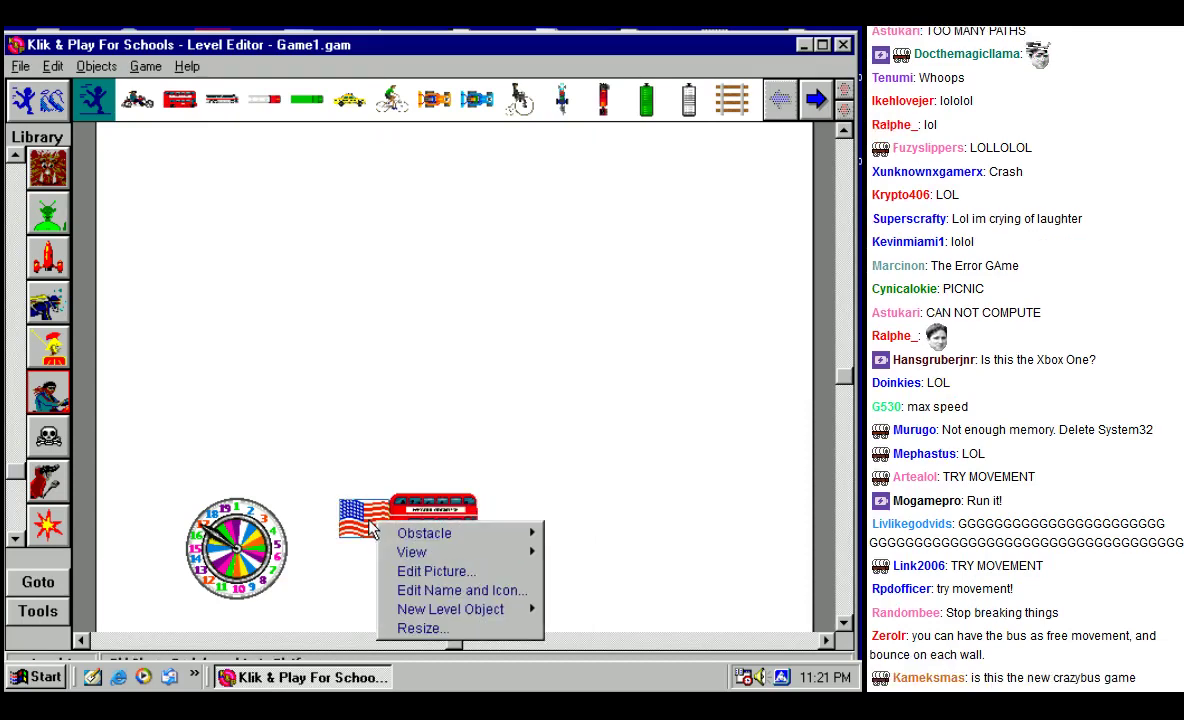
pyautogui.moveTo(424, 533)
pyautogui.click(572, 569)
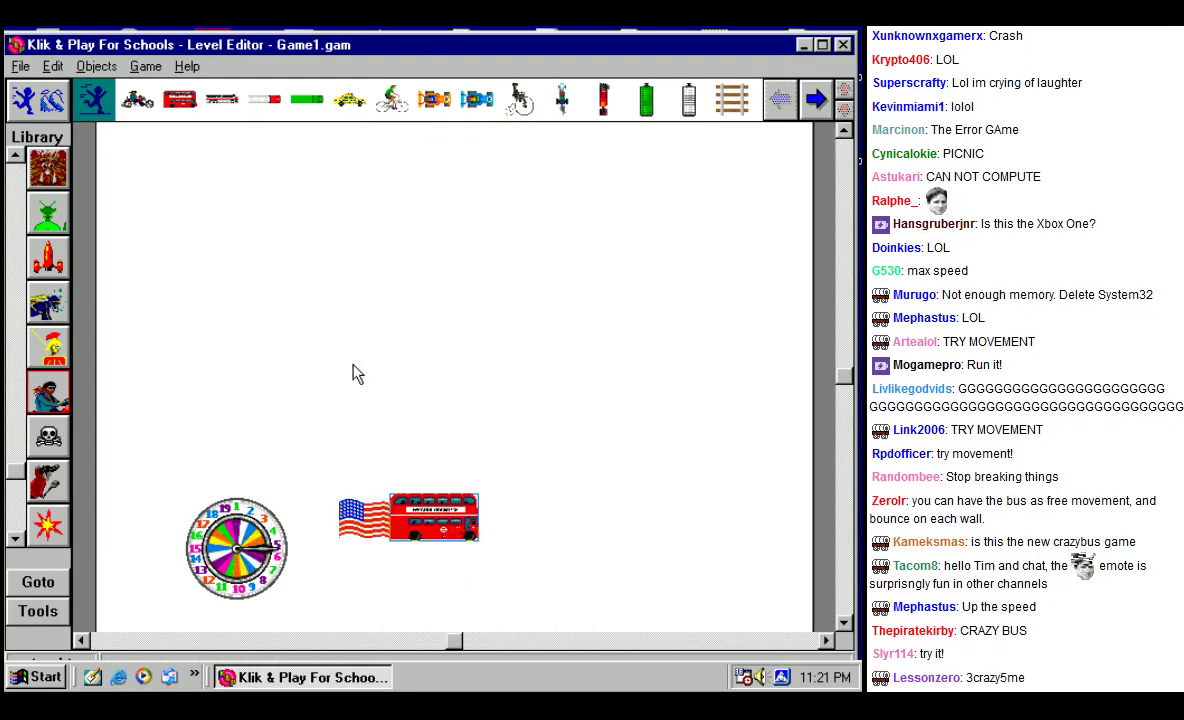
# Step: Place four smiley clouds and two small clouds from the sky objects library in a row along the level's upper edge
pyautogui.click(90, 97)
pyautogui.click(15, 156)
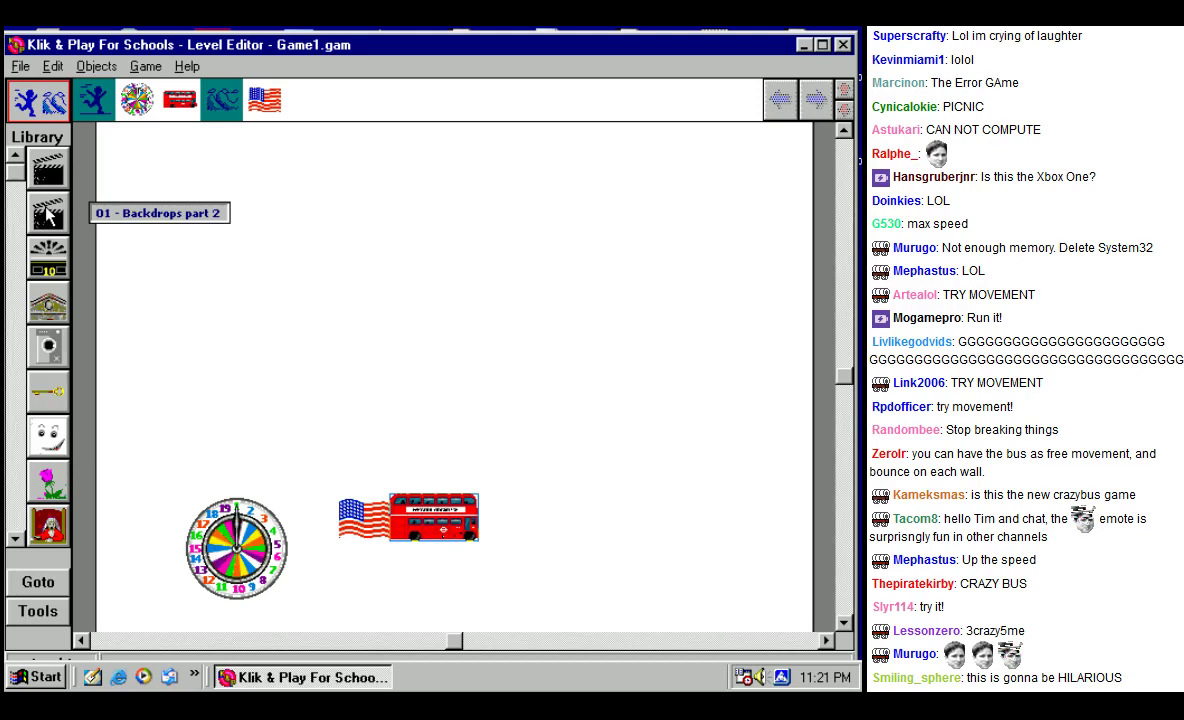
pyautogui.click(60, 250)
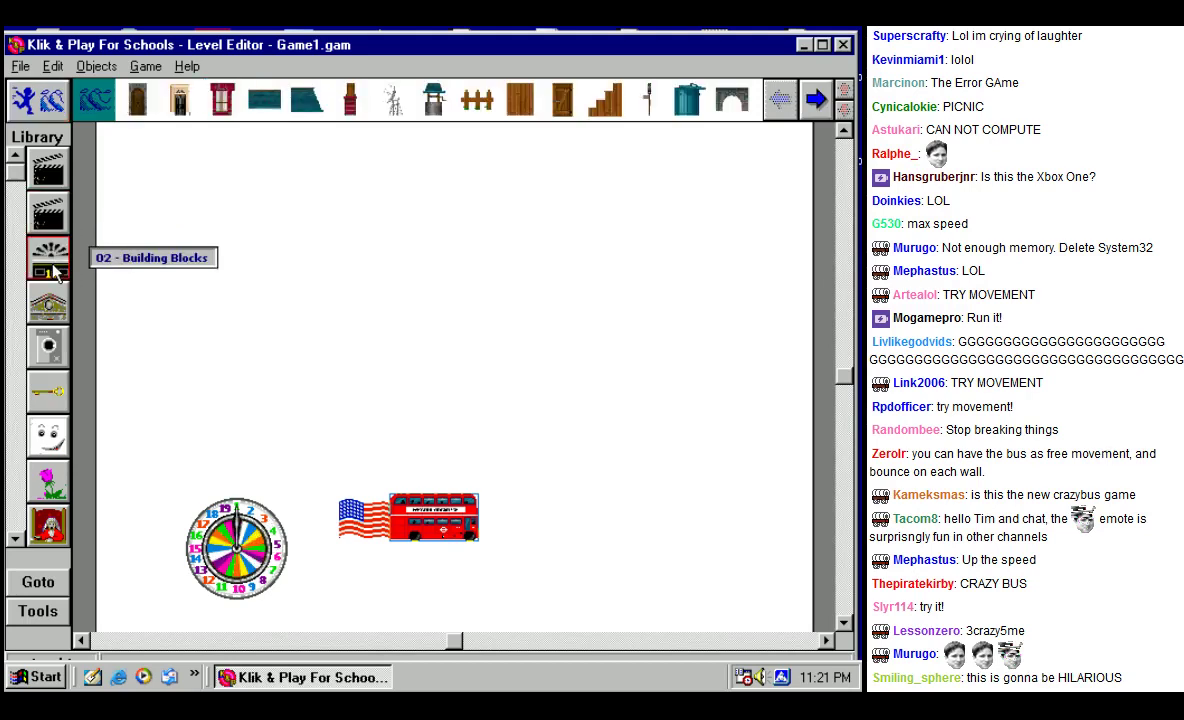
pyautogui.click(48, 392)
pyautogui.click(55, 440)
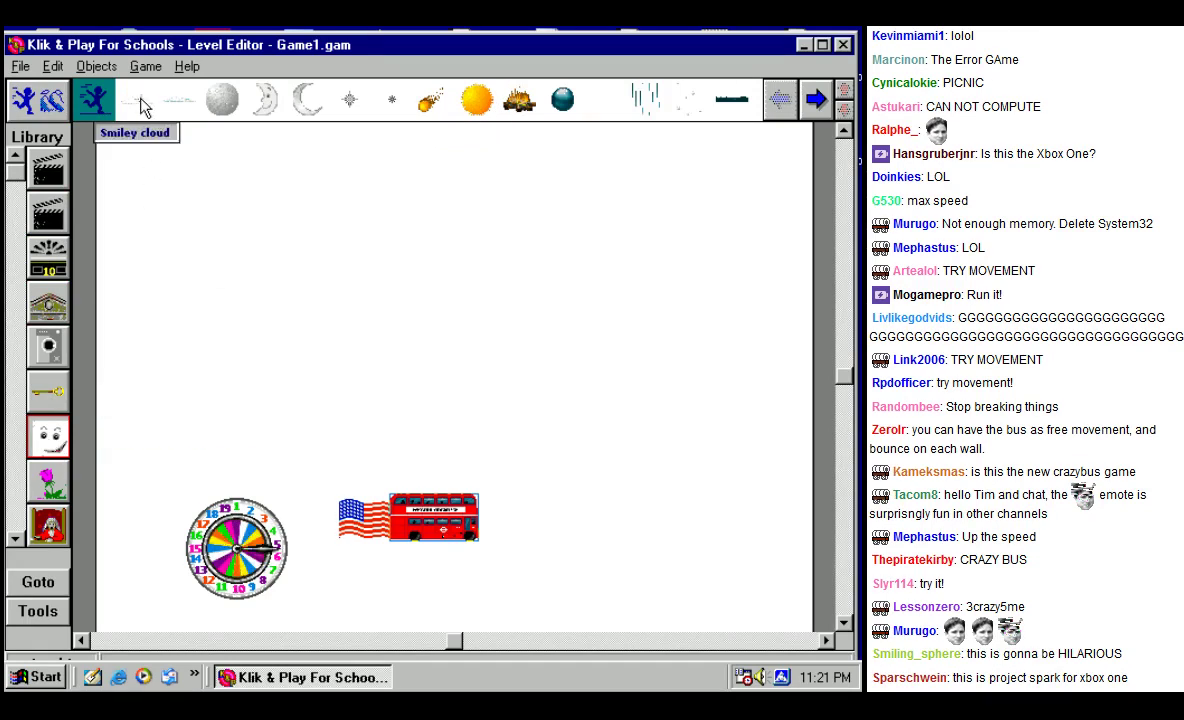
pyautogui.moveTo(143, 108); pyautogui.dragTo(200, 162)
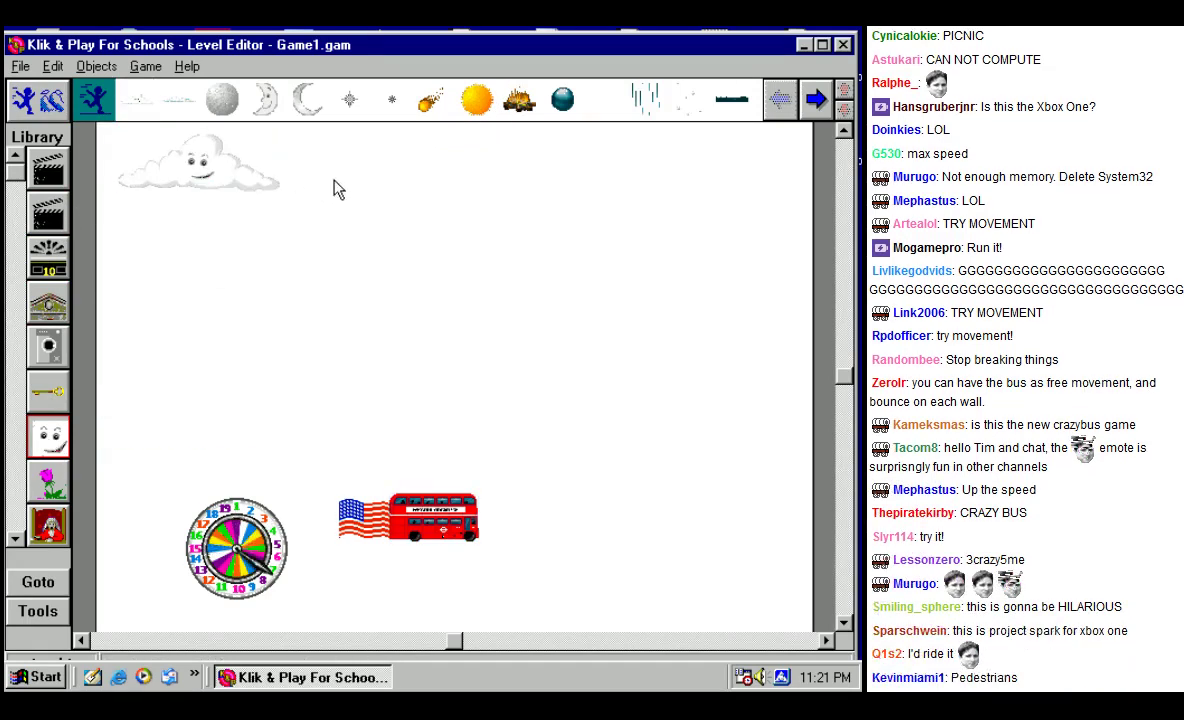
pyautogui.moveTo(179, 100); pyautogui.dragTo(352, 178)
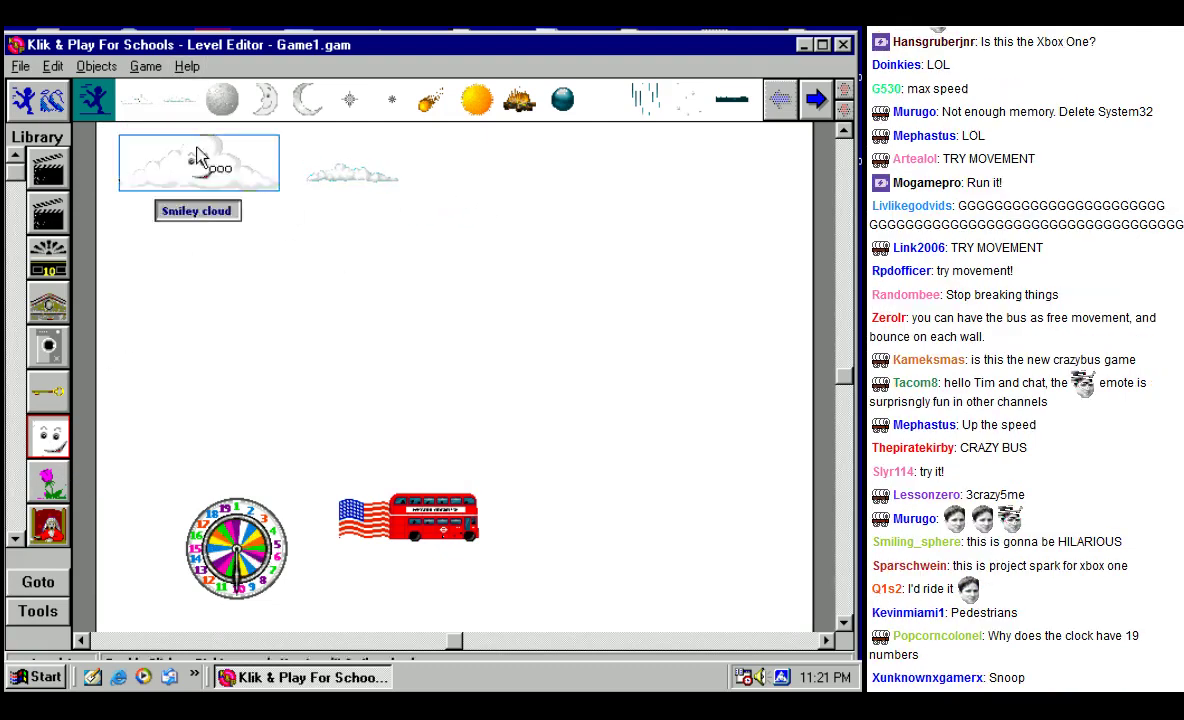
pyautogui.moveTo(140, 100); pyautogui.dragTo(462, 165)
pyautogui.moveTo(140, 100); pyautogui.dragTo(616, 178)
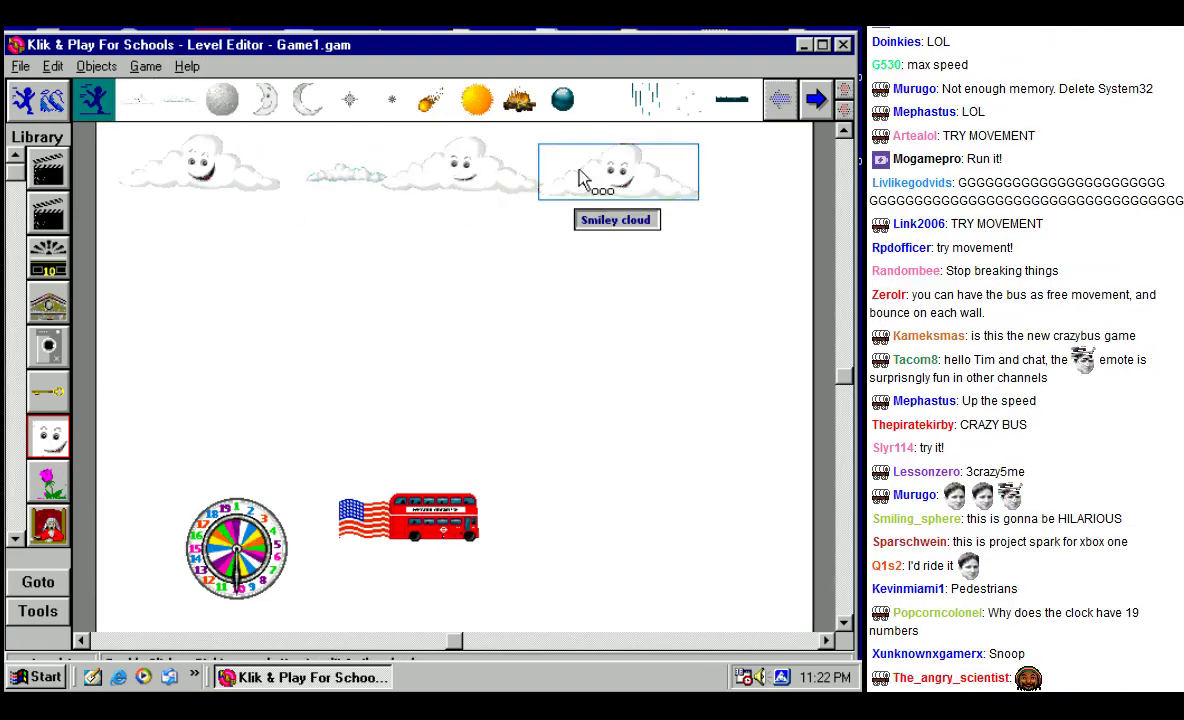
pyautogui.moveTo(159, 106); pyautogui.dragTo(750, 183)
pyautogui.moveTo(140, 100); pyautogui.dragTo(745, 155)
# Step: Place the sun in the level's upper-left corner at 400% × 400% size and shift the leftmost smiley cloud out from behind it
pyautogui.moveTo(475, 100); pyautogui.dragTo(125, 152)
pyautogui.rightClick(116, 159)
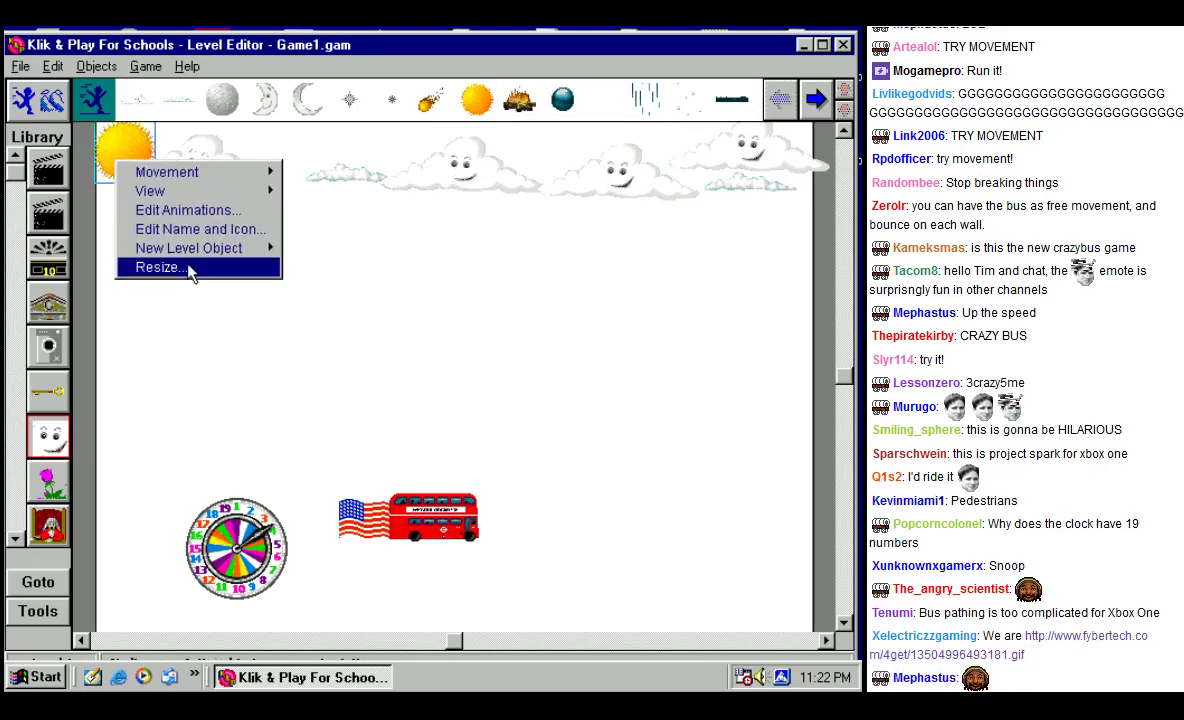
pyautogui.click(190, 268)
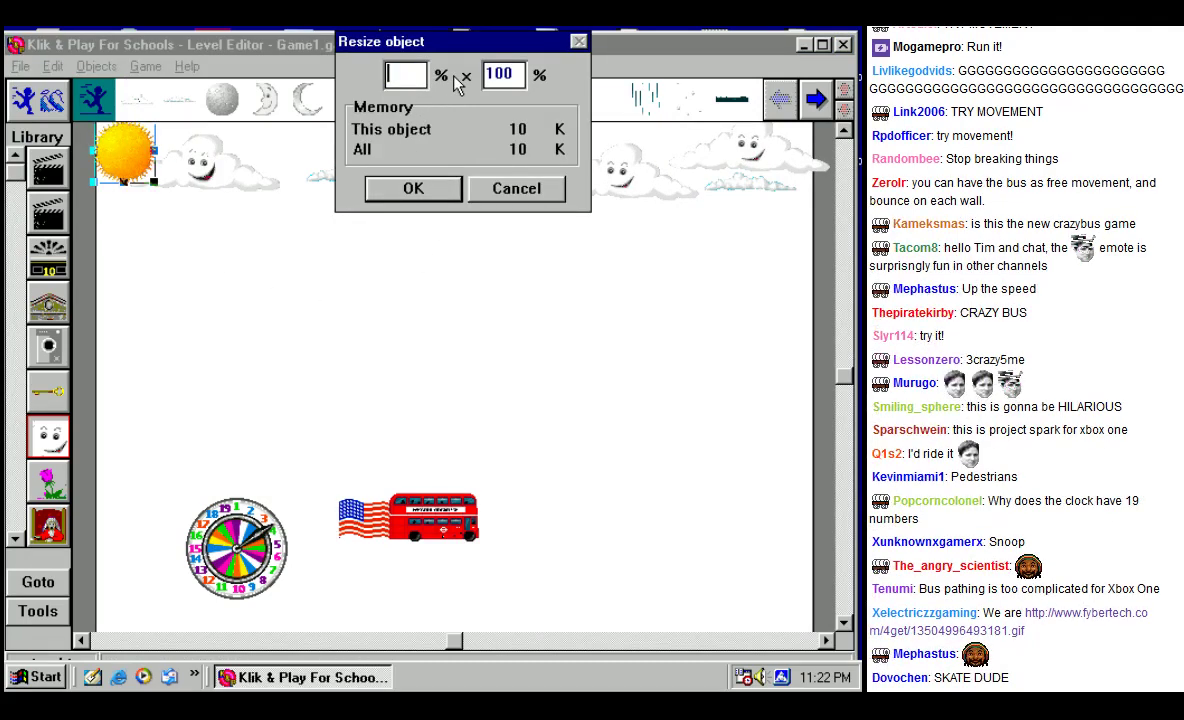
pyautogui.press('Escape')
pyautogui.rightClick(116, 156)
pyautogui.click(150, 268)
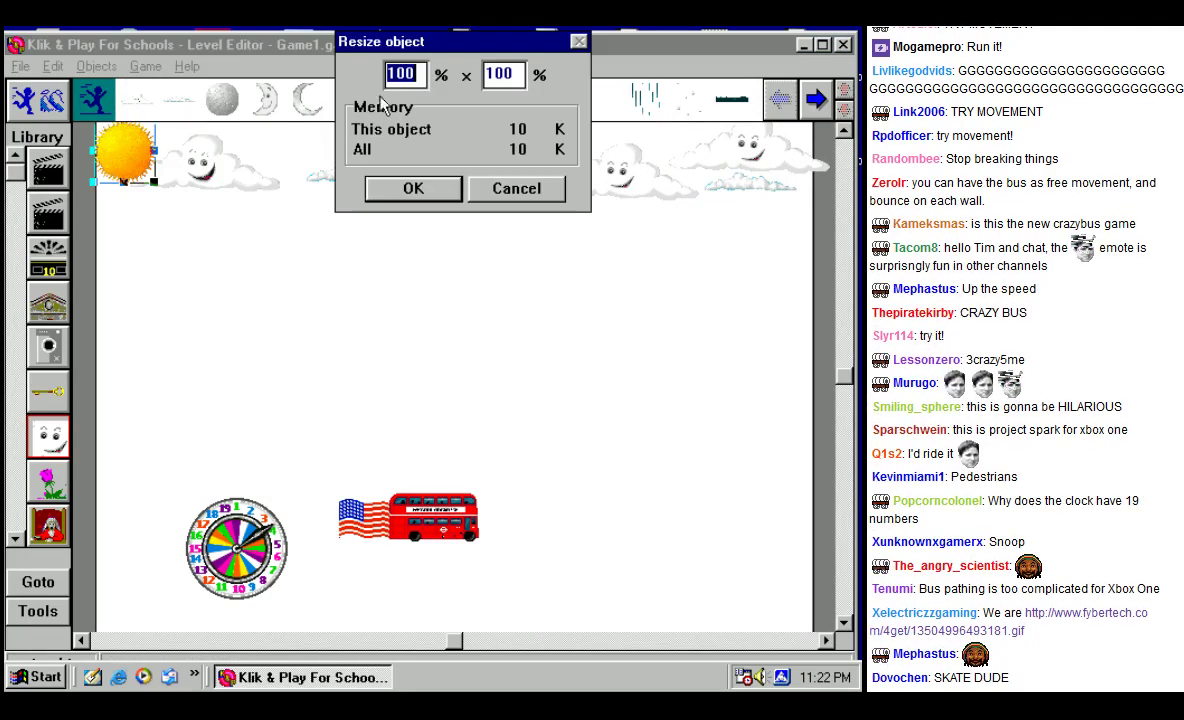
pyautogui.write('400')
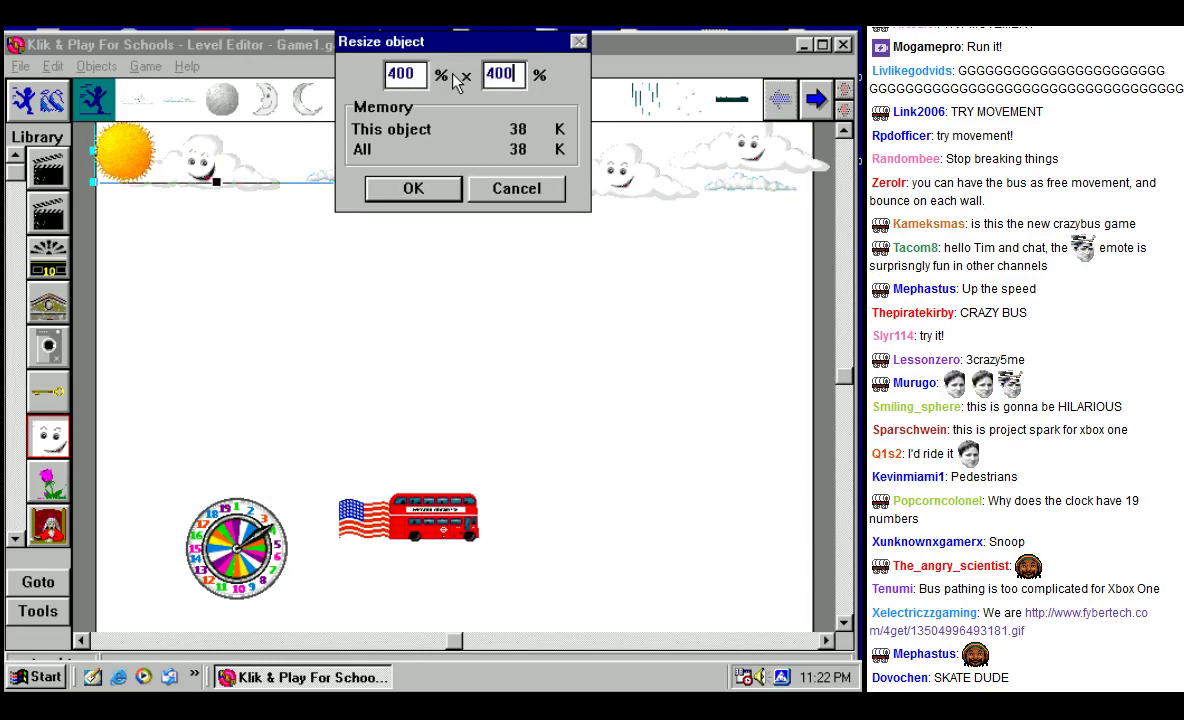
pyautogui.click(405, 190)
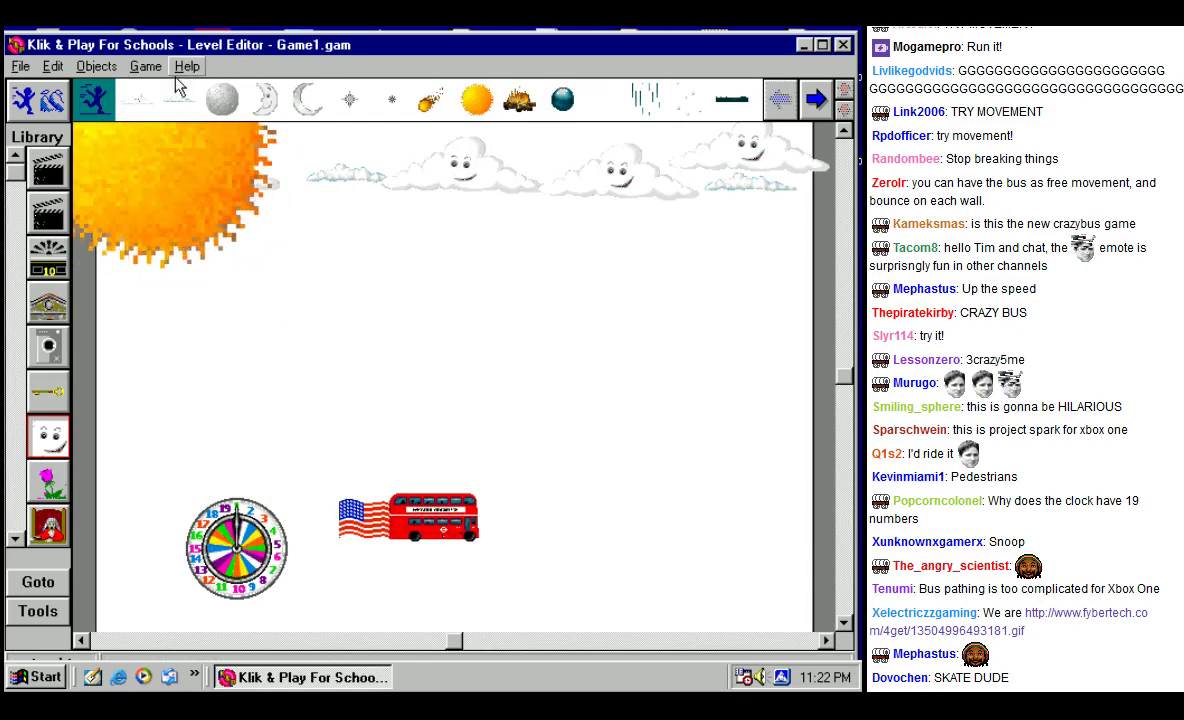
pyautogui.moveTo(262, 178); pyautogui.dragTo(343, 198)
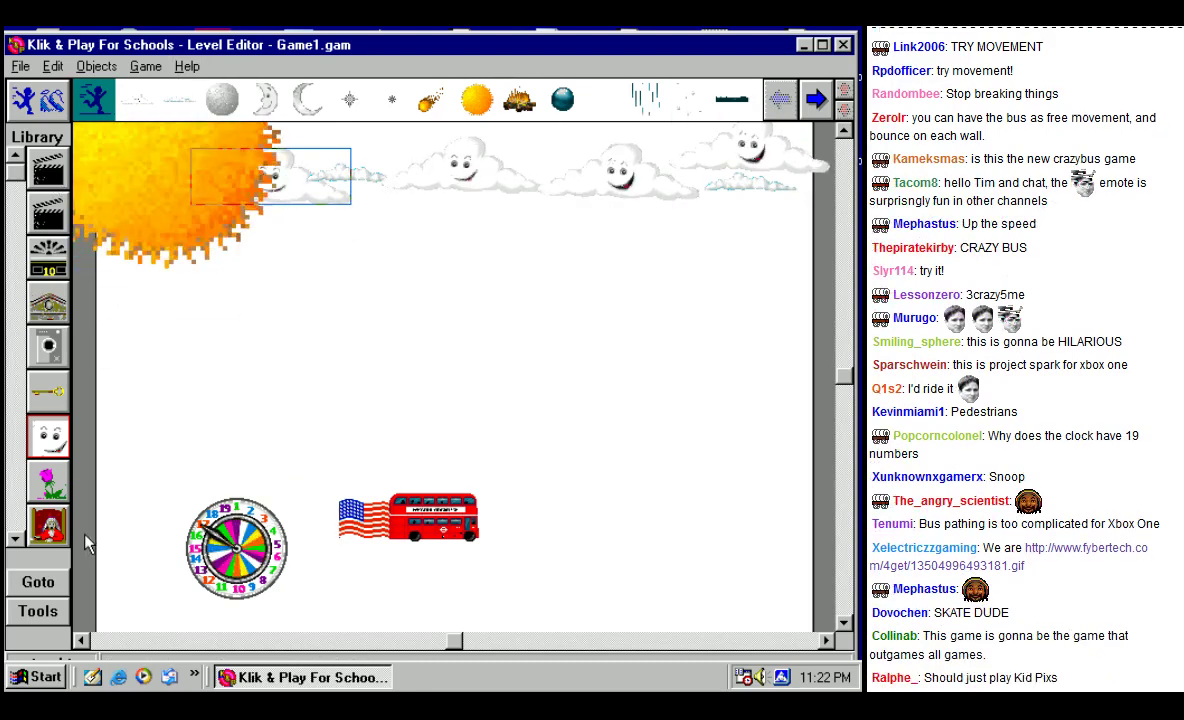
# Step: Add the Street Farter character from the library to the level and move it to the middle, above the flag
pyautogui.click(50, 490)
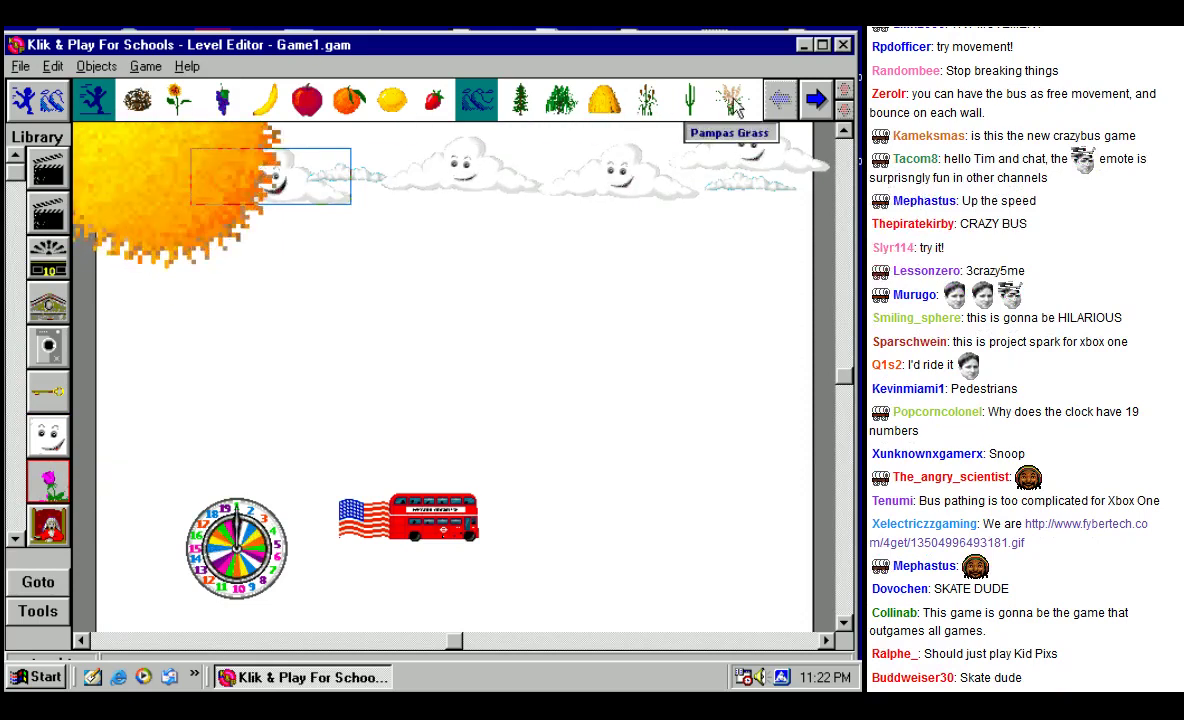
pyautogui.click(817, 100)
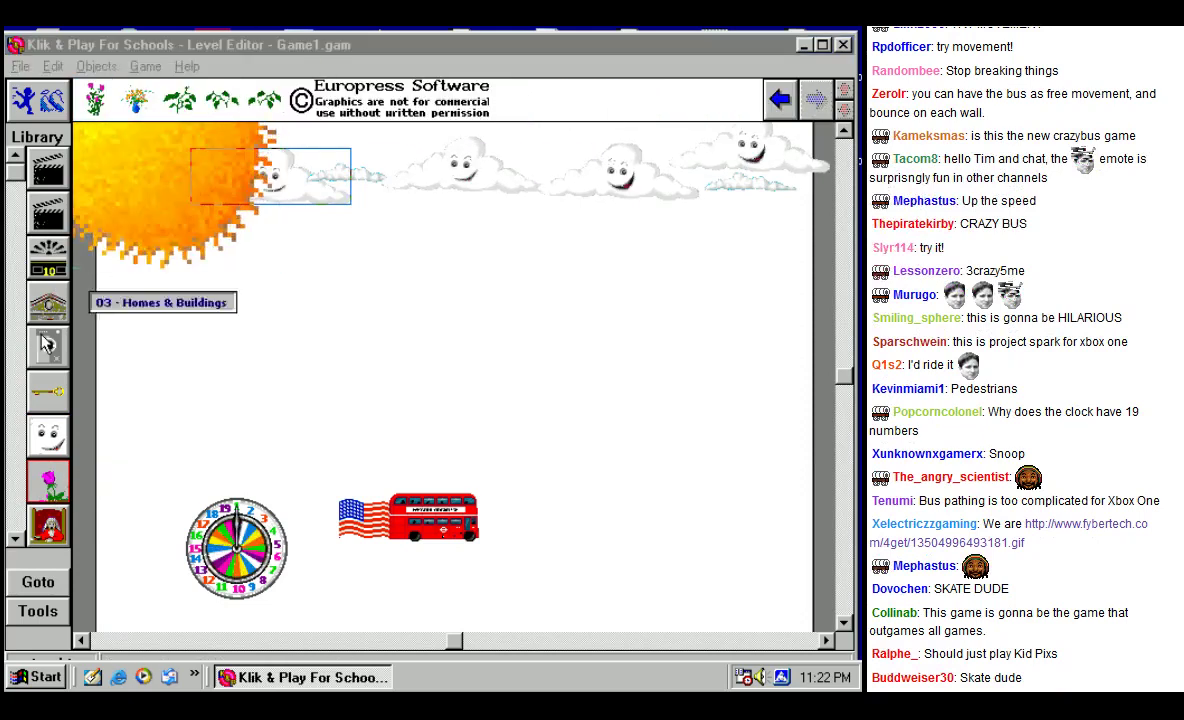
pyautogui.click(44, 362)
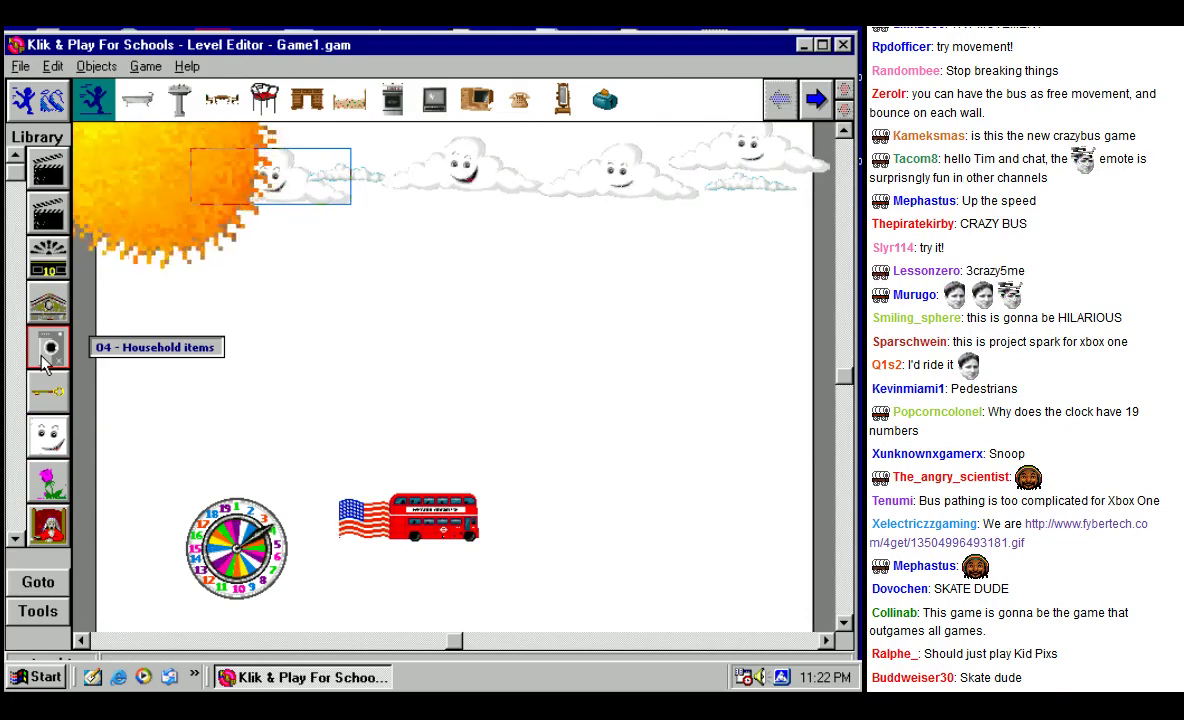
pyautogui.scroll(-3, 50, 490)
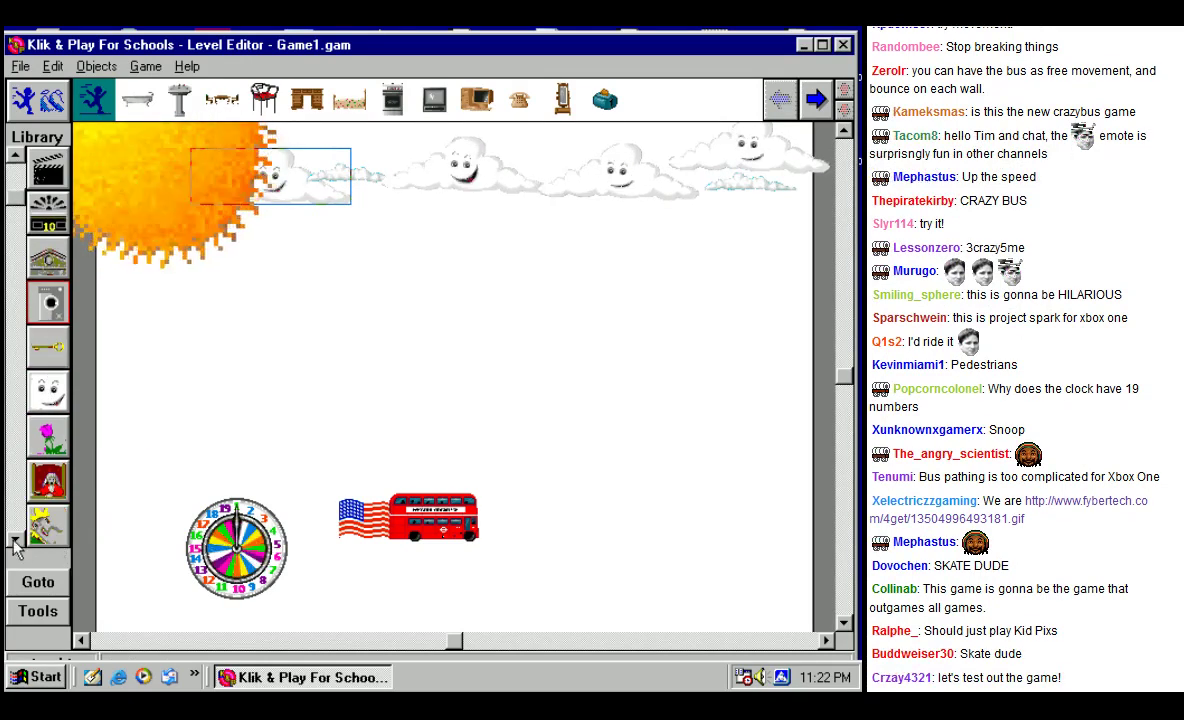
pyautogui.click(48, 436)
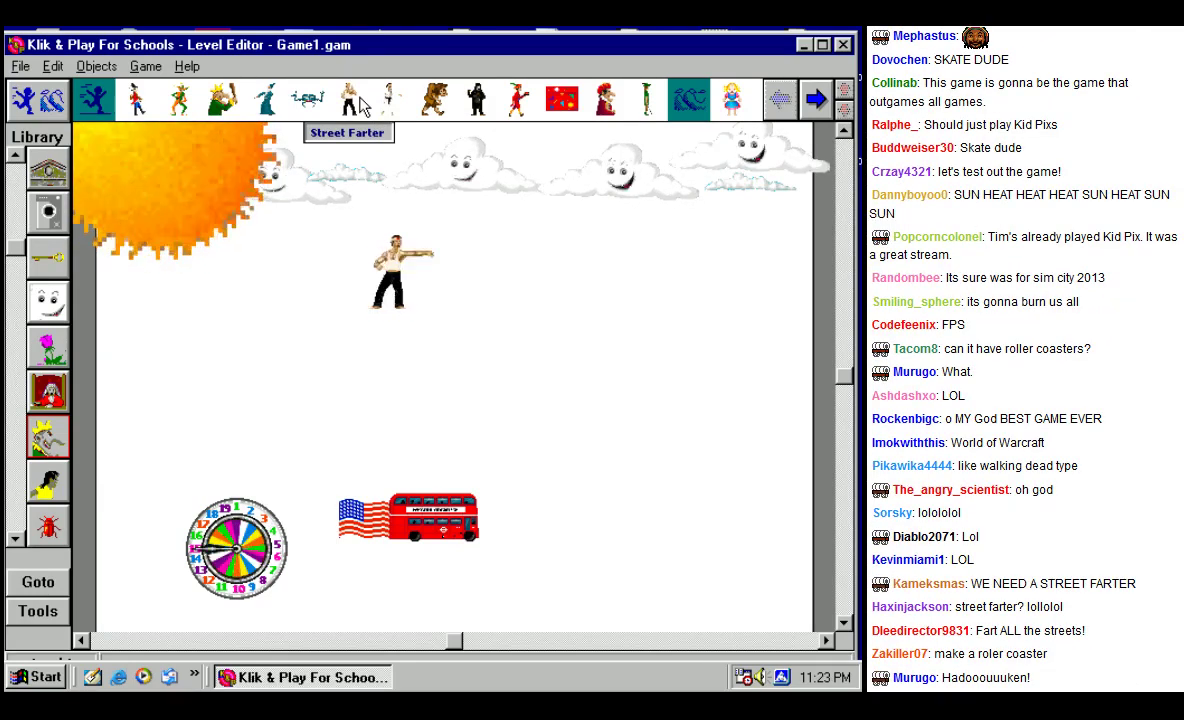
pyautogui.click(386, 272)
pyautogui.moveTo(386, 272); pyautogui.dragTo(369, 339)
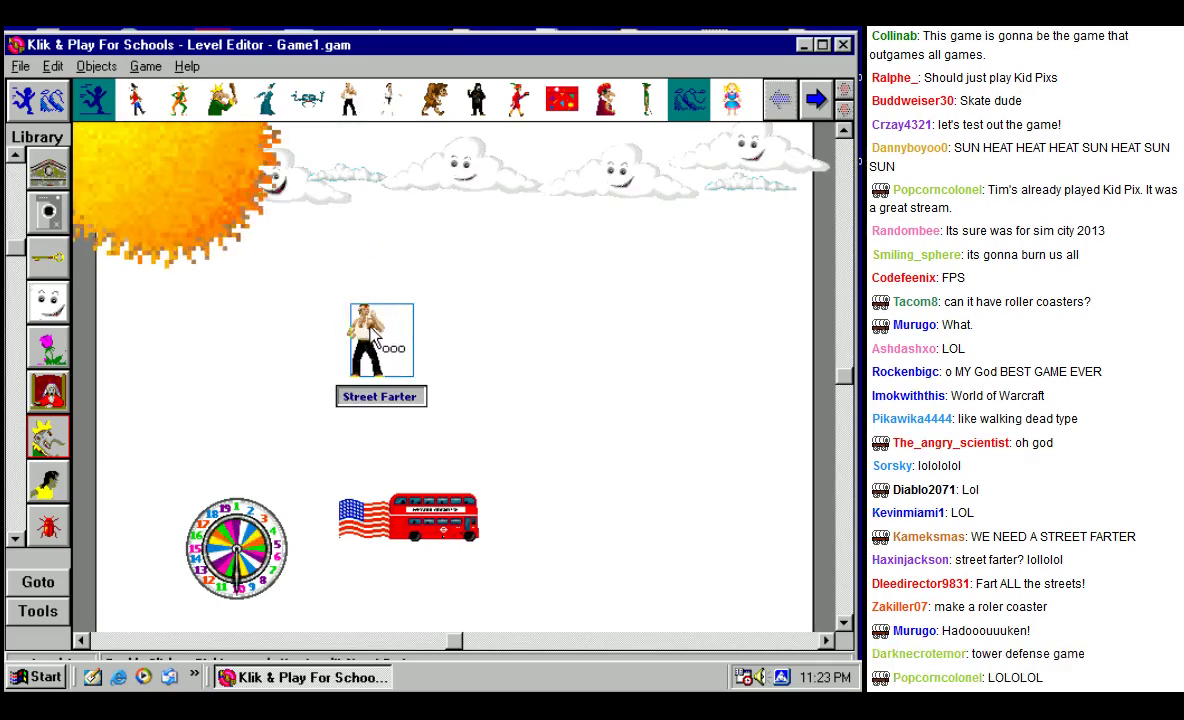
# Step: Try to set the Street Farter's Stopped animation to 32 directions and check its Crouch down animation
pyautogui.rightClick(370, 332)
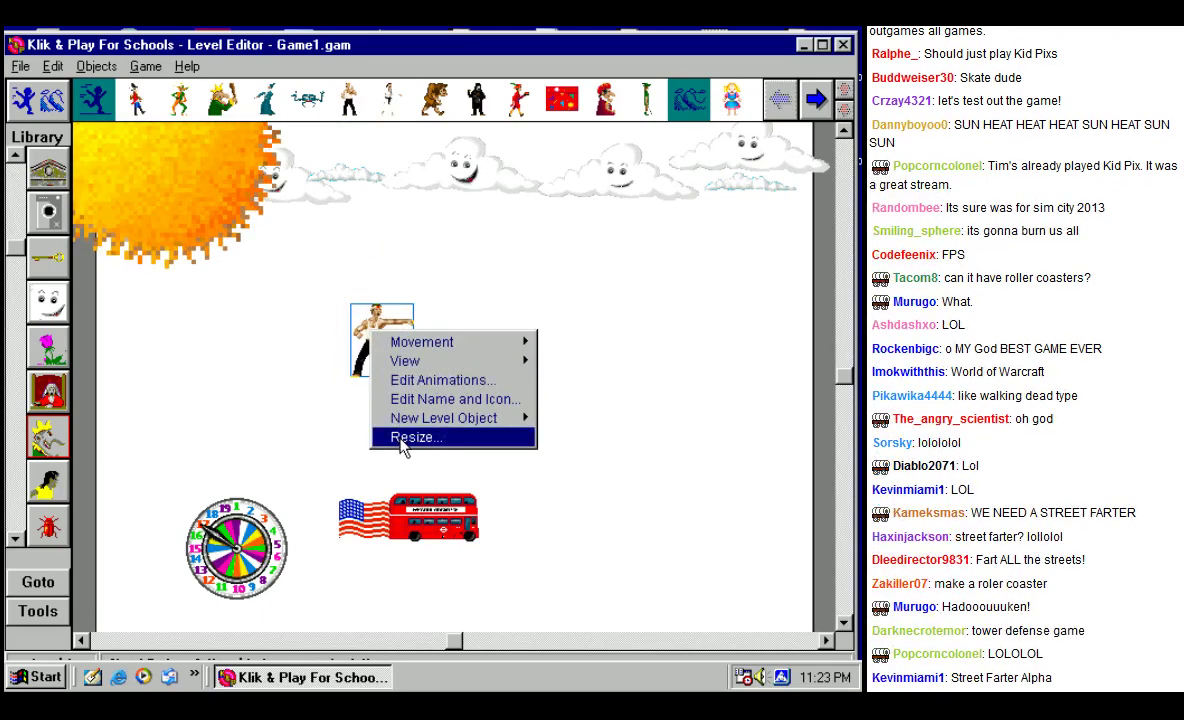
pyautogui.click(418, 382)
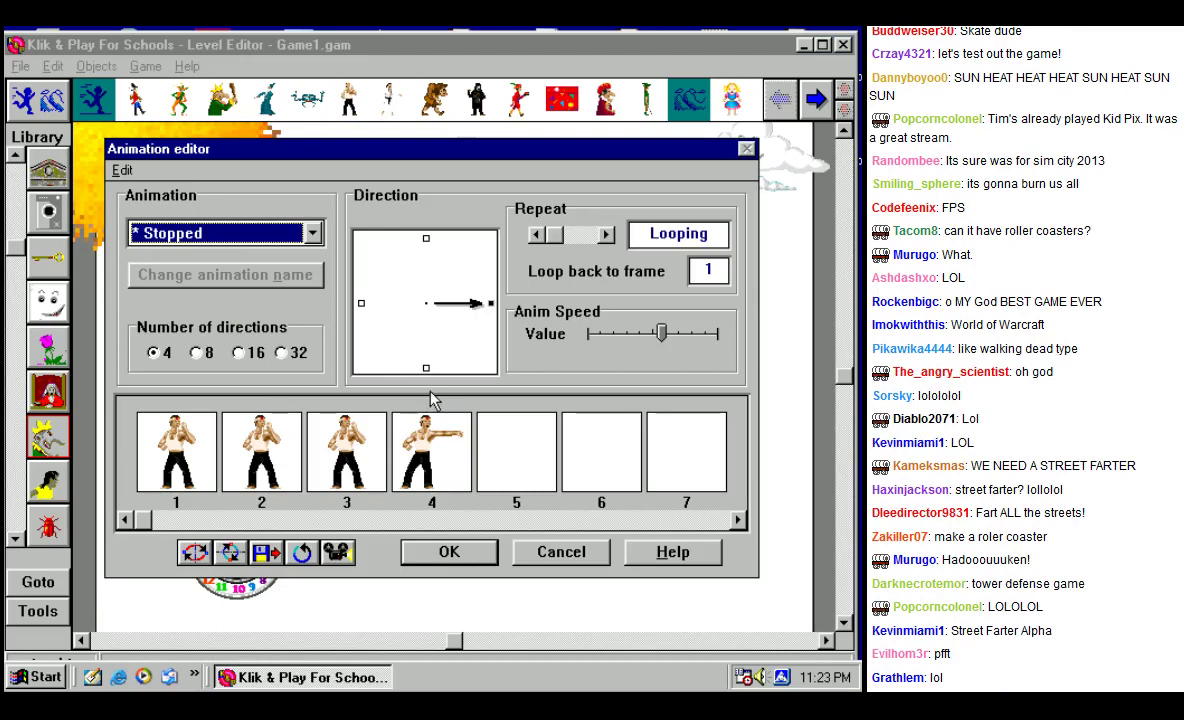
pyautogui.click(283, 352)
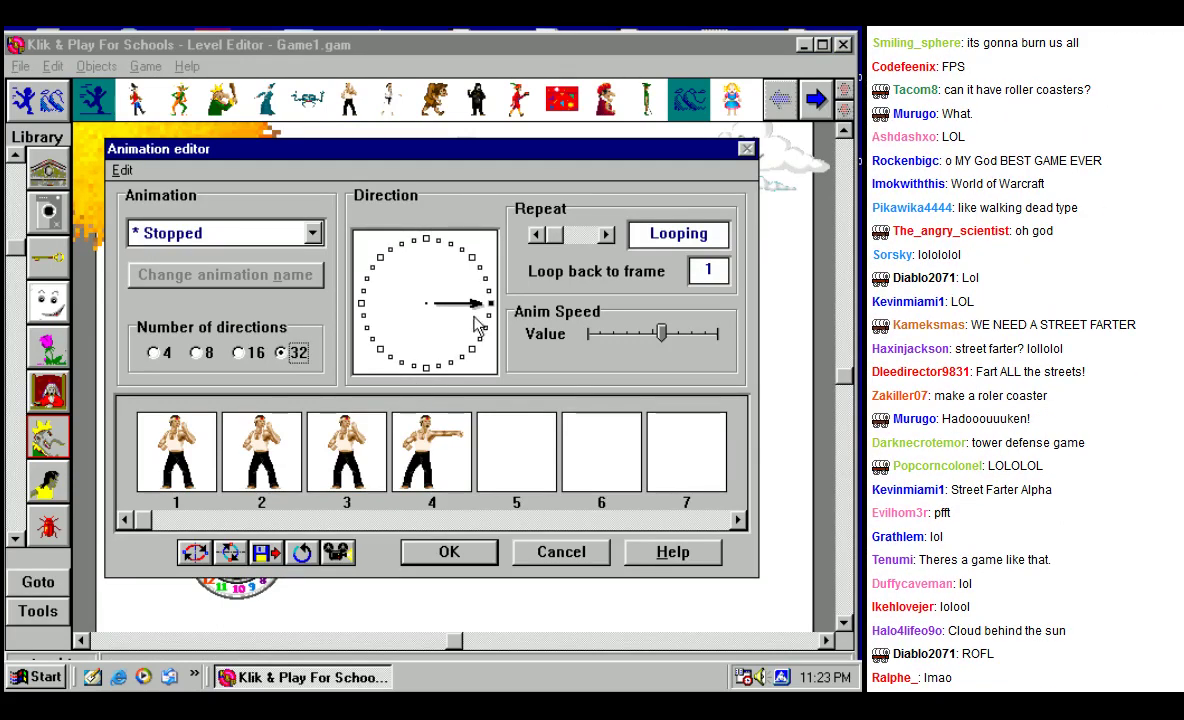
pyautogui.click(452, 251)
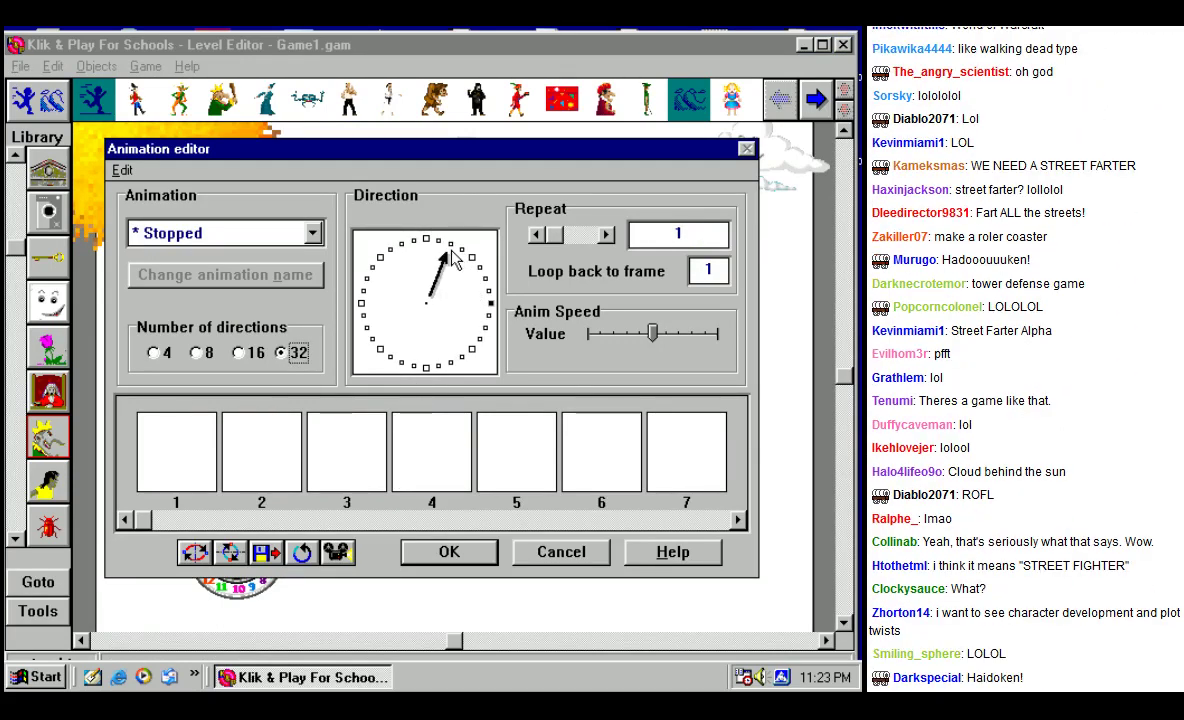
pyautogui.click(312, 234)
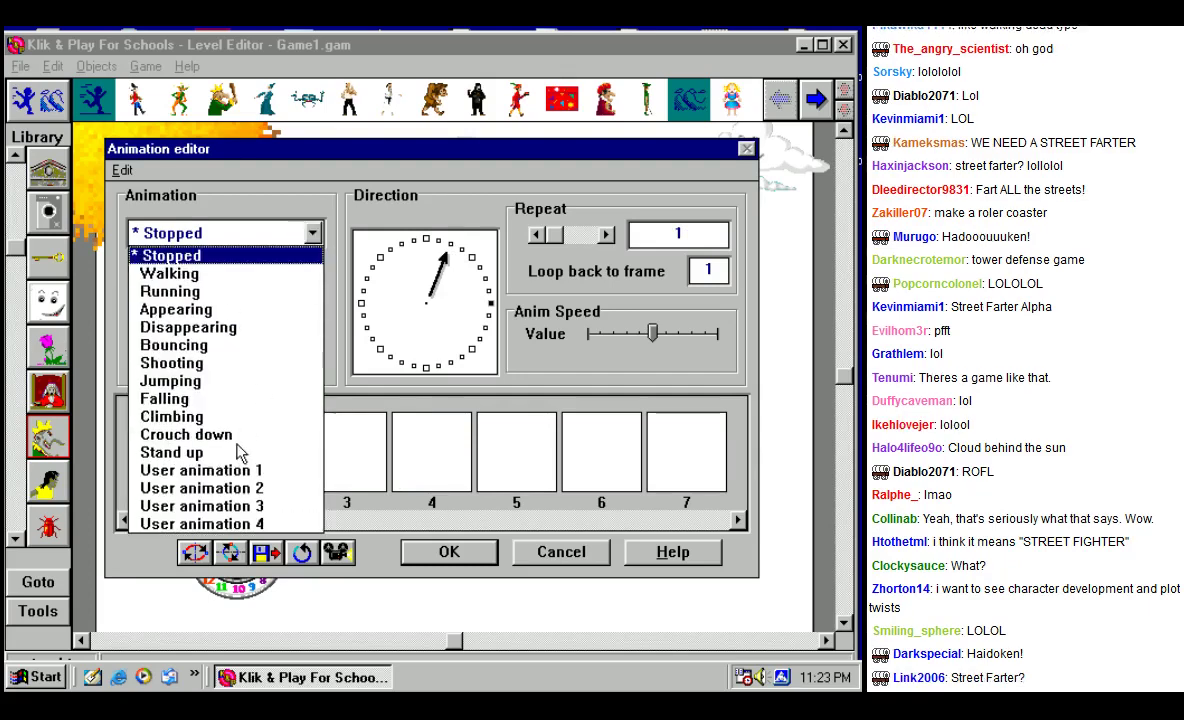
pyautogui.click(186, 434)
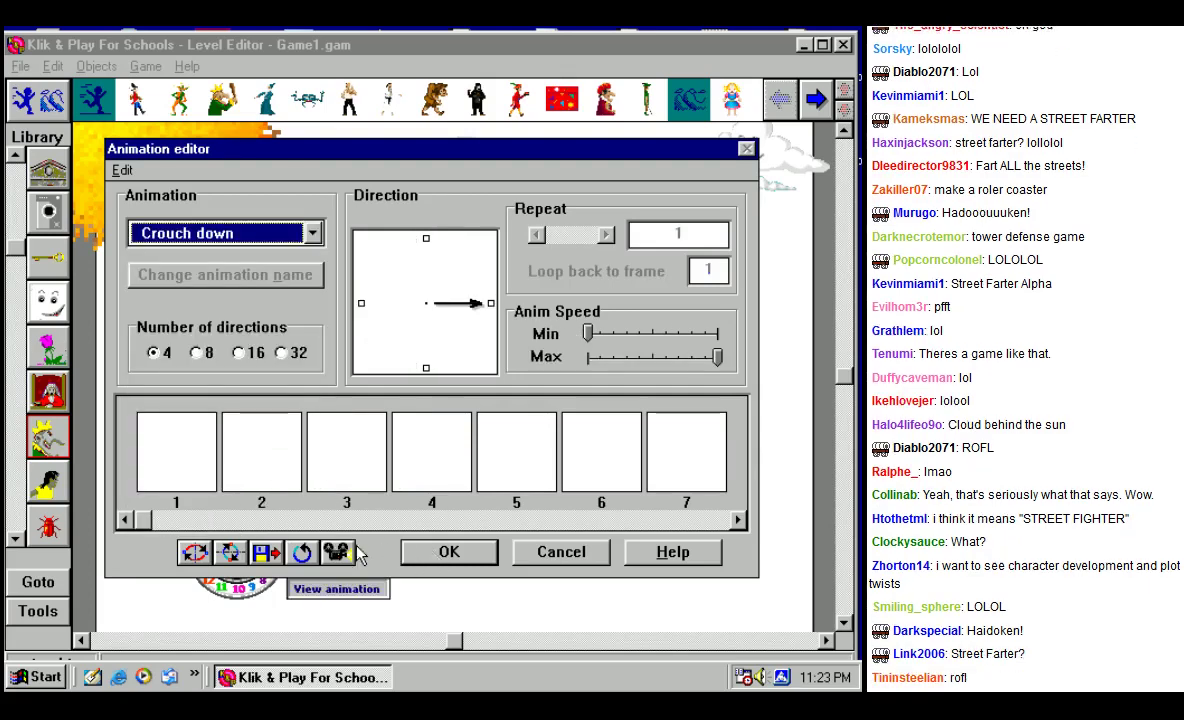
pyautogui.click(418, 552)
pyautogui.click(412, 437)
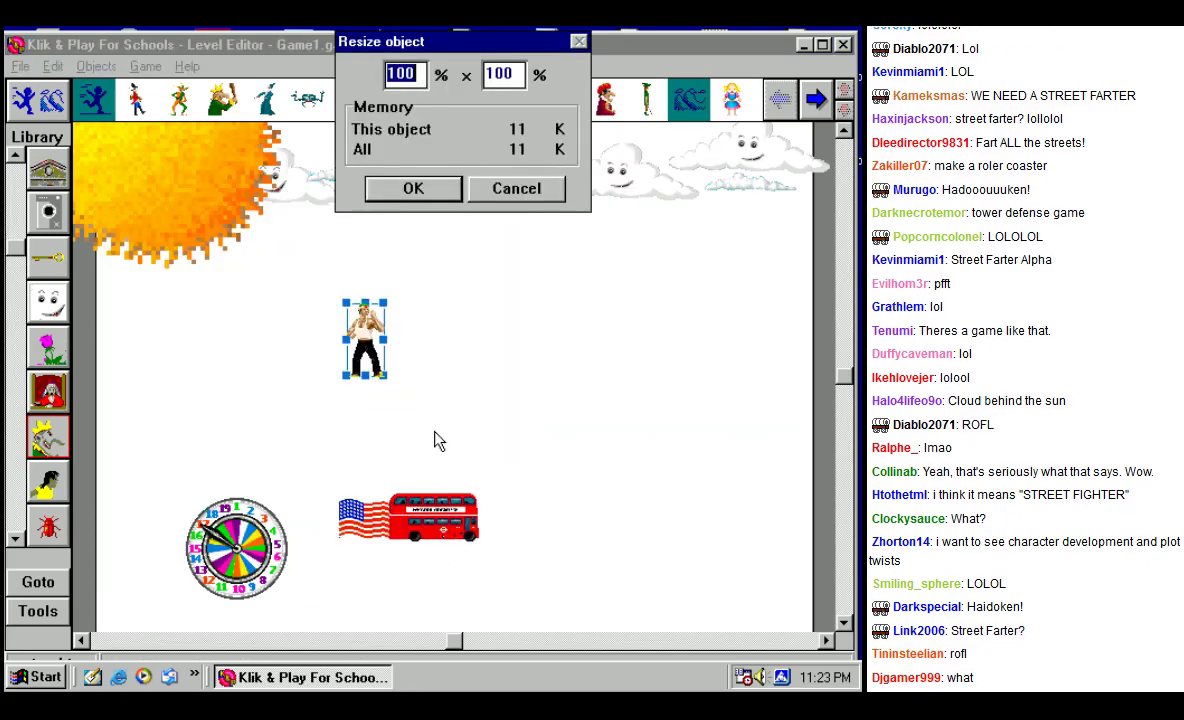
pyautogui.click(412, 189)
pyautogui.rightClick(365, 340)
pyautogui.click(365, 345)
pyautogui.rightClick(362, 340)
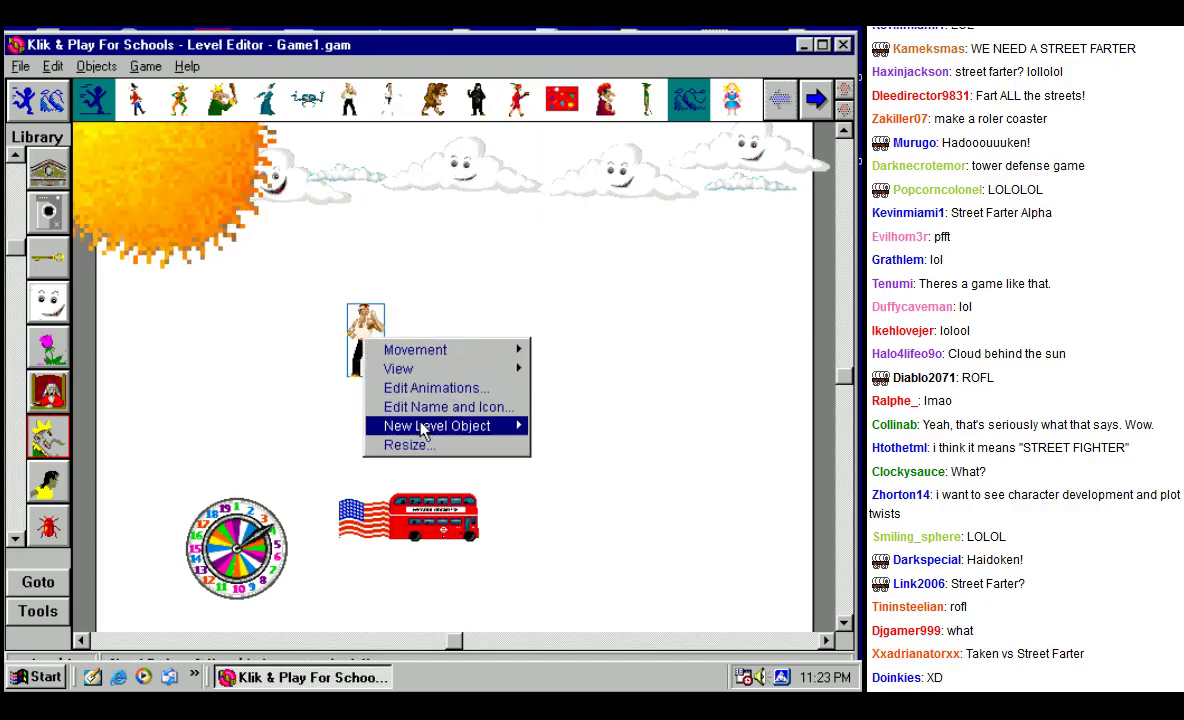
pyautogui.moveTo(428, 430)
pyautogui.moveTo(418, 351)
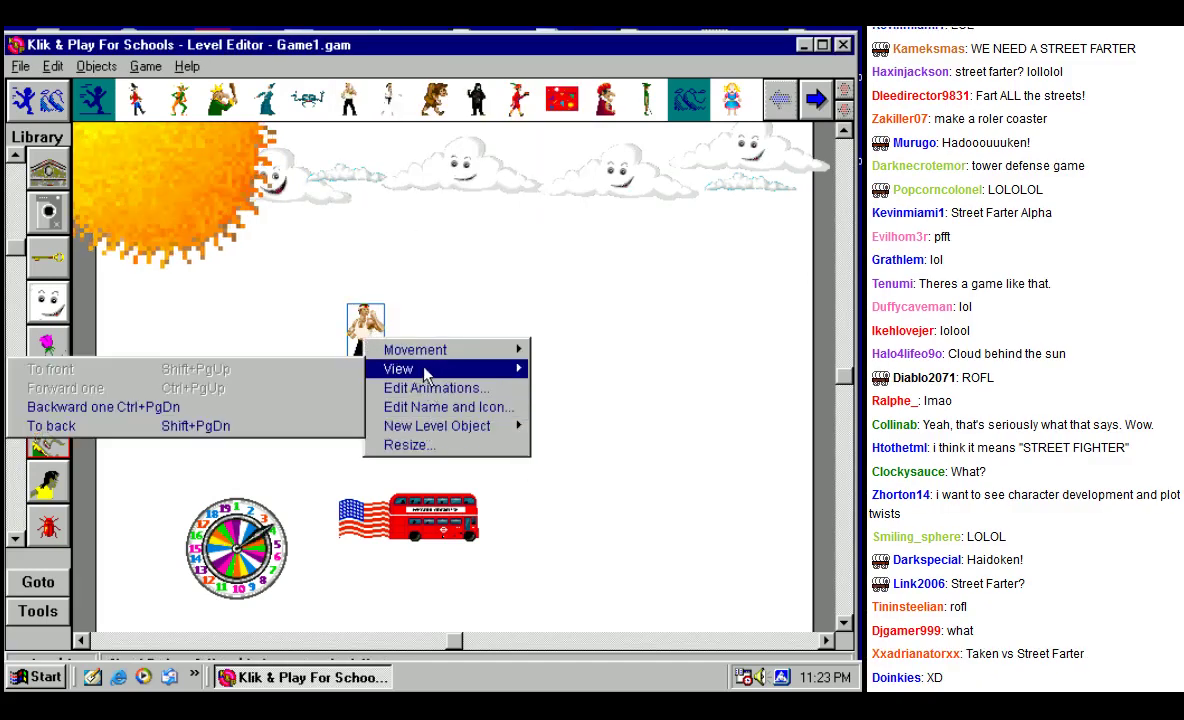
pyautogui.click(409, 445)
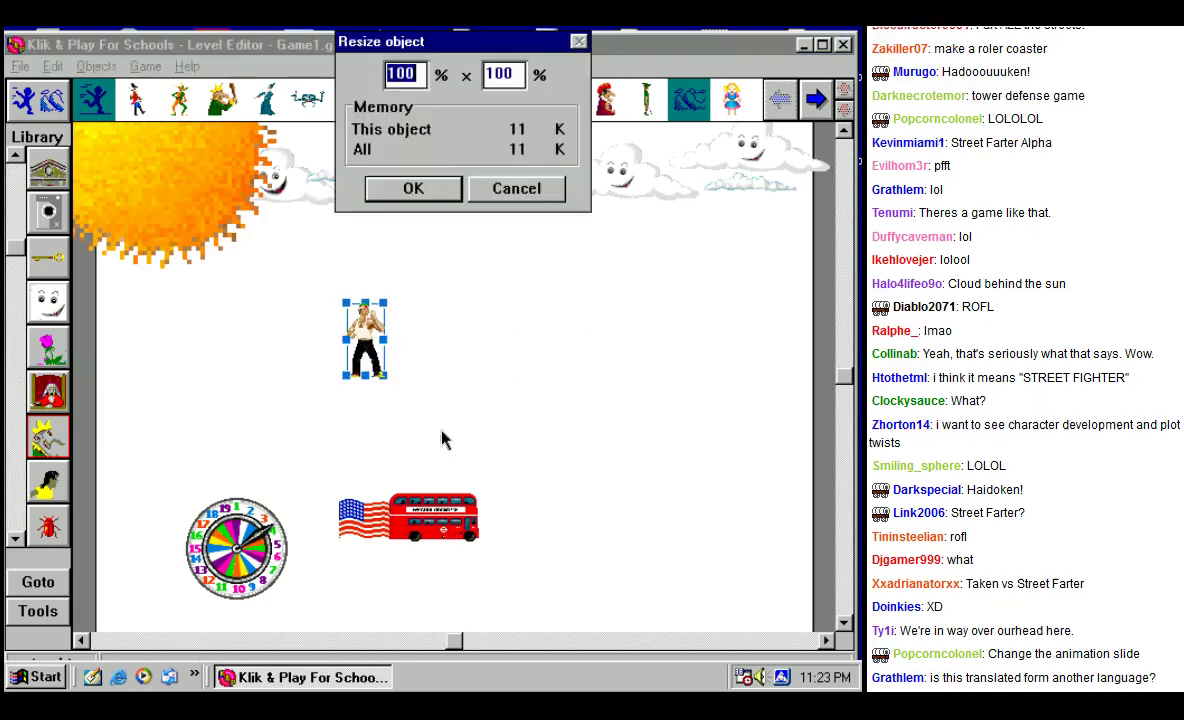
pyautogui.click(540, 188)
# Step: Preview the Street Farter's Stopped animation and set its repeat to 100
pyautogui.rightClick(362, 352)
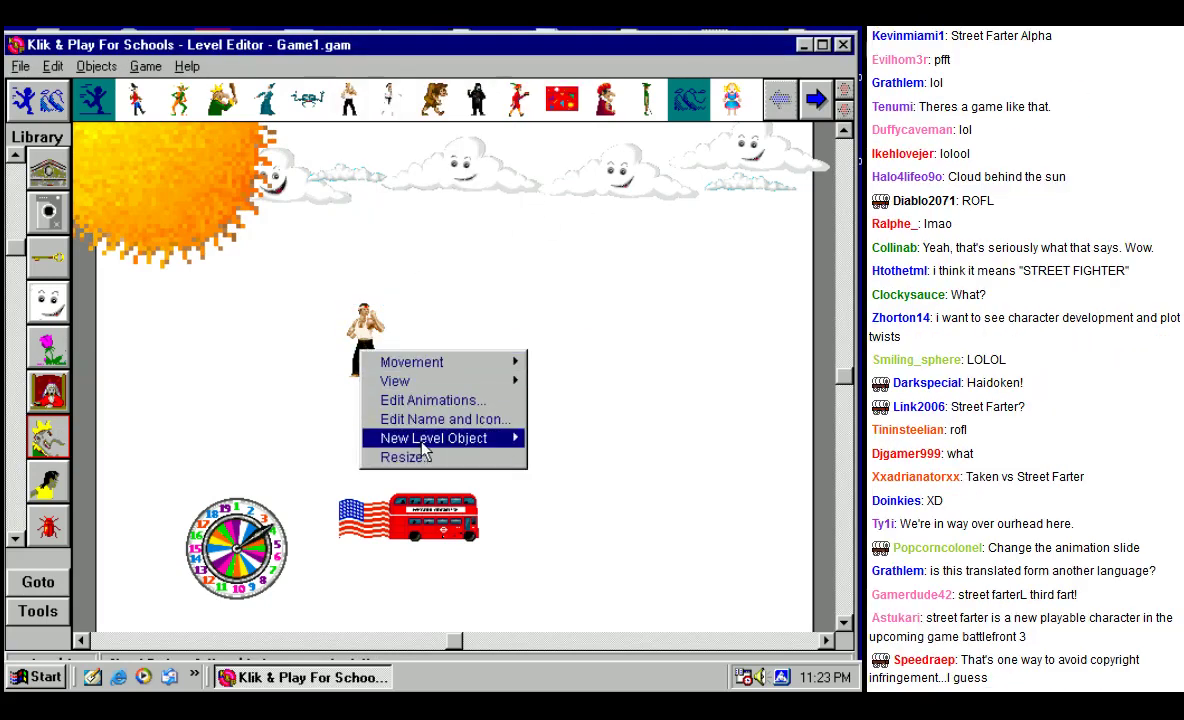
pyautogui.moveTo(505, 438)
pyautogui.click(452, 400)
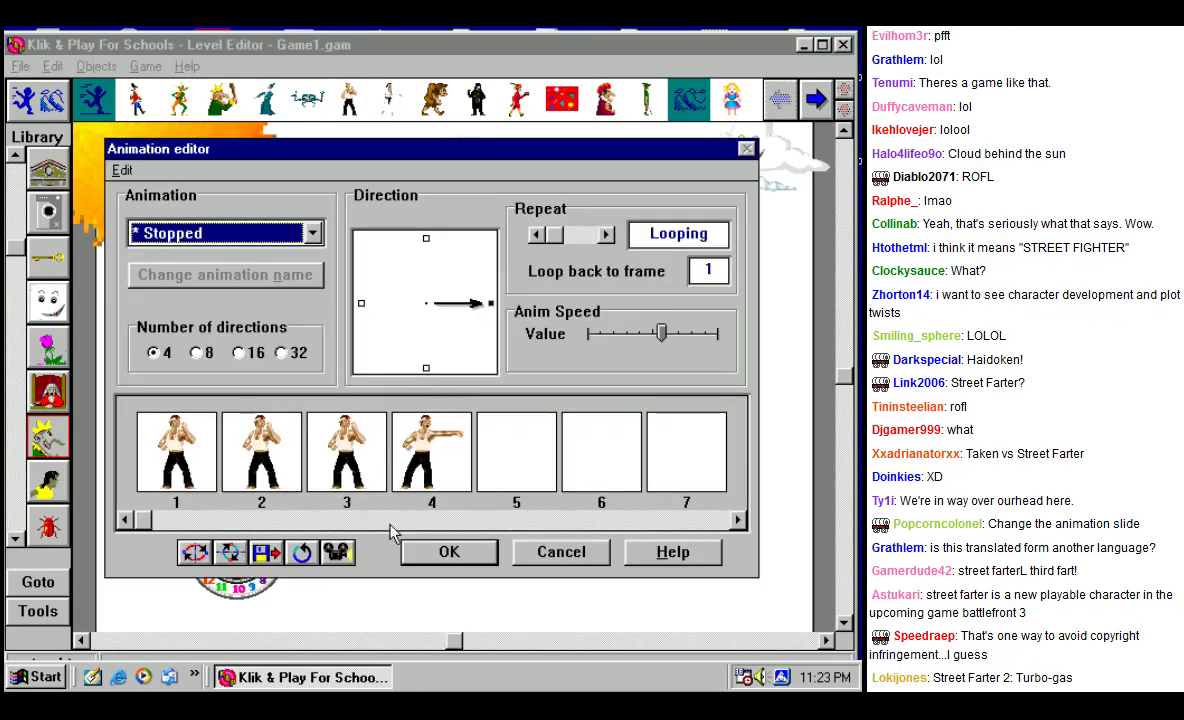
pyautogui.click(337, 552)
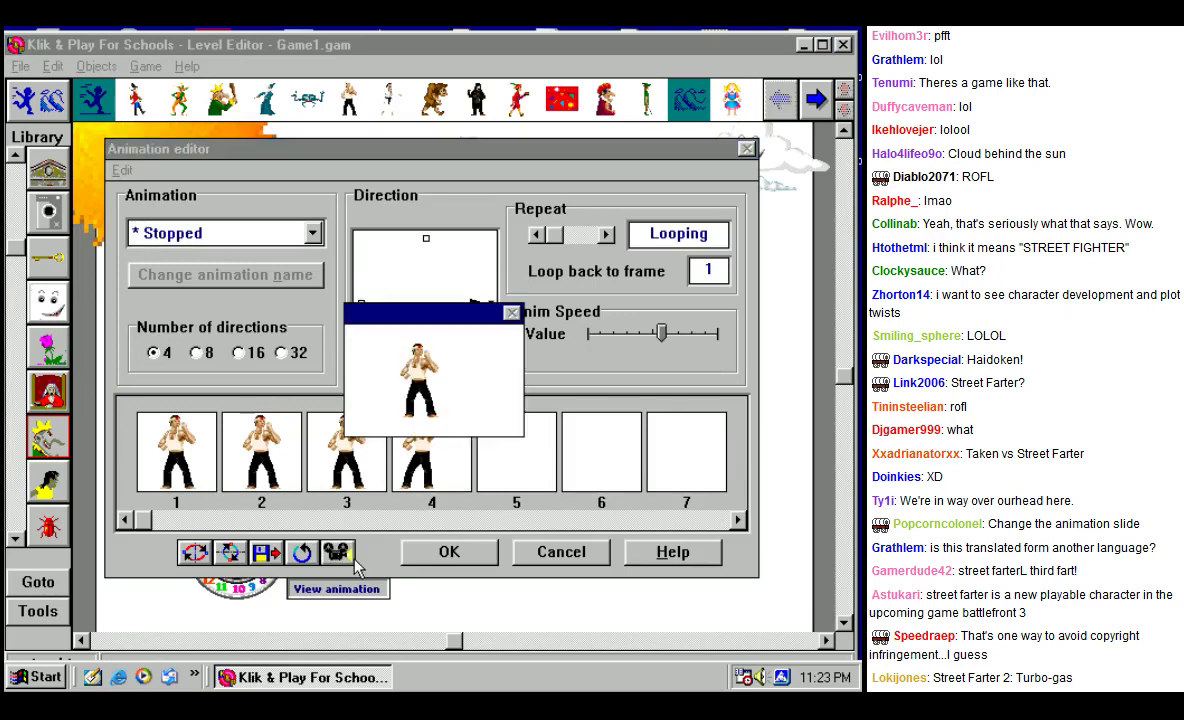
pyautogui.click(476, 385)
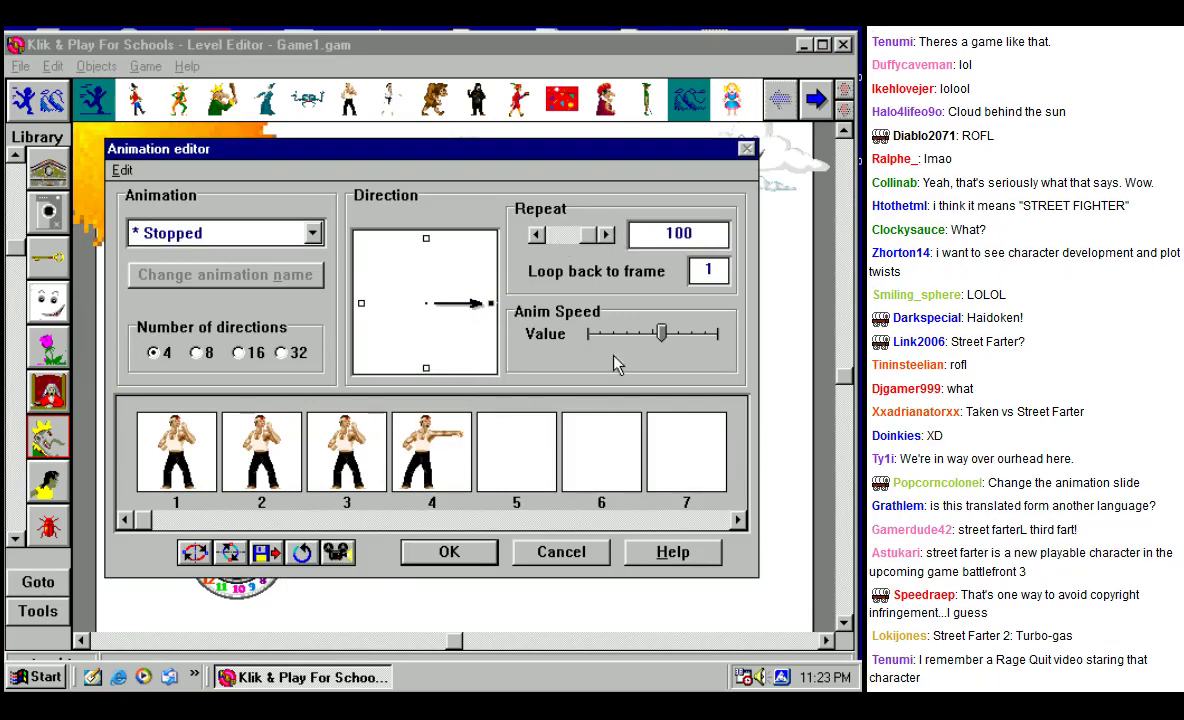
pyautogui.click(476, 556)
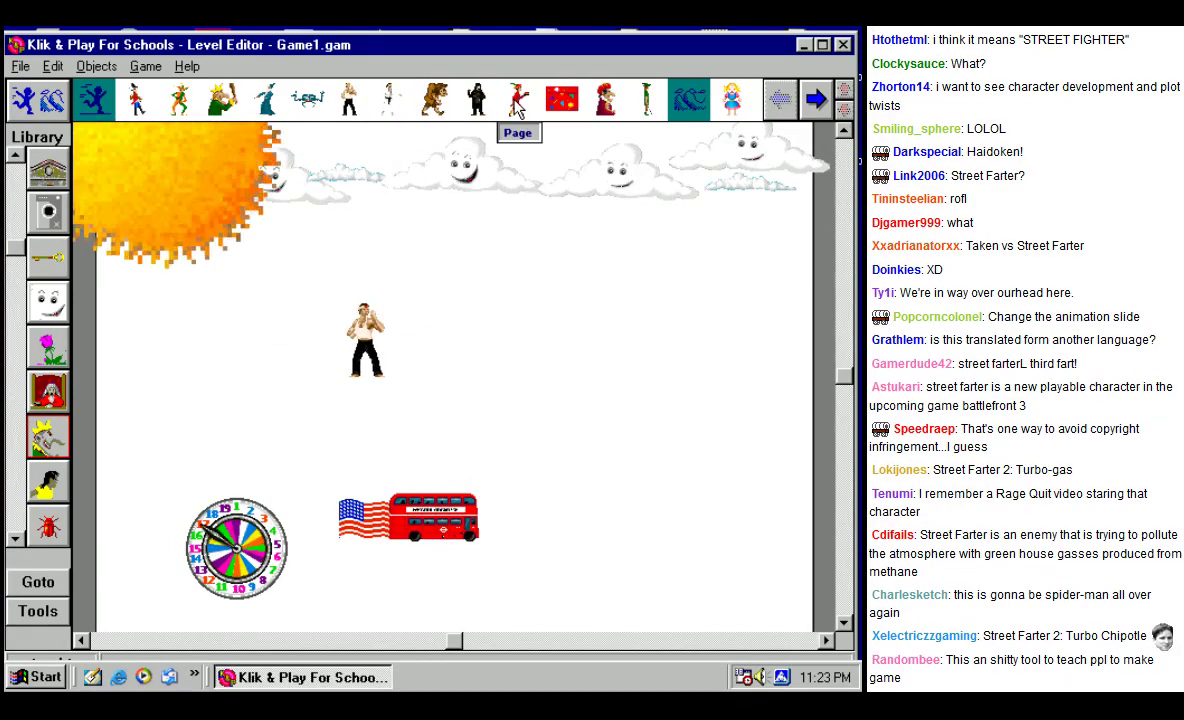
# Step: Add the red-haired, red-robed character from the library to the level and place it on the sun
pyautogui.click(604, 100)
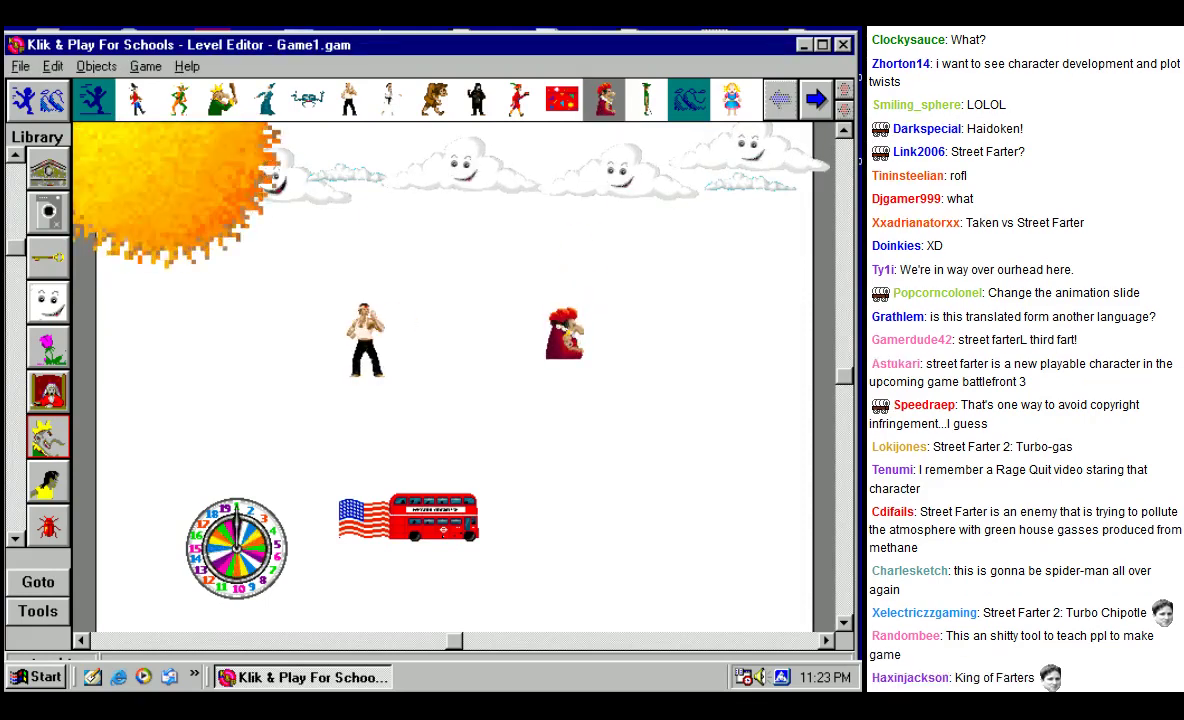
pyautogui.moveTo(565, 333); pyautogui.dragTo(167, 190)
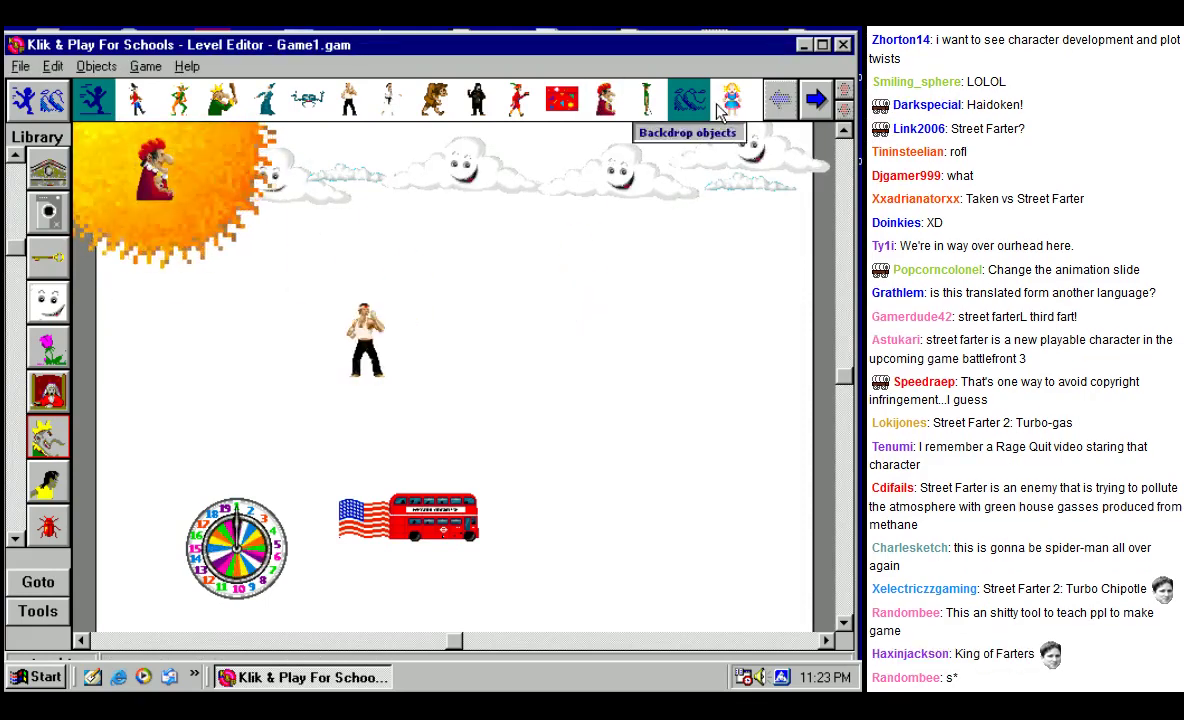
pyautogui.click(818, 101)
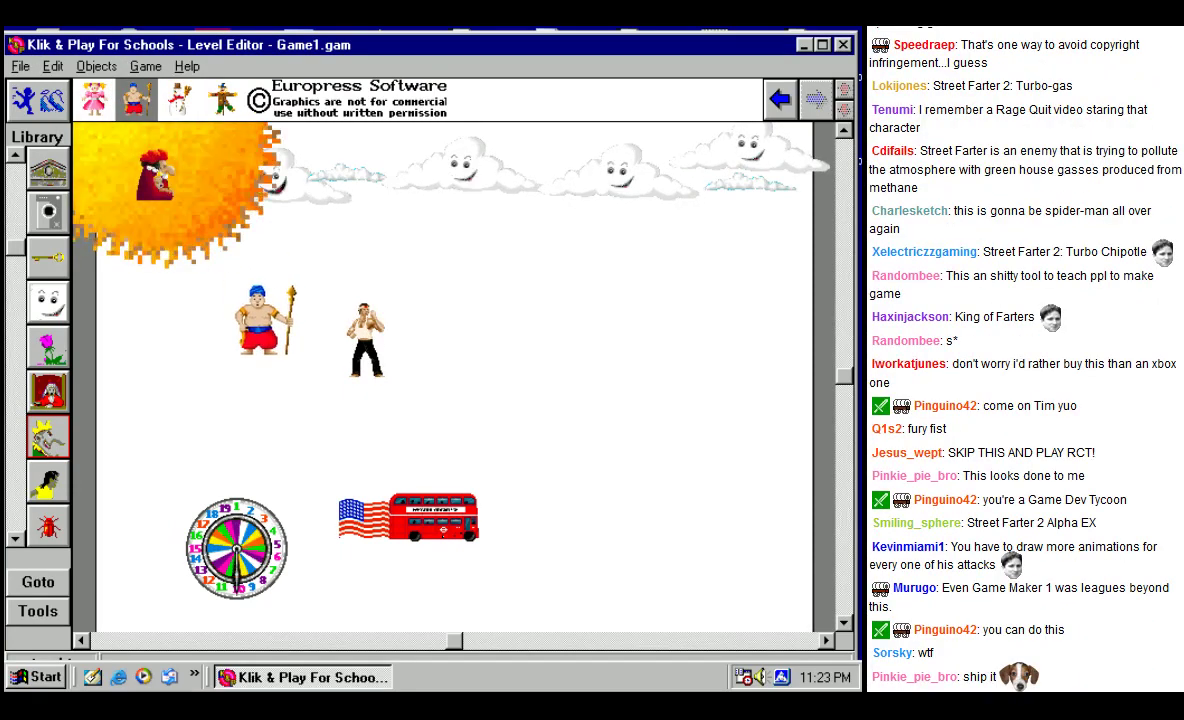
pyautogui.moveTo(112, 110); pyautogui.dragTo(148, 133)
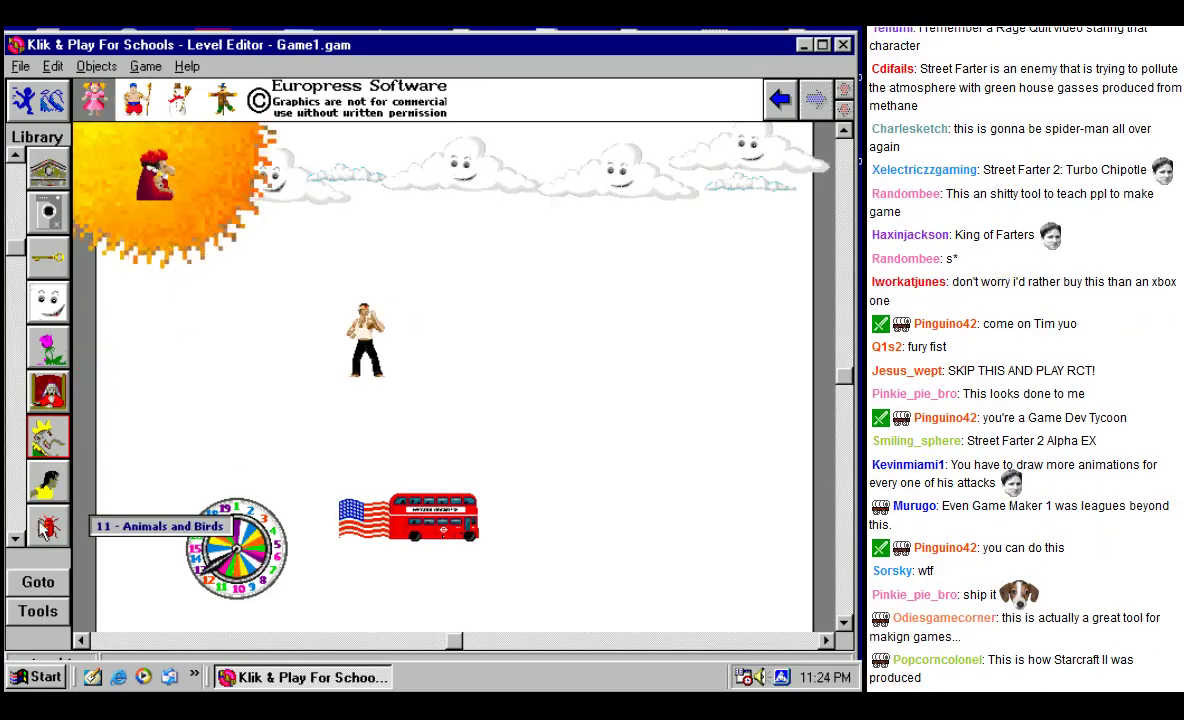
# Step: Create a new backdrop object and fill its 32 × 32 square with blue
pyautogui.click(38, 611)
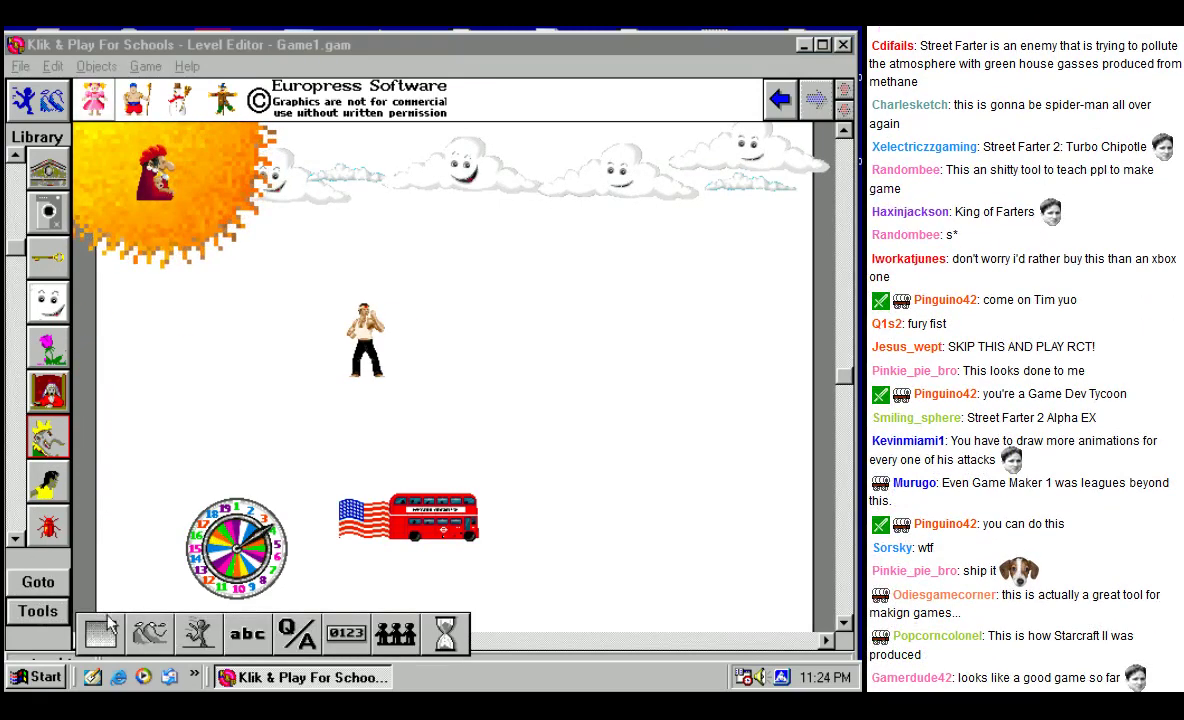
pyautogui.click(155, 637)
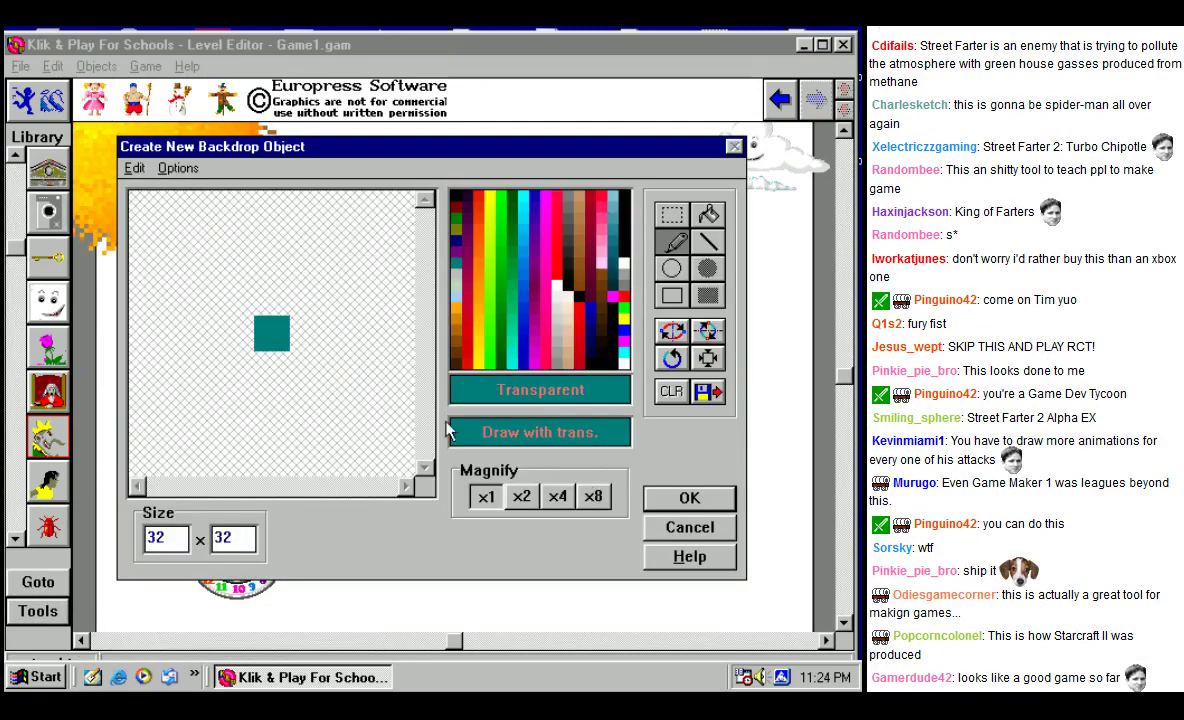
pyautogui.click(708, 214)
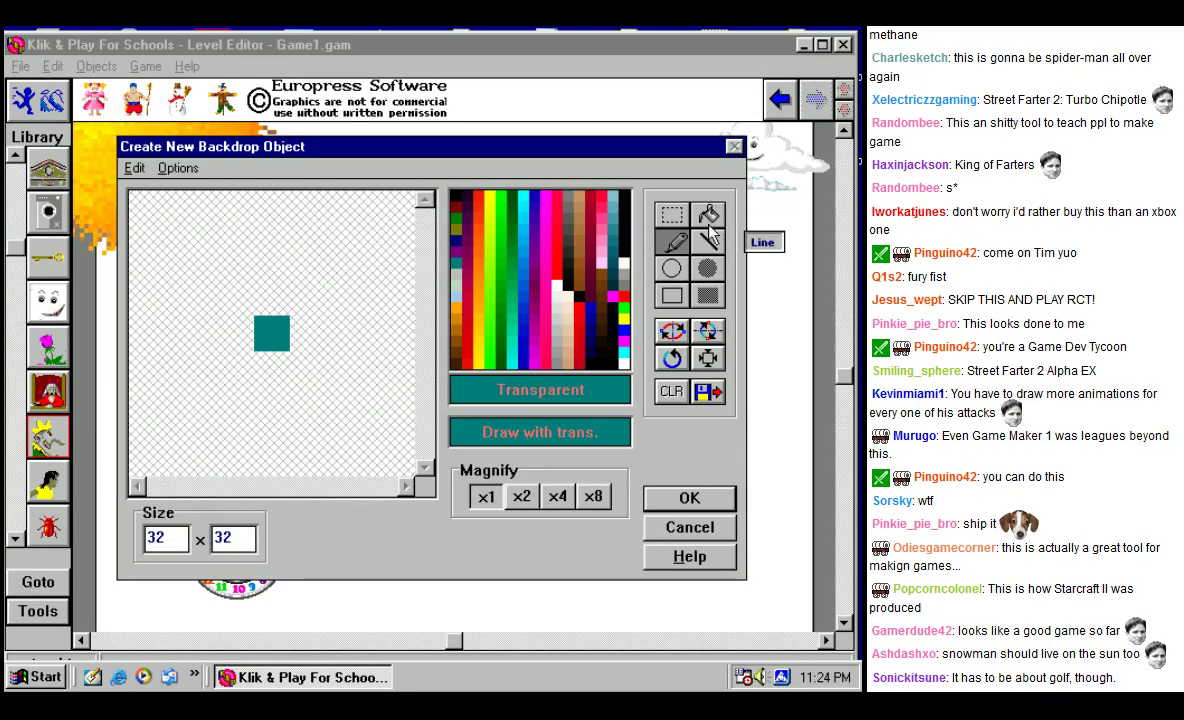
pyautogui.click(603, 334)
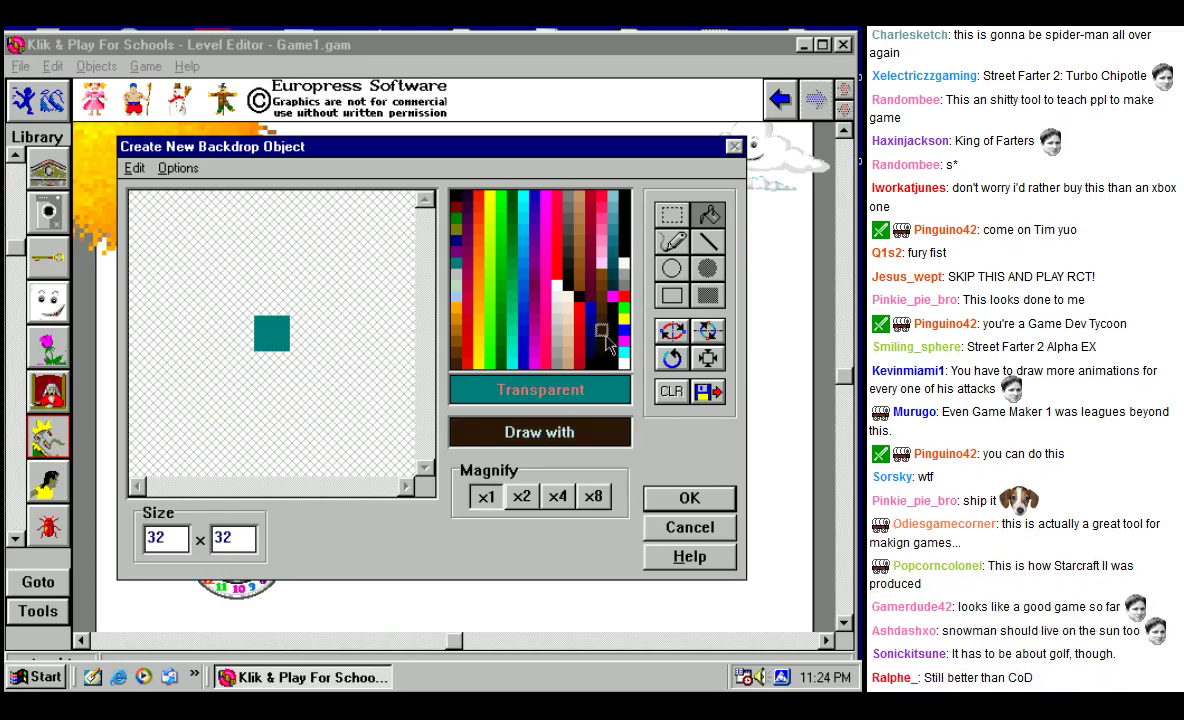
pyautogui.click(522, 331)
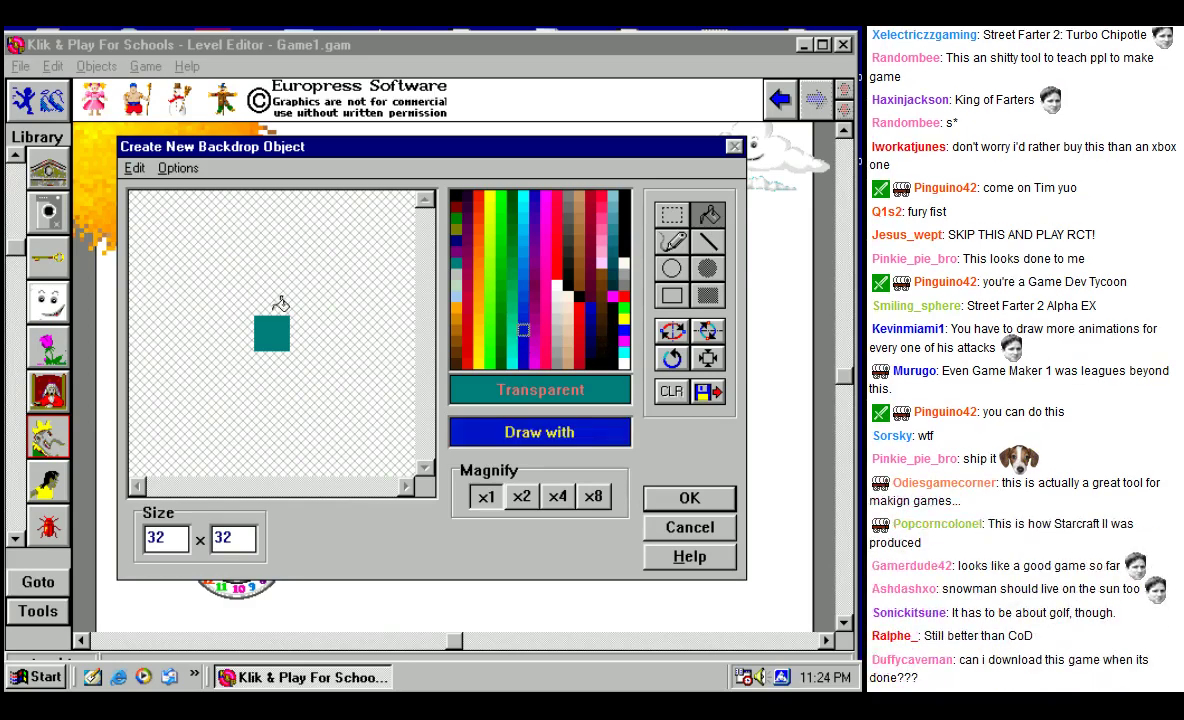
pyautogui.click(285, 342)
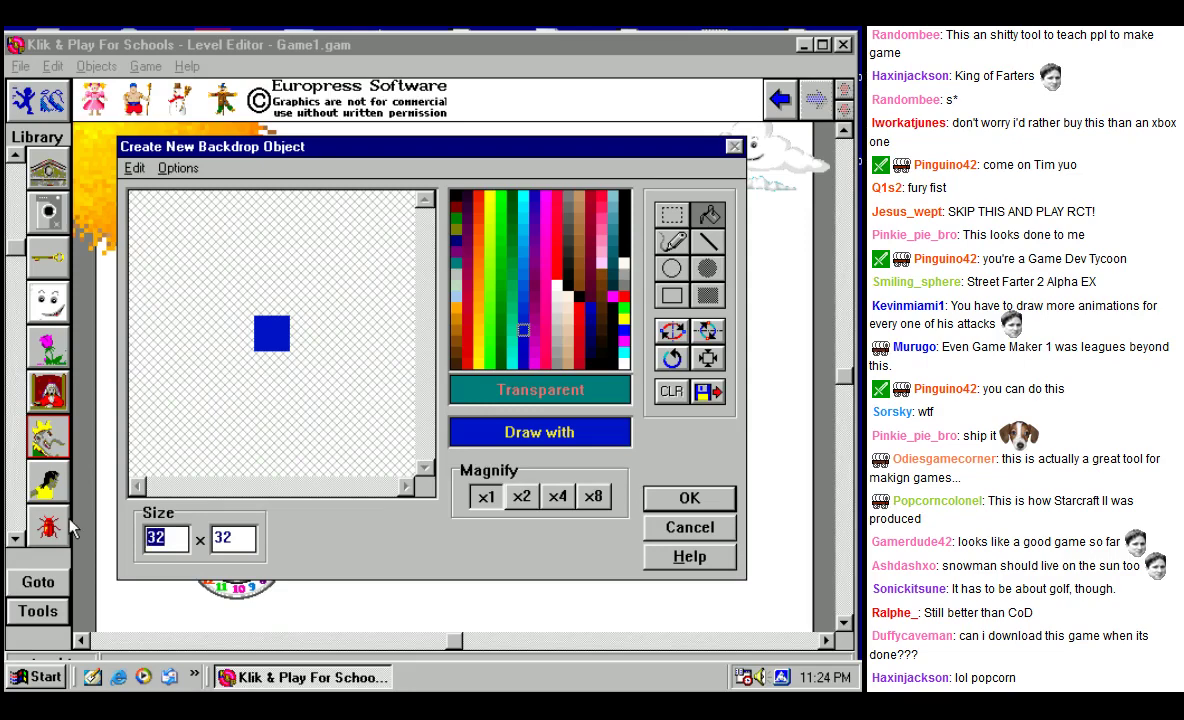
# Step: Set the backdrop's size to 400 × 400 and place it in the level with its blue corner between the Street Farter and the number wheel
pyautogui.press('Tab')
pyautogui.press('Return')
pyautogui.click(289, 390)
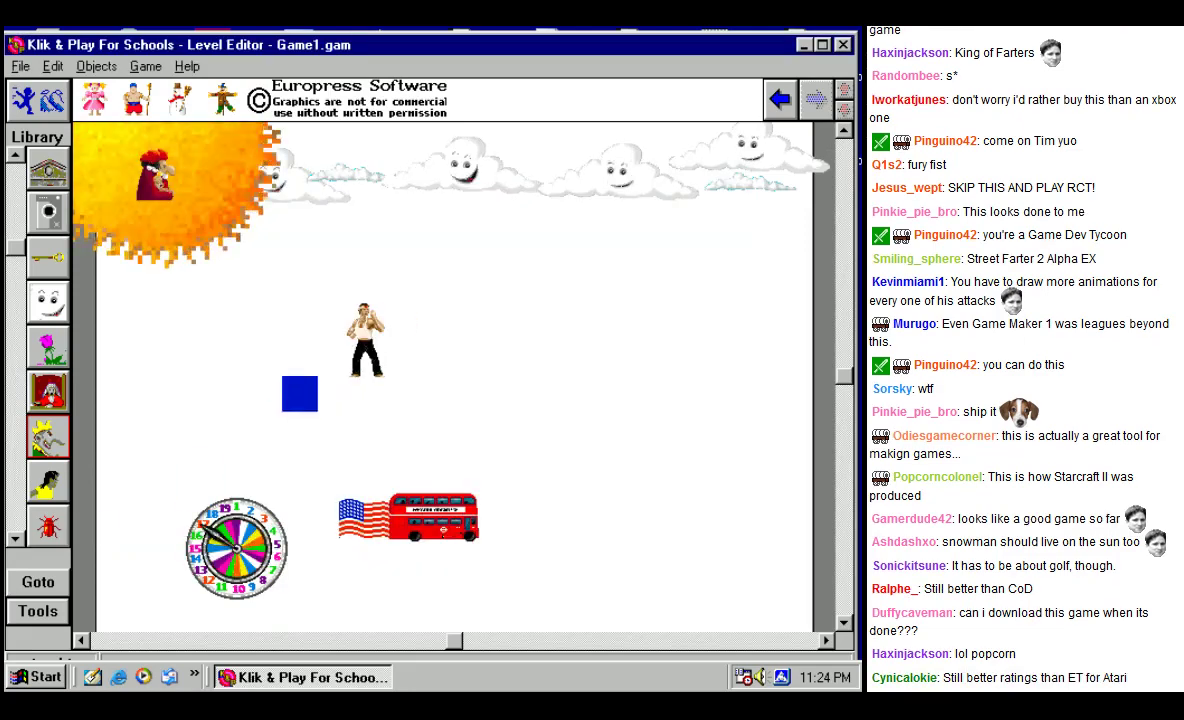
pyautogui.moveTo(353, 396); pyautogui.dragTo(259, 301)
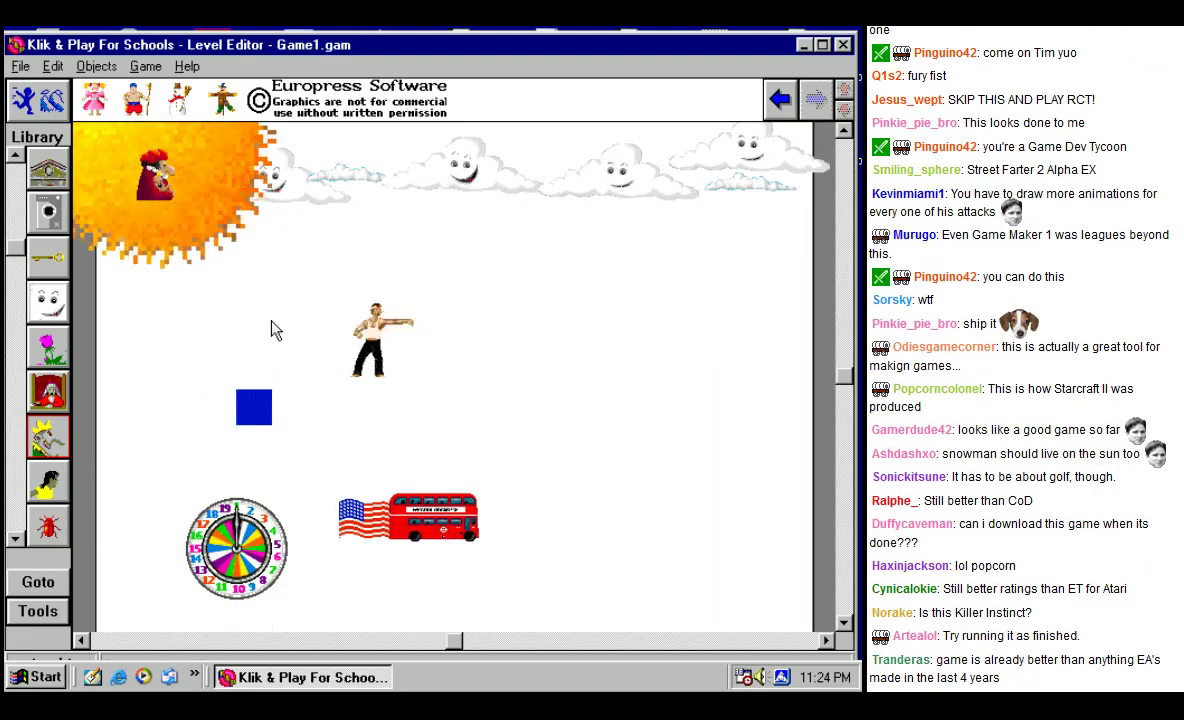
# Step: Edit the backdrop's picture and fill the rest of its canvas with blue
pyautogui.click(255, 398)
pyautogui.rightClick(250, 402)
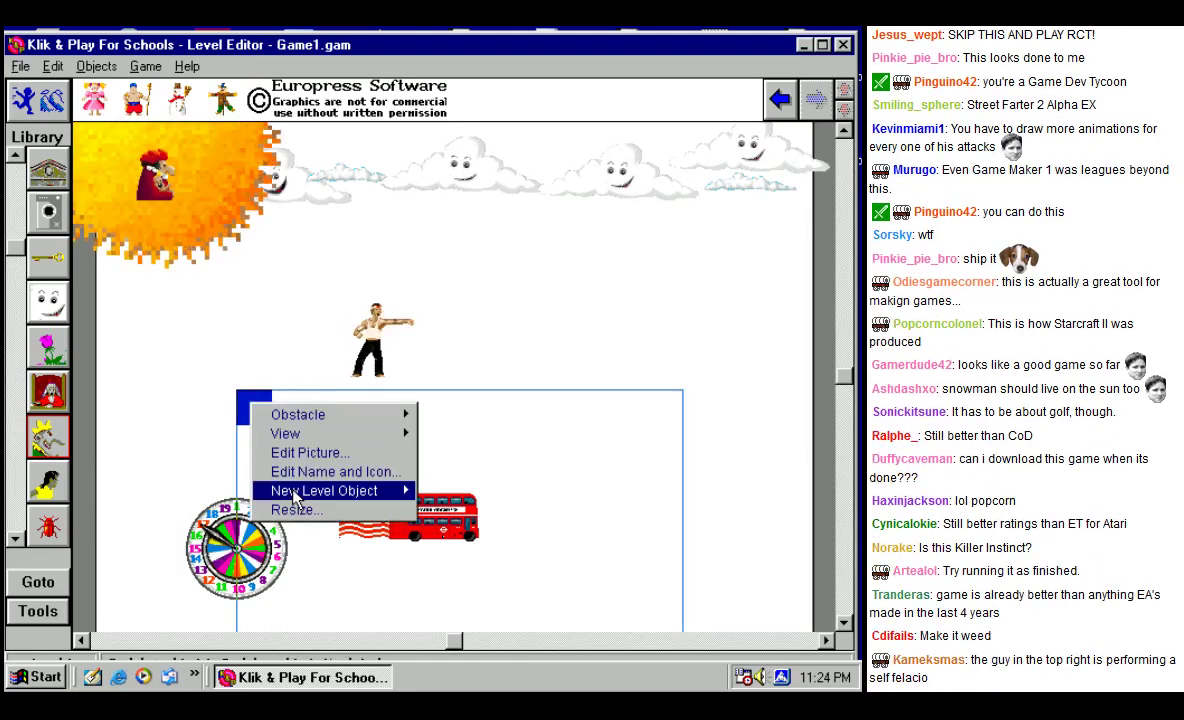
pyautogui.click(306, 455)
pyautogui.click(410, 355)
# Step: Scatter small black pencil dots over the upper-left part of the backdrop picture
pyautogui.click(672, 241)
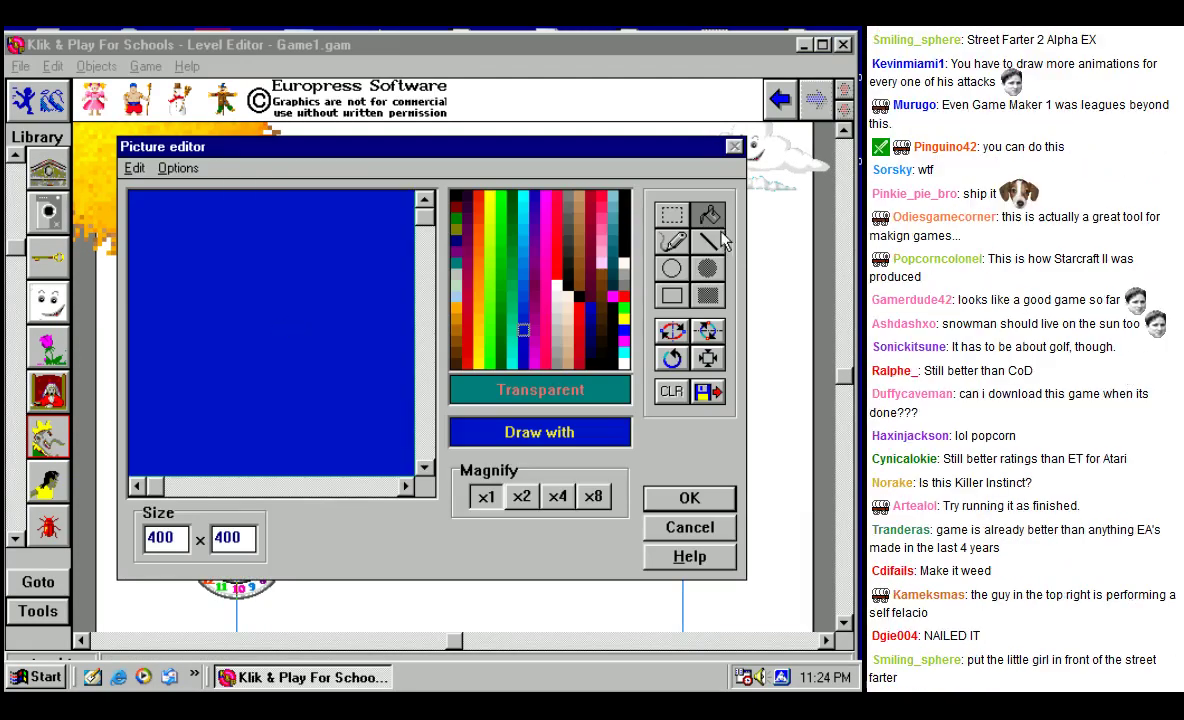
pyautogui.click(573, 396)
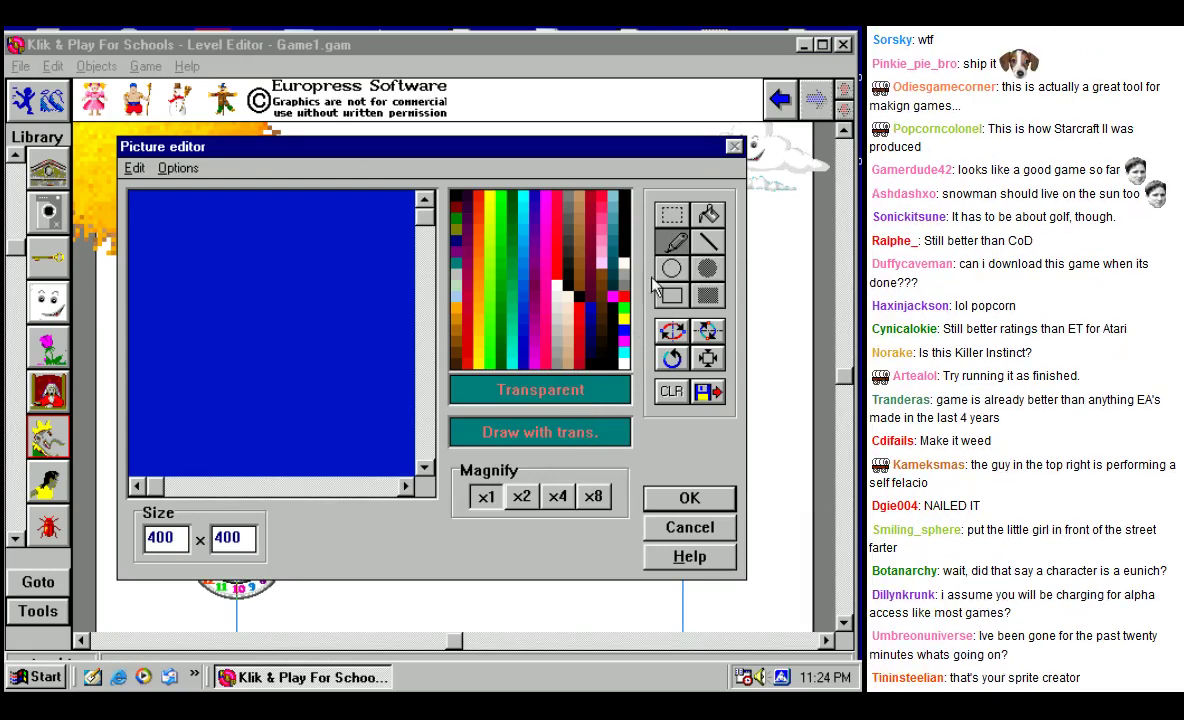
pyautogui.click(625, 231)
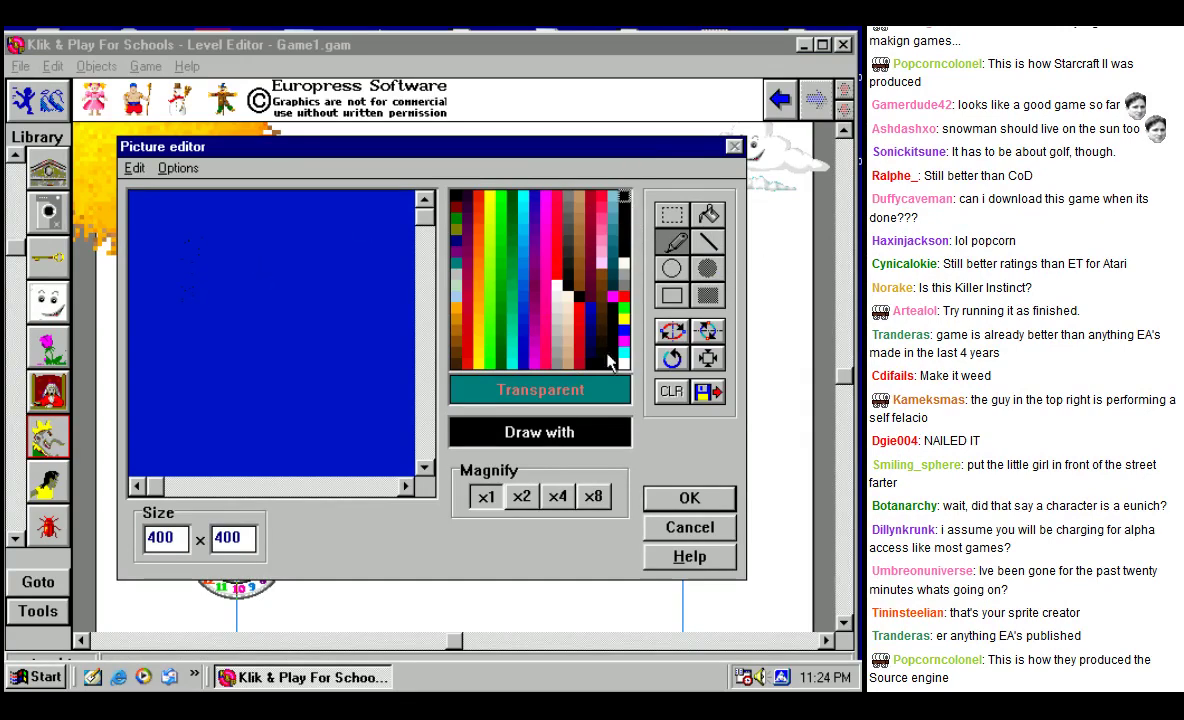
pyautogui.click(556, 395)
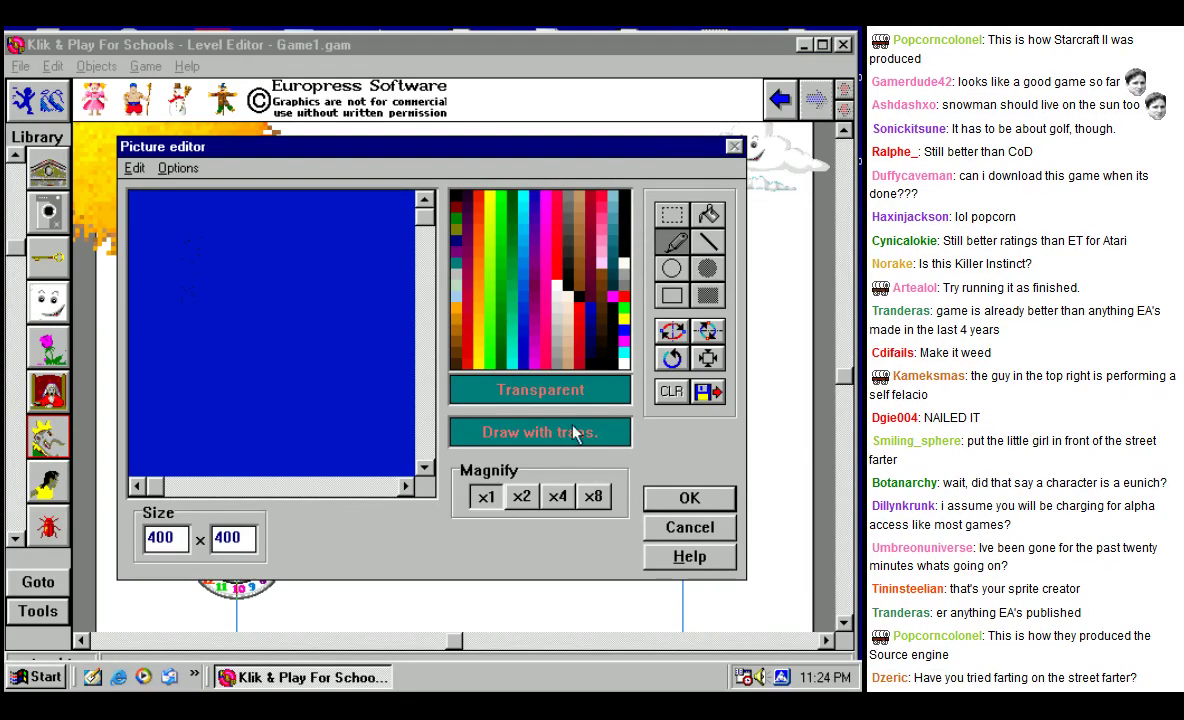
pyautogui.click(622, 240)
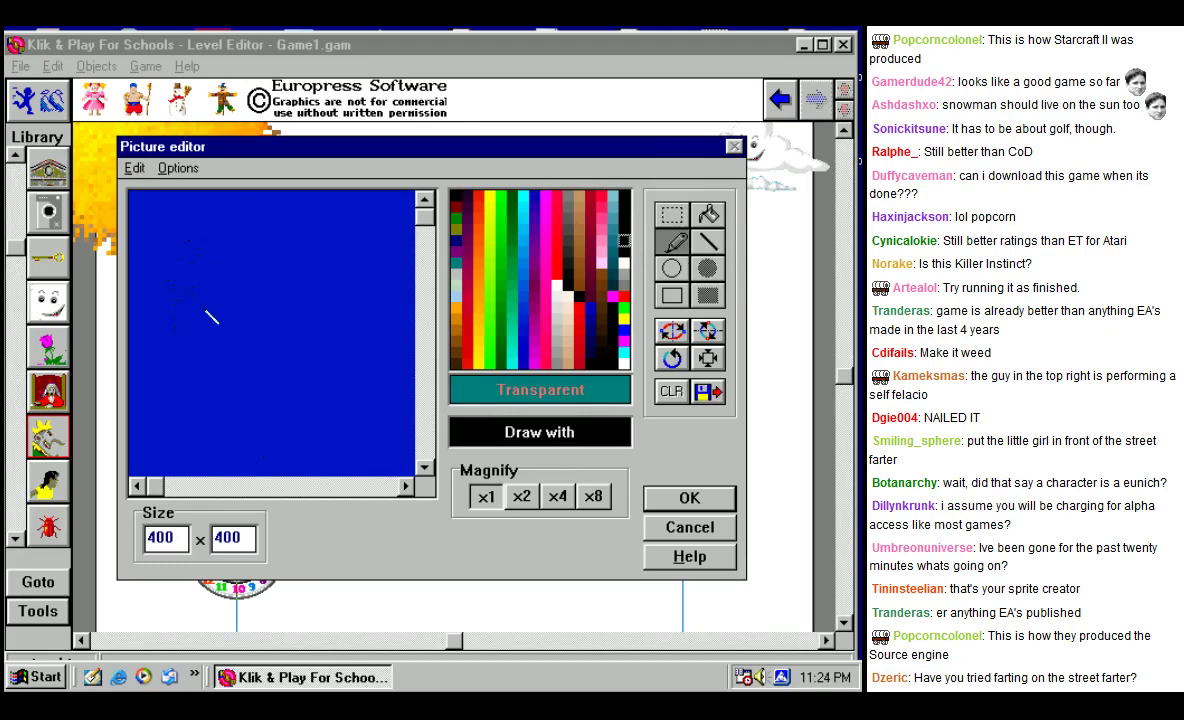
# Step: Fill the blue area of the backdrop picture with the transparent colour
pyautogui.click(533, 400)
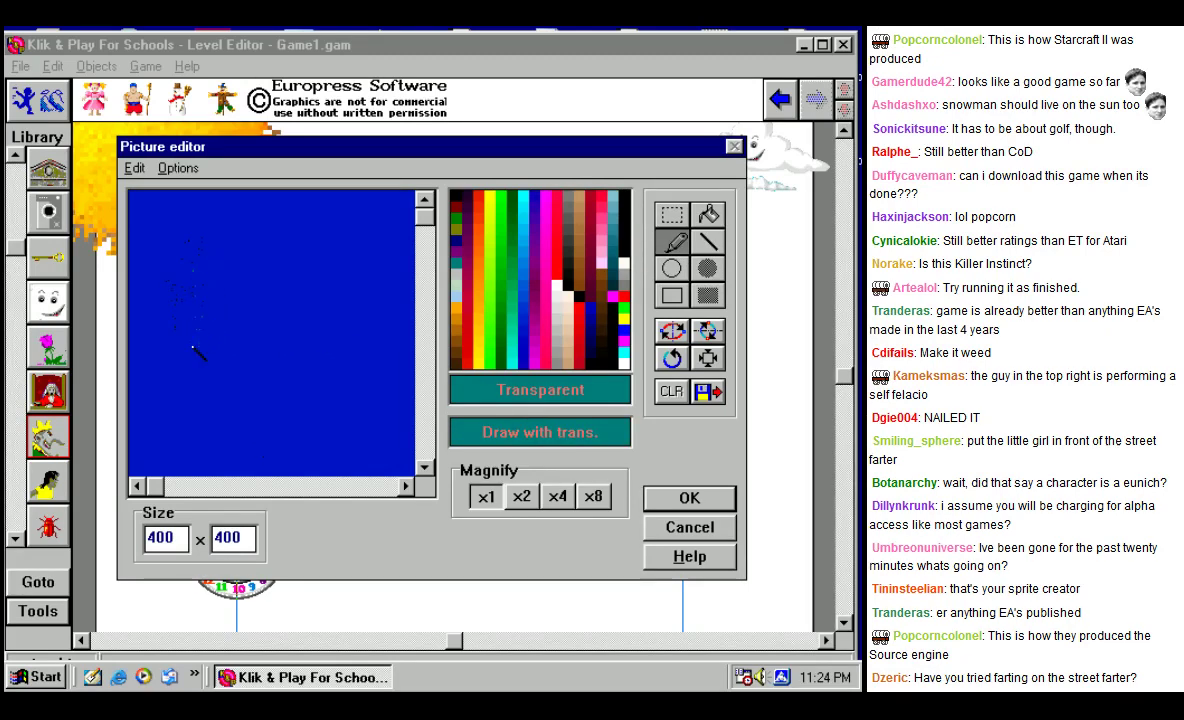
pyautogui.click(707, 214)
pyautogui.click(403, 309)
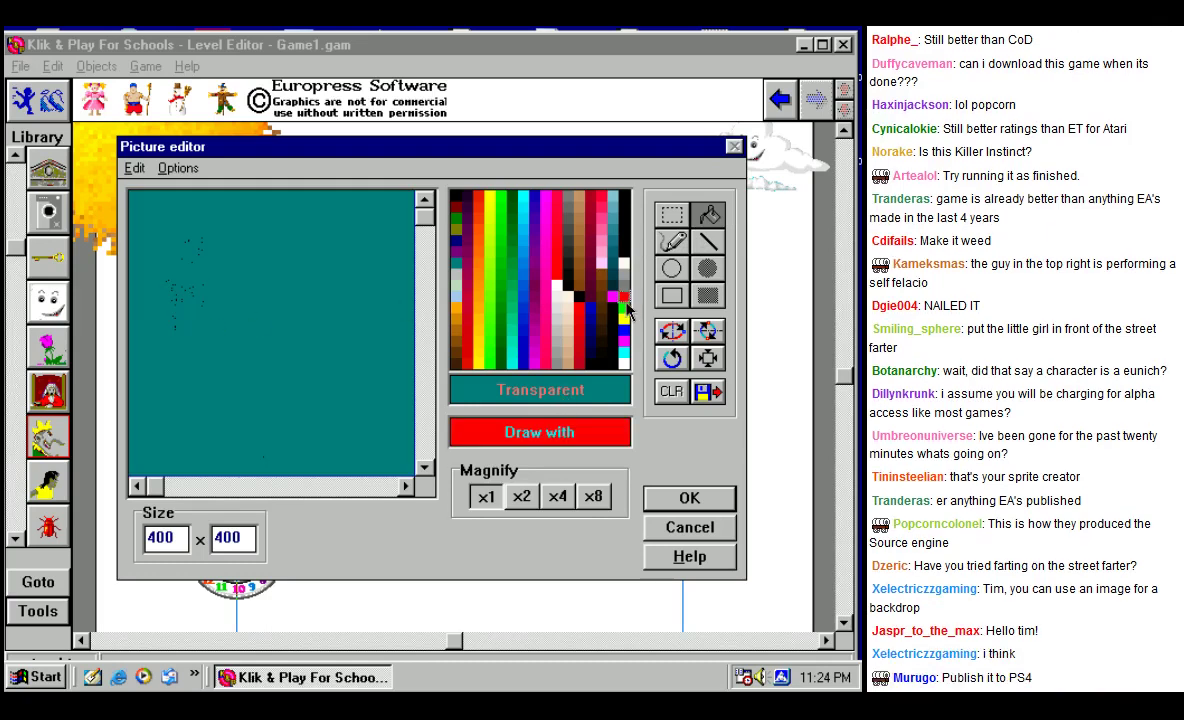
# Step: Pencil more small dots in dark maroon and black across the middle and lower part of the backdrop picture
pyautogui.click(588, 330)
pyautogui.click(545, 392)
pyautogui.click(590, 285)
pyautogui.click(676, 244)
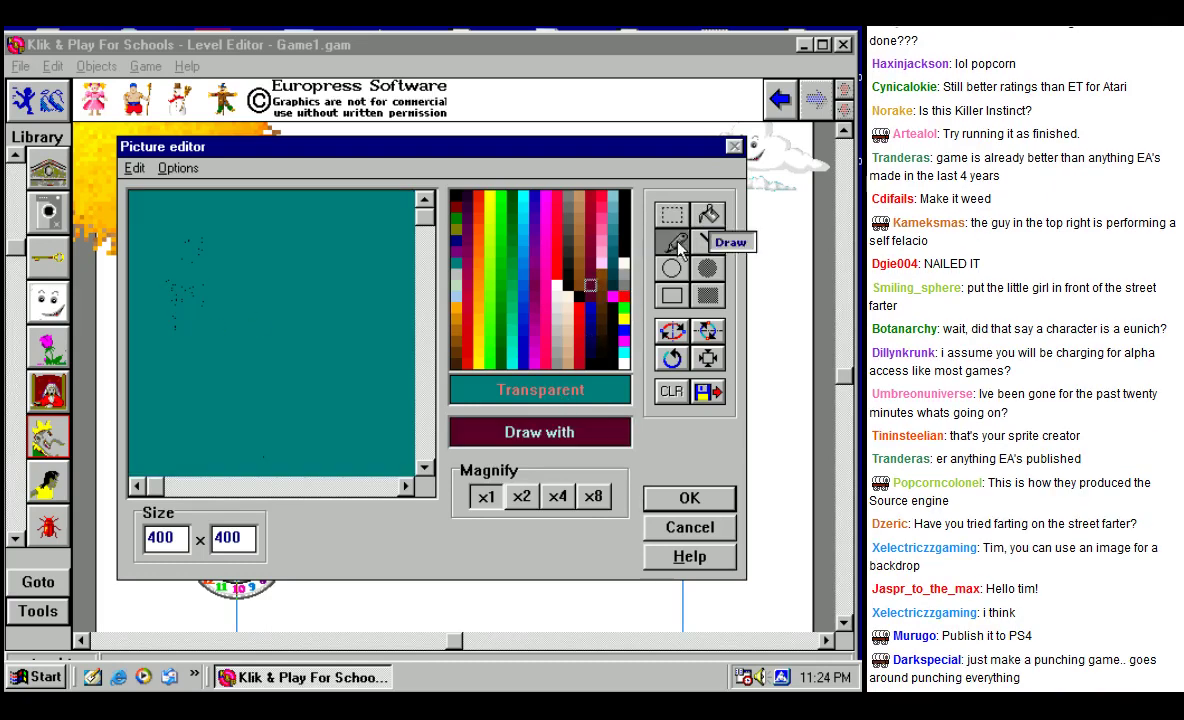
pyautogui.moveTo(286, 211); pyautogui.dragTo(264, 328)
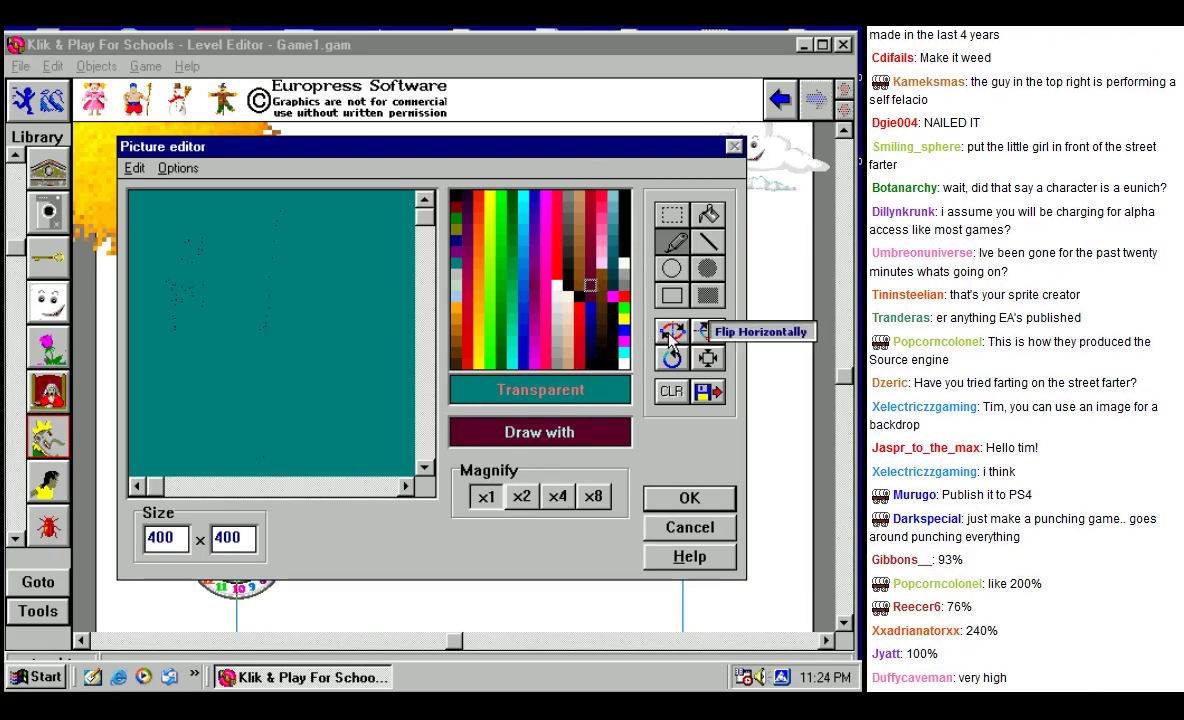
pyautogui.click(622, 231)
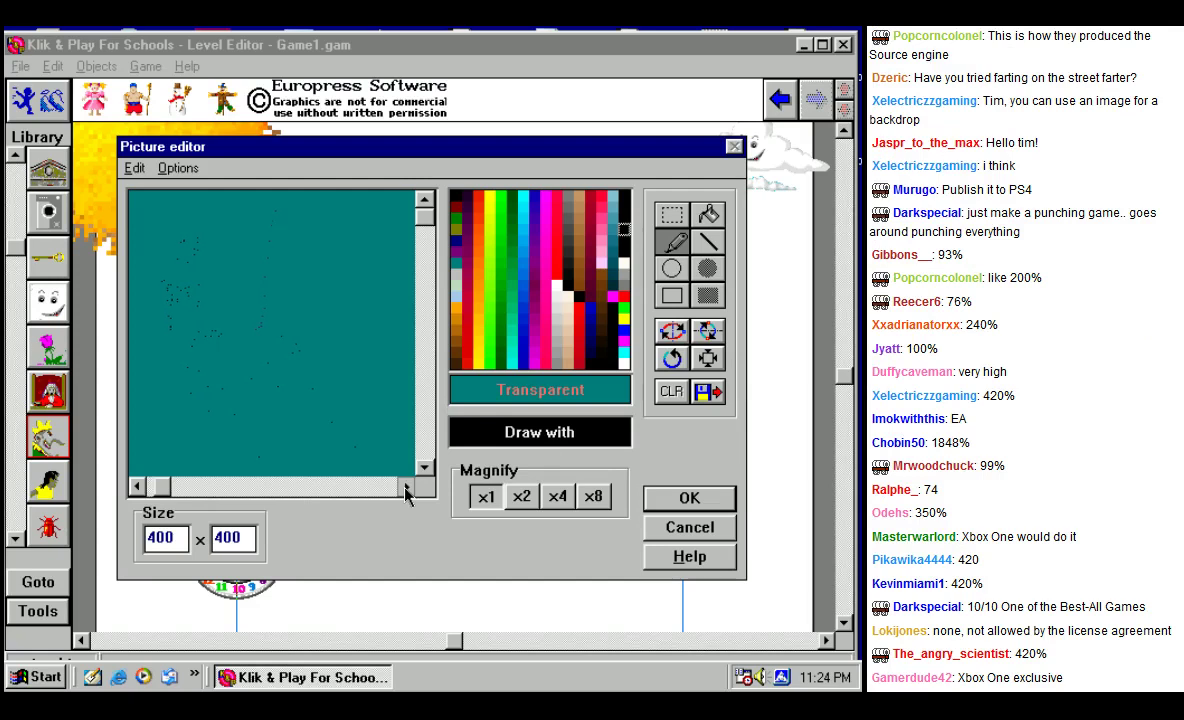
# Step: Set the backdrop picture's size to 100 × 100 and return to the level
pyautogui.write('100')
pyautogui.press('Tab')
pyautogui.write('100')
pyautogui.press('Return')
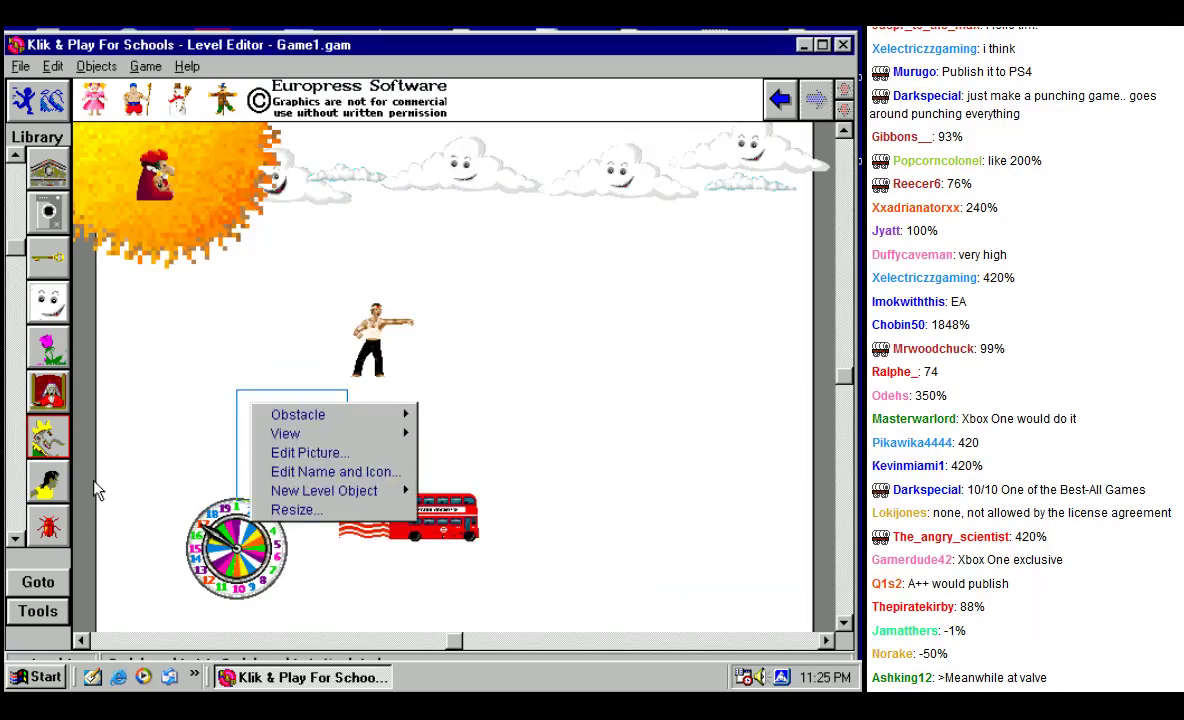
pyautogui.click(212, 390)
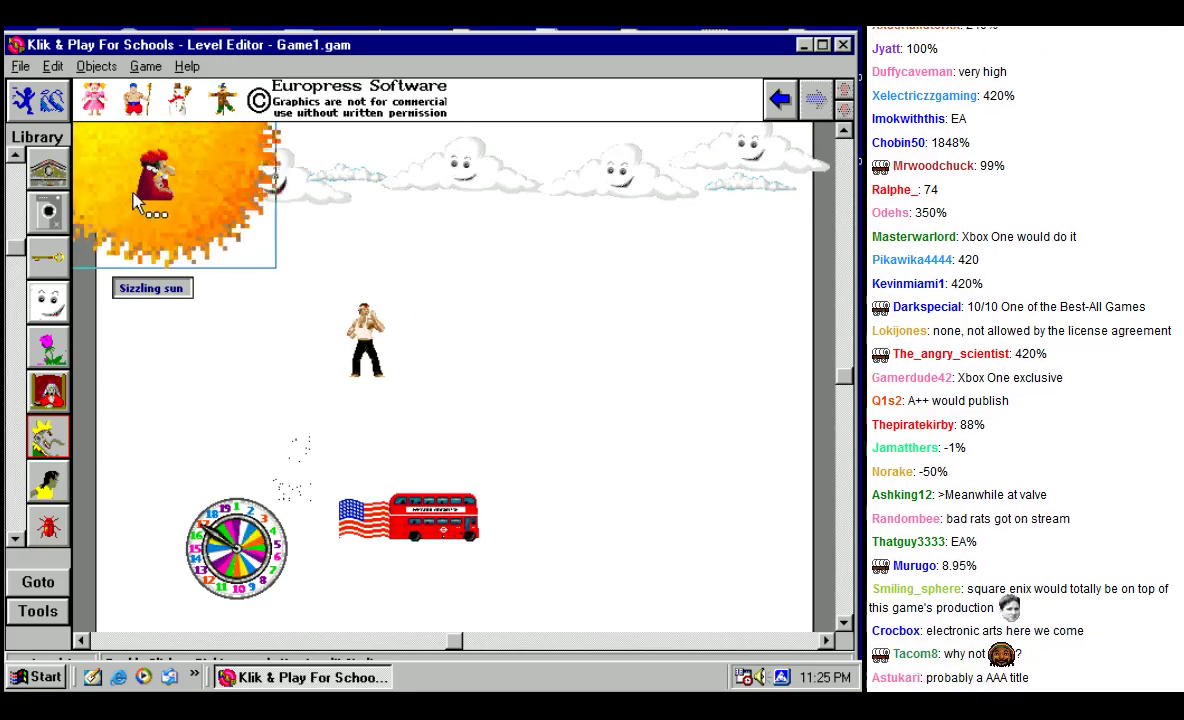
# Step: Place a golfer beside the Street Farter, and the grey top-view figure, a column of three purple figures and a cyclist to his right
pyautogui.click(48, 484)
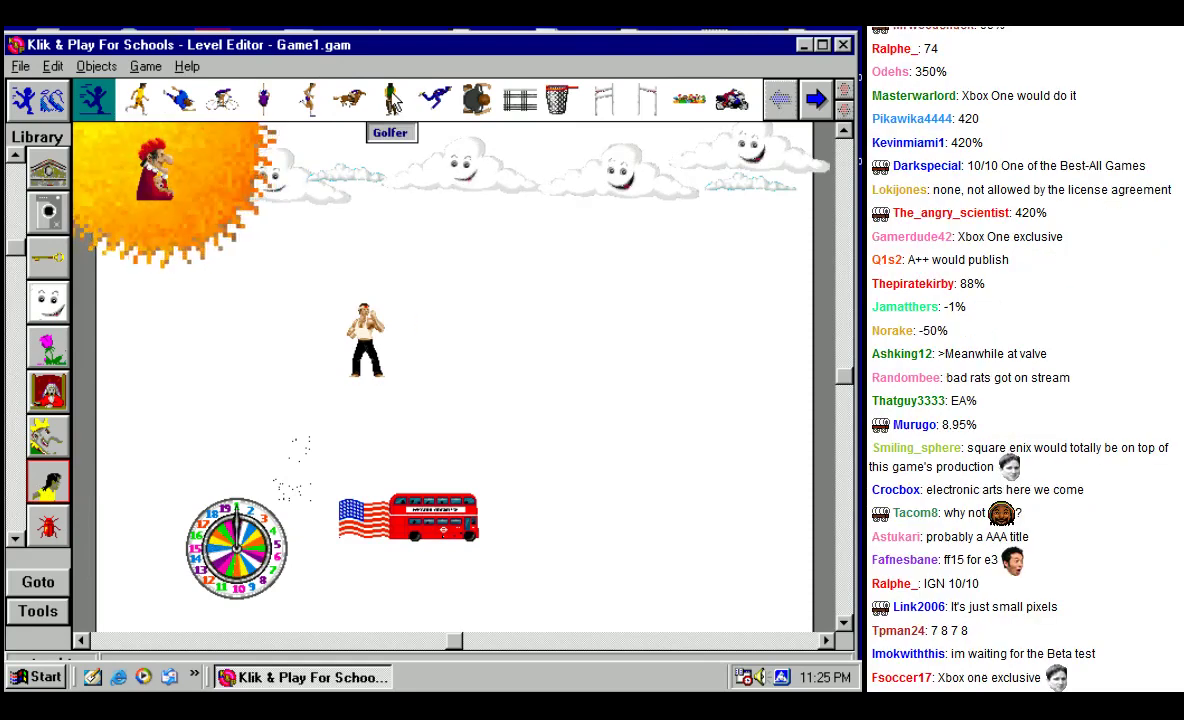
pyautogui.click(476, 100)
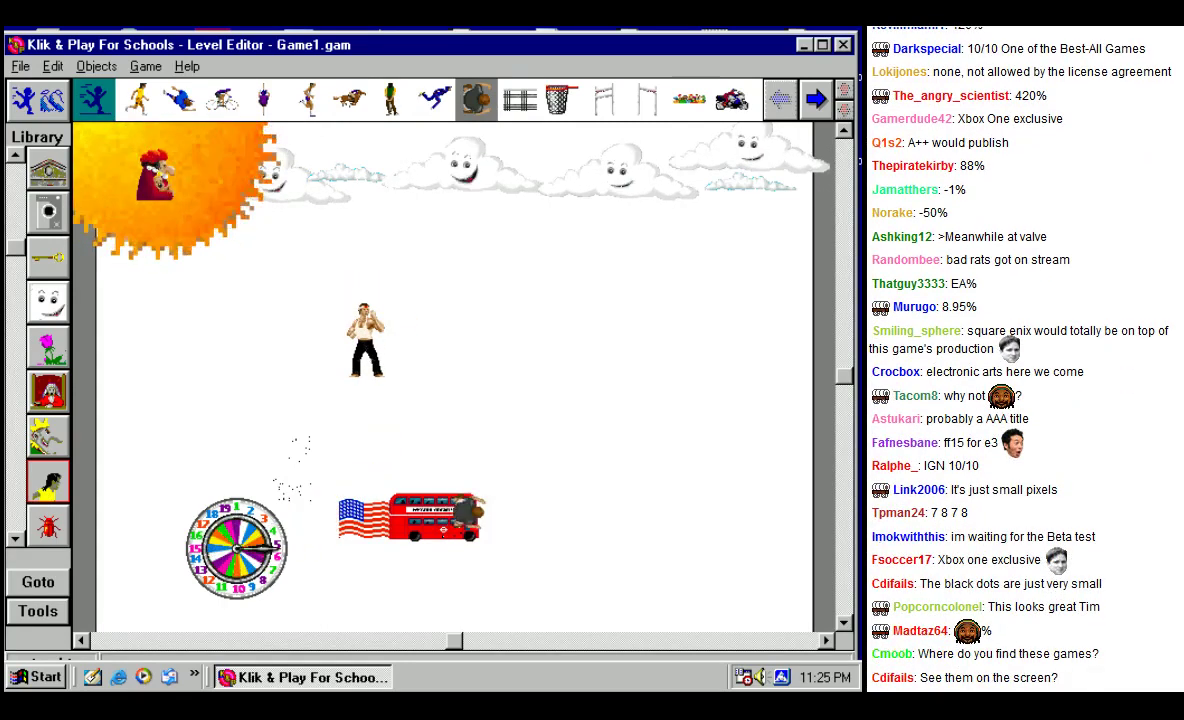
pyautogui.click(513, 405)
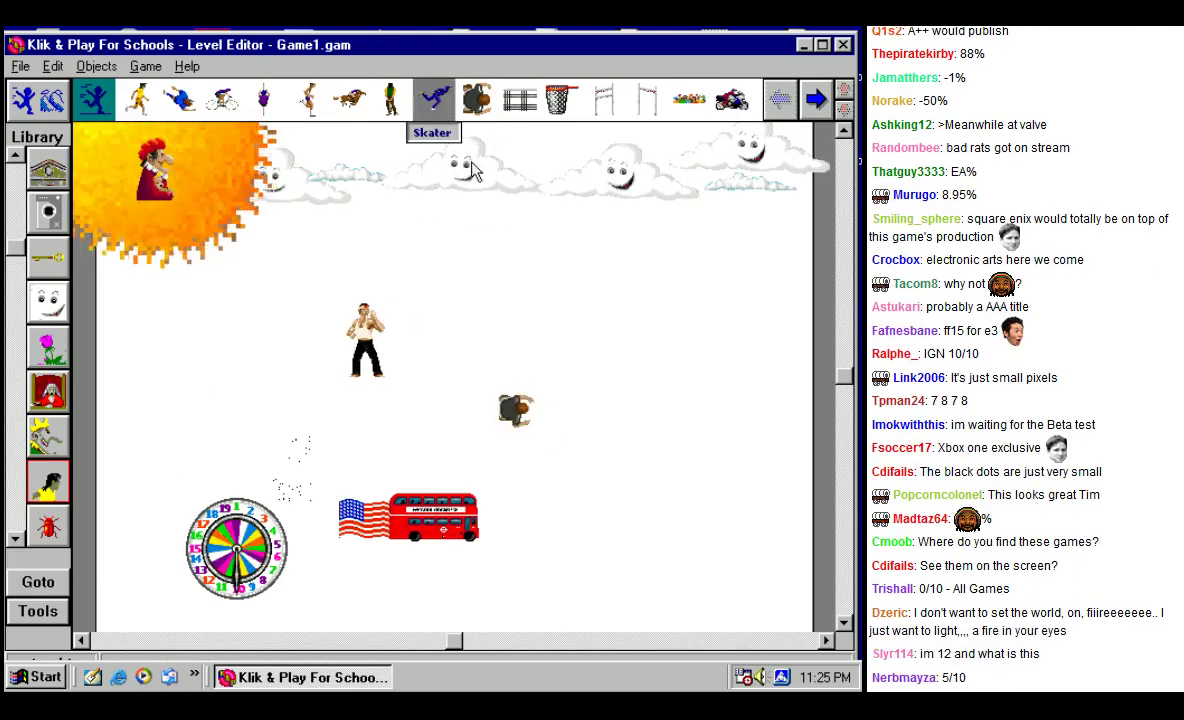
pyautogui.click(390, 98)
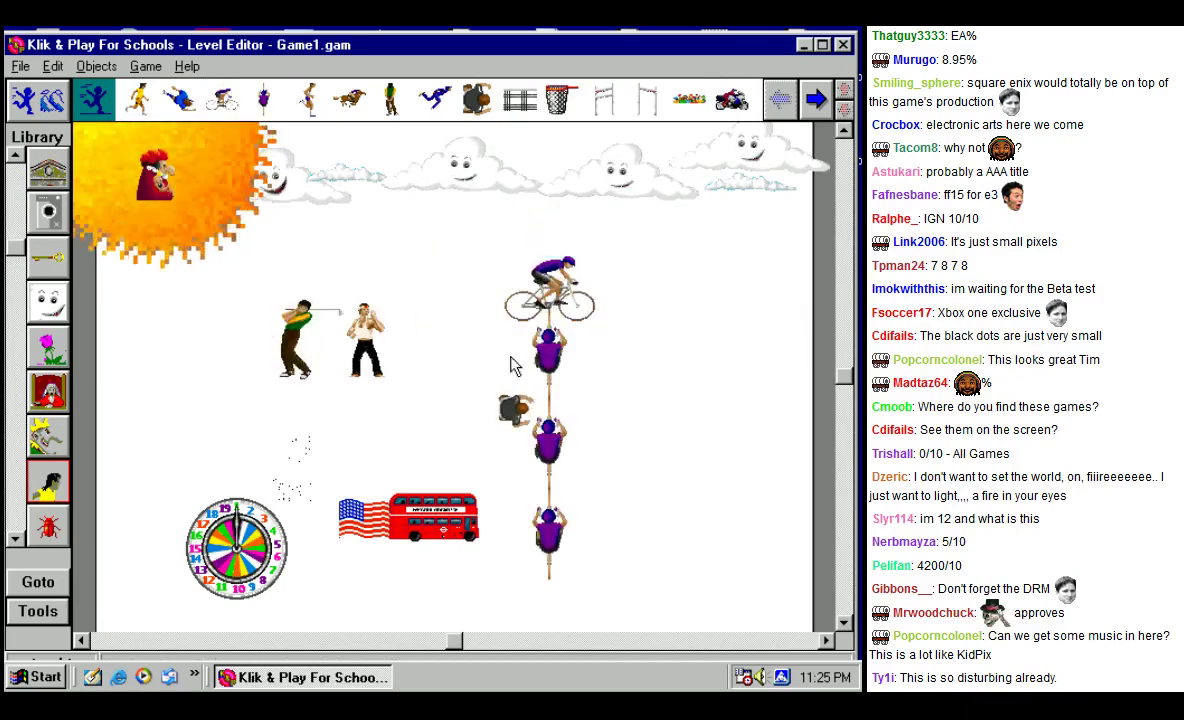
# Step: Line the whole bottom edge of the level with a row of overlapping Crowd objects
pyautogui.click(688, 99)
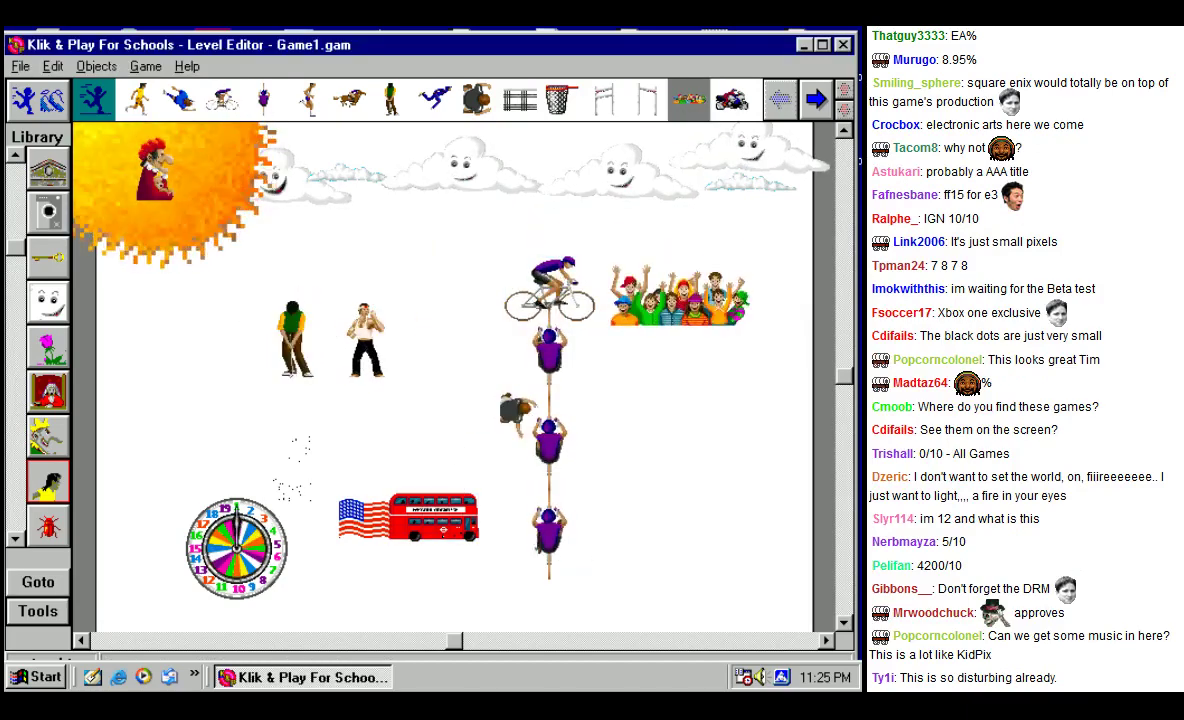
pyautogui.click(750, 603)
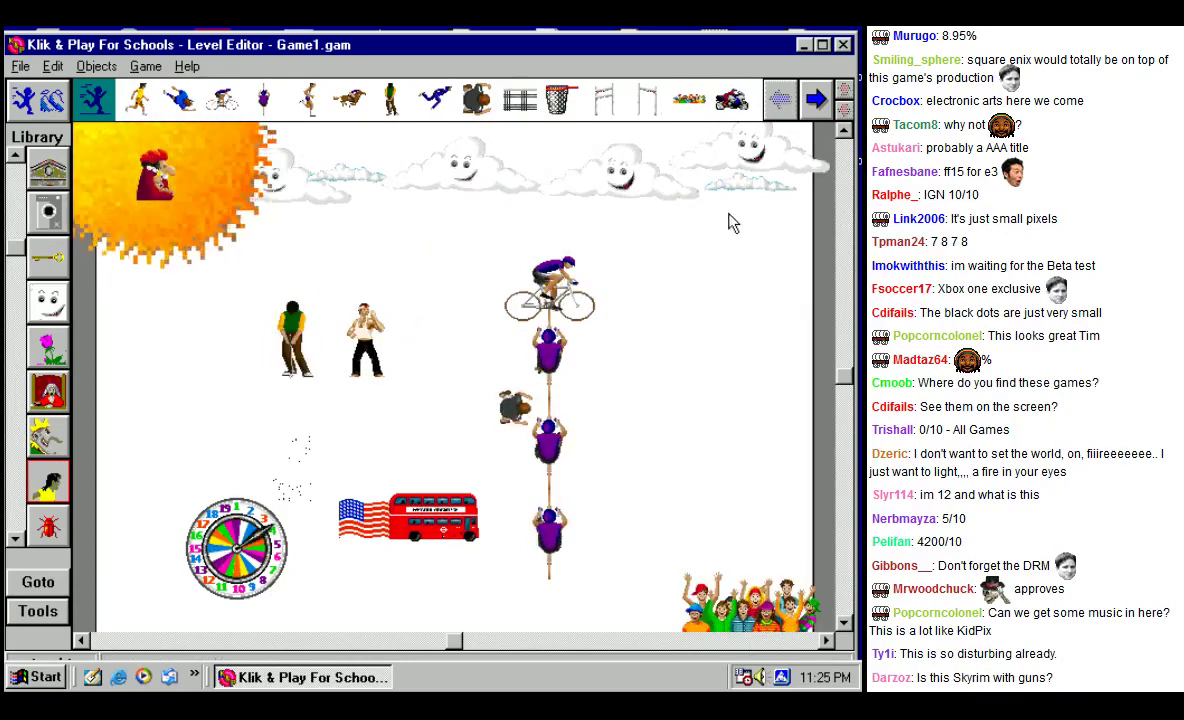
pyautogui.click(688, 99)
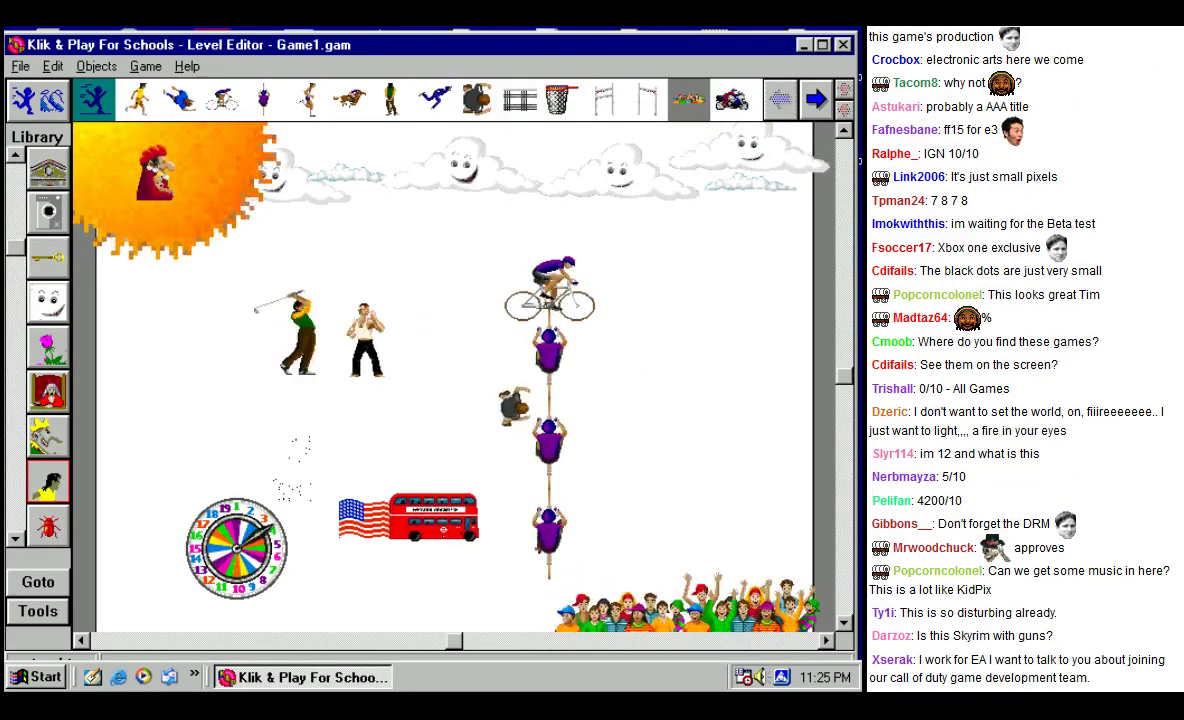
pyautogui.click(688, 99)
pyautogui.click(605, 603)
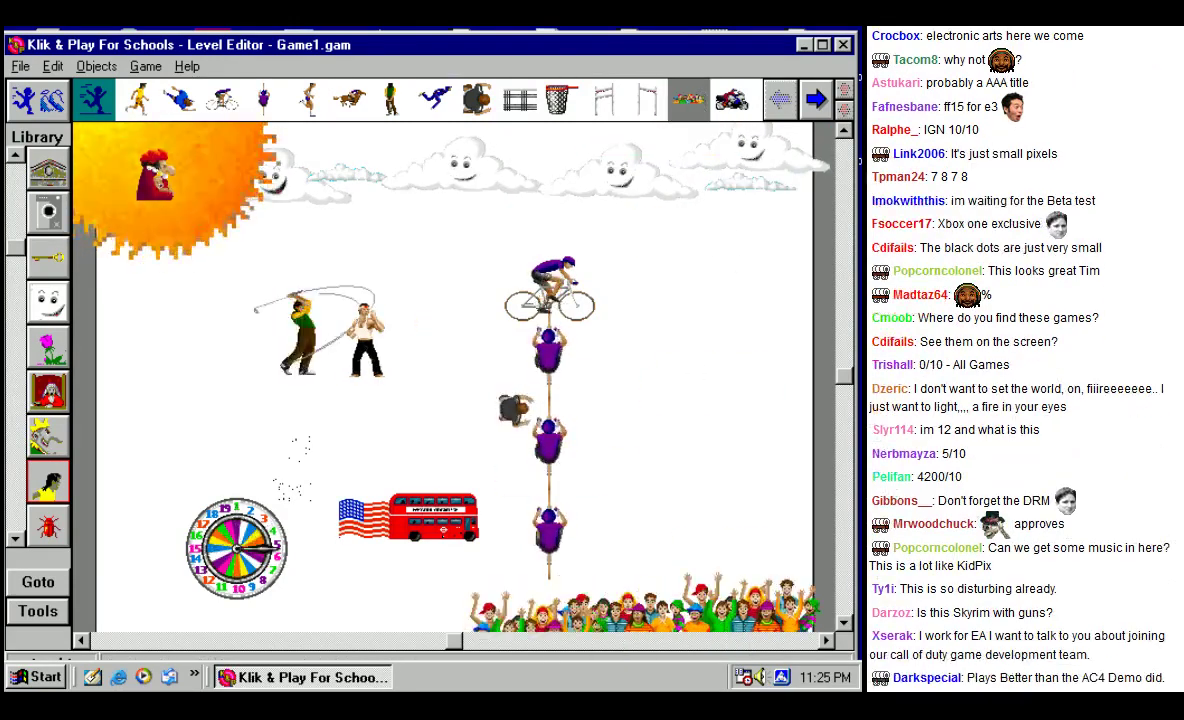
pyautogui.click(688, 99)
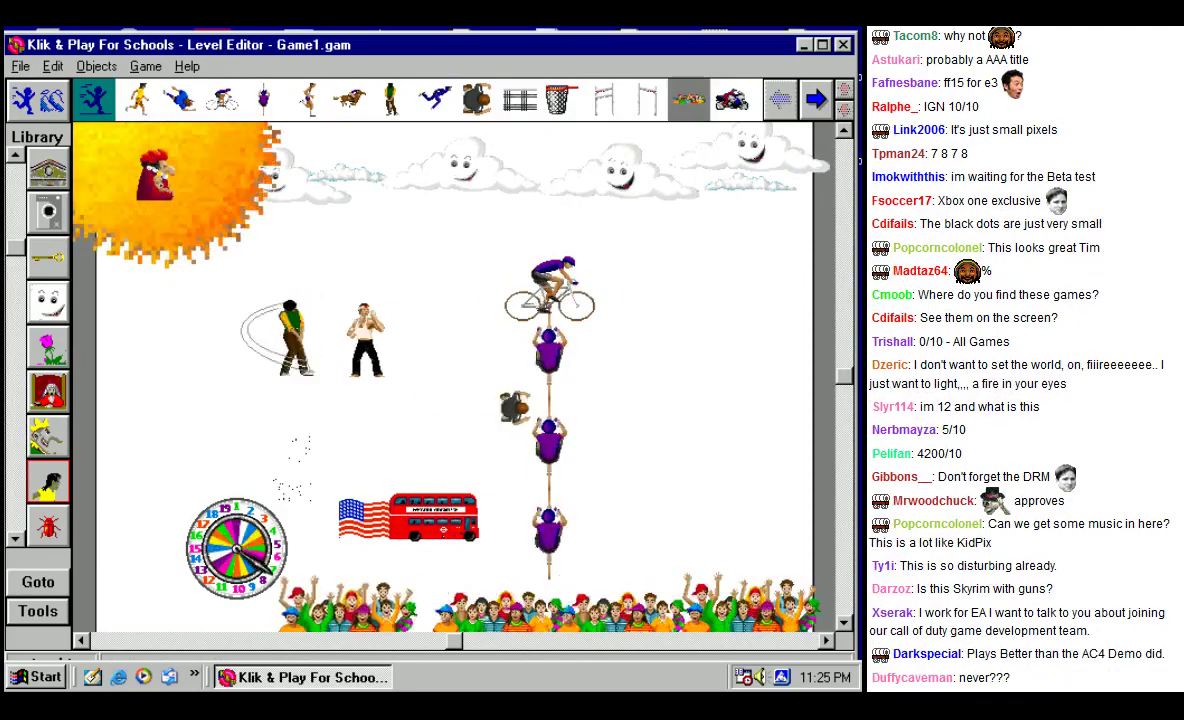
pyautogui.click(688, 99)
pyautogui.click(265, 603)
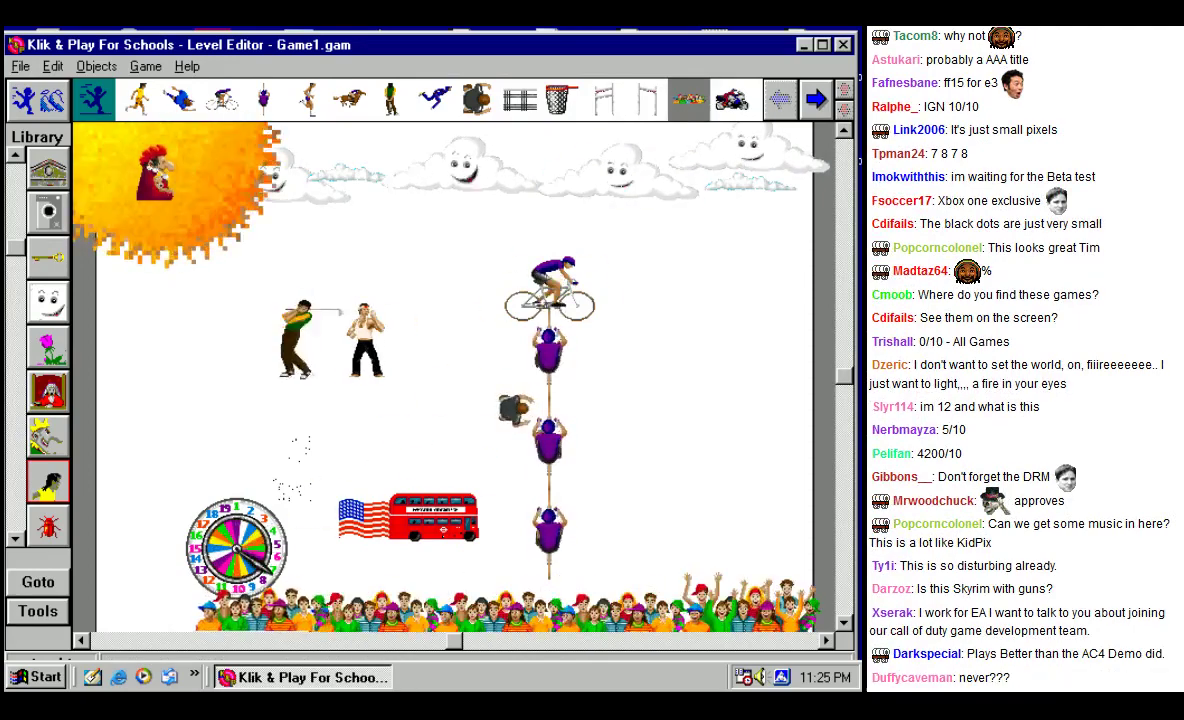
pyautogui.click(688, 99)
pyautogui.click(152, 622)
# Step: Place another Crowd above the number wheel
pyautogui.click(688, 99)
pyautogui.click(176, 426)
pyautogui.rightClick(180, 438)
pyautogui.click(178, 448)
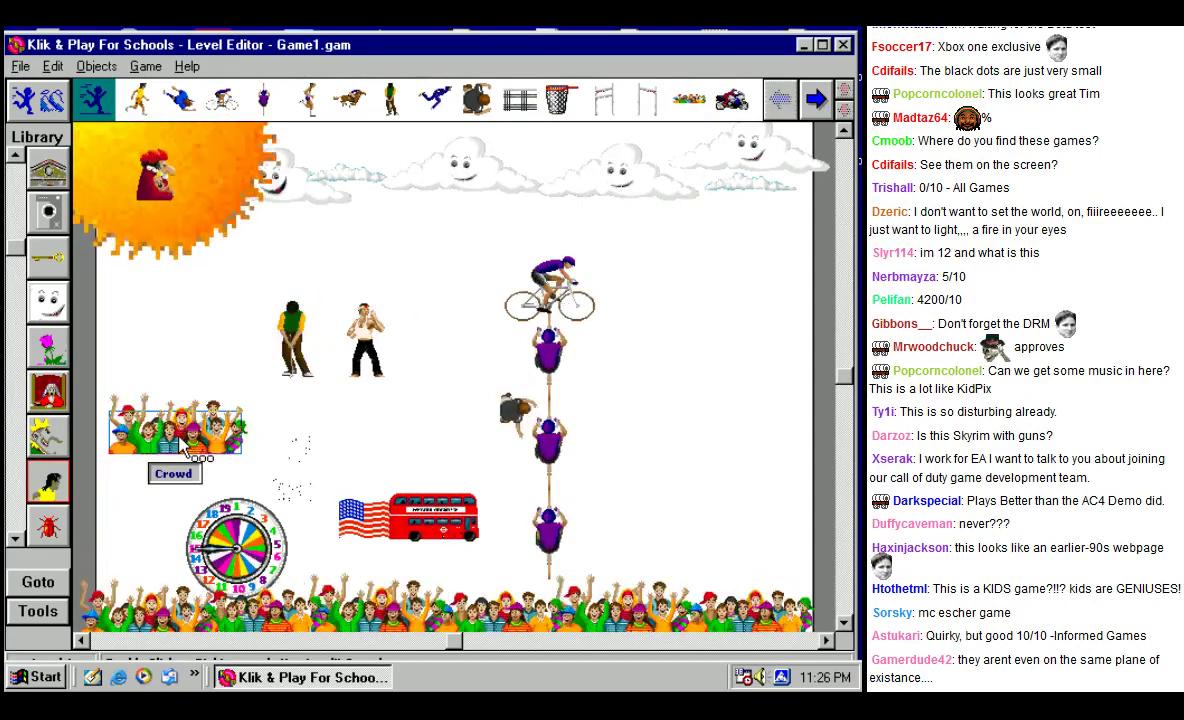
# Step: Resize the Crowd above the number wheel to 500% × 100%
pyautogui.rightClick(178, 438)
pyautogui.click(204, 539)
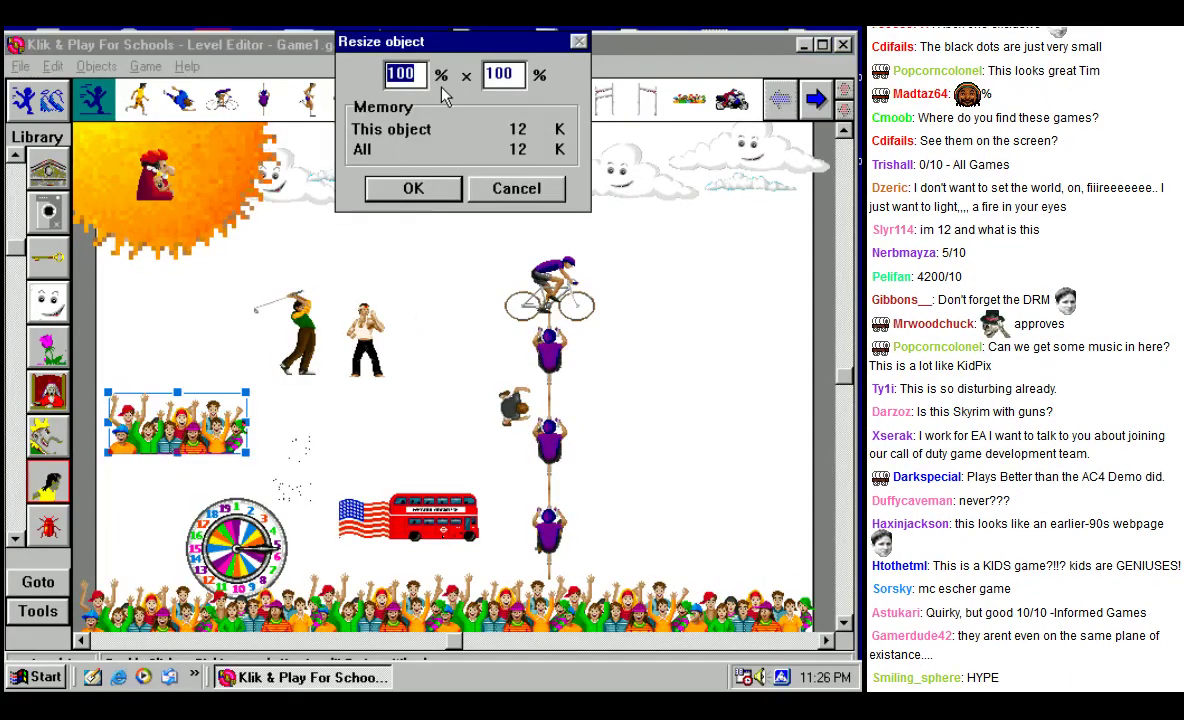
pyautogui.write('500')
pyautogui.press('Tab')
pyautogui.write('400')
pyautogui.press('BackSpace')
pyautogui.press('BackSpace')
pyautogui.press('BackSpace')
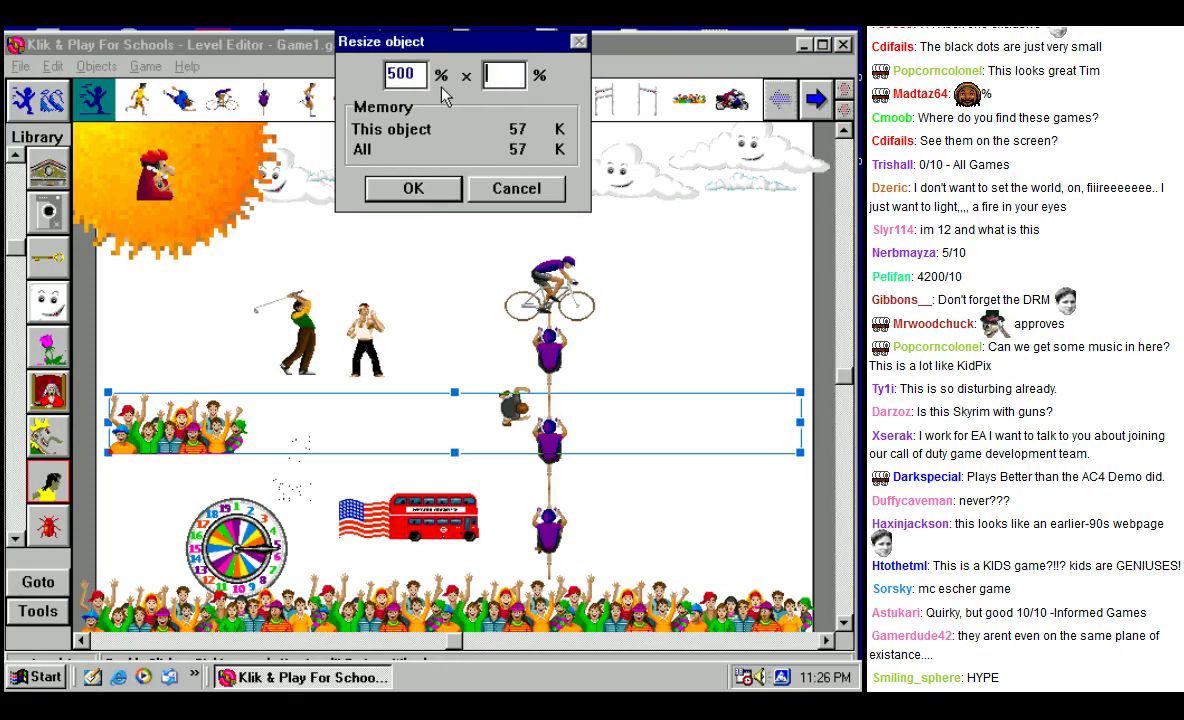
pyautogui.write('100')
pyautogui.click(413, 188)
# Step: Move the widened Crowd from above the number wheel down onto the row of crowds along the bottom edge
pyautogui.rightClick(180, 431)
pyautogui.click(370, 455)
pyautogui.moveTo(425, 455); pyautogui.dragTo(640, 600)
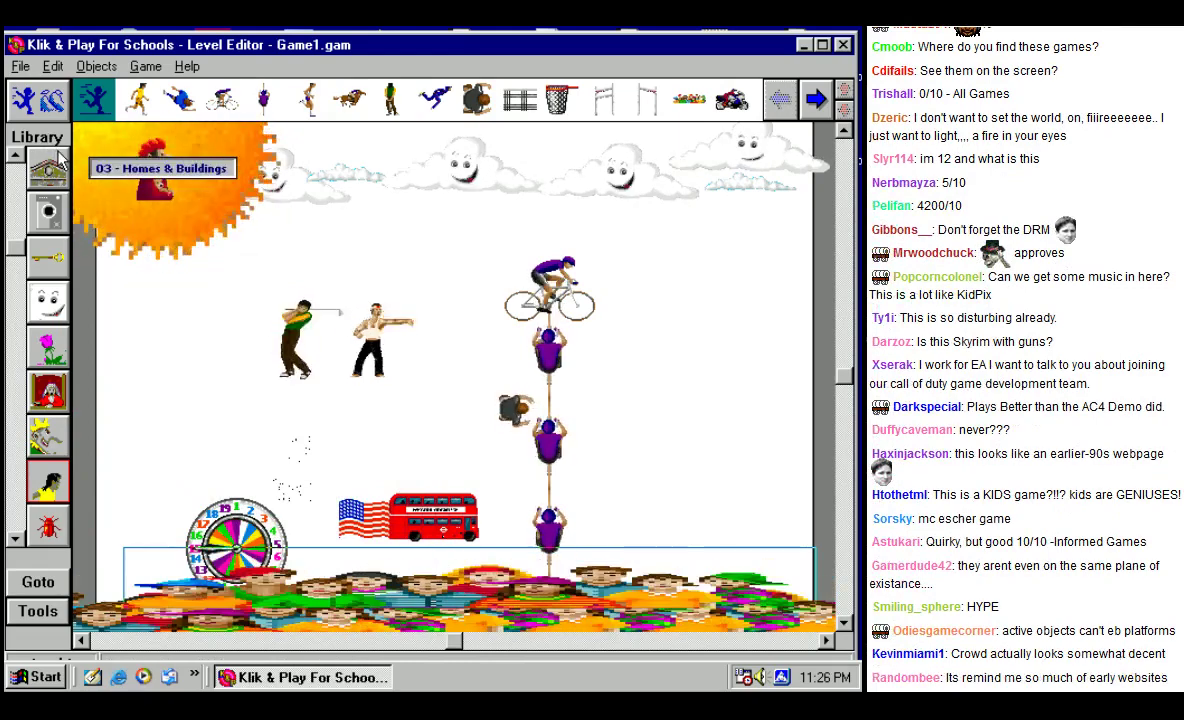
pyautogui.click(20, 66)
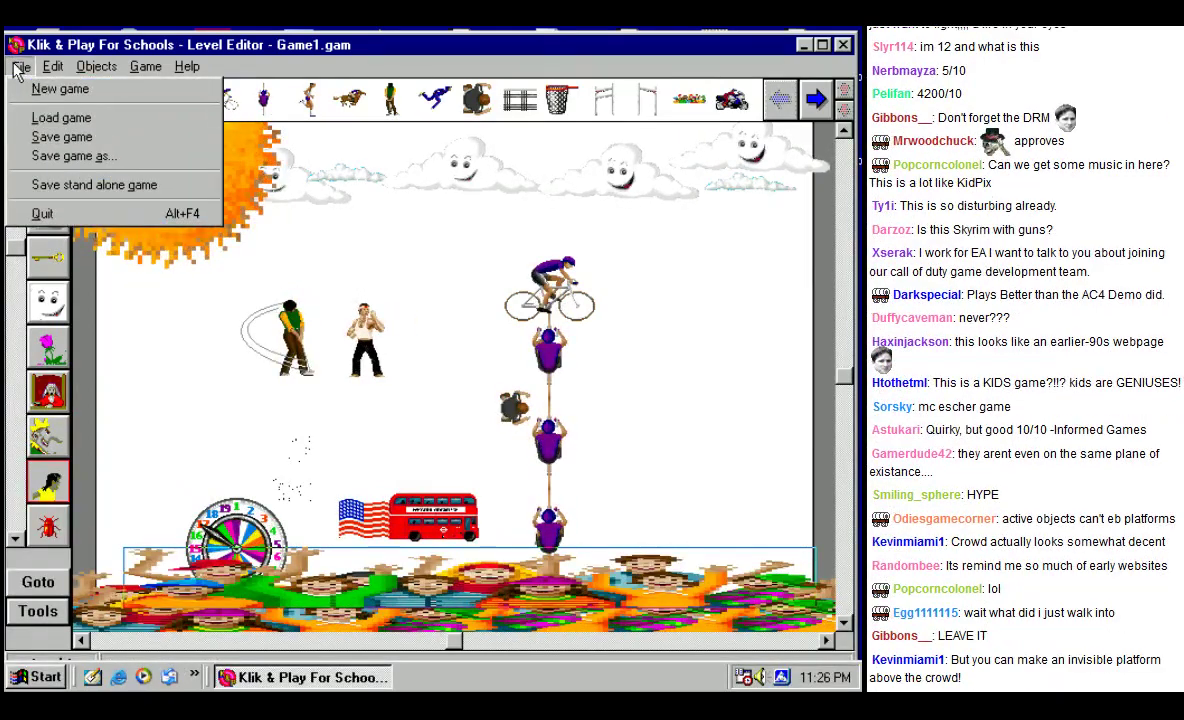
pyautogui.moveTo(78, 74)
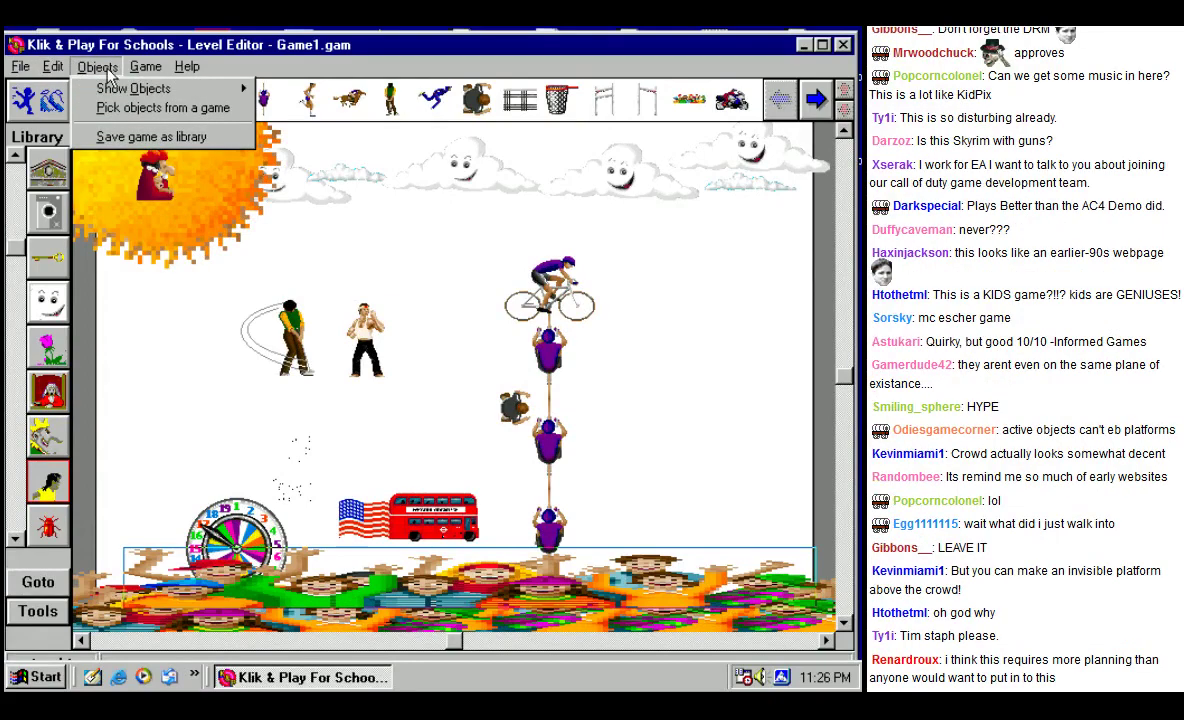
pyautogui.click(55, 101)
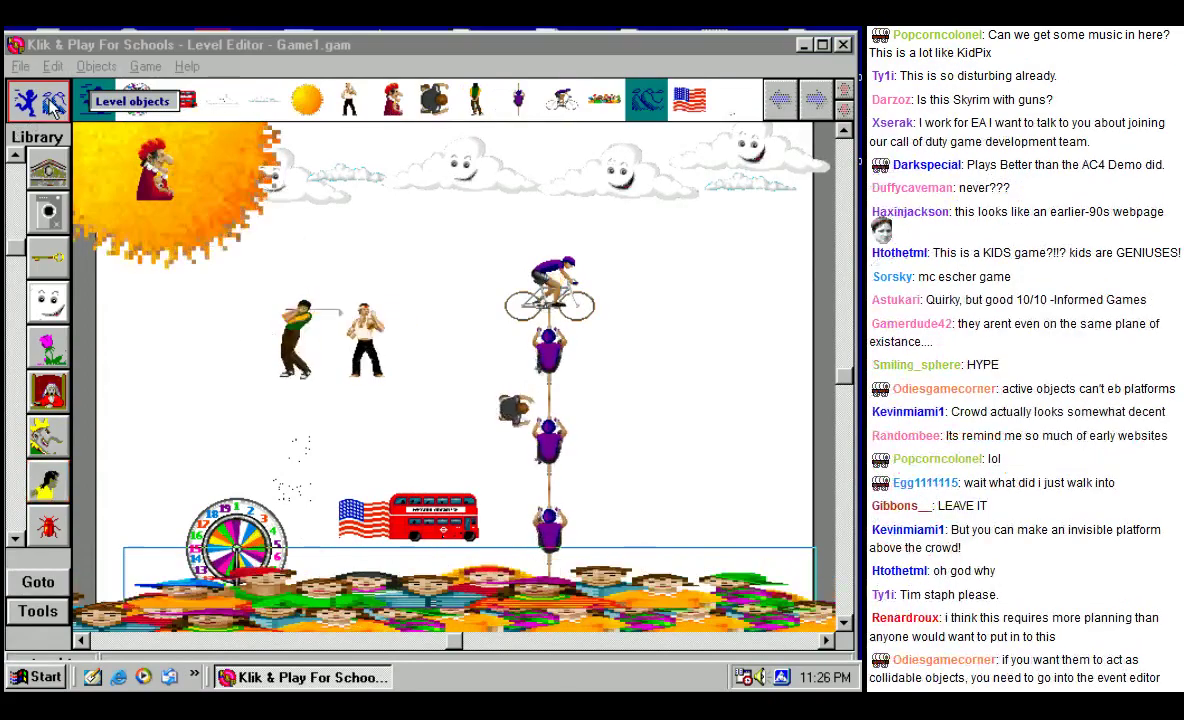
# Step: Place a Diner from the Homes & Buildings library beside the bus, just above the crowd, and make it a Platform obstacle
pyautogui.click(49, 173)
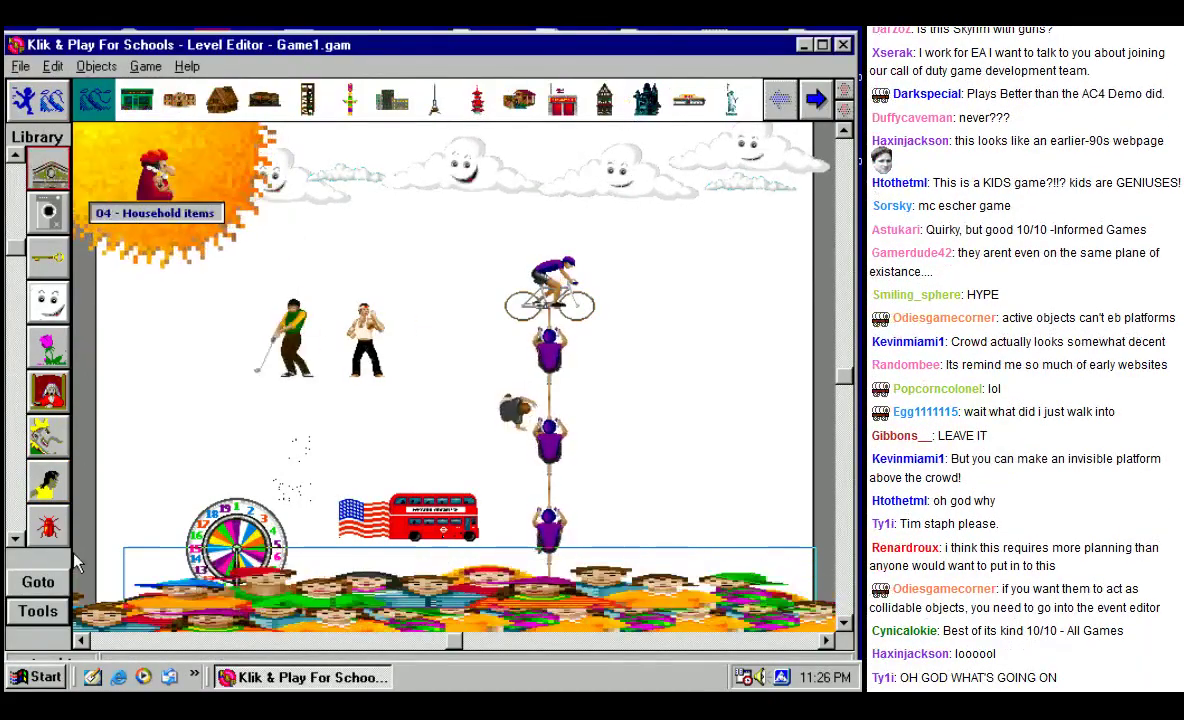
pyautogui.click(822, 45)
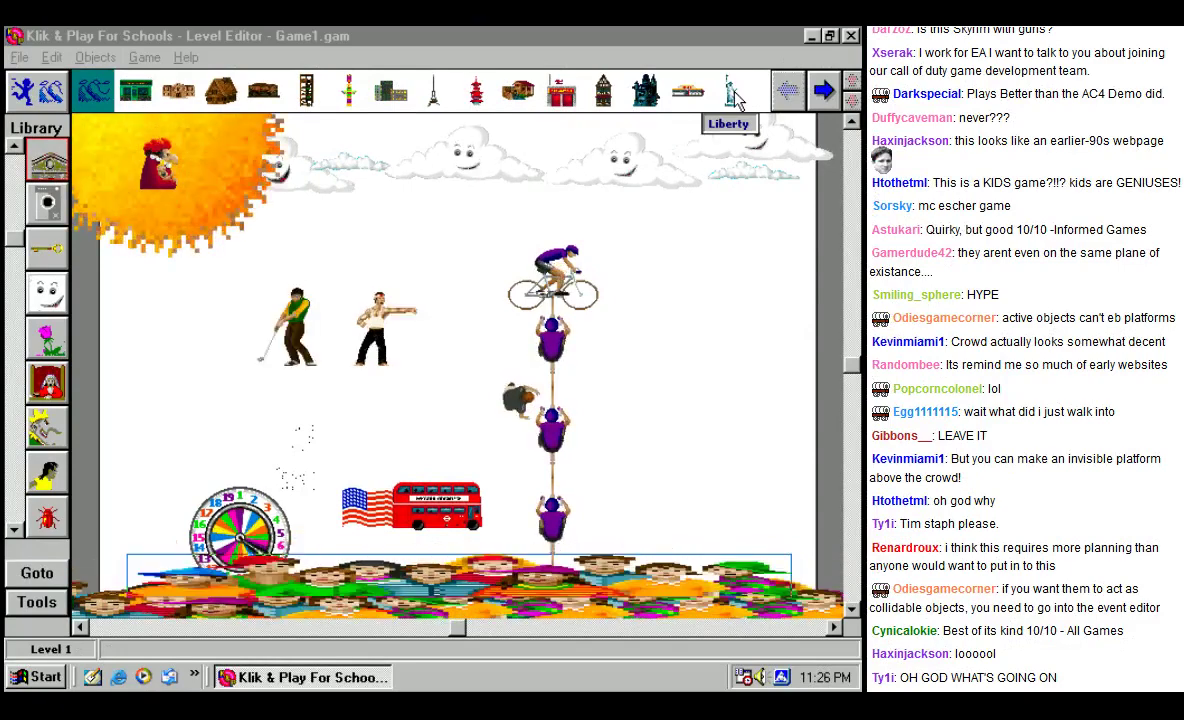
pyautogui.moveTo(682, 100); pyautogui.dragTo(598, 487)
pyautogui.rightClick(642, 506)
pyautogui.moveTo(697, 522)
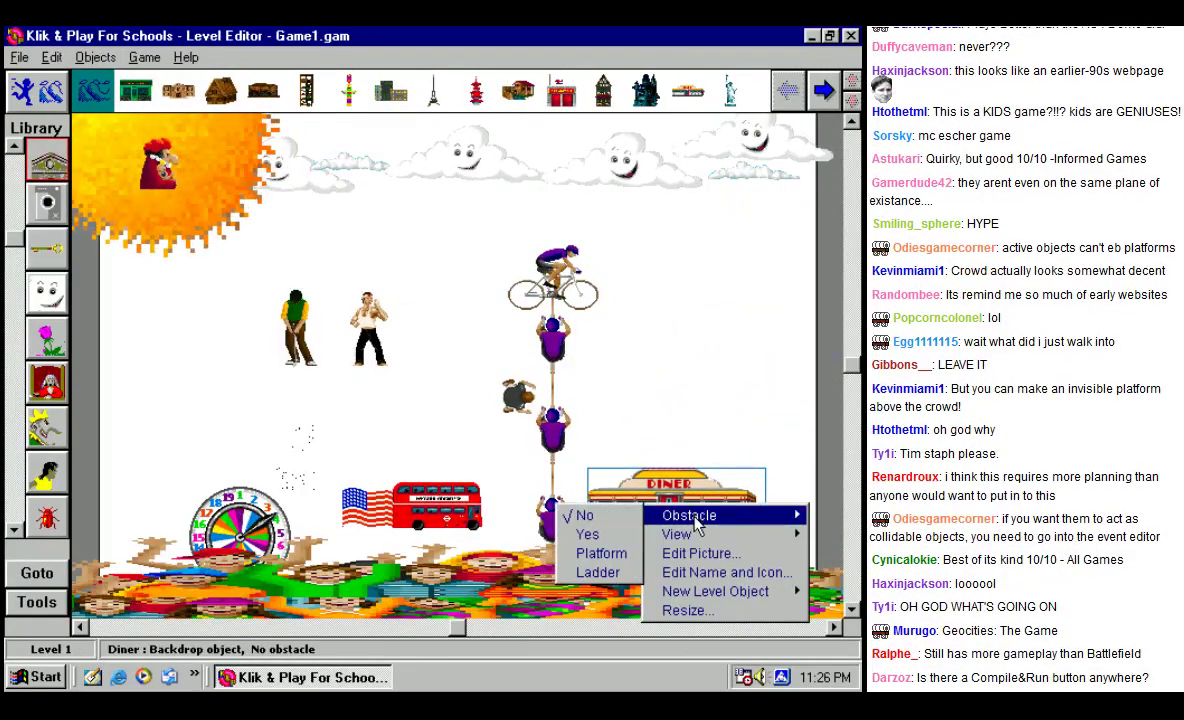
pyautogui.click(601, 553)
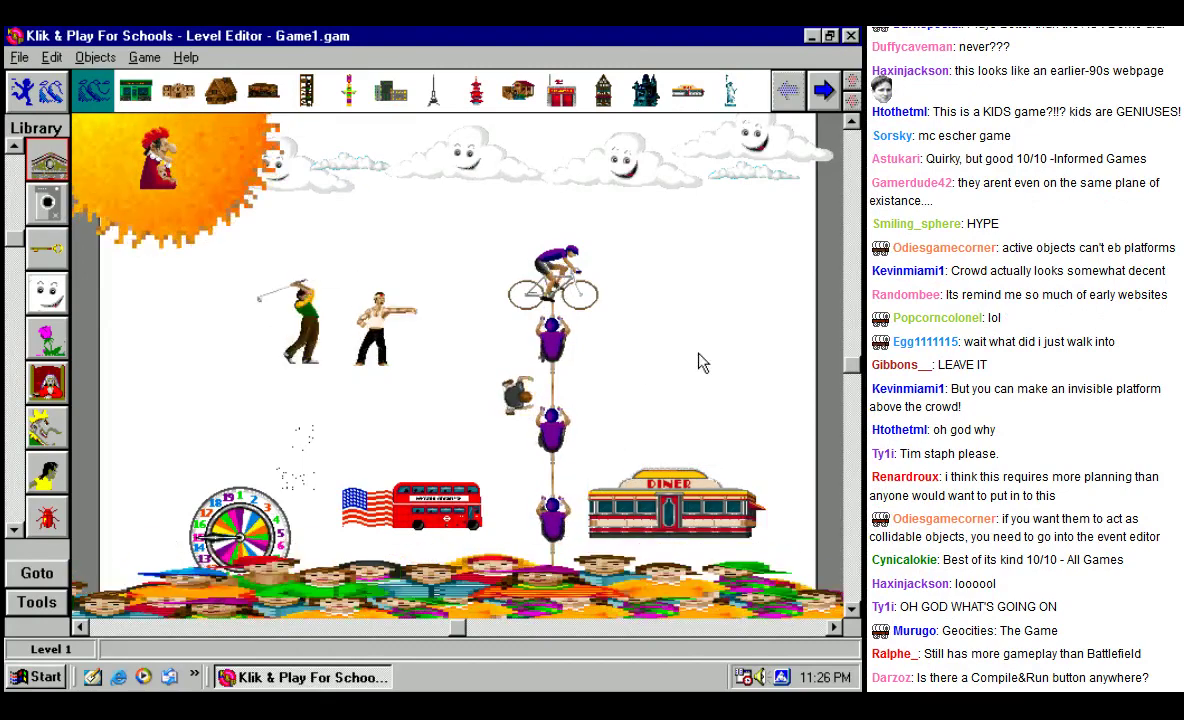
pyautogui.click(100, 58)
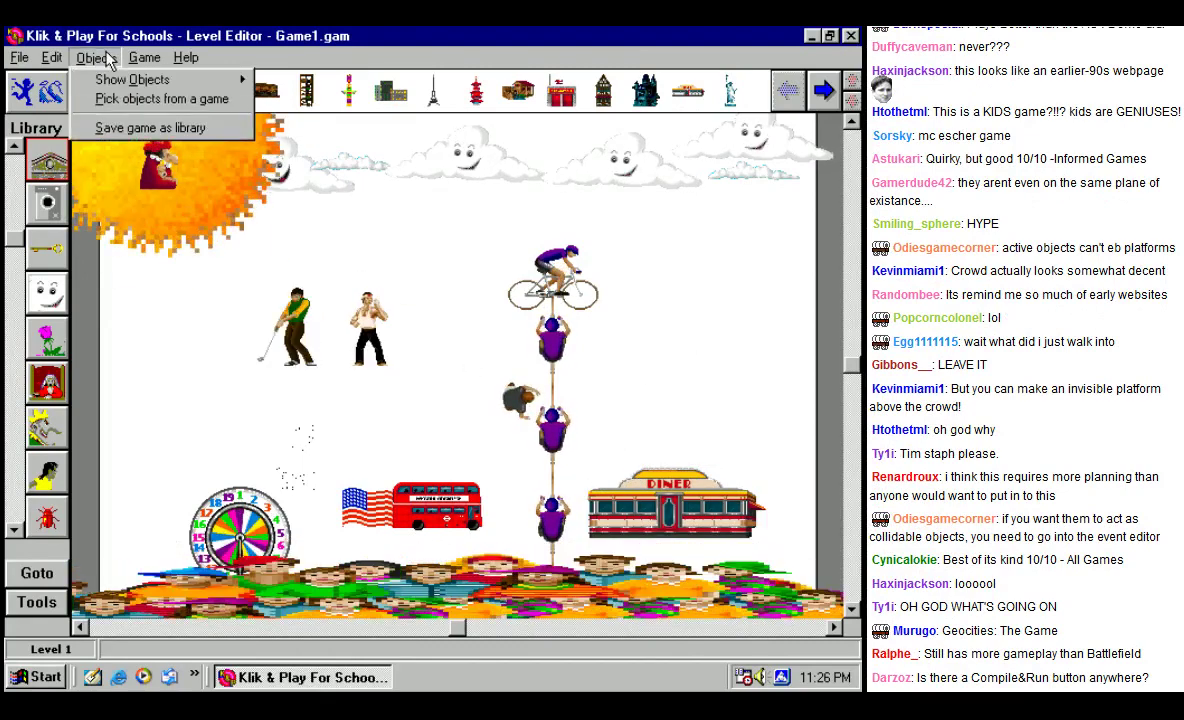
pyautogui.moveTo(19, 58)
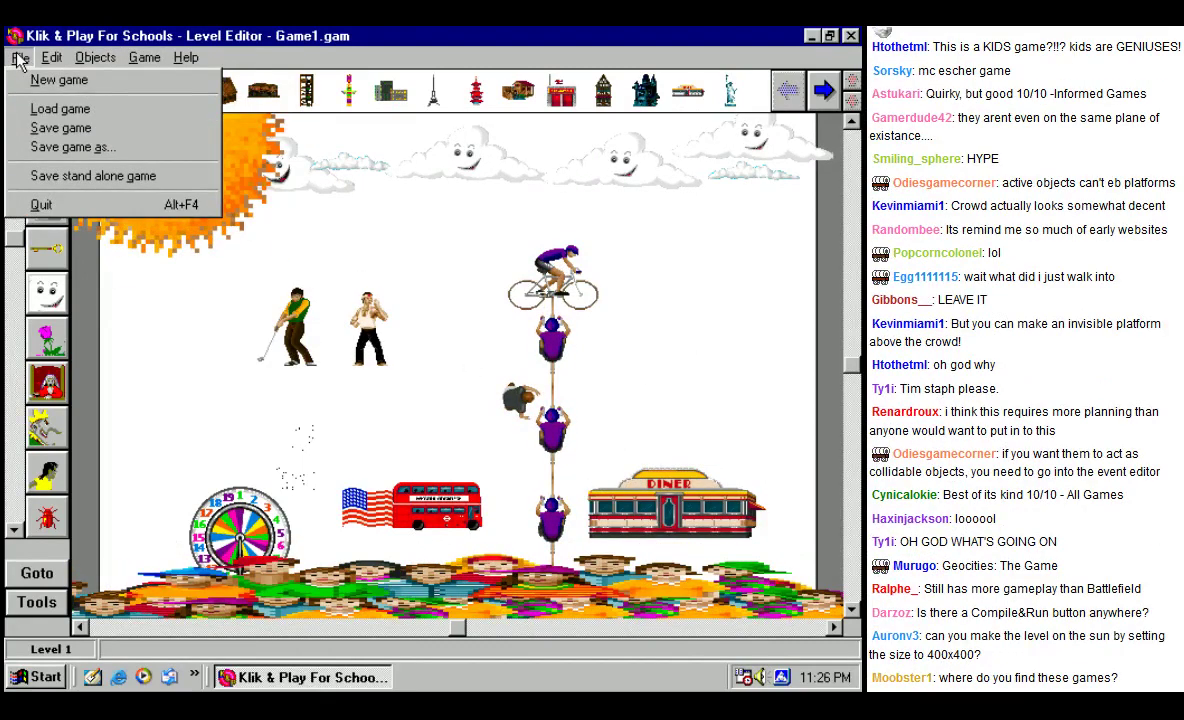
pyautogui.click(217, 421)
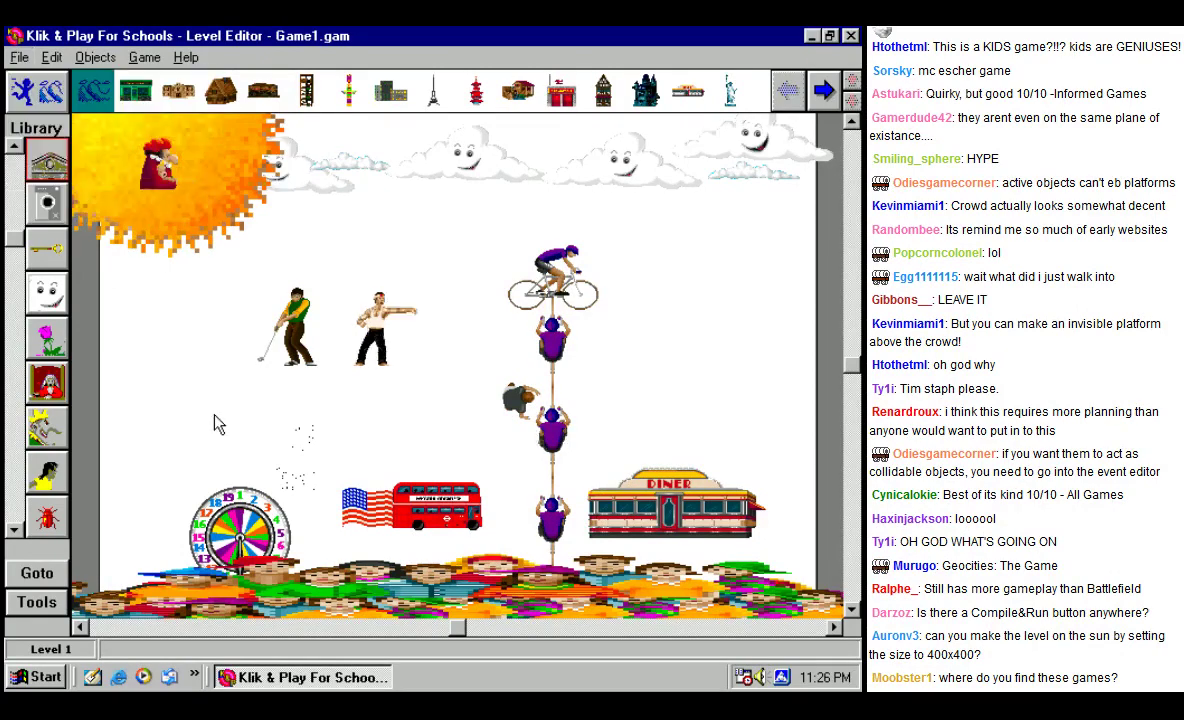
# Step: Switch to the Event Editor and open the sound actions for the event where the London Bus leaves the play area on the top
pyautogui.click(38, 600)
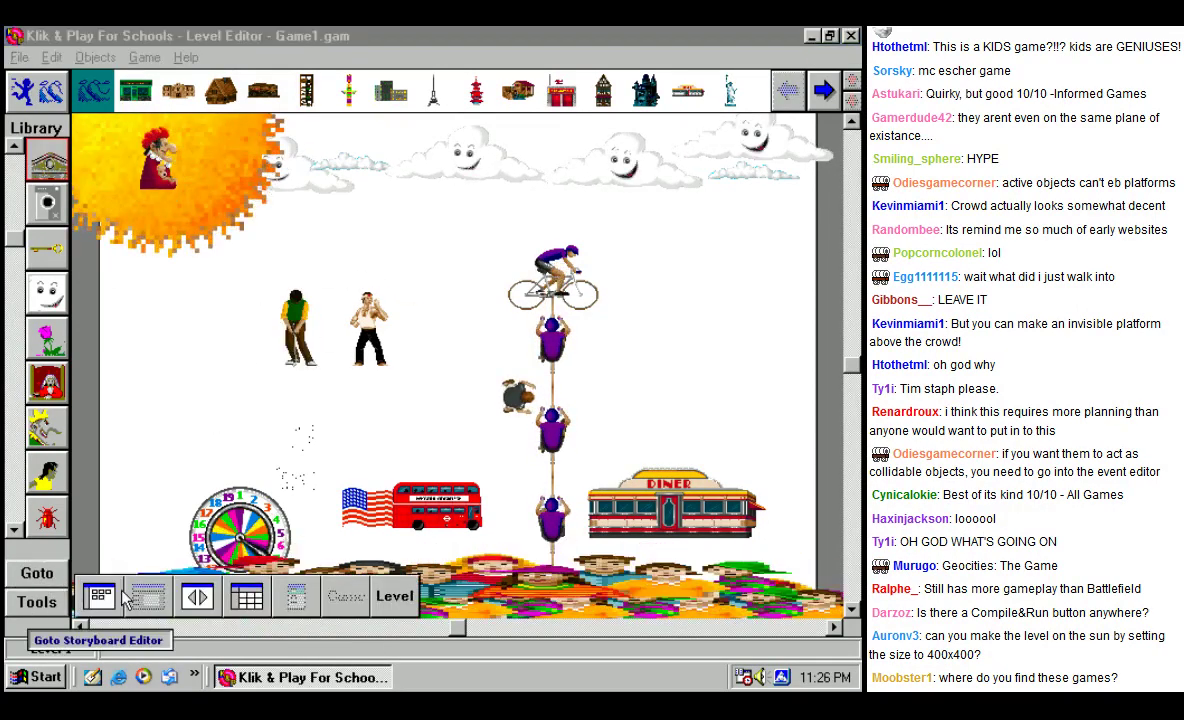
pyautogui.click(248, 597)
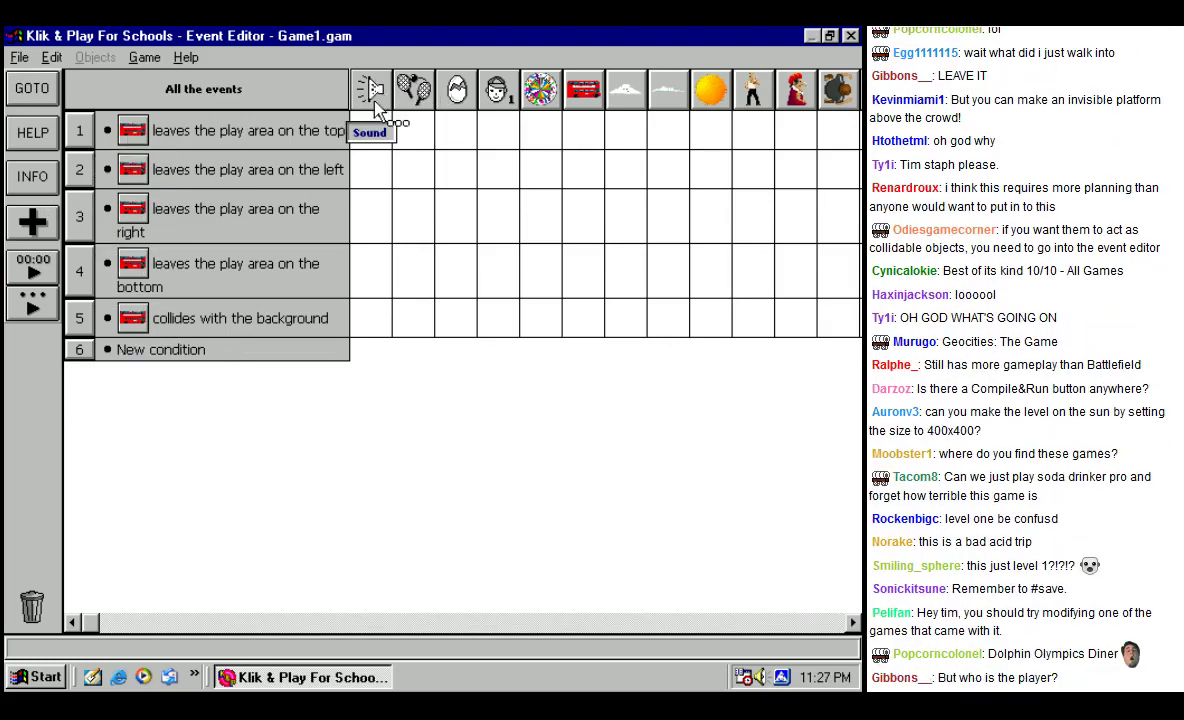
pyautogui.doubleClick(381, 136)
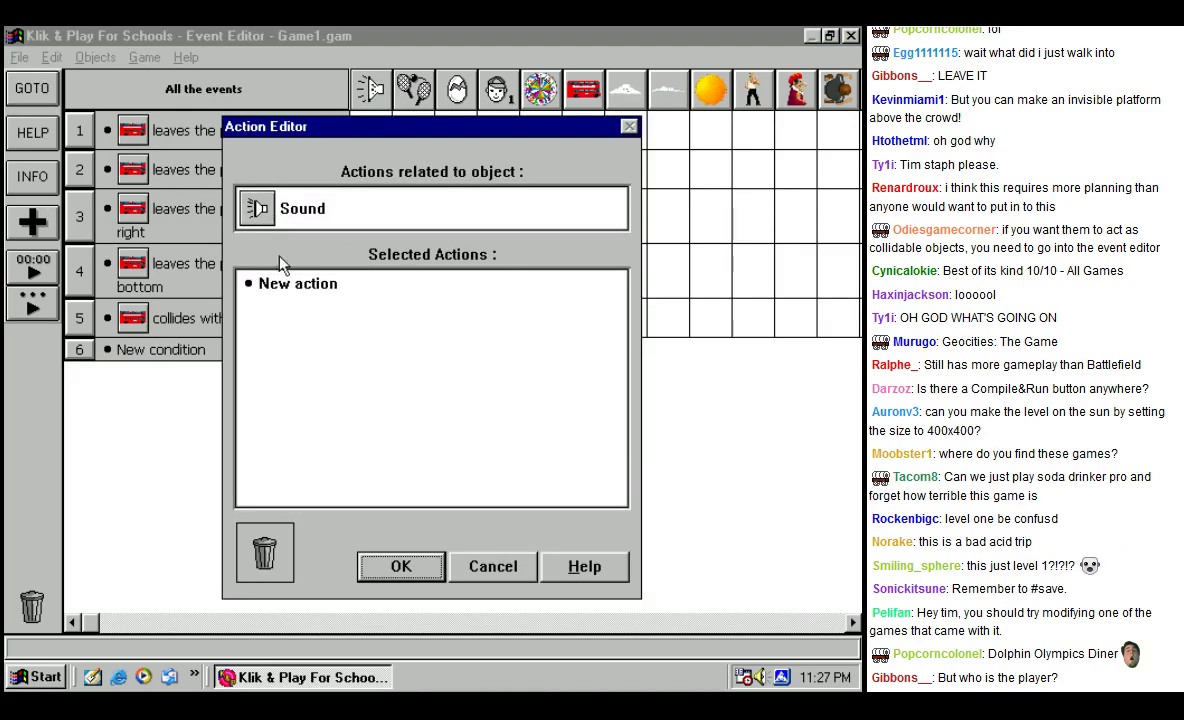
pyautogui.click(288, 286)
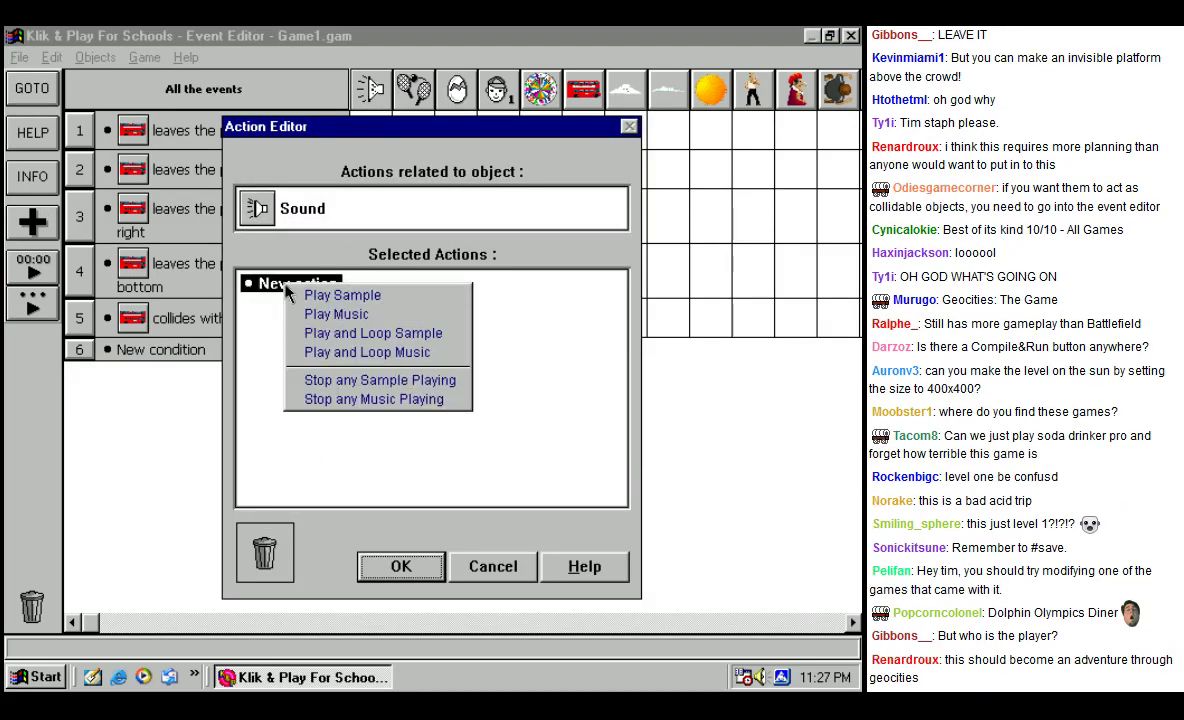
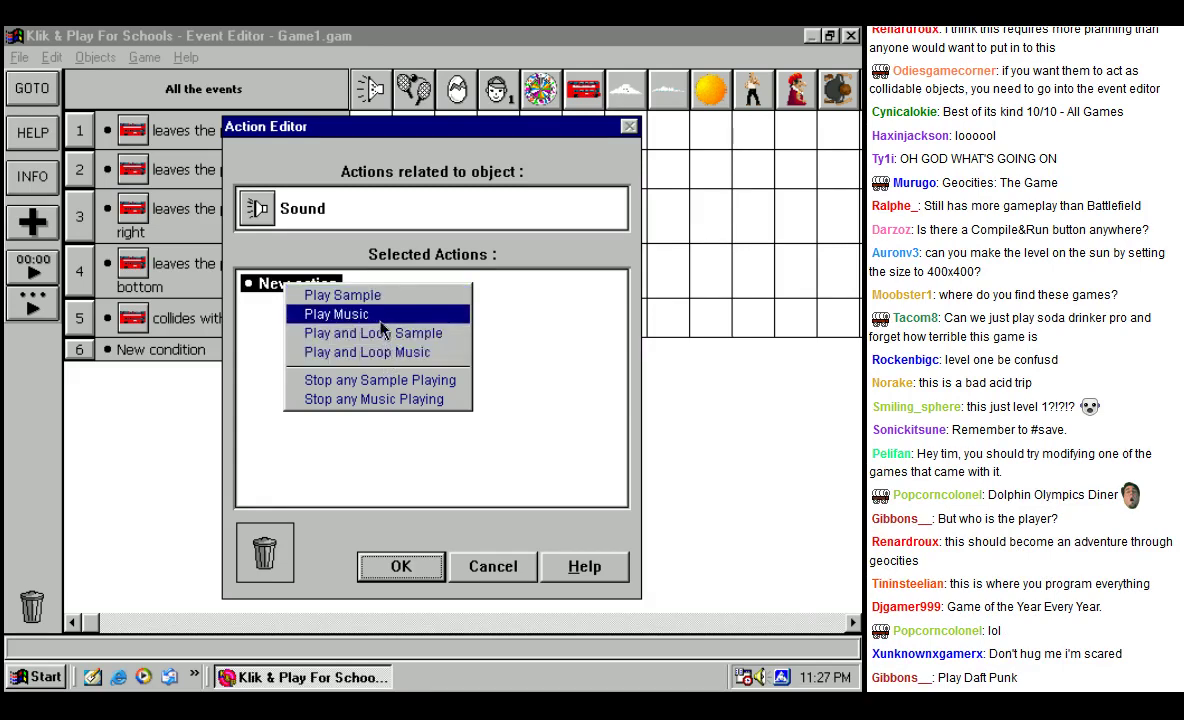
pyautogui.click(381, 322)
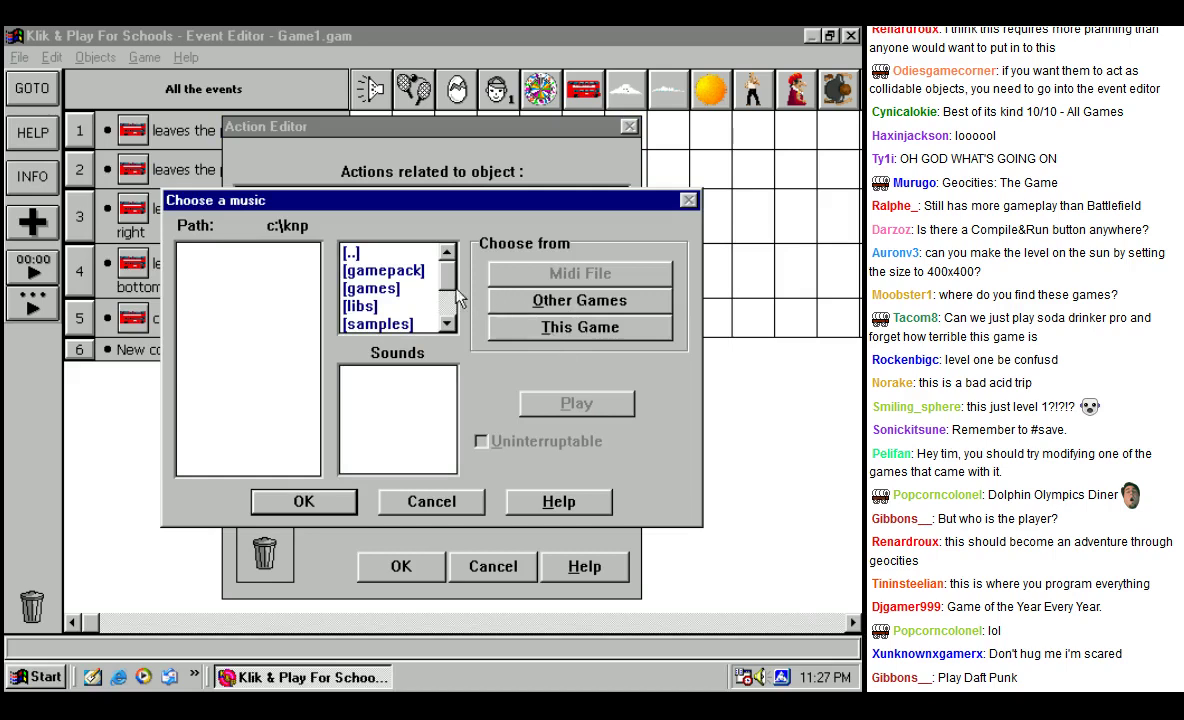
pyautogui.doubleClick(403, 254)
pyautogui.moveTo(437, 272)
pyautogui.mouseDown()
pyautogui.moveTo(462, 334)
pyautogui.moveTo(446, 320)
pyautogui.moveTo(447, 250)
pyautogui.mouseUp()
pyautogui.press('Home')
pyautogui.doubleClick(375, 267)
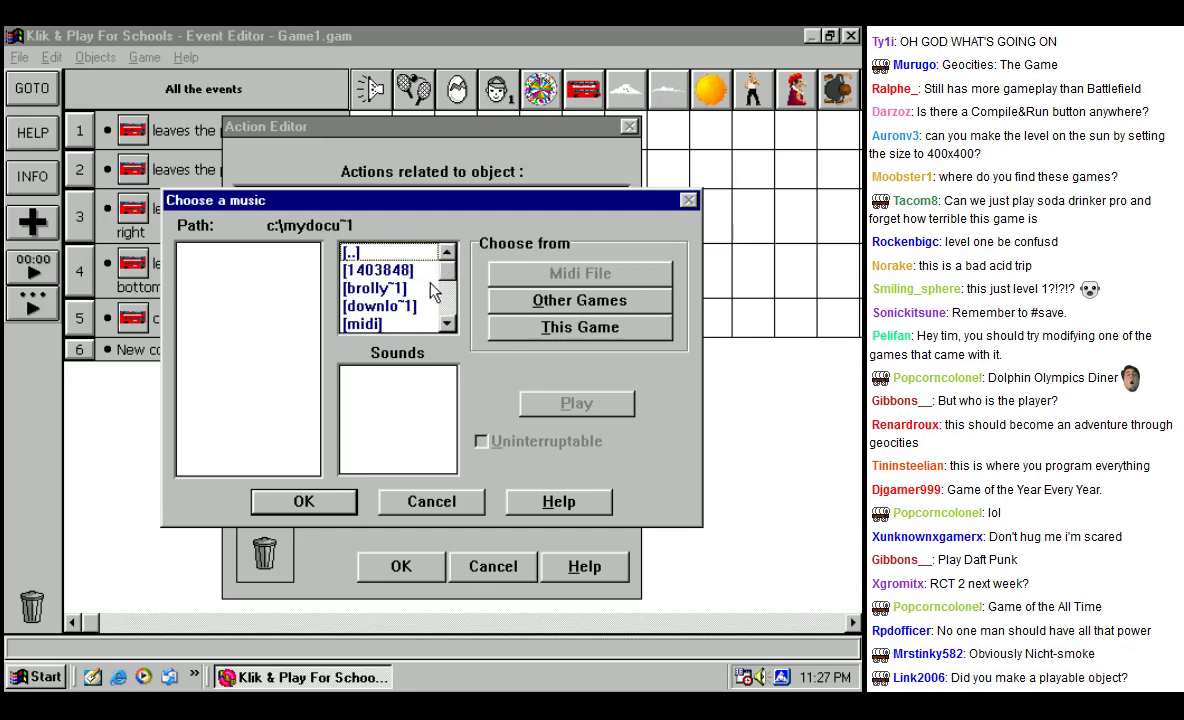
pyautogui.scroll(-1, 449, 287)
pyautogui.doubleClick(364, 306)
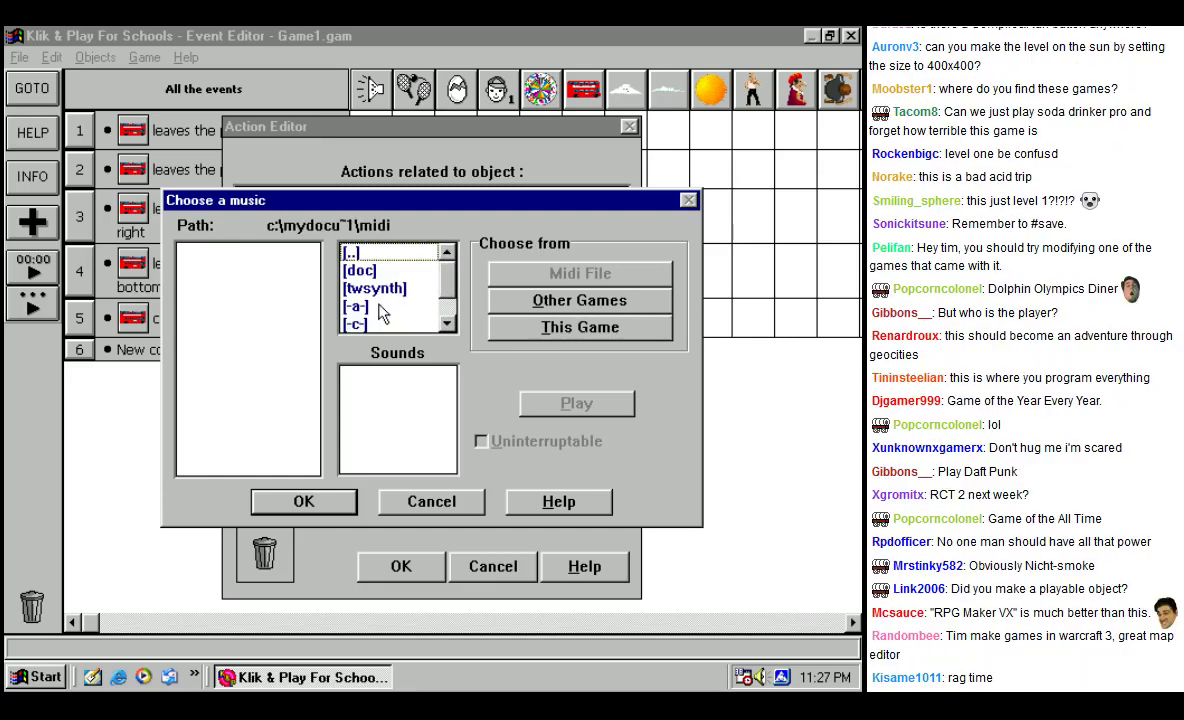
pyautogui.scroll(-2, 366, 276)
pyautogui.scroll(2, 366, 276)
pyautogui.scroll(-2, 415, 280)
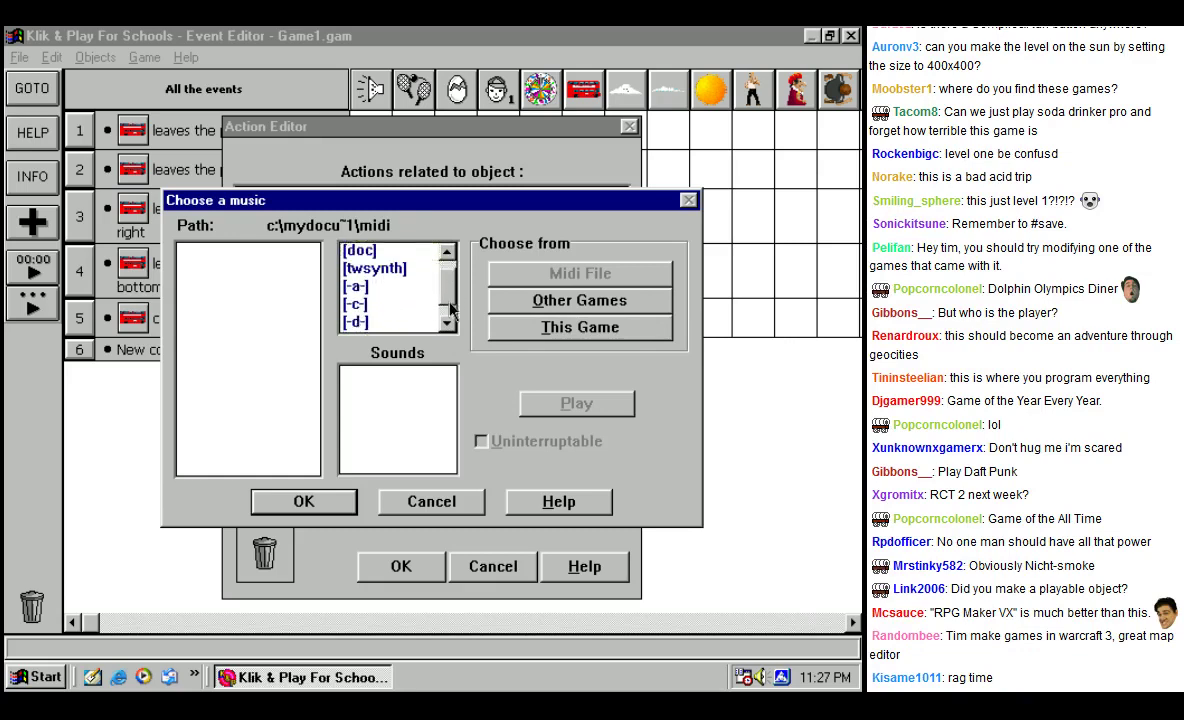
pyautogui.click(378, 308)
pyautogui.moveTo(445, 295)
pyautogui.mouseDown()
pyautogui.moveTo(450, 253)
pyautogui.moveTo(453, 282)
pyautogui.mouseUp()
pyautogui.doubleClick(372, 256)
pyautogui.doubleClick(365, 288)
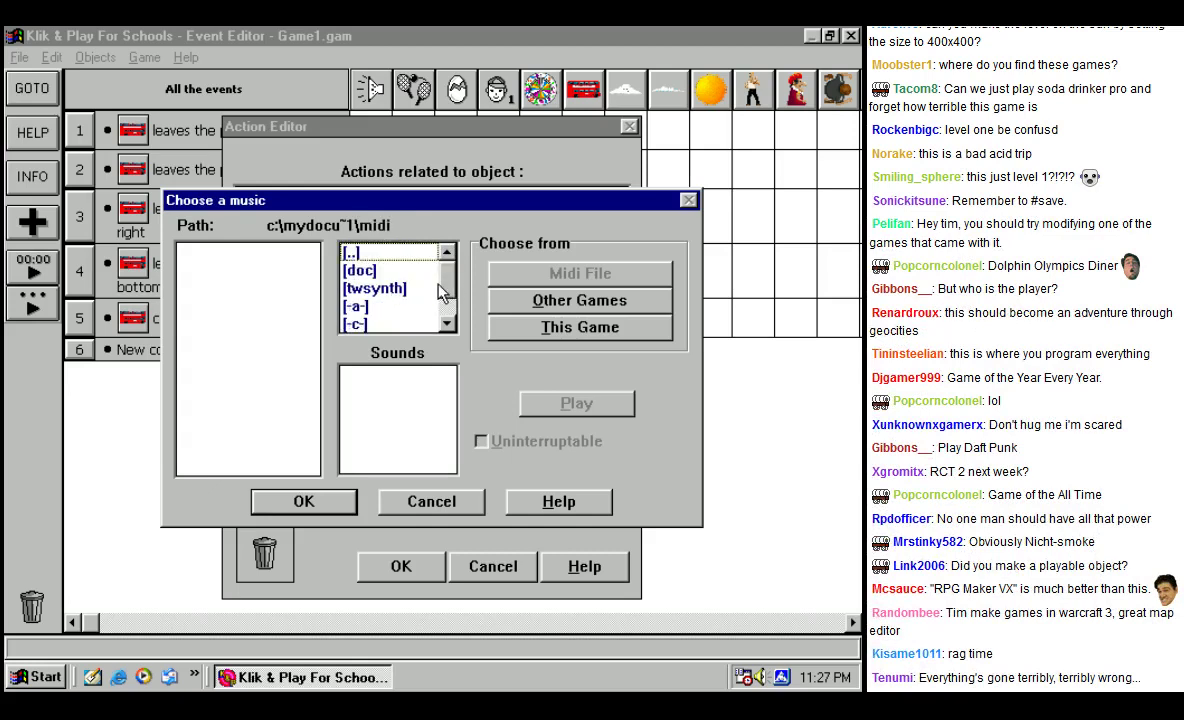
pyautogui.click(548, 310)
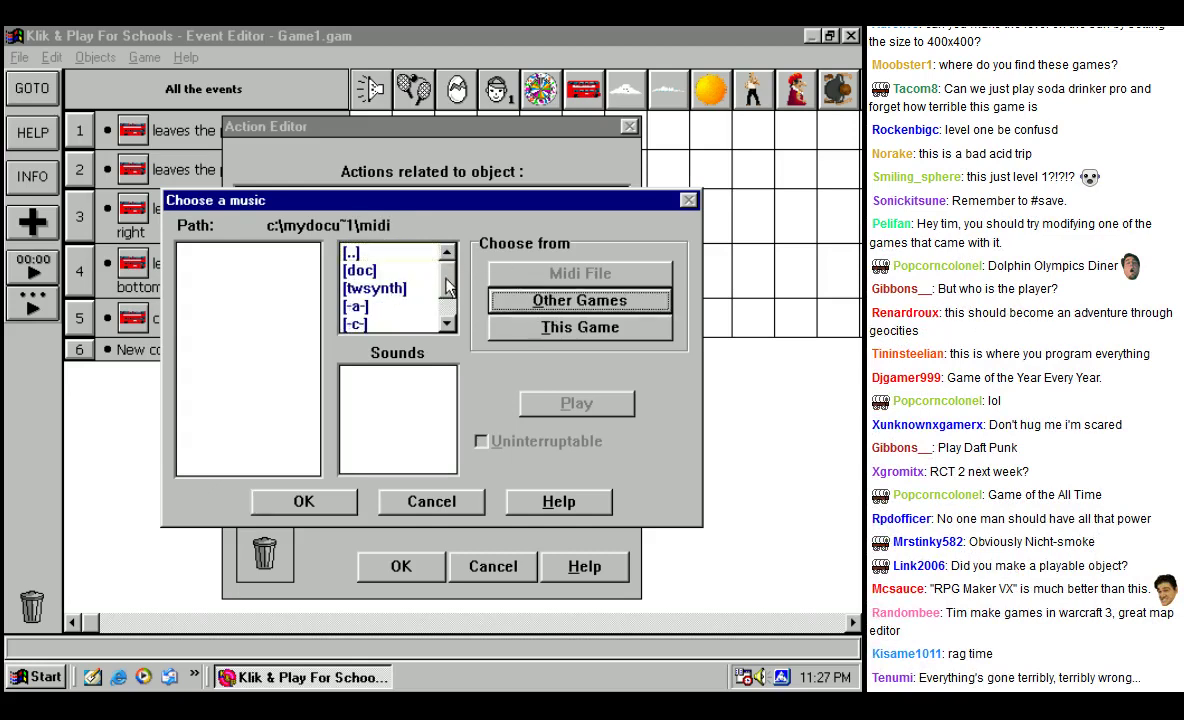
pyautogui.scroll(-2, 447, 287)
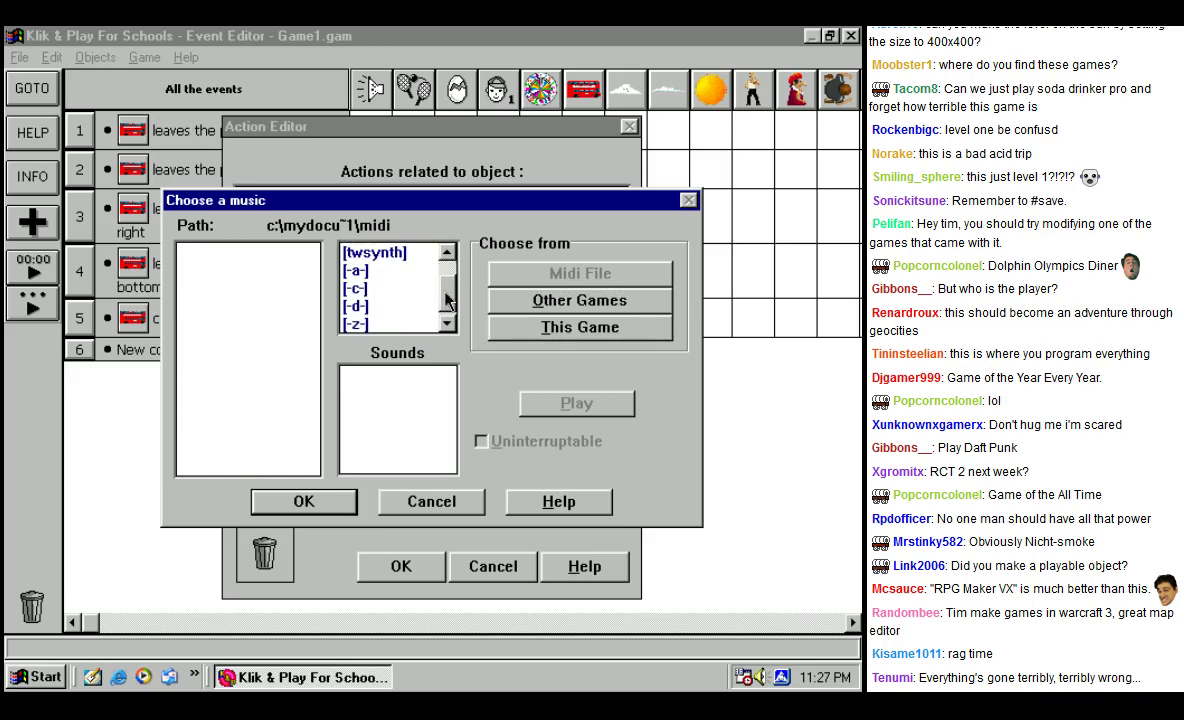
pyautogui.scroll(2, 450, 288)
pyautogui.scroll(-1, 450, 288)
pyautogui.scroll(1, 450, 288)
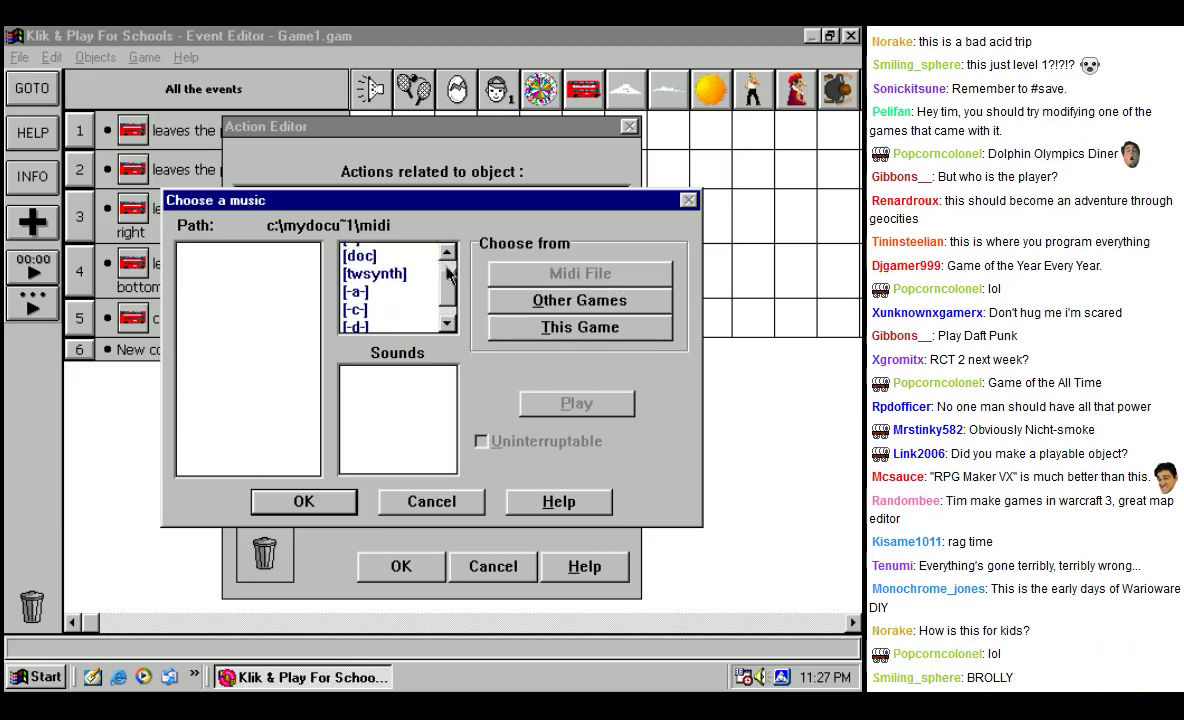
pyautogui.doubleClick(358, 253)
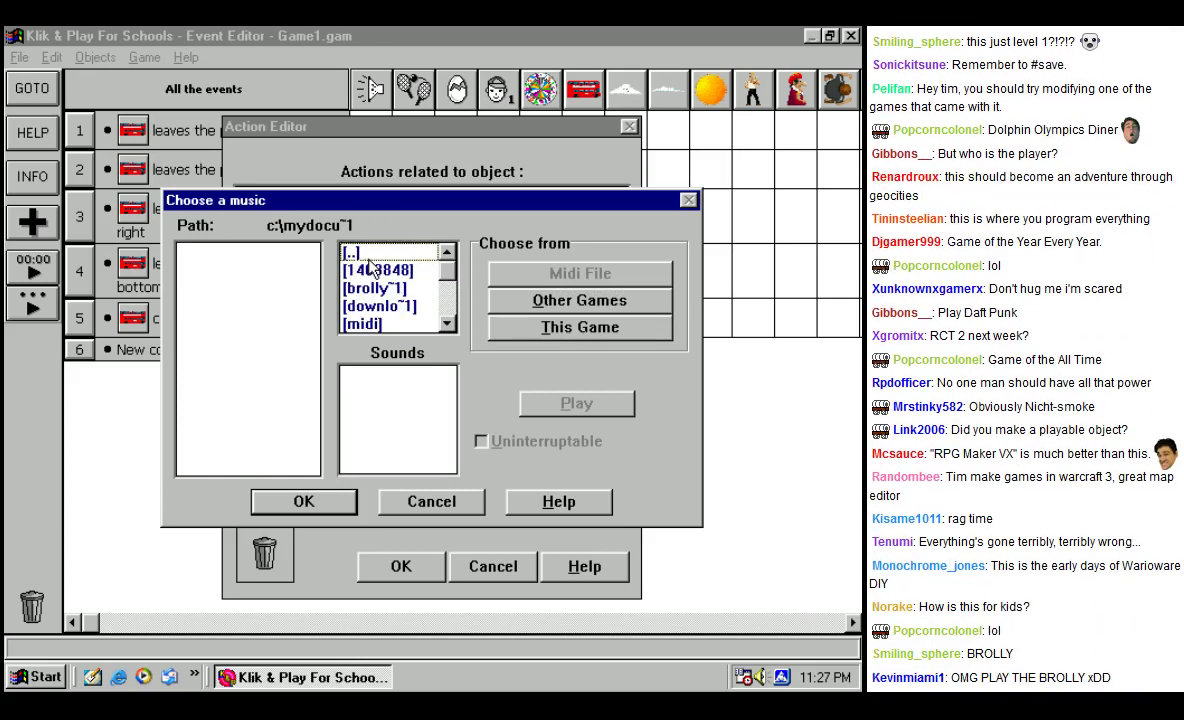
pyautogui.doubleClick(376, 288)
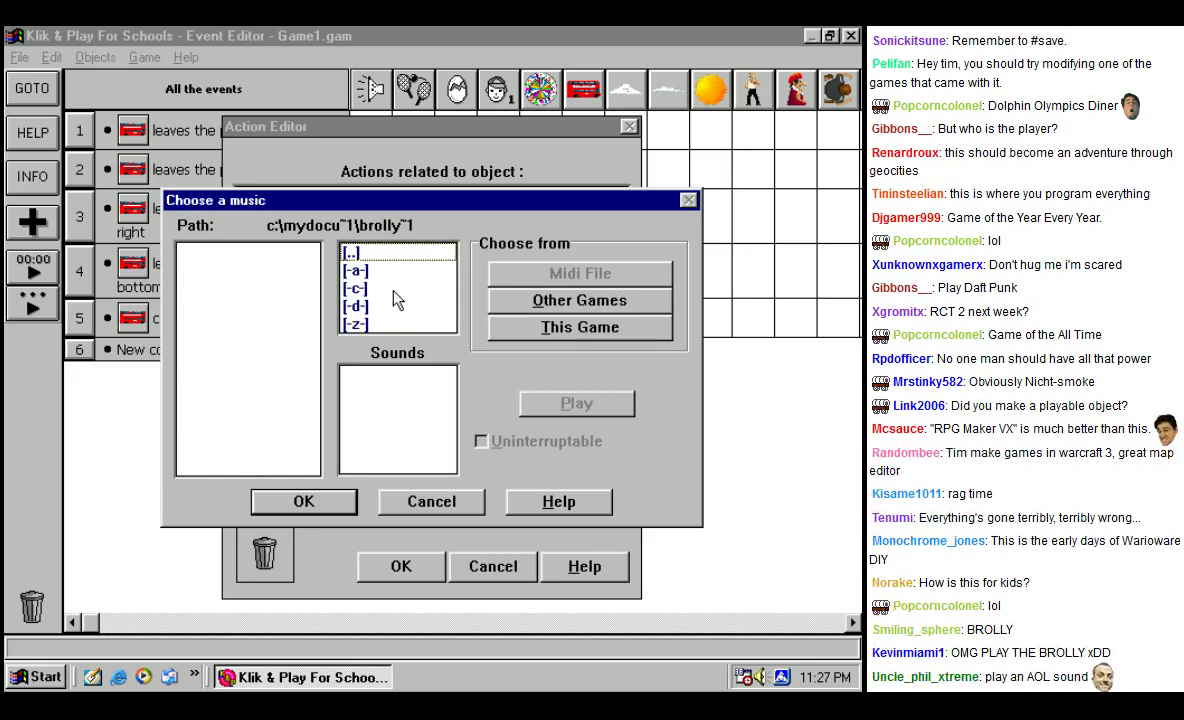
pyautogui.click(360, 289)
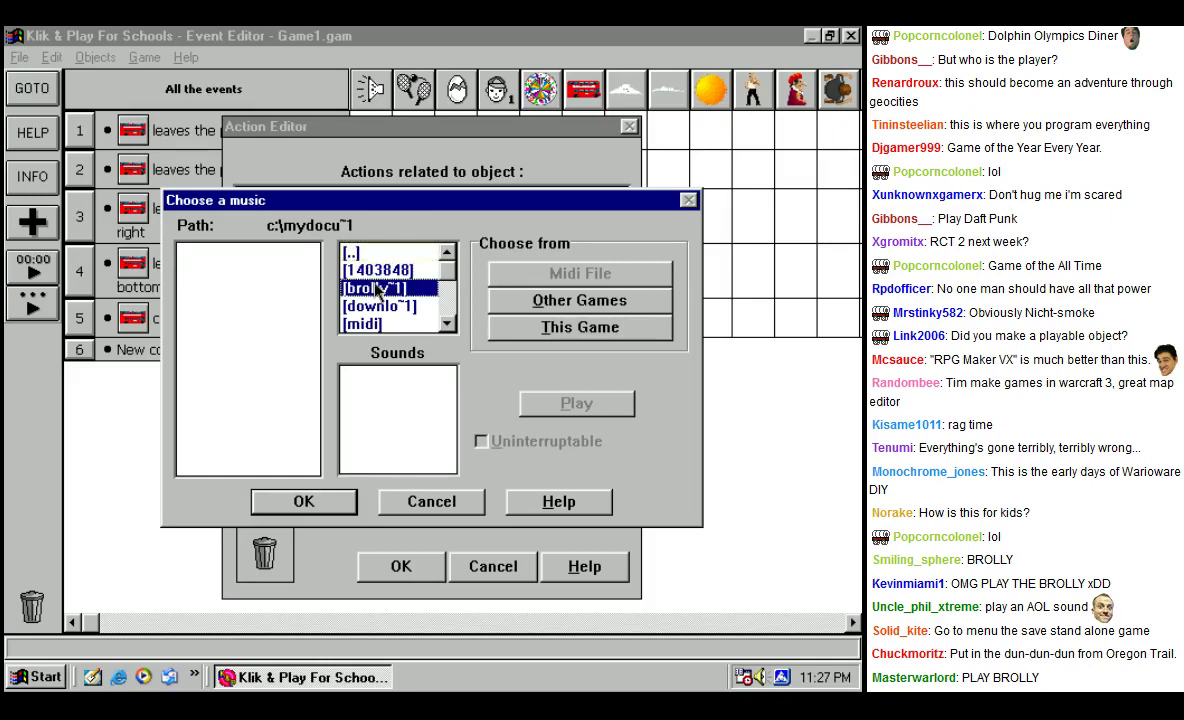
pyautogui.click(352, 254)
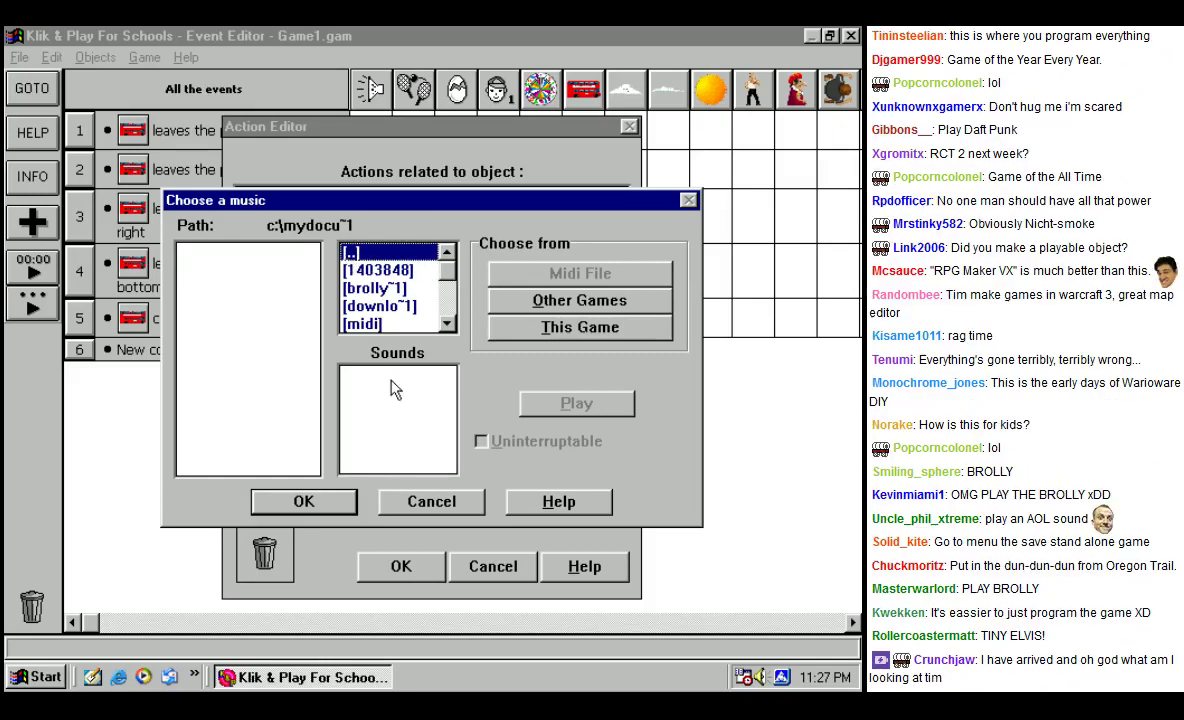
pyautogui.click(460, 504)
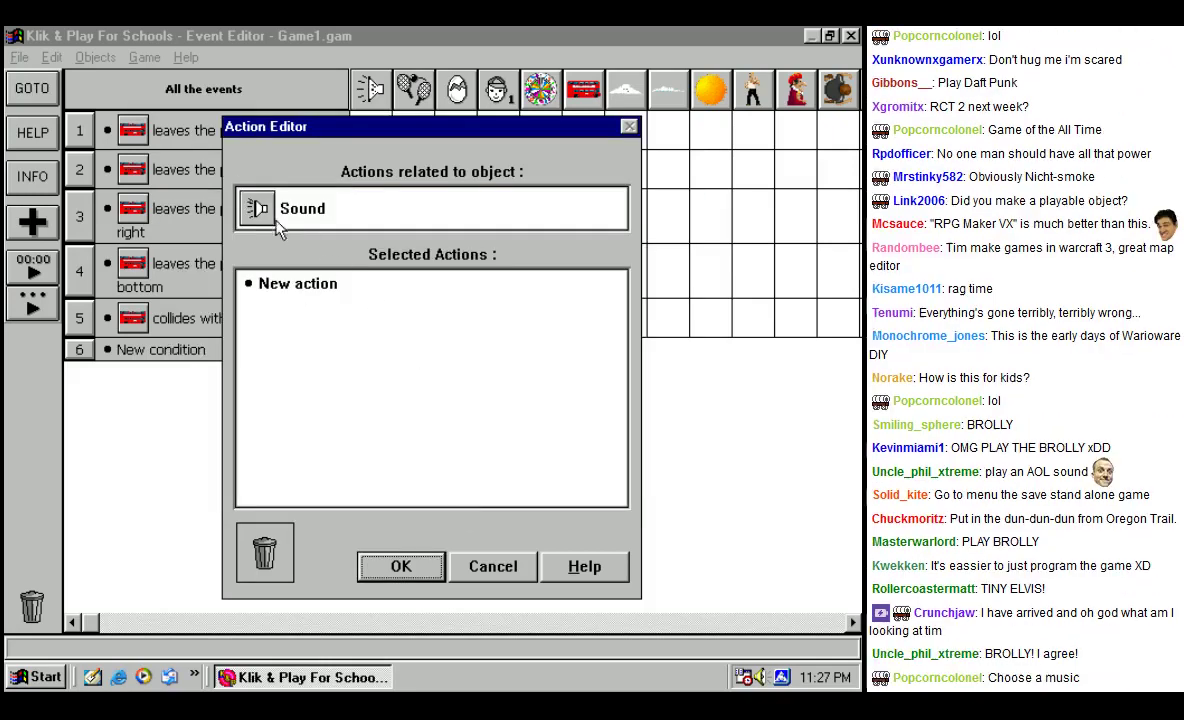
# Step: Start a Play Sample action for the bus's top-exit event and browse to the samples\voices folder
pyautogui.click(295, 285)
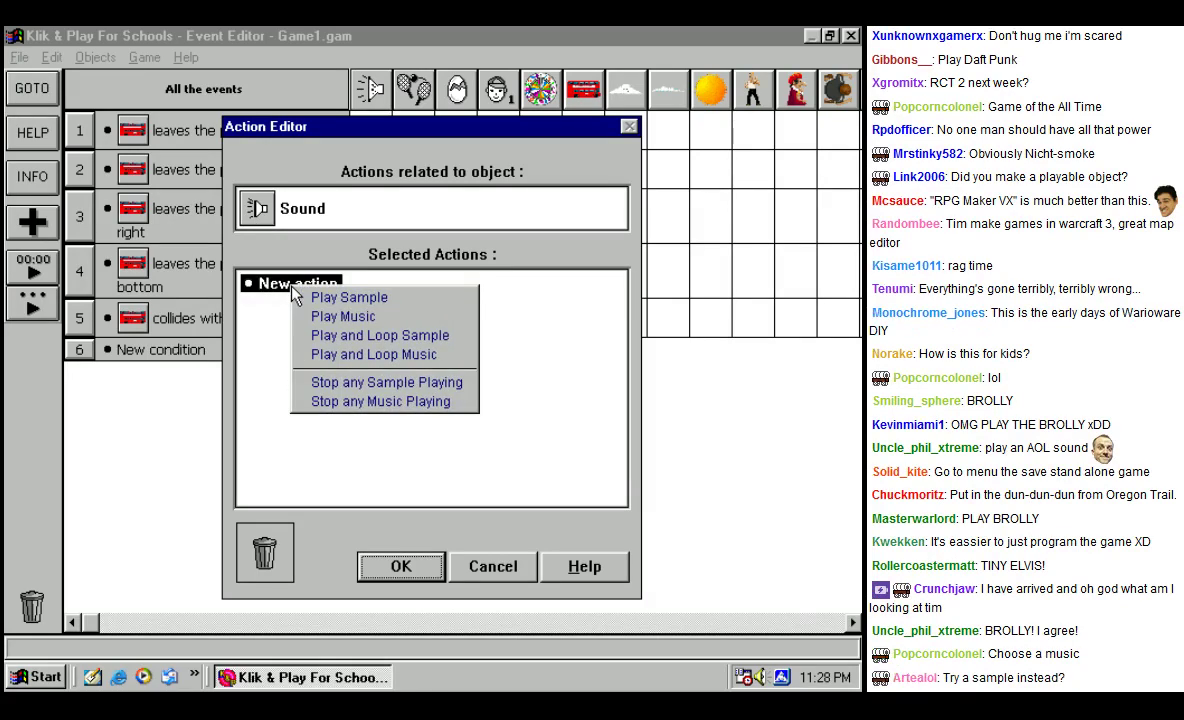
pyautogui.click(348, 303)
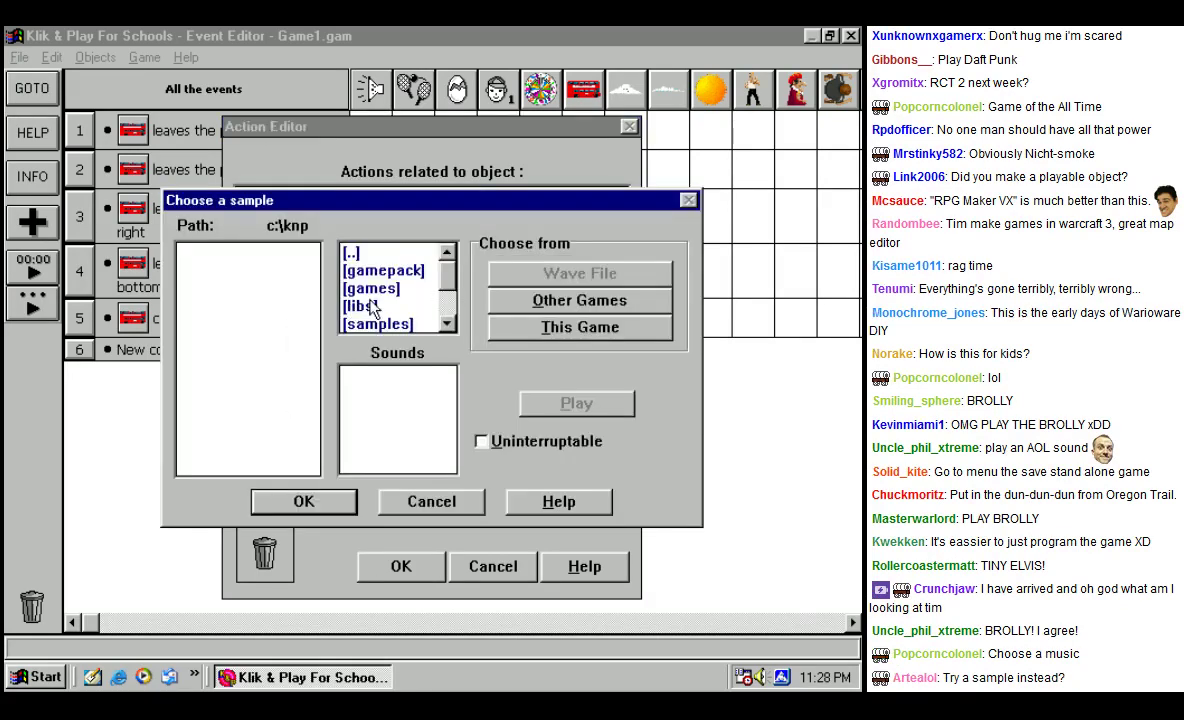
pyautogui.click(383, 307)
pyautogui.doubleClick(385, 322)
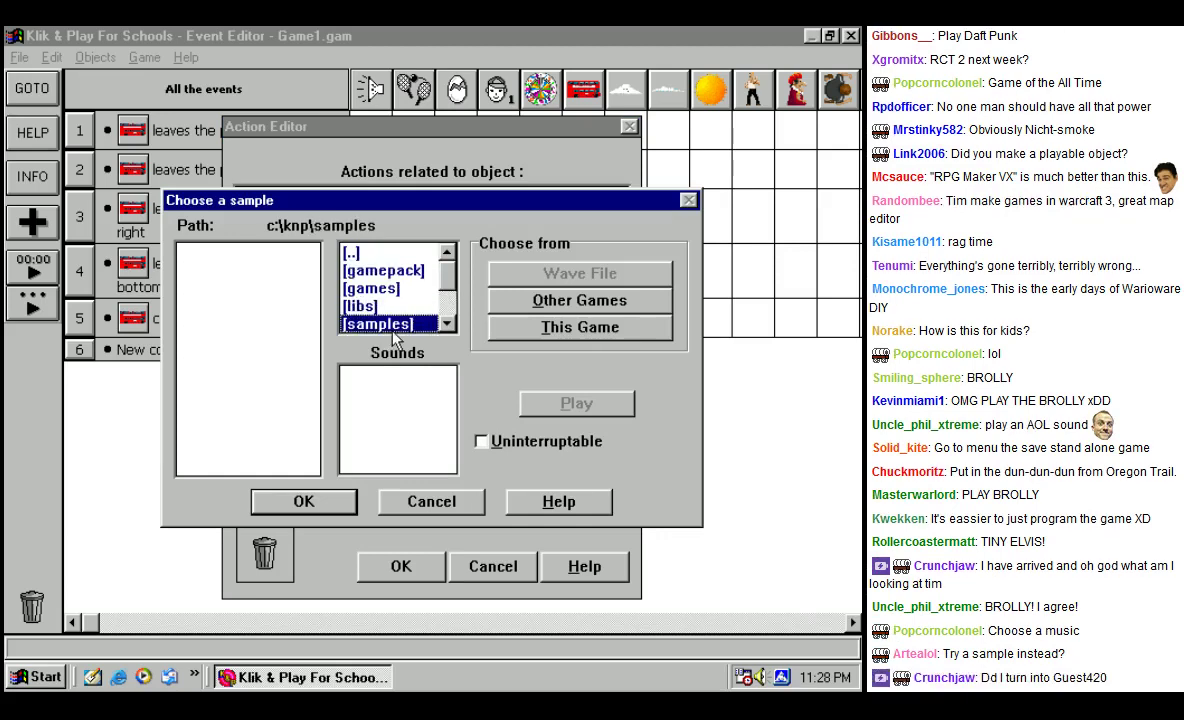
pyautogui.scroll(-3, 433, 290)
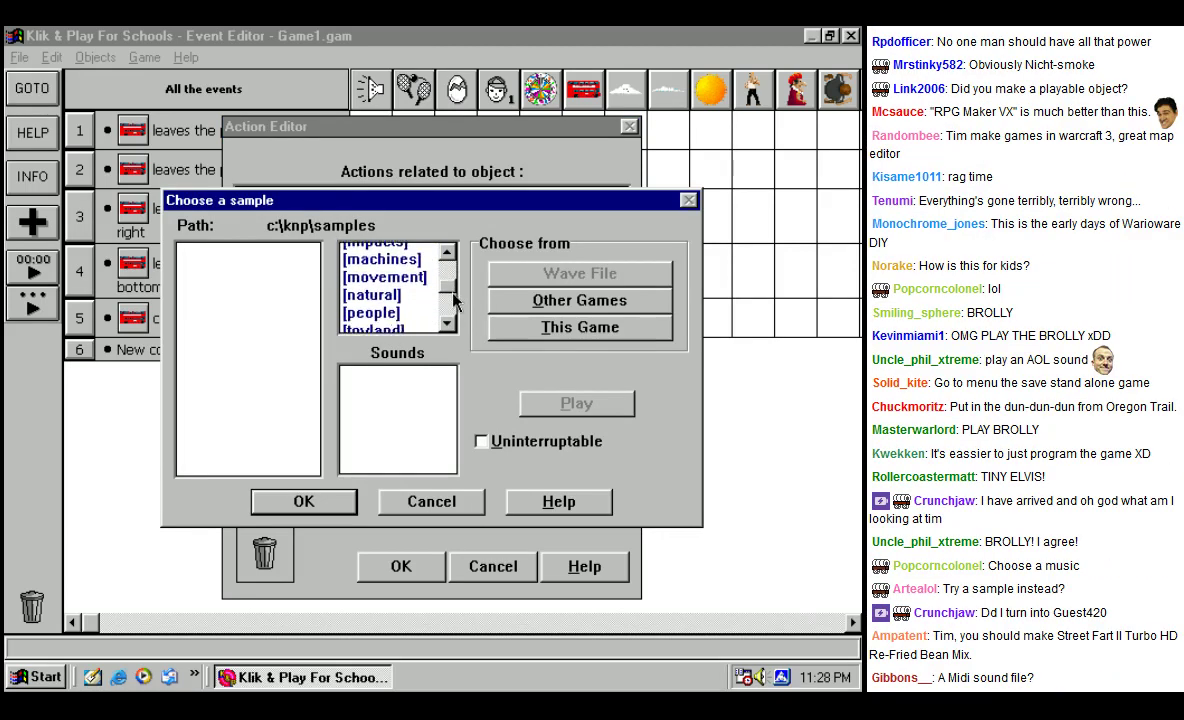
pyautogui.doubleClick(380, 289)
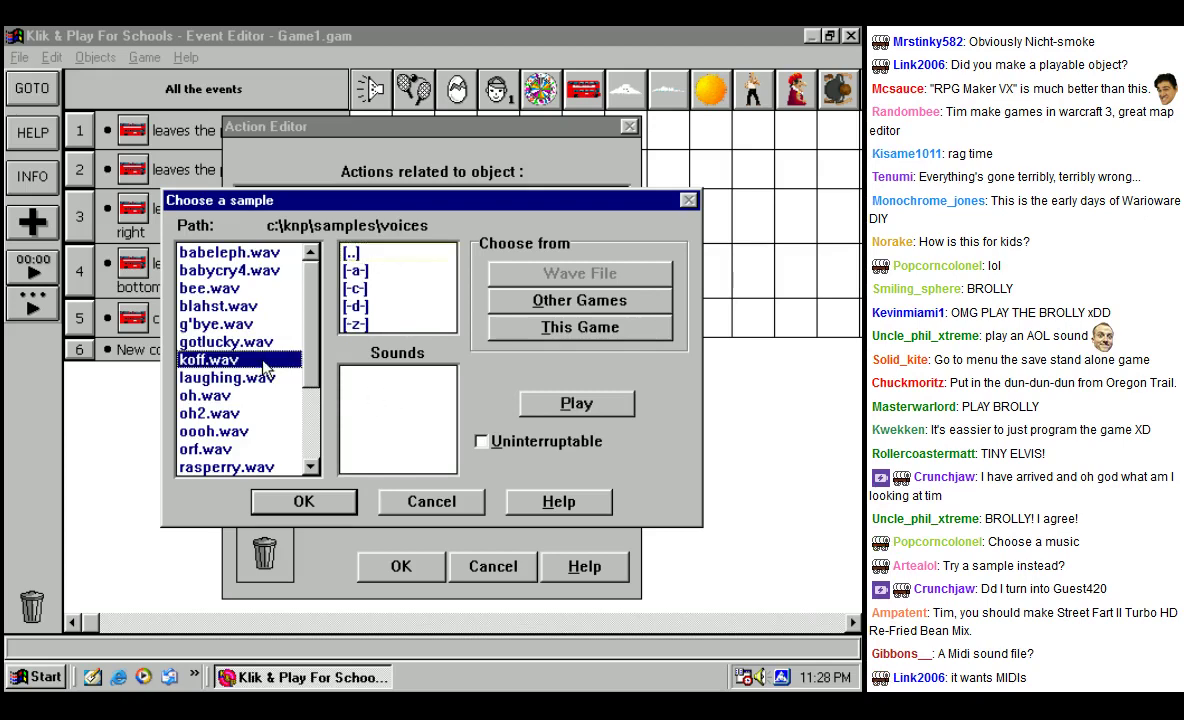
# Step: Preview koff.wav, laughing.wav and babycry4.wav, and assign laughing.wav as the sample for the bus's top-exit event
pyautogui.click(530, 398)
pyautogui.doubleClick(250, 379)
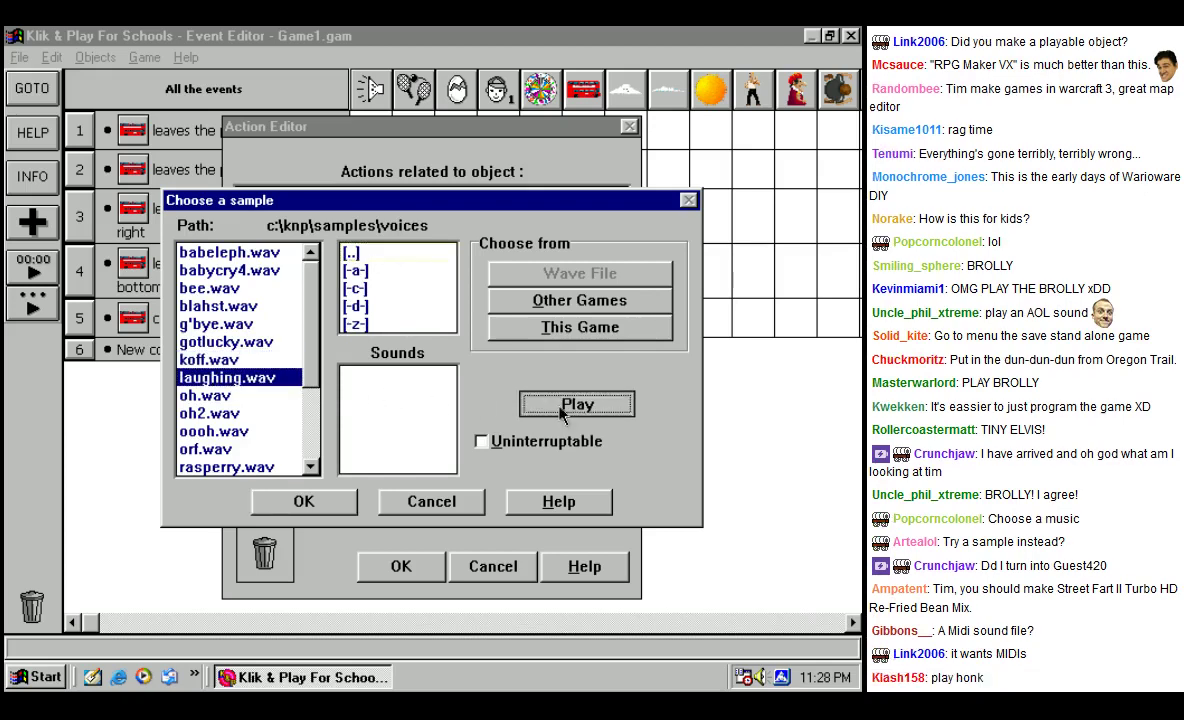
pyautogui.click(235, 272)
pyautogui.click(584, 410)
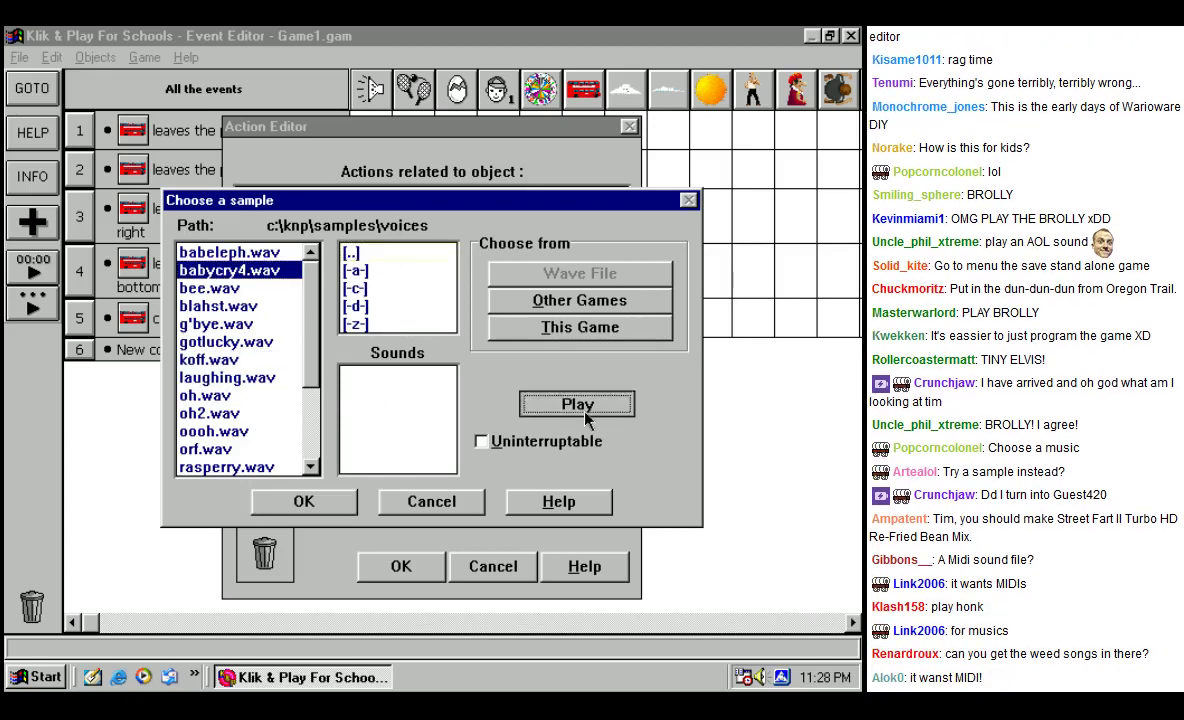
pyautogui.doubleClick(227, 378)
pyautogui.click(310, 502)
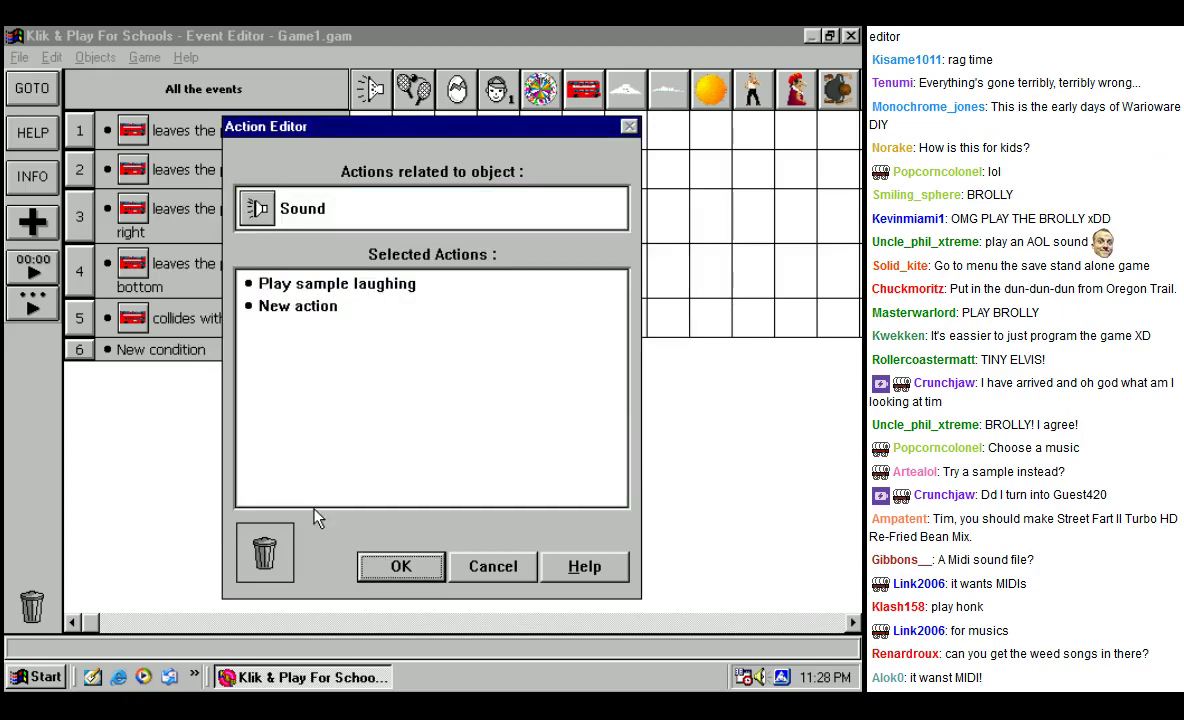
pyautogui.click(431, 576)
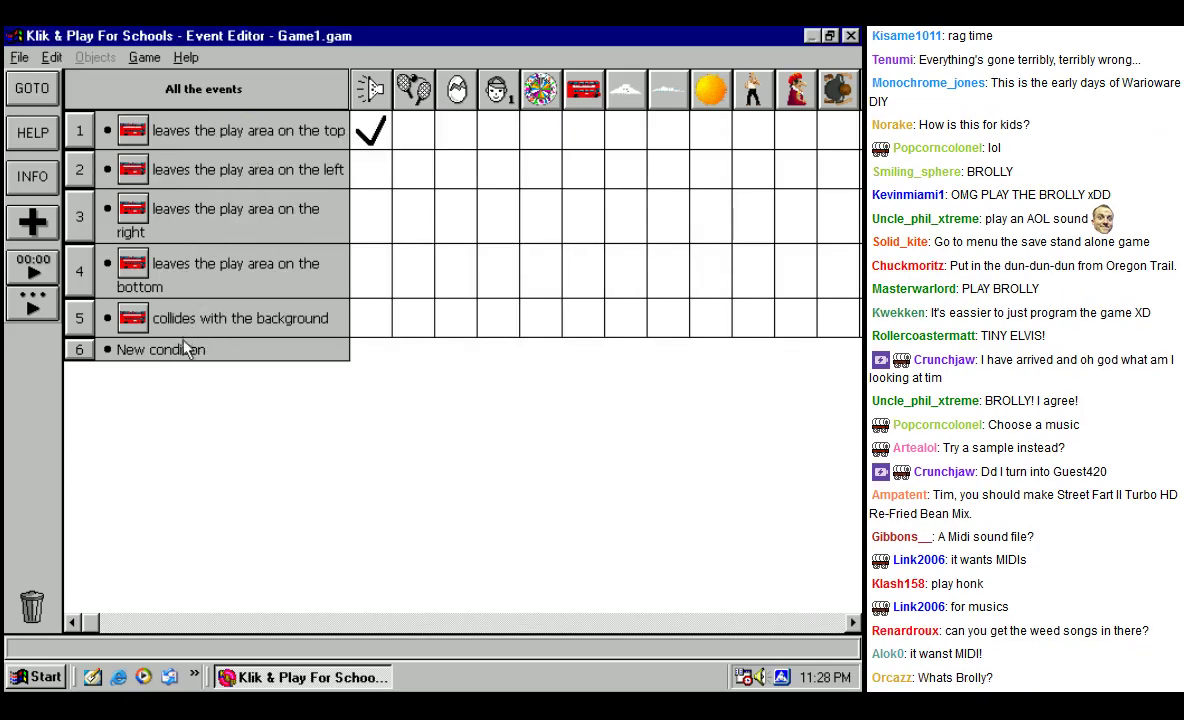
# Step: Replace the London Bus with the shirtless fighter in the event about colliding with the background
pyautogui.click(150, 349)
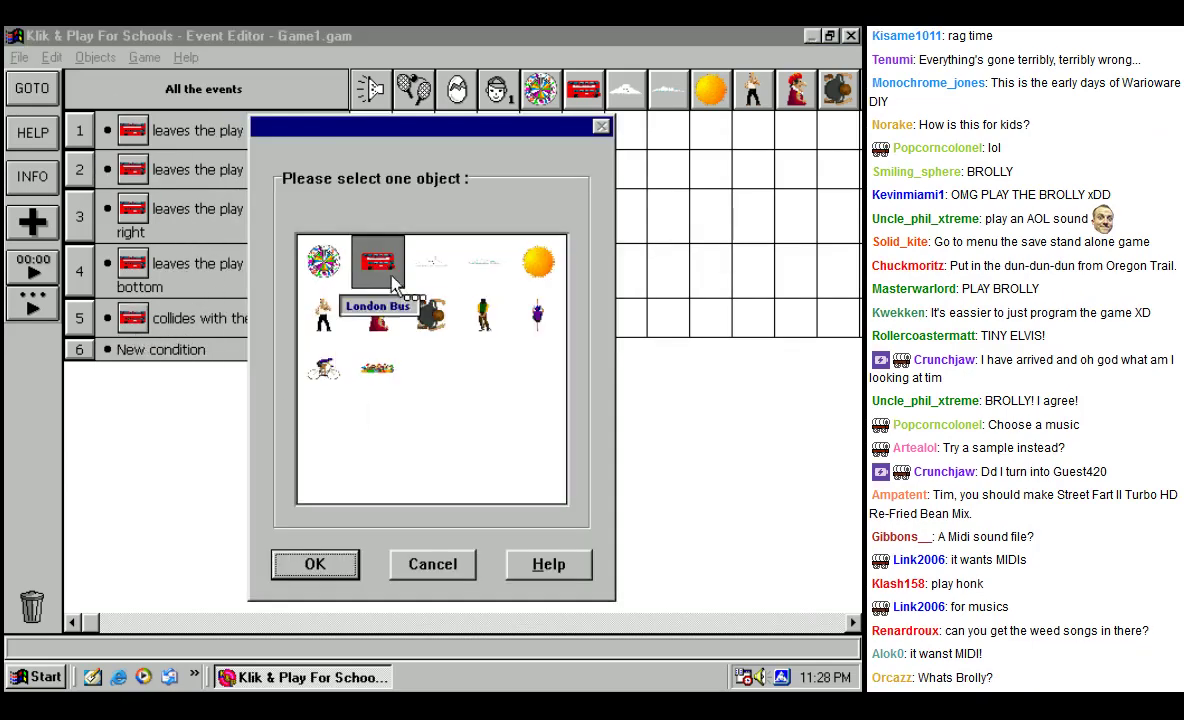
pyautogui.click(321, 319)
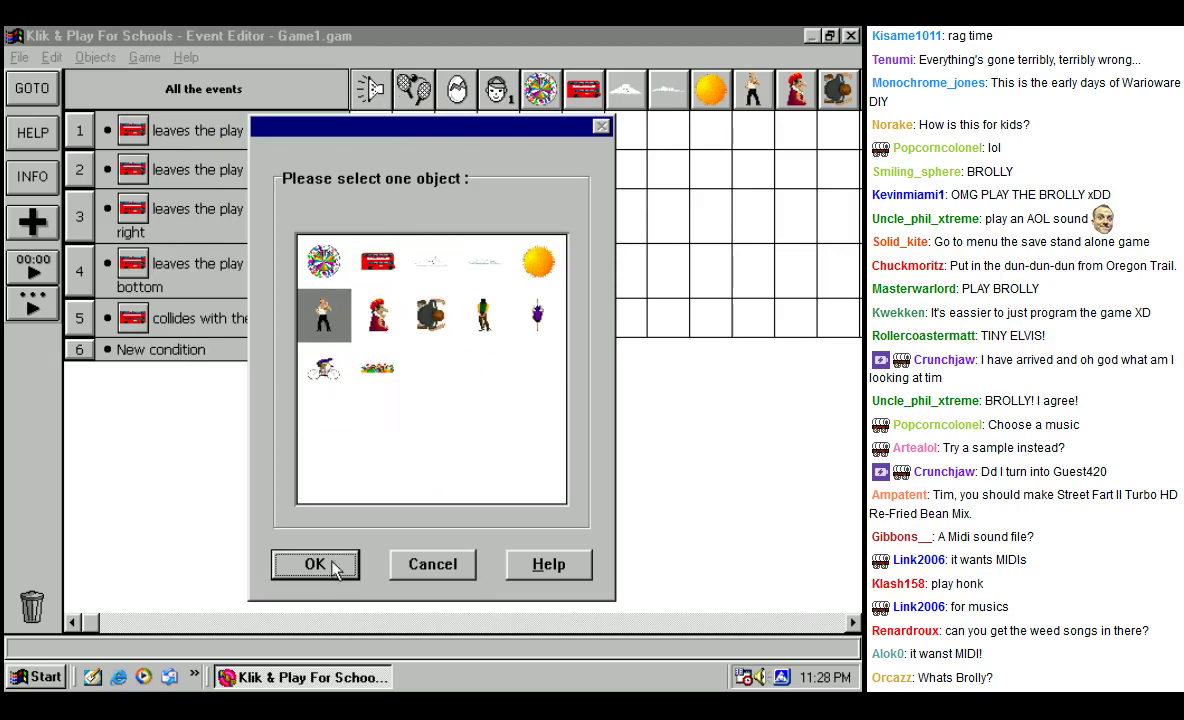
pyautogui.click(310, 562)
# Step: Add a Play Sample action from the voices folder to the event where the fighter collides with the background
pyautogui.click(388, 329)
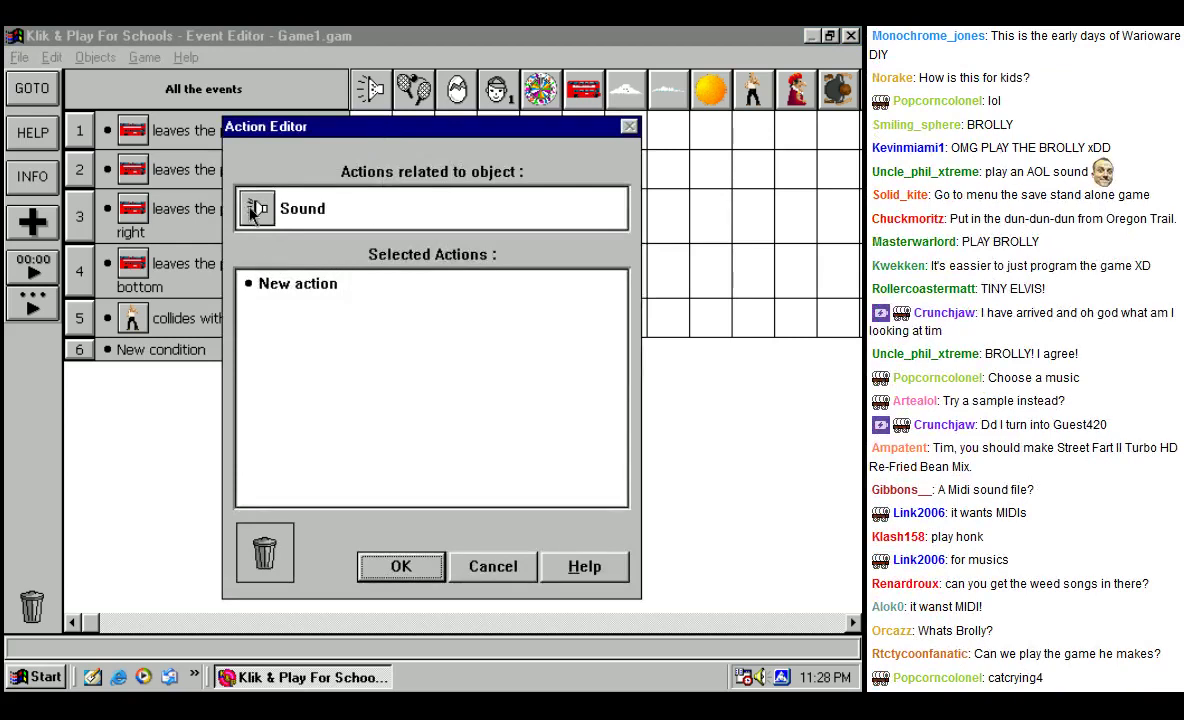
pyautogui.click(326, 290)
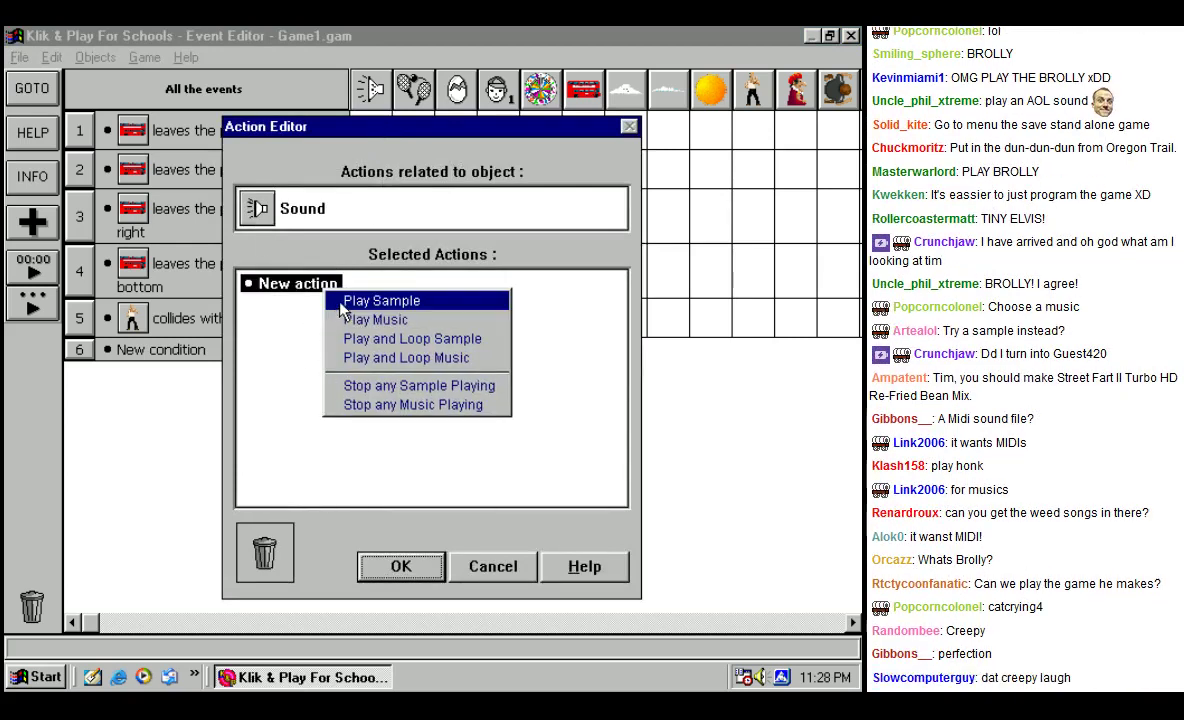
pyautogui.click(360, 299)
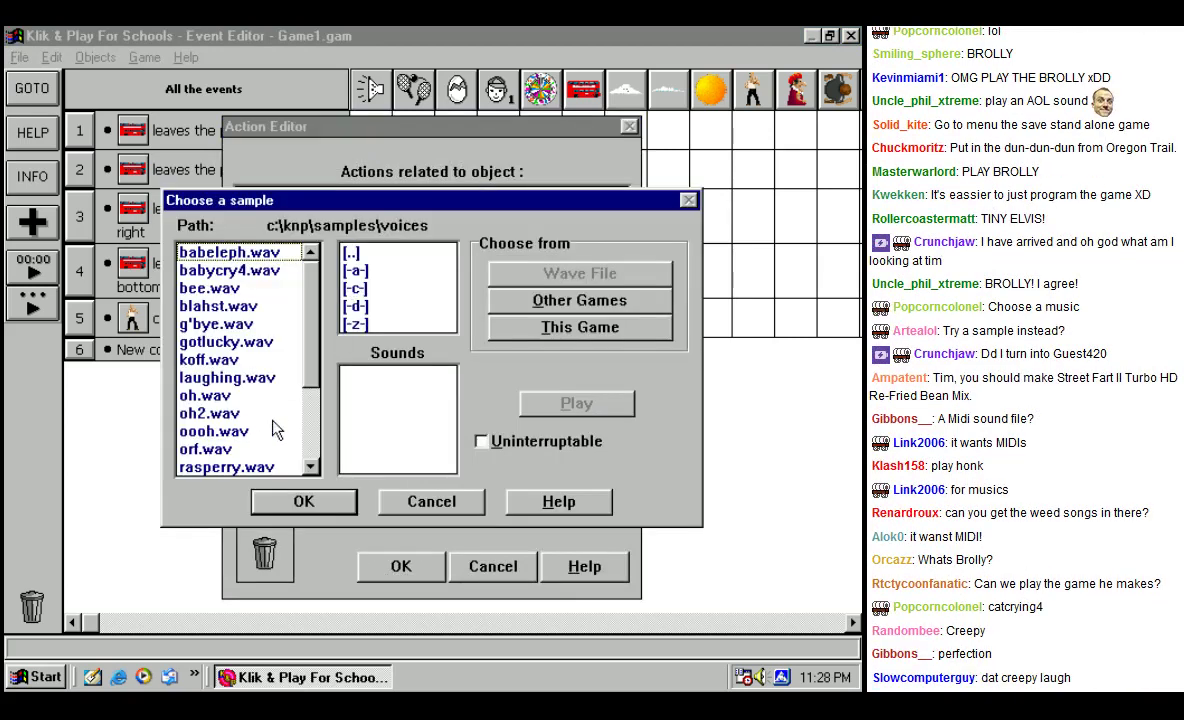
pyautogui.click(576, 403)
pyautogui.click(304, 501)
pyautogui.click(402, 567)
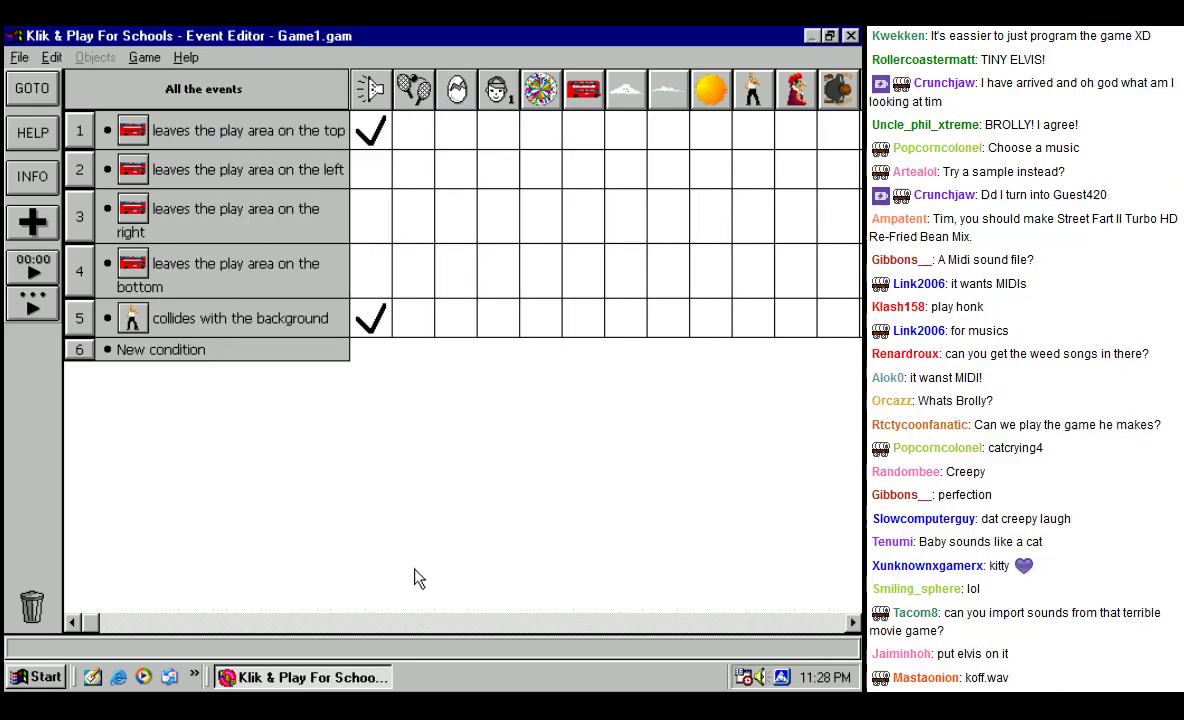
pyautogui.click(497, 90)
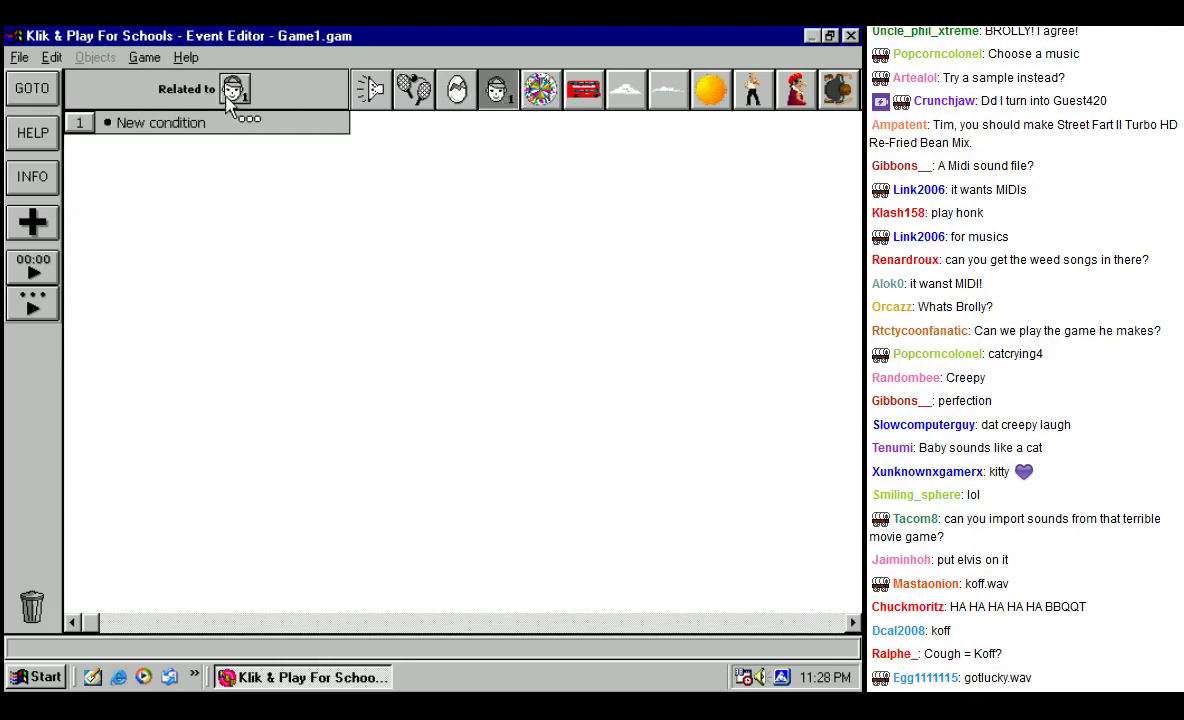
pyautogui.click(84, 118)
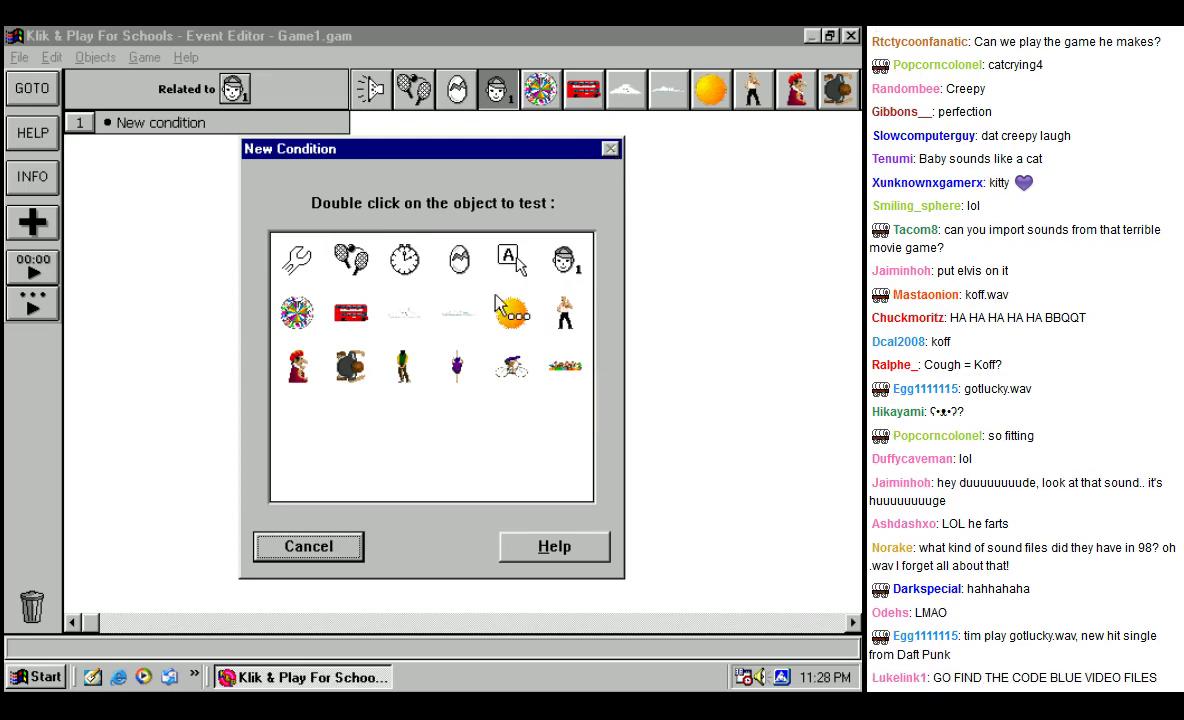
pyautogui.click(322, 562)
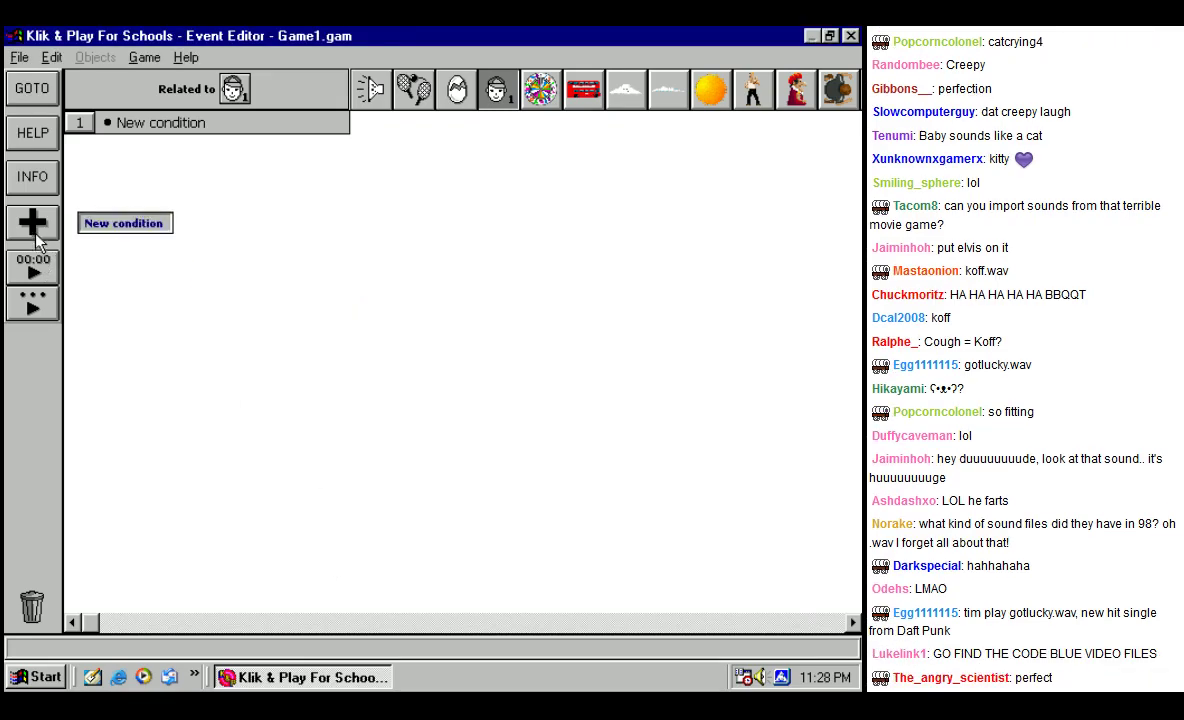
# Step: Run the game to test its events, stop it and switch to the Storyboard Editor
pyautogui.click(35, 309)
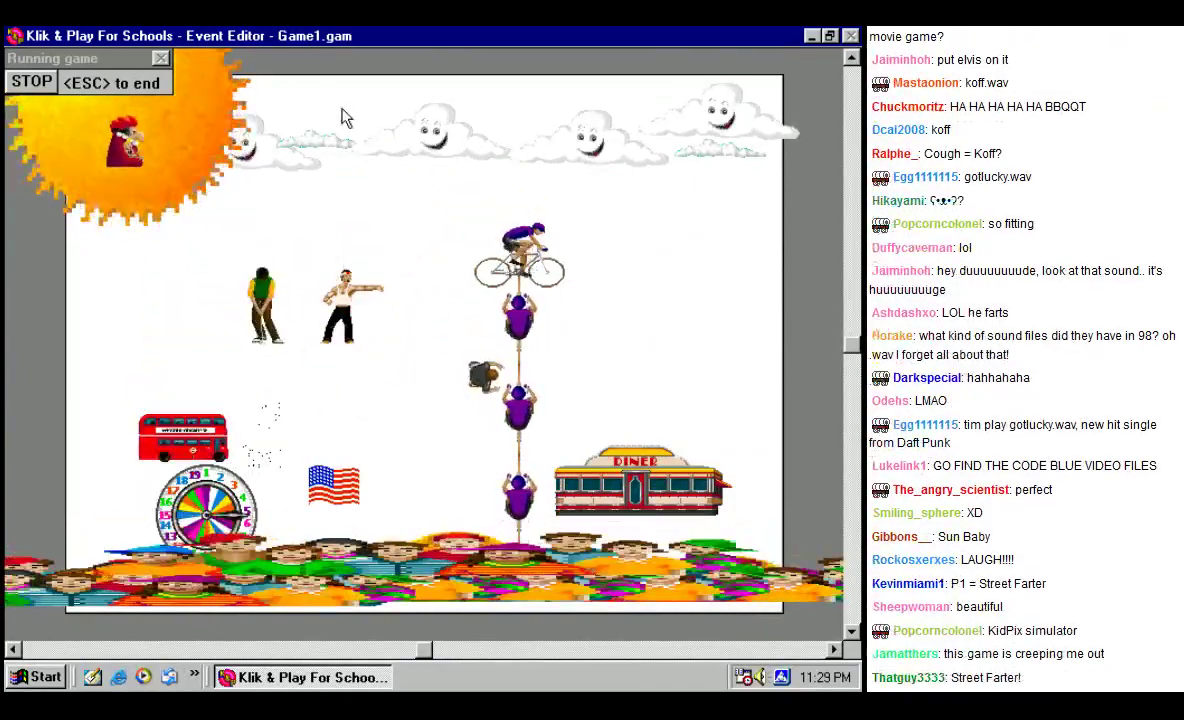
pyautogui.click(48, 84)
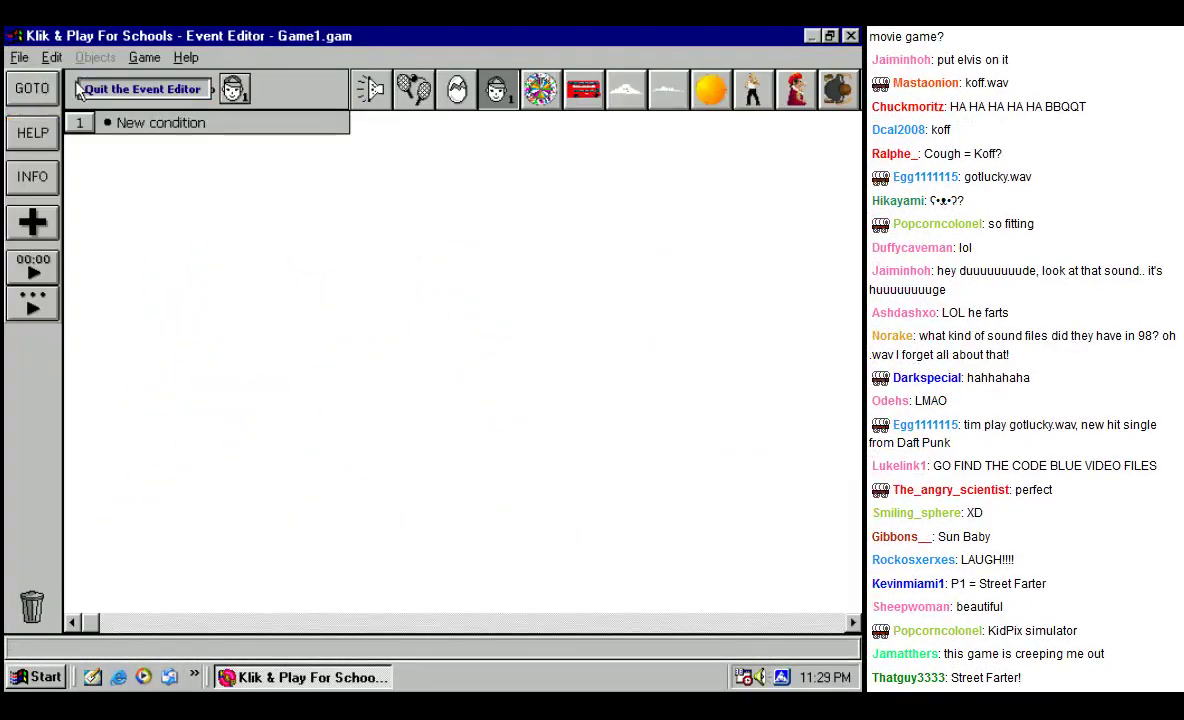
pyautogui.click(145, 60)
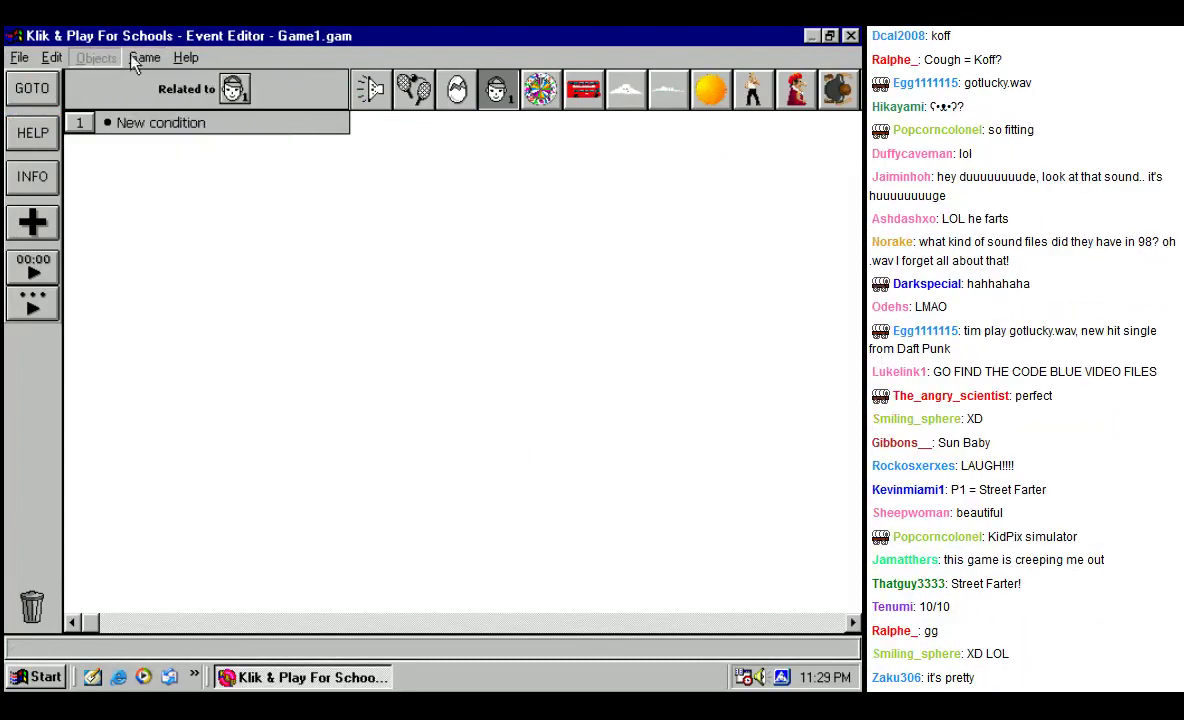
pyautogui.click(170, 80)
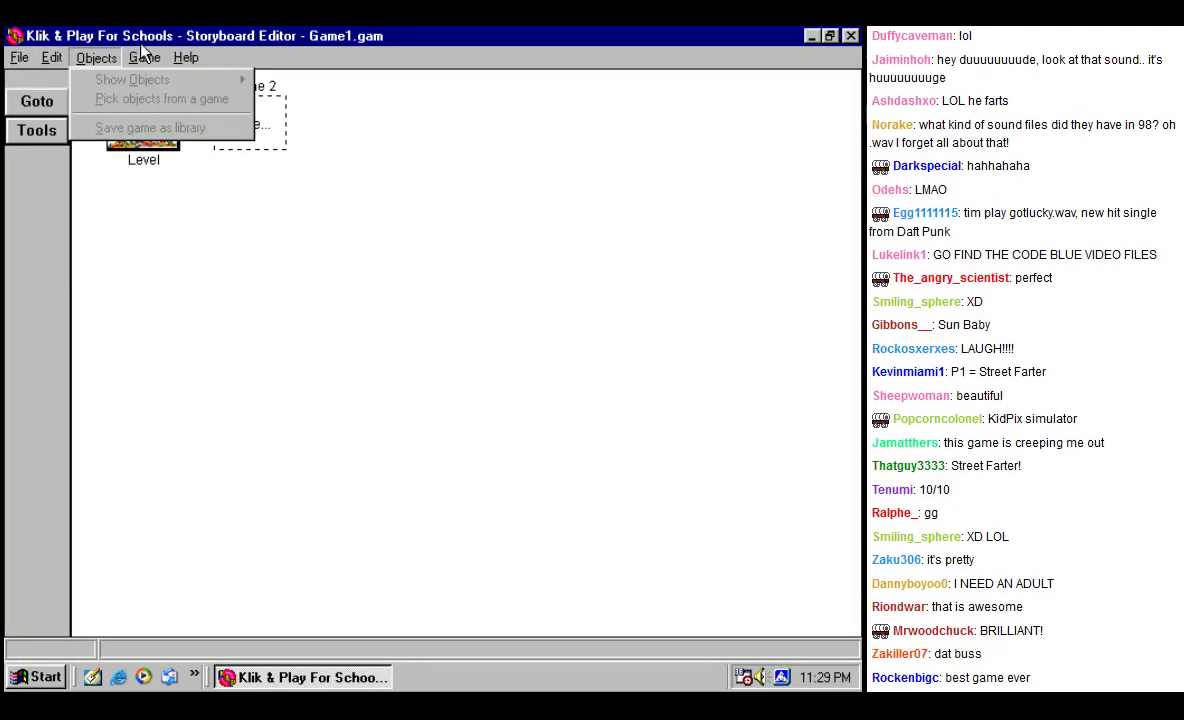
# Step: Examine the storyboard's available commands and the general, sound and graphics mode preferences
pyautogui.moveTo(160, 60)
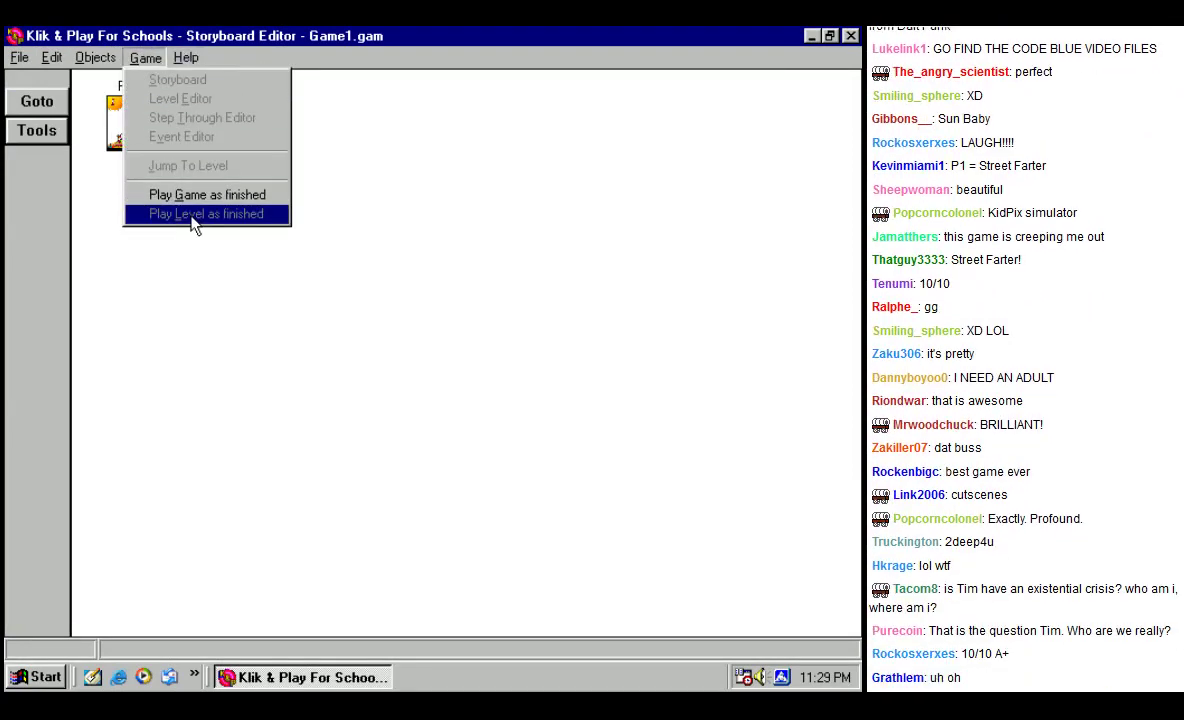
pyautogui.moveTo(18, 60)
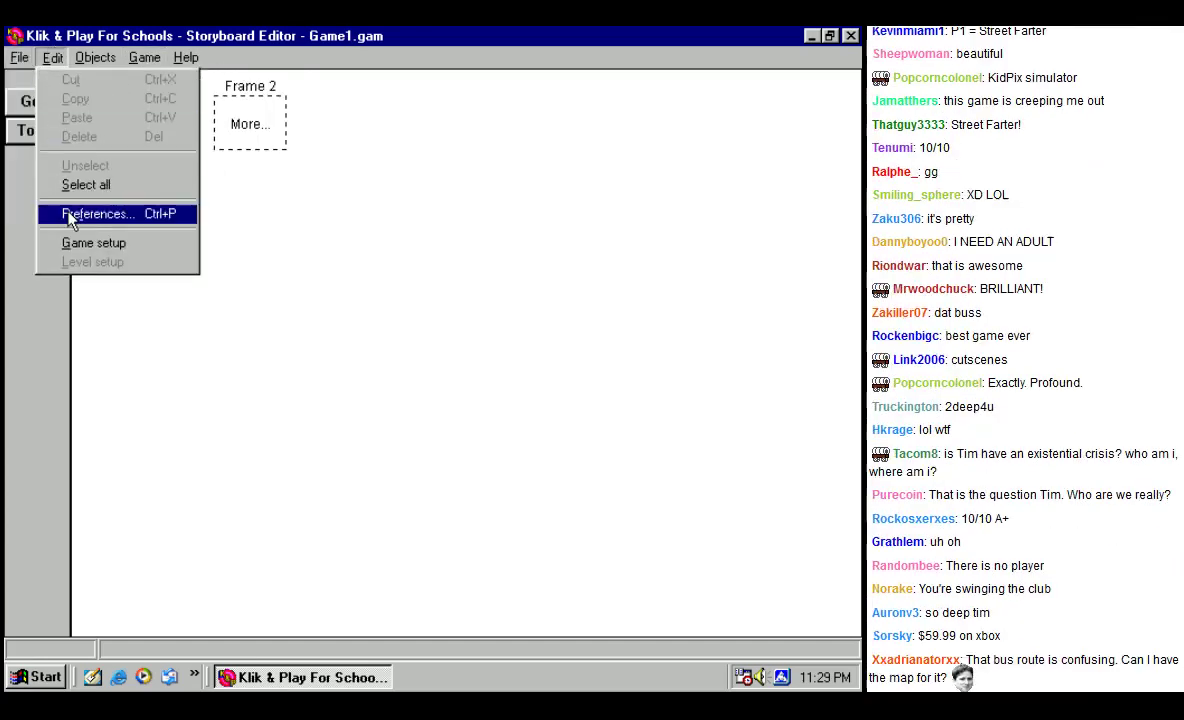
pyautogui.click(70, 215)
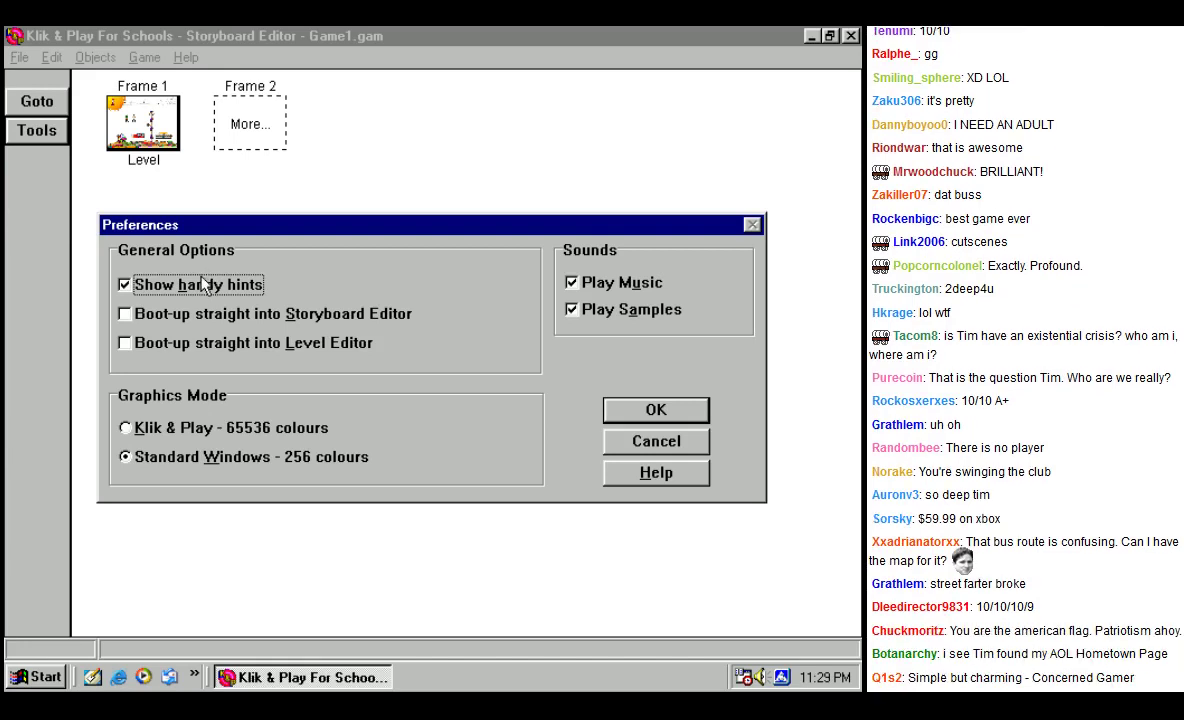
pyautogui.click(652, 409)
pyautogui.click(95, 57)
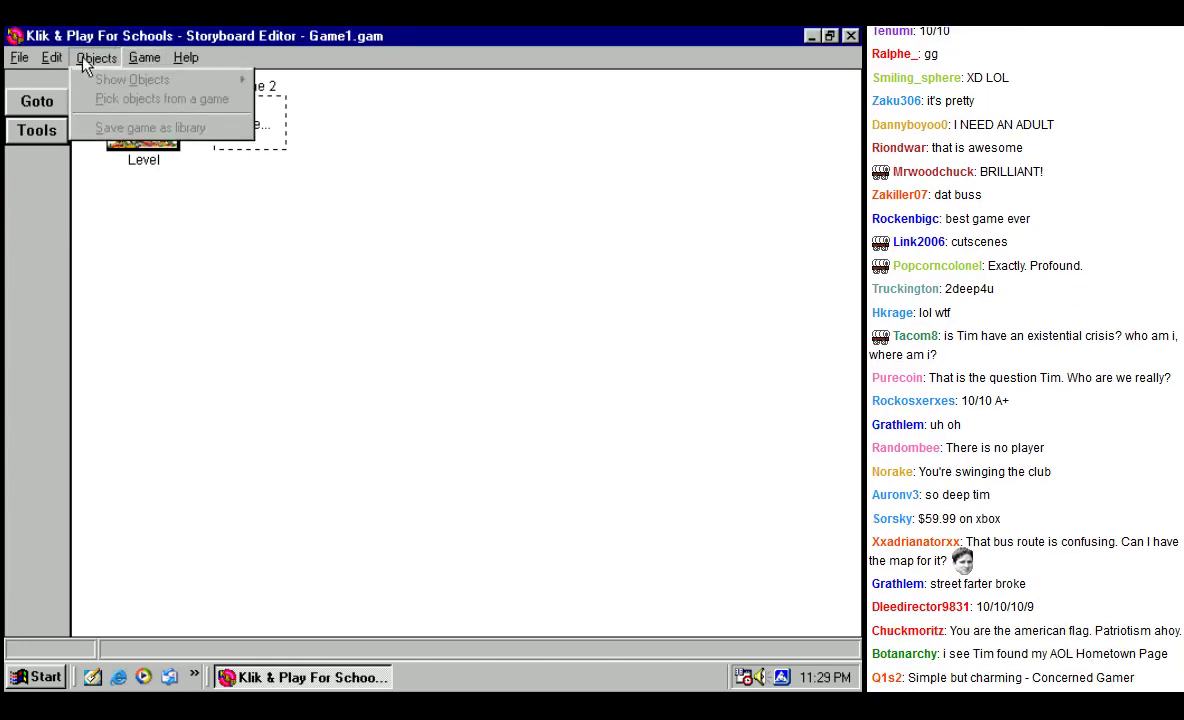
pyautogui.moveTo(59, 57)
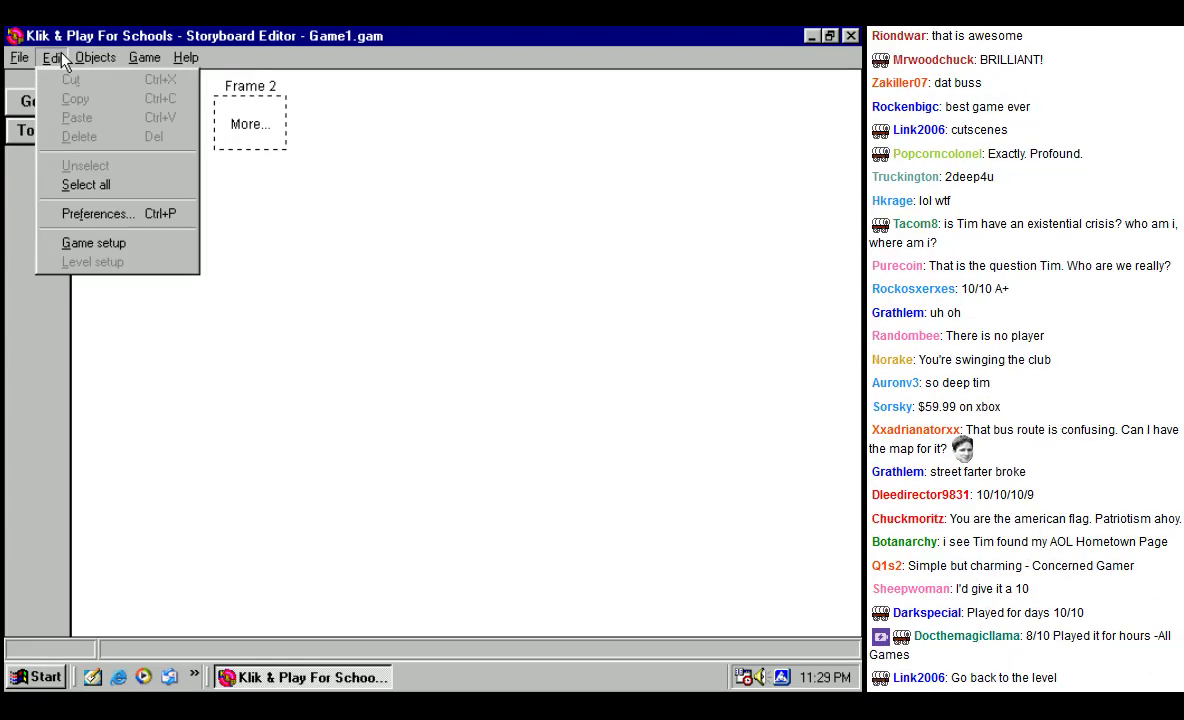
pyautogui.moveTo(96, 57)
pyautogui.click(465, 277)
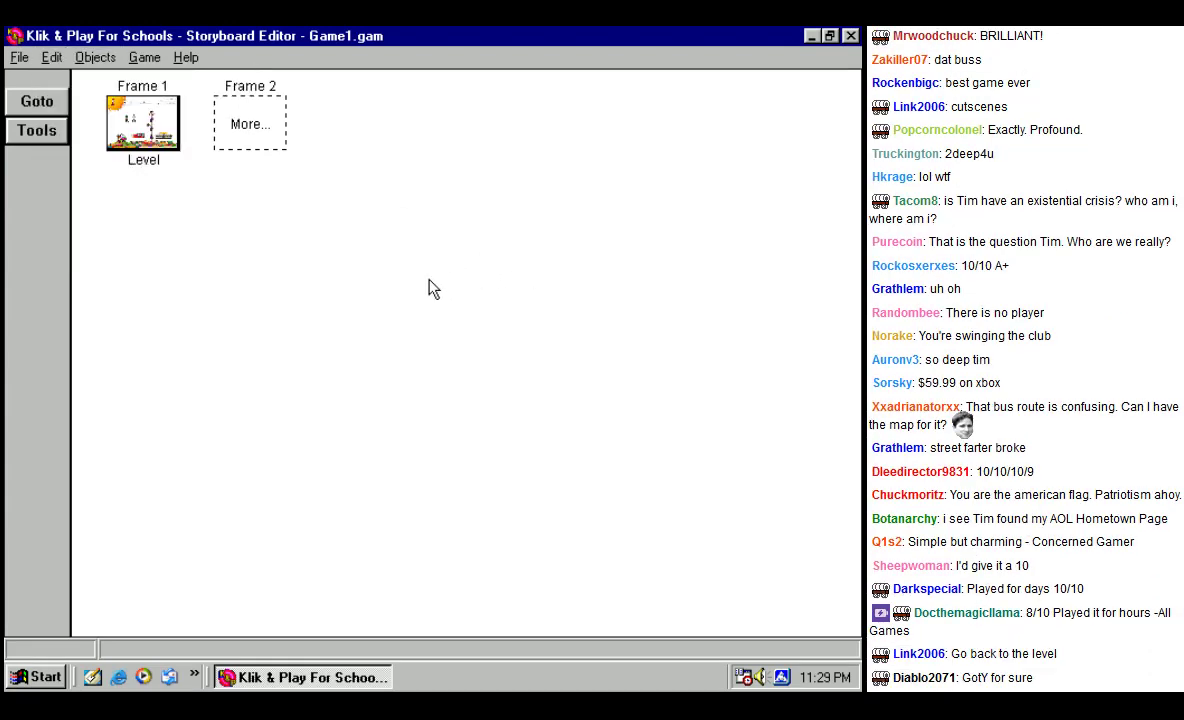
# Step: Check the level set-up of Frame 1 and open that level in the Level Editor
pyautogui.click(124, 125)
pyautogui.rightClick(120, 115)
pyautogui.rightClick(118, 110)
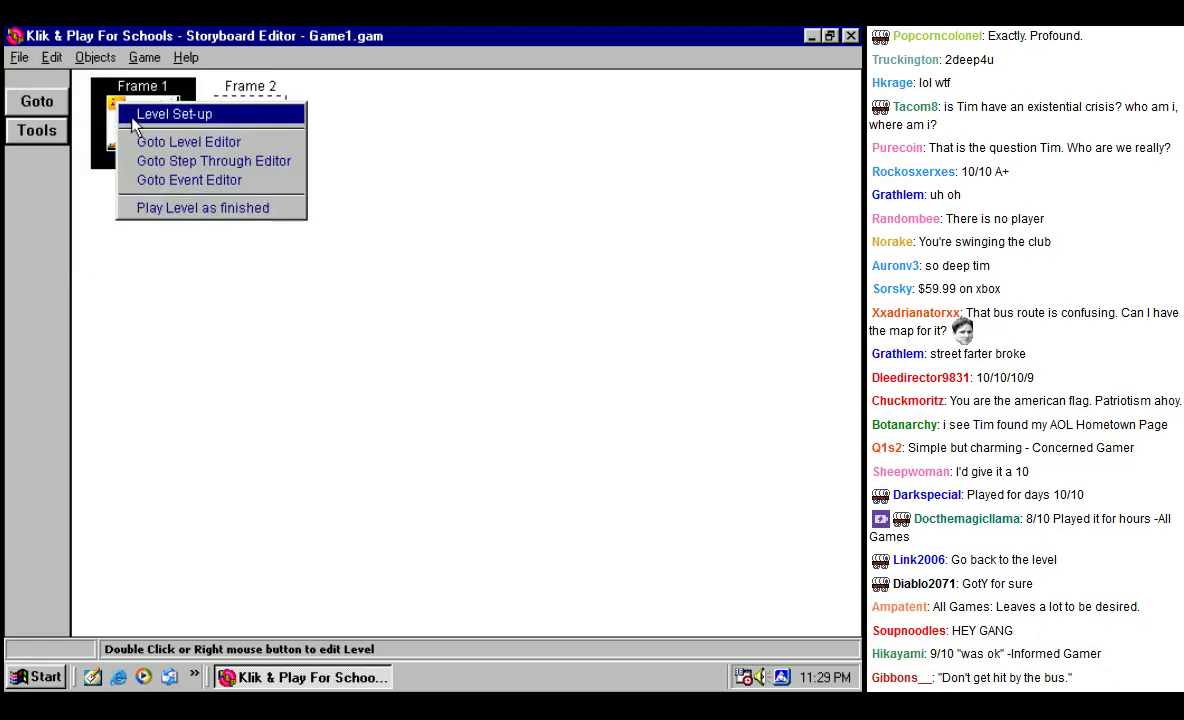
pyautogui.click(122, 113)
pyautogui.click(437, 433)
pyautogui.click(145, 105)
pyautogui.rightClick(151, 102)
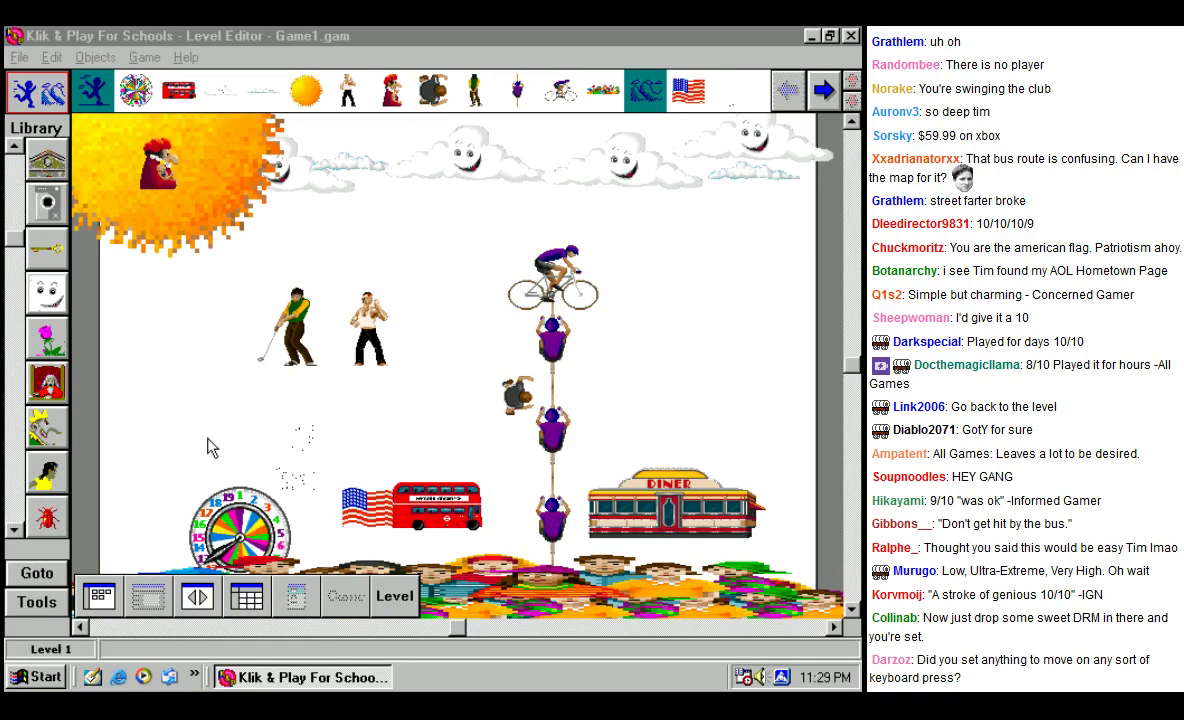
pyautogui.click(212, 448)
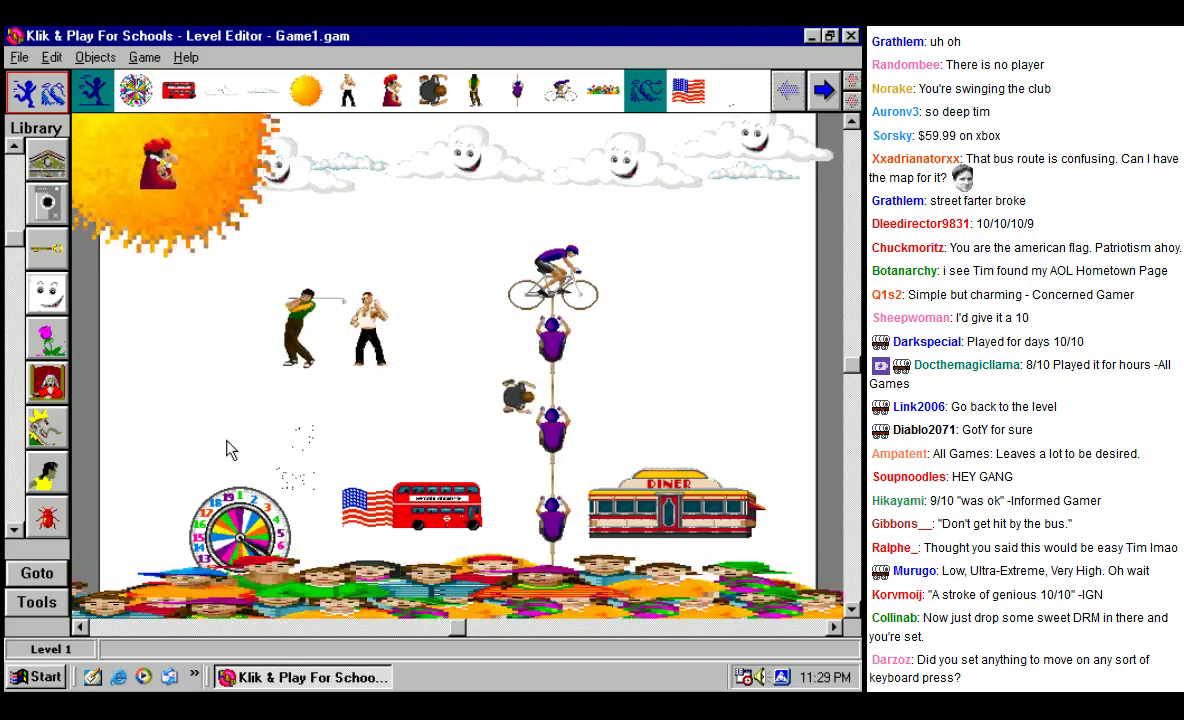
# Step: Give the Golfer a player-controlled Platform movement with gravity at the minimum, trying out the movement
pyautogui.click(300, 325)
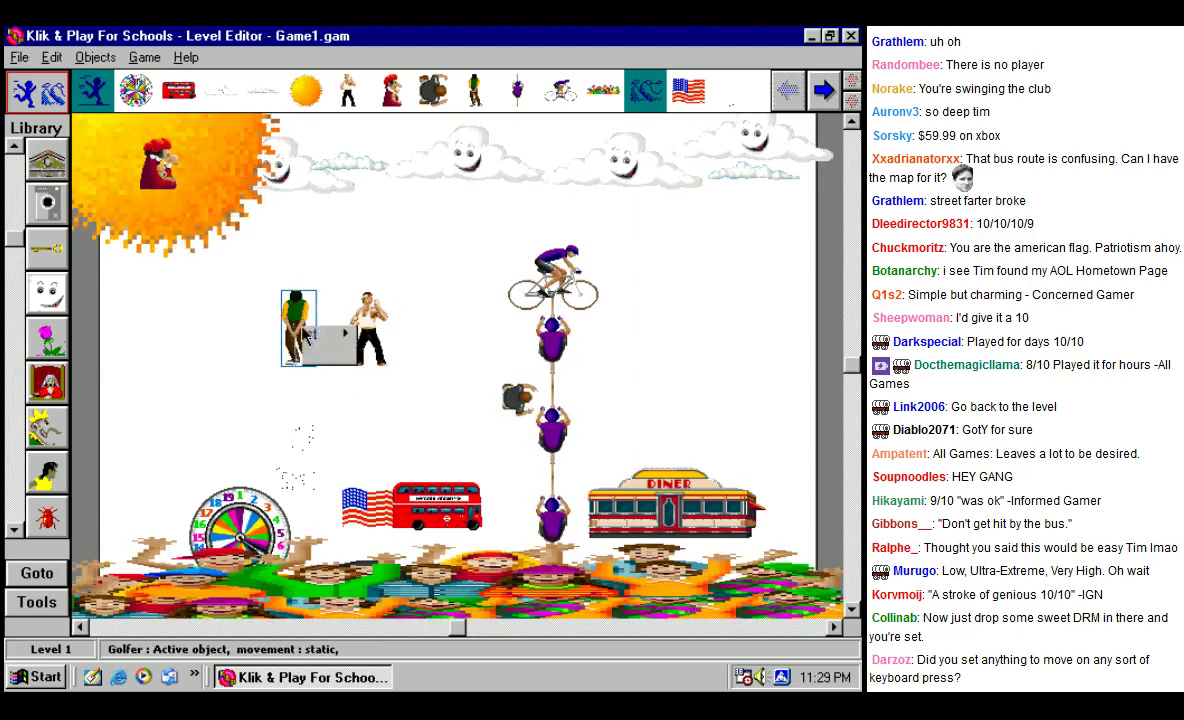
pyautogui.rightClick(304, 327)
pyautogui.moveTo(387, 340)
pyautogui.click(512, 340)
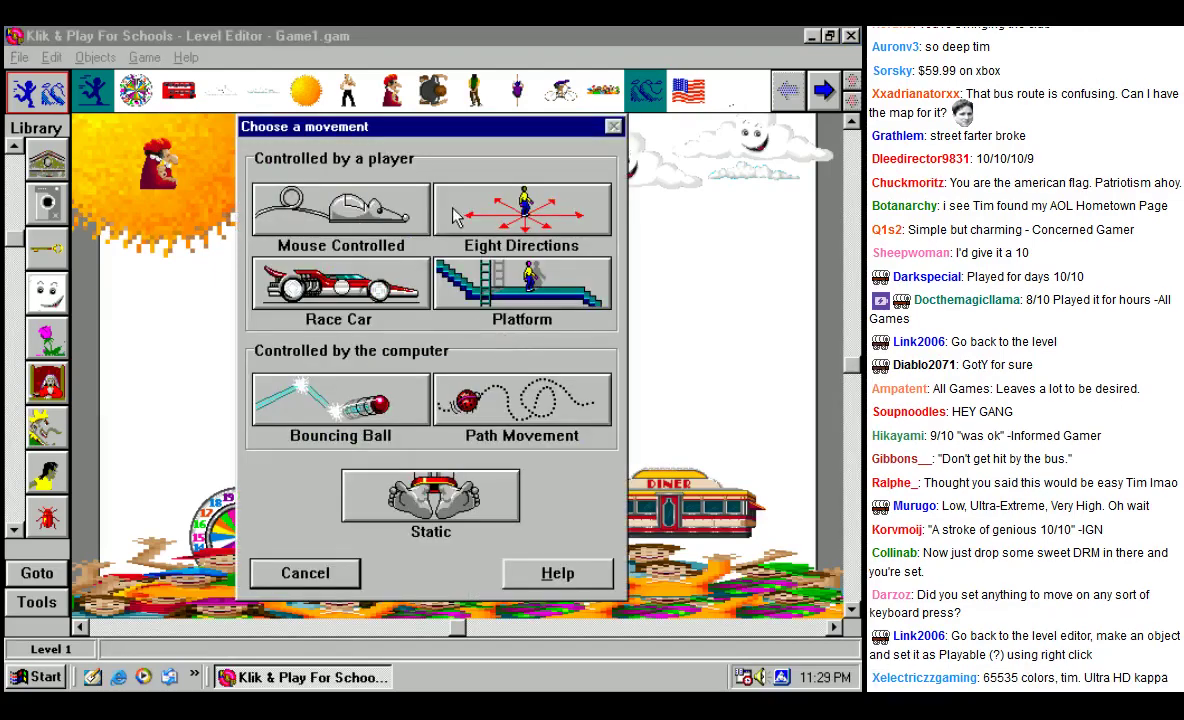
pyautogui.click(529, 289)
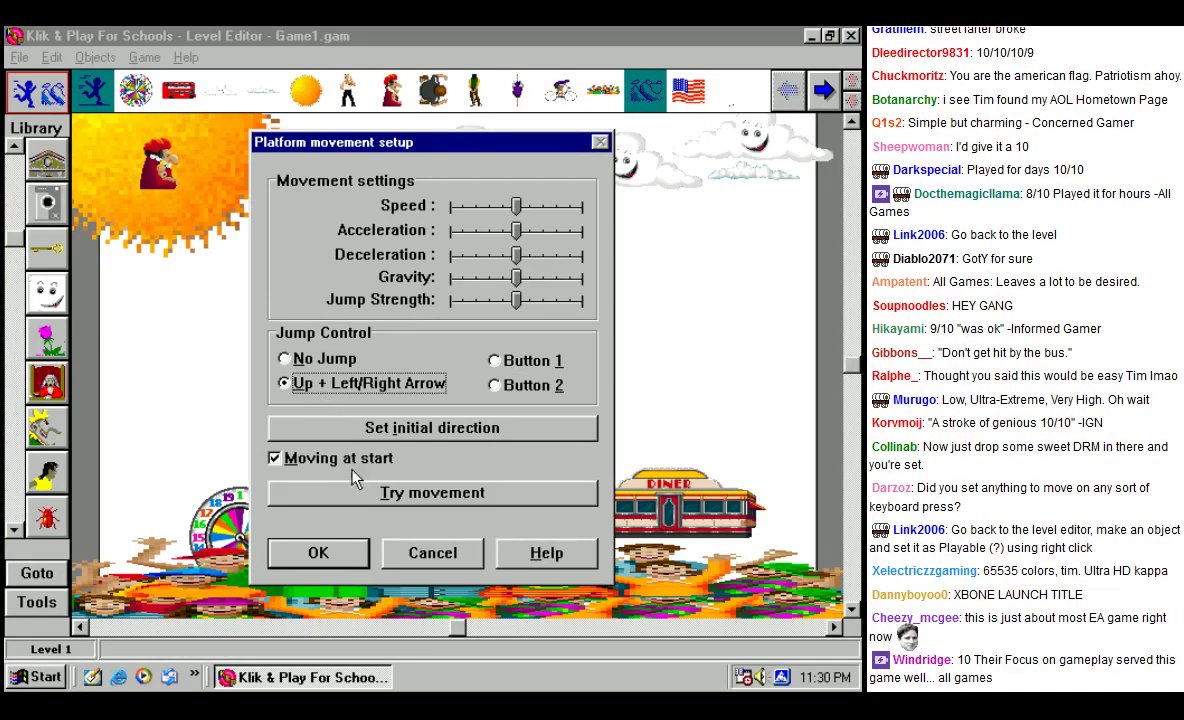
pyautogui.click(390, 492)
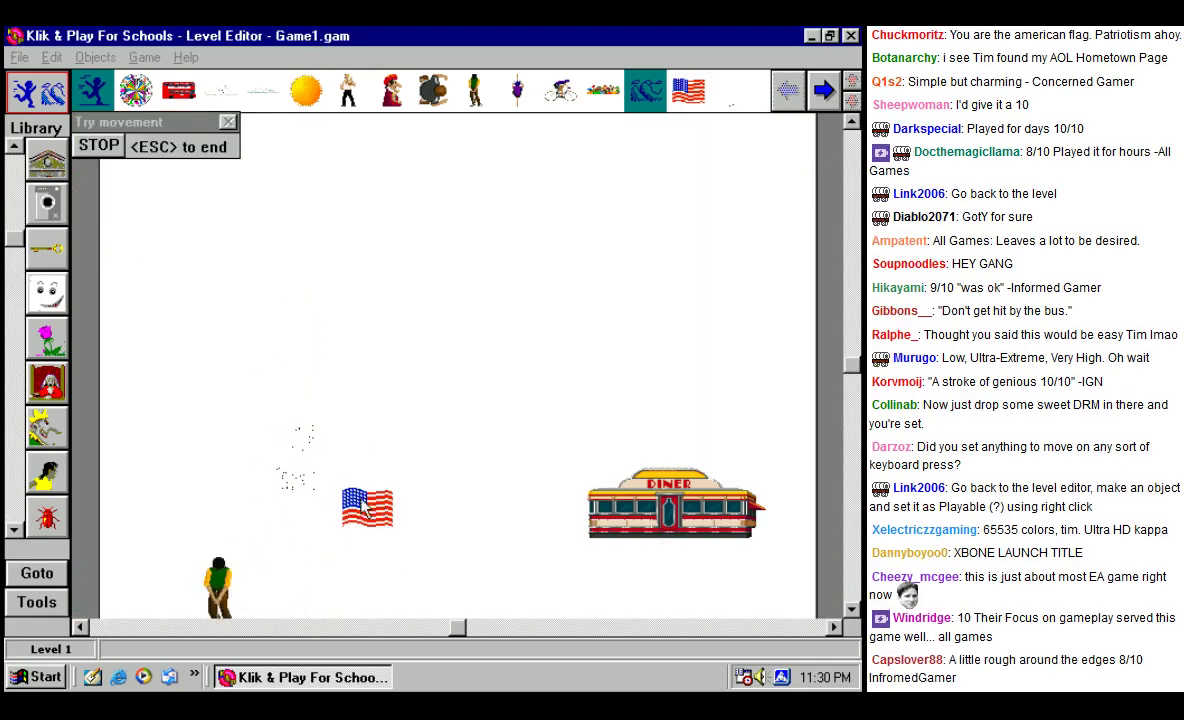
pyautogui.click(113, 148)
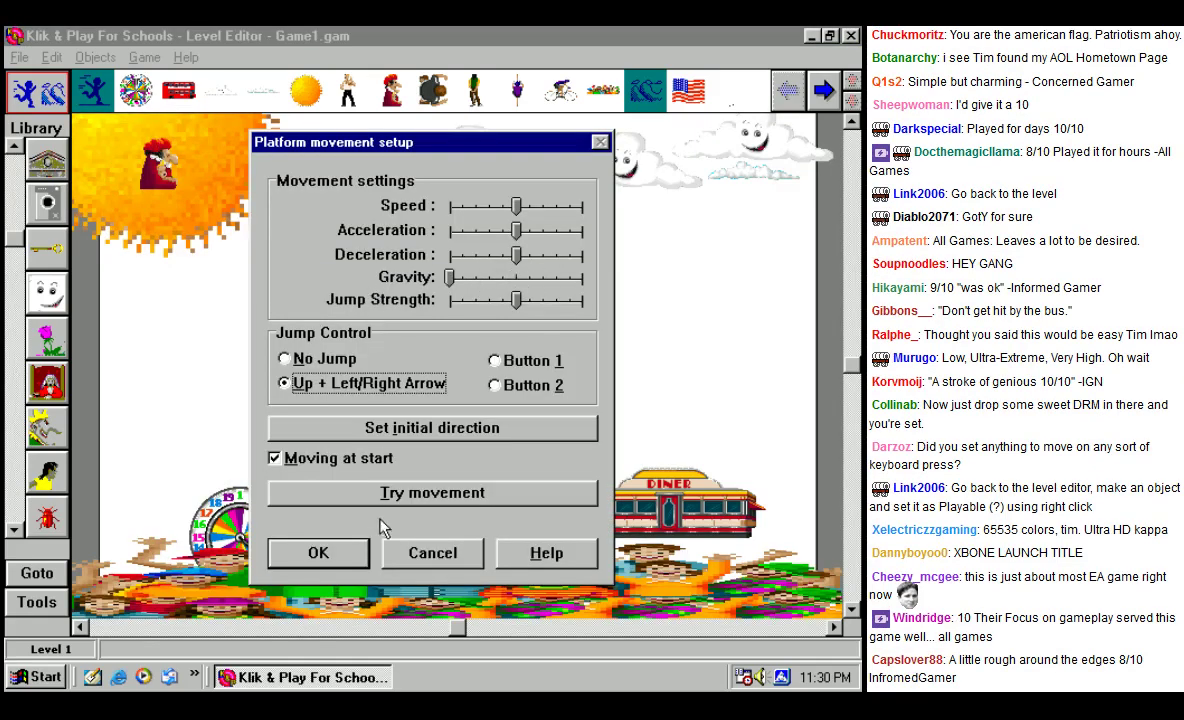
pyautogui.rightClick(304, 329)
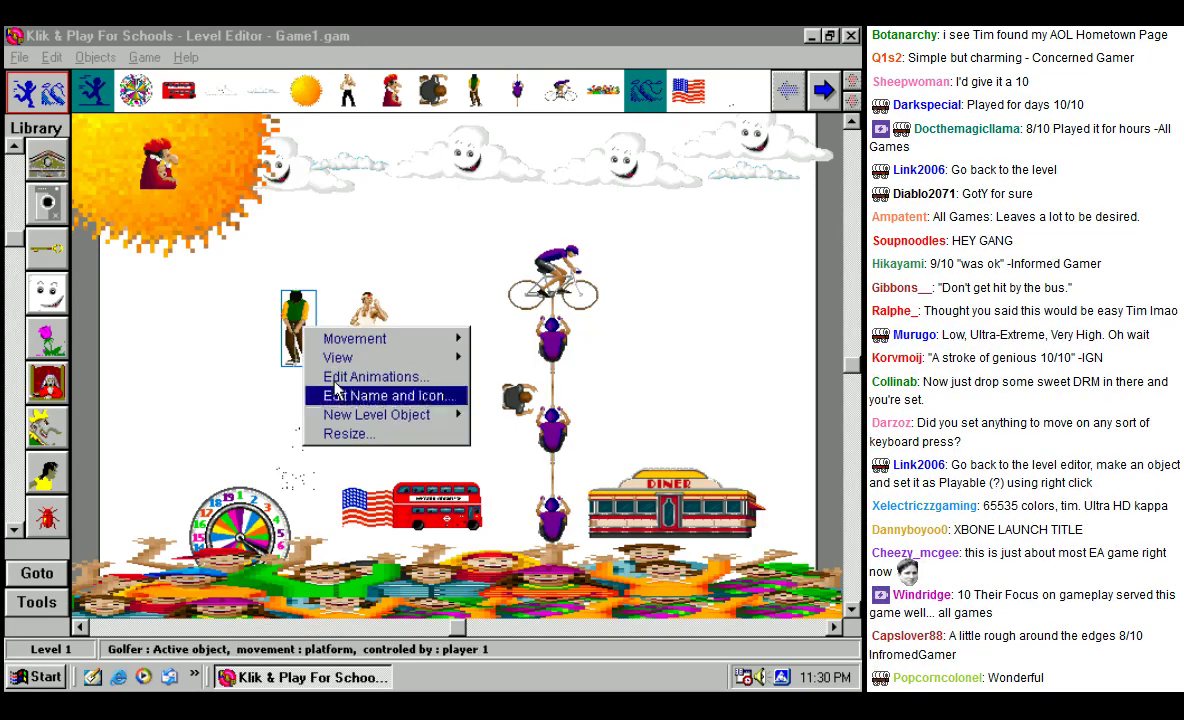
pyautogui.click(330, 310)
pyautogui.click(50, 58)
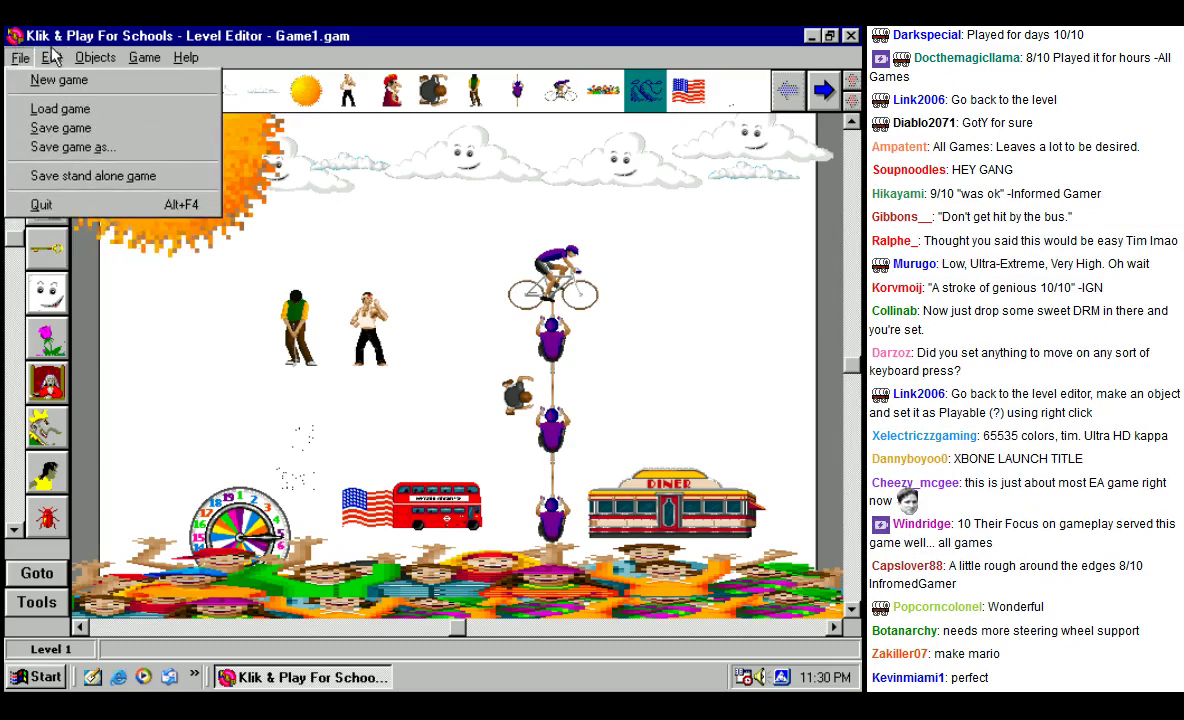
pyautogui.click(131, 58)
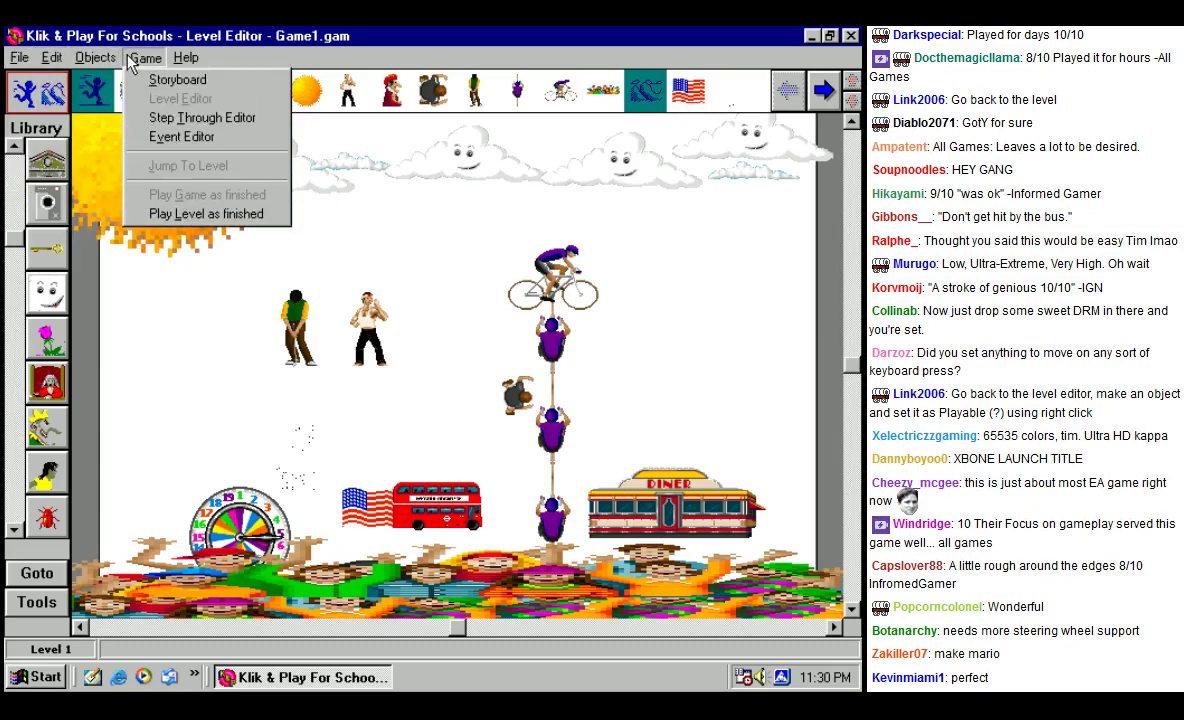
pyautogui.click(824, 100)
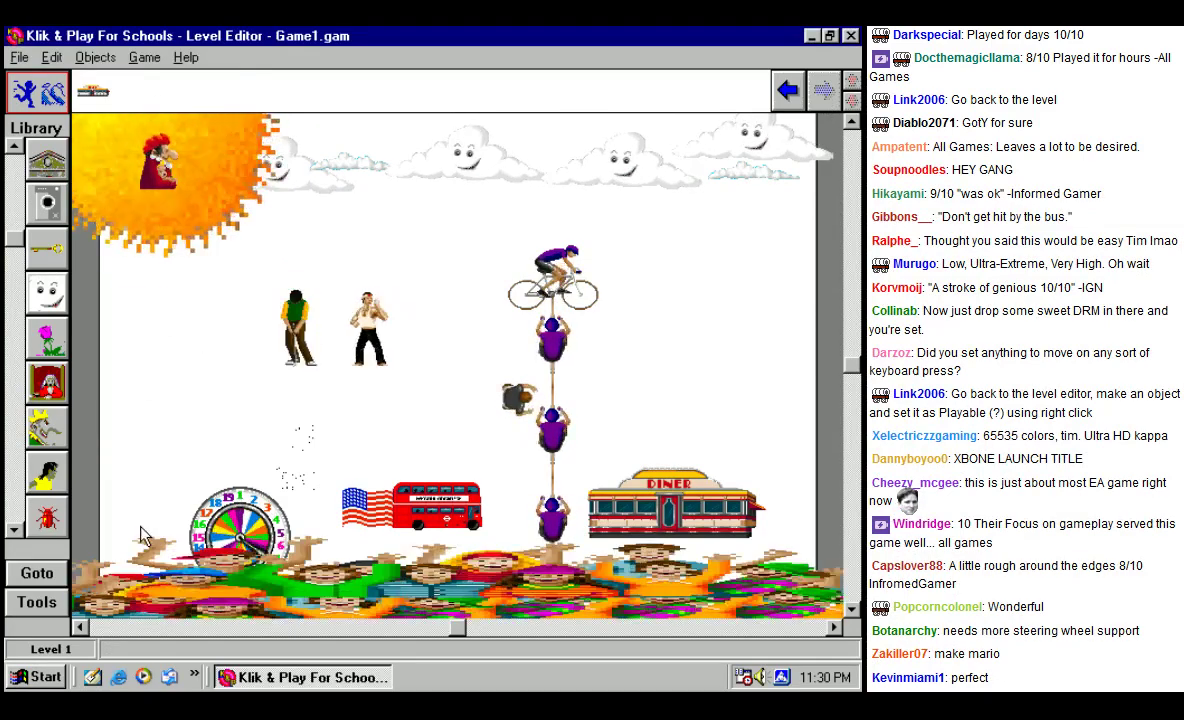
pyautogui.scroll(2, 47, 250)
pyautogui.click(52, 58)
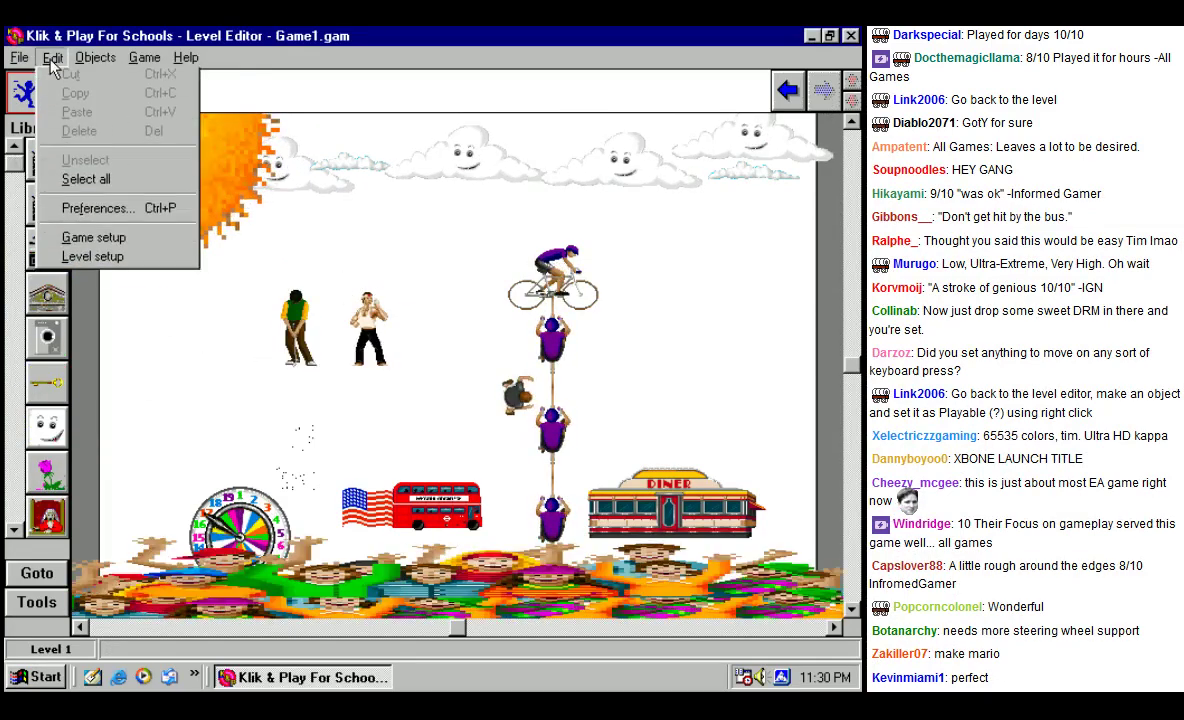
pyautogui.click(47, 158)
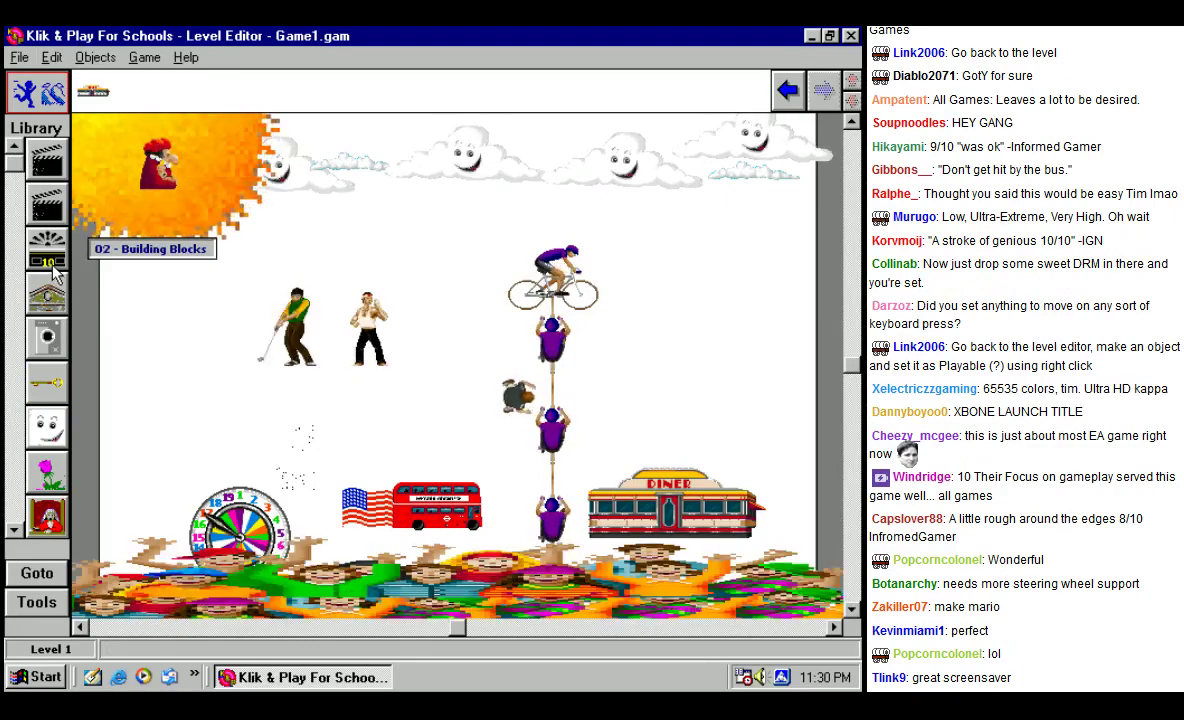
pyautogui.click(44, 58)
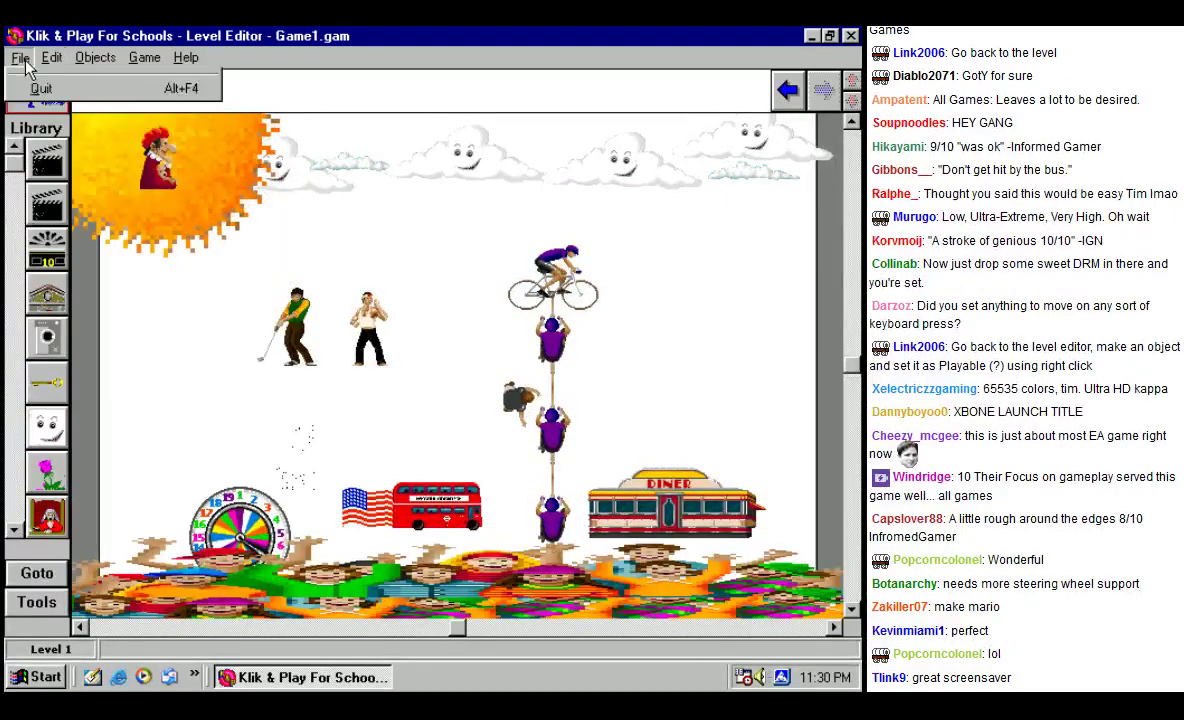
pyautogui.click(19, 57)
# Step: Look in c:\knp\games for a game to pick objects from, and cancel the selection
pyautogui.click(96, 57)
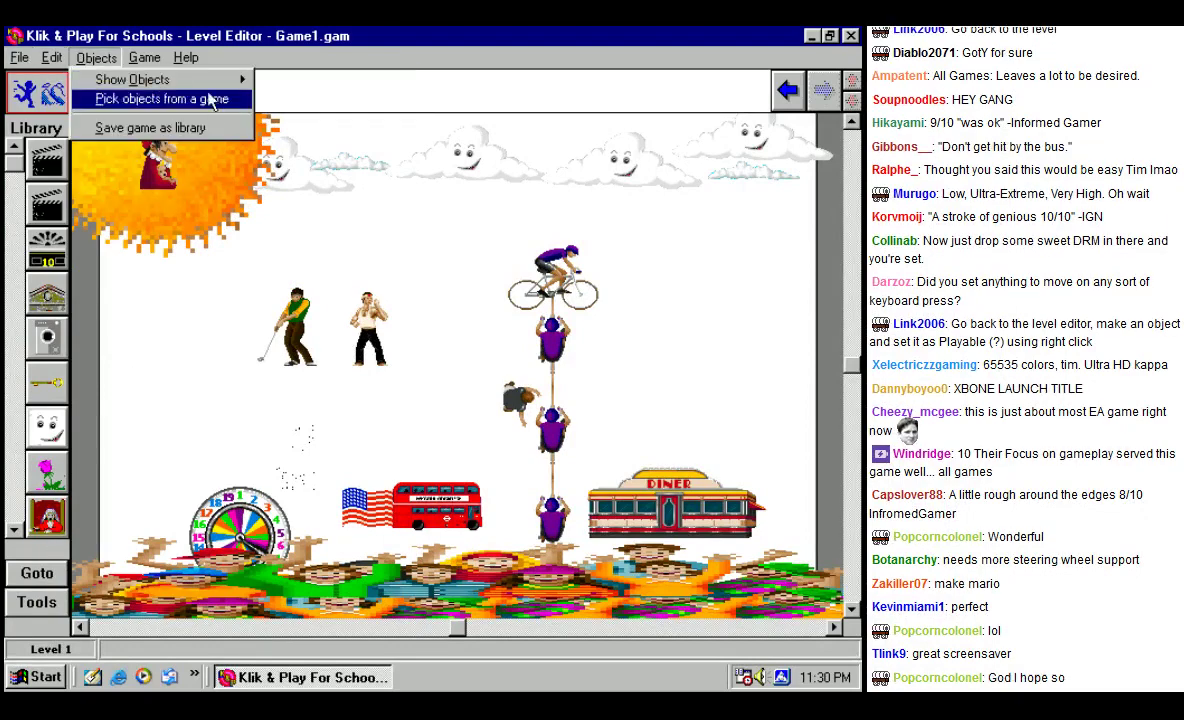
pyautogui.click(210, 101)
pyautogui.click(452, 303)
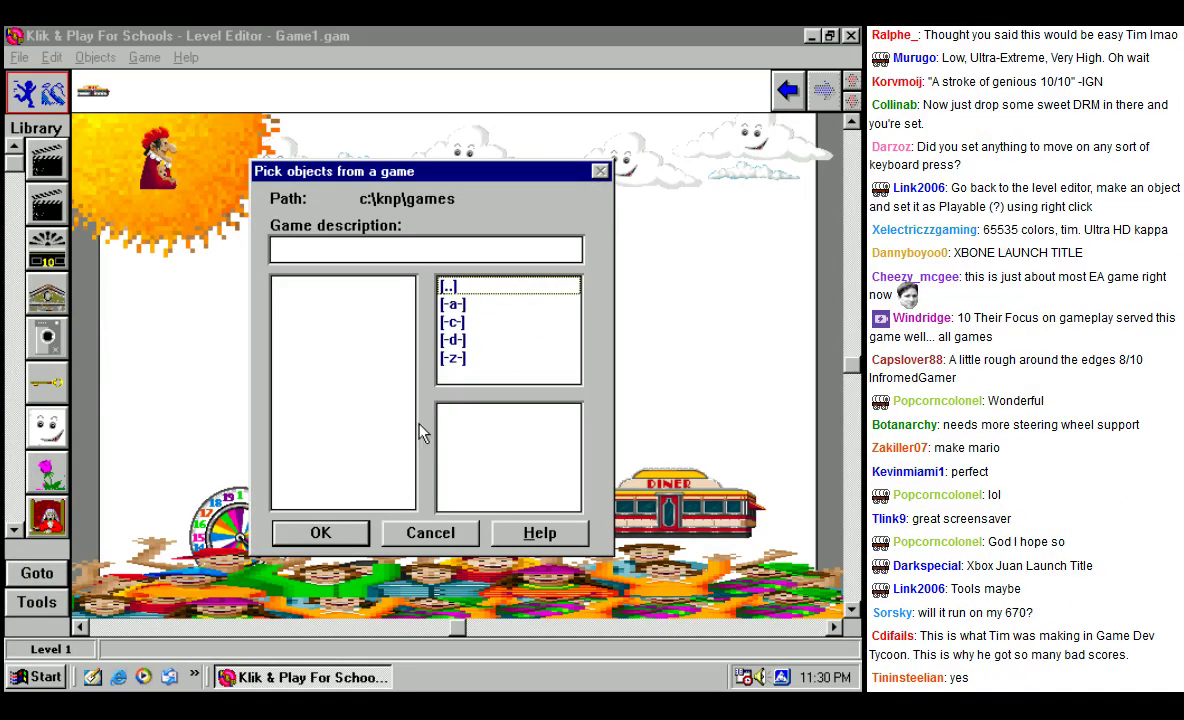
pyautogui.click(428, 535)
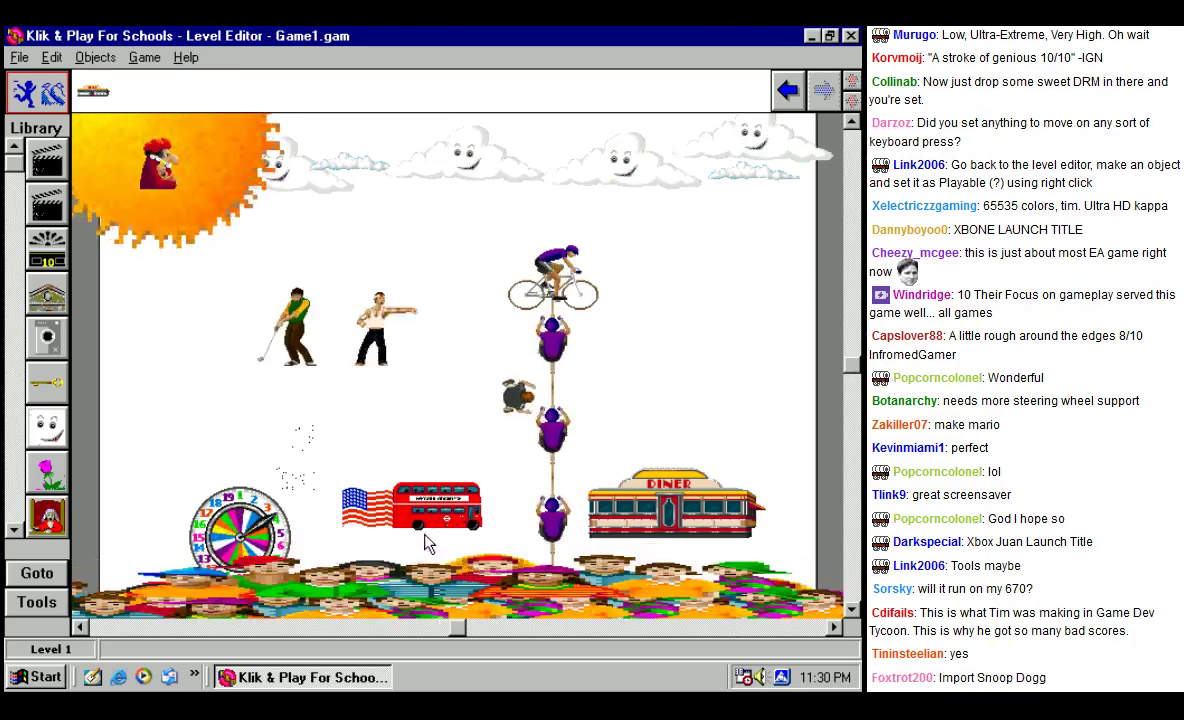
# Step: Play the level as finished in its own window, and quit it to return to the Level Editor
pyautogui.click(58, 600)
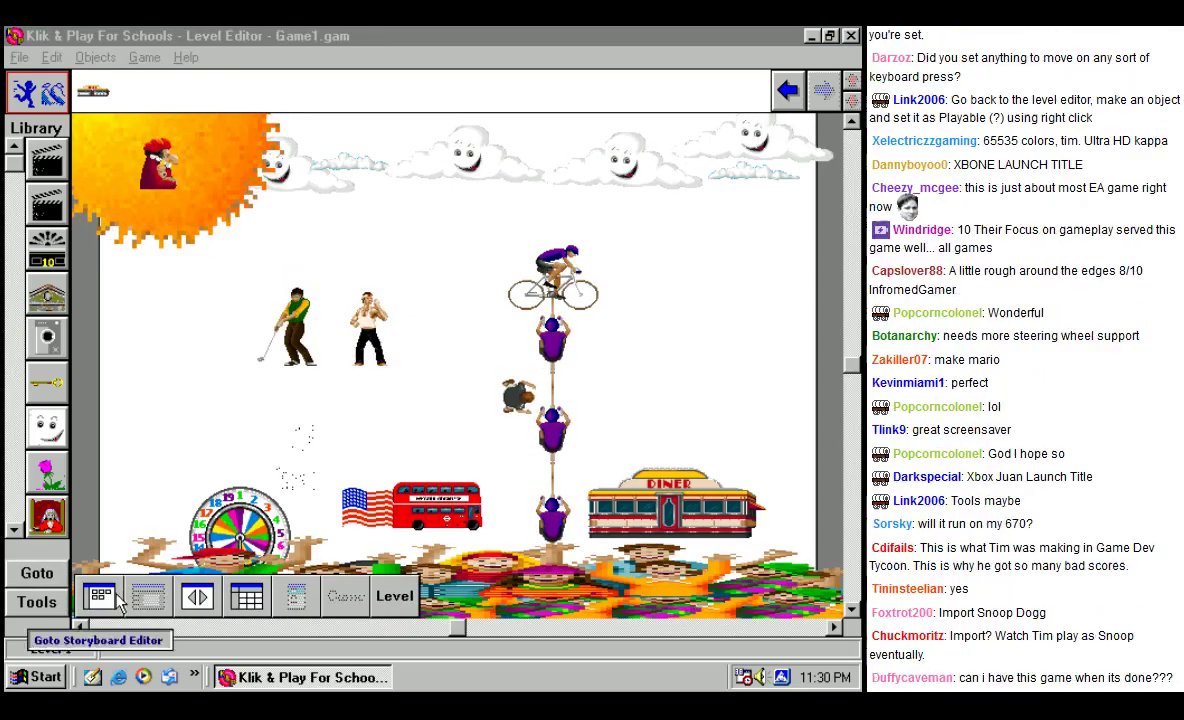
pyautogui.click(394, 596)
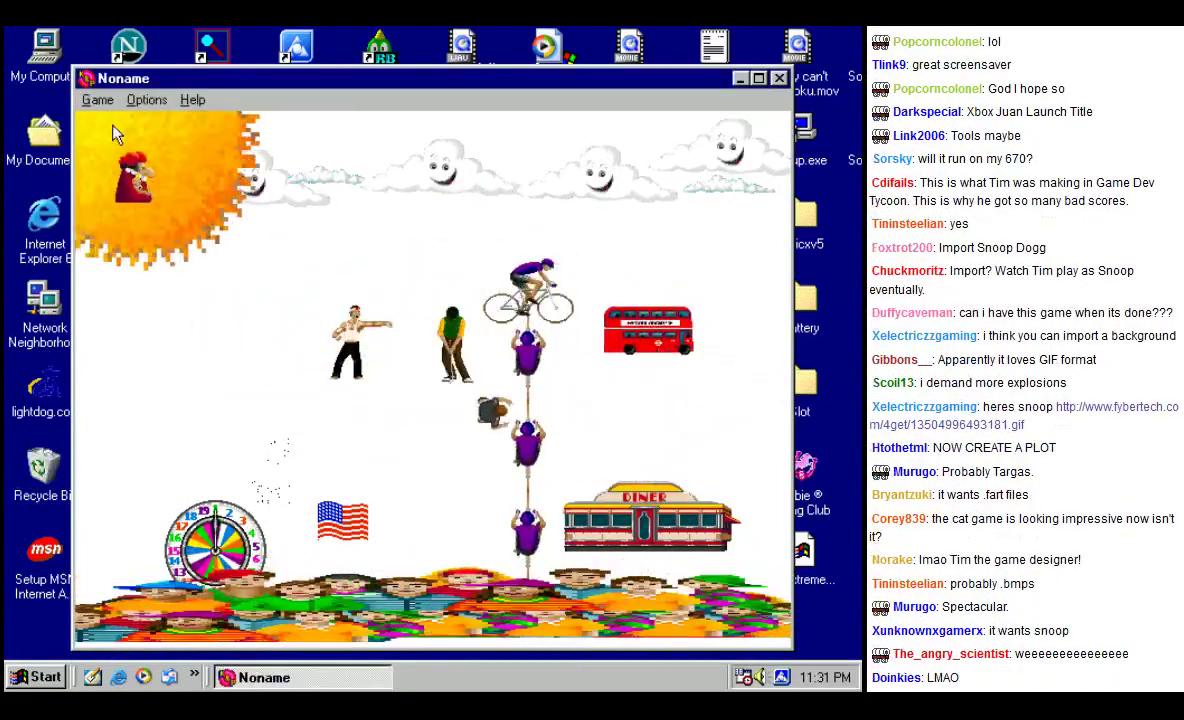
pyautogui.click(146, 100)
pyautogui.moveTo(98, 100)
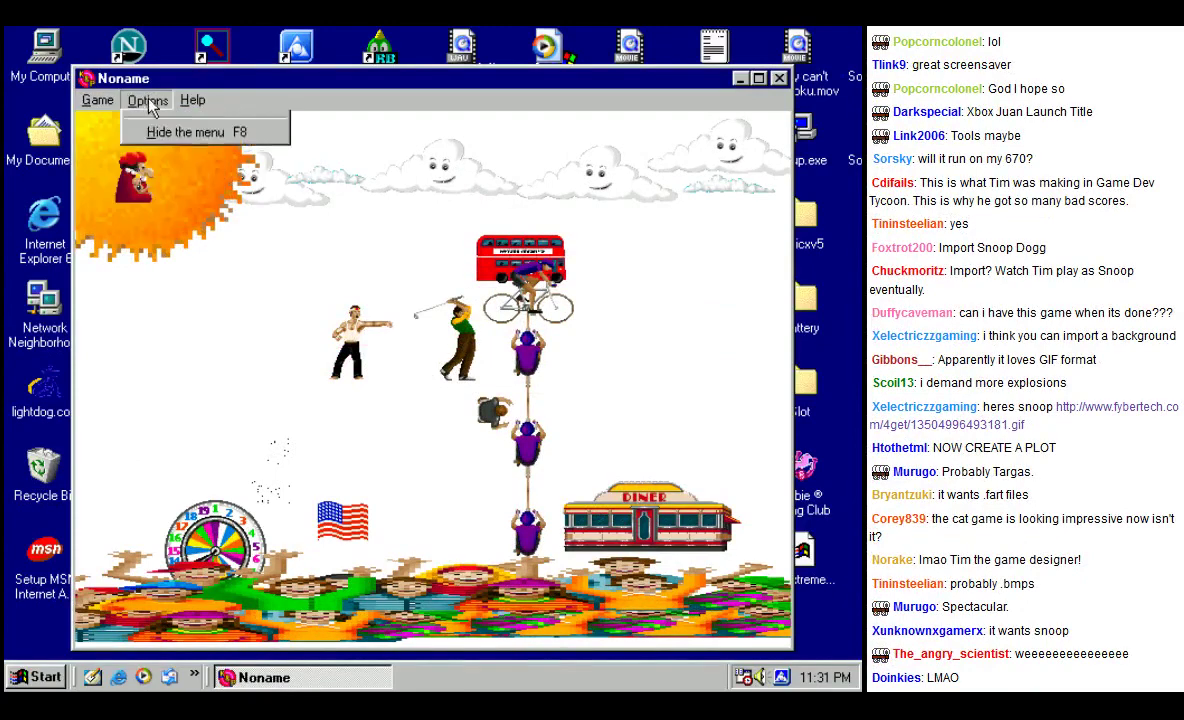
pyautogui.click(112, 216)
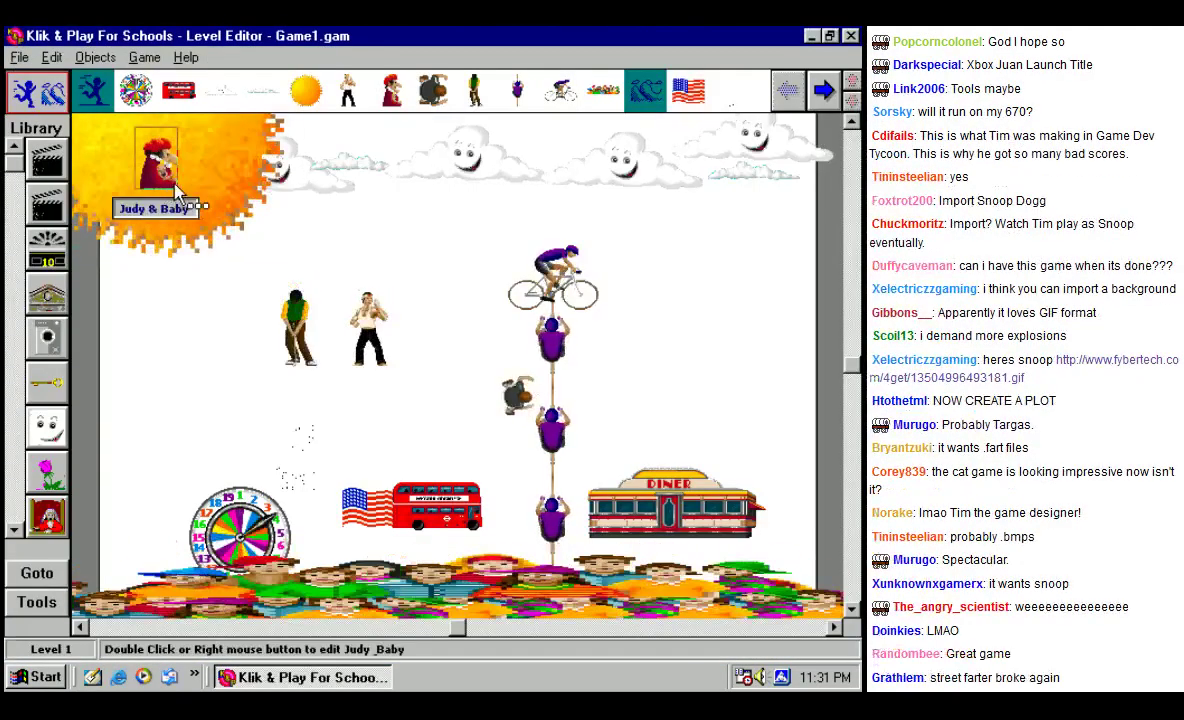
# Step: Review the Golfer's Platform movement settings and keep them as they are
pyautogui.click(37, 575)
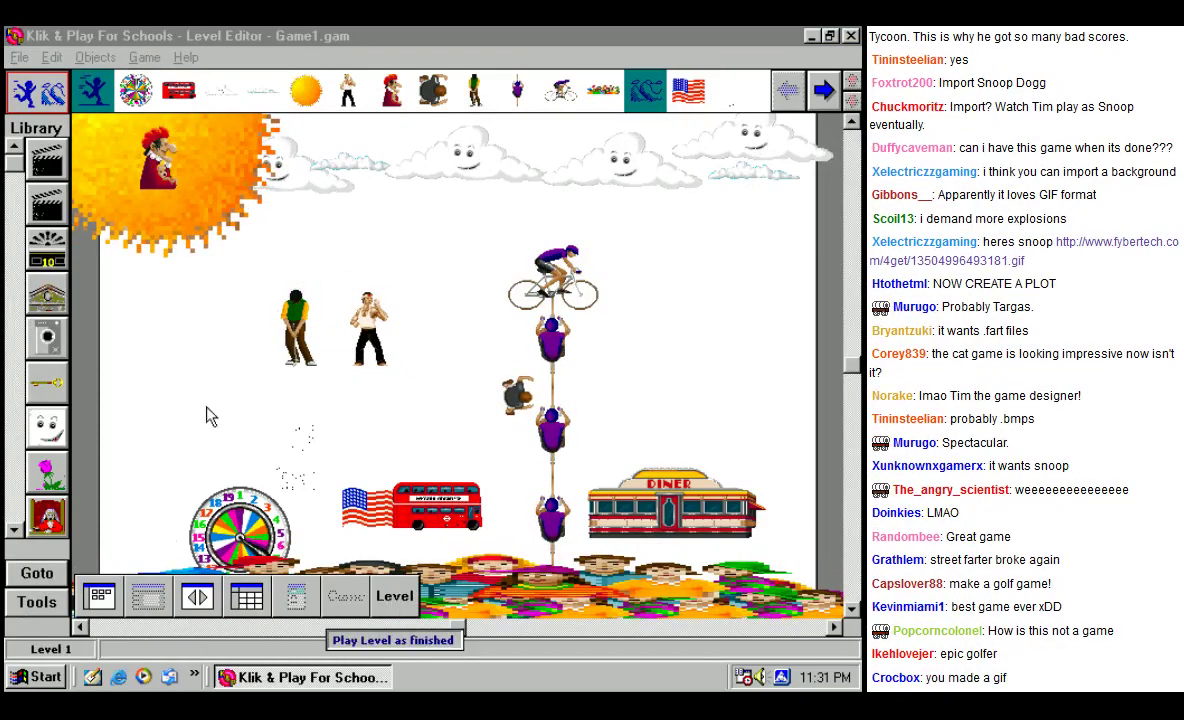
pyautogui.click(163, 336)
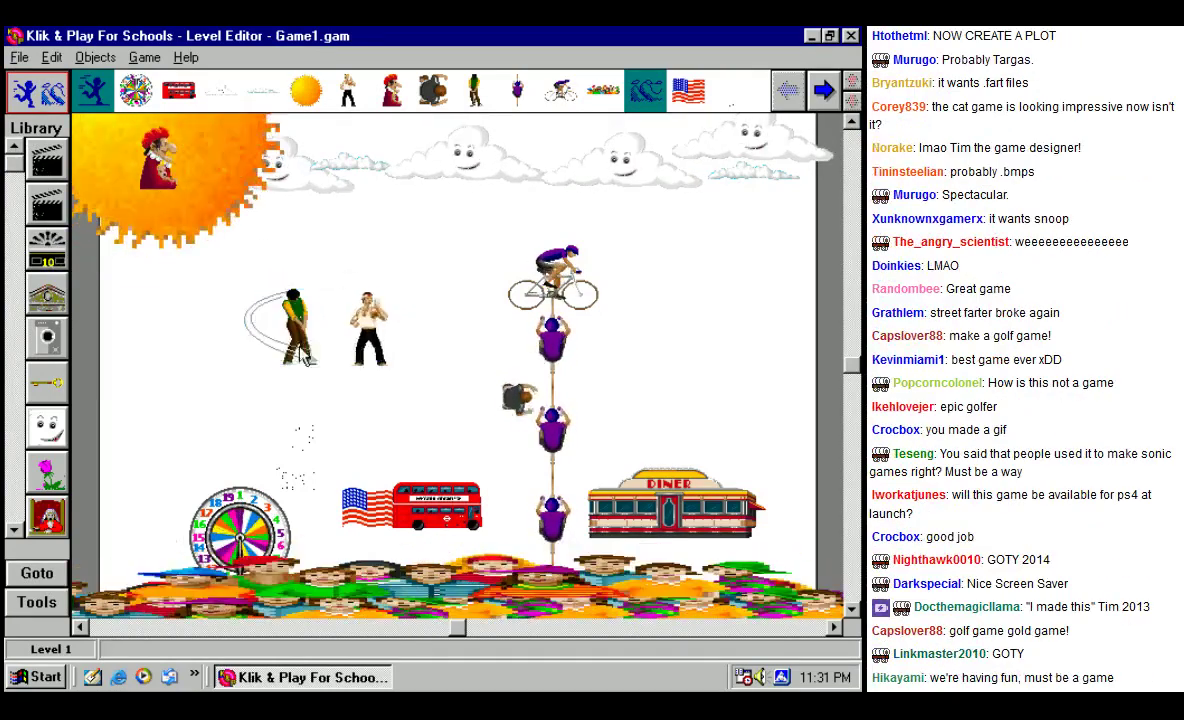
pyautogui.rightClick(298, 322)
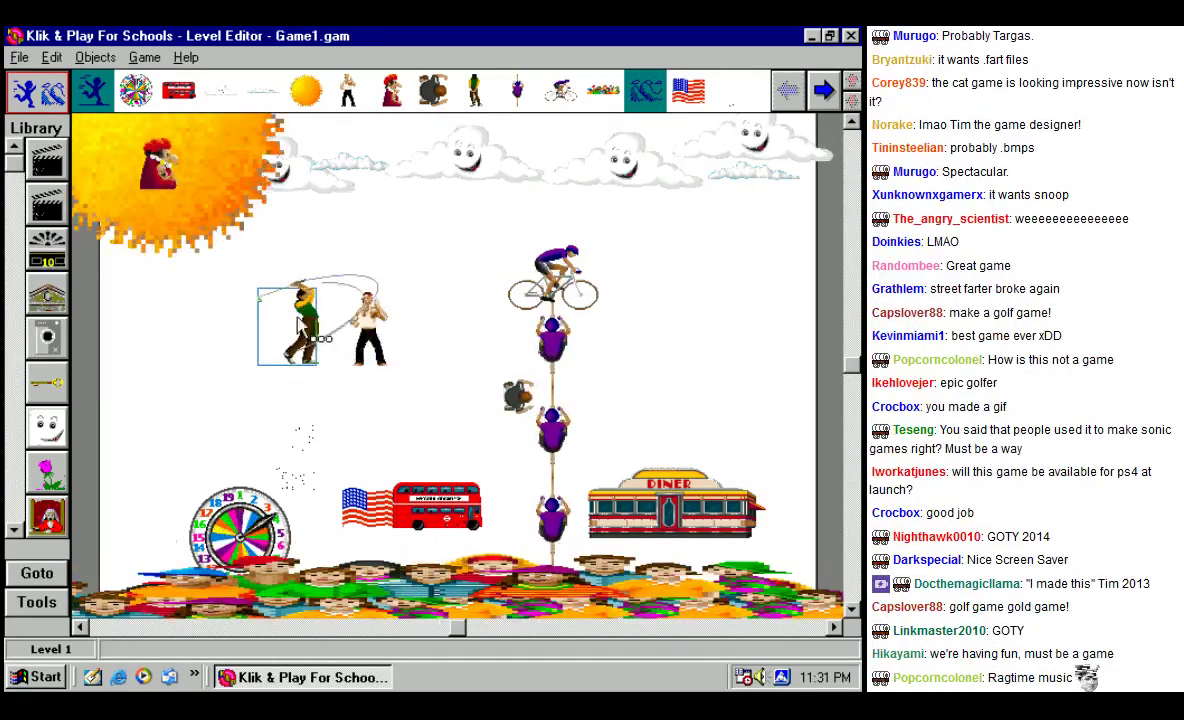
pyautogui.moveTo(415, 330)
pyautogui.click(503, 330)
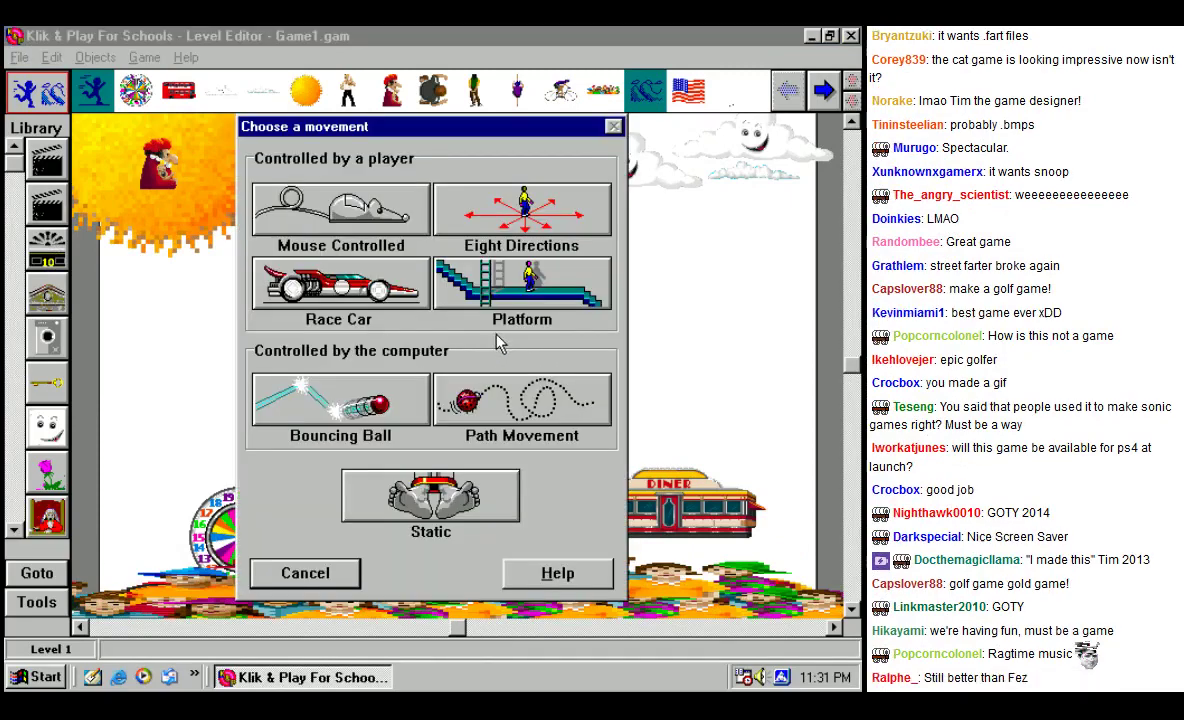
pyautogui.click(545, 272)
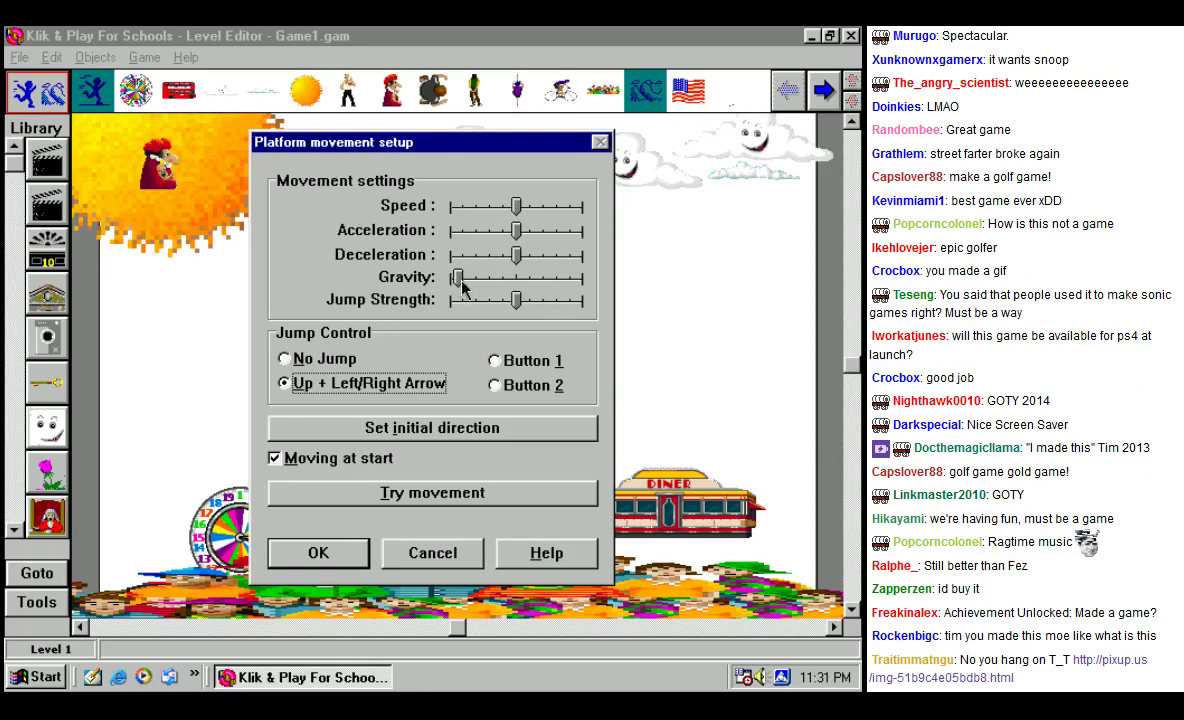
pyautogui.click(335, 563)
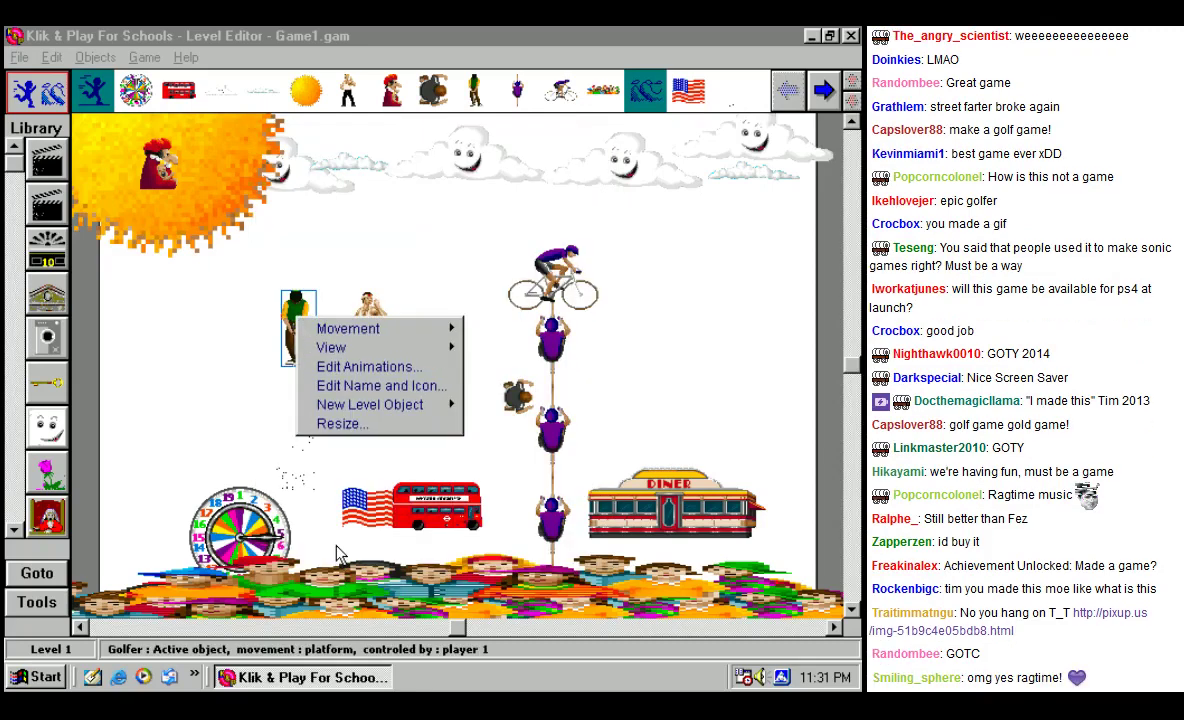
pyautogui.click(312, 508)
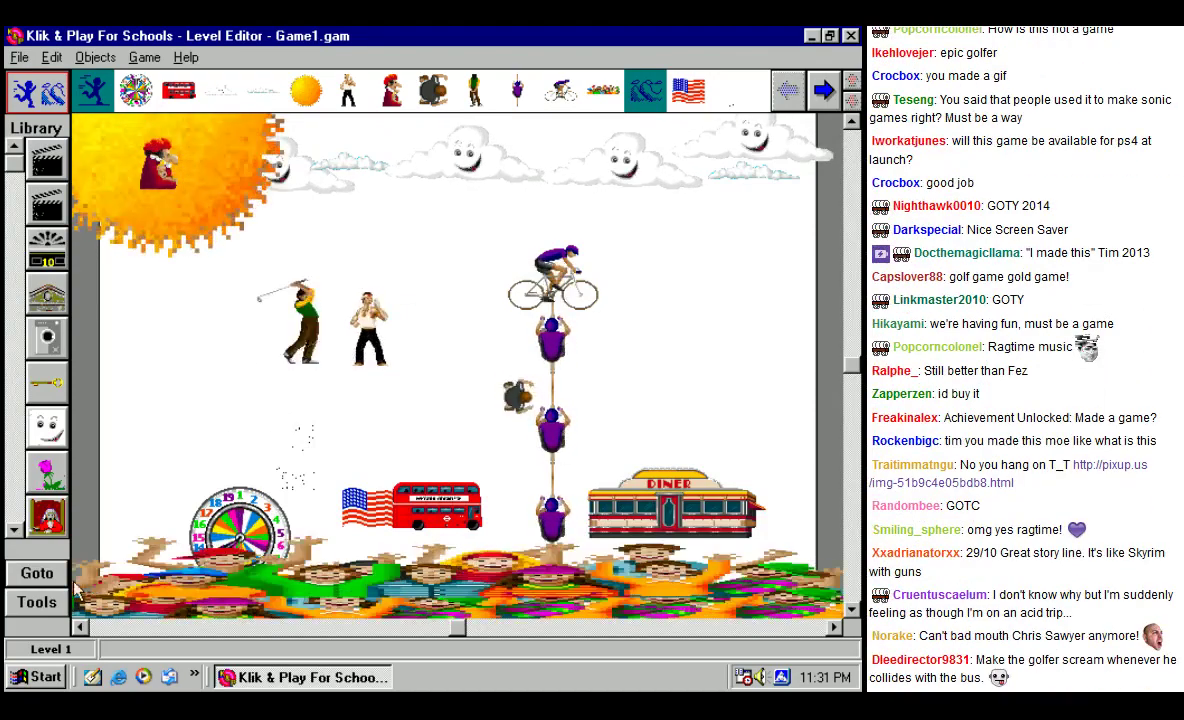
# Step: In the Event Editor, add a condition testing that the Golfer's X position is different from 0
pyautogui.click(52, 612)
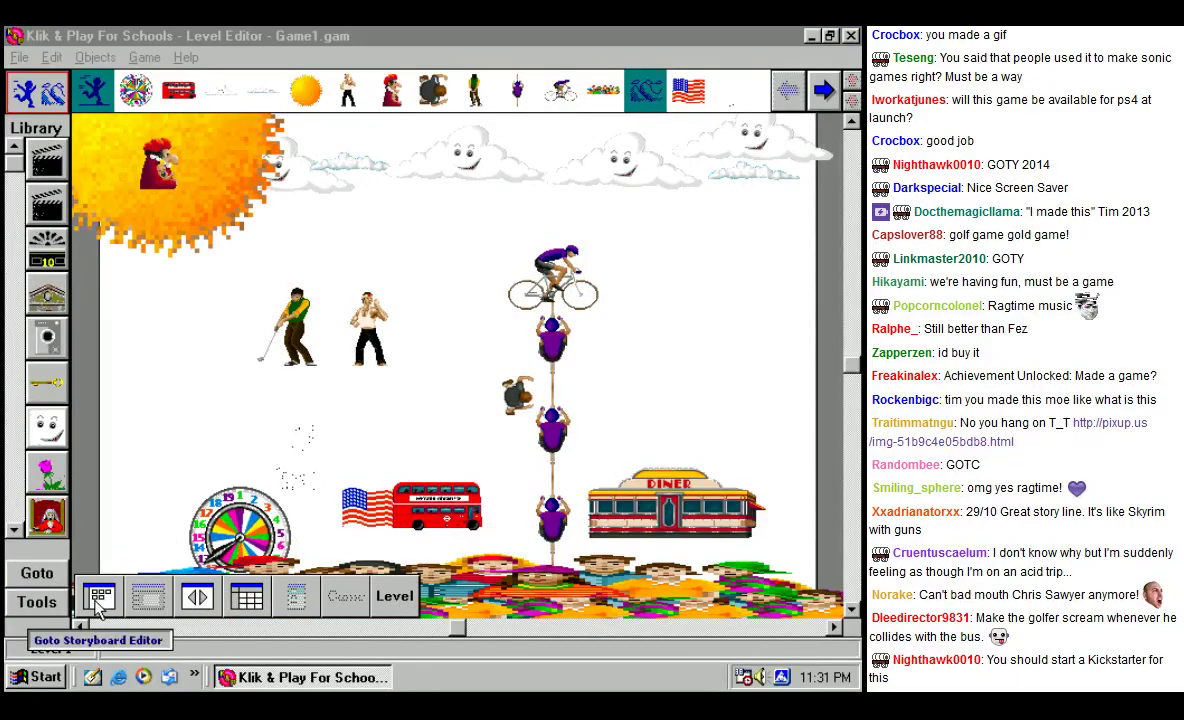
pyautogui.click(244, 598)
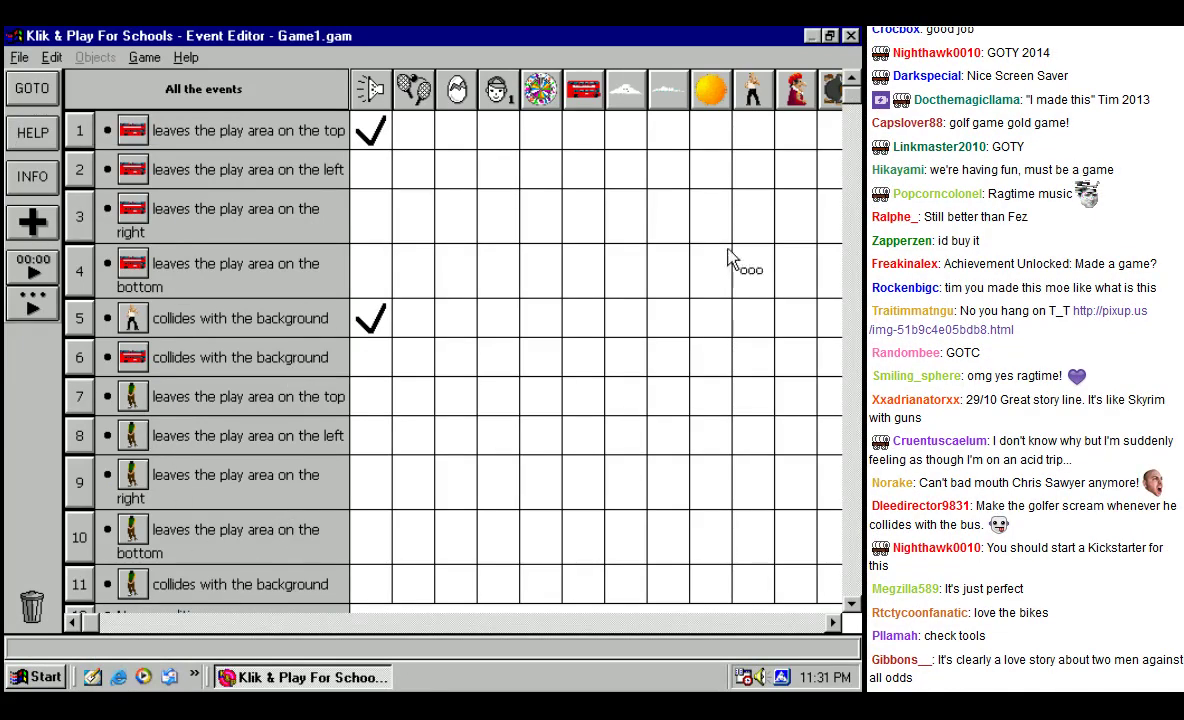
pyautogui.scroll(-3, 513, 318)
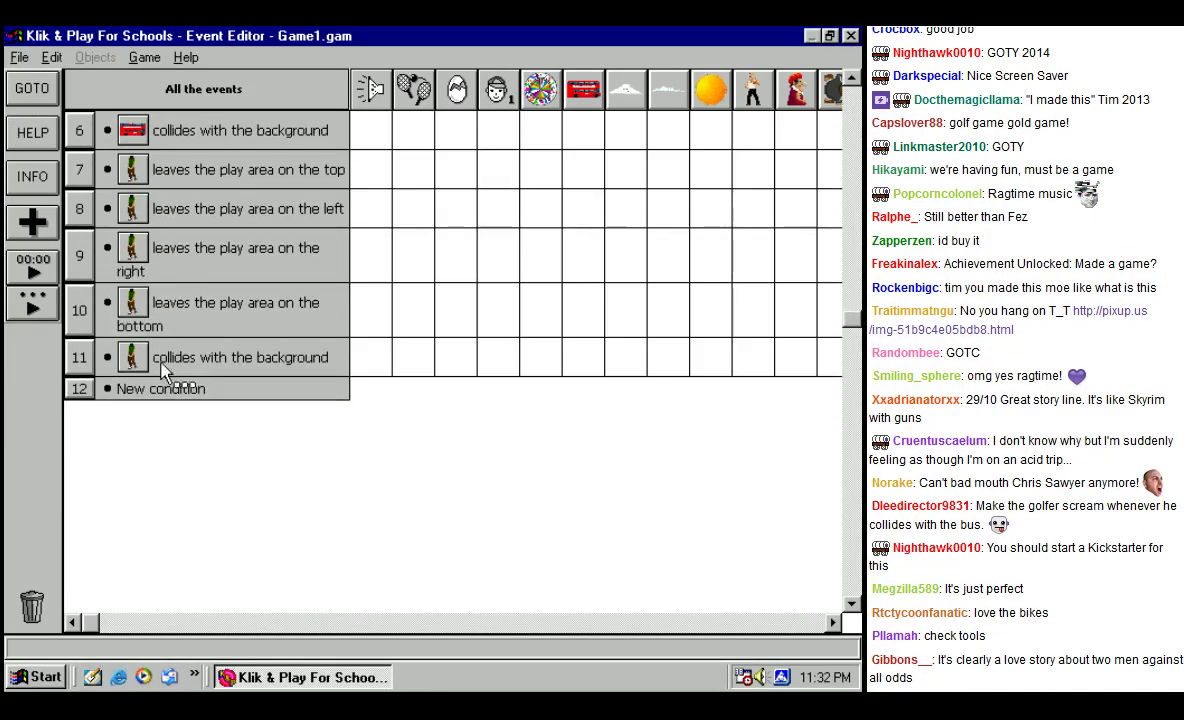
pyautogui.doubleClick(85, 390)
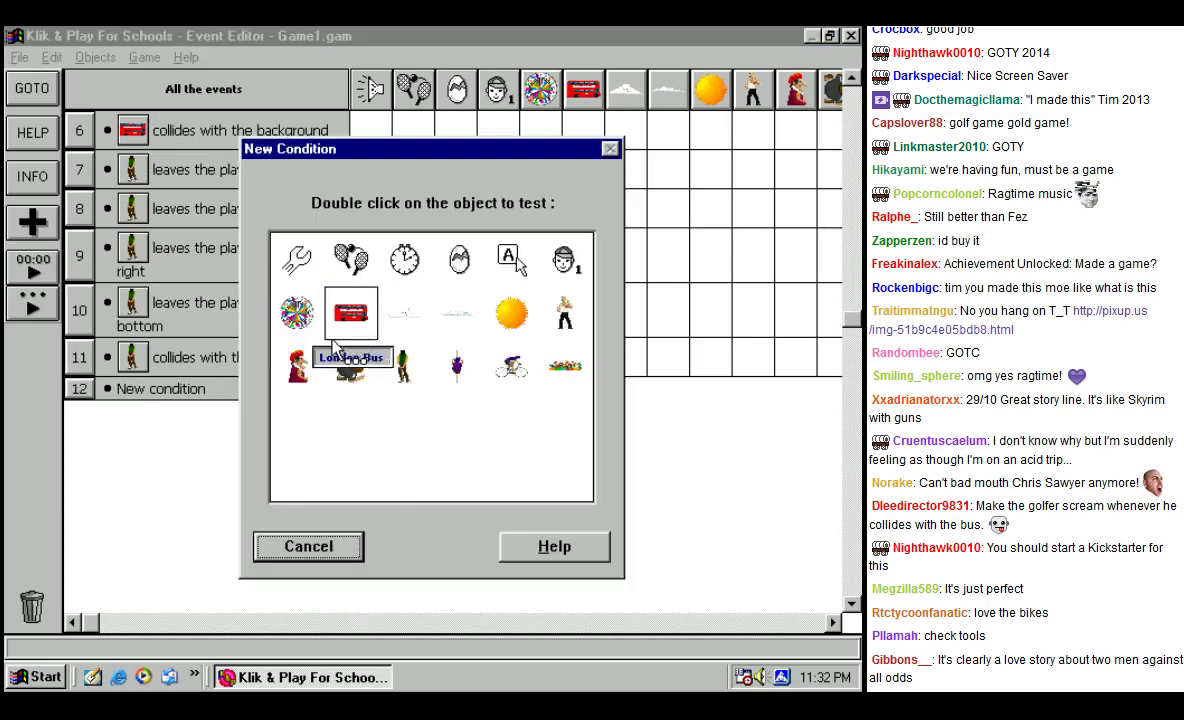
pyautogui.doubleClick(404, 381)
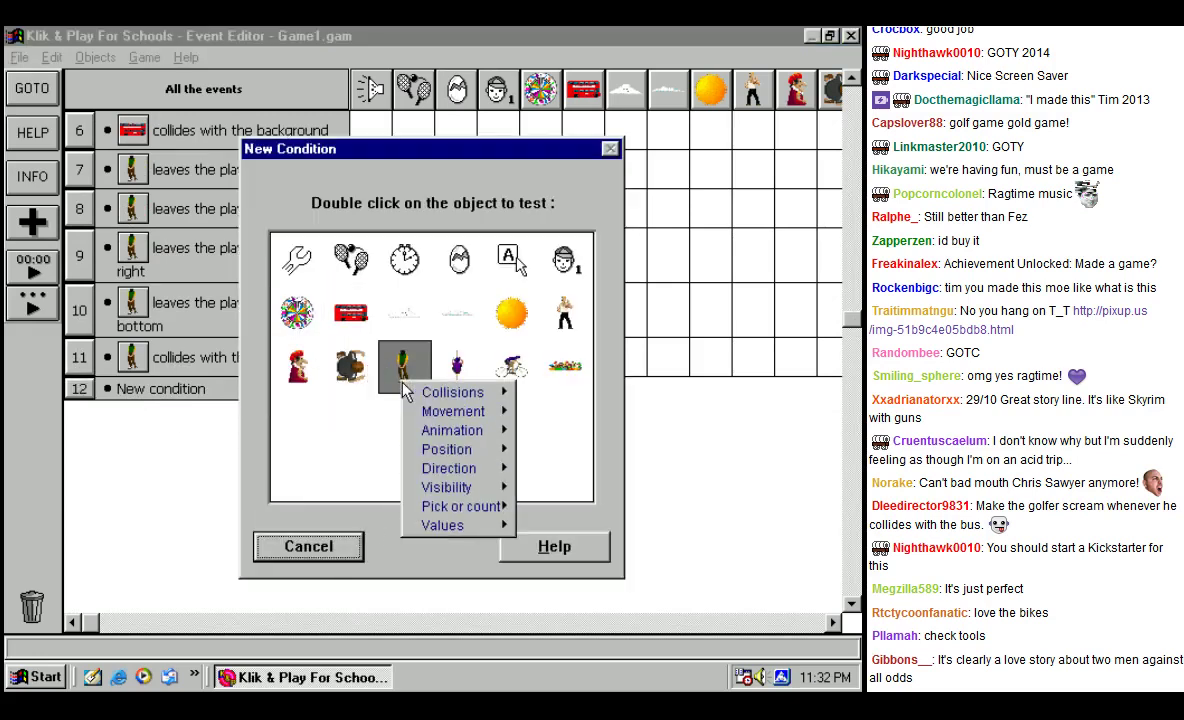
pyautogui.moveTo(440, 455)
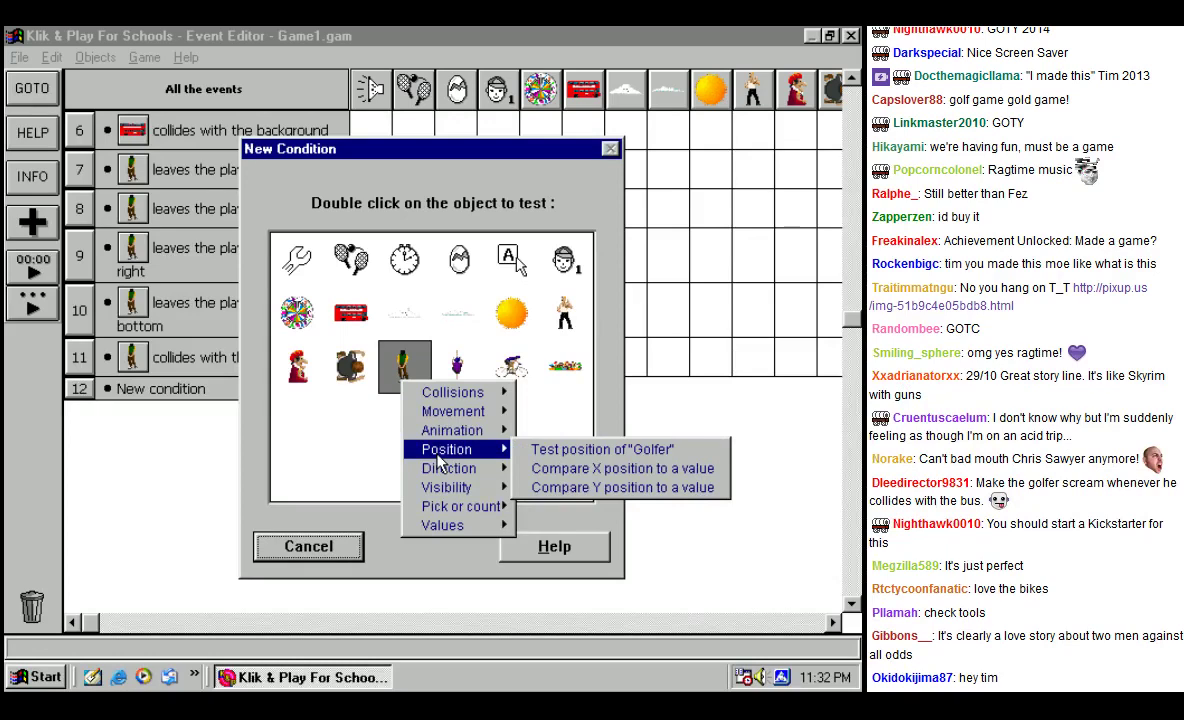
pyautogui.click(620, 468)
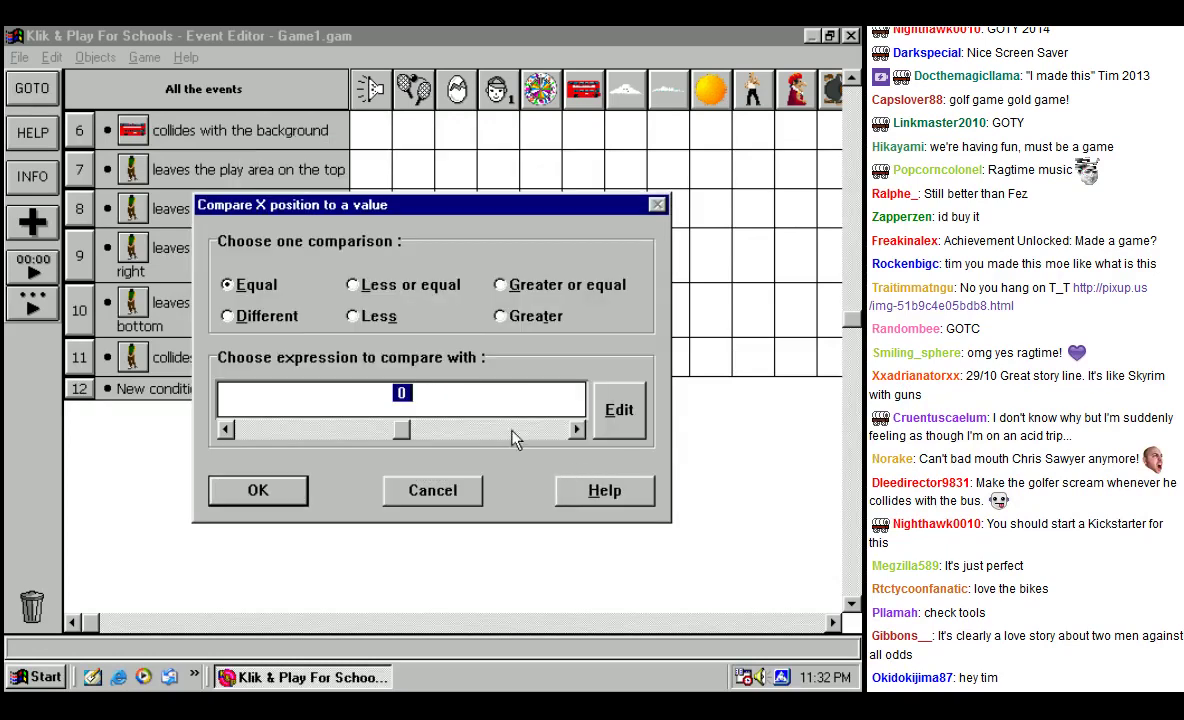
pyautogui.click(238, 318)
pyautogui.click(300, 490)
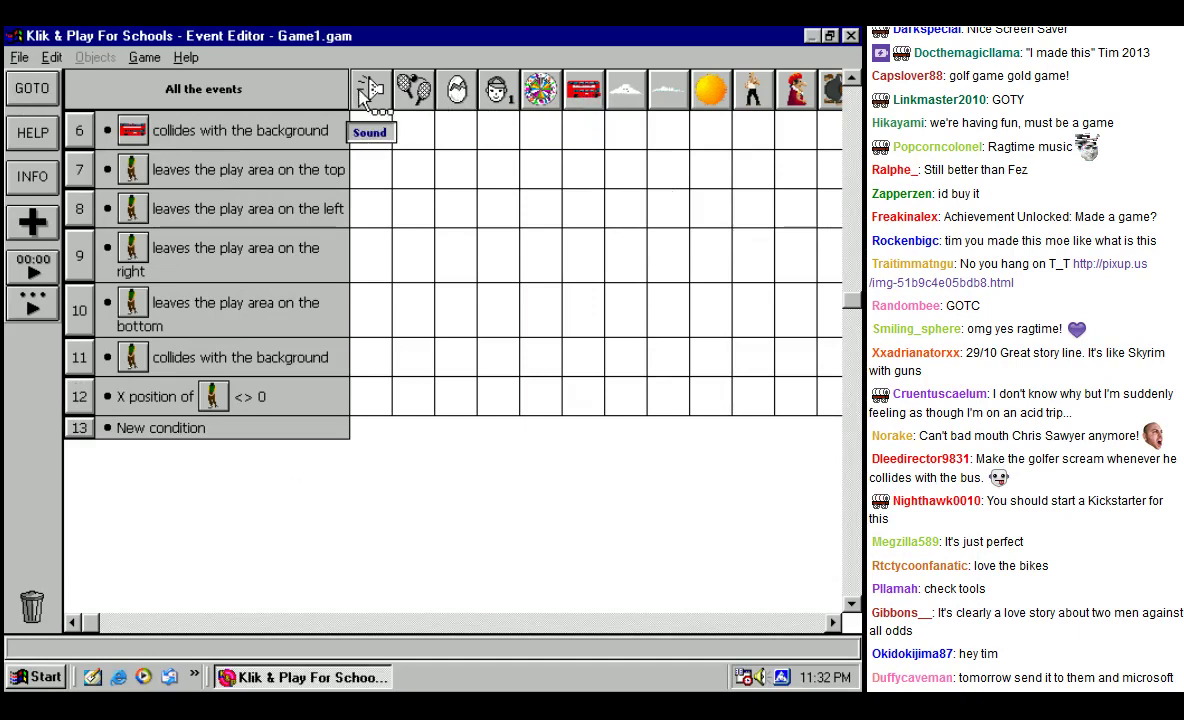
# Step: Show only the events related to Sound and start a new condition that tests the Golfer
pyautogui.click(368, 90)
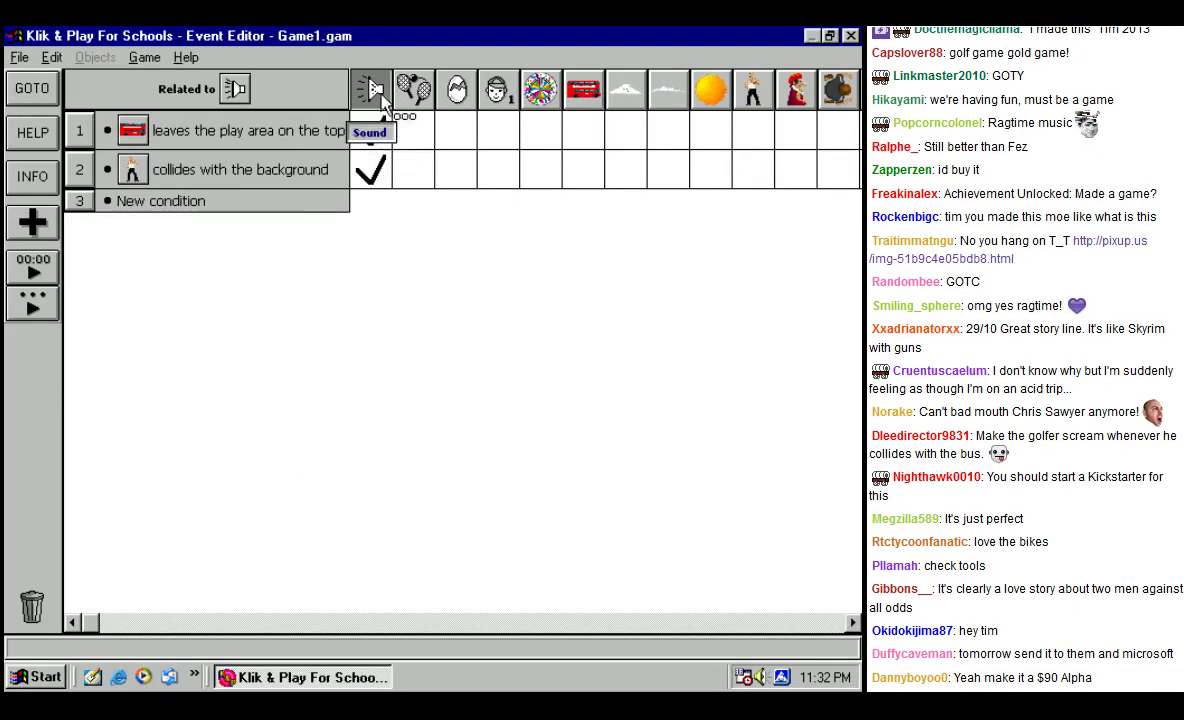
pyautogui.doubleClick(78, 200)
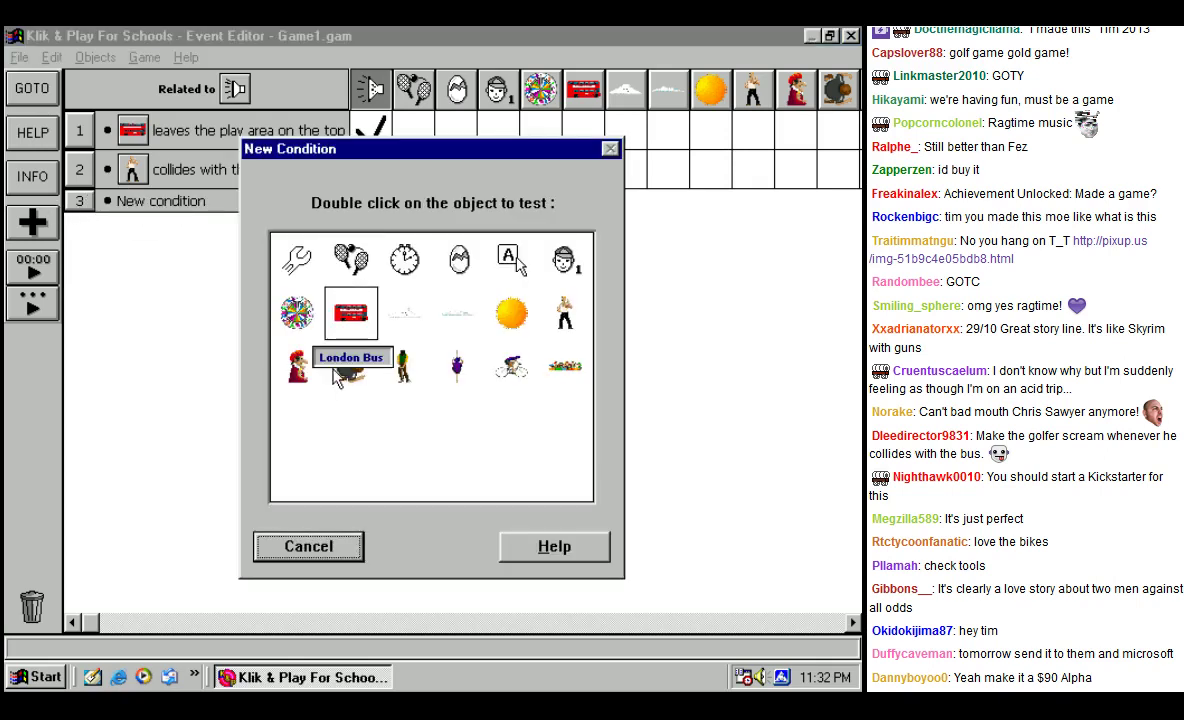
pyautogui.click(403, 367)
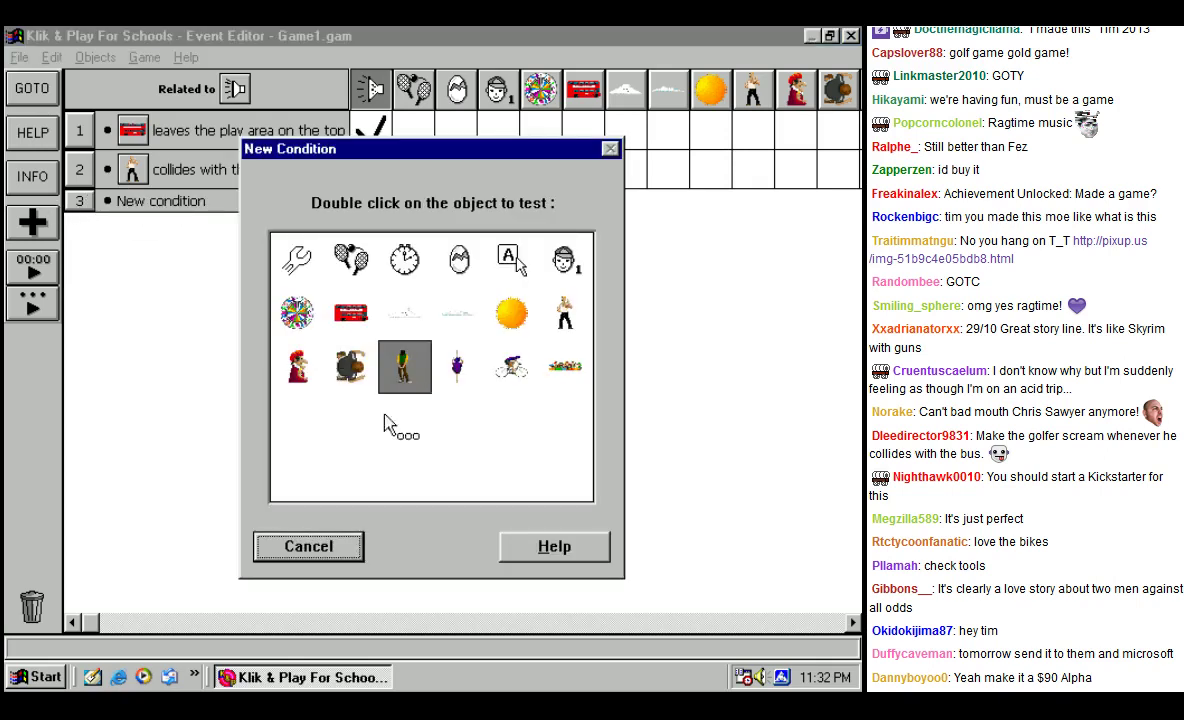
pyautogui.doubleClick(406, 368)
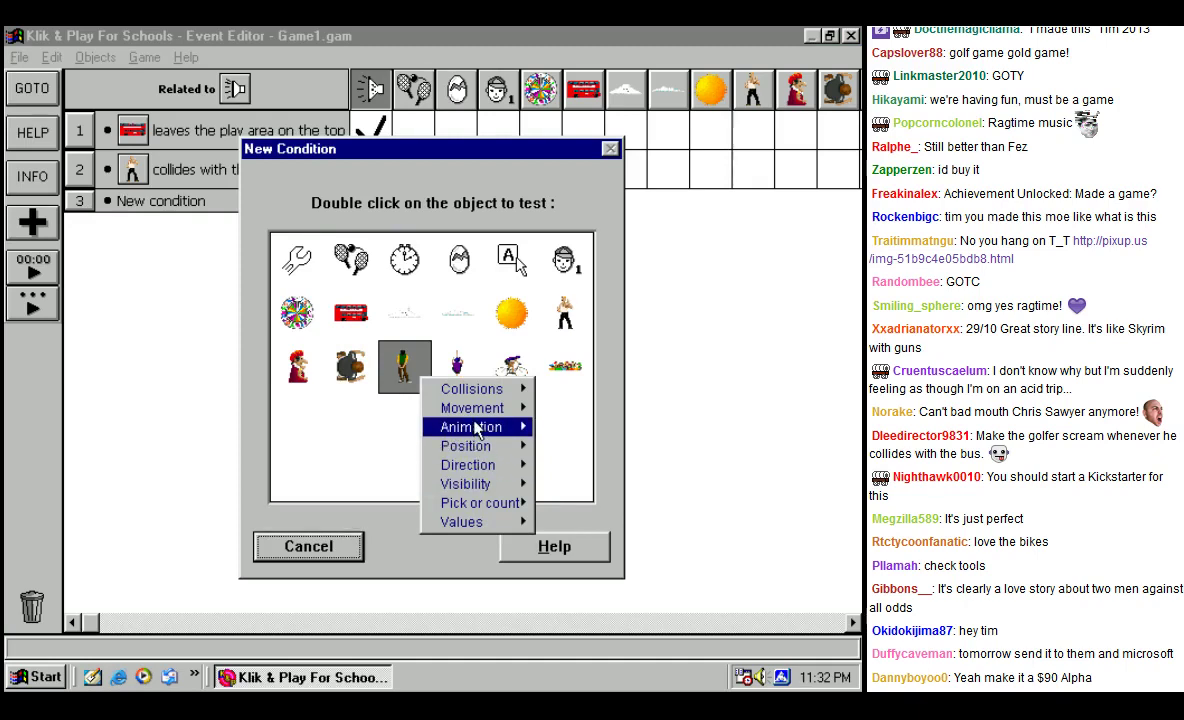
pyautogui.moveTo(470, 408)
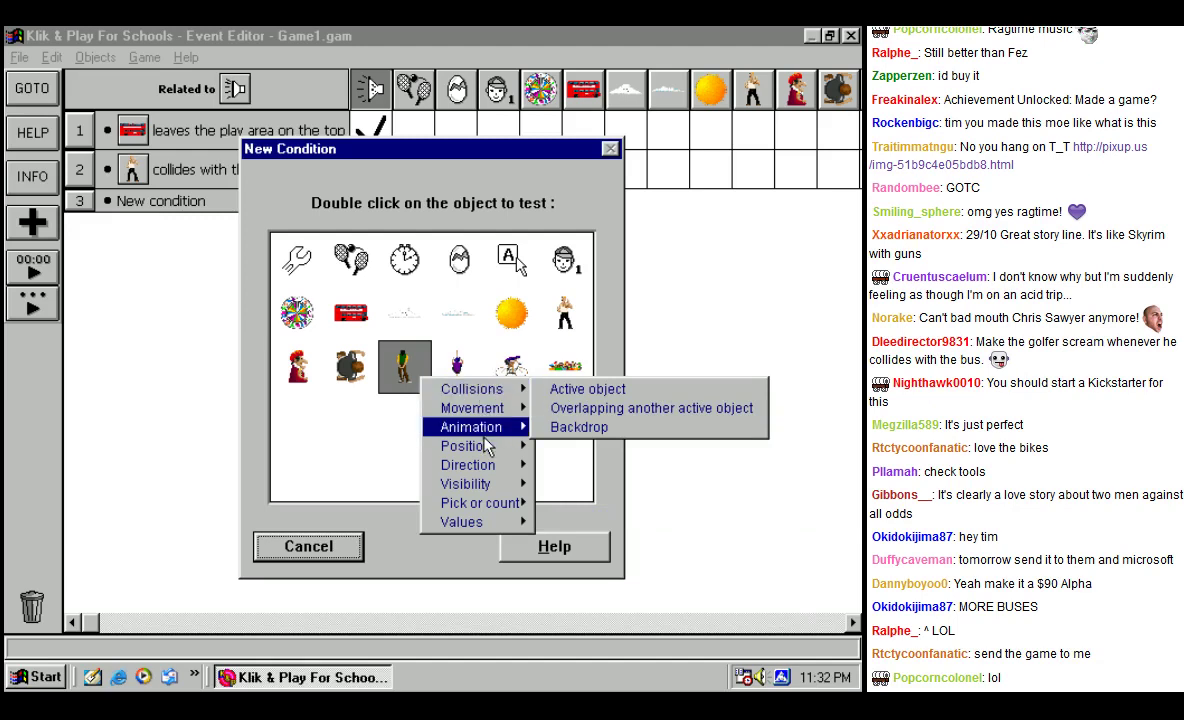
# Step: Add a new condition that tests whether the Golfer is facing a chosen direction
pyautogui.moveTo(478, 506)
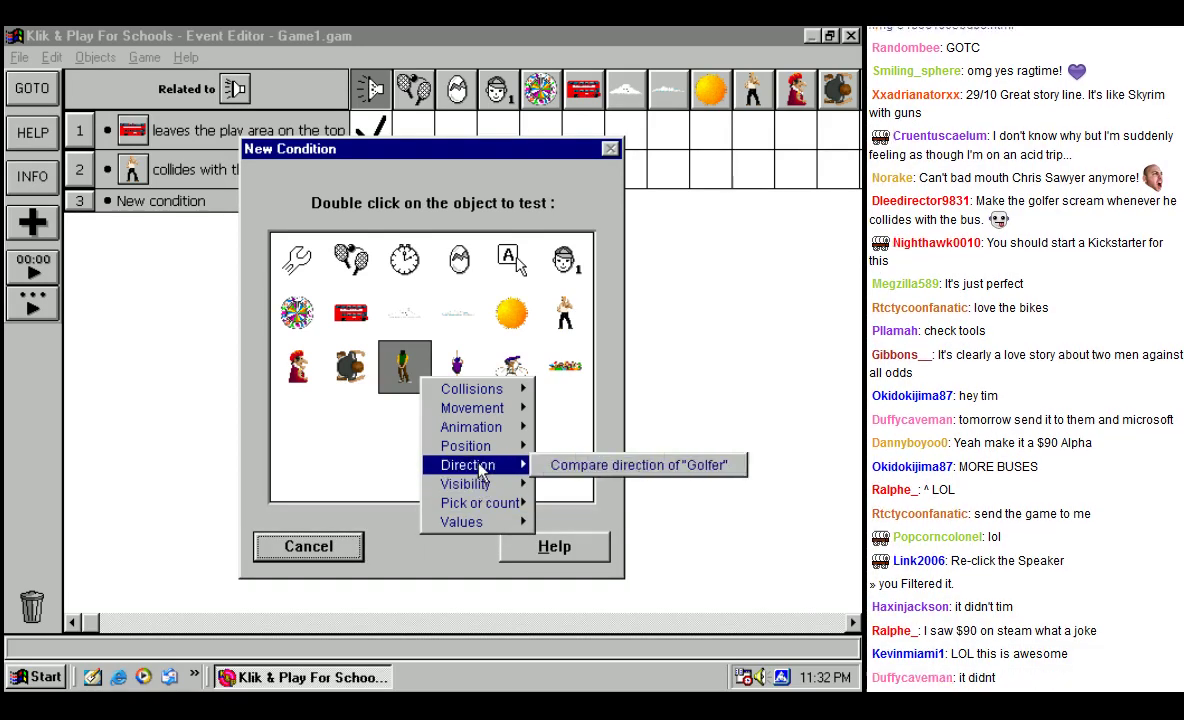
pyautogui.click(565, 465)
pyautogui.click(522, 348)
pyautogui.click(350, 566)
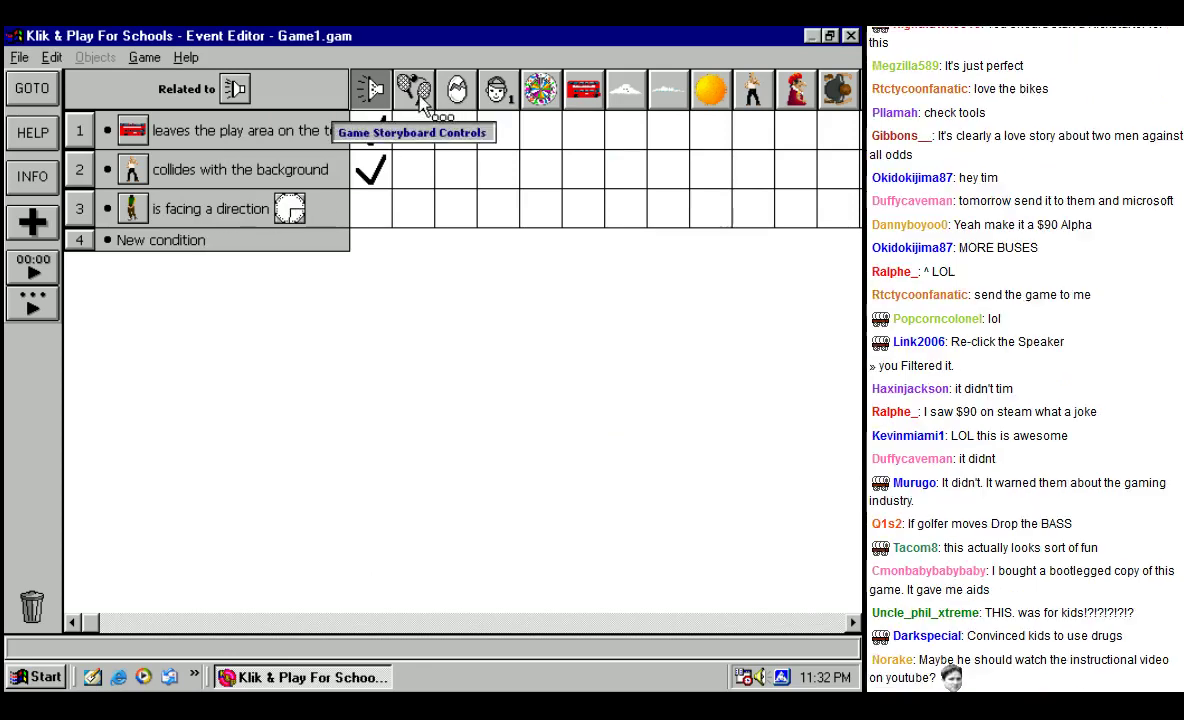
# Step: Begin a Play Music sound action for the golfer direction event
pyautogui.click(377, 221)
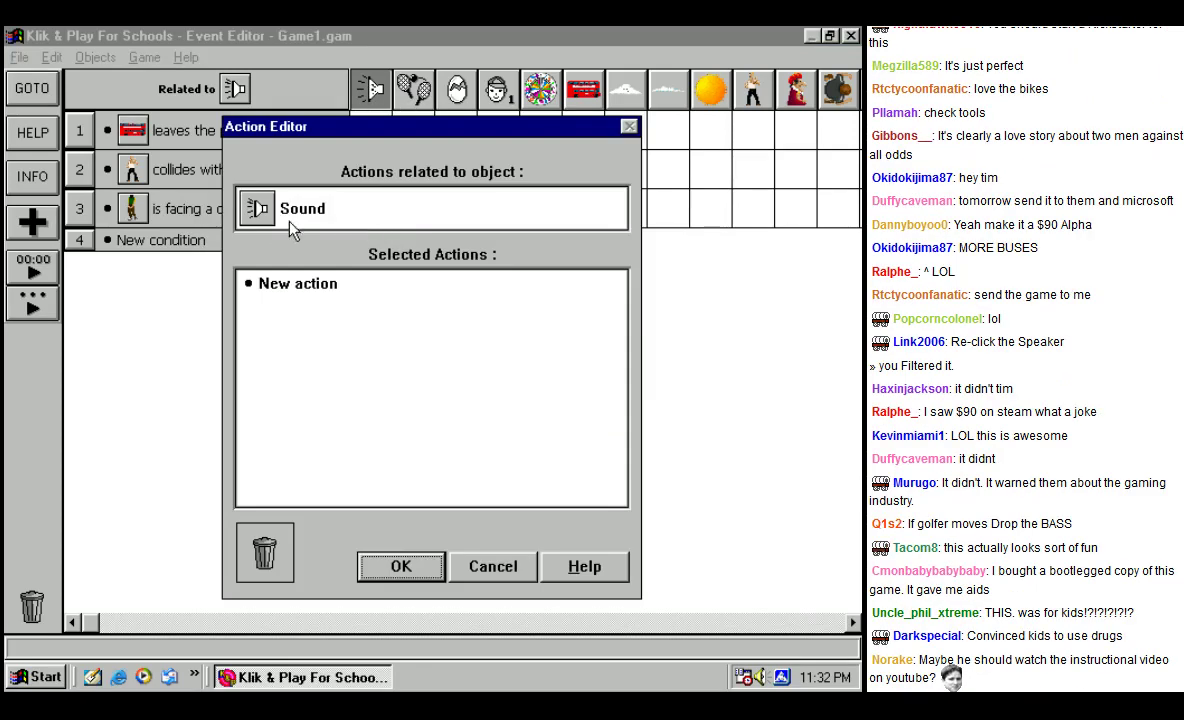
pyautogui.click(285, 286)
pyautogui.click(314, 284)
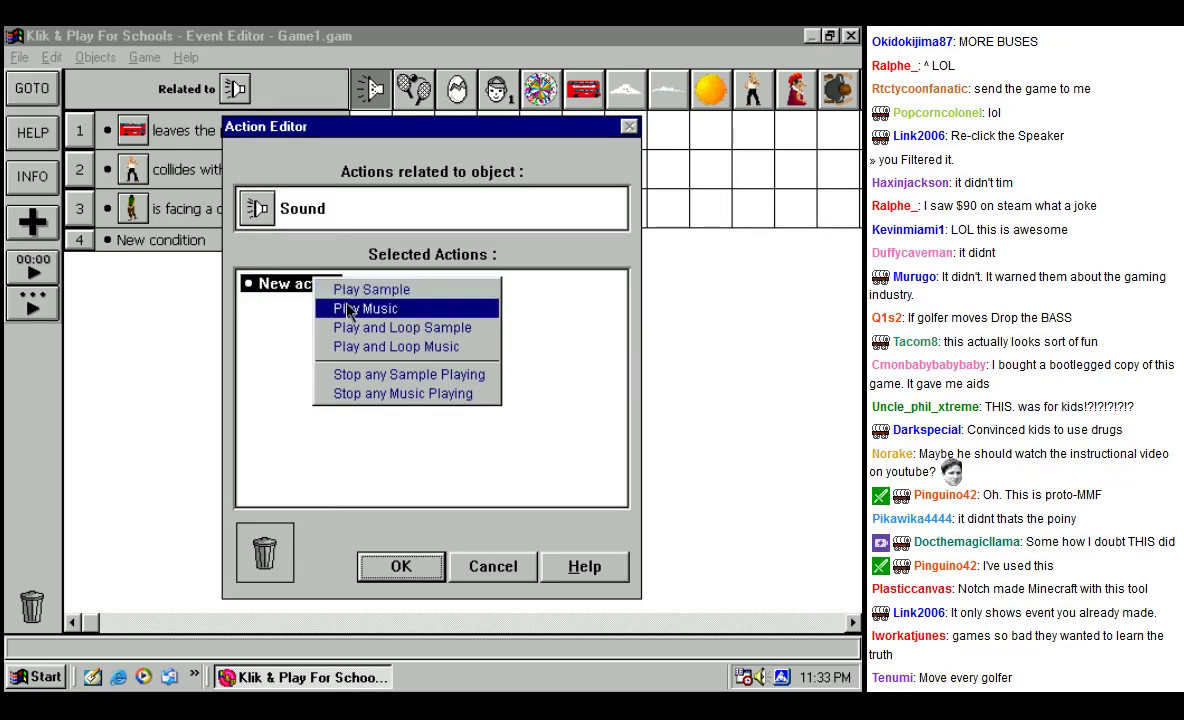
pyautogui.click(345, 308)
# Step: Look through the subfolders of c:\knp\samples, including alarms, for a music file
pyautogui.click(340, 253)
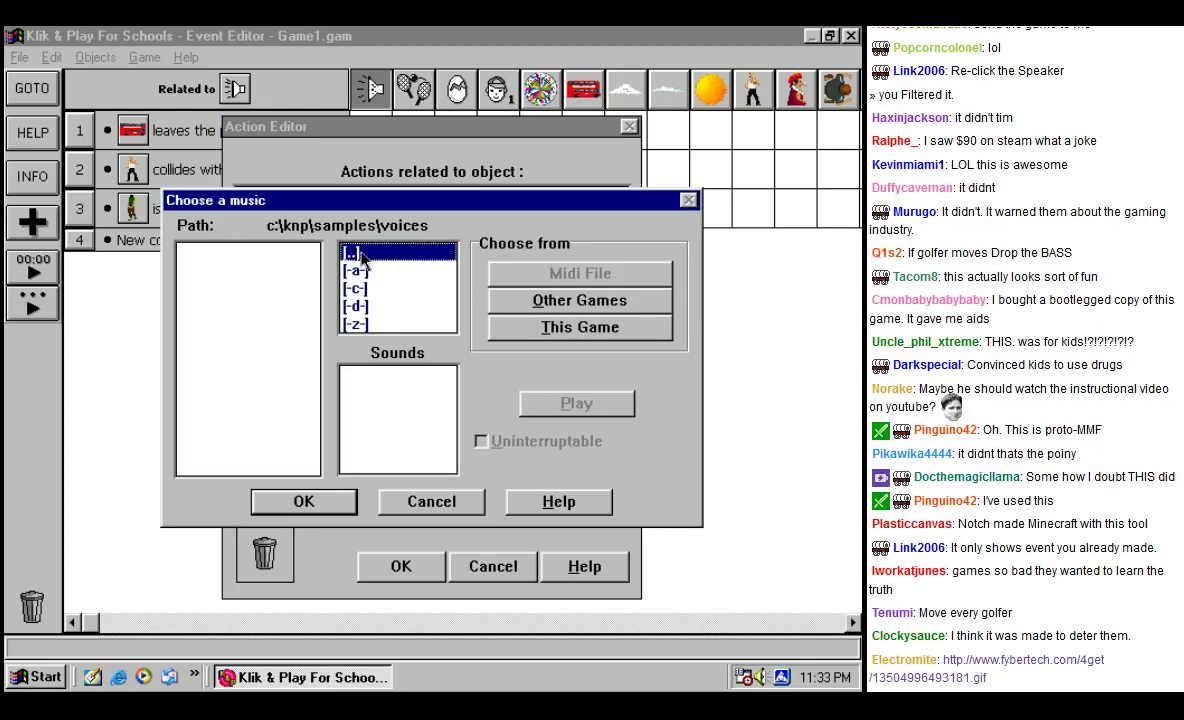
pyautogui.doubleClick(361, 256)
pyautogui.click(447, 326)
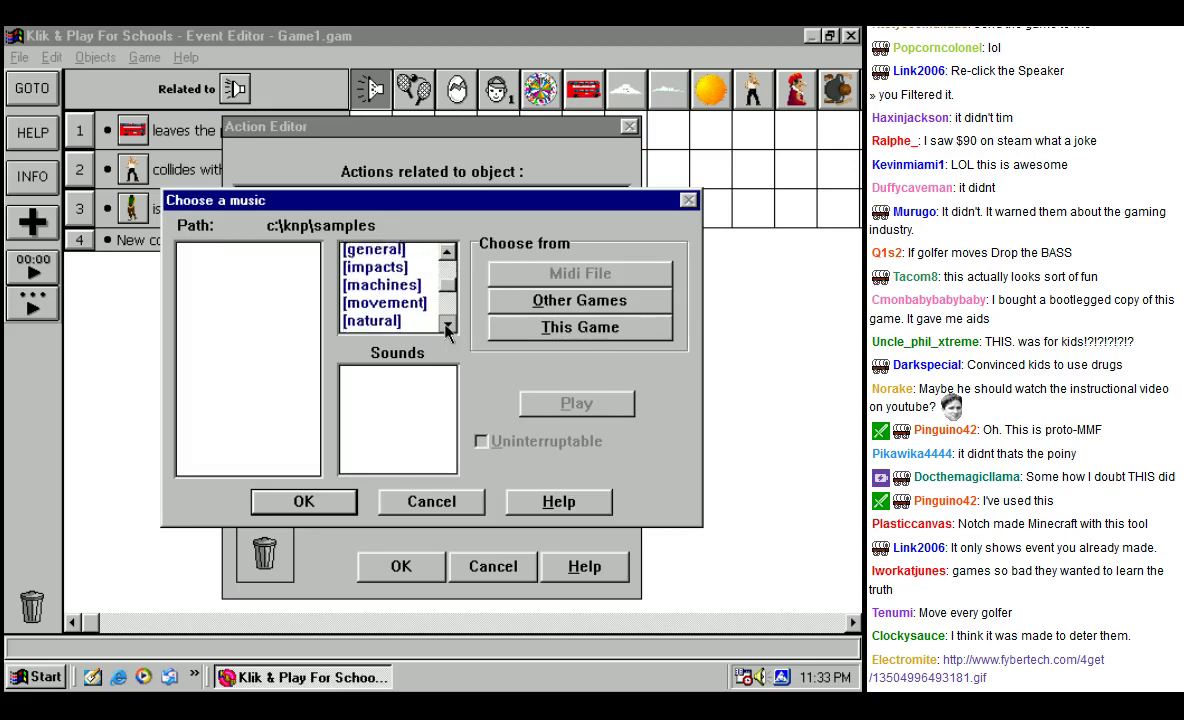
pyautogui.click(447, 326)
pyautogui.click(450, 255)
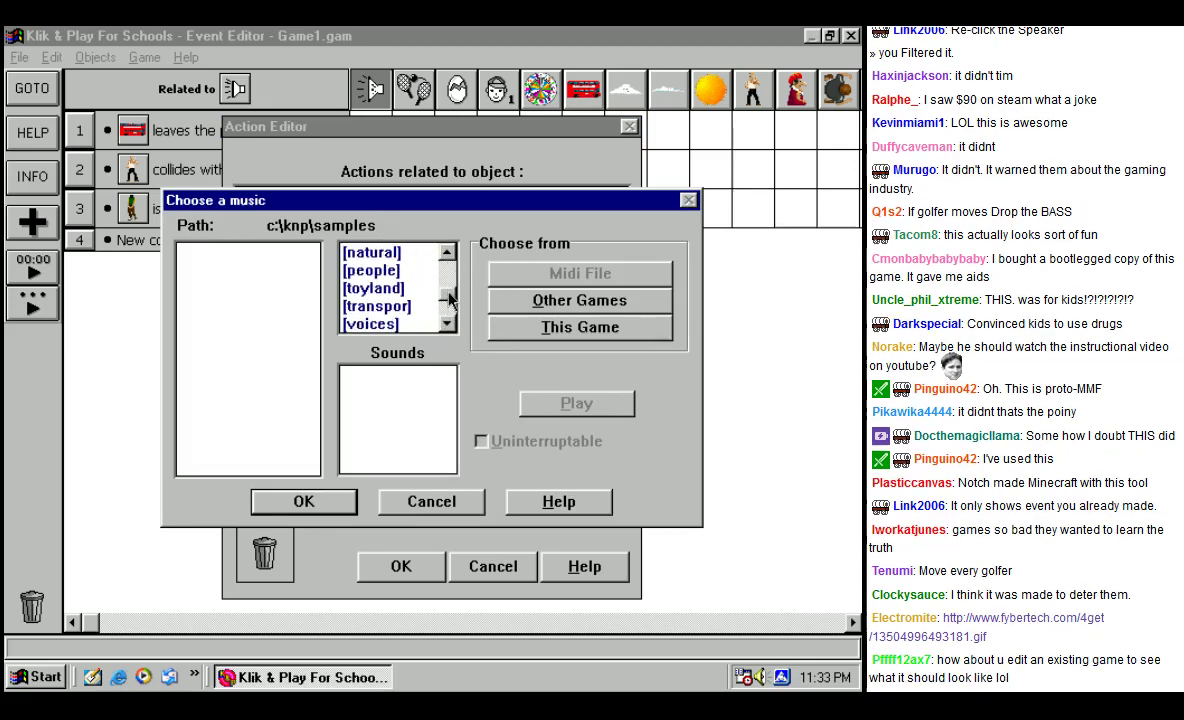
pyautogui.click(452, 256)
pyautogui.click(447, 254)
pyautogui.click(447, 254)
pyautogui.click(447, 254)
pyautogui.click(447, 254)
pyautogui.doubleClick(388, 268)
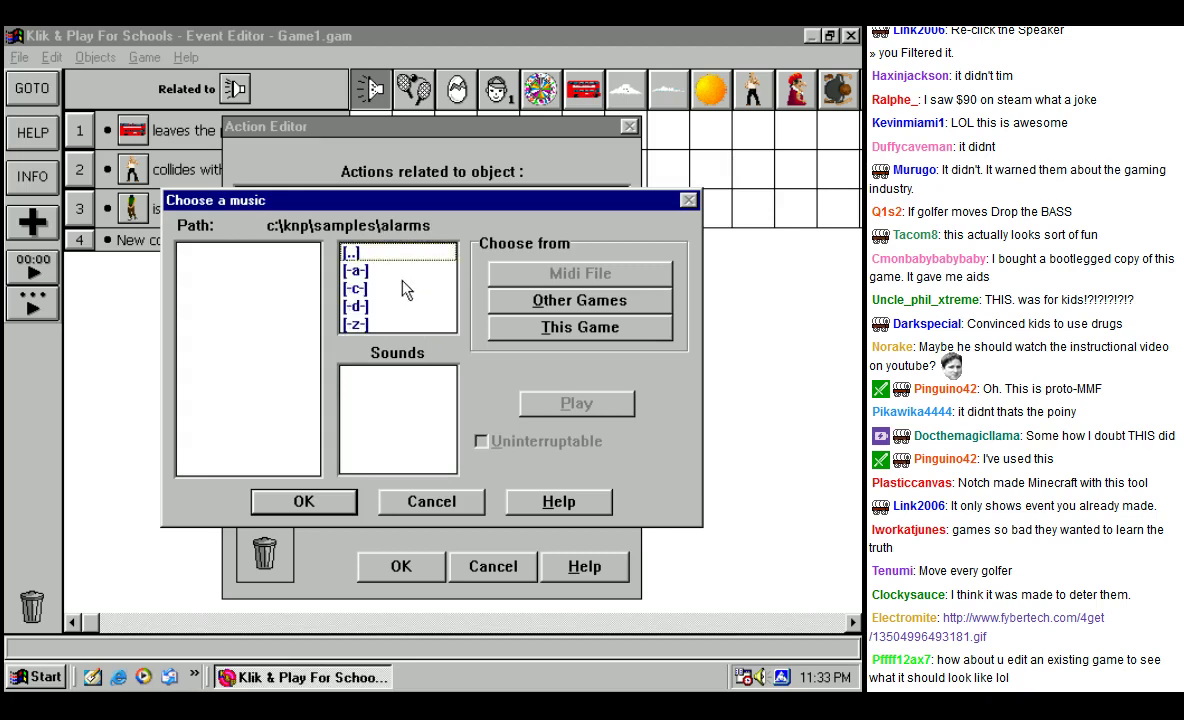
pyautogui.doubleClick(360, 255)
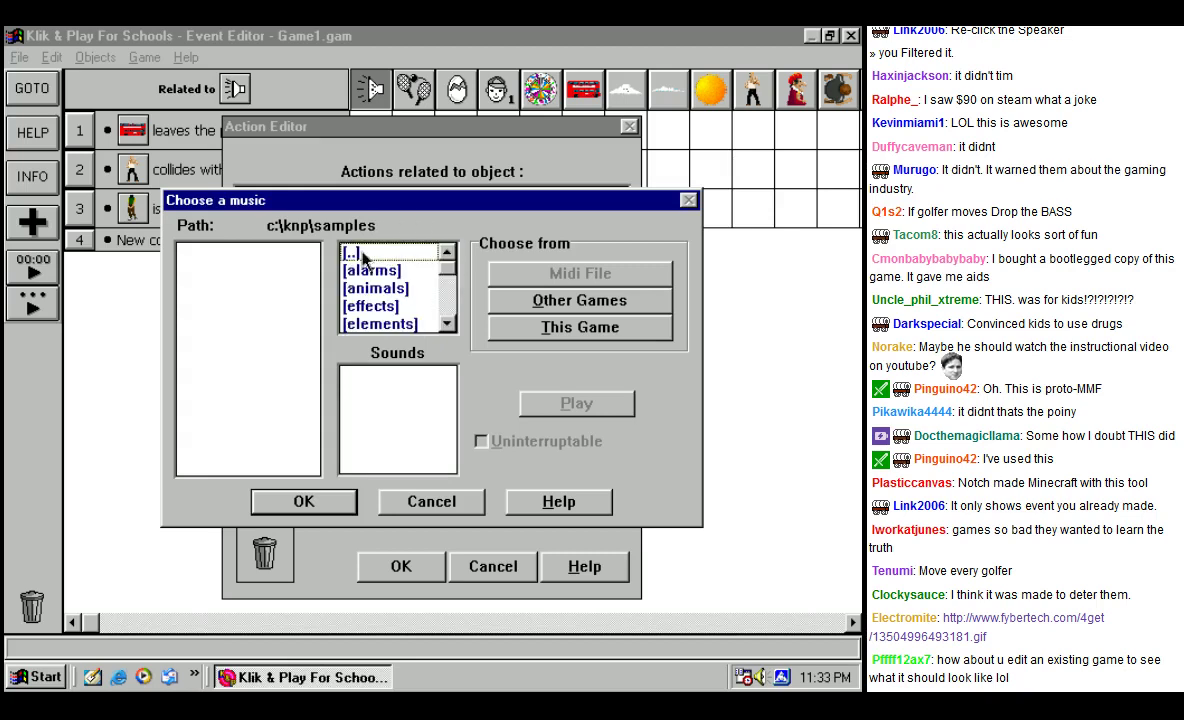
pyautogui.click(447, 324)
pyautogui.click(447, 324)
pyautogui.click(447, 324)
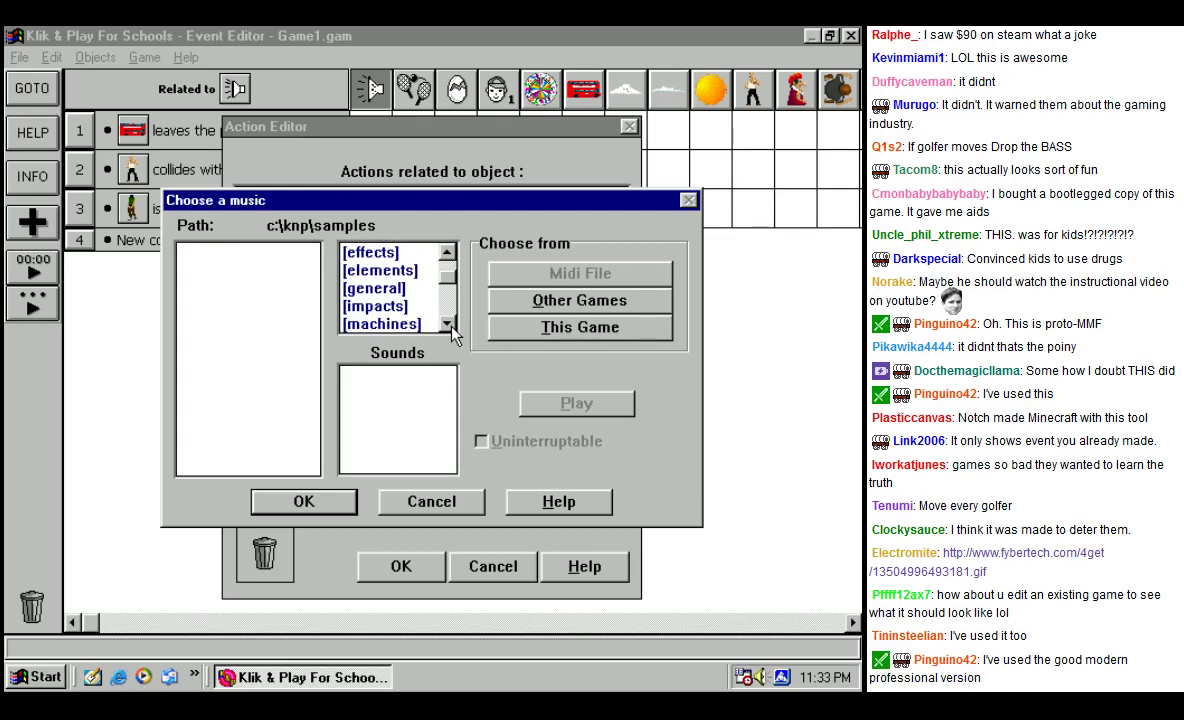
# Step: Check the other games as a music source, return to MIDI files and browse up to the root of drive C
pyautogui.click(580, 300)
pyautogui.doubleClick(356, 252)
pyautogui.click(594, 266)
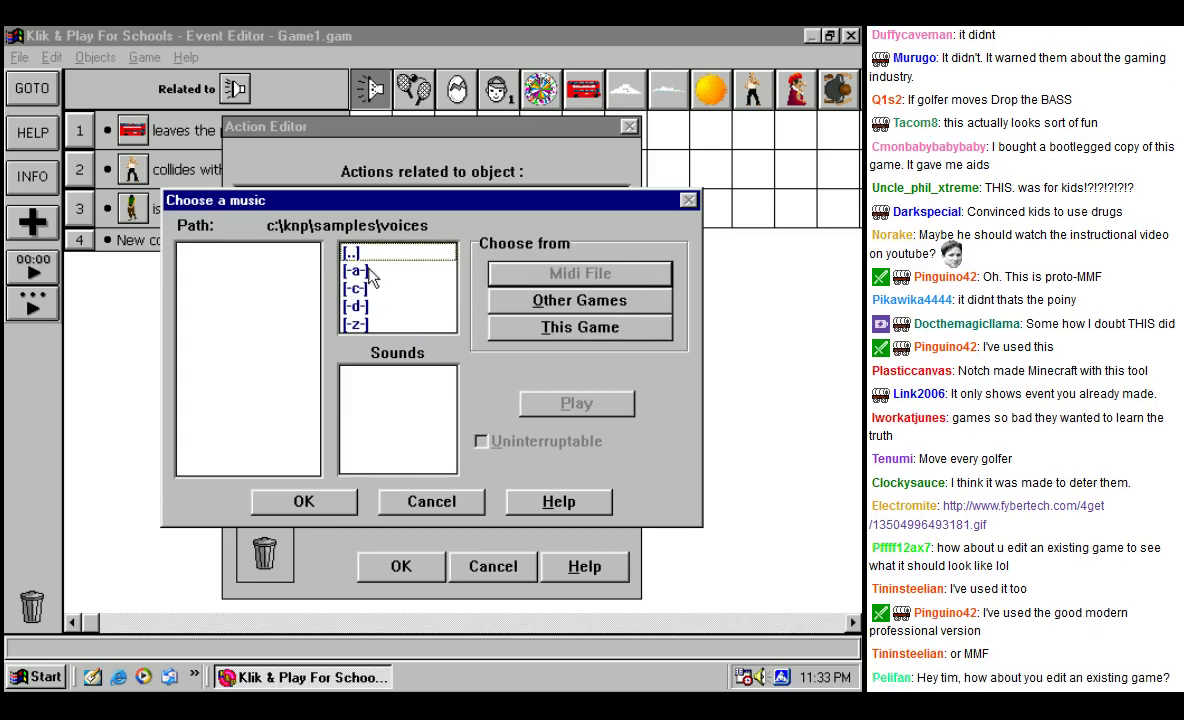
pyautogui.doubleClick(358, 255)
pyautogui.click(446, 323)
pyautogui.doubleClick(375, 289)
pyautogui.click(446, 300)
pyautogui.click(446, 262)
pyautogui.doubleClick(405, 254)
pyautogui.doubleClick(408, 255)
pyautogui.doubleClick(410, 256)
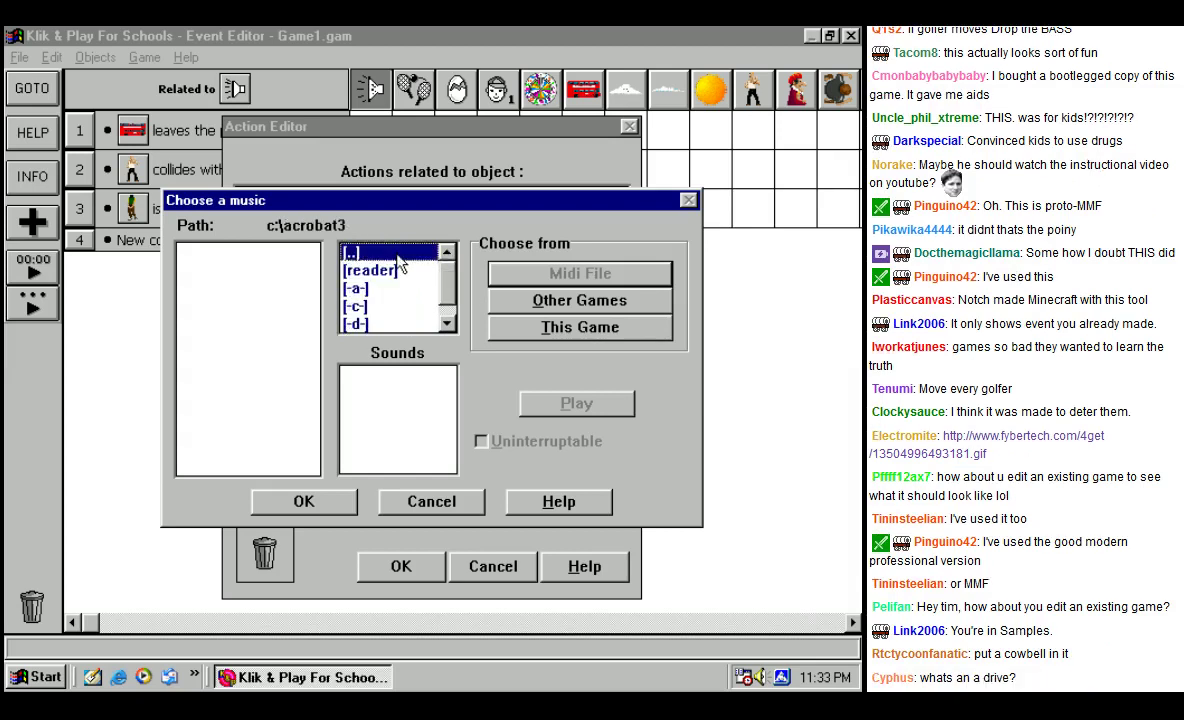
# Step: Search the folders in the root of drive C and look for music in mymusi~1
pyautogui.doubleClick(400, 255)
pyautogui.click(446, 318)
pyautogui.click(446, 318)
pyautogui.click(449, 320)
pyautogui.click(449, 320)
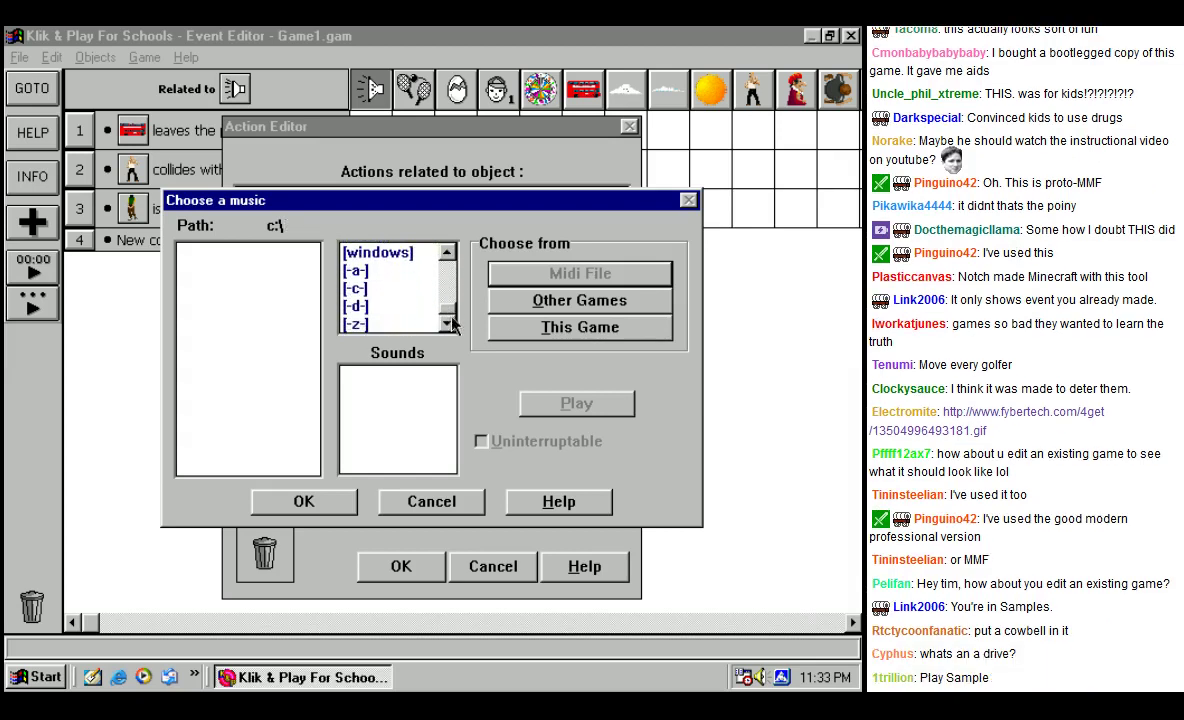
pyautogui.doubleClick(356, 288)
pyautogui.moveTo(447, 262); pyautogui.dragTo(410, 266)
pyautogui.doubleClick(399, 308)
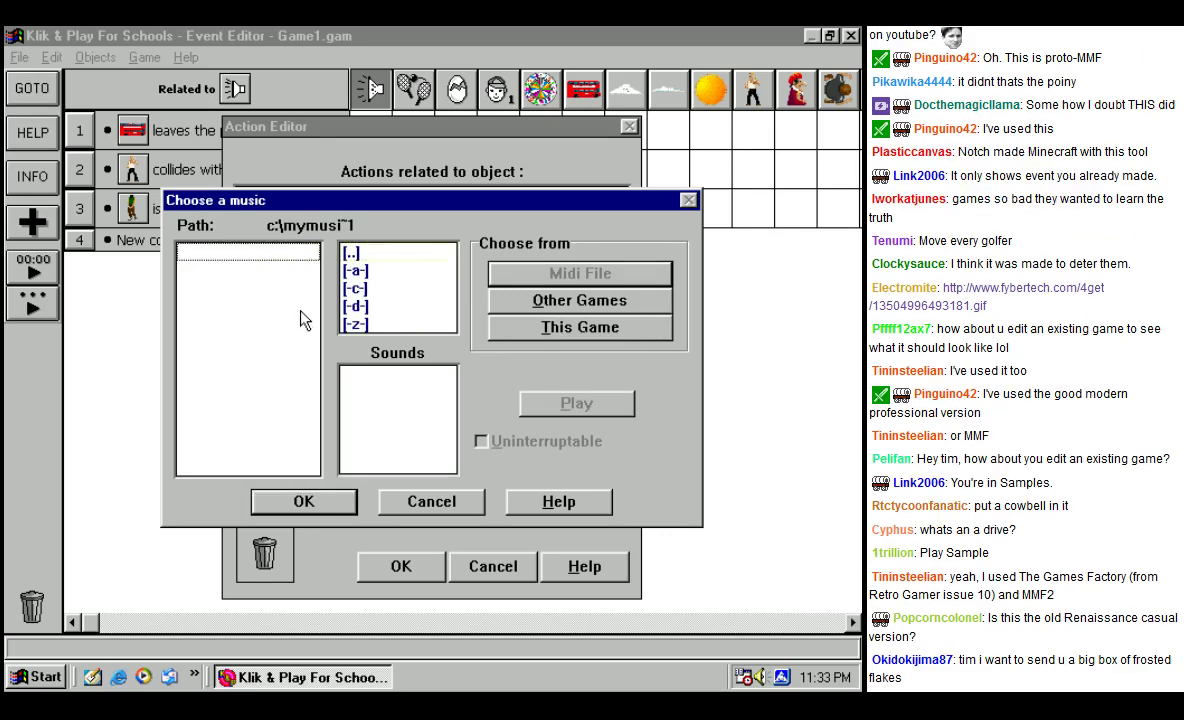
# Step: Return to the root of drive C and look for music in mydocu~1\midi
pyautogui.doubleClick(351, 253)
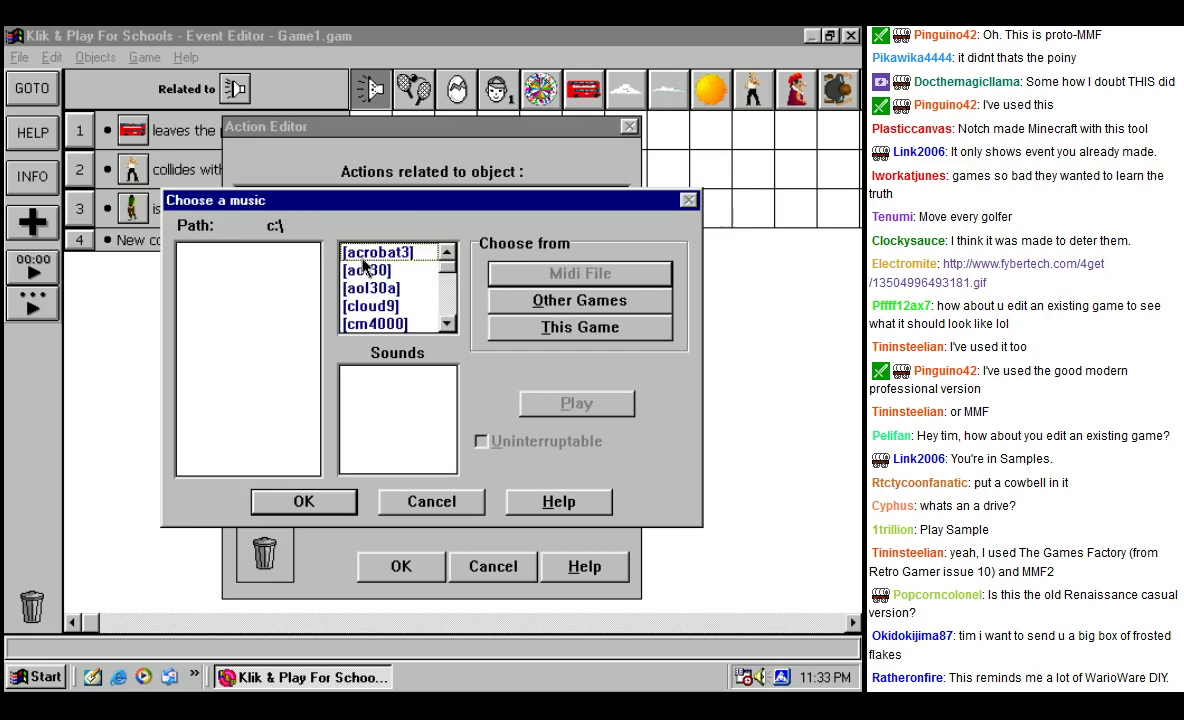
pyautogui.click(447, 323)
pyautogui.click(447, 323)
pyautogui.click(447, 323)
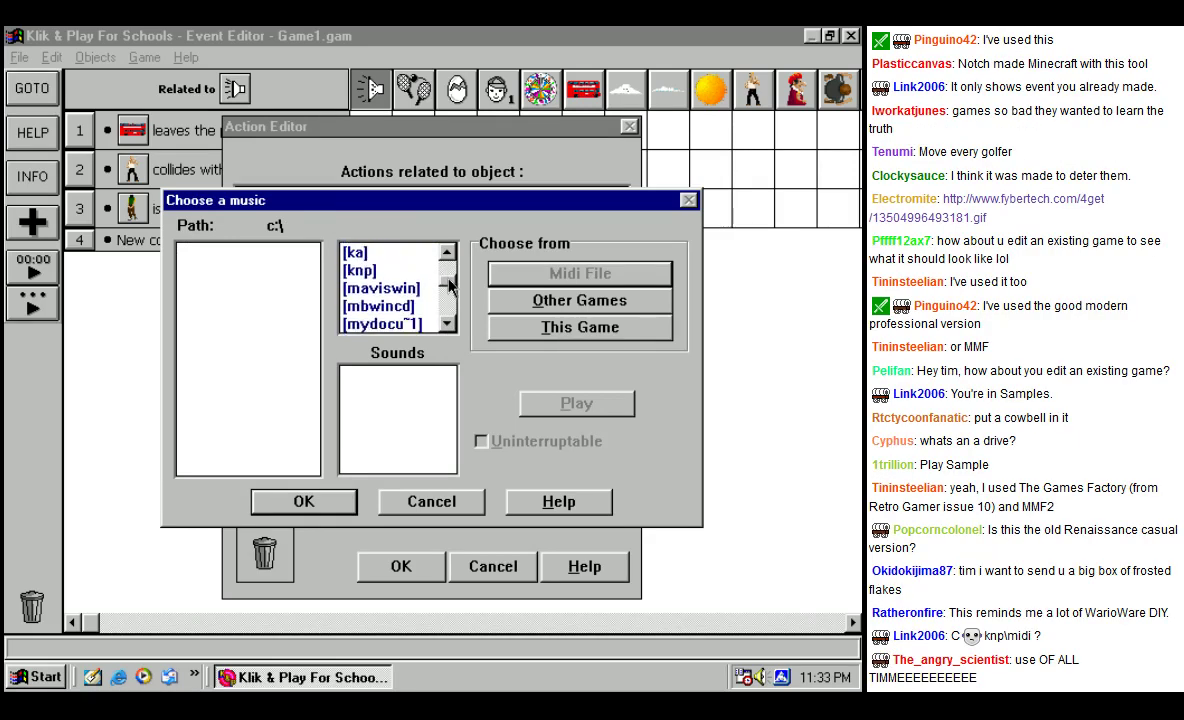
pyautogui.scroll(-1, 449, 288)
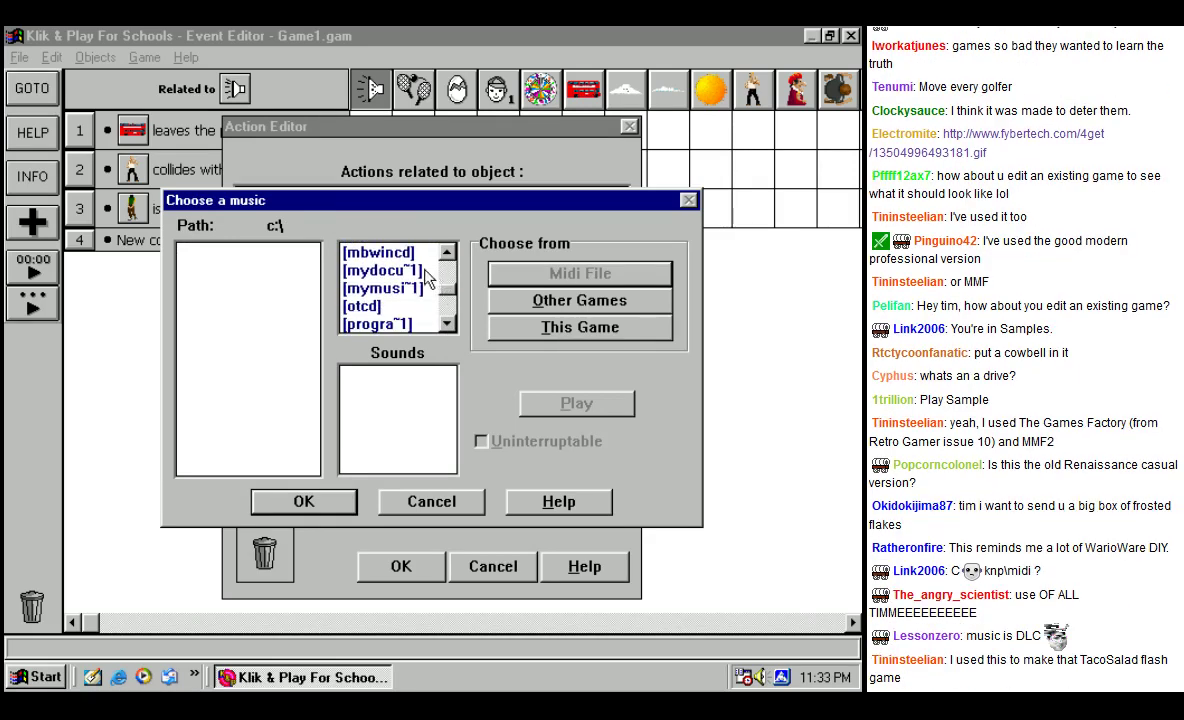
pyautogui.click(407, 276)
pyautogui.doubleClick(390, 272)
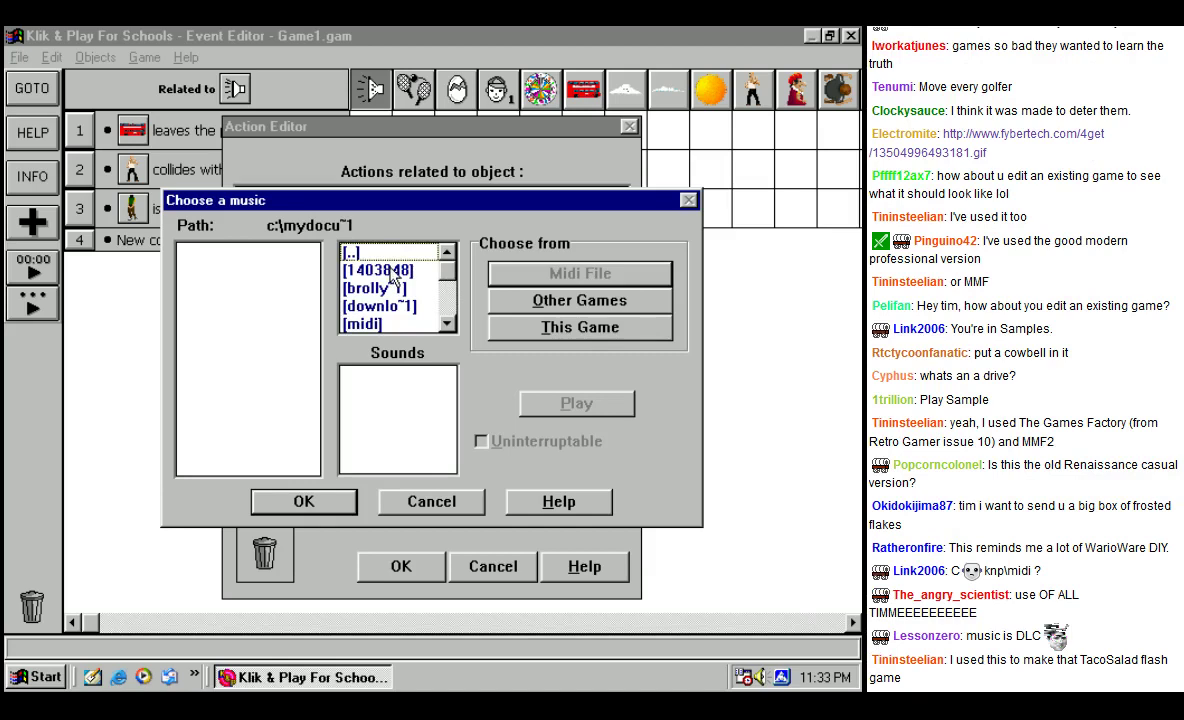
pyautogui.doubleClick(410, 324)
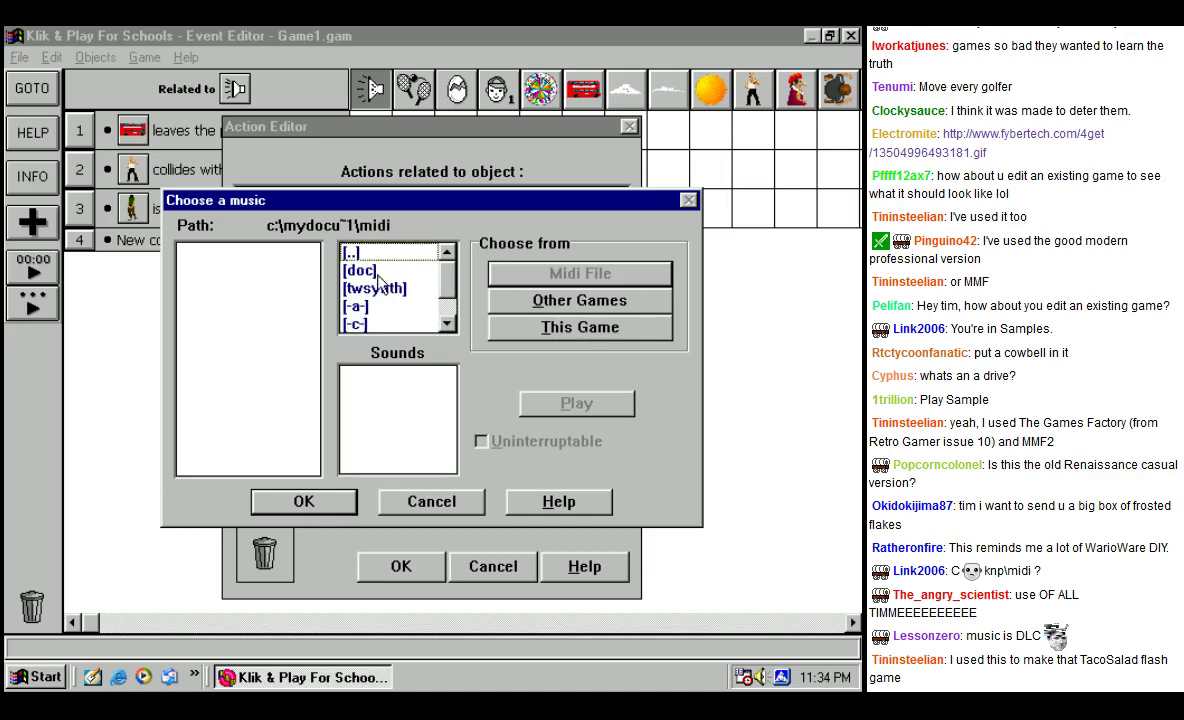
# Step: Check mydocu~1, the other games and this game for music, then cancel the music selection
pyautogui.doubleClick(372, 254)
pyautogui.moveTo(450, 284); pyautogui.dragTo(450, 300)
pyautogui.click(452, 305)
pyautogui.click(257, 323)
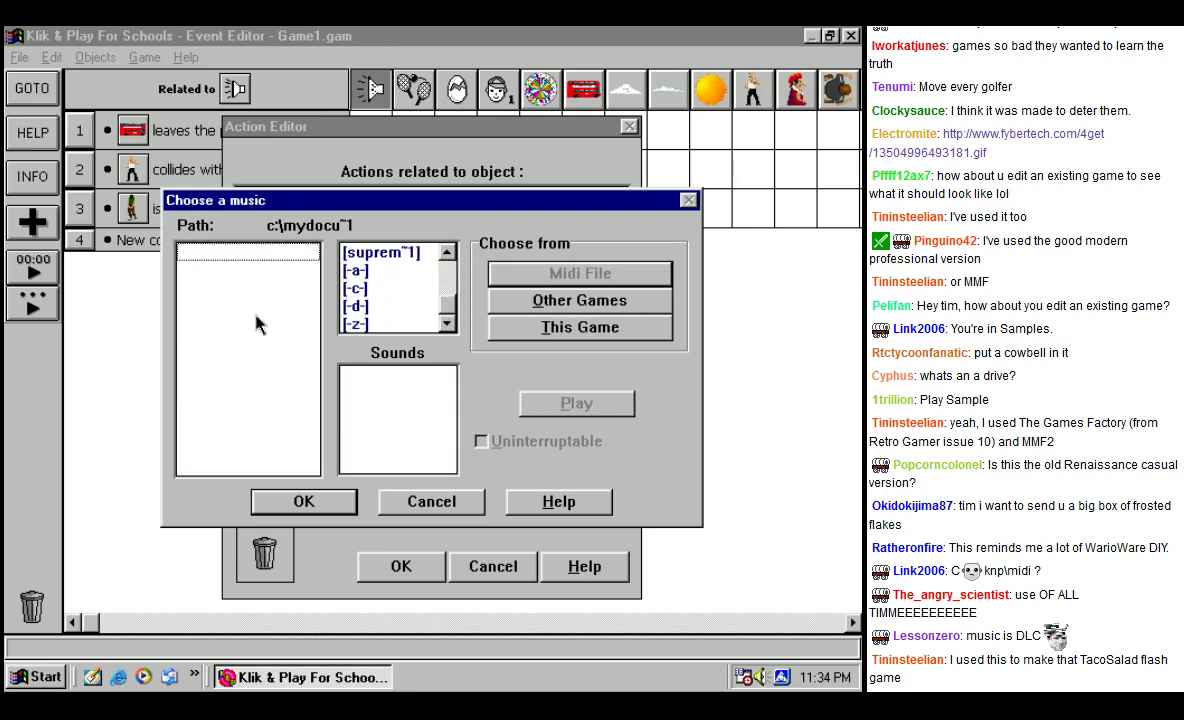
pyautogui.click(612, 299)
pyautogui.click(558, 327)
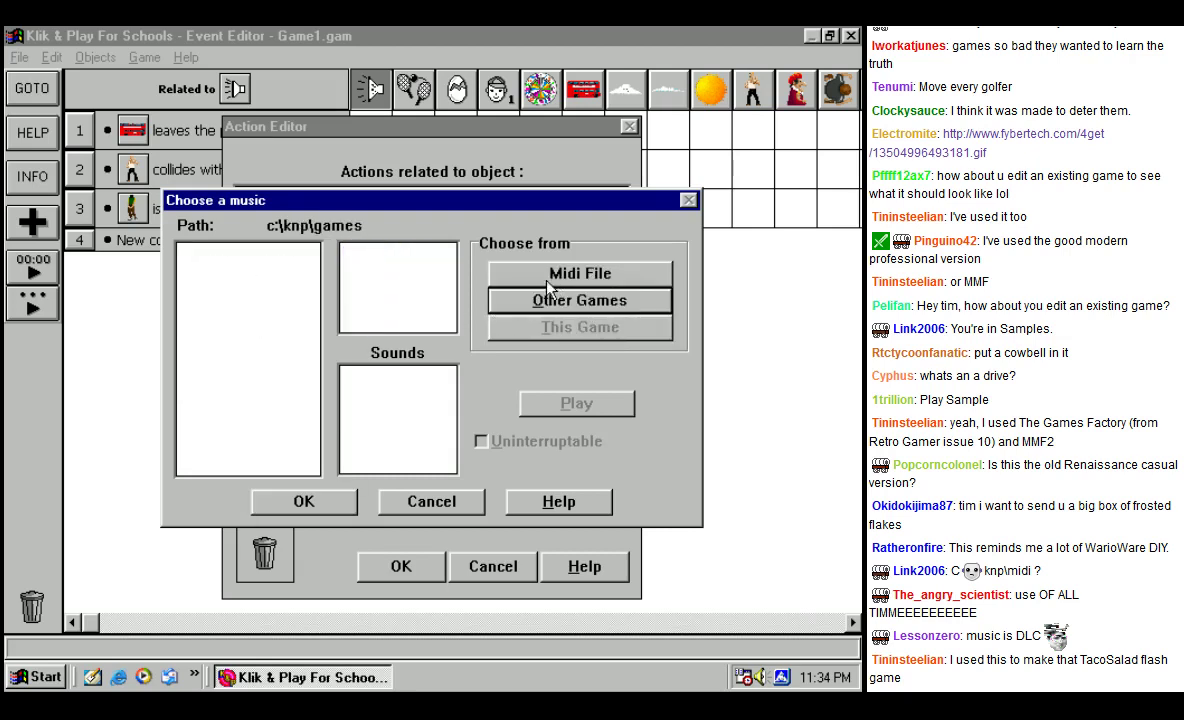
pyautogui.click(452, 498)
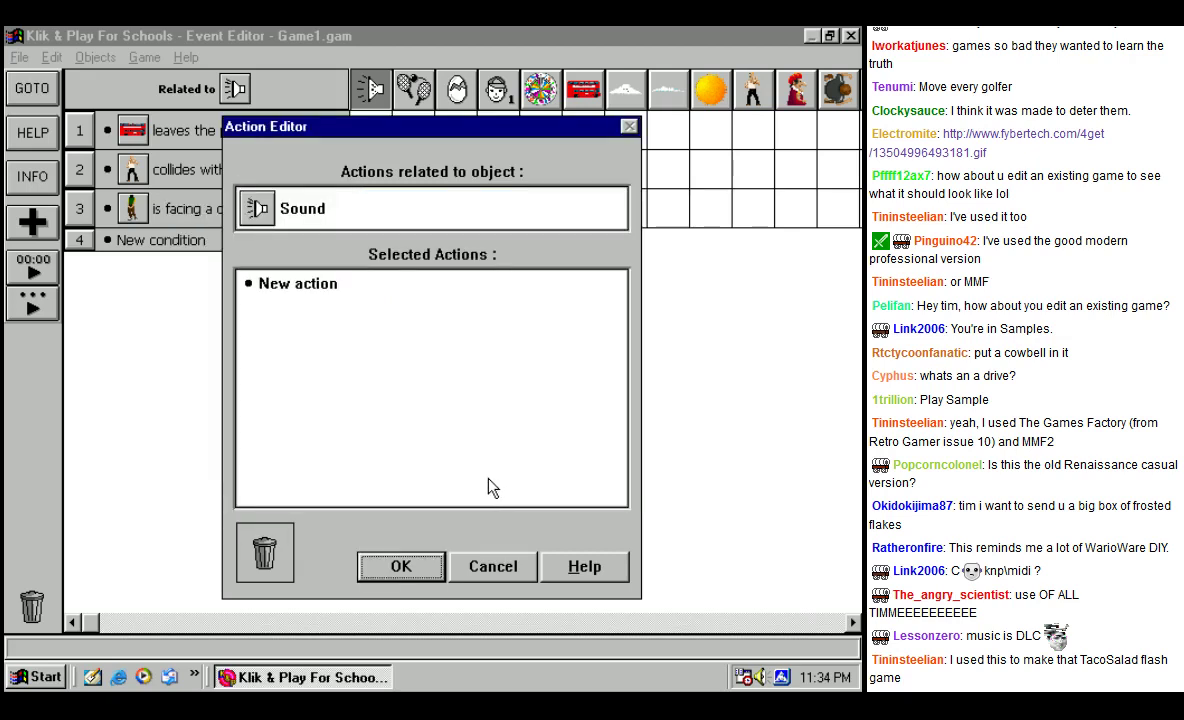
# Step: Try a Play and Loop Music action for the golfer event and browse drives D and Z for music
pyautogui.click(305, 286)
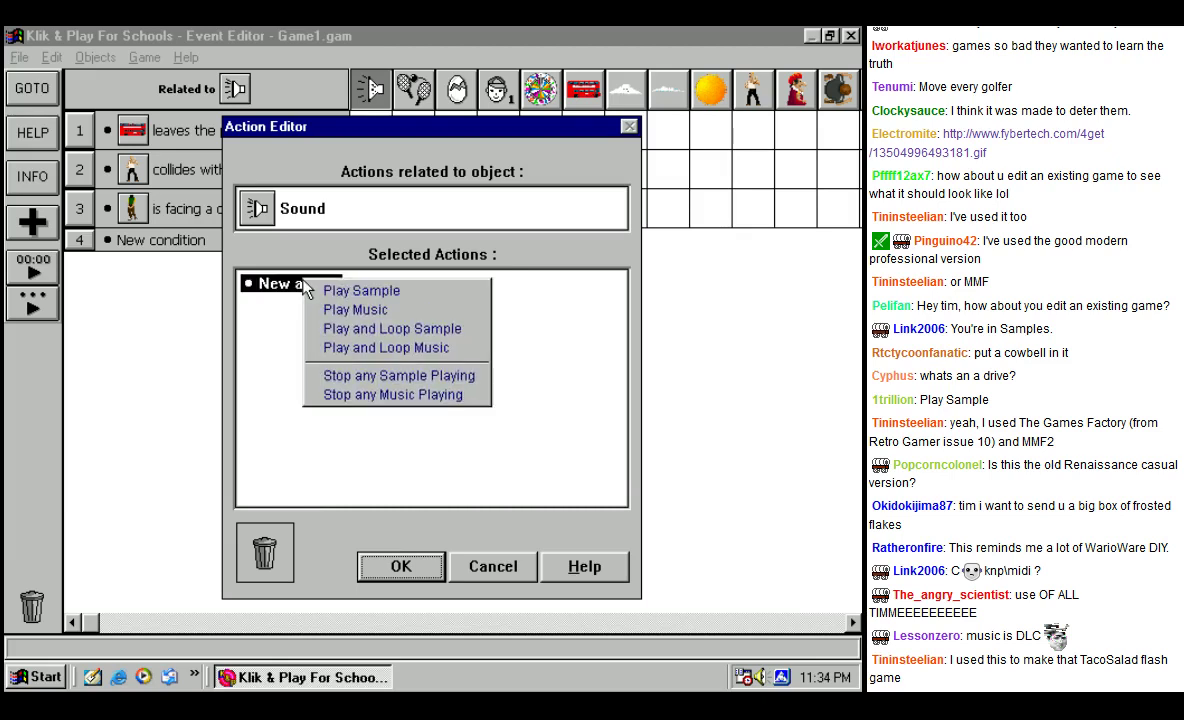
pyautogui.click(380, 347)
pyautogui.click(545, 282)
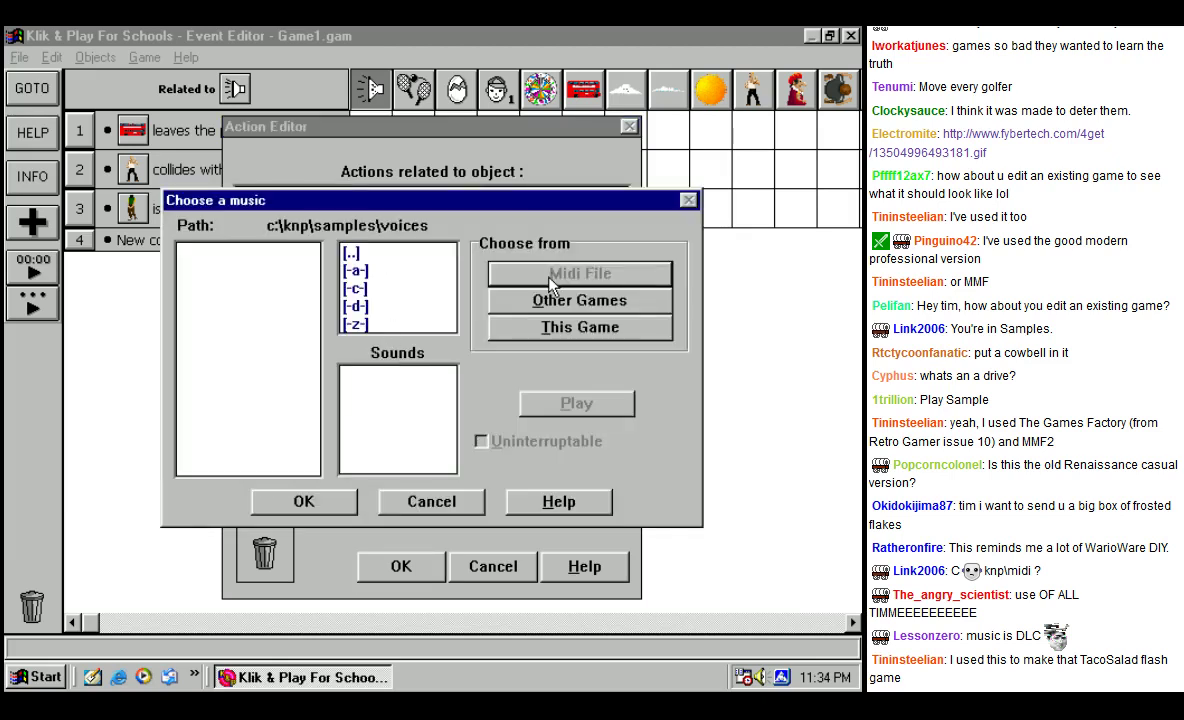
pyautogui.doubleClick(356, 326)
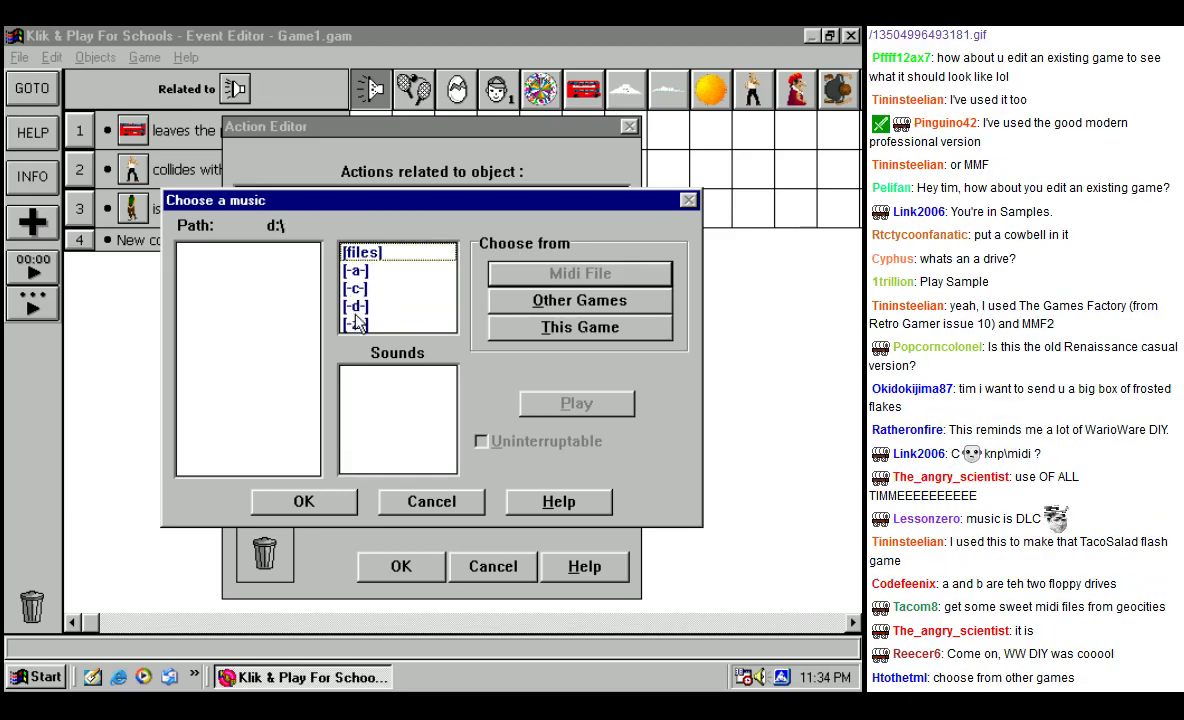
pyautogui.click(450, 300)
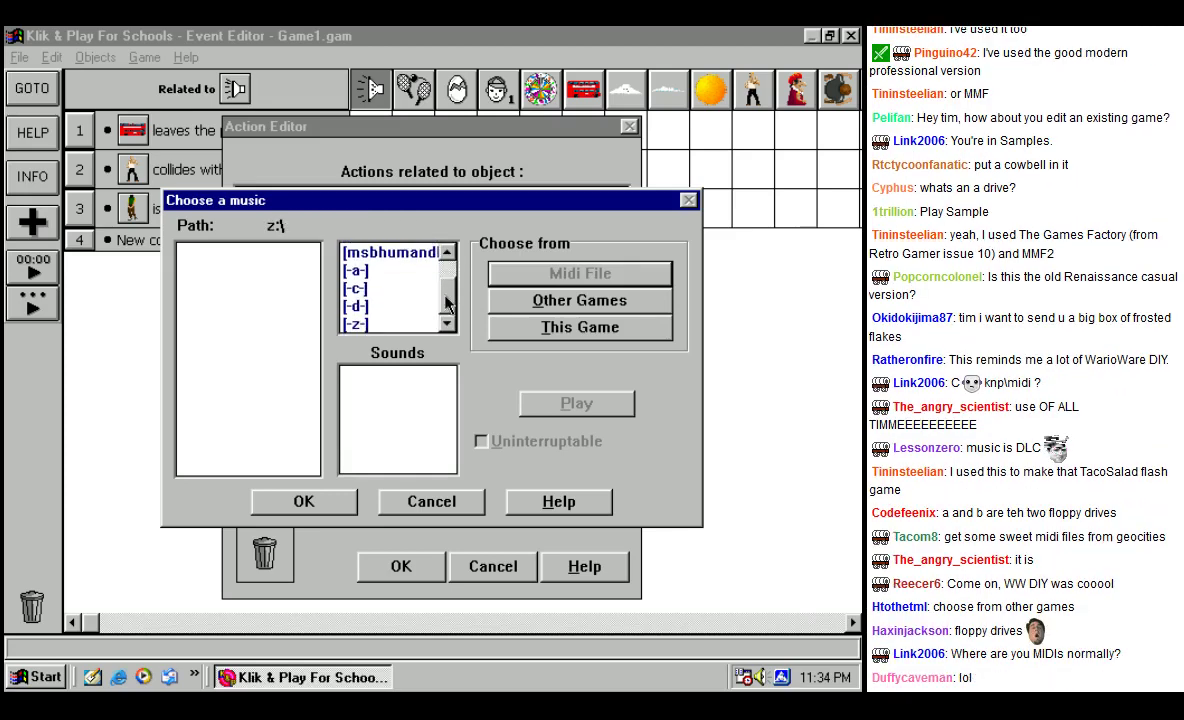
pyautogui.doubleClick(360, 288)
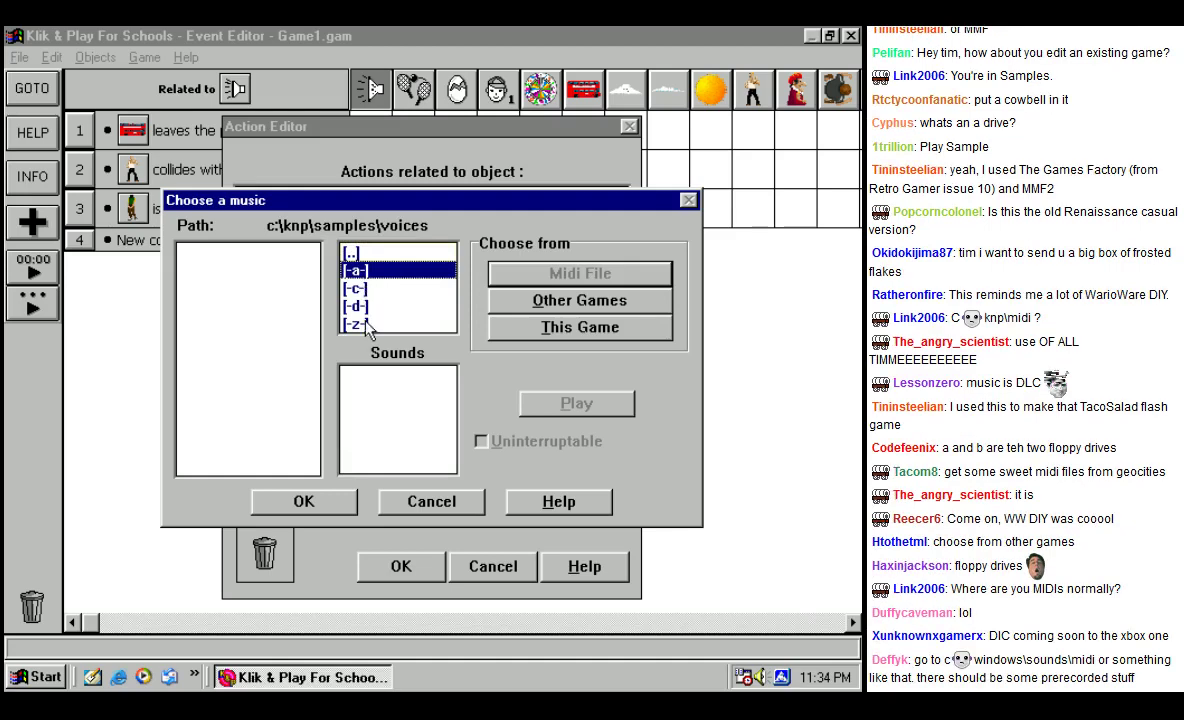
# Step: Try to open drive A as the music location, then abort the program, discarding unsaved changes
pyautogui.doubleClick(362, 268)
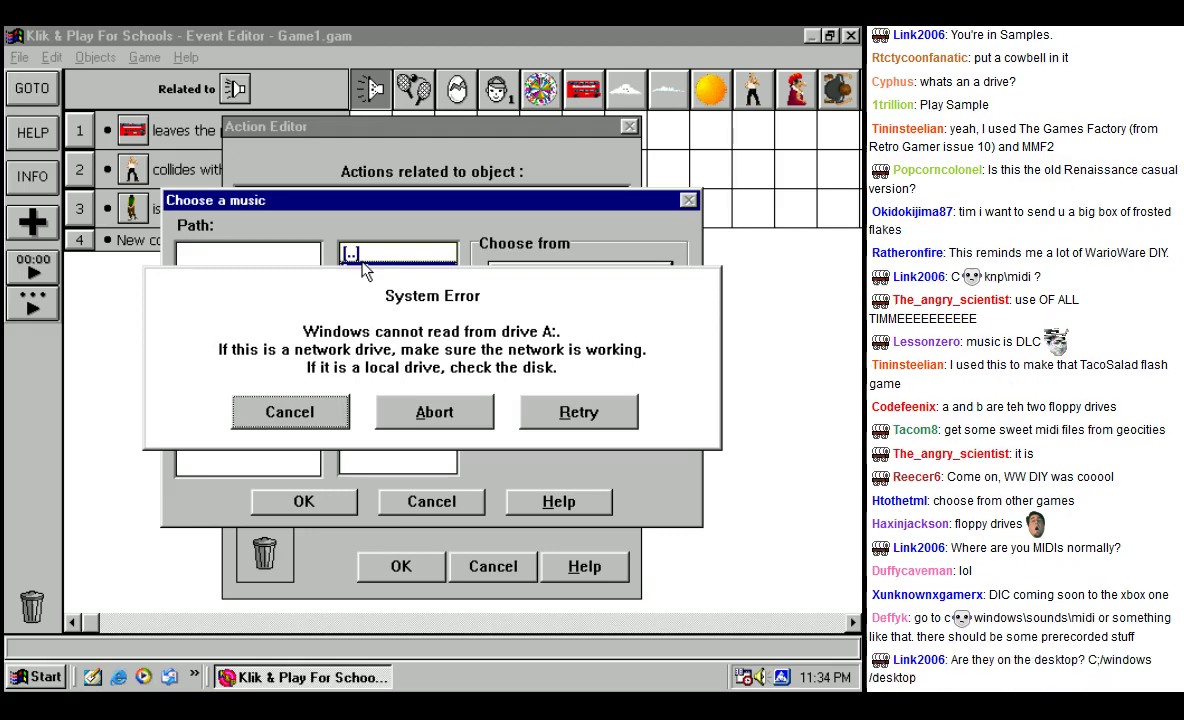
pyautogui.click(428, 416)
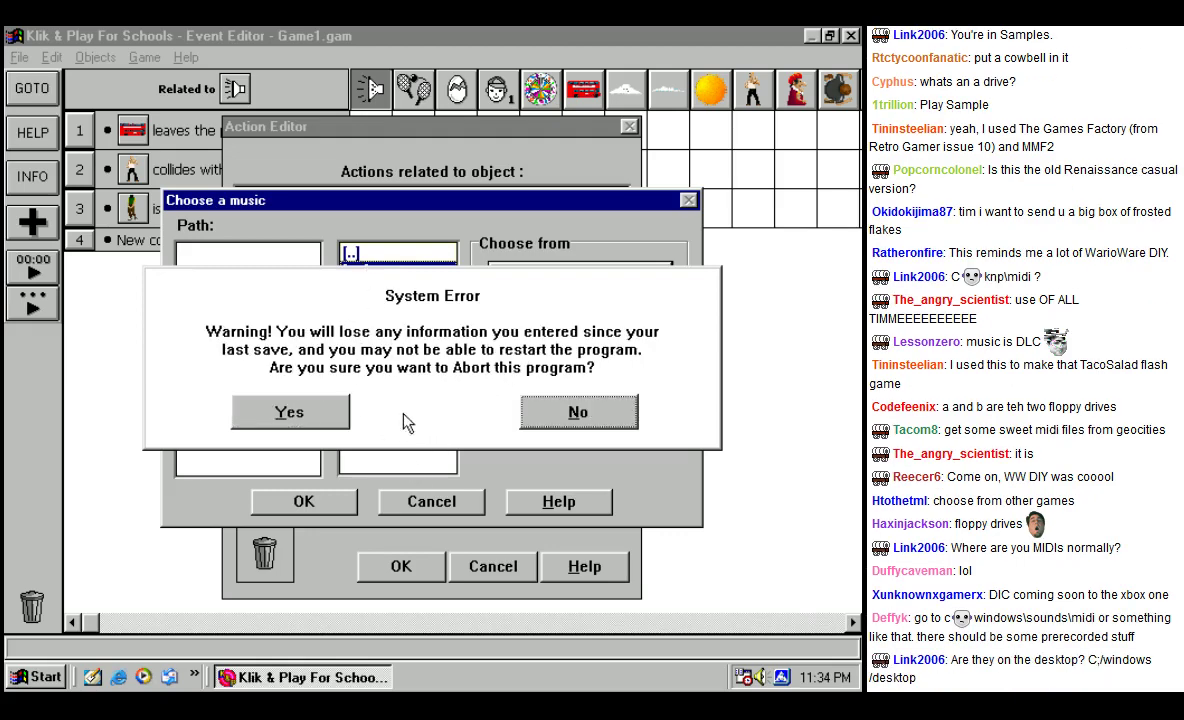
pyautogui.click(319, 416)
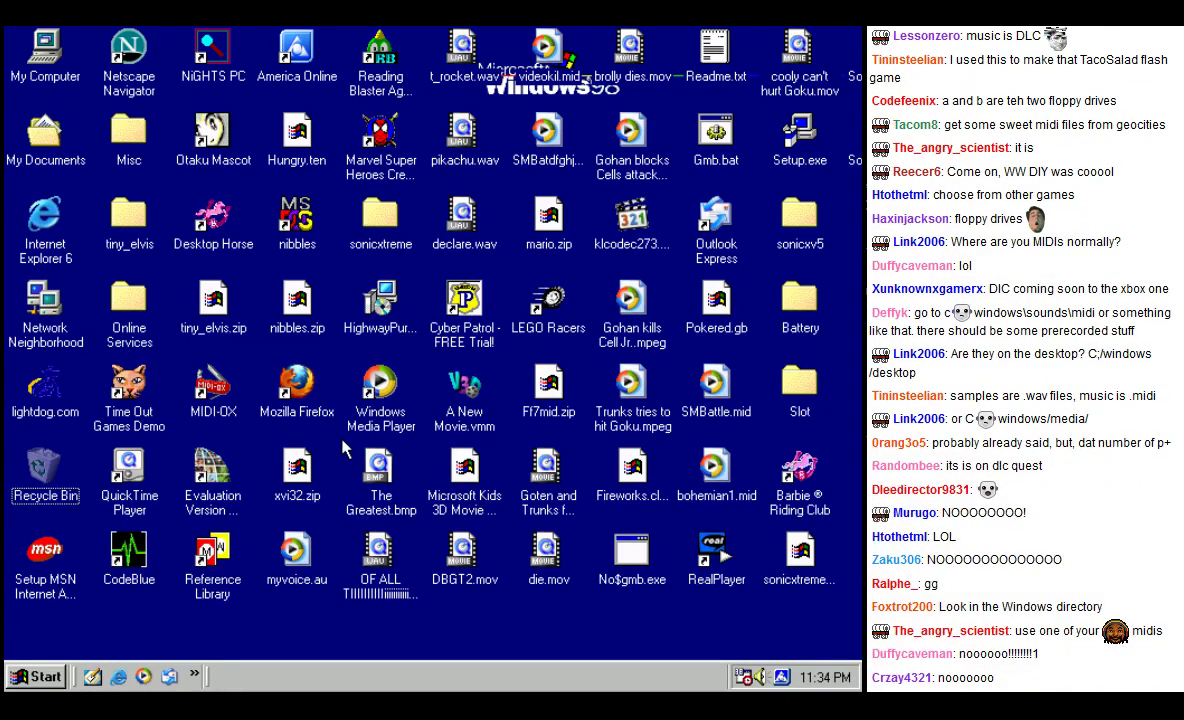
# Step: Launch the game loader from the Klik & Play program group and load the Hungry Hedgehogs game
pyautogui.click(35, 678)
pyautogui.moveTo(166, 350)
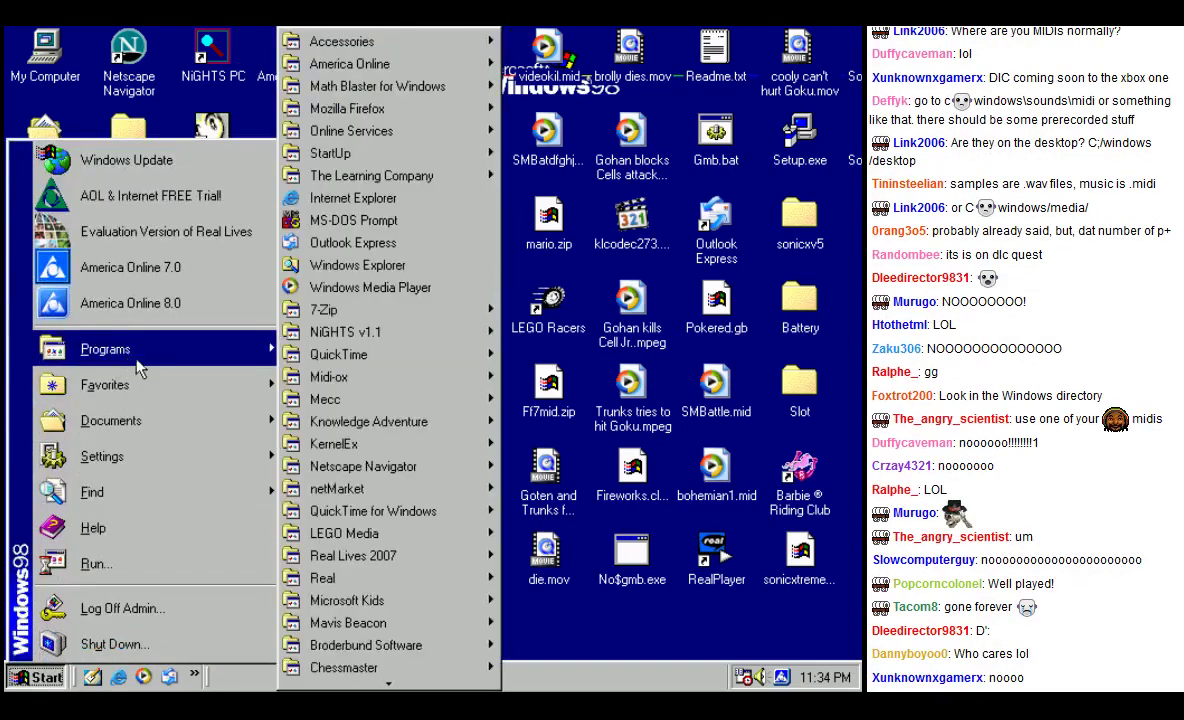
pyautogui.moveTo(340, 678)
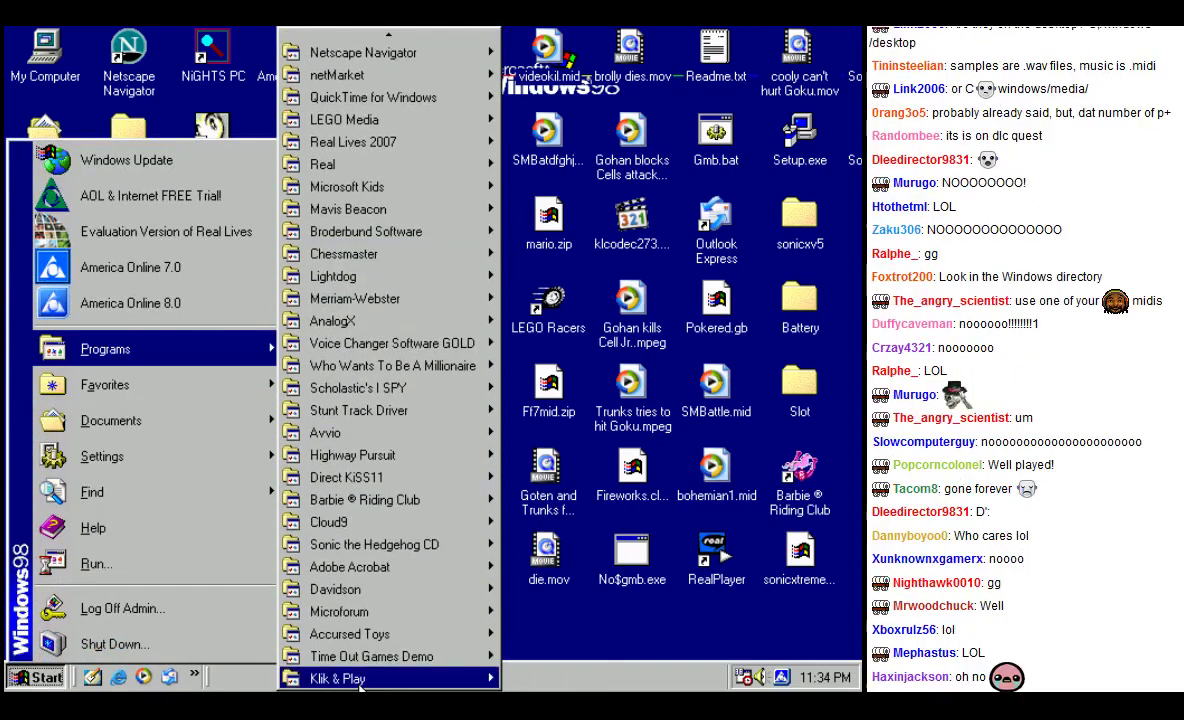
pyautogui.click(521, 614)
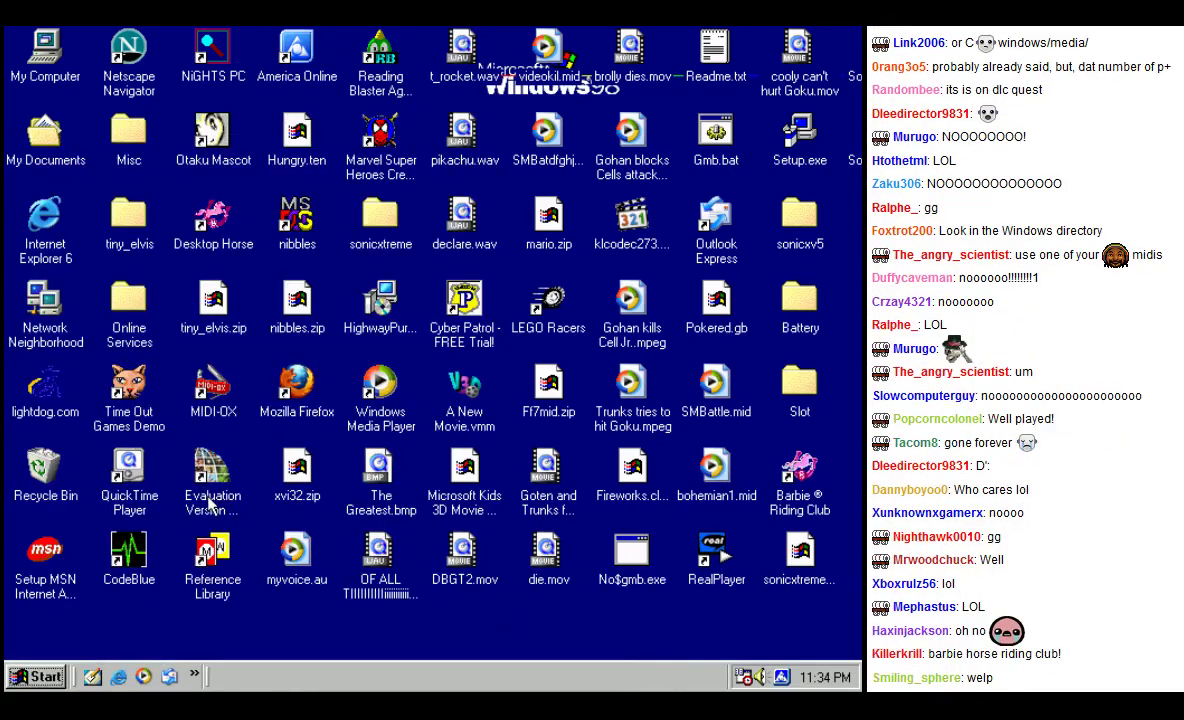
pyautogui.click(394, 412)
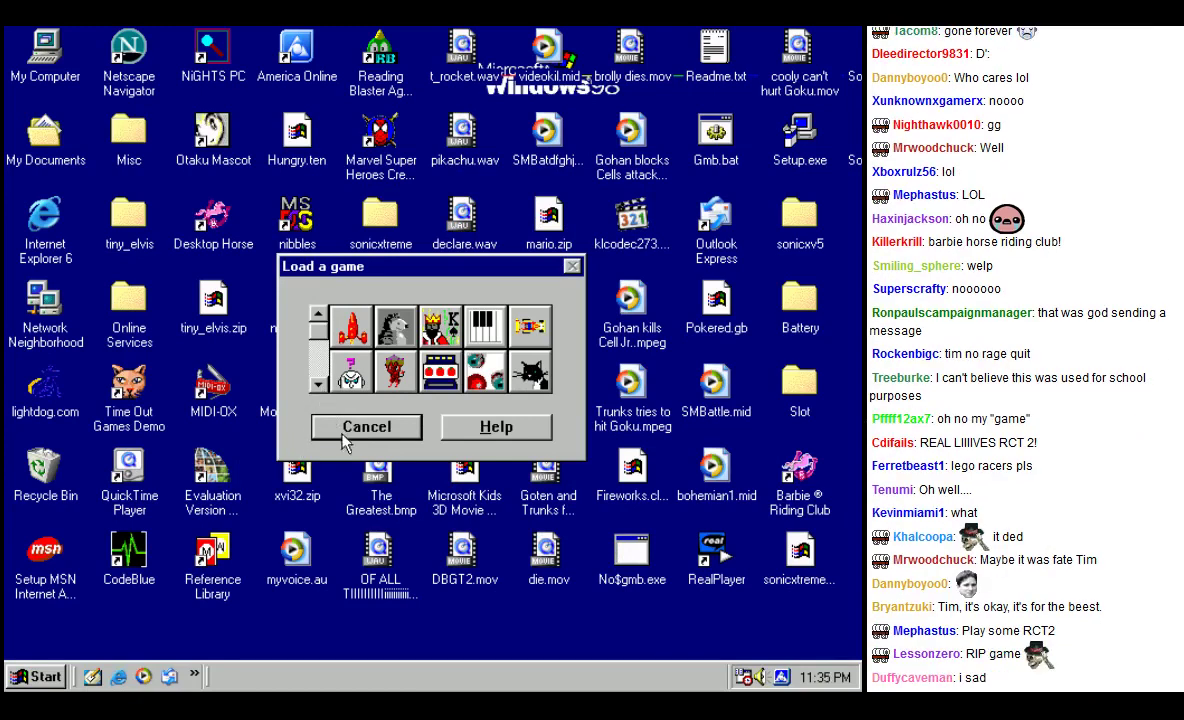
pyautogui.click(385, 318)
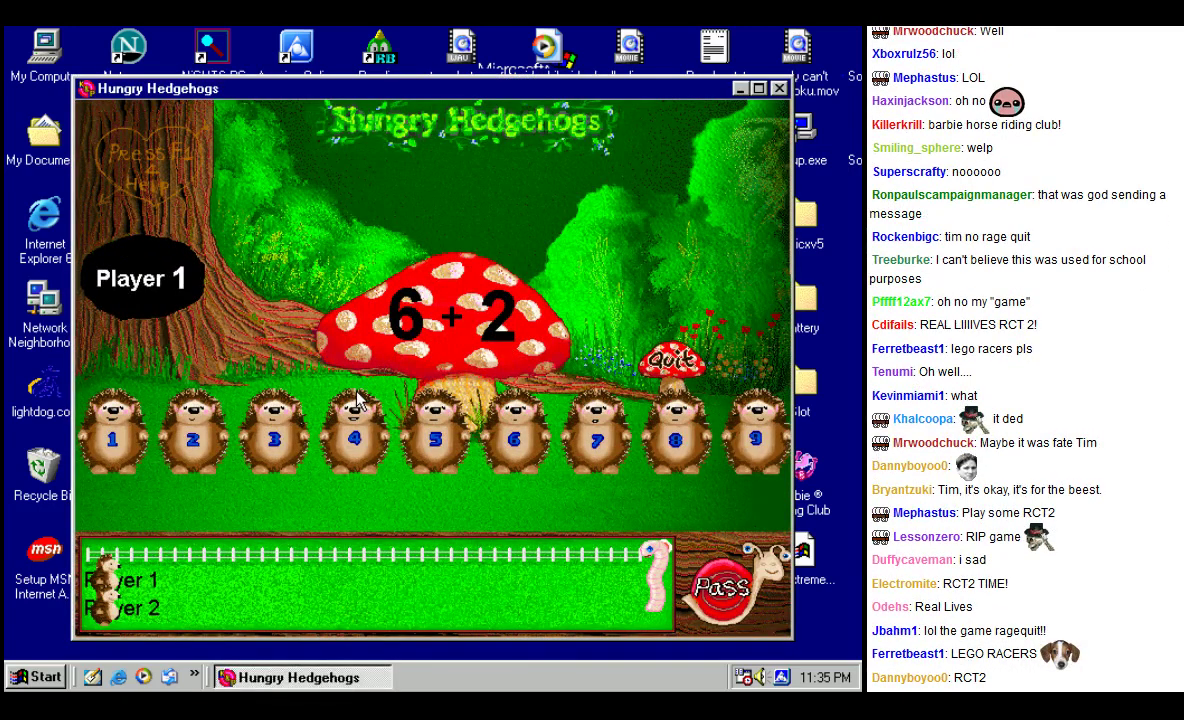
# Step: Close Hungry Hedgehogs and load the Gracillis V game for playing
pyautogui.click(779, 89)
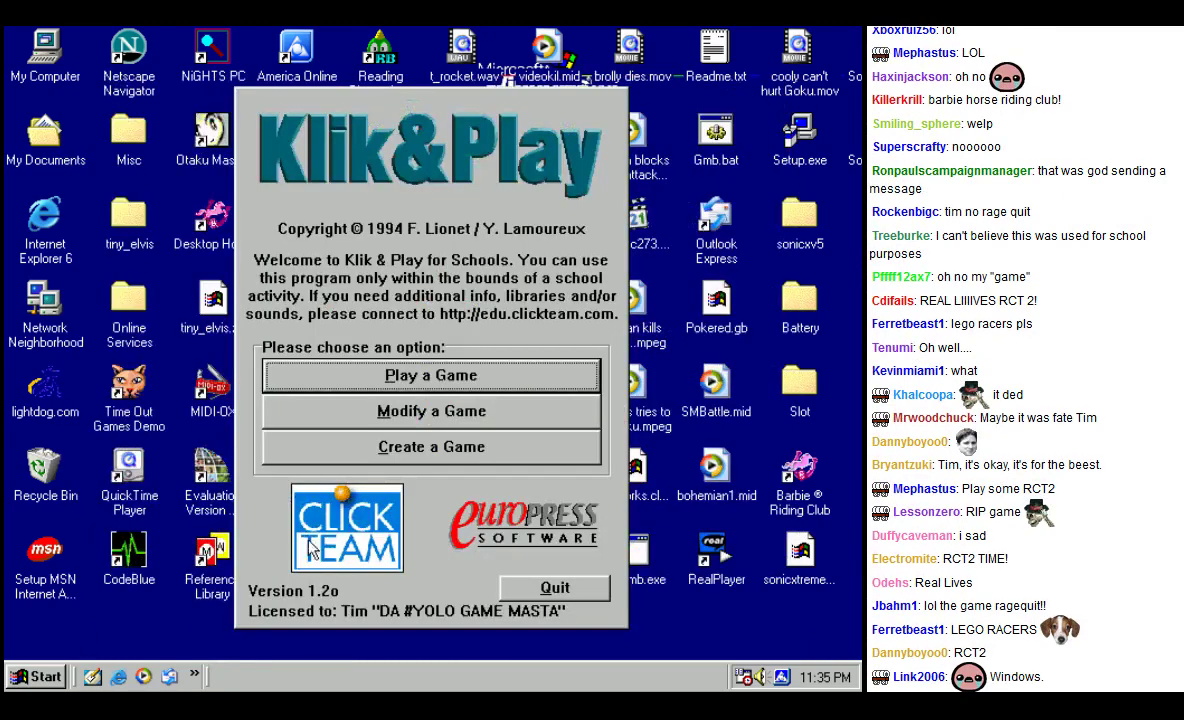
pyautogui.click(408, 386)
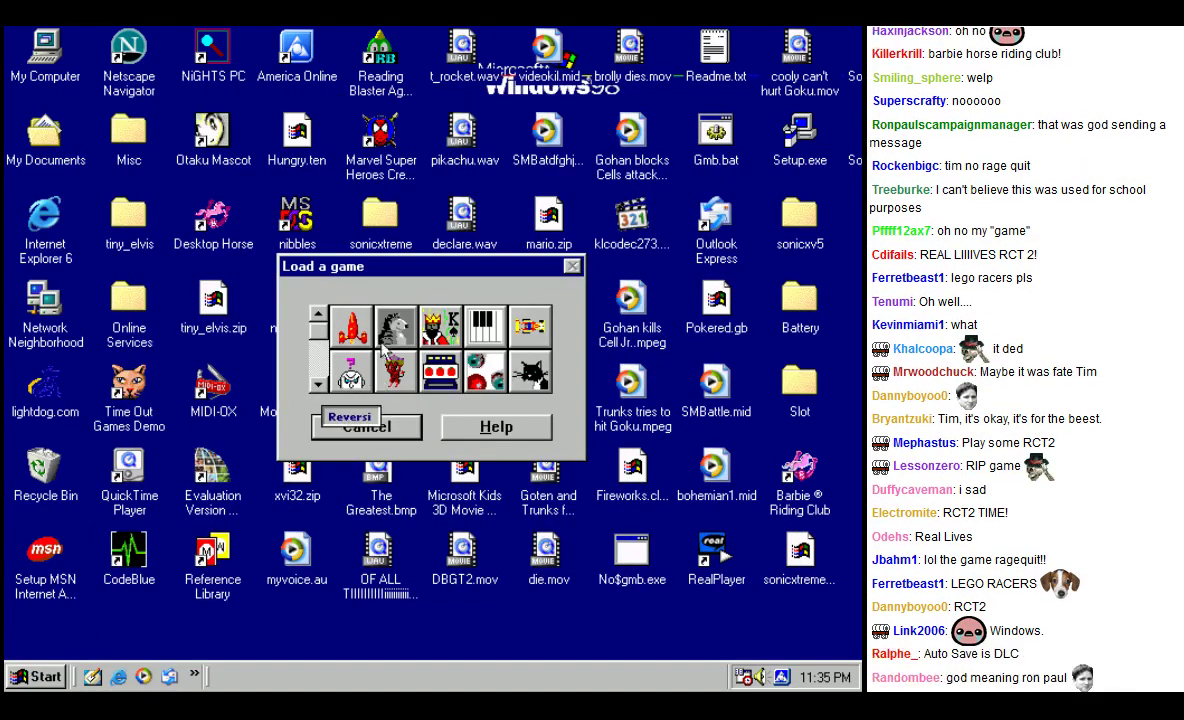
pyautogui.click(351, 327)
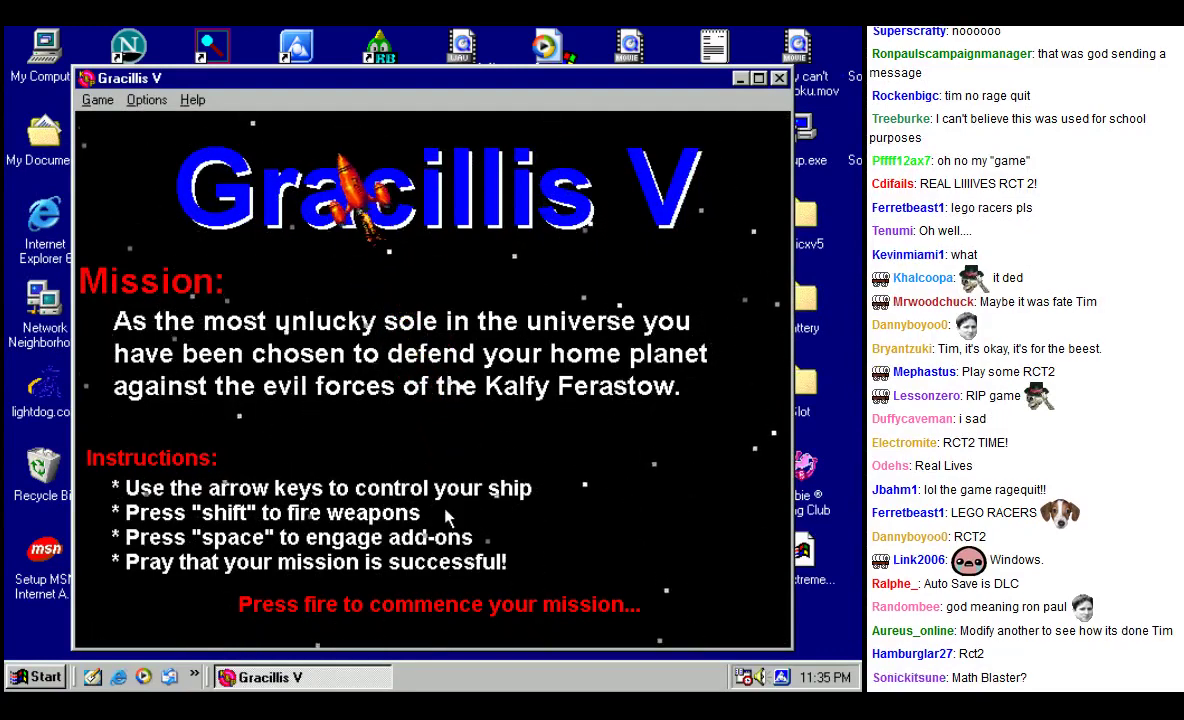
# Step: Start the Gracillis V mission, try steering the ship and firing at the blue aliens, and quit the game
pyautogui.press('shift')
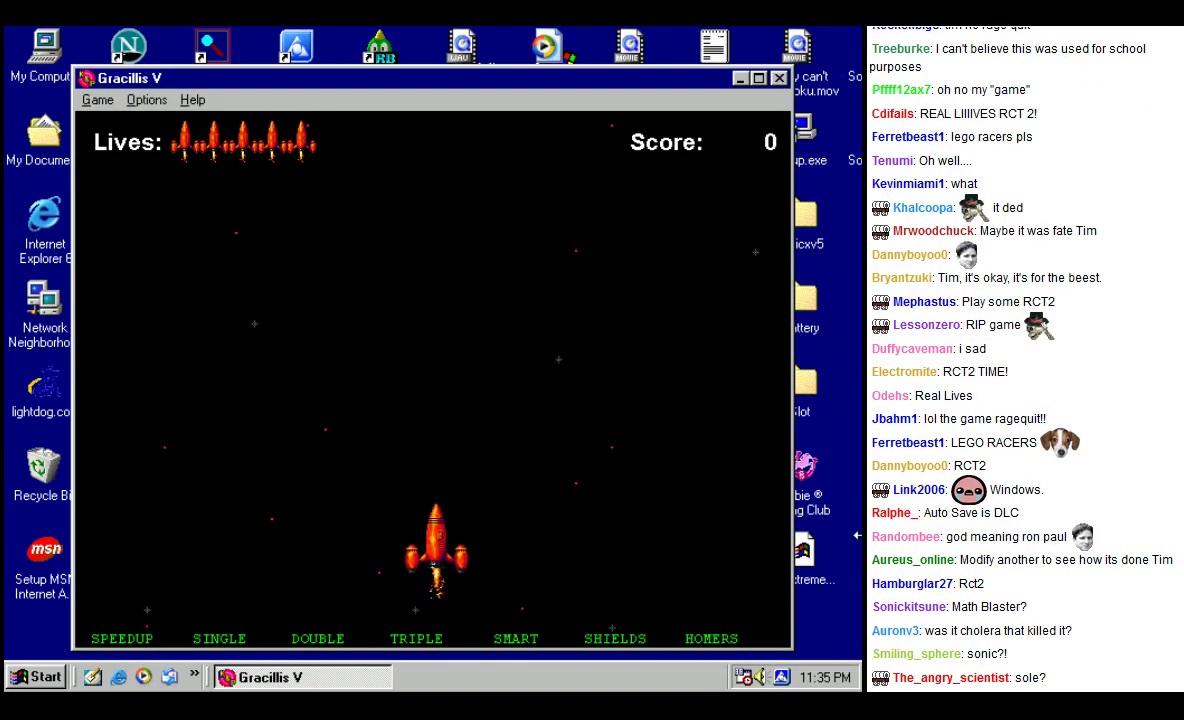
pyautogui.press('Left')
pyautogui.press('space')
pyautogui.press('Right')
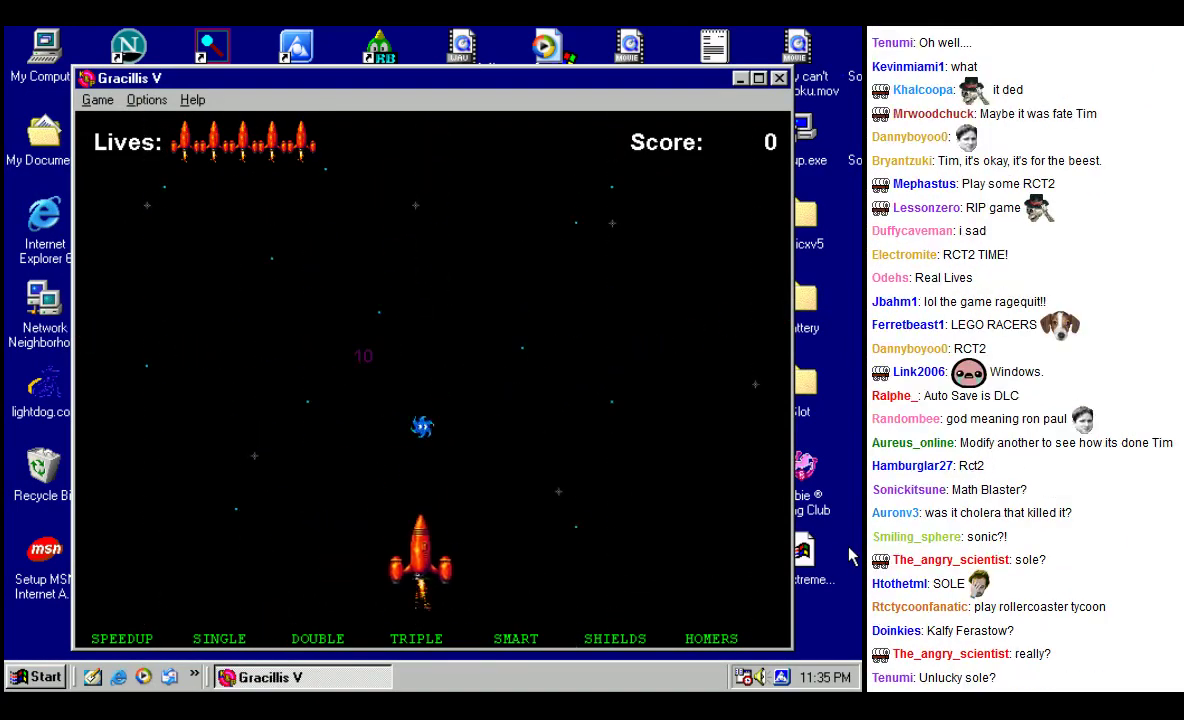
pyautogui.press('Left')
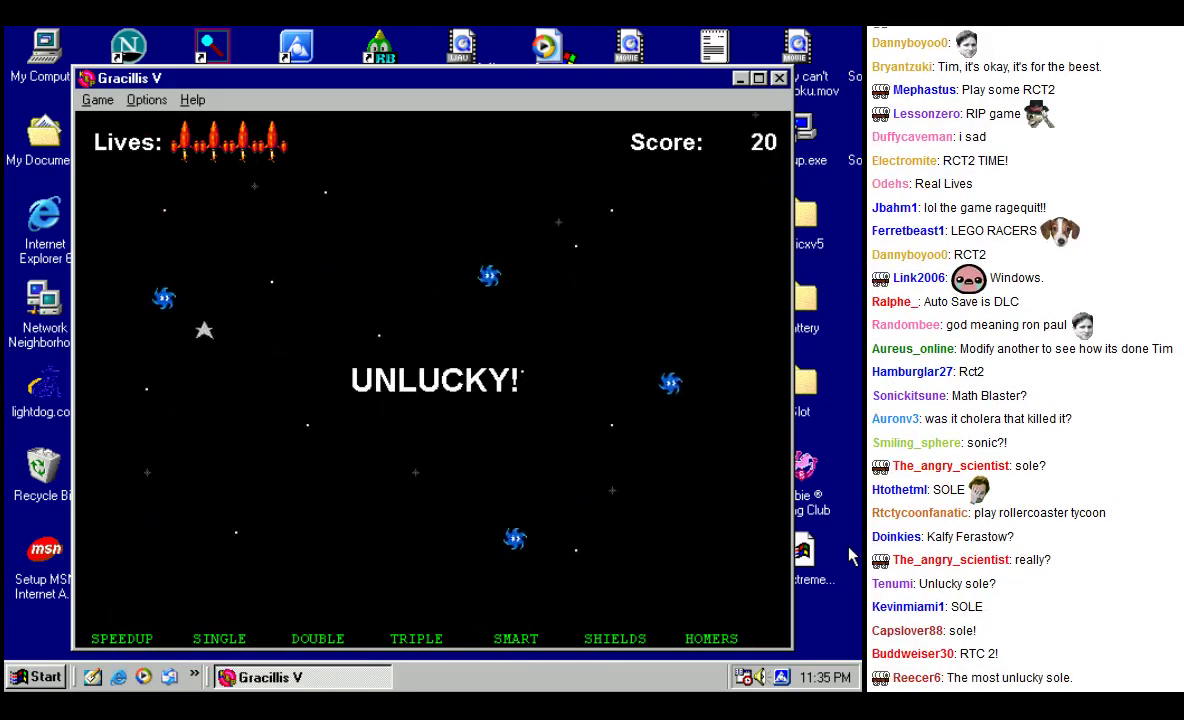
pyautogui.click(95, 100)
pyautogui.moveTo(128, 101)
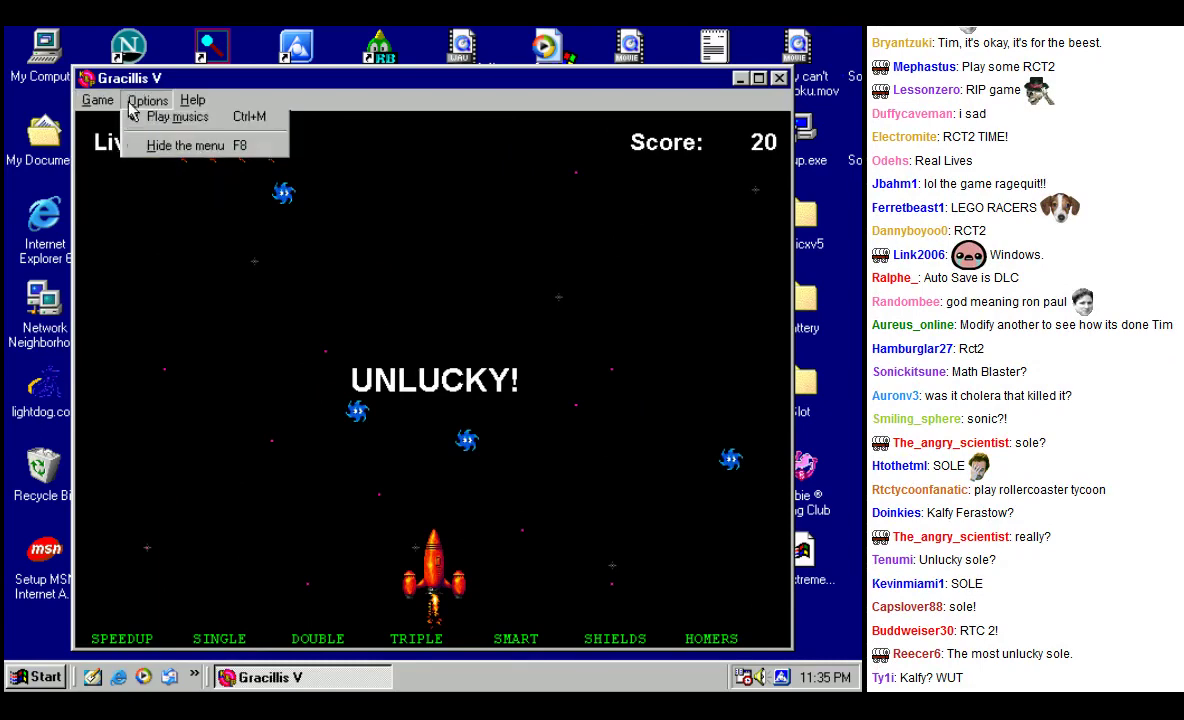
pyautogui.click(113, 196)
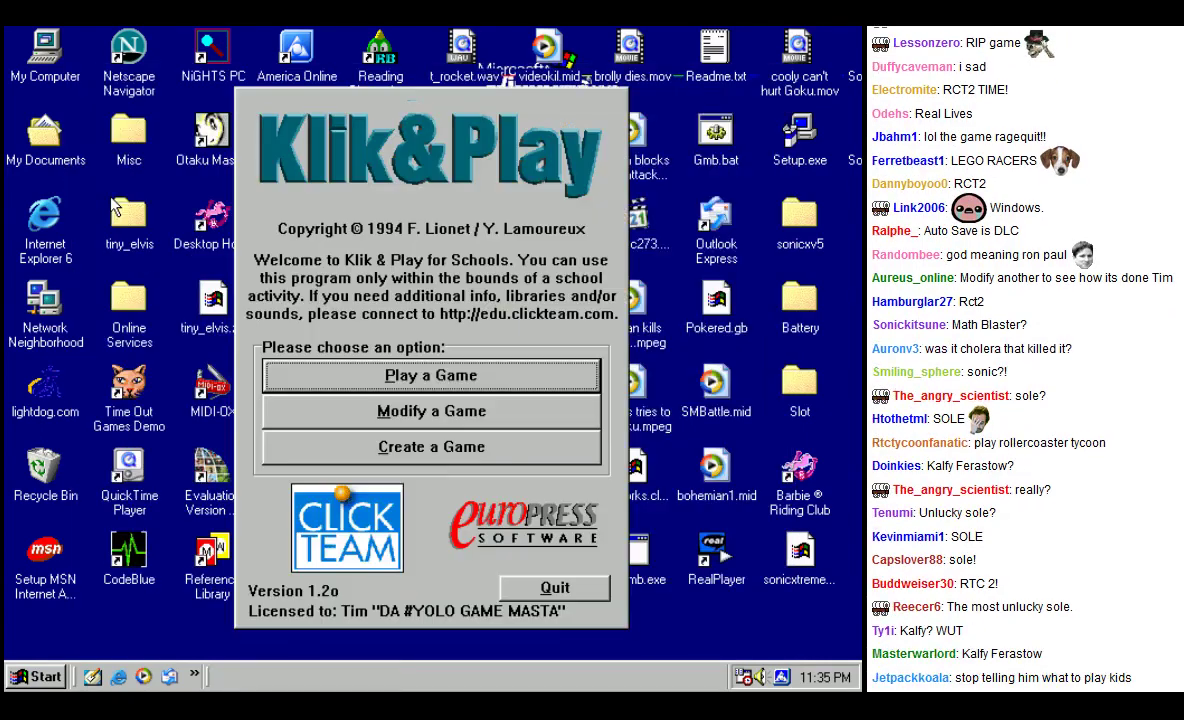
# Step: Choose to modify a game and load gra_disk.gam from the c:\knp\gamepack folder
pyautogui.click(481, 417)
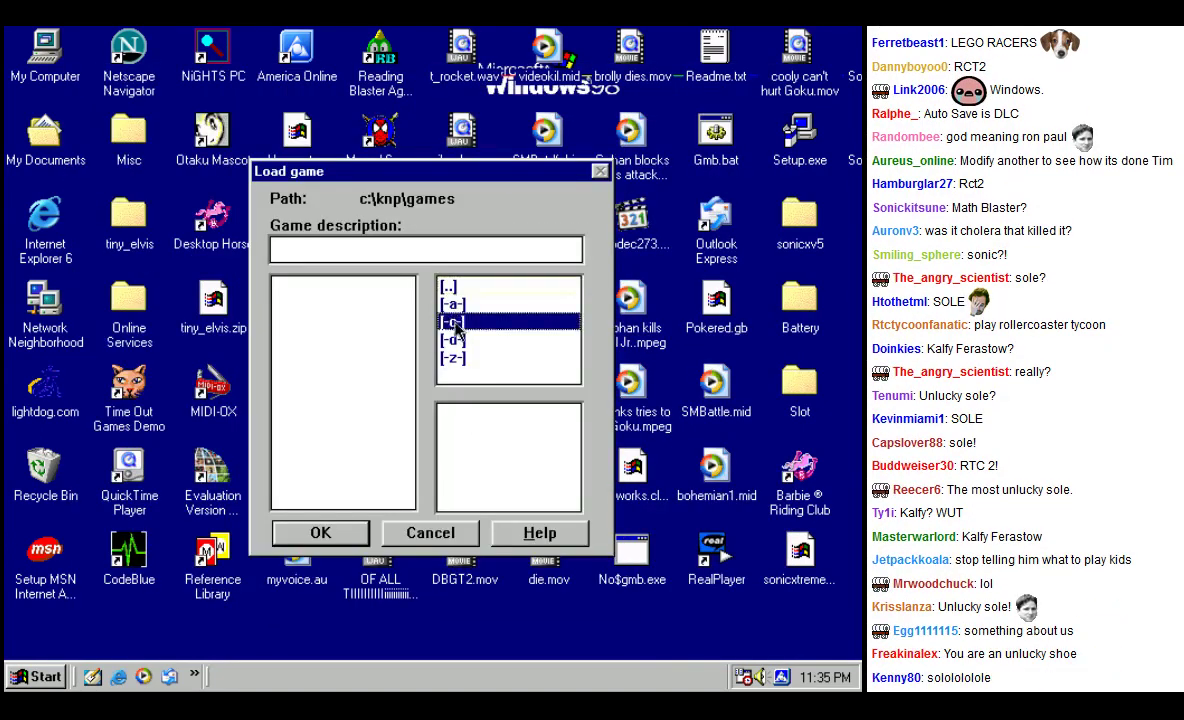
pyautogui.doubleClick(447, 287)
pyautogui.doubleClick(466, 305)
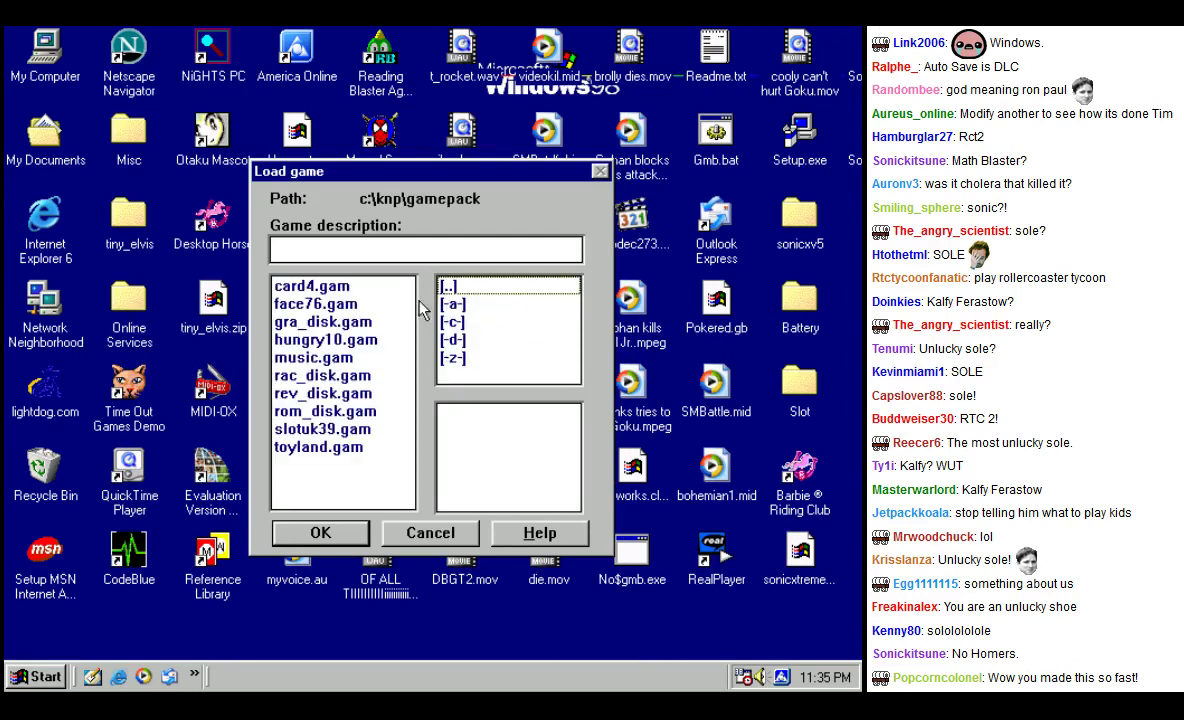
pyautogui.click(320, 322)
pyautogui.click(303, 287)
pyautogui.click(322, 322)
pyautogui.doubleClick(325, 323)
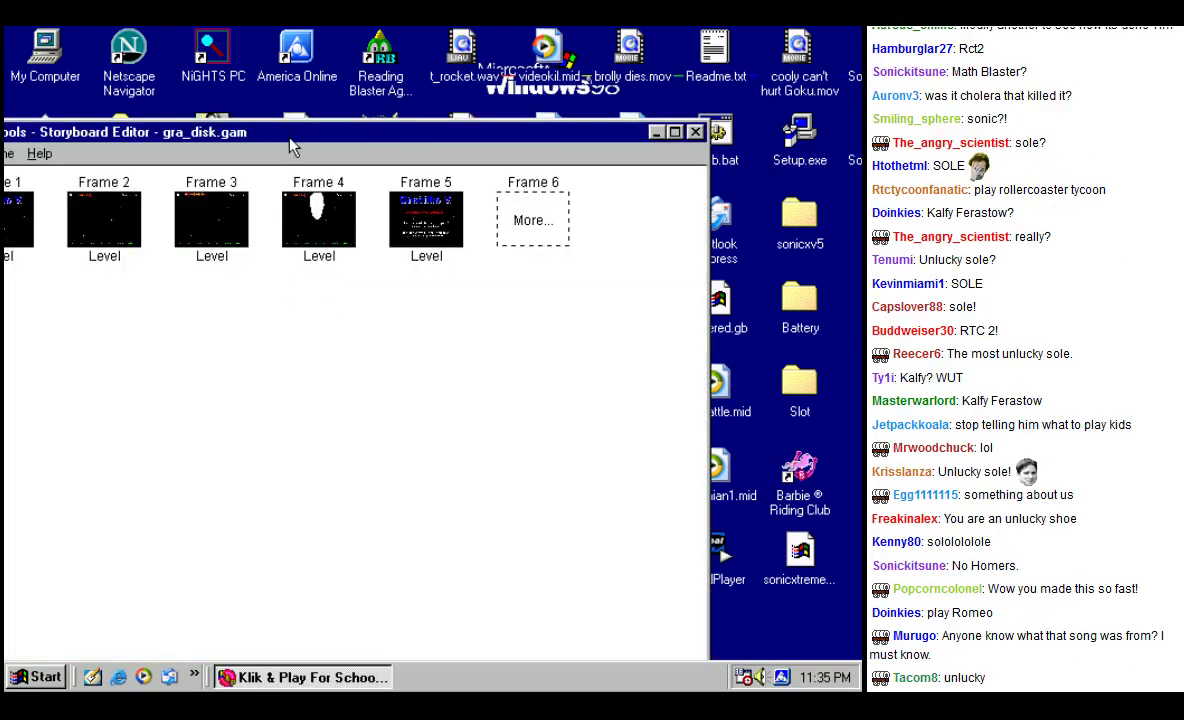
# Step: Reposition the Storyboard Editor window, check Frame 1's level set-up, and open Frame 1 in the Level Editor
pyautogui.moveTo(293, 136); pyautogui.dragTo(462, 96)
pyautogui.click(164, 185)
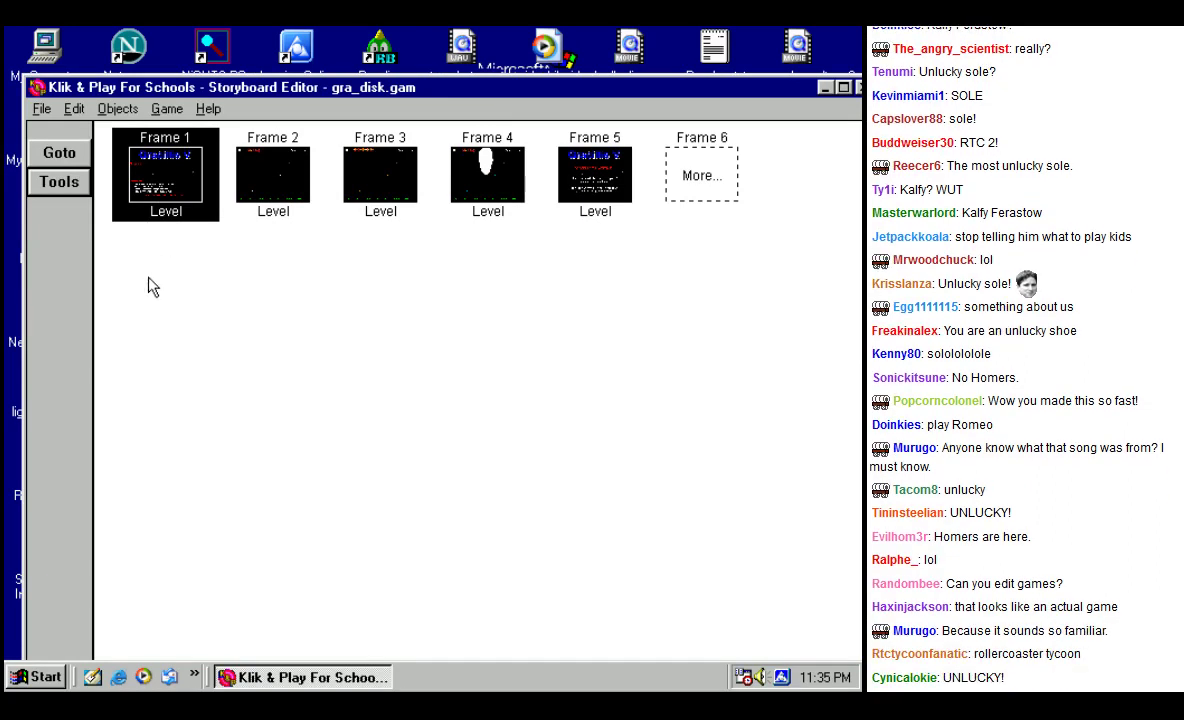
pyautogui.rightClick(153, 194)
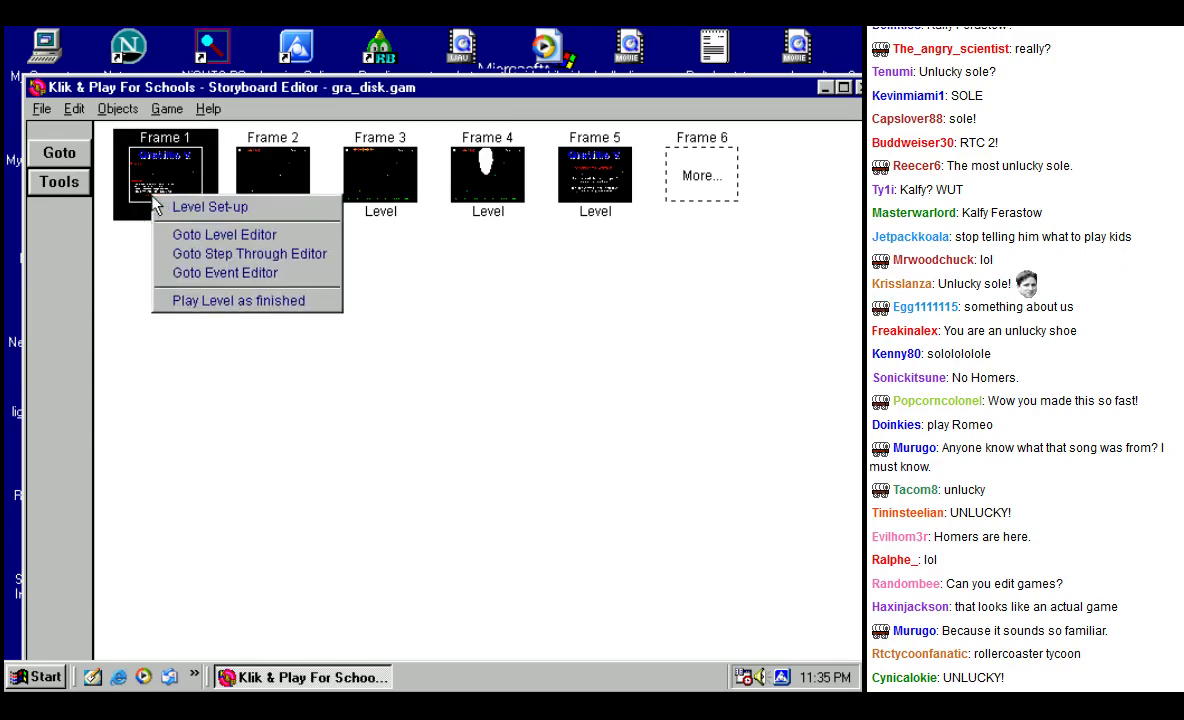
pyautogui.click(208, 206)
pyautogui.click(498, 437)
pyautogui.rightClick(137, 158)
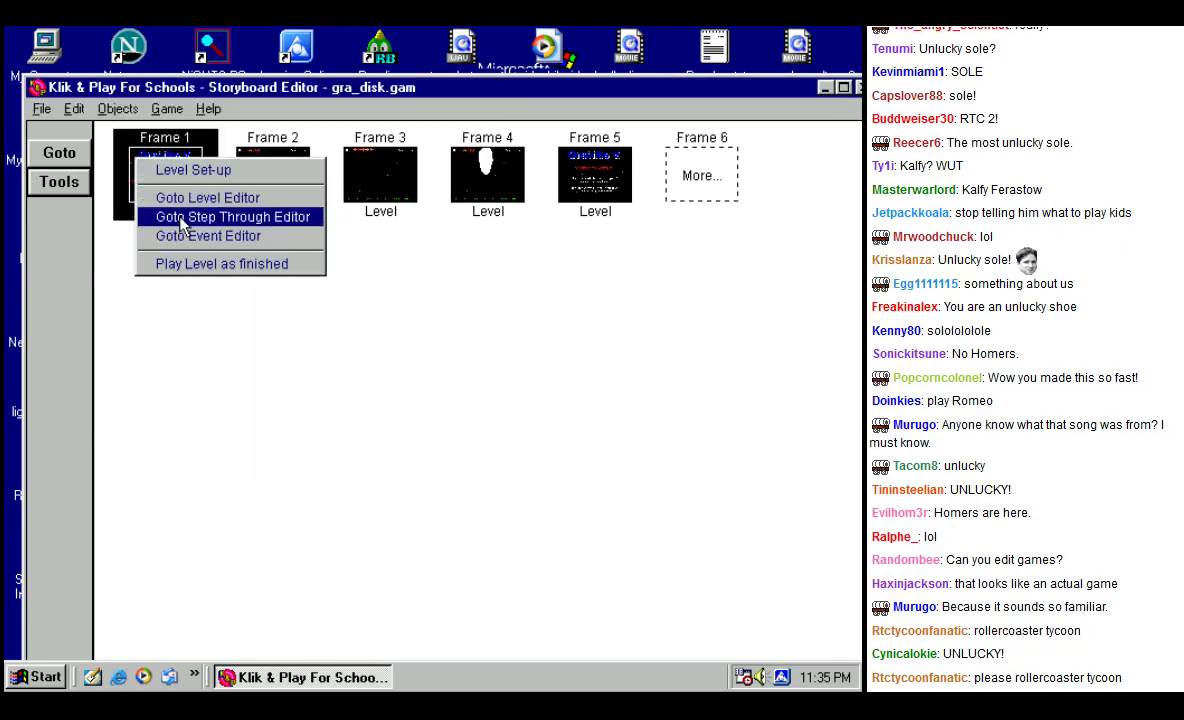
pyautogui.click(187, 204)
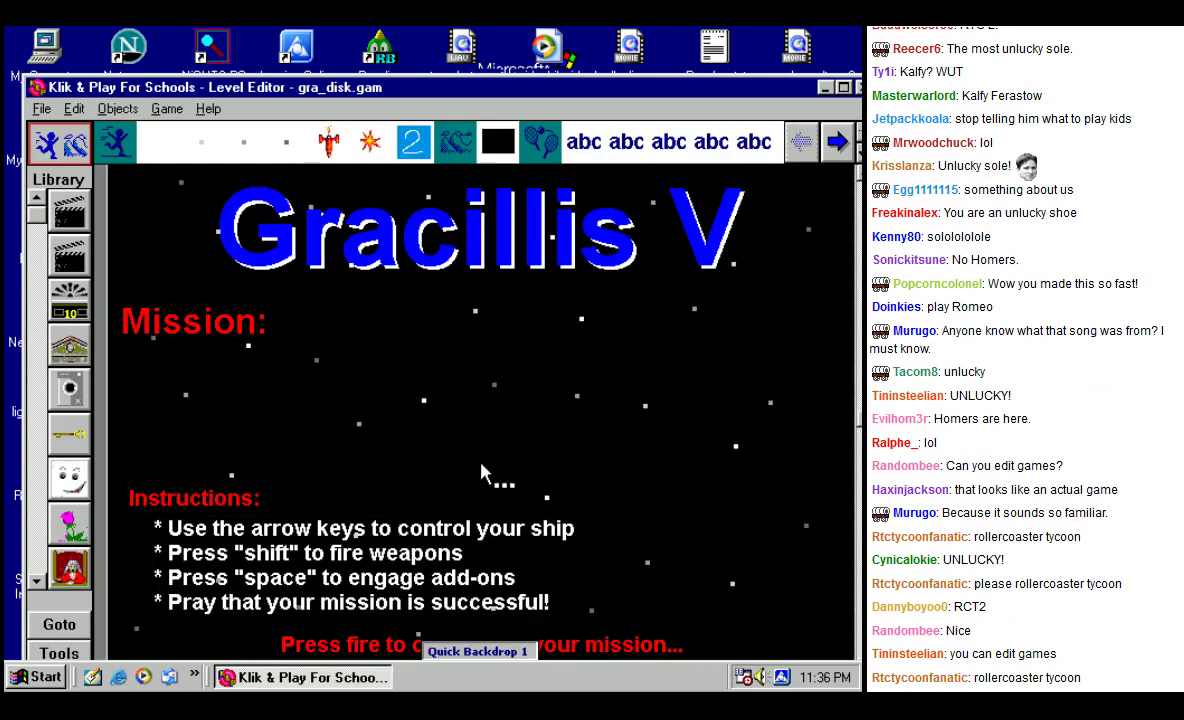
# Step: Replace the first mission text with the lines "WHAT DO I DO", "AM I MAKING A GAME YET" and "SOMEONE CALL THE POLOICE"
pyautogui.rightClick(467, 422)
pyautogui.click(490, 432)
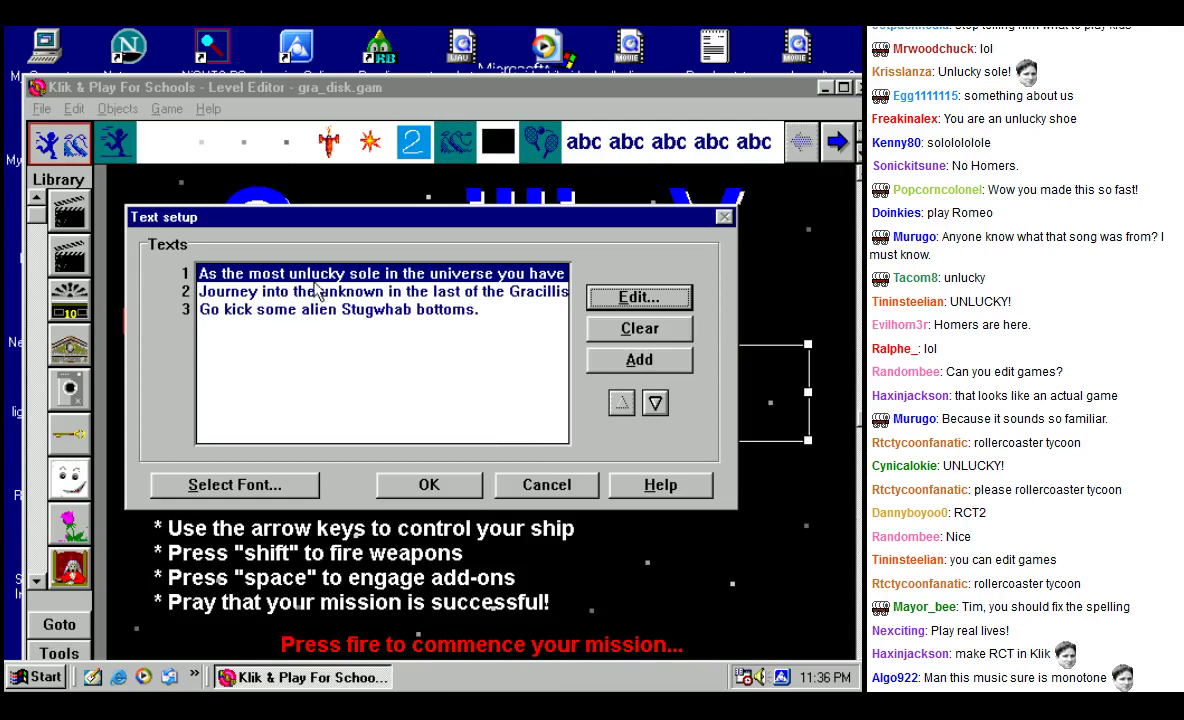
pyautogui.click(638, 297)
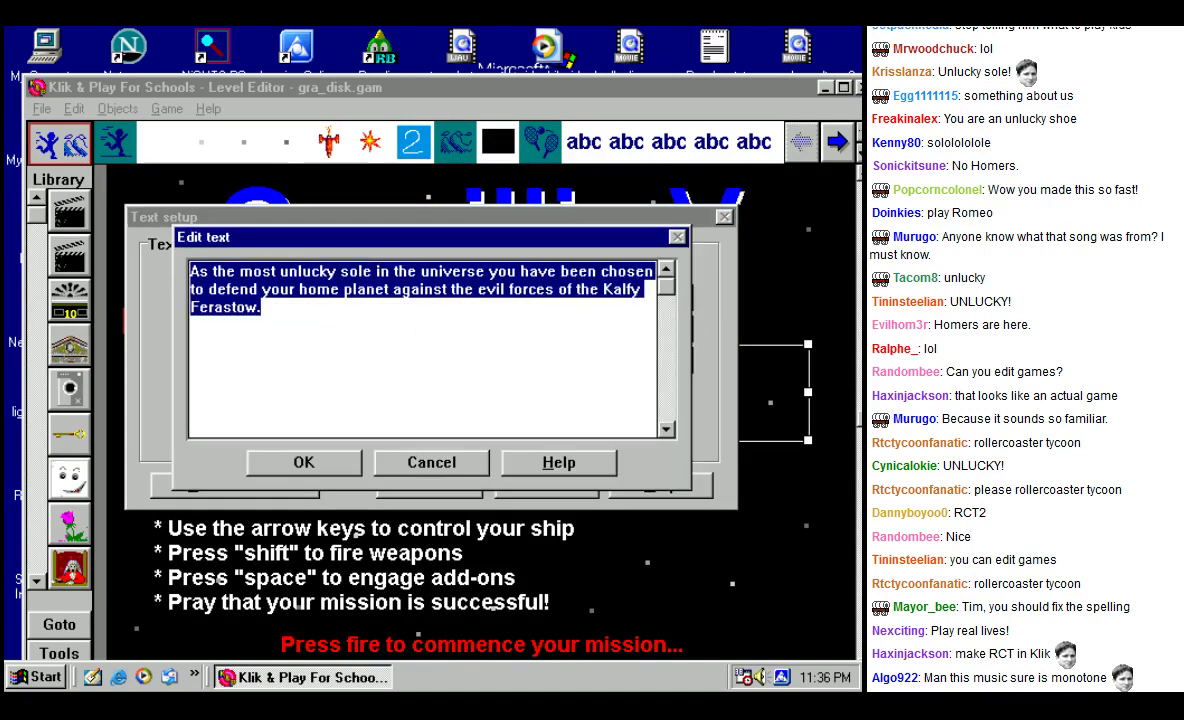
pyautogui.write('WHAT DO I DO')
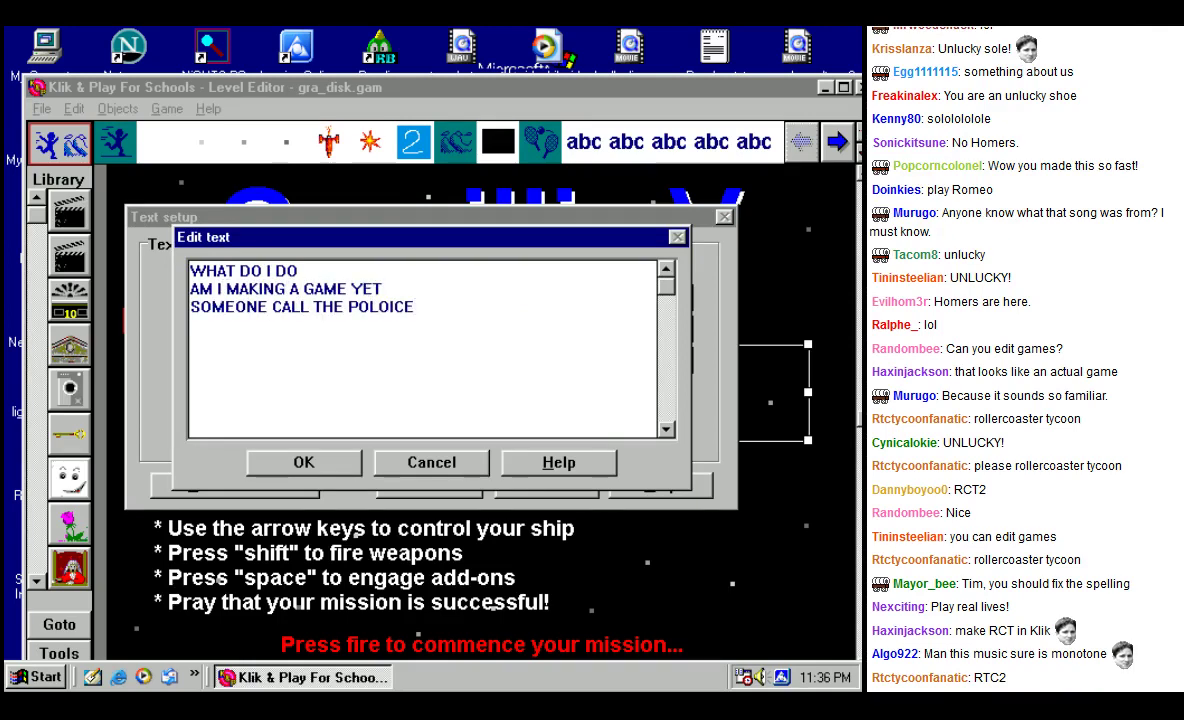
pyautogui.press('BackSpace')
pyautogui.write('I')
pyautogui.click(340, 468)
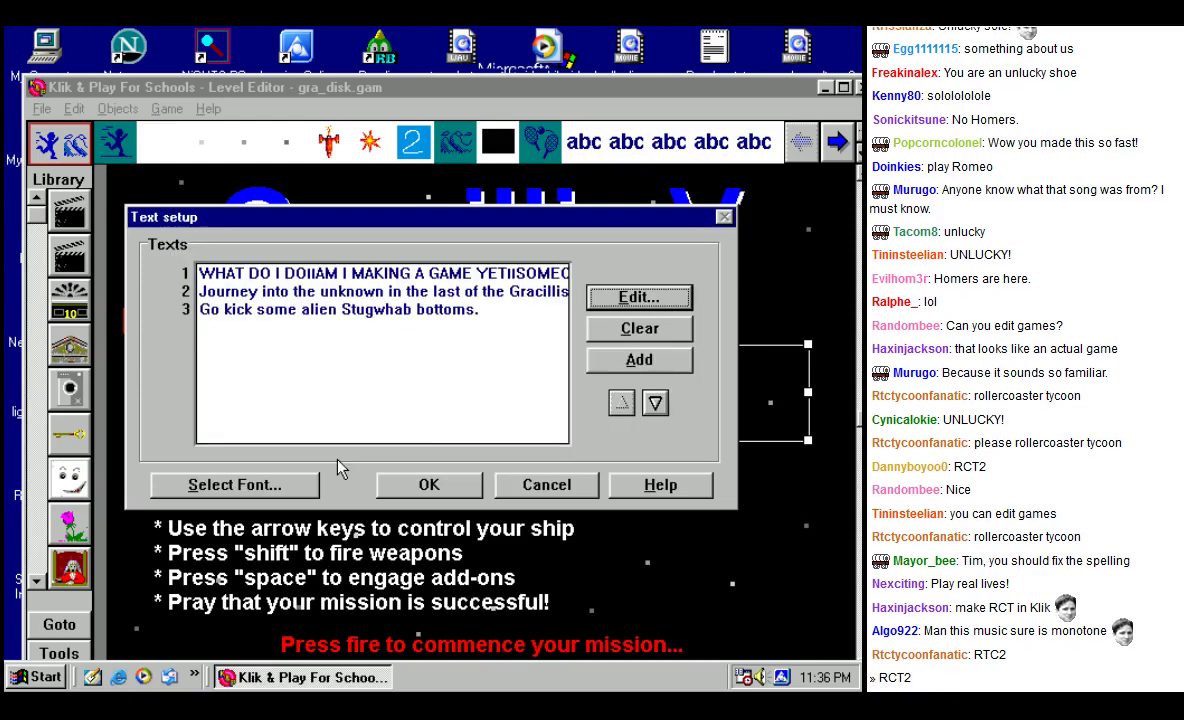
# Step: Replace the second mission text with a long run of A's and the third with "Hello.", and apply the text setup
pyautogui.click(345, 297)
pyautogui.click(637, 298)
pyautogui.write('AAAAAAAAAAAAAAAAAAAAaaaaaaaaa')
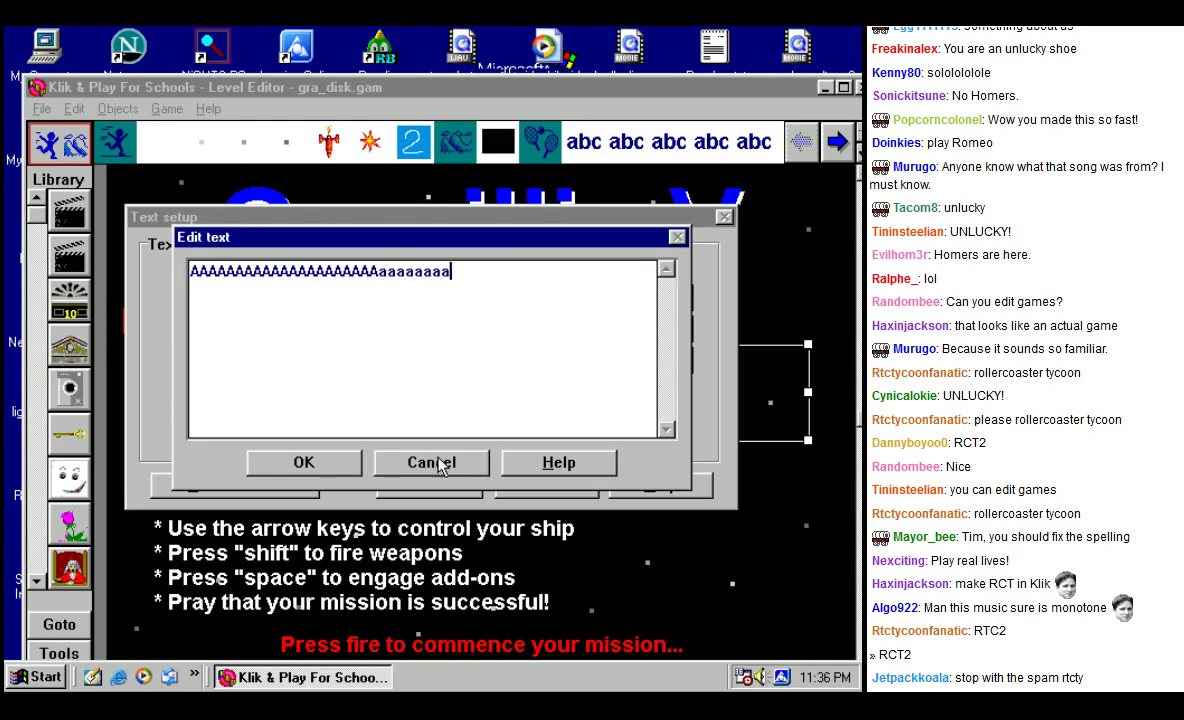
pyautogui.click(338, 466)
pyautogui.click(268, 312)
pyautogui.click(637, 298)
pyautogui.write('Hello.')
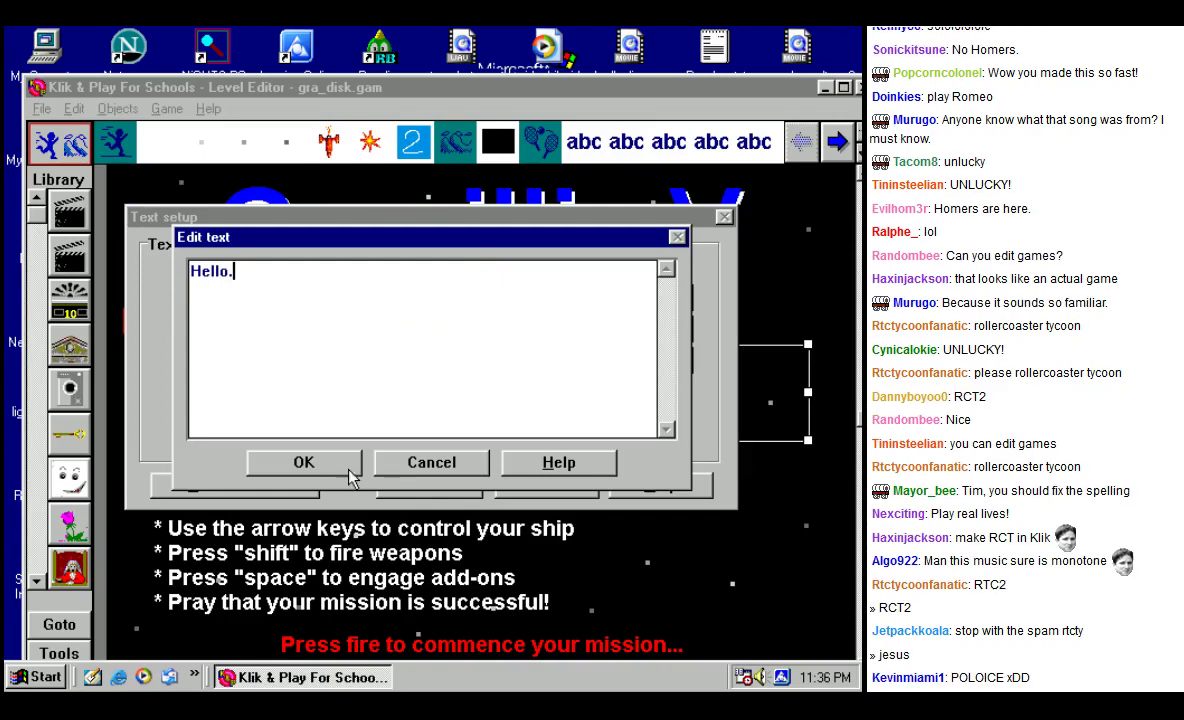
pyautogui.click(304, 462)
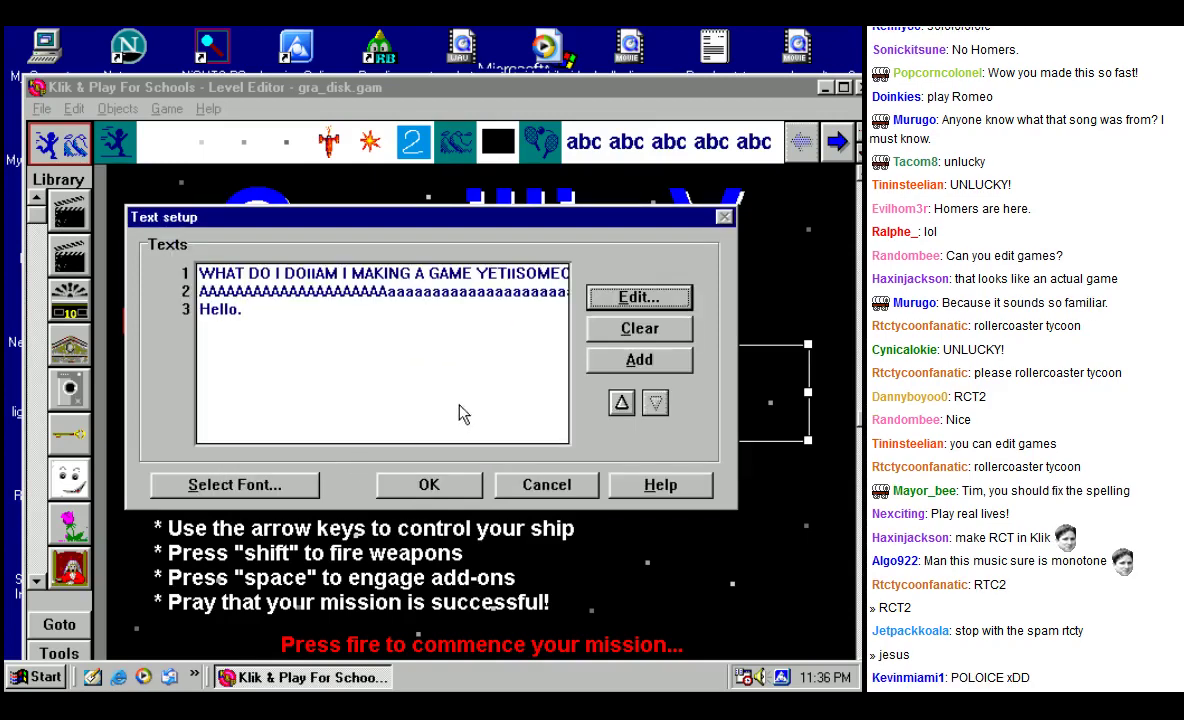
pyautogui.click(428, 484)
pyautogui.rightClick(443, 500)
pyautogui.click(312, 510)
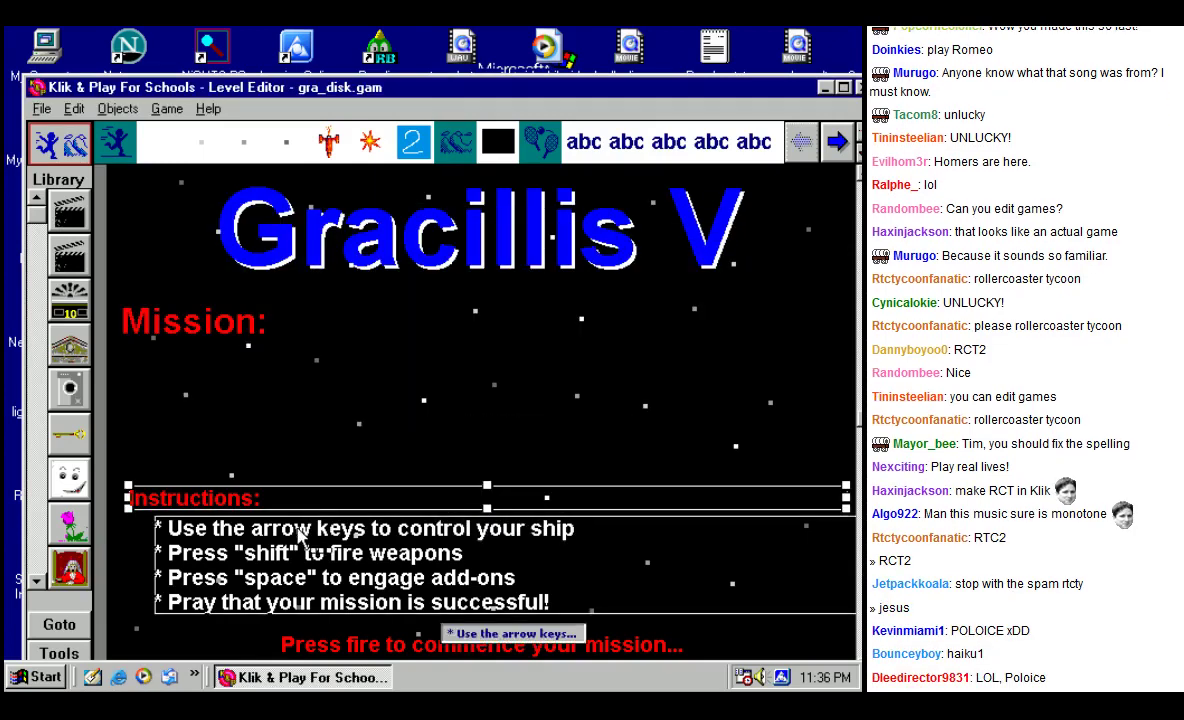
pyautogui.click(230, 498)
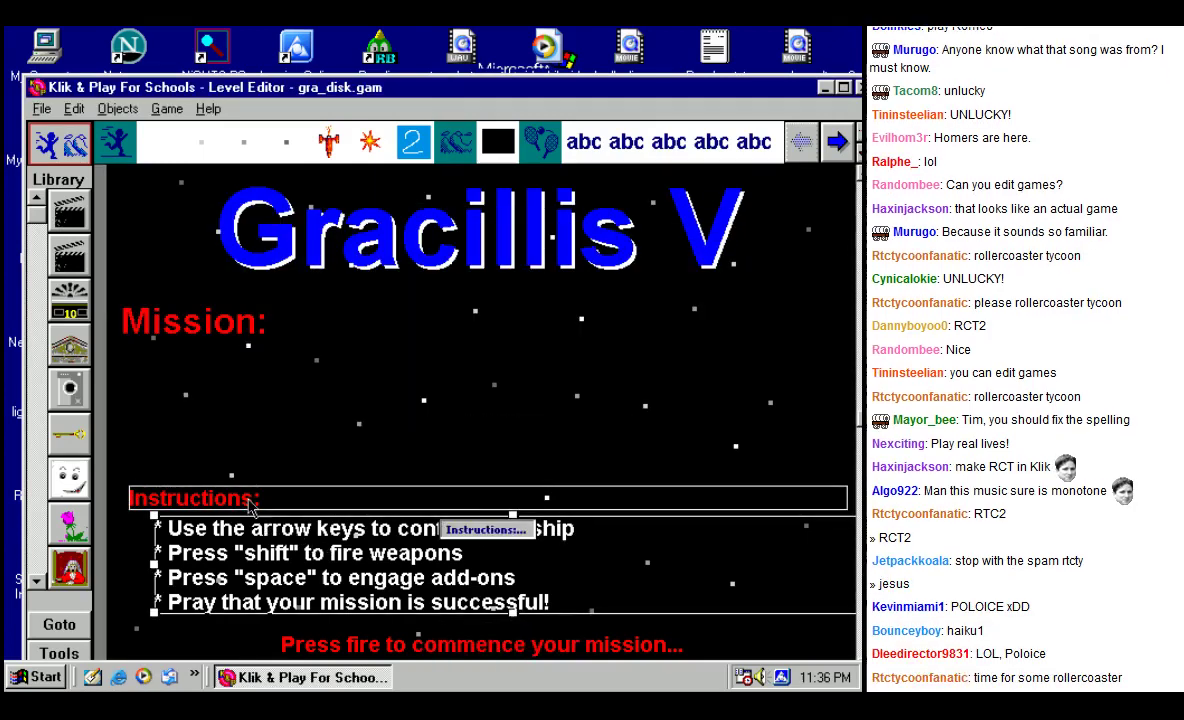
pyautogui.rightClick(251, 498)
pyautogui.click(228, 510)
# Step: Create new text objects from the blue Gracillis V title and place the copies below it, overlapping the mission area
pyautogui.click(440, 195)
pyautogui.rightClick(462, 214)
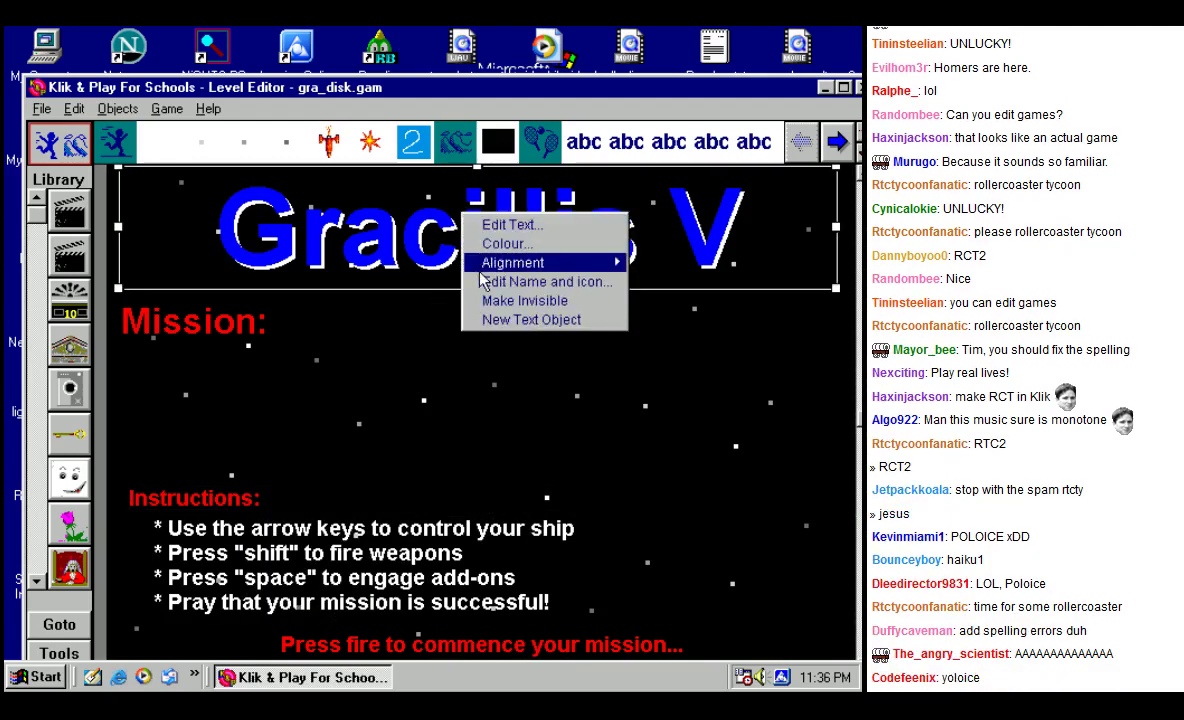
pyautogui.click(520, 319)
pyautogui.moveTo(780, 260); pyautogui.dragTo(515, 338)
pyautogui.rightClick(411, 404)
pyautogui.click(472, 510)
pyautogui.click(410, 423)
pyautogui.rightClick(470, 327)
pyautogui.click(546, 437)
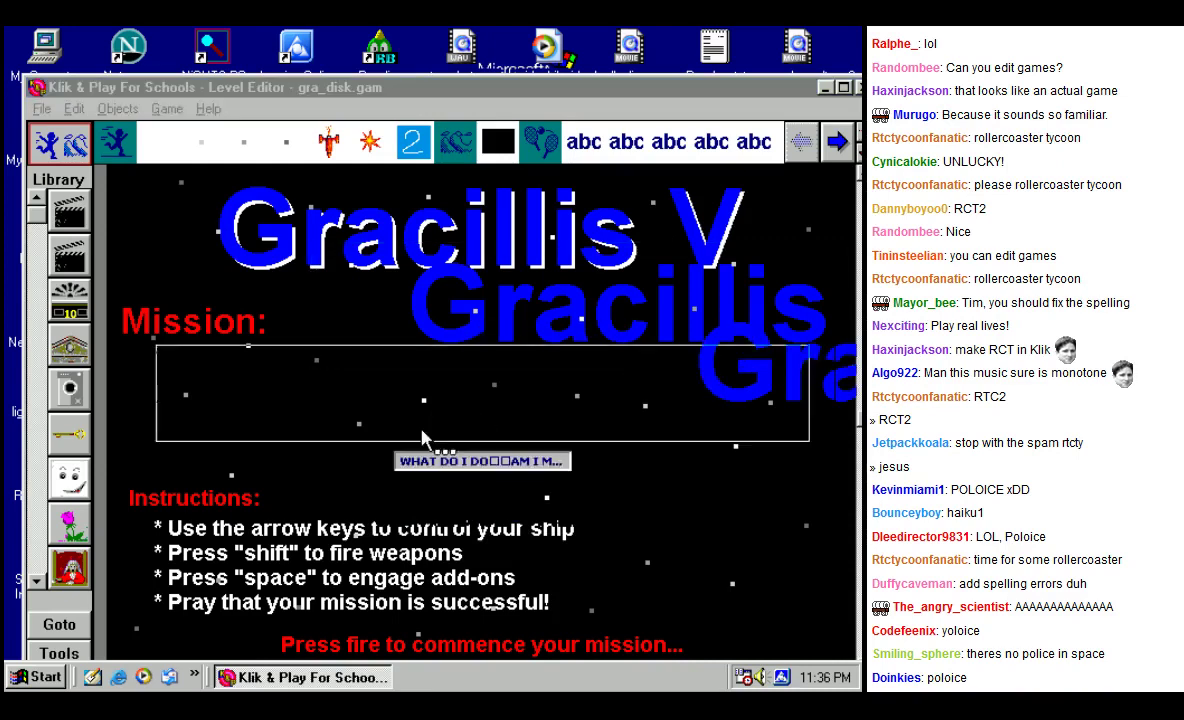
# Step: Add further copies of the blue title and scatter the titles over the mission and instruction texts
pyautogui.click(806, 383)
pyautogui.rightClick(397, 210)
pyautogui.press('Escape')
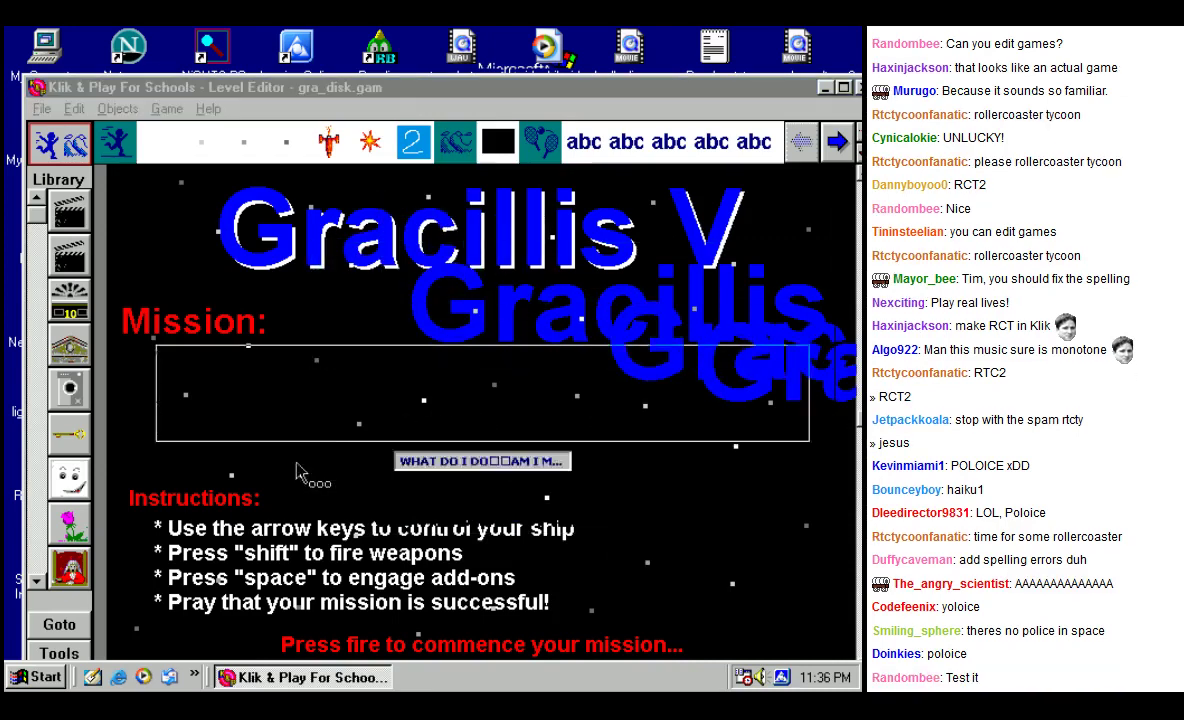
pyautogui.rightClick(326, 250)
pyautogui.click(380, 431)
pyautogui.click(716, 380)
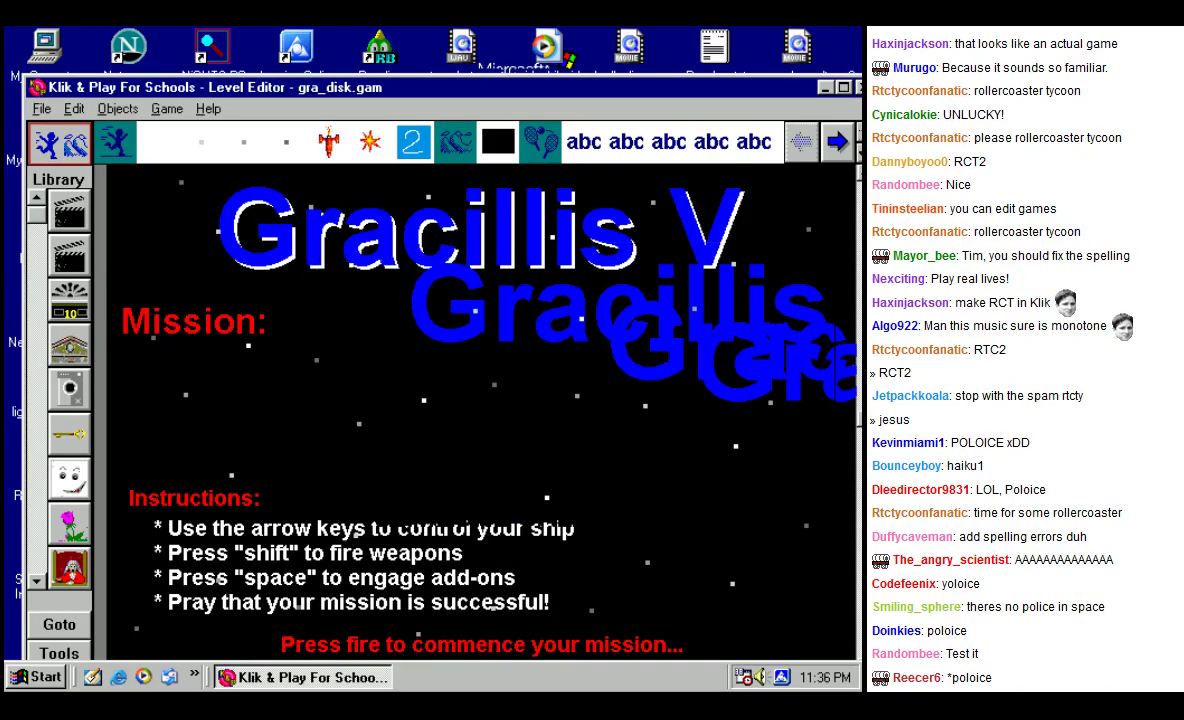
pyautogui.moveTo(748, 365); pyautogui.dragTo(730, 341)
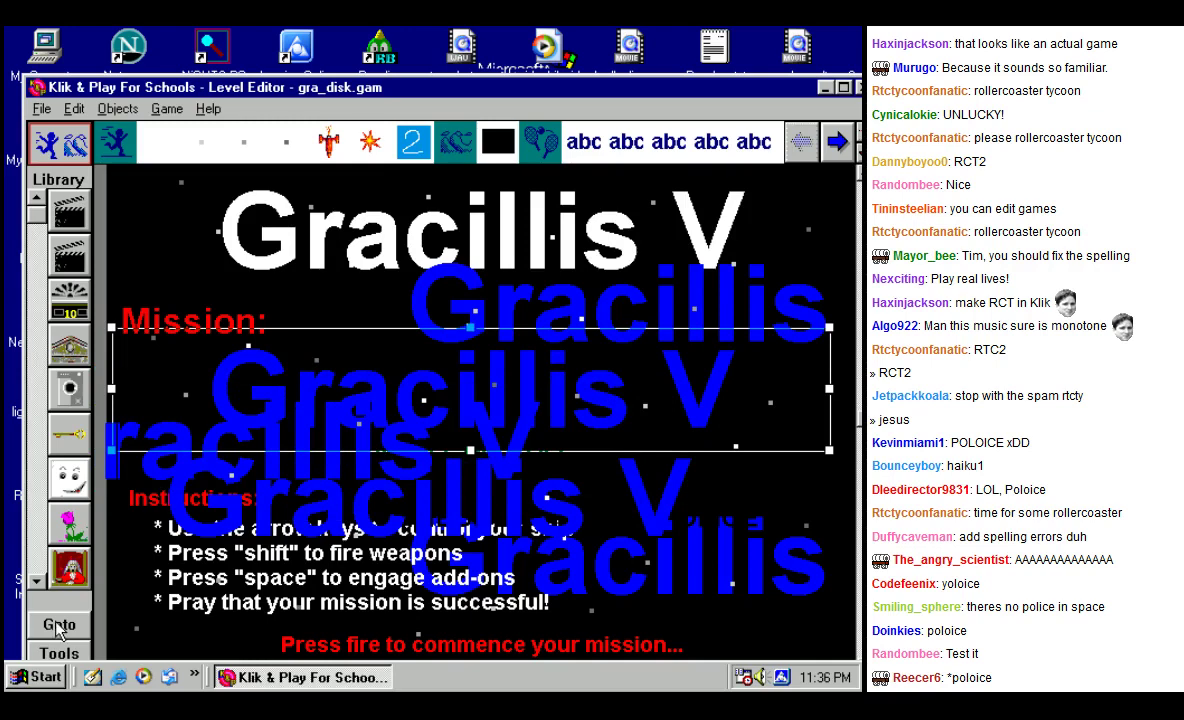
# Step: Return from the Level Editor to the Storyboard Editor and maximize its window
pyautogui.click(42, 109)
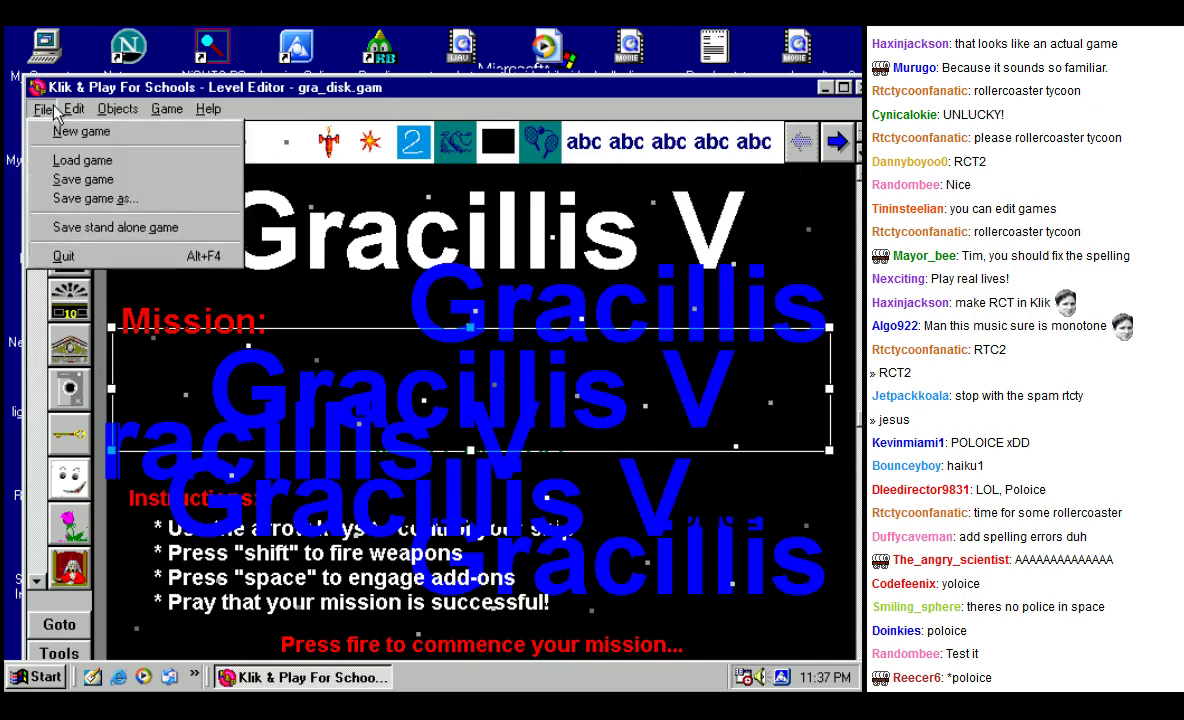
pyautogui.click(59, 624)
pyautogui.click(125, 592)
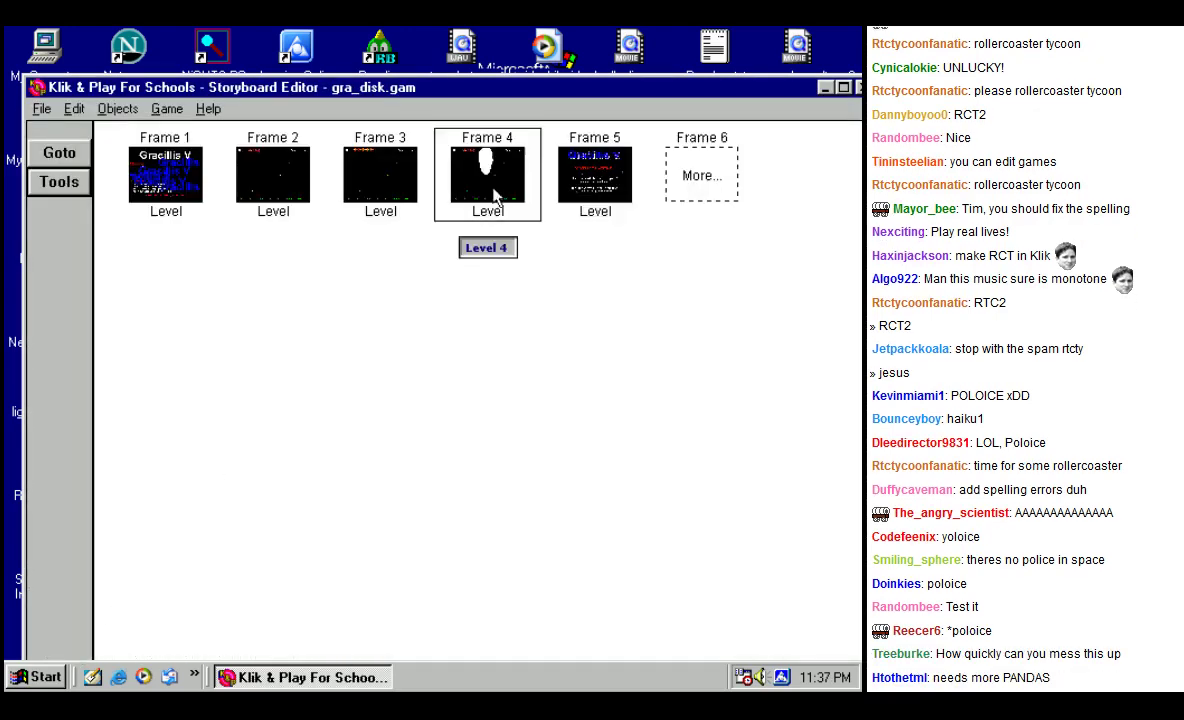
pyautogui.doubleClick(778, 86)
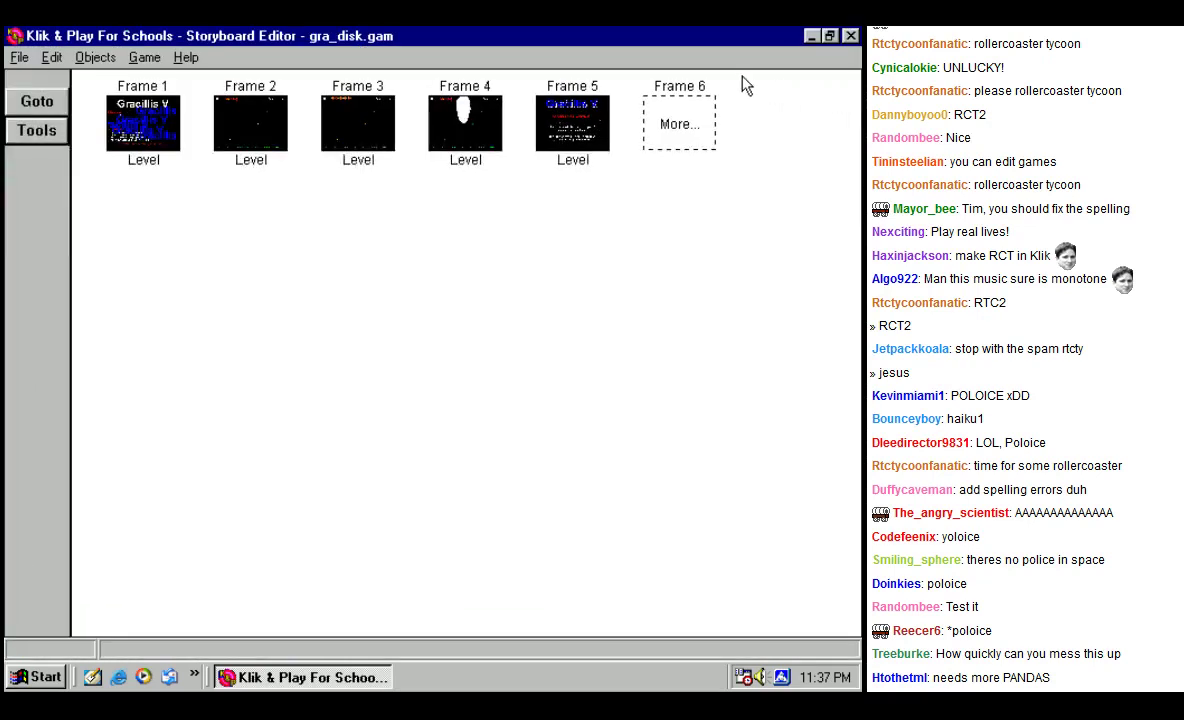
# Step: Open Frame 2 in the Level Editor and view the lower part of the level
pyautogui.click(252, 105)
pyautogui.rightClick(271, 111)
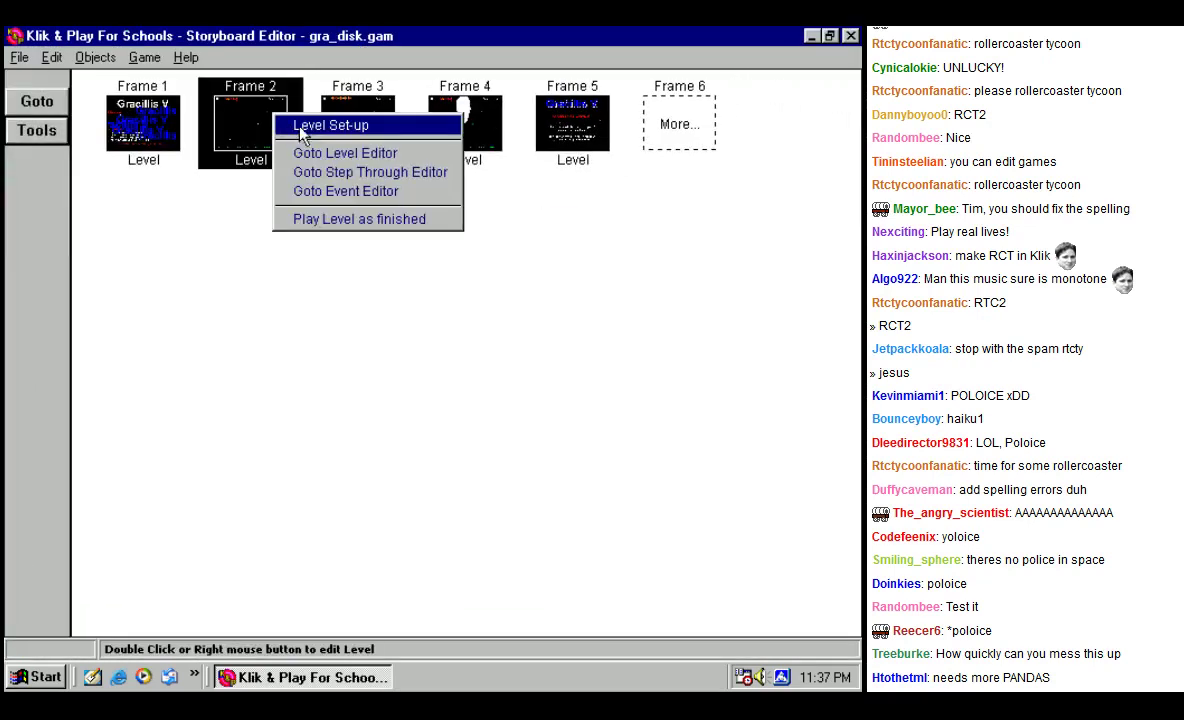
pyautogui.click(320, 158)
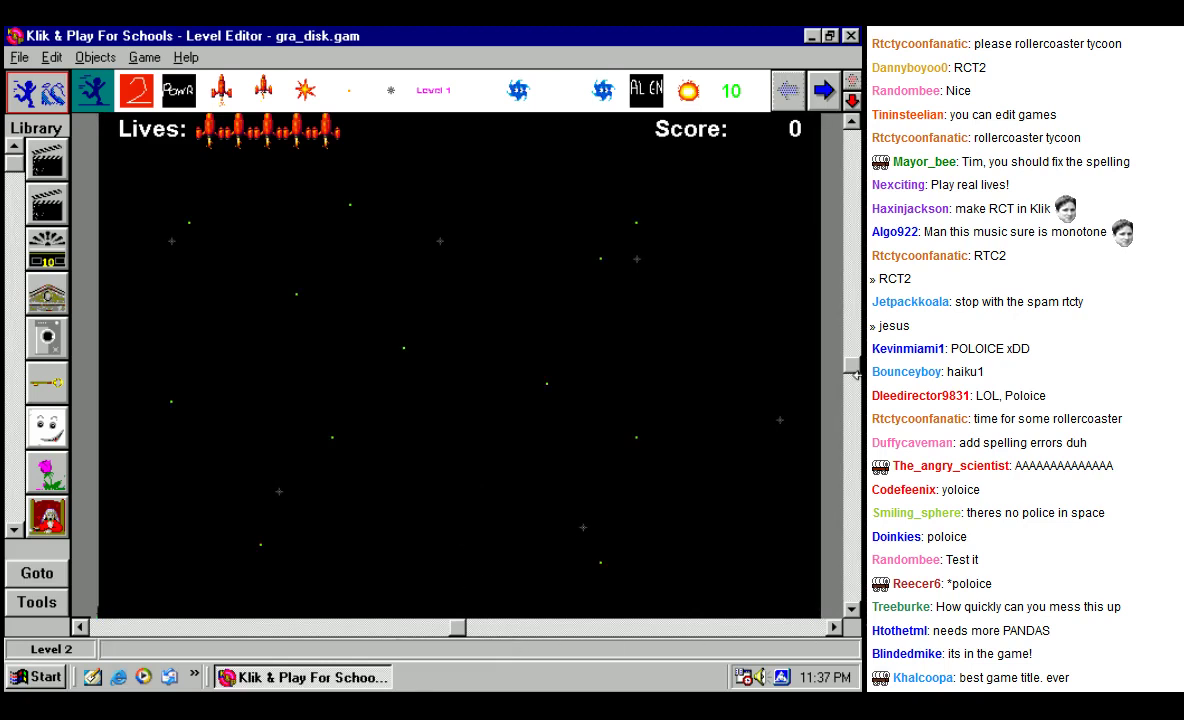
pyautogui.click(852, 612)
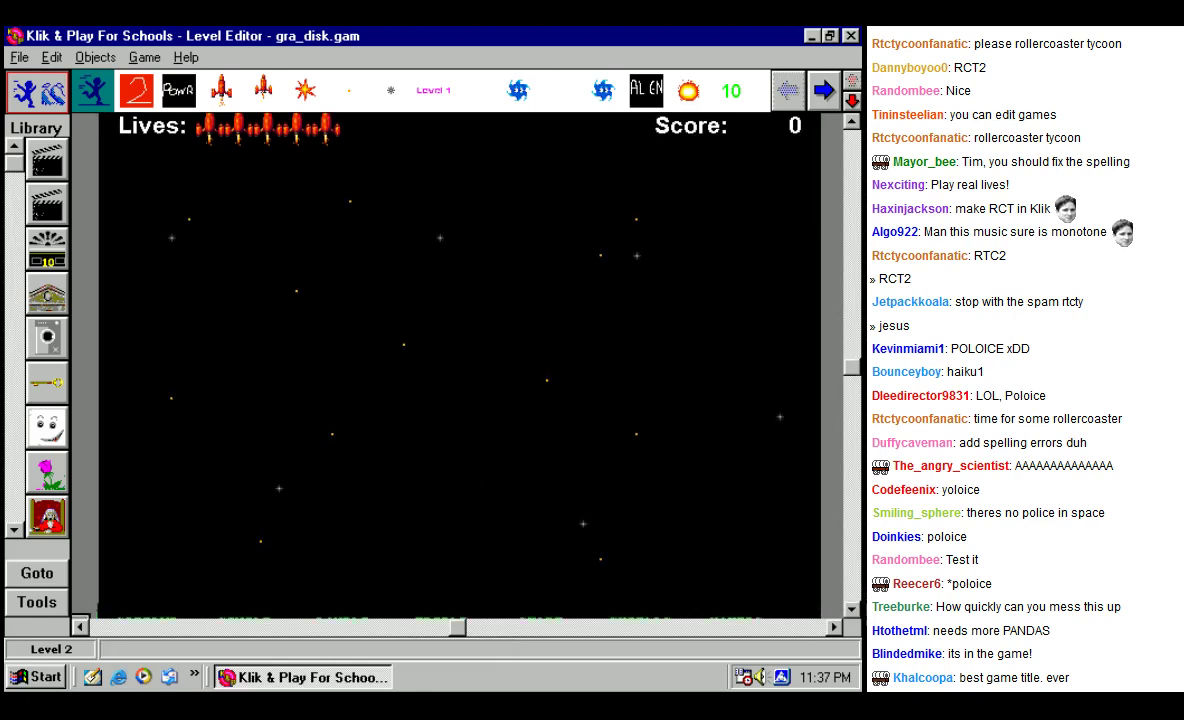
# Step: Look over the Level 2 play area and run the level in the Step Through Editor until its first event
pyautogui.click(852, 540)
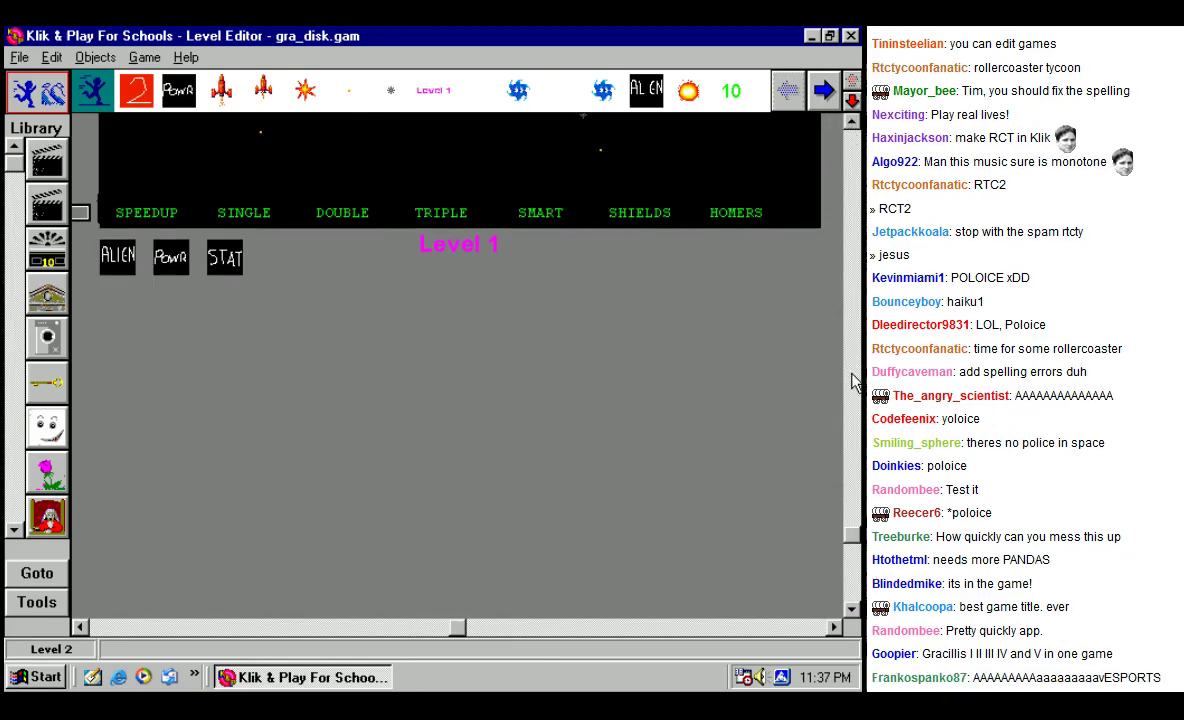
pyautogui.click(852, 210)
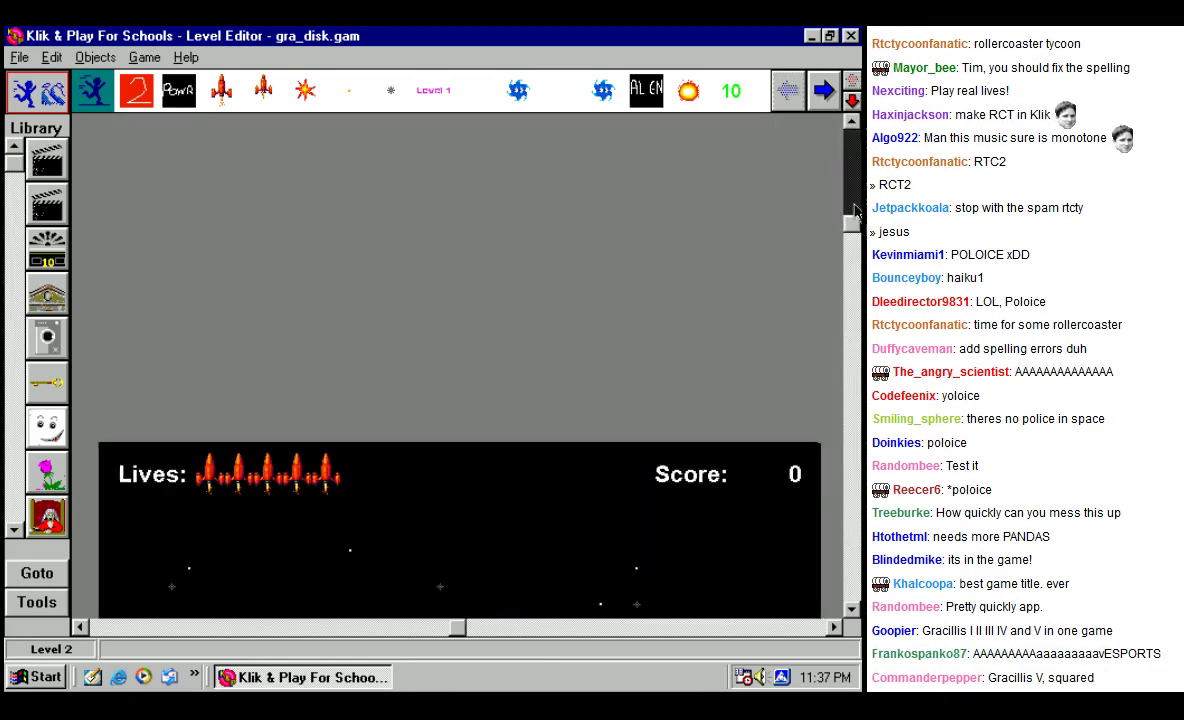
pyautogui.click(852, 210)
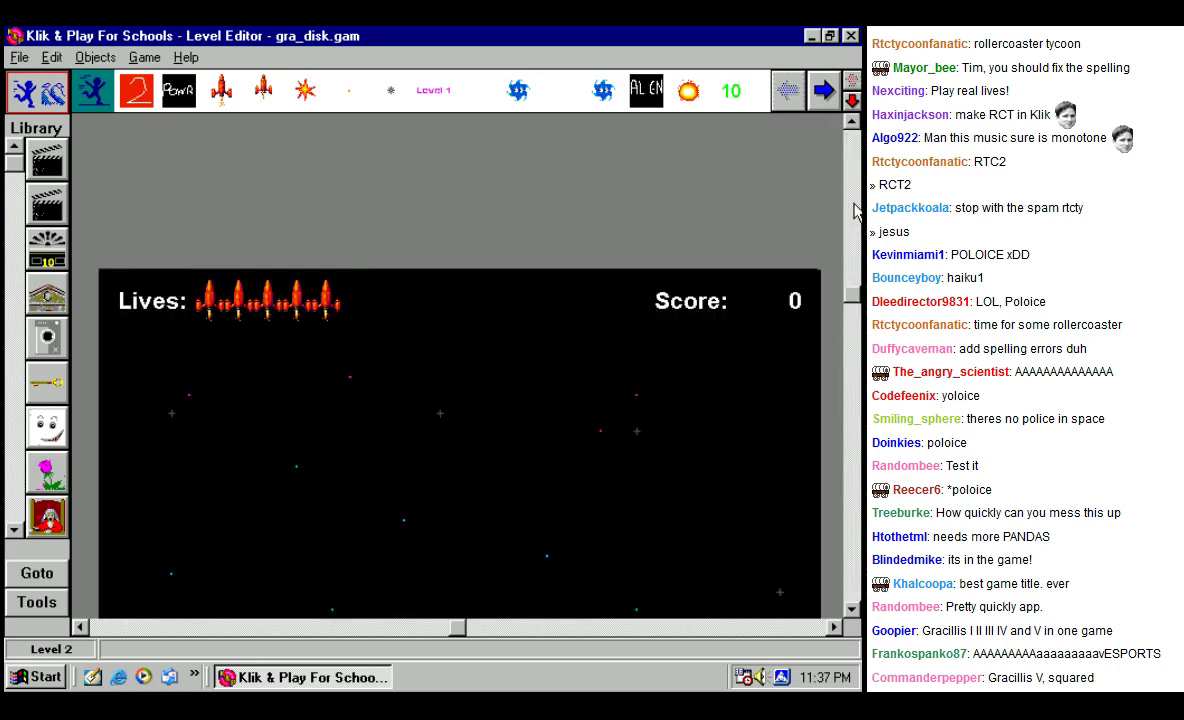
pyautogui.click(812, 594)
pyautogui.scroll(-1, 476, 185)
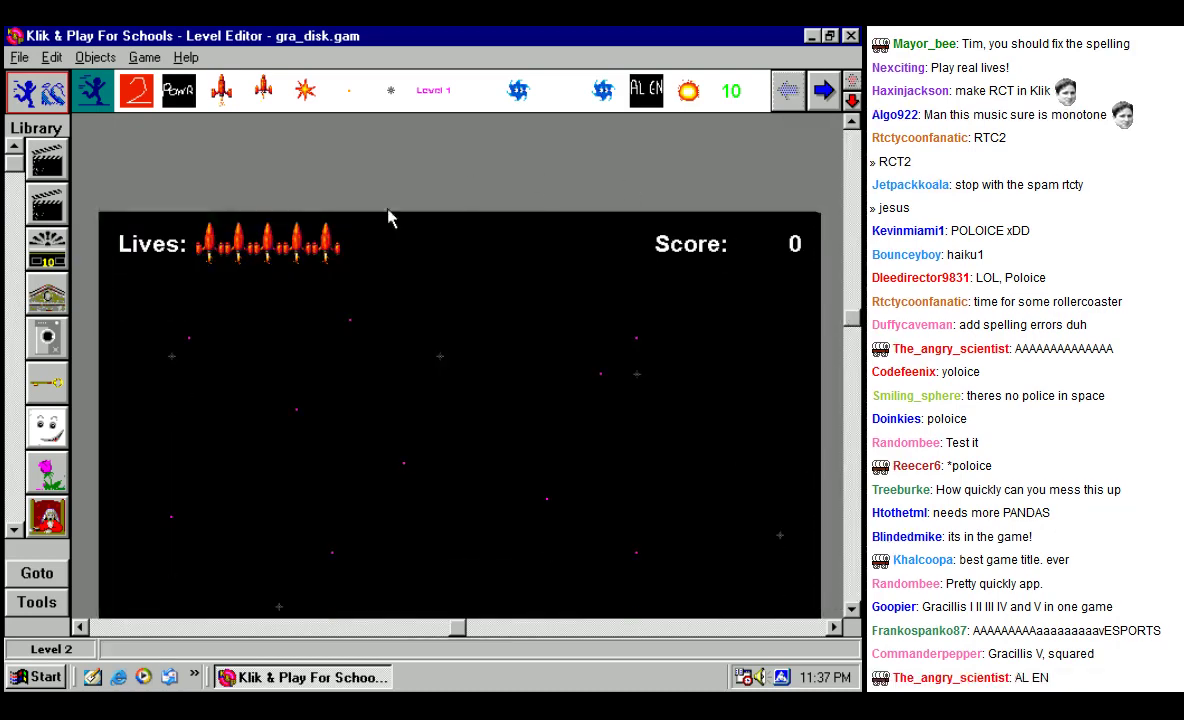
pyautogui.click(40, 603)
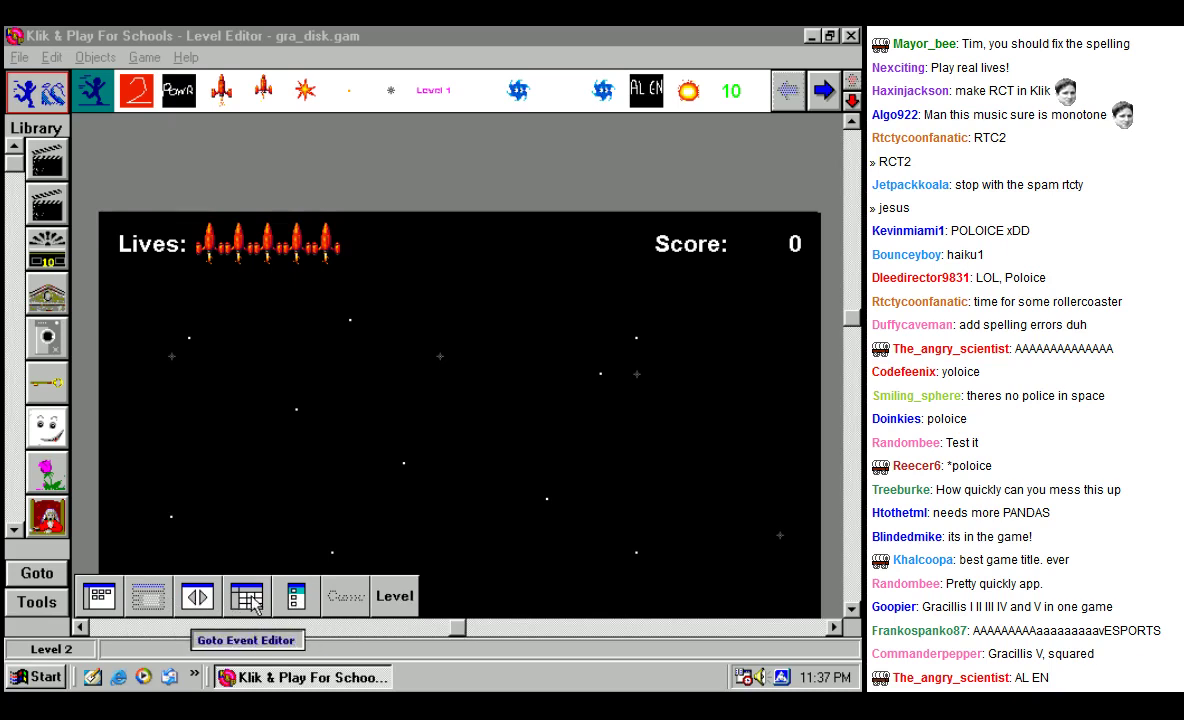
pyautogui.click(148, 596)
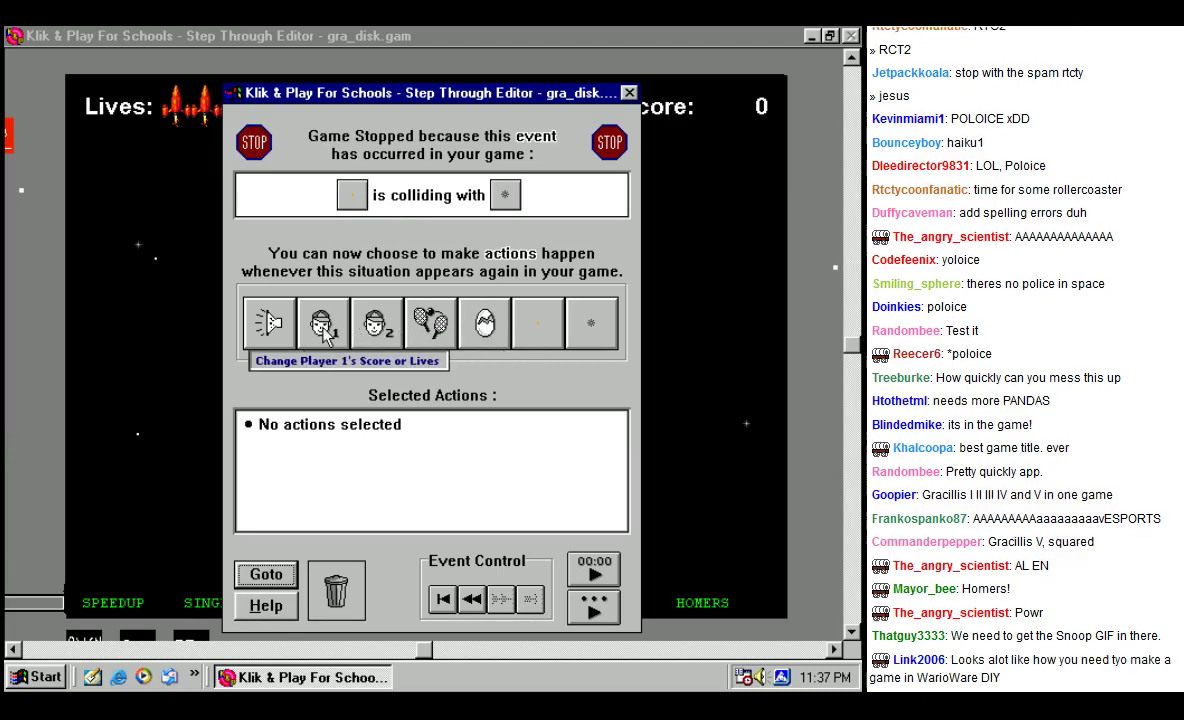
# Step: Start a sound sample action for the collision of the two star objects and browse to the c:\knp\samples\voices folder
pyautogui.click(268, 322)
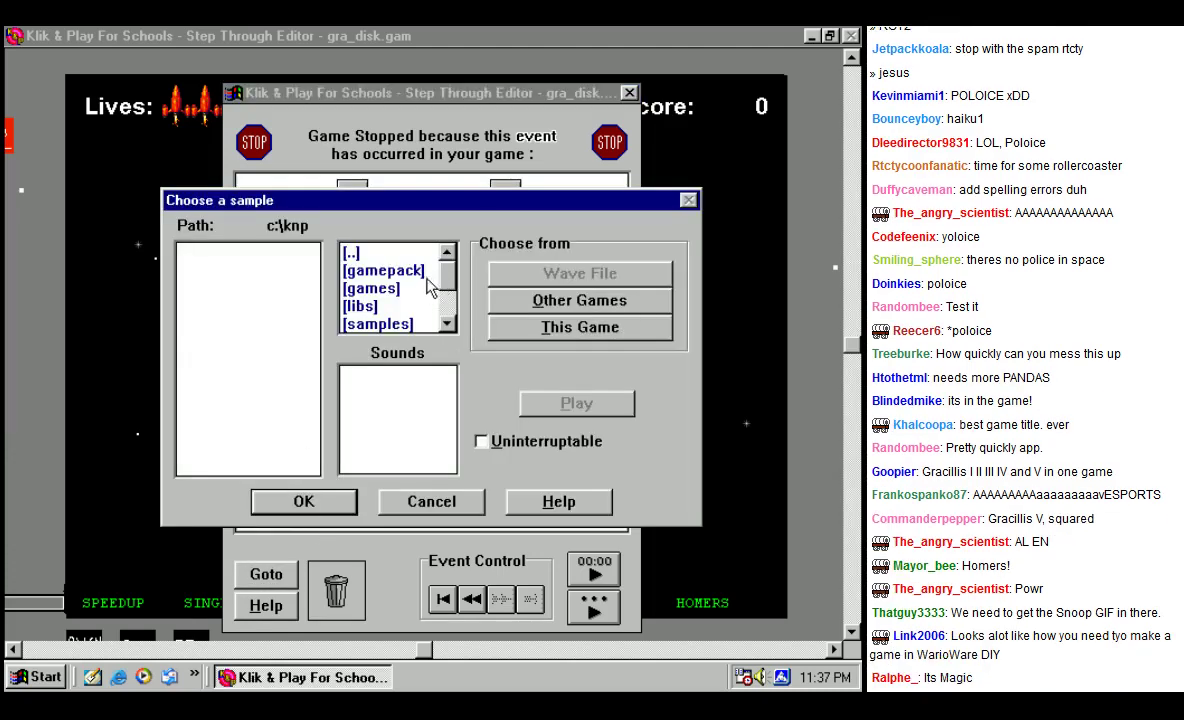
pyautogui.click(450, 310)
pyautogui.doubleClick(389, 254)
pyautogui.click(448, 325)
pyautogui.click(448, 325)
pyautogui.click(448, 325)
pyautogui.click(448, 325)
pyautogui.click(448, 325)
pyautogui.click(448, 325)
pyautogui.click(448, 325)
pyautogui.click(448, 325)
pyautogui.click(448, 325)
pyautogui.click(448, 325)
pyautogui.click(378, 308)
# Step: Preview g'bye.wav and laughing.wav, and assign laughing.wav to the collision of the two star objects
pyautogui.click(239, 329)
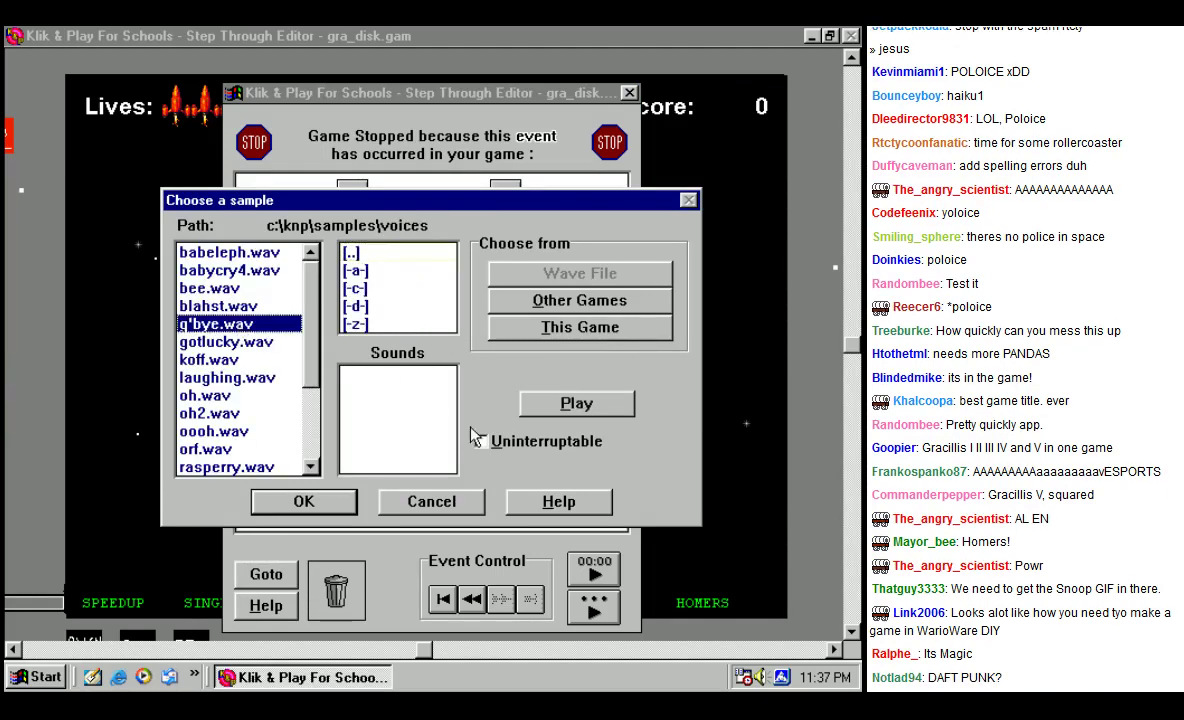
pyautogui.click(577, 403)
pyautogui.click(227, 377)
pyautogui.click(590, 414)
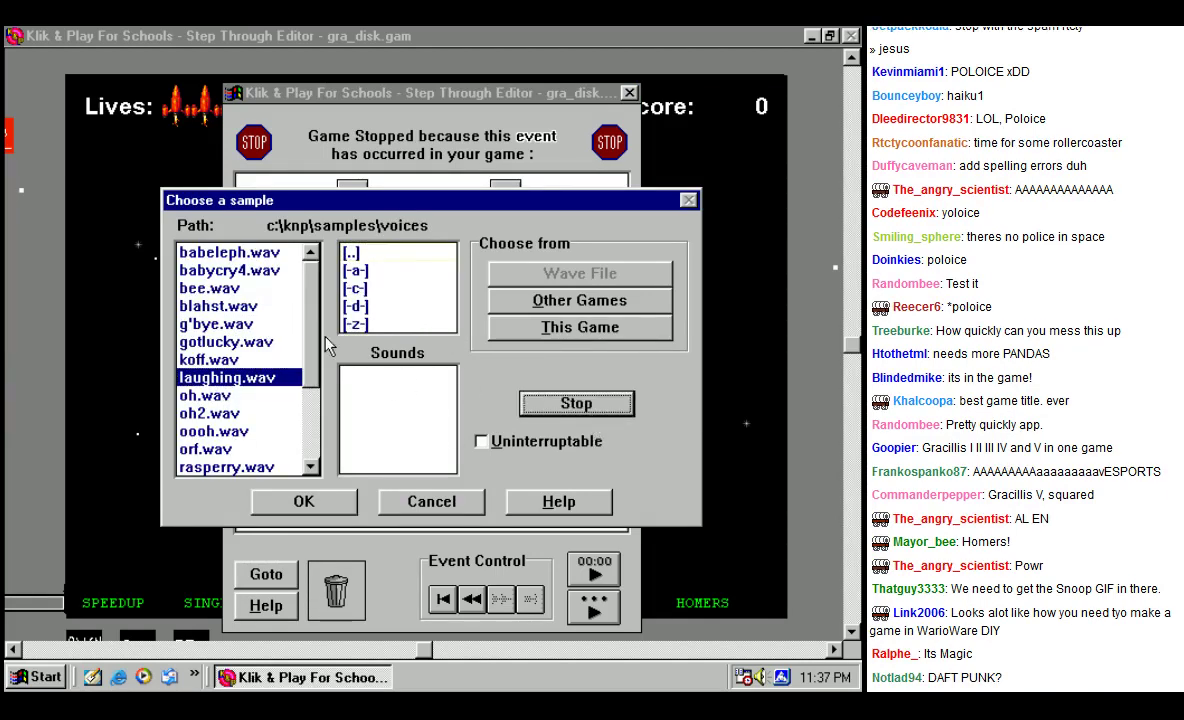
pyautogui.click(325, 504)
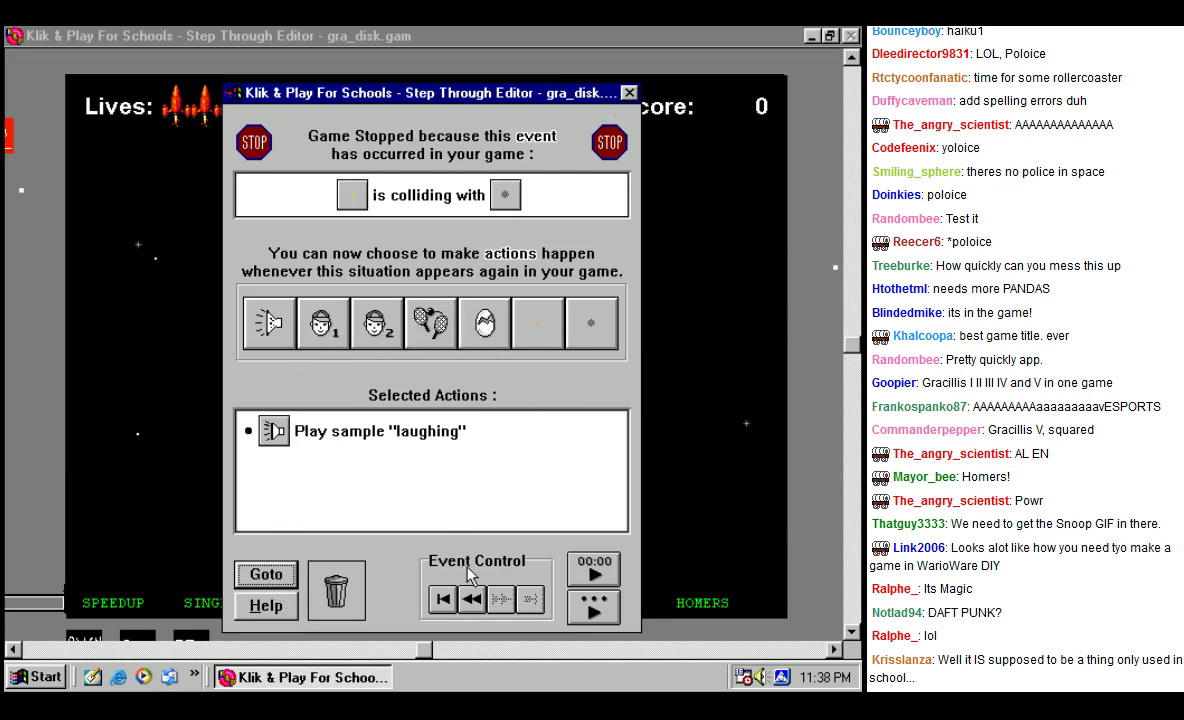
# Step: Resume the game and assign the voice sample blahst.wav to the rocket entering the play area on the bottom
pyautogui.click(593, 607)
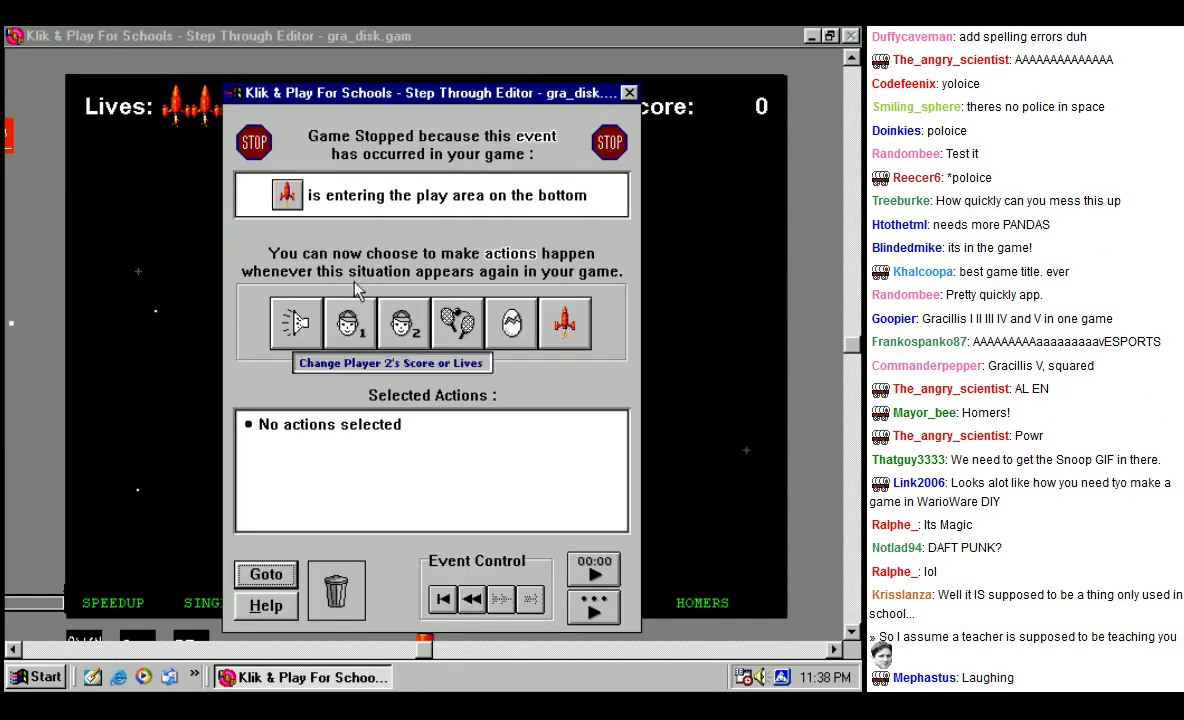
pyautogui.click(296, 322)
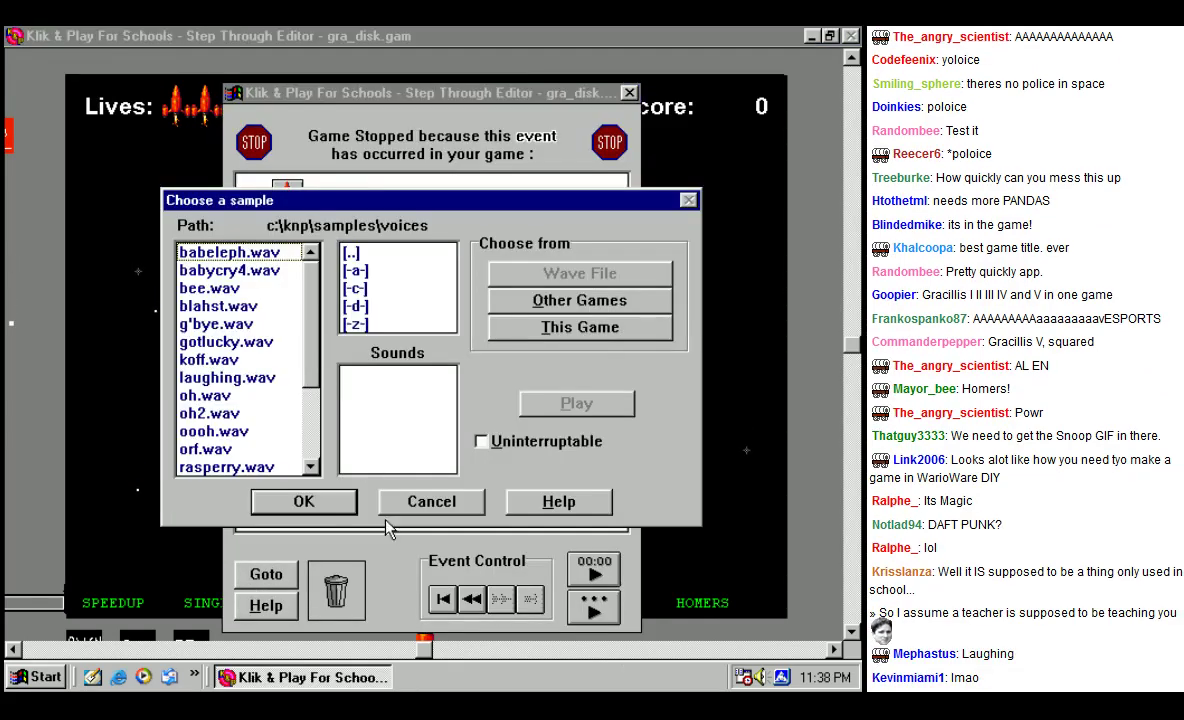
pyautogui.click(213, 309)
pyautogui.click(576, 402)
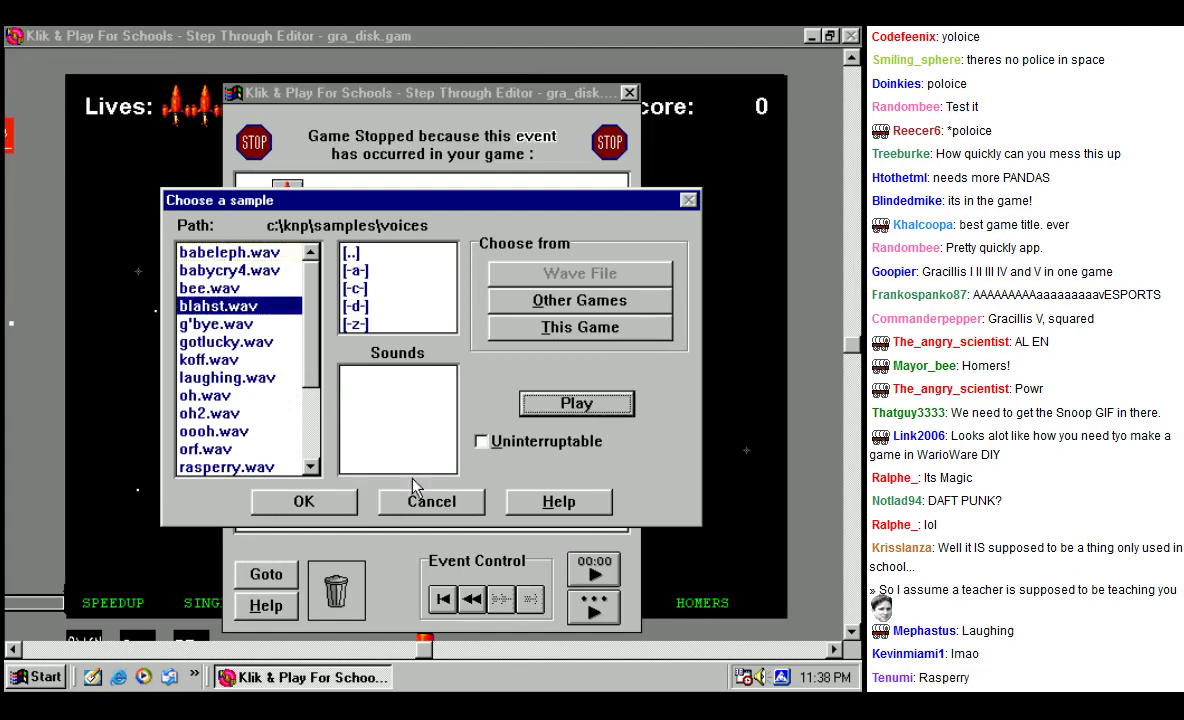
pyautogui.click(304, 502)
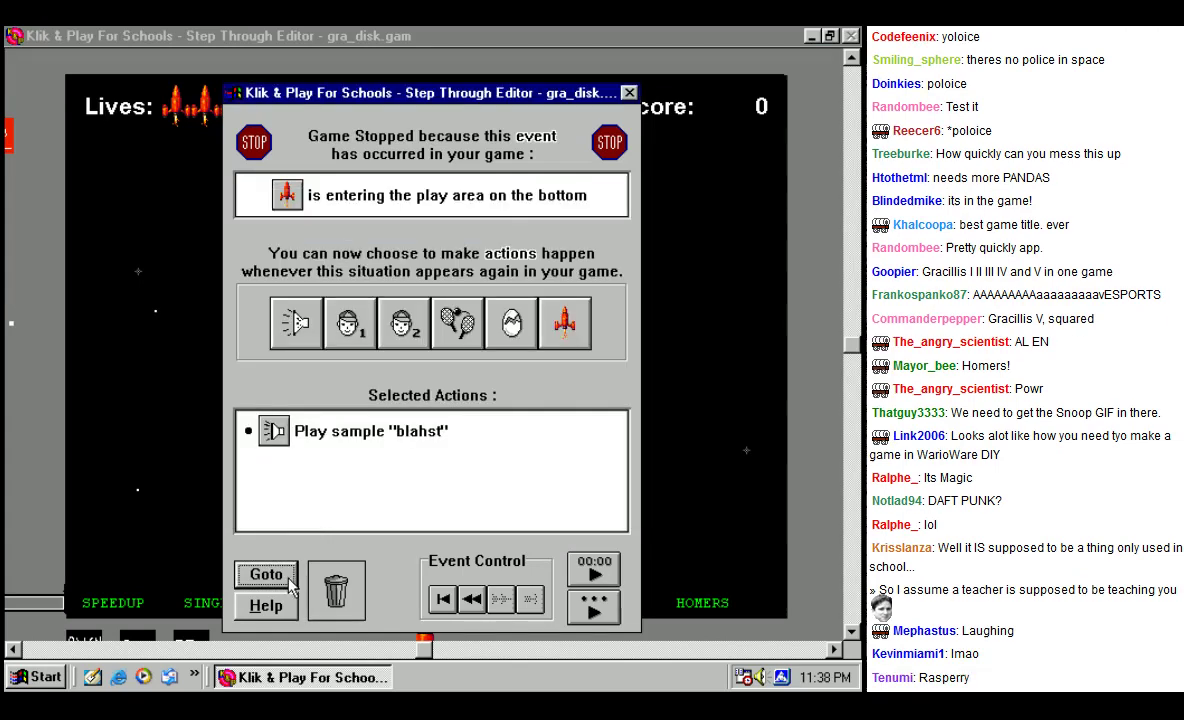
# Step: Resume the game and audition voice samples such as whoa.wav, yo.wav, uh-oh1.wav and whistle.wav for the star leaving the play area on the top
pyautogui.click(592, 606)
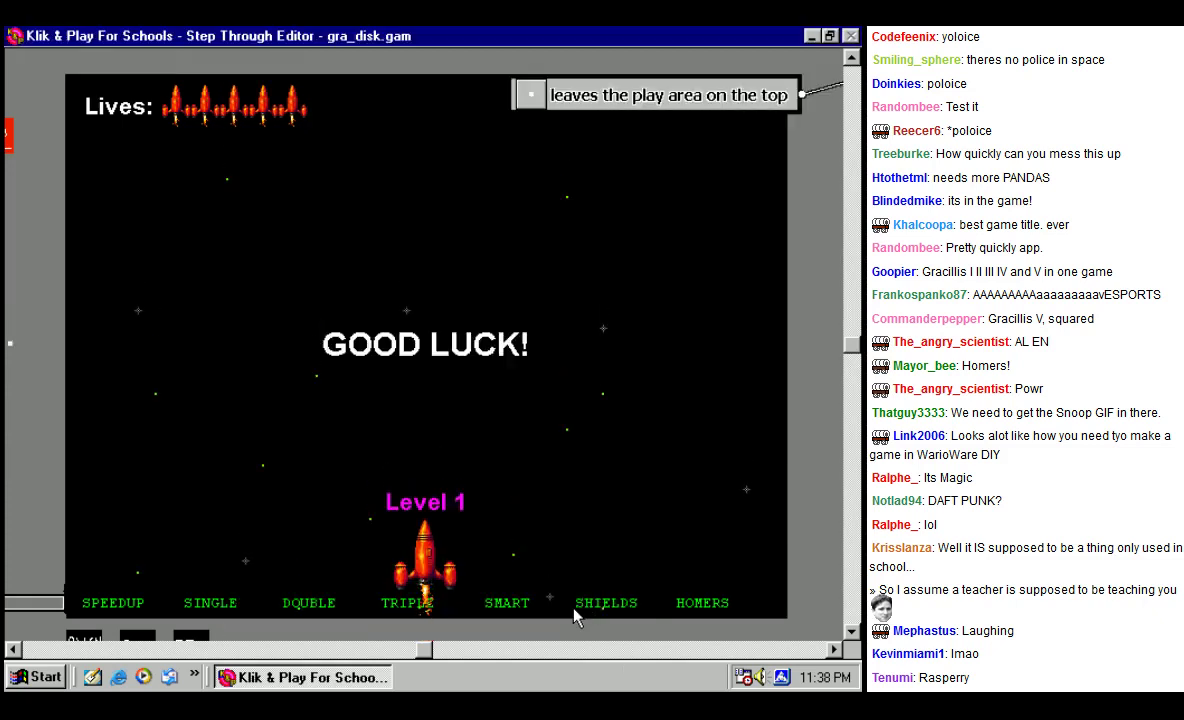
pyautogui.click(295, 322)
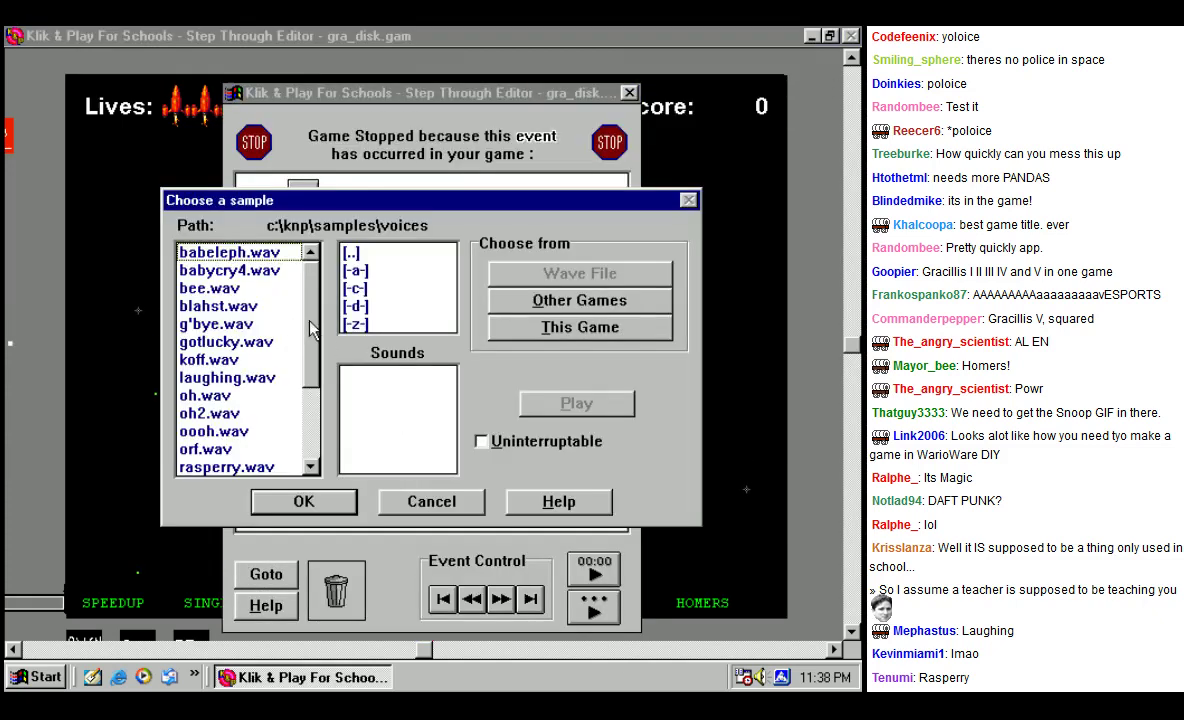
pyautogui.scroll(-3, 296, 336)
pyautogui.click(265, 413)
pyautogui.click(265, 430)
pyautogui.click(568, 406)
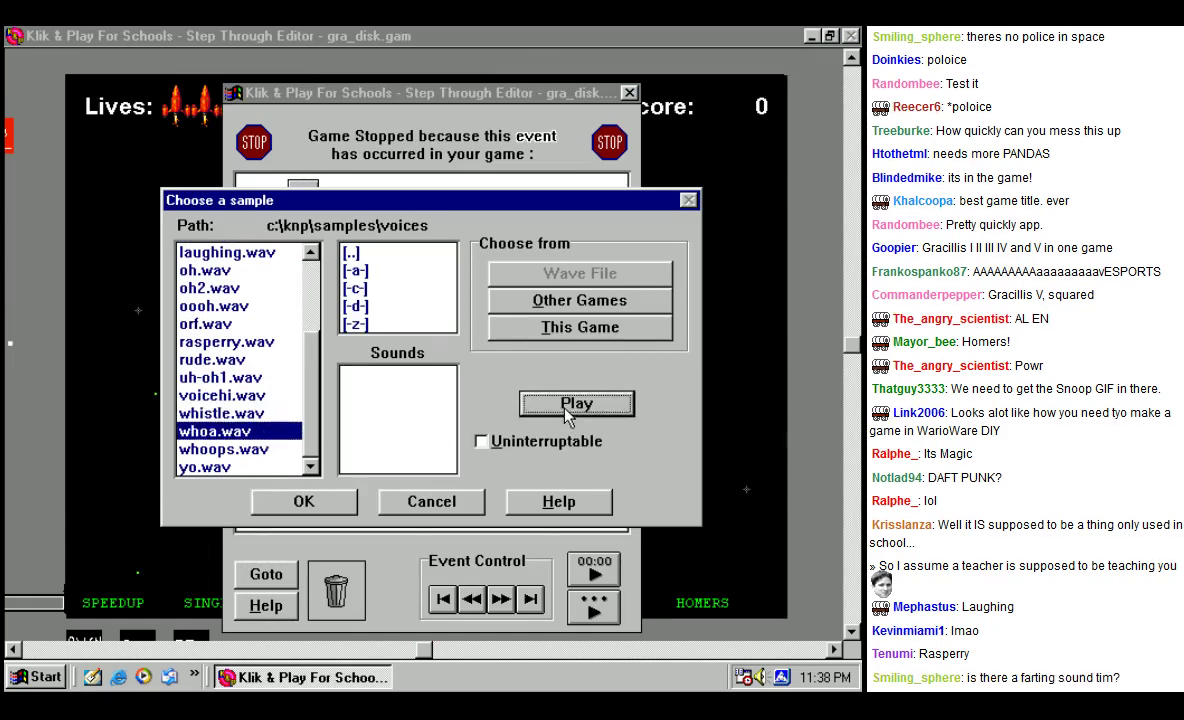
pyautogui.click(250, 449)
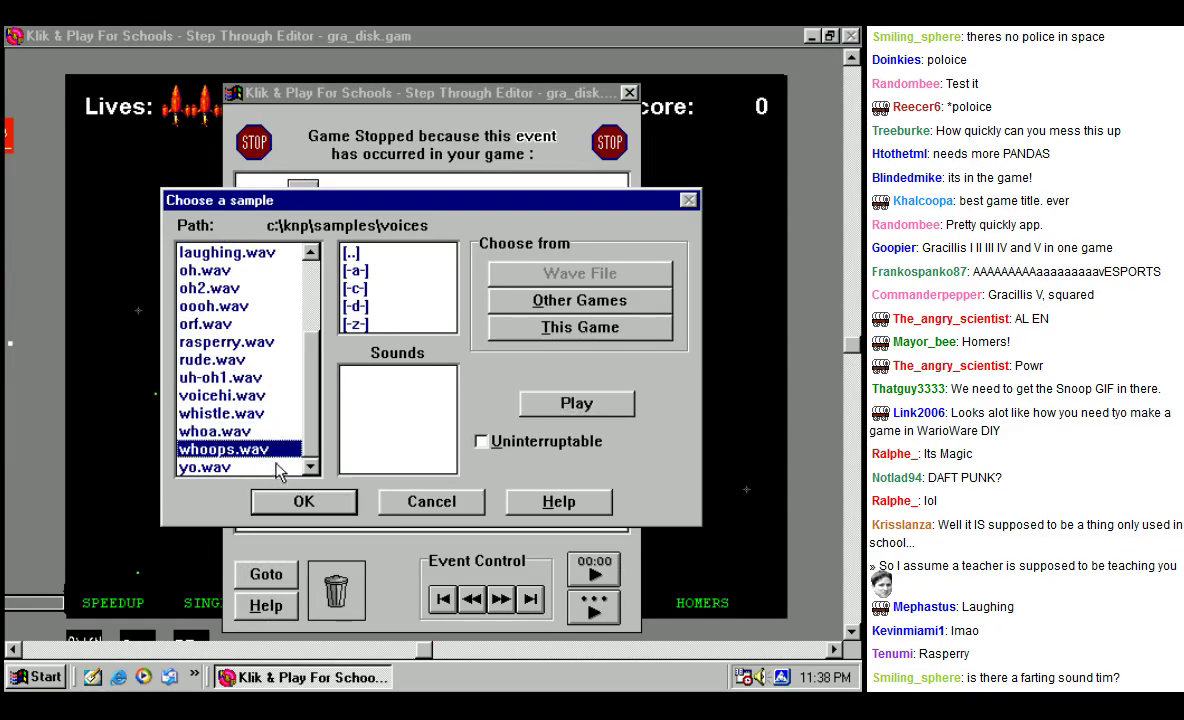
pyautogui.click(250, 467)
pyautogui.click(577, 404)
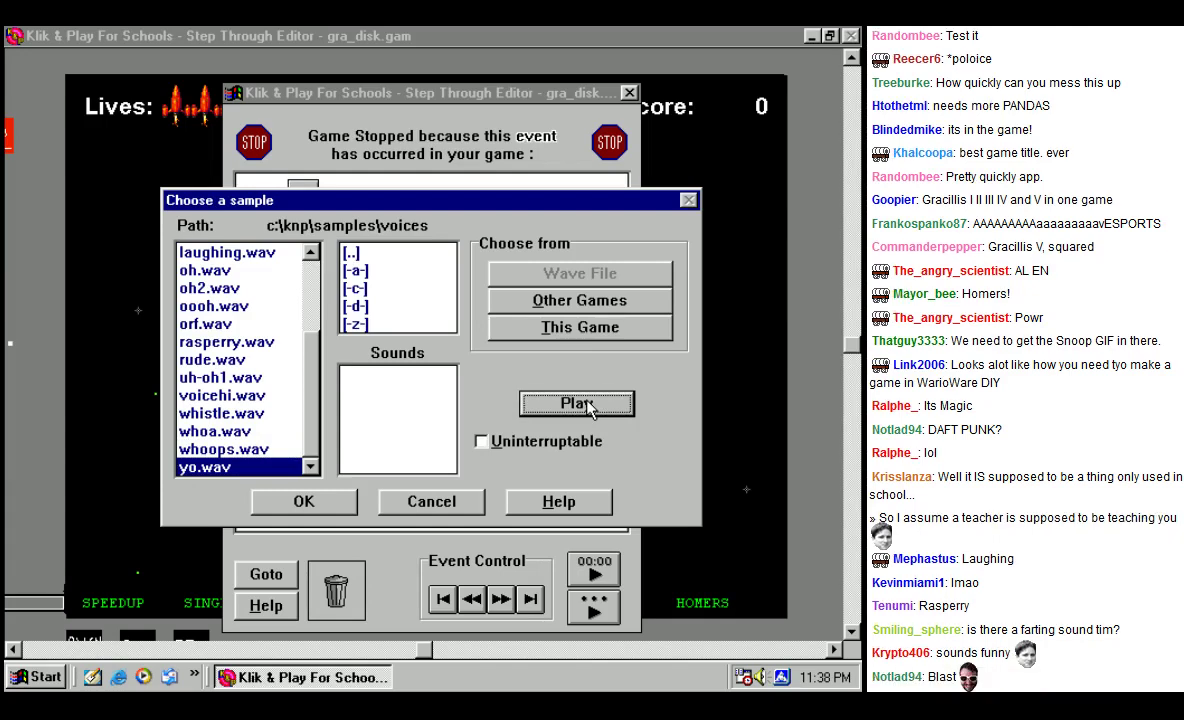
pyautogui.scroll(1, 311, 400)
pyautogui.click(226, 378)
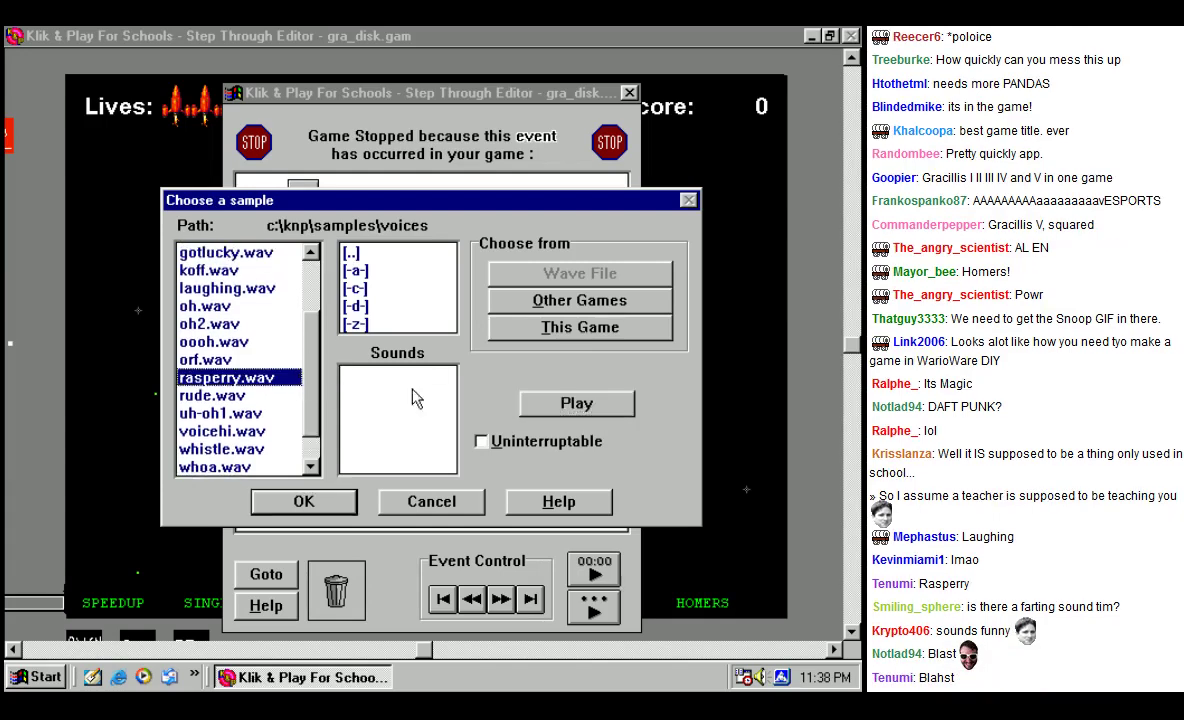
pyautogui.click(221, 413)
pyautogui.click(576, 403)
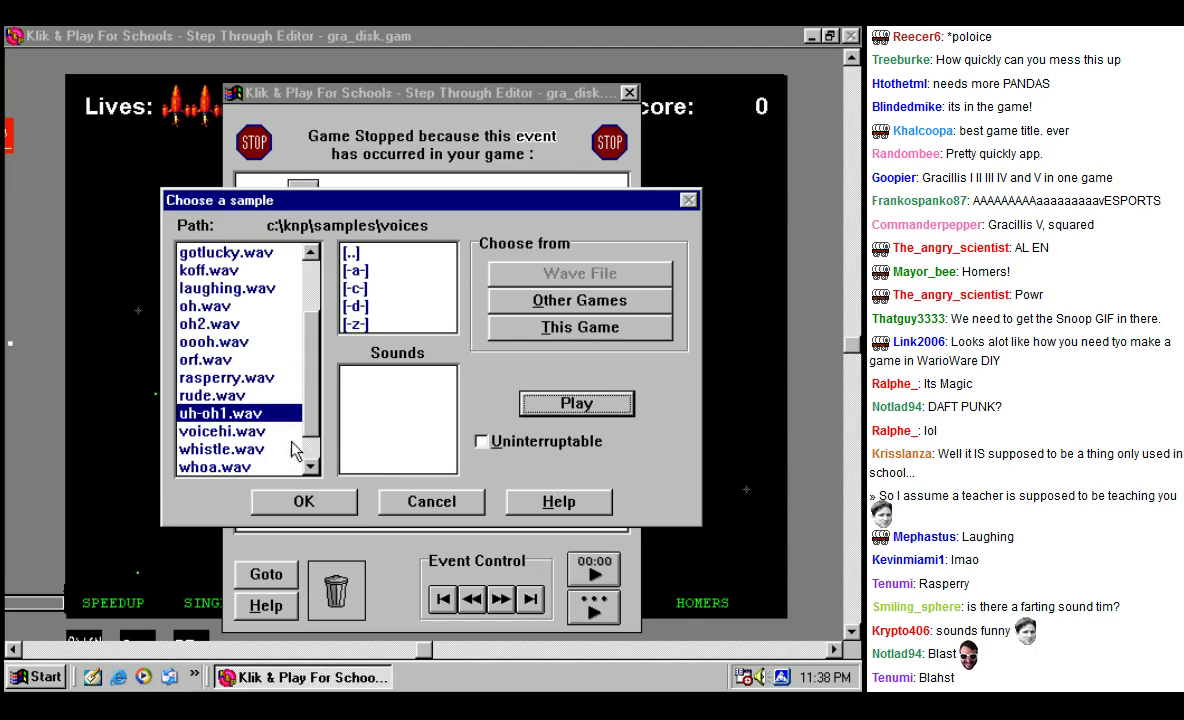
pyautogui.doubleClick(222, 431)
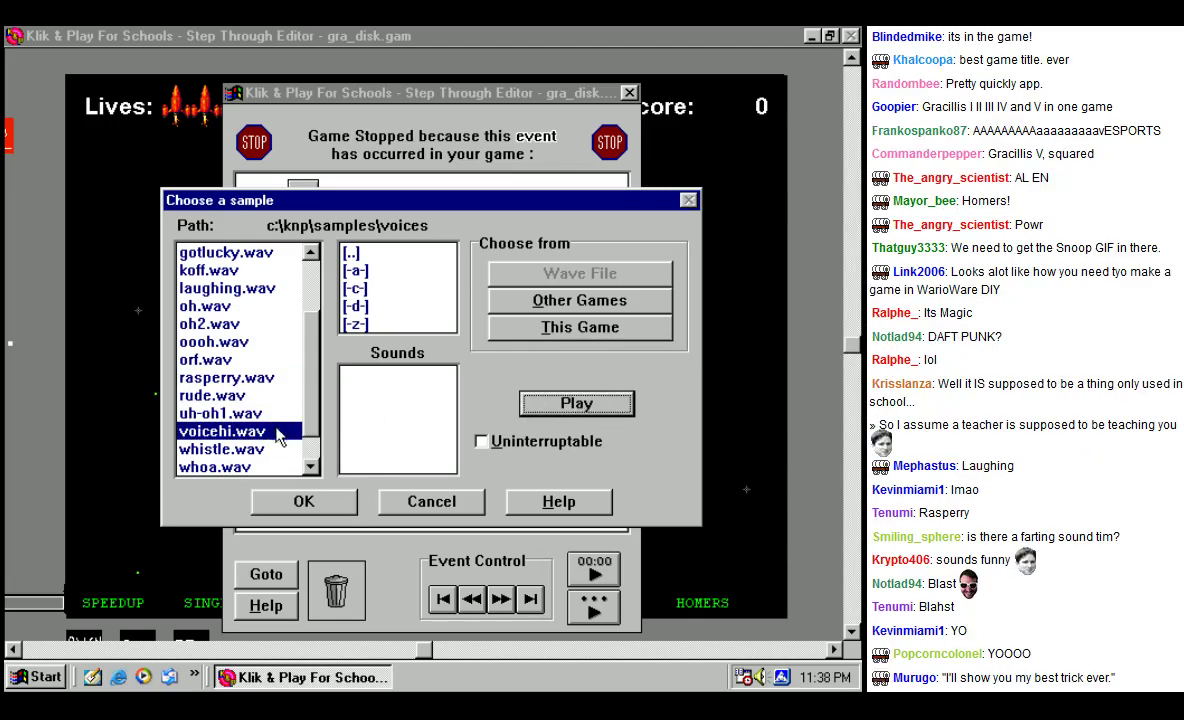
pyautogui.click(222, 449)
pyautogui.click(558, 405)
# Step: Preview oooh.wav and assign it to the star leaving the play area on the top
pyautogui.click(226, 341)
pyautogui.click(608, 405)
pyautogui.click(303, 500)
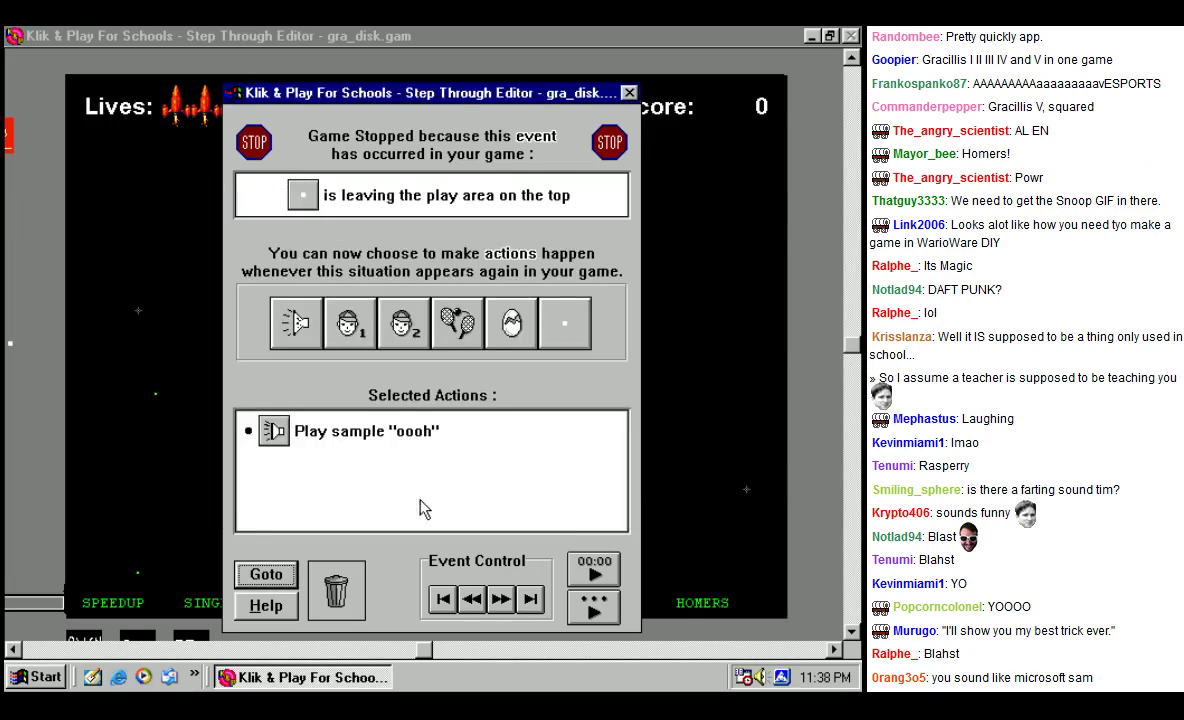
# Step: Resume the game and assign the voice sample gotlucky.wav to the rocket colliding with the Level 1 text
pyautogui.click(592, 607)
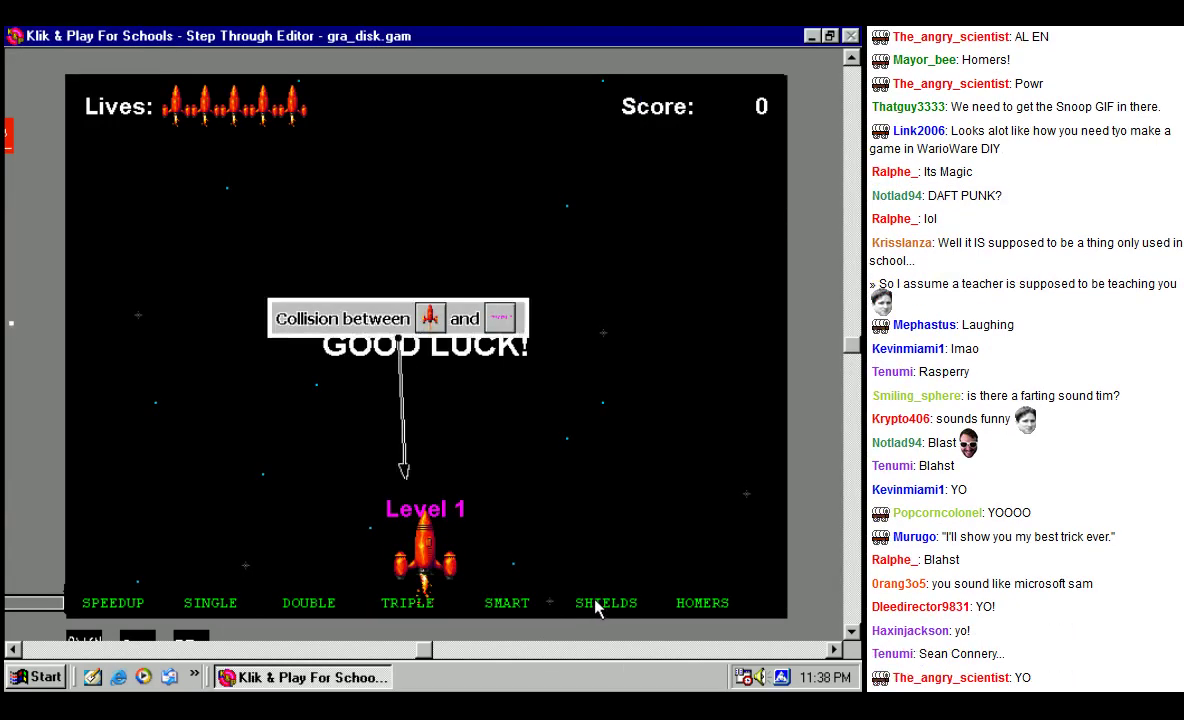
pyautogui.click(258, 318)
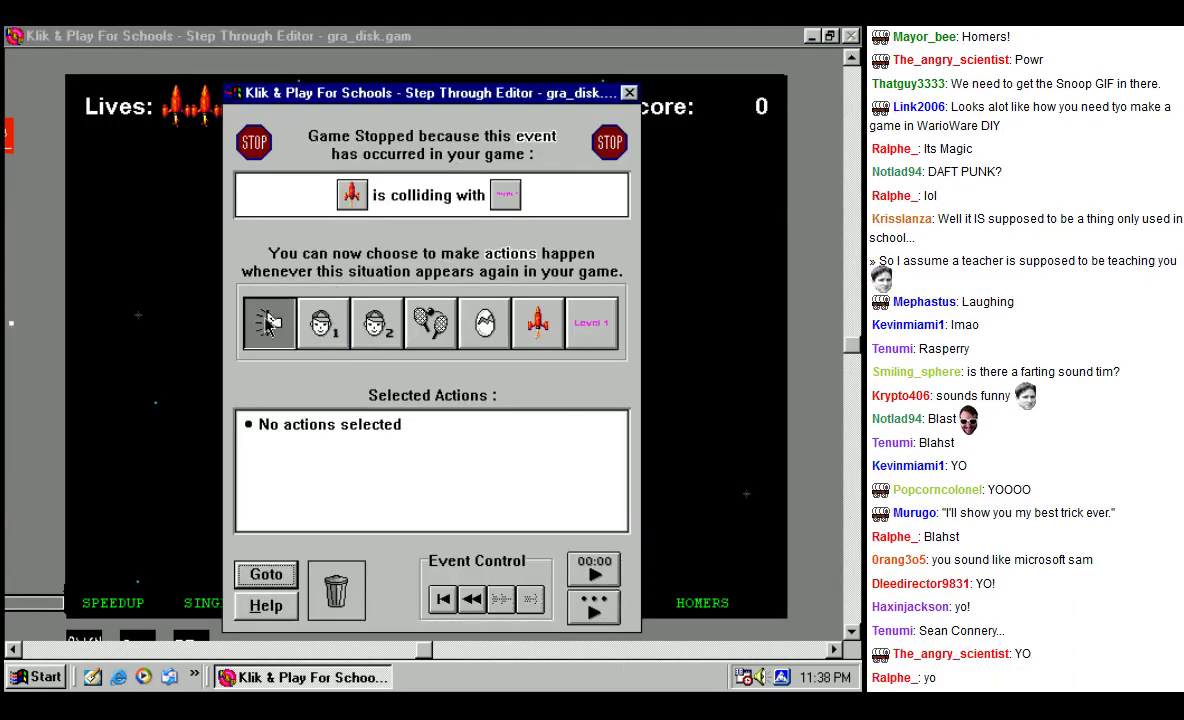
pyautogui.click(268, 330)
pyautogui.click(228, 341)
pyautogui.click(576, 403)
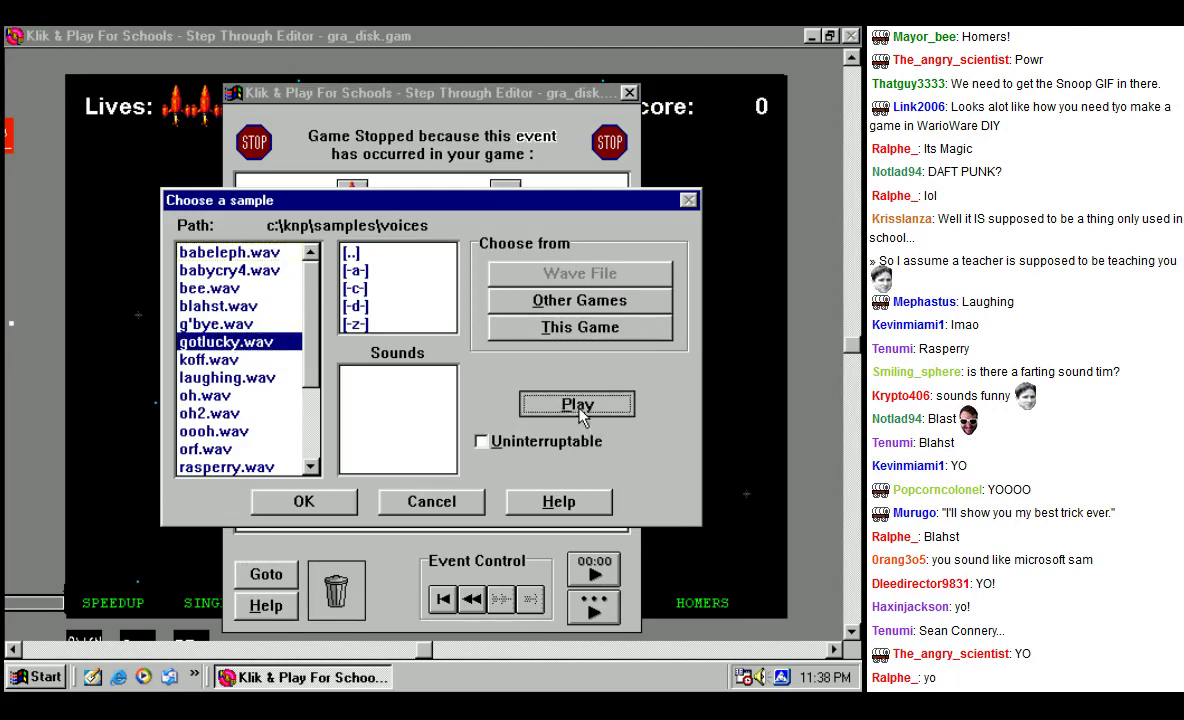
pyautogui.click(304, 501)
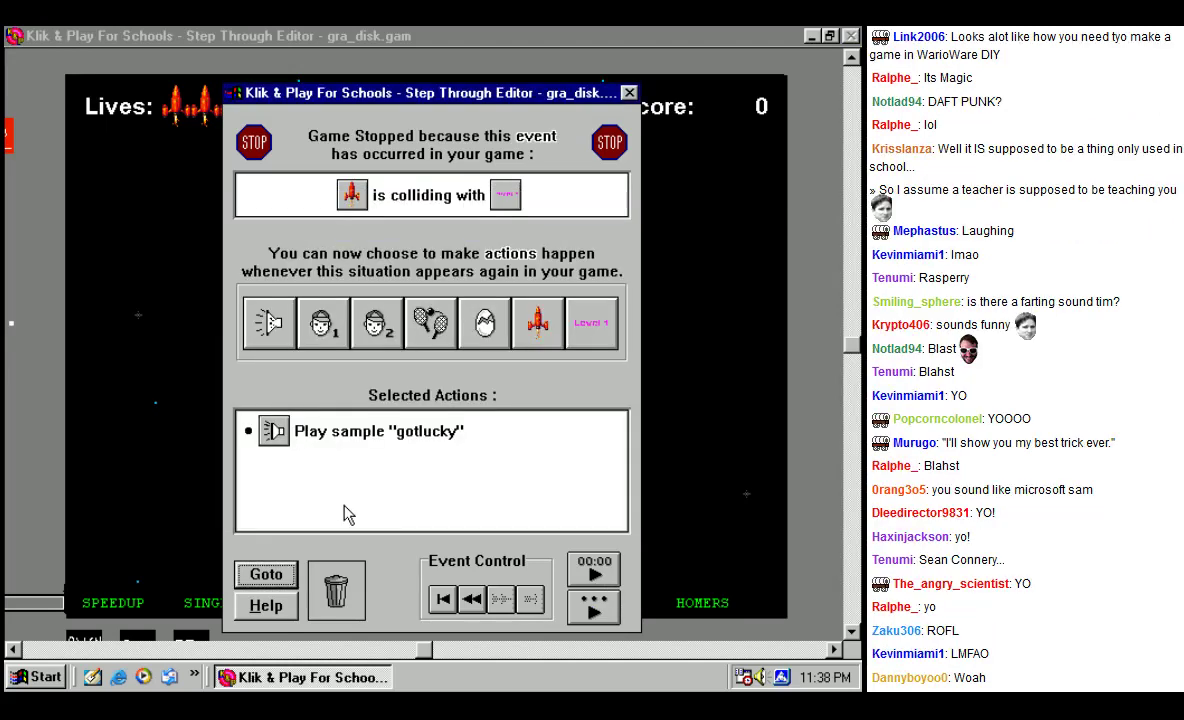
# Step: Resume the game, preview bee.wav repeatedly and assign it to the next star leaving the play area on the top
pyautogui.click(595, 605)
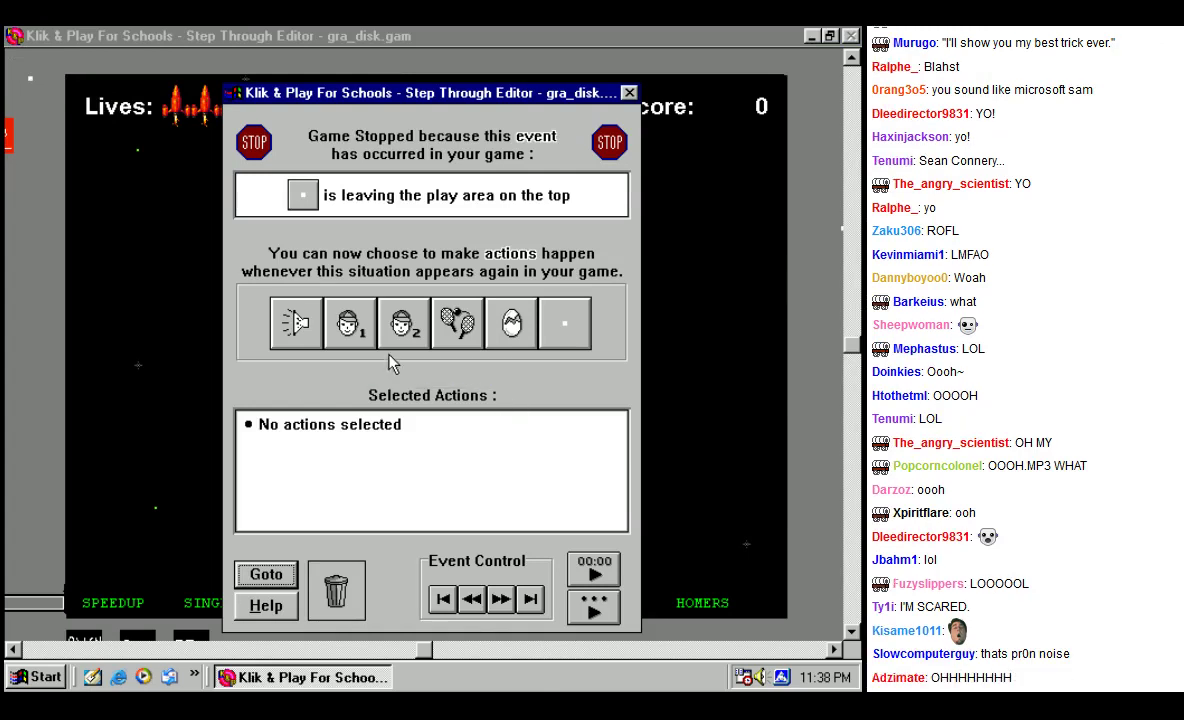
pyautogui.click(295, 322)
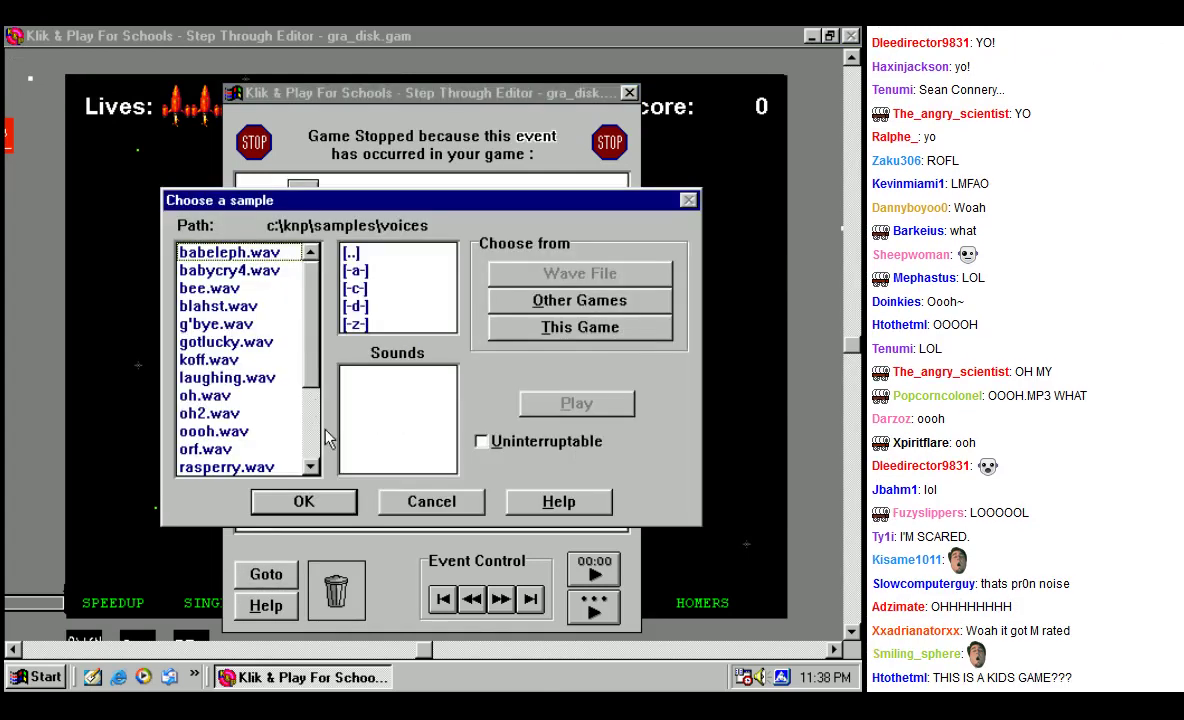
pyautogui.click(245, 306)
pyautogui.click(233, 289)
pyautogui.click(582, 406)
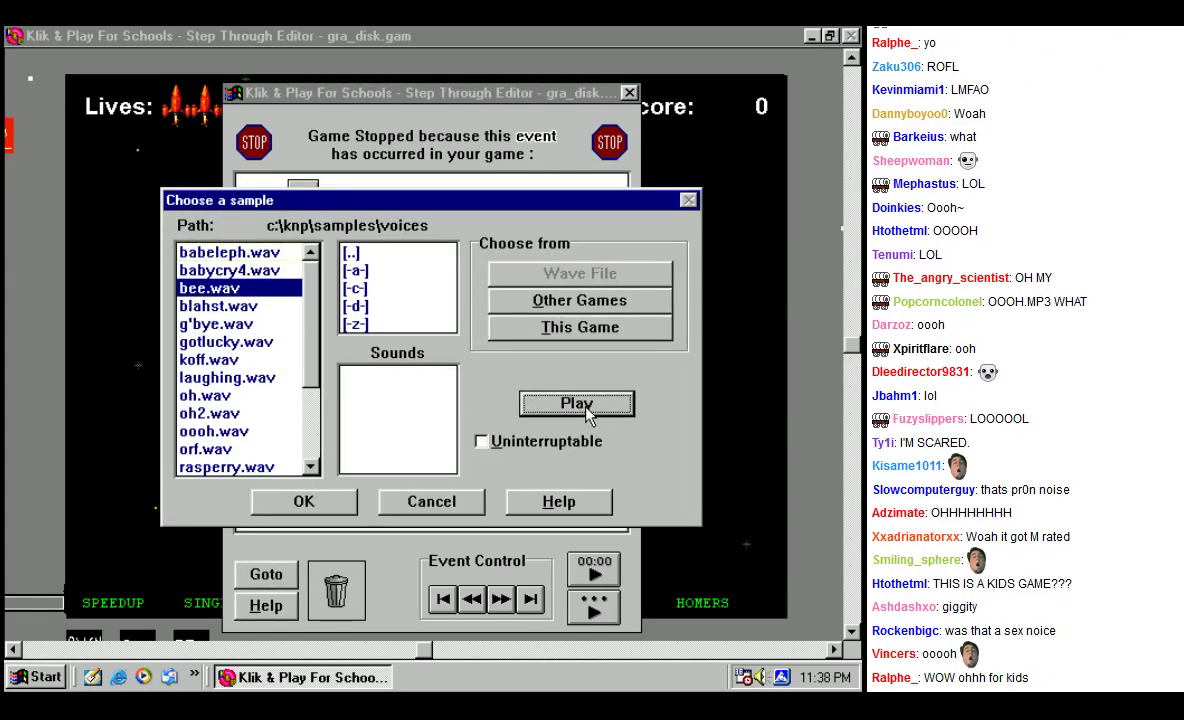
pyautogui.click(576, 410)
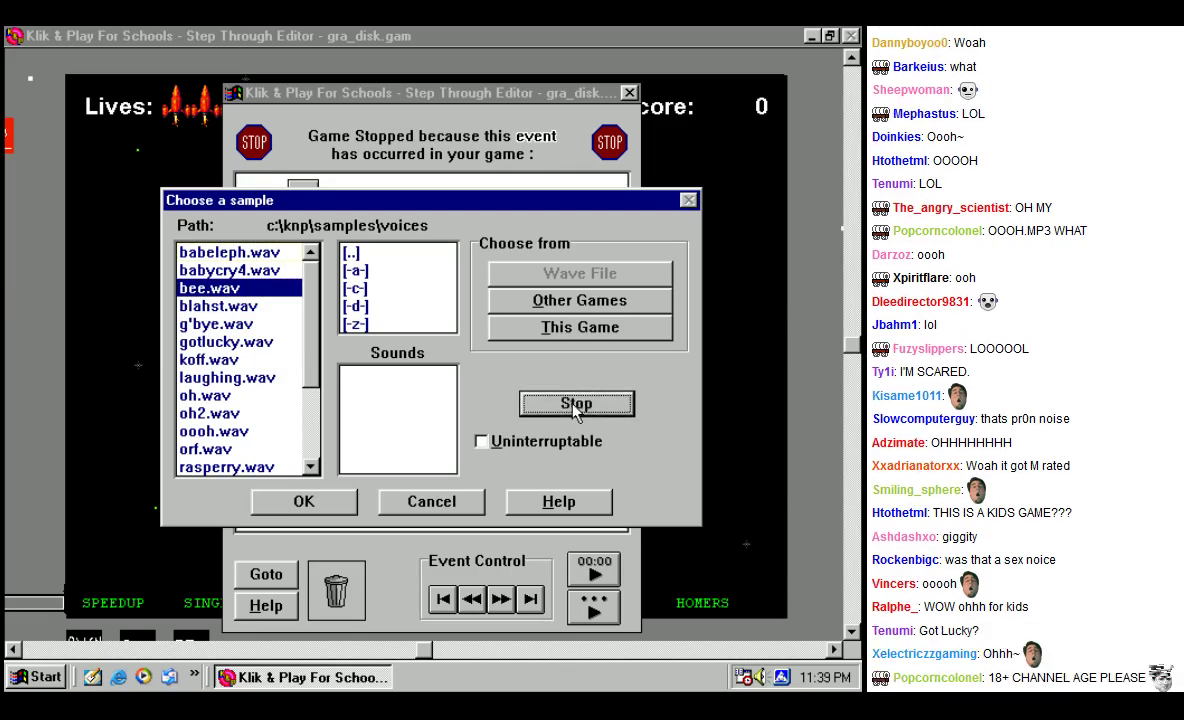
pyautogui.click(577, 410)
pyautogui.click(577, 406)
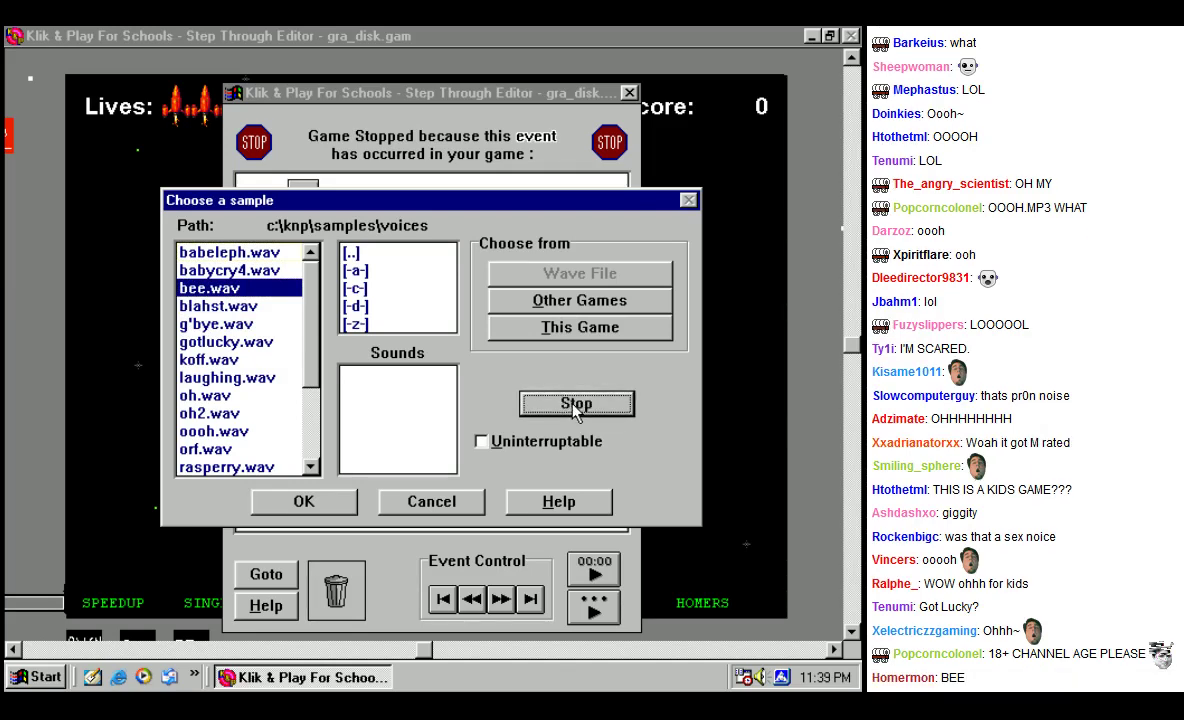
pyautogui.click(322, 501)
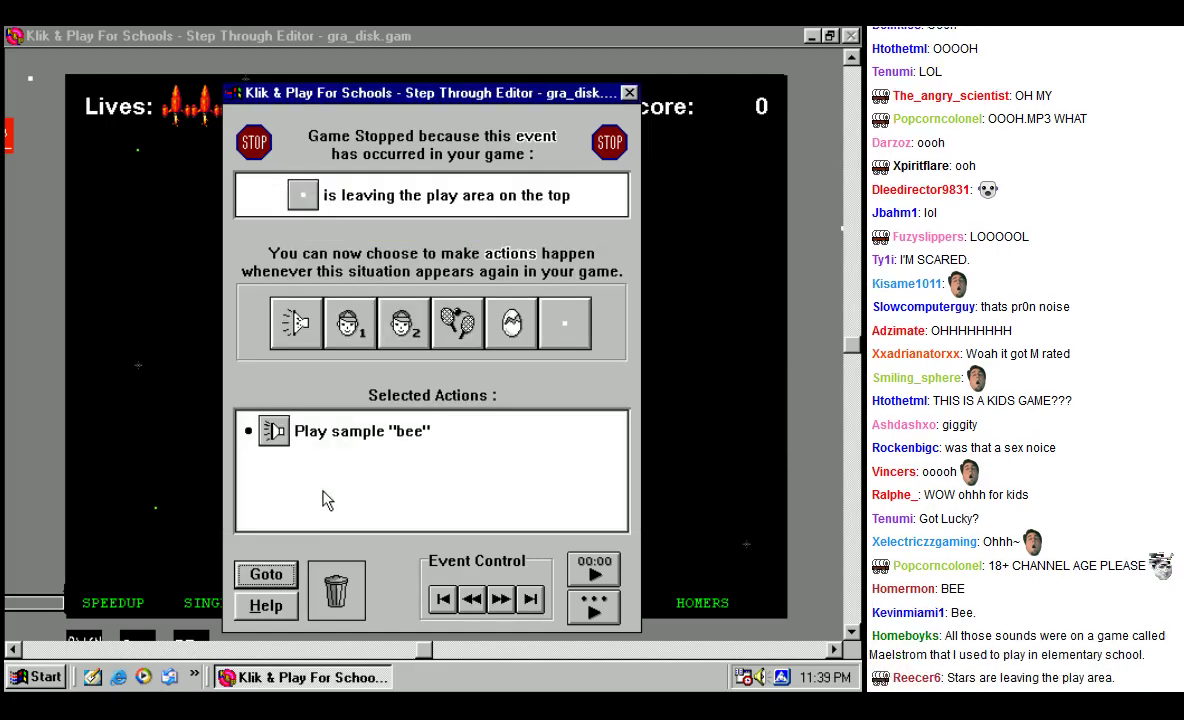
# Step: Resume the game and assign the voice sample g'bye.wav to the Level 1 text leaving the play area on the bottom
pyautogui.click(594, 570)
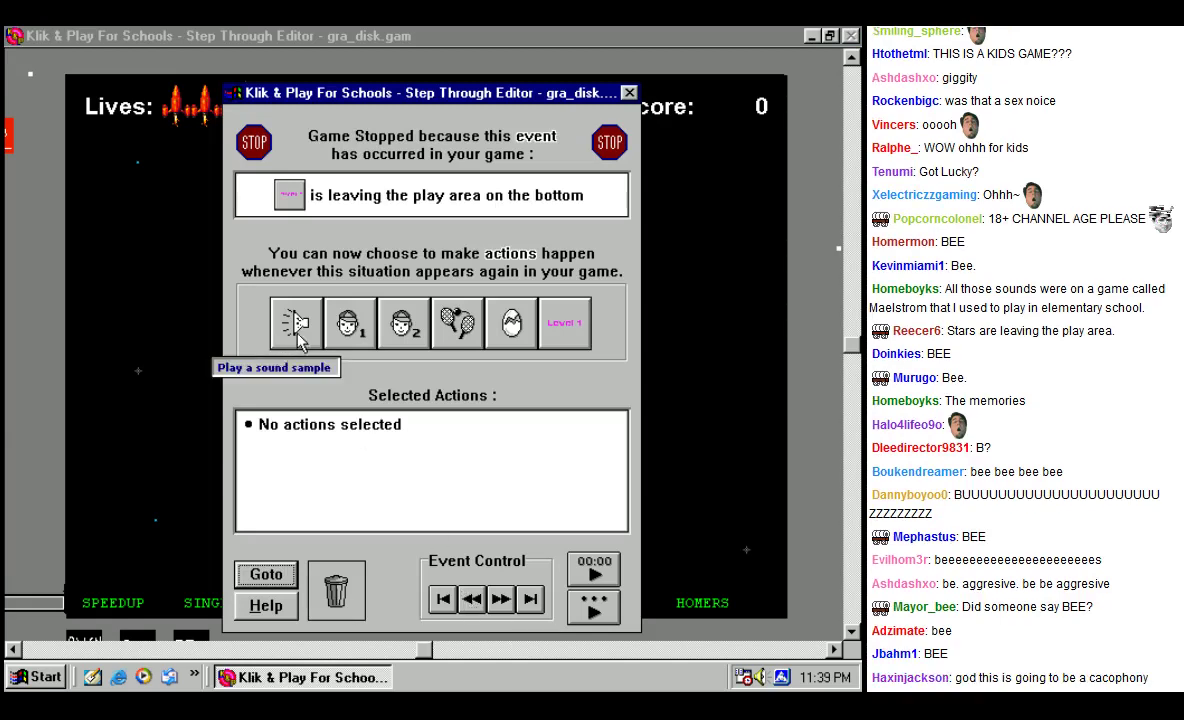
pyautogui.click(296, 322)
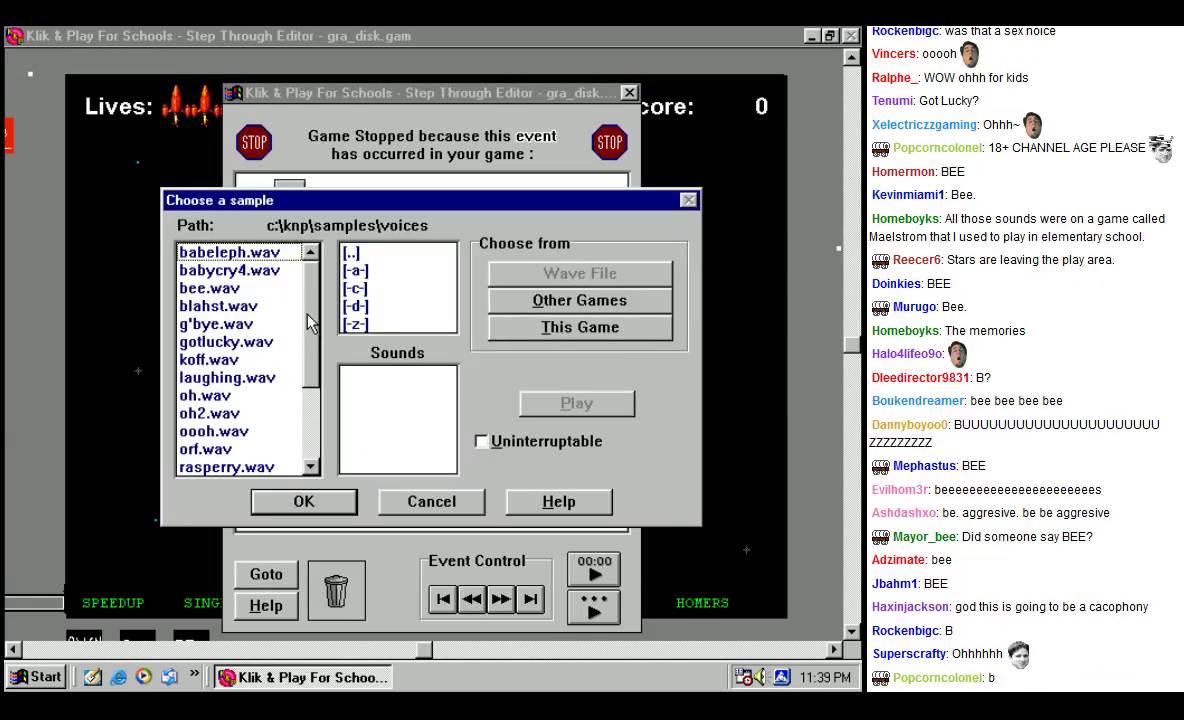
pyautogui.click(215, 324)
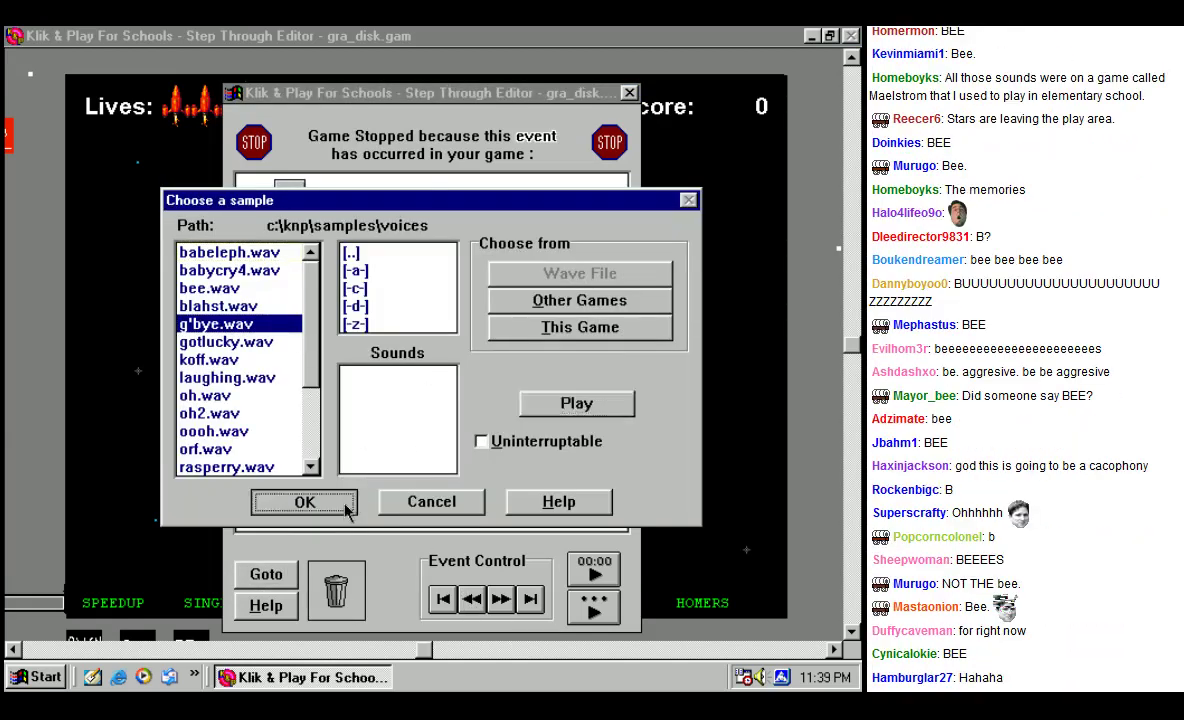
pyautogui.click(304, 501)
# Step: Resume the game and audition voice samples such as oh2.wav, koff.wav, babycry4.wav and babeleph.wav for the last Level 1 text being destroyed
pyautogui.click(607, 596)
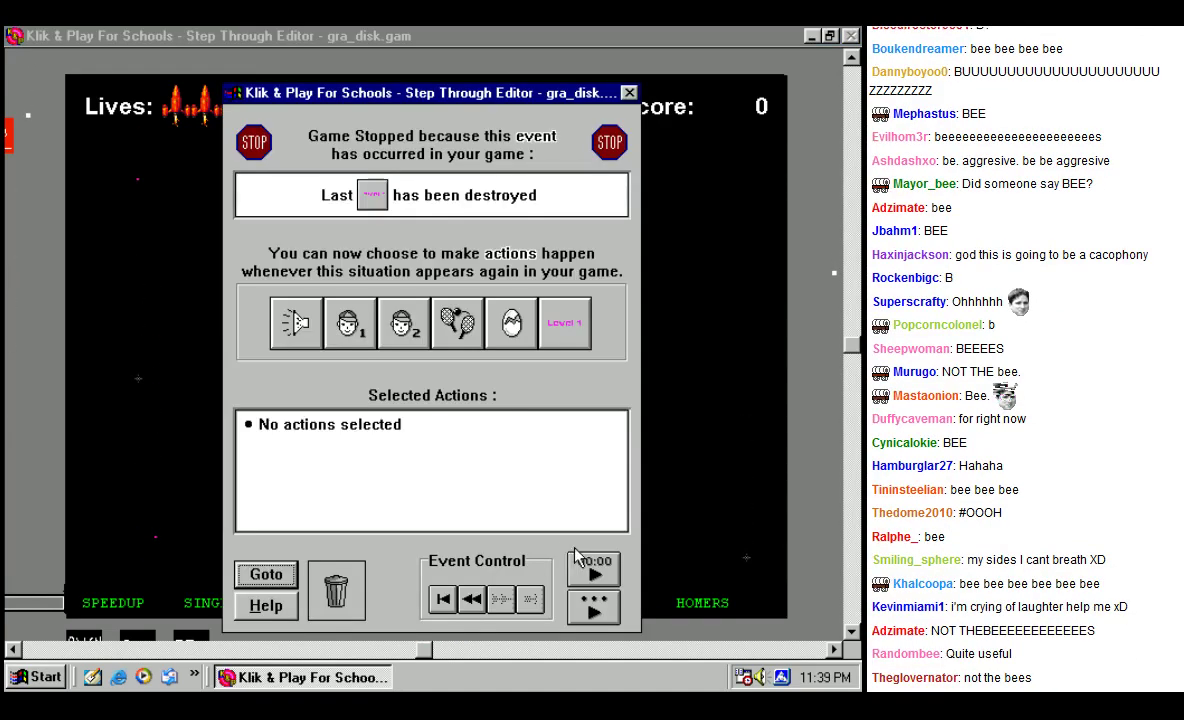
pyautogui.click(298, 330)
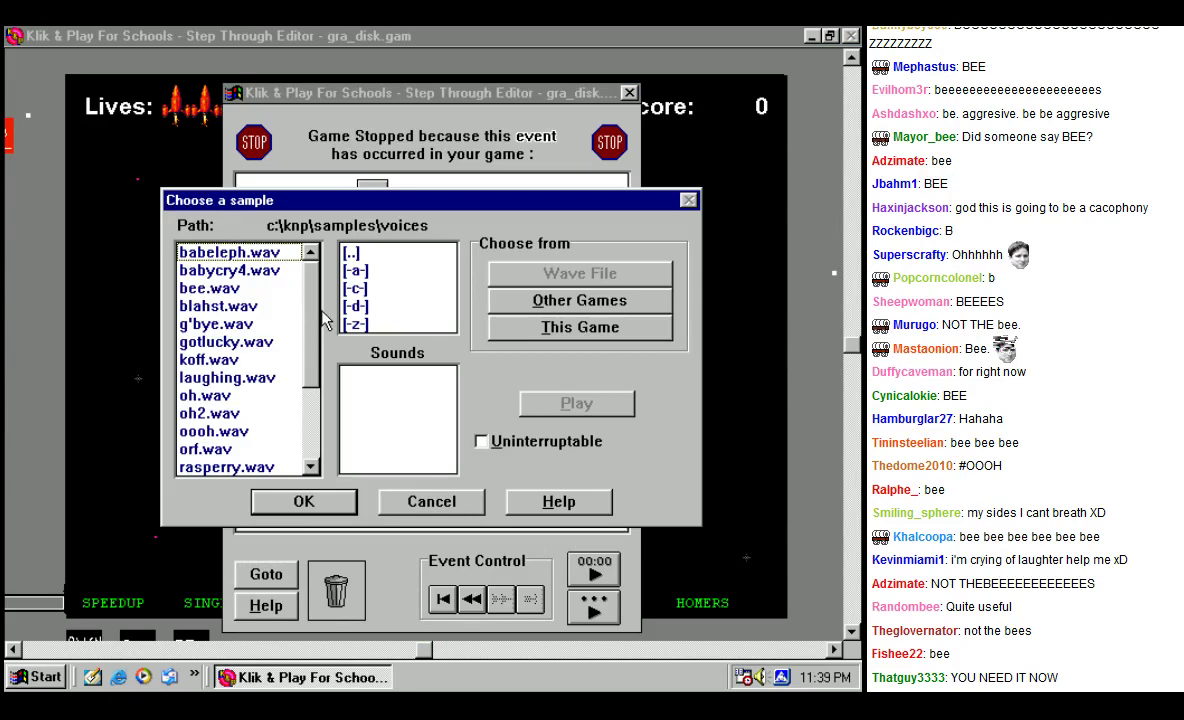
pyautogui.click(303, 414)
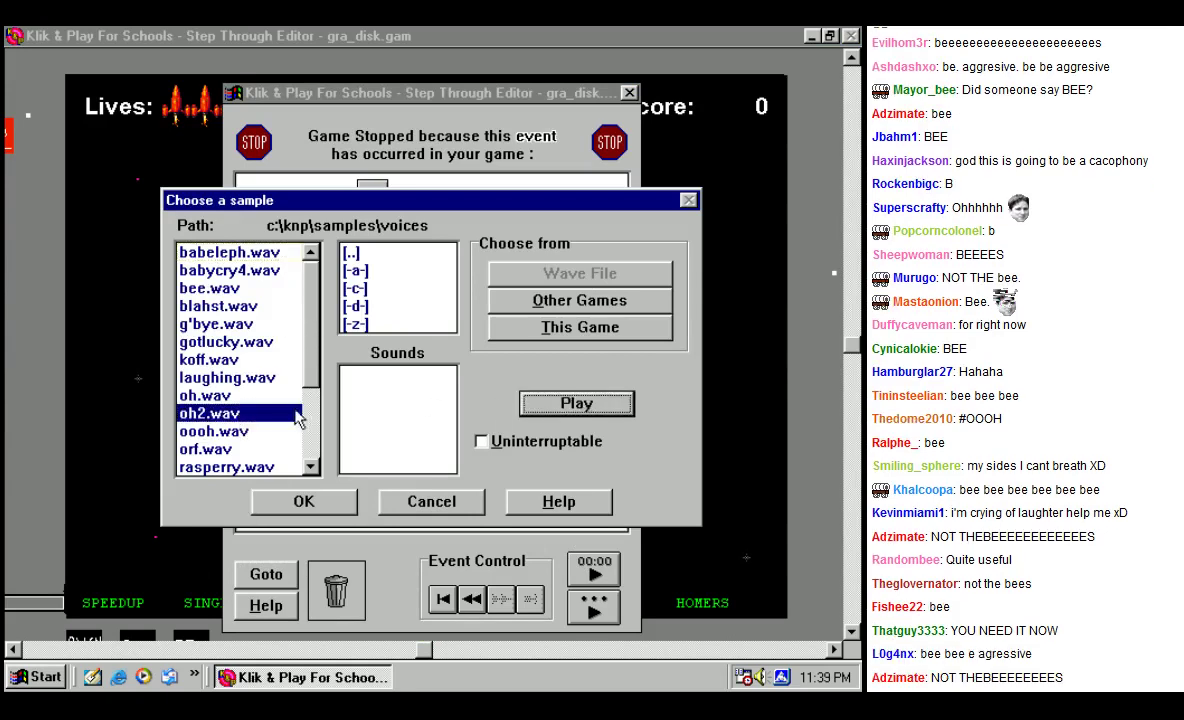
pyautogui.click(245, 395)
pyautogui.click(257, 362)
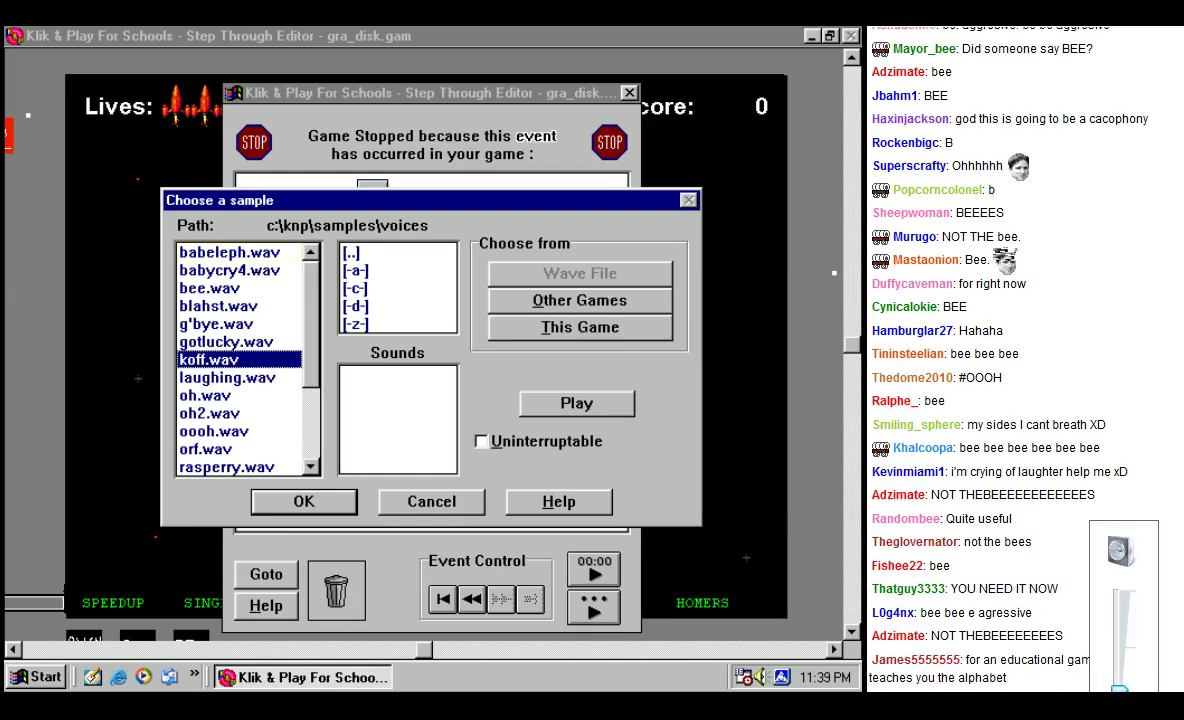
pyautogui.click(576, 404)
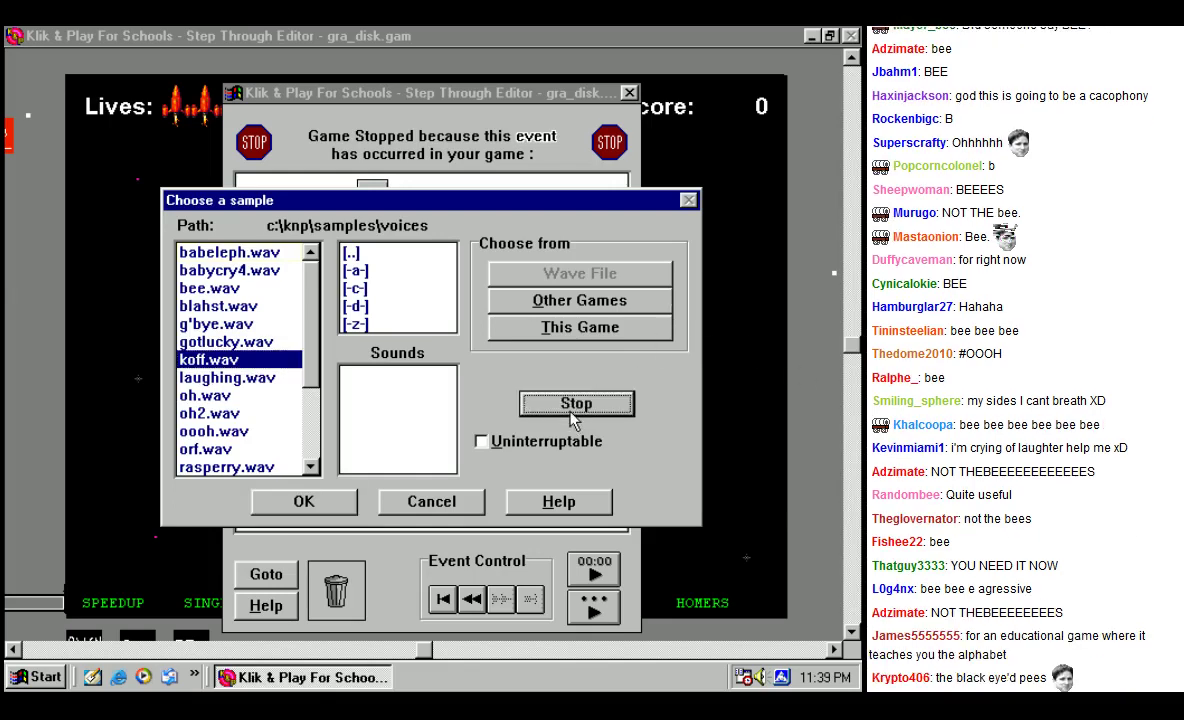
pyautogui.press('Up')
pyautogui.press('Up')
pyautogui.press('Up')
pyautogui.press('Up')
pyautogui.press('Up')
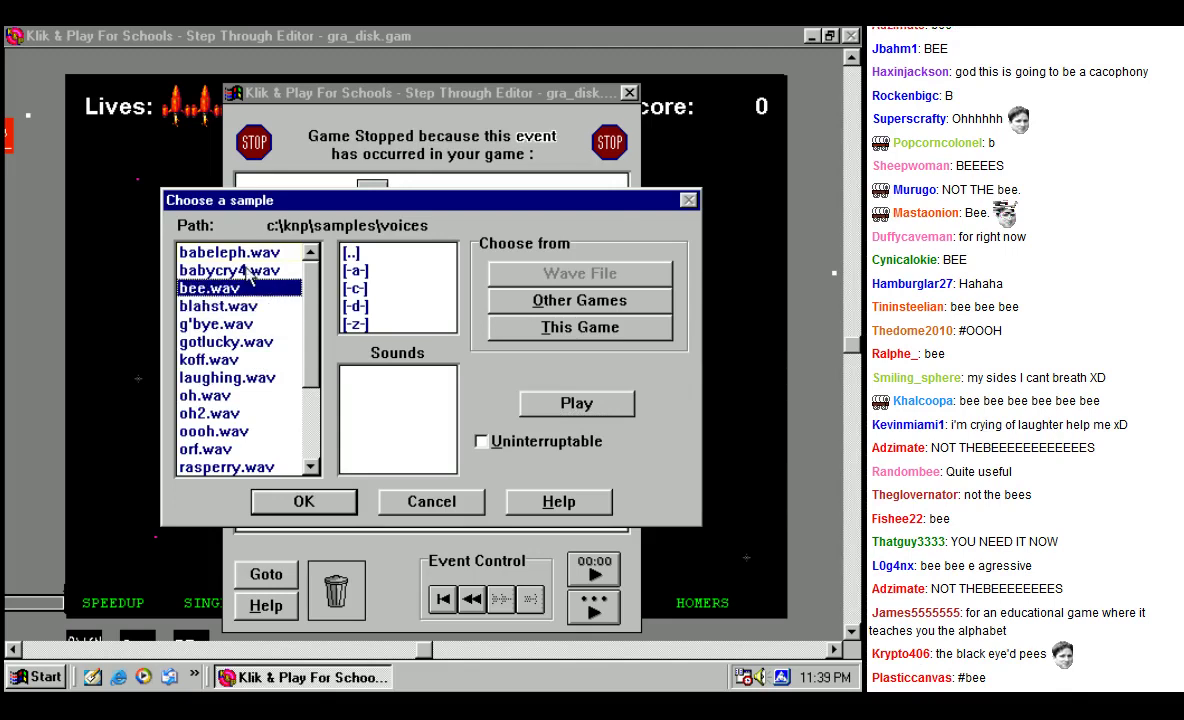
pyautogui.click(547, 413)
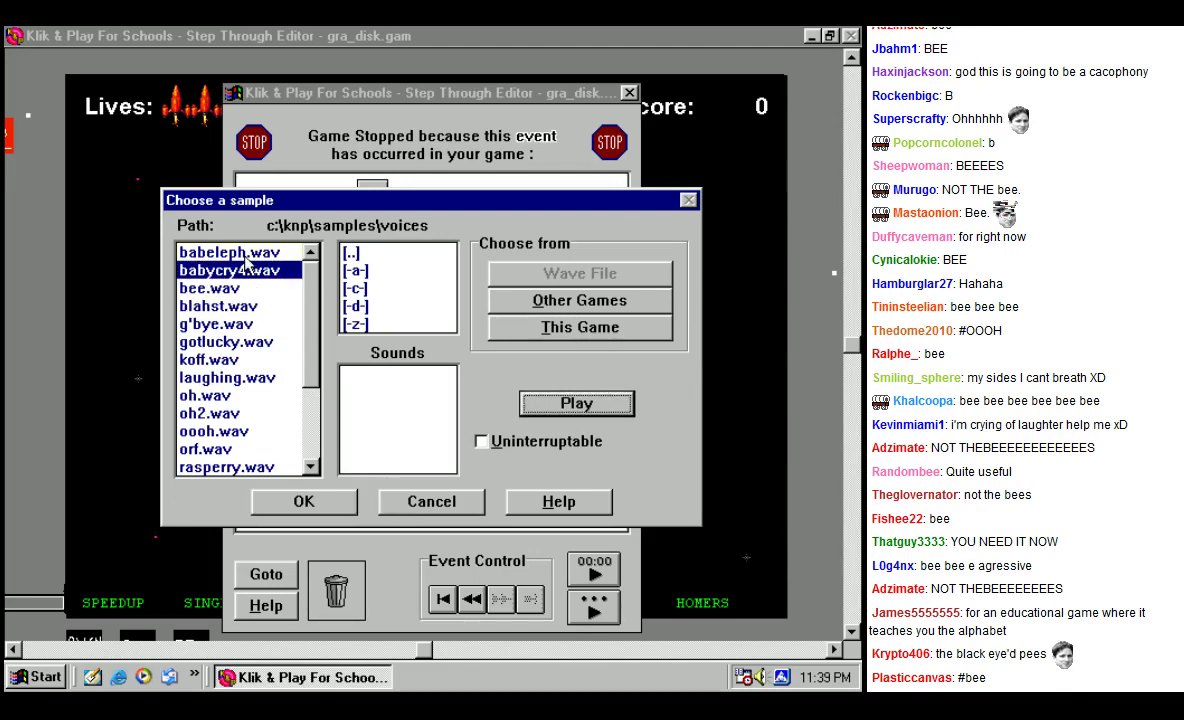
pyautogui.press('Up')
pyautogui.click(549, 410)
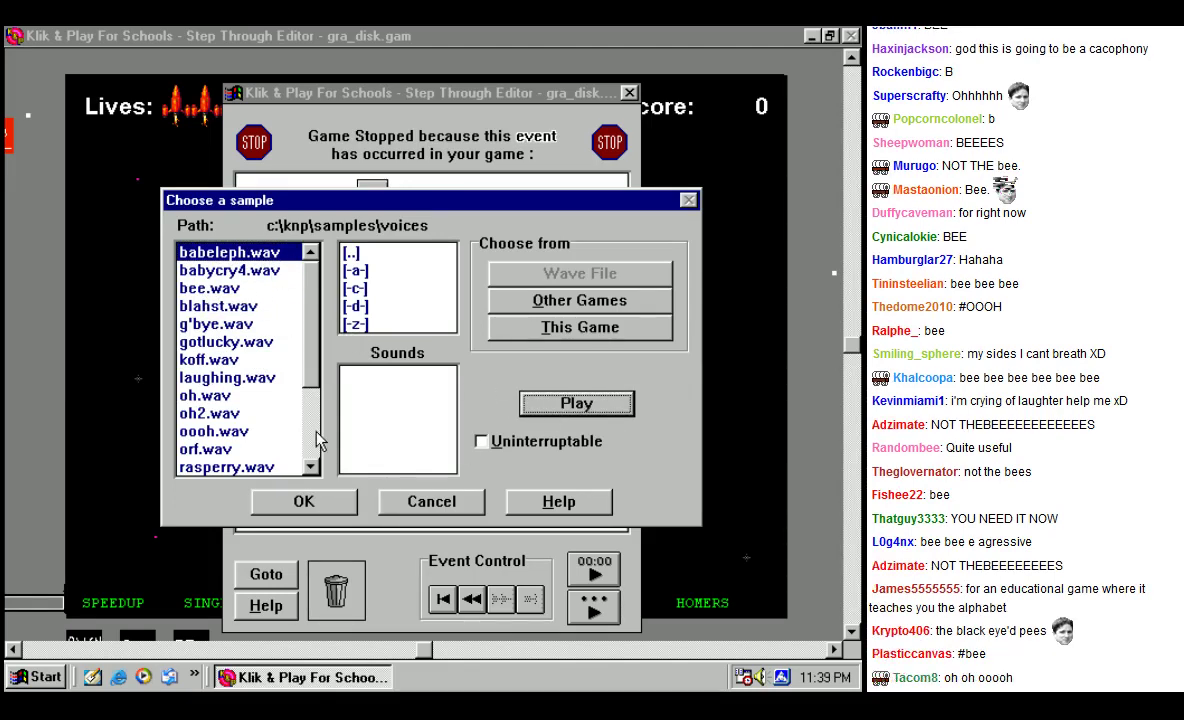
# Step: Preview voicehi.wav and rasperry.wav, and assign rasperry.wav to the last Level 1 text being destroyed
pyautogui.scroll(-2, 290, 372)
pyautogui.click(239, 414)
pyautogui.click(592, 408)
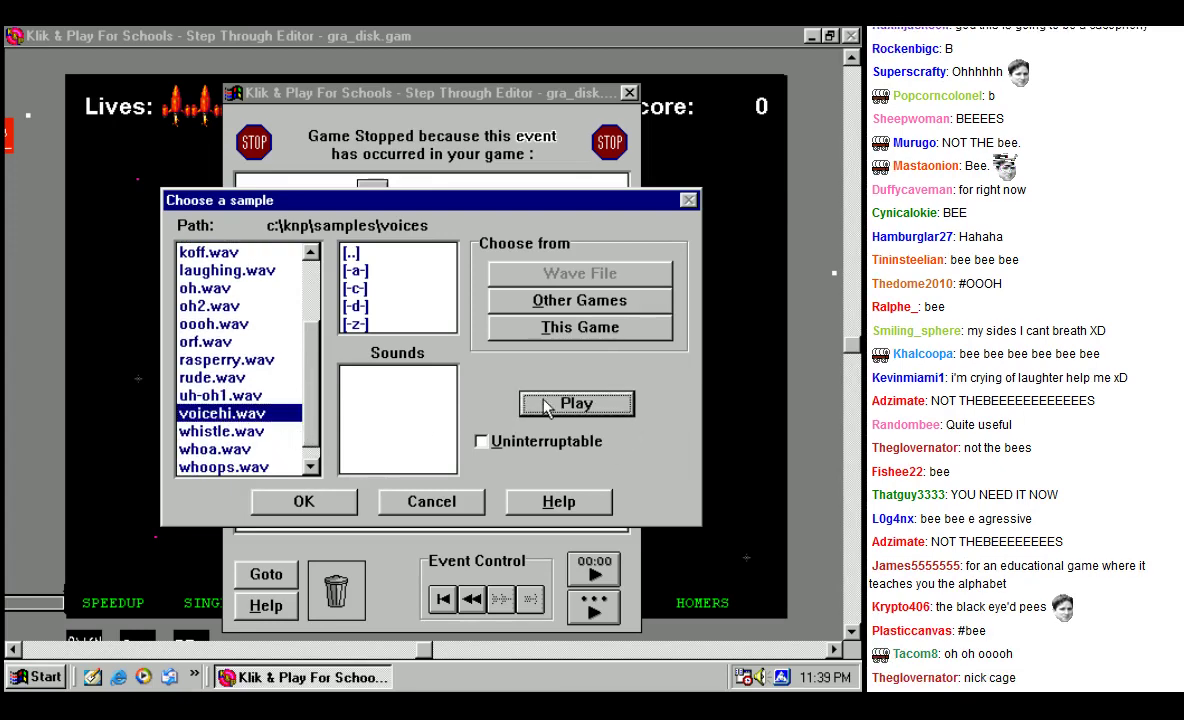
pyautogui.click(545, 401)
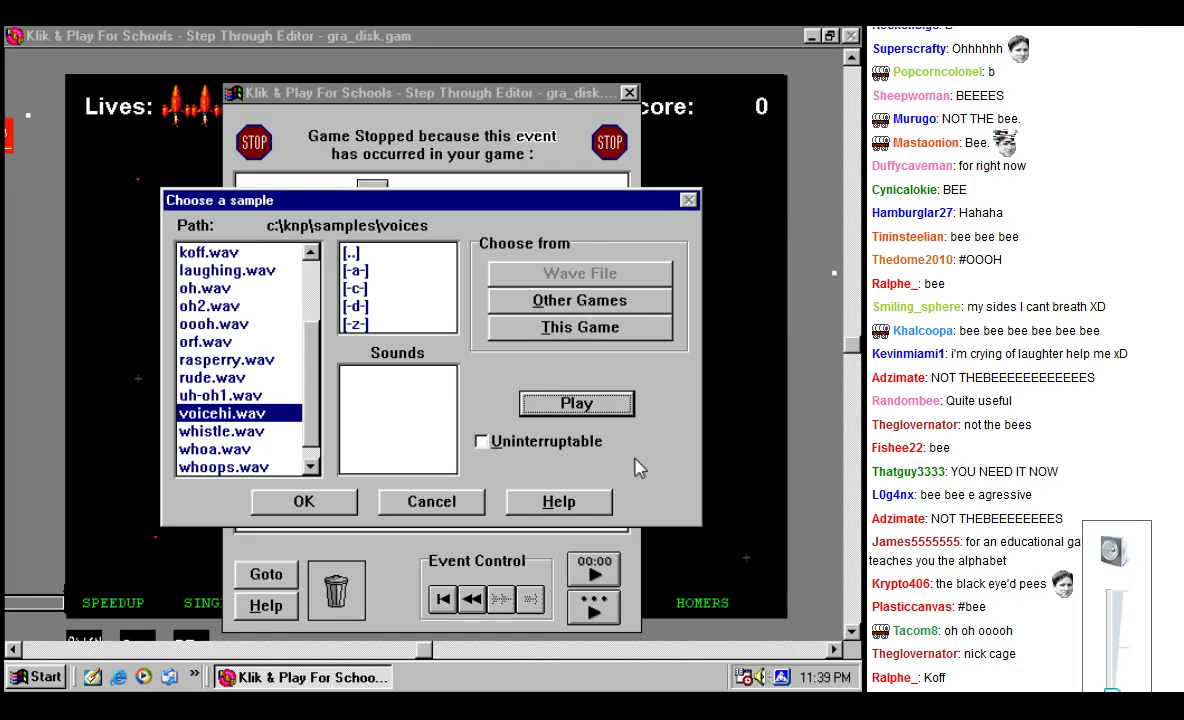
pyautogui.click(256, 358)
pyautogui.click(556, 410)
pyautogui.click(304, 501)
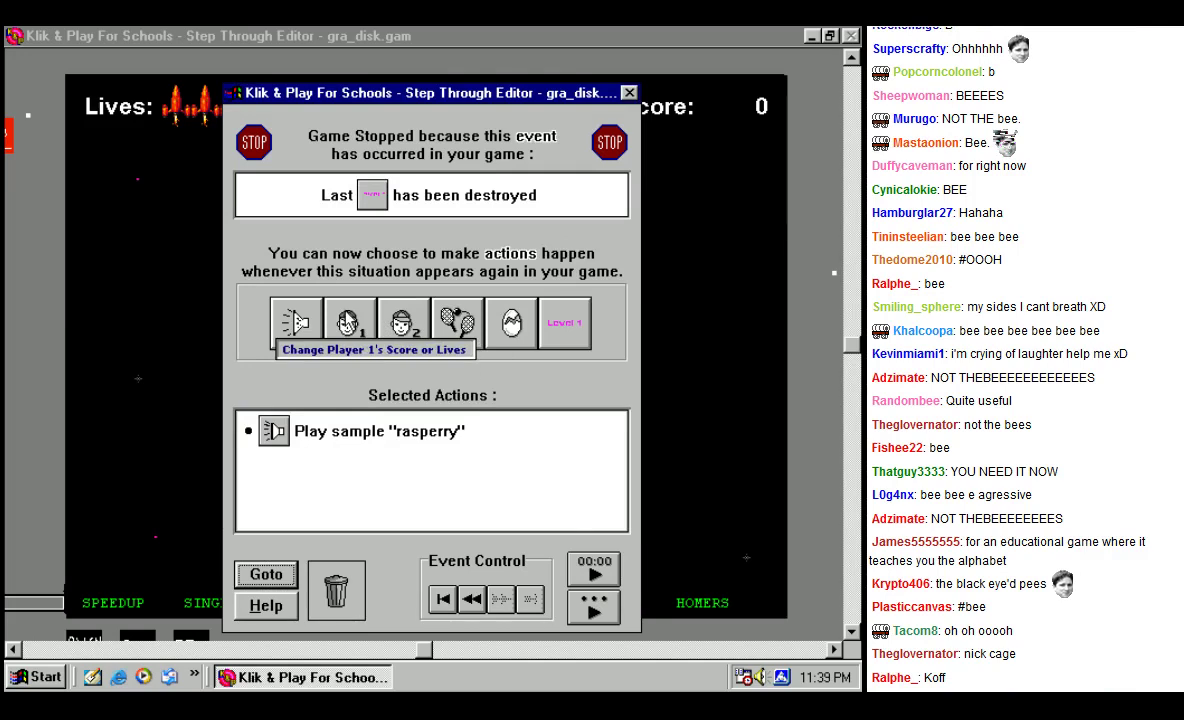
# Step: Add an action to the same event that adds 10000 to Player 1's score
pyautogui.click(358, 327)
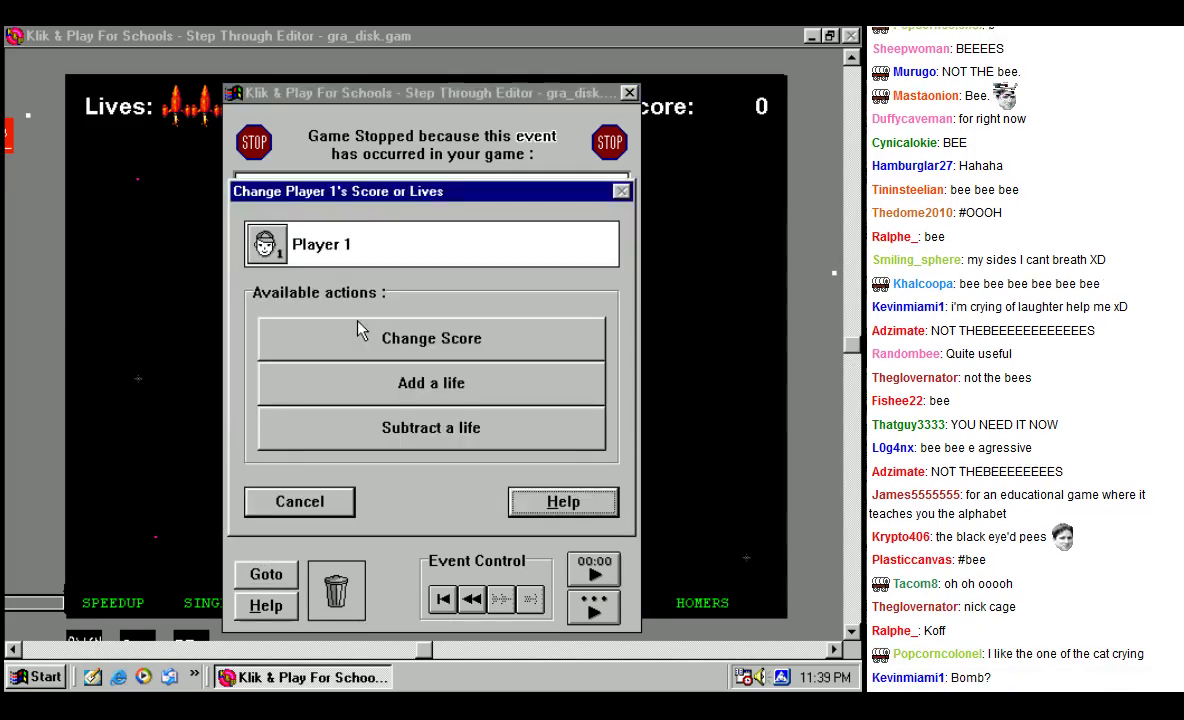
pyautogui.click(395, 342)
pyautogui.moveTo(441, 382); pyautogui.dragTo(599, 378)
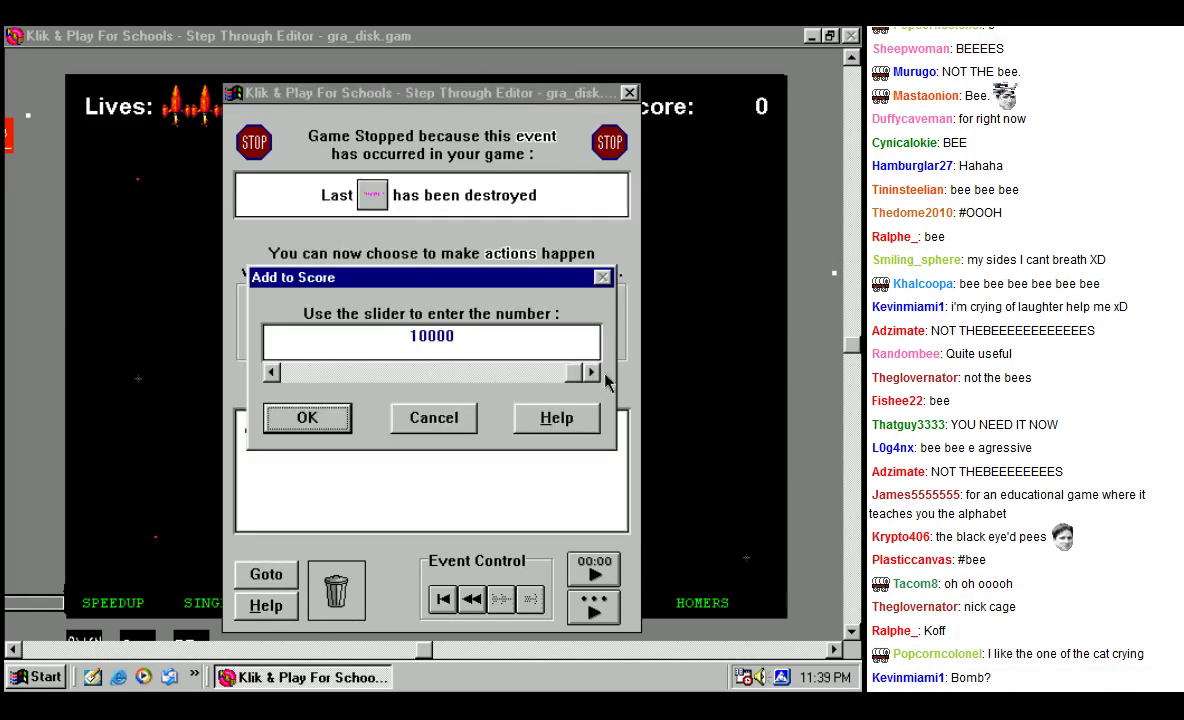
pyautogui.click(281, 424)
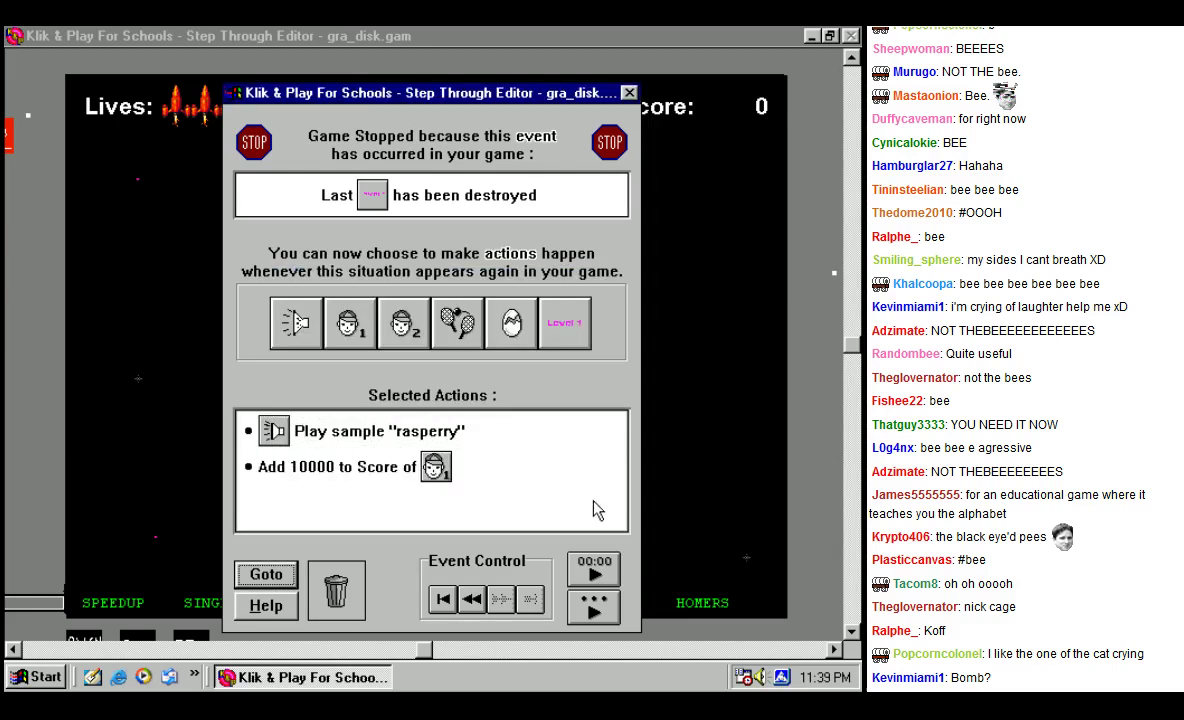
# Step: Add a create-object action to the event, choosing the running Cop from the 08 - People library
pyautogui.click(511, 325)
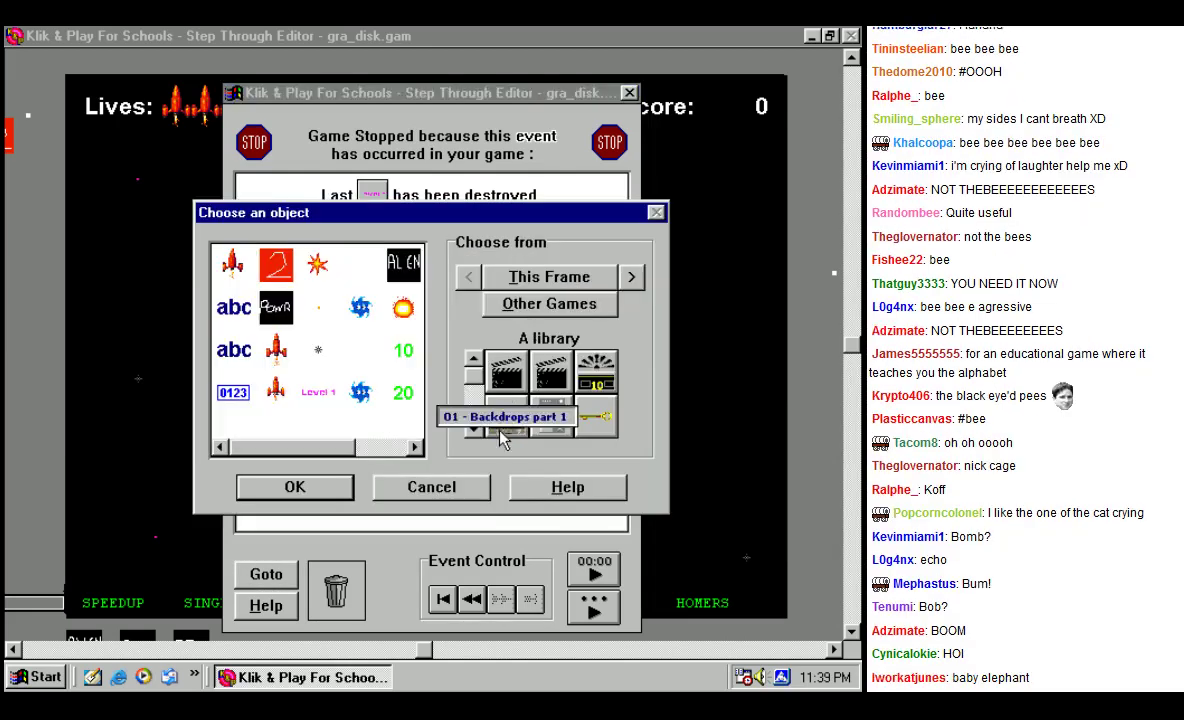
pyautogui.scroll(-3, 517, 420)
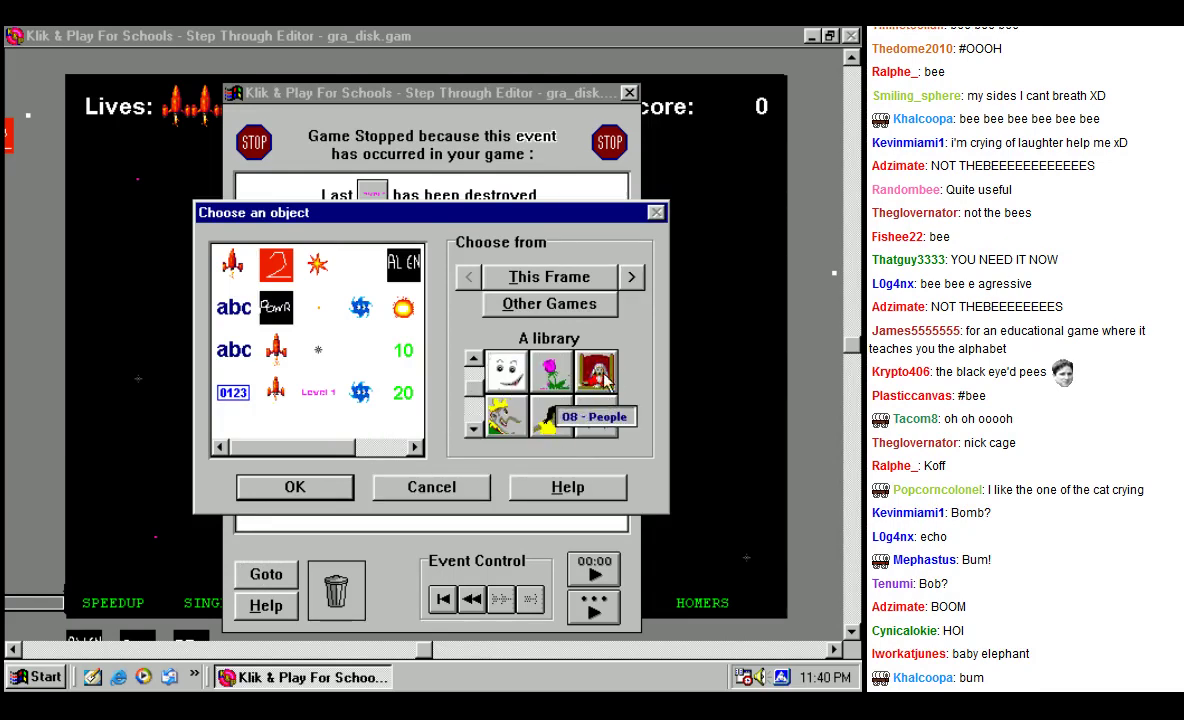
pyautogui.click(598, 374)
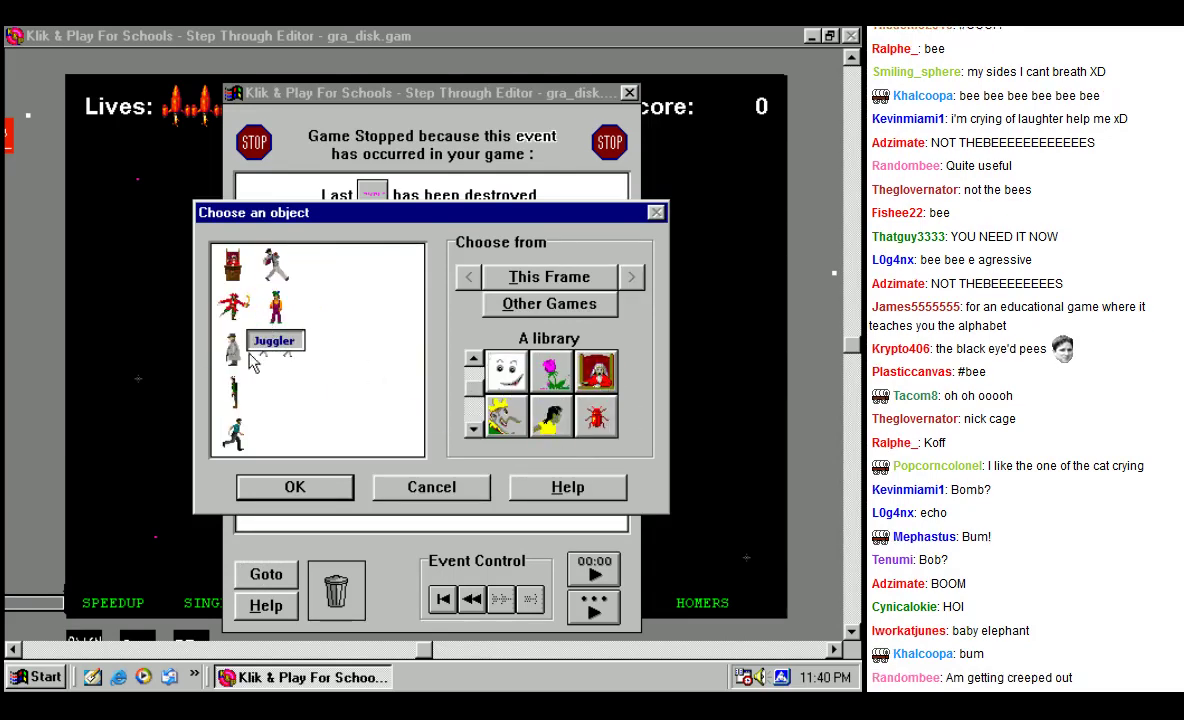
pyautogui.click(233, 435)
pyautogui.click(290, 490)
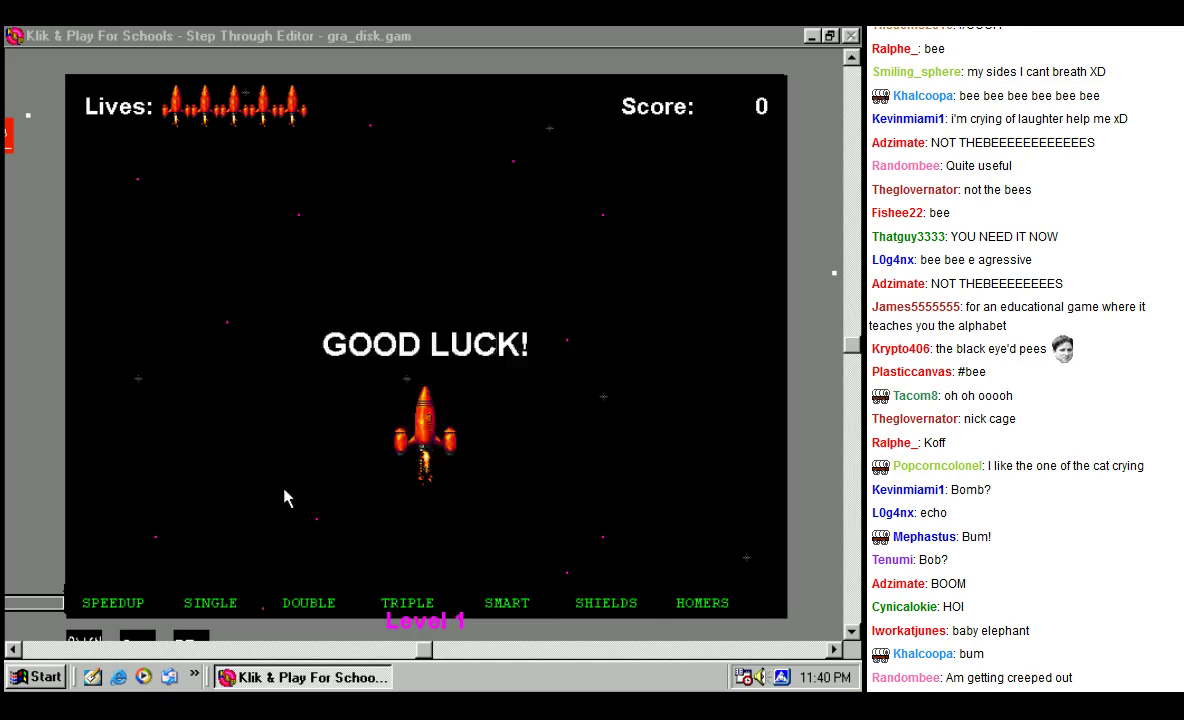
# Step: Set the Cop to be created at X 0, Y 0 relative to the Sky Rocket
pyautogui.click(363, 368)
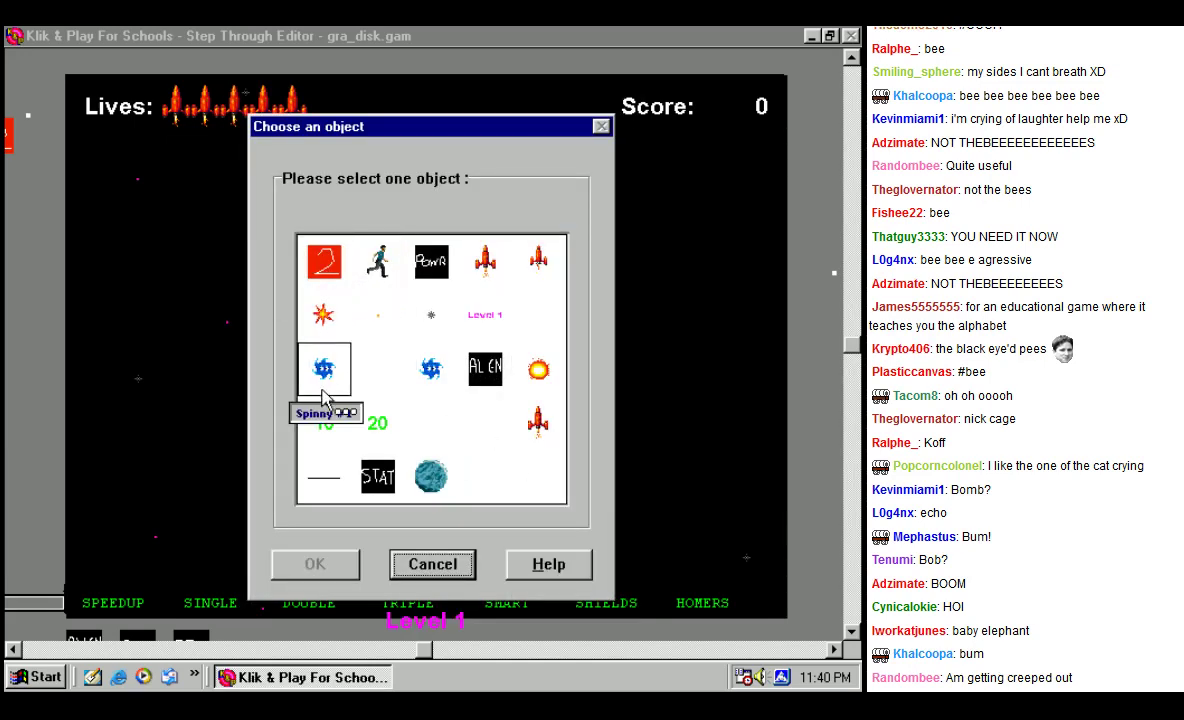
pyautogui.click(530, 428)
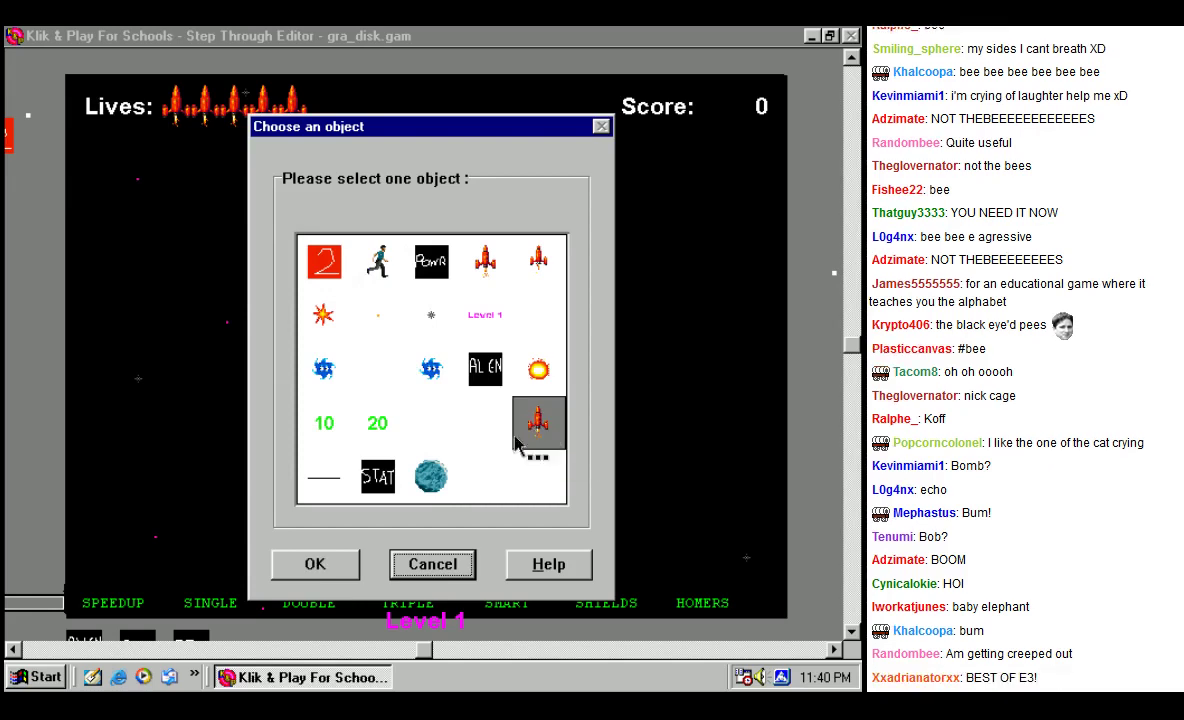
pyautogui.click(538, 259)
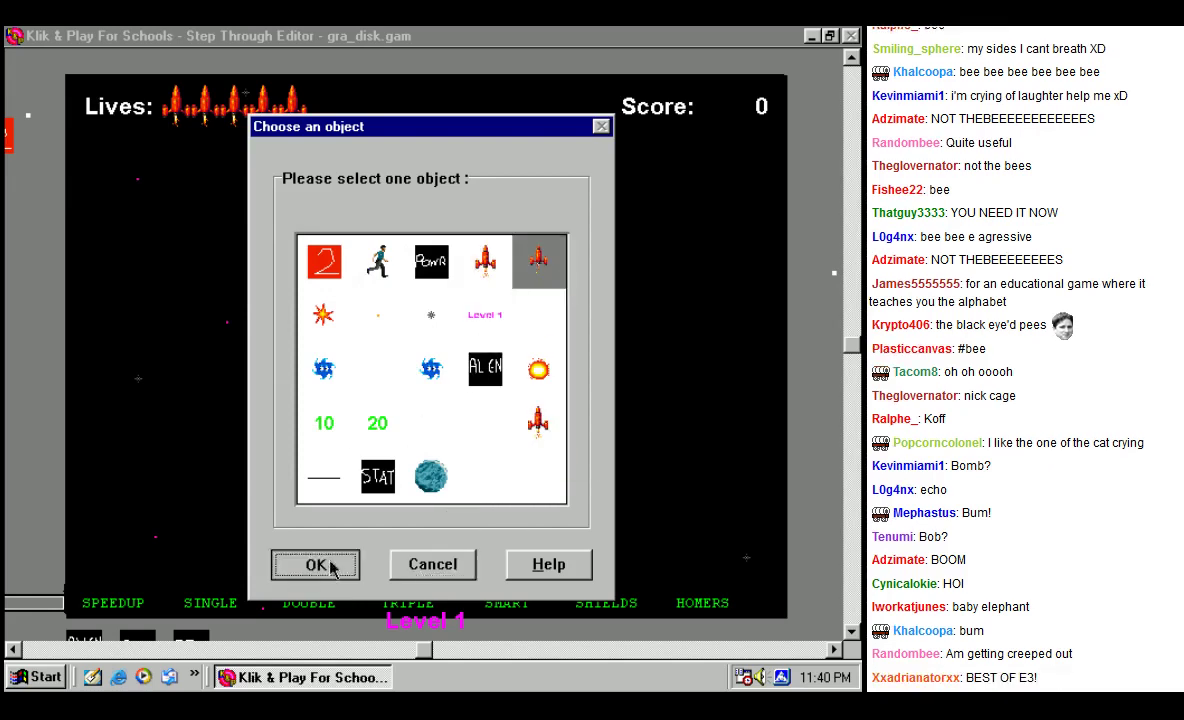
pyautogui.click(333, 568)
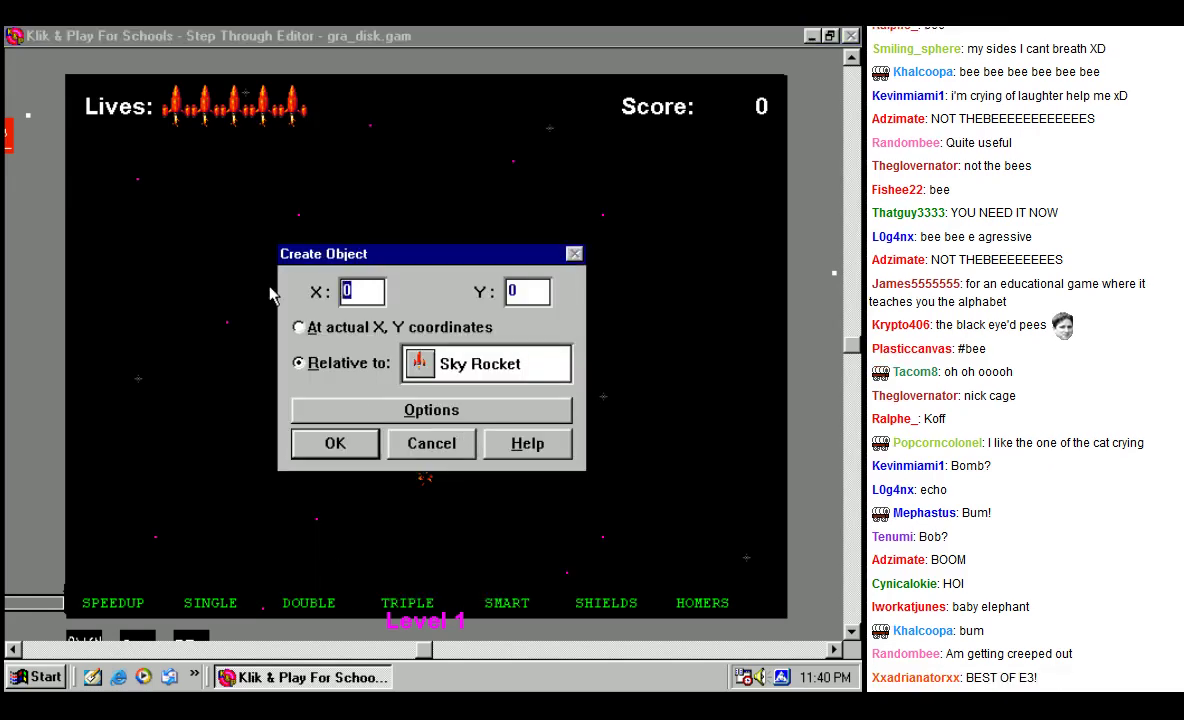
pyautogui.click(332, 445)
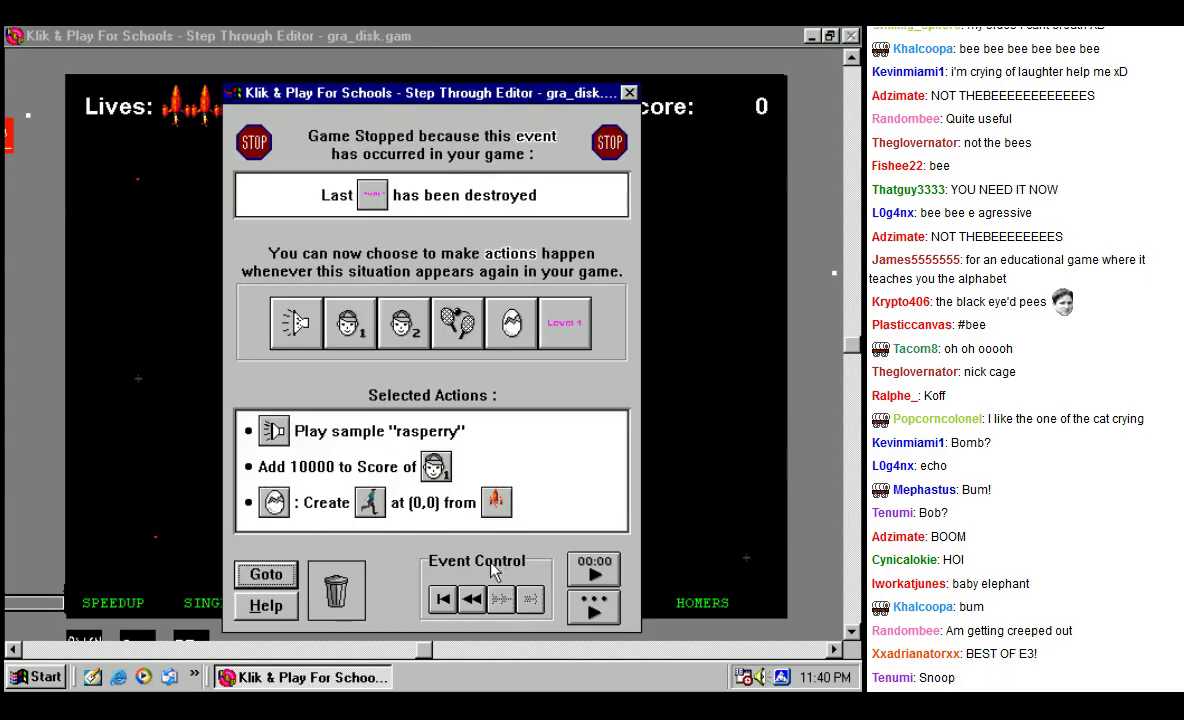
# Step: Resume the game and preview slidehi.wav from the samples\effects folder for the Cop entering the play area on the top
pyautogui.click(600, 615)
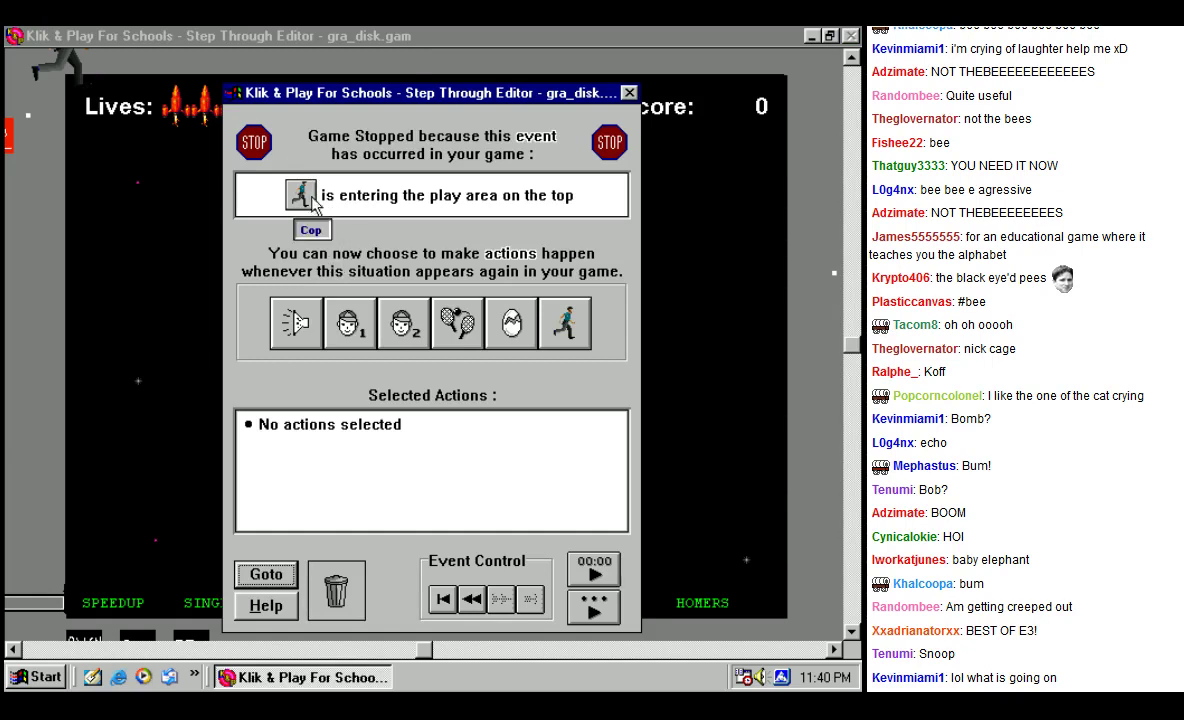
pyautogui.click(305, 336)
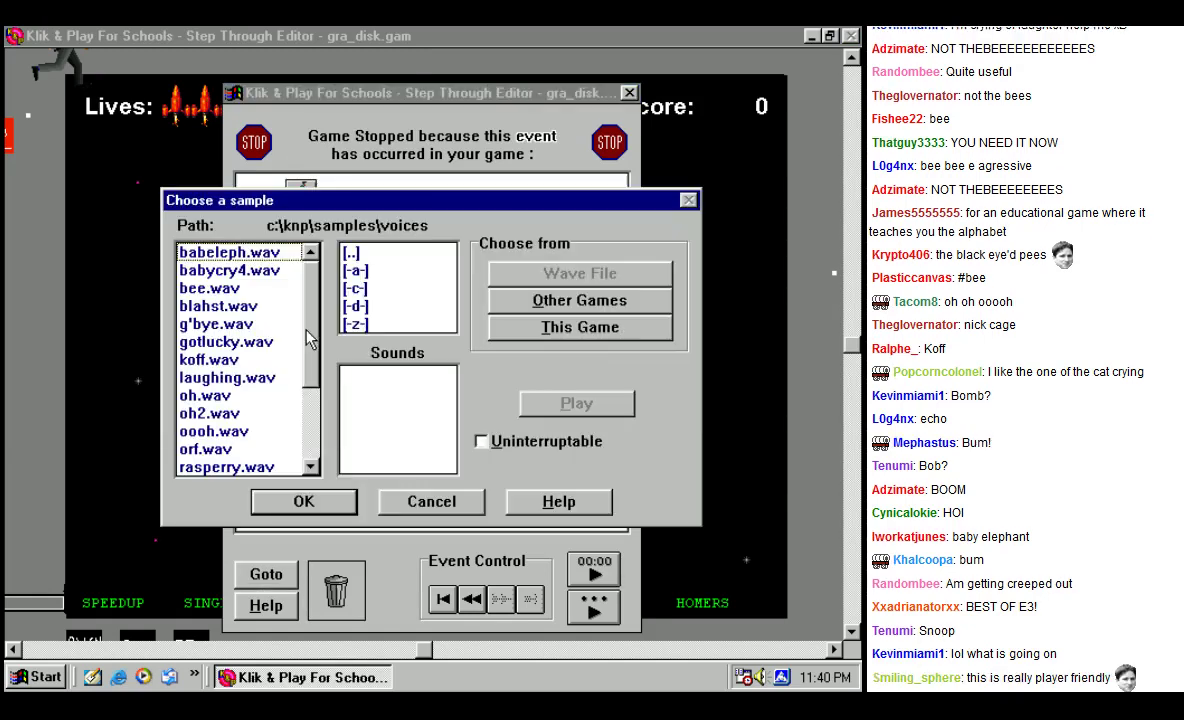
pyautogui.doubleClick(351, 253)
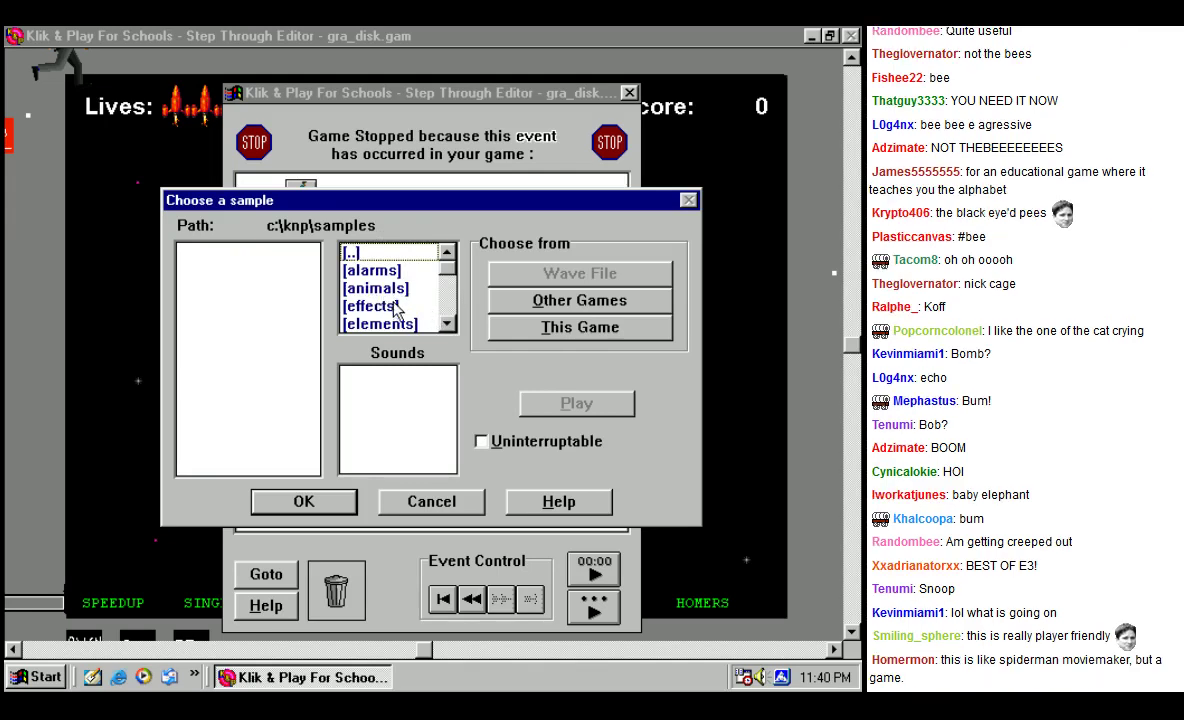
pyautogui.doubleClick(372, 306)
pyautogui.click(232, 274)
pyautogui.click(232, 306)
pyautogui.scroll(-3, 290, 333)
pyautogui.click(222, 378)
pyautogui.click(599, 408)
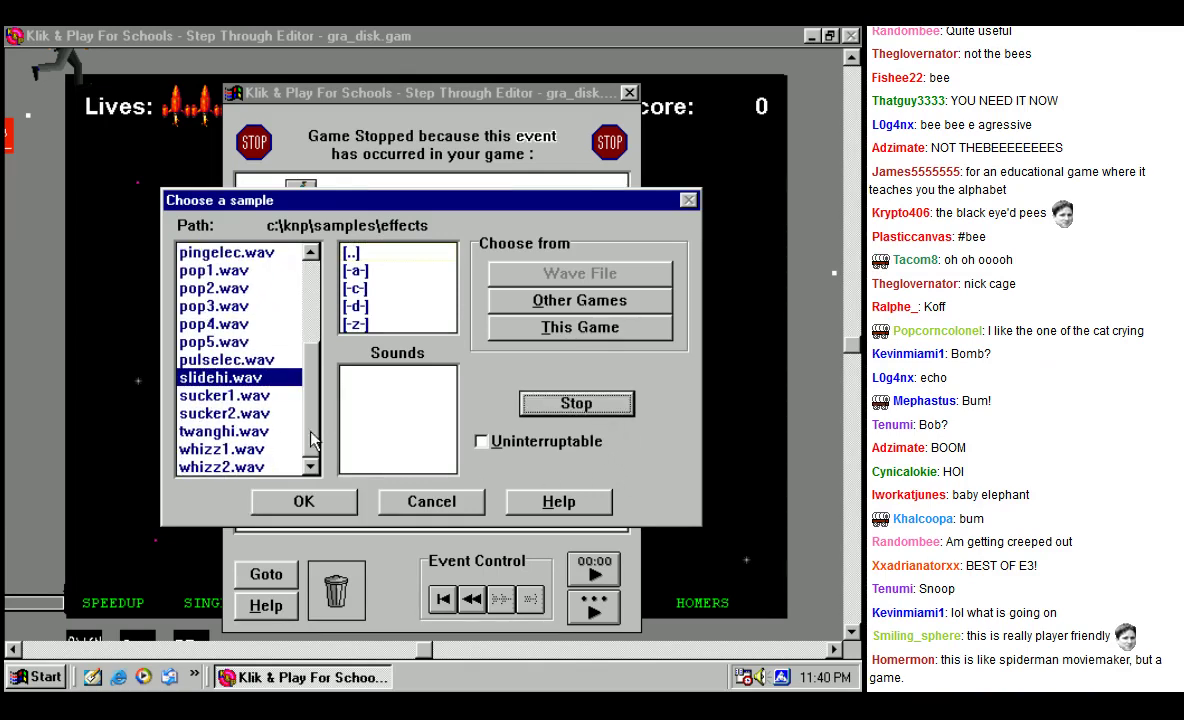
# Step: Audition the effects samples sucker1.wav, sucker2.wav, pop5.wav and whizz1.wav for the Cop's event
pyautogui.click(226, 396)
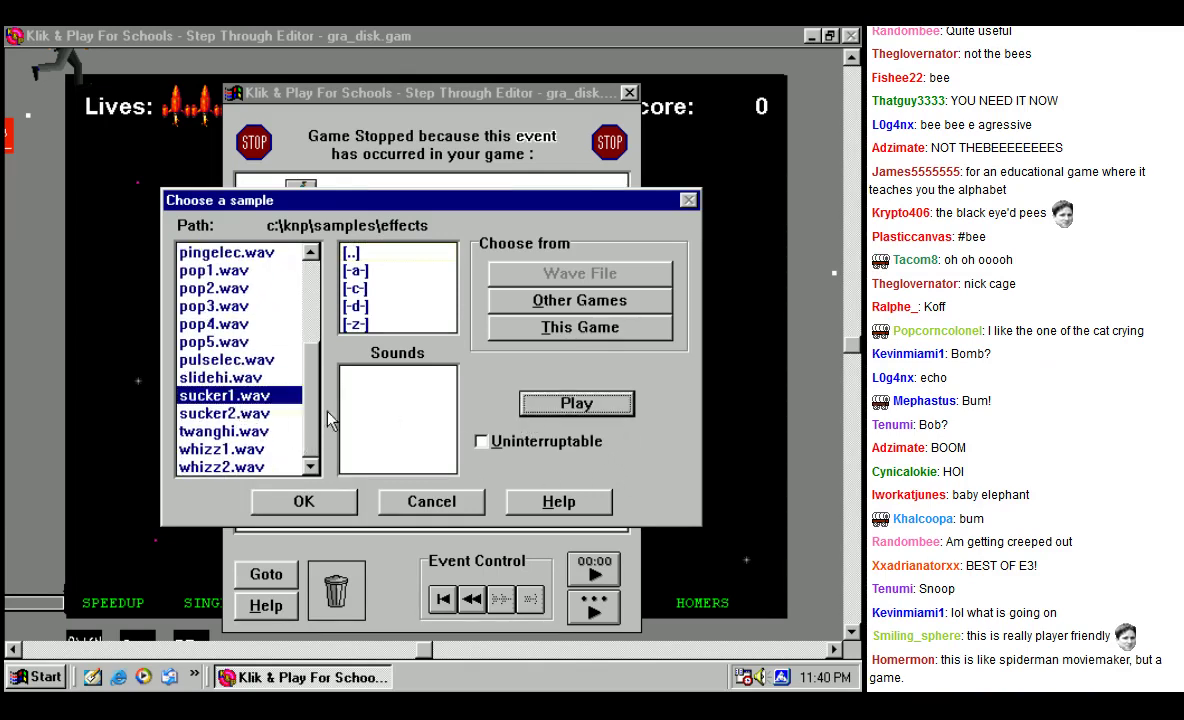
pyautogui.click(226, 413)
pyautogui.click(558, 405)
pyautogui.click(222, 342)
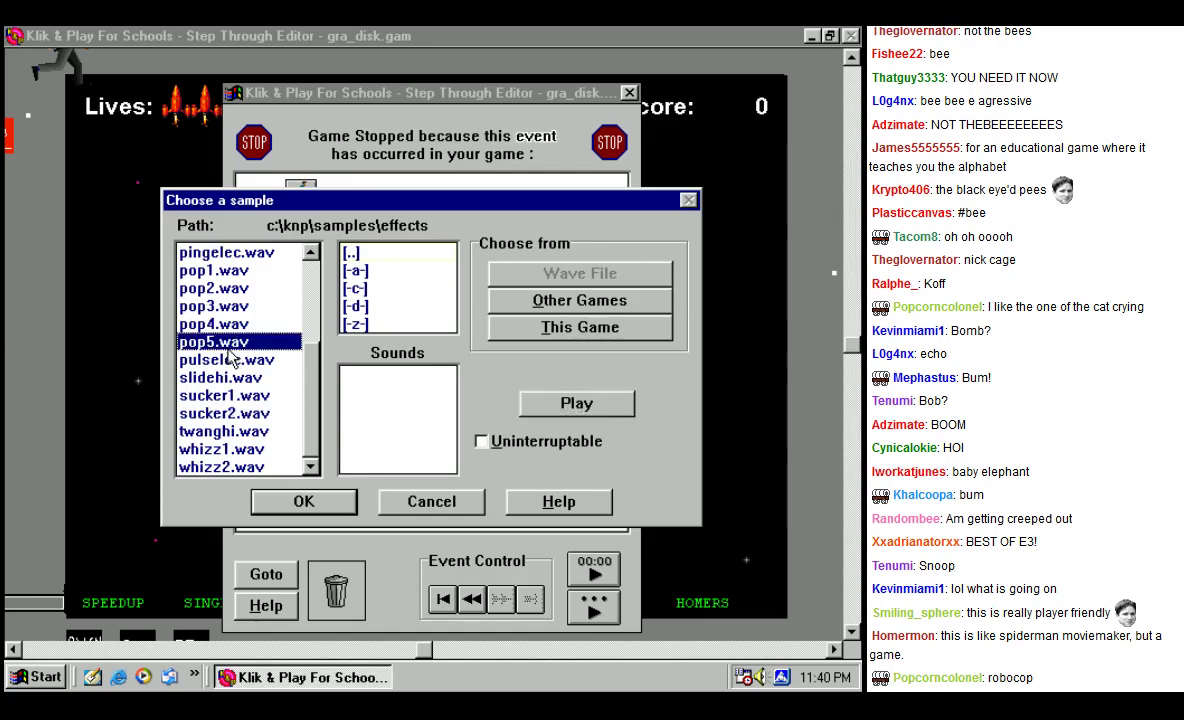
pyautogui.click(598, 415)
pyautogui.click(222, 449)
pyautogui.click(600, 405)
# Step: Audition the effects samples ping2.wav, fluxelec.wav, flibber.wav and boinghi.wav for the Cop's event
pyautogui.scroll(3, 277, 298)
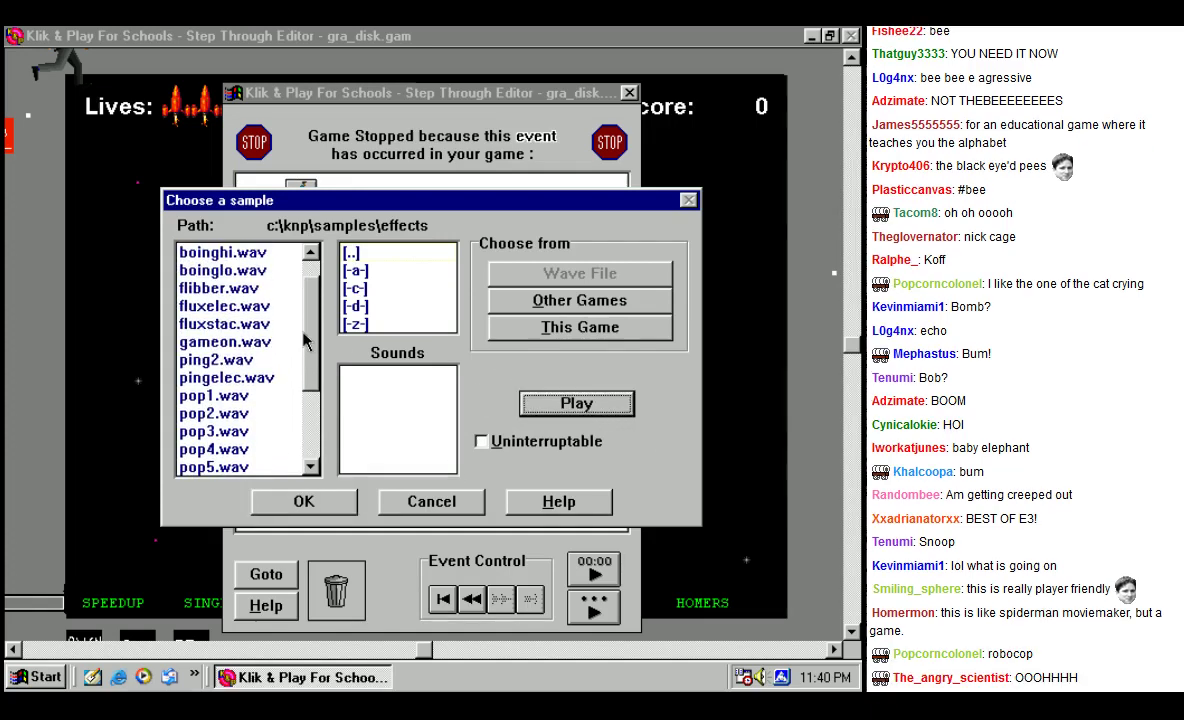
pyautogui.click(230, 400)
pyautogui.click(605, 408)
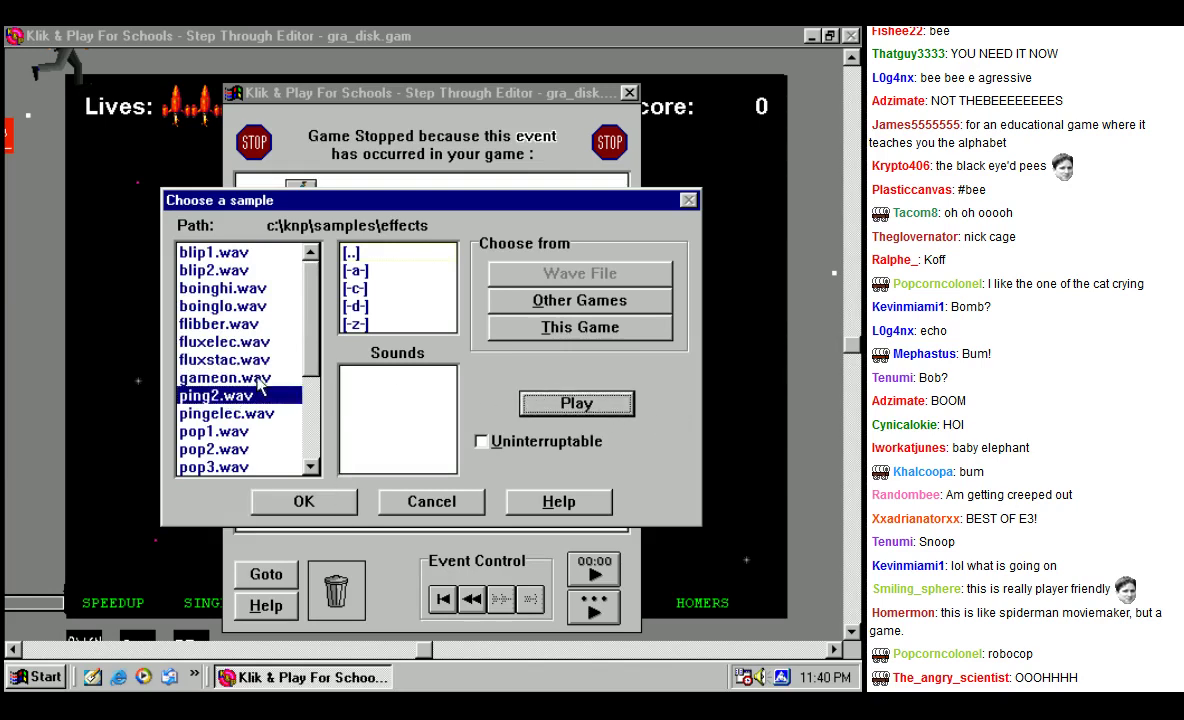
pyautogui.click(224, 341)
pyautogui.click(585, 408)
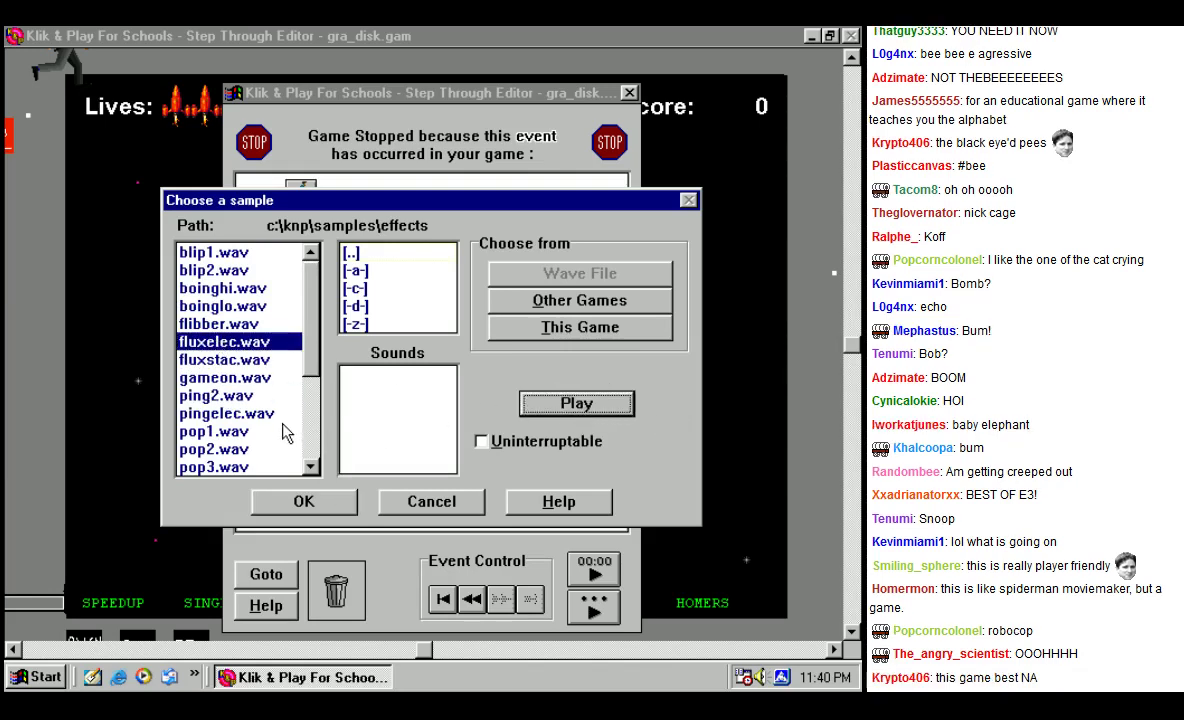
pyautogui.click(220, 324)
pyautogui.click(568, 408)
pyautogui.click(240, 288)
pyautogui.click(590, 410)
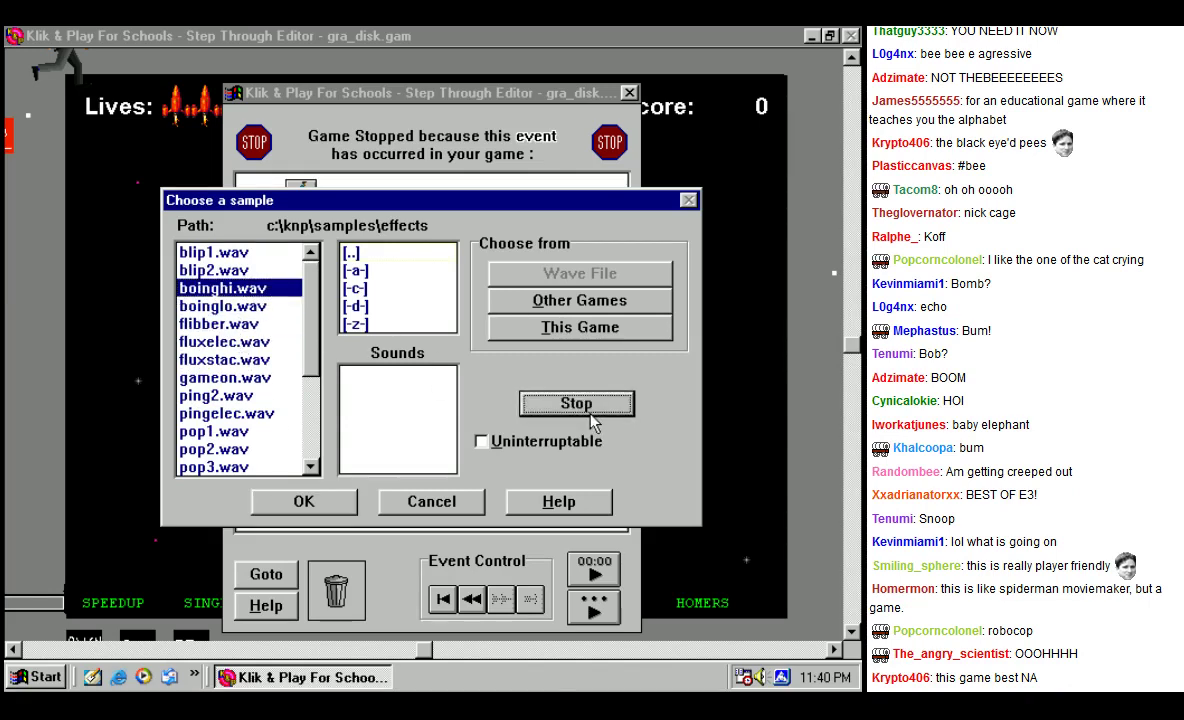
# Step: Switch the sample selection from the effects folder to the samples\people folder
pyautogui.doubleClick(351, 252)
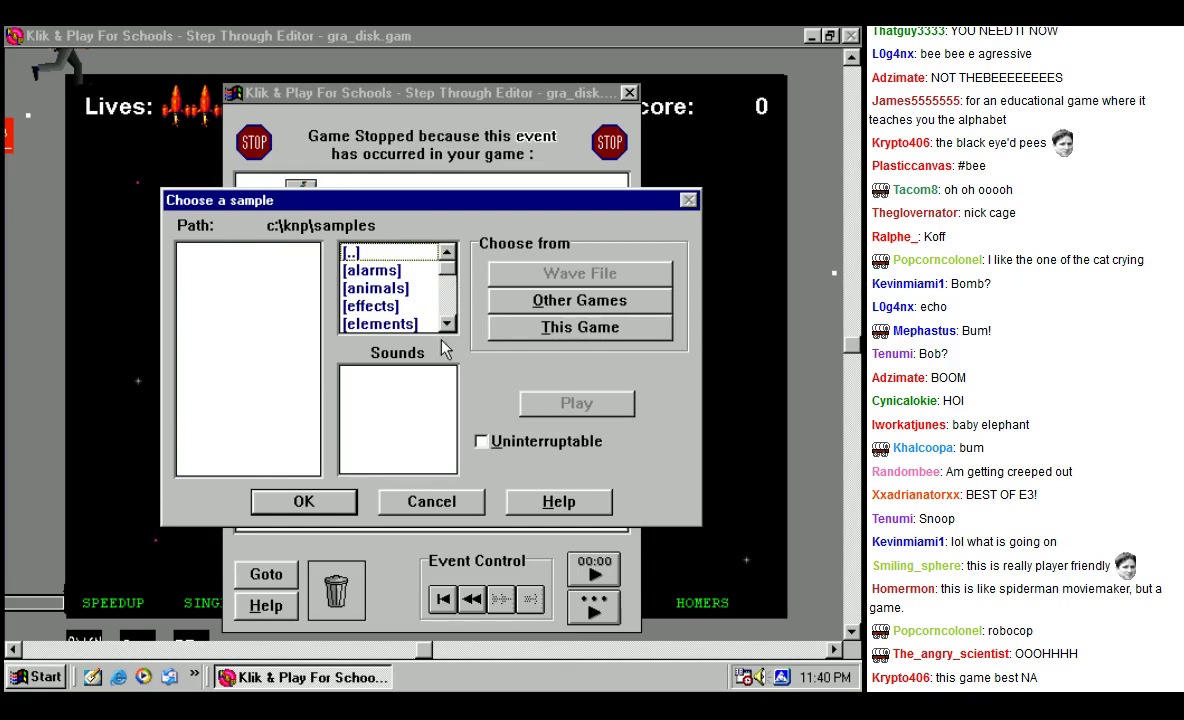
pyautogui.click(446, 324)
pyautogui.click(446, 324)
pyautogui.click(446, 324)
pyautogui.click(446, 324)
pyautogui.click(446, 325)
pyautogui.click(446, 325)
pyautogui.click(446, 325)
pyautogui.click(446, 326)
pyautogui.click(446, 326)
pyautogui.click(372, 288)
pyautogui.click(370, 270)
pyautogui.doubleClick(372, 272)
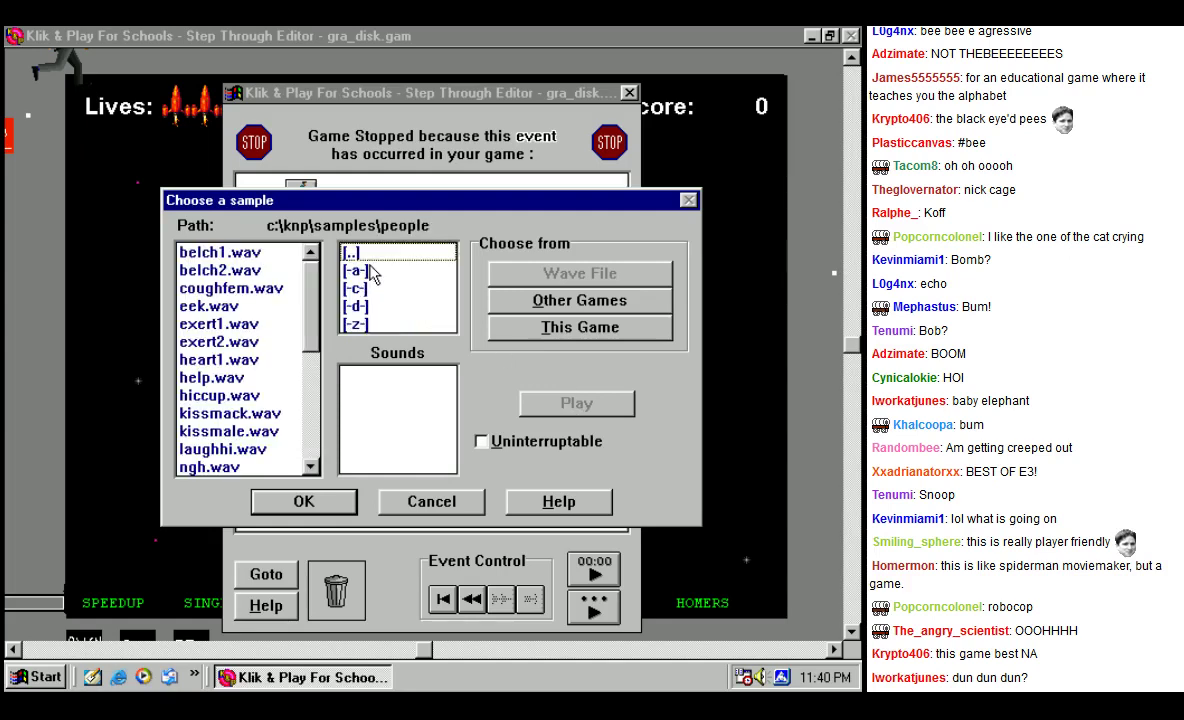
# Step: Audition the people samples coughfem.wav, eek.wav and belch1.wav
pyautogui.click(230, 288)
pyautogui.click(558, 408)
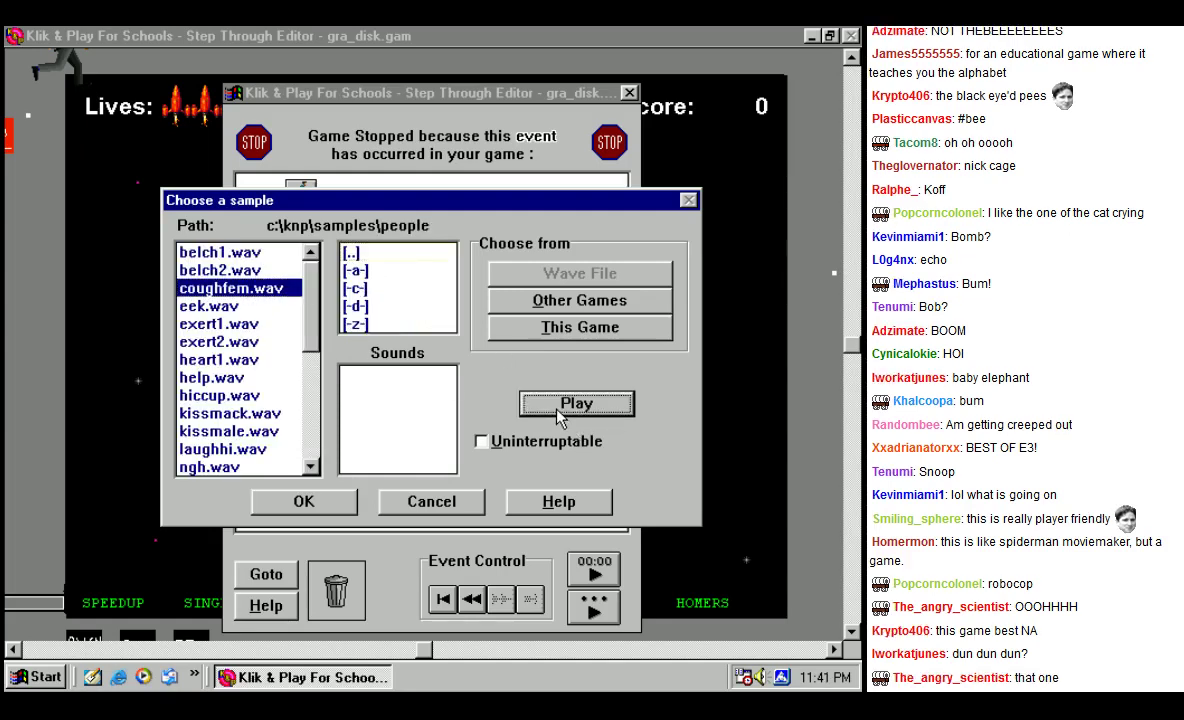
pyautogui.click(222, 306)
pyautogui.click(565, 403)
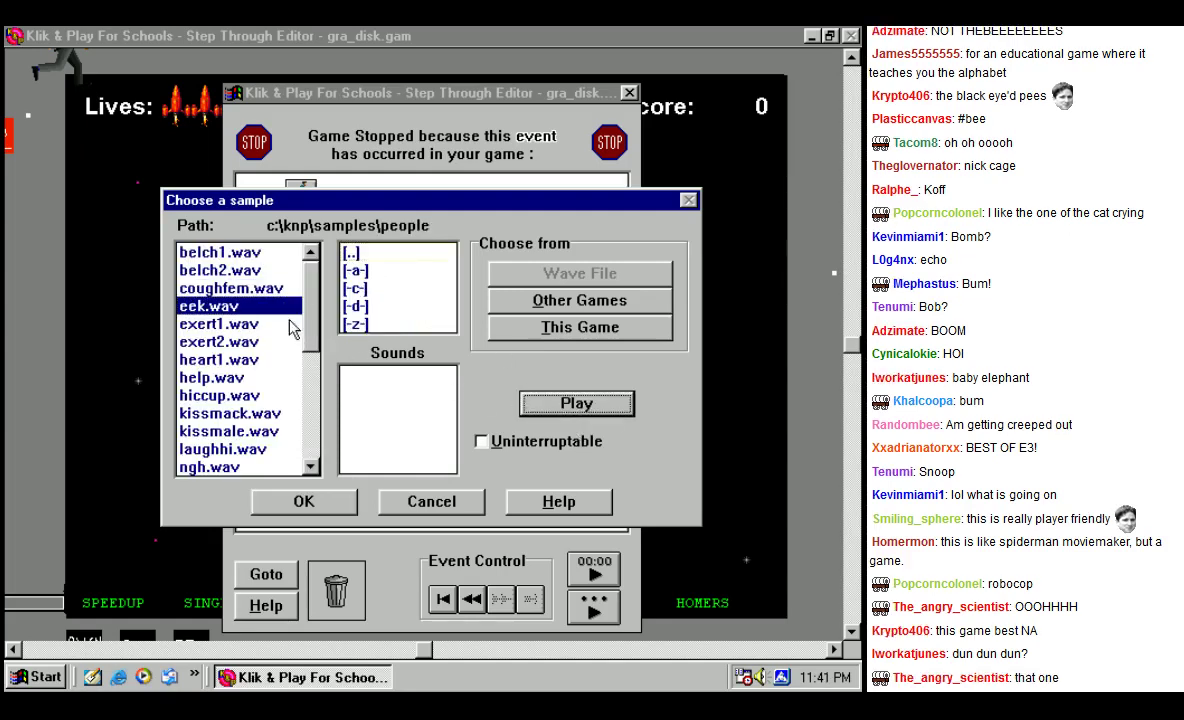
pyautogui.click(215, 252)
pyautogui.click(575, 404)
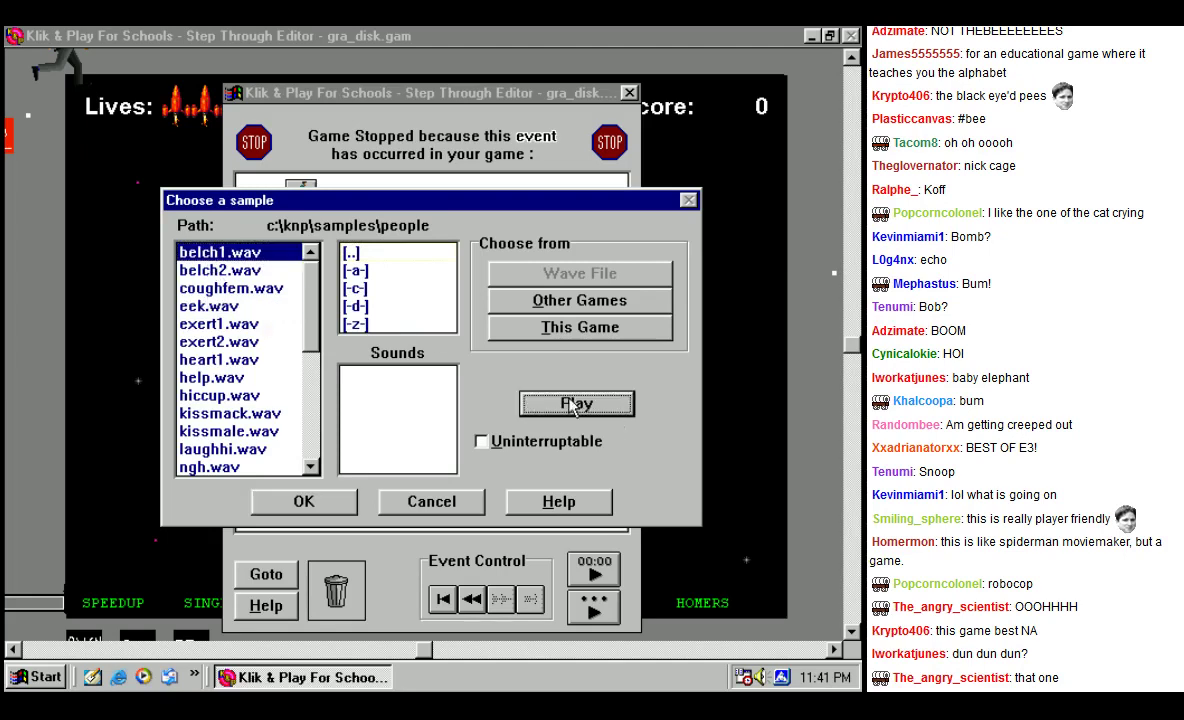
# Step: Preview belch2.wav and assign it to the Cop entering the play area on the top
pyautogui.click(268, 274)
pyautogui.click(561, 406)
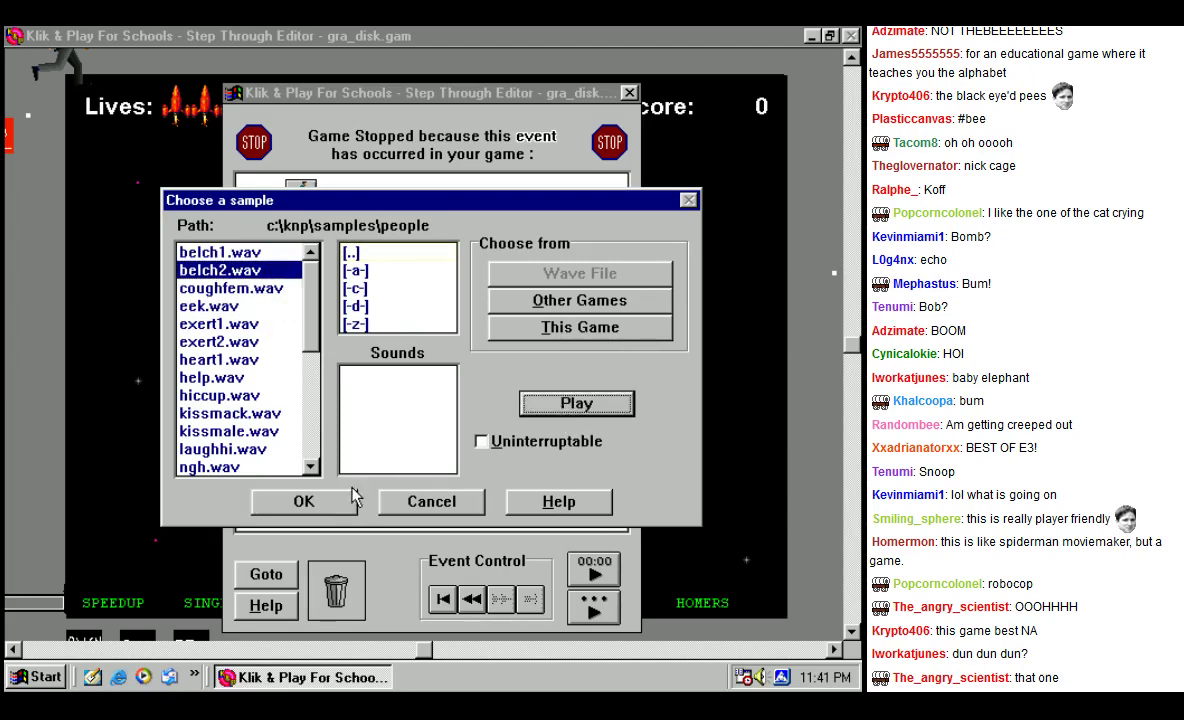
pyautogui.click(298, 500)
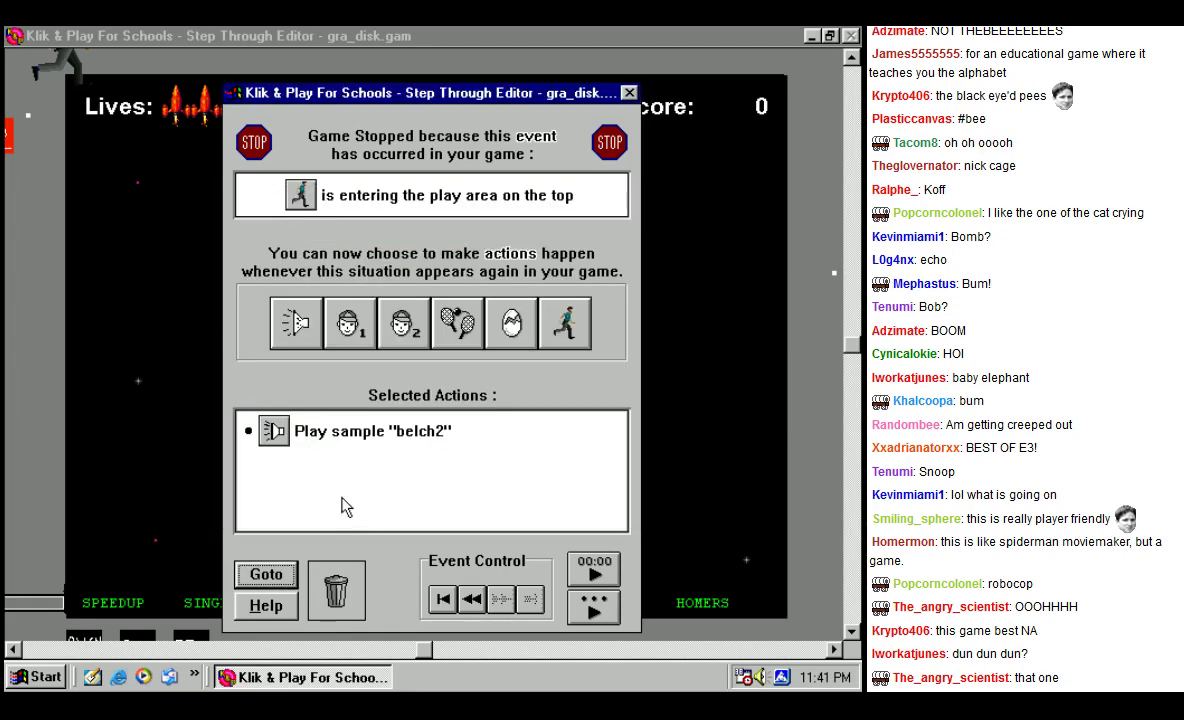
# Step: Resume the game and add belch2.wav to the event of the Cop leaving the play area on the top or left
pyautogui.click(596, 613)
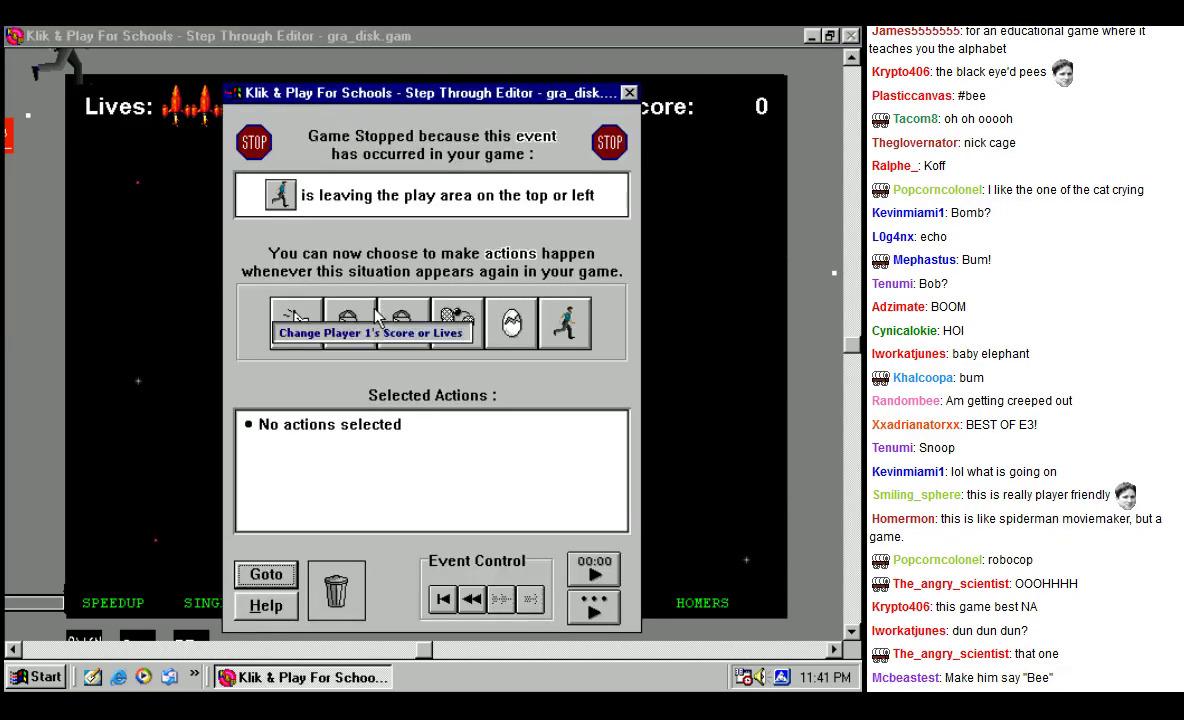
pyautogui.click(296, 317)
pyautogui.click(254, 270)
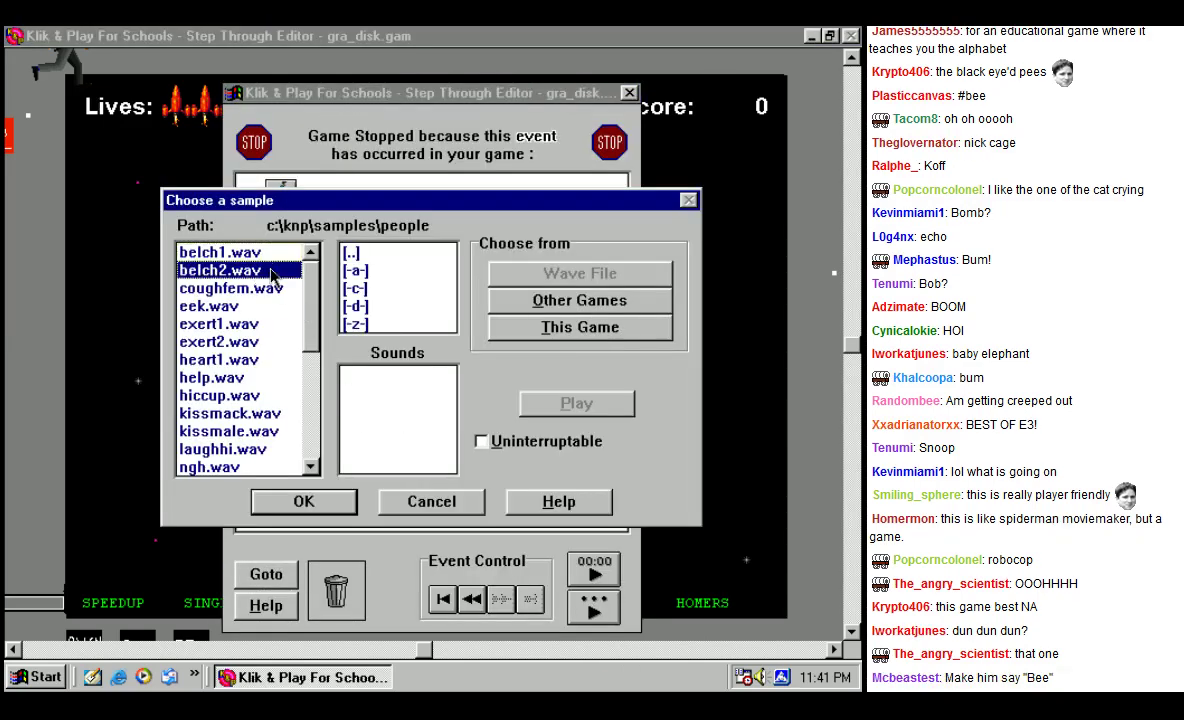
pyautogui.click(540, 402)
pyautogui.click(310, 501)
# Step: Resume the game and assign kissmale.wav to the star colliding with the rocket, after previewing it and heart1.wav
pyautogui.click(585, 602)
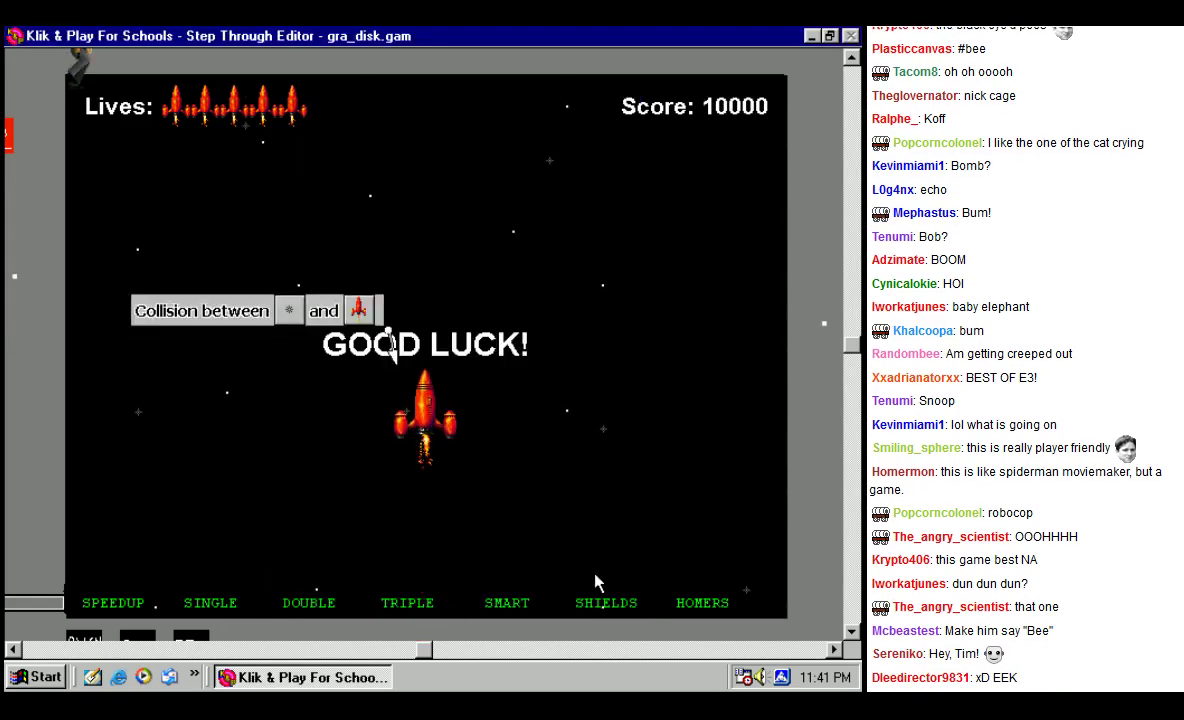
pyautogui.click(268, 320)
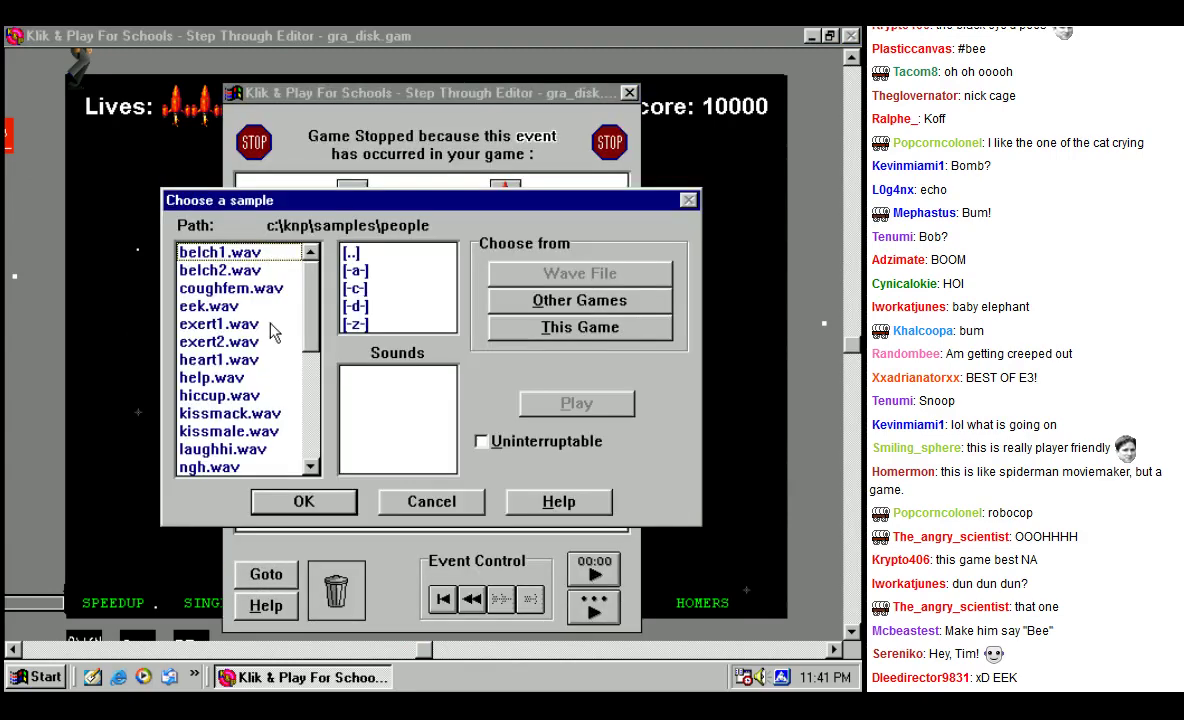
pyautogui.click(258, 362)
pyautogui.click(566, 403)
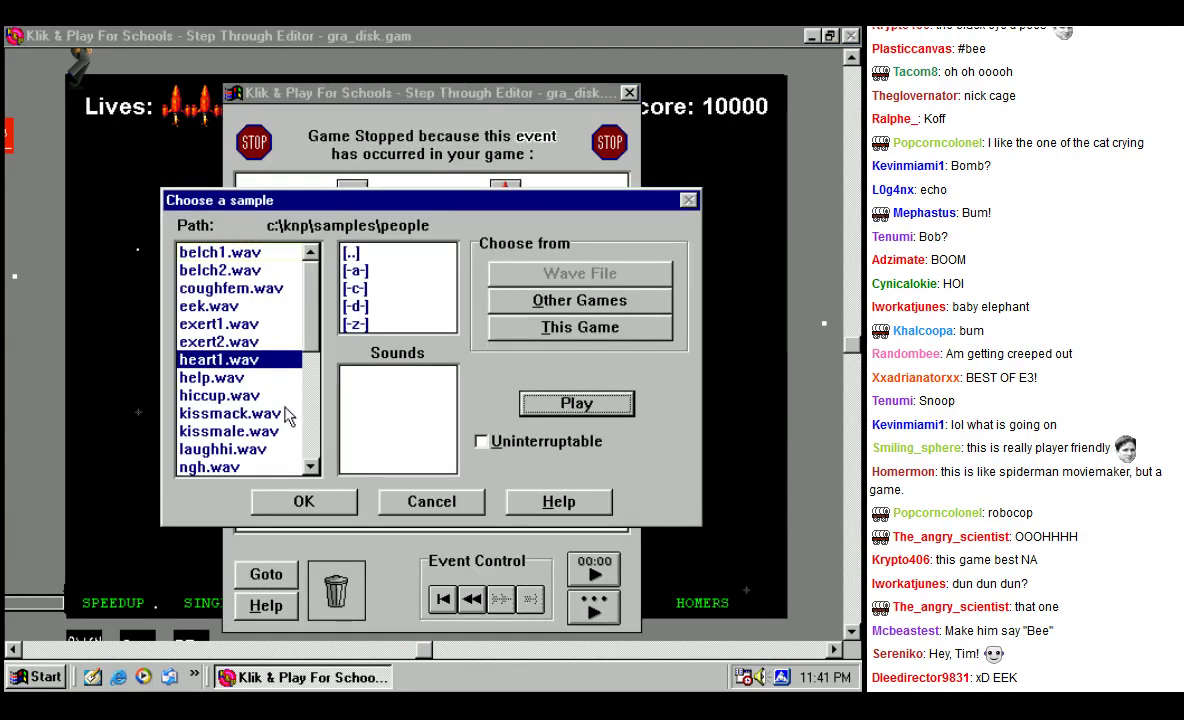
pyautogui.click(265, 413)
pyautogui.click(258, 431)
pyautogui.click(534, 405)
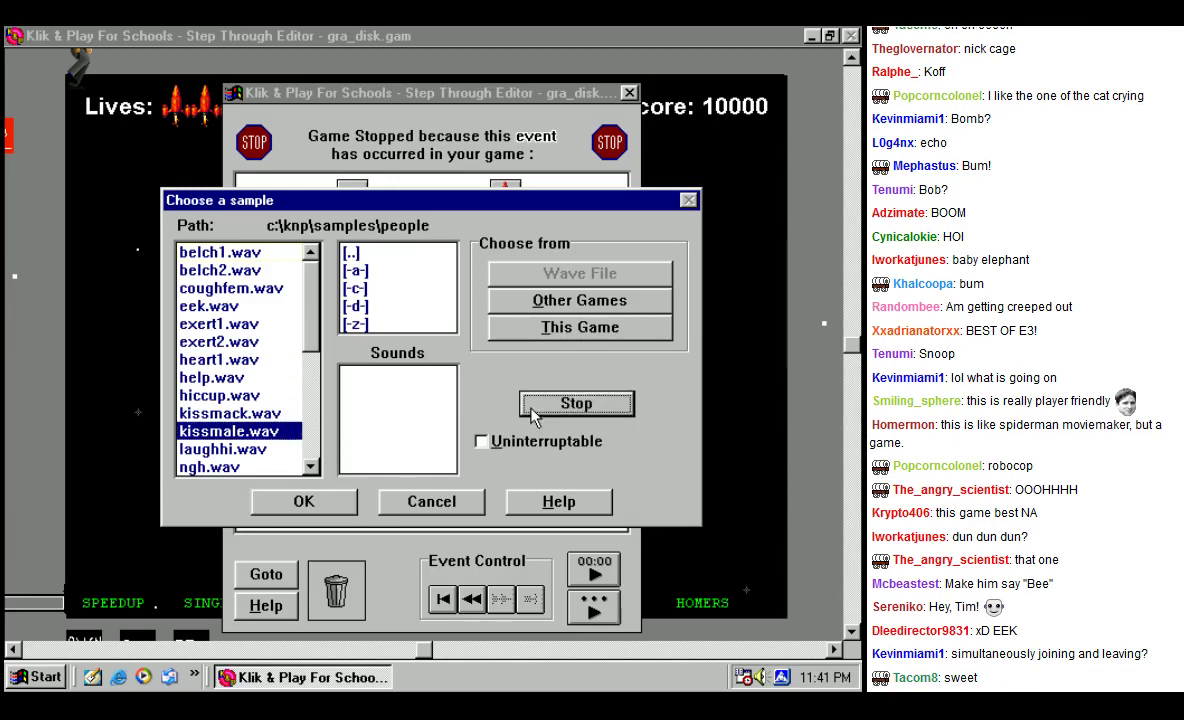
pyautogui.click(302, 501)
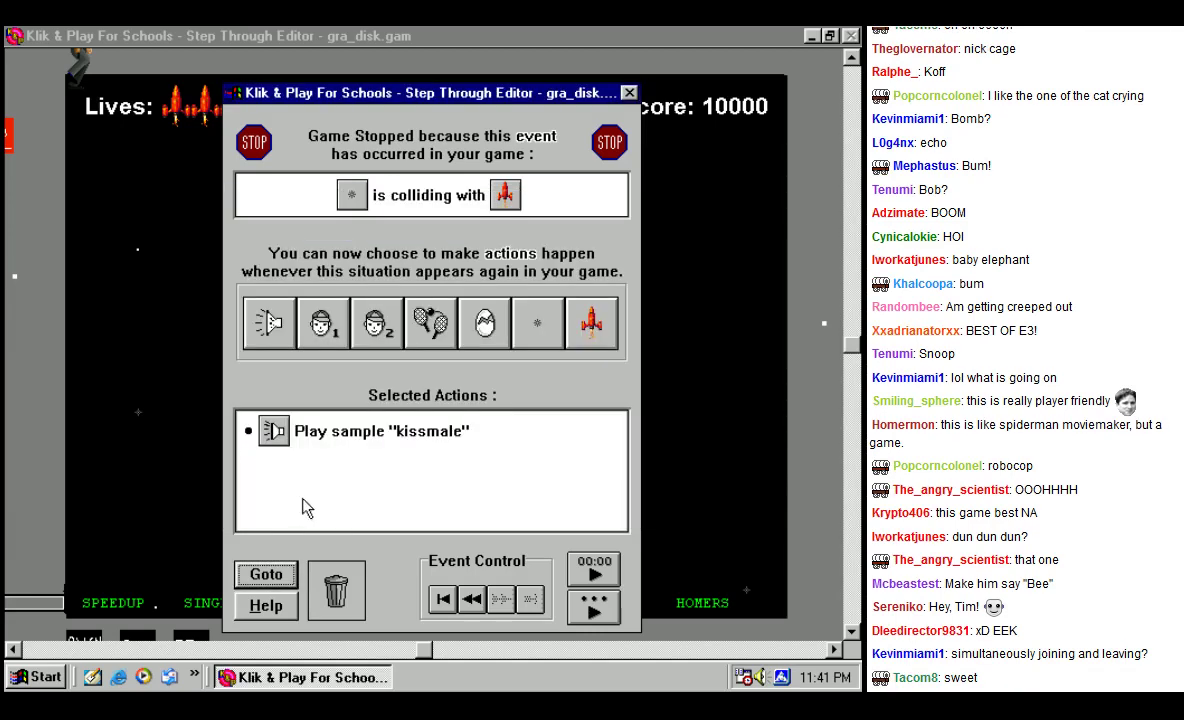
# Step: Resume the game and assign the people sample screamm1.wav to the event where the last rocket has been destroyed
pyautogui.click(594, 605)
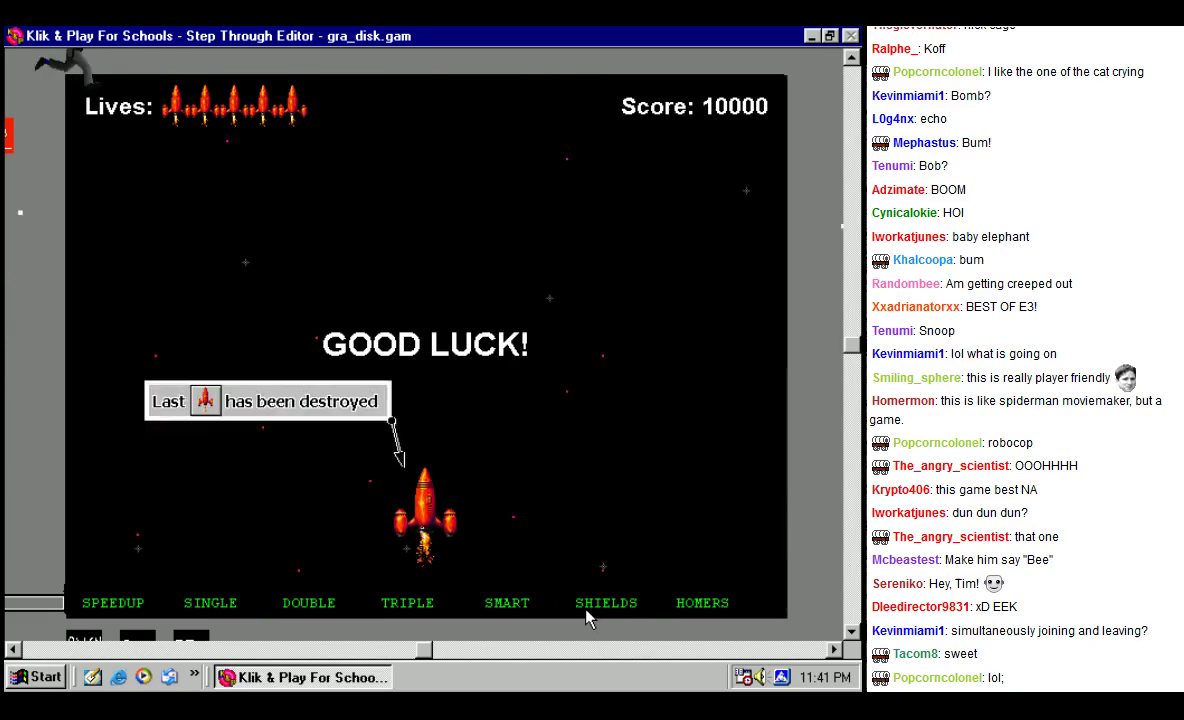
pyautogui.click(383, 405)
pyautogui.click(296, 322)
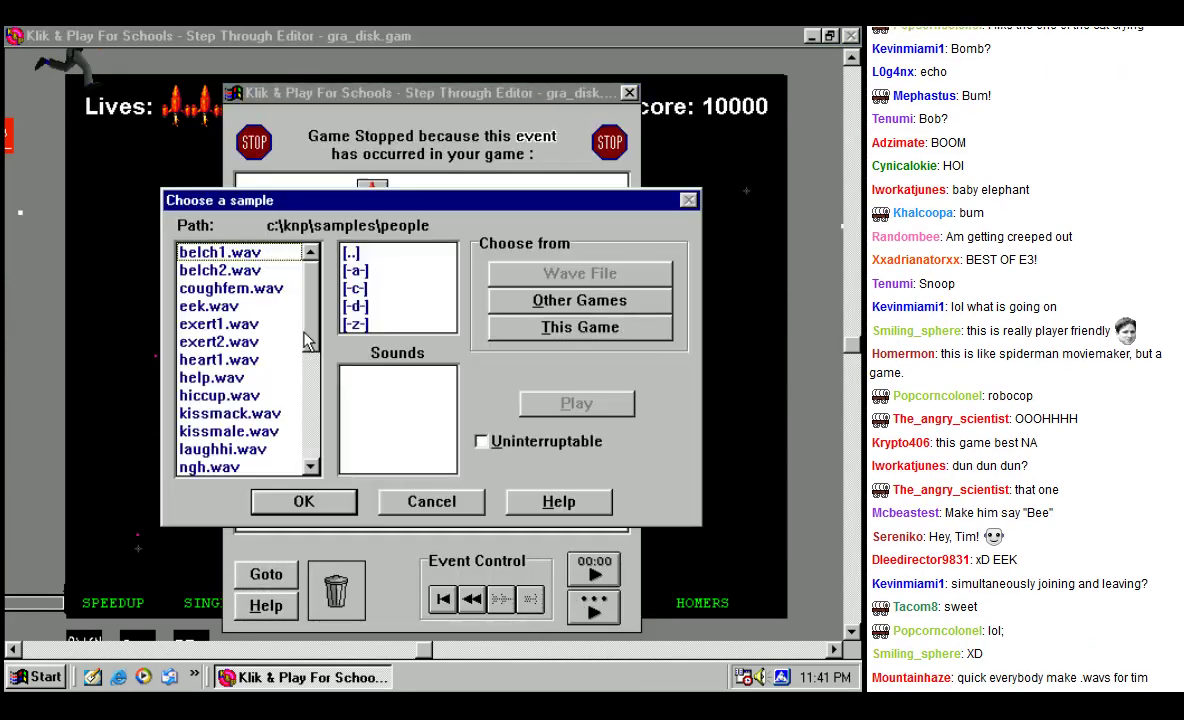
pyautogui.moveTo(310, 290); pyautogui.dragTo(308, 408)
pyautogui.click(262, 413)
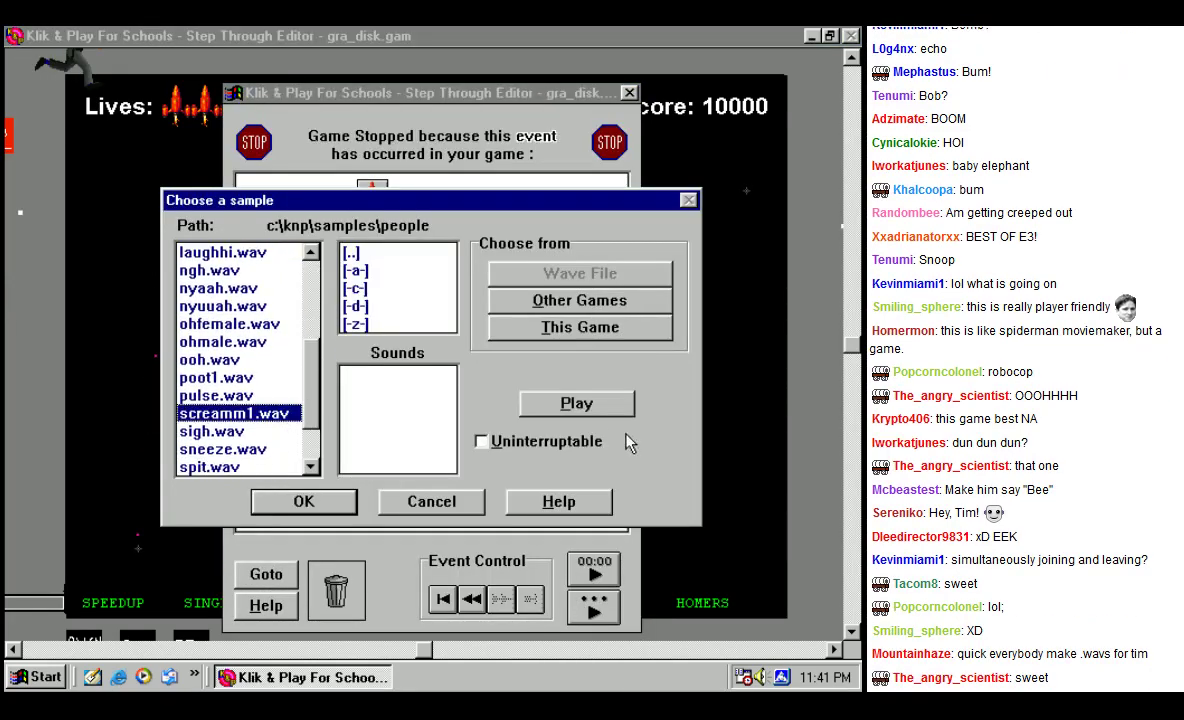
pyautogui.click(576, 403)
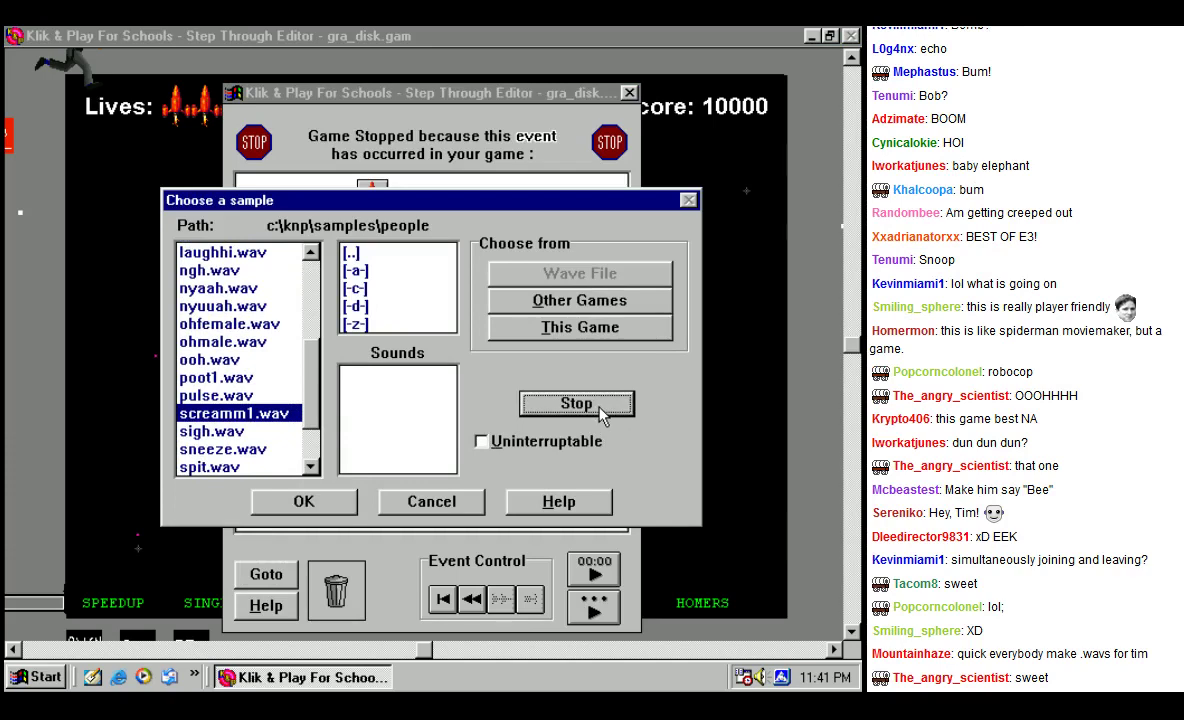
pyautogui.click(322, 507)
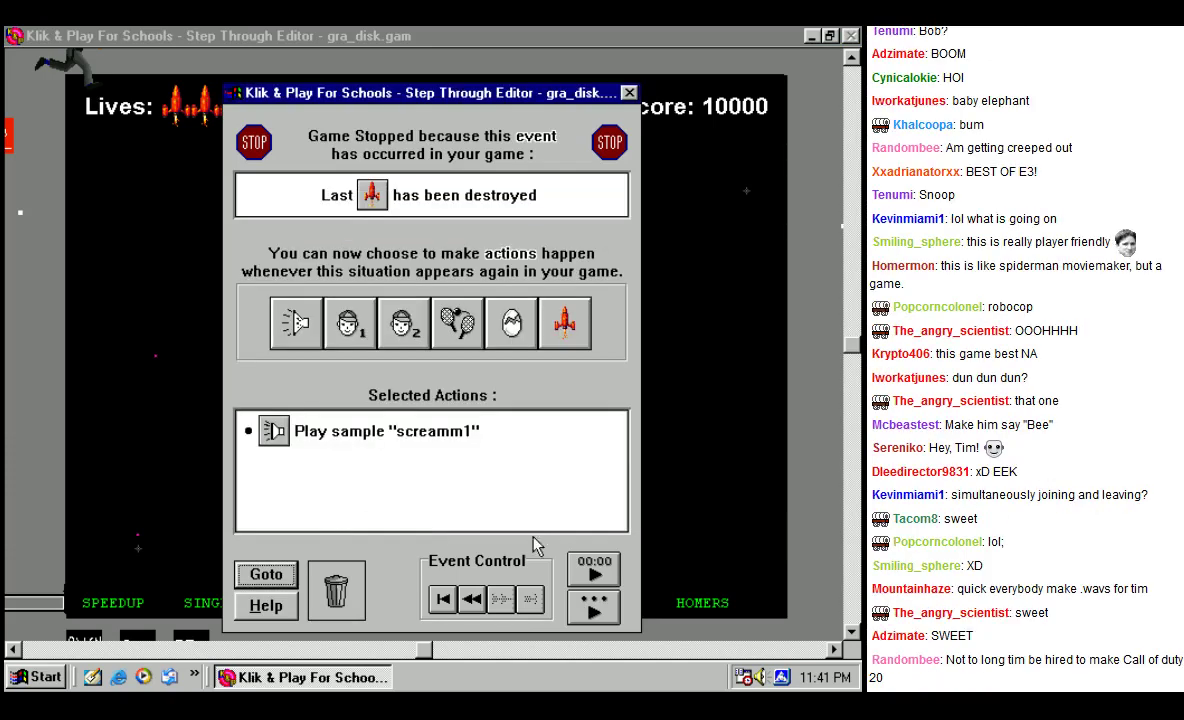
# Step: Reopen the sample selection for the destroyed-rocket event and audition screamm1.wav again
pyautogui.click(296, 322)
pyautogui.click(230, 395)
pyautogui.moveTo(311, 300); pyautogui.dragTo(311, 400)
pyautogui.click(230, 342)
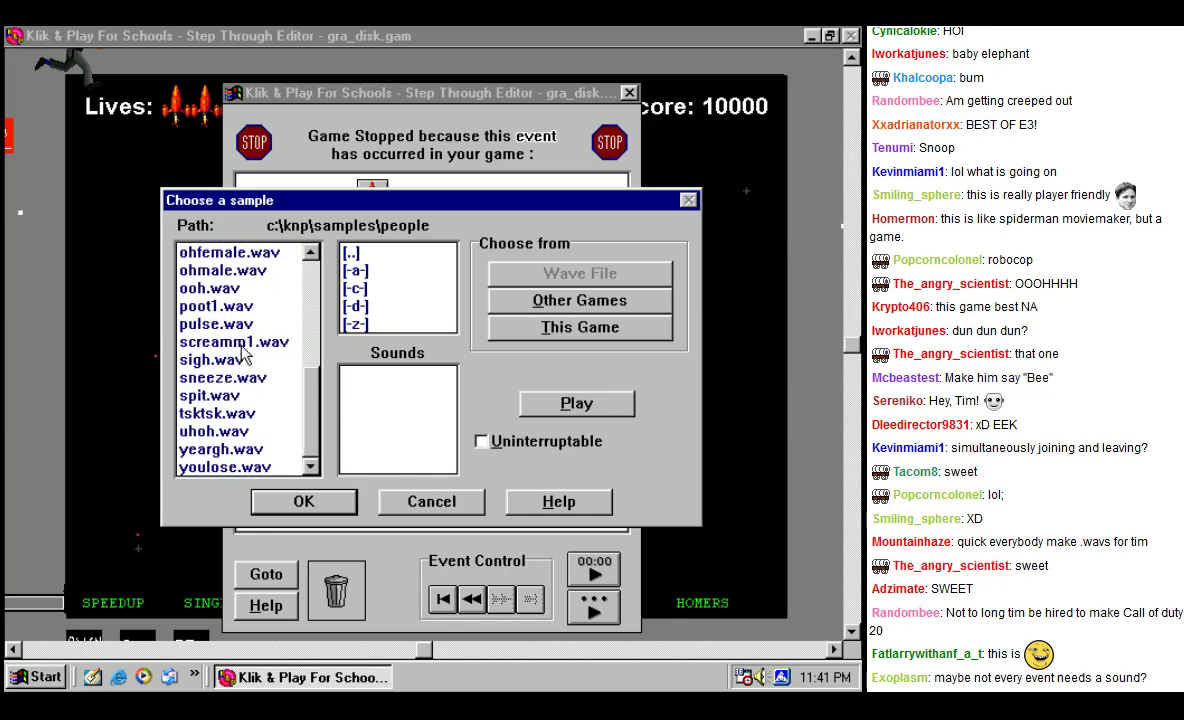
pyautogui.click(545, 404)
pyautogui.click(304, 501)
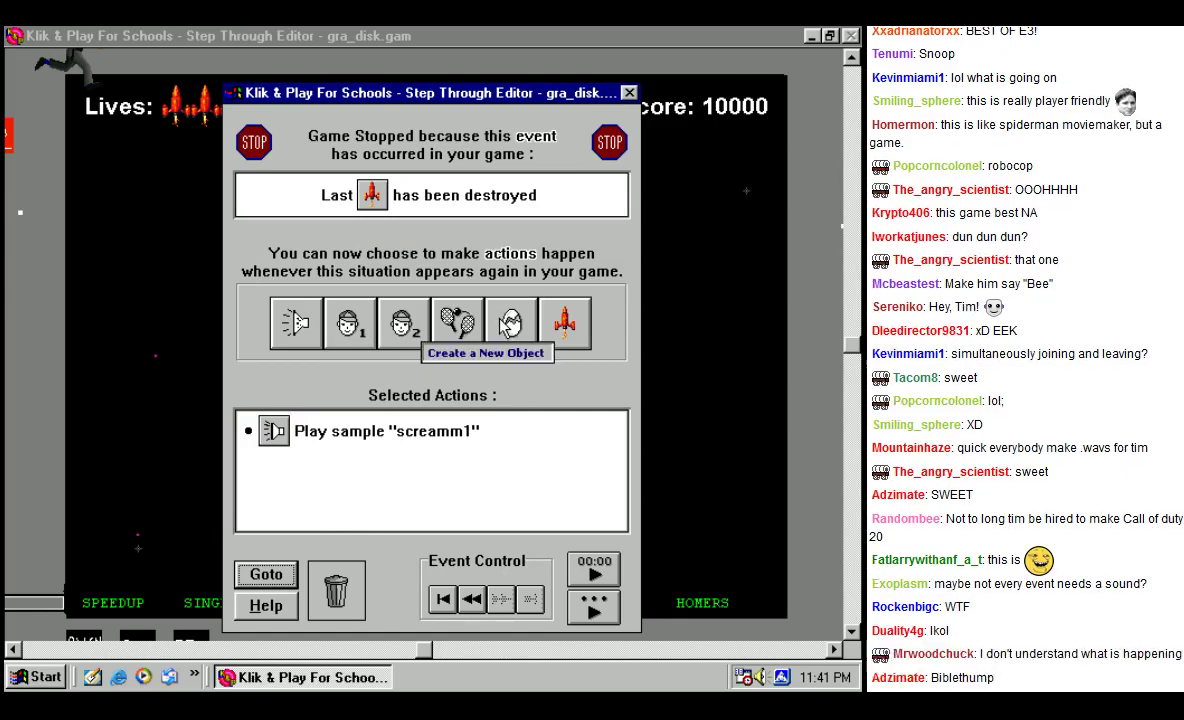
# Step: Add a create-object action to the destroyed-rocket event, choosing the Disco dork! from the object library with dancers and musicians
pyautogui.click(528, 330)
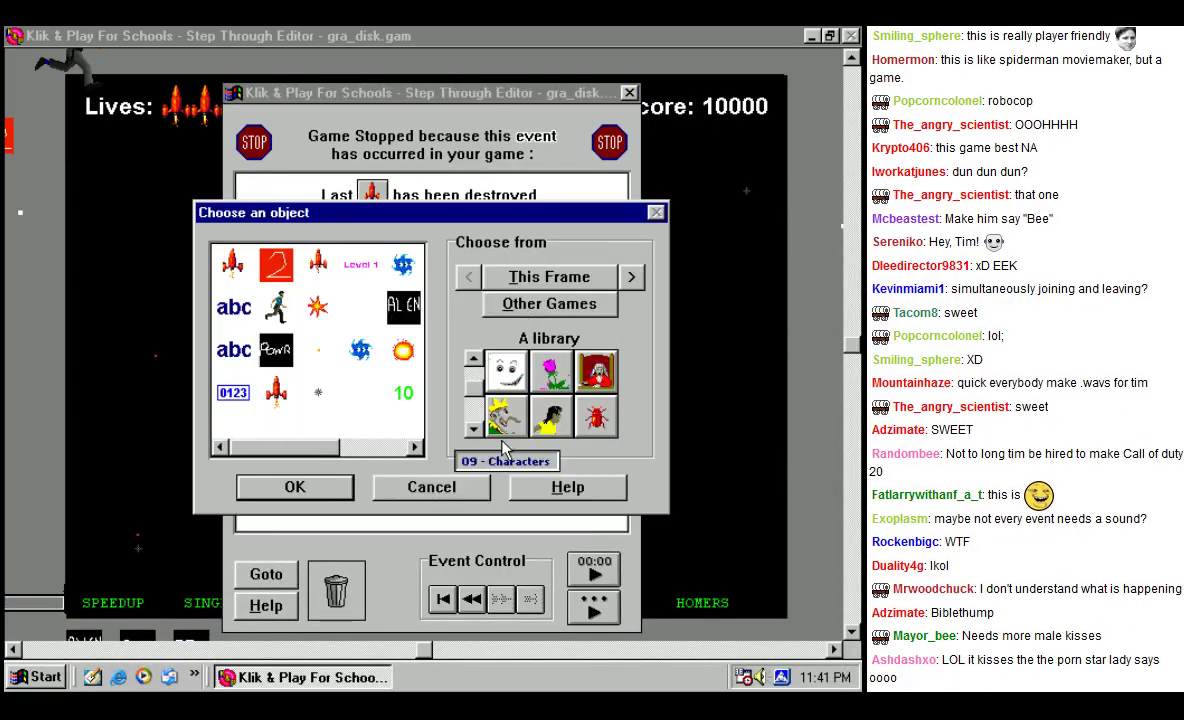
pyautogui.moveTo(473, 385); pyautogui.dragTo(450, 400)
pyautogui.click(508, 372)
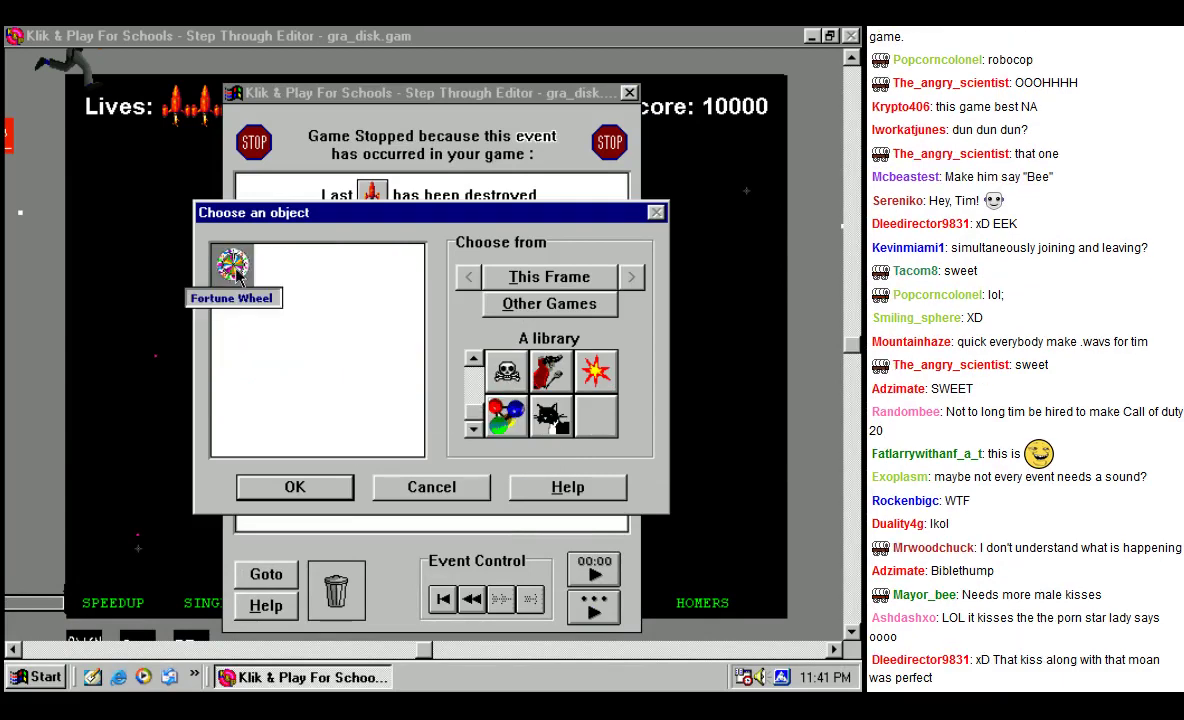
pyautogui.click(548, 372)
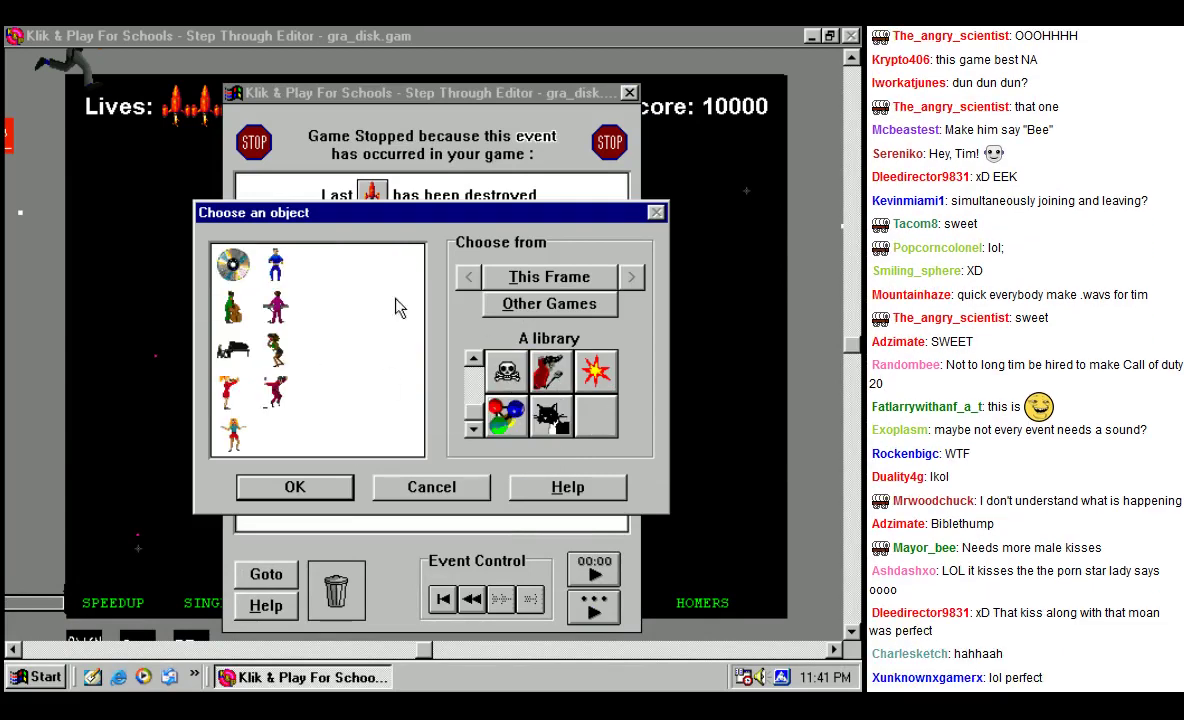
pyautogui.click(271, 268)
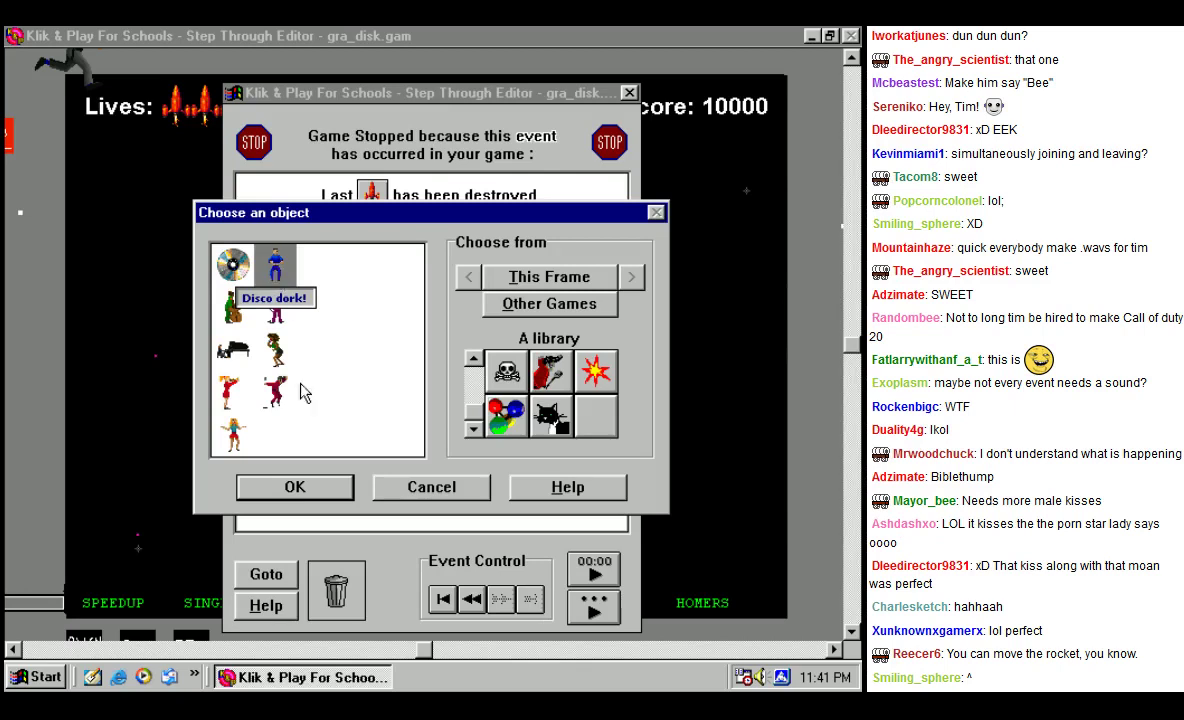
pyautogui.click(314, 486)
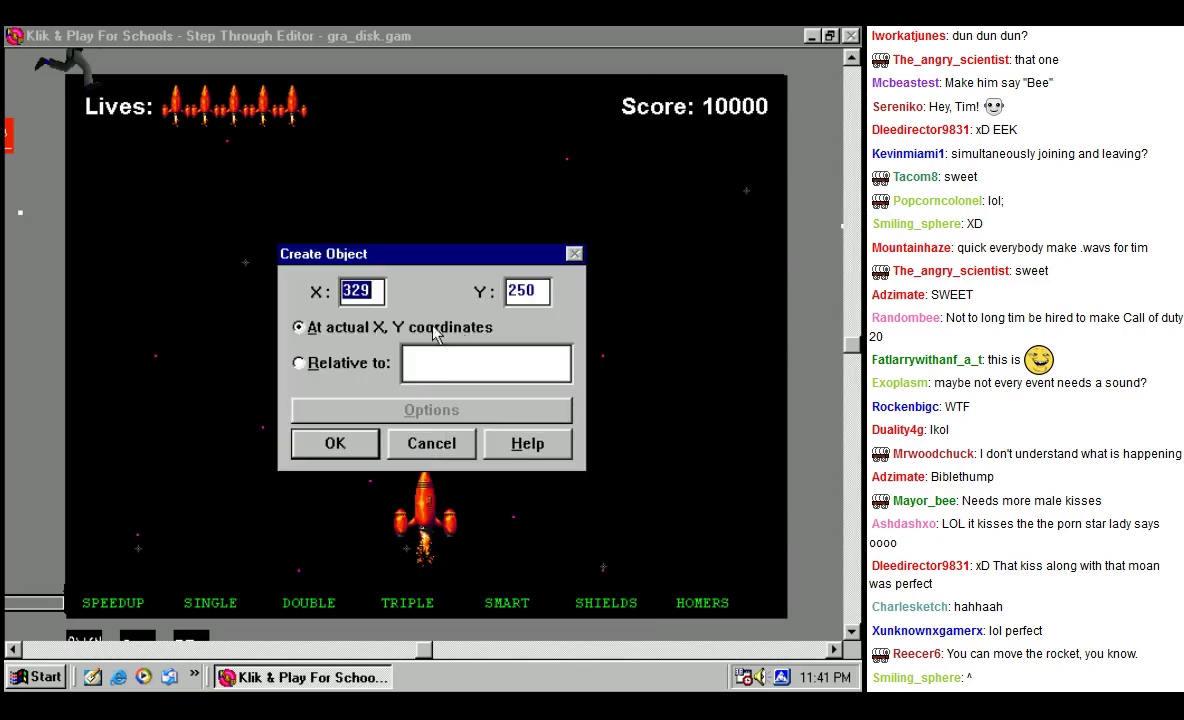
# Step: Set the Disco dork! to be created at X 9, Y -131 relative to the Sky Rocket, from its hot spot with normal orientation
pyautogui.press('Escape')
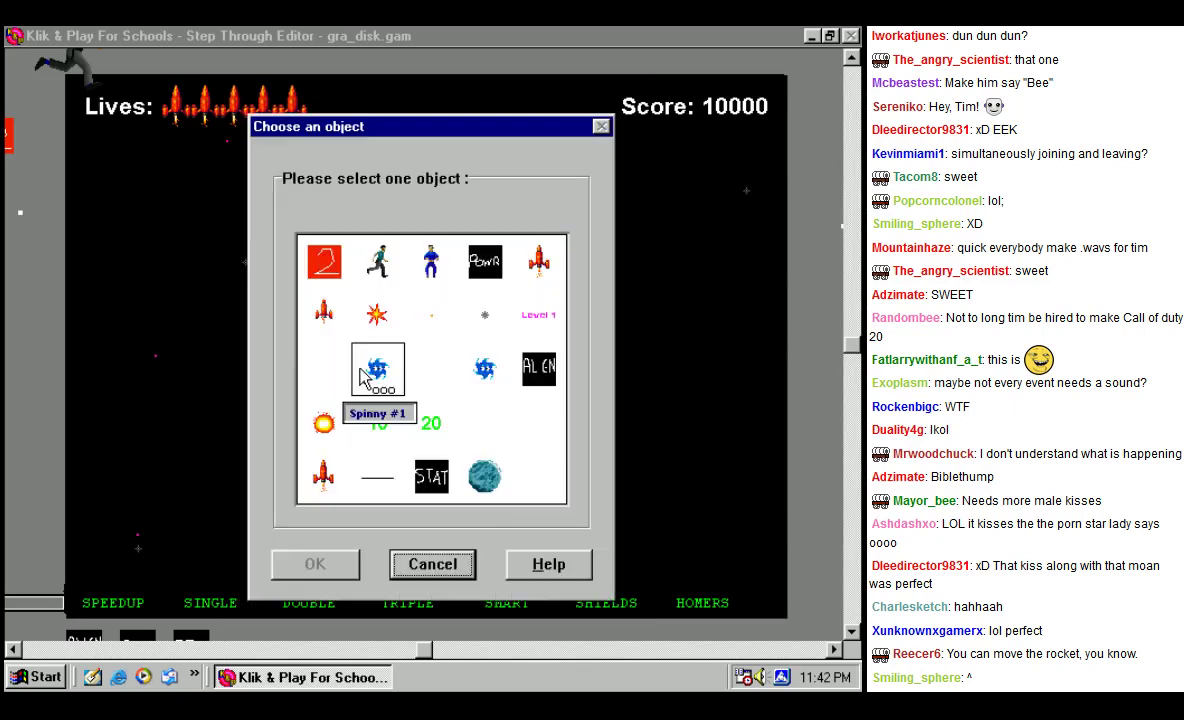
pyautogui.click(325, 313)
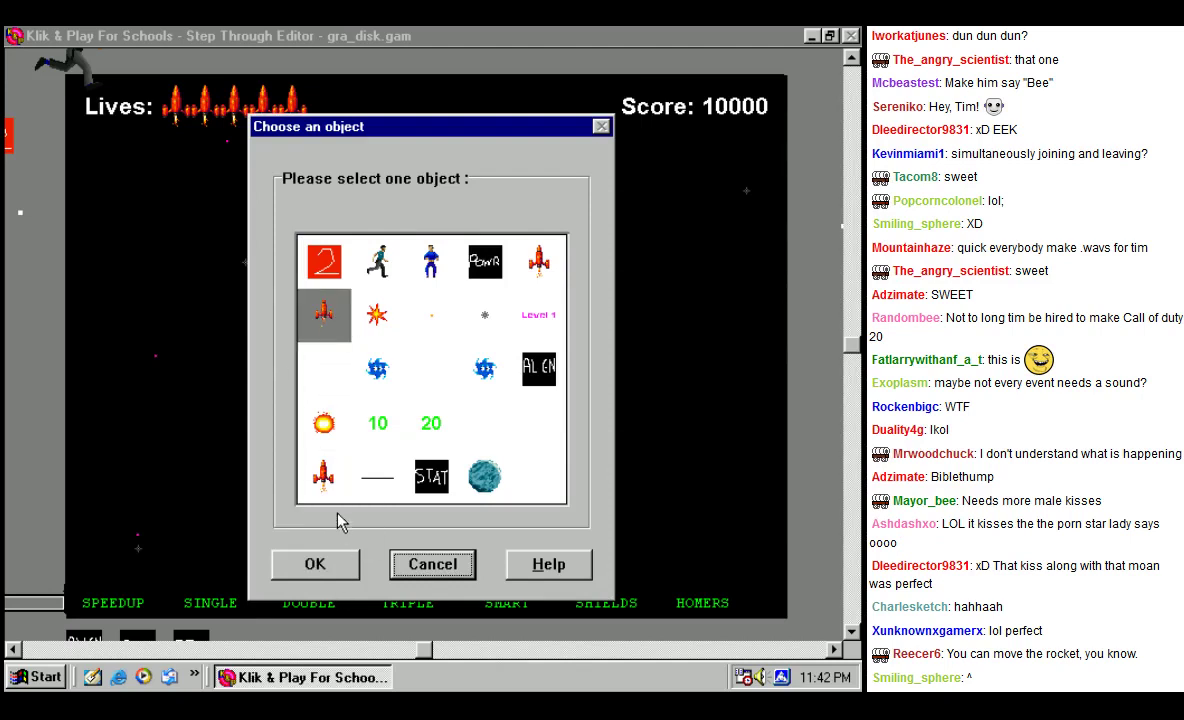
pyautogui.click(315, 564)
pyautogui.click(404, 407)
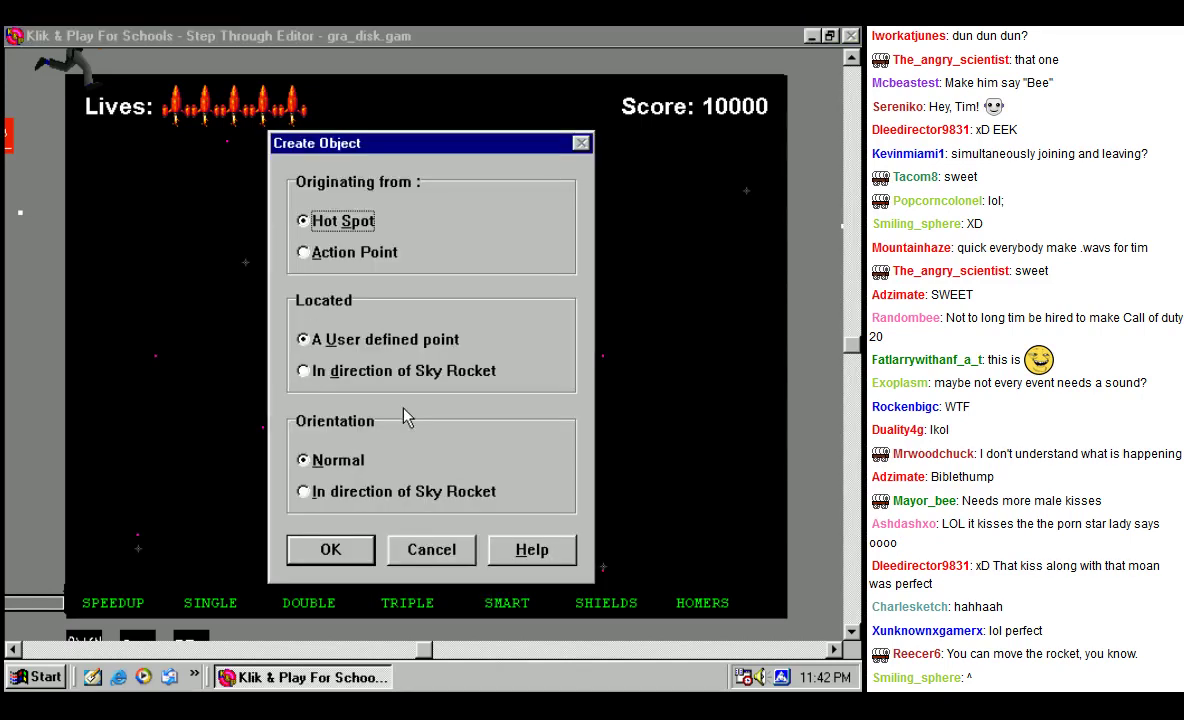
pyautogui.click(349, 550)
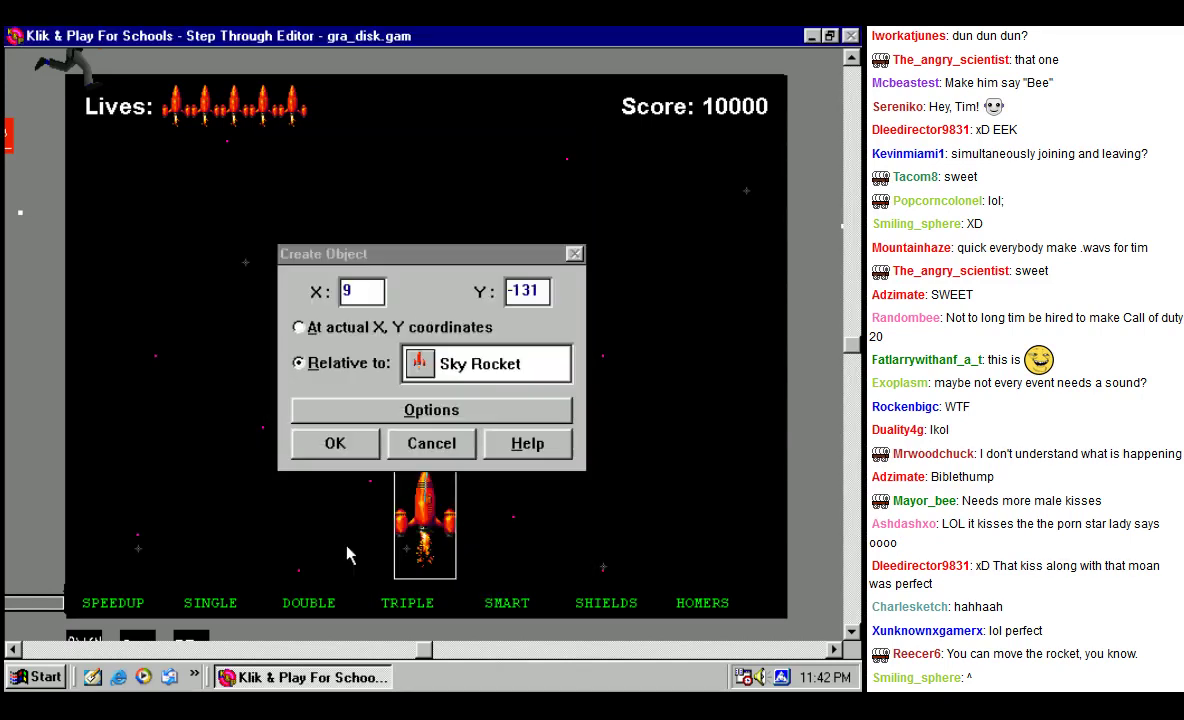
pyautogui.click(333, 444)
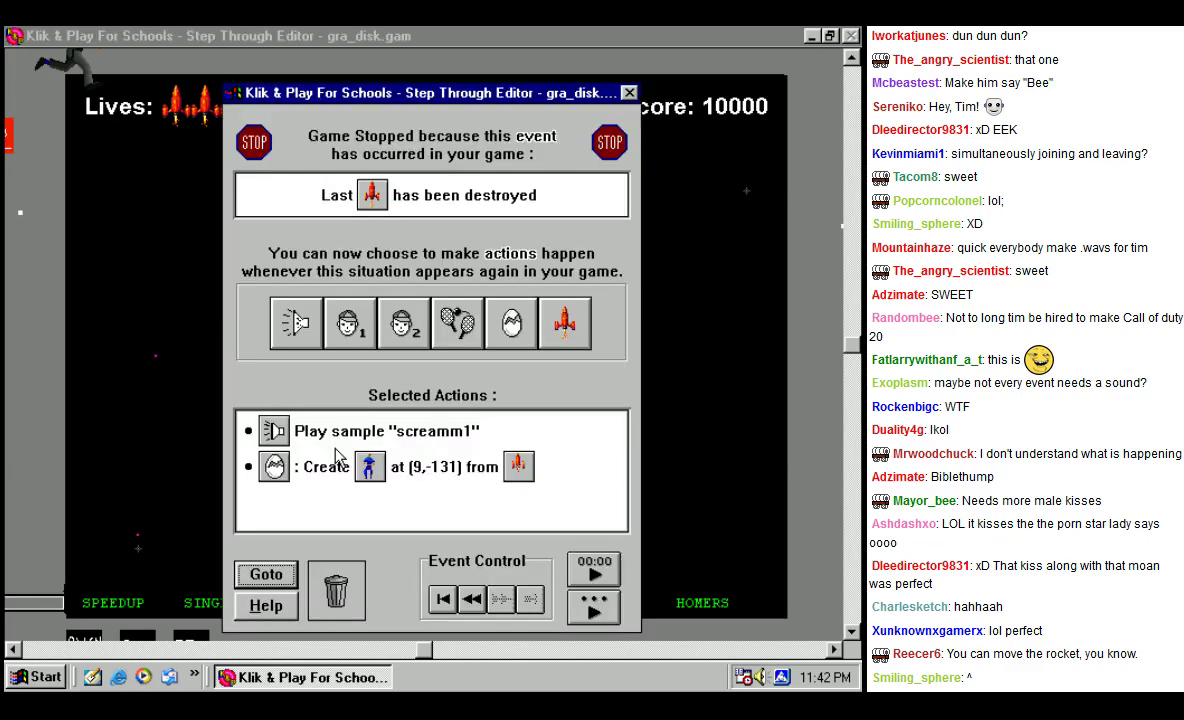
# Step: Resume the game and assign the people sample nyaah.wav to the event where the white dot collides with Spinny #1
pyautogui.click(594, 604)
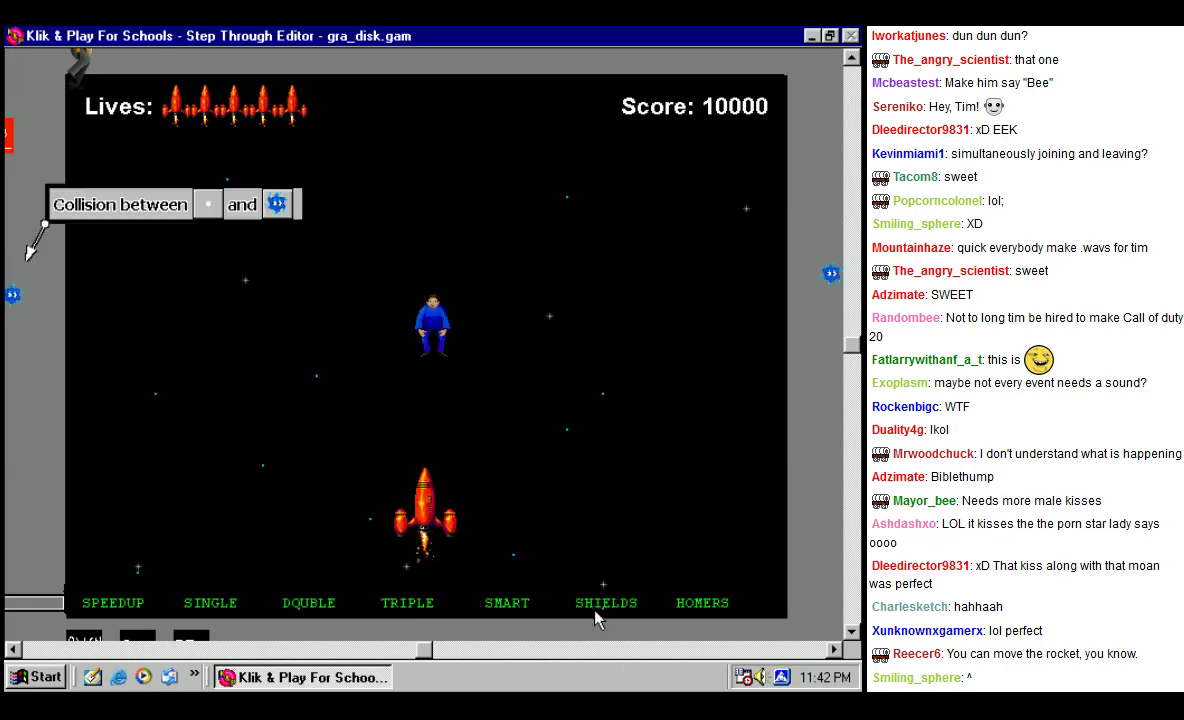
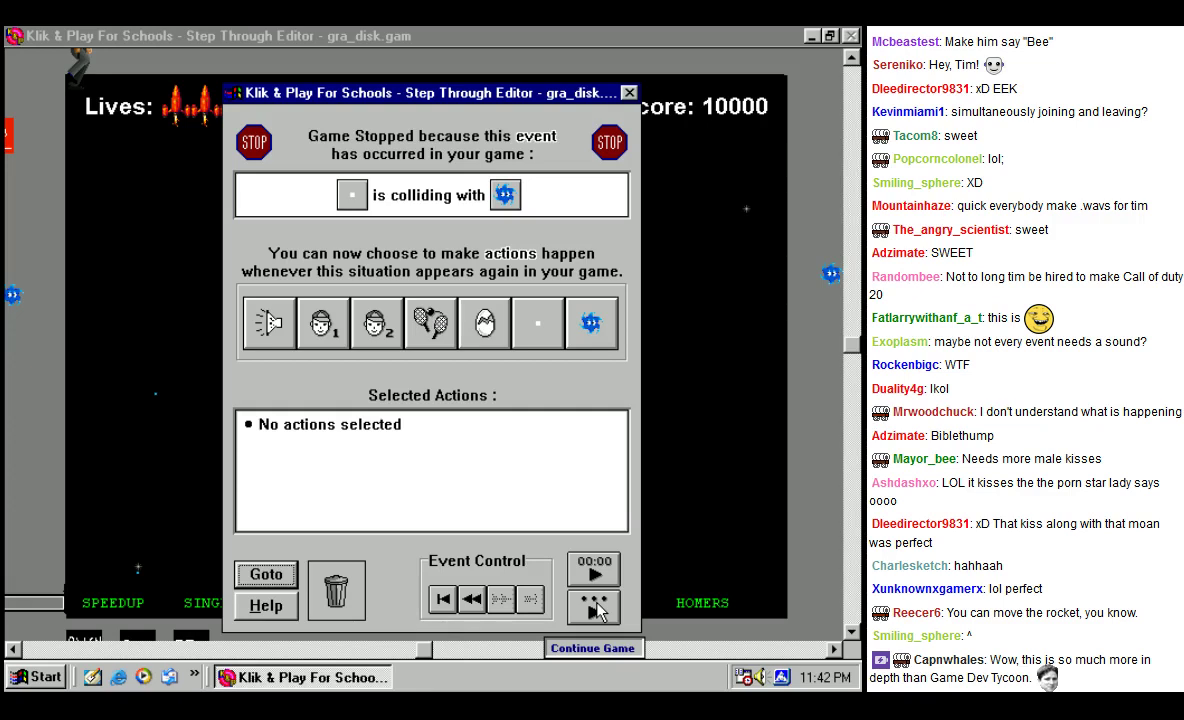
pyautogui.moveTo(343, 97); pyautogui.dragTo(342, 93)
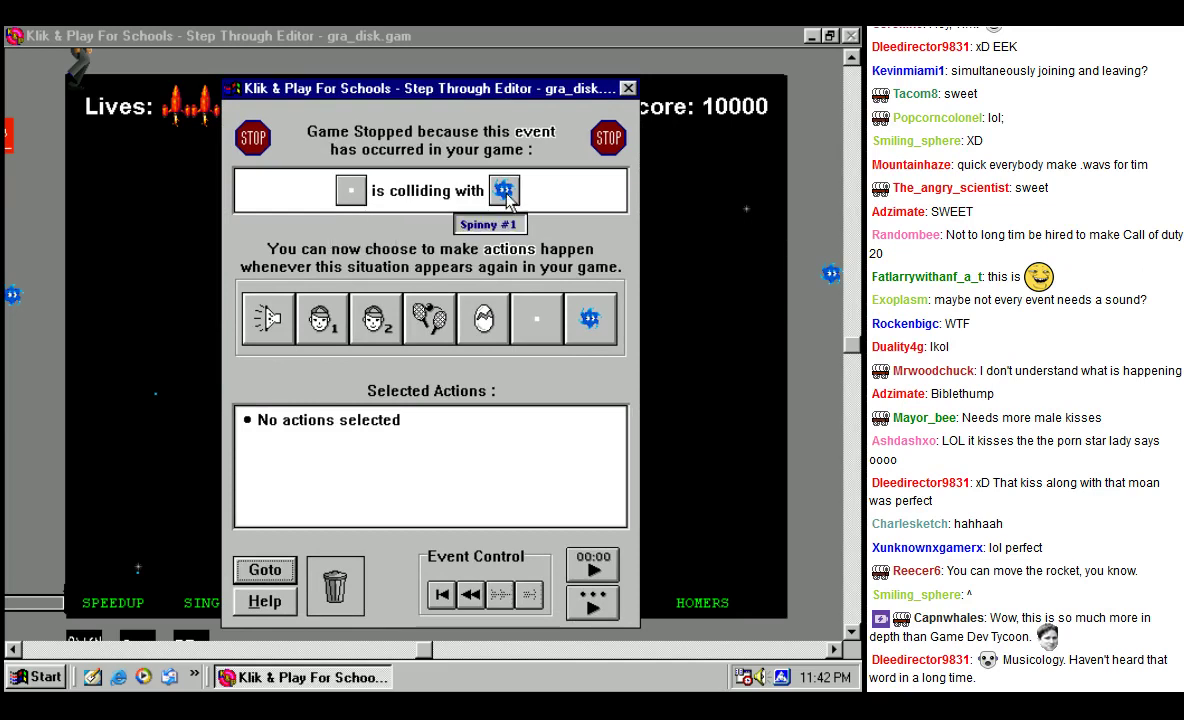
pyautogui.click(264, 318)
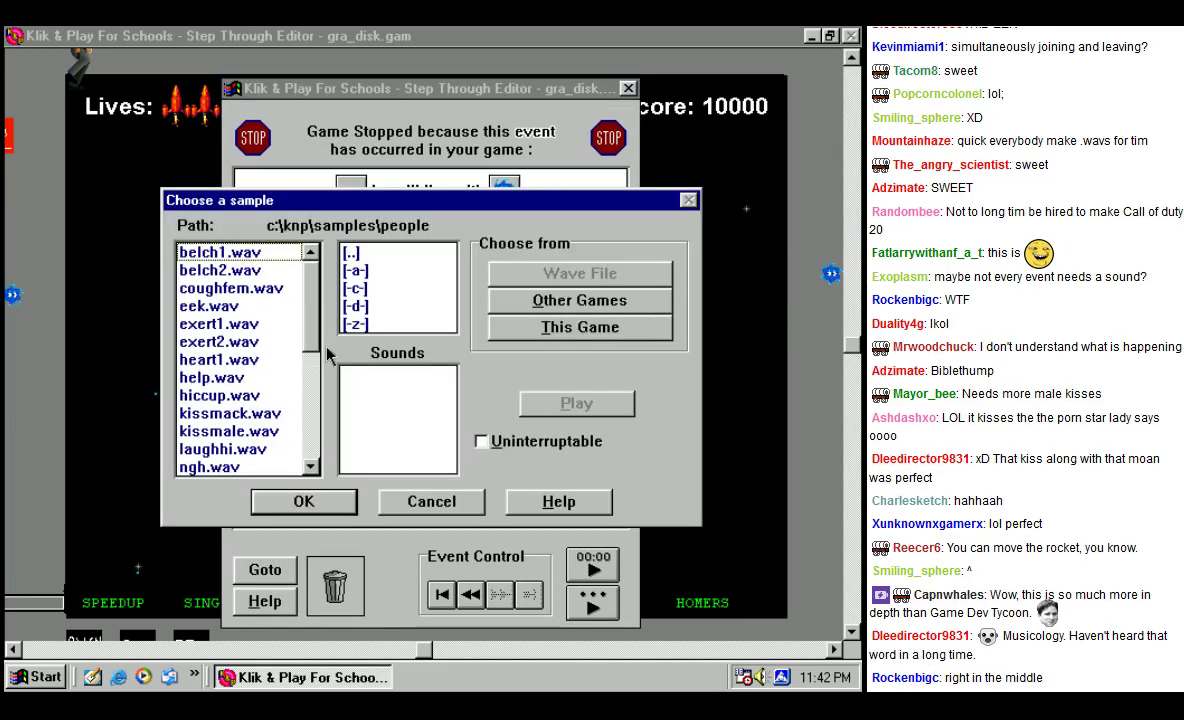
pyautogui.scroll(-3, 330, 355)
pyautogui.click(210, 306)
pyautogui.click(210, 324)
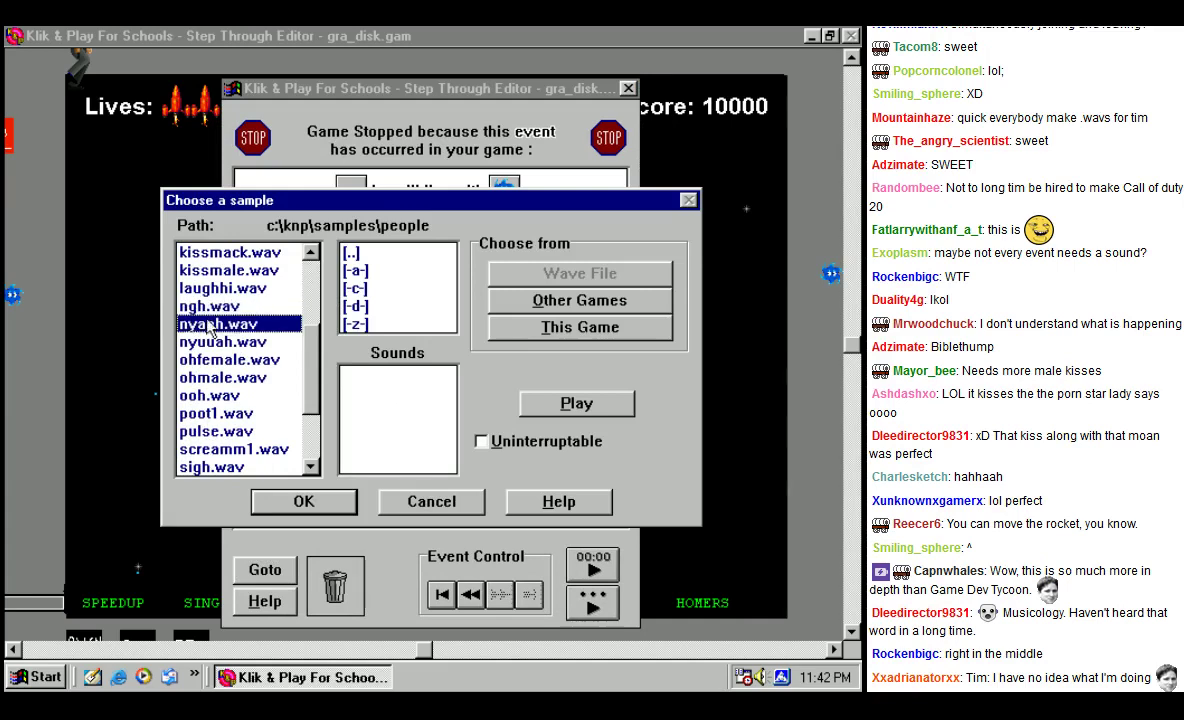
pyautogui.click(530, 403)
pyautogui.click(304, 501)
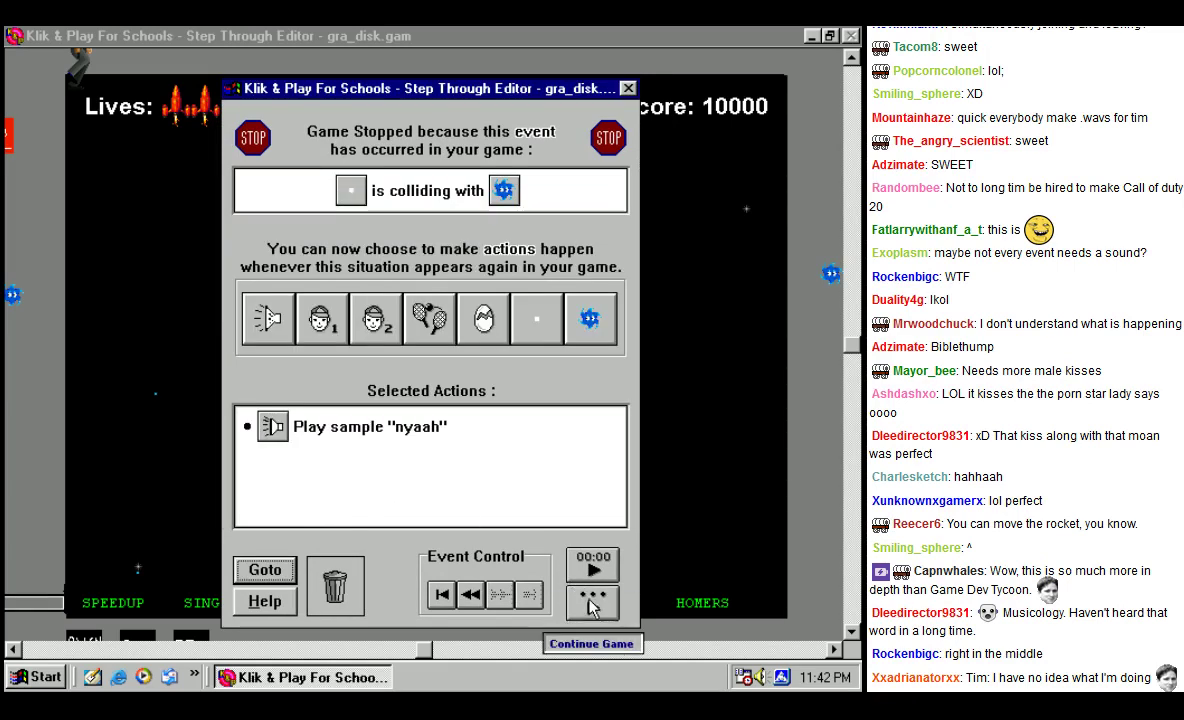
# Step: Continue to the next white dot and Spinny collision event and assign it the people sample nyuuah.wav
pyautogui.click(592, 603)
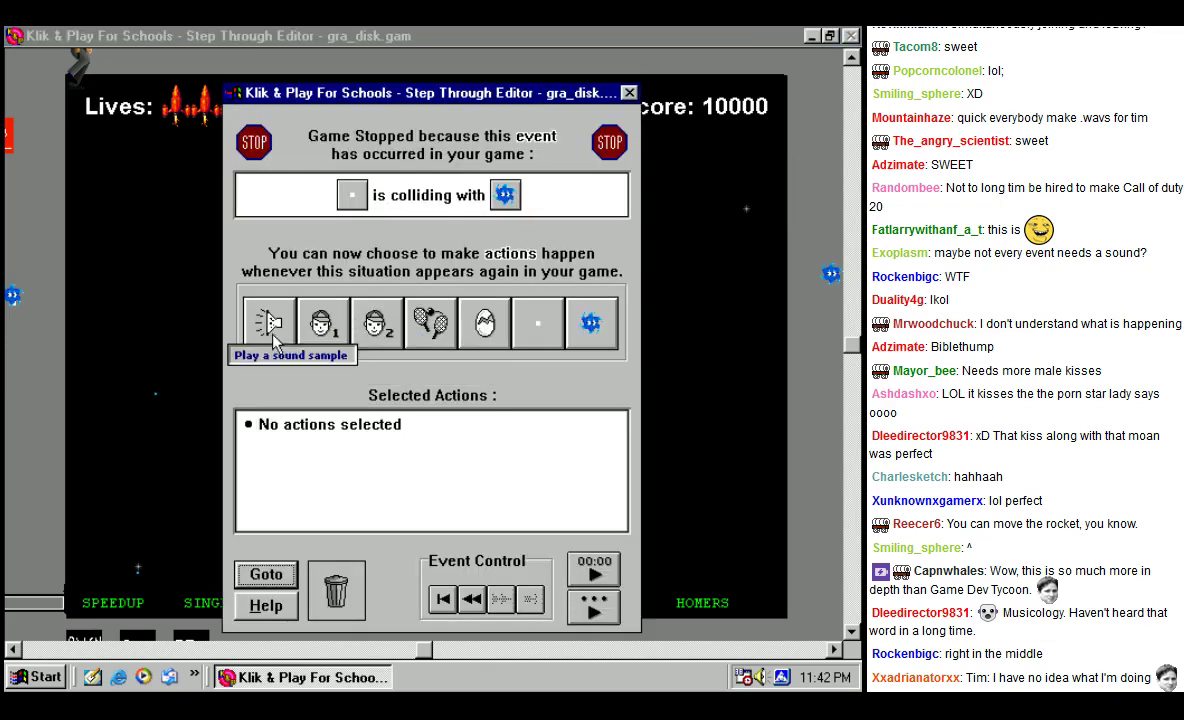
pyautogui.click(283, 338)
pyautogui.click(245, 417)
pyautogui.click(255, 450)
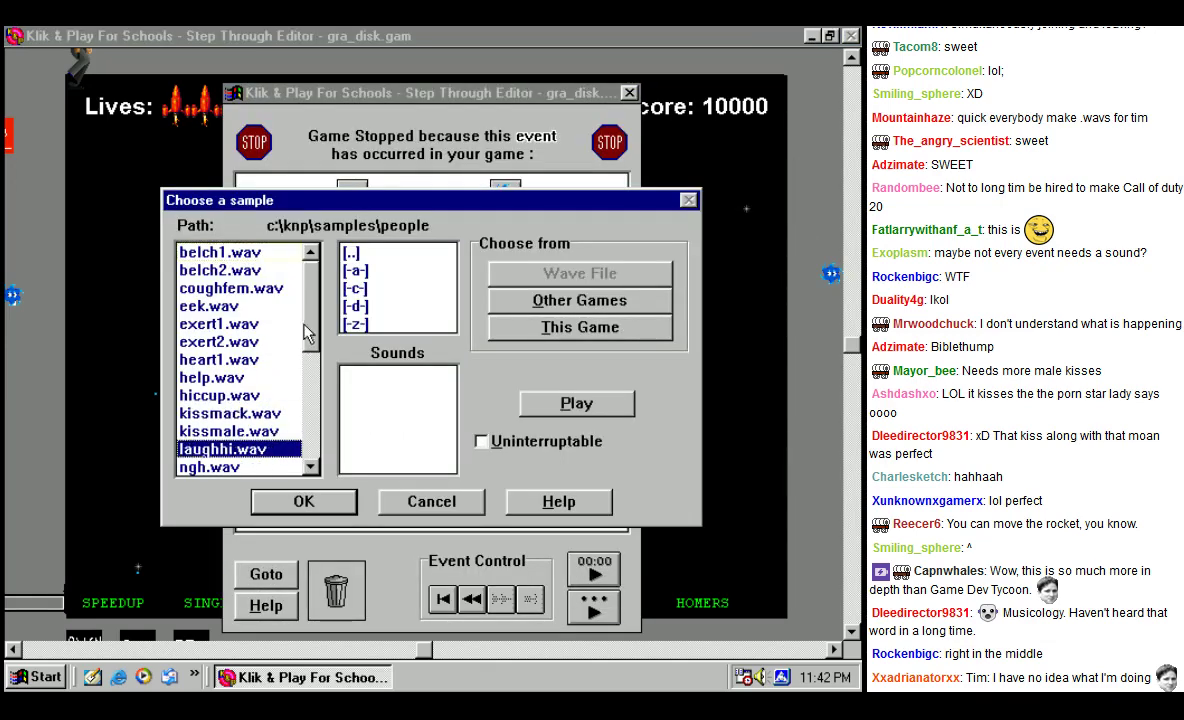
pyautogui.scroll(-3, 250, 420)
pyautogui.click(245, 359)
pyautogui.click(588, 405)
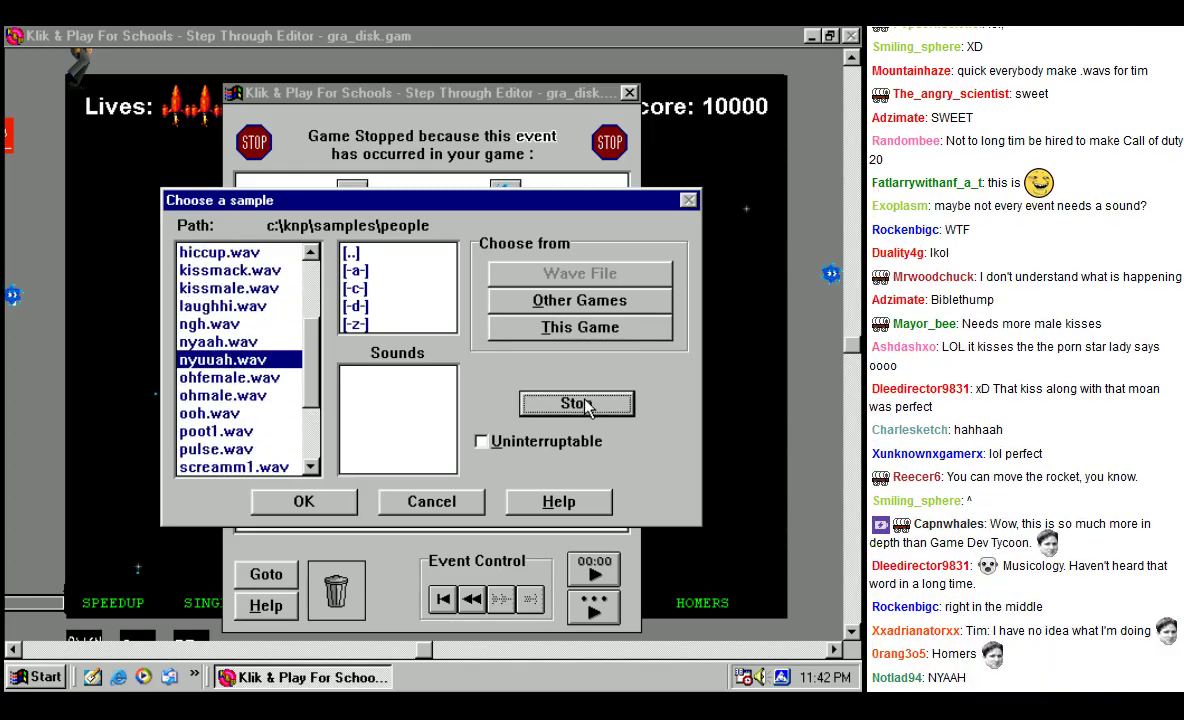
pyautogui.click(317, 503)
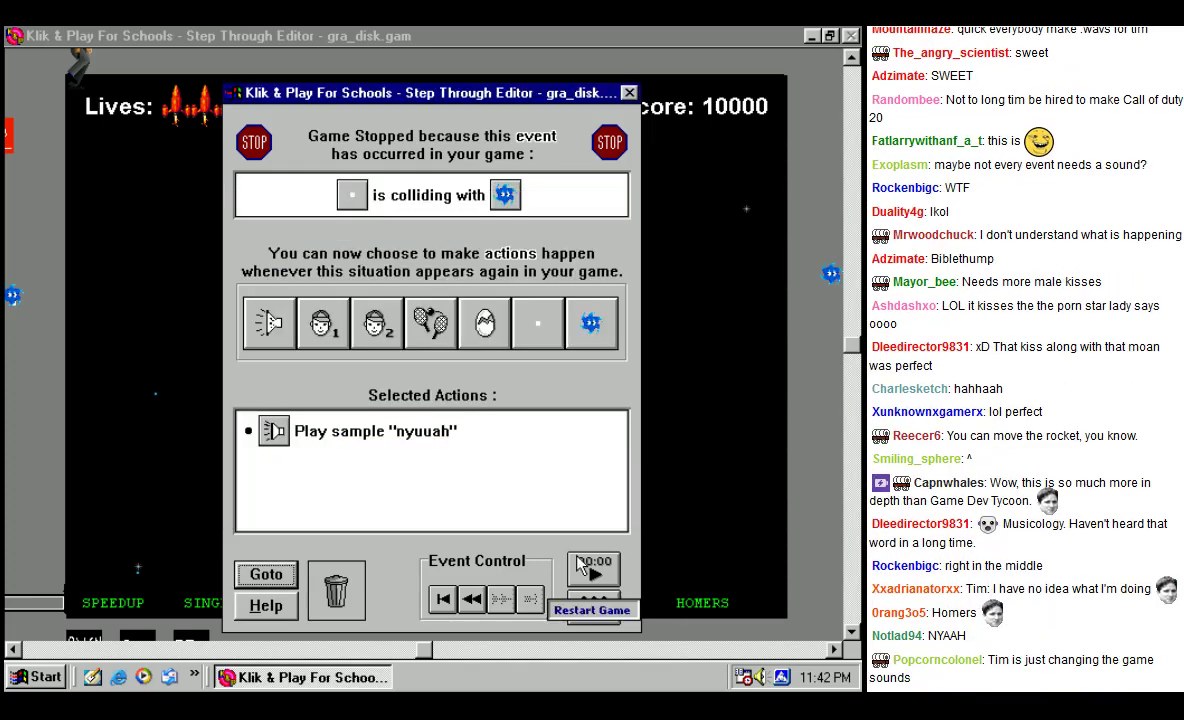
# Step: Continue the game and assign youlose.wav to the event where Spinny enters the play area on the right
pyautogui.click(600, 603)
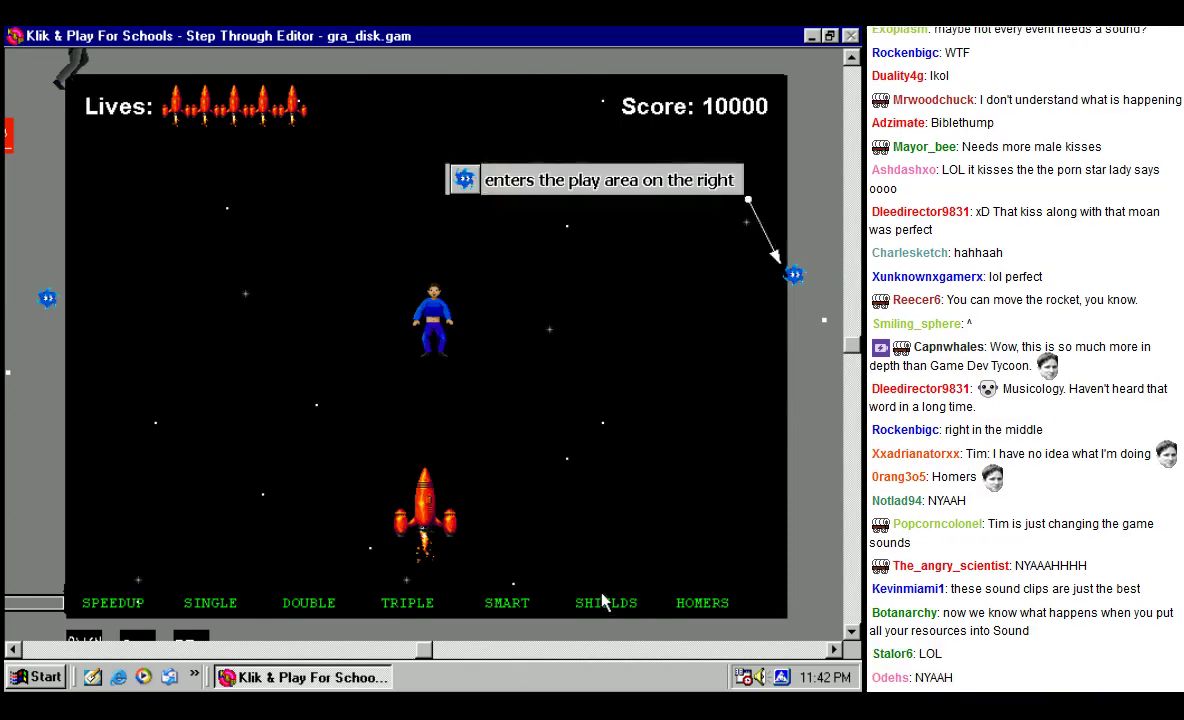
pyautogui.click(296, 322)
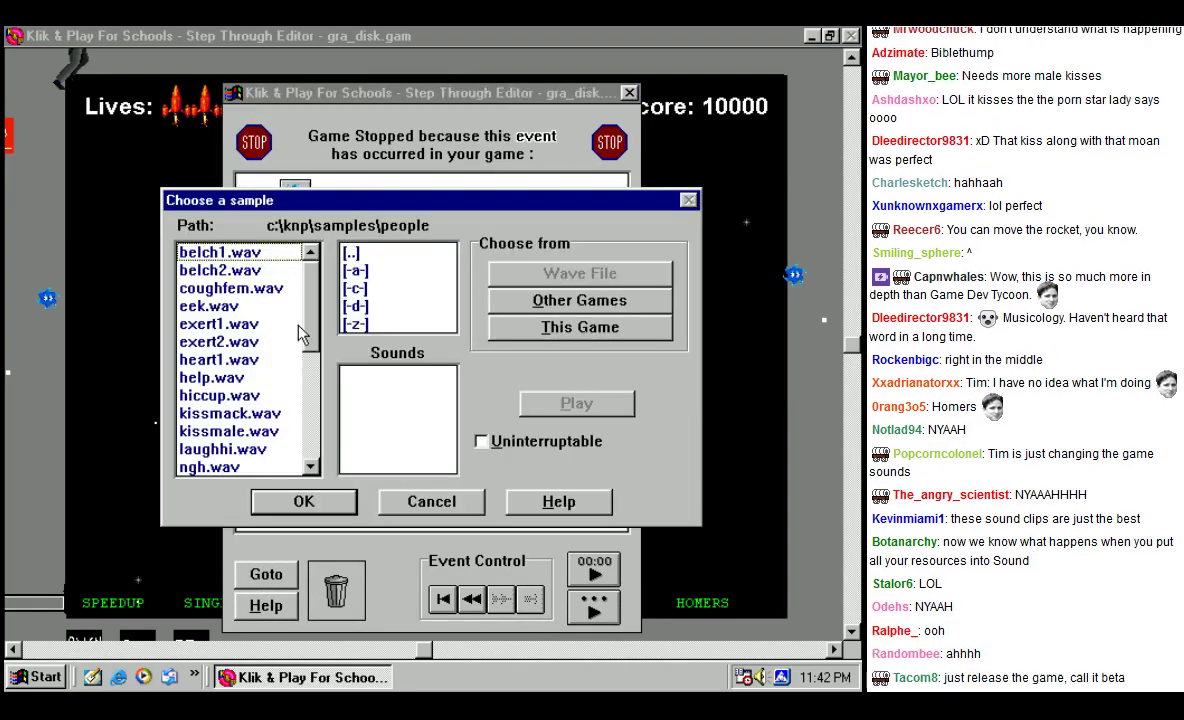
pyautogui.moveTo(304, 330); pyautogui.dragTo(307, 458)
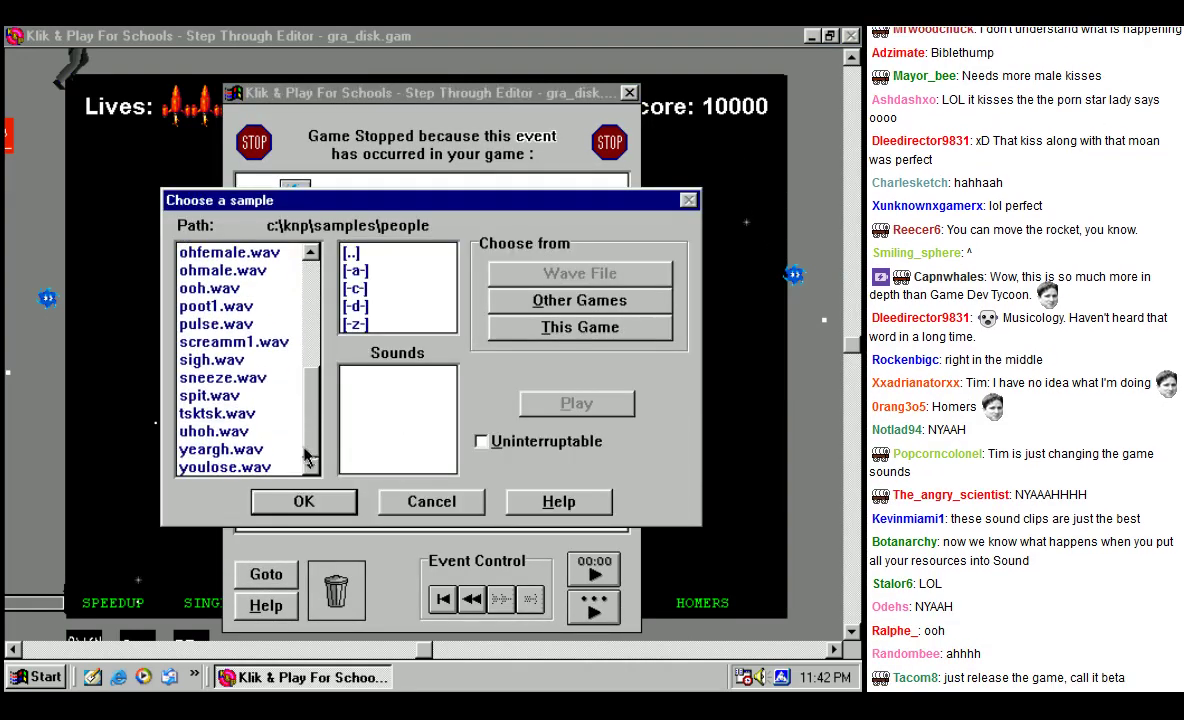
pyautogui.click(270, 468)
pyautogui.click(565, 408)
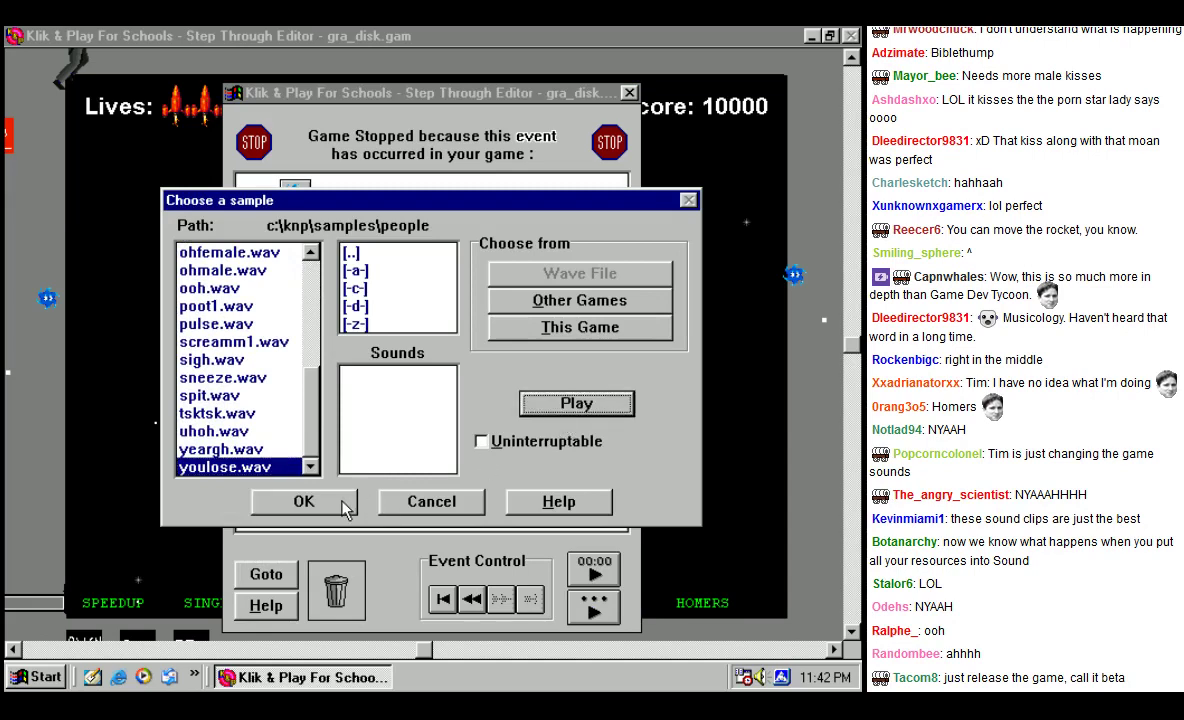
pyautogui.click(303, 502)
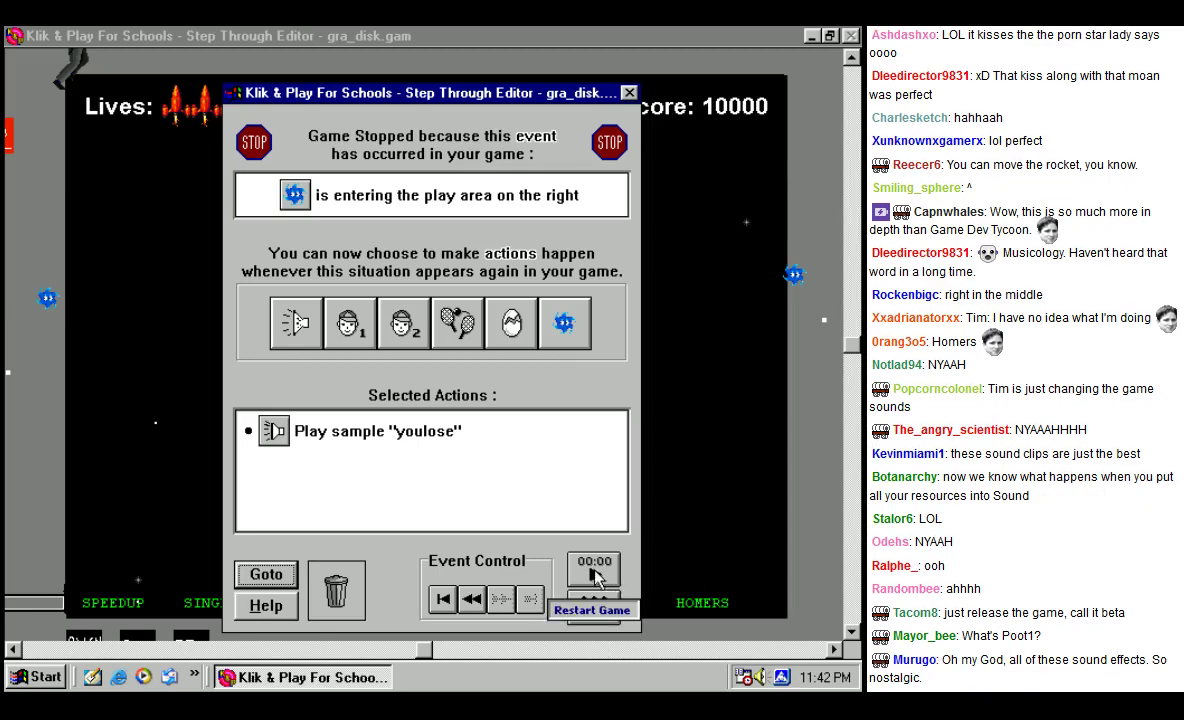
# Step: Continue the game and assign uhoh.wav to the event where Spinny enters the play area on the left
pyautogui.click(596, 606)
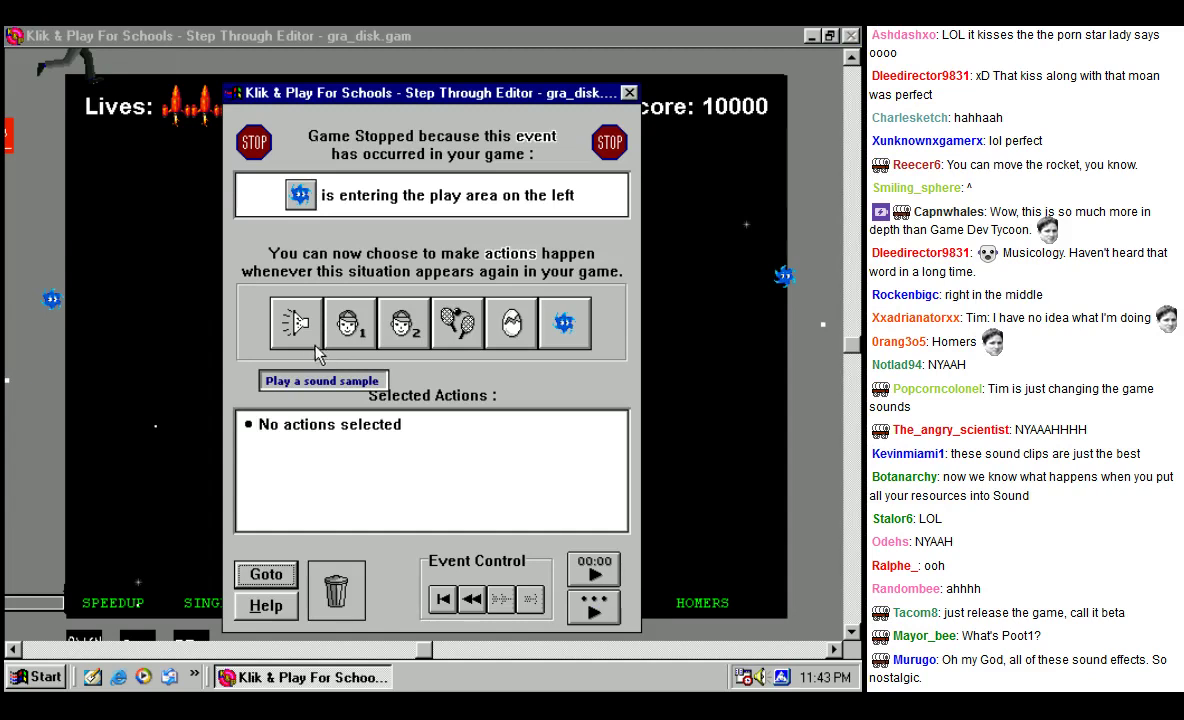
pyautogui.click(310, 340)
pyautogui.scroll(-8, 258, 447)
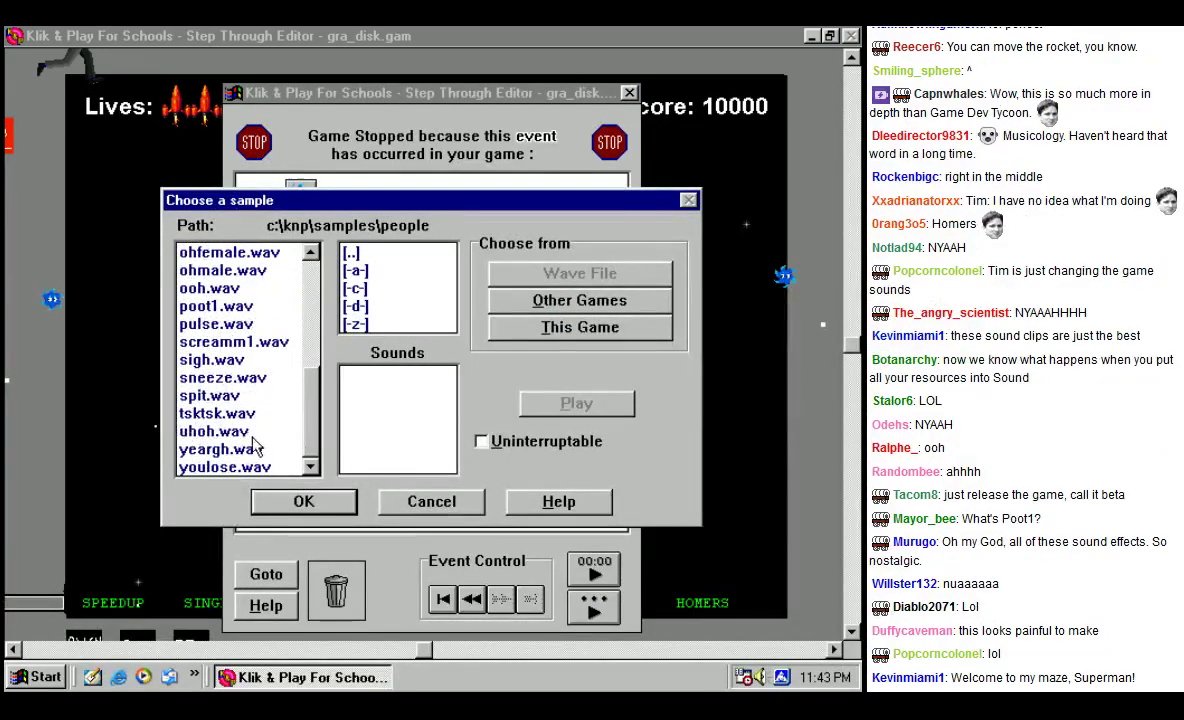
pyautogui.click(214, 431)
pyautogui.click(530, 403)
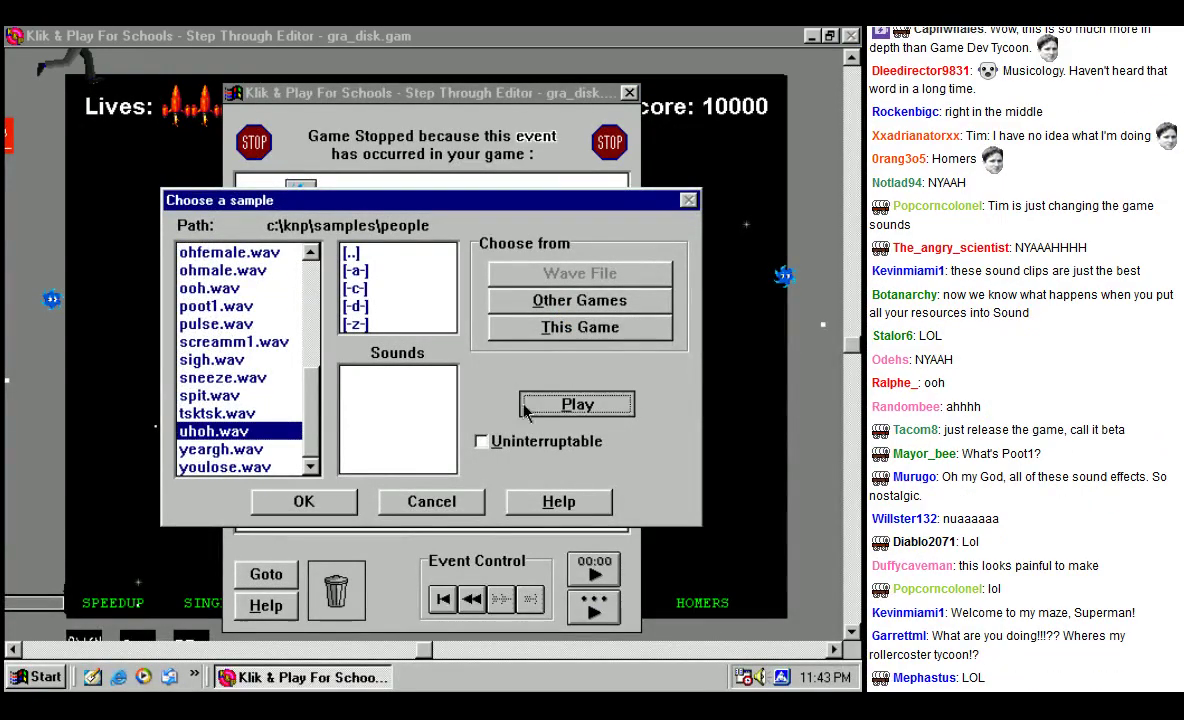
pyautogui.click(305, 505)
# Step: Run the game on to Spinny's collision with the tiny yellow dot and audition exert1.wav and exert2.wav for it
pyautogui.click(594, 570)
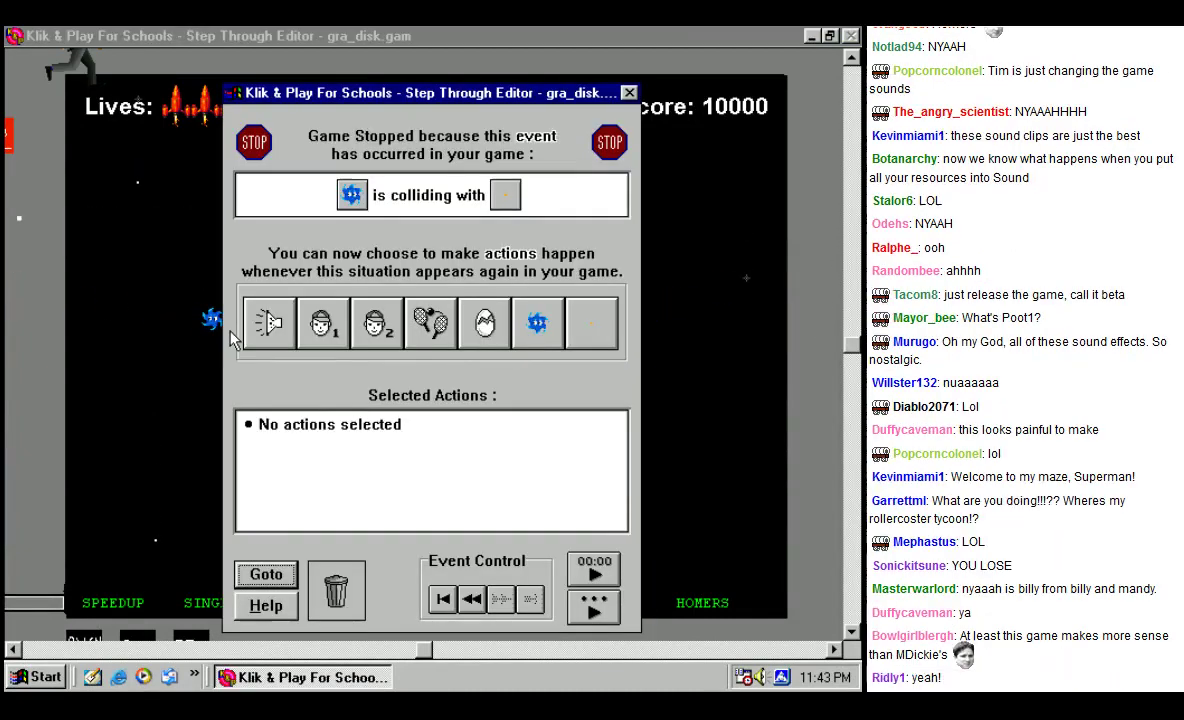
pyautogui.moveTo(367, 93); pyautogui.dragTo(367, 86)
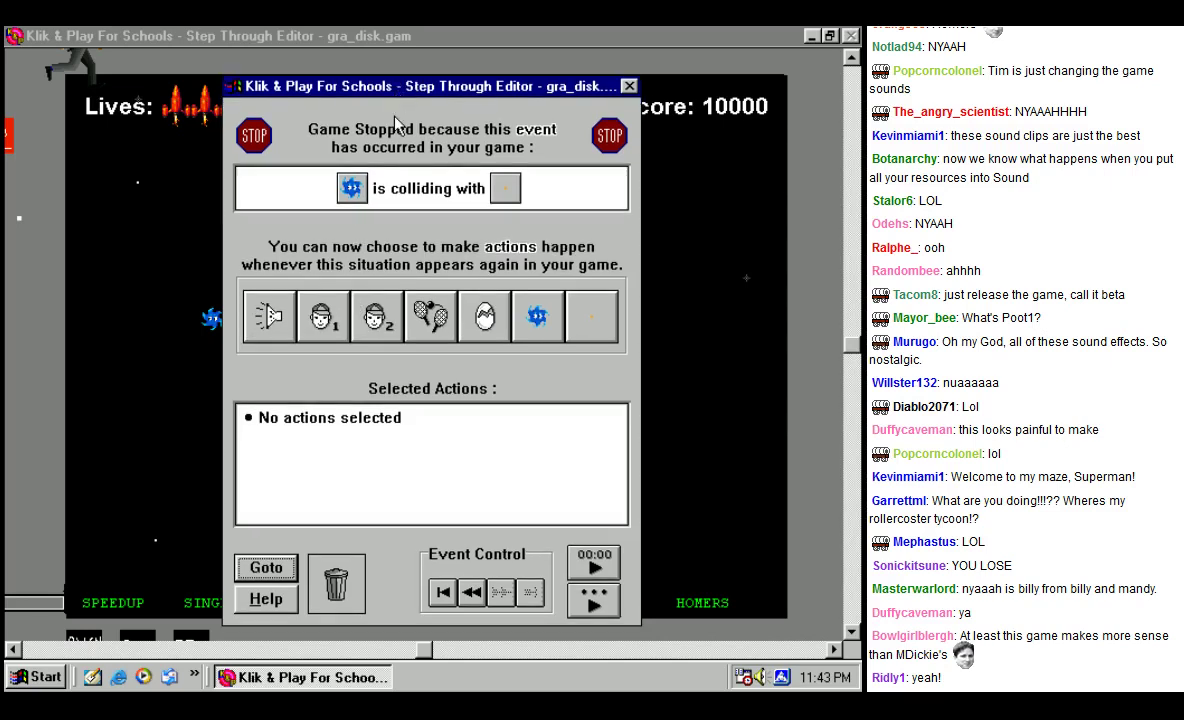
pyautogui.click(270, 320)
pyautogui.click(210, 323)
pyautogui.click(576, 403)
pyautogui.click(245, 342)
pyautogui.click(576, 403)
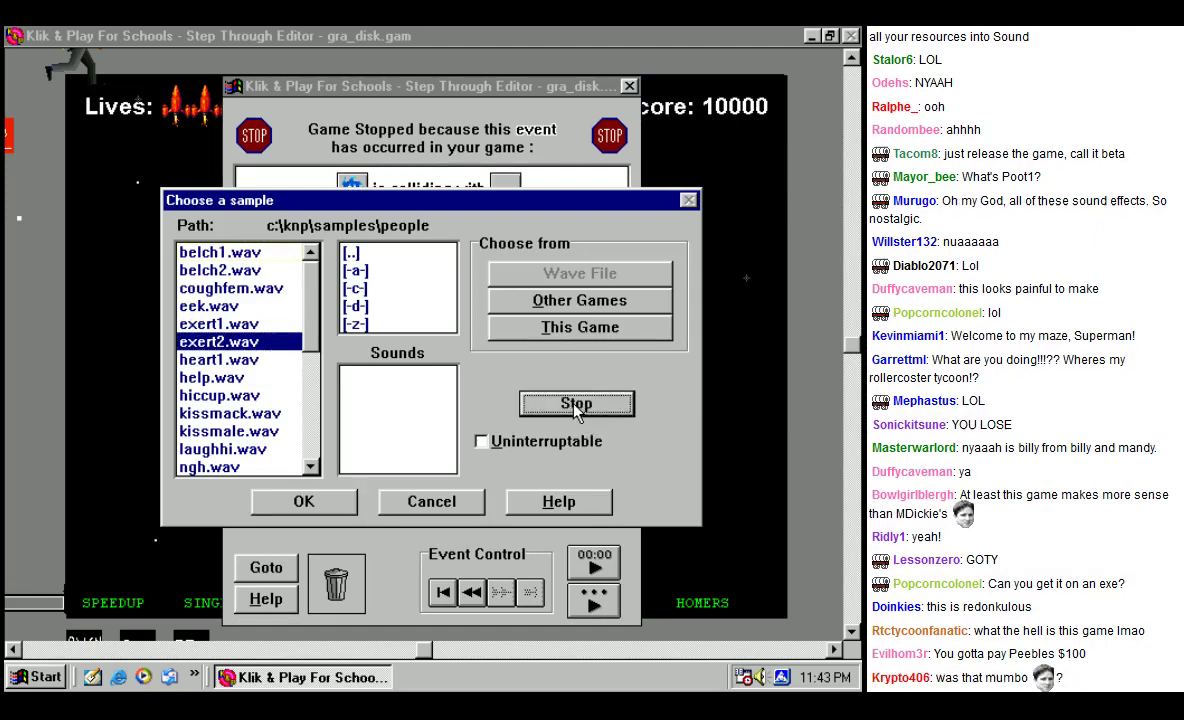
pyautogui.click(573, 405)
pyautogui.click(573, 405)
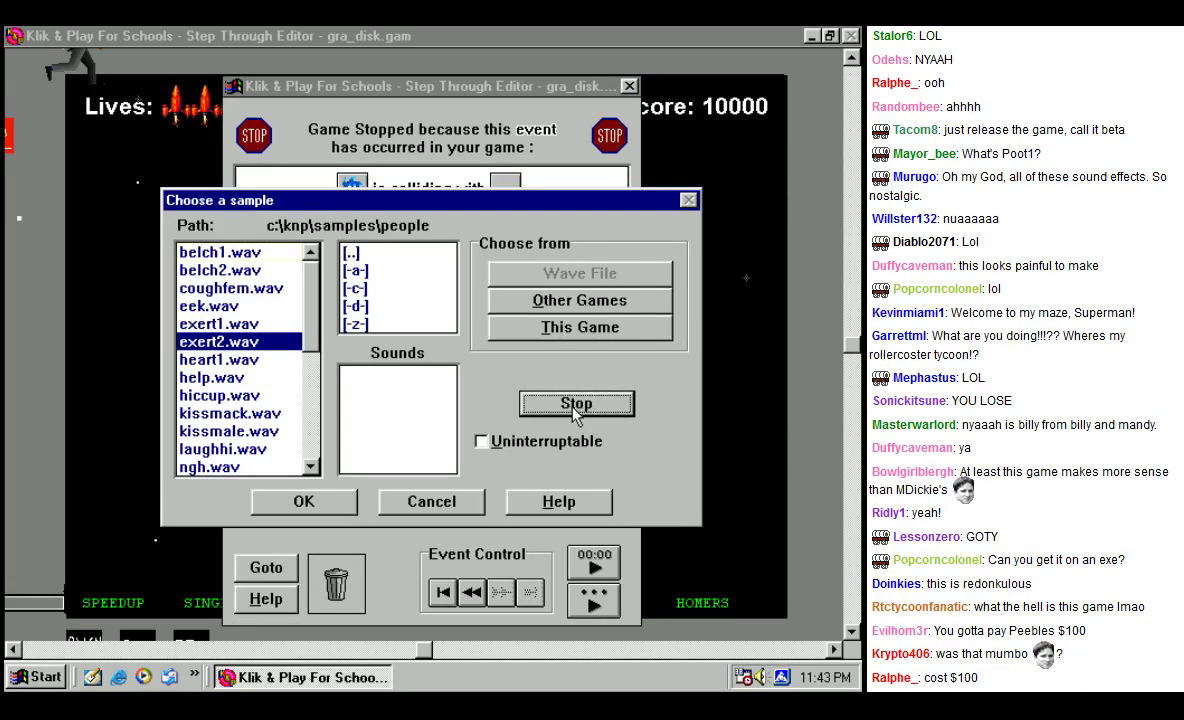
# Step: Audition poot1.wav and assign it to the event where Spinny collides with the tiny yellow dot
pyautogui.moveTo(312, 302); pyautogui.dragTo(322, 370)
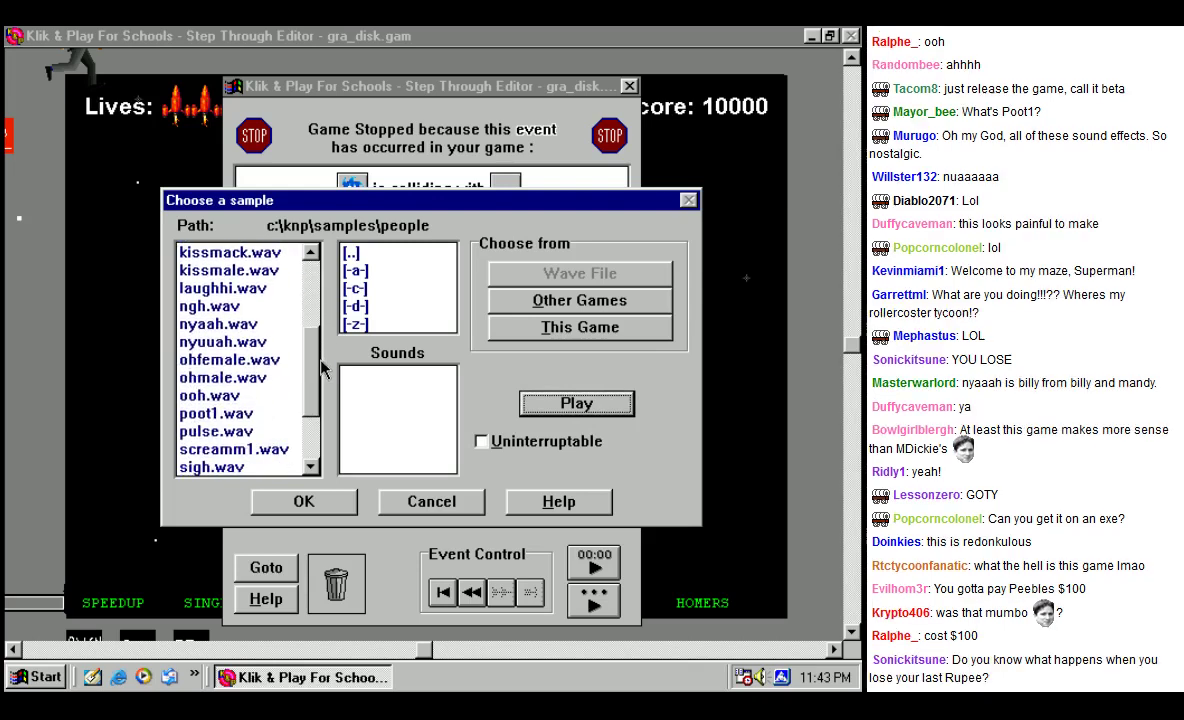
pyautogui.click(216, 413)
pyautogui.click(555, 408)
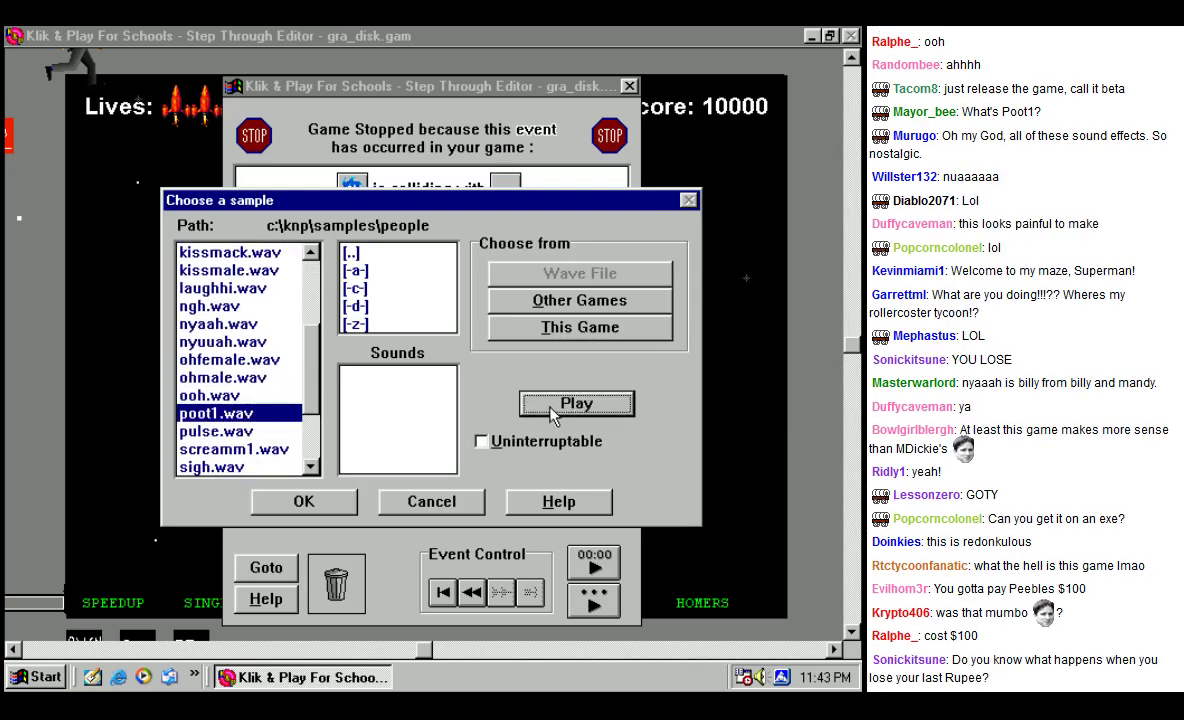
pyautogui.click(295, 500)
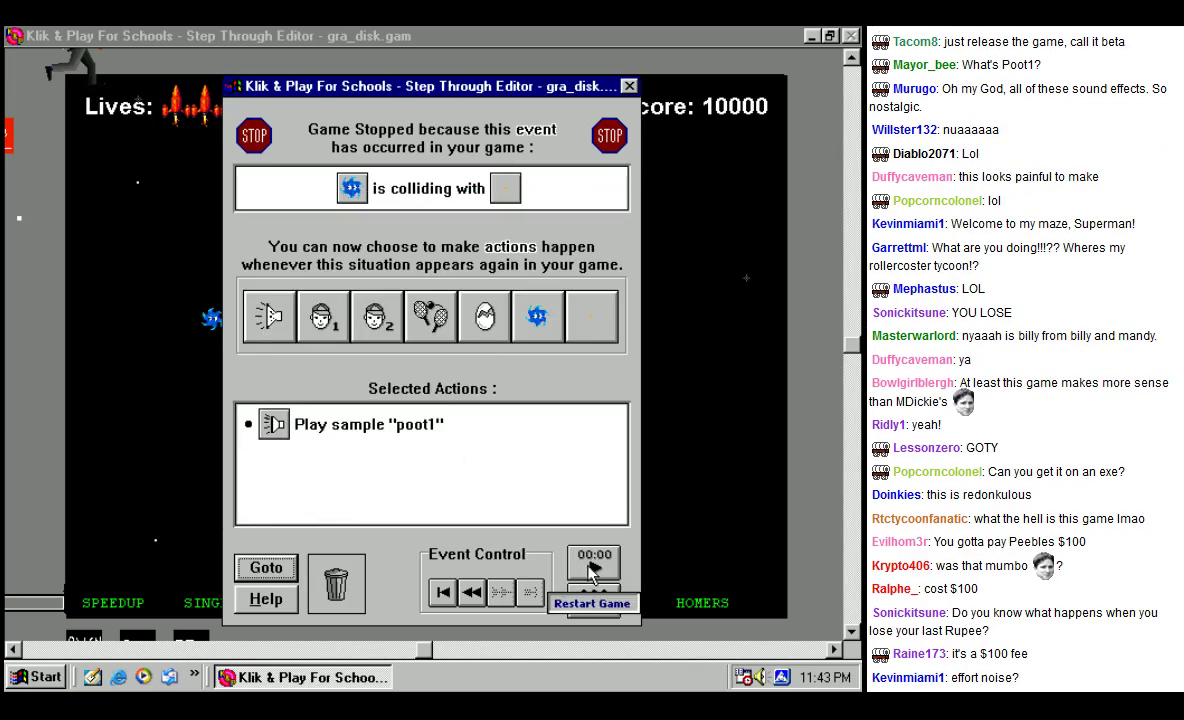
# Step: Continue the game and assign poot1.wav to the event where Spinny collides with the blue Disco dork
pyautogui.click(589, 598)
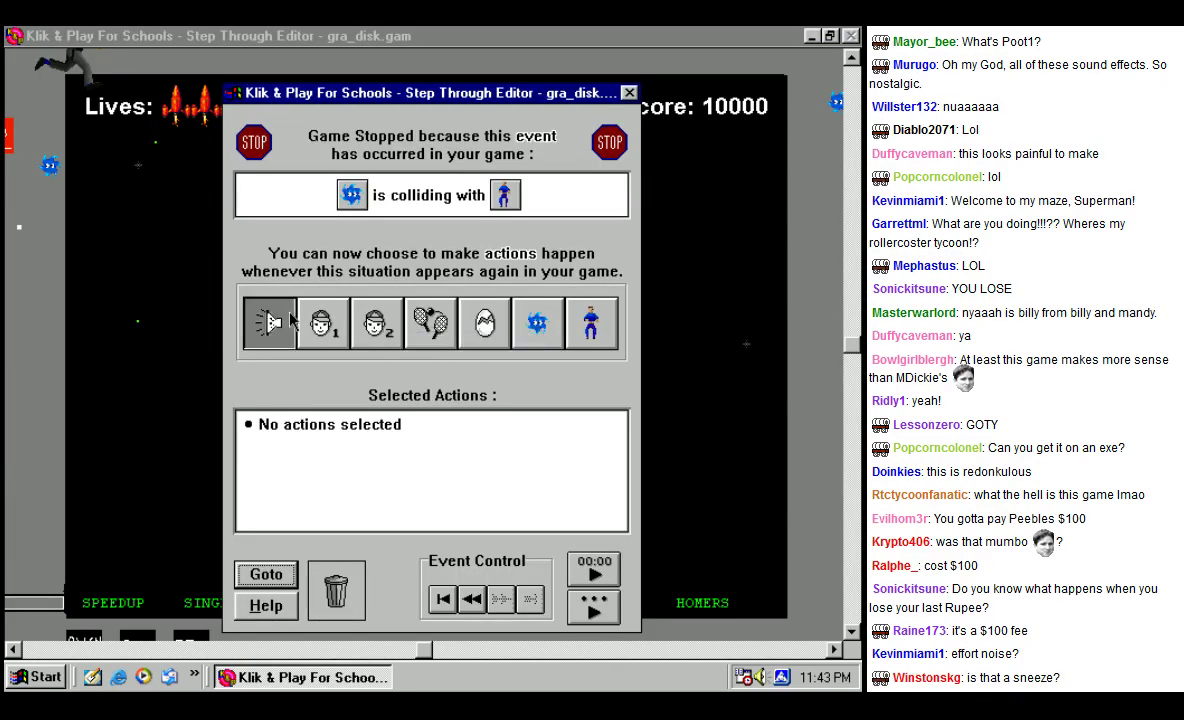
pyautogui.click(270, 321)
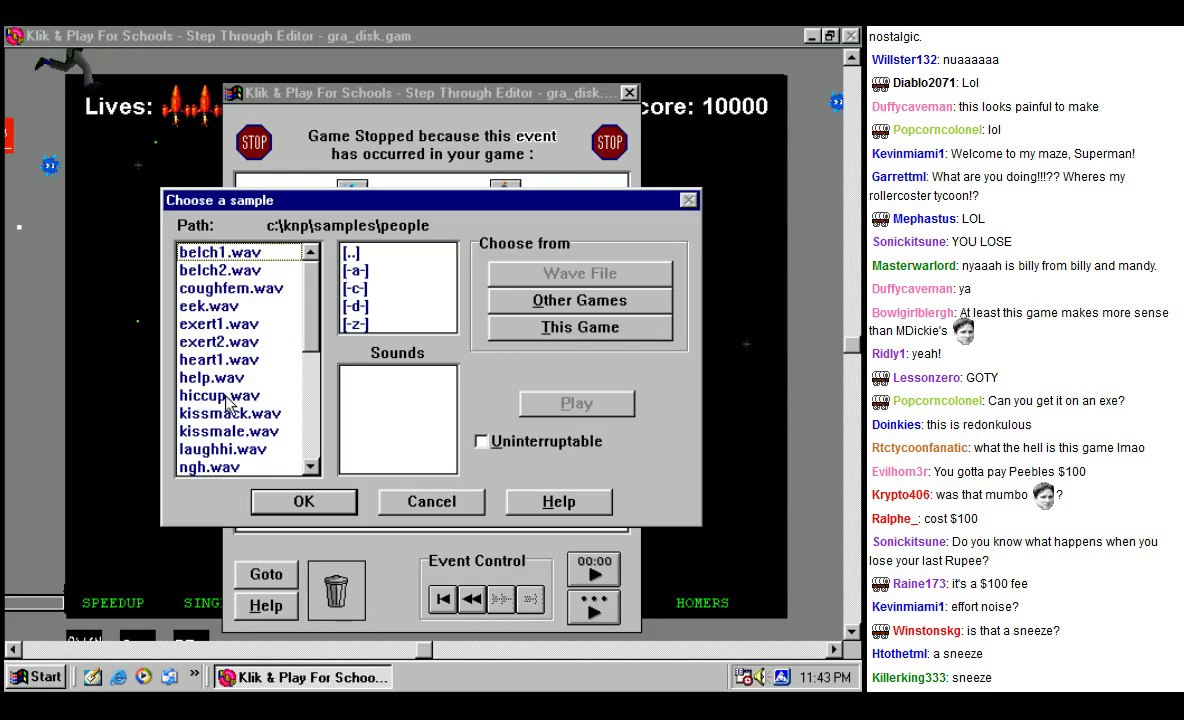
pyautogui.click(228, 400)
pyautogui.moveTo(310, 312); pyautogui.dragTo(308, 396)
pyautogui.click(235, 432)
pyautogui.click(570, 405)
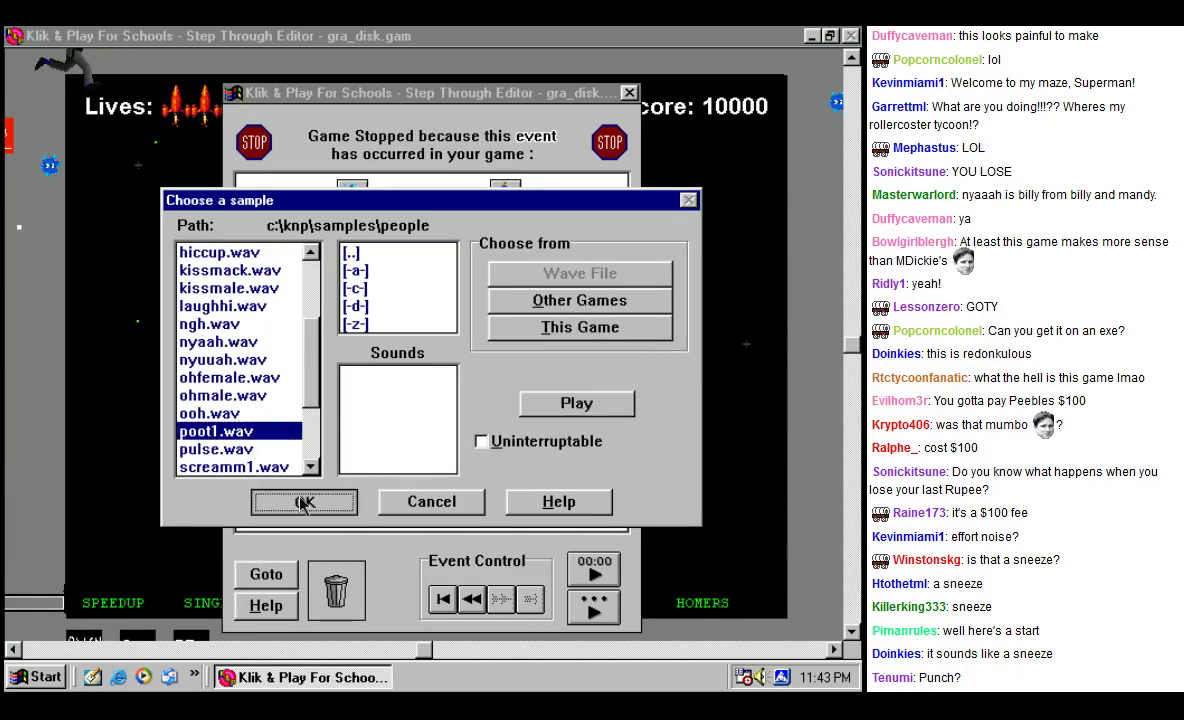
pyautogui.click(303, 503)
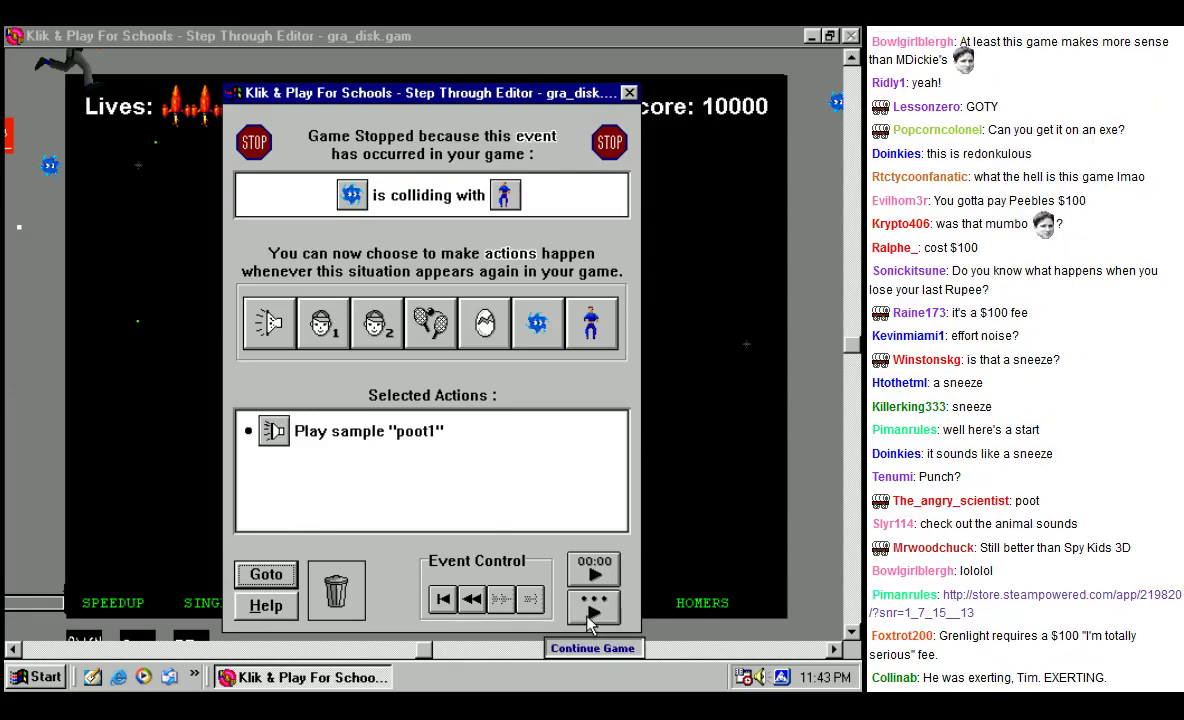
# Step: Continue the game and assign poot1.wav to the event where Spinny collides with the small grey dot
pyautogui.click(589, 619)
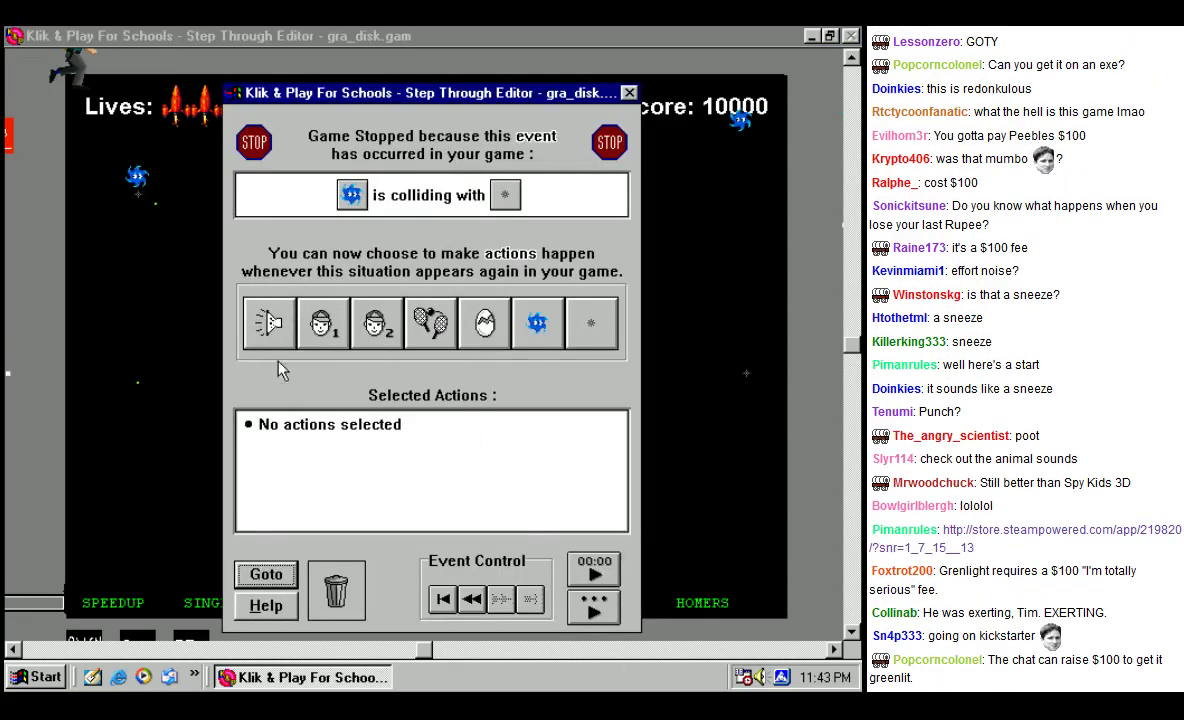
pyautogui.click(270, 324)
pyautogui.moveTo(314, 312); pyautogui.dragTo(305, 410)
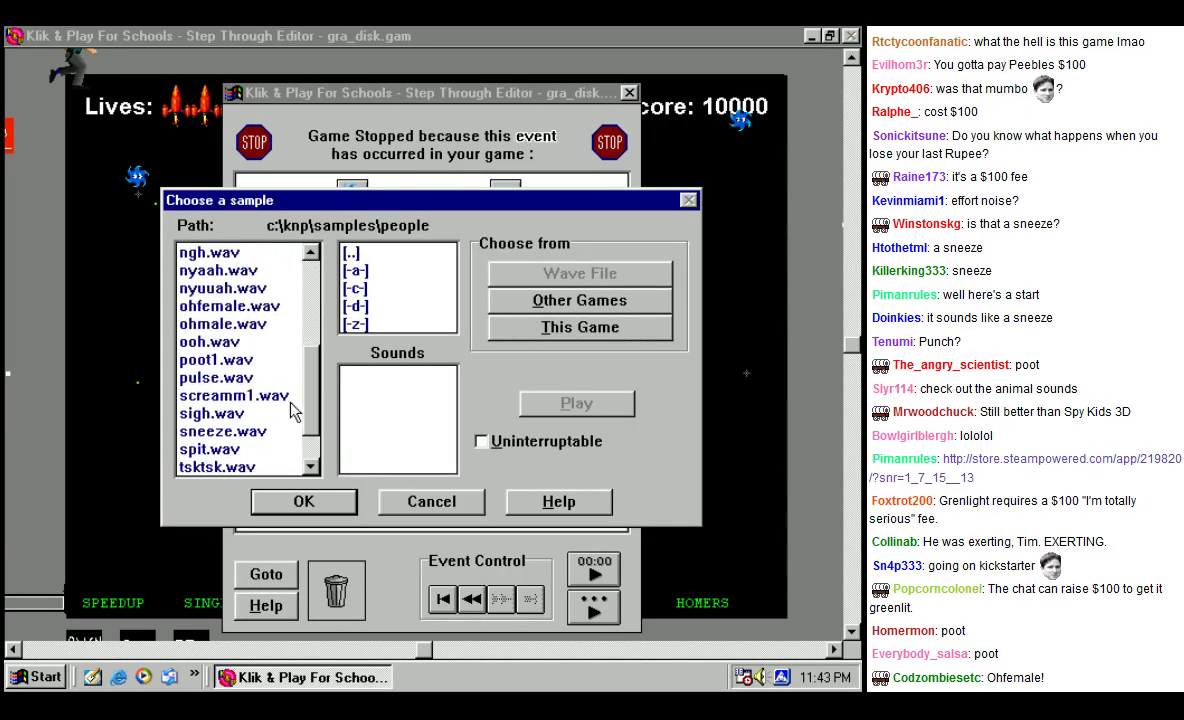
pyautogui.click(237, 362)
pyautogui.click(576, 403)
pyautogui.click(303, 501)
# Step: Continue the game to Spinny's collision with the red "2" square, audition people samples including sigh.wav, and assign sigh.wav to that event
pyautogui.click(600, 603)
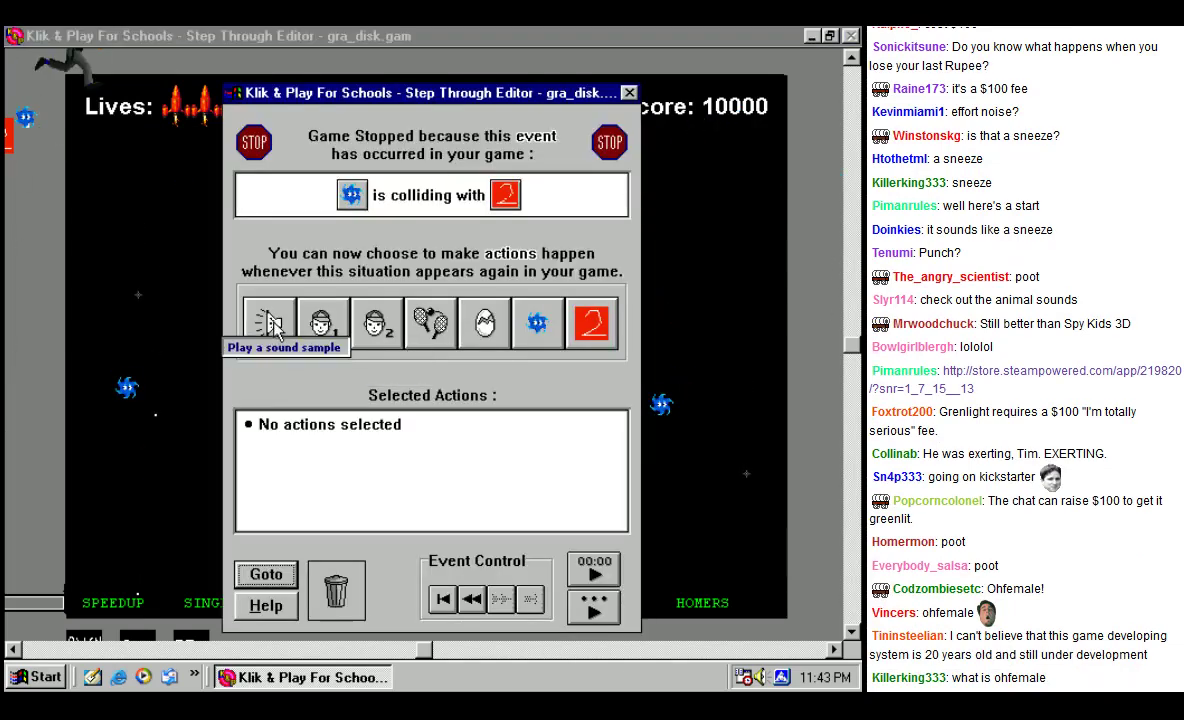
pyautogui.click(271, 325)
pyautogui.scroll(-5, 290, 317)
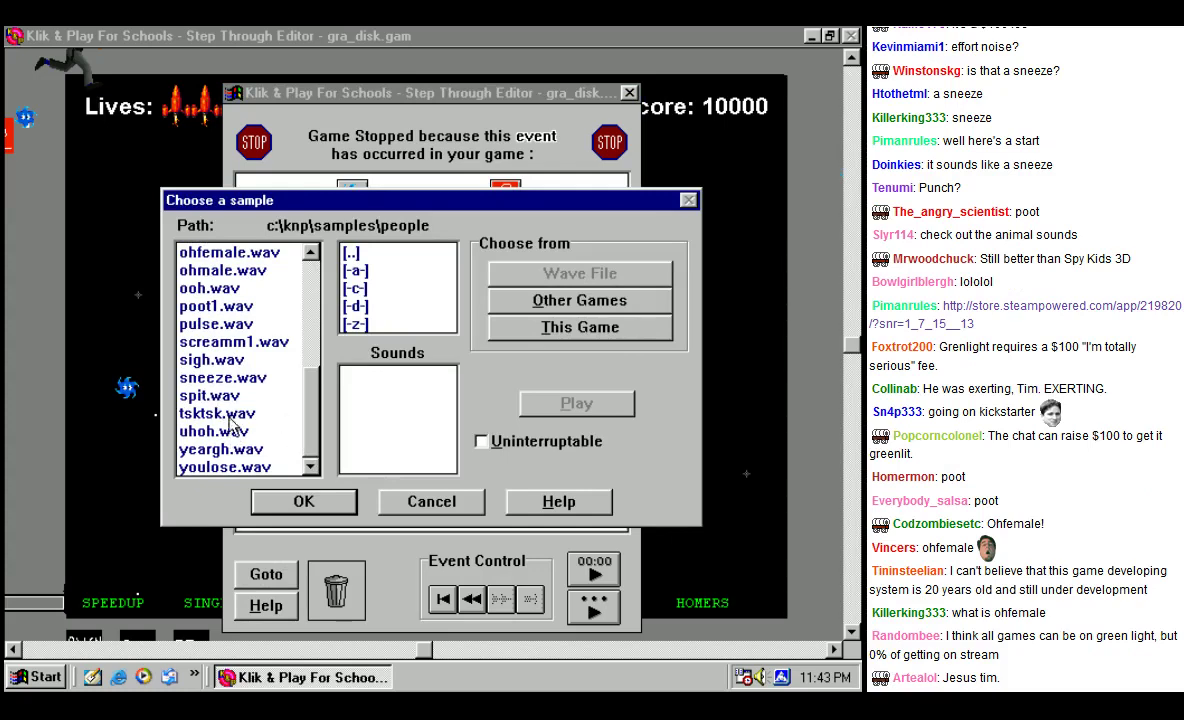
pyautogui.click(229, 414)
pyautogui.click(525, 404)
pyautogui.click(215, 360)
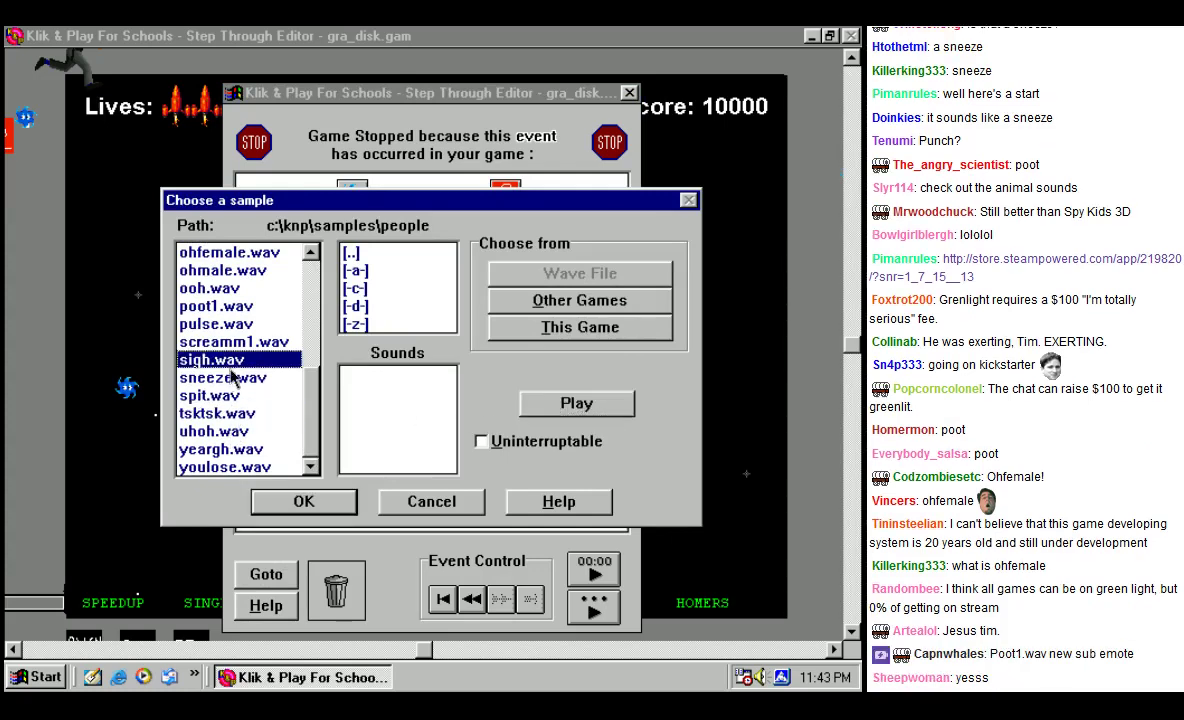
pyautogui.click(585, 396)
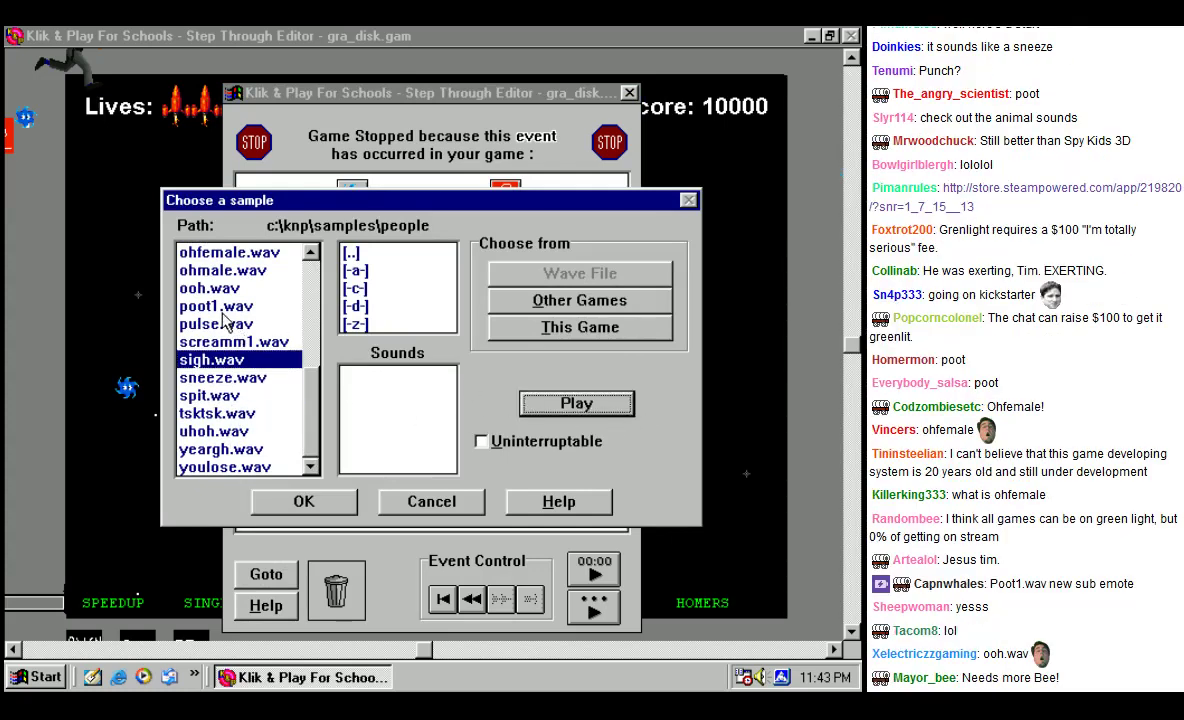
pyautogui.click(589, 404)
pyautogui.click(318, 503)
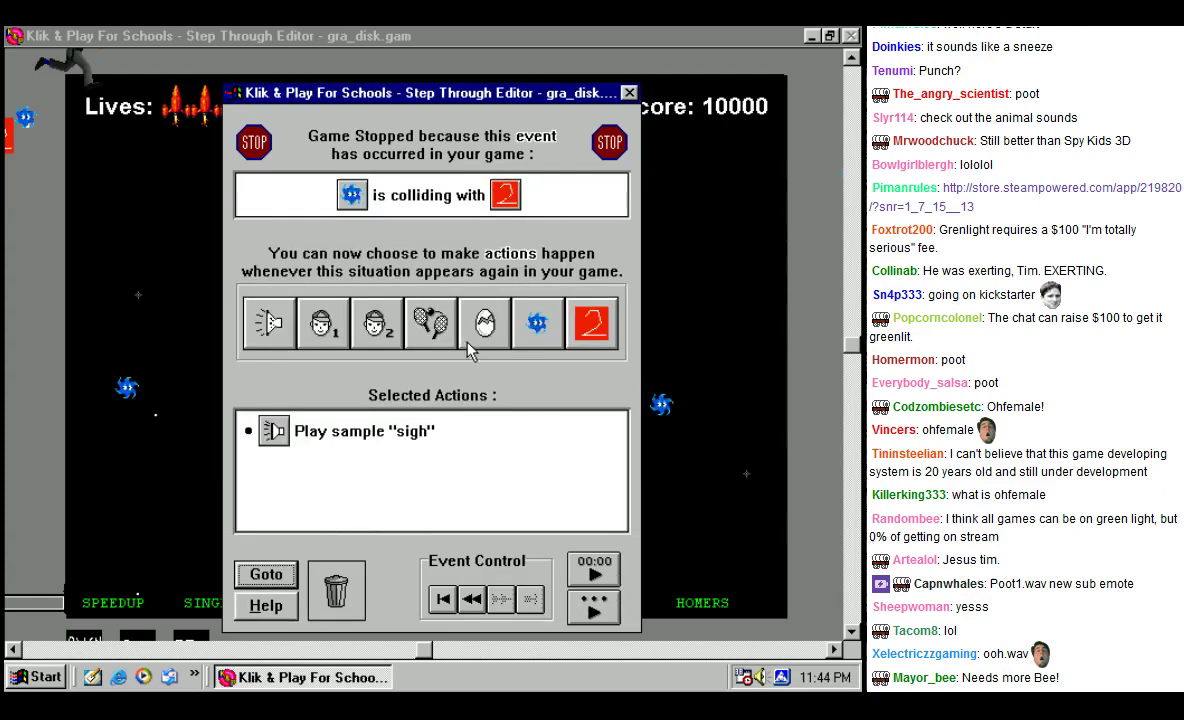
# Step: Continue the game and assign poot1.wav as an uninterruptable sample to Spinny's collision with the tiny yellow dot
pyautogui.click(594, 602)
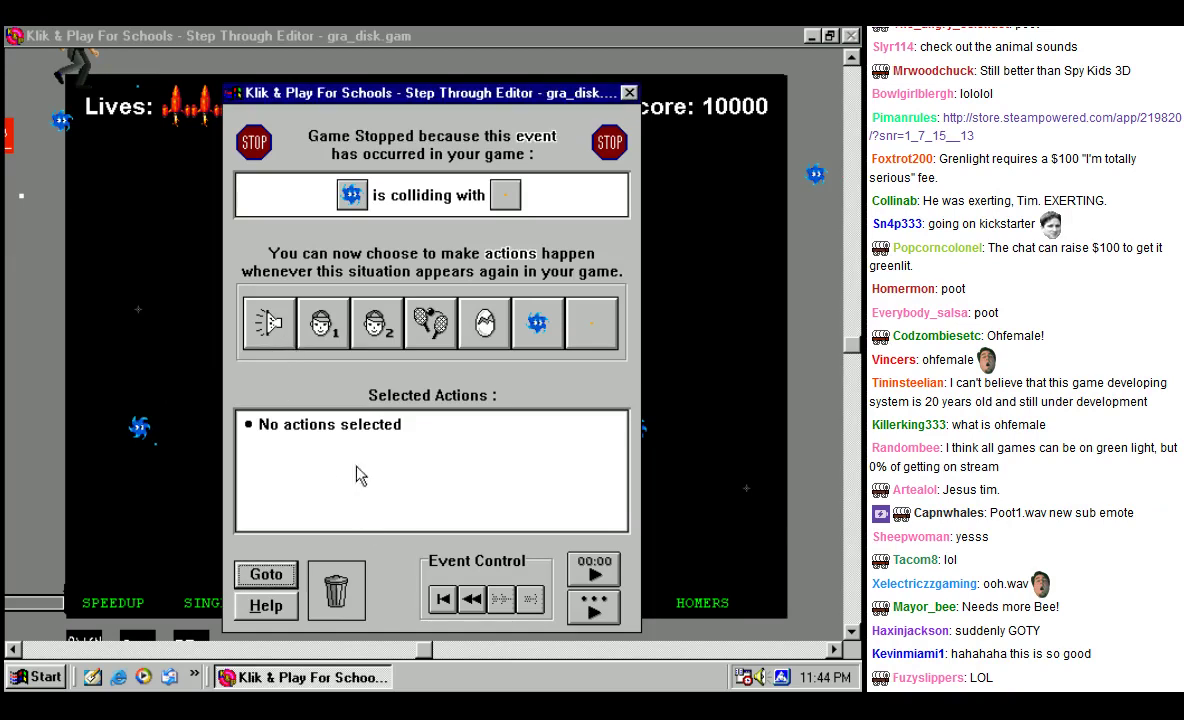
pyautogui.click(281, 327)
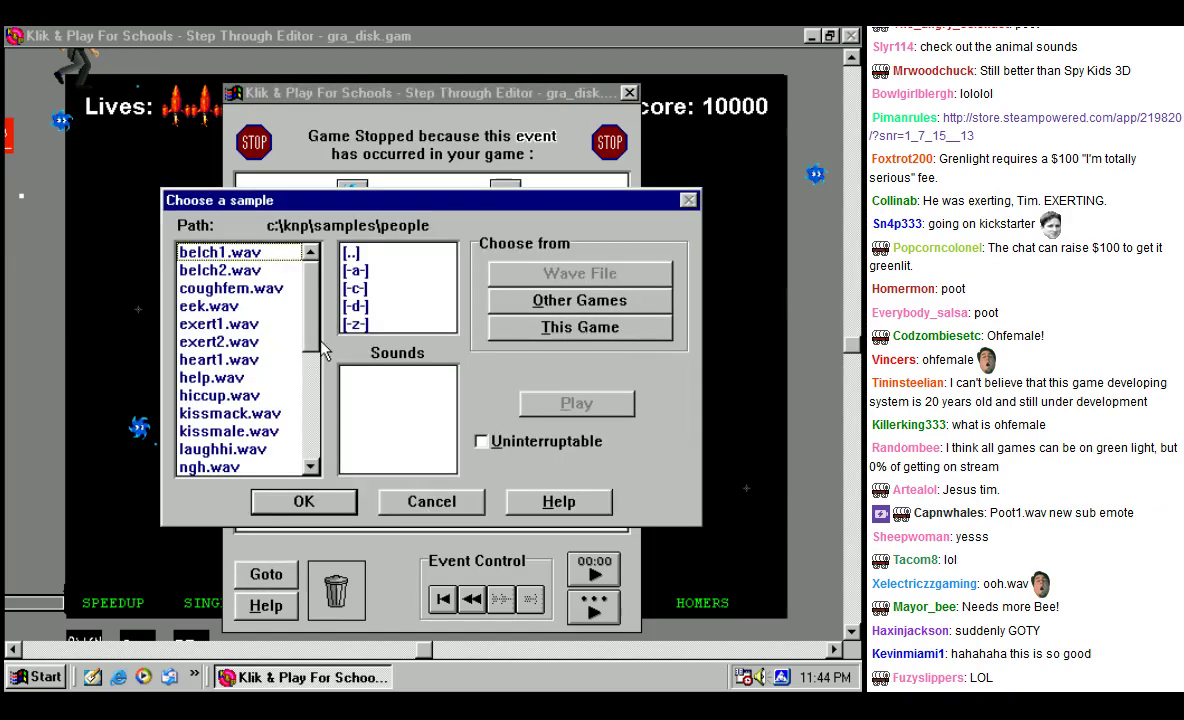
pyautogui.moveTo(308, 333); pyautogui.dragTo(318, 394)
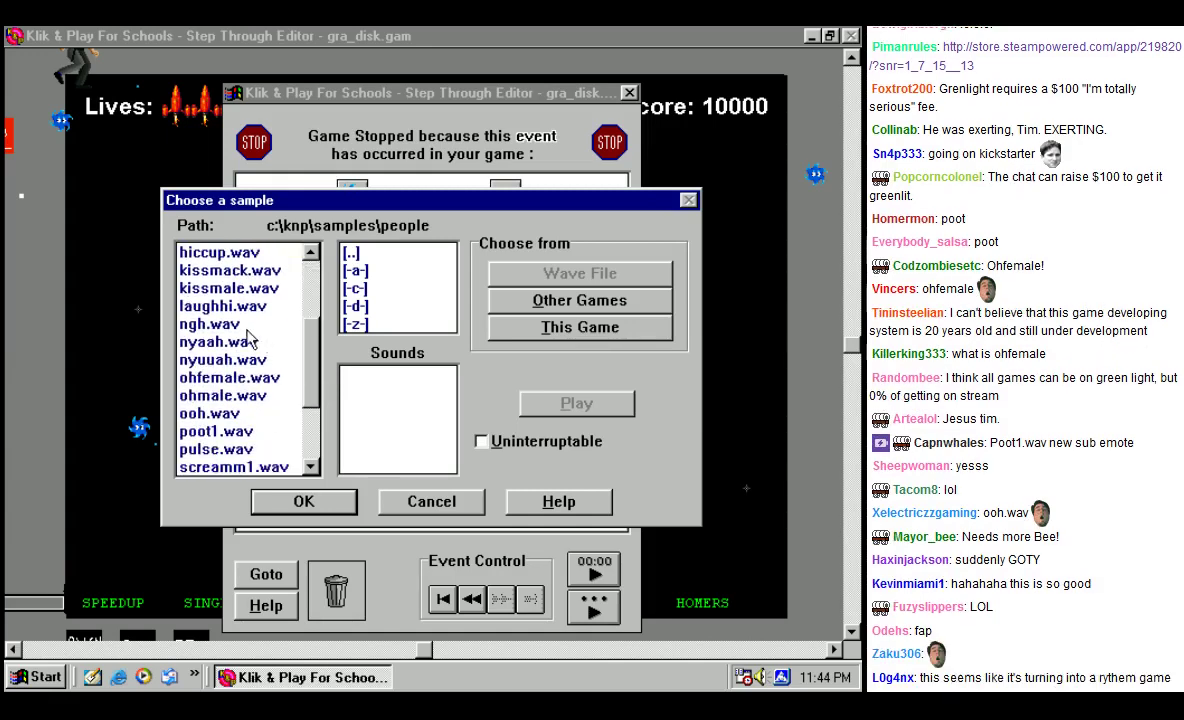
pyautogui.click(248, 431)
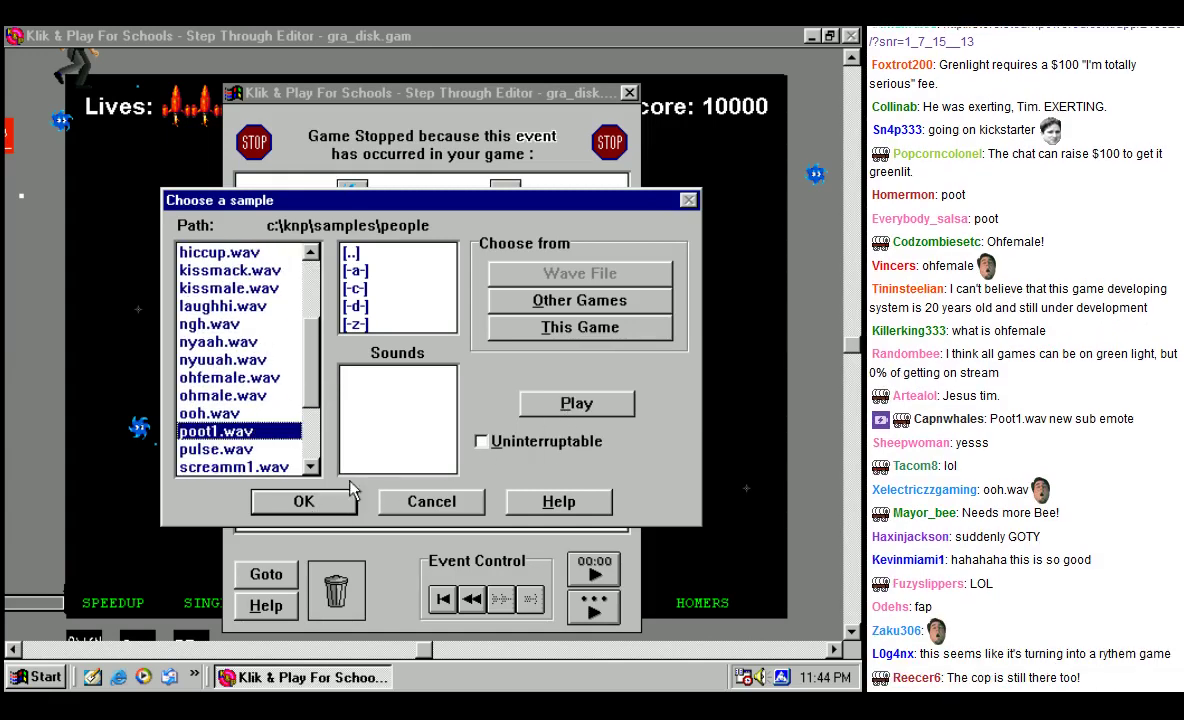
pyautogui.click(519, 443)
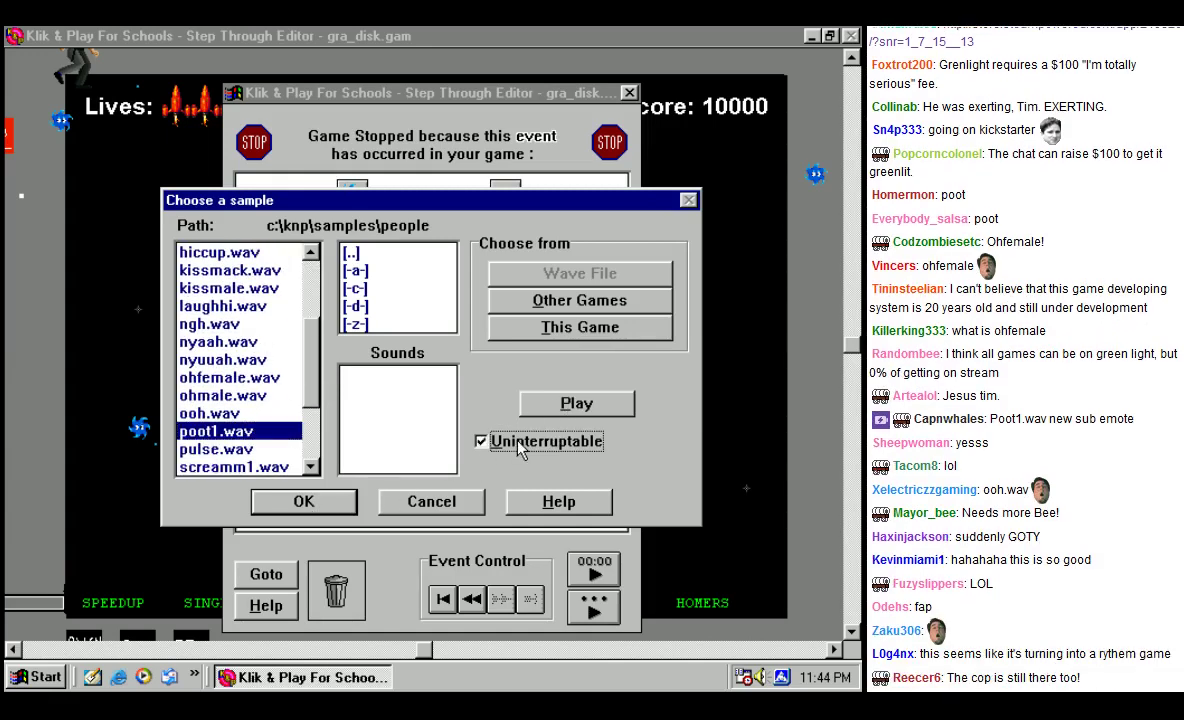
pyautogui.click(305, 502)
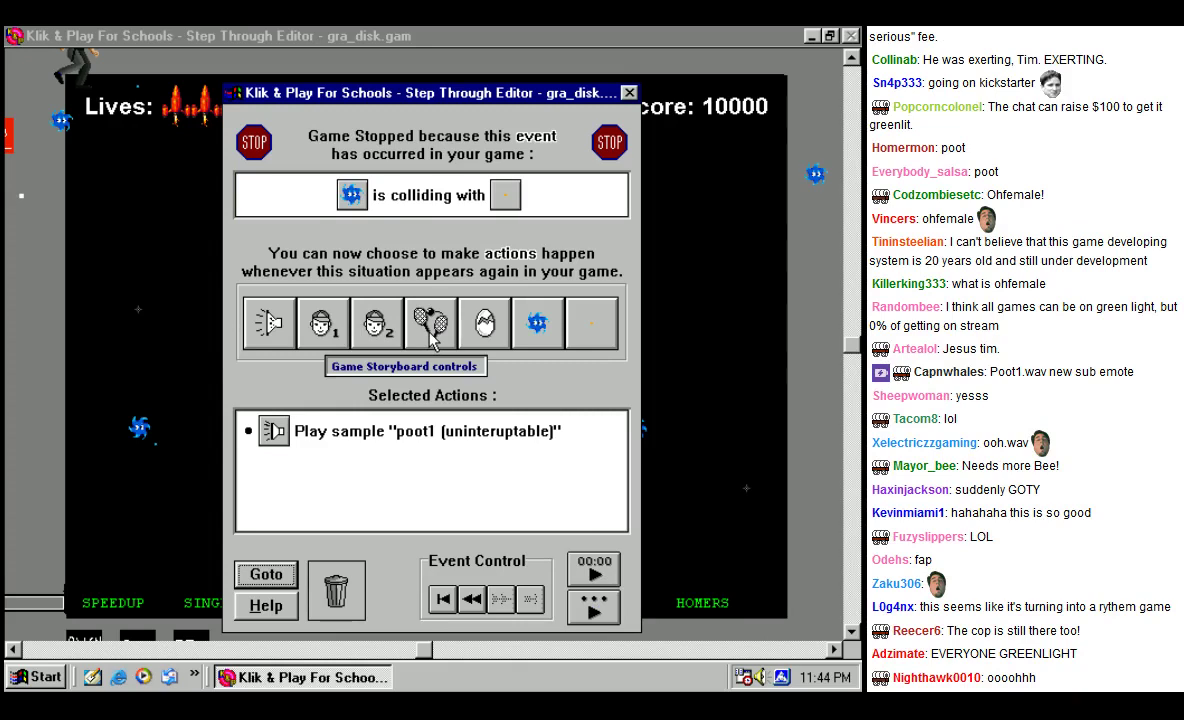
# Step: Add an action to the same event that creates the blue Disco dork, positioned relative to the Sky Rocket
pyautogui.click(480, 326)
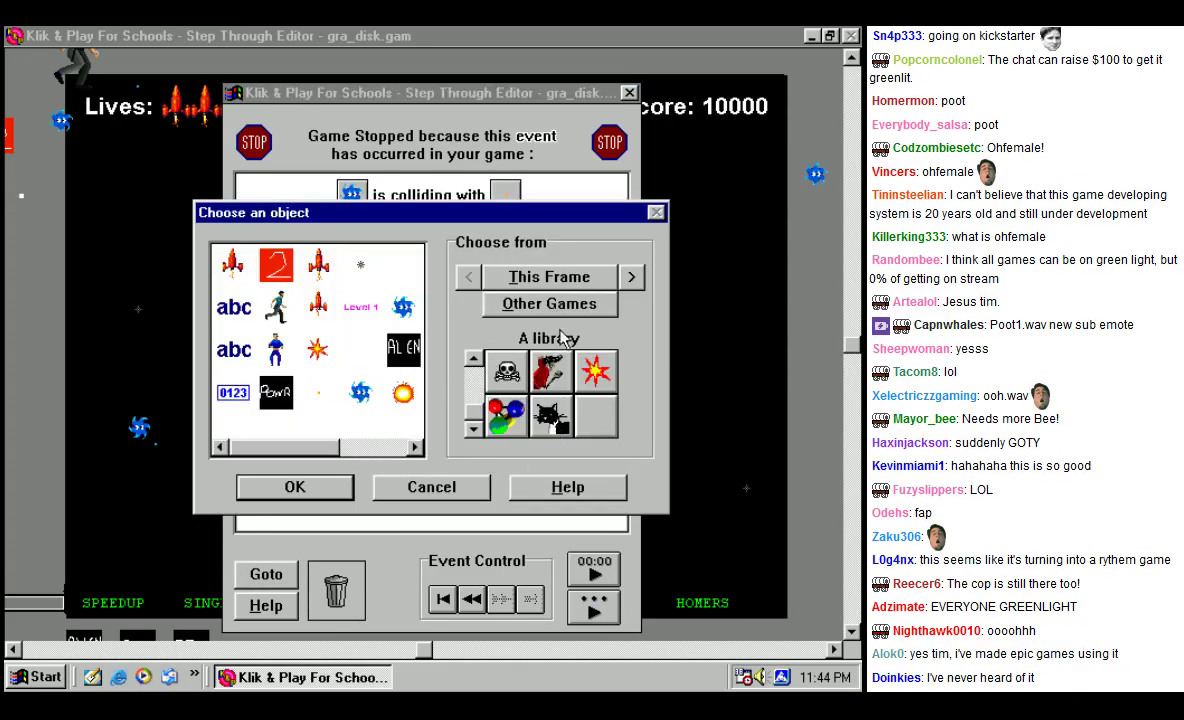
pyautogui.click(234, 306)
pyautogui.click(298, 487)
pyautogui.click(365, 363)
pyautogui.click(323, 313)
pyautogui.click(340, 568)
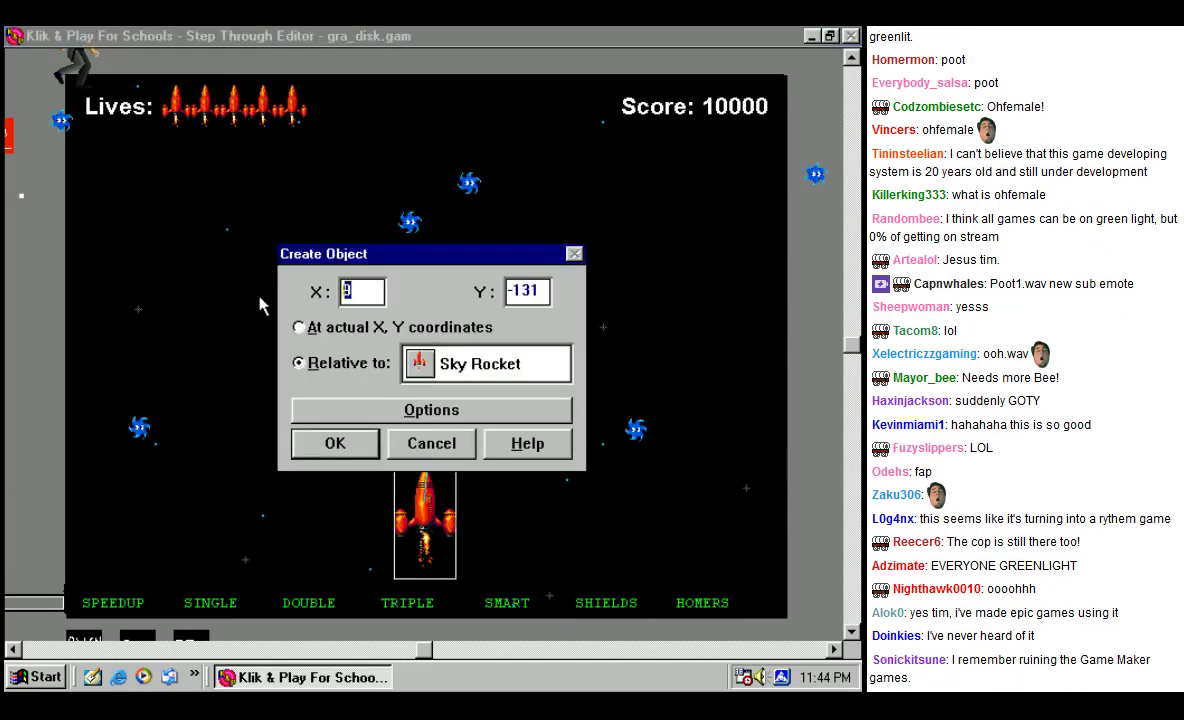
# Step: Set the created Disco dork's position to X 150 and Y -300 from the Sky Rocket
pyautogui.write('355')
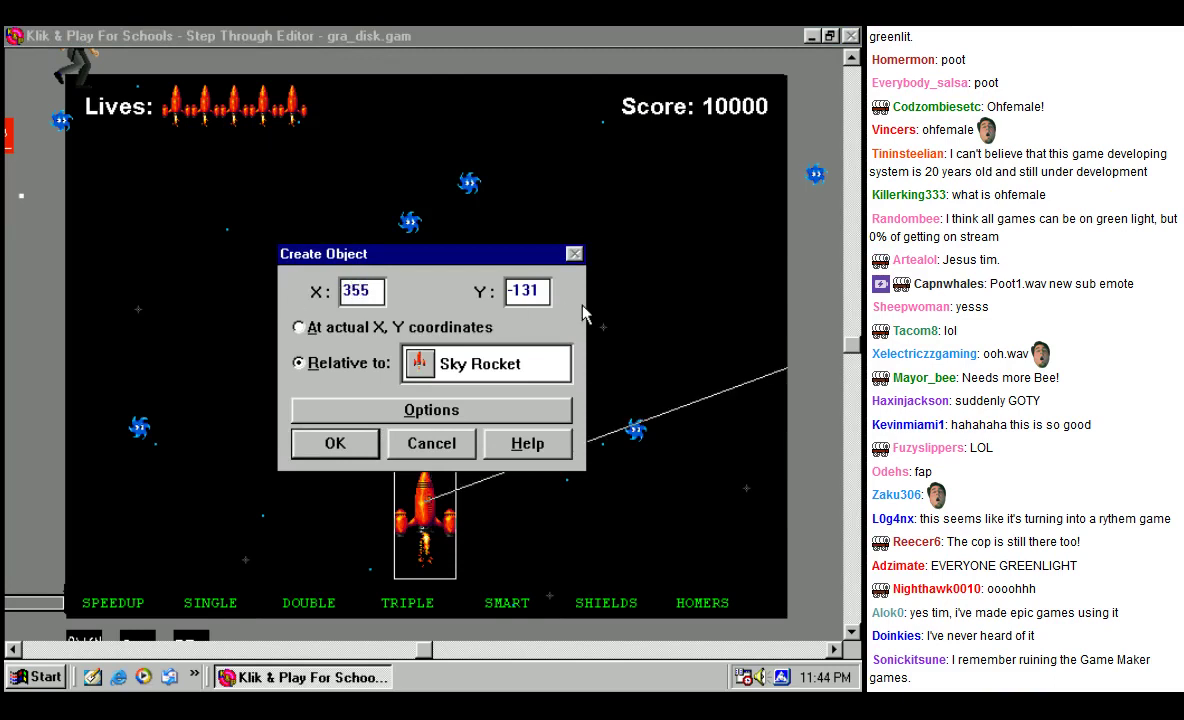
pyautogui.press('BackSpace')
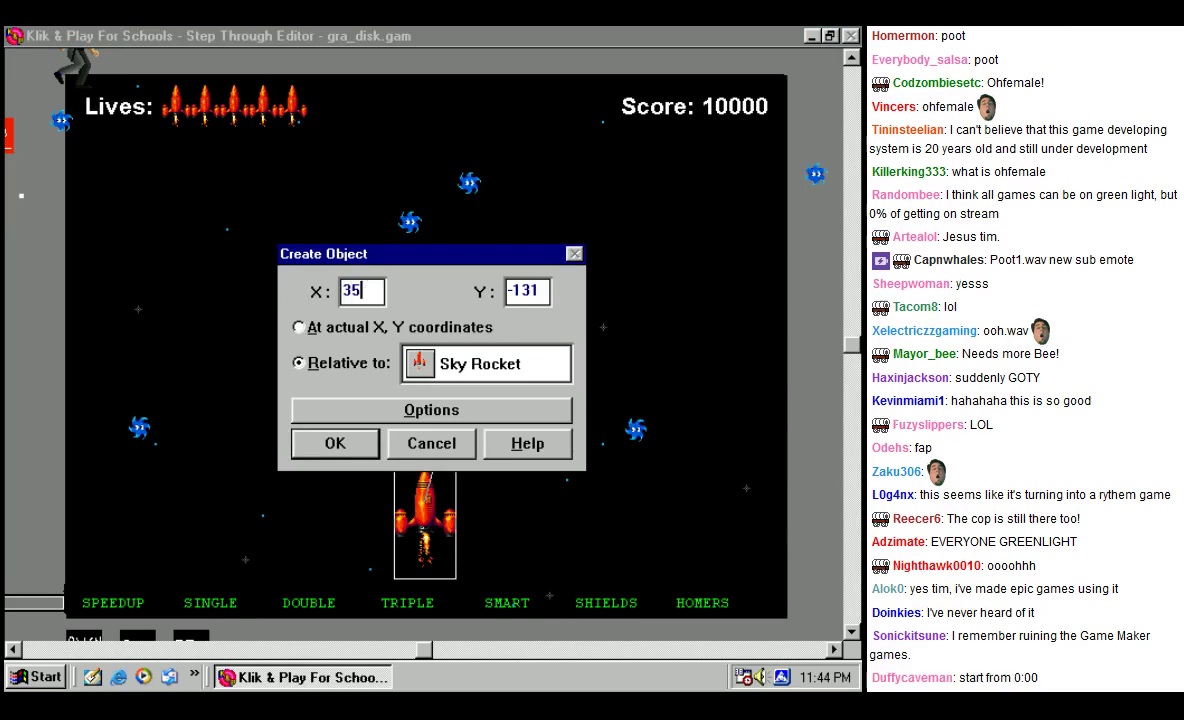
pyautogui.moveTo(541, 290); pyautogui.dragTo(486, 301)
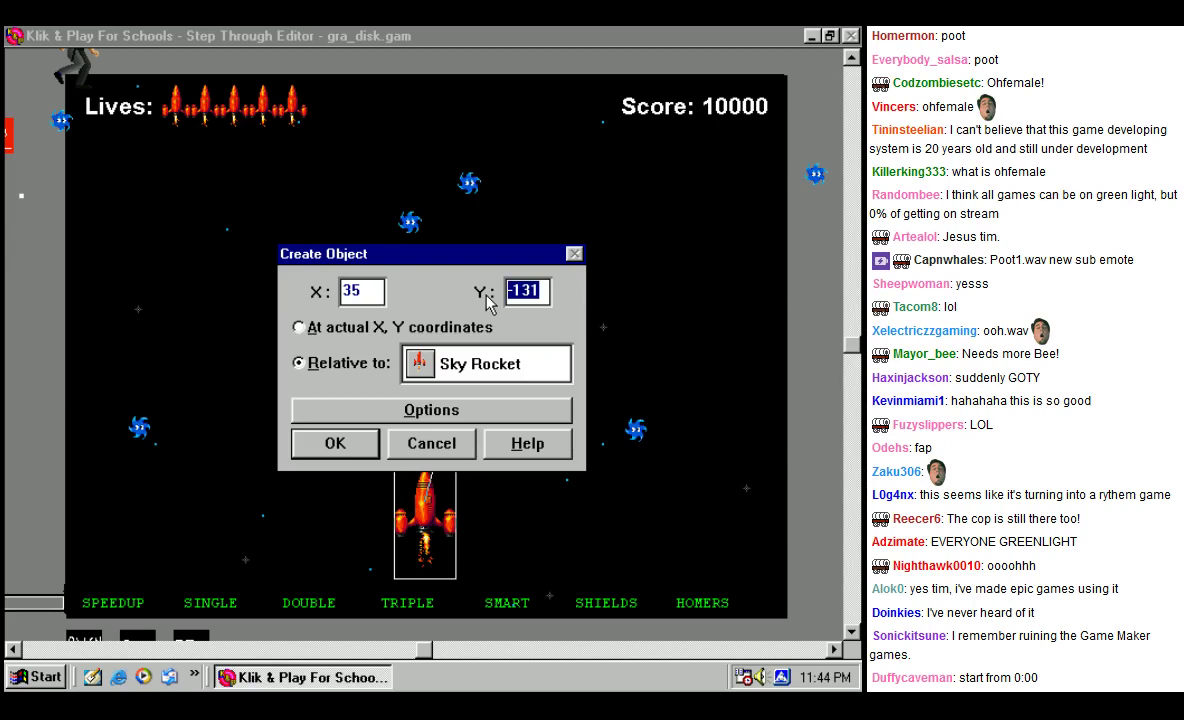
pyautogui.write('-2000')
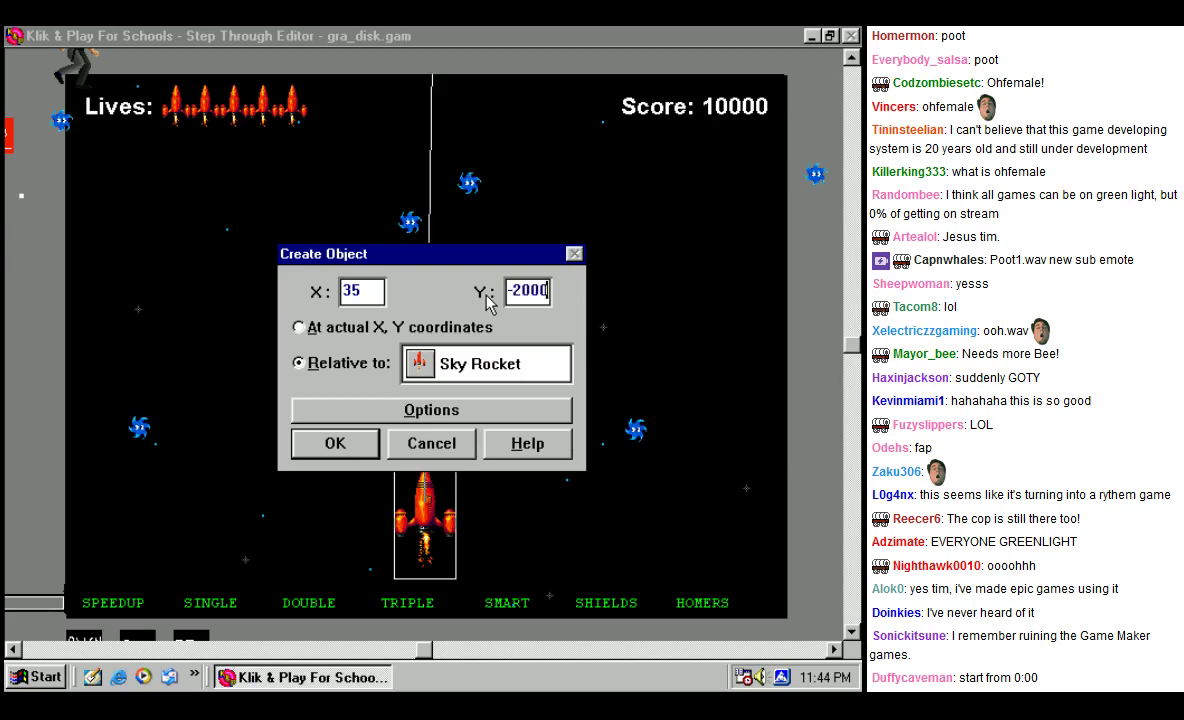
pyautogui.press('BackSpace')
pyautogui.press('BackSpace')
pyautogui.press('BackSpace')
pyautogui.press('BackSpace')
pyautogui.write('-500')
pyautogui.press('BackSpace')
pyautogui.press('BackSpace')
pyautogui.press('BackSpace')
pyautogui.write('300')
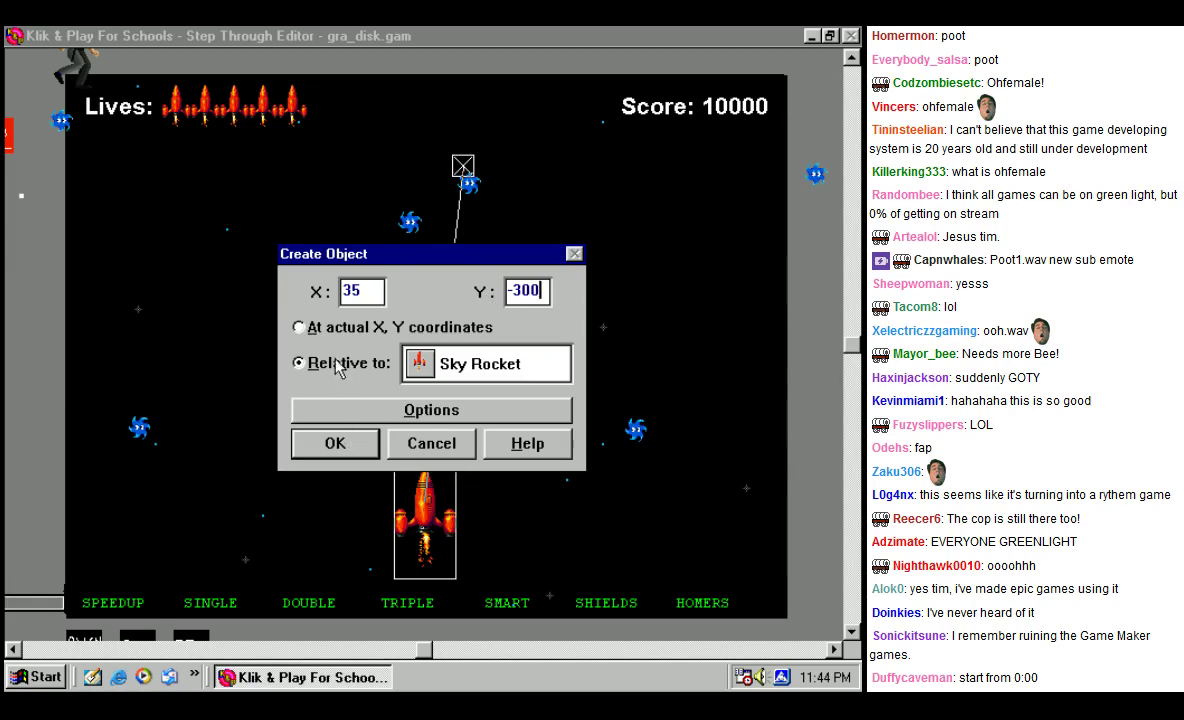
pyautogui.write('150')
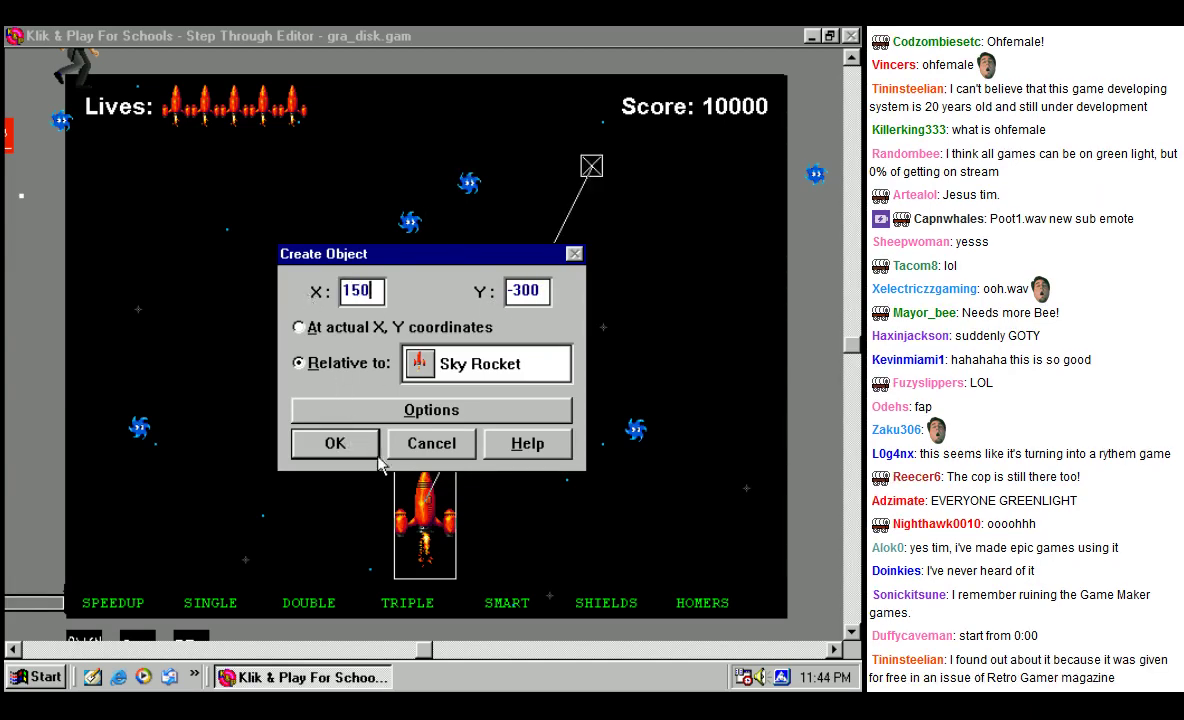
pyautogui.click(335, 443)
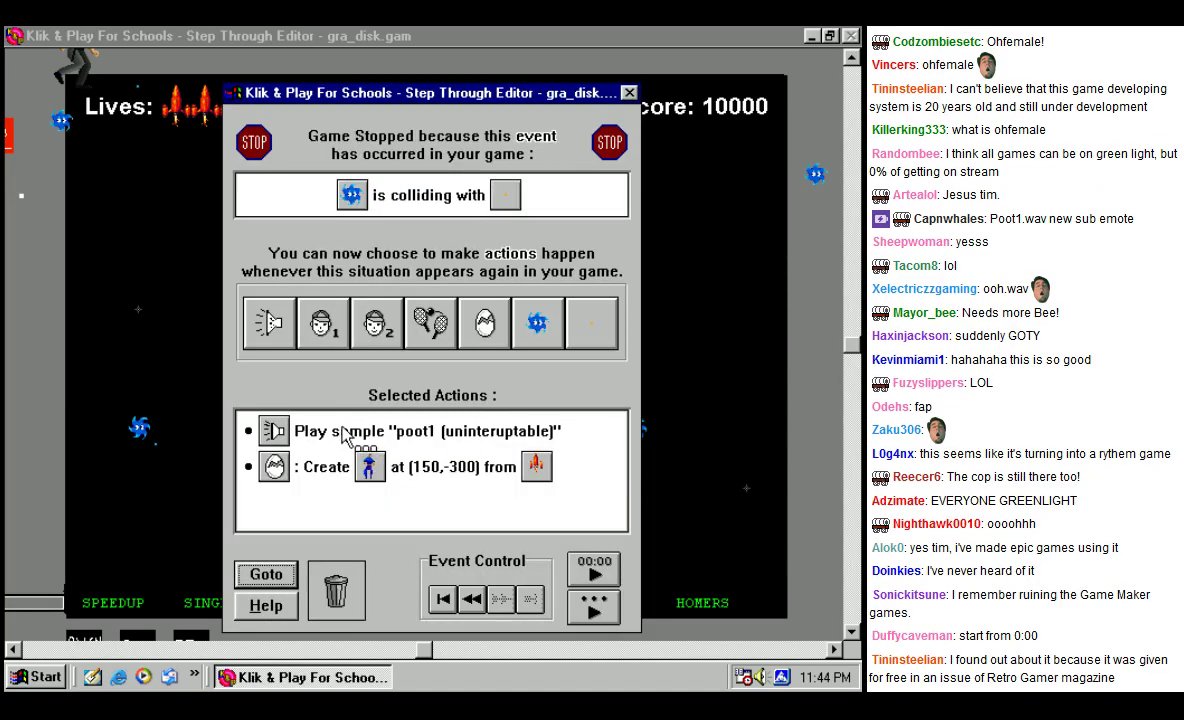
# Step: Continue the game to the Disco dork's collision with the tiny yellow dot and open the natural samples folder for its sound
pyautogui.click(594, 608)
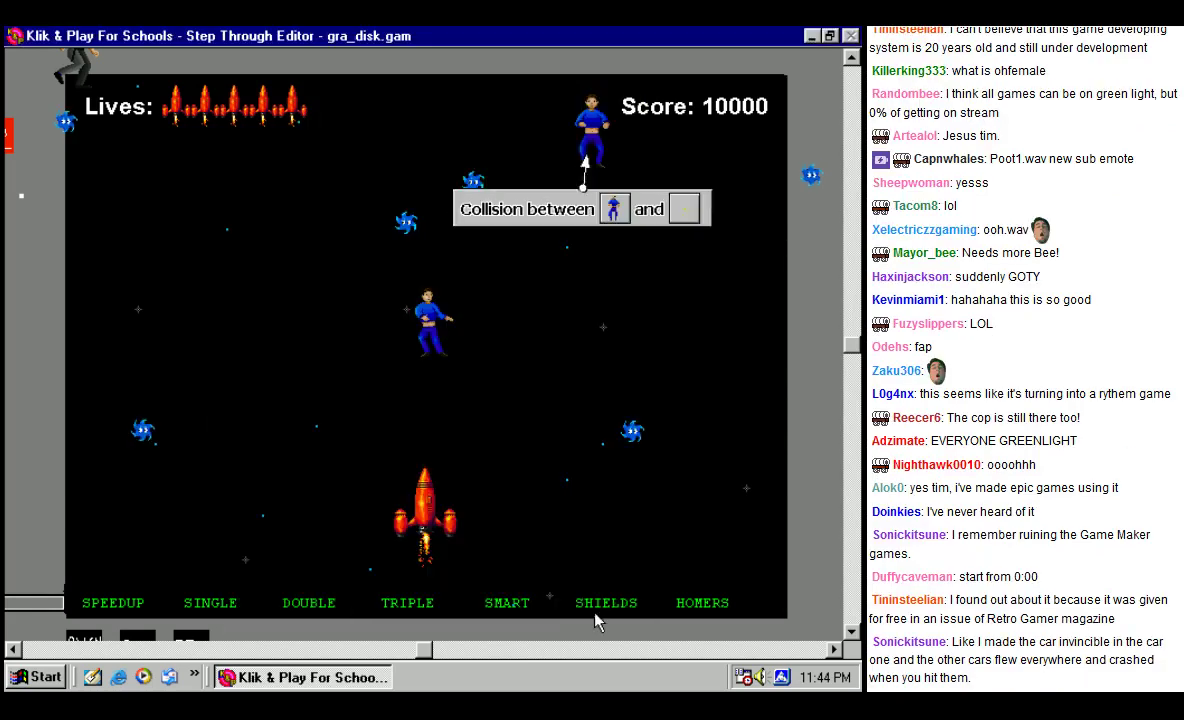
pyautogui.click(264, 322)
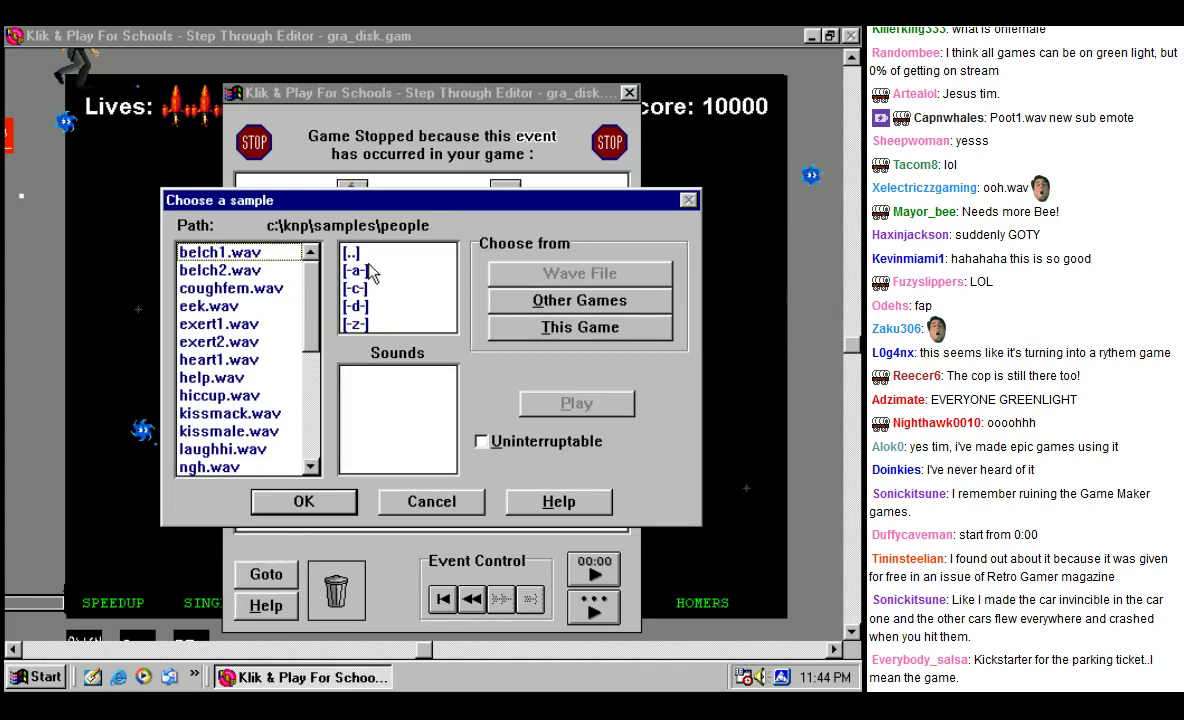
pyautogui.scroll(-2, 446, 325)
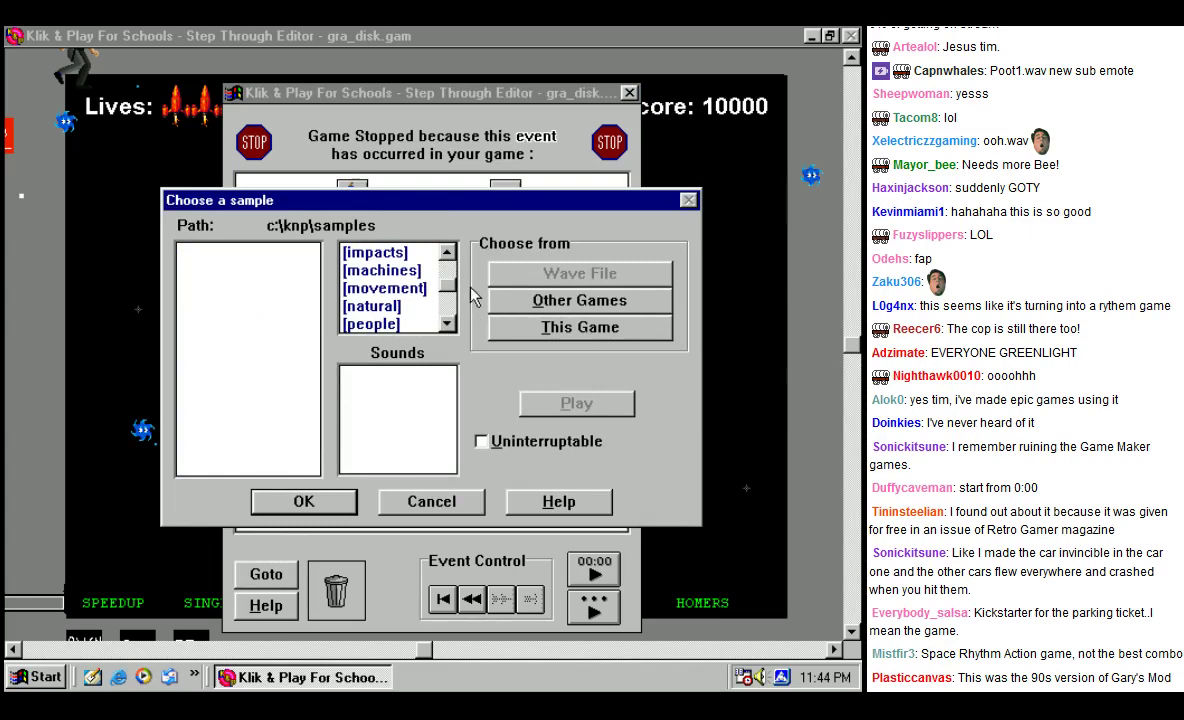
pyautogui.click(448, 324)
pyautogui.doubleClick(410, 289)
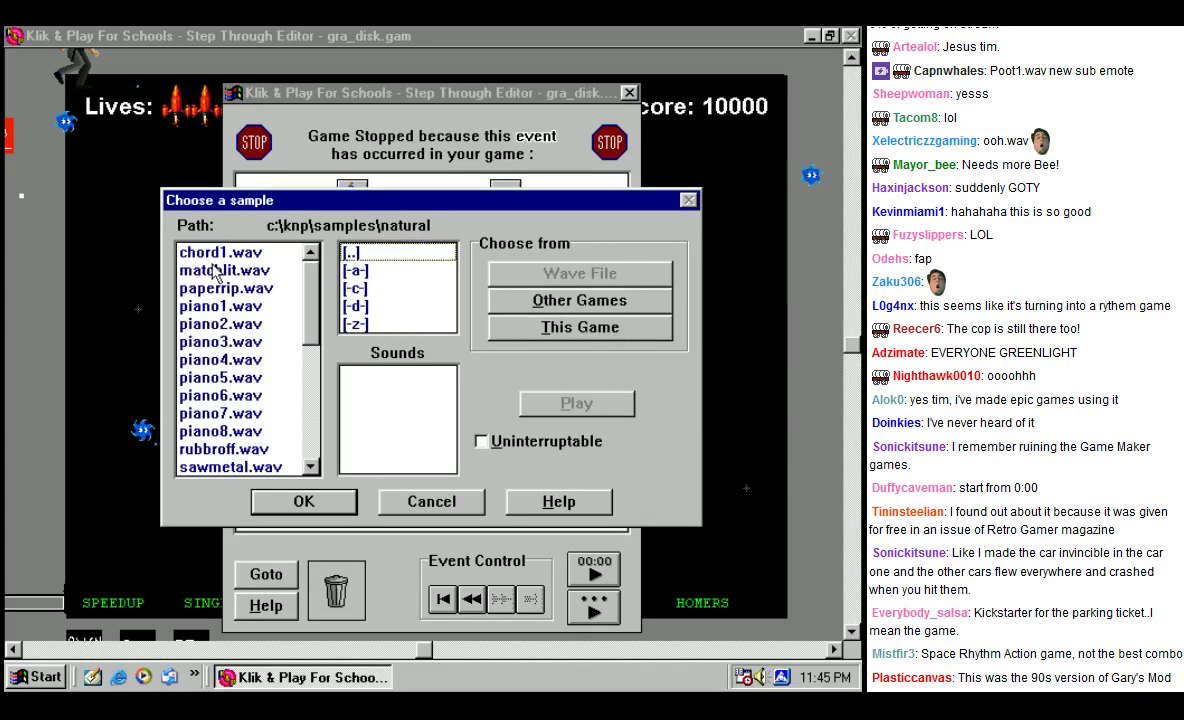
# Step: Audition piano1.wav, piano5.wav, piano7.wav and sawmetal.wav from the natural samples
pyautogui.click(234, 307)
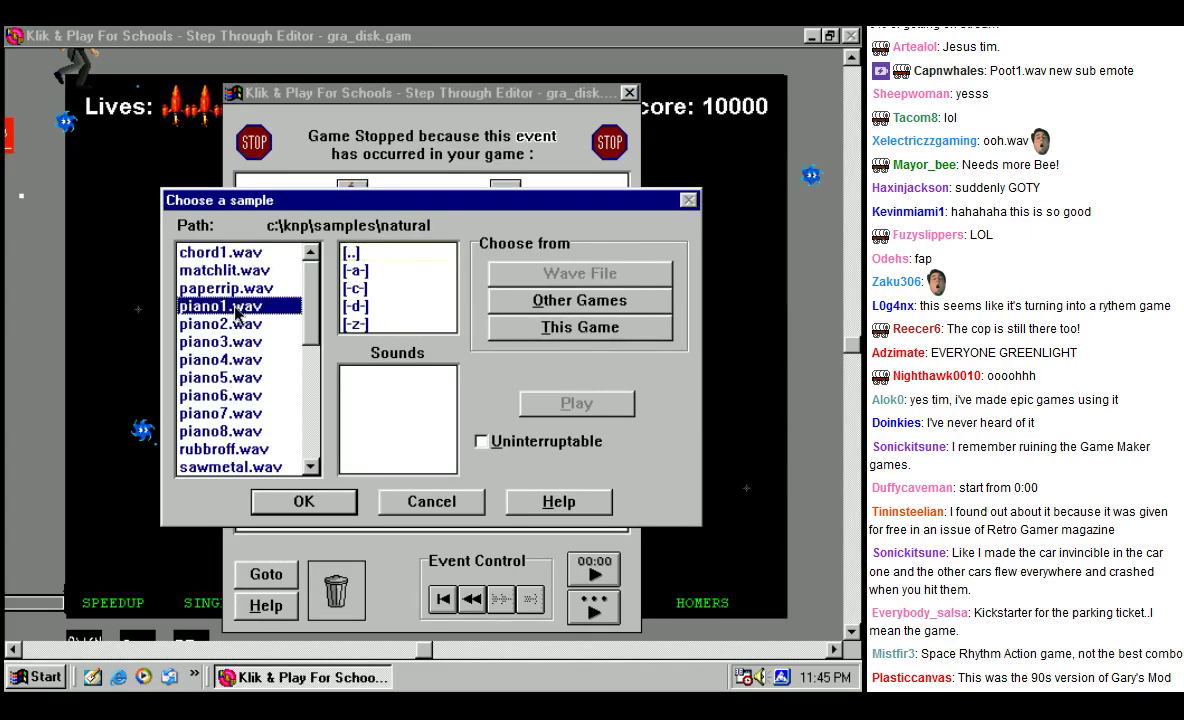
pyautogui.click(523, 404)
pyautogui.click(238, 376)
pyautogui.click(560, 410)
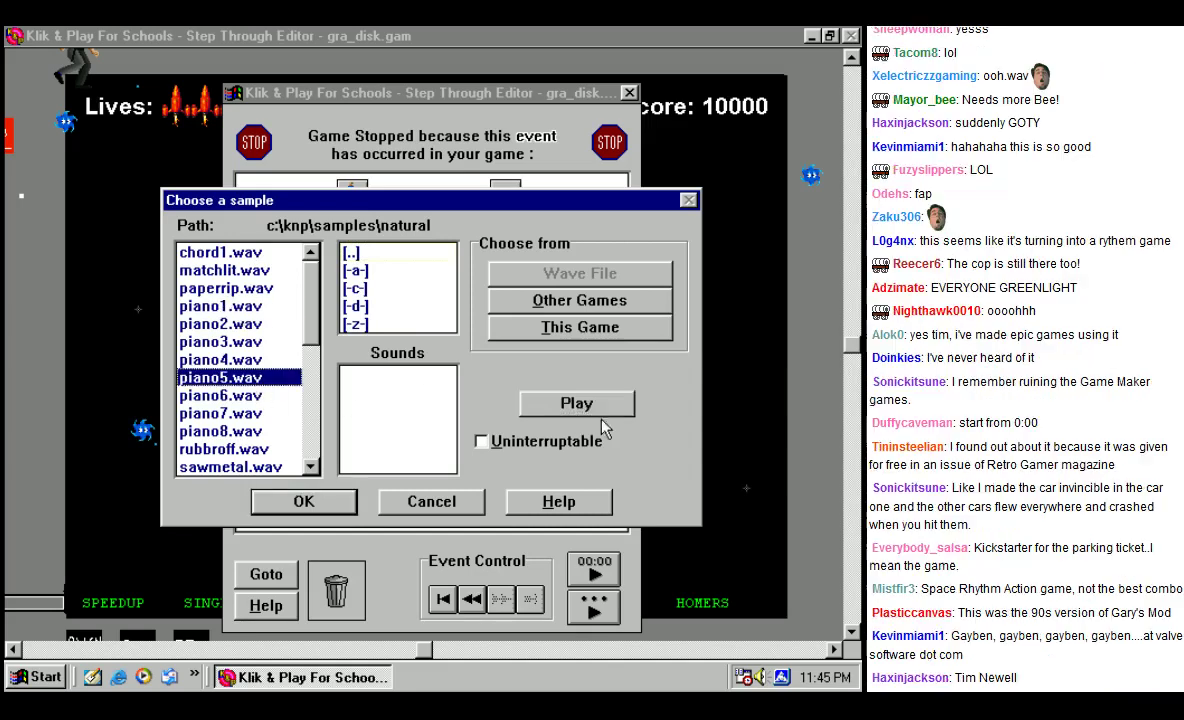
pyautogui.click(225, 413)
pyautogui.click(540, 400)
pyautogui.click(230, 467)
pyautogui.click(576, 403)
# Step: Audition sharpen.wav and selotape.wav from the natural samples
pyautogui.scroll(-4, 290, 310)
pyautogui.click(266, 397)
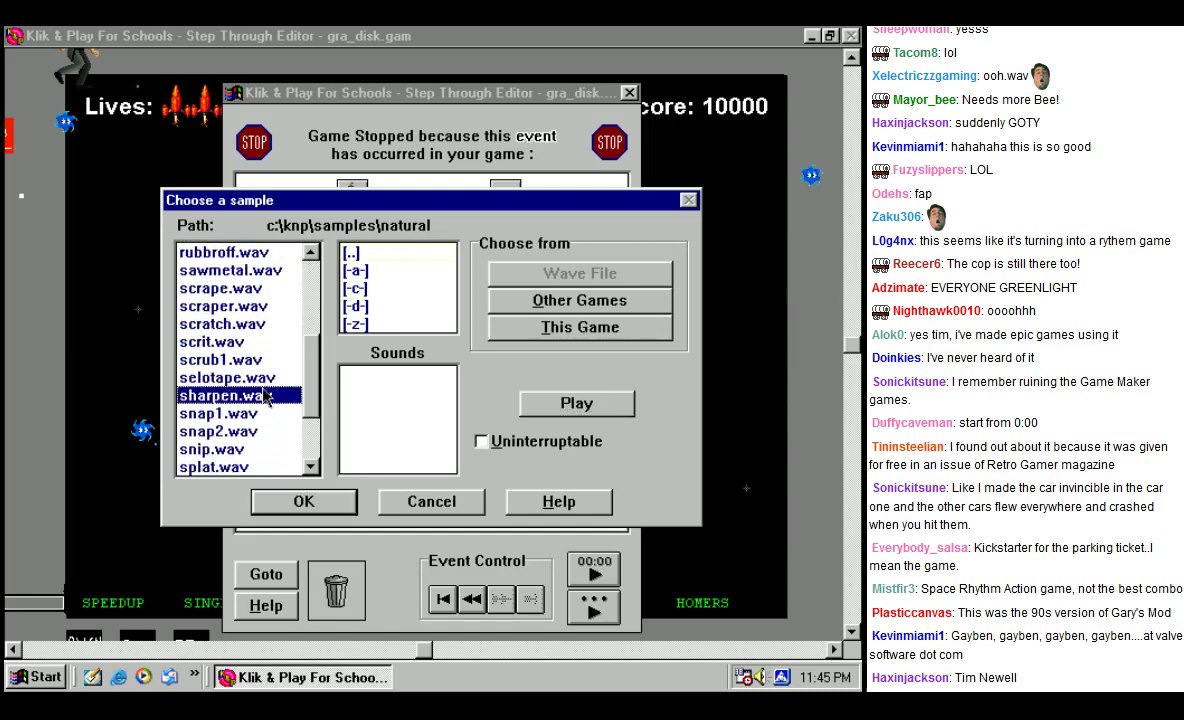
pyautogui.click(576, 403)
pyautogui.click(227, 377)
pyautogui.click(576, 403)
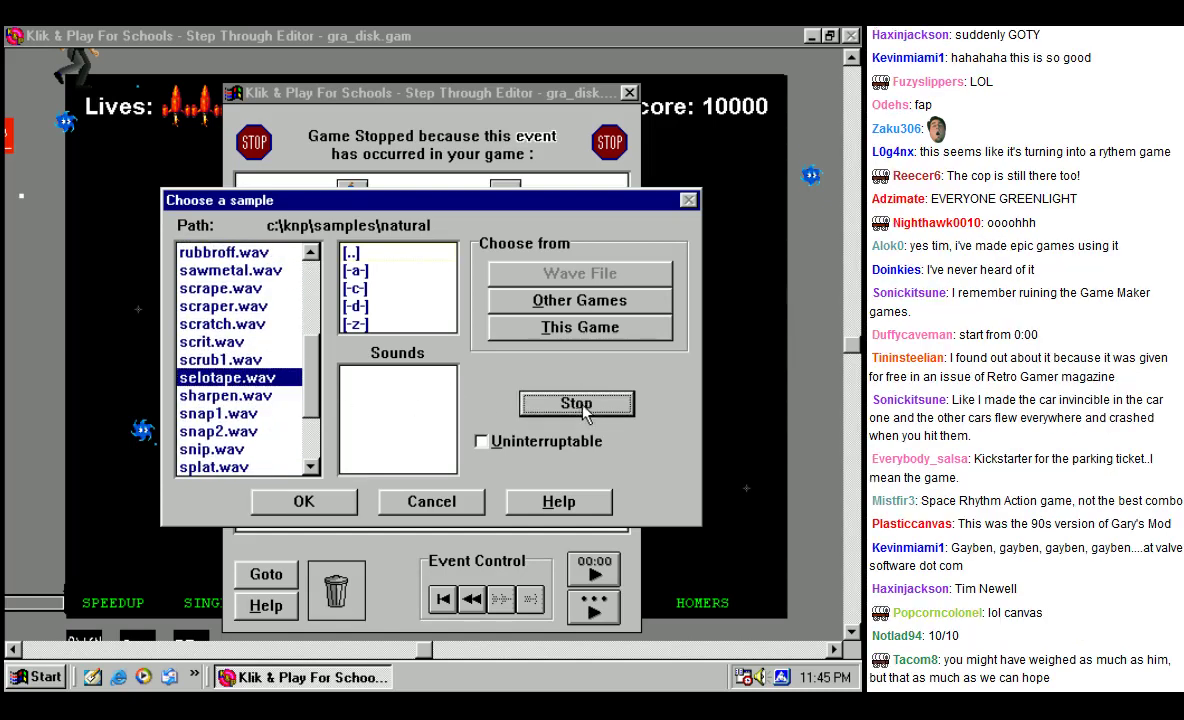
# Step: Audition snip.wav, zipper.wav, stopper.wav, squeakhi.wav and snap2.wav from the end of the natural samples list
pyautogui.moveTo(316, 402); pyautogui.dragTo(310, 447)
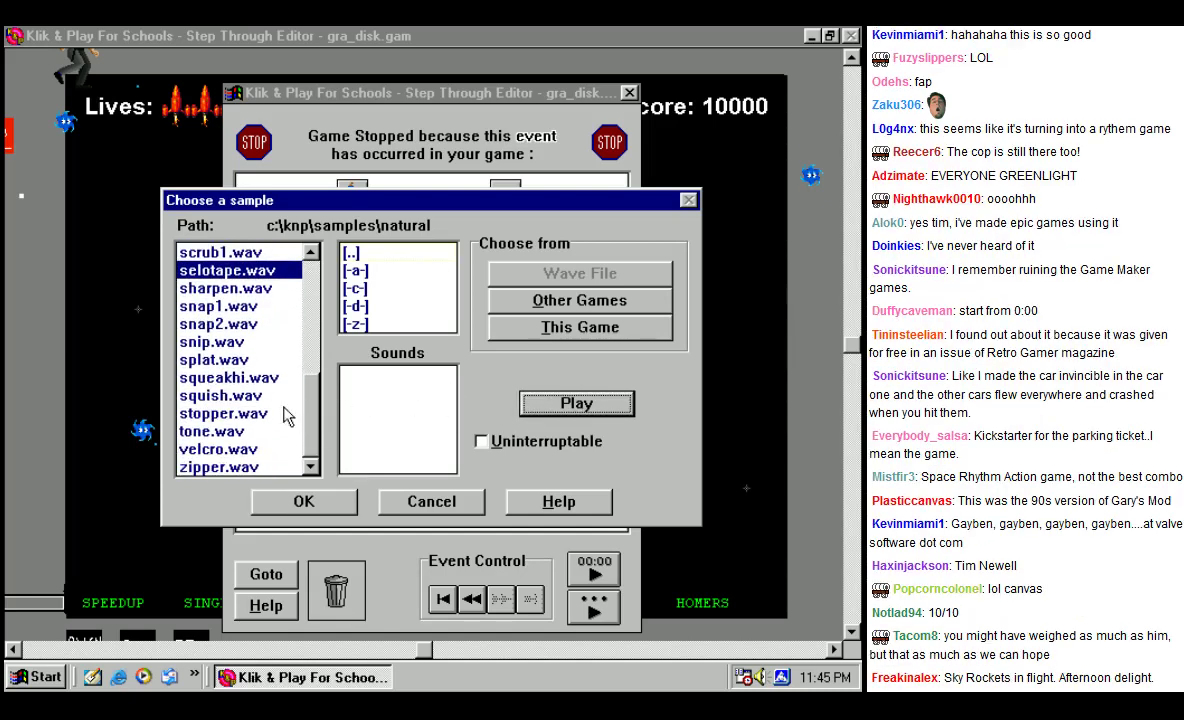
pyautogui.click(230, 343)
pyautogui.click(276, 467)
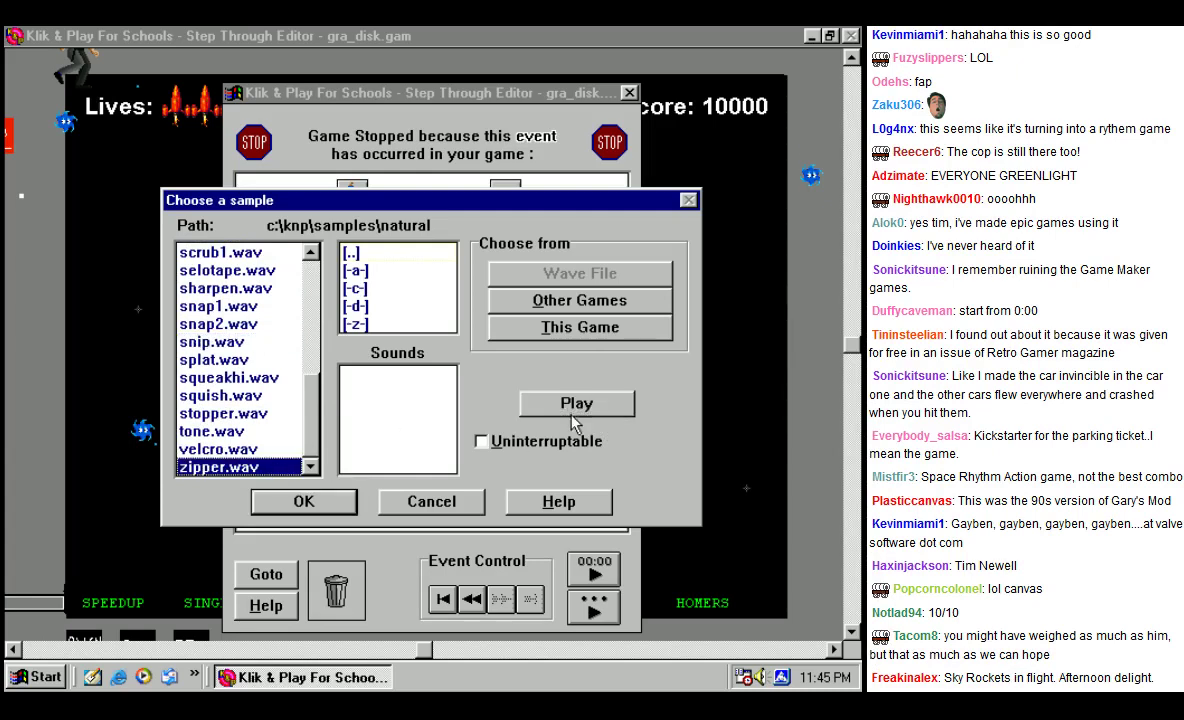
pyautogui.click(240, 413)
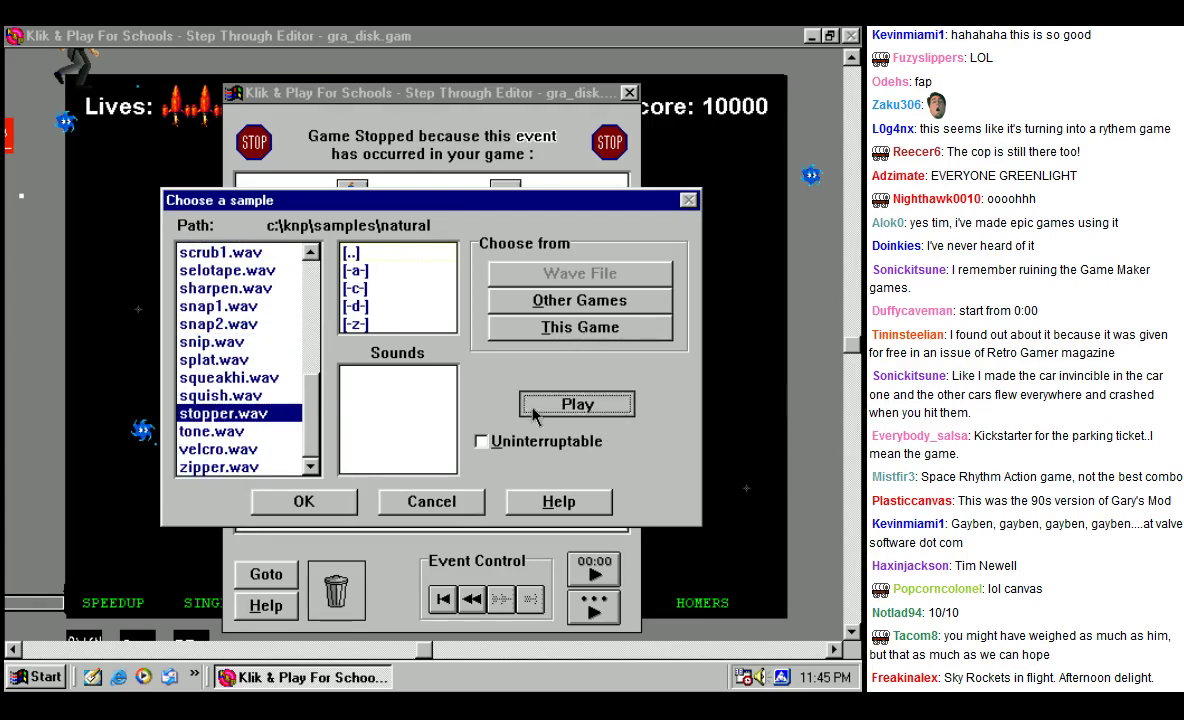
pyautogui.click(228, 377)
pyautogui.click(591, 405)
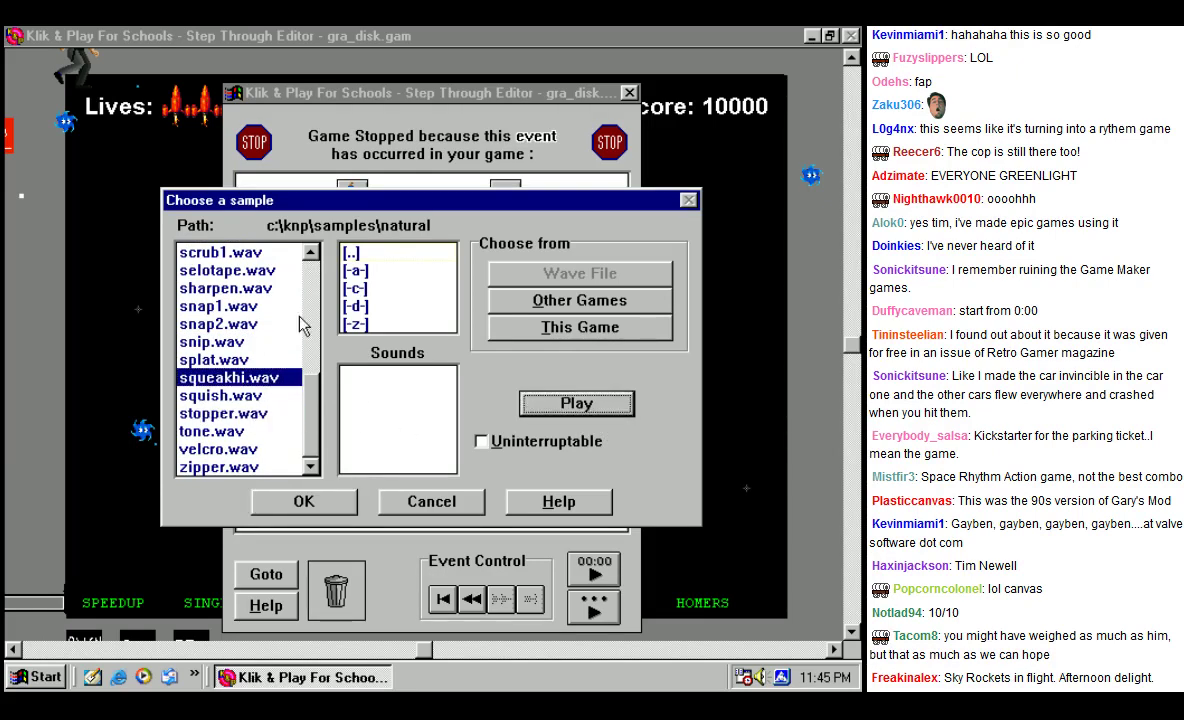
pyautogui.click(250, 324)
pyautogui.click(576, 403)
# Step: Leave the natural samples folder for the transpor folder and look over carstop.wav and rotor.wav
pyautogui.click(360, 254)
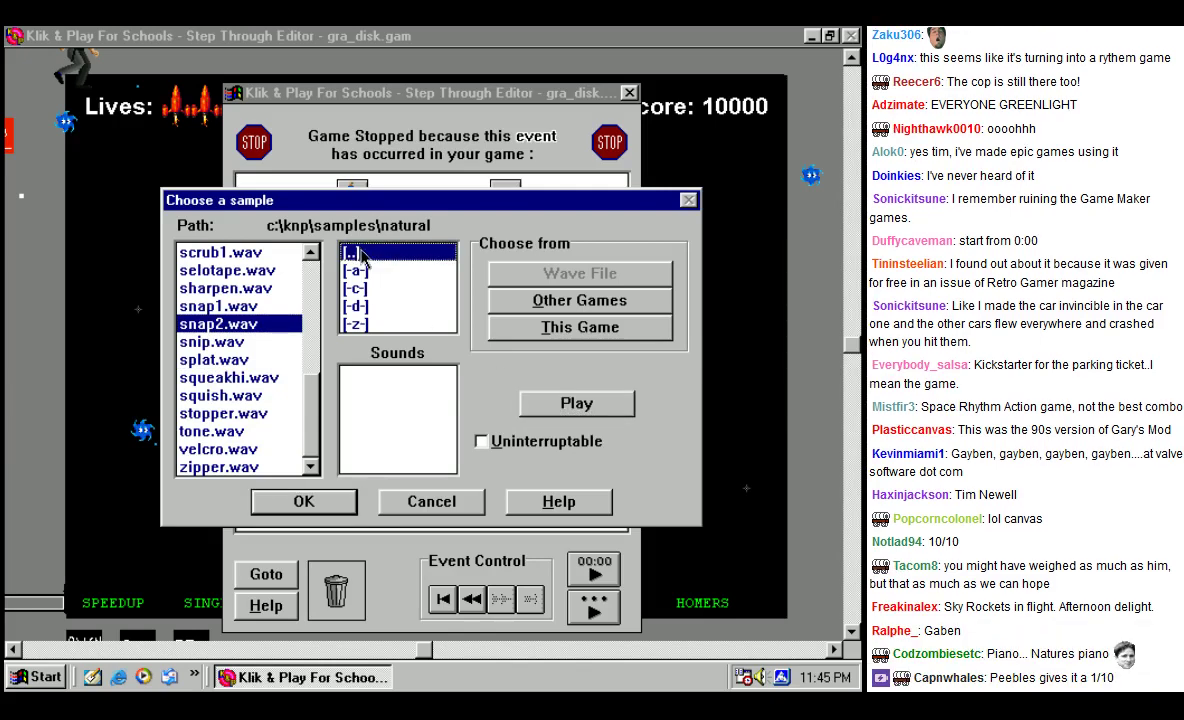
pyautogui.doubleClick(360, 256)
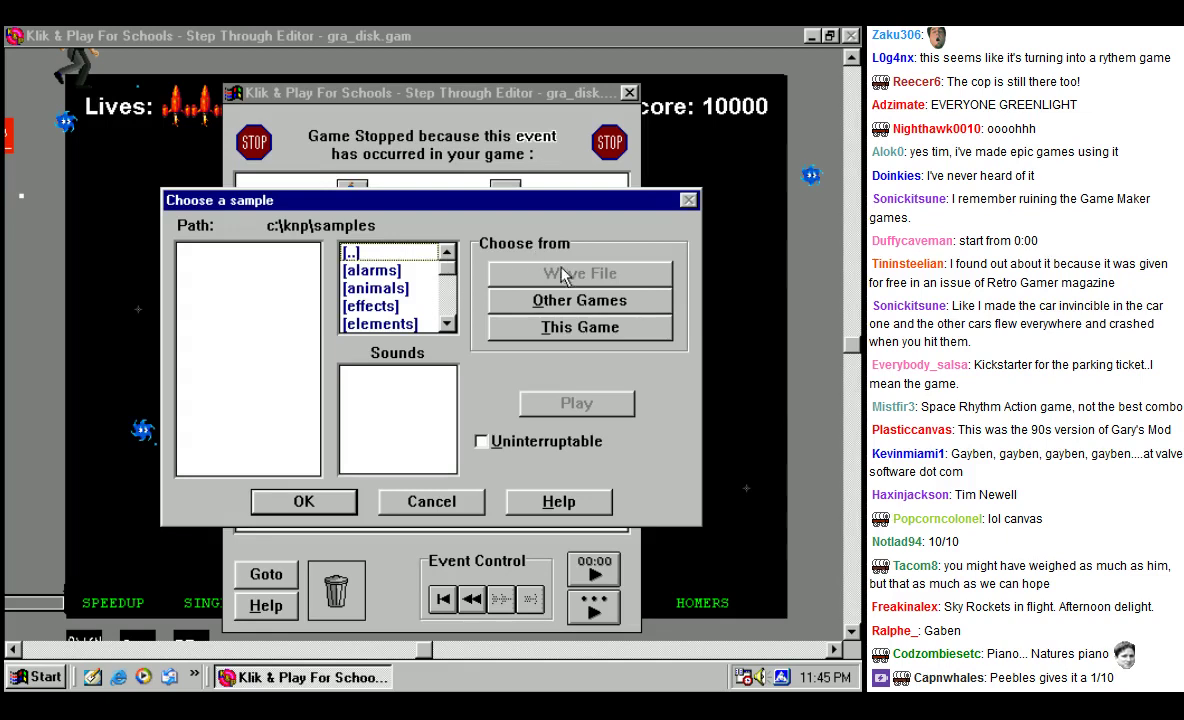
pyautogui.click(449, 293)
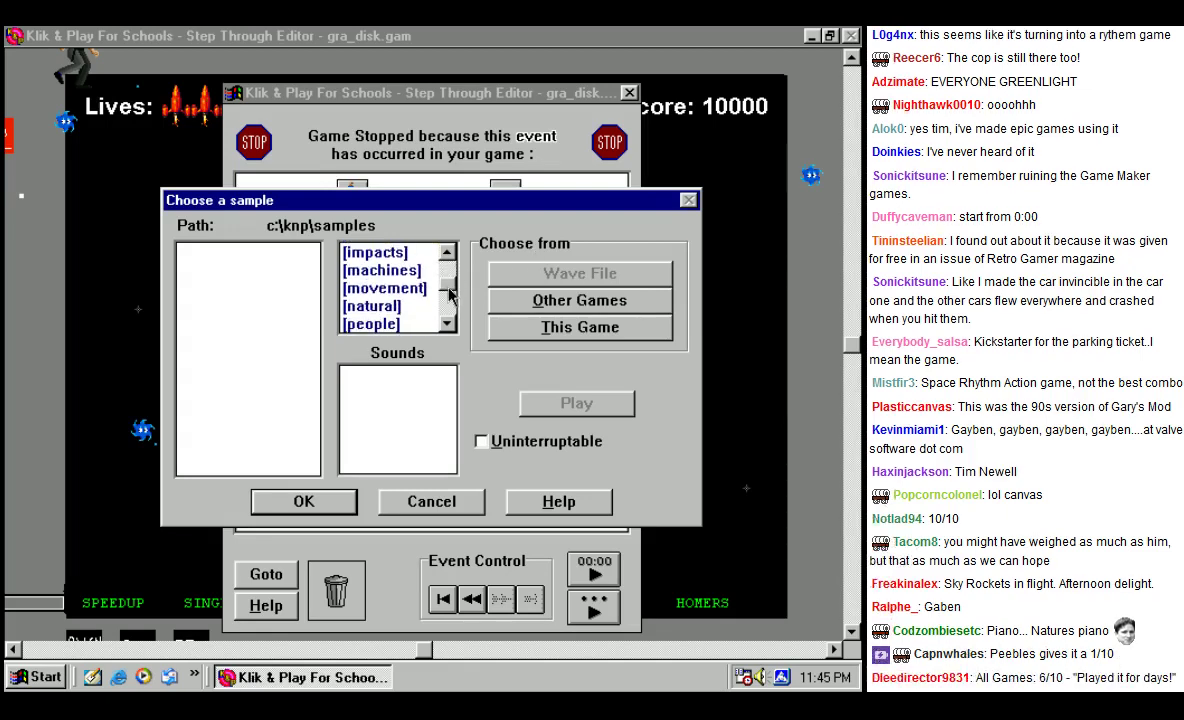
pyautogui.moveTo(449, 293); pyautogui.dragTo(451, 303)
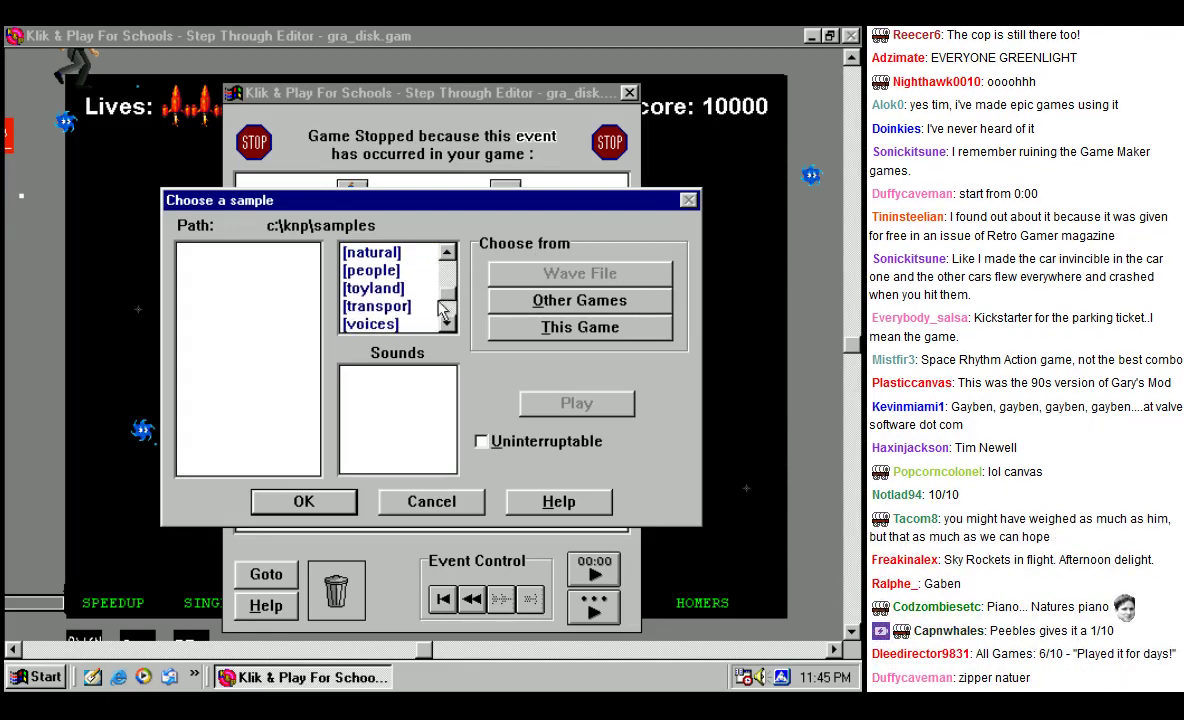
pyautogui.click(407, 292)
pyautogui.doubleClick(403, 309)
pyautogui.click(218, 289)
pyautogui.click(250, 255)
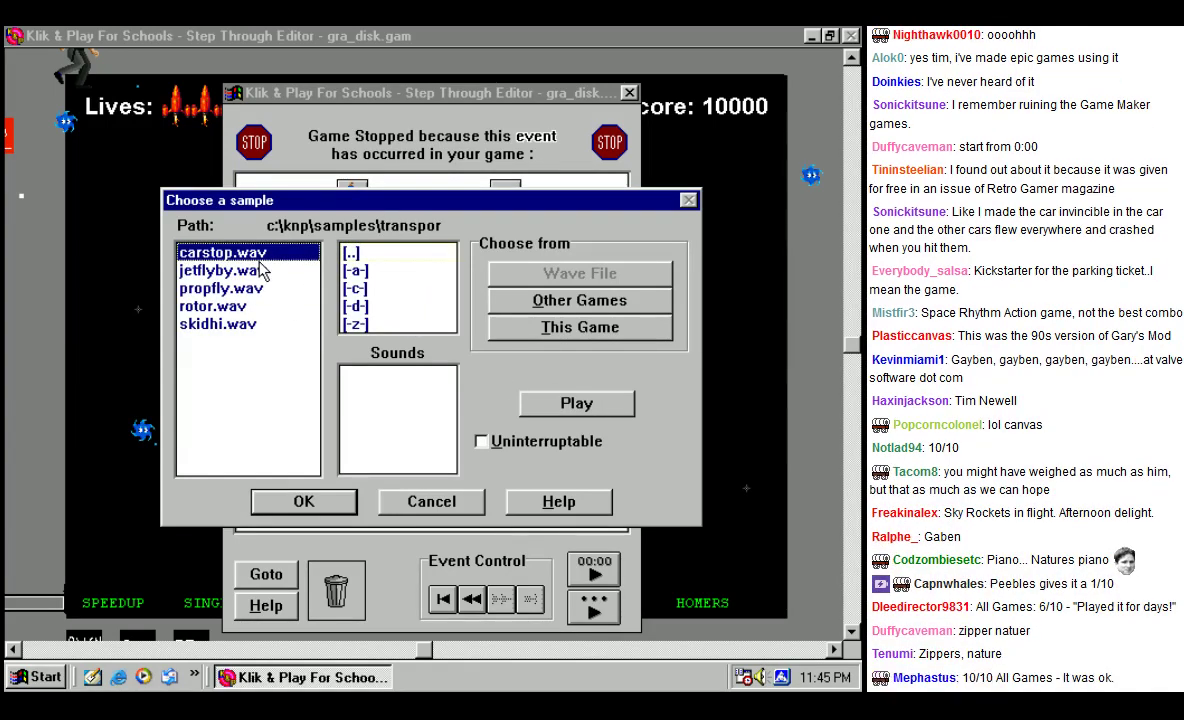
pyautogui.click(228, 308)
# Step: Switch to the weapons samples folder and audition automat1.wav
pyautogui.doubleClick(352, 253)
pyautogui.moveTo(447, 279); pyautogui.dragTo(449, 322)
pyautogui.doubleClick(380, 254)
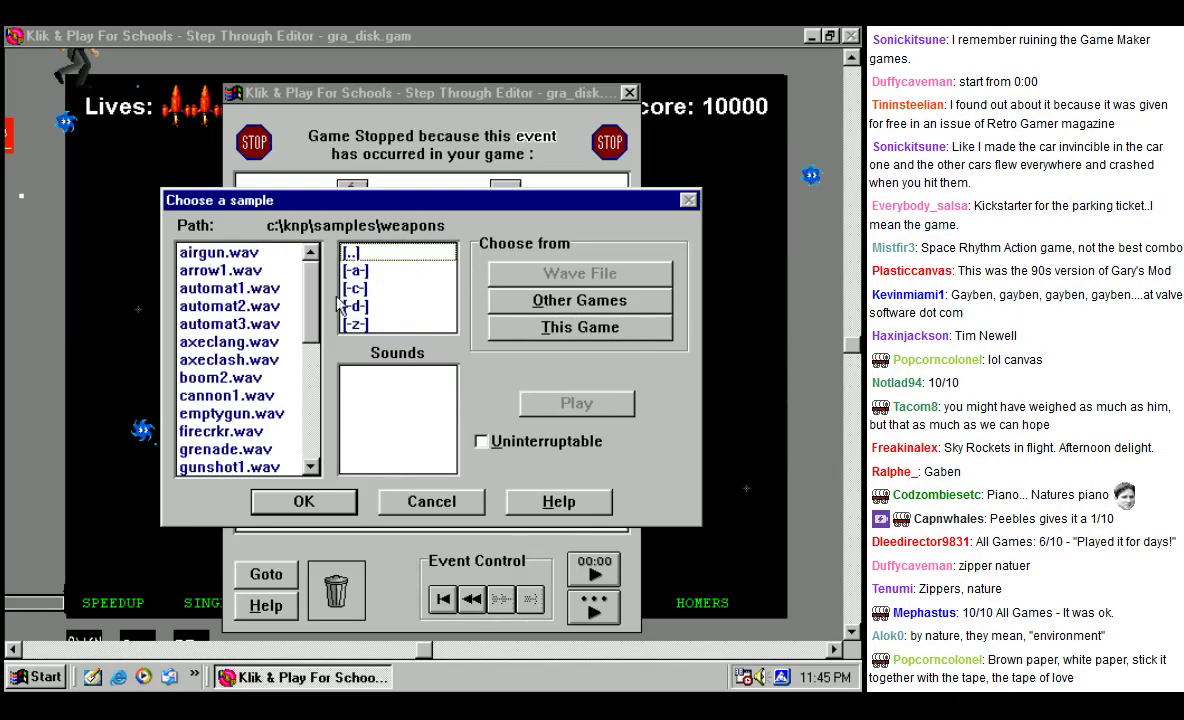
pyautogui.click(262, 289)
pyautogui.click(540, 402)
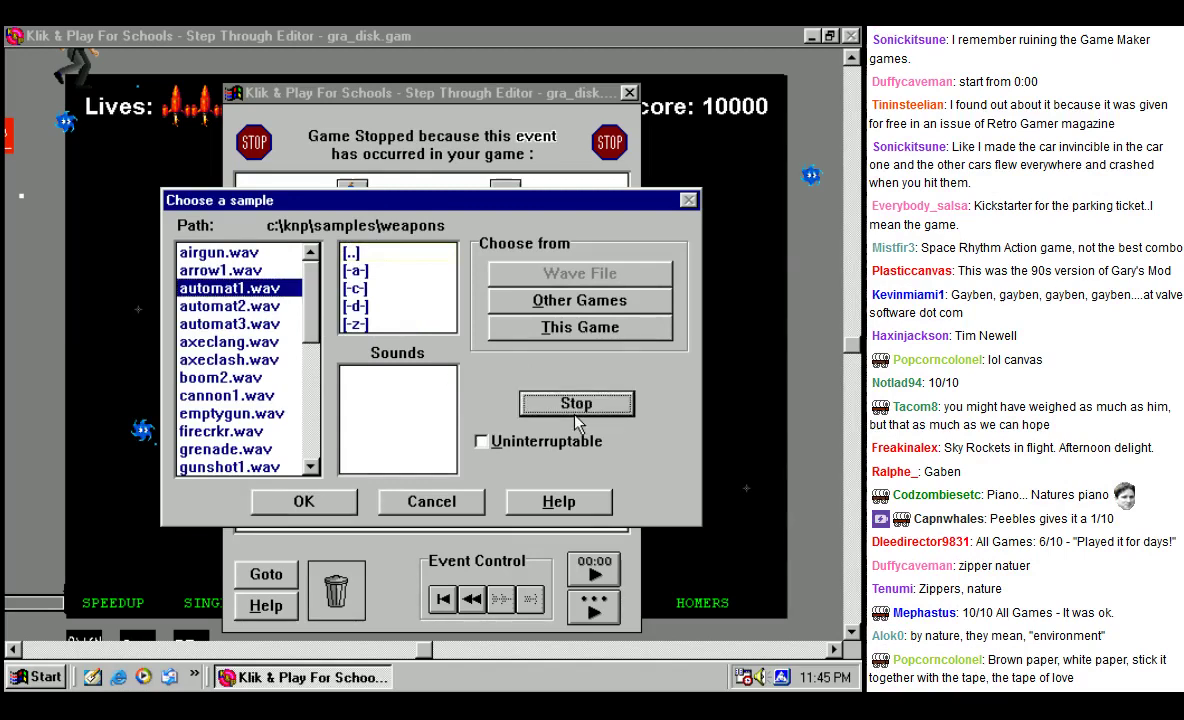
# Step: Audition automat2.wav, automat3.wav and airgun.wav from the weapons samples
pyautogui.click(264, 342)
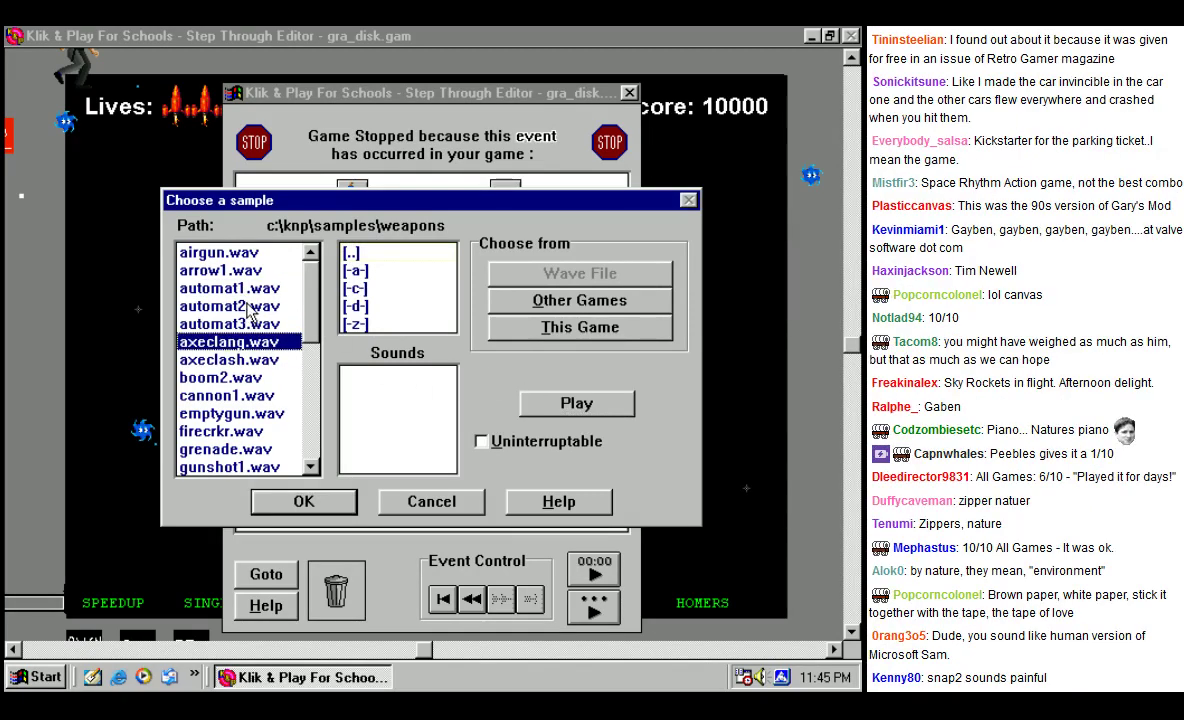
pyautogui.click(240, 306)
pyautogui.click(538, 403)
pyautogui.click(282, 324)
pyautogui.click(540, 403)
pyautogui.click(230, 252)
pyautogui.click(576, 403)
# Step: Audition the four gunshot samples in the weapons folder, from gunshot4.wav back to gunshot1.wav
pyautogui.moveTo(314, 294); pyautogui.dragTo(304, 334)
pyautogui.click(270, 430)
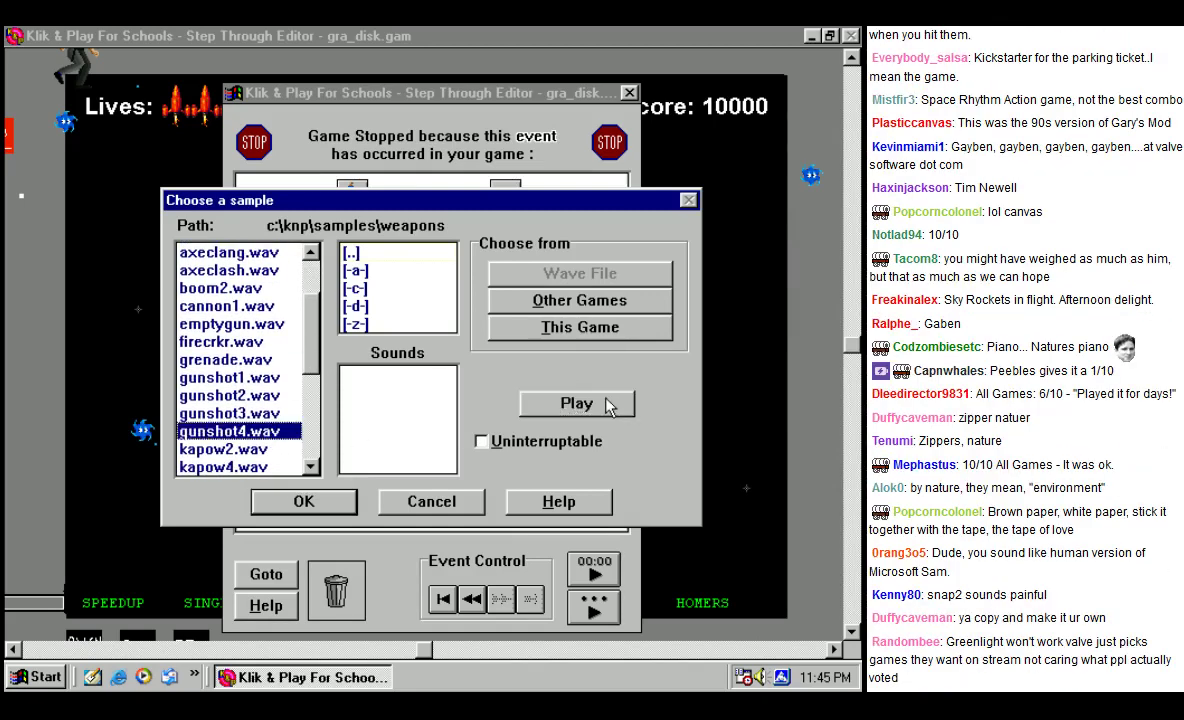
pyautogui.click(590, 404)
pyautogui.click(270, 415)
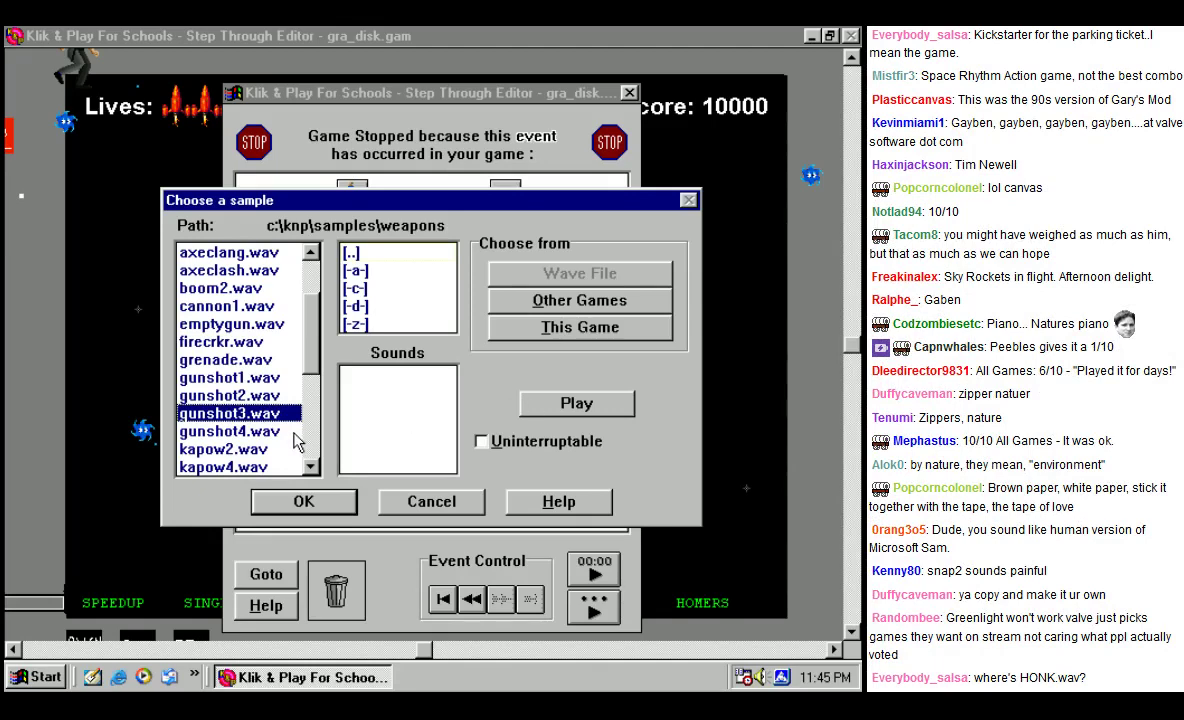
pyautogui.click(568, 409)
pyautogui.press('Up')
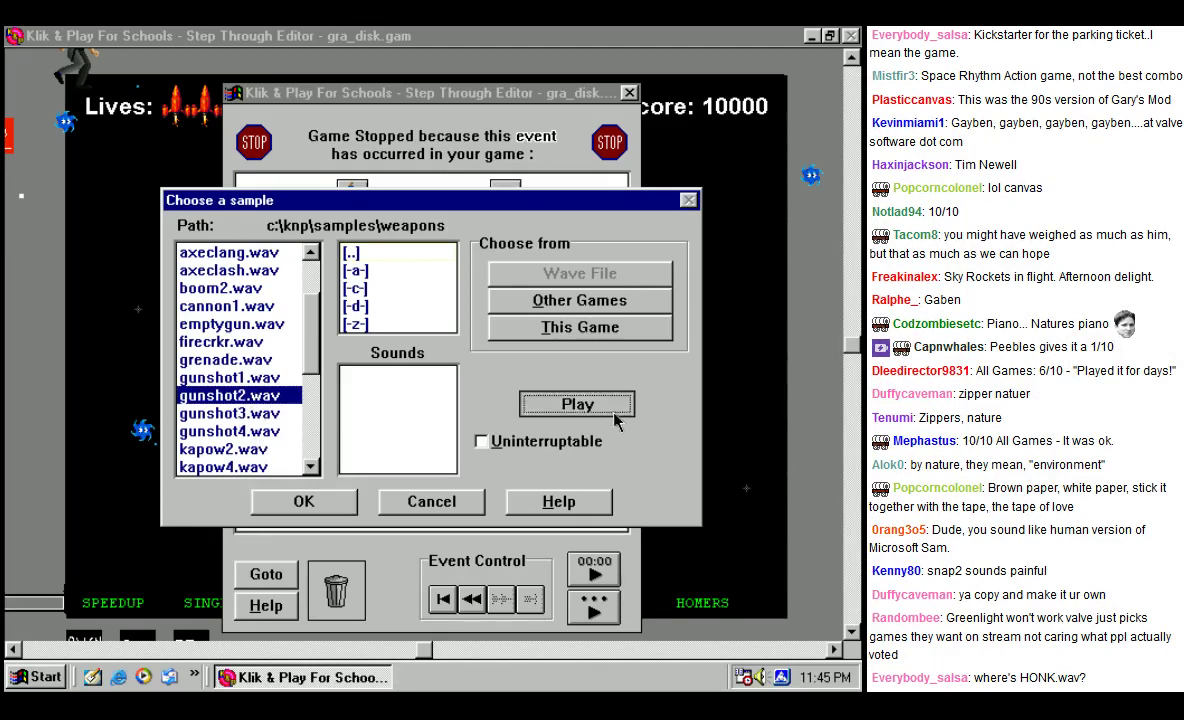
pyautogui.press('Up')
pyautogui.click(536, 411)
# Step: Audition firecrkr.wav, emptygun.wav and machgun3.wav from the weapons samples
pyautogui.click(222, 343)
pyautogui.click(576, 403)
pyautogui.click(220, 324)
pyautogui.moveTo(318, 343); pyautogui.dragTo(312, 400)
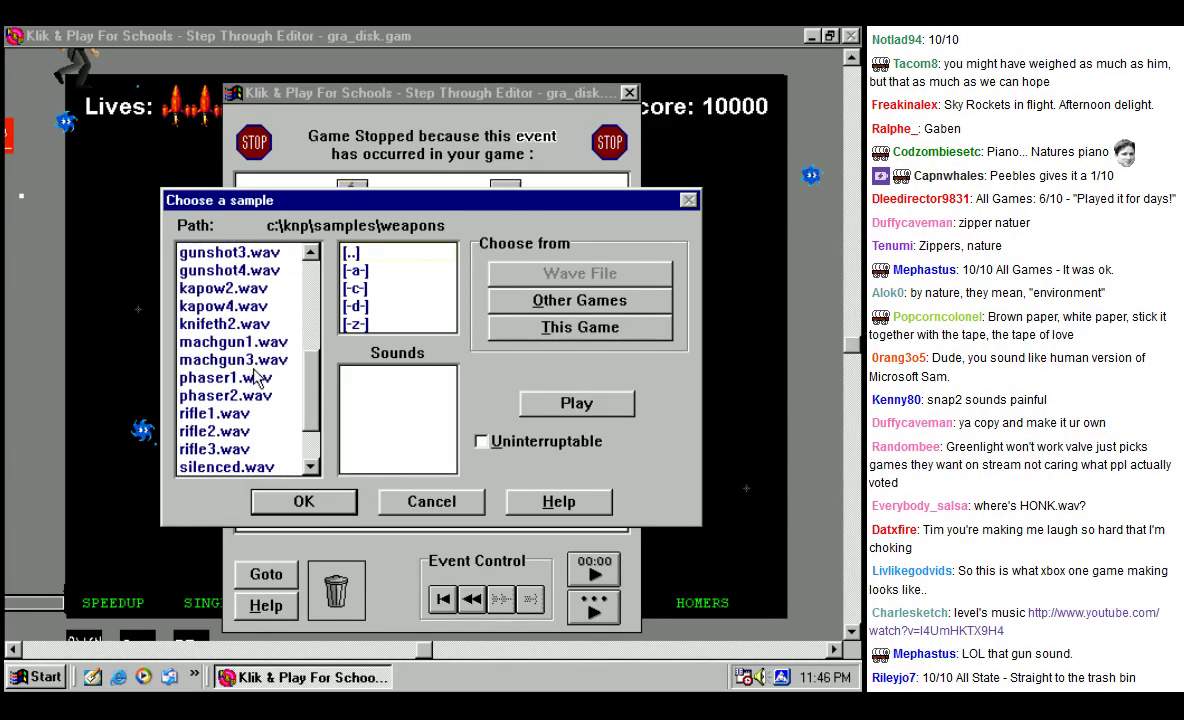
pyautogui.moveTo(318, 380); pyautogui.dragTo(312, 396)
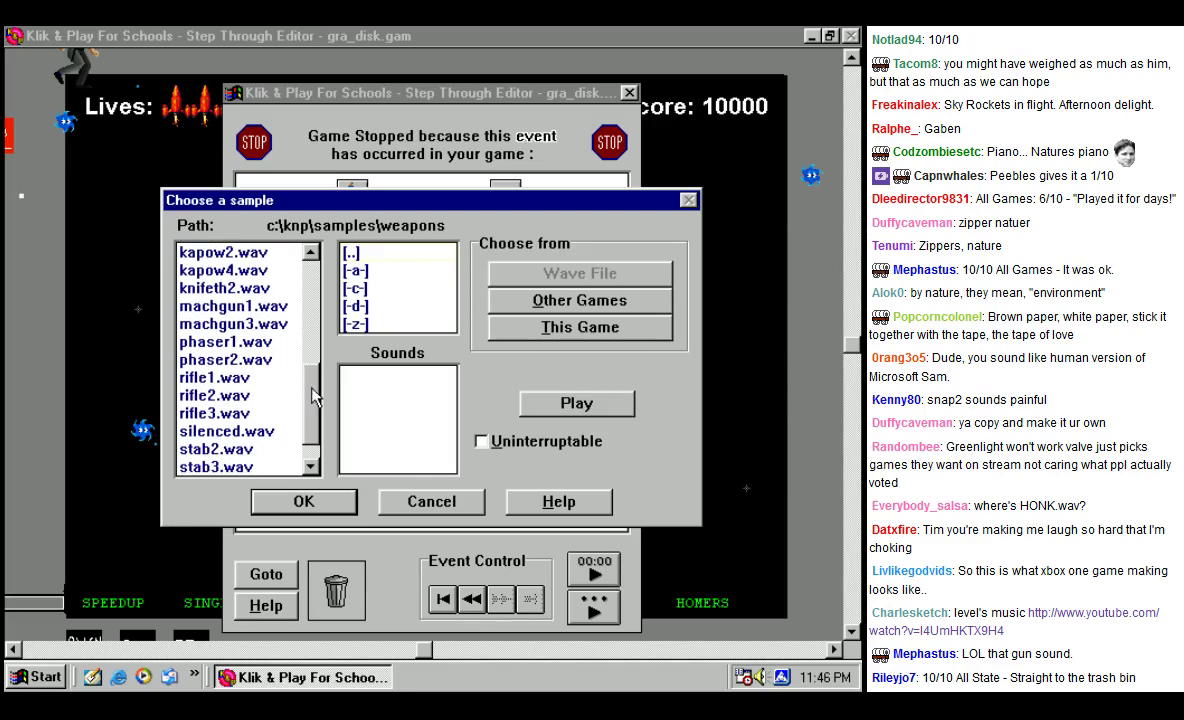
pyautogui.click(278, 333)
pyautogui.moveTo(312, 407); pyautogui.dragTo(313, 431)
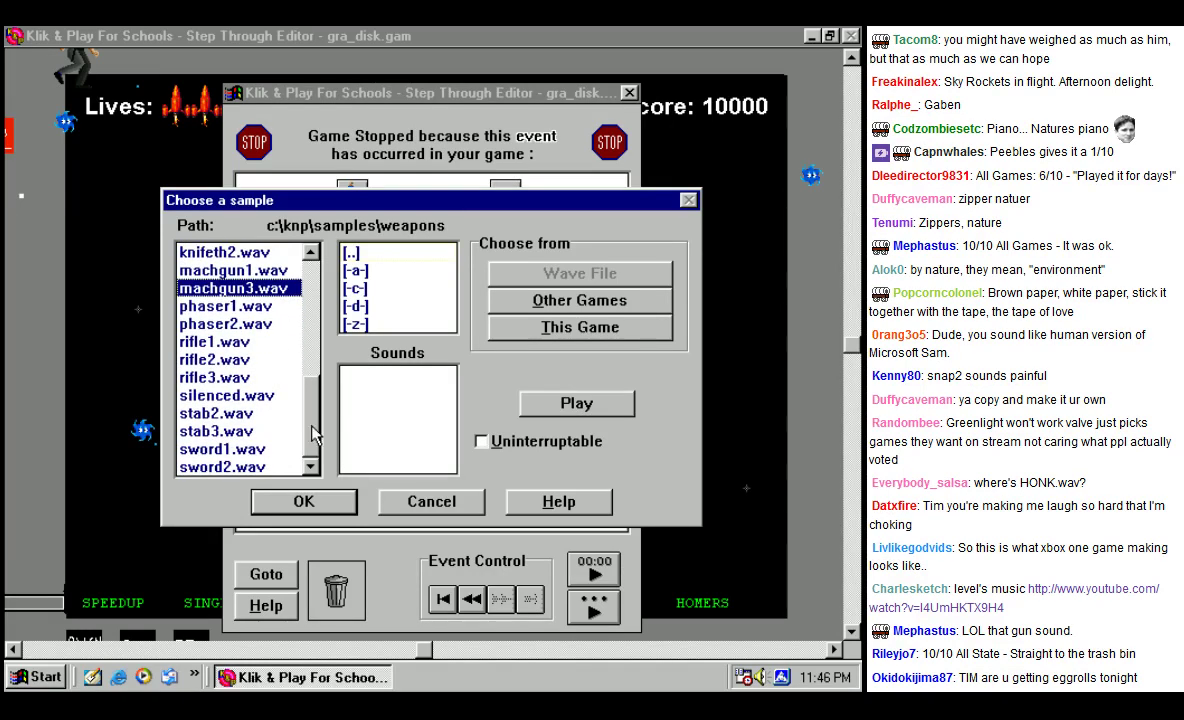
# Step: Audition sword2.wav, stab3.wav, stab2.wav, silenced.wav and rifle2.wav near the end of the weapons samples
pyautogui.click(240, 466)
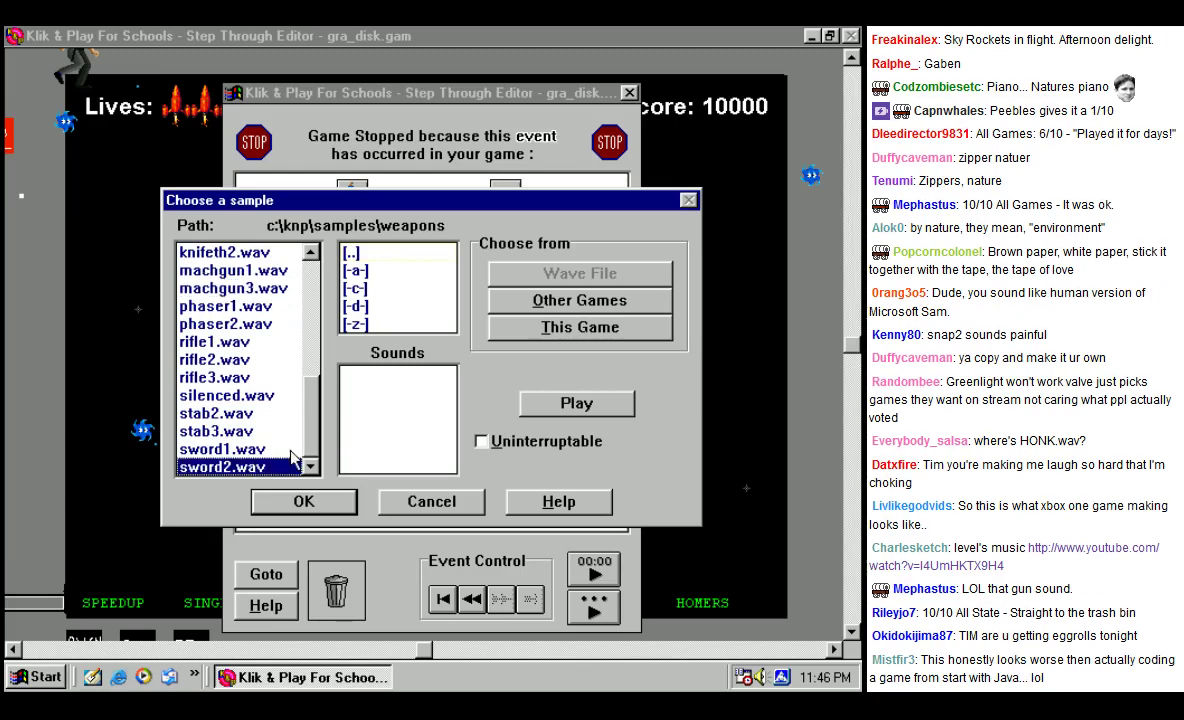
pyautogui.click(228, 431)
pyautogui.click(576, 403)
pyautogui.click(228, 413)
pyautogui.click(576, 403)
pyautogui.click(228, 395)
pyautogui.click(600, 403)
pyautogui.click(215, 359)
pyautogui.click(576, 403)
# Step: Switch to the machines samples folder and audition steampmp.wav
pyautogui.doubleClick(362, 254)
pyautogui.scroll(-5, 425, 270)
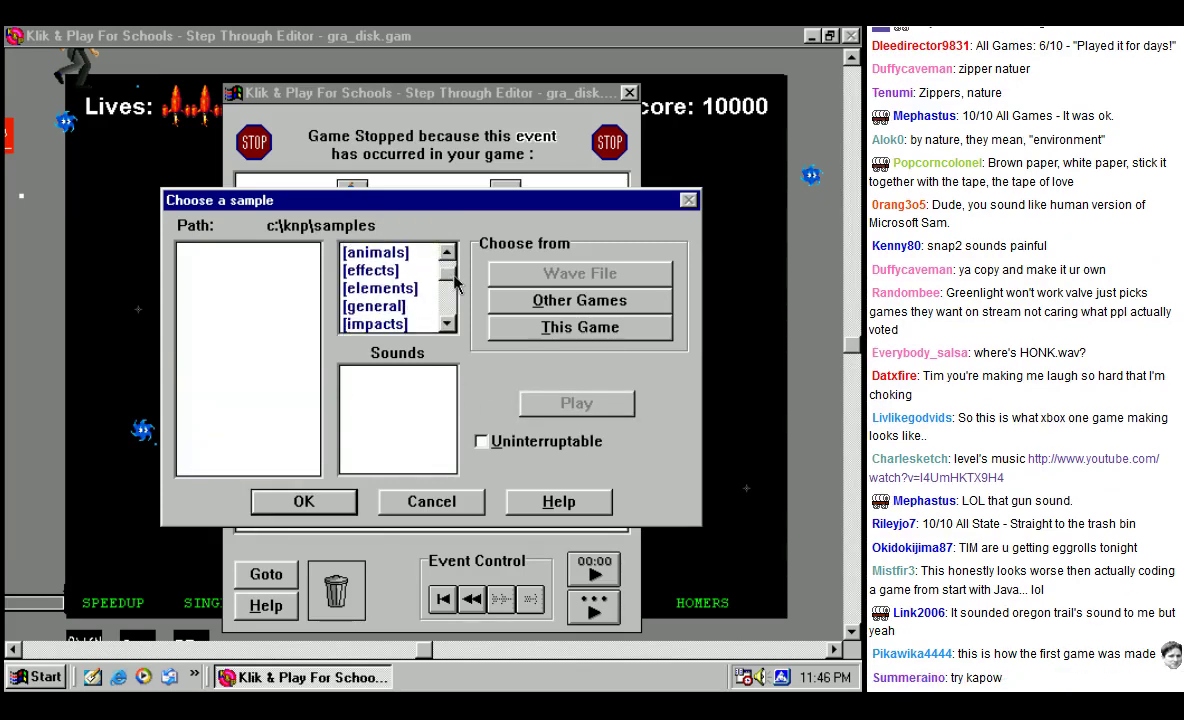
pyautogui.click(397, 290)
pyautogui.doubleClick(395, 290)
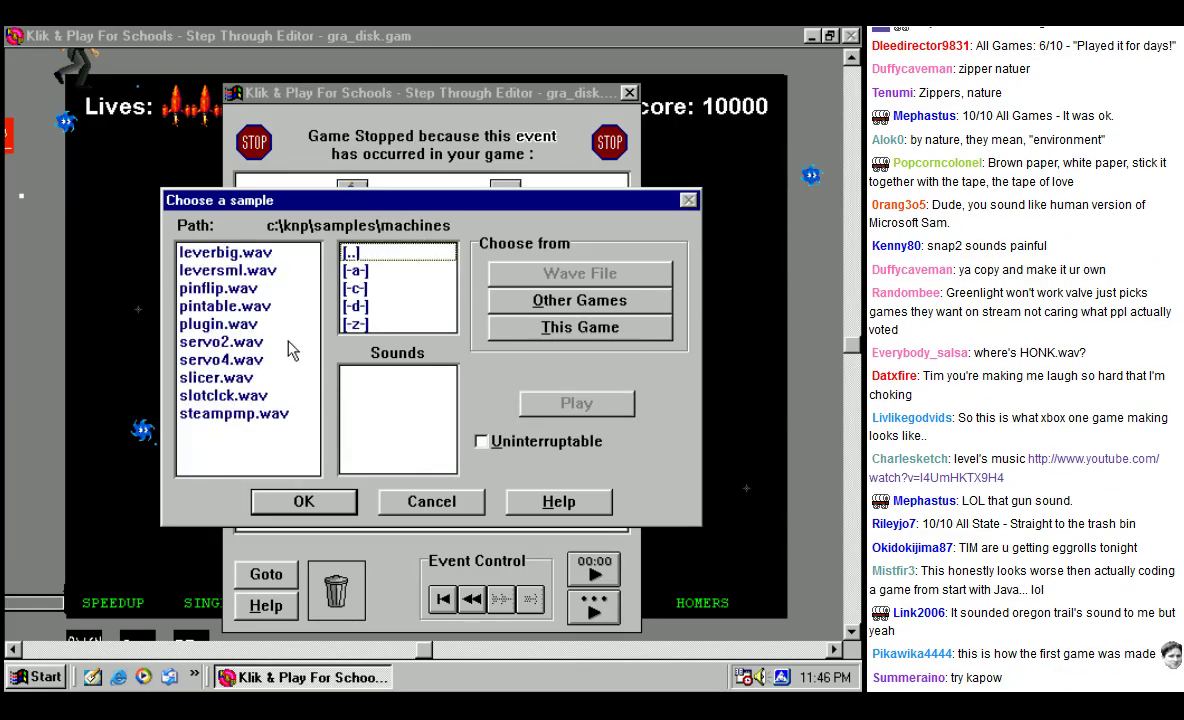
pyautogui.click(244, 416)
pyautogui.click(565, 405)
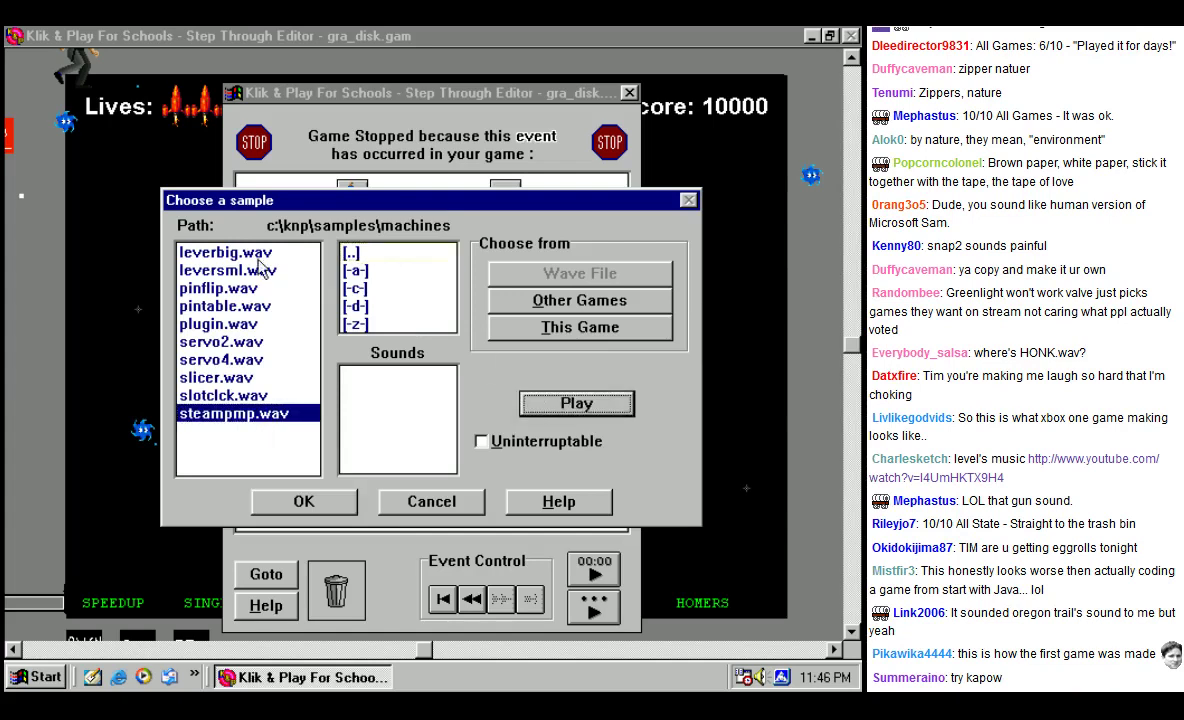
# Step: Audition leverbig.wav, pinflip.wav, leversml.wav and servo4.wav from the machines samples
pyautogui.click(228, 253)
pyautogui.click(576, 395)
pyautogui.click(255, 292)
pyautogui.click(576, 403)
pyautogui.click(228, 270)
pyautogui.click(548, 404)
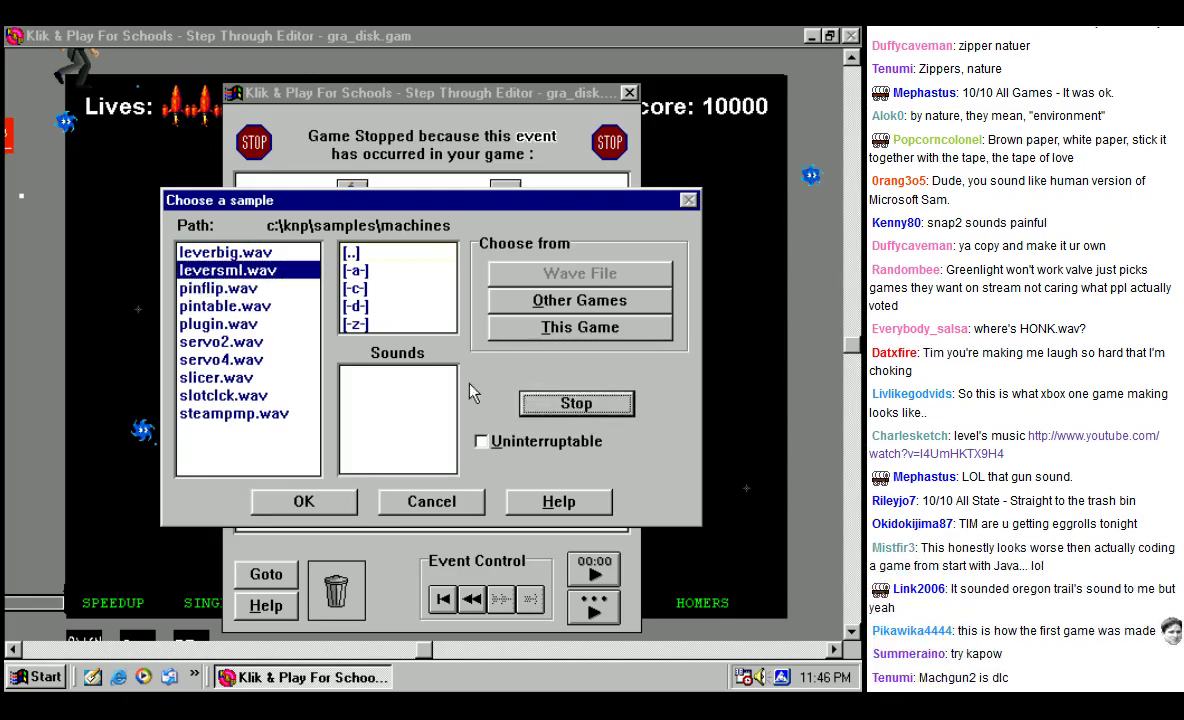
pyautogui.click(221, 359)
pyautogui.click(570, 403)
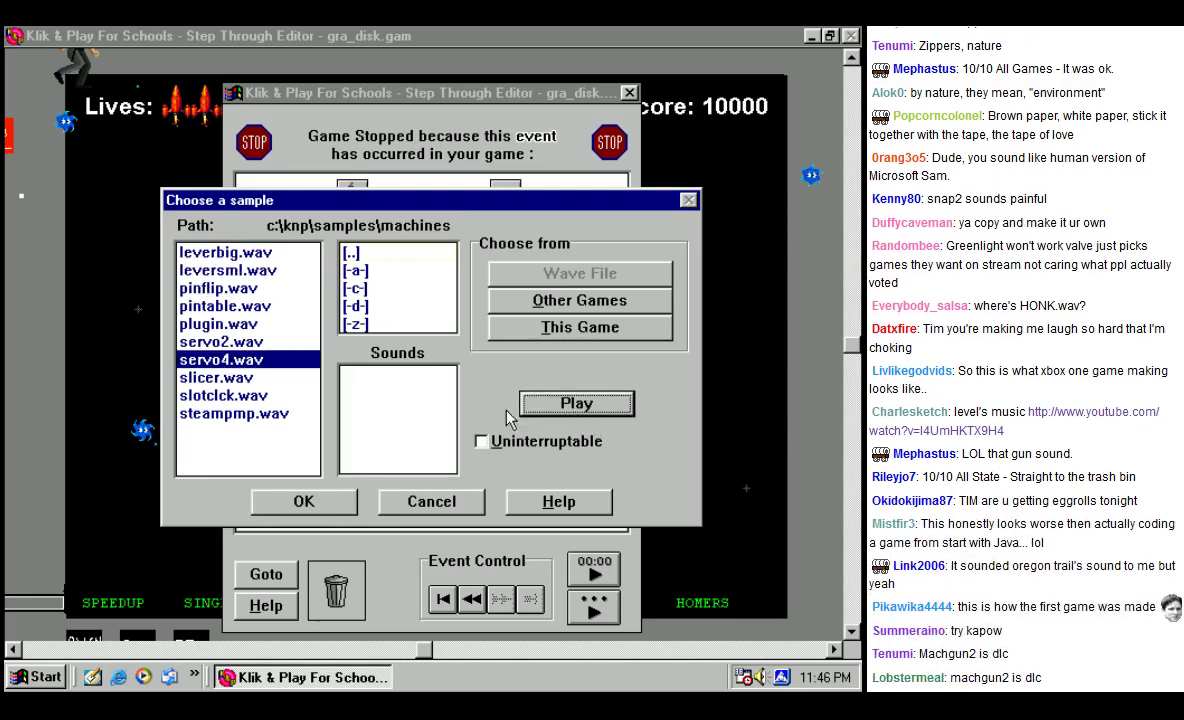
# Step: Audition cuckoo.wav in the general samples folder and assign cricket3.wav to the Disco dork's collision with the tiny yellow dot
pyautogui.doubleClick(380, 255)
pyautogui.click(447, 323)
pyautogui.doubleClick(447, 323)
pyautogui.doubleClick(380, 288)
pyautogui.click(221, 306)
pyautogui.click(576, 403)
pyautogui.click(224, 288)
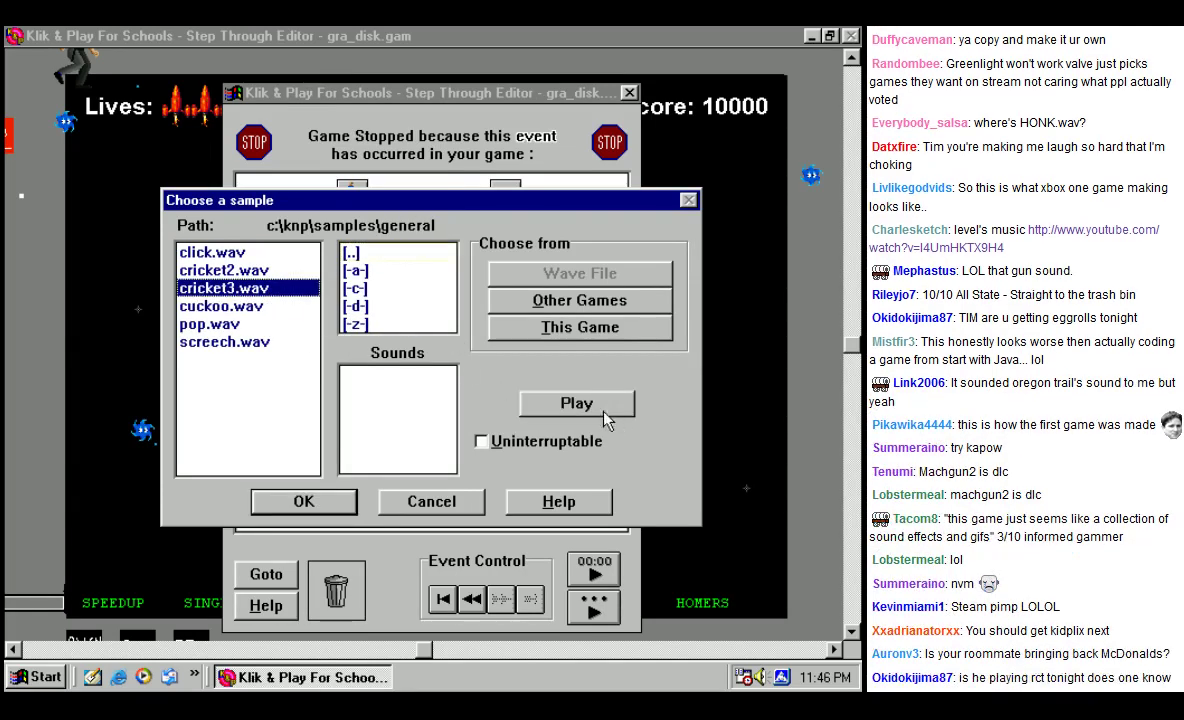
pyautogui.click(546, 403)
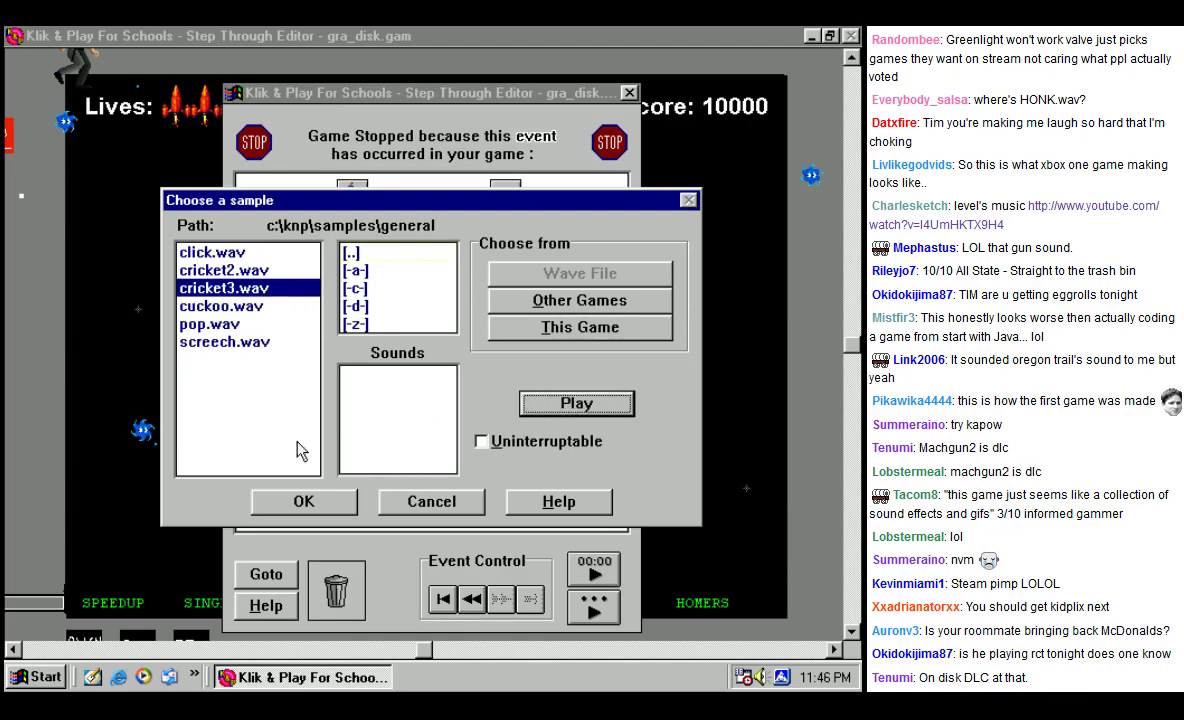
pyautogui.click(306, 503)
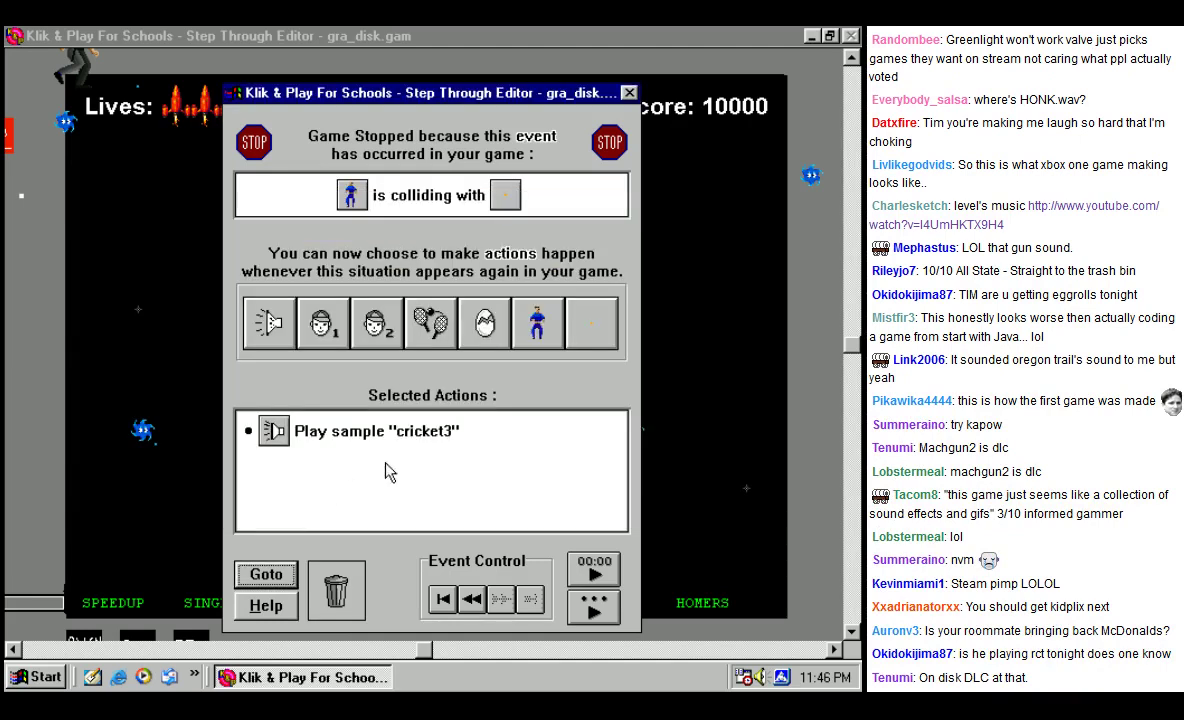
# Step: Continue the game to the collision between two Disco dorks and assign it oooh.wav from the voices samples
pyautogui.click(596, 608)
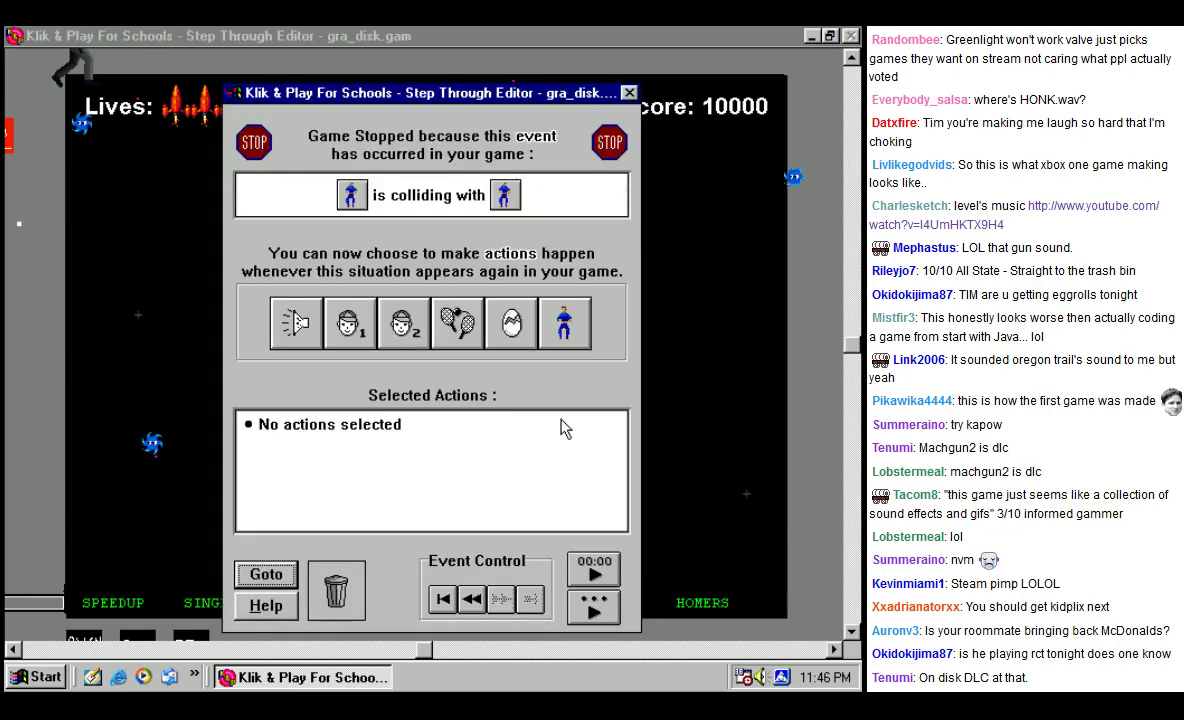
pyautogui.click(297, 318)
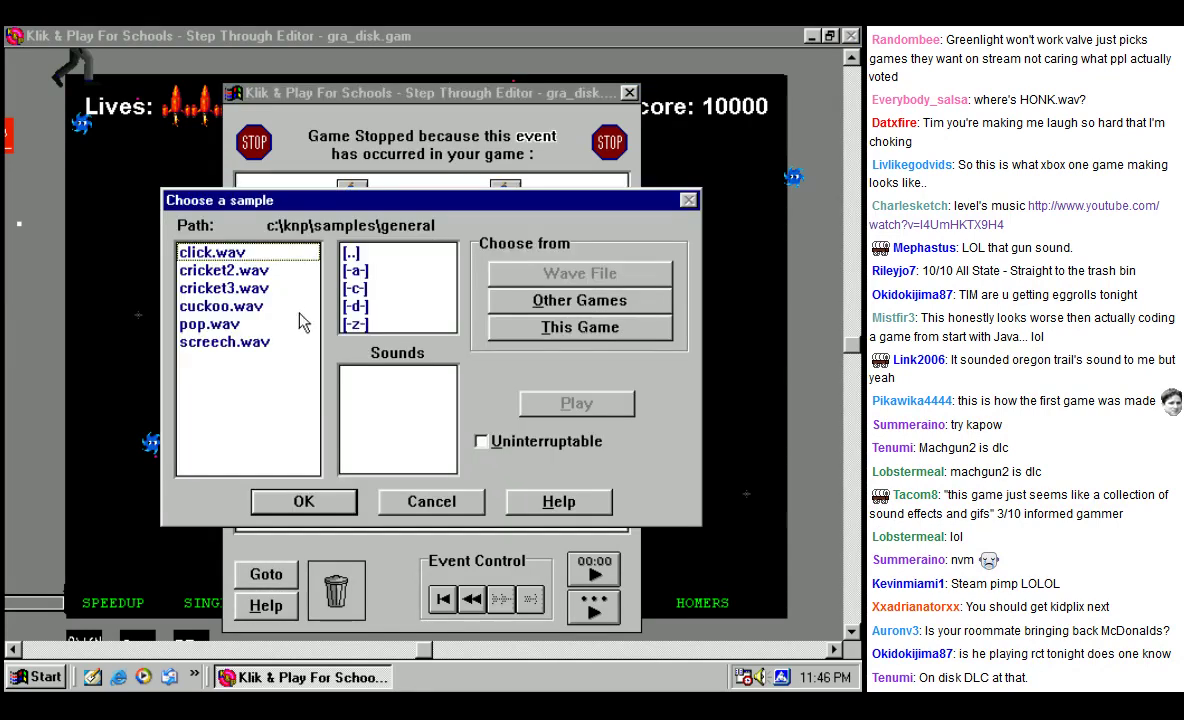
pyautogui.doubleClick(351, 252)
pyautogui.moveTo(447, 262); pyautogui.dragTo(452, 305)
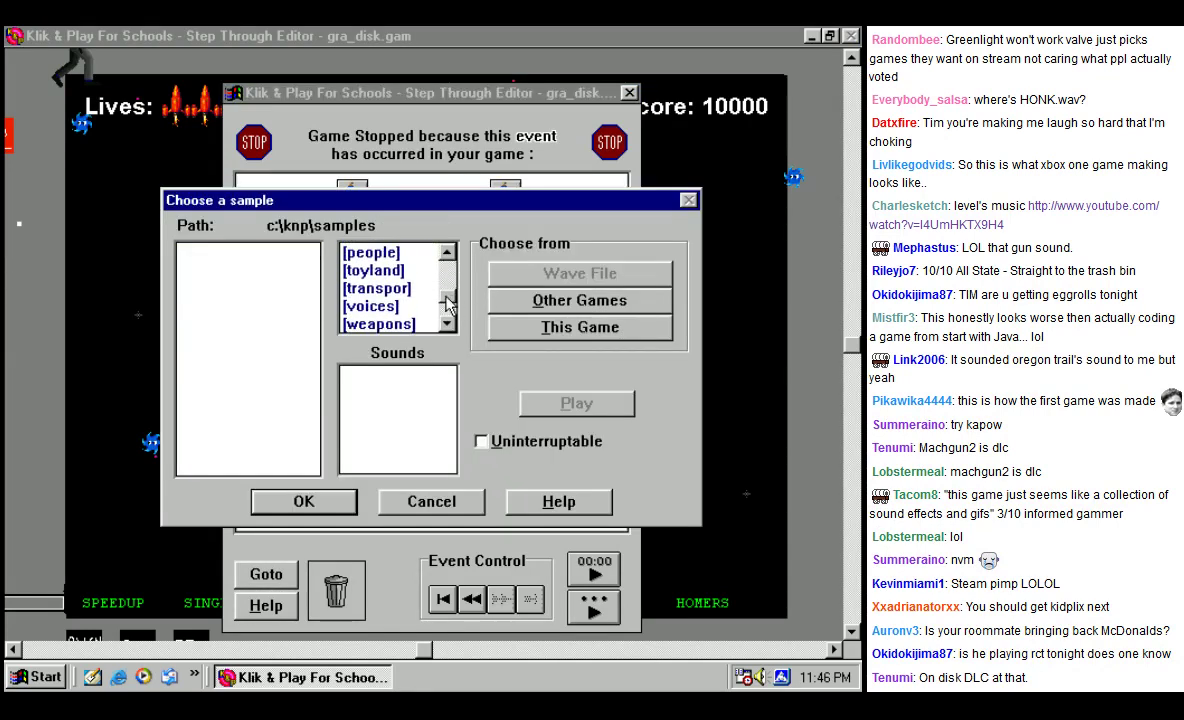
pyautogui.doubleClick(392, 307)
pyautogui.click(213, 431)
pyautogui.click(535, 400)
pyautogui.click(305, 500)
# Step: Continue the game to the planet's collision with the rocket and audition whoa.wav and babeleph.wav for its sound
pyautogui.click(600, 613)
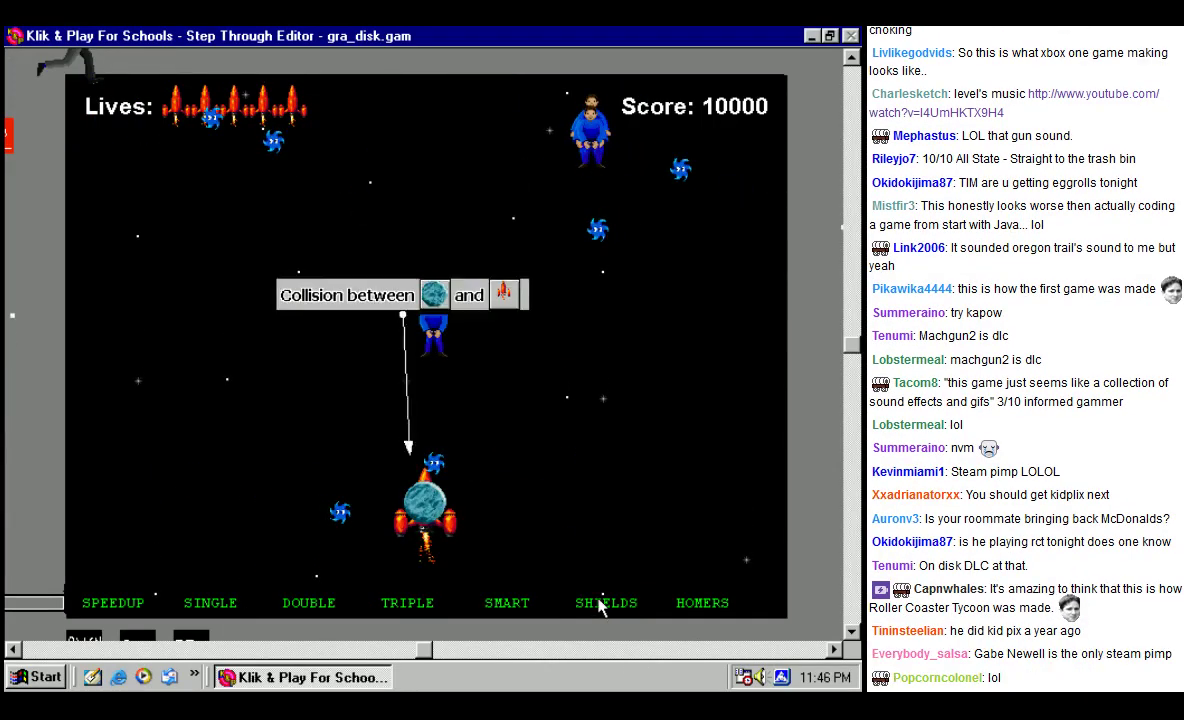
pyautogui.click(272, 318)
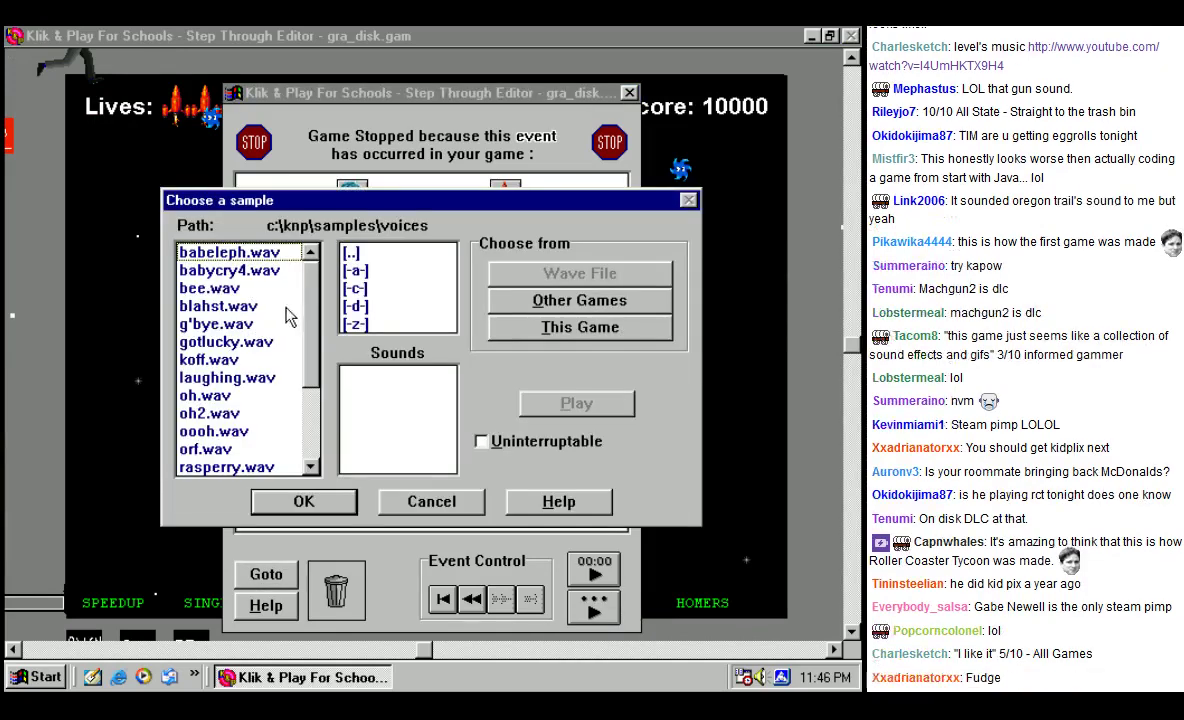
pyautogui.scroll(-3, 287, 316)
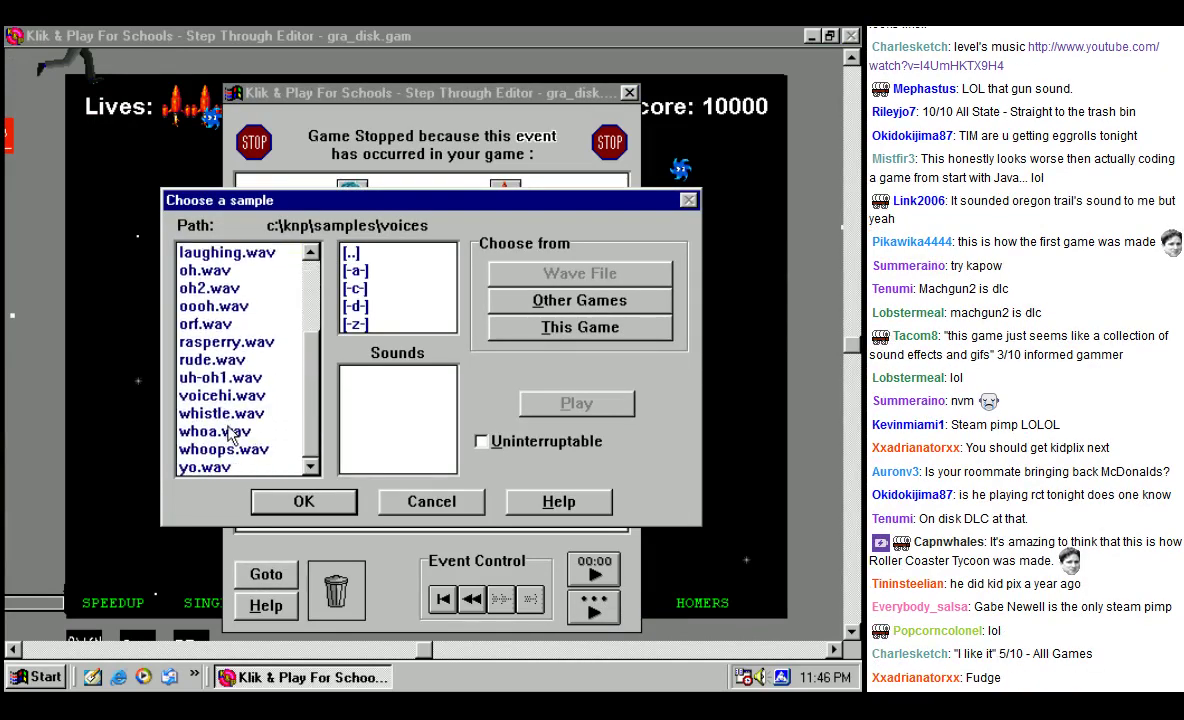
pyautogui.click(226, 432)
pyautogui.click(578, 408)
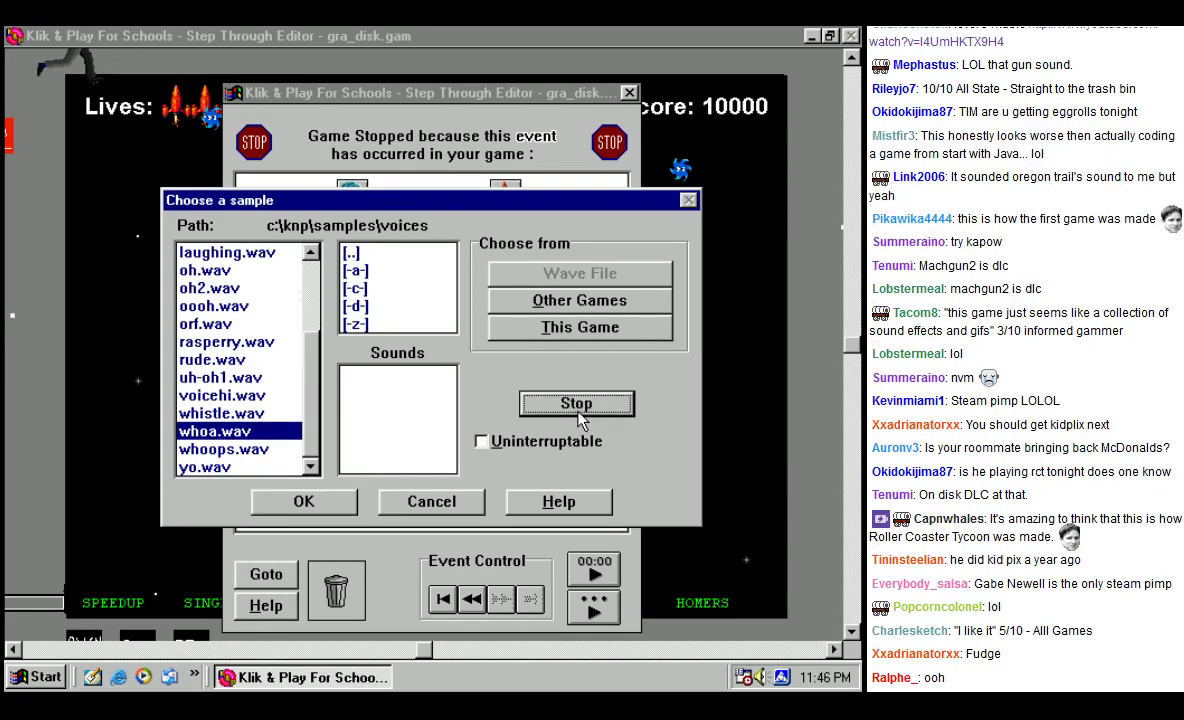
pyautogui.scroll(3, 280, 330)
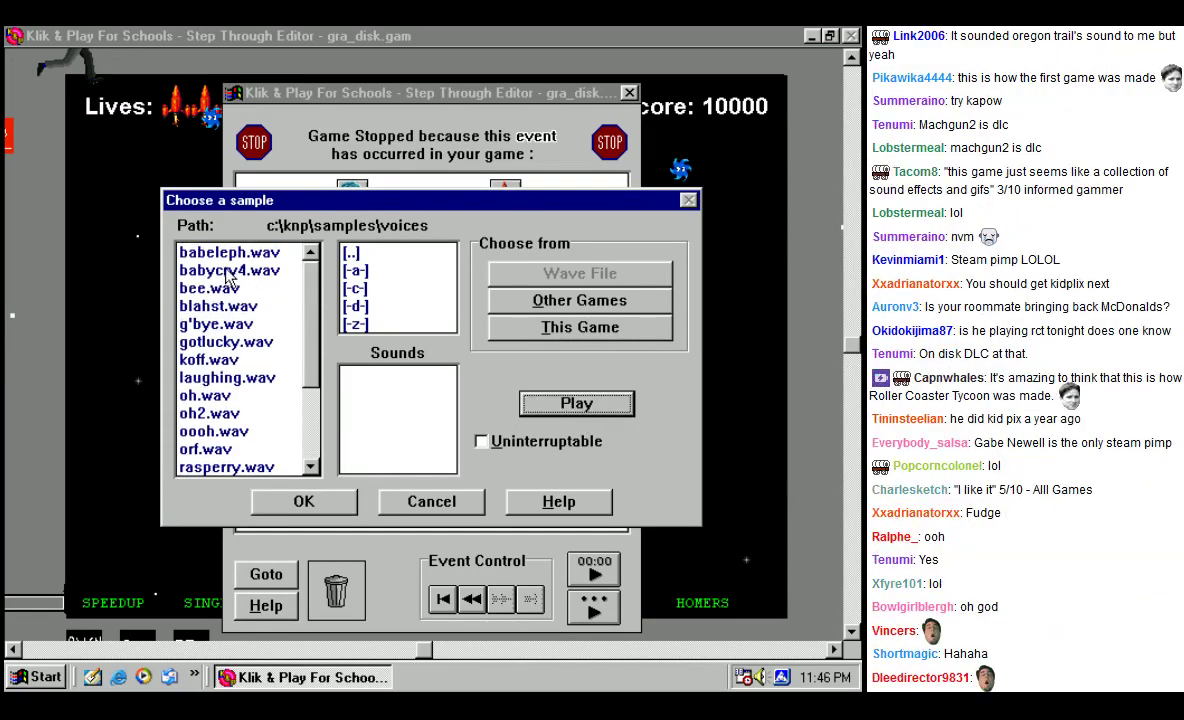
pyautogui.click(218, 253)
pyautogui.click(578, 408)
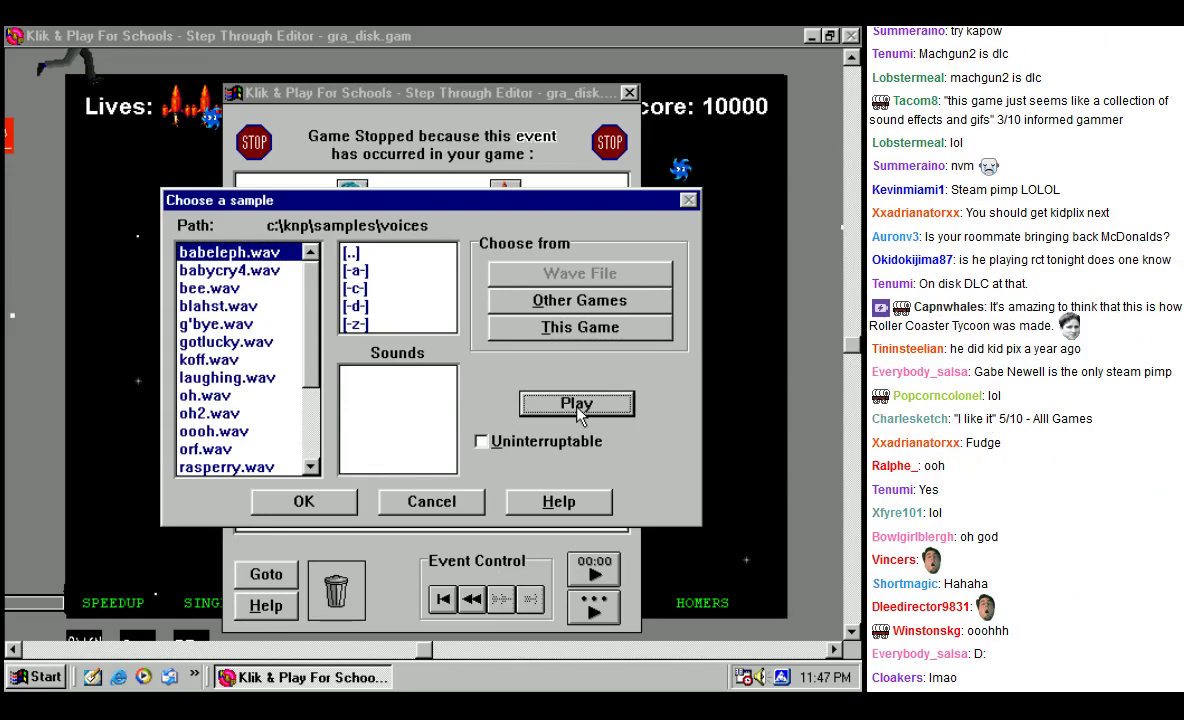
# Step: Audition blahst.wav and assign it as the sound of the planet's collision with the rocket
pyautogui.click(218, 307)
pyautogui.click(578, 405)
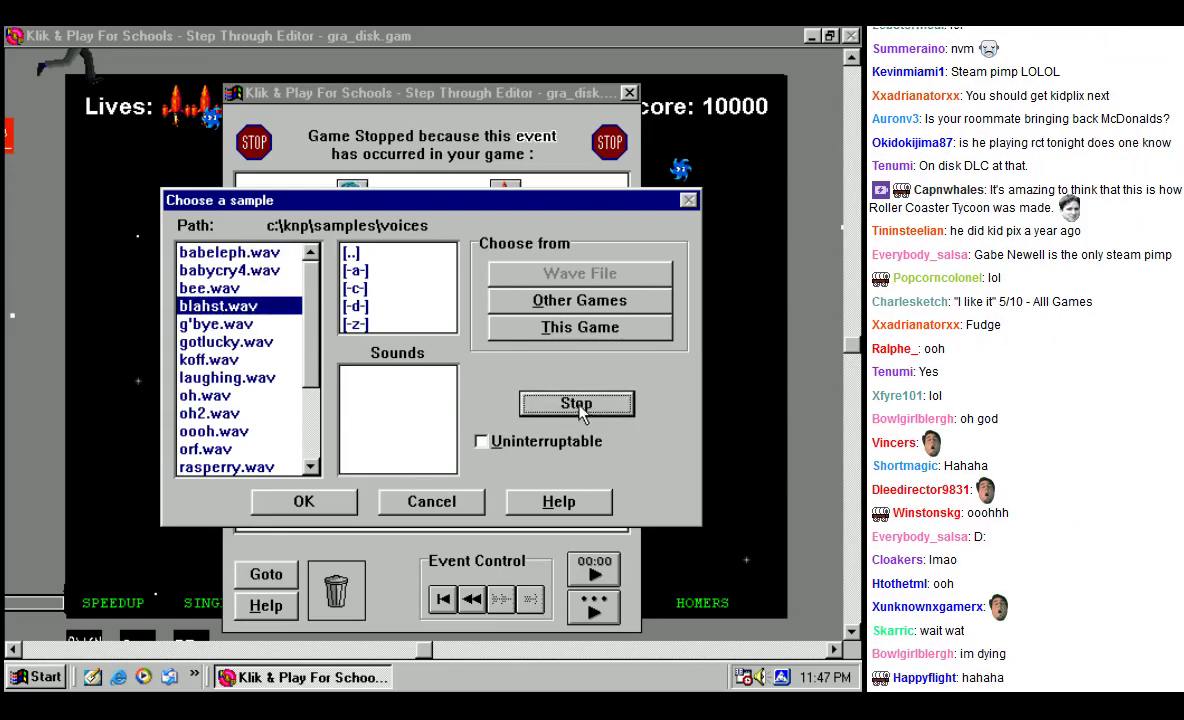
pyautogui.click(303, 501)
# Step: Continue the game to the last rocket being destroyed and assign blahst.wav as its uninterruptable sound
pyautogui.click(594, 575)
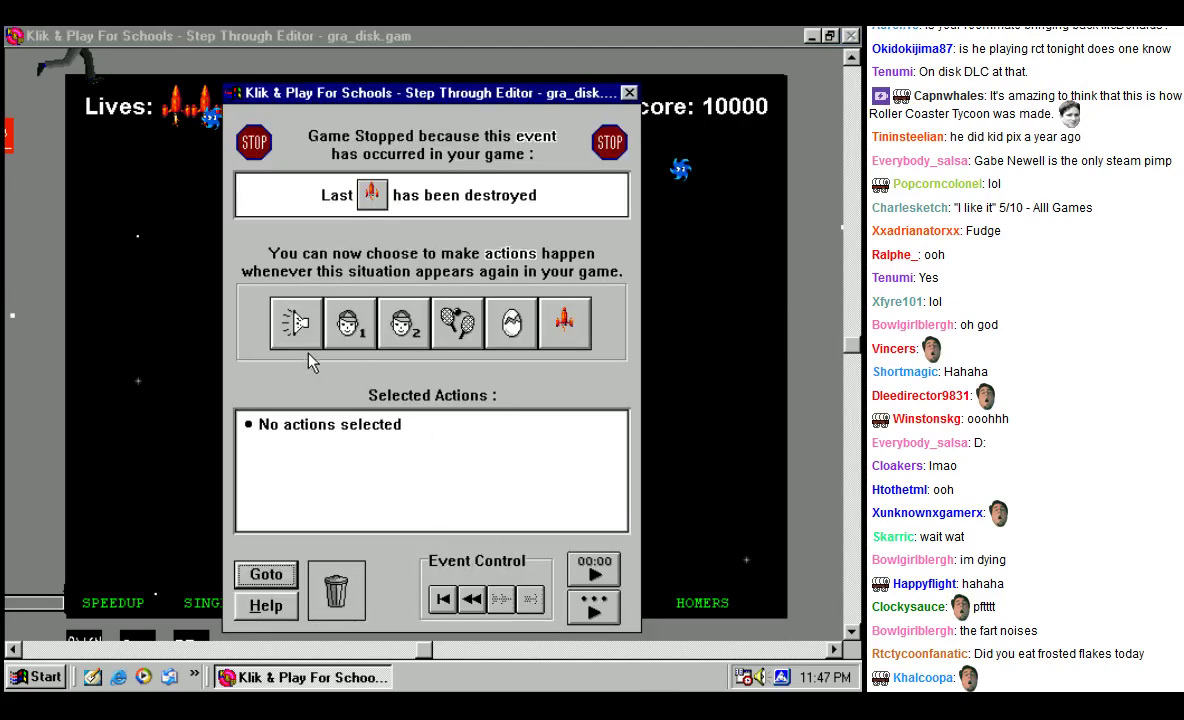
pyautogui.click(297, 328)
pyautogui.click(268, 306)
pyautogui.click(577, 404)
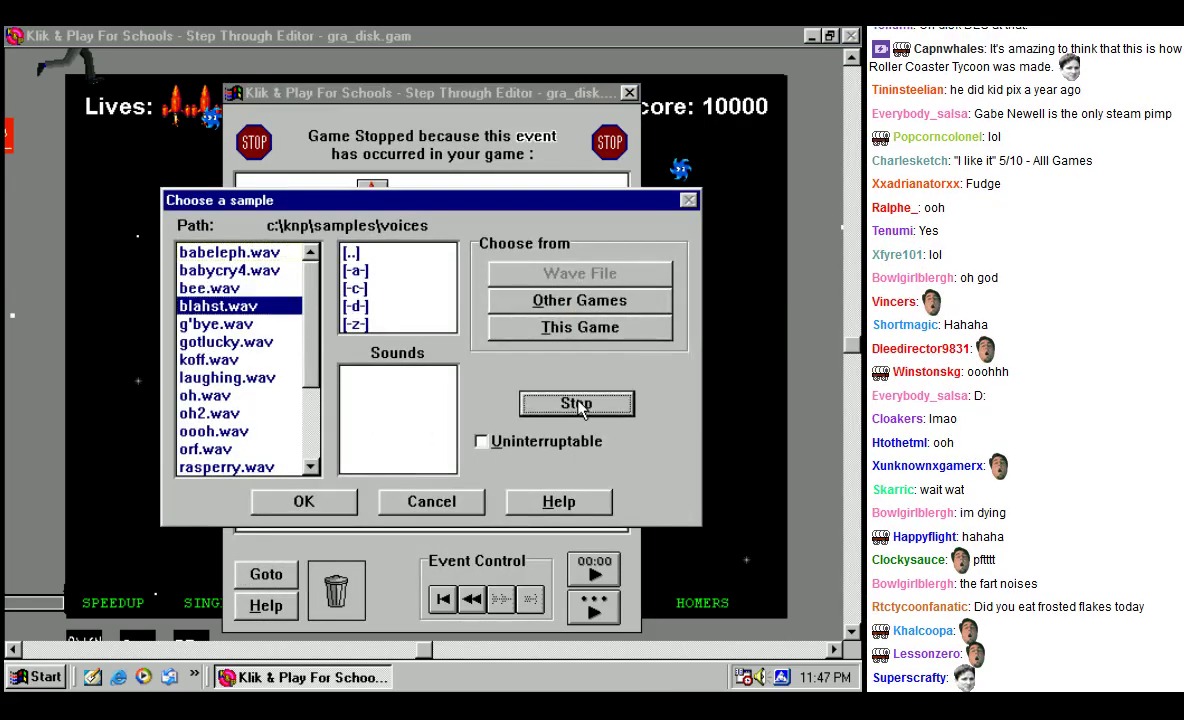
pyautogui.click(484, 441)
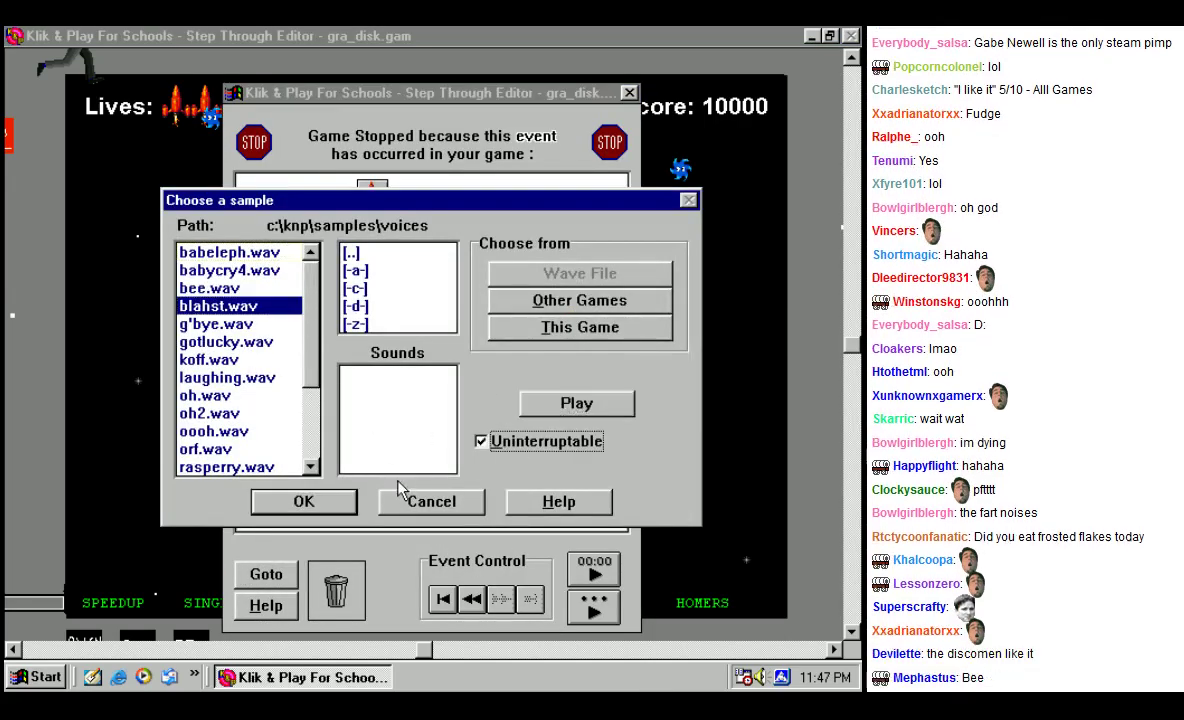
pyautogui.click(302, 502)
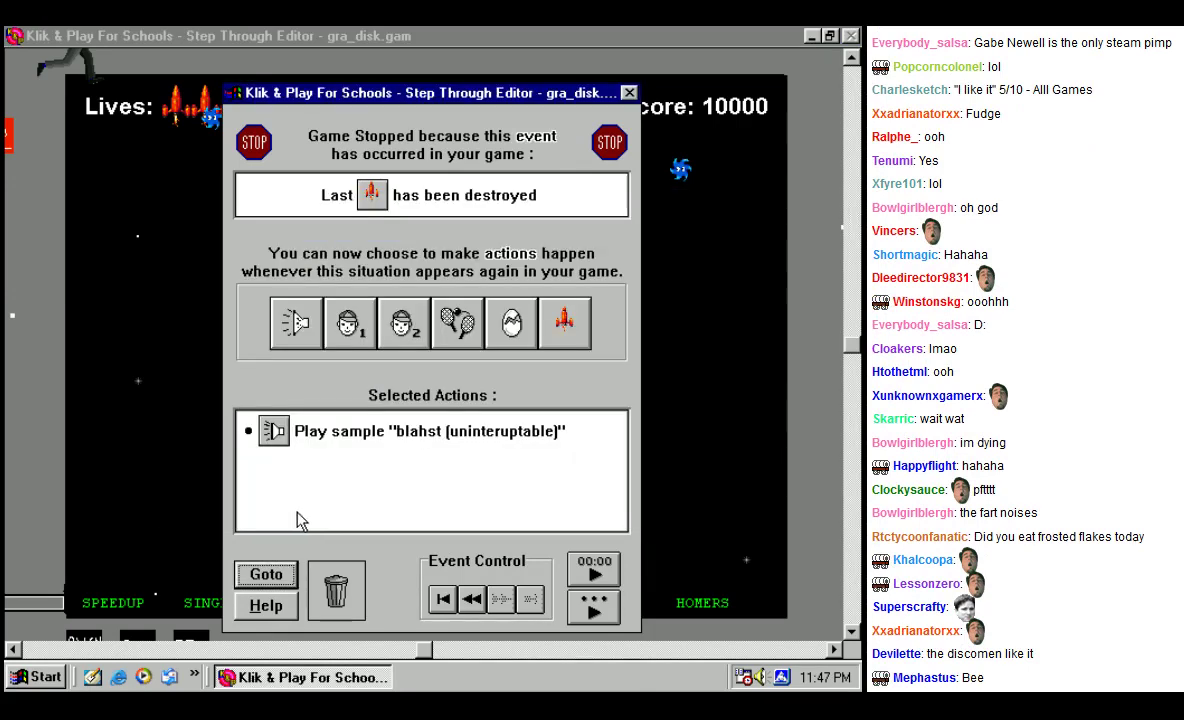
# Step: Continue the game to the blue star's collision with the planet, audition voicehi.wav, and assign rasperry.wav from the voices samples
pyautogui.click(594, 600)
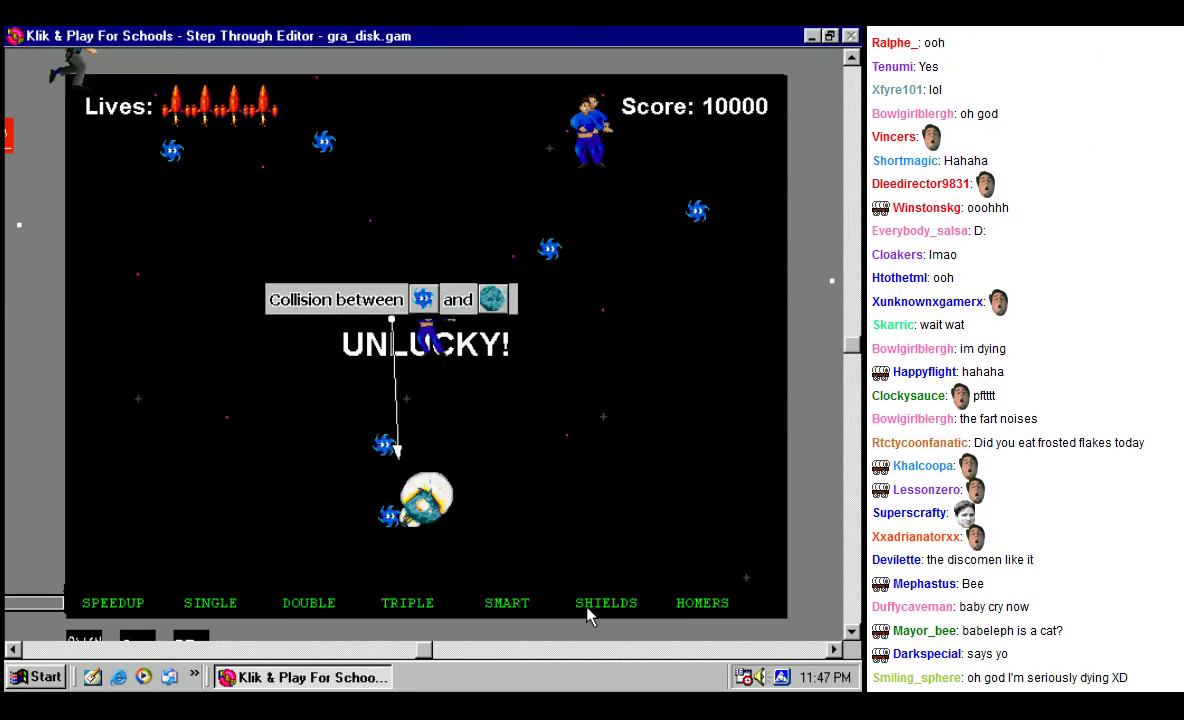
pyautogui.click(266, 322)
pyautogui.scroll(-3, 290, 330)
pyautogui.click(262, 397)
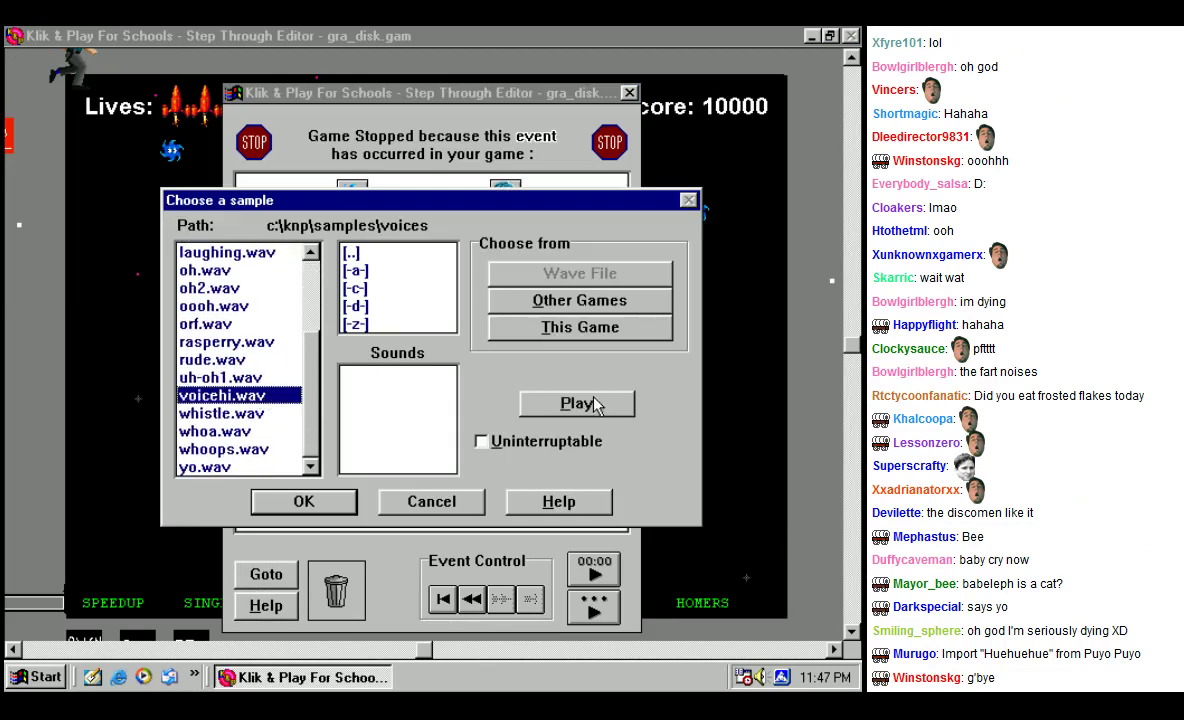
pyautogui.click(600, 403)
pyautogui.click(251, 328)
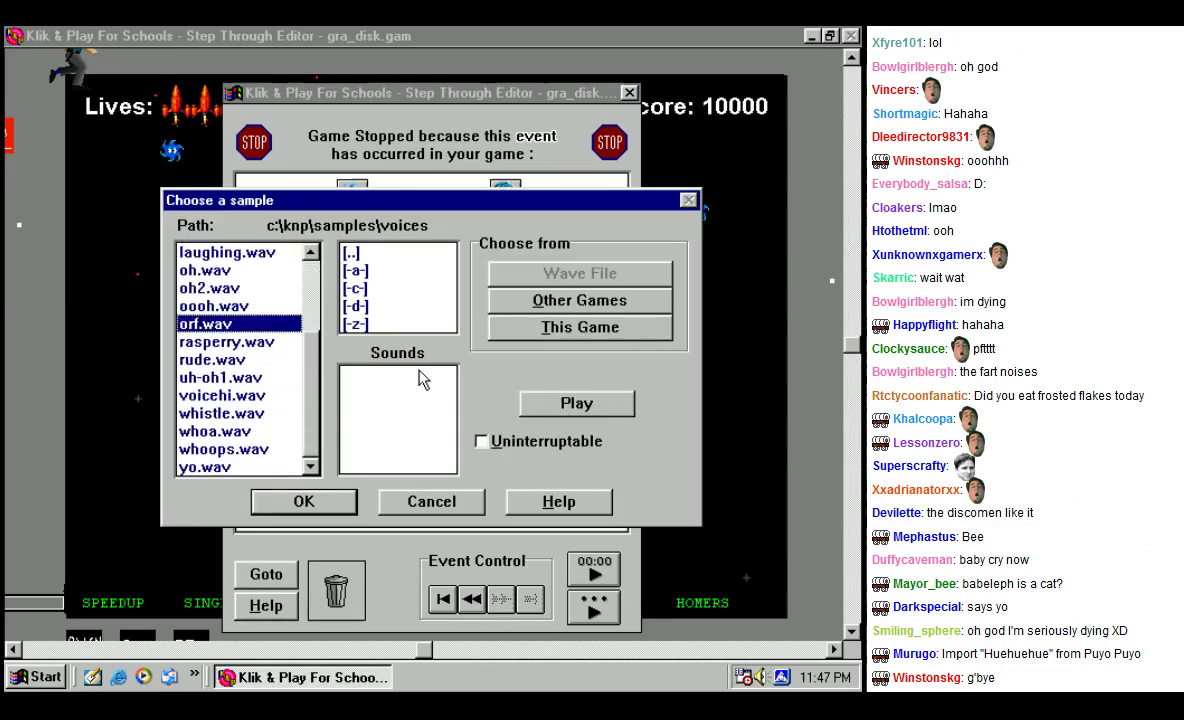
pyautogui.click(227, 342)
pyautogui.click(552, 400)
pyautogui.click(304, 501)
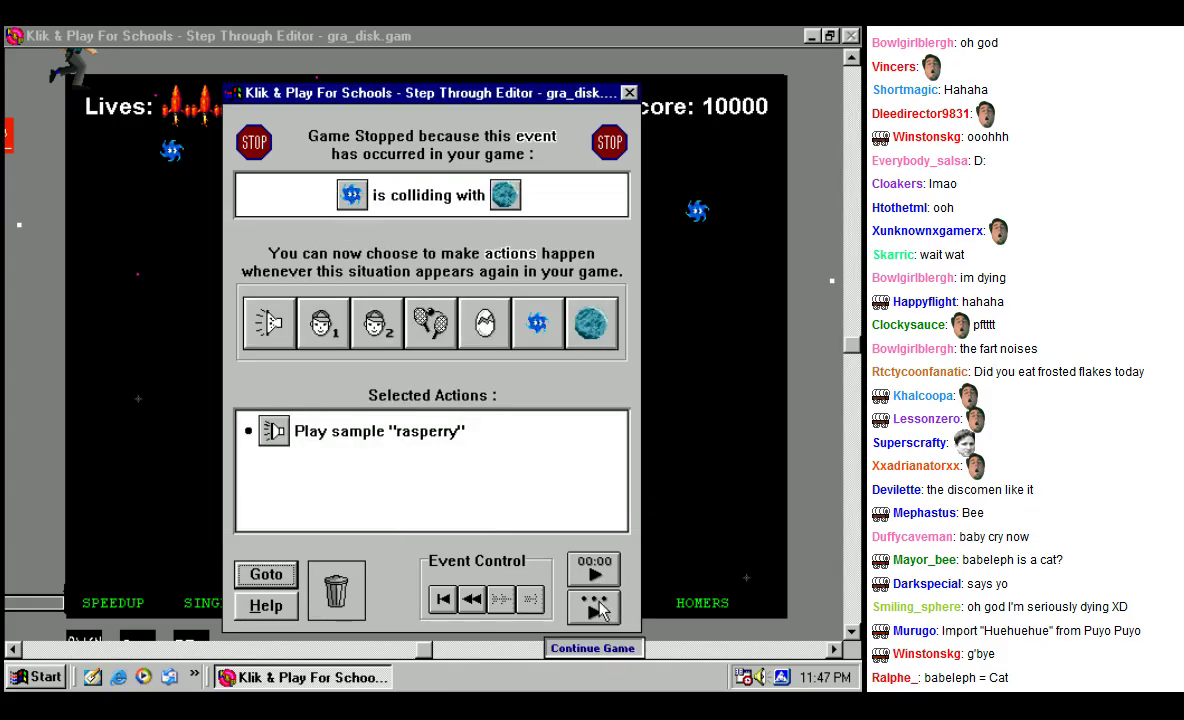
# Step: Continue the game to the running man's collision with the Disco dork, audition smash.wav, and assign ouch.wav from the toyland samples
pyautogui.click(598, 609)
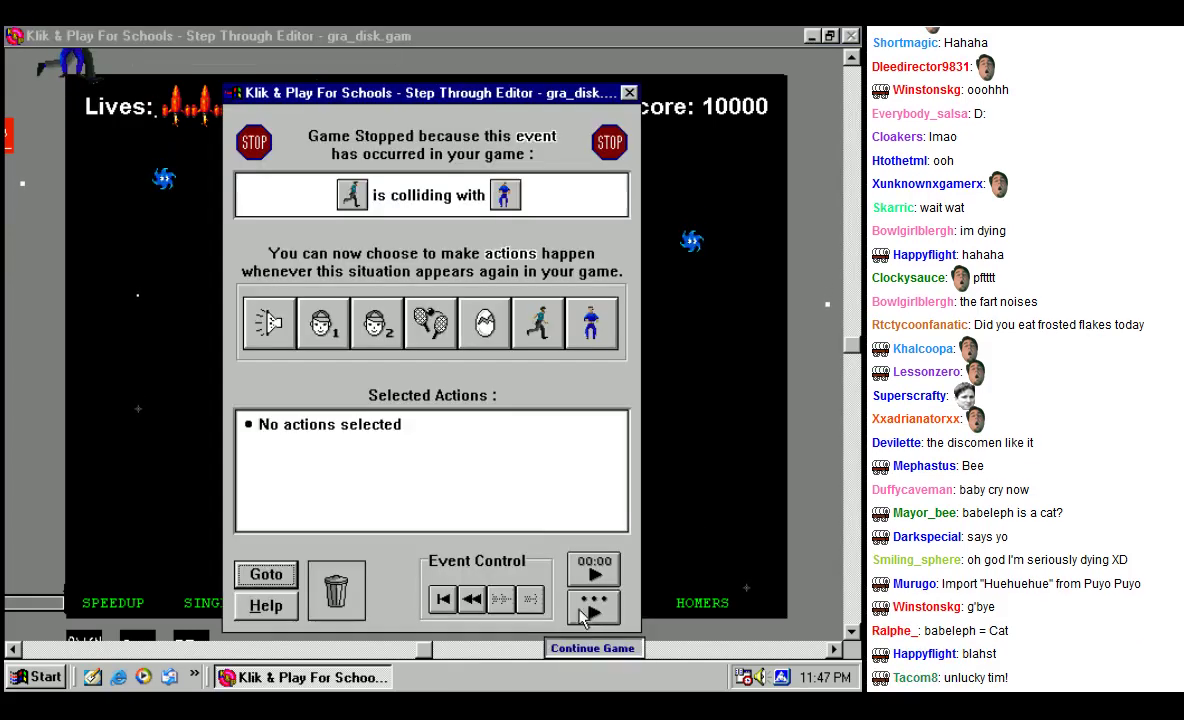
pyautogui.click(268, 322)
pyautogui.doubleClick(352, 252)
pyautogui.moveTo(446, 258); pyautogui.dragTo(448, 306)
pyautogui.scroll(1, 415, 280)
pyautogui.doubleClick(365, 288)
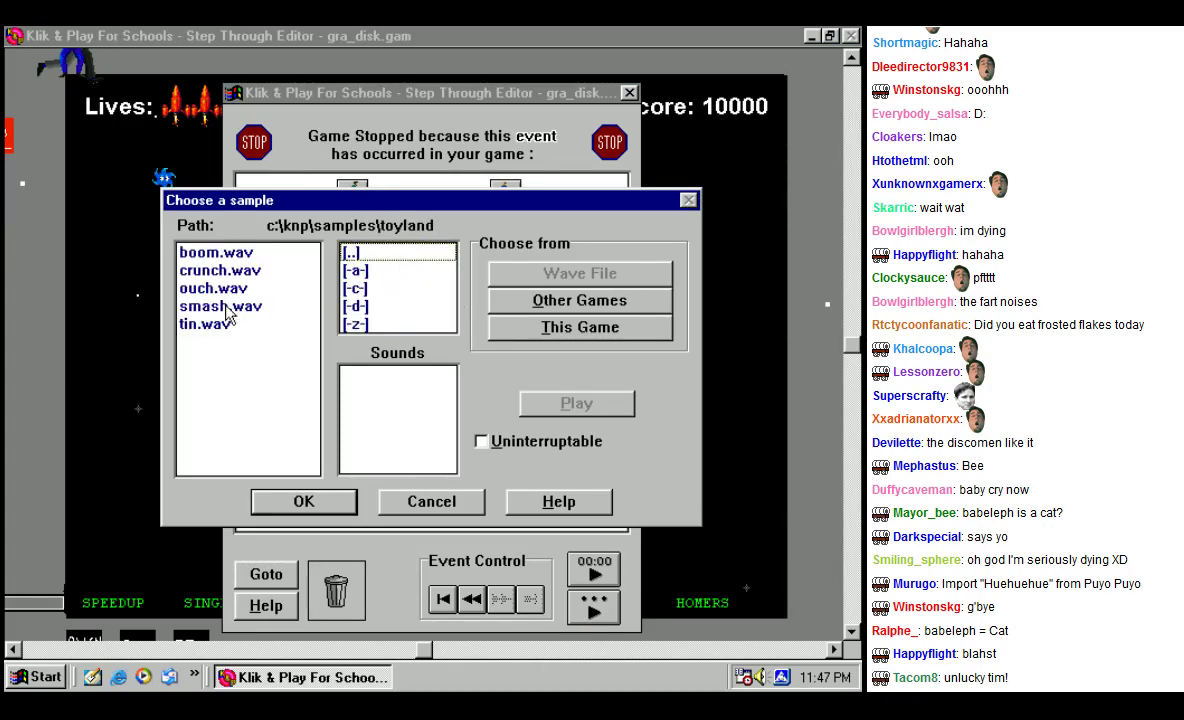
pyautogui.click(226, 307)
pyautogui.click(545, 403)
pyautogui.click(210, 288)
pyautogui.click(580, 404)
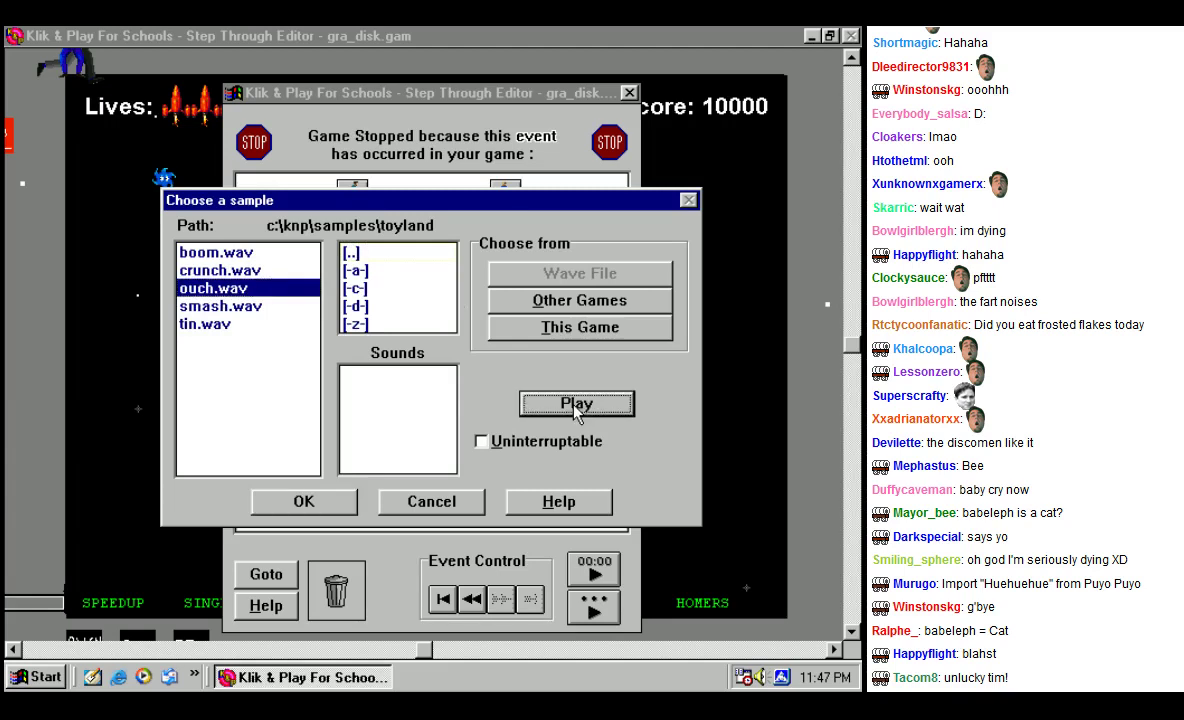
pyautogui.click(338, 503)
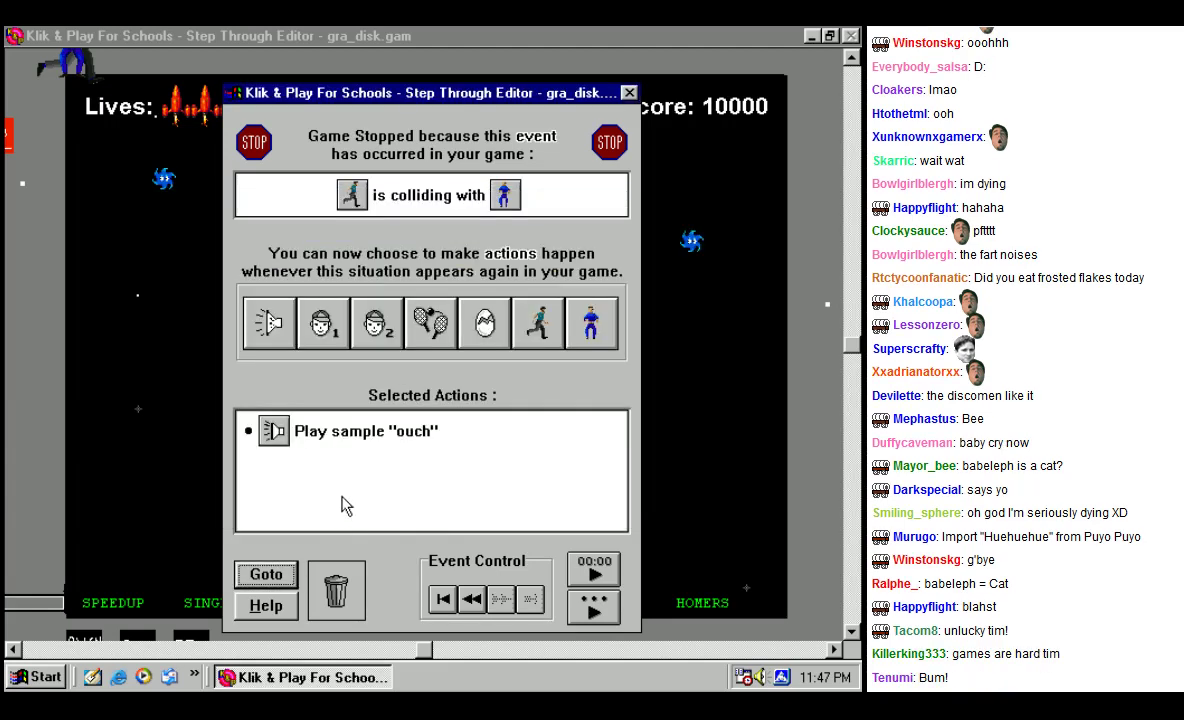
# Step: Continue the game to the Disco dork entering the play area on the top and assign it ouch.wav
pyautogui.click(592, 606)
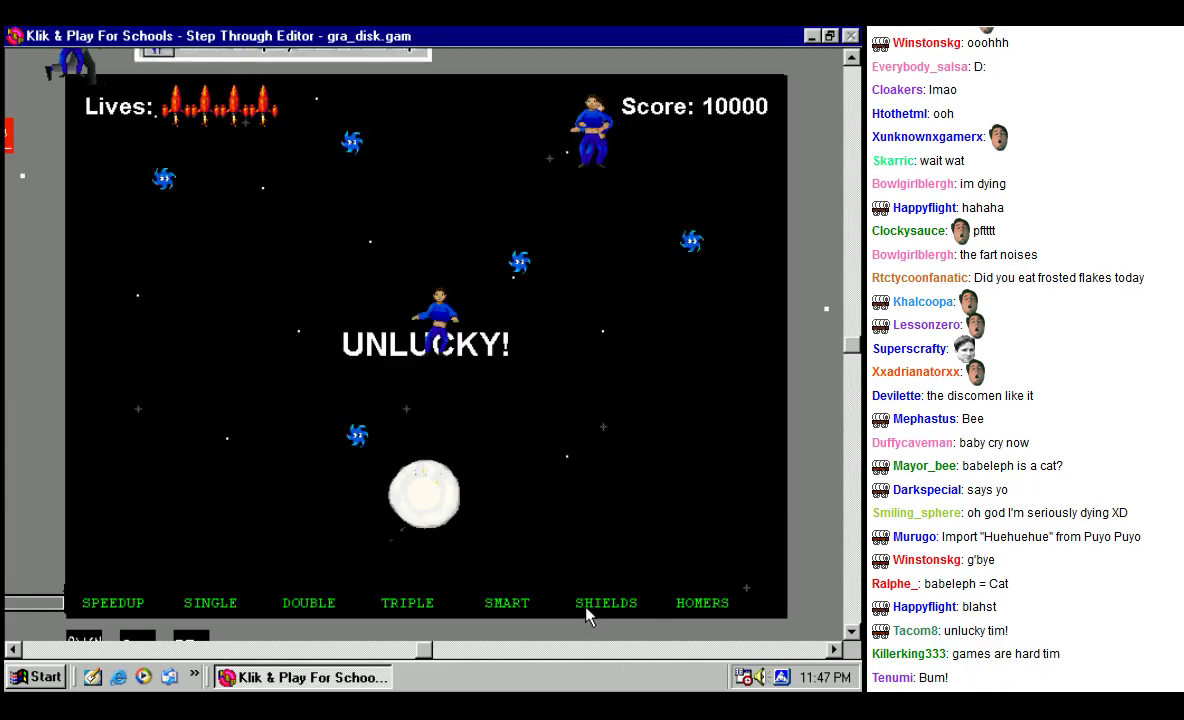
pyautogui.click(283, 304)
pyautogui.click(254, 290)
pyautogui.click(325, 512)
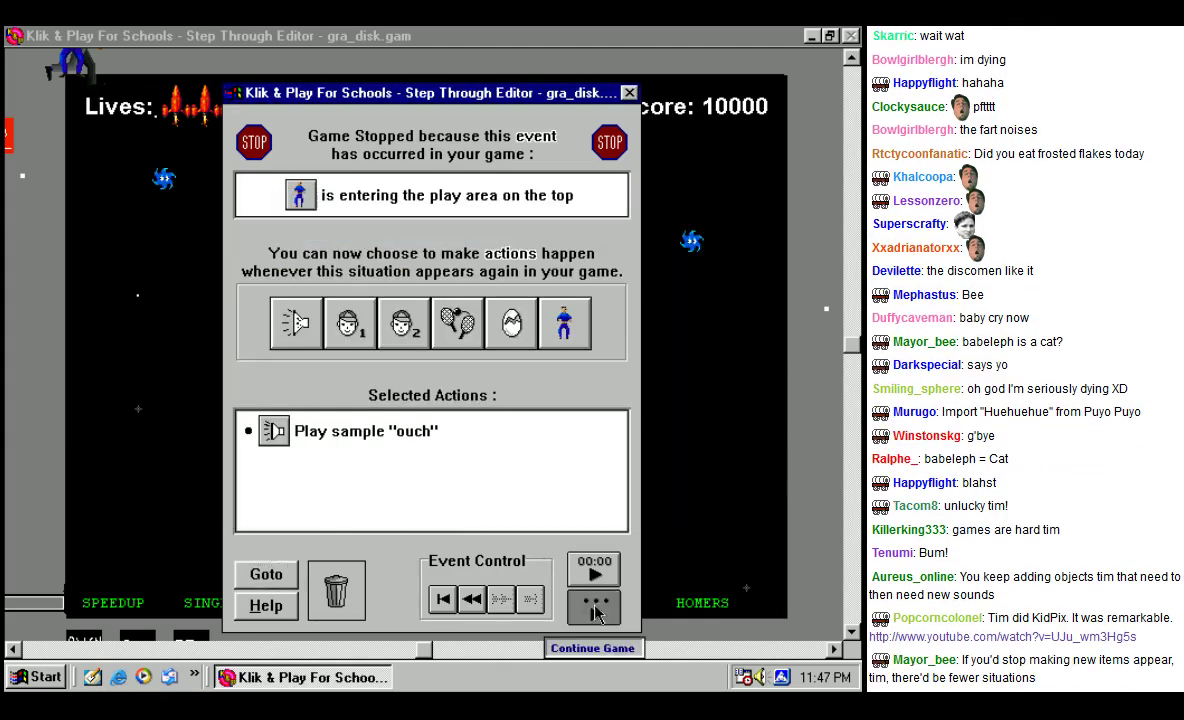
# Step: Continue the game to the Disco dork leaving the play area on the top or left and assign it ouch.wav
pyautogui.click(592, 605)
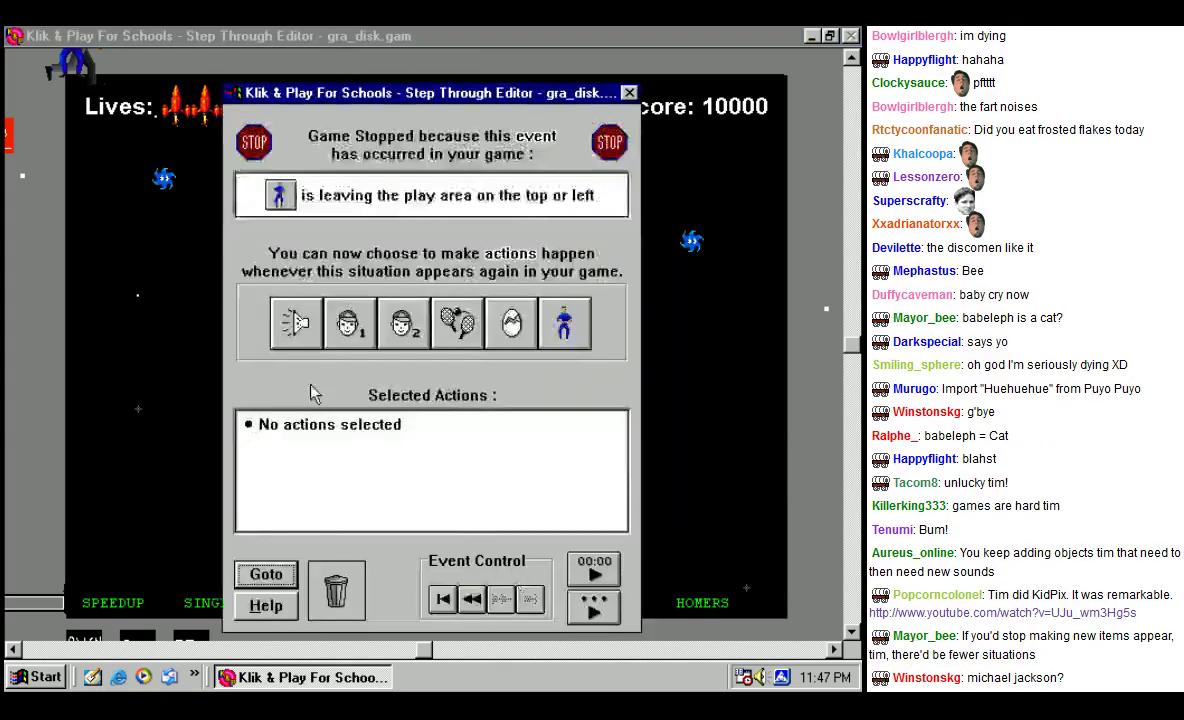
pyautogui.click(415, 322)
pyautogui.click(213, 288)
pyautogui.click(304, 501)
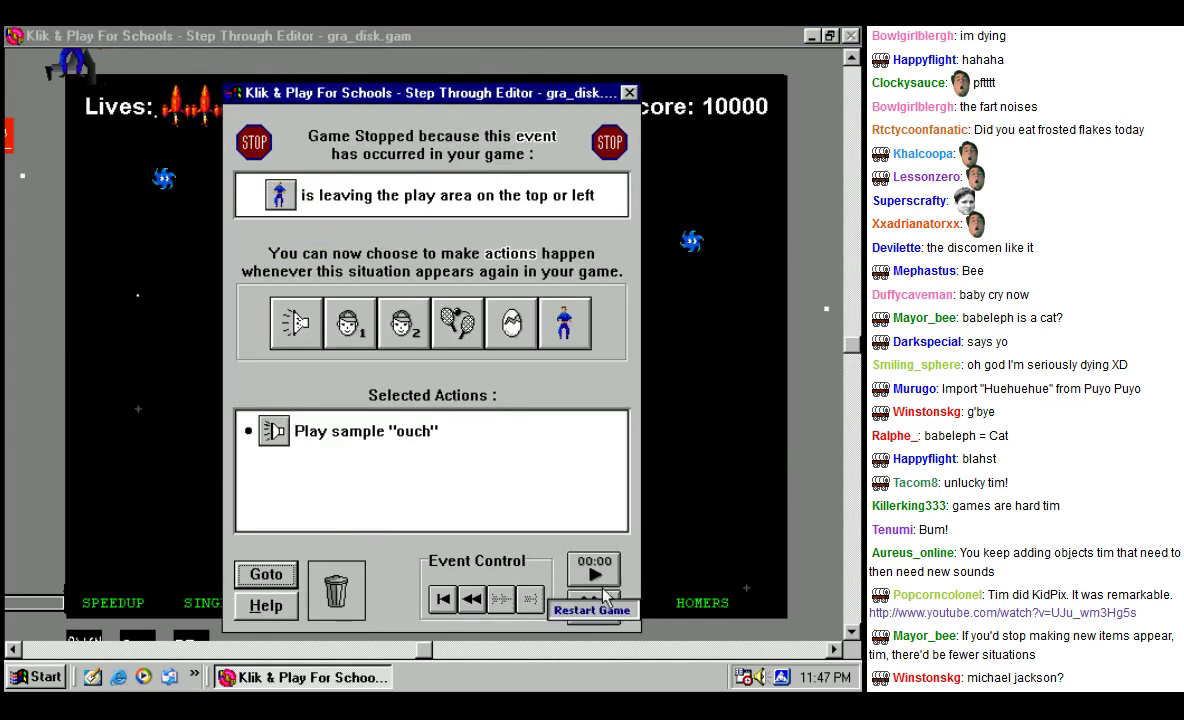
# Step: Continue the game to the Disco dork's collision with the blue star and assign it ouch.wav
pyautogui.click(594, 605)
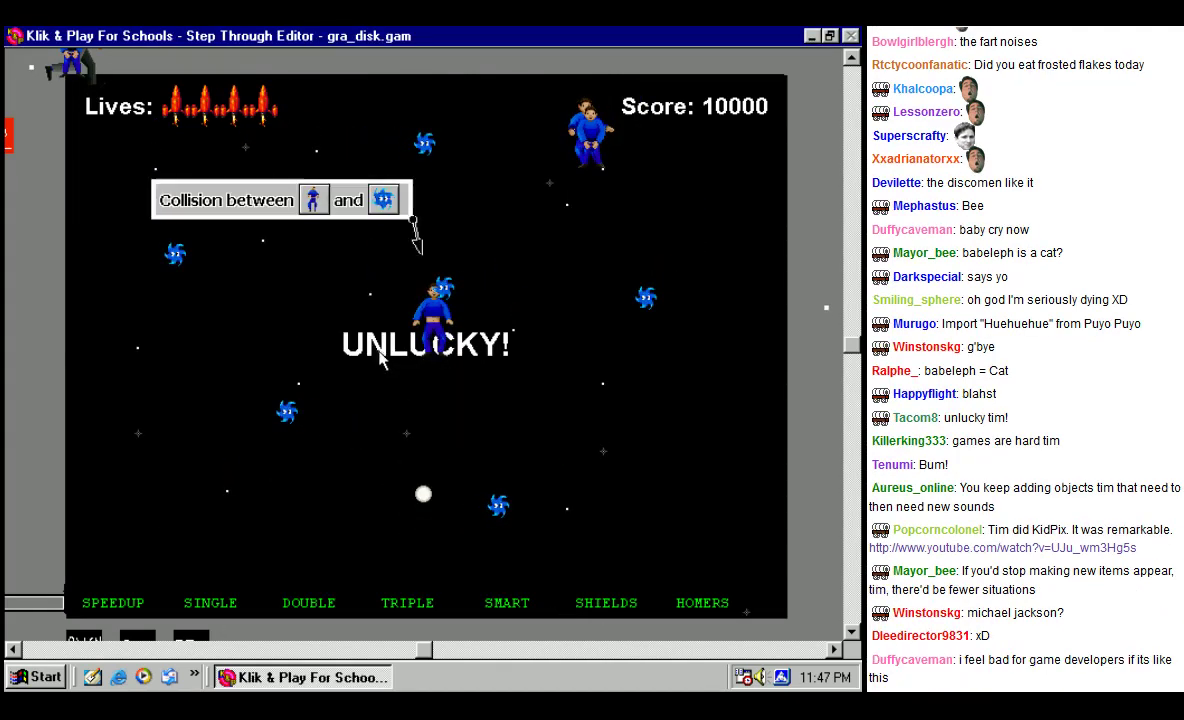
pyautogui.click(218, 289)
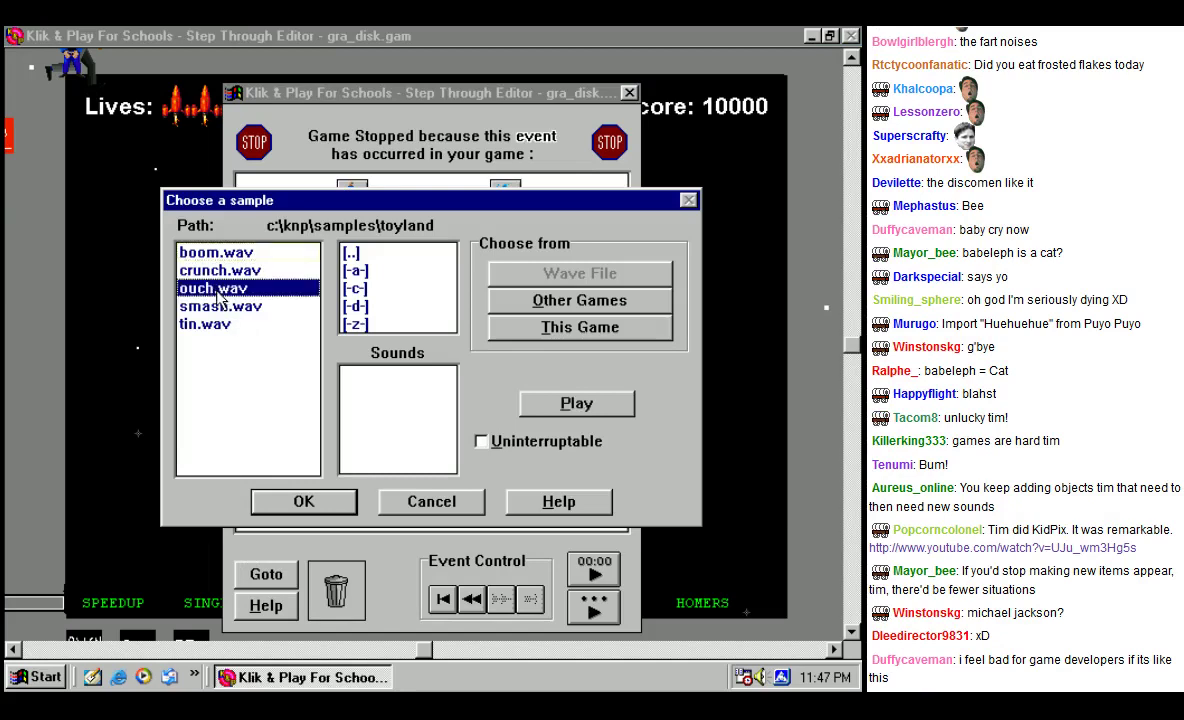
pyautogui.click(303, 503)
# Step: Continue the game to the last planet being destroyed, audition crunch.wav, and assign boom.wav to the event
pyautogui.click(594, 570)
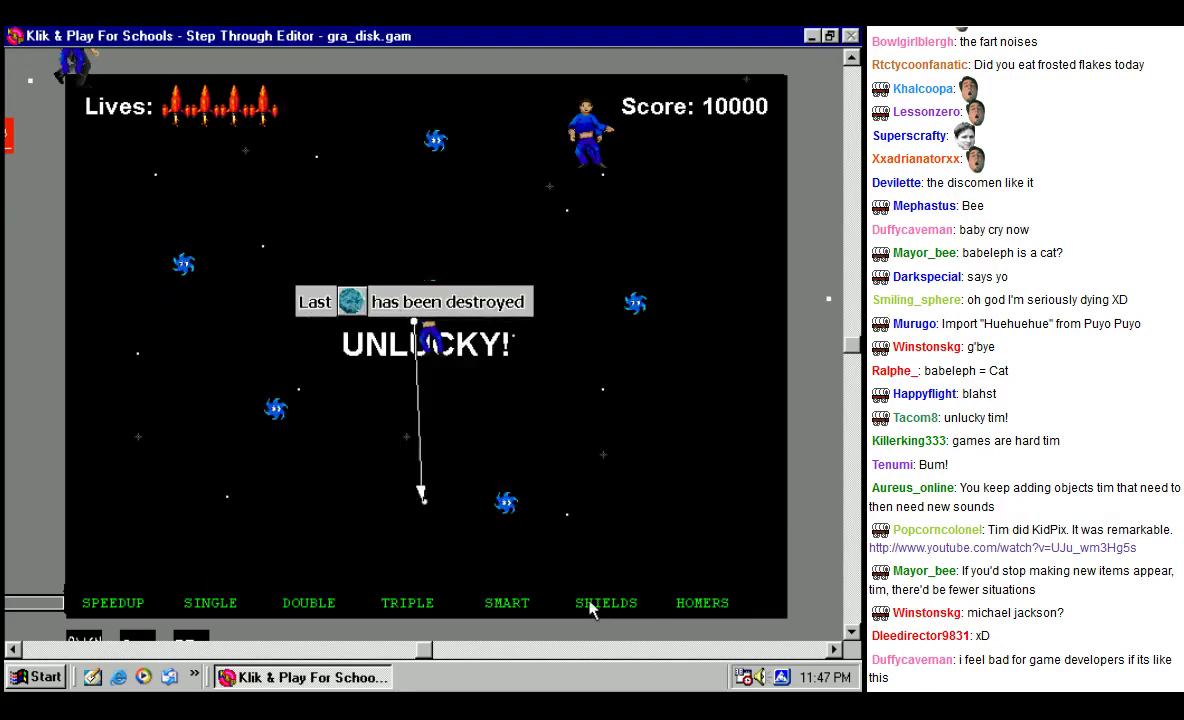
pyautogui.click(296, 319)
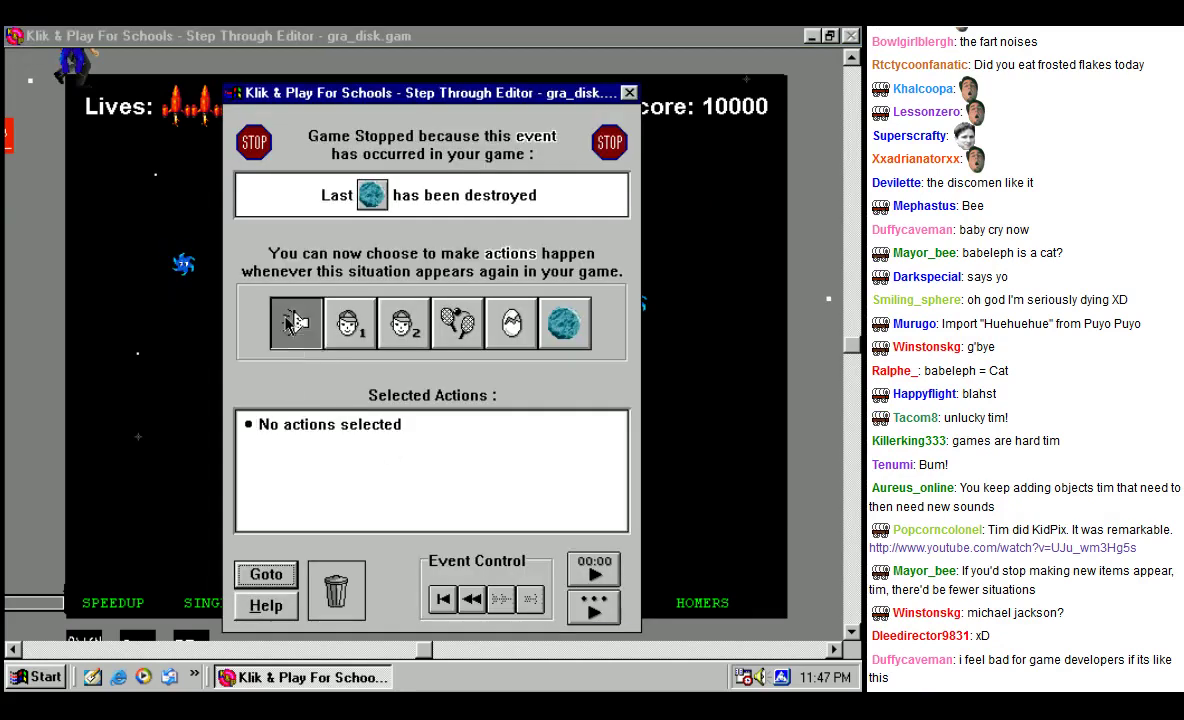
pyautogui.click(221, 272)
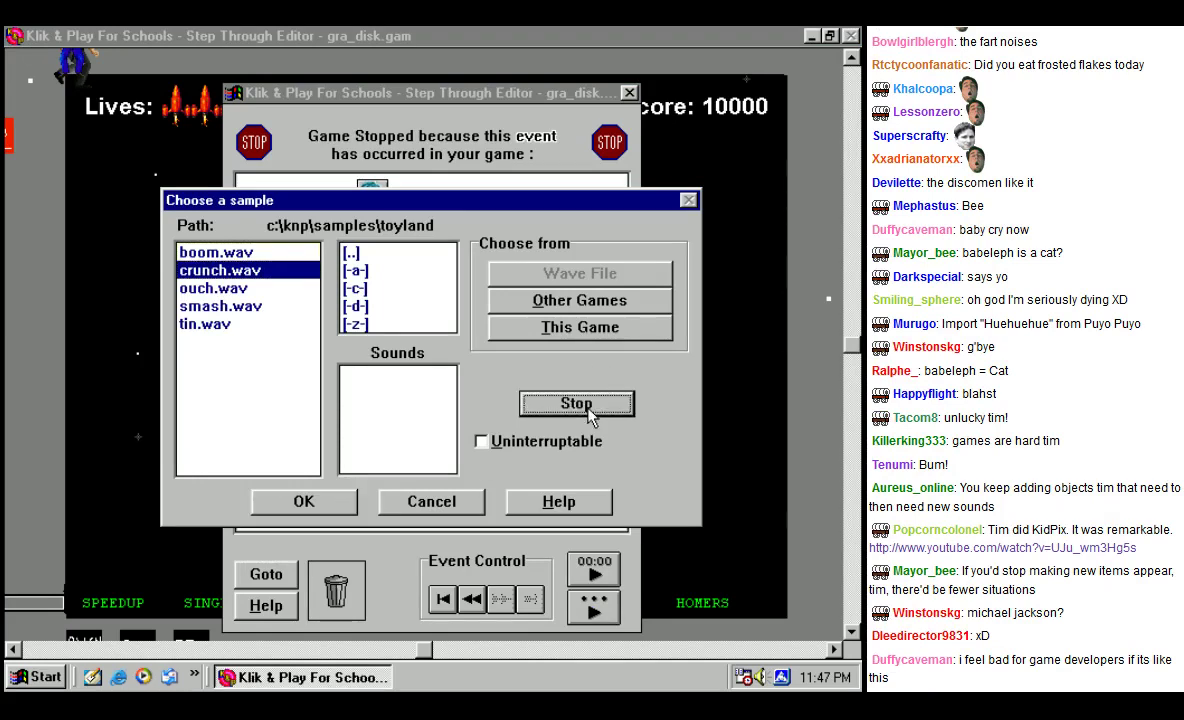
pyautogui.click(229, 257)
pyautogui.click(574, 405)
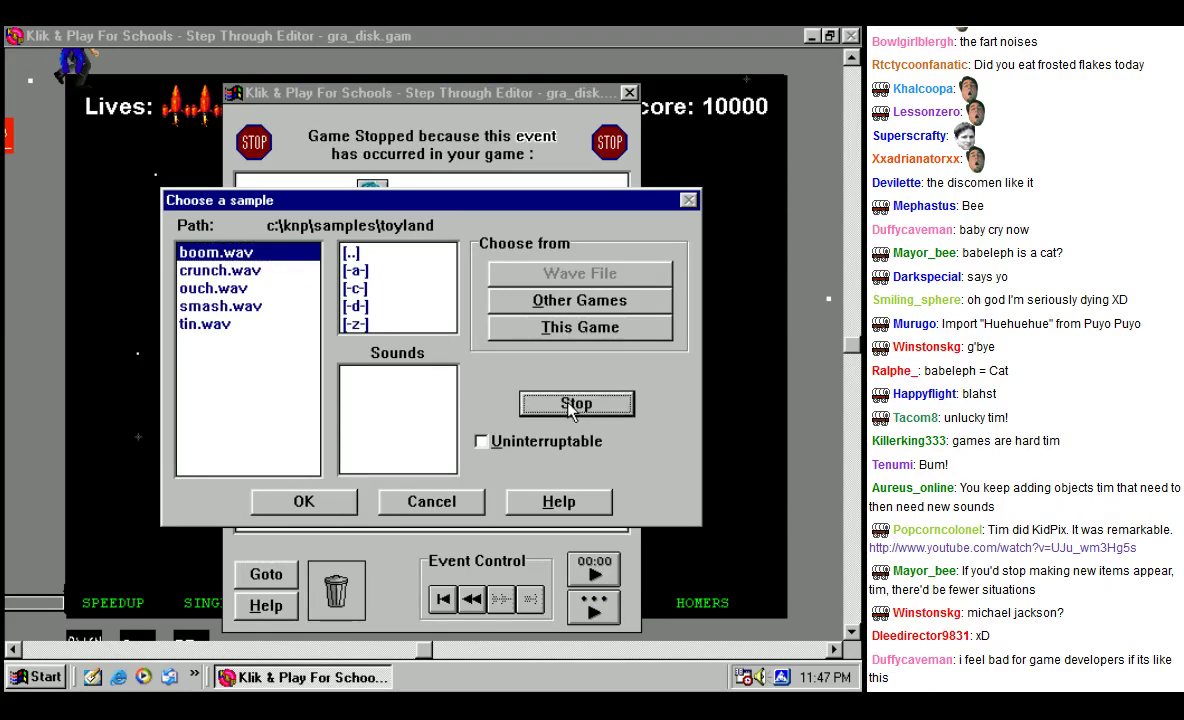
pyautogui.click(303, 501)
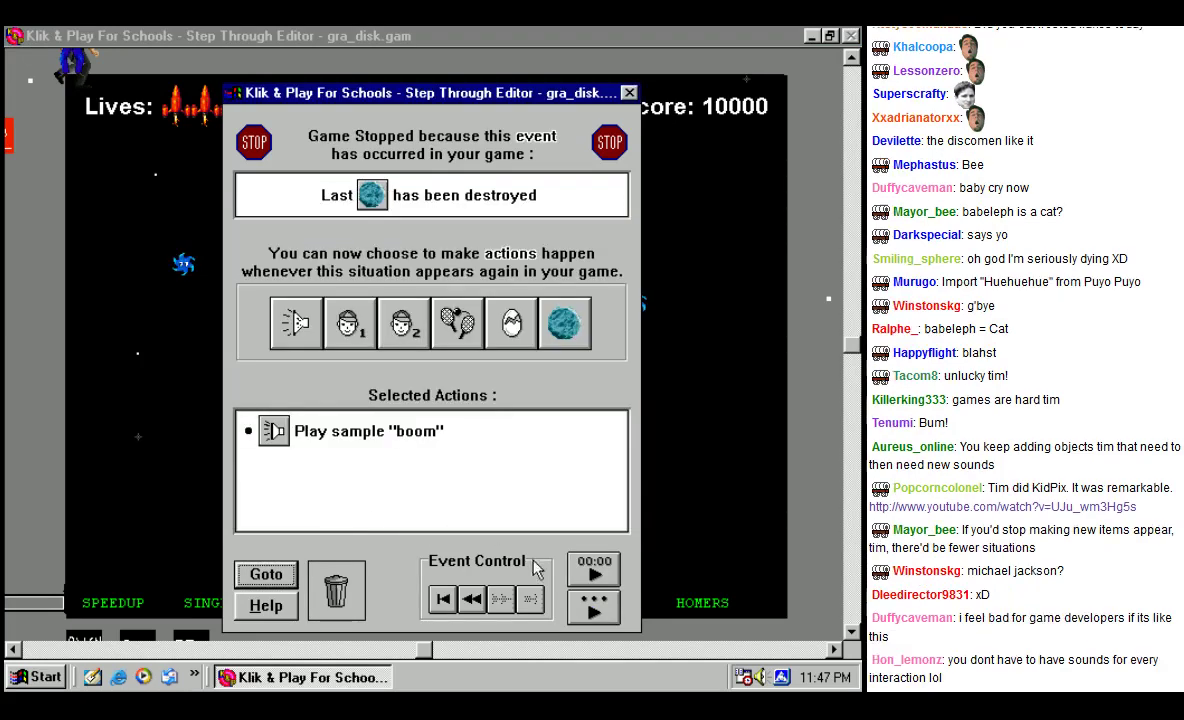
# Step: Continue the game to the tiny dot's collision with the blue star and assign it tin.wav from the toyland samples
pyautogui.click(598, 596)
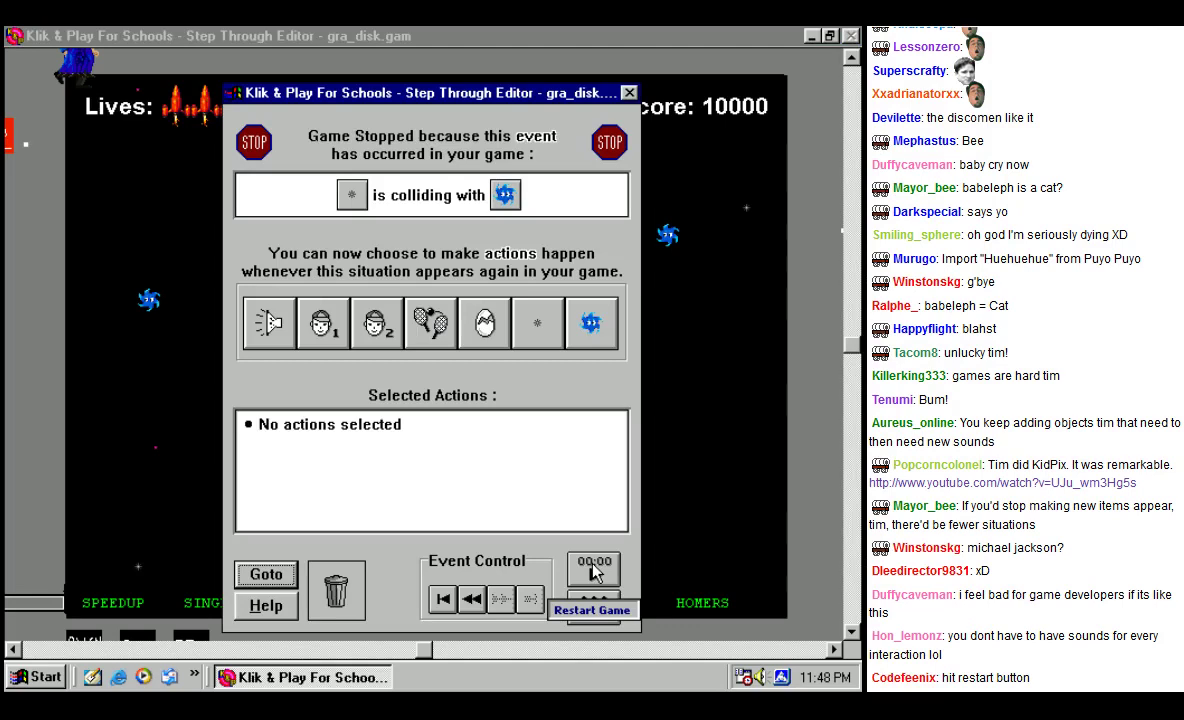
pyautogui.click(267, 321)
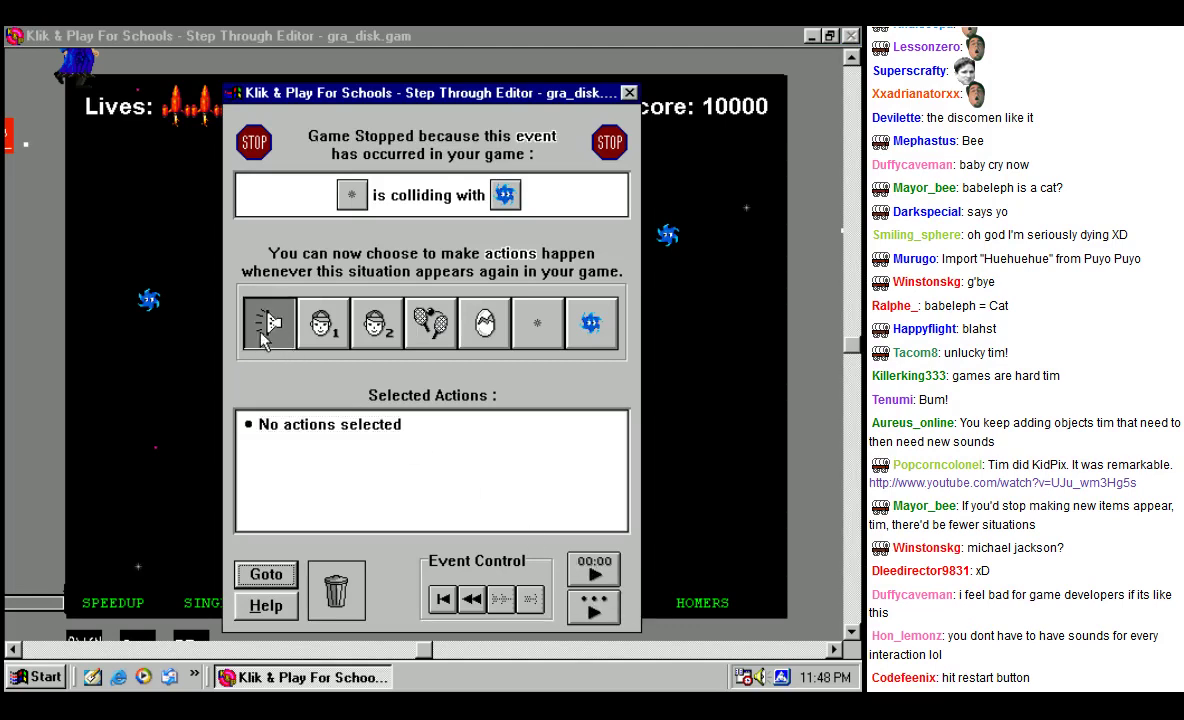
pyautogui.click(222, 270)
pyautogui.click(222, 288)
pyautogui.click(238, 325)
pyautogui.click(588, 401)
pyautogui.click(304, 501)
# Step: Continue the game to the tiny dot's collision with the Disco dork and browse the toyland samples and sample folders for its sound
pyautogui.click(595, 608)
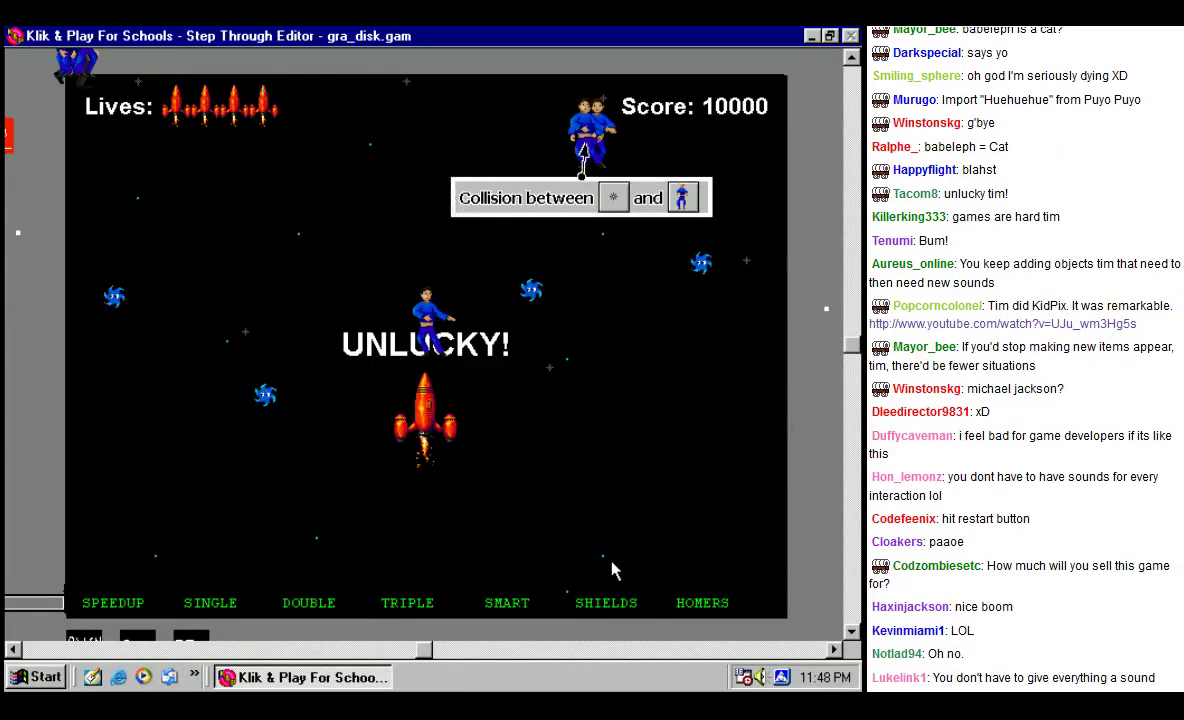
pyautogui.click(268, 322)
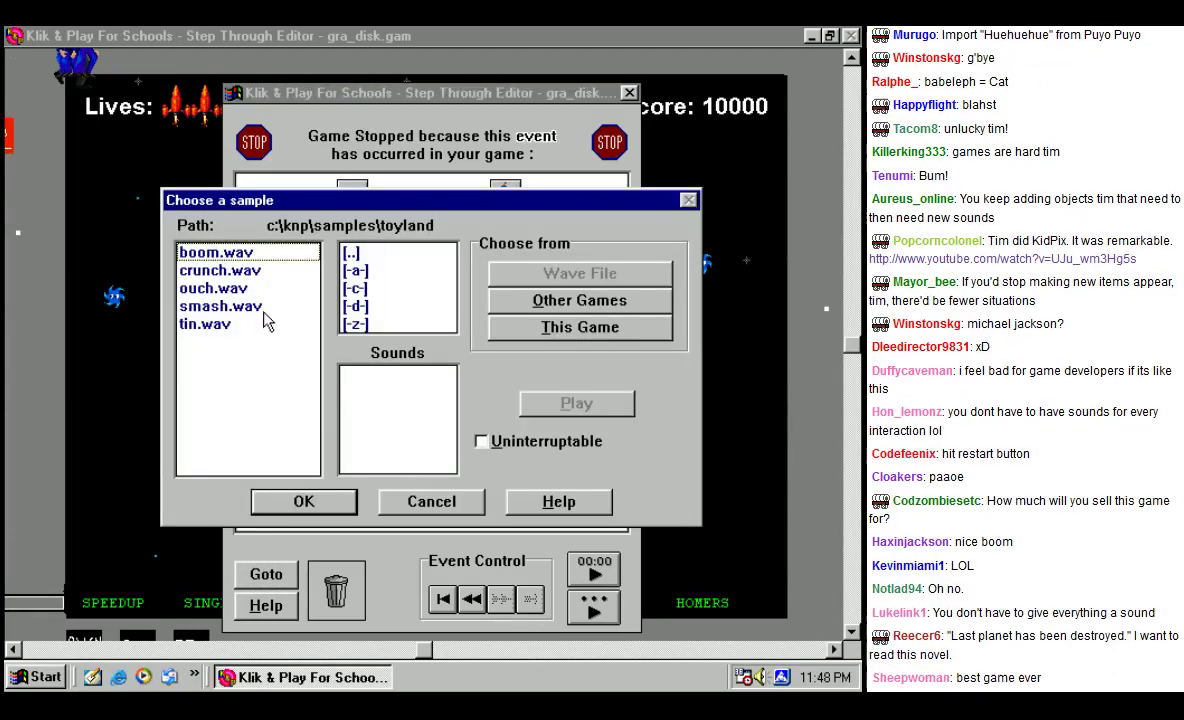
pyautogui.click(245, 305)
pyautogui.click(284, 290)
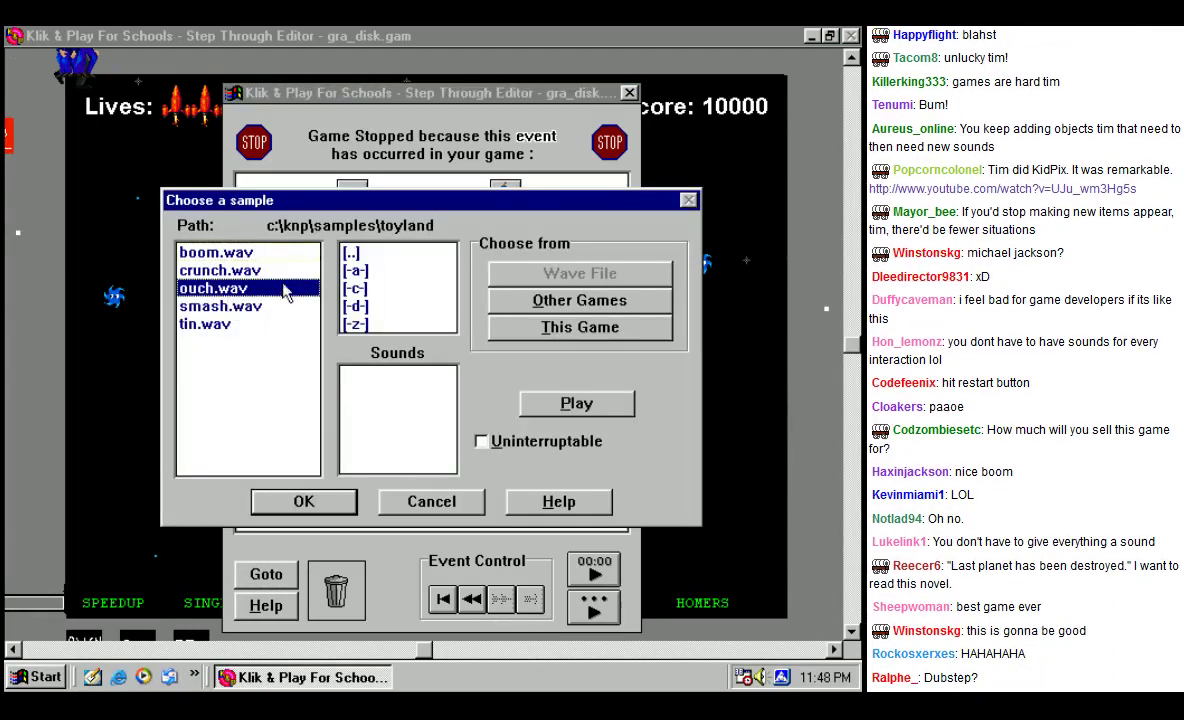
pyautogui.doubleClick(370, 256)
pyautogui.scroll(-2, 412, 280)
pyautogui.scroll(-1, 440, 300)
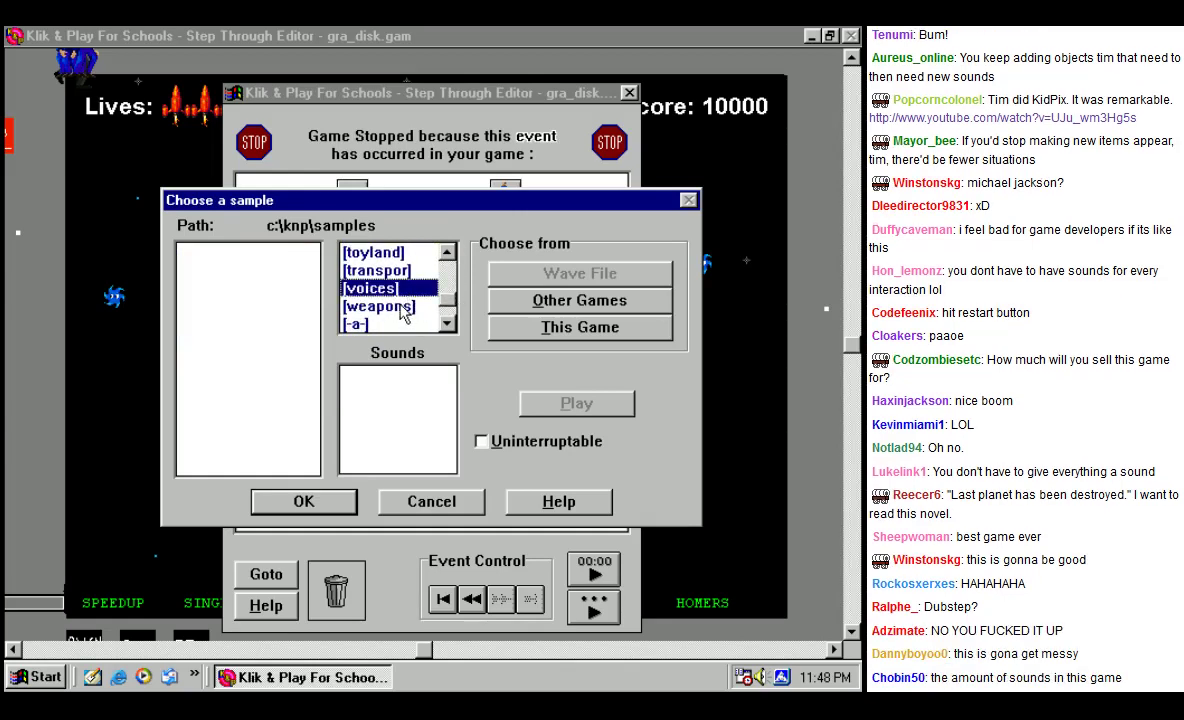
pyautogui.click(405, 273)
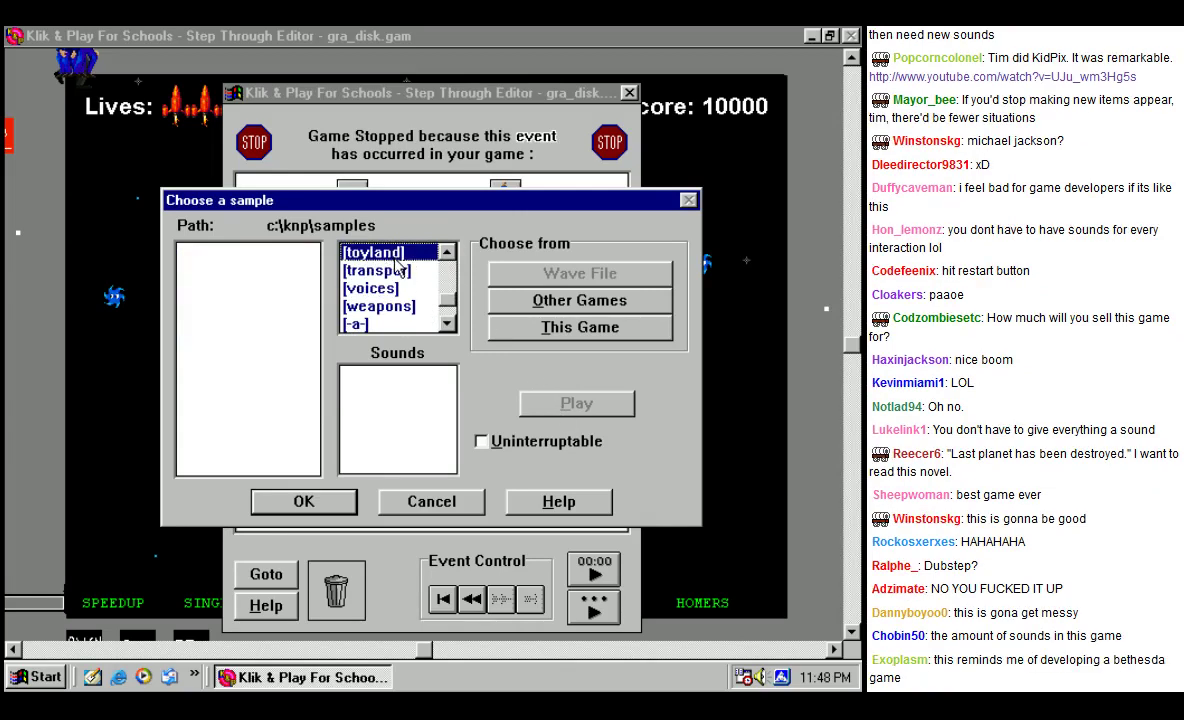
pyautogui.doubleClick(375, 253)
pyautogui.doubleClick(355, 253)
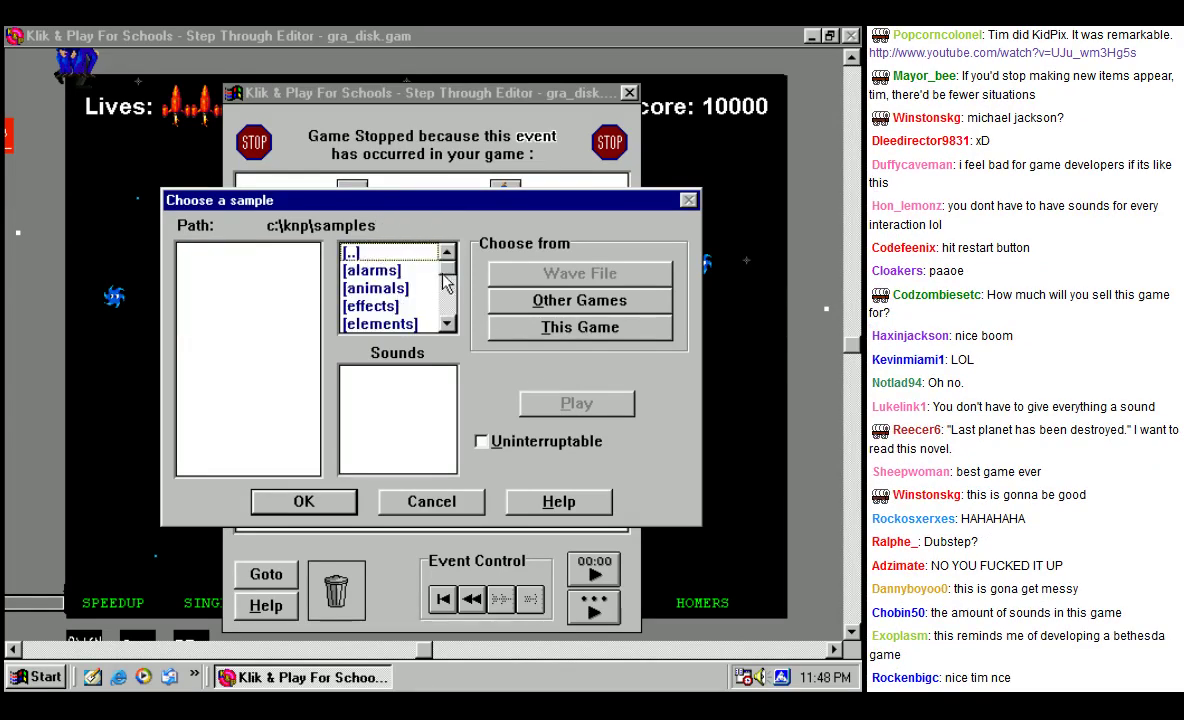
# Step: Audition bird3.wav and jabber1.wav in the animals samples, assign quack1.wav to the dot's collision with the Disco dork, and continue the game
pyautogui.doubleClick(378, 289)
pyautogui.click(230, 298)
pyautogui.click(550, 402)
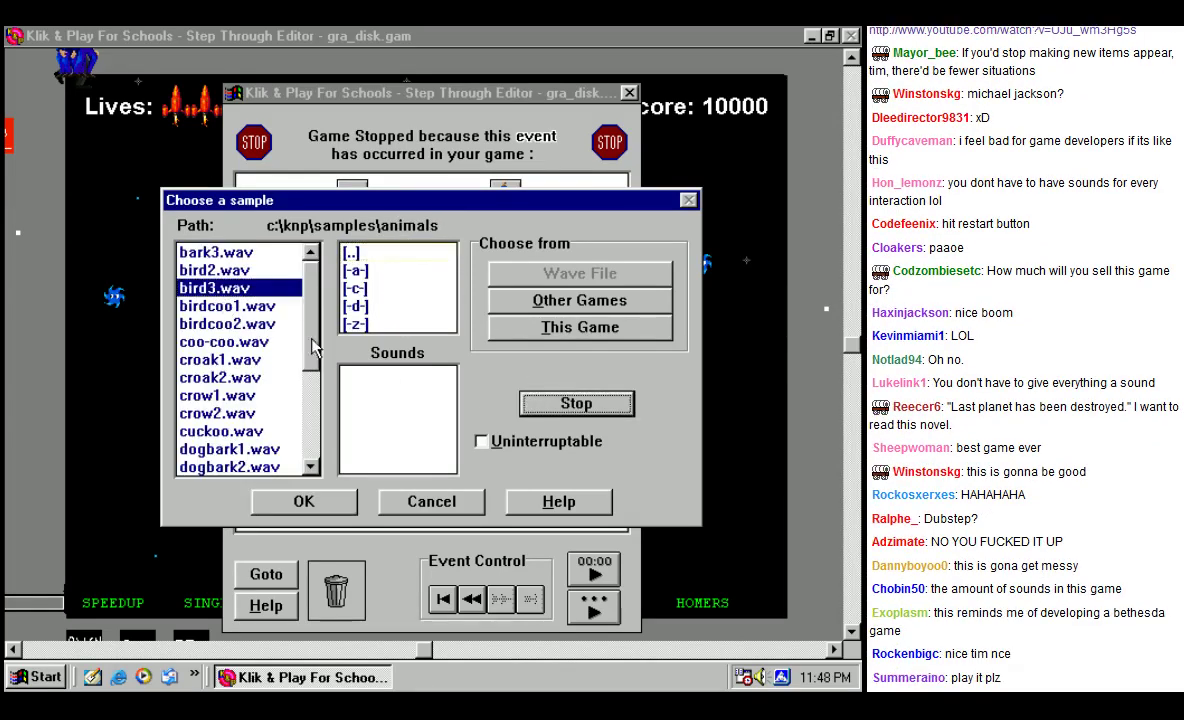
pyautogui.scroll(-1, 313, 370)
pyautogui.click(290, 397)
pyautogui.click(250, 467)
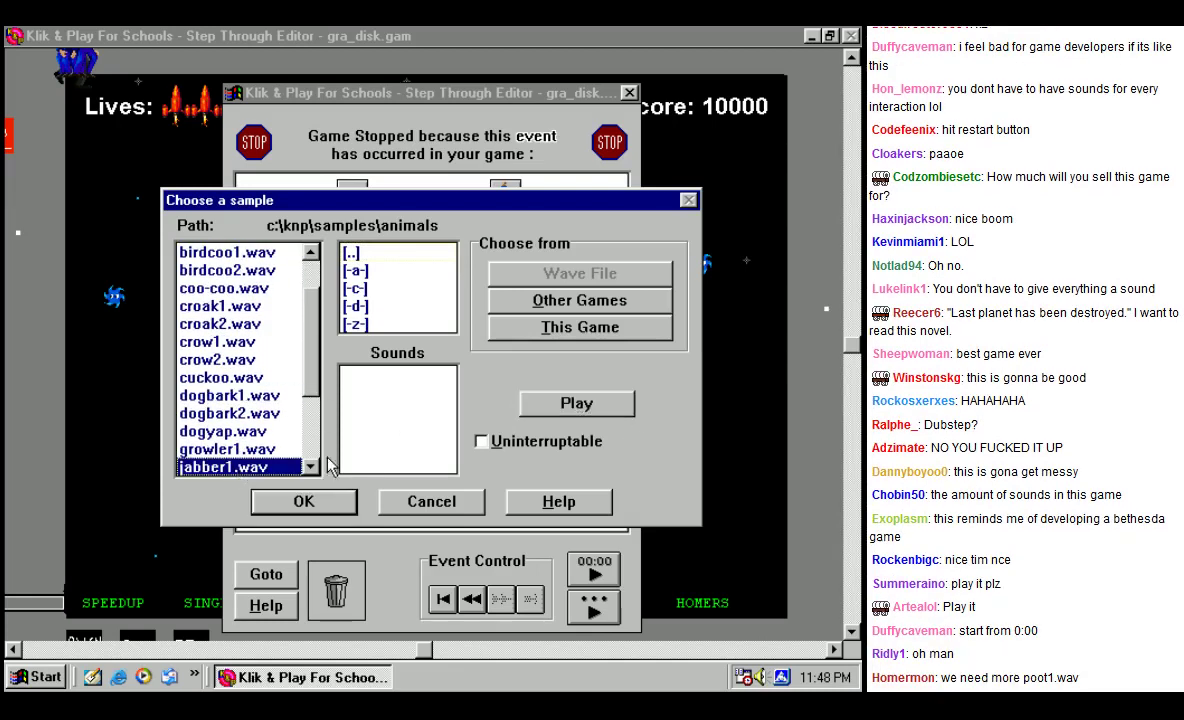
pyautogui.click(570, 405)
pyautogui.scroll(-6, 300, 345)
pyautogui.click(250, 413)
pyautogui.click(585, 405)
pyautogui.click(335, 503)
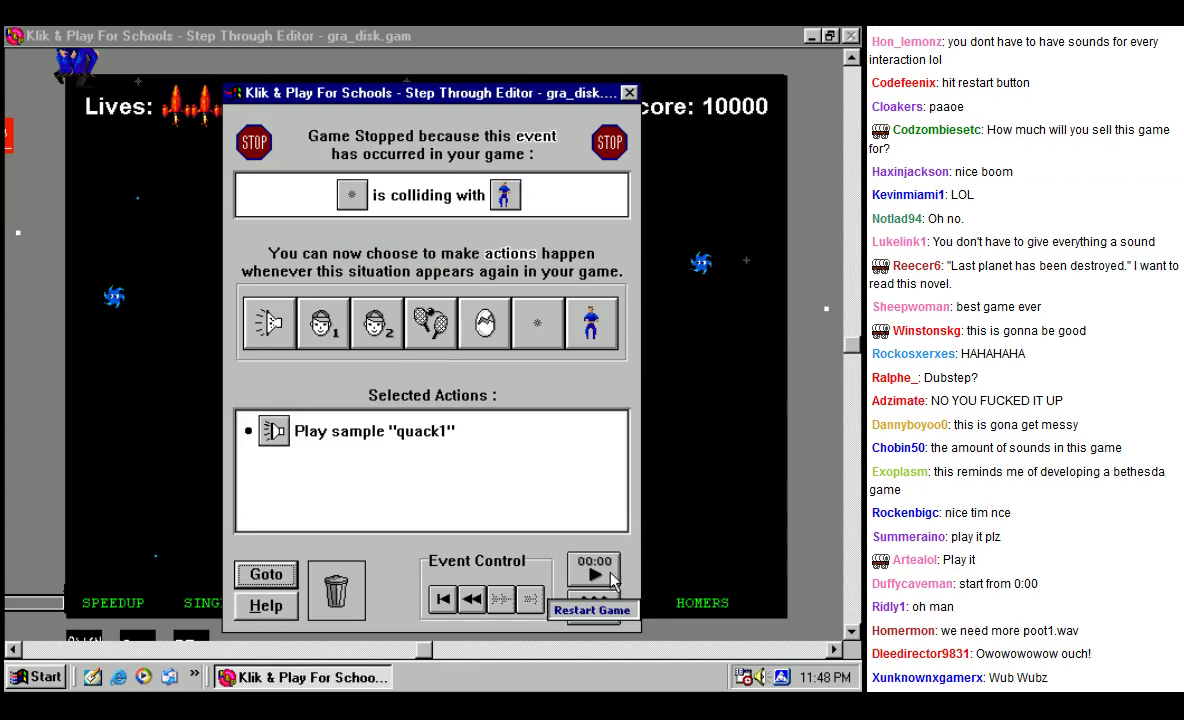
pyautogui.click(596, 612)
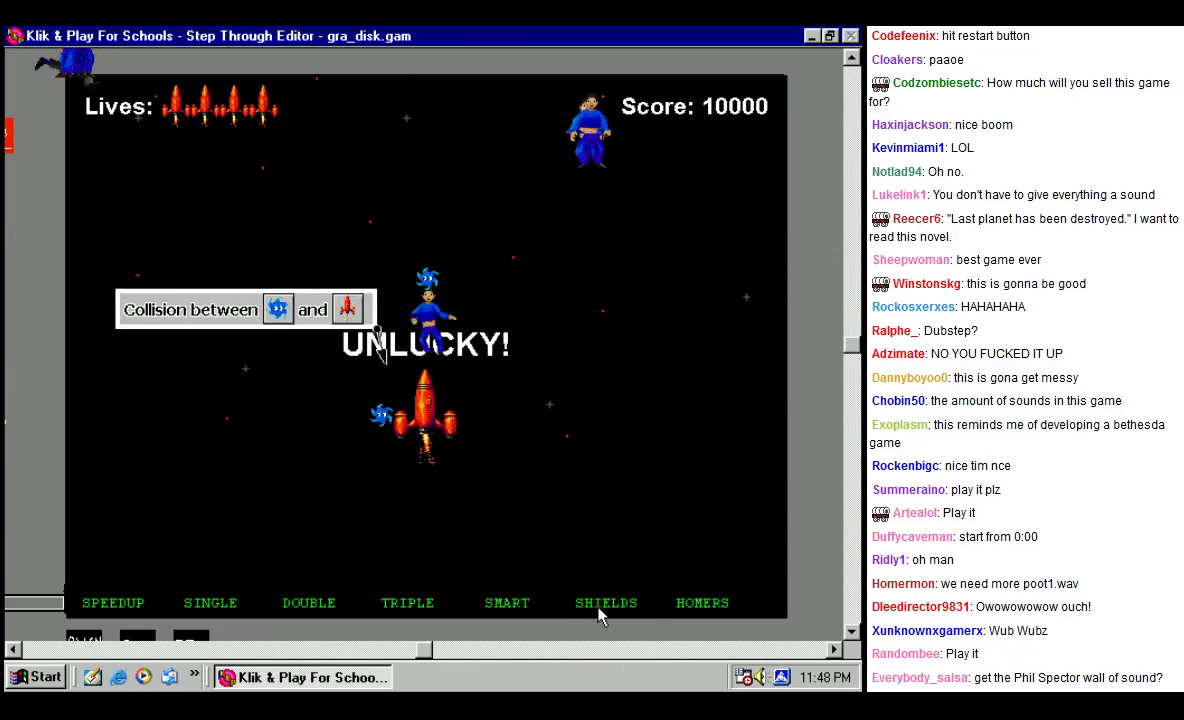
# Step: Assign croak1.wav from the animals samples to the blue star's collision with the rocket, and continue the game
pyautogui.click(272, 328)
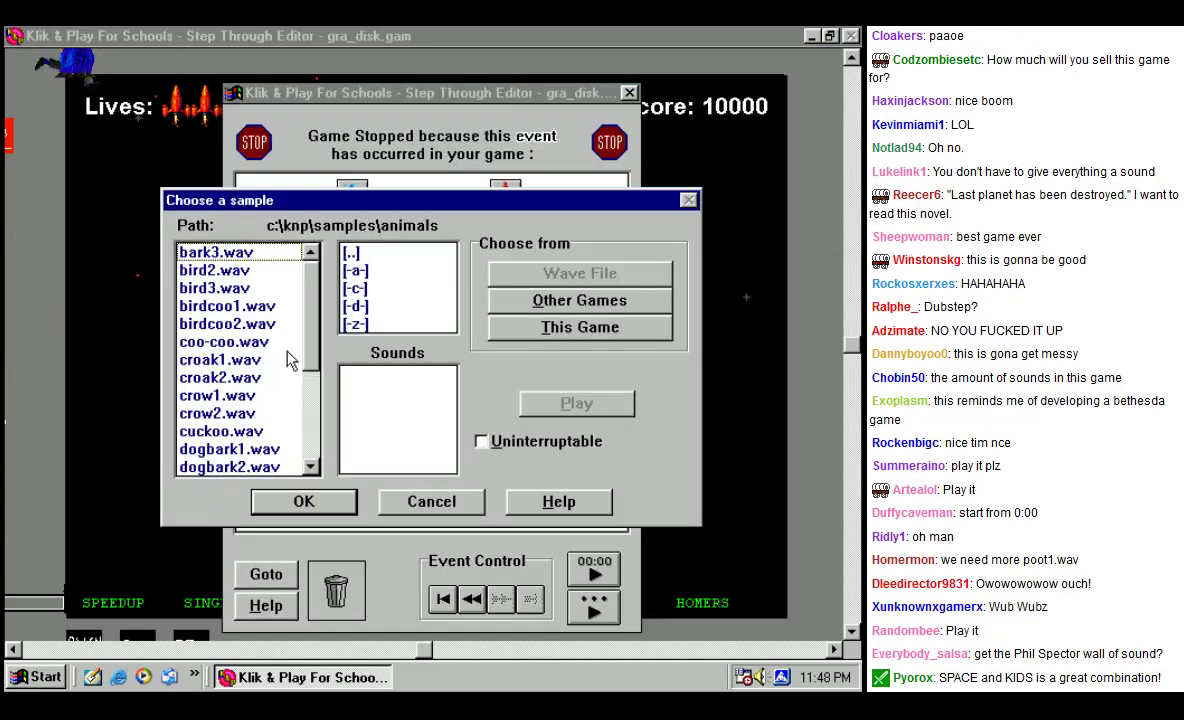
pyautogui.click(590, 408)
pyautogui.click(318, 505)
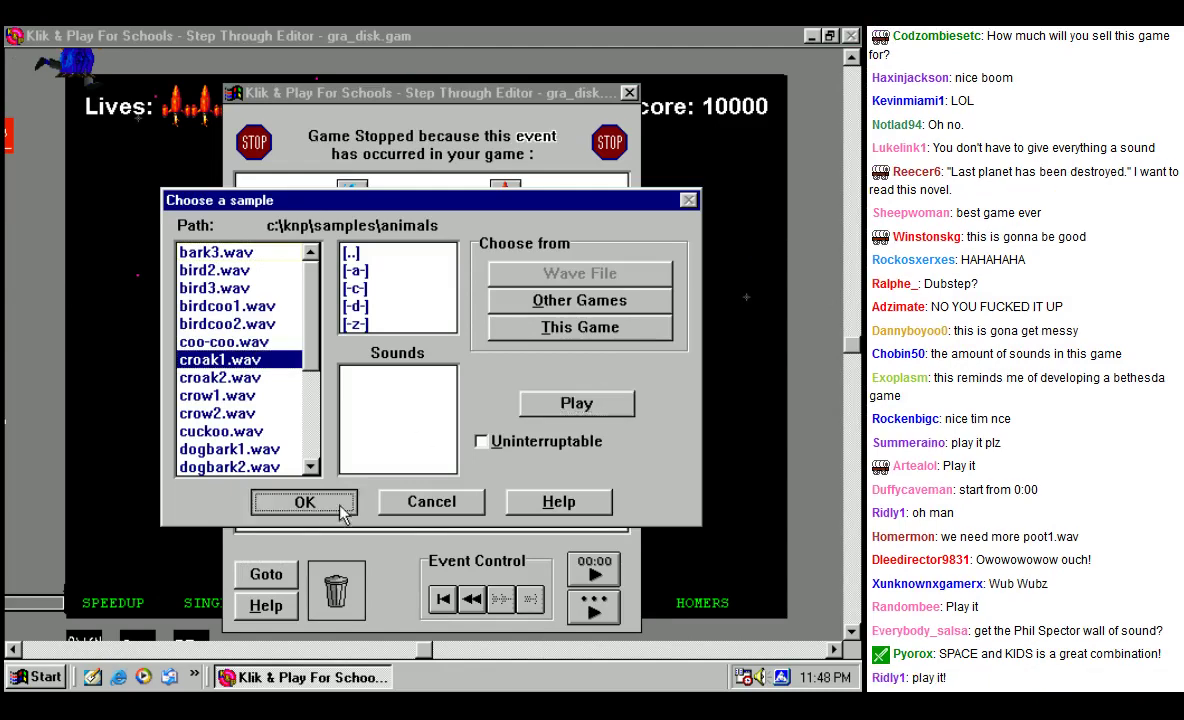
pyautogui.click(593, 600)
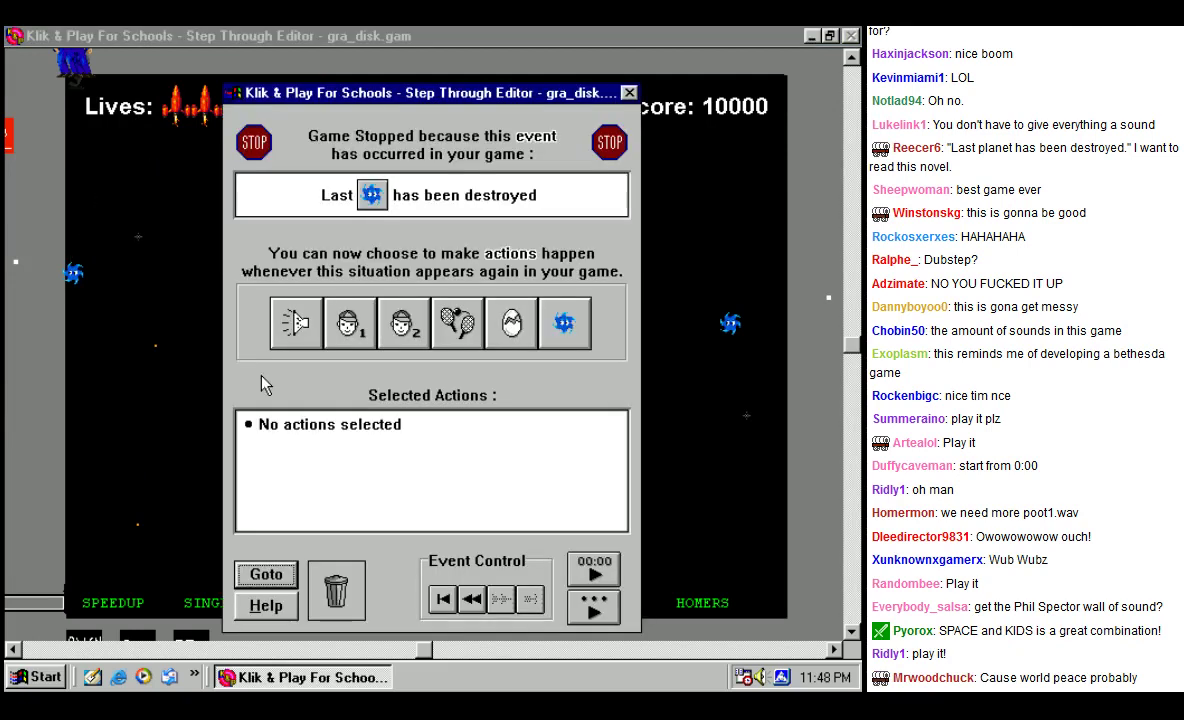
# Step: Audition a sample from the voices folder, assign it to the last blue star being destroyed, and continue the game
pyautogui.click(290, 324)
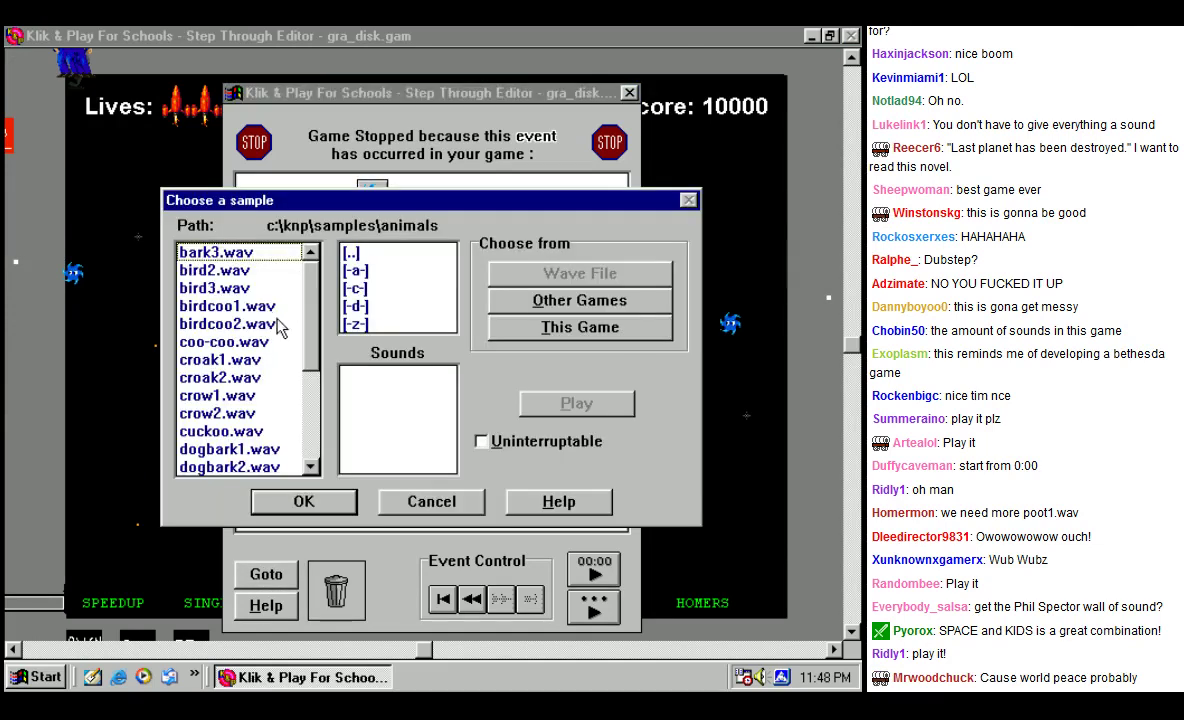
pyautogui.doubleClick(388, 256)
pyautogui.moveTo(447, 277); pyautogui.dragTo(447, 308)
pyautogui.doubleClick(389, 325)
pyautogui.click(589, 400)
pyautogui.click(304, 501)
pyautogui.click(596, 606)
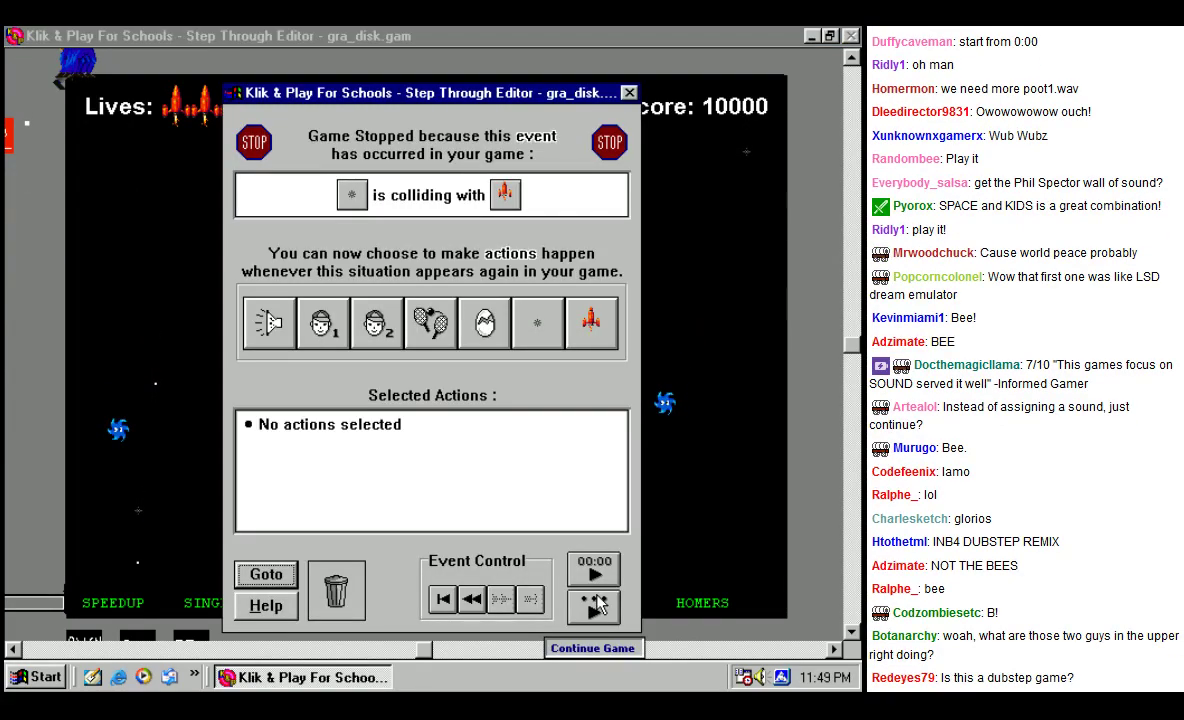
# Step: Assign bee.wav from the voices samples to the tiny dot's collision with the rocket, and continue the game
pyautogui.click(268, 322)
pyautogui.click(277, 291)
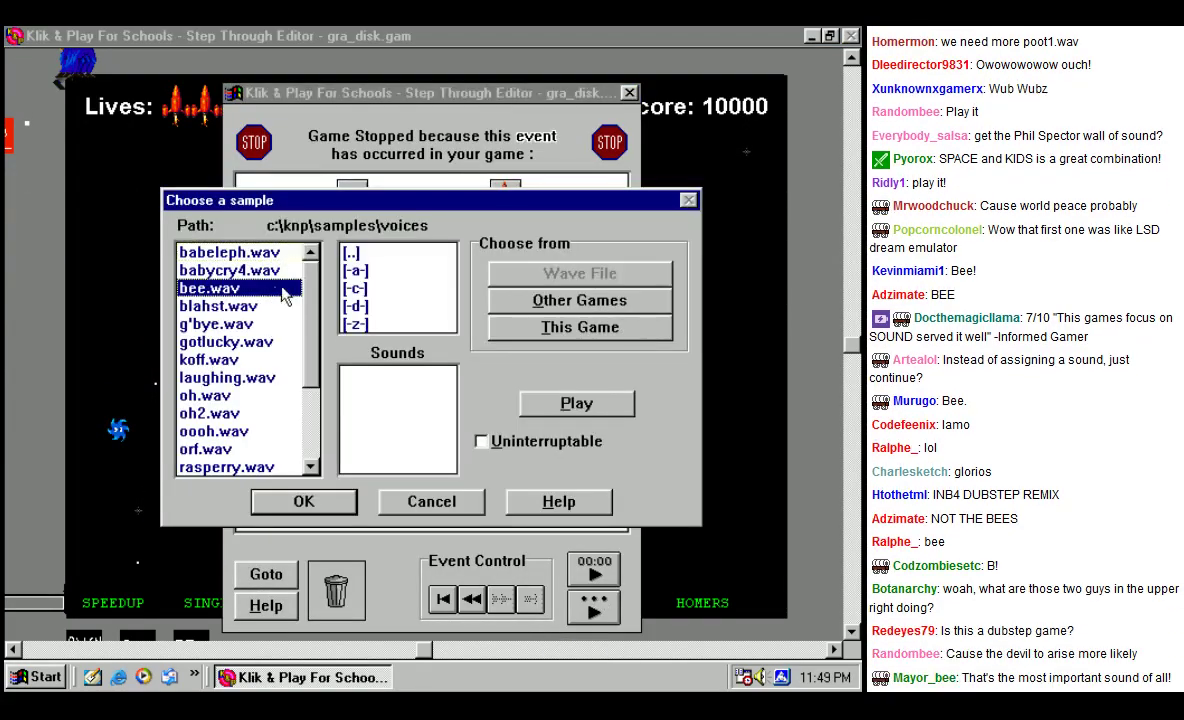
pyautogui.click(310, 500)
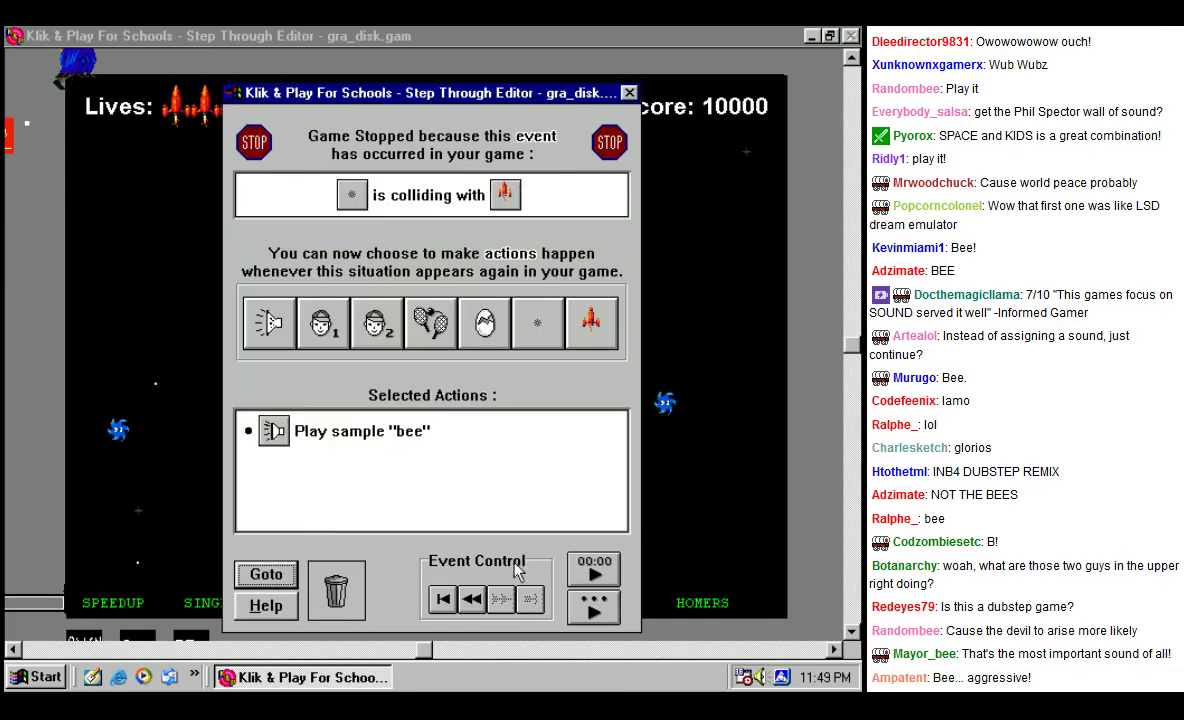
pyautogui.click(594, 607)
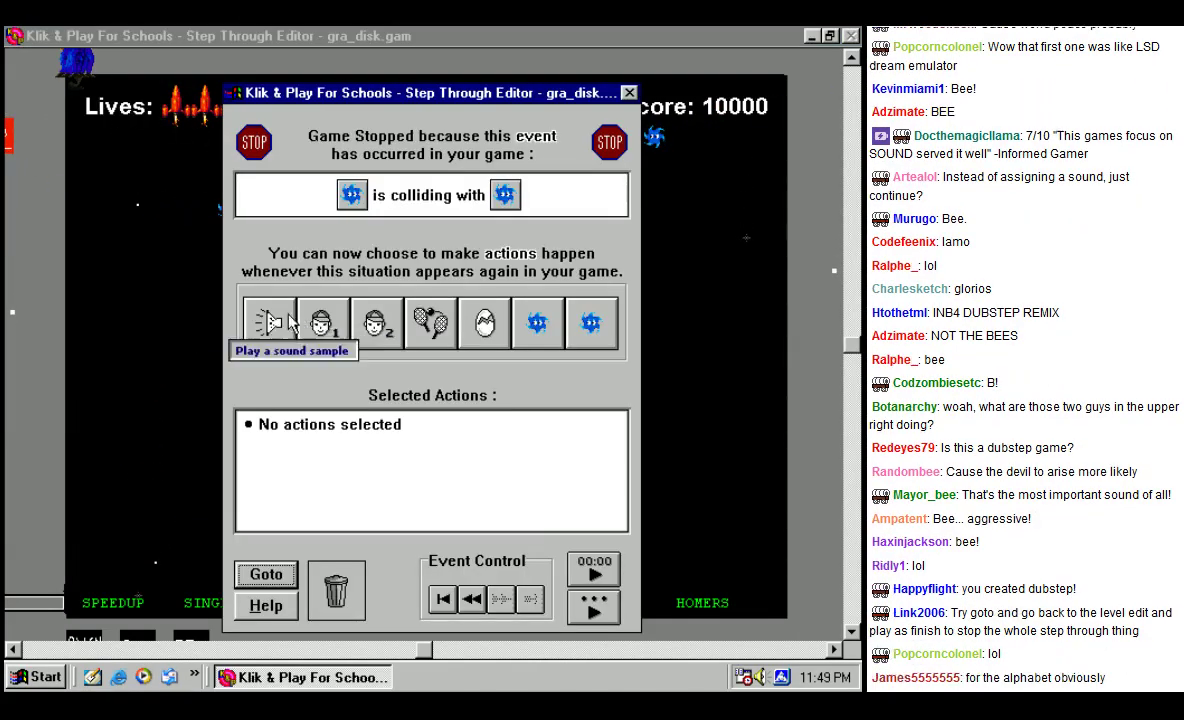
# Step: Audition oooh.wav, assign it to the collision between two blue stars, and continue the game
pyautogui.click(307, 314)
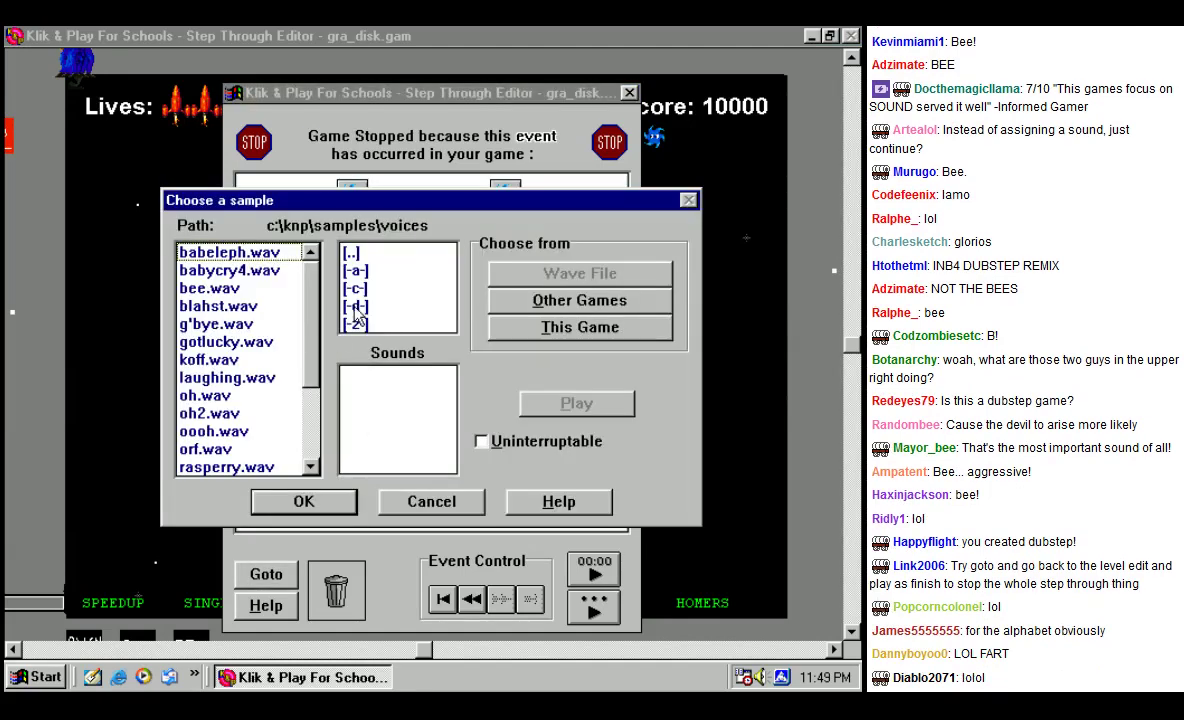
pyautogui.click(213, 431)
pyautogui.click(570, 402)
pyautogui.press('Return')
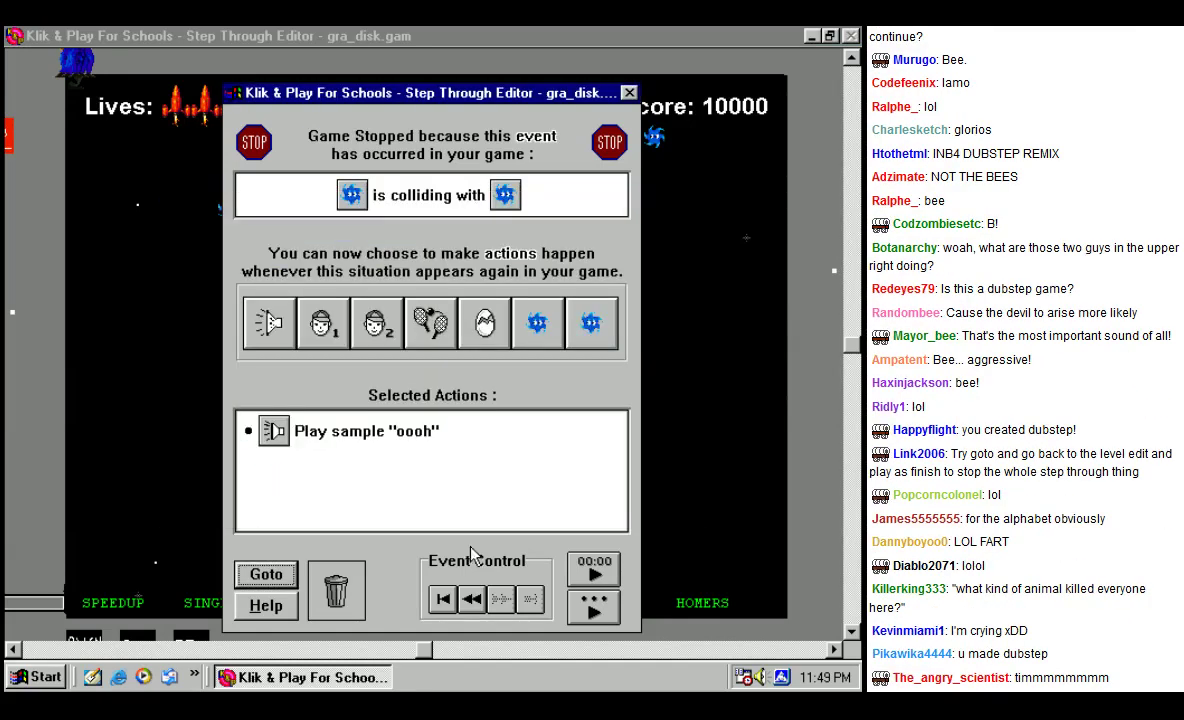
pyautogui.click(592, 605)
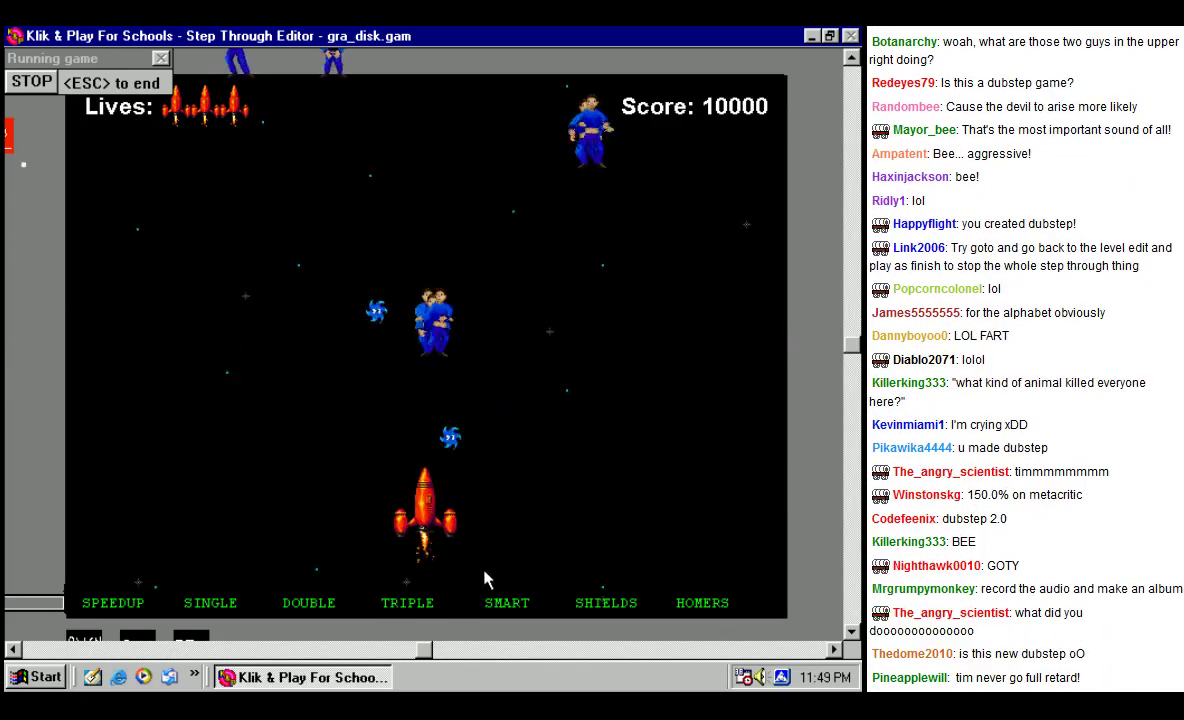
# Step: Steer the rocket among the blue stars and fire a shot to trigger the Pressed fire 1 event
pyautogui.press('Left')
pyautogui.press('Right')
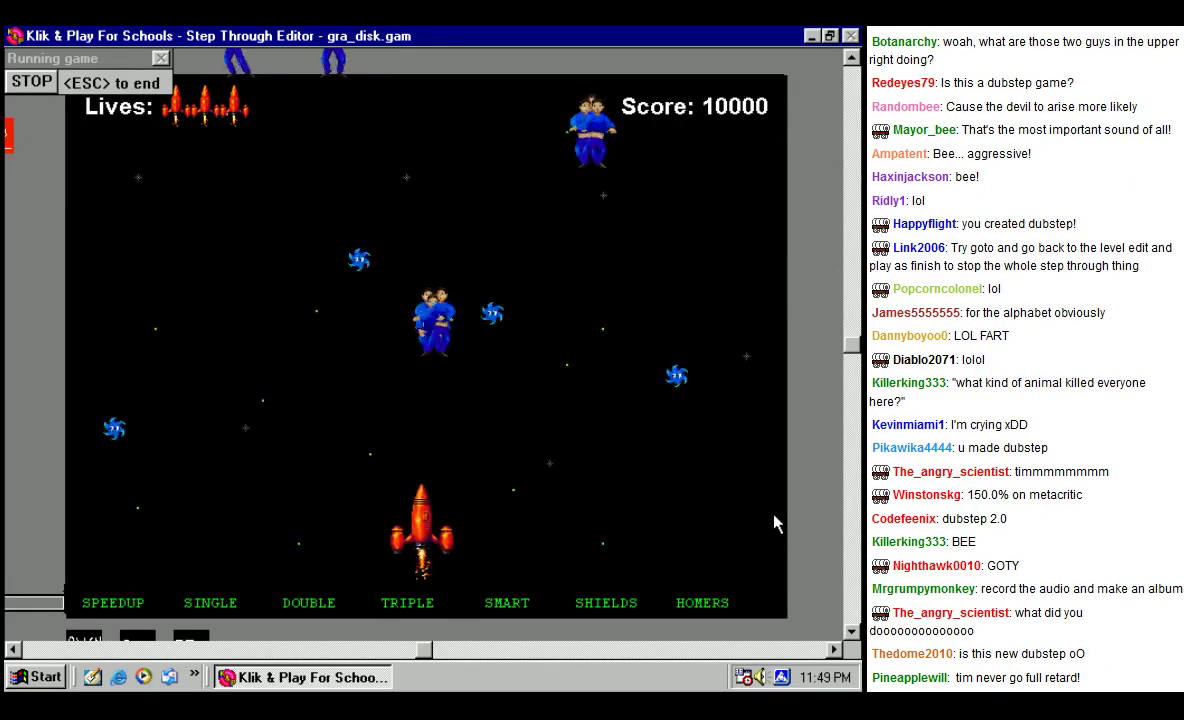
pyautogui.press('Up')
pyautogui.press('Left')
pyautogui.press('shift')
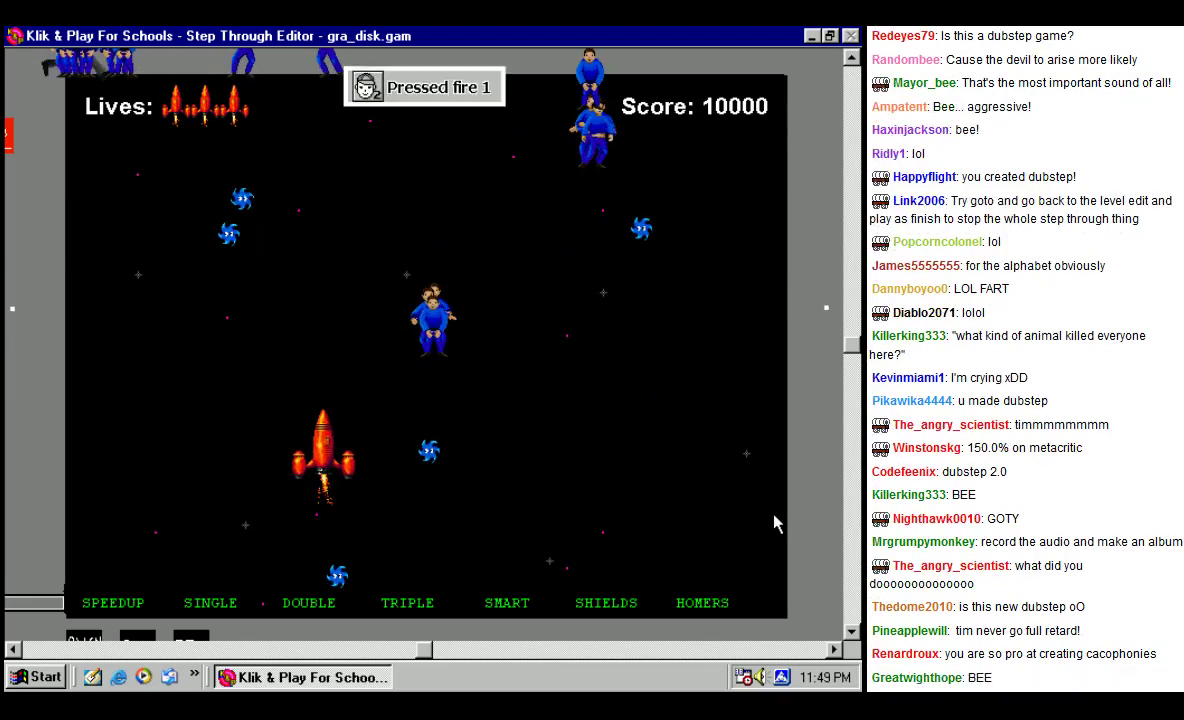
# Step: Assign bee.wav to player 2's Pressed fire 1 event and continue the game
pyautogui.click(280, 317)
pyautogui.click(287, 333)
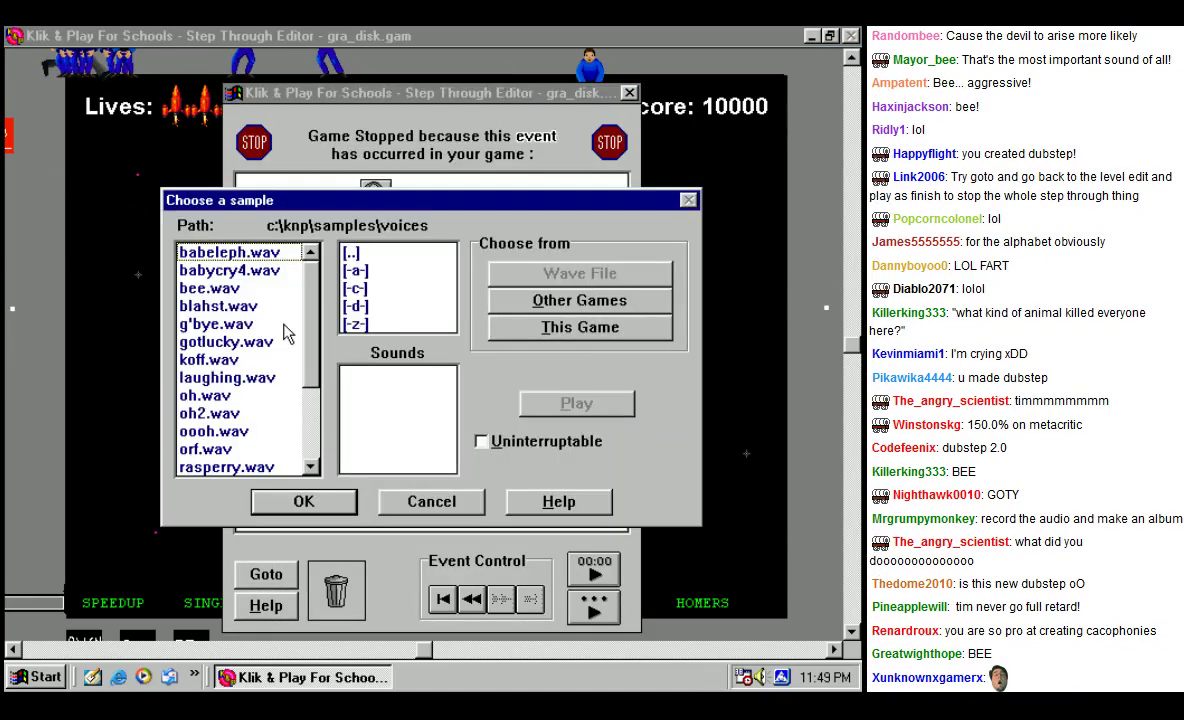
pyautogui.click(209, 289)
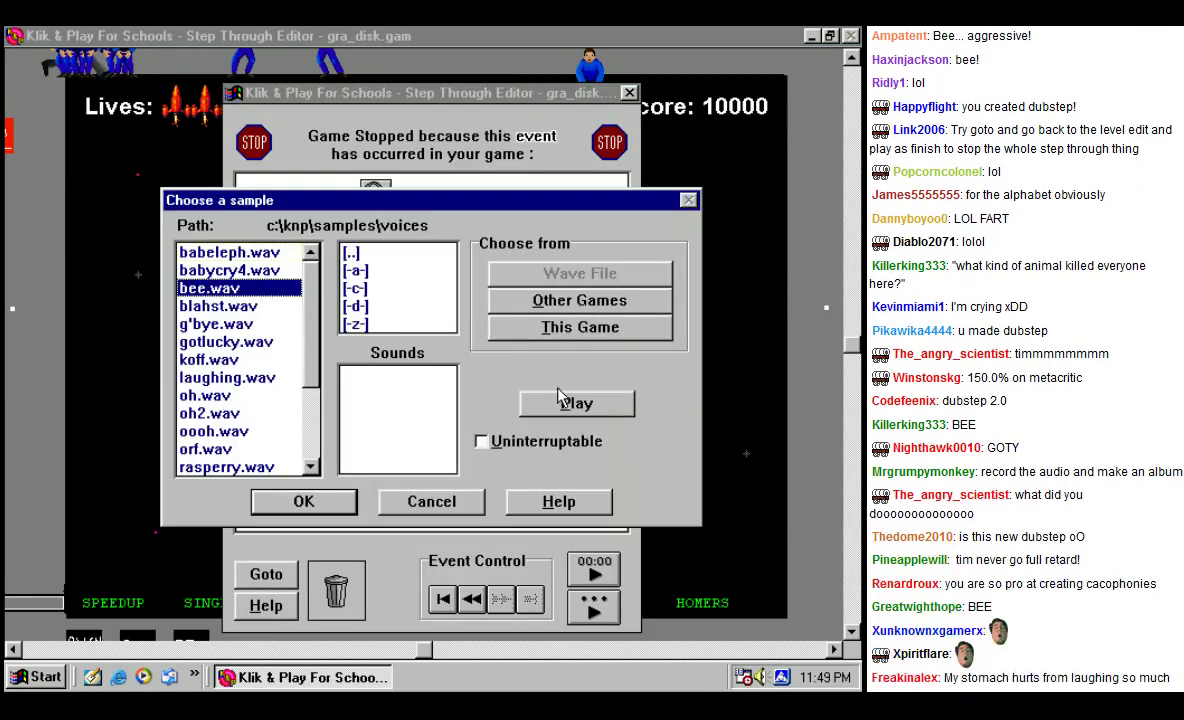
pyautogui.click(304, 502)
pyautogui.click(596, 606)
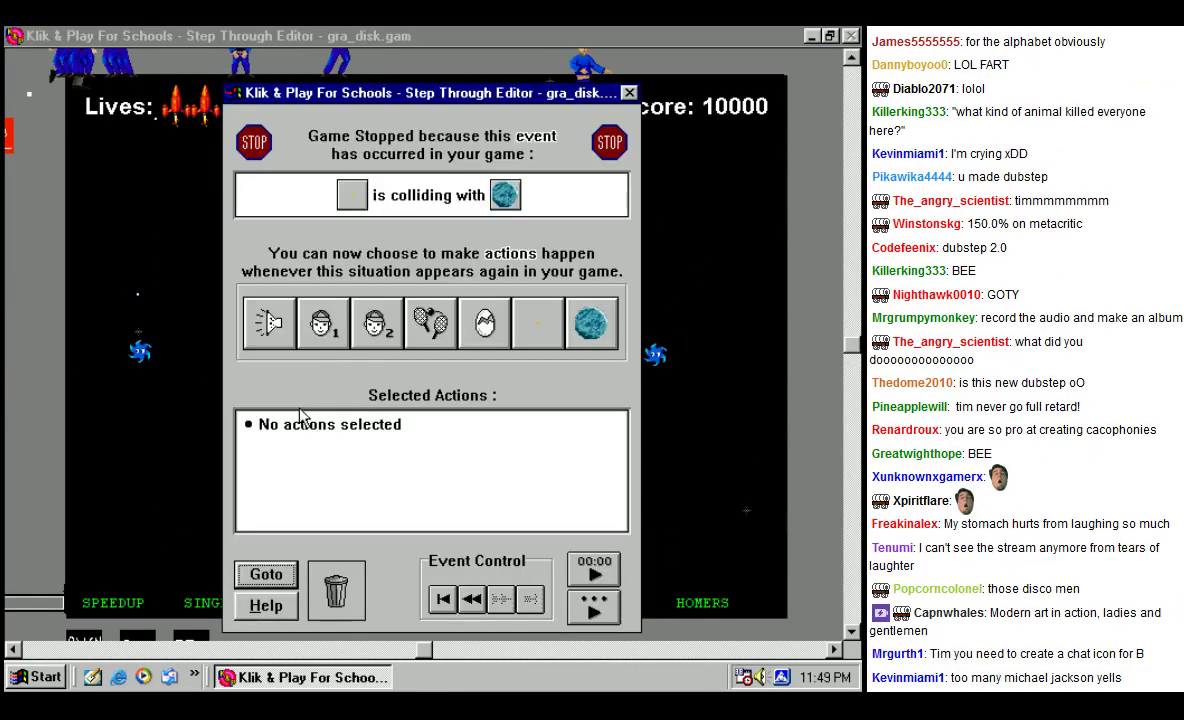
# Step: Audition g'bye.wav, assign it to the shot's collision with the teal planet, and continue the game
pyautogui.click(280, 317)
pyautogui.click(287, 333)
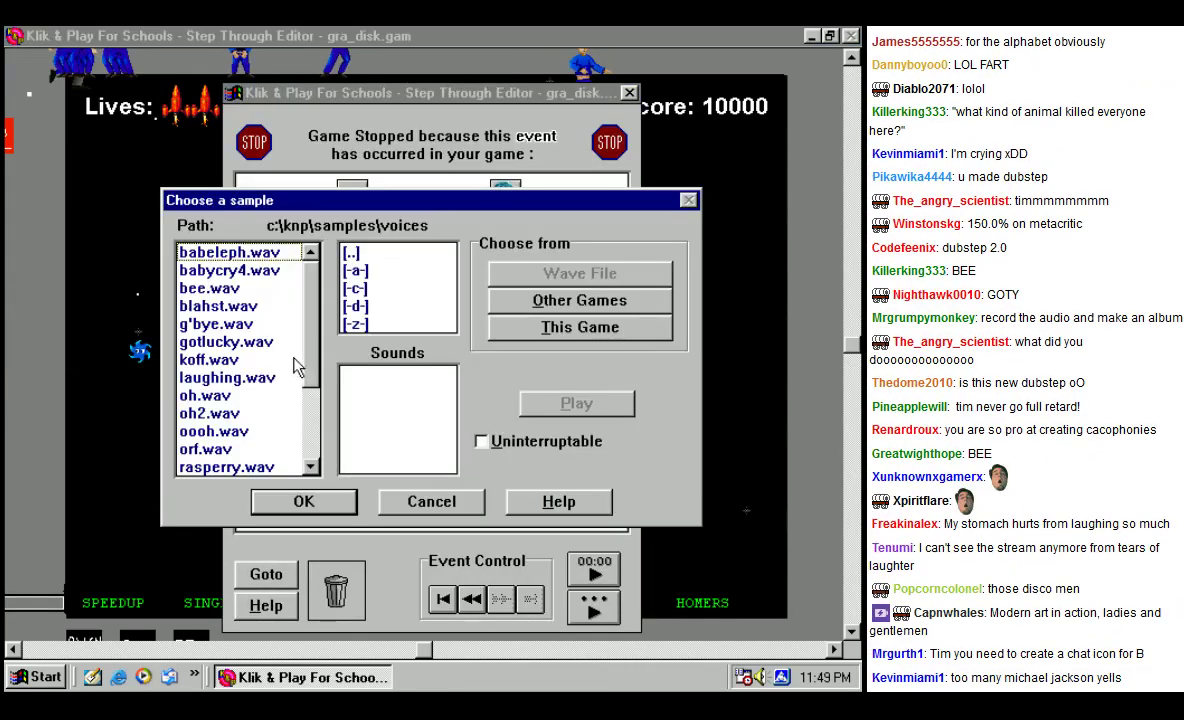
pyautogui.click(576, 403)
pyautogui.click(304, 502)
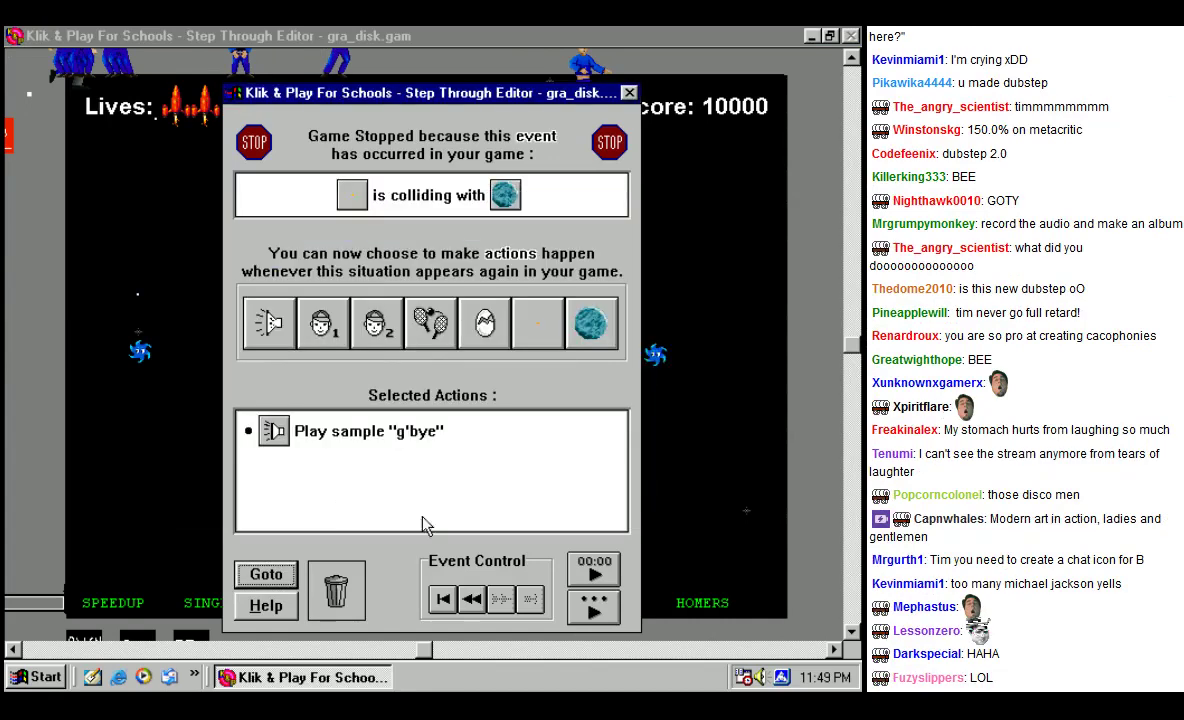
pyautogui.click(594, 600)
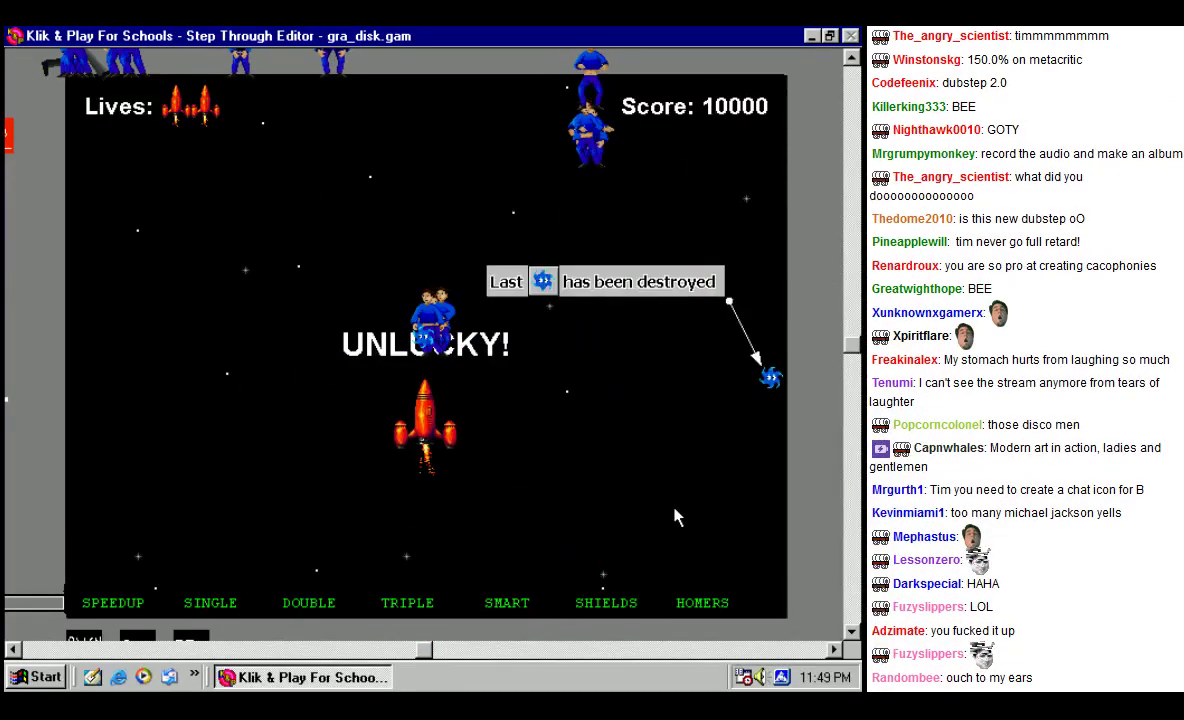
# Step: Audition voicehi.wav in the voices samples and assign it to the last blue star being destroyed
pyautogui.click(296, 318)
pyautogui.click(300, 345)
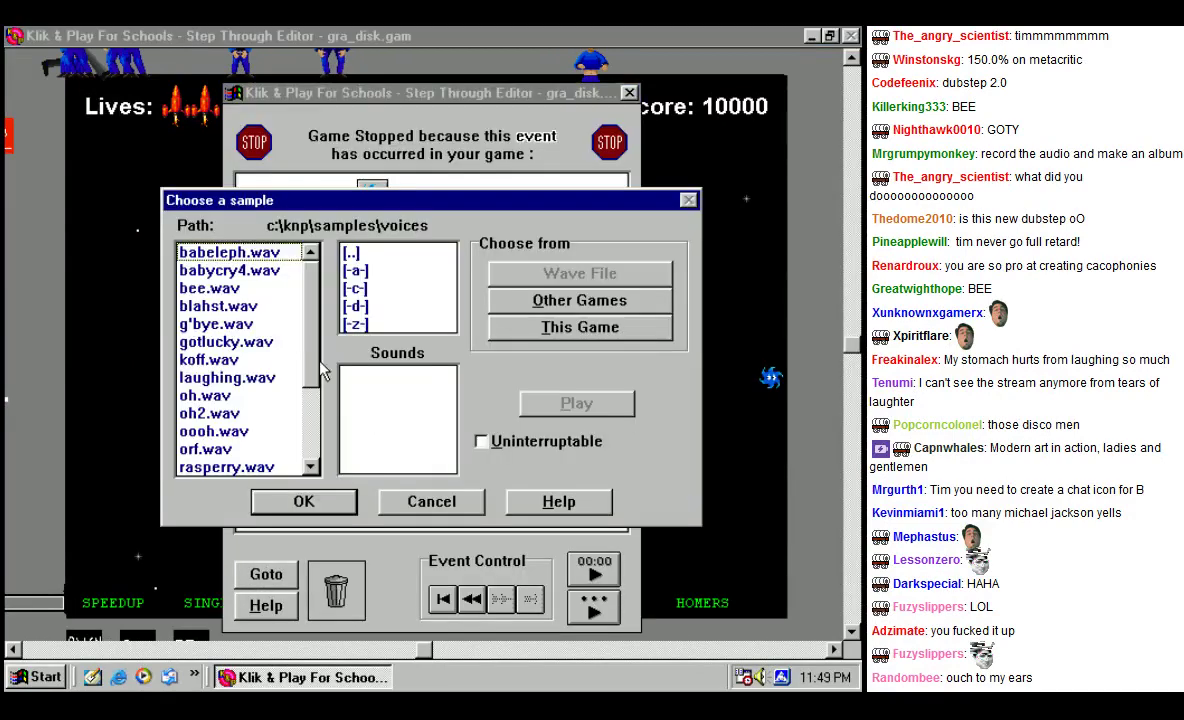
pyautogui.scroll(-2, 240, 450)
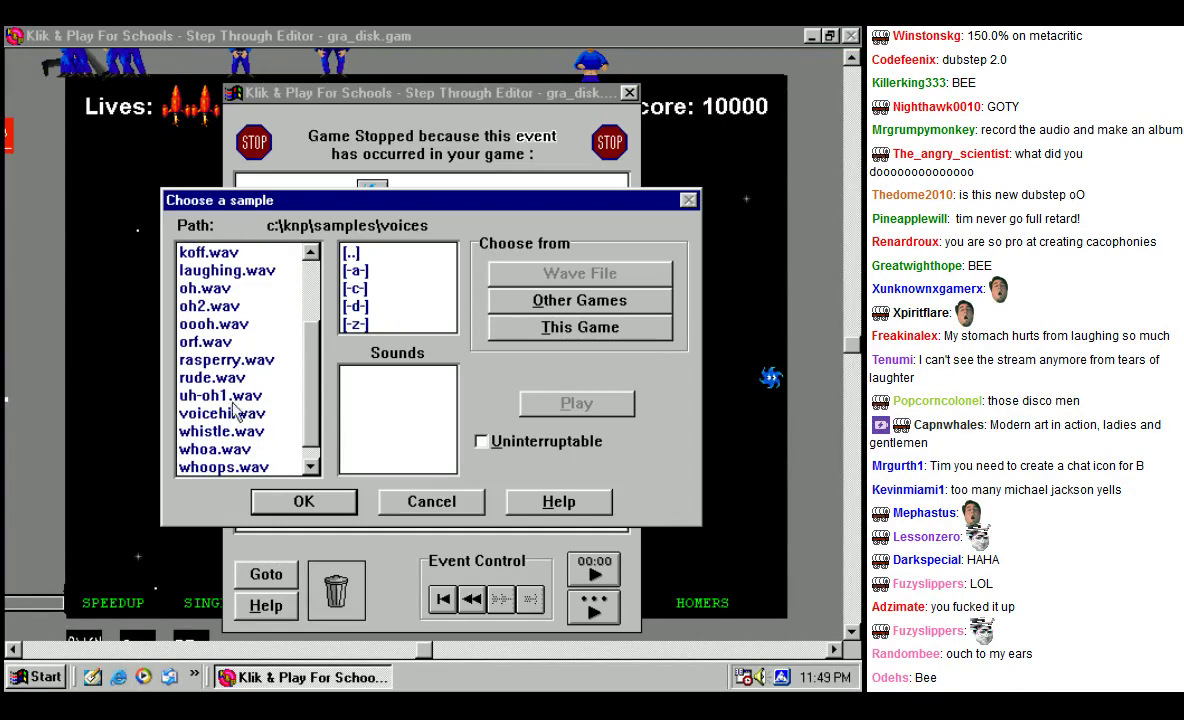
pyautogui.click(233, 413)
pyautogui.click(560, 403)
pyautogui.click(303, 501)
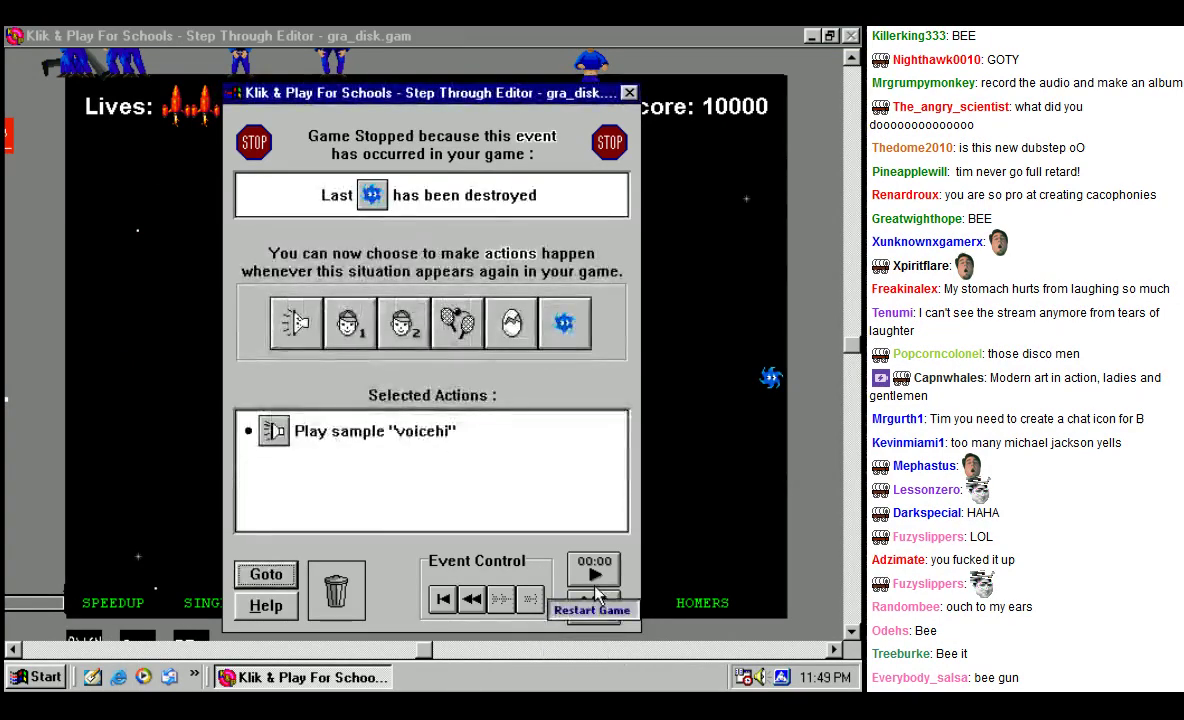
# Step: Resume the game, trigger Player 1's fire 2 event, and make it play the bee.wav sample as uninterruptable
pyautogui.click(594, 573)
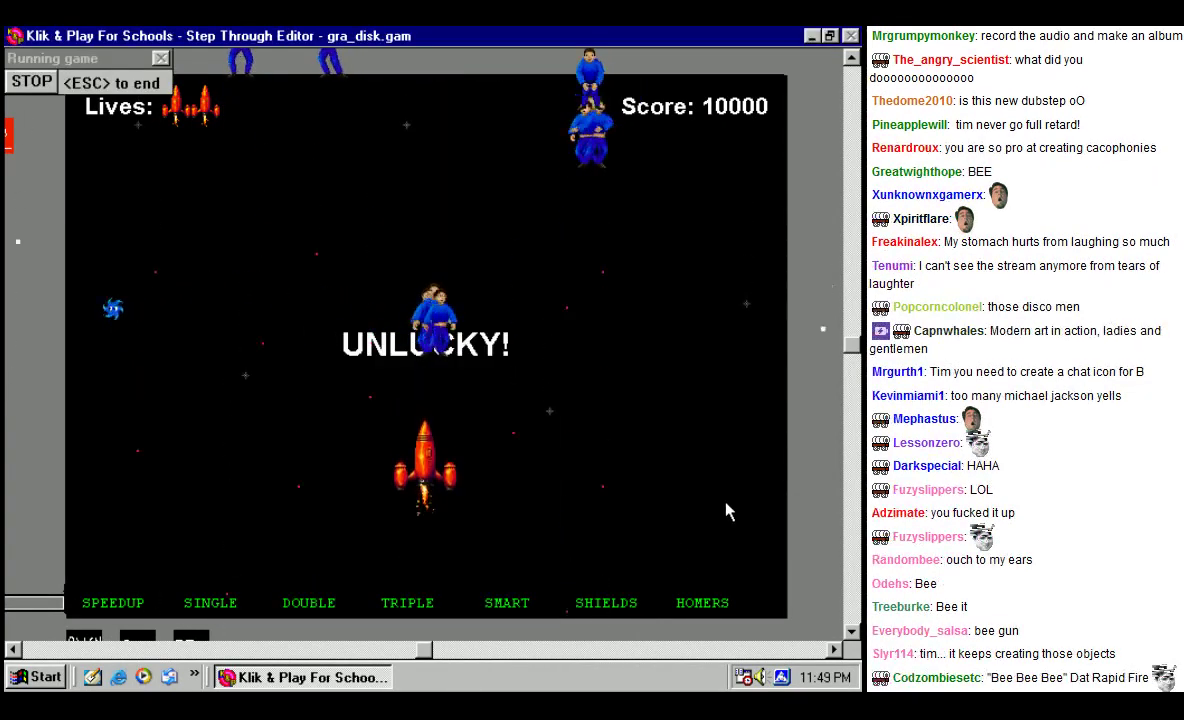
pyautogui.press('ctrl')
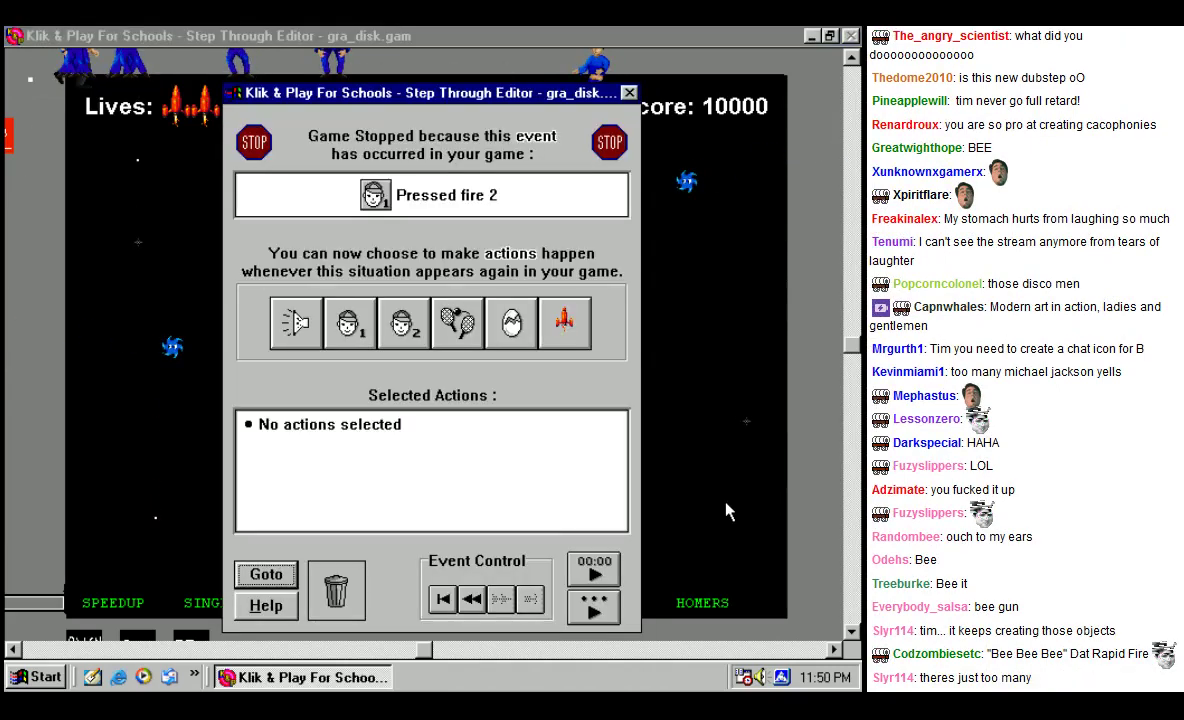
pyautogui.click(292, 322)
pyautogui.click(265, 306)
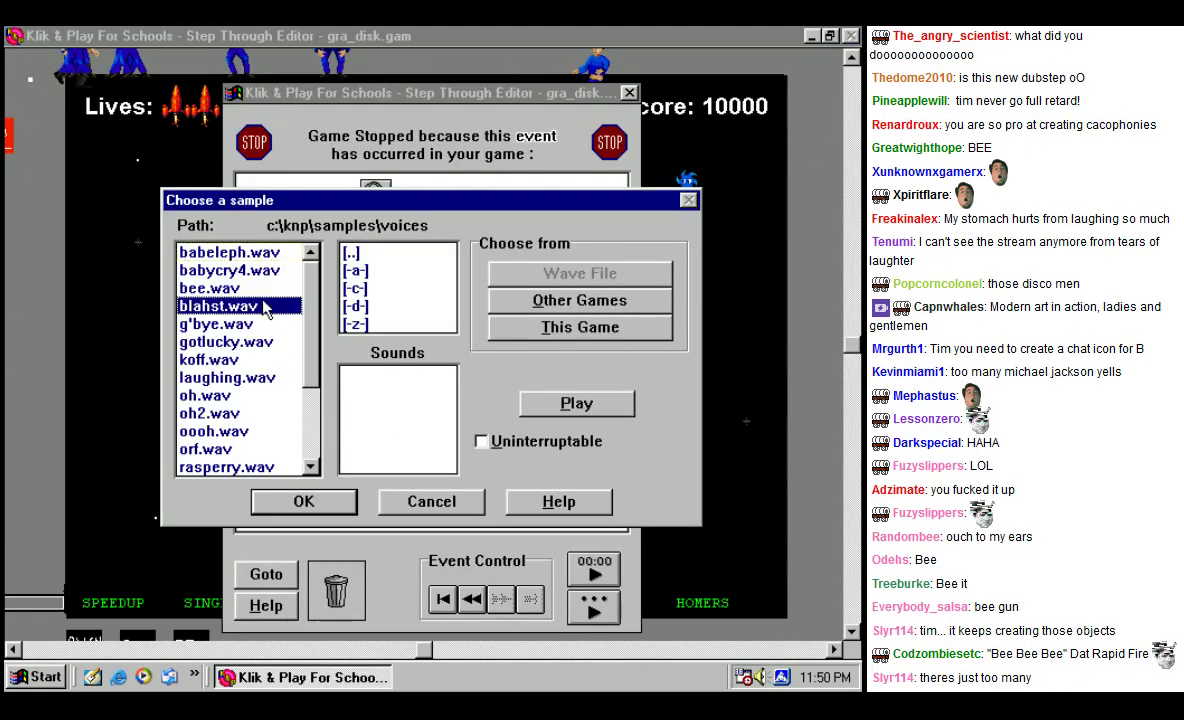
pyautogui.click(255, 288)
pyautogui.click(481, 441)
pyautogui.click(304, 501)
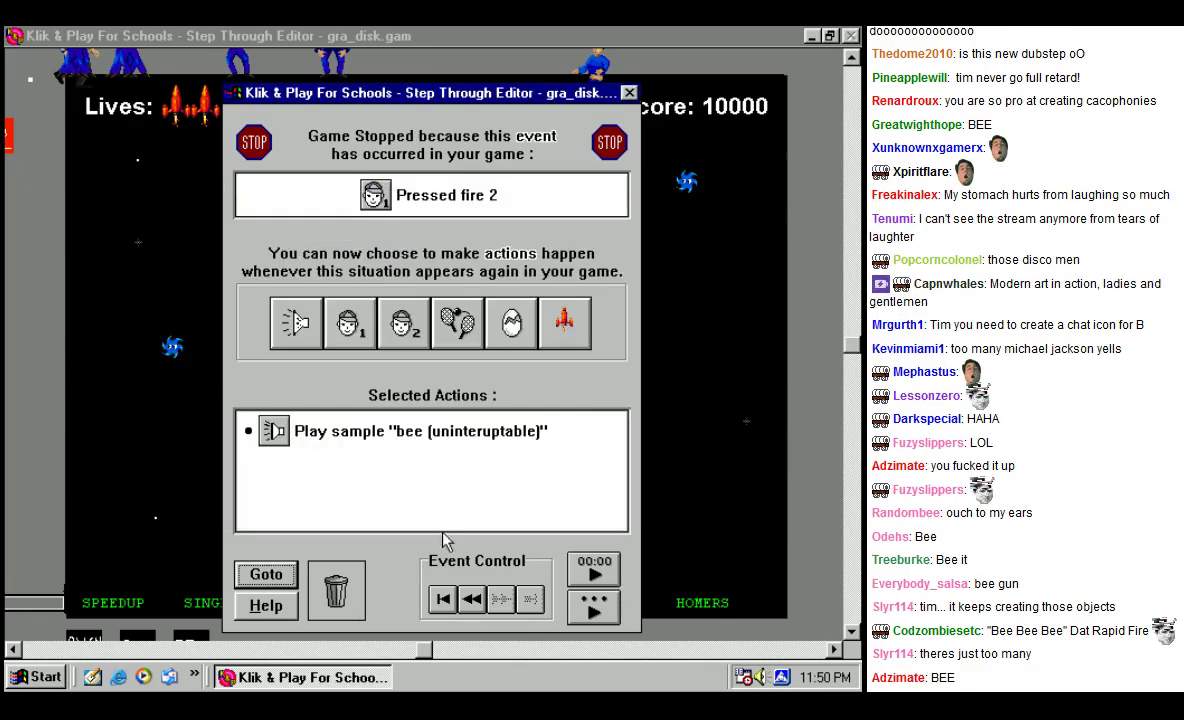
# Step: Continue to Player 2's fire 2 event and make it play the bee.wav sample
pyautogui.click(598, 606)
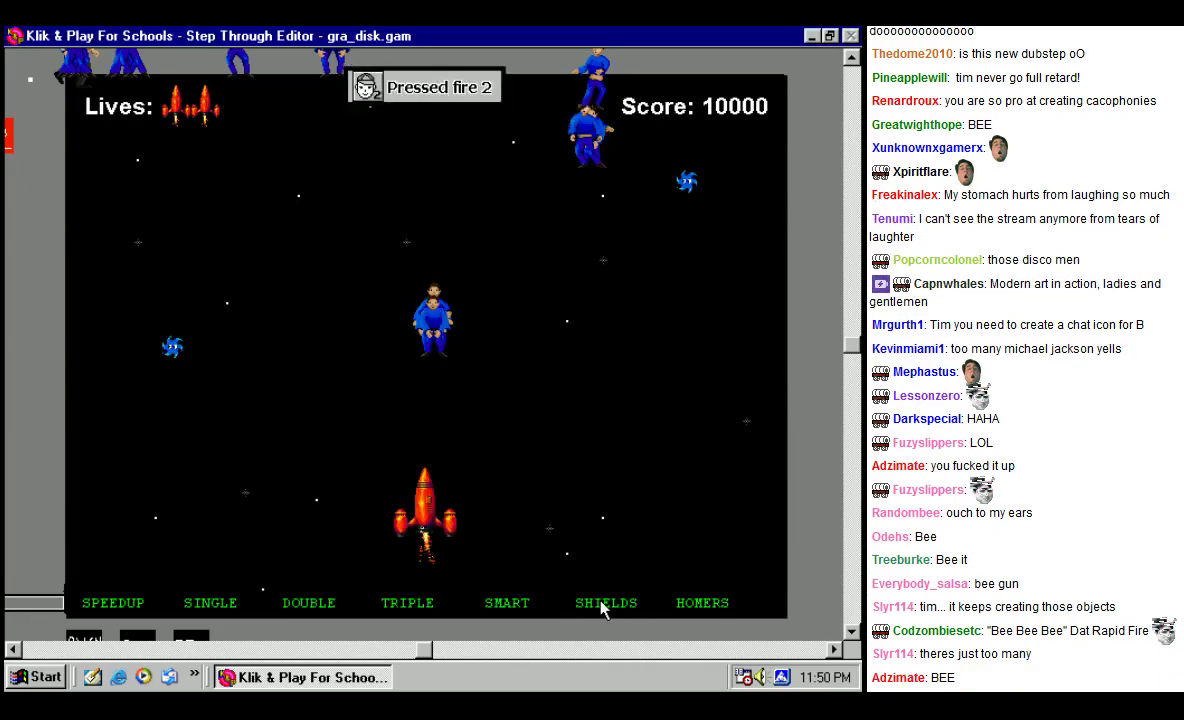
pyautogui.click(292, 322)
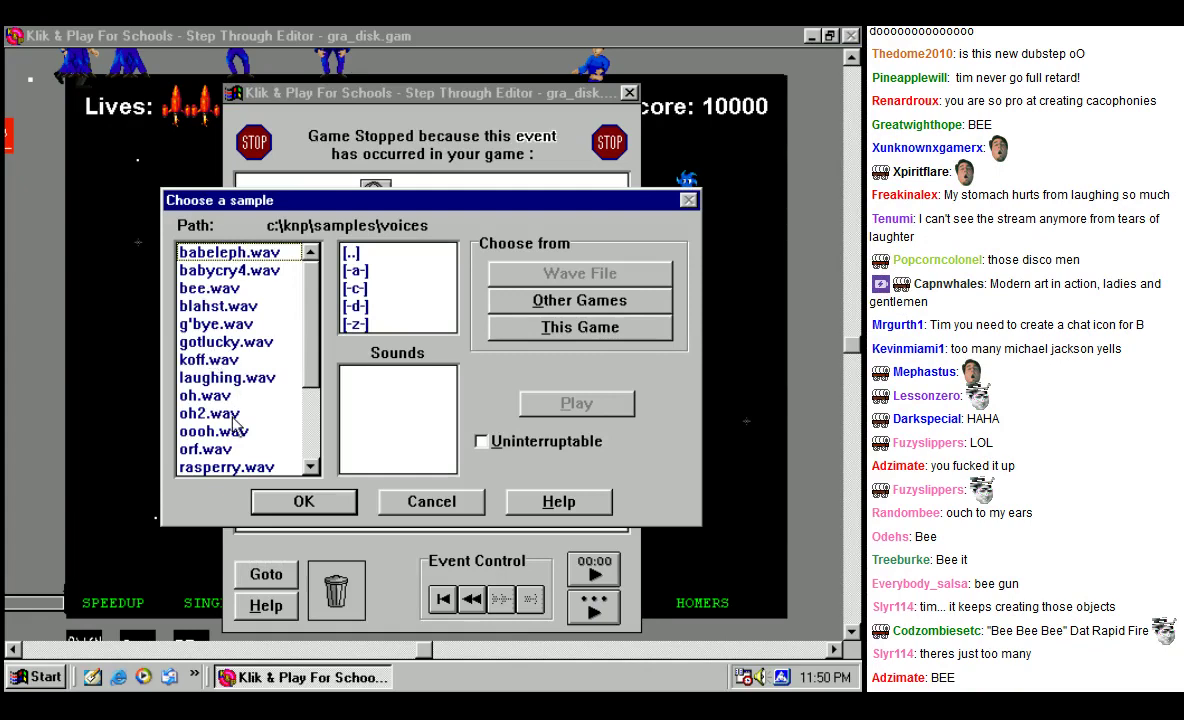
pyautogui.click(210, 288)
pyautogui.click(310, 501)
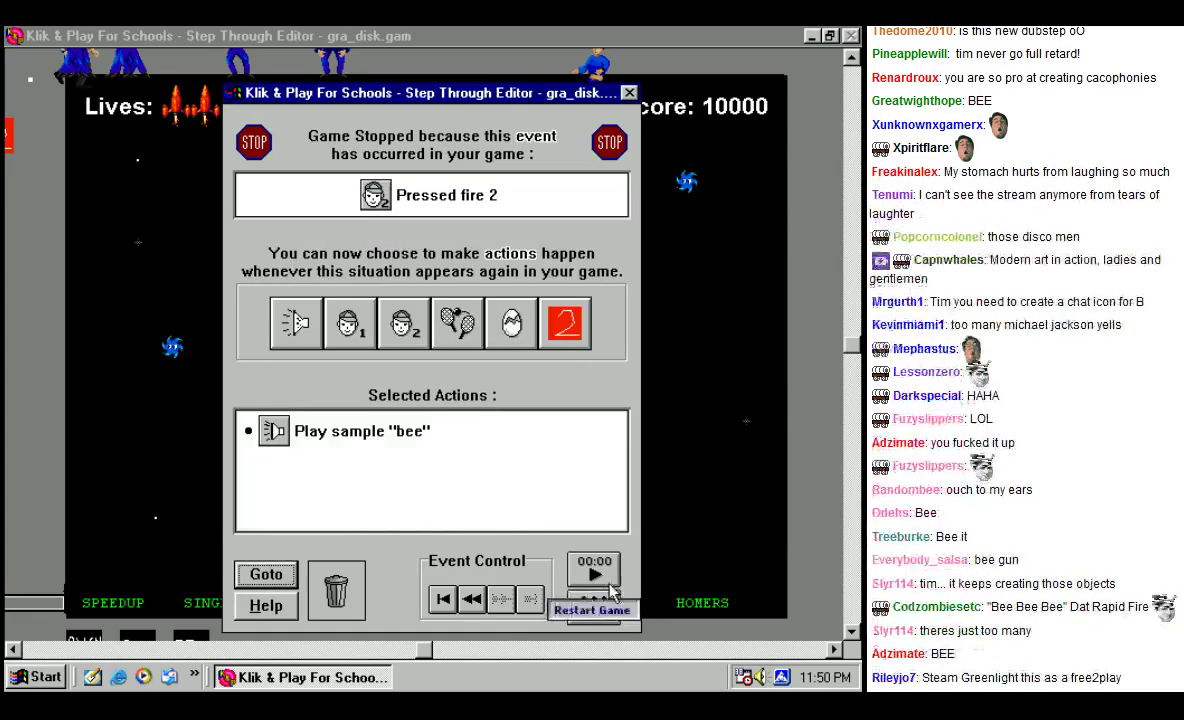
# Step: Resume the game, trigger Player 1's fire 1+fire 2 event, and assign the rude.wav sample to it after previewing
pyautogui.click(594, 604)
pyautogui.hotkey('ctrl', 'shift')
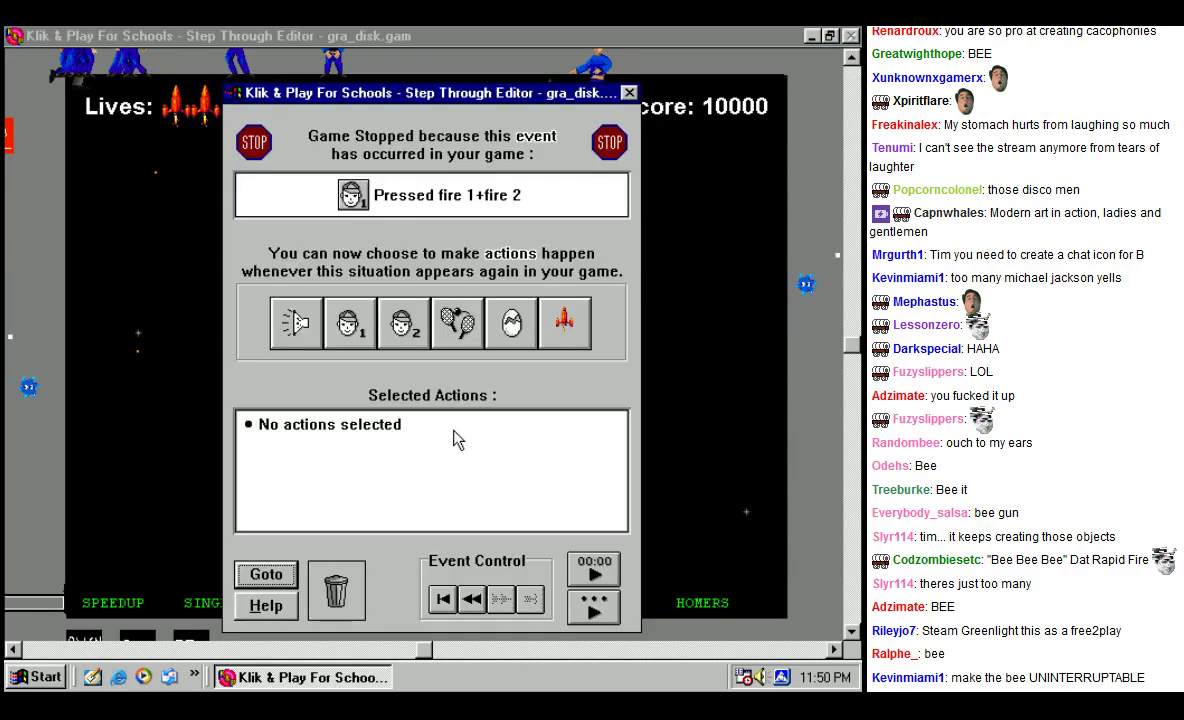
pyautogui.click(417, 398)
pyautogui.click(296, 345)
pyautogui.moveTo(308, 333); pyautogui.dragTo(292, 392)
pyautogui.click(232, 360)
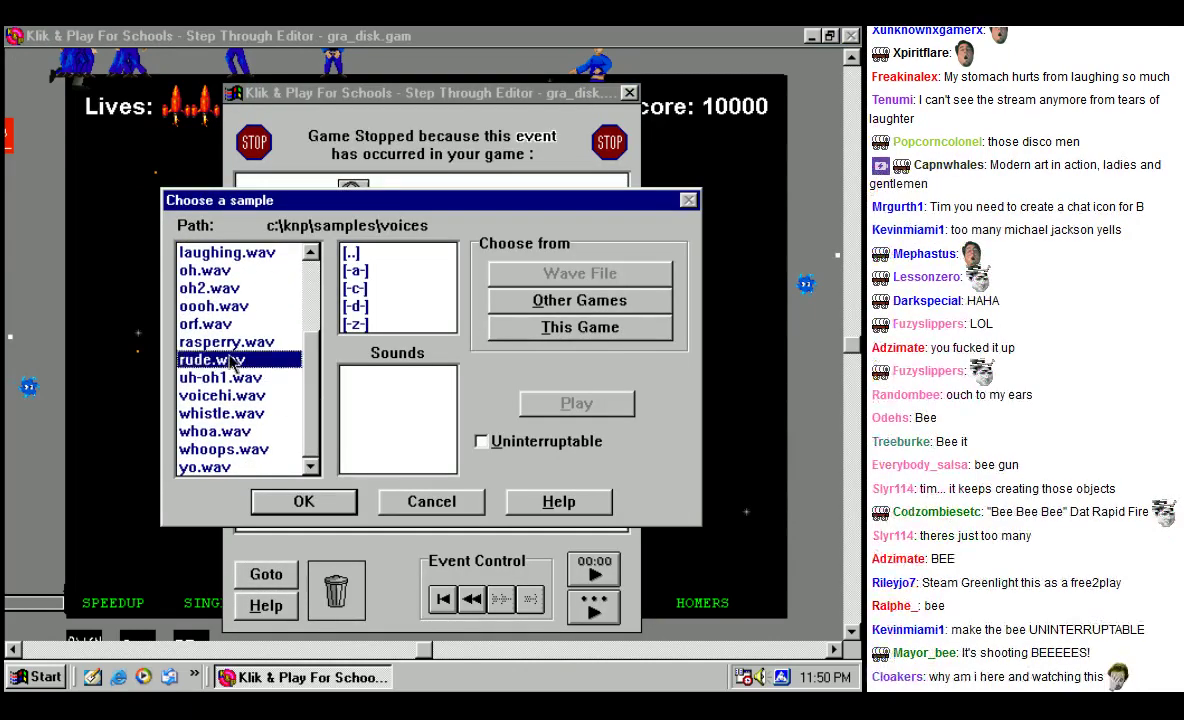
pyautogui.click(578, 403)
pyautogui.click(304, 501)
# Step: Continue to Player 2's fire 1+fire 2 event, then preview and assign the rude.wav sample to it
pyautogui.click(565, 598)
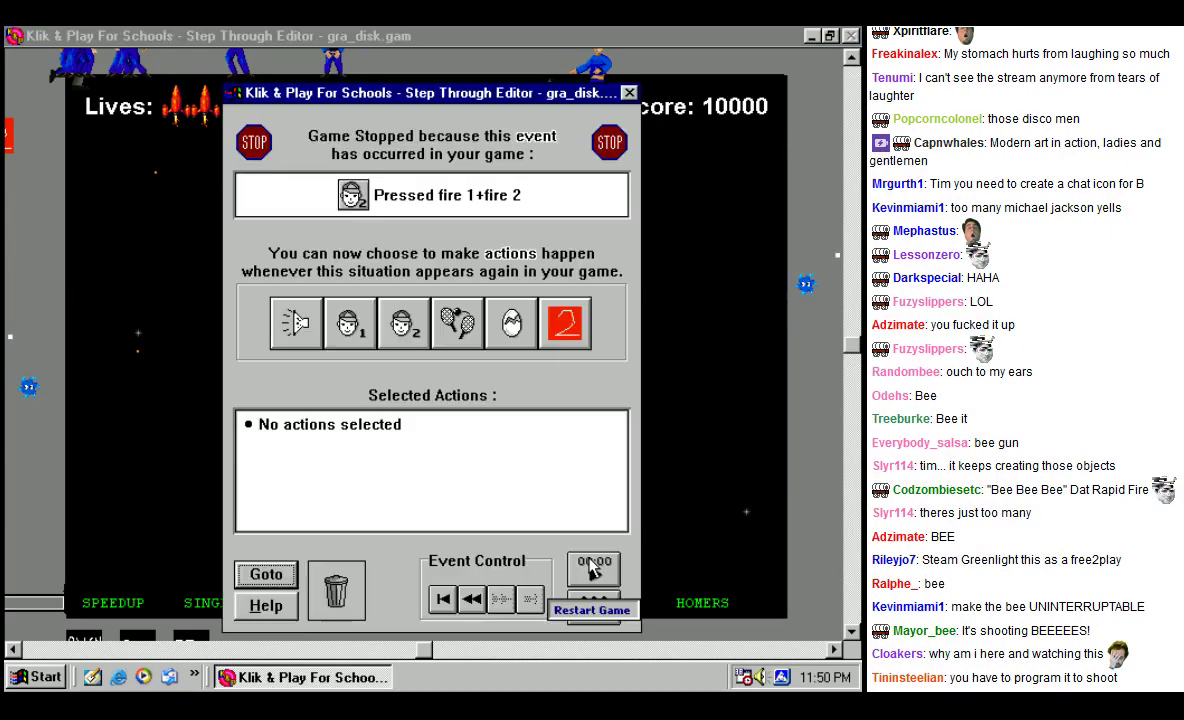
pyautogui.click(285, 322)
pyautogui.click(300, 335)
pyautogui.click(310, 469)
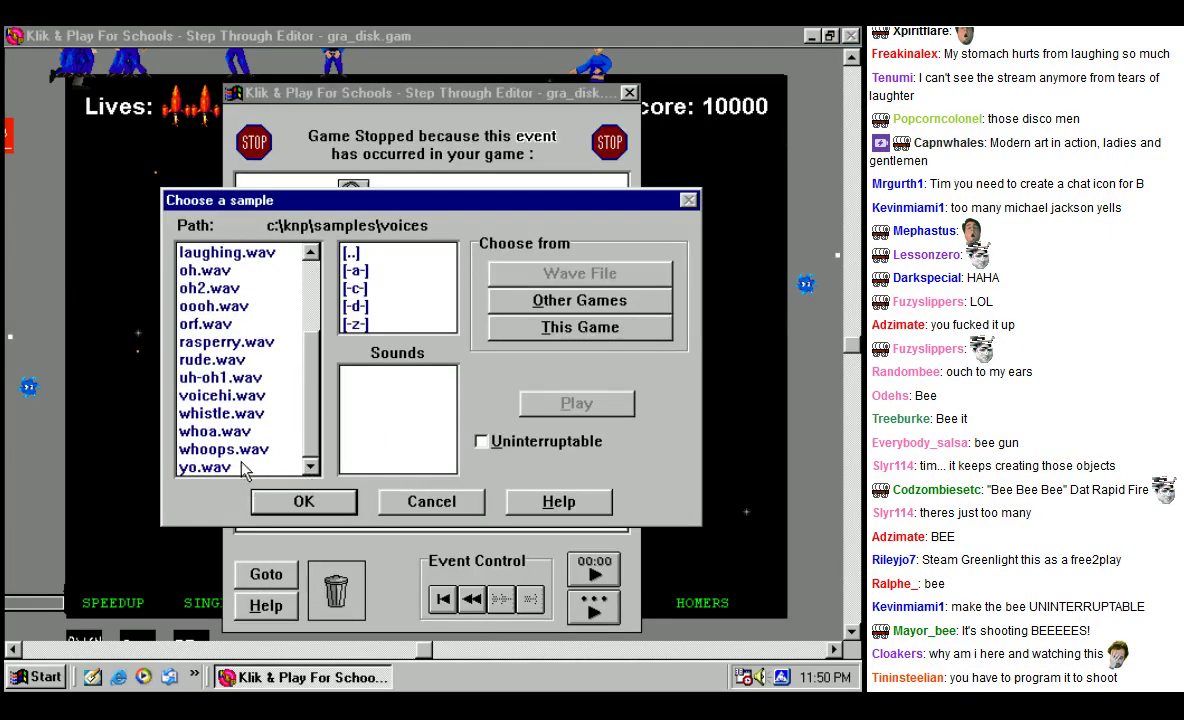
pyautogui.click(232, 360)
pyautogui.click(576, 403)
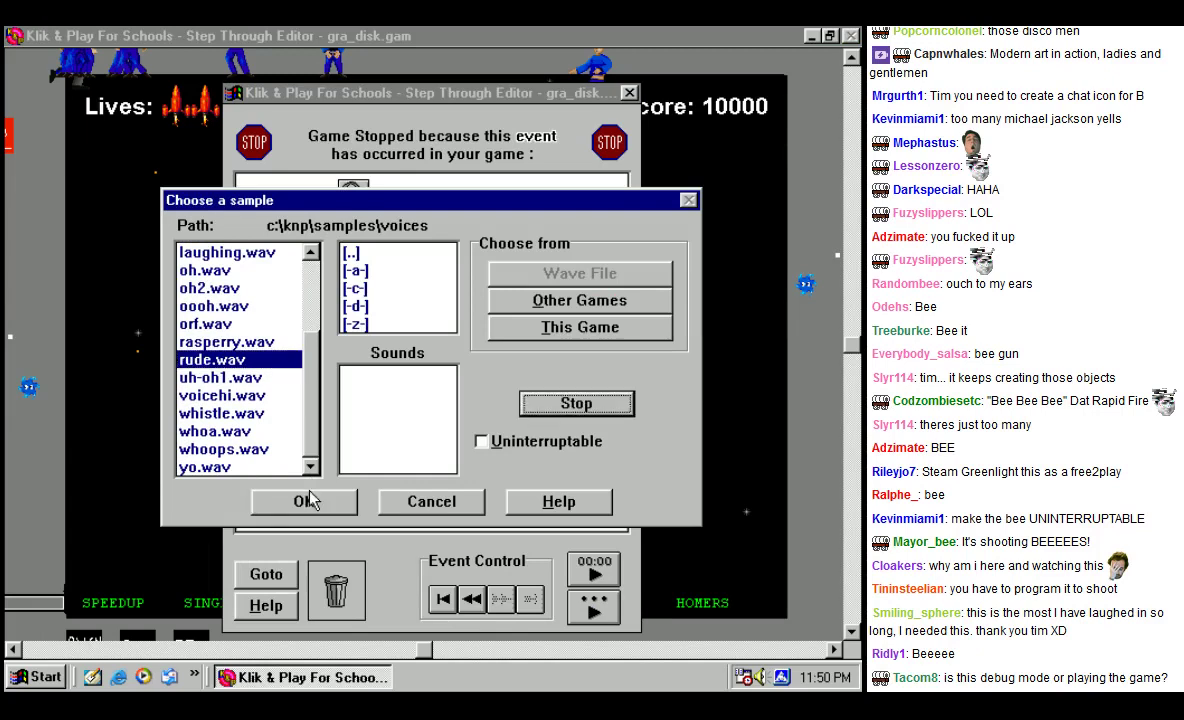
pyautogui.click(304, 501)
# Step: Continue the game and add a sound sample action to the rocket's collision with the tiny dot object
pyautogui.click(598, 612)
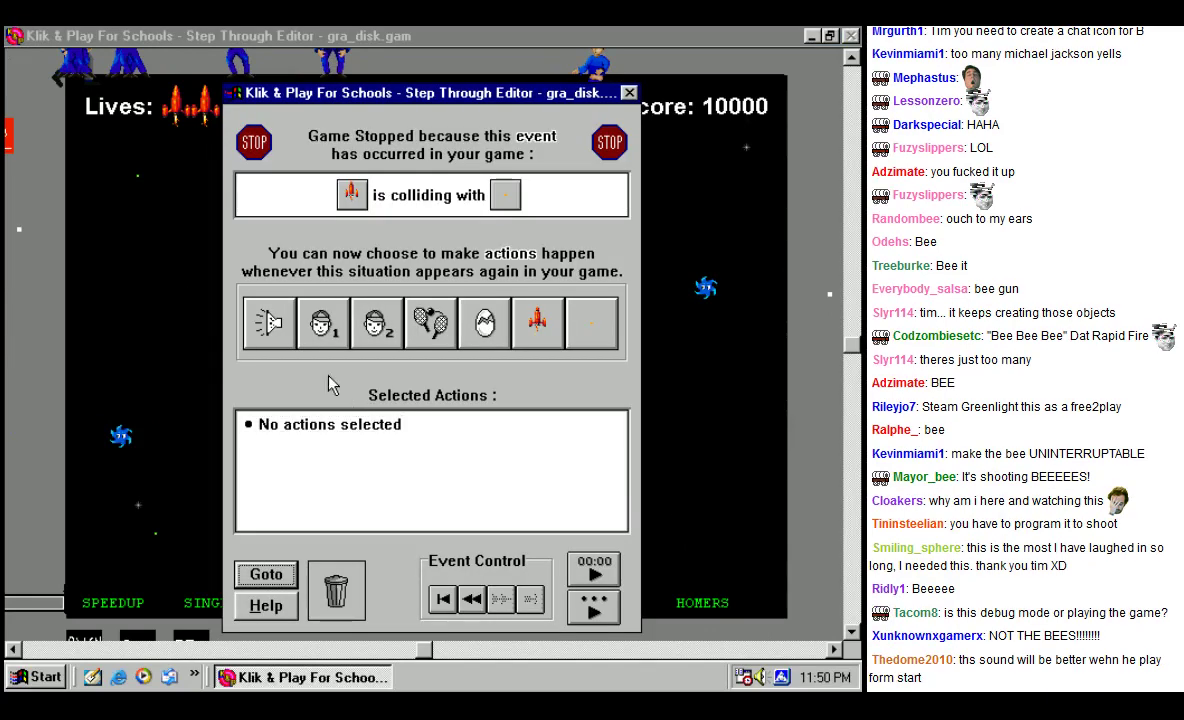
pyautogui.click(268, 322)
pyautogui.click(630, 410)
pyautogui.press('Return')
# Step: Continue the game and add a voice sample action to the collision between two blue spiky aliens
pyautogui.click(588, 643)
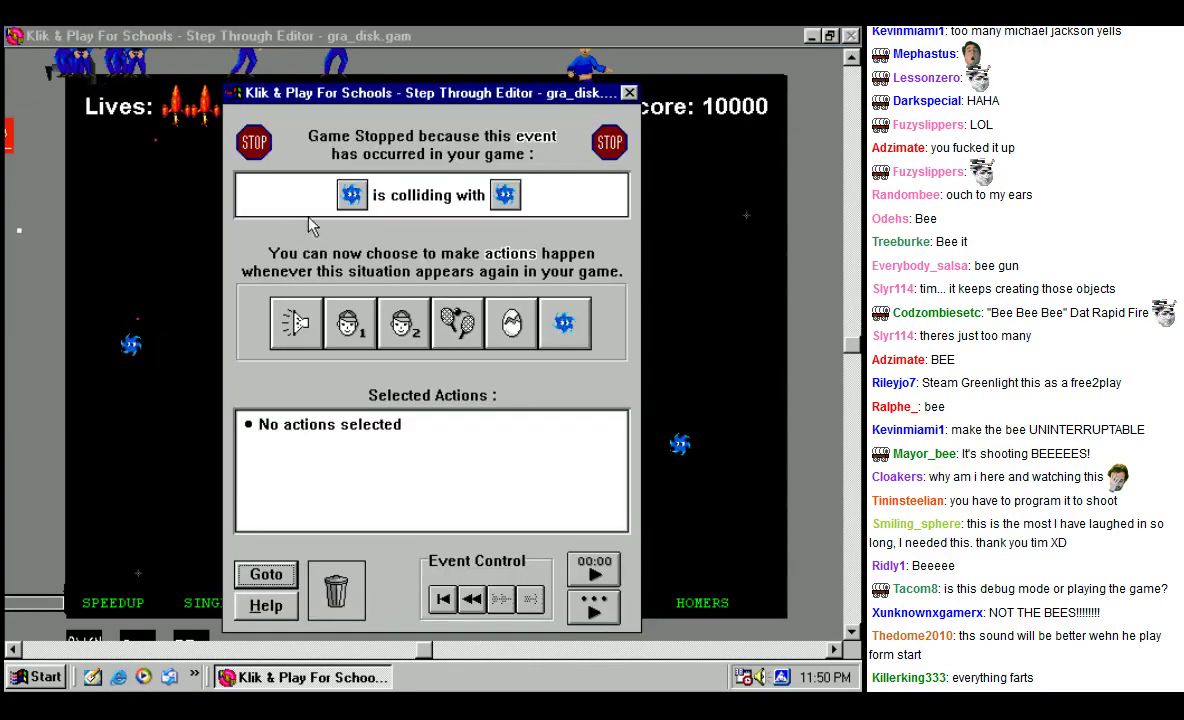
pyautogui.click(298, 322)
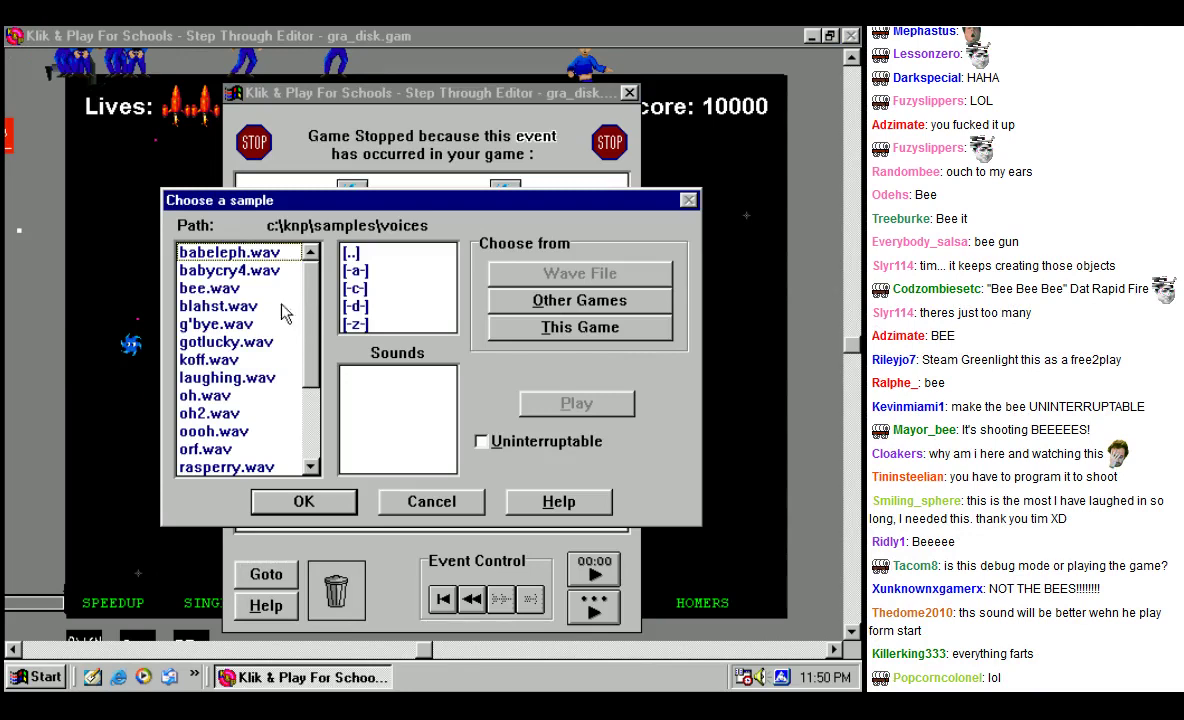
pyautogui.click(294, 501)
# Step: Continue the game and make the rocket's collision with the blue spiky alien play the bee.wav sample
pyautogui.click(645, 648)
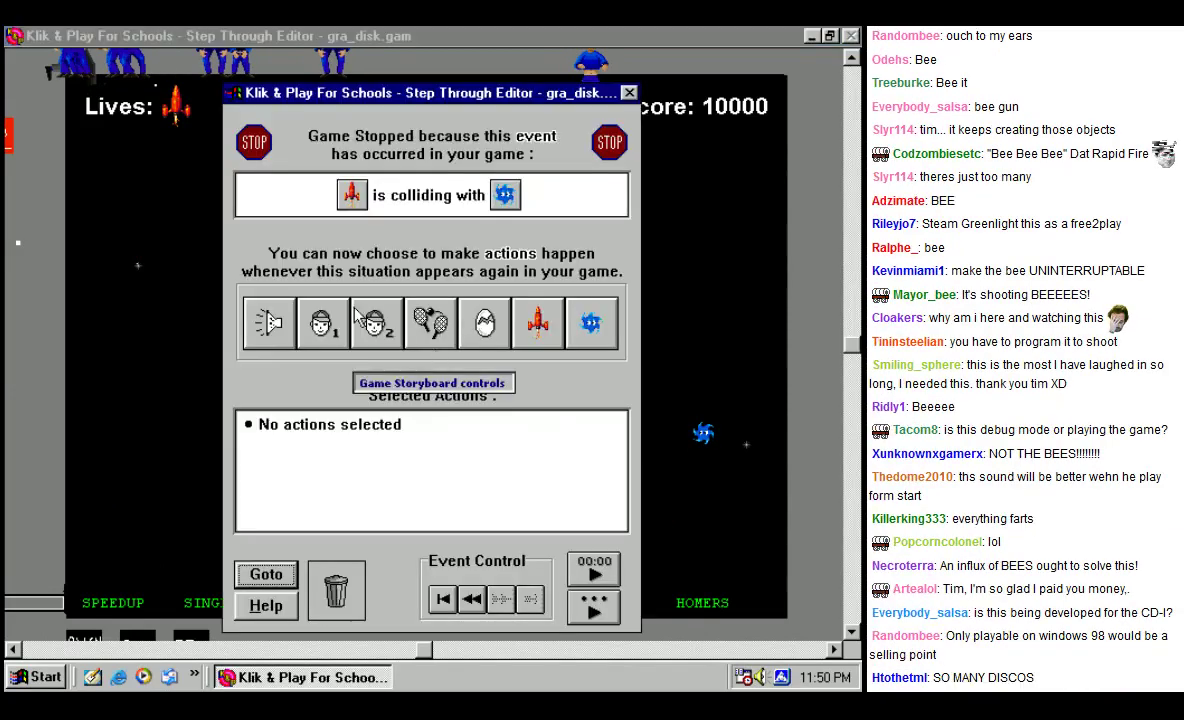
pyautogui.click(269, 322)
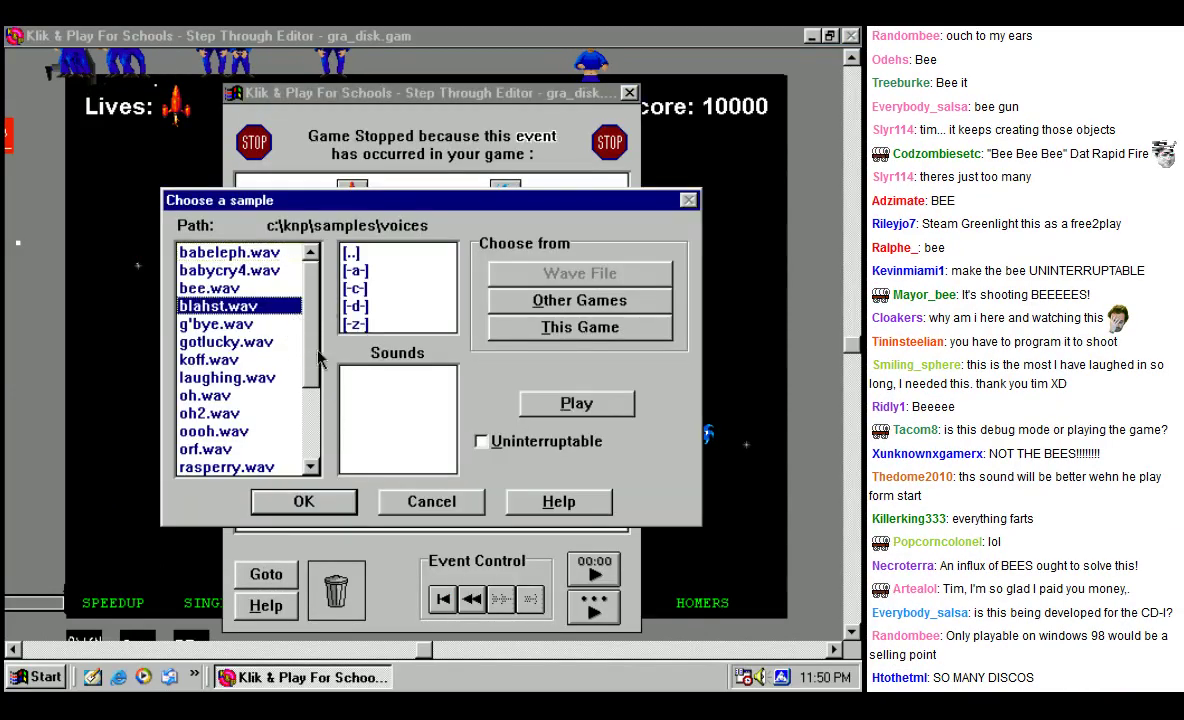
pyautogui.moveTo(319, 357); pyautogui.dragTo(322, 420)
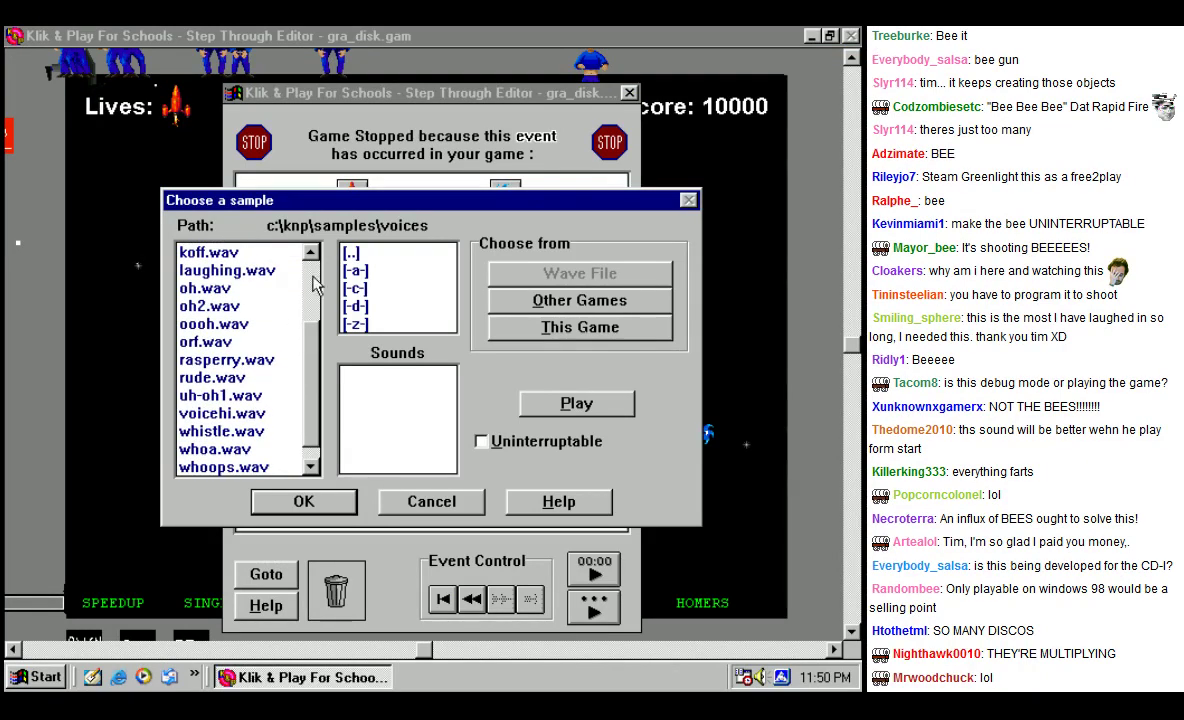
pyautogui.scroll(2, 300, 290)
pyautogui.click(211, 288)
pyautogui.click(303, 501)
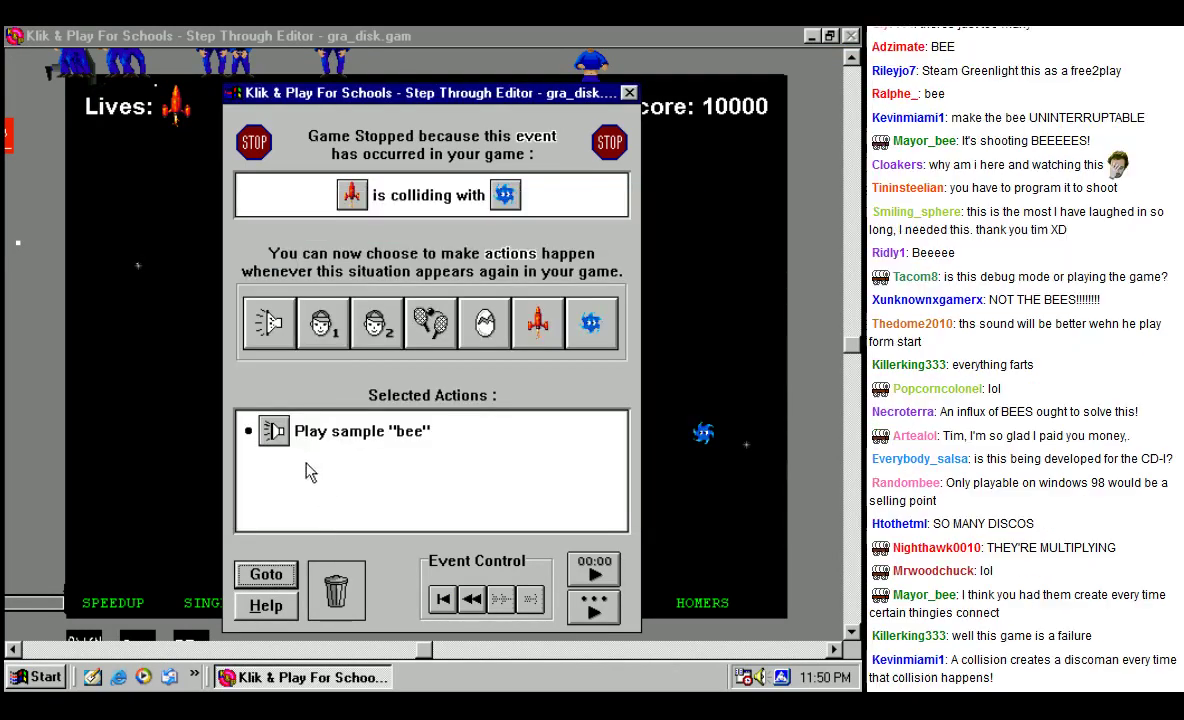
# Step: Resume the game and steer the rocket around the play area until another event stops it
pyautogui.click(595, 610)
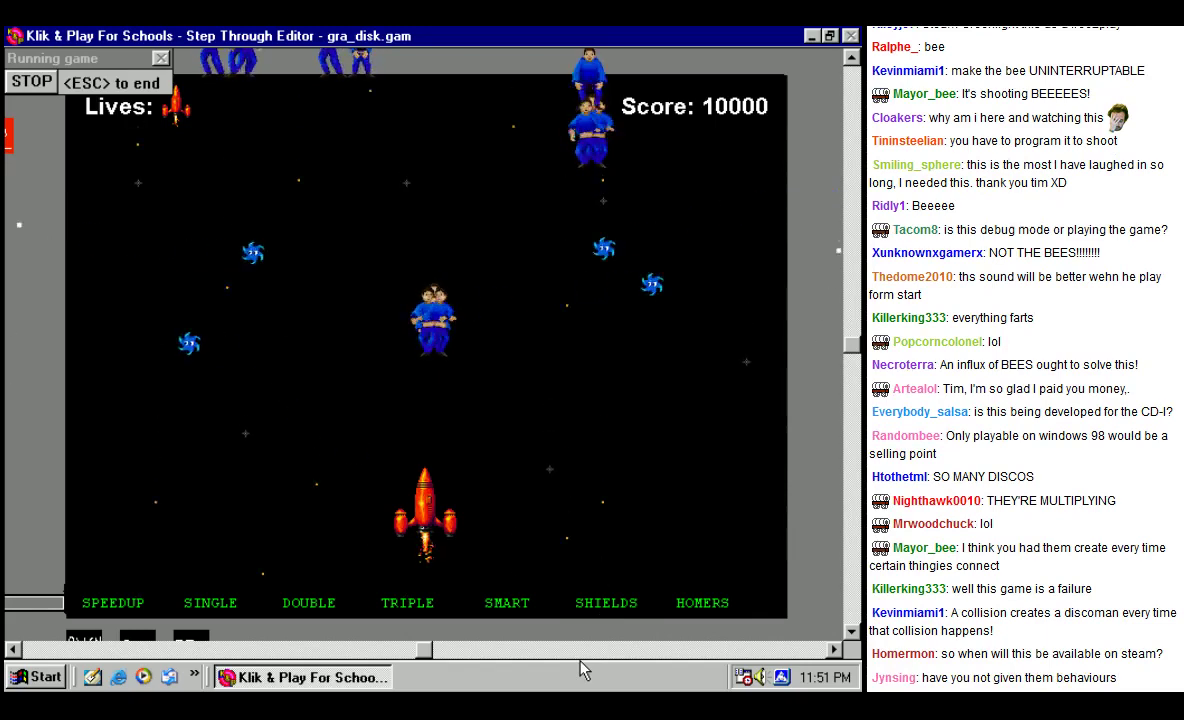
pyautogui.press('Left')
pyautogui.press('Right')
pyautogui.press('Up')
pyautogui.press('Left')
pyautogui.press('Left')
pyautogui.press('Down')
pyautogui.press('Right')
pyautogui.press('Right')
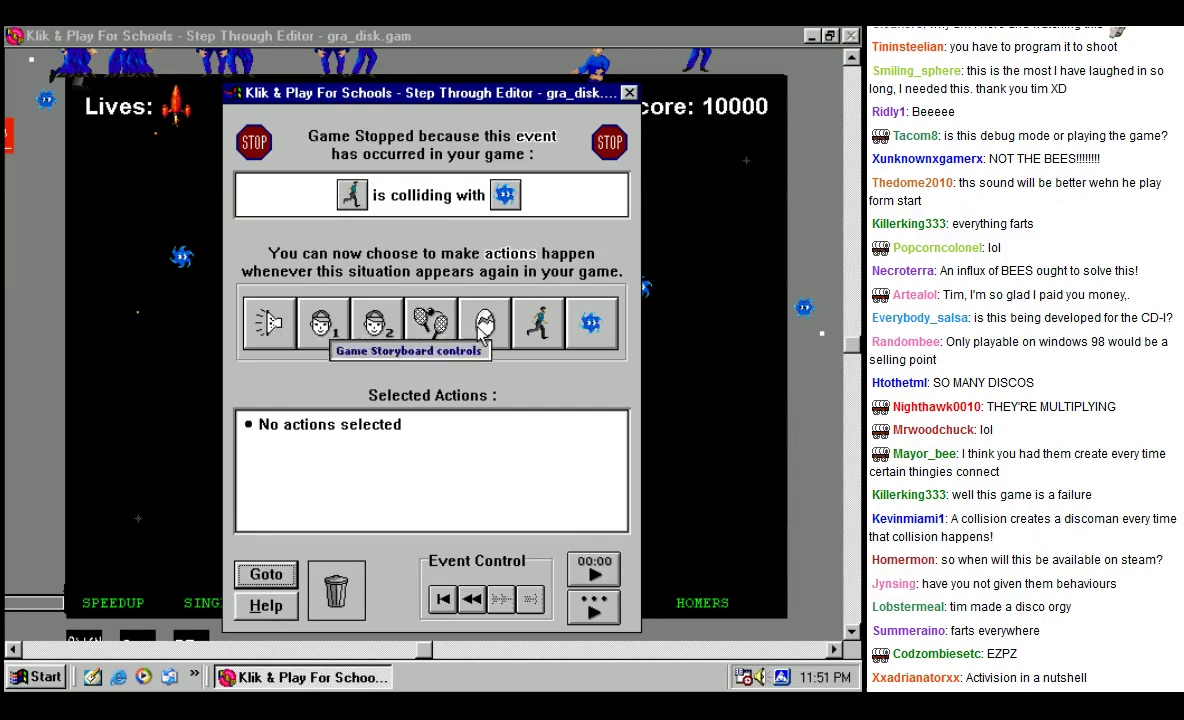
# Step: For the Cop's collision with the blue alien, have the Cop shoot the rocket object at speed 1 in the Cop's direction
pyautogui.click(538, 322)
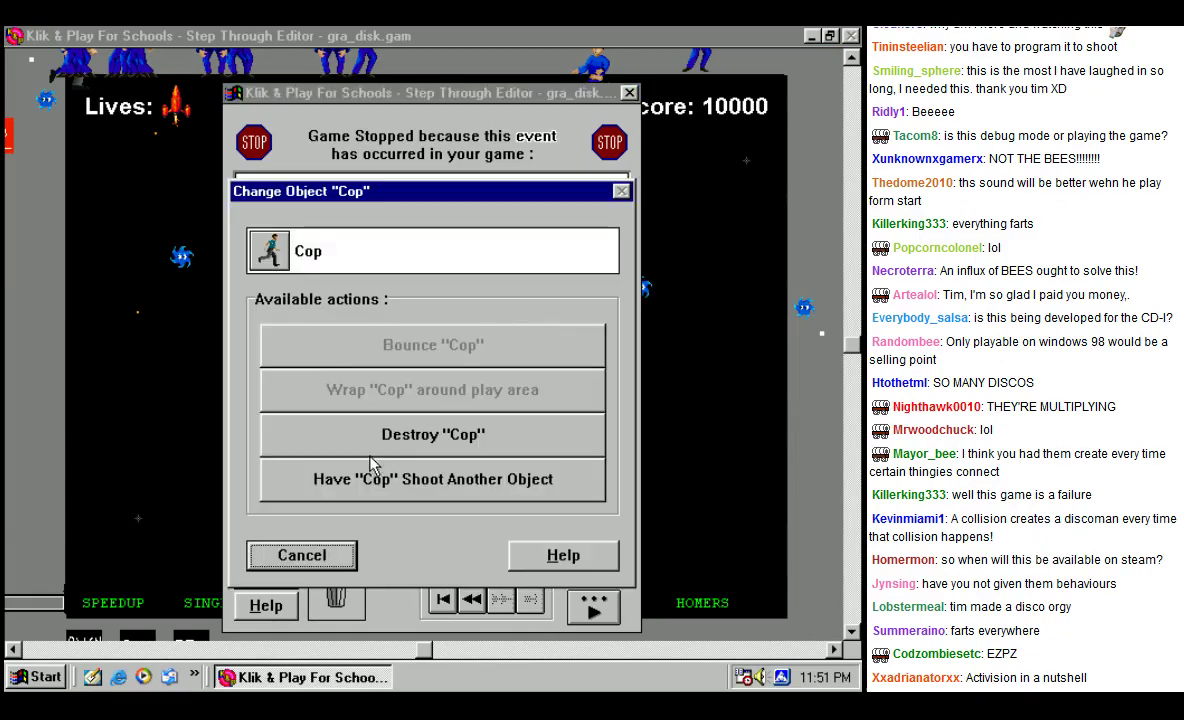
pyautogui.click(420, 492)
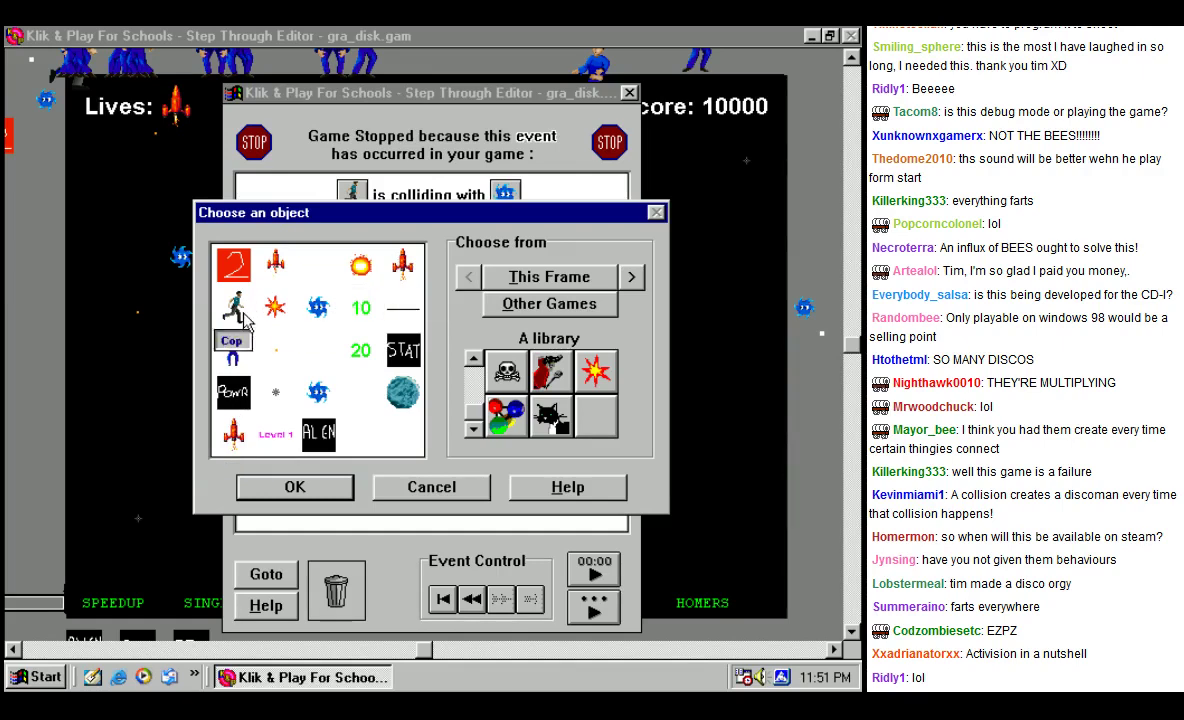
pyautogui.click(277, 265)
pyautogui.click(294, 487)
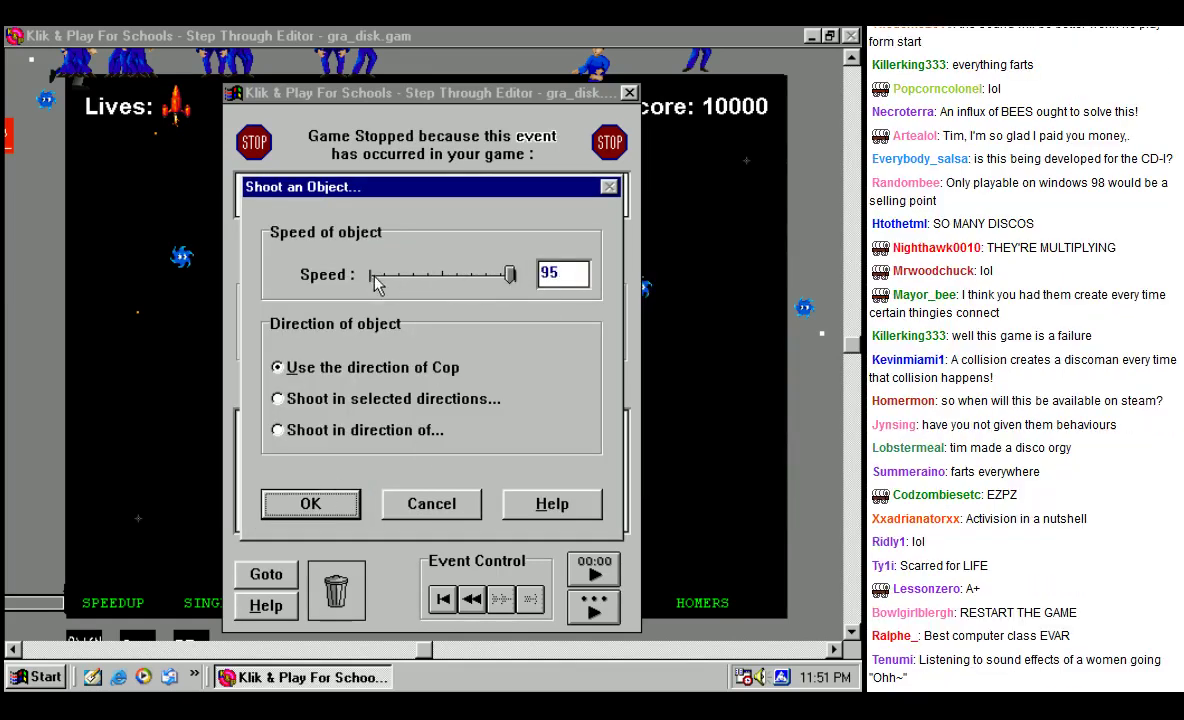
pyautogui.moveTo(379, 281); pyautogui.dragTo(366, 281)
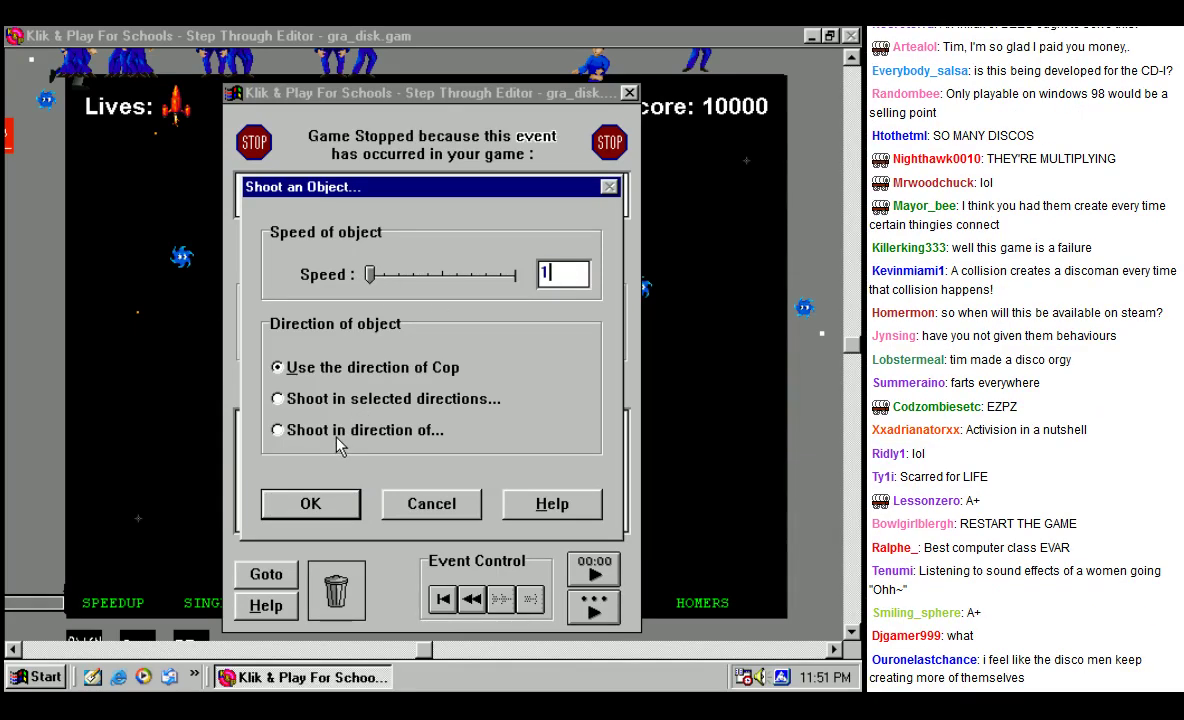
pyautogui.click(315, 512)
pyautogui.click(435, 424)
# Step: Continue the game and make the rocket's entry into the play area at the top play laughing.wav
pyautogui.click(592, 598)
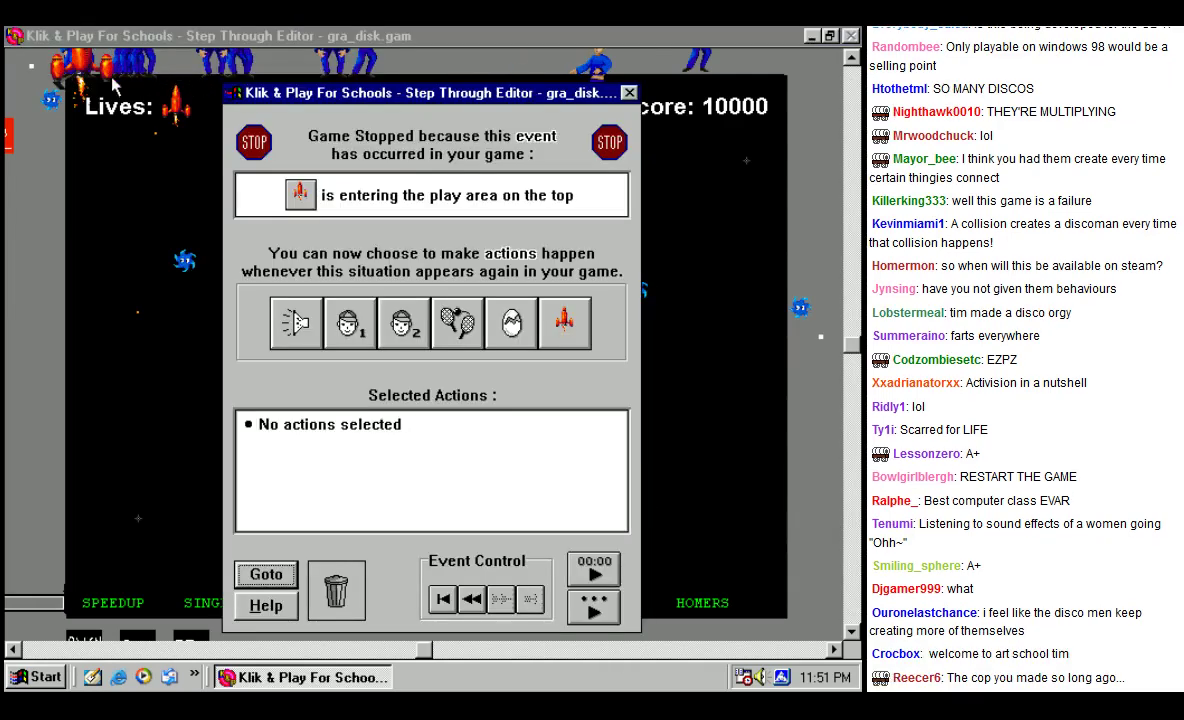
pyautogui.click(345, 322)
pyautogui.click(299, 501)
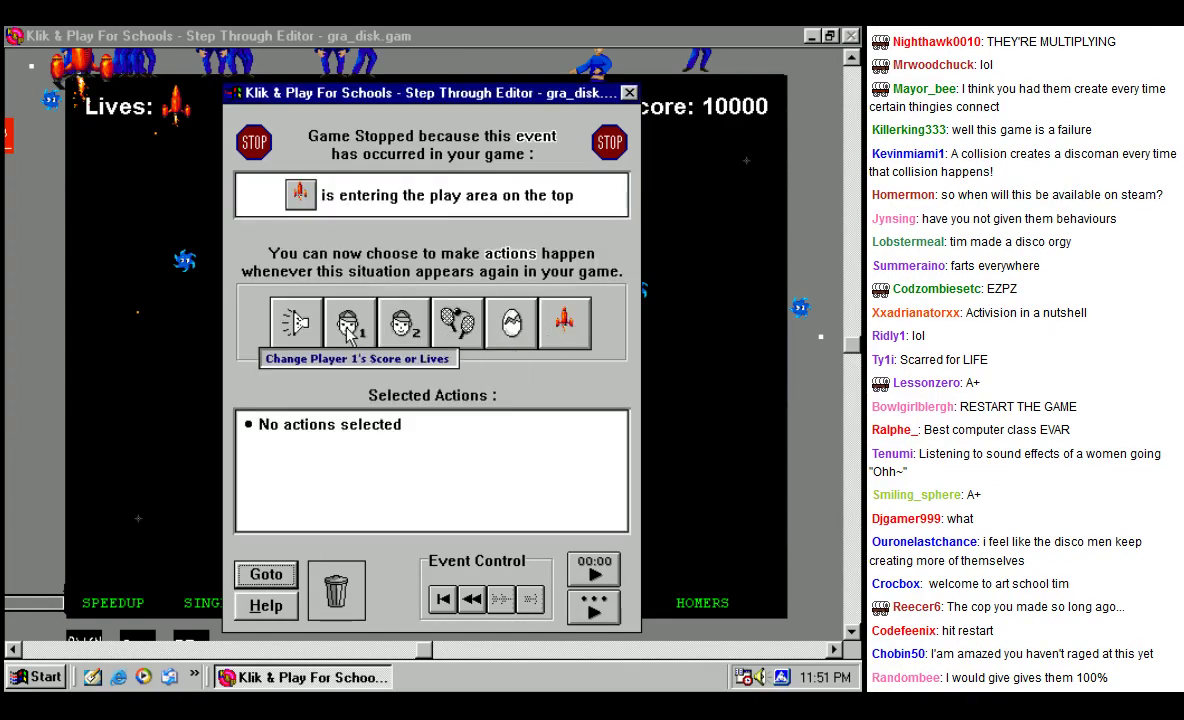
pyautogui.click(295, 322)
pyautogui.click(245, 378)
pyautogui.click(574, 410)
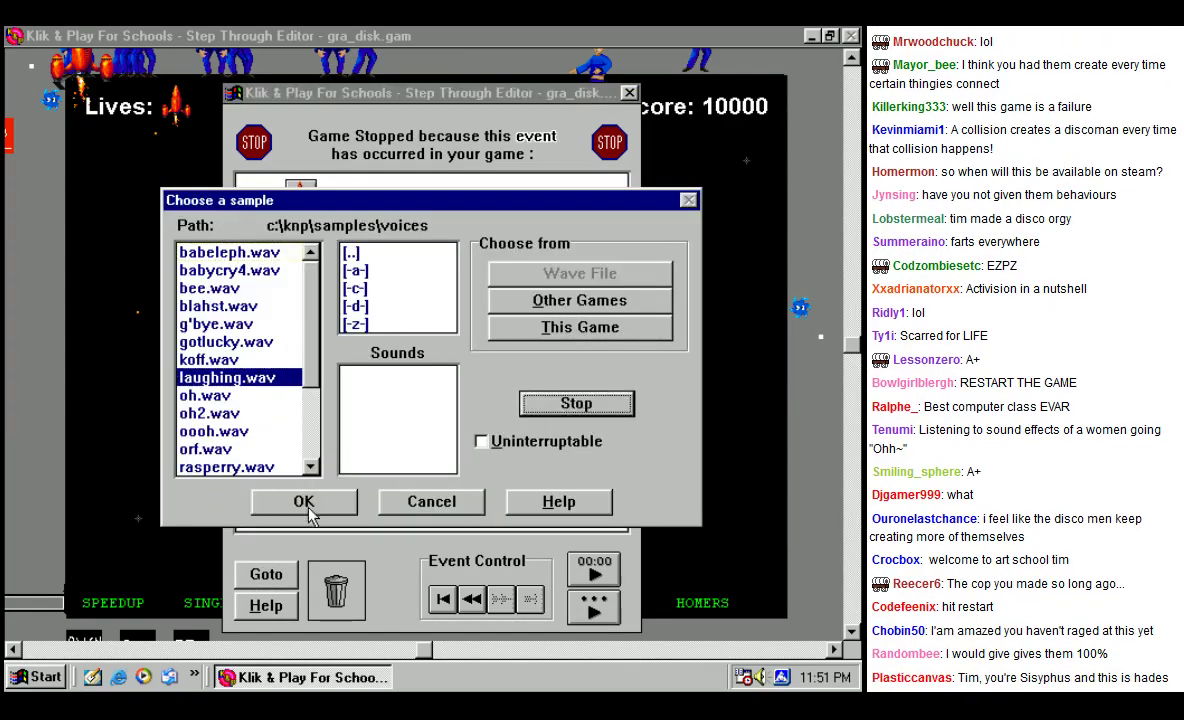
pyautogui.click(304, 502)
# Step: Continue to the rocket's collision with the Cop, then preview and assign the rude.wav sample to it
pyautogui.click(596, 612)
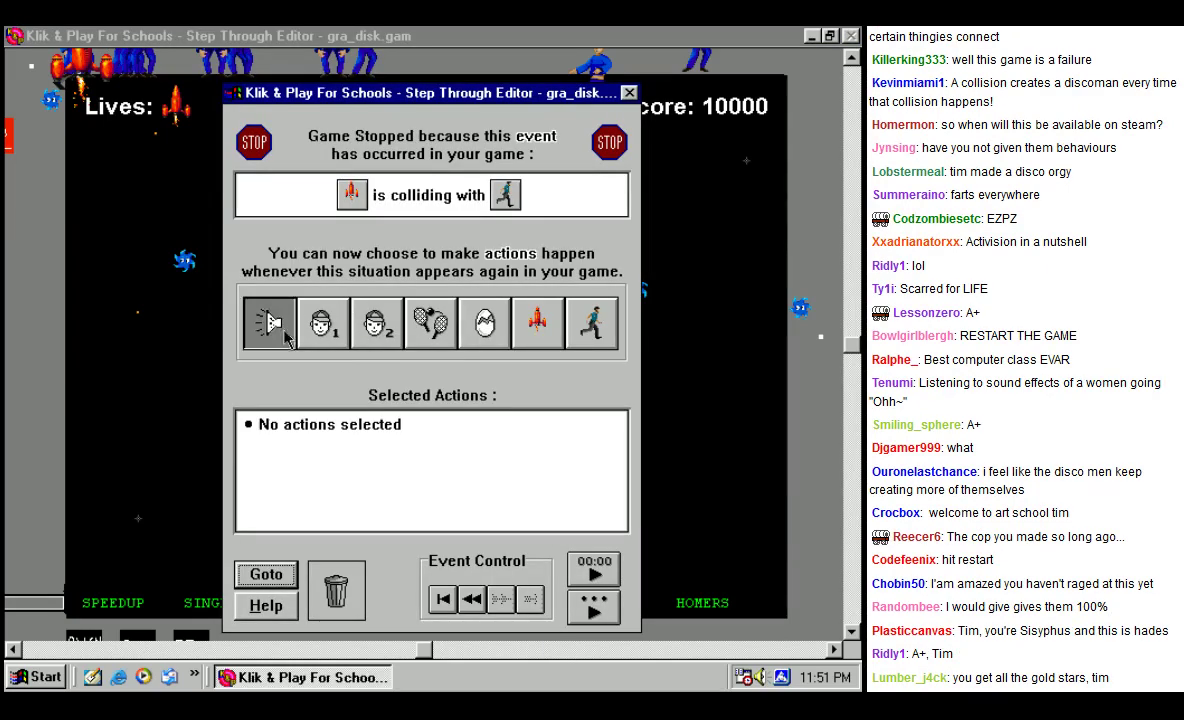
pyautogui.click(286, 338)
pyautogui.scroll(-2, 245, 360)
pyautogui.click(250, 378)
pyautogui.click(576, 403)
pyautogui.click(315, 503)
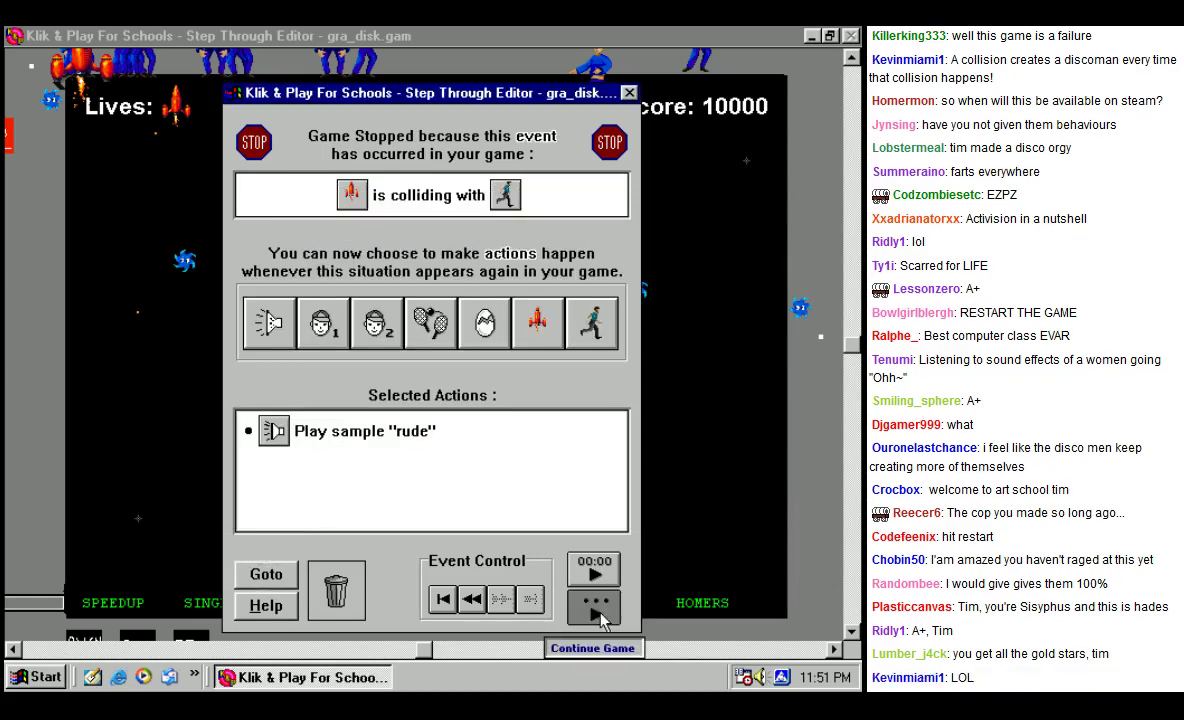
# Step: Continue the game and make the rocket's collision with the blue-suited man play the rude.wav sample
pyautogui.click(596, 609)
pyautogui.click(275, 337)
pyautogui.scroll(-3, 296, 385)
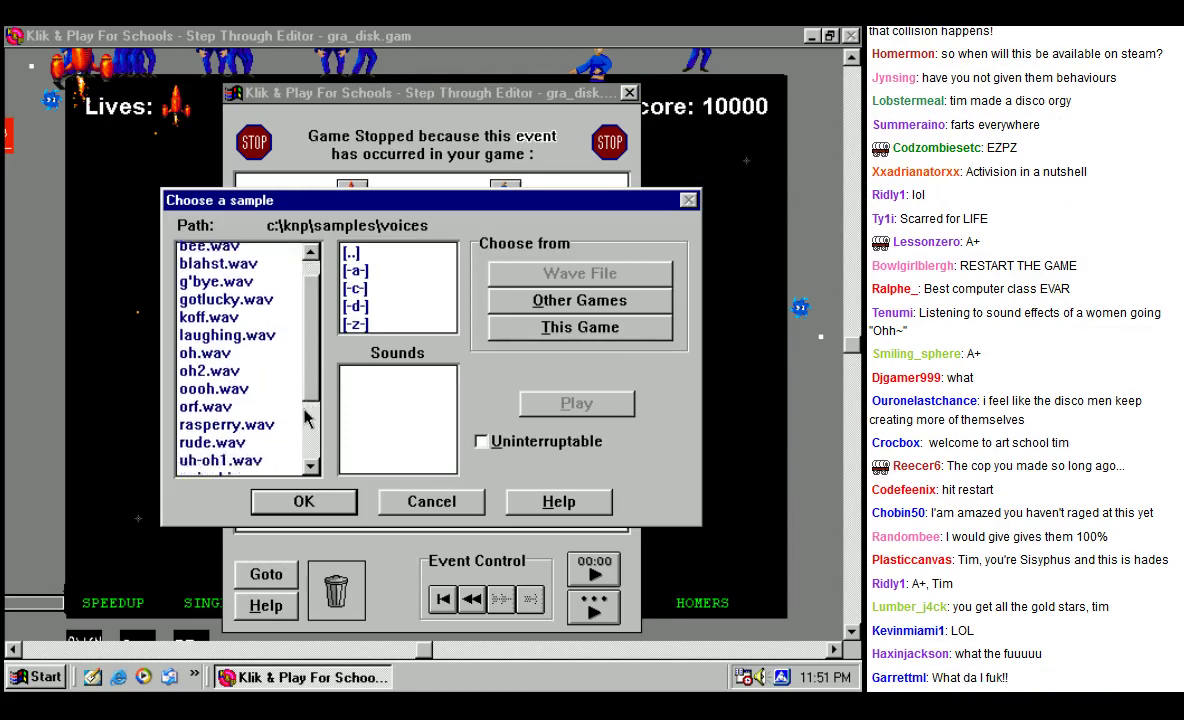
pyautogui.click(347, 500)
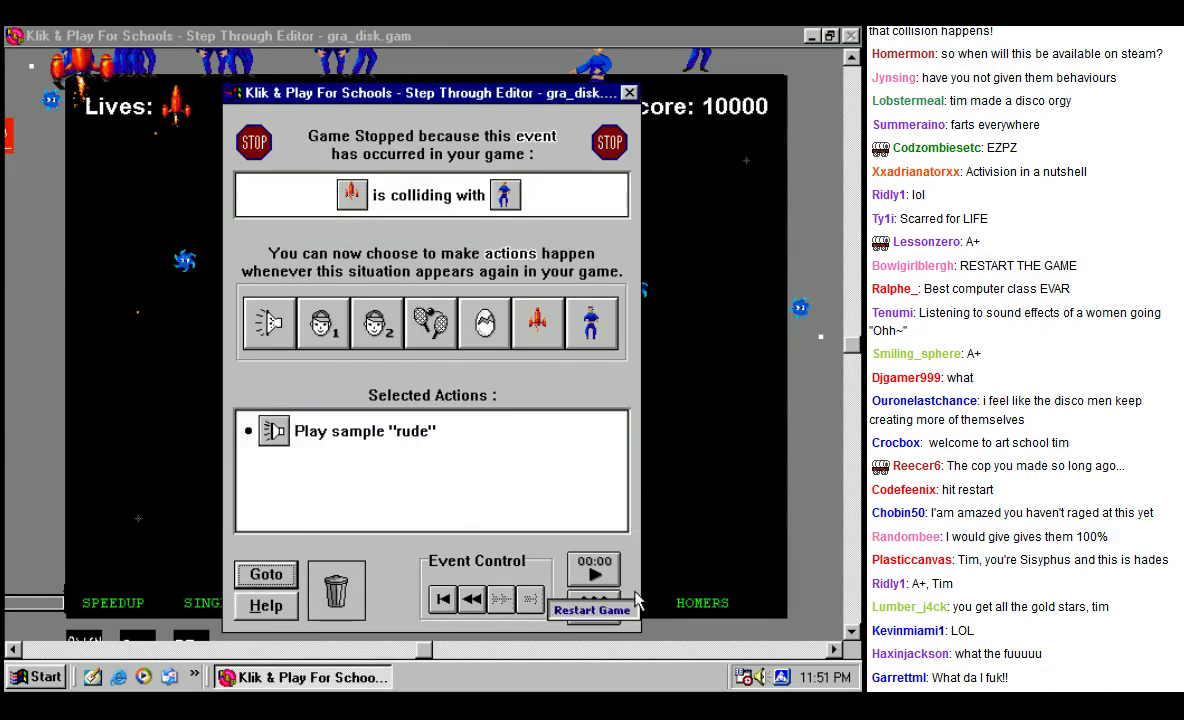
# Step: Continue to the collision between two rockets and make it play the rude.wav sample
pyautogui.click(594, 570)
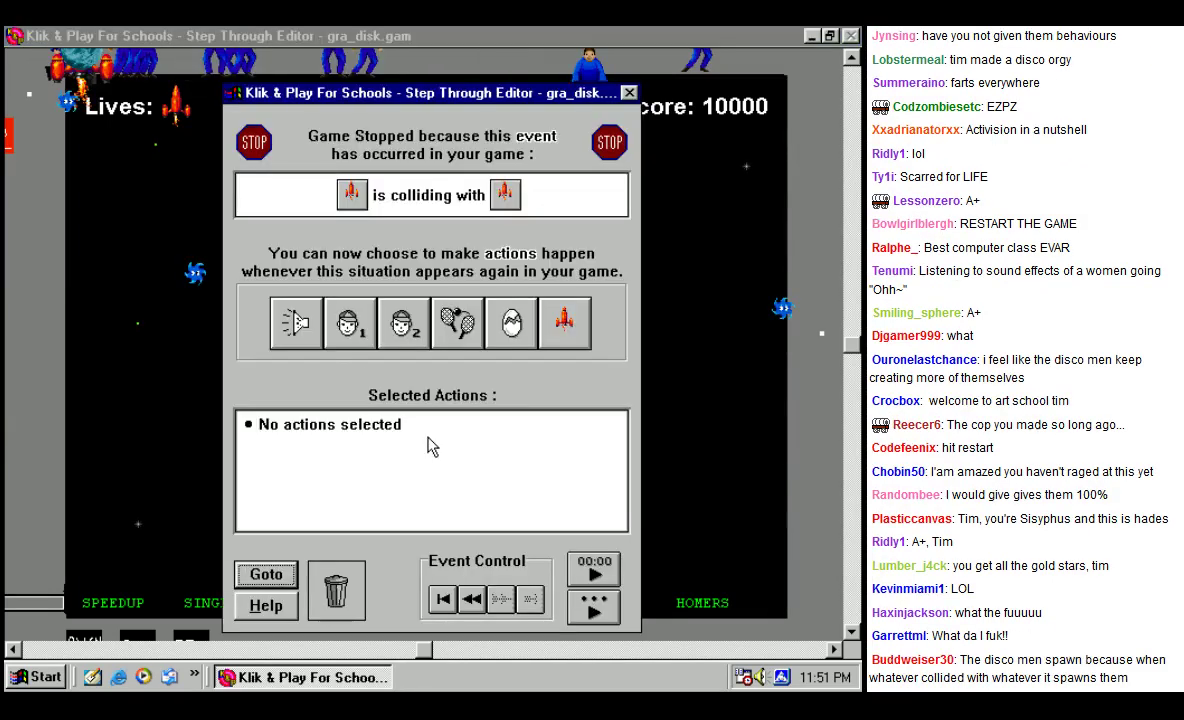
pyautogui.click(304, 325)
pyautogui.scroll(-3, 300, 460)
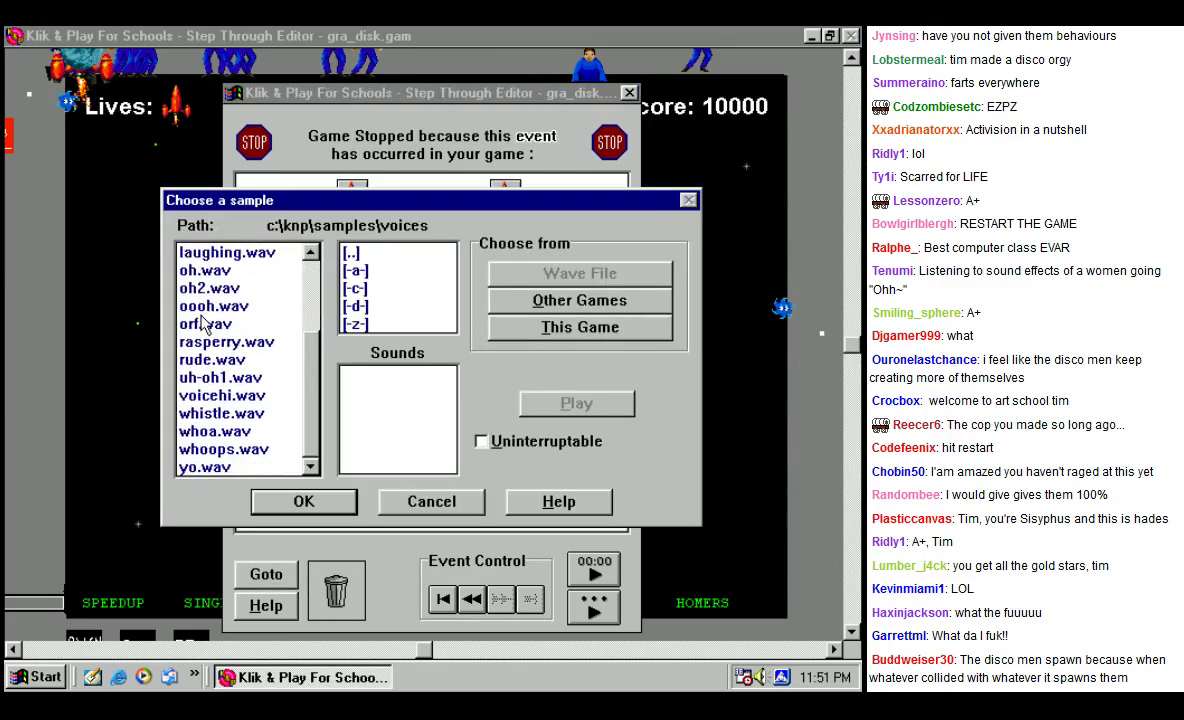
pyautogui.click(577, 403)
pyautogui.press('Return')
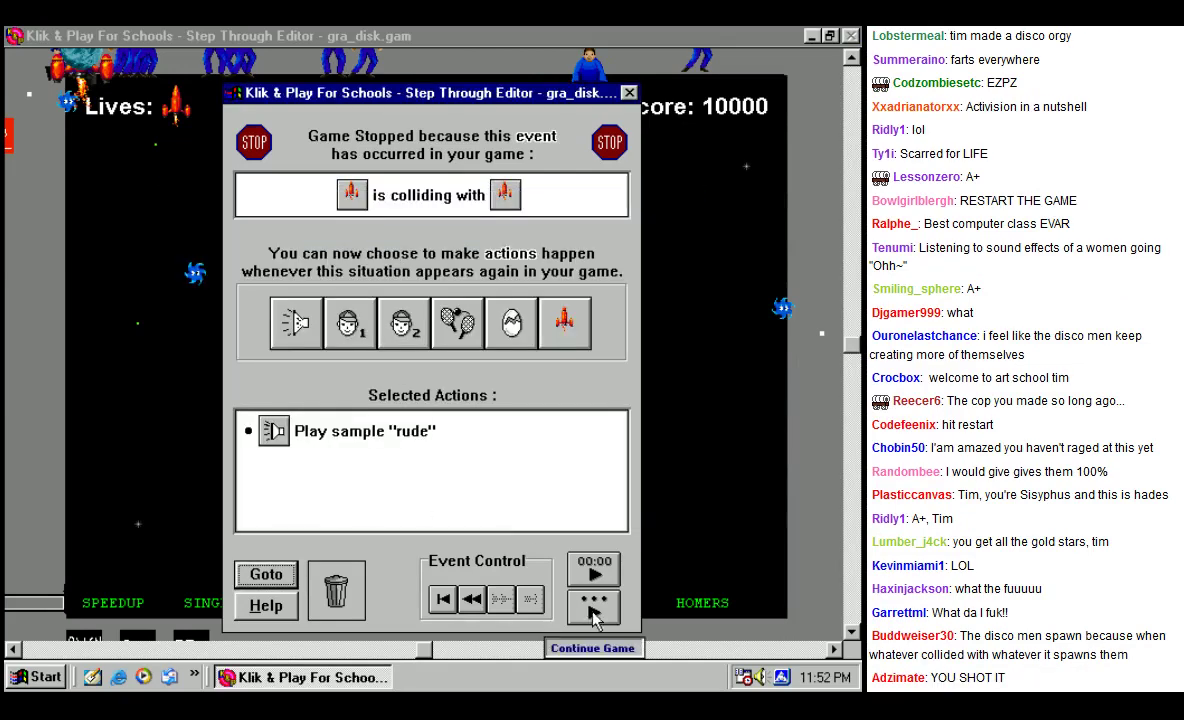
# Step: Continue to the planet's exit from the play area on the left, then preview and assign the g'bye.wav sample to it
pyautogui.click(594, 605)
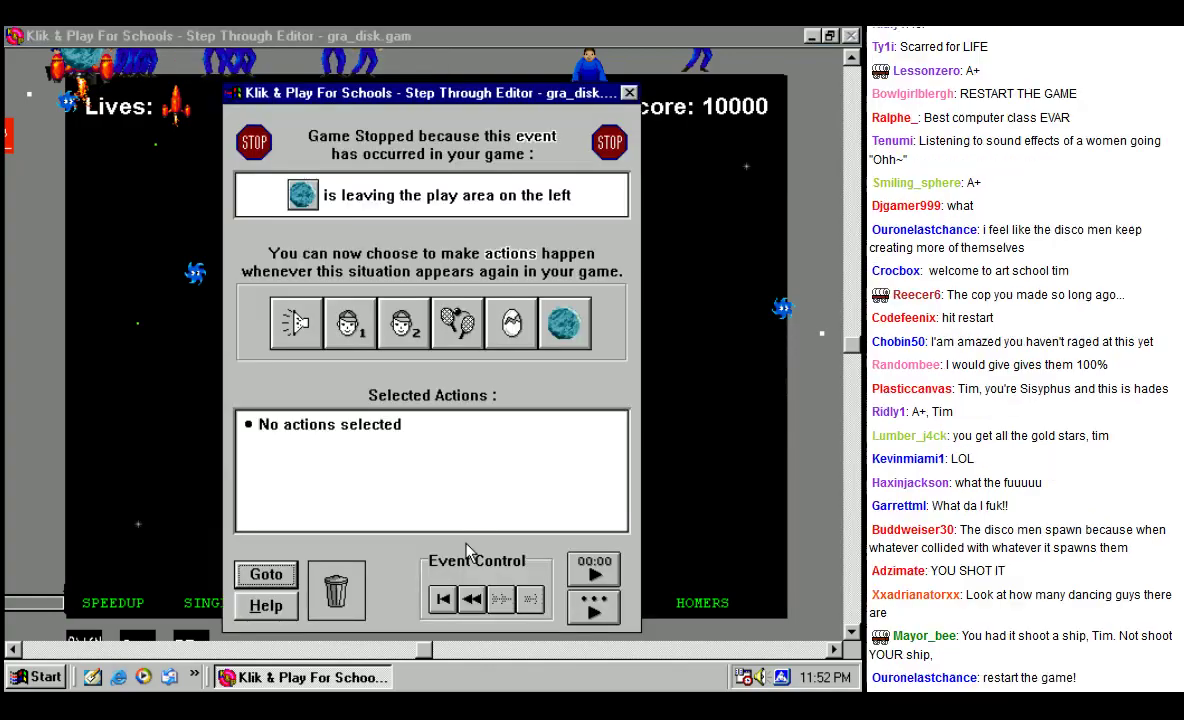
pyautogui.click(297, 317)
pyautogui.click(577, 403)
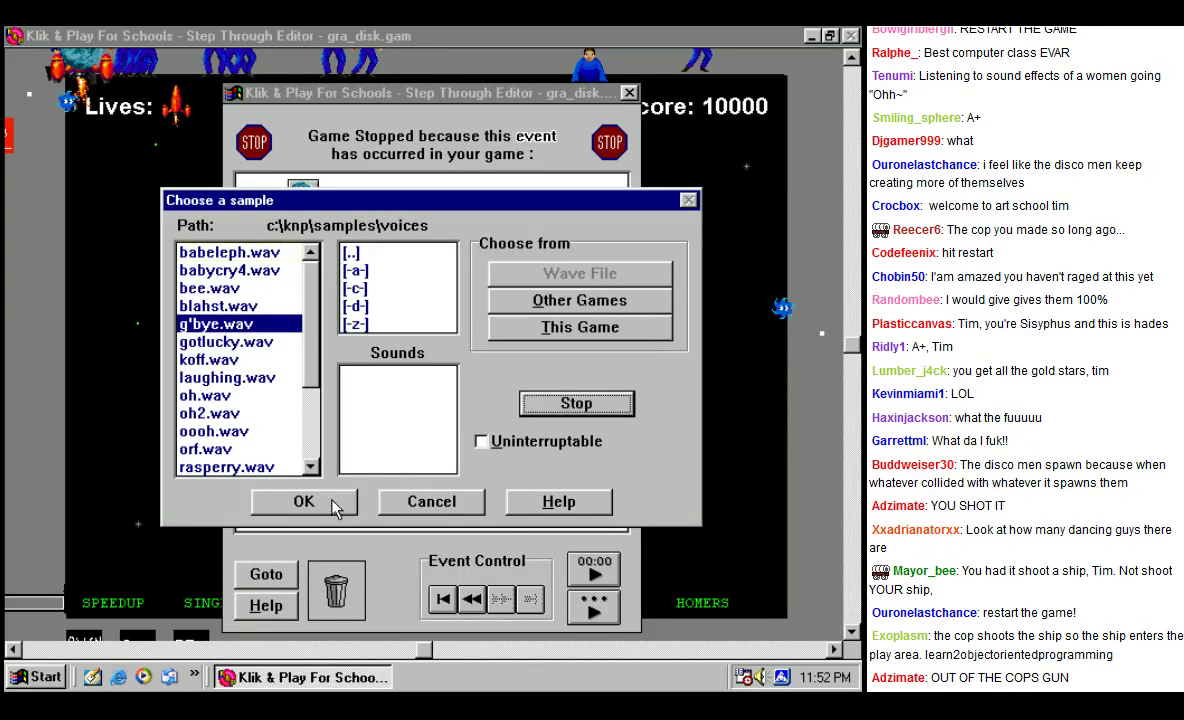
pyautogui.press('Return')
# Step: Continue past the planet's entry at the top to the level timer event at 01:07'79" and assign a voice sample to it
pyautogui.click(596, 605)
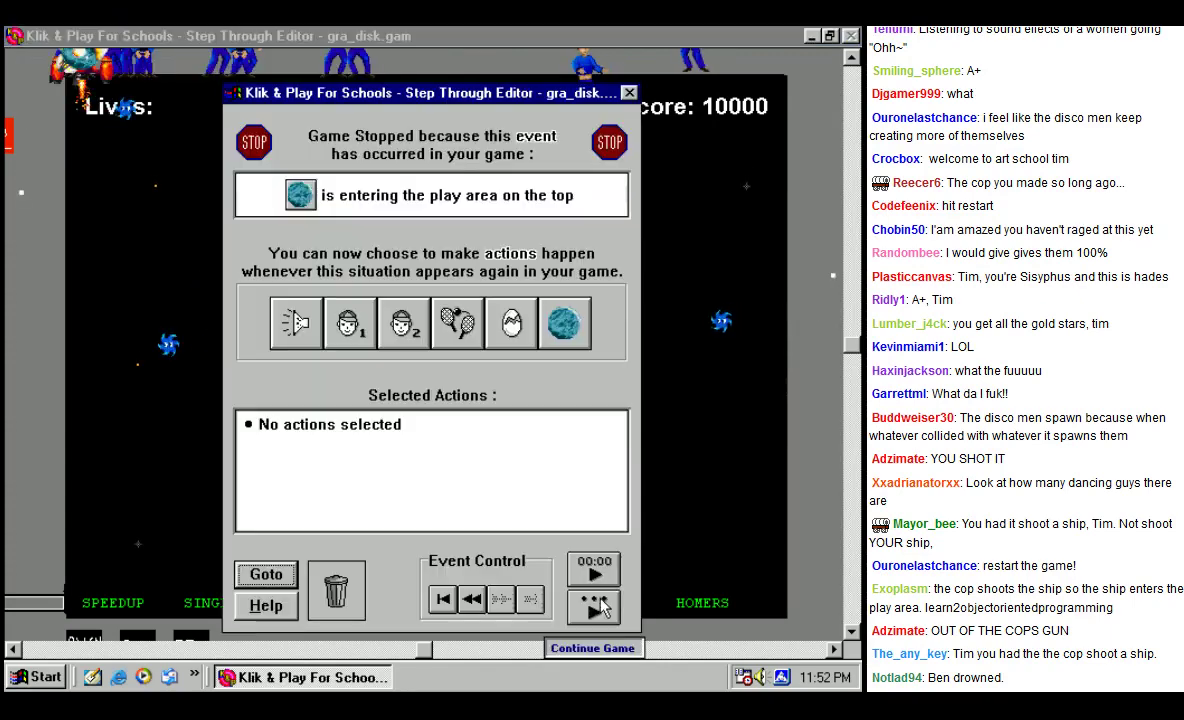
pyautogui.click(596, 605)
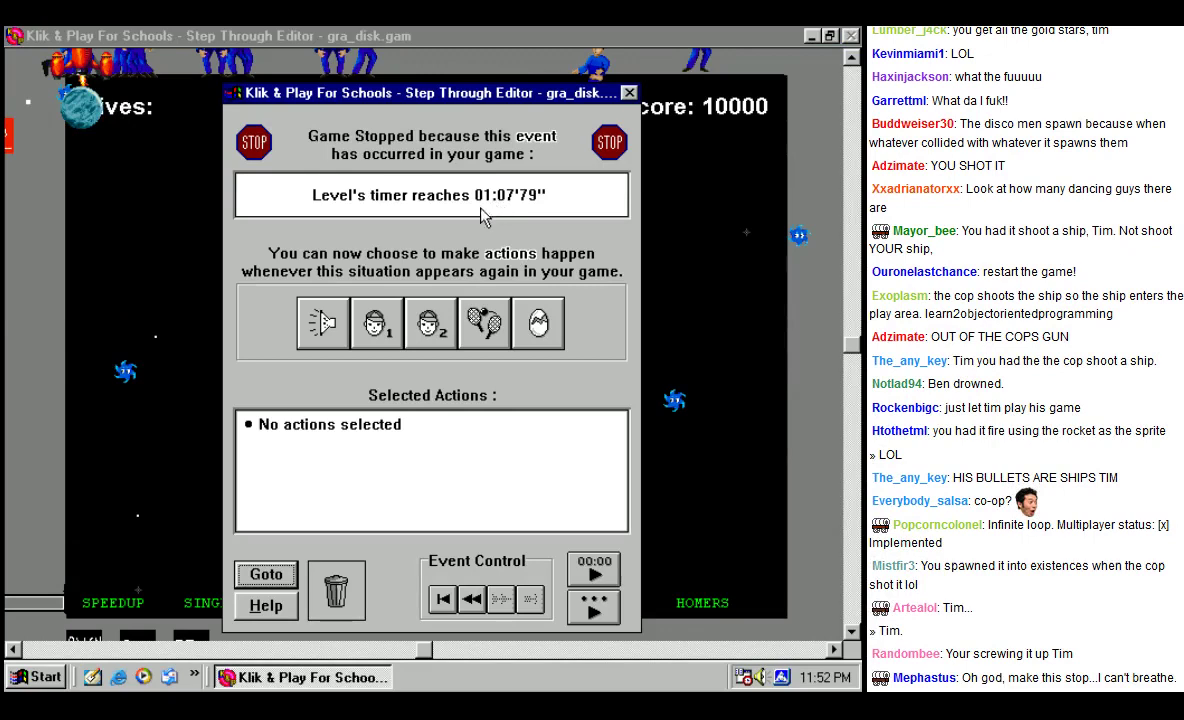
pyautogui.click(348, 320)
pyautogui.scroll(-3, 315, 440)
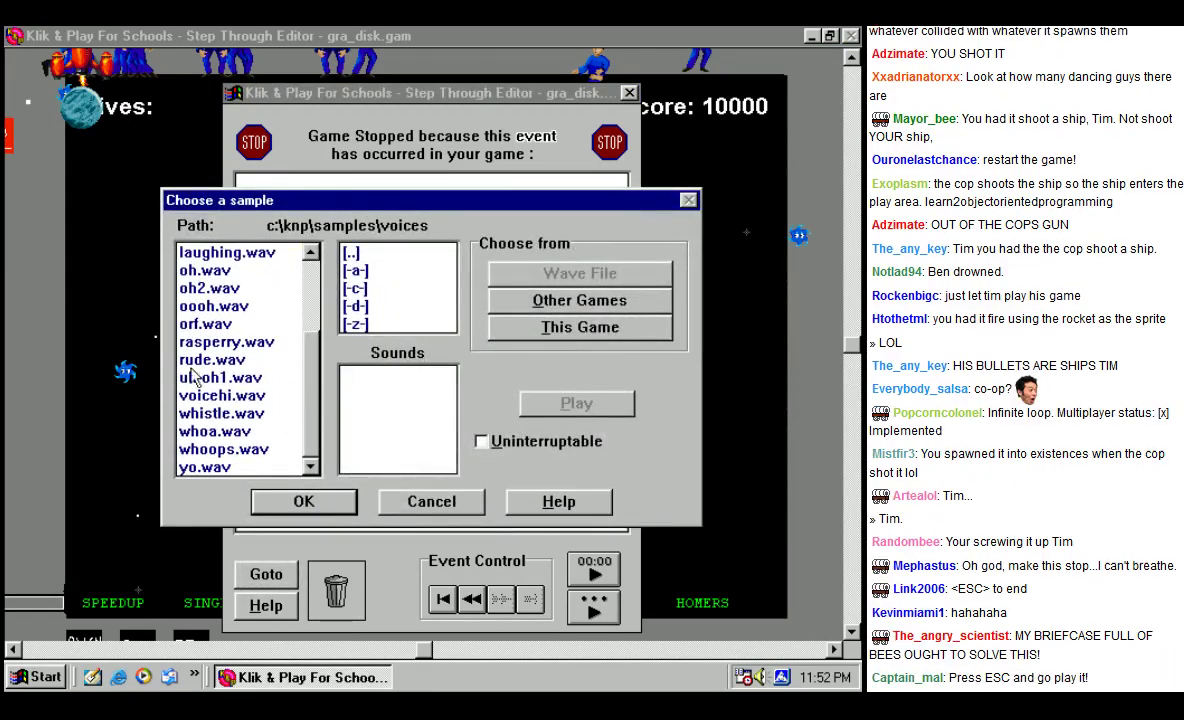
pyautogui.click(303, 501)
# Step: Continue stepping through the remaining events until the level terminates, then close the termination report to return to the Level Editor
pyautogui.click(597, 608)
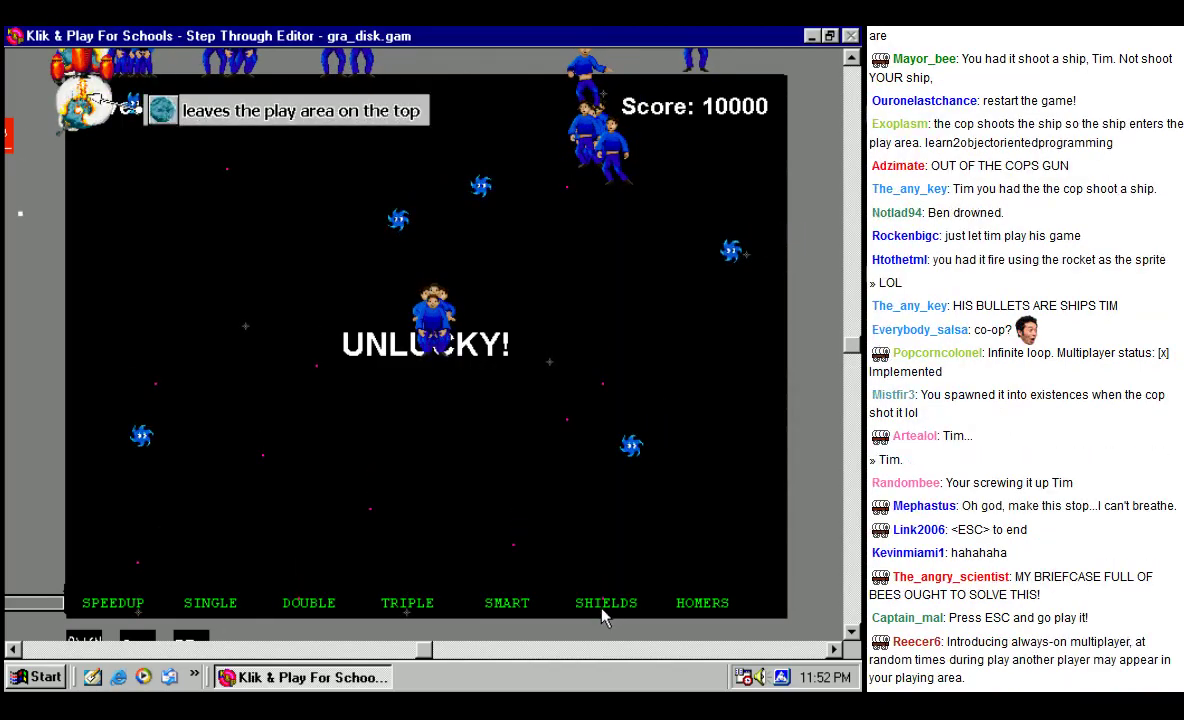
pyautogui.click(594, 607)
pyautogui.click(594, 607)
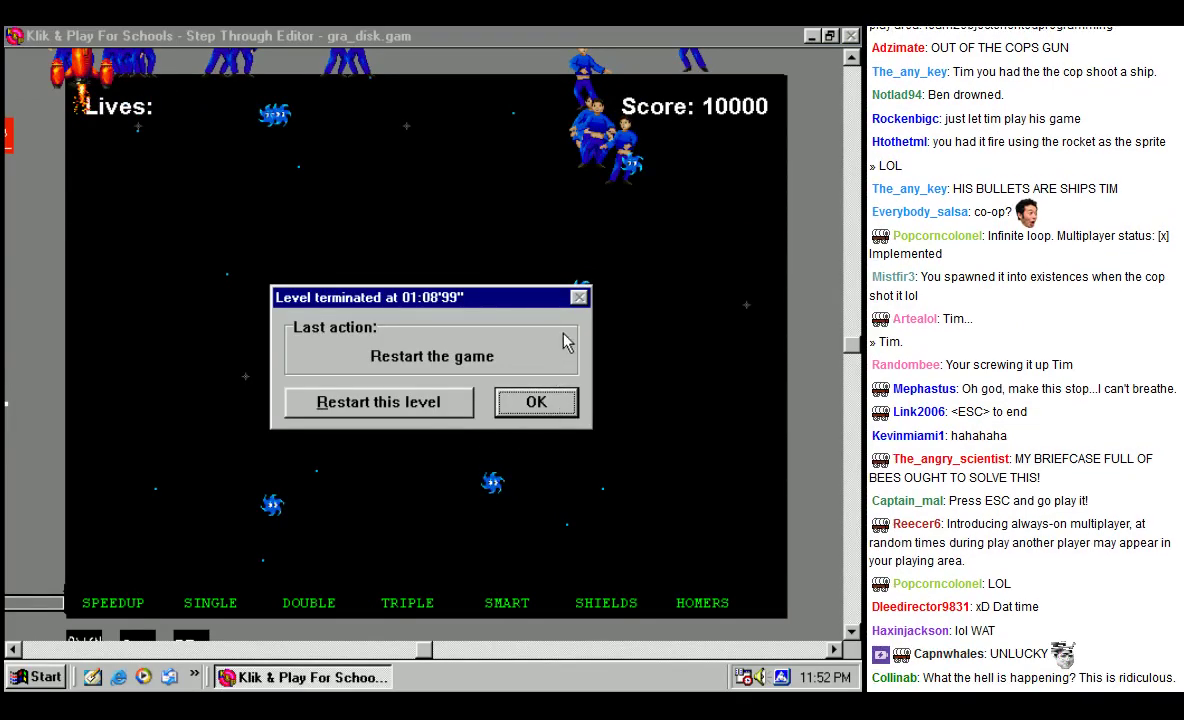
pyautogui.click(553, 408)
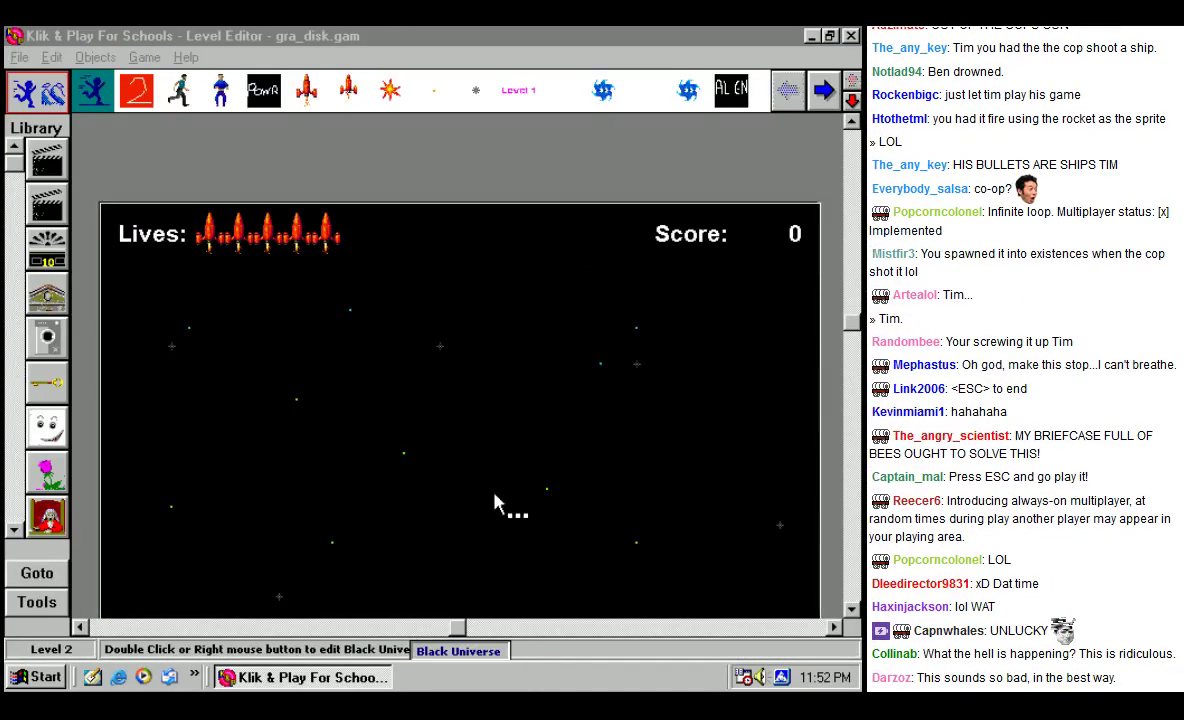
# Step: Run the full game from the Level Editor to test the assigned sounds
pyautogui.moveTo(852, 321)
pyautogui.mouseDown()
pyautogui.moveTo(852, 375)
pyautogui.moveTo(852, 345)
pyautogui.mouseUp()
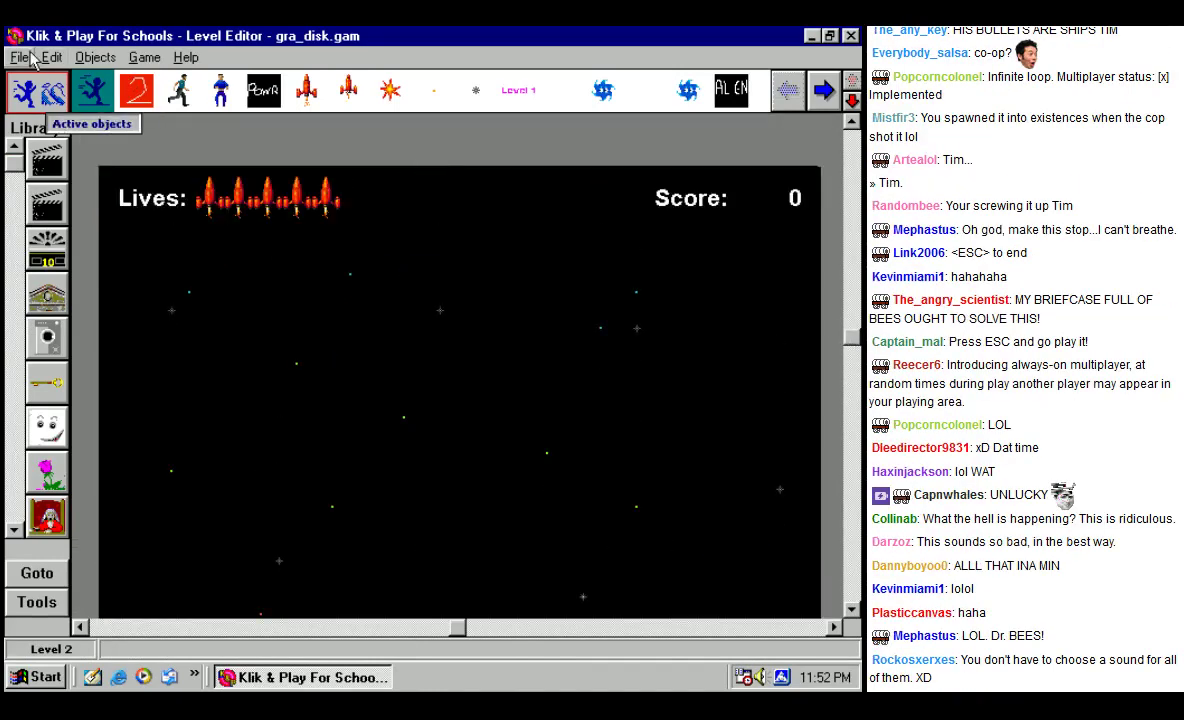
pyautogui.click(55, 580)
pyautogui.click(404, 602)
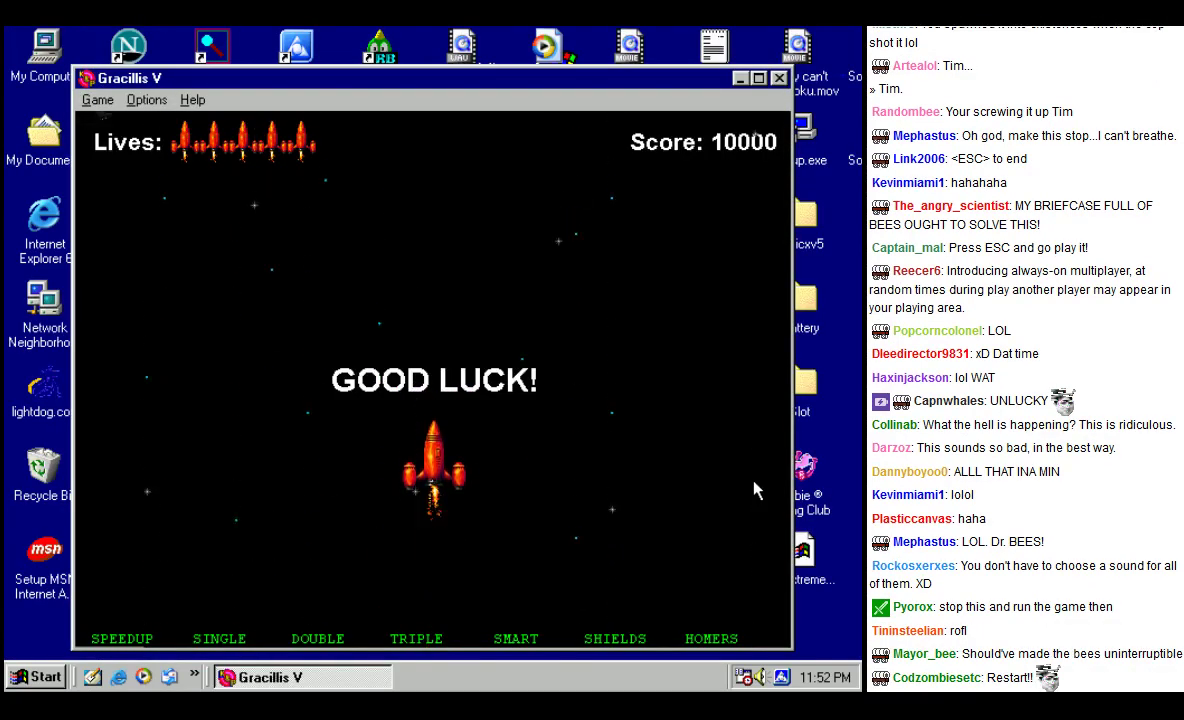
# Step: Test-play the game by steering the rocket around the play area among the blue-suited men and the enemies
pyautogui.press('Left')
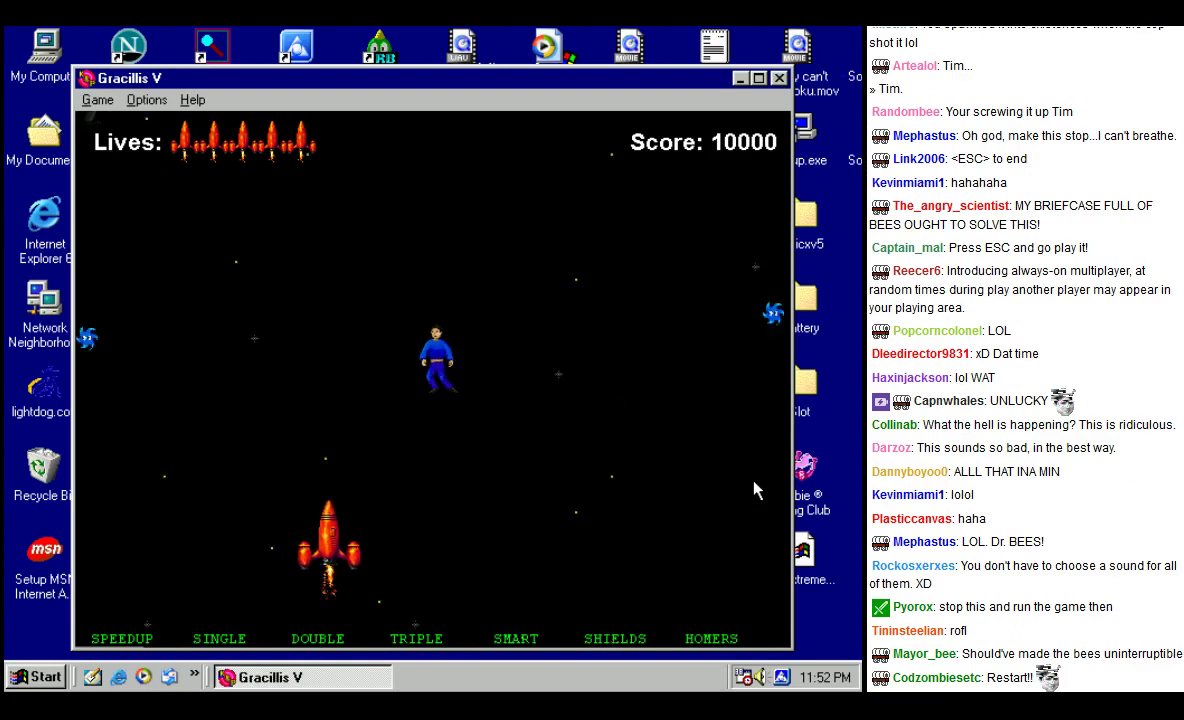
pyautogui.press('Right')
pyautogui.press('Left')
pyautogui.press('Right')
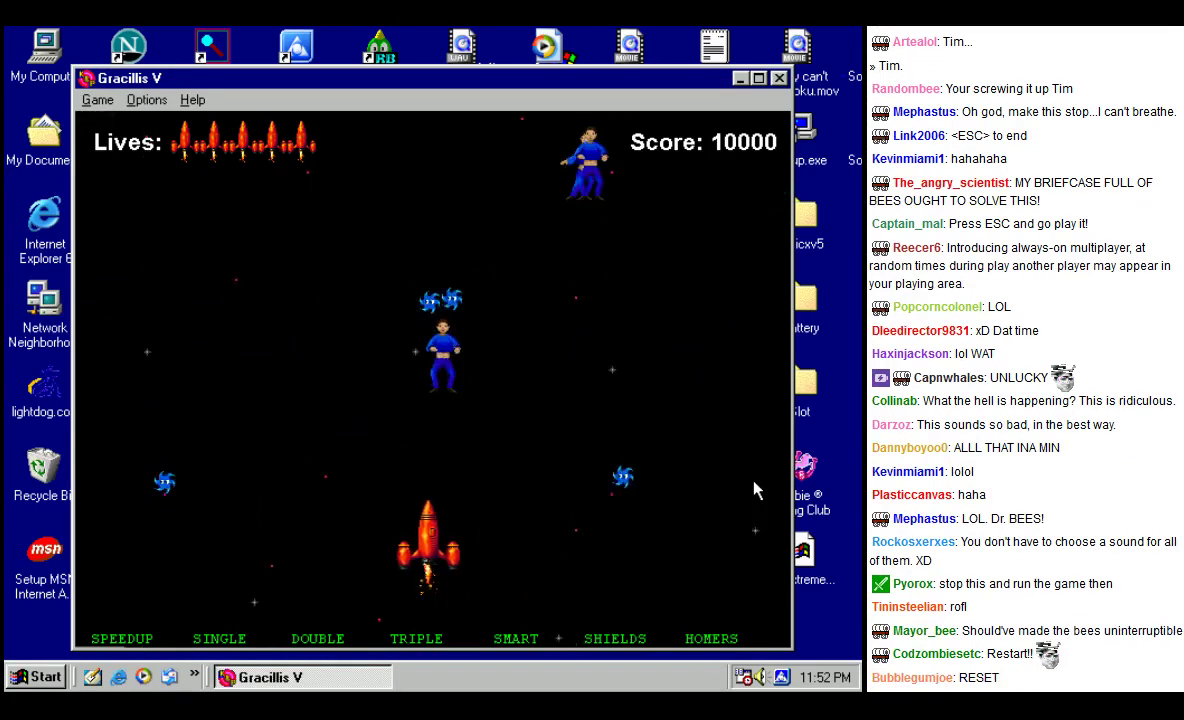
pyautogui.press('Left')
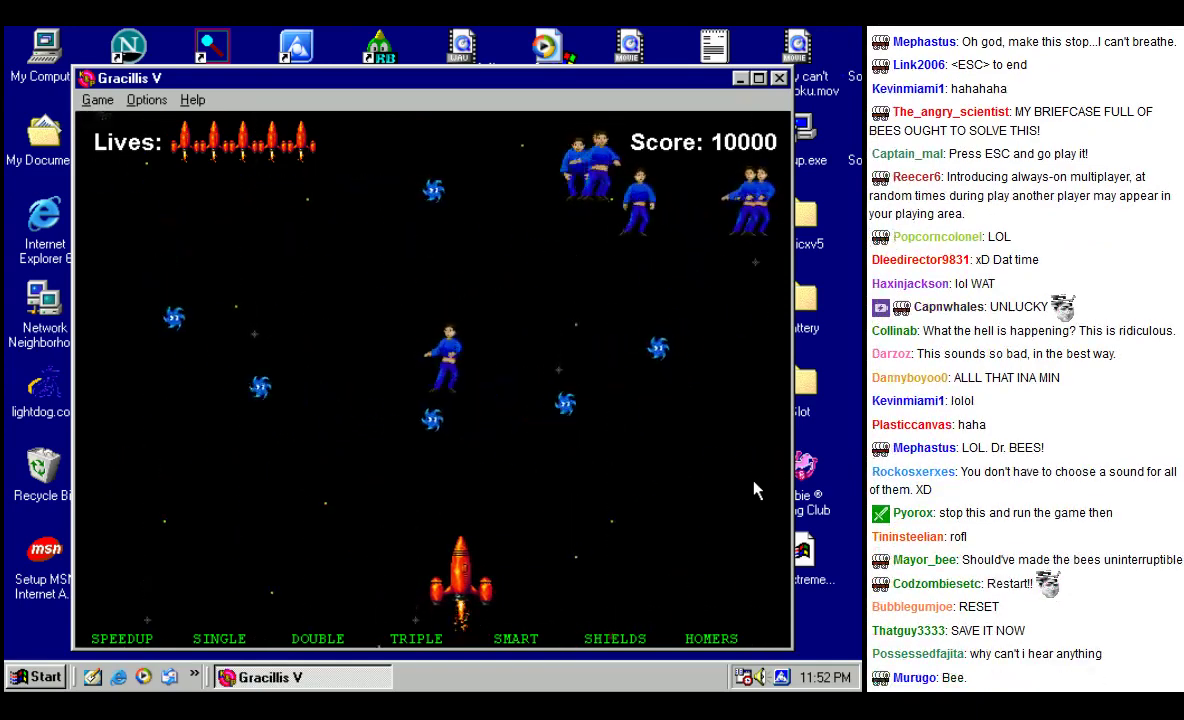
pyautogui.press('Left')
pyautogui.press('Right')
pyautogui.press('Right')
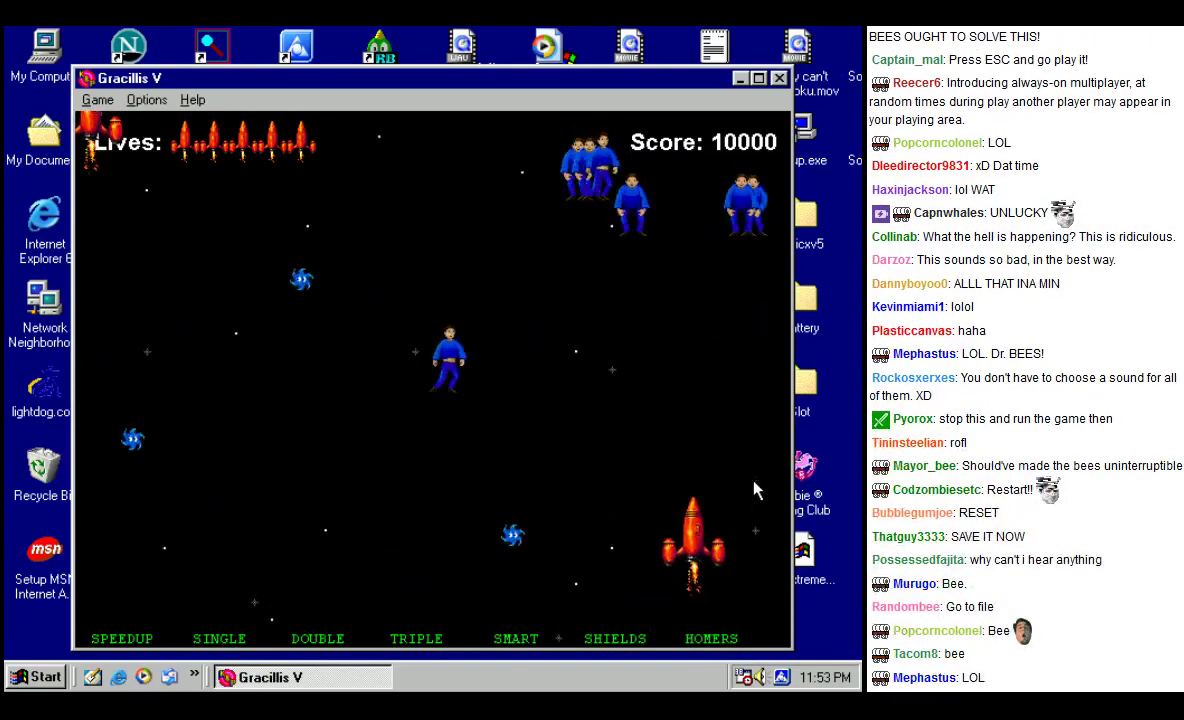
pyautogui.press('Left')
pyautogui.press('Up')
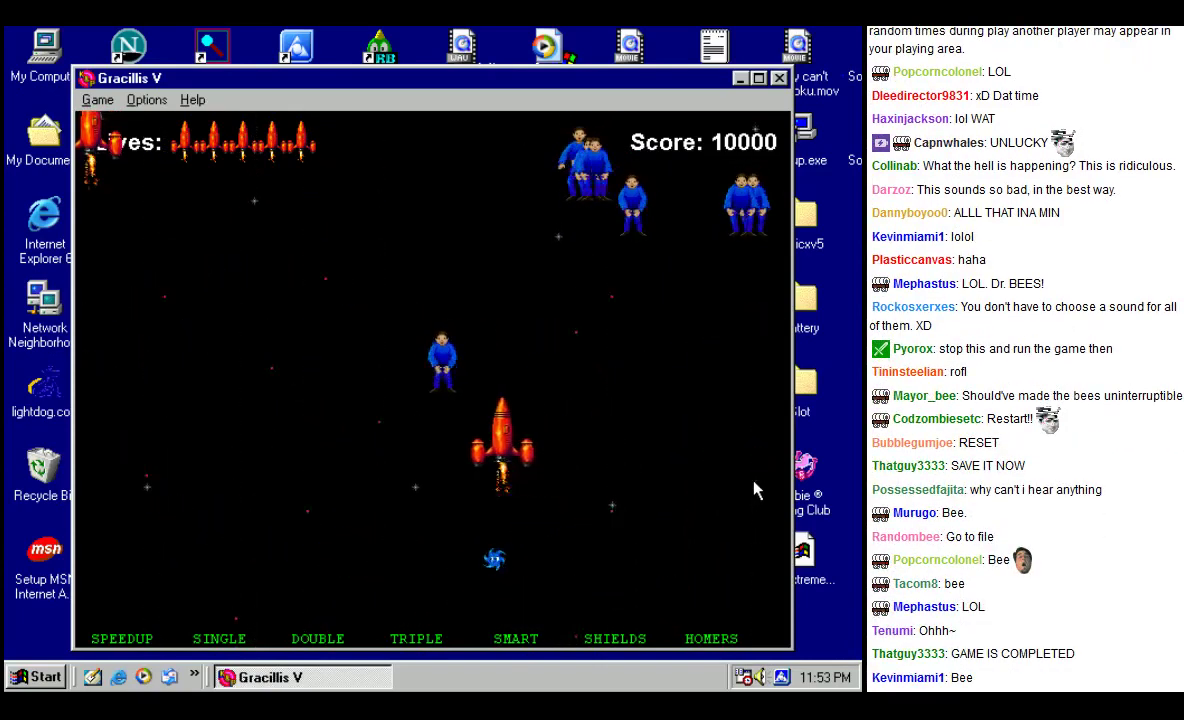
pyautogui.press('Right')
pyautogui.press('Down')
pyautogui.press('Left')
pyautogui.press('Up')
pyautogui.press('Down')
pyautogui.press('Right')
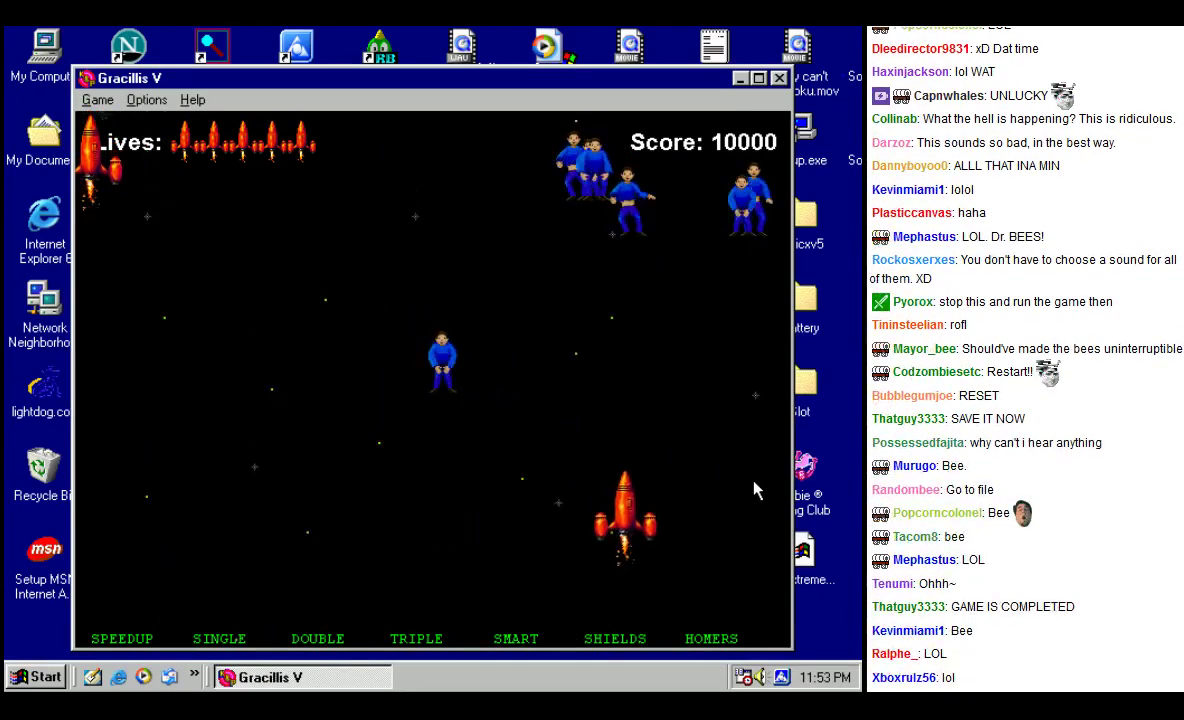
pyautogui.press('Left')
pyautogui.press('Left')
pyautogui.press('Up')
pyautogui.press('Right')
pyautogui.press('Right')
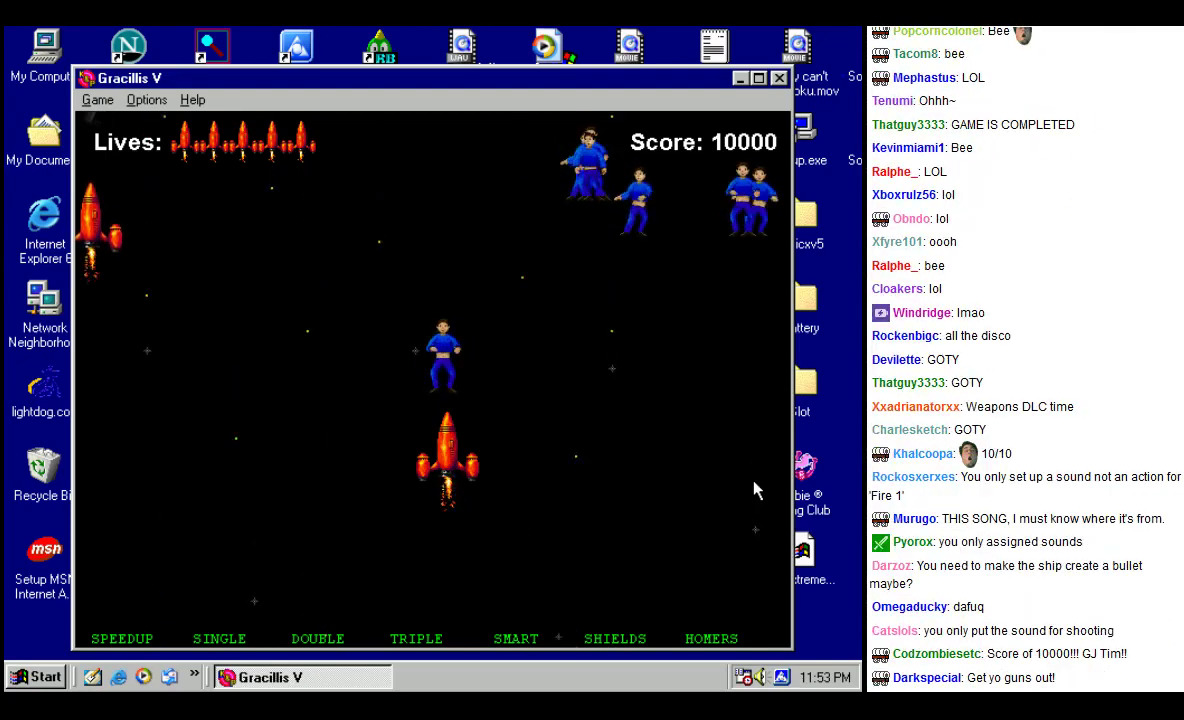
pyautogui.press('Up')
pyautogui.press('Left')
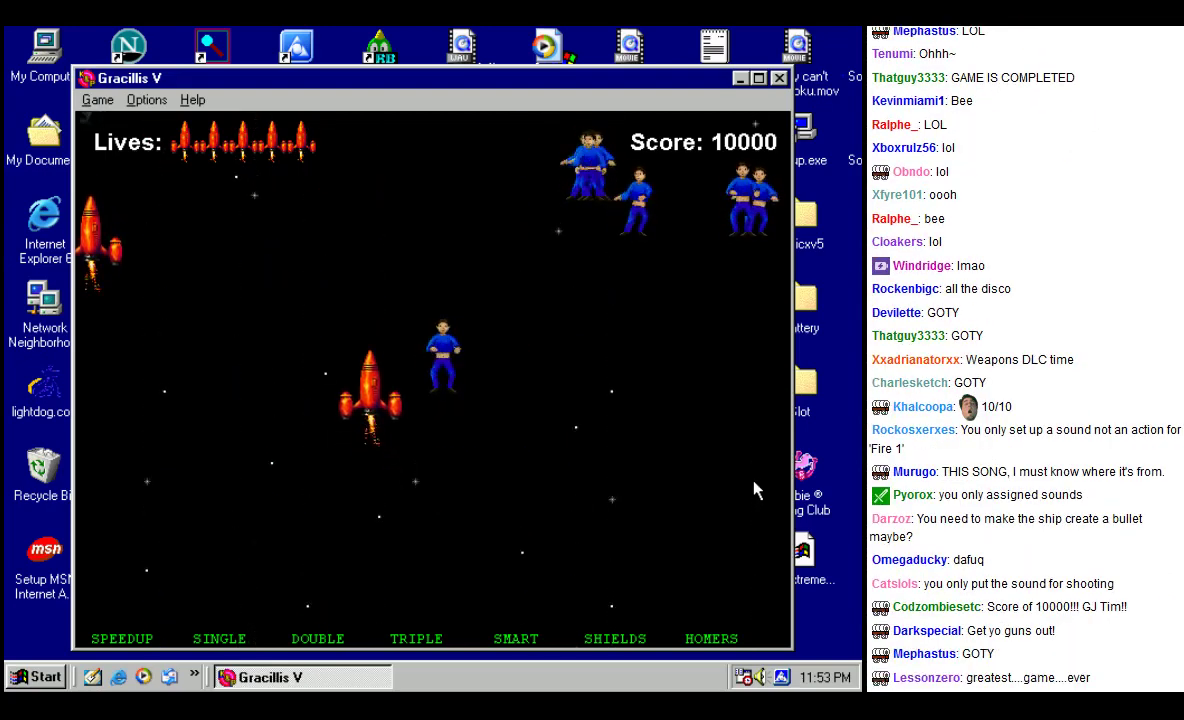
pyautogui.press('Right')
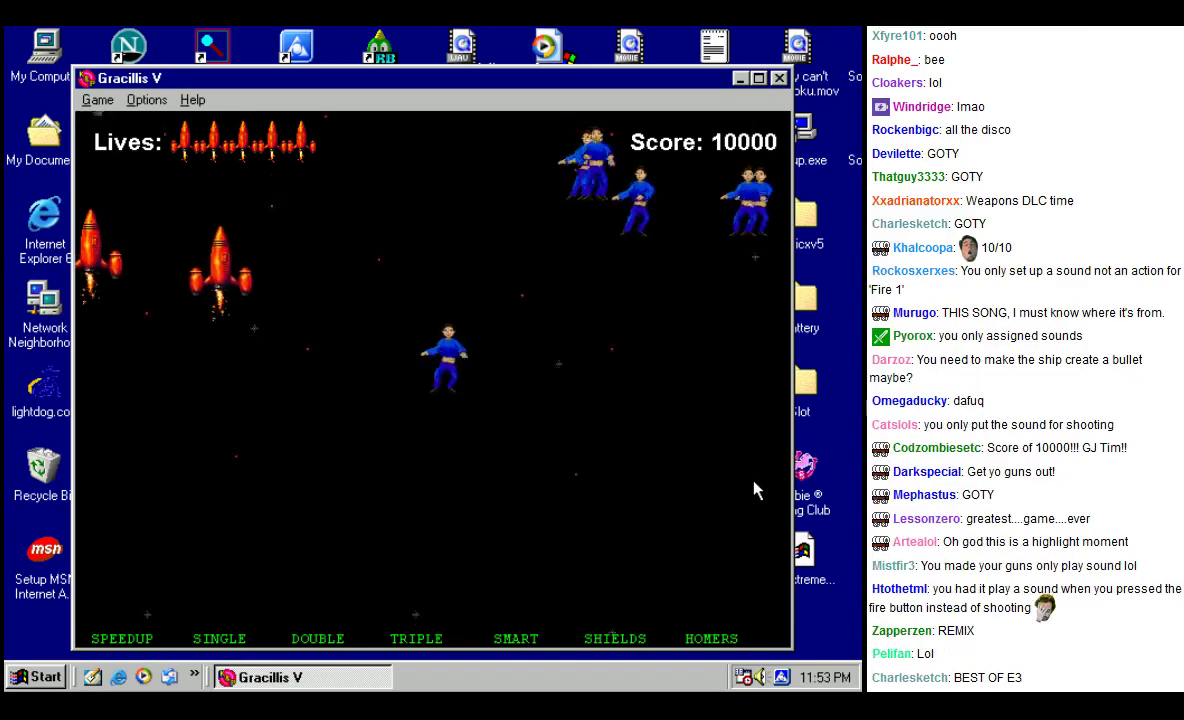
pyautogui.press('Down')
pyautogui.press('Left')
pyautogui.press('Up')
pyautogui.press('Left')
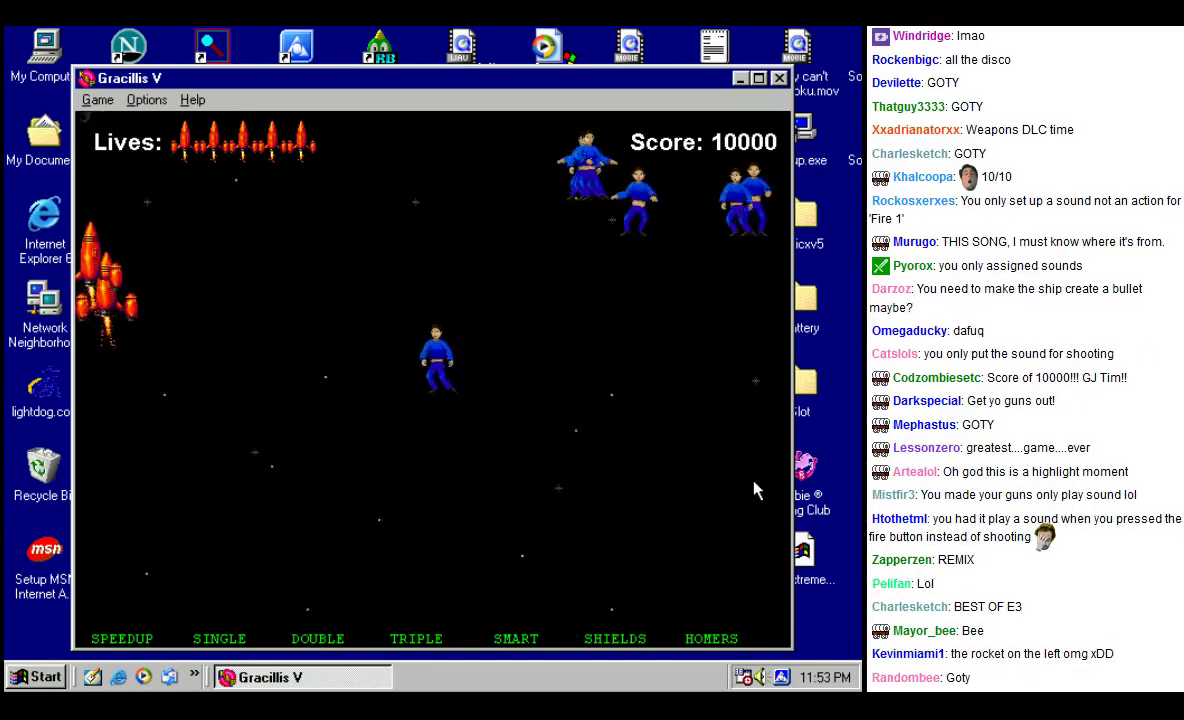
pyautogui.press('Right')
pyautogui.press('Up')
pyautogui.press('Right')
pyautogui.press('Right')
pyautogui.press('Up')
pyautogui.press('Left')
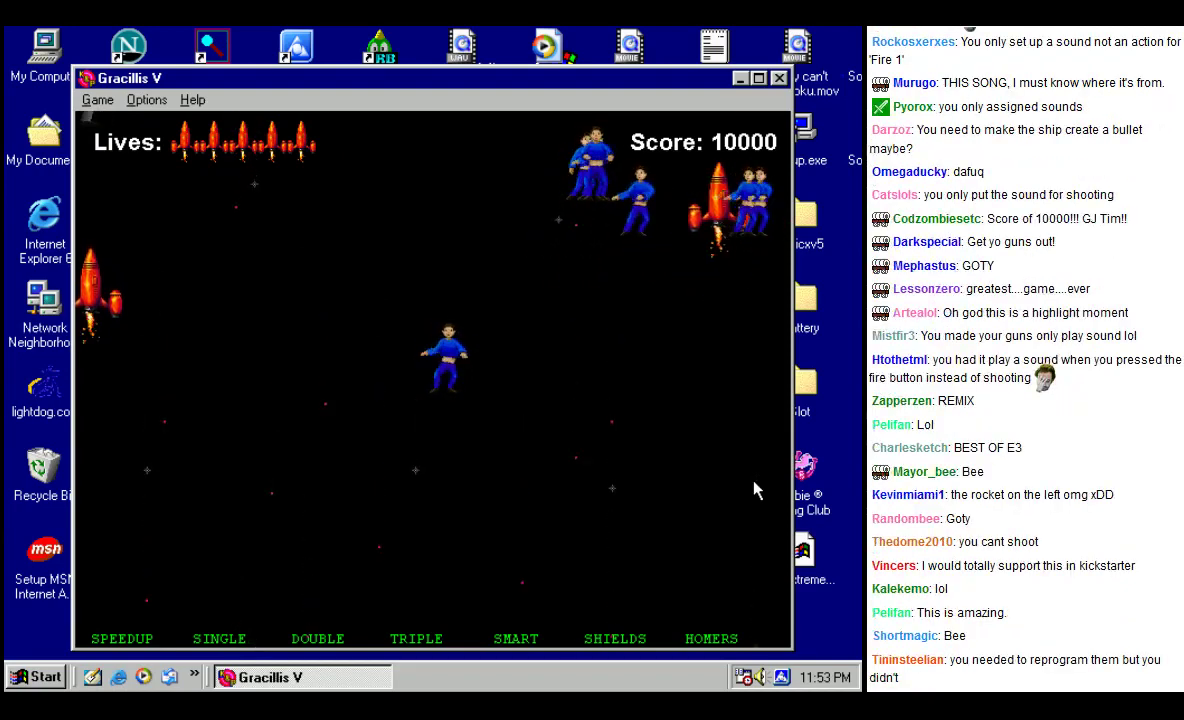
pyautogui.press('Down')
pyautogui.press('Left')
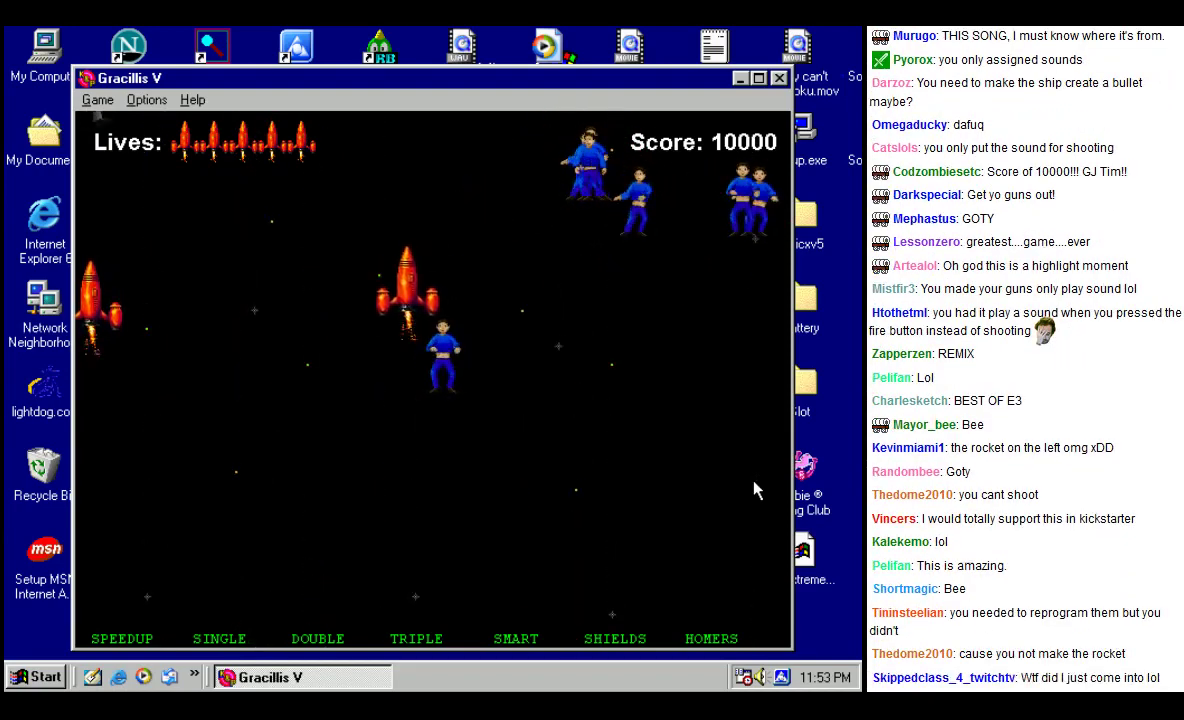
pyautogui.press('Down')
pyautogui.press('Left')
pyautogui.press('Right')
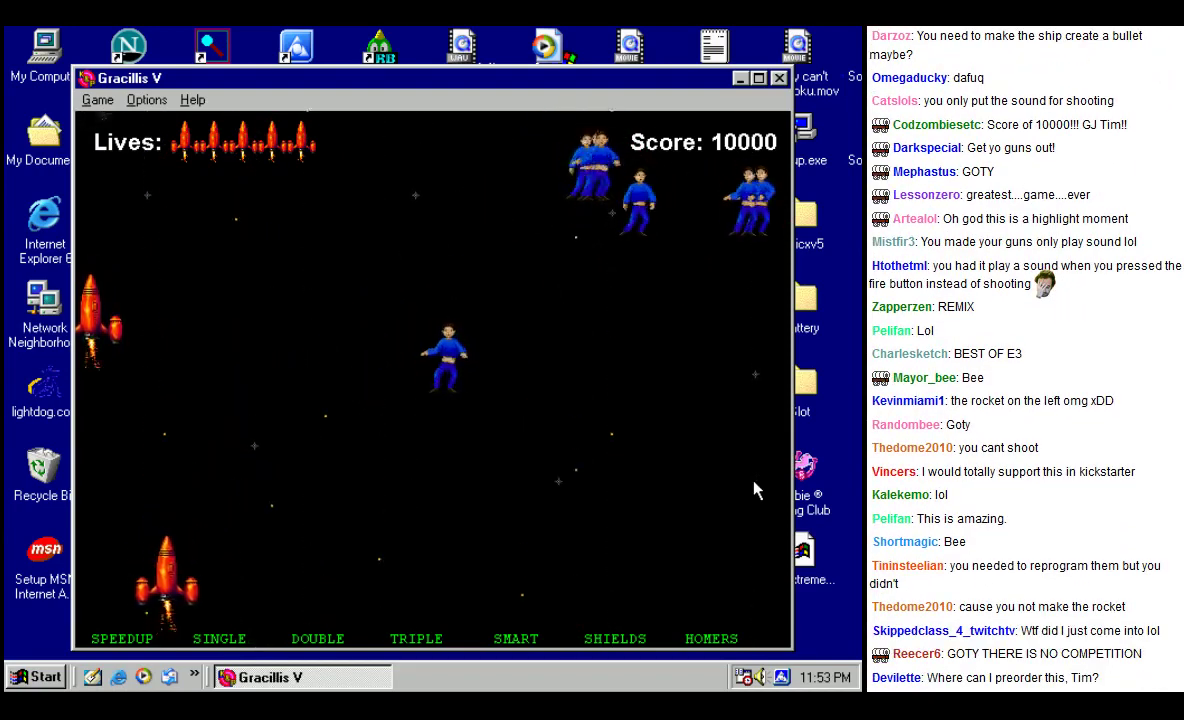
pyautogui.press('Up')
pyautogui.press('Right')
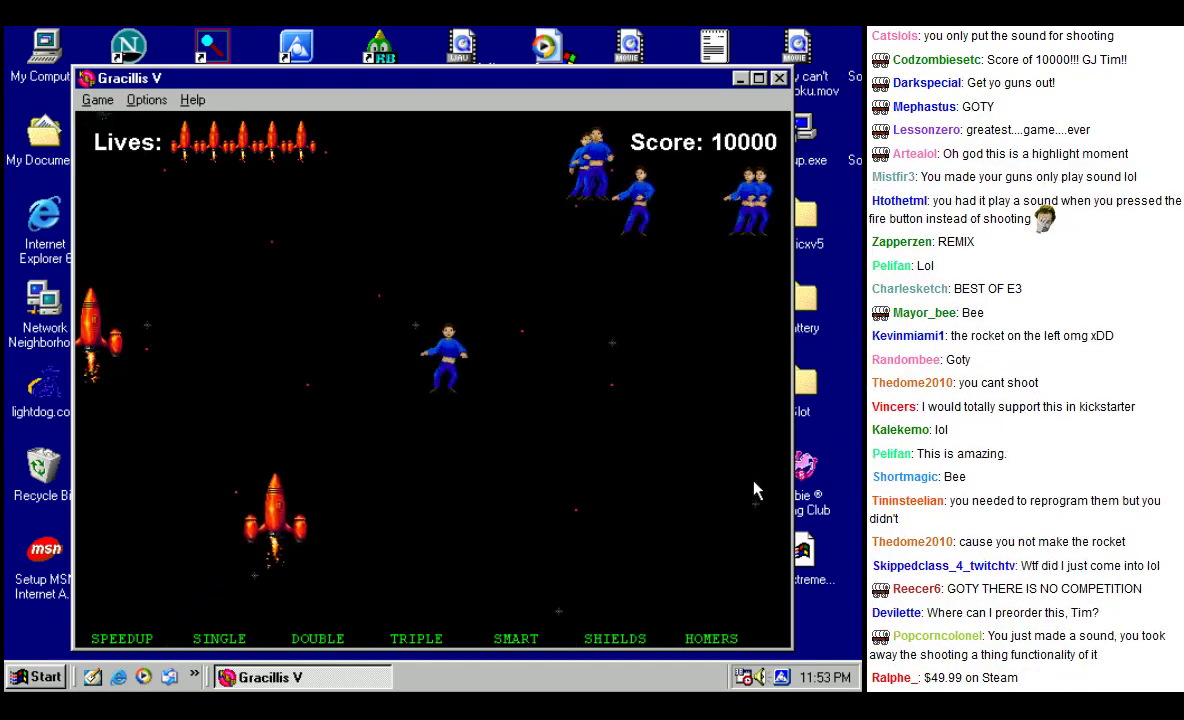
pyautogui.press('Right')
pyautogui.press('Left')
pyautogui.press('Left')
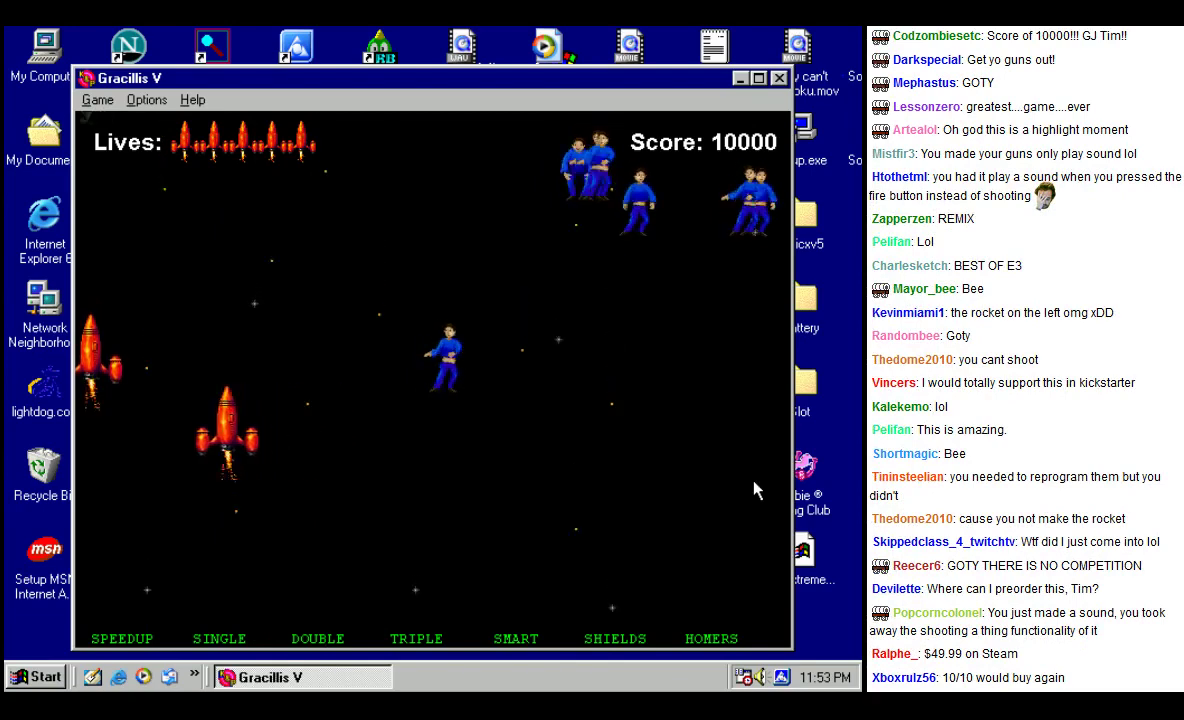
pyautogui.press('Right')
pyautogui.press('Right')
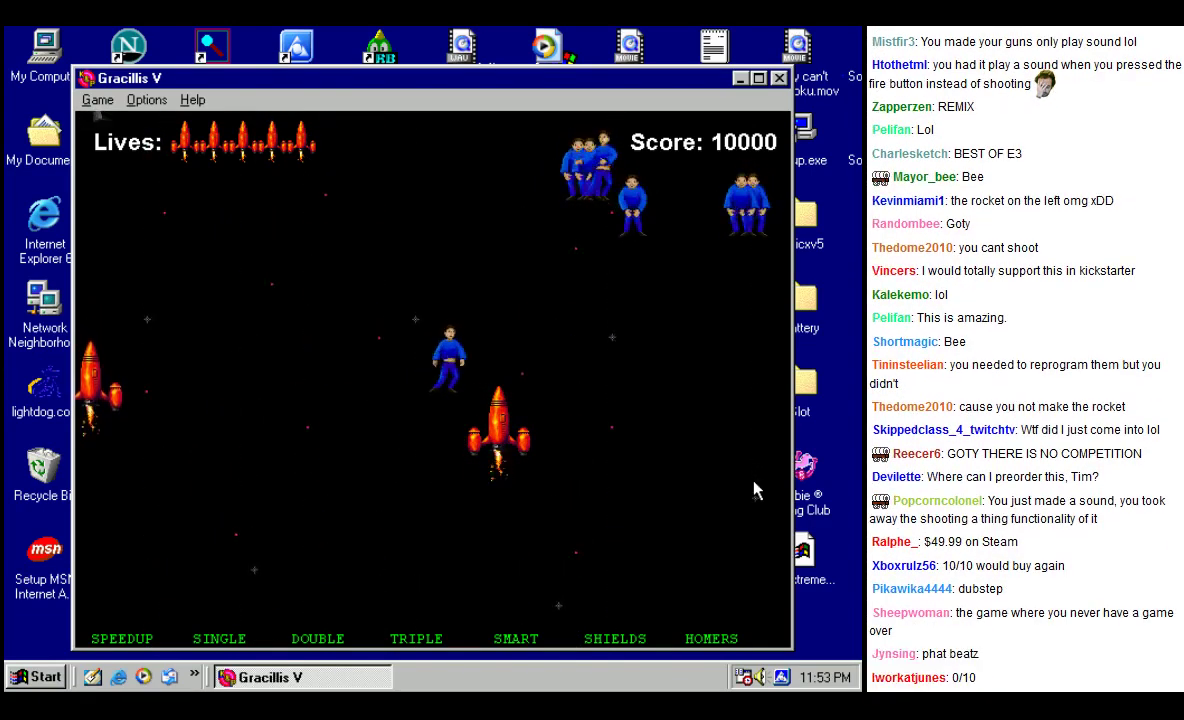
pyautogui.press('Down')
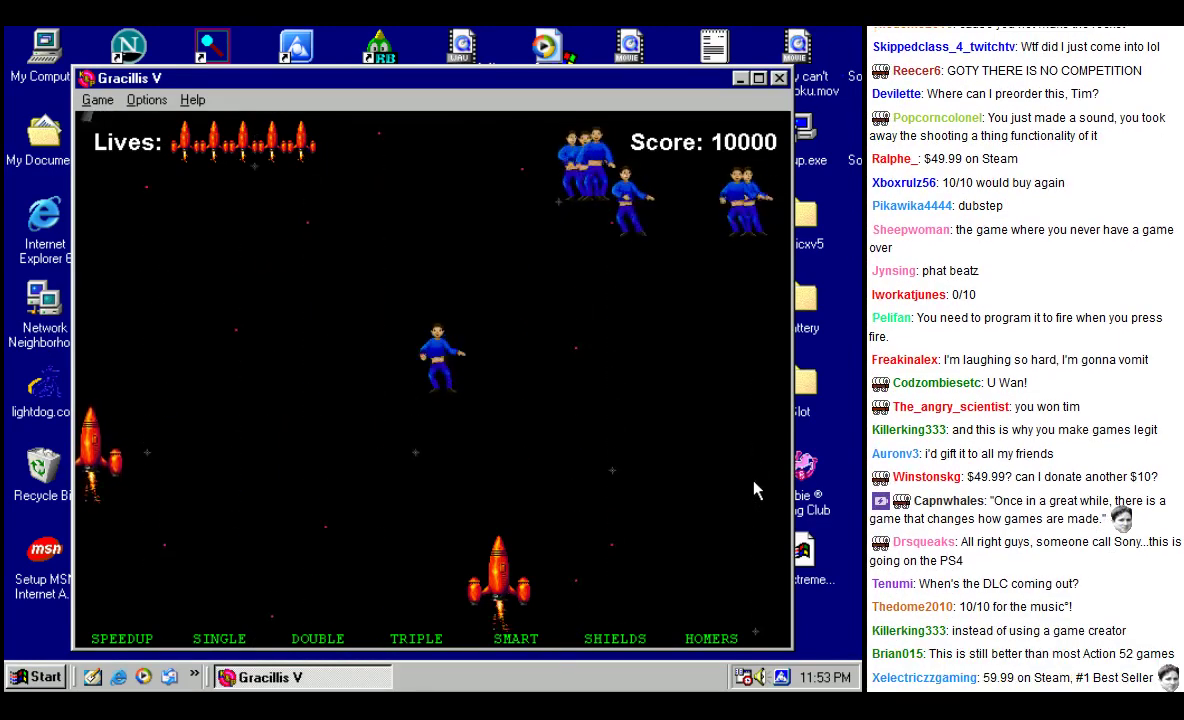
# Step: Quit the test game and open the level's events in the Event Editor
pyautogui.click(97, 101)
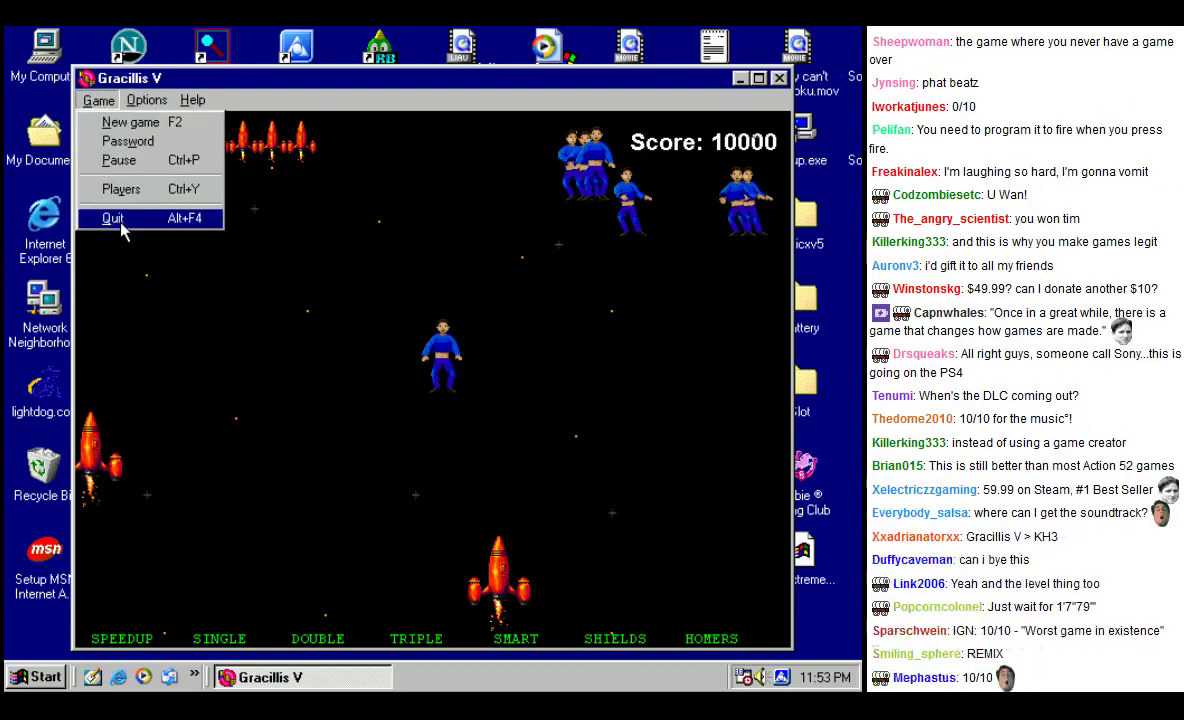
pyautogui.click(122, 228)
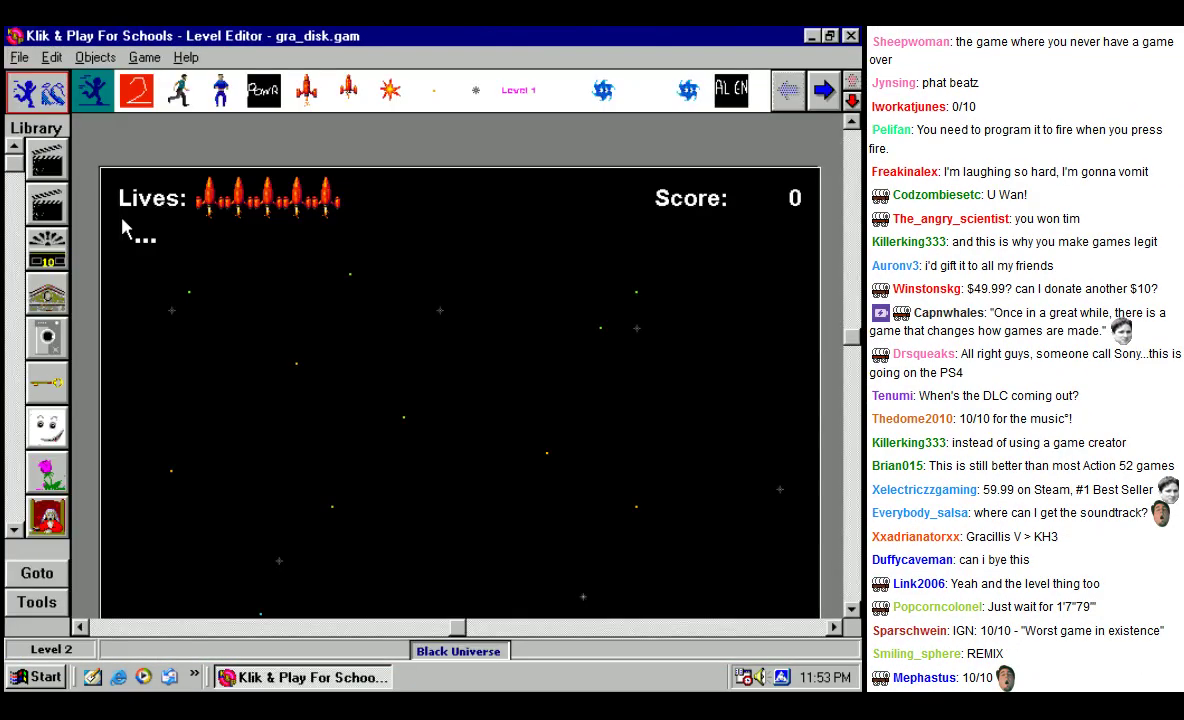
pyautogui.click(38, 576)
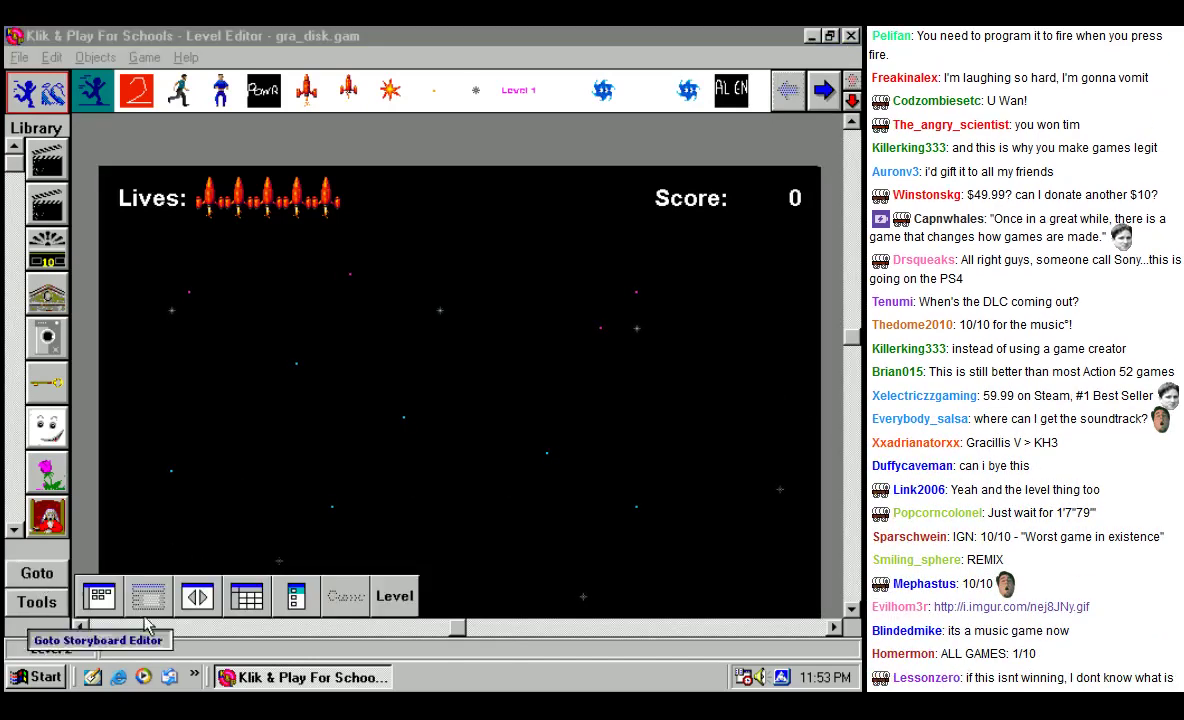
pyautogui.click(247, 598)
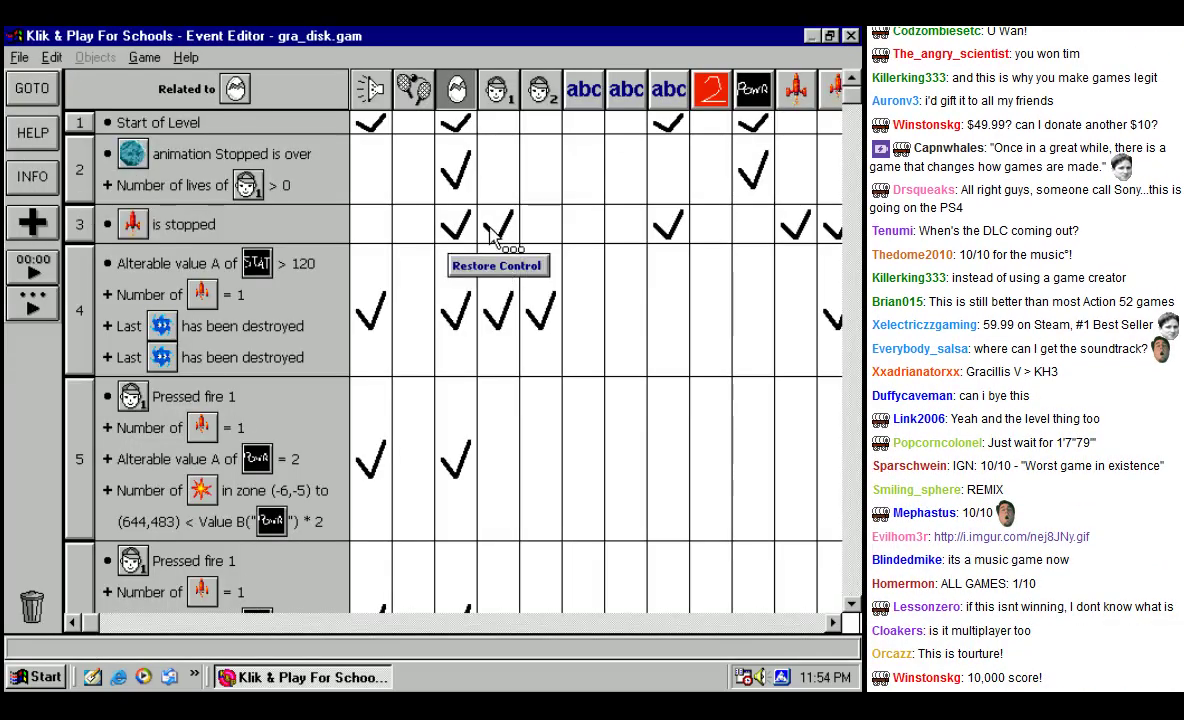
# Step: Look through the level's event list, examining the conditions for pressing fire 1 and for collisions
pyautogui.scroll(-15, 851, 612)
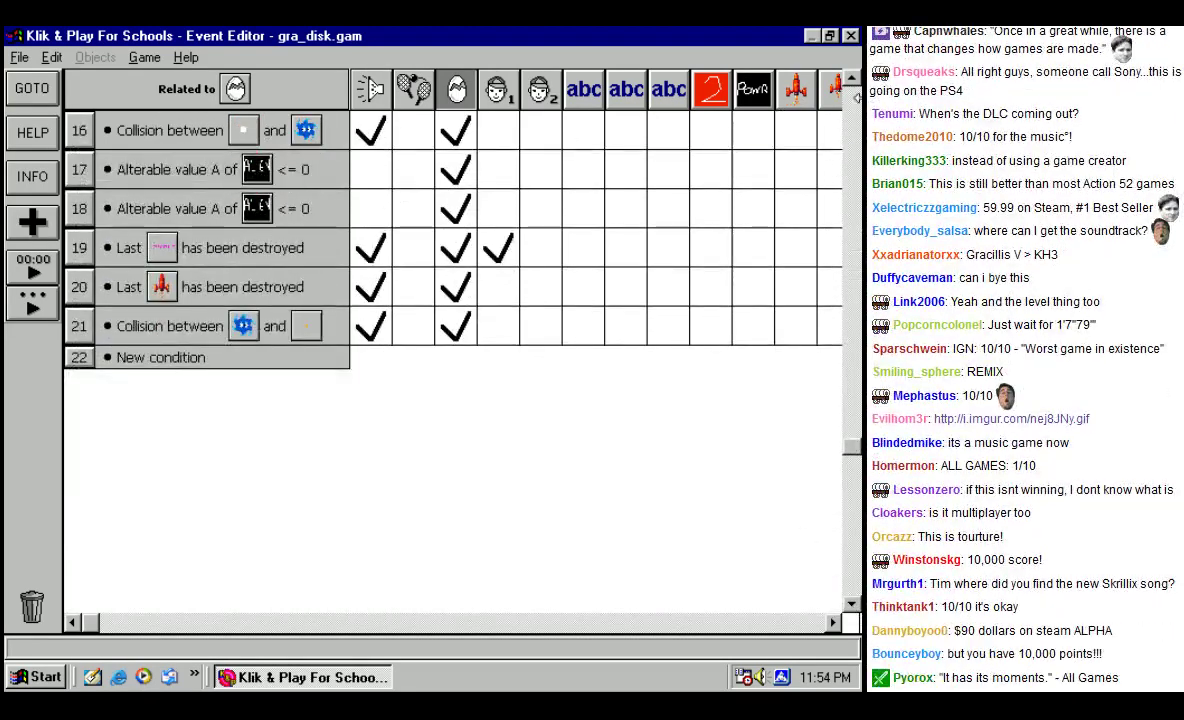
pyautogui.scroll(10, 80, 165)
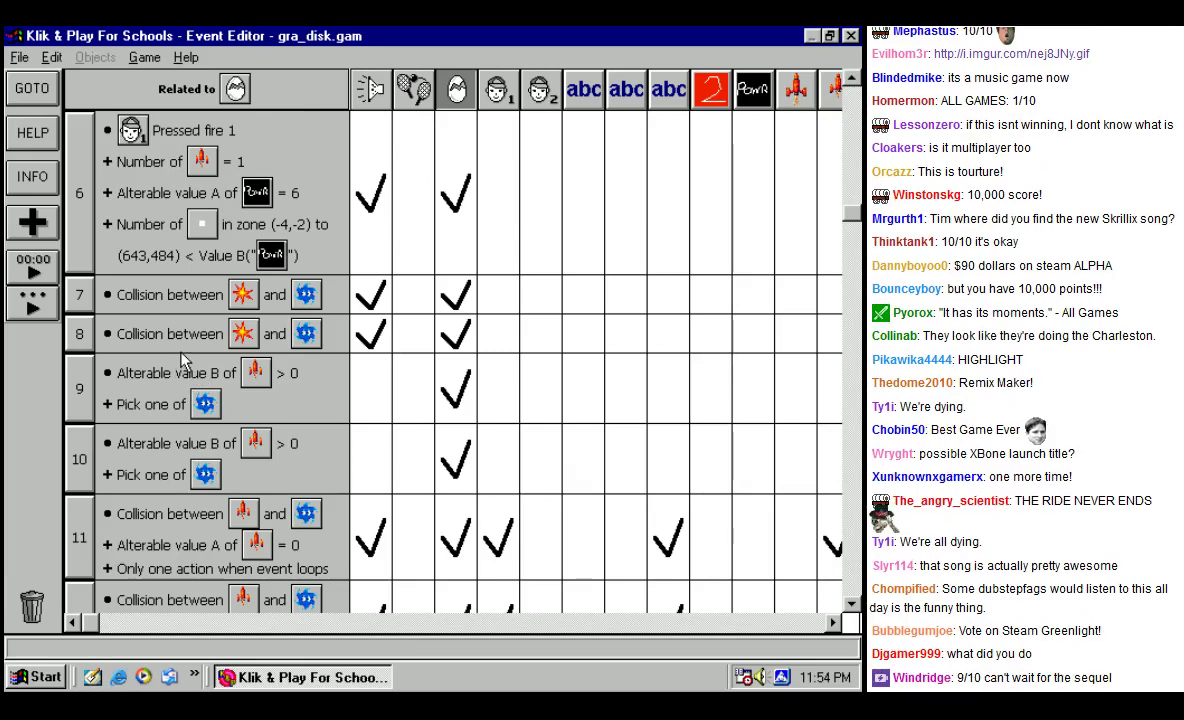
pyautogui.moveTo(95, 624); pyautogui.dragTo(643, 483)
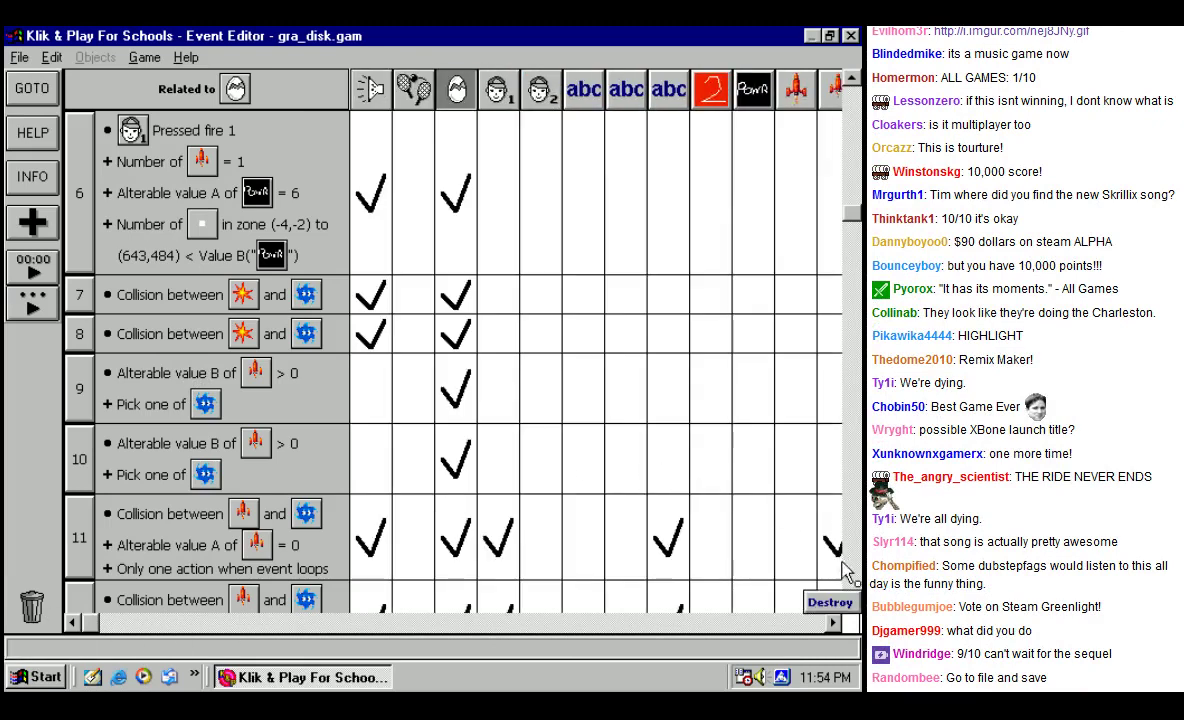
pyautogui.doubleClick(147, 137)
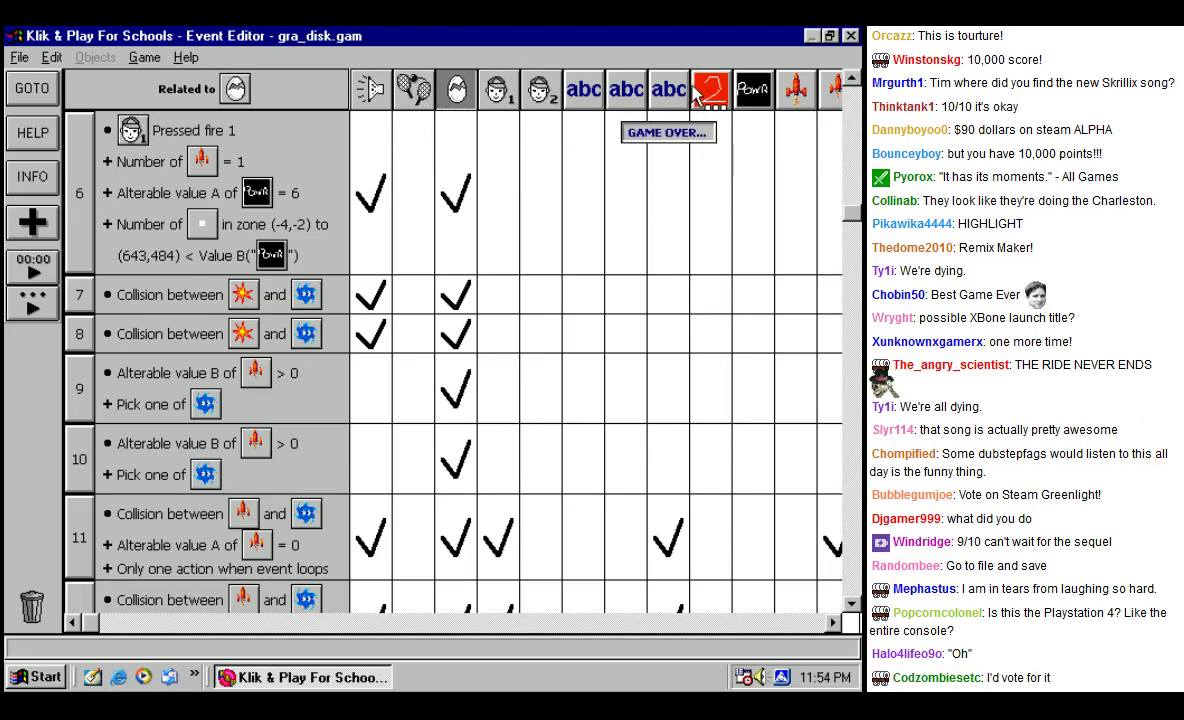
# Step: Look through the event grid's object columns and the Pressed fire 1 condition of event 6
pyautogui.click(833, 622)
pyautogui.click(833, 622)
pyautogui.click(833, 622)
pyautogui.click(833, 622)
pyautogui.click(833, 622)
pyautogui.click(833, 622)
pyautogui.click(833, 622)
pyautogui.click(833, 622)
pyautogui.click(833, 622)
pyautogui.moveTo(714, 628); pyautogui.dragTo(80, 586)
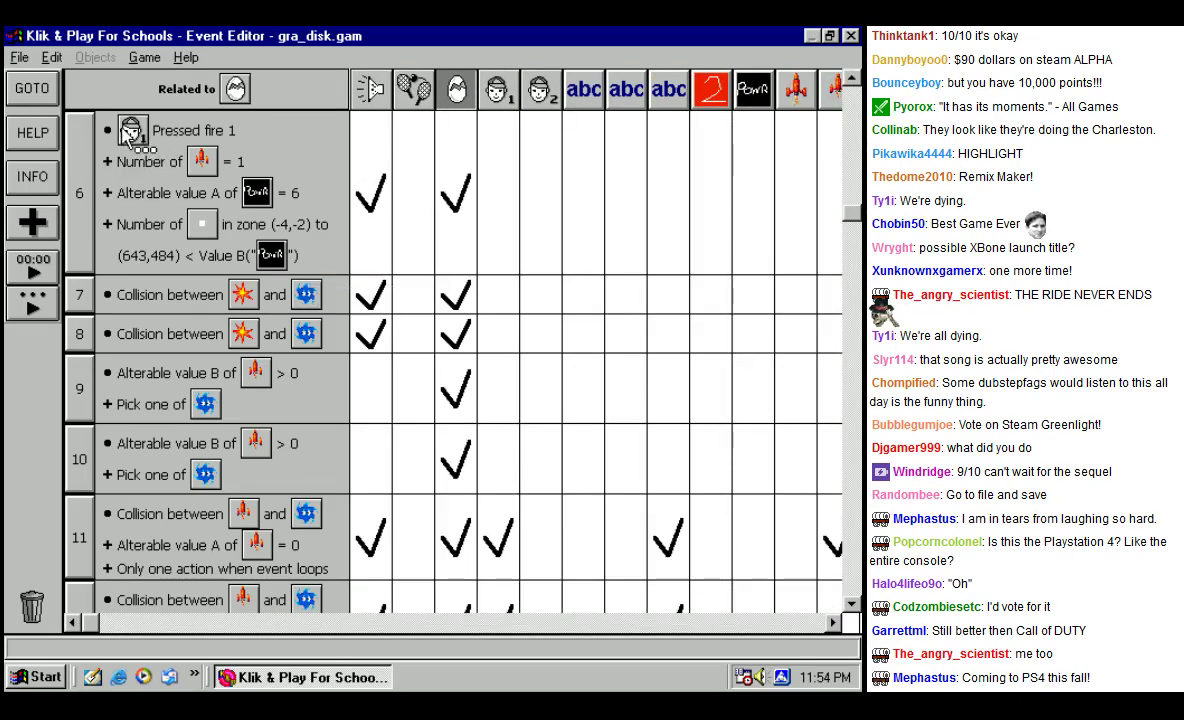
pyautogui.doubleClick(126, 132)
pyautogui.click(445, 294)
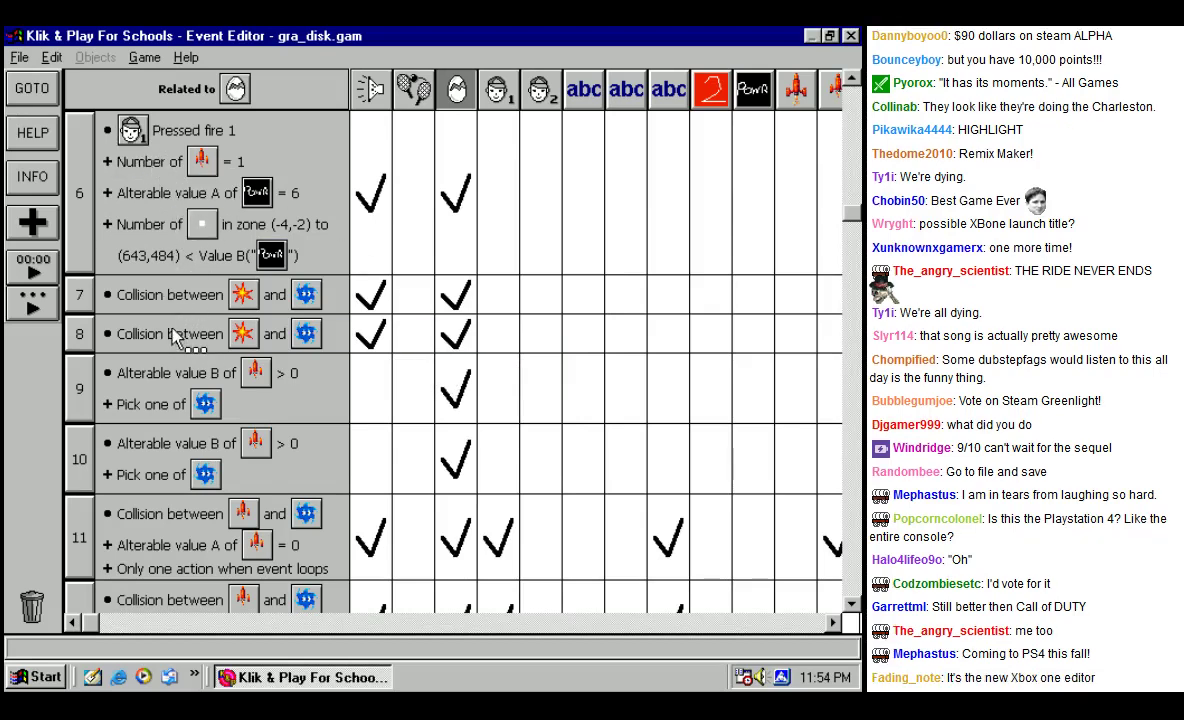
pyautogui.click(32, 224)
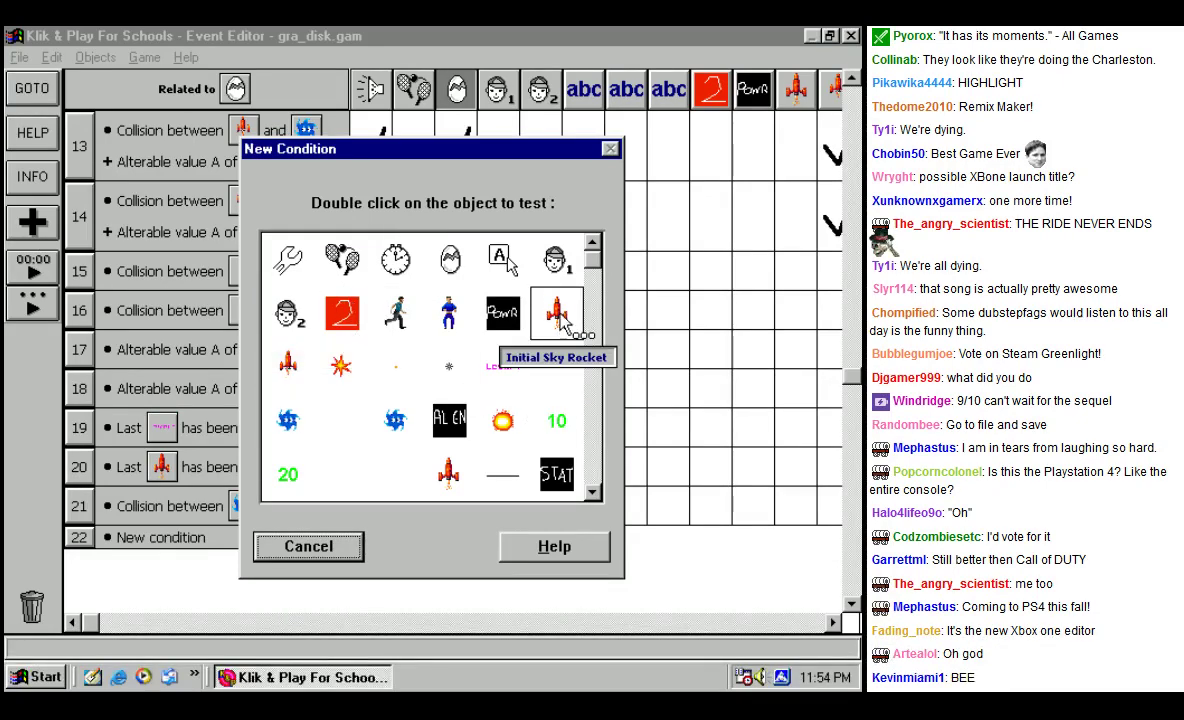
pyautogui.doubleClick(300, 370)
pyautogui.moveTo(350, 380)
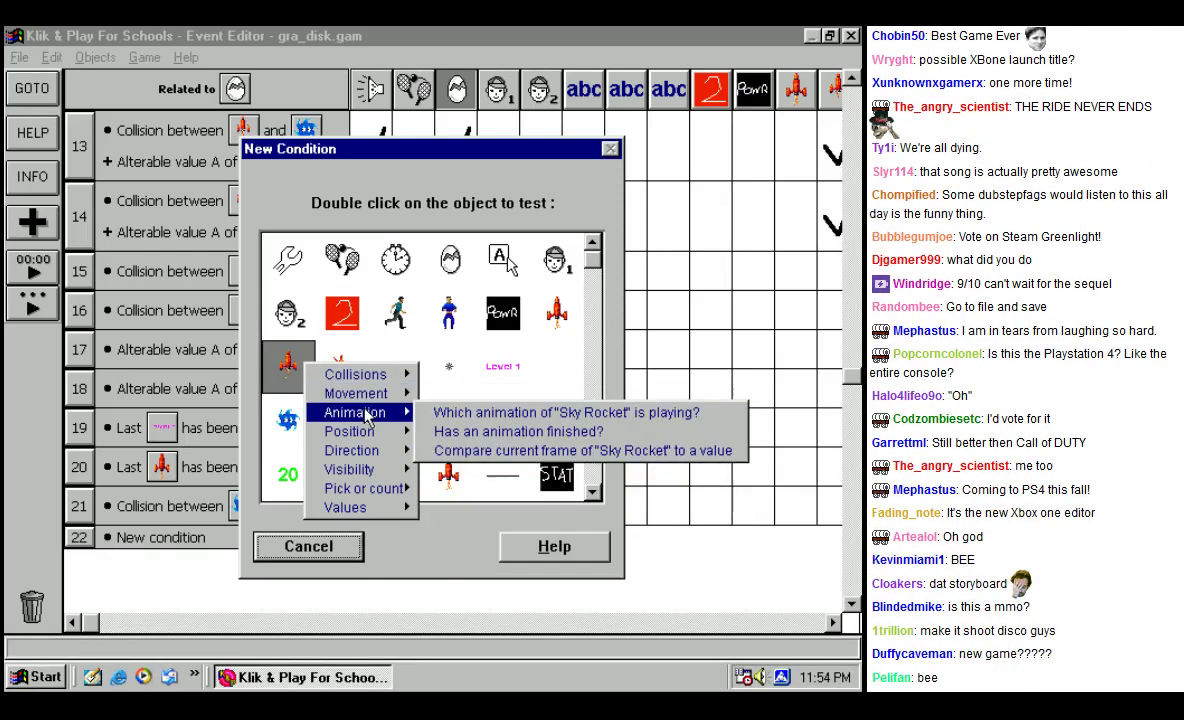
pyautogui.click(643, 172)
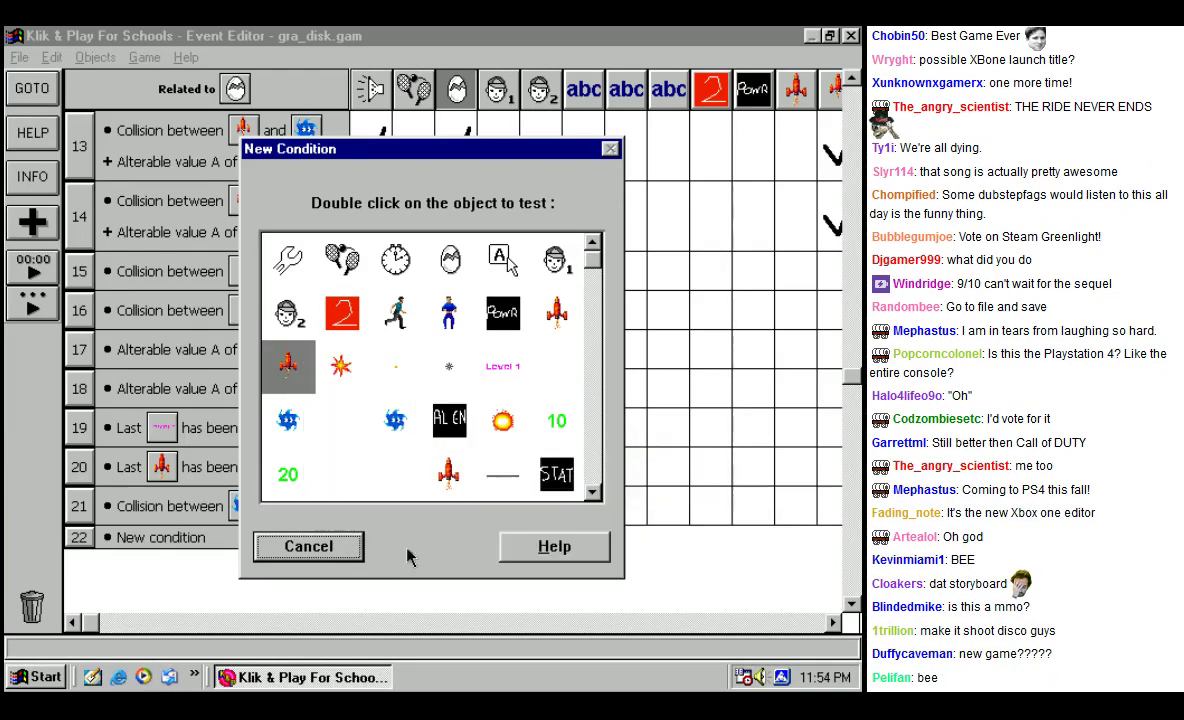
pyautogui.click(311, 550)
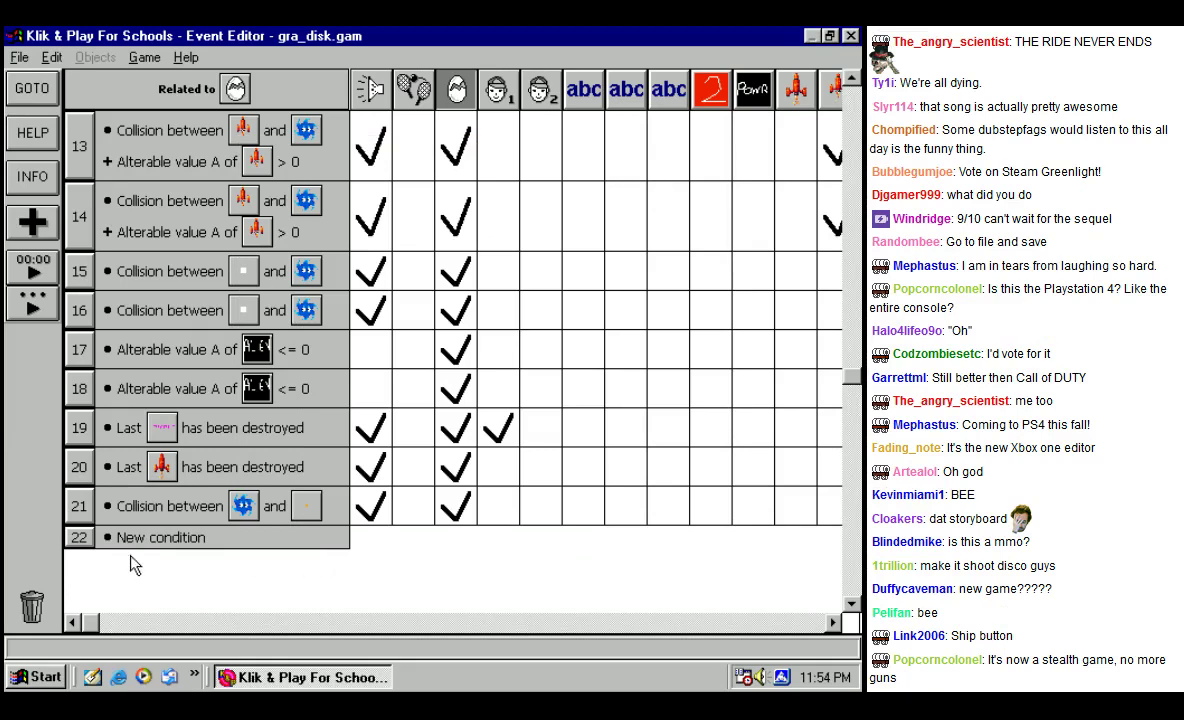
pyautogui.click(80, 537)
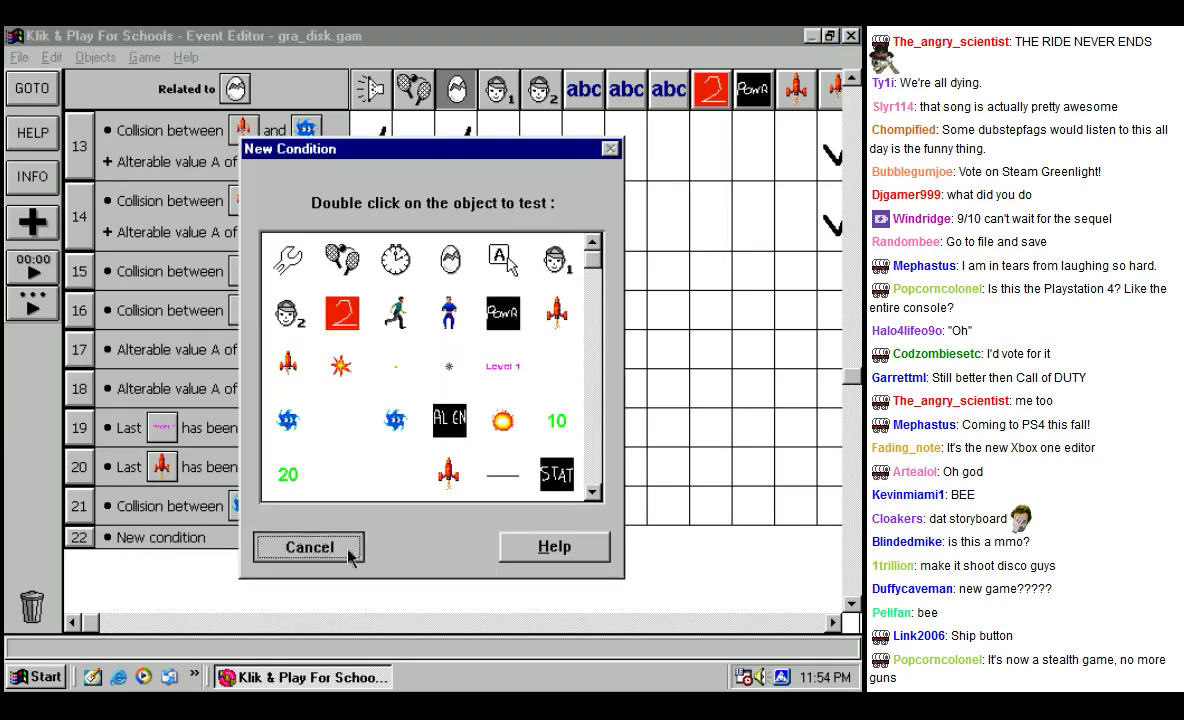
pyautogui.click(309, 547)
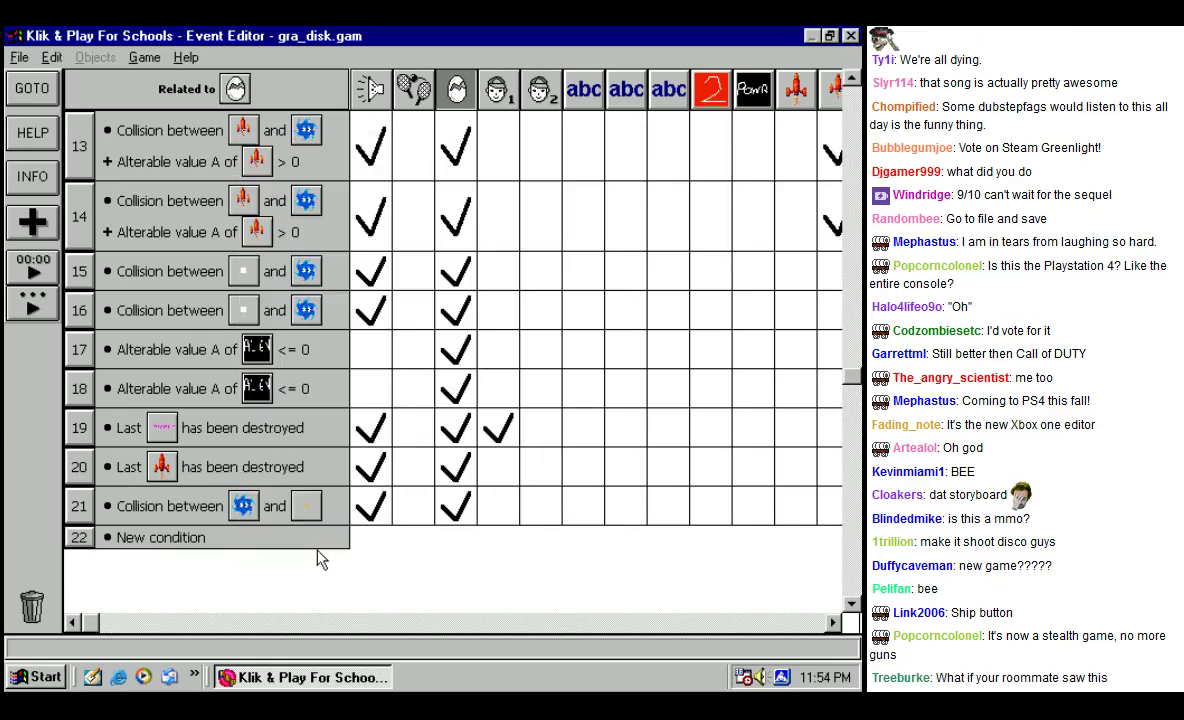
# Step: Add a Restart the current level action for Game Storyboard Controls to event 5, the first Pressed fire 1 event
pyautogui.click(852, 80)
pyautogui.scroll(4, 851, 84)
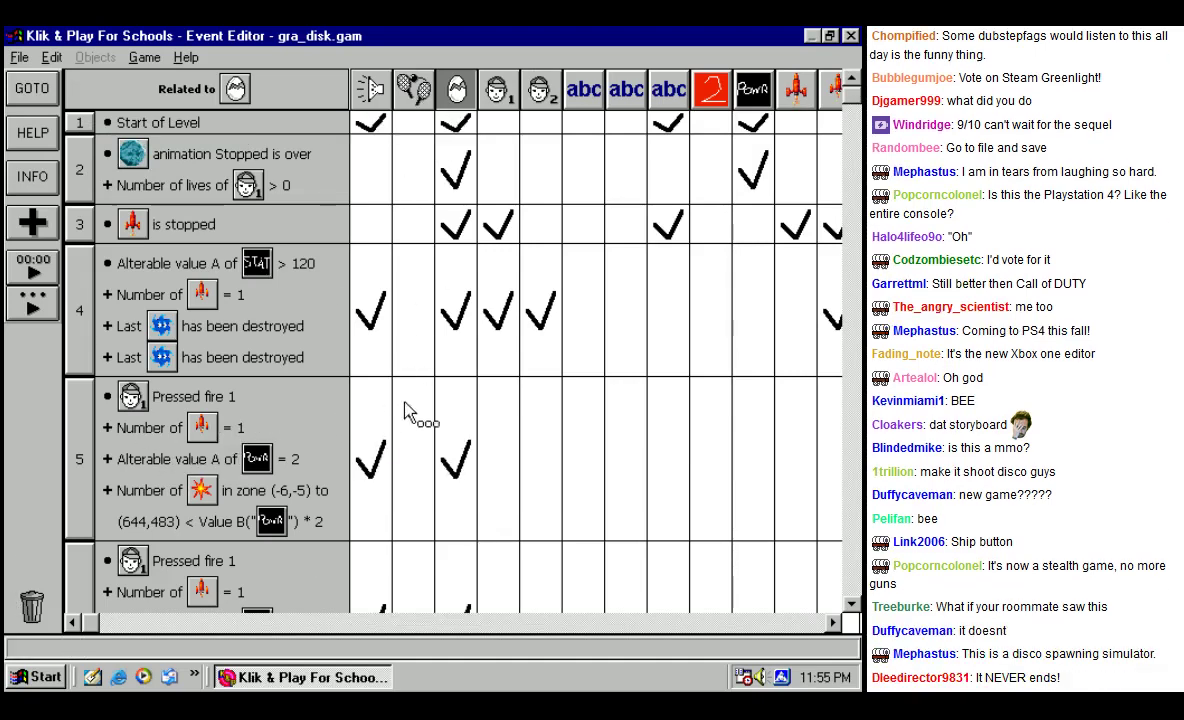
pyautogui.click(305, 350)
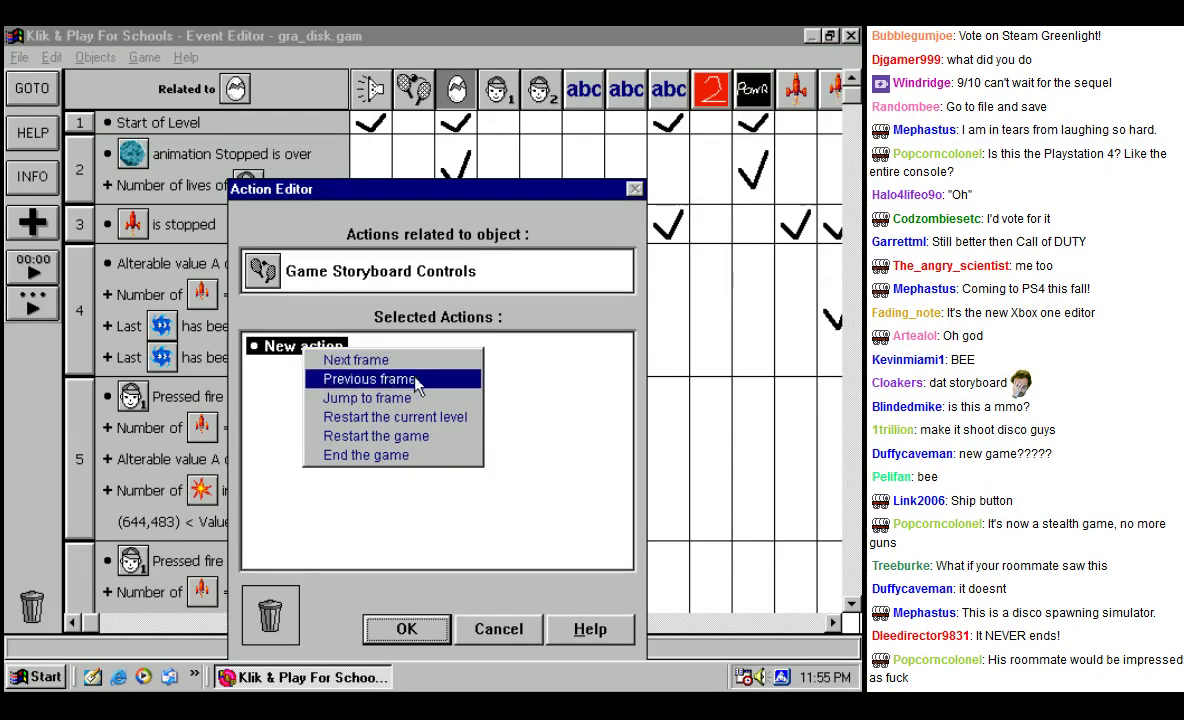
pyautogui.click(318, 352)
pyautogui.click(304, 350)
pyautogui.click(383, 425)
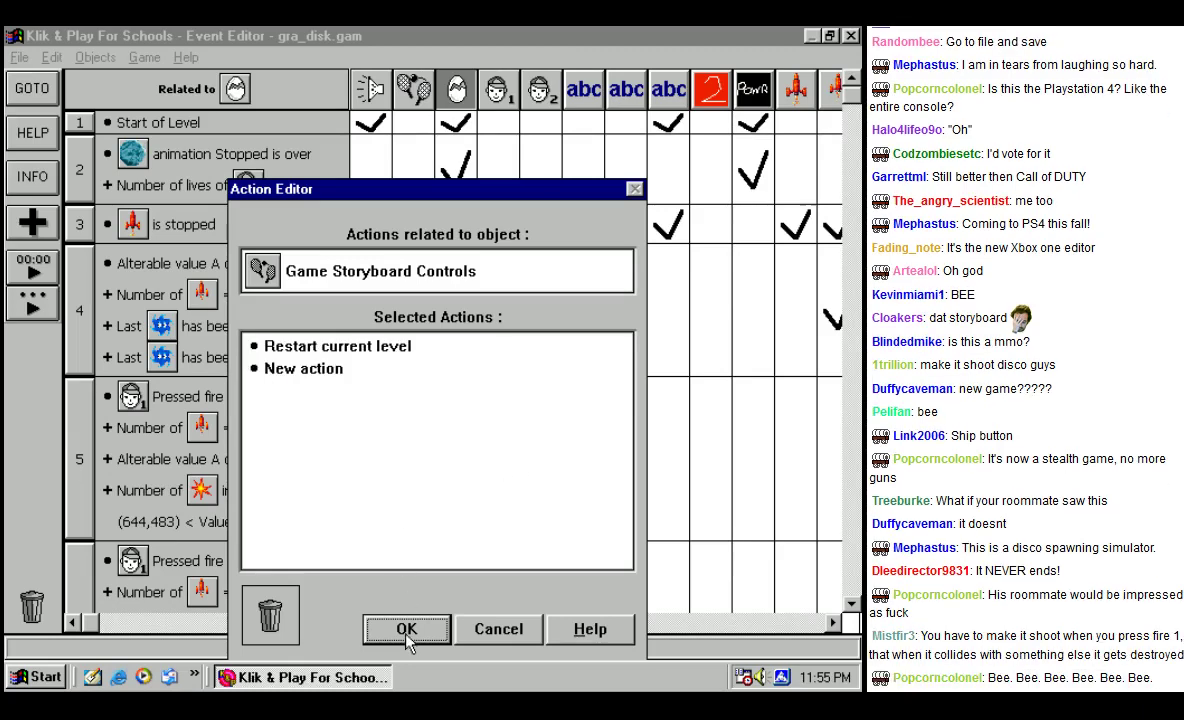
pyautogui.click(405, 628)
# Step: Leave the Event Editor for the Storyboard Editor
pyautogui.click(20, 58)
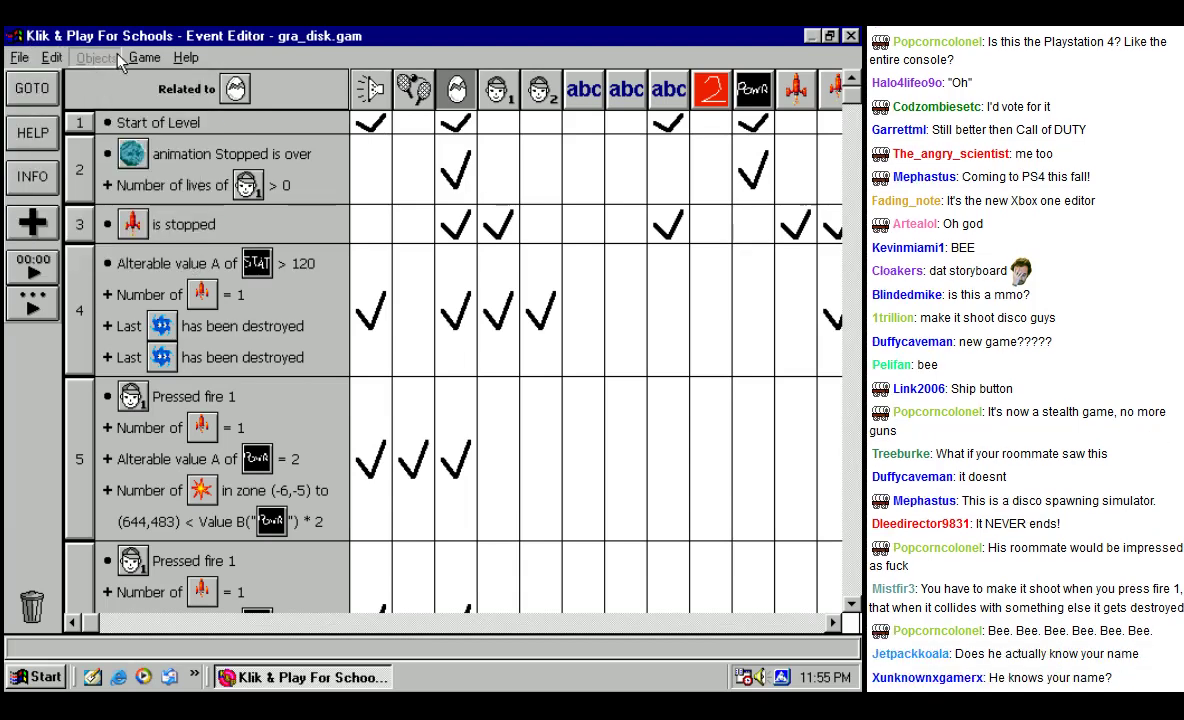
pyautogui.moveTo(143, 62)
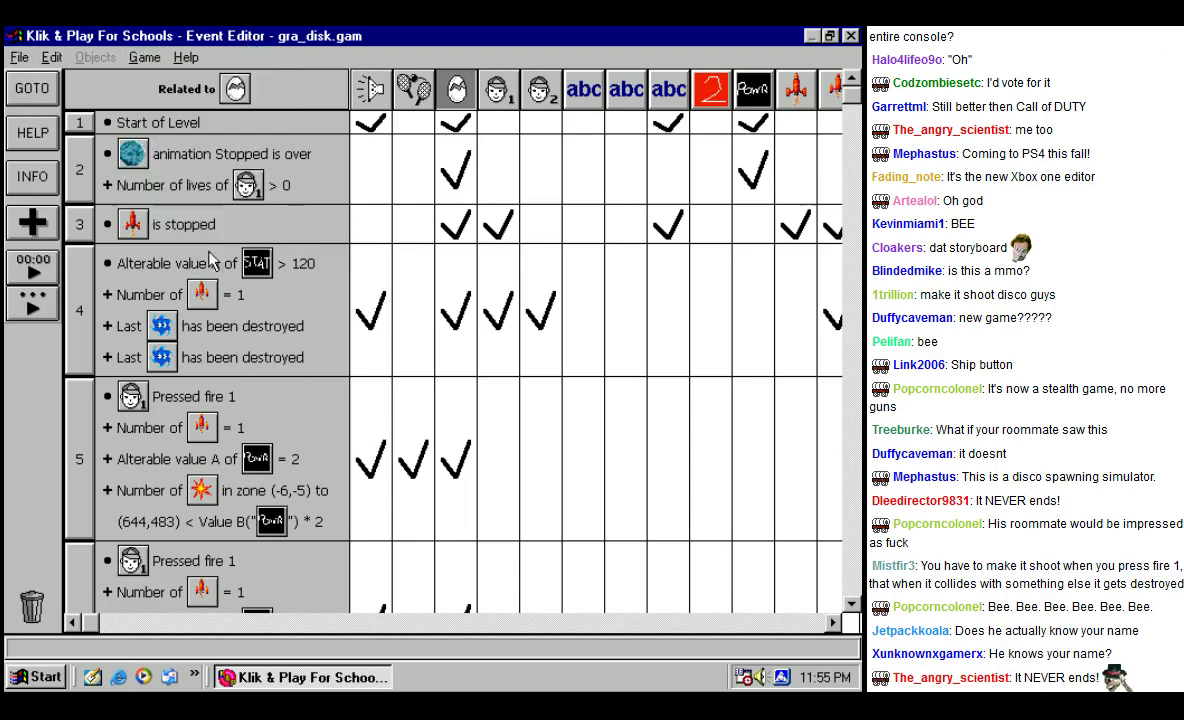
pyautogui.click(33, 90)
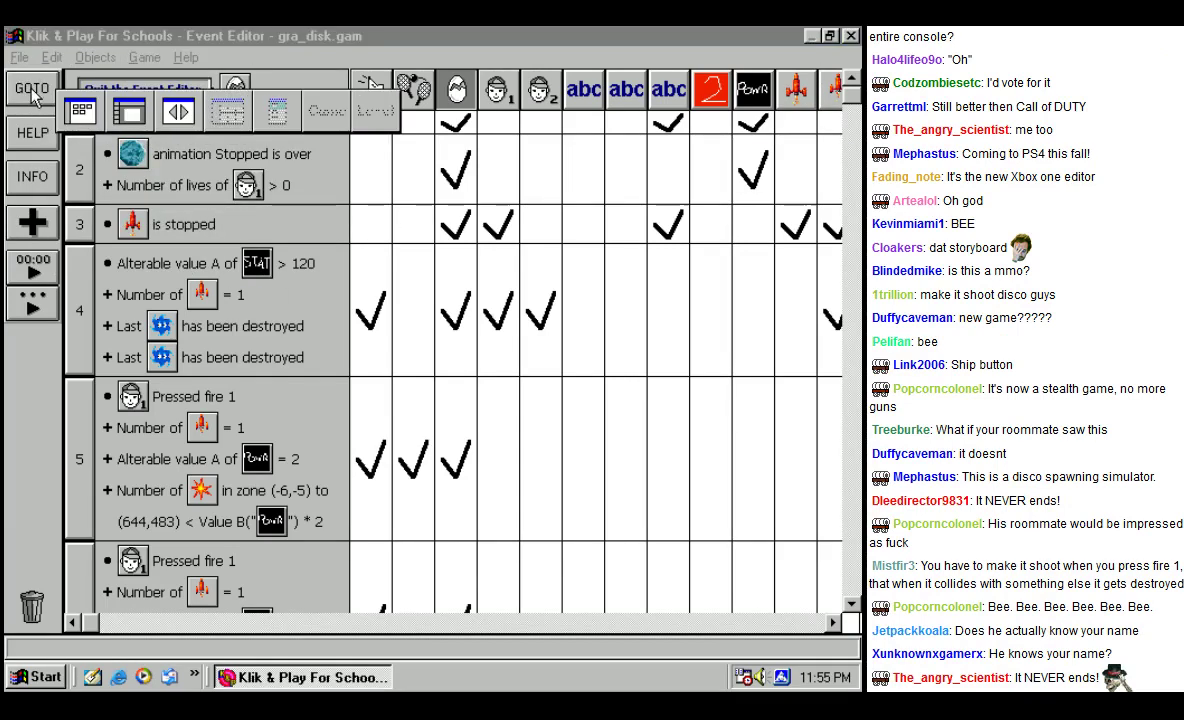
pyautogui.click(72, 98)
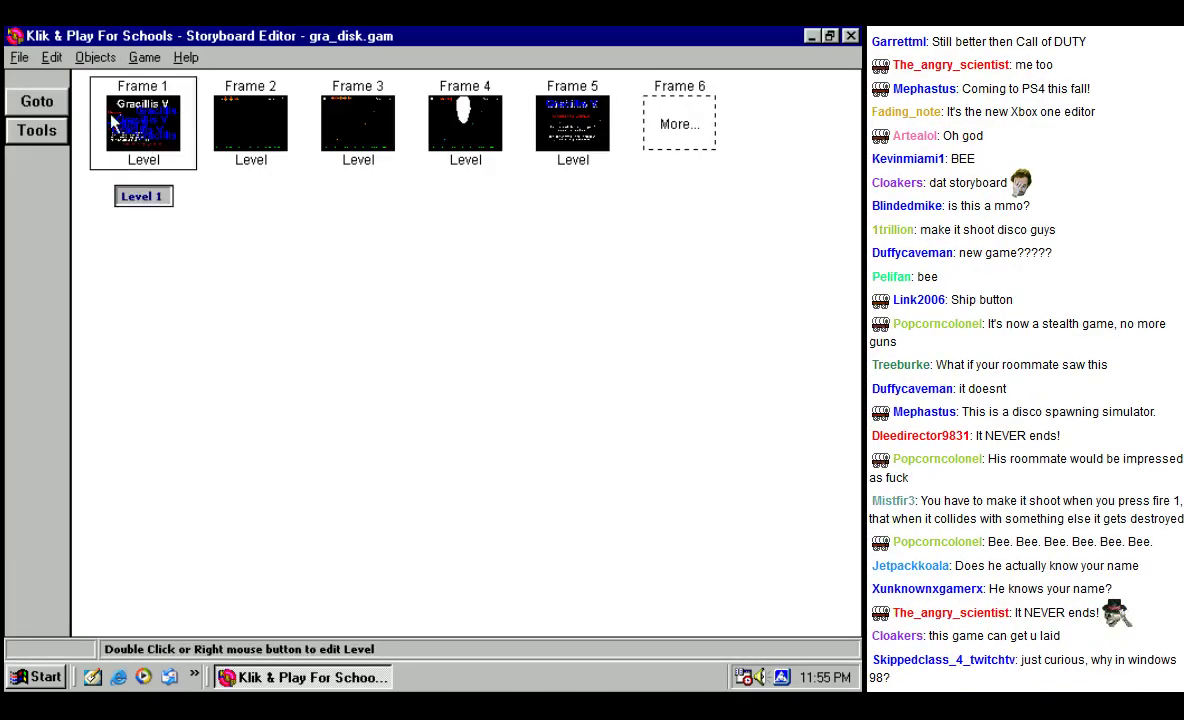
pyautogui.click(20, 57)
pyautogui.moveTo(53, 60)
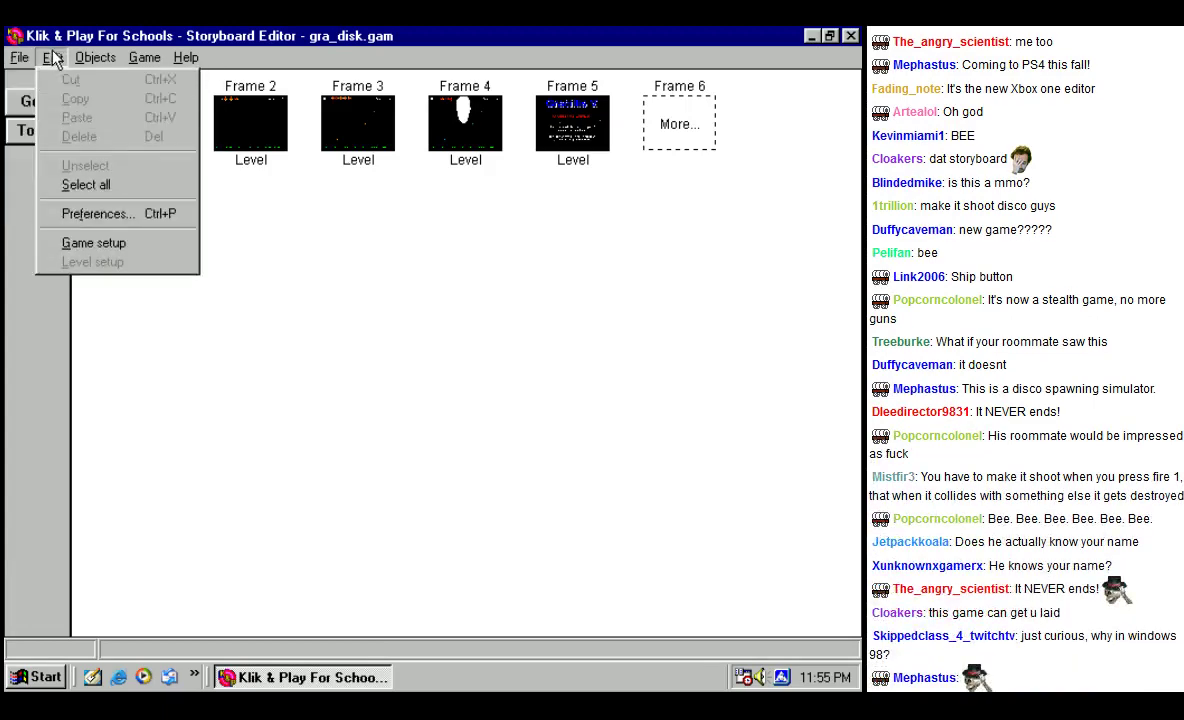
pyautogui.click(405, 270)
# Step: Start adding a new picture at Frame 2 of the storyboard and browse to the folder c:\mydocu~1
pyautogui.click(36, 130)
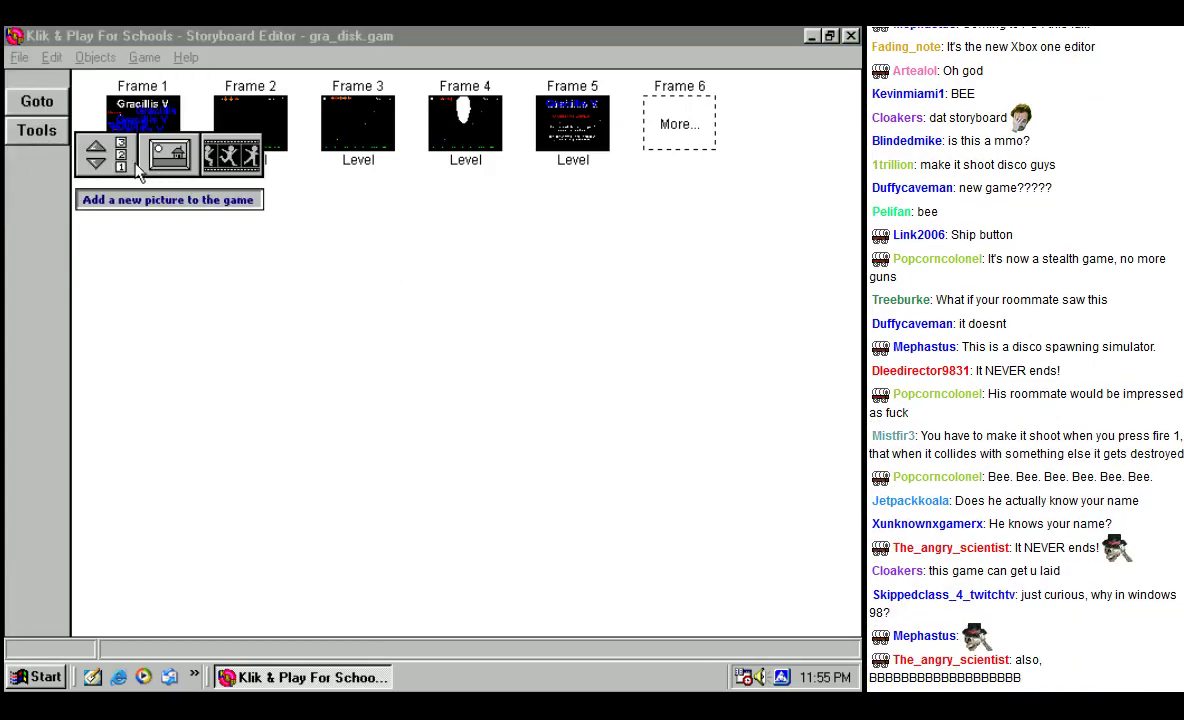
pyautogui.click(172, 166)
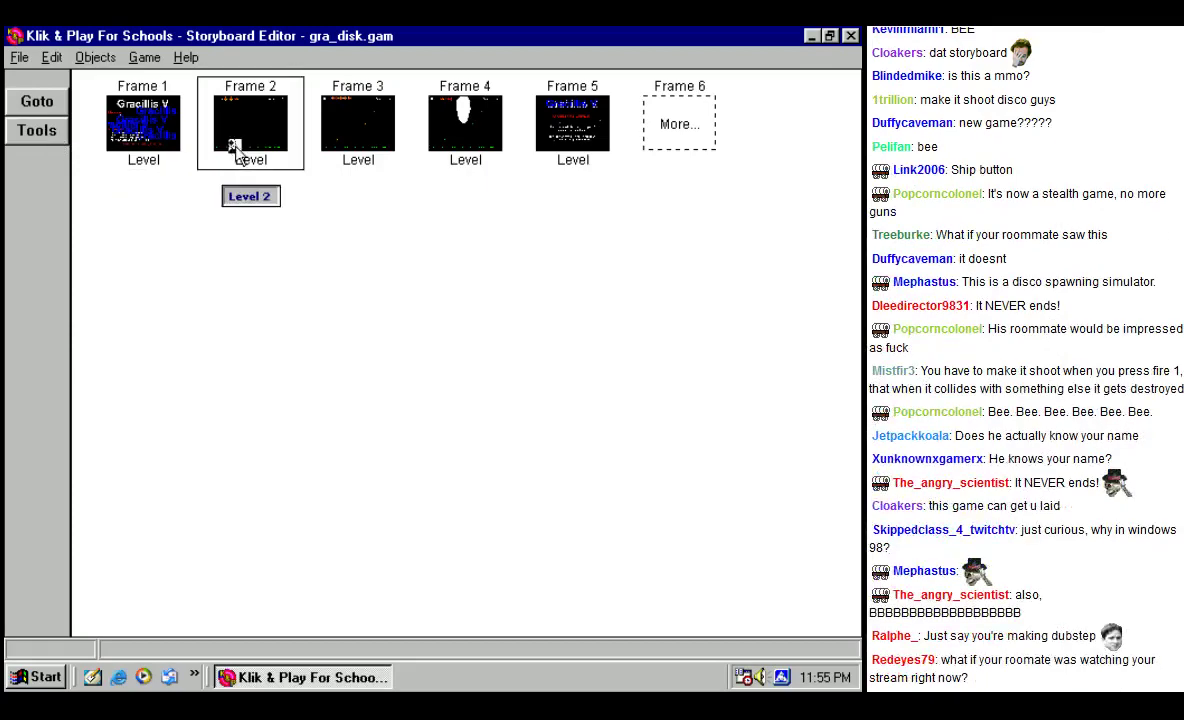
pyautogui.click(218, 142)
pyautogui.click(477, 274)
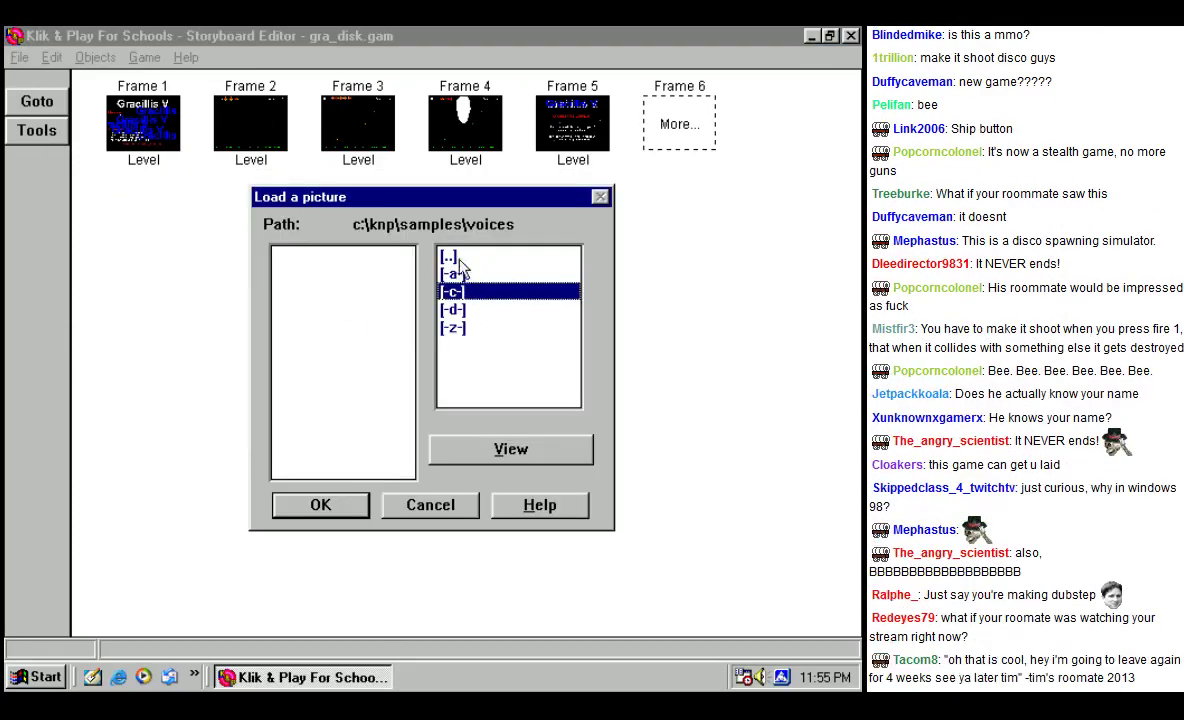
pyautogui.doubleClick(452, 258)
pyautogui.doubleClick(450, 257)
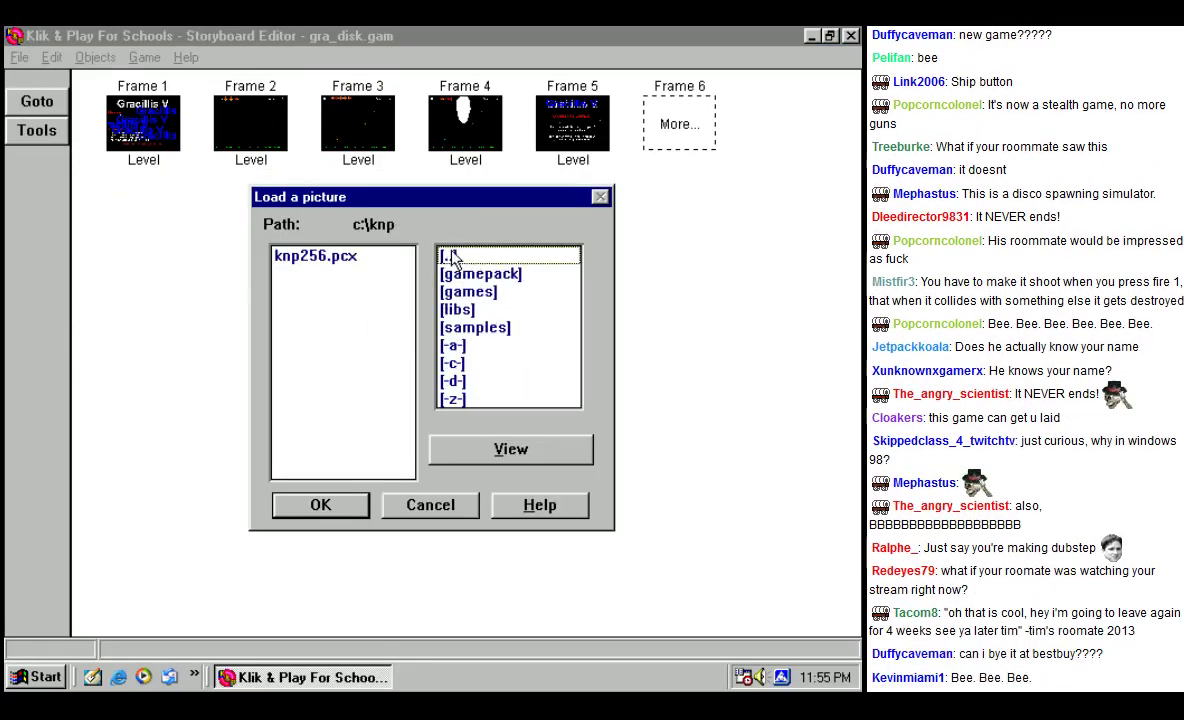
pyautogui.doubleClick(474, 260)
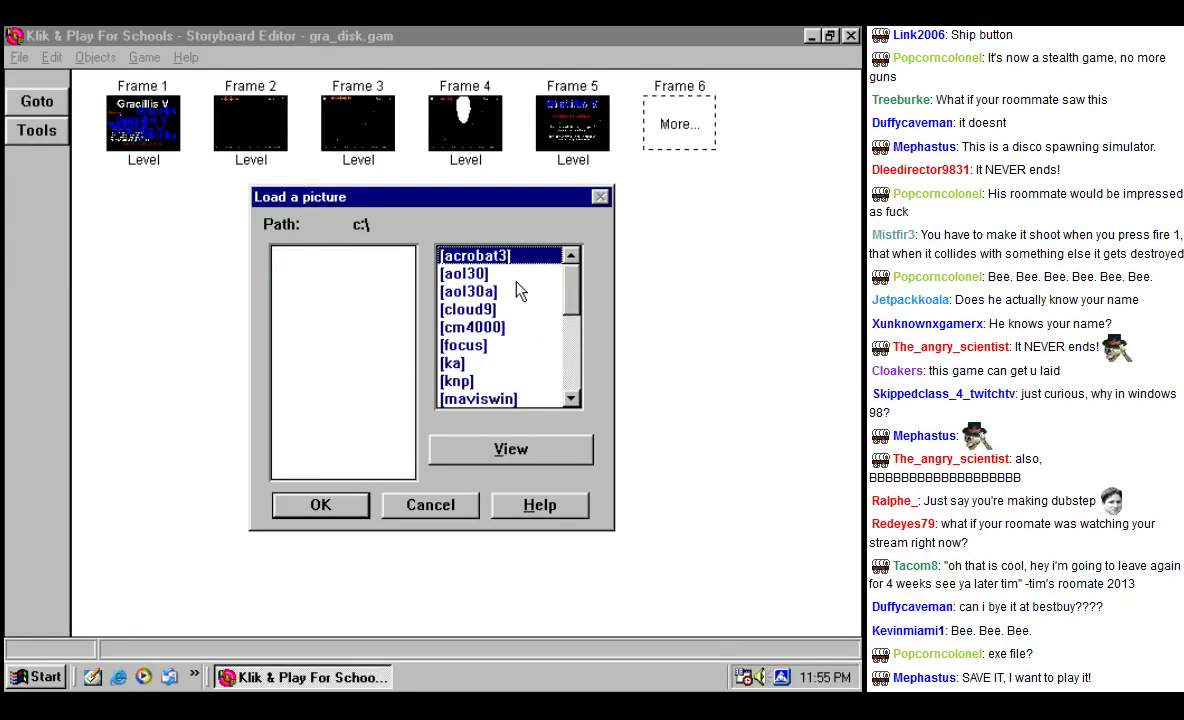
pyautogui.moveTo(531, 288); pyautogui.dragTo(490, 368)
pyautogui.moveTo(581, 301); pyautogui.dragTo(531, 316)
pyautogui.doubleClick(475, 302)
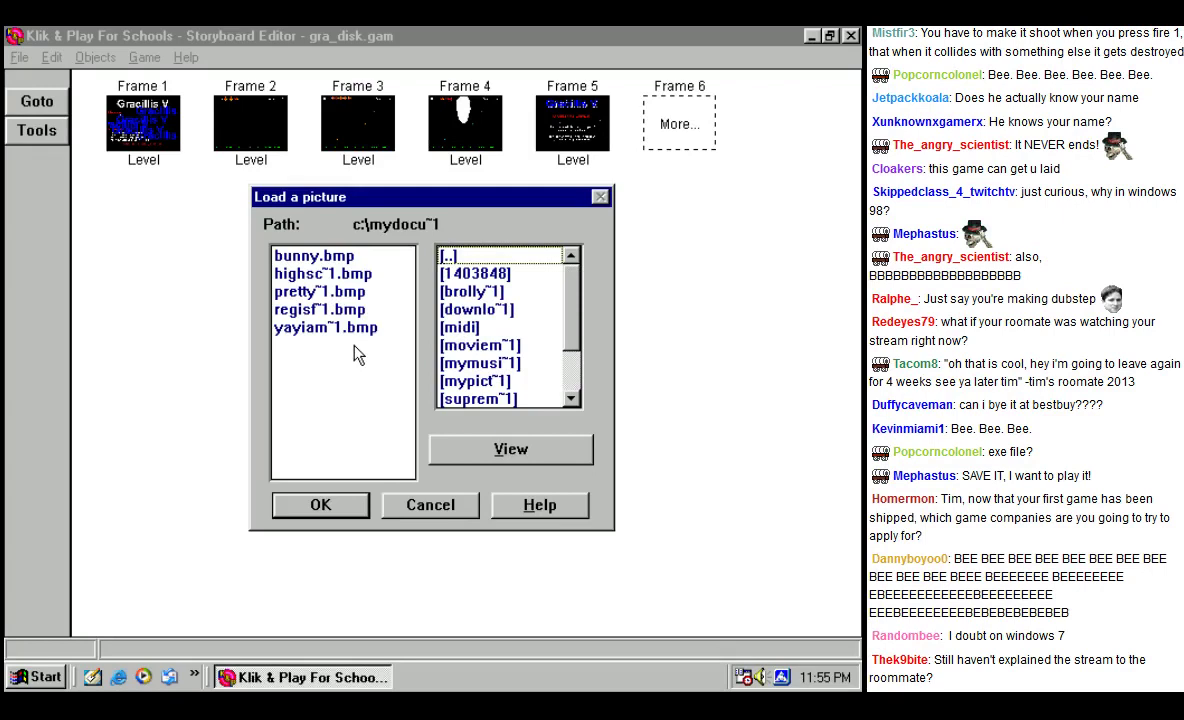
# Step: Look through the subfolders of c:\mydocu~1, including mypict~1 and mymusi~1, for a picture to load
pyautogui.moveTo(574, 295); pyautogui.dragTo(568, 362)
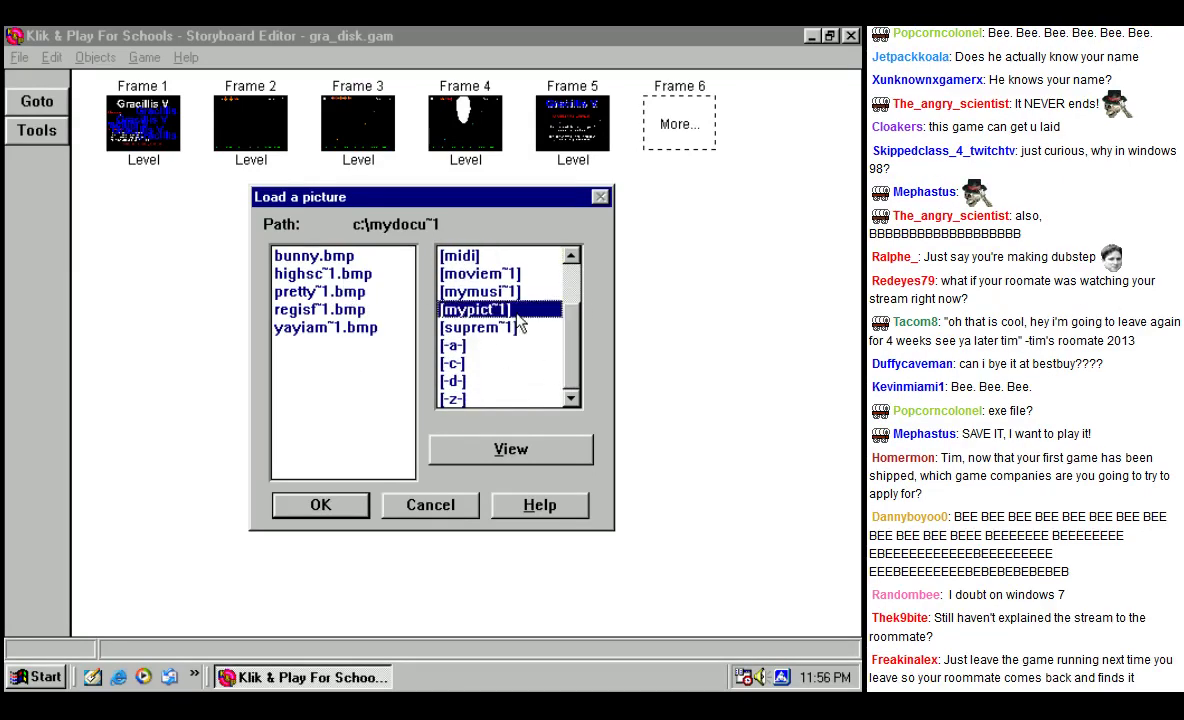
pyautogui.doubleClick(478, 309)
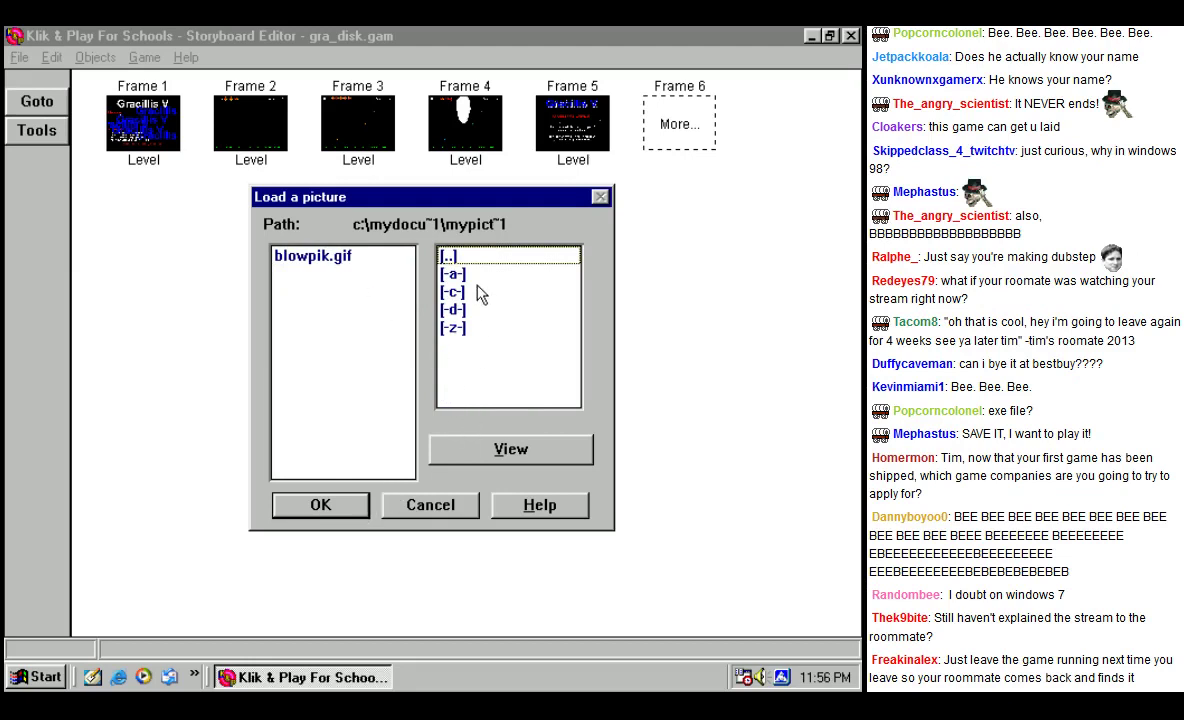
pyautogui.doubleClick(455, 273)
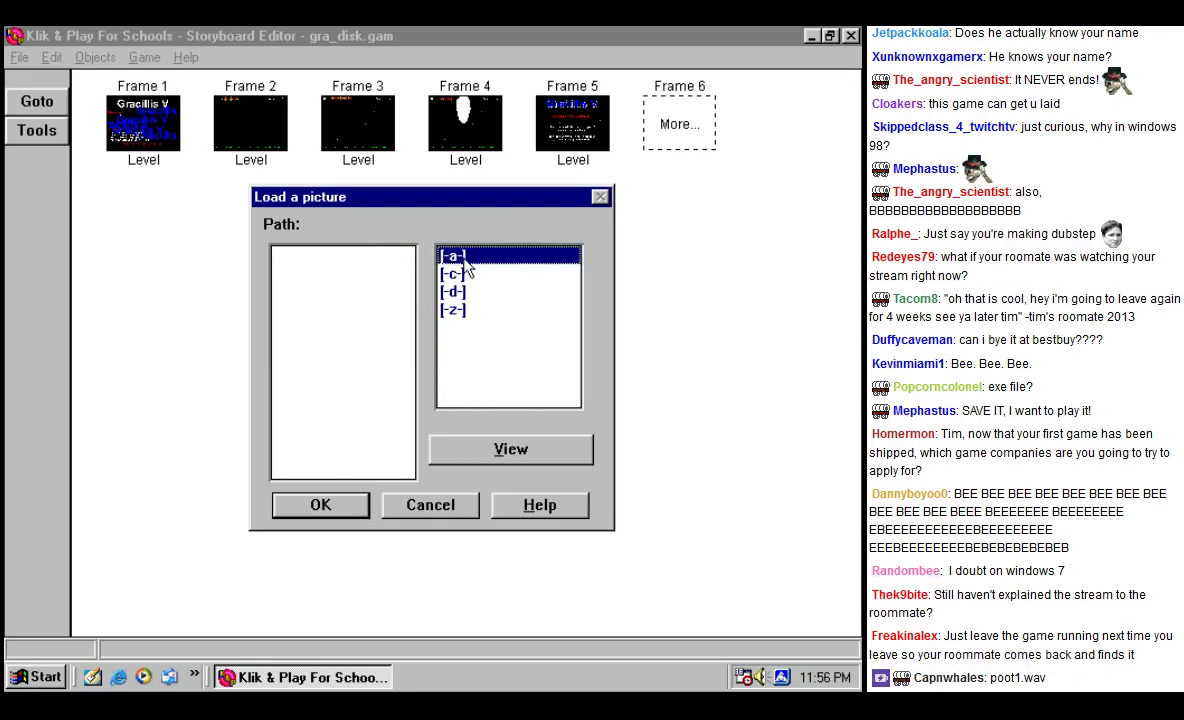
pyautogui.doubleClick(456, 257)
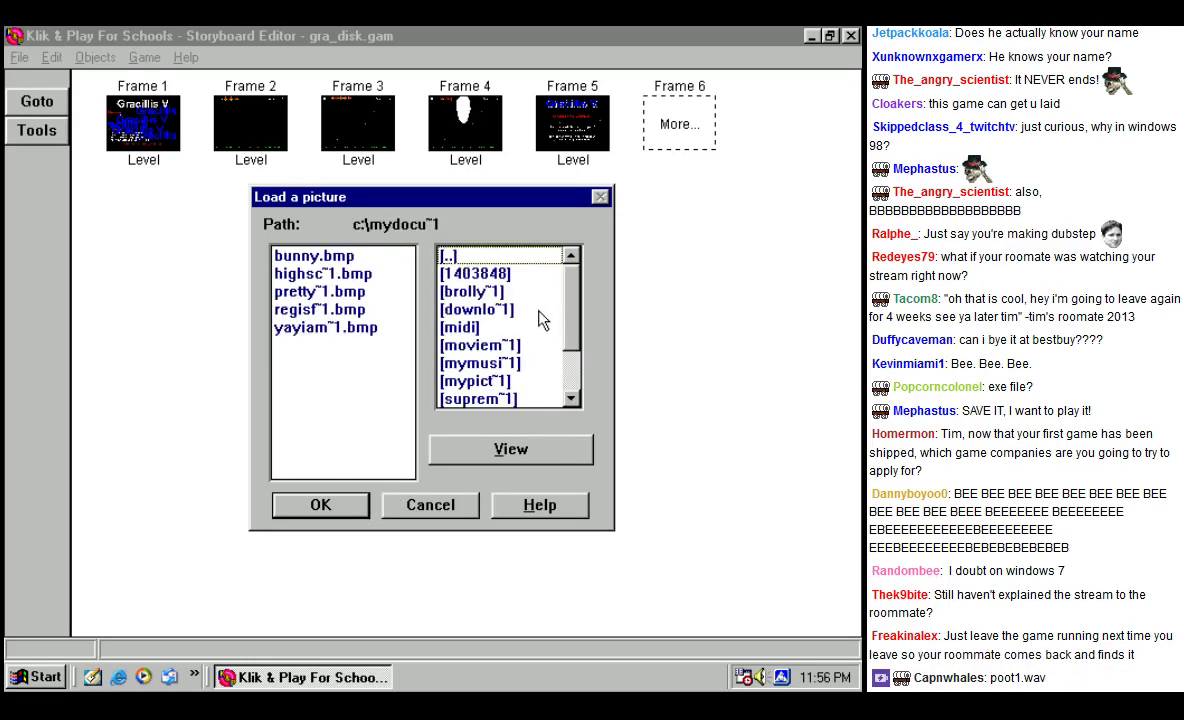
pyautogui.doubleClick(484, 291)
pyautogui.doubleClick(470, 256)
pyautogui.click(493, 363)
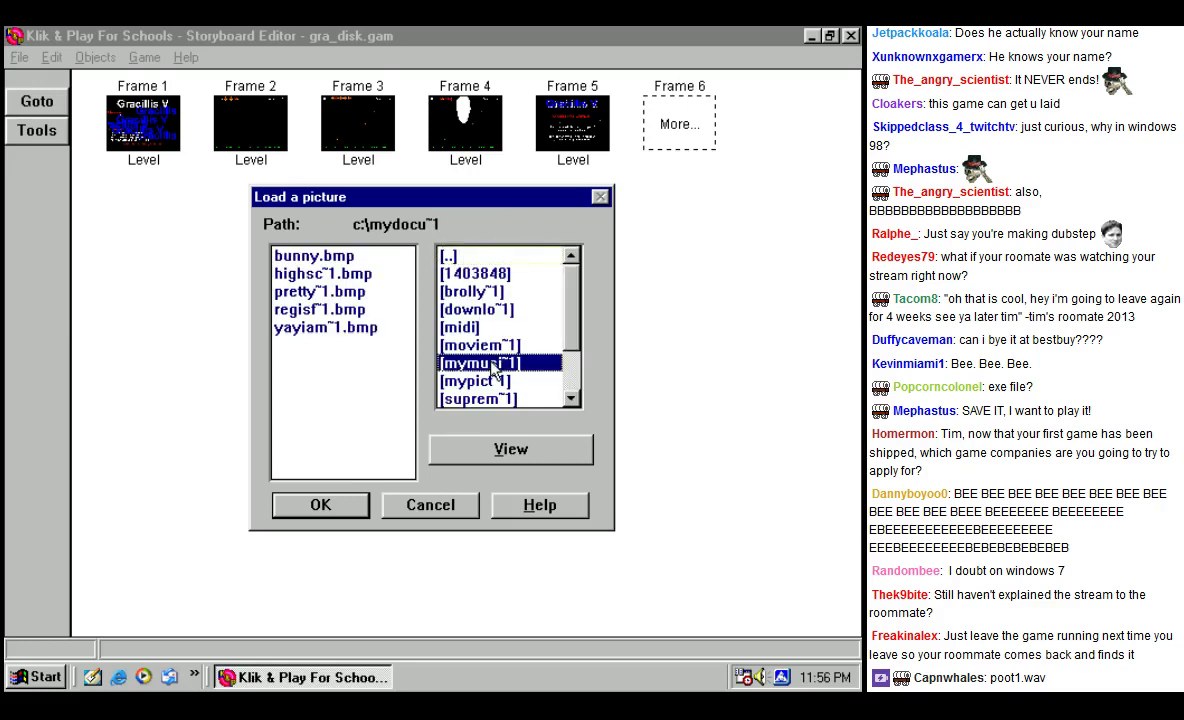
pyautogui.doubleClick(493, 365)
# Step: Load bunny.bmp from c:\mydocu~1 as the new picture frame
pyautogui.doubleClick(460, 258)
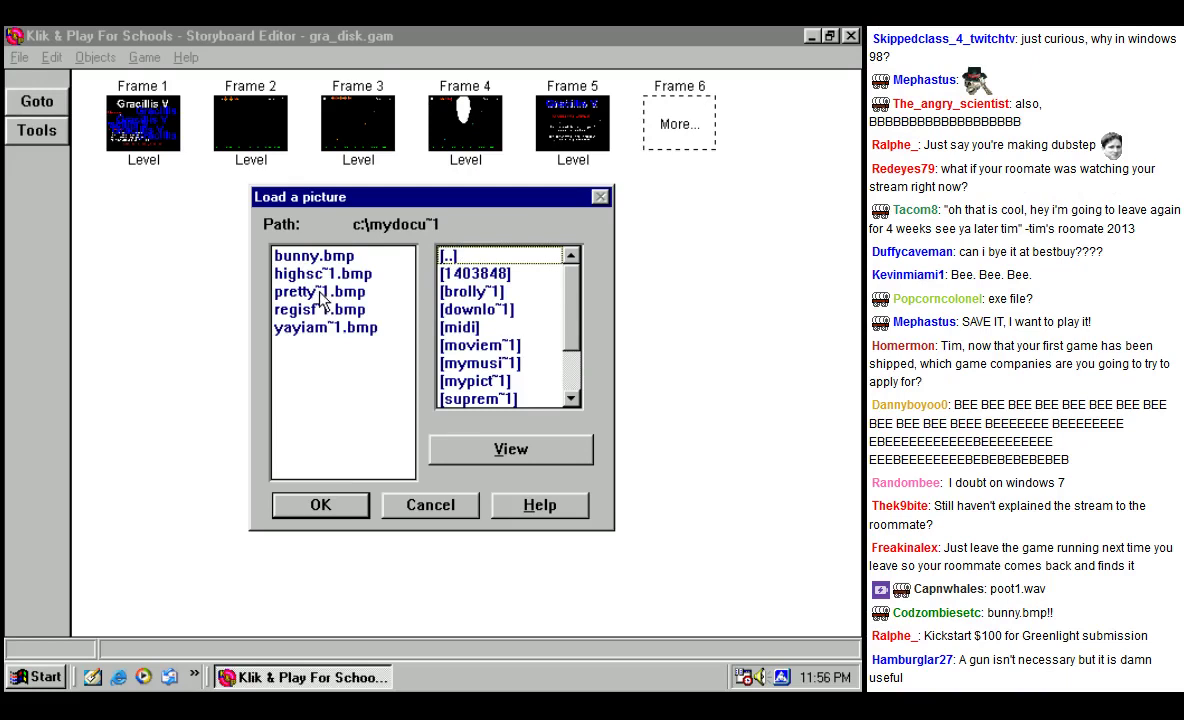
pyautogui.doubleClick(314, 257)
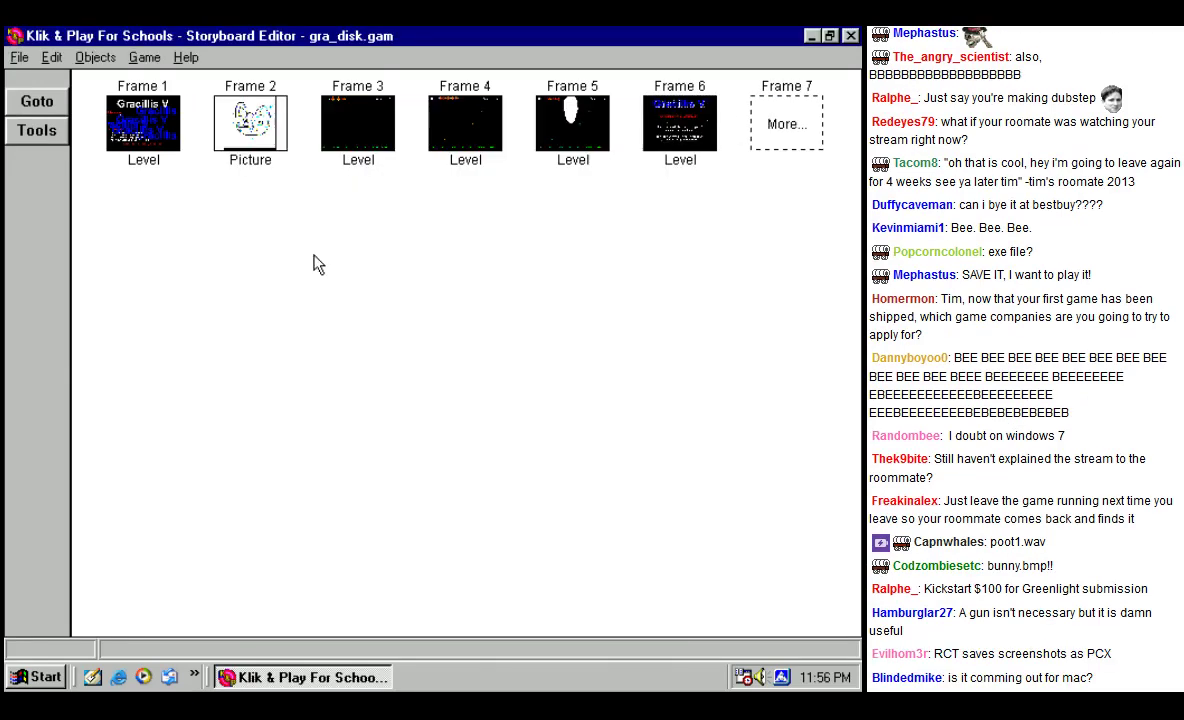
# Step: Check the Picture Set-up options of the new Frame 2 picture and close them
pyautogui.click(235, 118)
pyautogui.rightClick(237, 133)
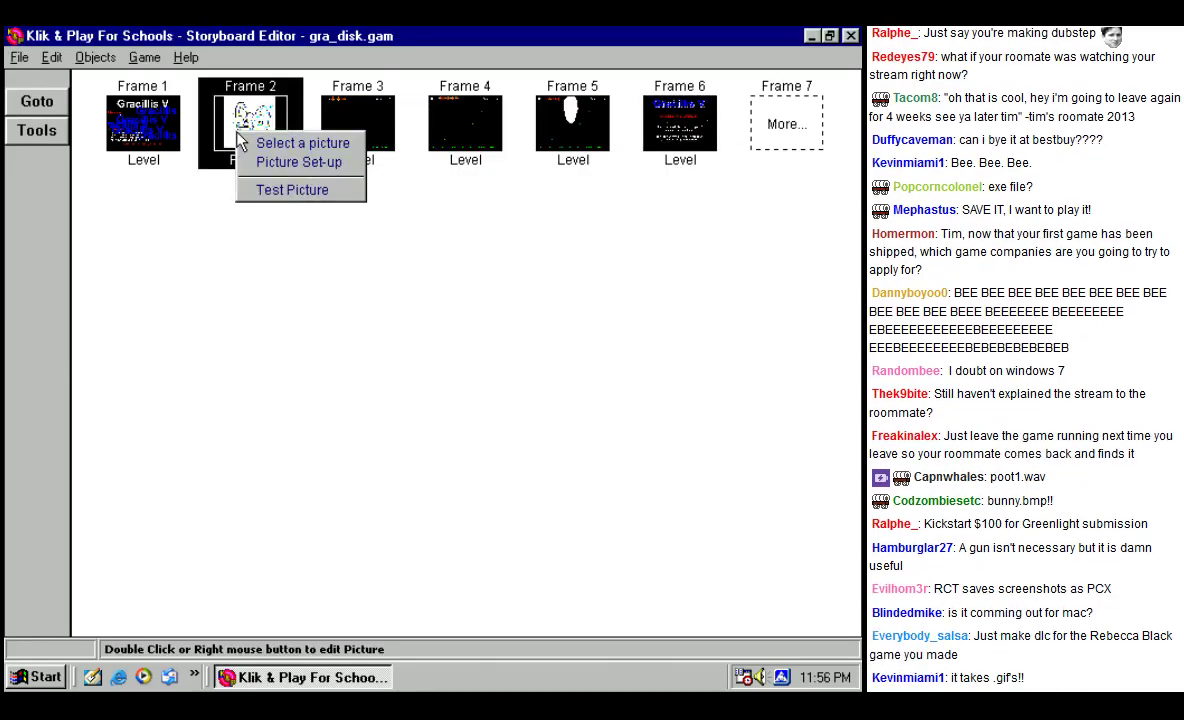
pyautogui.click(260, 162)
pyautogui.click(461, 497)
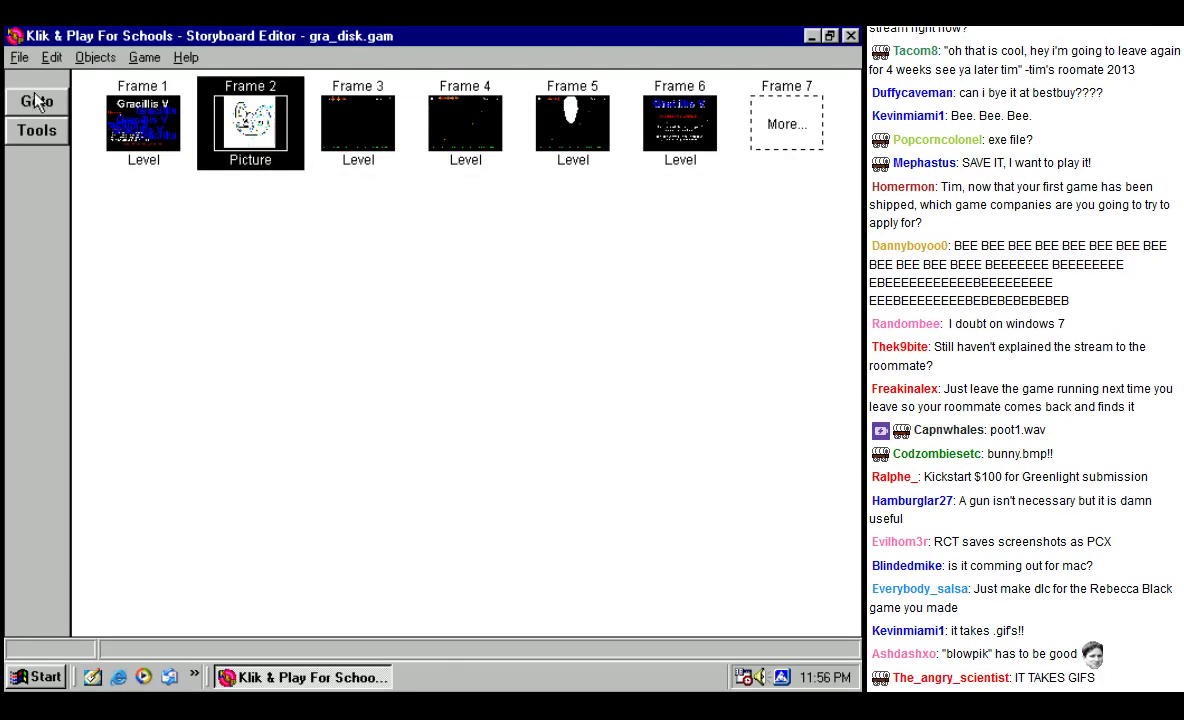
# Step: In the Game setup, set the title to "OH GOD HELP" and replace the author's name
pyautogui.click(46, 60)
pyautogui.click(46, 60)
pyautogui.click(46, 60)
pyautogui.click(100, 243)
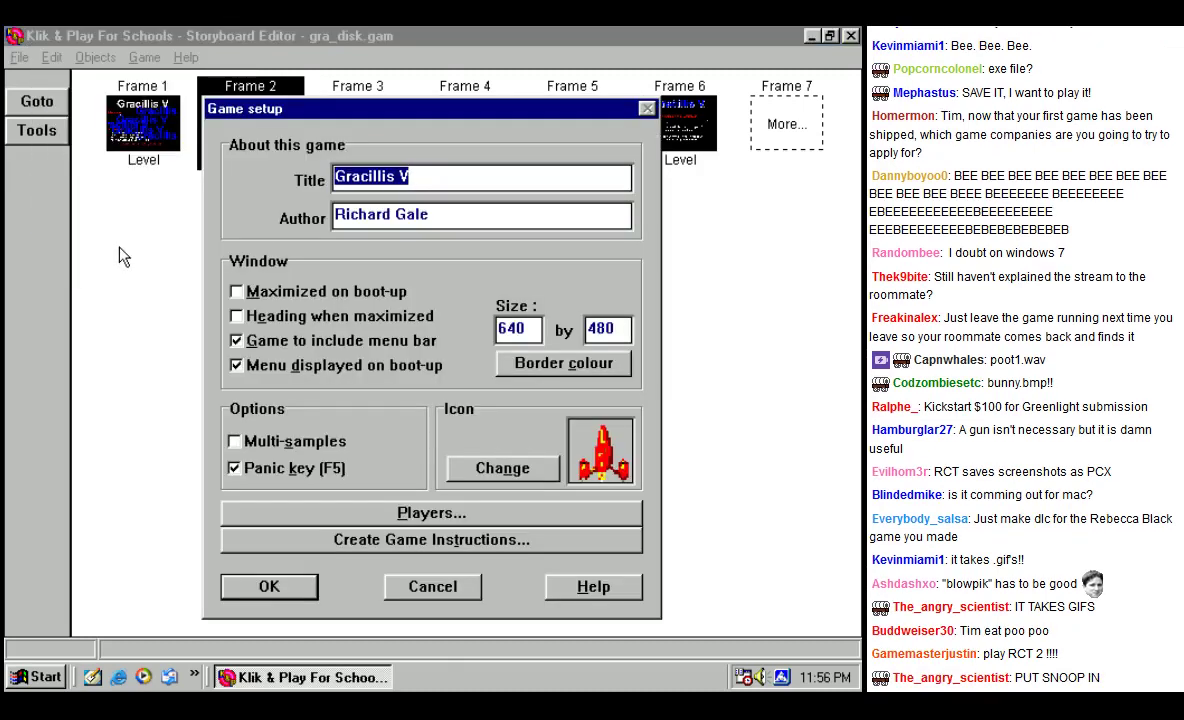
pyautogui.write('OH')
pyautogui.write(' GOF H')
pyautogui.press('BackSpace')
pyautogui.press('BackSpace')
pyautogui.press('BackSpace')
pyautogui.write('GOD')
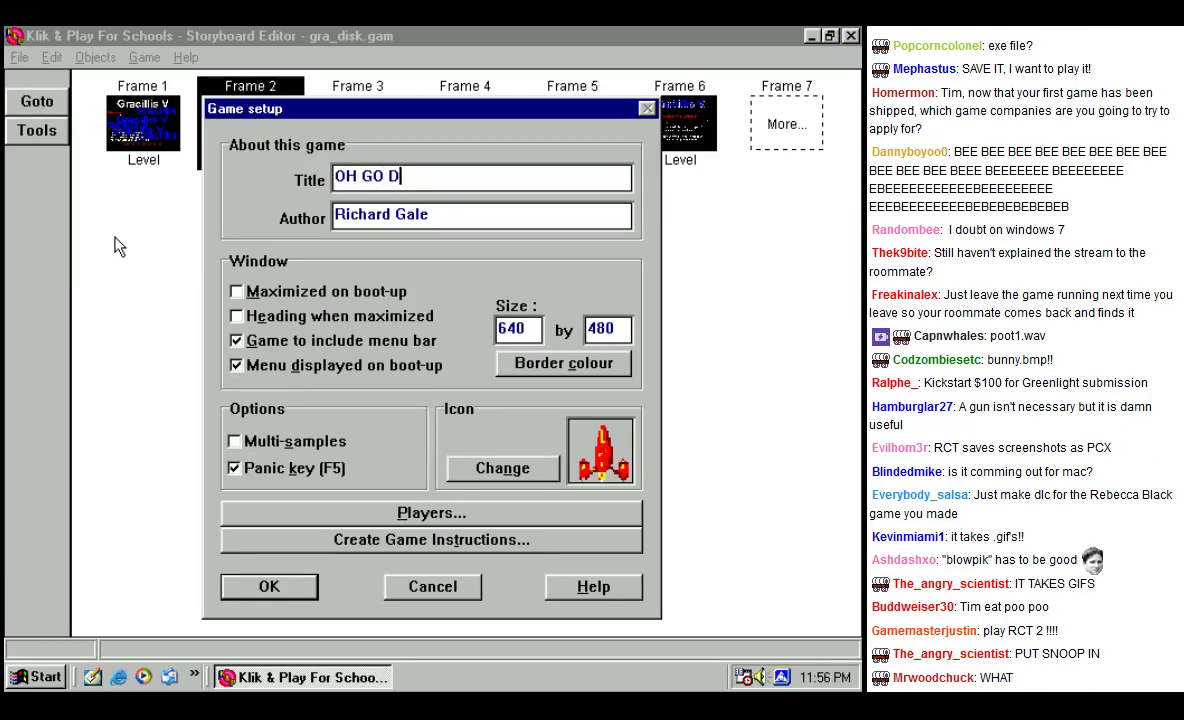
pyautogui.write(' HELP')
pyautogui.press('Tab')
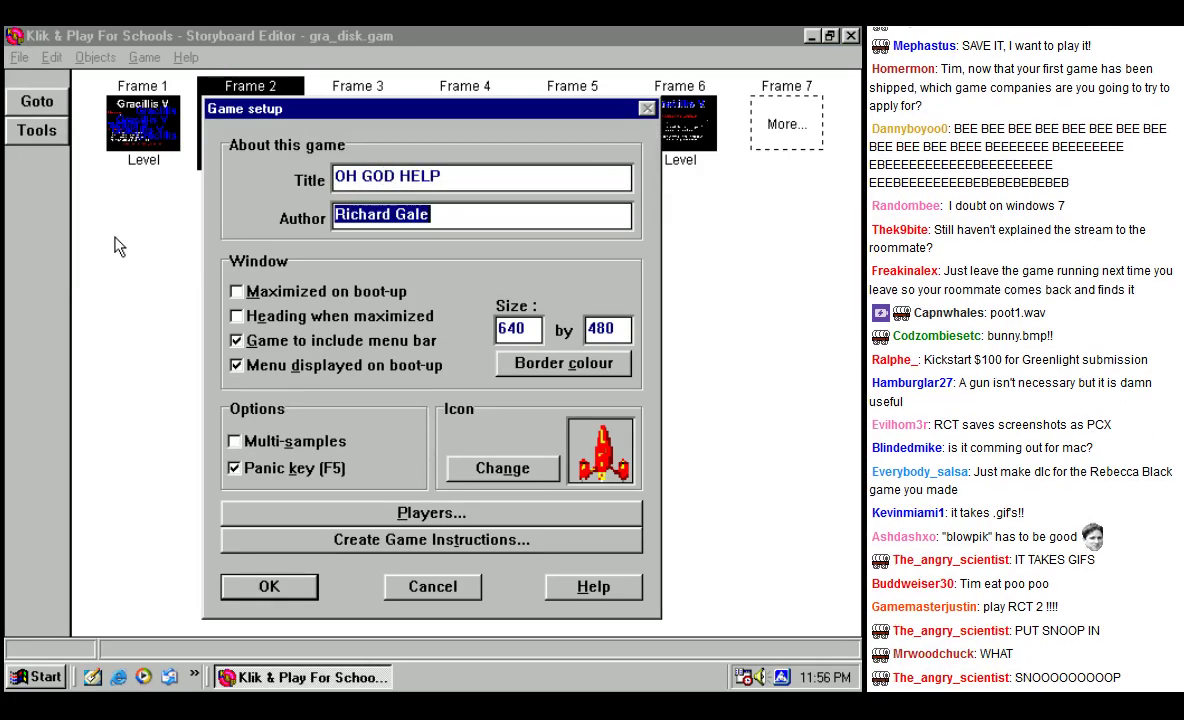
pyautogui.write('Tim "What am I doing" Troppoli')
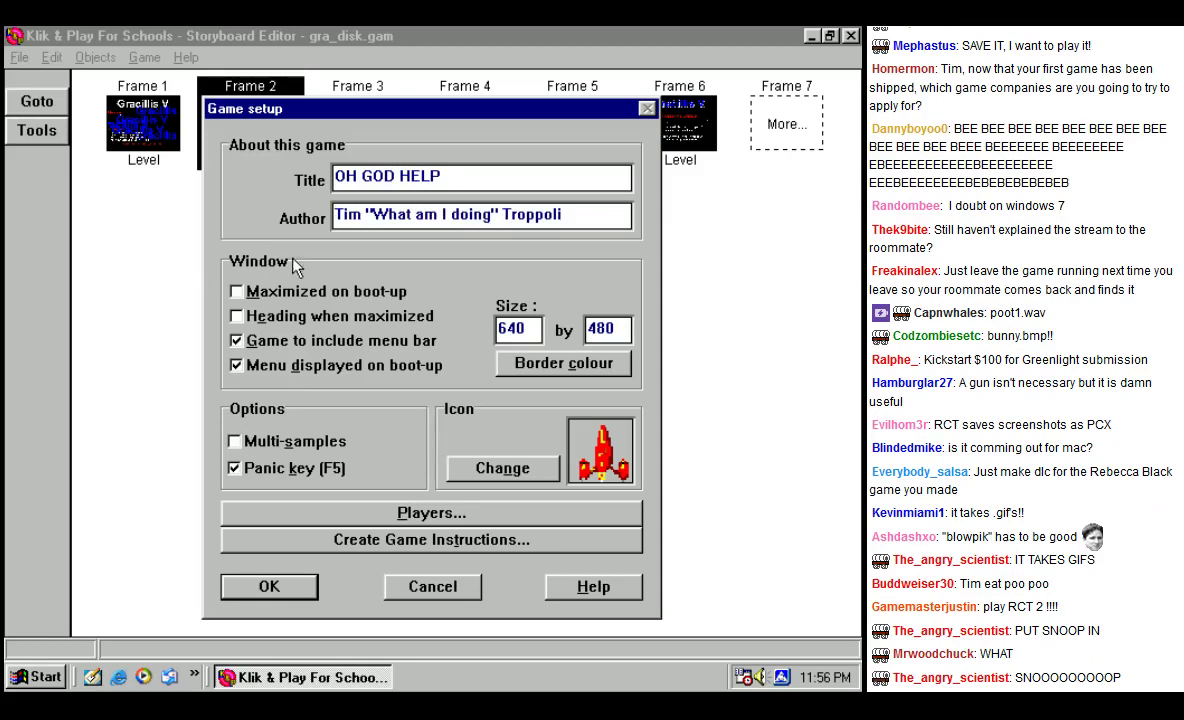
# Step: Accept the current border colour and open the game icon for editing at x8 magnification
pyautogui.click(563, 363)
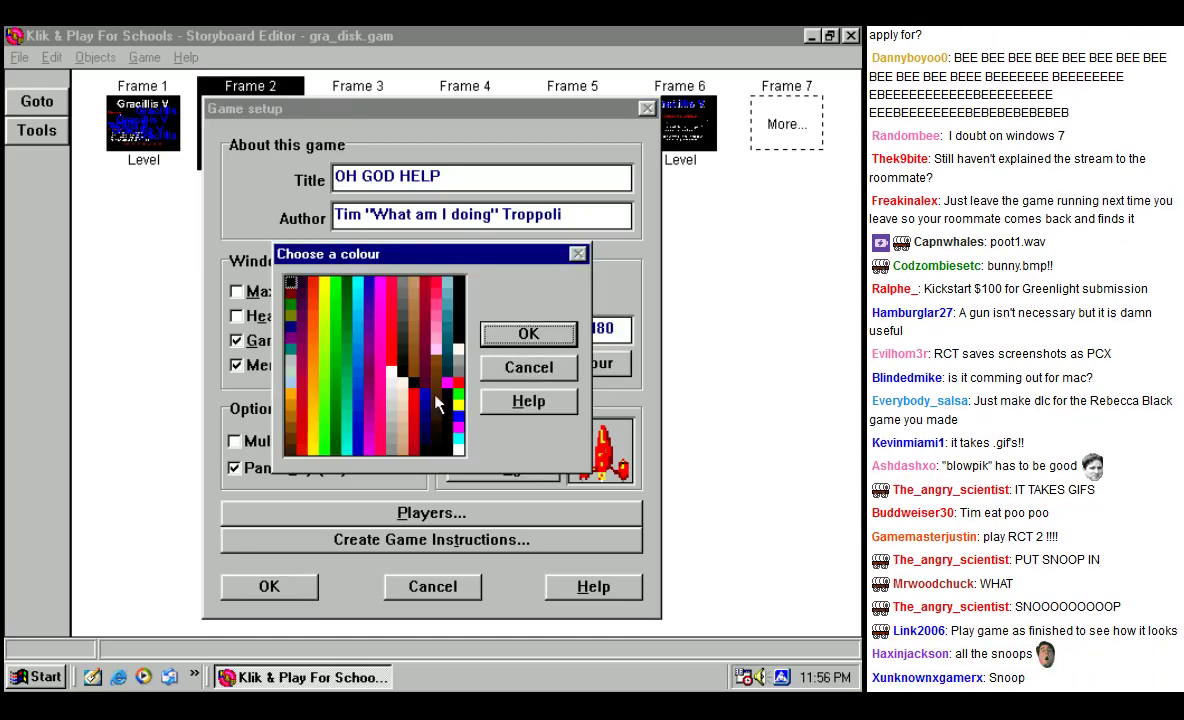
pyautogui.click(528, 333)
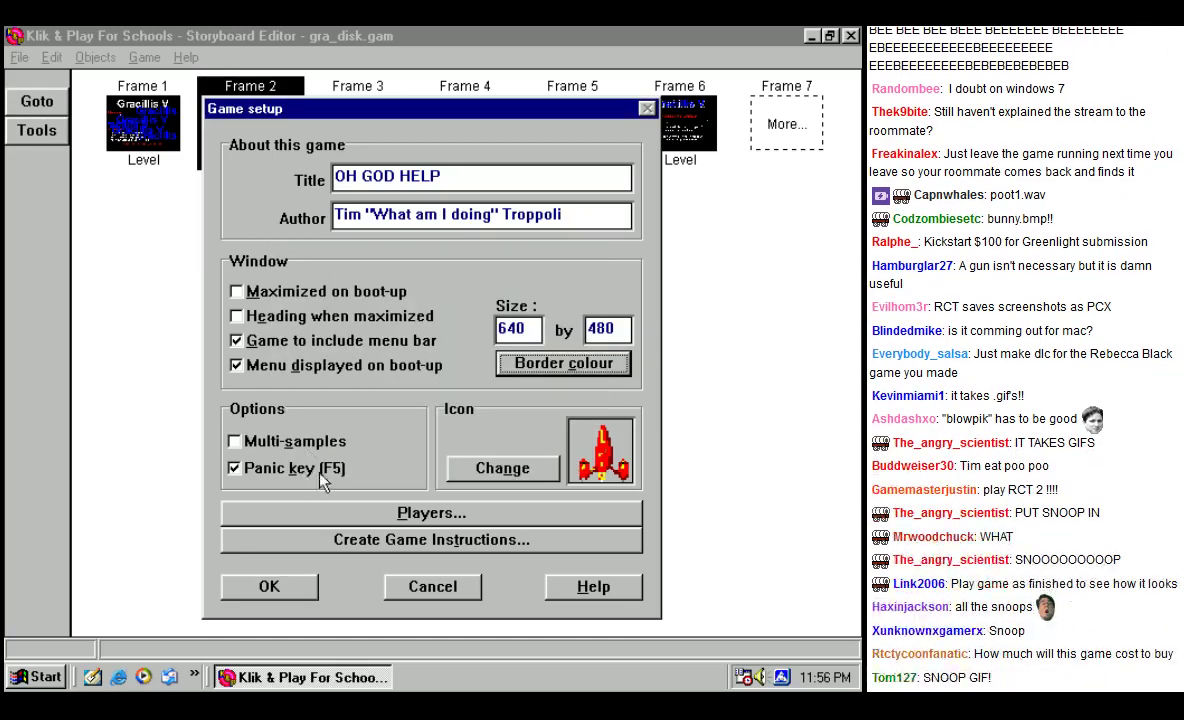
pyautogui.click(533, 472)
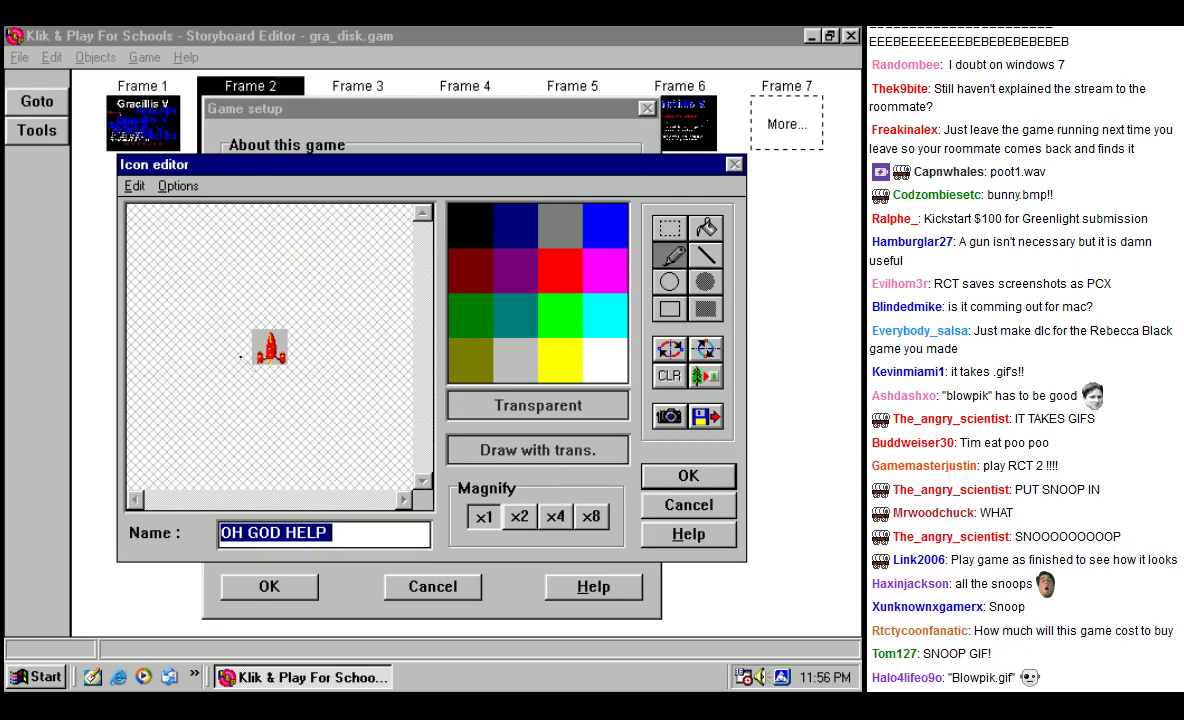
pyautogui.click(591, 516)
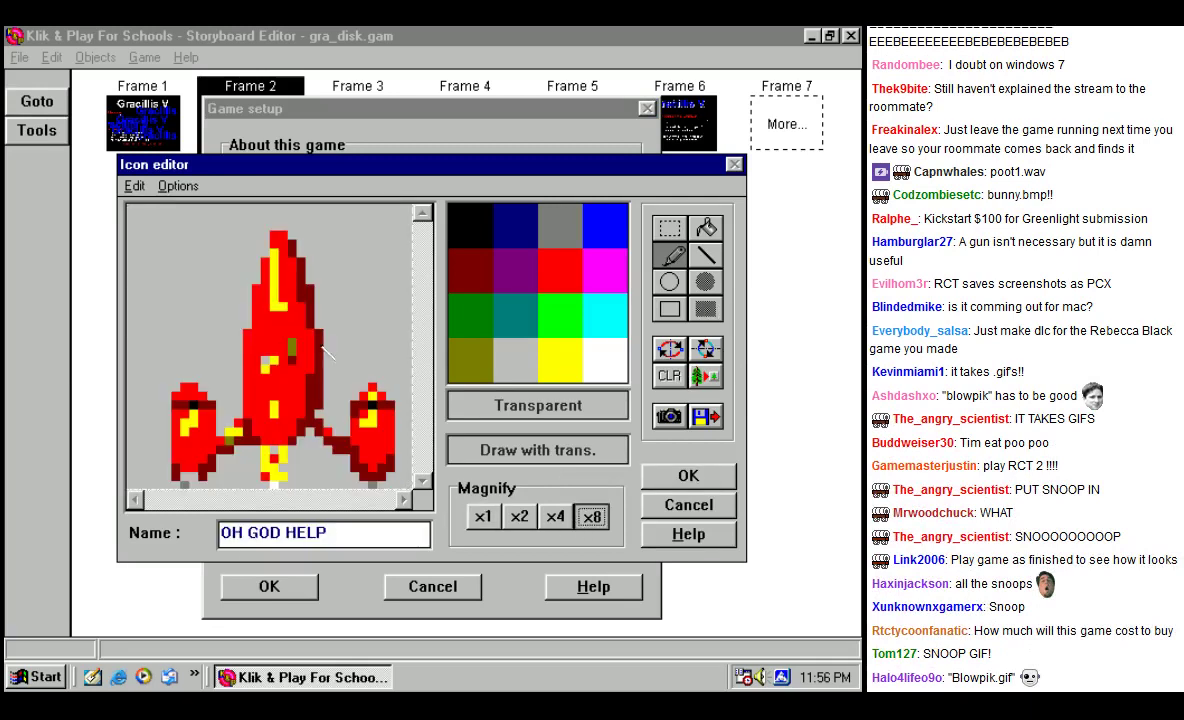
pyautogui.click(476, 231)
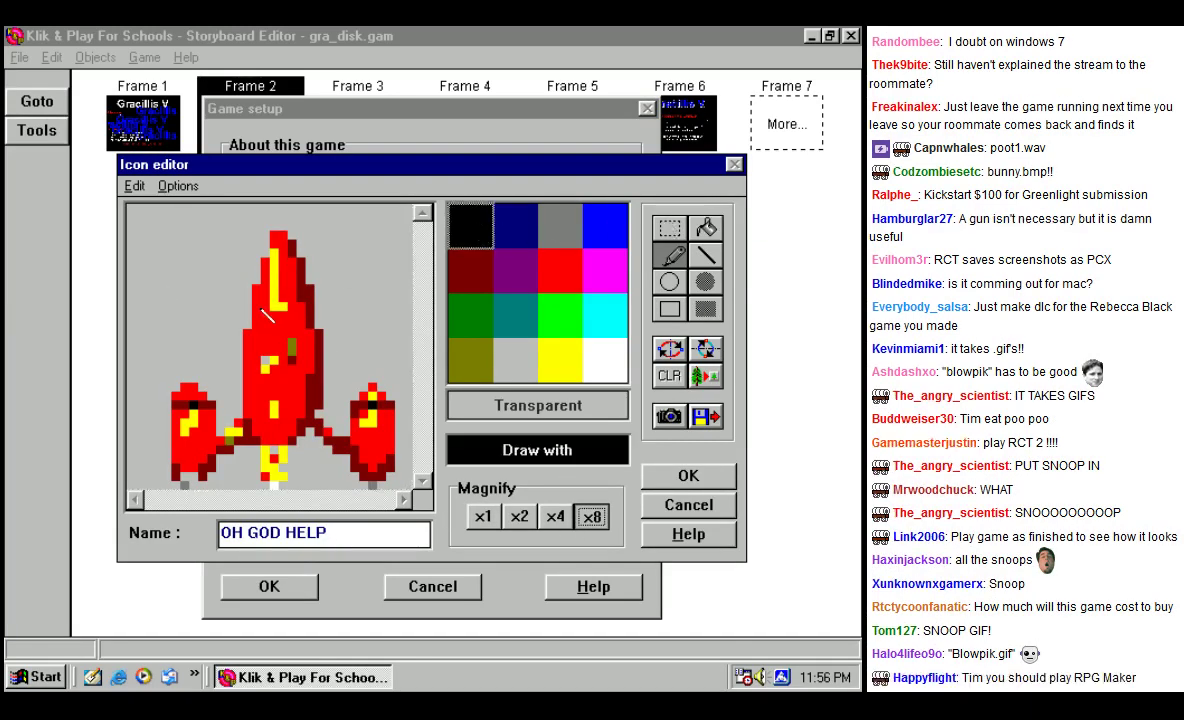
pyautogui.moveTo(149, 213); pyautogui.dragTo(140, 300)
pyautogui.click(133, 326)
pyautogui.moveTo(192, 213); pyautogui.dragTo(201, 262)
pyautogui.click(193, 271)
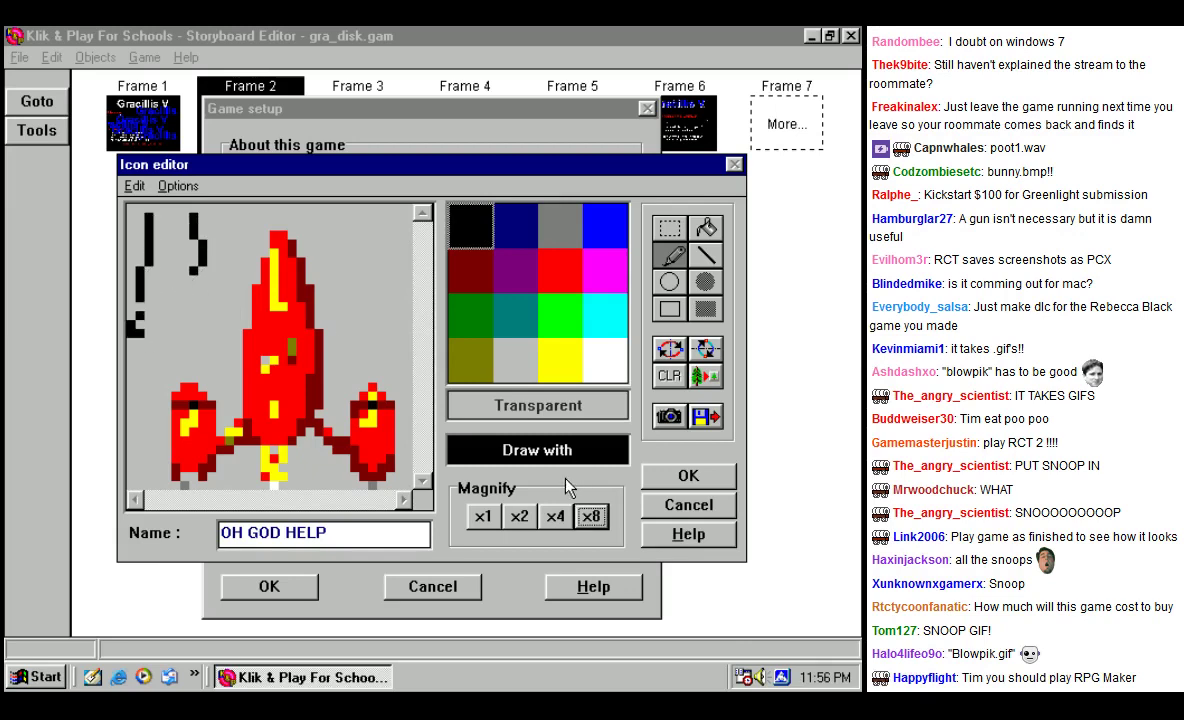
pyautogui.hotkey('ctrl', 'z')
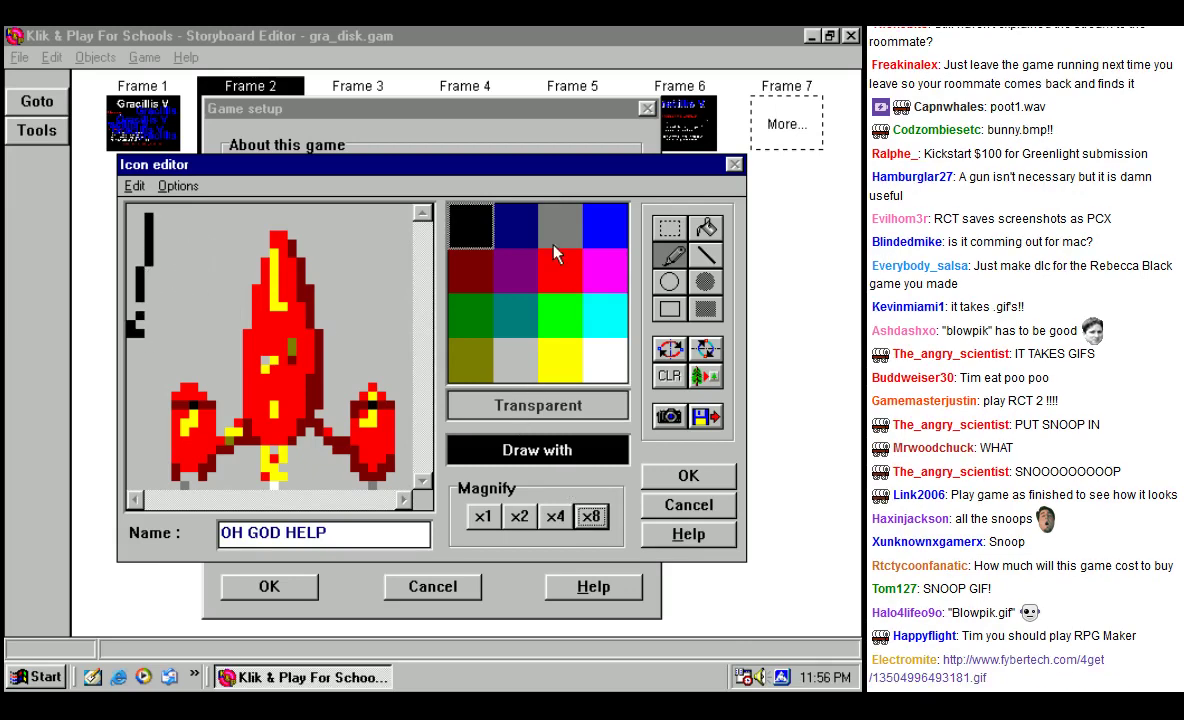
pyautogui.click(545, 228)
pyautogui.moveTo(188, 255)
pyautogui.mouseDown()
pyautogui.moveTo(128, 340)
pyautogui.moveTo(130, 285)
pyautogui.mouseUp()
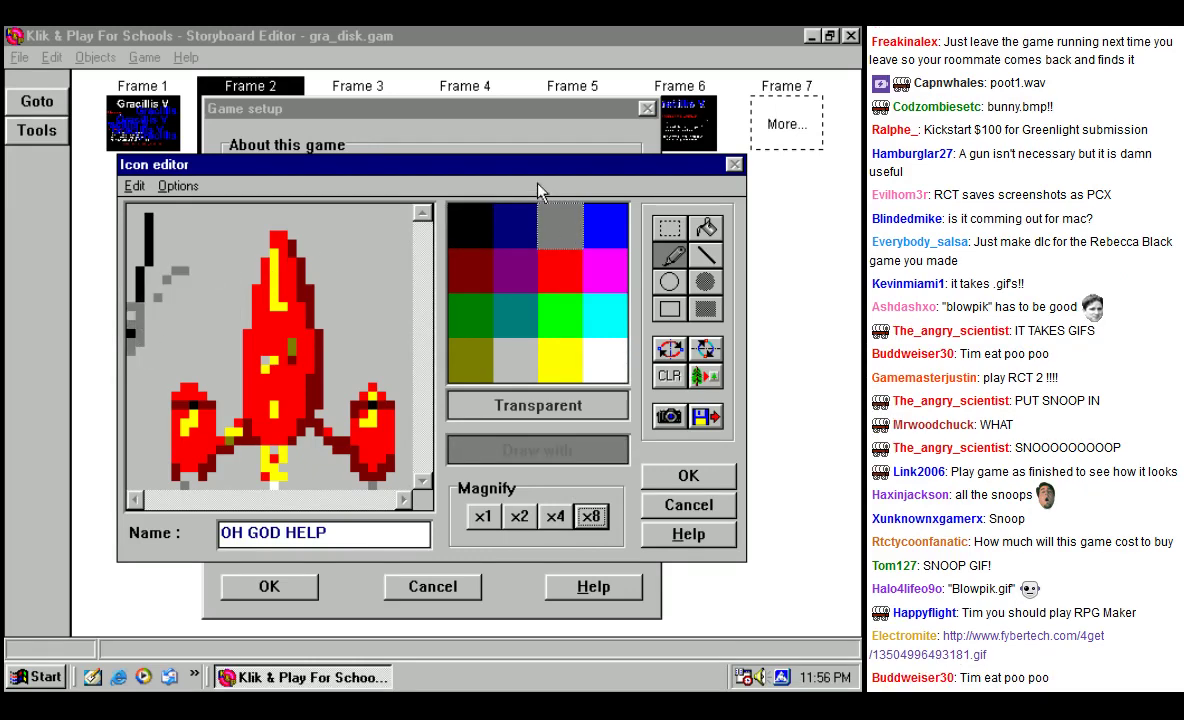
pyautogui.click(515, 360)
pyautogui.moveTo(140, 338)
pyautogui.mouseDown()
pyautogui.moveTo(128, 333)
pyautogui.moveTo(153, 217)
pyautogui.mouseUp()
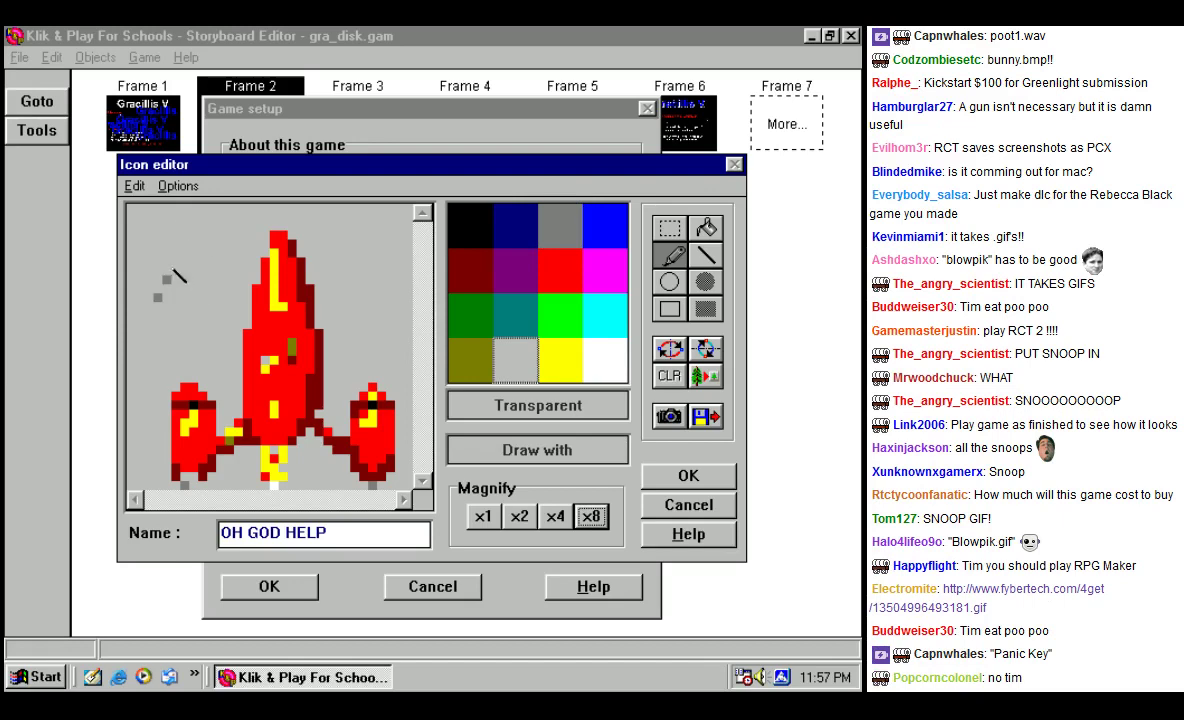
# Step: Draw "Help me" freehand in black over the rocket icon and accept the edited icon
pyautogui.click(476, 232)
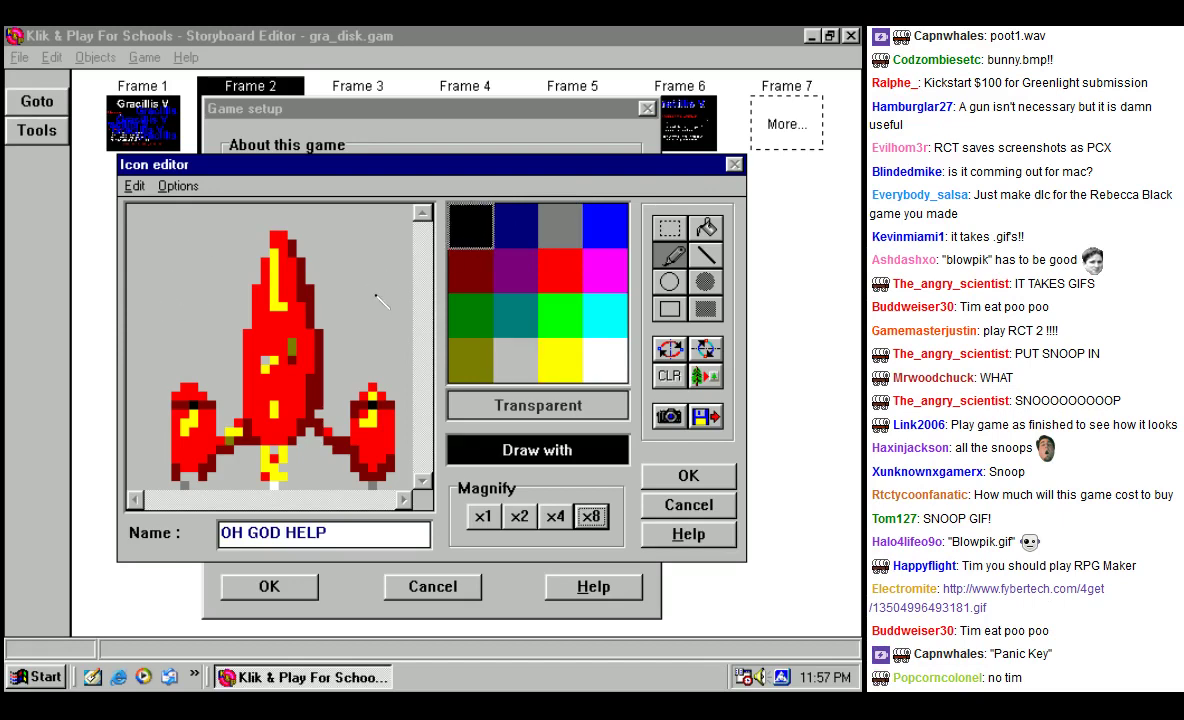
pyautogui.moveTo(140, 207); pyautogui.dragTo(140, 316)
pyautogui.moveTo(183, 206); pyautogui.dragTo(183, 310)
pyautogui.moveTo(148, 252)
pyautogui.mouseDown()
pyautogui.moveTo(262, 262)
pyautogui.moveTo(236, 242)
pyautogui.moveTo(205, 277)
pyautogui.moveTo(258, 300)
pyautogui.mouseUp()
pyautogui.moveTo(301, 237)
pyautogui.mouseDown()
pyautogui.moveTo(303, 300)
pyautogui.moveTo(330, 326)
pyautogui.moveTo(352, 262)
pyautogui.moveTo(371, 268)
pyautogui.moveTo(361, 303)
pyautogui.moveTo(318, 296)
pyautogui.mouseUp()
pyautogui.moveTo(143, 341); pyautogui.dragTo(131, 391)
pyautogui.moveTo(142, 342); pyautogui.dragTo(134, 432)
pyautogui.moveTo(151, 358)
pyautogui.mouseDown()
pyautogui.moveTo(183, 346)
pyautogui.moveTo(222, 423)
pyautogui.moveTo(160, 376)
pyautogui.moveTo(167, 412)
pyautogui.mouseUp()
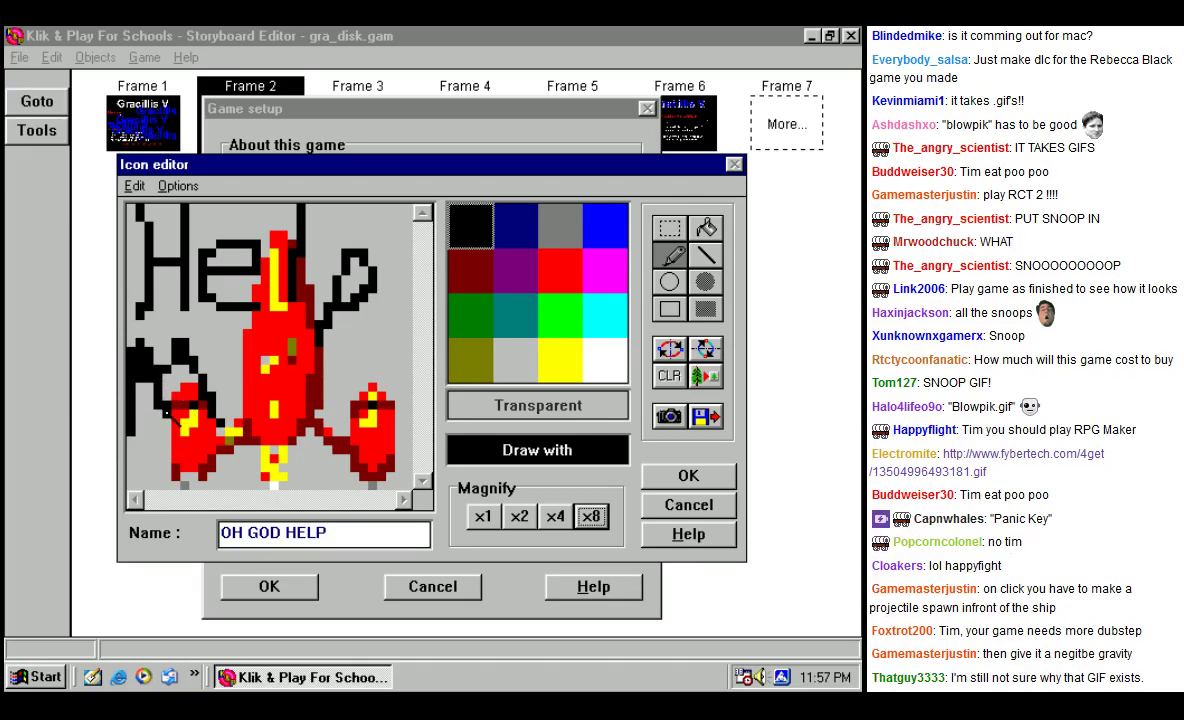
pyautogui.moveTo(255, 384)
pyautogui.mouseDown()
pyautogui.moveTo(270, 358)
pyautogui.moveTo(256, 344)
pyautogui.moveTo(226, 364)
pyautogui.moveTo(234, 419)
pyautogui.moveTo(274, 392)
pyautogui.mouseUp()
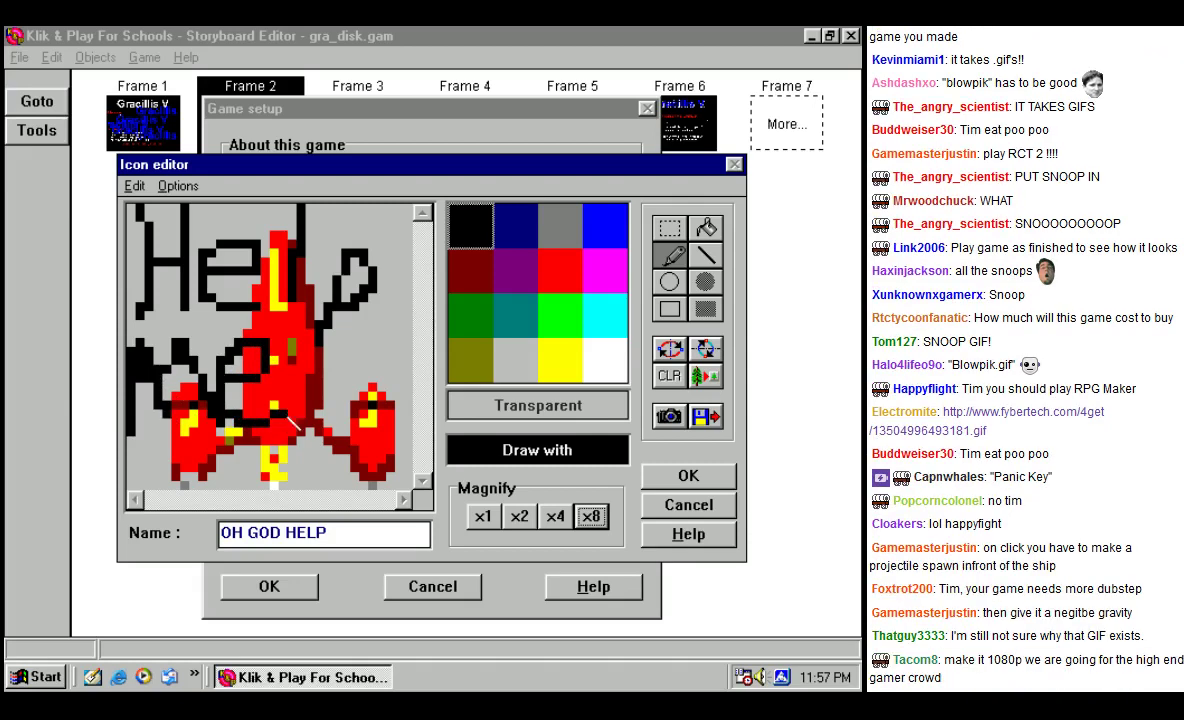
pyautogui.click(690, 476)
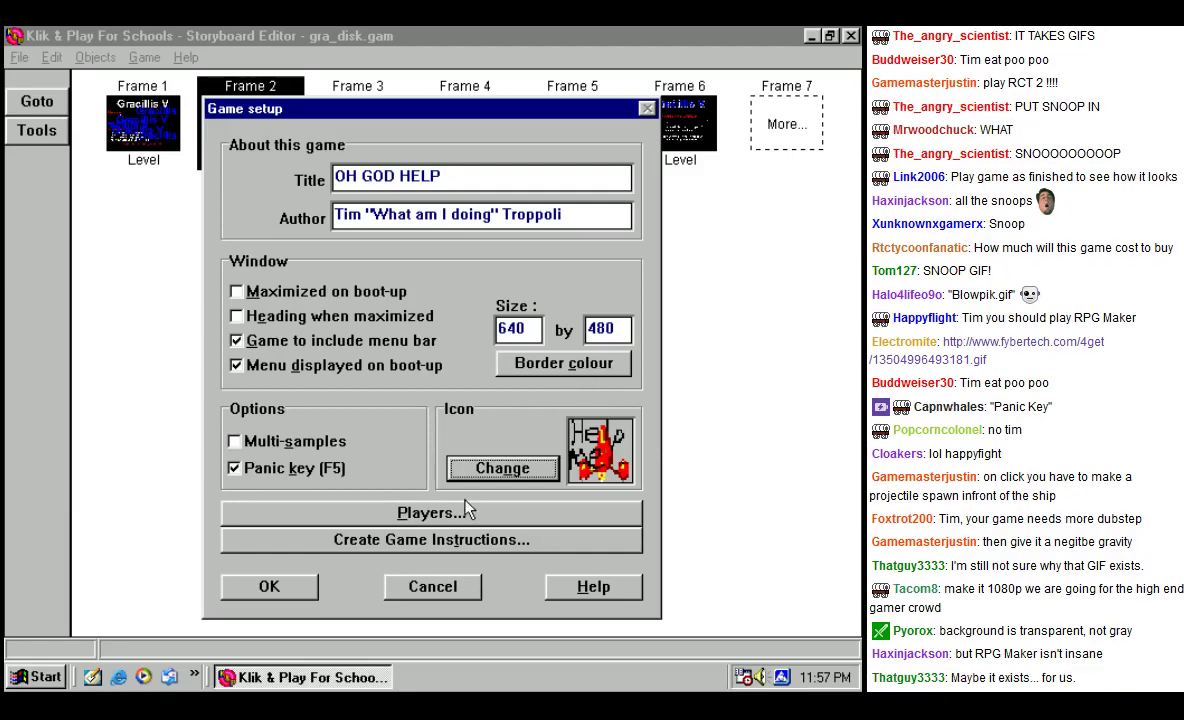
# Step: In the game instructions settings, set the type to Text file (.TXT)
pyautogui.click(431, 548)
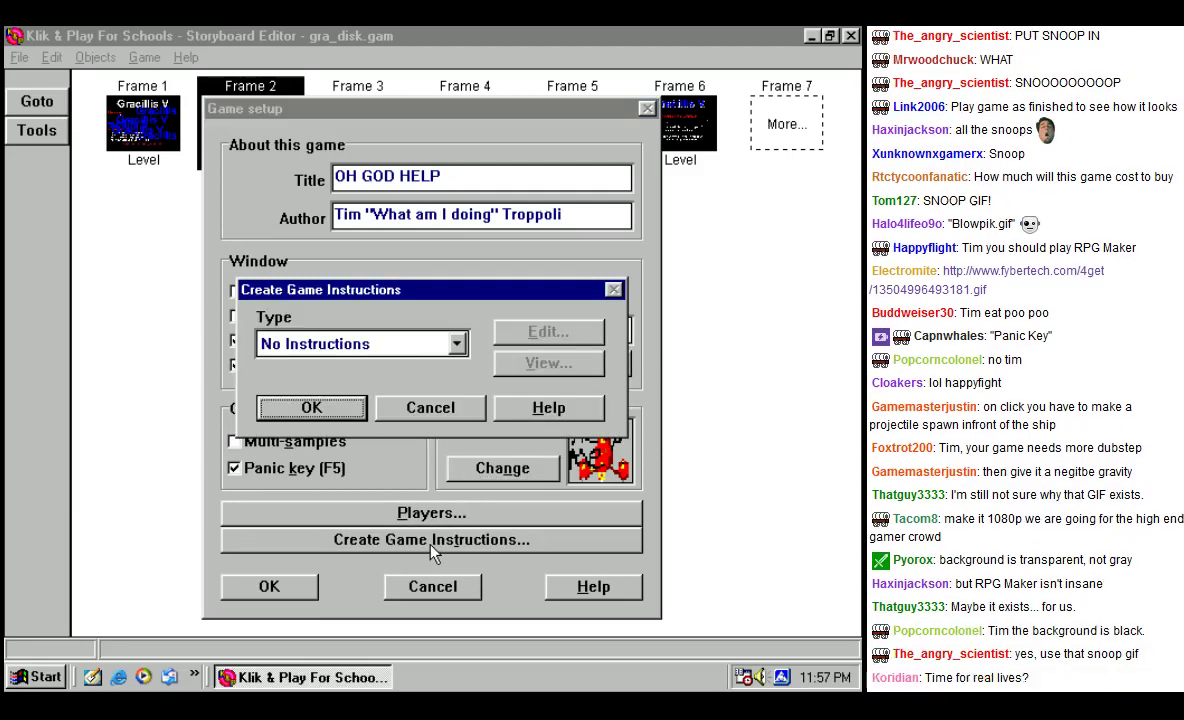
pyautogui.click(432, 345)
pyautogui.click(424, 345)
pyautogui.click(404, 347)
pyautogui.click(312, 402)
pyautogui.click(340, 343)
pyautogui.click(355, 386)
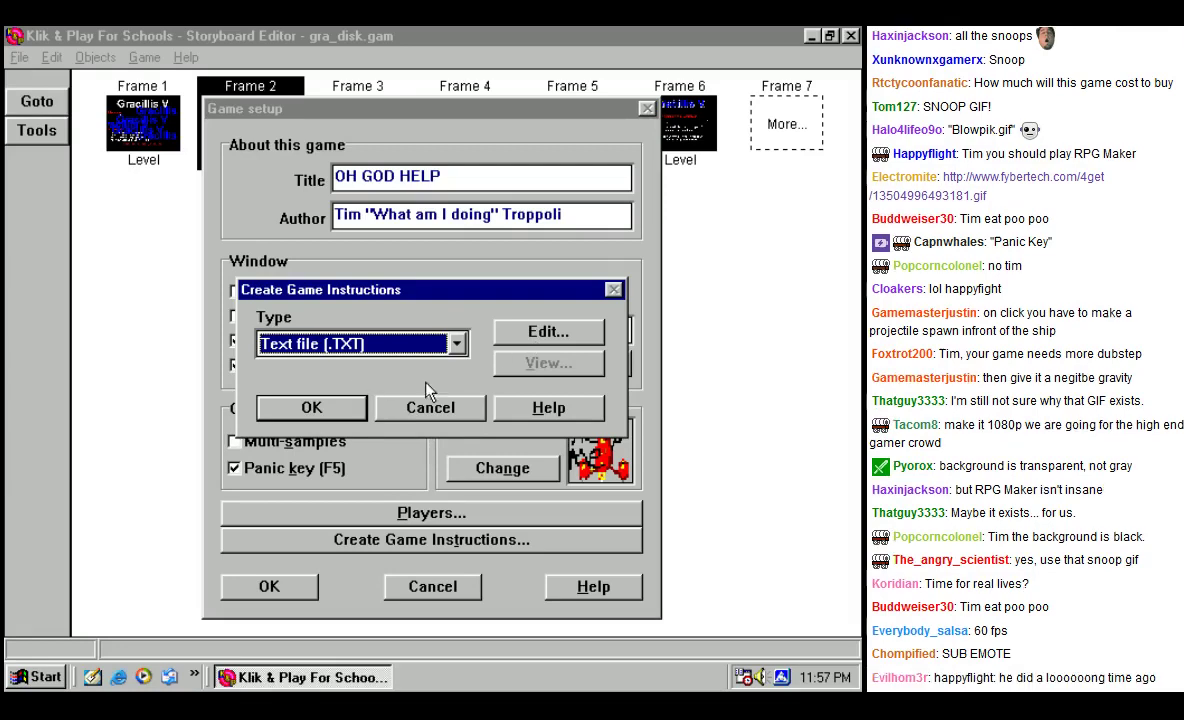
pyautogui.click(312, 407)
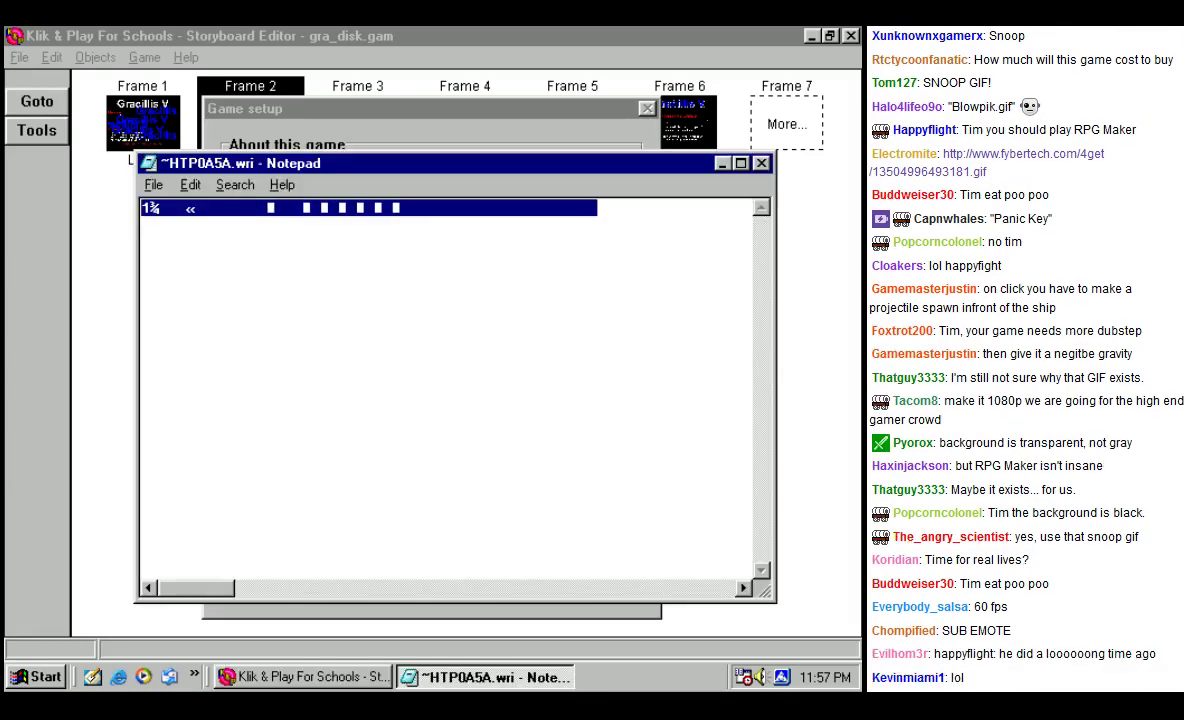
pyautogui.write('\\')
pyautogui.doubleClick(557, 208)
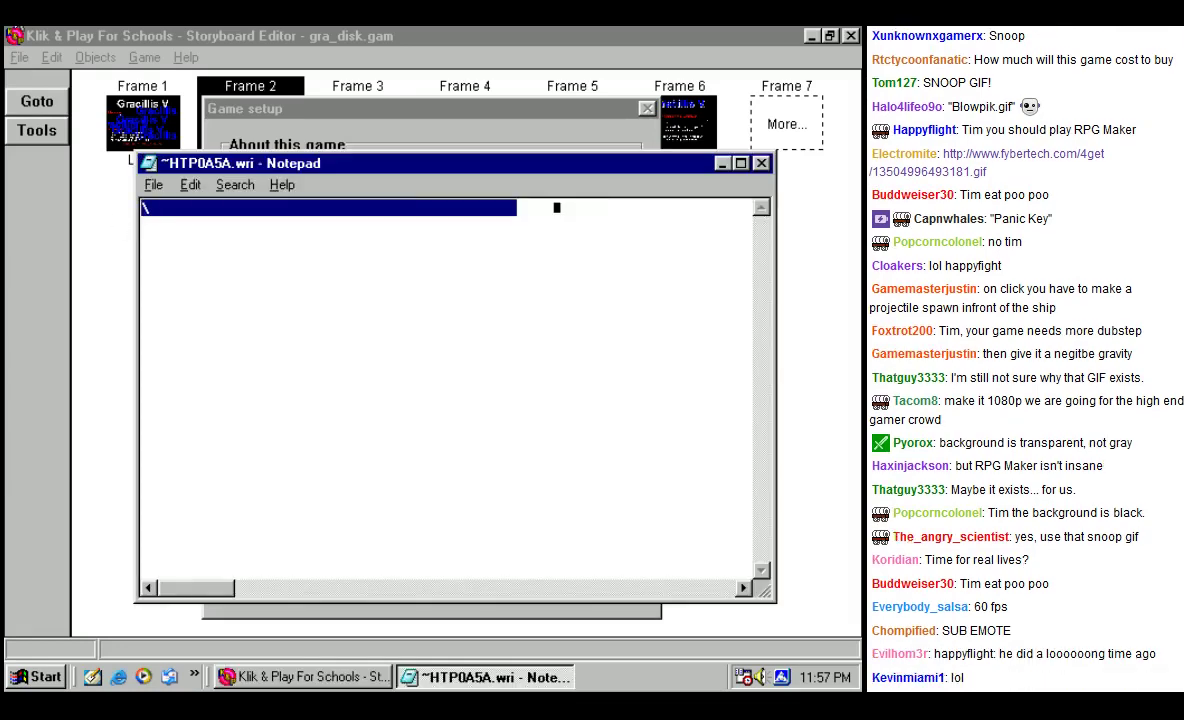
pyautogui.click(557, 208)
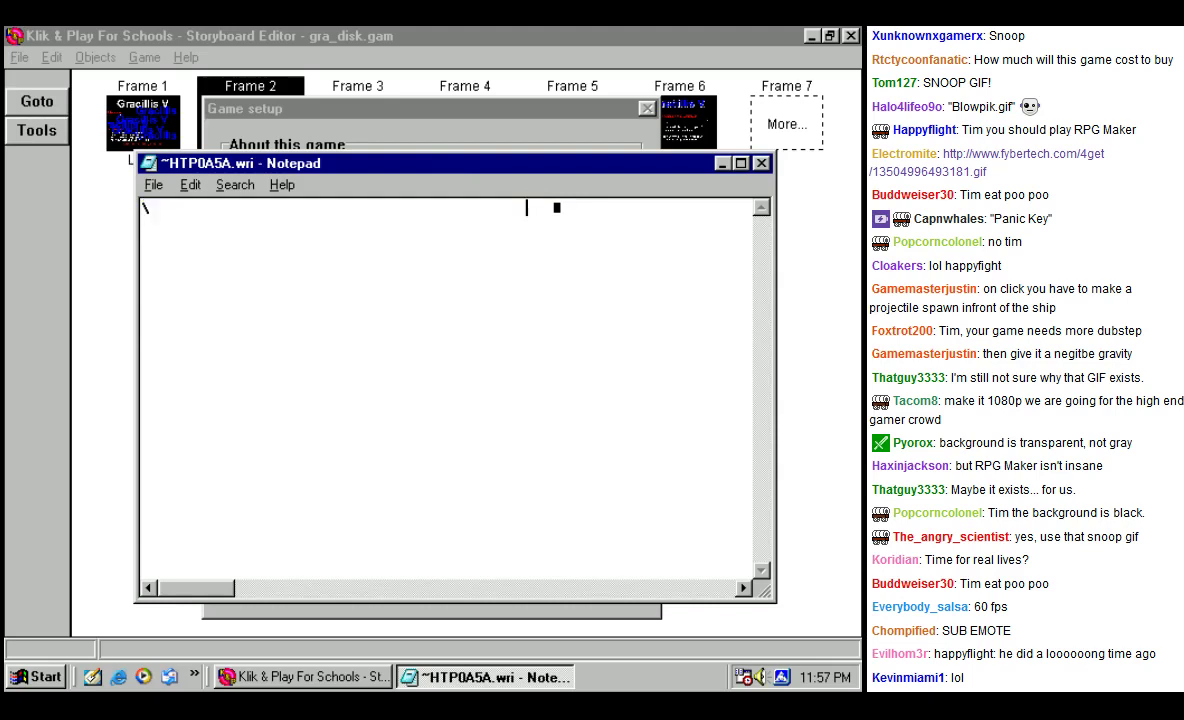
pyautogui.click(762, 163)
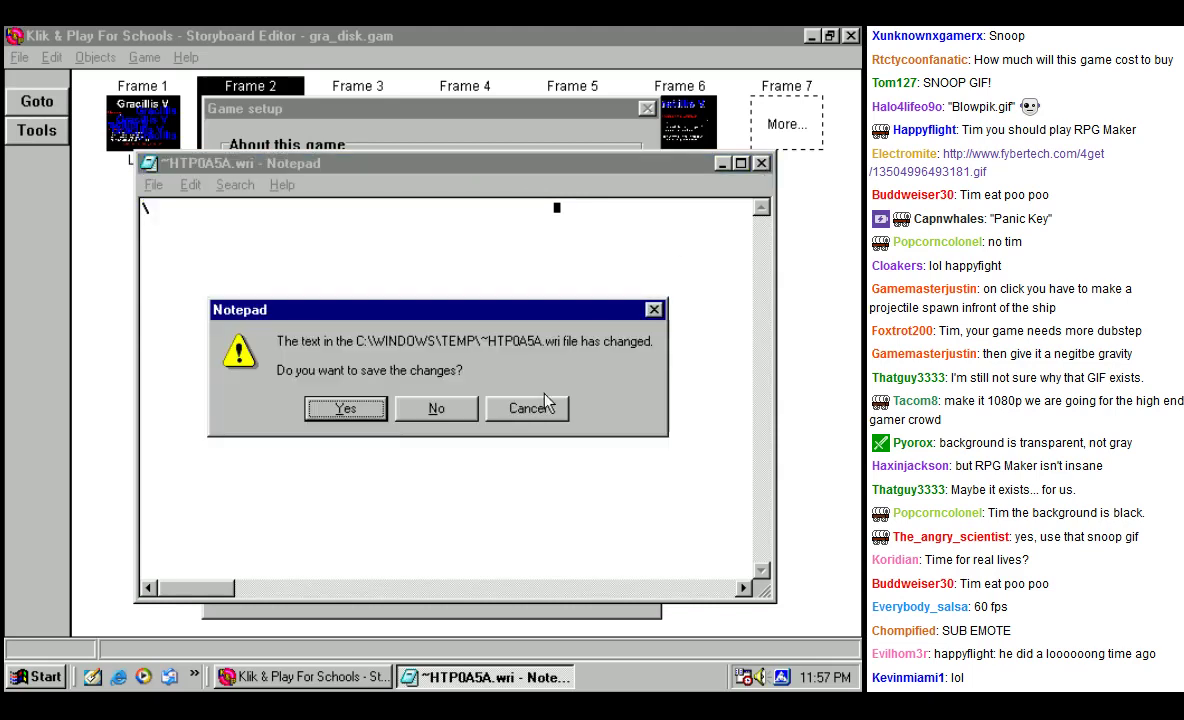
pyautogui.click(448, 408)
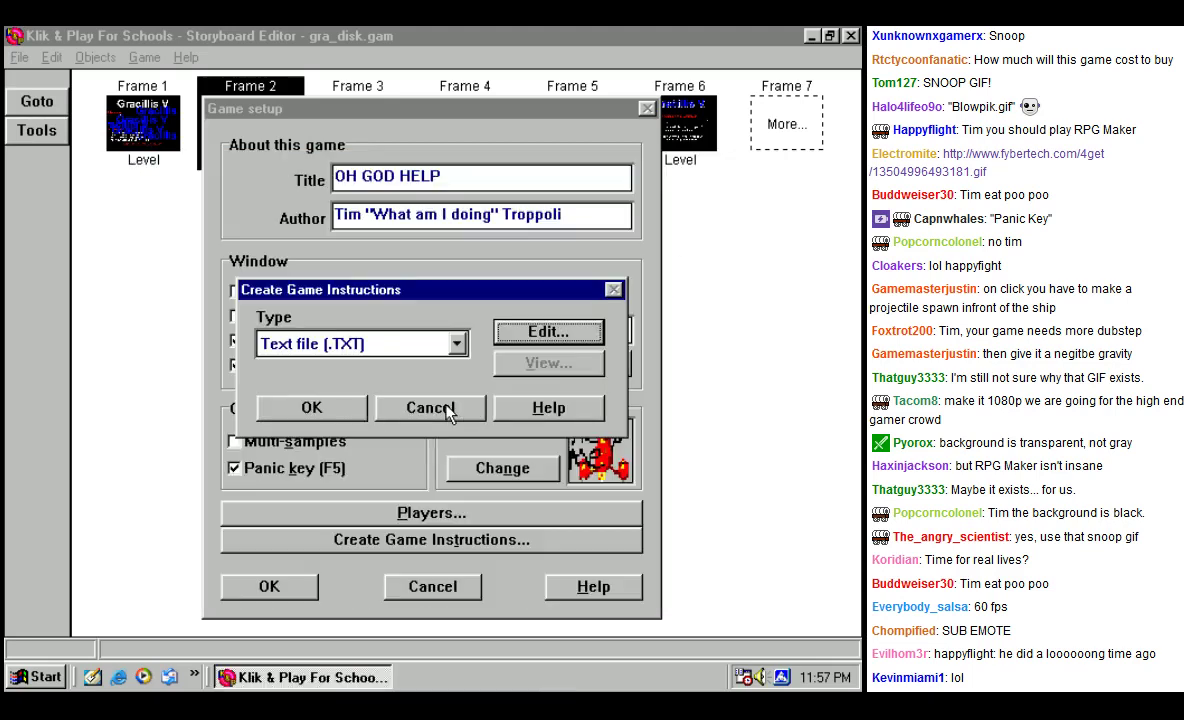
# Step: Confirm the instructions type, then reopen the instructions text for editing and look along its first line
pyautogui.click(309, 404)
pyautogui.click(395, 539)
pyautogui.click(540, 328)
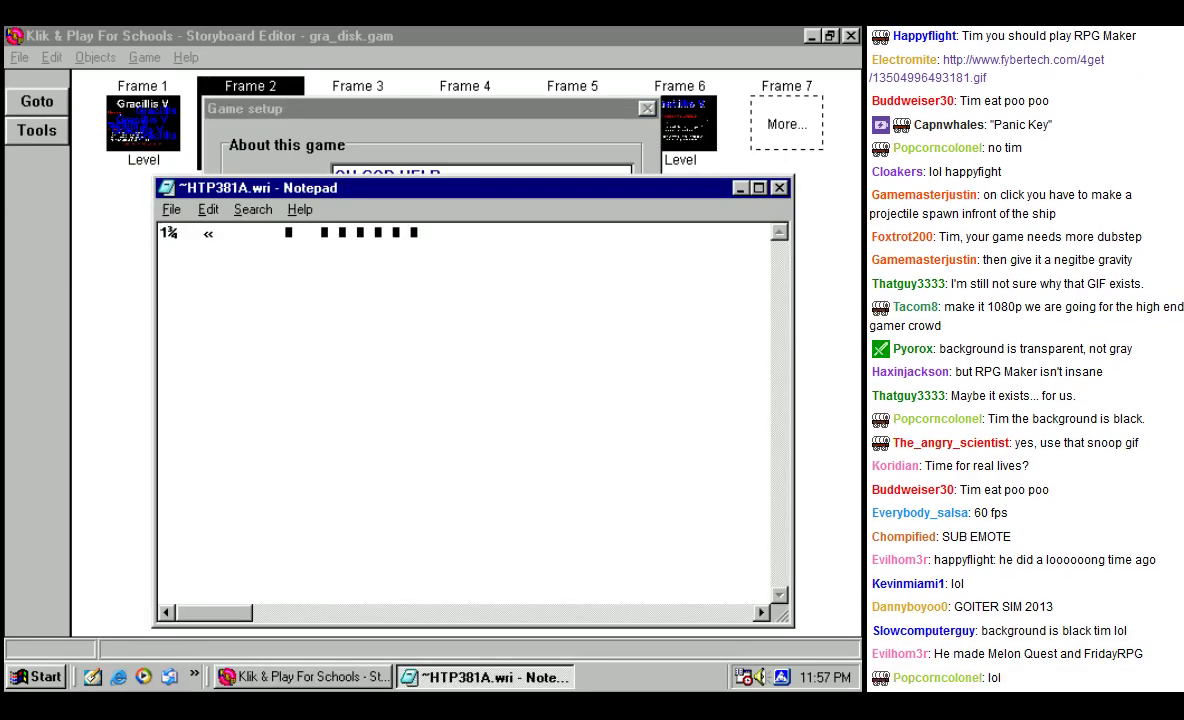
pyautogui.moveTo(231, 232); pyautogui.dragTo(242, 232)
pyautogui.click(527, 232)
pyautogui.click(760, 613)
pyautogui.click(760, 613)
pyautogui.click(760, 613)
pyautogui.moveTo(203, 625); pyautogui.dragTo(728, 594)
# Step: Replace the instructions text with "SAVE ME I'M DEIYN", save the file and accept the game instructions
pyautogui.moveTo(751, 232); pyautogui.dragTo(160, 232)
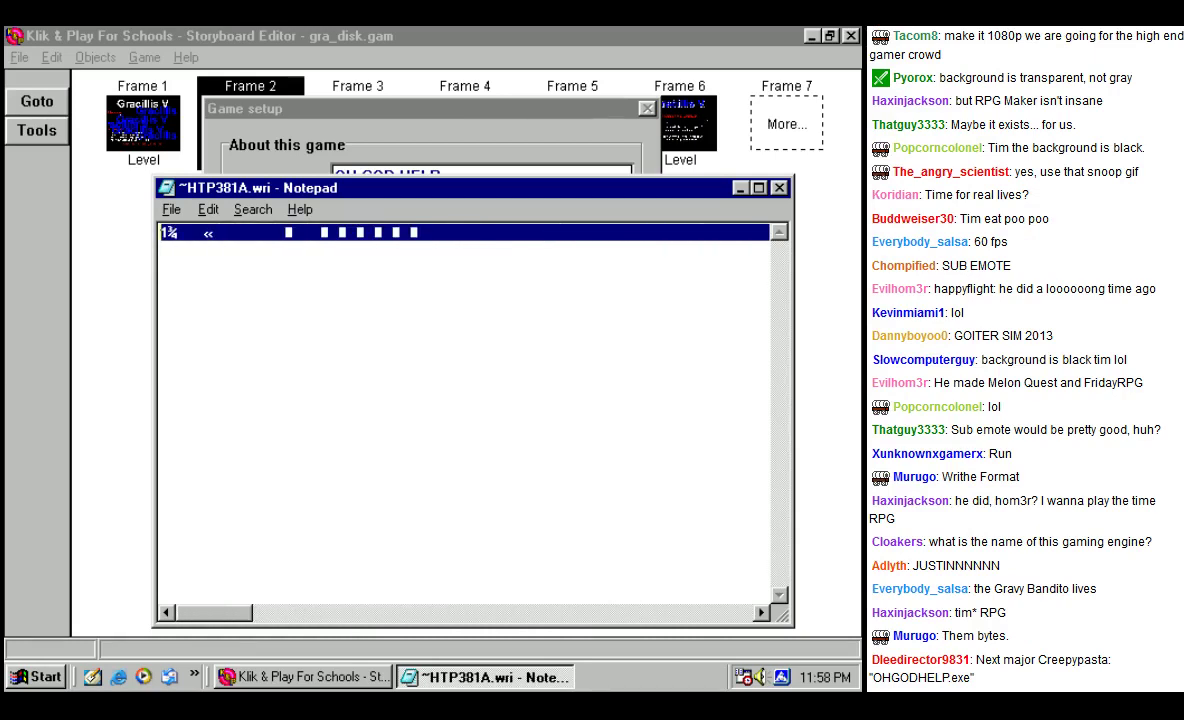
pyautogui.write('SAVE ME')
pyautogui.click(171, 209)
pyautogui.click(368, 250)
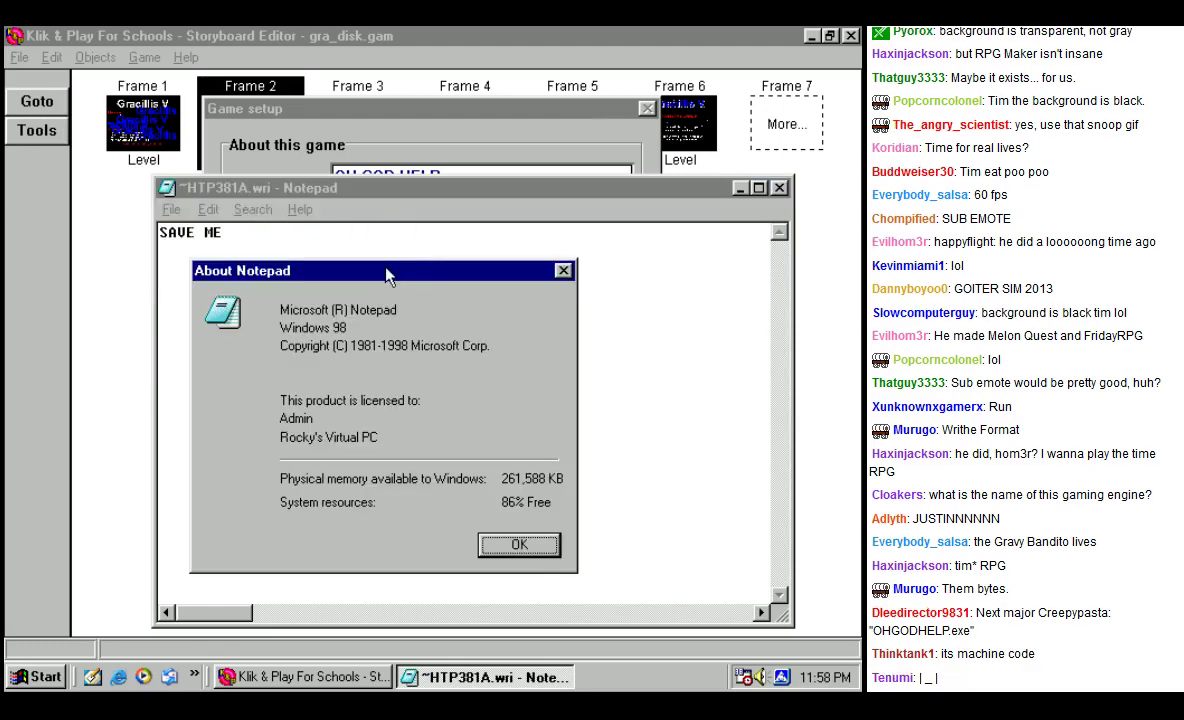
pyautogui.press('Return')
pyautogui.write("I'M DEIYN")
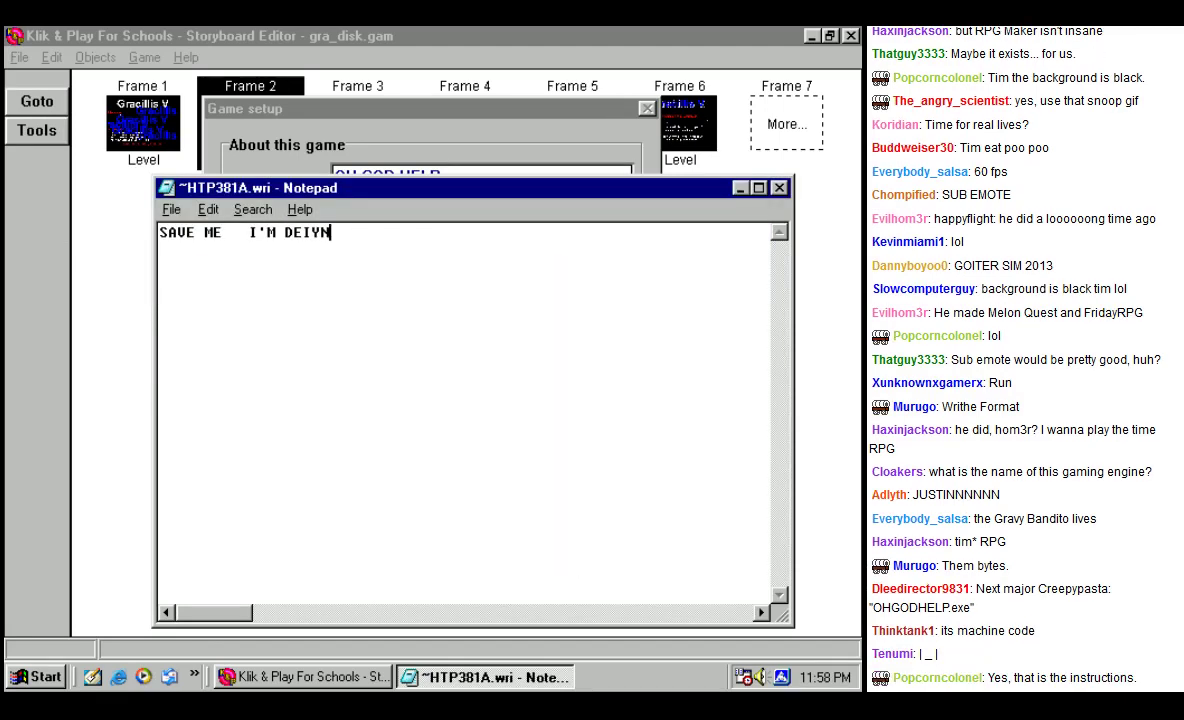
pyautogui.click(779, 188)
pyautogui.click(336, 407)
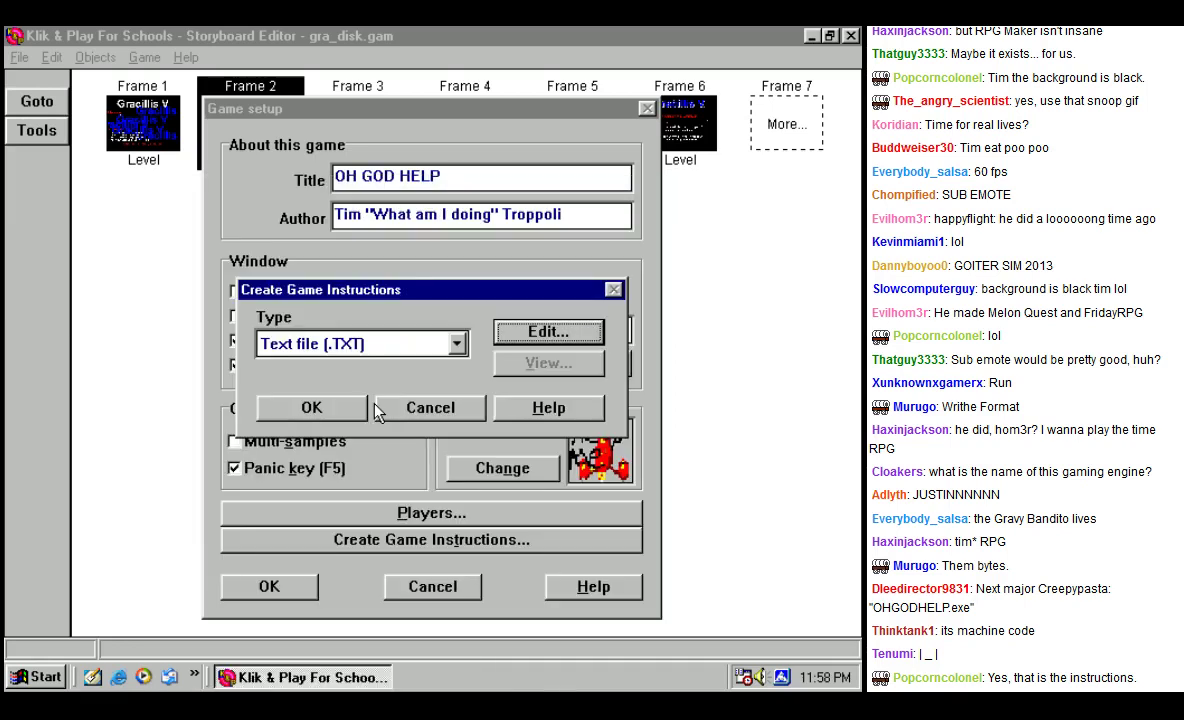
pyautogui.press('Return')
# Step: In the player control settings, try assigning Joystick 1 to players 1 and 2, and set both back to Keyboard
pyautogui.click(380, 516)
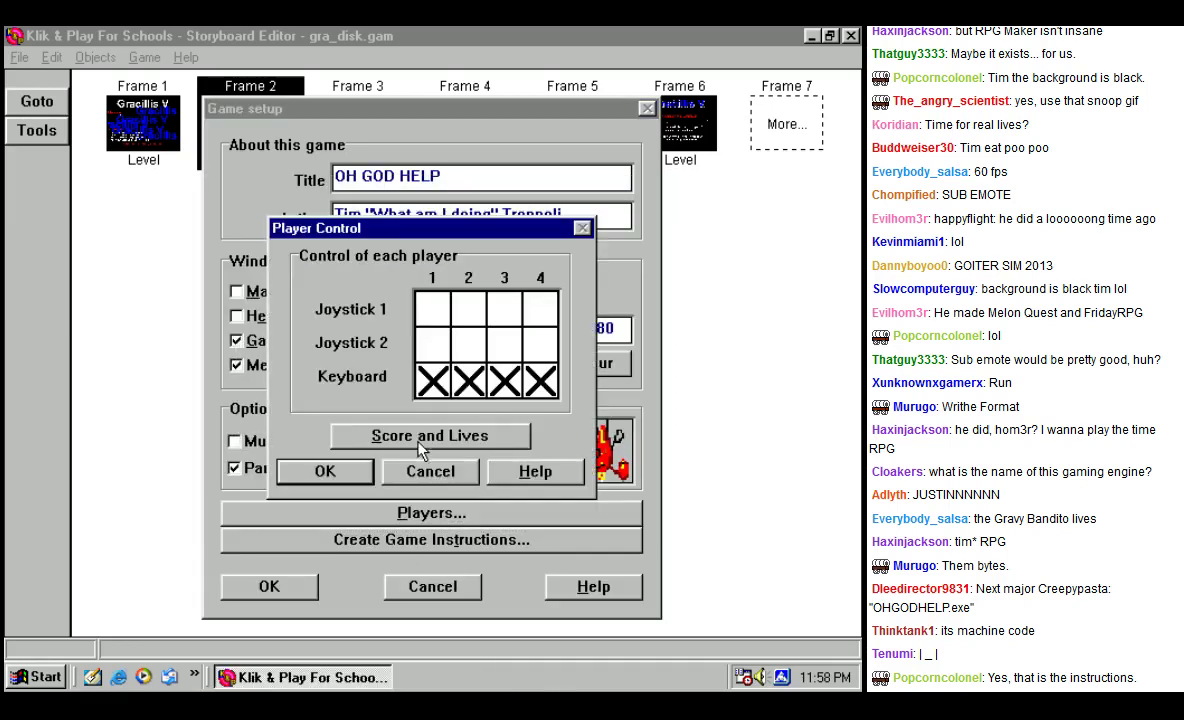
pyautogui.click(445, 314)
pyautogui.click(436, 344)
pyautogui.click(467, 310)
pyautogui.click(434, 310)
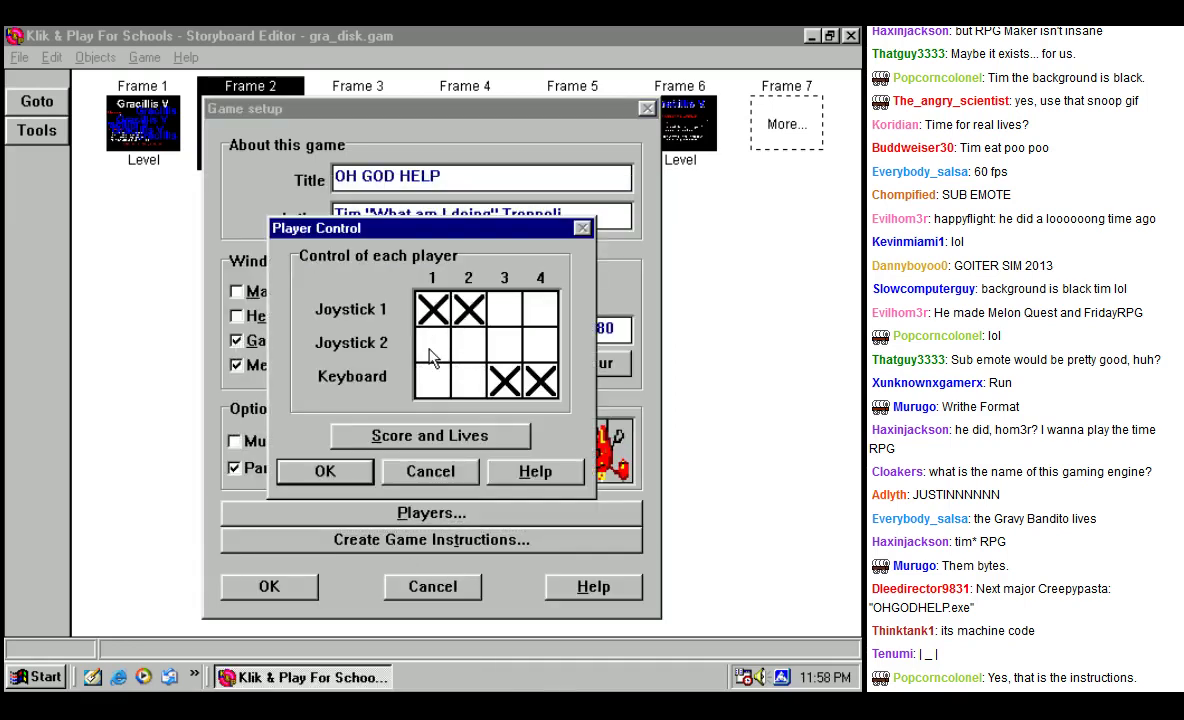
pyautogui.click(470, 380)
pyautogui.click(498, 472)
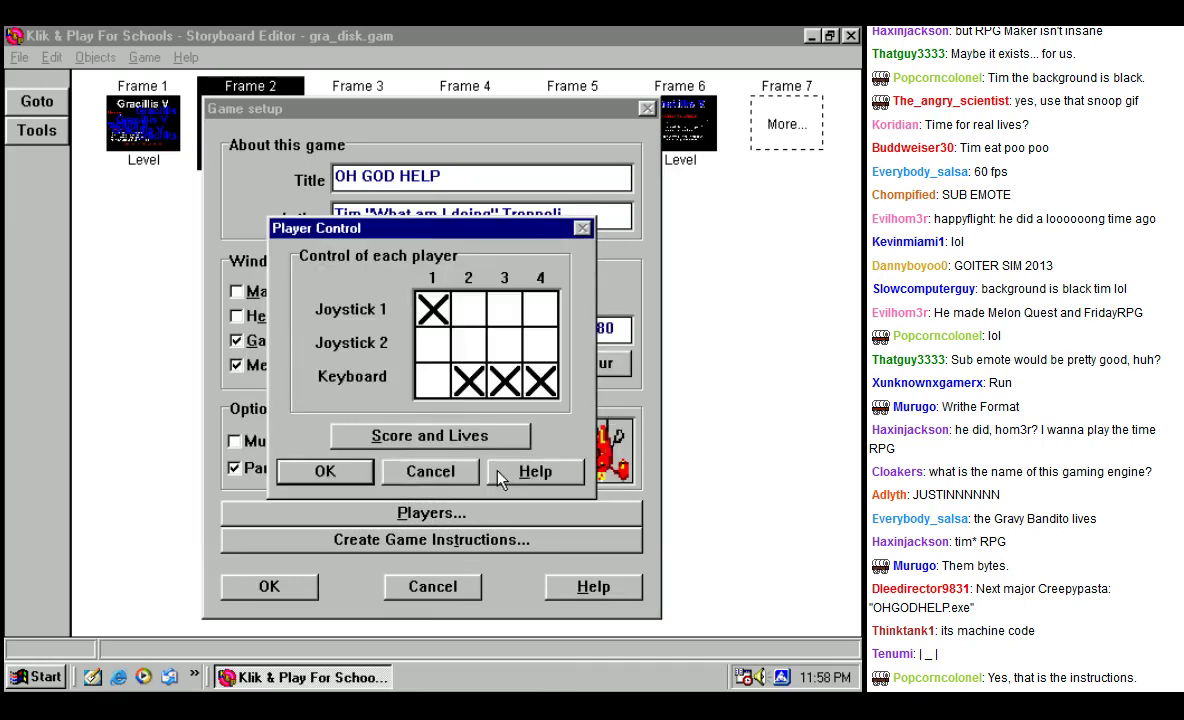
pyautogui.click(426, 374)
pyautogui.click(420, 476)
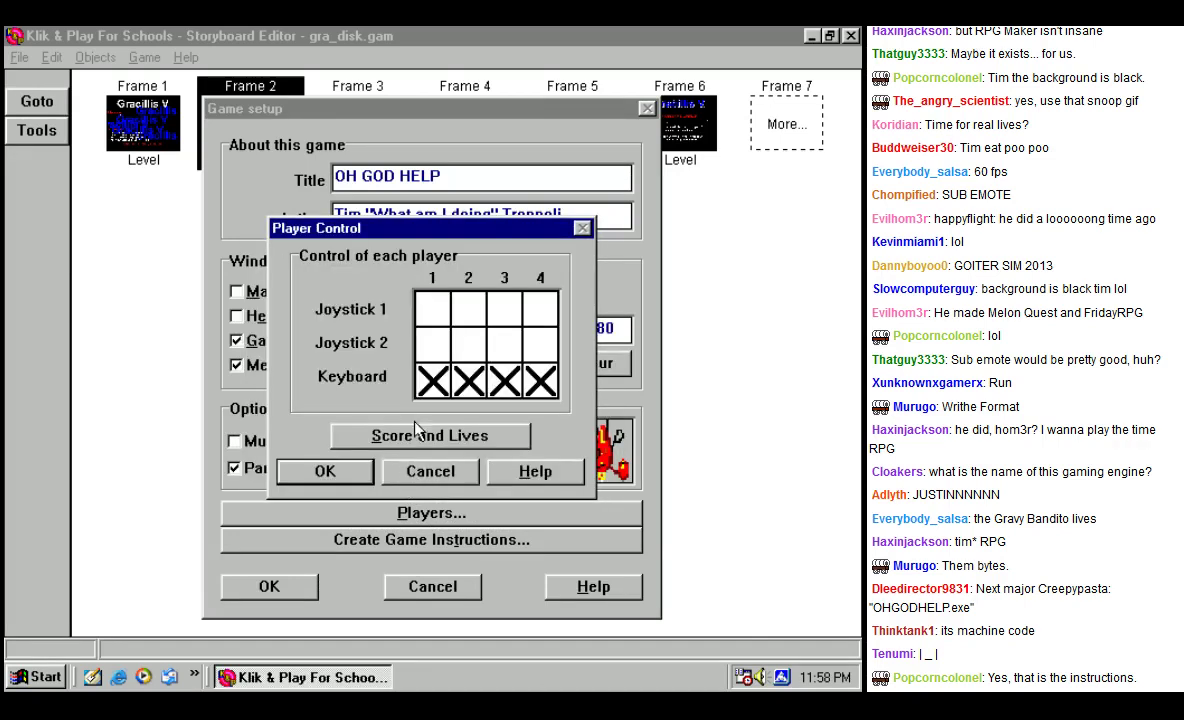
# Step: Set the initial and maximum values of both score and lives to 666, and accept the Game setup
pyautogui.click(340, 432)
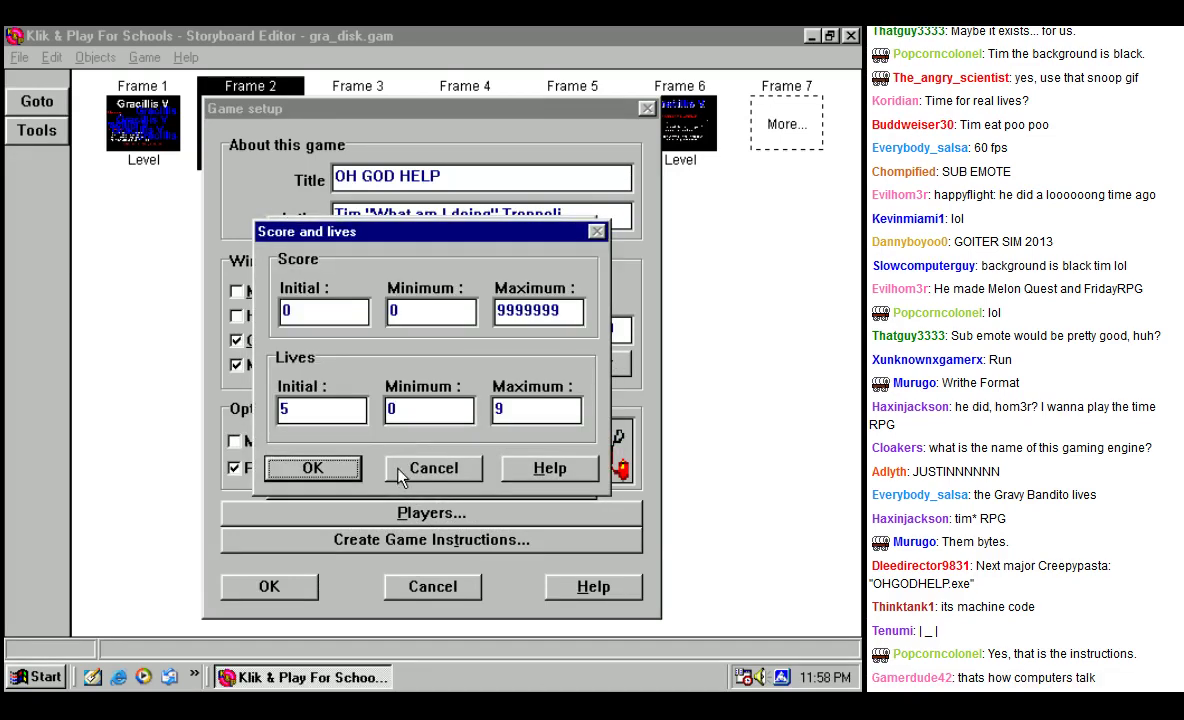
pyautogui.press('Tab')
pyautogui.press('Tab')
pyautogui.press('Tab')
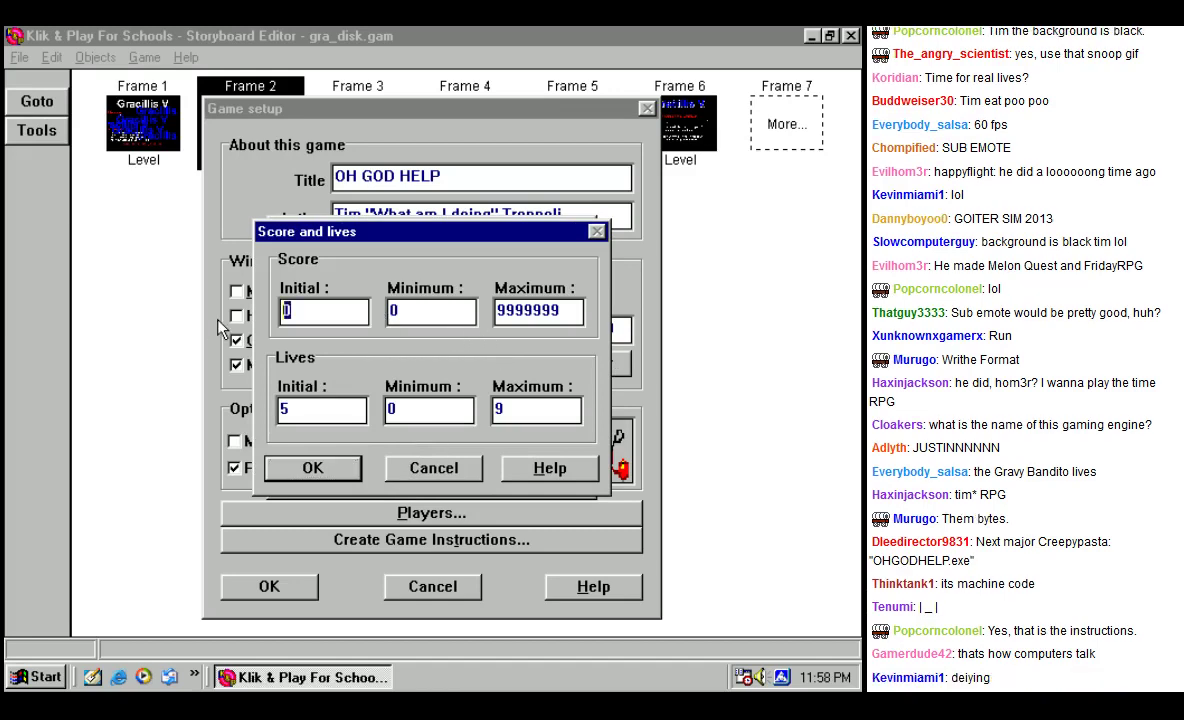
pyautogui.write('666')
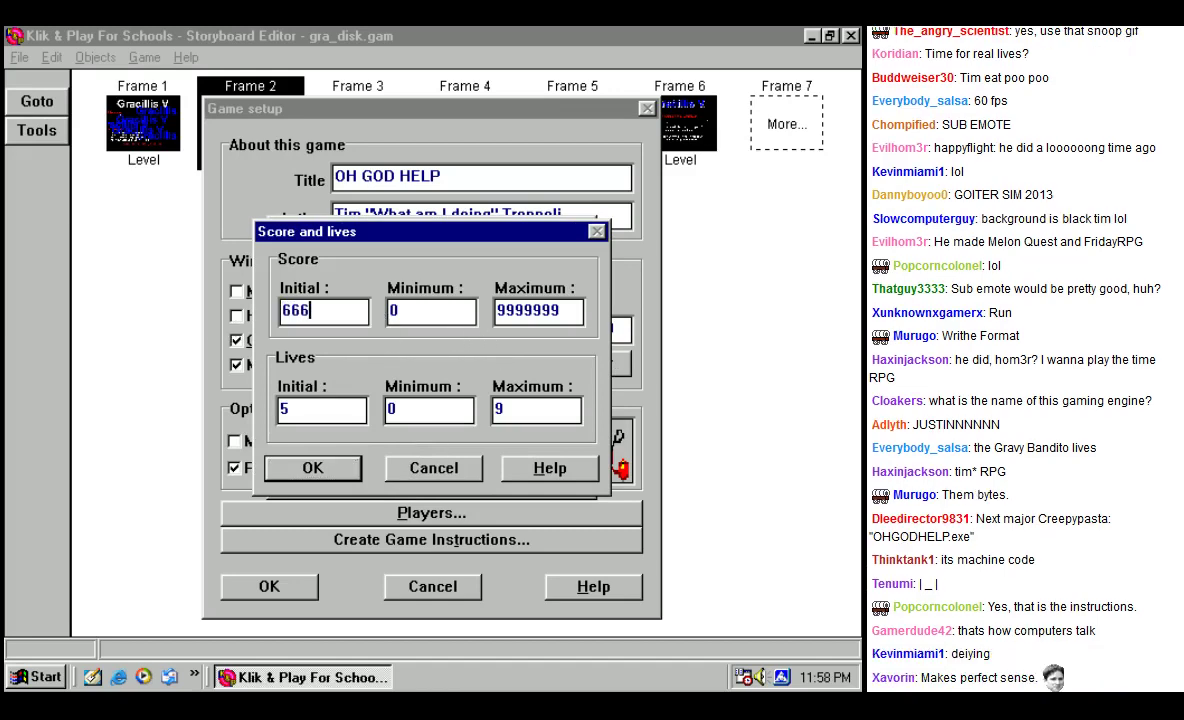
pyautogui.press('Tab')
pyautogui.write('666')
pyautogui.press('Tab')
pyautogui.write('666')
pyautogui.hotkey('shift', 'Tab')
pyautogui.write('666')
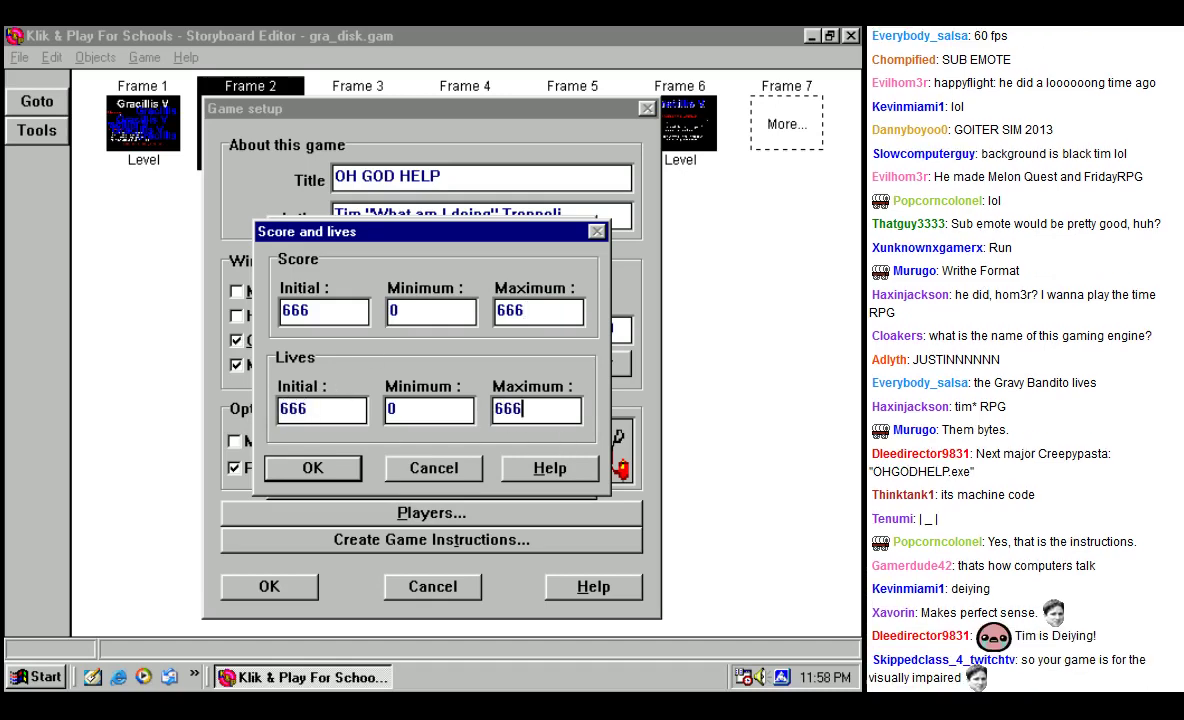
pyautogui.click(310, 467)
pyautogui.click(312, 468)
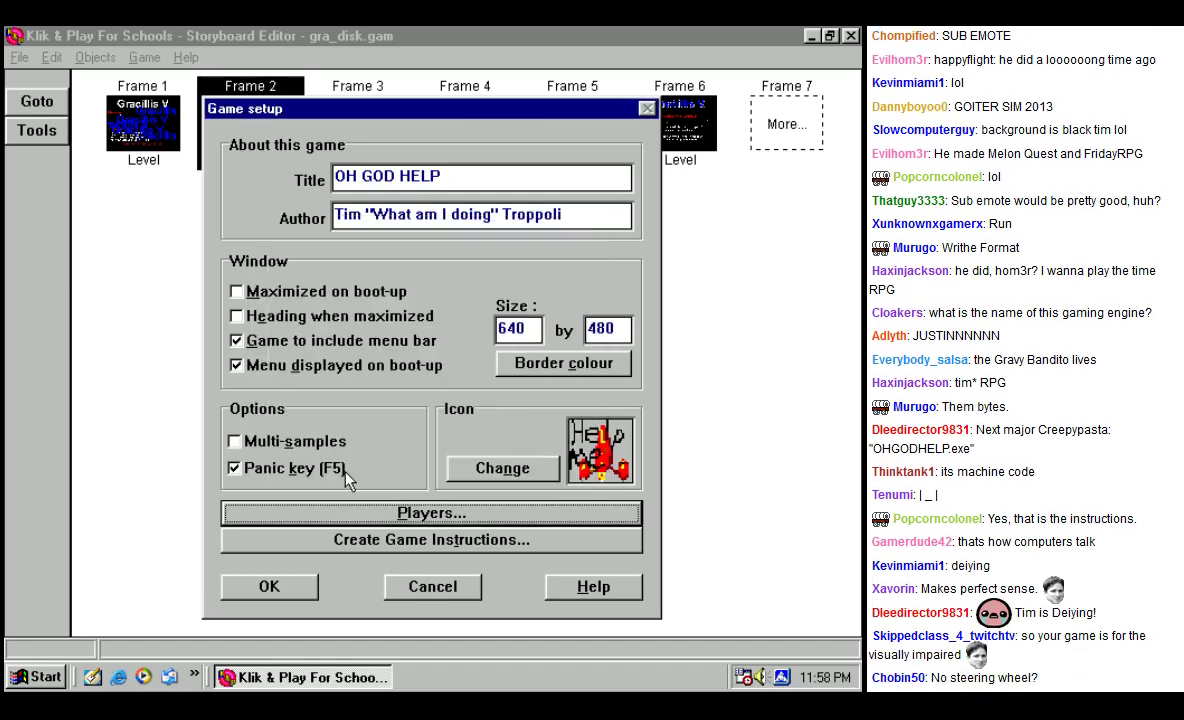
pyautogui.click(272, 587)
# Step: Review the general, graphics mode and sound options in the Preferences, and accept them as they are
pyautogui.click(92, 58)
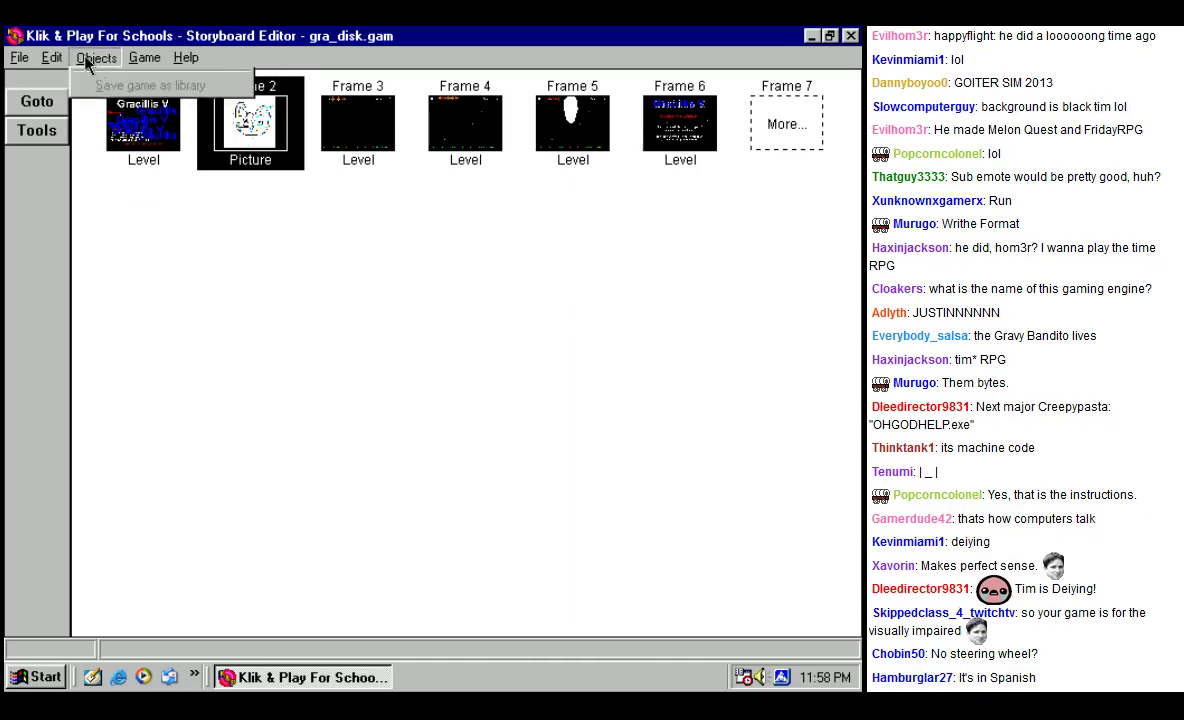
pyautogui.moveTo(53, 58)
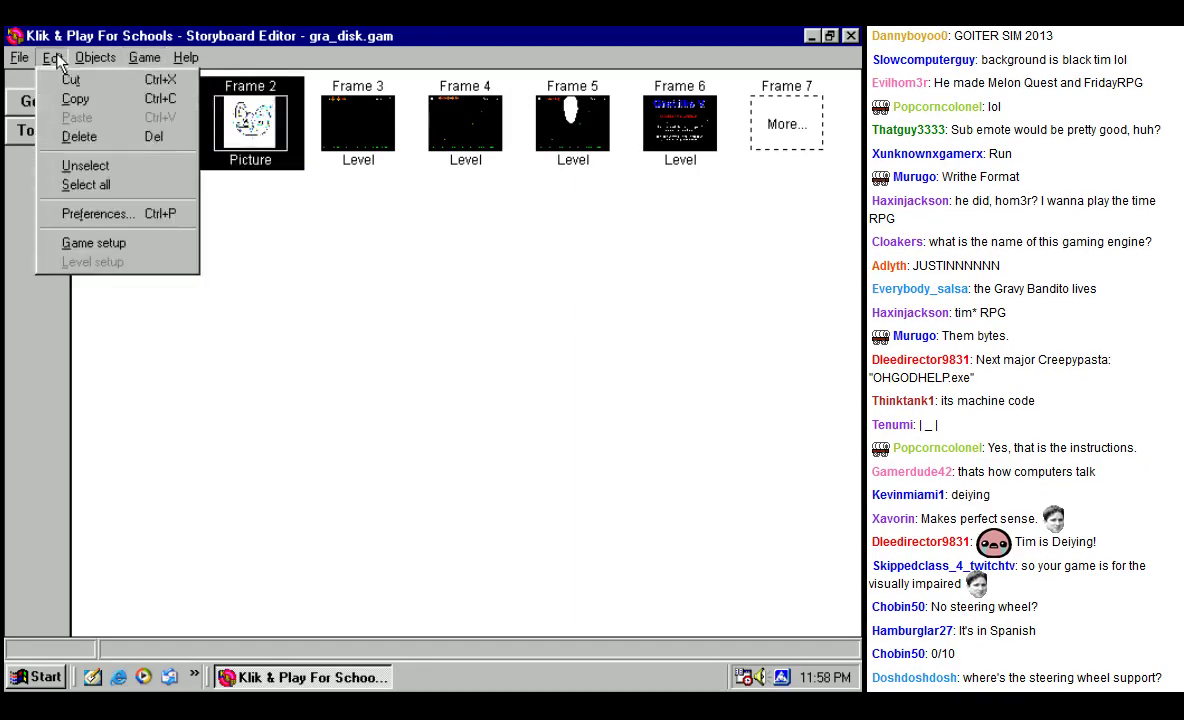
pyautogui.click(99, 218)
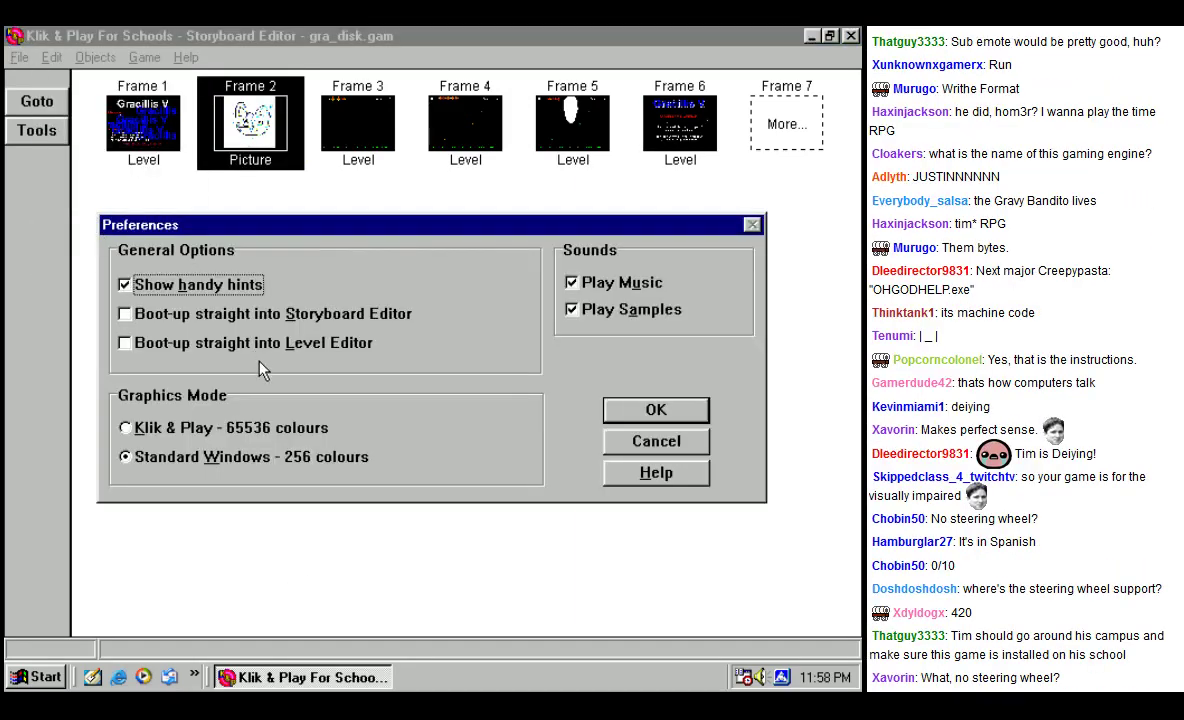
pyautogui.click(662, 414)
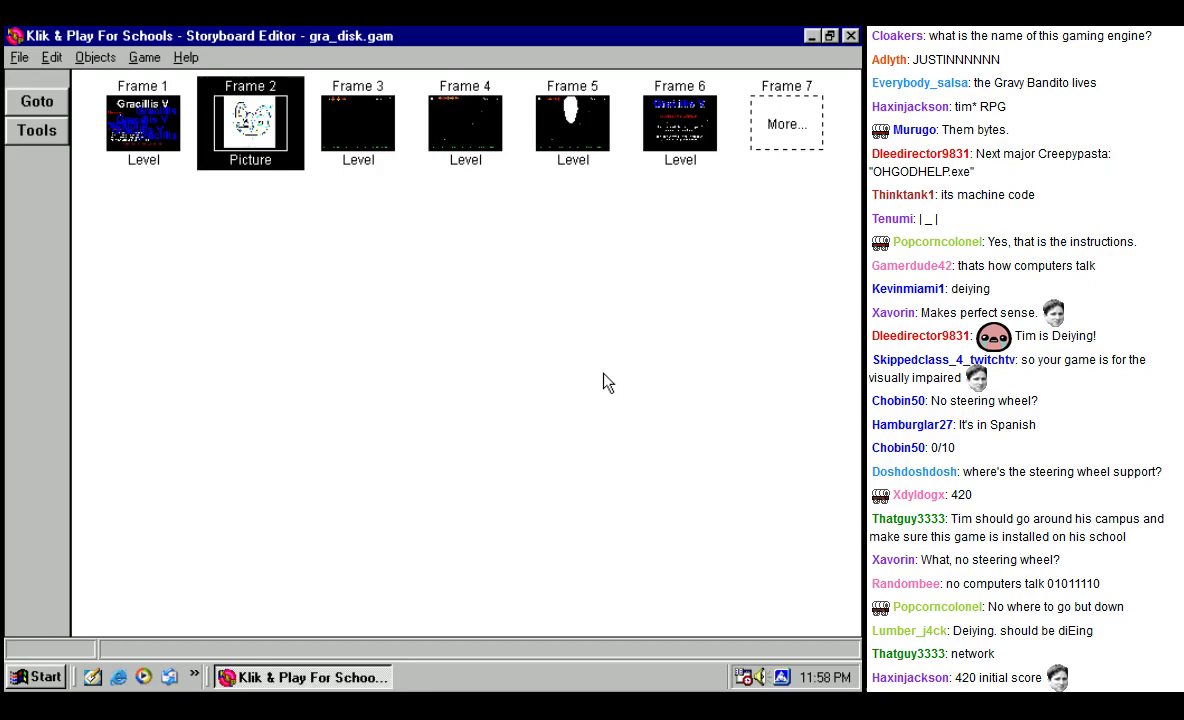
# Step: Save the game as the stand-alone gra_disk.exe with an installer in c:\knp\gamepack, accepting the licence information
pyautogui.click(20, 57)
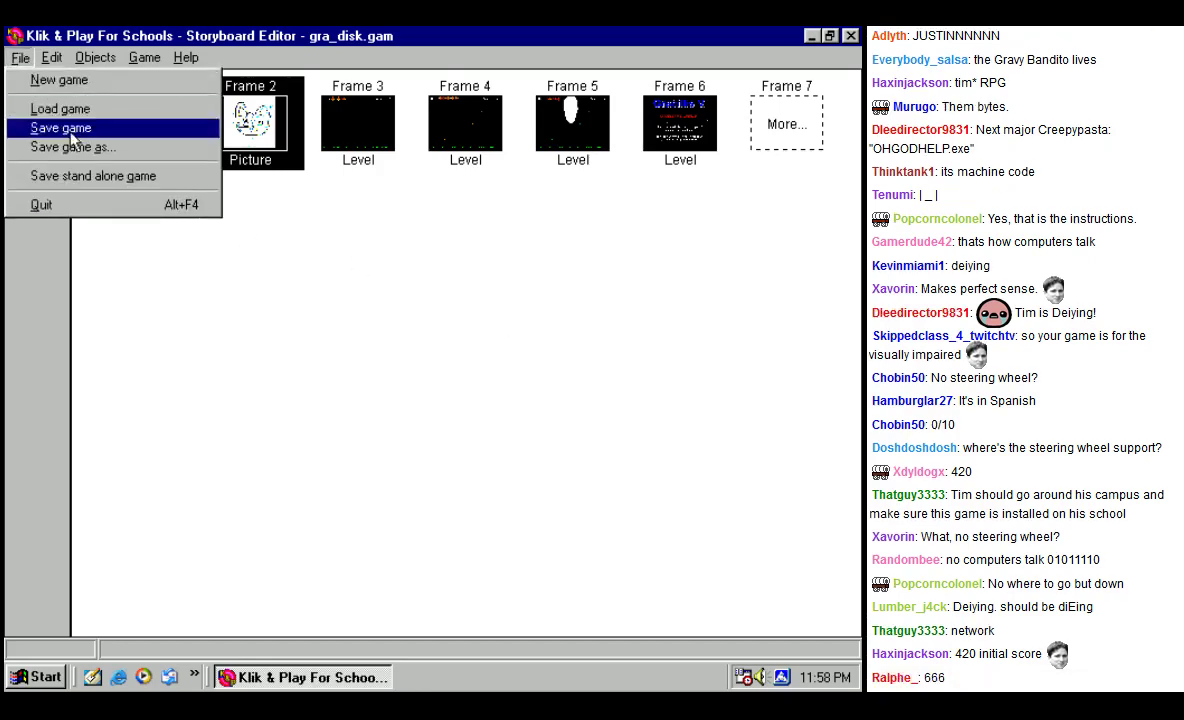
pyautogui.click(66, 129)
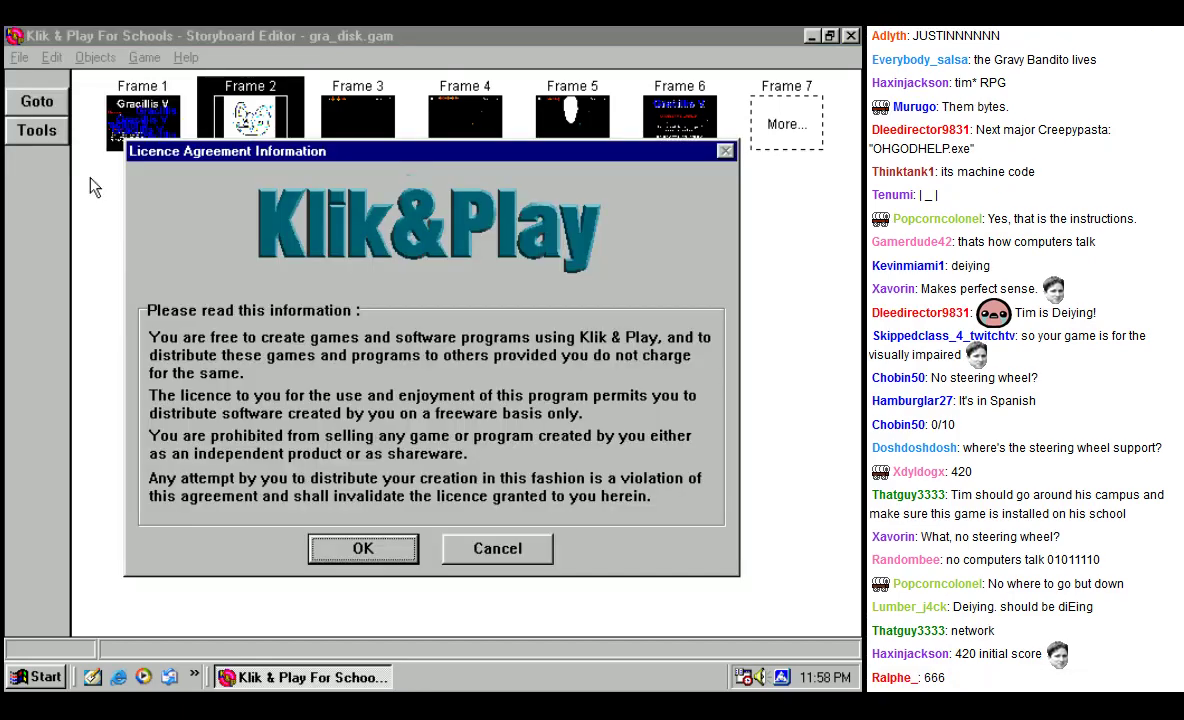
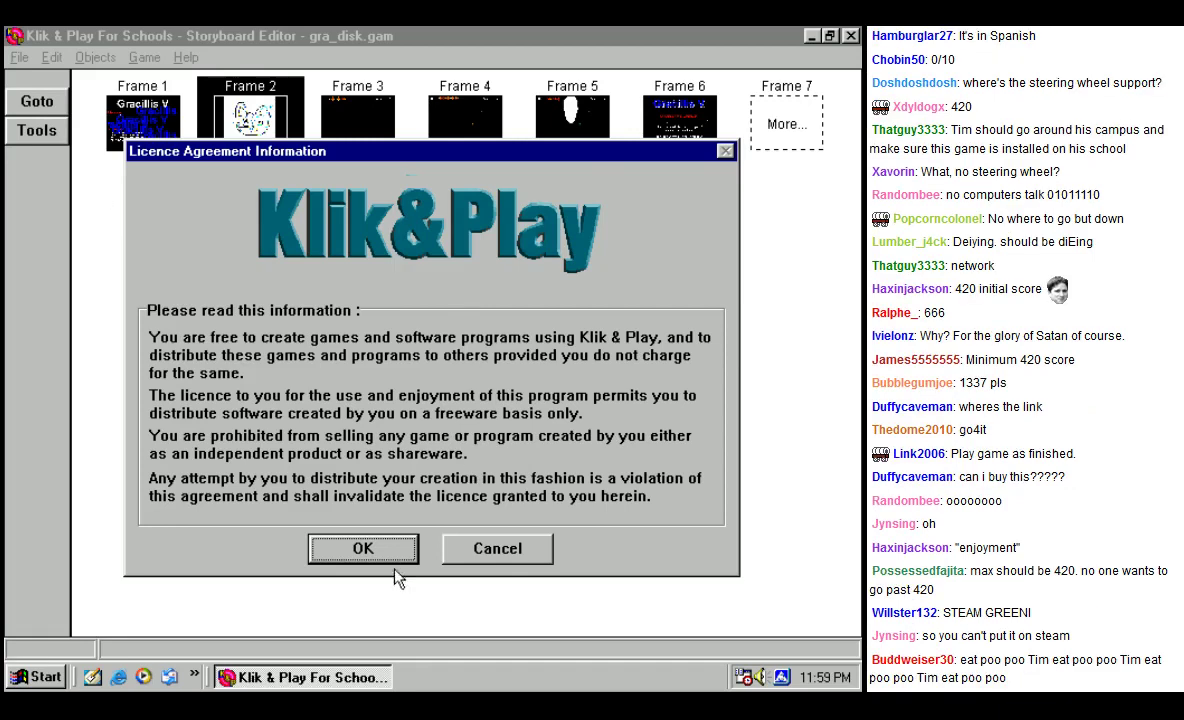
pyautogui.click(388, 554)
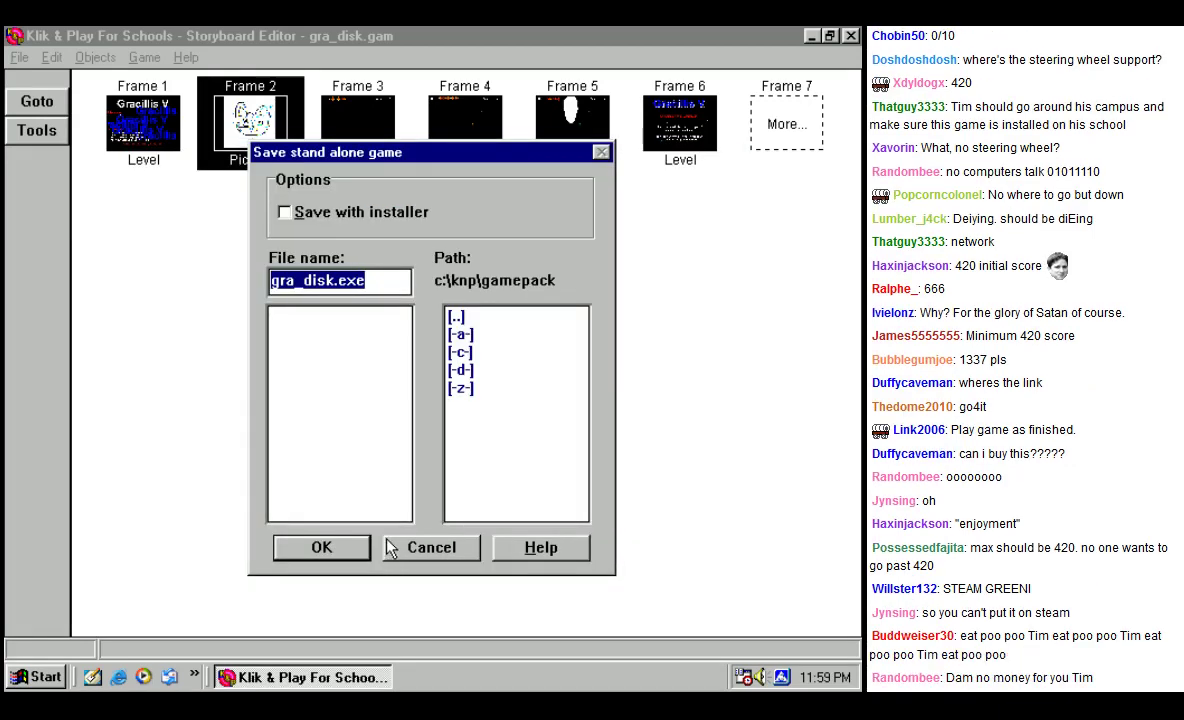
pyautogui.click(366, 214)
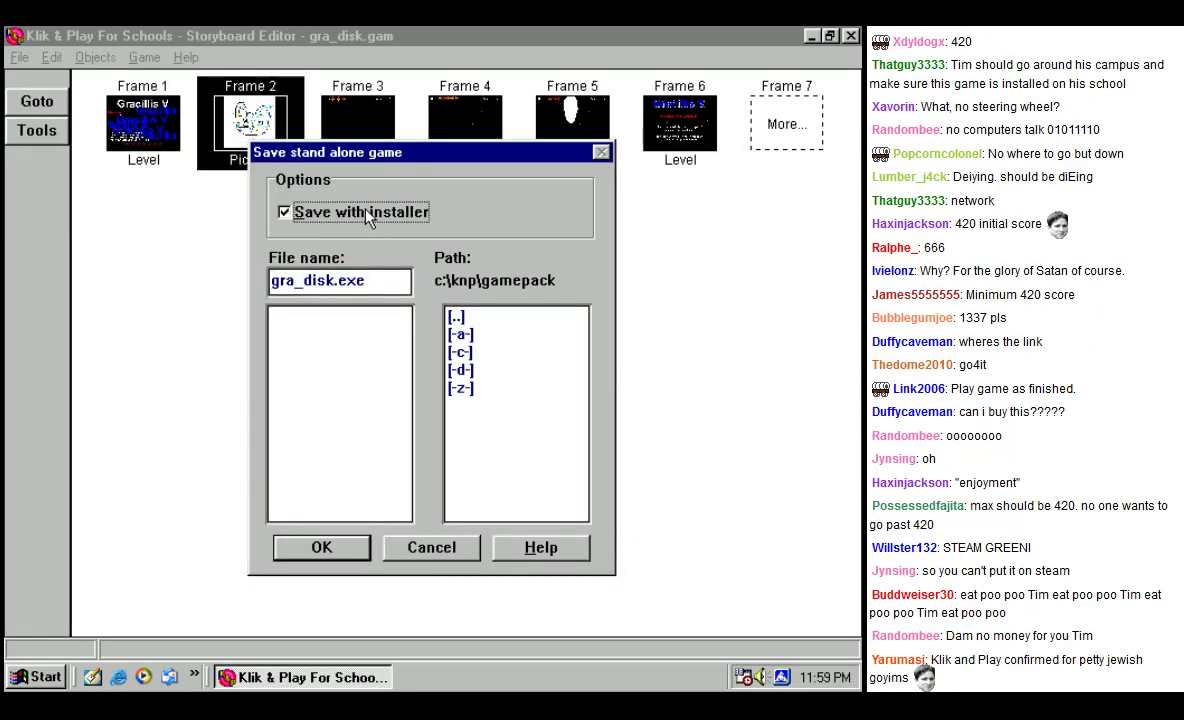
pyautogui.click(470, 352)
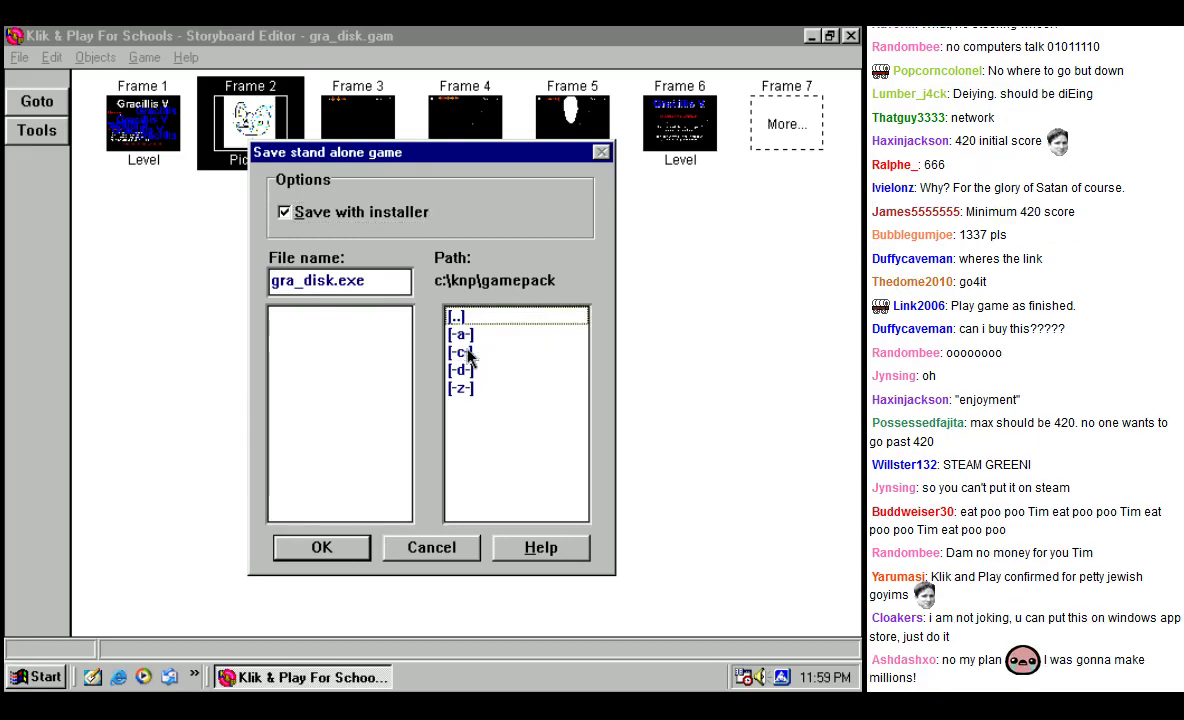
pyautogui.click(322, 547)
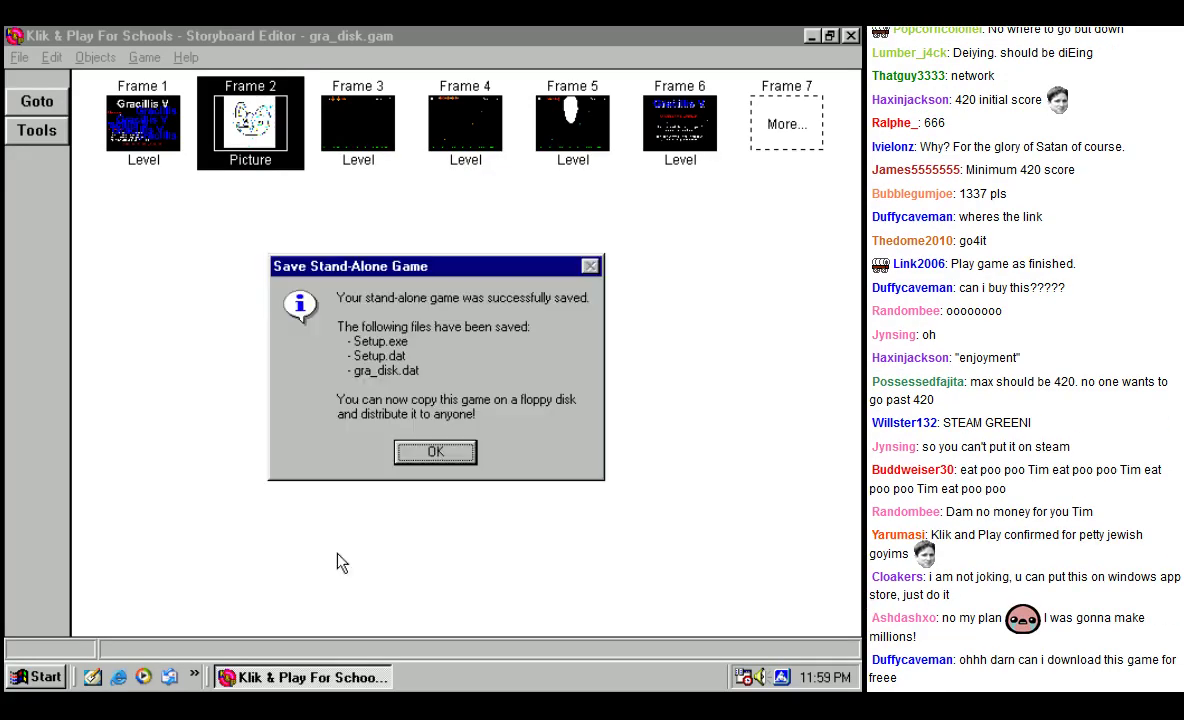
pyautogui.click(428, 453)
# Step: Switch from Klik & Play to the file explorer and browse to C:\KNP\GAMES to look for the saved game files
pyautogui.click(372, 676)
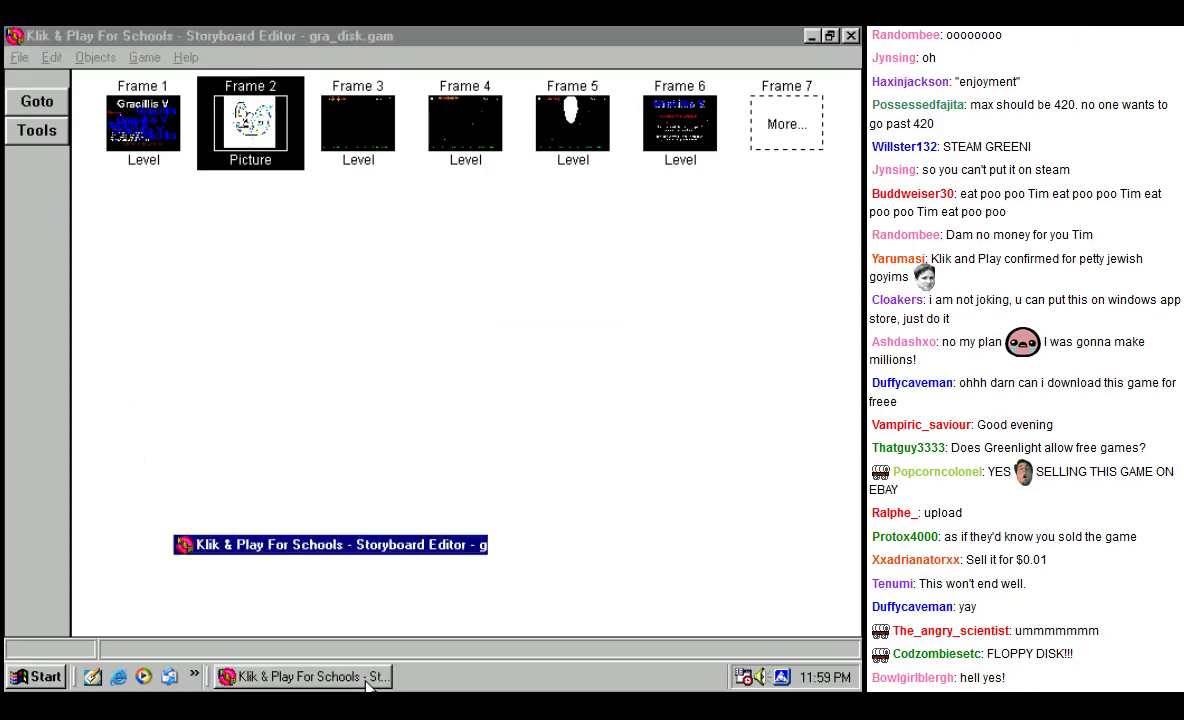
pyautogui.click(38, 677)
pyautogui.moveTo(110, 420)
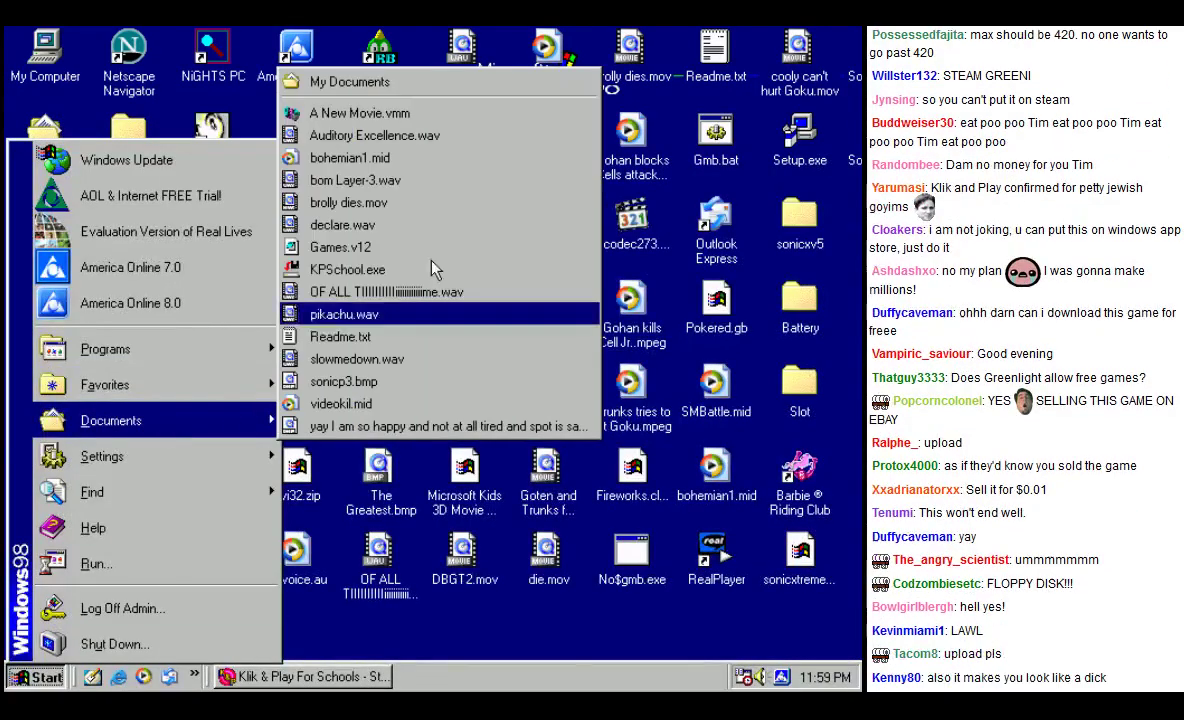
pyautogui.click(330, 80)
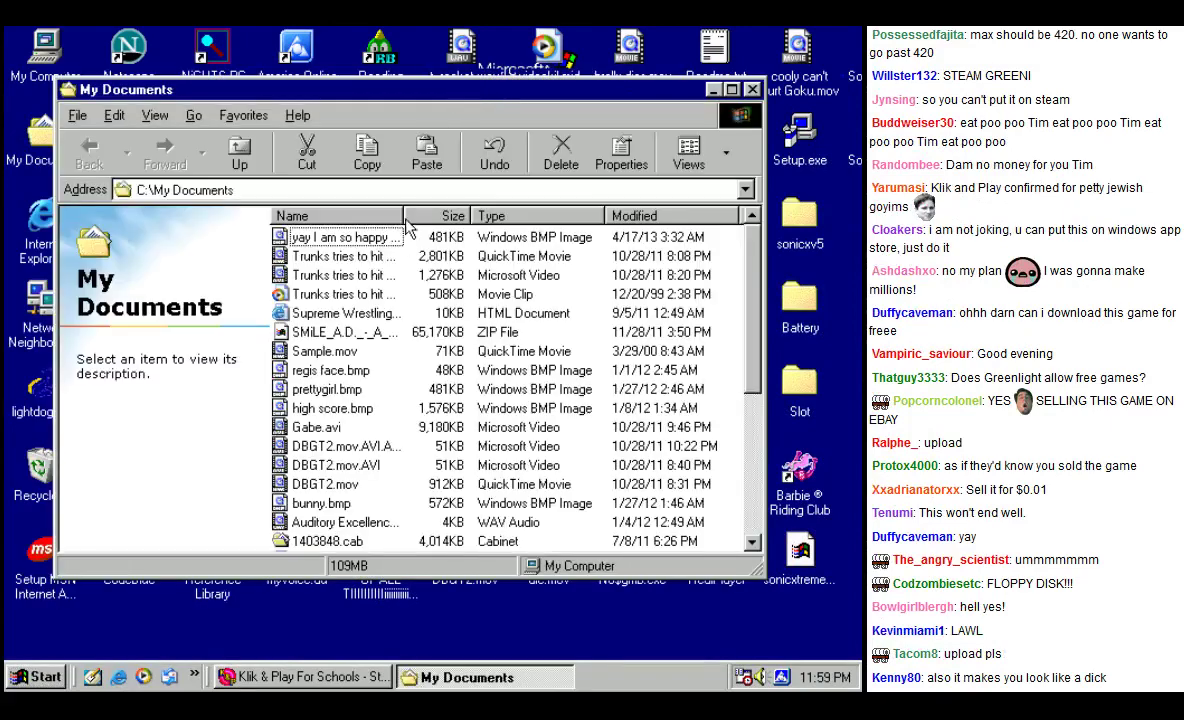
pyautogui.click(239, 156)
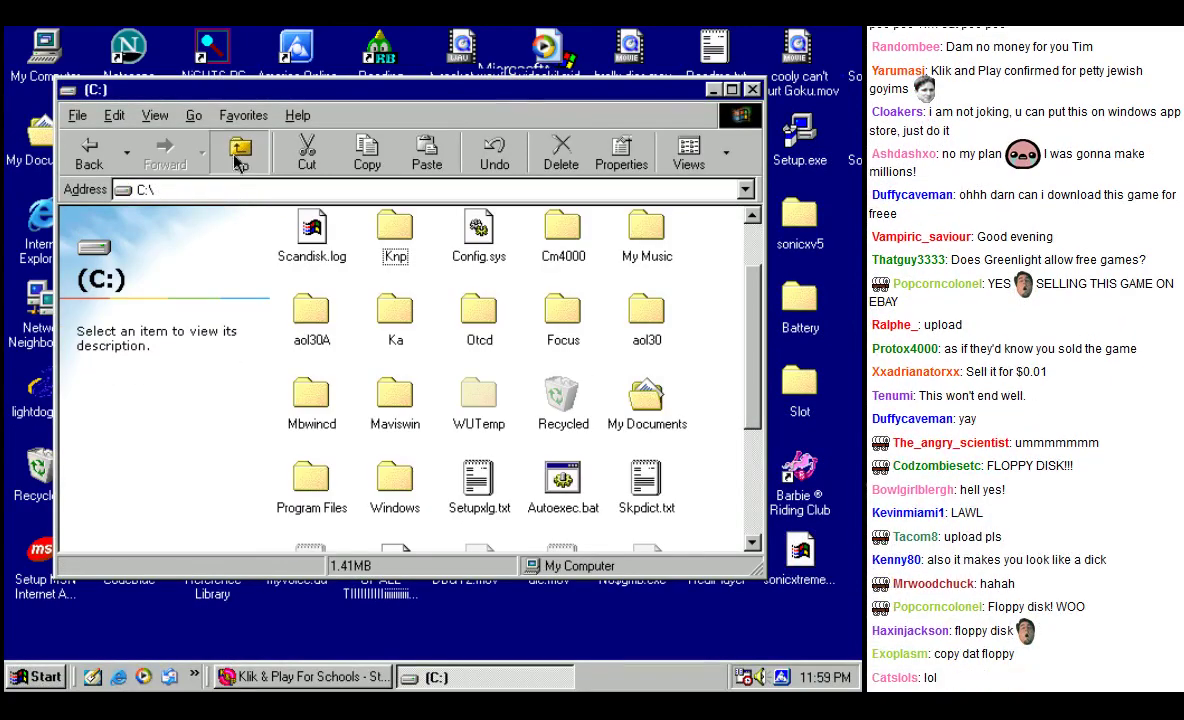
pyautogui.click(239, 156)
pyautogui.doubleClick(307, 258)
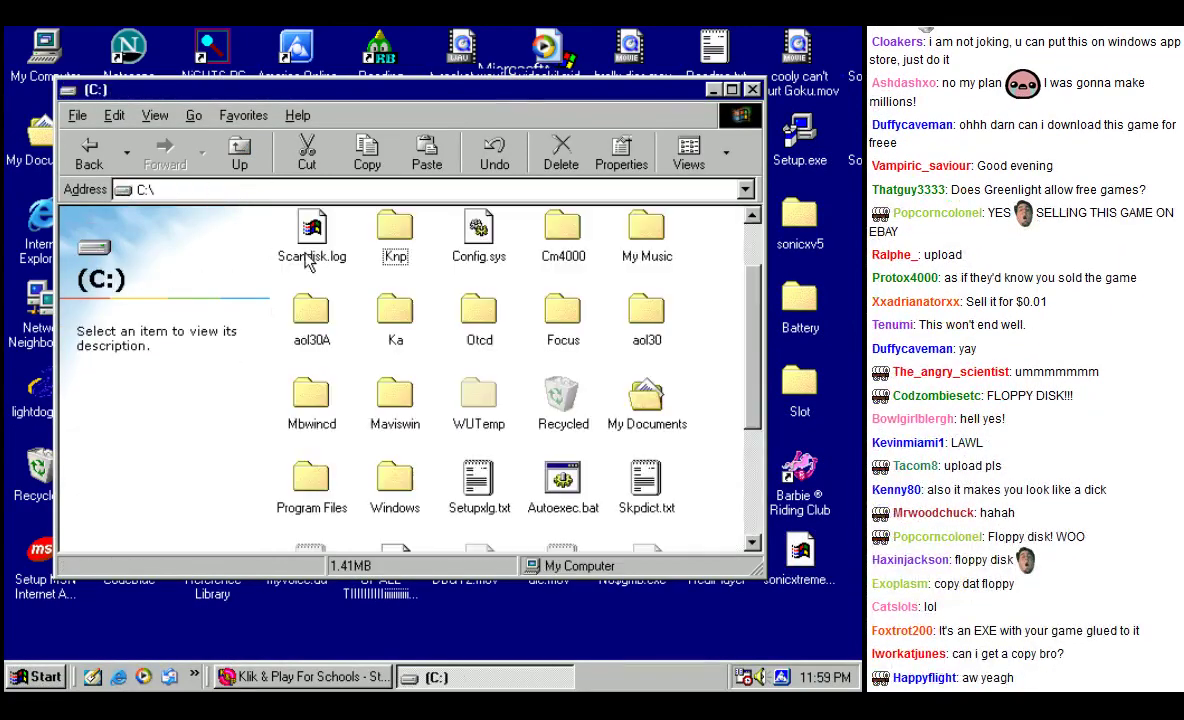
pyautogui.doubleClick(391, 333)
pyautogui.doubleClick(392, 236)
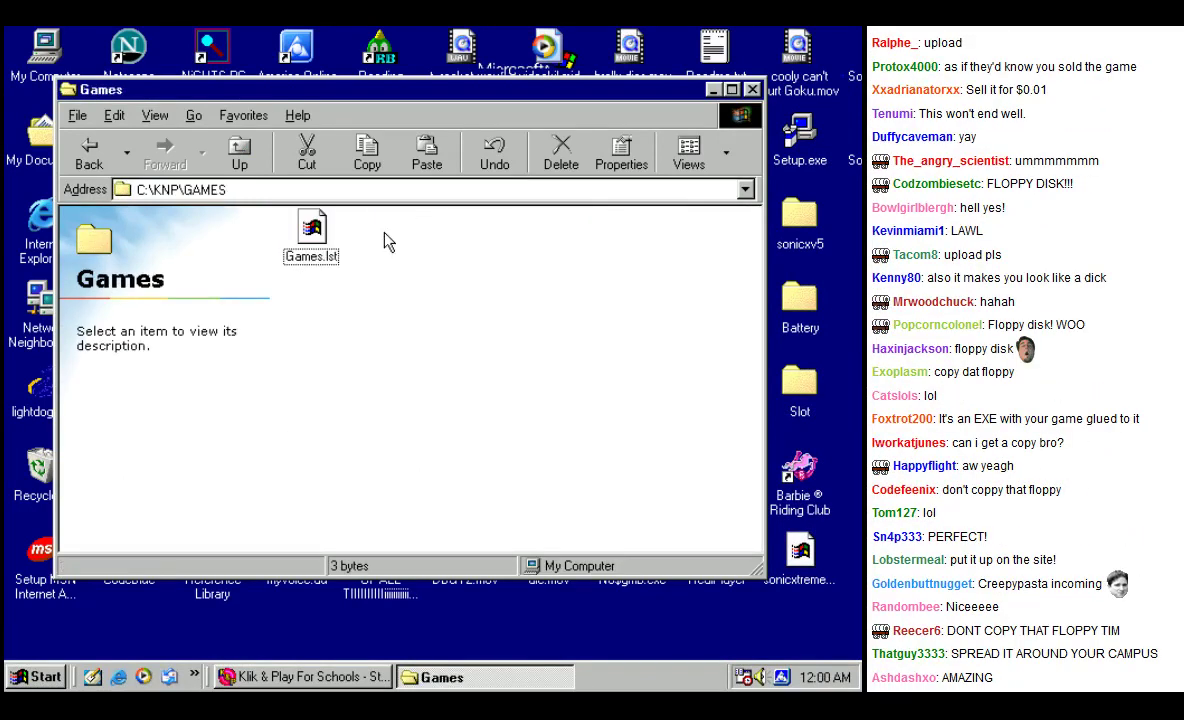
# Step: Go back to C:\KNP and look through its Gamepack and Samples folders for the saved game files
pyautogui.click(311, 235)
pyautogui.click(88, 155)
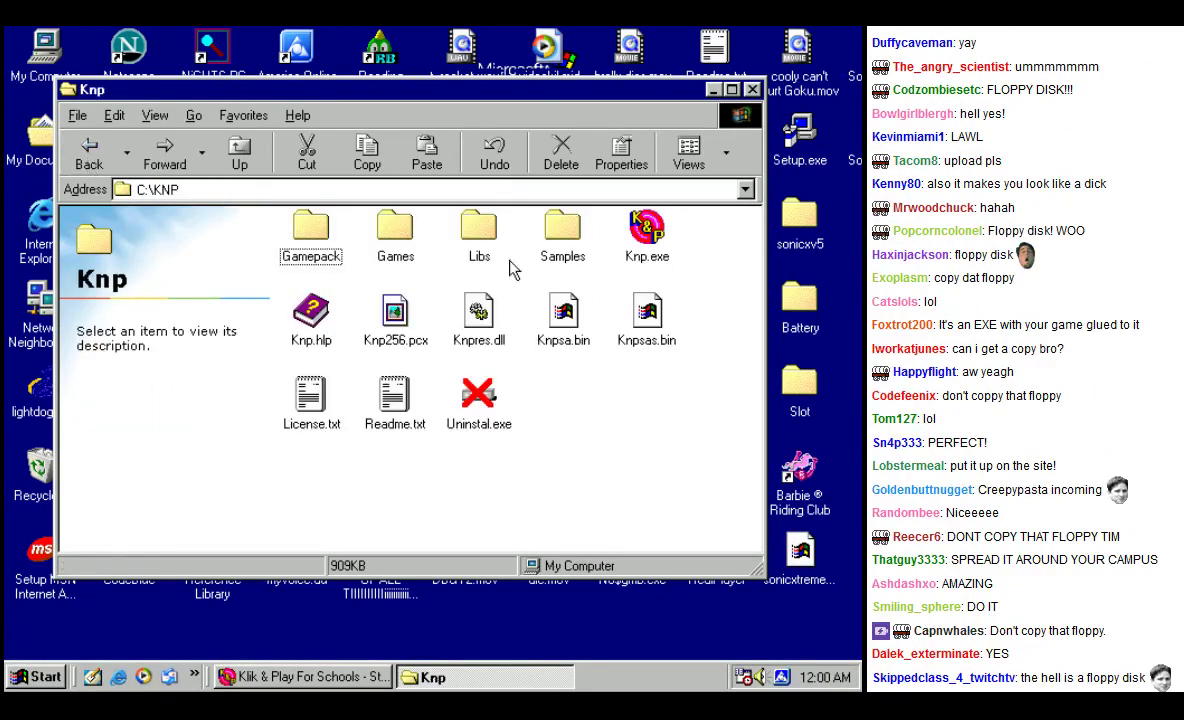
pyautogui.doubleClick(311, 240)
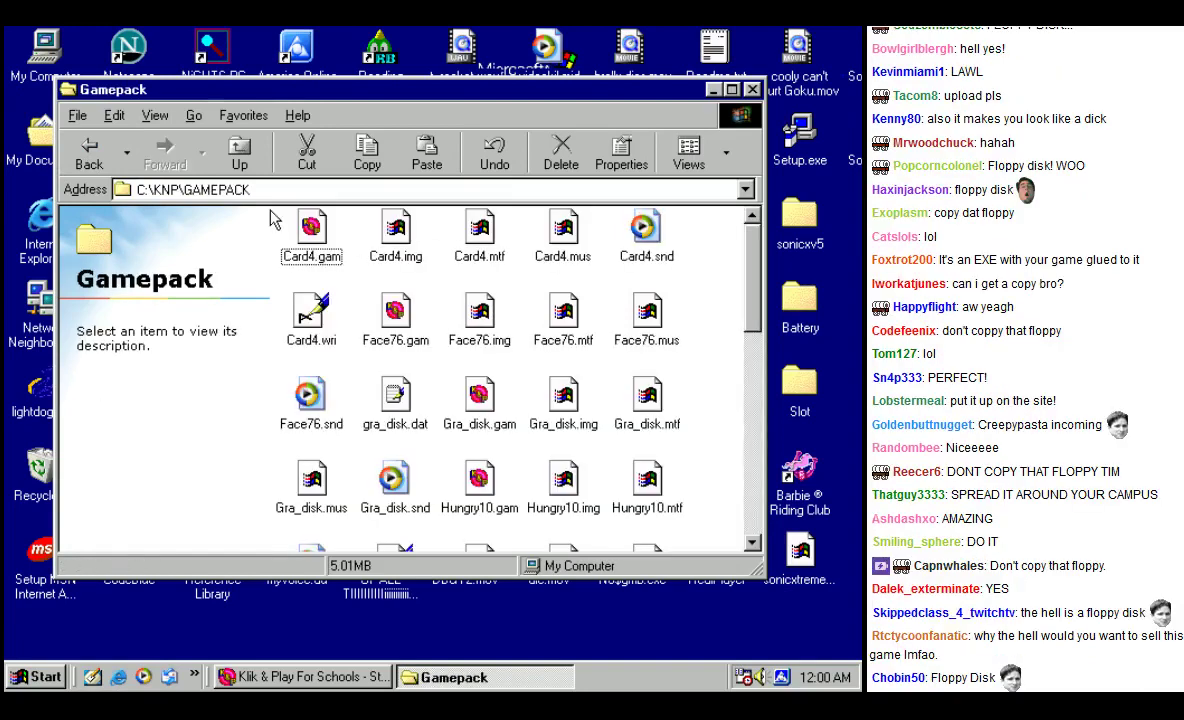
pyautogui.scroll(-5, 340, 360)
pyautogui.click(88, 155)
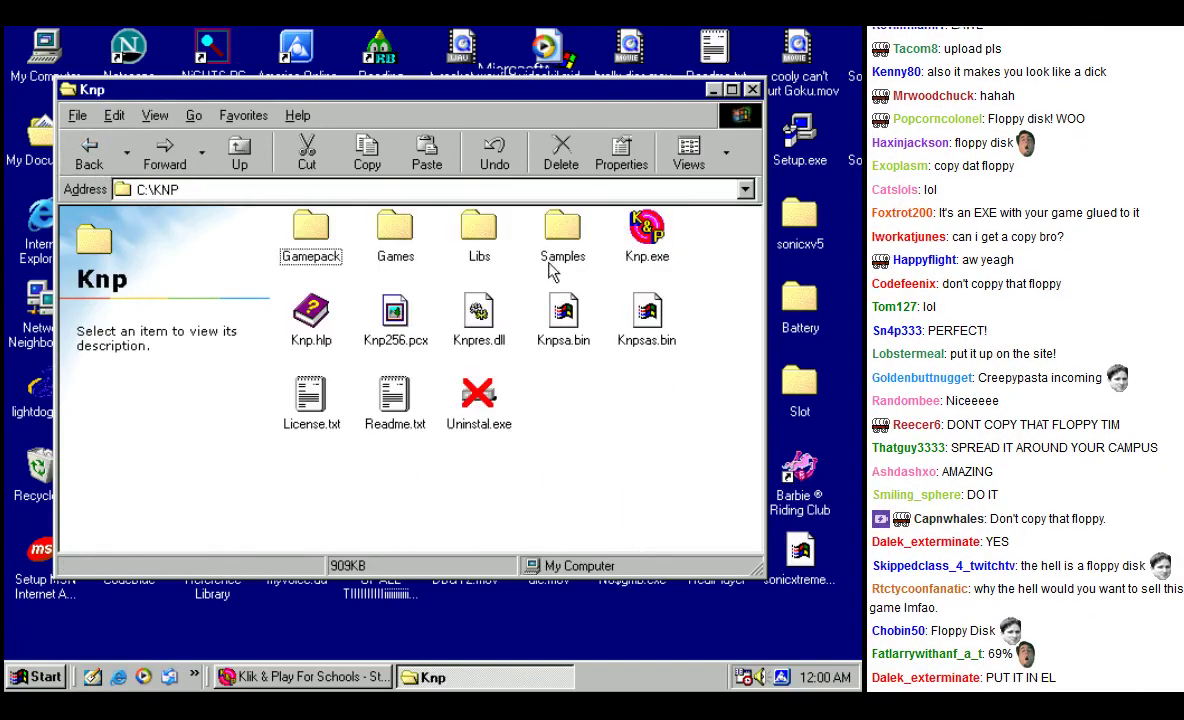
pyautogui.doubleClick(558, 235)
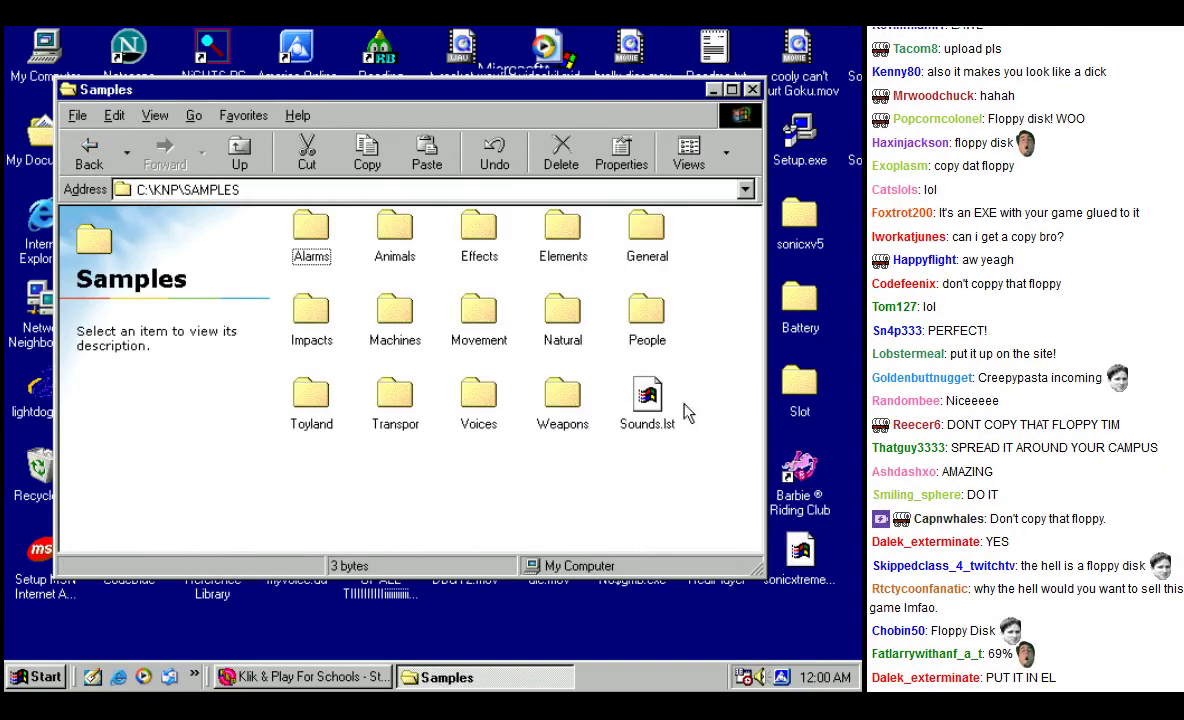
# Step: Return to Klik & Play, check the save path in the stand-alone game dialog, and cancel it
pyautogui.click(336, 677)
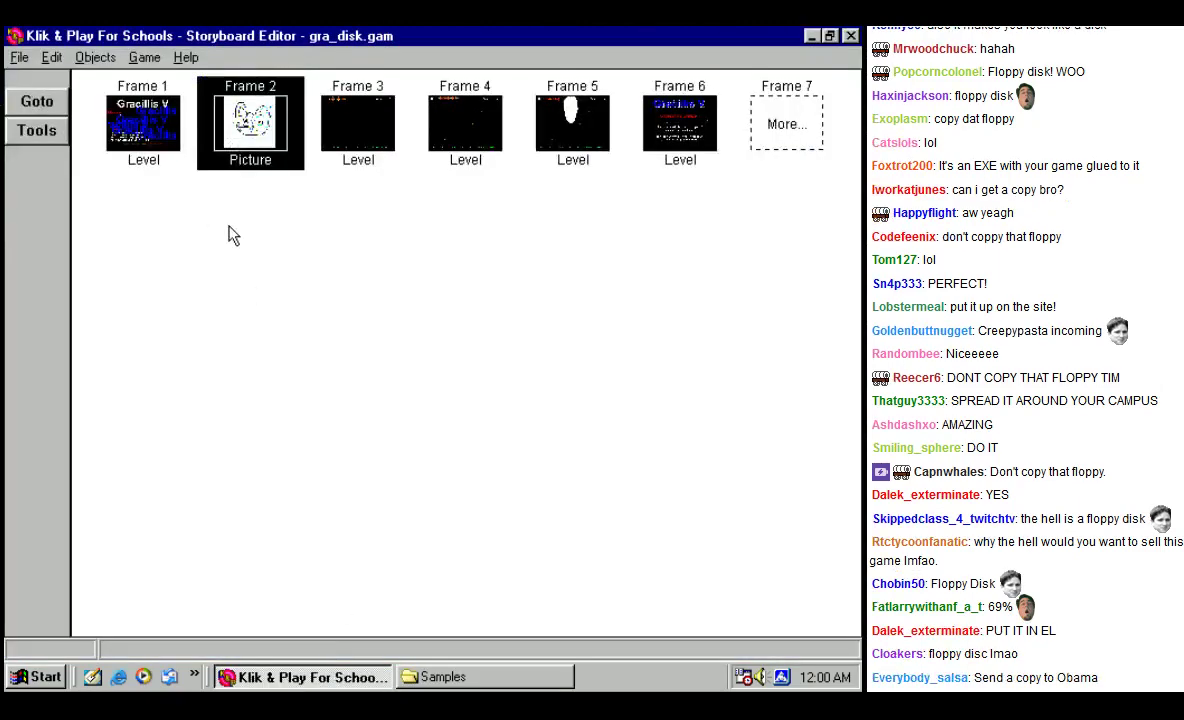
pyautogui.click(20, 58)
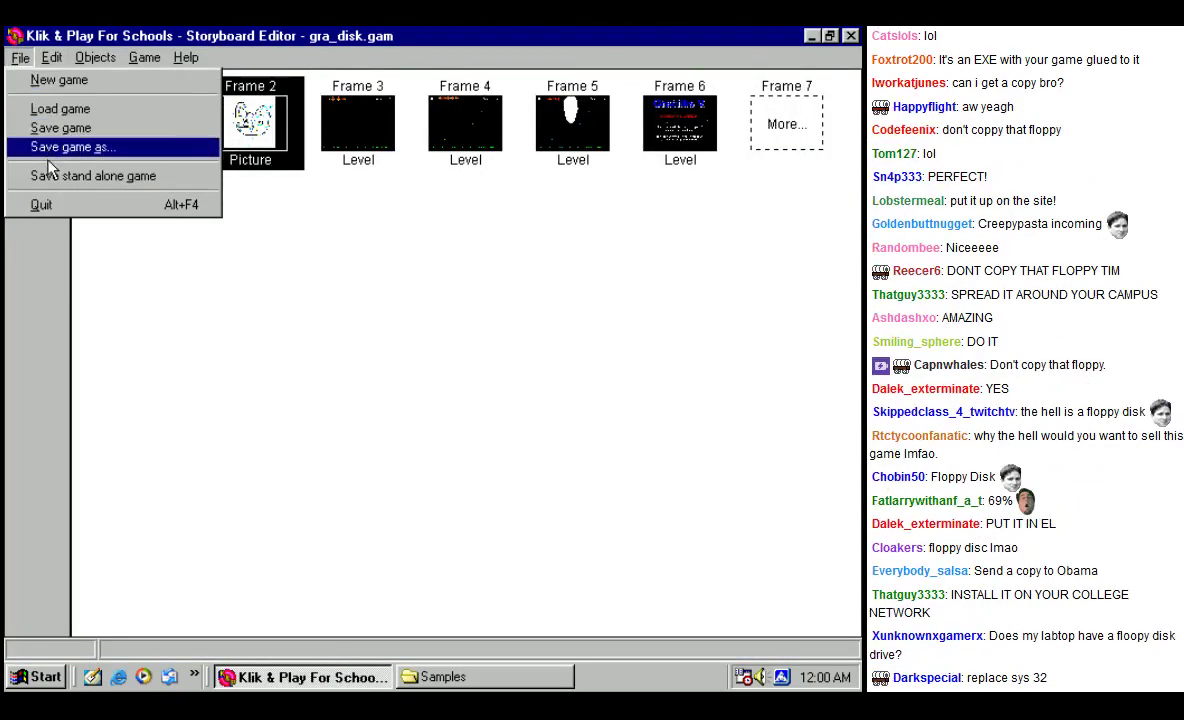
pyautogui.click(48, 166)
pyautogui.click(365, 549)
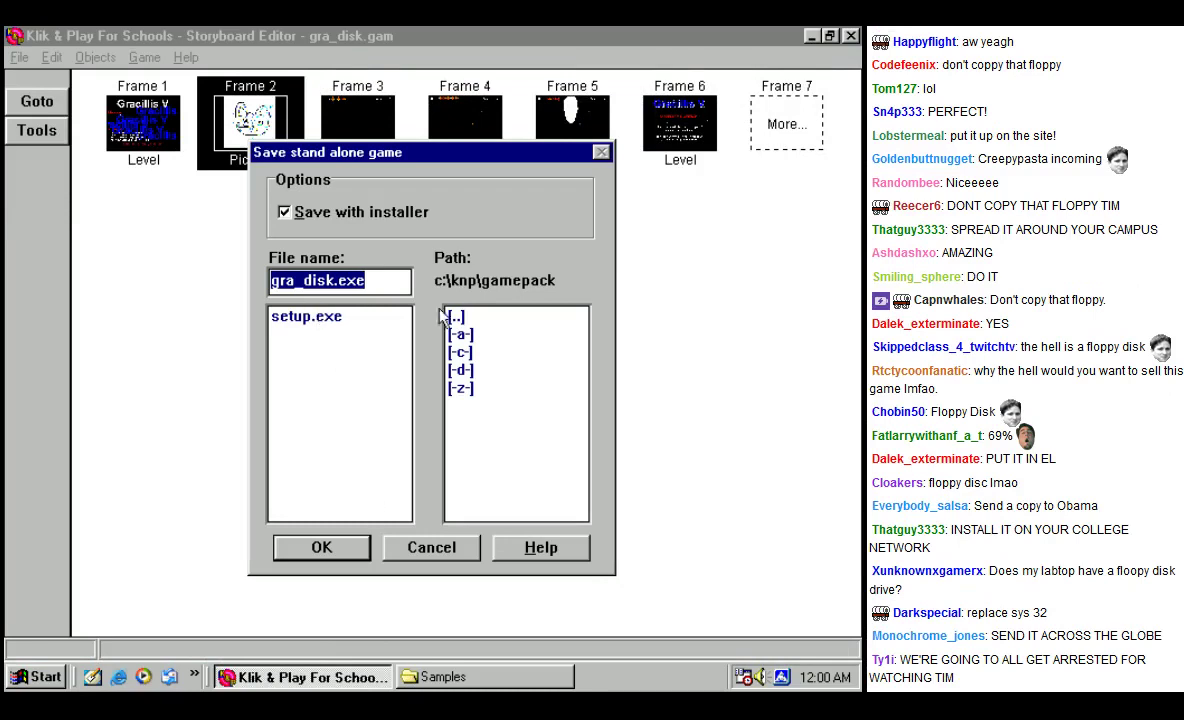
pyautogui.click(423, 548)
# Step: Switch back to the file explorer, open C:\KNP\GAMEPACK and arrange its icons by date
pyautogui.click(463, 681)
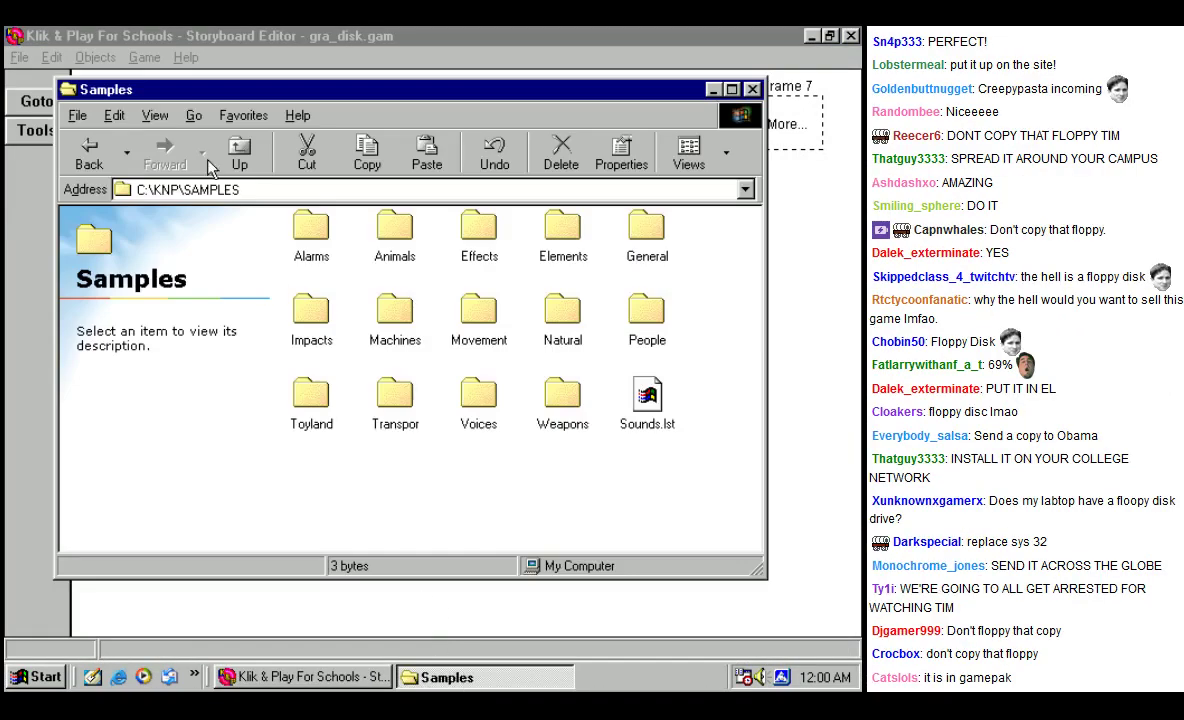
pyautogui.click(90, 152)
pyautogui.doubleClick(311, 230)
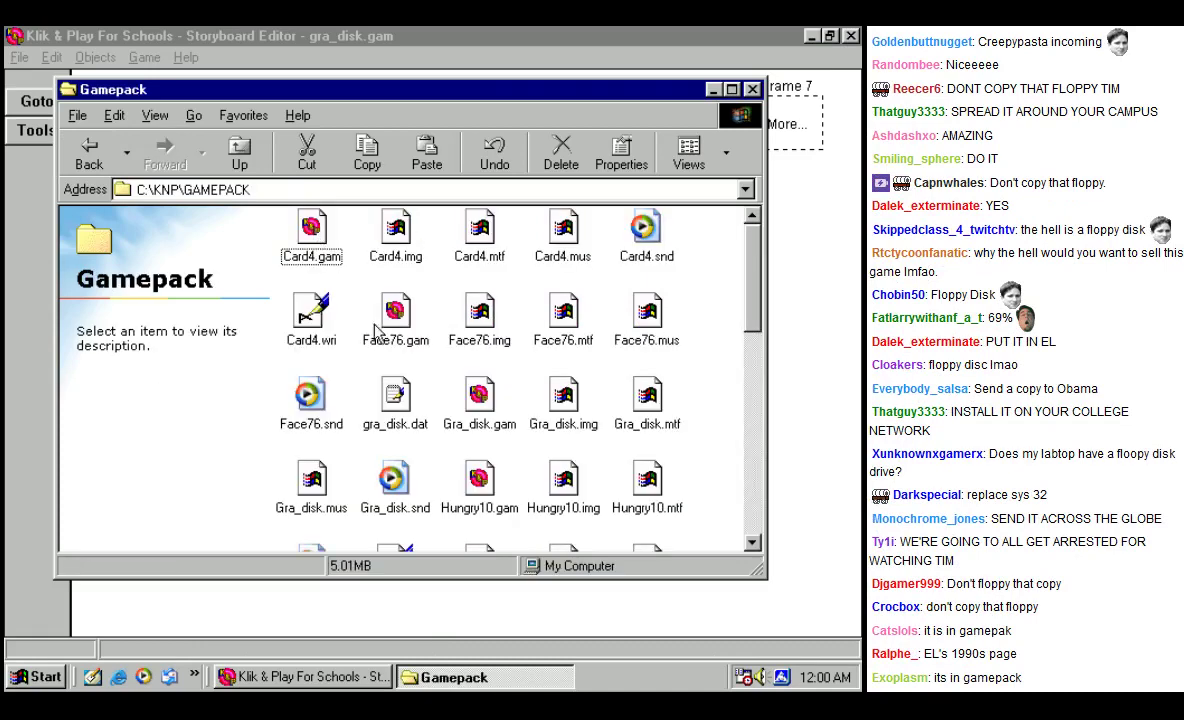
pyautogui.scroll(-5, 418, 386)
pyautogui.scroll(-2, 418, 386)
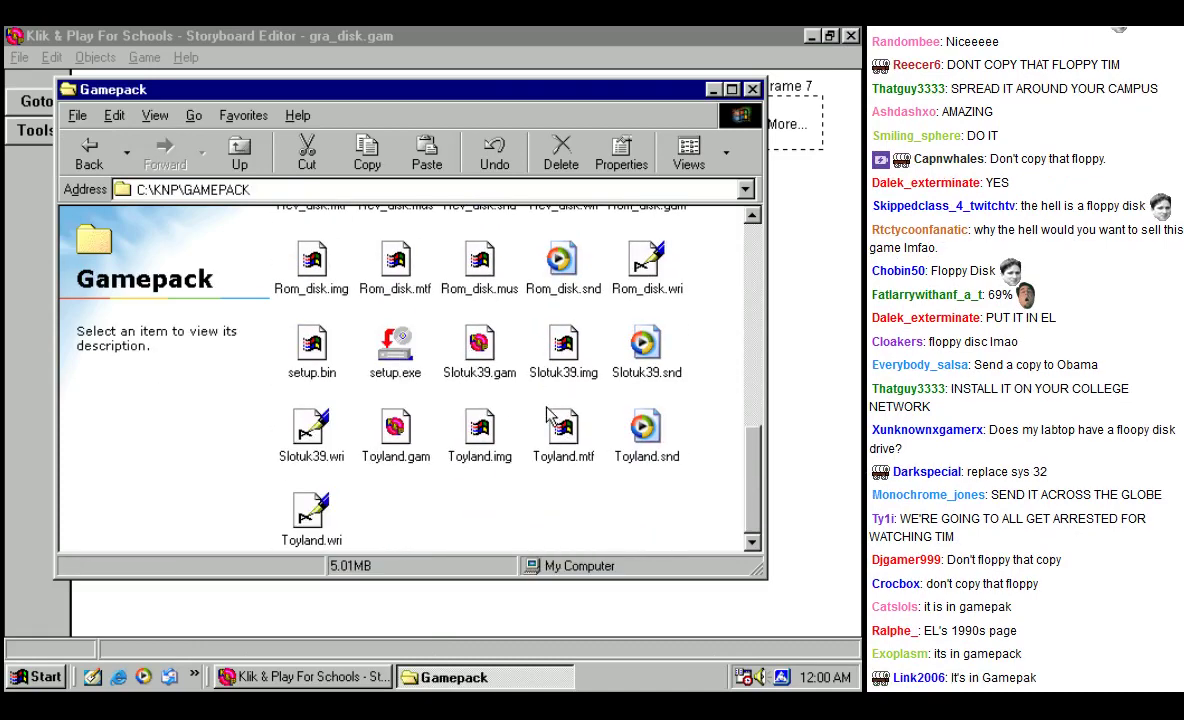
pyautogui.rightClick(472, 470)
pyautogui.moveTo(510, 295)
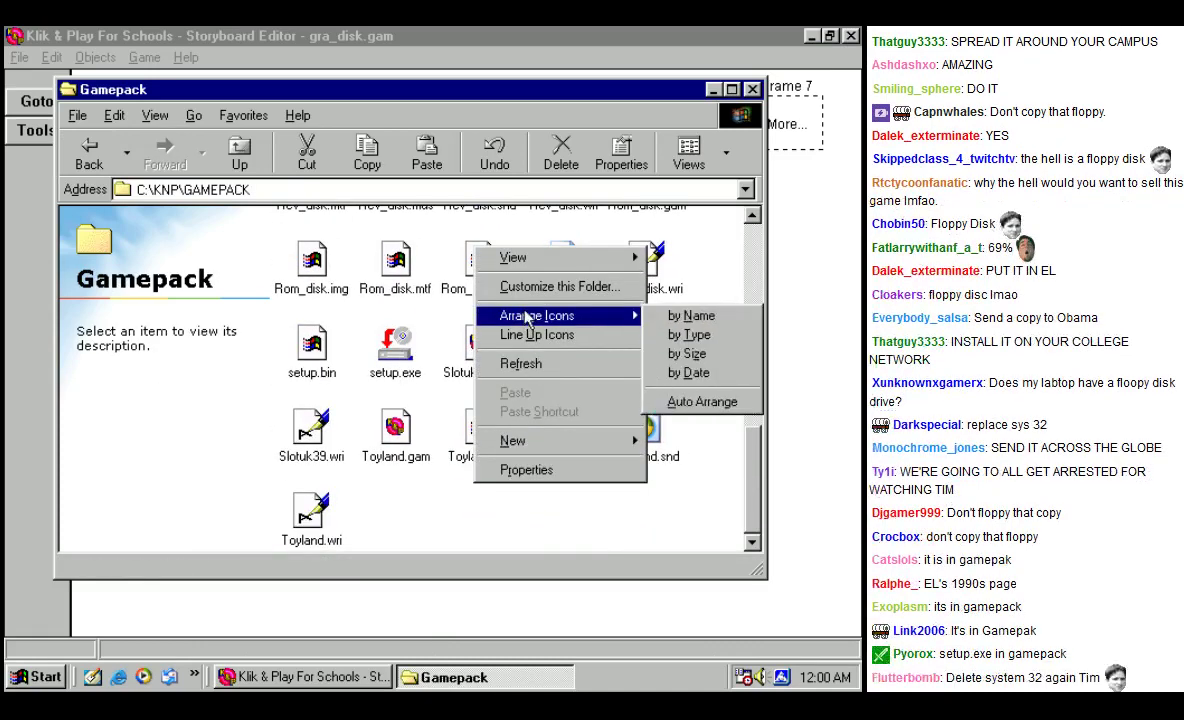
pyautogui.click(640, 346)
pyautogui.scroll(5, 573, 397)
# Step: Select gra_disk.dat, setup.bin and setup.exe in the Gamepack folder and cut them to the clipboard
pyautogui.click(311, 230)
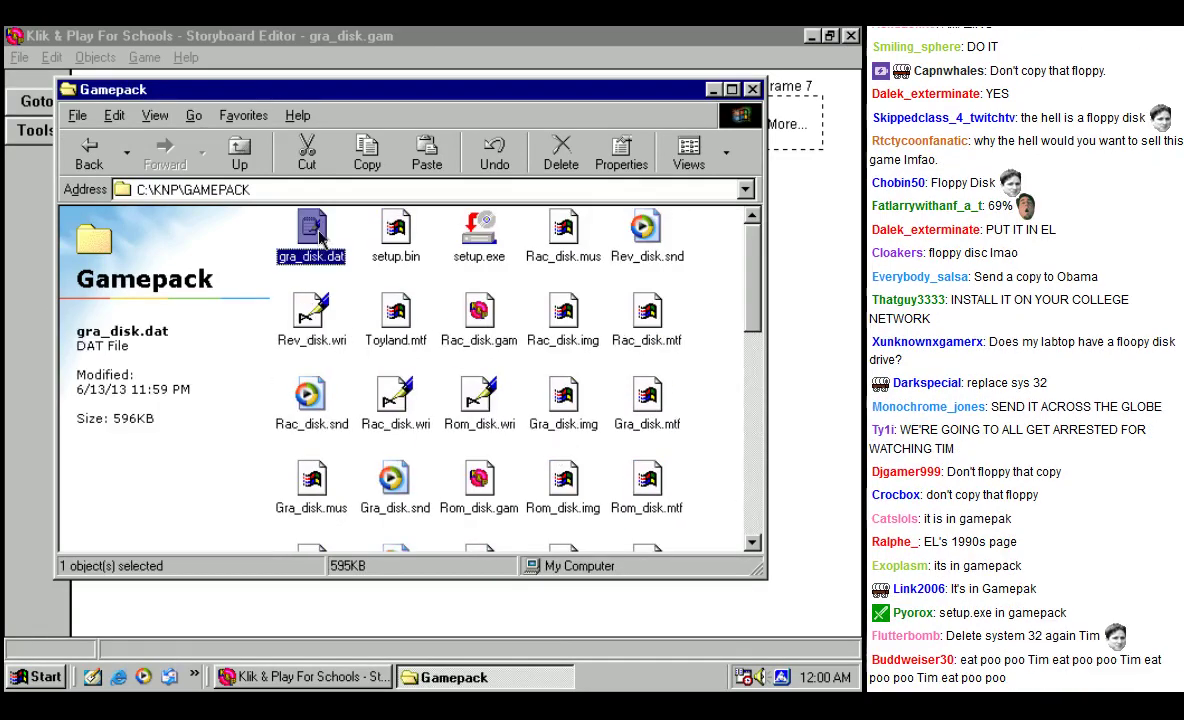
pyautogui.click(396, 230)
pyautogui.click(480, 230)
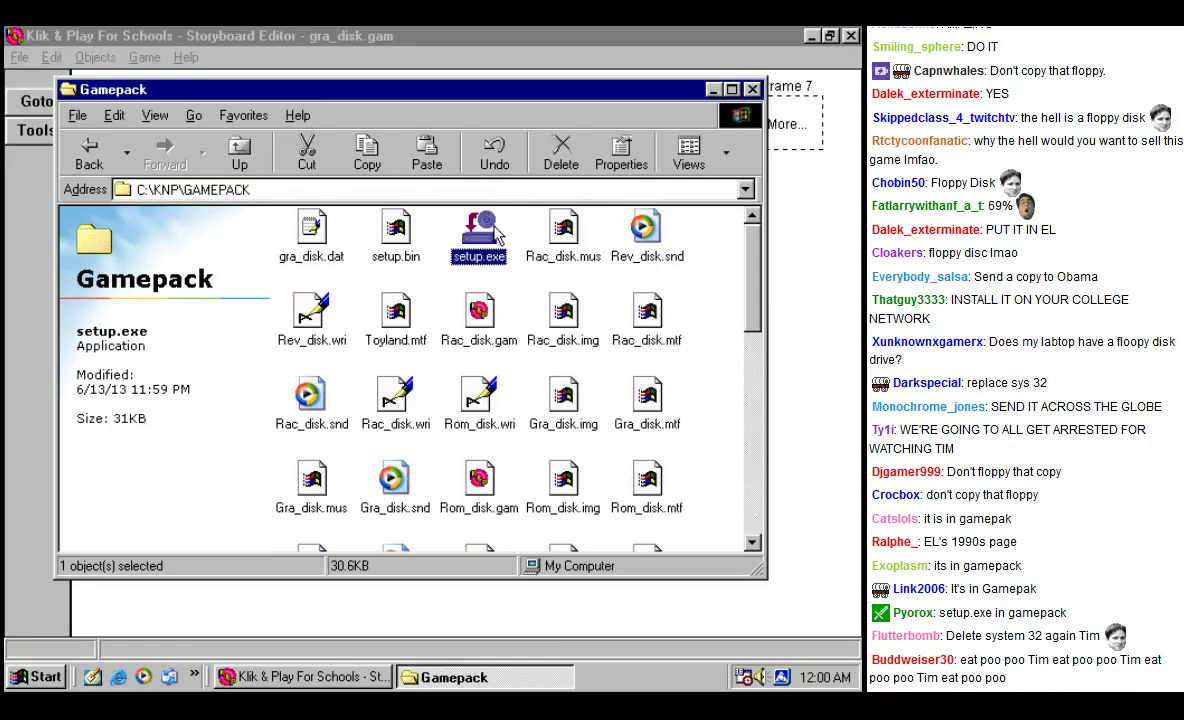
pyautogui.keyDown('ctrl'); pyautogui.click(396, 230); pyautogui.keyUp('ctrl')
pyautogui.keyDown('ctrl'); pyautogui.click(311, 230); pyautogui.keyUp('ctrl')
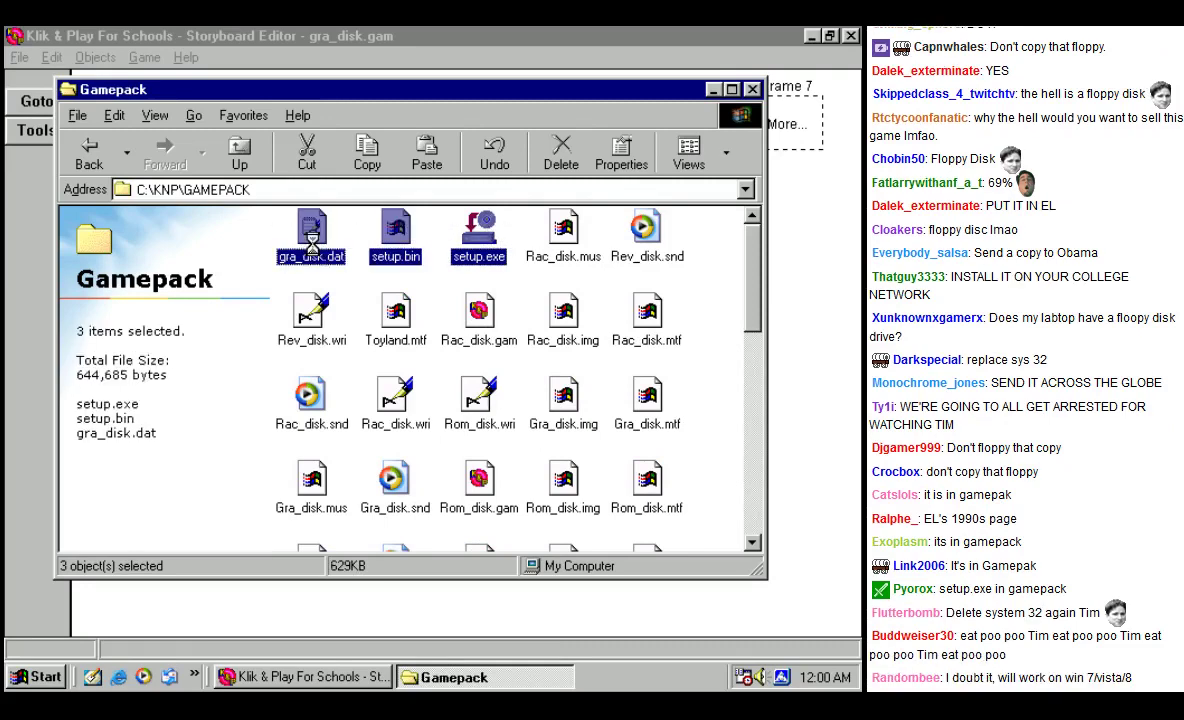
pyautogui.rightClick(312, 246)
pyautogui.click(346, 332)
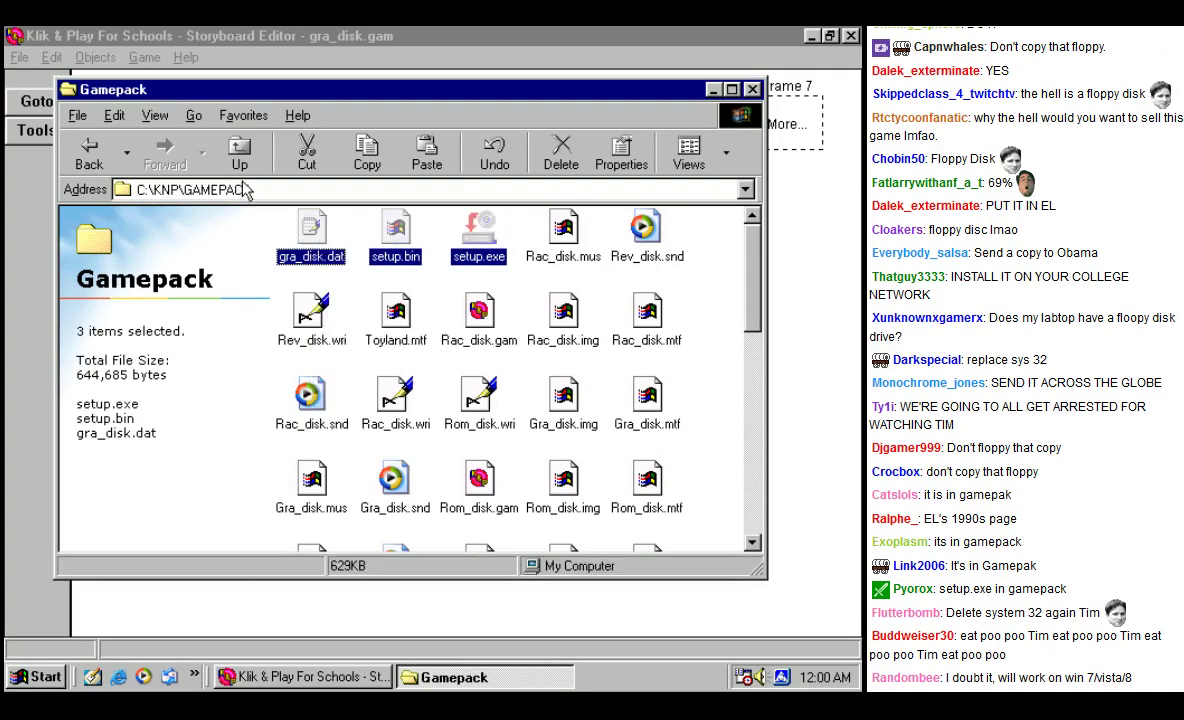
# Step: Go up to My Computer, close the folder window and minimize Klik & Play to return to the desktop
pyautogui.click(240, 160)
pyautogui.click(240, 160)
pyautogui.click(240, 160)
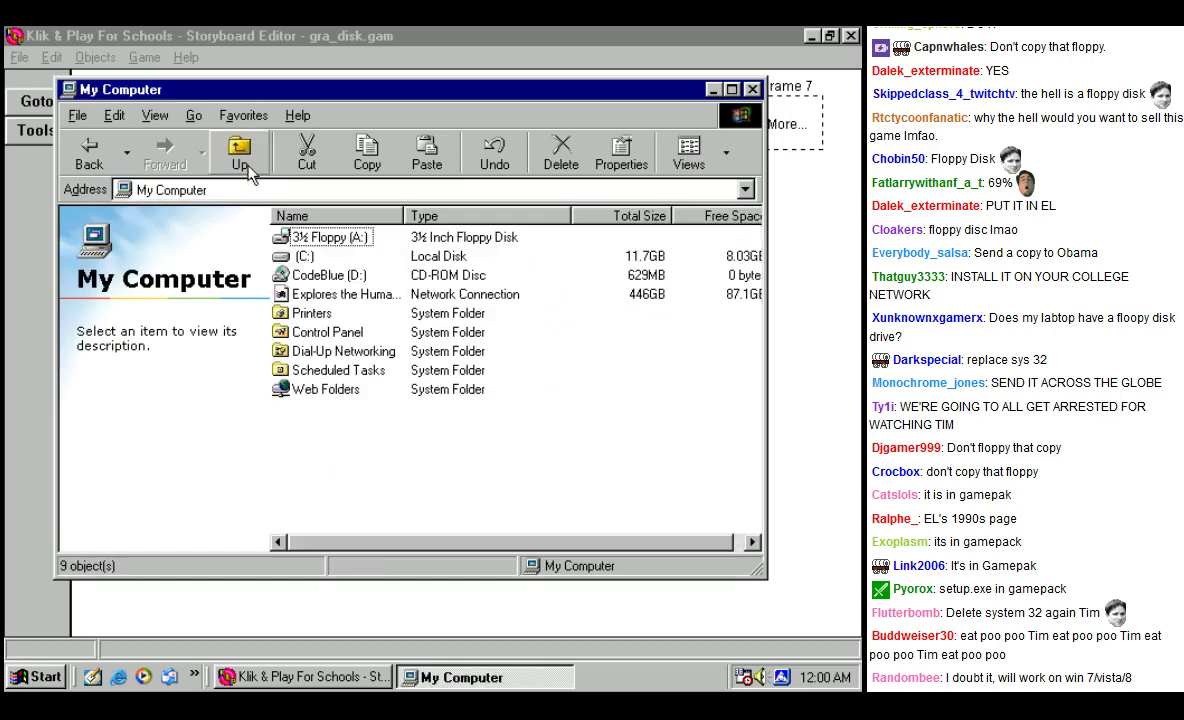
pyautogui.click(752, 89)
pyautogui.click(813, 37)
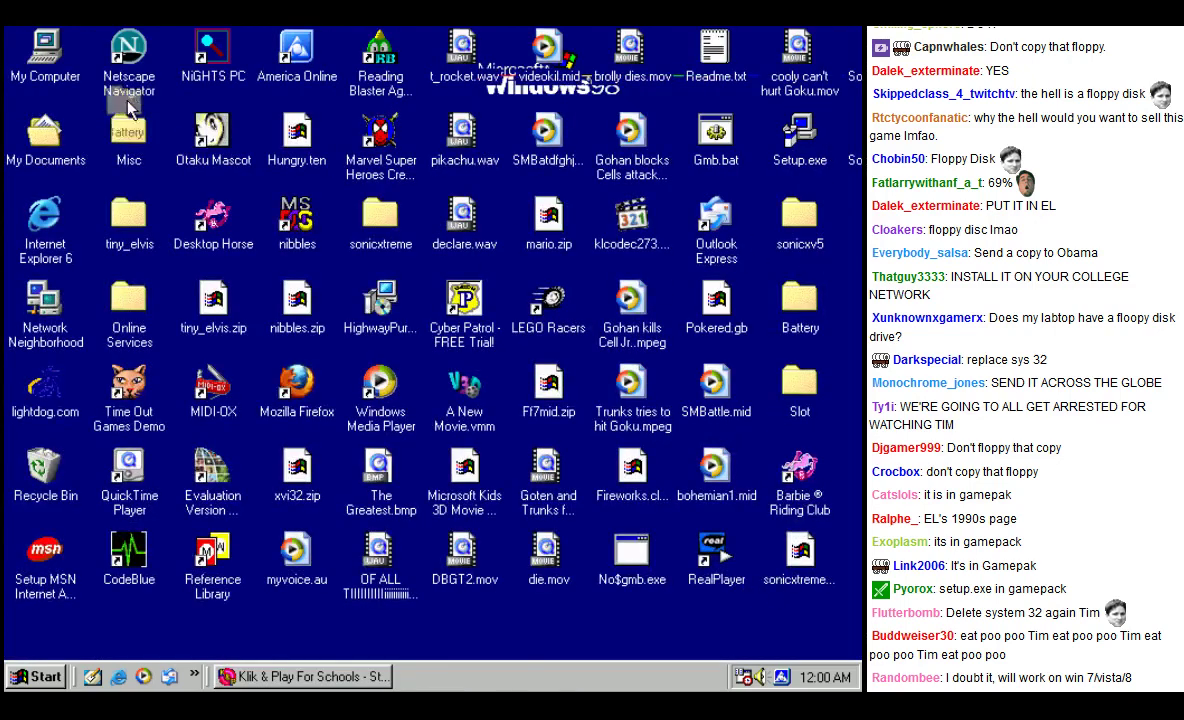
pyautogui.press('Delete')
pyautogui.press('Return')
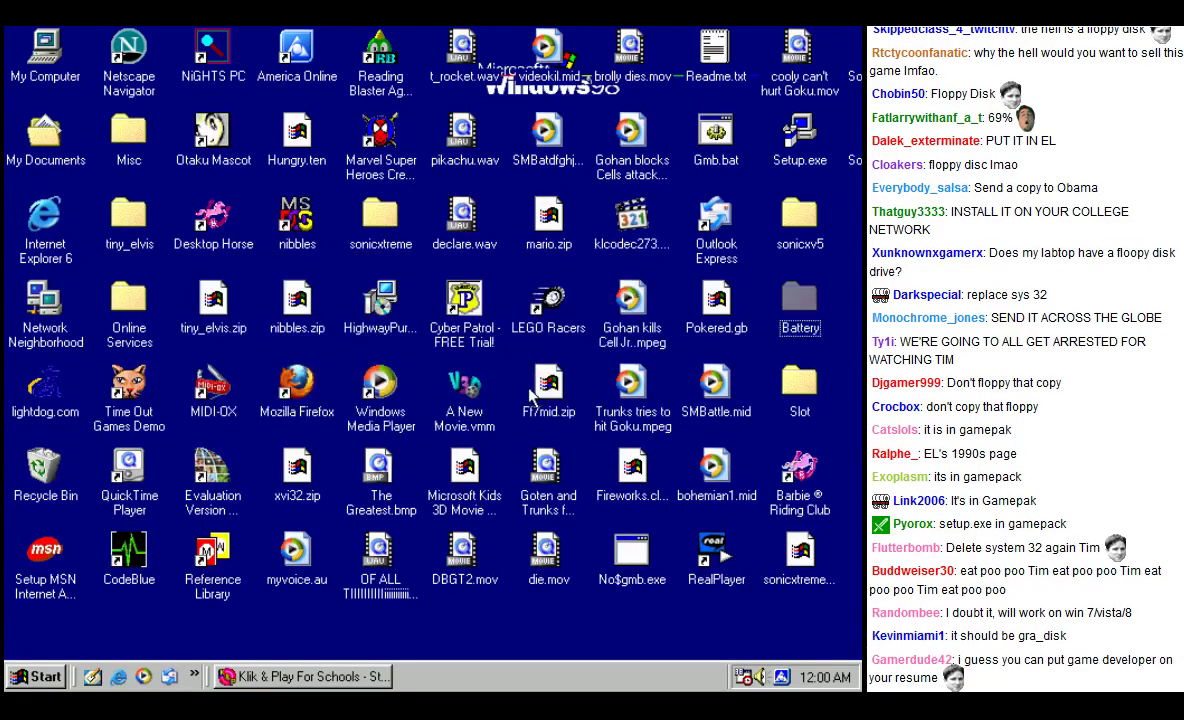
# Step: Delete the Battery and Slot folders and the Cyber Patrol - FREE Trial! shortcut from the desktop
pyautogui.moveTo(798, 300); pyautogui.dragTo(45, 472)
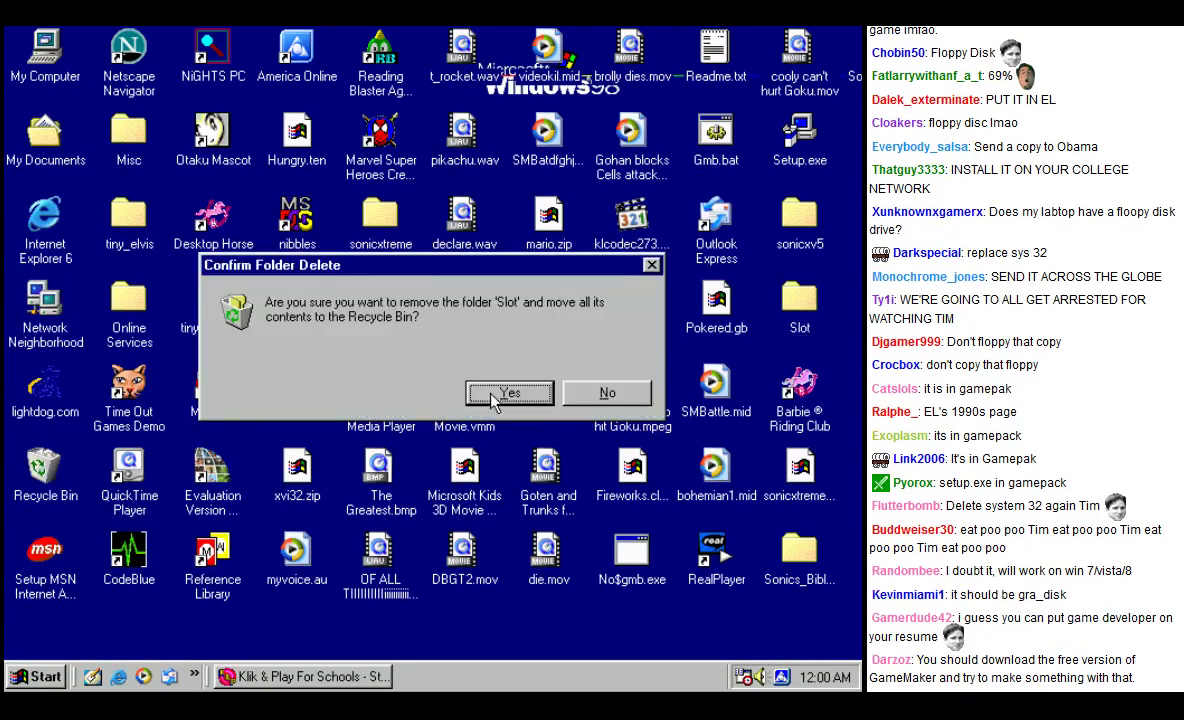
pyautogui.press('Return')
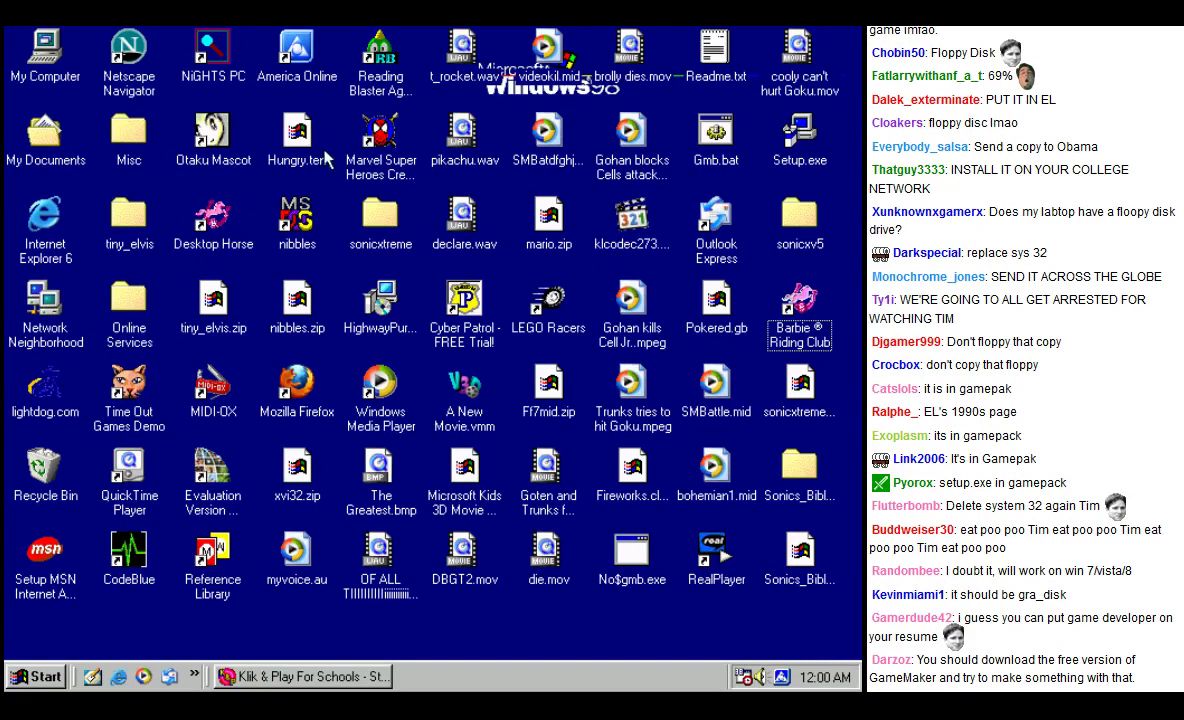
pyautogui.moveTo(450, 315); pyautogui.dragTo(45, 470)
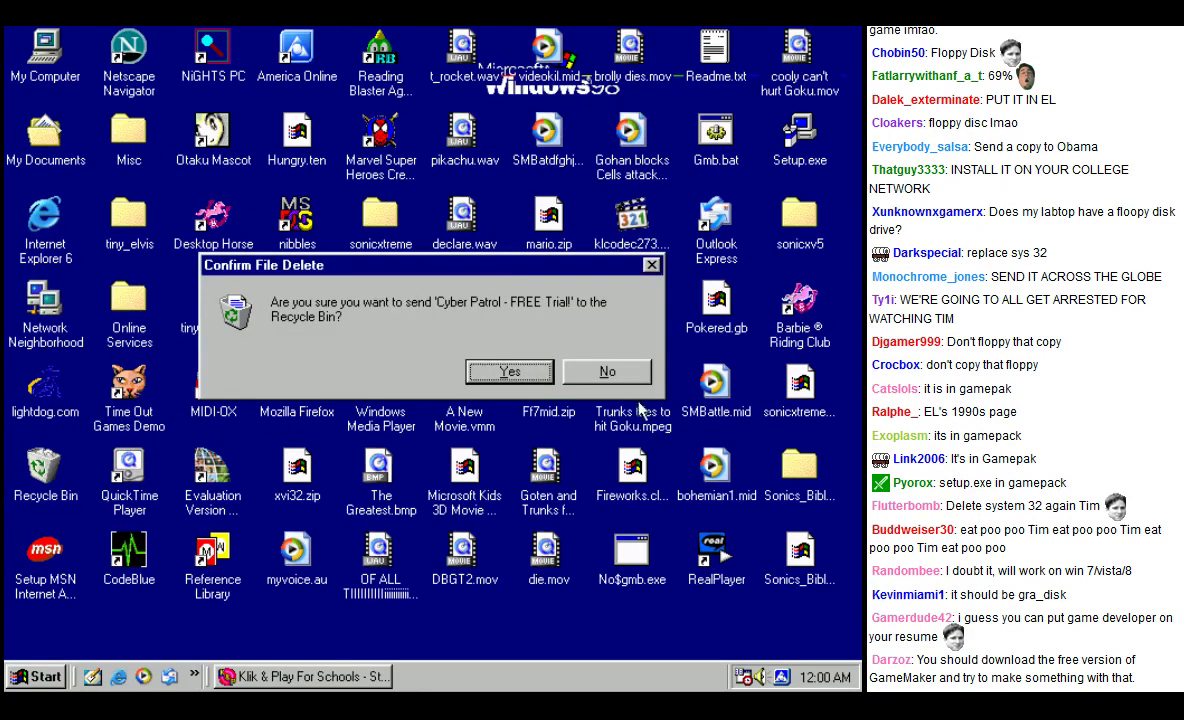
pyautogui.press('Return')
# Step: Create a new folder on the desktop and name it My Art
pyautogui.rightClick(747, 515)
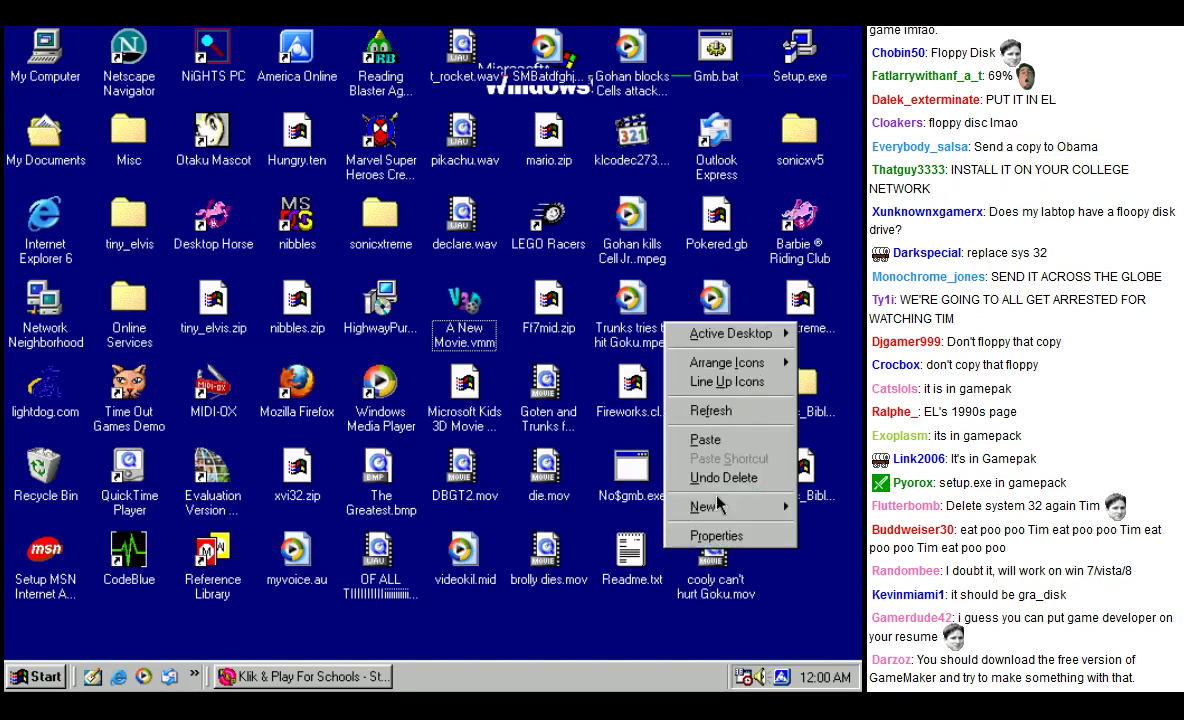
pyautogui.moveTo(700, 506)
pyautogui.click(598, 510)
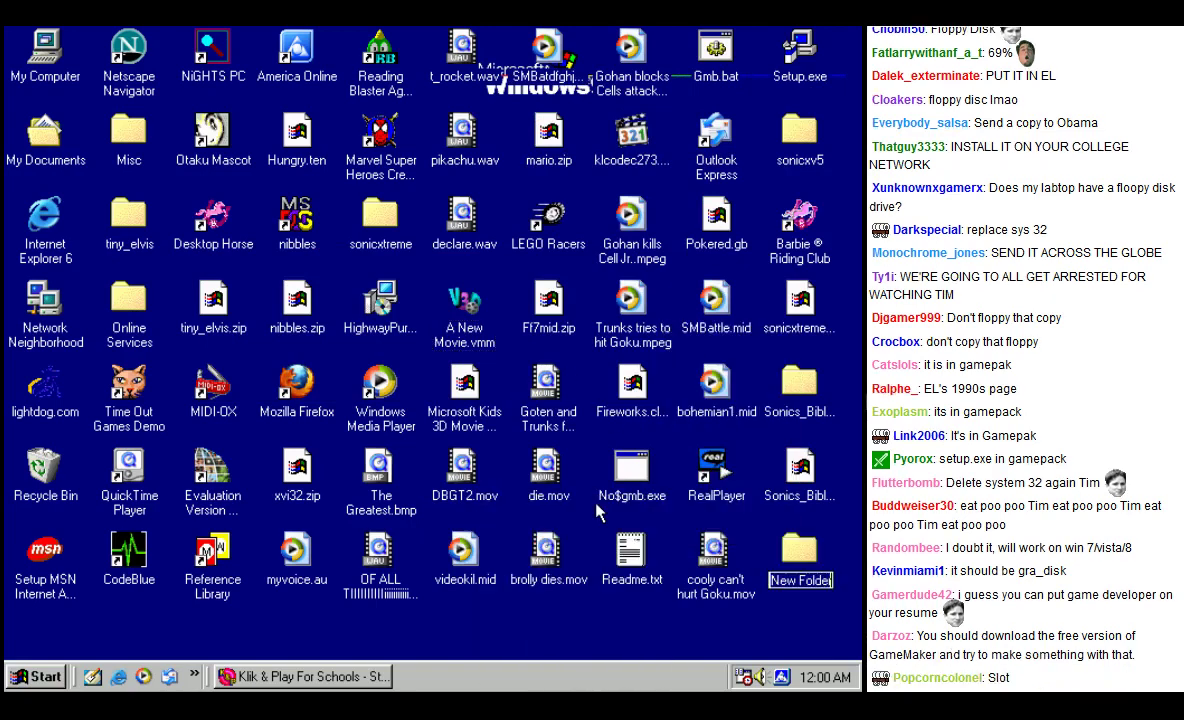
pyautogui.write('My Art')
pyautogui.press('Return')
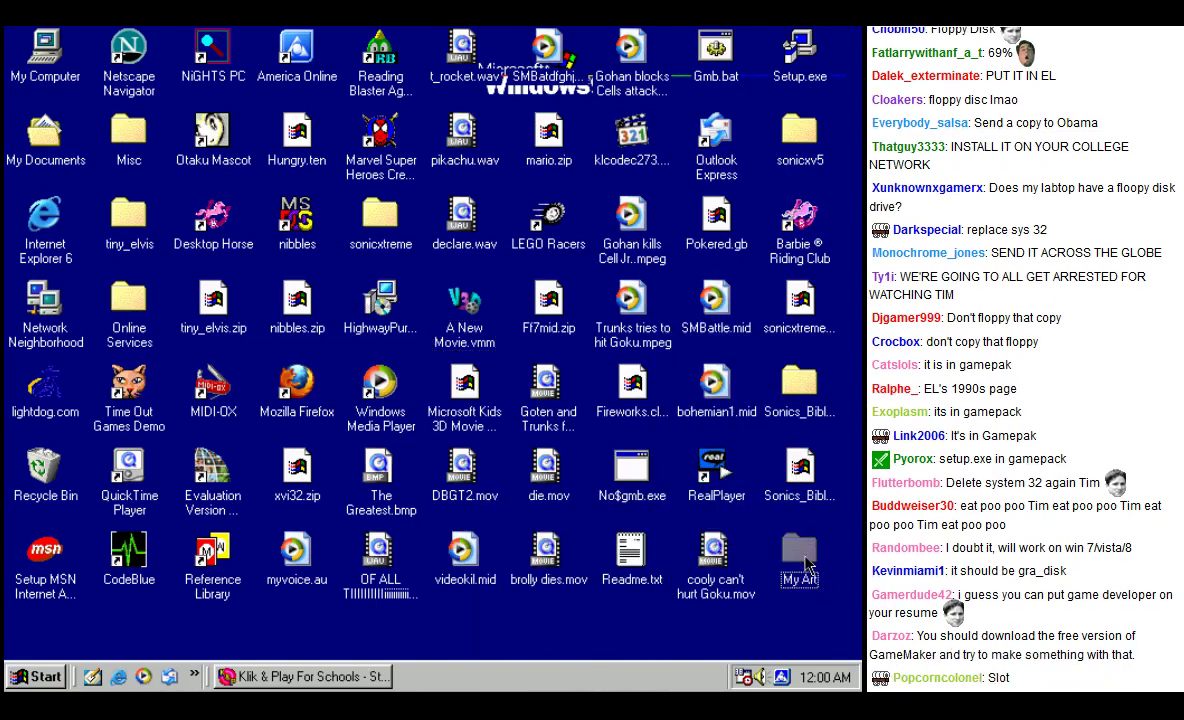
# Step: Open the My Art folder and paste gra_disk.dat, setup.bin and setup.exe into it
pyautogui.doubleClick(808, 566)
pyautogui.rightClick(434, 419)
pyautogui.click(476, 566)
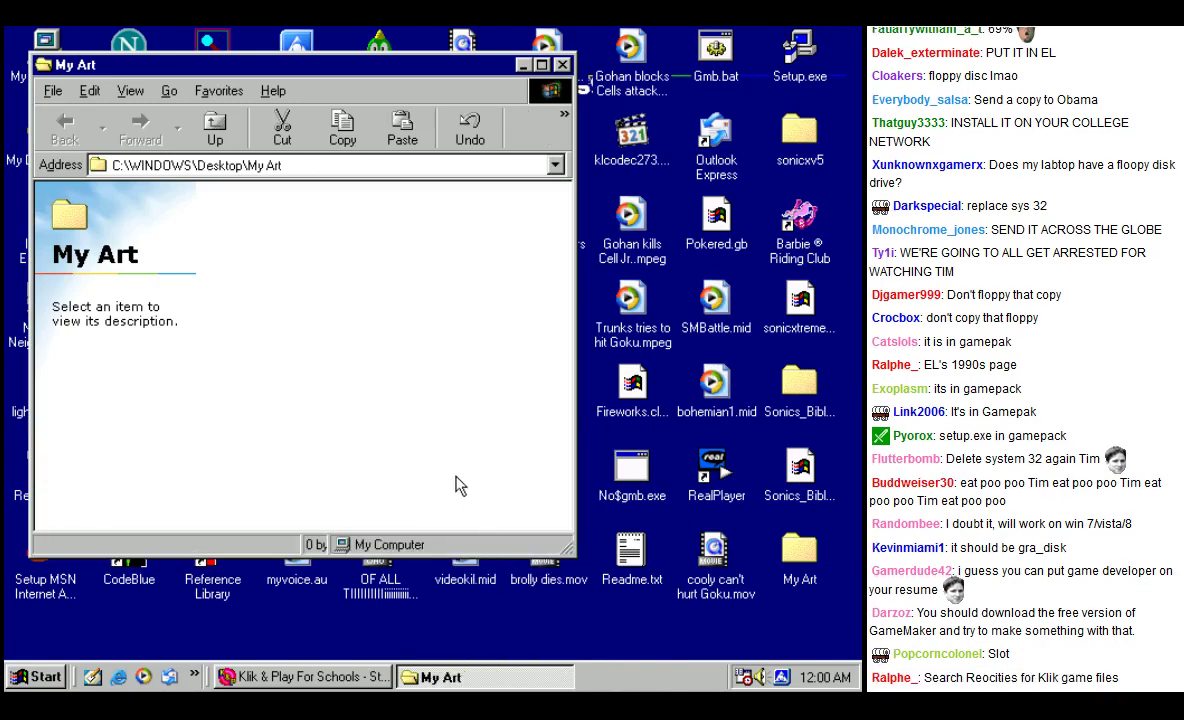
pyautogui.click(455, 480)
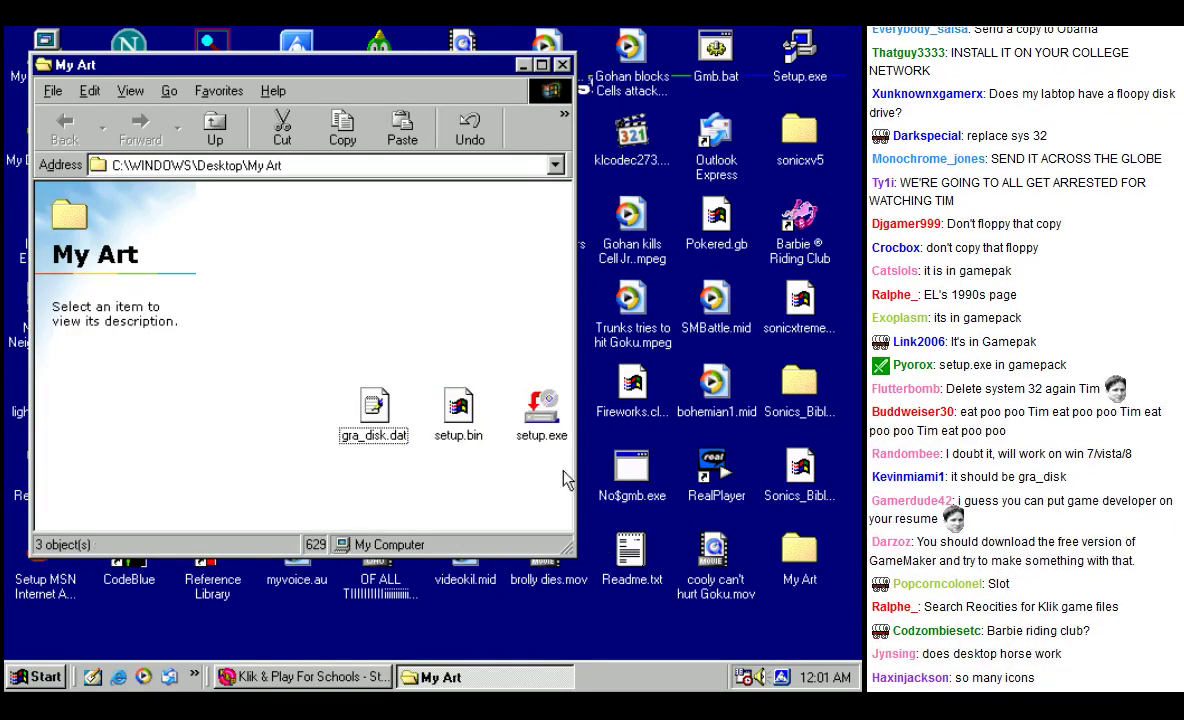
# Step: Run setup.exe and start installing OH GOD HELP in c:\windows\games, agreeing to create that directory
pyautogui.doubleClick(541, 408)
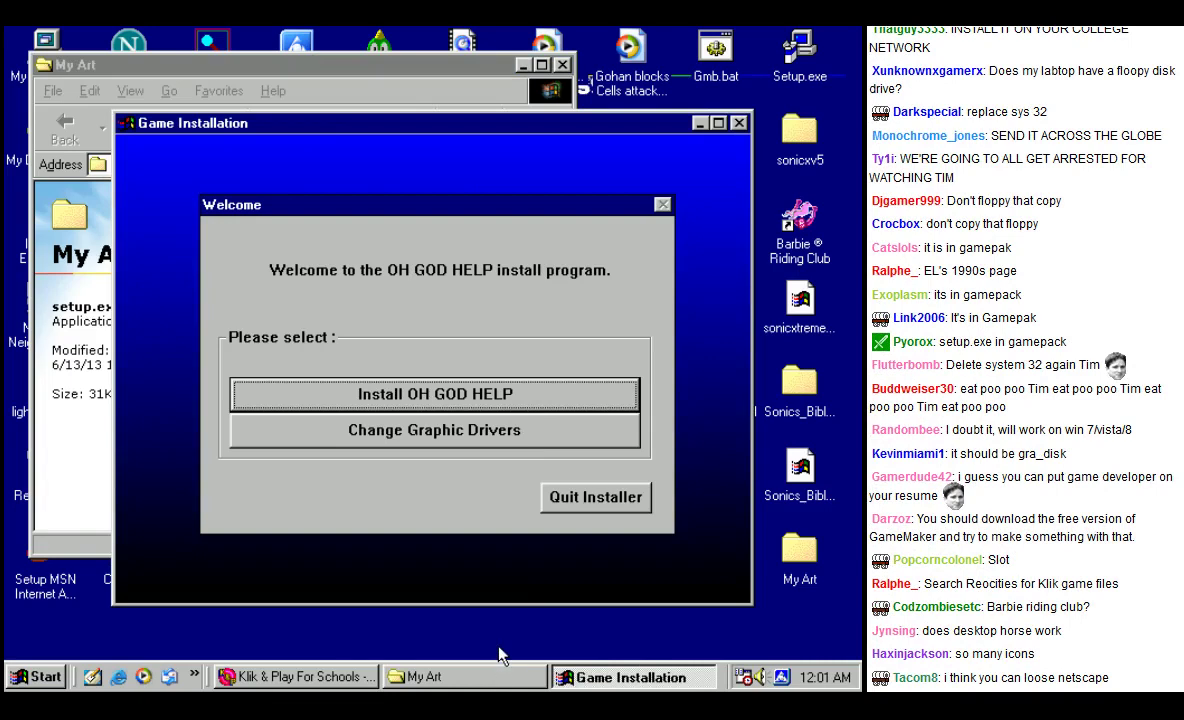
pyautogui.click(437, 395)
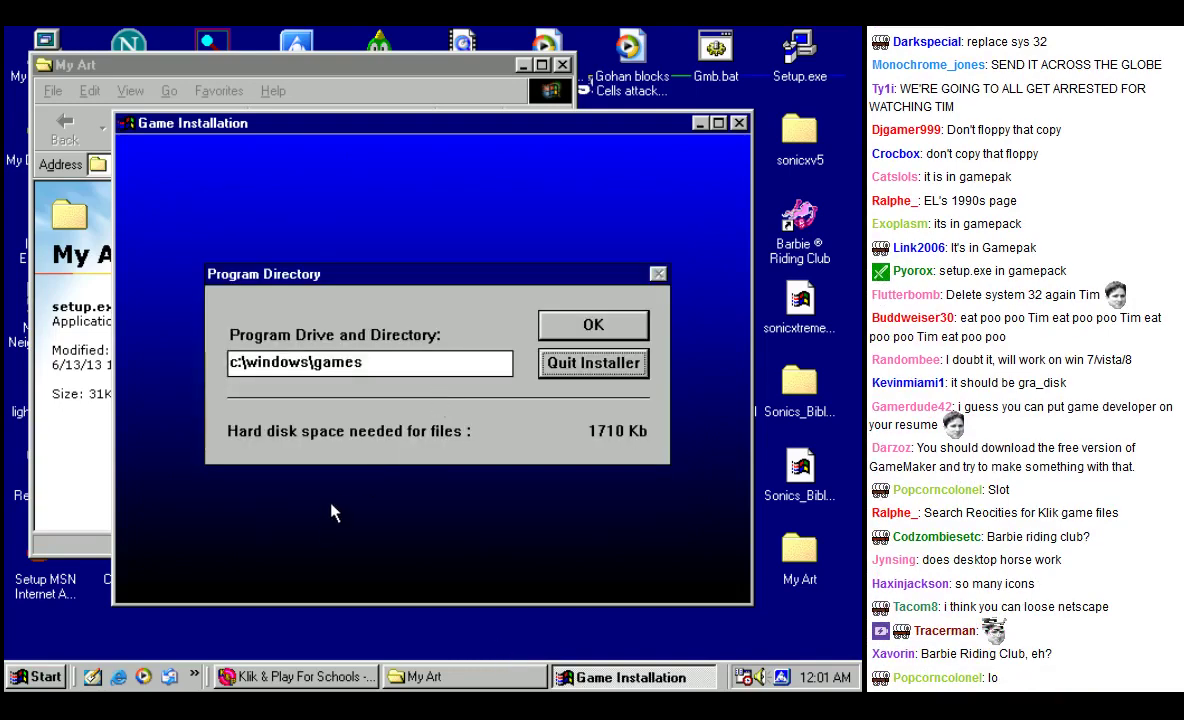
pyautogui.click(553, 316)
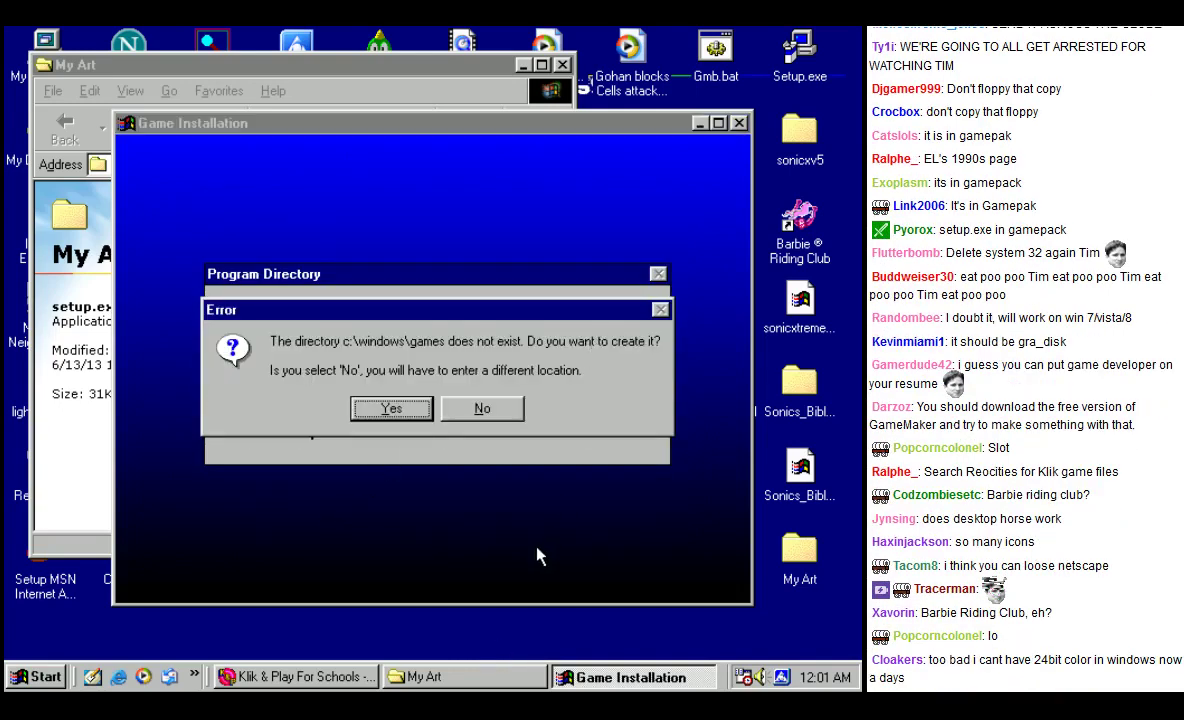
pyautogui.click(398, 412)
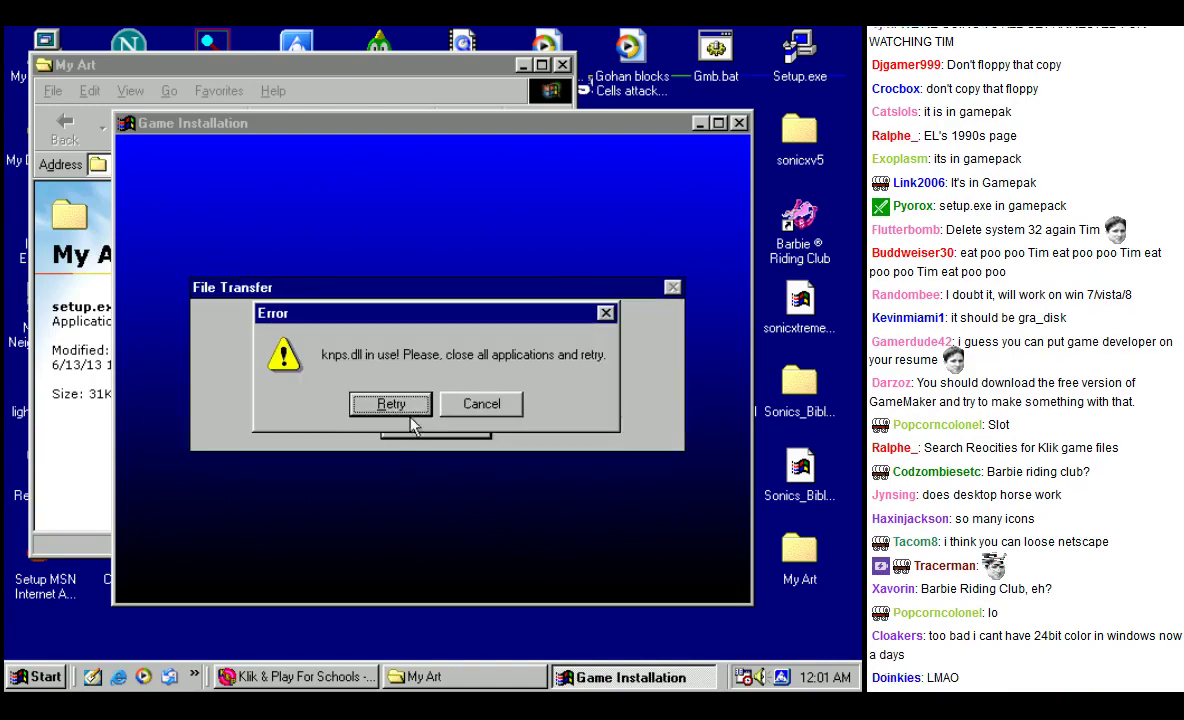
# Step: Close Klik & Play, retry the OH GOD HELP file transfer and quit the installer once it finishes
pyautogui.click(296, 677)
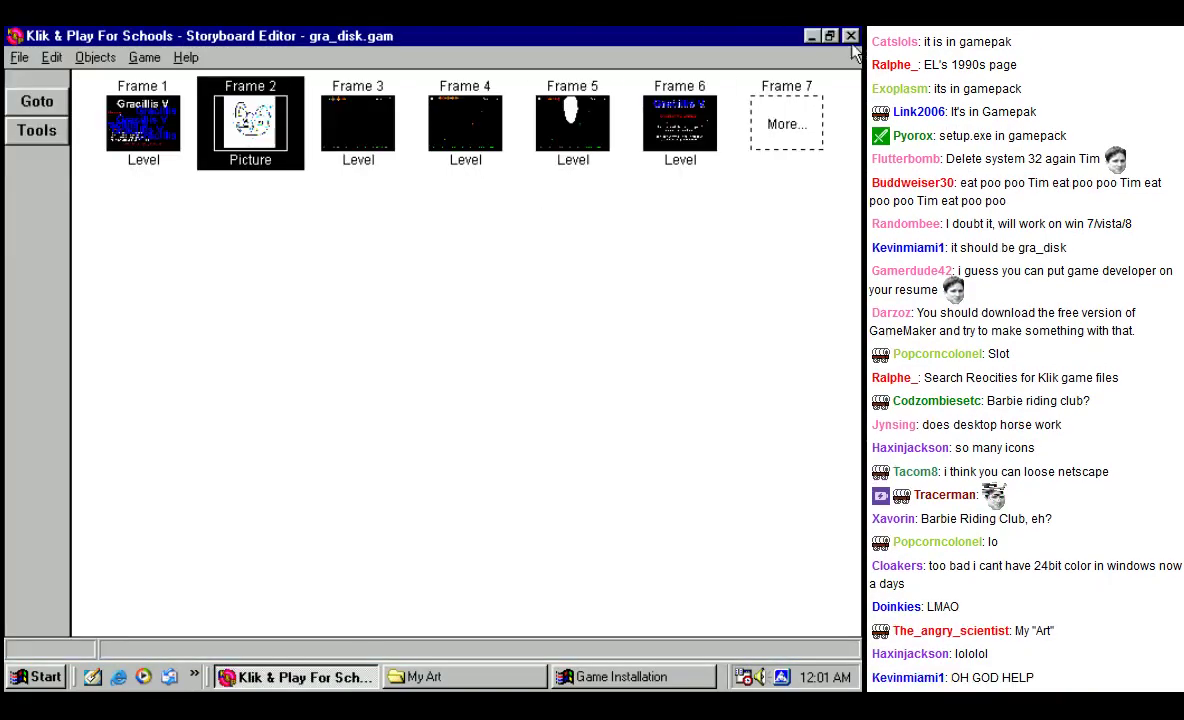
pyautogui.click(850, 37)
pyautogui.click(367, 431)
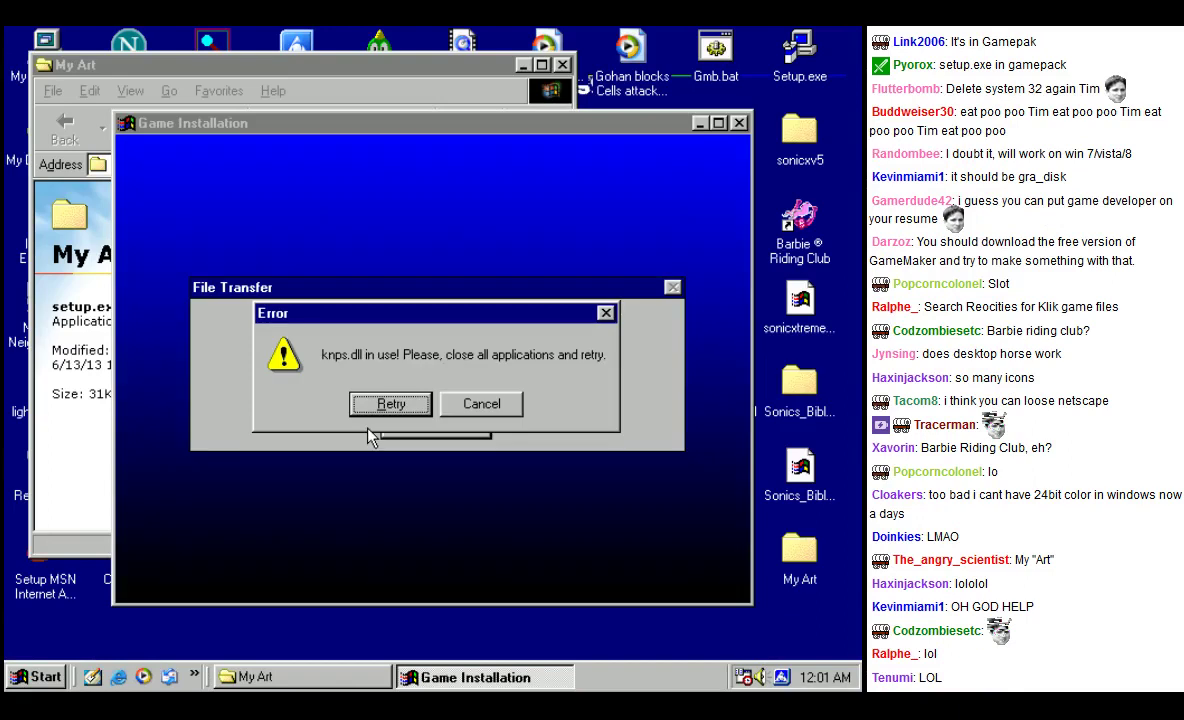
pyautogui.click(383, 408)
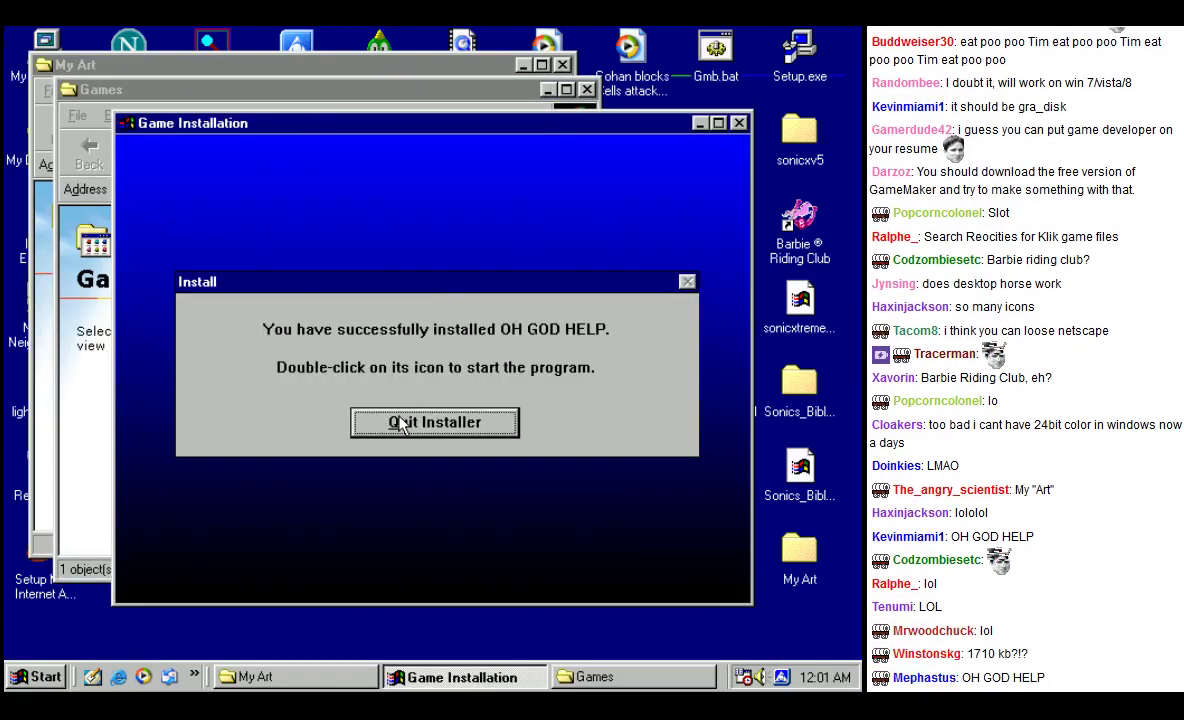
pyautogui.click(400, 424)
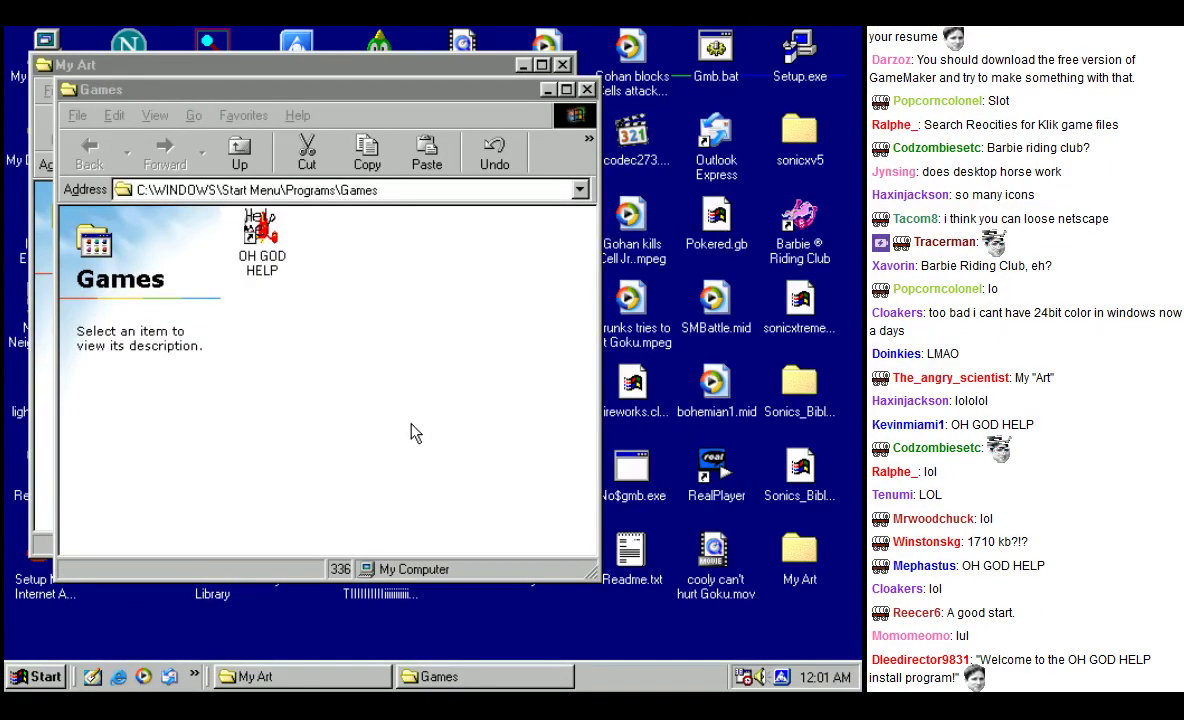
# Step: Launch OH GOD HELP from the Games folder, test it past the title screen and close the game
pyautogui.click(266, 262)
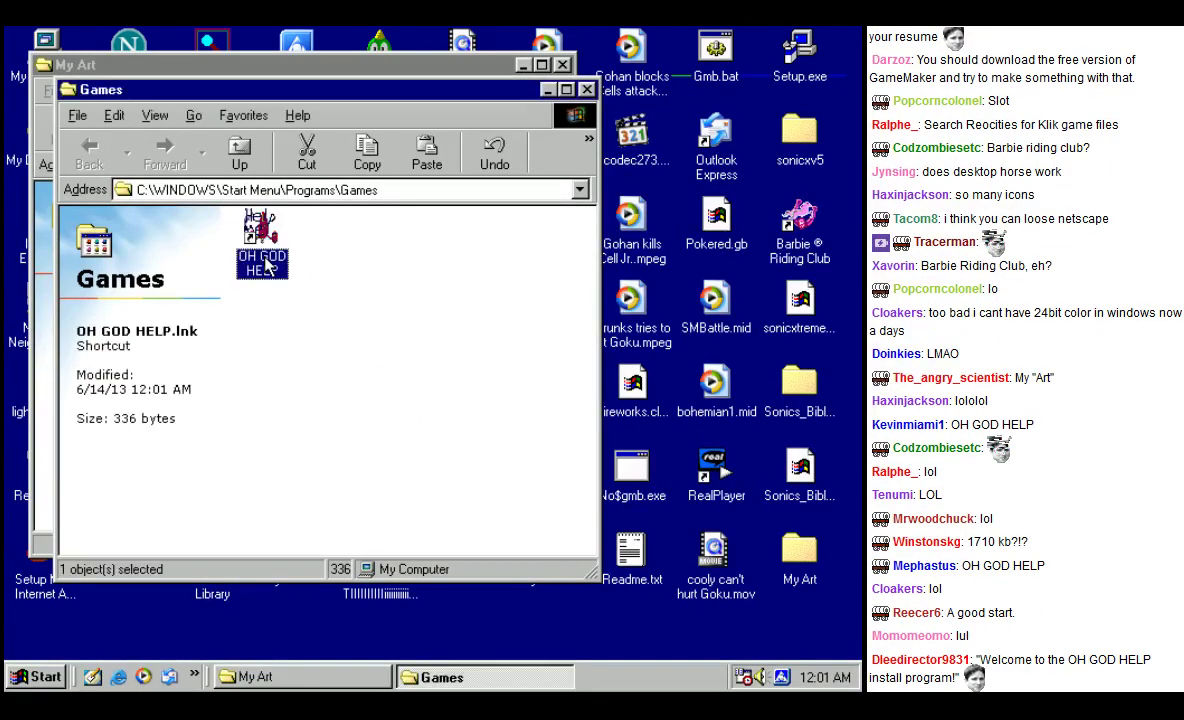
pyautogui.click(275, 312)
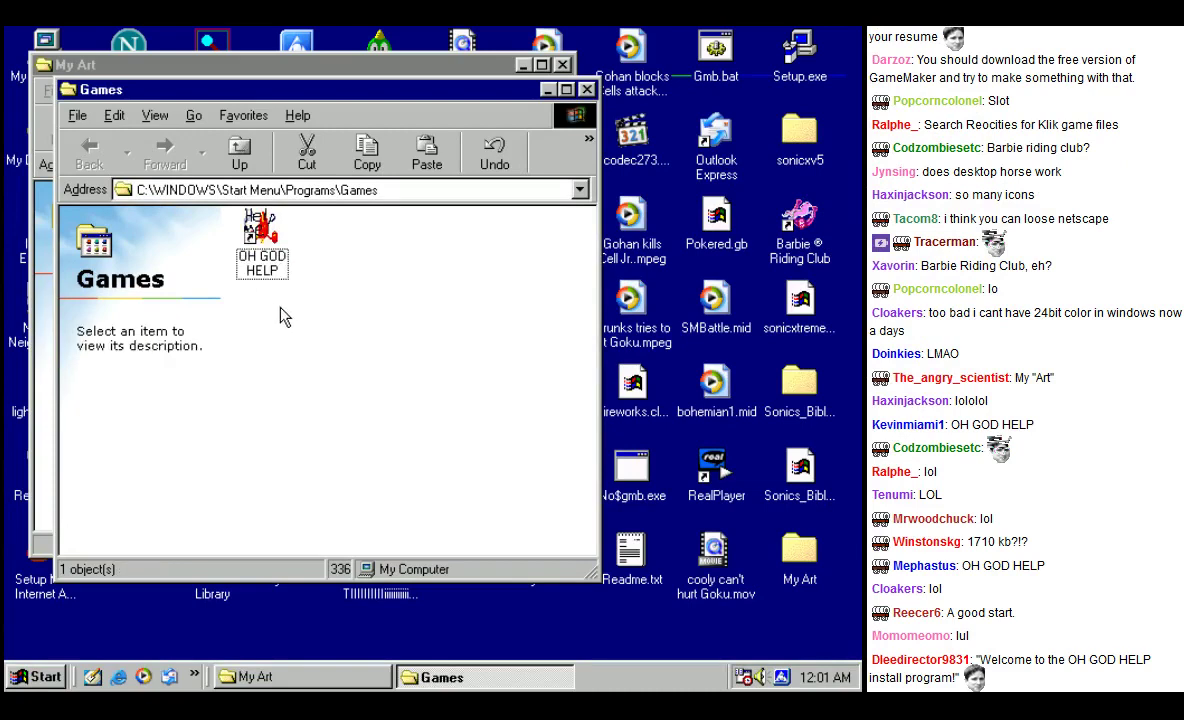
pyautogui.doubleClick(258, 248)
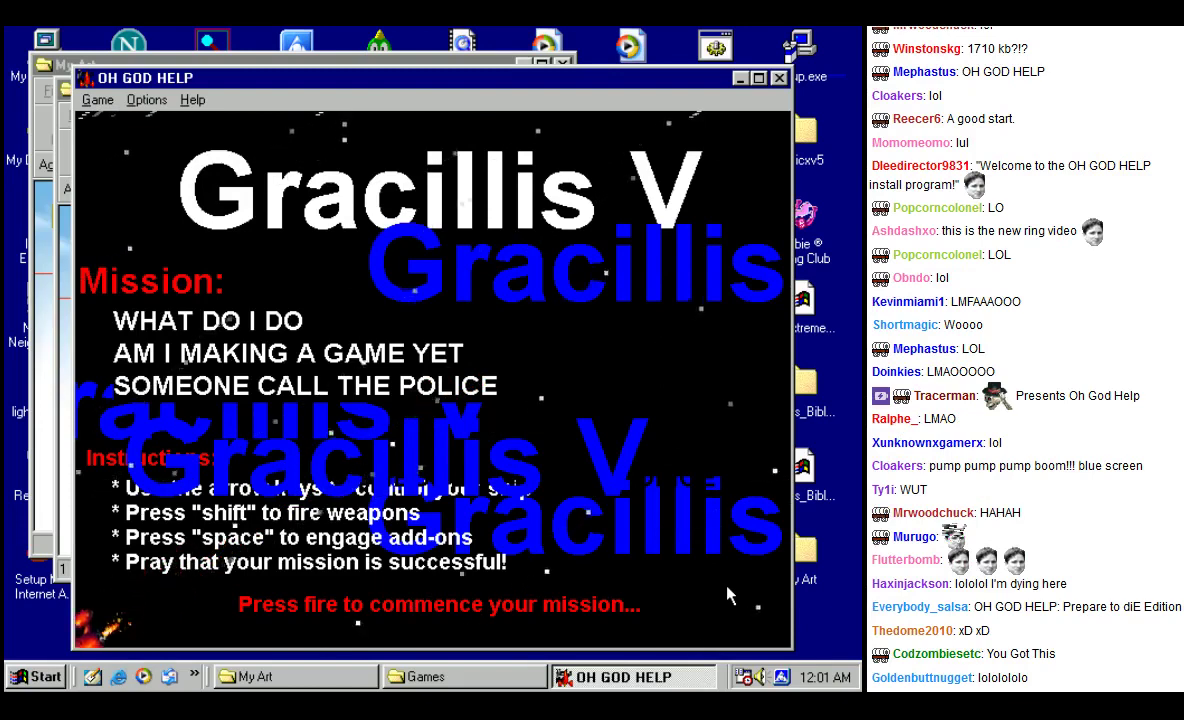
pyautogui.press('shift')
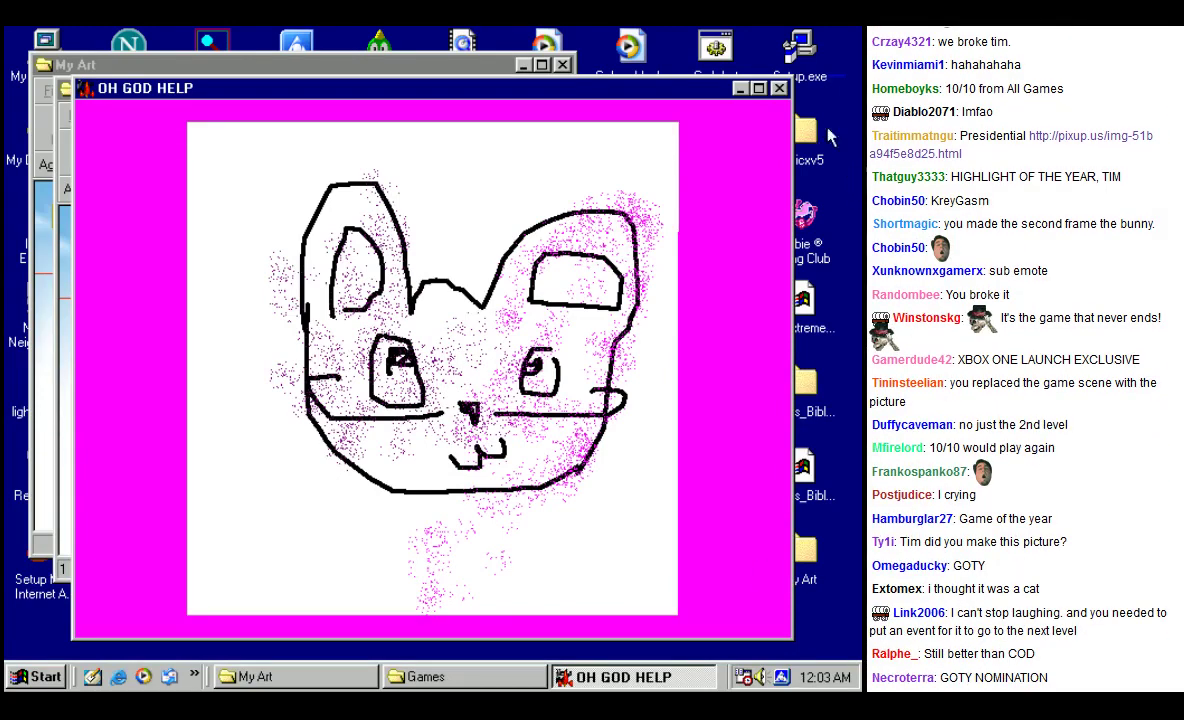
pyautogui.click(779, 88)
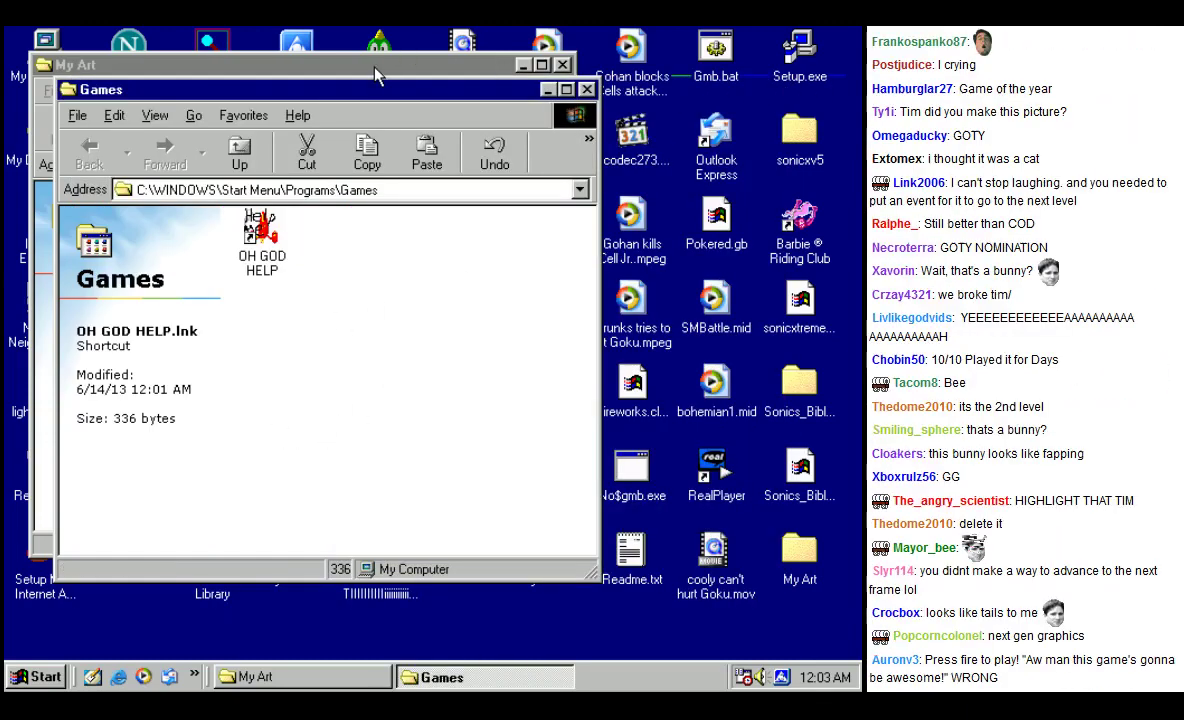
# Step: Bring the My Art folder window forward and start Klik & Play again from the installed programs
pyautogui.click(290, 677)
pyautogui.click(50, 680)
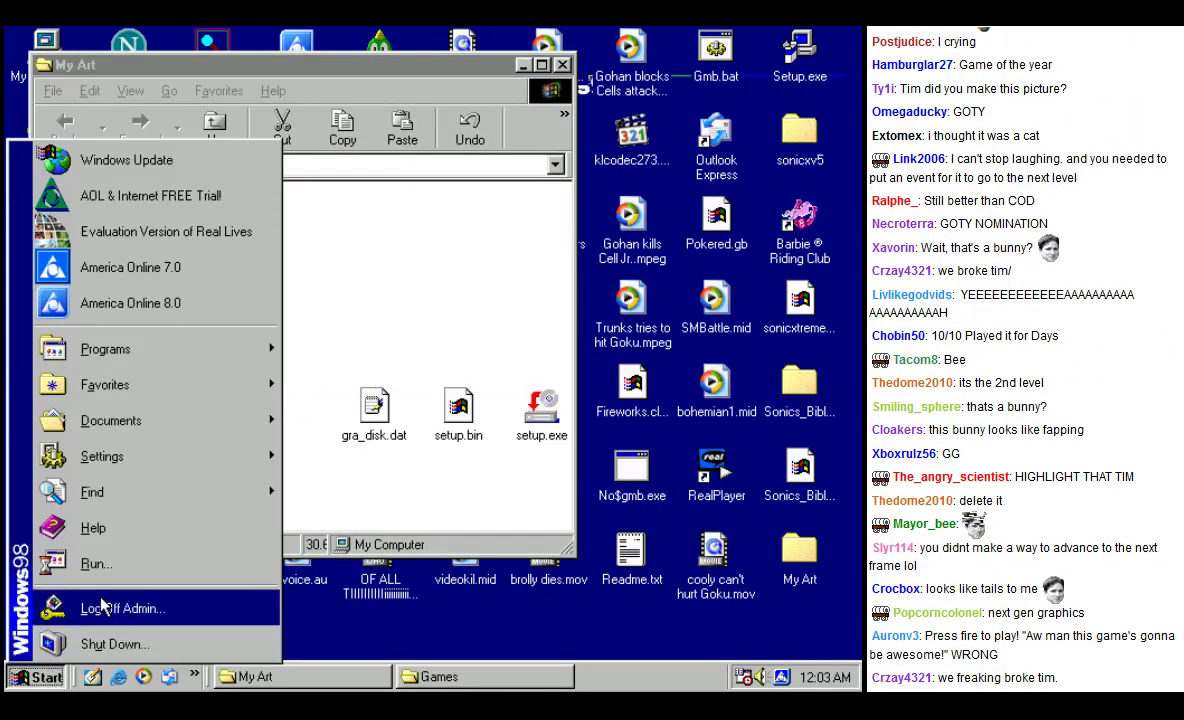
pyautogui.moveTo(105, 365)
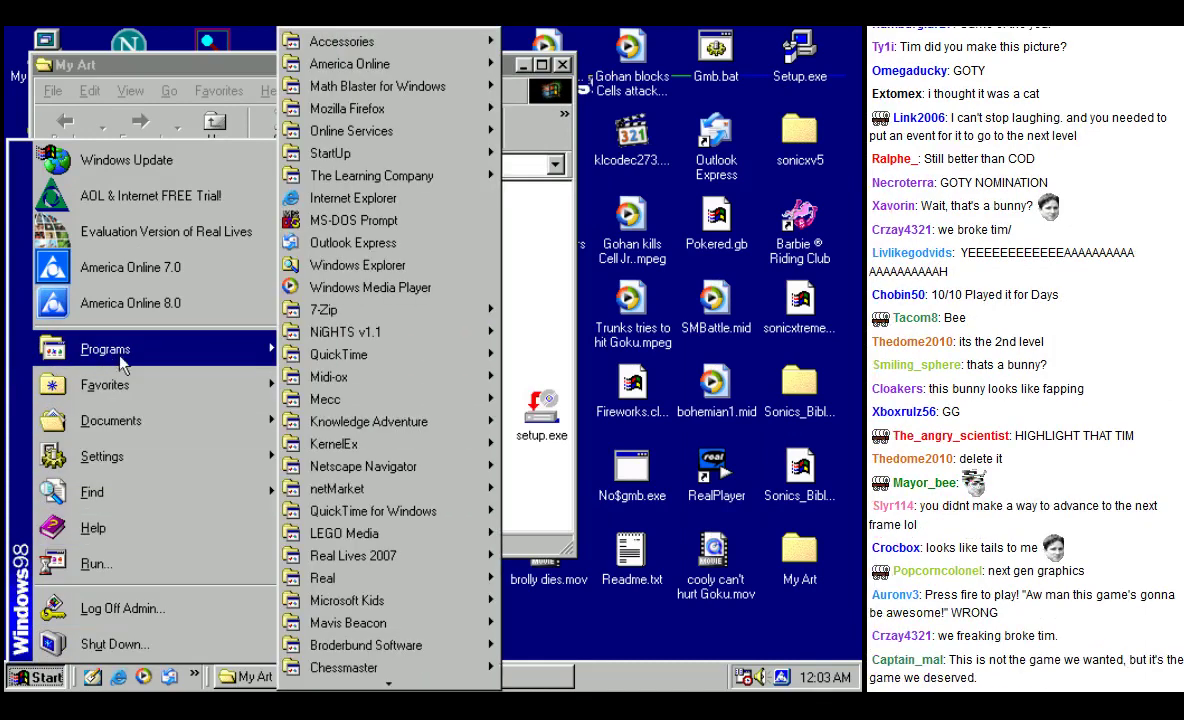
pyautogui.moveTo(365, 685)
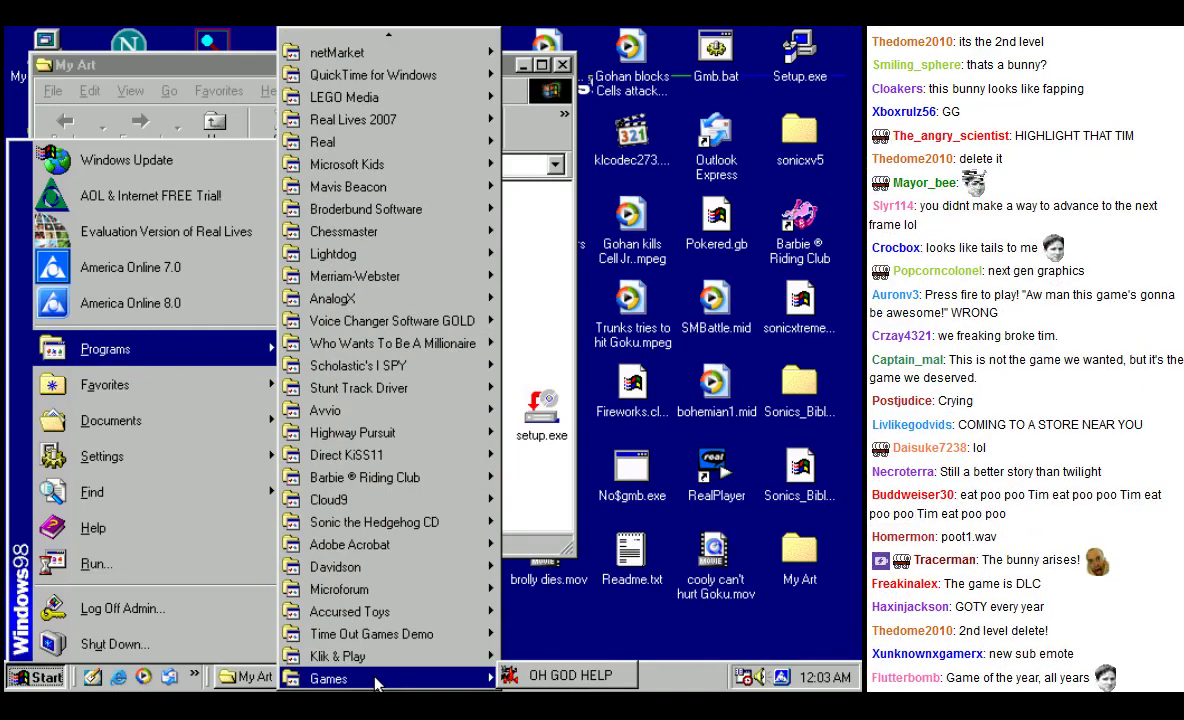
pyautogui.moveTo(378, 658)
pyautogui.click(565, 609)
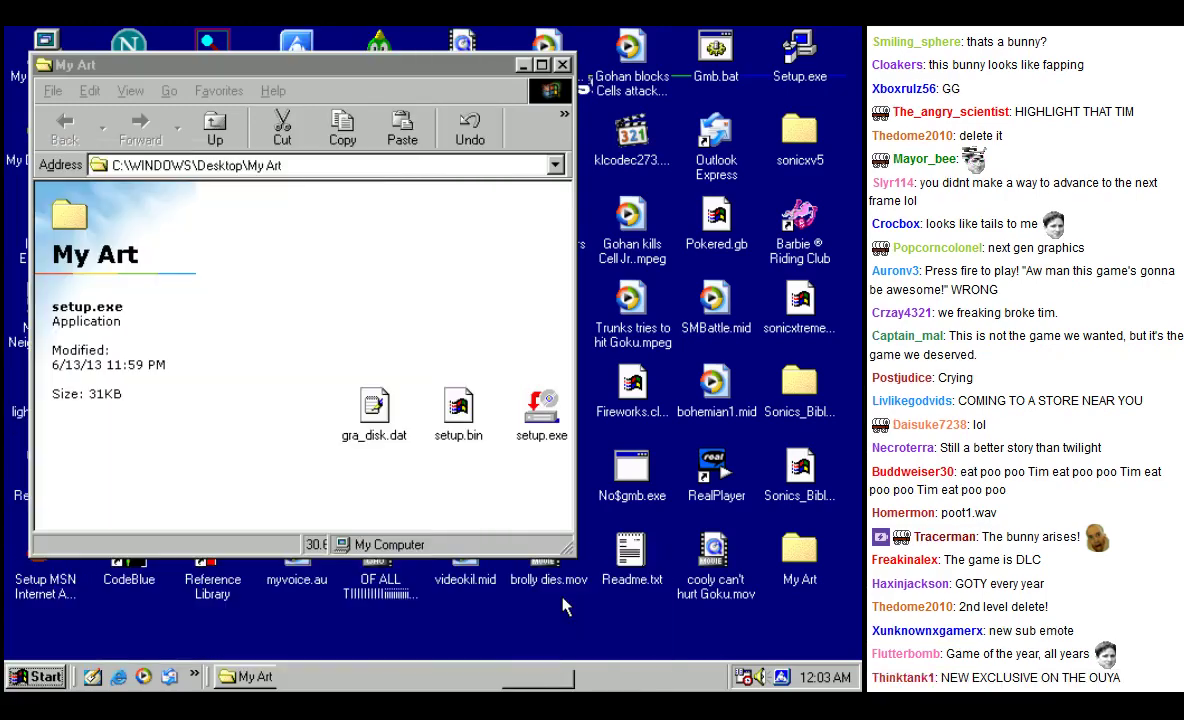
pyautogui.click(411, 420)
pyautogui.doubleClick(447, 287)
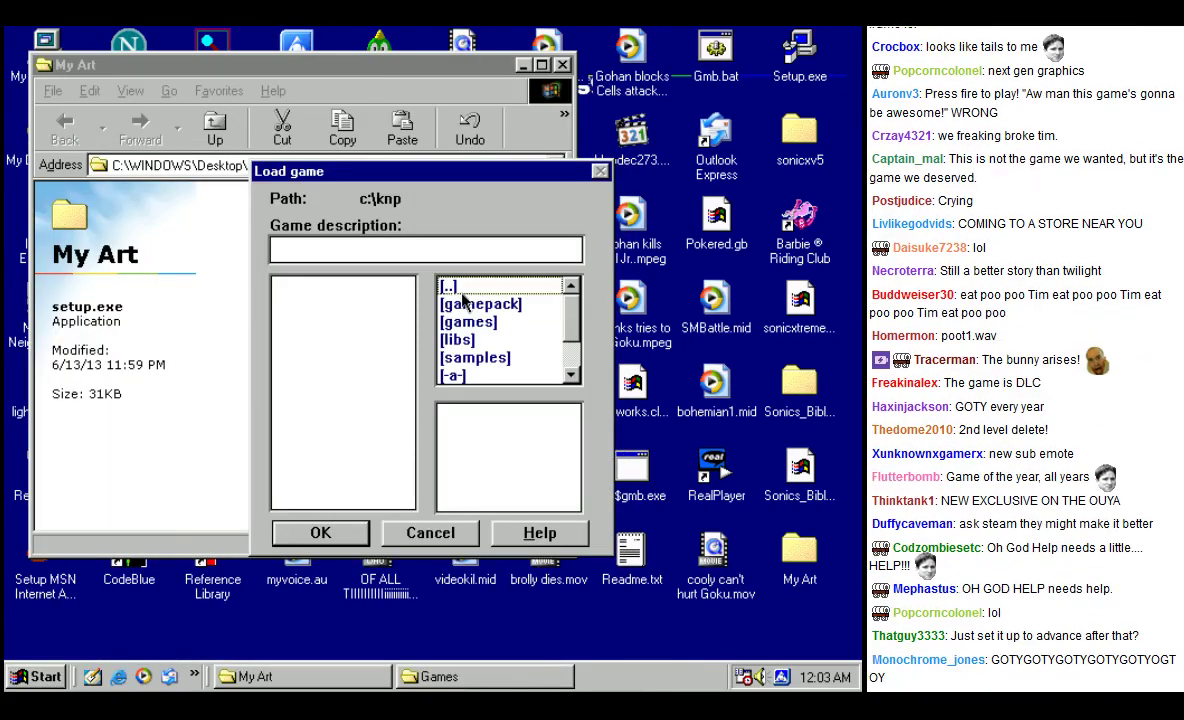
pyautogui.click(515, 306)
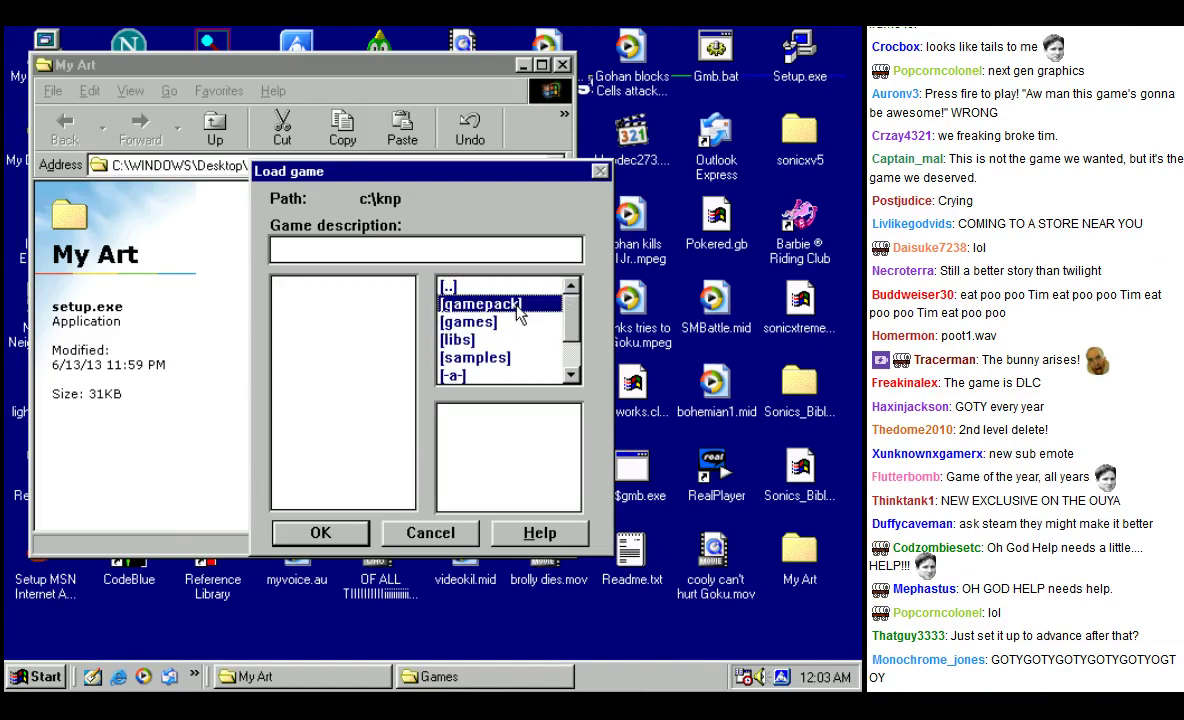
pyautogui.doubleClick(485, 290)
pyautogui.moveTo(571, 304); pyautogui.dragTo(572, 334)
pyautogui.click(405, 532)
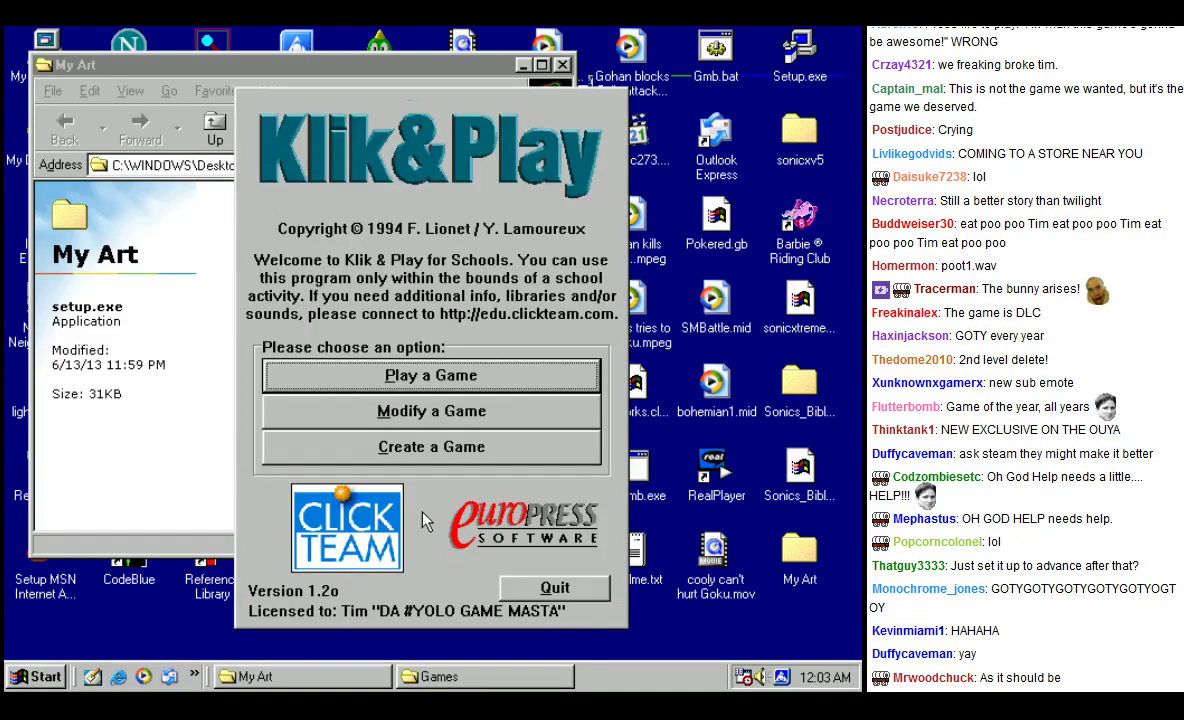
# Step: Choose to modify a game and browse to c:\knp\gamepack for the game file
pyautogui.click(390, 412)
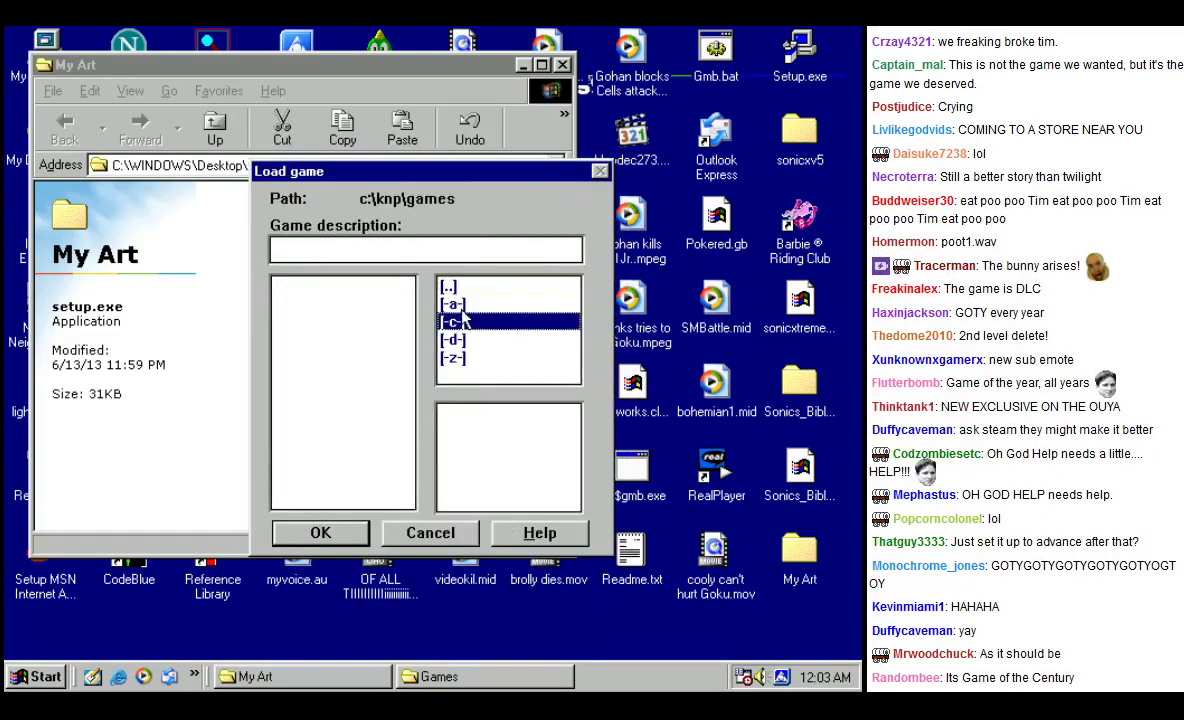
pyautogui.doubleClick(449, 287)
pyautogui.doubleClick(483, 305)
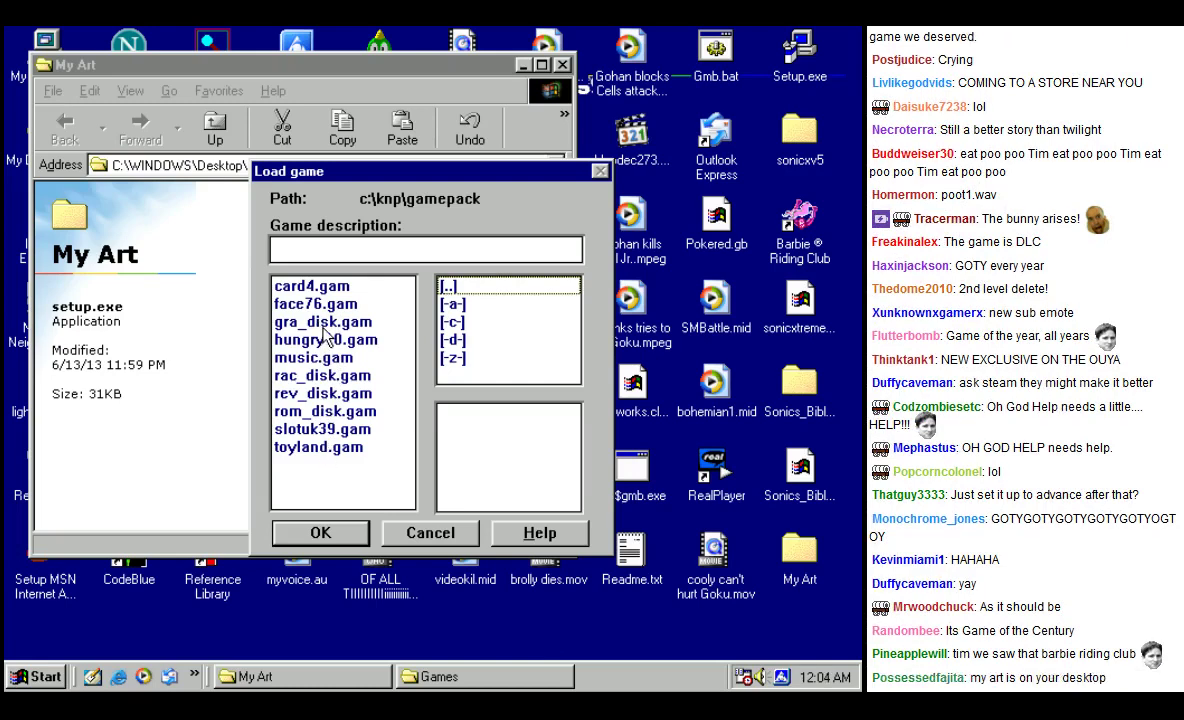
# Step: Check the contents of the My Art, Desktop and Games folders to identify the game's file name
pyautogui.click(180, 338)
pyautogui.click(213, 127)
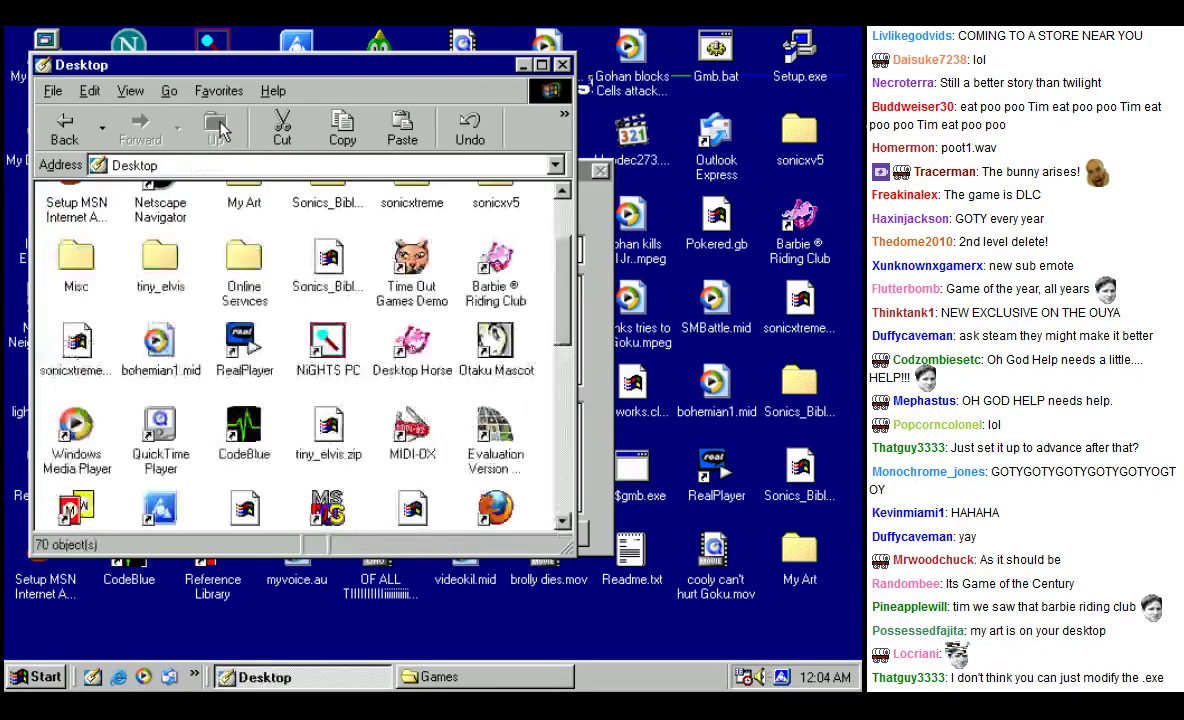
pyautogui.click(56, 138)
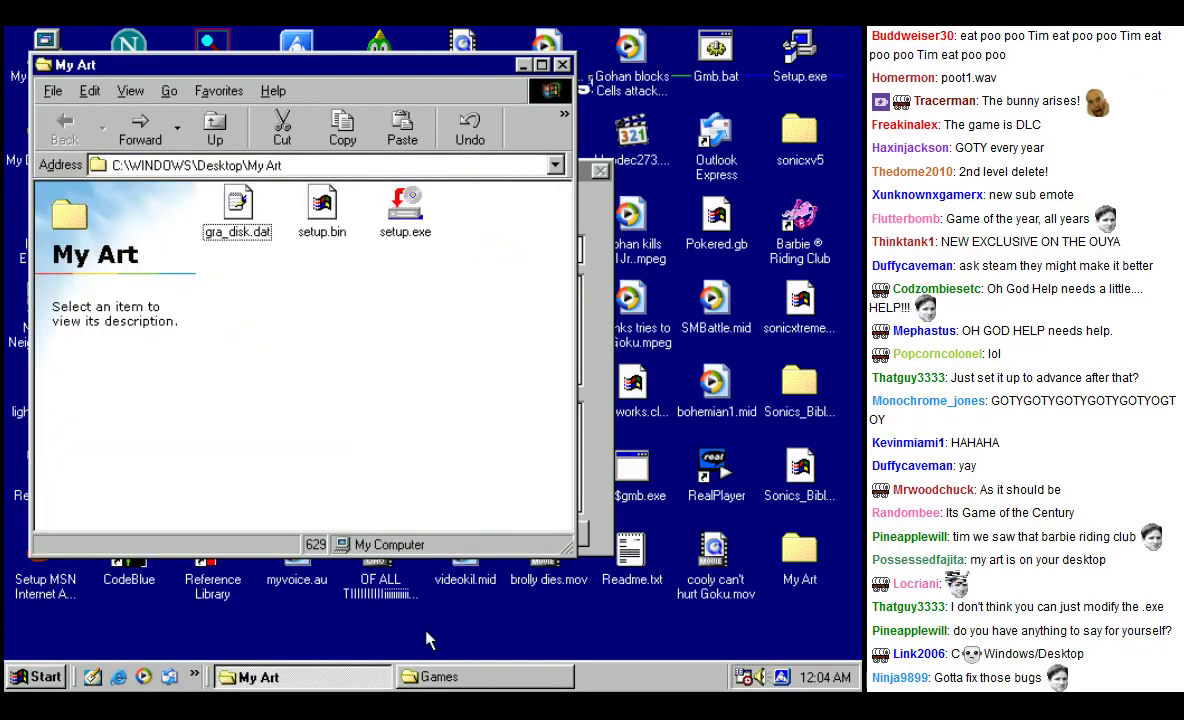
pyautogui.click(447, 680)
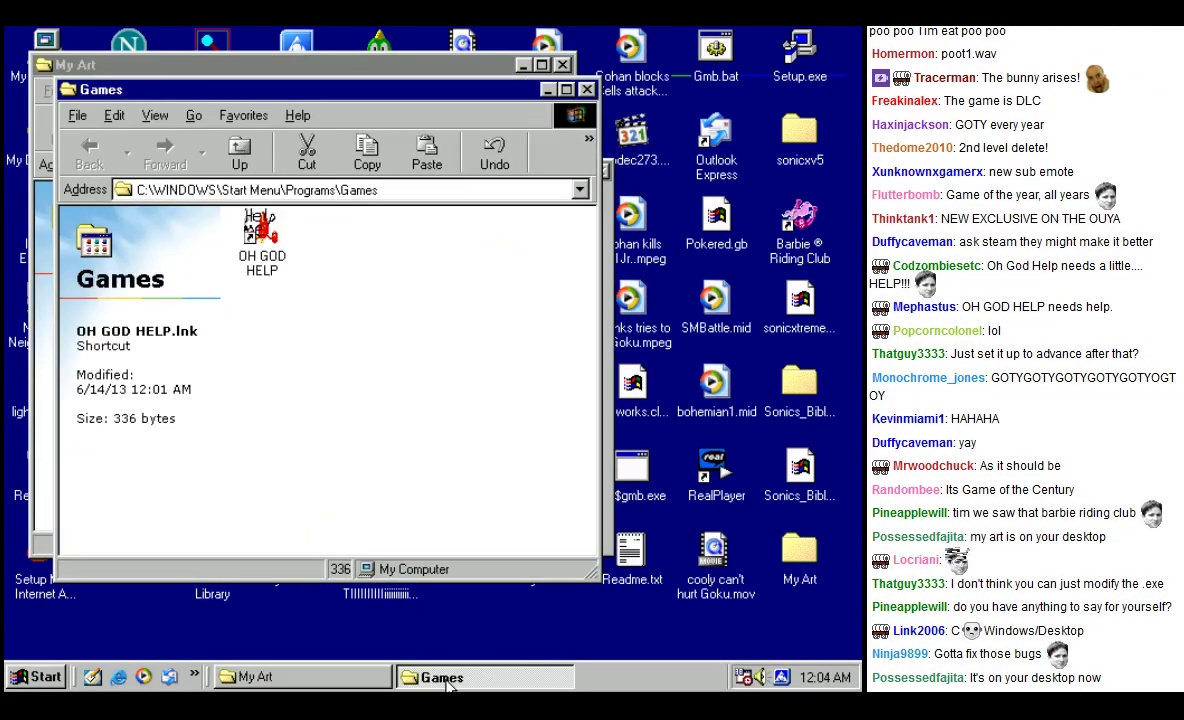
pyautogui.click(447, 680)
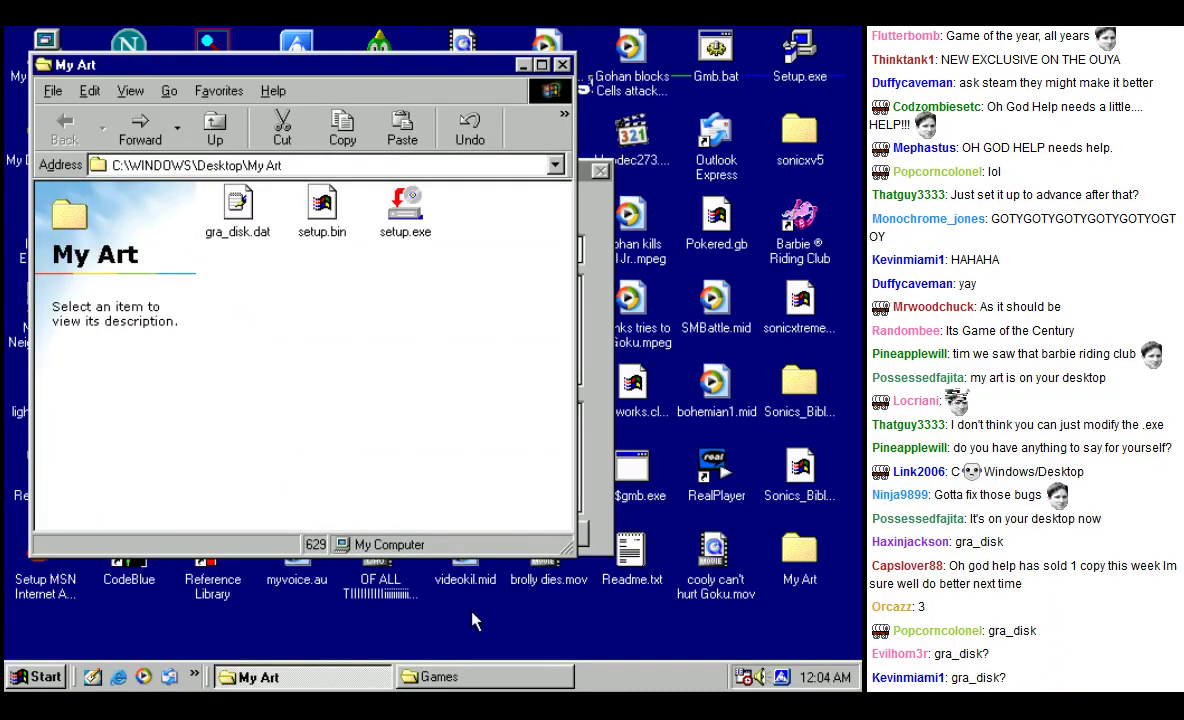
# Step: Load gra_disk.gam from the gamepack folder for editing and select the Frame 2 picture in the storyboard
pyautogui.click(420, 677)
pyautogui.doubleClick(323, 322)
pyautogui.click(248, 135)
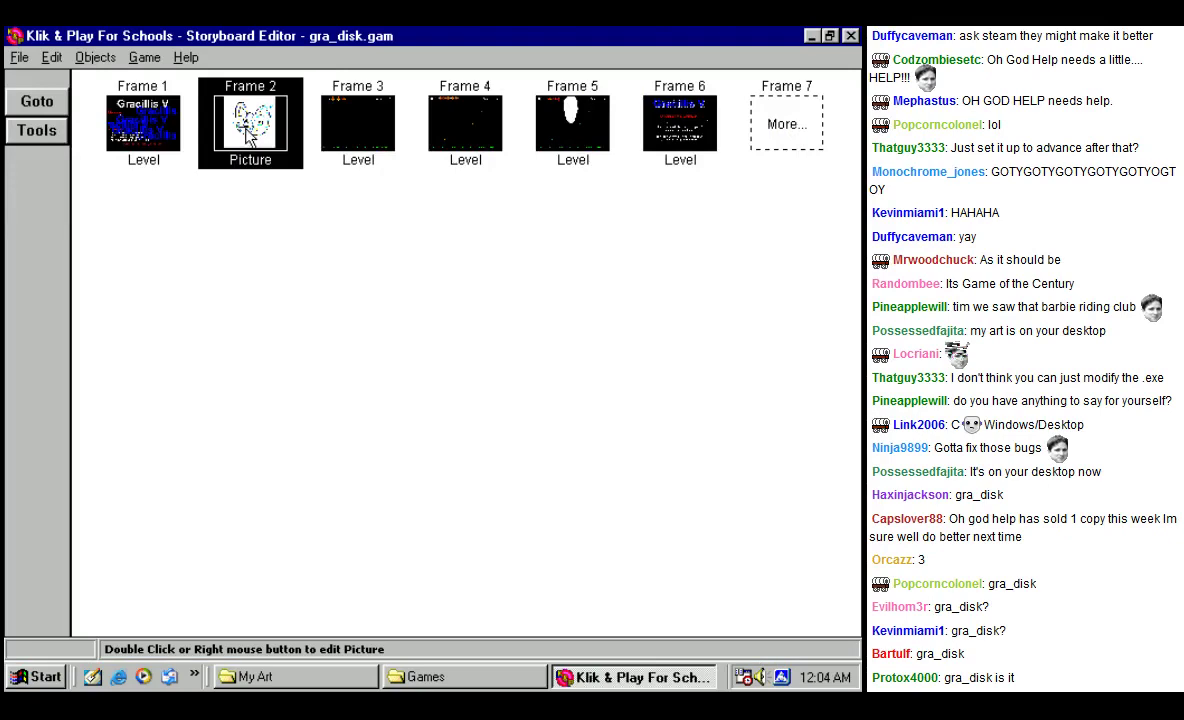
# Step: Test the Frame 2 picture from the storyboard
pyautogui.rightClick(252, 132)
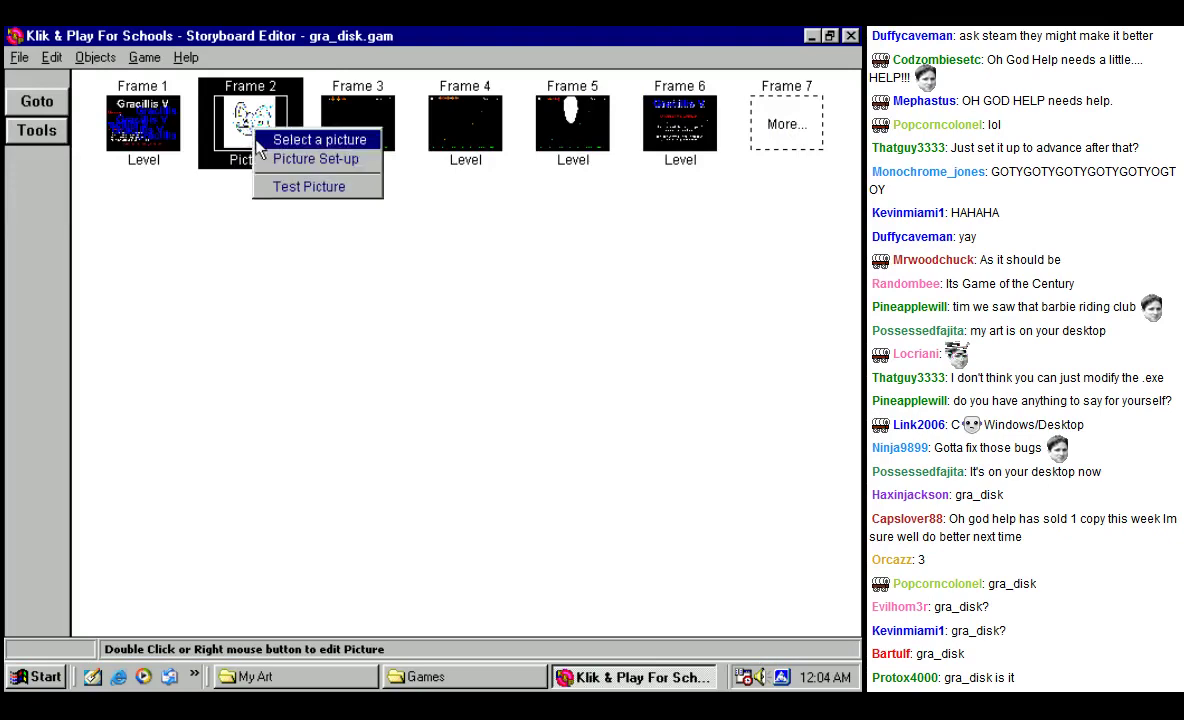
pyautogui.click(282, 185)
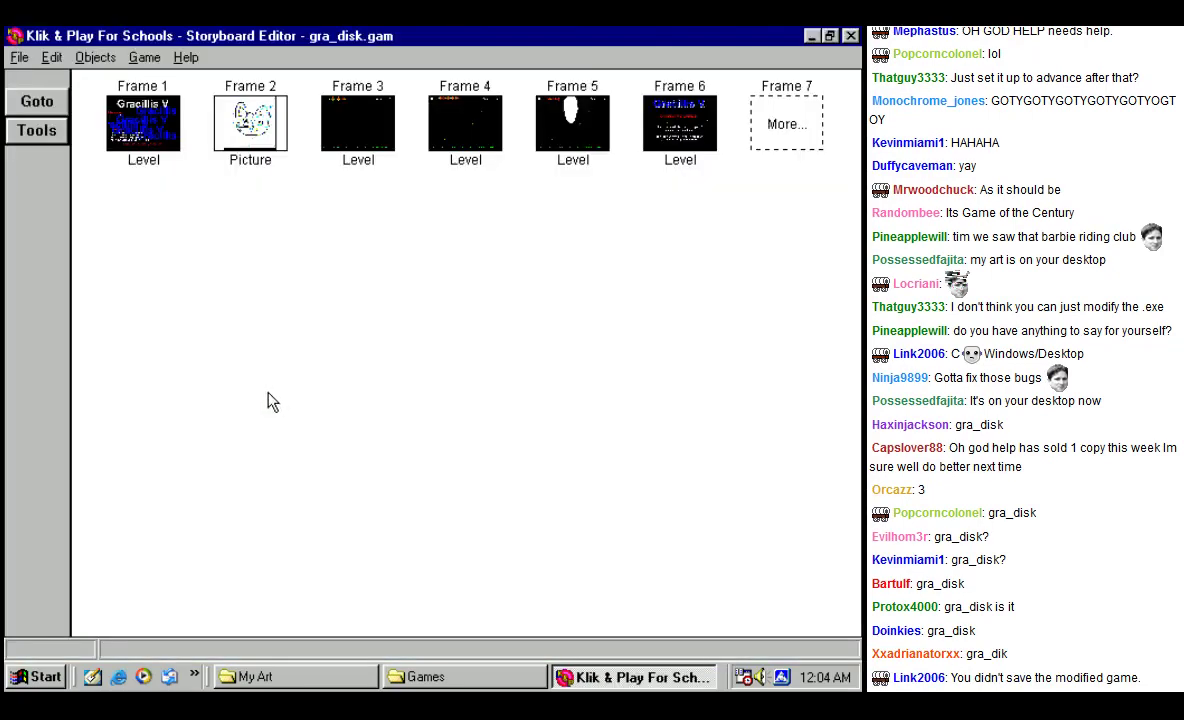
pyautogui.click(250, 122)
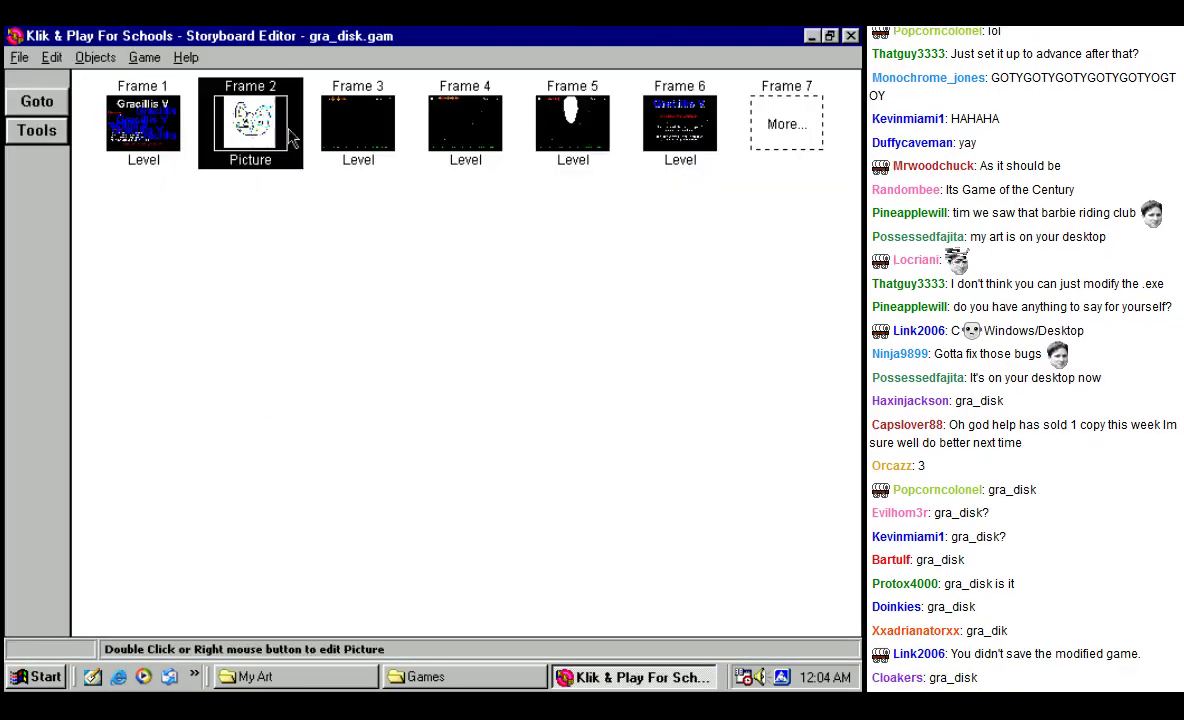
pyautogui.rightClick(258, 118)
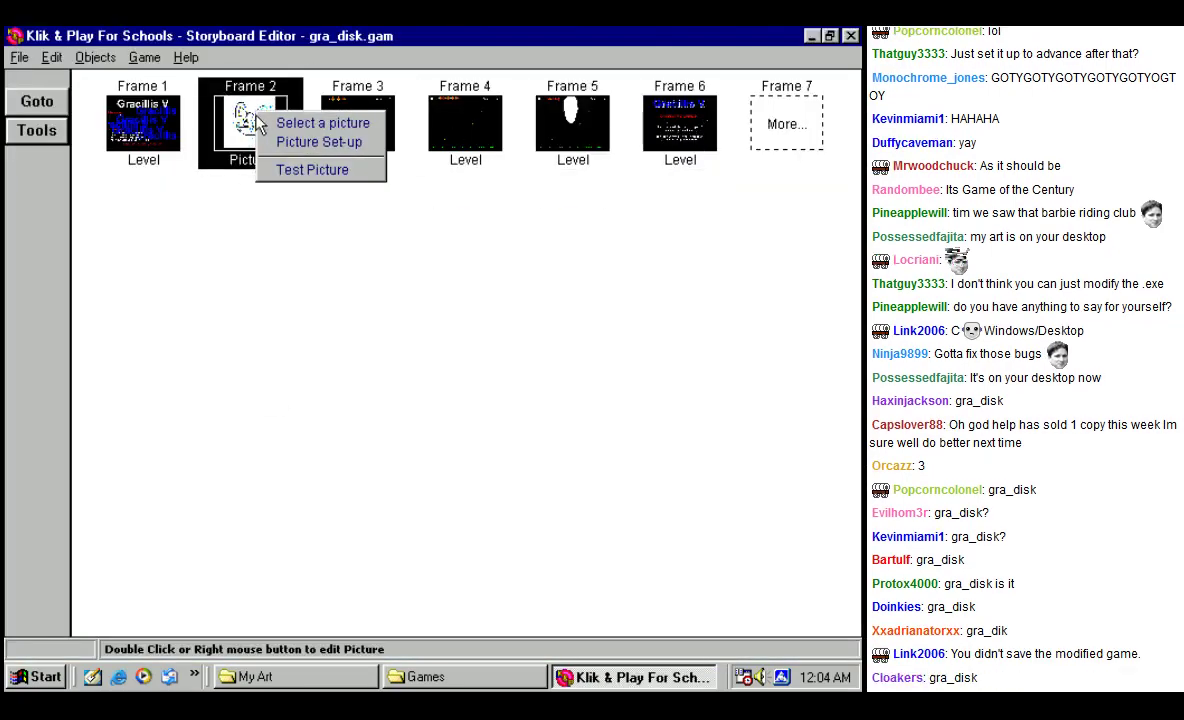
pyautogui.press('Escape')
pyautogui.rightClick(262, 131)
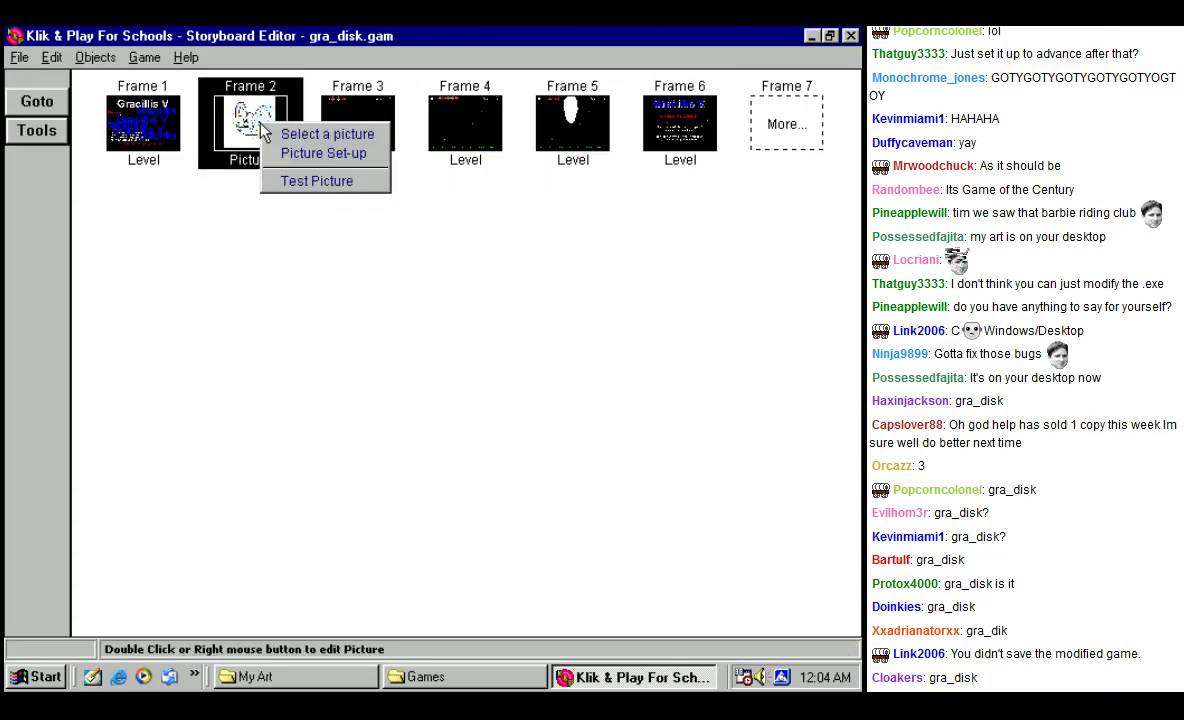
pyautogui.press('Escape')
pyautogui.rightClick(244, 132)
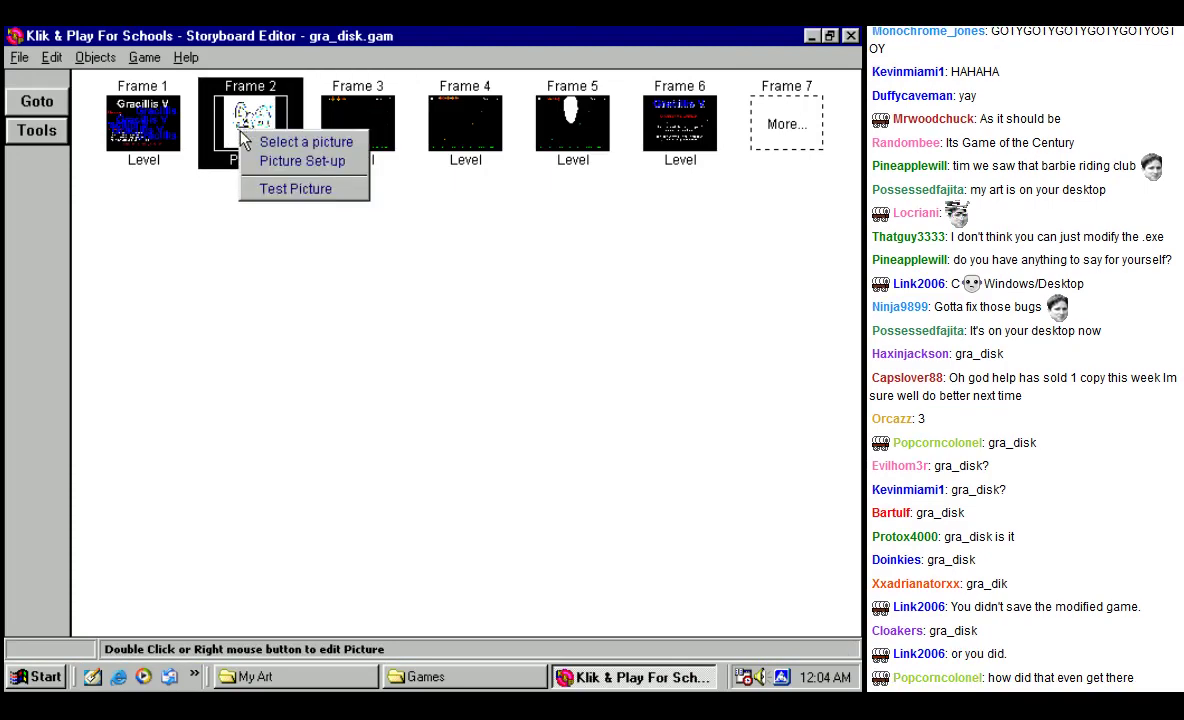
pyautogui.press('Escape')
pyautogui.moveTo(244, 132); pyautogui.dragTo(380, 340)
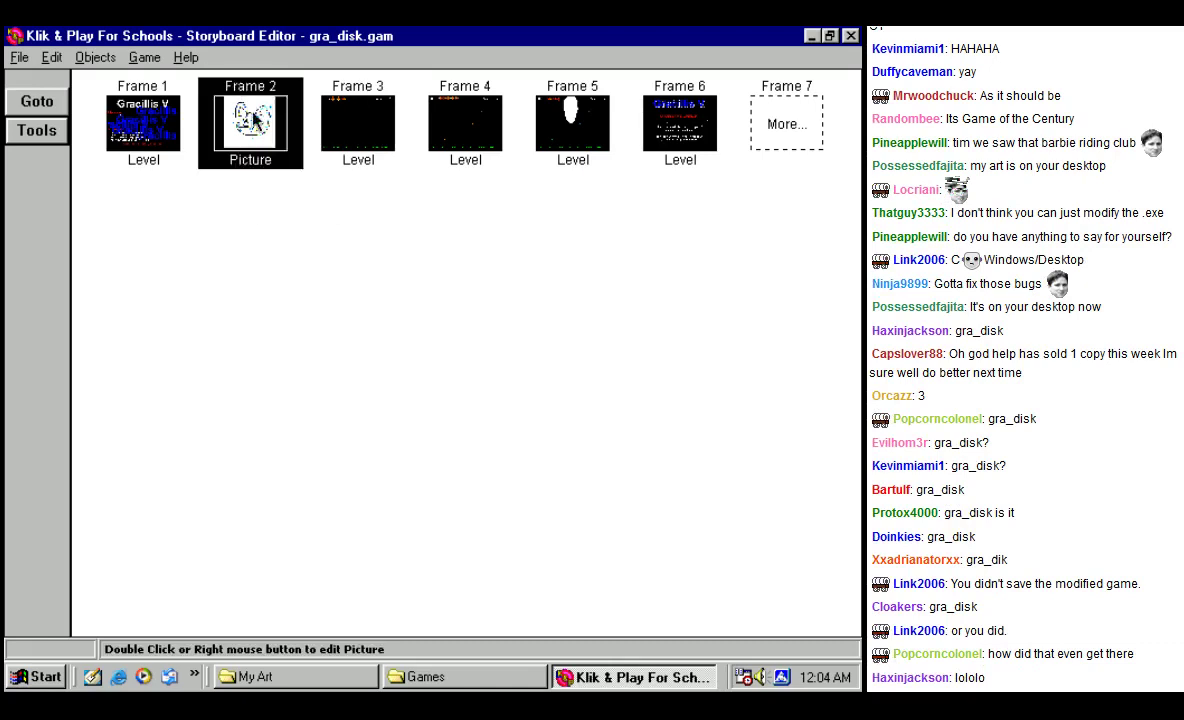
pyautogui.click(680, 125)
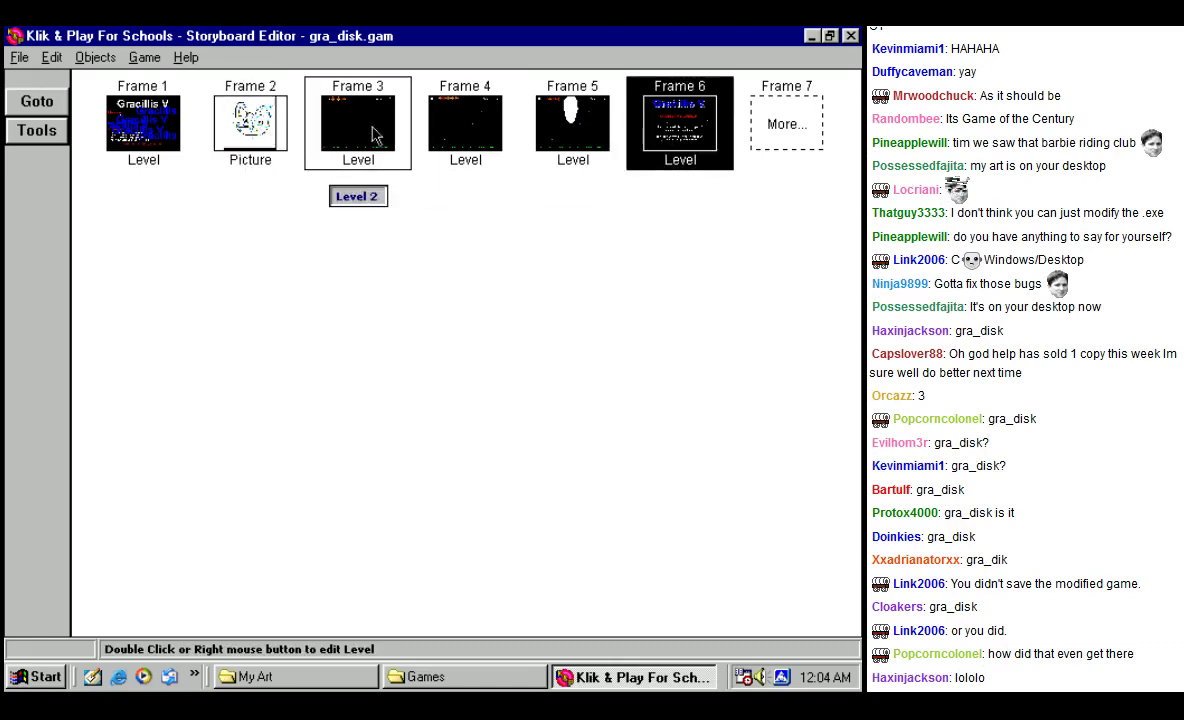
pyautogui.click(260, 160)
pyautogui.rightClick(252, 148)
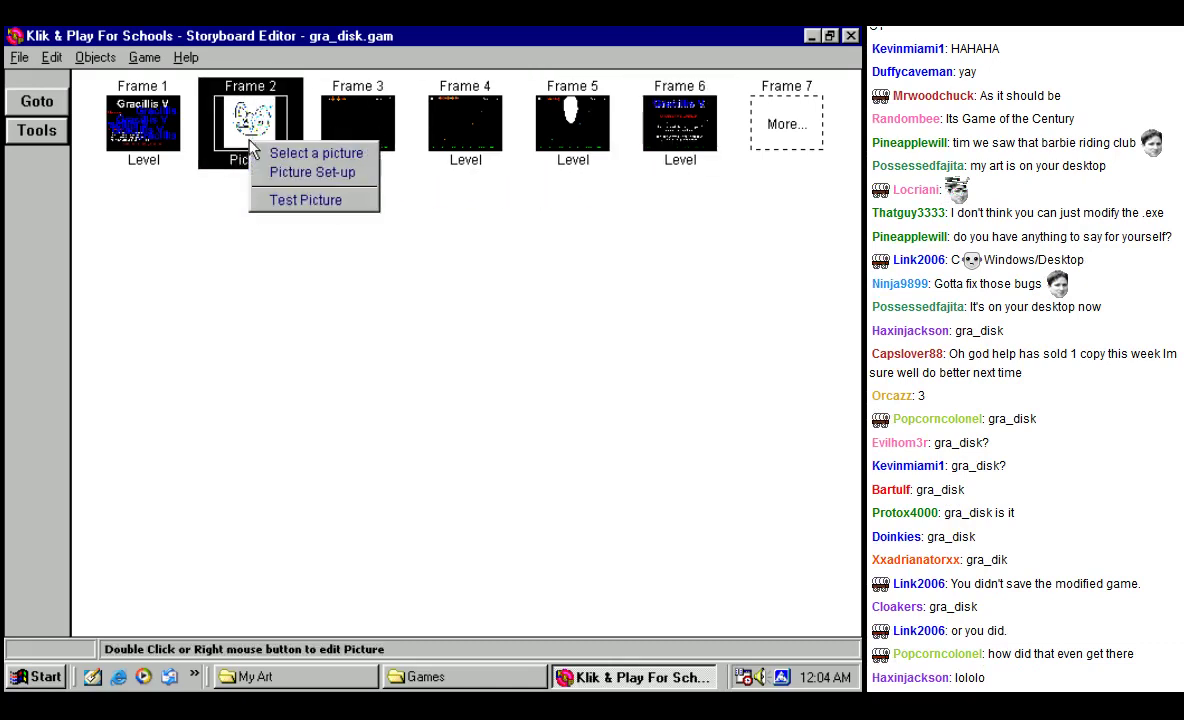
pyautogui.click(177, 336)
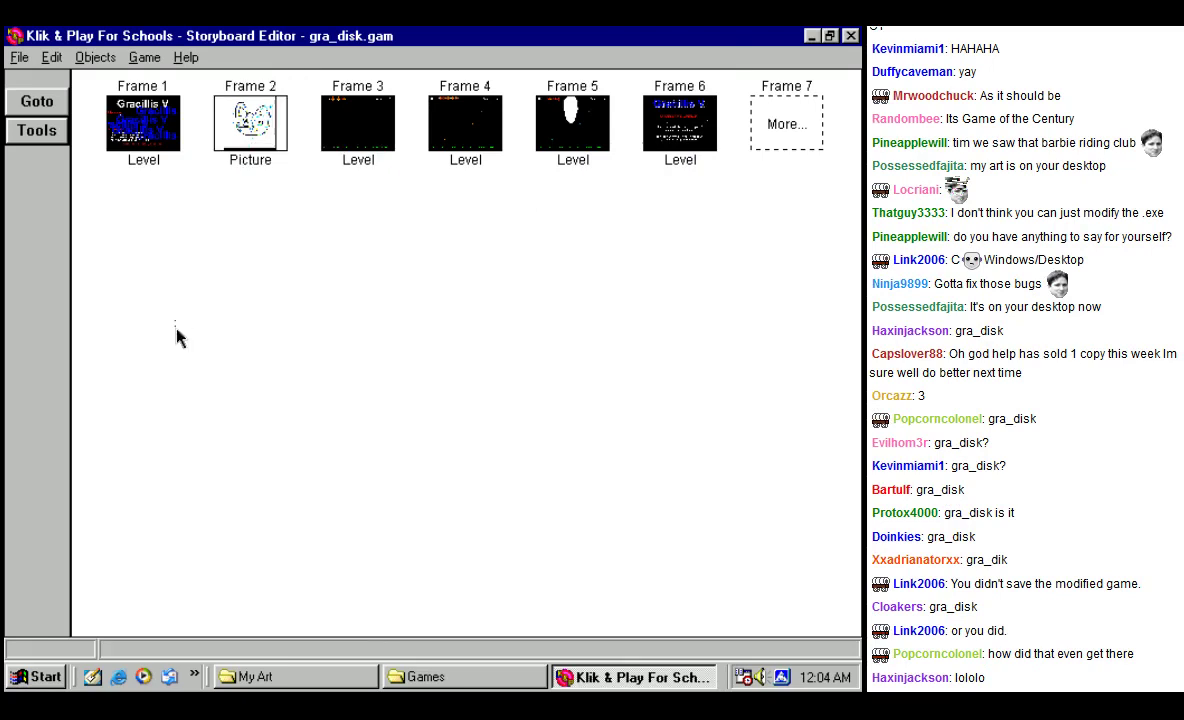
# Step: Try to add an animation frame, browsing the c:\knp folders and the drives for an .FLI/.FLC file, and cancel
pyautogui.click(40, 129)
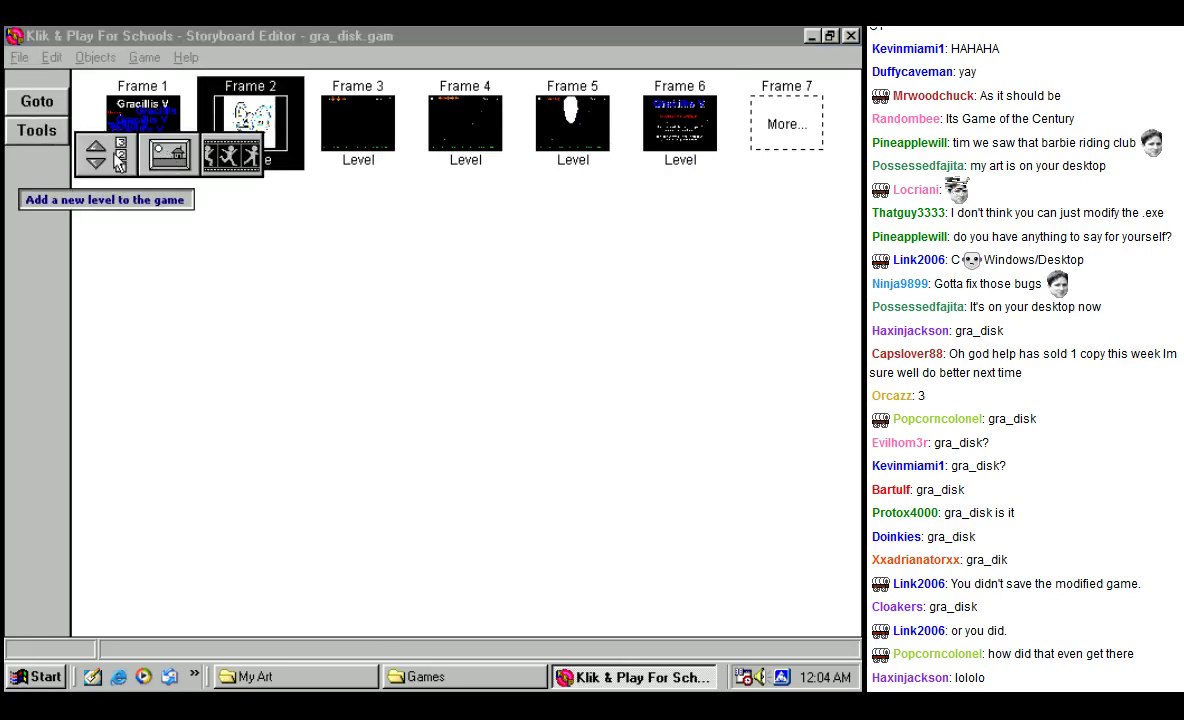
pyautogui.click(221, 167)
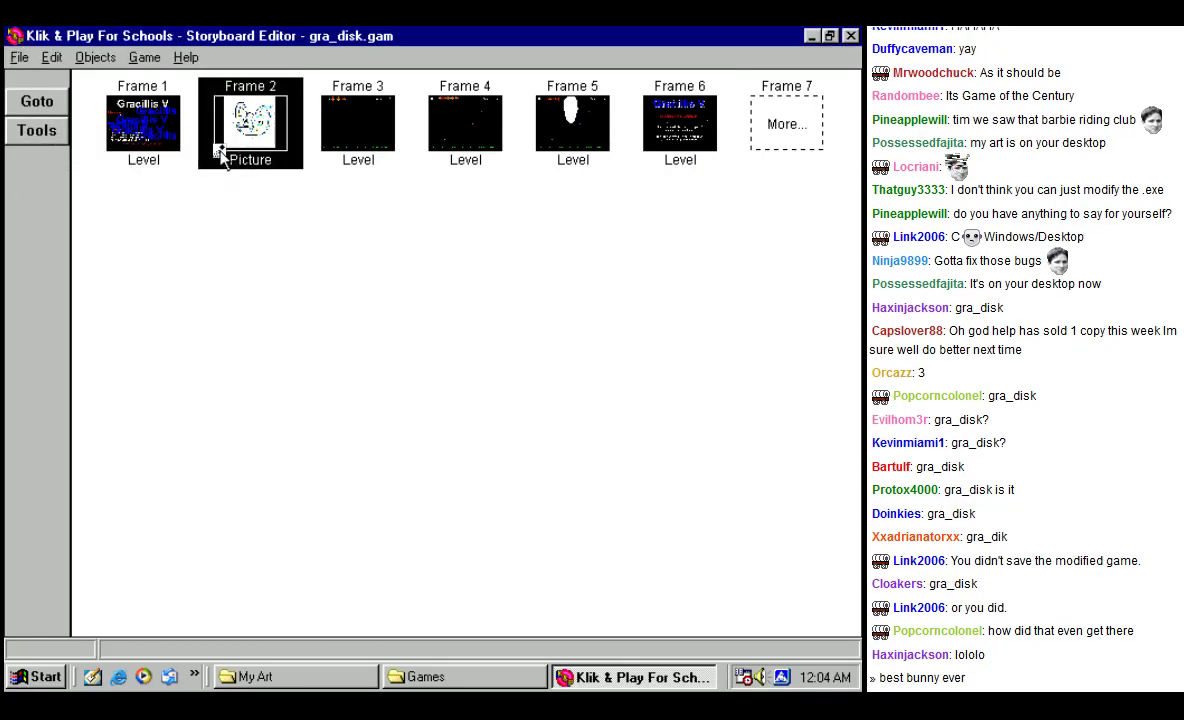
pyautogui.click(451, 274)
pyautogui.doubleClick(448, 257)
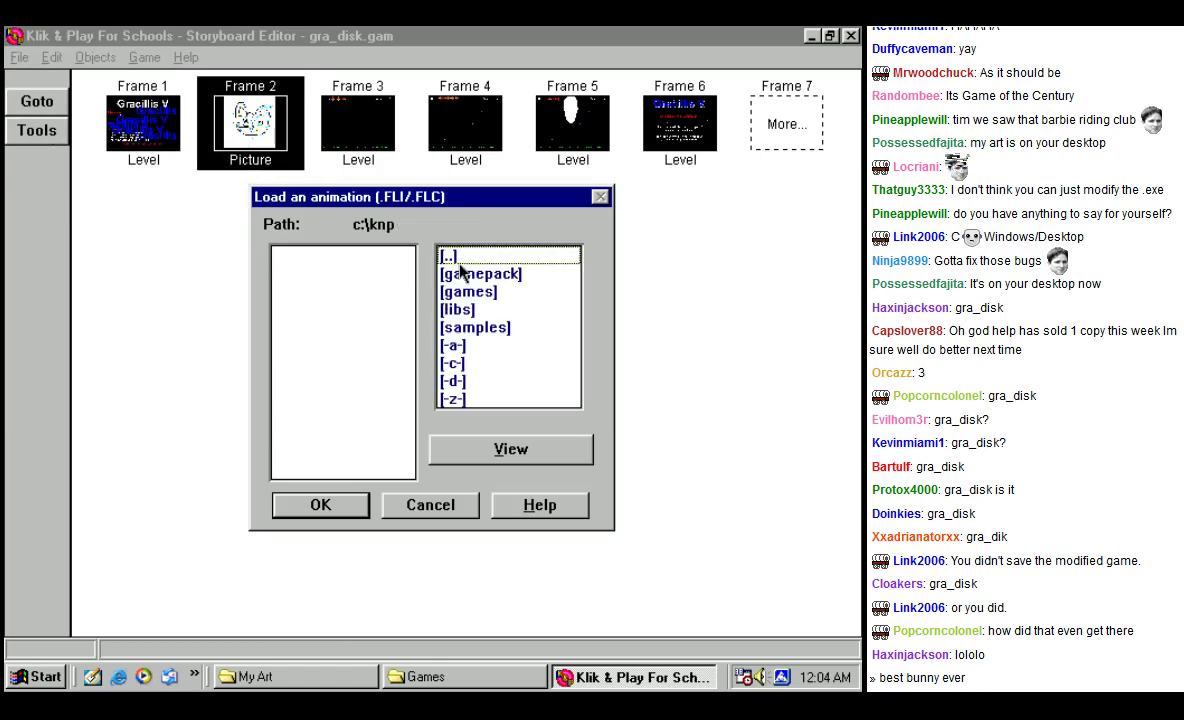
pyautogui.click(472, 291)
pyautogui.doubleClick(472, 291)
pyautogui.doubleClick(448, 257)
pyautogui.doubleClick(470, 310)
pyautogui.doubleClick(449, 258)
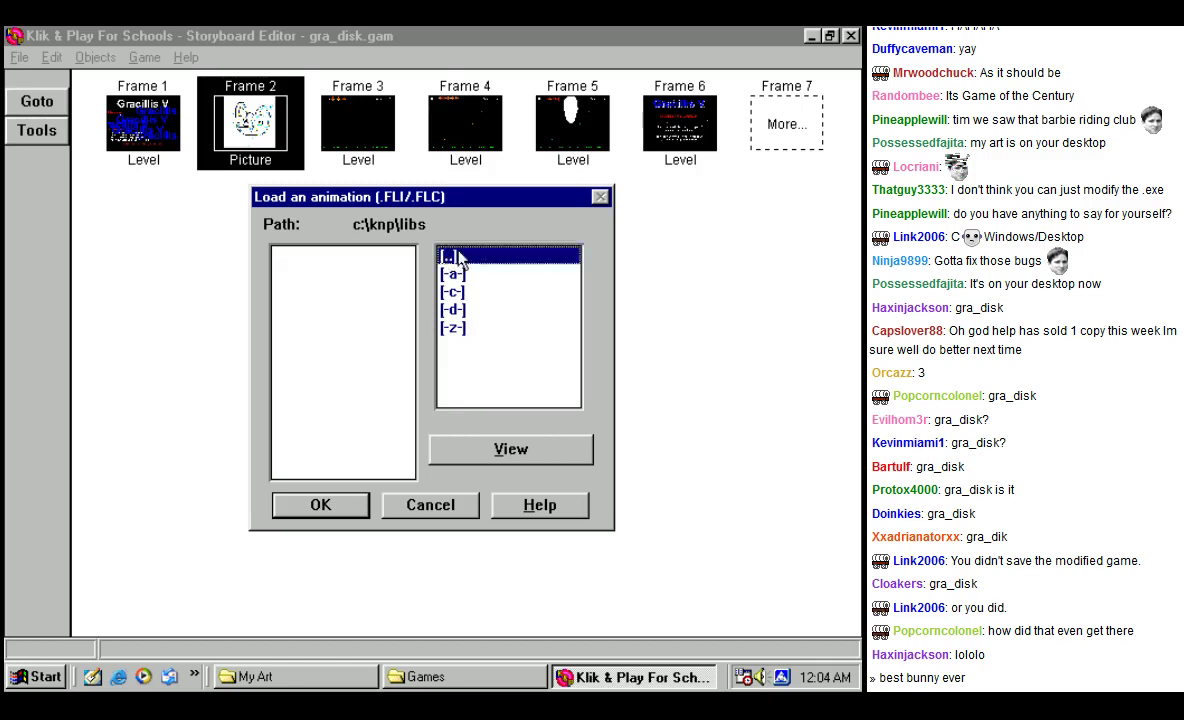
pyautogui.doubleClick(455, 259)
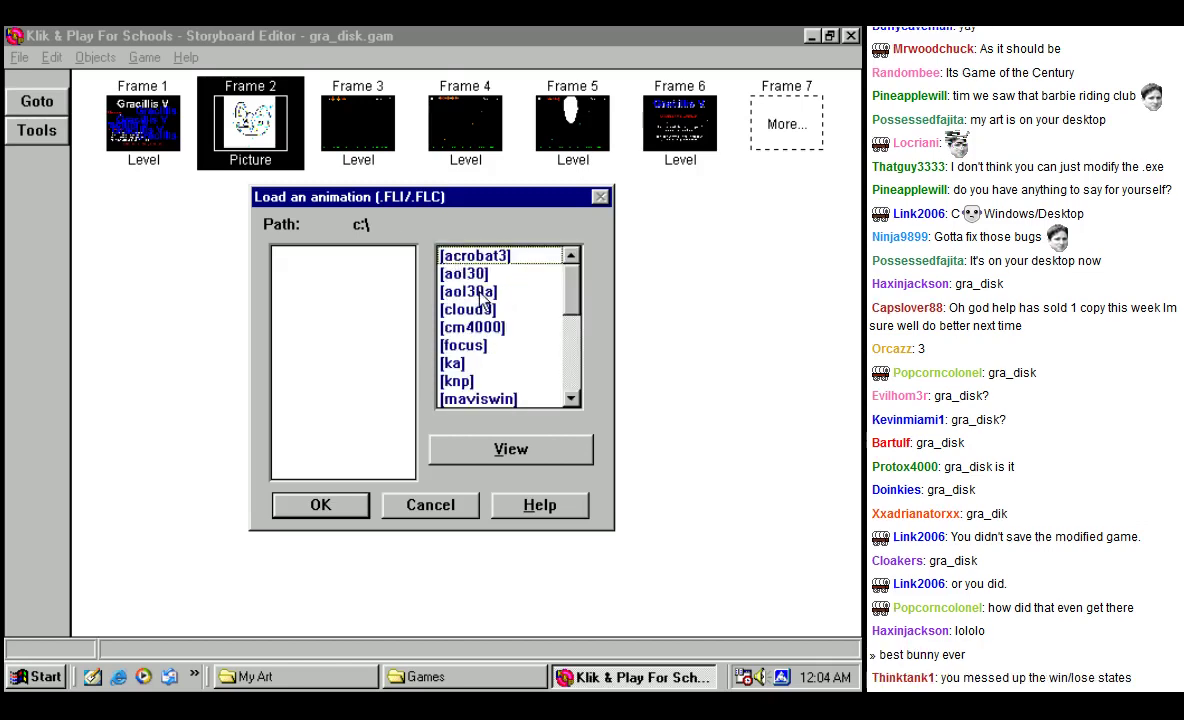
pyautogui.doubleClick(476, 381)
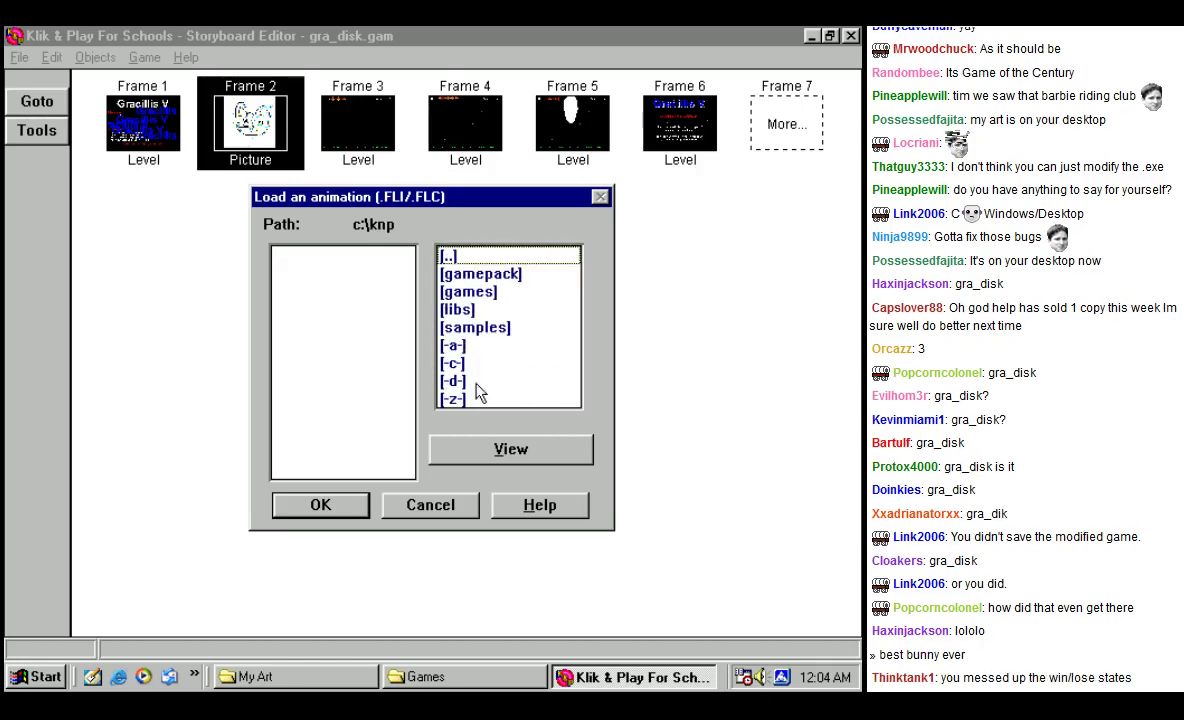
pyautogui.doubleClick(468, 291)
pyautogui.doubleClick(455, 309)
pyautogui.doubleClick(455, 291)
pyautogui.doubleClick(458, 273)
pyautogui.click(300, 413)
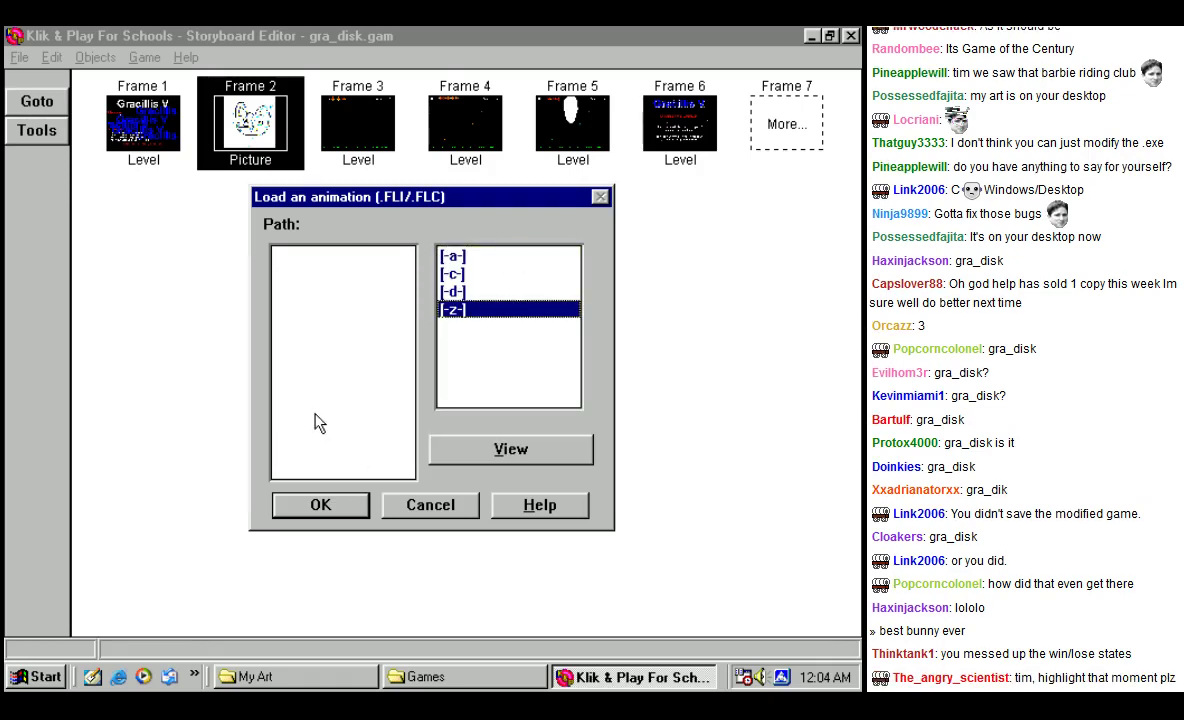
pyautogui.click(412, 508)
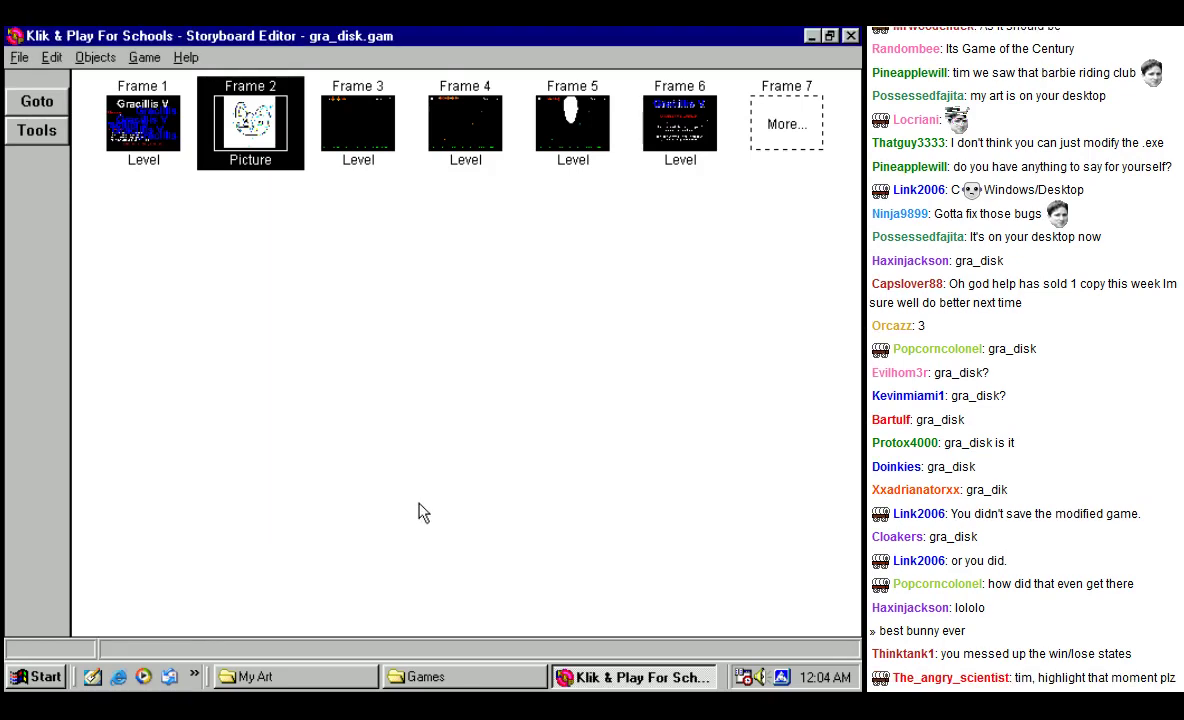
# Step: Open the Frame 2 picture set-up and start adding music, browsing c:\knp\samples for a source
pyautogui.rightClick(295, 153)
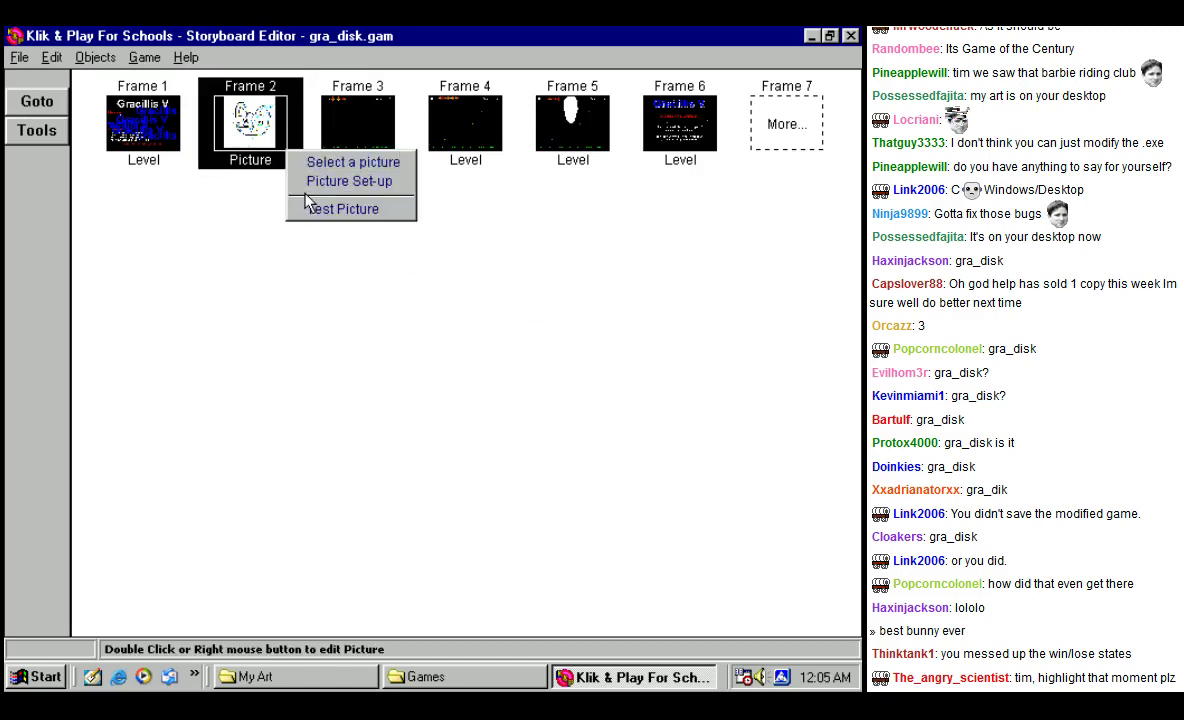
pyautogui.click(310, 183)
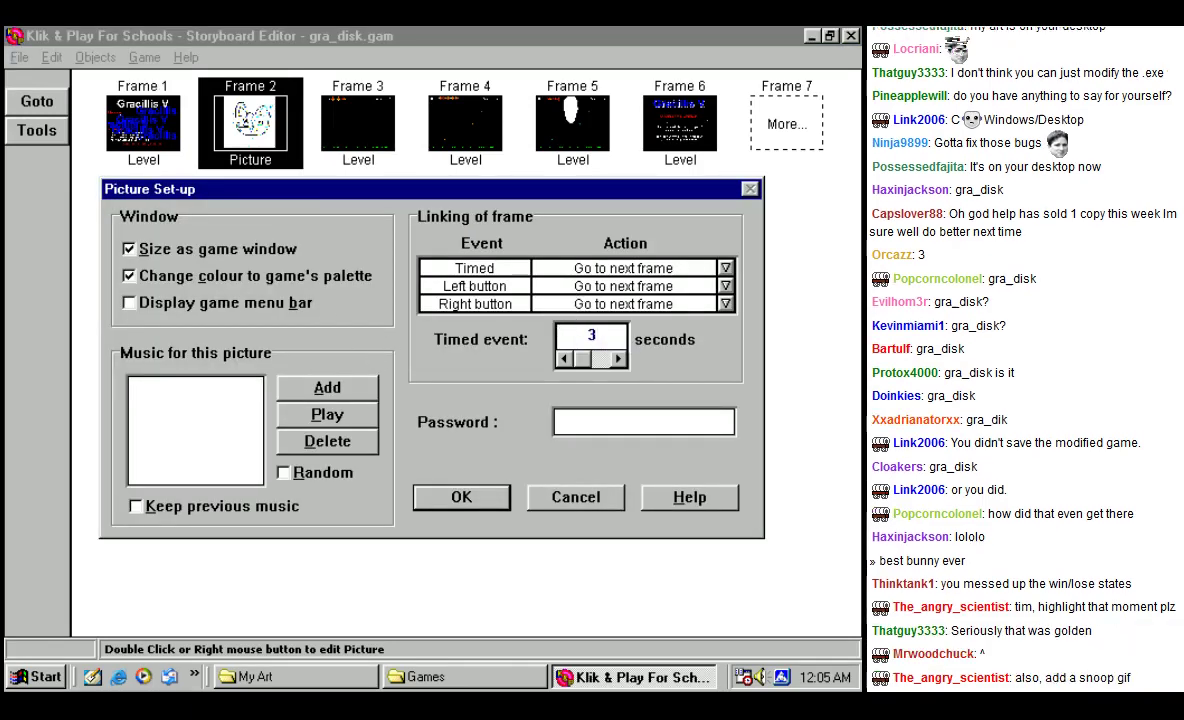
pyautogui.click(355, 395)
pyautogui.click(358, 289)
pyautogui.click(545, 306)
pyautogui.click(547, 268)
pyautogui.doubleClick(351, 254)
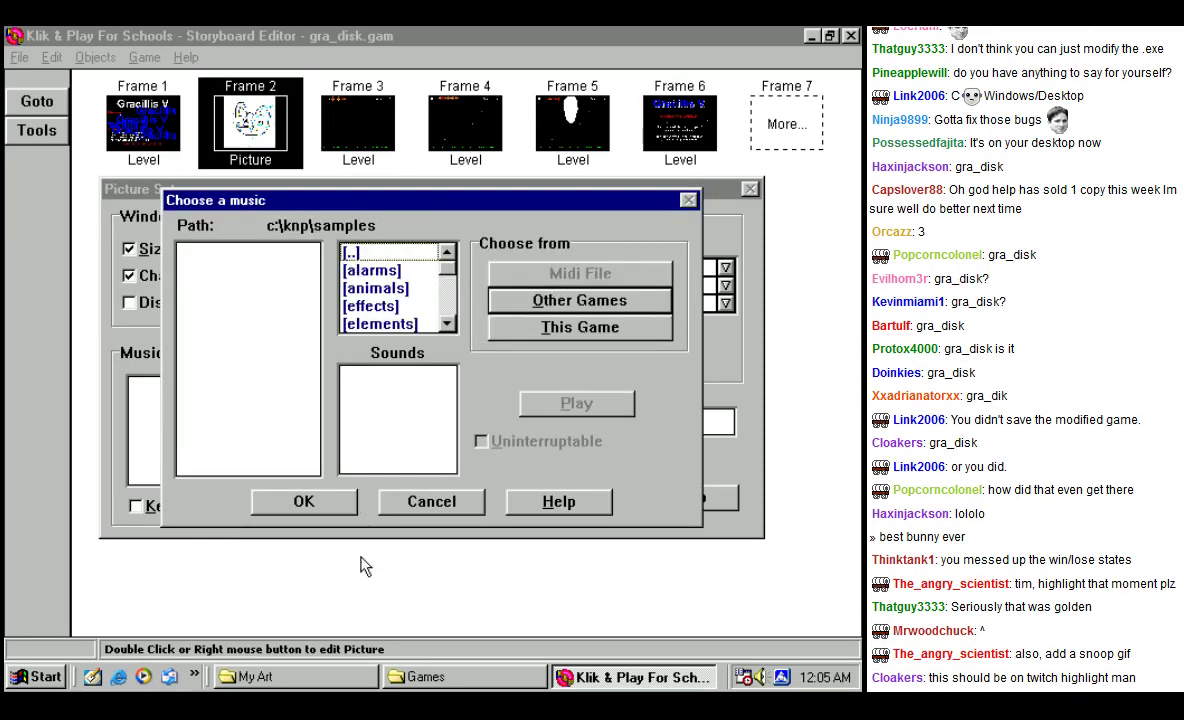
# Step: Switch to the file windows and open the MIDI folder inside My Documents
pyautogui.click(255, 676)
pyautogui.click(826, 55)
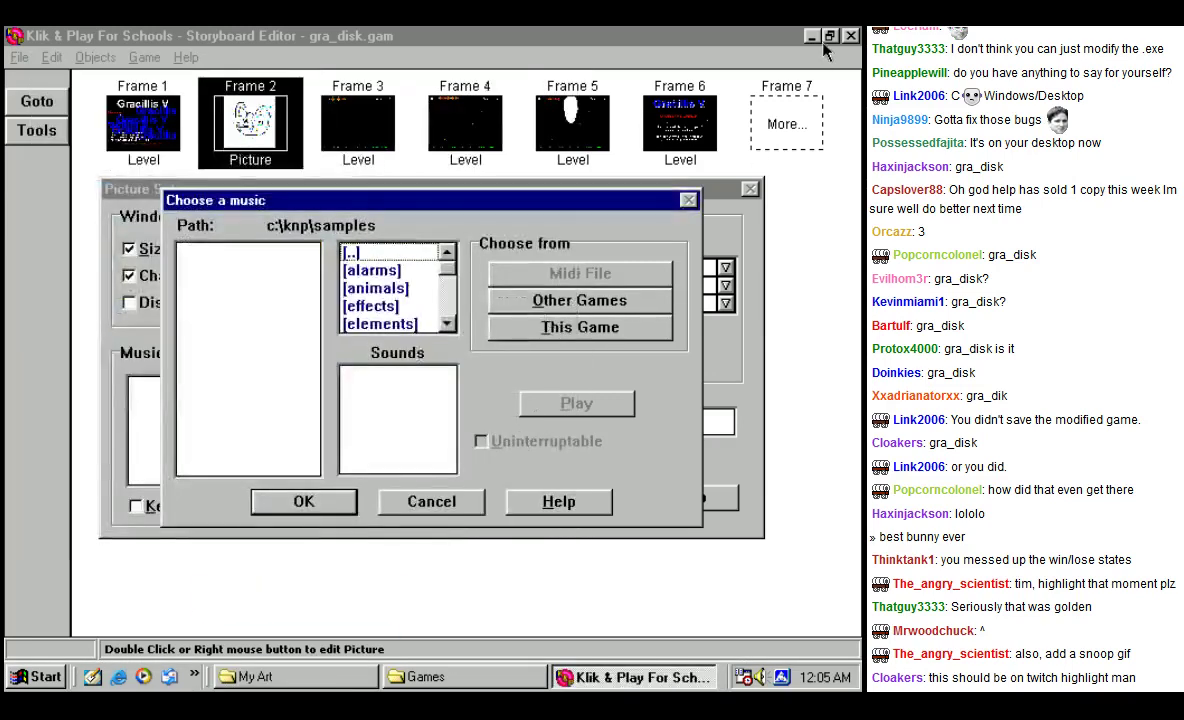
pyautogui.click(255, 676)
pyautogui.press('super')
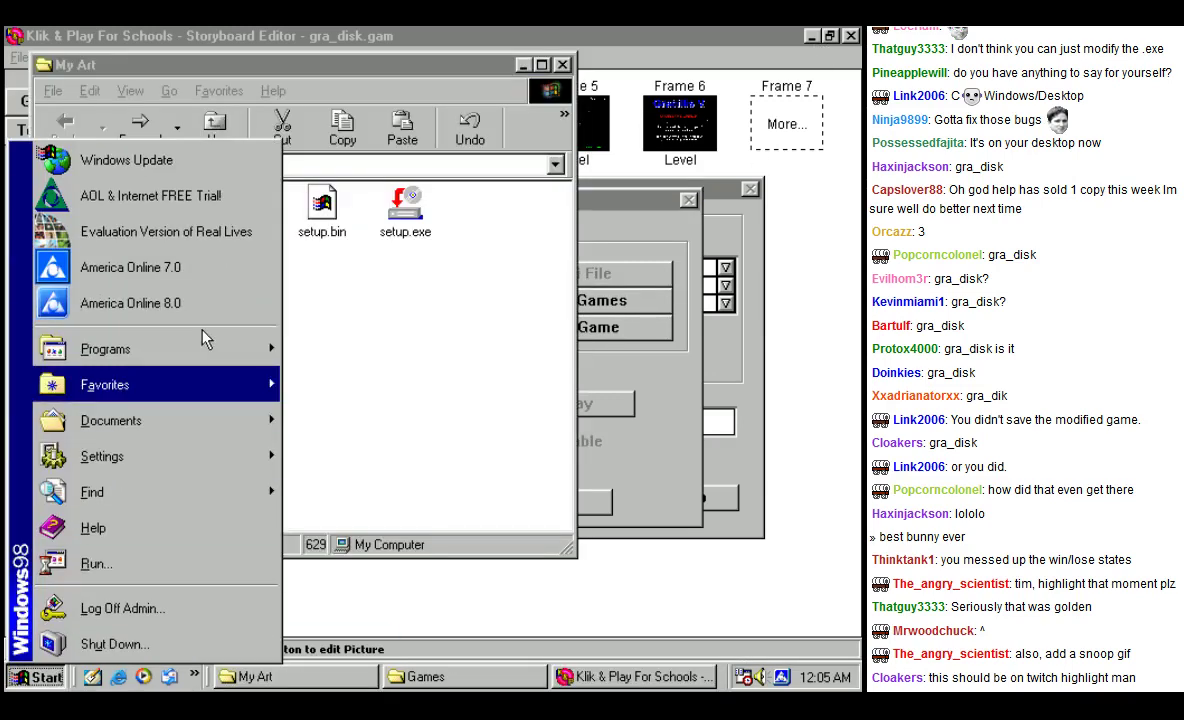
pyautogui.moveTo(190, 421)
pyautogui.click(317, 81)
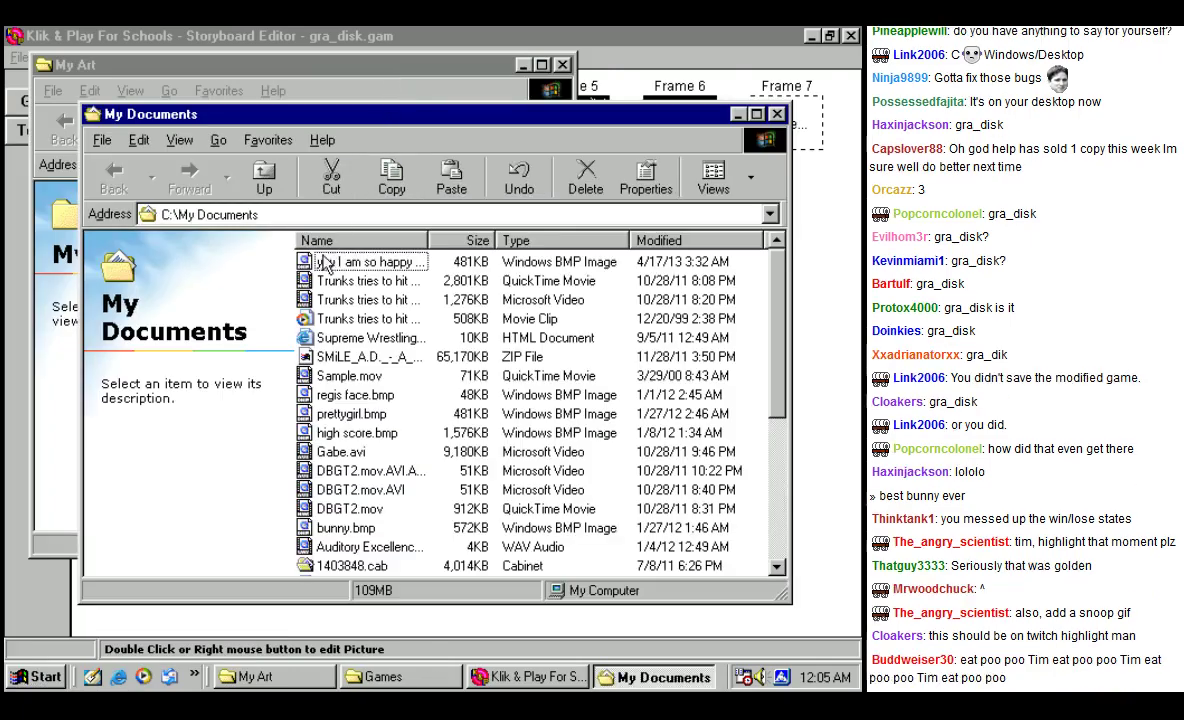
pyautogui.scroll(-5, 450, 413)
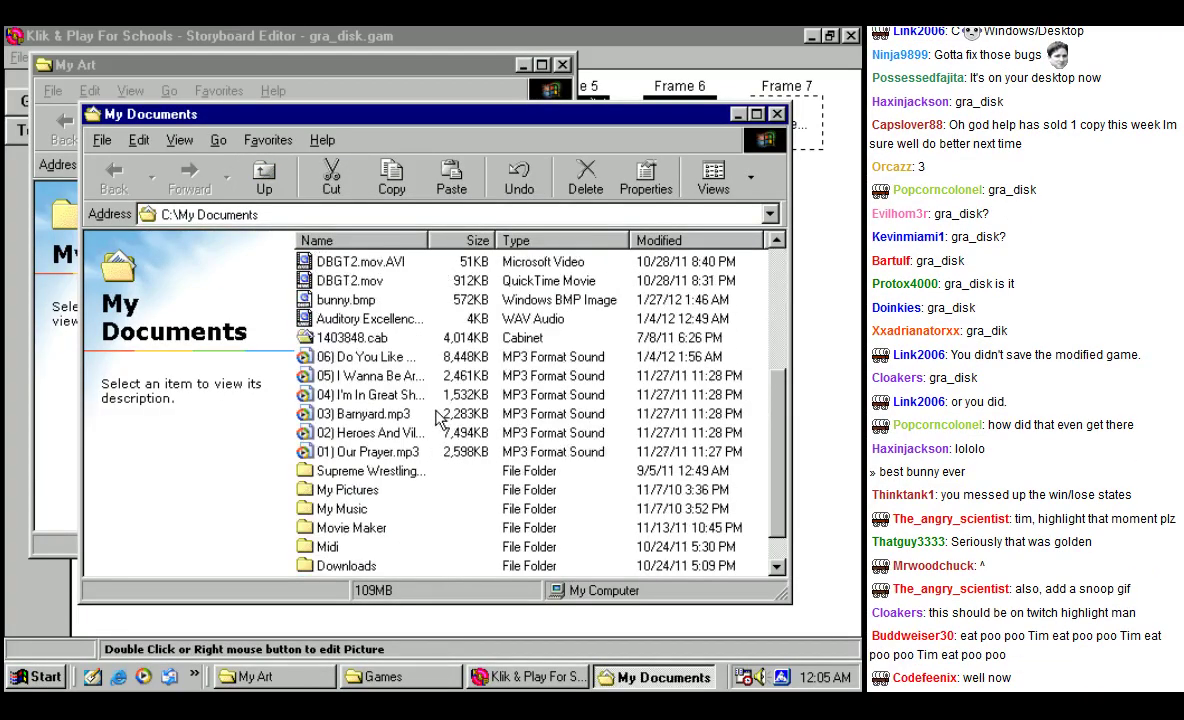
pyautogui.doubleClick(330, 509)
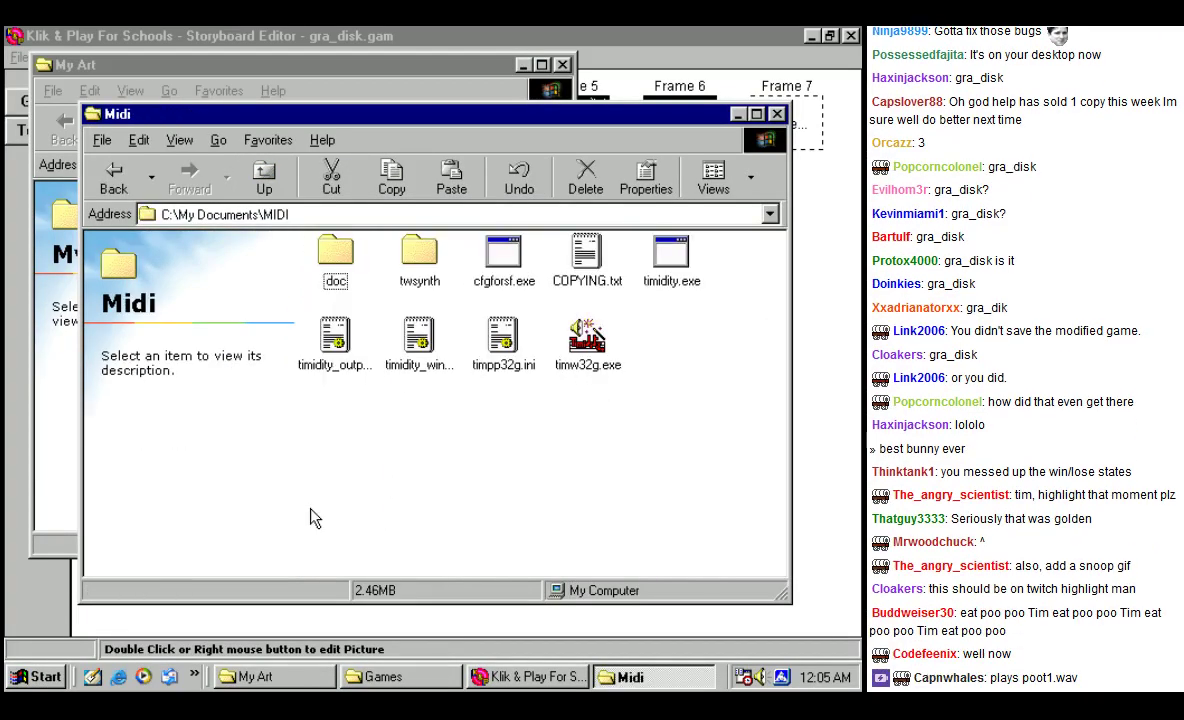
# Step: Go to the Desktop folder and copy bohemian1.mid
pyautogui.click(266, 178)
pyautogui.click(266, 177)
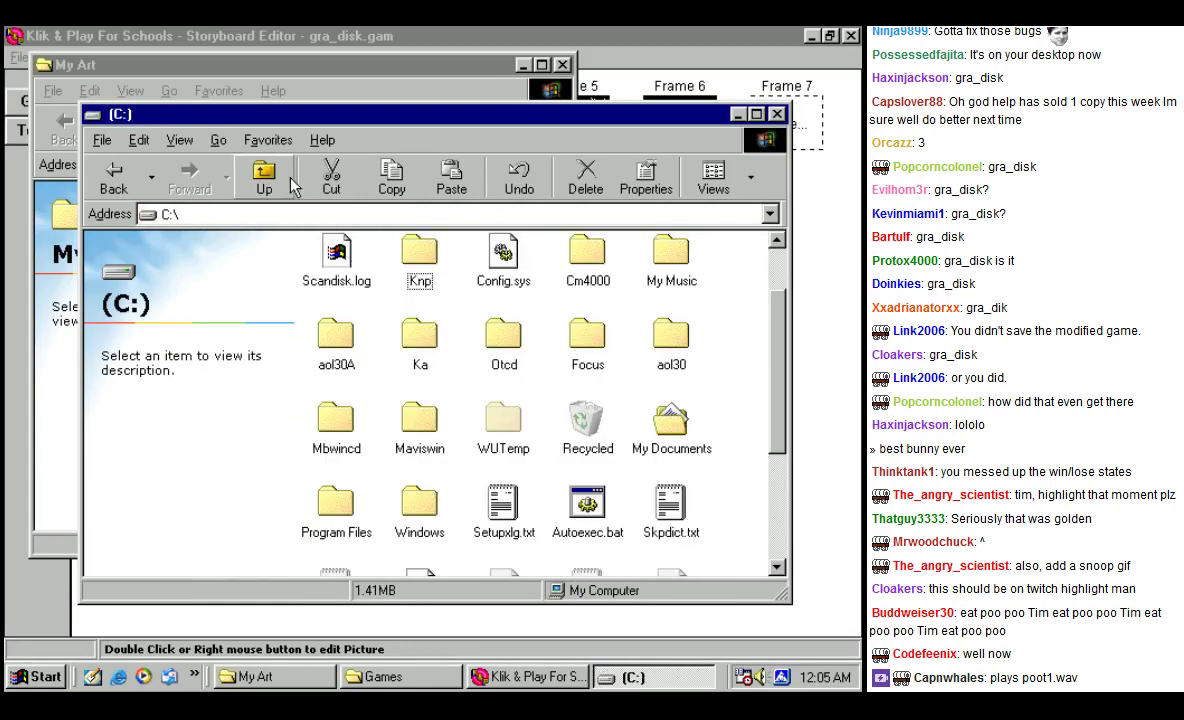
pyautogui.click(264, 178)
pyautogui.click(245, 213)
pyautogui.write('das')
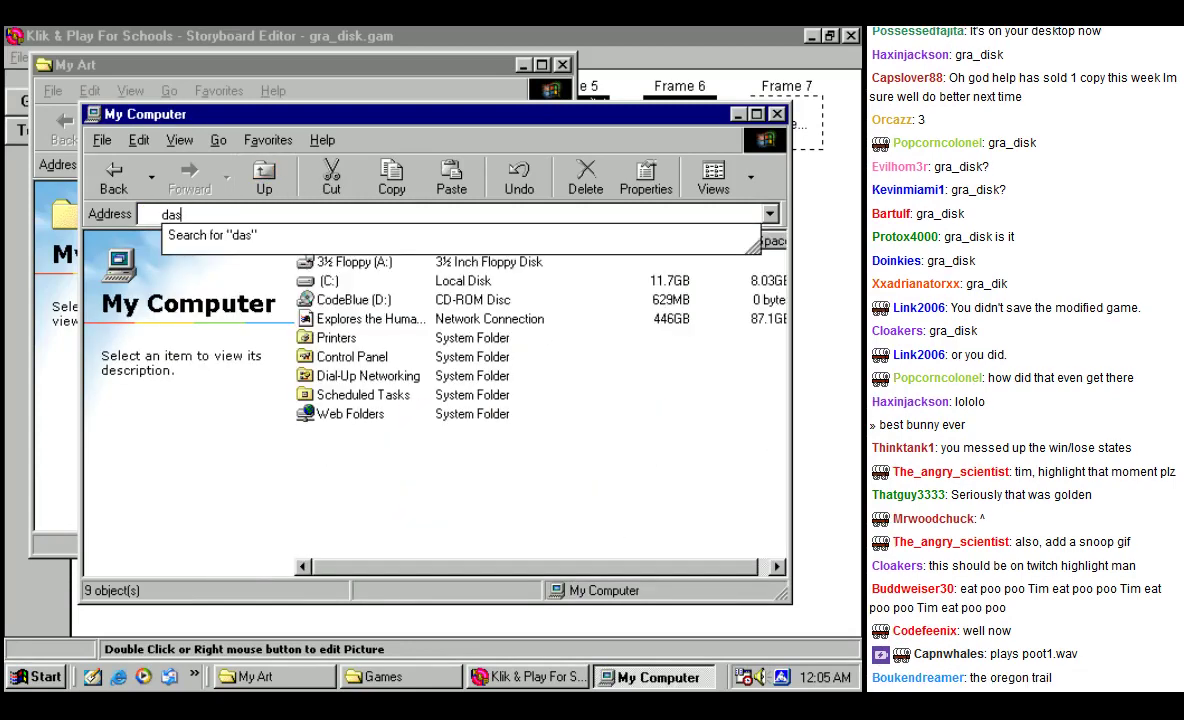
pyautogui.press('BackSpace')
pyautogui.write('sktop')
pyautogui.press('Return')
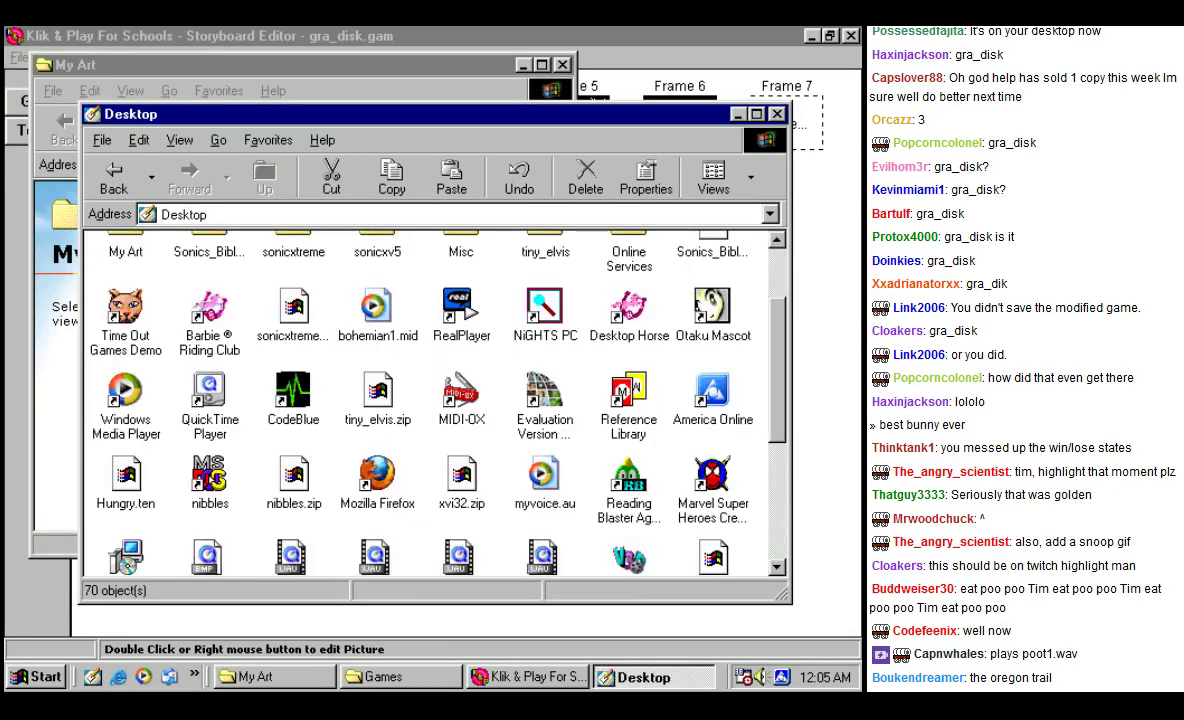
pyautogui.click(378, 315)
pyautogui.moveTo(384, 114); pyautogui.dragTo(532, 161)
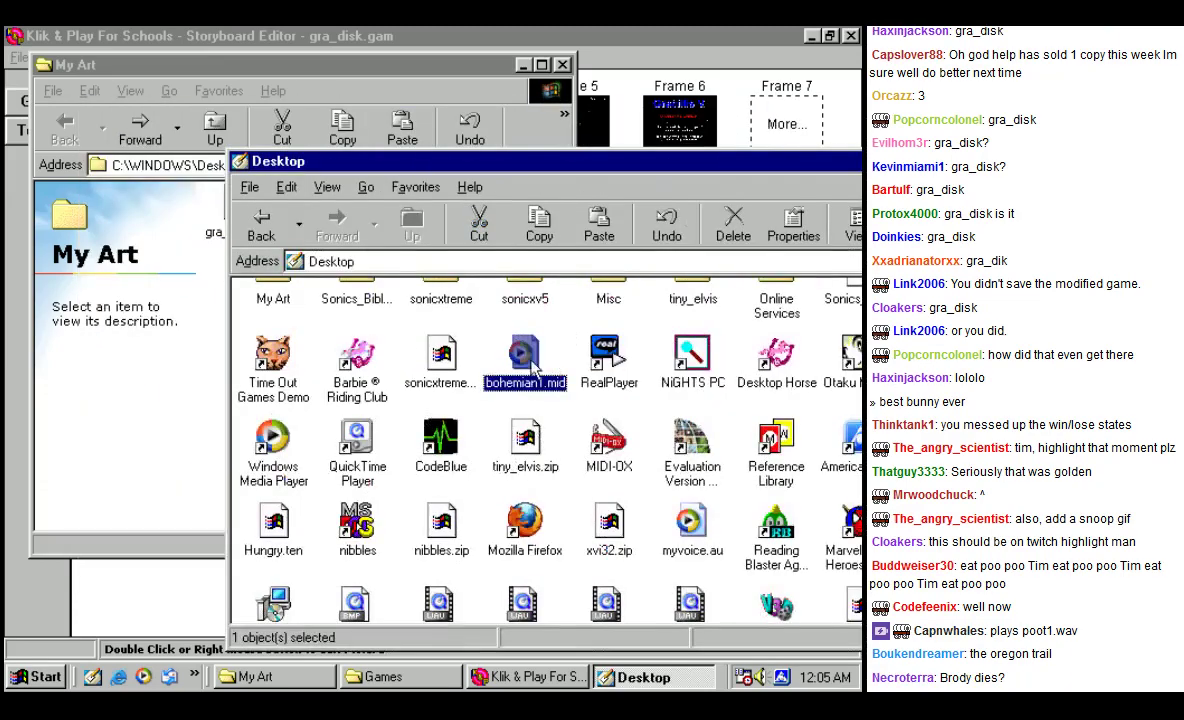
pyautogui.rightClick(532, 370)
pyautogui.click(568, 505)
# Step: Return to C:\My Documents\MIDI and paste bohemian1.mid there
pyautogui.click(261, 225)
pyautogui.moveTo(361, 168); pyautogui.dragTo(235, 133)
pyautogui.click(134, 177)
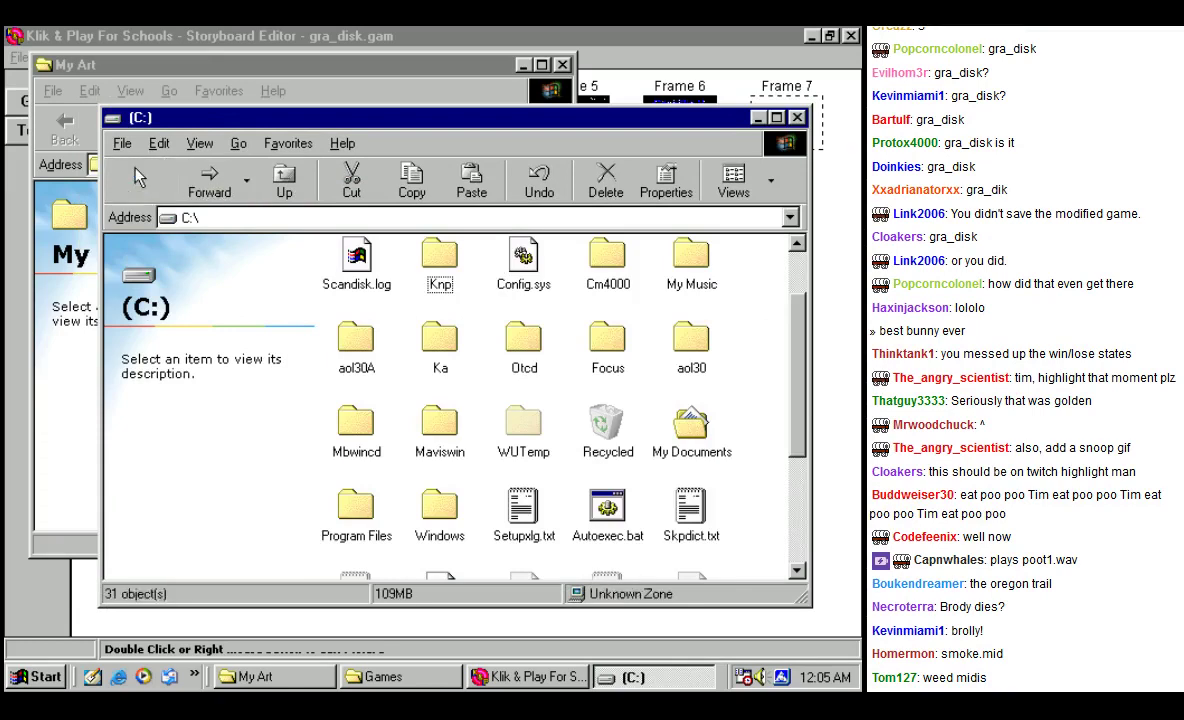
pyautogui.click(134, 177)
pyautogui.click(134, 177)
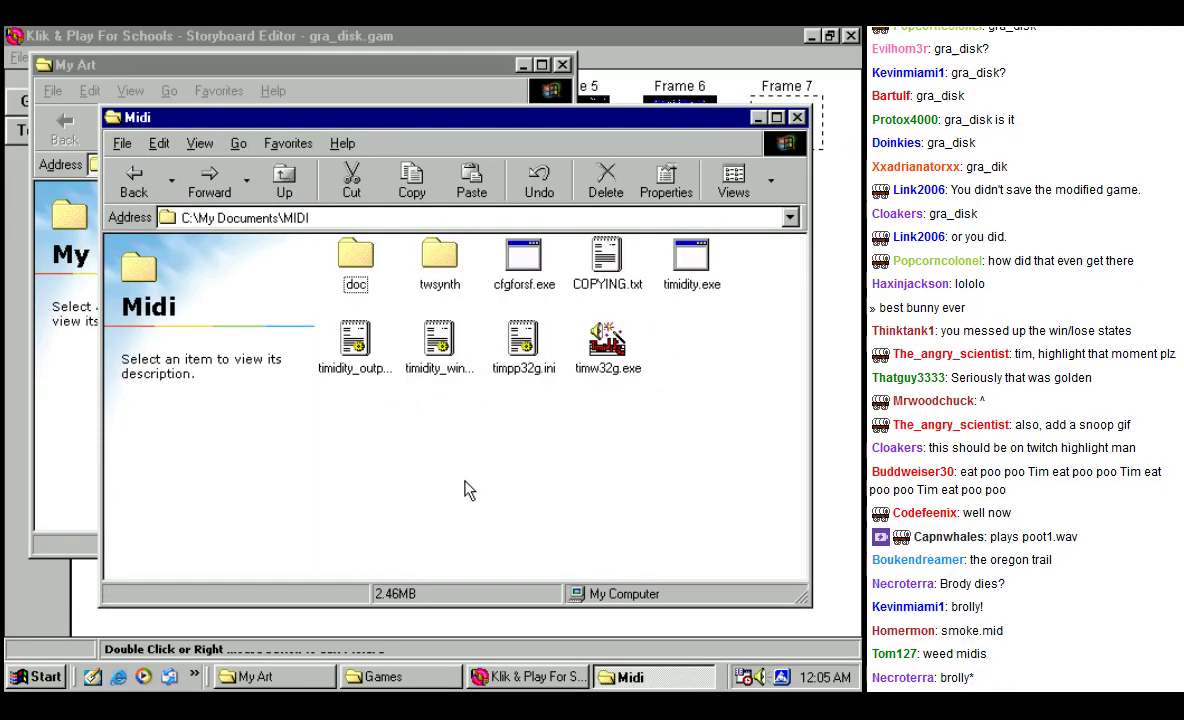
pyautogui.hotkey('ctrl', 'v')
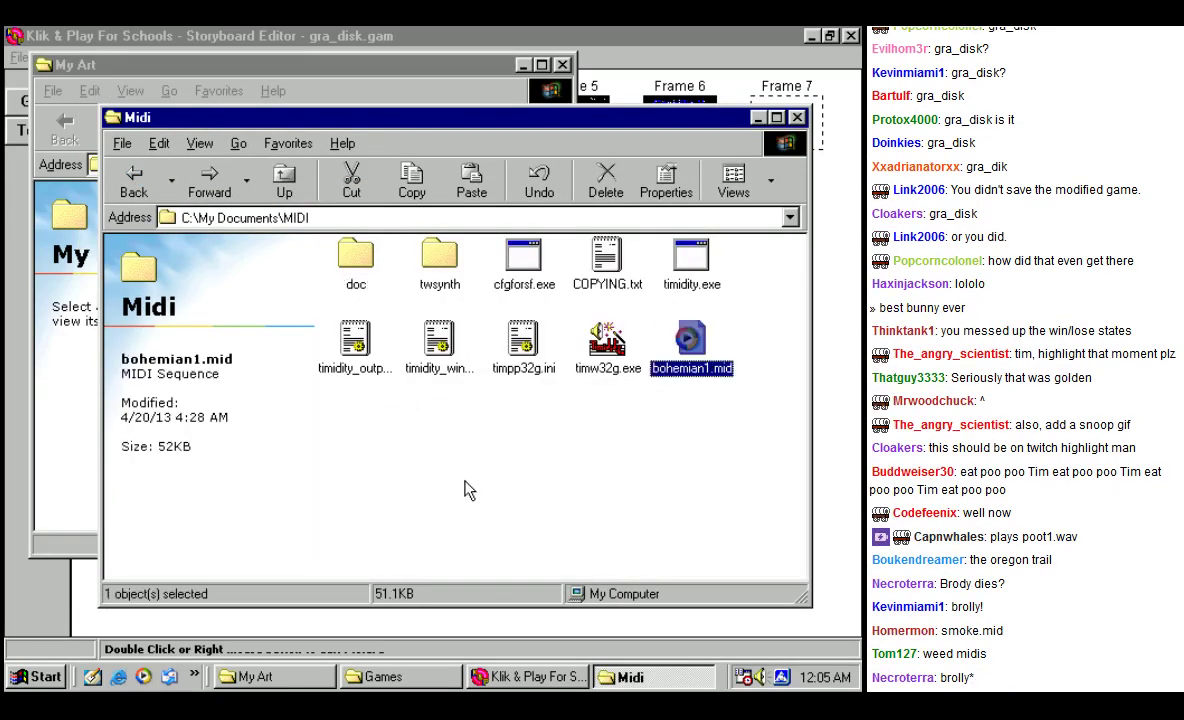
# Step: Minimize the Midi and My Art windows and move up from c:\knp\samples to c:\knp in the music chooser
pyautogui.click(758, 119)
pyautogui.click(522, 65)
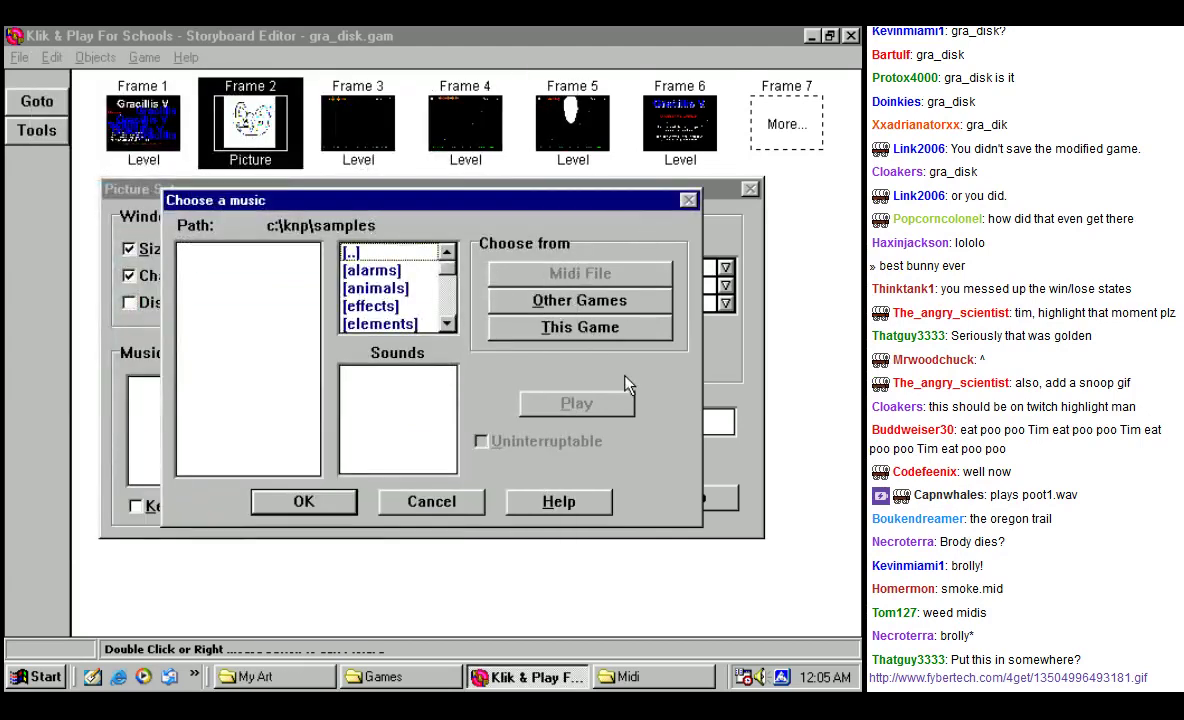
pyautogui.click(447, 324)
pyautogui.click(447, 324)
pyautogui.click(447, 324)
pyautogui.click(447, 324)
pyautogui.click(447, 324)
pyautogui.click(447, 324)
pyautogui.scroll(2, 400, 288)
pyautogui.doubleClick(376, 256)
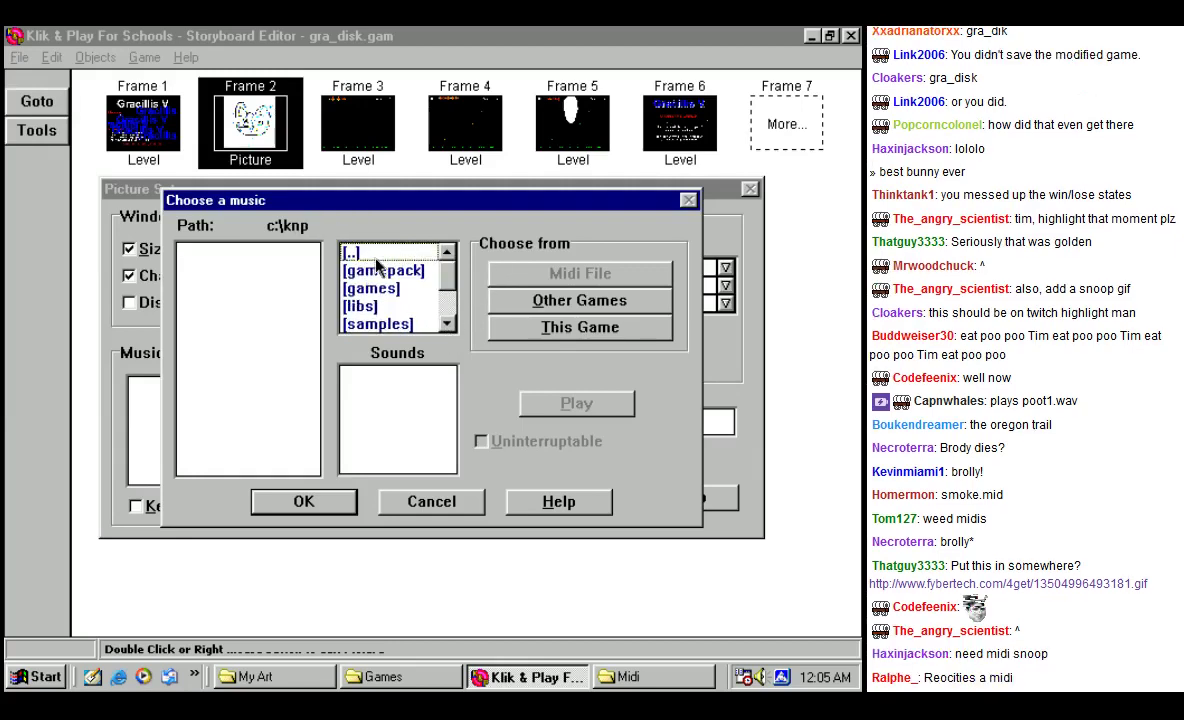
# Step: Navigate the music chooser from c:\knp to the c:\mydocu~1\midi folder
pyautogui.click(449, 285)
pyautogui.scroll(2, 377, 290)
pyautogui.moveTo(449, 275)
pyautogui.mouseDown()
pyautogui.moveTo(450, 296)
pyautogui.moveTo(449, 262)
pyautogui.moveTo(447, 295)
pyautogui.mouseUp()
pyautogui.scroll(2, 420, 258)
pyautogui.doubleClick(422, 256)
pyautogui.doubleClick(421, 256)
pyautogui.scroll(-1, 400, 290)
pyautogui.doubleClick(360, 306)
# Step: Preview and add bohemi~1.mid as the Frame 2 picture's music, and set its timed event to 25 seconds
pyautogui.click(254, 256)
pyautogui.doubleClick(254, 256)
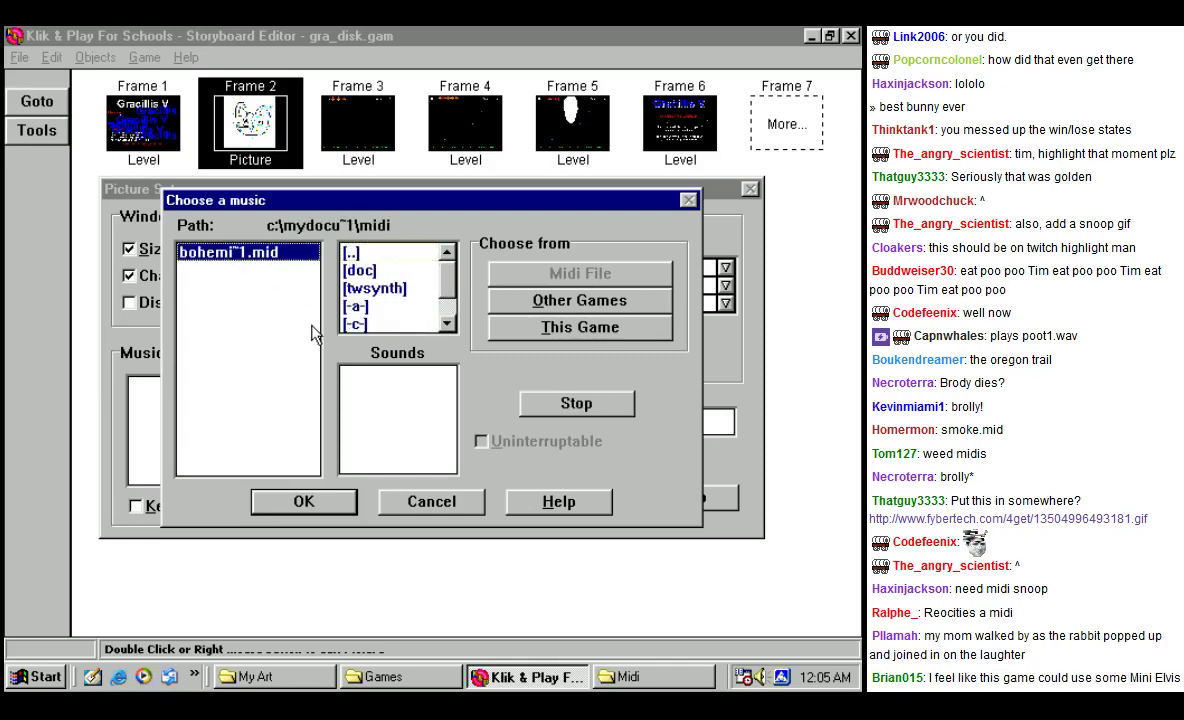
pyautogui.click(566, 405)
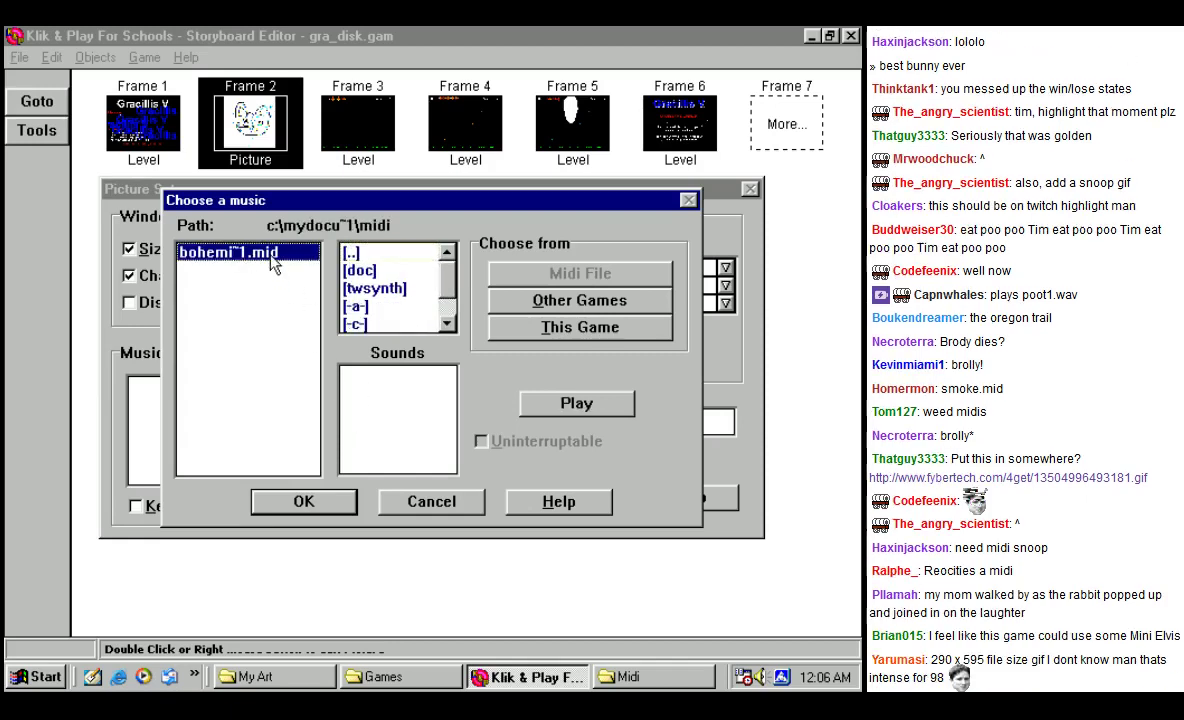
pyautogui.click(566, 405)
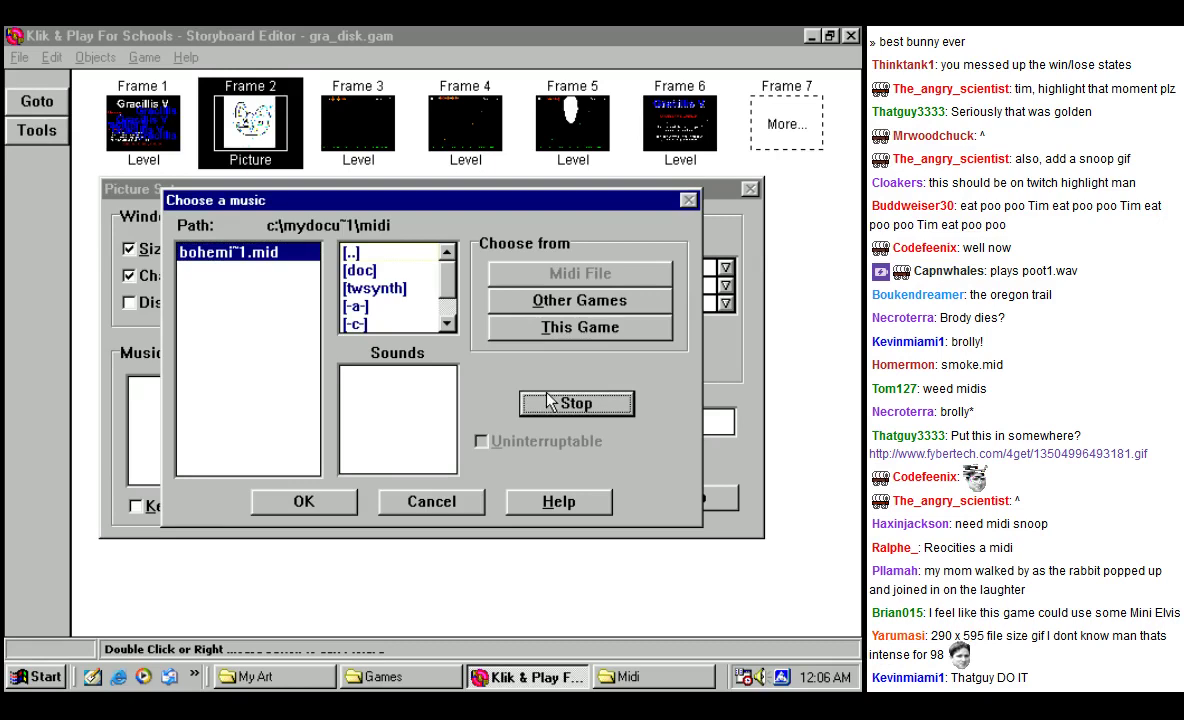
pyautogui.click(305, 501)
pyautogui.doubleClick(592, 336)
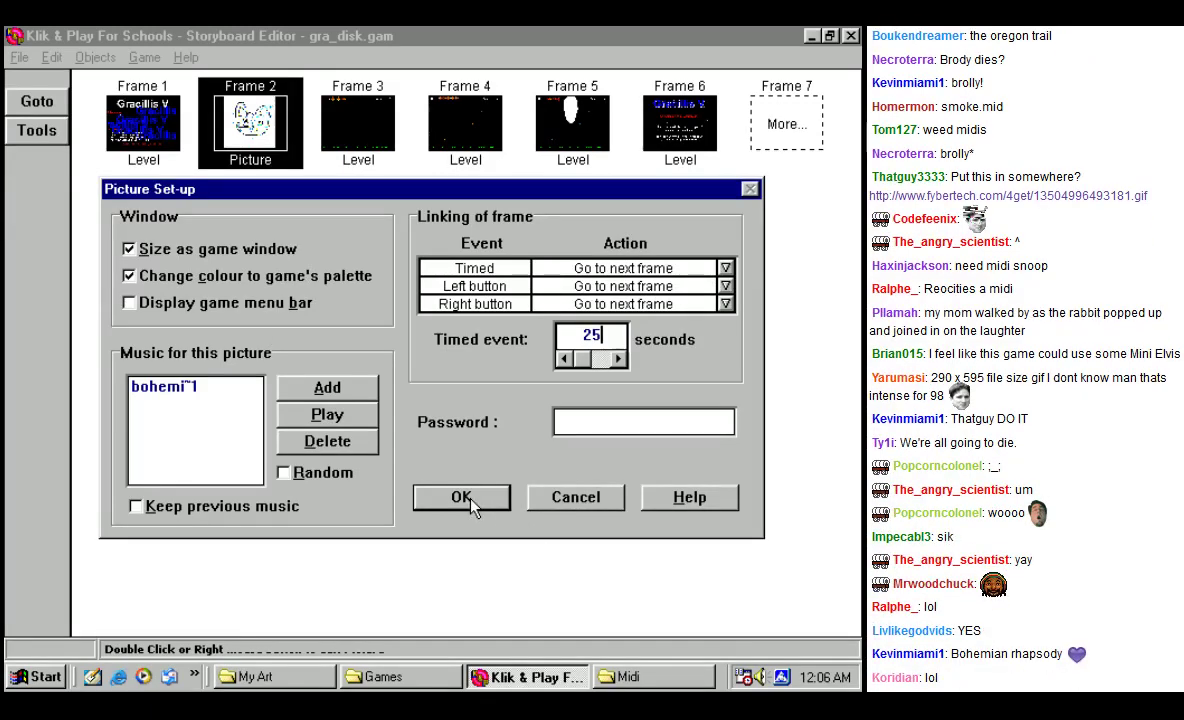
pyautogui.click(994, 195)
pyautogui.click(920, 233)
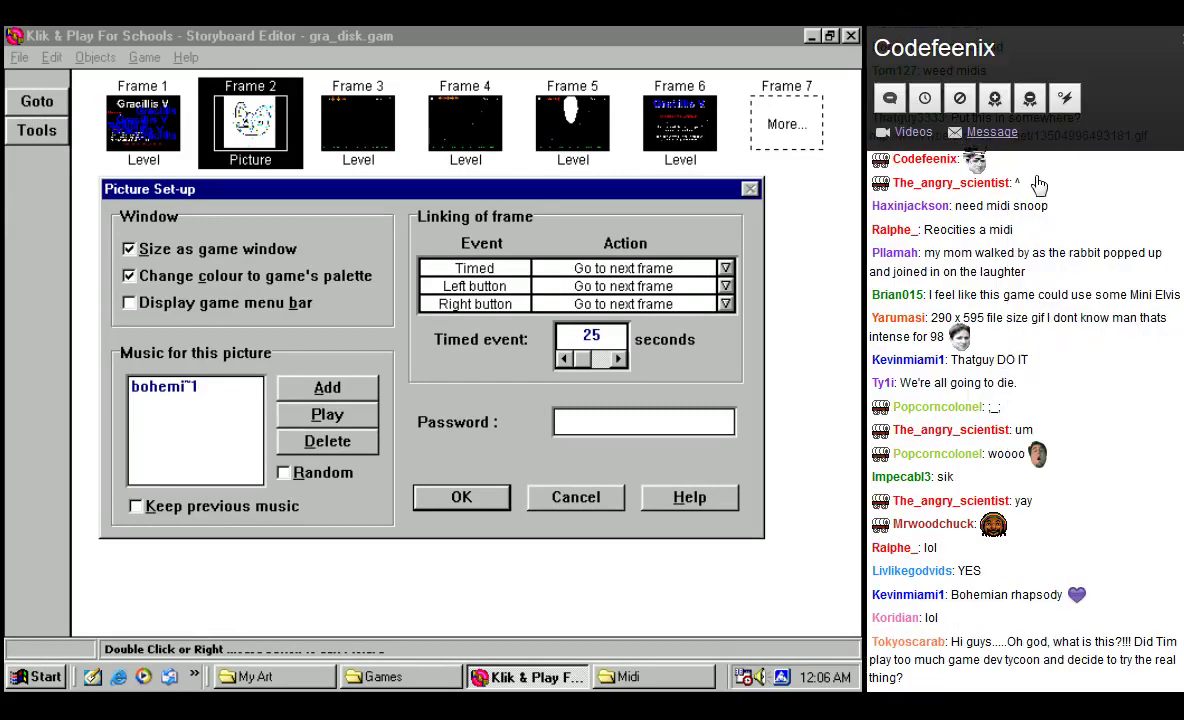
pyautogui.click(554, 127)
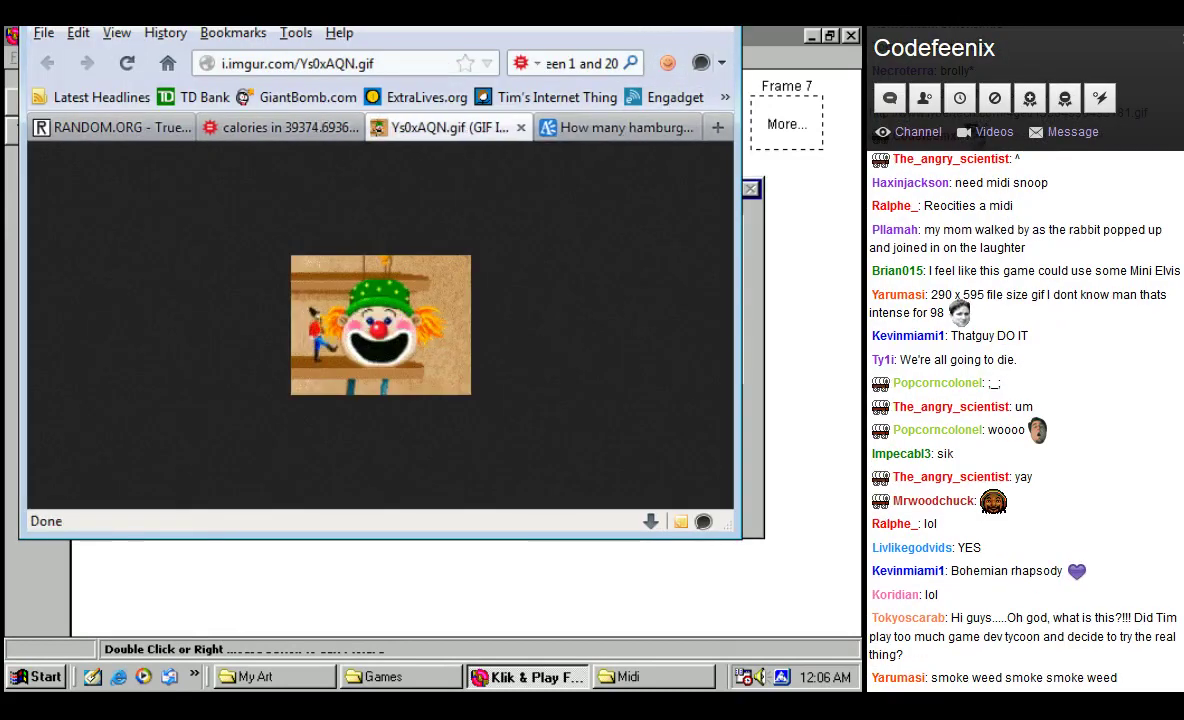
pyautogui.click(653, 37)
pyautogui.click(1157, 53)
pyautogui.scroll(1, 1024, 200)
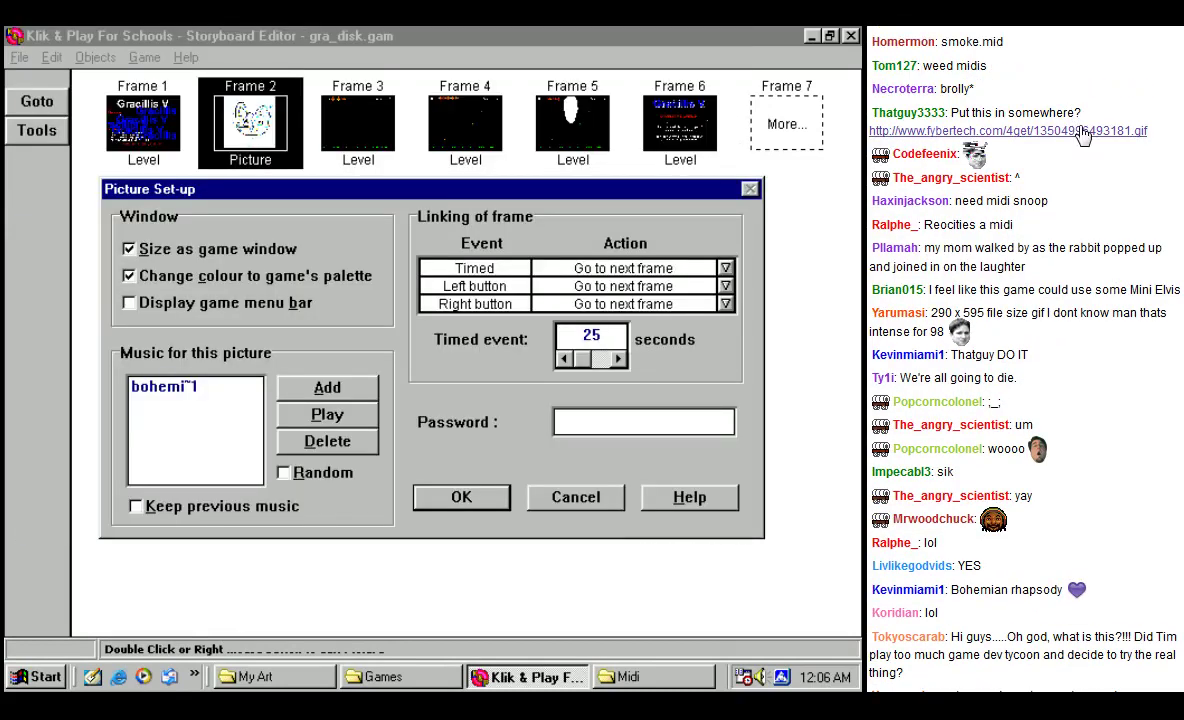
pyautogui.click(1047, 131)
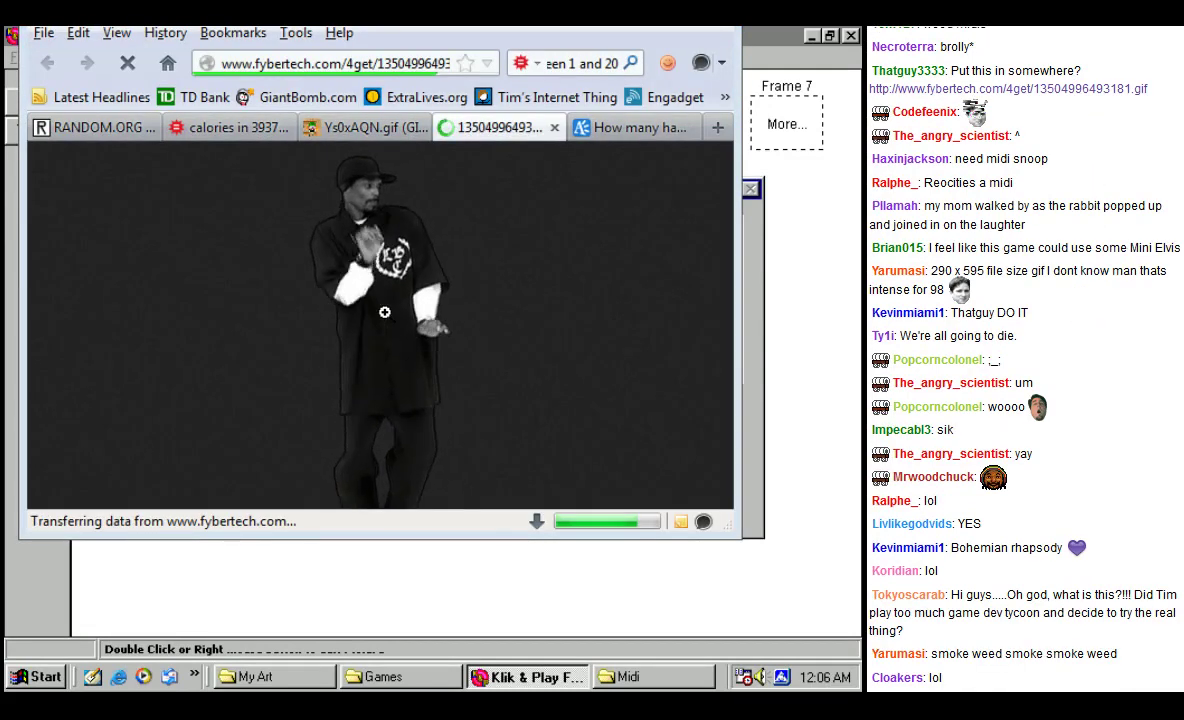
pyautogui.click(402, 316)
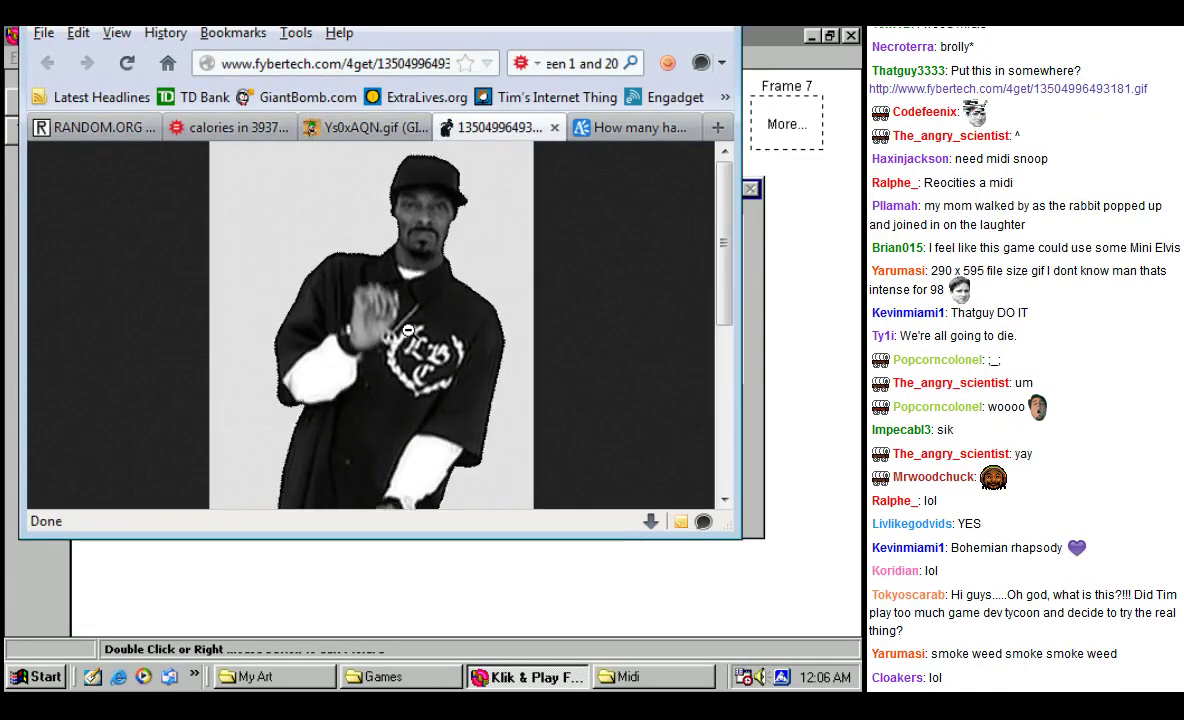
pyautogui.scroll(-3, 412, 328)
pyautogui.scroll(3, 413, 330)
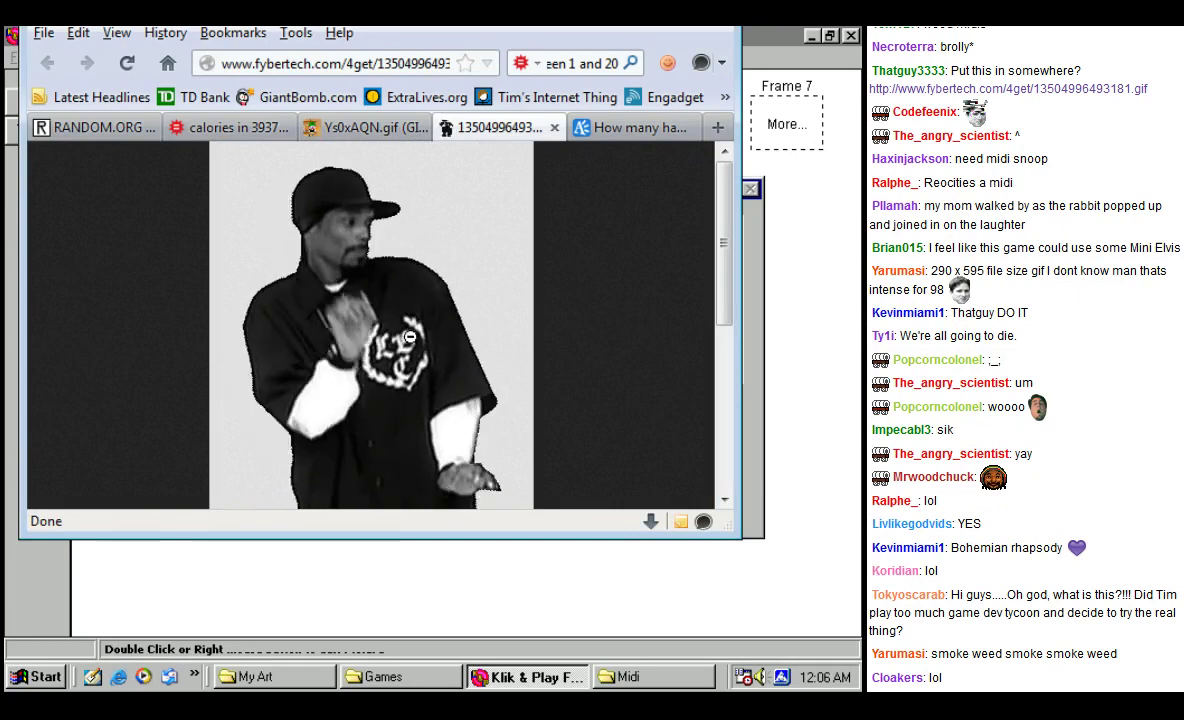
pyautogui.scroll(-3, 413, 335)
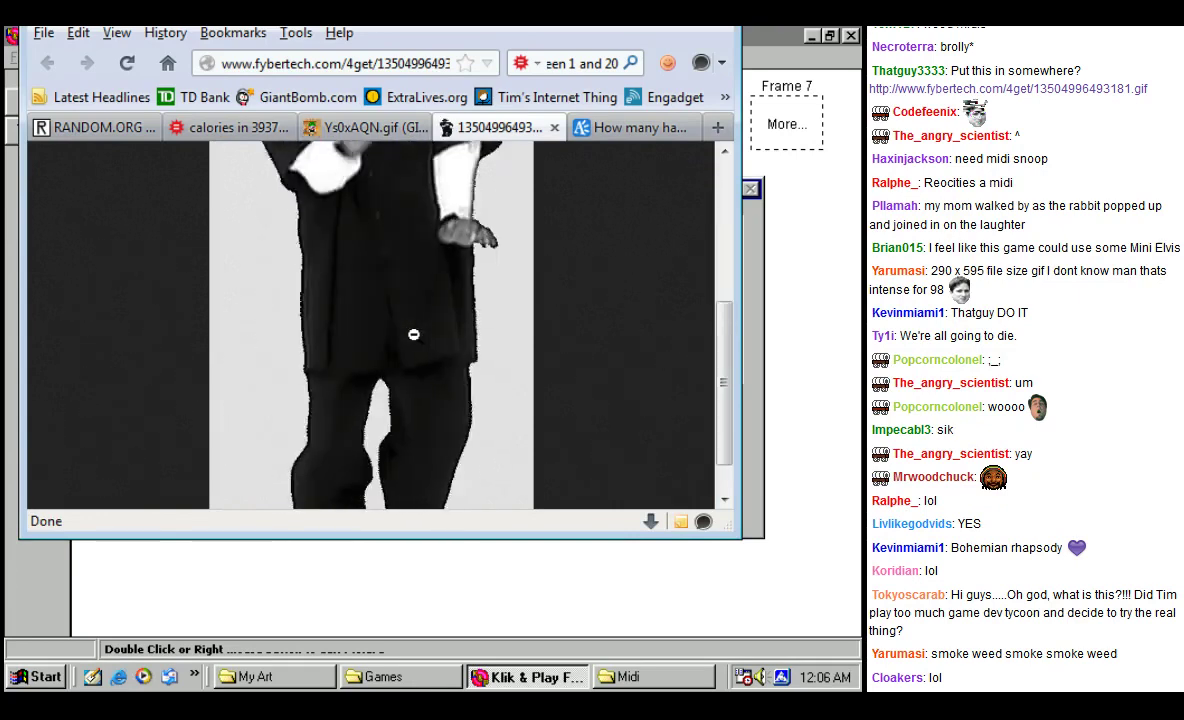
pyautogui.scroll(3, 410, 340)
# Step: Save the opened GIF image from Firefox under its suggested file name
pyautogui.rightClick(406, 351)
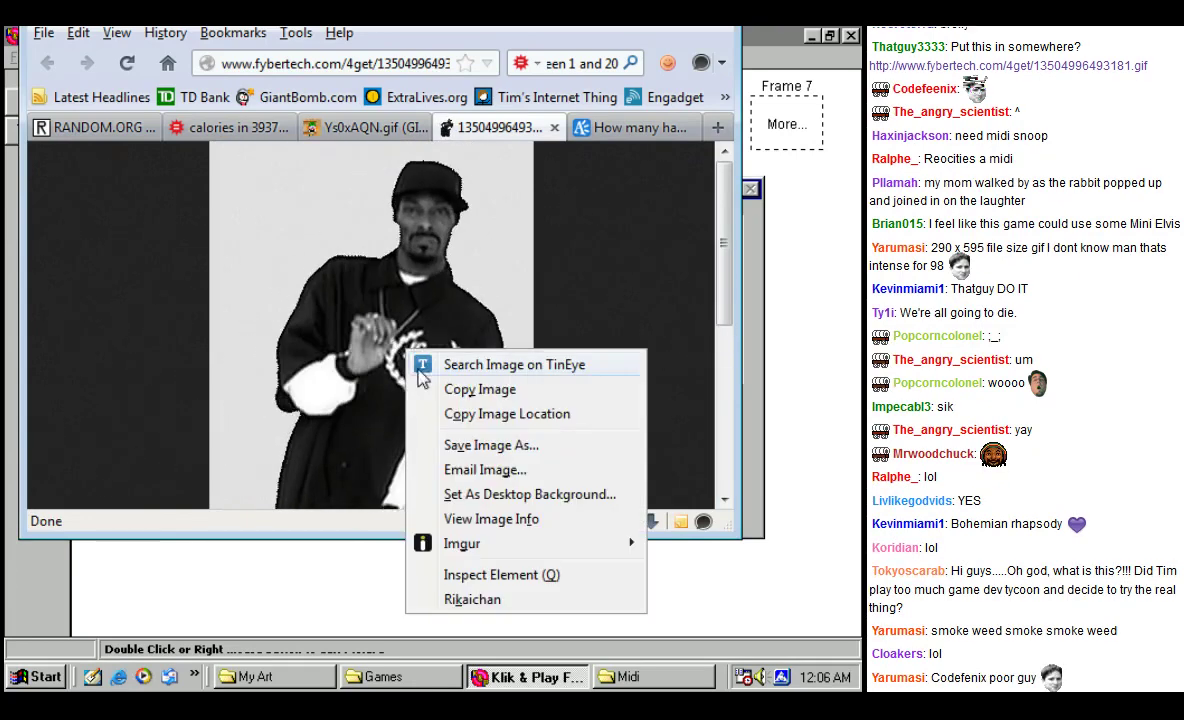
pyautogui.click(481, 451)
pyautogui.press('Return')
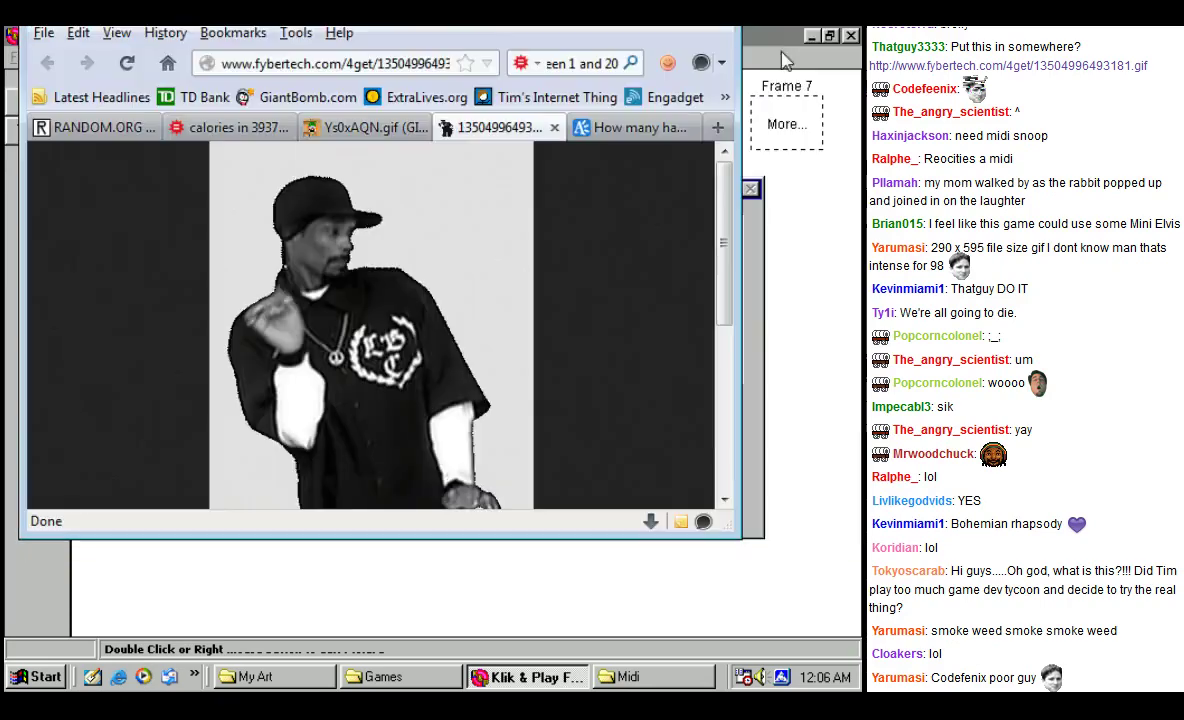
# Step: Move the Firefox window out of the way and confirm the Frame 2 picture set-up
pyautogui.moveTo(300, 8); pyautogui.dragTo(727, 44)
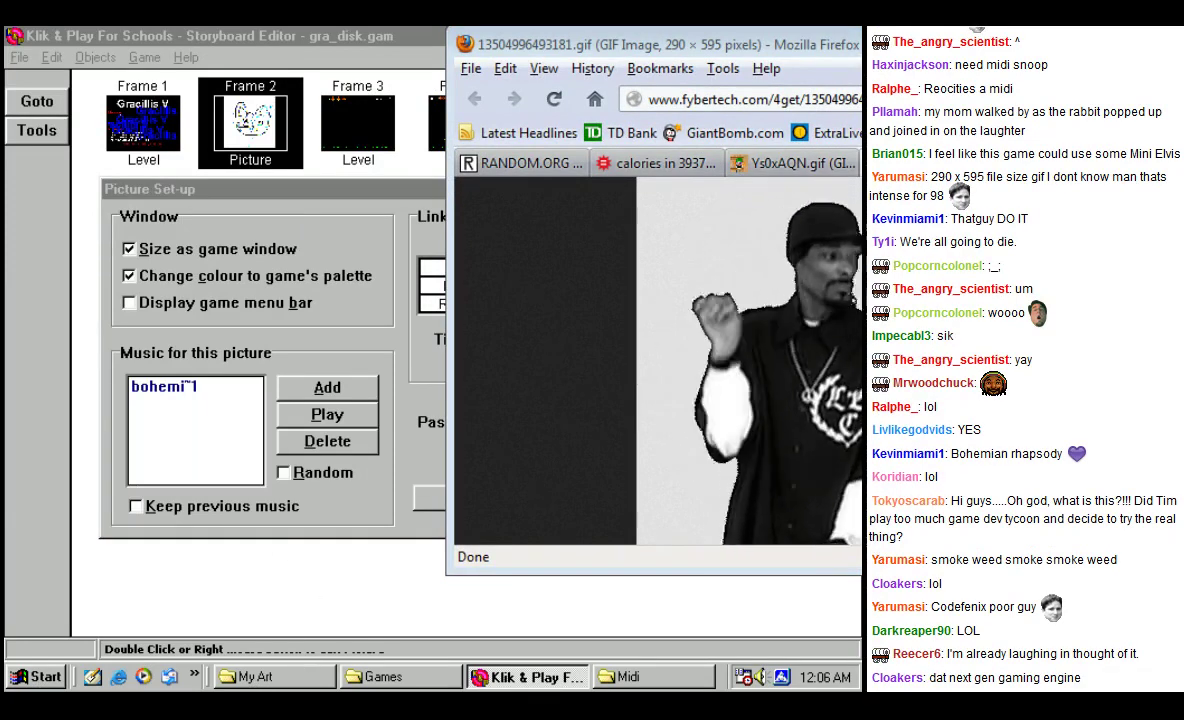
pyautogui.moveTo(703, 26); pyautogui.dragTo(1000, 30)
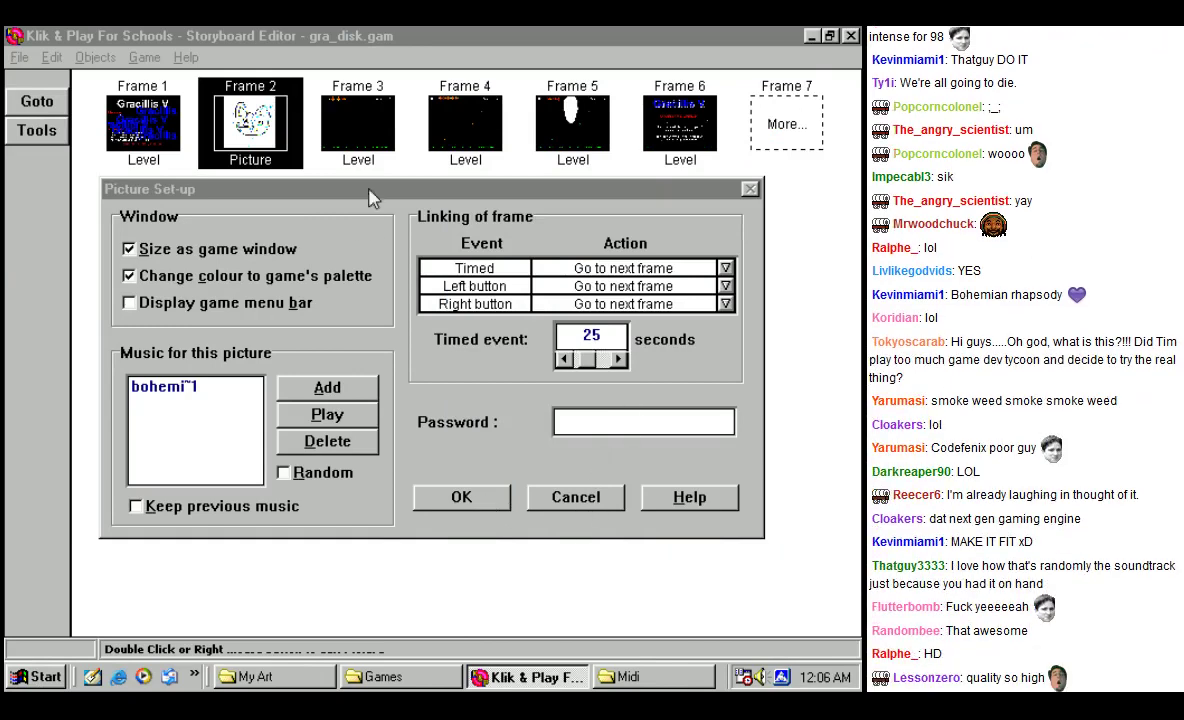
pyautogui.click(433, 411)
pyautogui.click(461, 497)
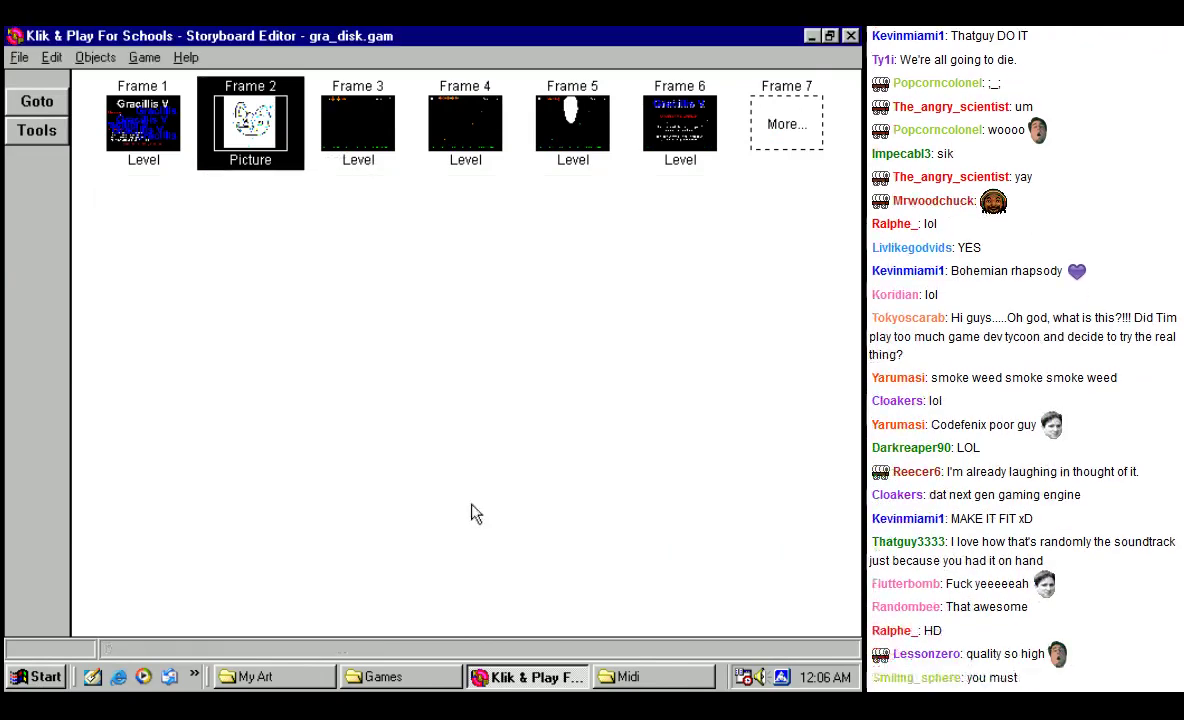
# Step: Bring up the My Art folder, copy the GIF image from Firefox into it and select the resulting file
pyautogui.click(48, 679)
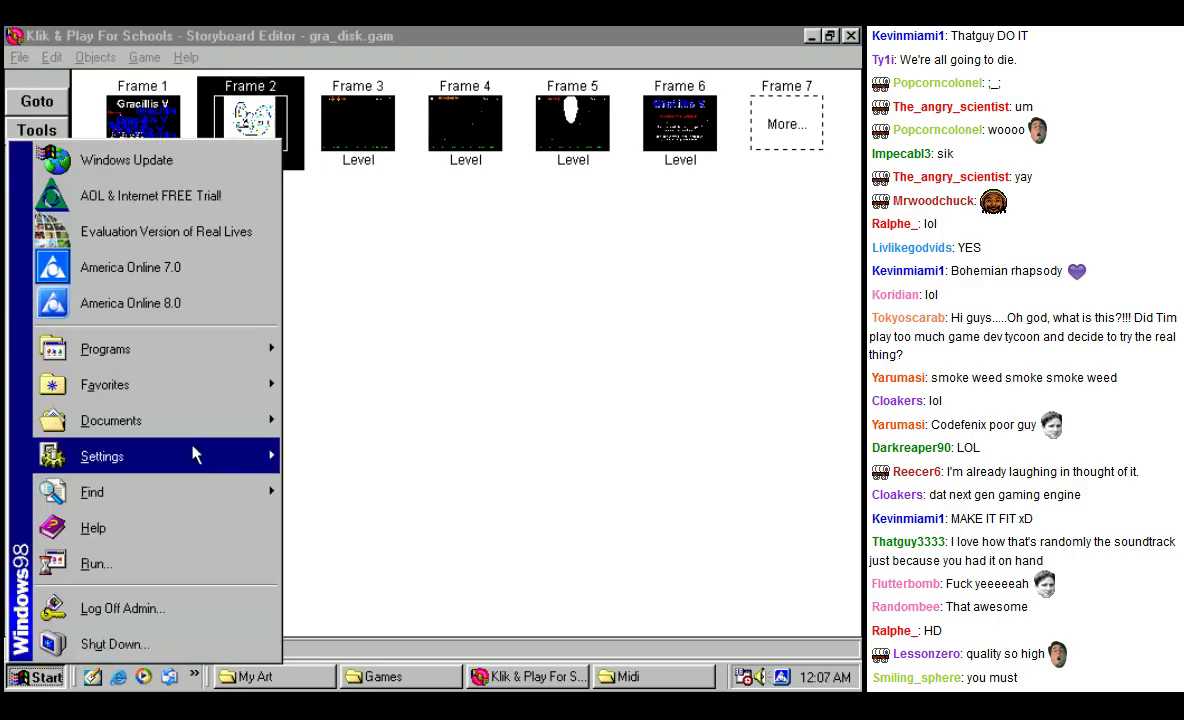
pyautogui.click(318, 680)
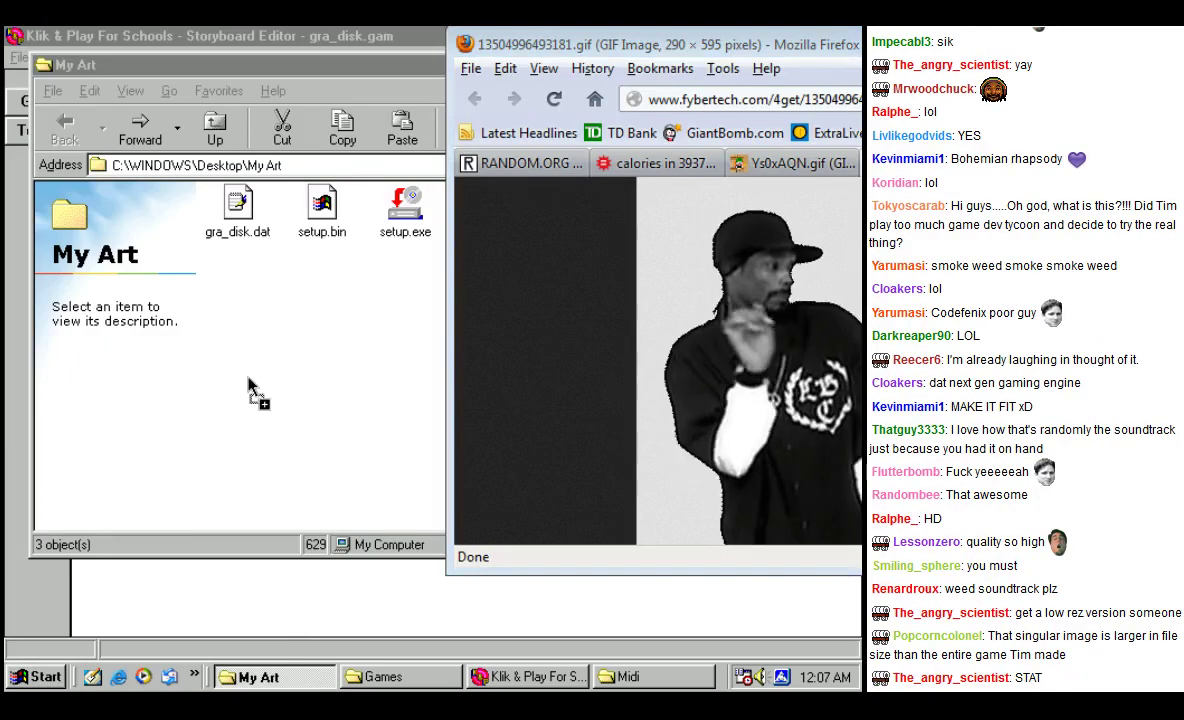
pyautogui.click(258, 386)
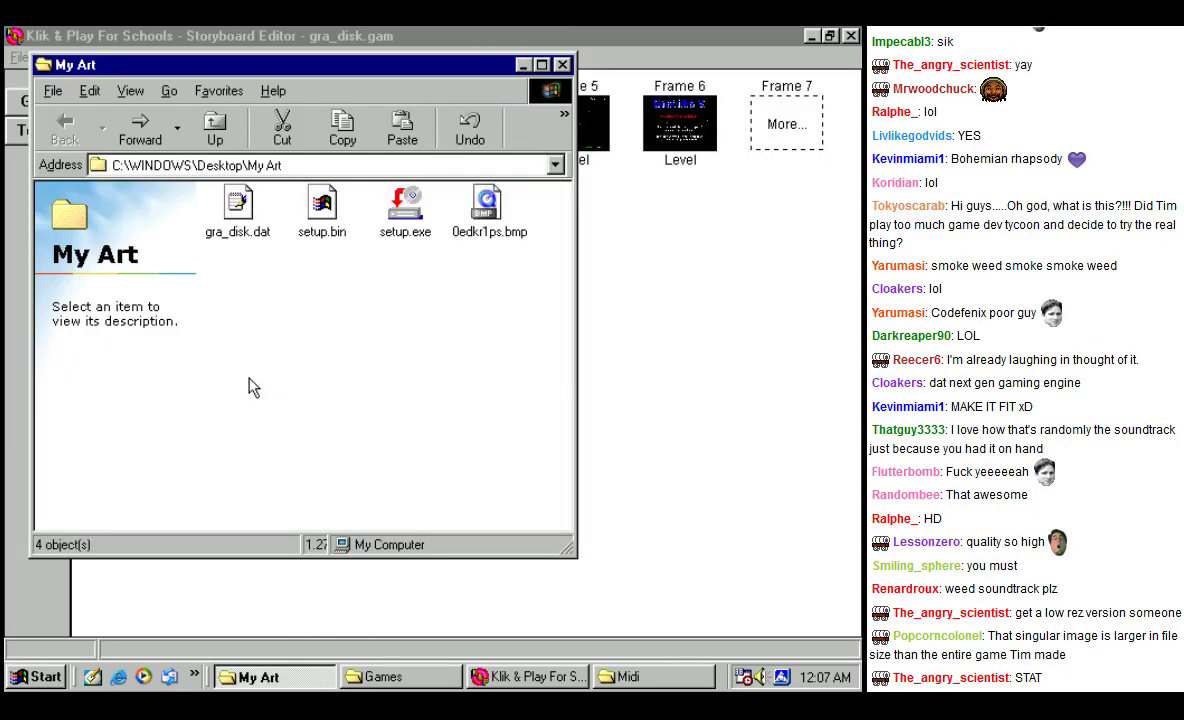
pyautogui.click(495, 218)
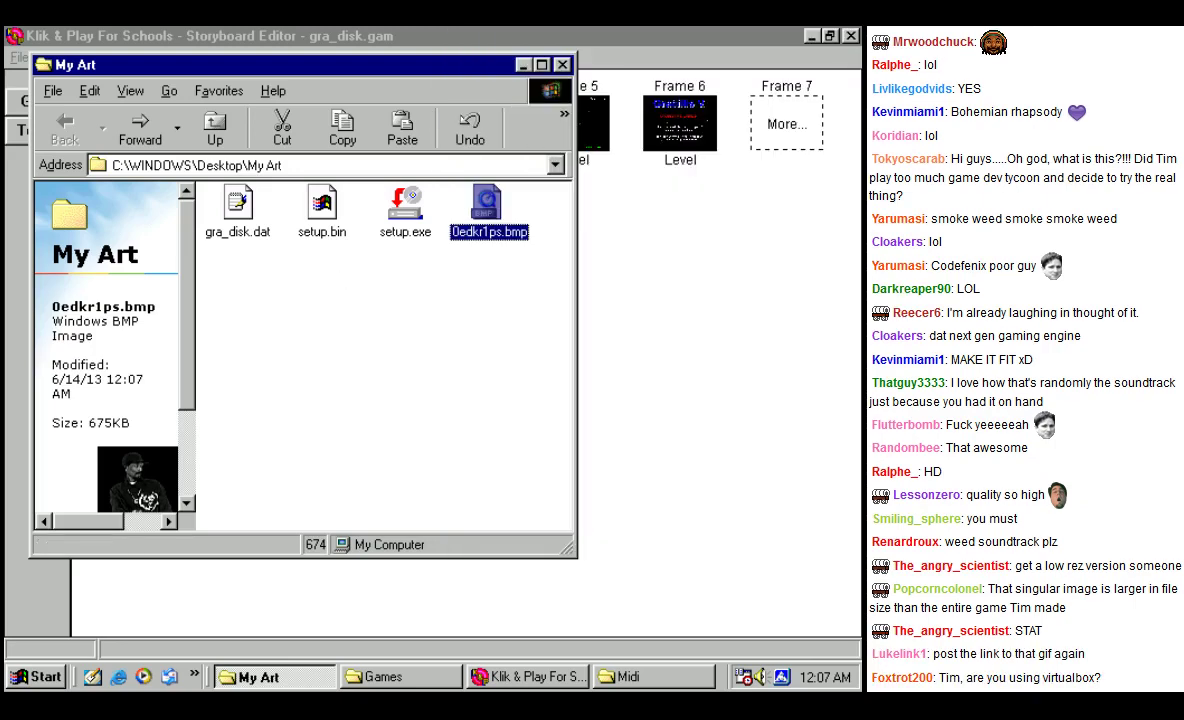
pyautogui.click(118, 677)
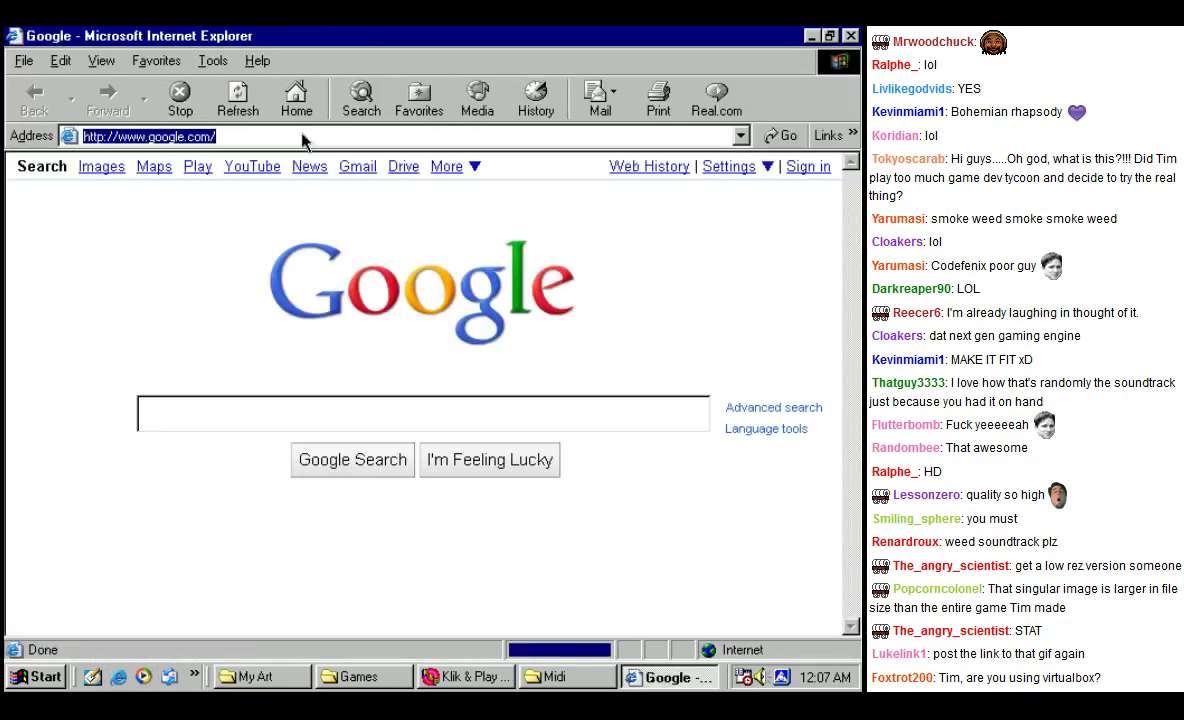
pyautogui.write('http://www.fybertech.com/4get/13504996493181.gif')
pyautogui.click(299, 140)
pyautogui.write('http://www.fybertech.com/4get/13504996493181.gif')
pyautogui.press('Return')
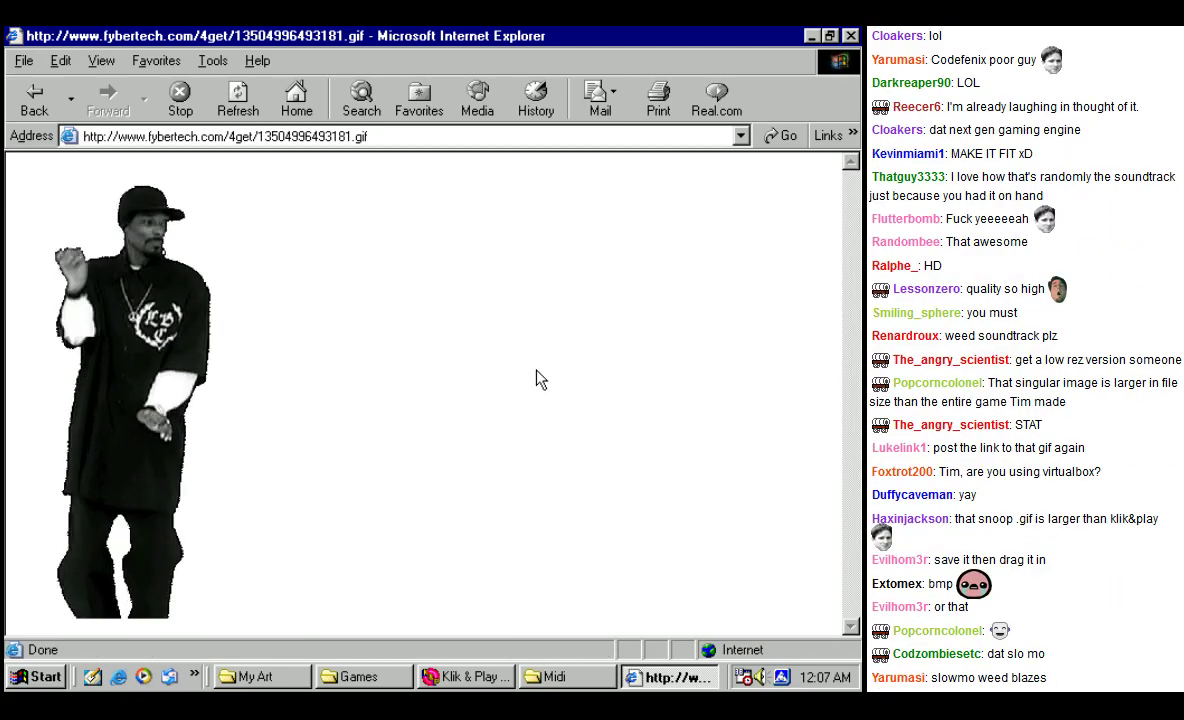
pyautogui.rightClick(183, 575)
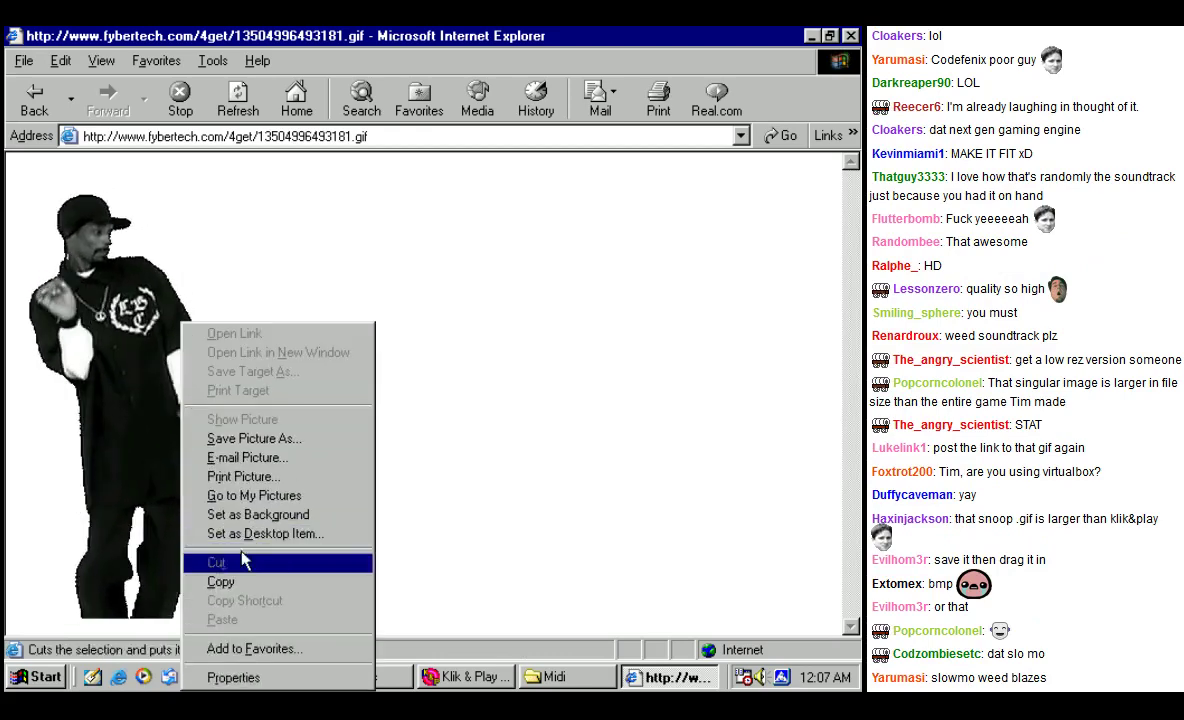
pyautogui.click(252, 438)
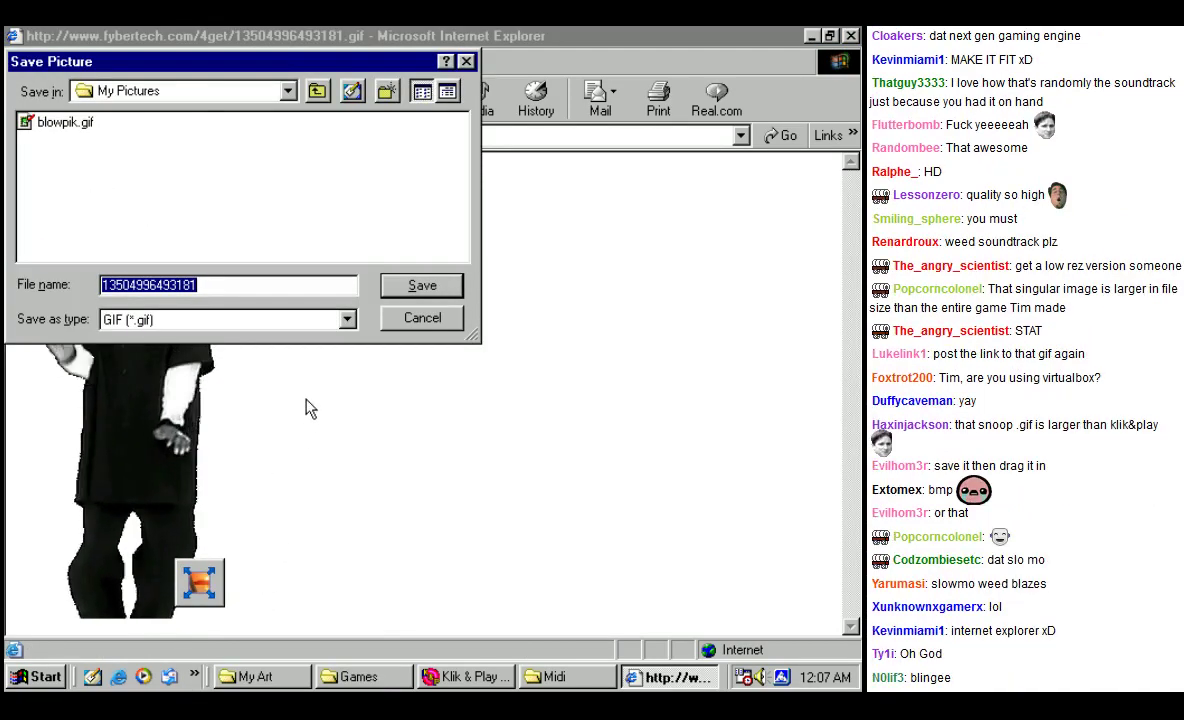
pyautogui.press('Return')
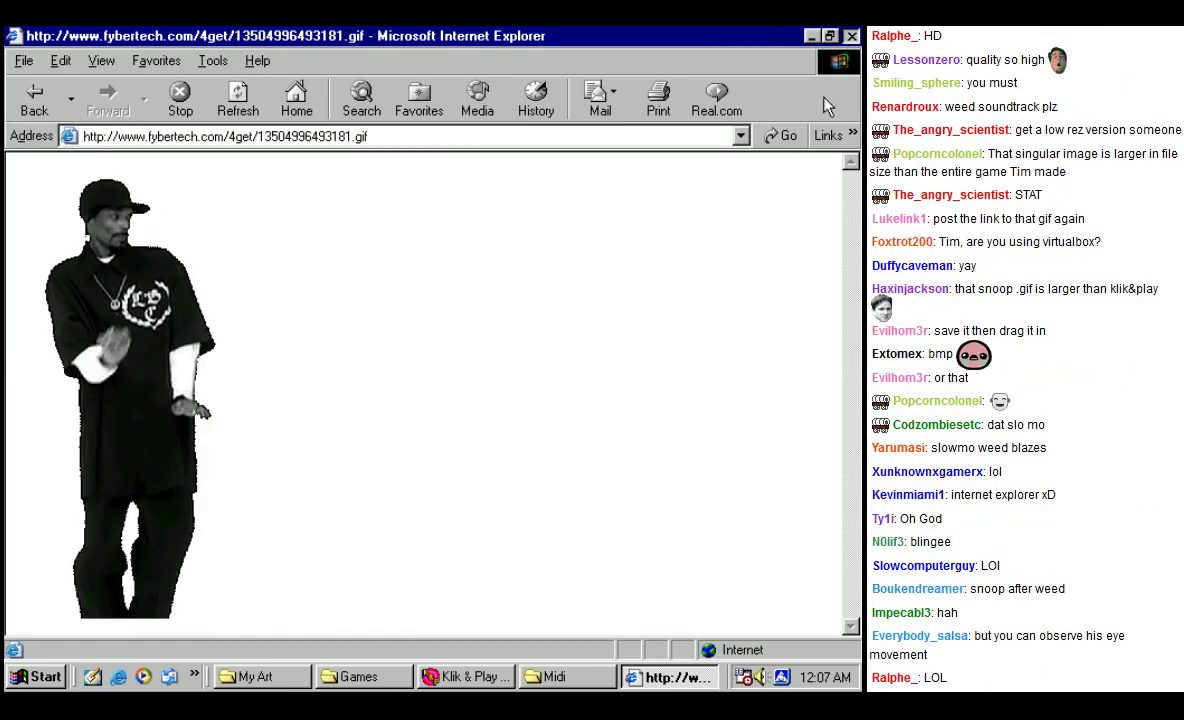
pyautogui.hotkey('alt', 'F4')
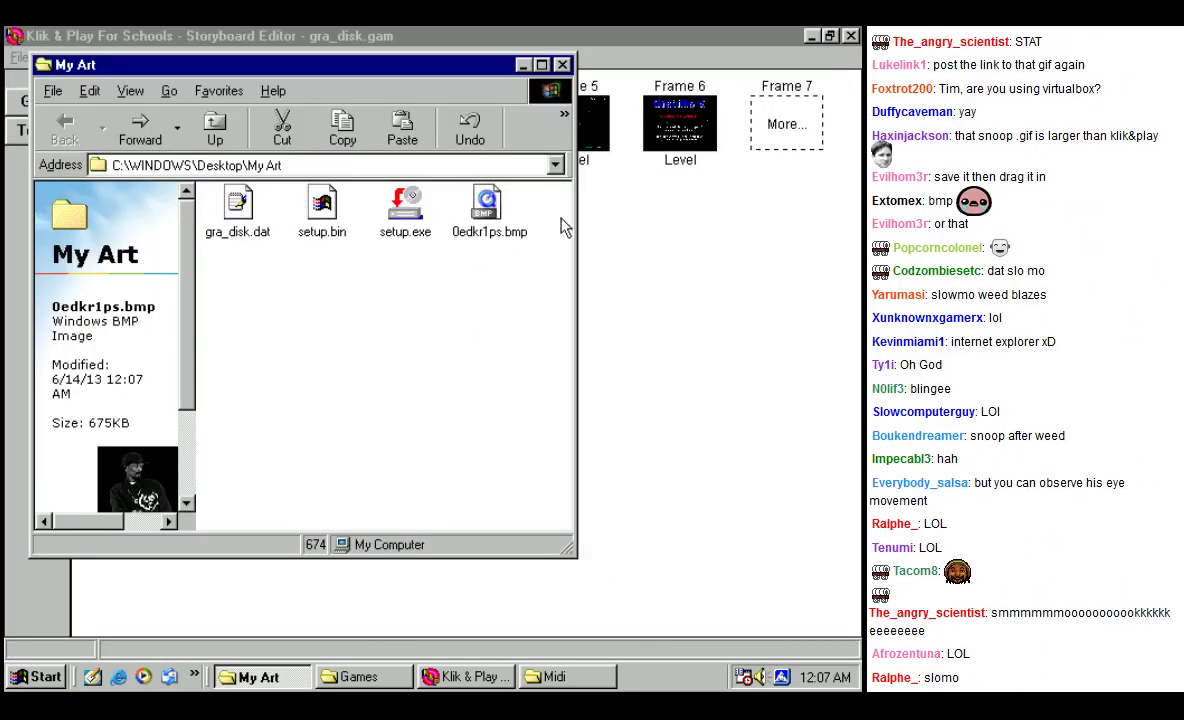
pyautogui.click(522, 65)
pyautogui.rightClick(272, 136)
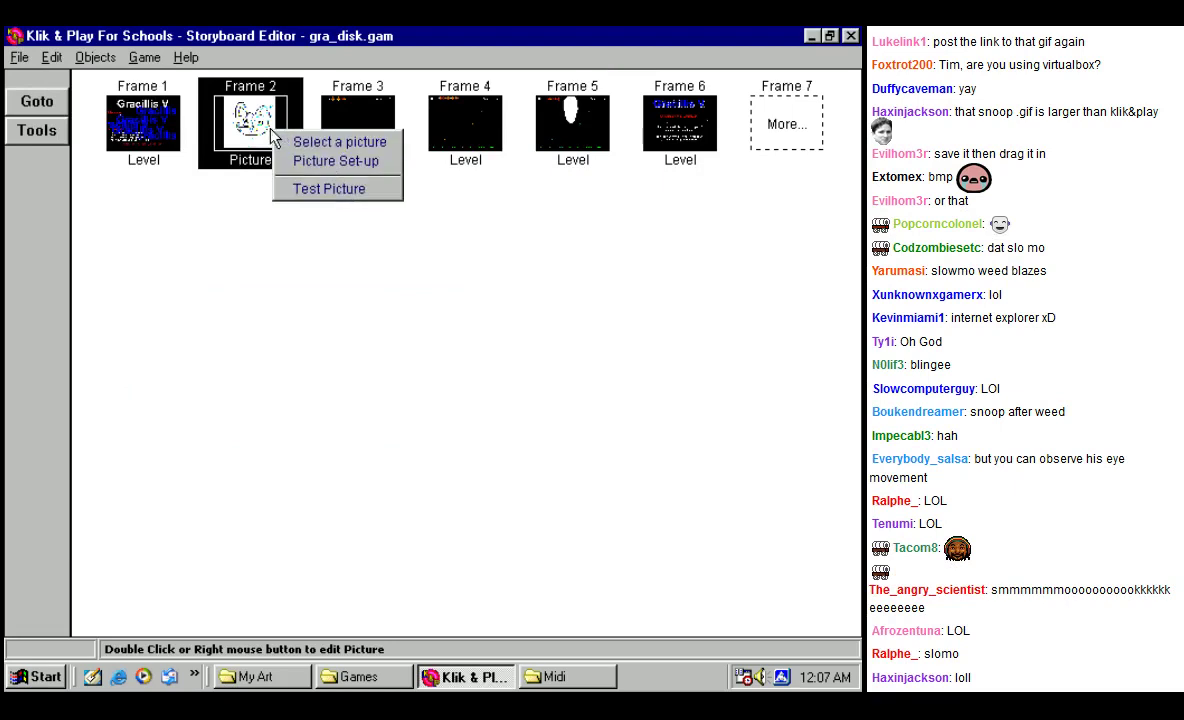
pyautogui.click(245, 256)
pyautogui.click(20, 57)
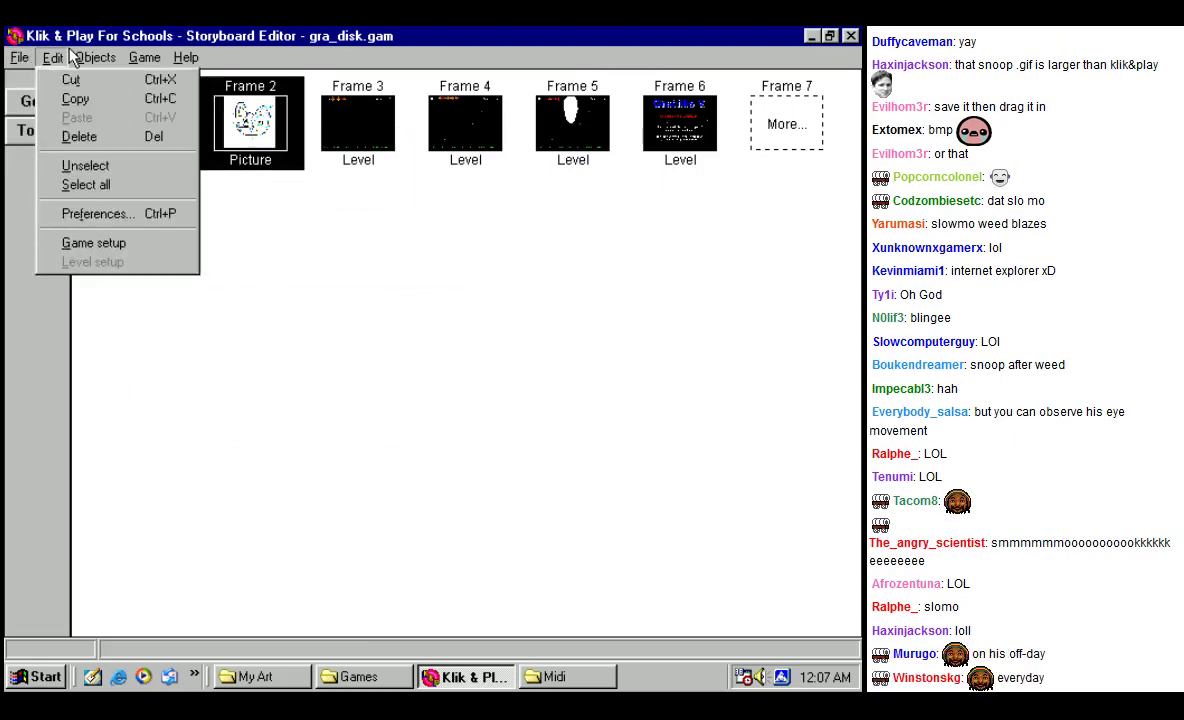
pyautogui.click(140, 58)
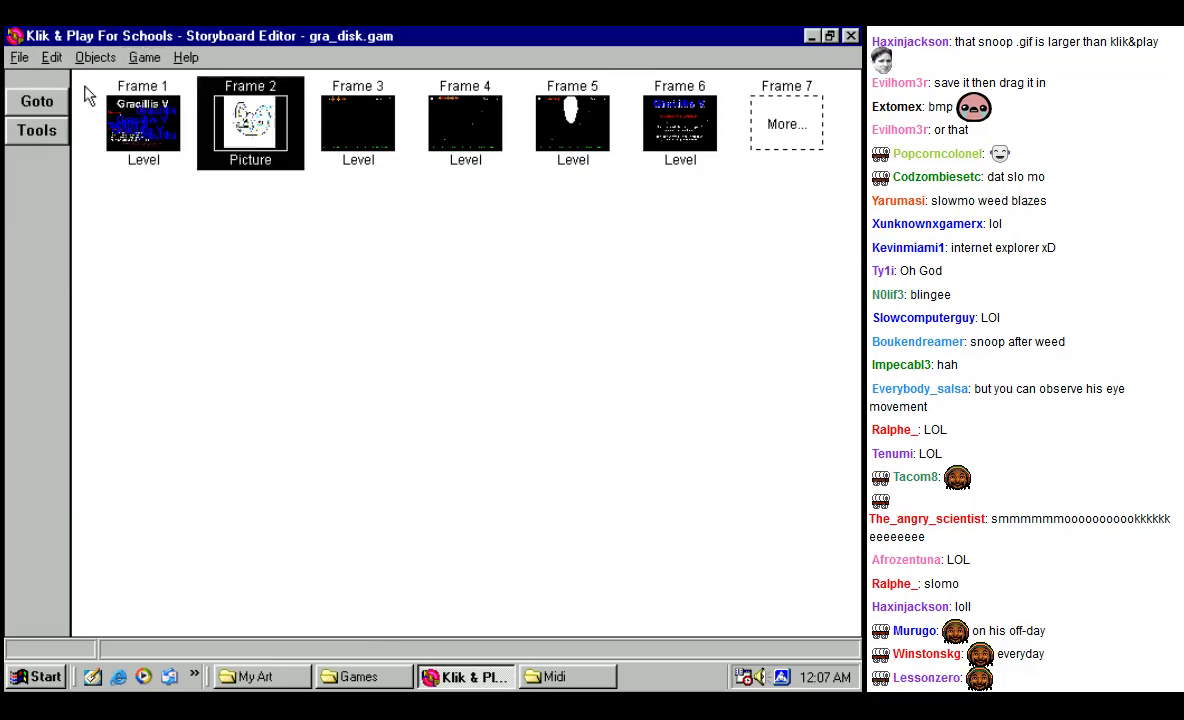
pyautogui.click(186, 57)
pyautogui.click(180, 290)
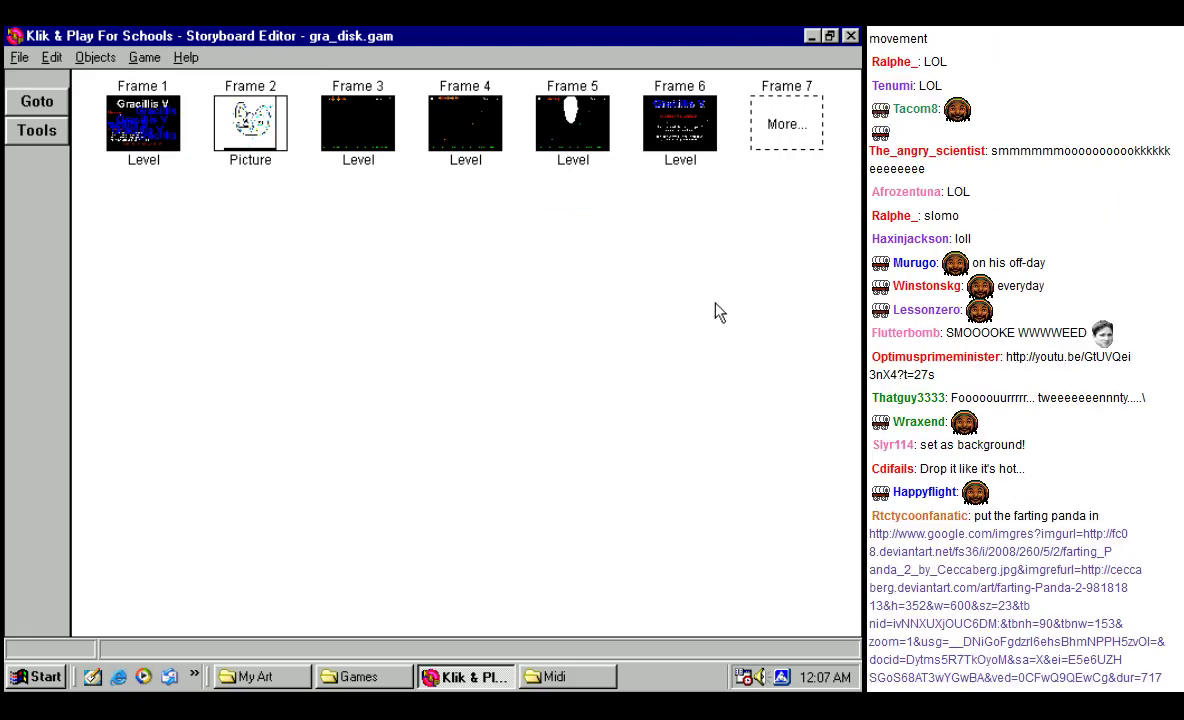
# Step: Insert a new empty level as Frame 3 and open it in the Level Editor
pyautogui.click(37, 130)
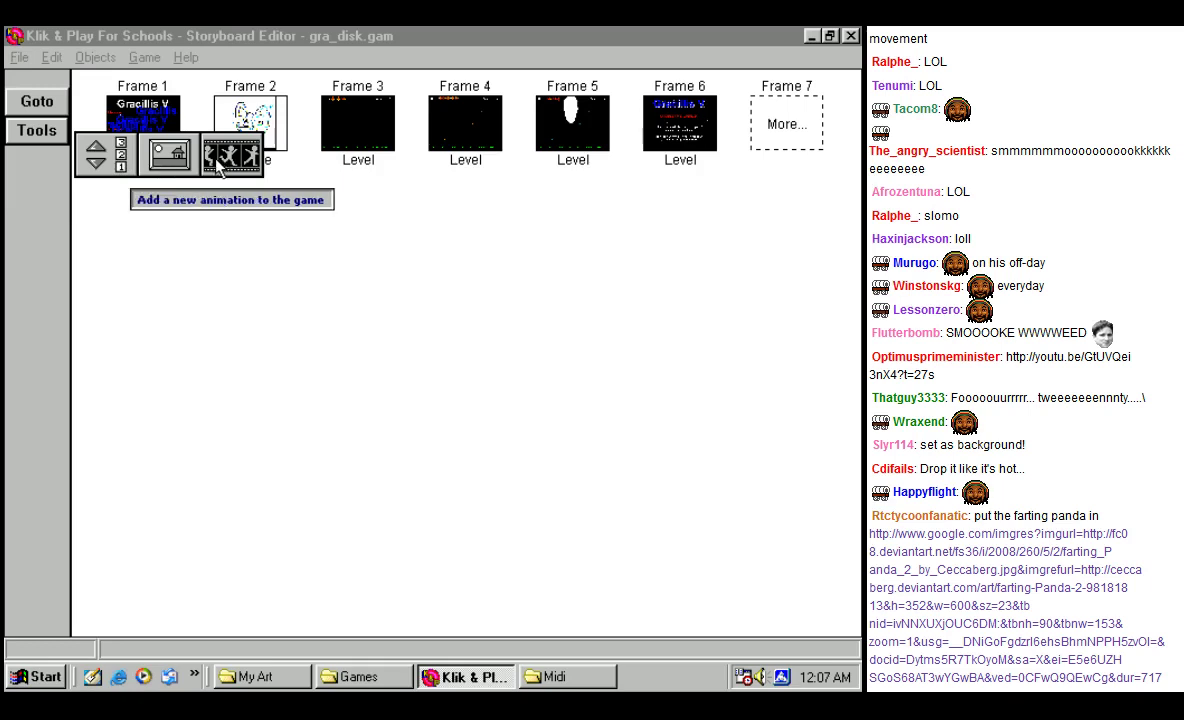
pyautogui.moveTo(116, 163); pyautogui.dragTo(312, 162)
pyautogui.click(340, 125)
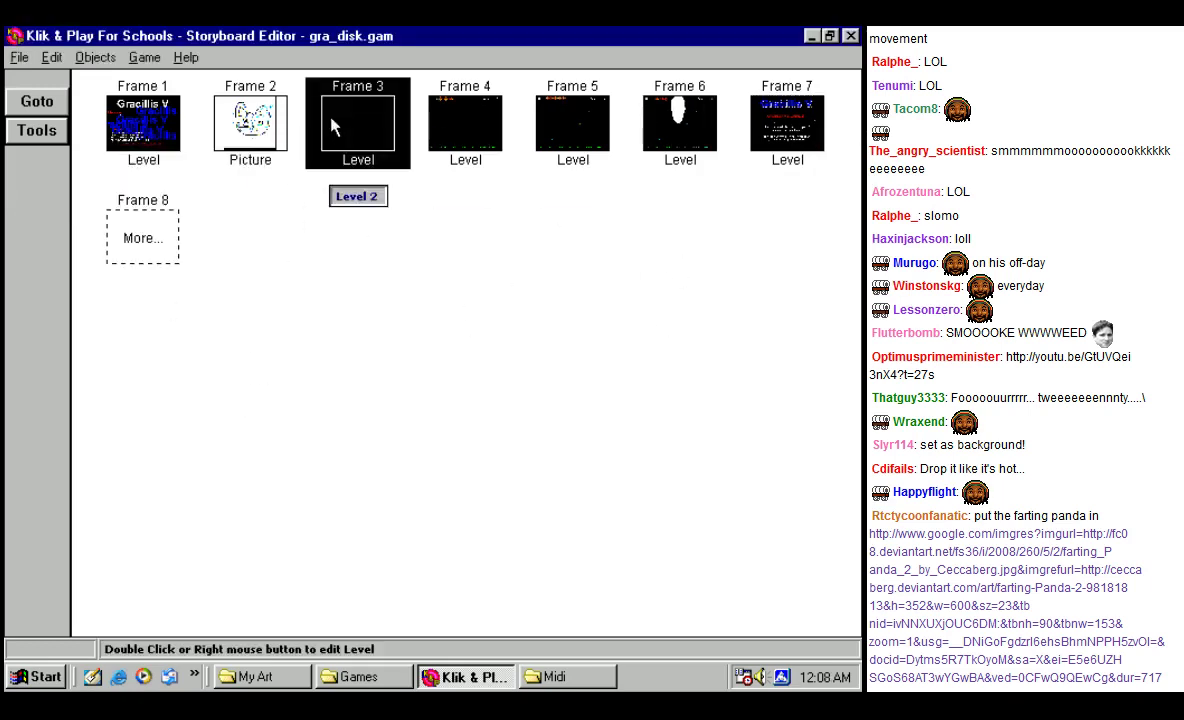
pyautogui.rightClick(331, 119)
pyautogui.click(363, 131)
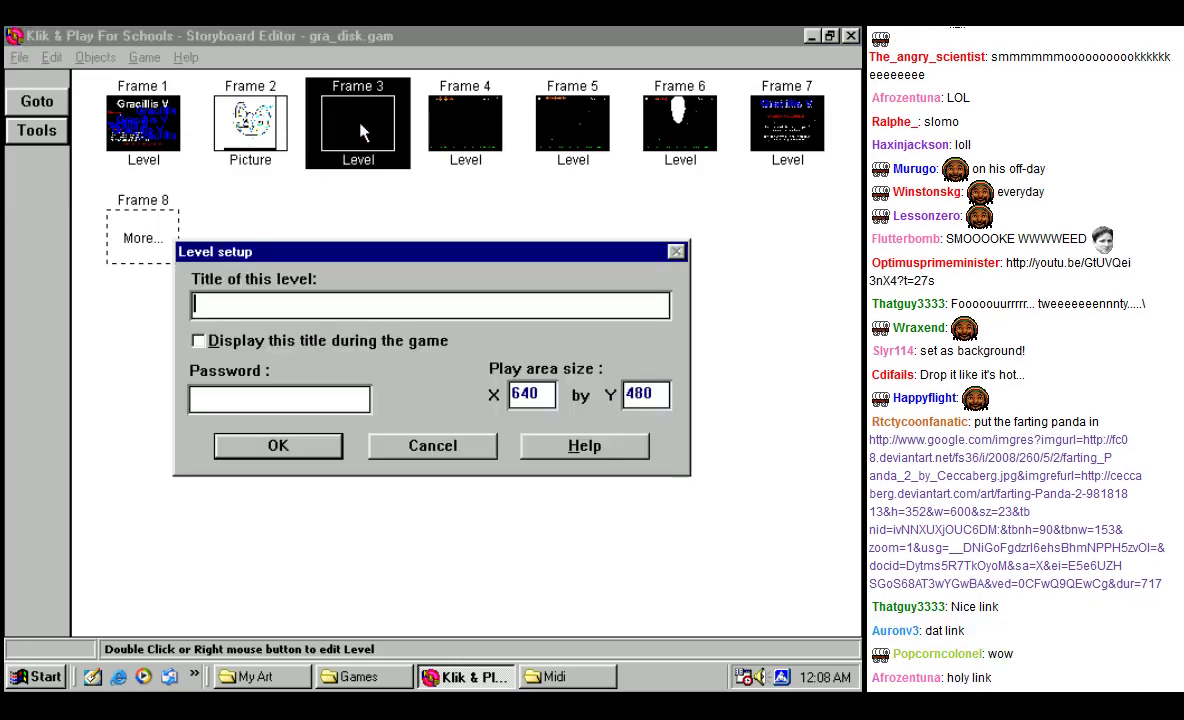
pyautogui.click(418, 446)
pyautogui.rightClick(378, 98)
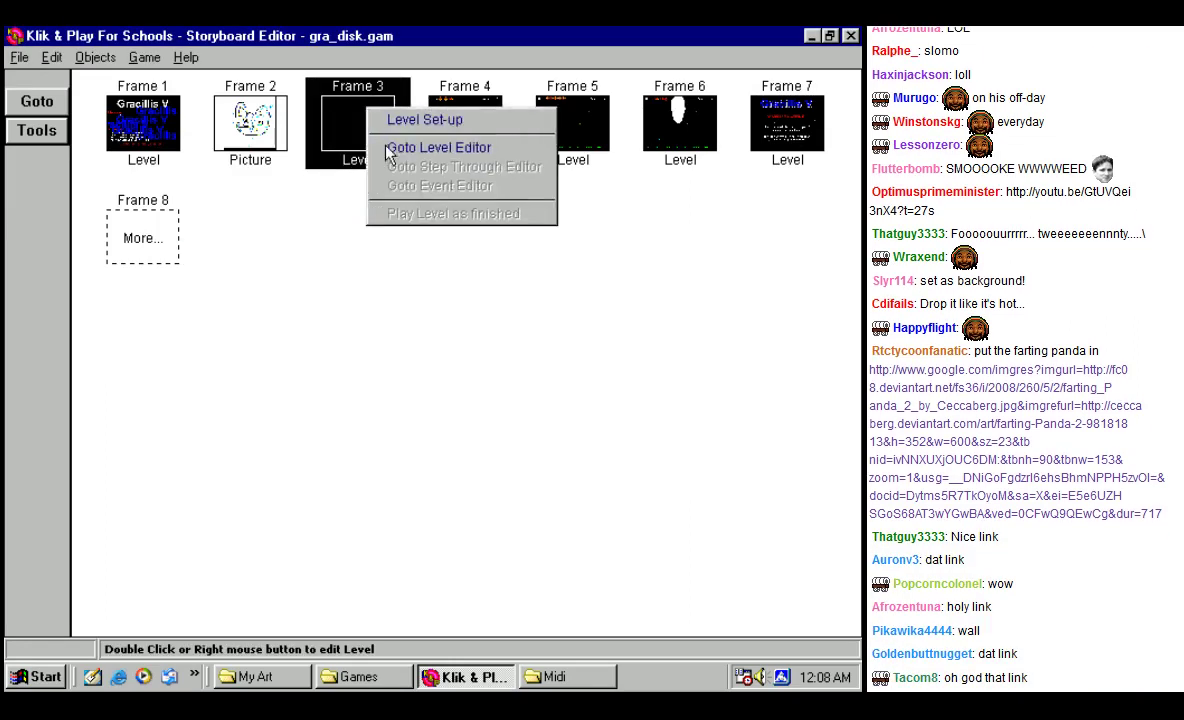
pyautogui.click(406, 149)
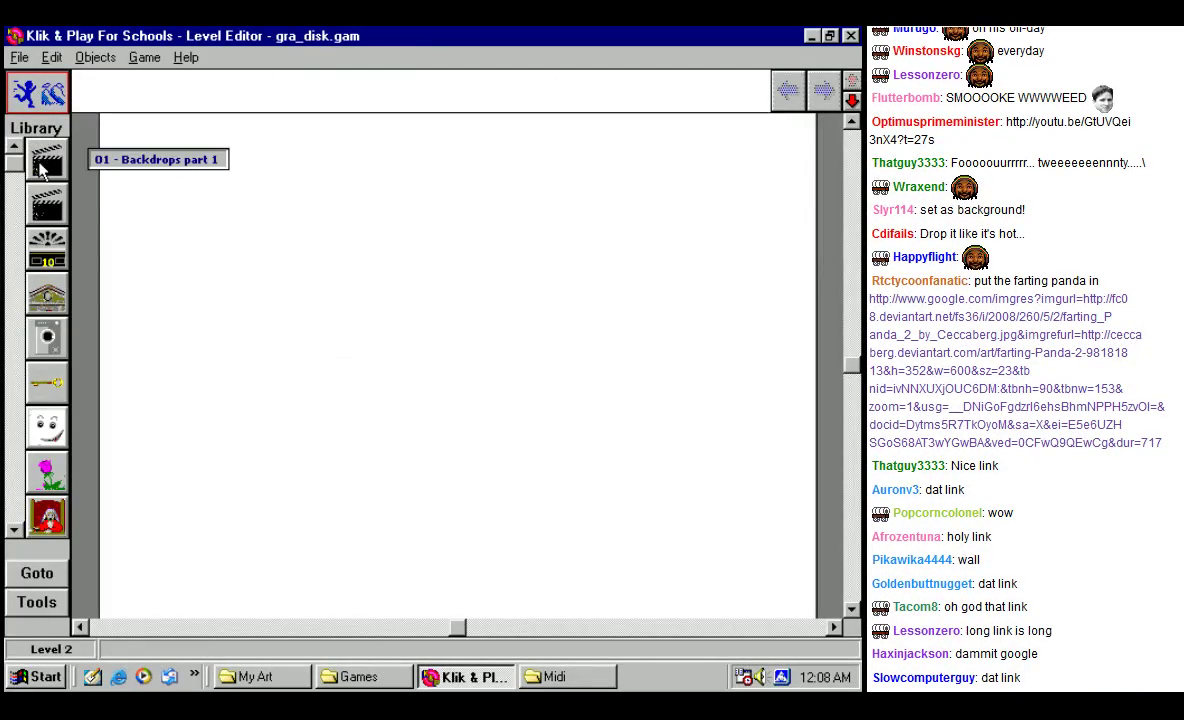
pyautogui.click(51, 57)
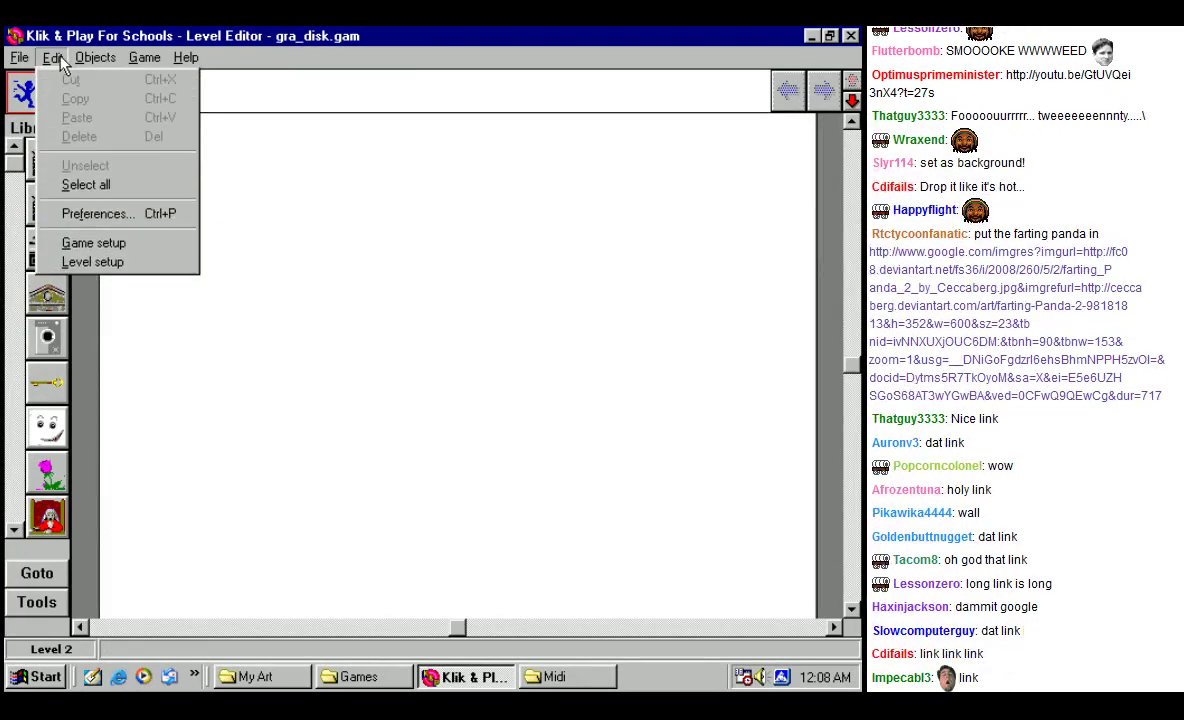
pyautogui.moveTo(93, 62)
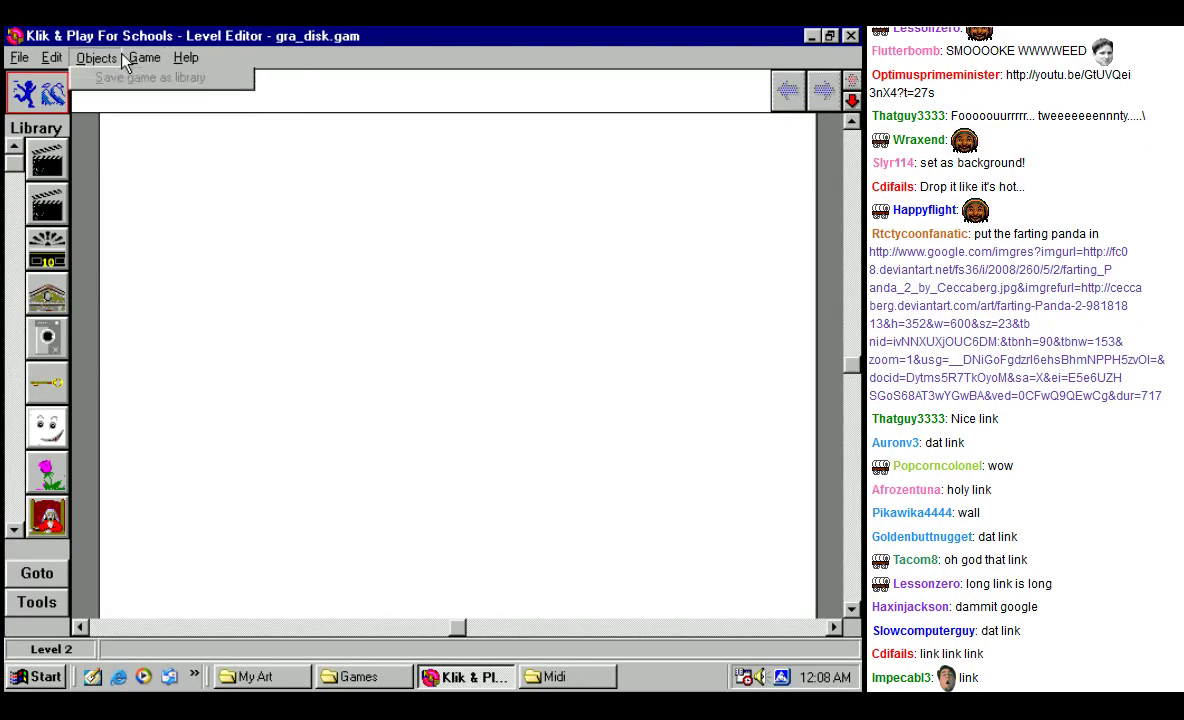
pyautogui.click(550, 93)
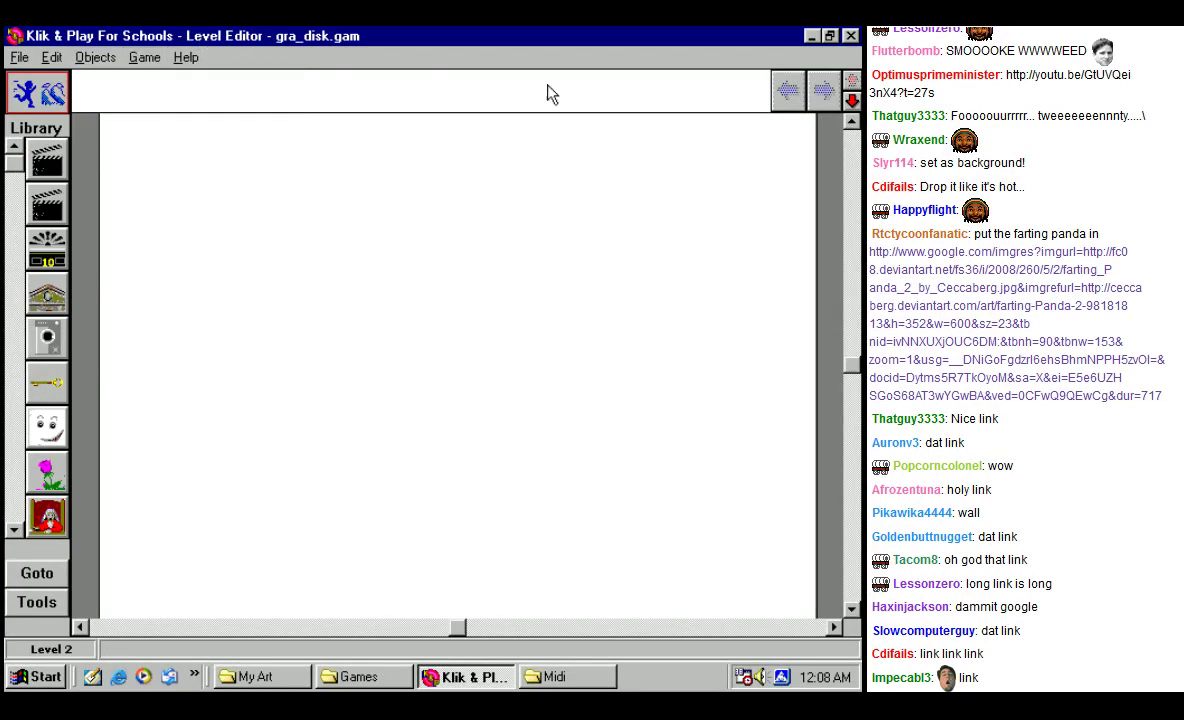
pyautogui.click(51, 57)
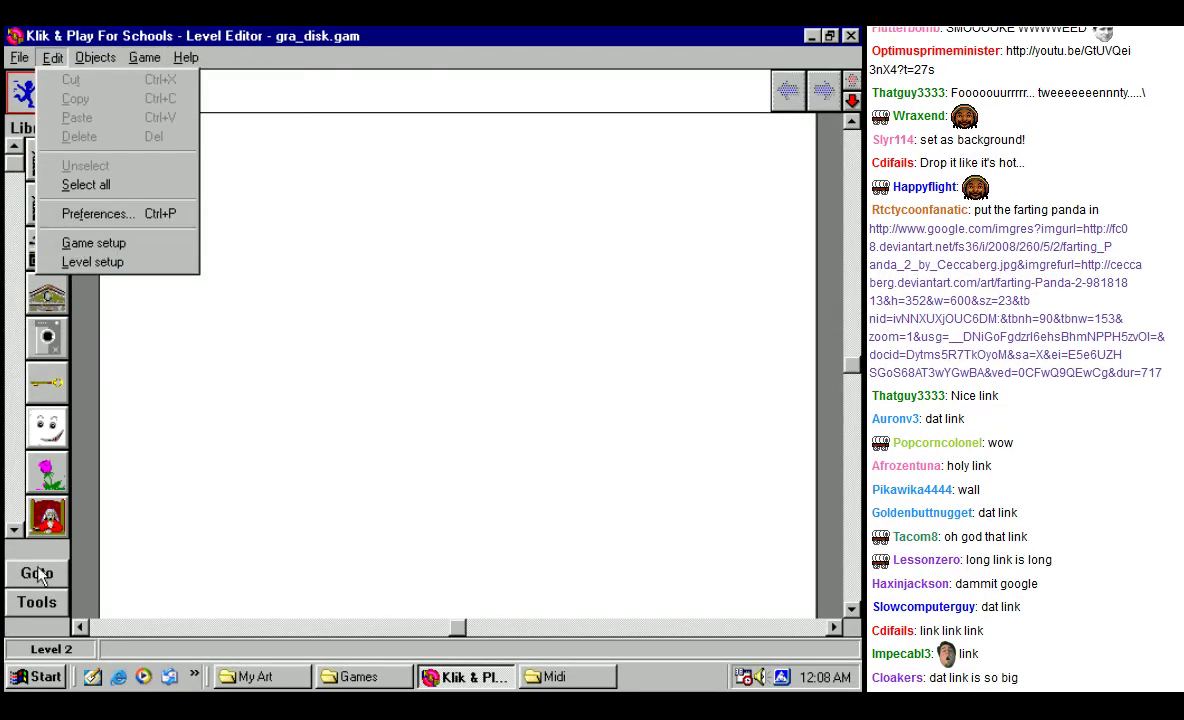
pyautogui.click(42, 610)
# Step: Return to the storyboard and delete the empty Frame 3 level
pyautogui.click(37, 573)
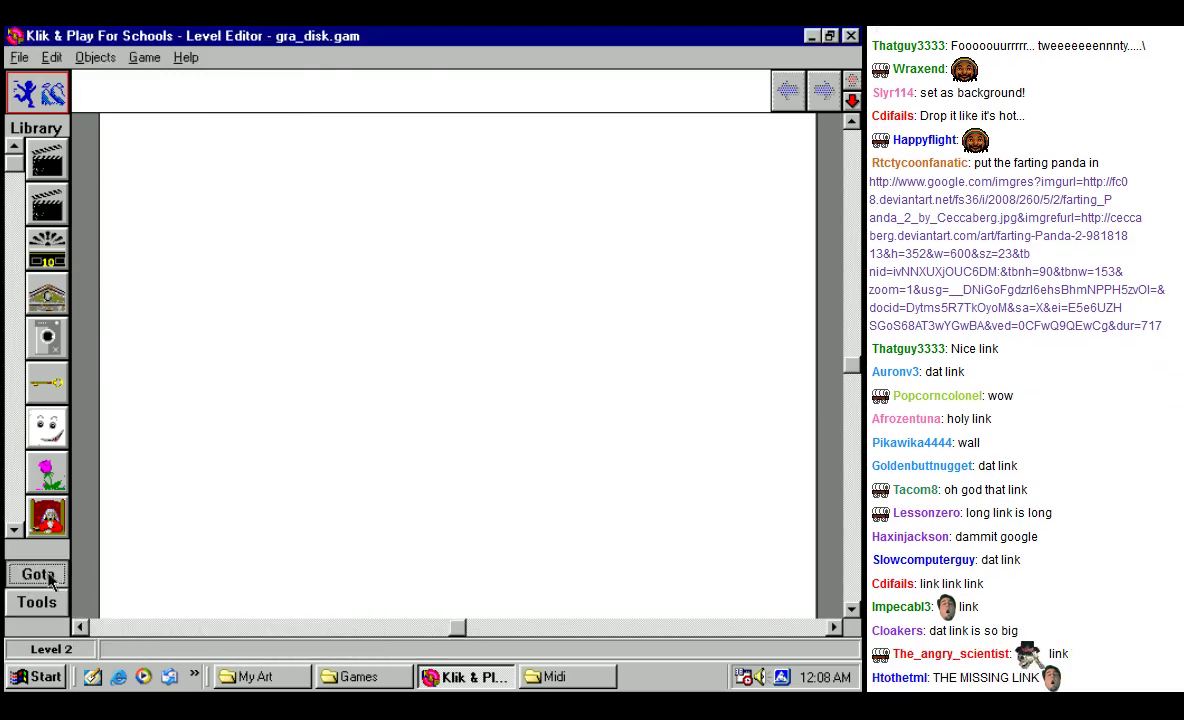
pyautogui.click(100, 597)
pyautogui.rightClick(300, 110)
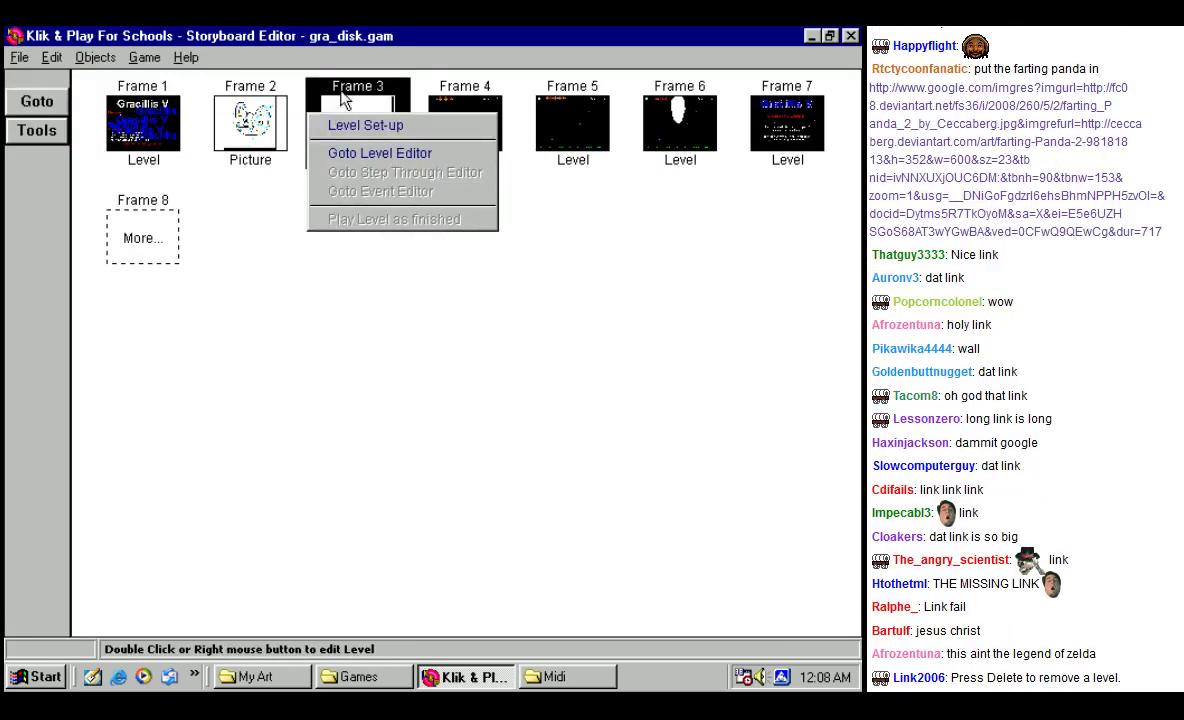
pyautogui.click(343, 97)
pyautogui.press('Delete')
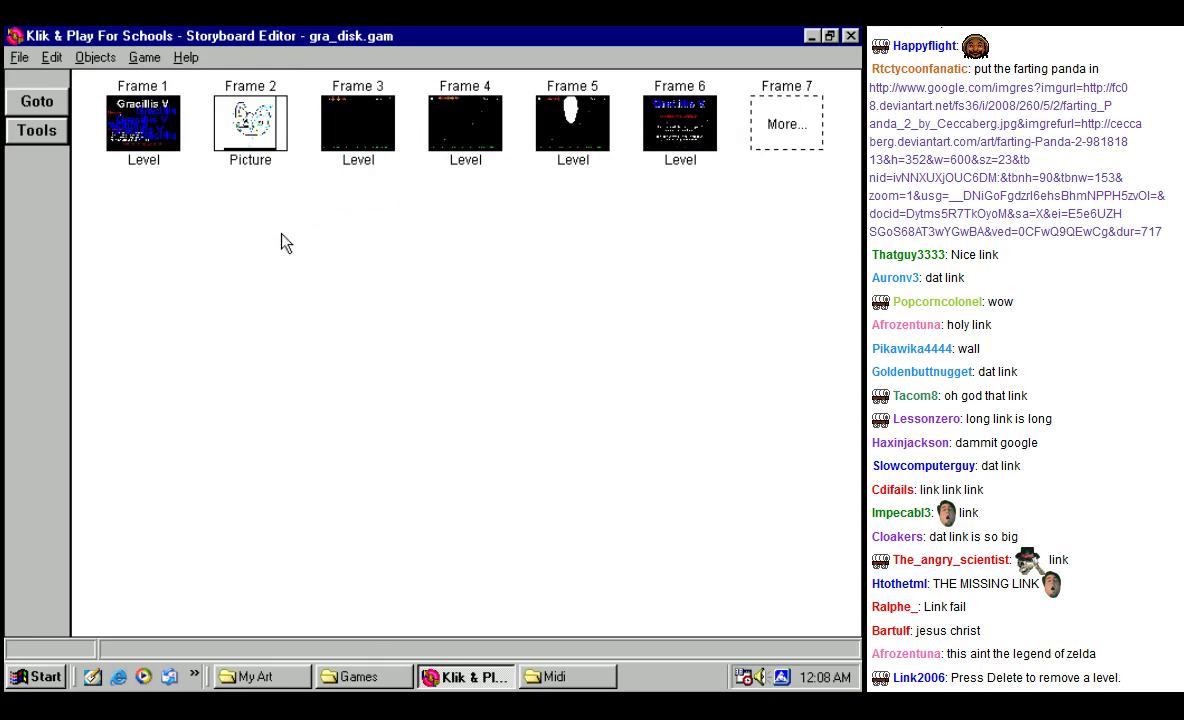
pyautogui.click(144, 57)
pyautogui.click(144, 57)
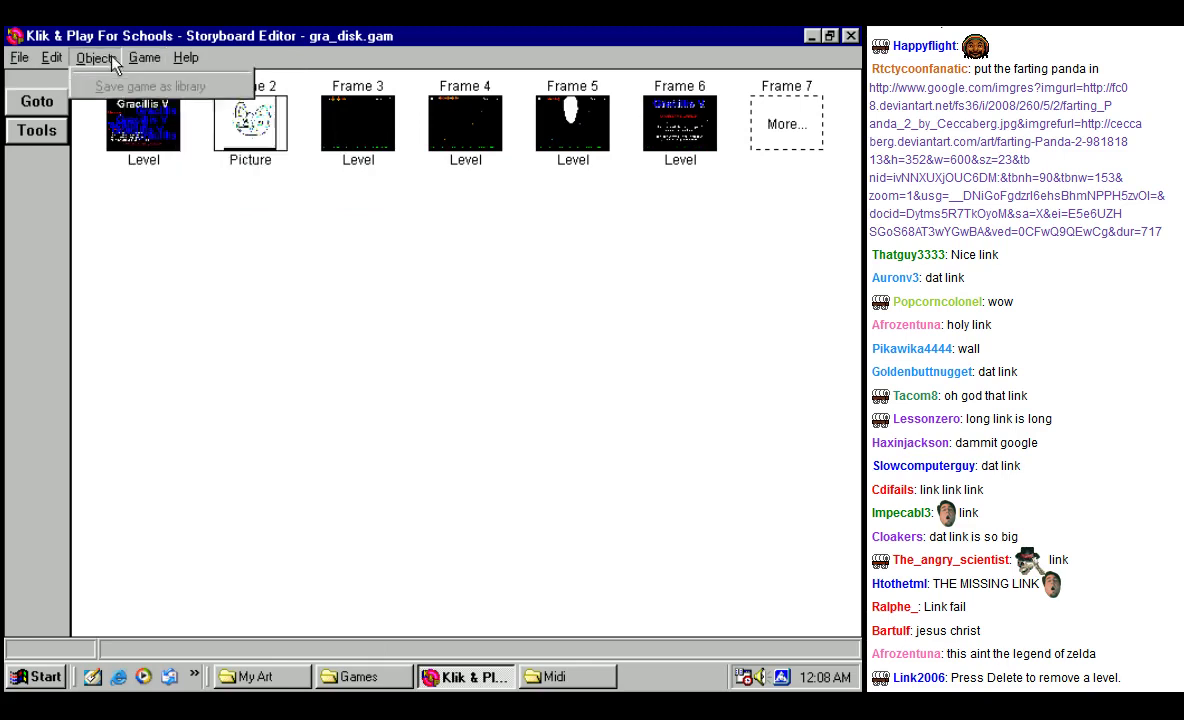
pyautogui.click(96, 57)
pyautogui.click(198, 52)
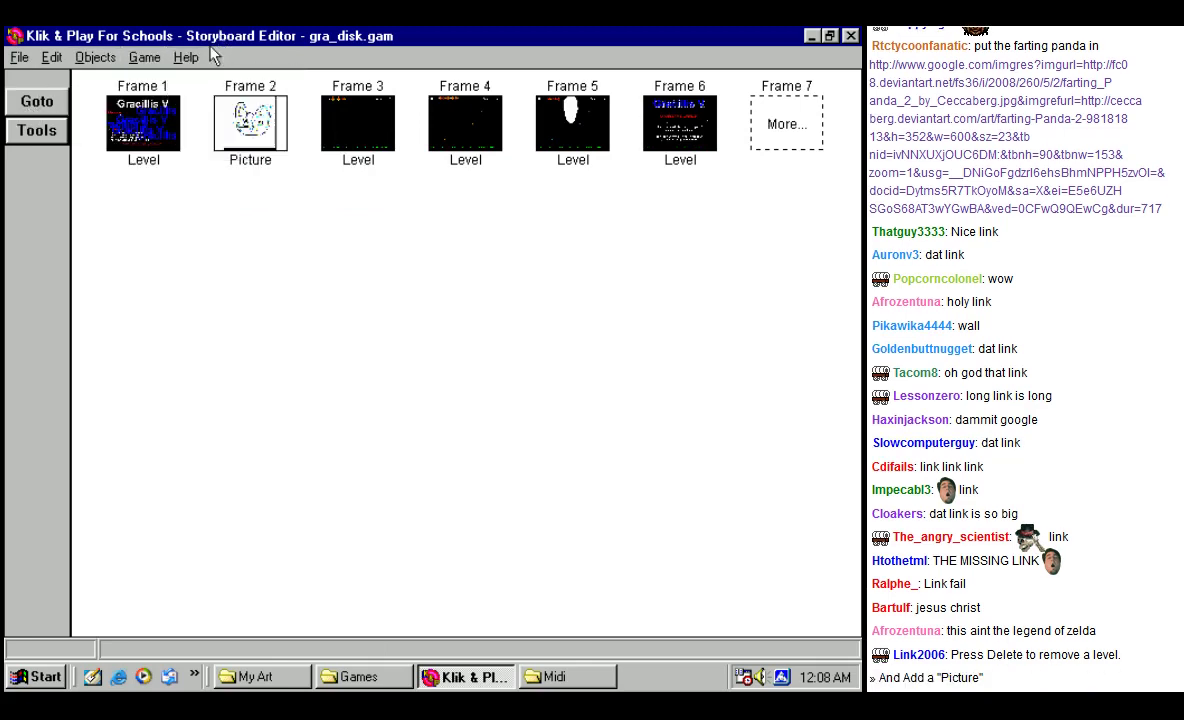
pyautogui.click(50, 58)
pyautogui.moveTo(16, 59)
pyautogui.click(270, 295)
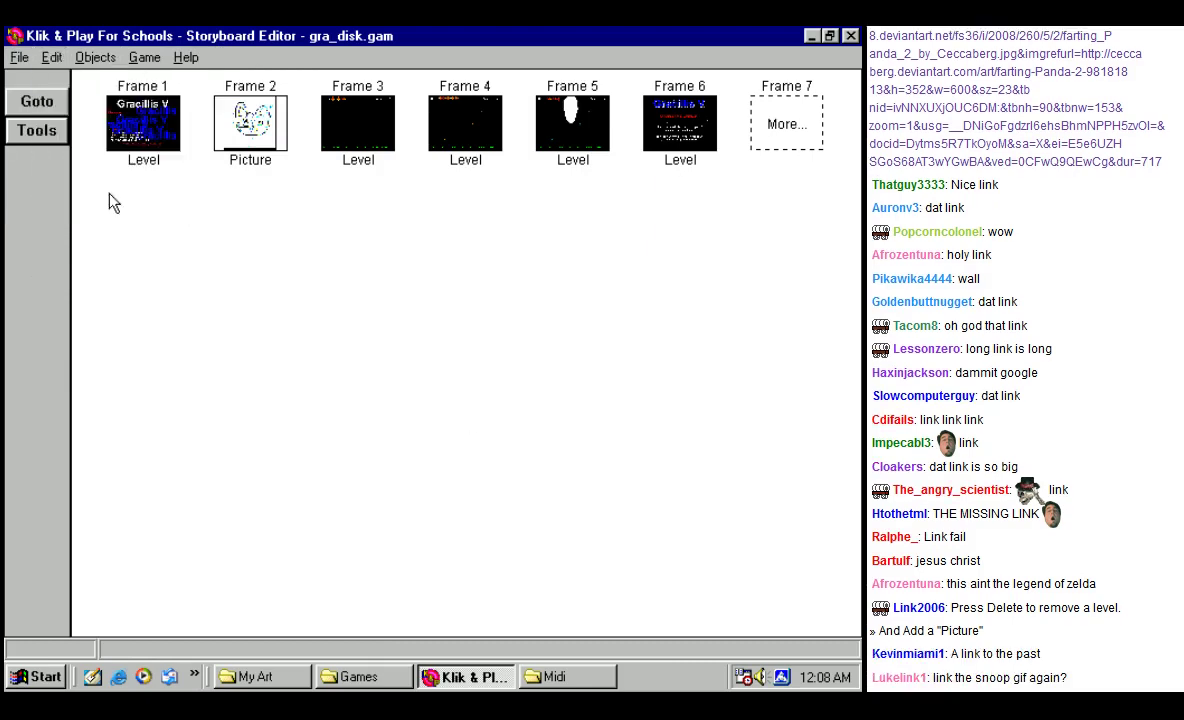
# Step: Start adding a new picture between Frame 2 and Frame 3 and browse for it in My Documents
pyautogui.click(35, 128)
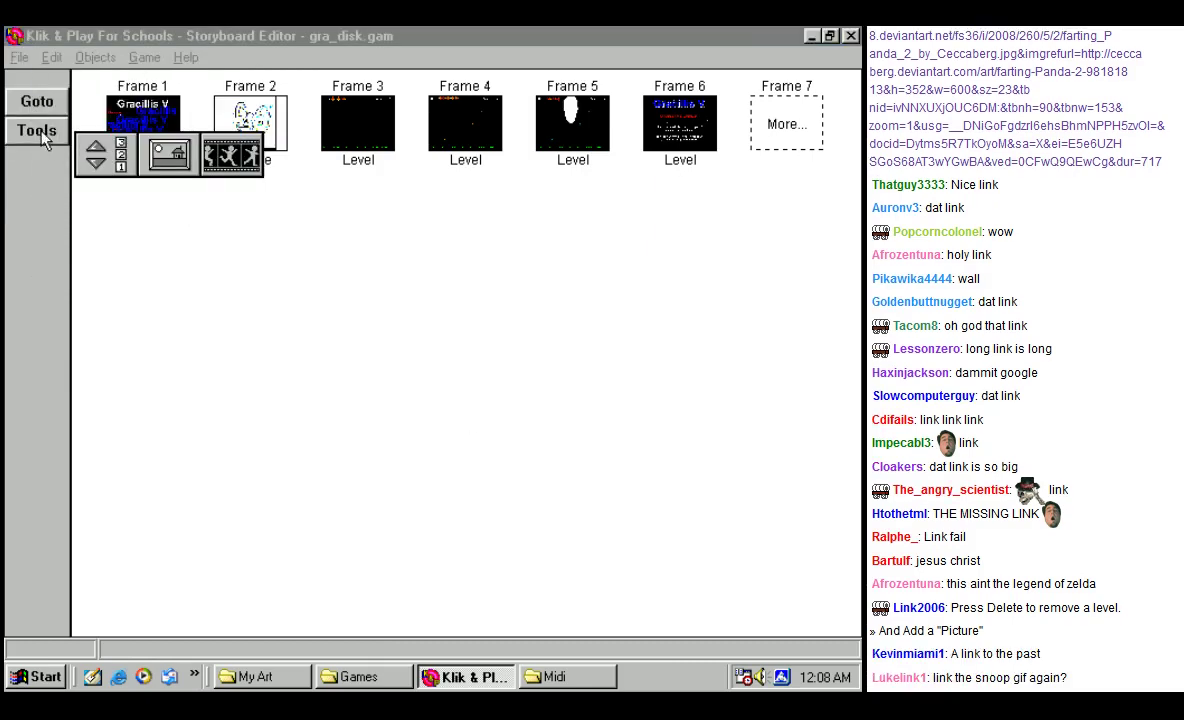
pyautogui.click(138, 145)
pyautogui.click(292, 128)
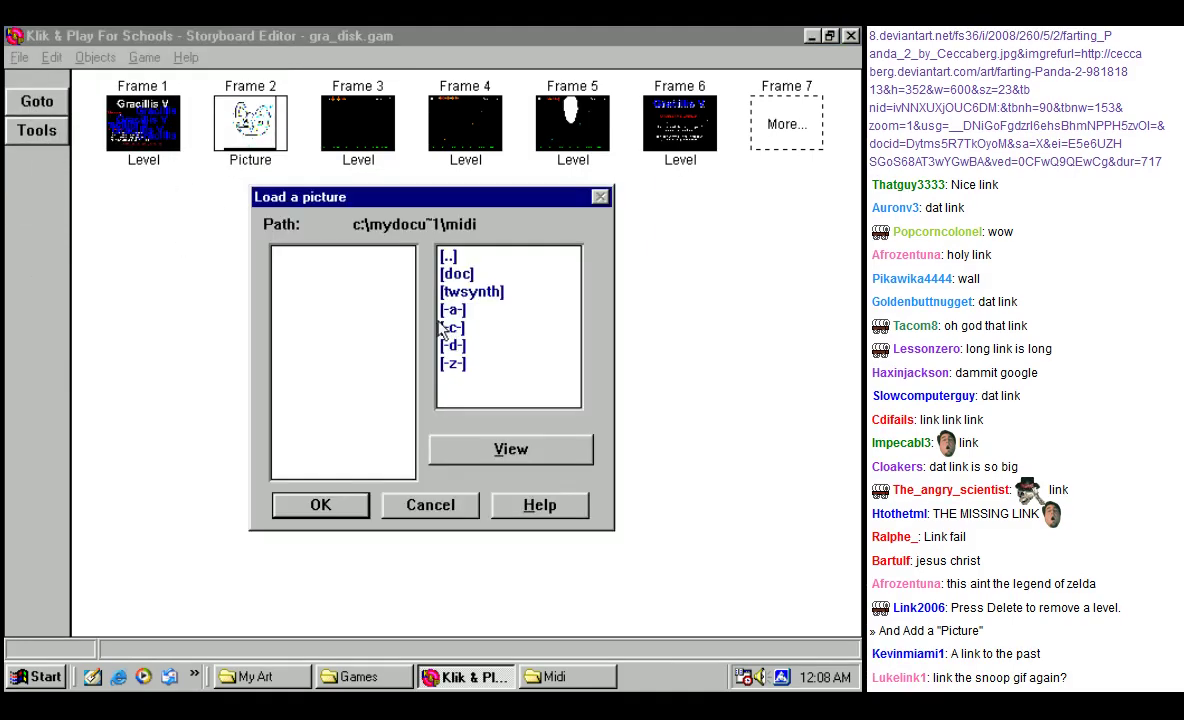
pyautogui.doubleClick(449, 257)
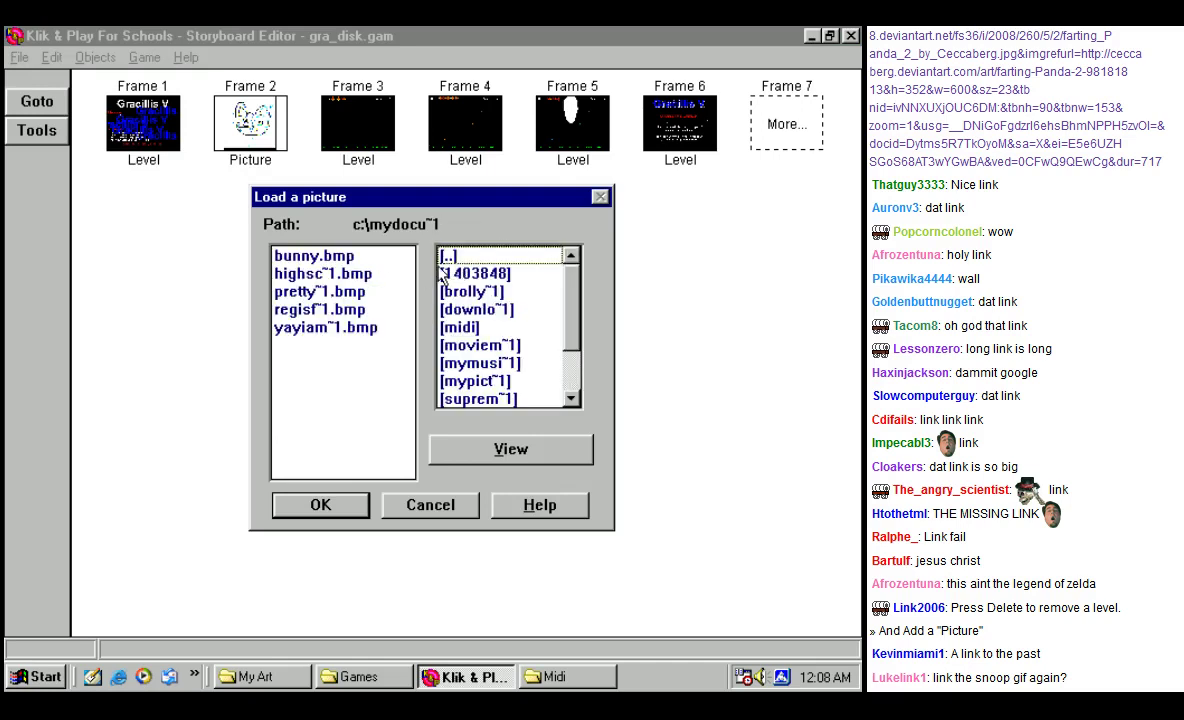
pyautogui.moveTo(568, 299)
pyautogui.mouseDown()
pyautogui.moveTo(568, 322)
pyautogui.moveTo(570, 290)
pyautogui.mouseUp()
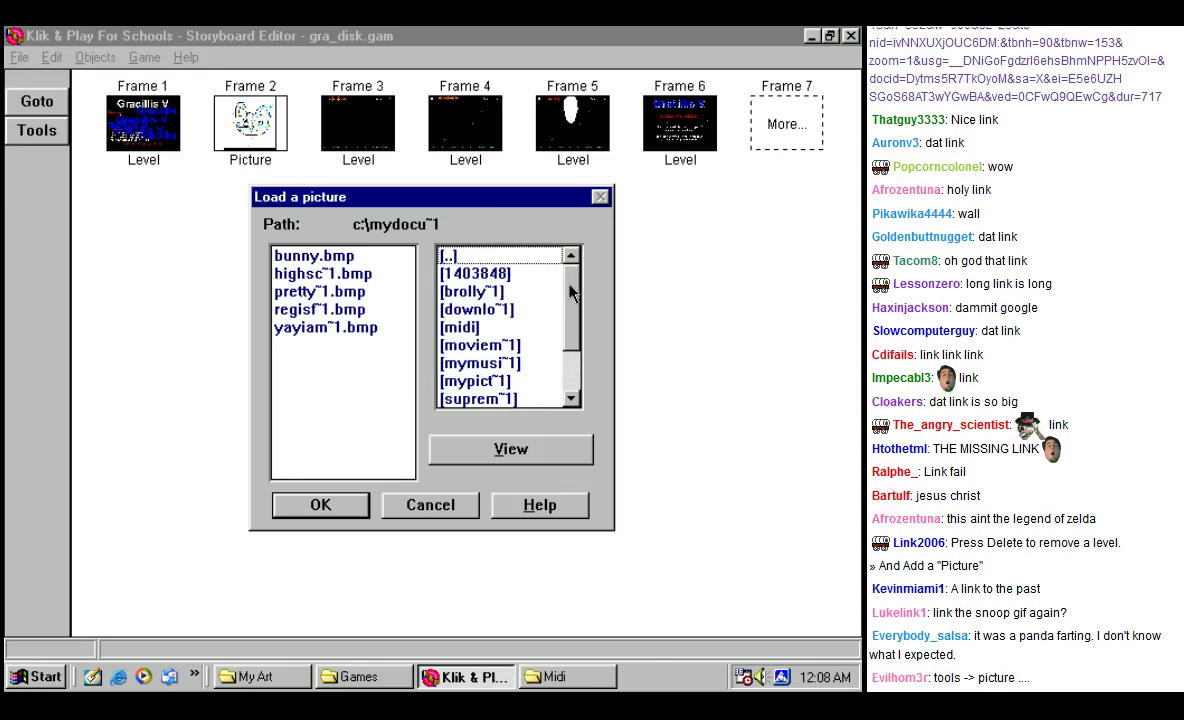
# Step: Check the contents of the My Art and Midi folders, then go back to the picture loading dialog
pyautogui.click(258, 677)
pyautogui.click(487, 222)
pyautogui.click(553, 677)
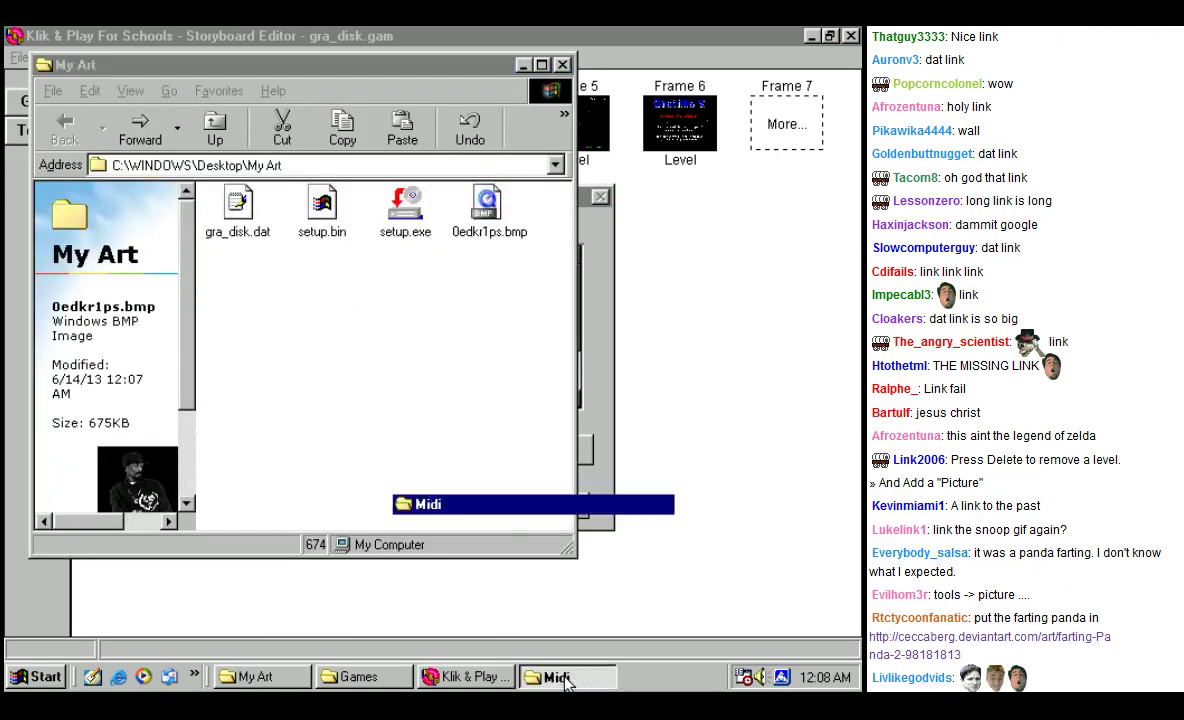
pyautogui.click(553, 677)
pyautogui.click(555, 677)
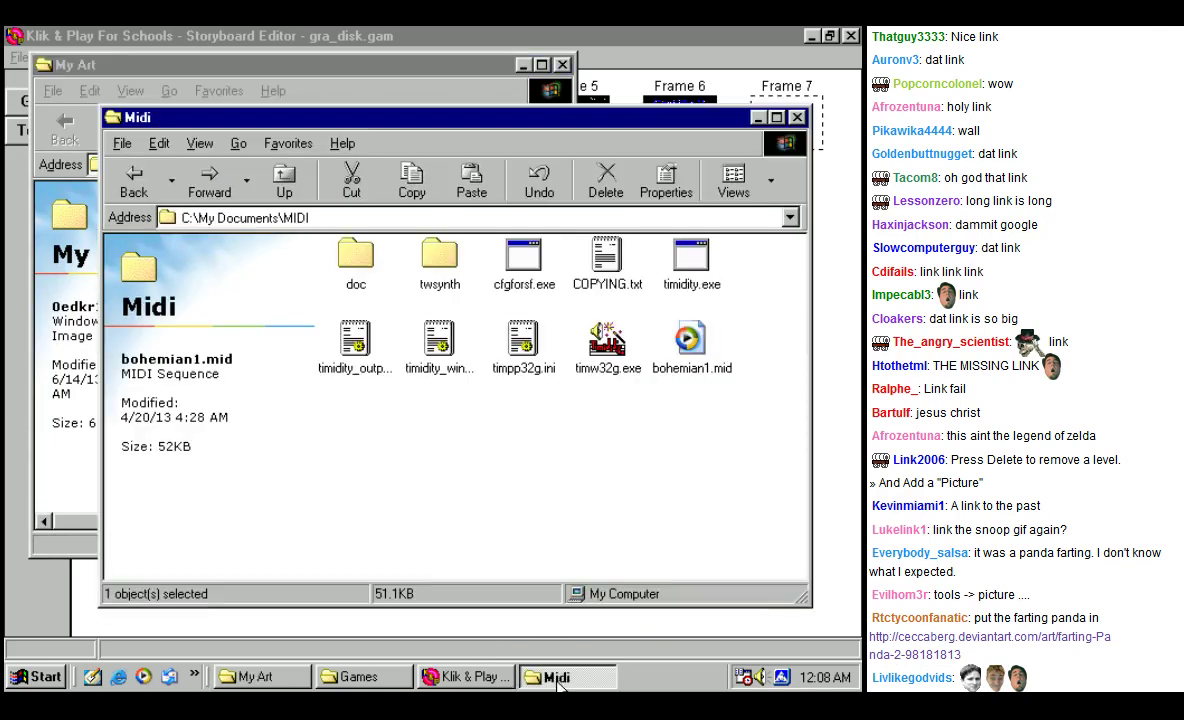
pyautogui.click(557, 680)
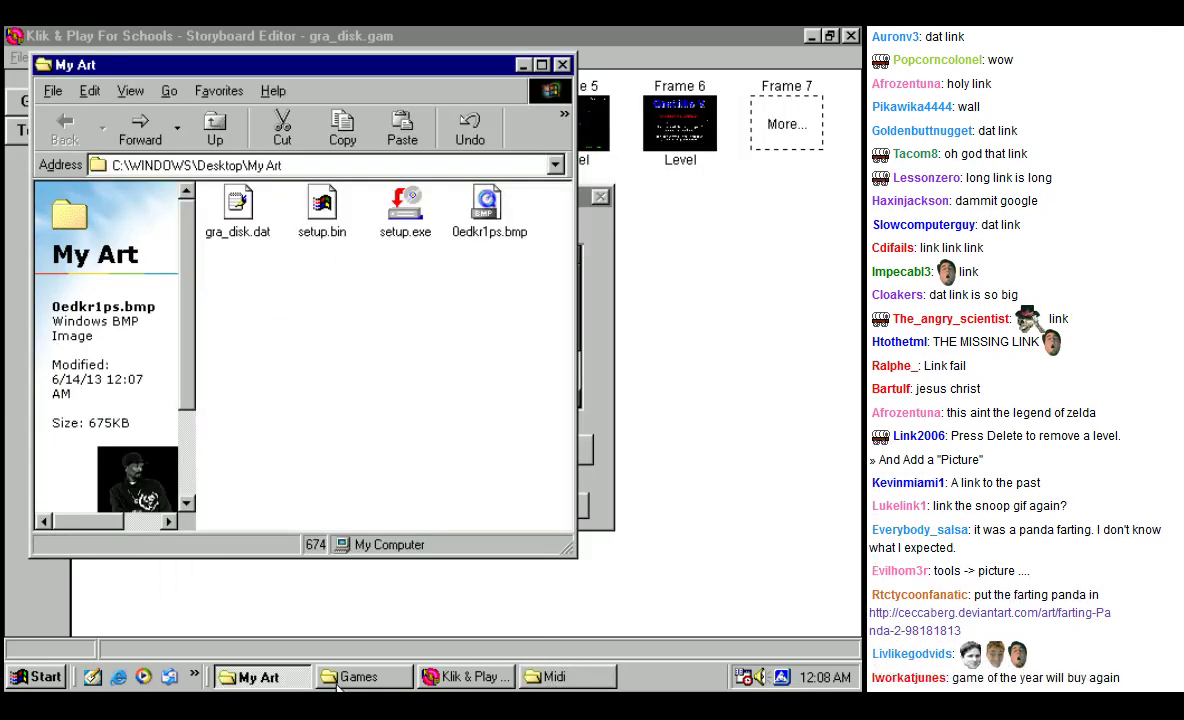
pyautogui.click(256, 677)
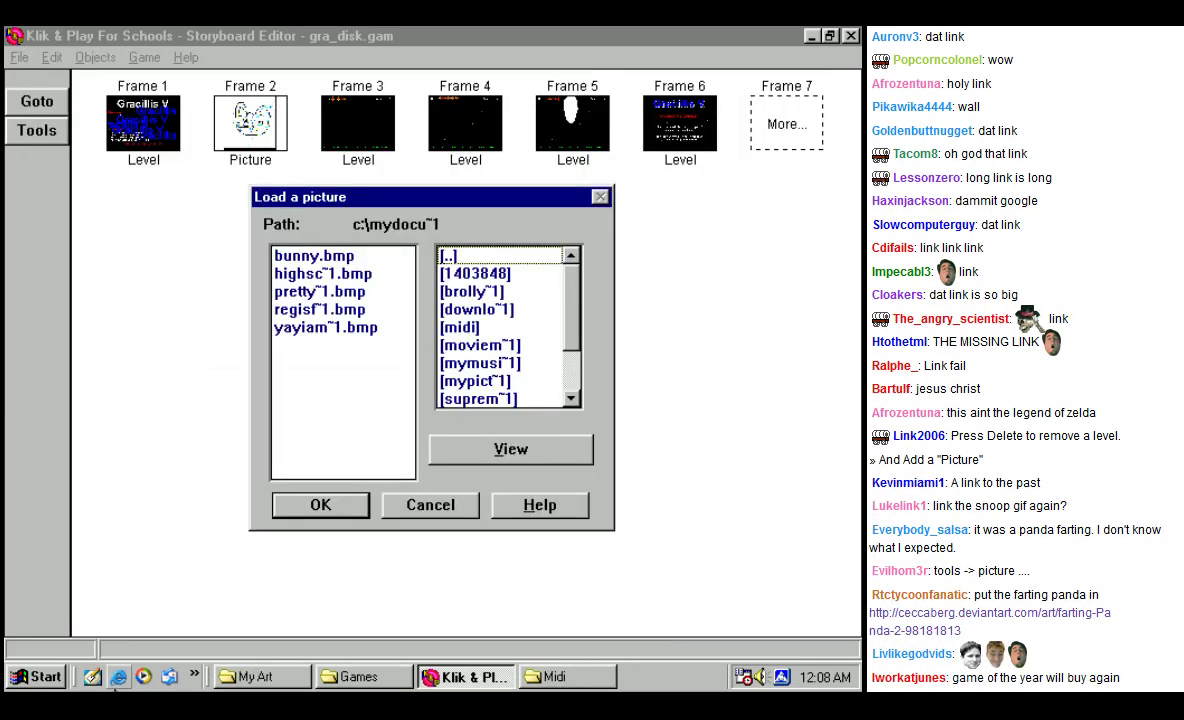
pyautogui.click(118, 677)
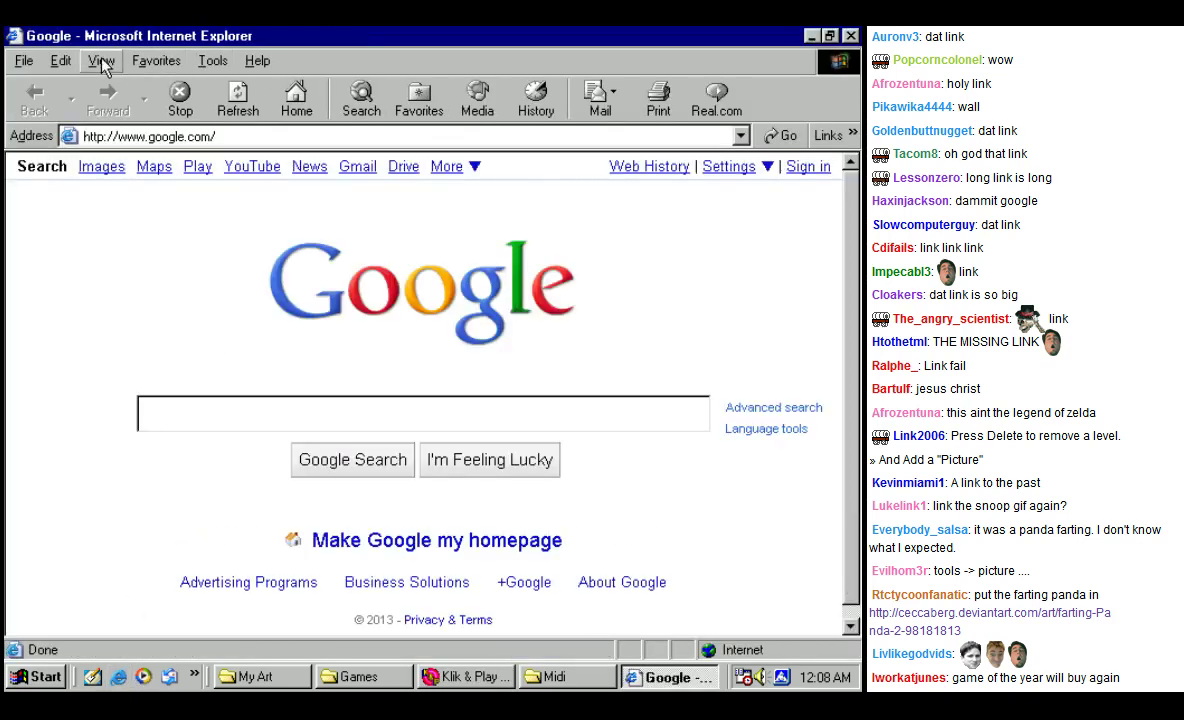
pyautogui.click(536, 100)
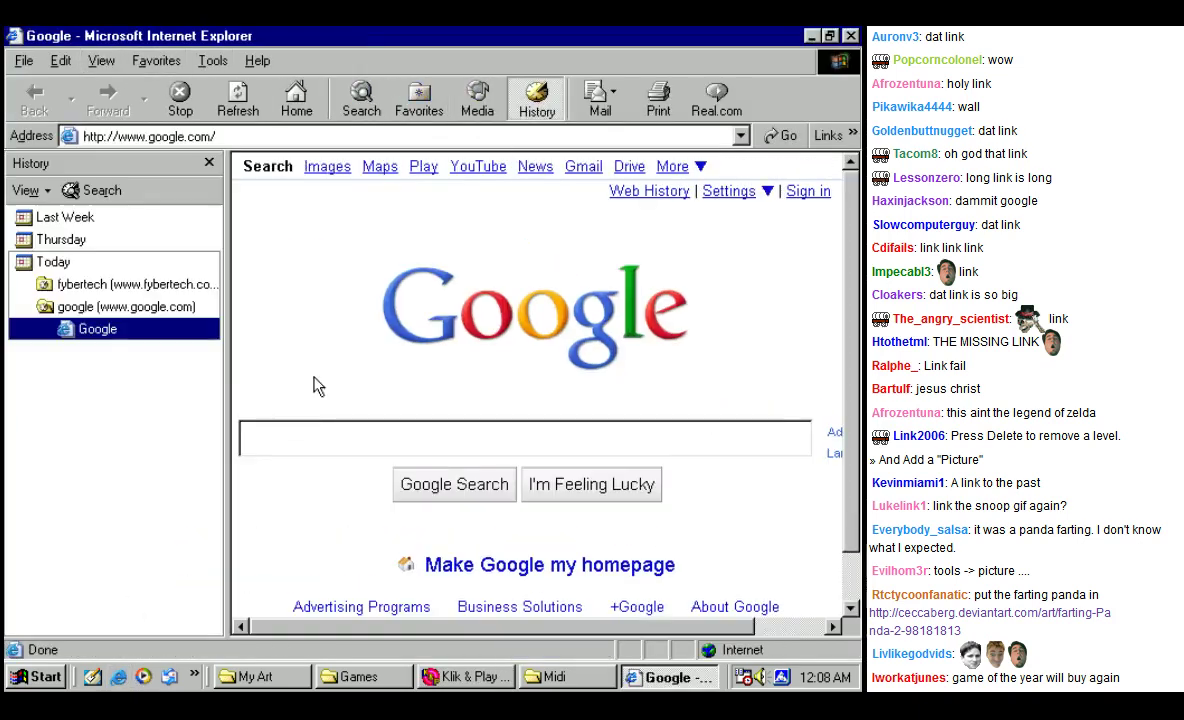
pyautogui.rightClick(255, 136)
pyautogui.click(295, 208)
pyautogui.press('Return')
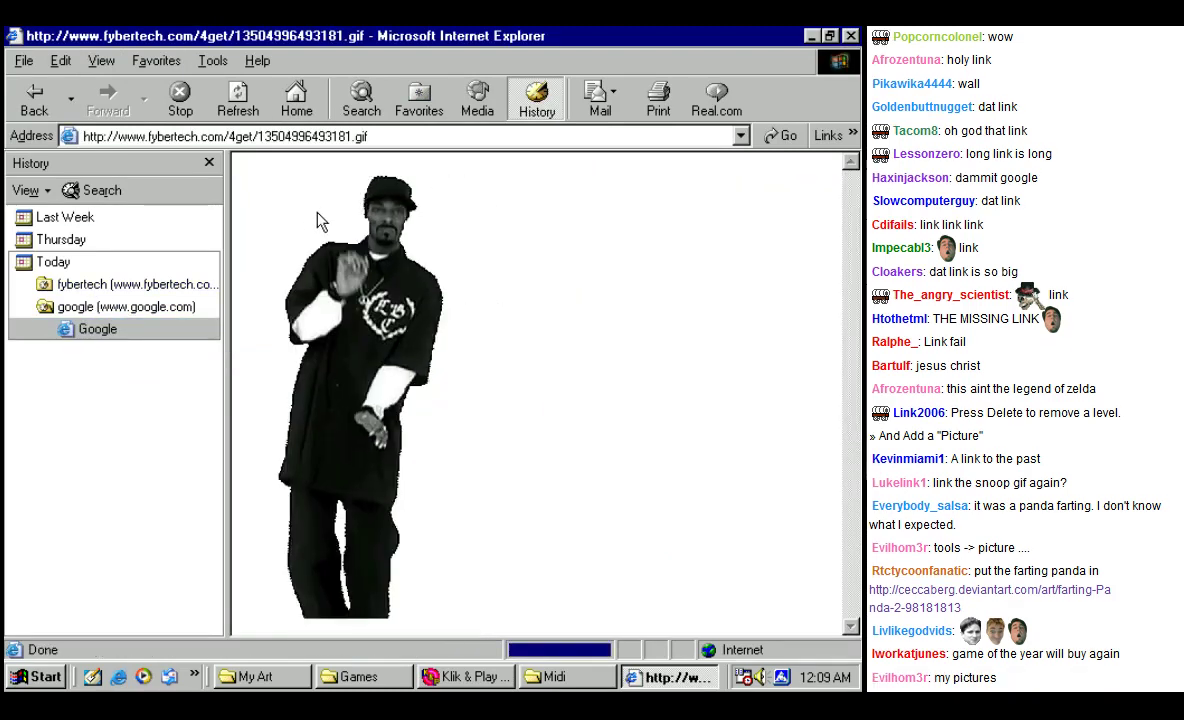
pyautogui.click(811, 35)
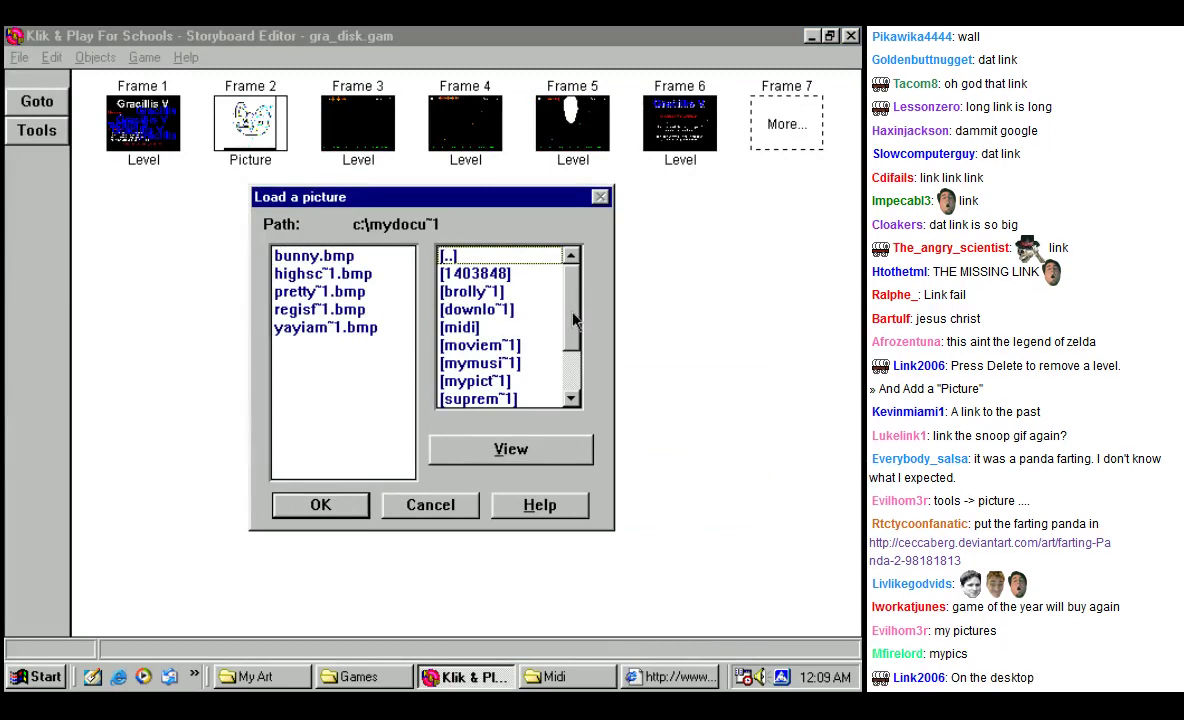
# Step: Load the picture of the man in black from the My Pictures folder as the new Frame 3
pyautogui.scroll(-1, 575, 316)
pyautogui.doubleClick(500, 346)
pyautogui.doubleClick(334, 278)
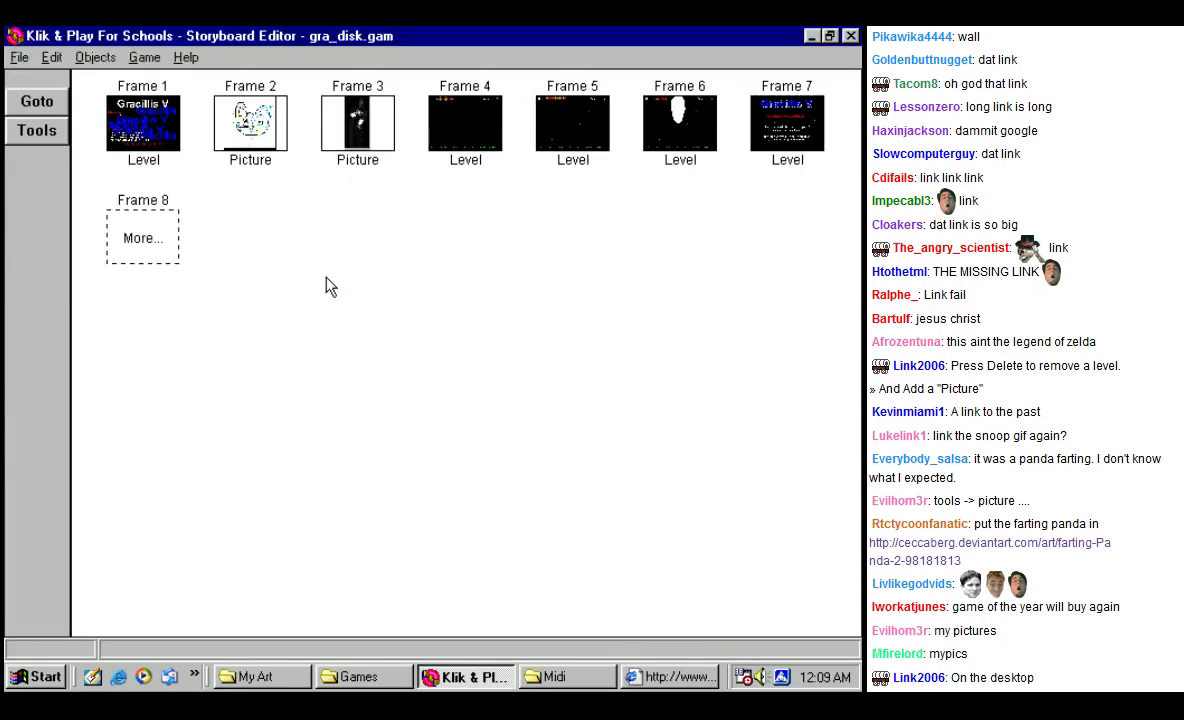
# Step: Set the timed event of the Frame 3 picture to 30 seconds
pyautogui.rightClick(363, 147)
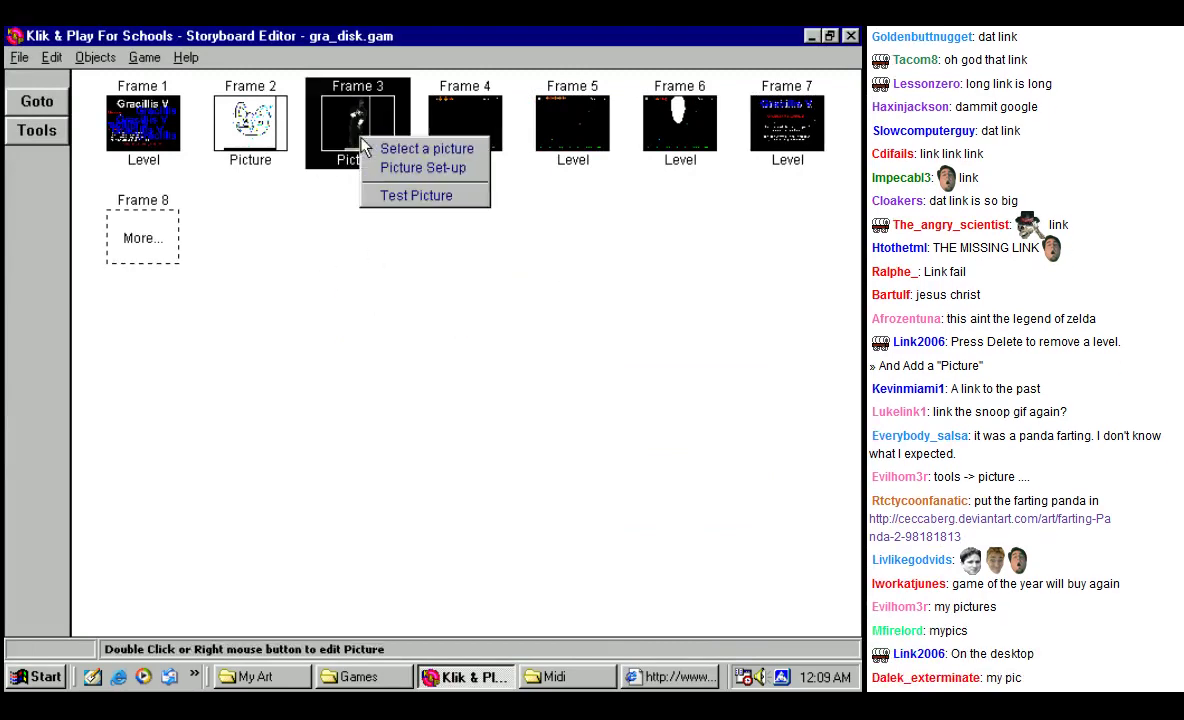
pyautogui.click(403, 170)
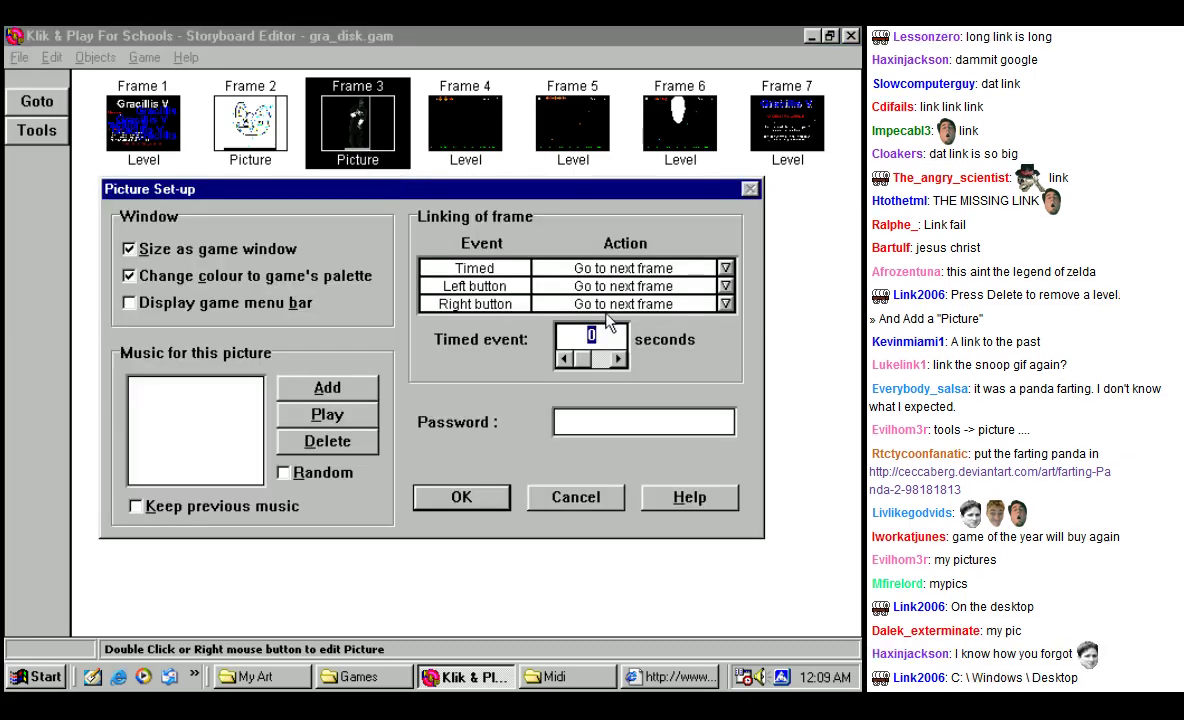
pyautogui.write('30')
# Step: Open the music chooser for the Frame 3 picture, then bring up the Desktop folder in a file window
pyautogui.click(326, 388)
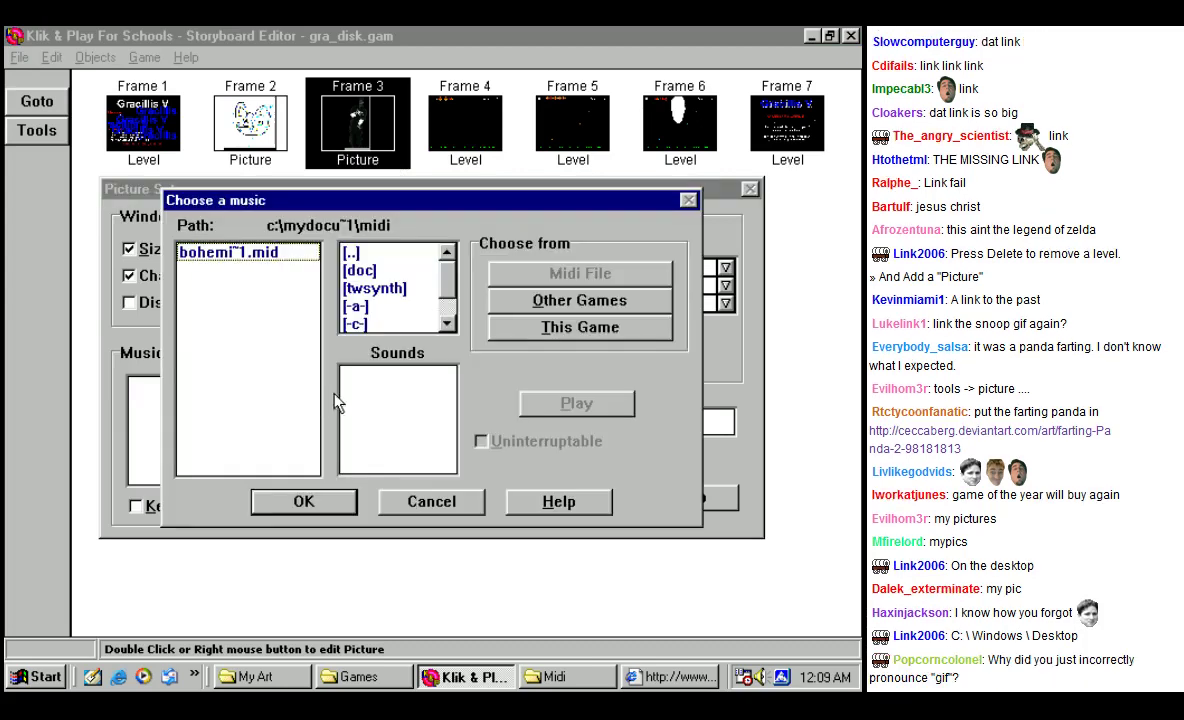
pyautogui.click(257, 677)
pyautogui.click(32, 677)
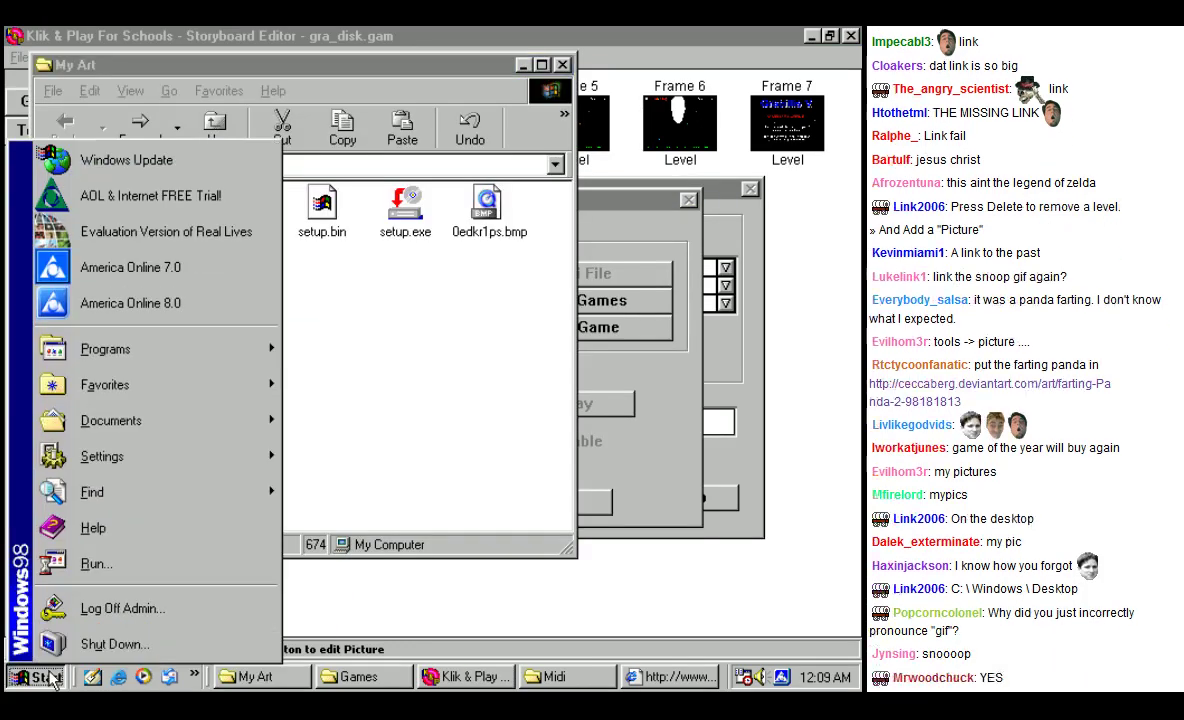
pyautogui.moveTo(158, 423)
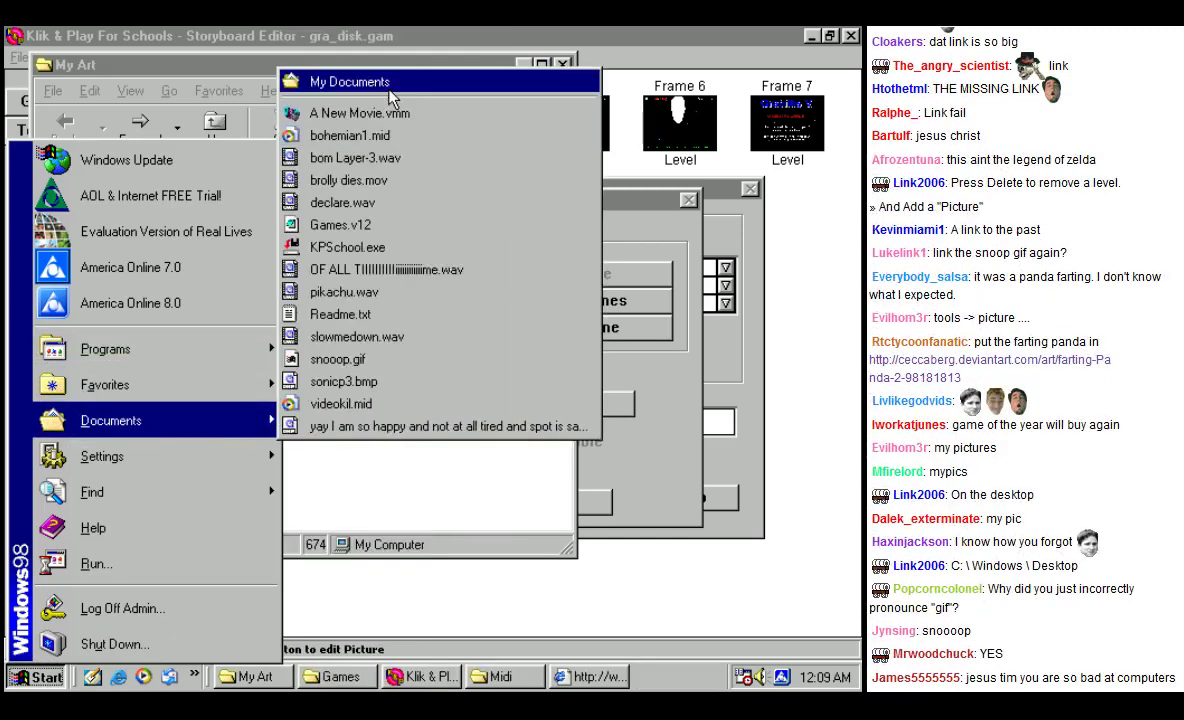
pyautogui.click(358, 78)
pyautogui.moveTo(774, 343); pyautogui.dragTo(775, 497)
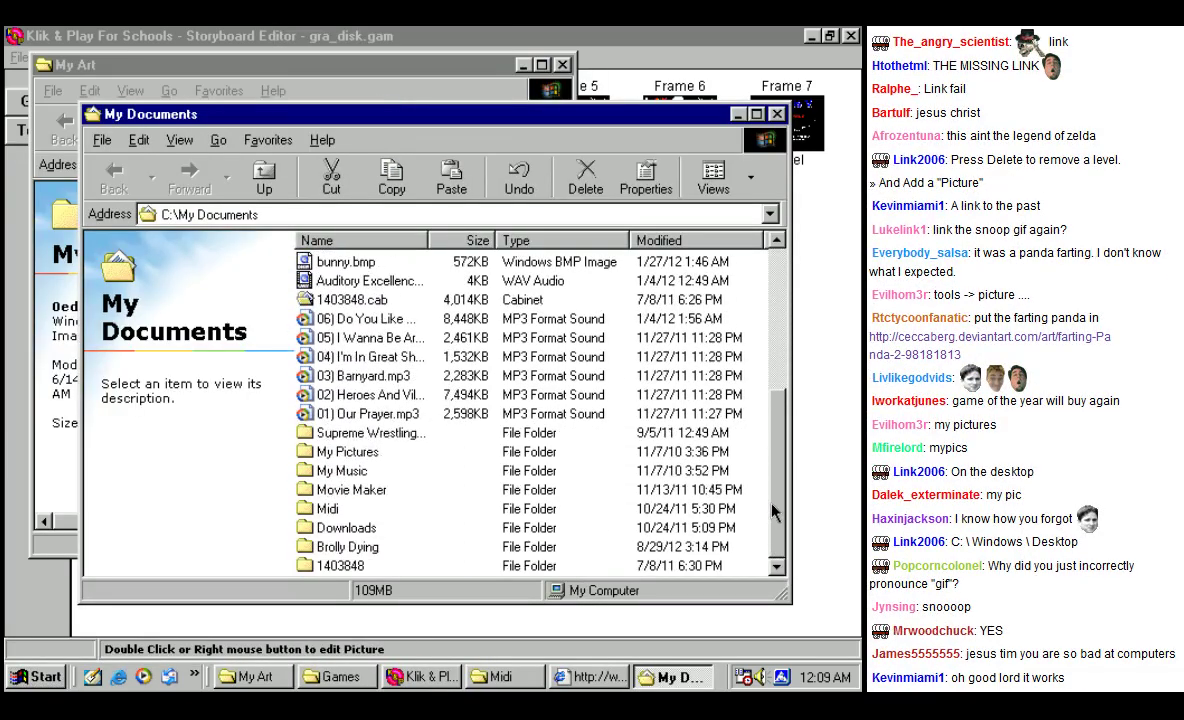
pyautogui.click(264, 178)
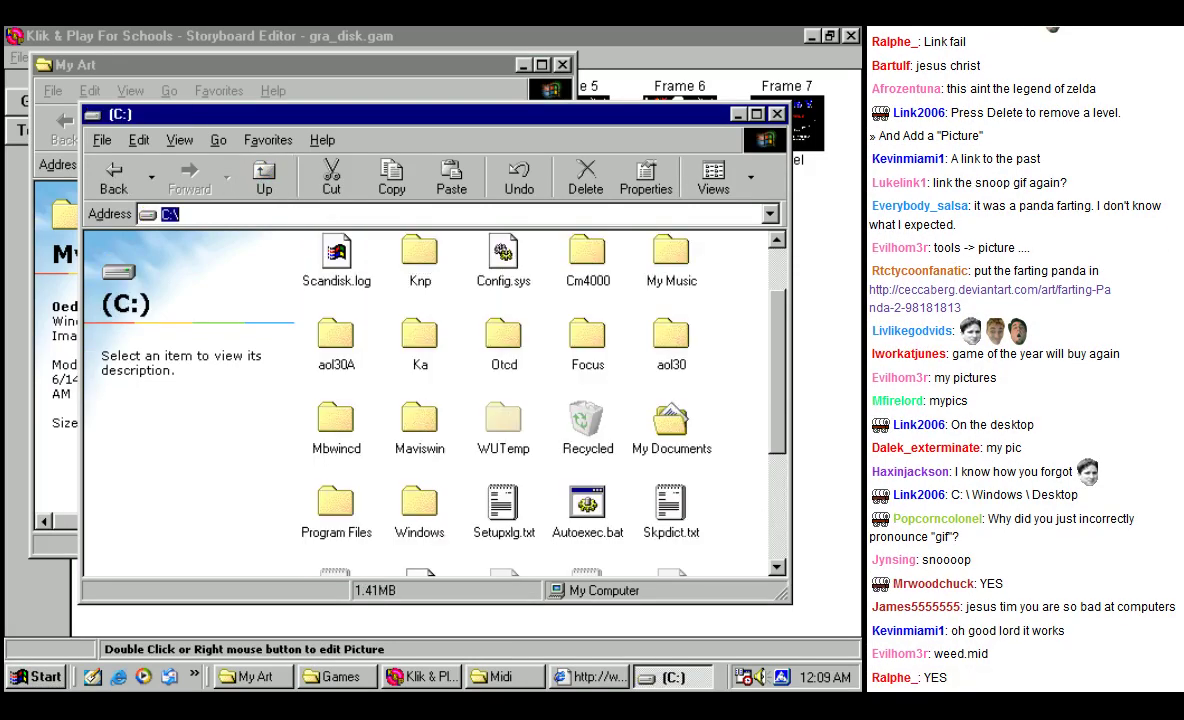
pyautogui.write('desktop')
pyautogui.press('Return')
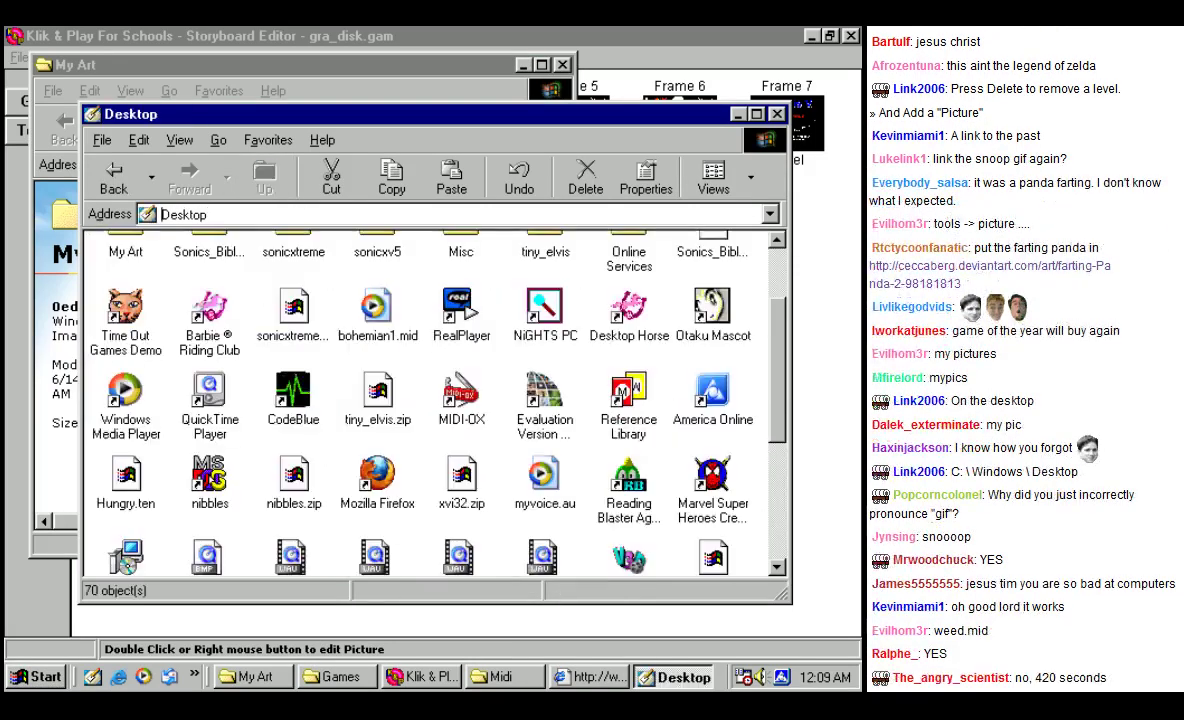
# Step: Look through the Desktop files for a MIDI, preview SMBattle.mid in Windows Media Player and close the player
pyautogui.scroll(-5, 415, 378)
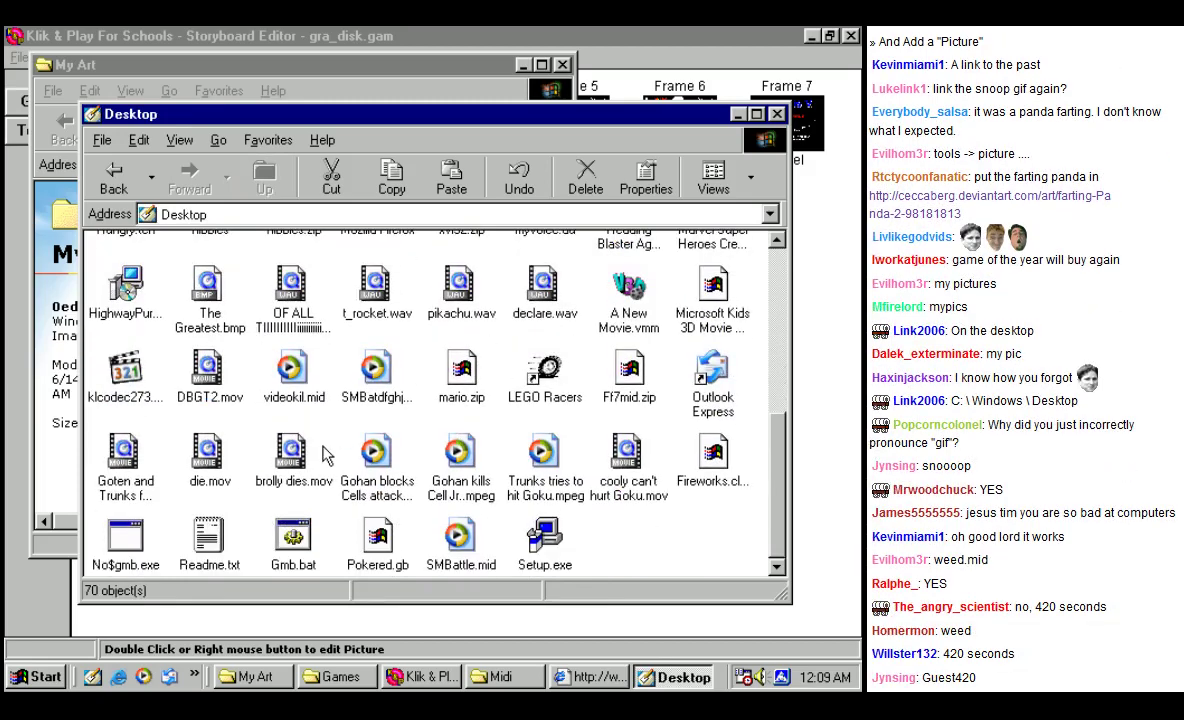
pyautogui.scroll(5, 480, 540)
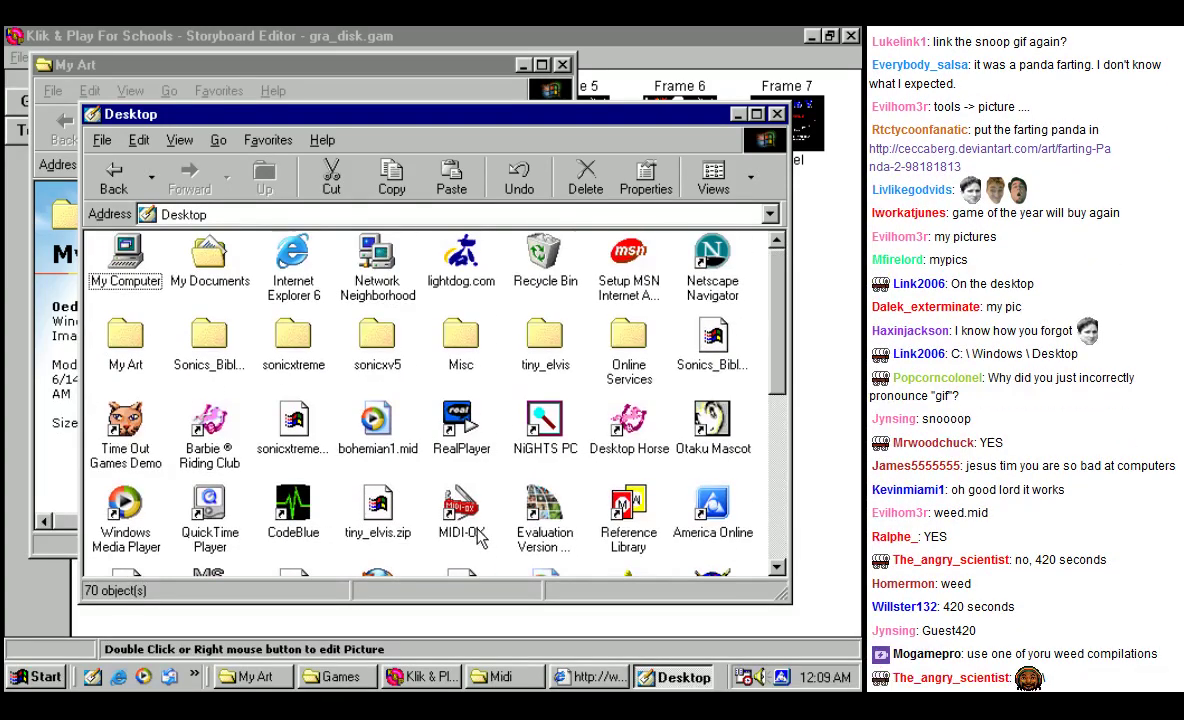
pyautogui.scroll(-5, 480, 540)
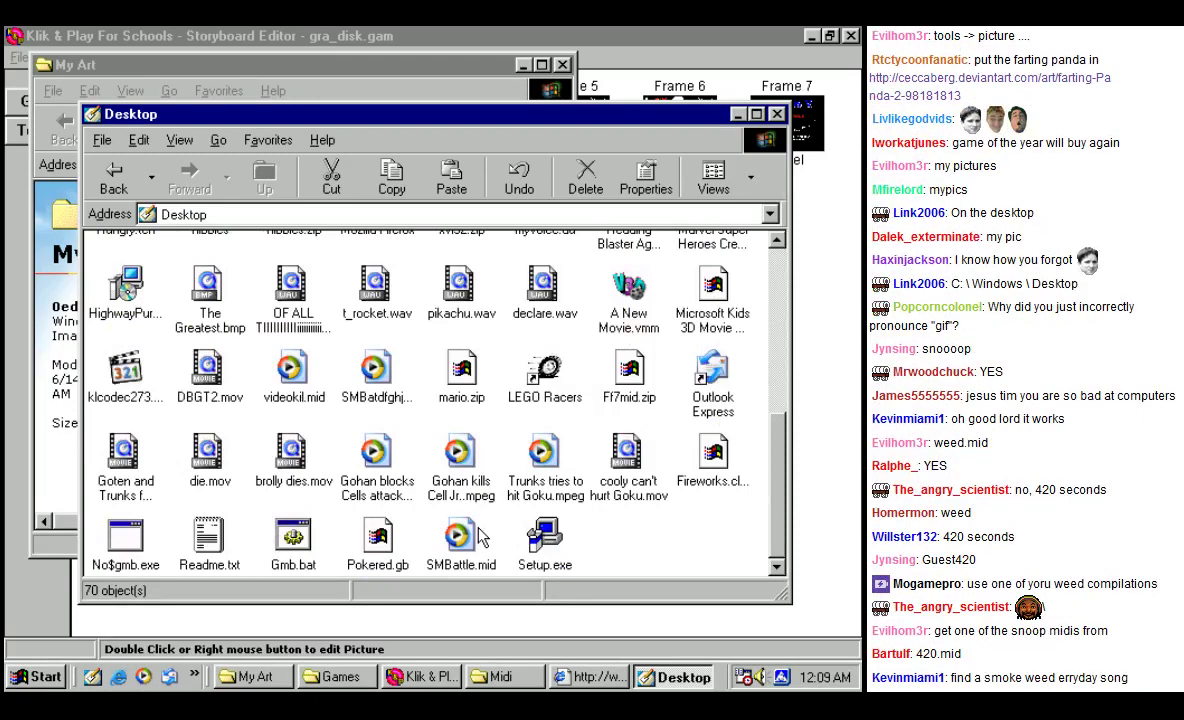
pyautogui.click(458, 540)
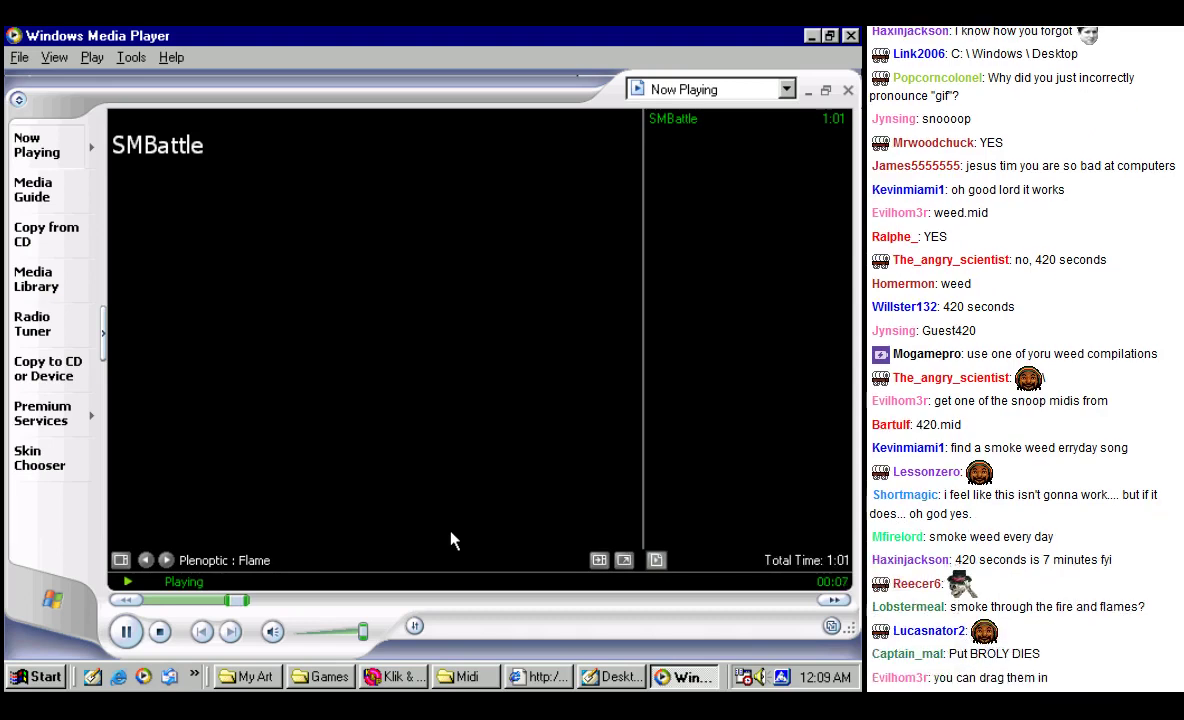
pyautogui.click(848, 92)
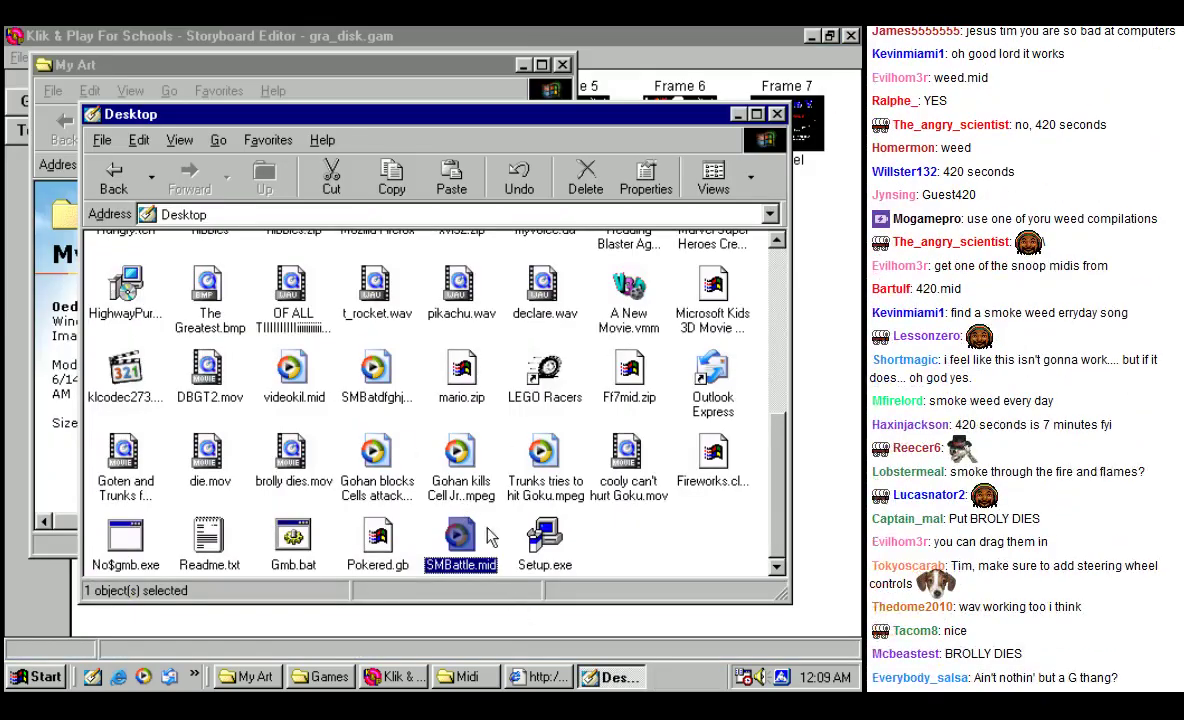
# Step: Copy SMBattle.mid from the Desktop into the Midi folder and minimise the folder window
pyautogui.rightClick(466, 537)
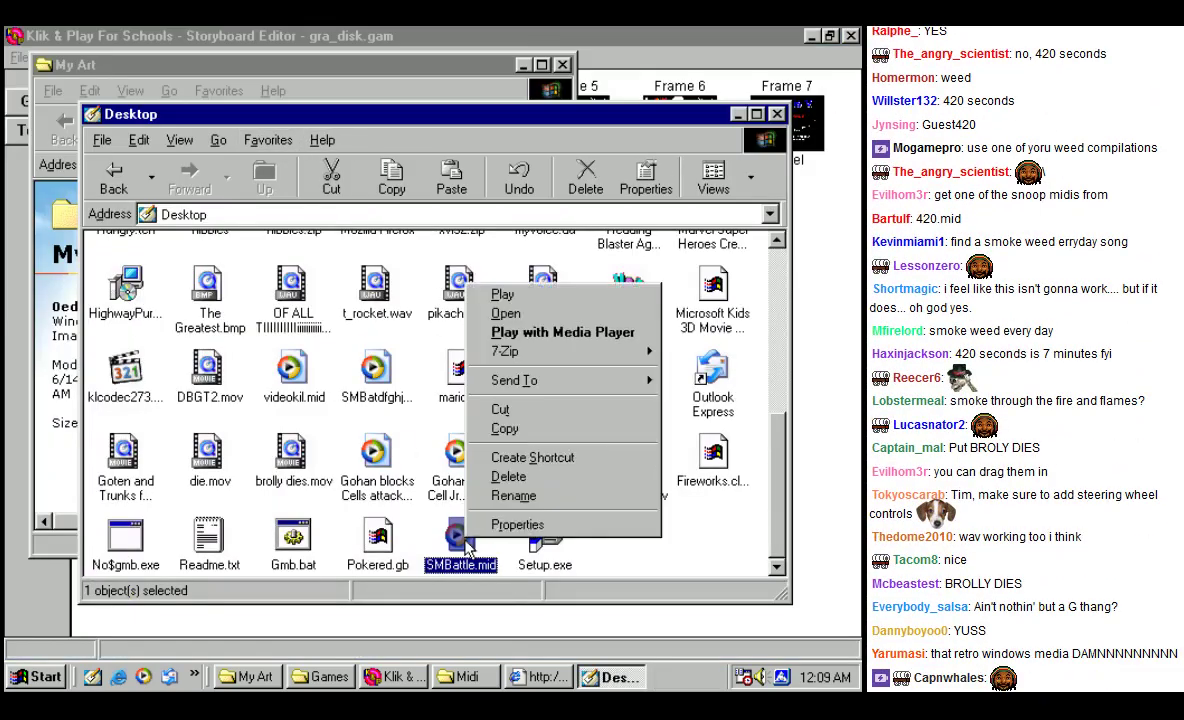
pyautogui.click(505, 428)
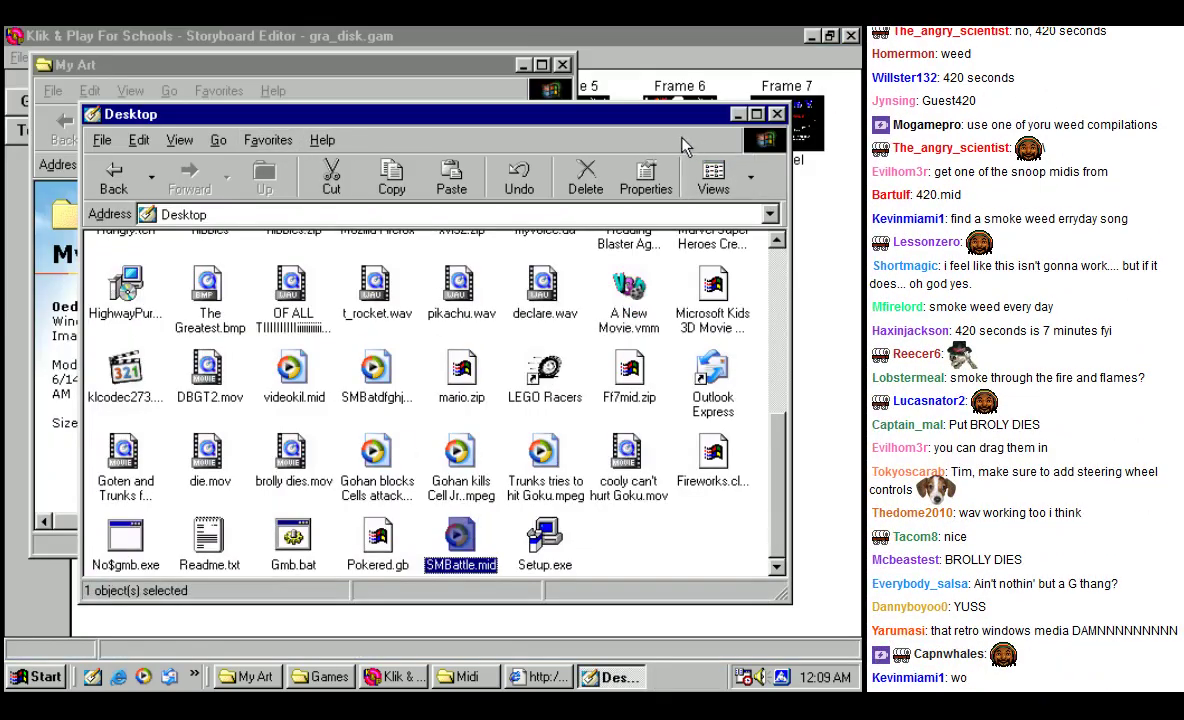
pyautogui.click(737, 114)
pyautogui.rightClick(332, 374)
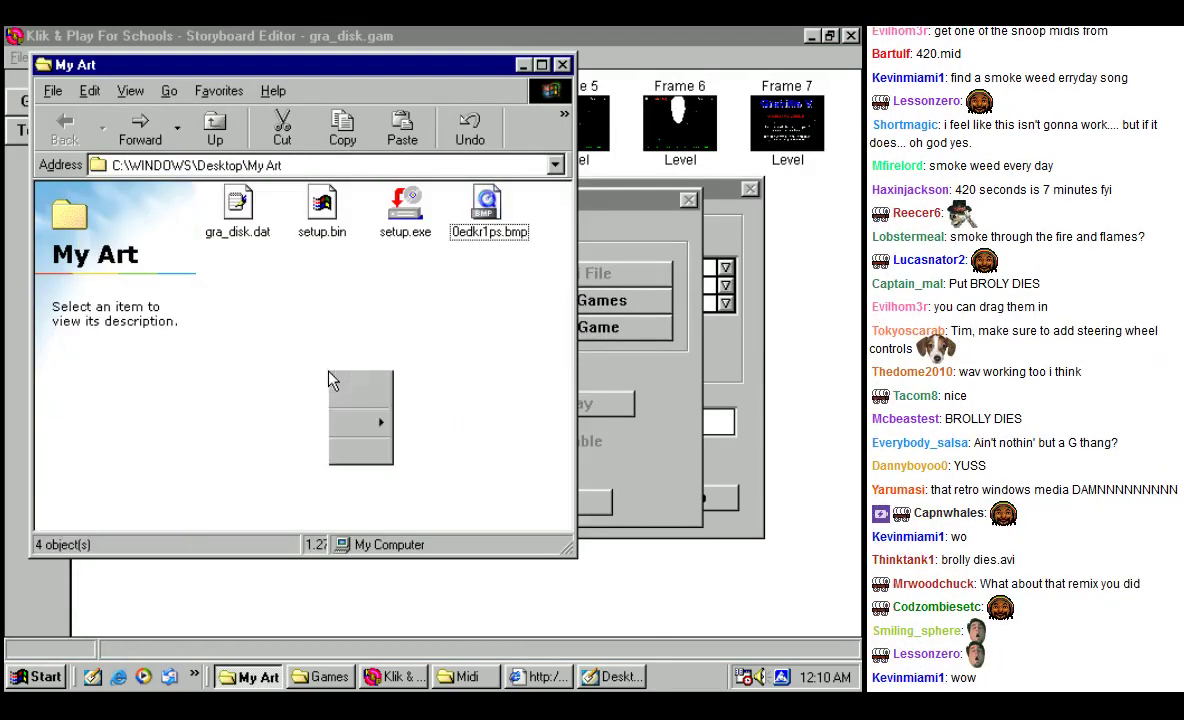
pyautogui.click(376, 488)
pyautogui.click(466, 676)
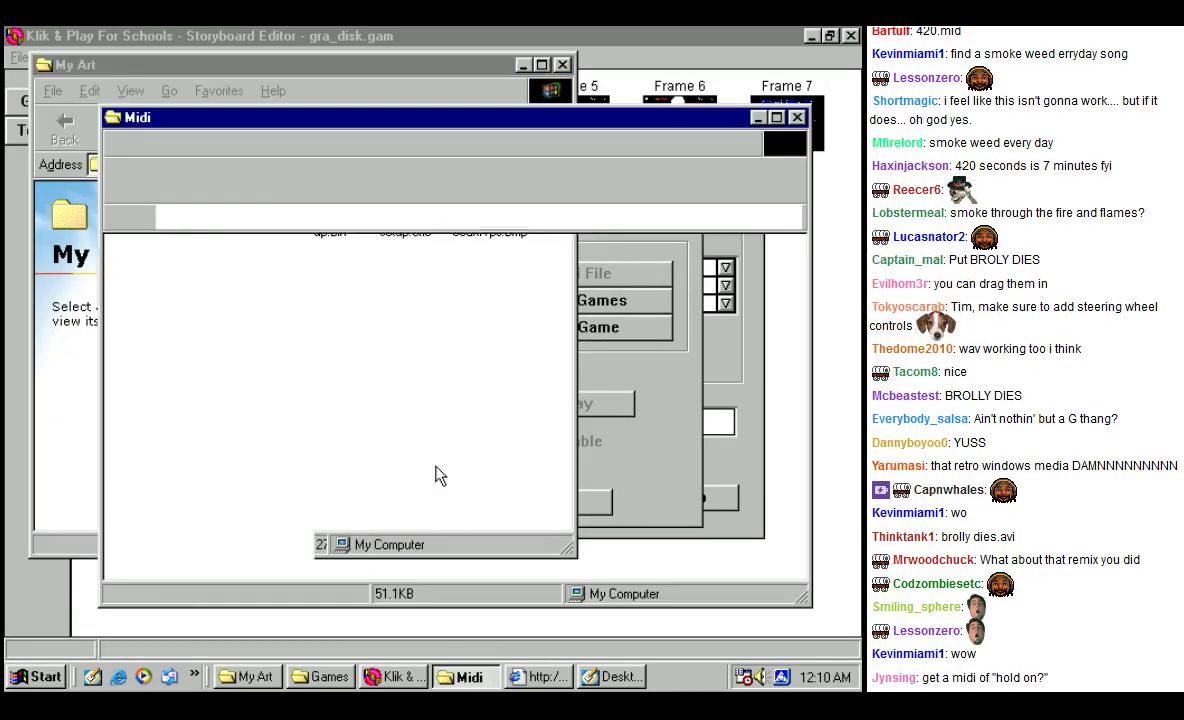
pyautogui.rightClick(458, 211)
pyautogui.click(500, 357)
pyautogui.click(757, 117)
# Step: Return to the music chooser in Klik & Play and go up from the midi folder to c:\mydocu~1
pyautogui.click(580, 273)
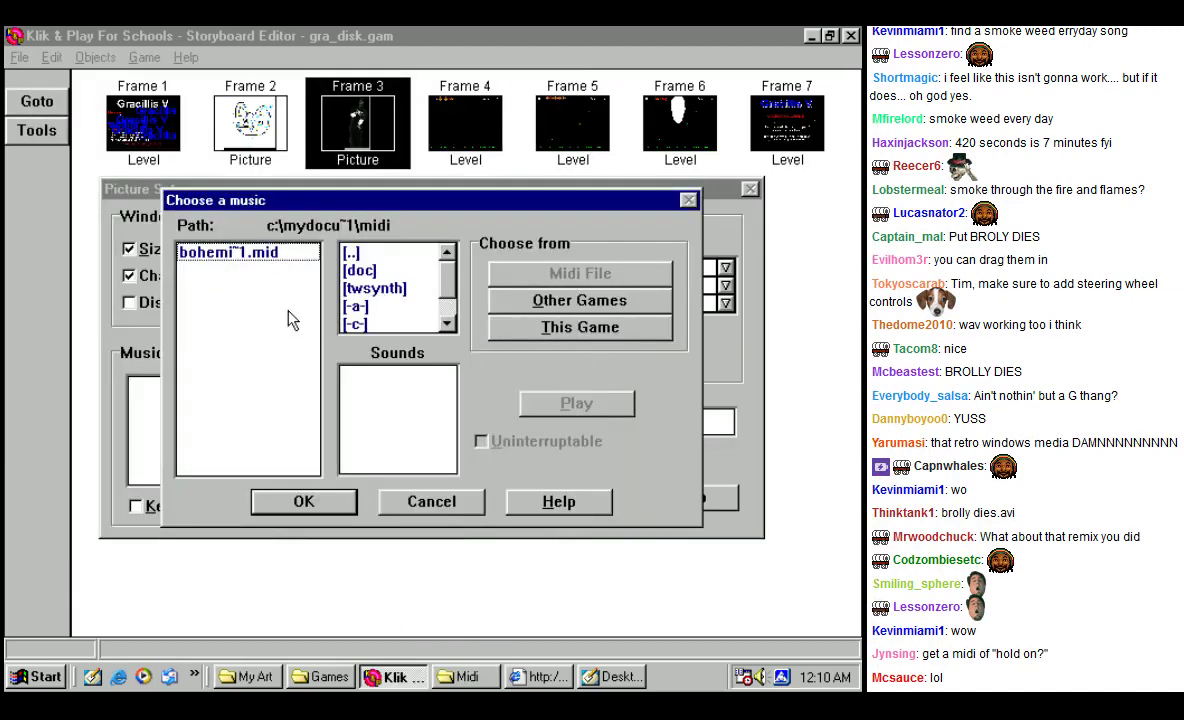
pyautogui.scroll(-1, 415, 275)
pyautogui.scroll(1, 390, 270)
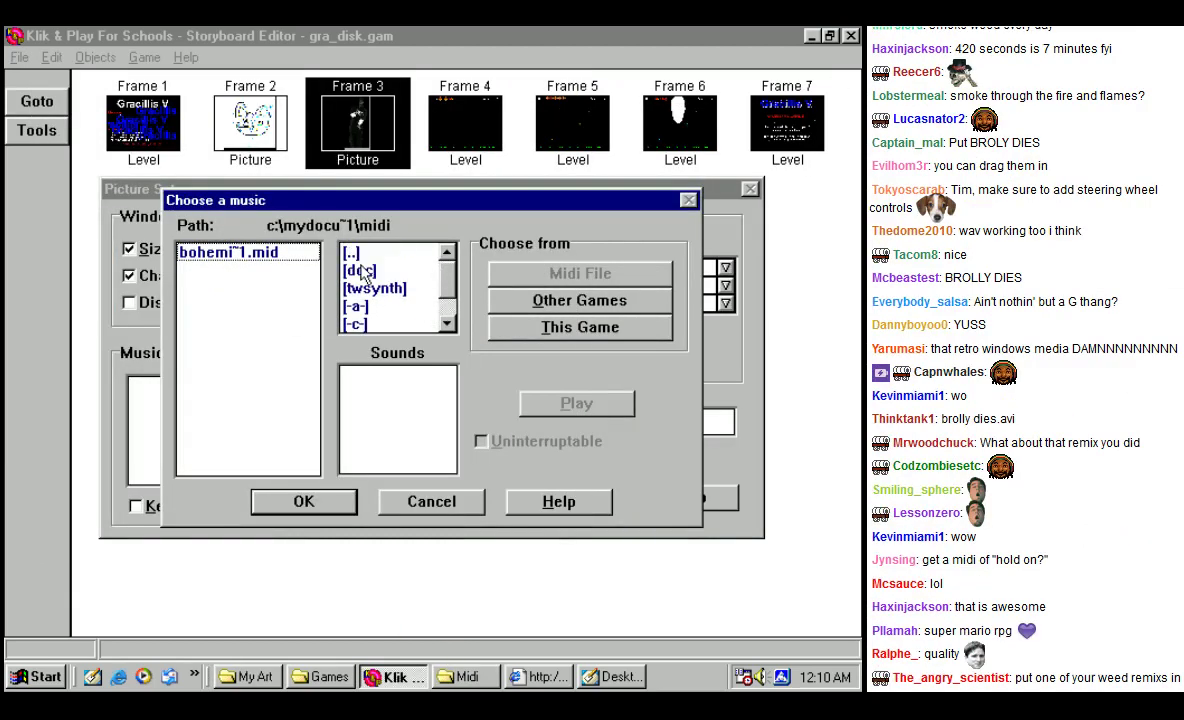
pyautogui.doubleClick(351, 253)
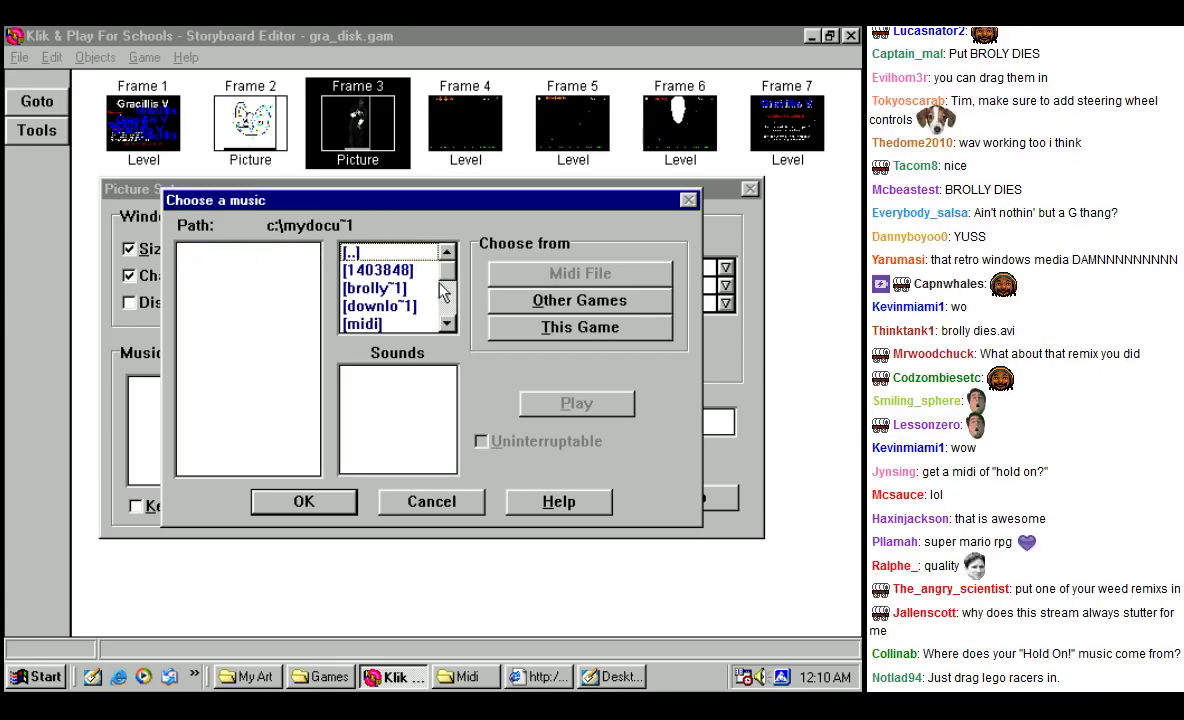
# Step: Add smbattle.mid from the midi folder as the music for the Frame 3 picture and accept the picture set-up
pyautogui.doubleClick(401, 323)
pyautogui.click(237, 272)
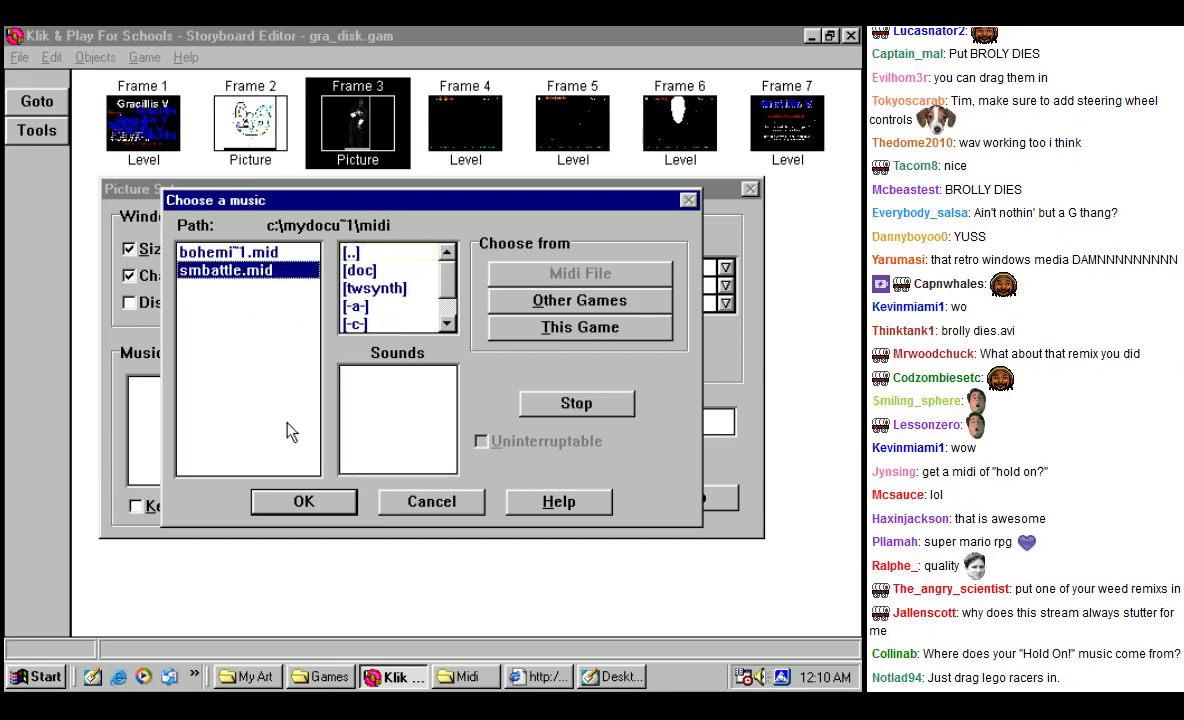
pyautogui.click(305, 500)
pyautogui.click(325, 390)
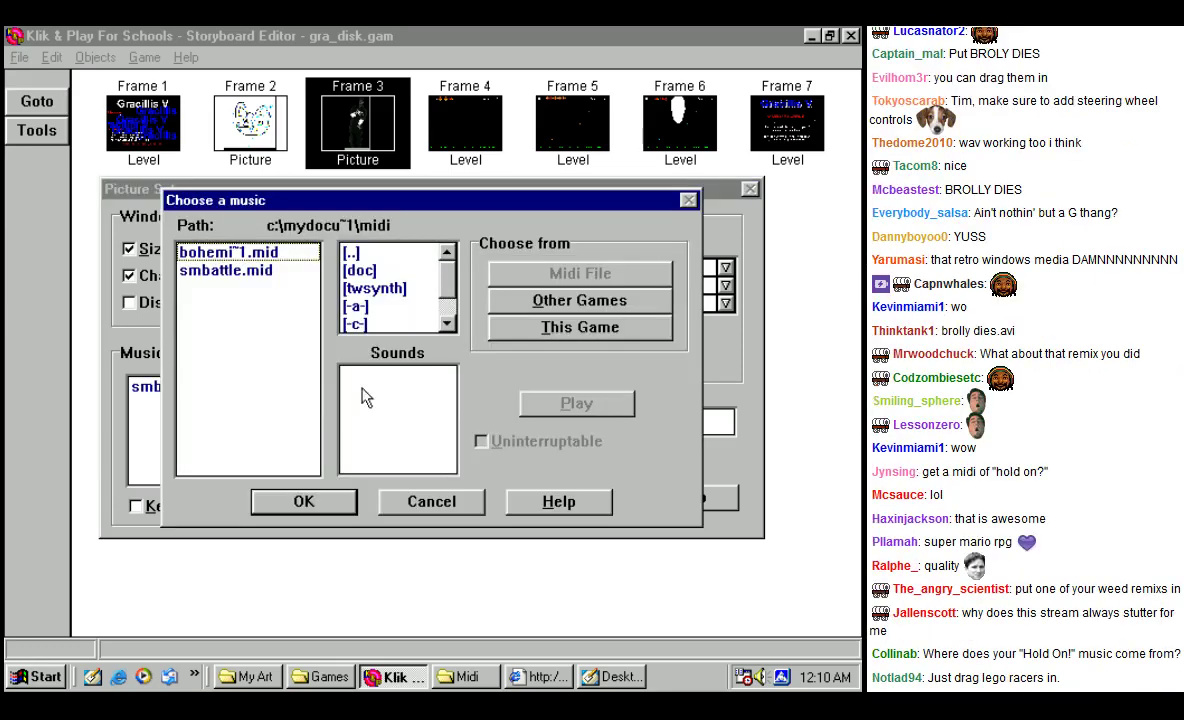
pyautogui.click(345, 505)
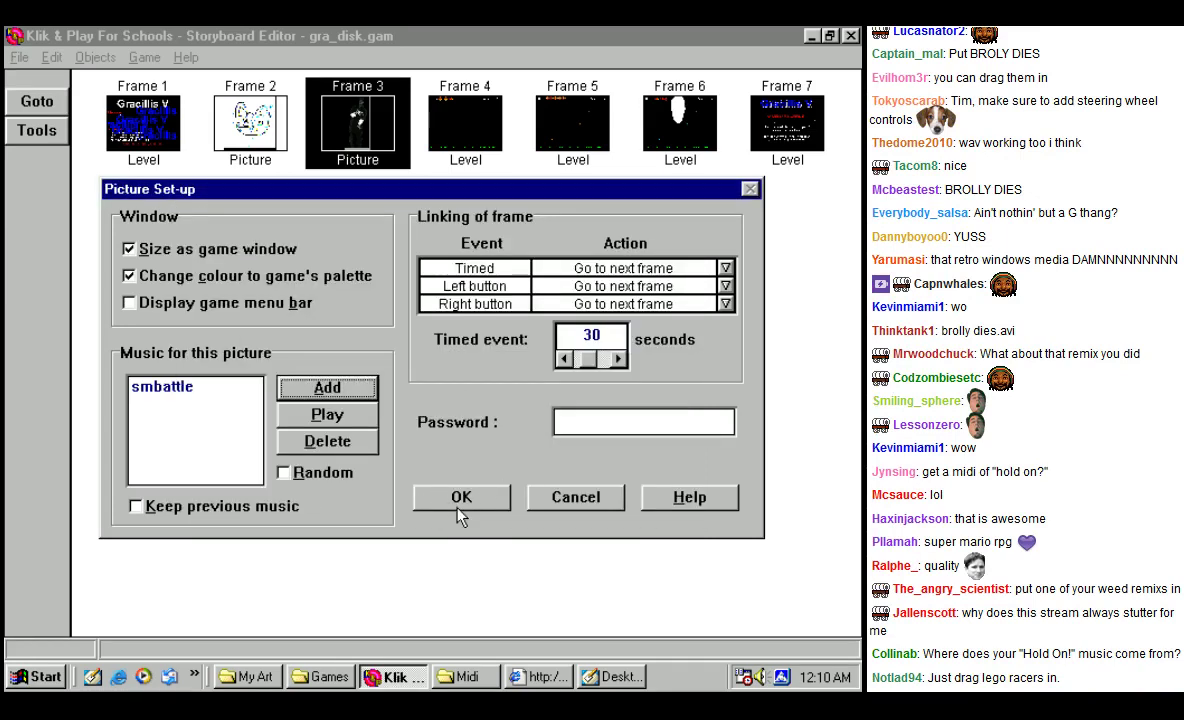
pyautogui.click(461, 500)
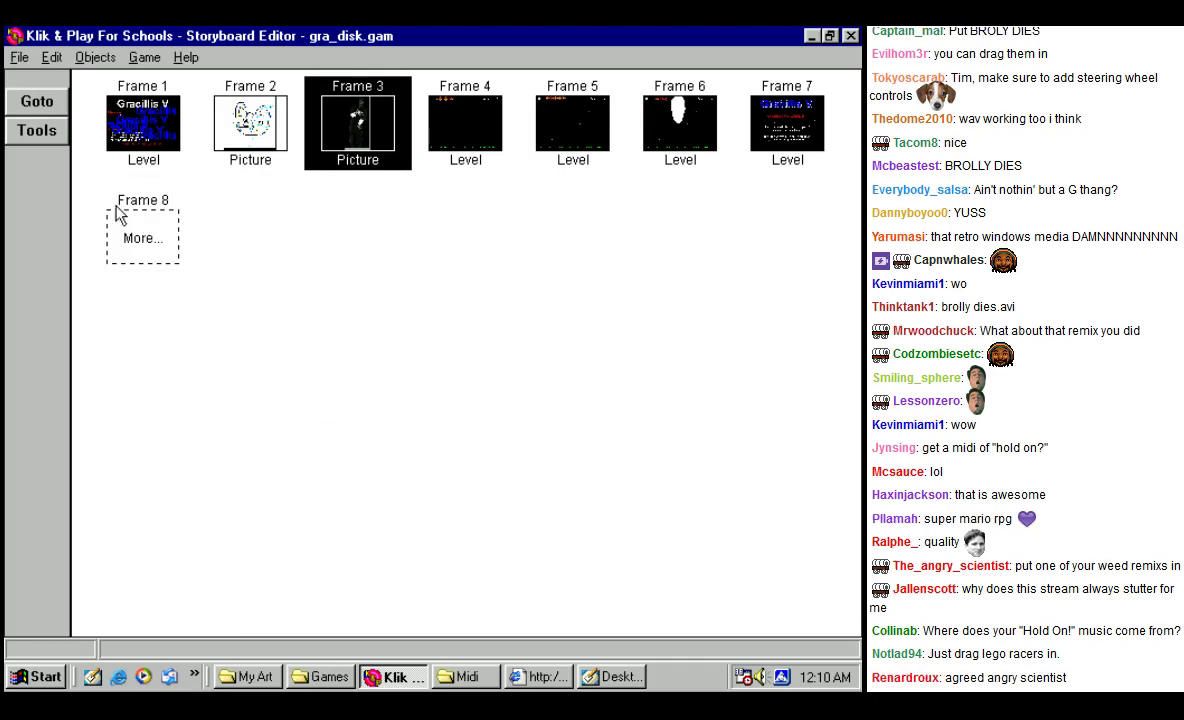
pyautogui.click(52, 103)
pyautogui.moveTo(160, 165); pyautogui.dragTo(417, 145)
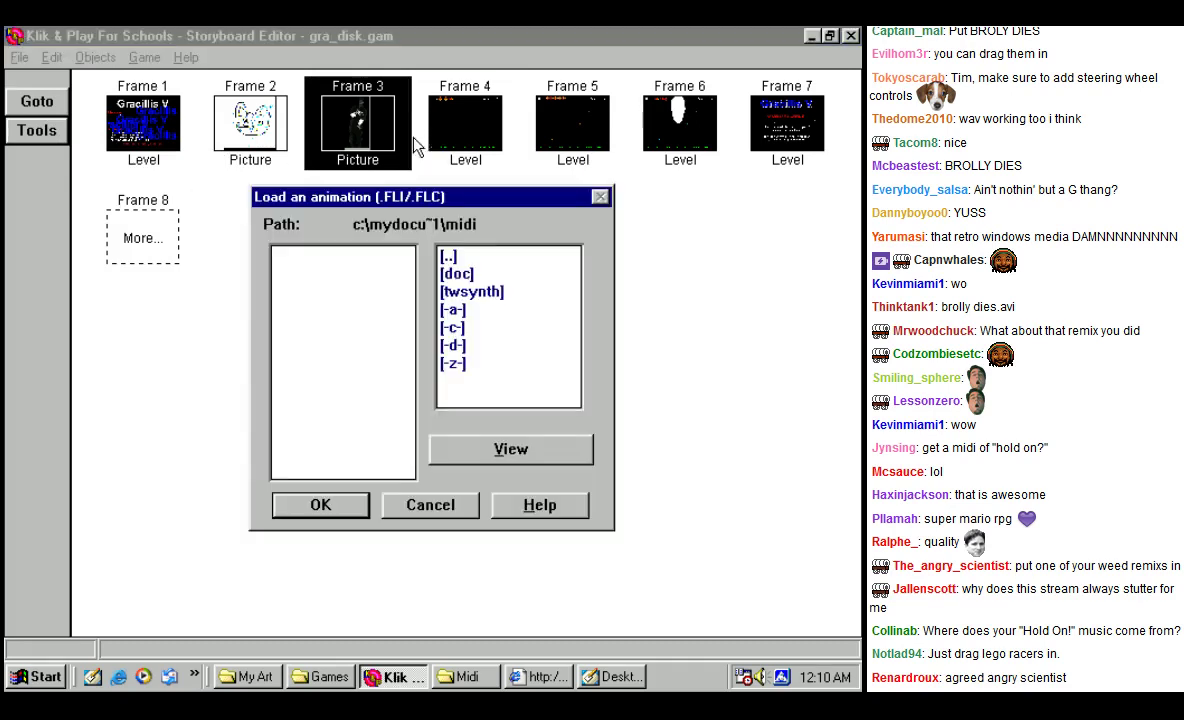
pyautogui.doubleClick(448, 257)
pyautogui.doubleClick(480, 292)
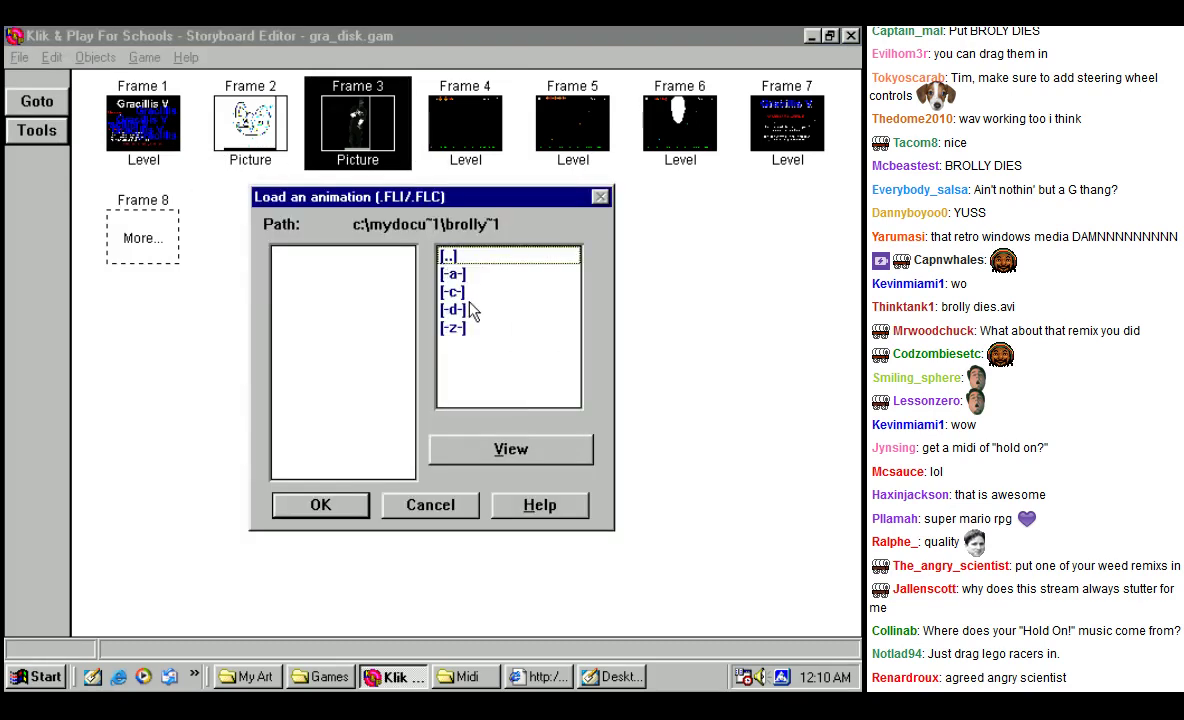
pyautogui.doubleClick(452, 257)
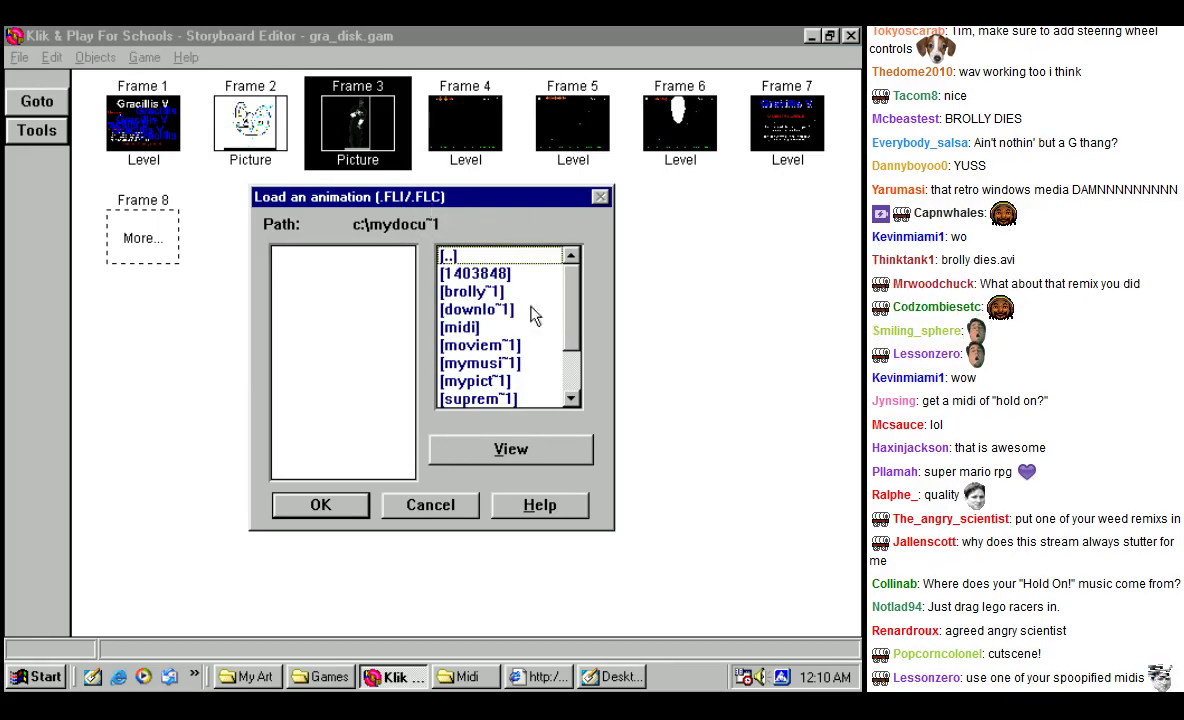
pyautogui.click(431, 505)
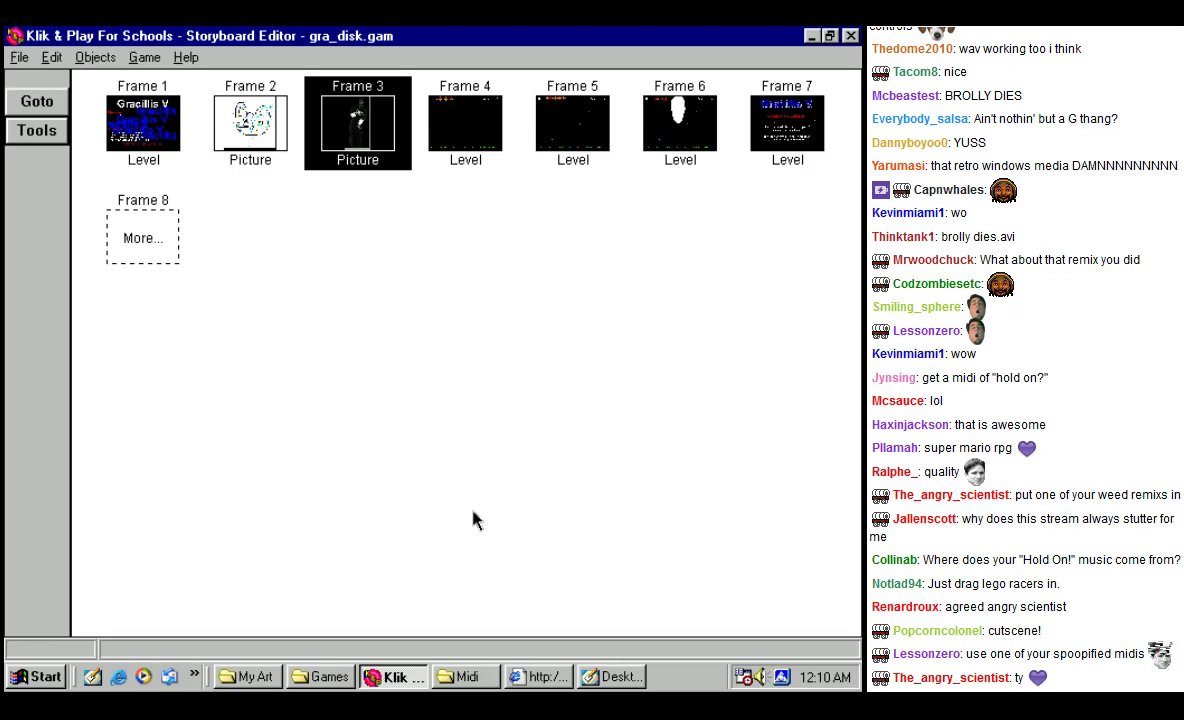
pyautogui.click(98, 58)
pyautogui.click(257, 333)
pyautogui.rightClick(148, 132)
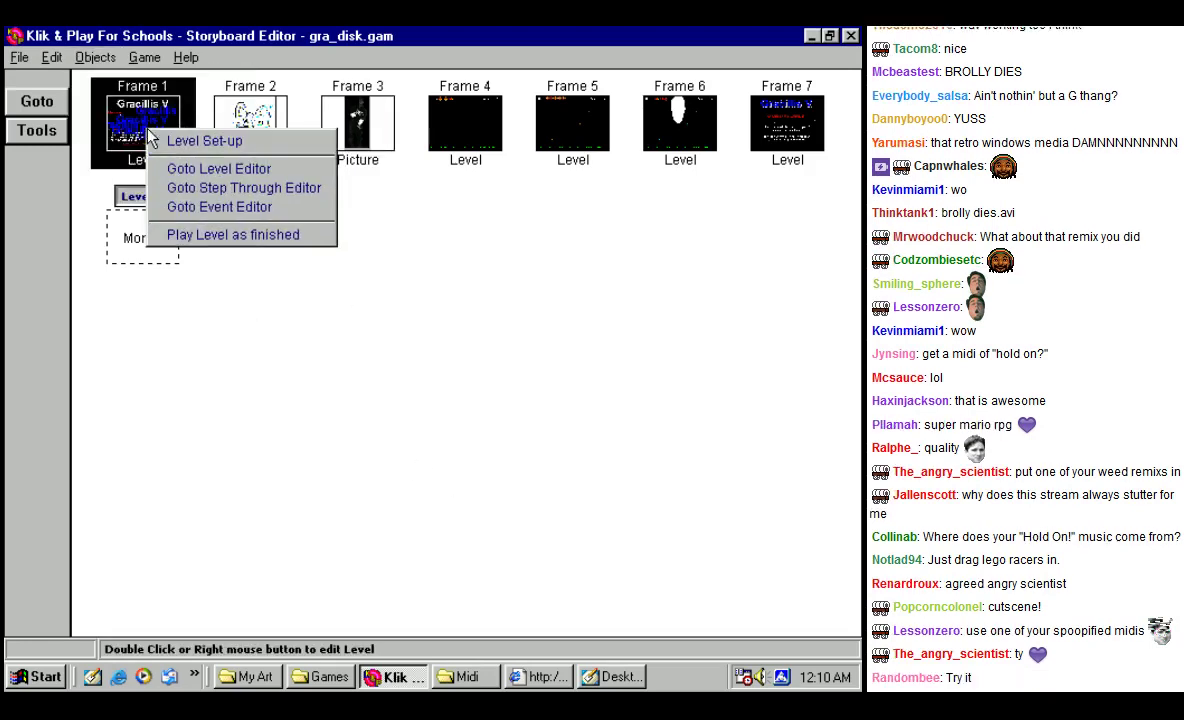
pyautogui.click(51, 57)
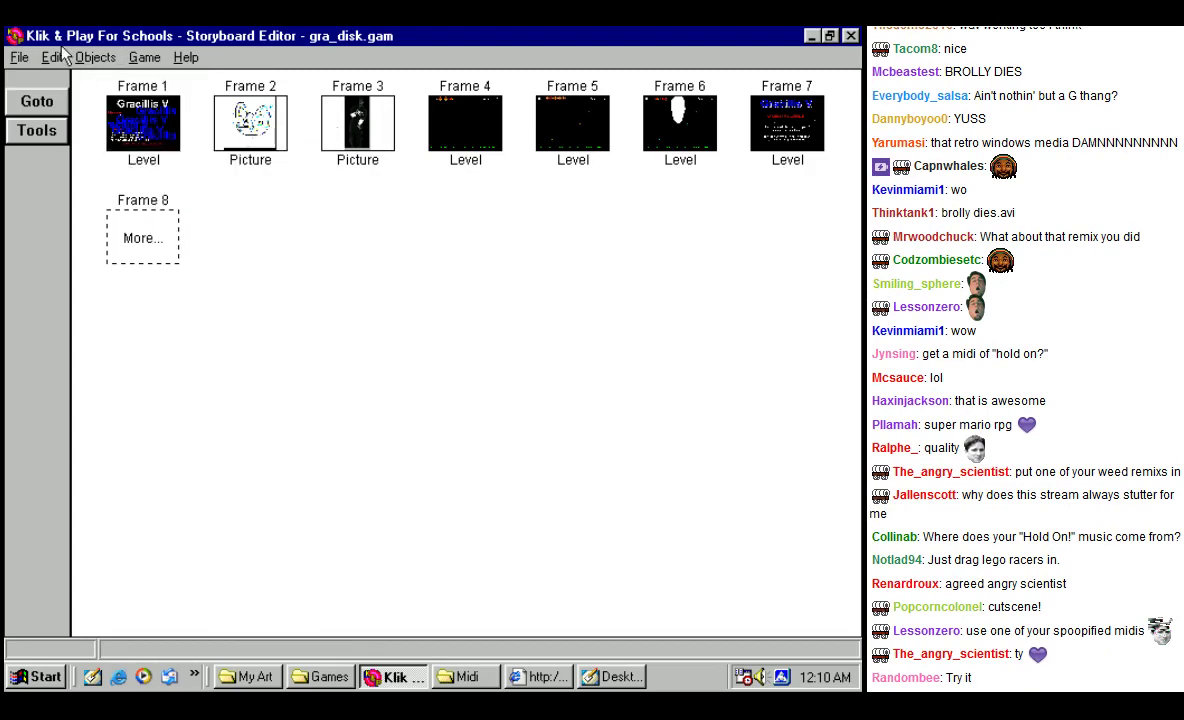
# Step: Run the whole game as finished and fire on the title screen to commence the mission
pyautogui.click(95, 57)
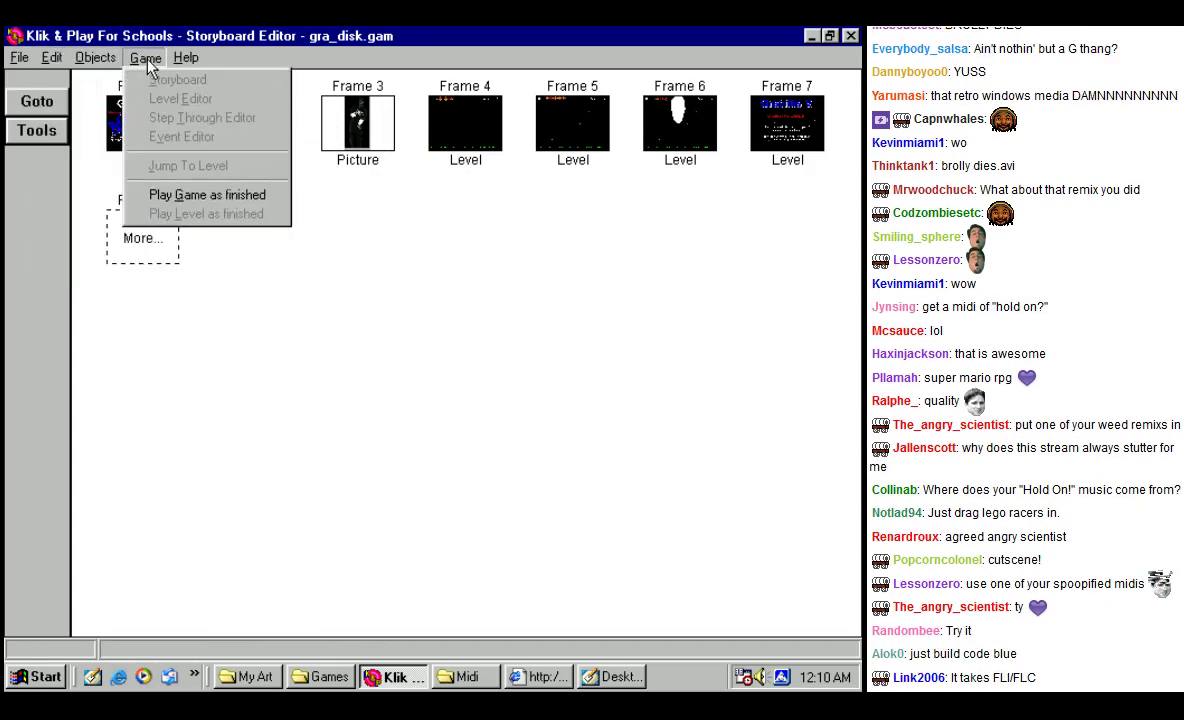
pyautogui.moveTo(113, 62)
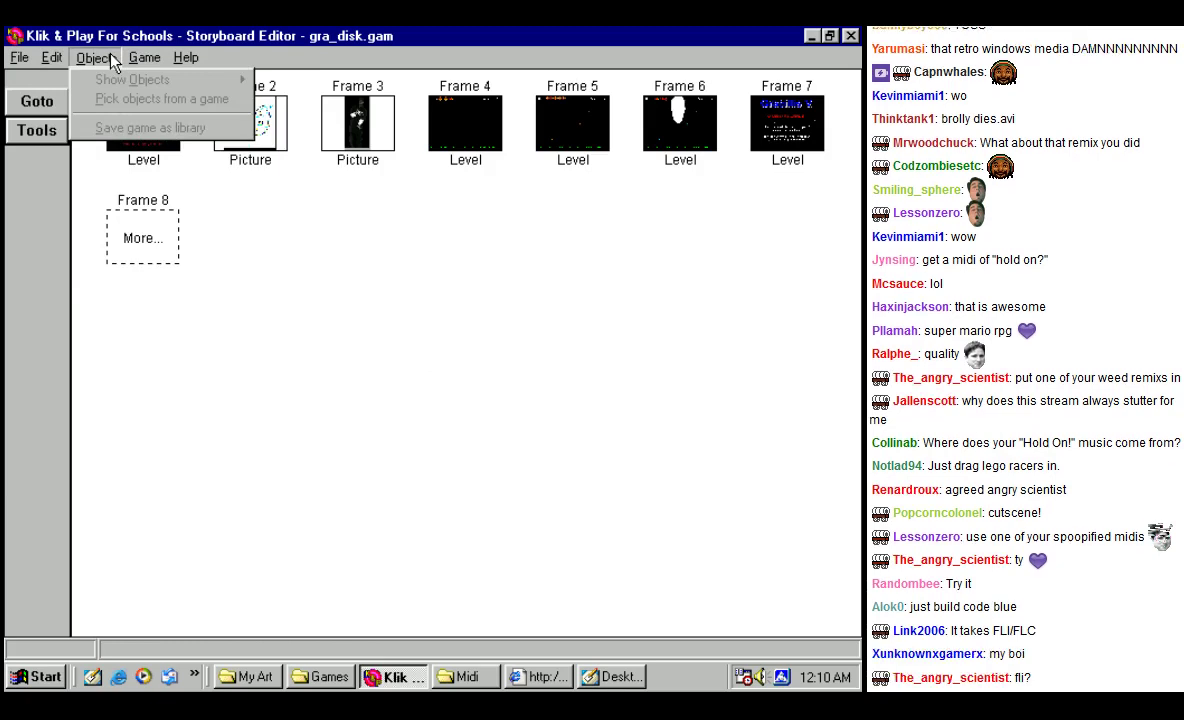
pyautogui.moveTo(20, 62)
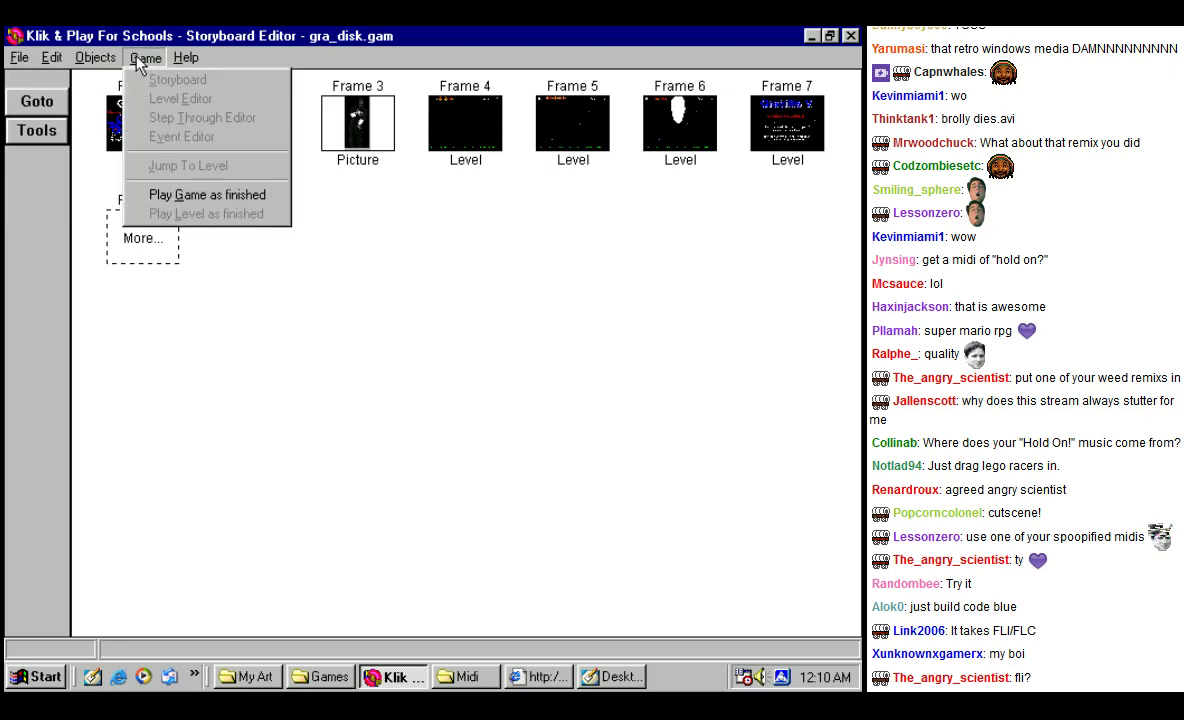
pyautogui.click(196, 202)
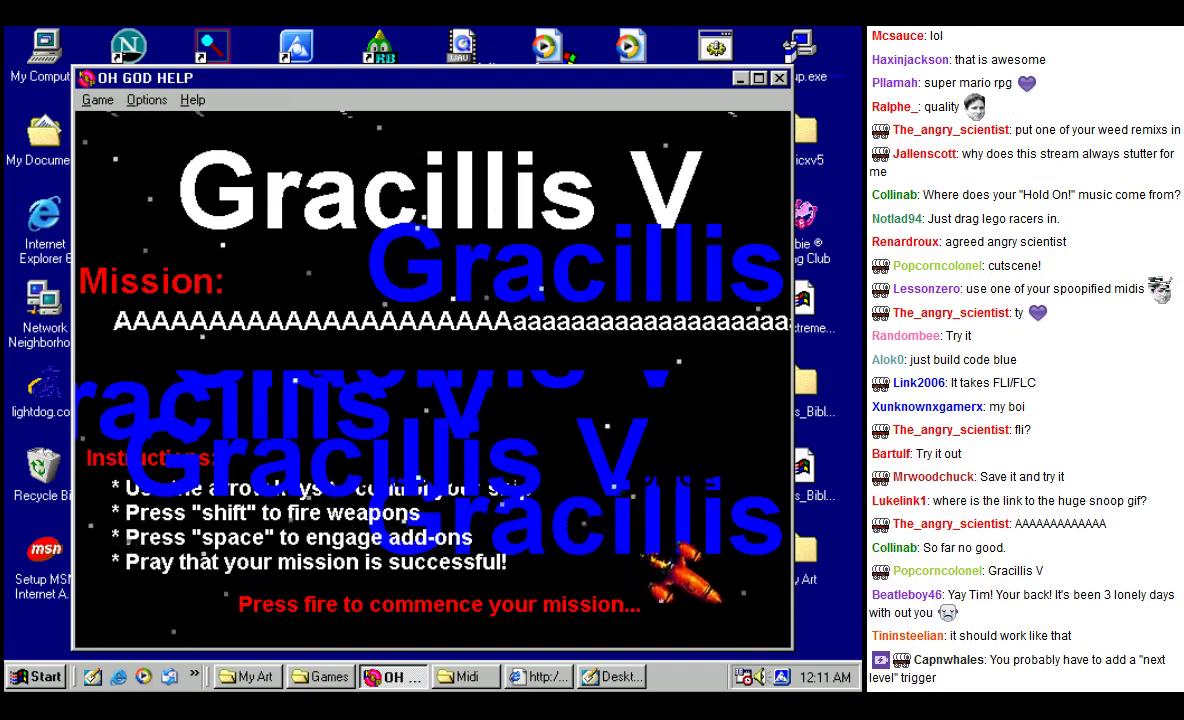
pyautogui.press('shift')
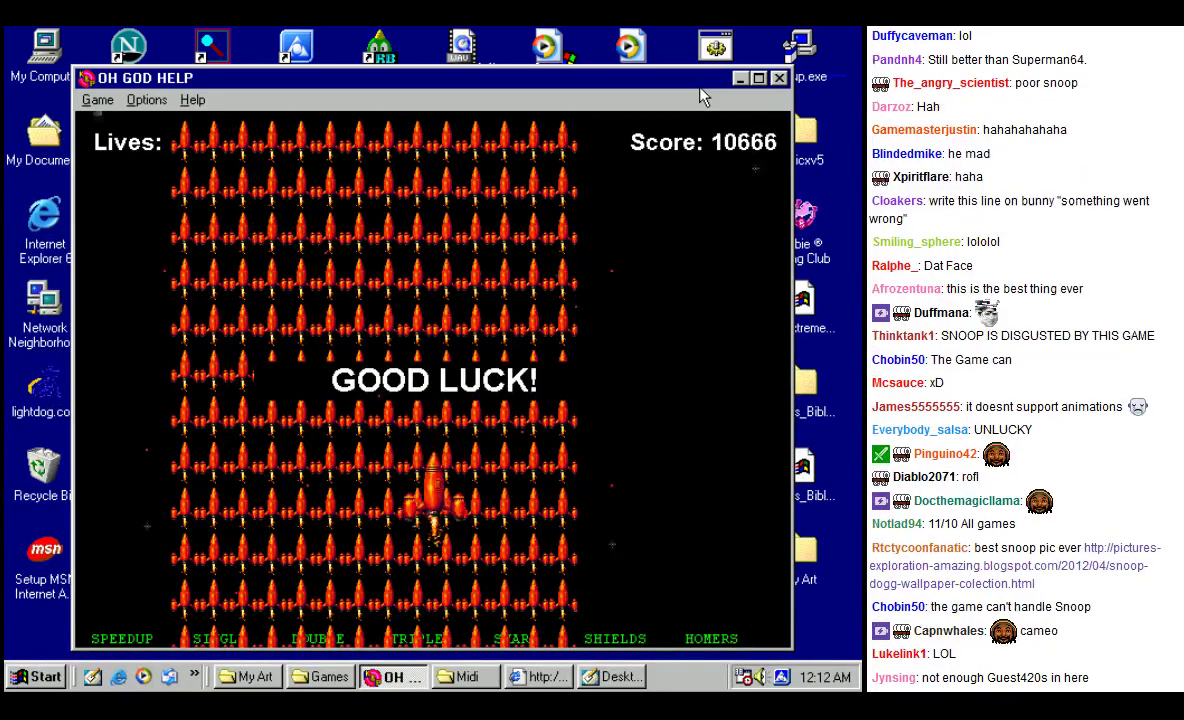
# Step: Playtest the level by steering the ship around the playfield, and quit the game to return to the storyboard
pyautogui.press('Left')
pyautogui.press('Right')
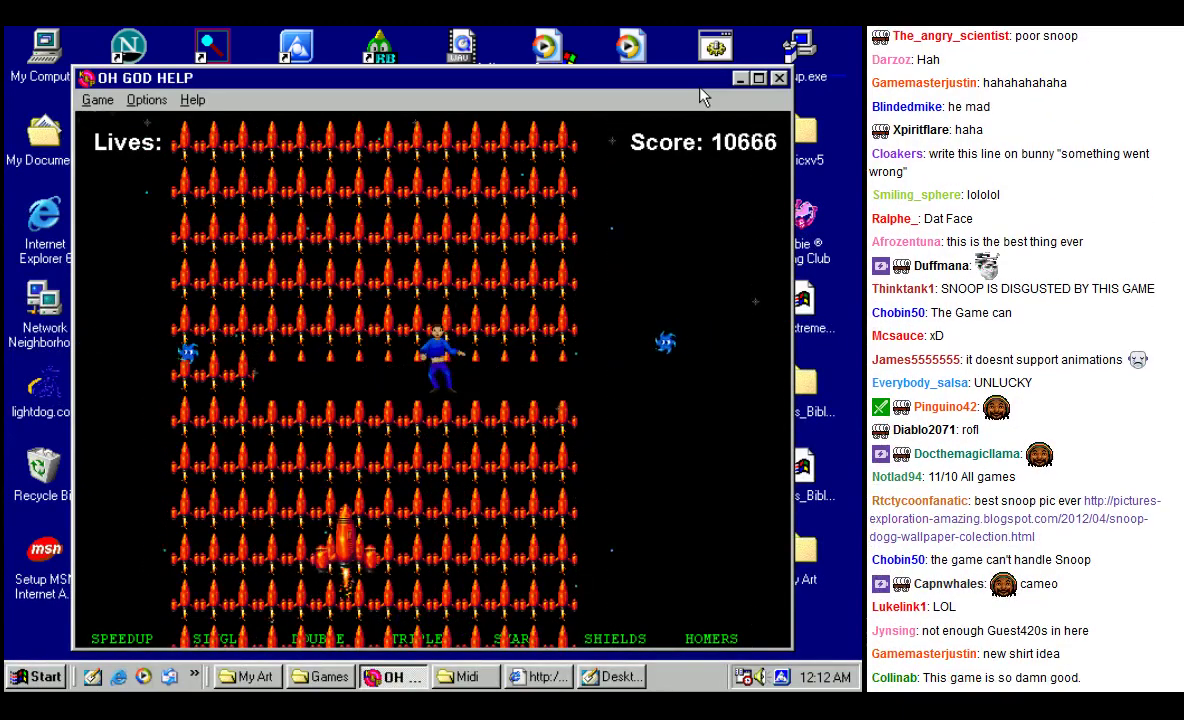
pyautogui.press('Left')
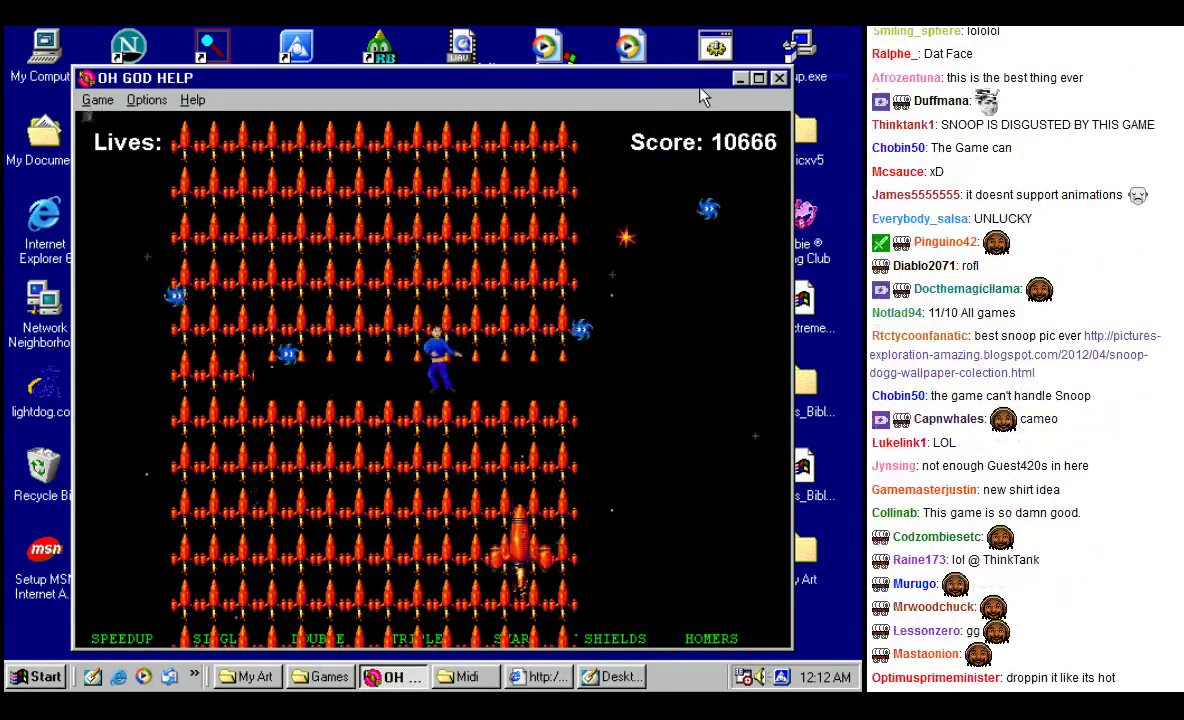
pyautogui.press('Right')
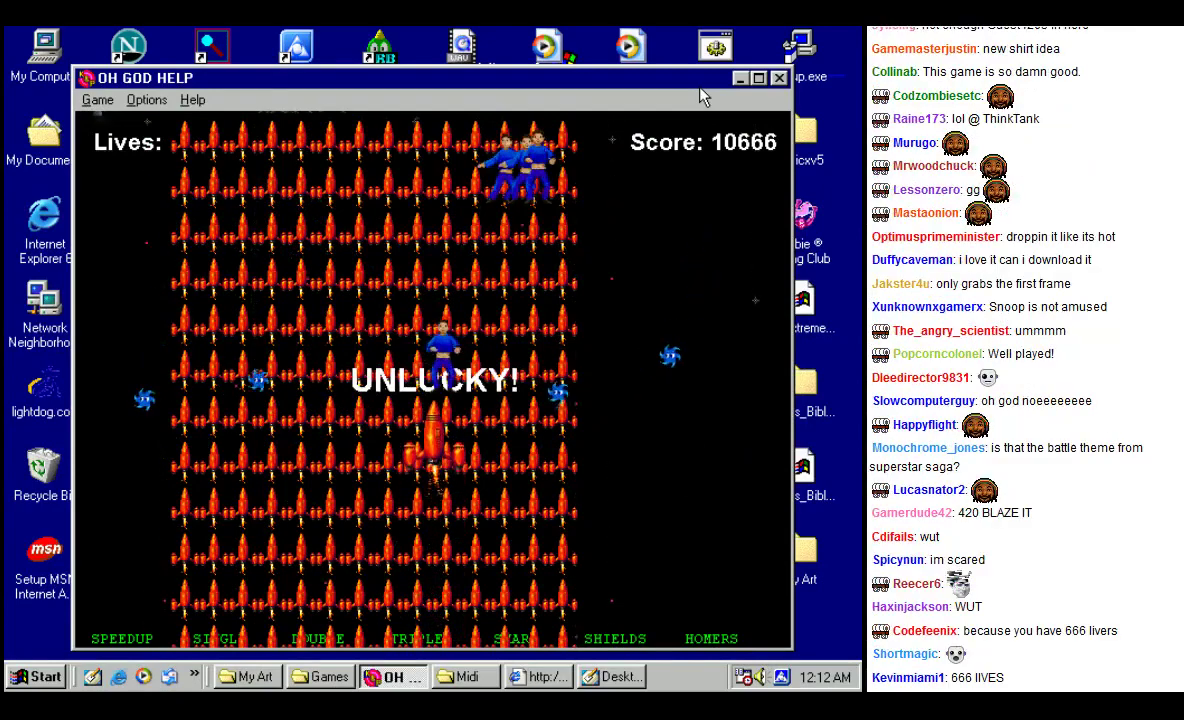
pyautogui.press('Left')
pyautogui.press('Right')
pyautogui.press('Right')
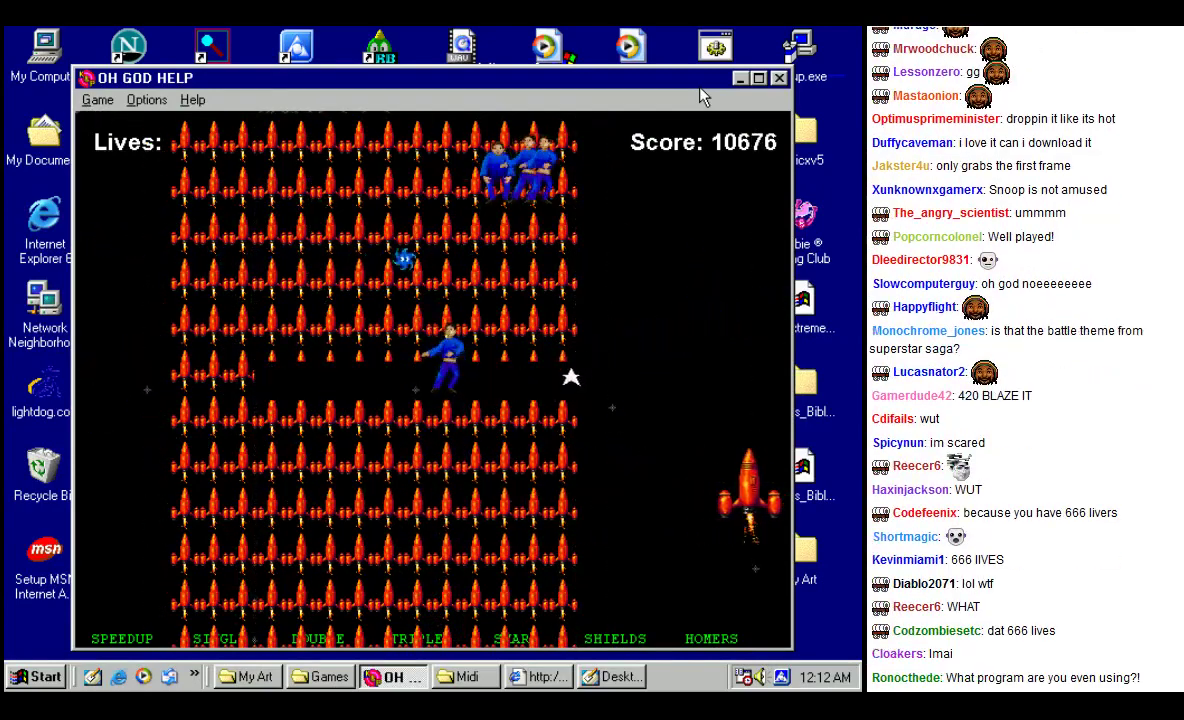
pyautogui.press('Left')
pyautogui.press('Left')
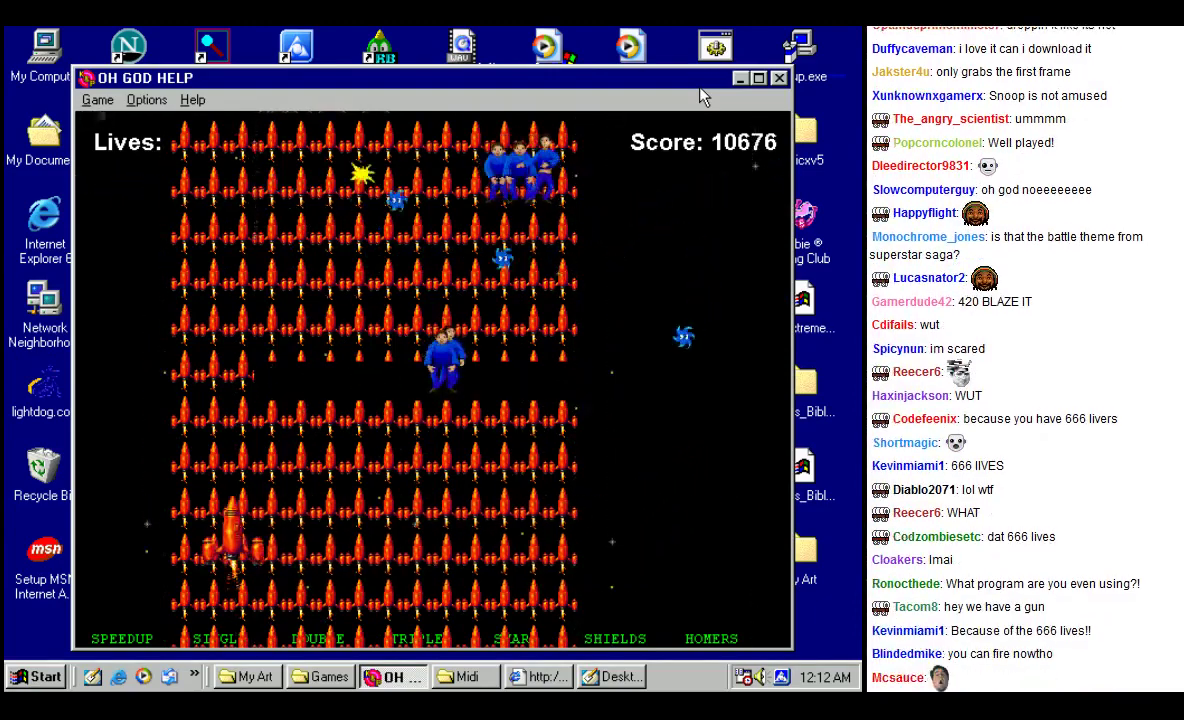
pyautogui.press('Right')
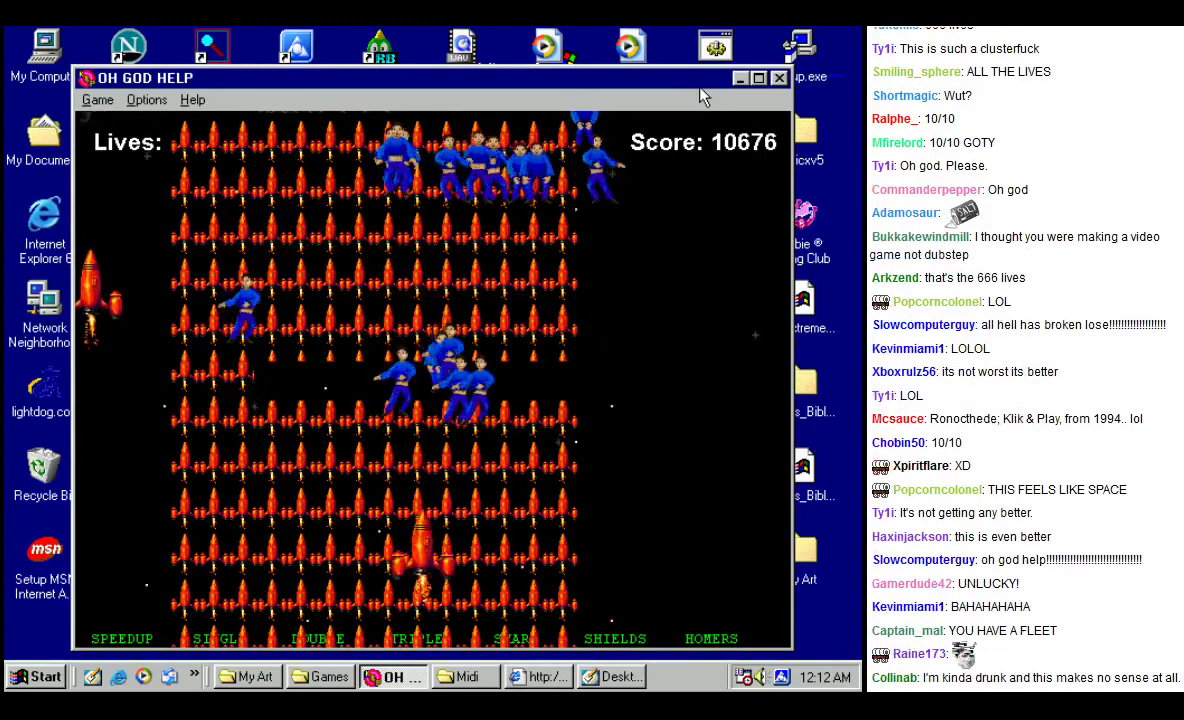
pyautogui.press('Right')
pyautogui.press('Up')
pyautogui.press('Left')
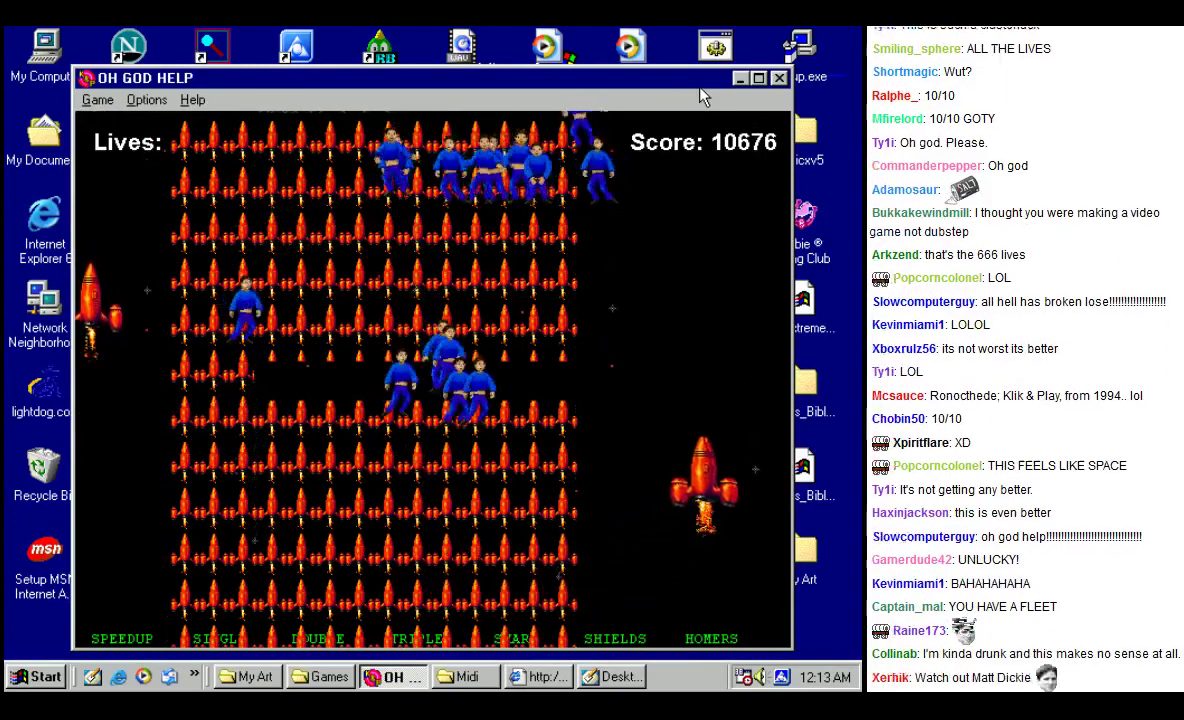
pyautogui.press('Down')
pyautogui.press('Left')
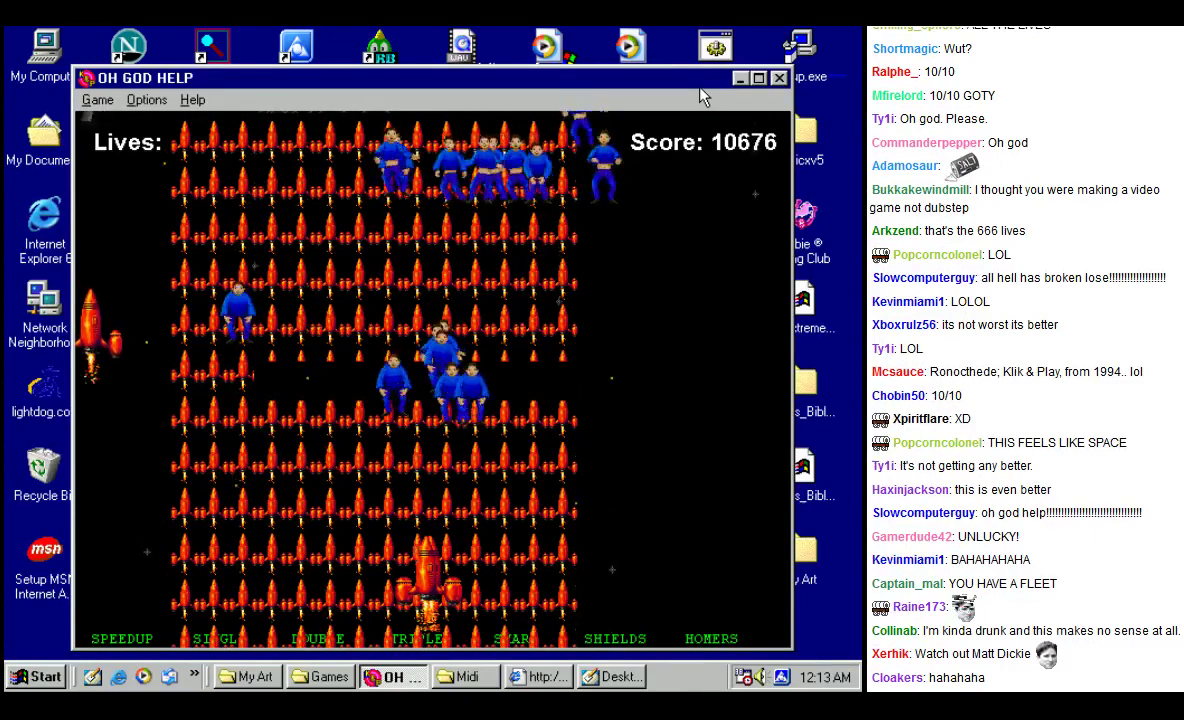
pyautogui.press('Up')
pyautogui.press('Left')
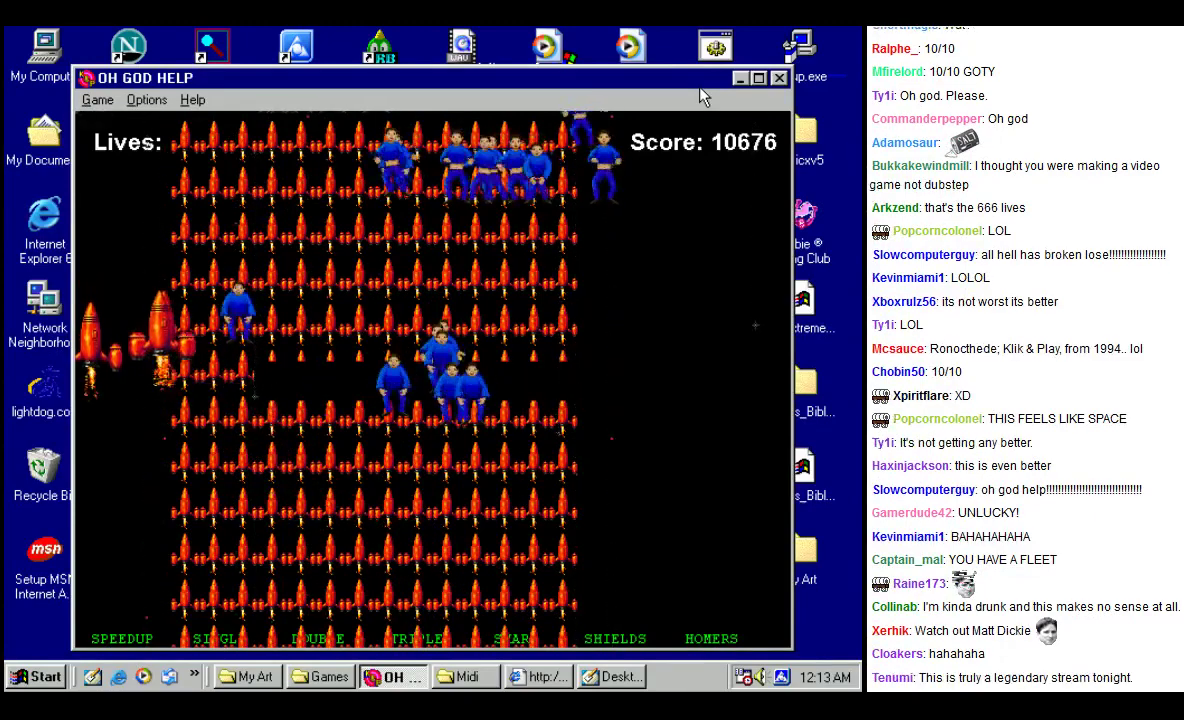
pyautogui.press('Right')
pyautogui.press('Down')
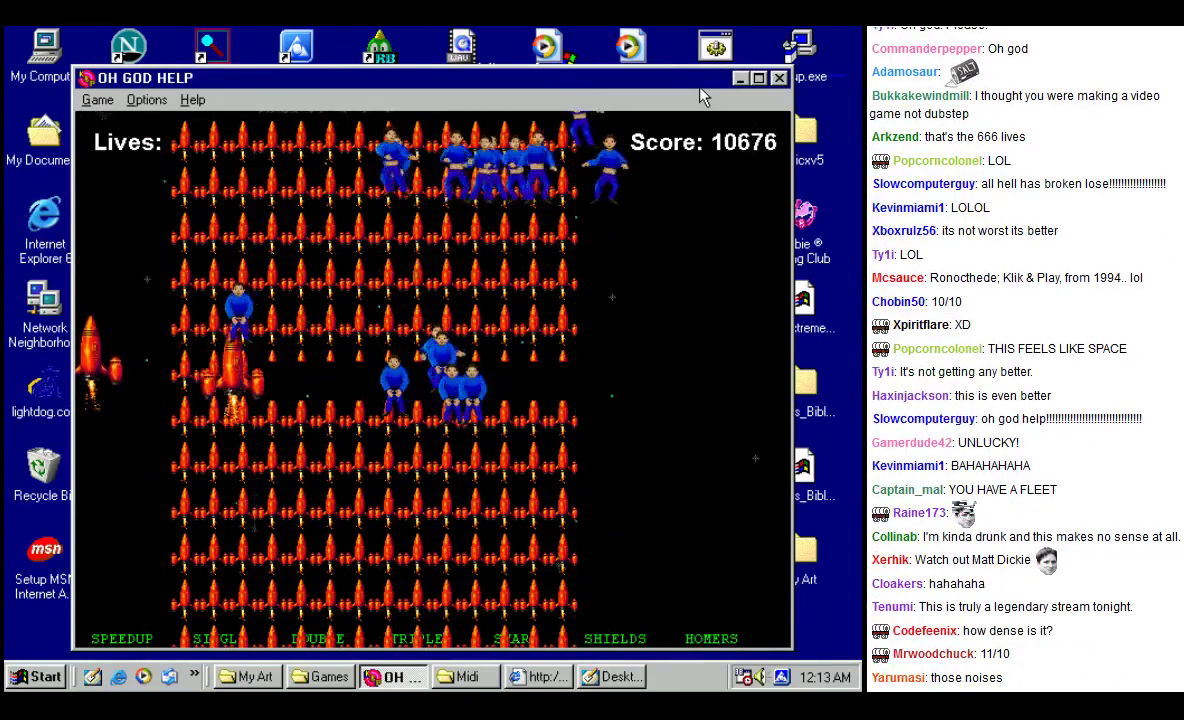
pyautogui.press('Up')
pyautogui.press('Right')
pyautogui.press('Down')
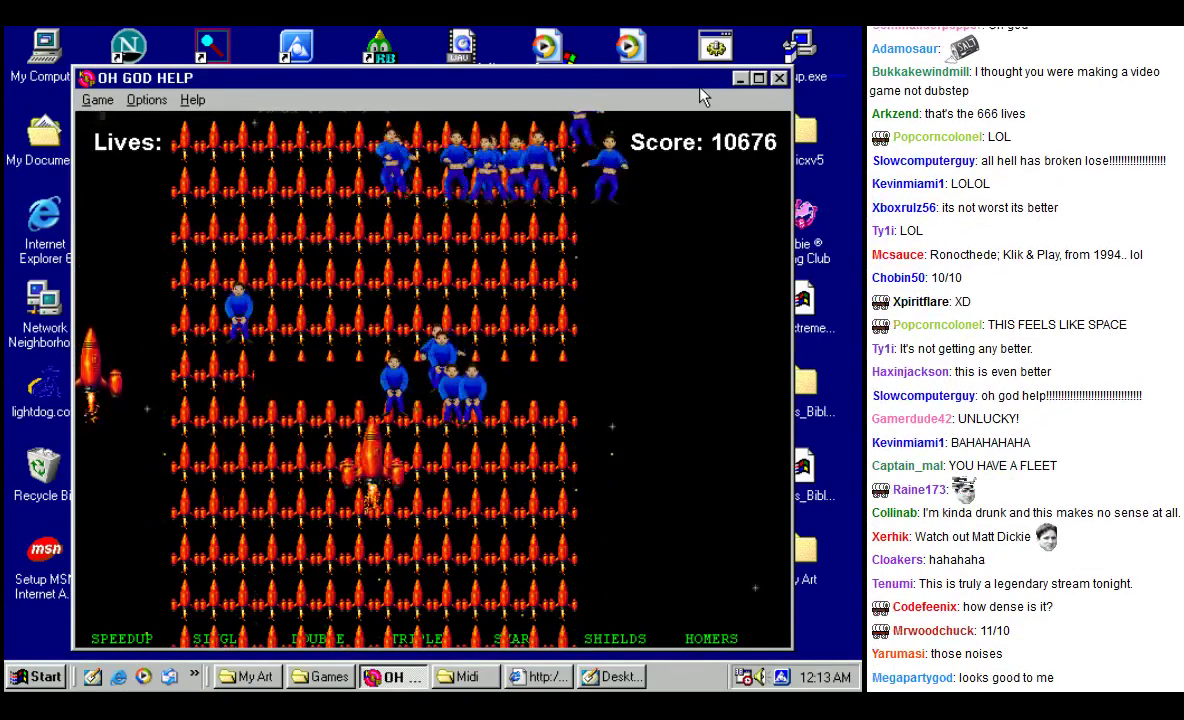
pyautogui.press('Left')
pyautogui.press('Right')
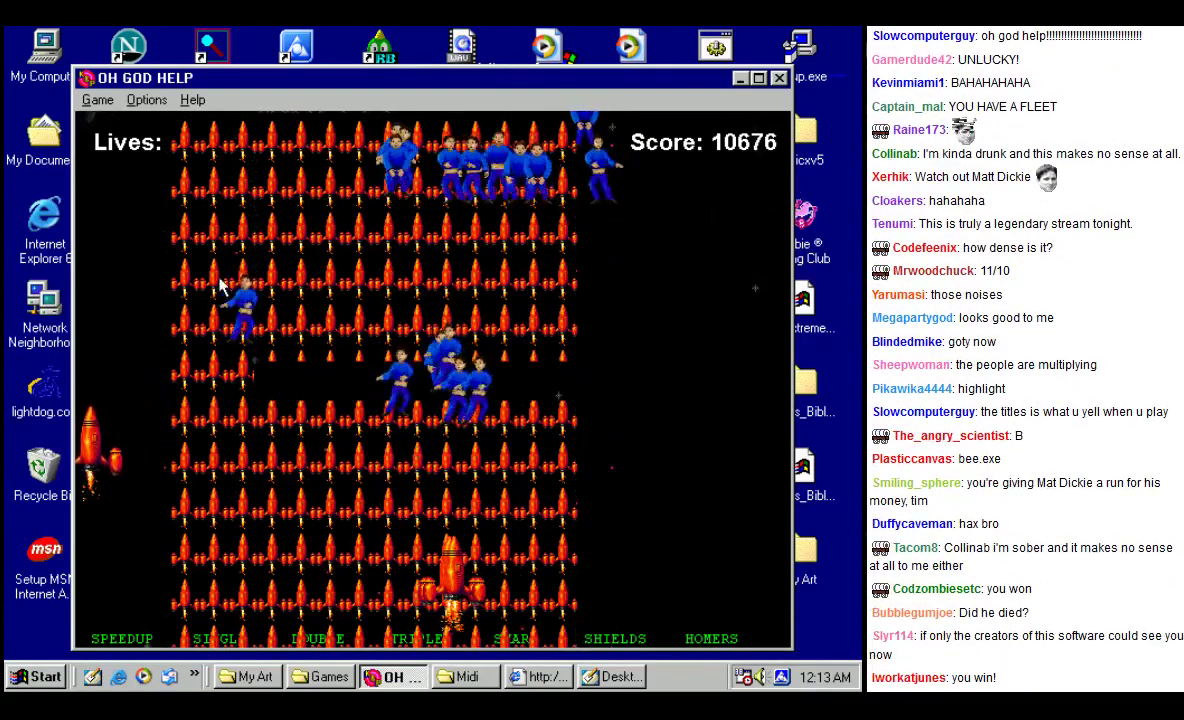
pyautogui.click(96, 101)
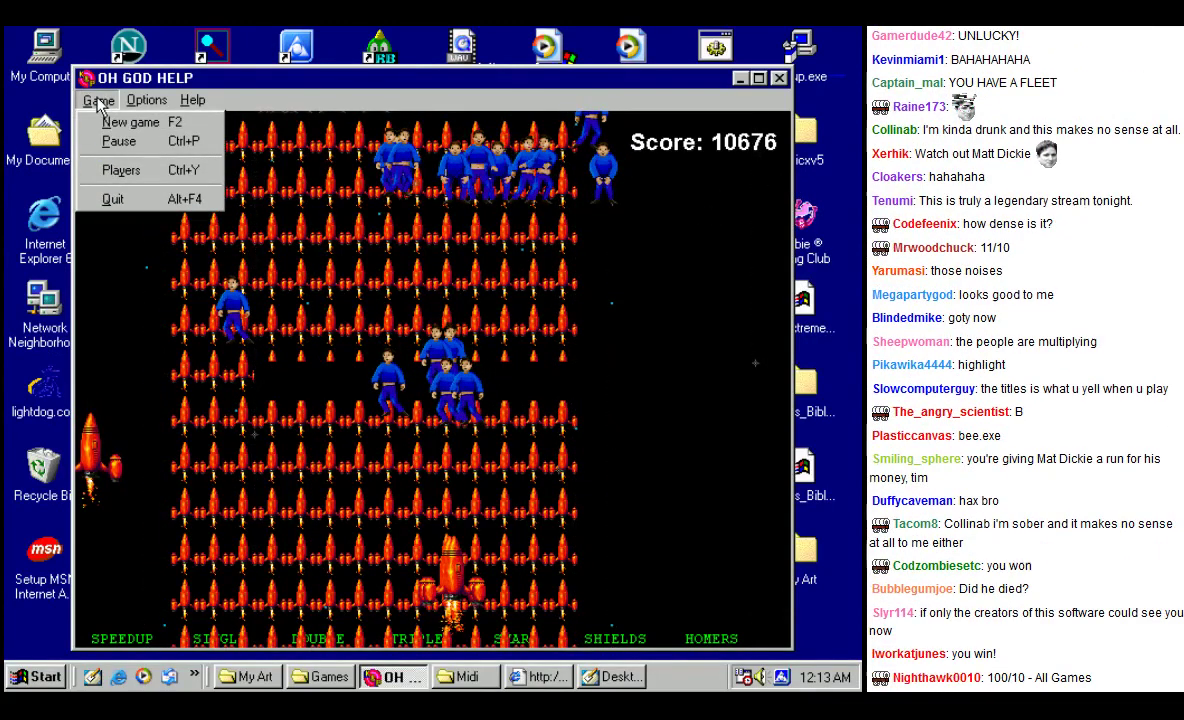
pyautogui.click(116, 200)
# Step: Check the picture set-up of Frame 2 and the MIDI files available for its music
pyautogui.rightClick(238, 135)
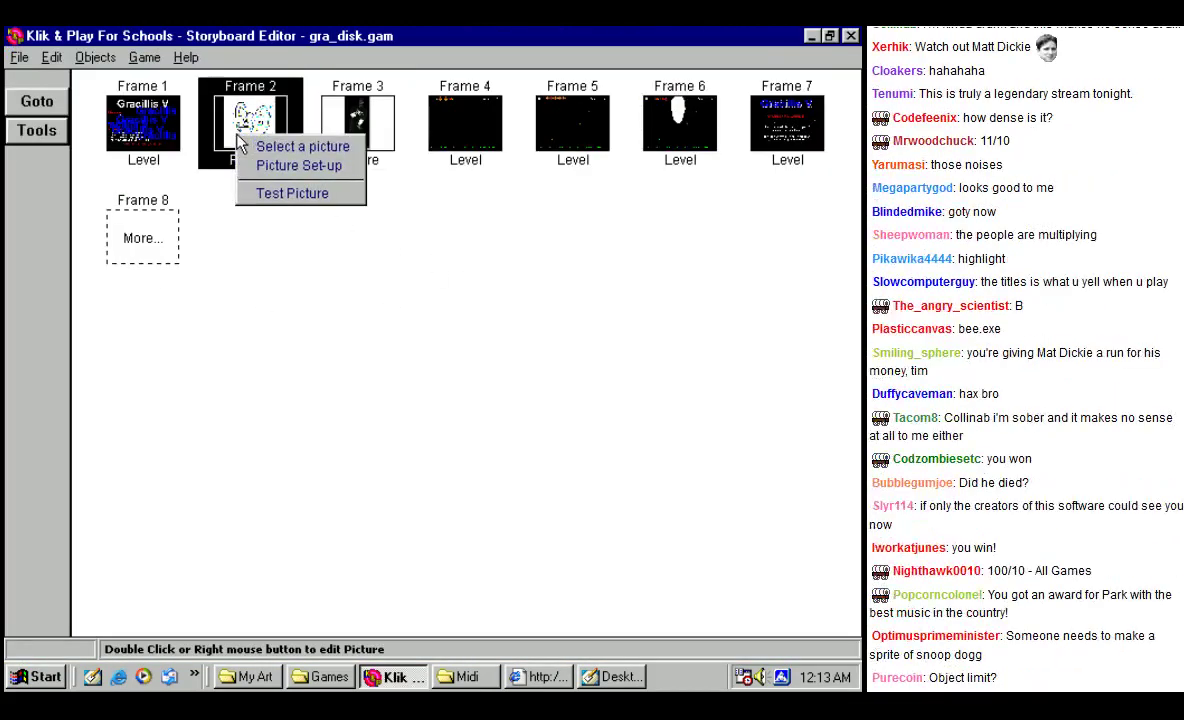
pyautogui.click(280, 168)
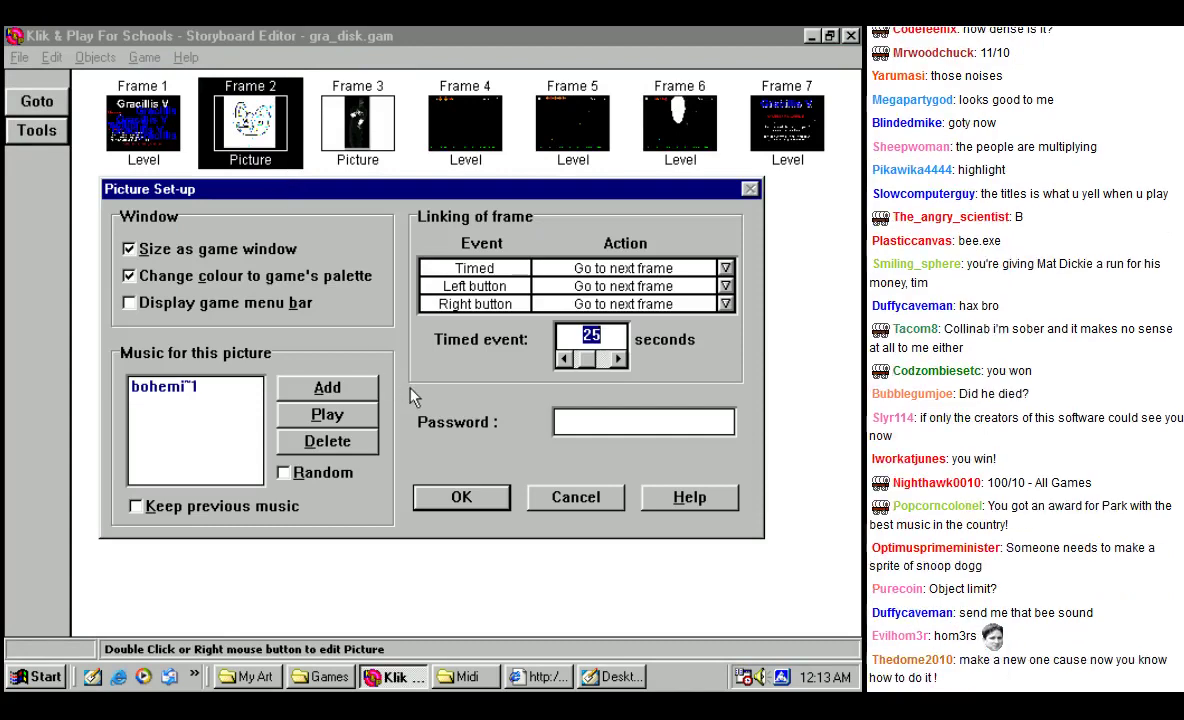
pyautogui.click(330, 390)
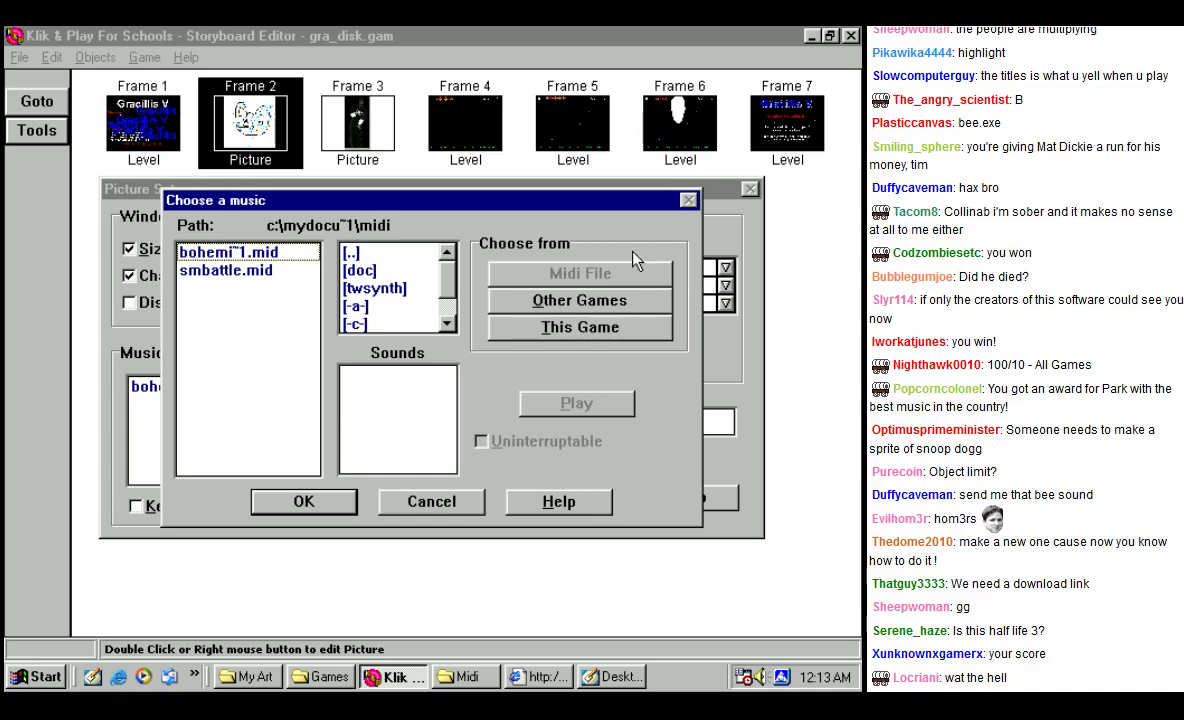
pyautogui.click(431, 501)
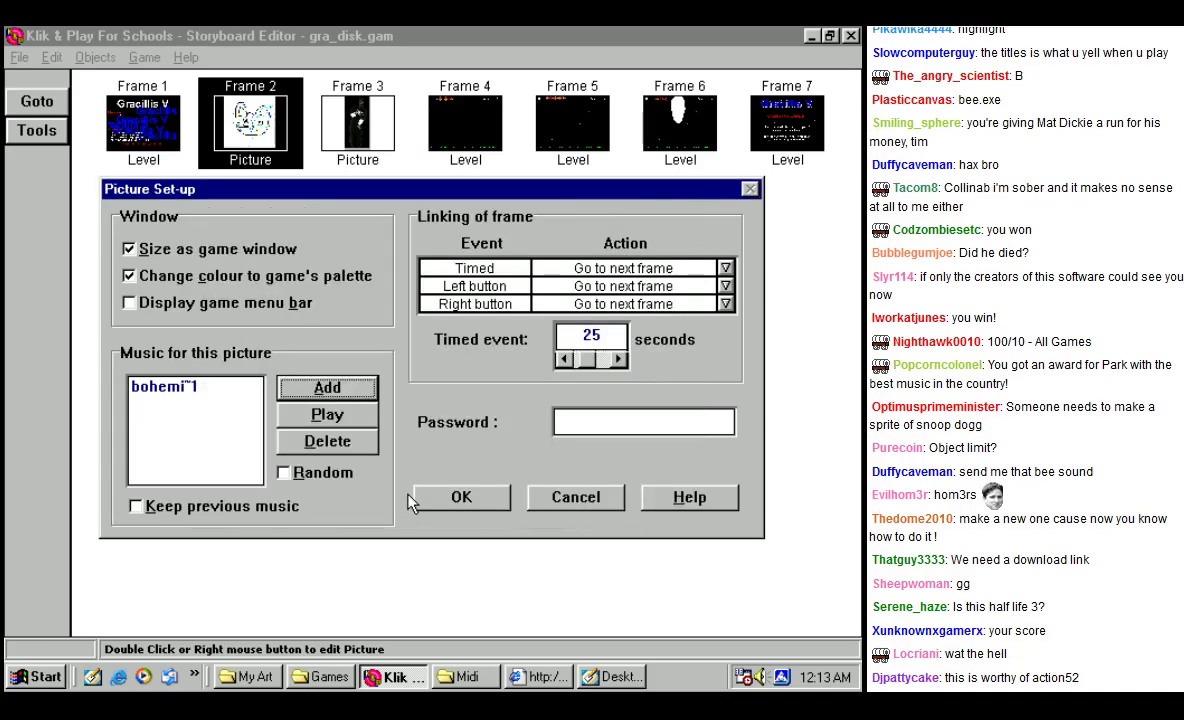
pyautogui.click(494, 497)
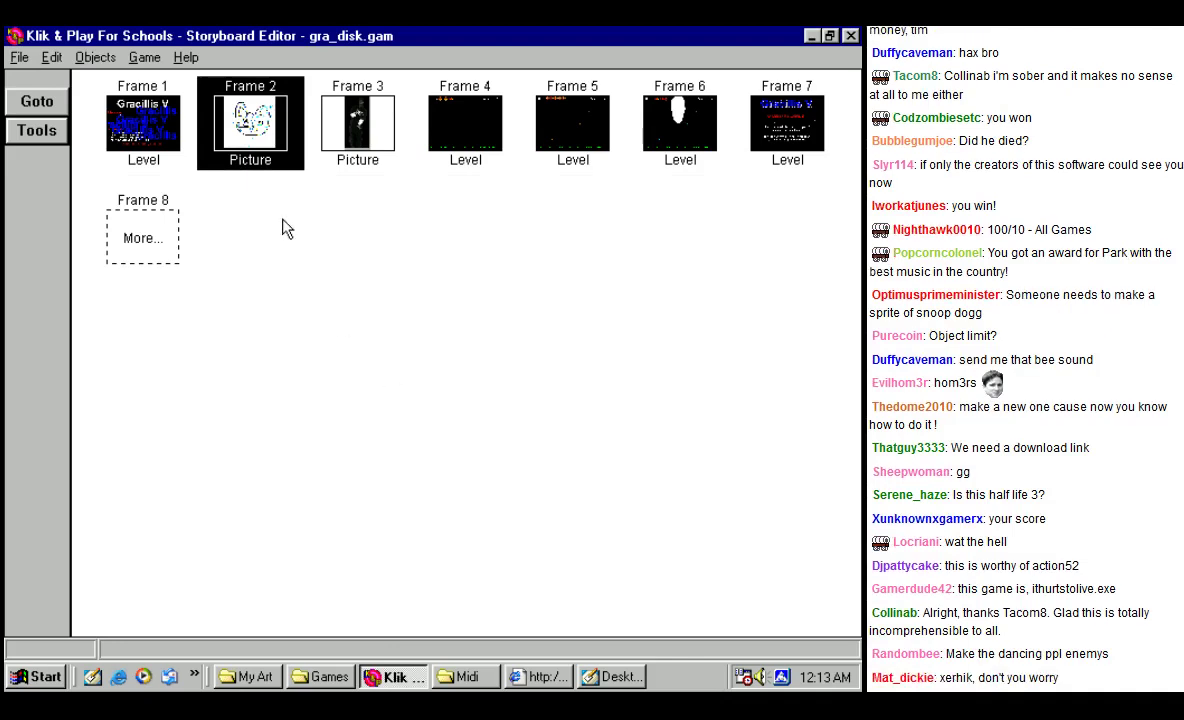
# Step: Open Frame 4's events in the Event Editor, look them over, and return to the storyboard
pyautogui.rightClick(254, 123)
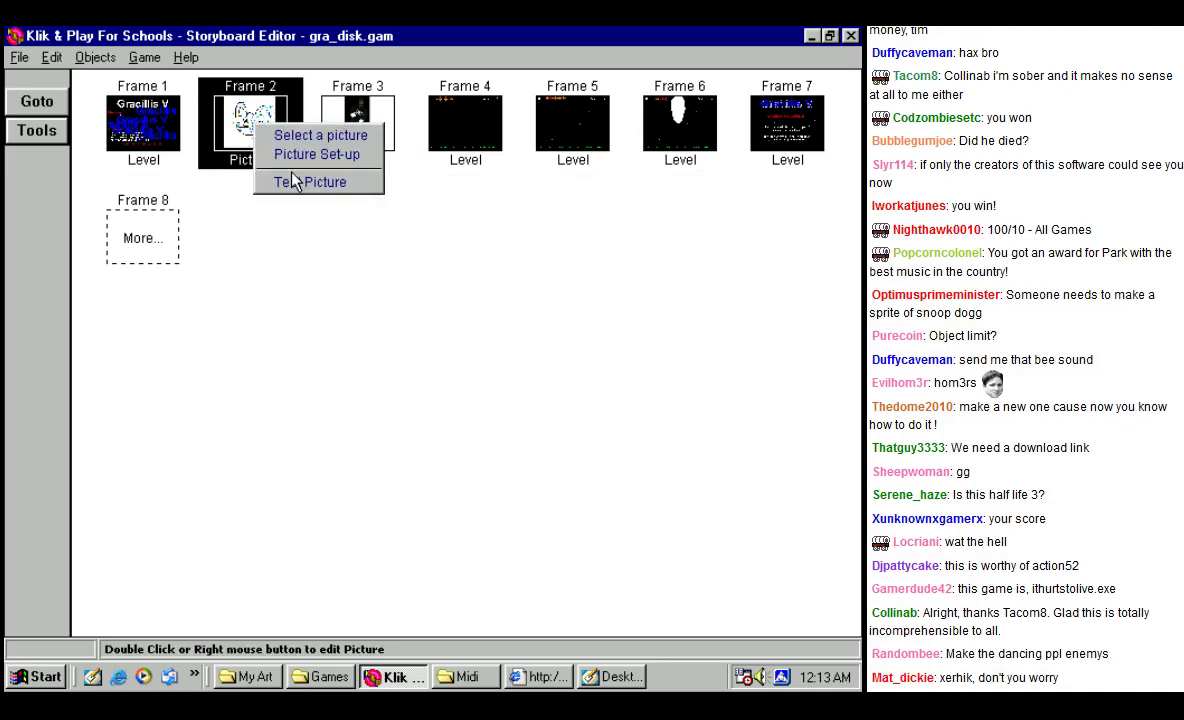
pyautogui.click(465, 125)
pyautogui.rightClick(405, 146)
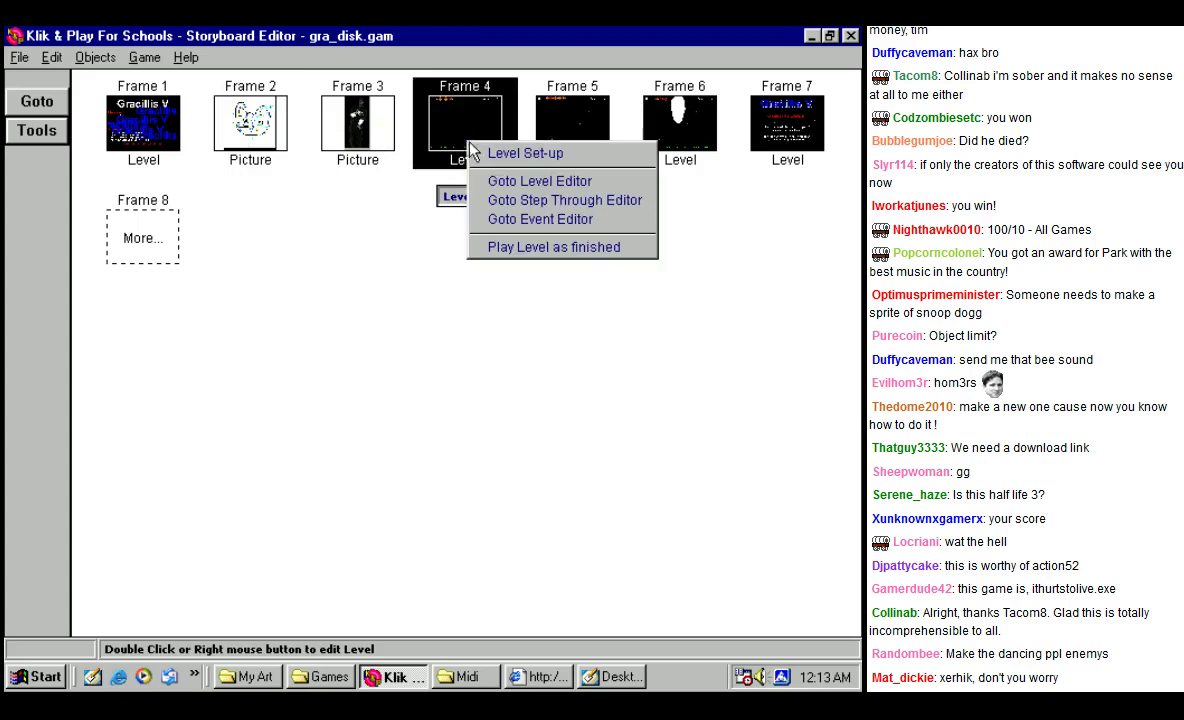
pyautogui.rightClick(467, 143)
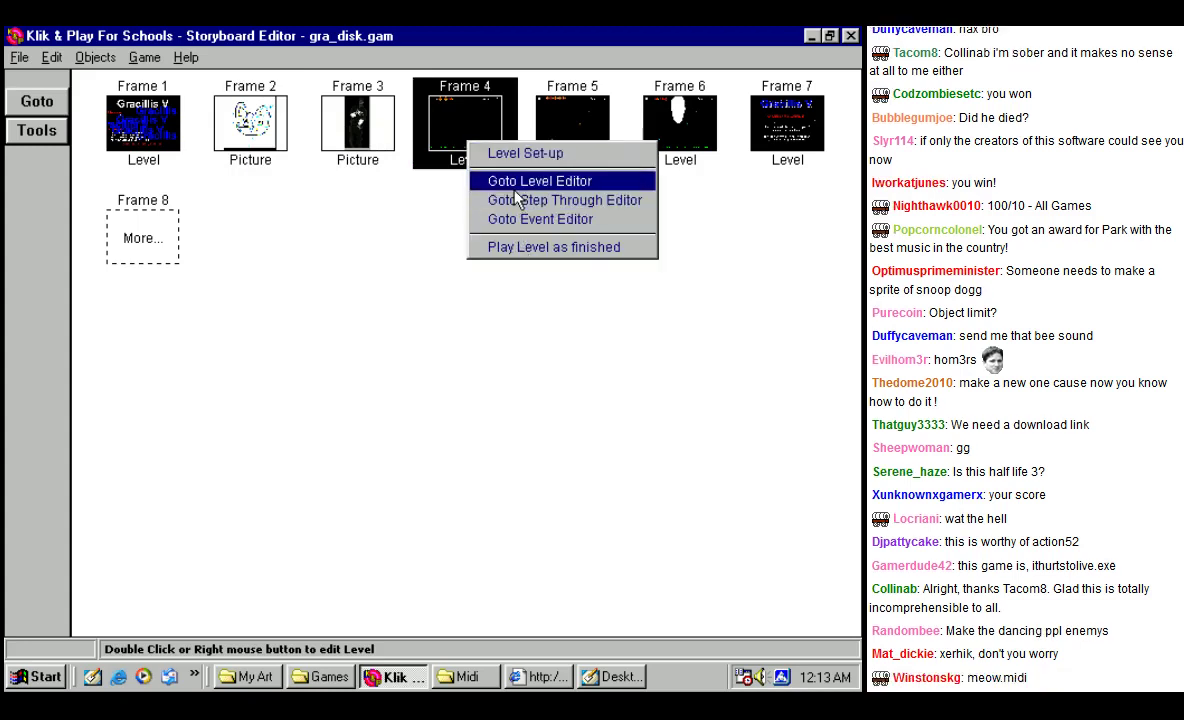
pyautogui.click(530, 219)
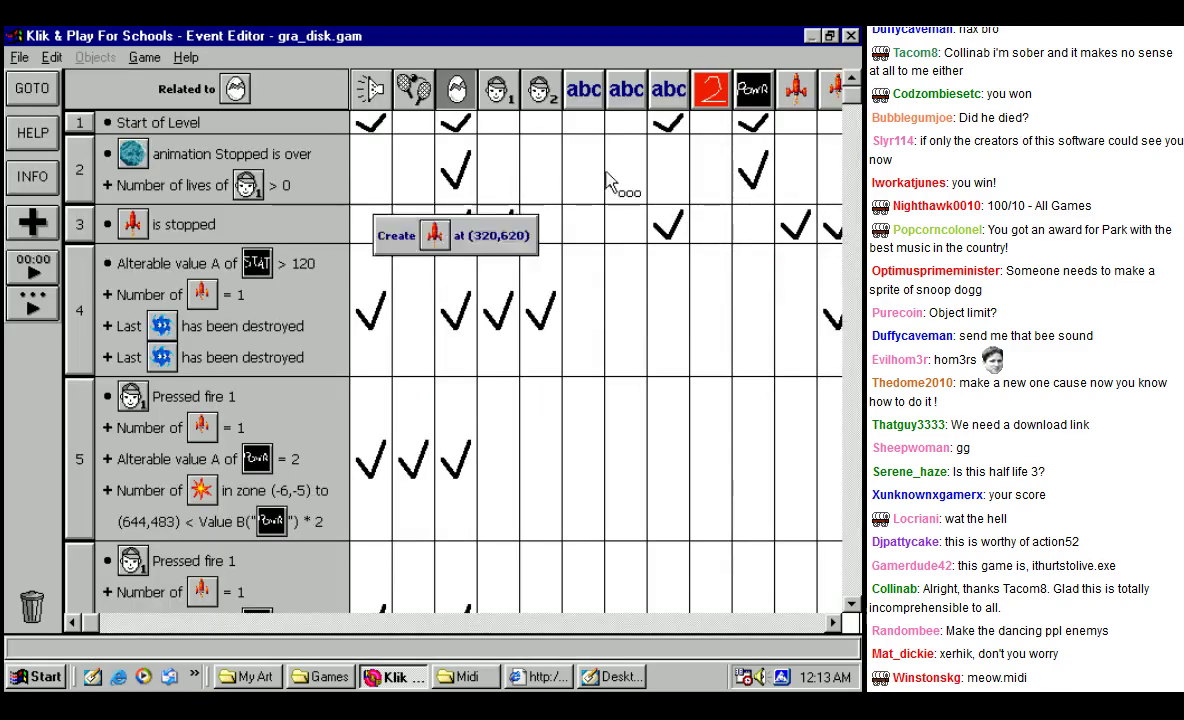
pyautogui.moveTo(845, 130); pyautogui.dragTo(846, 92)
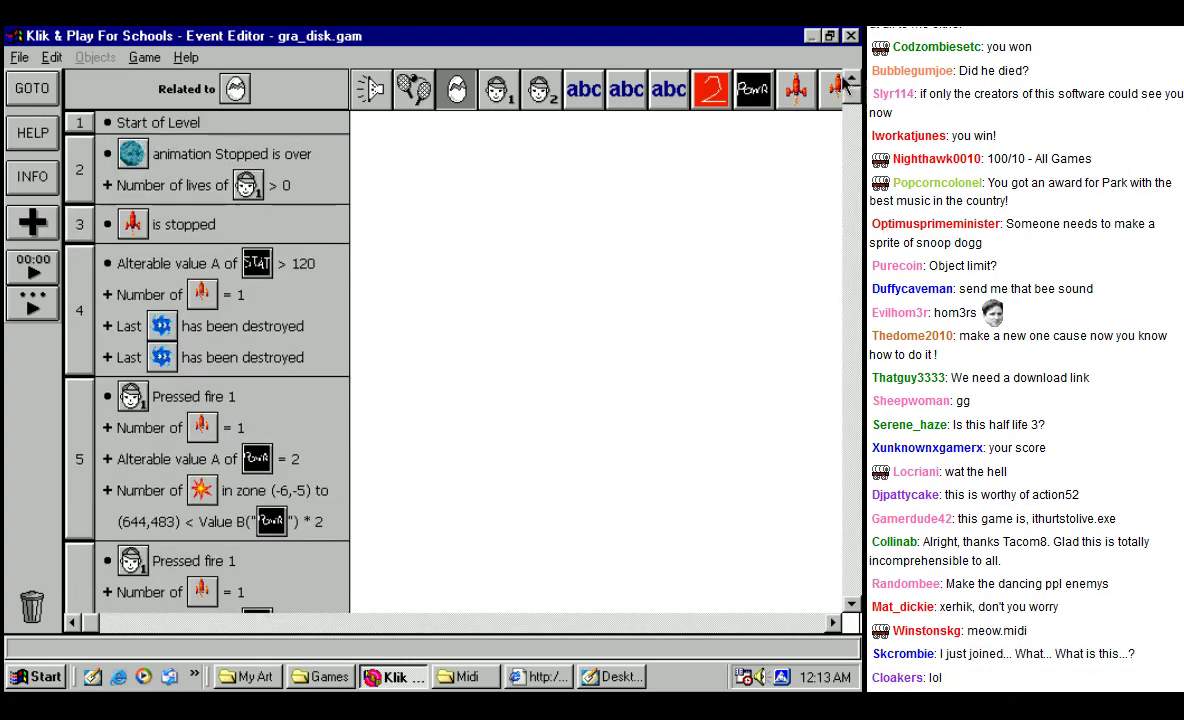
pyautogui.click(850, 37)
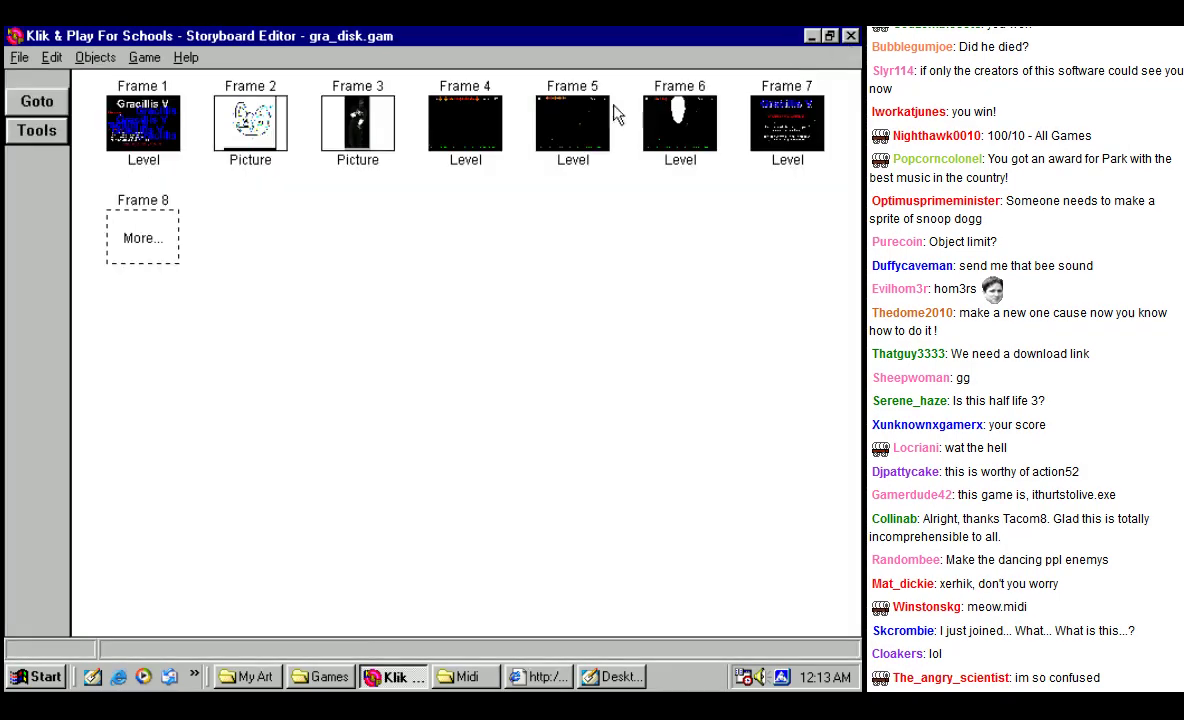
# Step: View the program's About information and close it
pyautogui.rightClick(488, 138)
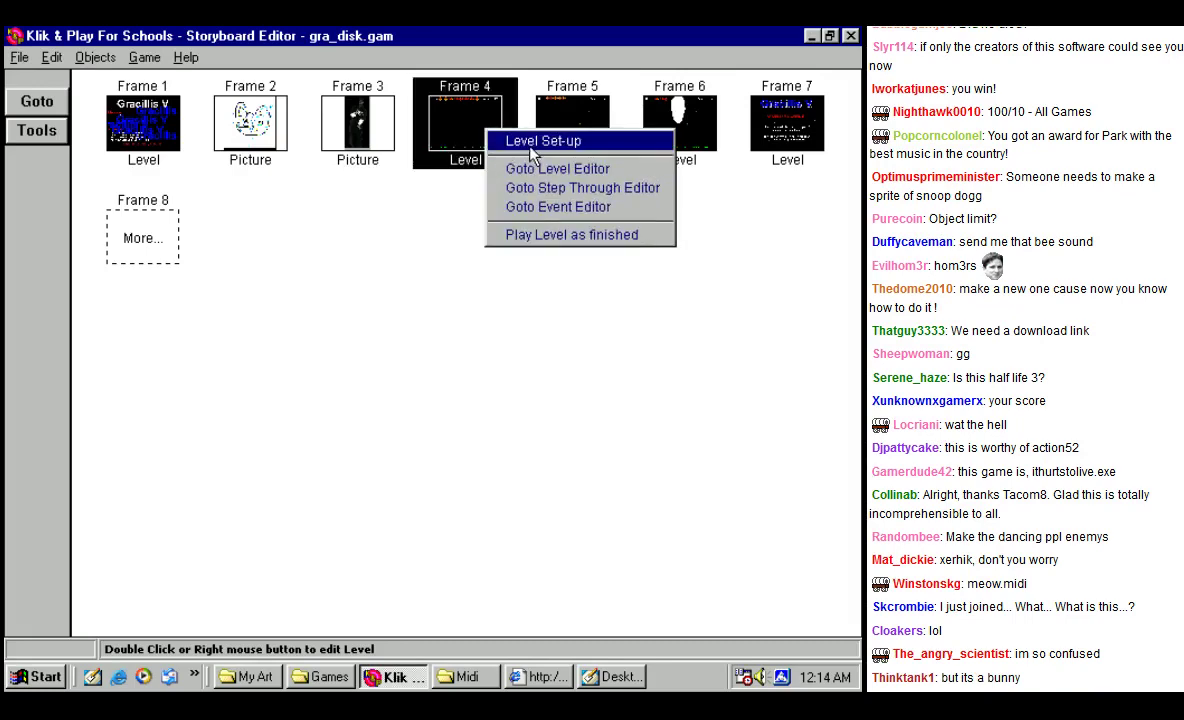
pyautogui.click(186, 57)
pyautogui.click(200, 143)
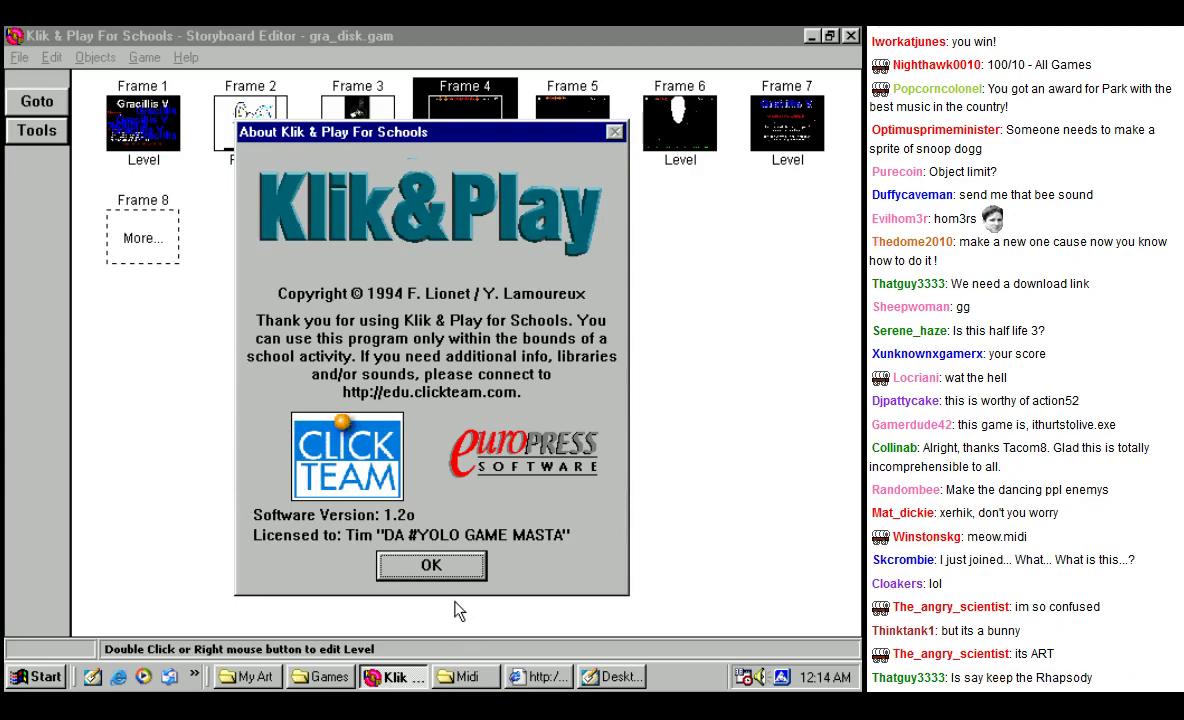
pyautogui.click(437, 577)
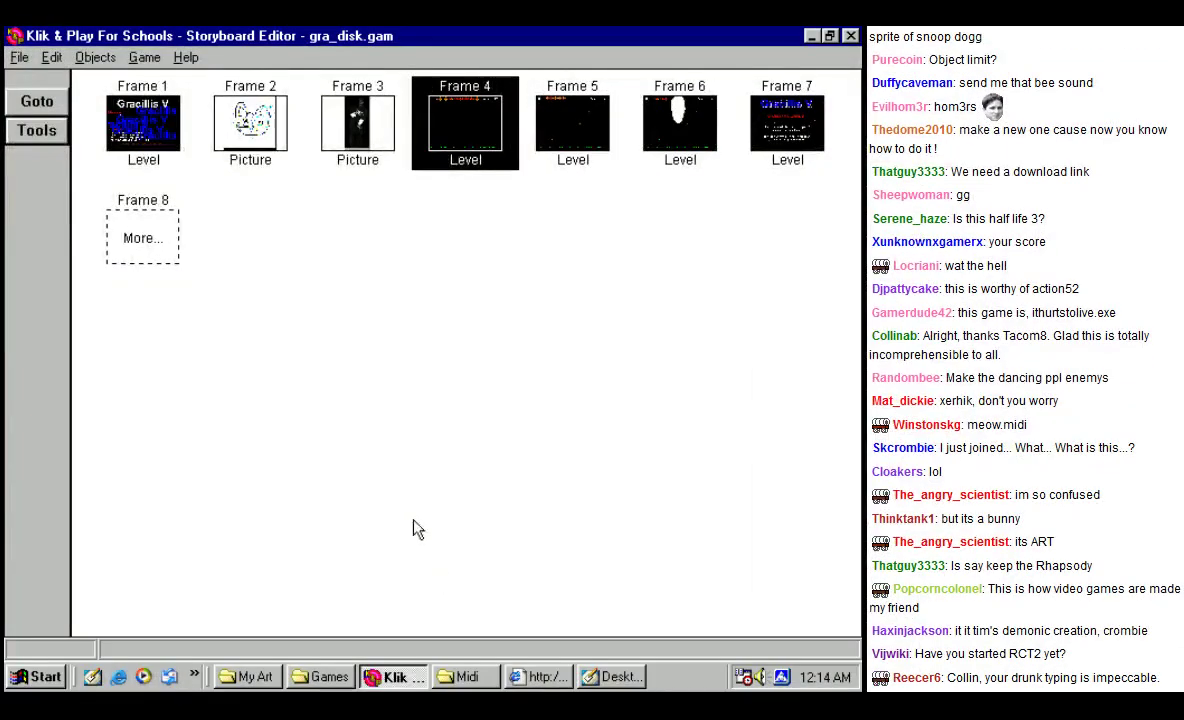
# Step: Save the game as the stand-alone file gra_disk.exe in c:\knp\gamepack, without an installer
pyautogui.rightClick(176, 146)
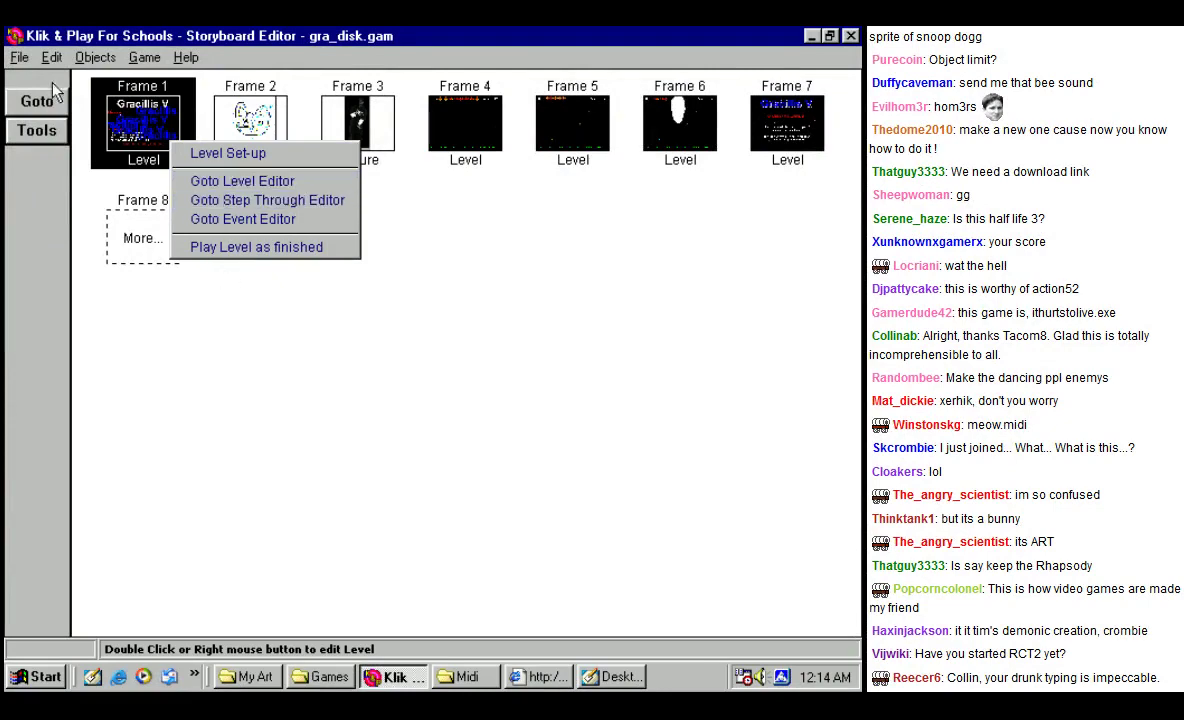
pyautogui.click(15, 36)
pyautogui.click(70, 40)
pyautogui.click(19, 57)
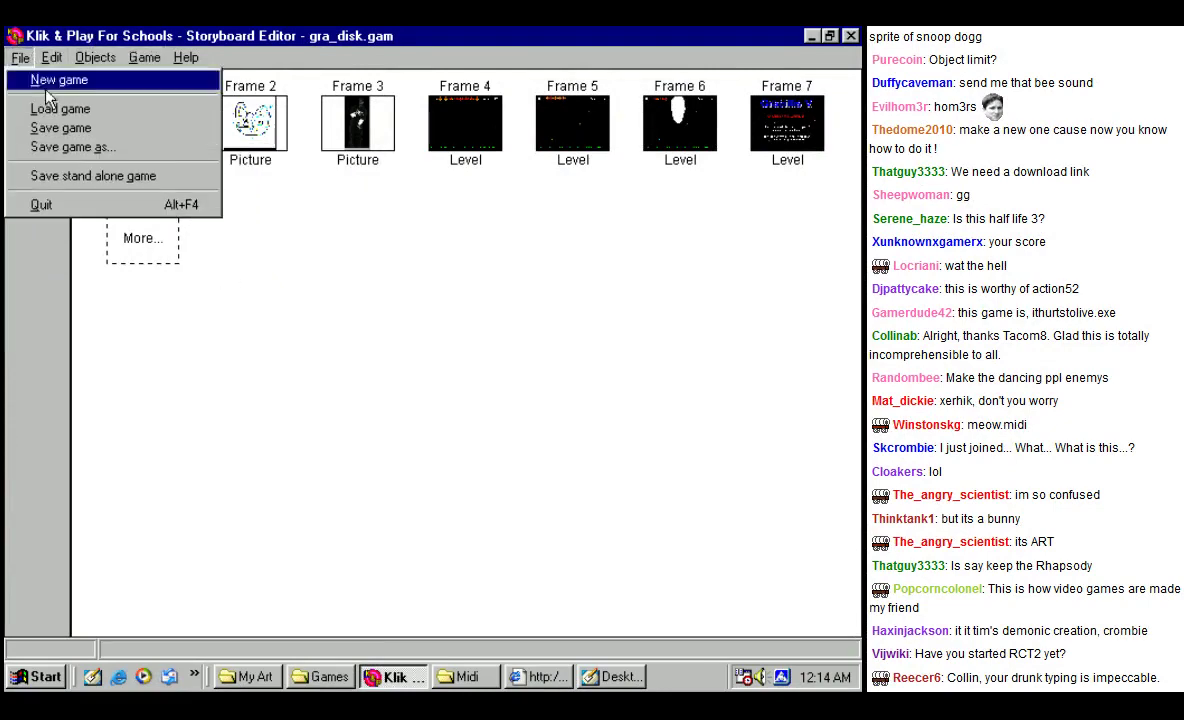
pyautogui.click(60, 164)
pyautogui.click(389, 556)
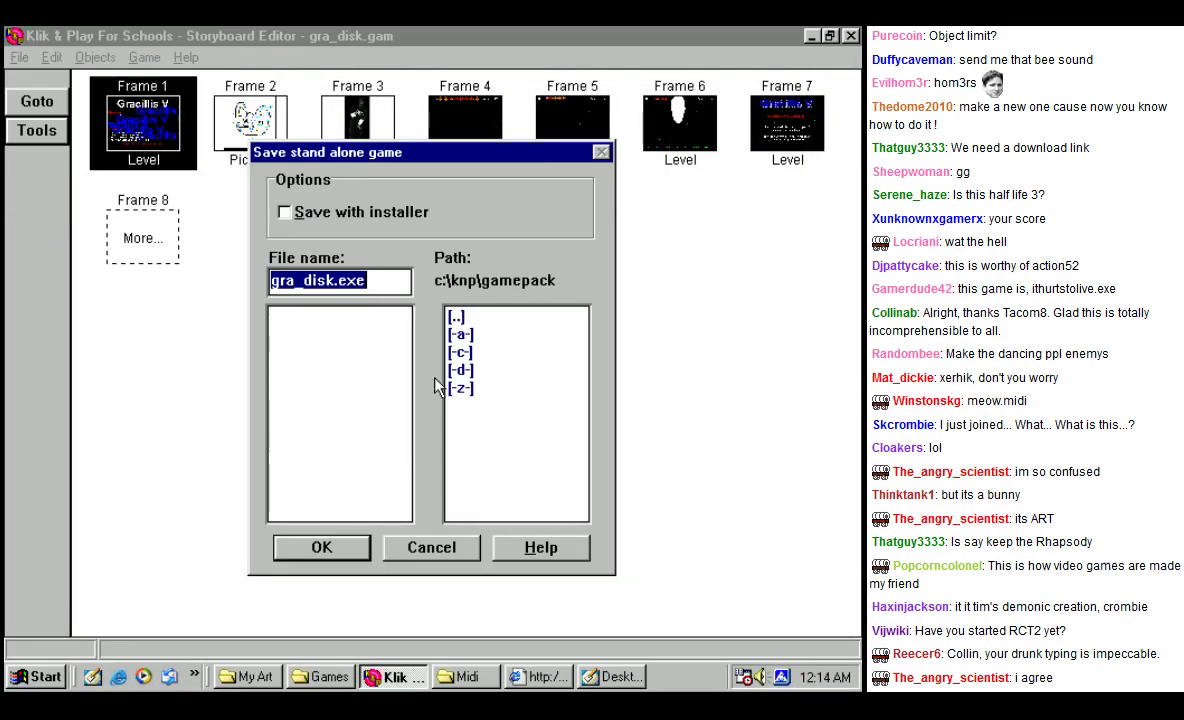
pyautogui.click(335, 551)
pyautogui.click(388, 408)
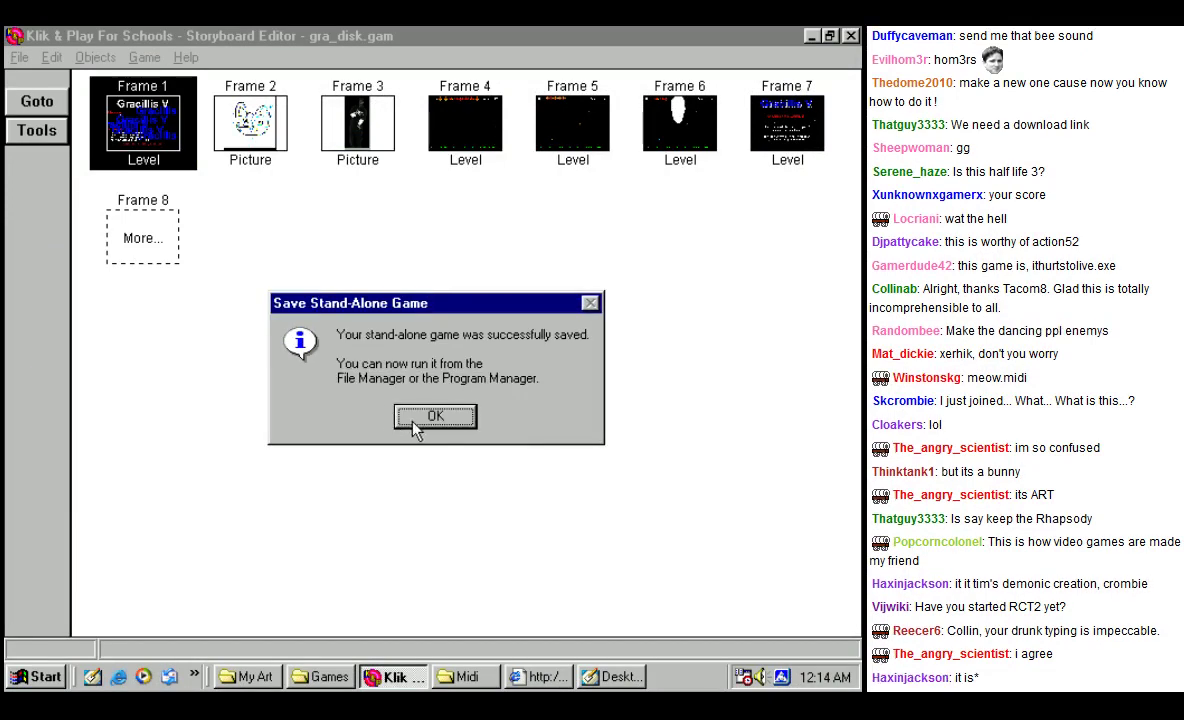
pyautogui.click(414, 418)
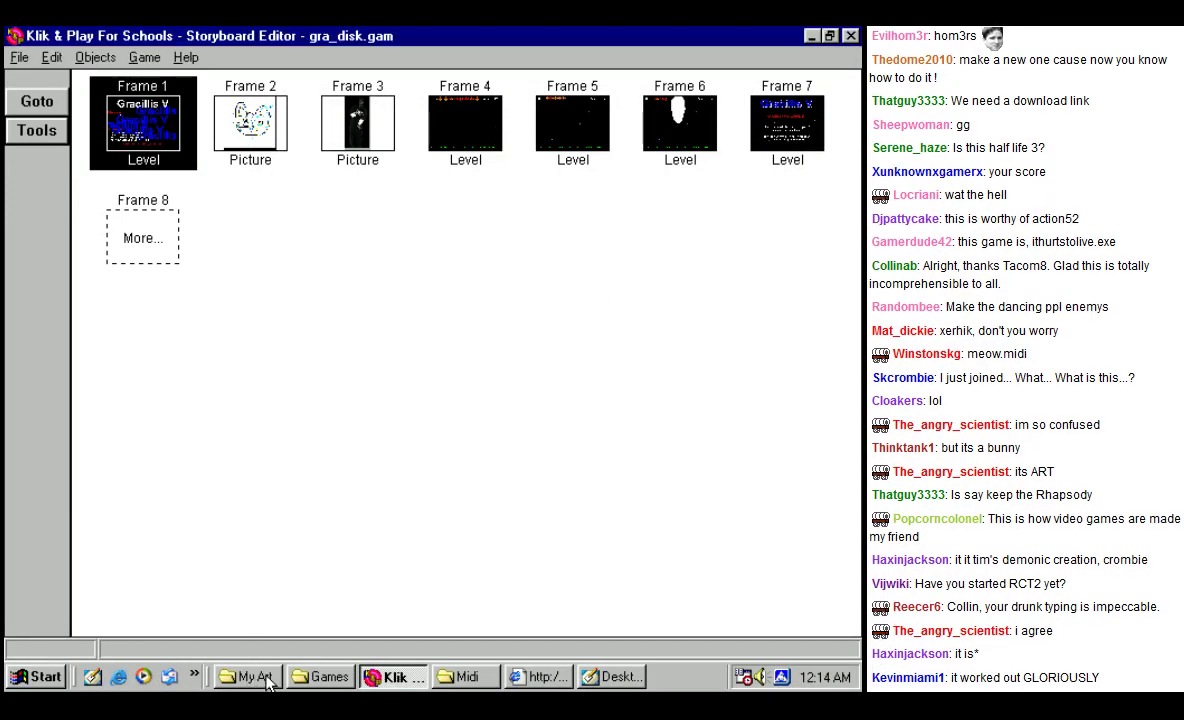
pyautogui.click(476, 344)
# Step: Look through the open folder windows and browse from the Midi folder to C:\KNP\GAMEPACK
pyautogui.click(258, 677)
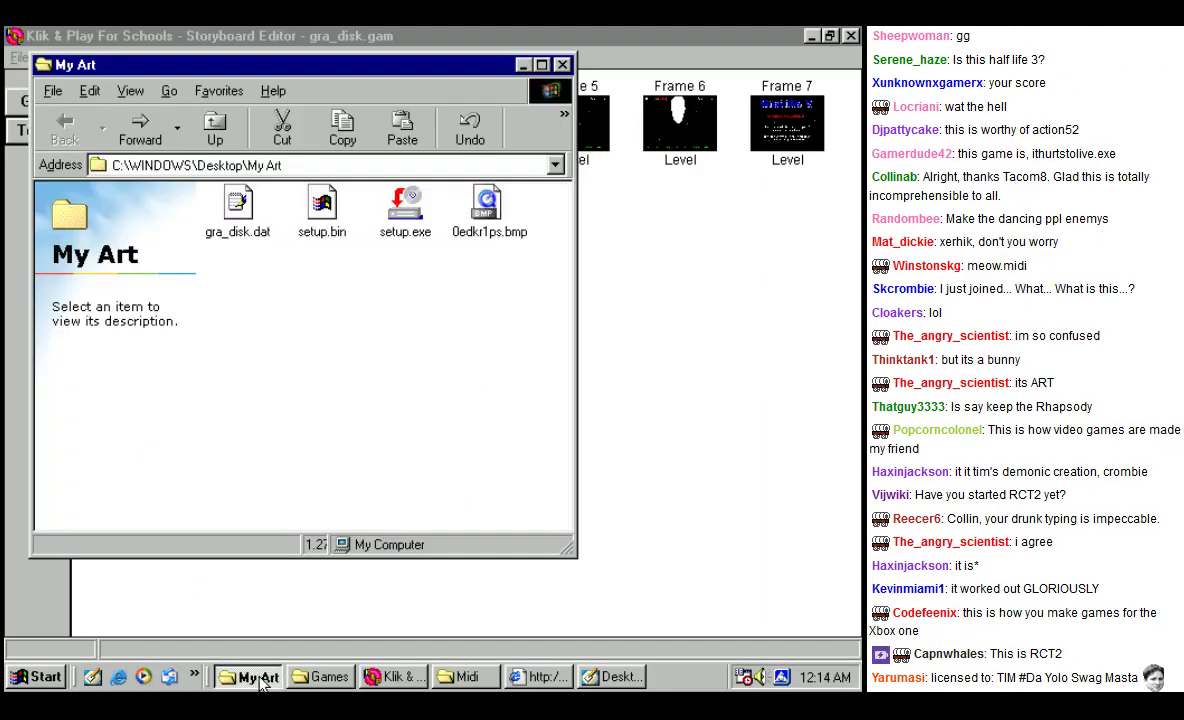
pyautogui.click(328, 677)
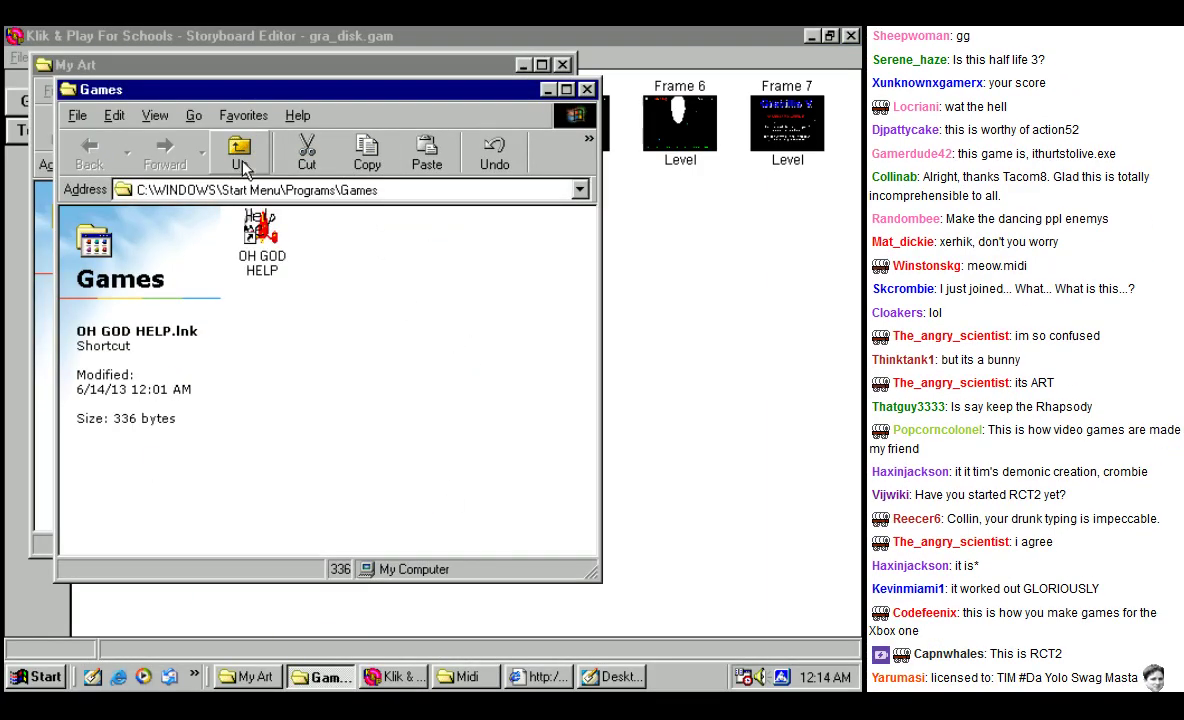
pyautogui.click(406, 679)
pyautogui.click(476, 680)
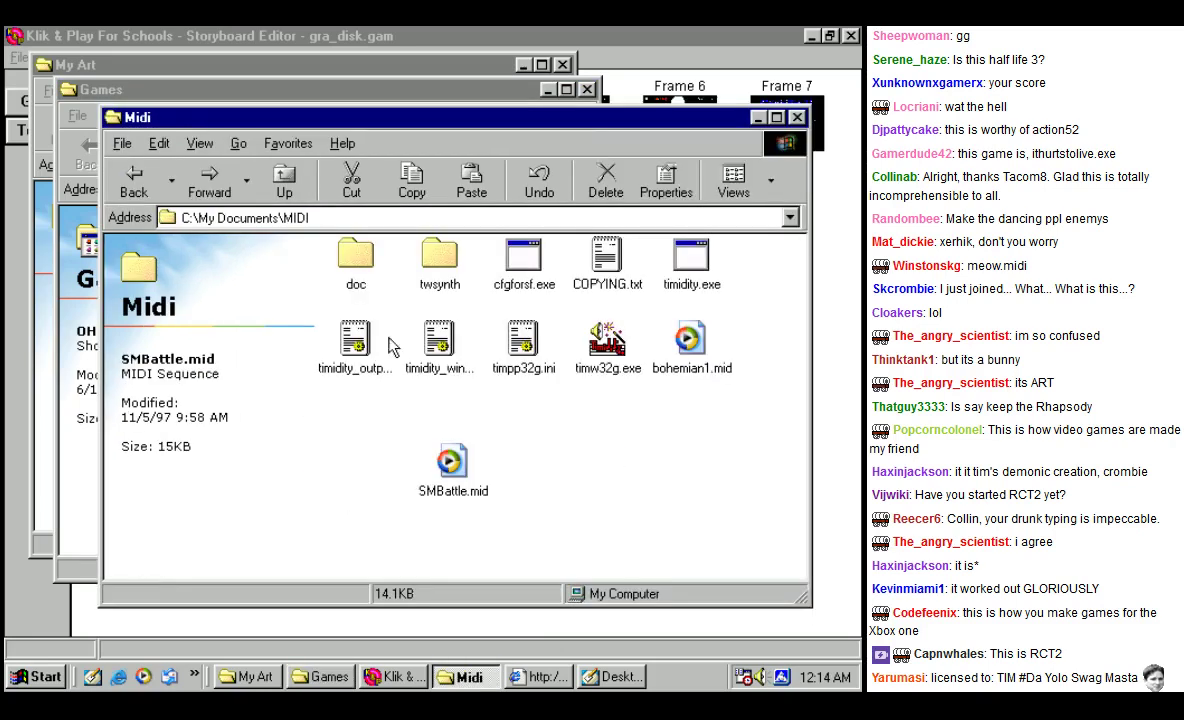
pyautogui.click(288, 193)
pyautogui.click(292, 194)
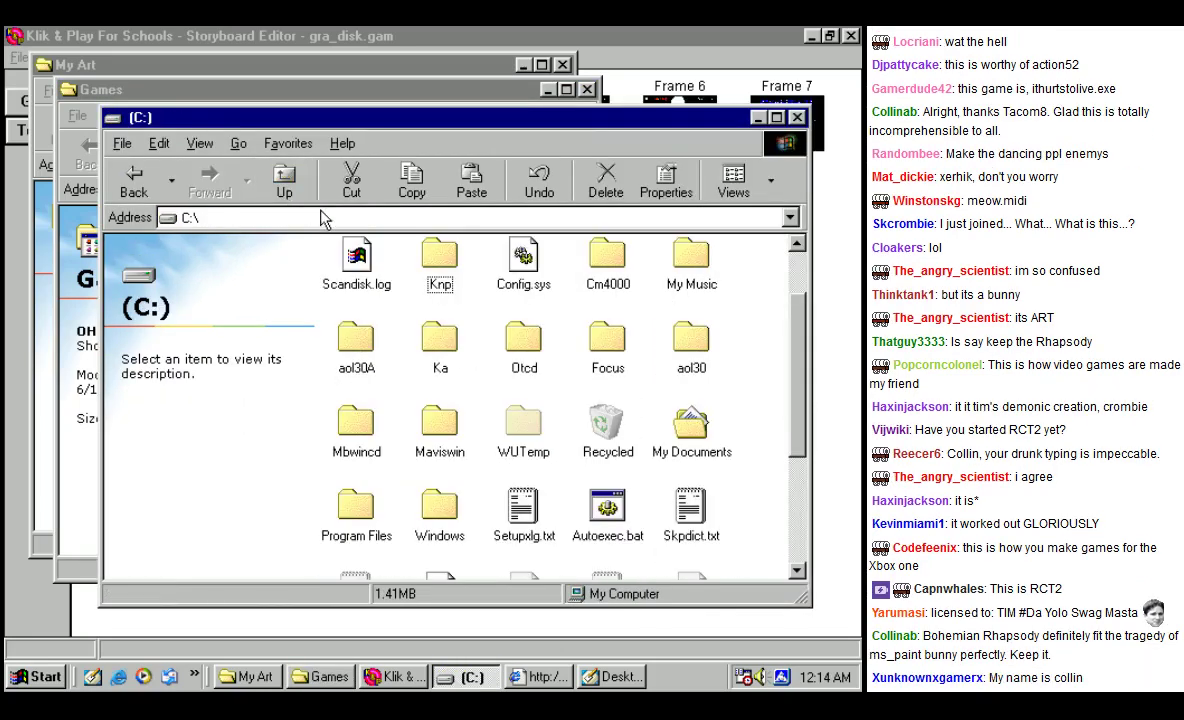
pyautogui.doubleClick(443, 268)
pyautogui.doubleClick(370, 270)
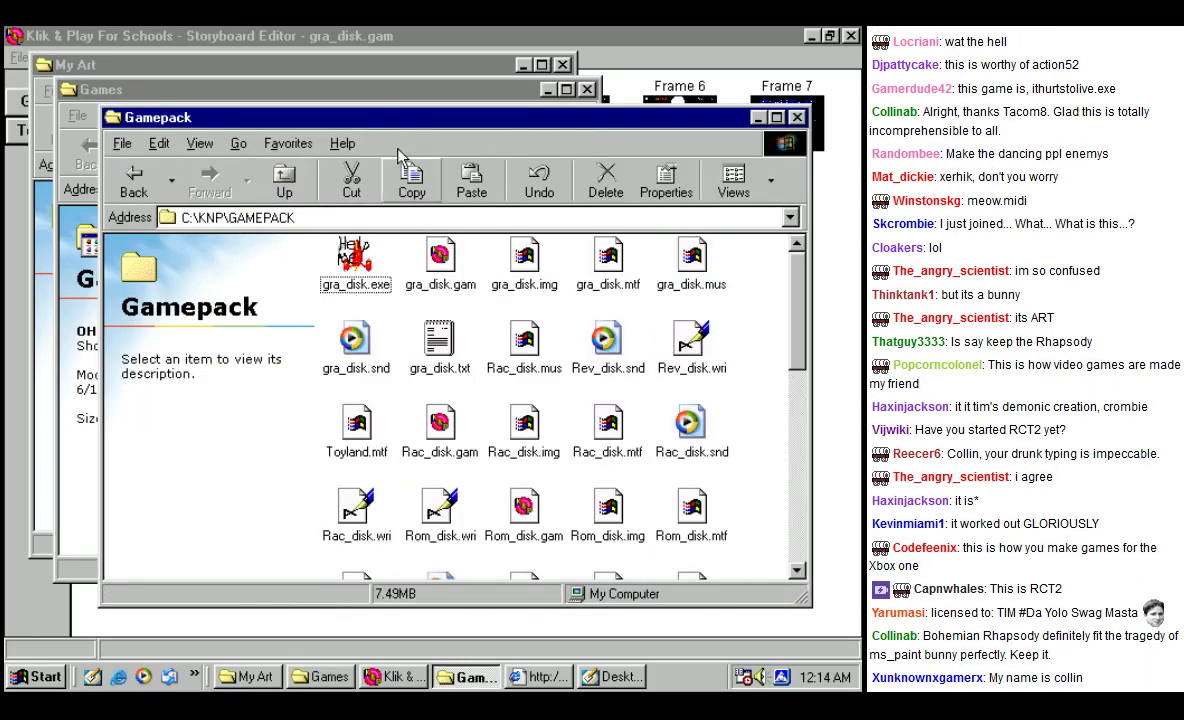
# Step: Copy gra_disk.exe, gra_disk.gam, gra_disk.snd and gra_disk.txt from the Gamepack folder
pyautogui.moveTo(362, 115); pyautogui.dragTo(616, 130)
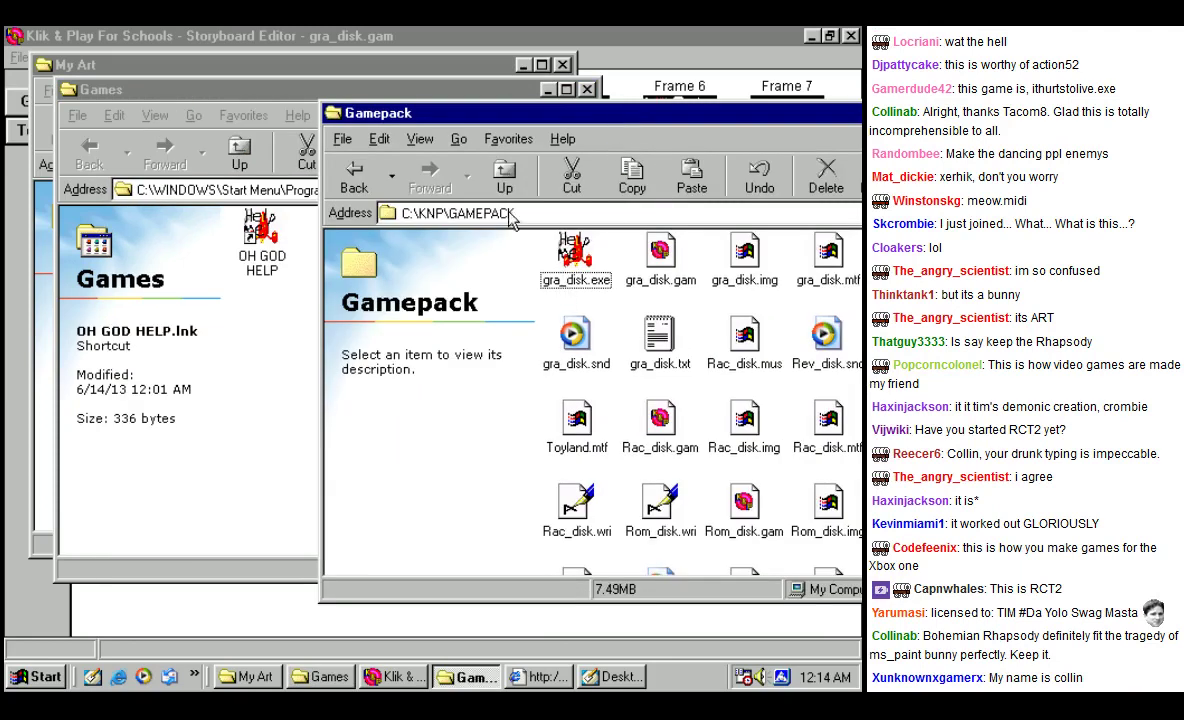
pyautogui.click(584, 266)
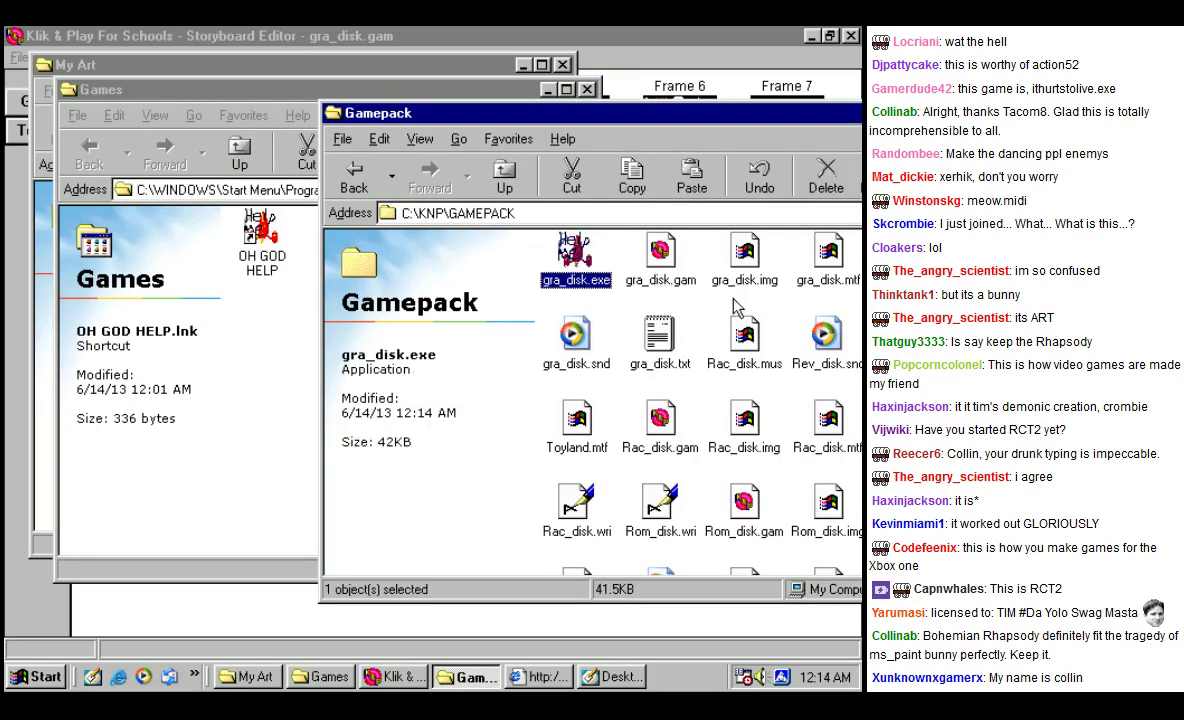
pyautogui.click(757, 318)
pyautogui.moveTo(624, 122); pyautogui.dragTo(477, 138)
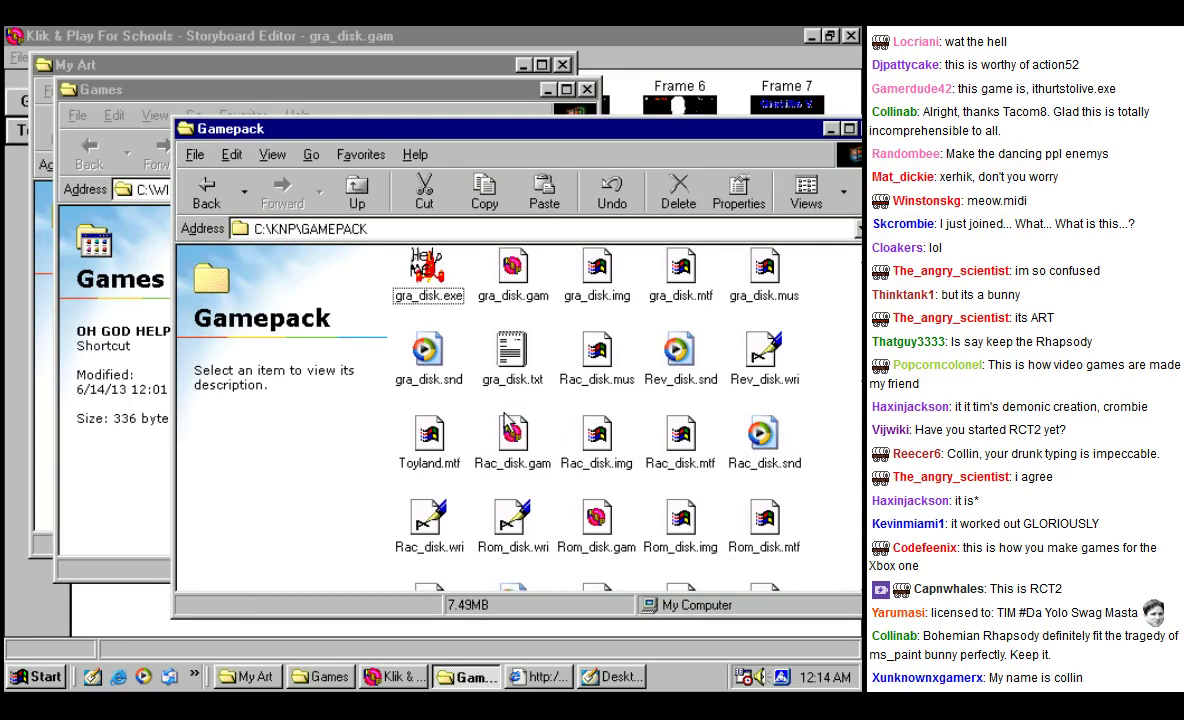
pyautogui.moveTo(515, 374); pyautogui.dragTo(425, 272)
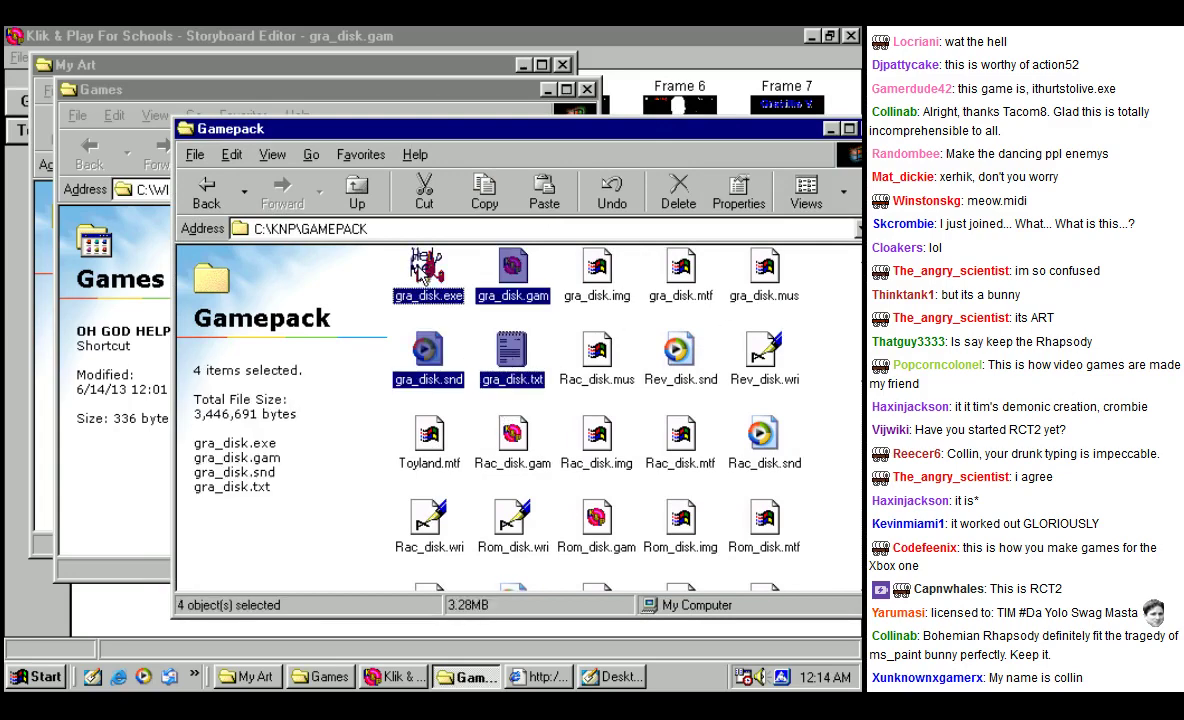
# Step: Create a new folder named "Version 2.0" inside the My Art folder
pyautogui.click(358, 68)
pyautogui.rightClick(274, 351)
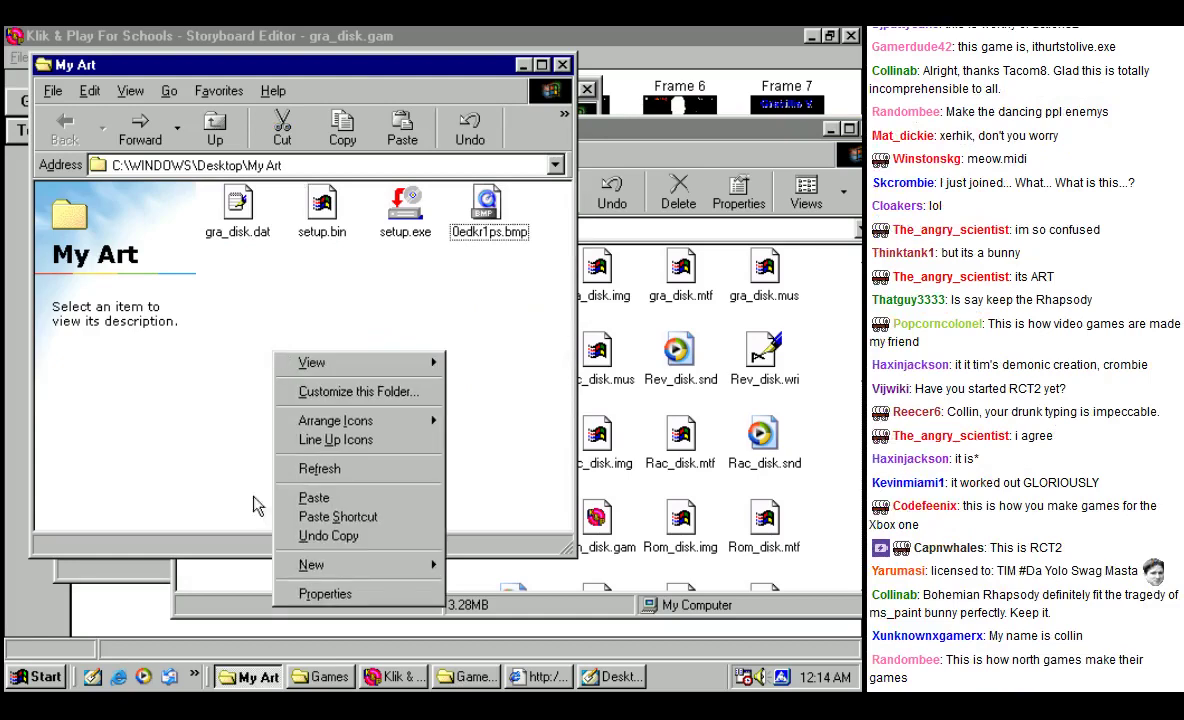
pyautogui.moveTo(317, 564)
pyautogui.click(549, 410)
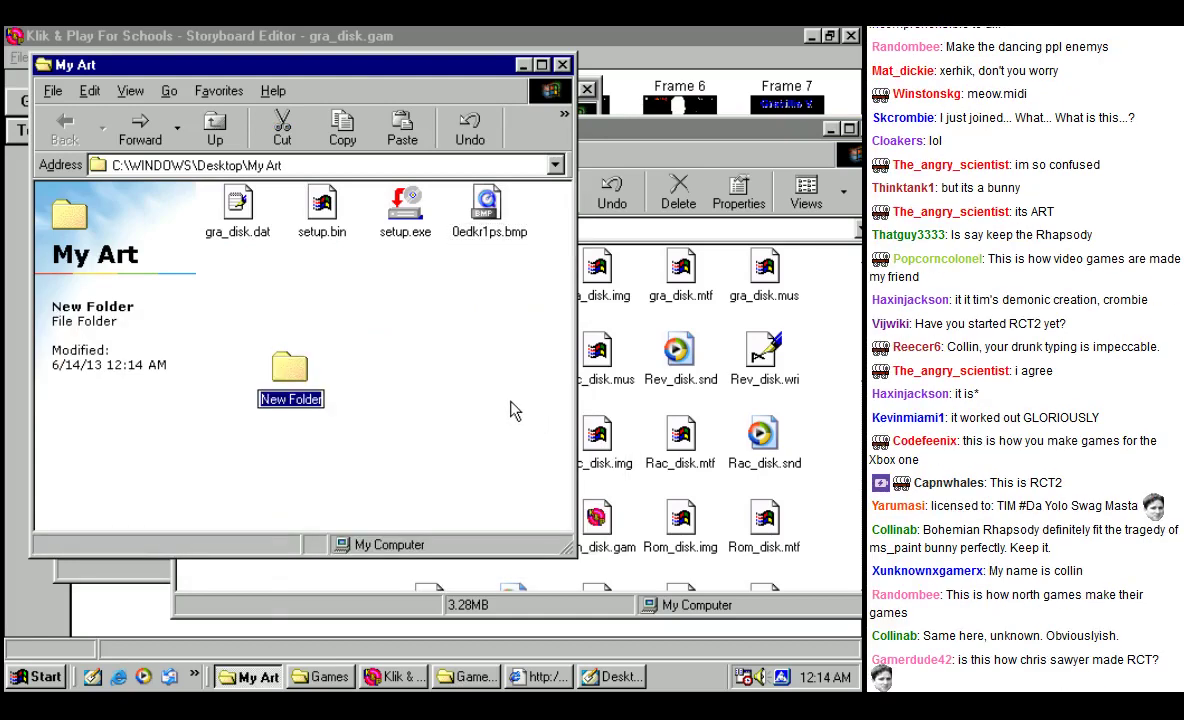
pyautogui.write('Version 2')
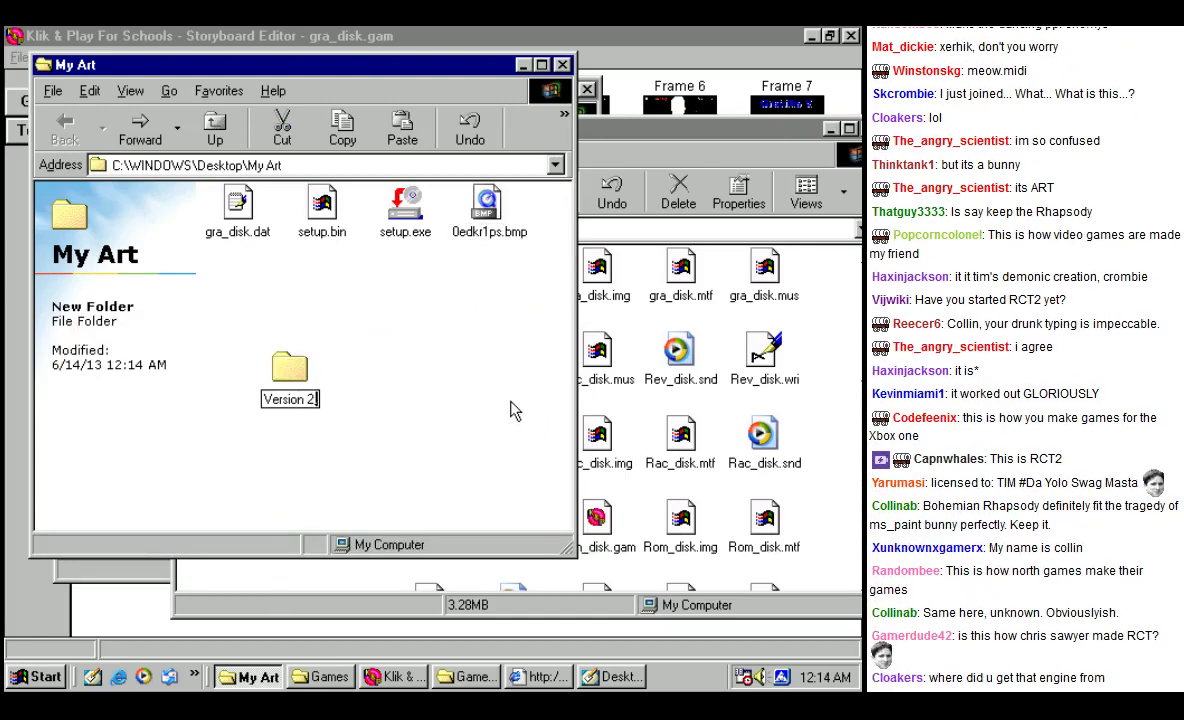
pyautogui.write('.p')
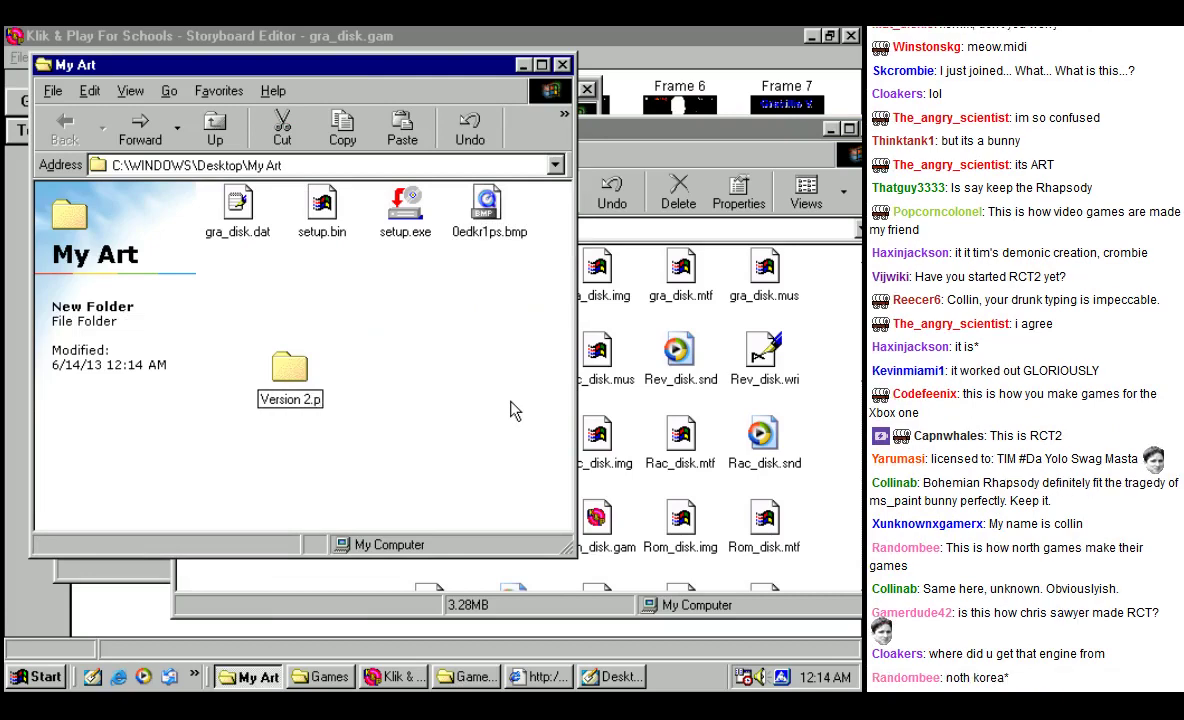
pyautogui.press('BackSpace')
pyautogui.press('BackSpace')
pyautogui.write('.0')
pyautogui.press('Return')
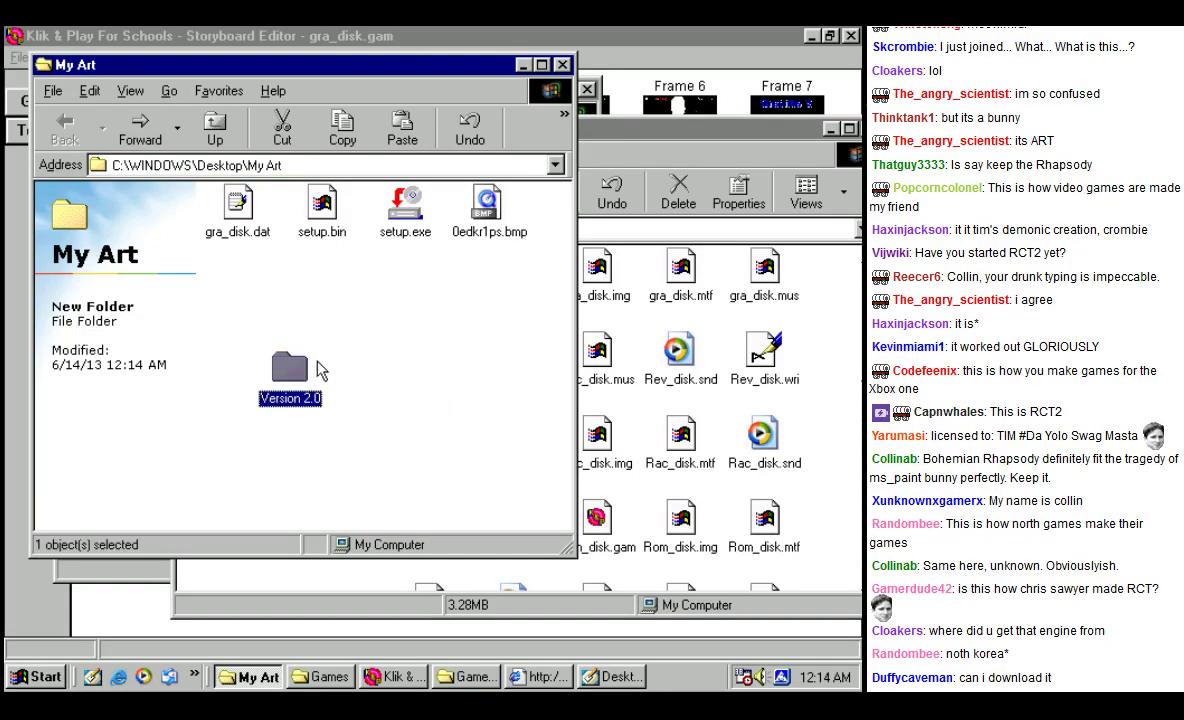
# Step: Paste the copied game files into the Version 2.0 folder and check the details of gra_disk.exe and gra_disk.gam
pyautogui.doubleClick(300, 370)
pyautogui.hotkey('ctrl', 'v')
pyautogui.click(267, 275)
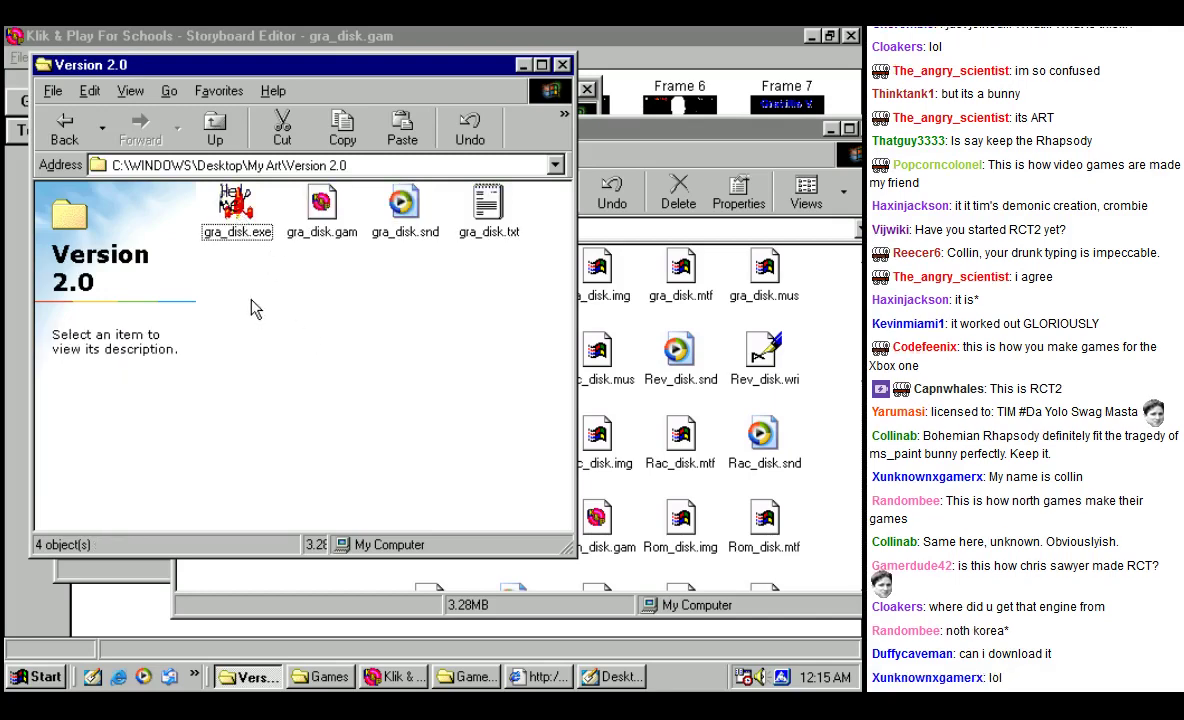
pyautogui.click(233, 205)
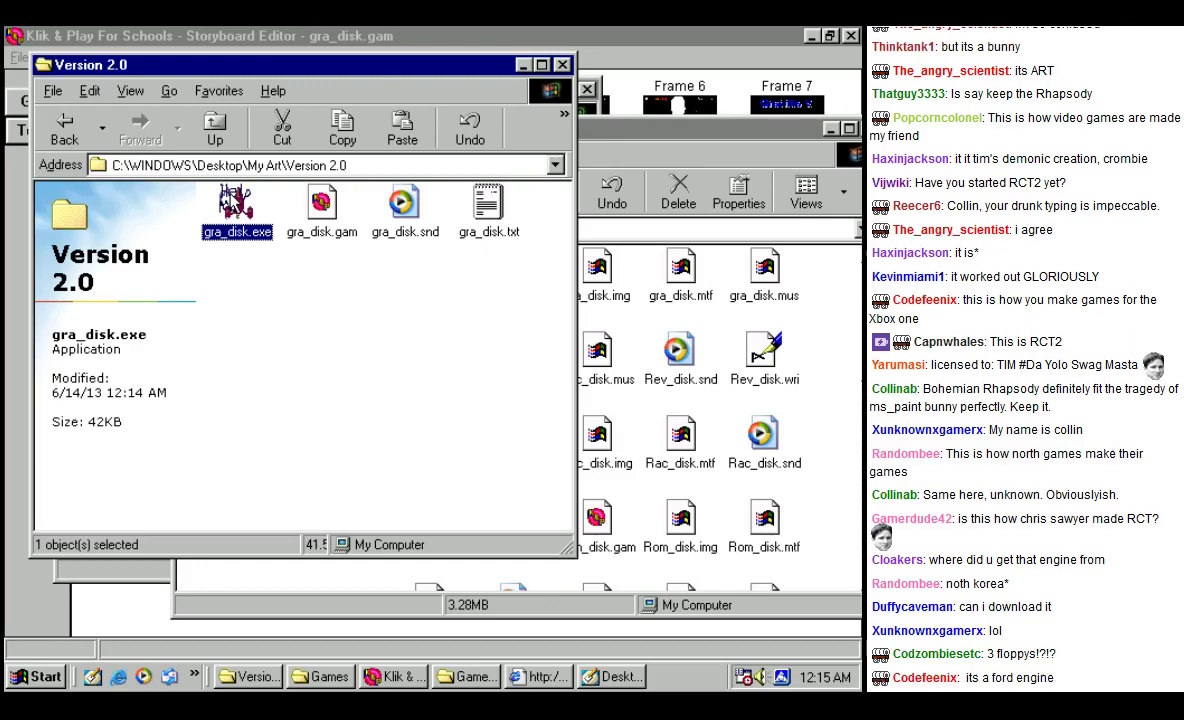
pyautogui.click(320, 205)
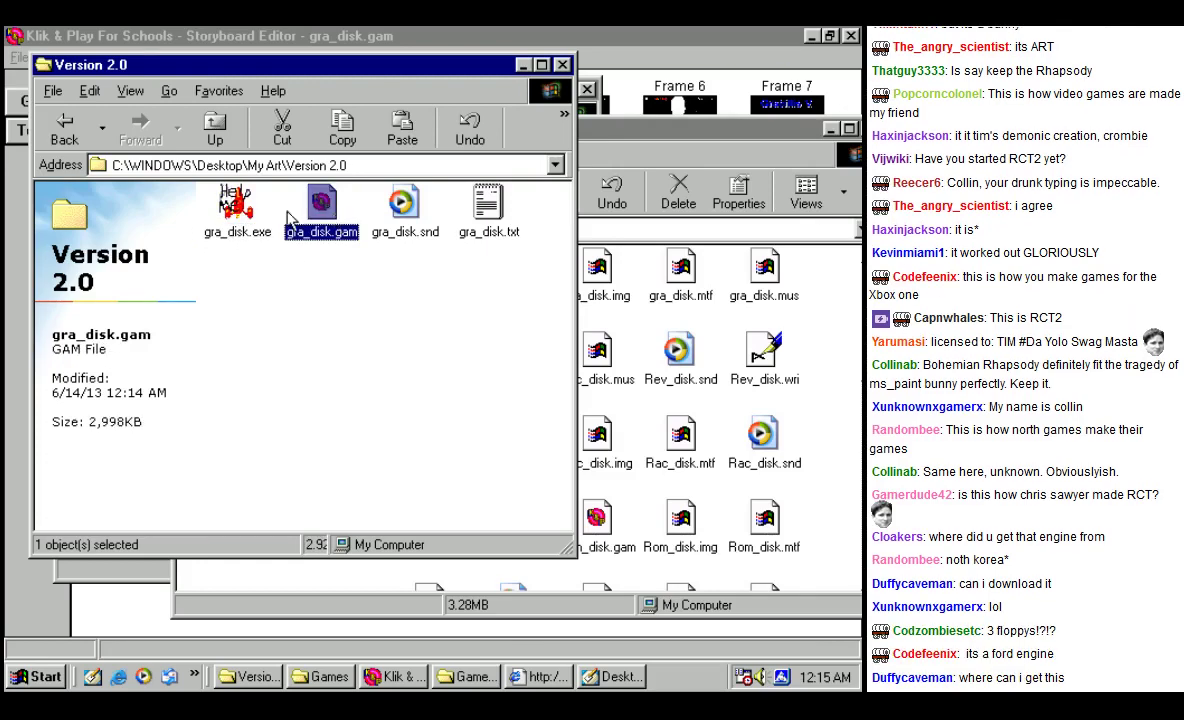
pyautogui.click(245, 205)
# Step: Copy gra_disk.img, gra_disk.mtf and gra_disk.mus from the Gamepack folder and move its window aside
pyautogui.hotkey('alt', 'Tab')
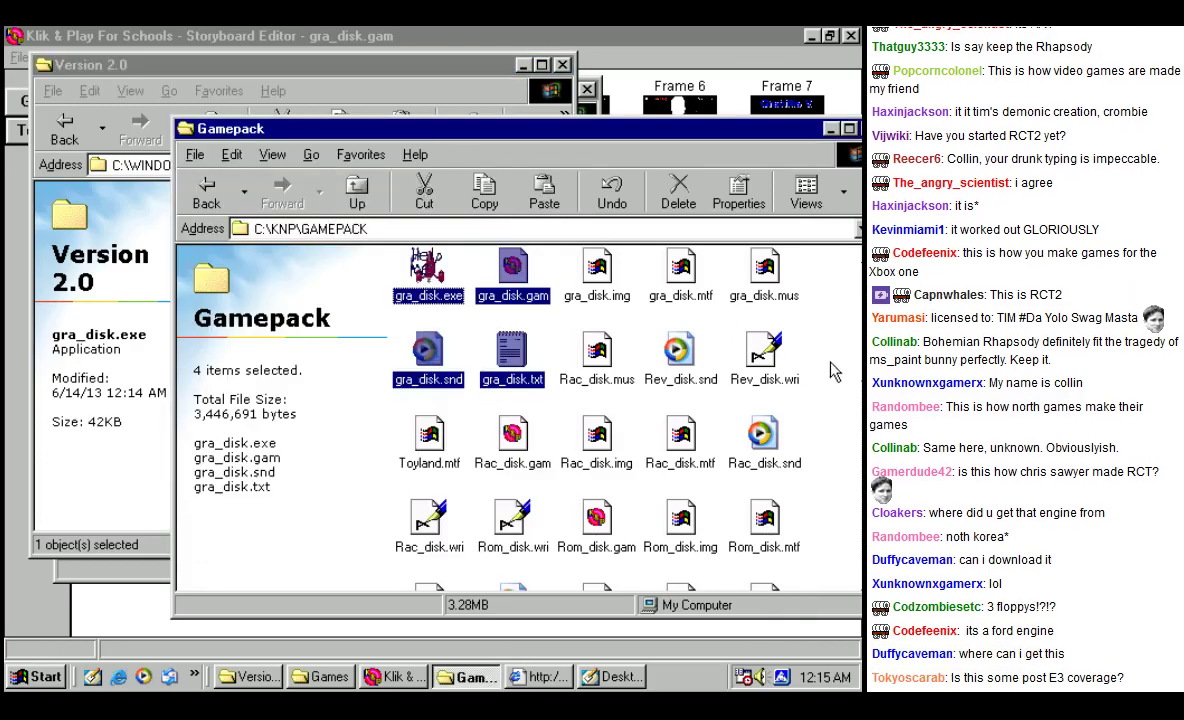
pyautogui.click(808, 398)
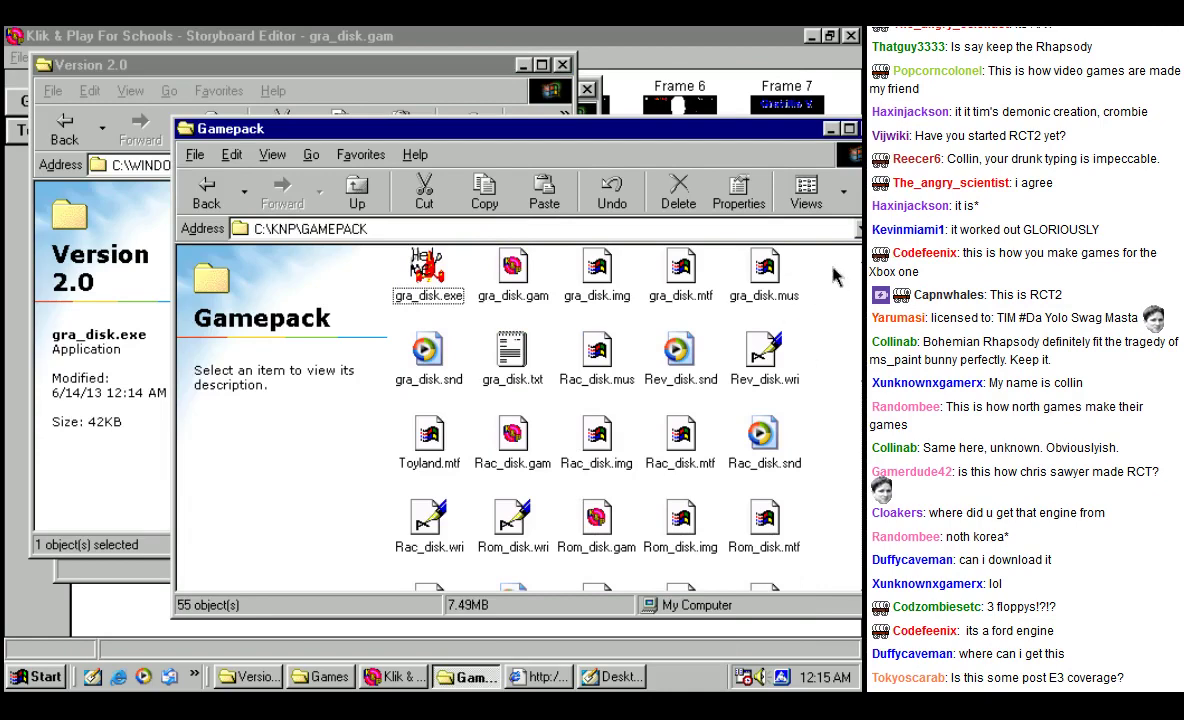
pyautogui.moveTo(833, 267); pyautogui.dragTo(568, 296)
pyautogui.moveTo(450, 143); pyautogui.dragTo(628, 196)
# Step: Paste the remaining game files into the Version 2.0 folder and run its gra_disk.exe
pyautogui.click(307, 340)
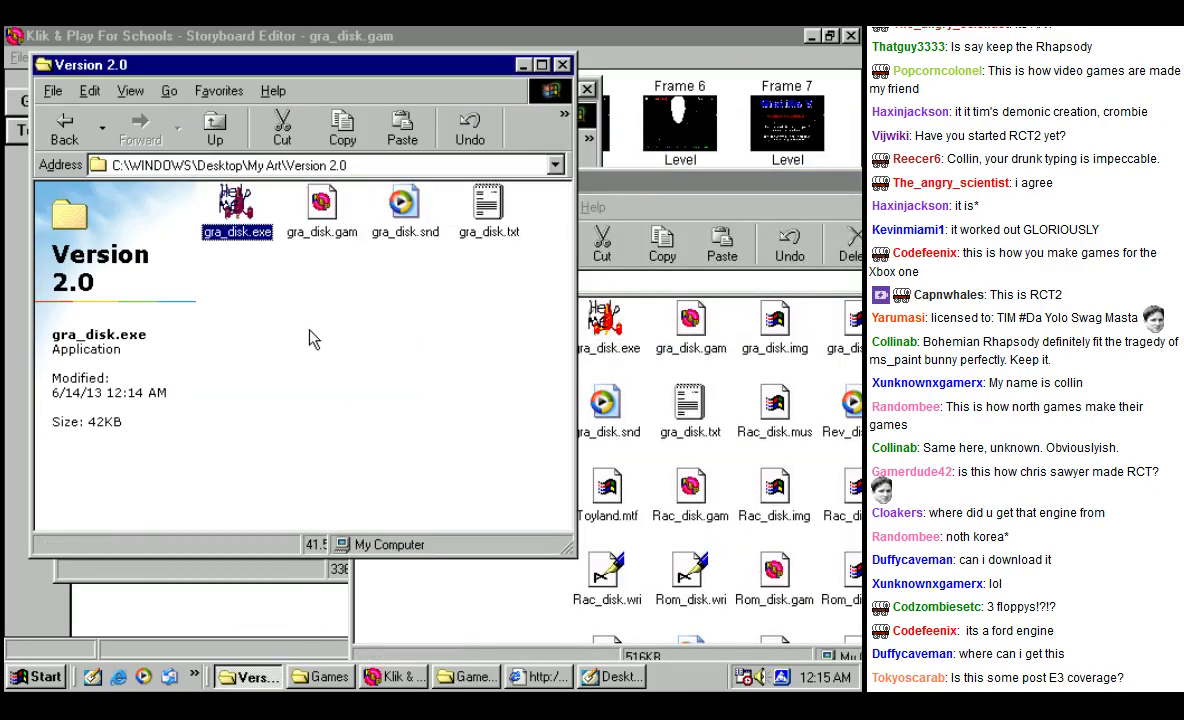
pyautogui.hotkey('ctrl', 'v')
pyautogui.doubleClick(237, 218)
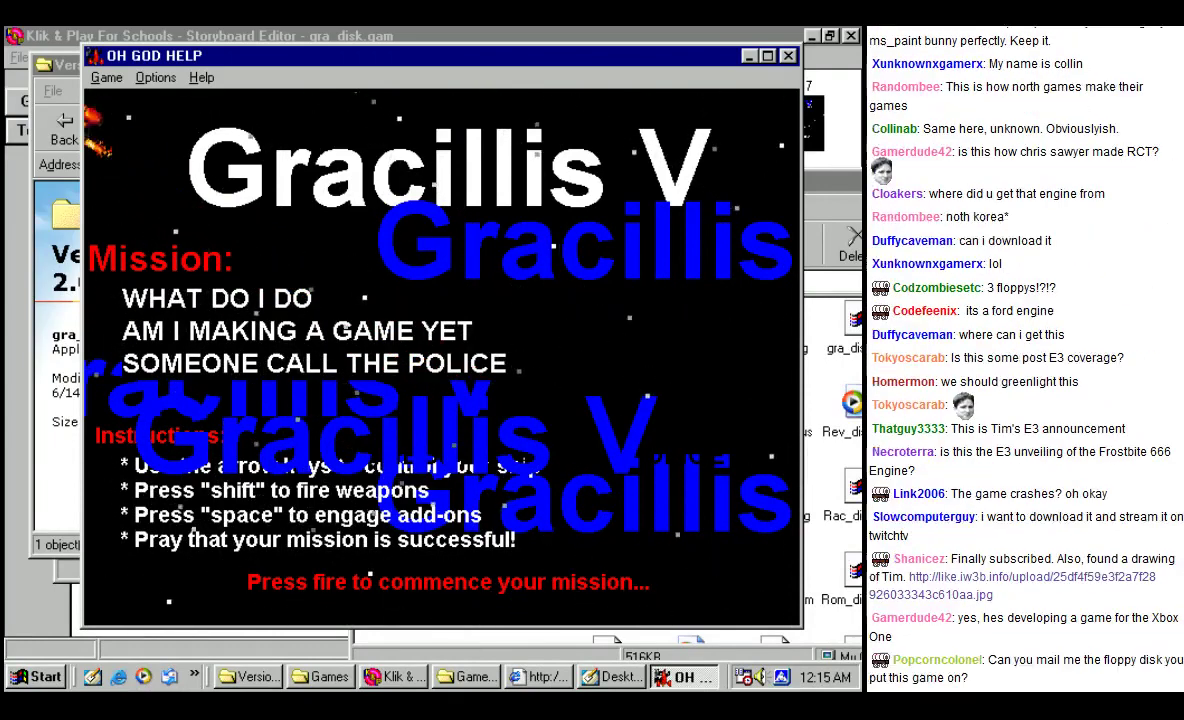
# Step: Start the mission in the stand-alone game and play-test the first level, steering the single ship around the rocket grid and the blue enemies
pyautogui.press('shift')
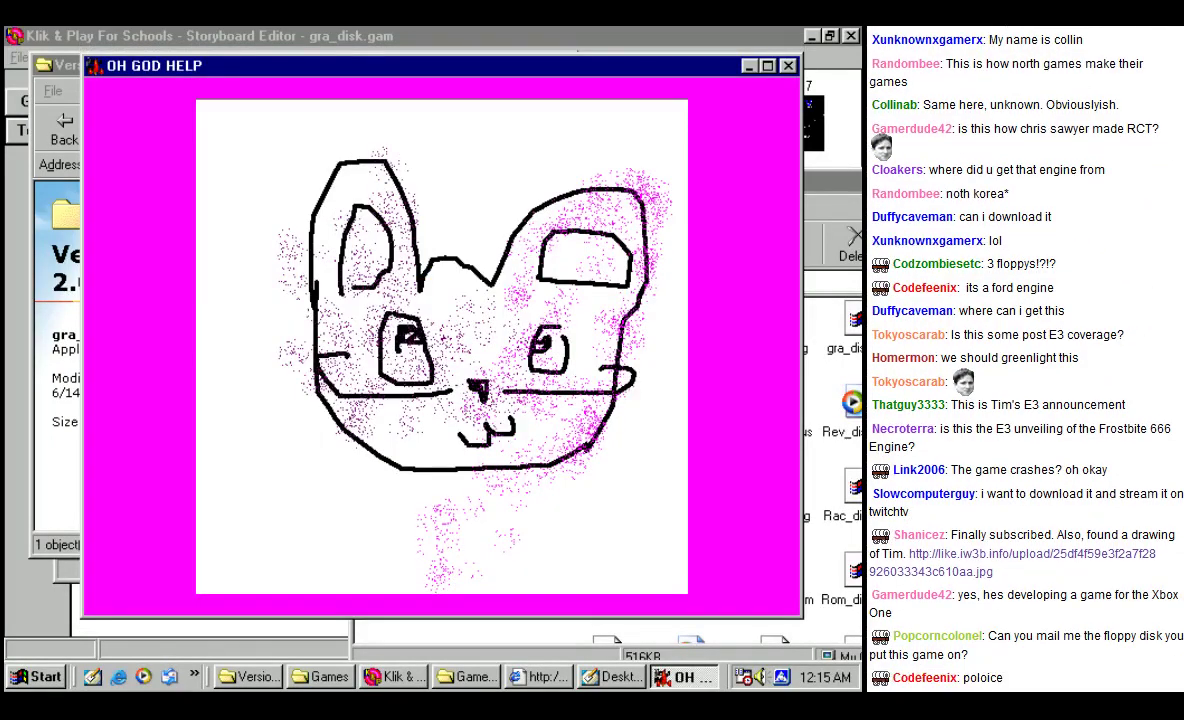
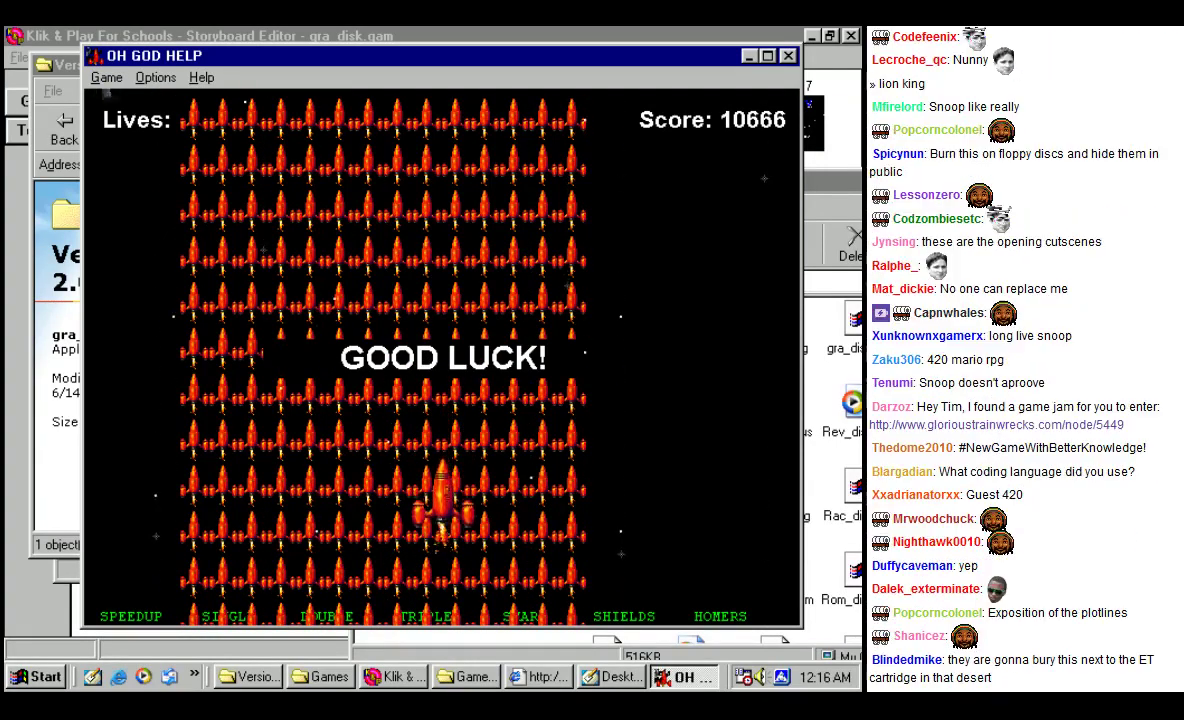
pyautogui.press('Right')
pyautogui.press('Left')
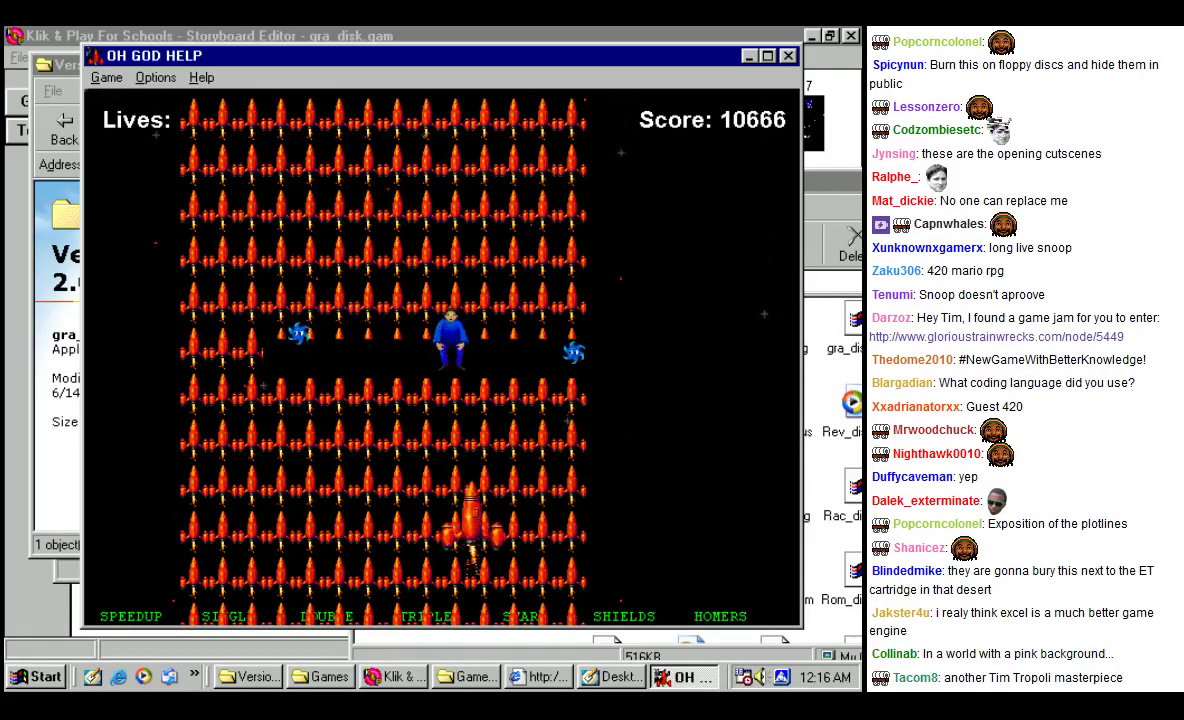
pyautogui.press('Left')
pyautogui.press('Right')
pyautogui.press('Left')
pyautogui.press('Right')
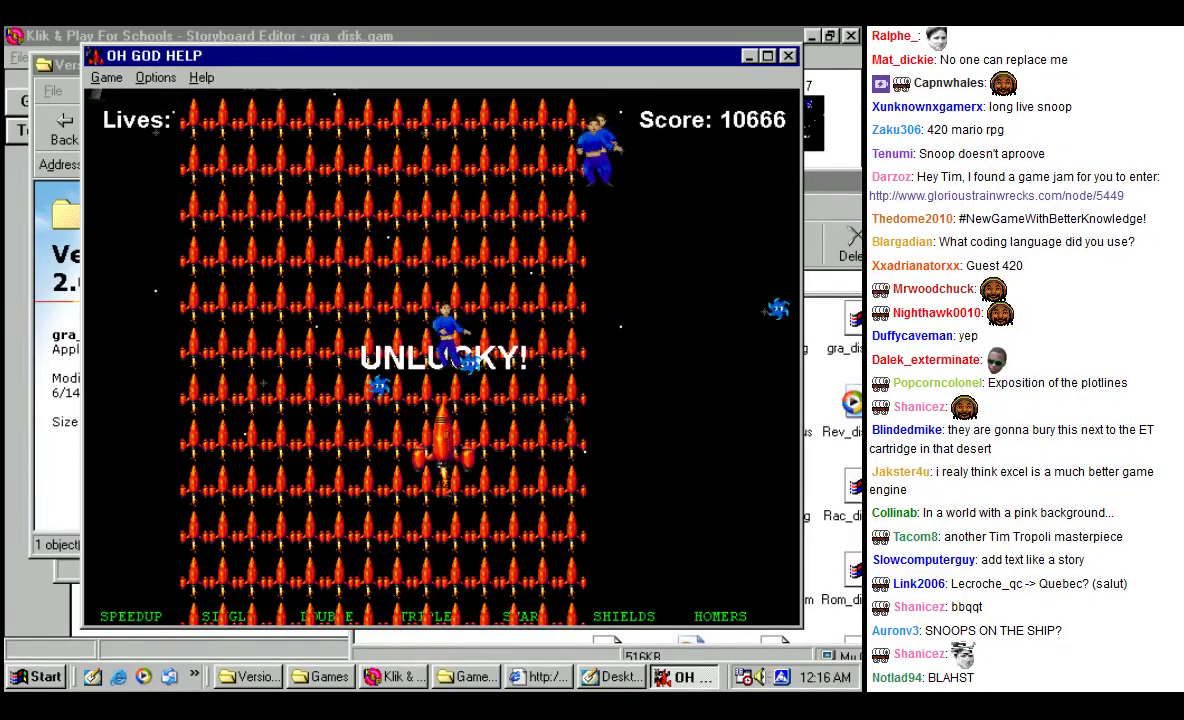
pyautogui.press('Down')
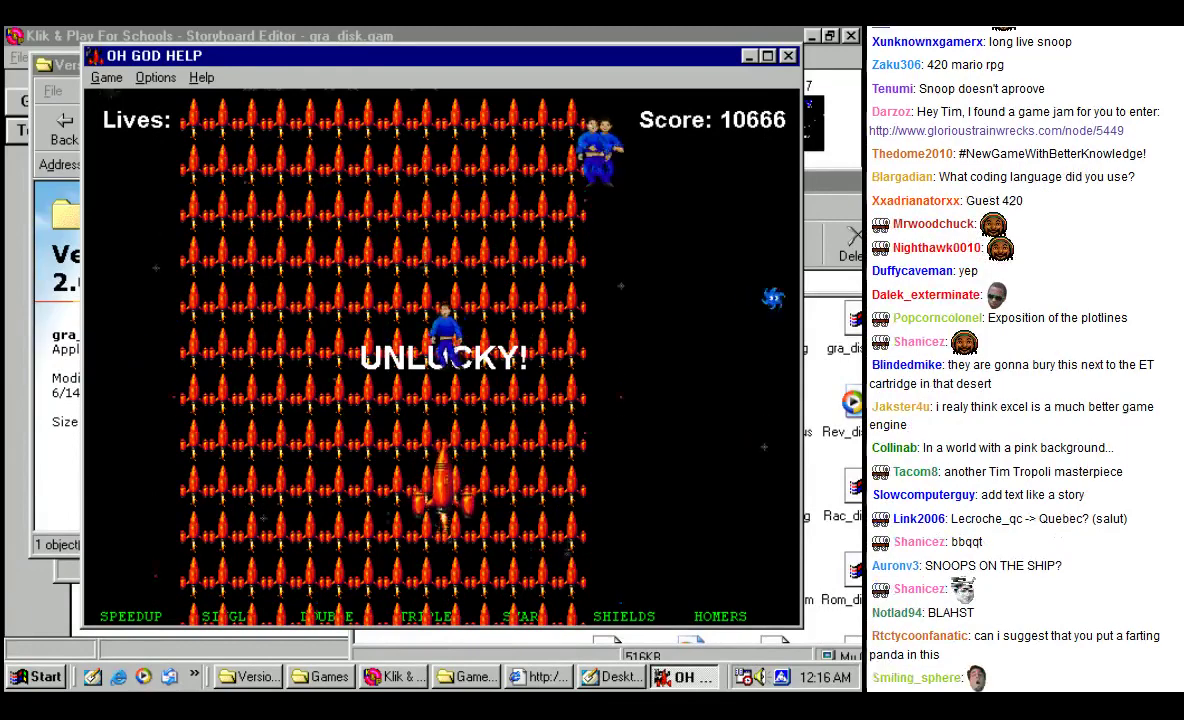
pyautogui.press('Left')
pyautogui.press('Up')
pyautogui.press('Down')
pyautogui.press('Right')
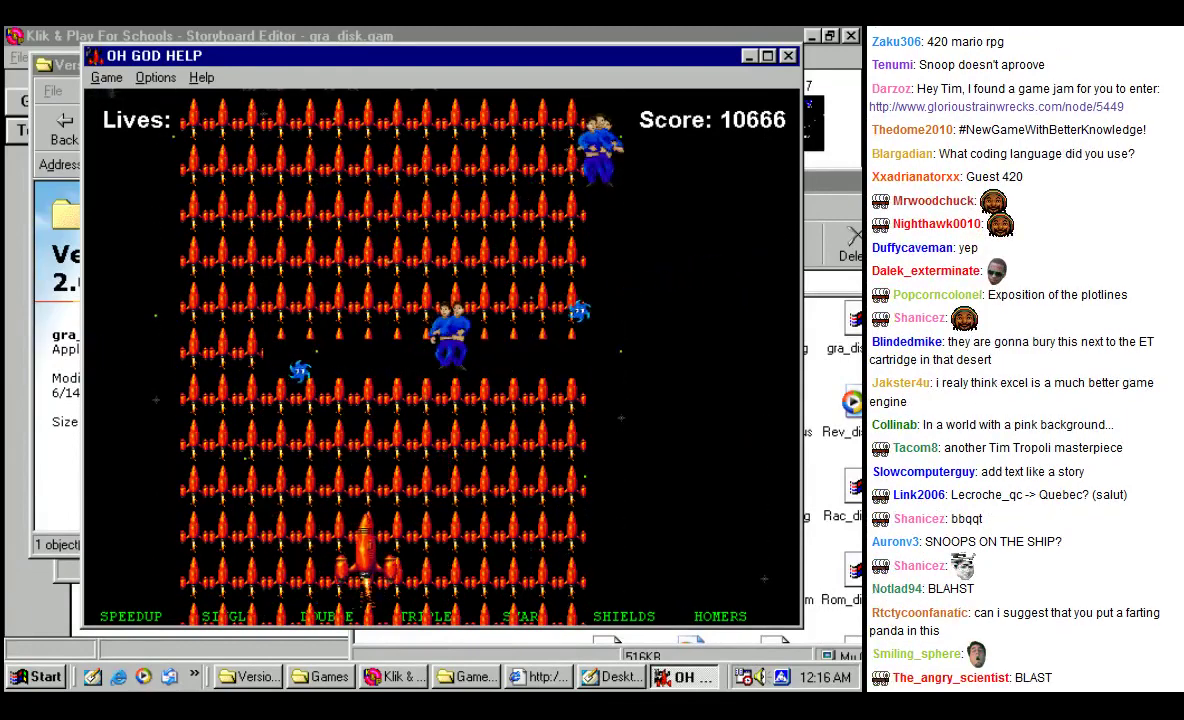
pyautogui.press('Right')
pyautogui.press('Left')
pyautogui.press('Right')
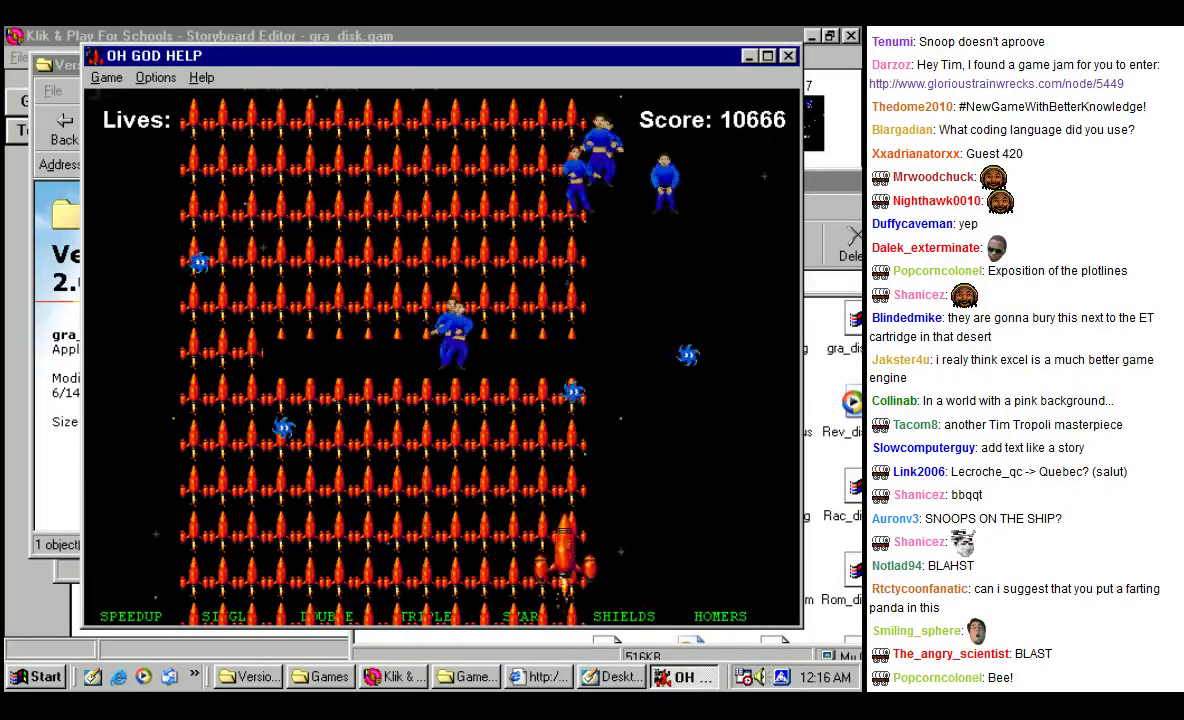
pyautogui.press('Left')
pyautogui.press('Up')
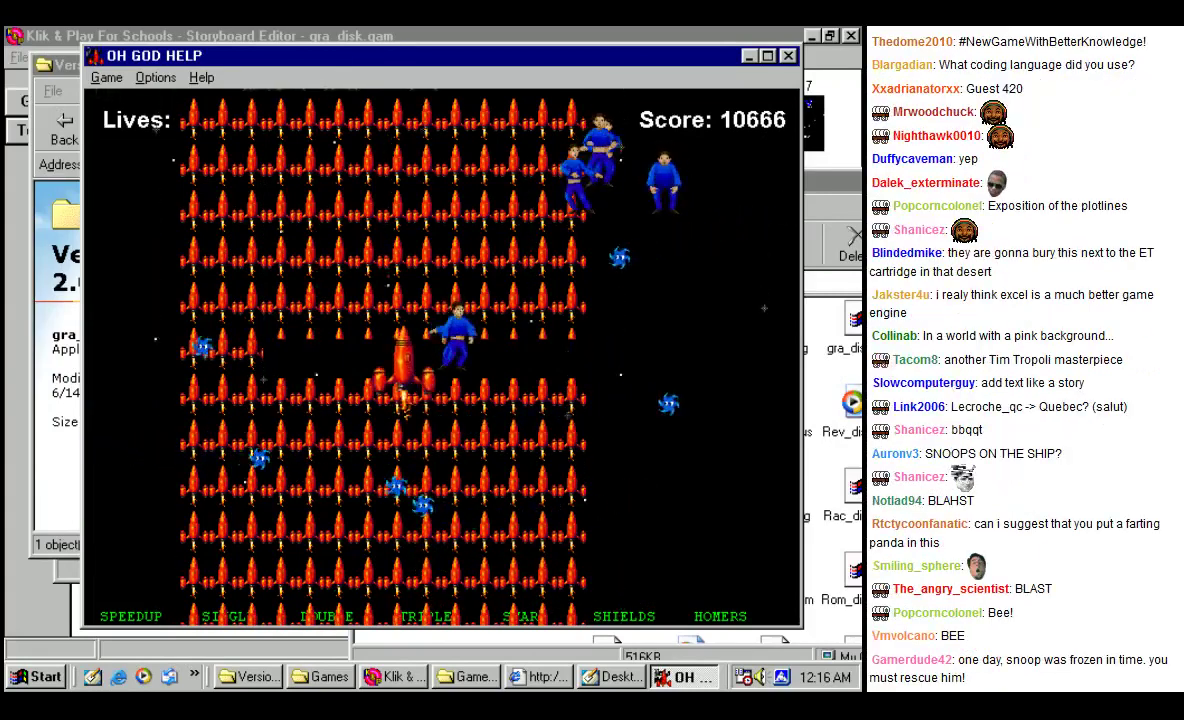
pyautogui.press('Up')
pyautogui.press('Right')
pyautogui.press('Down')
pyautogui.press('Left')
pyautogui.press('Left')
pyautogui.press('Right')
pyautogui.press('Up')
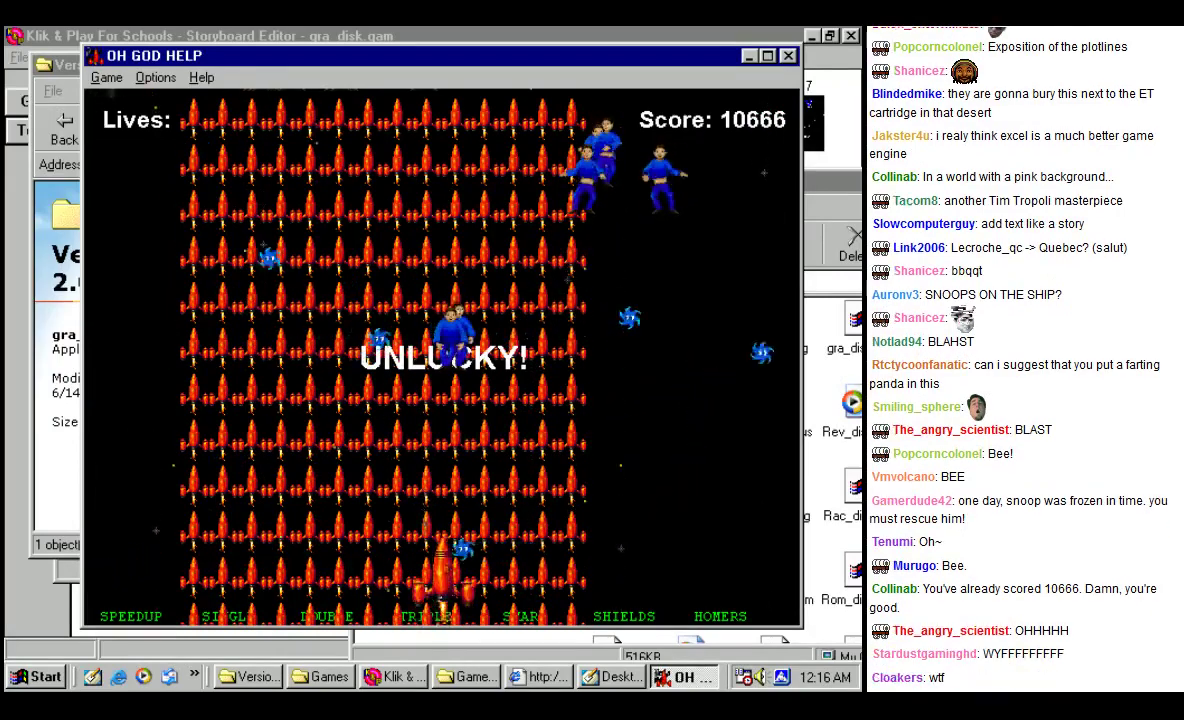
pyautogui.press('Up')
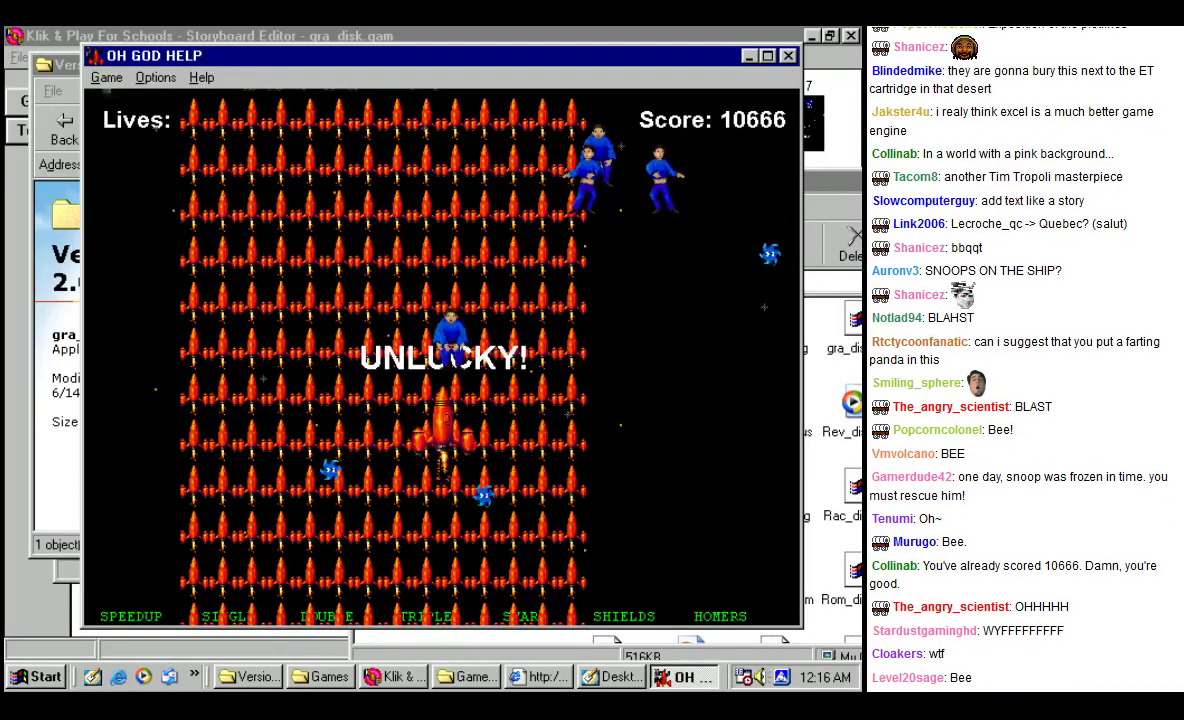
pyautogui.press('Up')
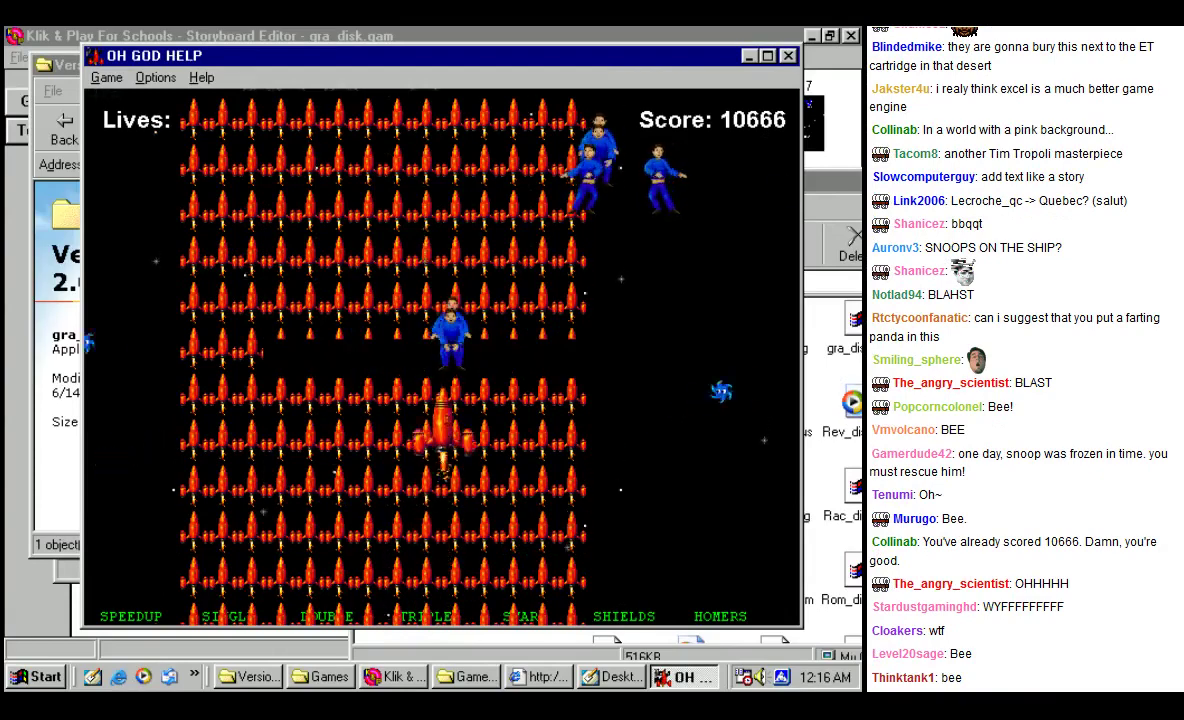
pyautogui.press('Left')
pyautogui.press('Down')
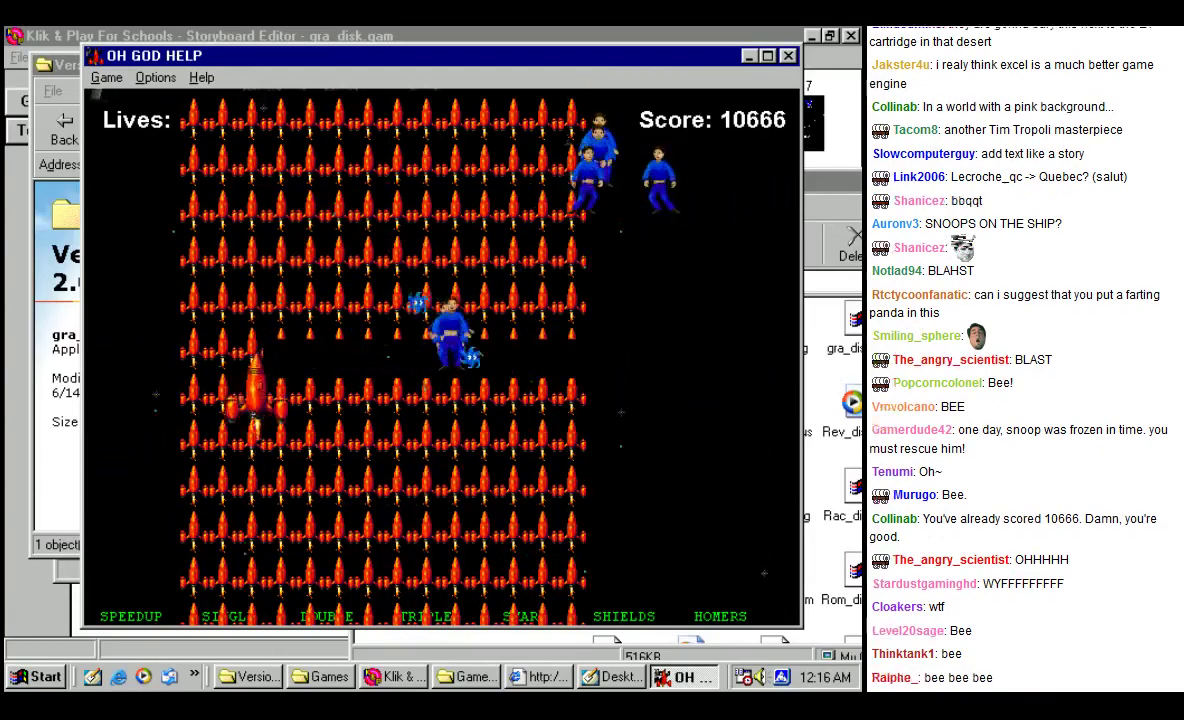
pyautogui.press('Right')
pyautogui.press('Left')
pyautogui.press('Up')
pyautogui.press('Up')
pyautogui.press('Right')
pyautogui.press('Down')
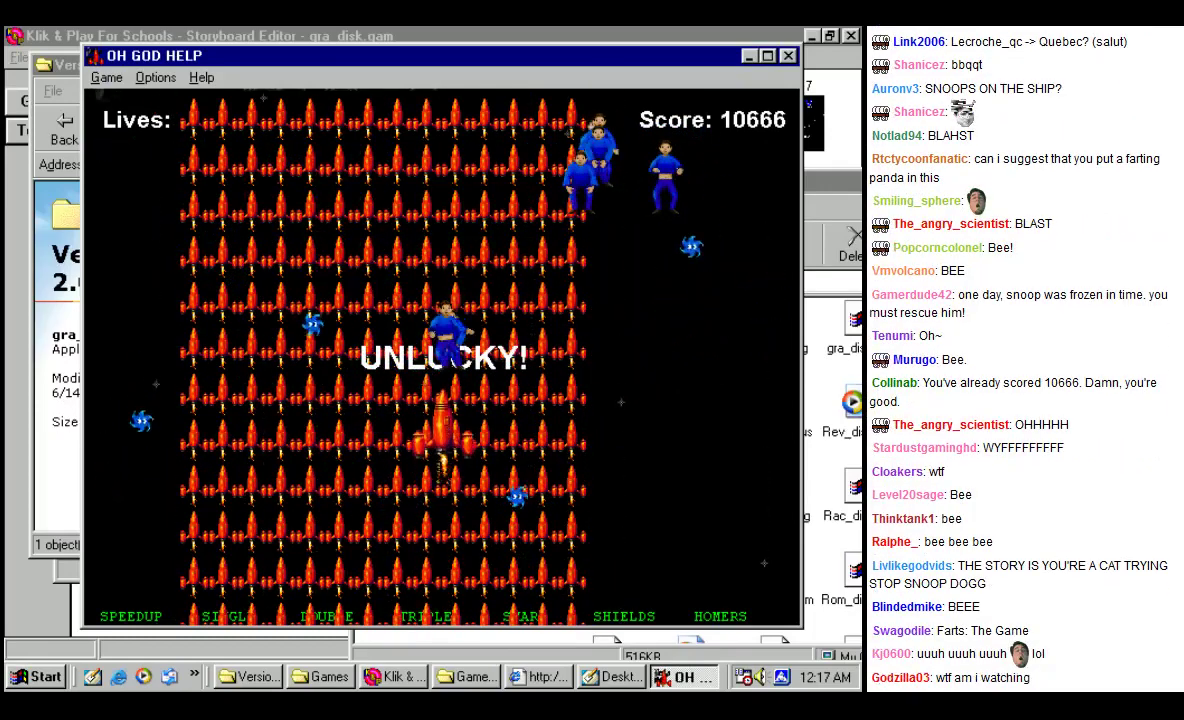
pyautogui.press('Down')
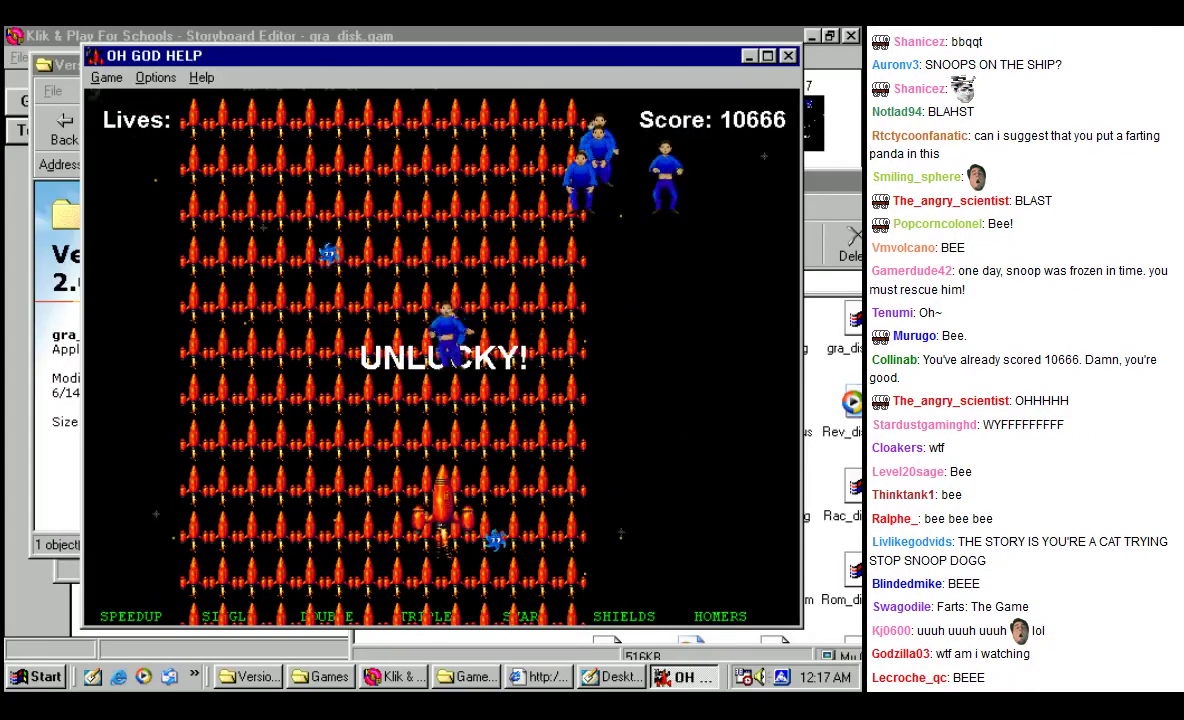
pyautogui.press('Left')
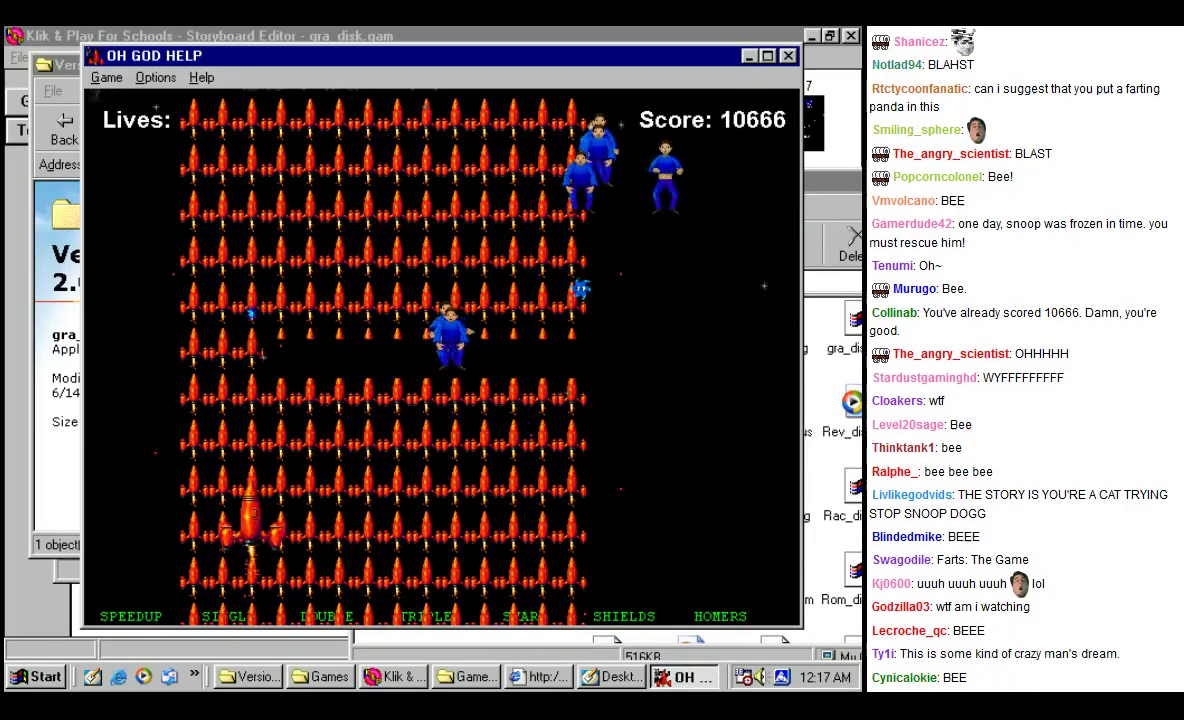
pyautogui.press('Right')
pyautogui.press('Right')
pyautogui.press('Left')
pyautogui.press('Right')
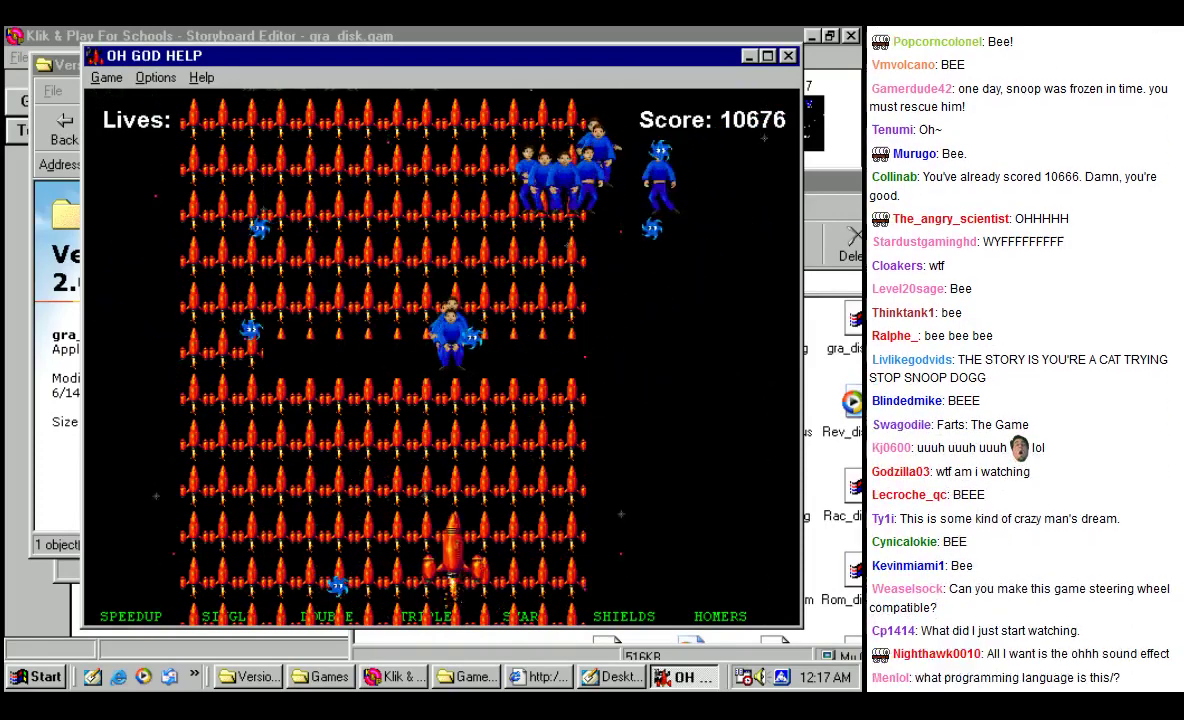
pyautogui.press('Right')
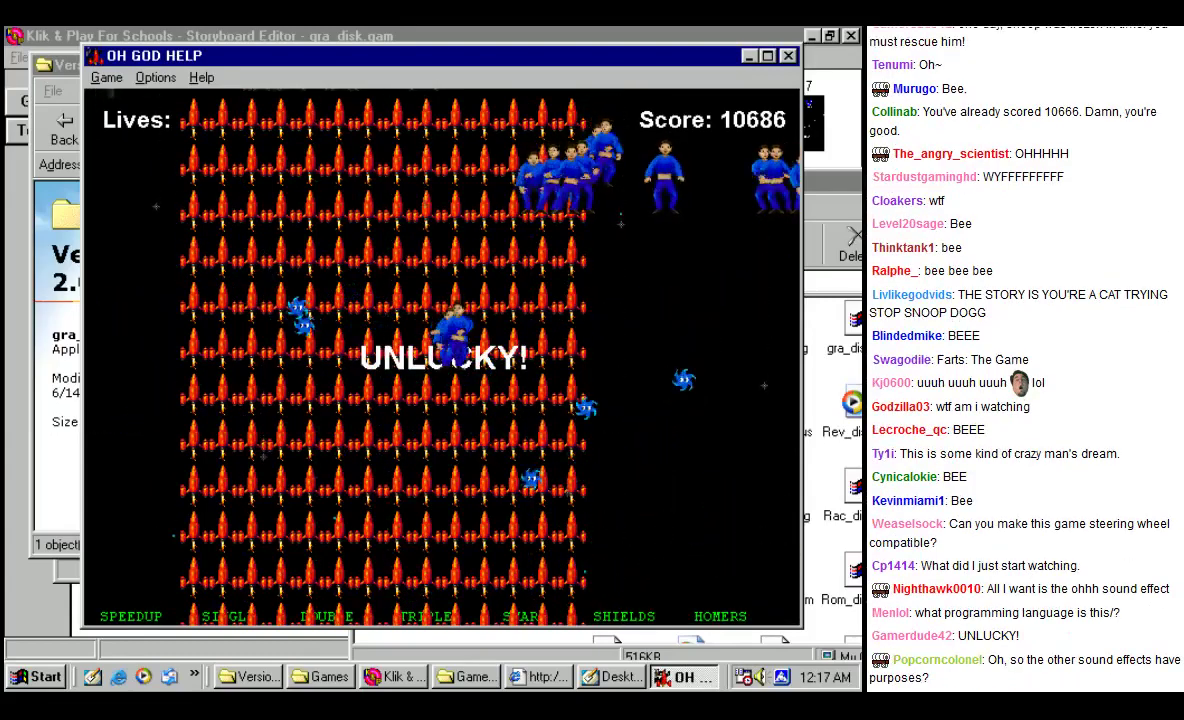
pyautogui.press('Up')
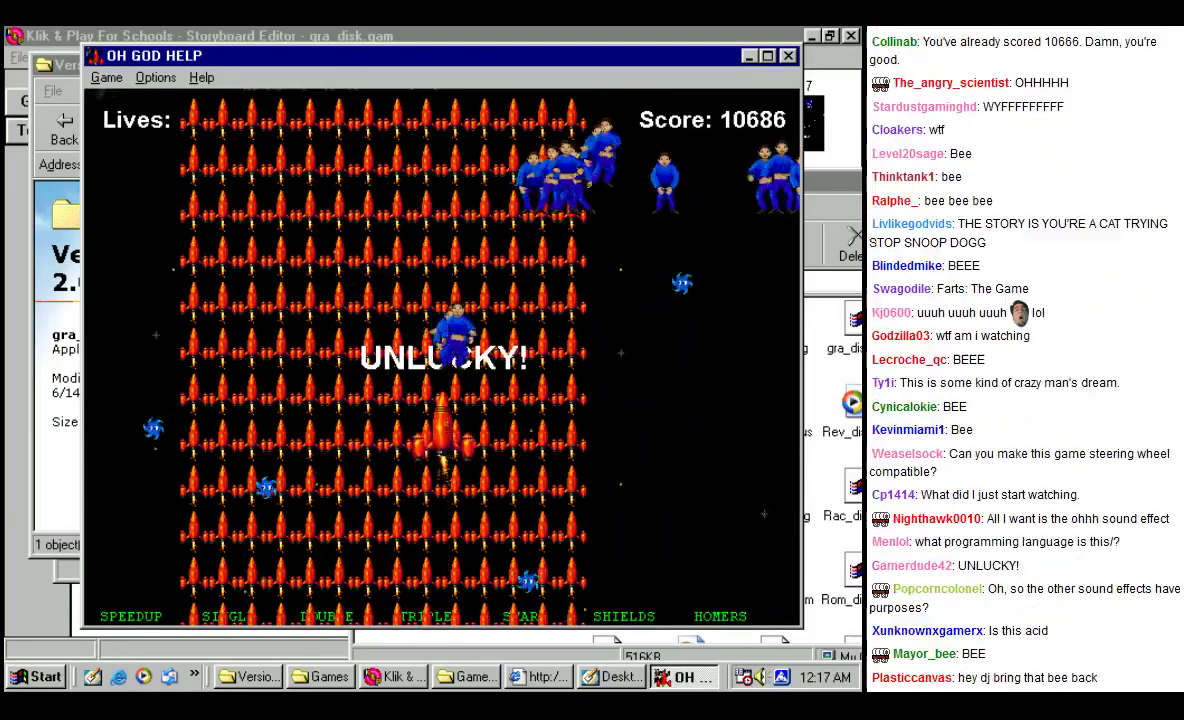
pyautogui.press('Down')
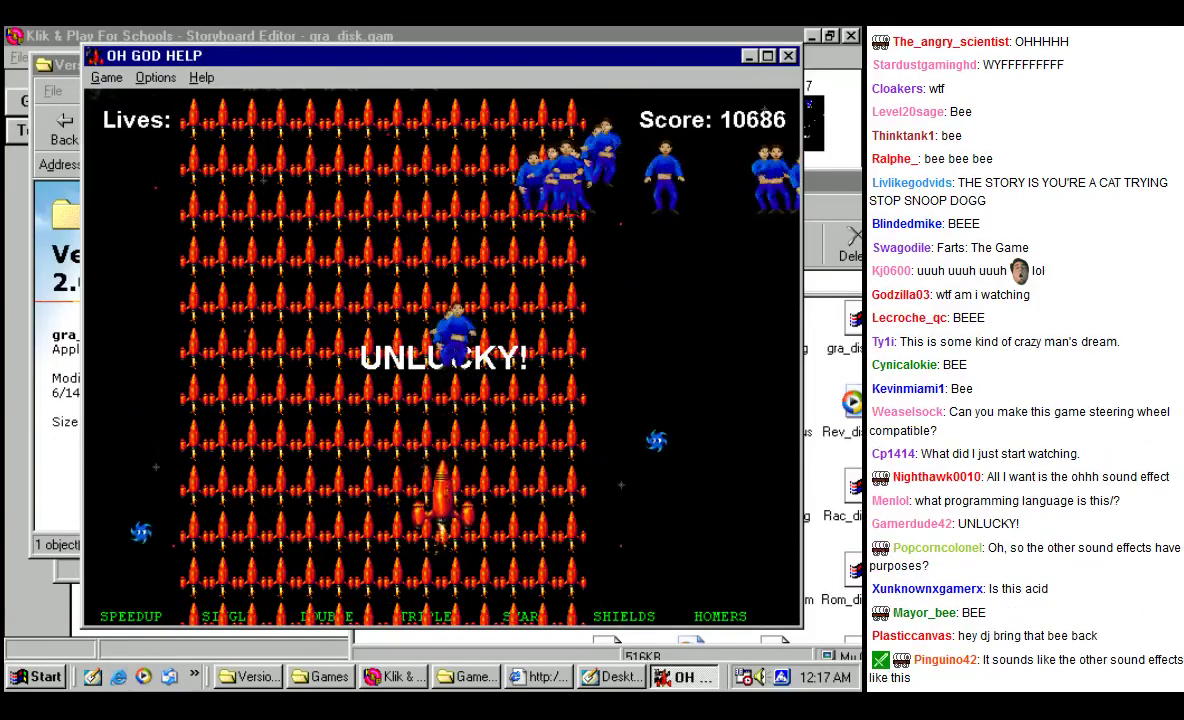
pyautogui.press('Right')
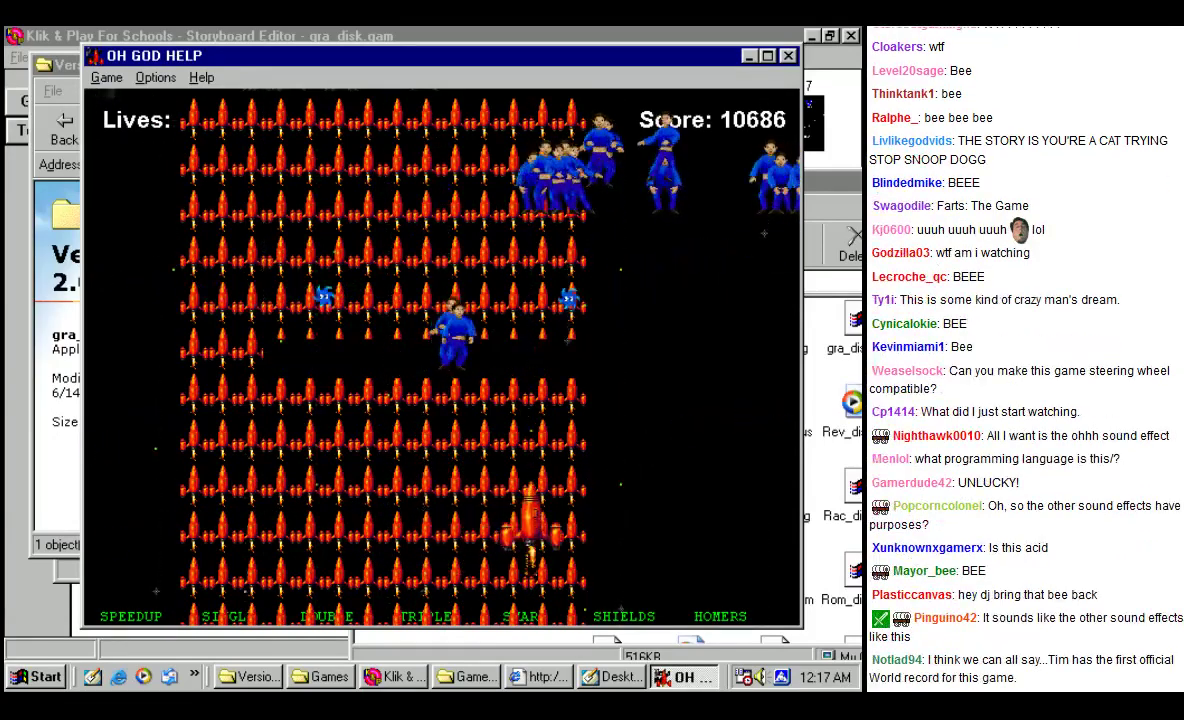
pyautogui.press('Left')
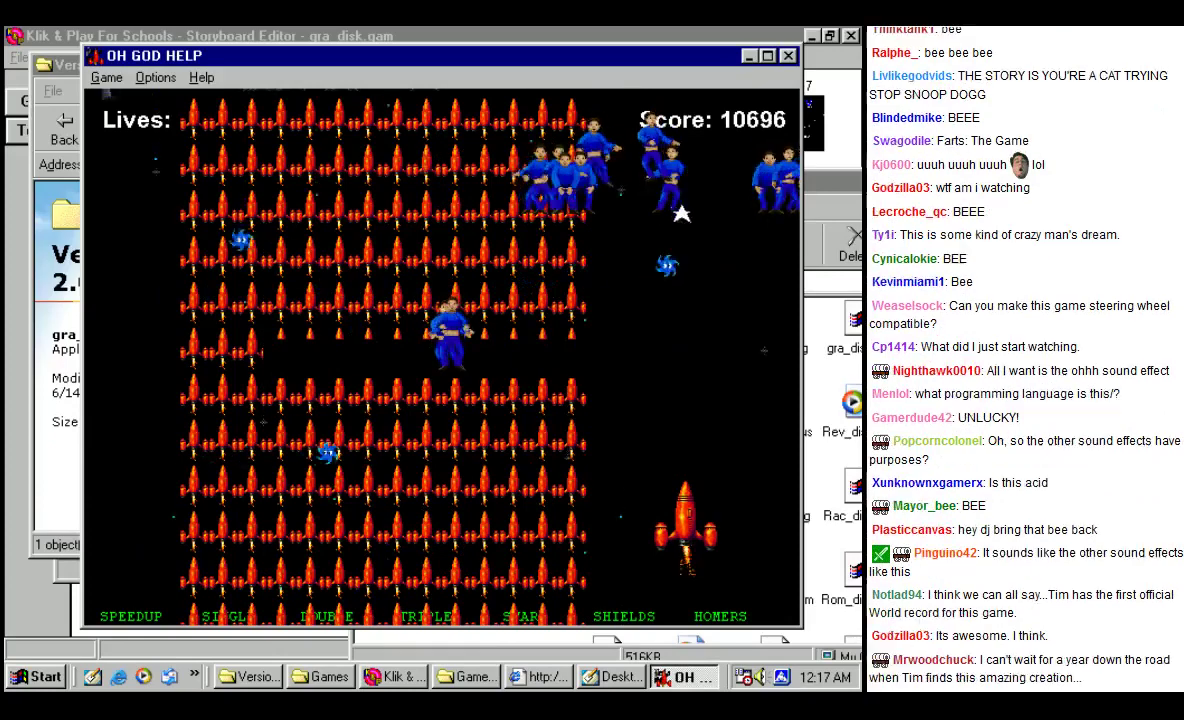
pyautogui.press('Up')
pyautogui.press('Right')
pyautogui.press('Up')
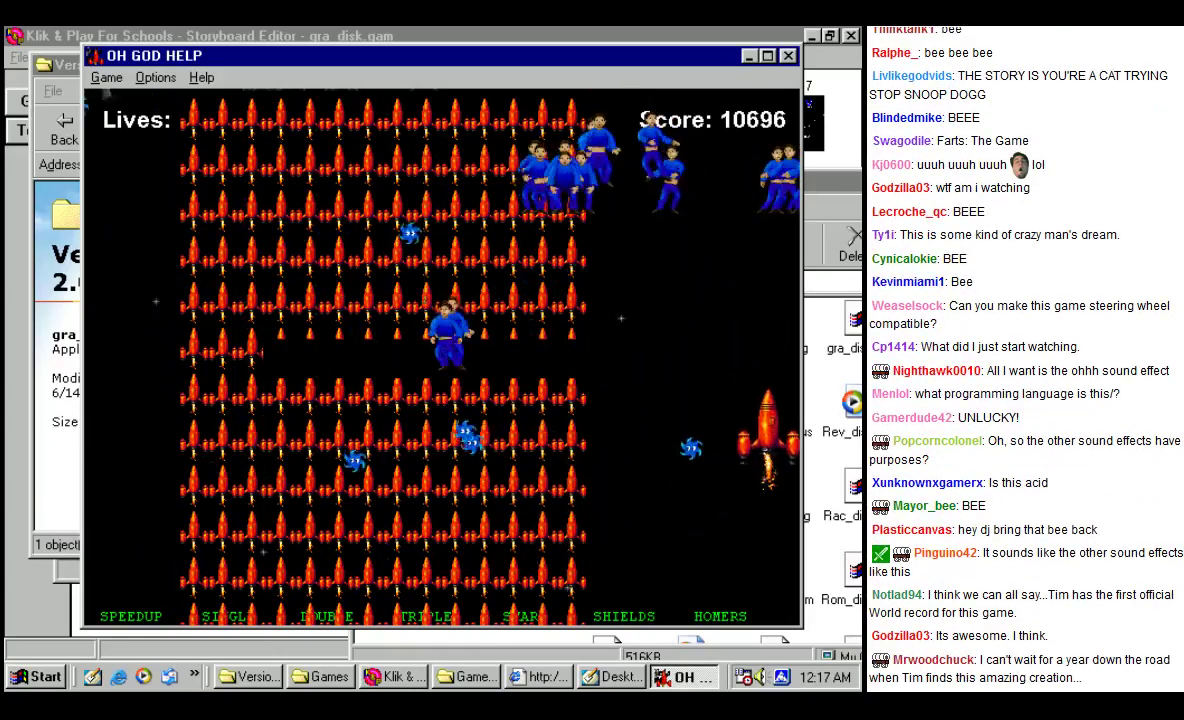
pyautogui.press('Up')
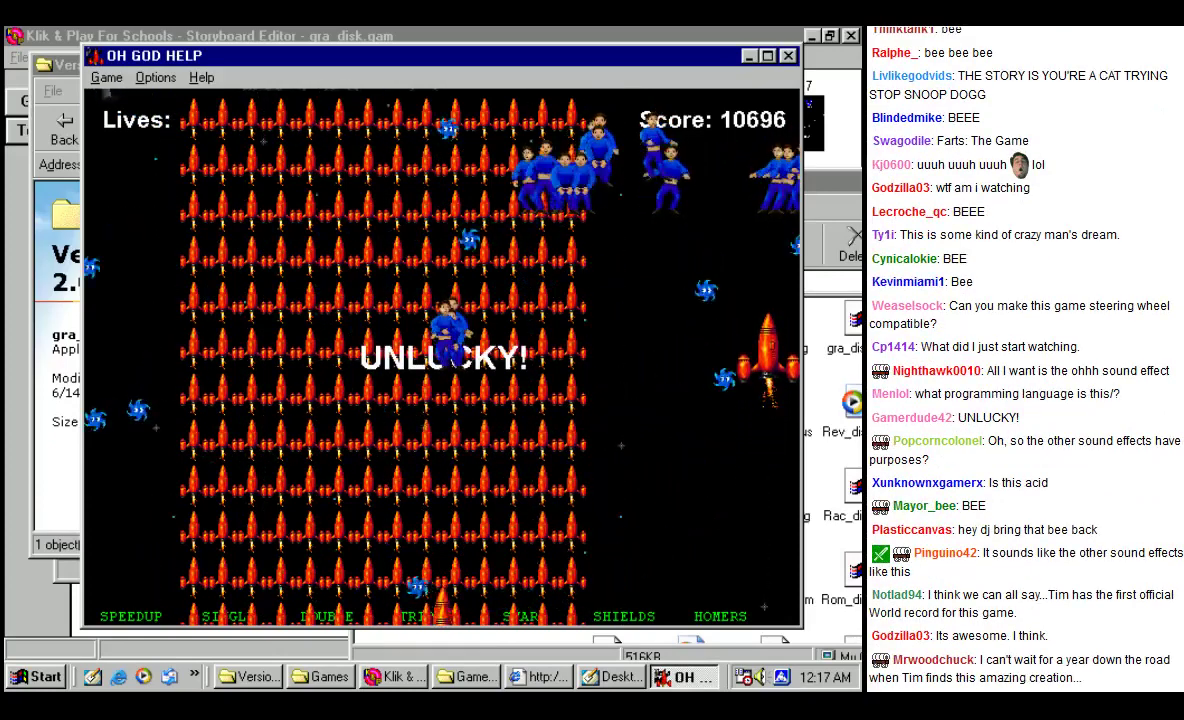
pyautogui.press('Up')
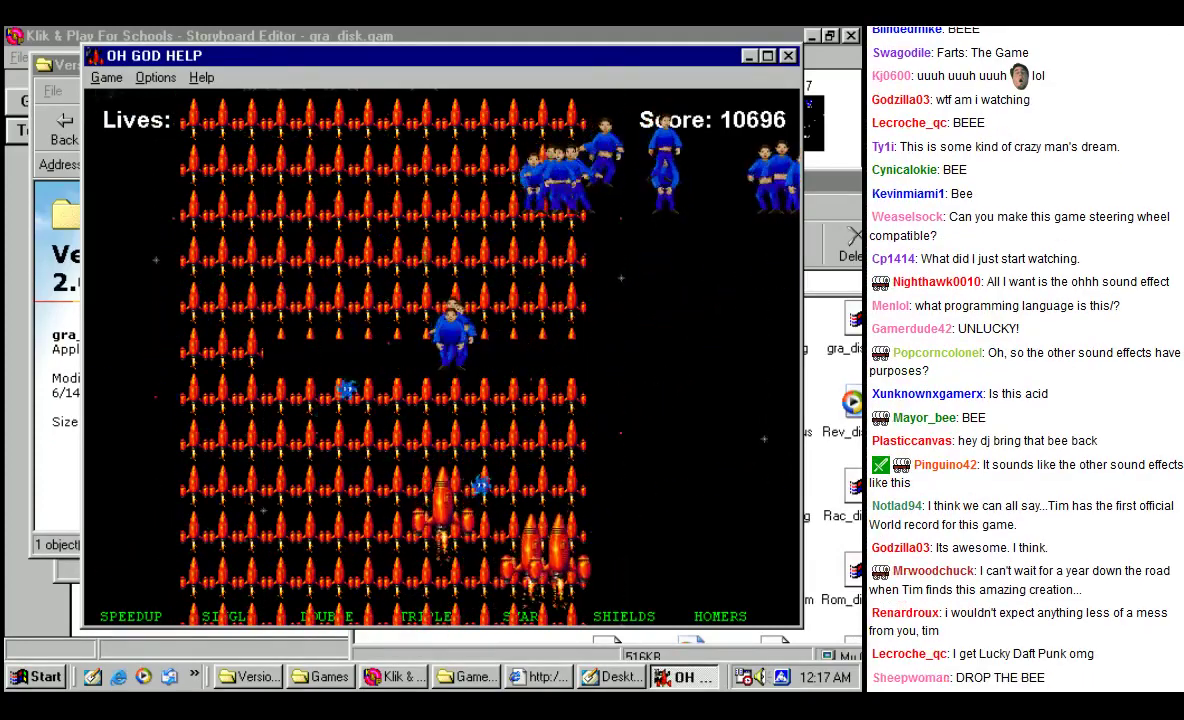
# Step: Test steering the three ships together around the level, and close the stand-alone game
pyautogui.press('Left')
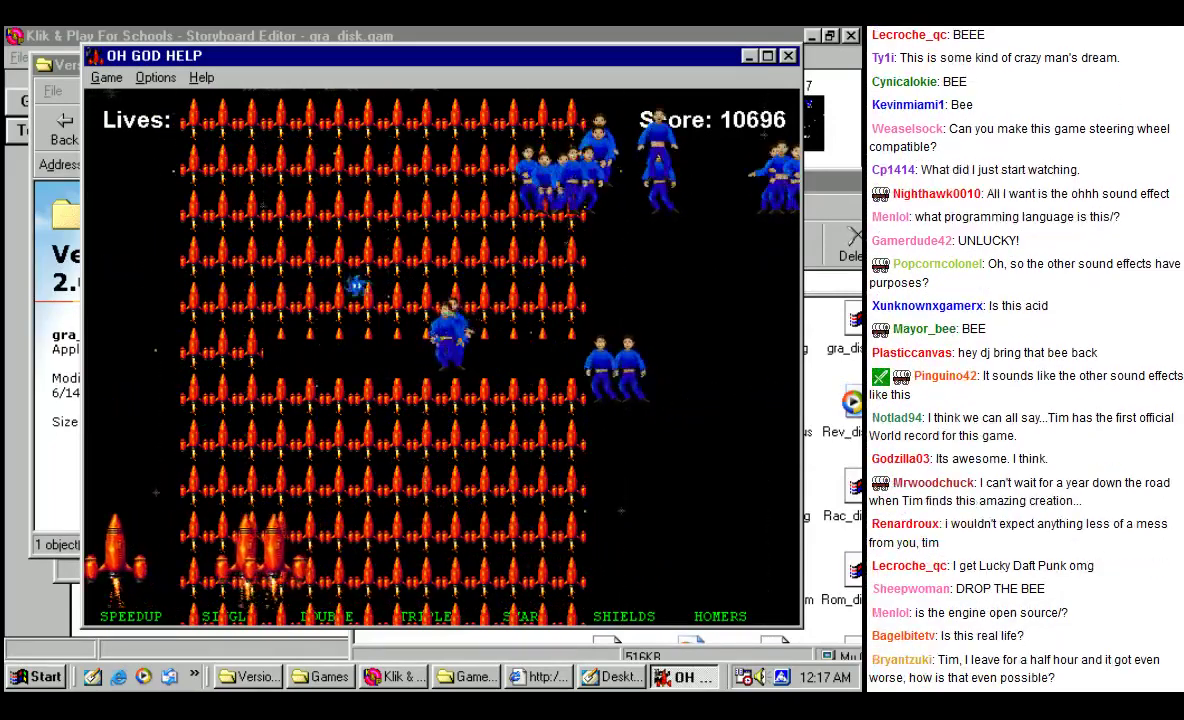
pyautogui.press('Right')
pyautogui.press('Right')
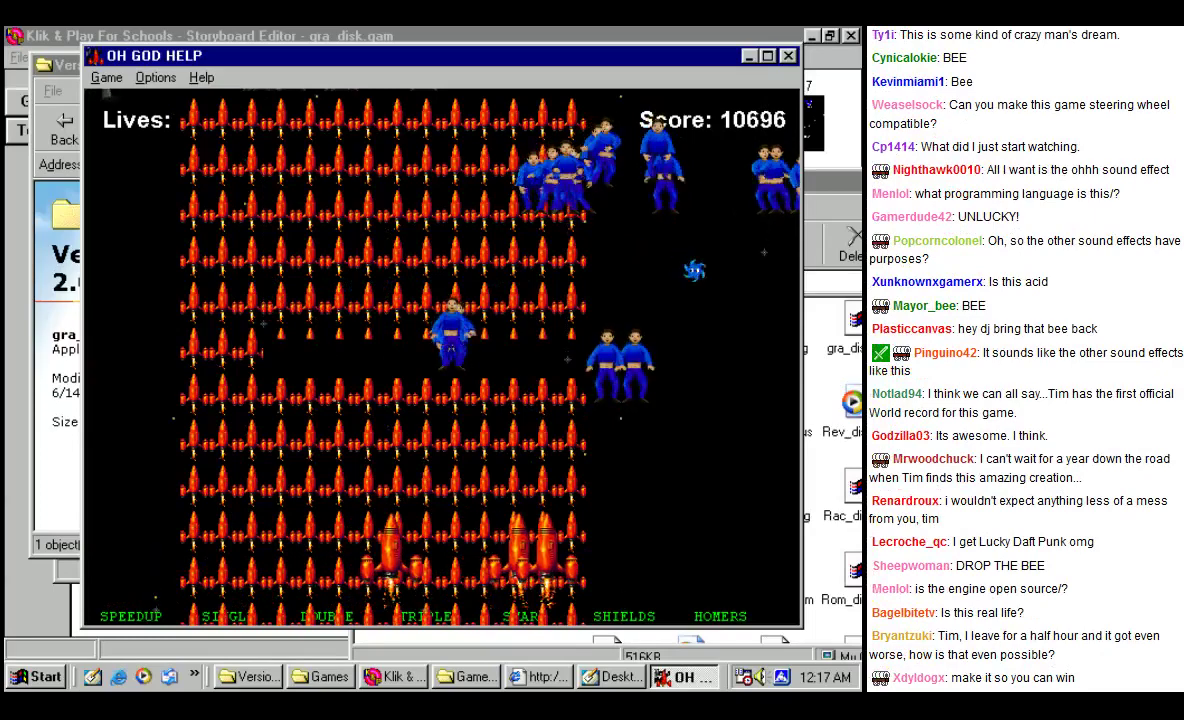
pyautogui.press('Left')
pyautogui.press('Up')
pyautogui.press('Right')
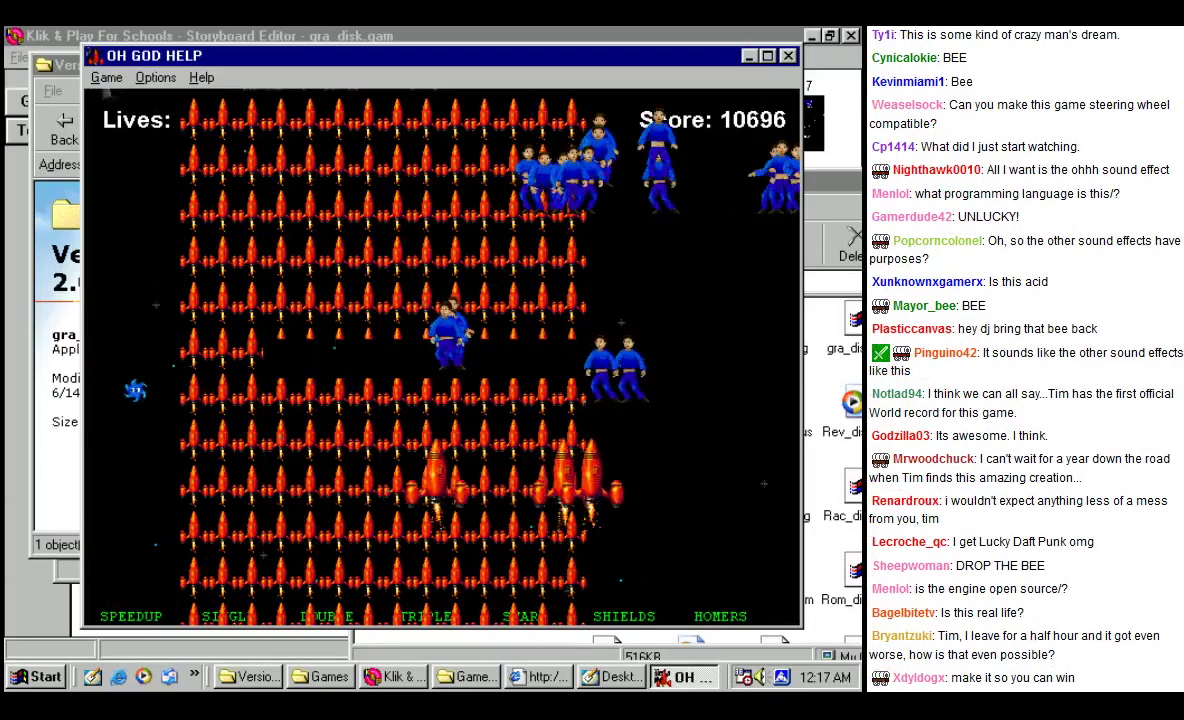
pyautogui.press('Up')
pyautogui.press('Down')
pyautogui.press('Left')
pyautogui.press('Right')
pyautogui.press('Up')
pyautogui.press('Right')
pyautogui.press('Right')
pyautogui.press('Down')
pyautogui.press('Left')
pyautogui.press('Right')
pyautogui.press('Down')
pyautogui.press('Up')
pyautogui.press('Left')
pyautogui.press('Down')
pyautogui.press('Left')
pyautogui.press('Up')
pyautogui.press('Down')
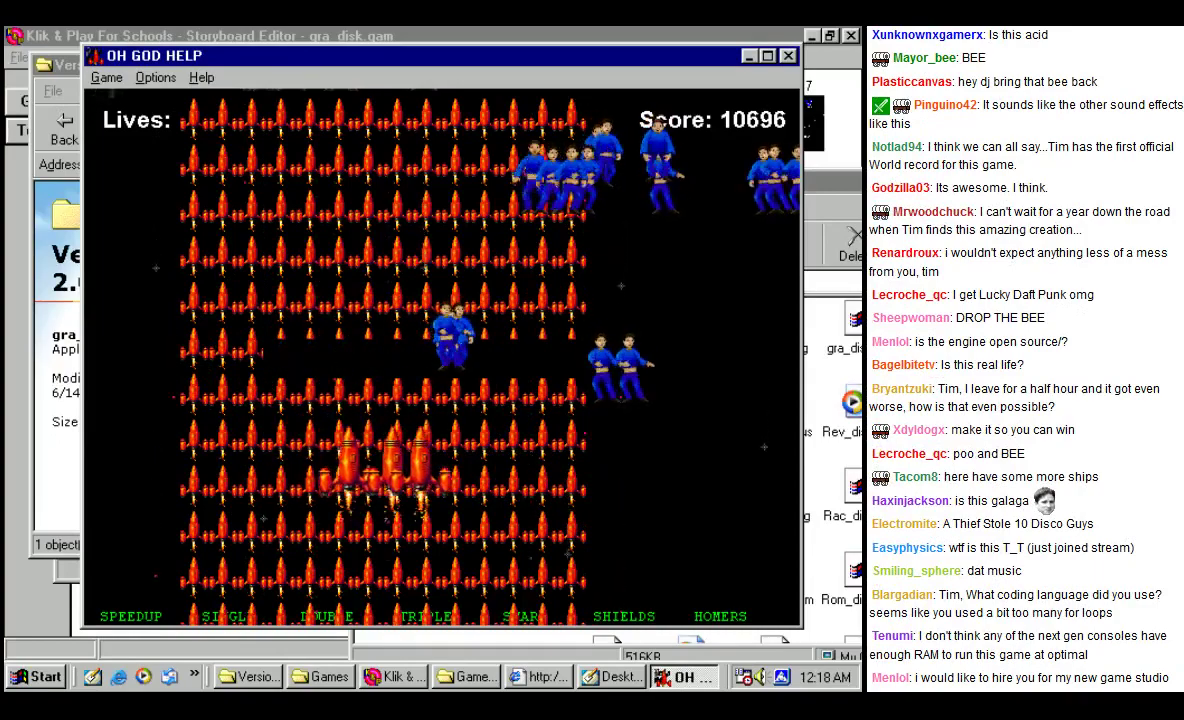
pyautogui.press('Right')
pyautogui.press('Up')
pyautogui.press('Left')
pyautogui.press('Right')
pyautogui.press('Down')
pyautogui.press('Up')
pyautogui.press('Left')
pyautogui.press('Right')
pyautogui.press('Up')
pyautogui.press('Right')
pyautogui.press('Down')
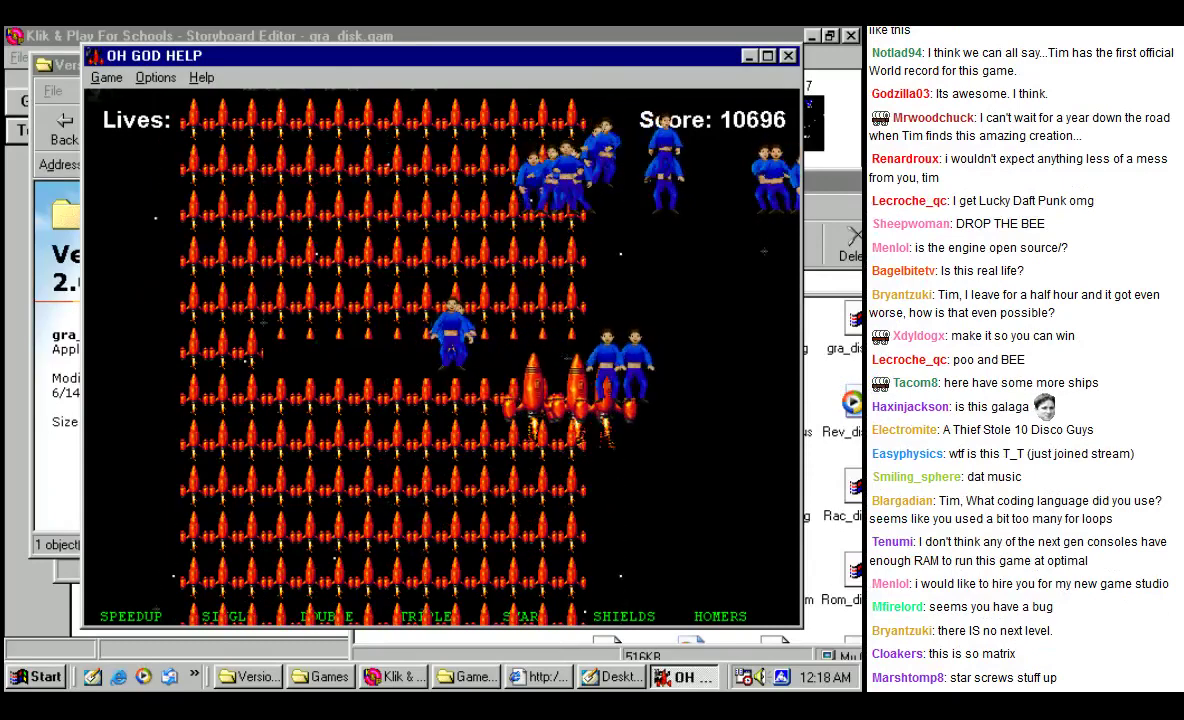
pyautogui.press('Down')
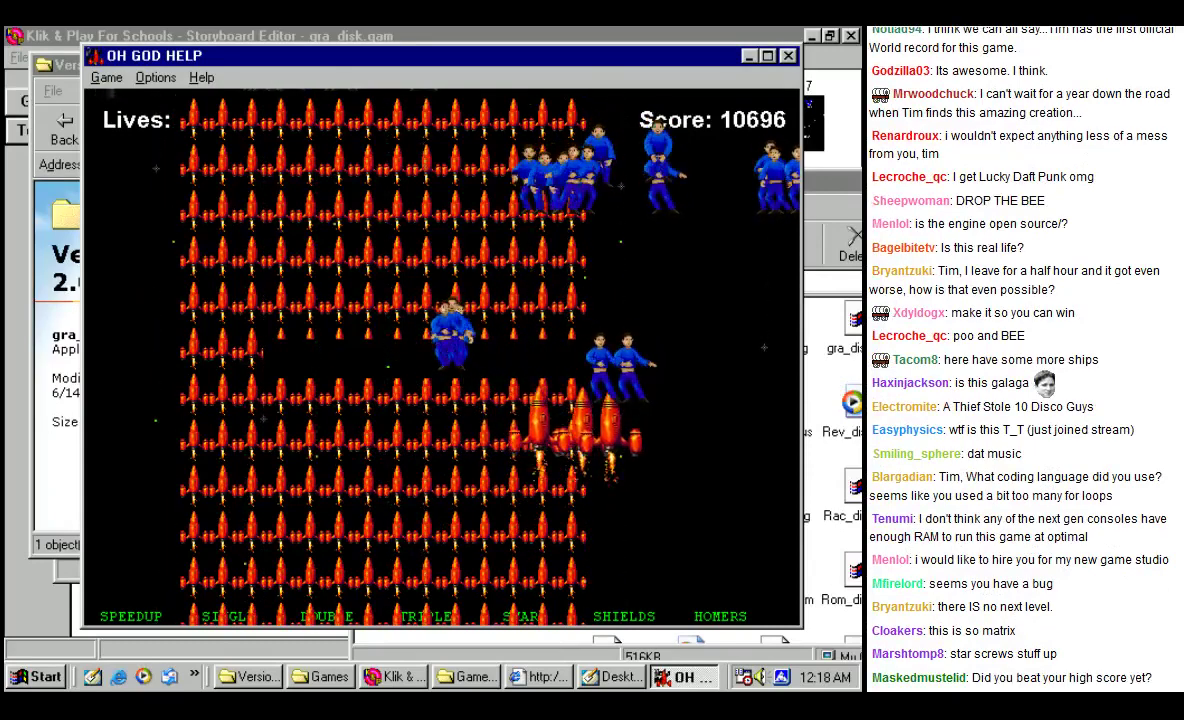
pyautogui.press('Right')
pyautogui.press('Left')
pyautogui.press('Down')
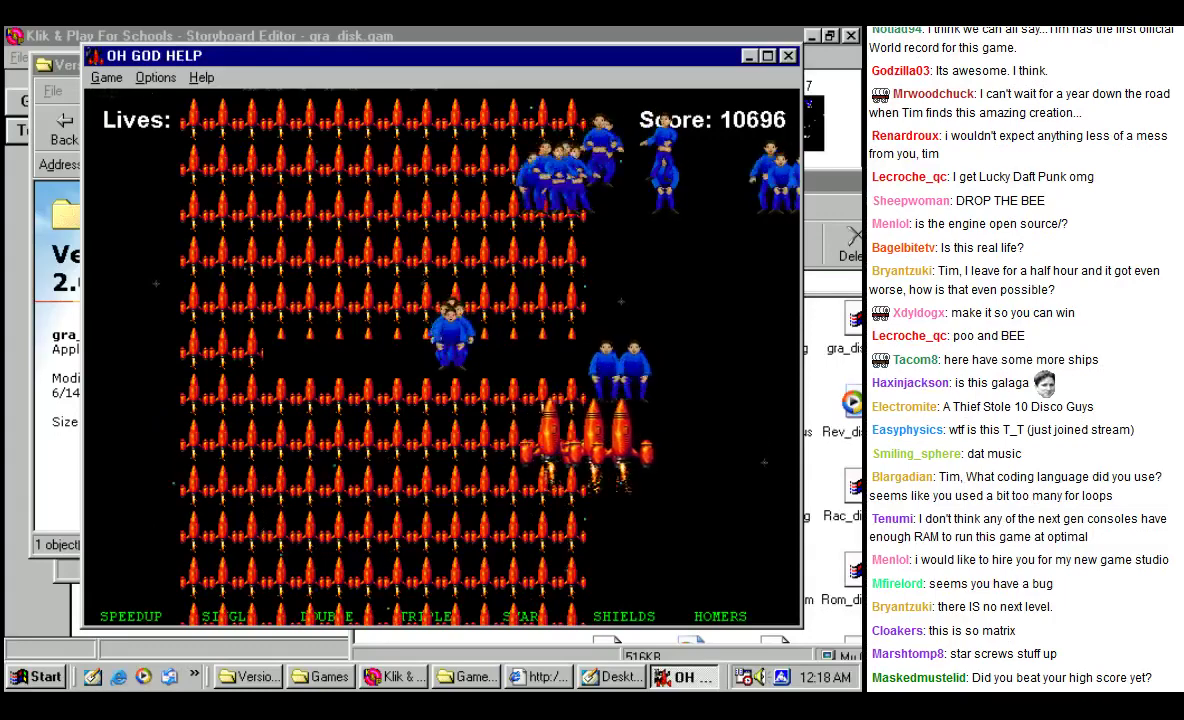
pyautogui.press('Left')
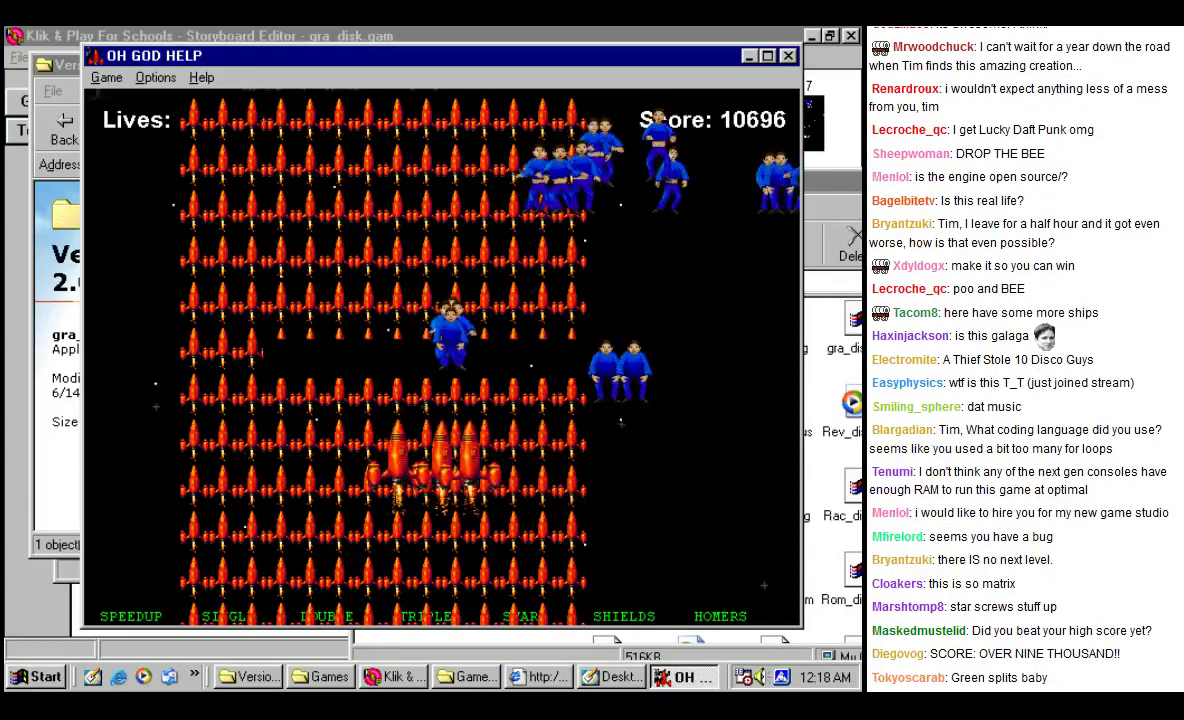
pyautogui.press('Right')
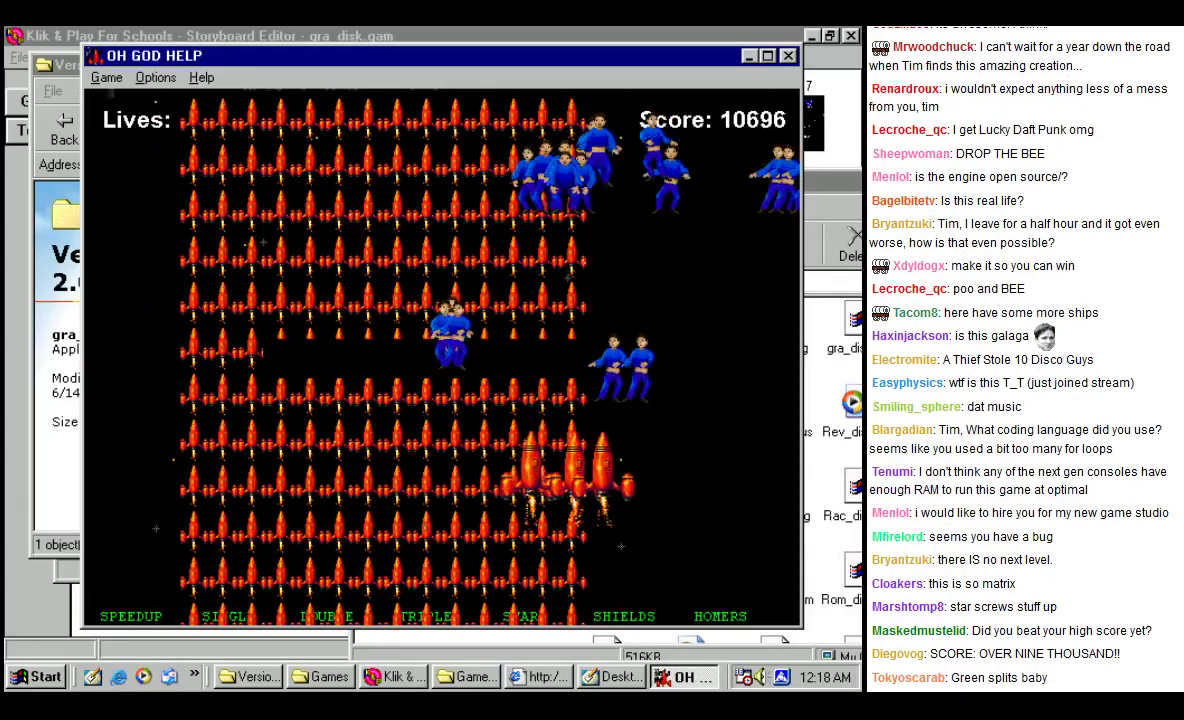
pyautogui.click(788, 55)
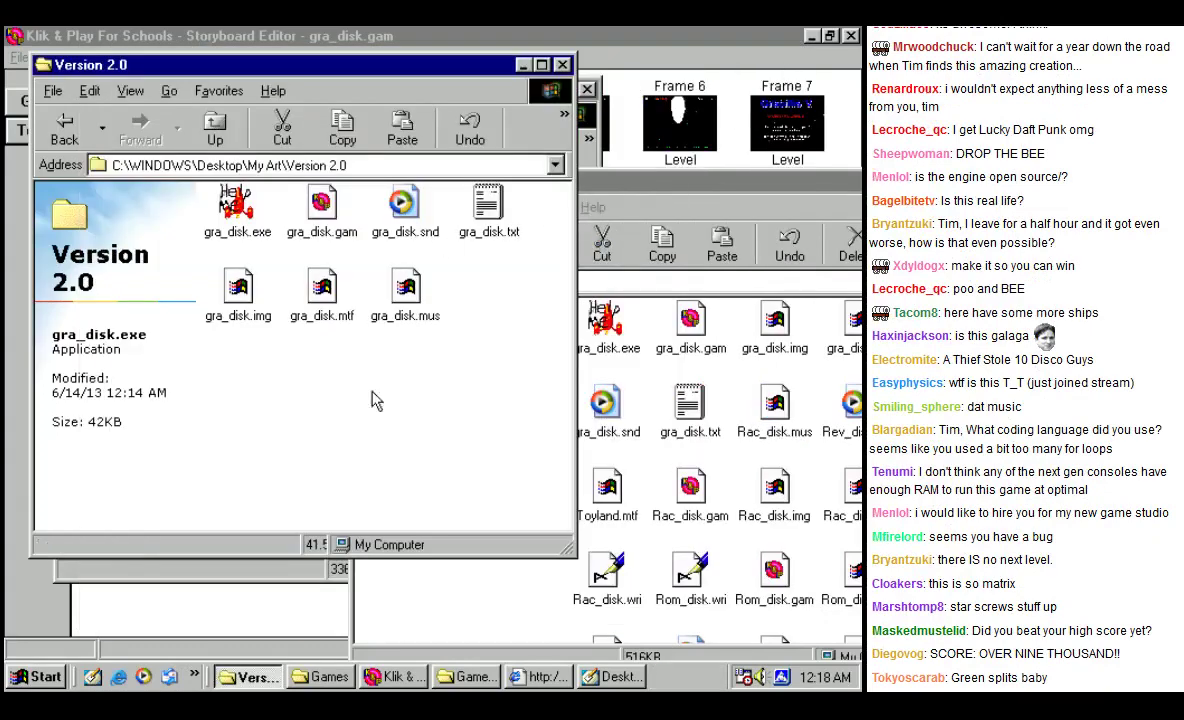
# Step: Switch back to Klik & Play and open the Frame 4 level in the Level Editor
pyautogui.click(406, 680)
pyautogui.click(462, 140)
pyautogui.rightClick(487, 127)
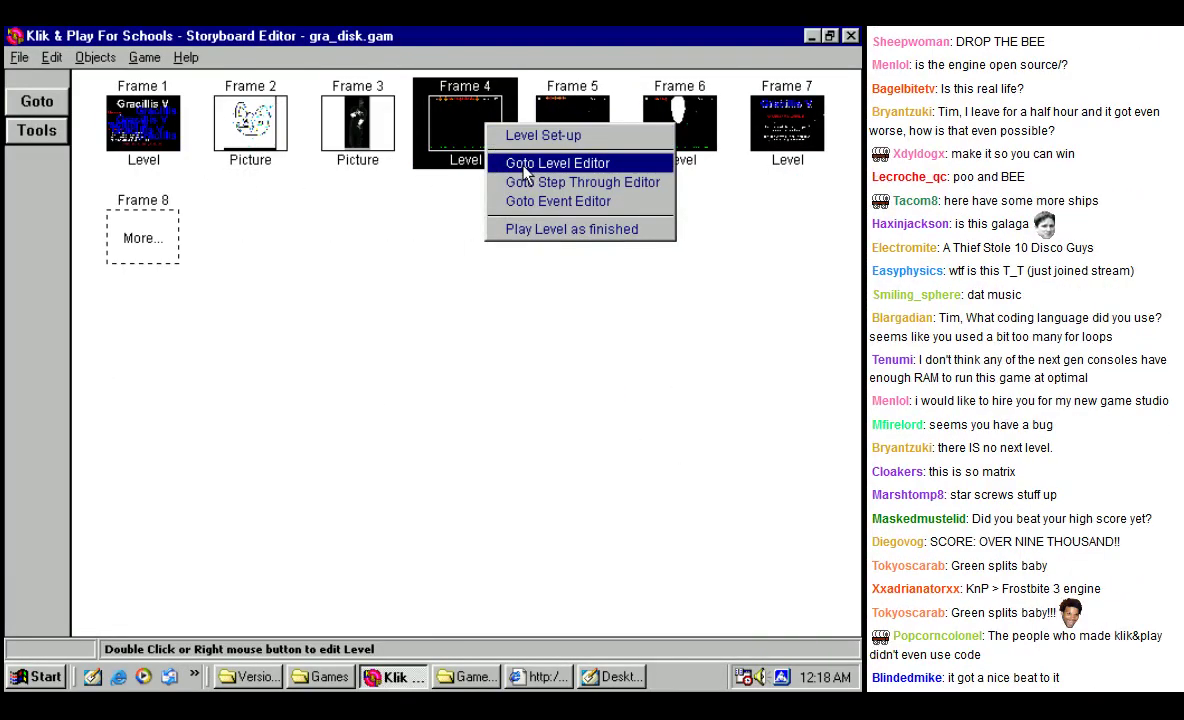
pyautogui.click(540, 170)
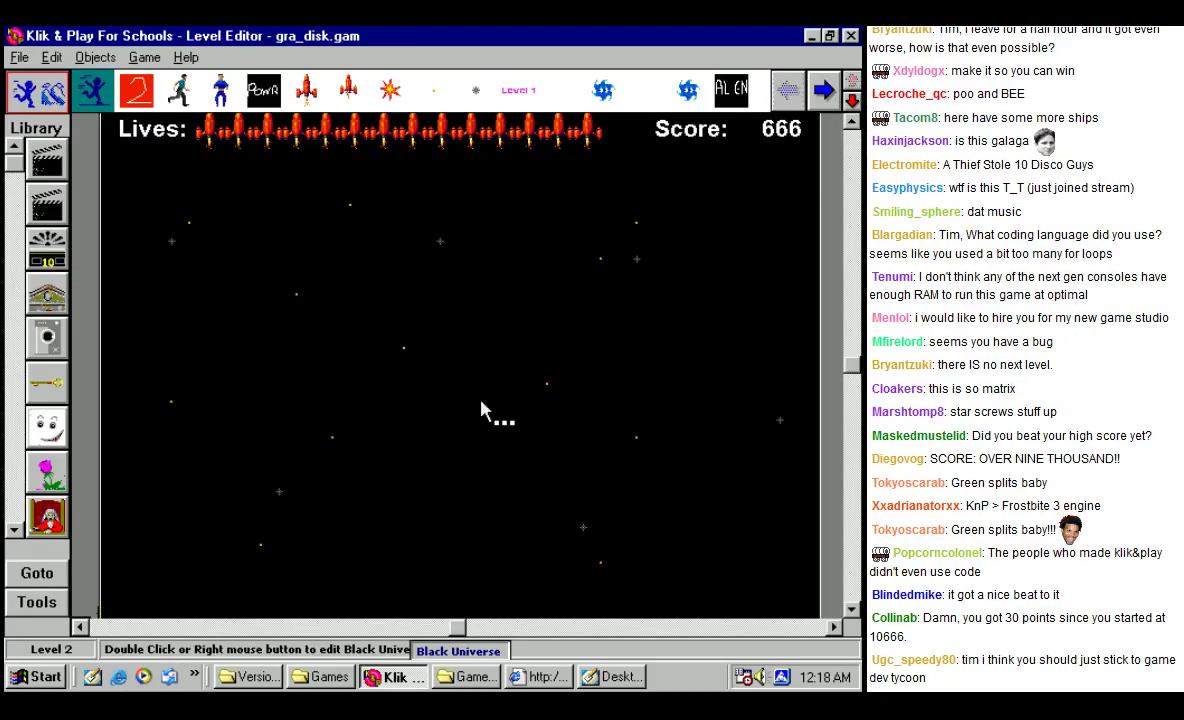
pyautogui.rightClick(281, 287)
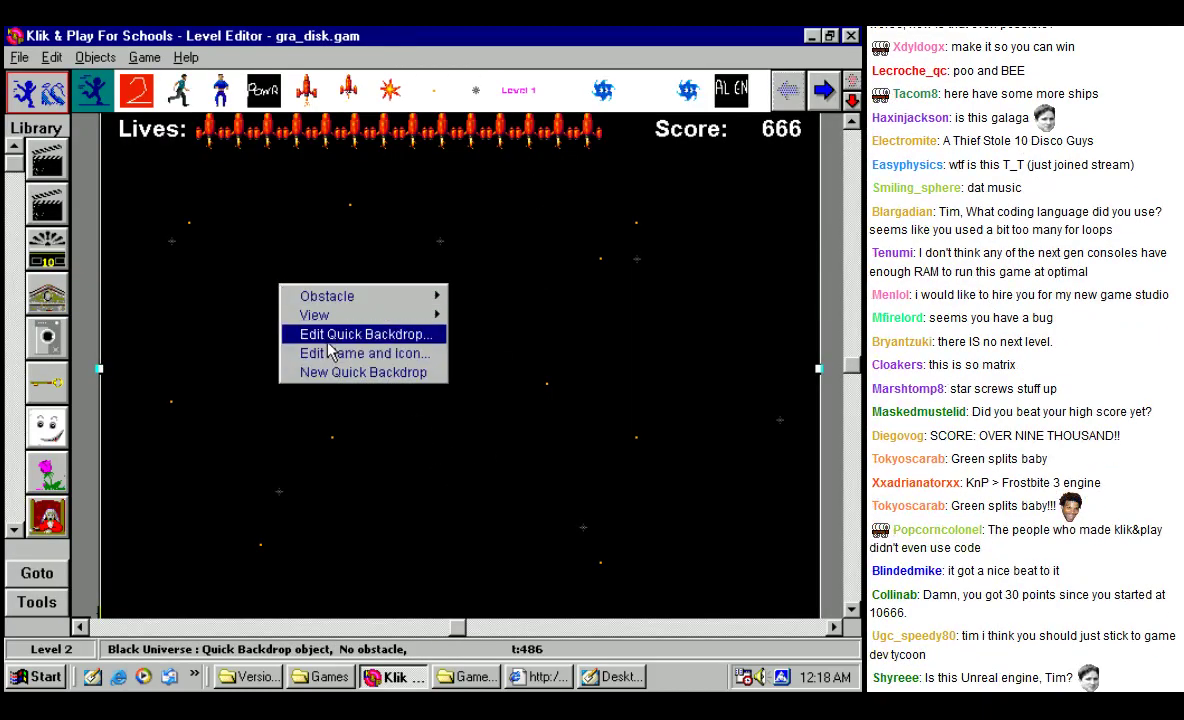
pyautogui.click(306, 334)
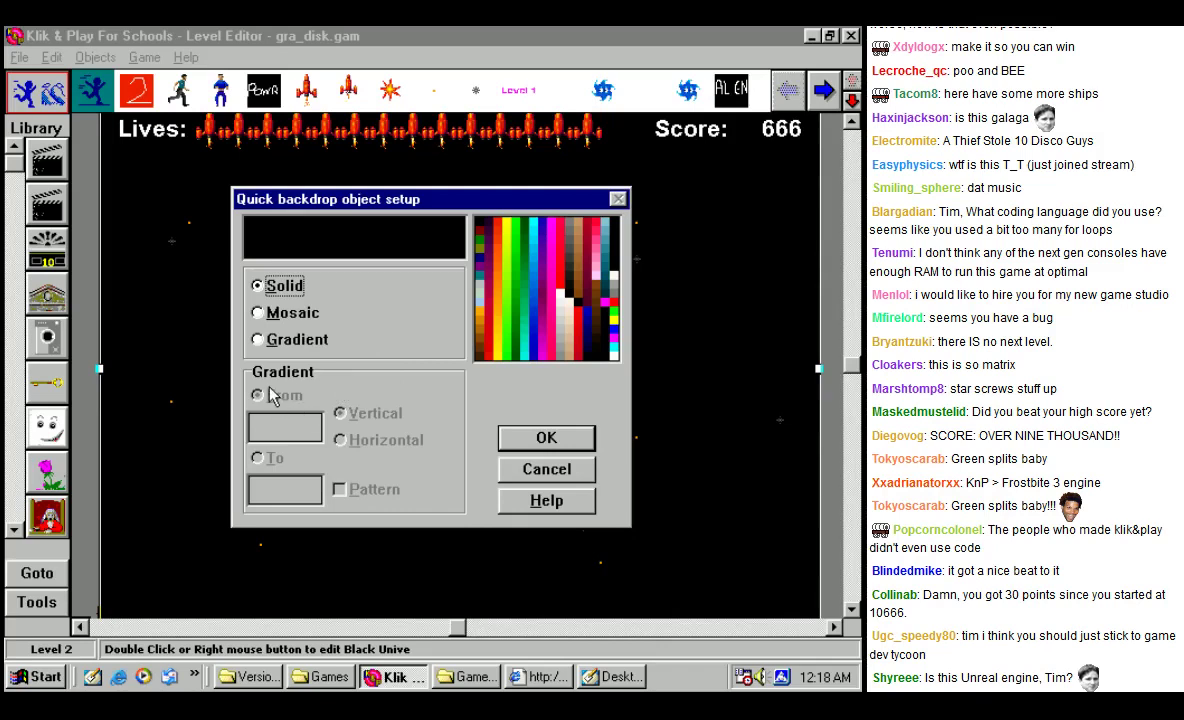
pyautogui.click(520, 460)
pyautogui.rightClick(281, 287)
pyautogui.click(355, 334)
pyautogui.click(546, 470)
# Step: Create a new quick backdrop from the Black Universe backdrop and place it slightly offset over the level
pyautogui.rightClick(281, 287)
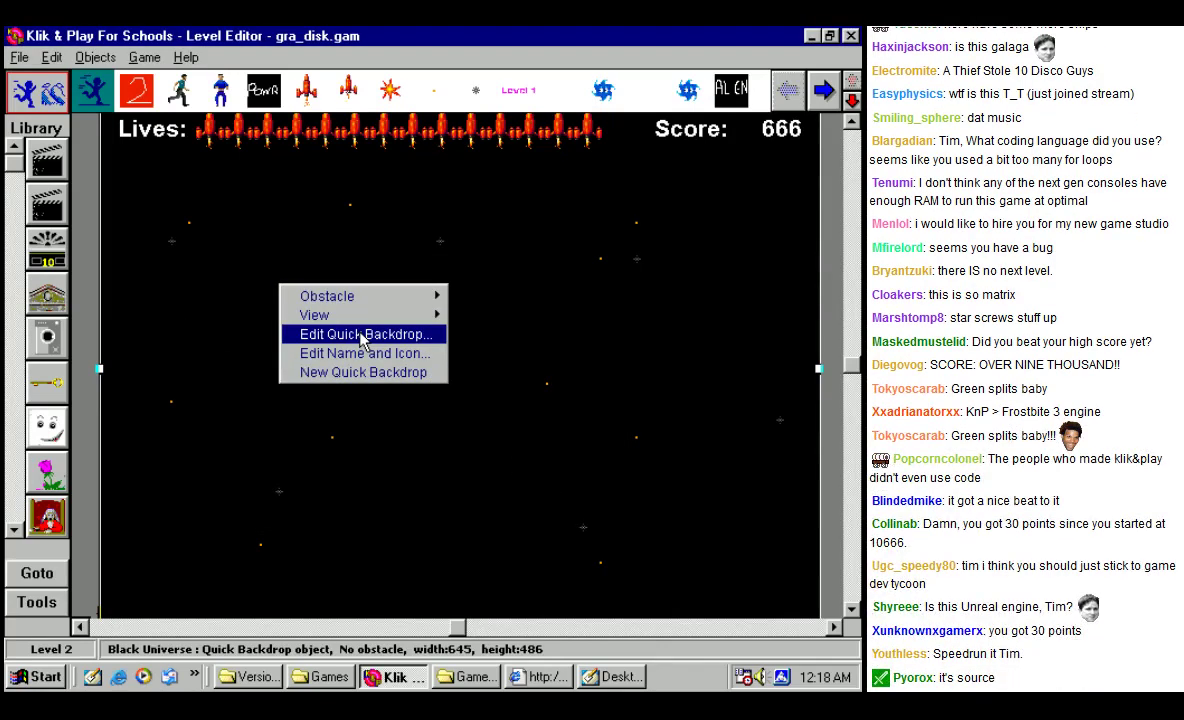
pyautogui.click(363, 373)
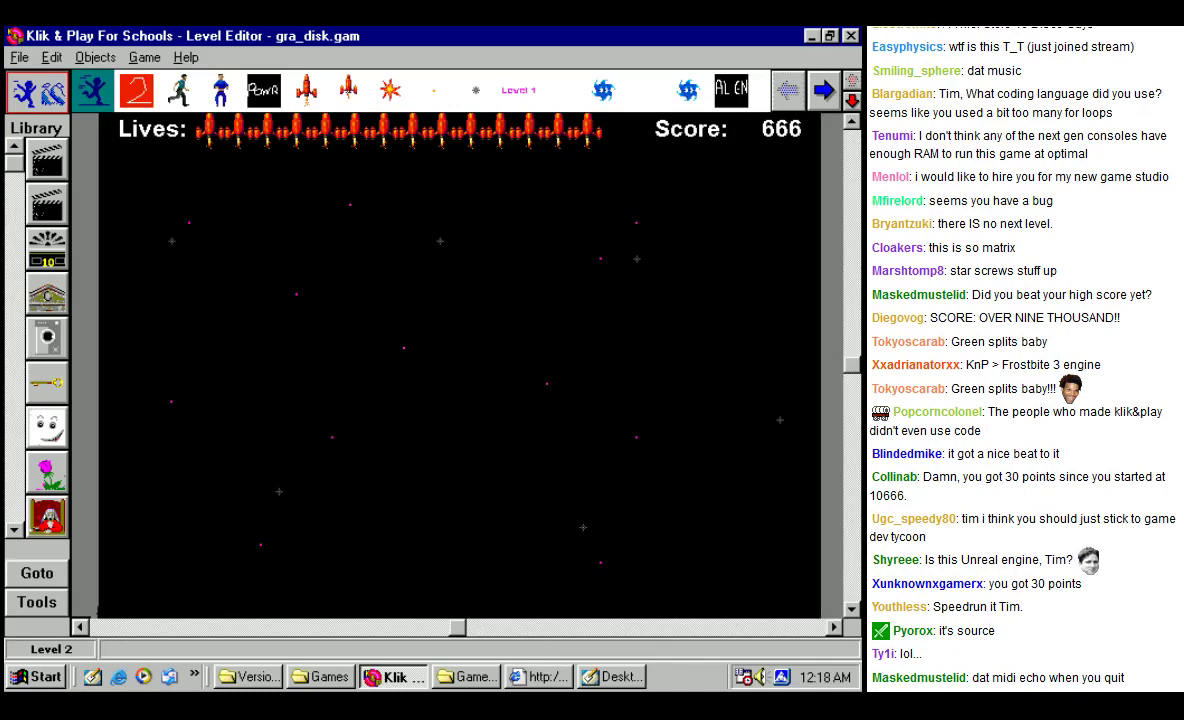
pyautogui.click(270, 325)
pyautogui.moveTo(259, 312); pyautogui.dragTo(137, 201)
# Step: Open the new backdrop's mosaic picture for editing and draw freehand black letters on it at x8 magnification
pyautogui.rightClick(268, 287)
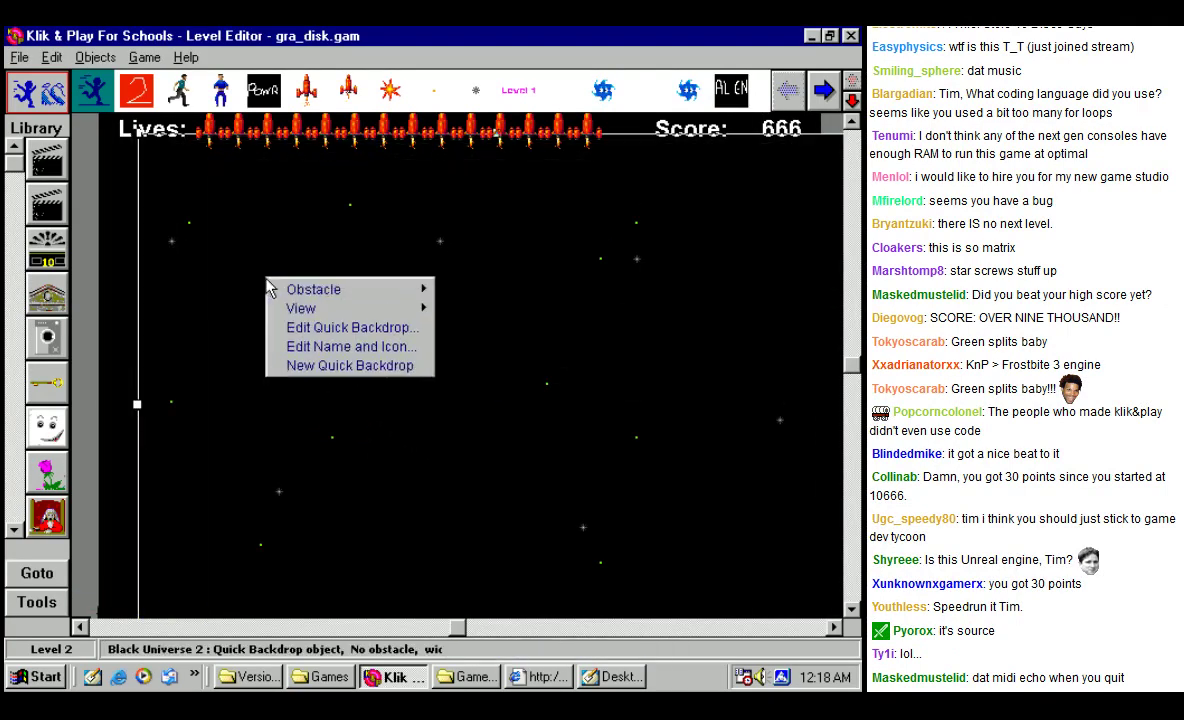
pyautogui.moveTo(325, 297)
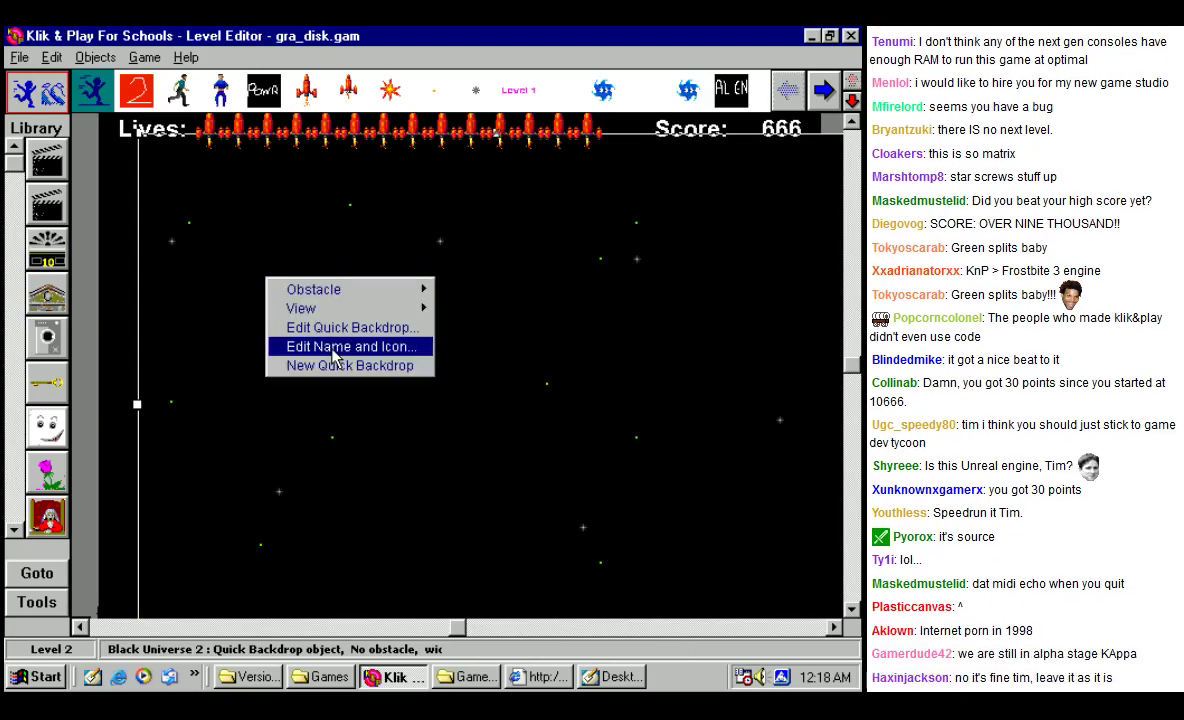
pyautogui.click(335, 327)
pyautogui.click(304, 304)
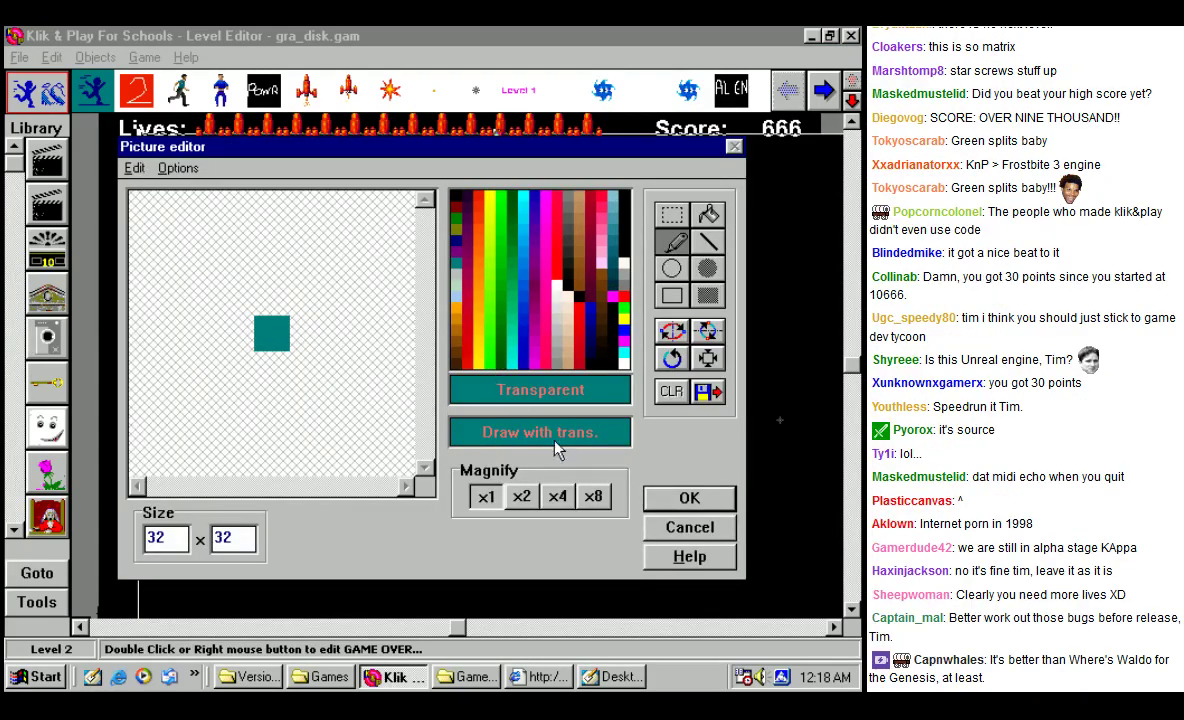
pyautogui.click(624, 197)
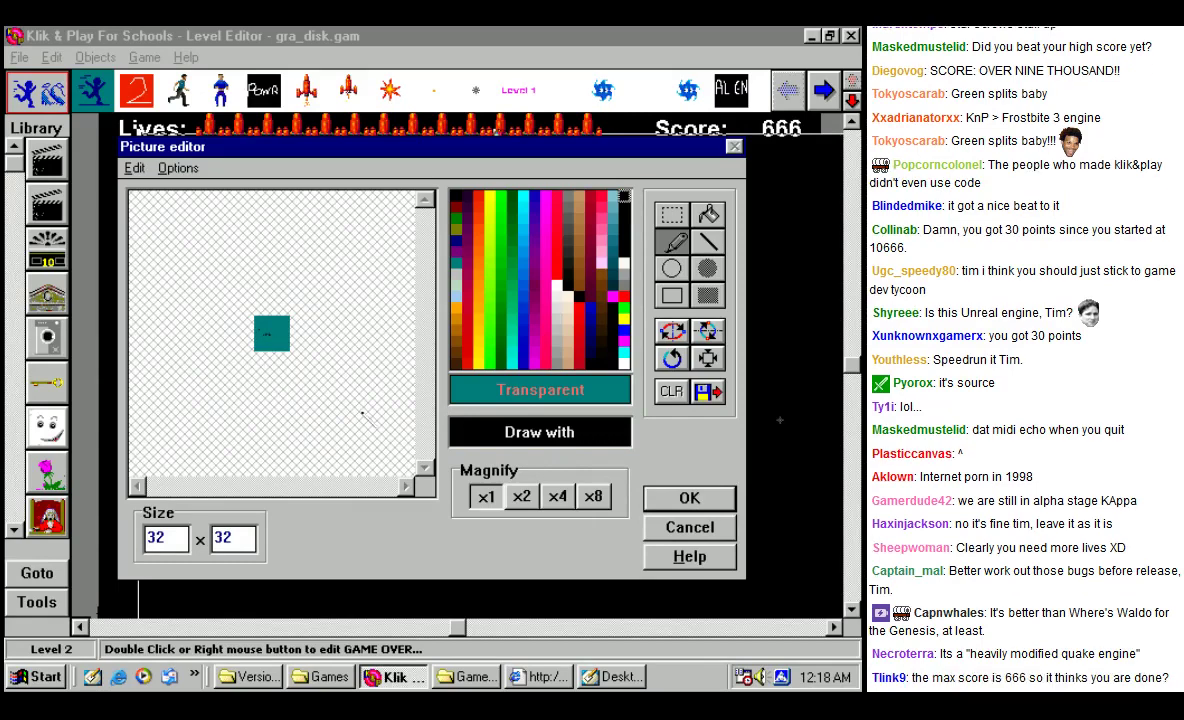
pyautogui.click(586, 500)
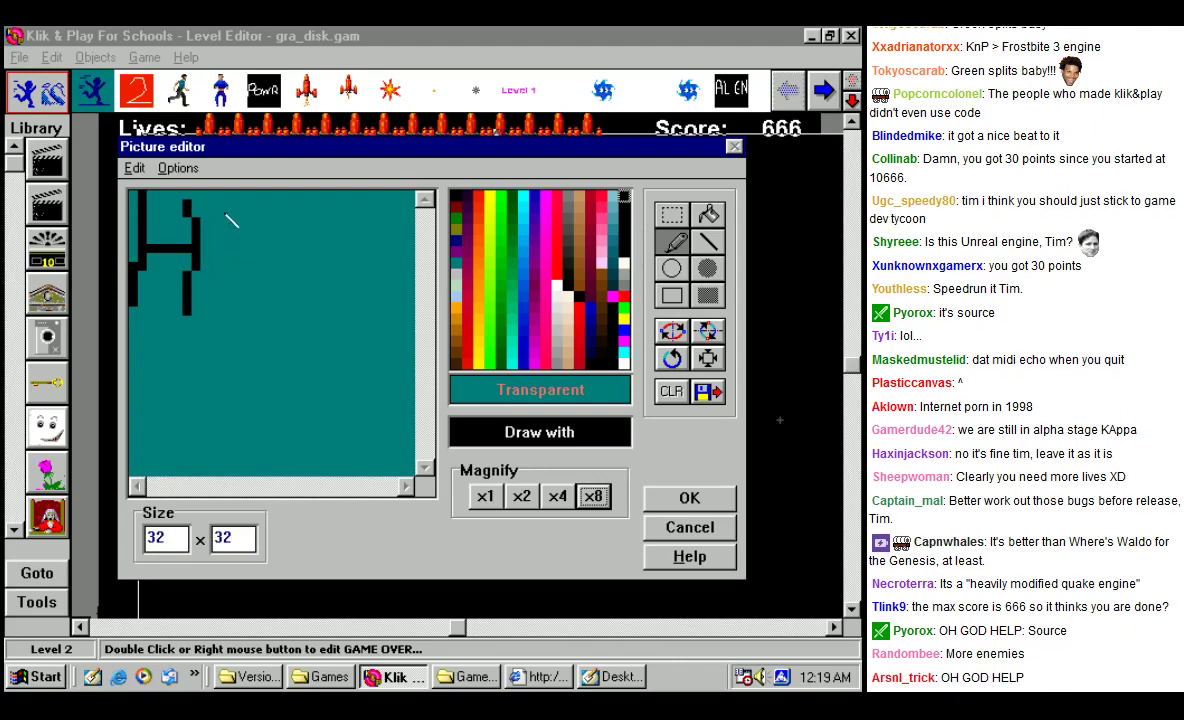
pyautogui.moveTo(265, 218)
pyautogui.mouseDown()
pyautogui.moveTo(214, 306)
pyautogui.moveTo(284, 313)
pyautogui.mouseUp()
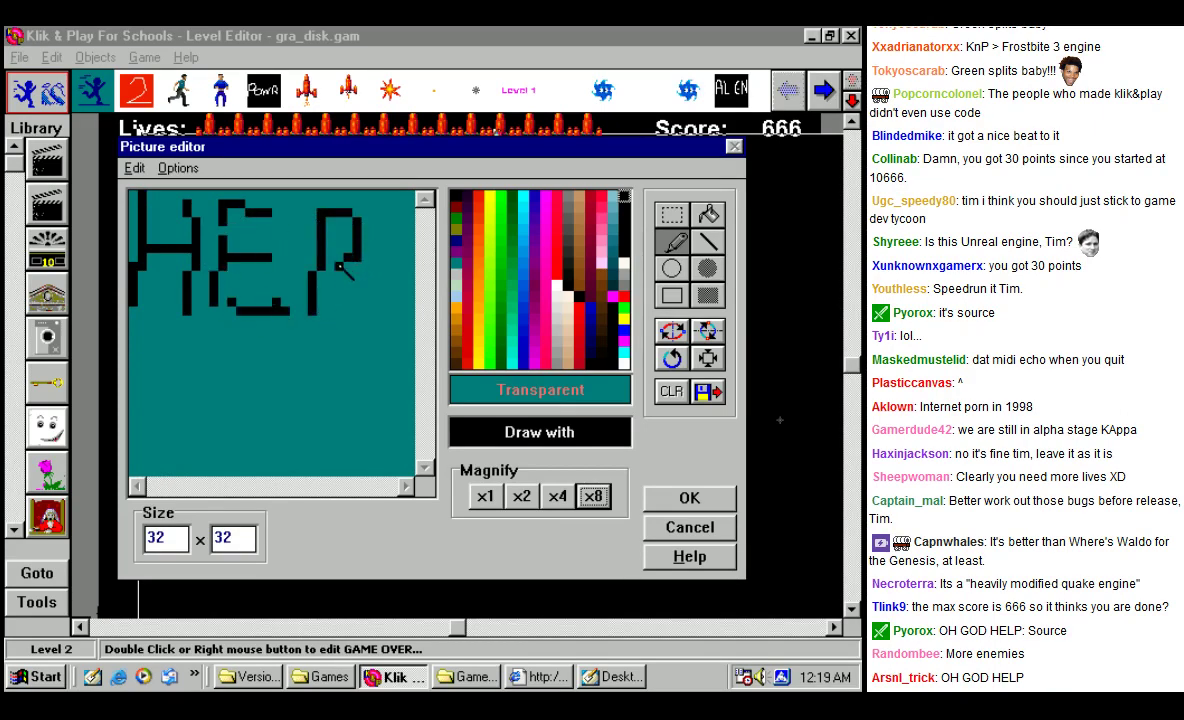
# Step: Erase the black lettering from the mosaic picture with the transparent colour, clearing the rest with a filled rectangle
pyautogui.rightClick(413, 306)
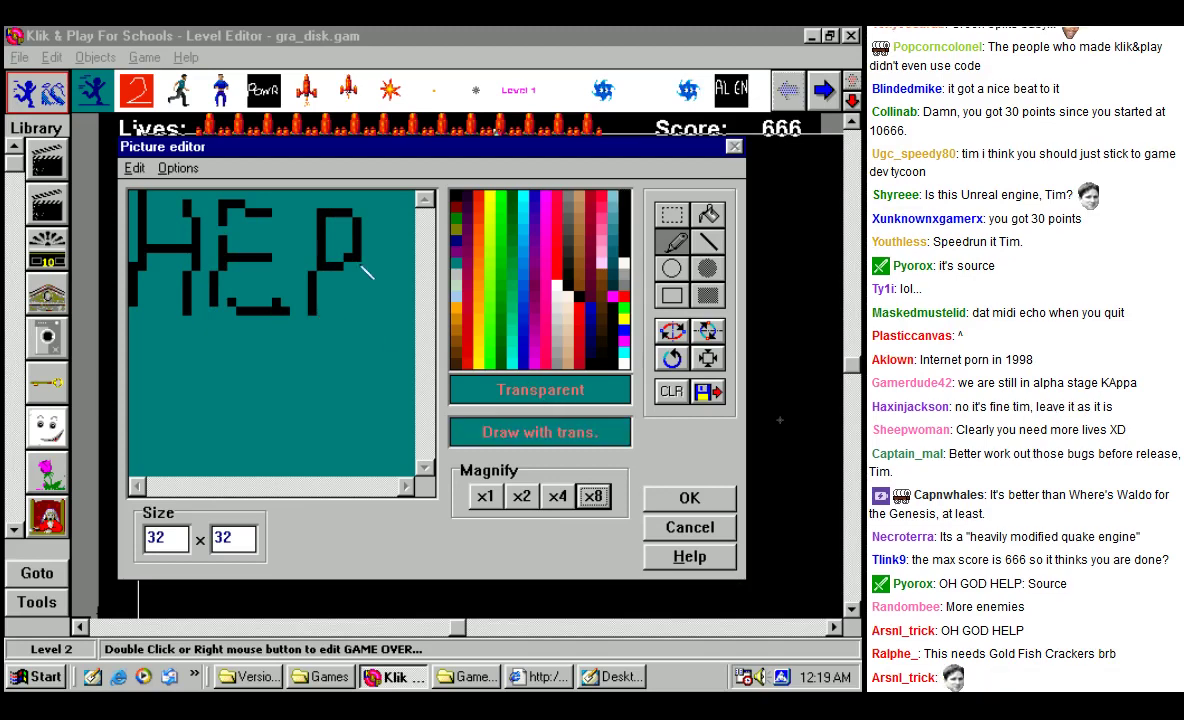
pyautogui.moveTo(326, 273)
pyautogui.mouseDown()
pyautogui.moveTo(326, 211)
pyautogui.moveTo(326, 260)
pyautogui.moveTo(350, 262)
pyautogui.moveTo(358, 228)
pyautogui.moveTo(330, 210)
pyautogui.mouseUp()
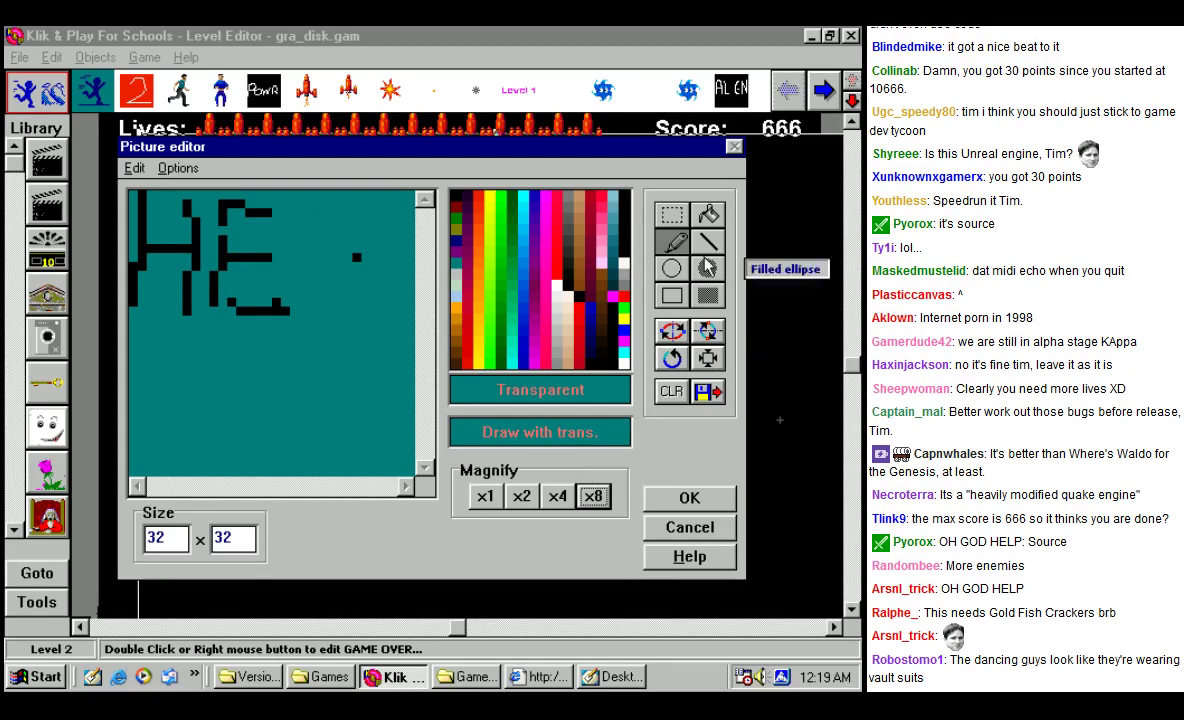
pyautogui.click(680, 296)
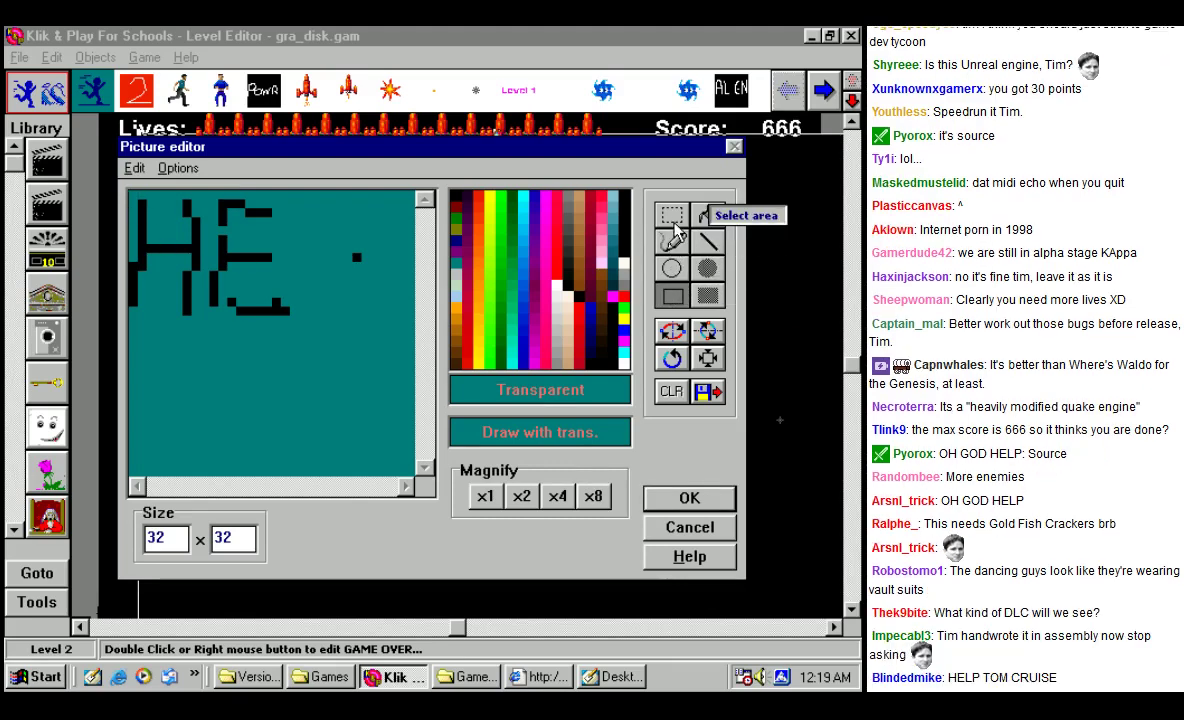
pyautogui.click(707, 296)
pyautogui.moveTo(395, 362); pyautogui.dragTo(117, 203)
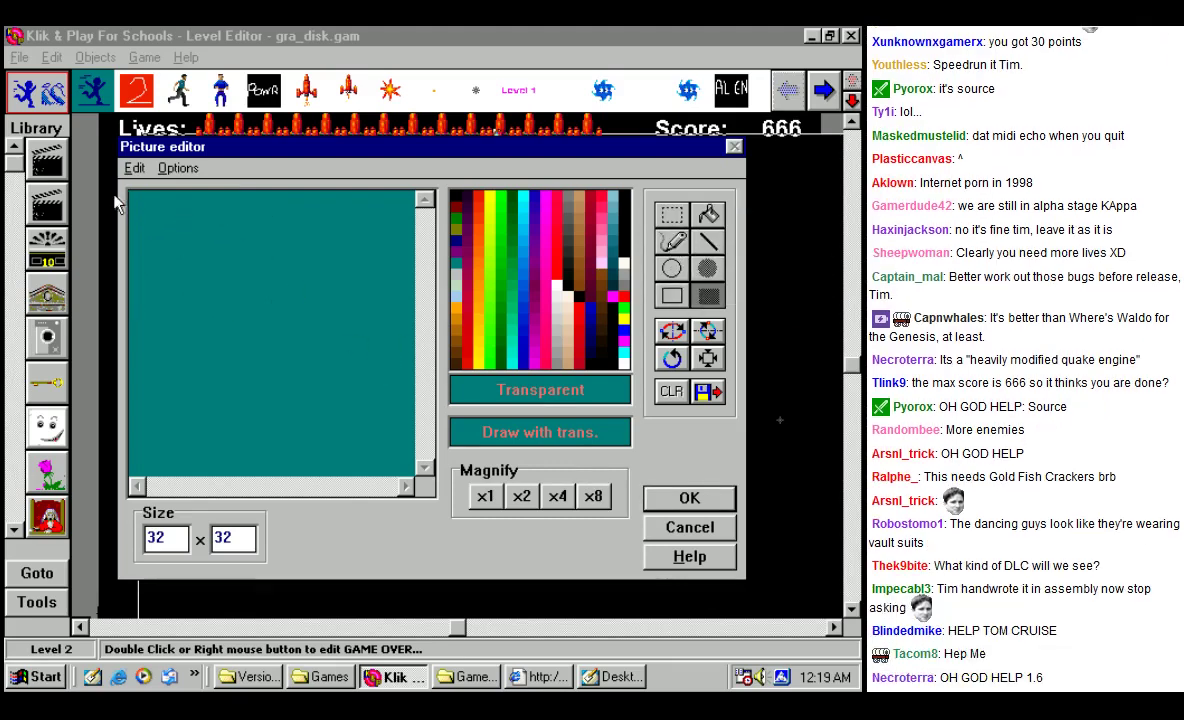
# Step: Try a mosaic backdrop with HELP ME handwritten in white on the 32 x 32 picture, and leave the backdrop setup
pyautogui.click(624, 197)
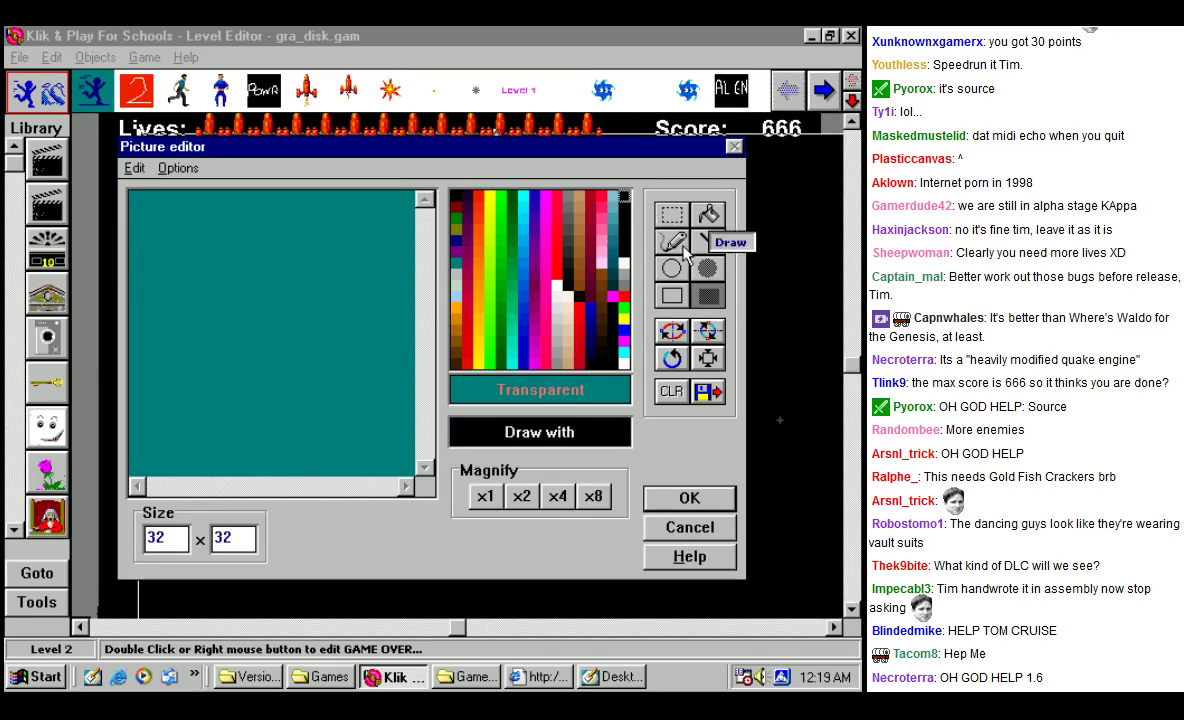
pyautogui.click(673, 242)
pyautogui.click(622, 264)
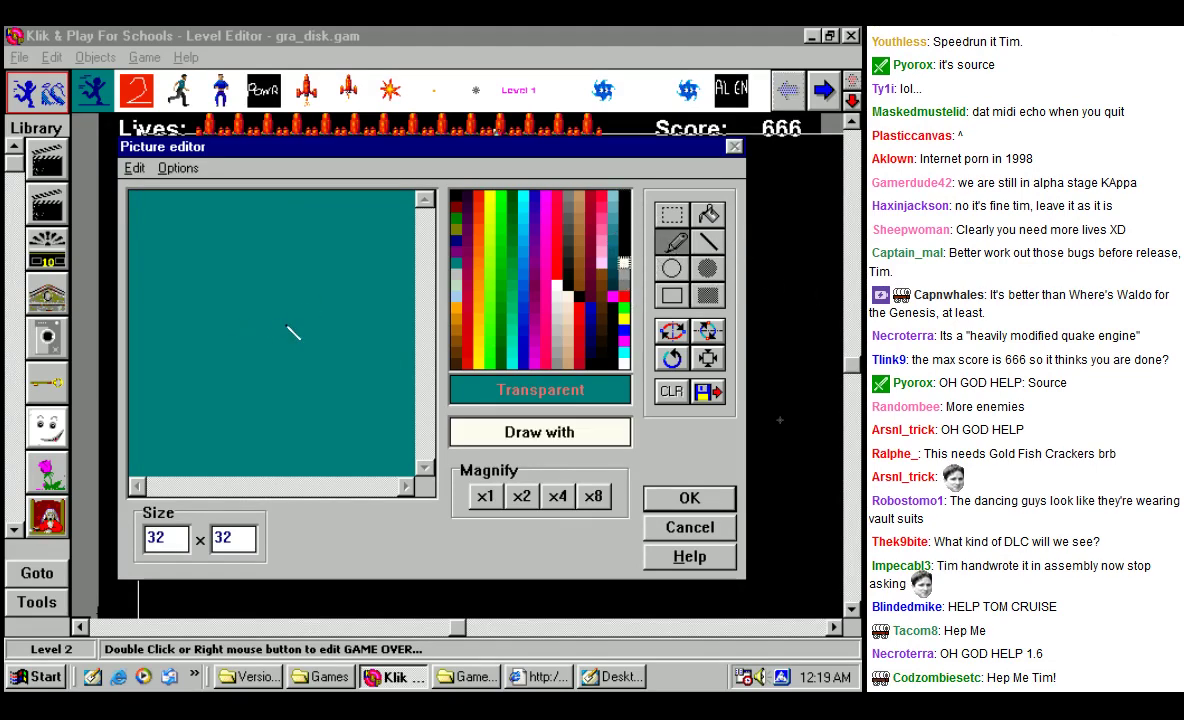
pyautogui.moveTo(197, 202); pyautogui.dragTo(188, 312)
pyautogui.moveTo(246, 212)
pyautogui.mouseDown()
pyautogui.moveTo(262, 212)
pyautogui.moveTo(213, 330)
pyautogui.mouseUp()
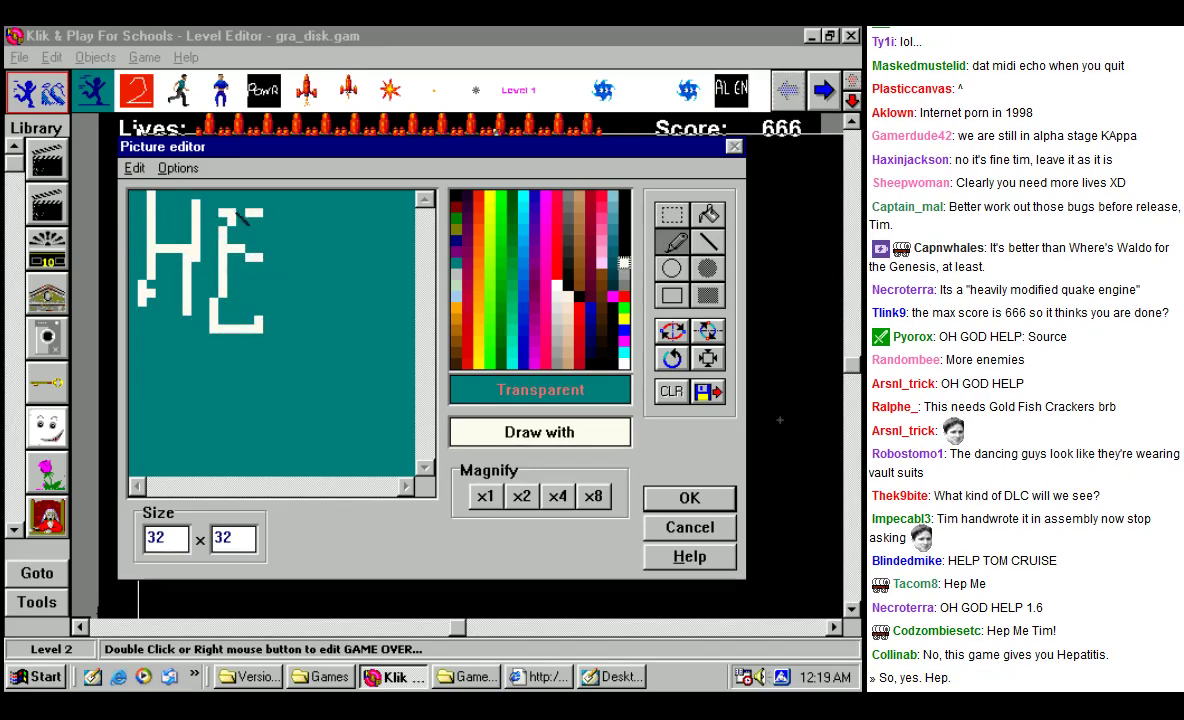
pyautogui.moveTo(296, 252)
pyautogui.mouseDown()
pyautogui.moveTo(296, 329)
pyautogui.moveTo(341, 329)
pyautogui.mouseUp()
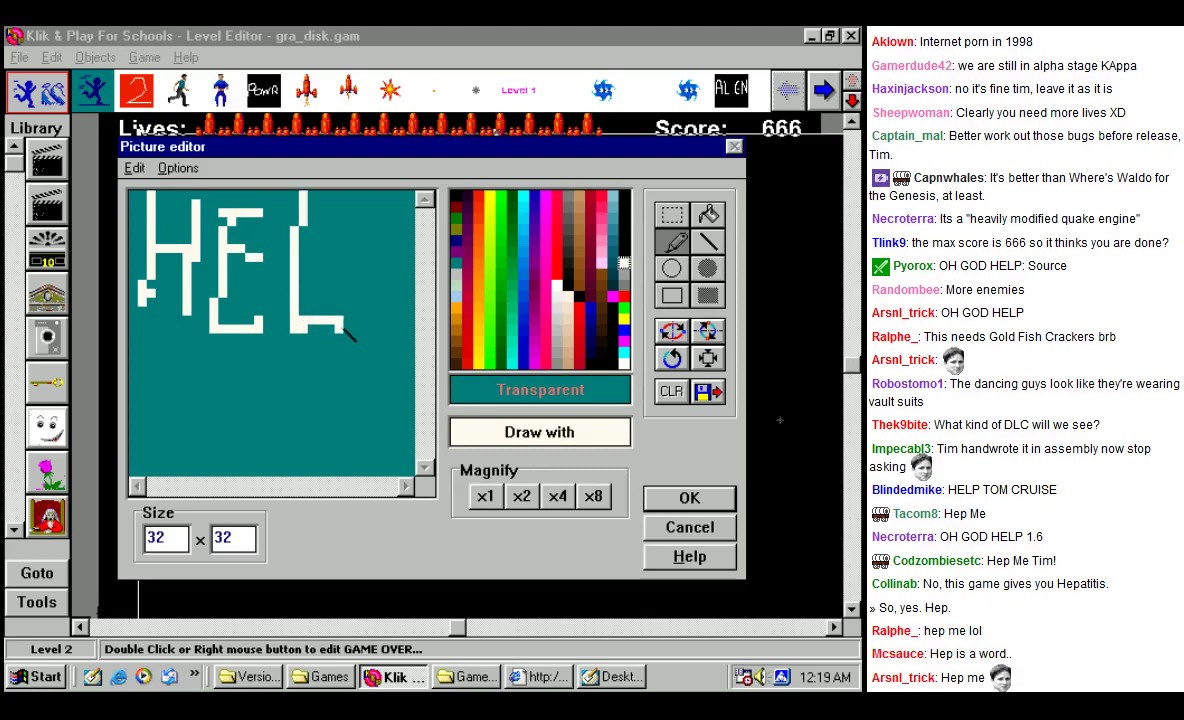
pyautogui.moveTo(383, 202); pyautogui.dragTo(384, 298)
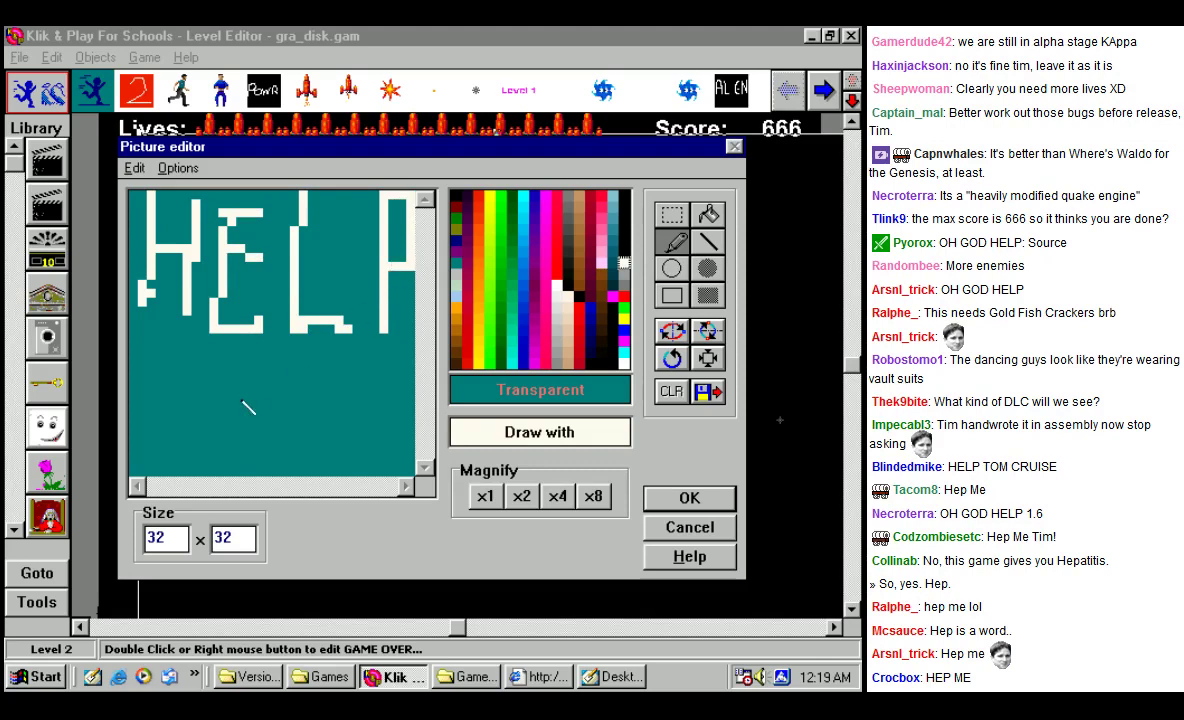
pyautogui.moveTo(150, 432)
pyautogui.mouseDown()
pyautogui.moveTo(160, 373)
pyautogui.moveTo(191, 428)
pyautogui.moveTo(227, 385)
pyautogui.moveTo(240, 465)
pyautogui.moveTo(266, 383)
pyautogui.moveTo(307, 381)
pyautogui.moveTo(246, 395)
pyautogui.moveTo(256, 469)
pyautogui.moveTo(325, 455)
pyautogui.mouseUp()
pyautogui.moveTo(262, 421); pyautogui.dragTo(310, 420)
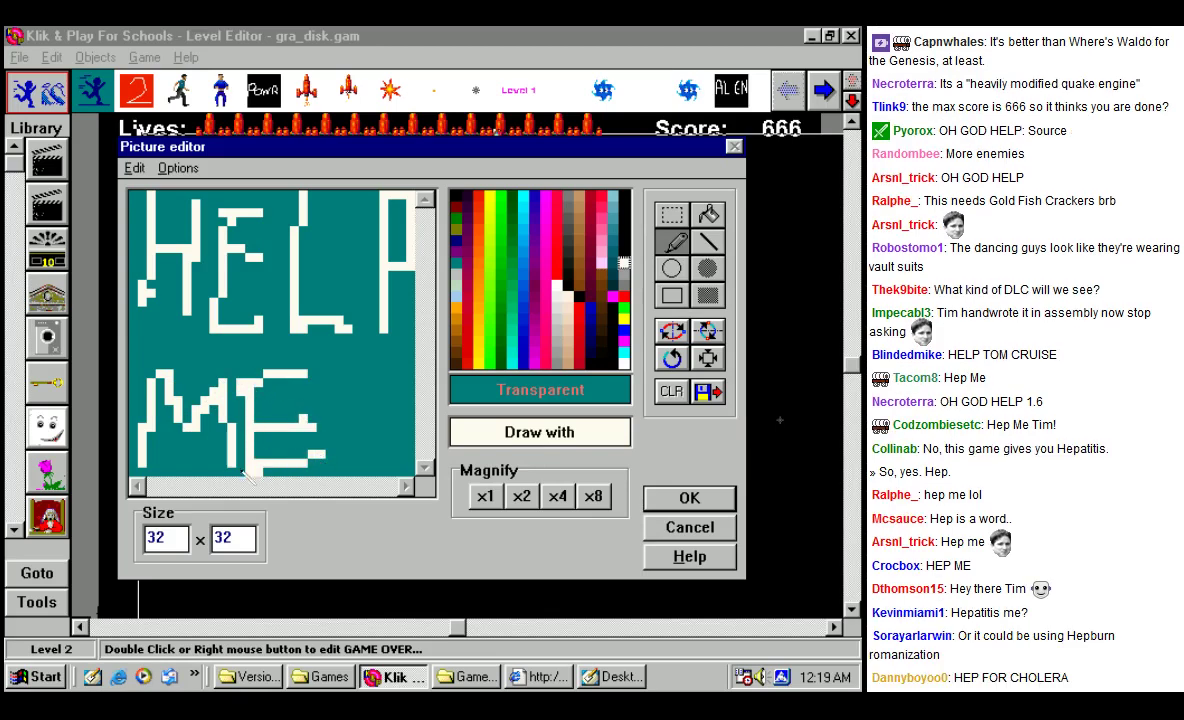
pyautogui.click(722, 502)
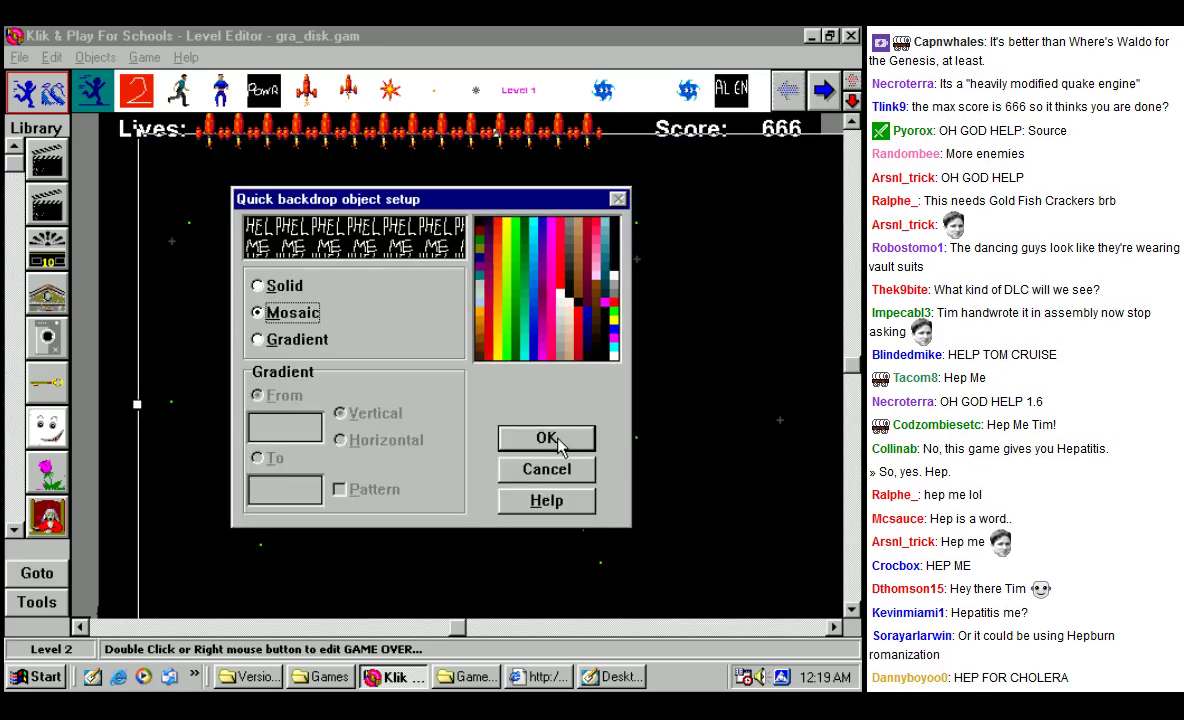
pyautogui.click(555, 467)
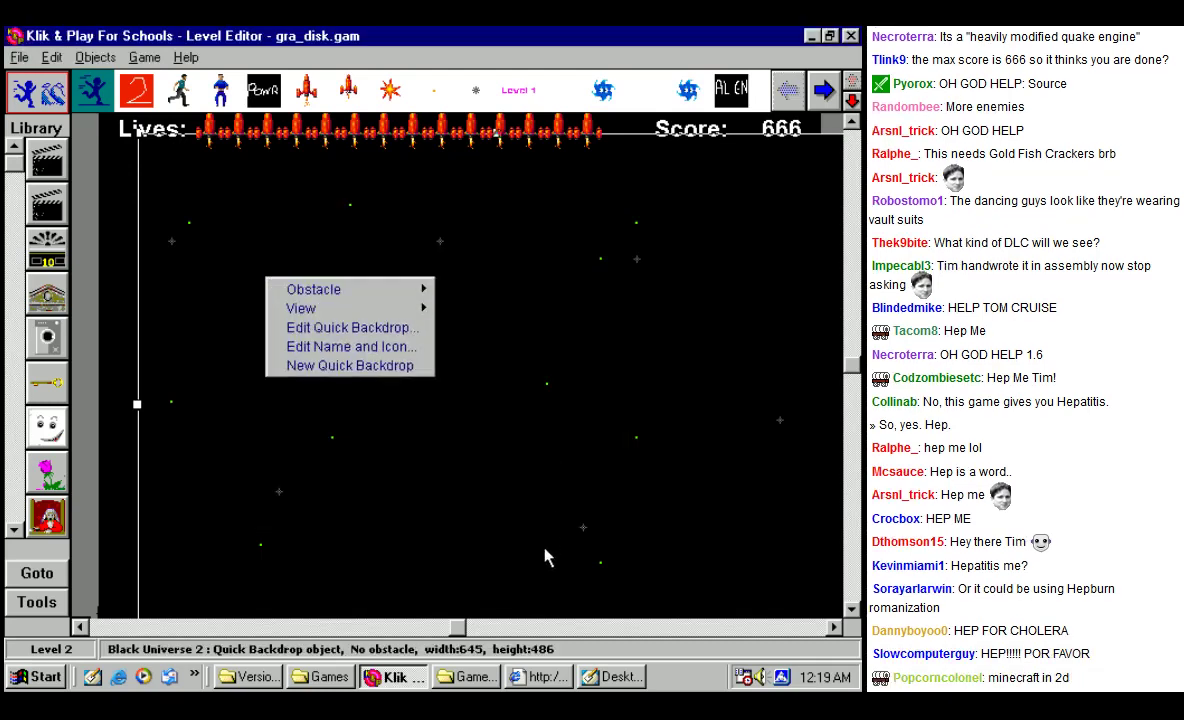
pyautogui.rightClick(508, 467)
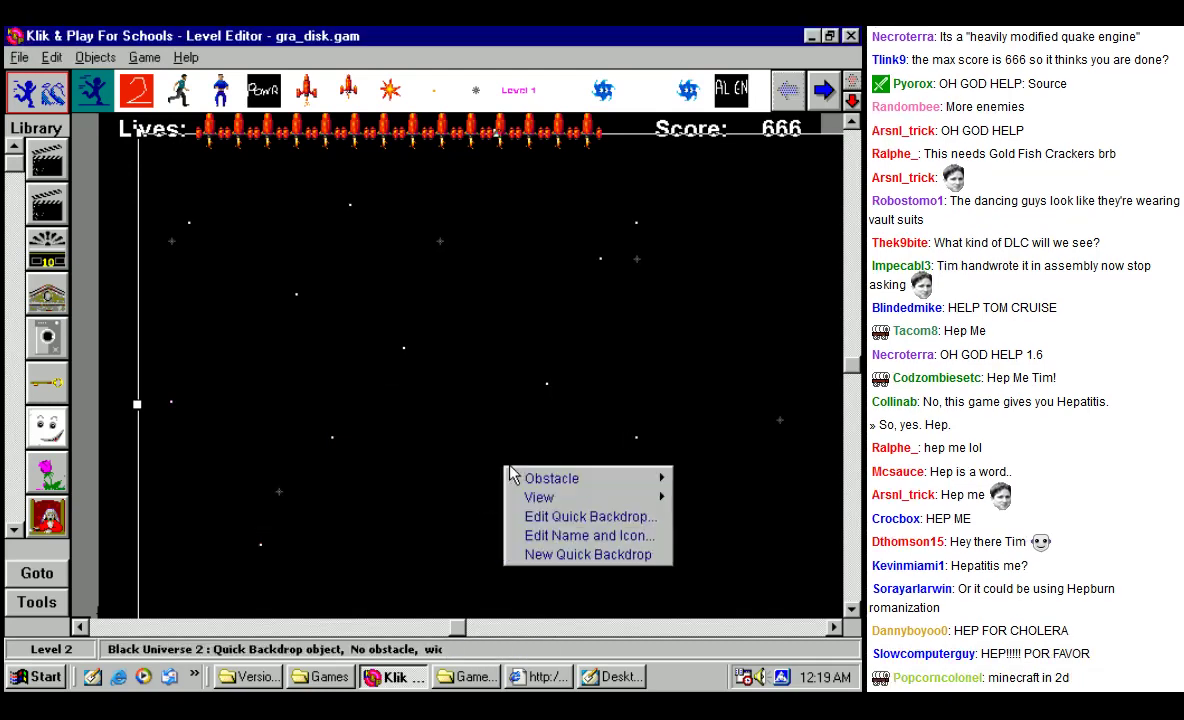
pyautogui.click(545, 522)
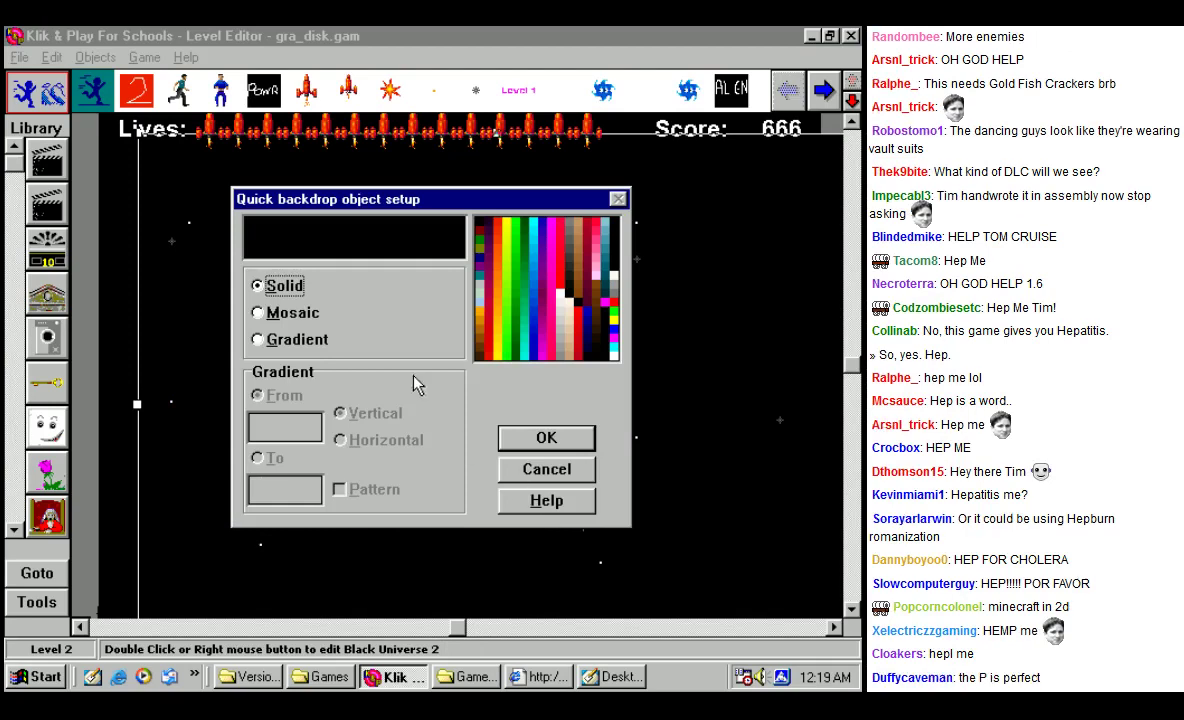
pyautogui.click(510, 435)
# Step: Open Black Universe 2's name and icon for editing and browse to c:\mydocu~1\mypict~1 to load a picture
pyautogui.rightClick(480, 420)
pyautogui.click(530, 487)
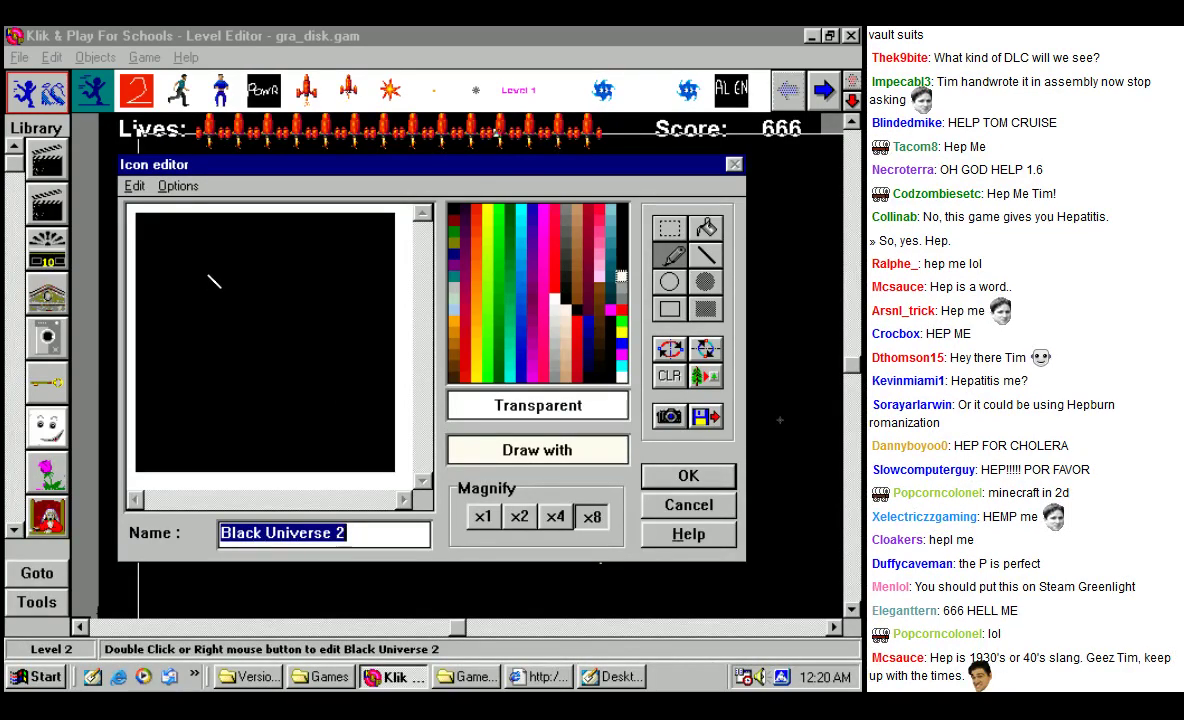
pyautogui.click(669, 417)
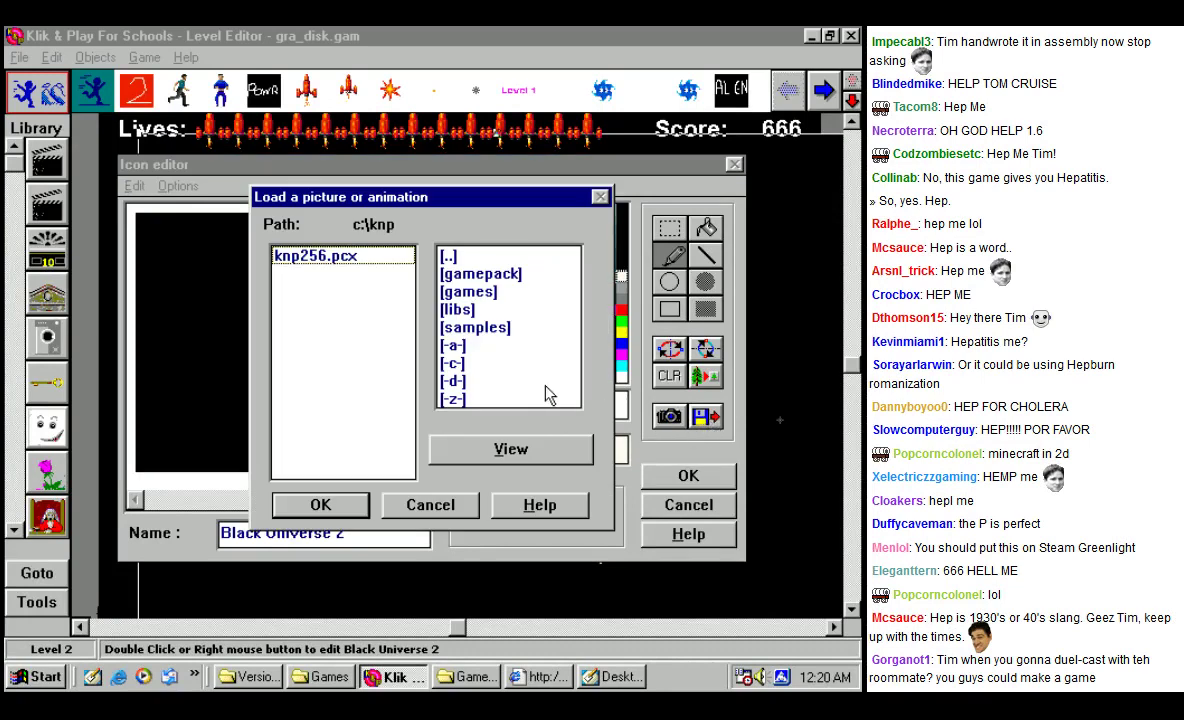
pyautogui.doubleClick(462, 258)
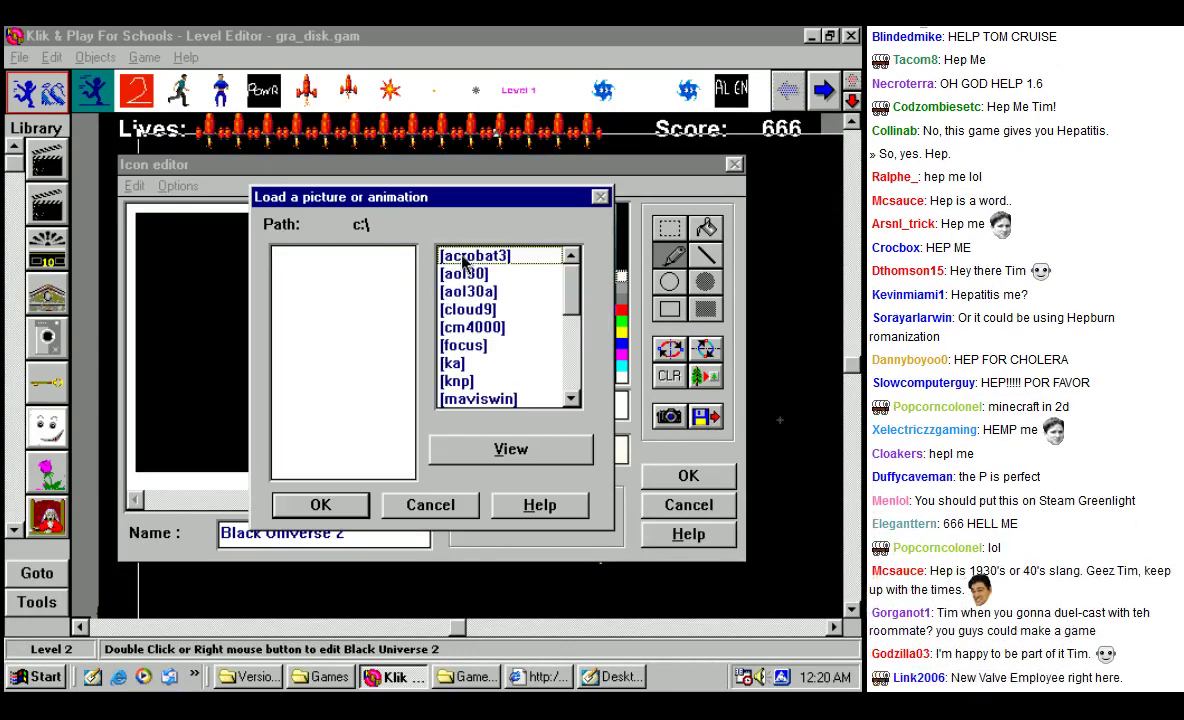
pyautogui.moveTo(575, 290); pyautogui.dragTo(585, 332)
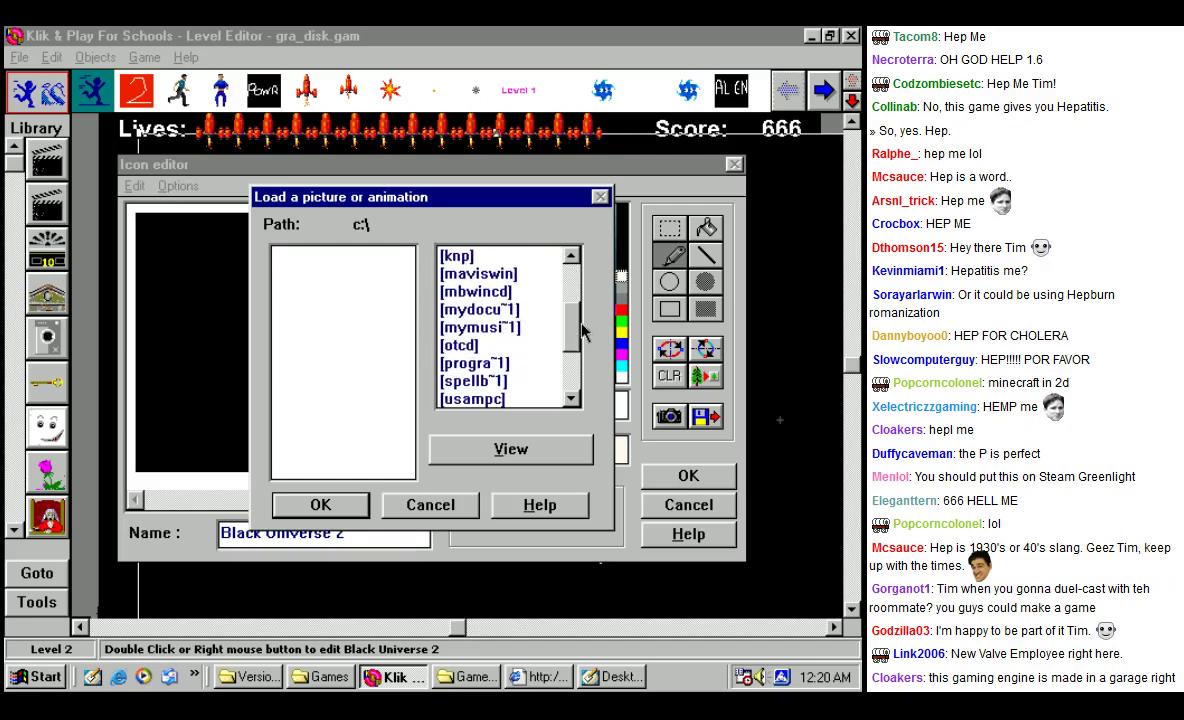
pyautogui.doubleClick(485, 309)
pyautogui.moveTo(565, 314)
pyautogui.mouseDown()
pyautogui.moveTo(563, 344)
pyautogui.moveTo(564, 316)
pyautogui.mouseUp()
pyautogui.doubleClick(515, 381)
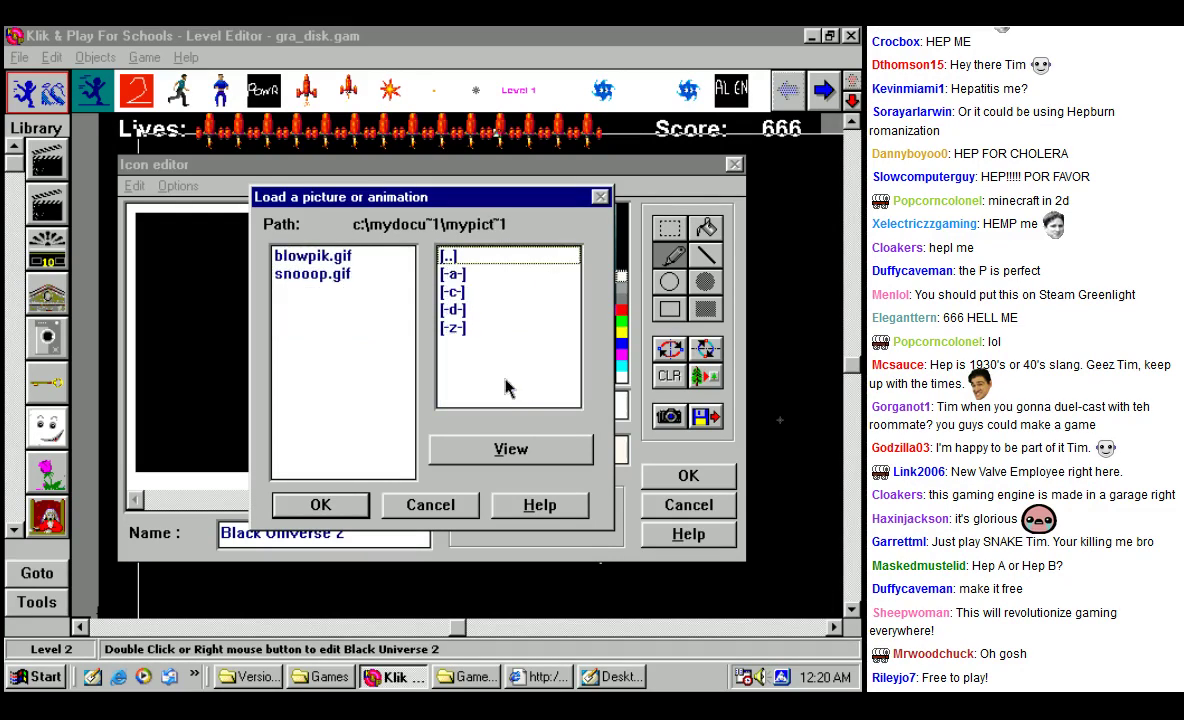
# Step: Load snooop.gif, capture the lower part of the face as Black Universe 2's icon, and accept the icon
pyautogui.doubleClick(327, 277)
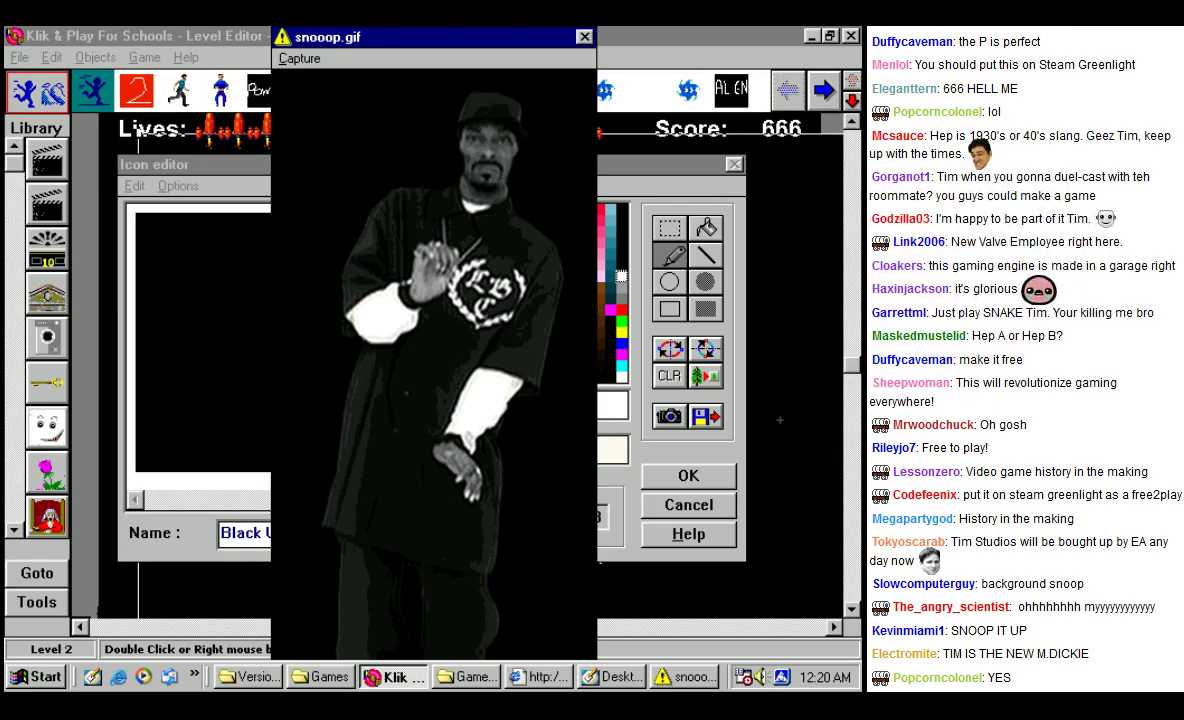
pyautogui.click(488, 170)
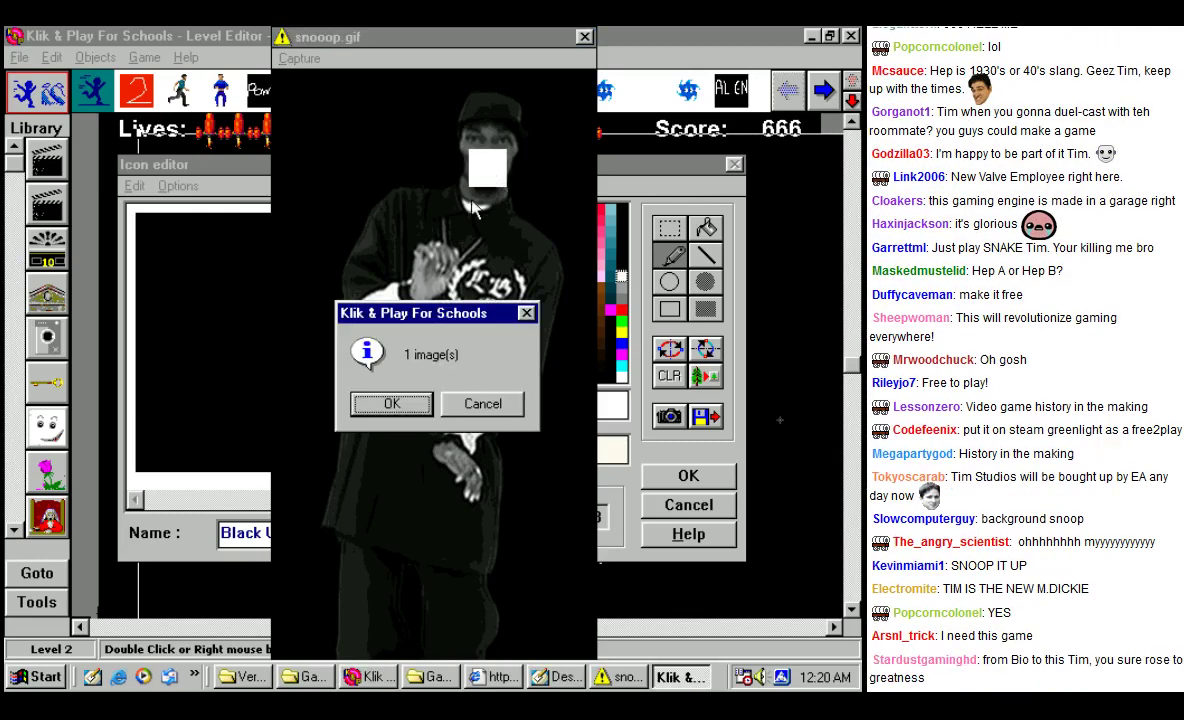
pyautogui.click(392, 404)
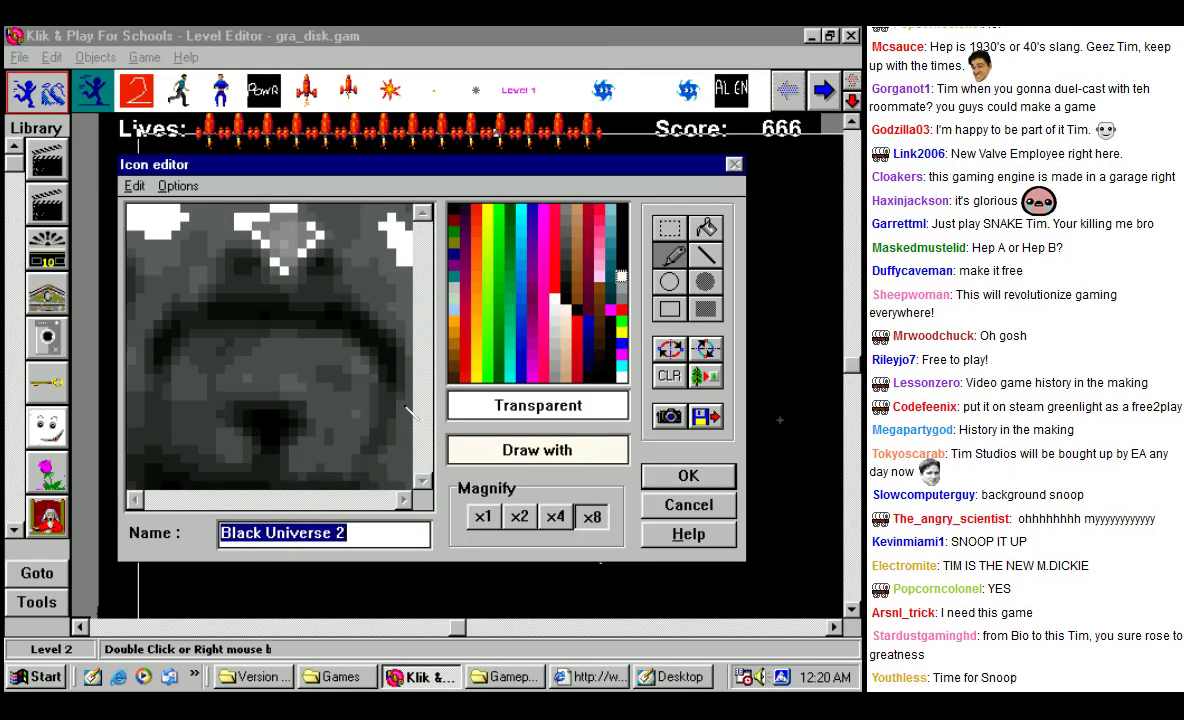
pyautogui.click(688, 477)
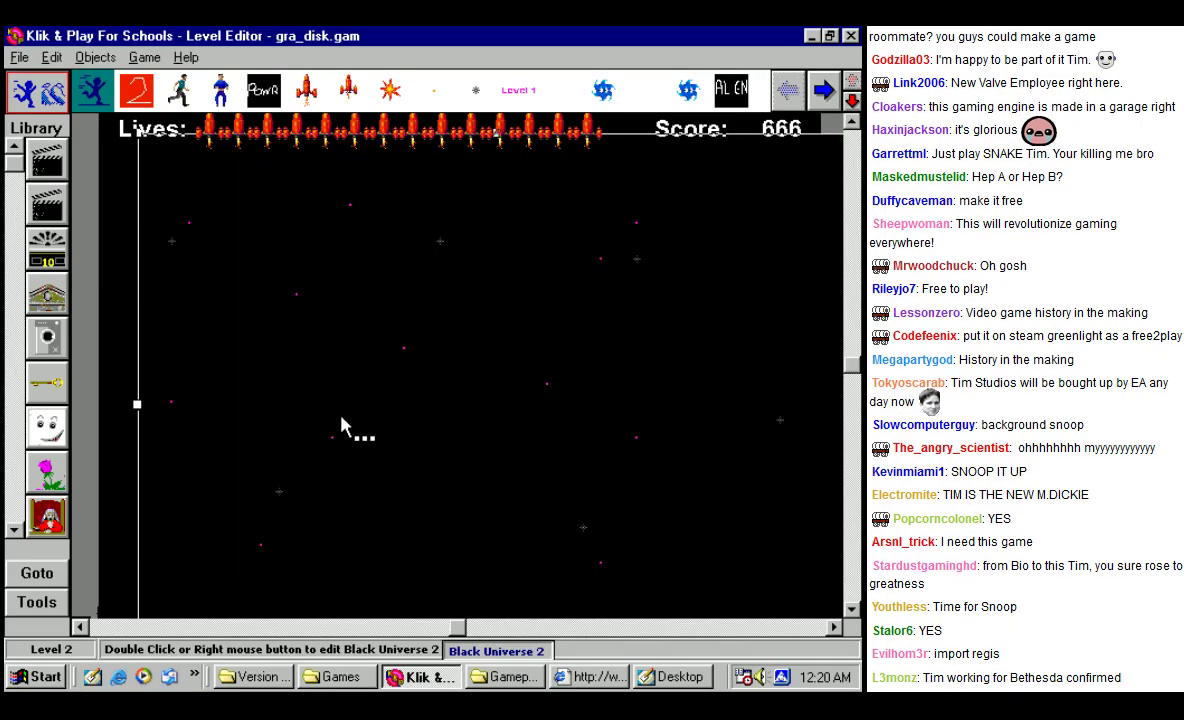
pyautogui.rightClick(236, 319)
pyautogui.click(205, 313)
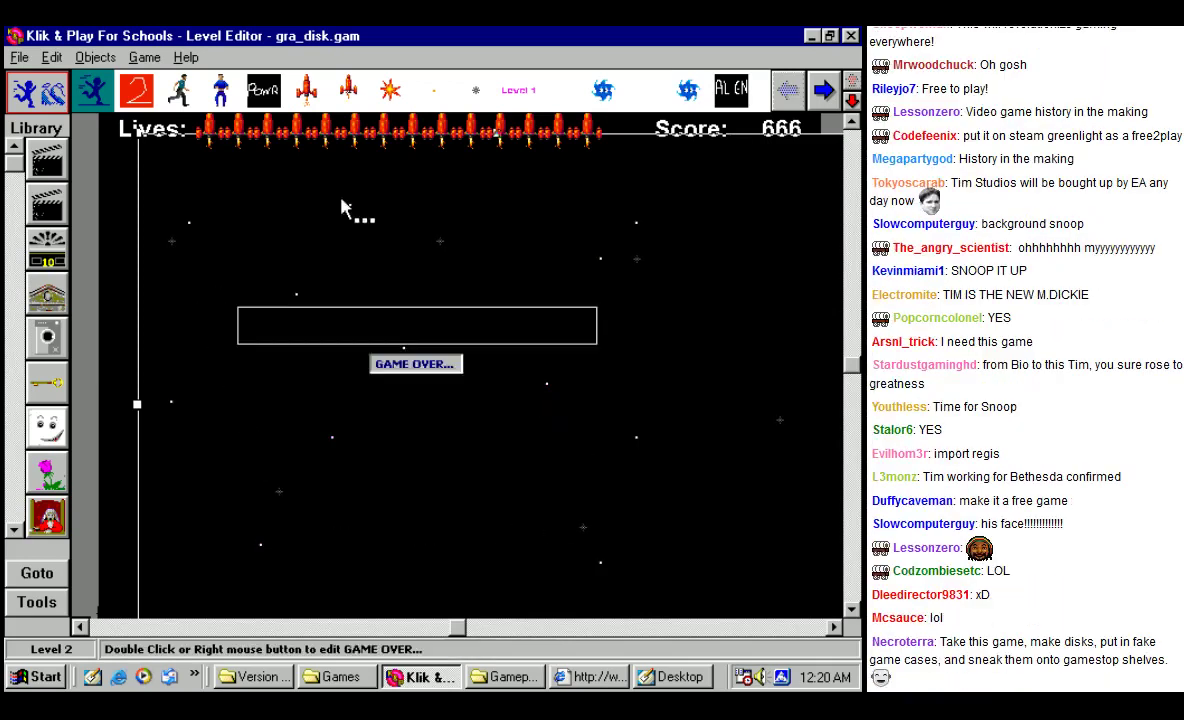
pyautogui.rightClick(292, 127)
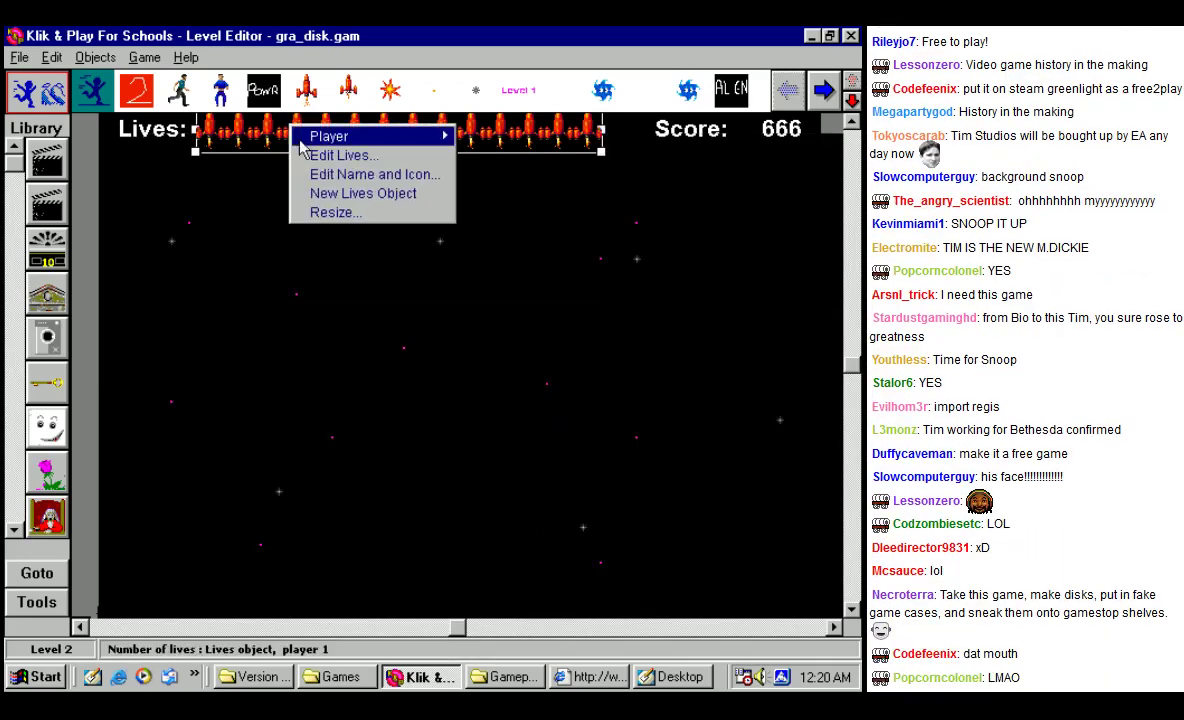
pyautogui.click(312, 196)
pyautogui.rightClick(254, 158)
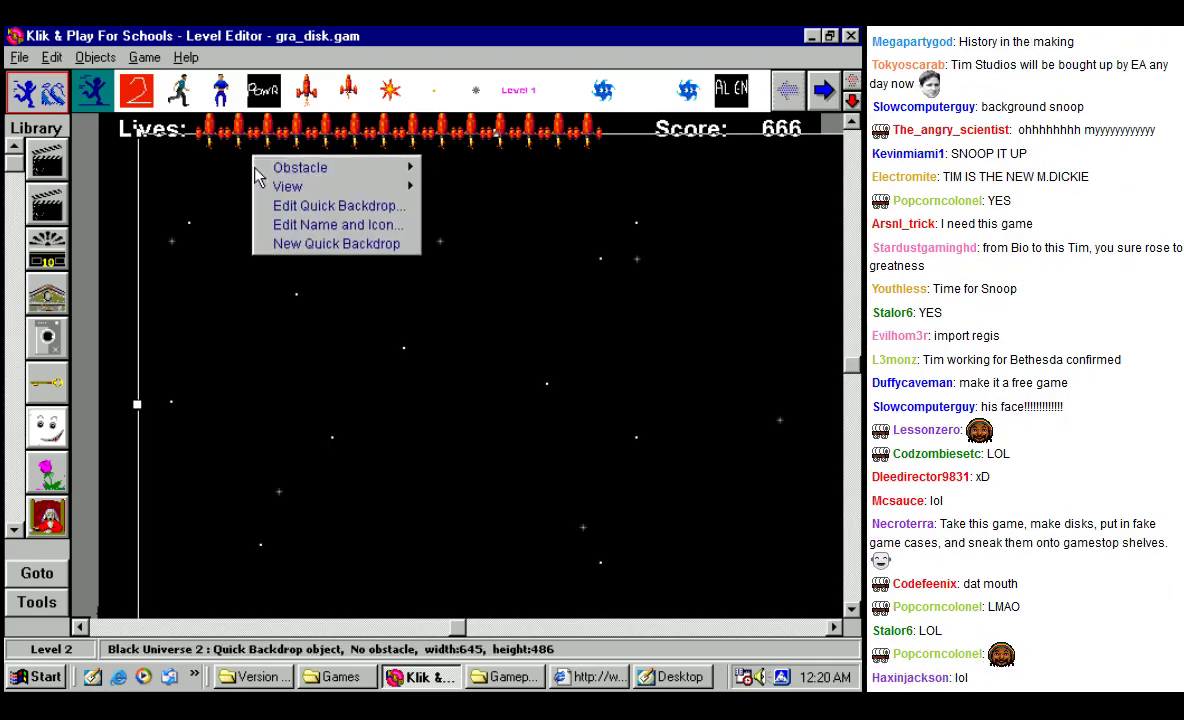
# Step: Open the name and icon of the Number of lives object, try to capture a picture from snooop.gif, and close the picture
pyautogui.rightClick(230, 131)
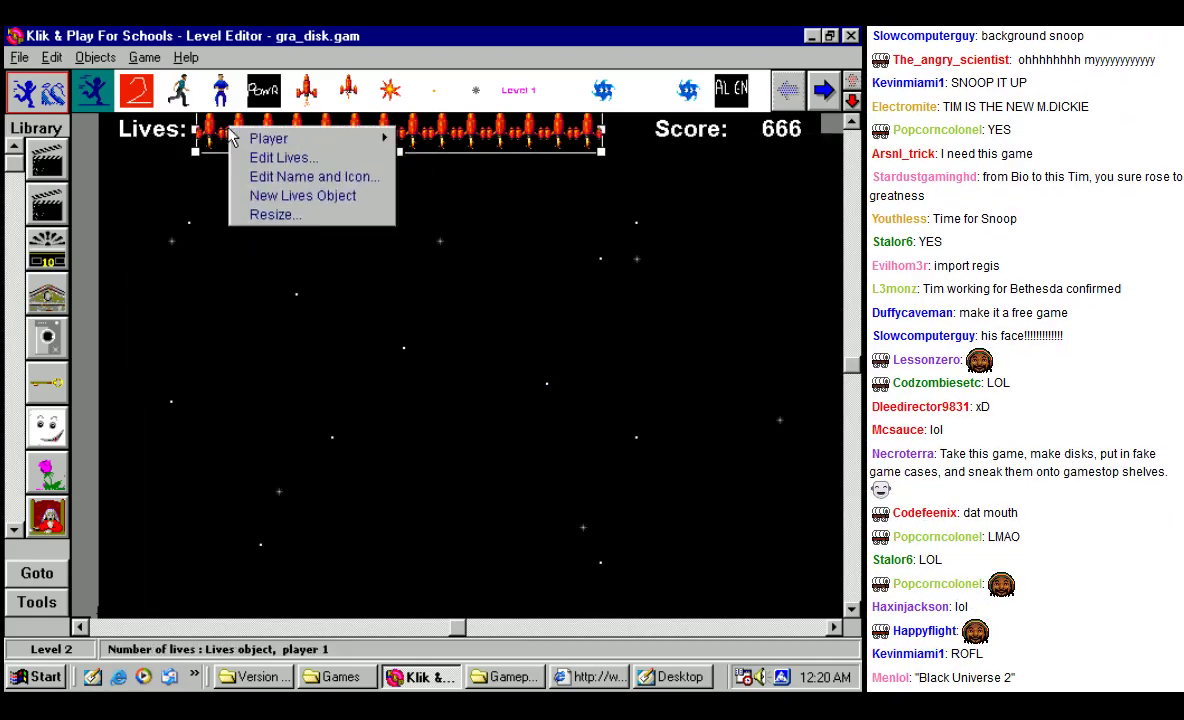
pyautogui.click(284, 177)
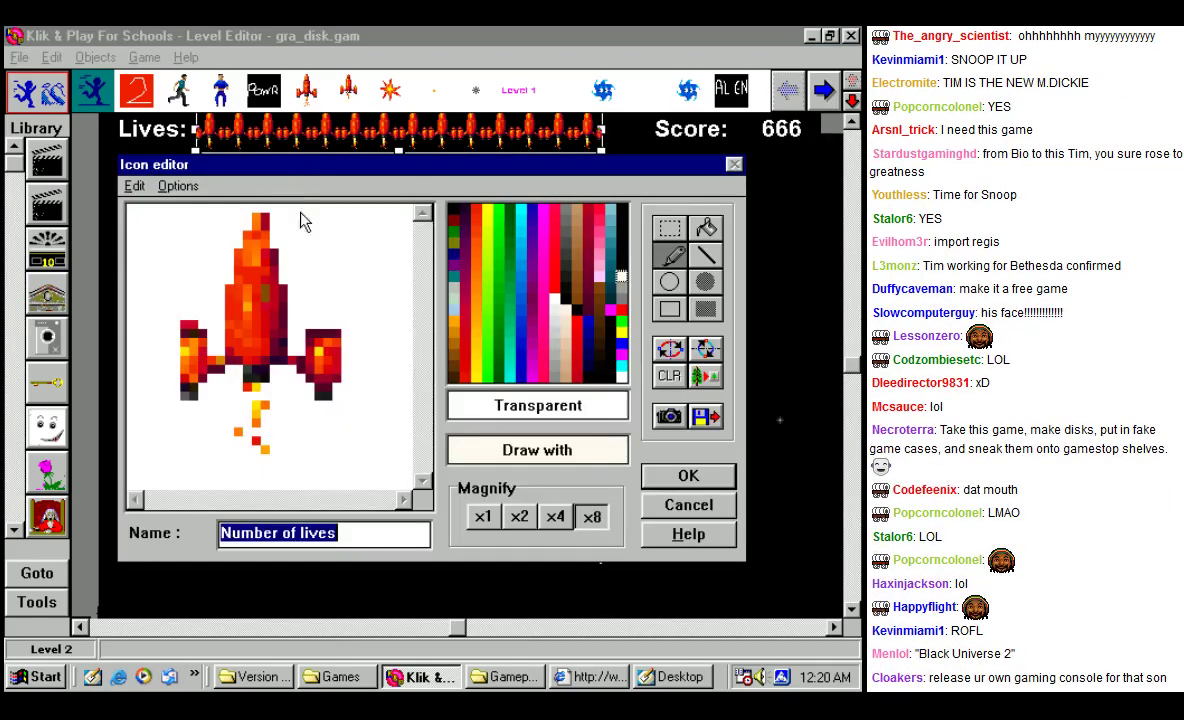
pyautogui.click(703, 416)
pyautogui.doubleClick(358, 274)
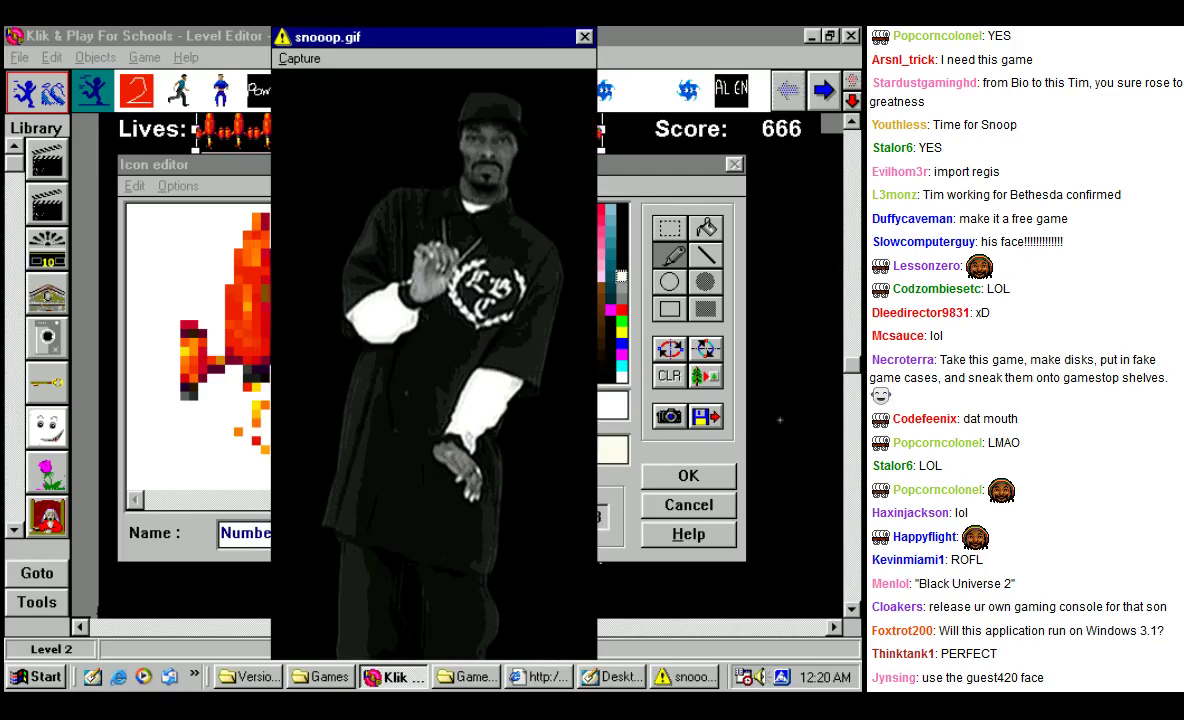
pyautogui.click(304, 59)
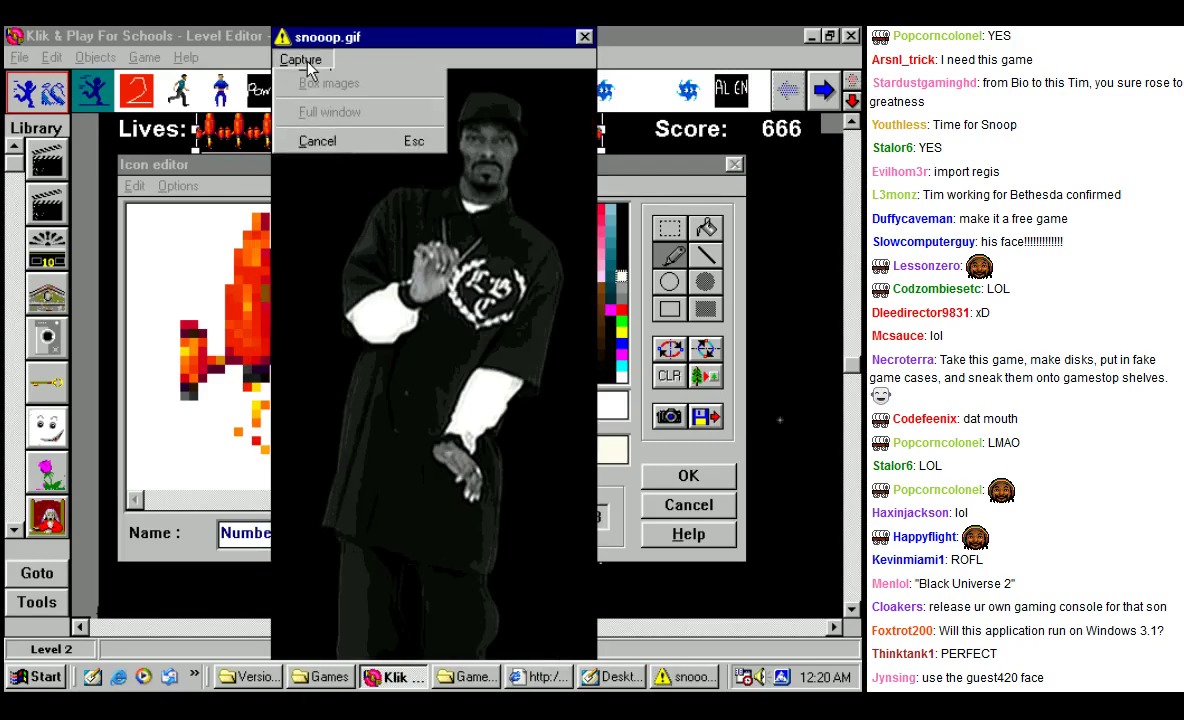
pyautogui.click(313, 62)
pyautogui.click(584, 36)
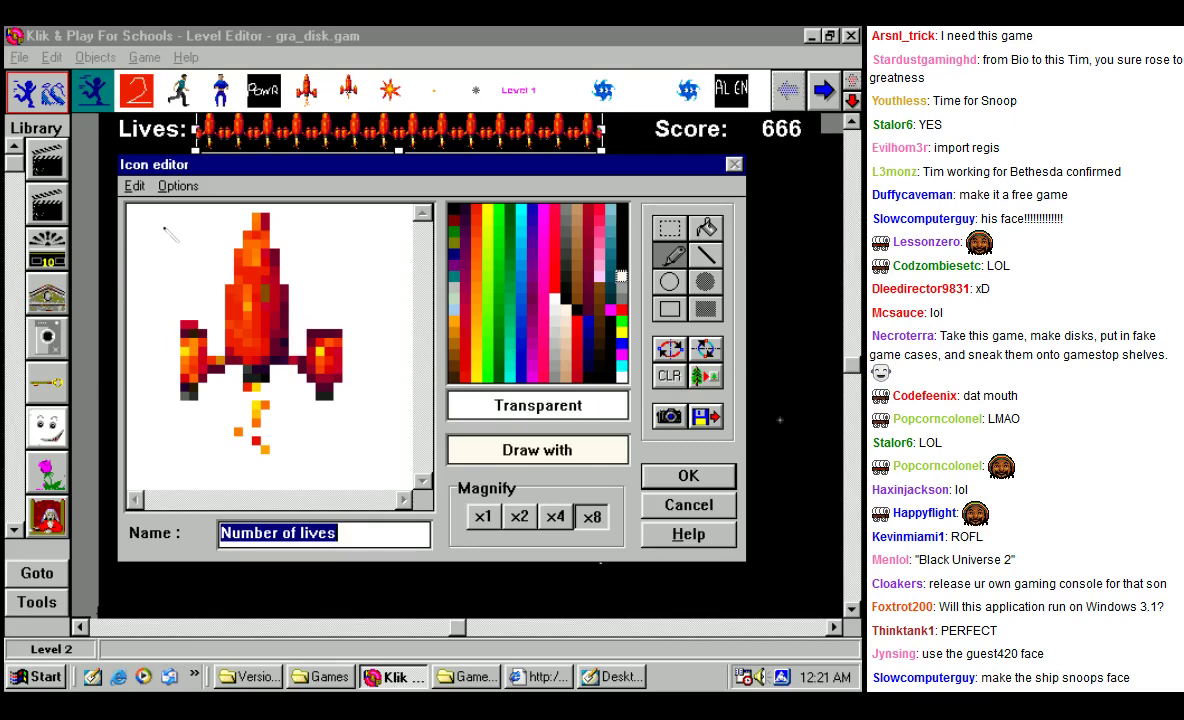
# Step: Try handwriting 666 in black across the rocket icon of the lives object, and discard the icon edit
pyautogui.click(622, 208)
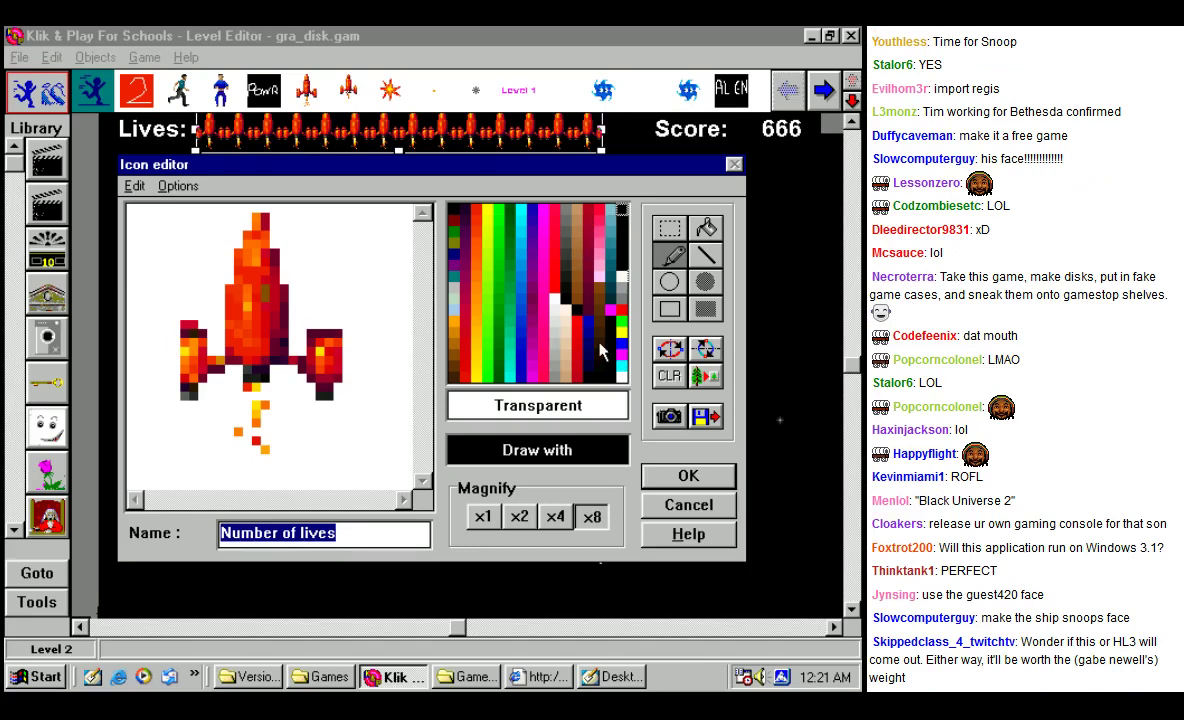
pyautogui.moveTo(174, 212)
pyautogui.mouseDown()
pyautogui.moveTo(133, 262)
pyautogui.moveTo(139, 297)
pyautogui.moveTo(178, 310)
pyautogui.moveTo(202, 287)
pyautogui.moveTo(203, 260)
pyautogui.moveTo(190, 247)
pyautogui.moveTo(132, 234)
pyautogui.mouseUp()
pyautogui.moveTo(262, 208)
pyautogui.mouseDown()
pyautogui.moveTo(230, 258)
pyautogui.moveTo(242, 300)
pyautogui.moveTo(287, 297)
pyautogui.moveTo(300, 270)
pyautogui.moveTo(290, 250)
pyautogui.moveTo(252, 240)
pyautogui.moveTo(219, 272)
pyautogui.mouseUp()
pyautogui.moveTo(350, 214)
pyautogui.mouseDown()
pyautogui.moveTo(331, 295)
pyautogui.moveTo(373, 298)
pyautogui.moveTo(385, 268)
pyautogui.moveTo(318, 256)
pyautogui.mouseUp()
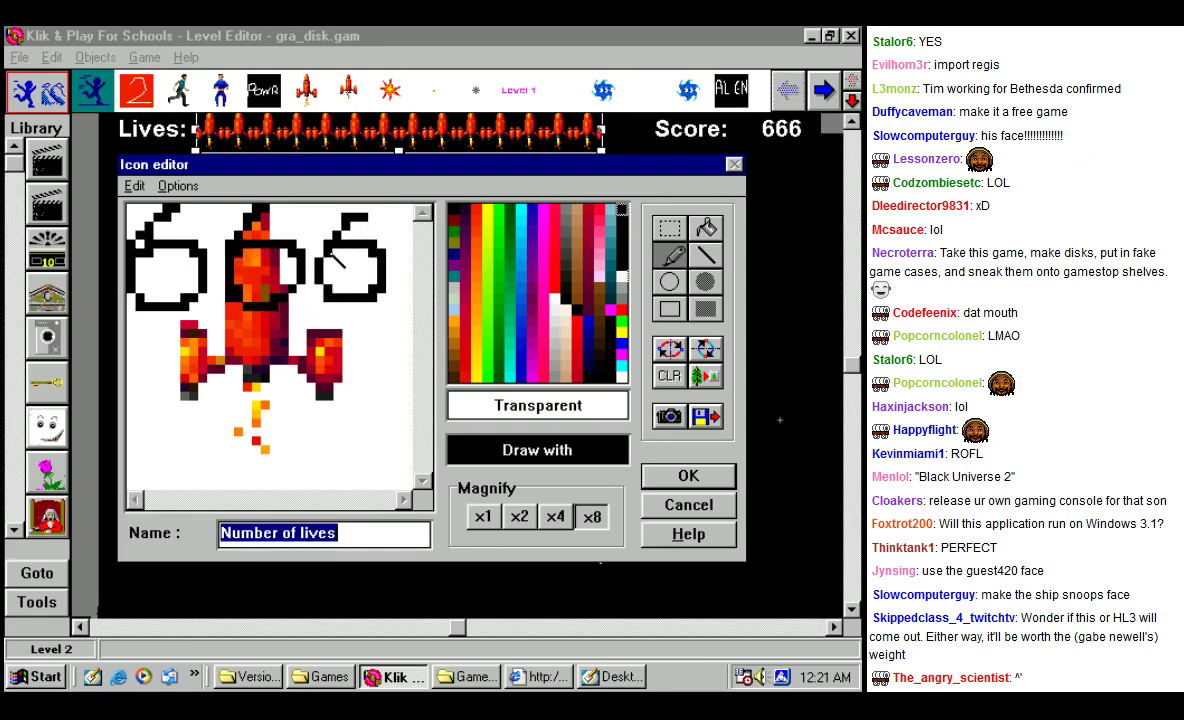
pyautogui.click(720, 512)
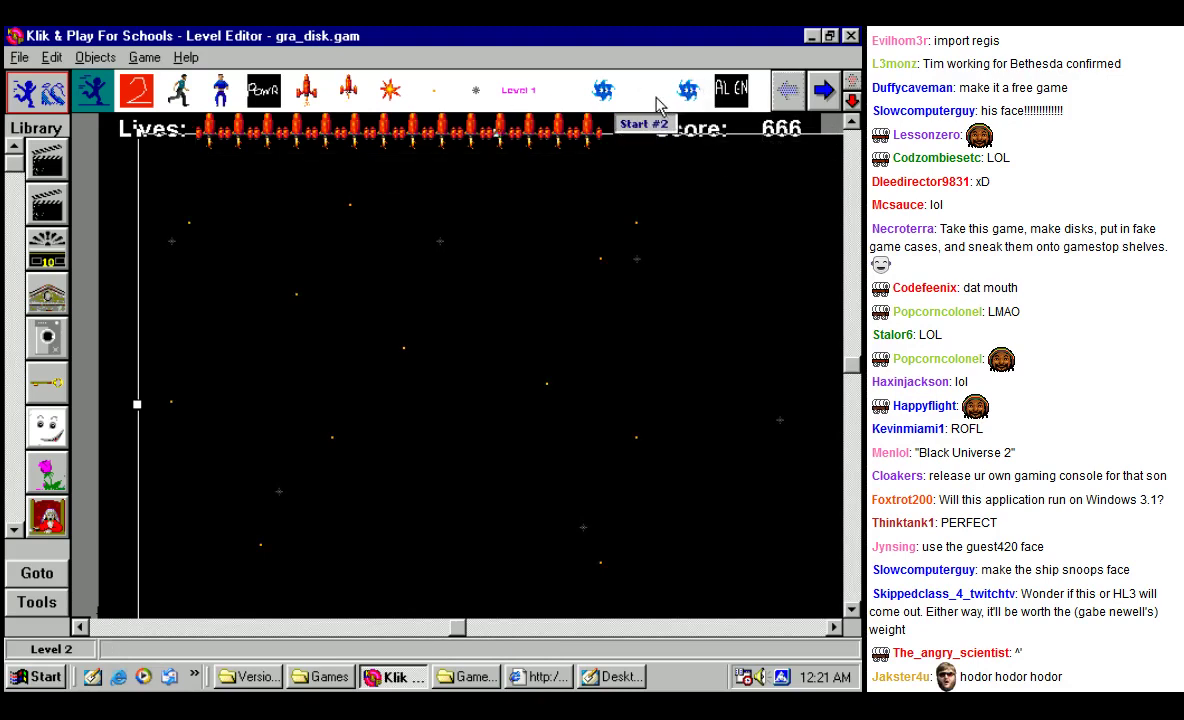
pyautogui.click(133, 171)
pyautogui.rightClick(133, 171)
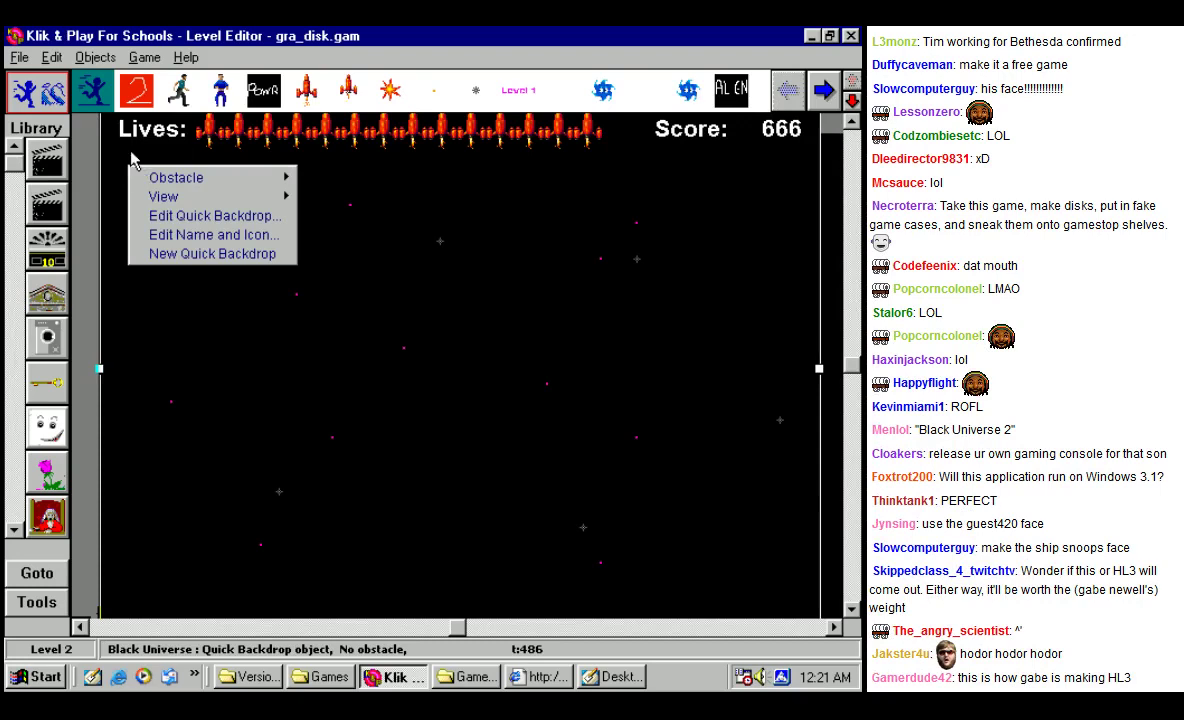
pyautogui.click(37, 601)
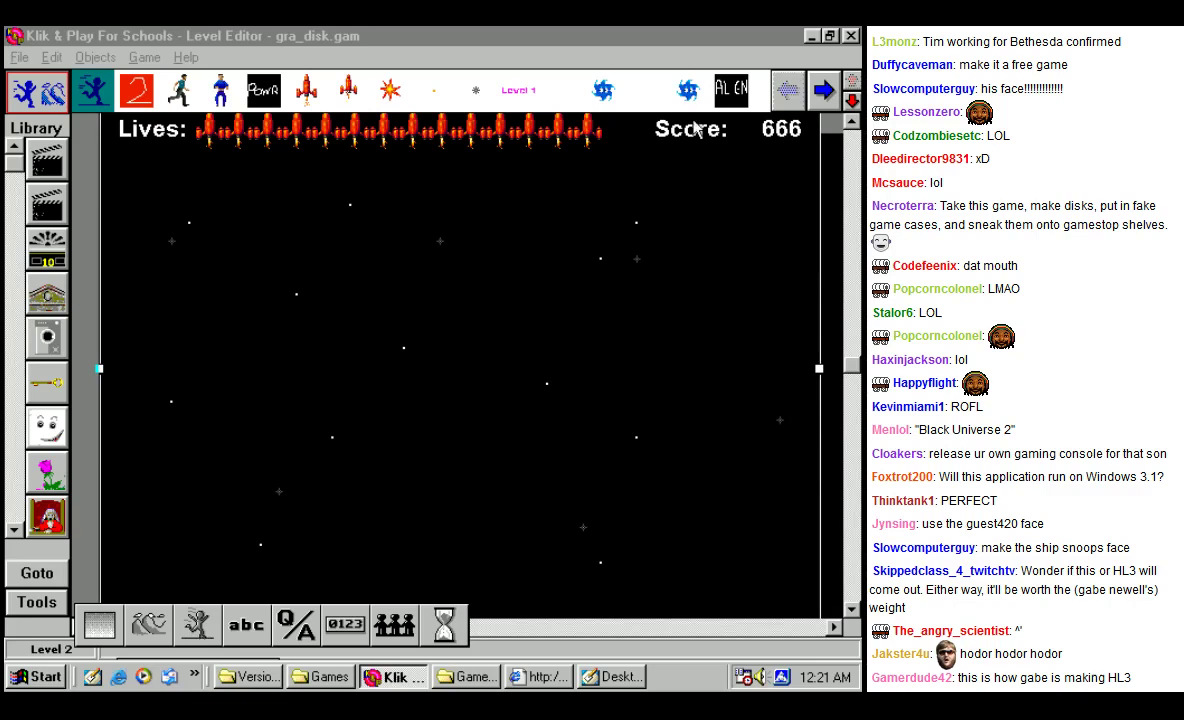
pyautogui.click(829, 36)
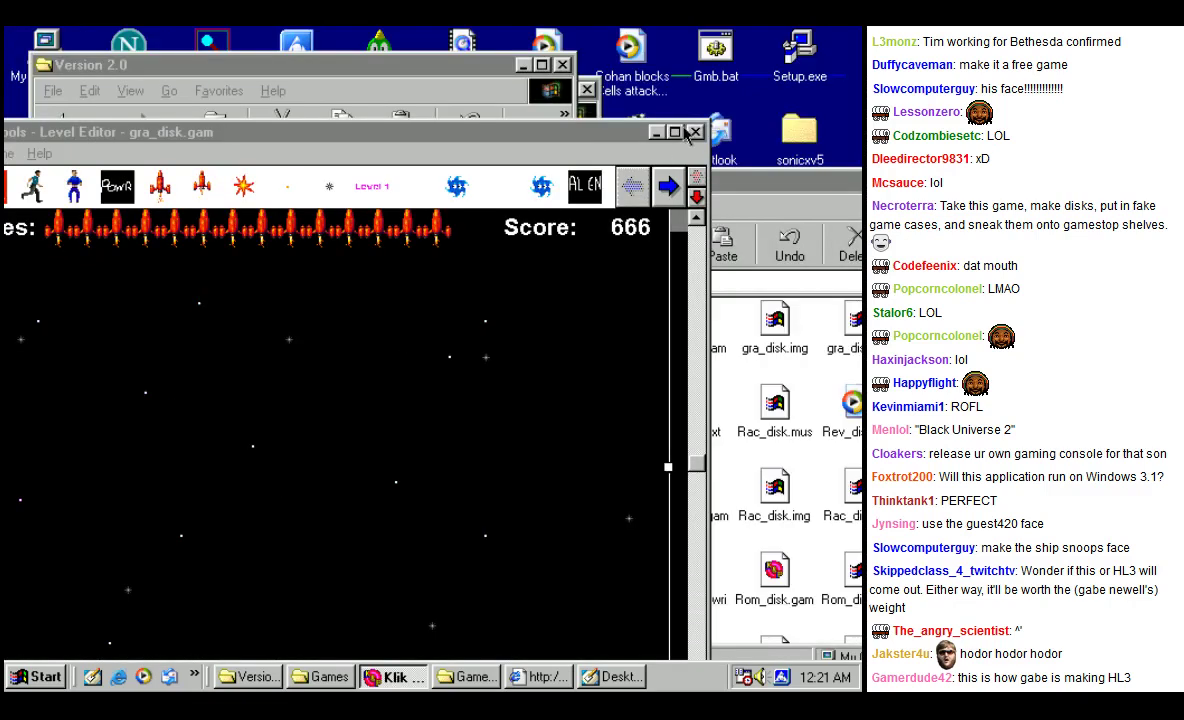
pyautogui.click(675, 131)
pyautogui.click(37, 601)
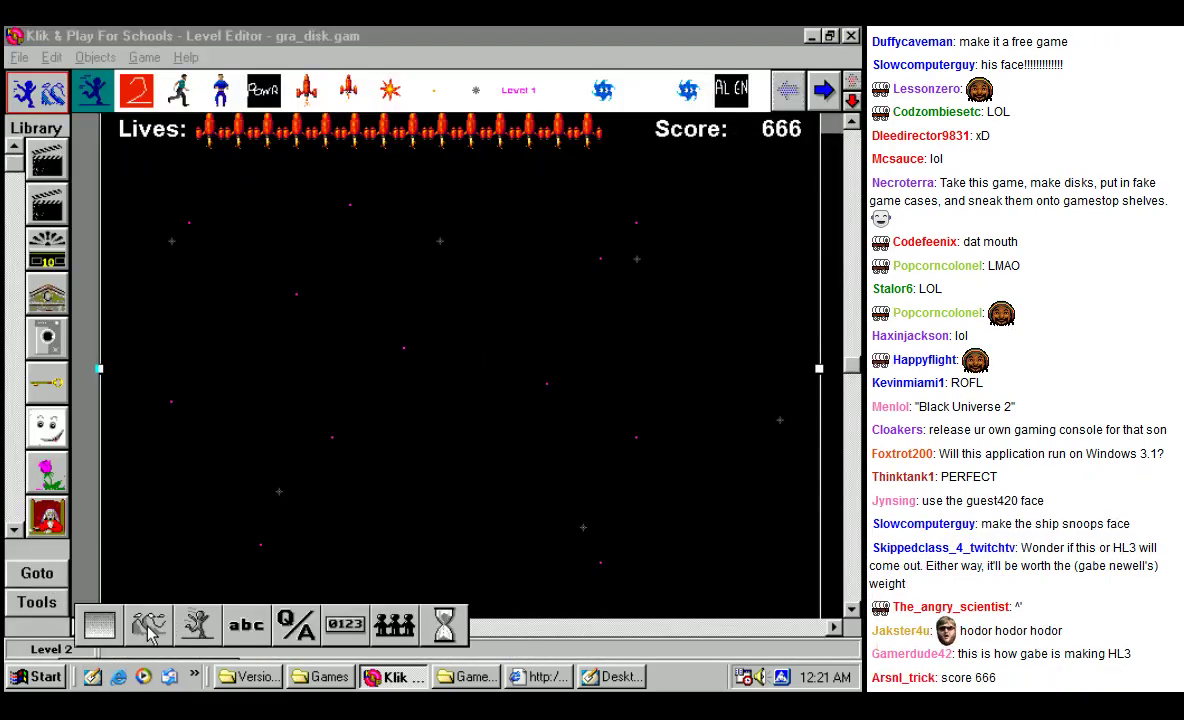
pyautogui.click(148, 624)
pyautogui.click(680, 527)
# Step: Start a new counter object displayed as Numbers and accept its default digit images
pyautogui.click(40, 602)
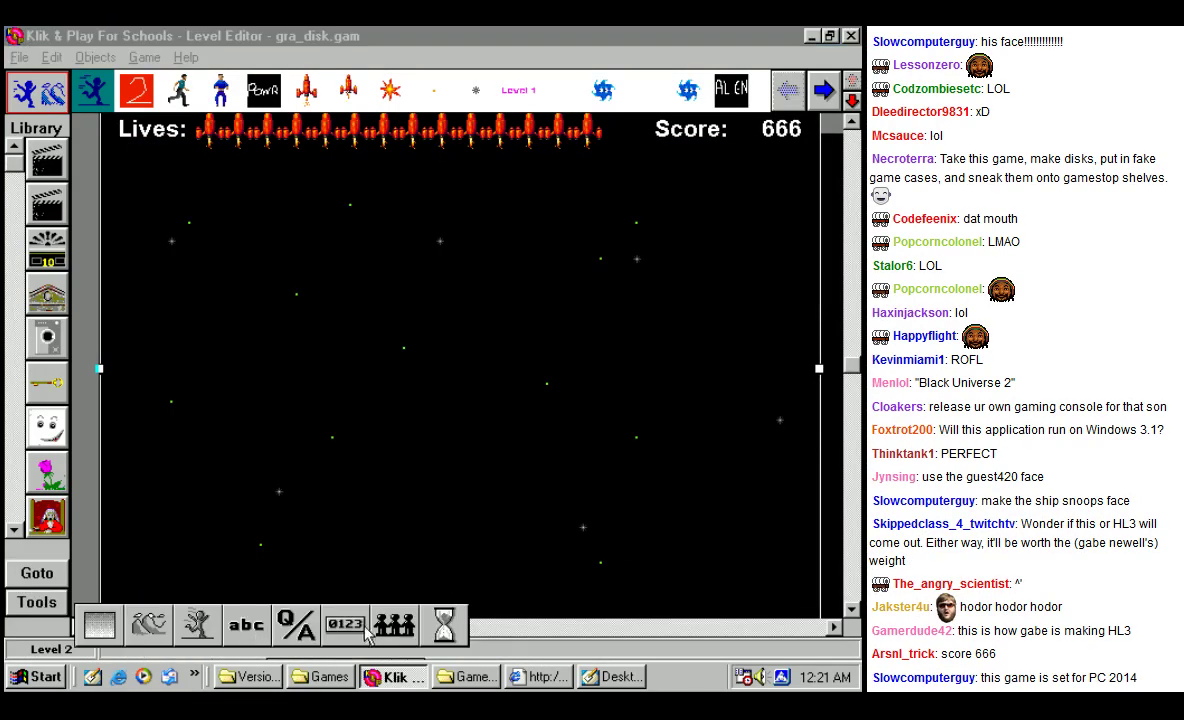
pyautogui.click(447, 627)
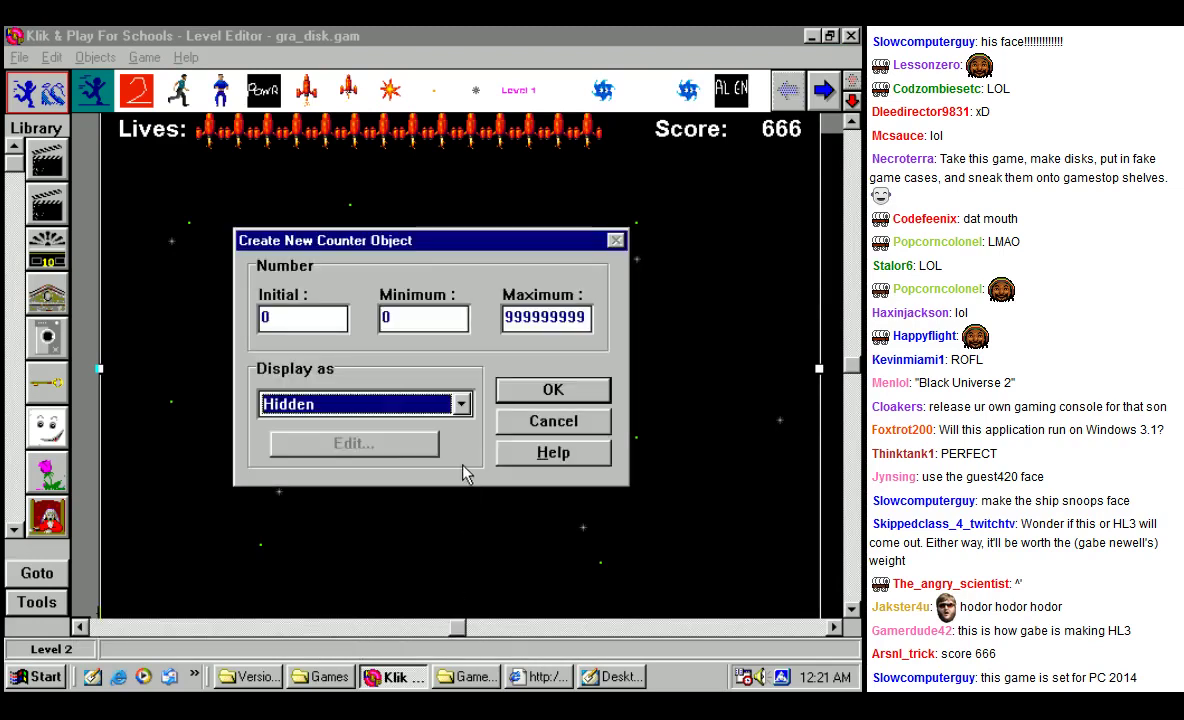
pyautogui.click(409, 405)
pyautogui.click(409, 405)
pyautogui.click(411, 408)
pyautogui.click(413, 409)
pyautogui.click(418, 411)
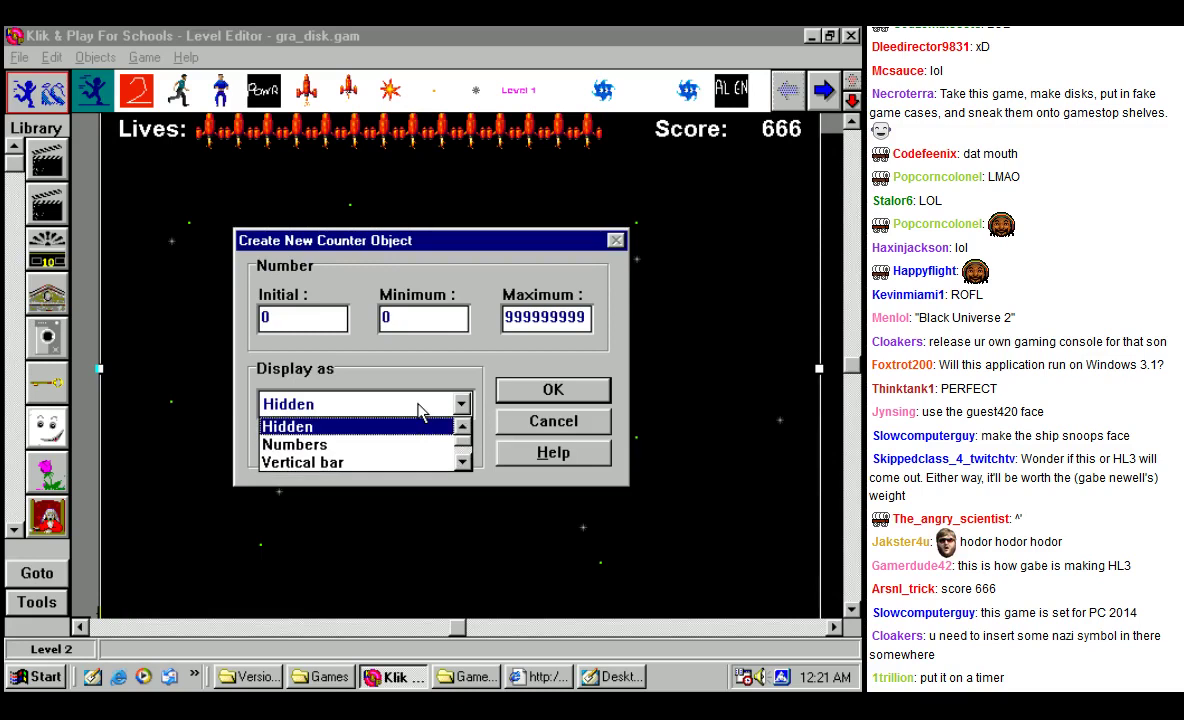
pyautogui.click(402, 445)
pyautogui.click(174, 391)
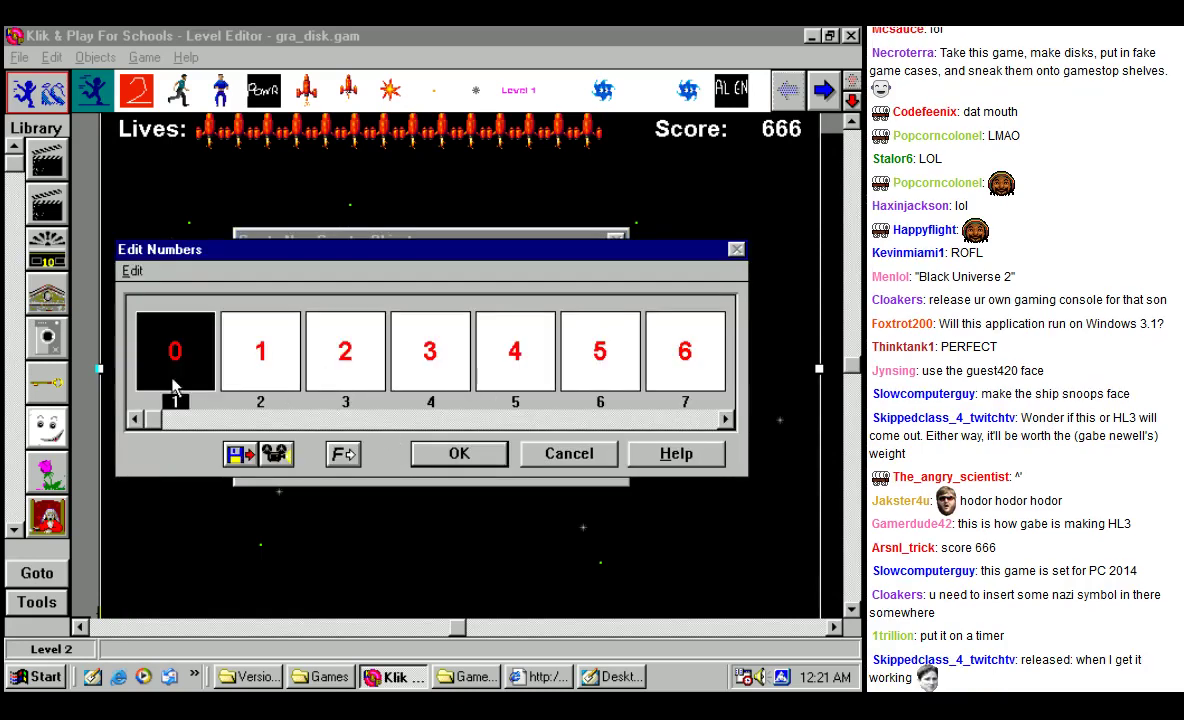
pyautogui.doubleClick(234, 370)
pyautogui.click(689, 498)
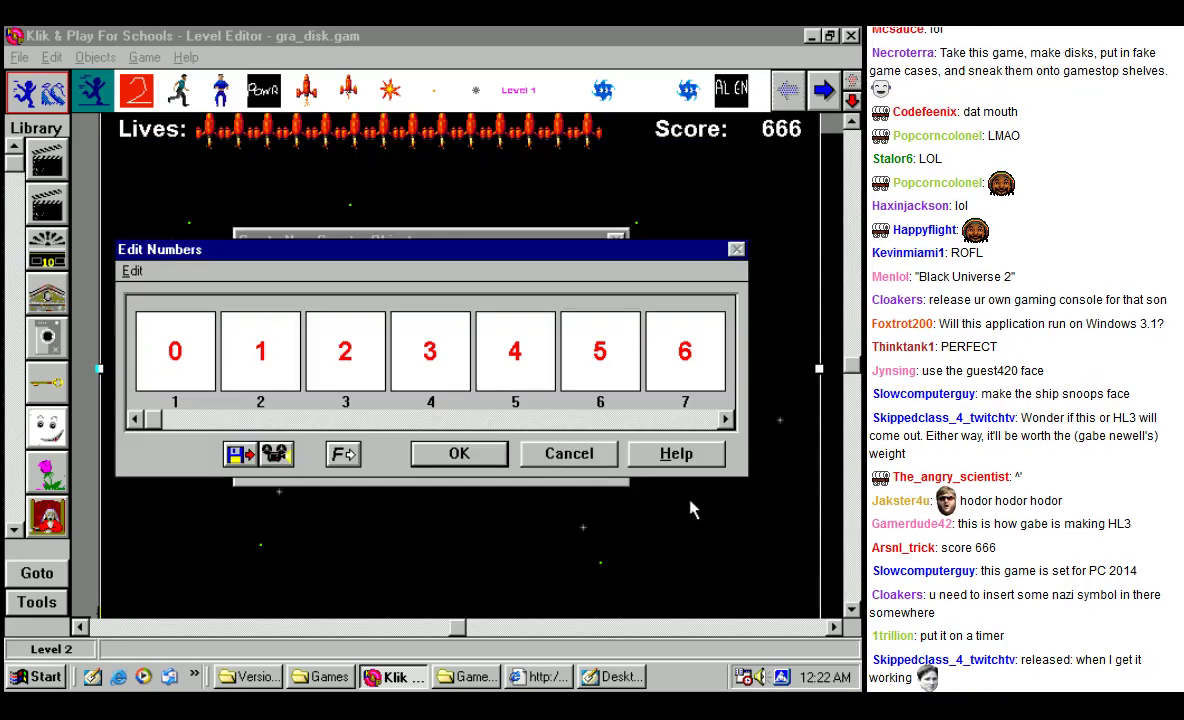
pyautogui.click(455, 452)
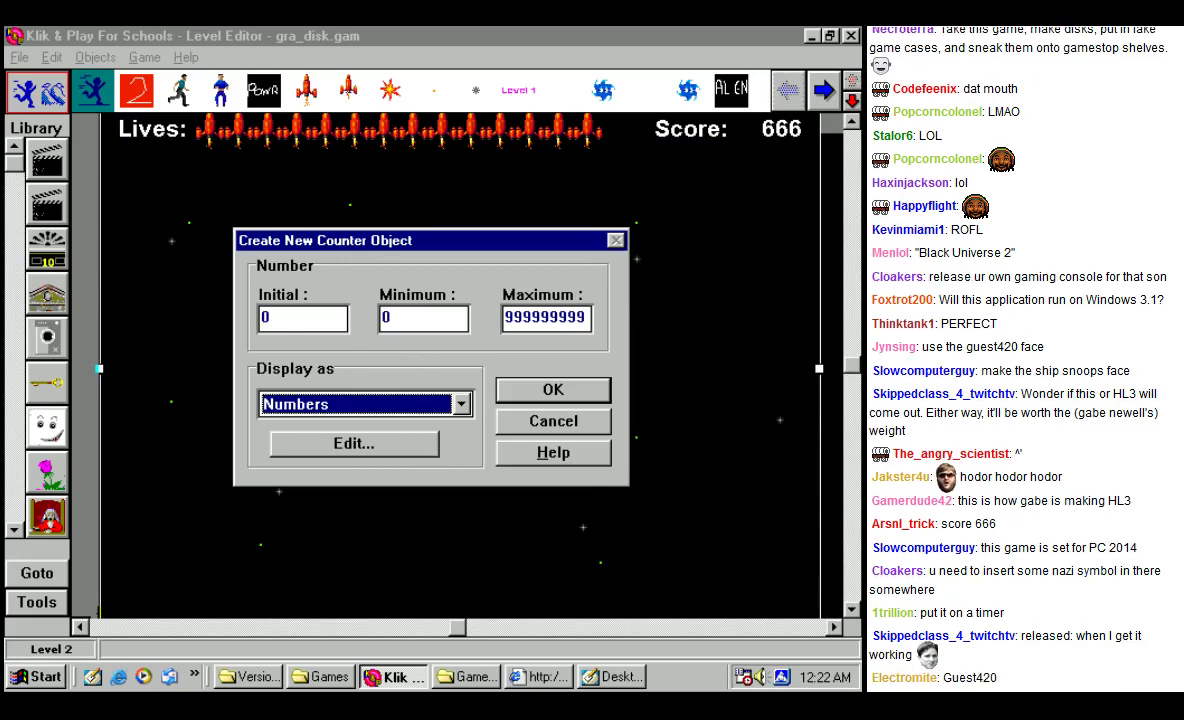
# Step: Try a minimum of 56 for the new counter, and set the minimum back to 0
pyautogui.click(386, 317)
pyautogui.write('3')
pyautogui.press('BackSpace')
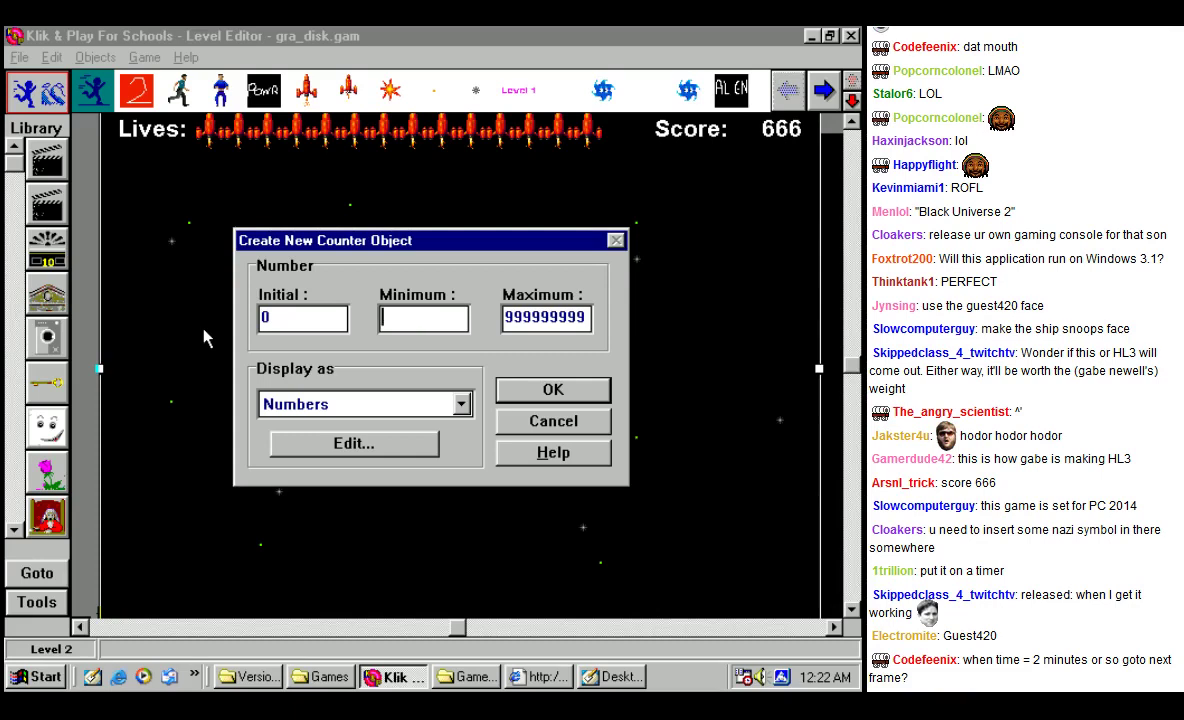
pyautogui.write('56')
pyautogui.doubleClick(578, 317)
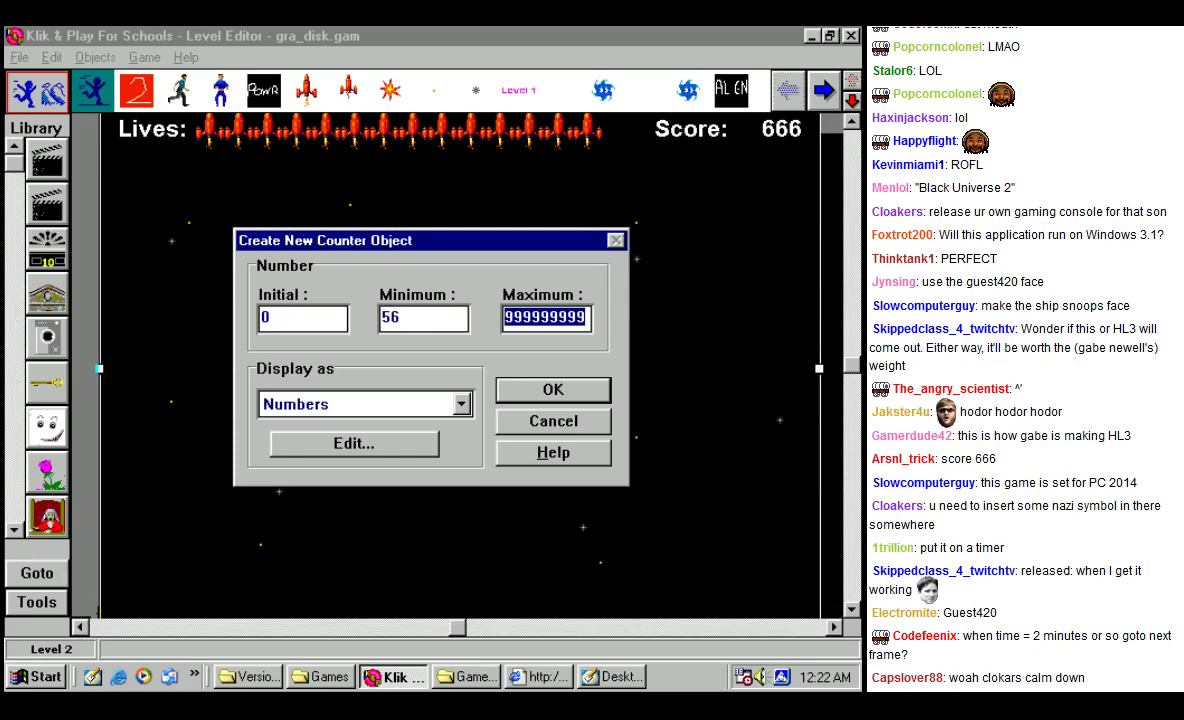
pyautogui.hotkey('shift', 'Tab')
pyautogui.write('=')
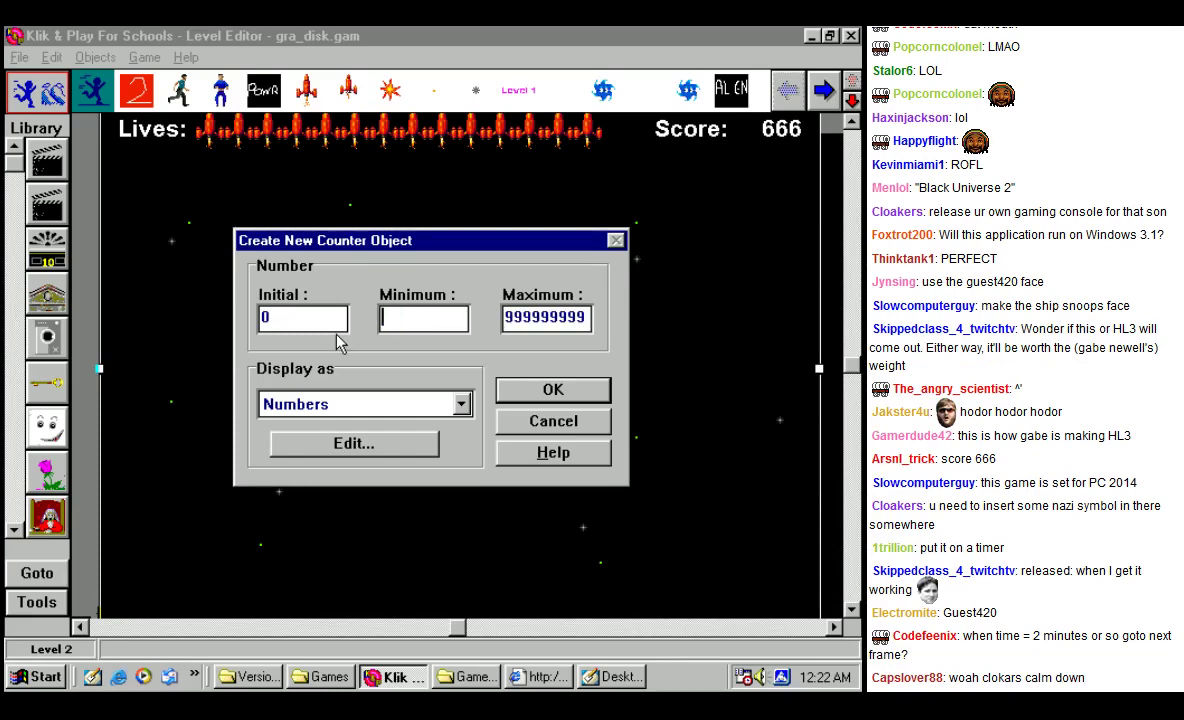
pyautogui.write('0')
# Step: Set the new counter's maximum to 45 and place the counter in Level 2 below the Lives label
pyautogui.click(584, 317)
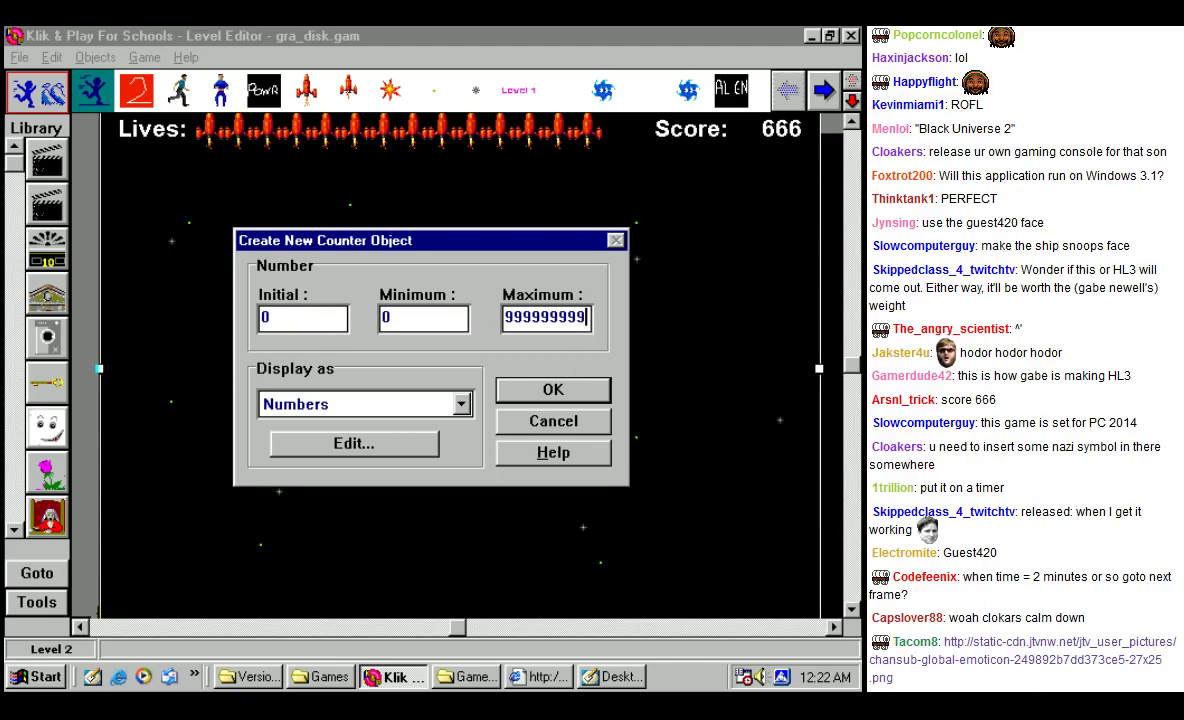
pyautogui.press('BackSpace')
pyautogui.press('BackSpace')
pyautogui.press('BackSpace')
pyautogui.press('BackSpace')
pyautogui.press('BackSpace')
pyautogui.press('BackSpace')
pyautogui.press('BackSpace')
pyautogui.press('BackSpace')
pyautogui.press('BackSpace')
pyautogui.write('45')
pyautogui.click(540, 389)
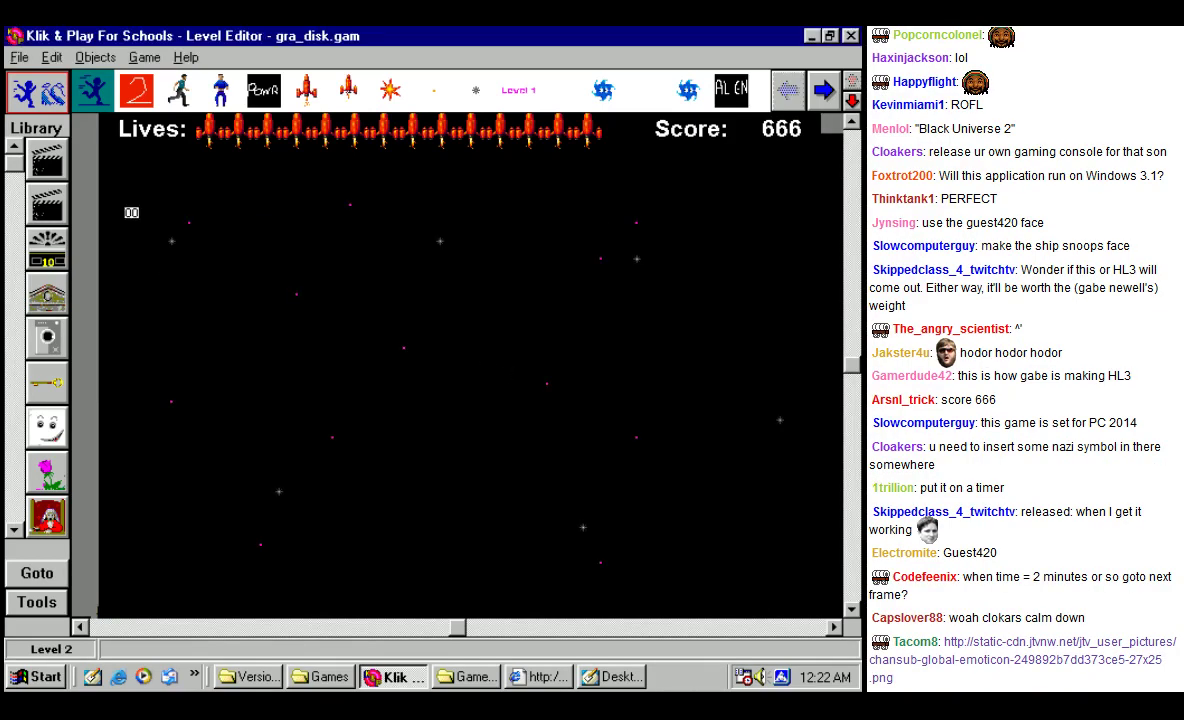
pyautogui.click(131, 212)
pyautogui.rightClick(148, 212)
pyautogui.rightClick(140, 216)
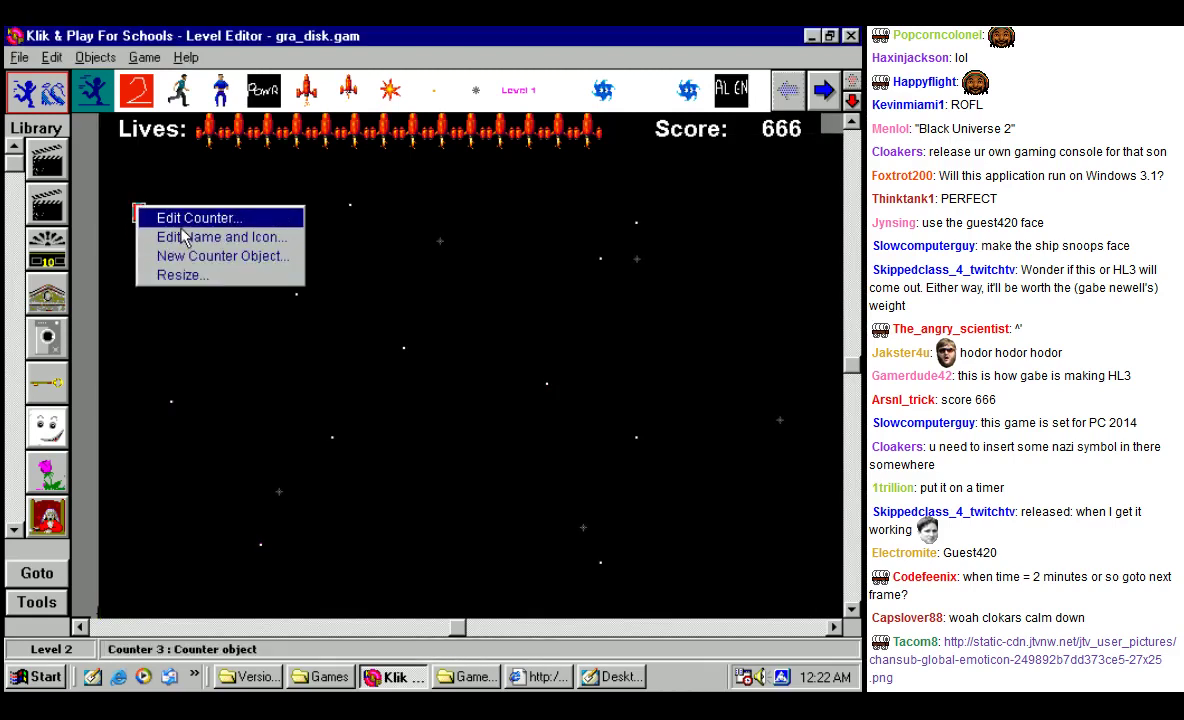
pyautogui.click(182, 224)
pyautogui.click(552, 389)
pyautogui.rightClick(137, 208)
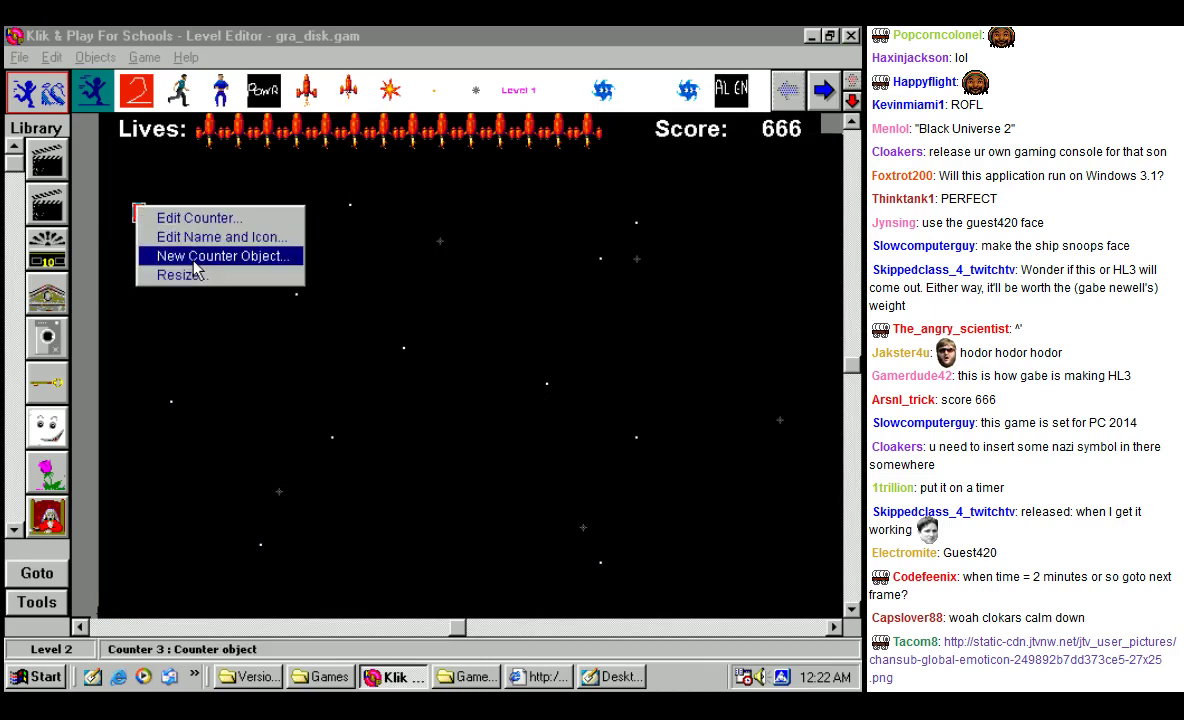
pyautogui.click(157, 183)
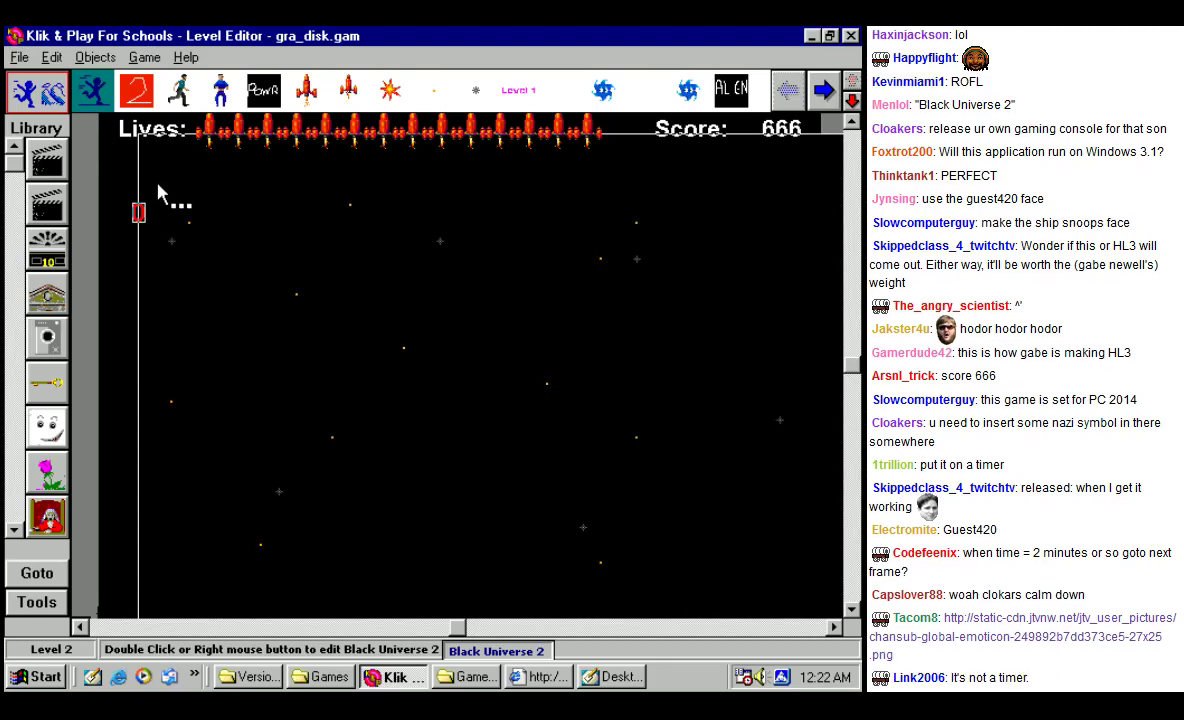
# Step: Change the maximum of the counter below the Lives label to 420
pyautogui.rightClick(139, 212)
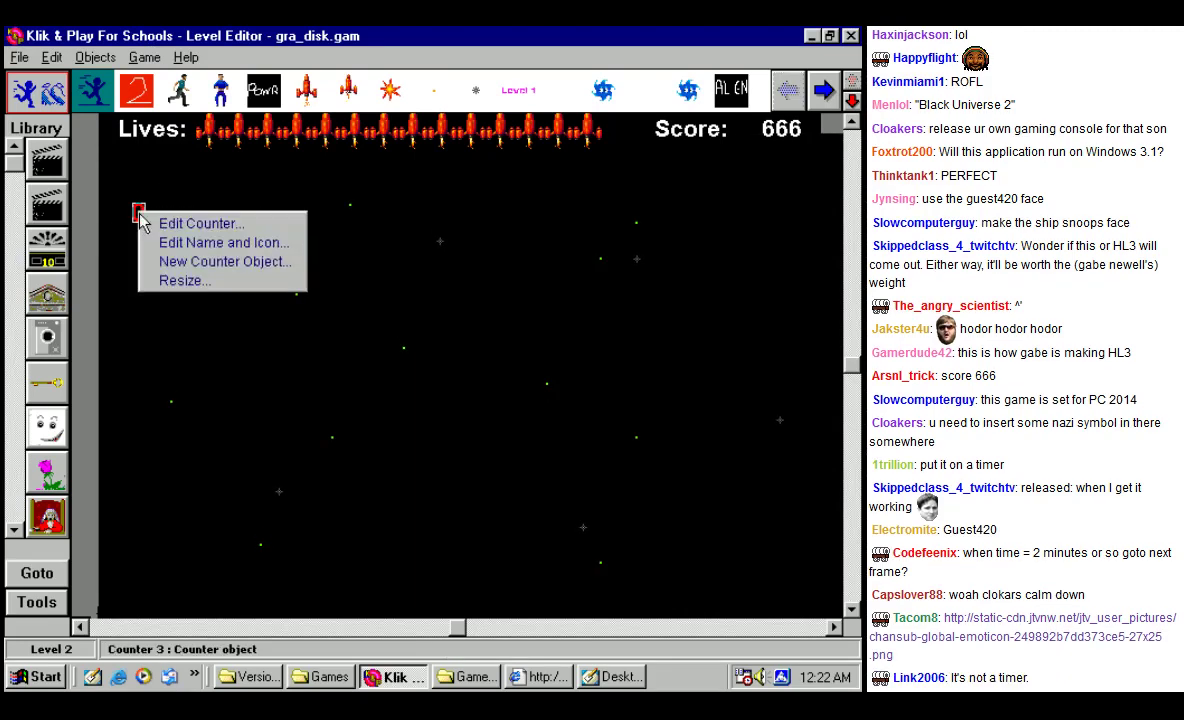
pyautogui.click(196, 232)
pyautogui.press('Tab')
pyautogui.press('Tab')
pyautogui.write('420')
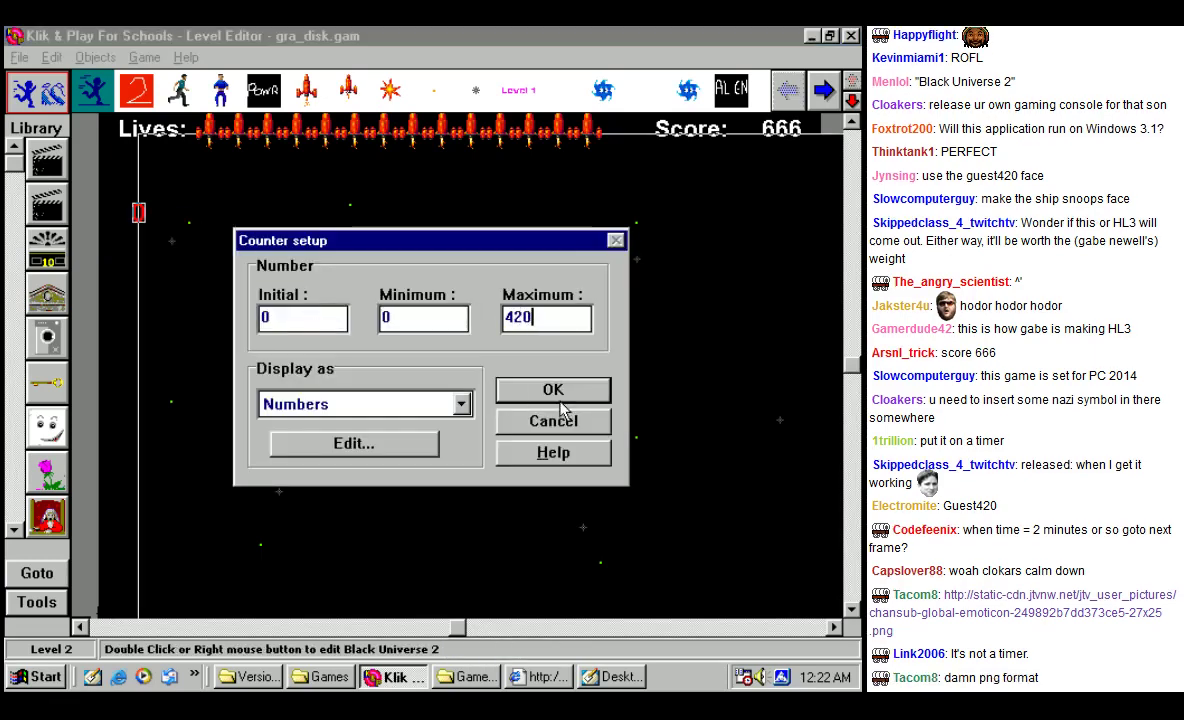
pyautogui.click(520, 388)
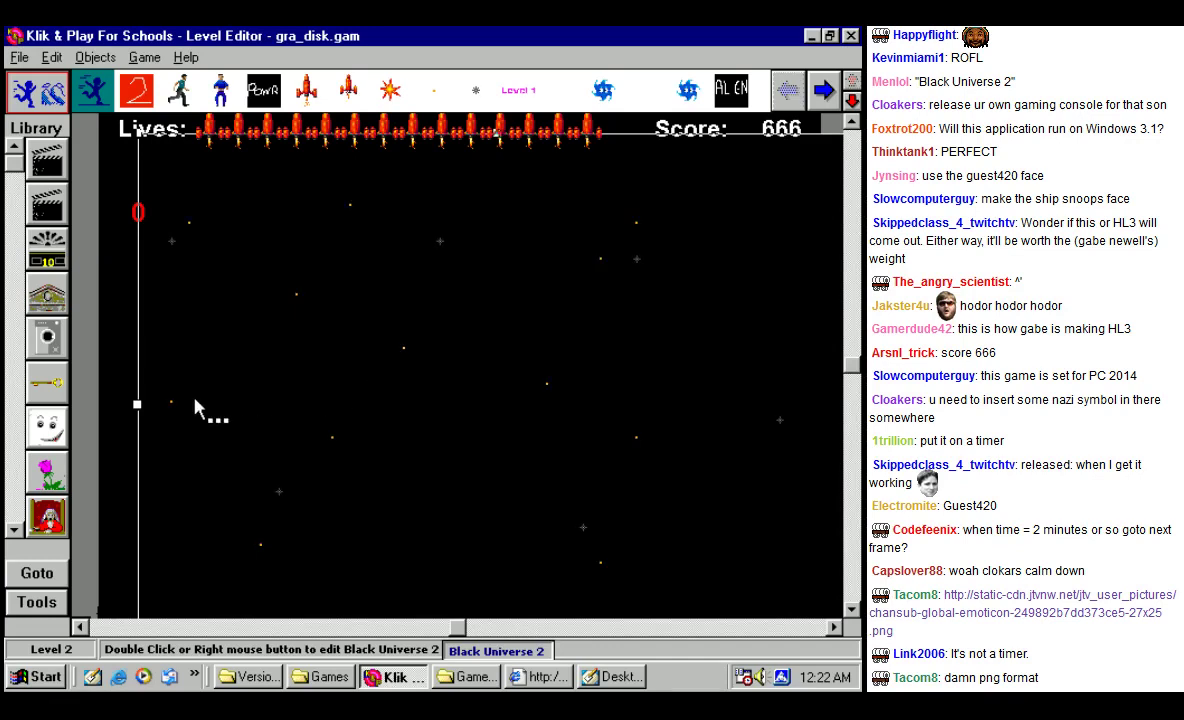
# Step: Create a new question object for Level 2 with the question text "WHAT IS THS"
pyautogui.click(48, 600)
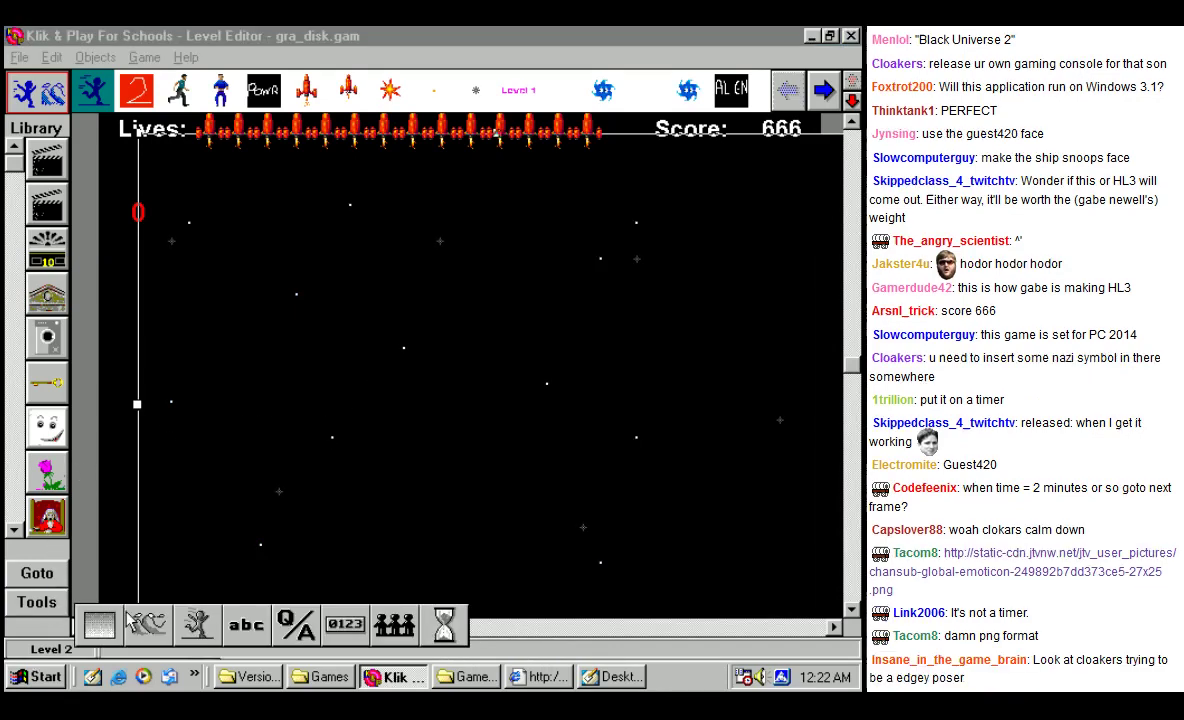
pyautogui.click(295, 627)
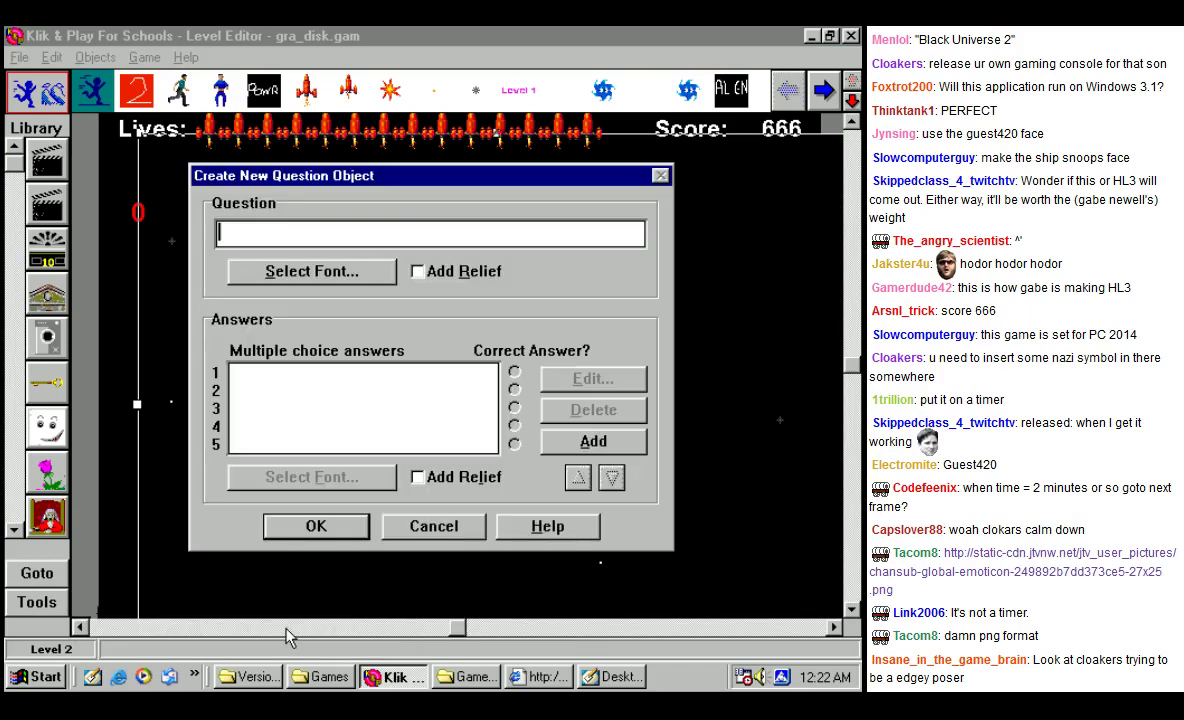
pyautogui.write('WHAT IS THS')
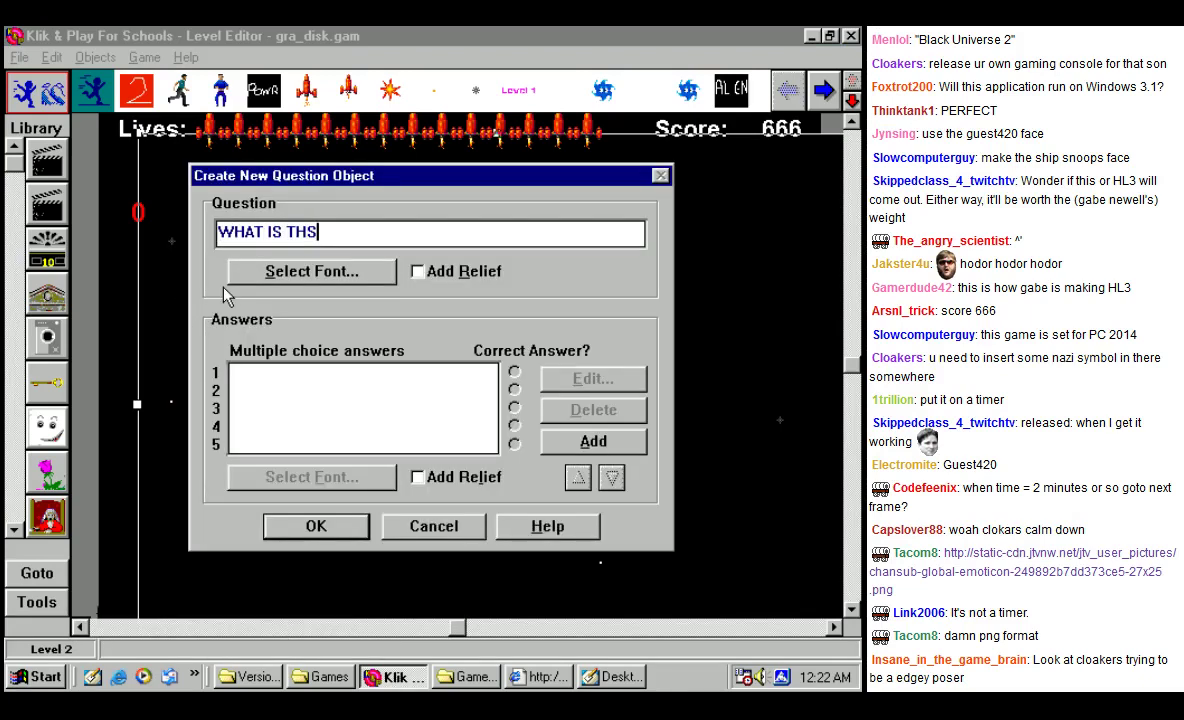
pyautogui.click(338, 385)
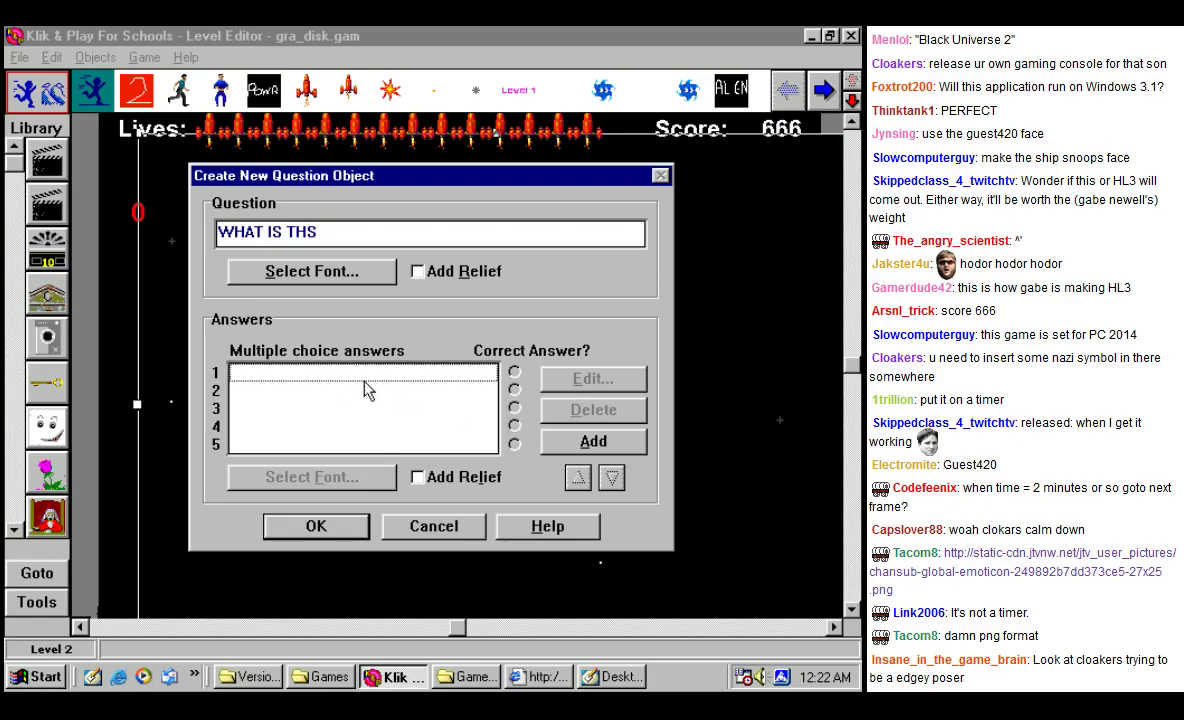
# Step: Set the question's font to Comic Sans MS, Bold Italic, size 26, in Fuchsia
pyautogui.click(334, 270)
pyautogui.click(310, 387)
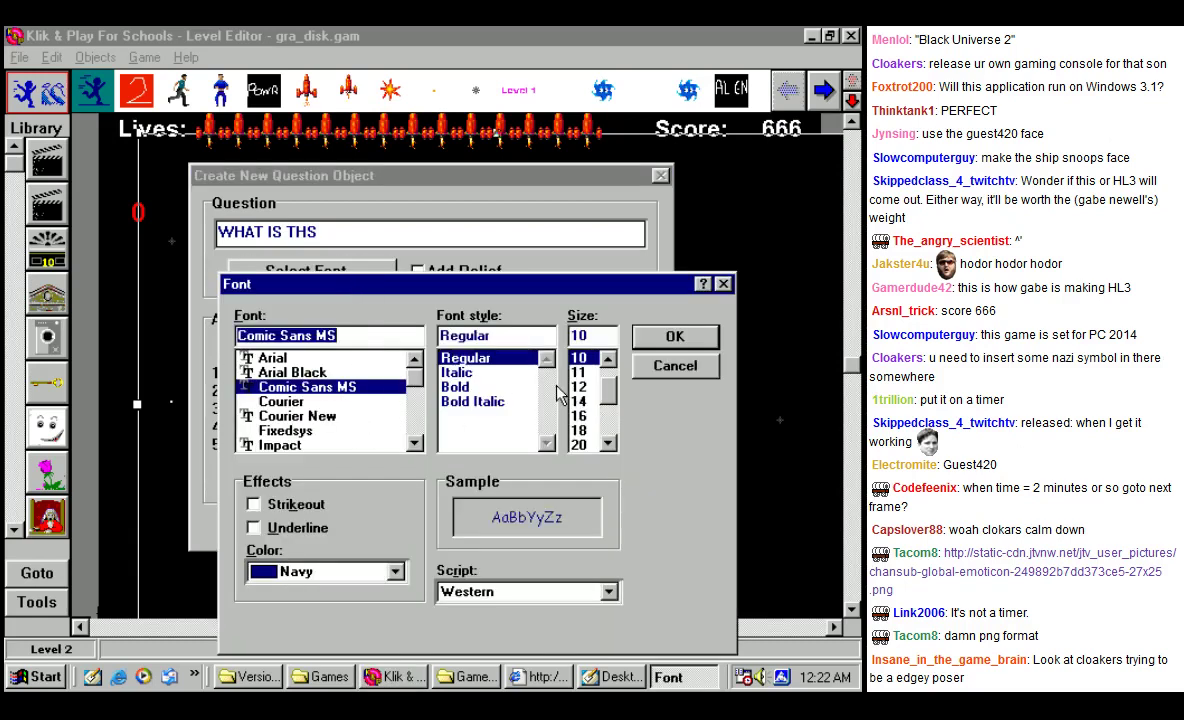
pyautogui.click(472, 401)
pyautogui.click(607, 444)
pyautogui.moveTo(590, 445); pyautogui.dragTo(548, 386)
pyautogui.click(348, 567)
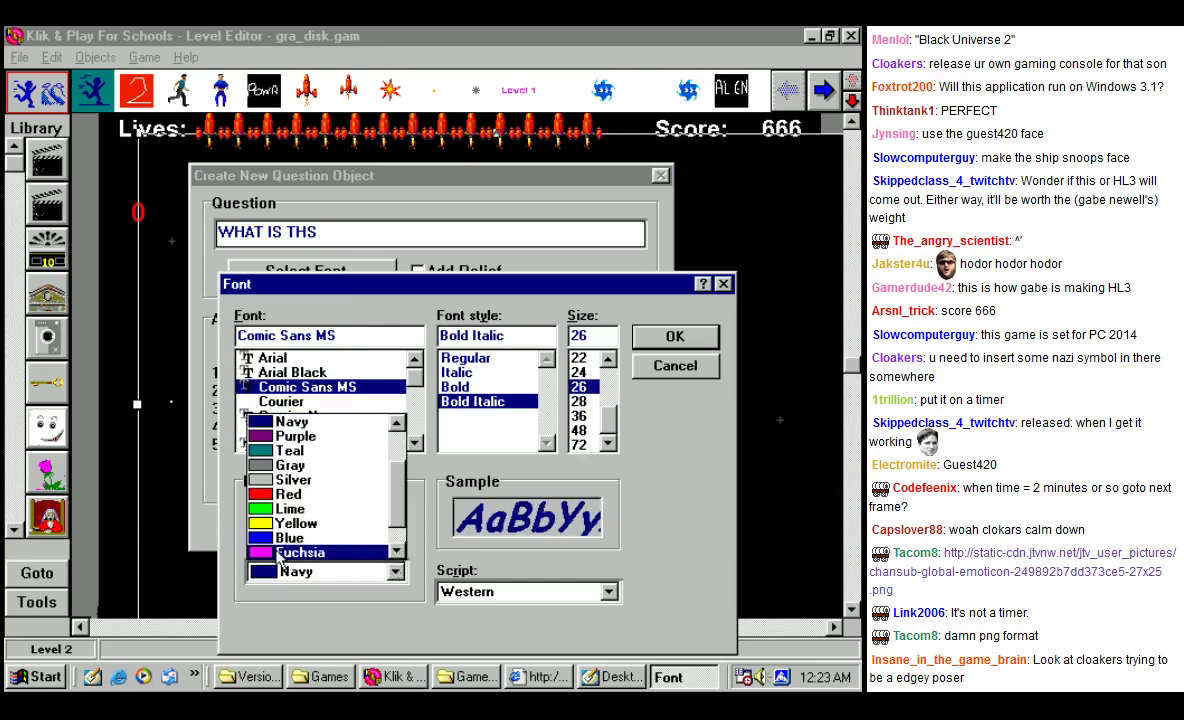
pyautogui.click(275, 508)
pyautogui.click(674, 338)
# Step: Add "OH GOD" and "PLEASE HELP" as the first two multiple choice answers
pyautogui.click(302, 383)
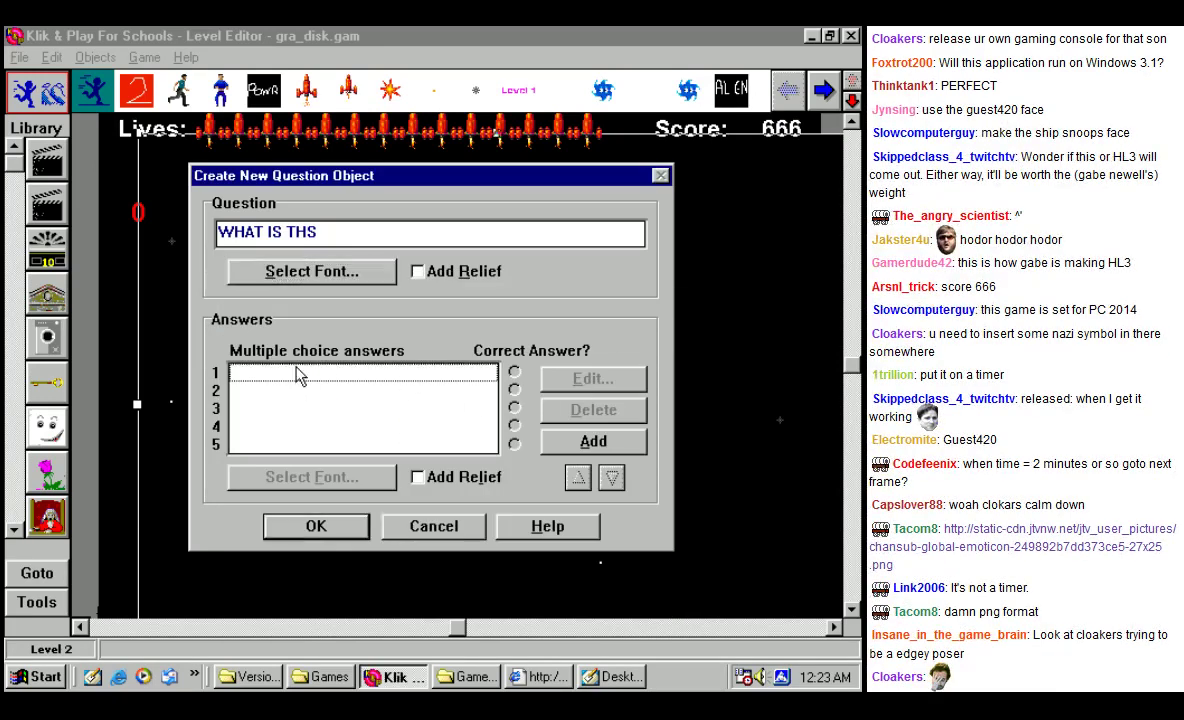
pyautogui.click(590, 440)
pyautogui.write('OH GOD')
pyautogui.click(330, 404)
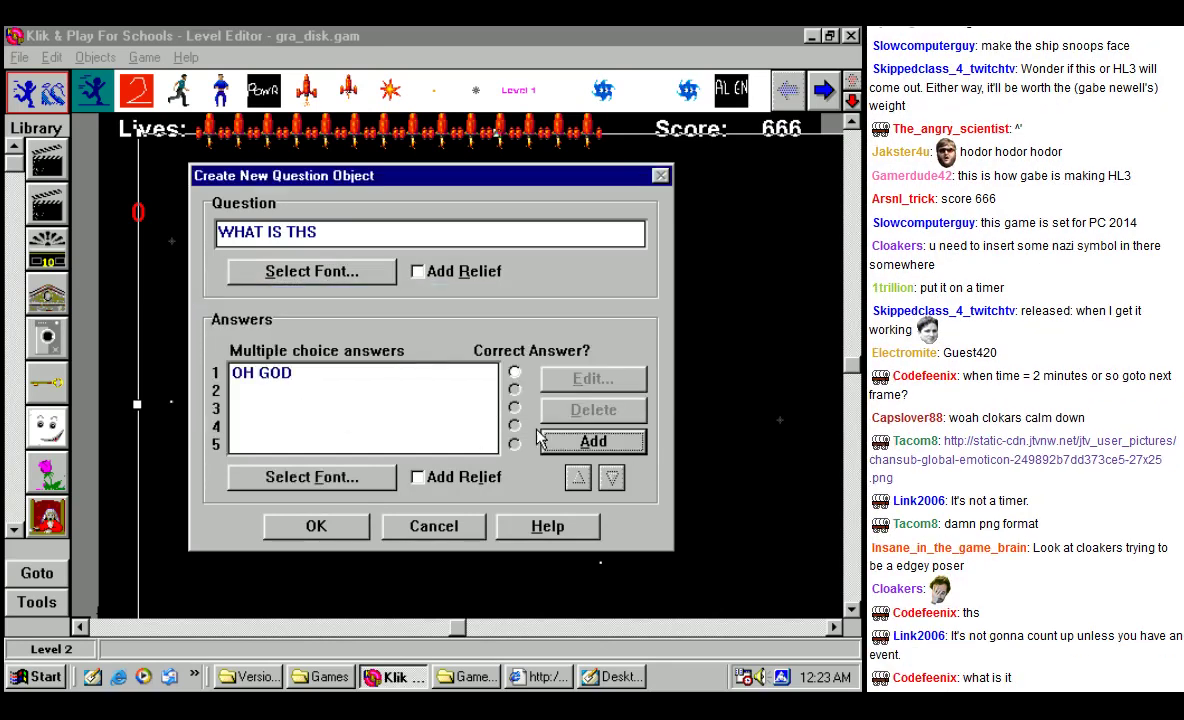
pyautogui.click(595, 445)
pyautogui.write('PLEASE HELP')
pyautogui.click(301, 405)
# Step: Add "I'M DYING", "VIDEO GAMES" and "Now on Ouya!" as the remaining three multiple choice answers
pyautogui.click(578, 445)
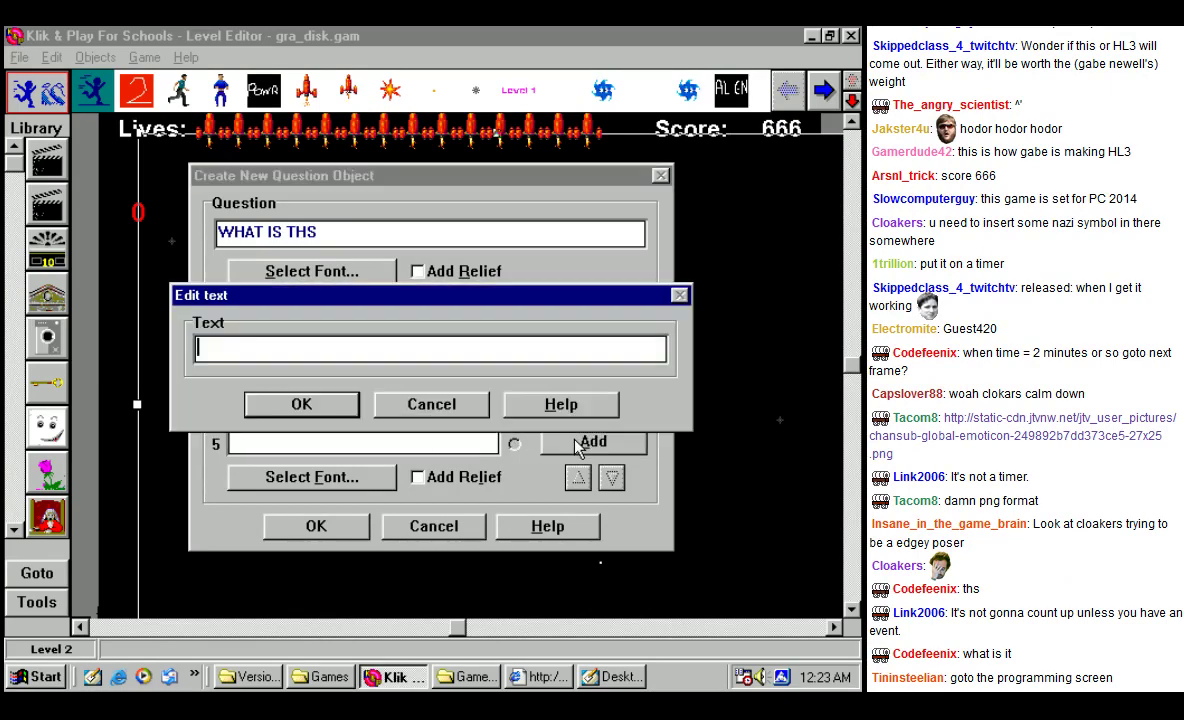
pyautogui.write("I'M DYING")
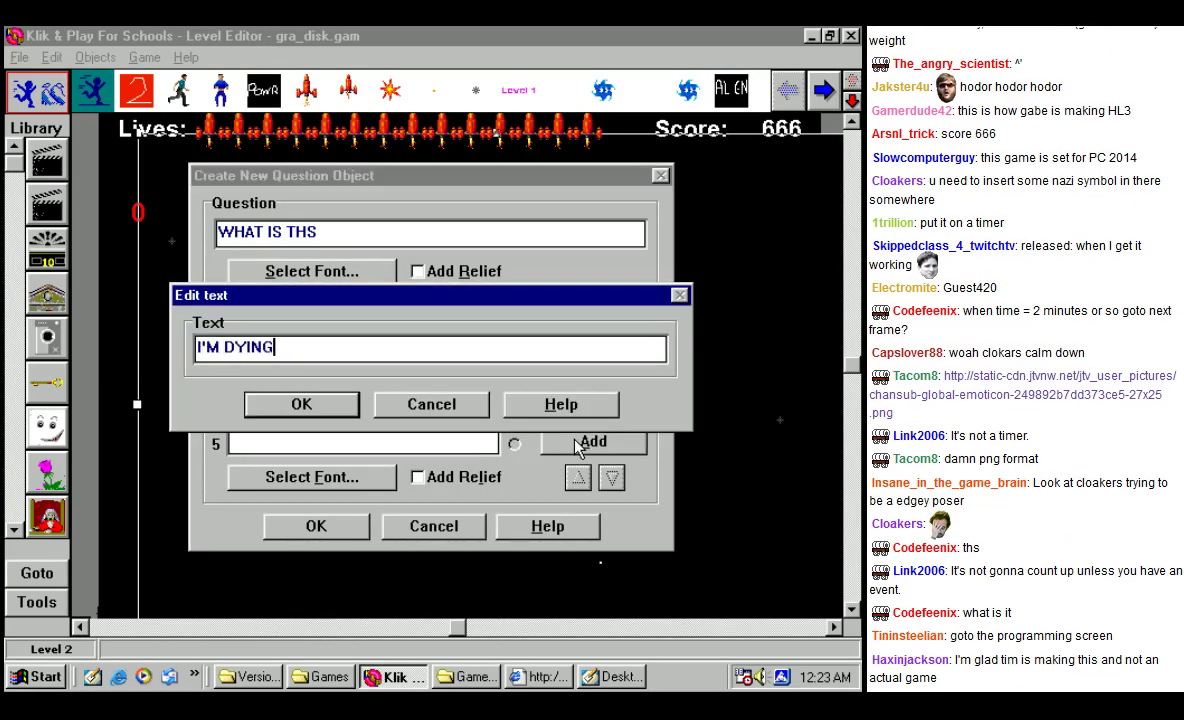
pyautogui.click(301, 404)
pyautogui.click(578, 441)
pyautogui.write('VIDEO GAMES')
pyautogui.click(352, 410)
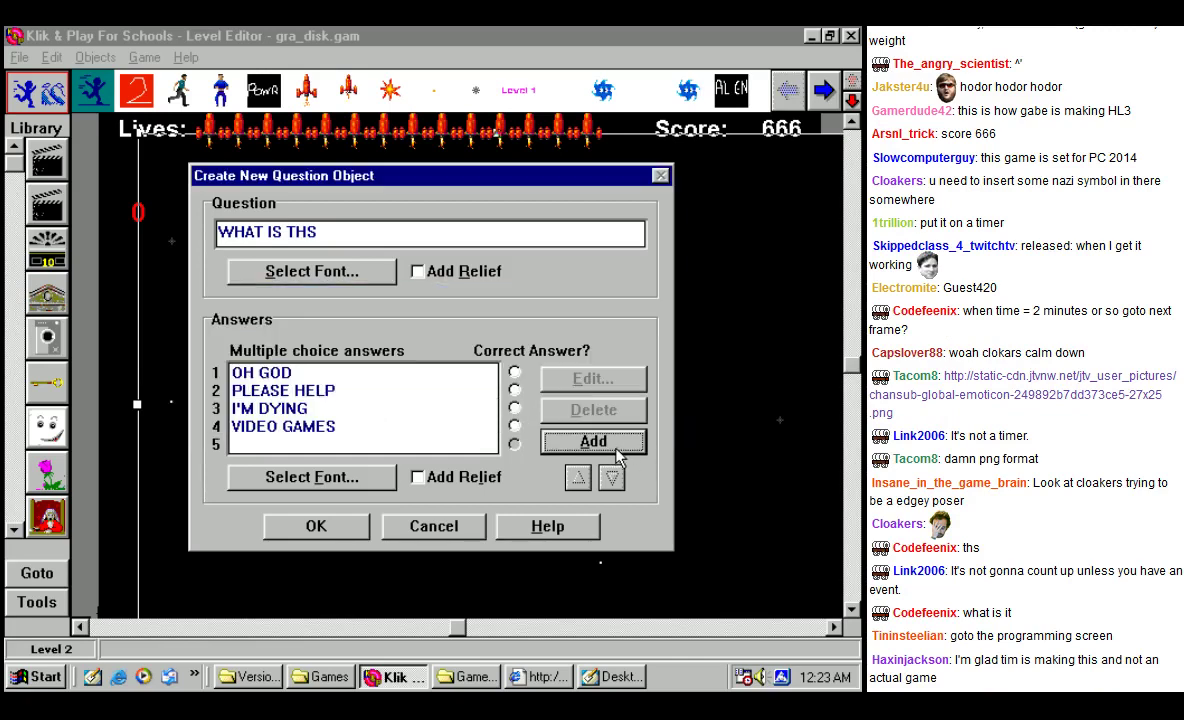
pyautogui.click(615, 450)
pyautogui.write('Now on Ouya!')
pyautogui.press('Return')
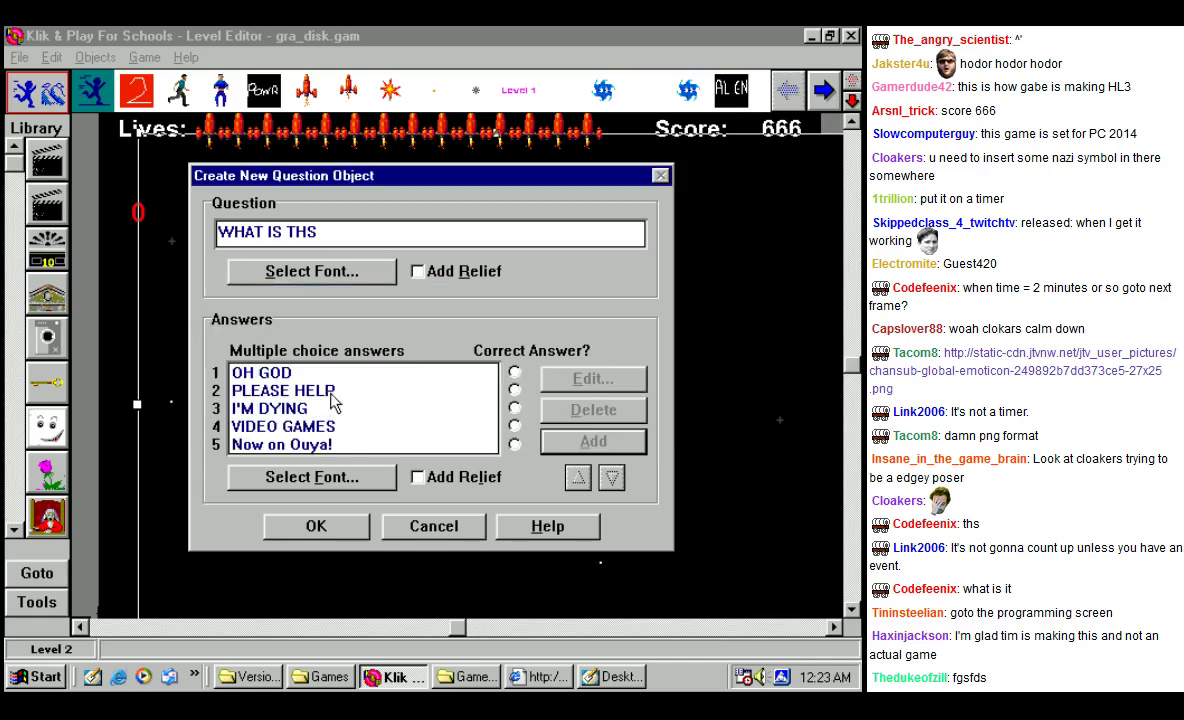
# Step: Mark VIDEO GAMES as the correct answer and place the question object in Level 2 below the row of lives
pyautogui.click(300, 426)
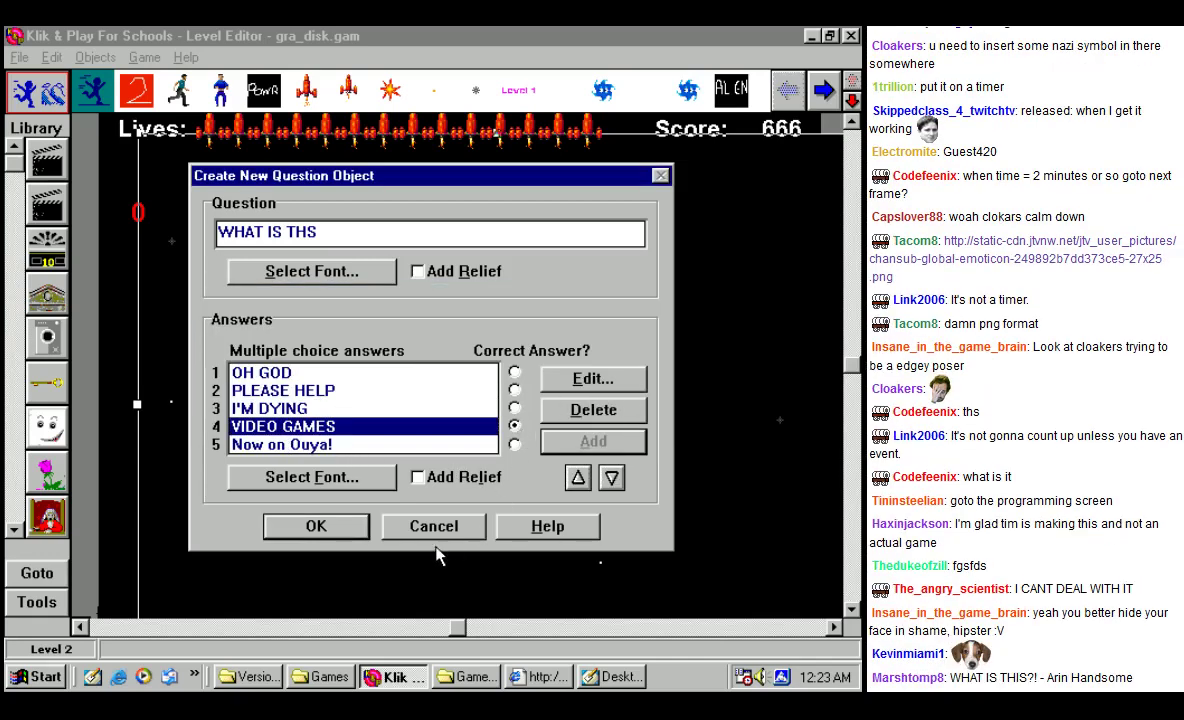
pyautogui.click(316, 527)
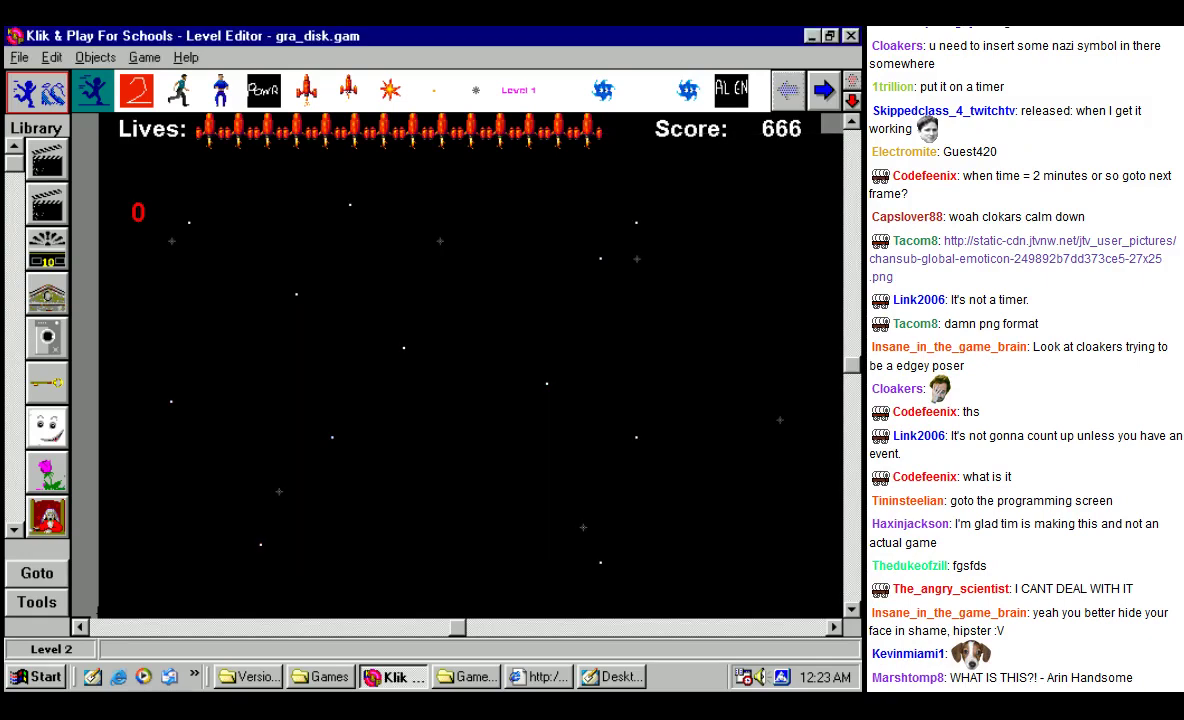
pyautogui.click(222, 189)
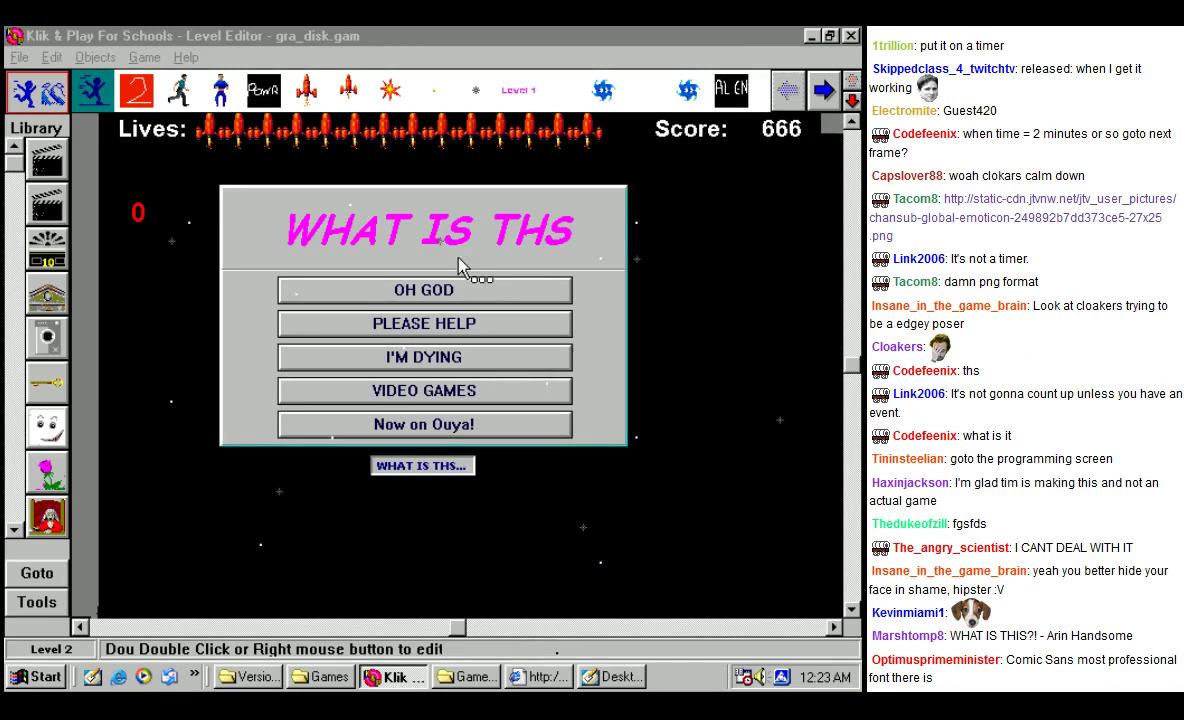
pyautogui.moveTo(460, 238)
pyautogui.mouseDown()
pyautogui.moveTo(503, 262)
pyautogui.moveTo(431, 227)
pyautogui.moveTo(455, 227)
pyautogui.mouseUp()
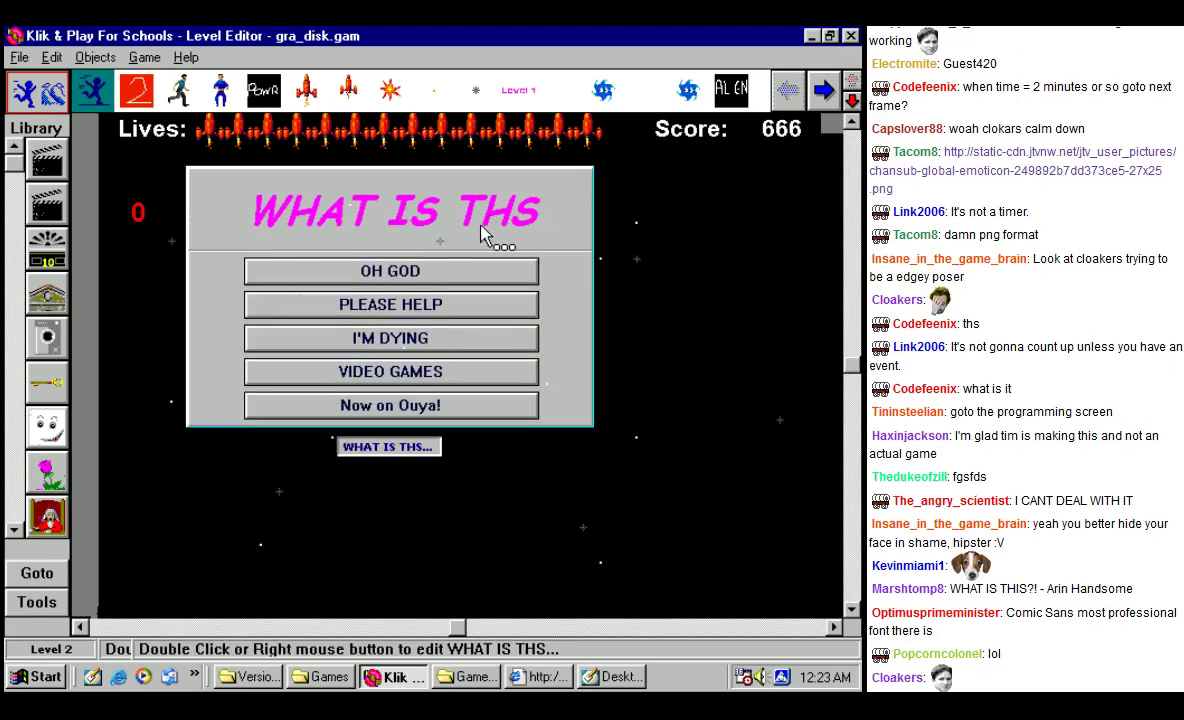
pyautogui.moveTo(587, 425)
pyautogui.mouseDown()
pyautogui.moveTo(571, 410)
pyautogui.moveTo(590, 428)
pyautogui.mouseUp()
# Step: Edit the placed question object to add relief to its question text
pyautogui.rightClick(590, 428)
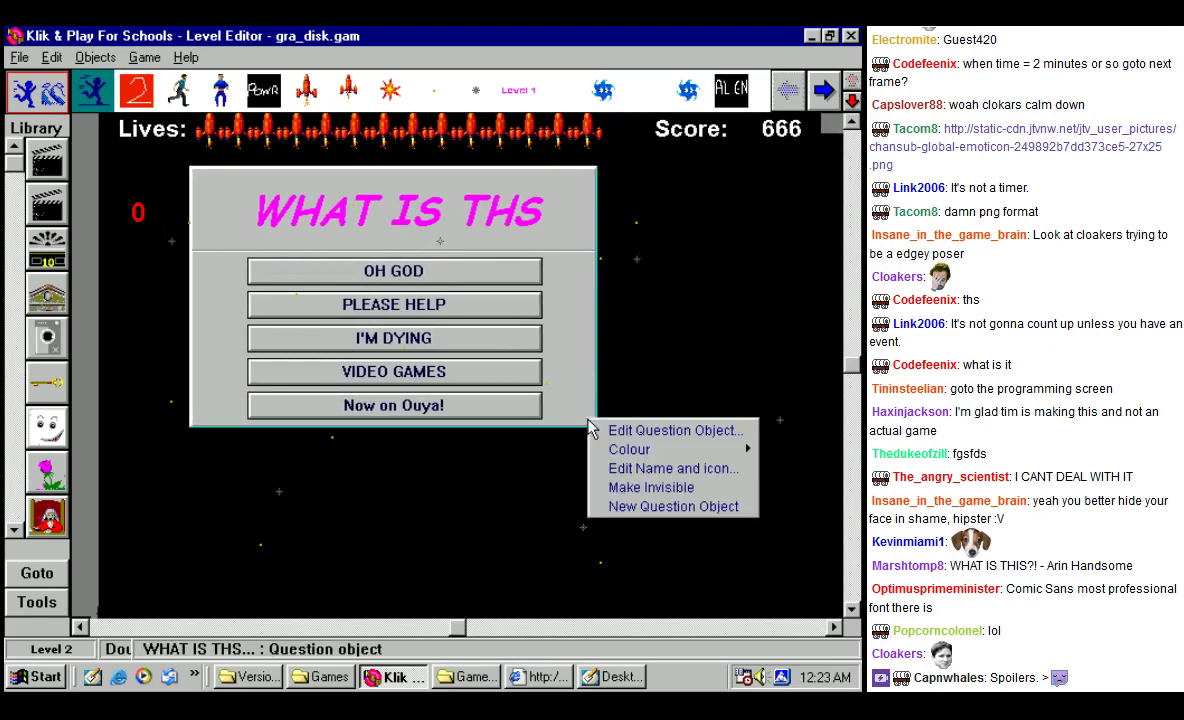
pyautogui.click(645, 430)
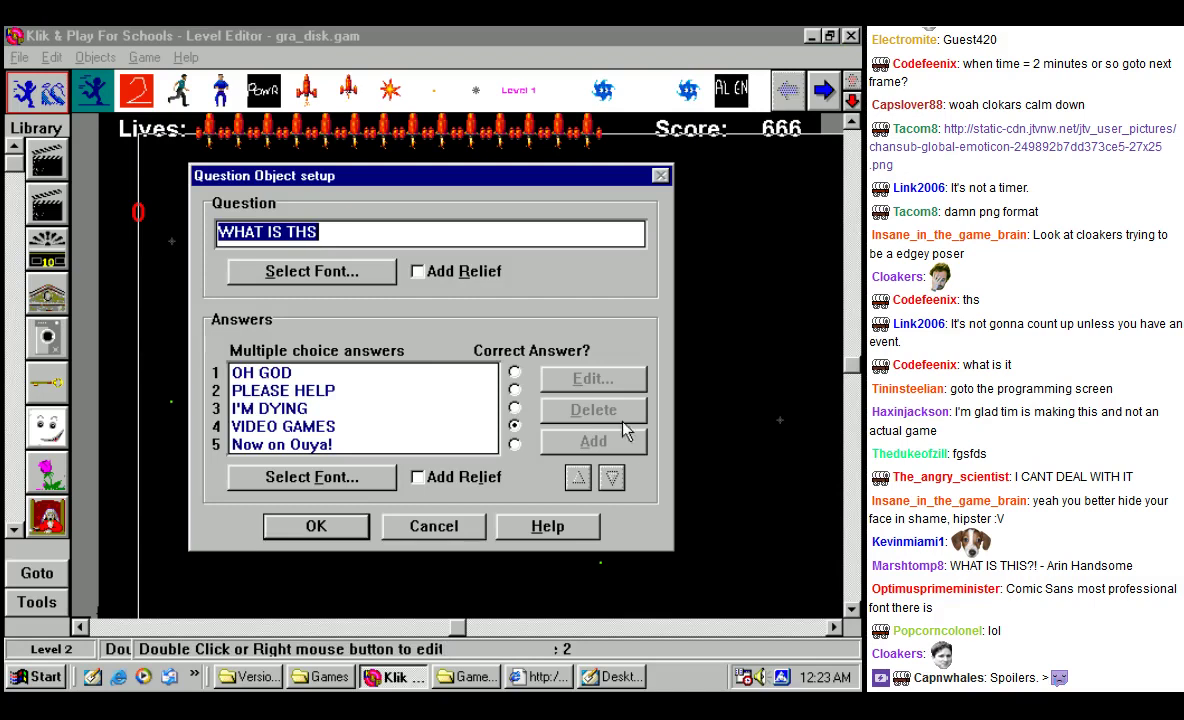
pyautogui.click(417, 271)
pyautogui.click(316, 526)
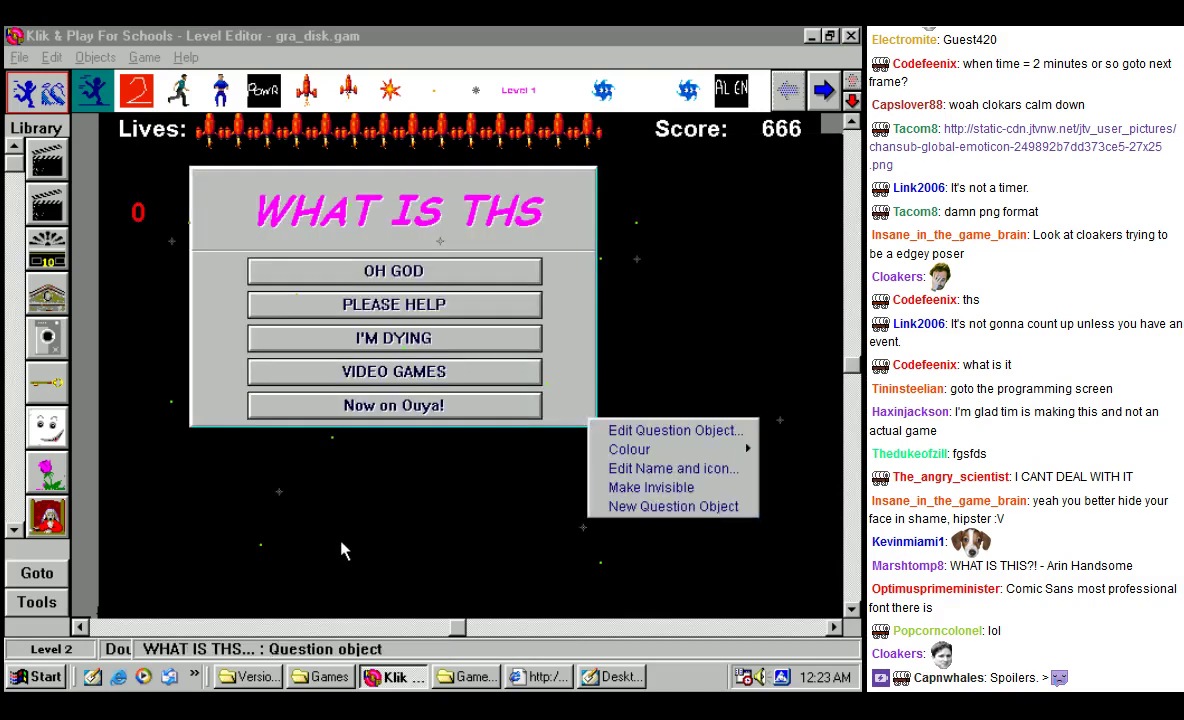
pyautogui.click(342, 549)
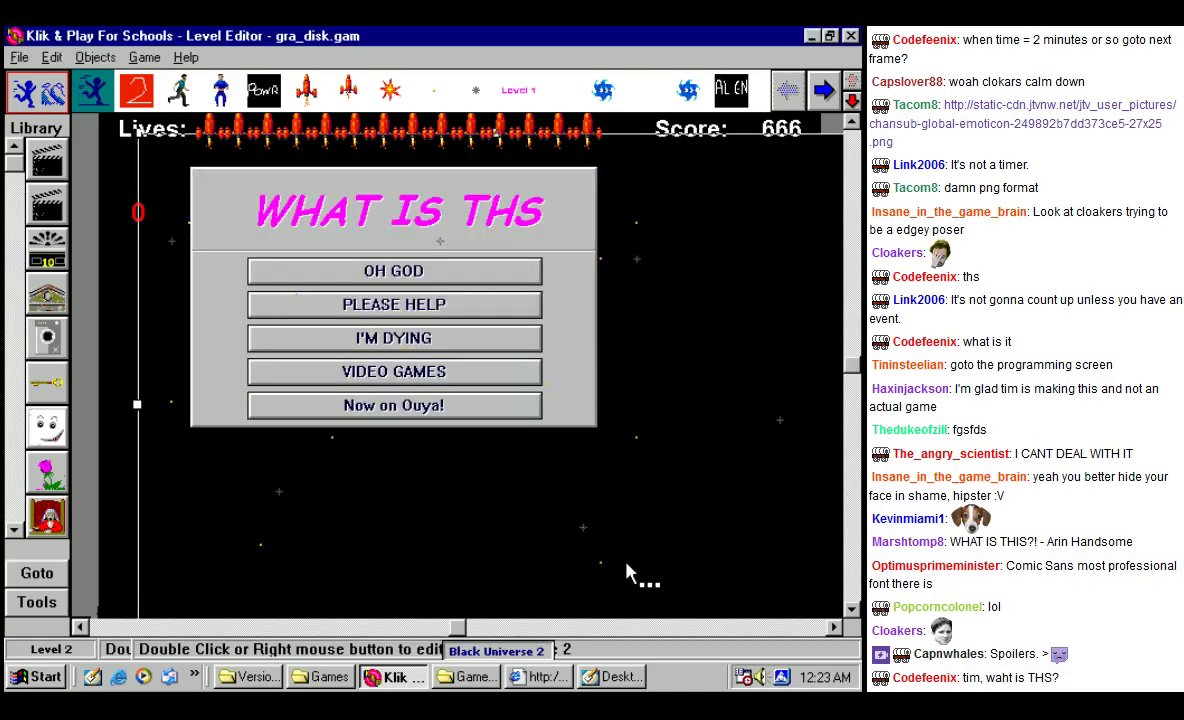
pyautogui.click(490, 378)
pyautogui.rightClick(490, 378)
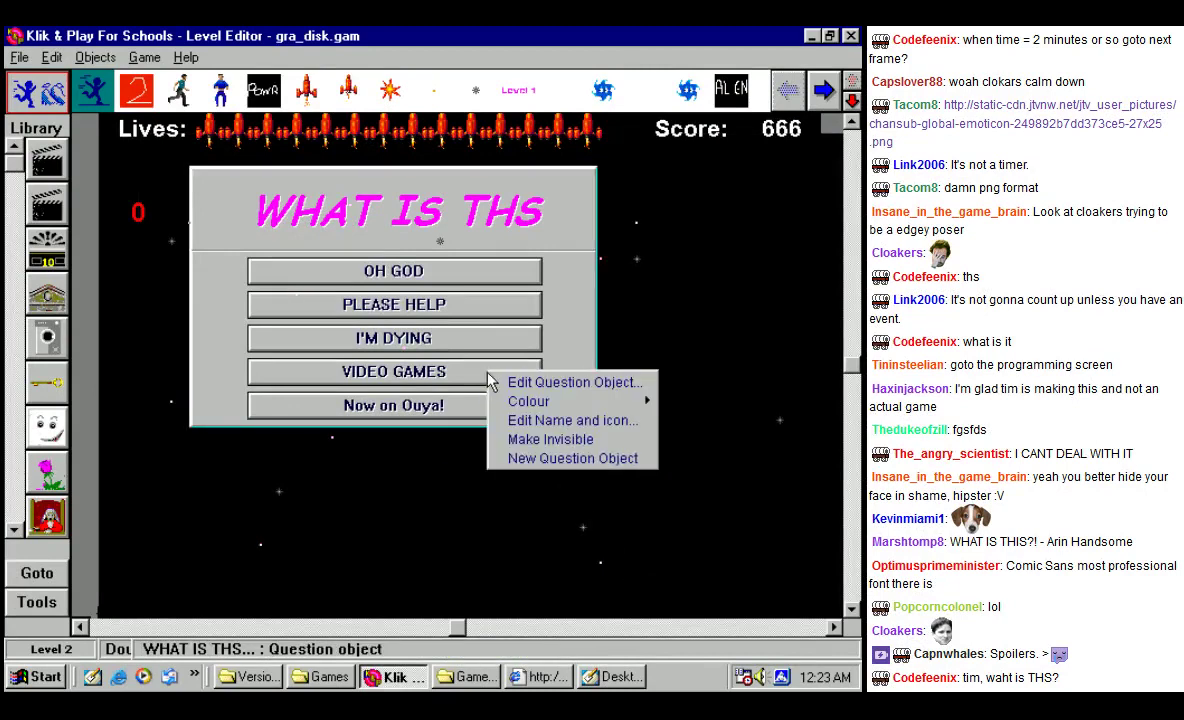
pyautogui.click(566, 459)
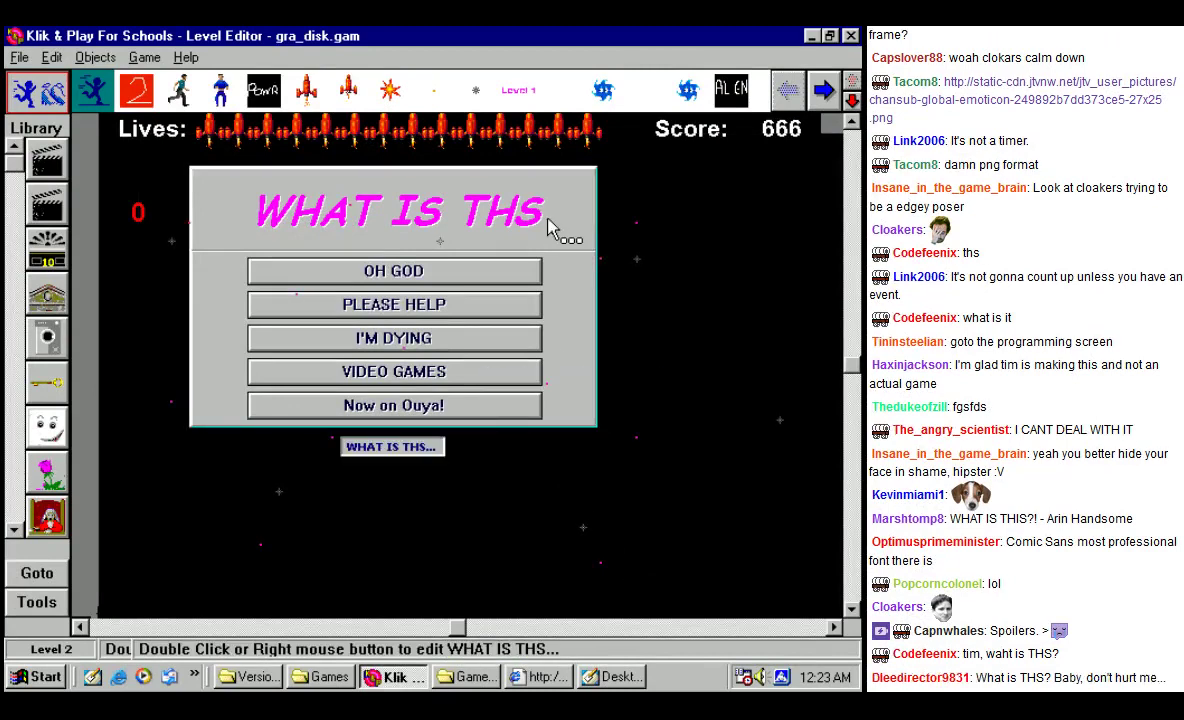
pyautogui.rightClick(549, 228)
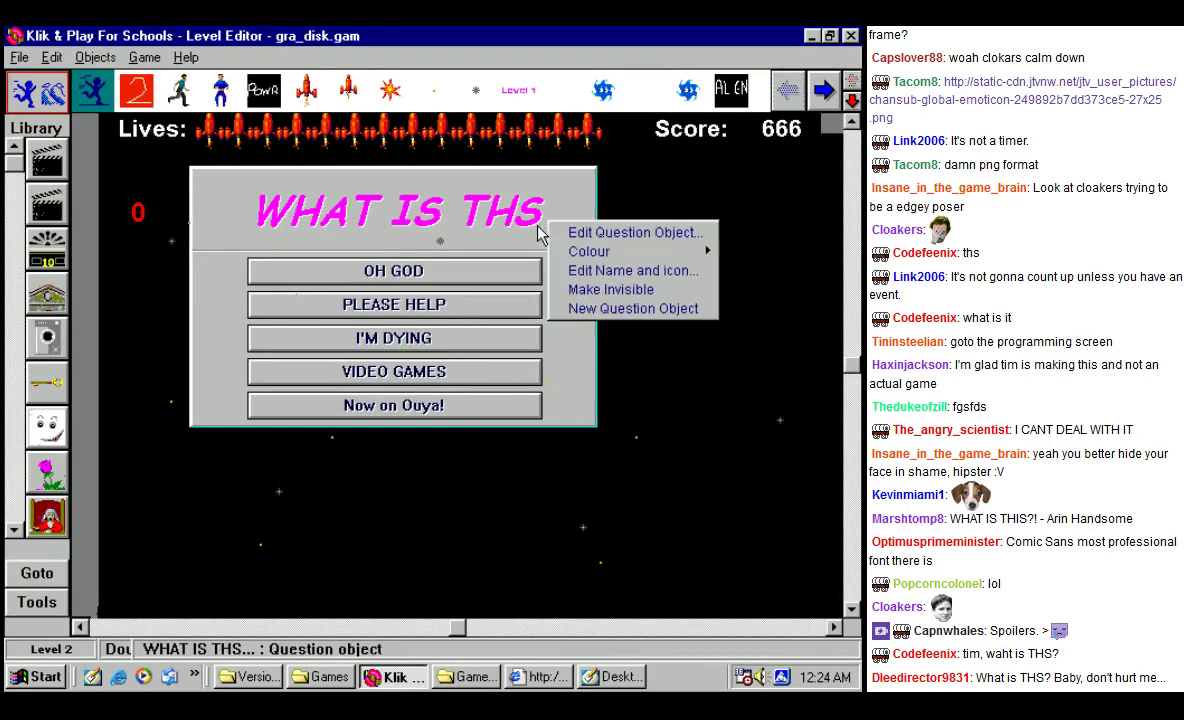
pyautogui.click(477, 205)
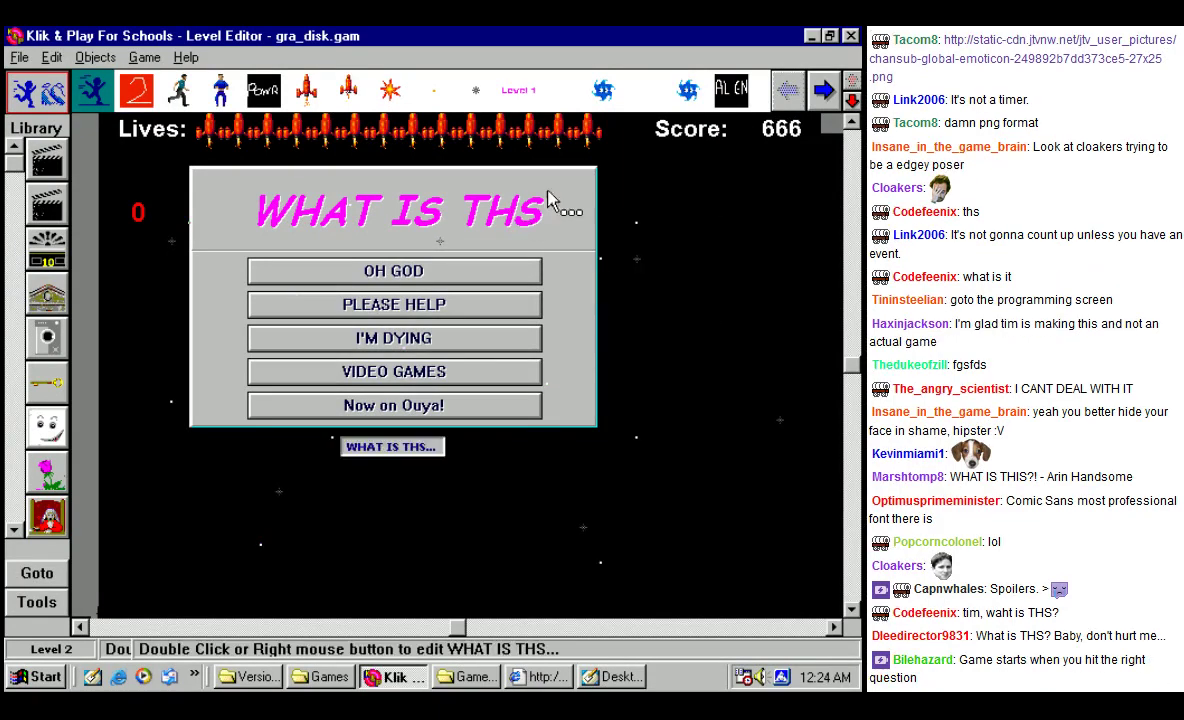
# Step: Play Level 2 as finished and answer its question with VIDEO GAMES
pyautogui.click(52, 58)
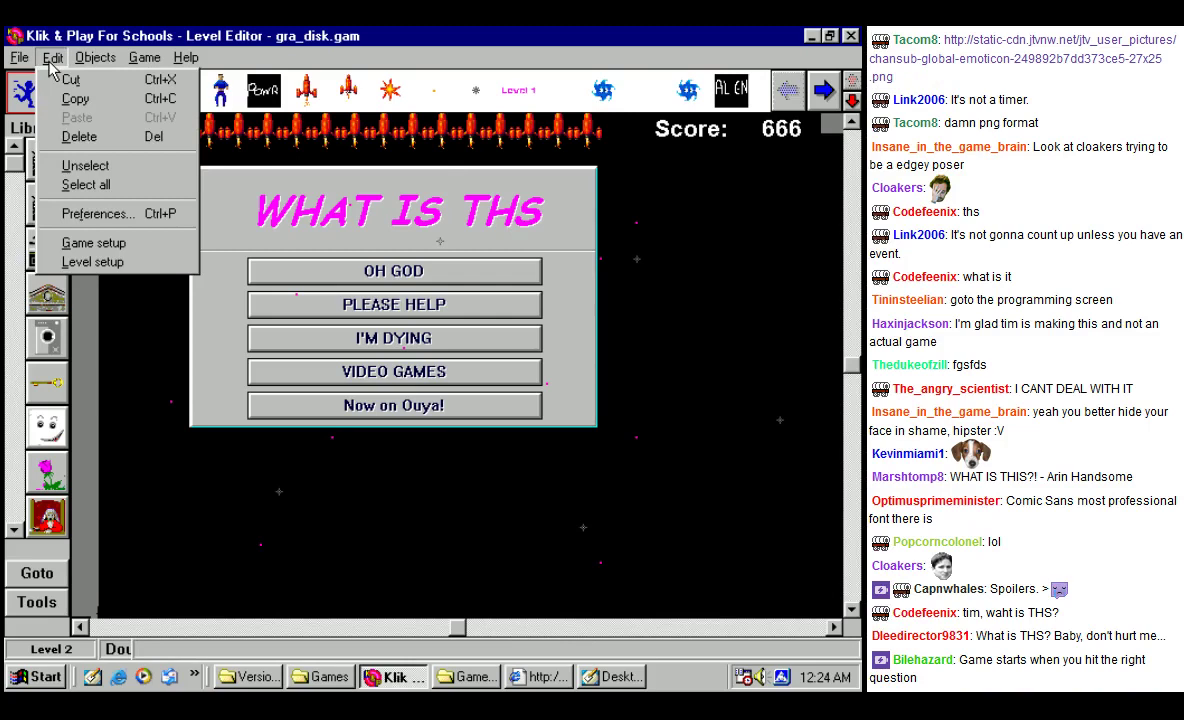
pyautogui.moveTo(147, 66)
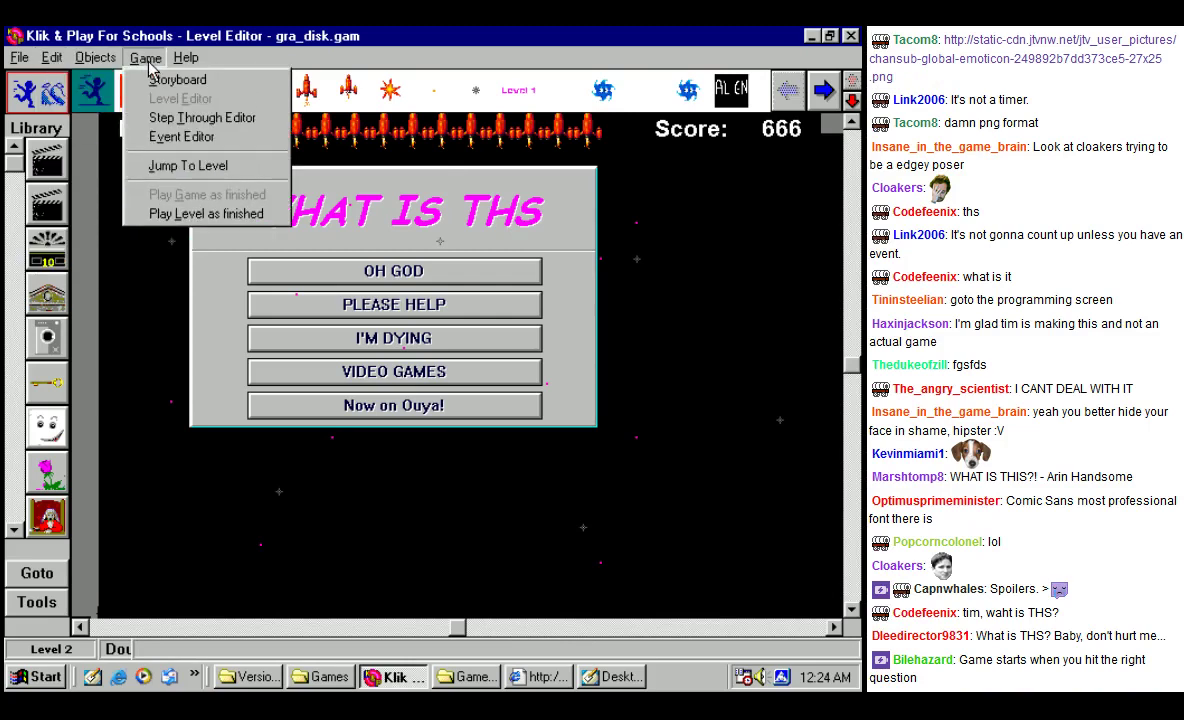
pyautogui.click(191, 214)
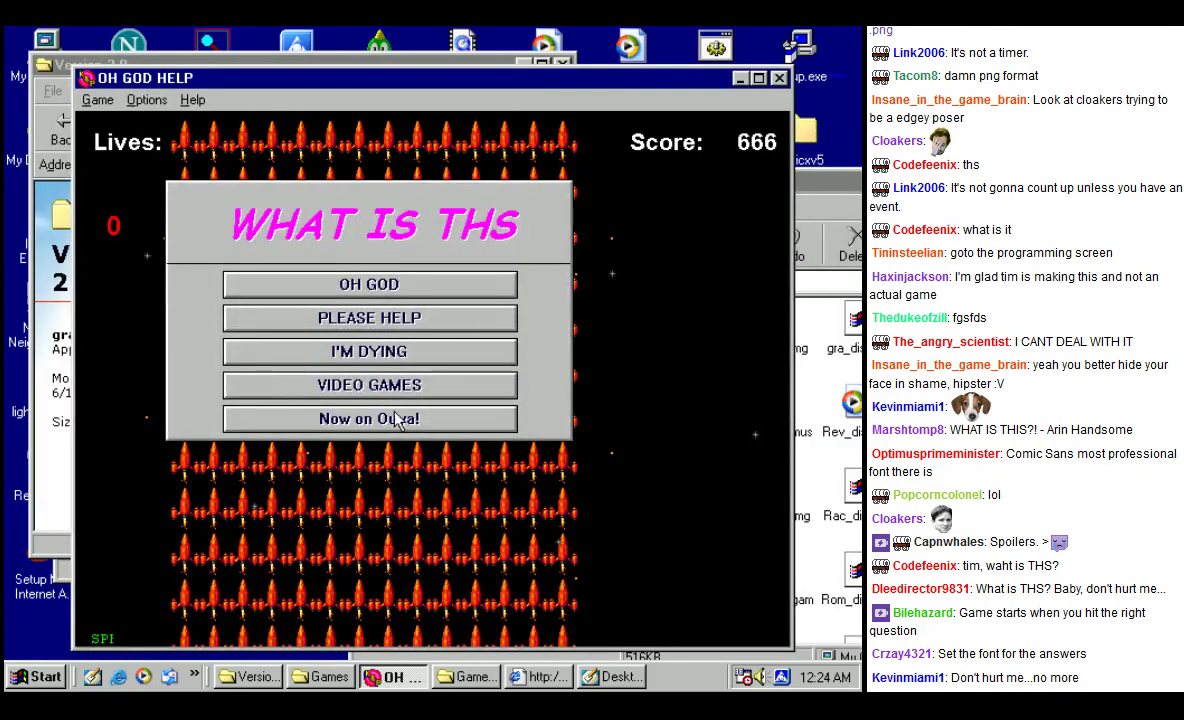
pyautogui.click(373, 388)
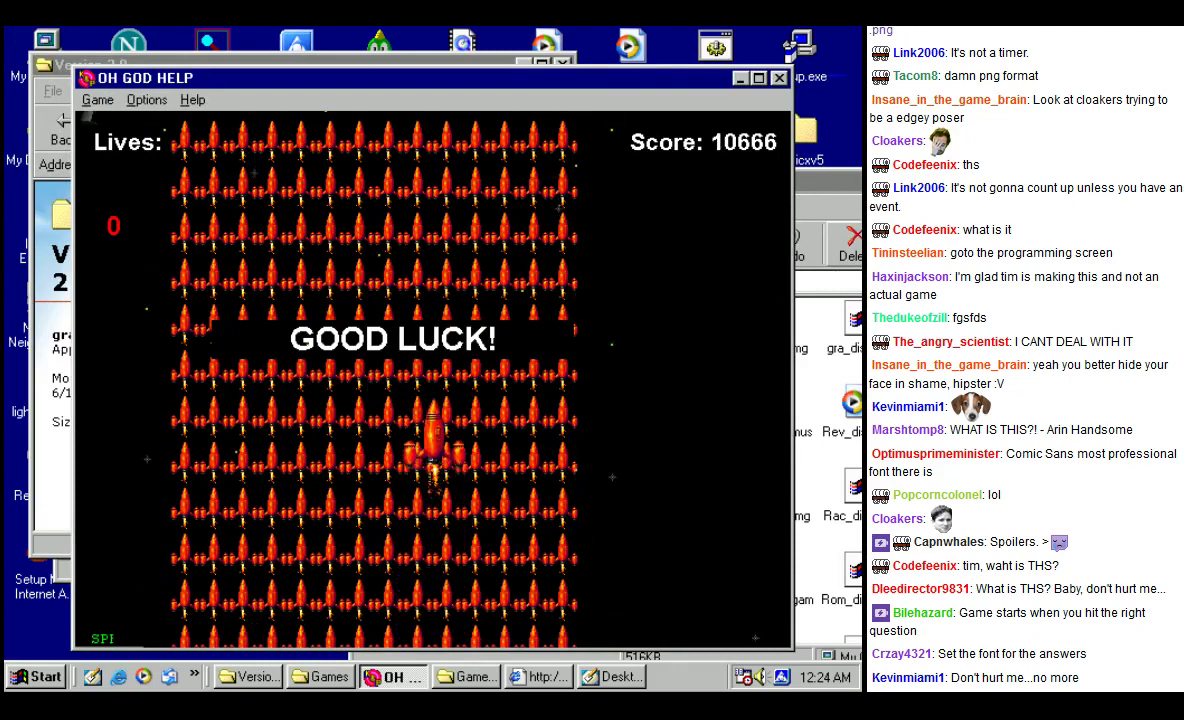
# Step: Playtest Level 2 by flying the rockets around the play area among the dancers, and close the game window
pyautogui.press('Left')
pyautogui.press('Right')
pyautogui.press('Right')
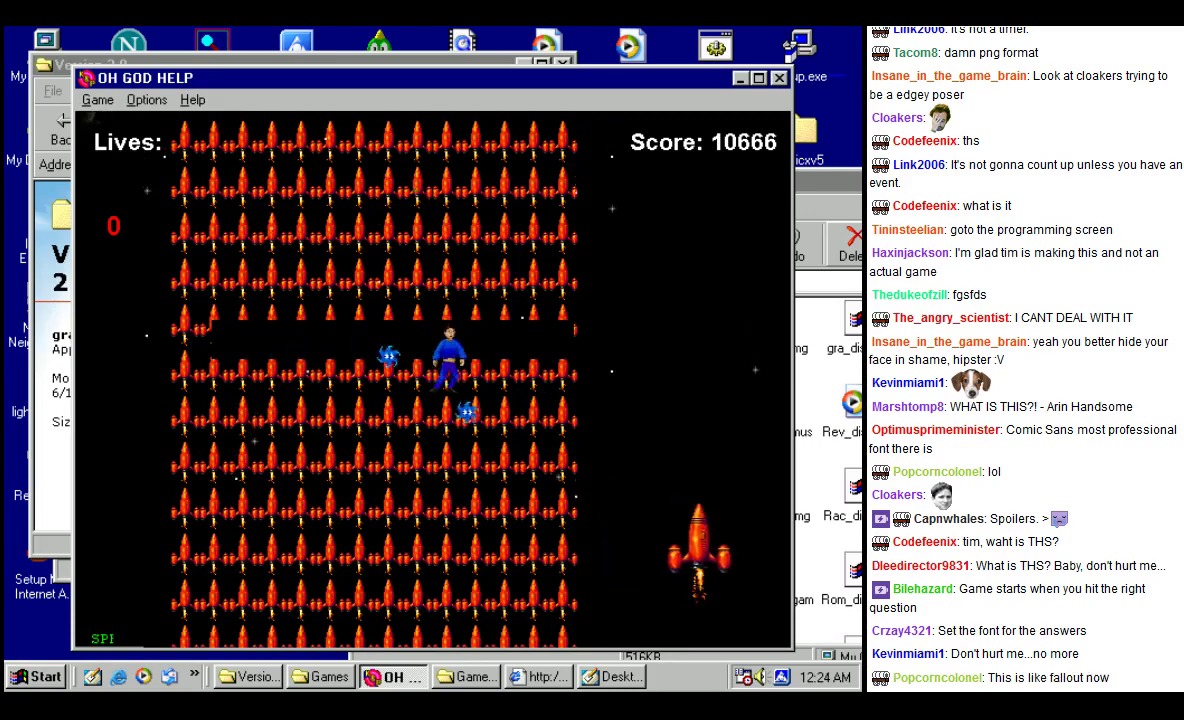
pyautogui.press('Left')
pyautogui.press('Left')
pyautogui.press('Right')
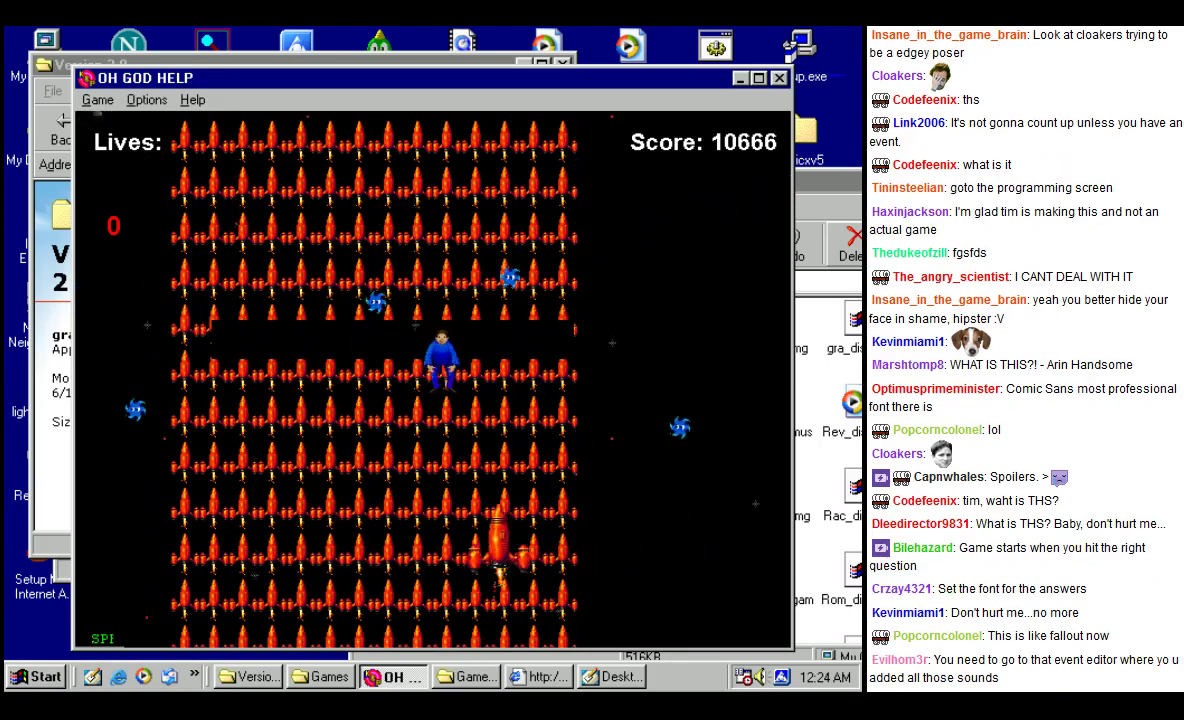
pyautogui.press('Left')
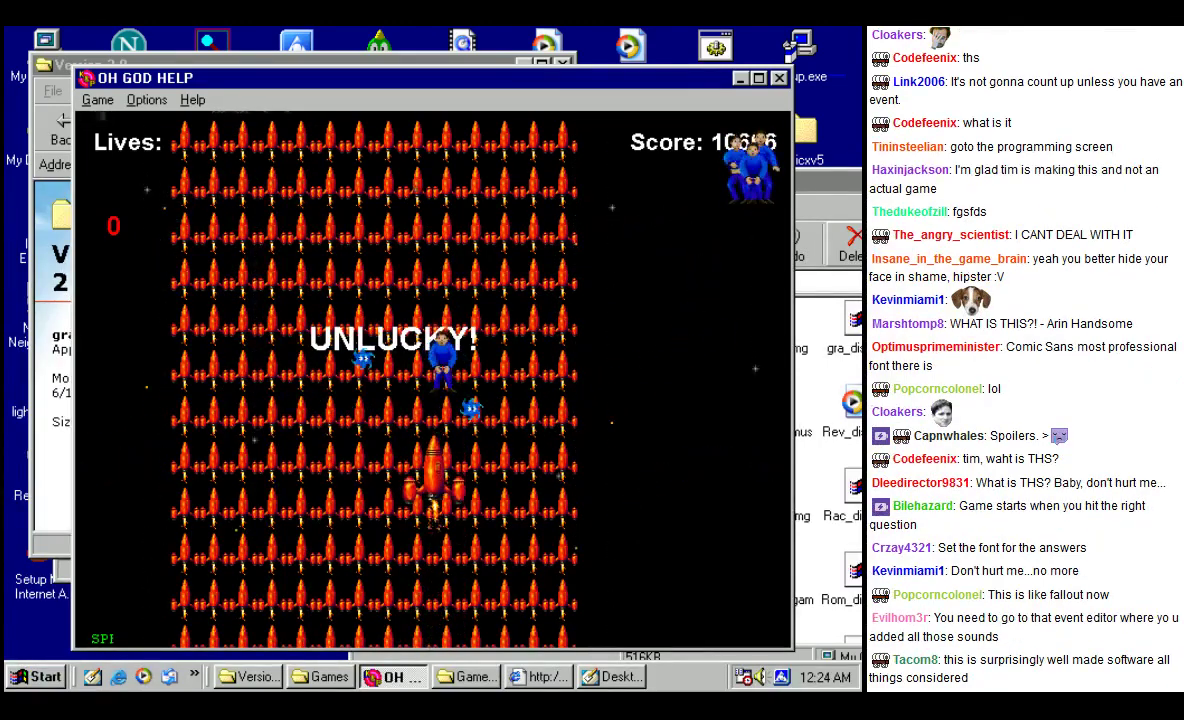
pyautogui.press('Right')
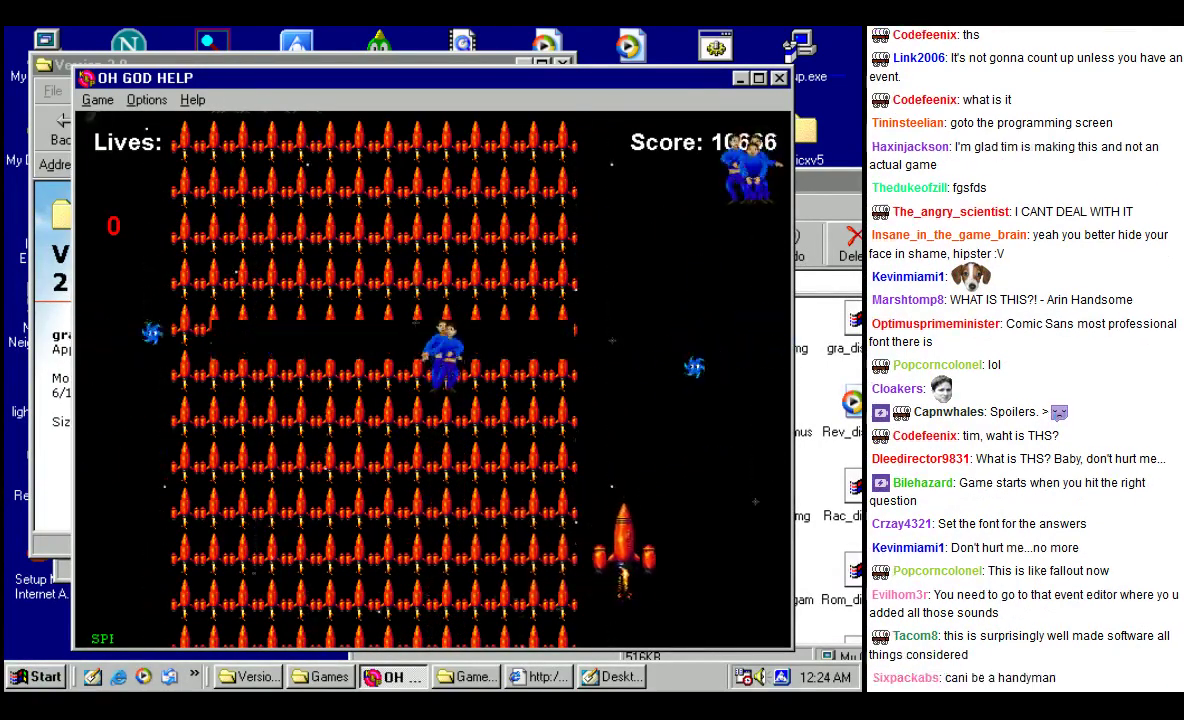
pyautogui.press('Left')
pyautogui.press('Up')
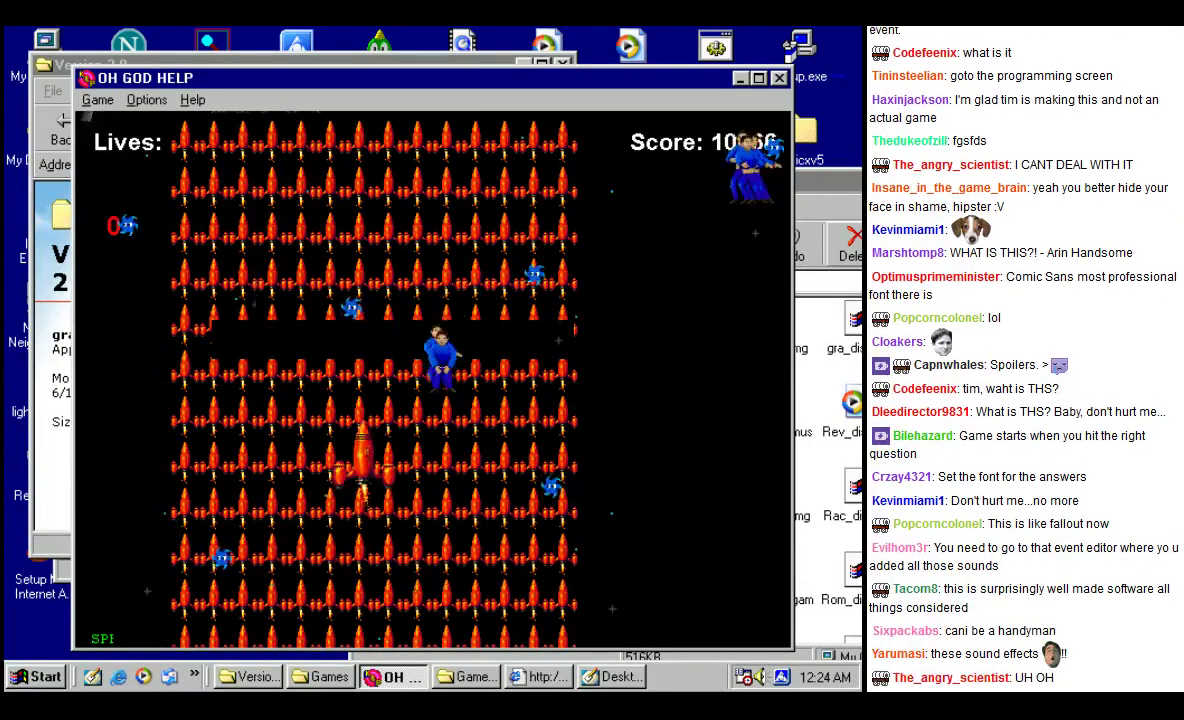
pyautogui.press('Right')
pyautogui.press('Left')
pyautogui.press('Left')
pyautogui.press('Up')
pyautogui.press('Right')
pyautogui.press('Left')
pyautogui.press('Up')
pyautogui.press('Right')
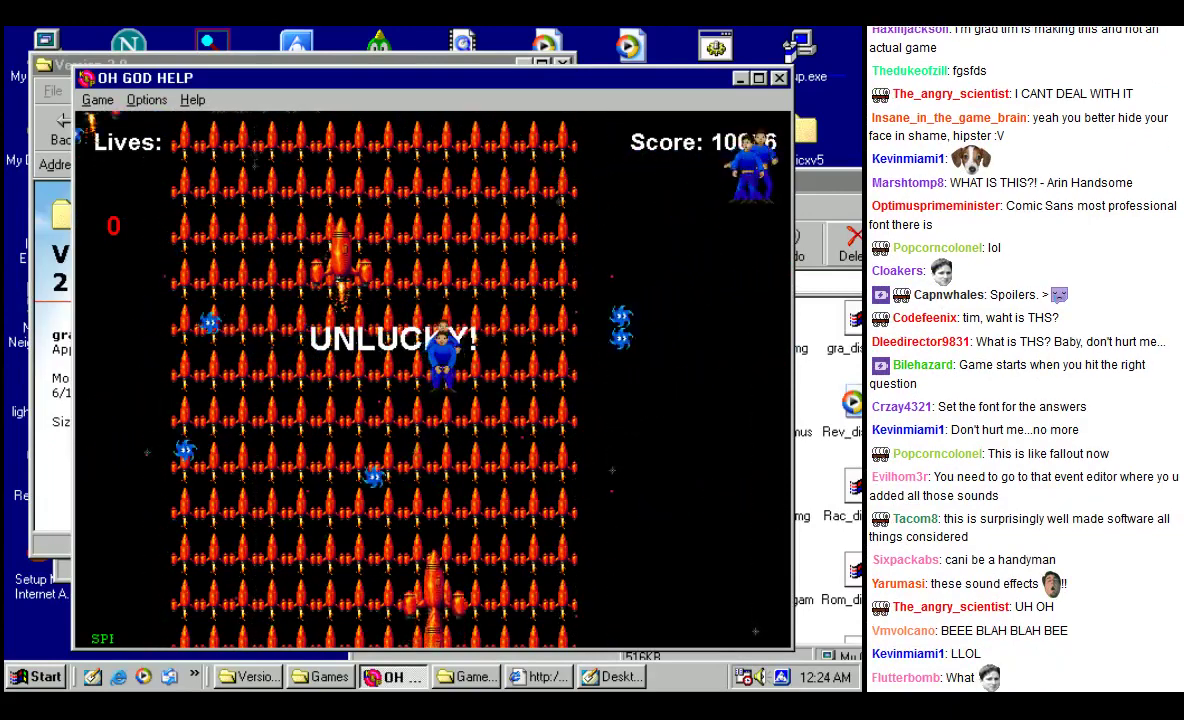
pyautogui.press('Up')
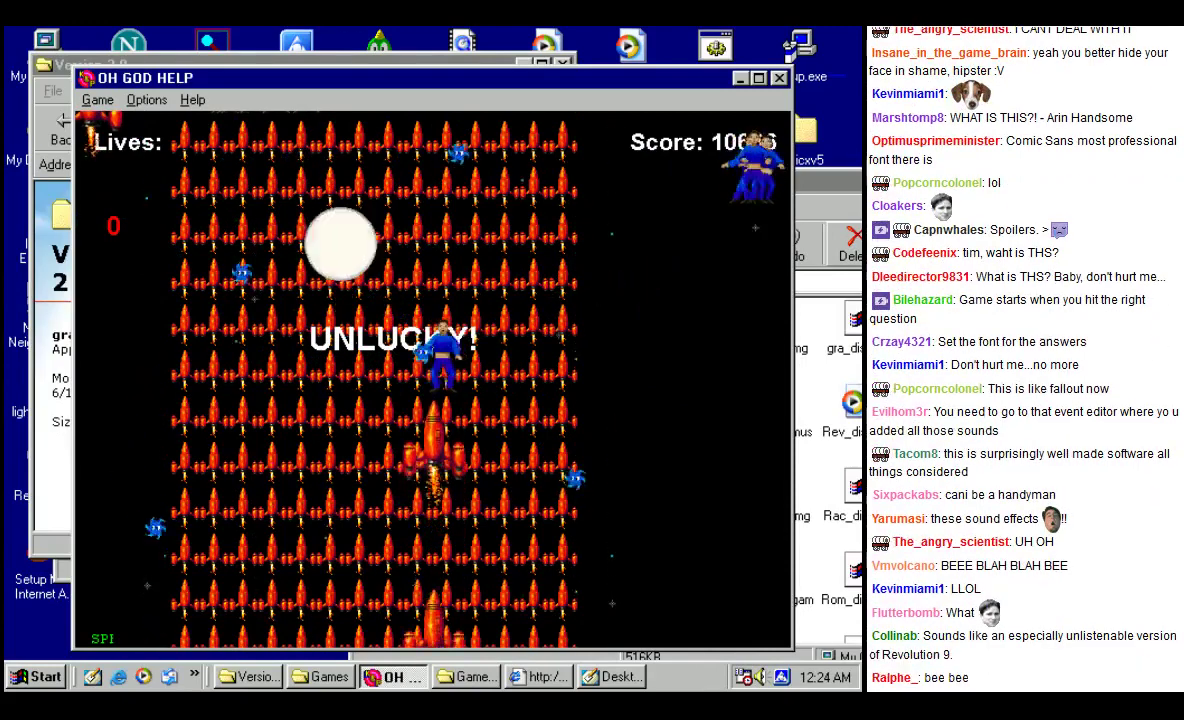
pyautogui.press('Down')
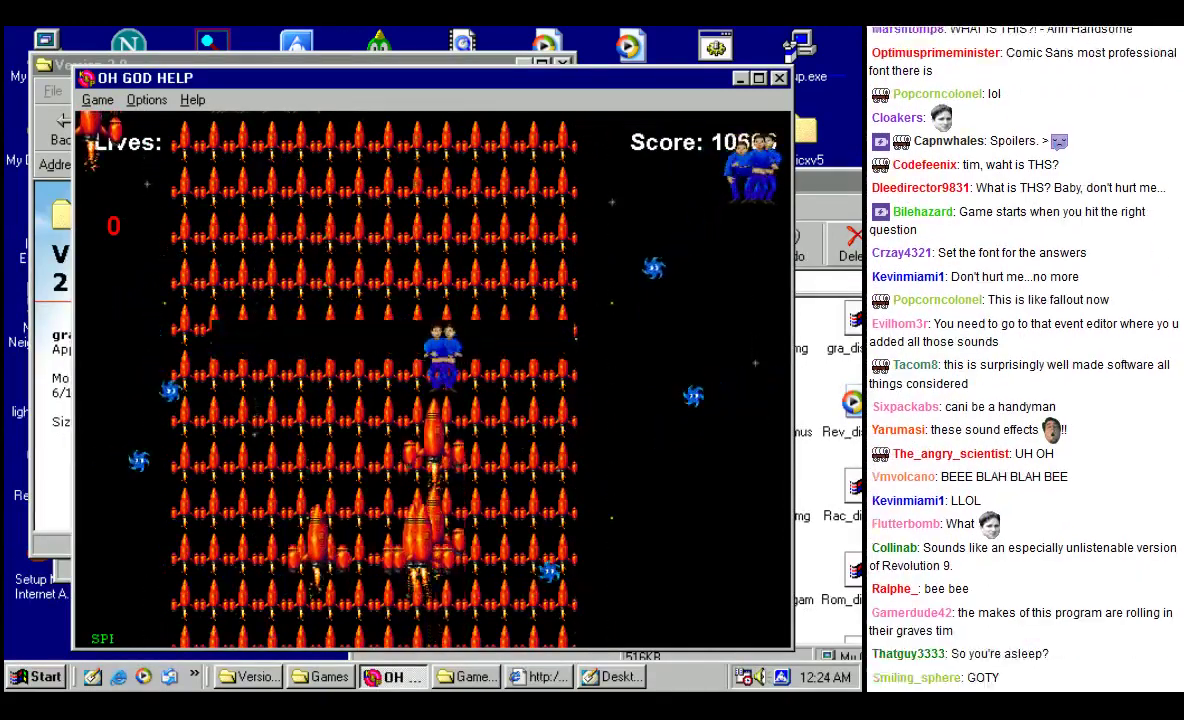
pyautogui.press('Right')
pyautogui.press('Left')
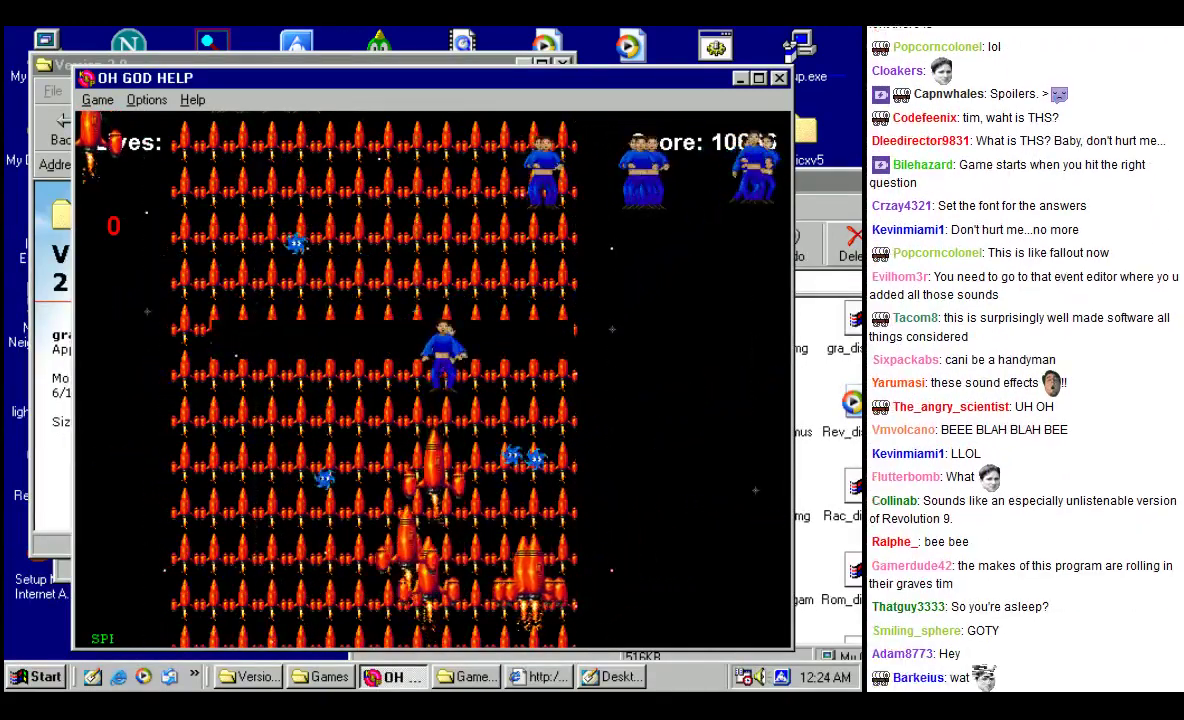
pyautogui.press('Up')
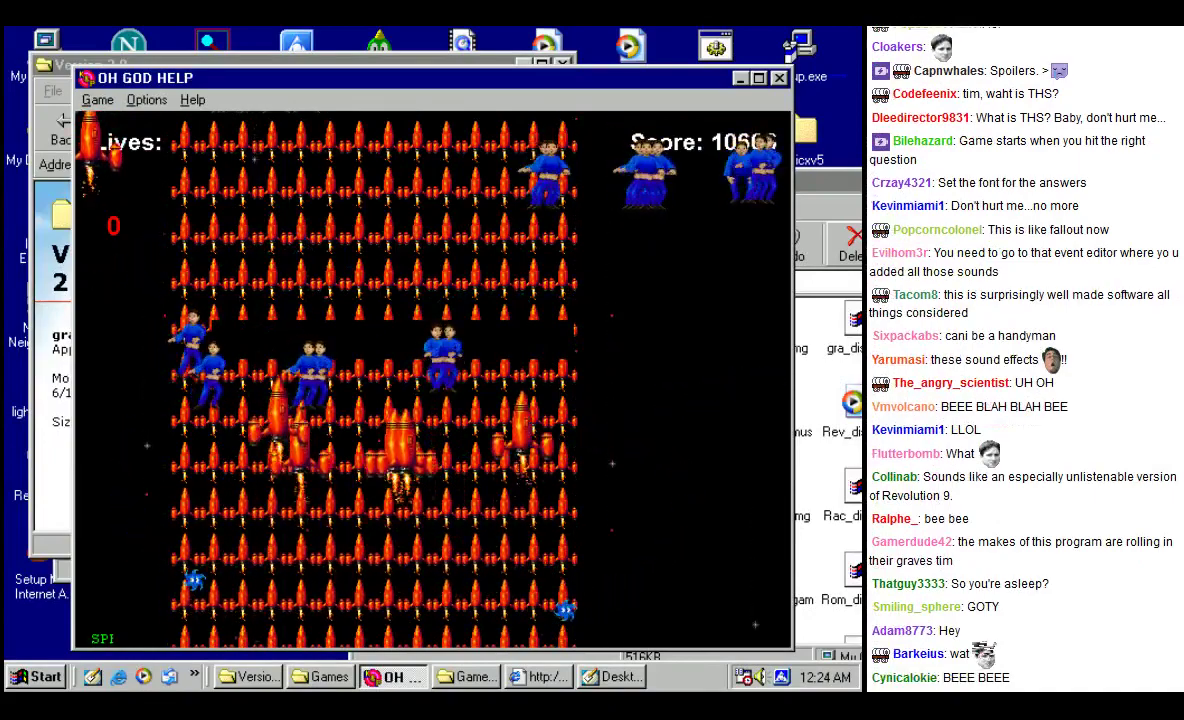
pyautogui.press('Down')
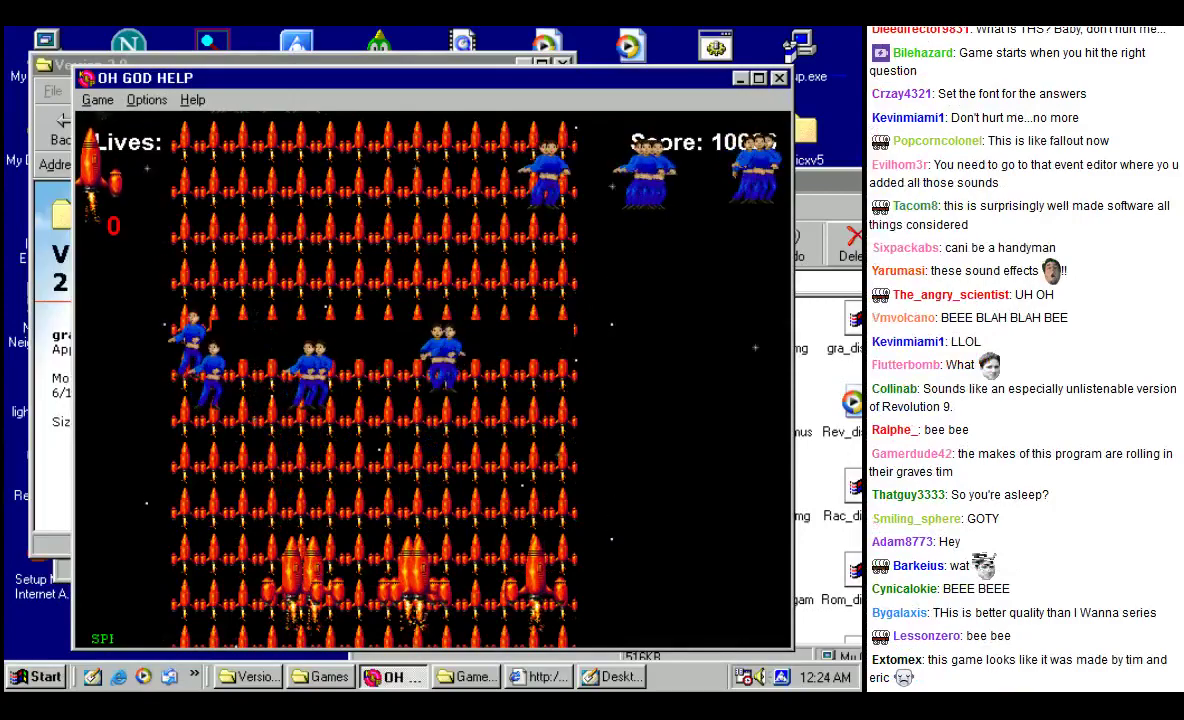
pyautogui.press('Up')
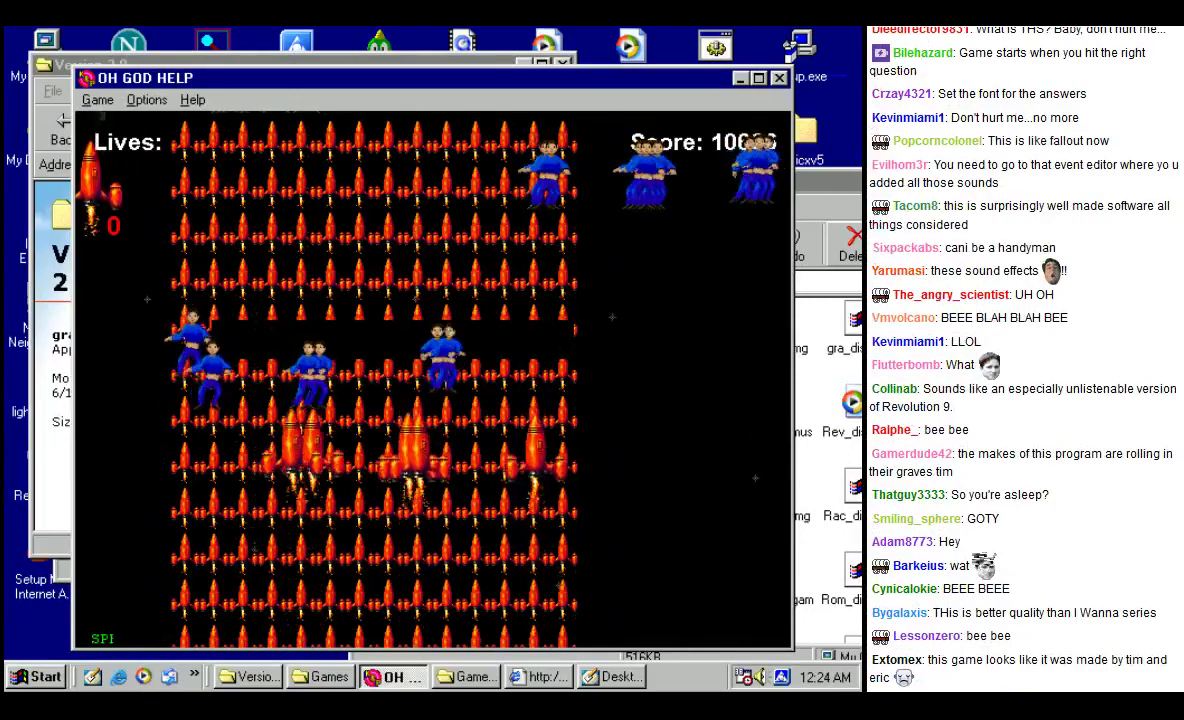
pyautogui.press('Up')
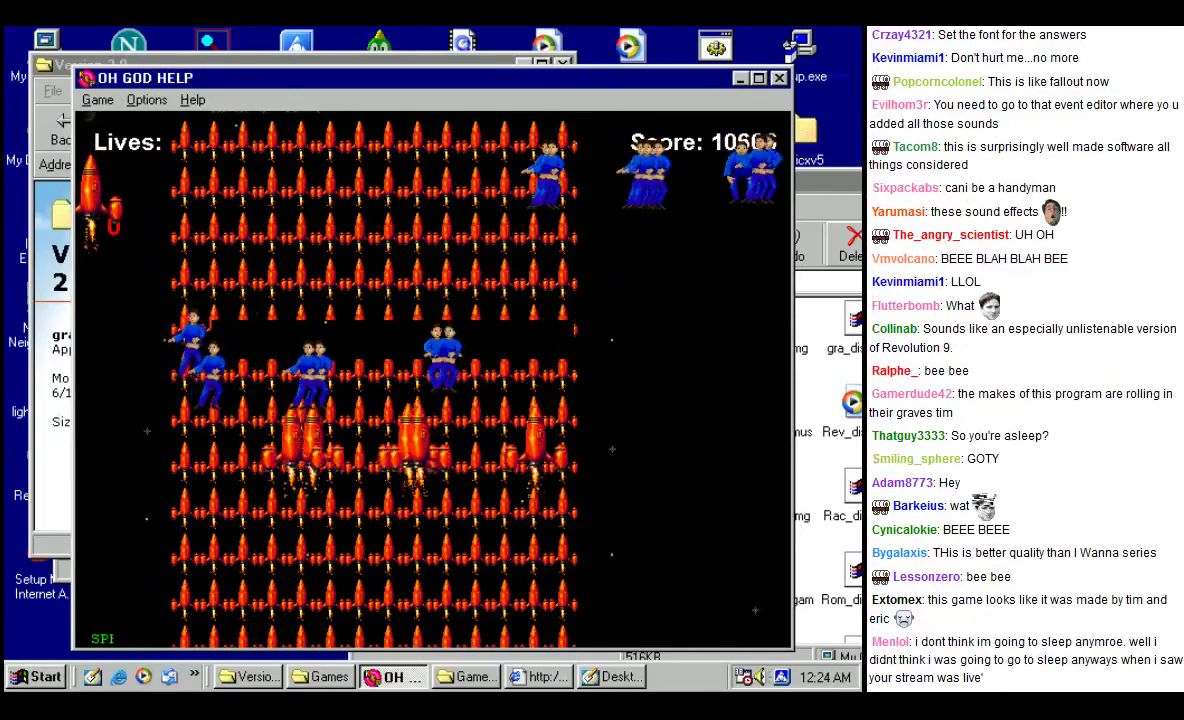
pyautogui.press('Down')
pyautogui.press('Up')
pyautogui.press('Down')
pyautogui.press('Right')
pyautogui.press('Up')
pyautogui.press('Left')
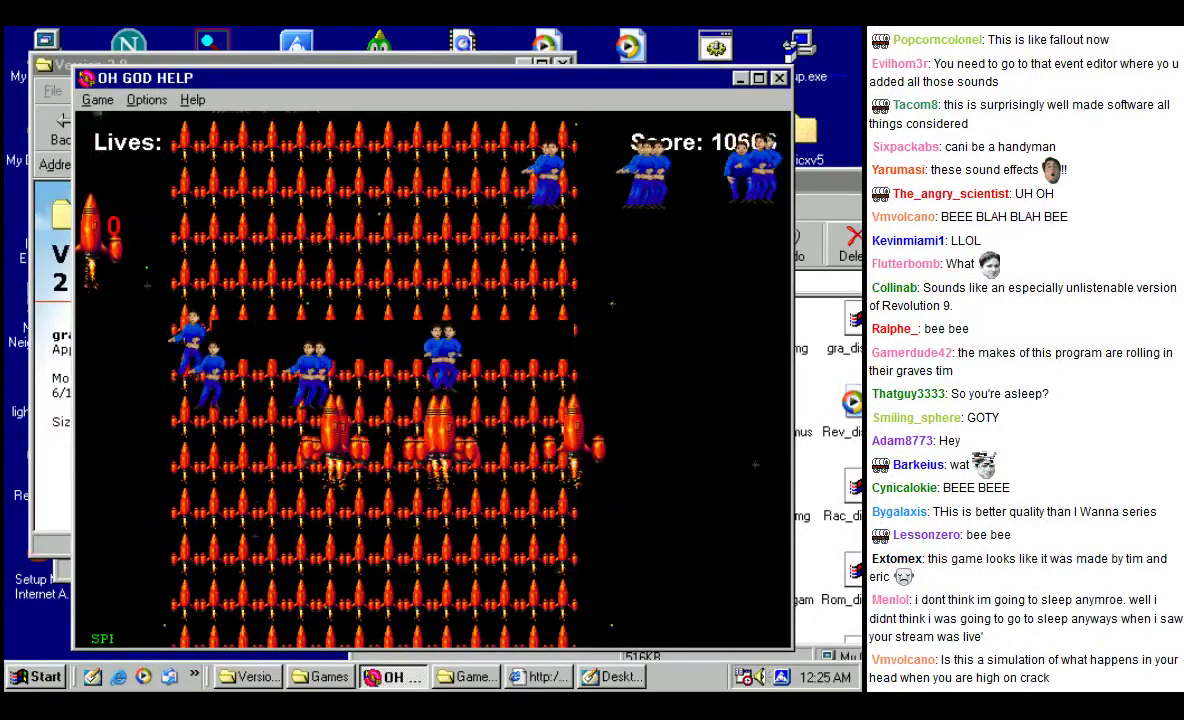
pyautogui.press('Left')
pyautogui.press('Up')
pyautogui.press('Down')
pyautogui.press('Up')
pyautogui.press('Left')
pyautogui.press('Up')
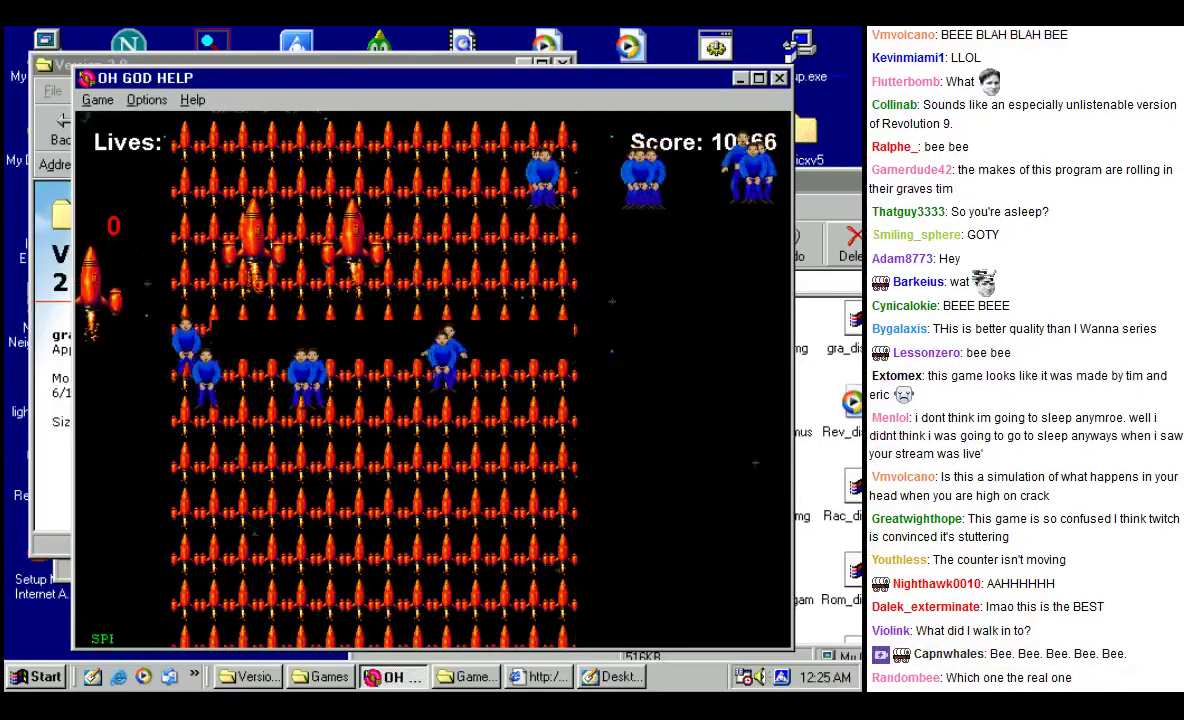
pyautogui.press('Down')
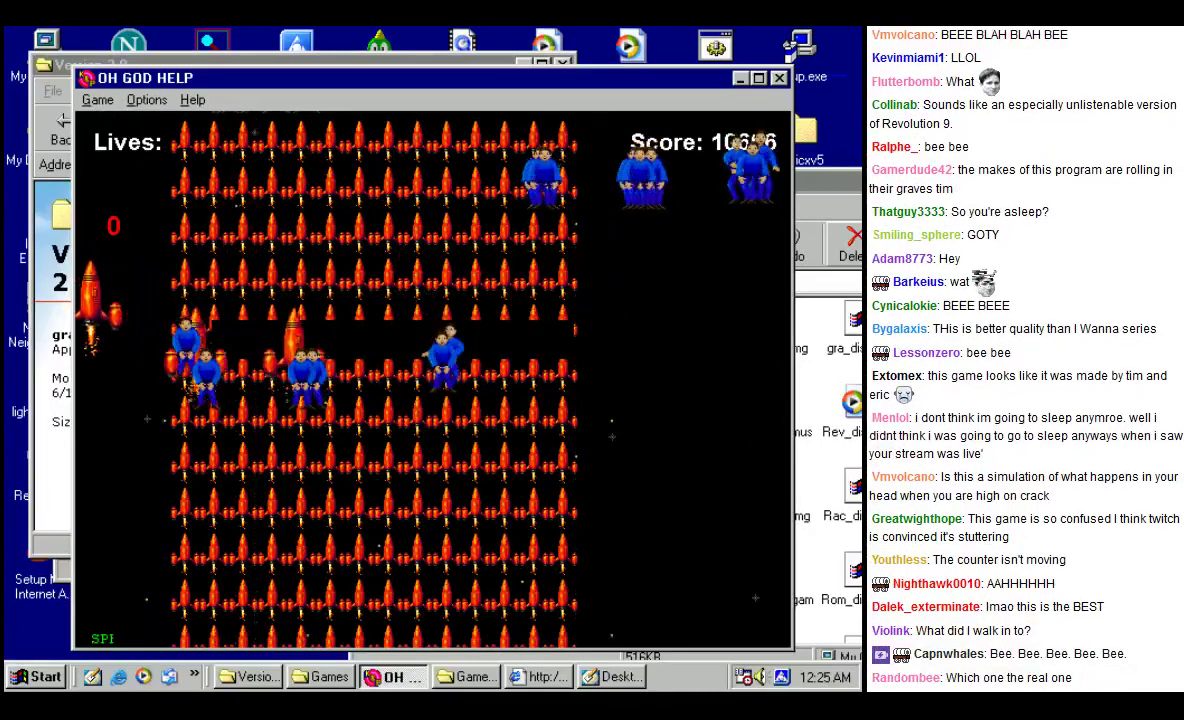
pyautogui.press('Down')
pyautogui.press('Right')
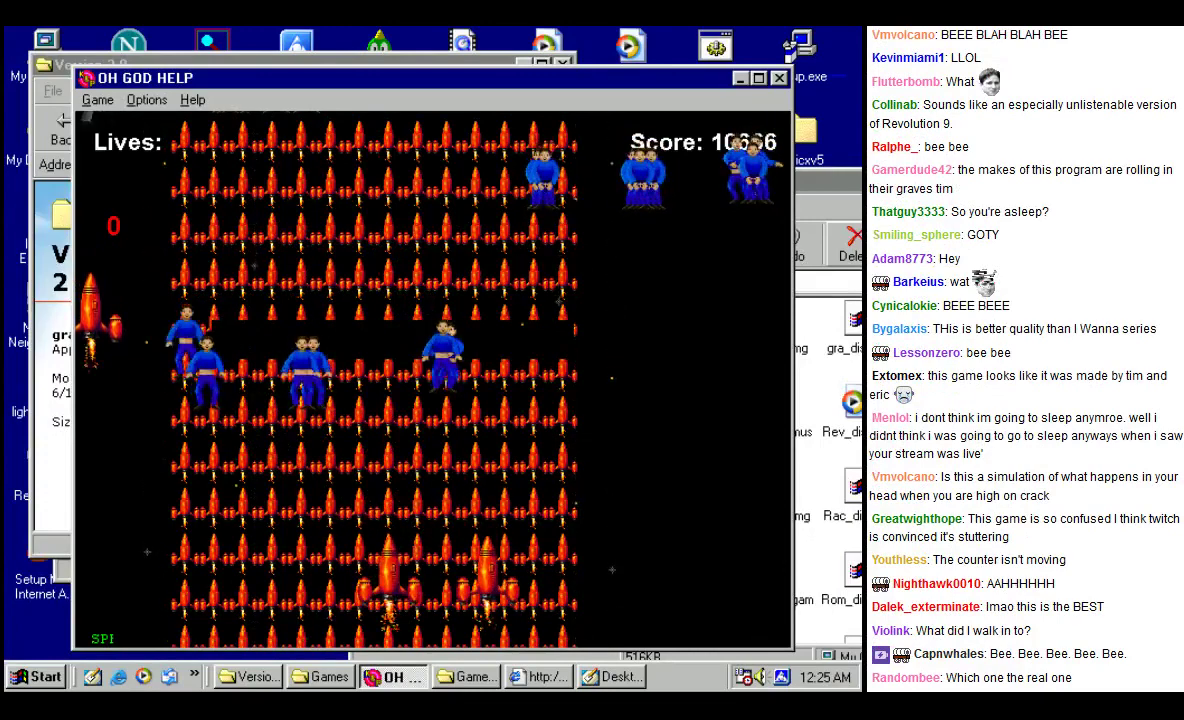
pyautogui.press('Up')
pyautogui.press('Right')
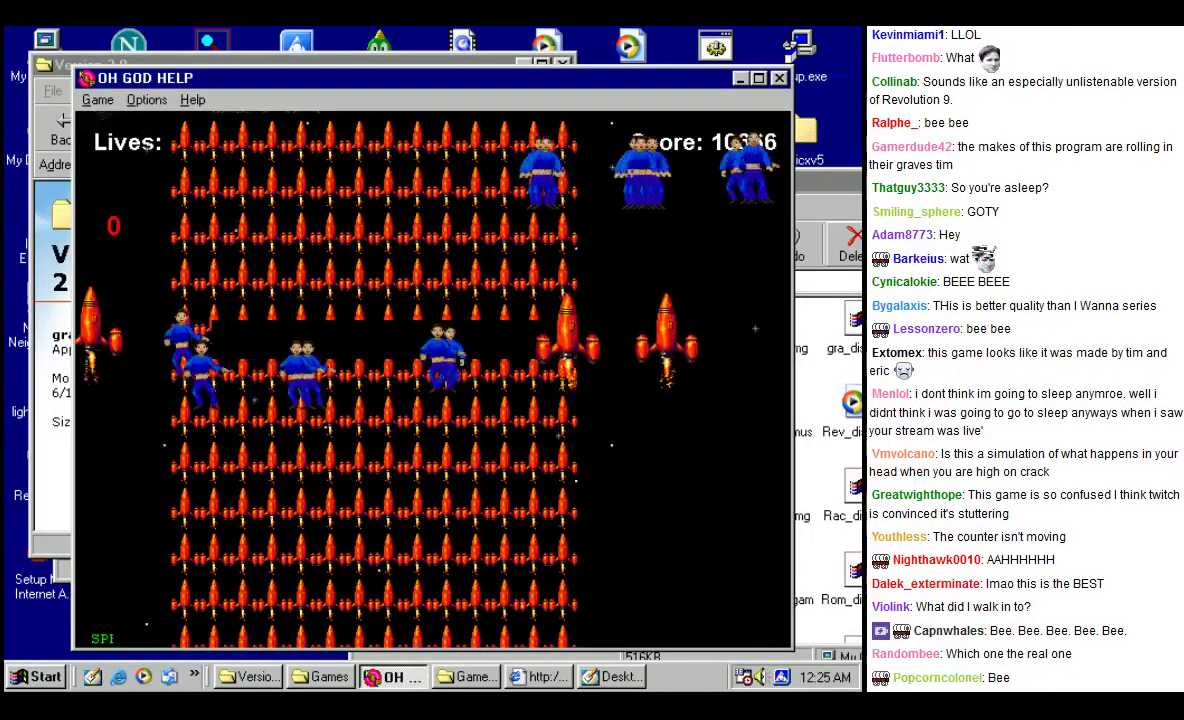
pyautogui.press('Up')
pyautogui.press('Left')
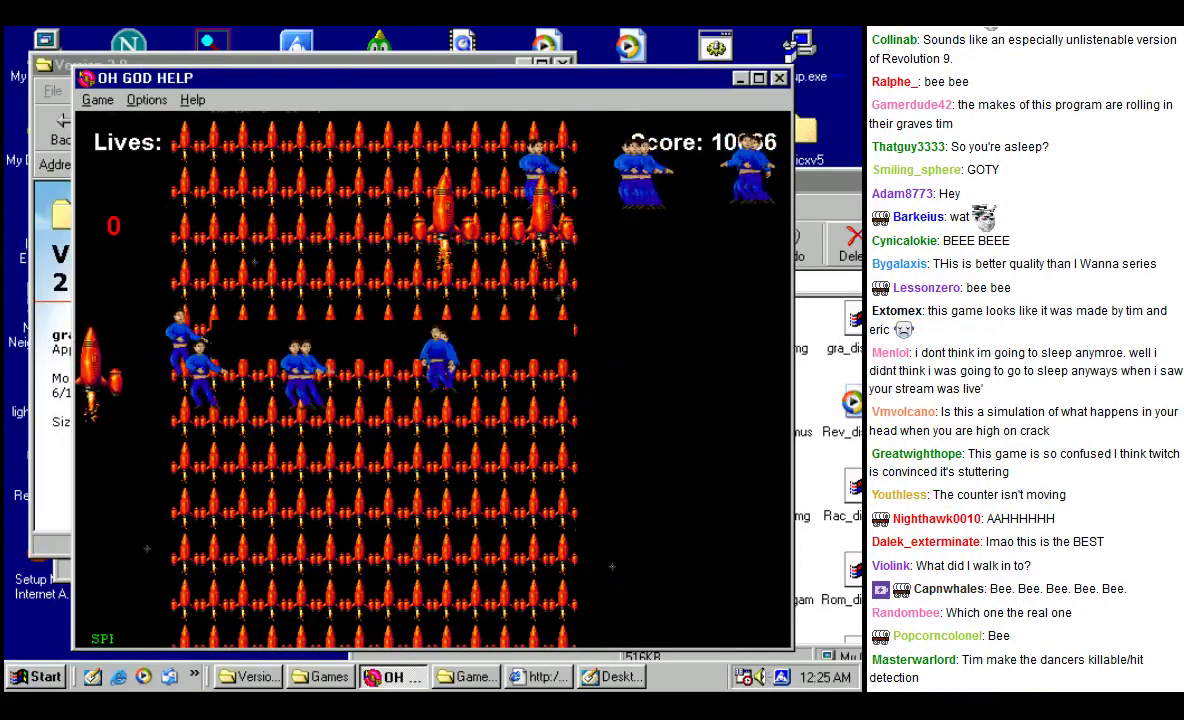
pyautogui.click(780, 78)
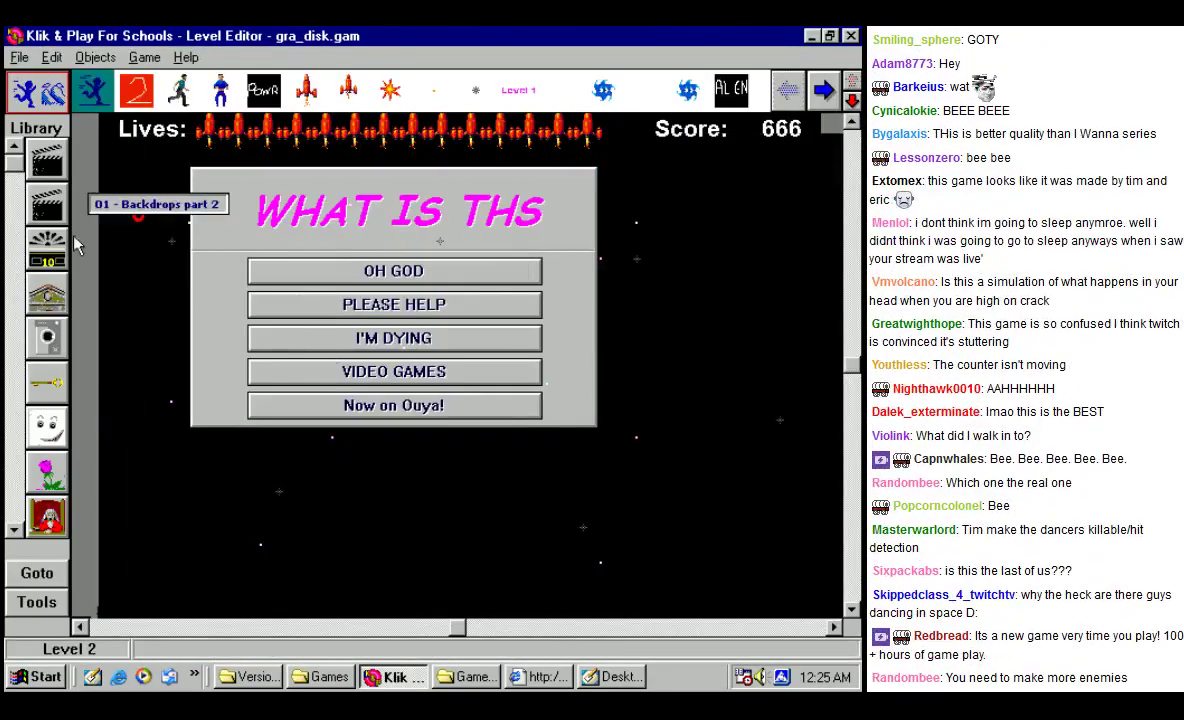
pyautogui.rightClick(180, 380)
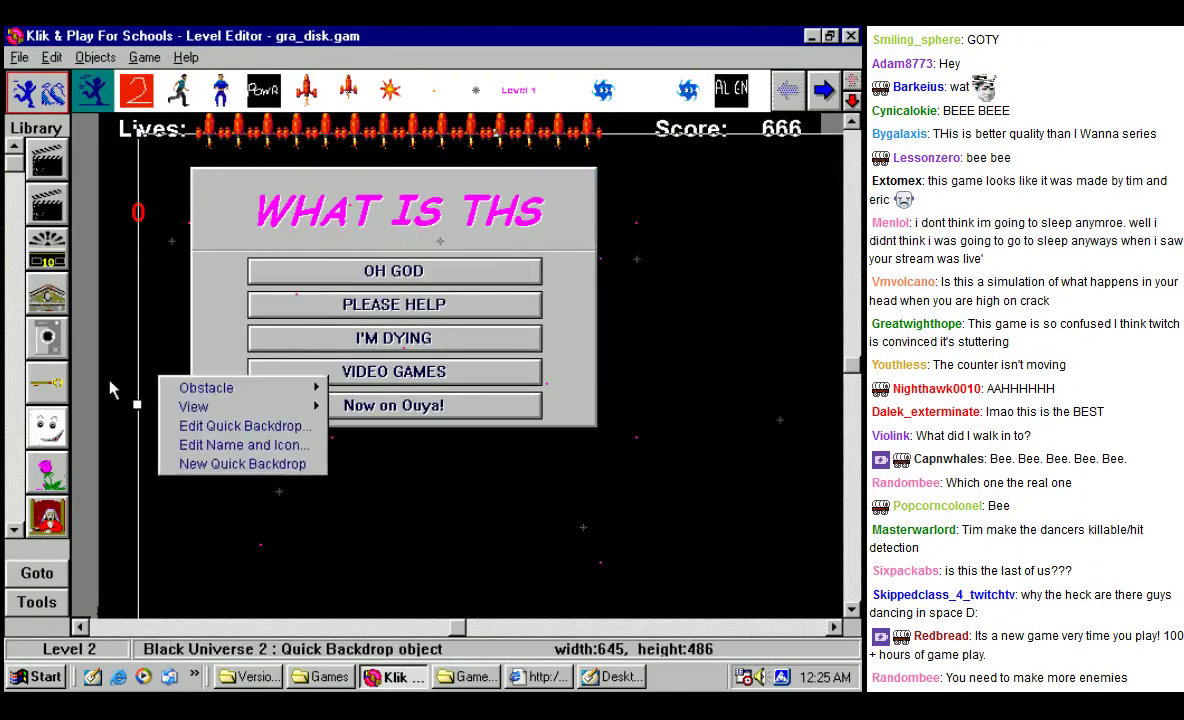
pyautogui.rightClick(110, 382)
pyautogui.click(100, 275)
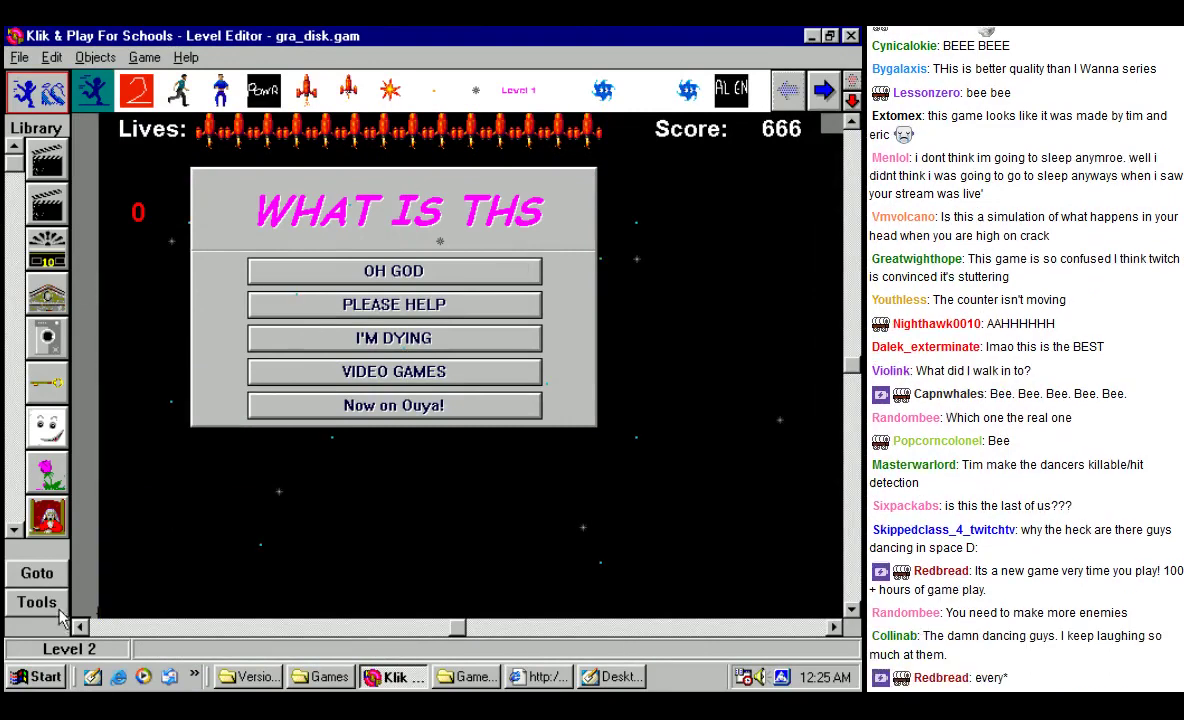
pyautogui.rightClick(121, 405)
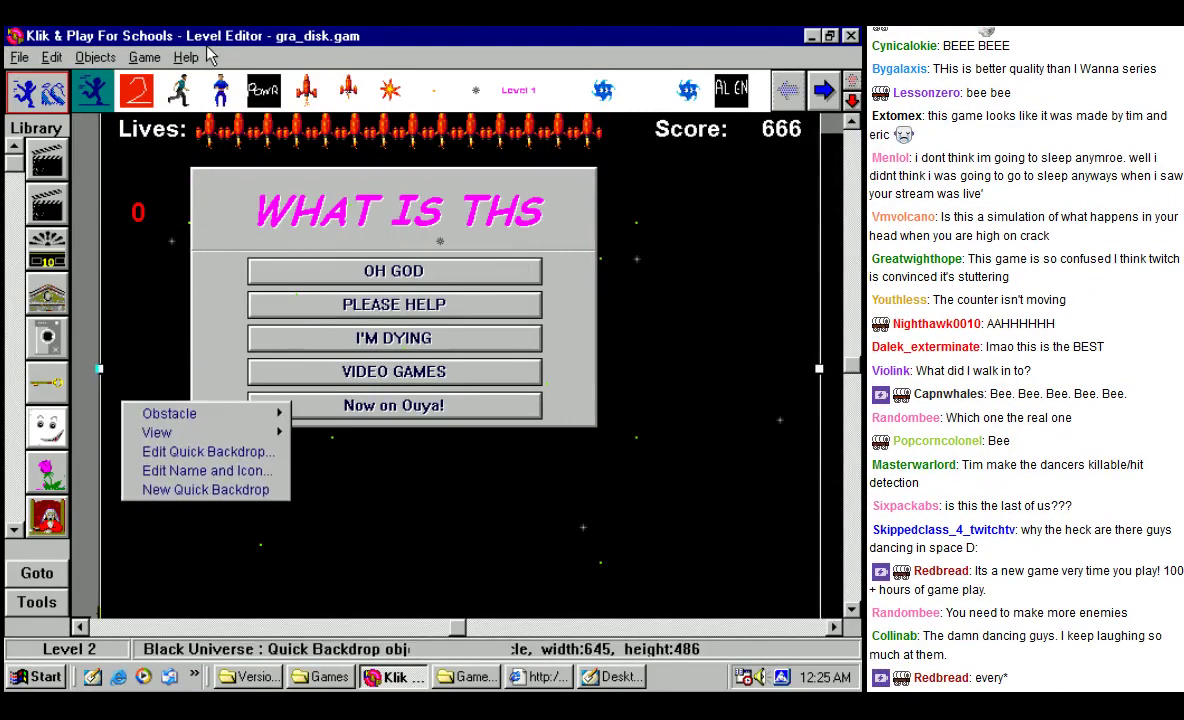
# Step: Run Level 2 in the Step Through Editor and answer the question with the wrong answer Now on Ouya!
pyautogui.click(95, 57)
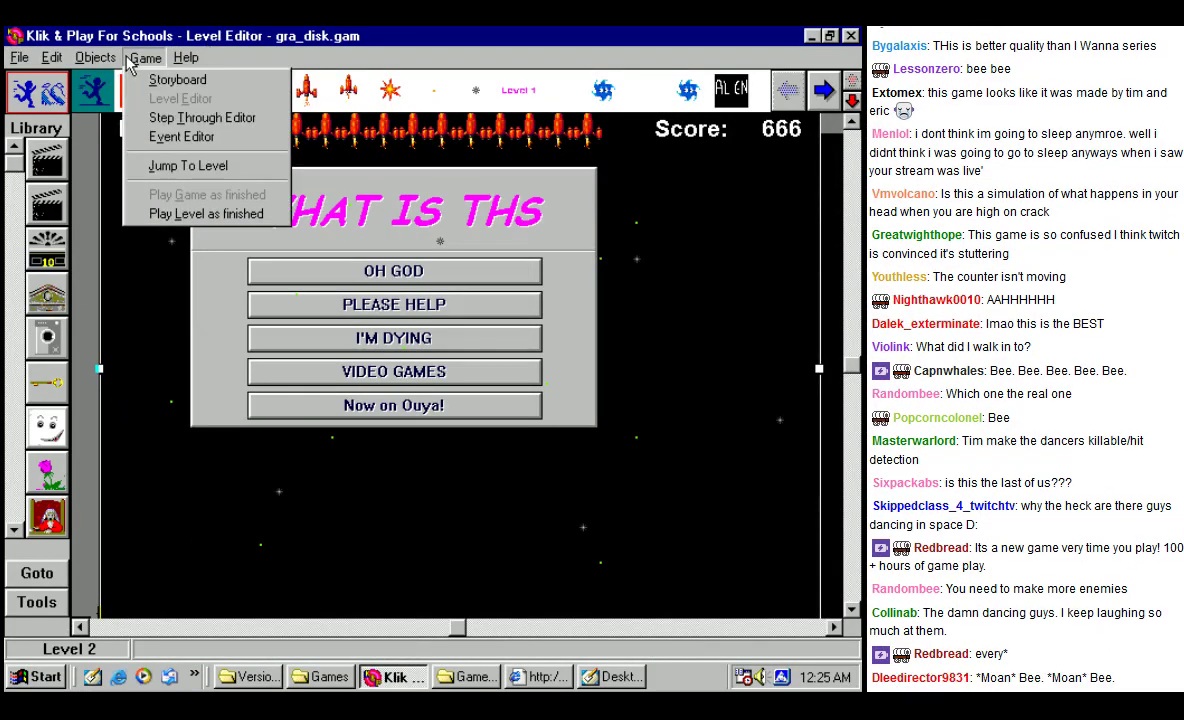
pyautogui.click(183, 118)
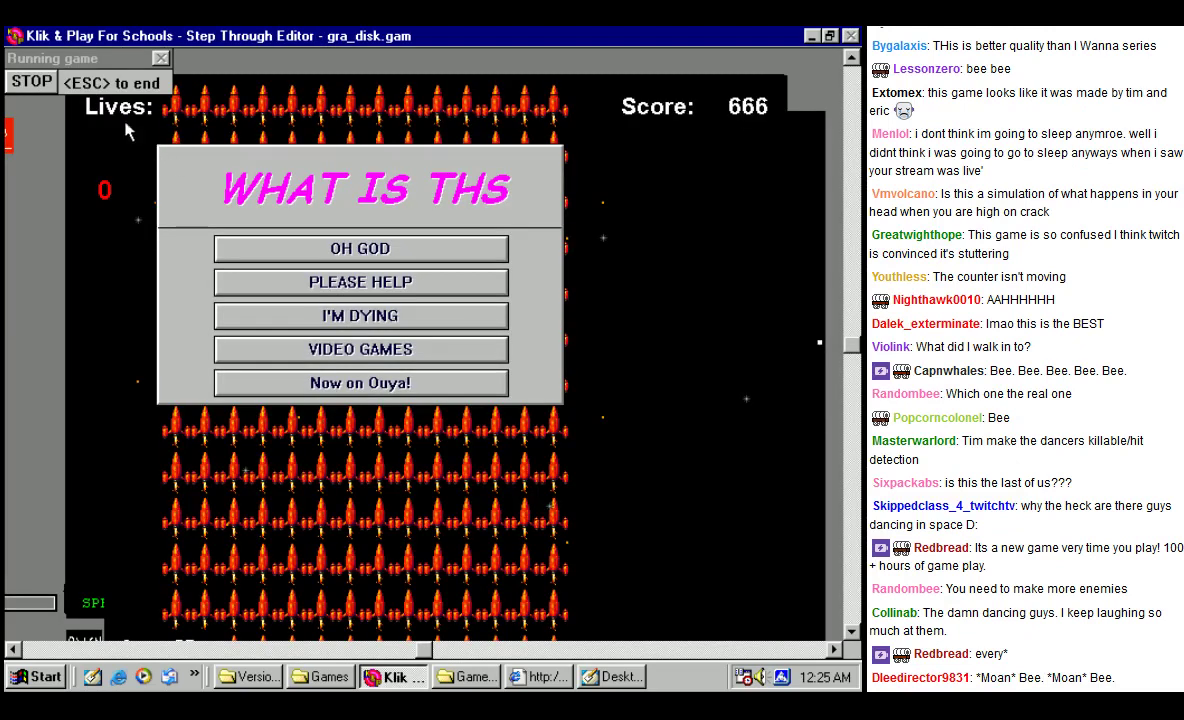
pyautogui.click(350, 393)
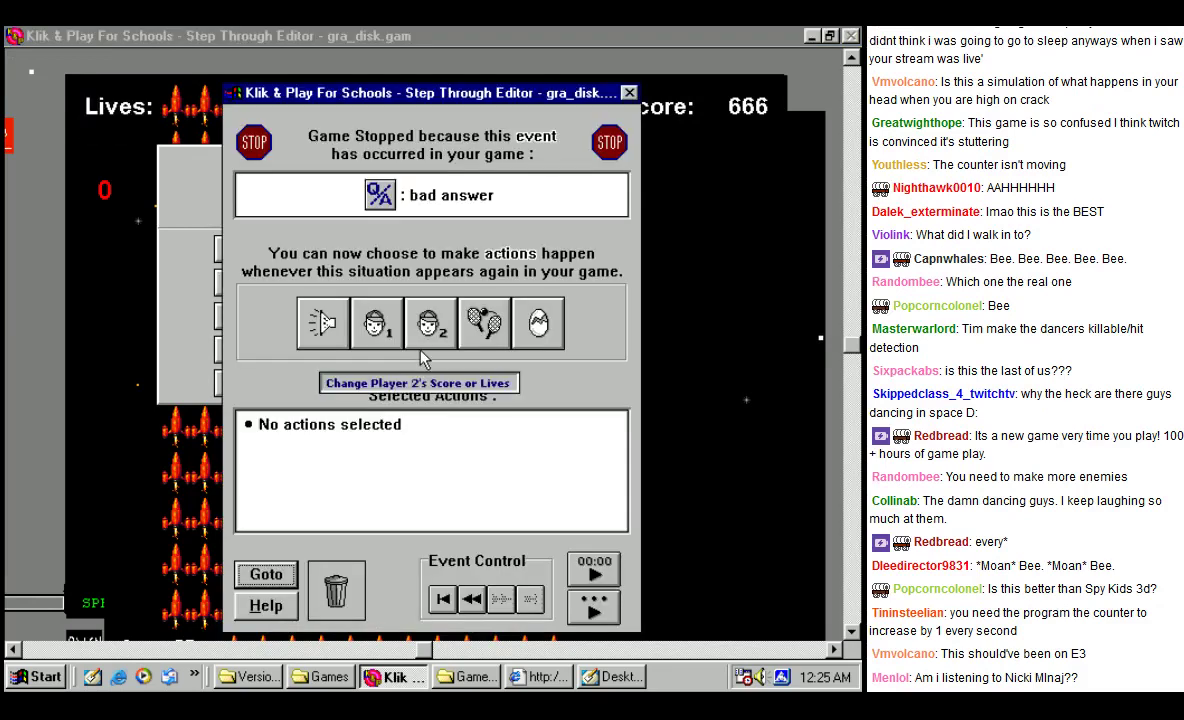
# Step: Begin a sound action for the bad answer event and preview the sample audito~1.wav from c:\mydocu~1
pyautogui.click(322, 322)
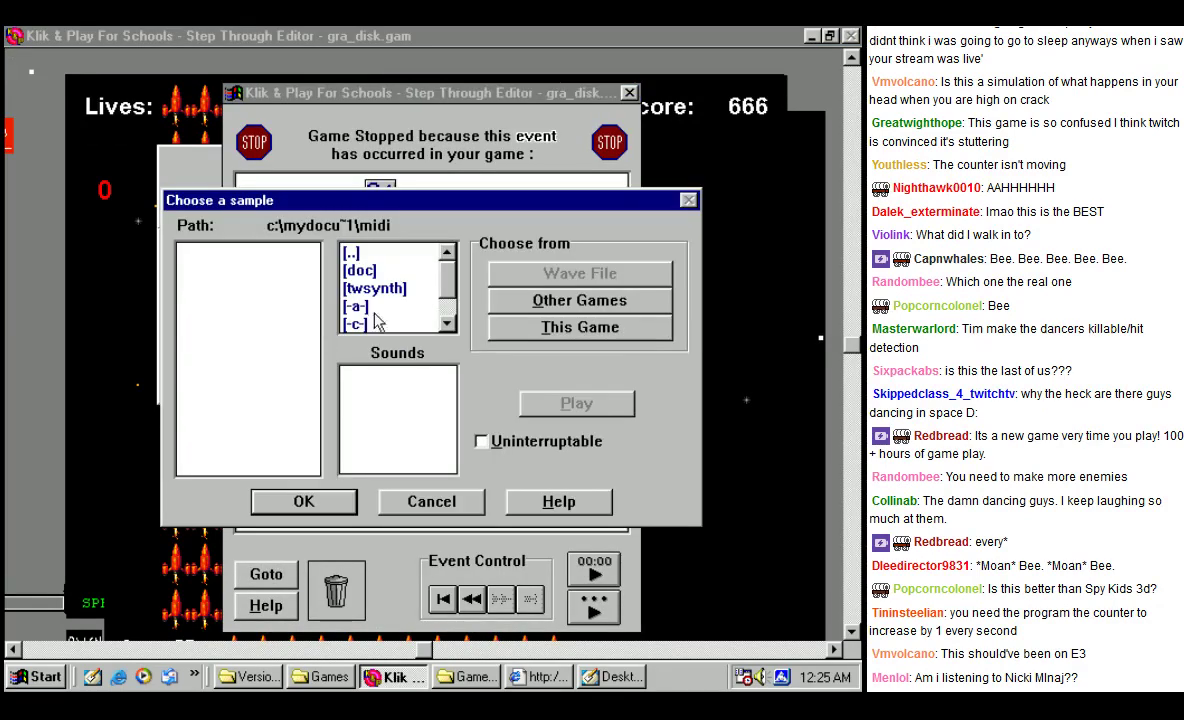
pyautogui.doubleClick(370, 256)
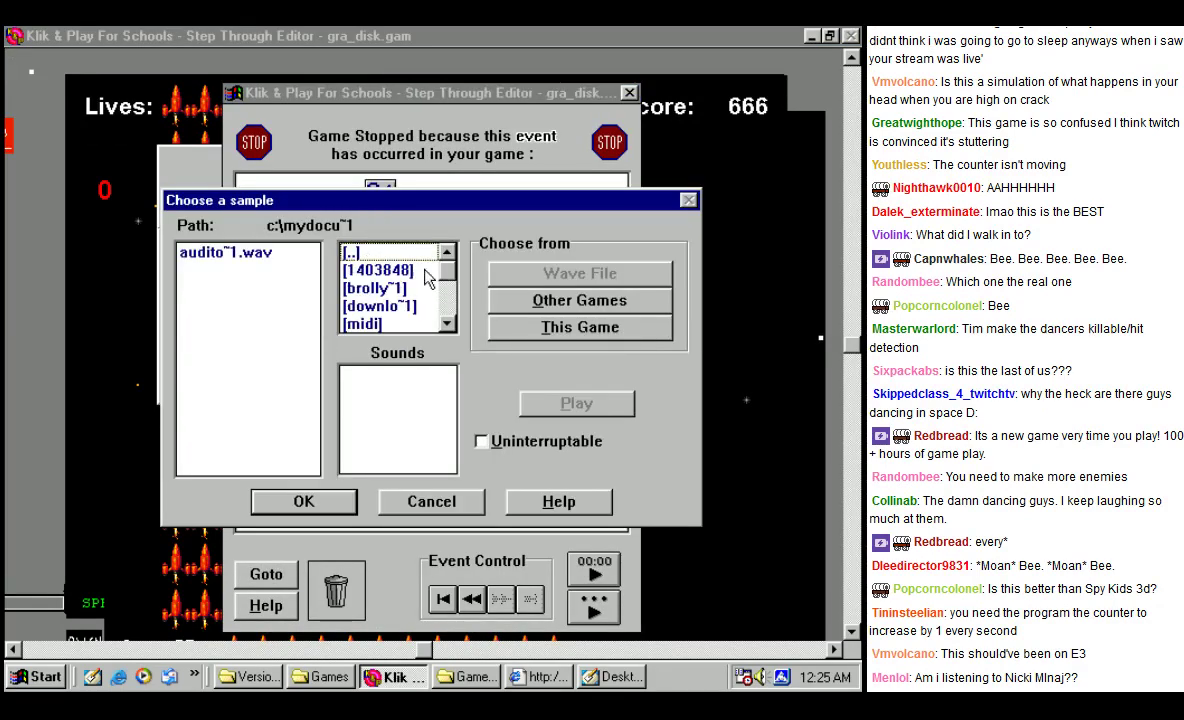
pyautogui.click(279, 258)
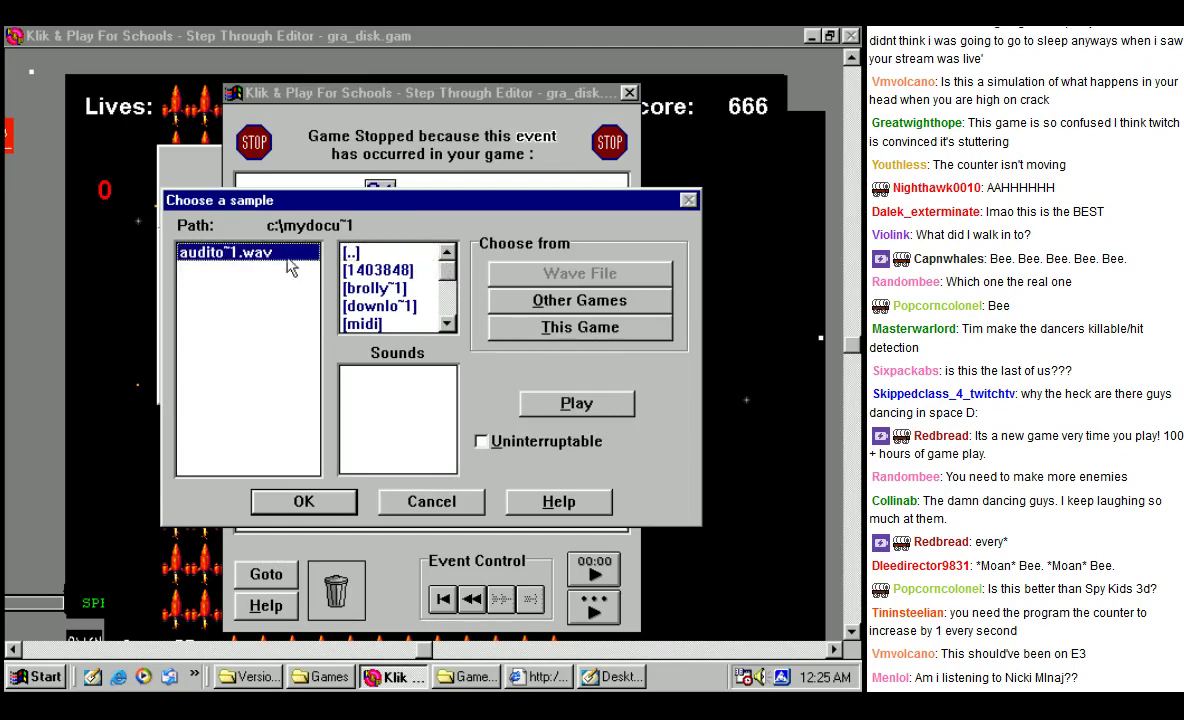
pyautogui.click(556, 414)
pyautogui.click(460, 396)
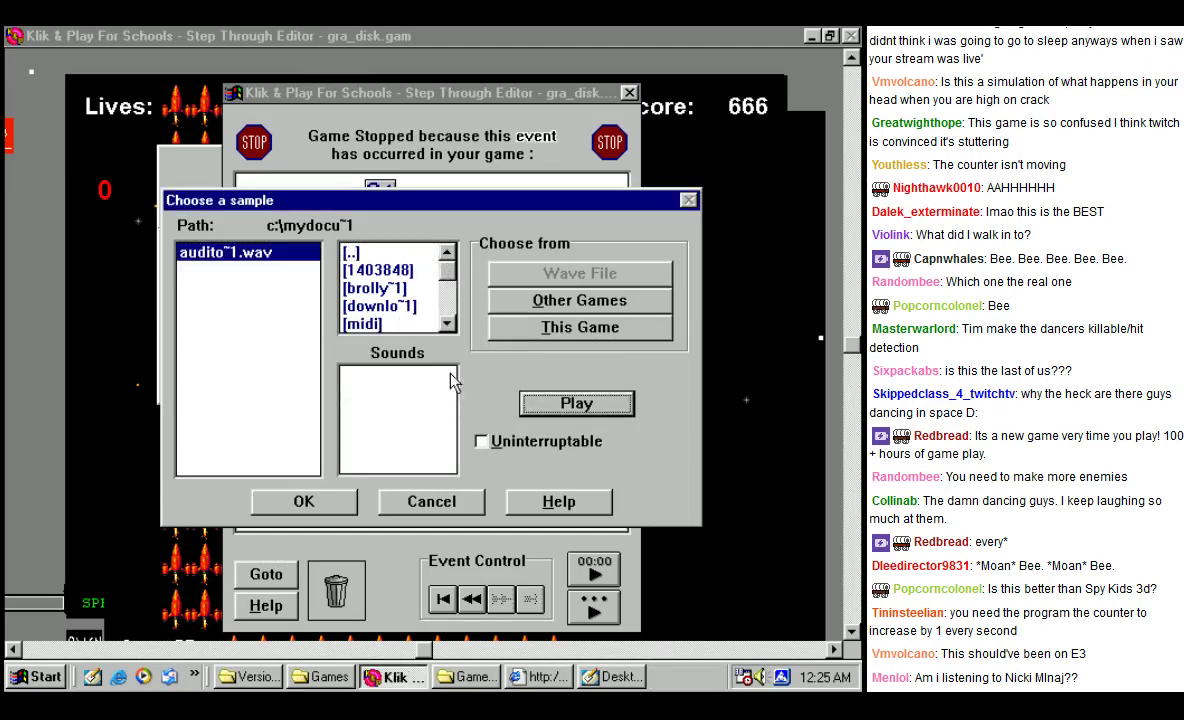
# Step: Browse the sample chooser from c:\mydocu~1 to the c:\knp\samples folder
pyautogui.doubleClick(375, 288)
pyautogui.doubleClick(352, 253)
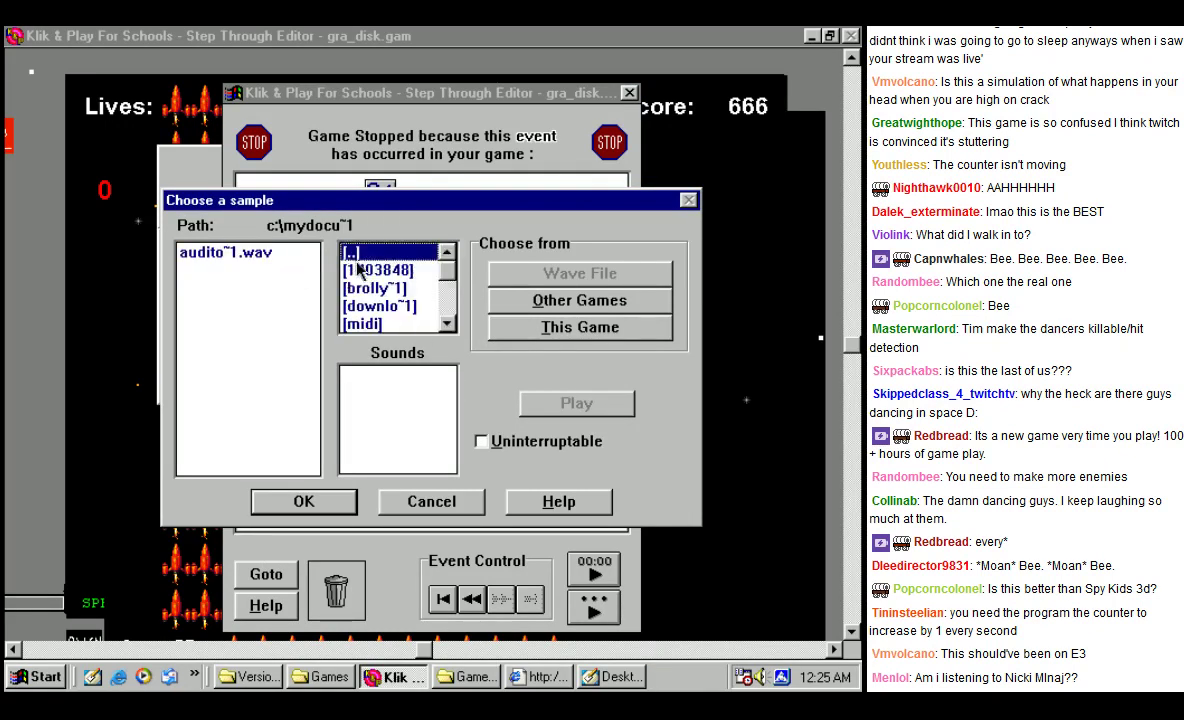
pyautogui.doubleClick(352, 253)
pyautogui.moveTo(453, 278); pyautogui.dragTo(391, 330)
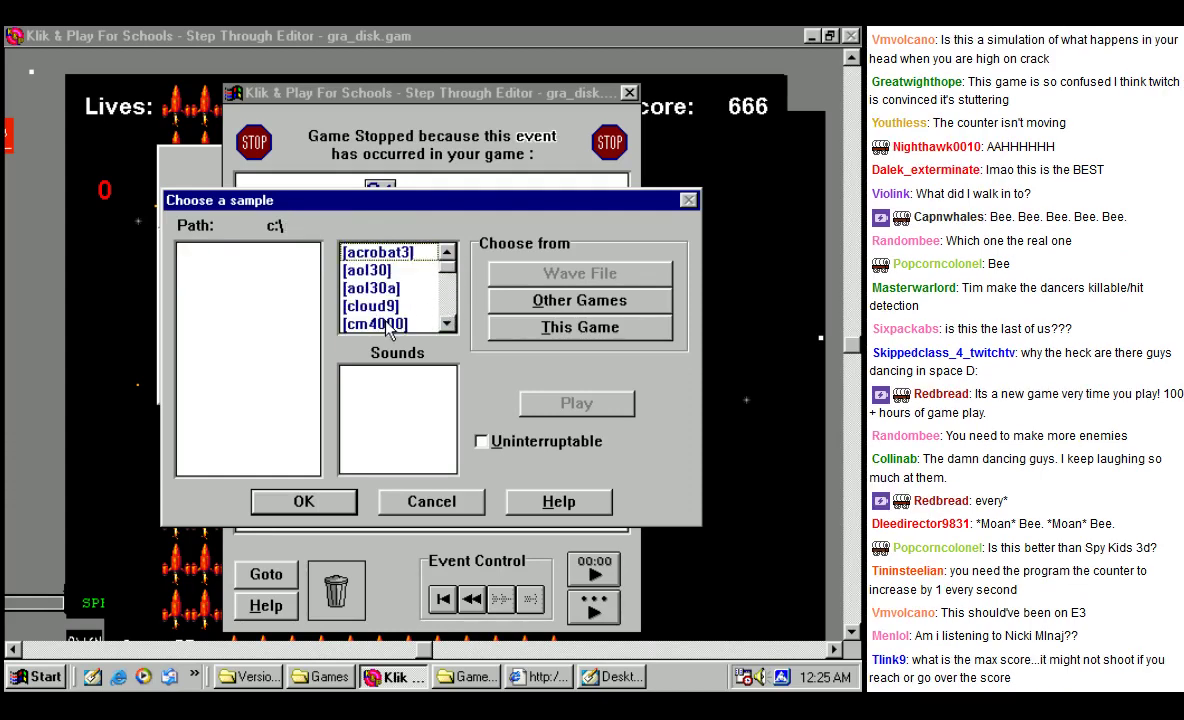
pyautogui.doubleClick(383, 256)
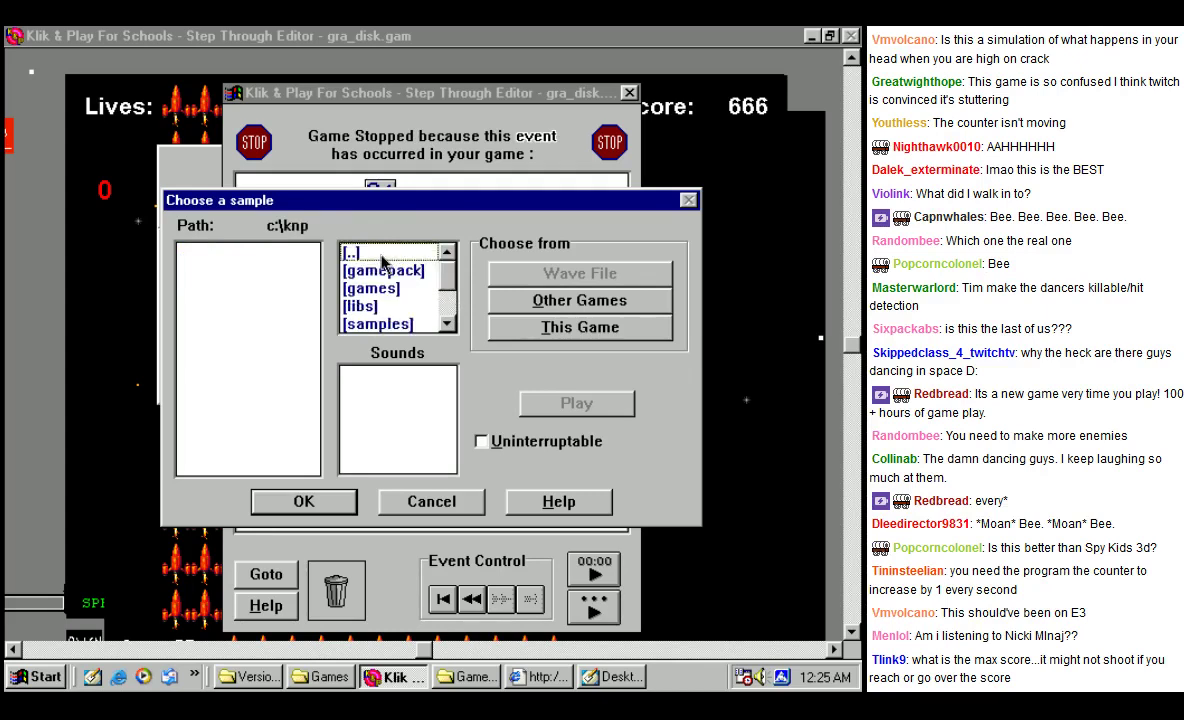
pyautogui.moveTo(447, 272)
pyautogui.mouseDown()
pyautogui.moveTo(449, 308)
pyautogui.moveTo(452, 296)
pyautogui.mouseUp()
pyautogui.doubleClick(389, 289)
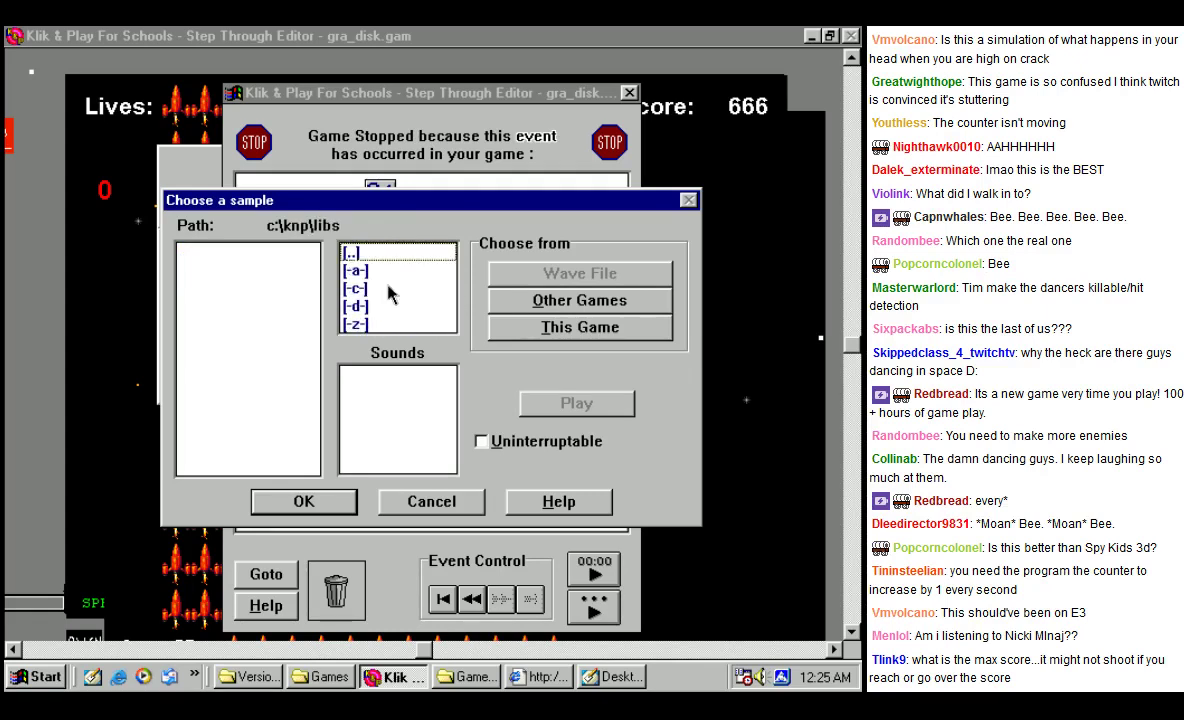
pyautogui.doubleClick(360, 256)
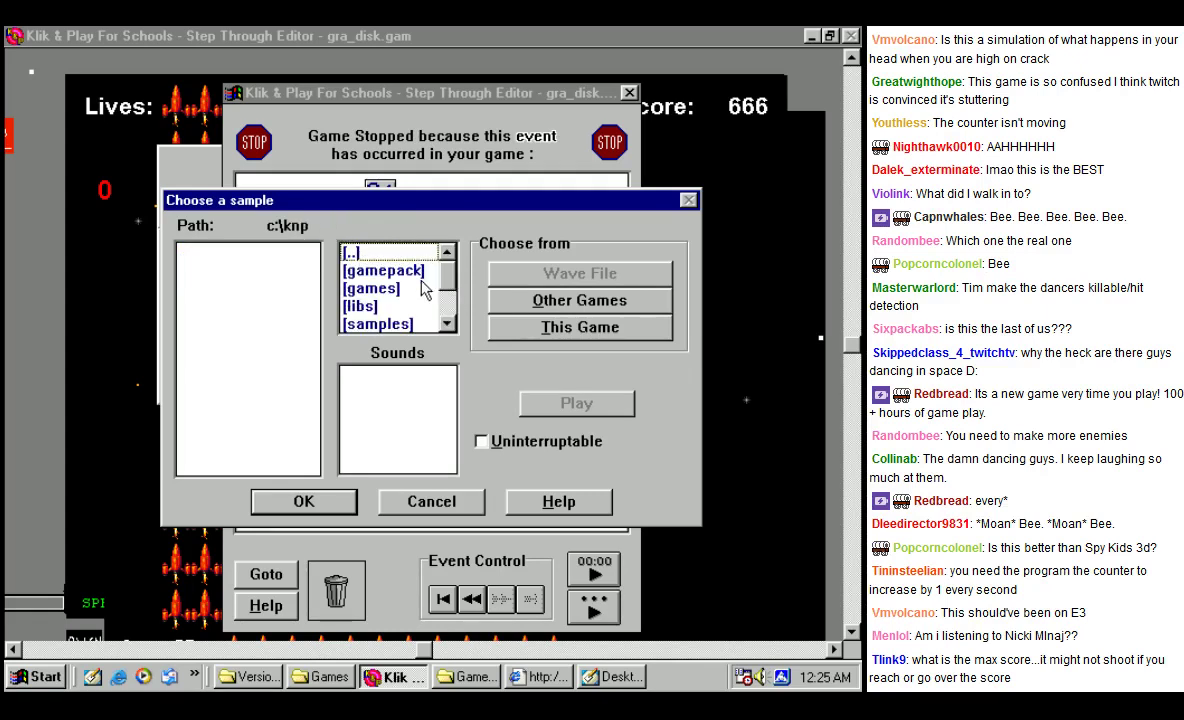
pyautogui.doubleClick(398, 322)
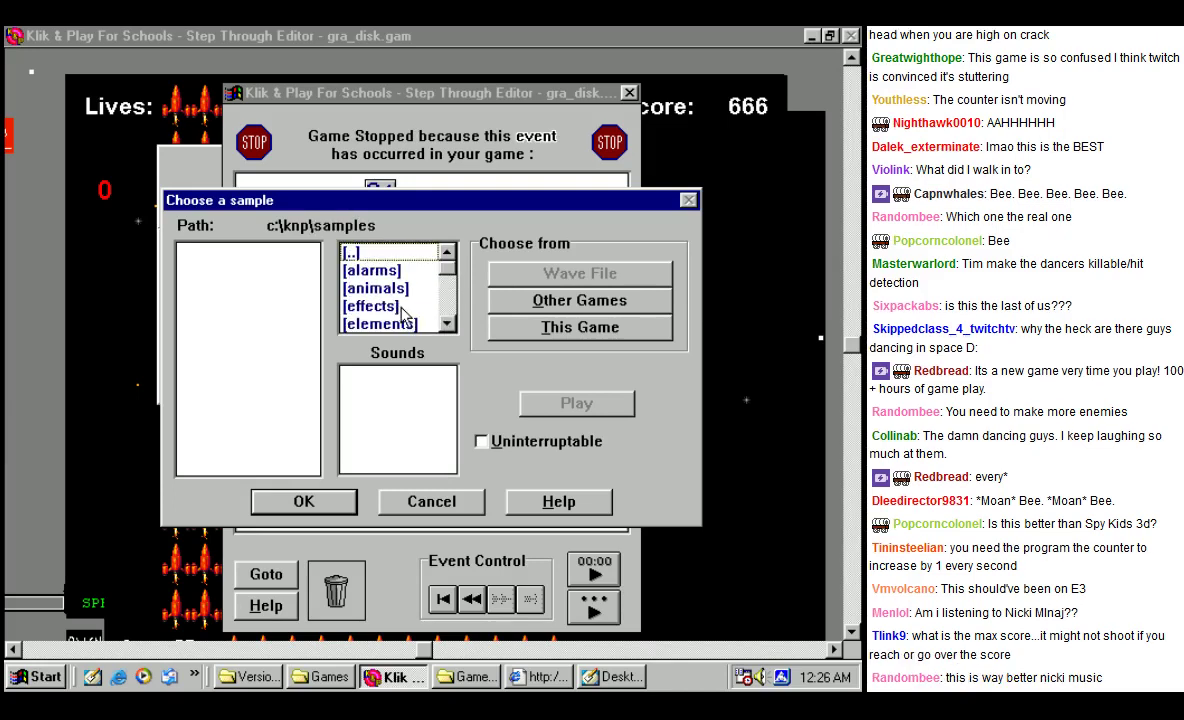
# Step: Pick rude.wav from the voices sample folder, preview it and assign it to the bad answer event
pyautogui.click(446, 325)
pyautogui.click(446, 325)
pyautogui.click(446, 325)
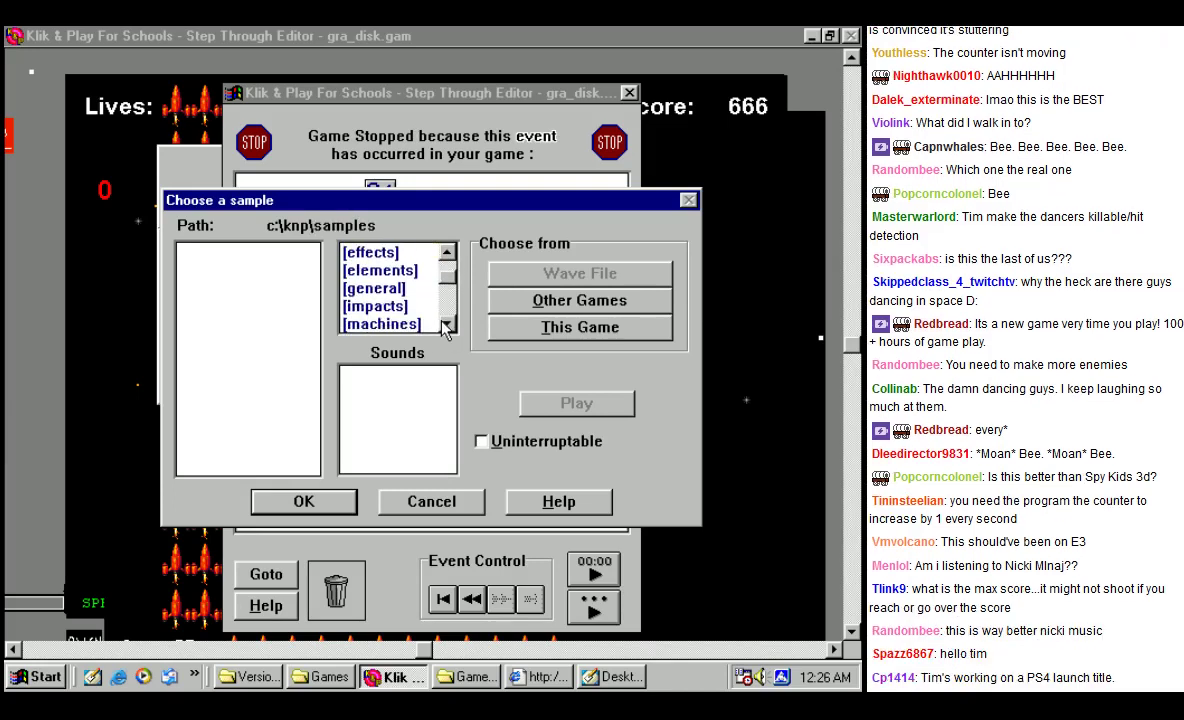
pyautogui.click(444, 326)
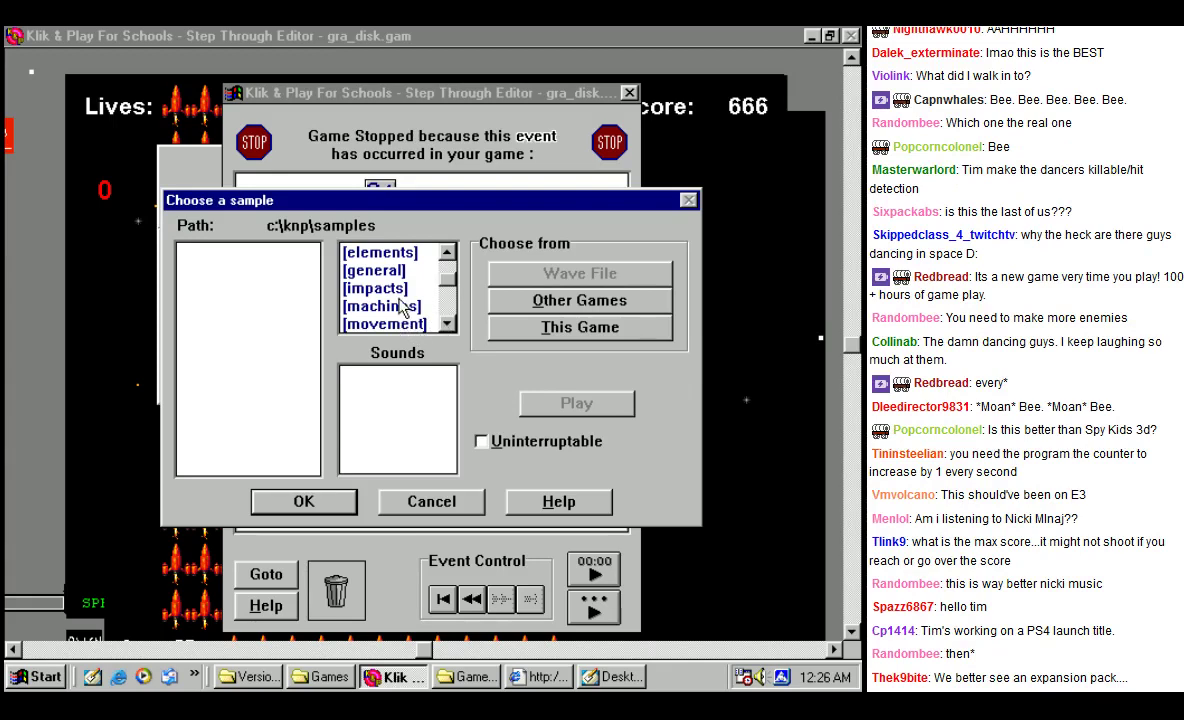
pyautogui.click(445, 306)
pyautogui.click(451, 311)
pyautogui.doubleClick(375, 288)
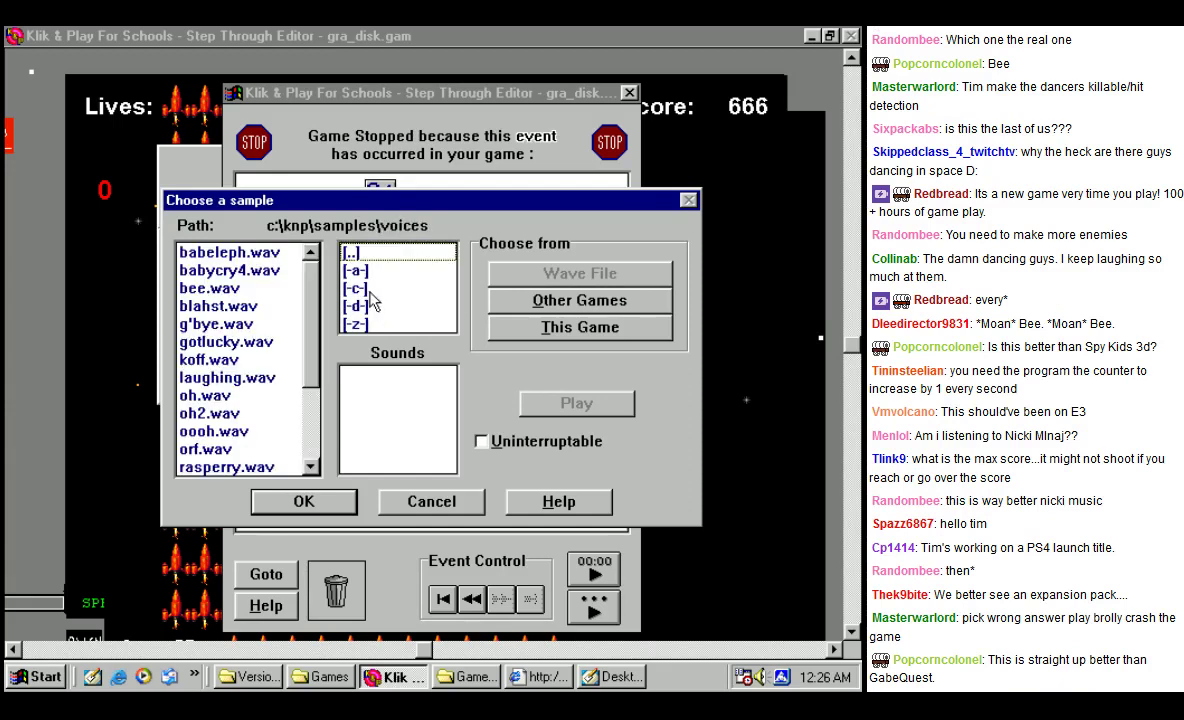
pyautogui.scroll(-2, 295, 380)
pyautogui.click(225, 379)
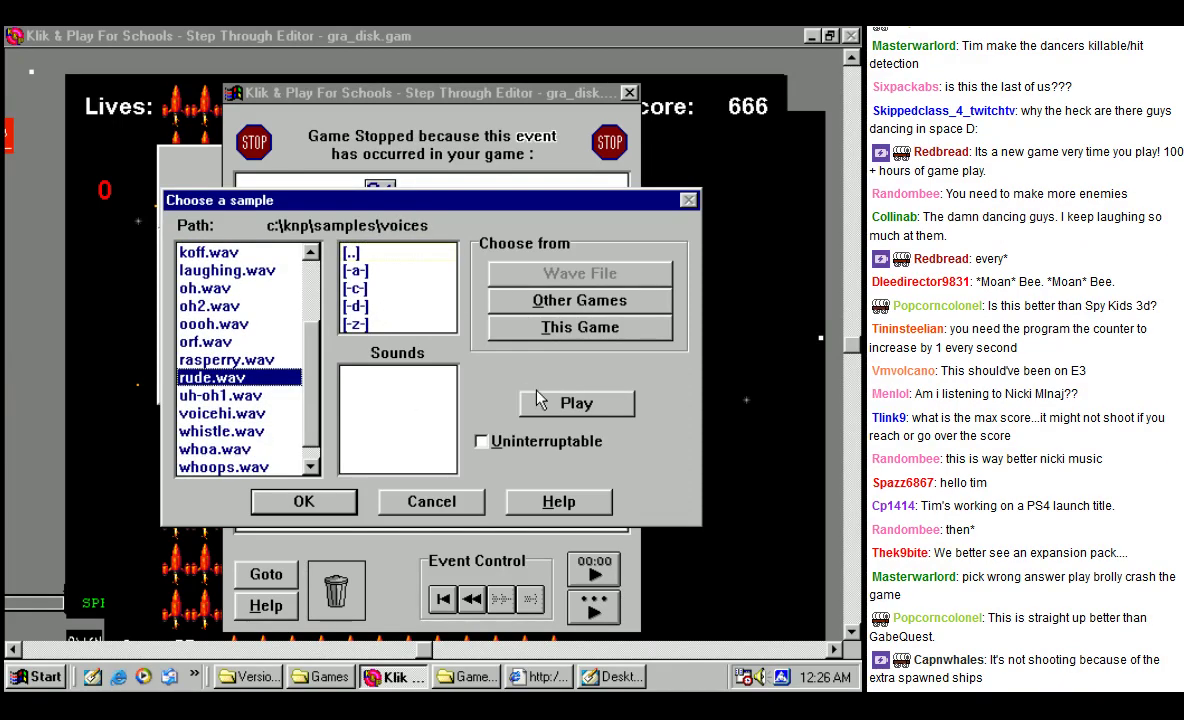
pyautogui.click(545, 403)
pyautogui.click(303, 501)
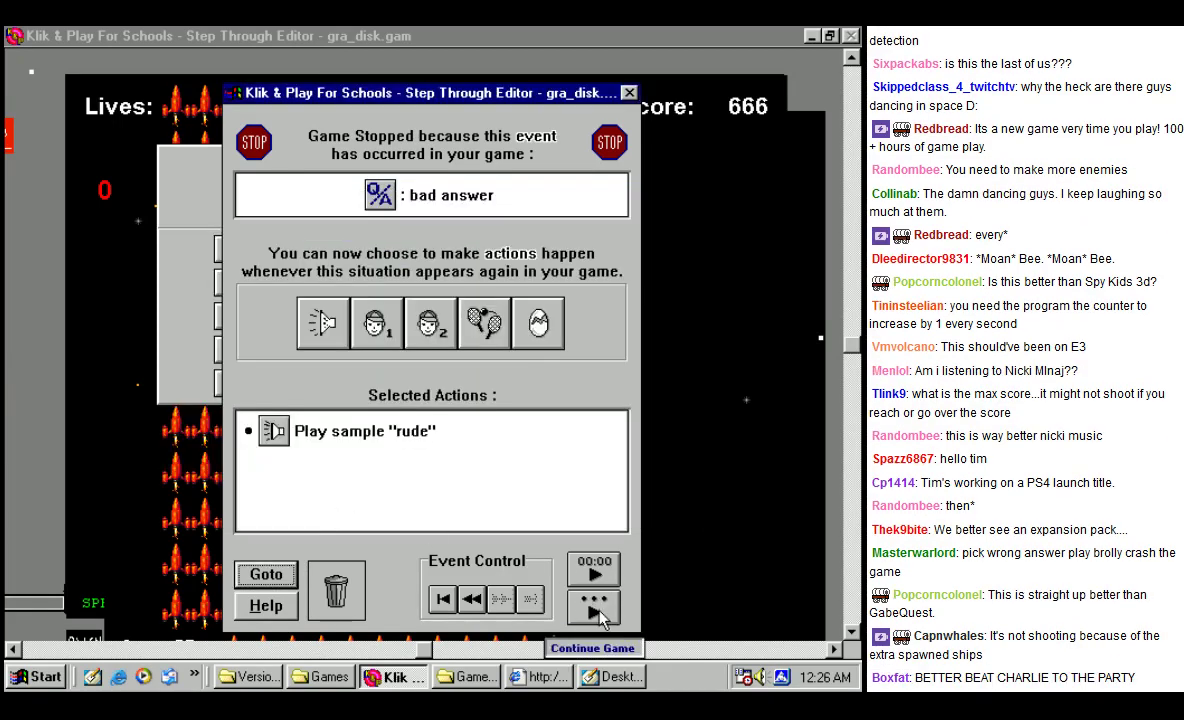
# Step: Continue the game, answer the question with Now on Ouya! and play on until the Cop's collision event
pyautogui.click(596, 612)
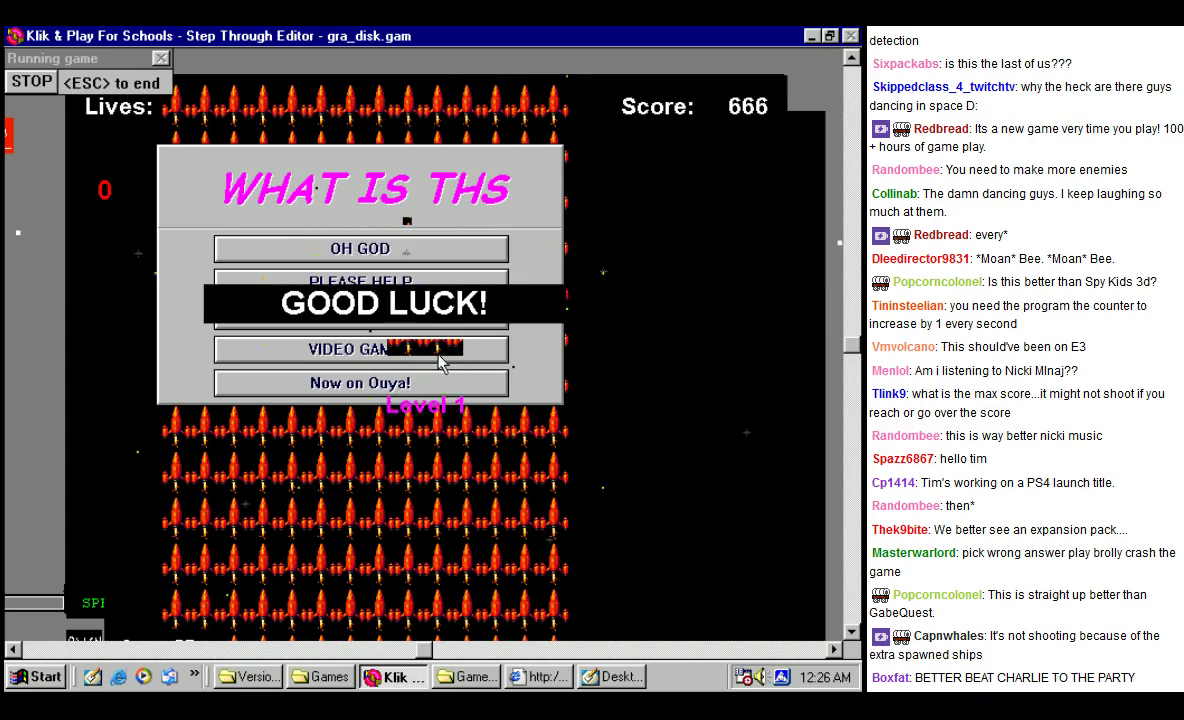
pyautogui.click(367, 390)
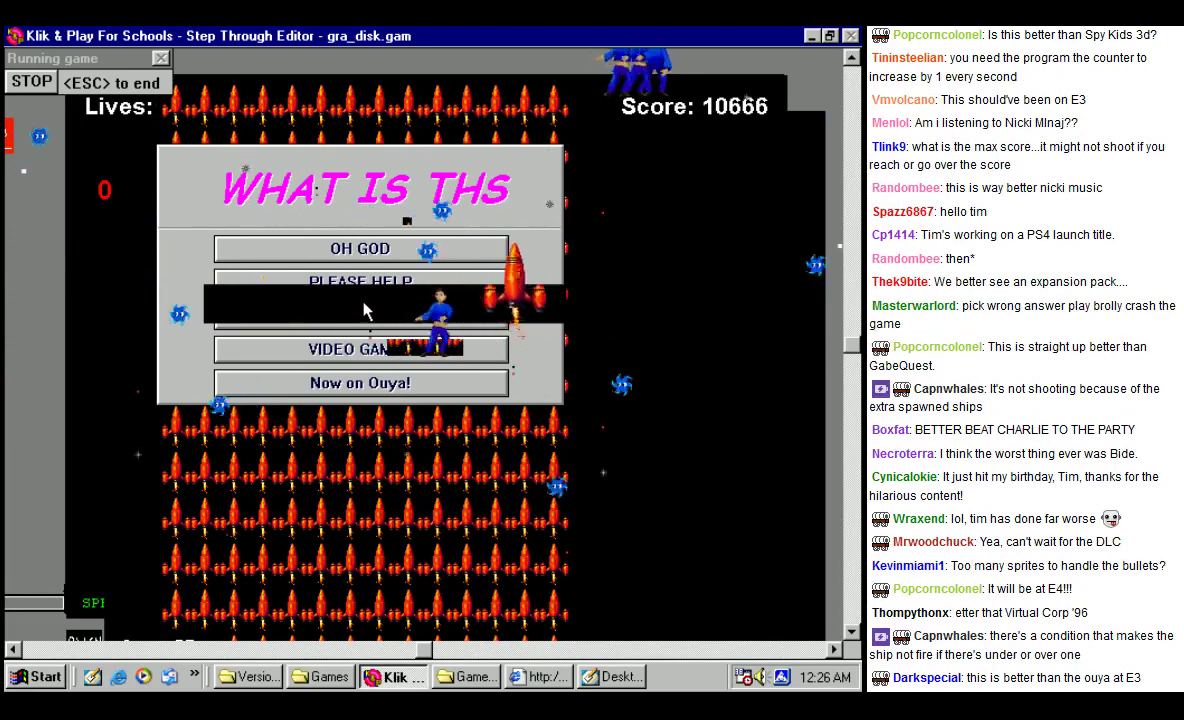
pyautogui.click(365, 311)
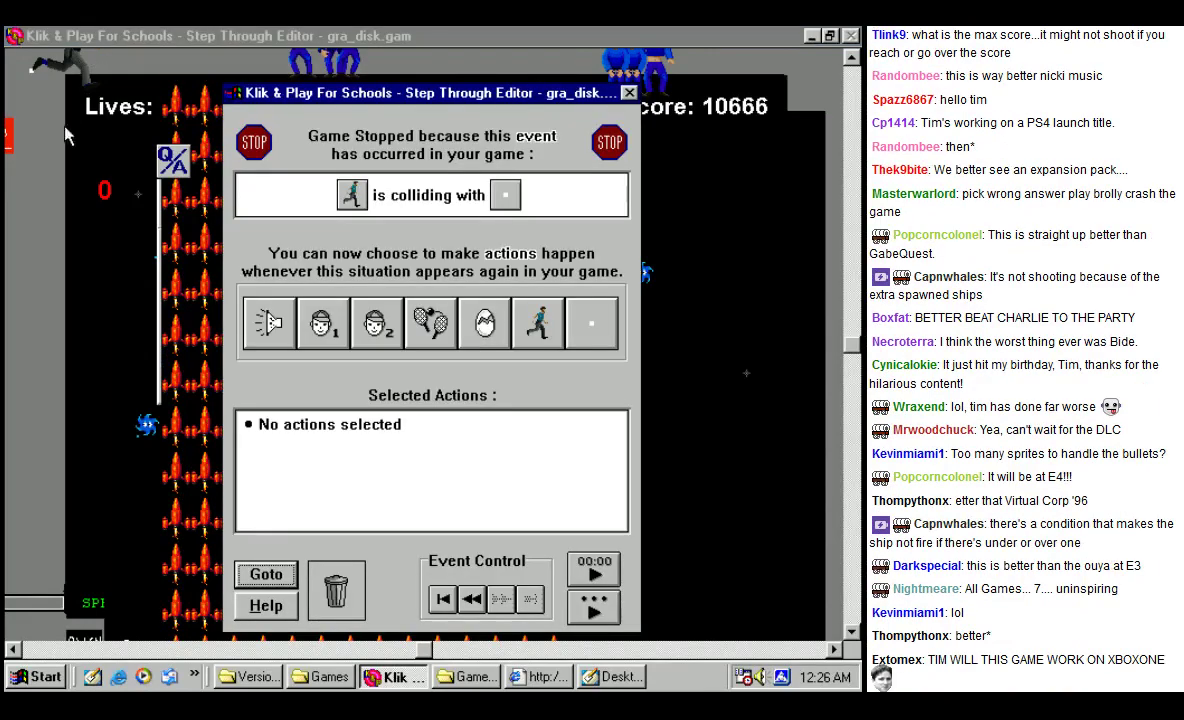
pyautogui.click(75, 78)
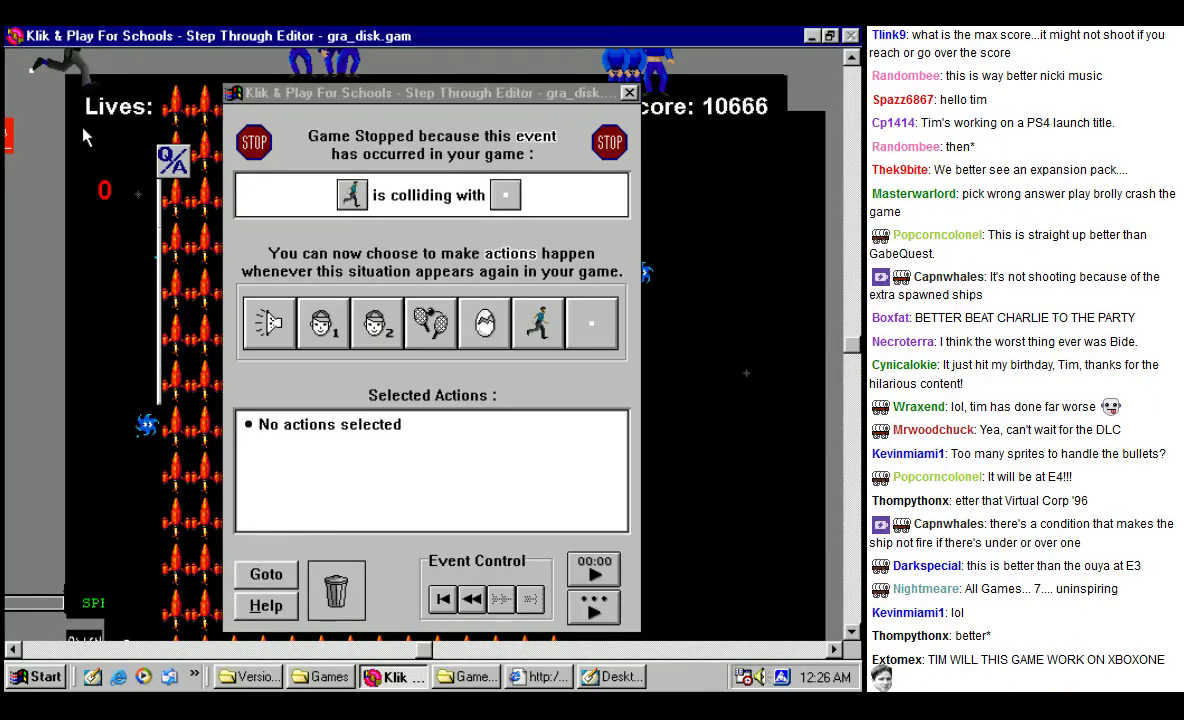
pyautogui.click(272, 305)
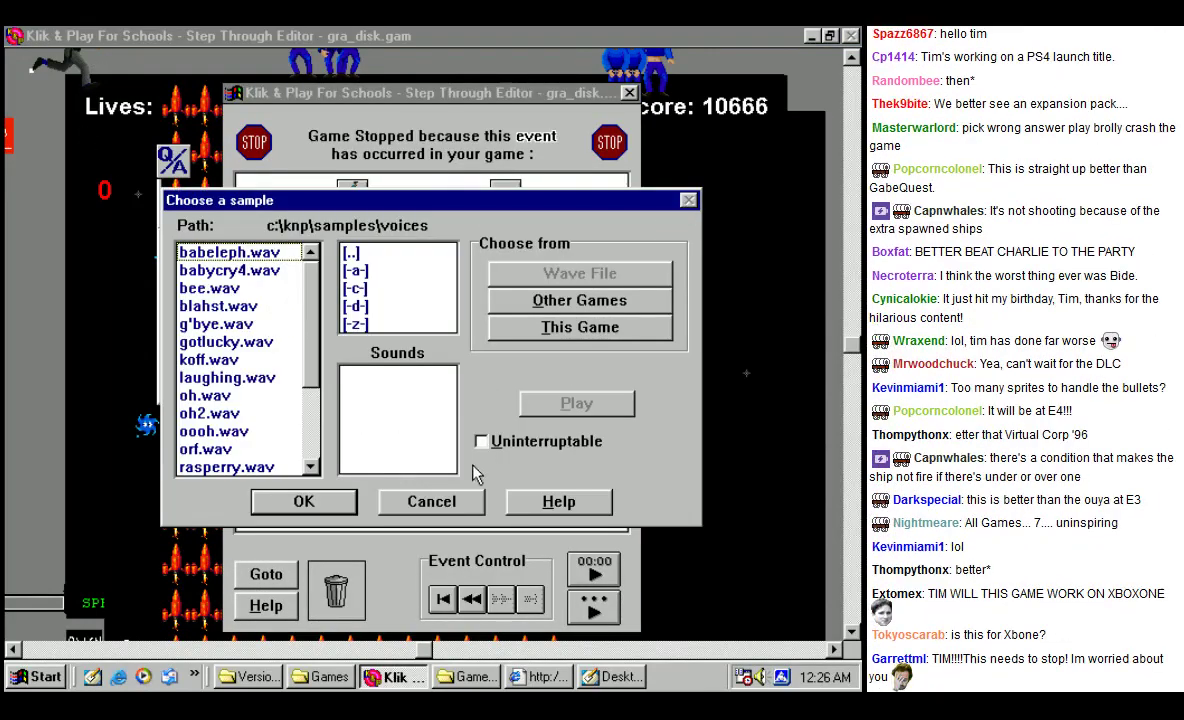
pyautogui.click(431, 501)
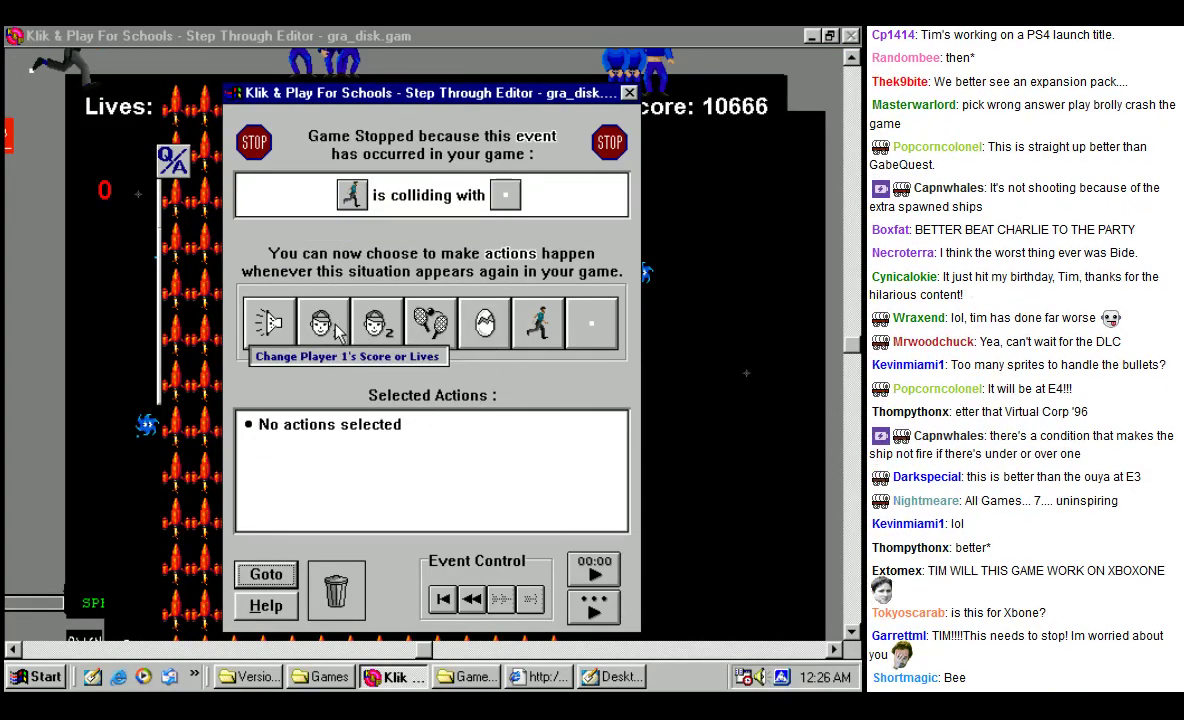
pyautogui.click(524, 334)
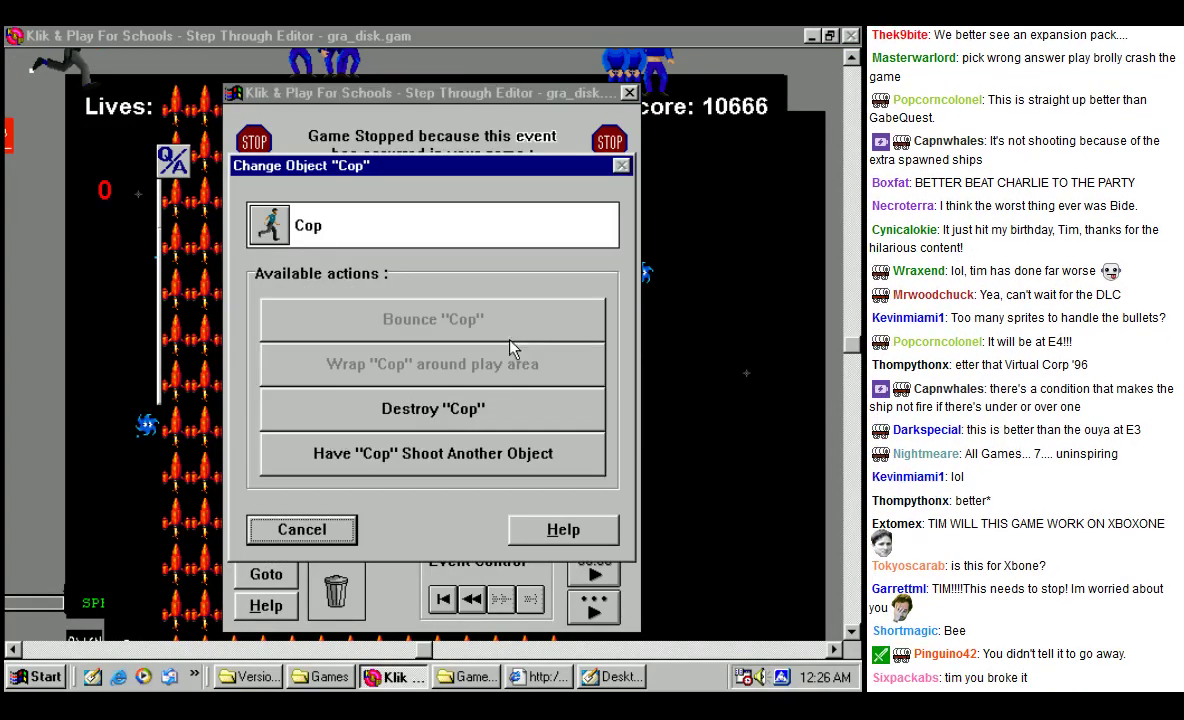
pyautogui.click(462, 452)
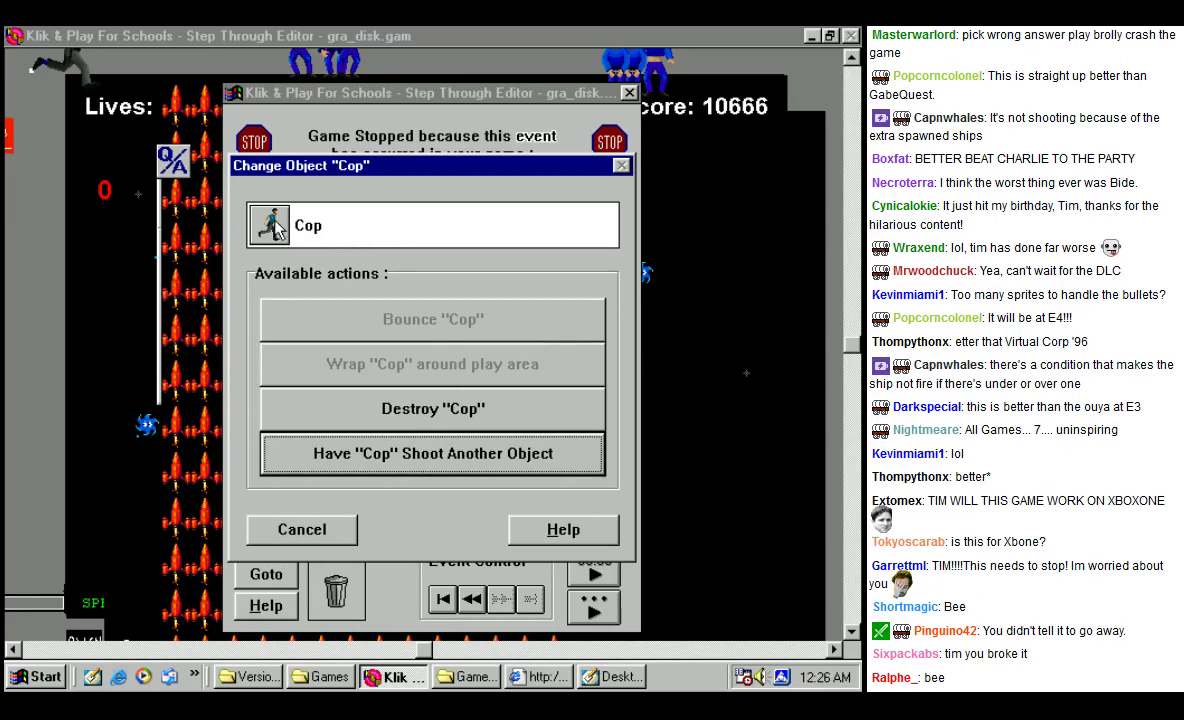
pyautogui.click(338, 541)
# Step: Start a create-object action for the Cop collision event, choosing the dancing woman in the red skirt from the library of musicians and dancers
pyautogui.click(430, 322)
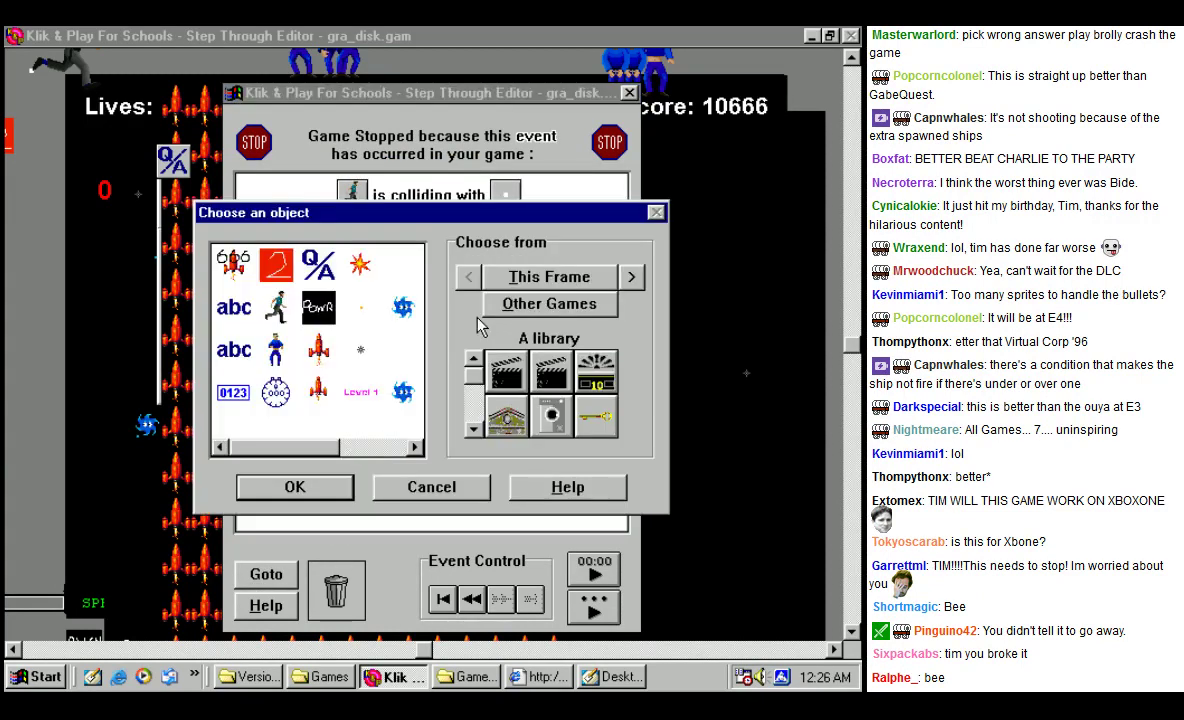
pyautogui.moveTo(301, 449); pyautogui.dragTo(460, 420)
pyautogui.click(473, 429)
pyautogui.click(473, 429)
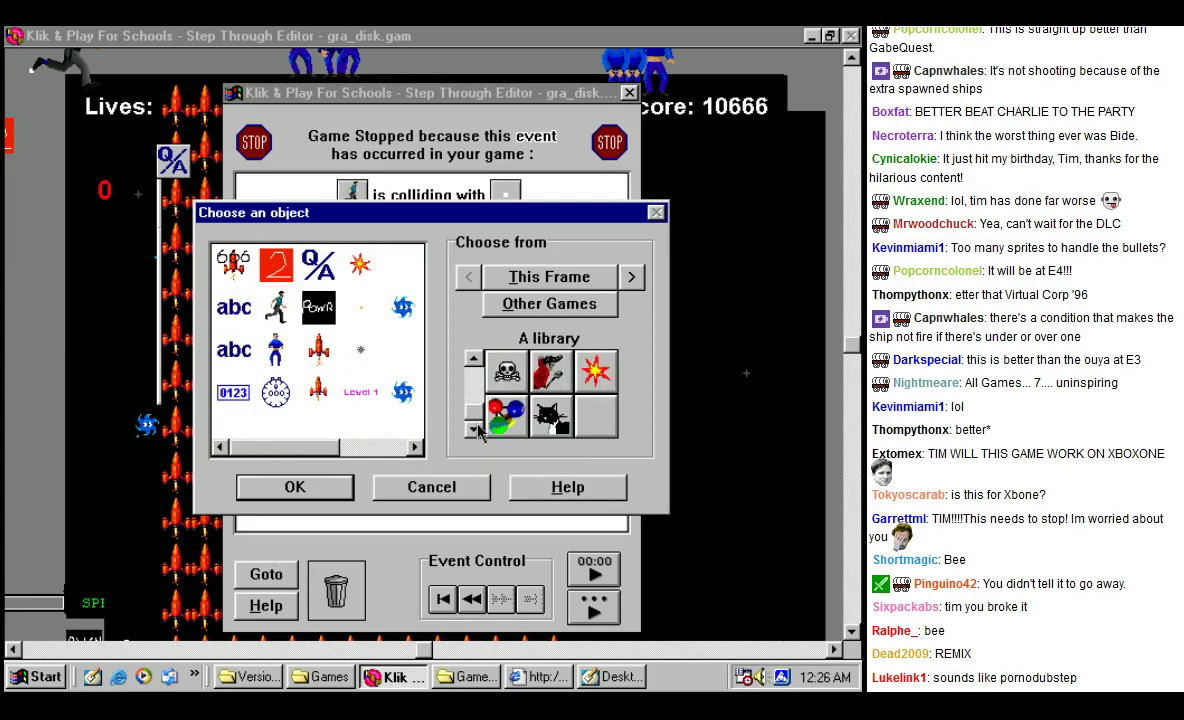
pyautogui.click(505, 412)
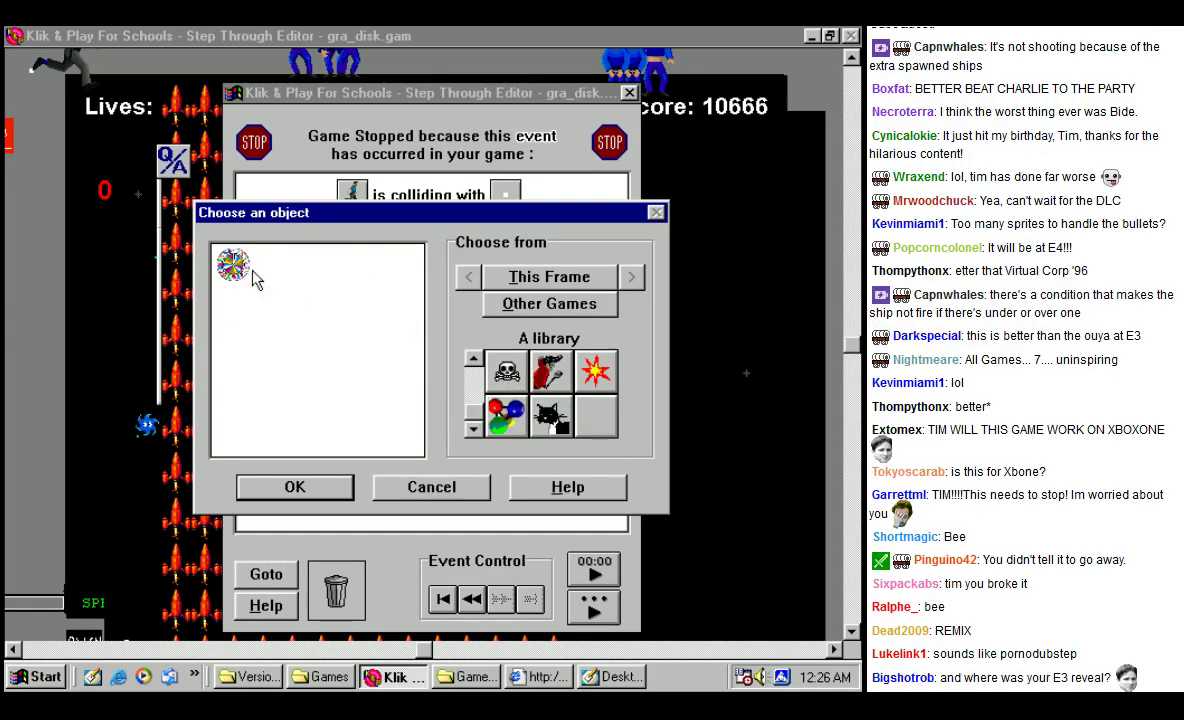
pyautogui.click(552, 384)
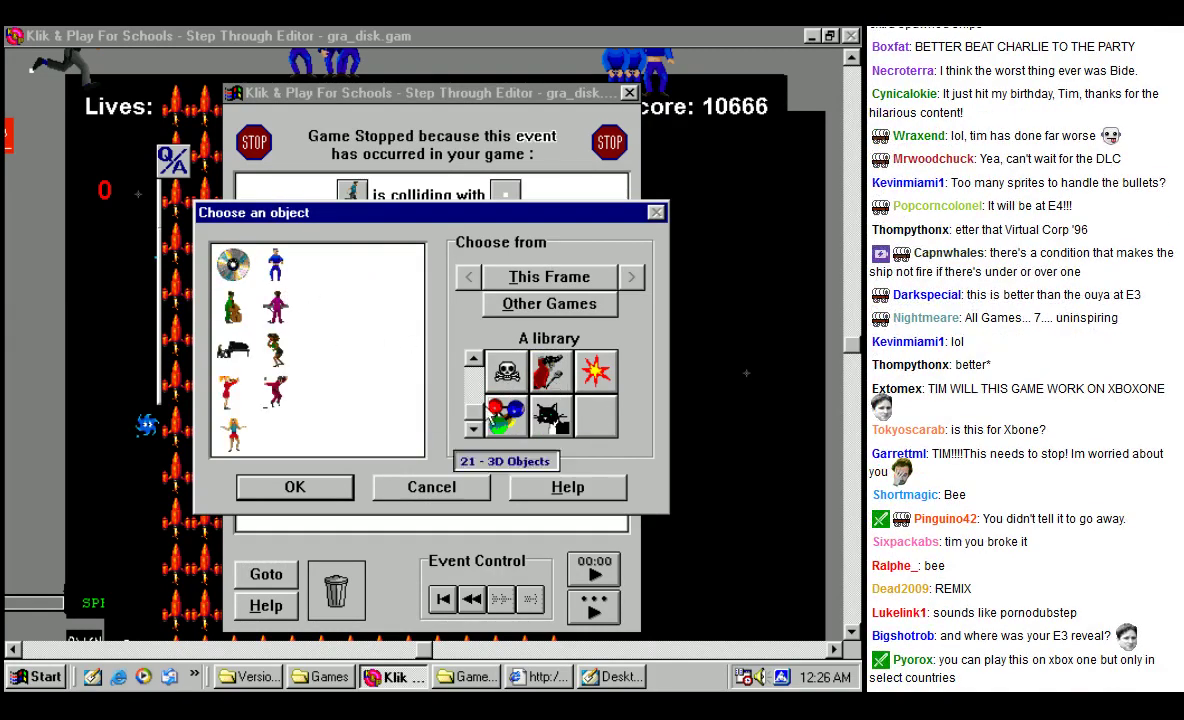
pyautogui.click(234, 435)
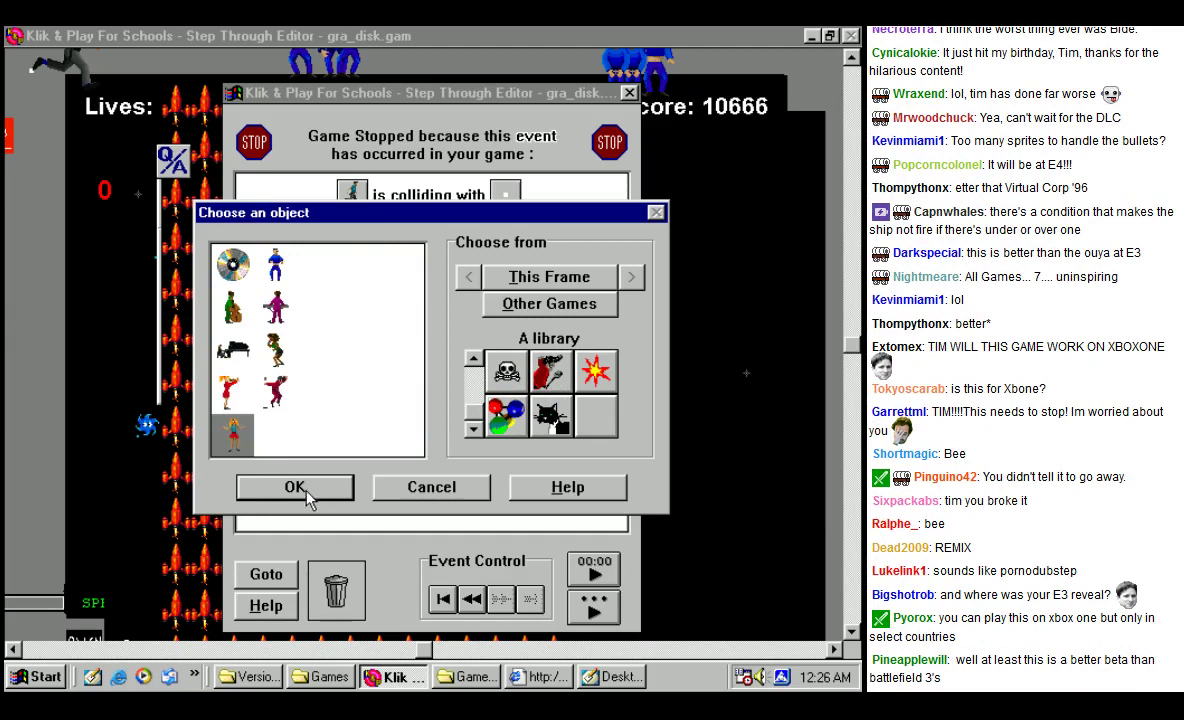
pyautogui.click(302, 490)
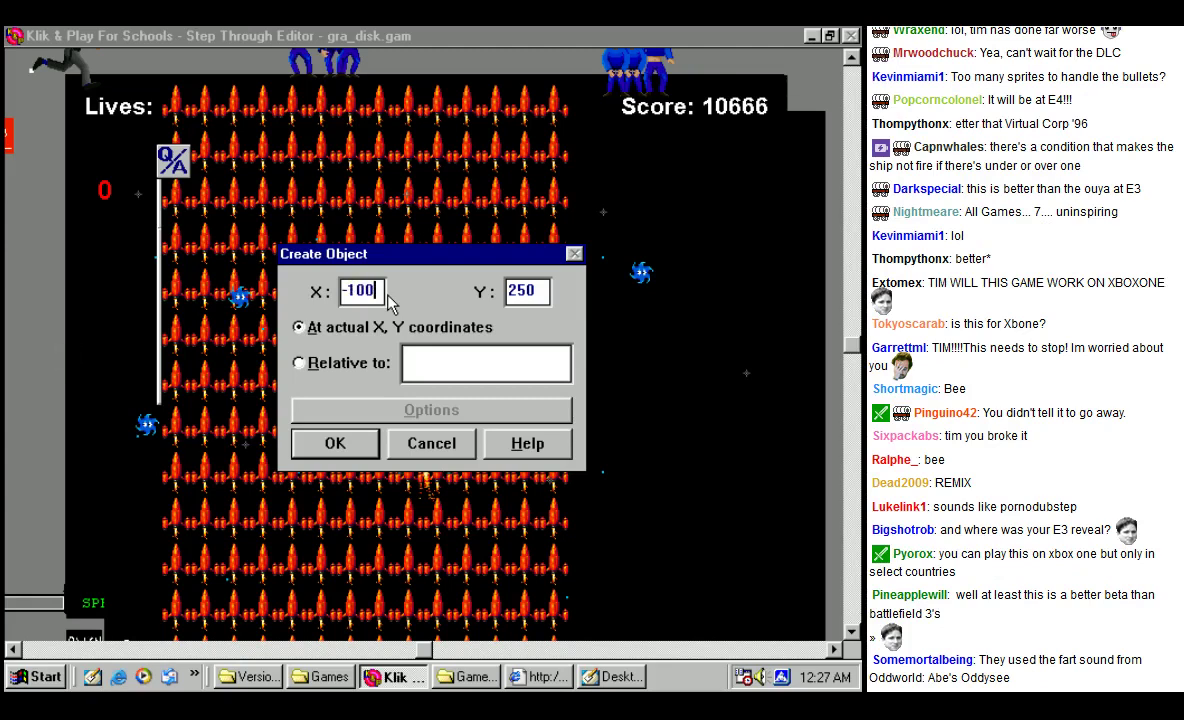
# Step: Set the dancing woman's creation point to the actual coordinates X 150, Y 250
pyautogui.press('BackSpace')
pyautogui.press('BackSpace')
pyautogui.press('BackSpace')
pyautogui.press('BackSpace')
pyautogui.write('100')
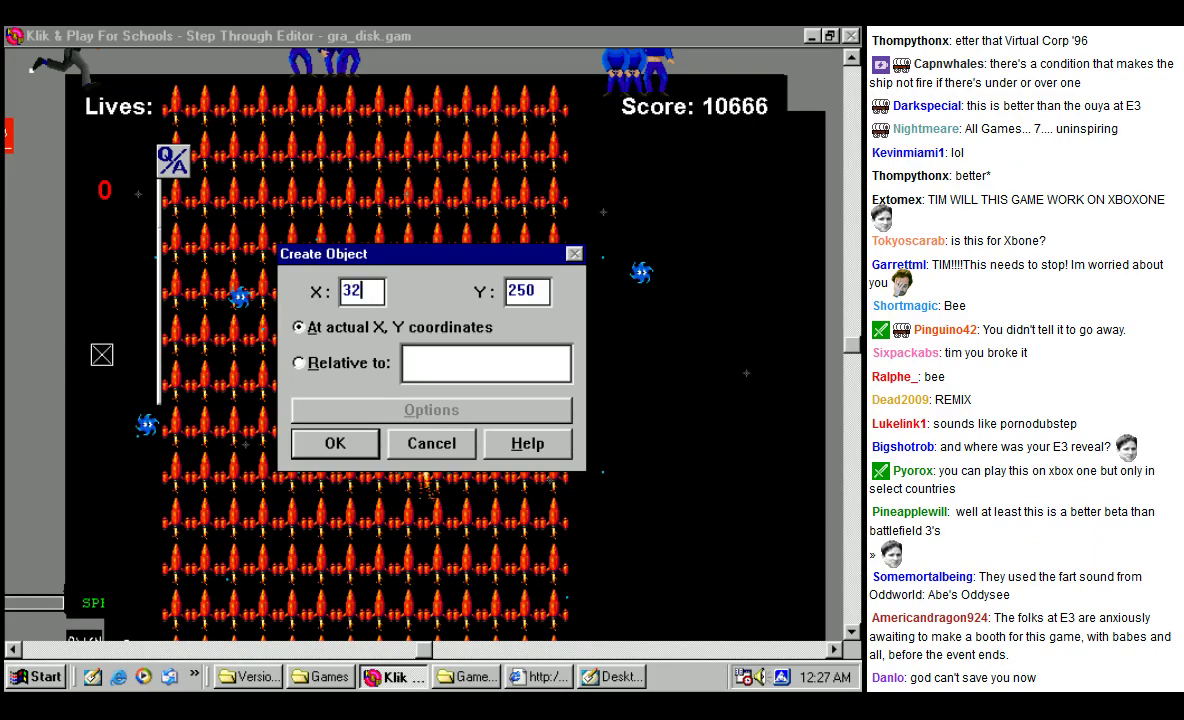
pyautogui.write('0')
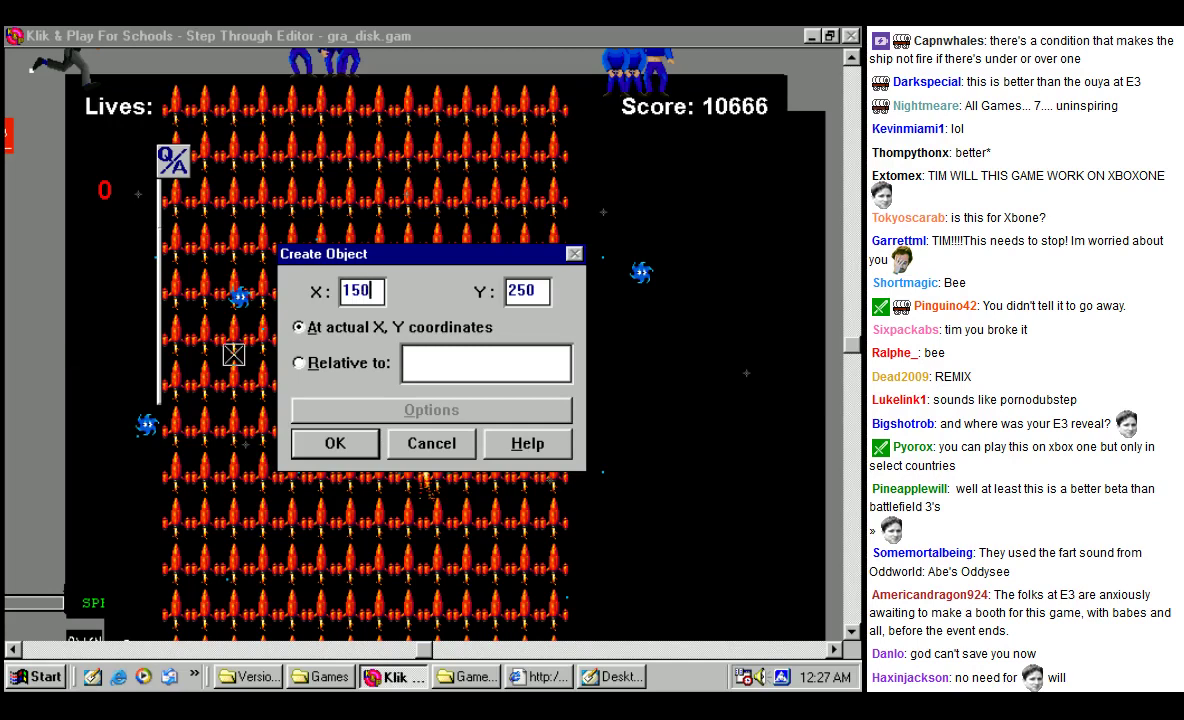
pyautogui.click(334, 445)
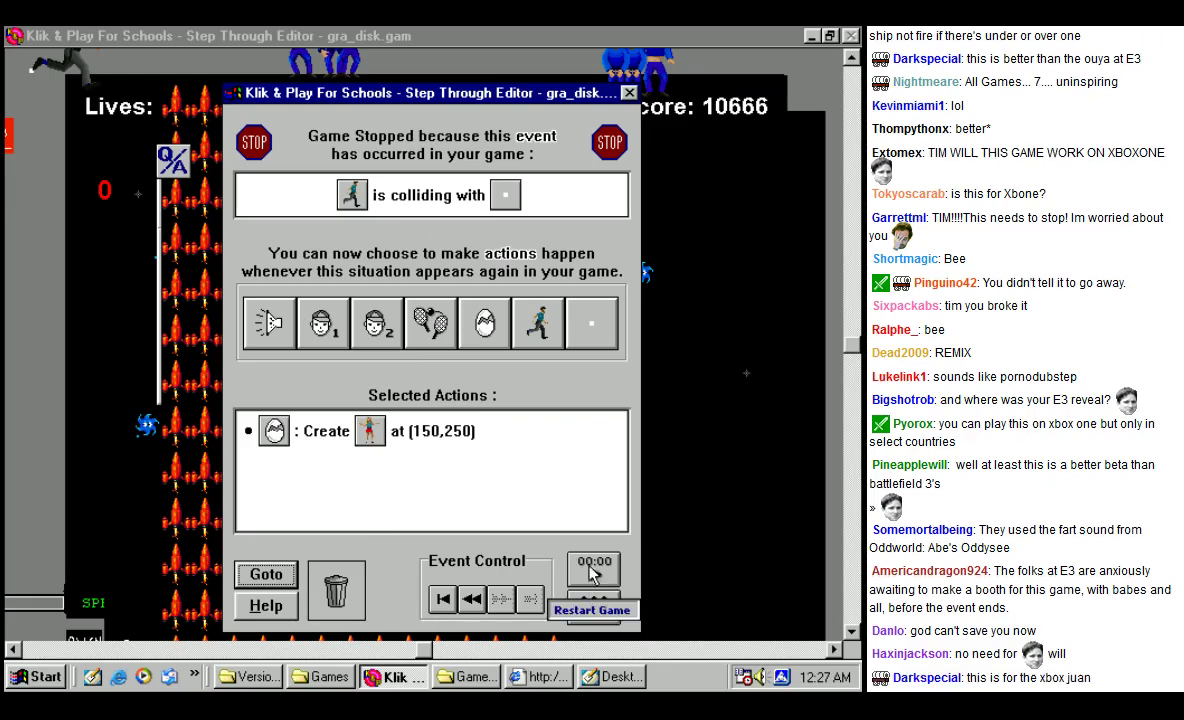
# Step: Resume the game and make Spinny #1 shoot the Twist object at speed 100 in direction number 8 when it collides with the dancing woman
pyautogui.click(592, 569)
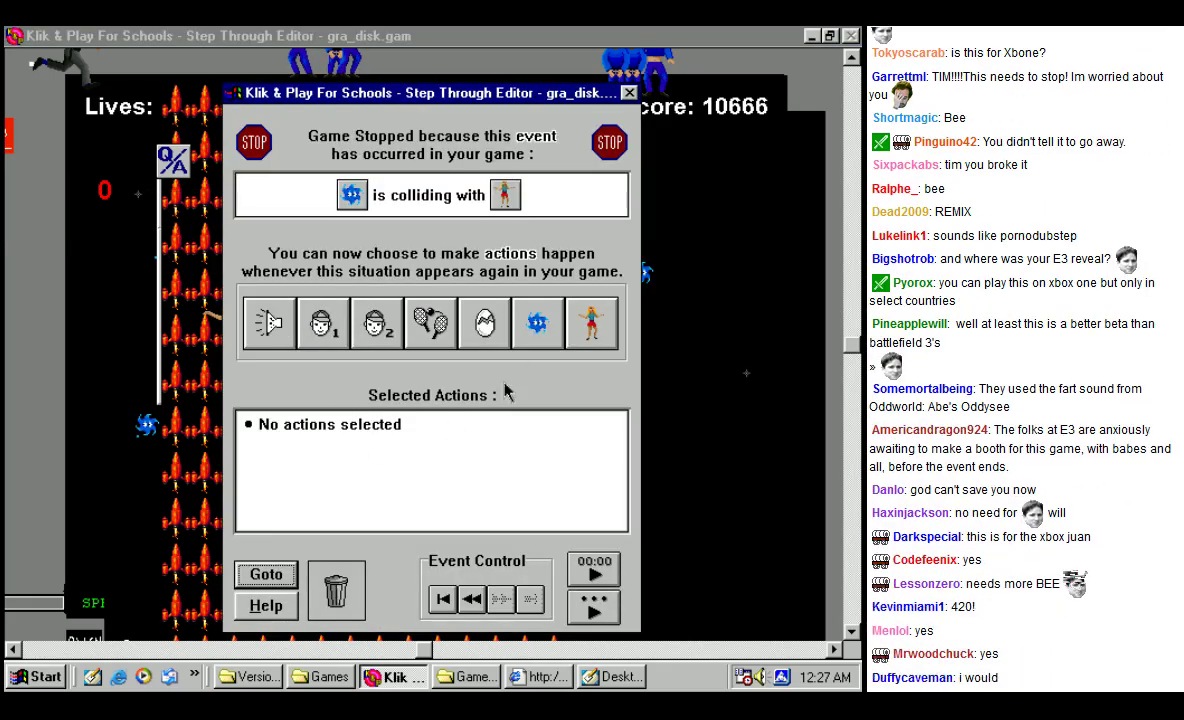
pyautogui.click(540, 325)
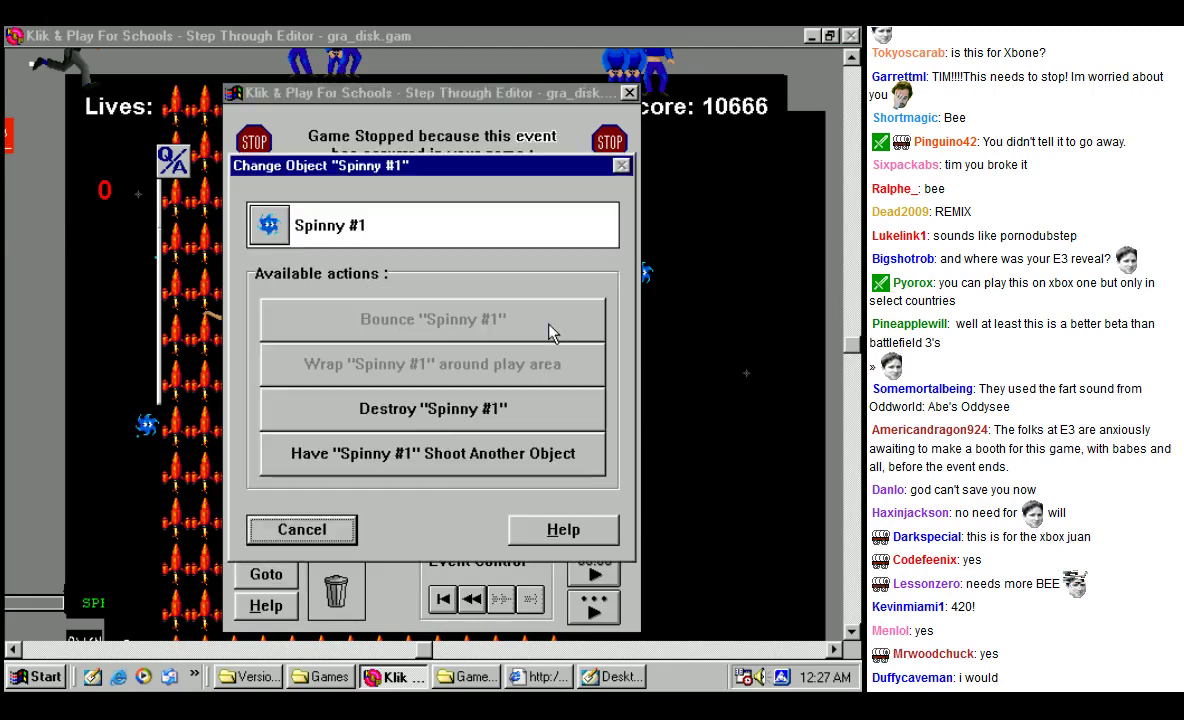
pyautogui.click(433, 458)
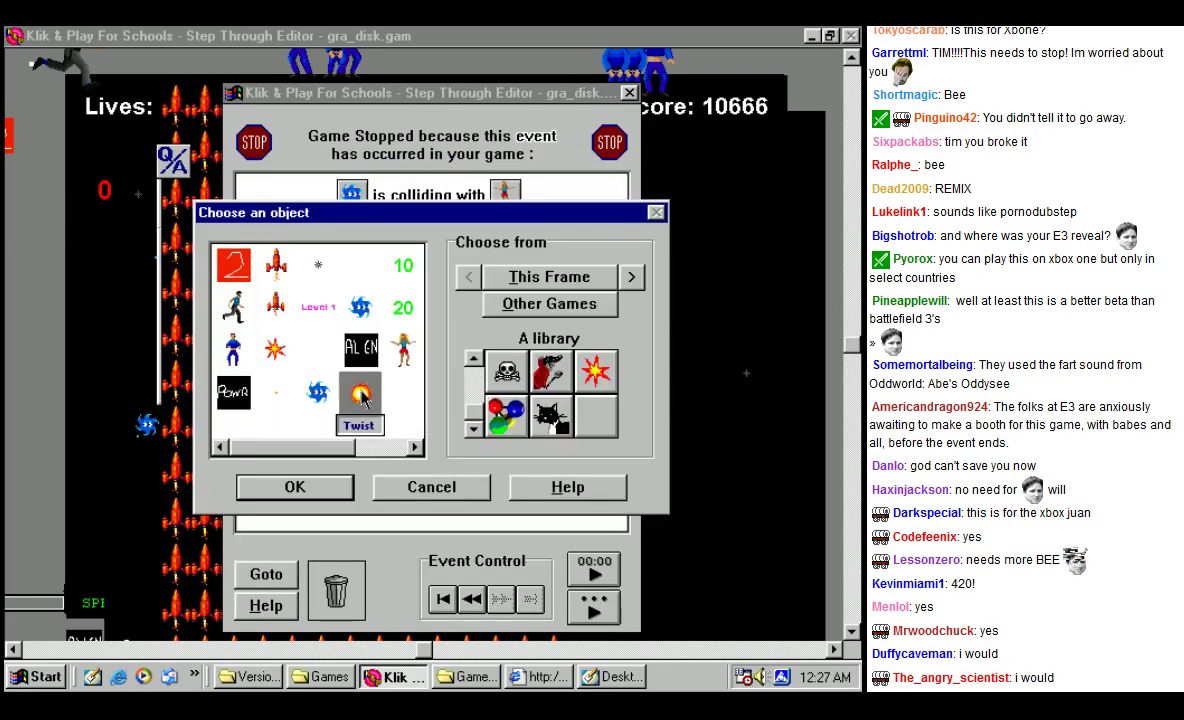
pyautogui.doubleClick(361, 396)
pyautogui.click(330, 562)
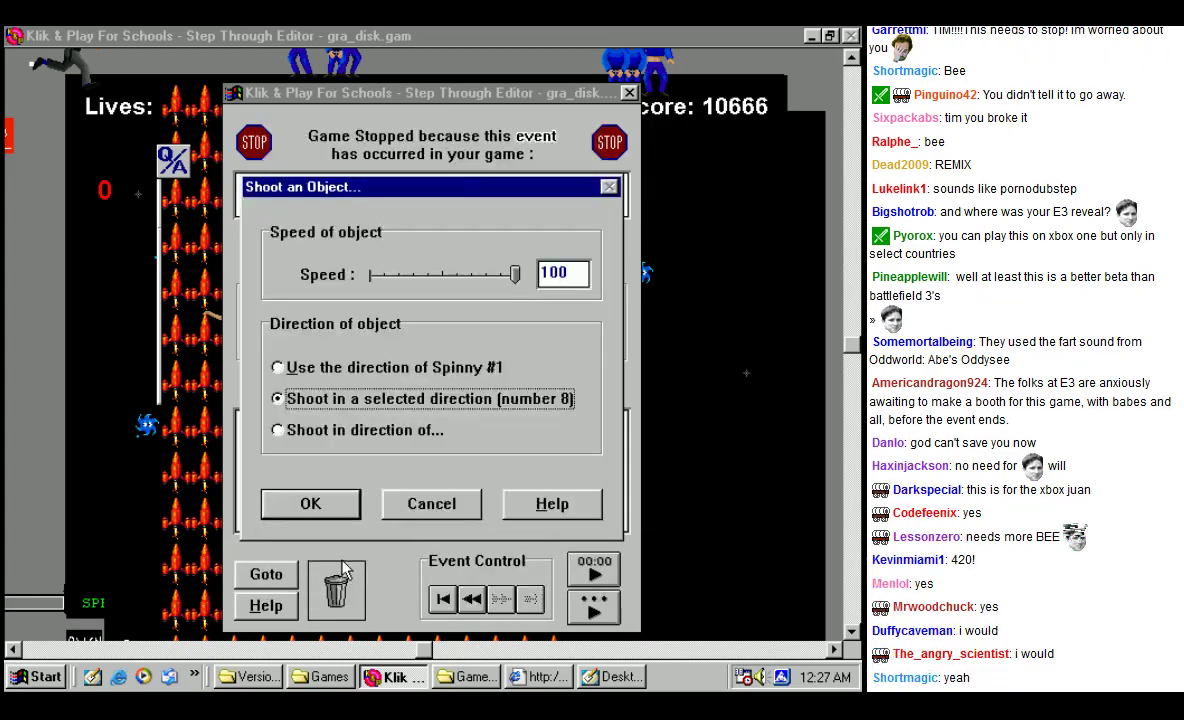
pyautogui.click(309, 500)
# Step: Resume the game and create the Pianist at the actual coordinates X 129, Y 250 when the Twist collides with Spinny #1
pyautogui.click(593, 608)
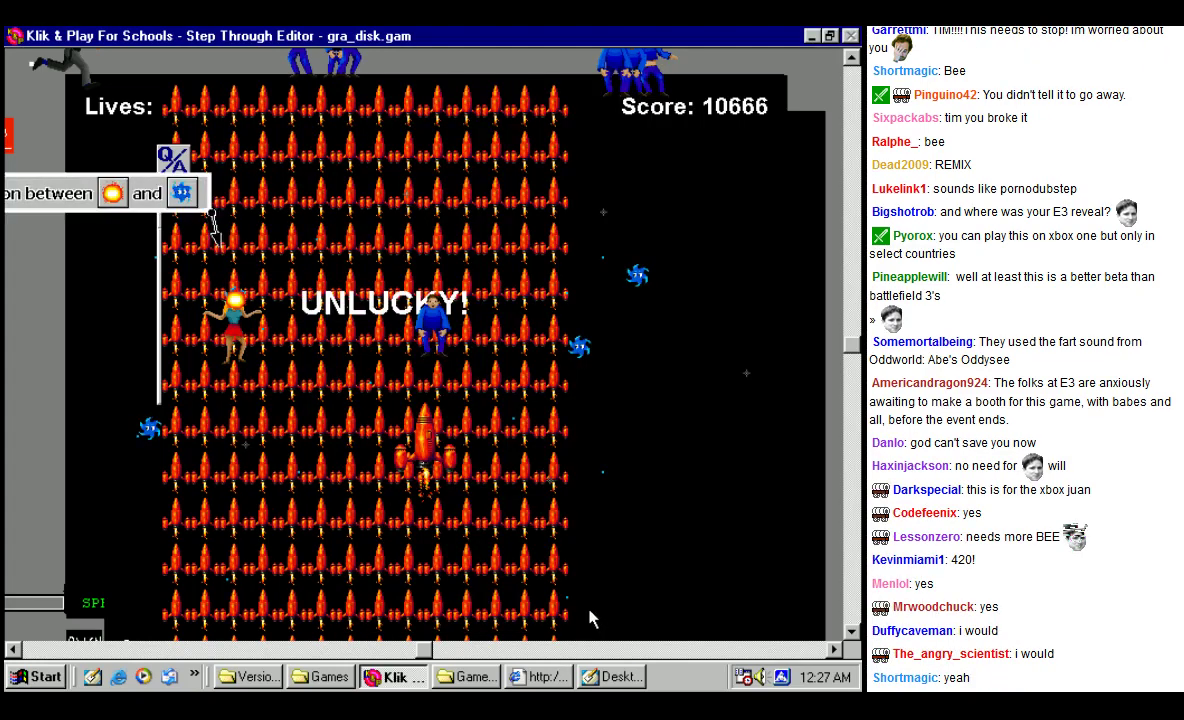
pyautogui.click(268, 322)
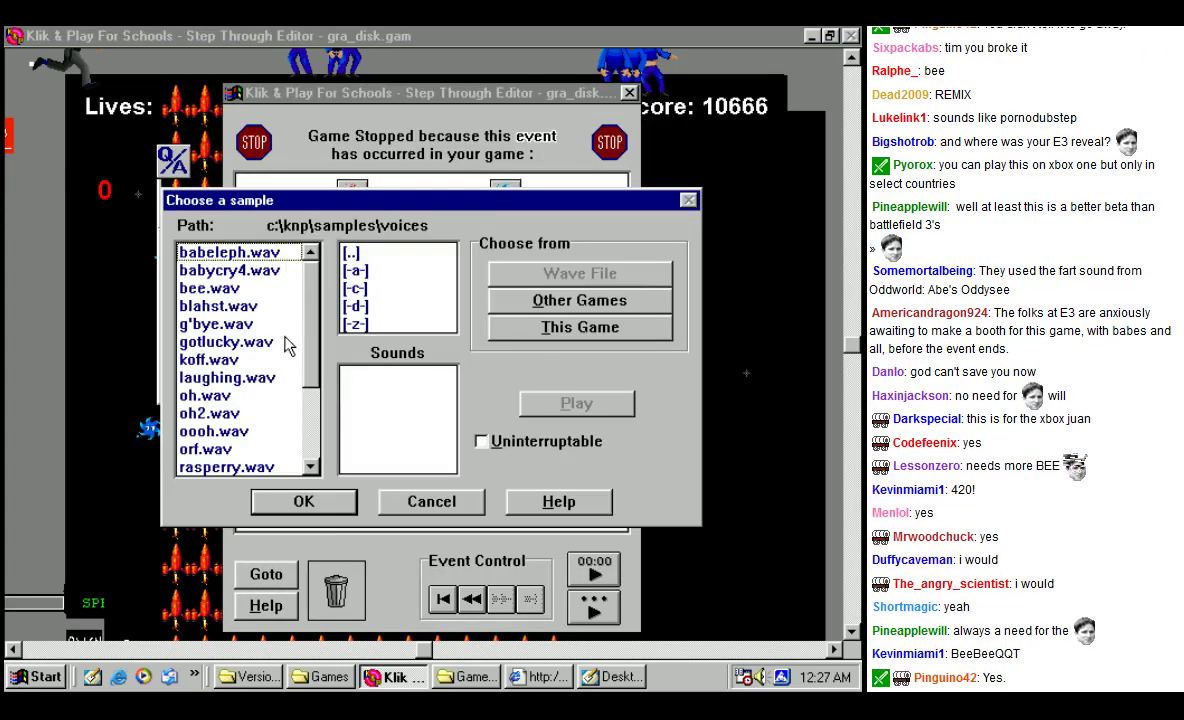
pyautogui.click(446, 503)
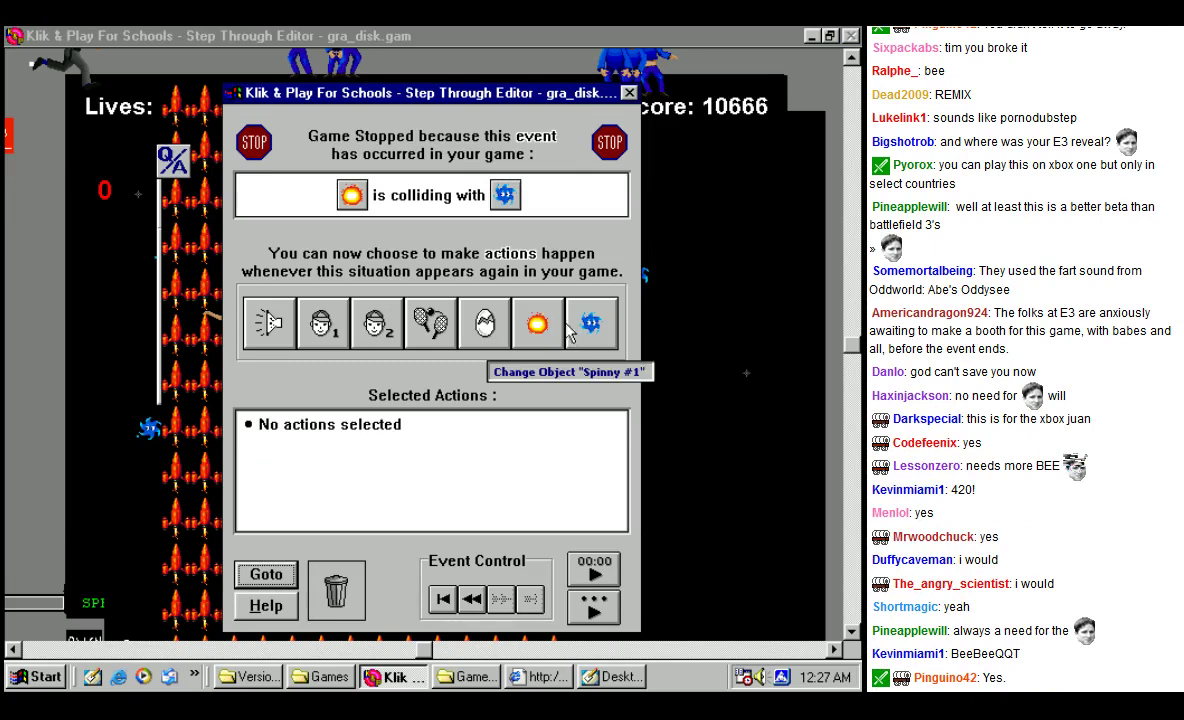
pyautogui.click(484, 325)
pyautogui.click(549, 371)
pyautogui.click(233, 348)
pyautogui.click(294, 487)
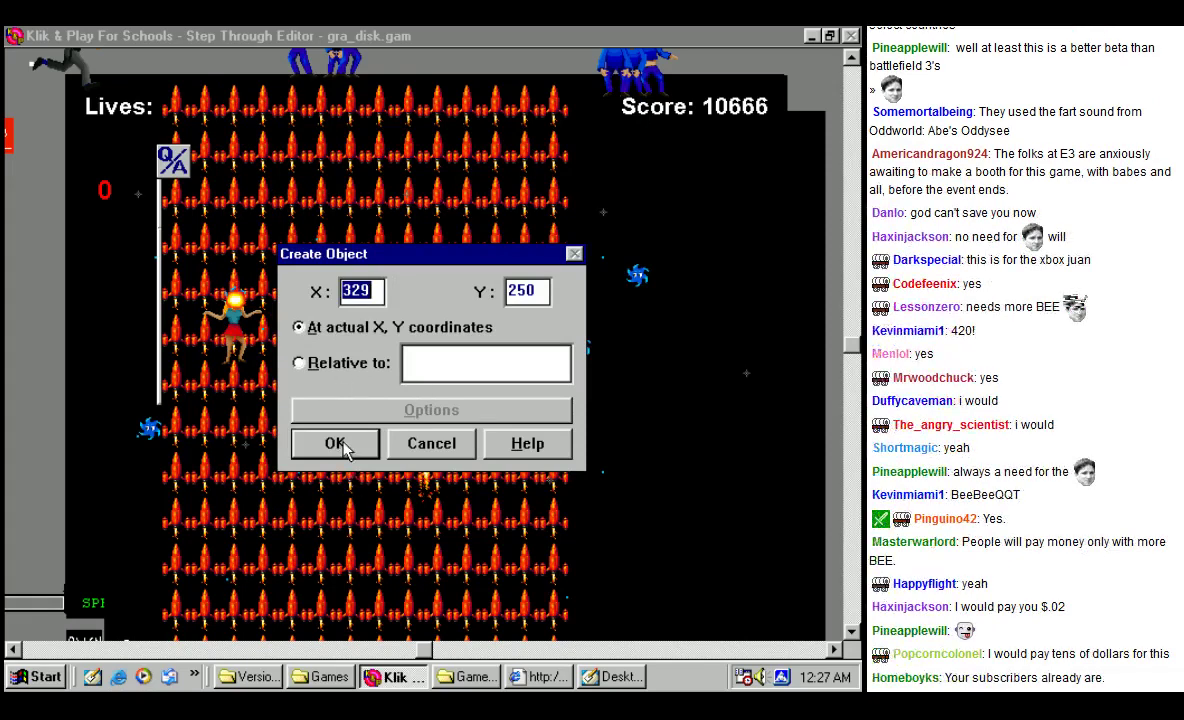
pyautogui.click(537, 290)
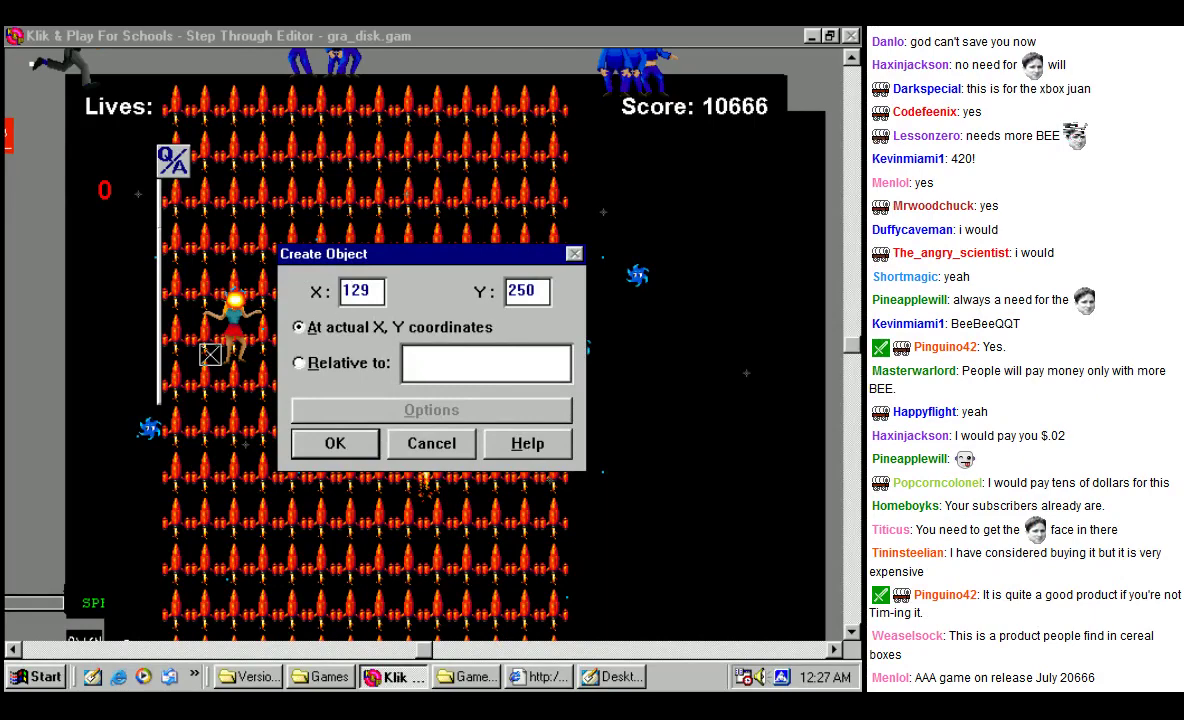
pyautogui.click(350, 444)
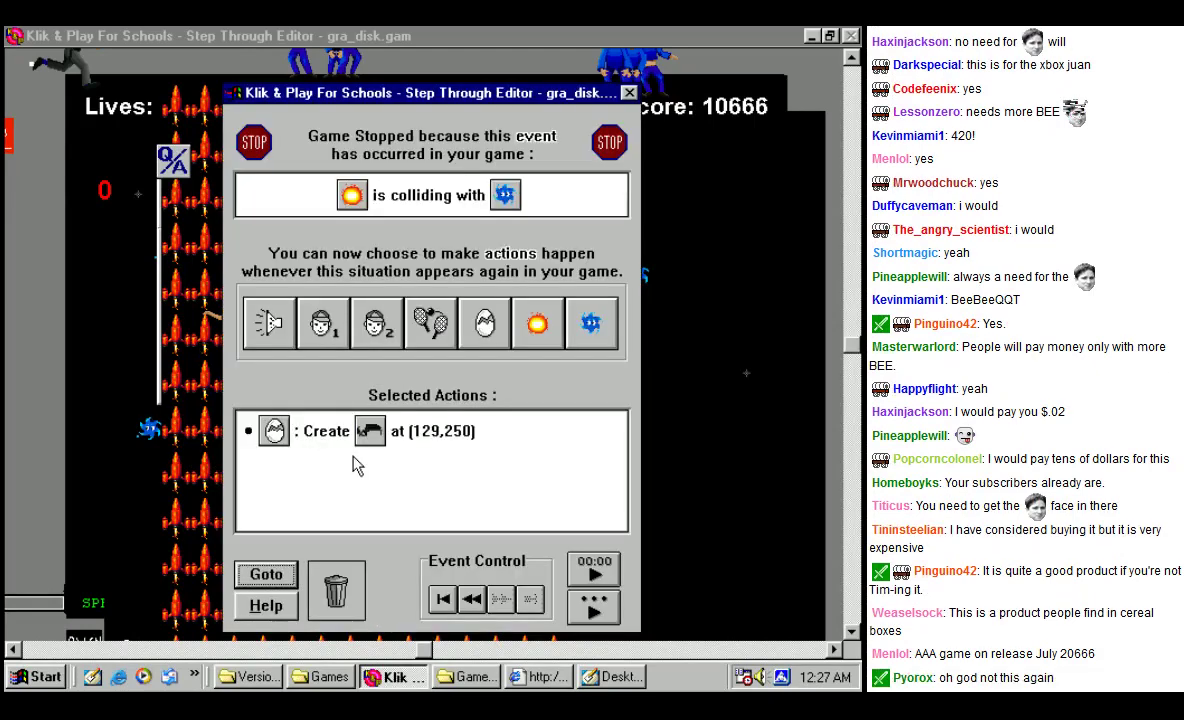
# Step: Continue the game to the Pianist's collision with the dancing woman and make that event destroy the Pianist
pyautogui.click(598, 614)
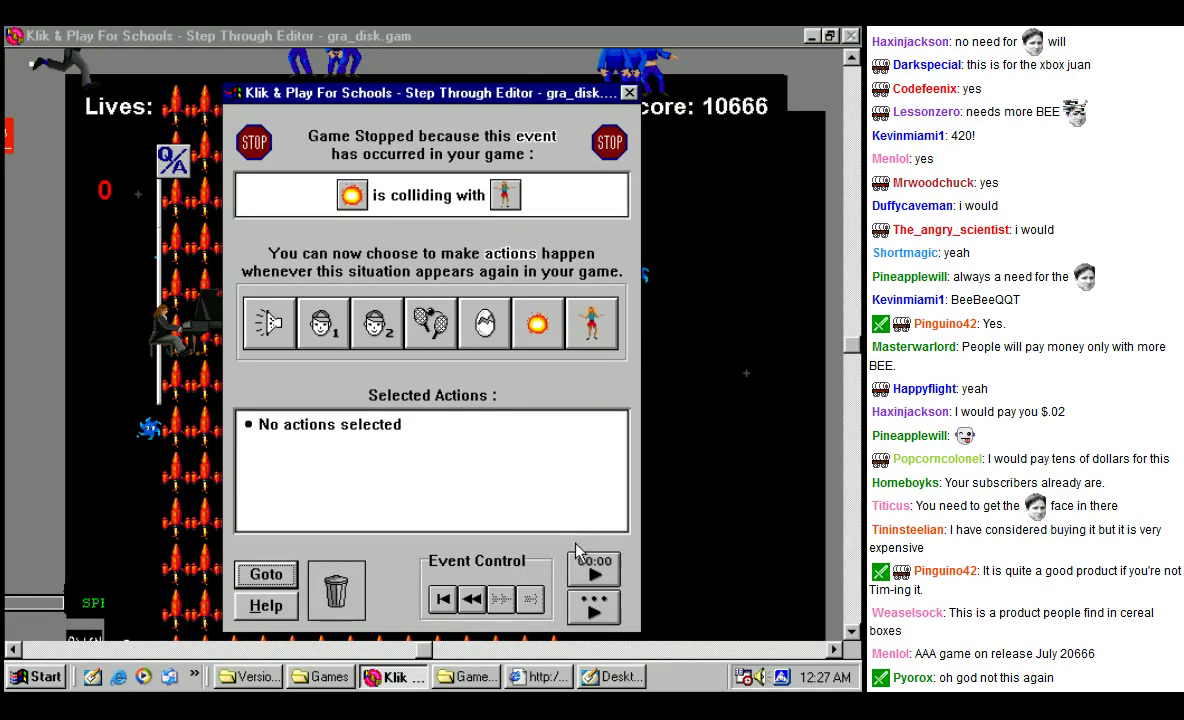
pyautogui.click(592, 606)
pyautogui.click(592, 606)
pyautogui.click(592, 606)
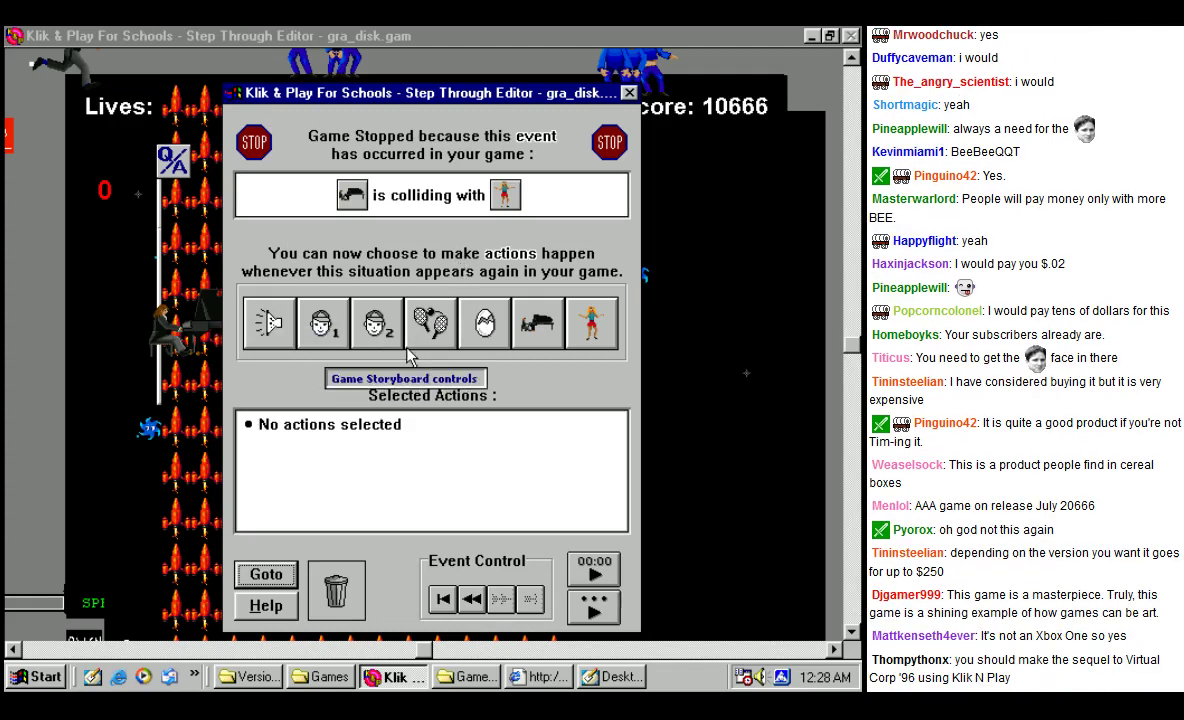
pyautogui.click(541, 326)
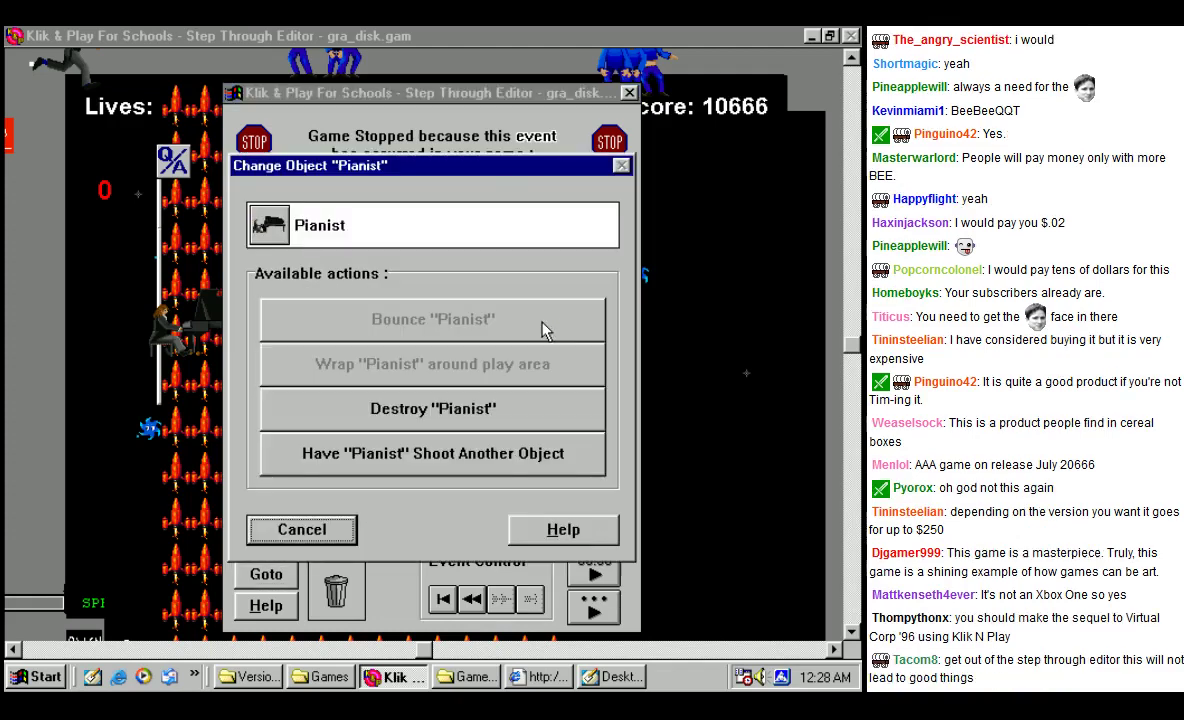
pyautogui.click(428, 410)
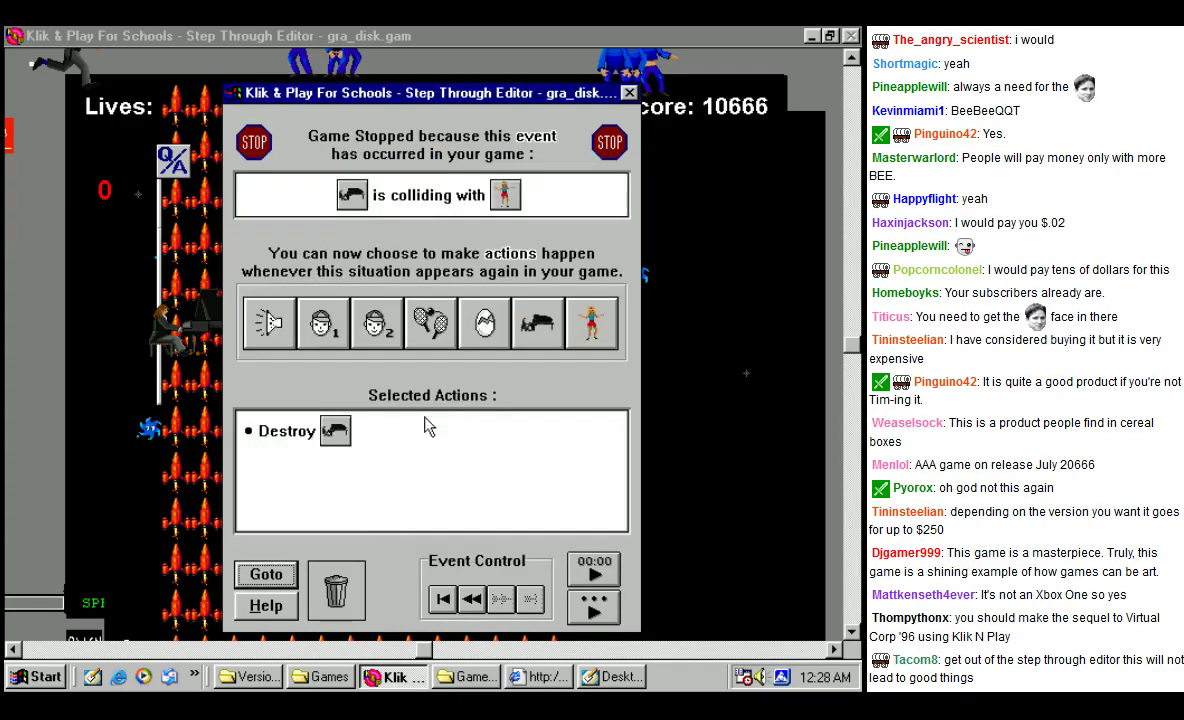
# Step: Resume the game and make the Pianist's collision with the Twist destroy the Twist and restart the game
pyautogui.click(584, 607)
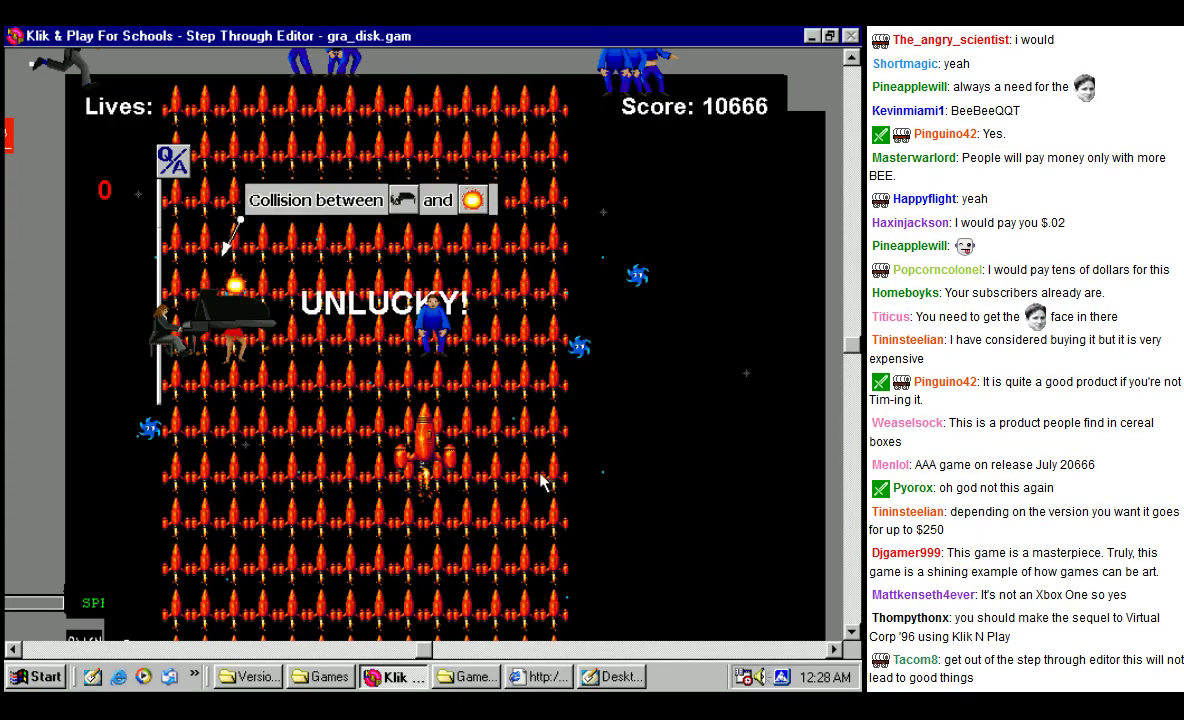
pyautogui.click(590, 326)
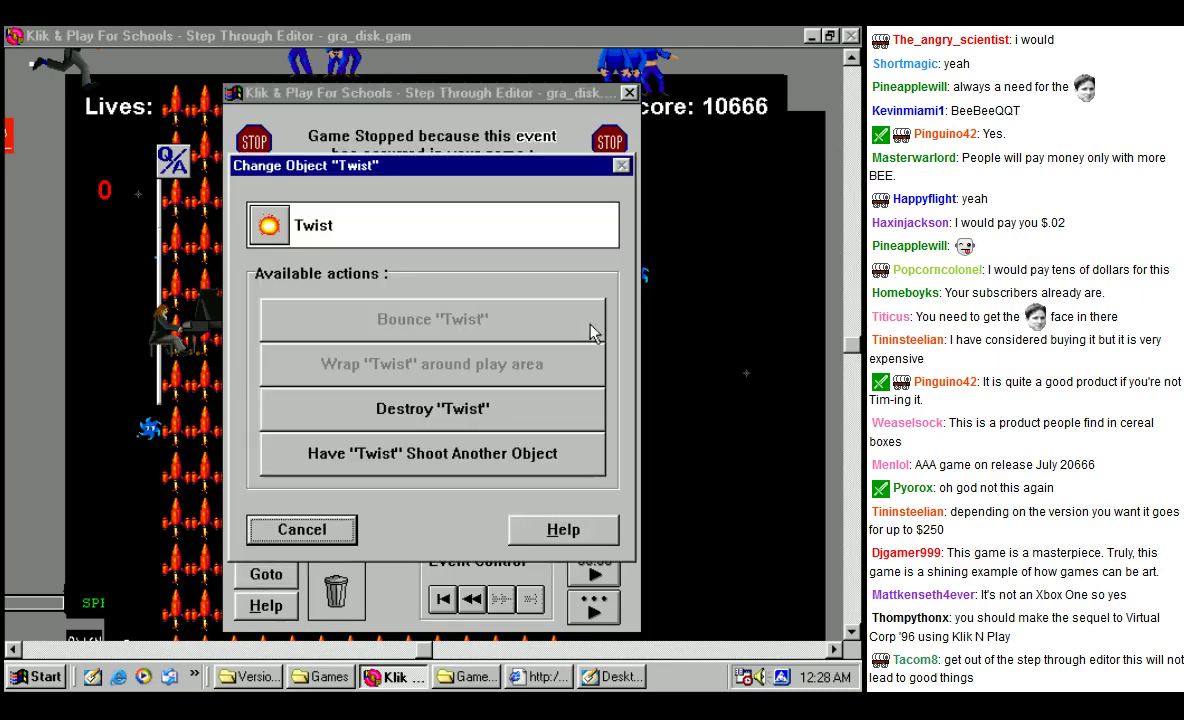
pyautogui.click(380, 412)
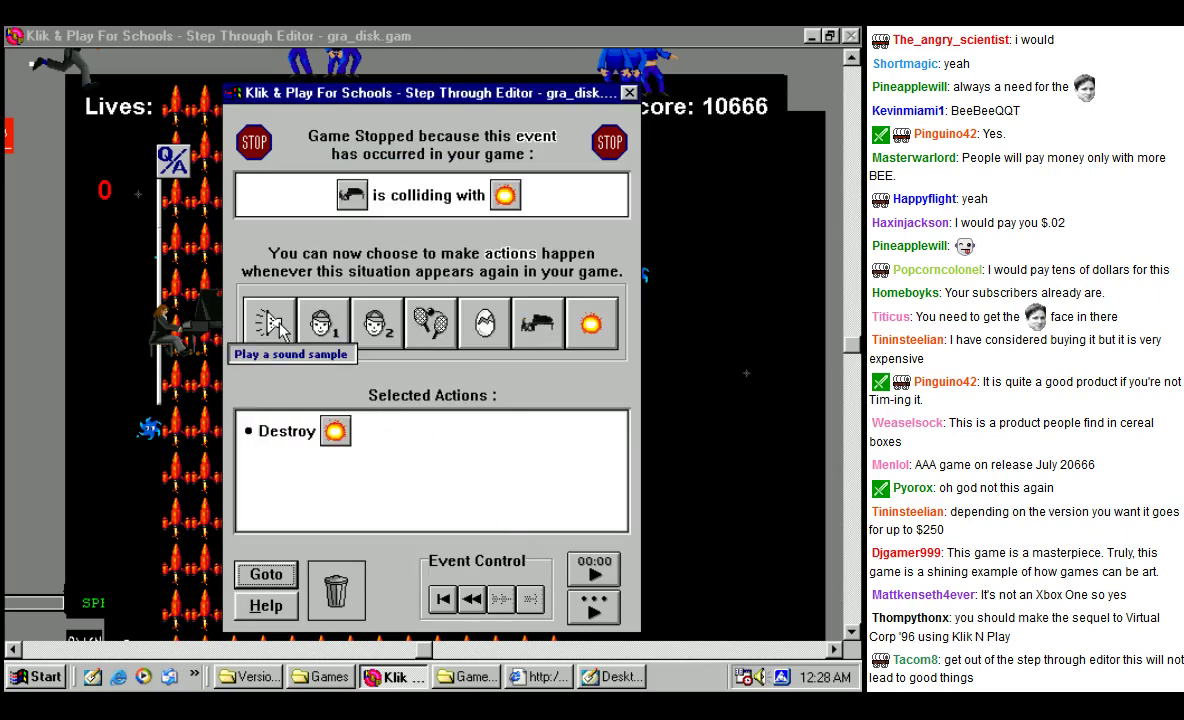
pyautogui.click(421, 337)
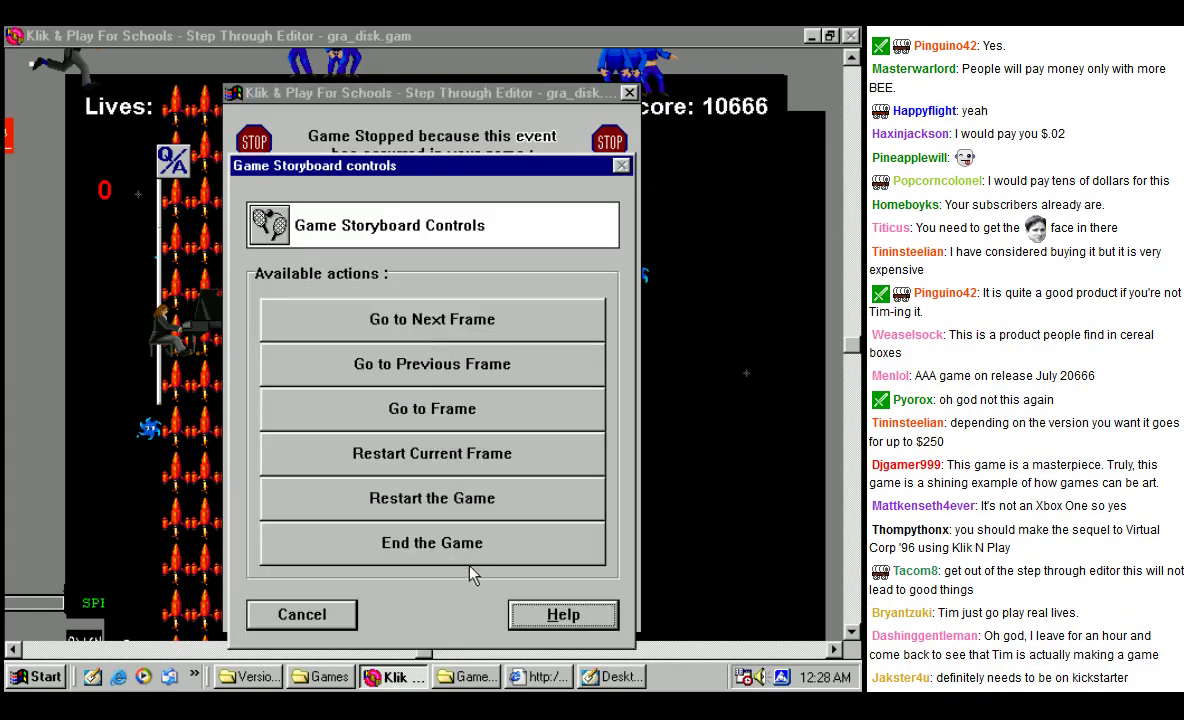
pyautogui.click(437, 498)
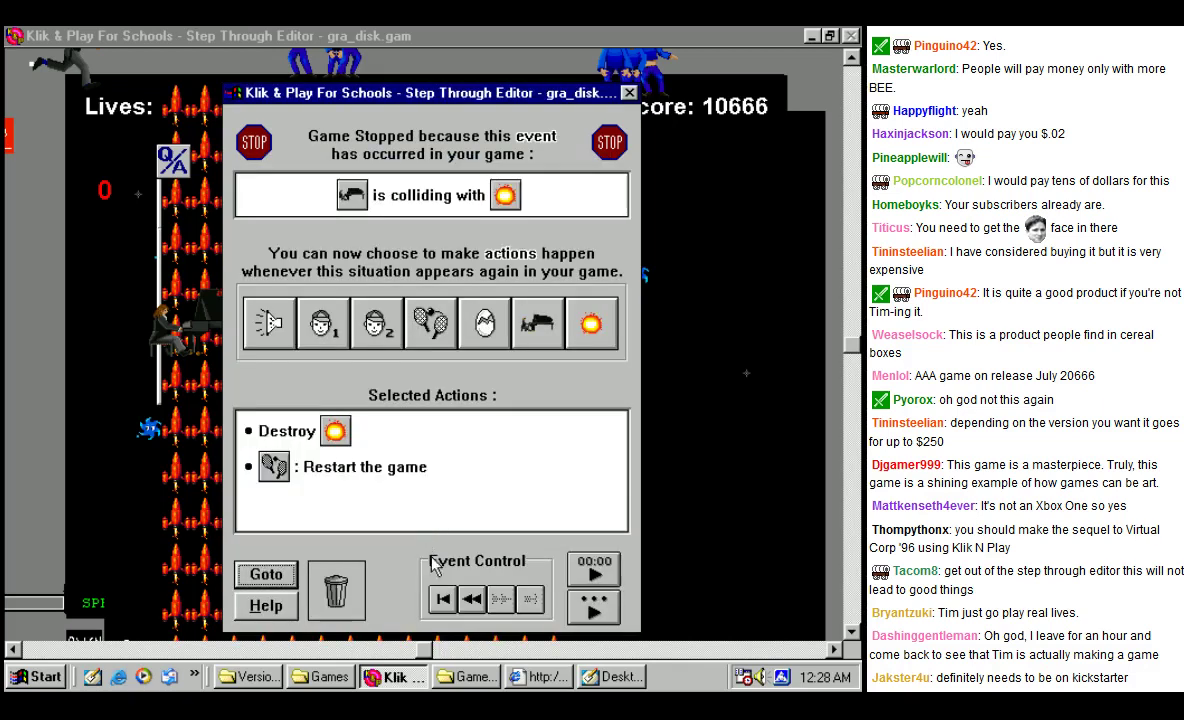
# Step: Continue the game, restart the level once it terminates, step past its timer events and leave the Step Through Editor
pyautogui.click(594, 600)
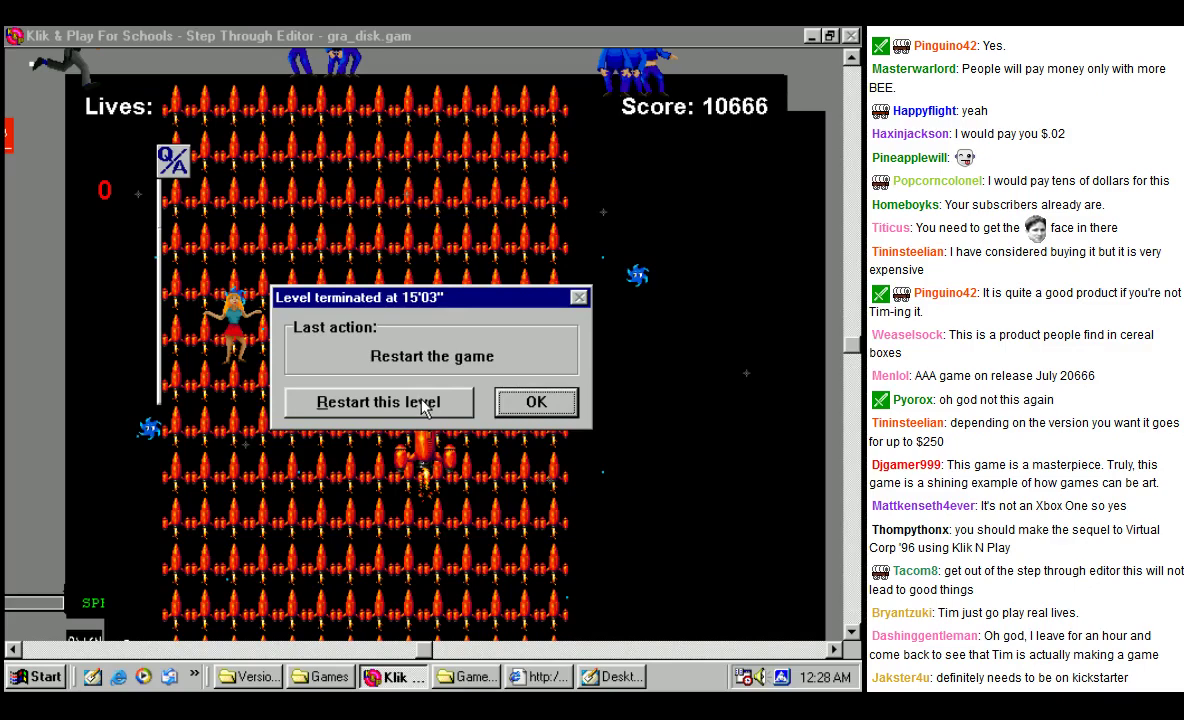
pyautogui.click(424, 403)
pyautogui.click(395, 350)
pyautogui.click(605, 602)
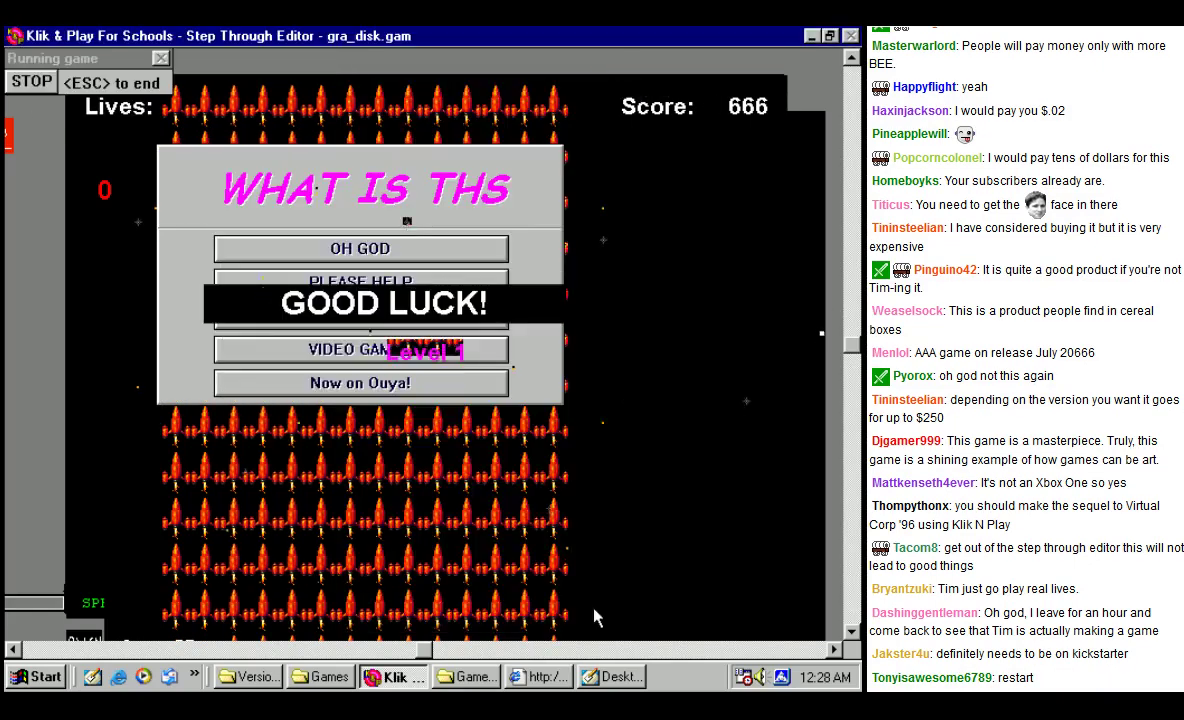
pyautogui.click(32, 82)
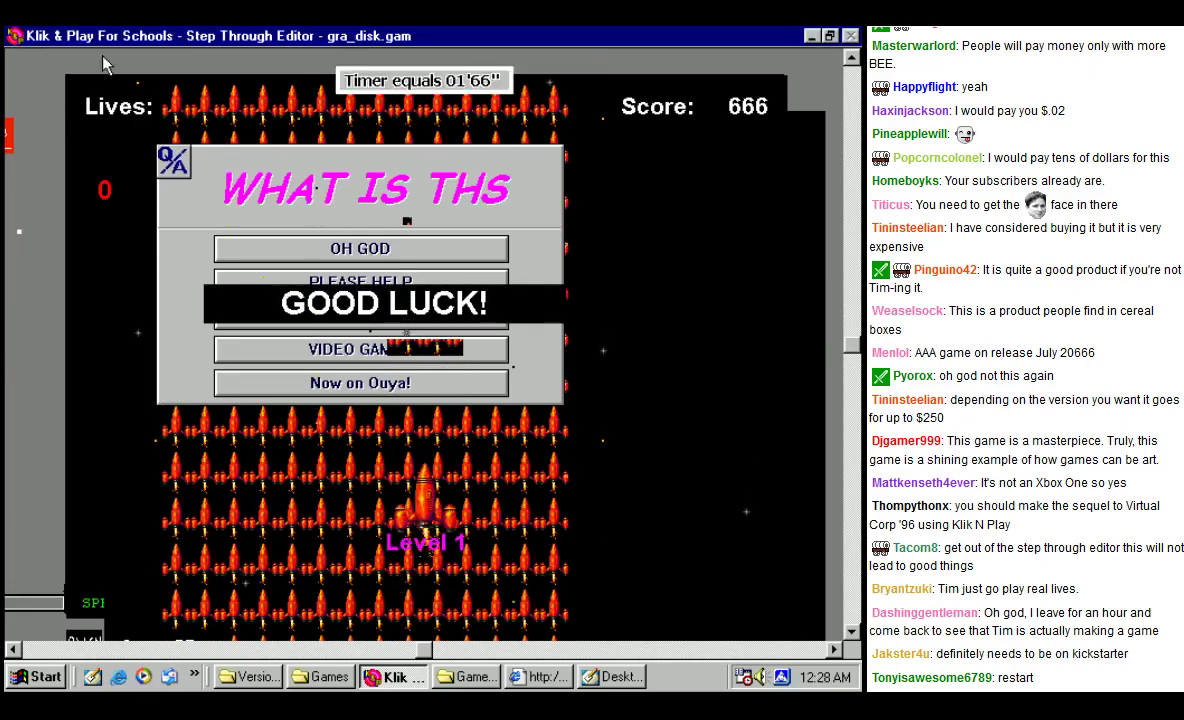
pyautogui.click(594, 606)
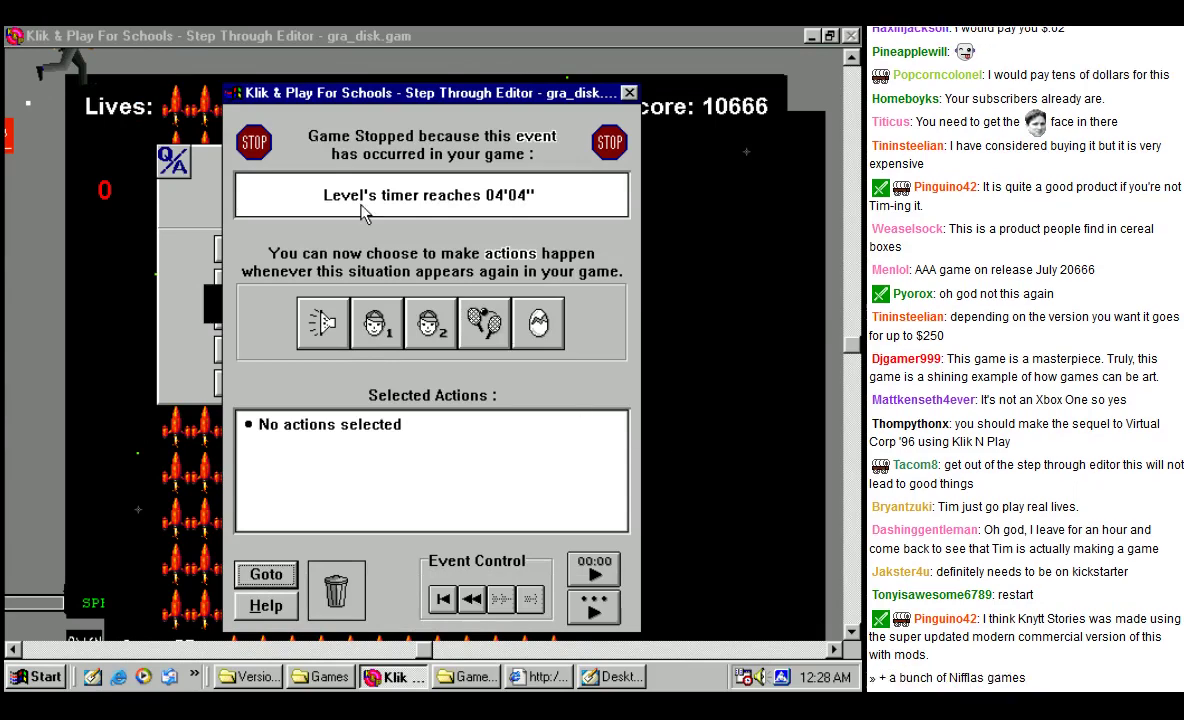
pyautogui.click(629, 92)
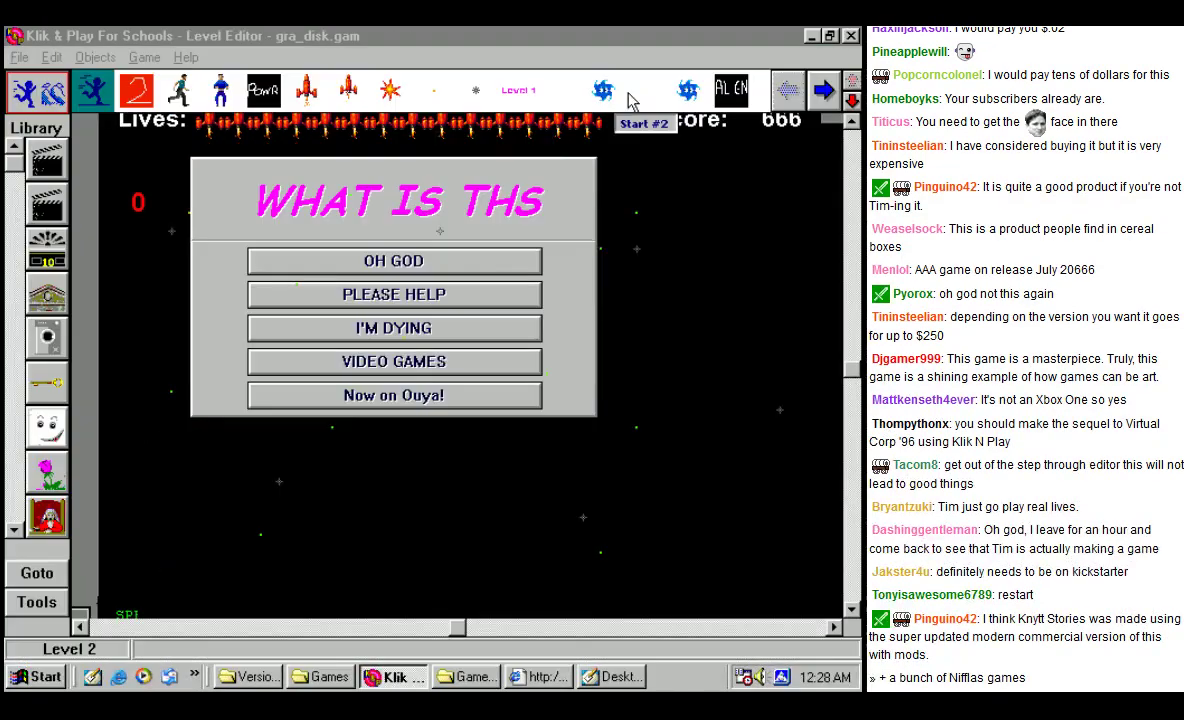
# Step: Play Level 2 as finished and answer its question with Now on Ouya!
pyautogui.click(95, 57)
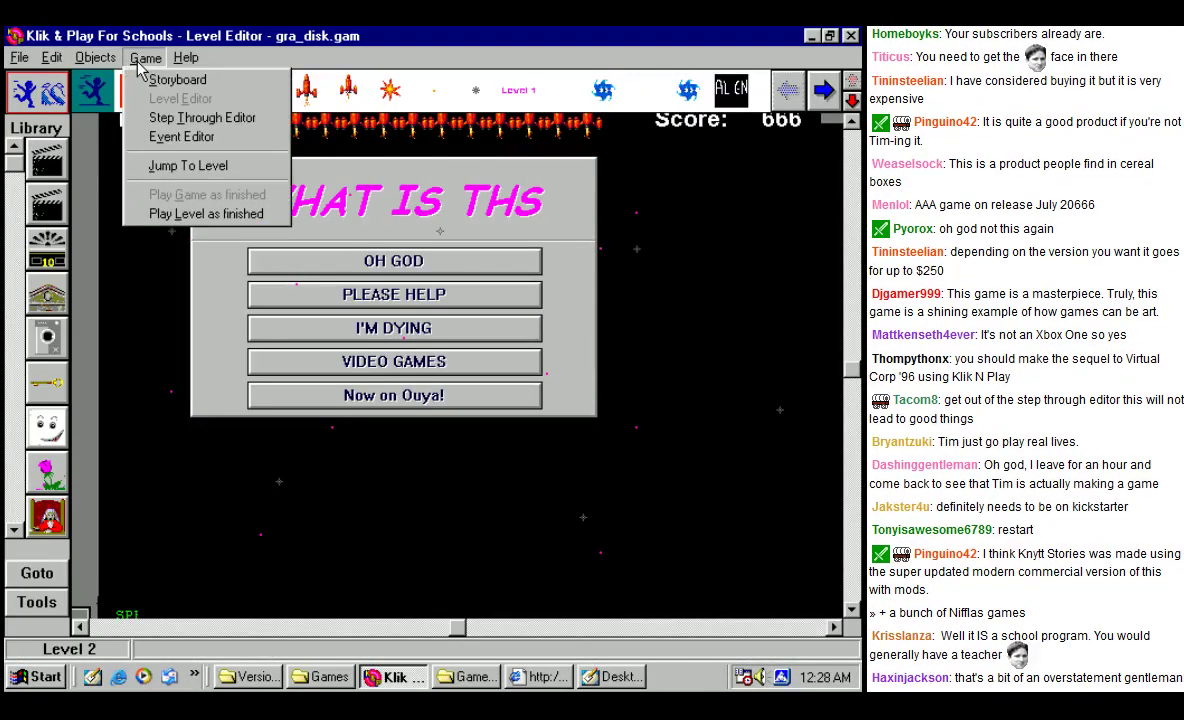
pyautogui.click(166, 213)
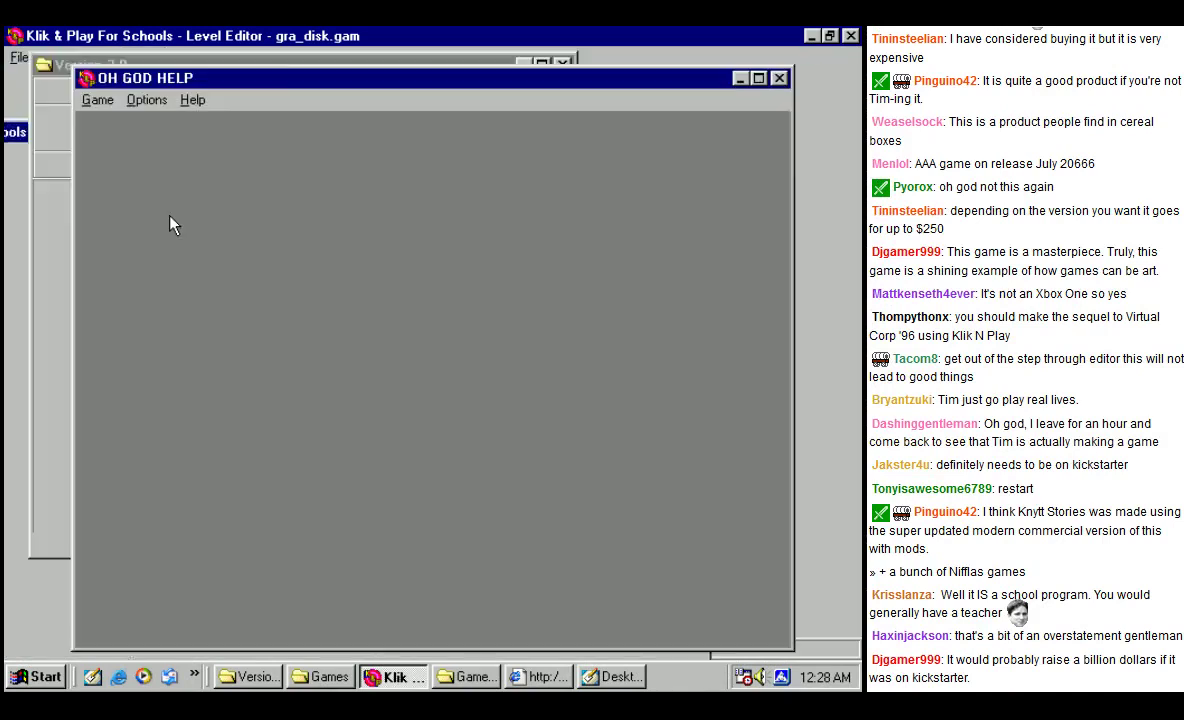
pyautogui.click(388, 396)
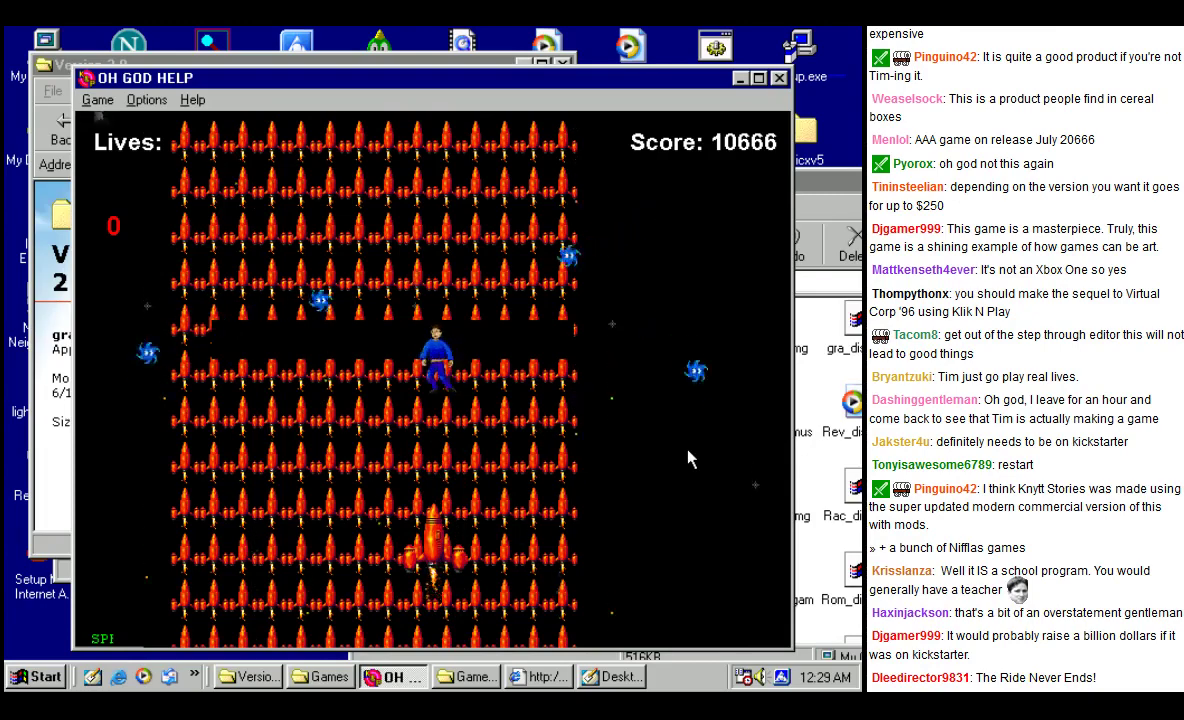
# Step: Steer the rocket around the level in all directions to test the collisions, and quit the playtest
pyautogui.press('Right')
pyautogui.press('Right')
pyautogui.press('Left')
pyautogui.press('Left')
pyautogui.press('Right')
pyautogui.press('Left')
pyautogui.press('Up')
pyautogui.press('Down')
pyautogui.press('Right')
pyautogui.press('Right')
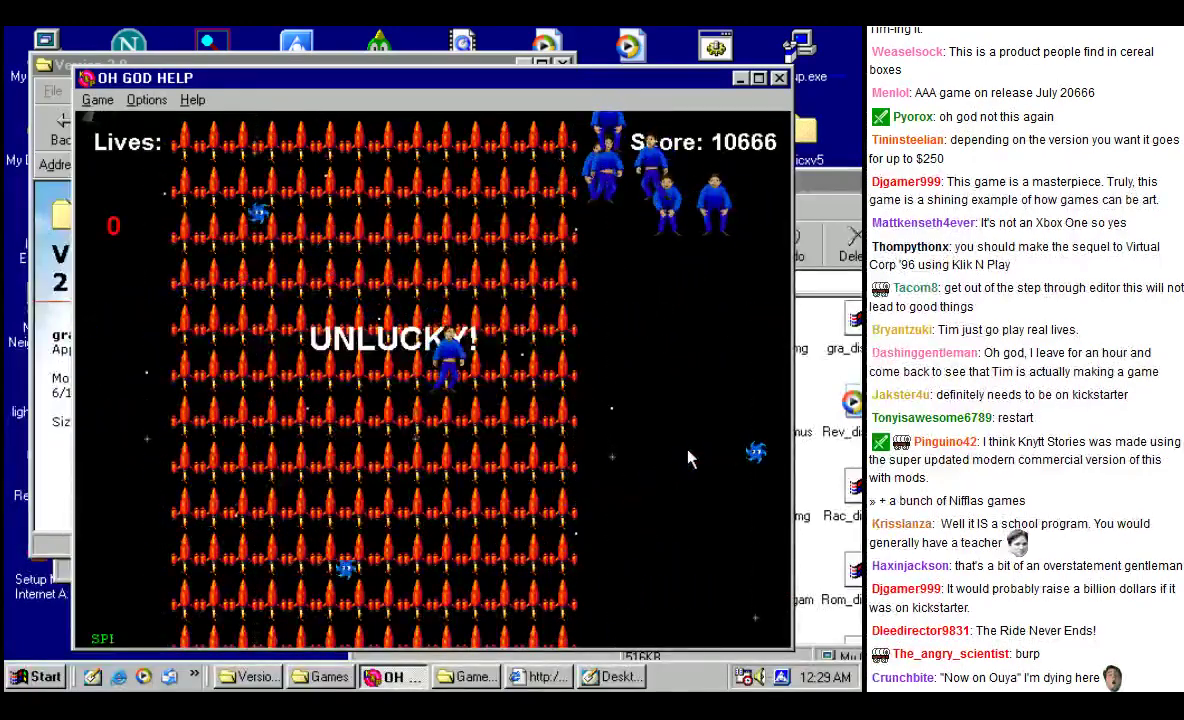
pyautogui.press('Down')
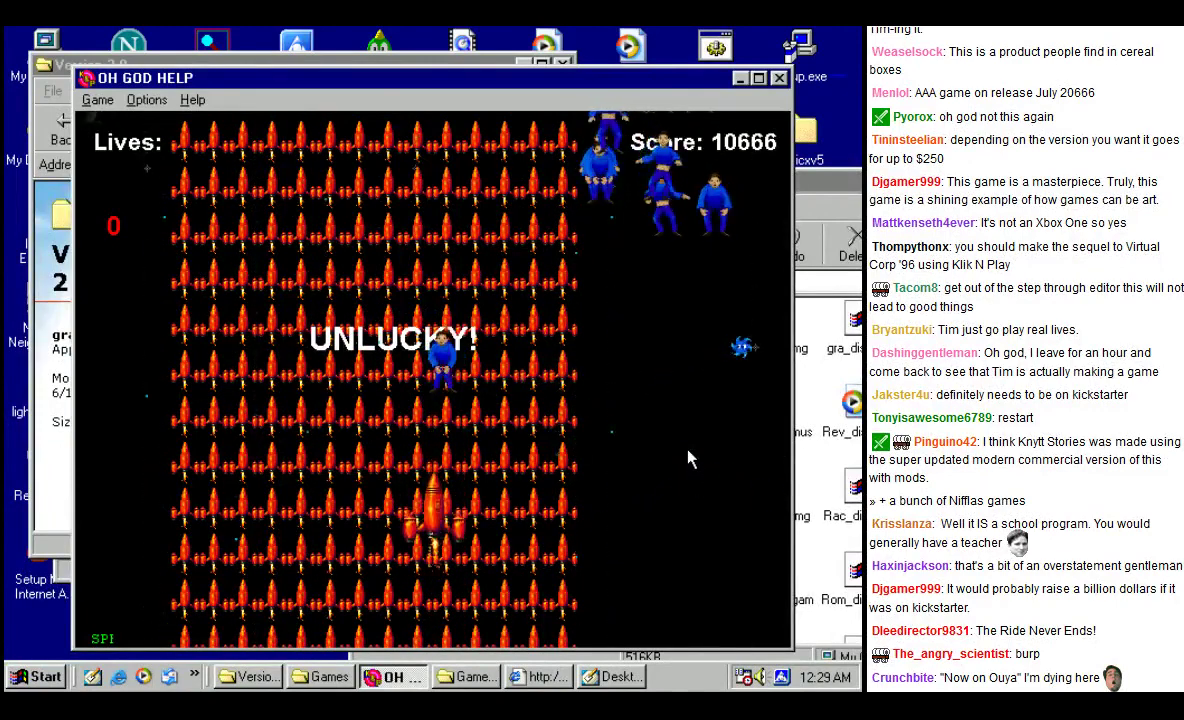
pyautogui.press('Up')
pyautogui.press('Left')
pyautogui.press('Left')
pyautogui.press('Down')
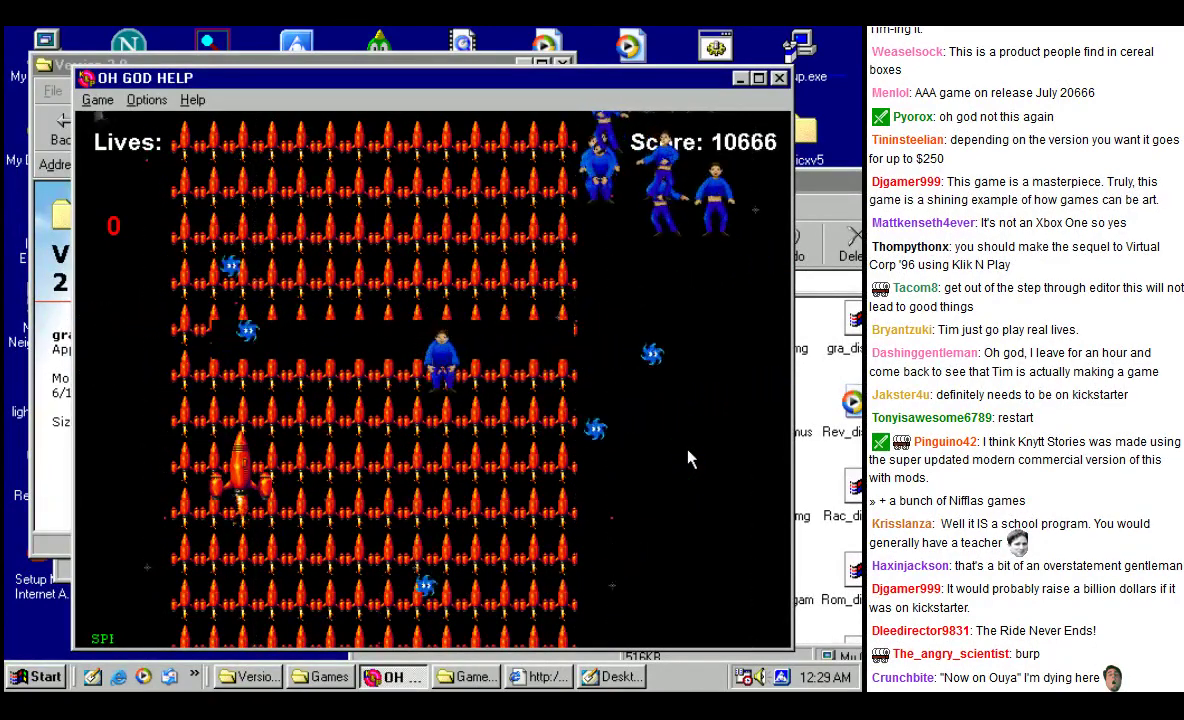
pyautogui.press('Up')
pyautogui.press('Right')
pyautogui.press('Down')
pyautogui.press('Right')
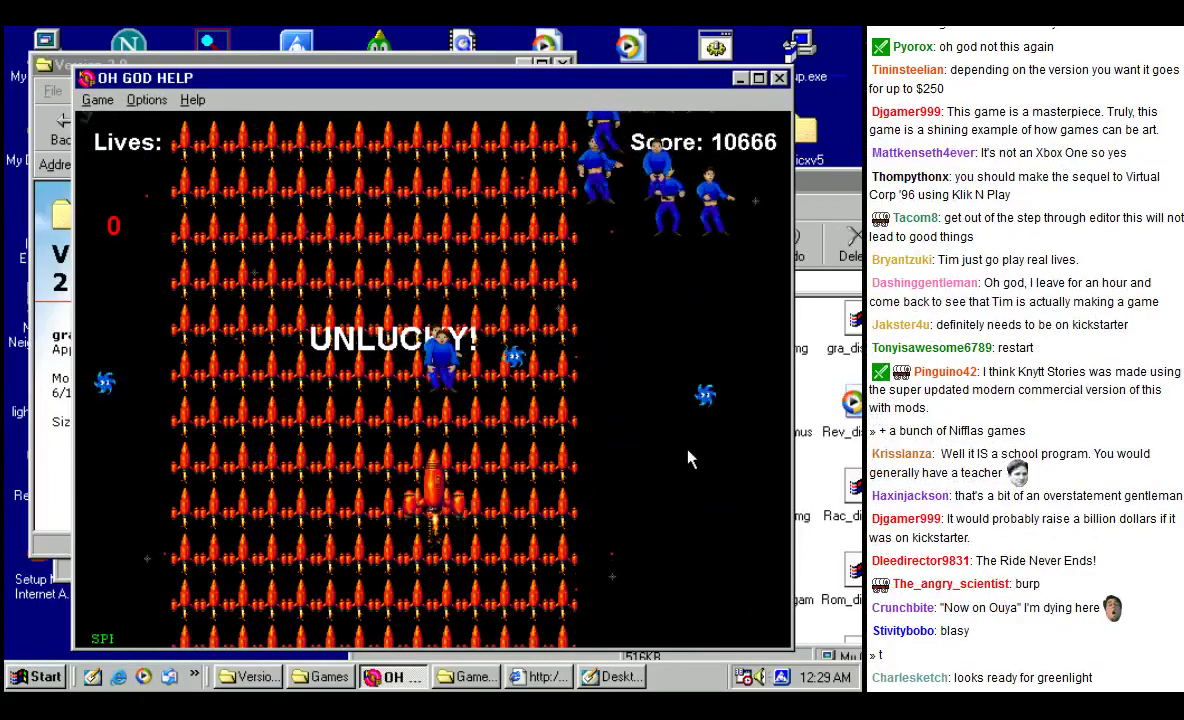
pyautogui.press('Left')
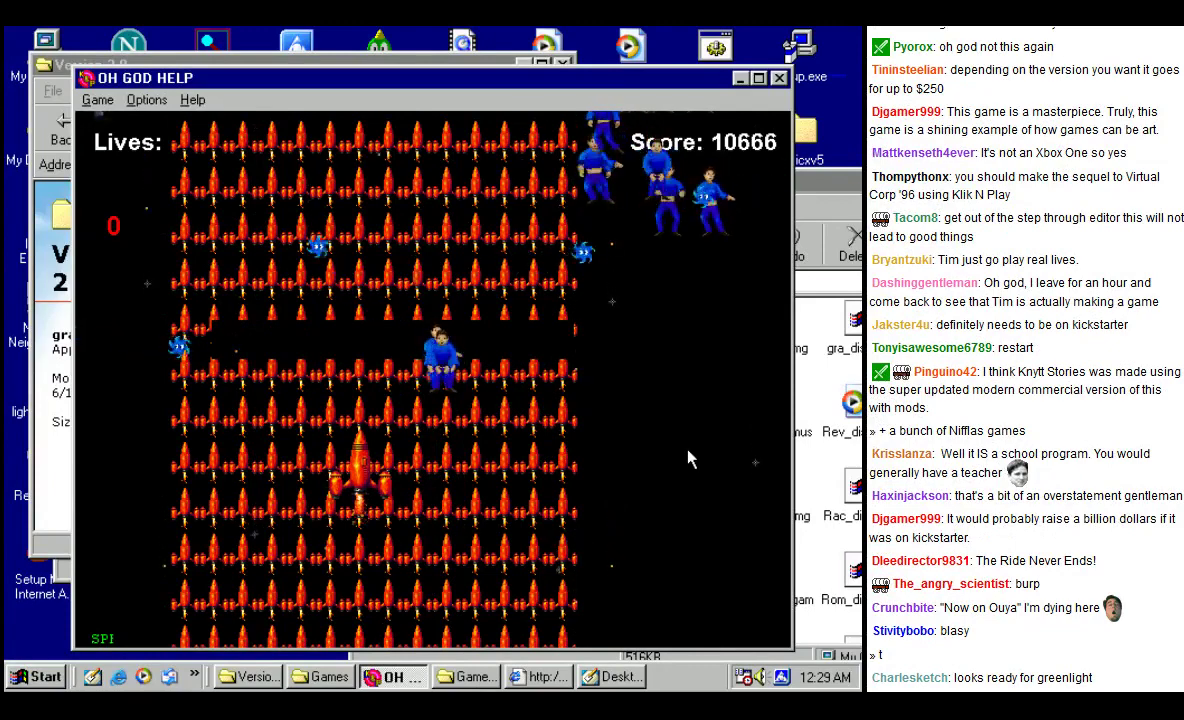
pyautogui.press('Right')
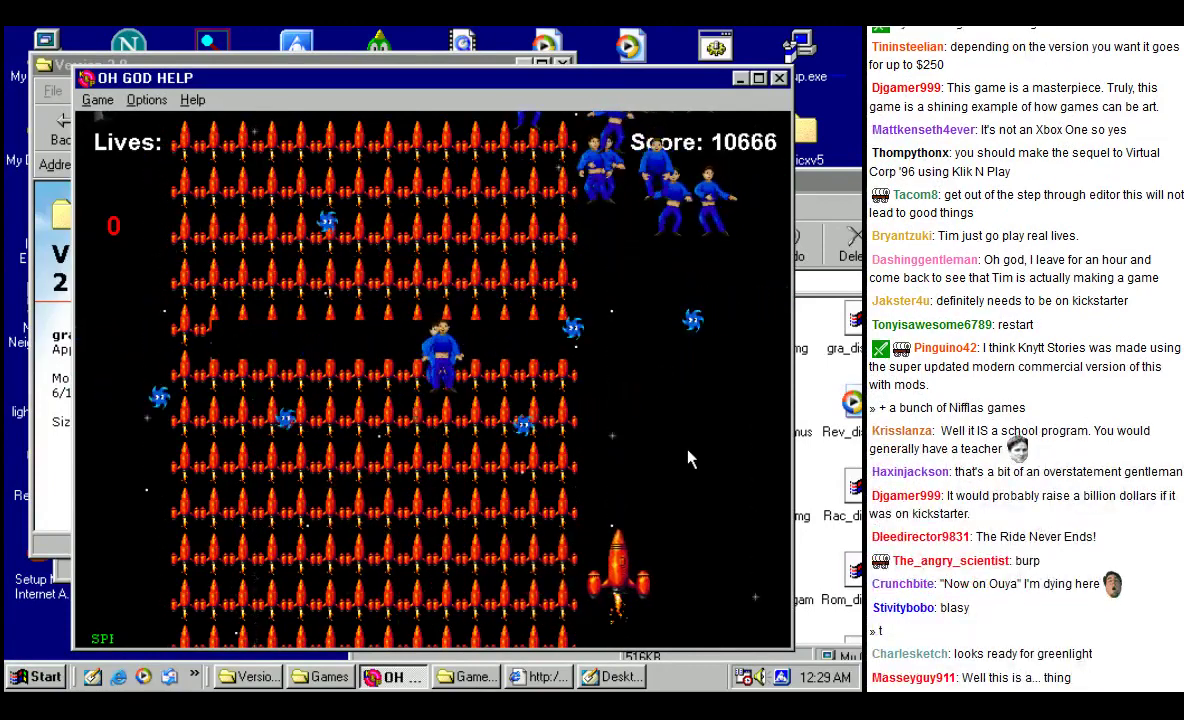
pyautogui.click(98, 100)
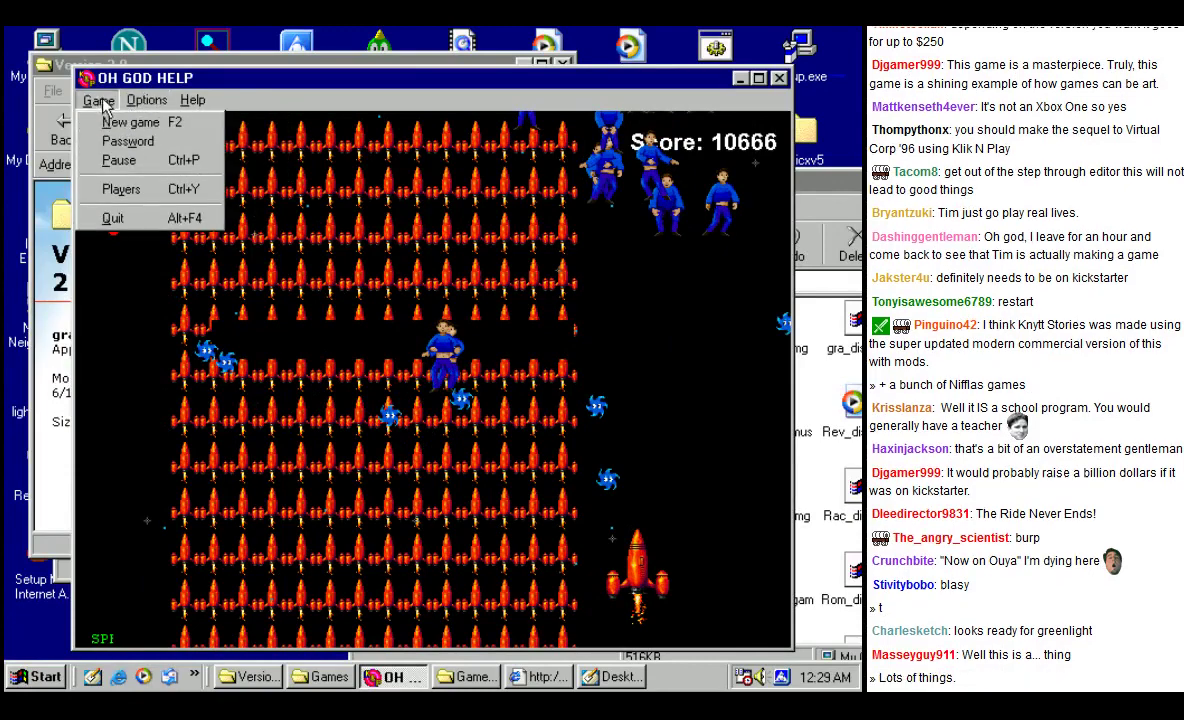
pyautogui.click(110, 216)
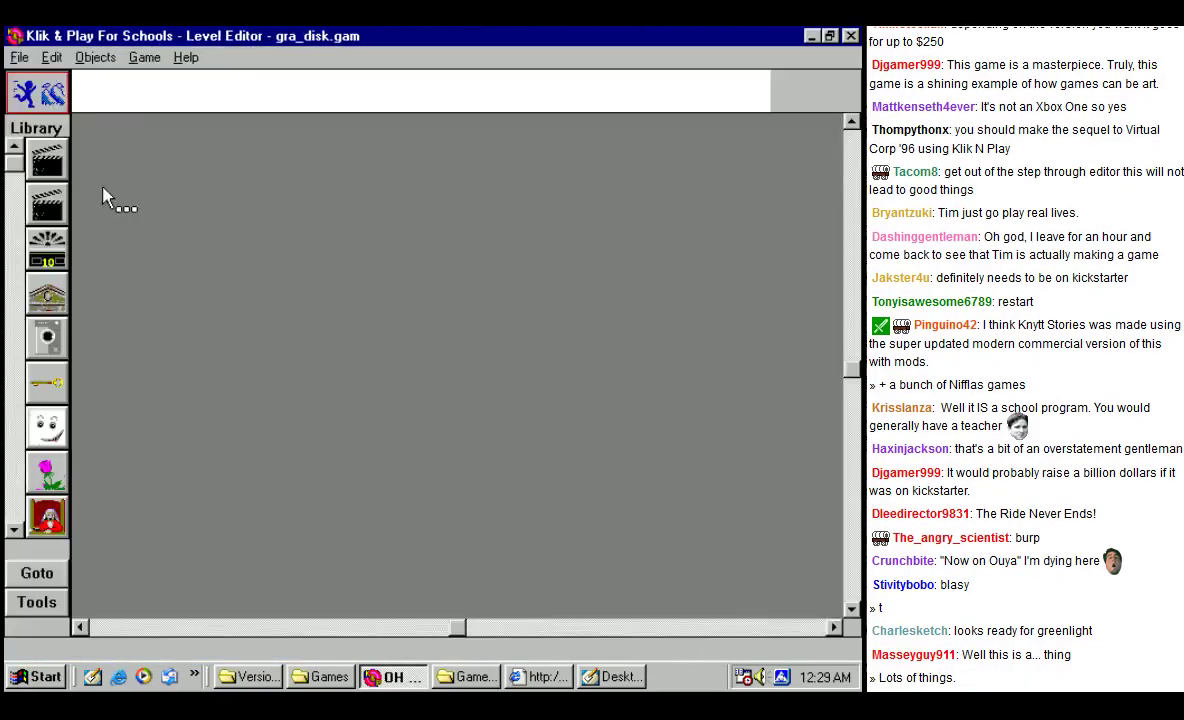
# Step: Restore and maximise the Level Editor window, and save the stand-alone game over gra_disk.exe in c:\knp\gamepack without the installer
pyautogui.click(829, 35)
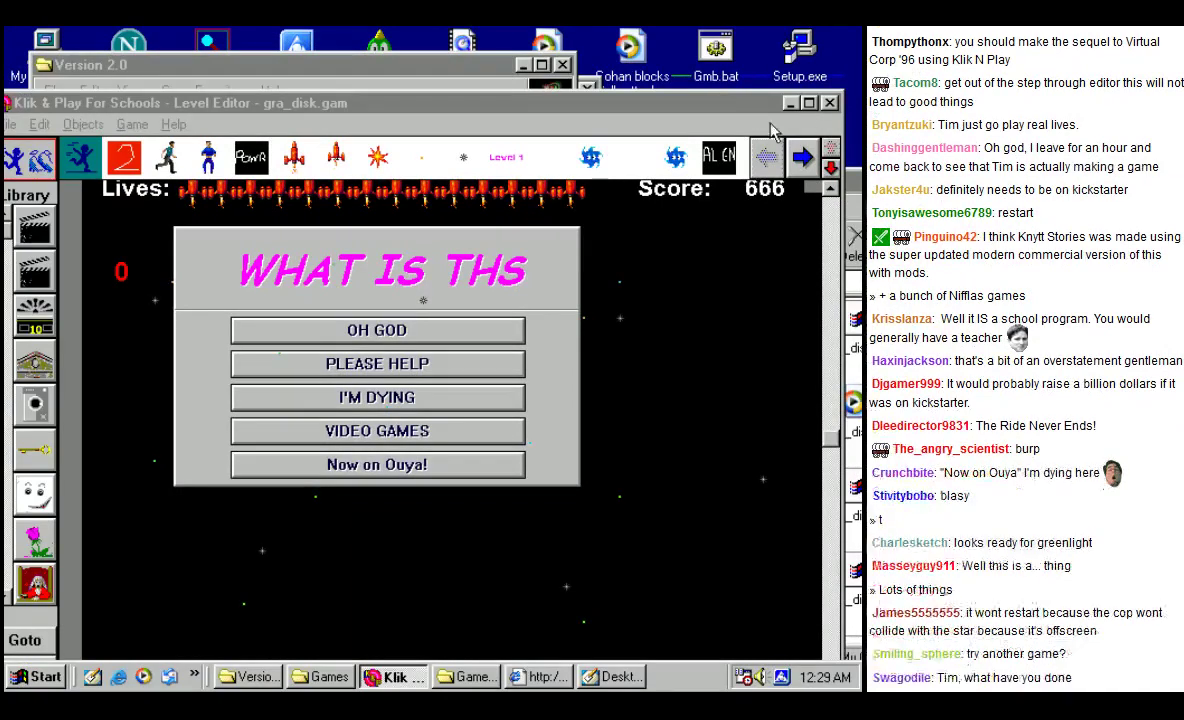
pyautogui.doubleClick(752, 102)
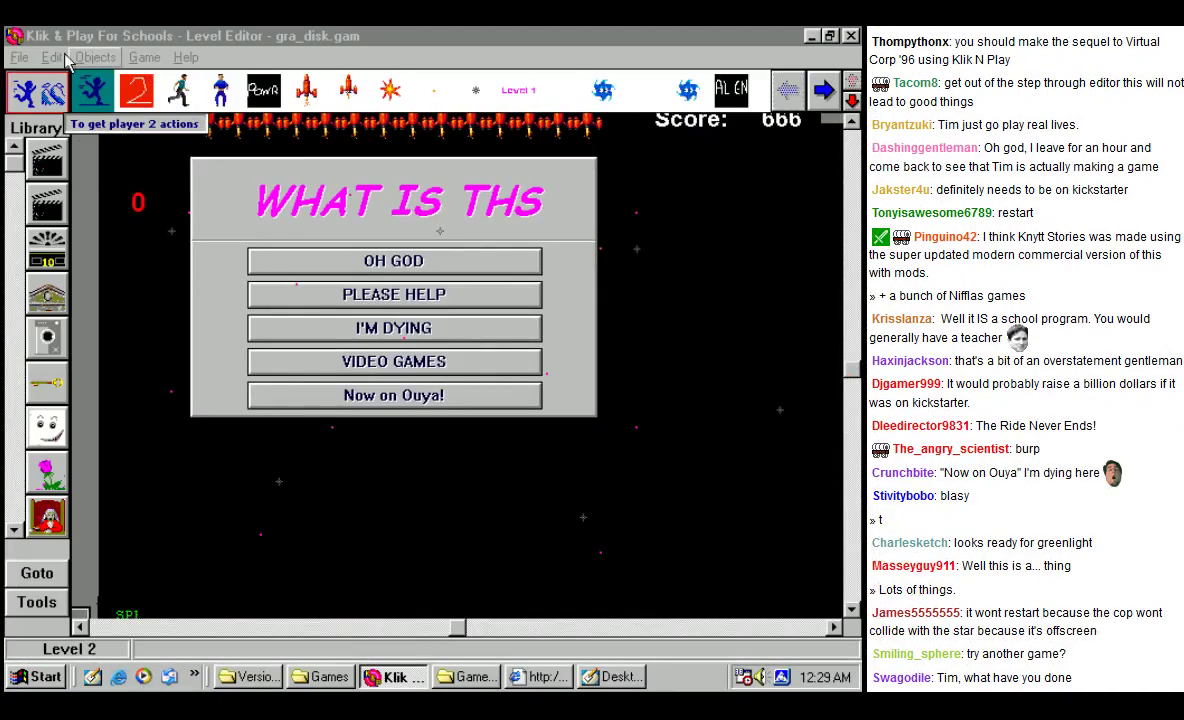
pyautogui.click(18, 57)
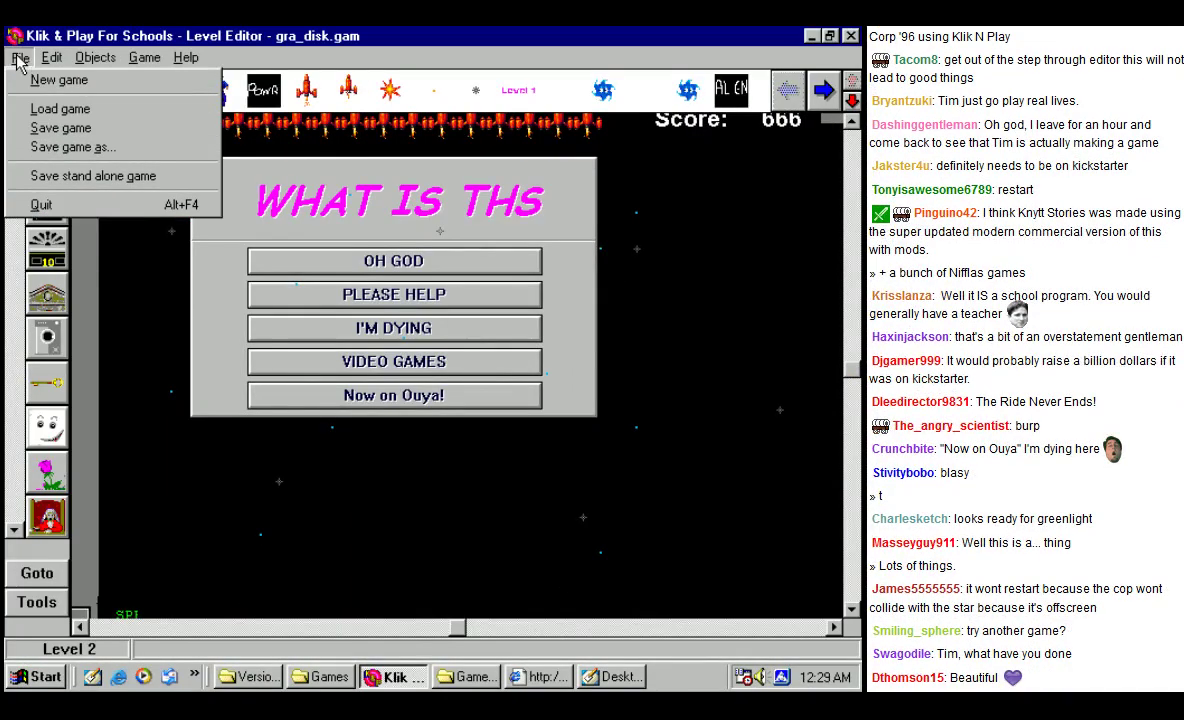
pyautogui.click(60, 177)
pyautogui.click(398, 548)
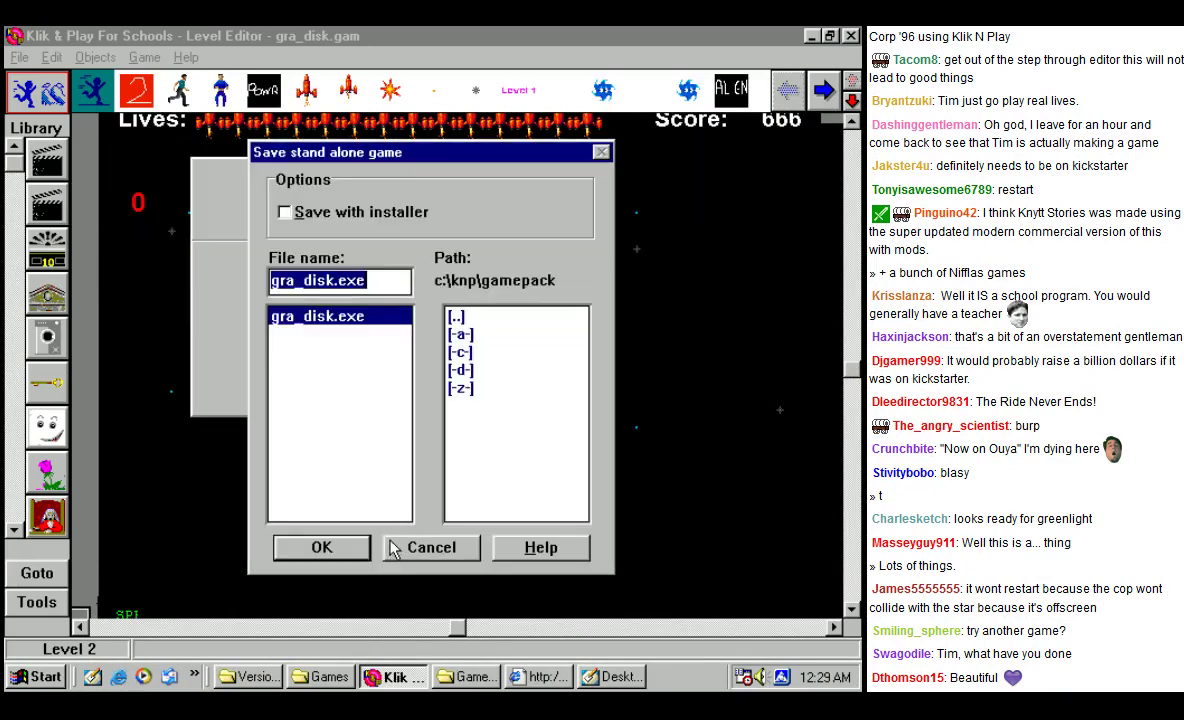
pyautogui.click(347, 548)
pyautogui.click(400, 405)
pyautogui.click(418, 416)
# Step: Look through the open Games and Desktop windows and bring up the C:\KNP\GAMEPACK folder
pyautogui.click(250, 676)
pyautogui.click(326, 677)
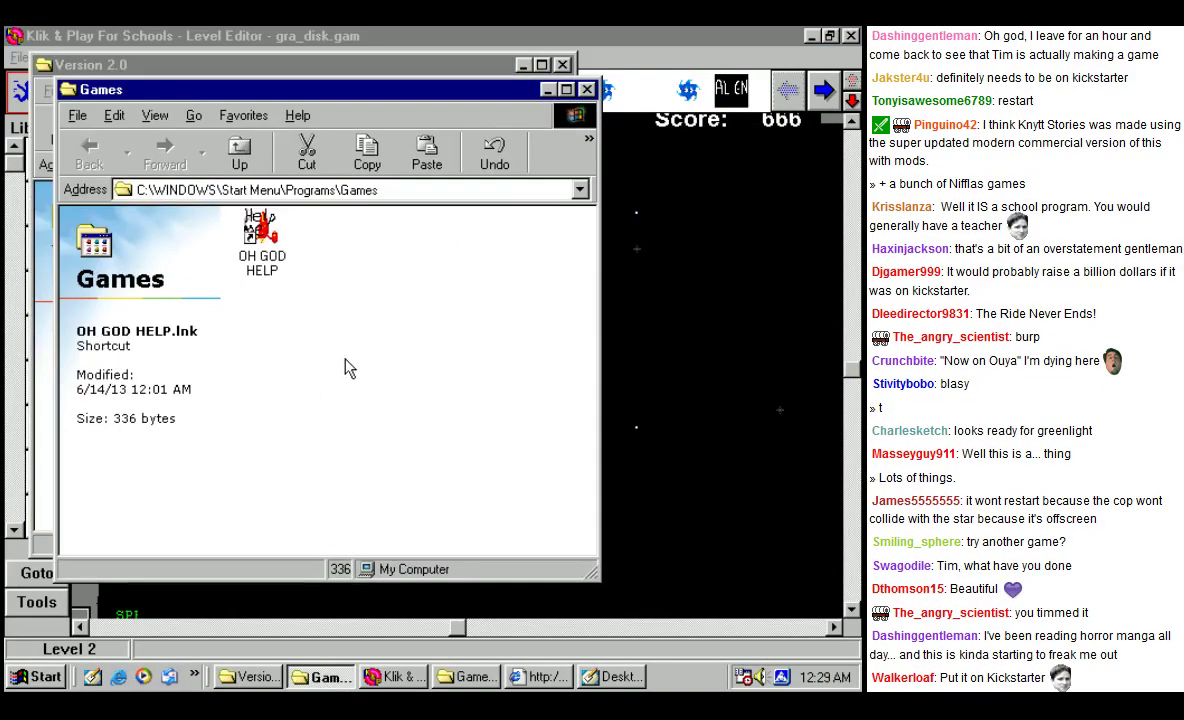
pyautogui.click(618, 677)
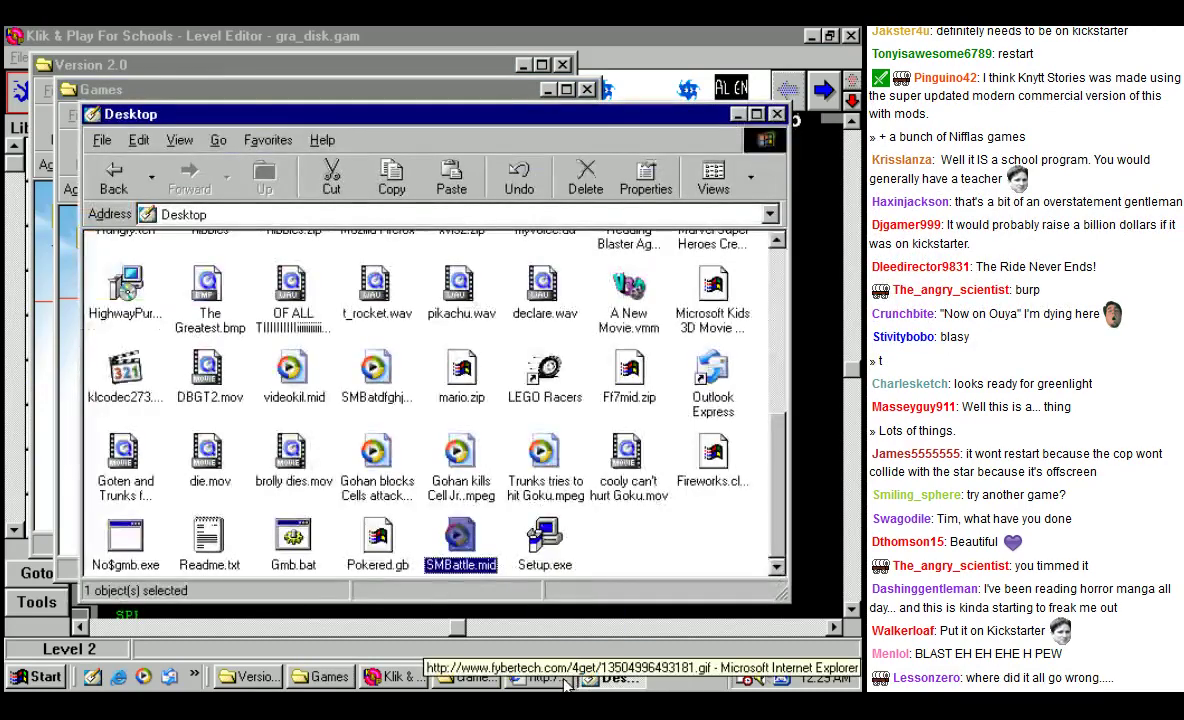
pyautogui.moveTo(778, 540); pyautogui.dragTo(697, 335)
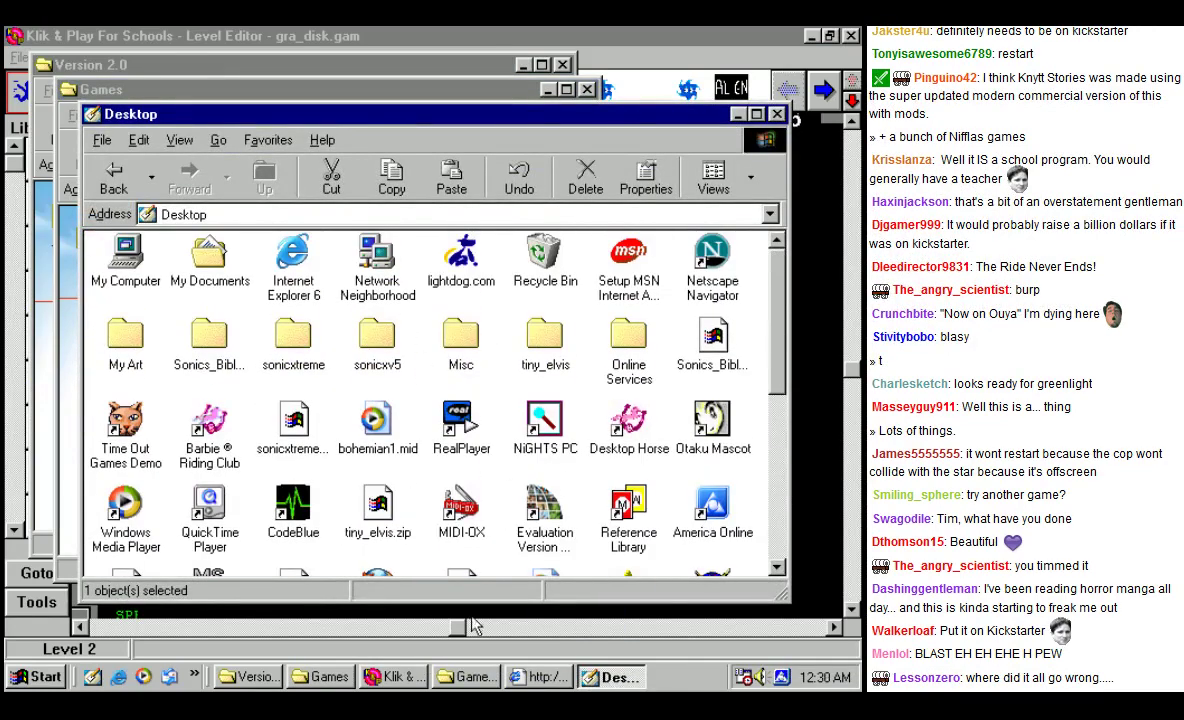
pyautogui.doubleClick(457, 550)
pyautogui.moveTo(450, 178); pyautogui.dragTo(190, 143)
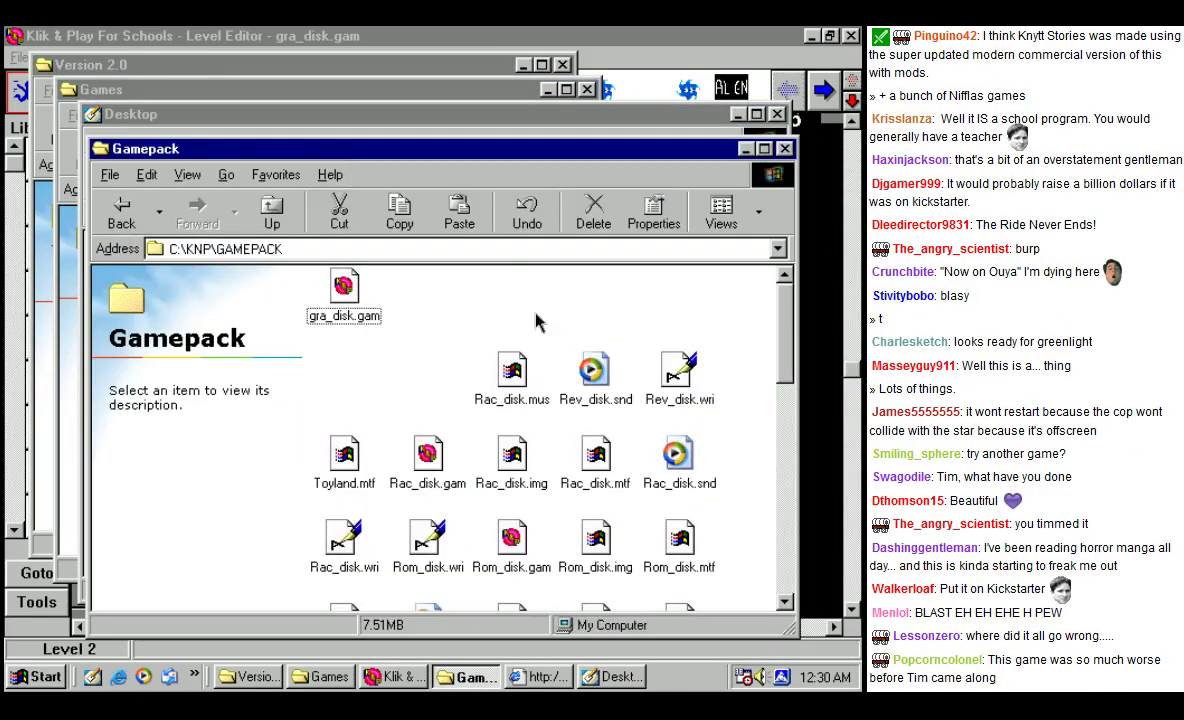
# Step: Find gra_disk.exe in the Gamepack folder and launch the stand-alone game
pyautogui.scroll(-5, 527, 350)
pyautogui.scroll(3, 515, 449)
pyautogui.scroll(-3, 515, 449)
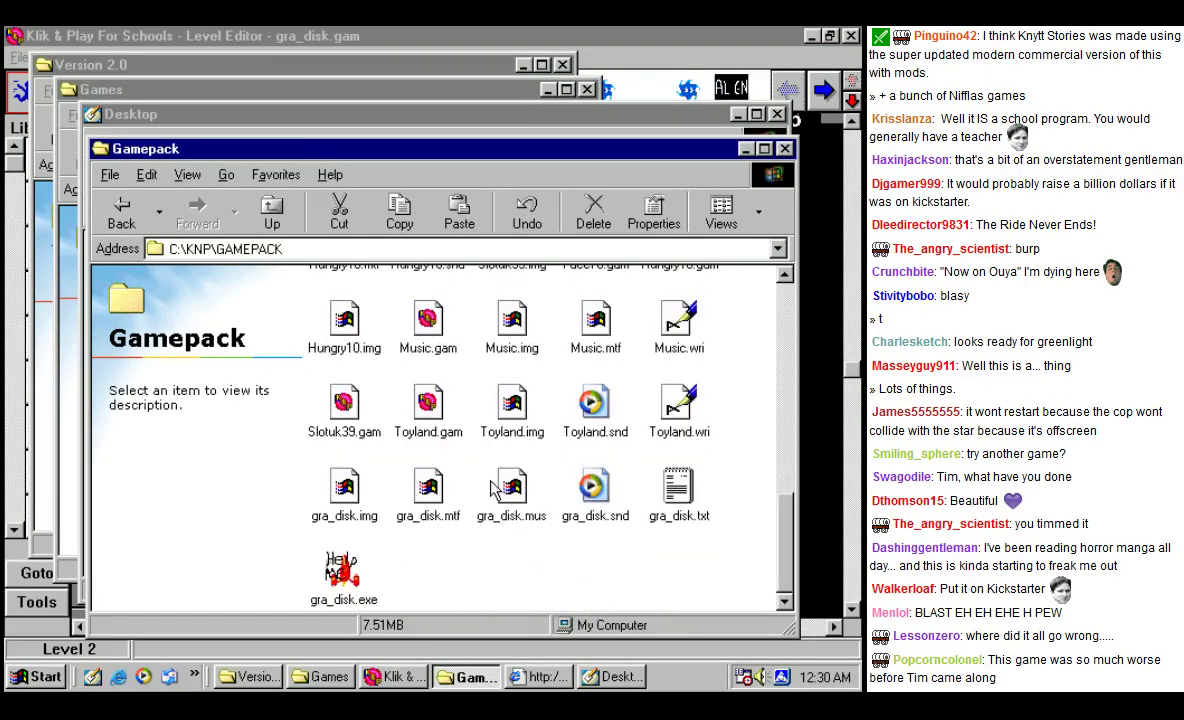
pyautogui.click(340, 572)
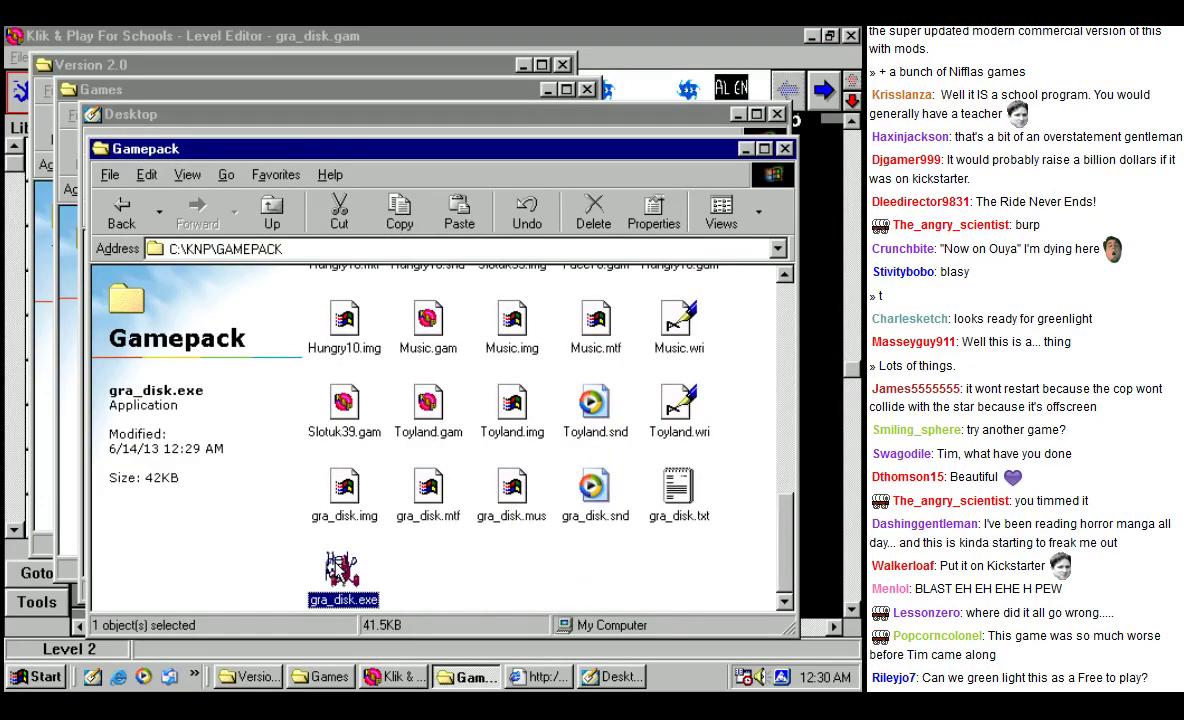
pyautogui.doubleClick(340, 572)
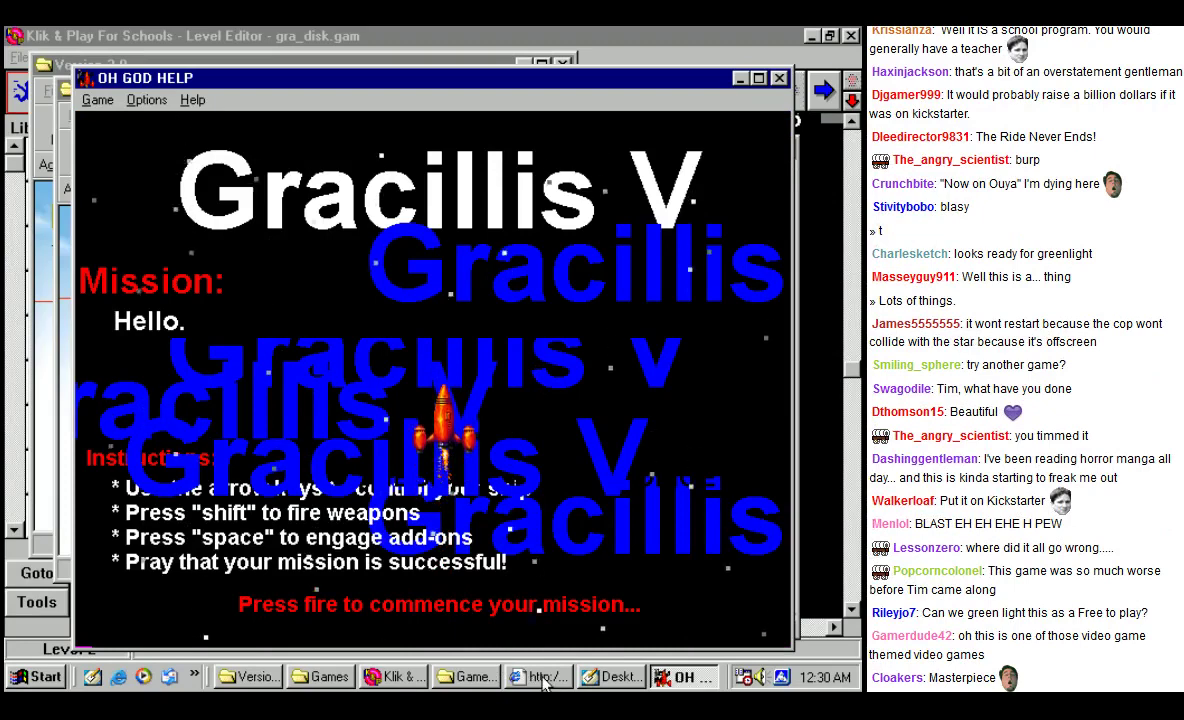
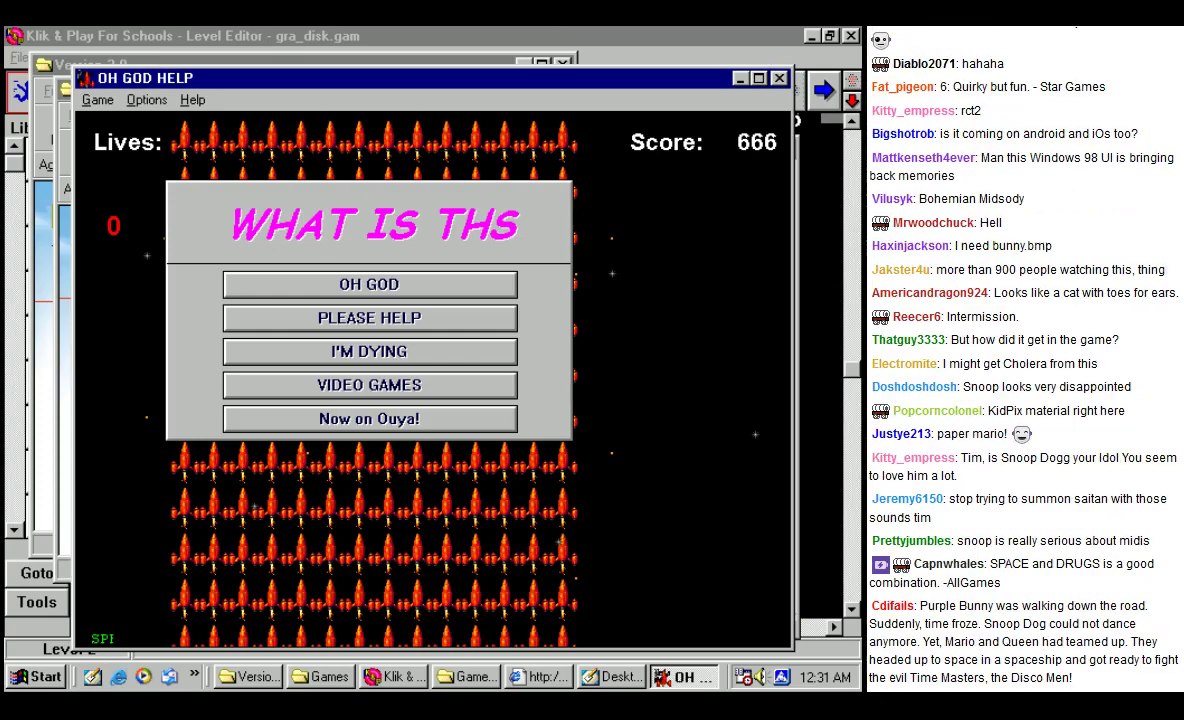
# Step: Answer the level's question with VIDEO GAMES and steer the rocket sideways and upward to test the stand-alone build
pyautogui.click(364, 391)
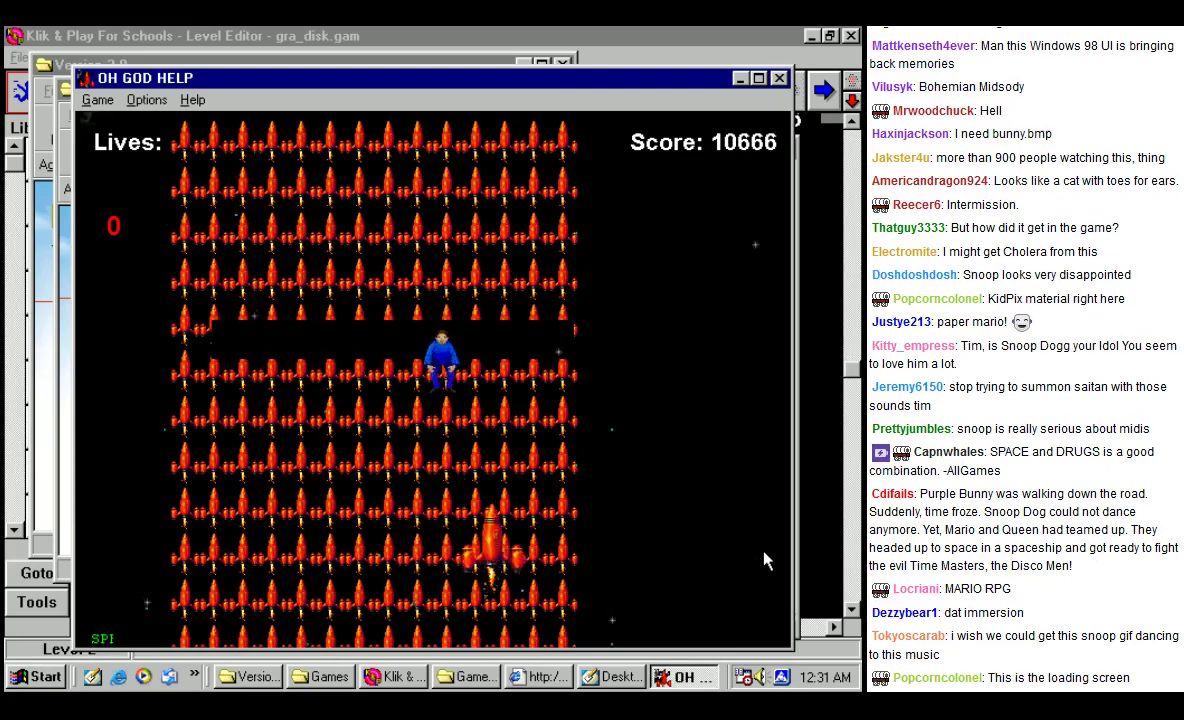
pyautogui.press('Left')
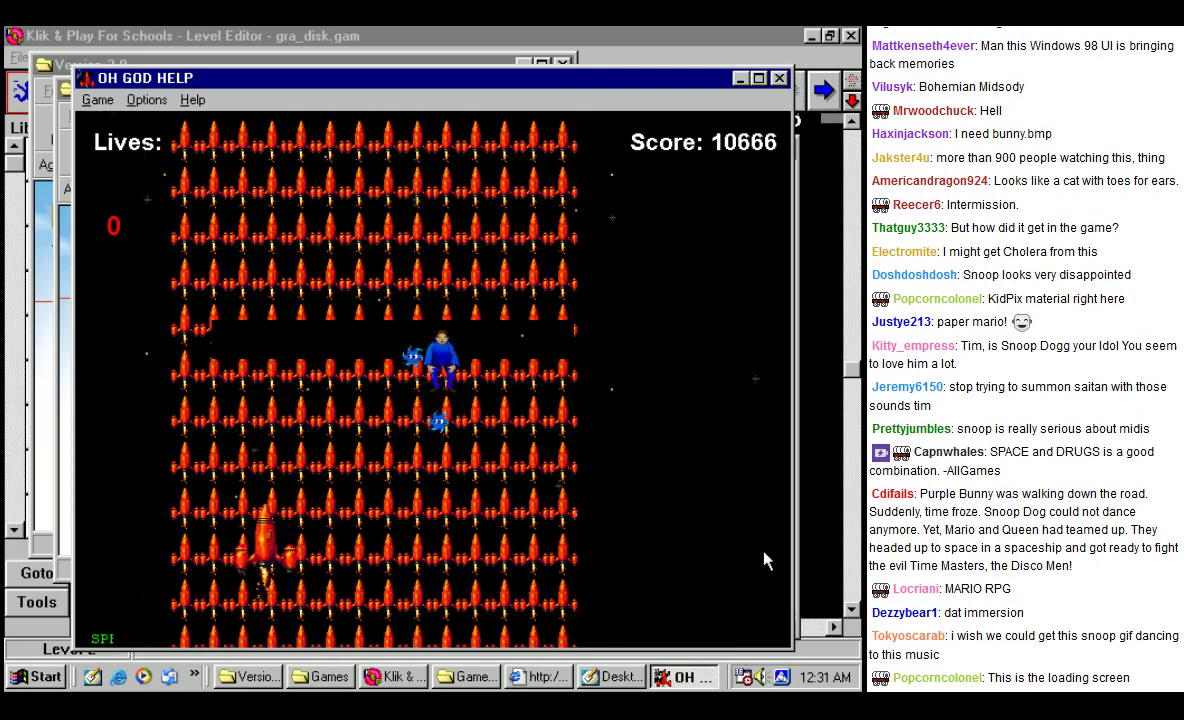
pyautogui.press('Right')
pyautogui.press('Right')
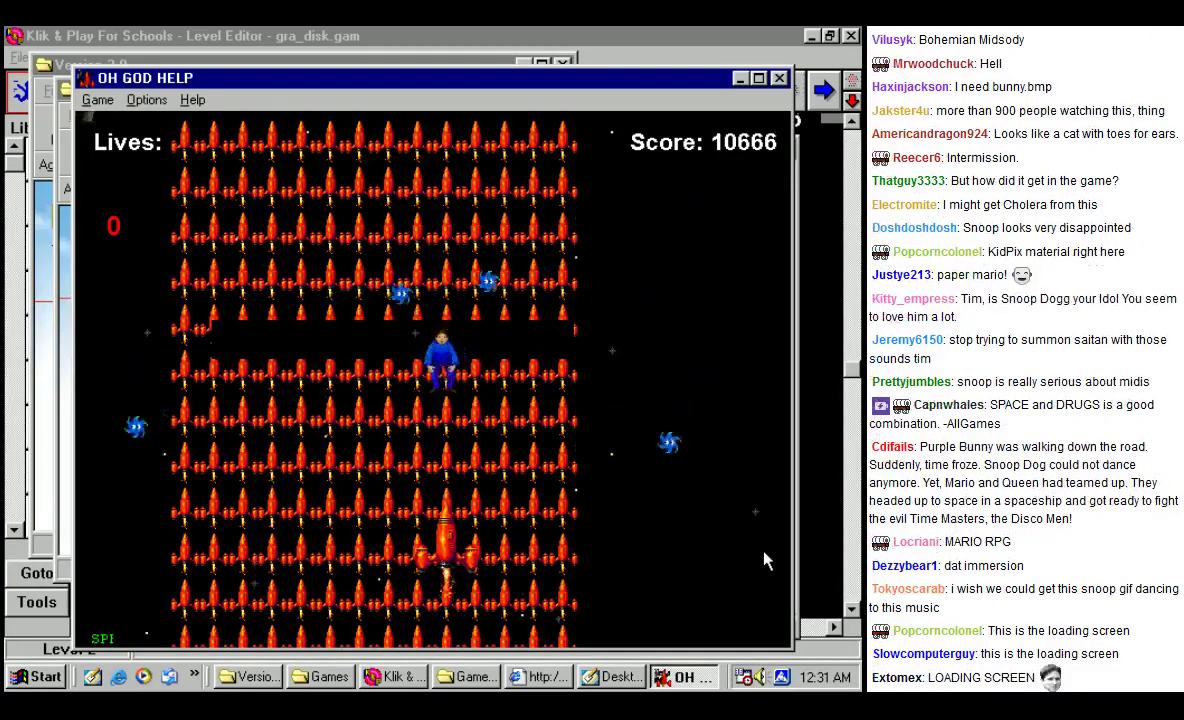
pyautogui.press('Left')
pyautogui.press('Up')
pyautogui.press('Up')
pyautogui.press('Right')
pyautogui.press('Left')
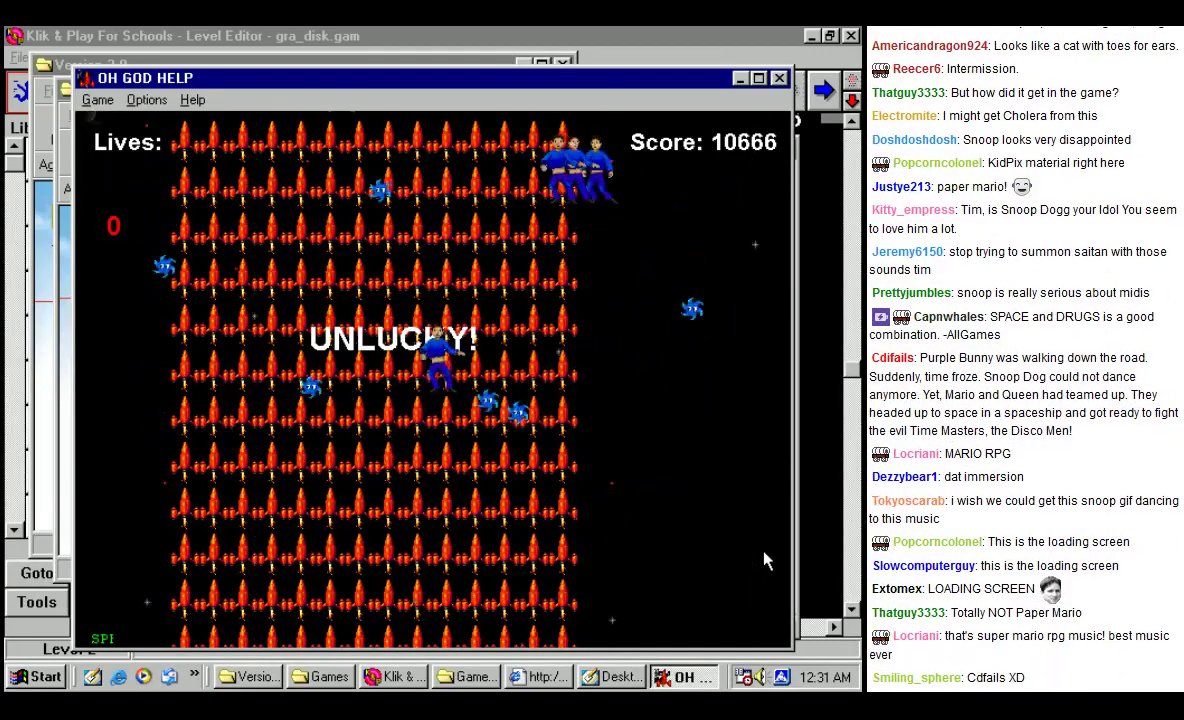
# Step: Keep flying the rocket up, down and left among the spiky blue enemies to test further collisions
pyautogui.press('Up')
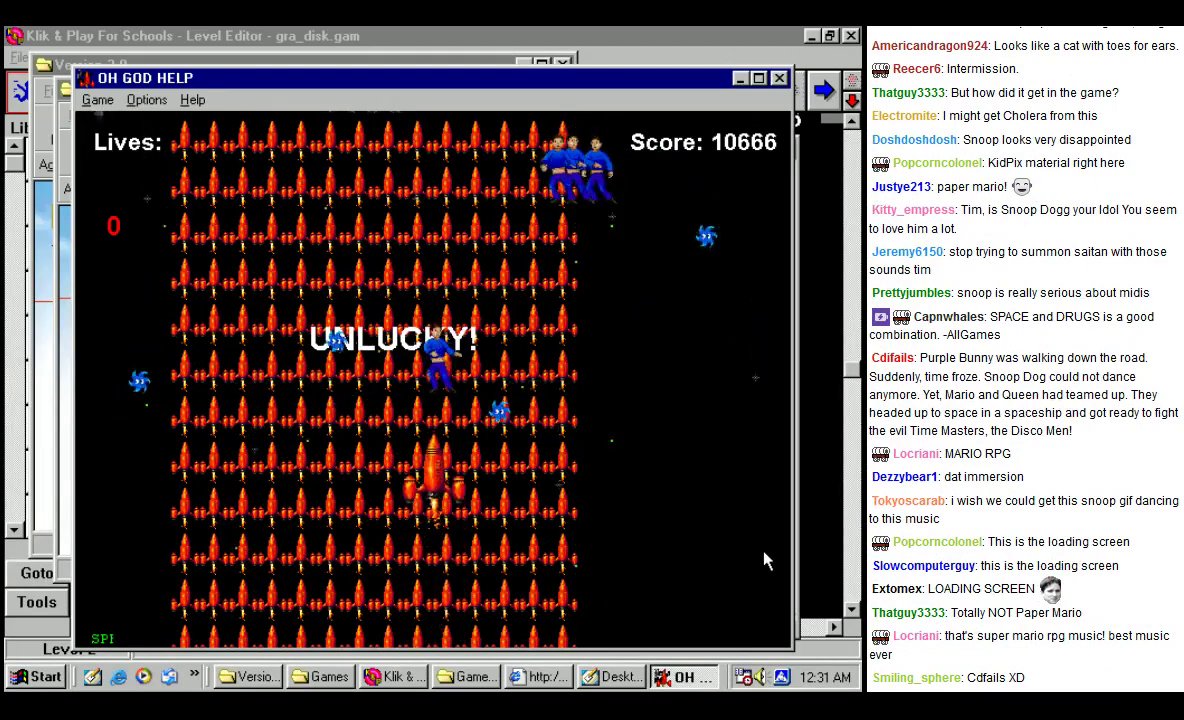
pyautogui.press('Down')
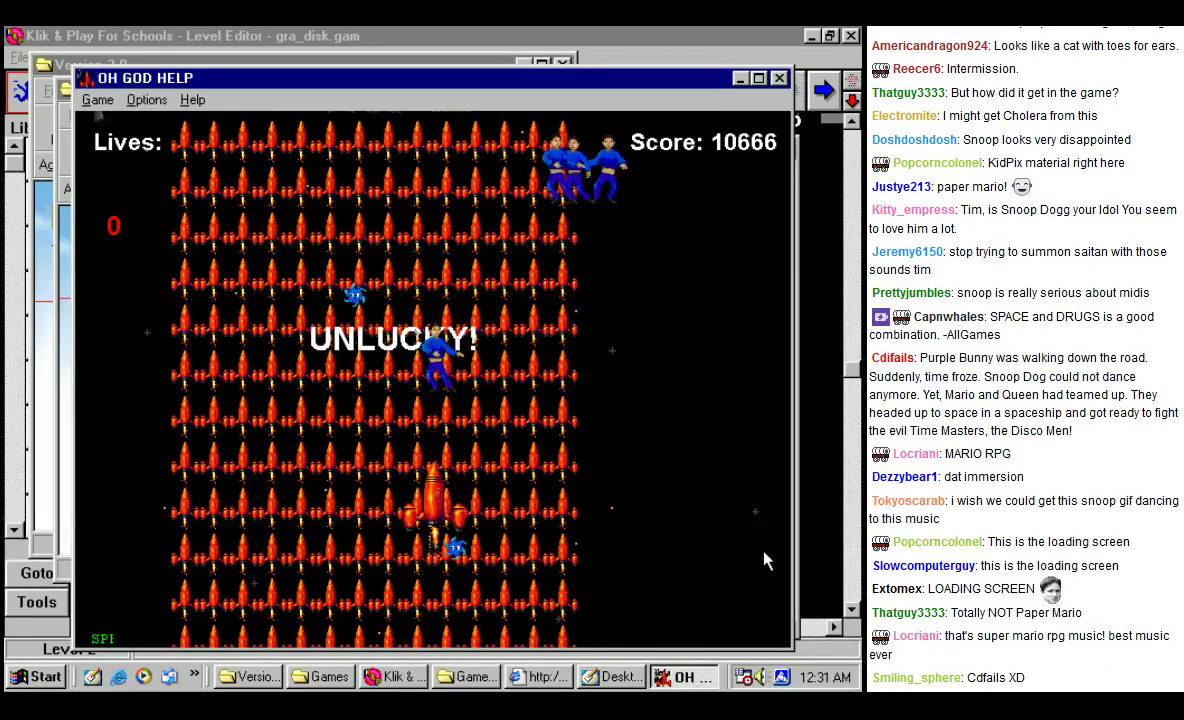
pyautogui.press('Left')
pyautogui.press('Left')
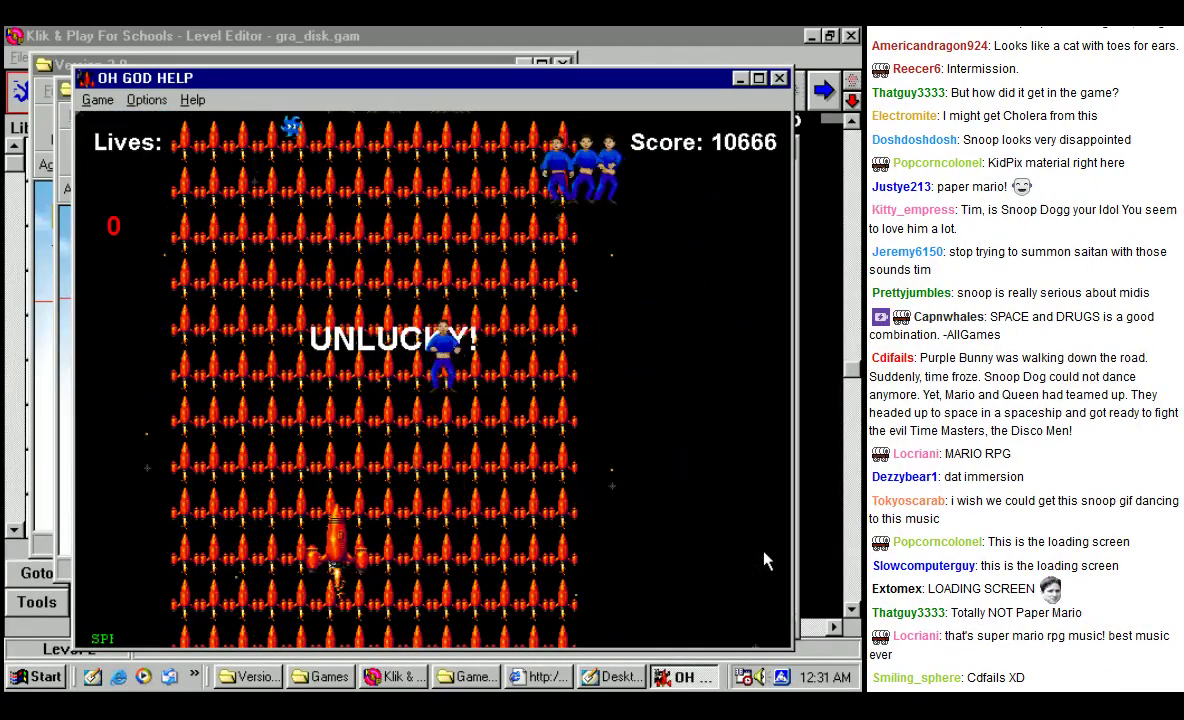
pyautogui.press('Up')
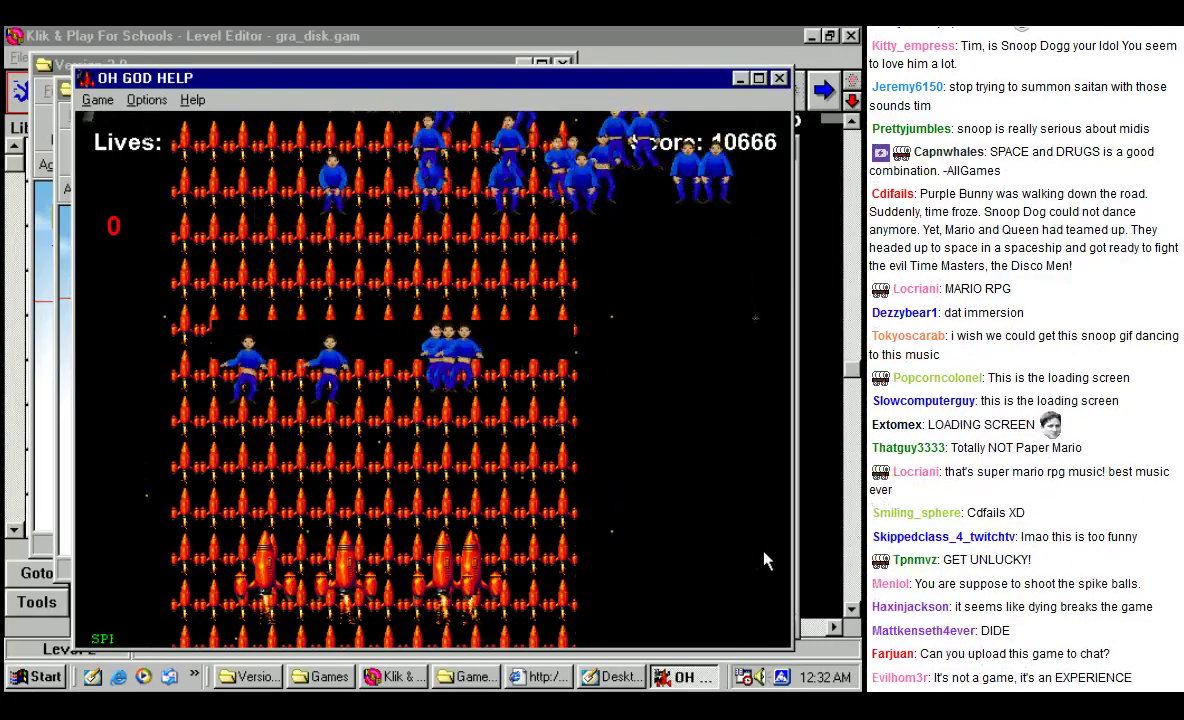
# Step: Reposition the OH GOD HELP game window and switch the game to full screen
pyautogui.moveTo(300, 76); pyautogui.dragTo(296, 61)
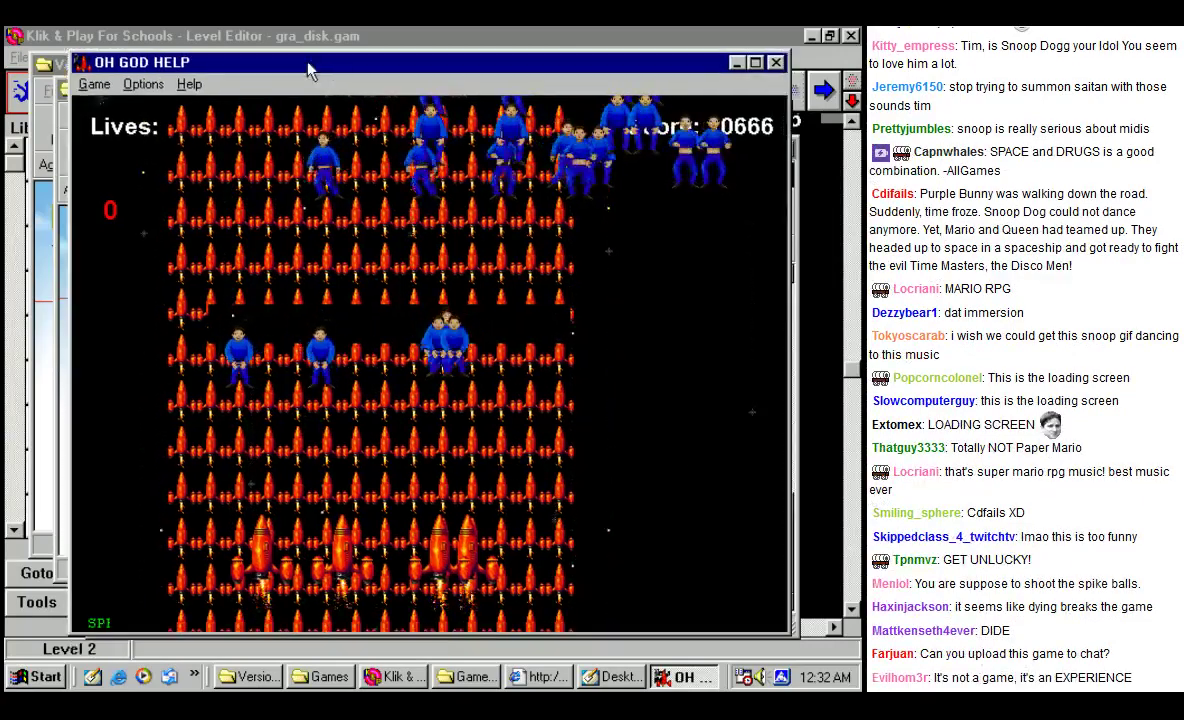
pyautogui.moveTo(200, 65); pyautogui.dragTo(225, 80)
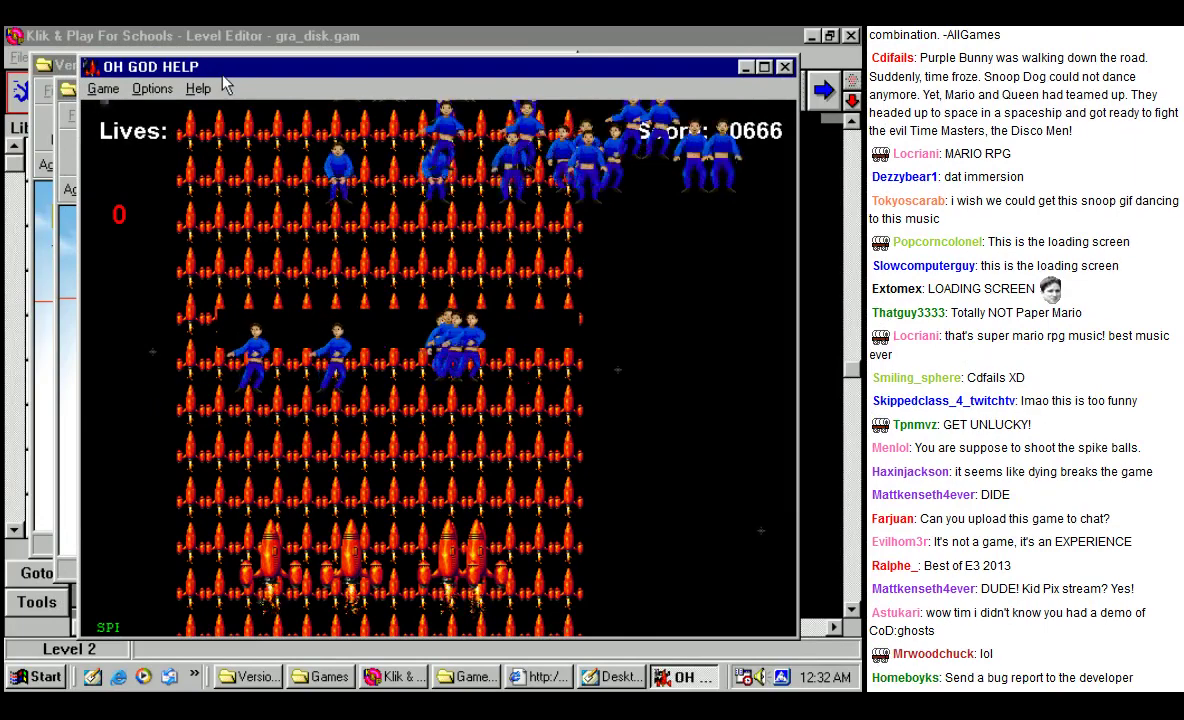
pyautogui.hotkey('alt', 'Return')
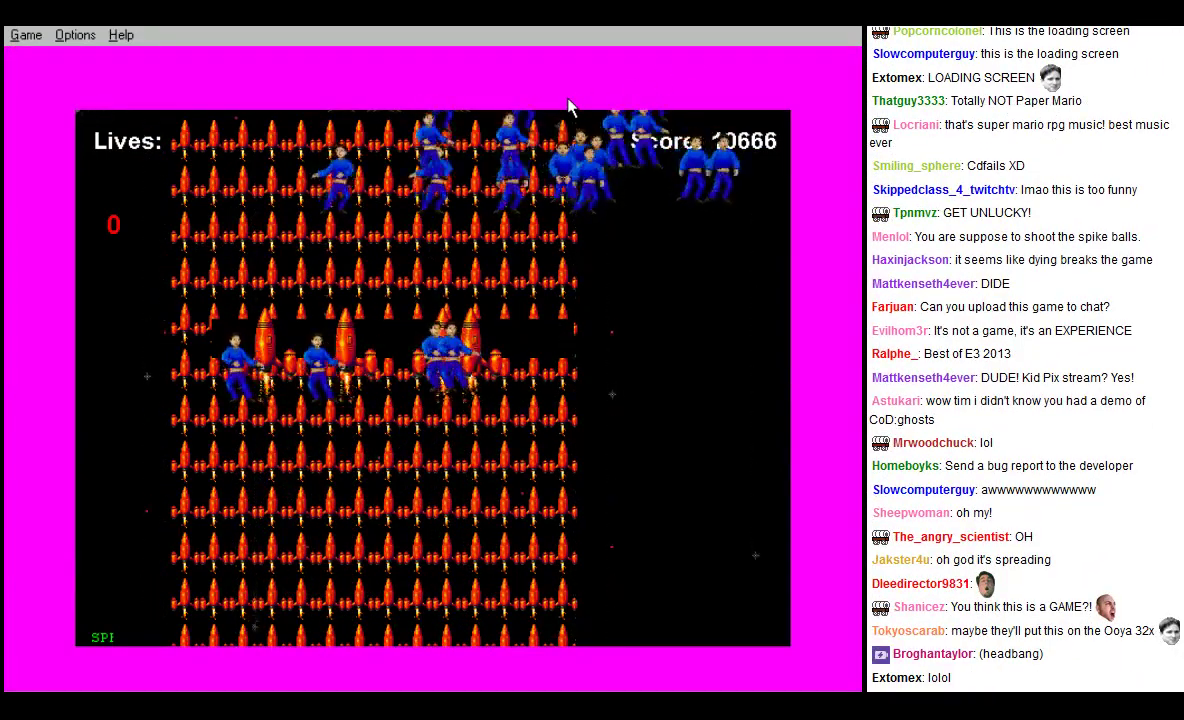
# Step: Open the game's player settings, dismiss them and quit the stand-alone game
pyautogui.click(77, 36)
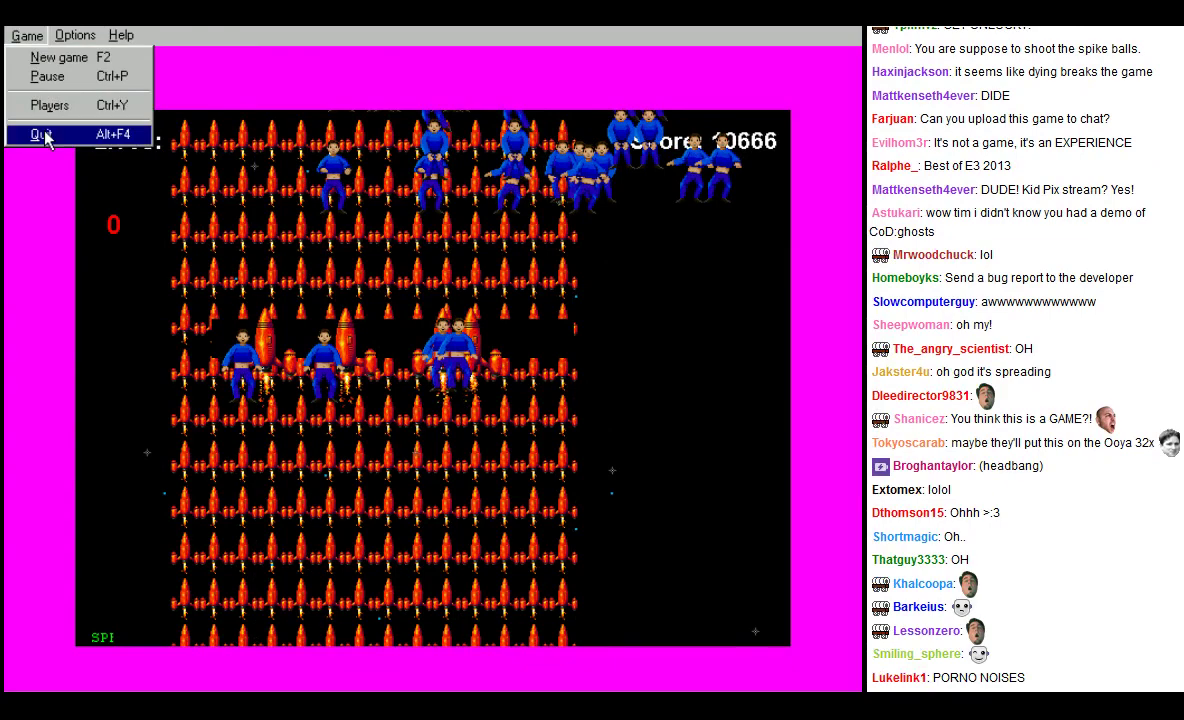
pyautogui.click(48, 106)
pyautogui.click(486, 458)
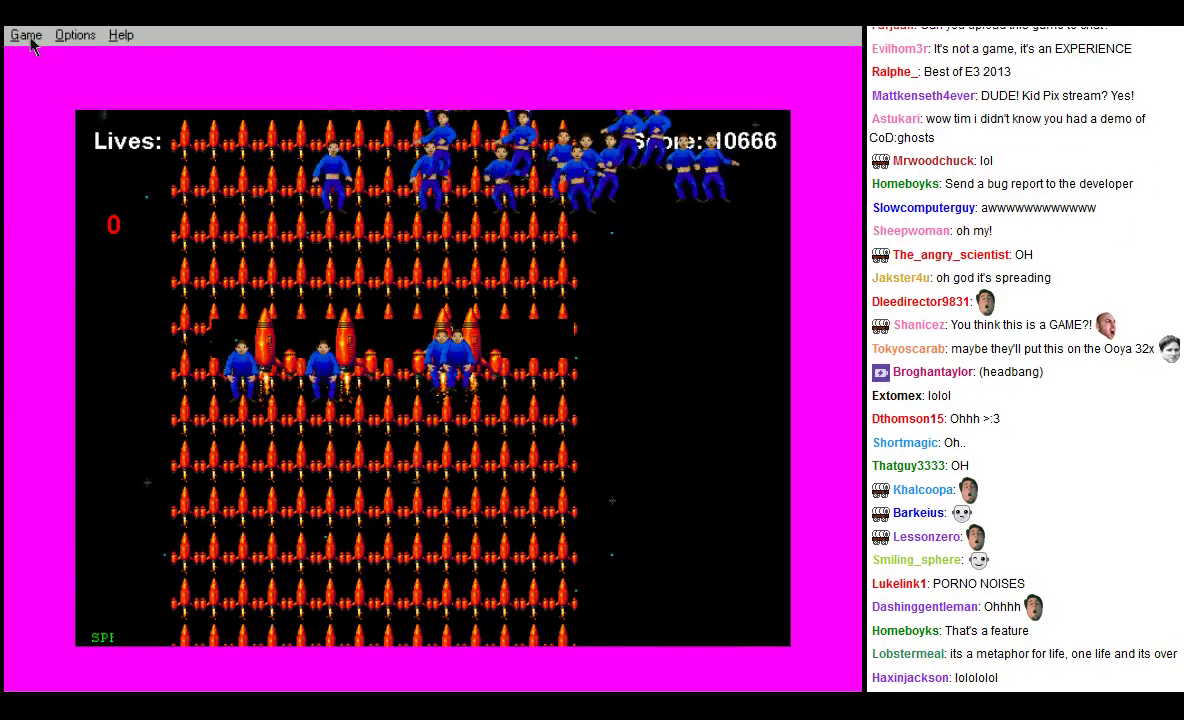
pyautogui.click(25, 36)
pyautogui.click(41, 135)
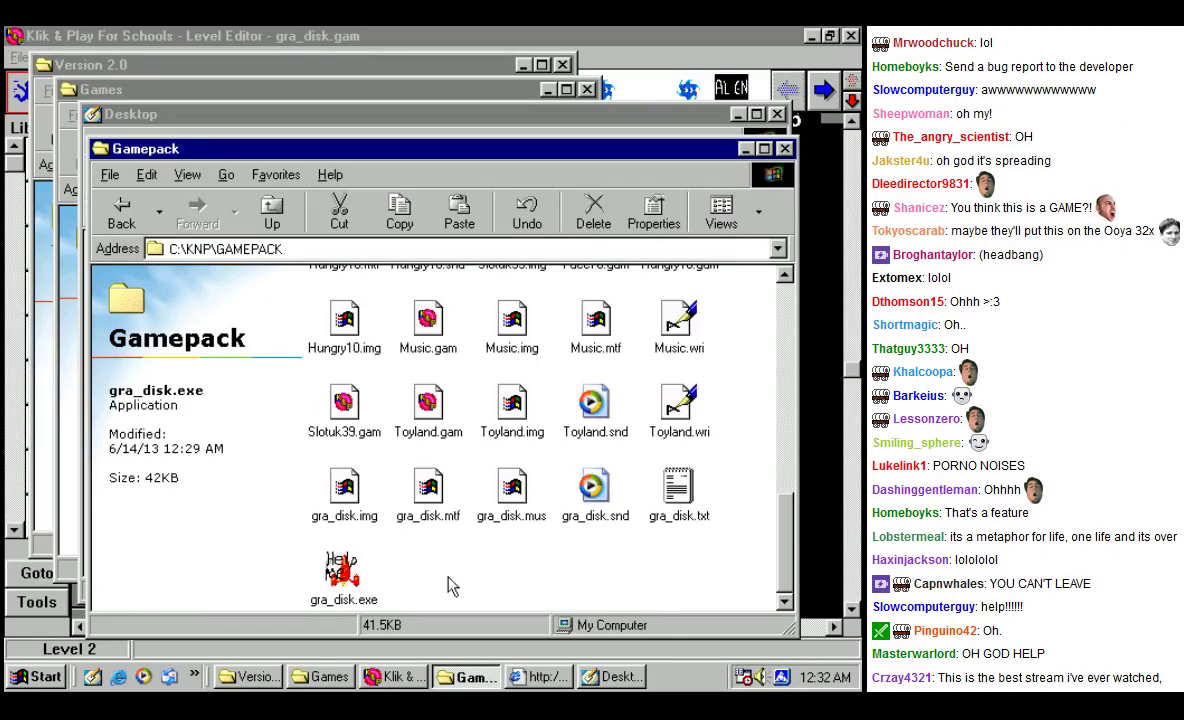
# Step: Check gra_disk.exe in the Gamepack folder and refresh the file listing
pyautogui.click(343, 572)
pyautogui.click(505, 565)
pyautogui.click(340, 560)
pyautogui.click(440, 574)
pyautogui.scroll(5, 448, 577)
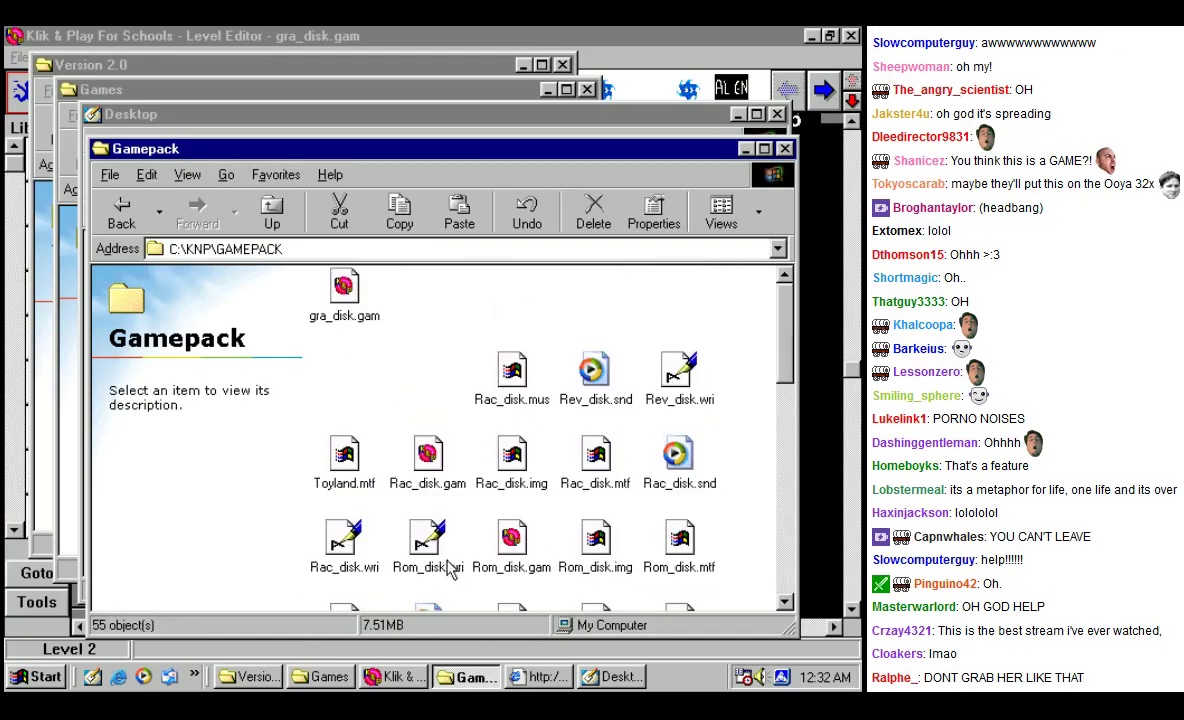
pyautogui.rightClick(455, 320)
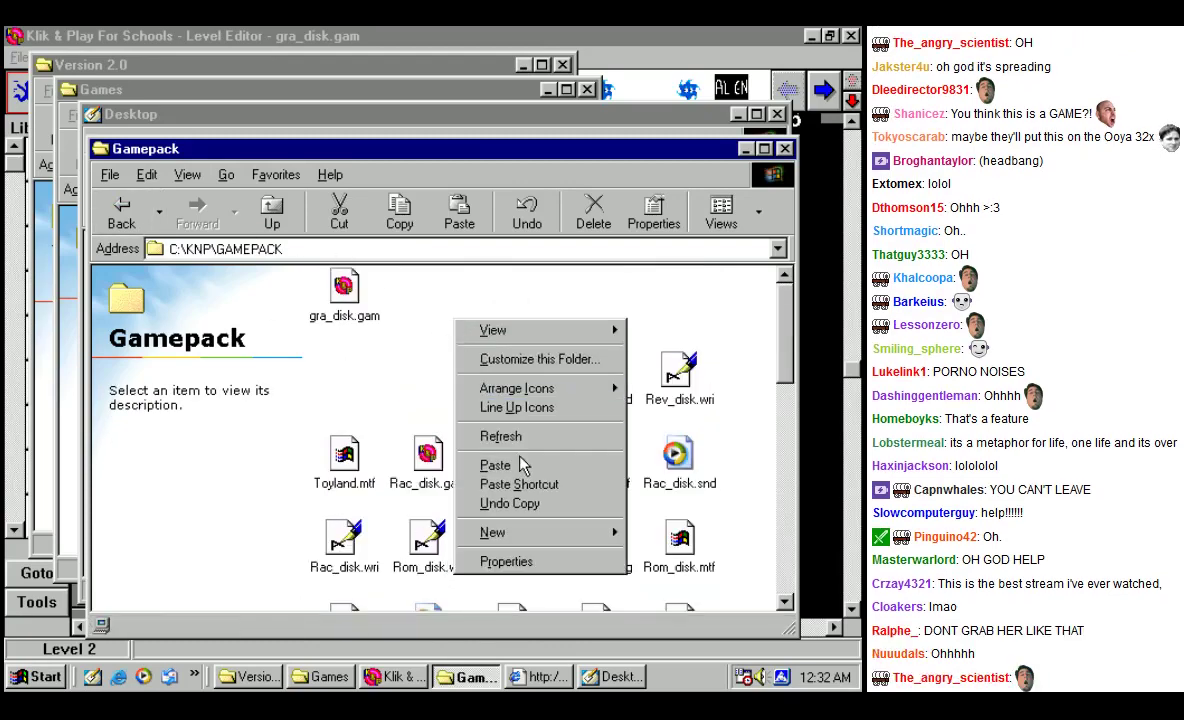
pyautogui.click(504, 440)
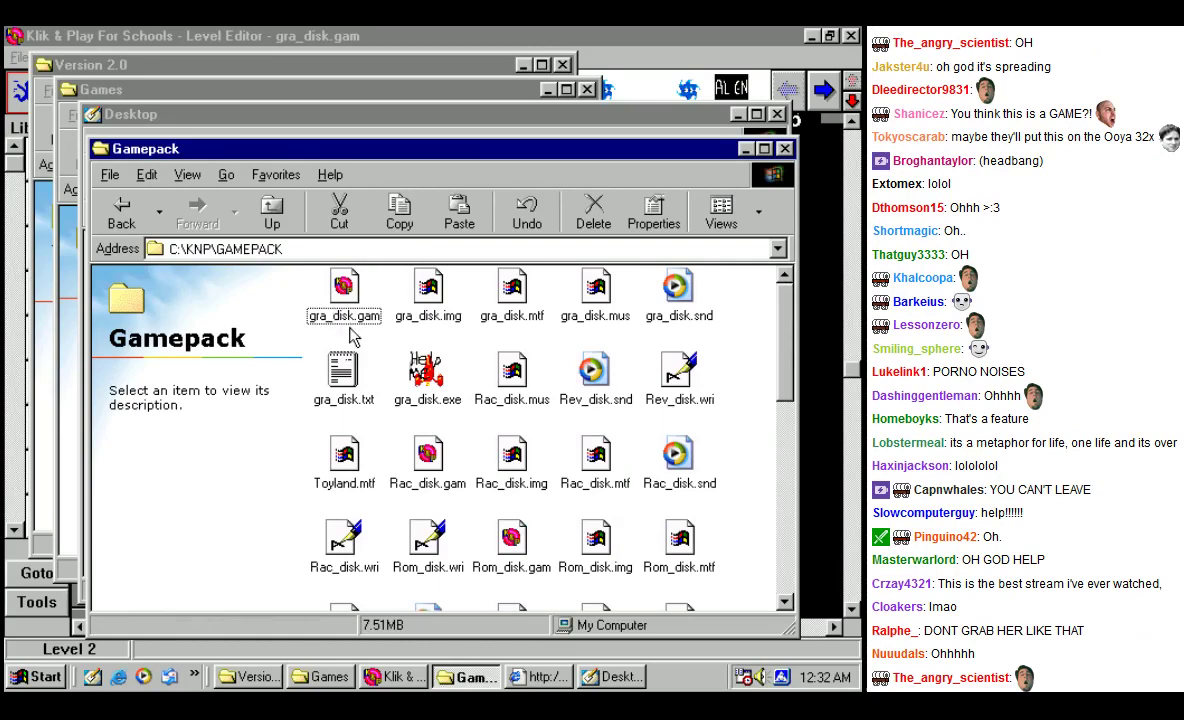
# Step: Select the files from gra_disk.gam through Rev_disk.wri and bring up the 7-Zip archive options for them
pyautogui.click(424, 385)
pyautogui.click(492, 426)
pyautogui.click(421, 401)
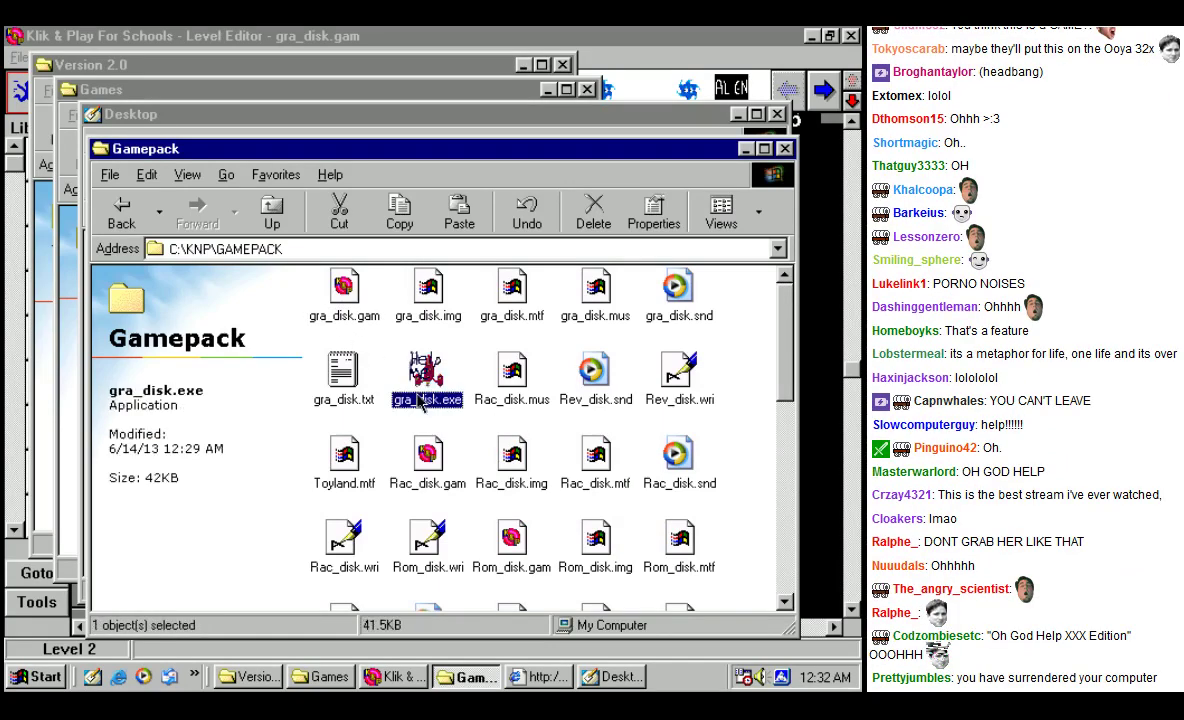
pyautogui.click(710, 398)
pyautogui.click(752, 400)
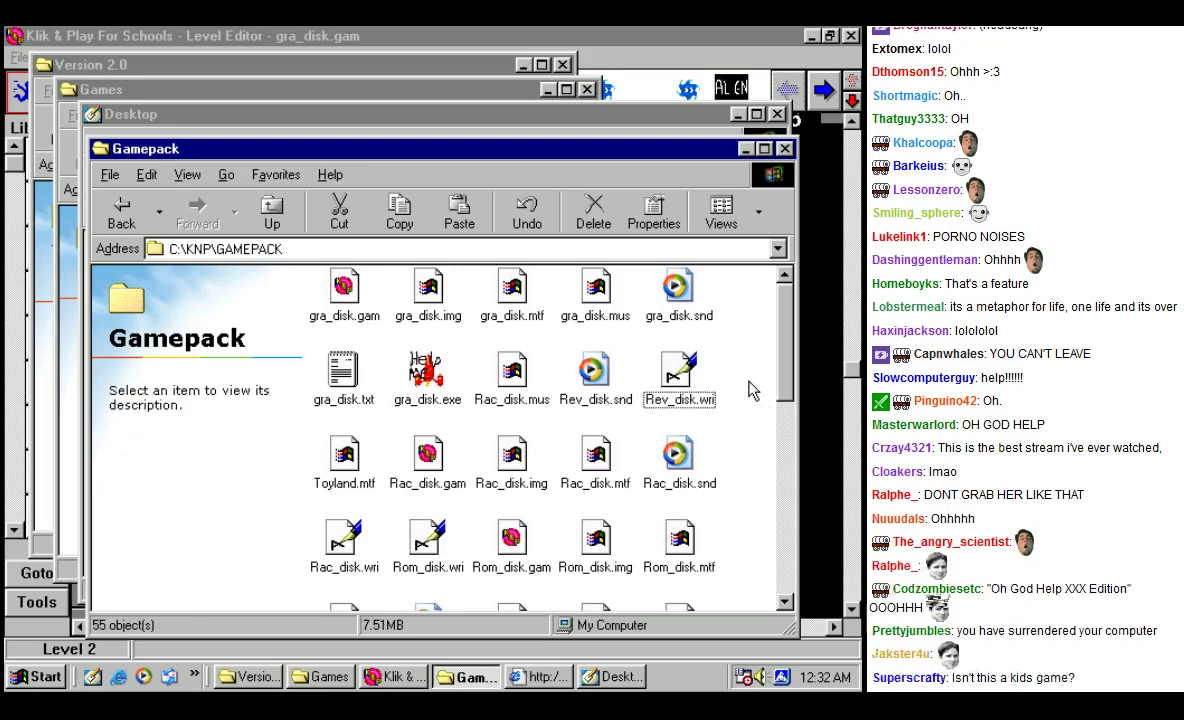
pyautogui.moveTo(752, 400); pyautogui.dragTo(345, 288)
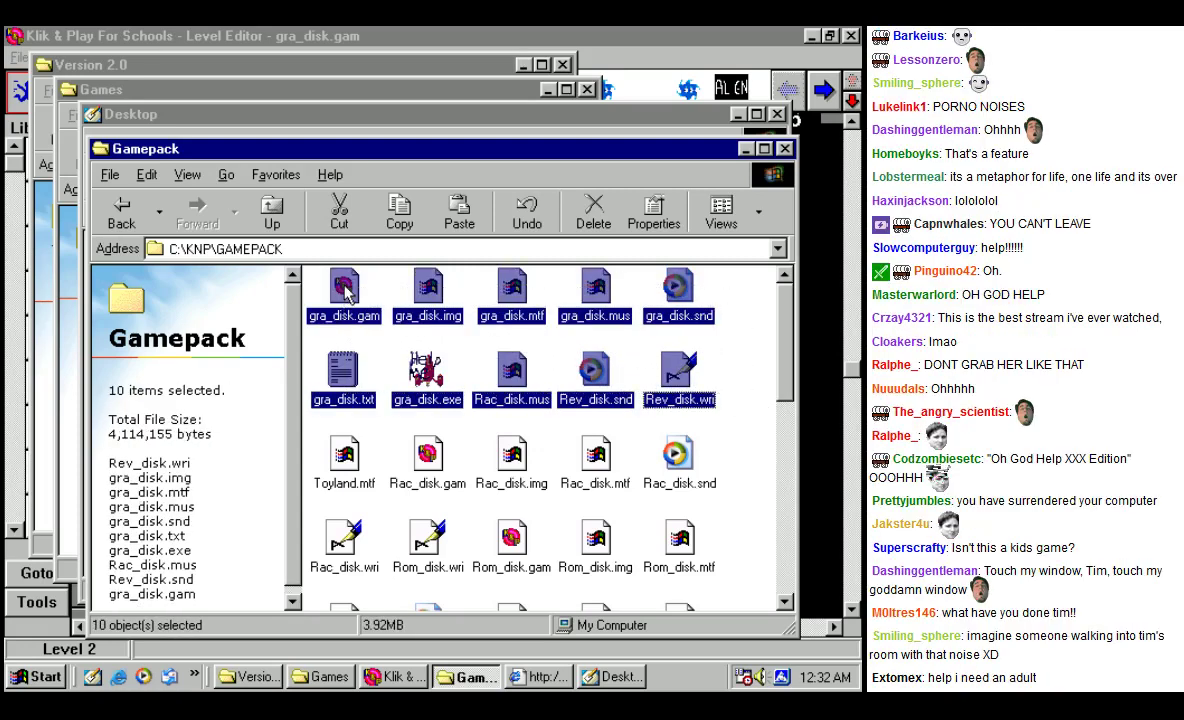
pyautogui.rightClick(431, 380)
pyautogui.moveTo(476, 421)
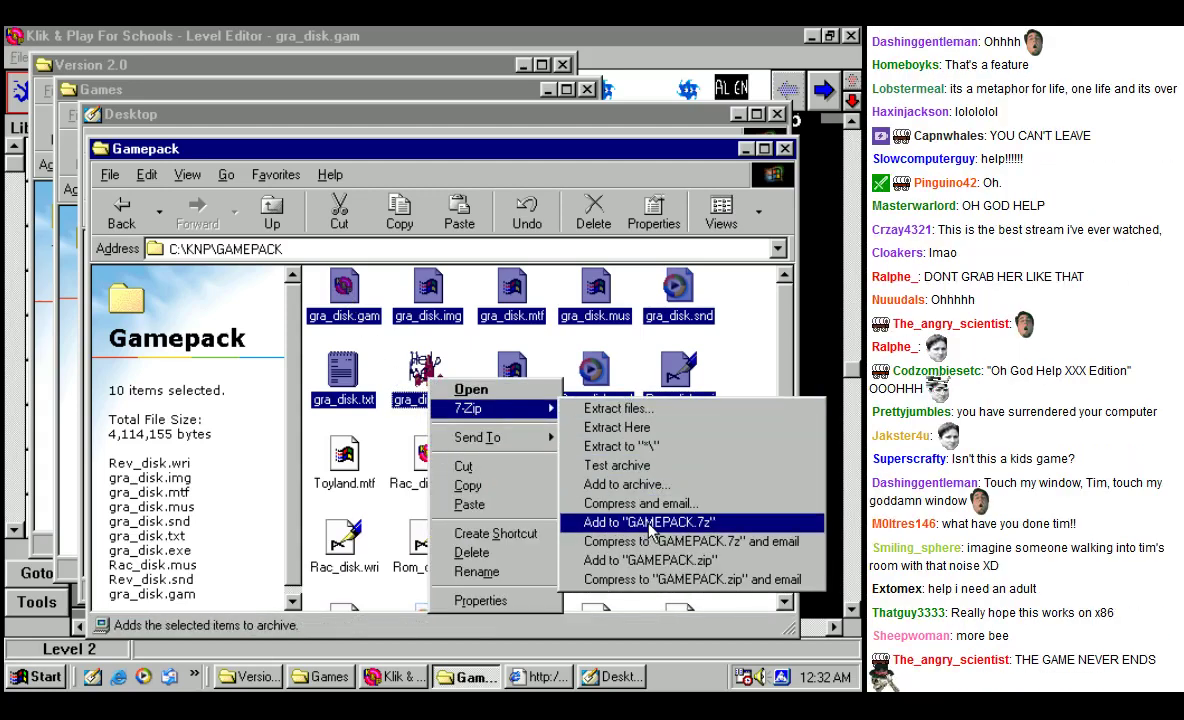
# Step: Pack the ten selected Gamepack files into a zip archive named OHGODHELP.zip with 7-Zip
pyautogui.click(628, 484)
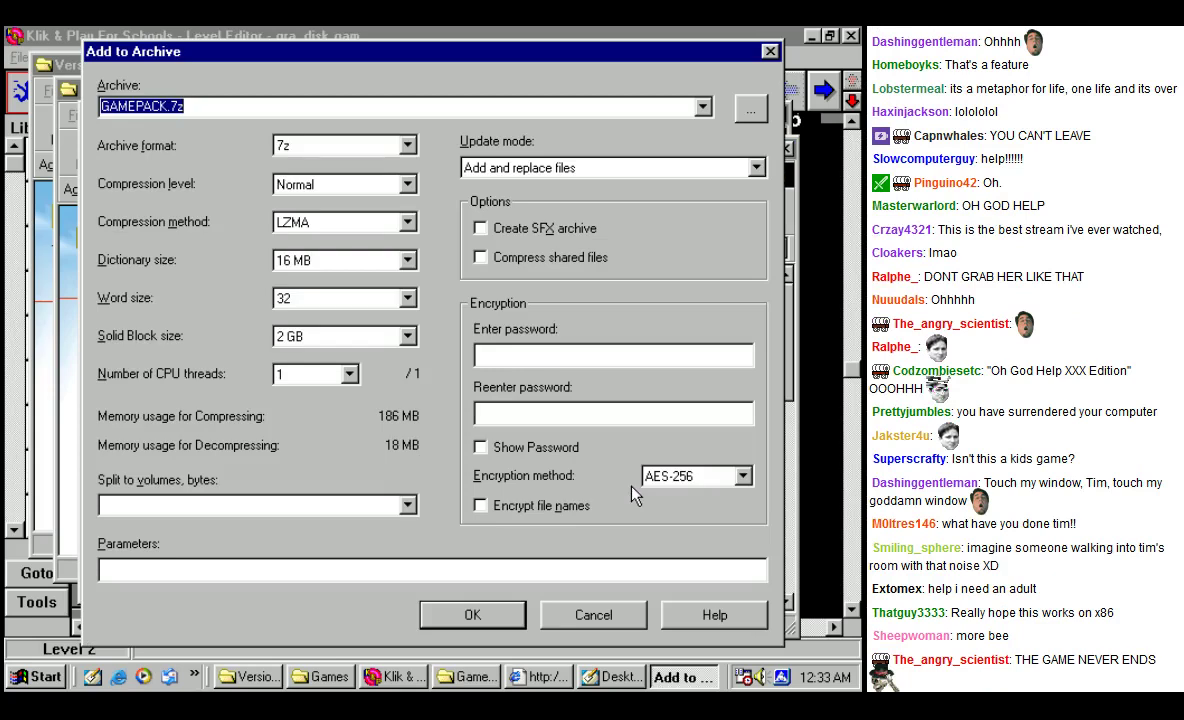
pyautogui.write('OHGODHELP')
pyautogui.click(360, 145)
pyautogui.click(316, 205)
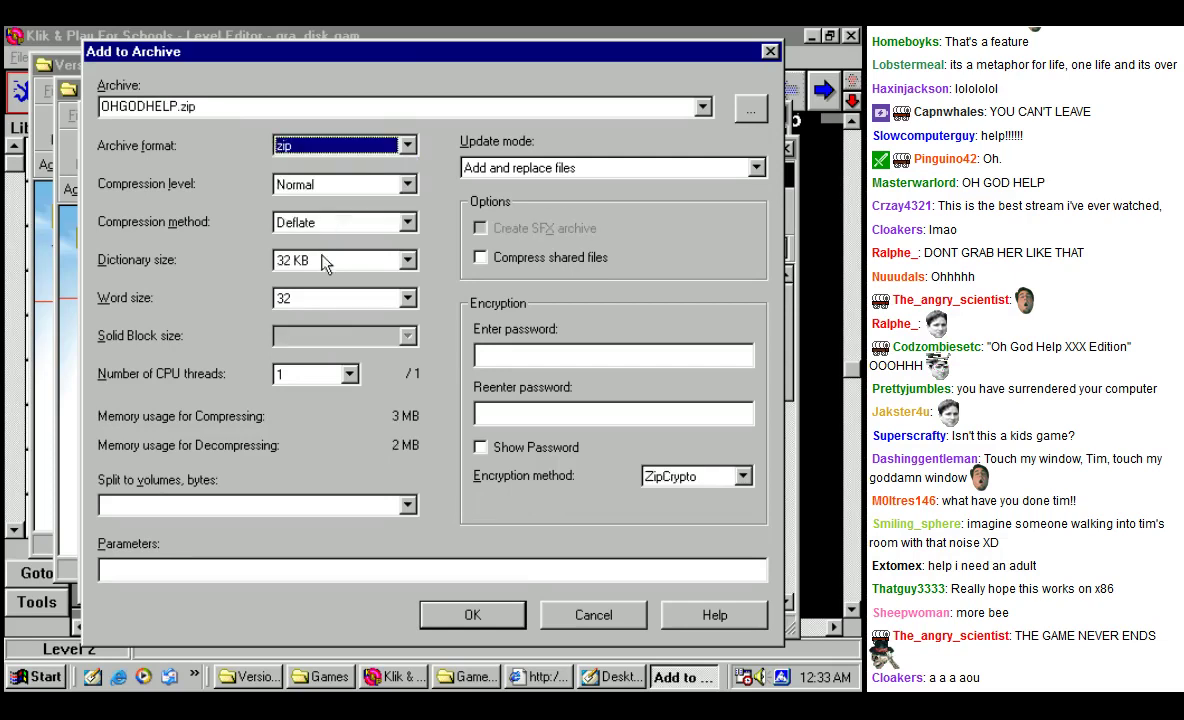
pyautogui.click(472, 614)
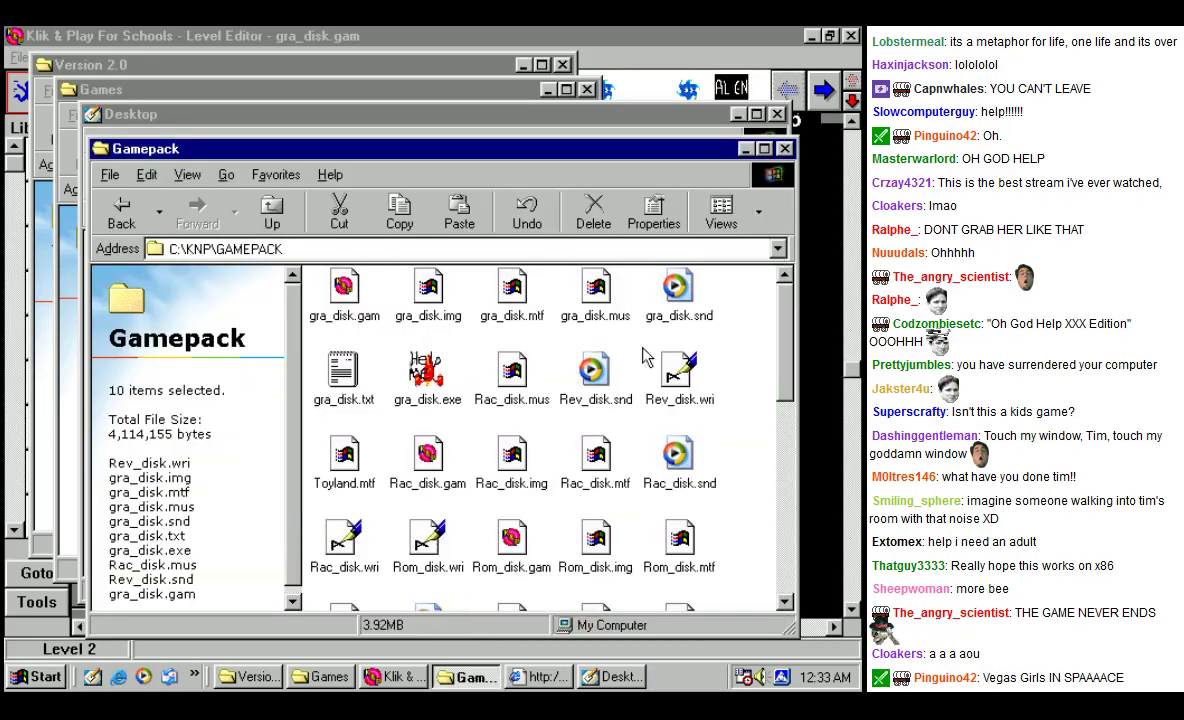
# Step: Locate the new archive in Gamepack, open My Computer in a separate window and check its Web Folders
pyautogui.moveTo(782, 395); pyautogui.dragTo(773, 580)
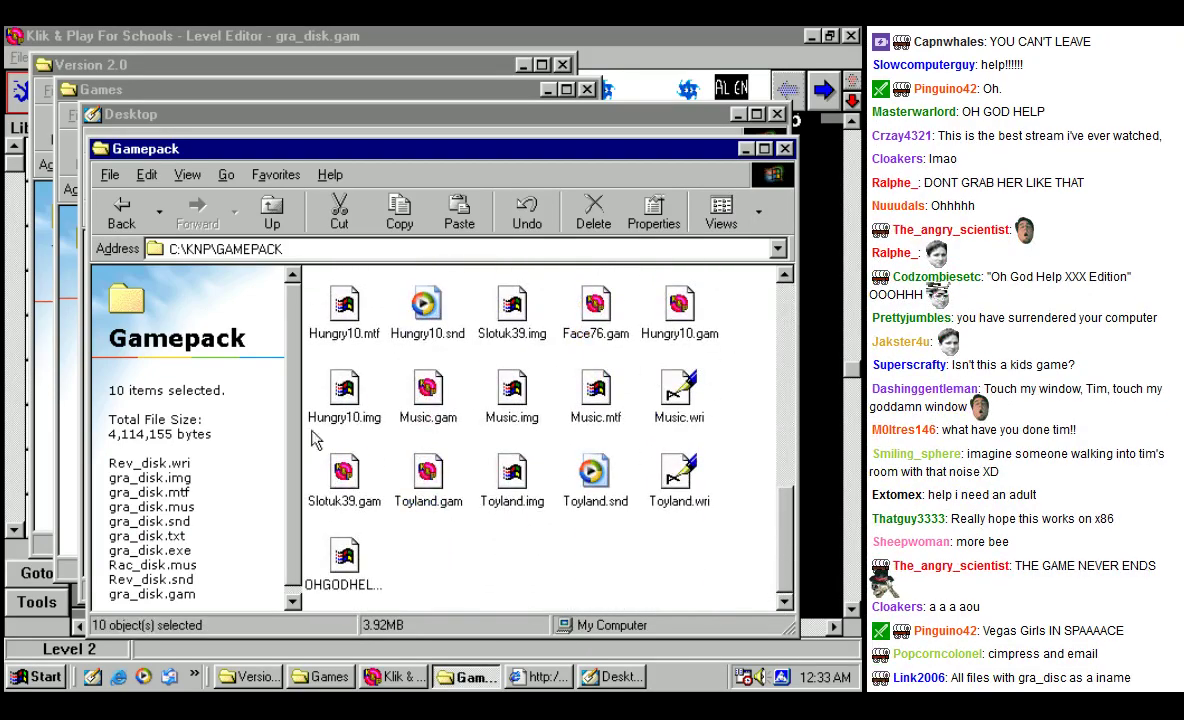
pyautogui.click(38, 676)
pyautogui.moveTo(150, 420)
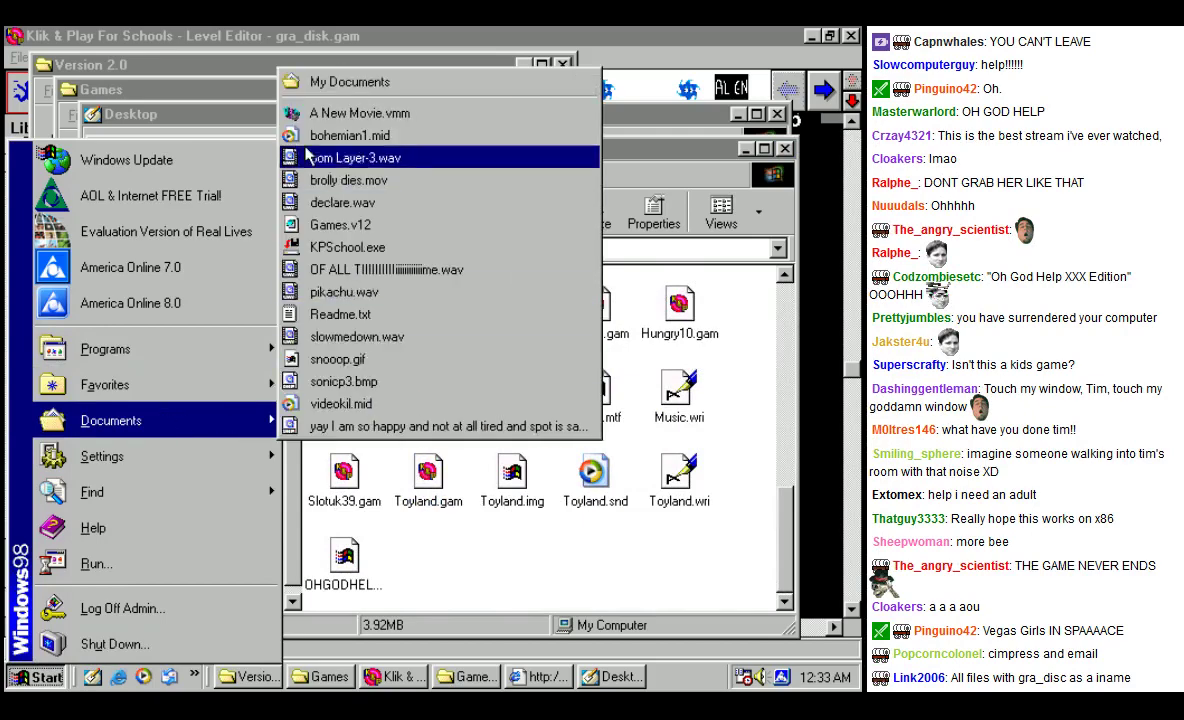
pyautogui.click(322, 82)
pyautogui.click(288, 200)
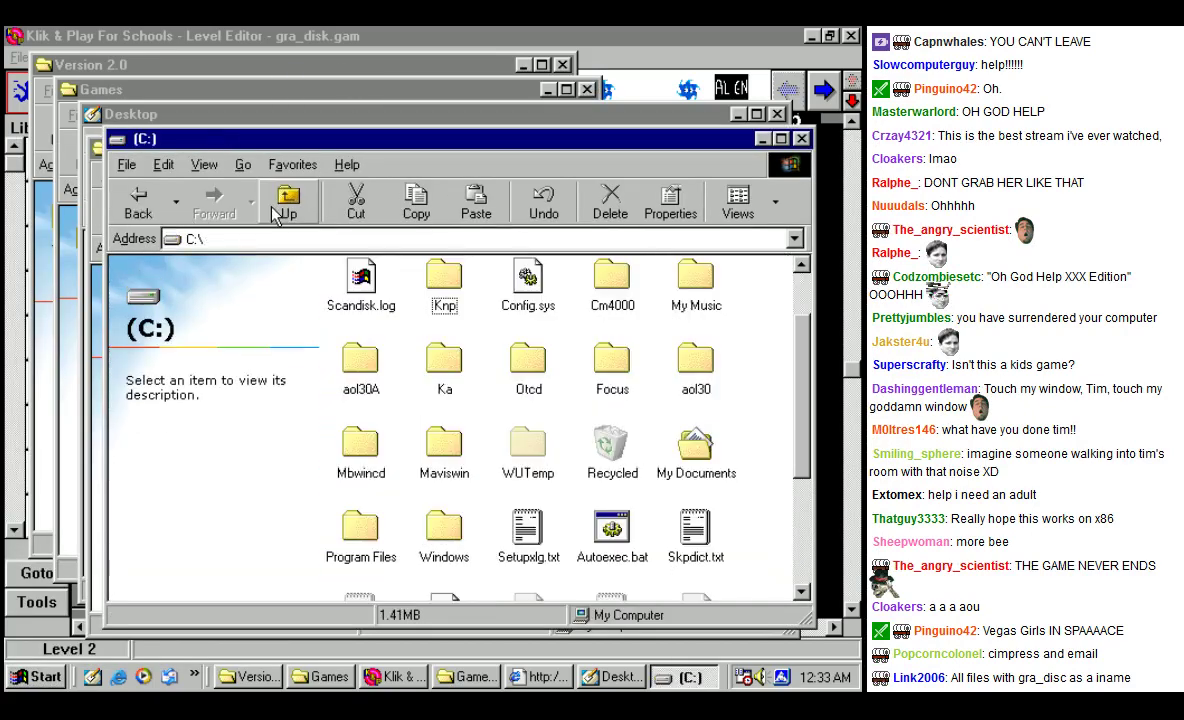
pyautogui.click(288, 200)
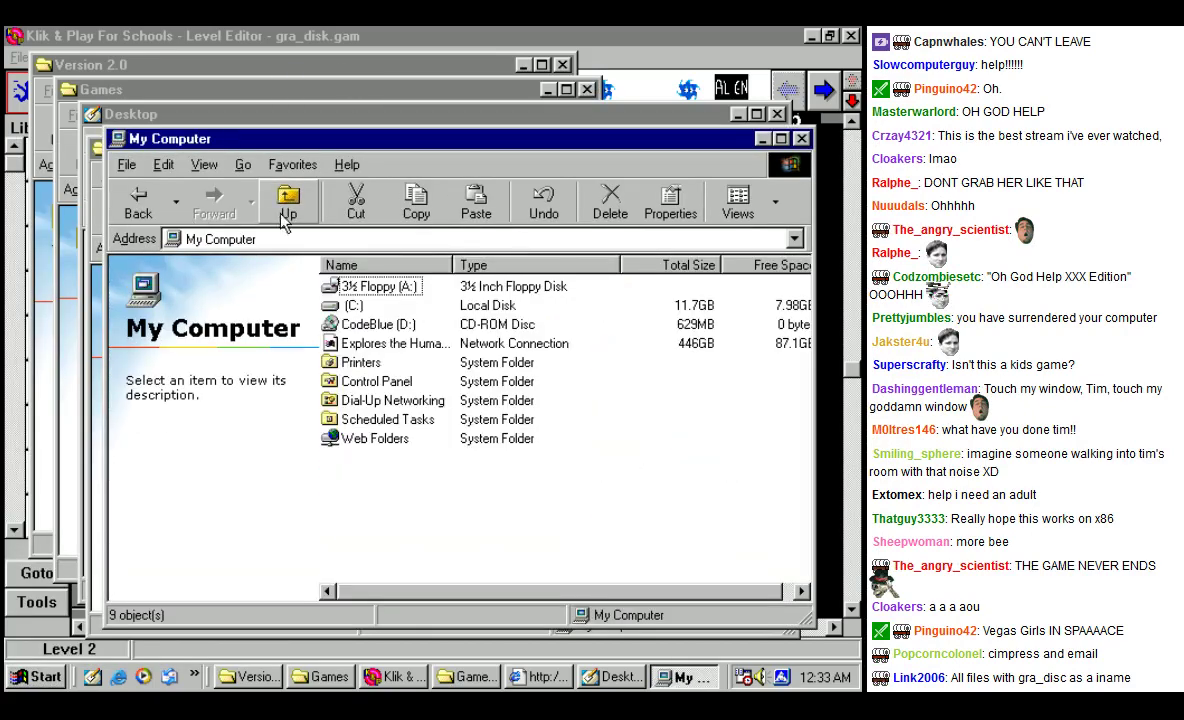
pyautogui.doubleClick(381, 437)
pyautogui.click(140, 205)
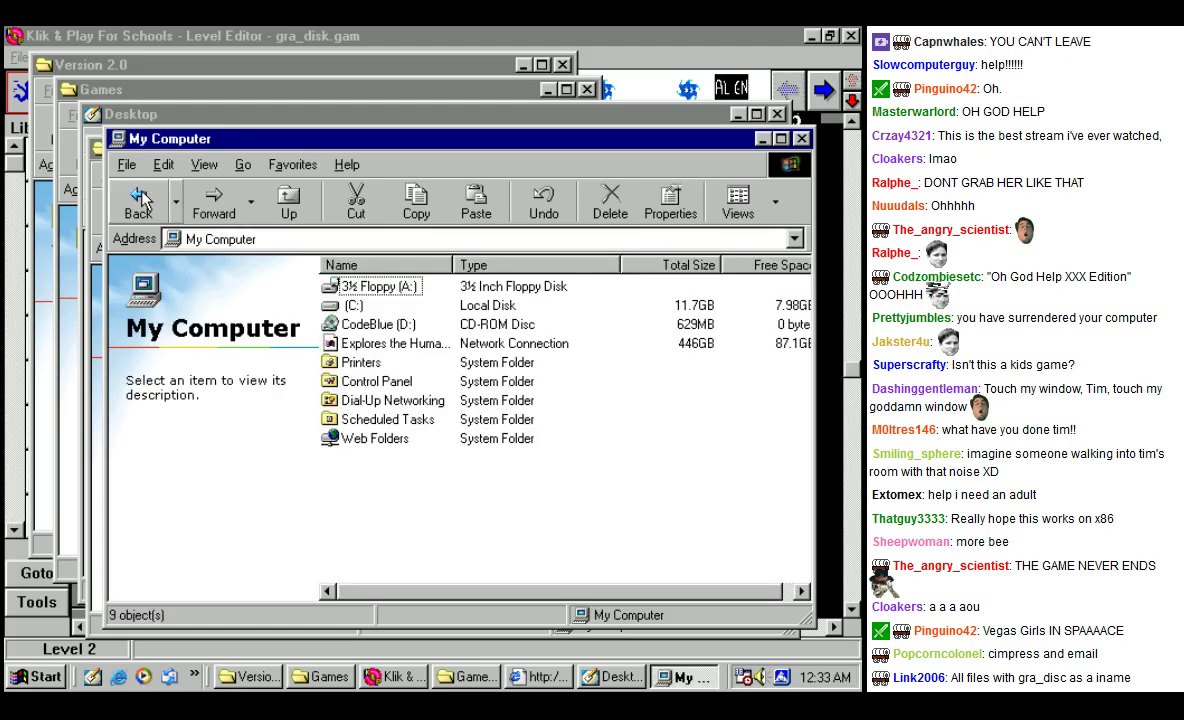
# Step: Check the shared folder settings of the Windows 98 II virtual machine without adding another share
pyautogui.click(92, 28)
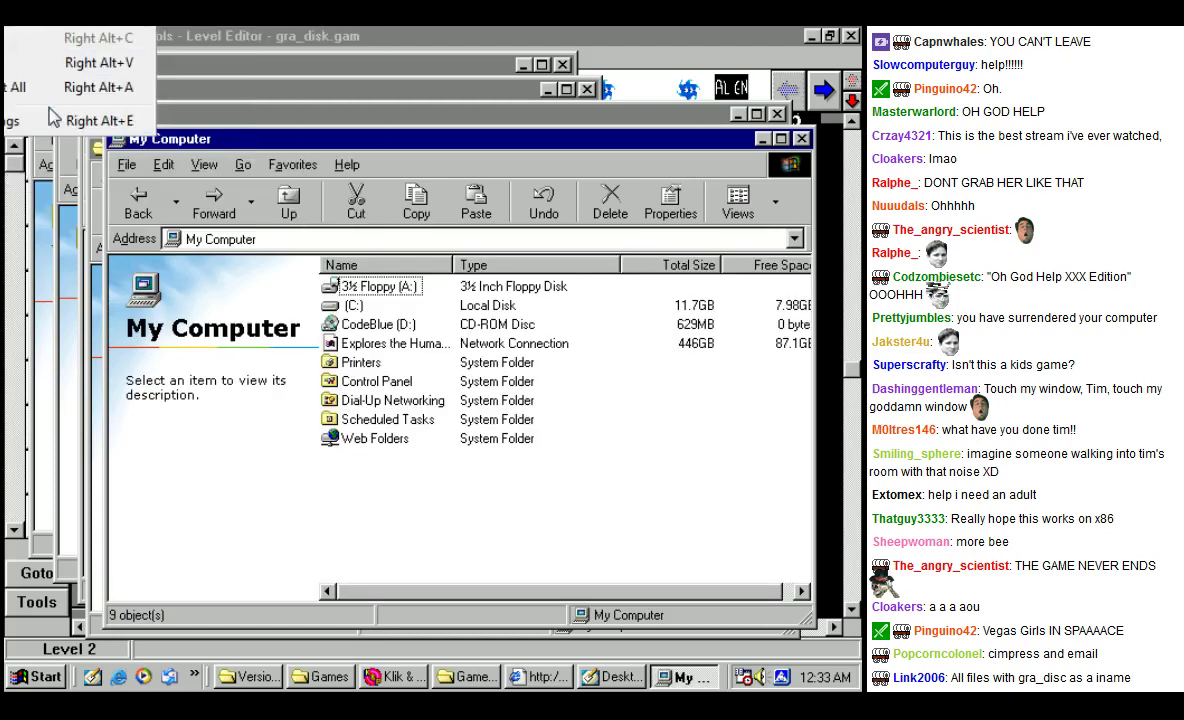
pyautogui.click(70, 122)
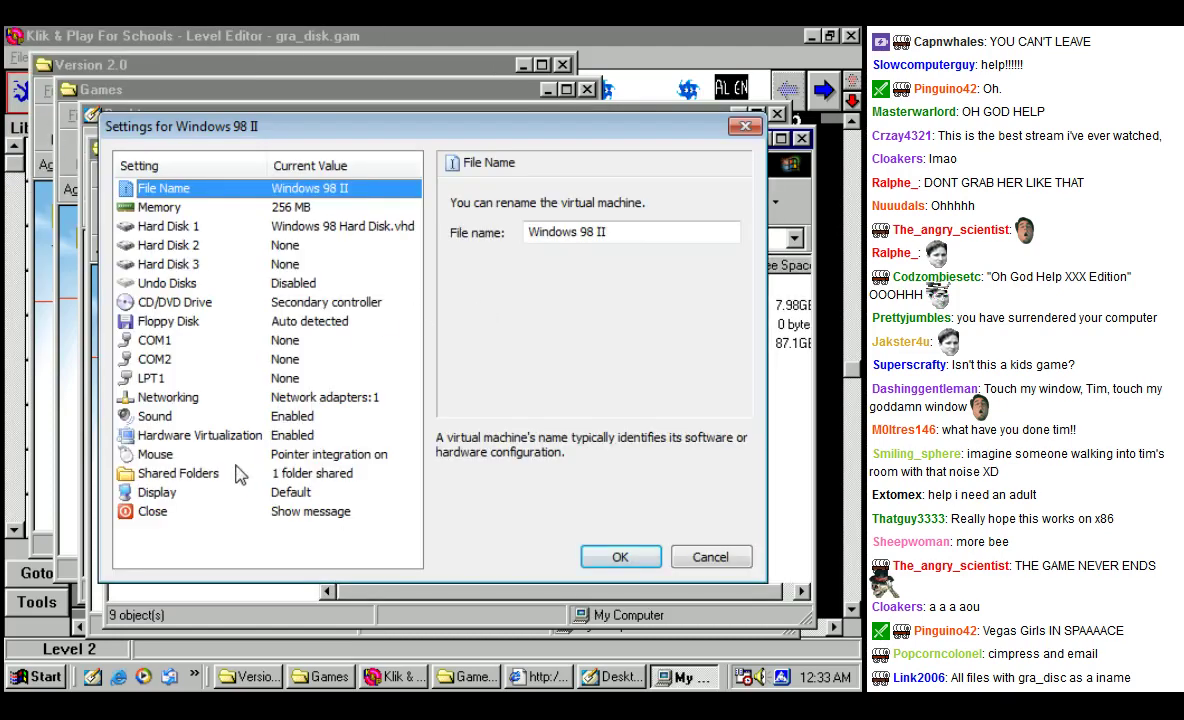
pyautogui.click(248, 473)
pyautogui.click(550, 222)
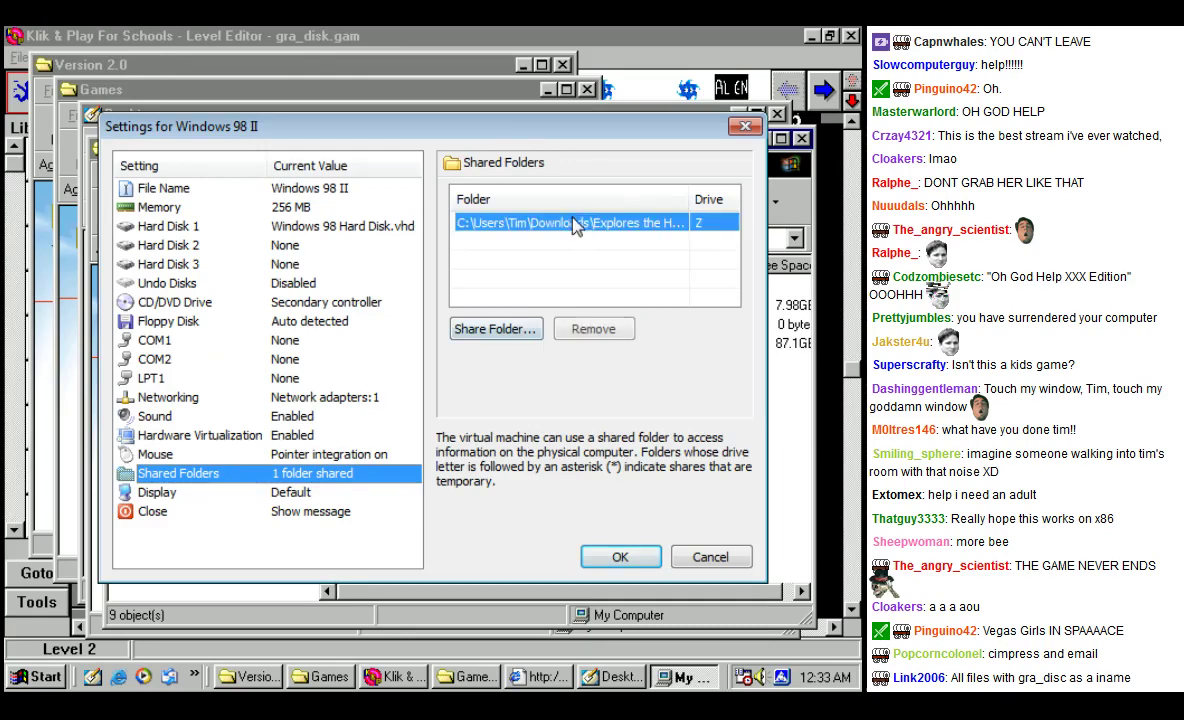
pyautogui.click(497, 330)
pyautogui.click(592, 161)
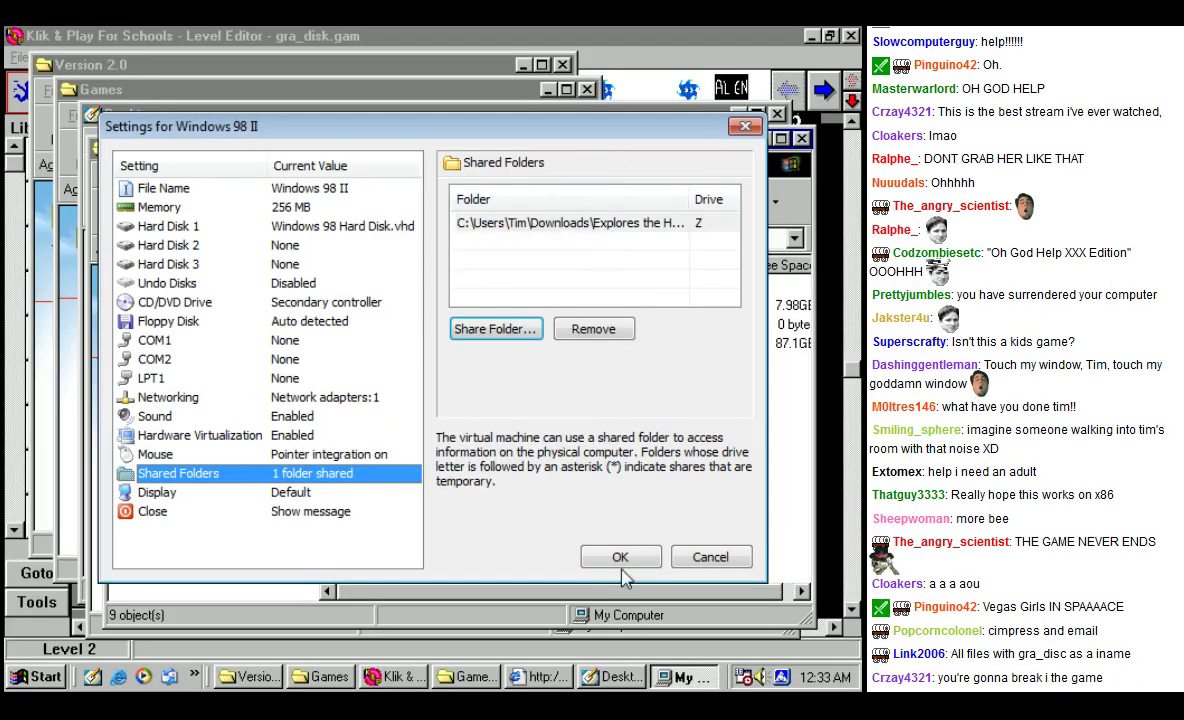
pyautogui.click(621, 565)
# Step: Open the shared Explores the Human Body drive (Z:) and copy OHGODHELP.zip from Gamepack into it
pyautogui.doubleClick(395, 343)
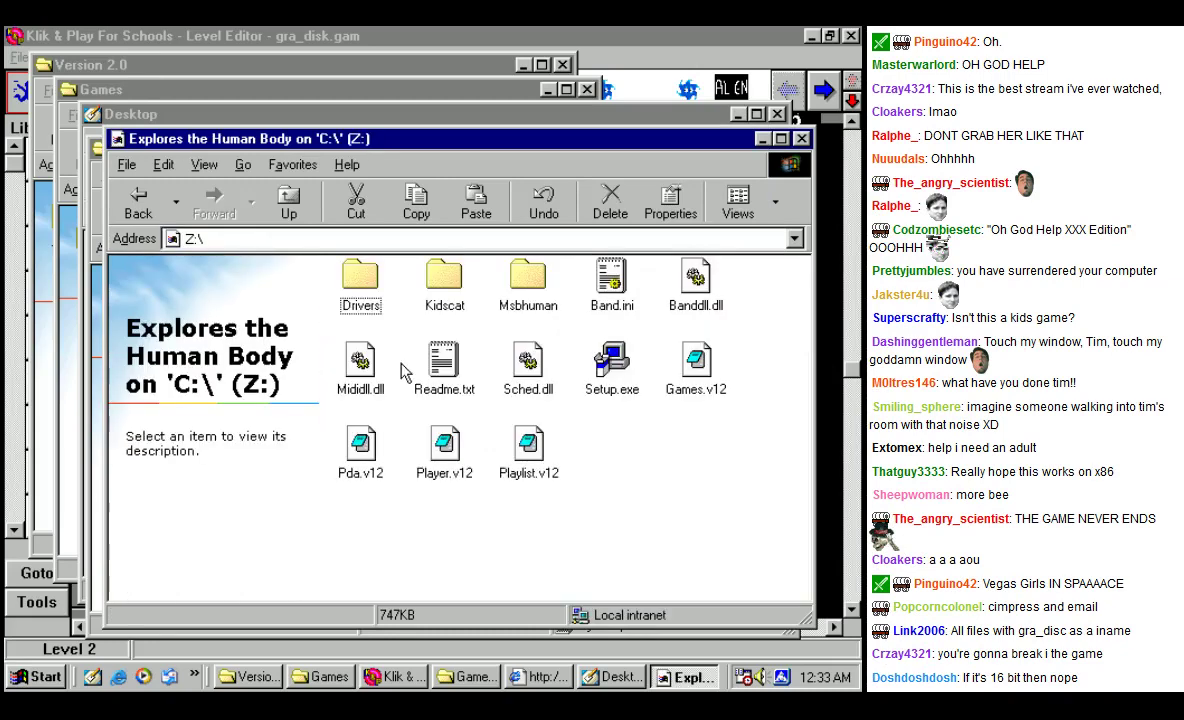
pyautogui.moveTo(338, 152); pyautogui.dragTo(755, 447)
pyautogui.click(344, 478)
pyautogui.moveTo(344, 562); pyautogui.dragTo(830, 608)
pyautogui.moveTo(775, 432); pyautogui.dragTo(474, 225)
# Step: Switch to Windows Explorer on the host, extract OHGODHELP.zip in the shared folder and open the extracted OHGODHELP folder
pyautogui.press('super')
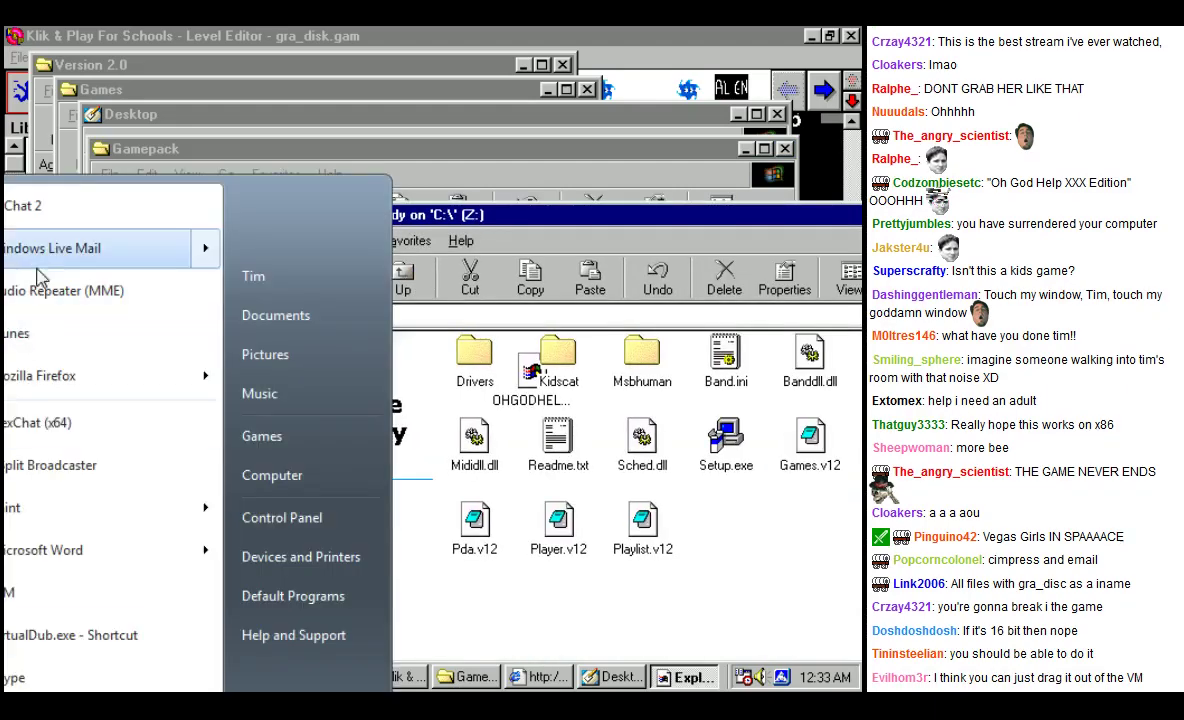
pyautogui.click(275, 315)
pyautogui.moveTo(528, 60); pyautogui.dragTo(538, 62)
pyautogui.hotkey('alt', 'Tab')
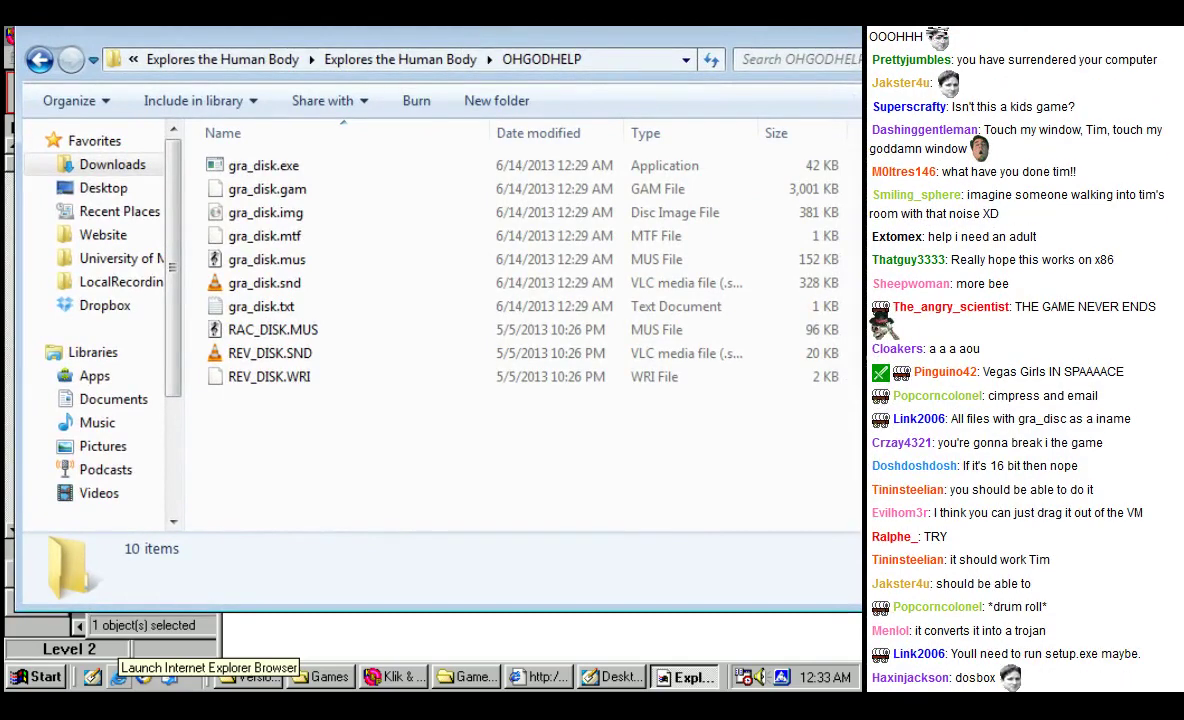
pyautogui.press('super+Up')
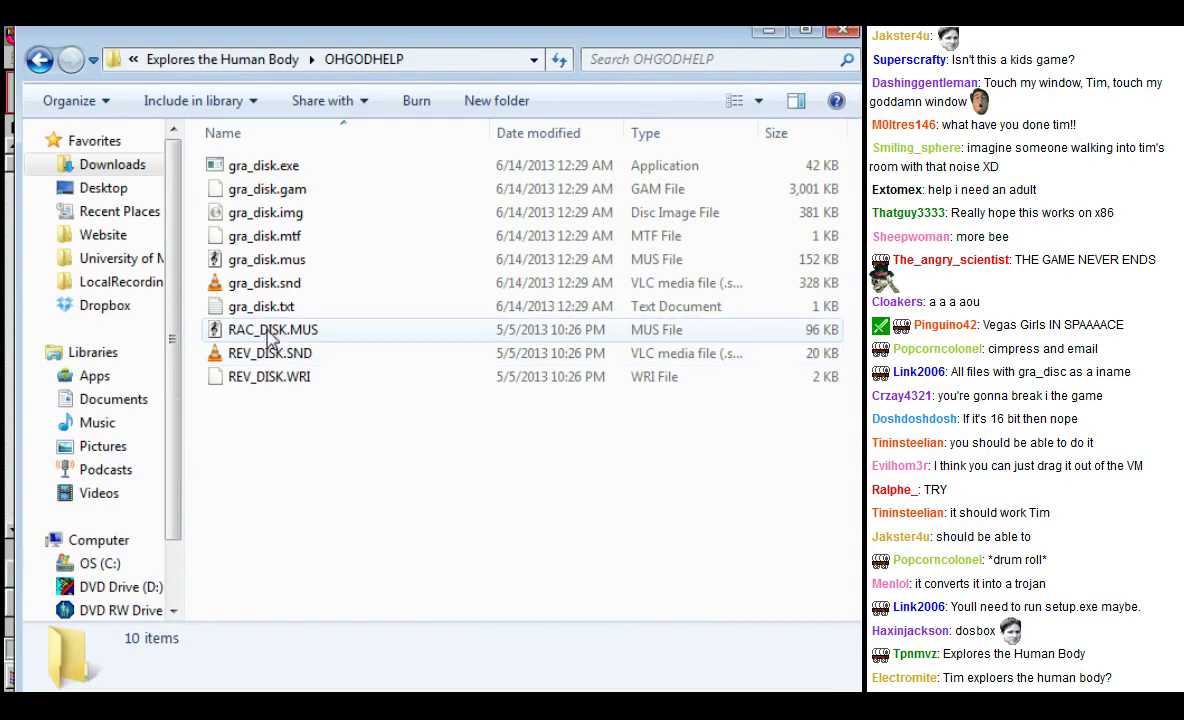
# Step: Try to run gra_disk.exe from the OHGODHELP folder on the host system
pyautogui.doubleClick(265, 168)
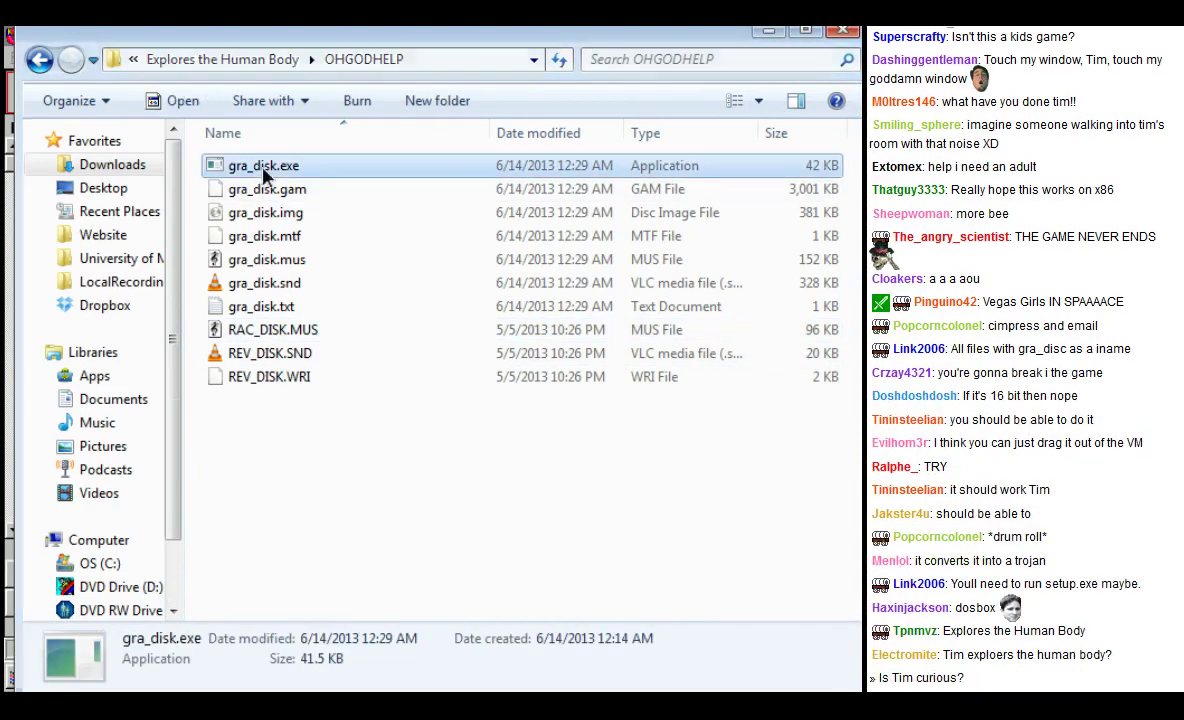
pyautogui.moveTo(770, 348); pyautogui.dragTo(375, 282)
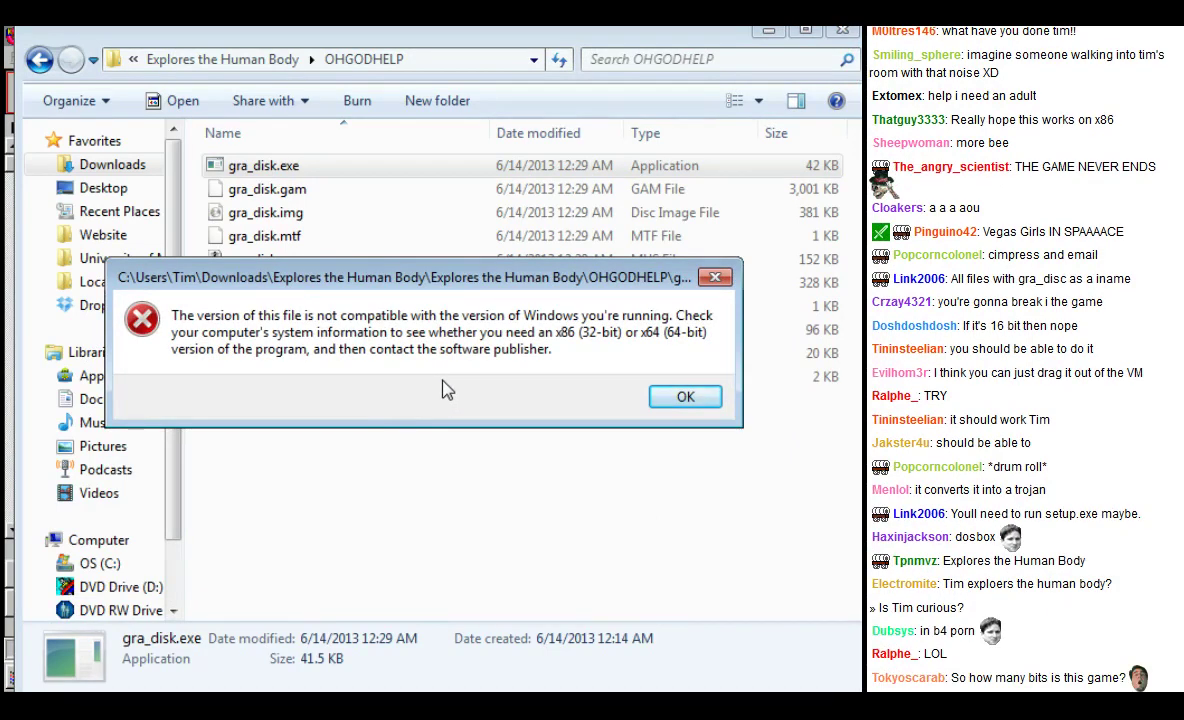
pyautogui.click(682, 397)
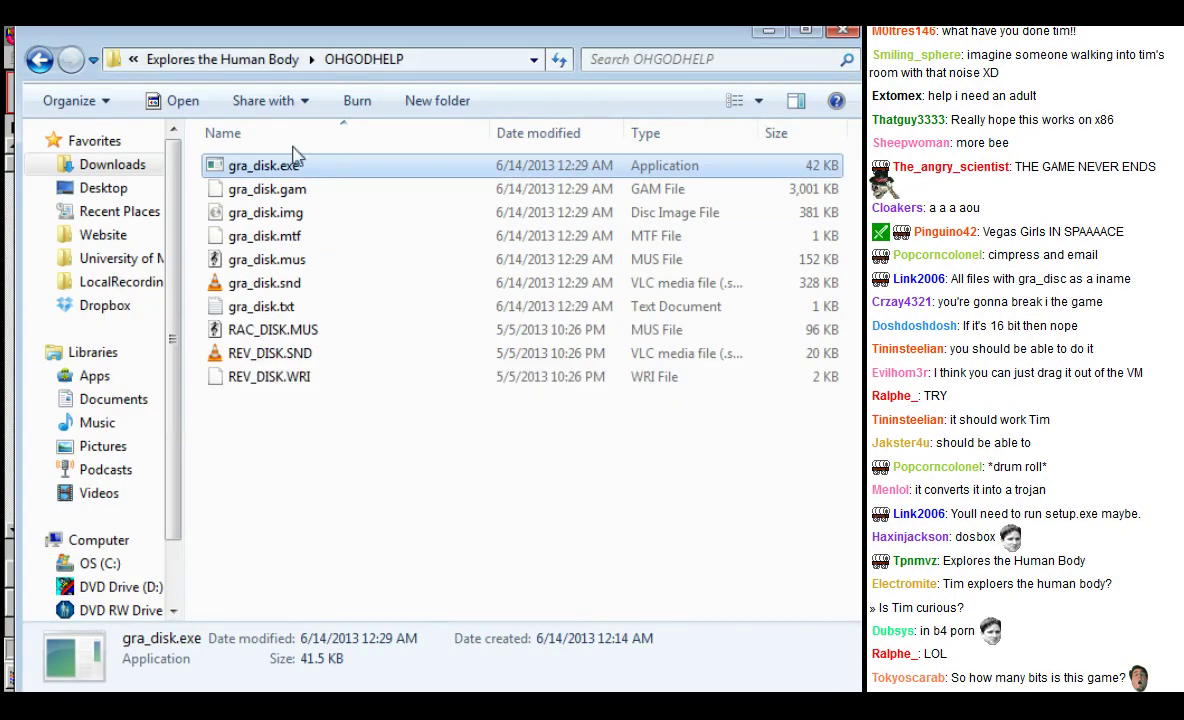
# Step: Inspect the size properties of the OHGODHELP folder and go back into the folder
pyautogui.click(40, 60)
pyautogui.rightClick(278, 244)
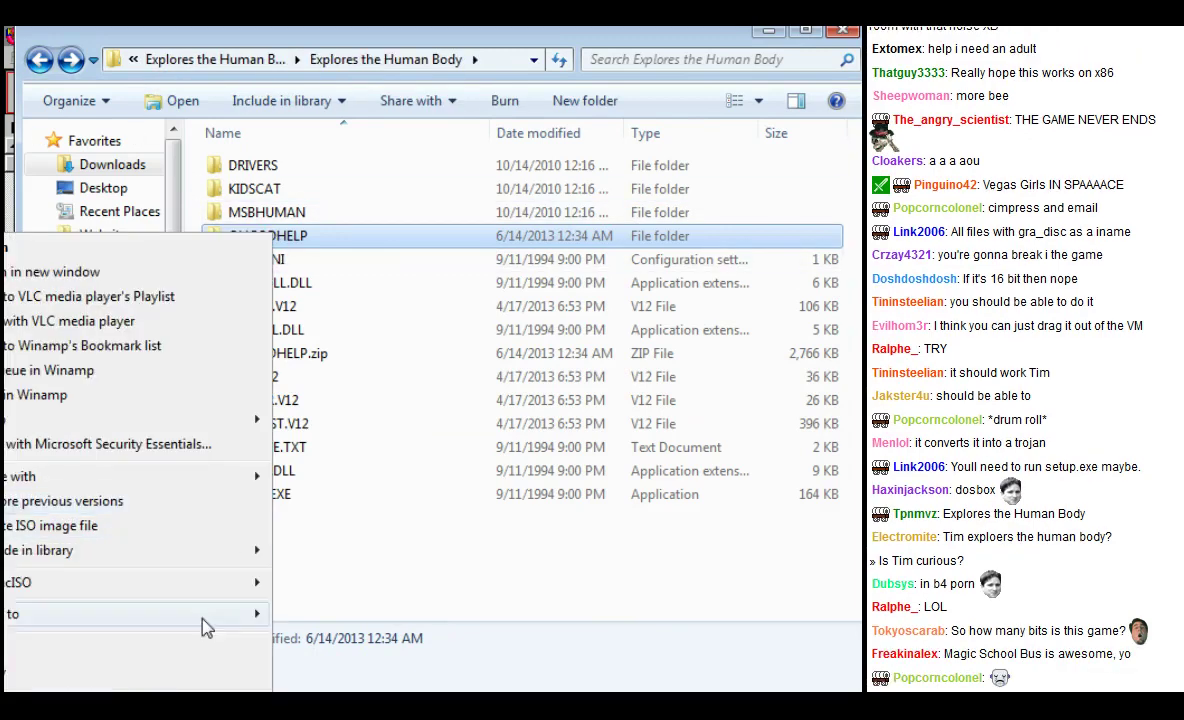
pyautogui.press('r')
pyautogui.moveTo(430, 252); pyautogui.dragTo(405, 128)
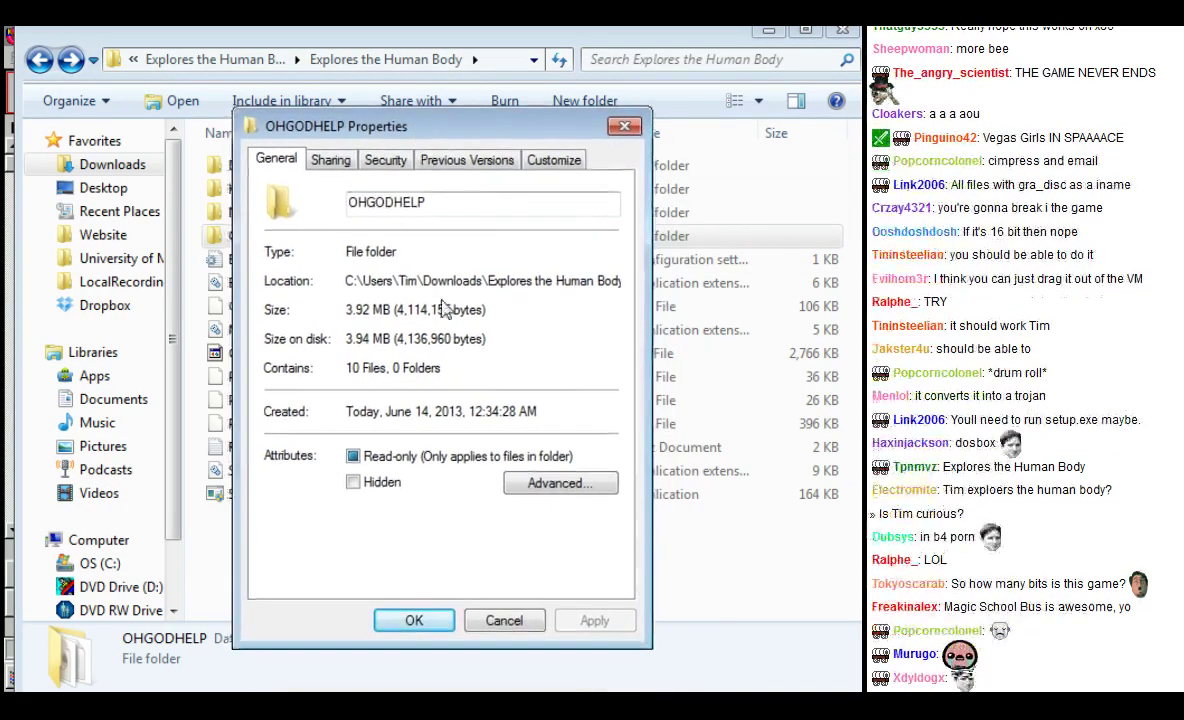
pyautogui.click(625, 127)
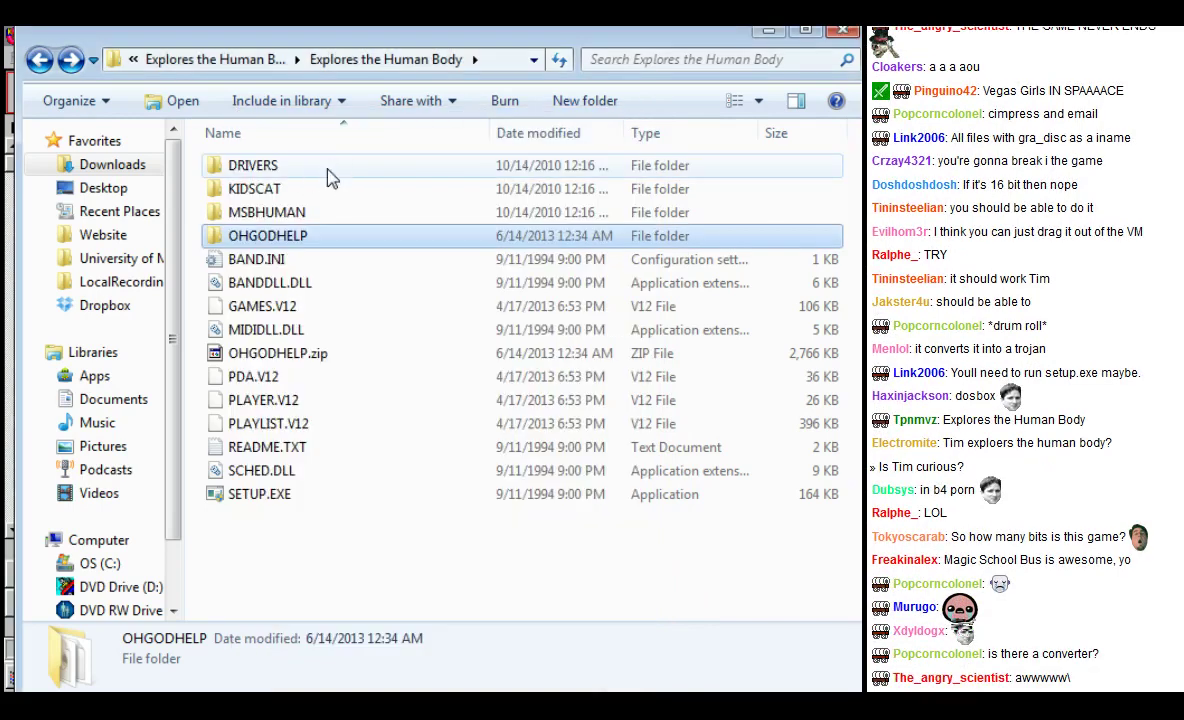
pyautogui.click(70, 60)
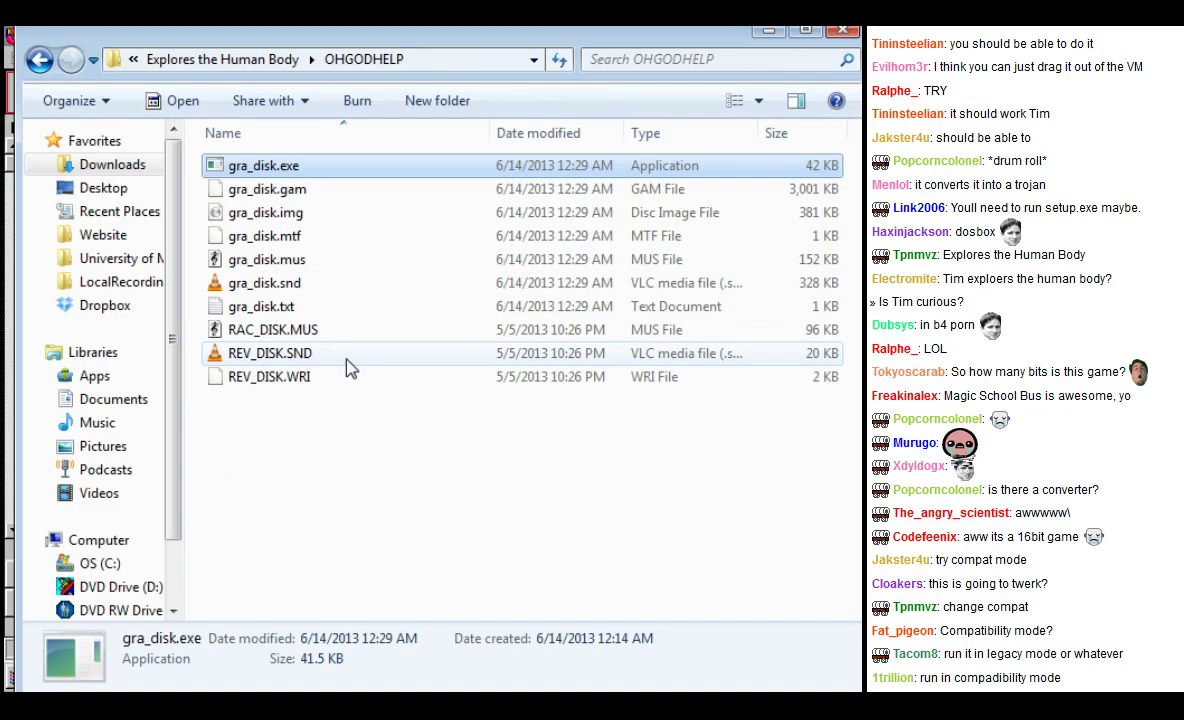
# Step: Set gra_disk.exe to run in Windows 95 compatibility mode and try to launch it
pyautogui.rightClick(256, 166)
pyautogui.click(193, 645)
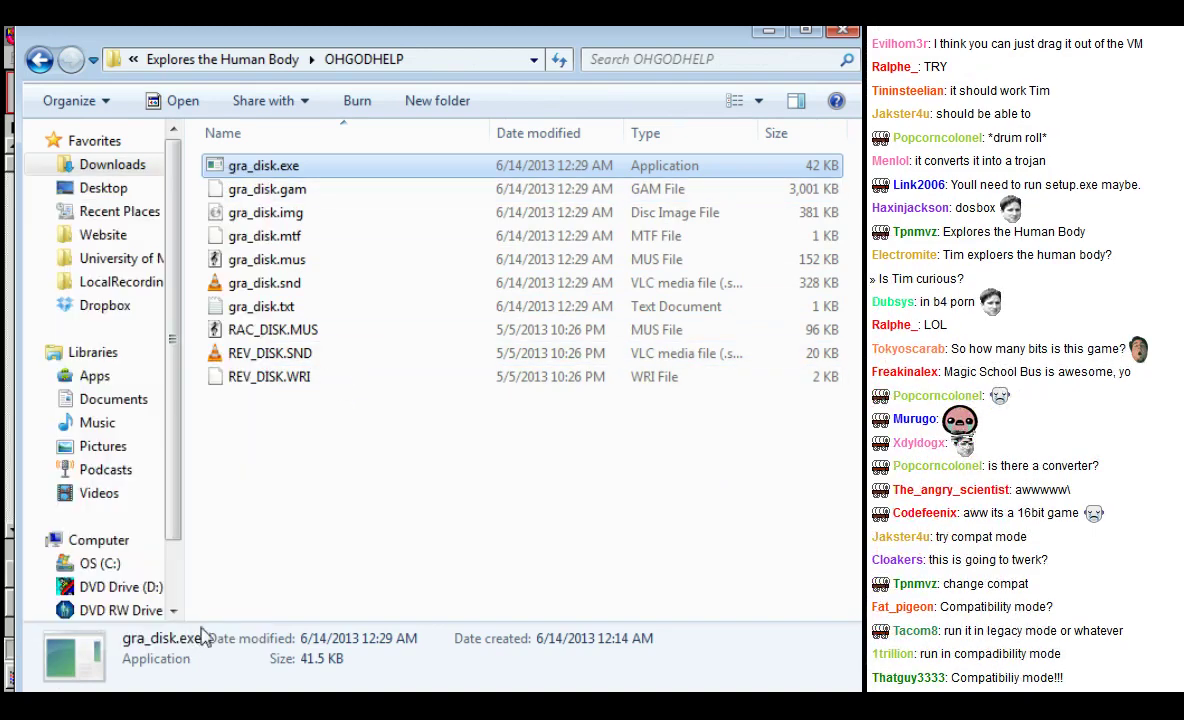
pyautogui.click(352, 220)
pyautogui.click(378, 349)
pyautogui.click(437, 376)
pyautogui.scroll(2, 400, 420)
pyautogui.click(357, 391)
pyautogui.press('Return')
pyautogui.doubleClick(250, 166)
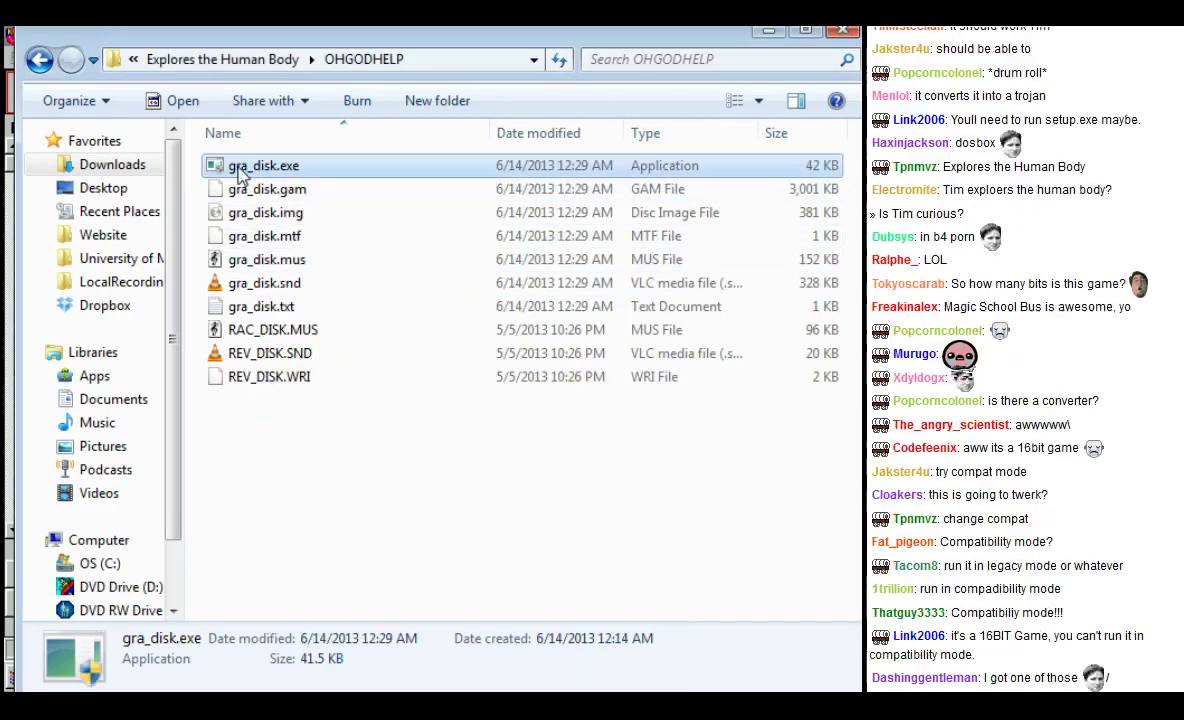
pyautogui.click(571, 312)
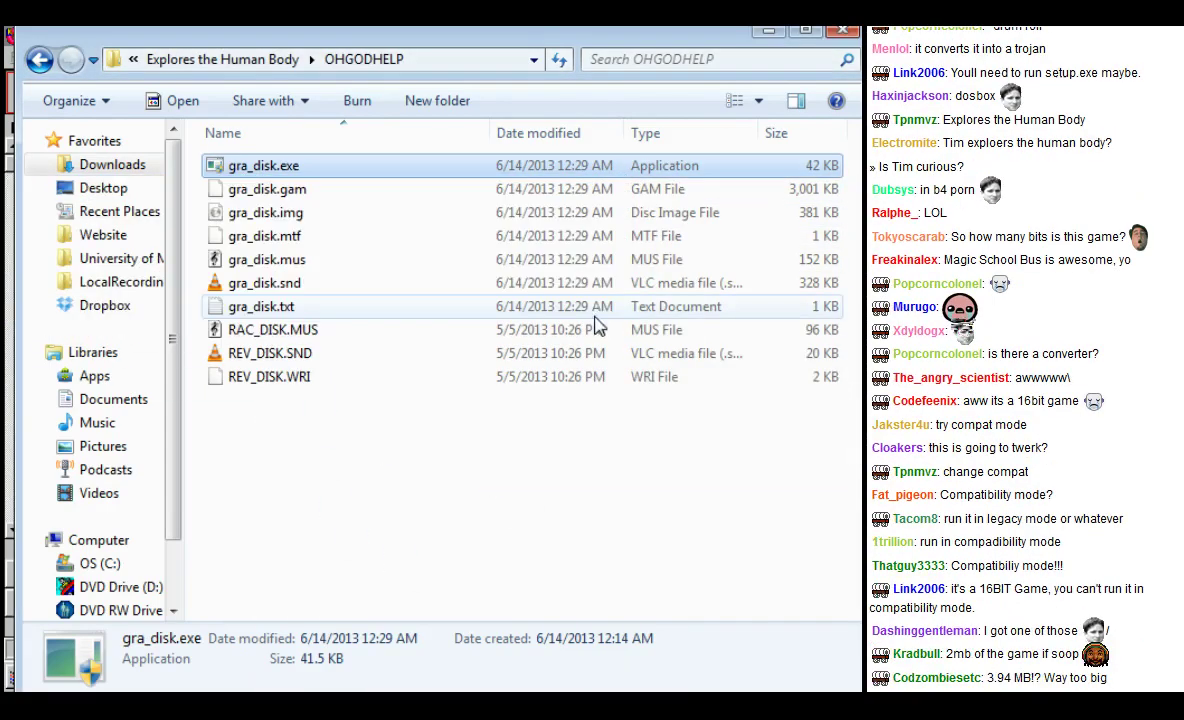
# Step: Turn off compatibility mode for gra_disk.exe and apply the change
pyautogui.rightClick(266, 168)
pyautogui.click(150, 636)
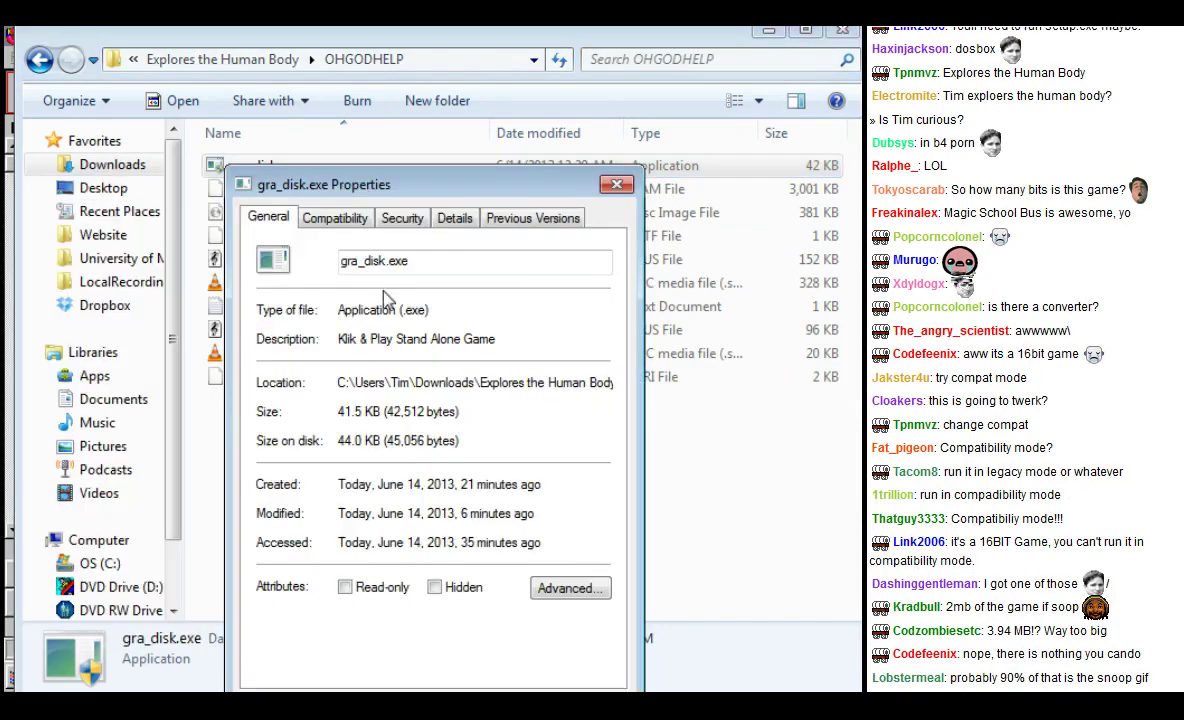
pyautogui.click(335, 217)
pyautogui.click(349, 346)
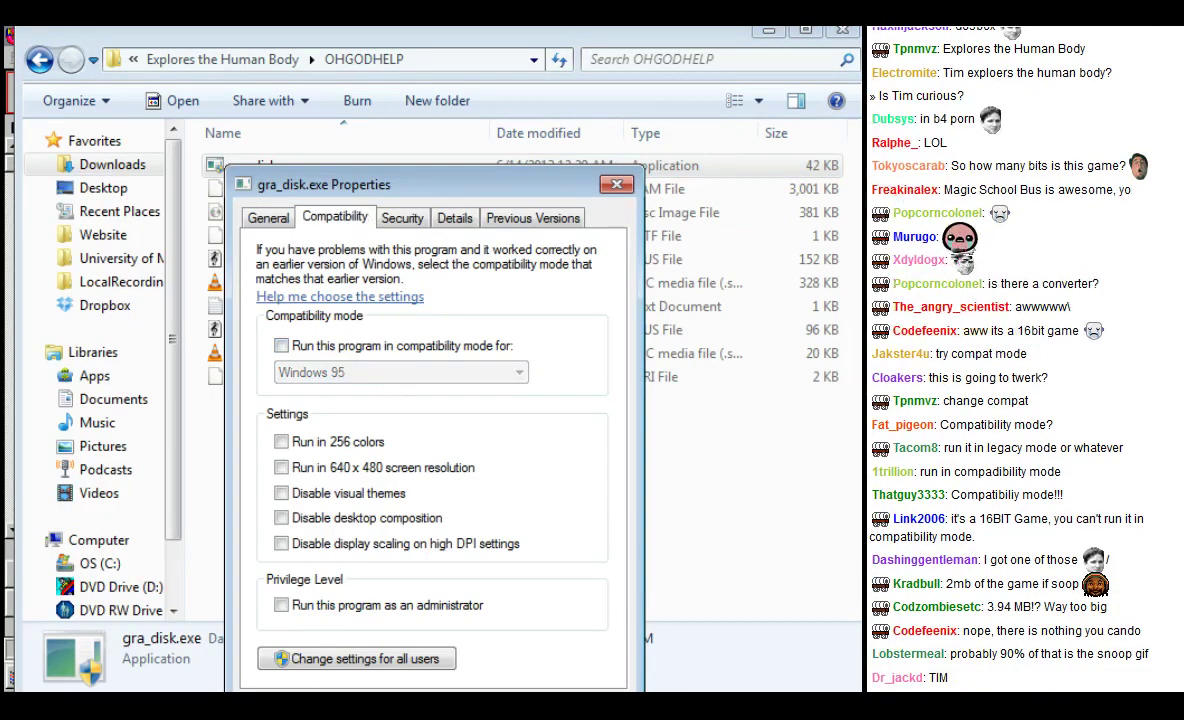
pyautogui.click(394, 690)
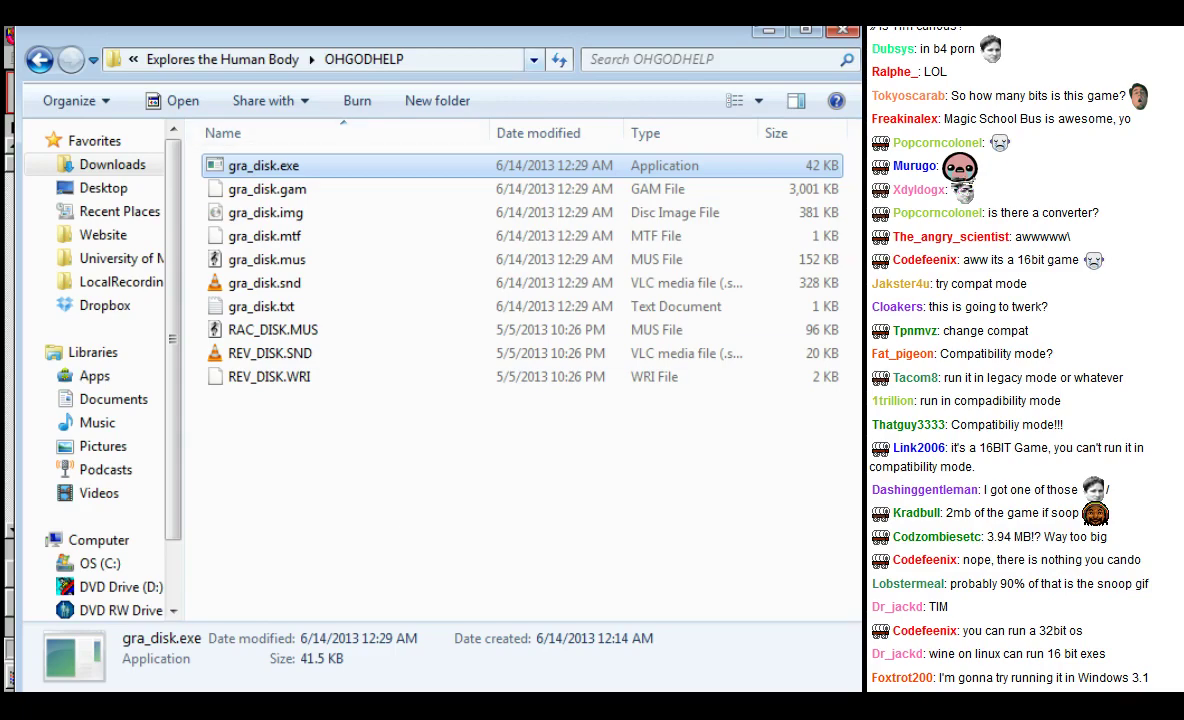
# Step: Return to the Windows 98 virtual machine and close all folder windows covering the Klik & Play level editor
pyautogui.click(773, 31)
pyautogui.moveTo(640, 212); pyautogui.dragTo(505, 150)
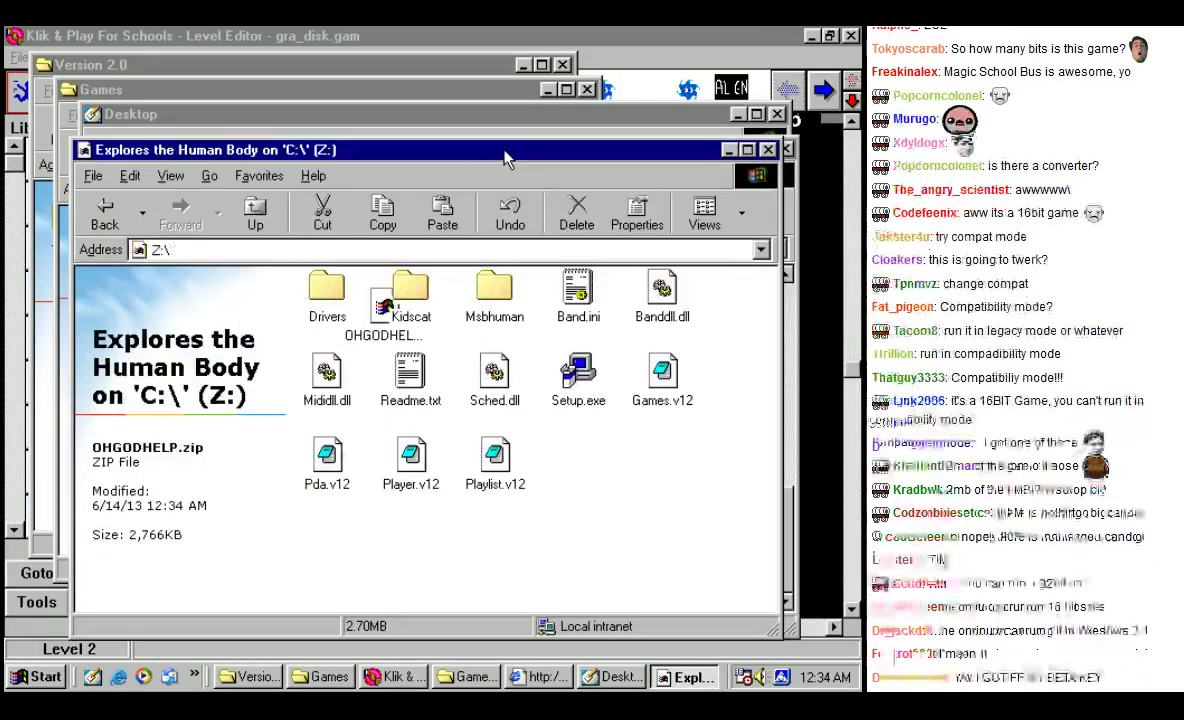
pyautogui.hotkey('alt', 'F4')
pyautogui.hotkey('alt', 'F4')
pyautogui.hotkey('alt', 'F4')
pyautogui.hotkey('alt', 'F4')
pyautogui.hotkey('alt', 'F4')
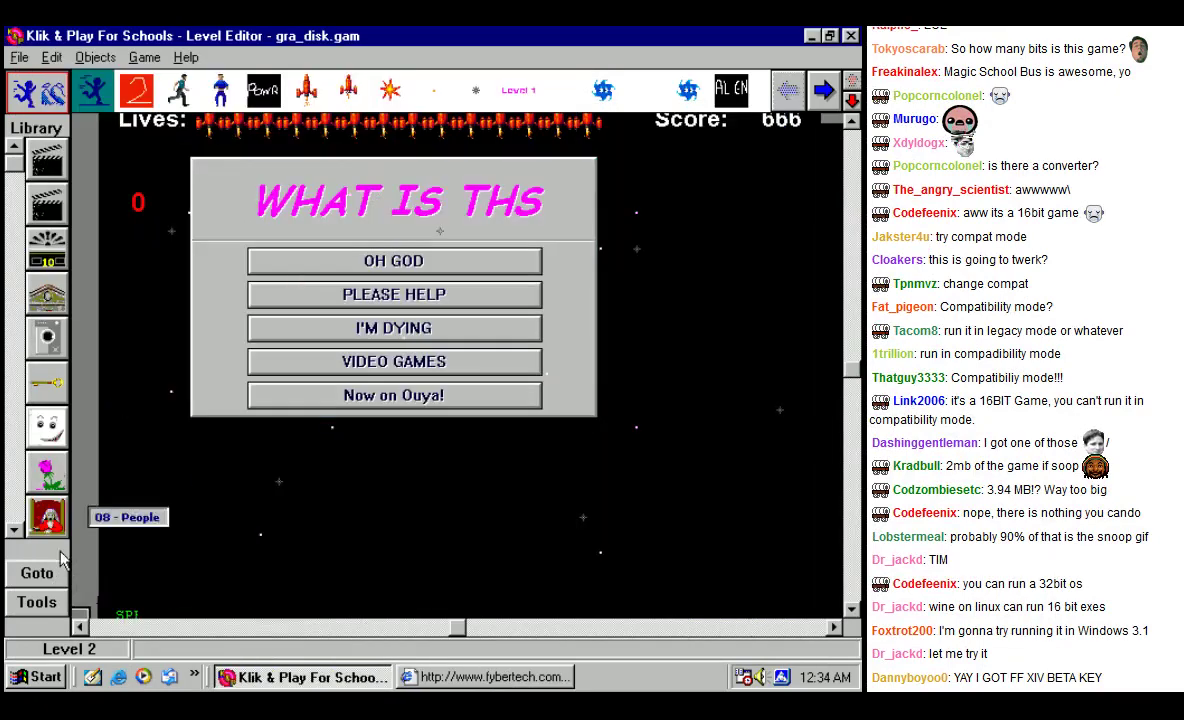
# Step: Open Add/Remove Programs in the Control Panel and look through the end of the installed software list
pyautogui.click(36, 677)
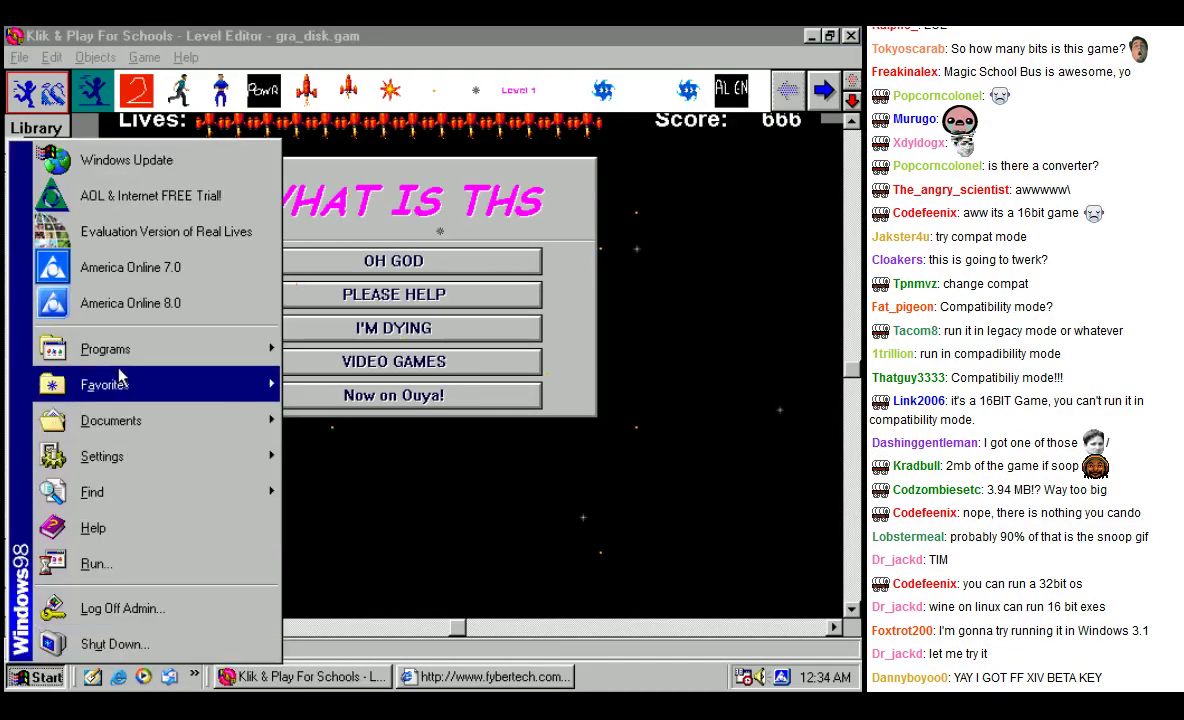
pyautogui.moveTo(150, 349)
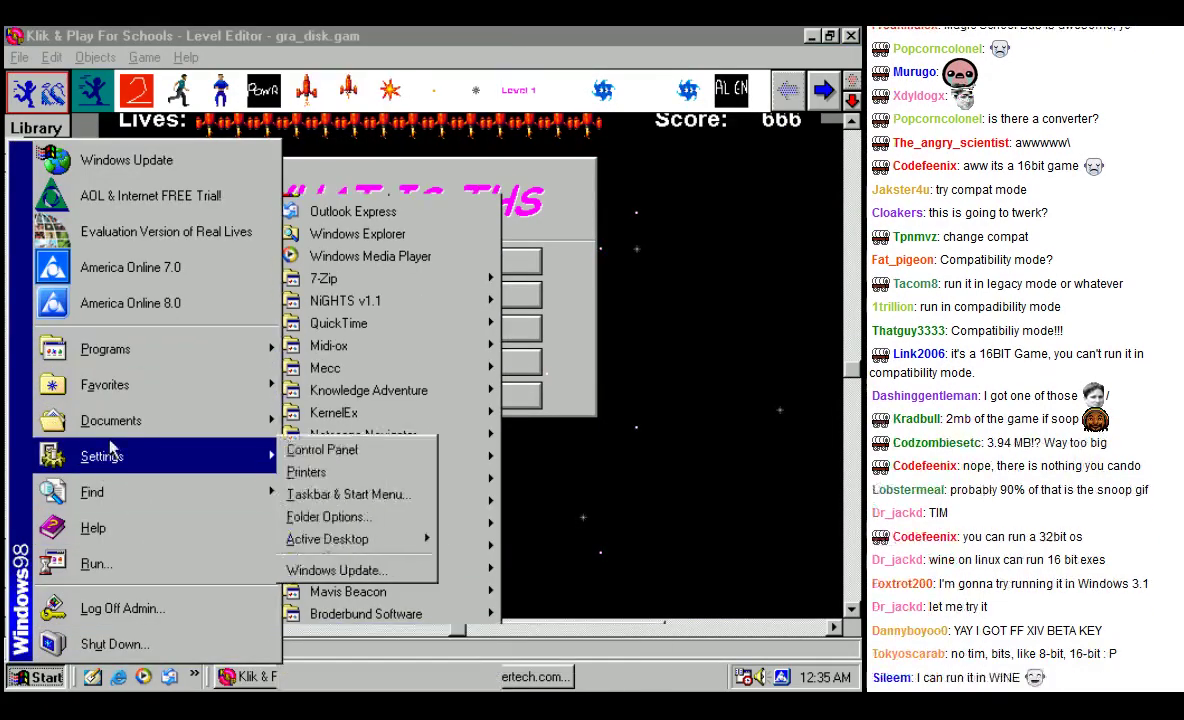
pyautogui.click(463, 467)
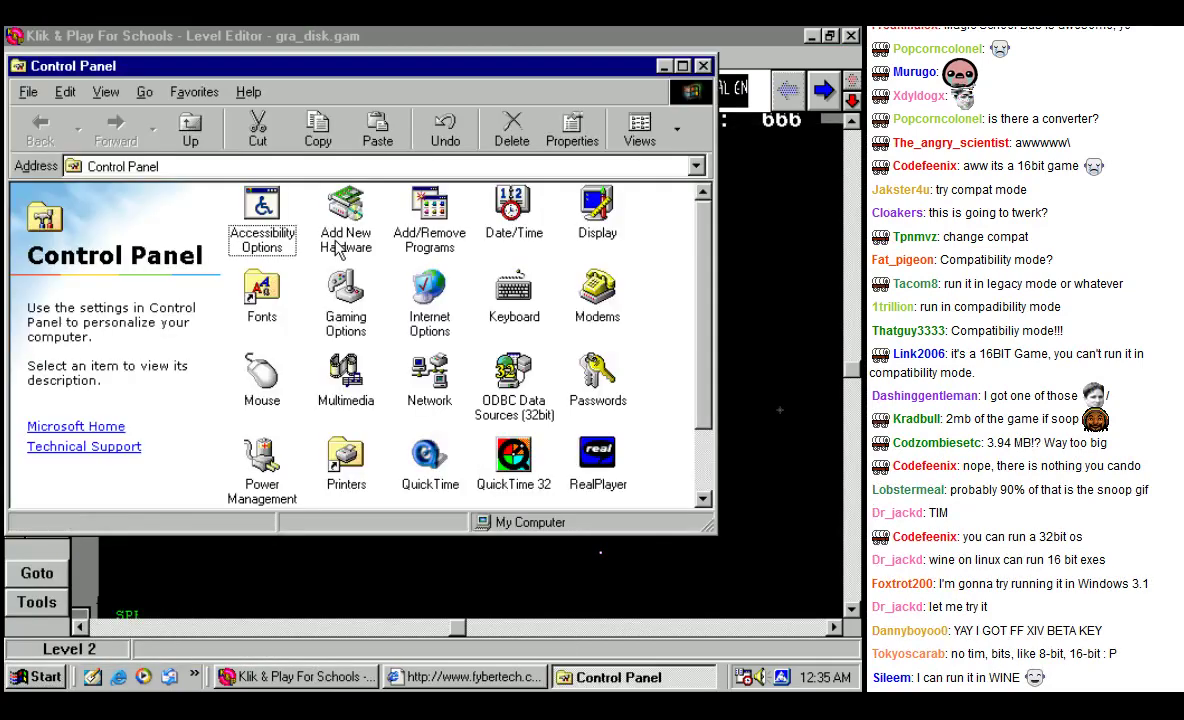
pyautogui.doubleClick(432, 206)
pyautogui.moveTo(500, 420); pyautogui.dragTo(503, 533)
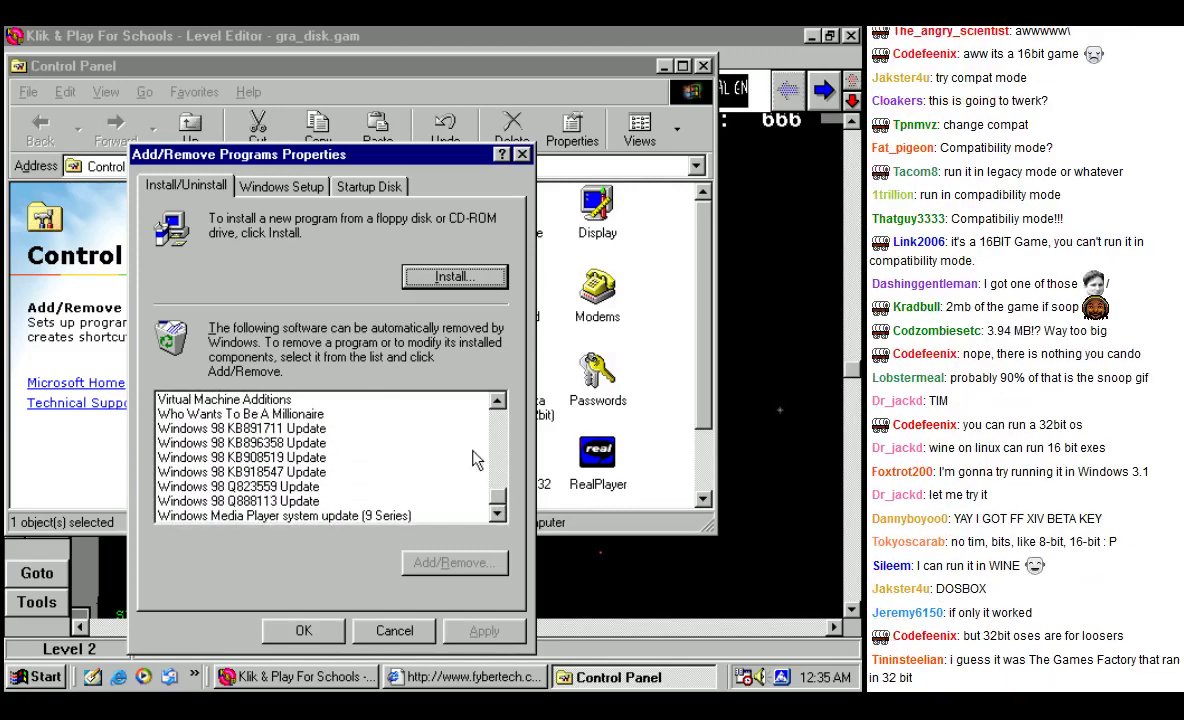
# Step: Examine the installed software list up to its beginning, check the Windows Setup and Startup Disk pages, and close Add/Remove Programs
pyautogui.scroll(6, 503, 401)
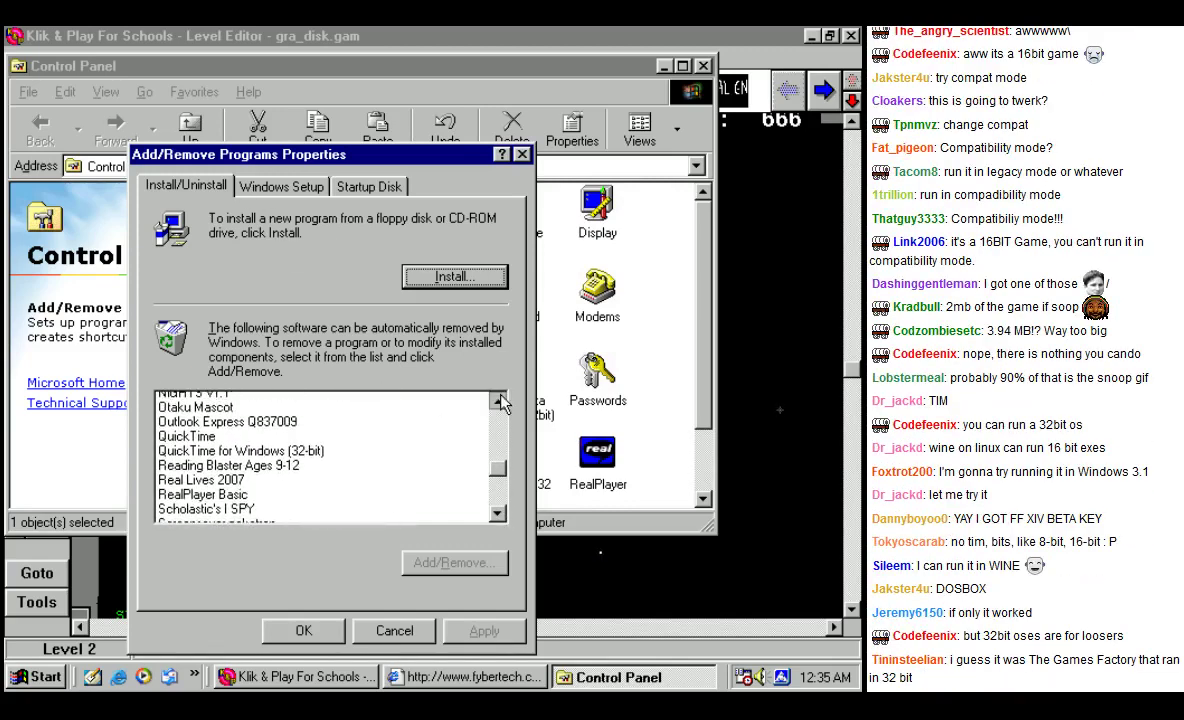
pyautogui.scroll(5, 503, 401)
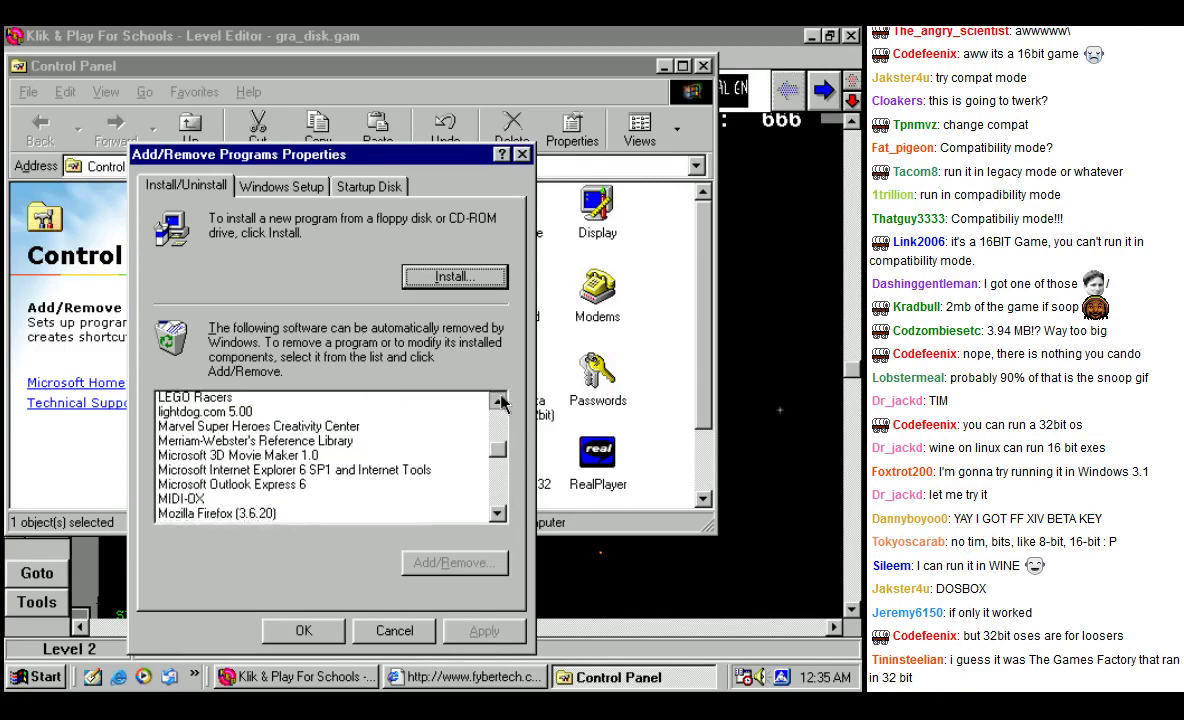
pyautogui.scroll(4, 503, 401)
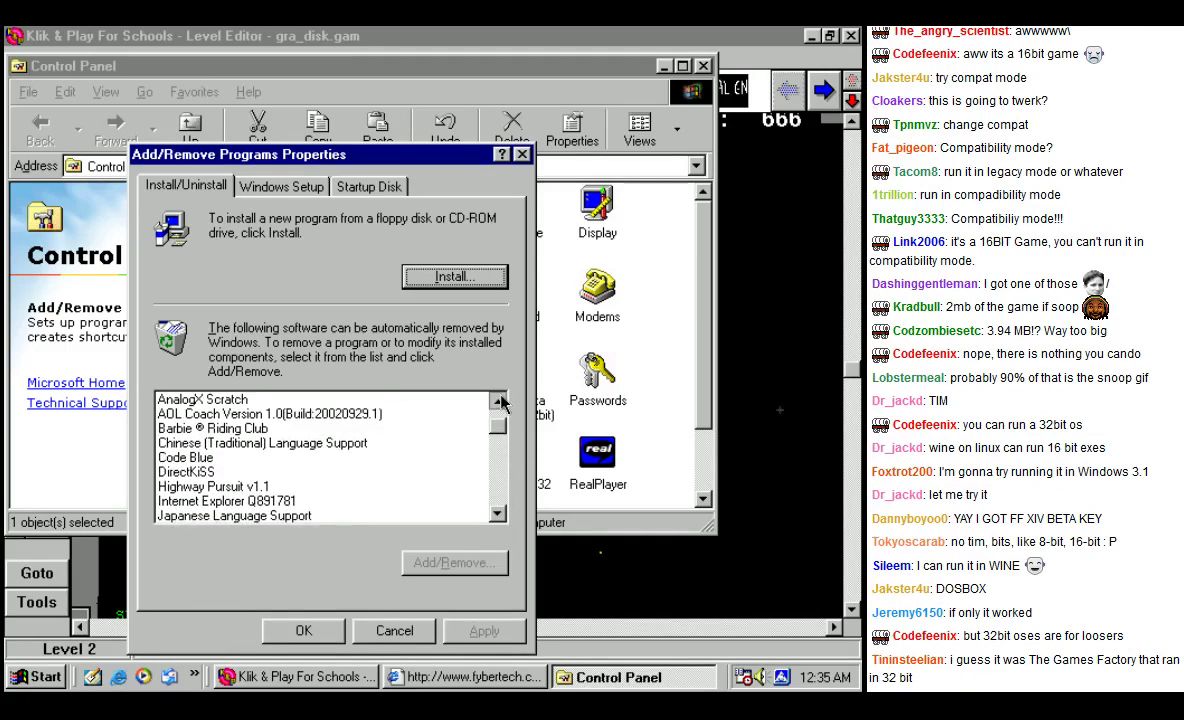
pyautogui.scroll(1, 503, 401)
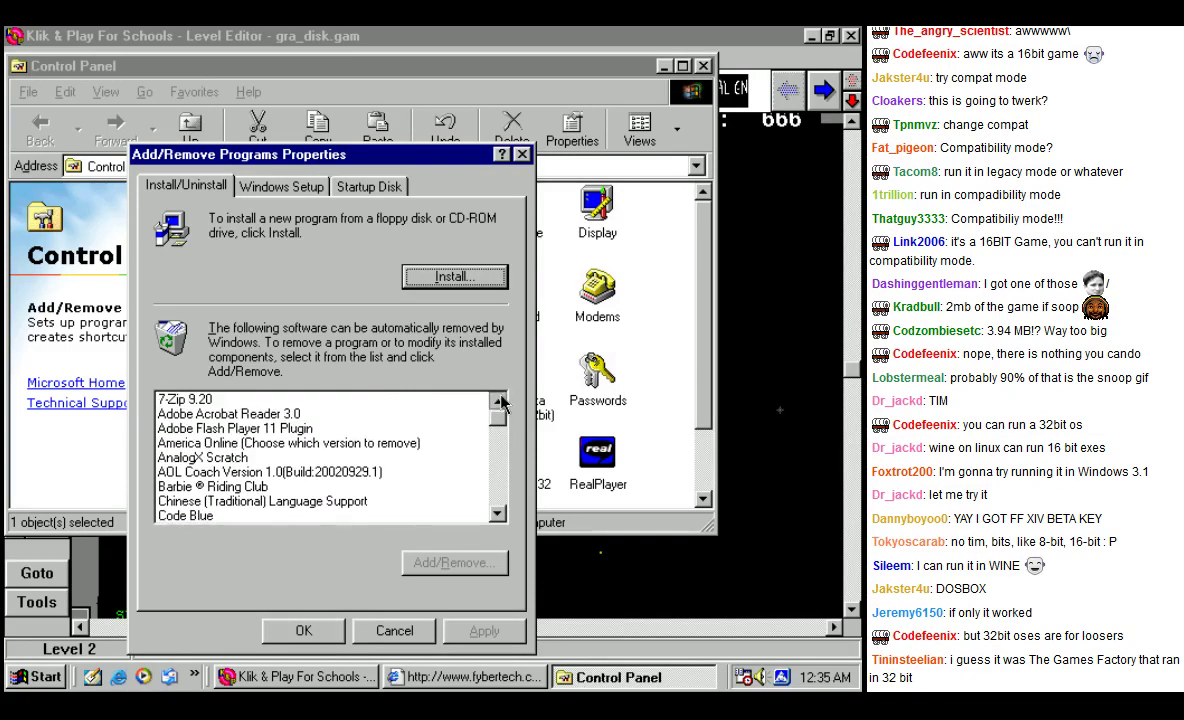
pyautogui.click(275, 188)
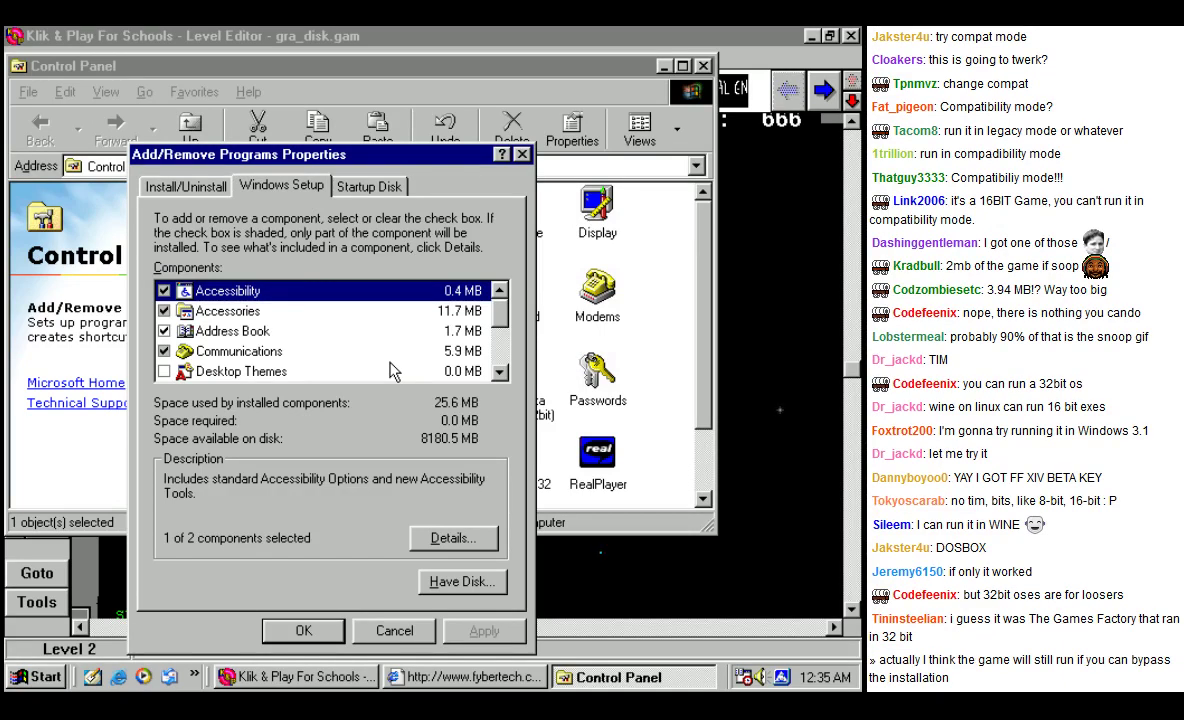
pyautogui.click(340, 186)
pyautogui.click(289, 186)
pyautogui.click(186, 186)
pyautogui.click(345, 186)
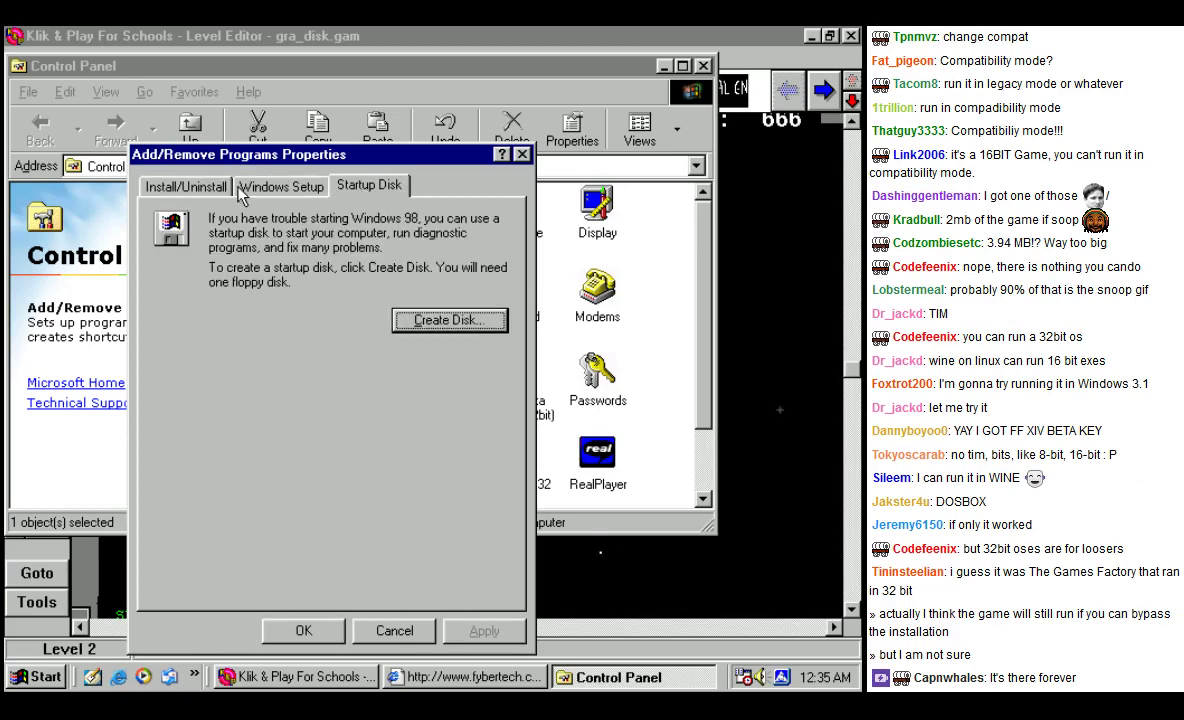
pyautogui.click(178, 184)
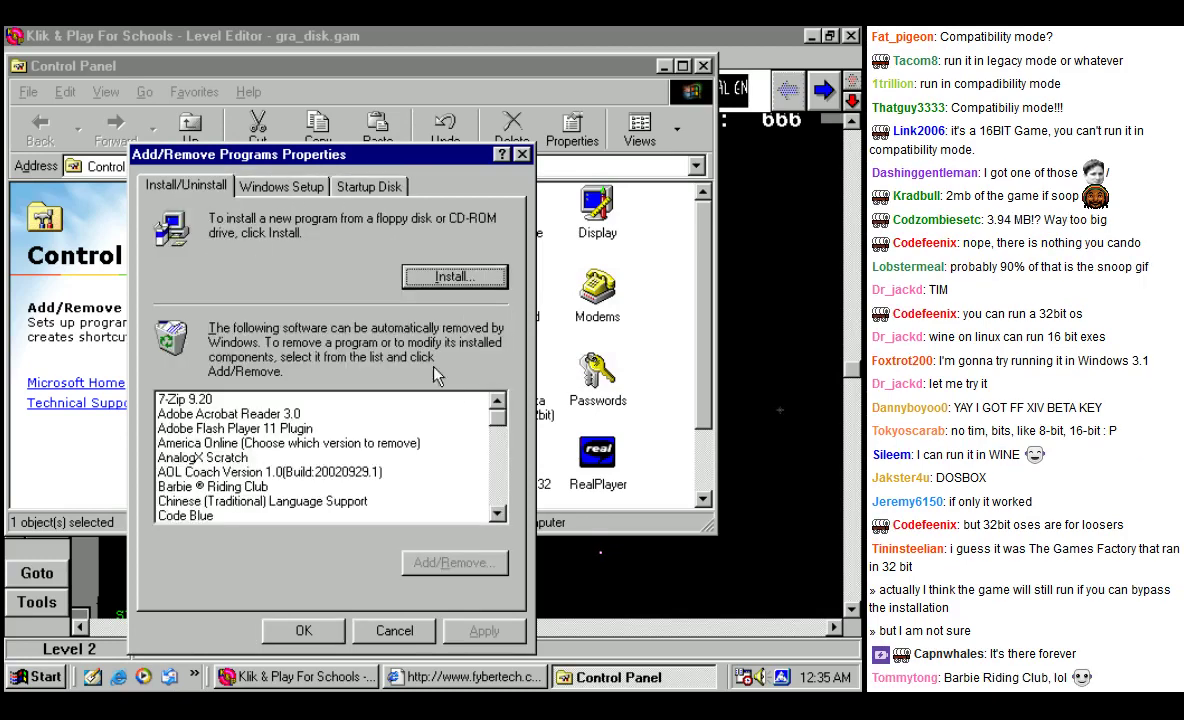
pyautogui.click(522, 155)
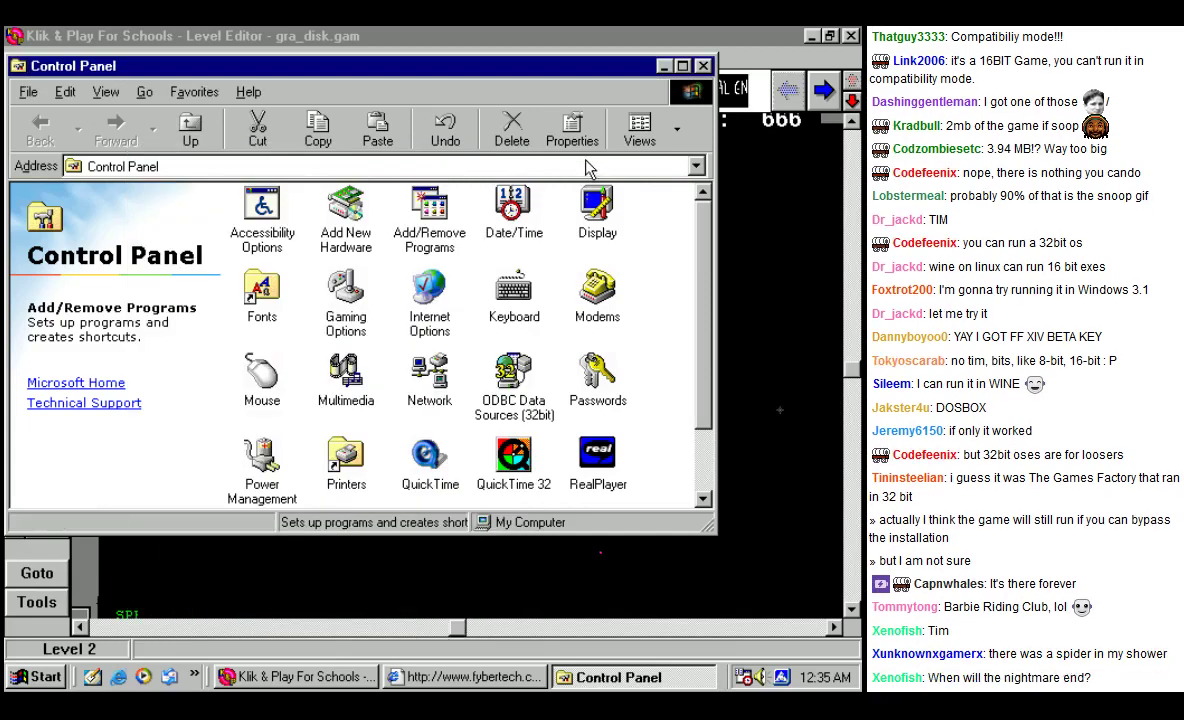
# Step: Find the OH GOD HELP entry in the Games program group and try to open it
pyautogui.click(38, 677)
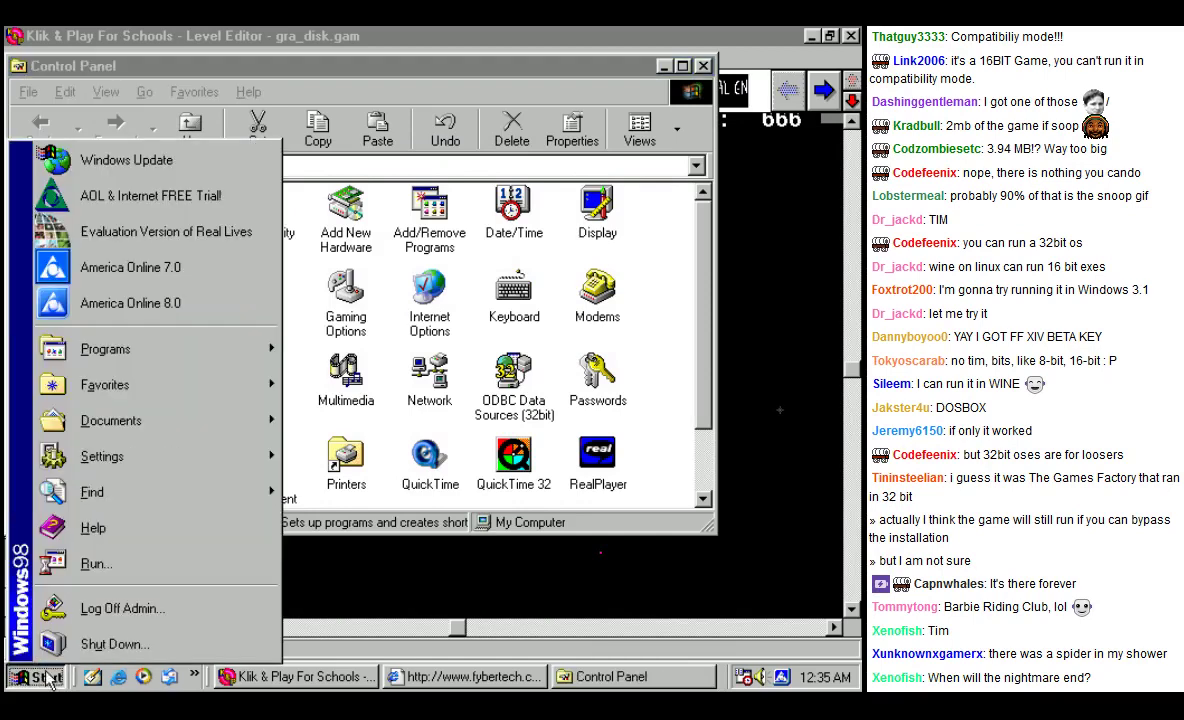
pyautogui.moveTo(210, 386)
pyautogui.moveTo(388, 684)
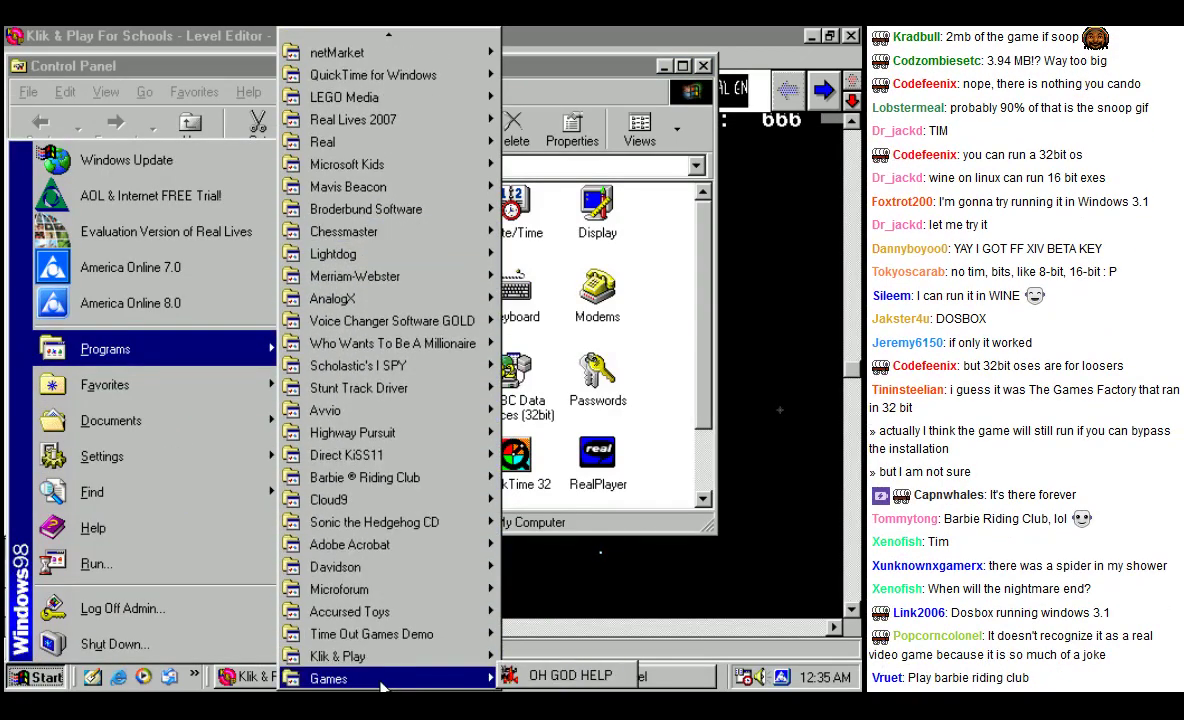
pyautogui.click(513, 678)
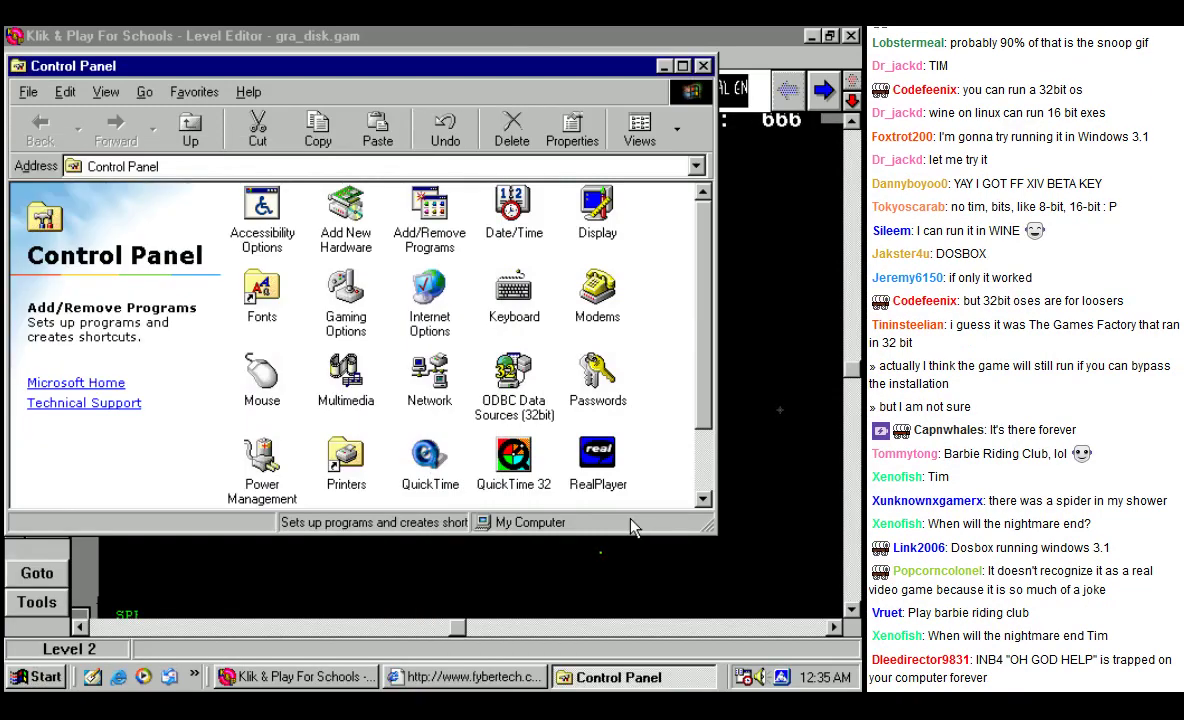
# Step: Minimize the Control Panel, switch to the host desktop and open Oracle VM VirtualBox Manager
pyautogui.click(662, 68)
pyautogui.click(492, 415)
pyautogui.press('super')
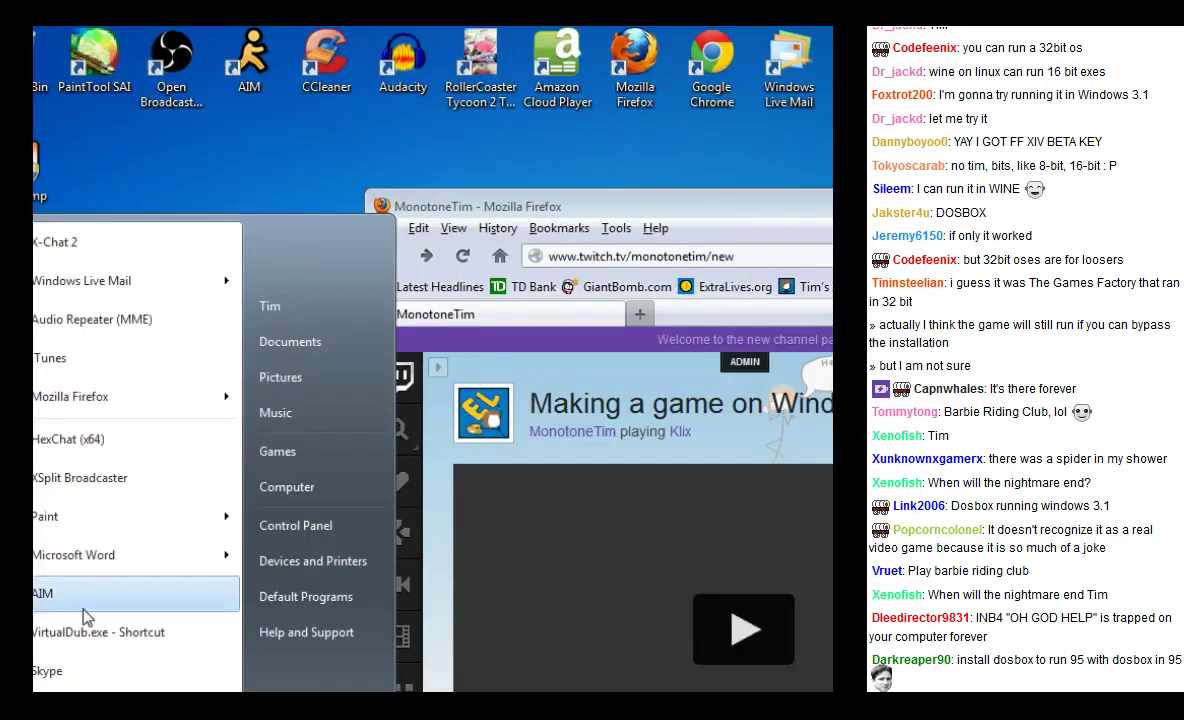
pyautogui.click(305, 196)
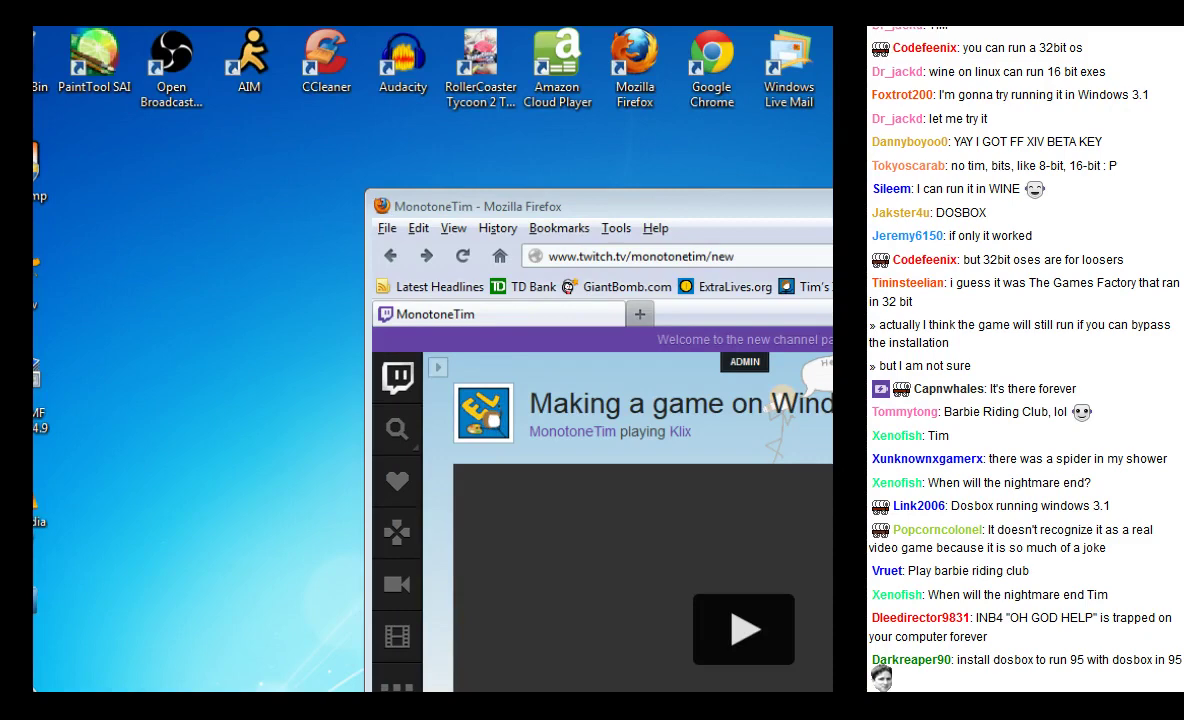
pyautogui.press('super')
pyautogui.write('dosbox')
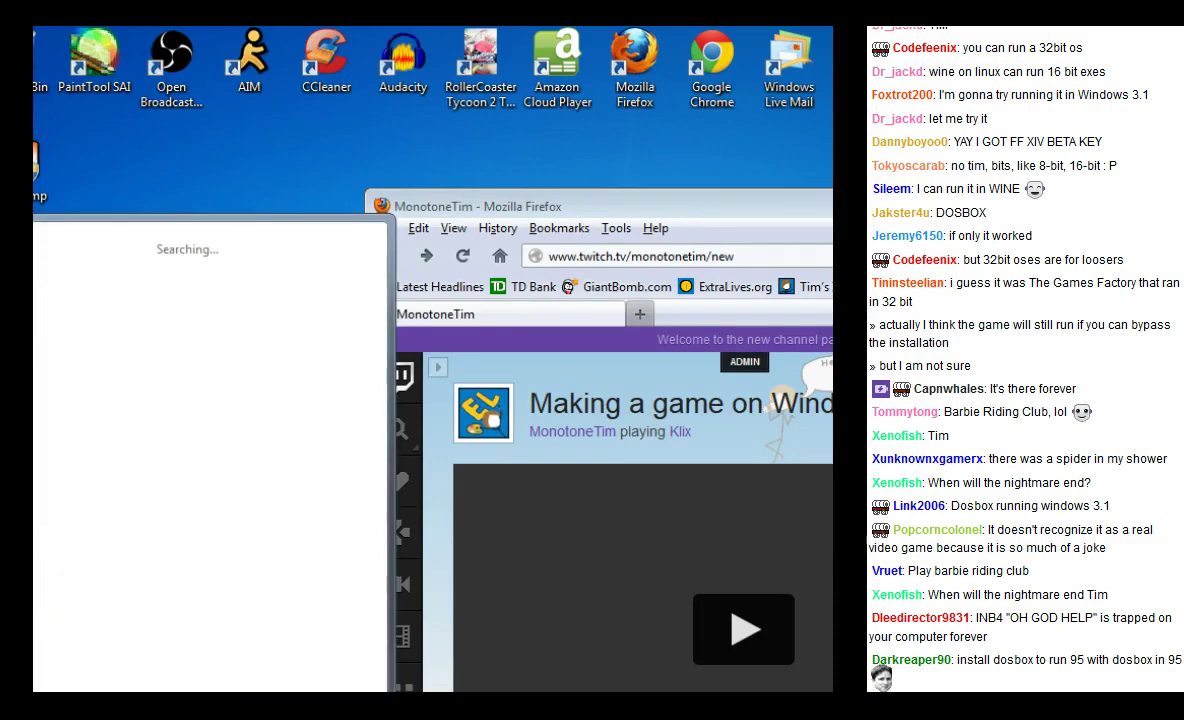
pyautogui.click(93, 278)
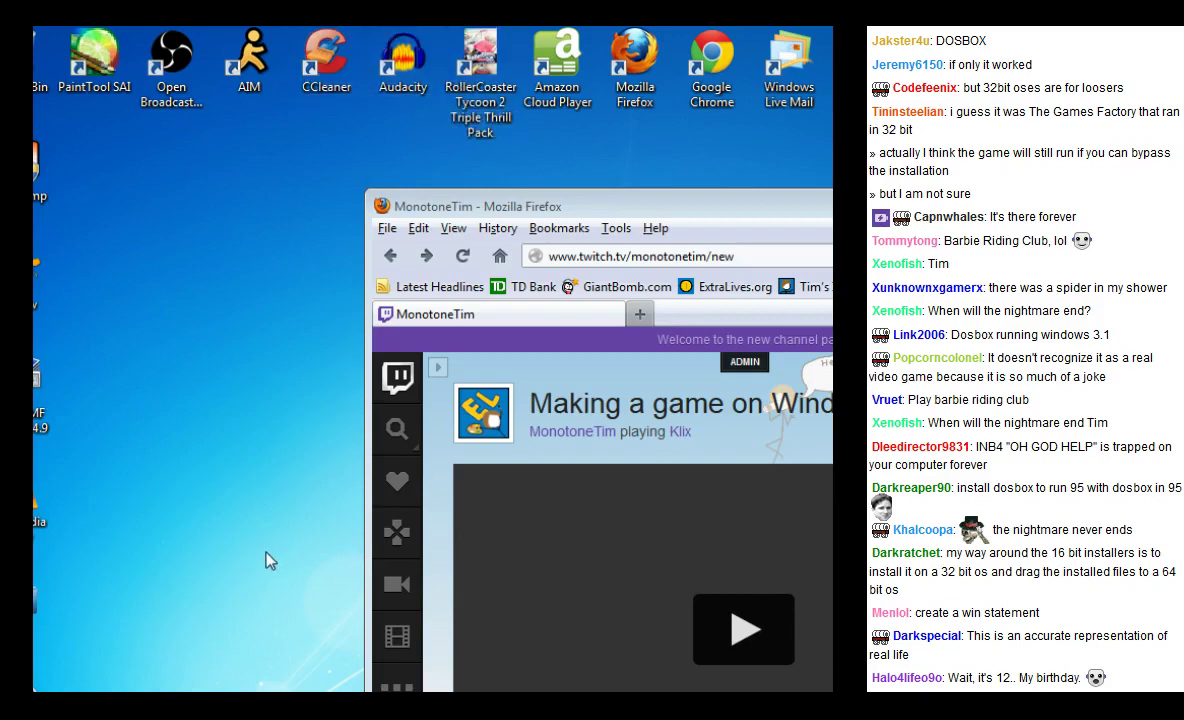
# Step: Start the Windows 2000 (Spiderman Thing) virtual machine and log on as Administrator with a blank password field
pyautogui.moveTo(648, 120); pyautogui.dragTo(548, 125)
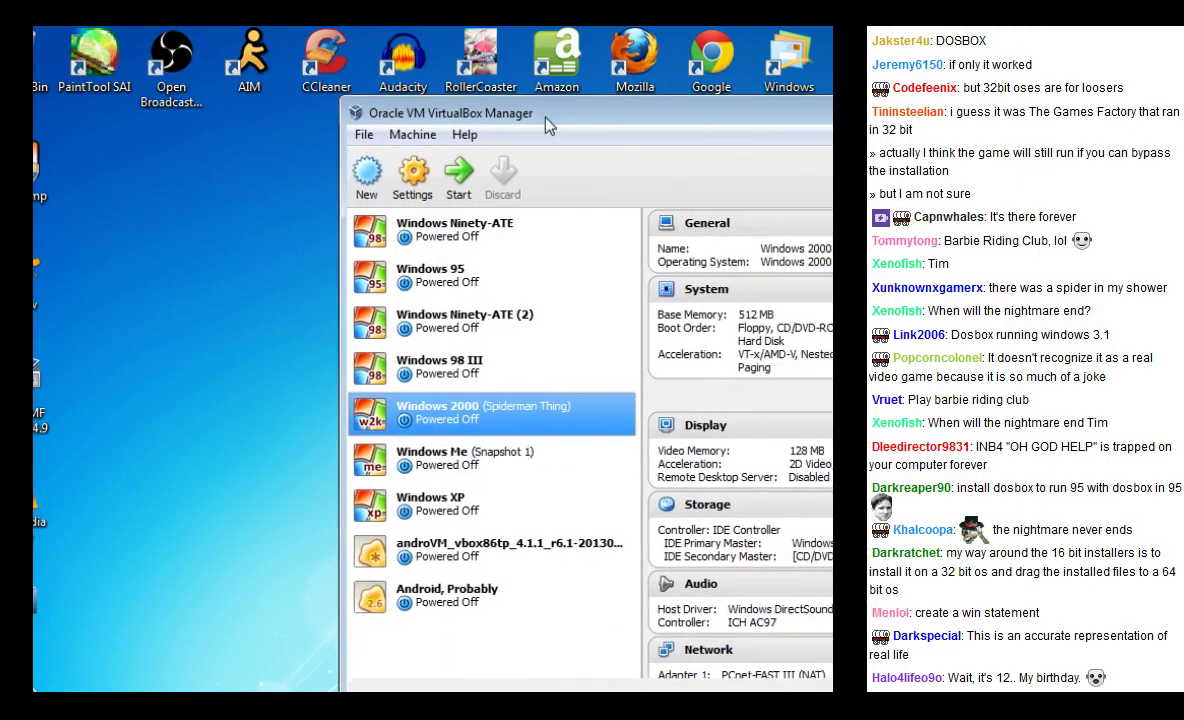
pyautogui.doubleClick(517, 426)
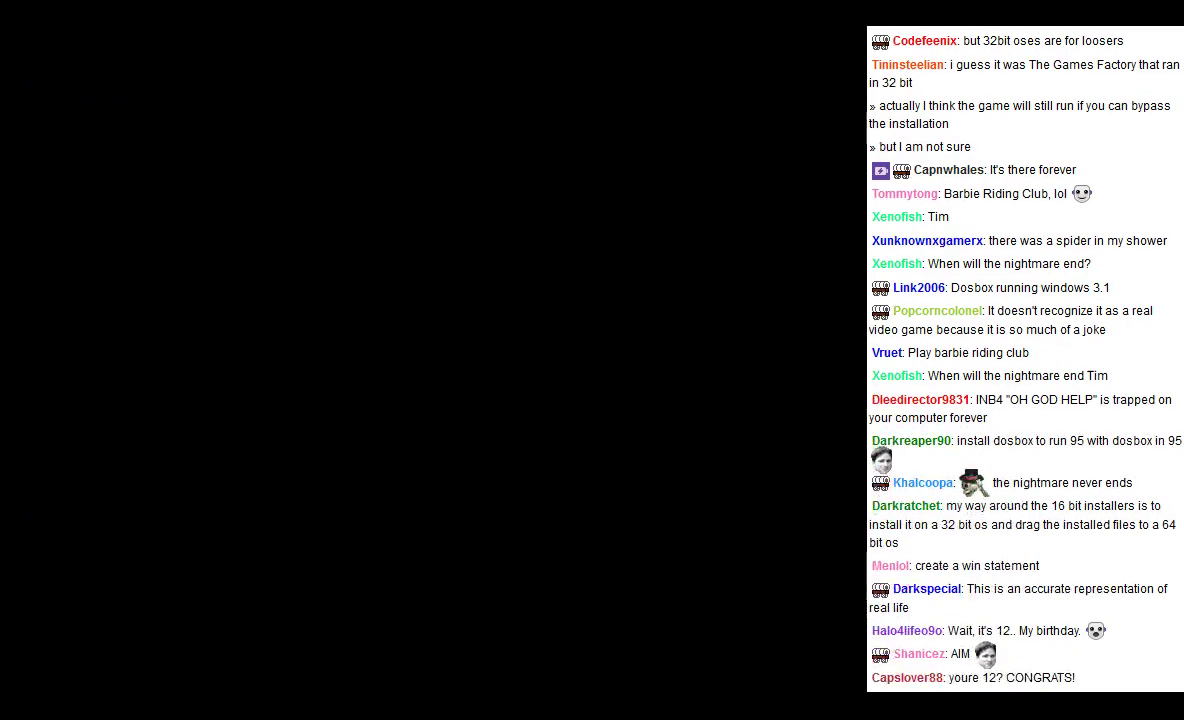
pyautogui.click(320, 110)
pyautogui.press('Return')
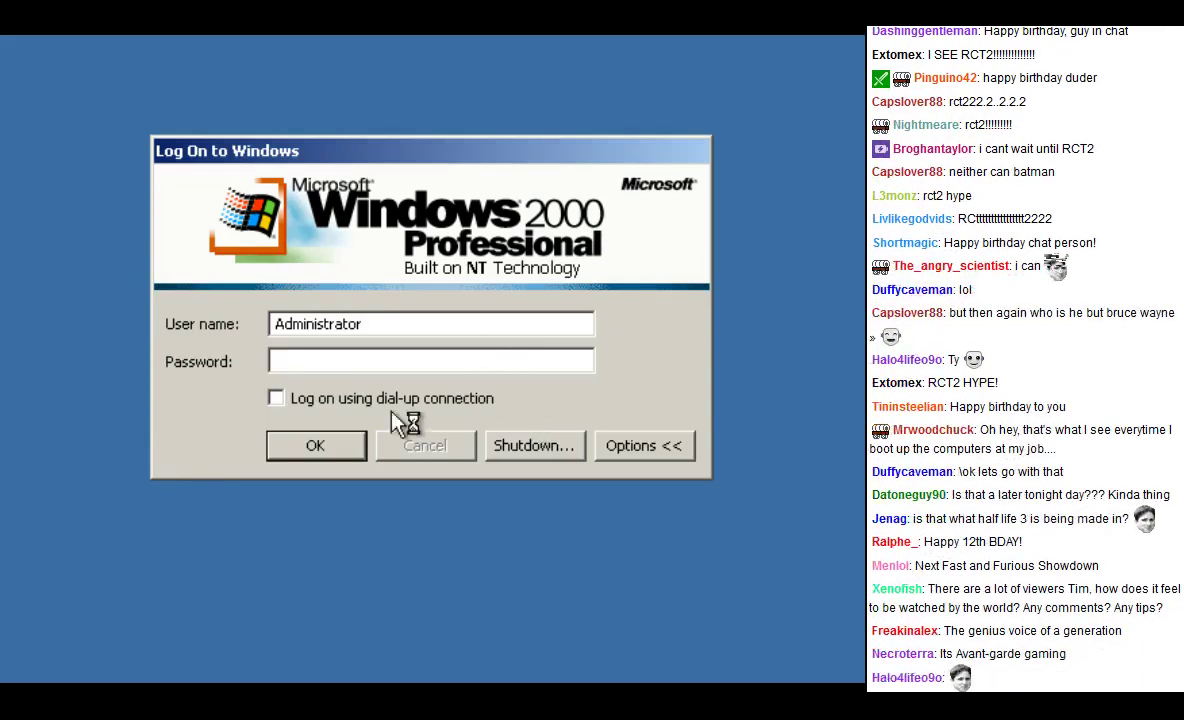
pyautogui.click(336, 444)
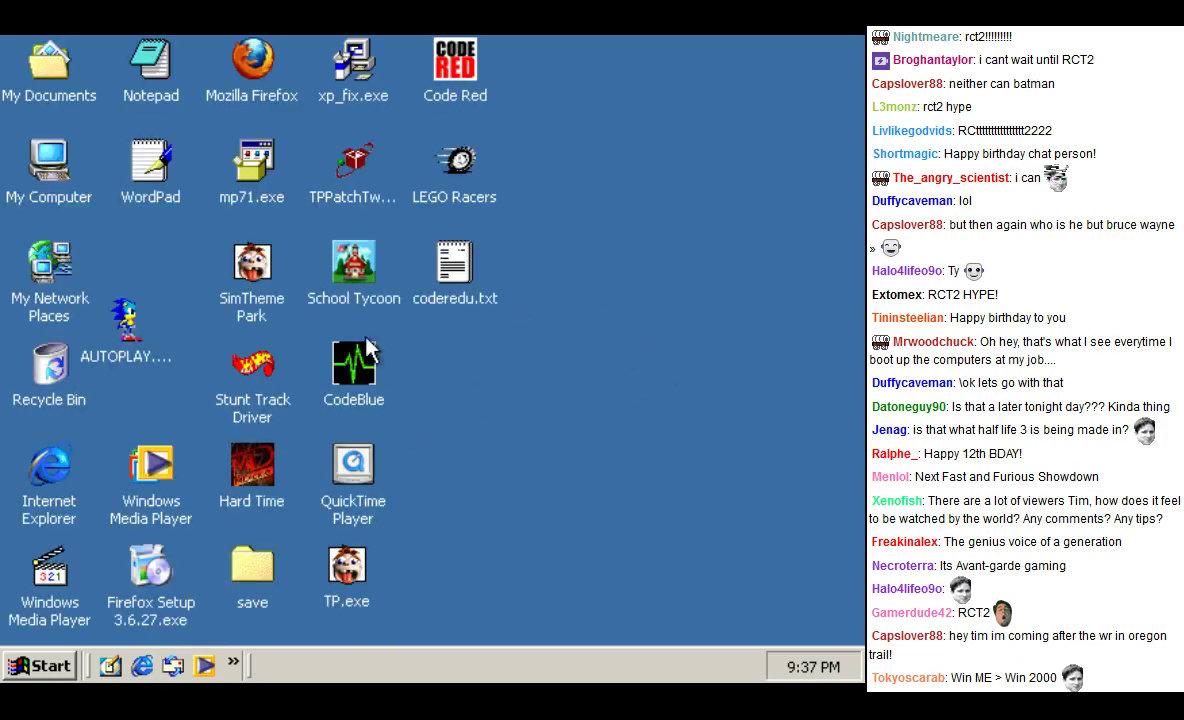
# Step: Exit the Getting Started window and try to open the VBOXSVR Downloads share in My Network Places
pyautogui.click(40, 667)
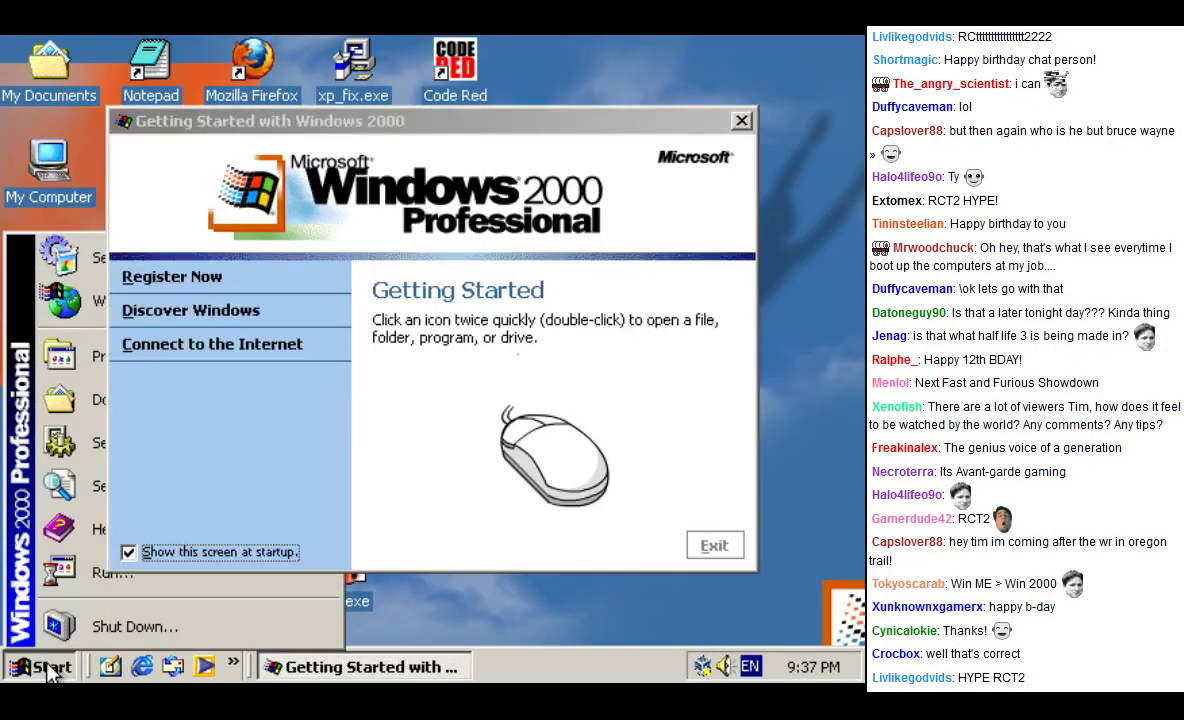
pyautogui.click(709, 543)
pyautogui.doubleClick(48, 162)
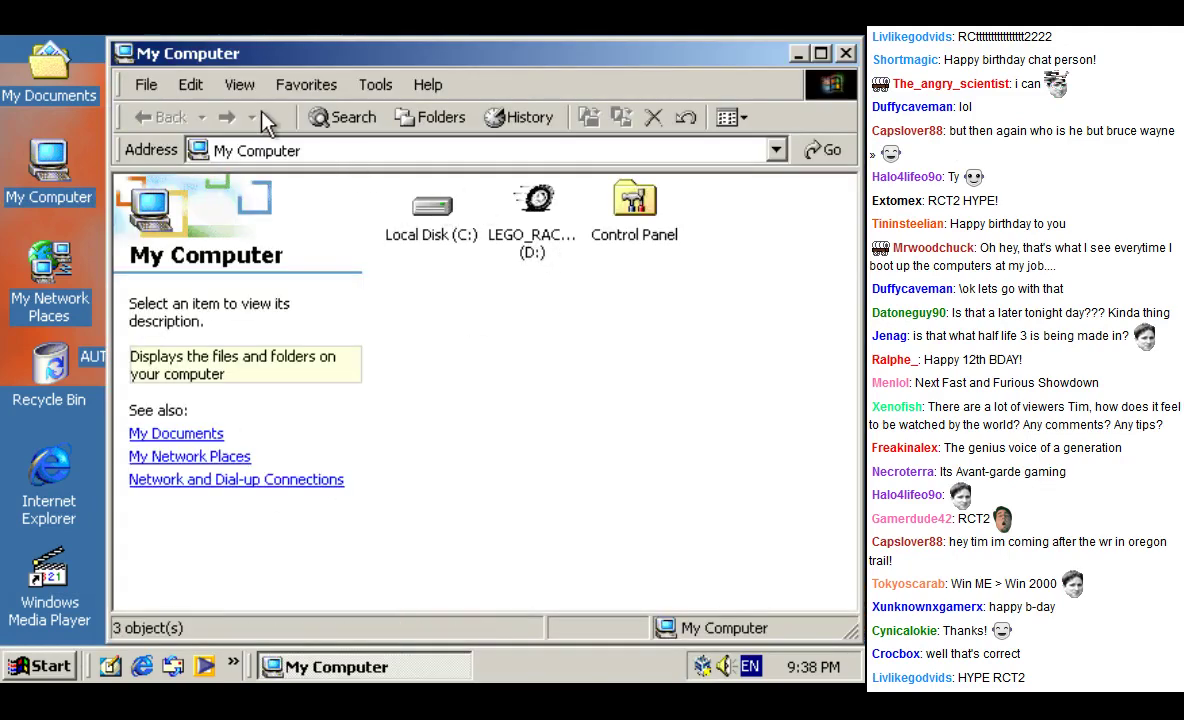
pyautogui.click(274, 118)
pyautogui.doubleClick(637, 210)
pyautogui.click(645, 232)
pyautogui.doubleClick(731, 210)
pyautogui.click(420, 420)
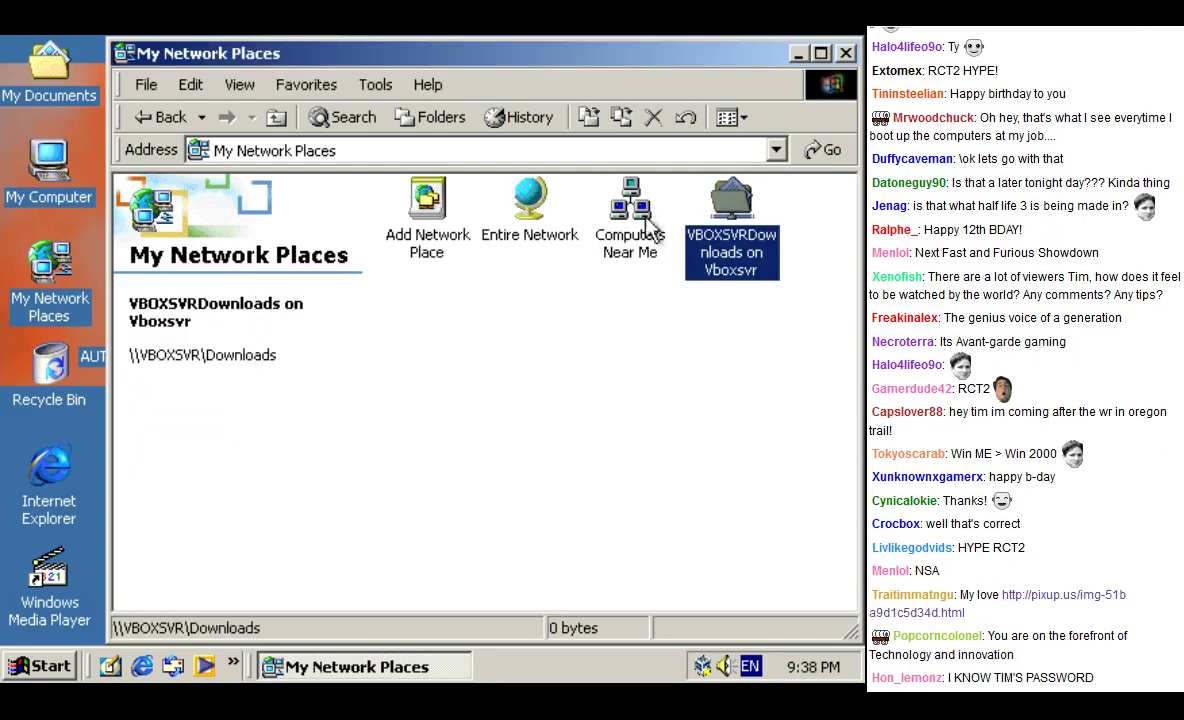
# Step: Browse the entire network's contents to VirtualBox Shared Folders and open the \\Vboxsvr server
pyautogui.click(618, 205)
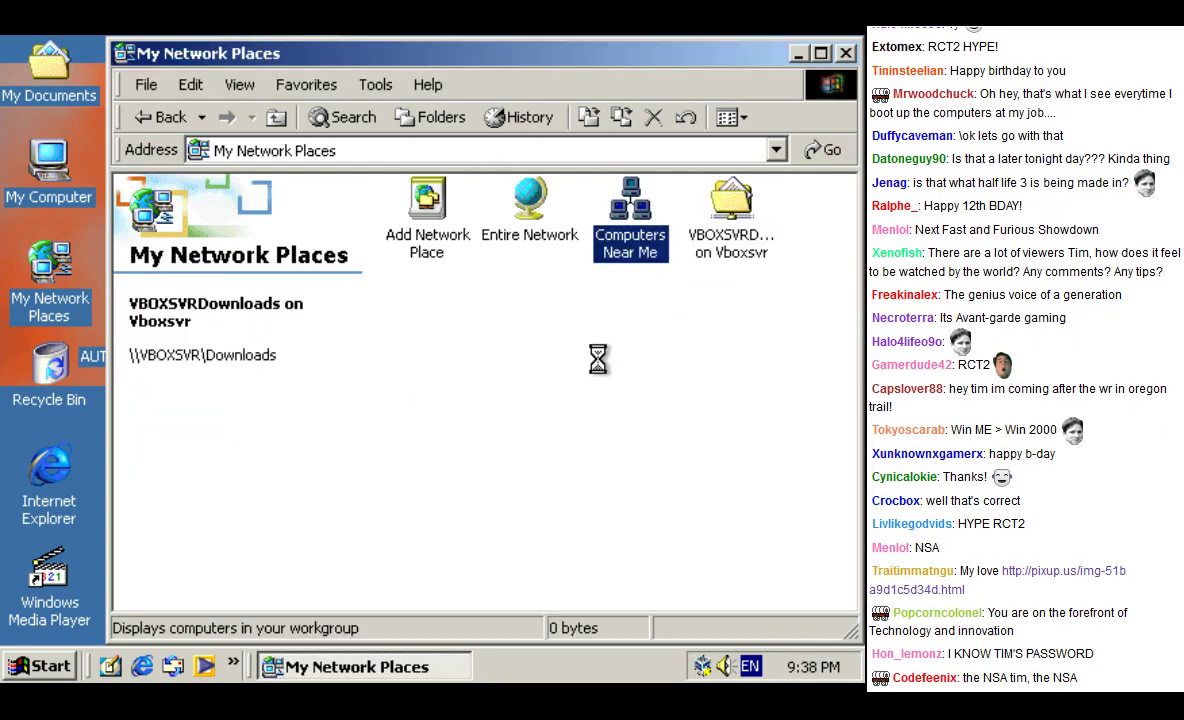
pyautogui.click(143, 117)
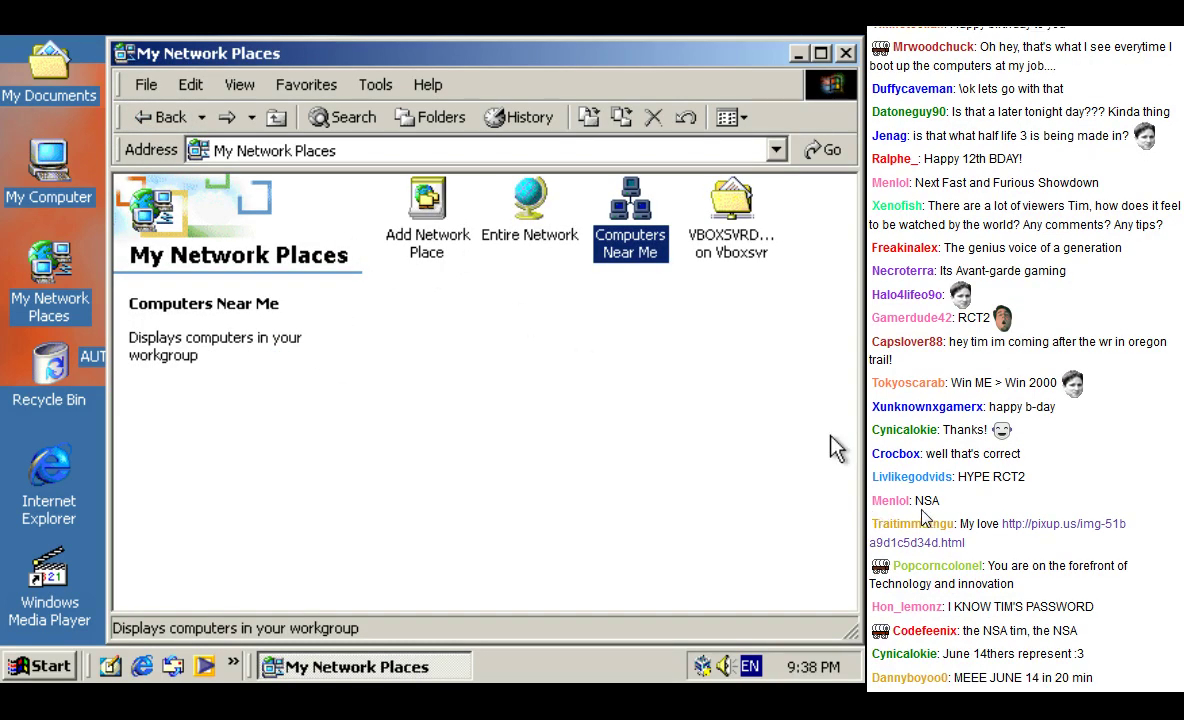
pyautogui.doubleClick(534, 208)
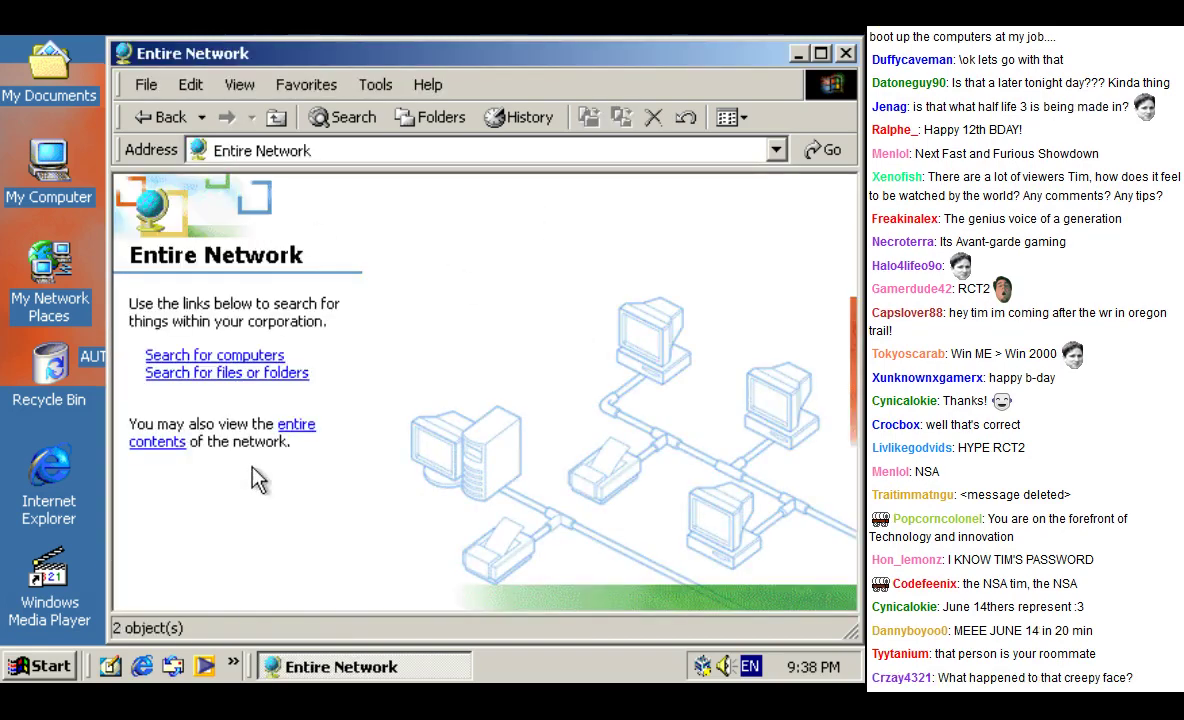
pyautogui.click(295, 426)
pyautogui.doubleClick(535, 212)
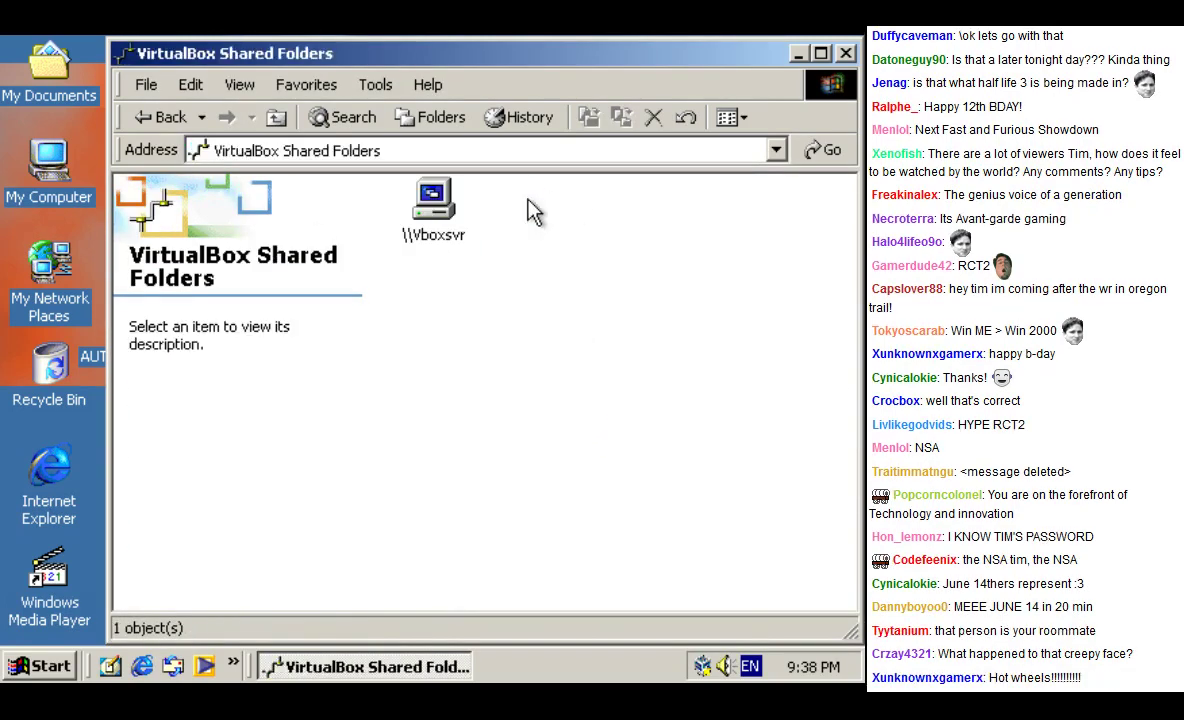
pyautogui.doubleClick(422, 205)
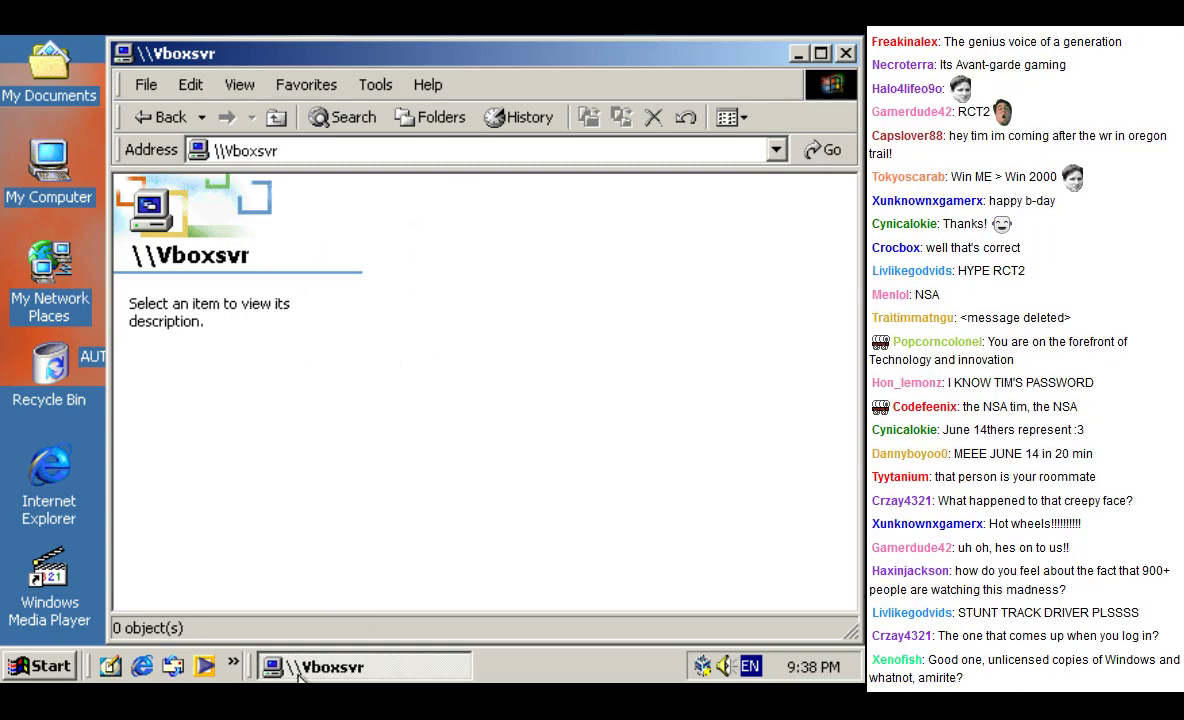
# Step: Switch to the host's OHGODHELP folder window, return to its parent folder and select the 2,766 KB file
pyautogui.hotkey('alt', 'Tab')
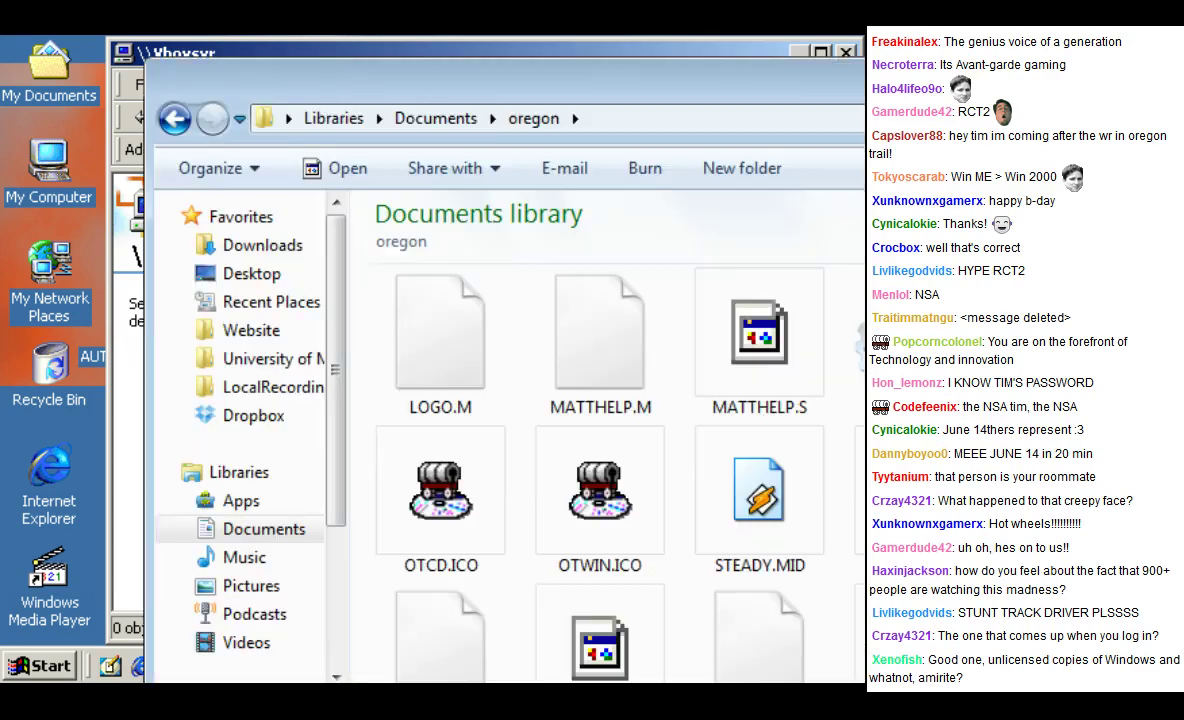
pyautogui.hotkey('alt', 'Tab')
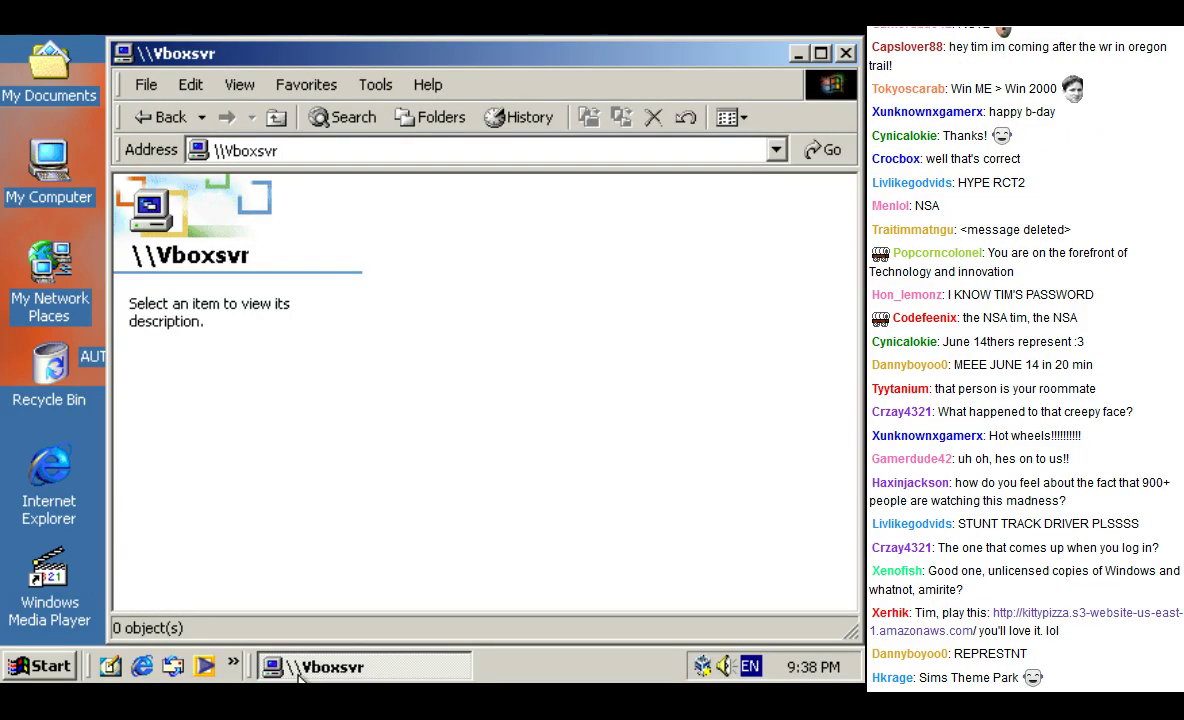
pyautogui.hotkey('alt', 'Tab')
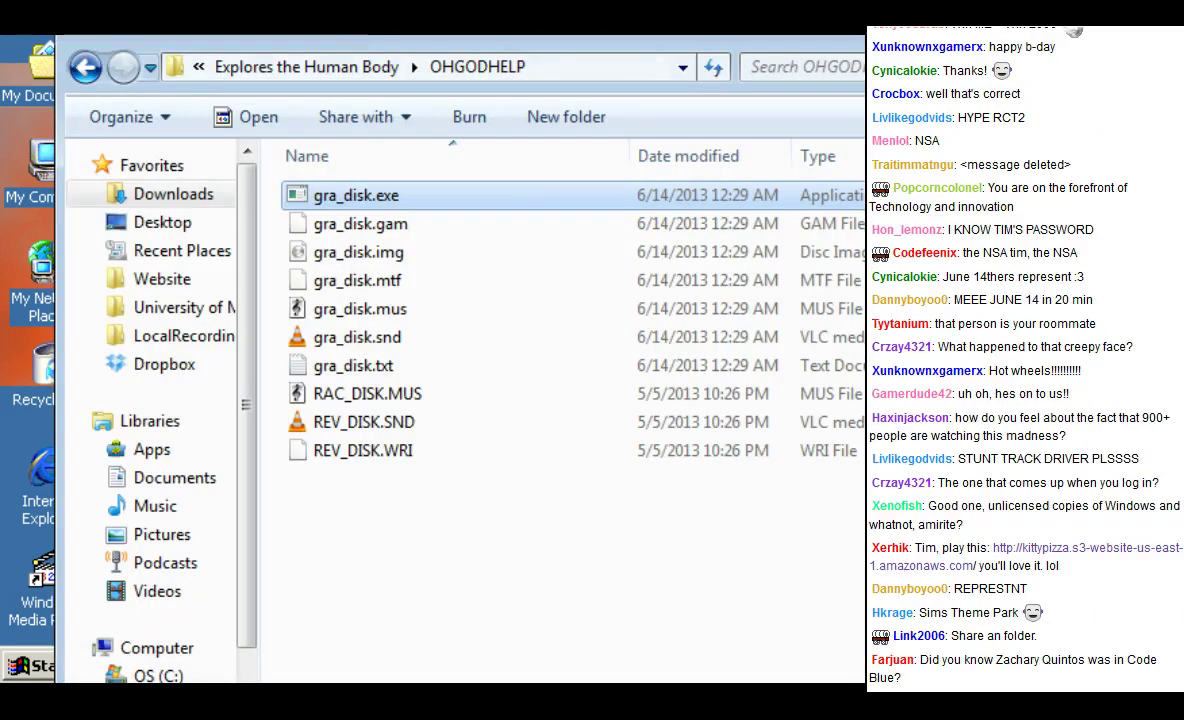
pyautogui.hotkey('alt', 'Tab')
pyautogui.hotkey('alt', 'Left')
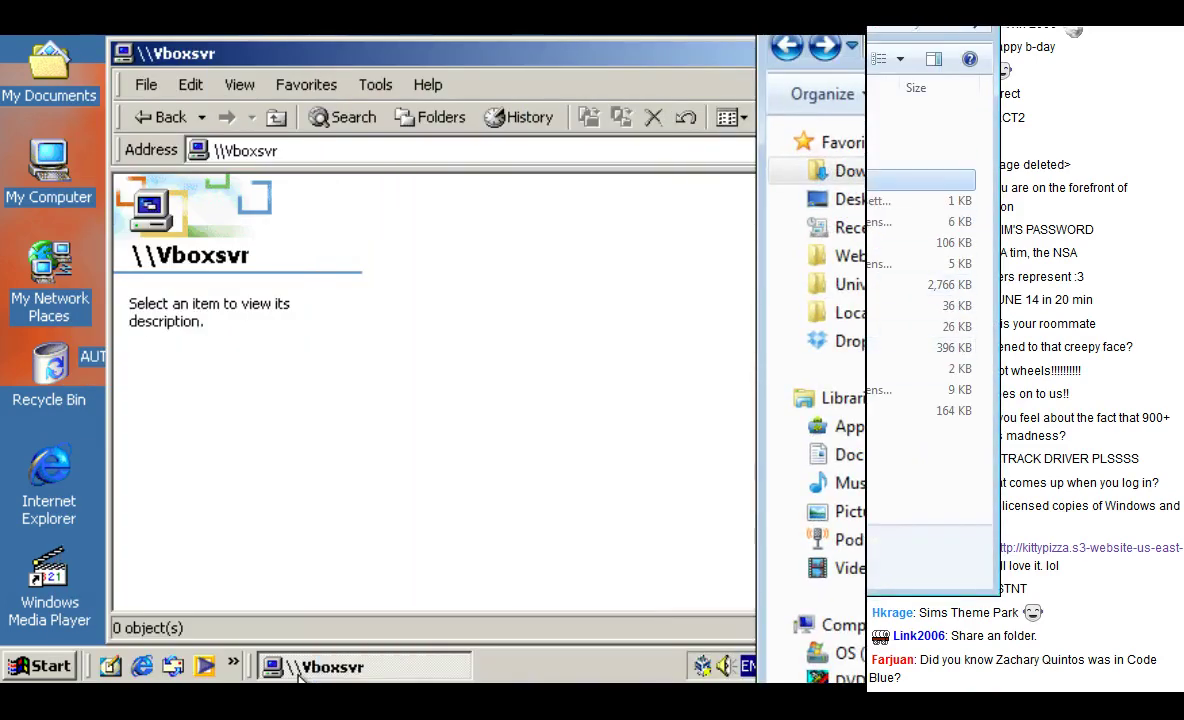
pyautogui.press('Down')
pyautogui.press('Down')
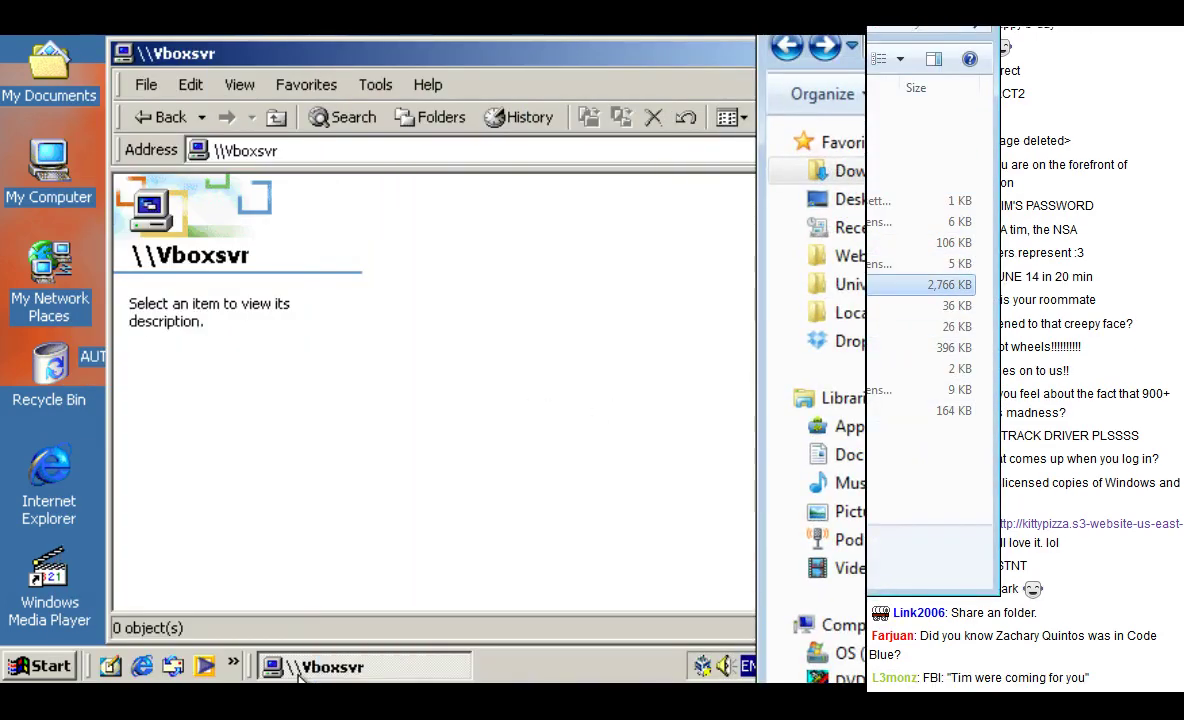
# Step: Try to copy the 2,766 KB file from the host folder and paste it into the \\Vboxsvr window
pyautogui.click(640, 430)
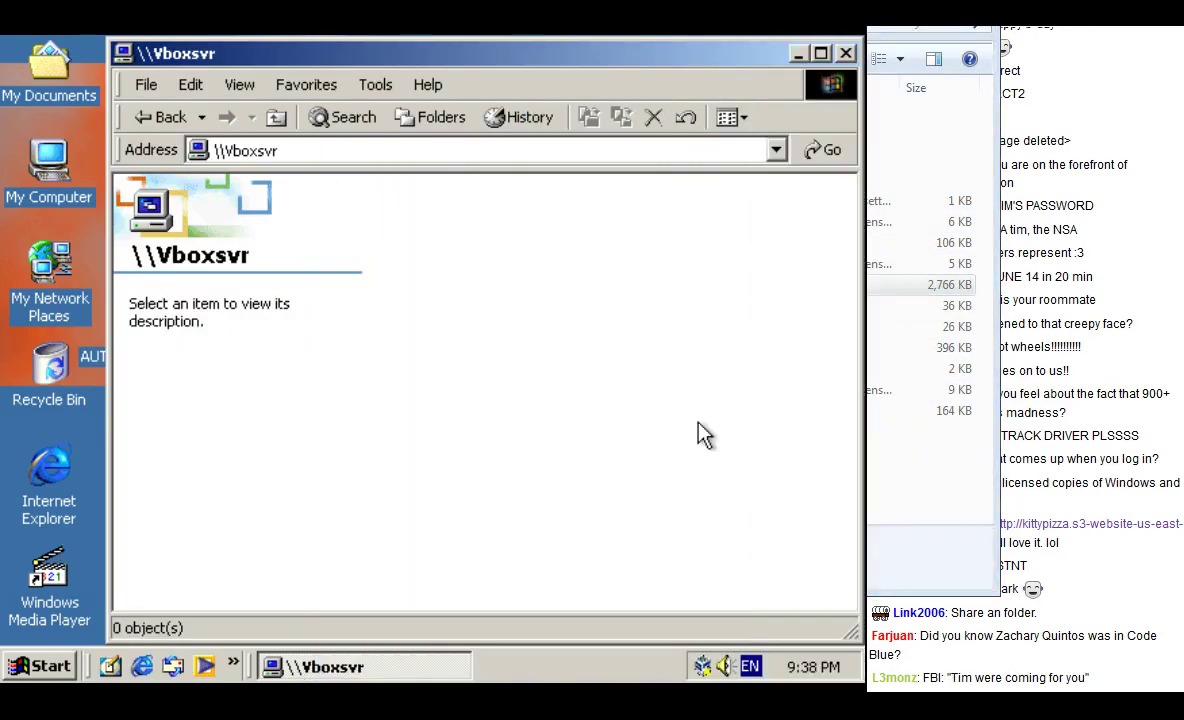
pyautogui.click(855, 422)
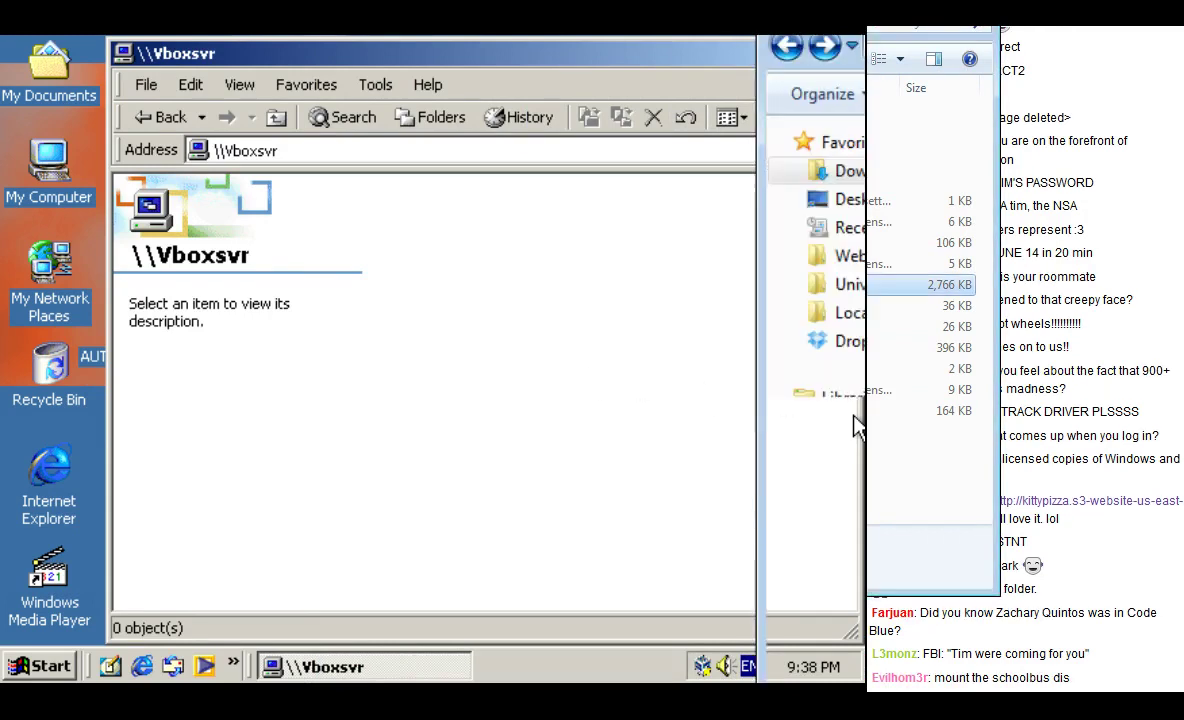
pyautogui.rightClick(855, 420)
pyautogui.click(714, 550)
pyautogui.click(437, 275)
pyautogui.rightClick(437, 275)
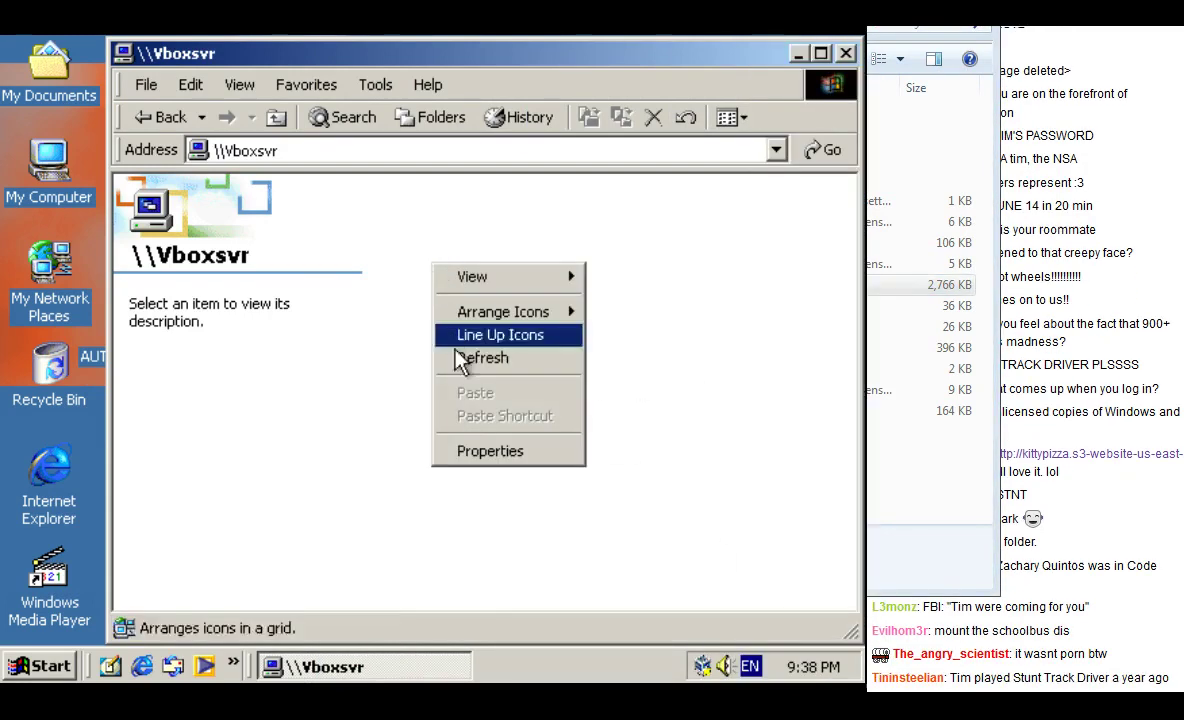
pyautogui.click(264, 243)
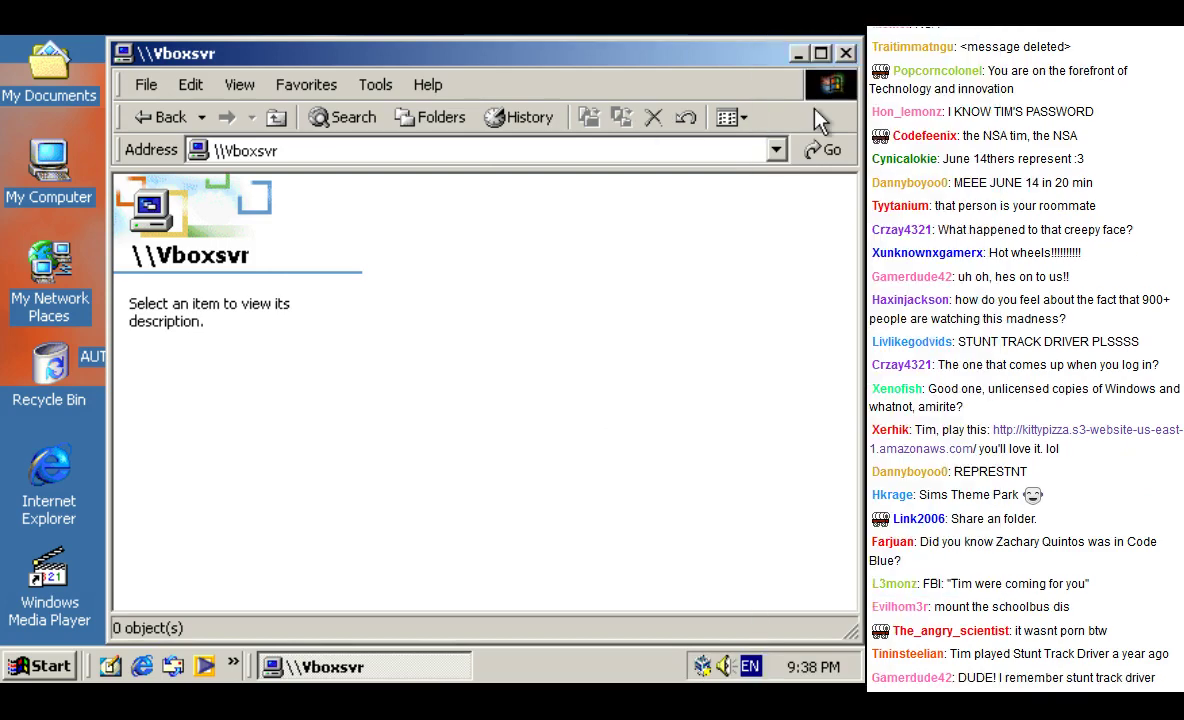
# Step: Open the Windows 2000 virtual machine's Shared Folders settings and select the Machine Folders group
pyautogui.click(307, 86)
pyautogui.moveTo(378, 97)
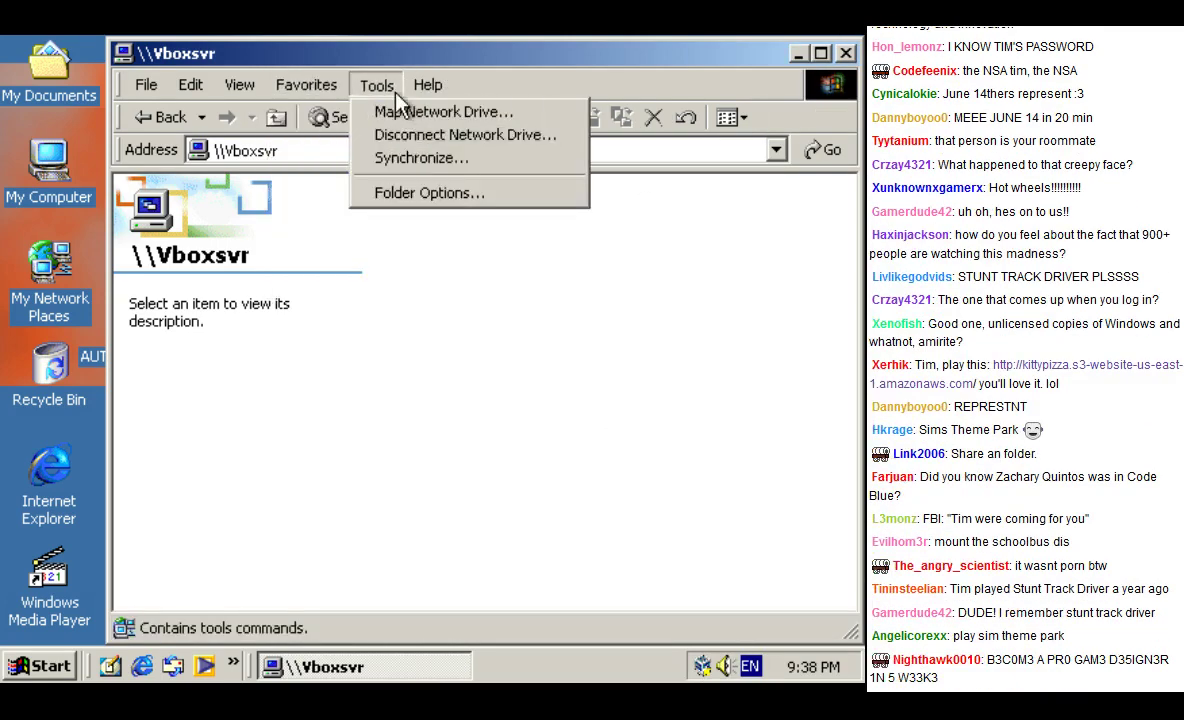
pyautogui.hotkey('ctrl', 'Home')
pyautogui.moveTo(172, 58)
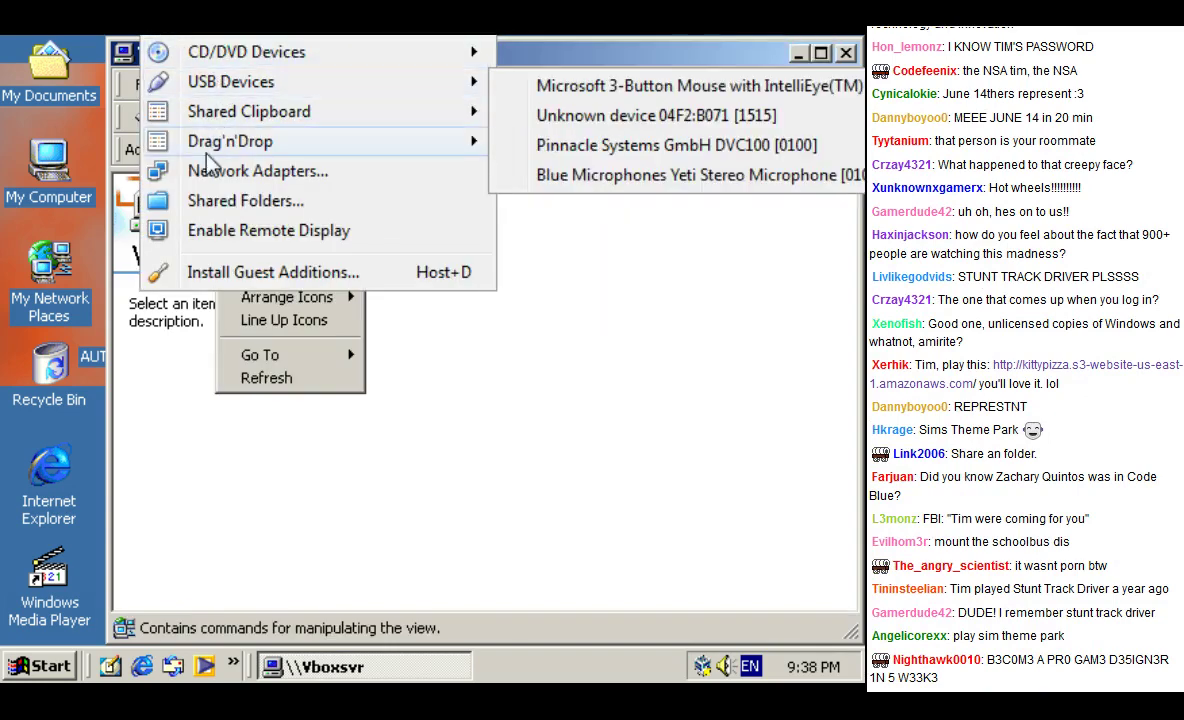
pyautogui.moveTo(232, 115)
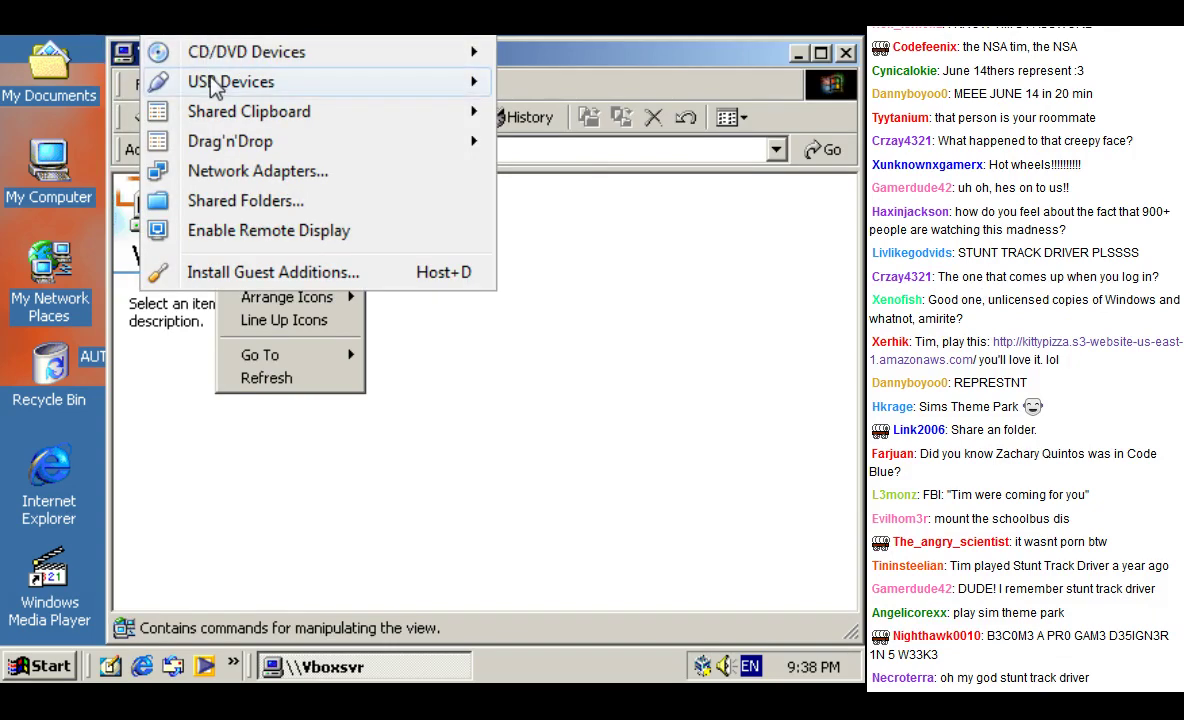
pyautogui.click(248, 203)
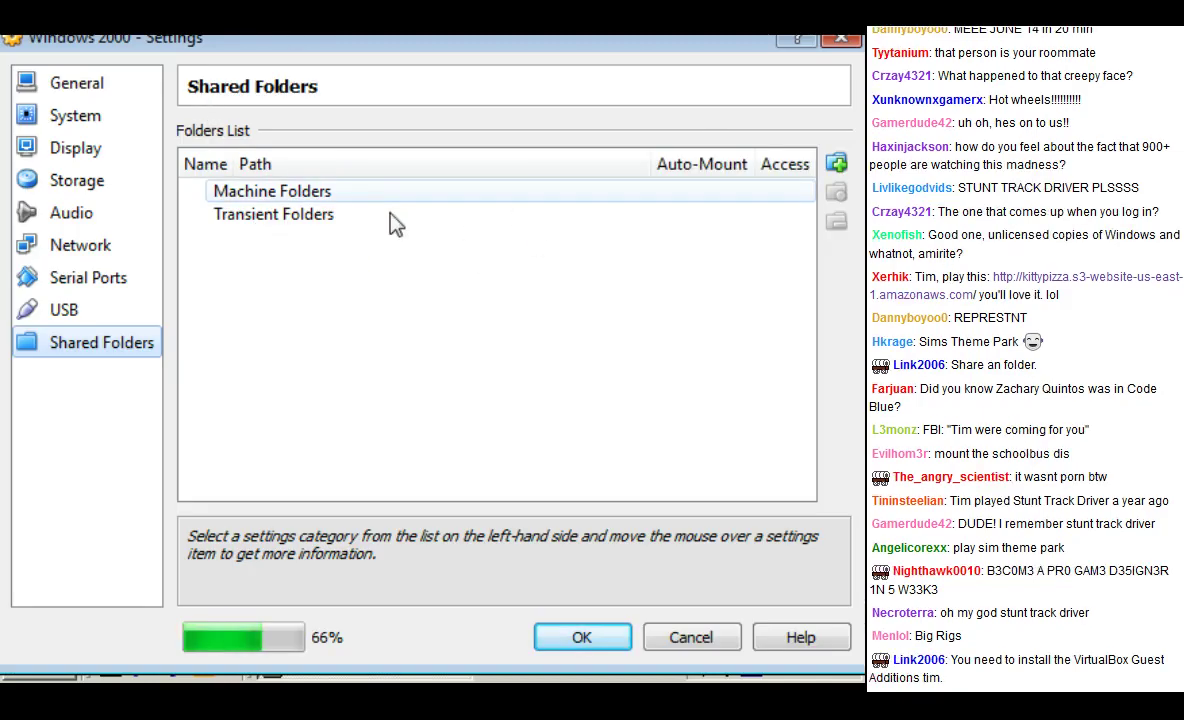
pyautogui.click(340, 216)
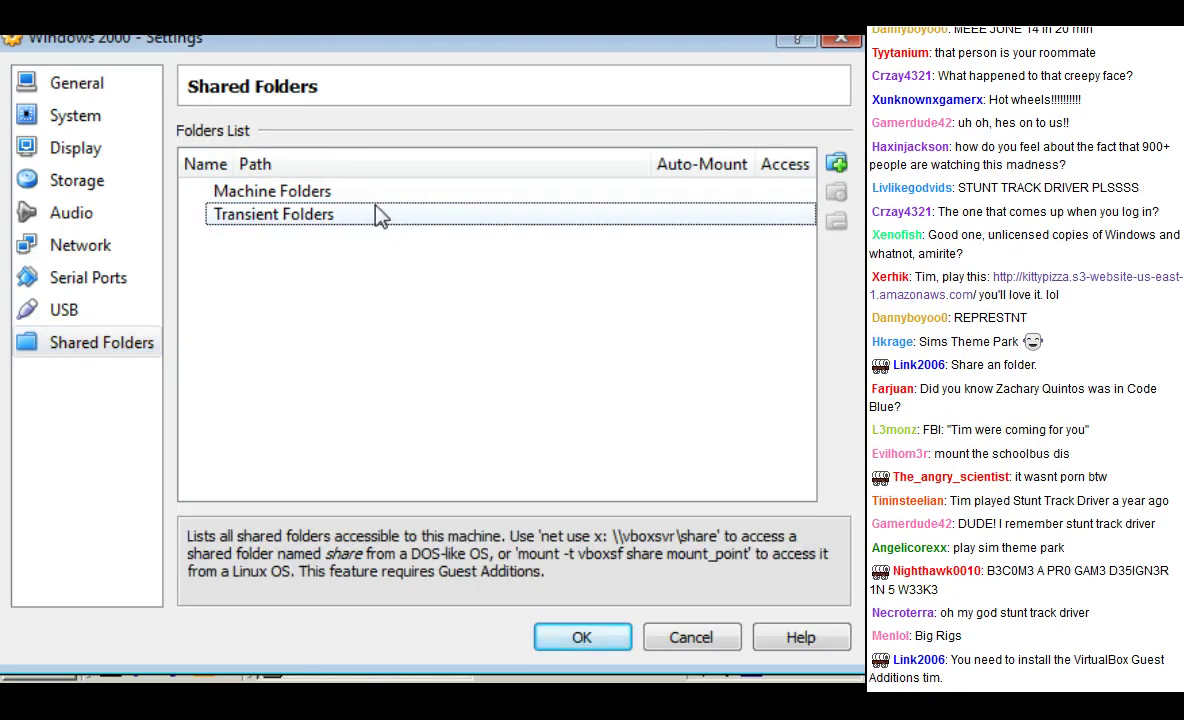
pyautogui.click(380, 194)
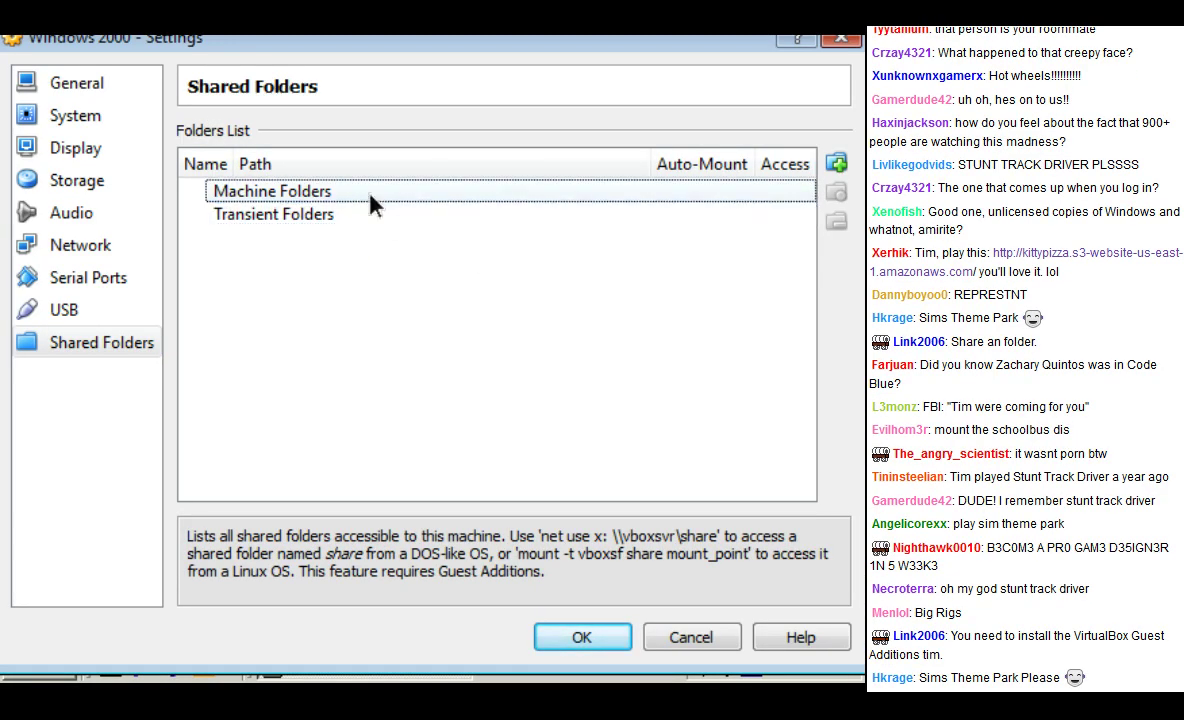
# Step: Share the host's Downloads\Explores the Human Body folder as Explores_the_Human_Body with Make Permanent enabled, and save the settings
pyautogui.click(837, 163)
pyautogui.click(603, 250)
pyautogui.click(540, 292)
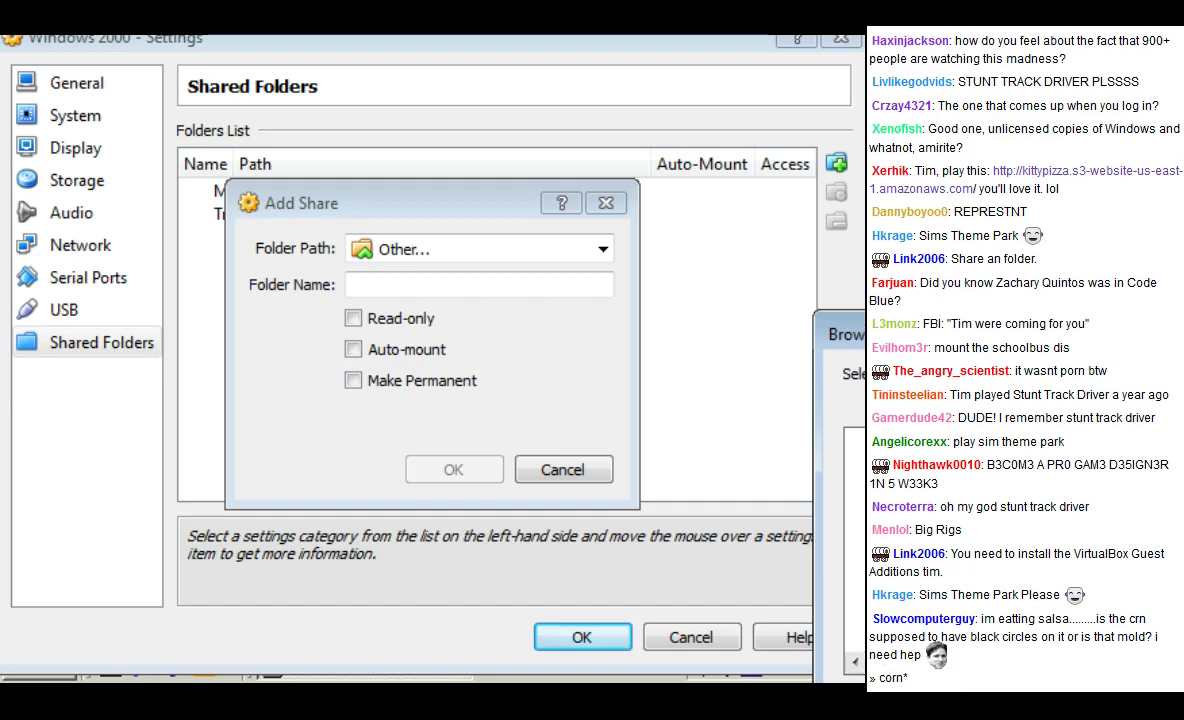
pyautogui.press('Return')
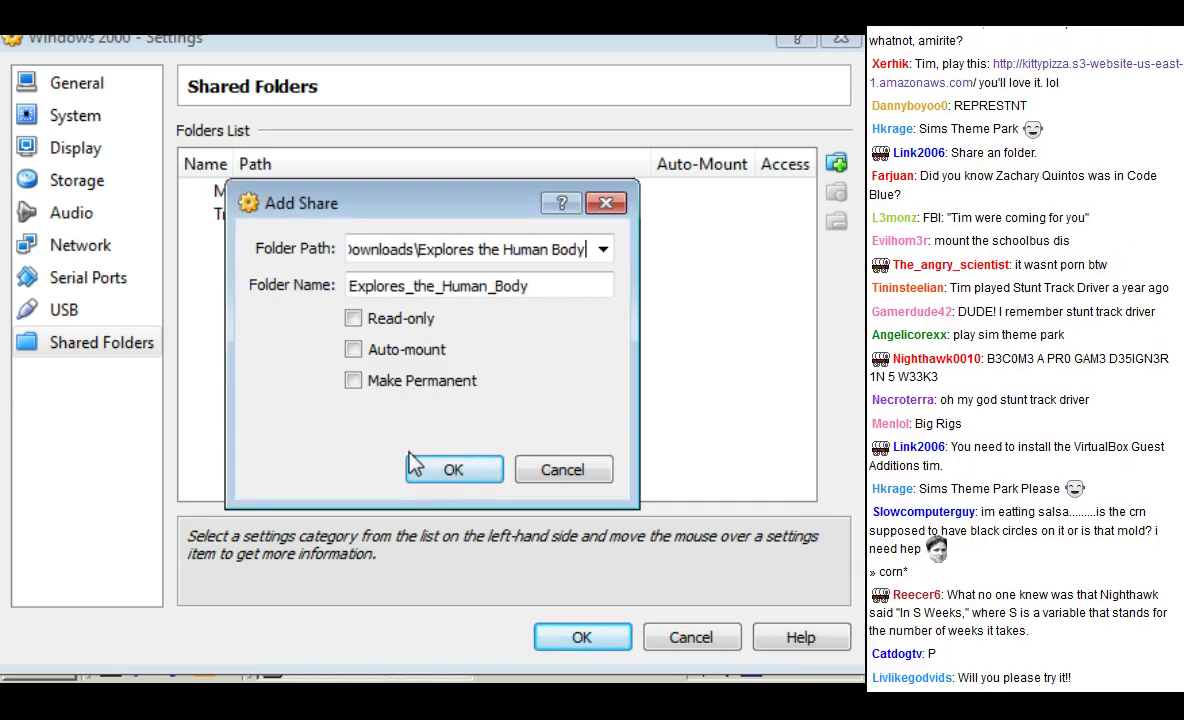
pyautogui.click(353, 380)
pyautogui.click(454, 470)
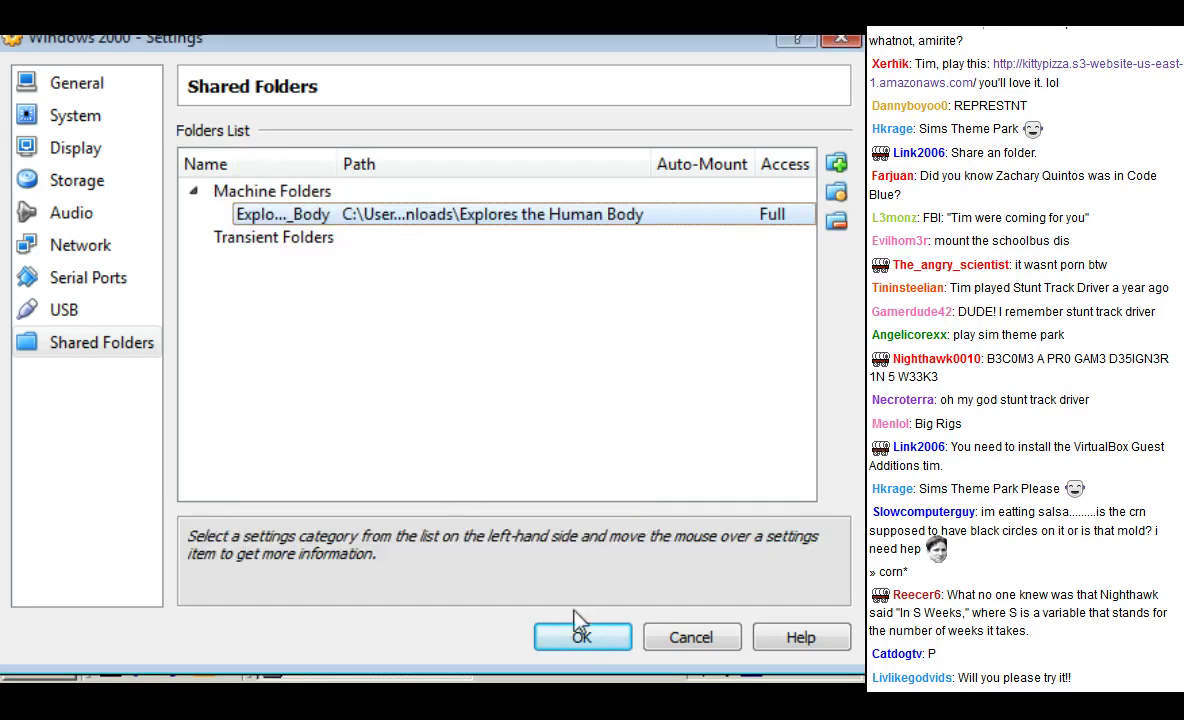
pyautogui.click(582, 638)
# Step: Reload the \\Vboxsvr server, then open the Explores_the_Human_Body share and its Explores the Human Body folder
pyautogui.click(415, 328)
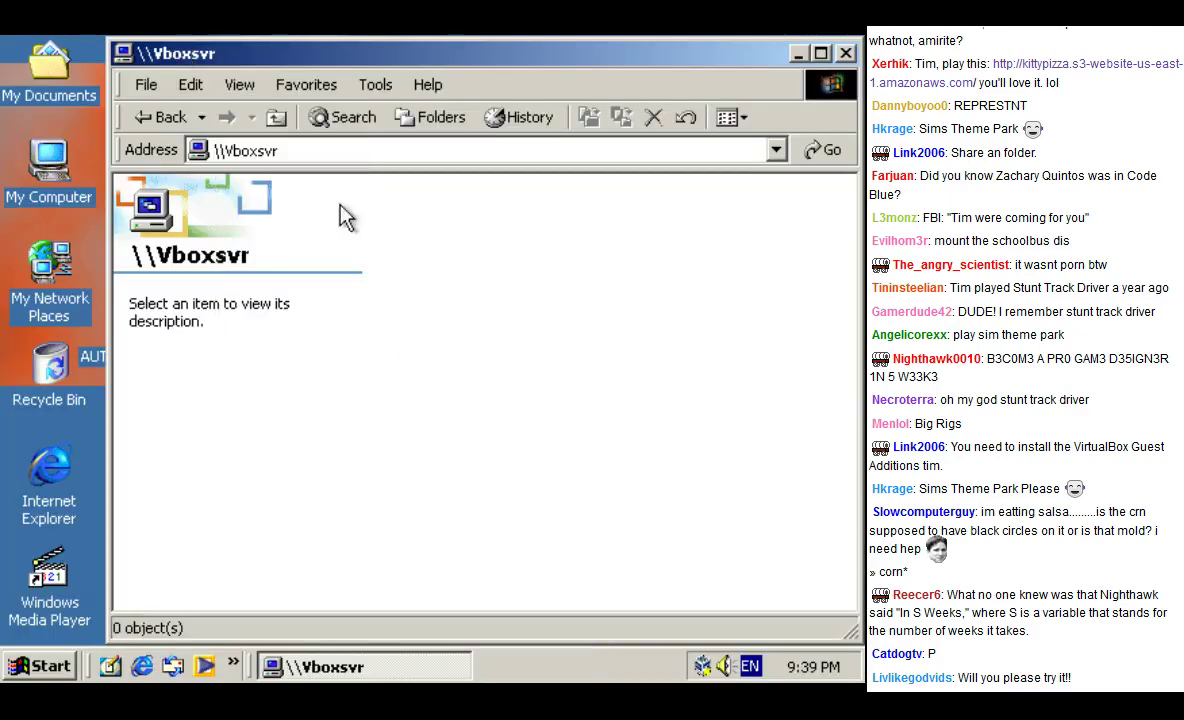
pyautogui.click(165, 117)
pyautogui.doubleClick(425, 222)
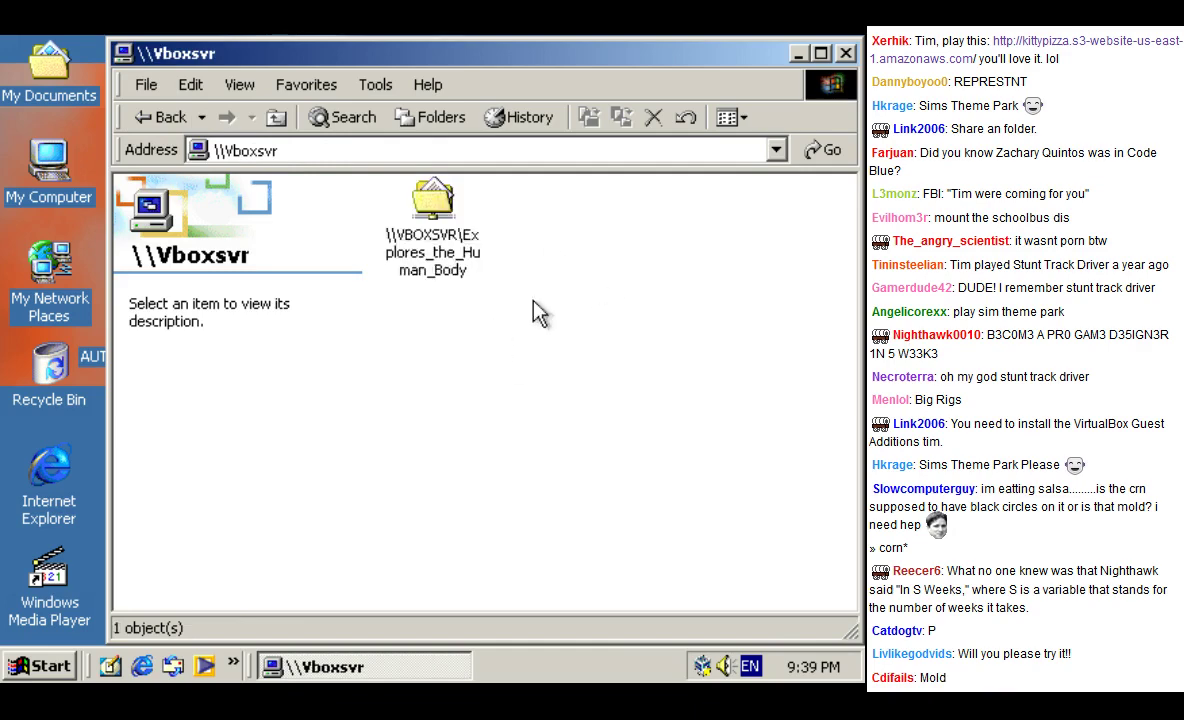
pyautogui.doubleClick(437, 244)
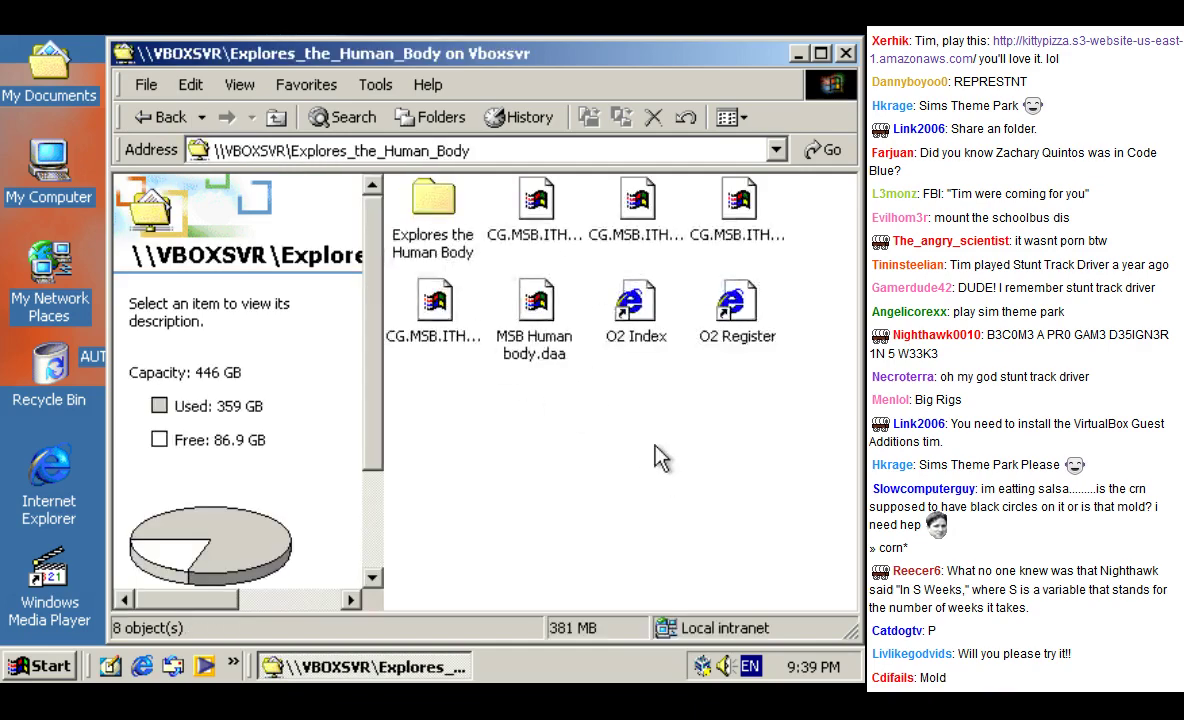
pyautogui.doubleClick(434, 222)
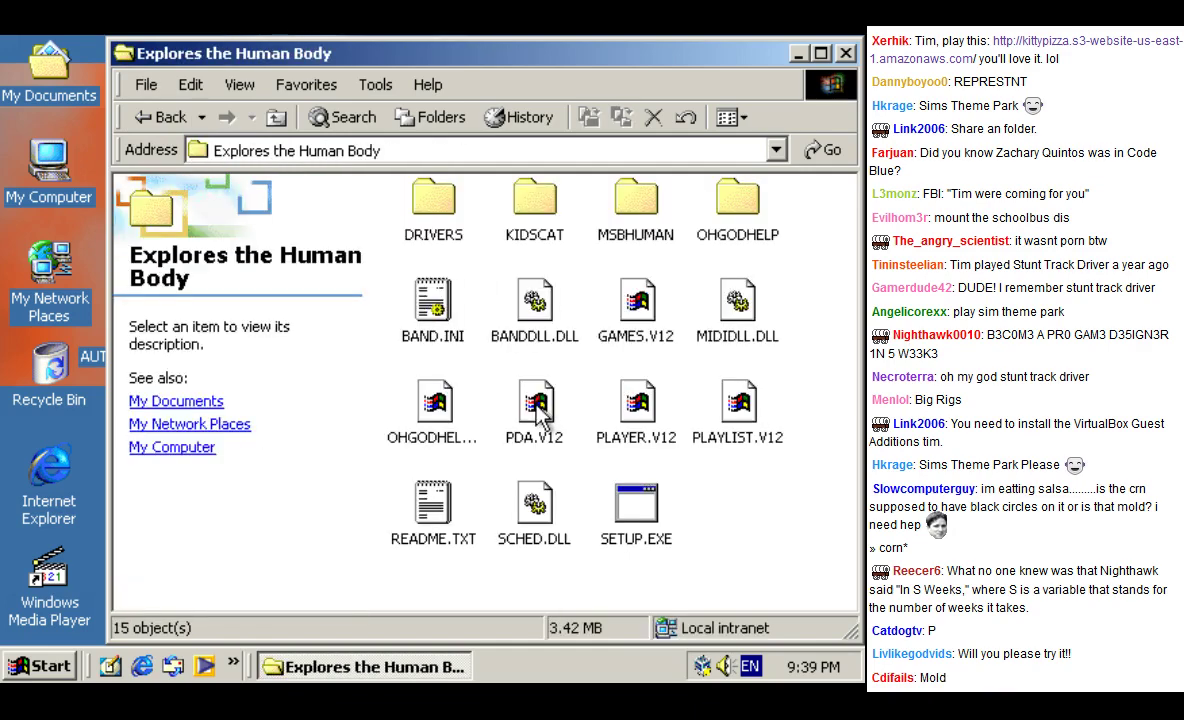
# Step: Extract OHGODHELP.zip to the OHGODHELP folder with 7-Zip
pyautogui.click(461, 420)
pyautogui.rightClick(460, 418)
pyautogui.moveTo(522, 434)
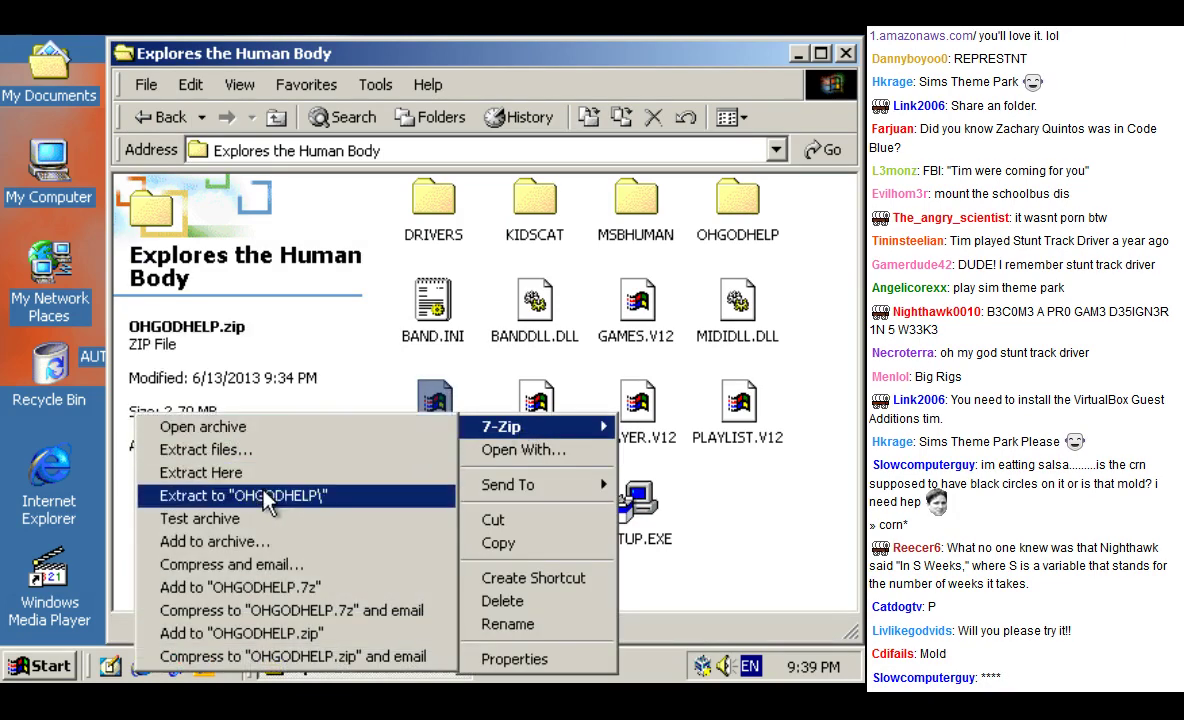
pyautogui.click(243, 494)
pyautogui.click(410, 505)
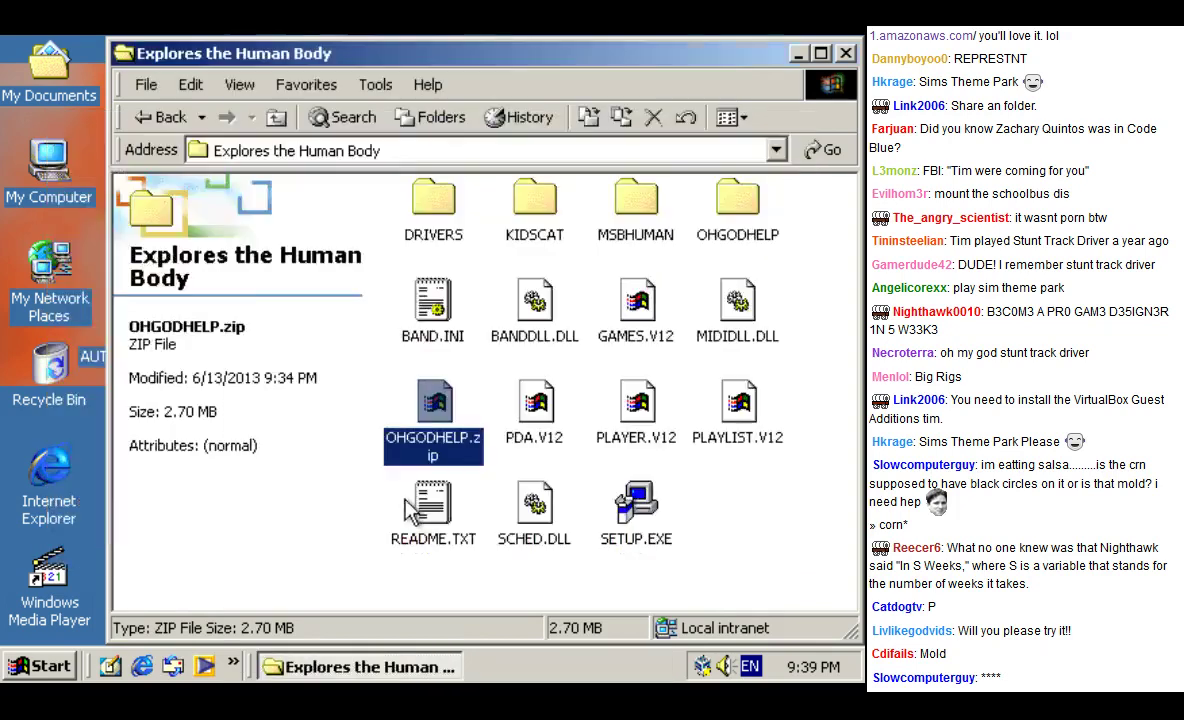
# Step: Open the OHGODHELP folder on the share and try to run gra_disk.exe, dismissing the resulting dialog
pyautogui.doubleClick(738, 212)
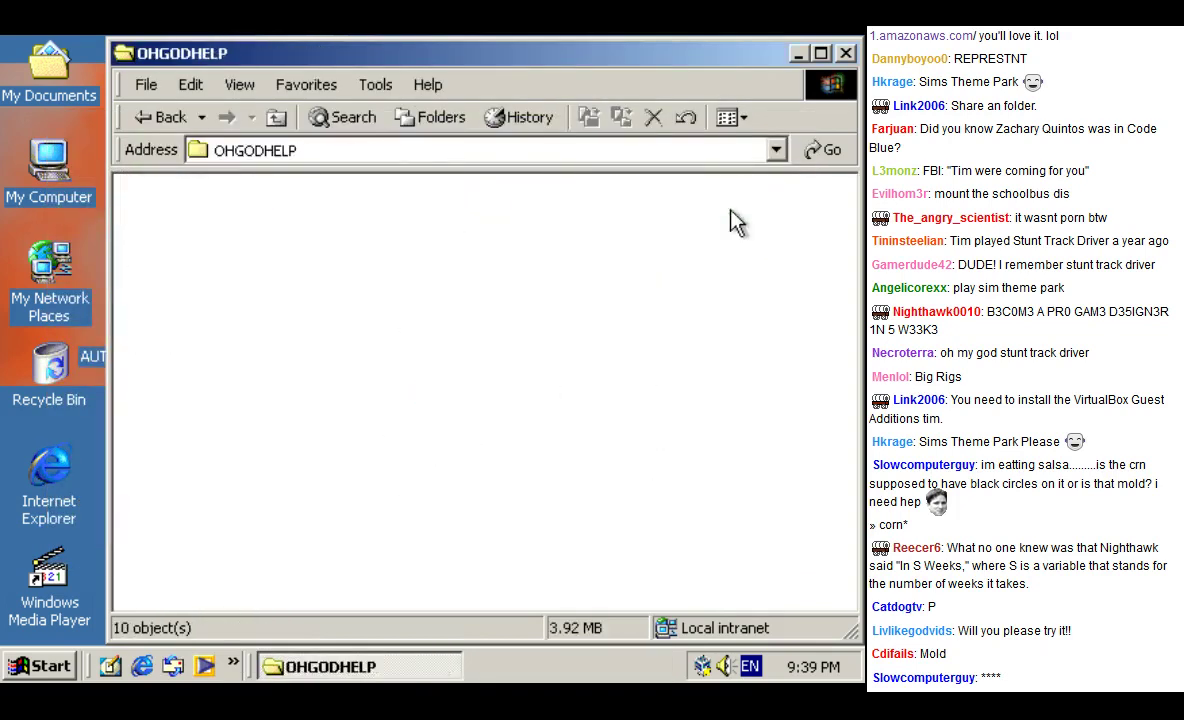
pyautogui.doubleClick(426, 212)
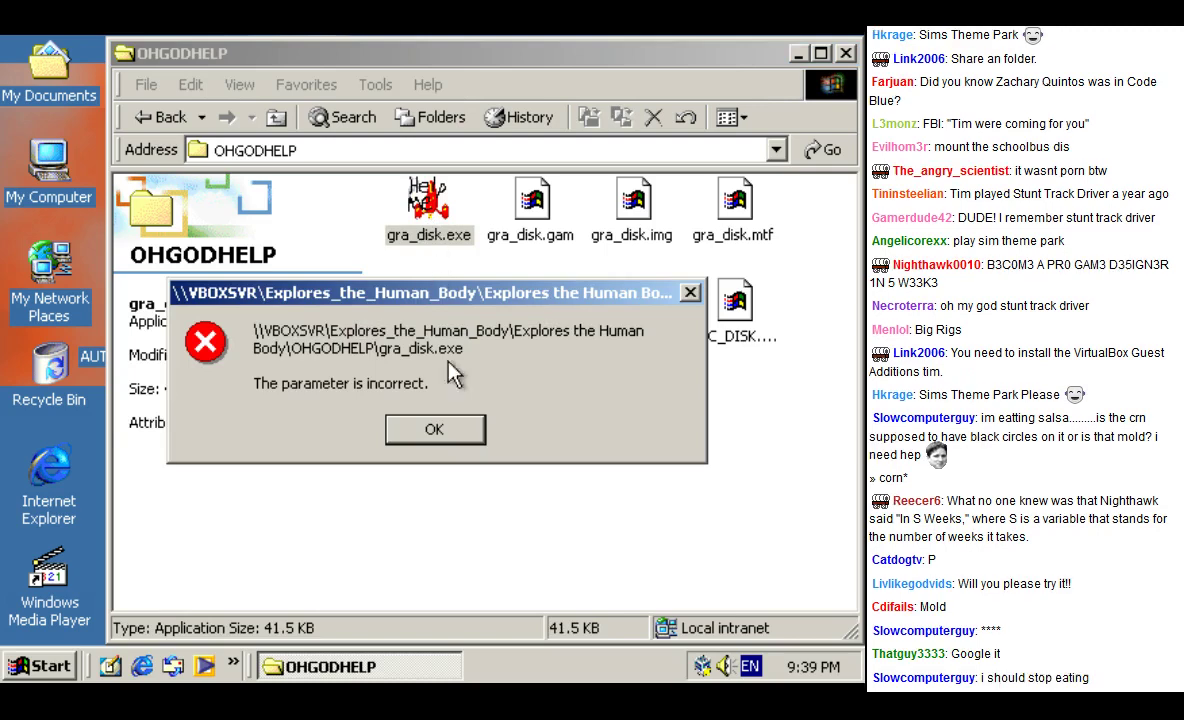
pyautogui.click(440, 432)
pyautogui.click(452, 478)
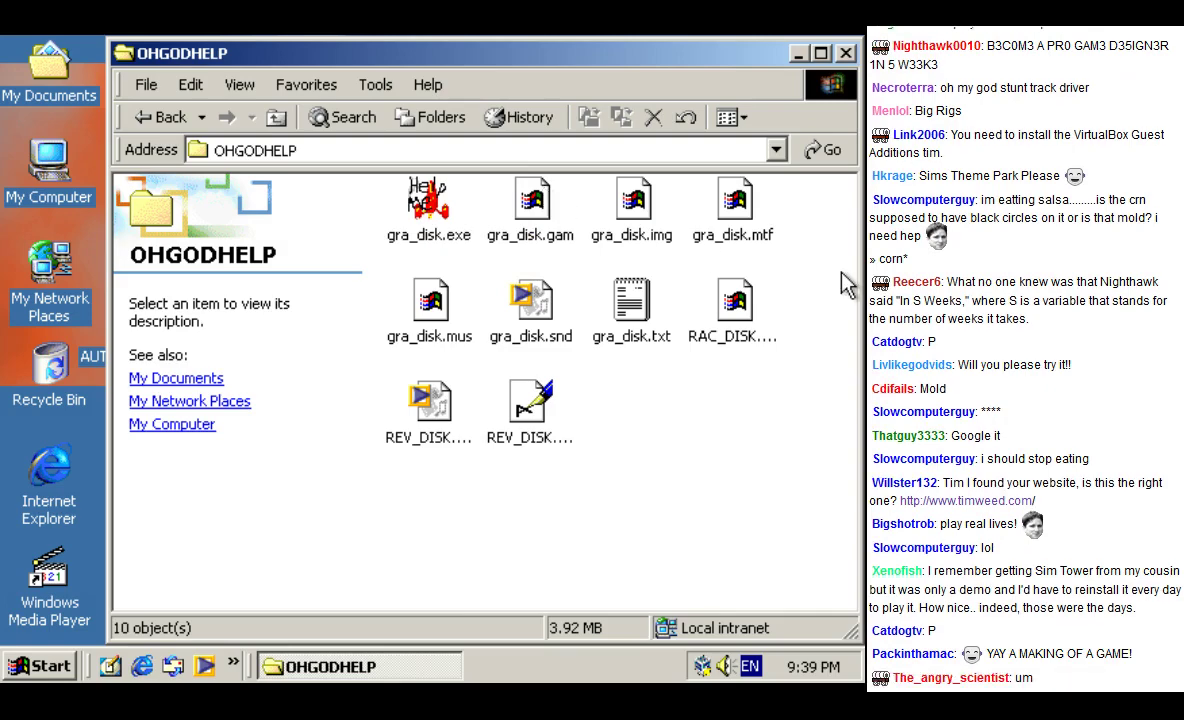
# Step: Look through the musician's website linked in the chat down to its footer, then close its tab and return to the virtual machine
pyautogui.click(972, 479)
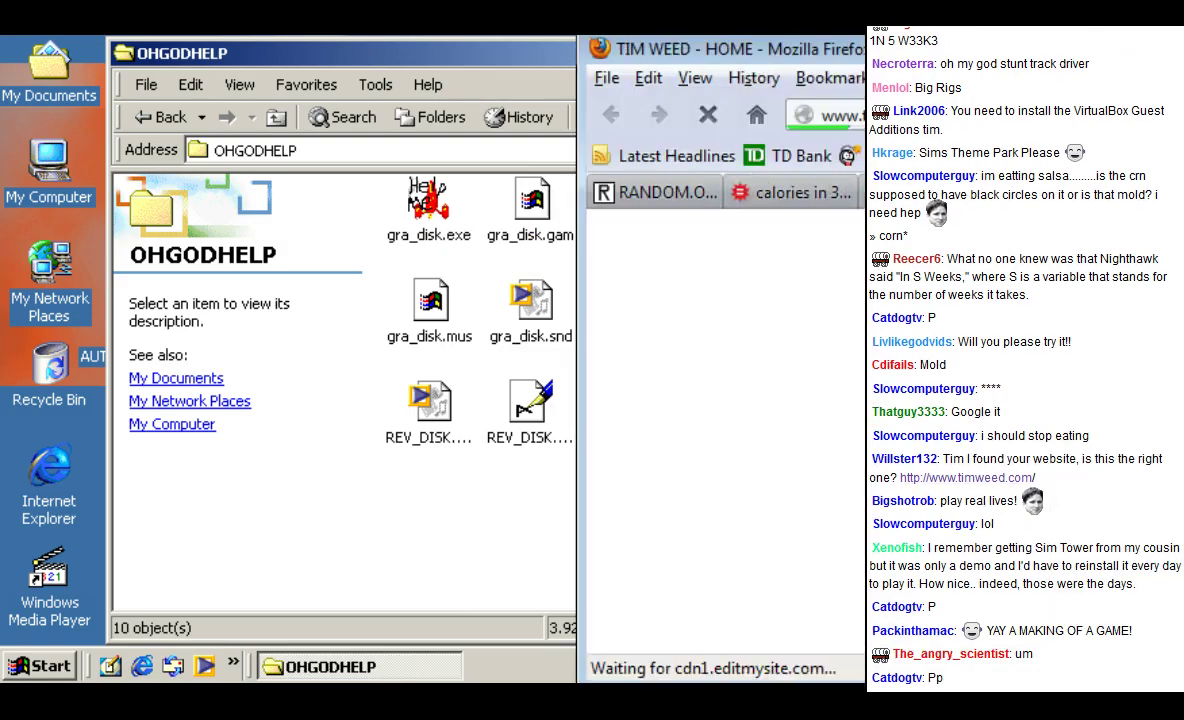
pyautogui.doubleClick(640, 48)
pyautogui.scroll(-10, 632, 275)
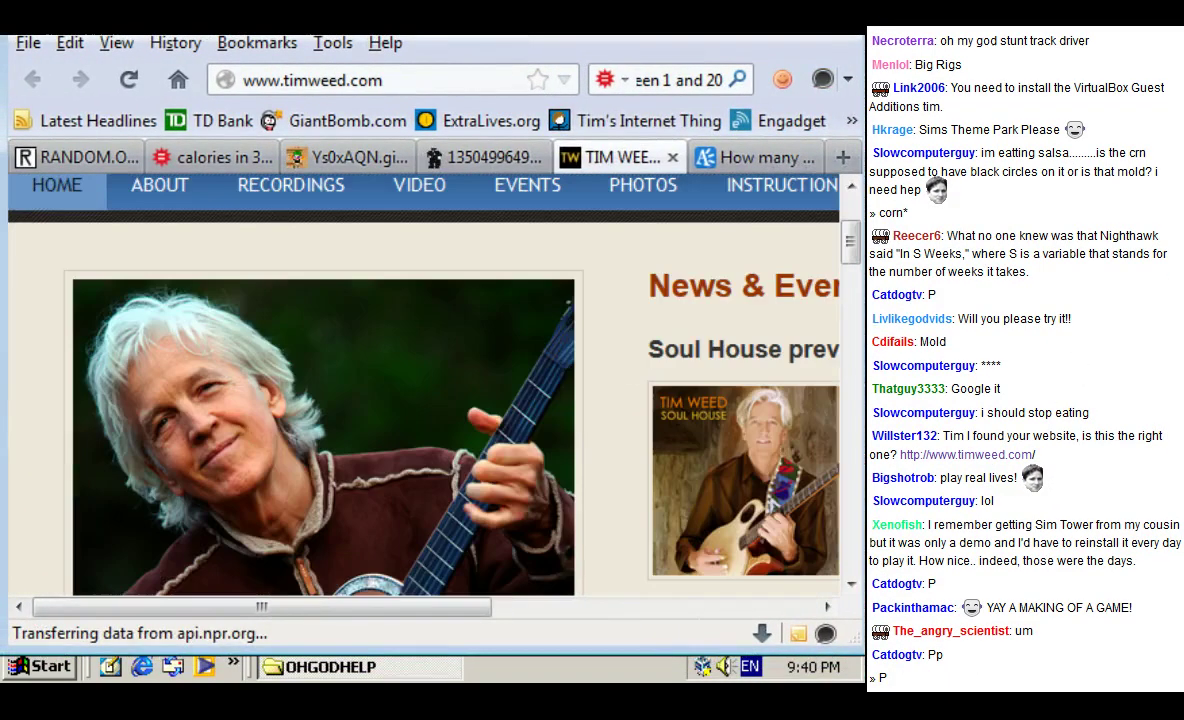
pyautogui.scroll(-4, 679, 320)
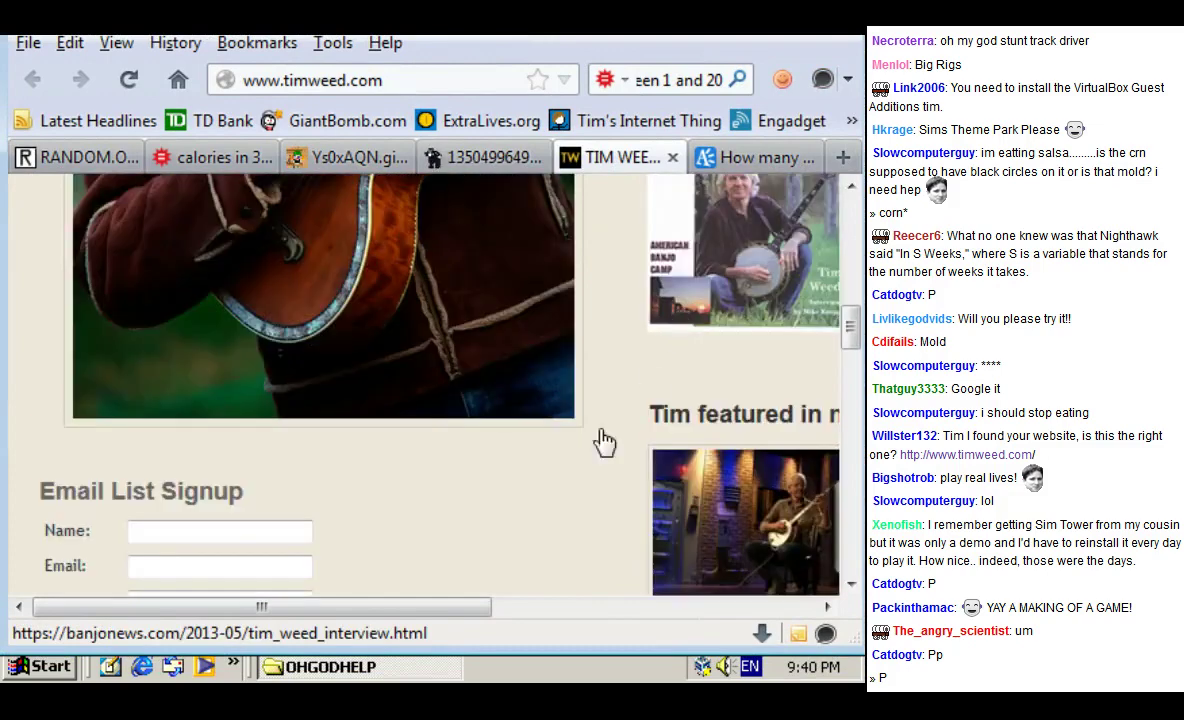
pyautogui.moveTo(441, 610); pyautogui.dragTo(700, 583)
pyautogui.scroll(5, 698, 580)
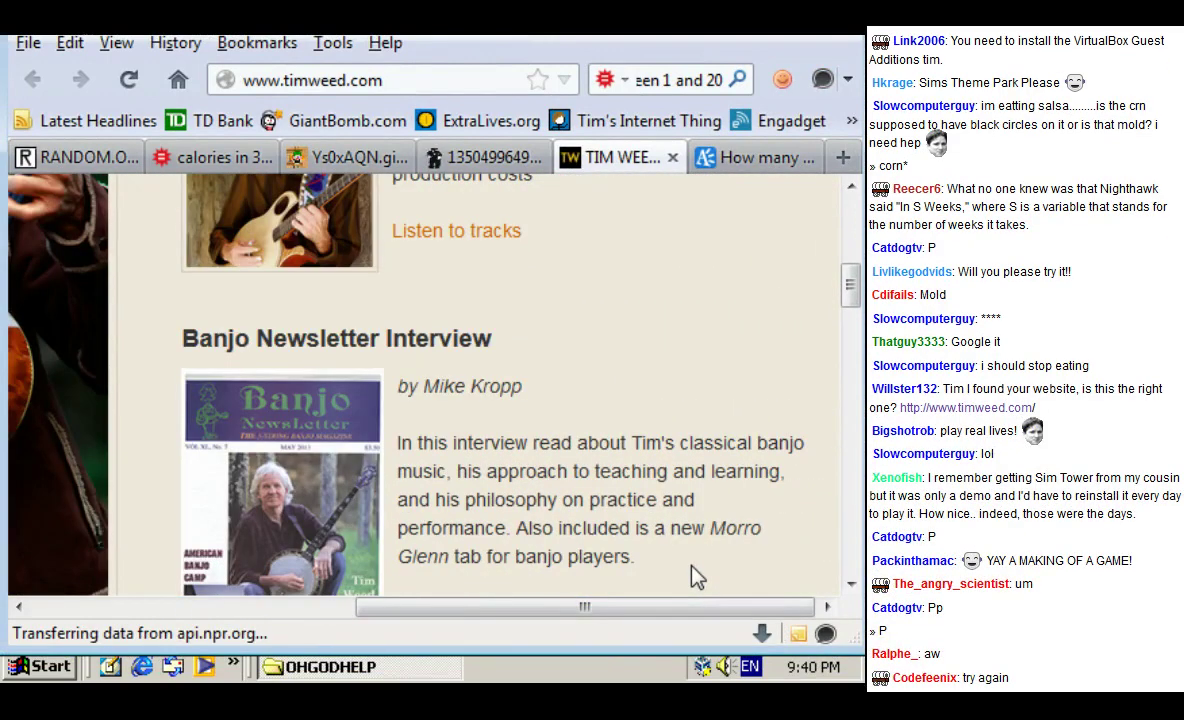
pyautogui.scroll(3, 697, 577)
pyautogui.scroll(6, 697, 577)
pyautogui.scroll(-20, 680, 556)
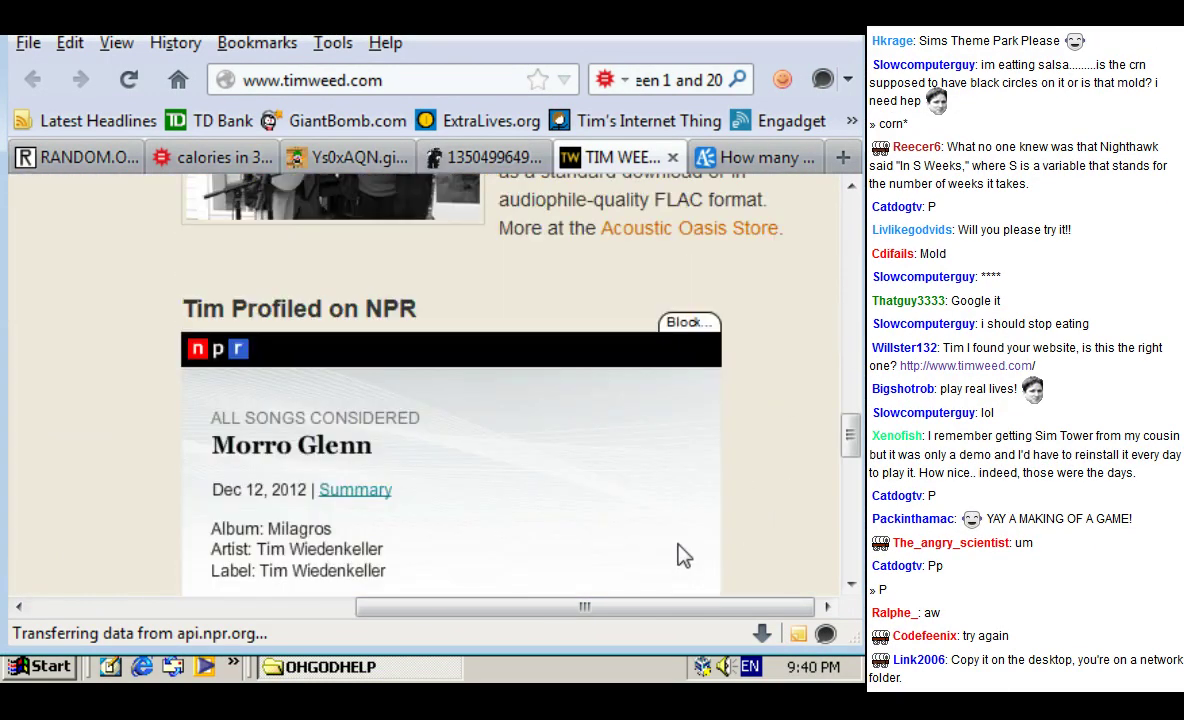
pyautogui.scroll(-10, 680, 556)
pyautogui.hscroll(-5, 513, 494)
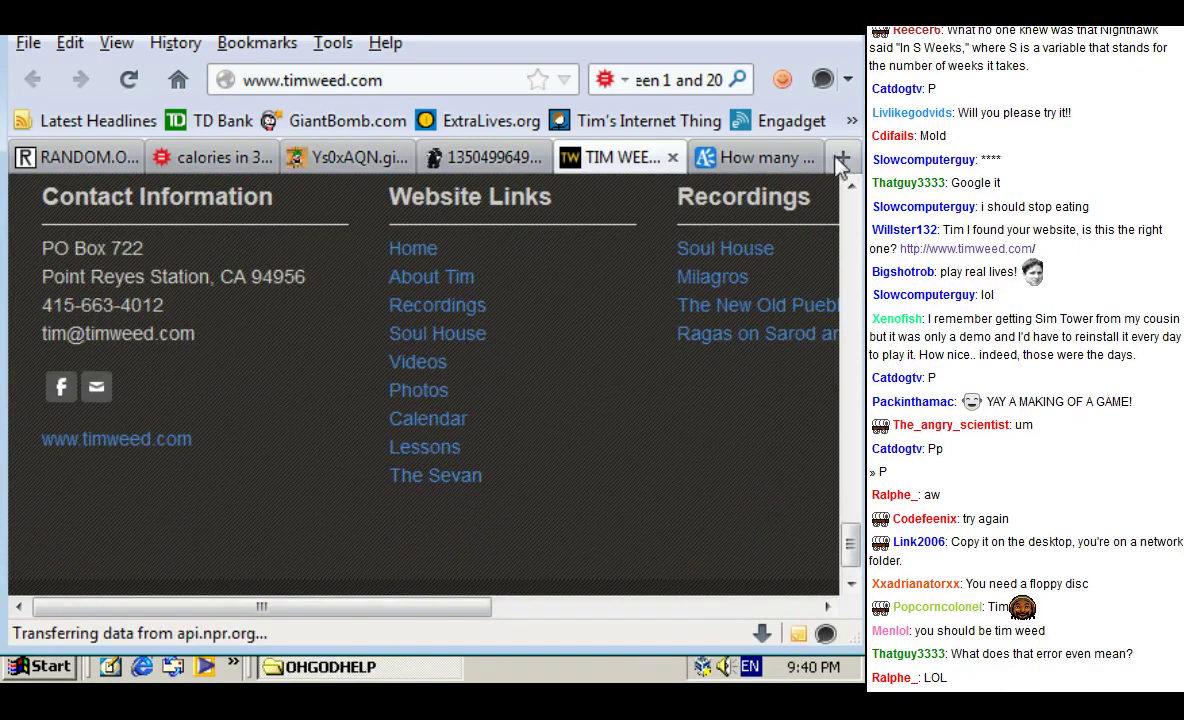
pyautogui.click(672, 157)
pyautogui.click(748, 36)
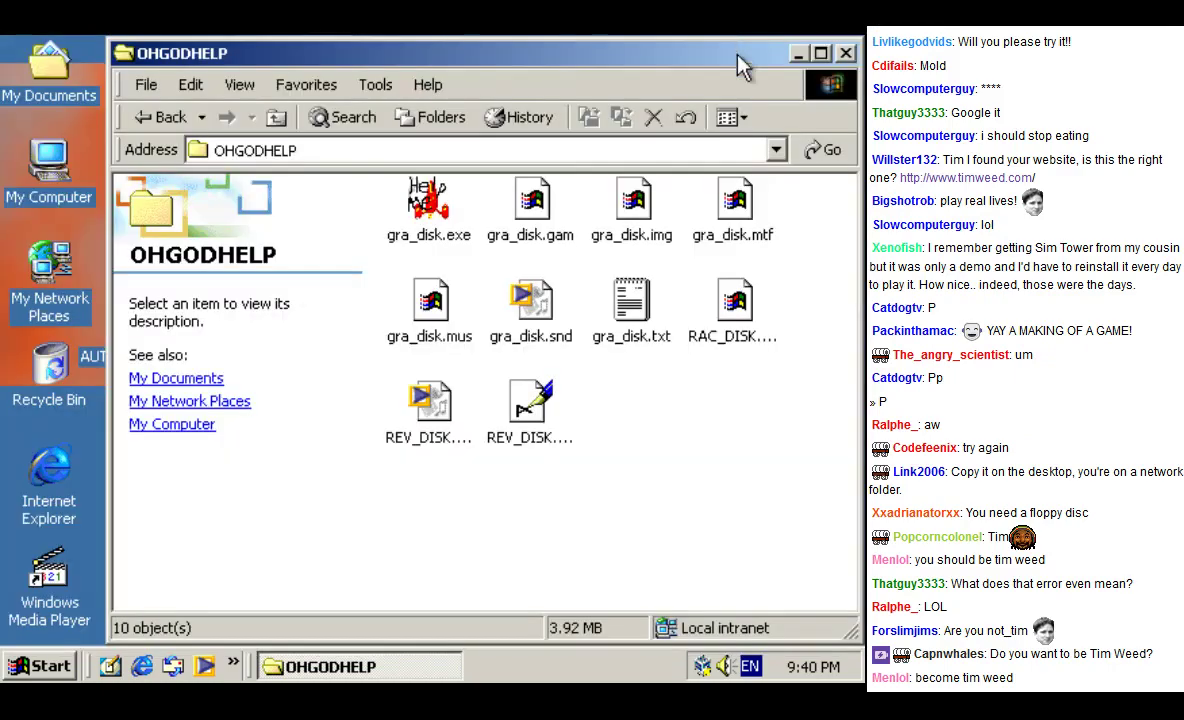
# Step: Try again to run gra_disk.exe from the shared OHGODHELP folder and dismiss the dialog
pyautogui.click(428, 203)
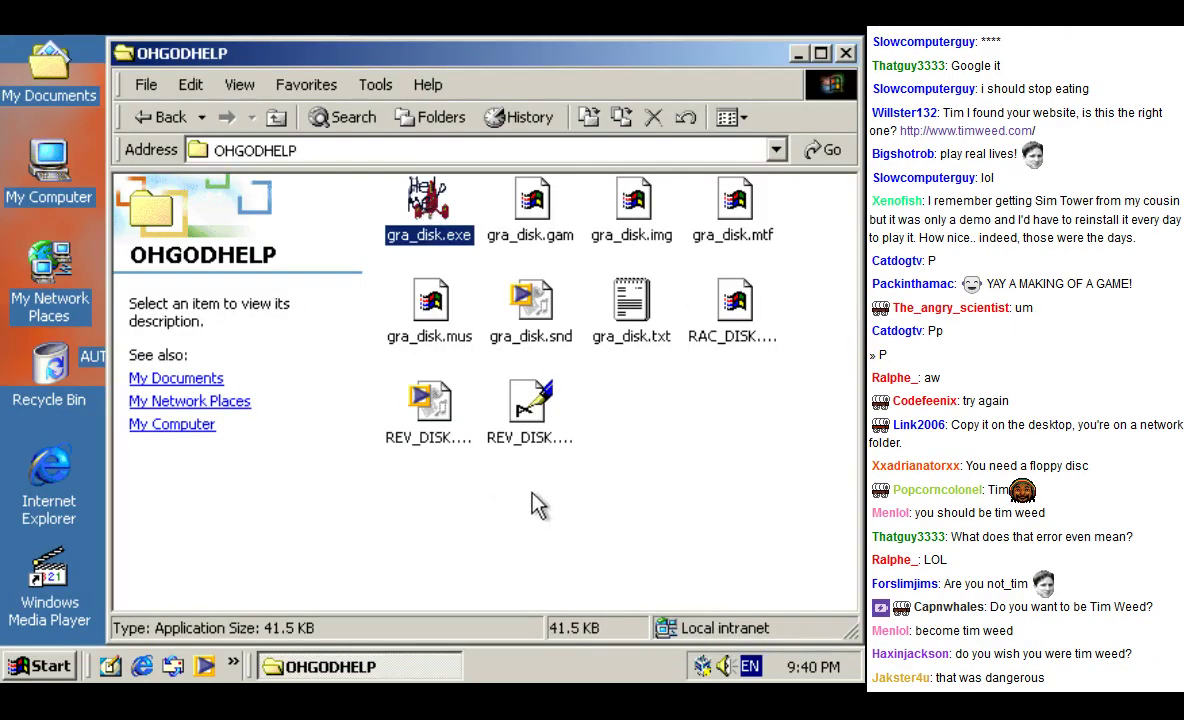
pyautogui.doubleClick(428, 230)
pyautogui.click(433, 428)
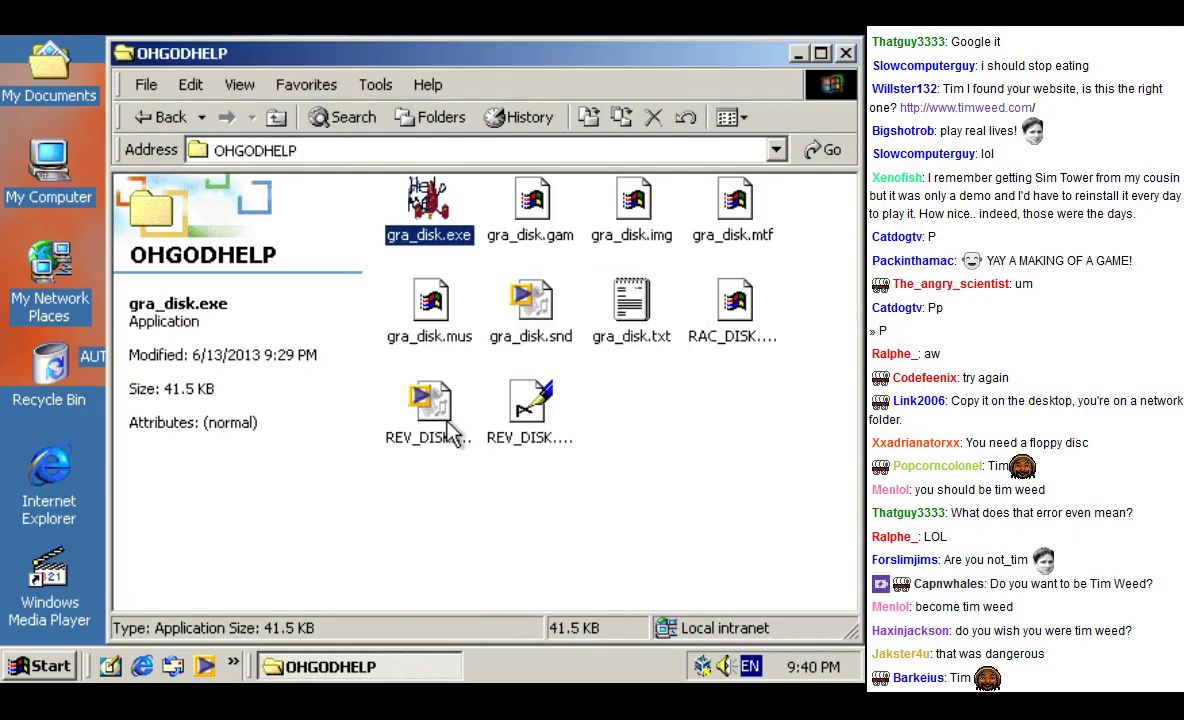
pyautogui.click(530, 490)
# Step: Go back to the parent folder, return to OHGODHELP and retry launching gra_disk.exe
pyautogui.click(165, 117)
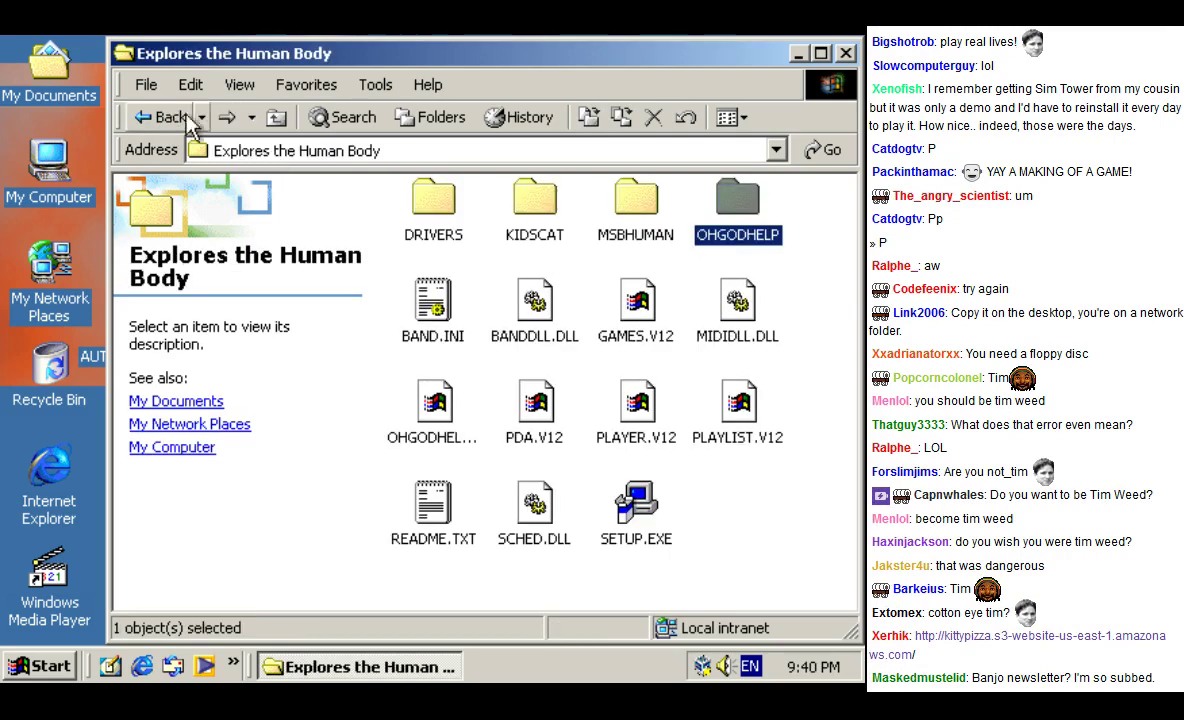
pyautogui.click(224, 116)
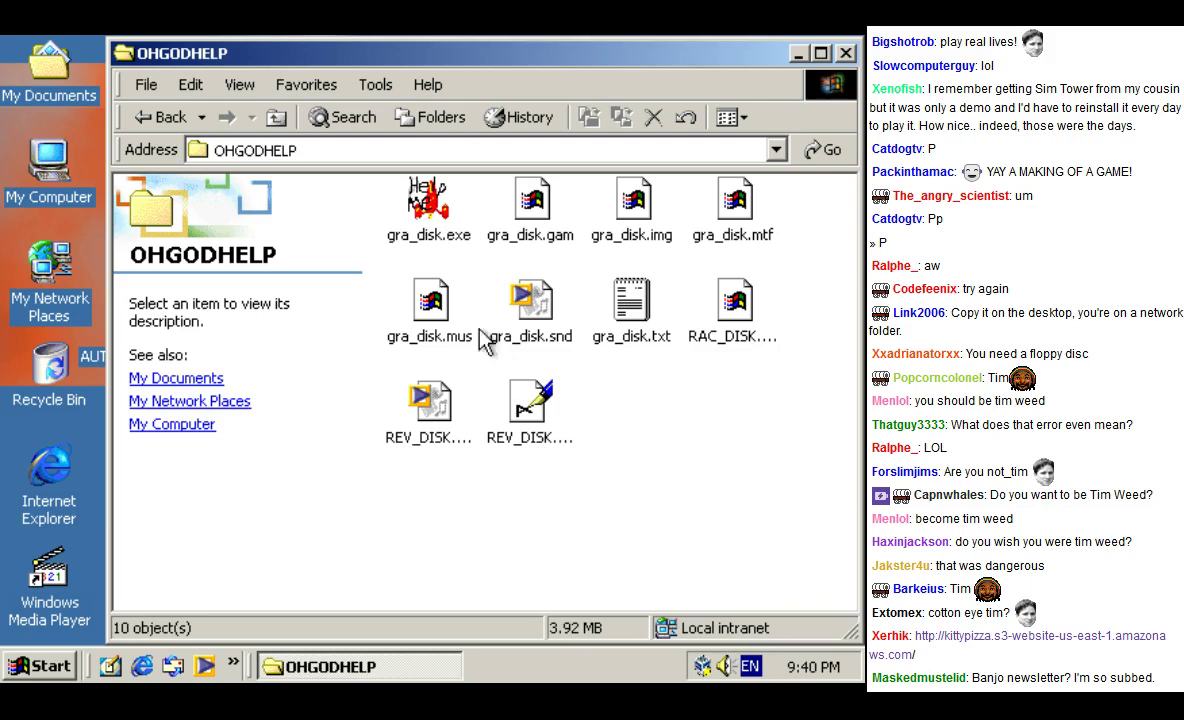
pyautogui.click(436, 232)
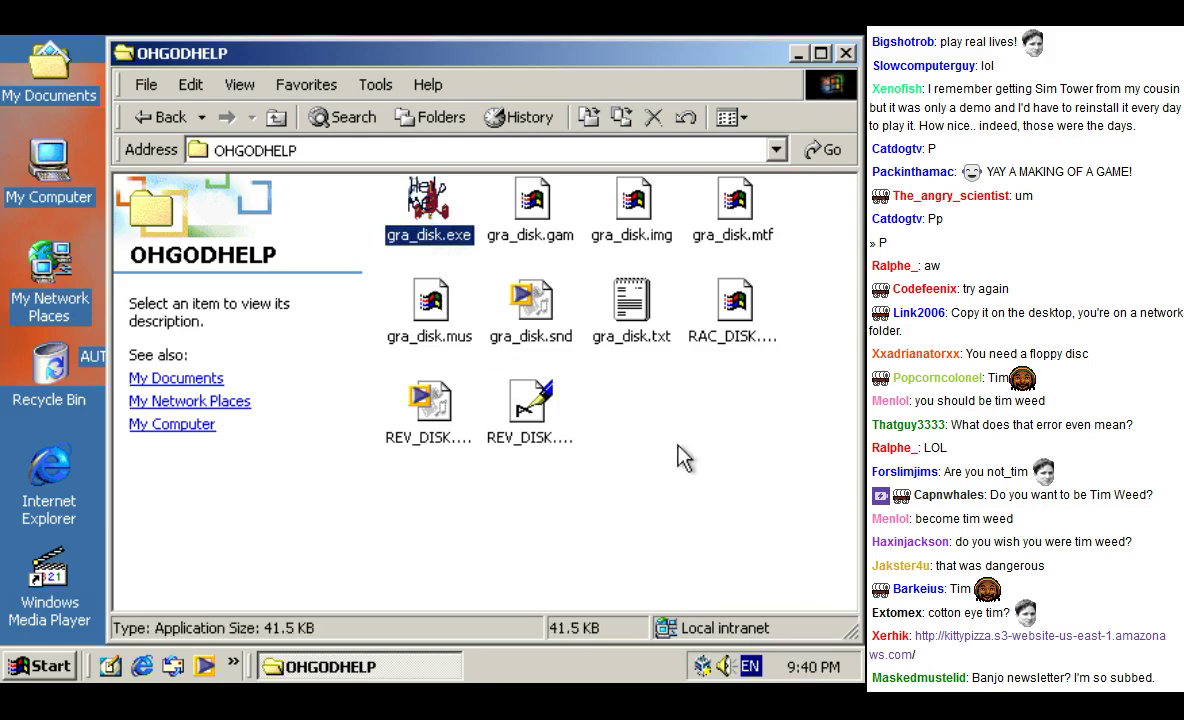
pyautogui.press('Return')
pyautogui.click(436, 429)
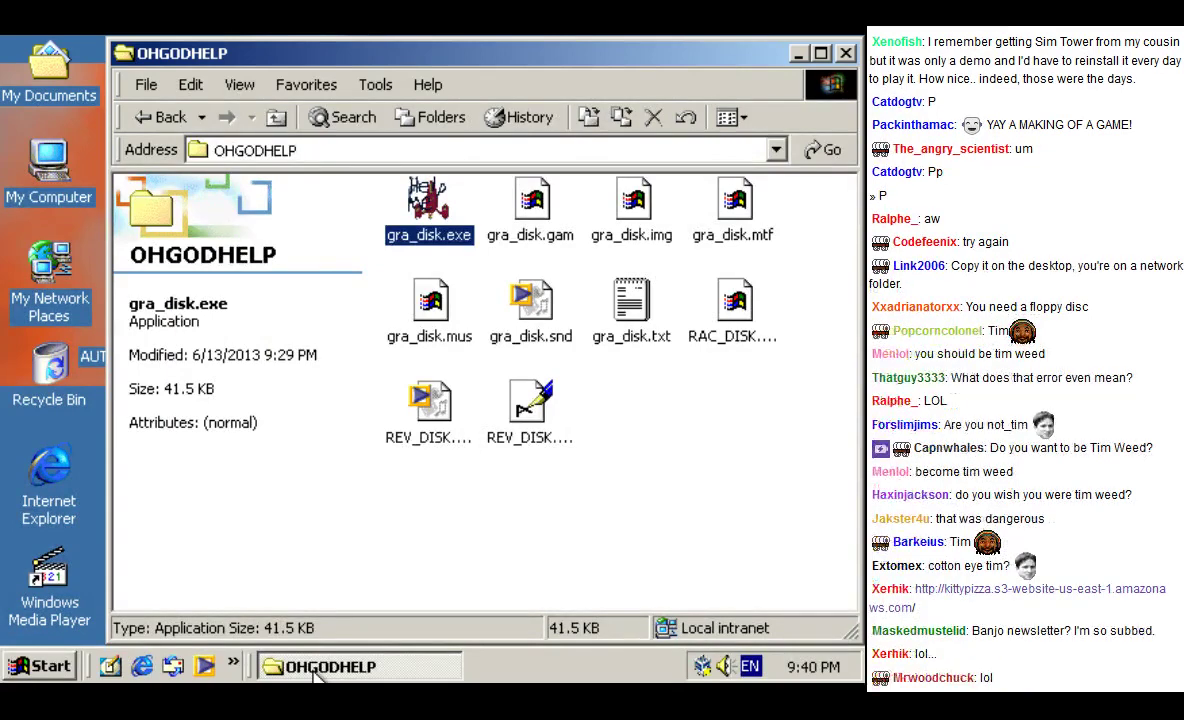
# Step: Deselect gra_disk.exe and close the shared OHGODHELP folder window to return to the desktop
pyautogui.click(628, 470)
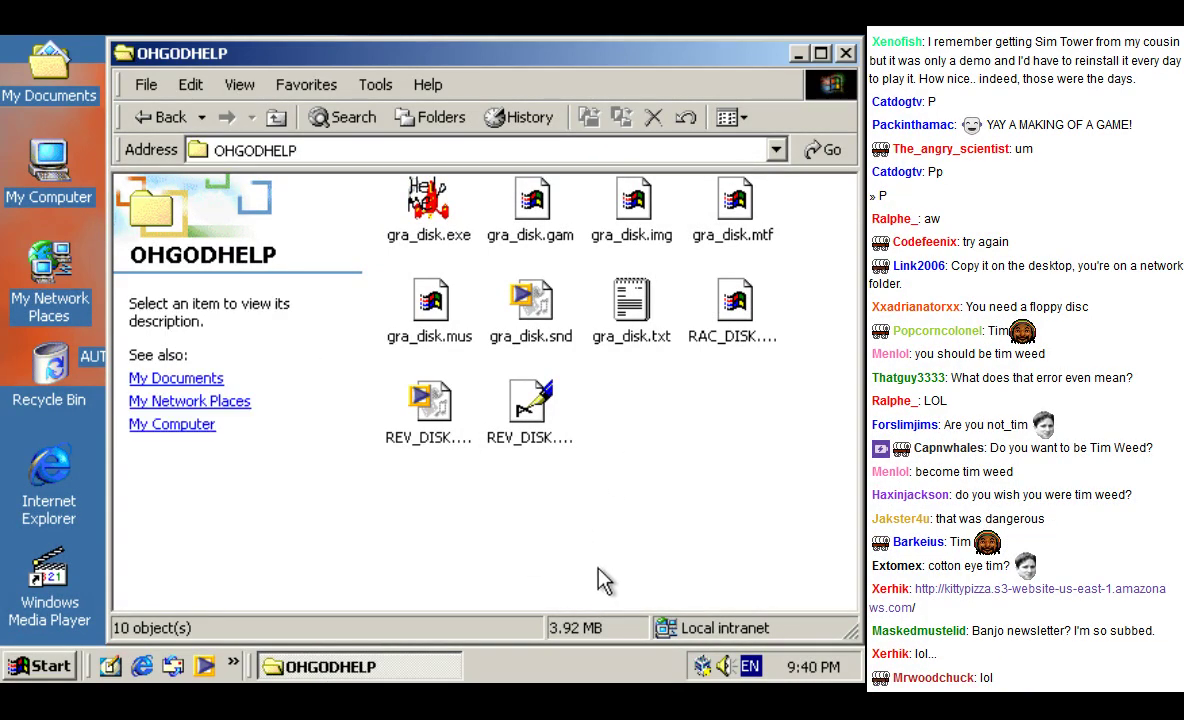
pyautogui.click(845, 53)
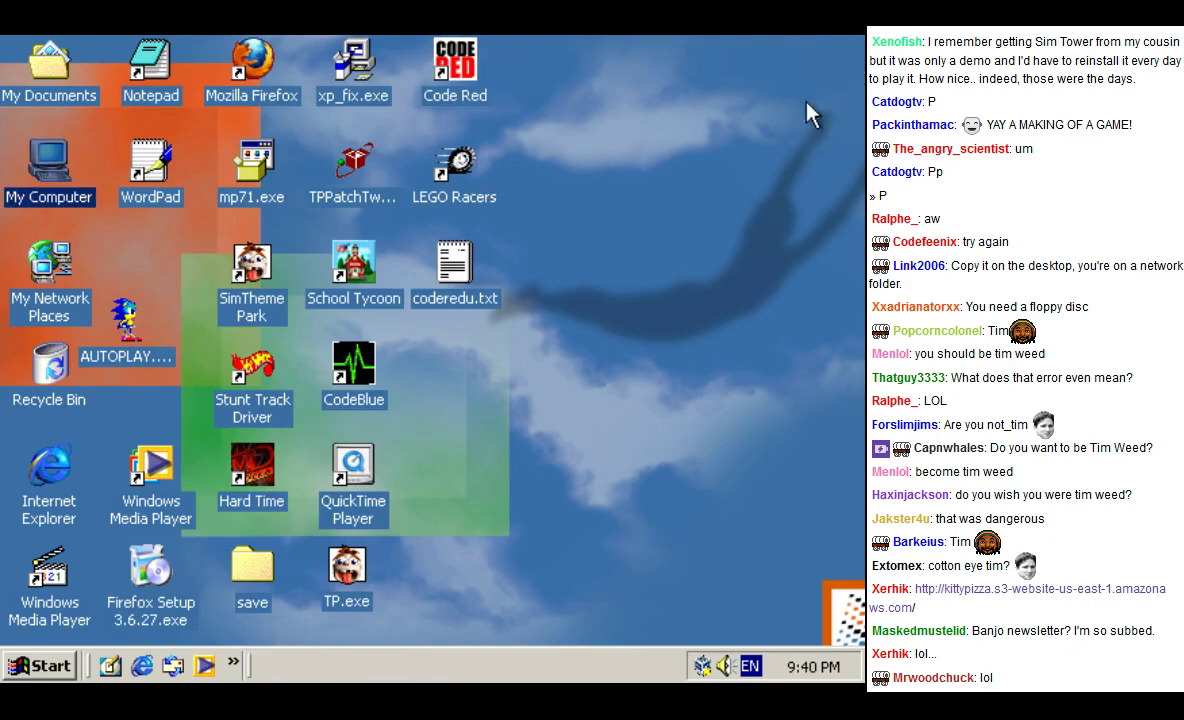
pyautogui.click(782, 158)
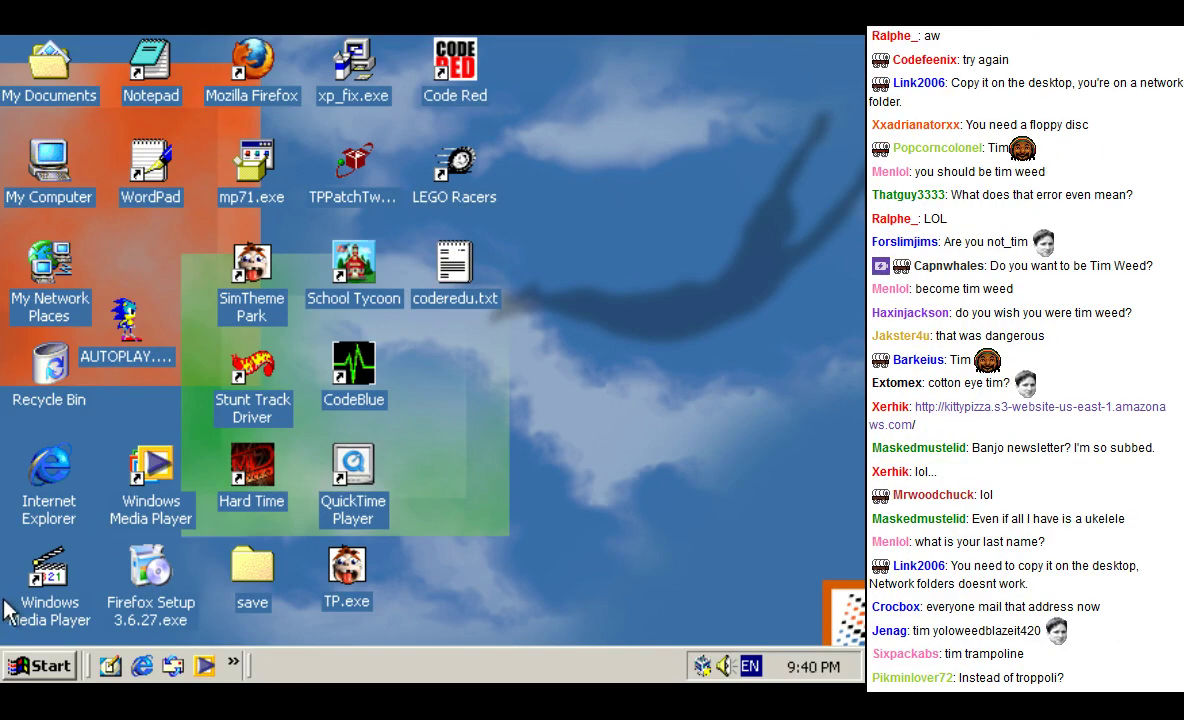
# Step: Open My Documents, go up to the Desktop level and open My Network Places from there
pyautogui.click(40, 665)
pyautogui.moveTo(190, 398)
pyautogui.click(478, 249)
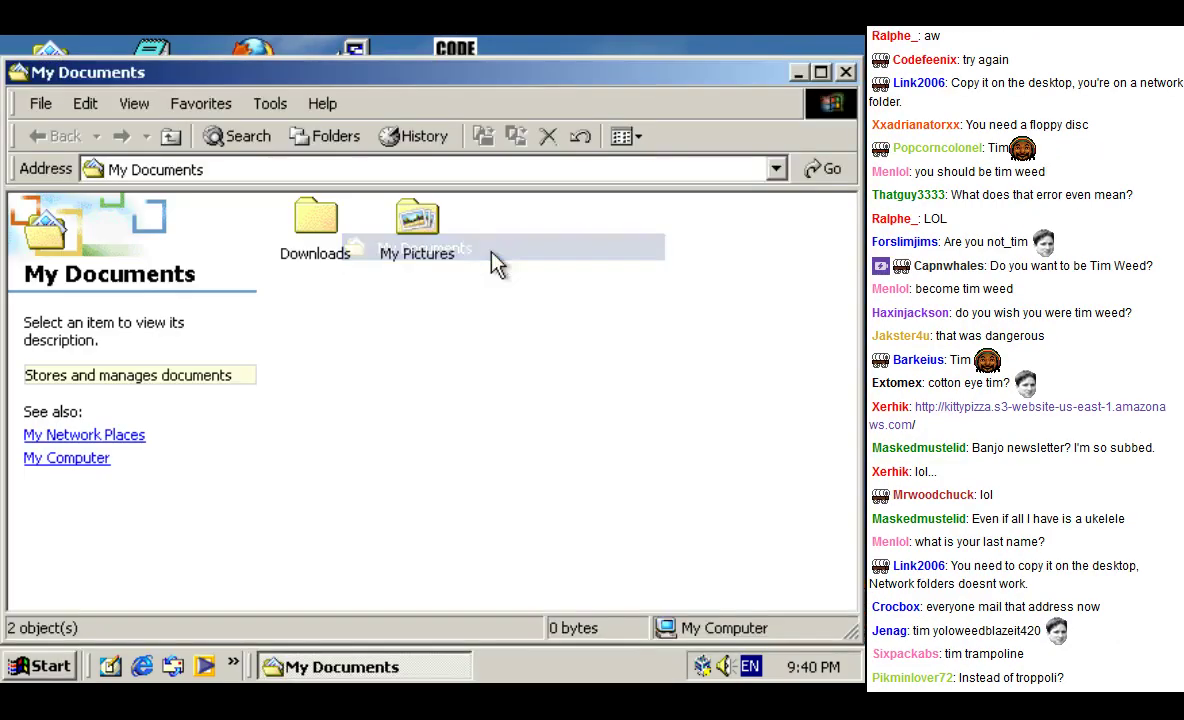
pyautogui.click(163, 136)
pyautogui.click(38, 136)
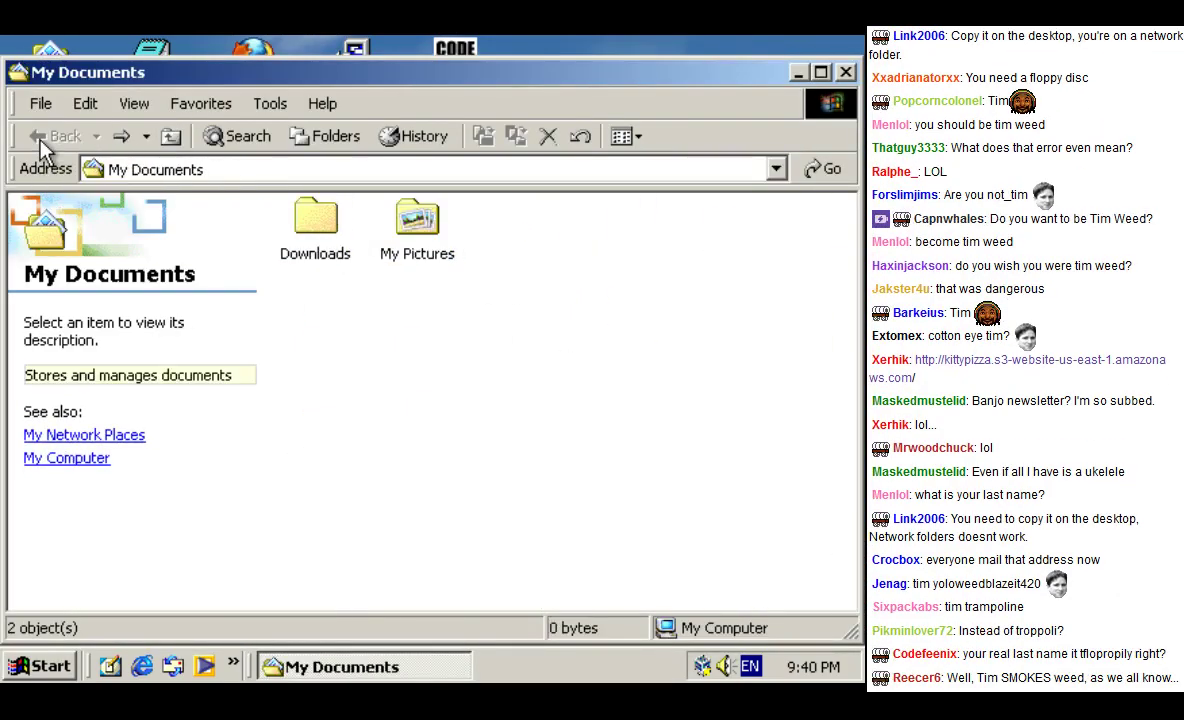
pyautogui.click(776, 169)
pyautogui.click(163, 136)
pyautogui.click(163, 136)
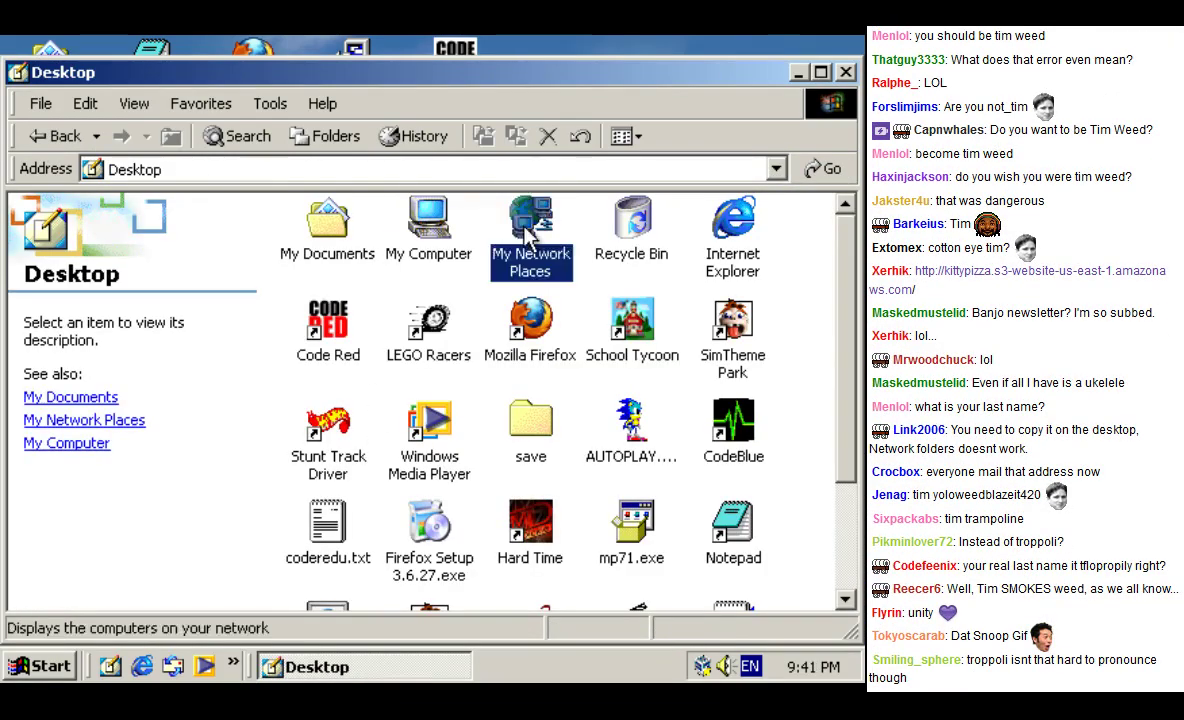
pyautogui.doubleClick(520, 225)
# Step: Check the local computer under Computers Near Me, return to My Network Places and try to open the VBOXSVR Downloads share
pyautogui.doubleClick(495, 232)
pyautogui.doubleClick(330, 235)
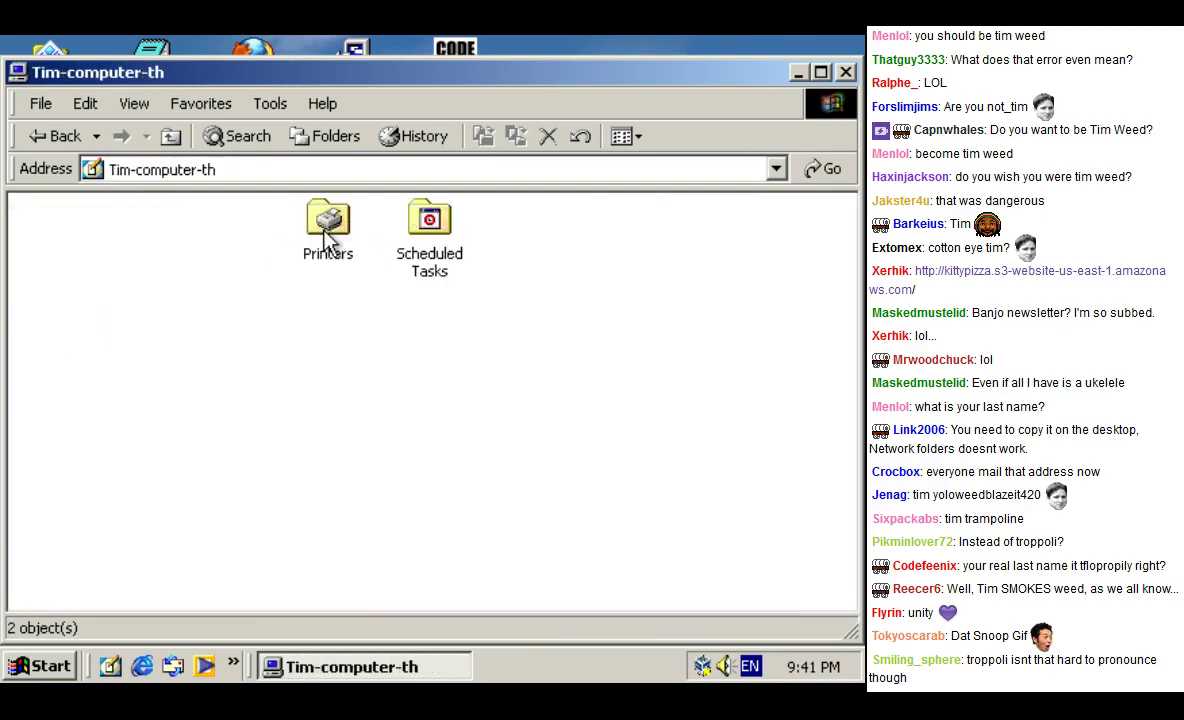
pyautogui.click(55, 135)
pyautogui.click(55, 135)
pyautogui.click(622, 240)
pyautogui.doubleClick(622, 240)
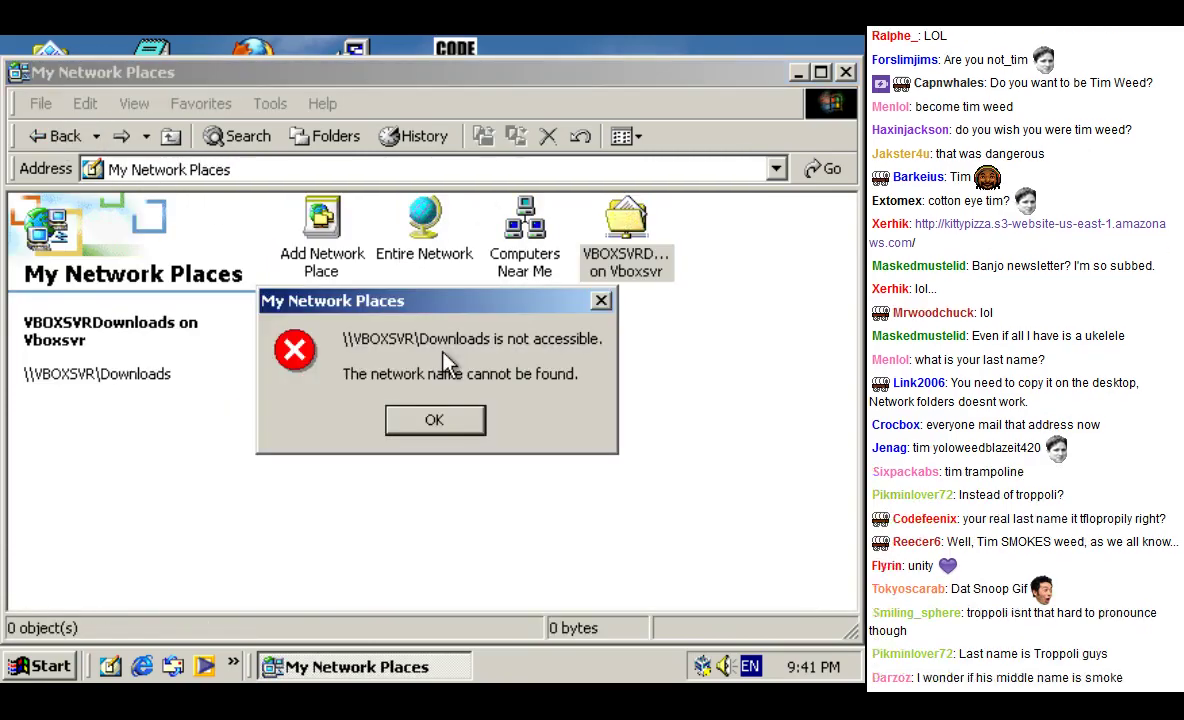
pyautogui.click(431, 418)
# Step: Browse the entire network to \\Vboxsvr and open the Explores the Human Body folder inside the Explores_the_Human_Body share
pyautogui.click(424, 254)
pyautogui.doubleClick(437, 258)
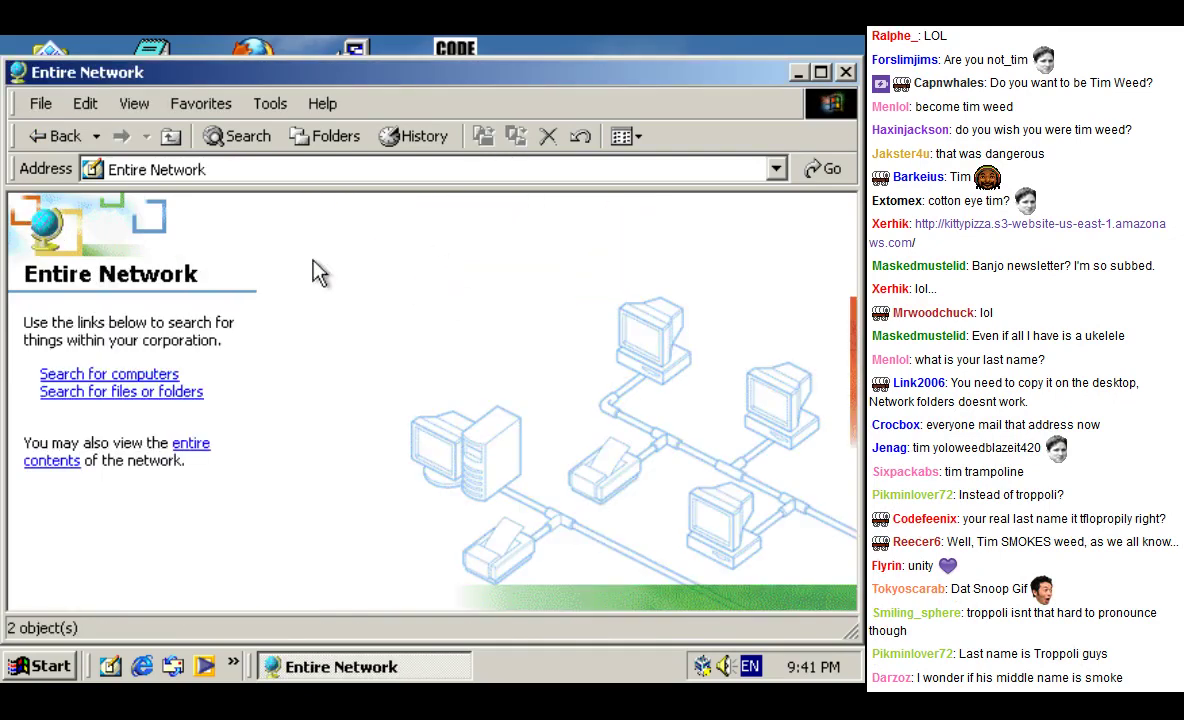
pyautogui.click(186, 447)
pyautogui.doubleClick(405, 260)
pyautogui.doubleClick(330, 222)
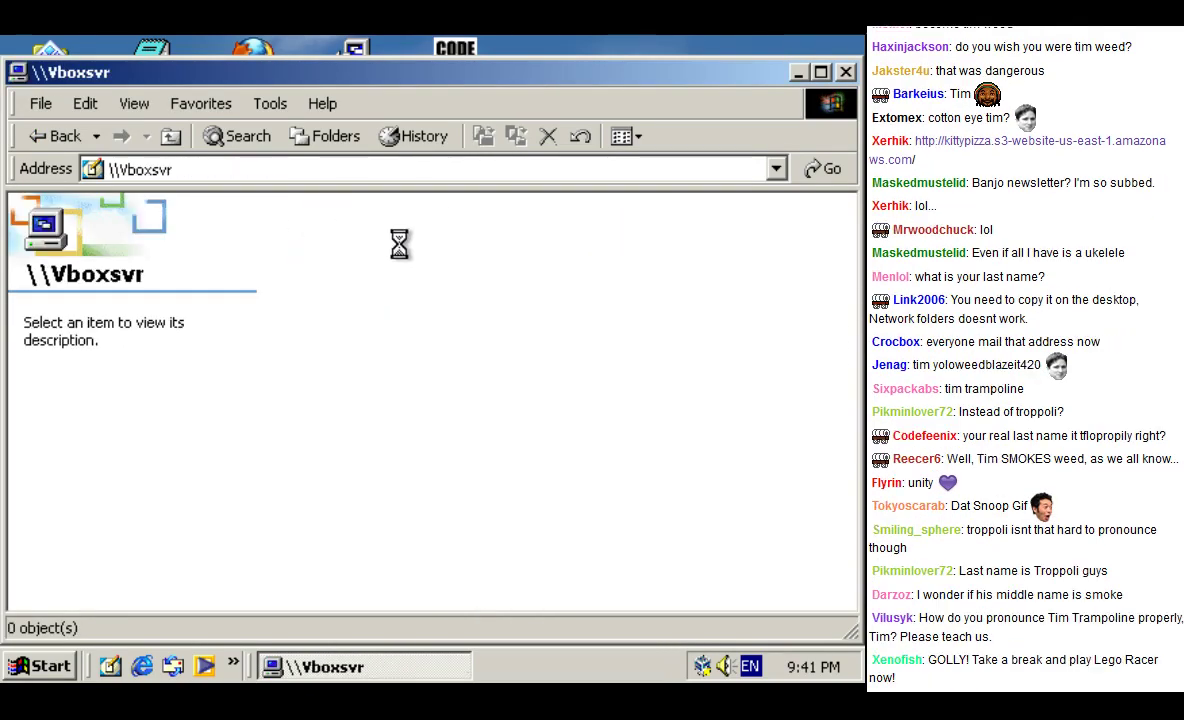
pyautogui.doubleClick(322, 232)
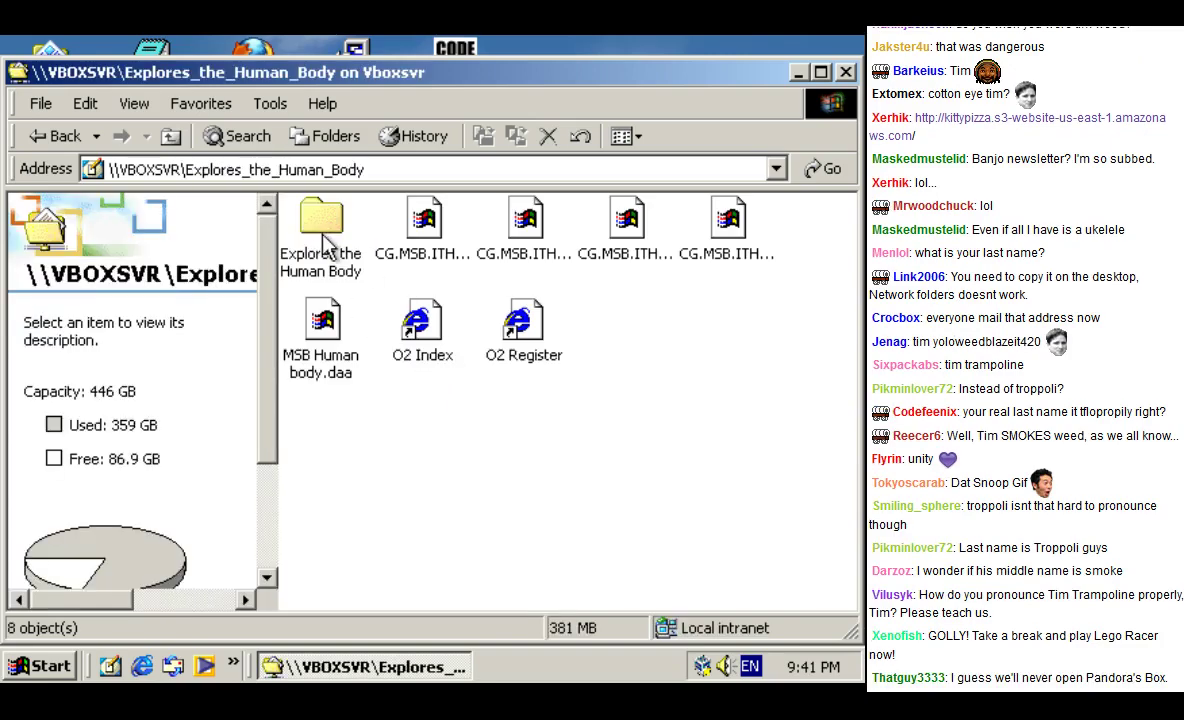
pyautogui.doubleClick(326, 240)
# Step: Move the folder window aside and copy OHGODHELP.zip from the share onto the desktop
pyautogui.click(628, 222)
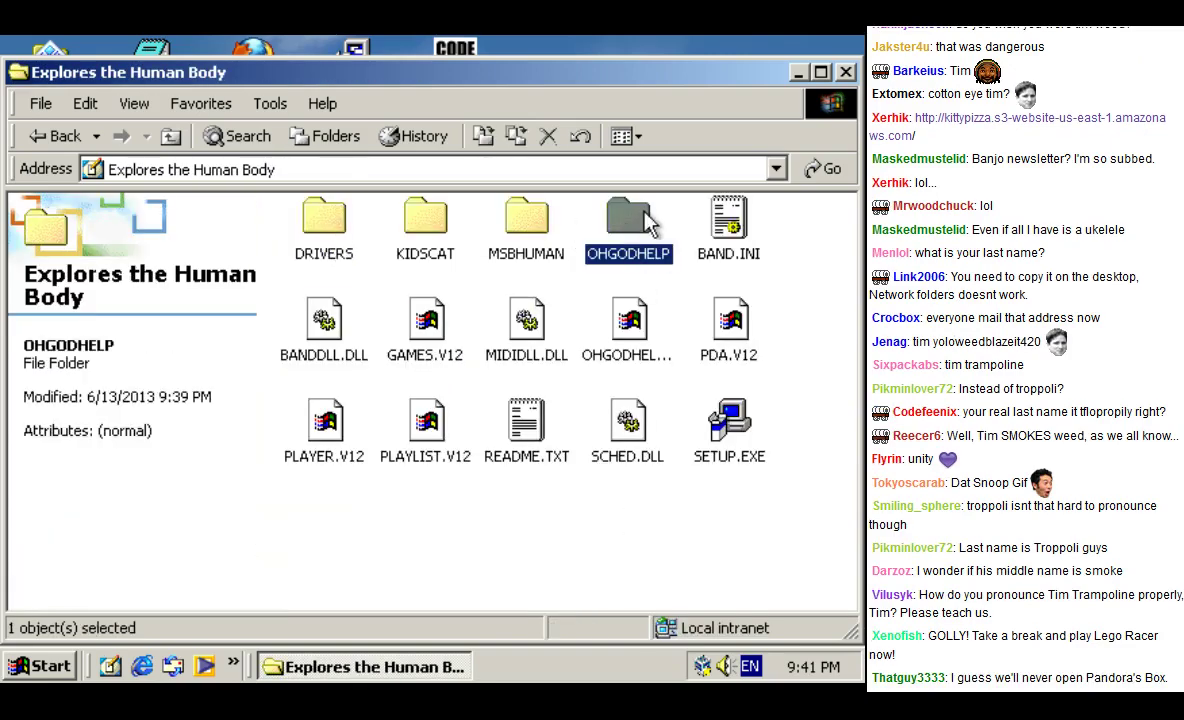
pyautogui.moveTo(669, 74); pyautogui.dragTo(395, 228)
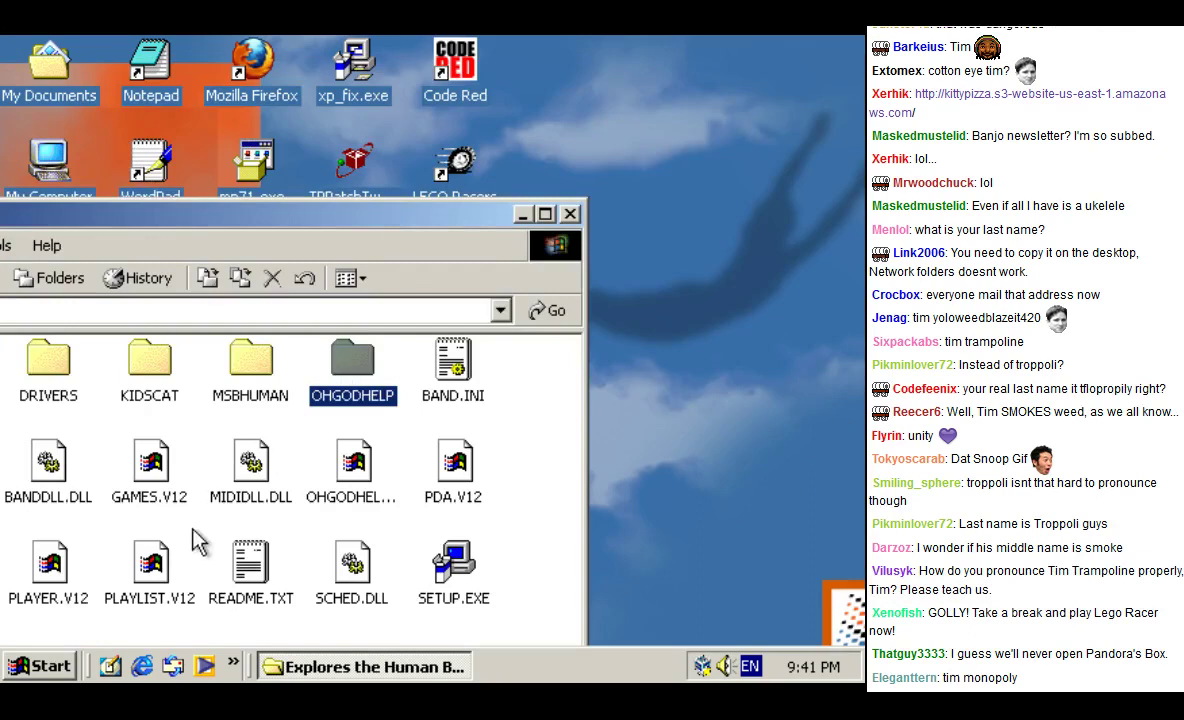
pyautogui.rightClick(377, 474)
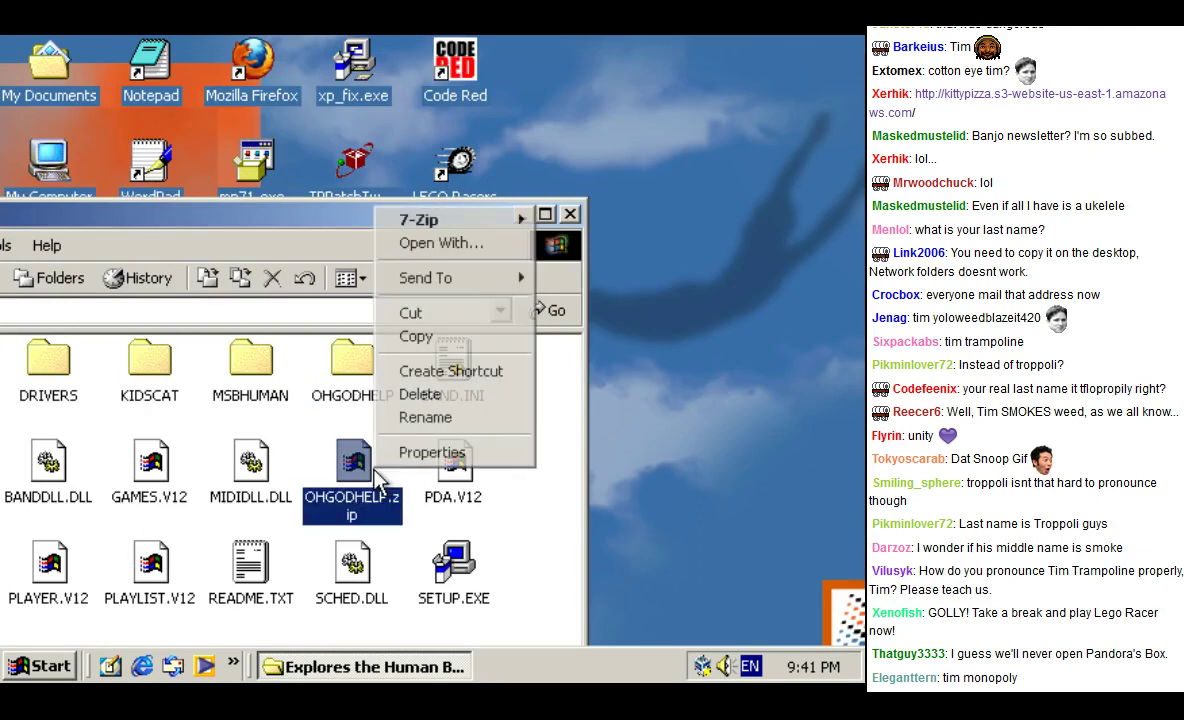
pyautogui.click(416, 341)
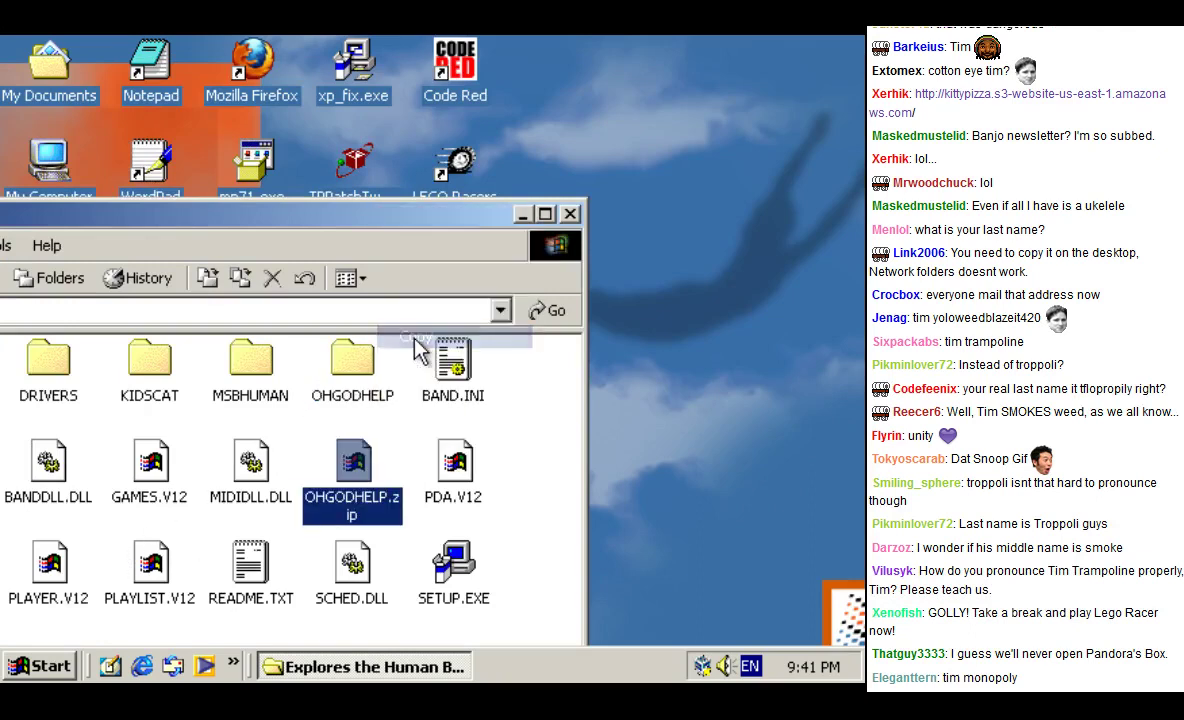
pyautogui.rightClick(688, 345)
pyautogui.click(730, 476)
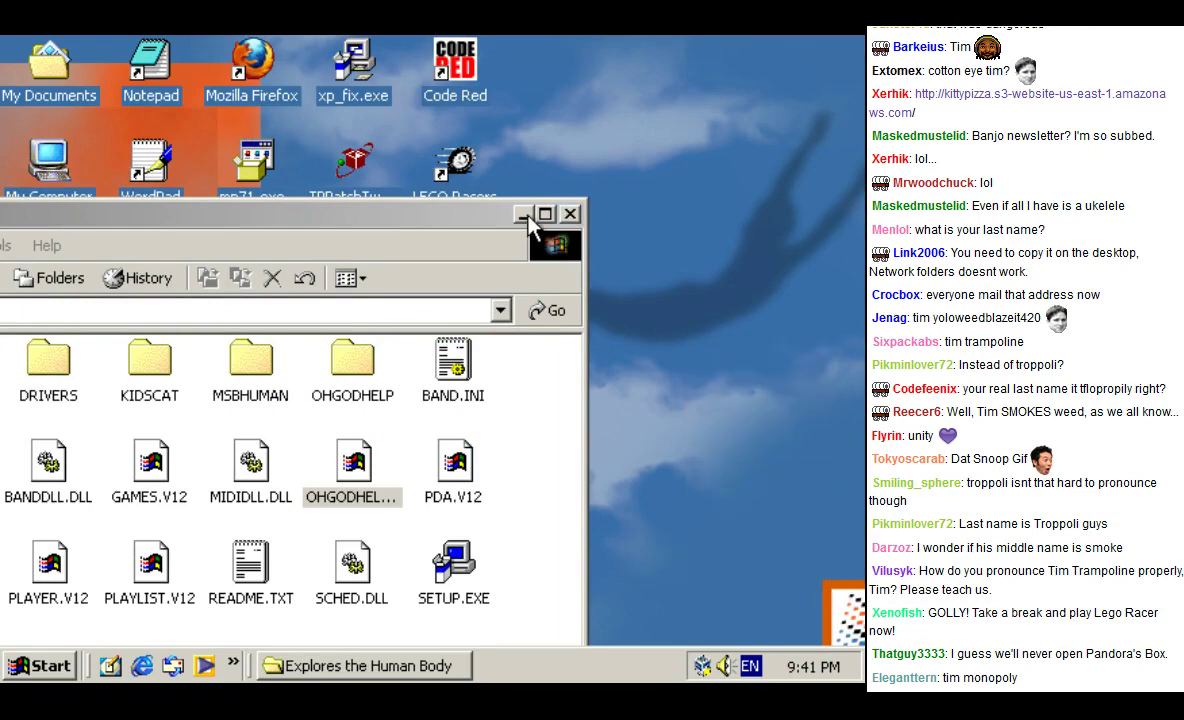
# Step: Minimize the share window and extract the desktop copy of OHGODHELP.zip with 7-Zip into an OHGODHELP folder
pyautogui.click(522, 213)
pyautogui.rightClick(672, 370)
pyautogui.moveTo(714, 380)
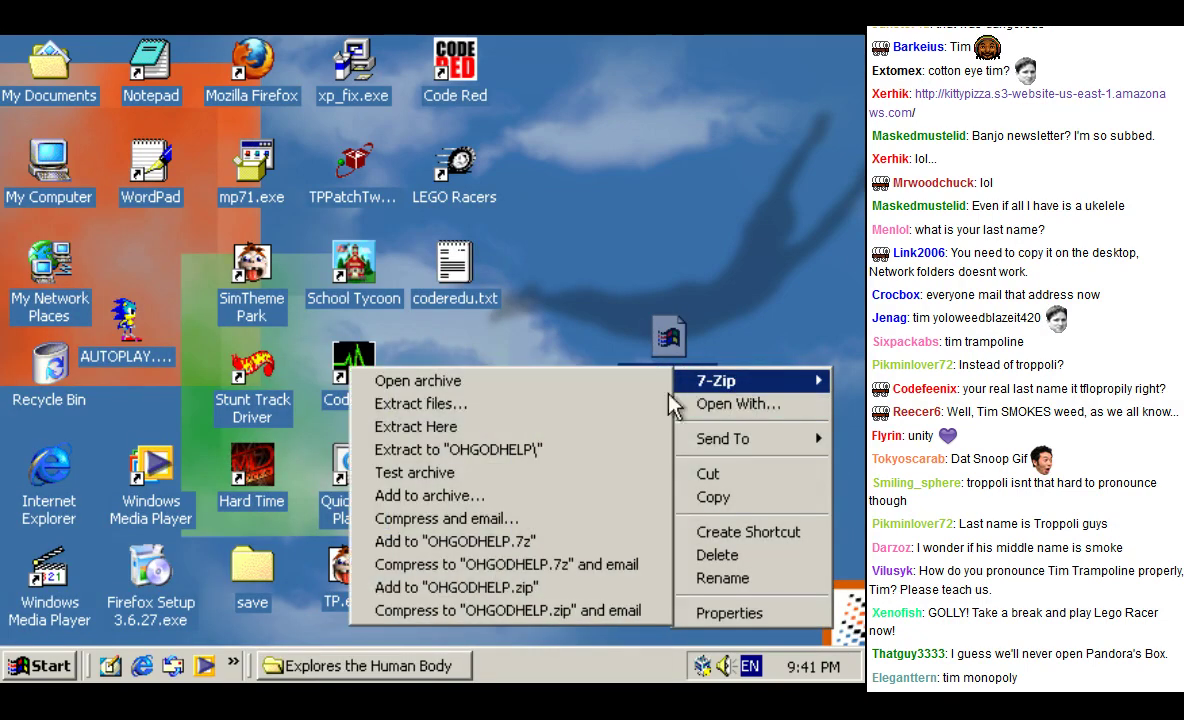
pyautogui.click(529, 447)
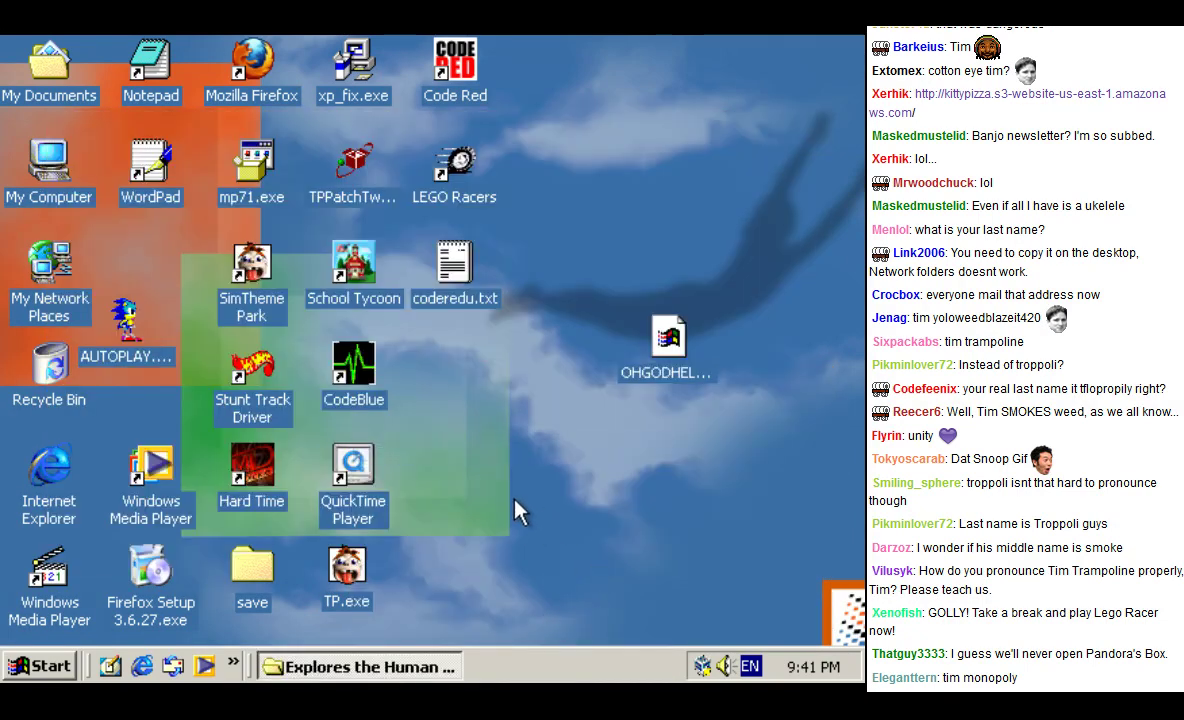
# Step: Open the extracted OHGODHELP folder on the desktop, try to run gra_disk.exe and dismiss the error dialogs
pyautogui.doubleClick(455, 352)
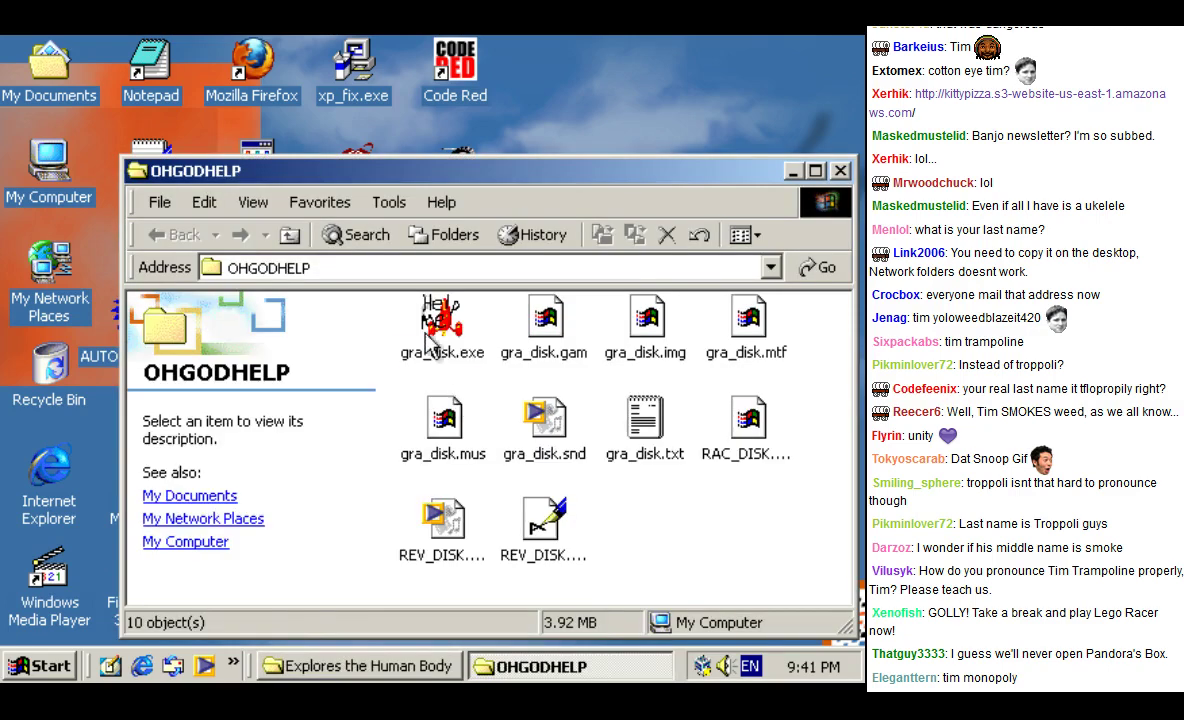
pyautogui.doubleClick(432, 355)
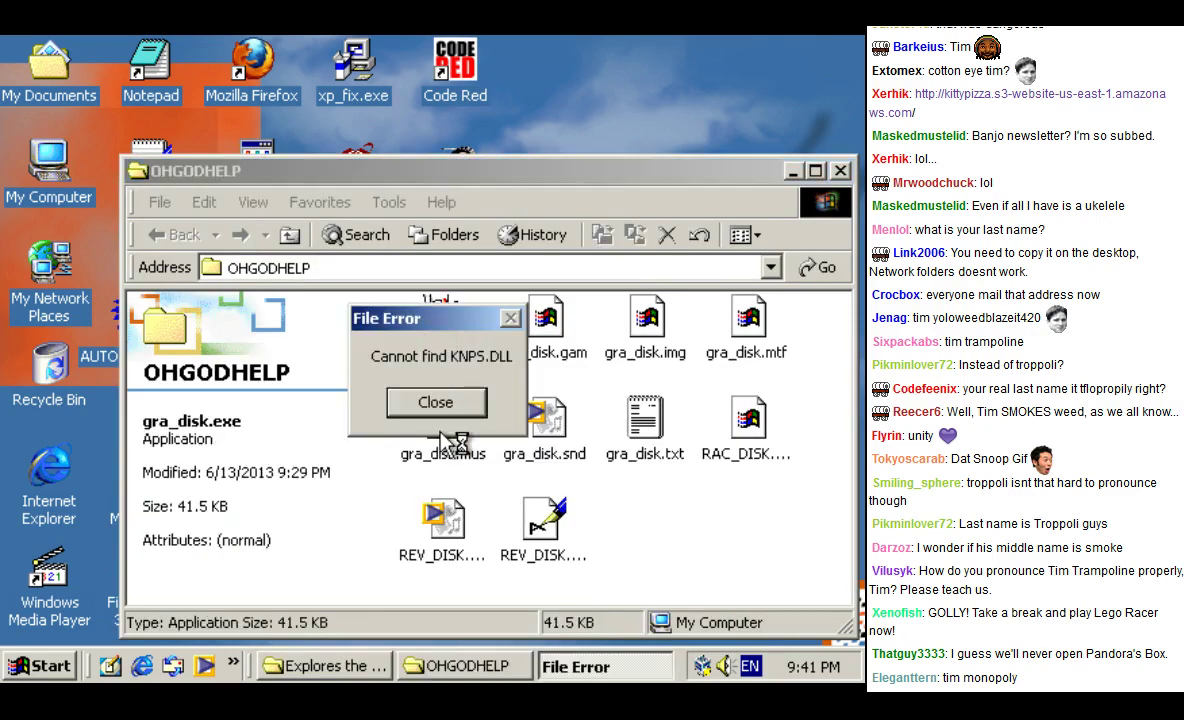
pyautogui.click(447, 404)
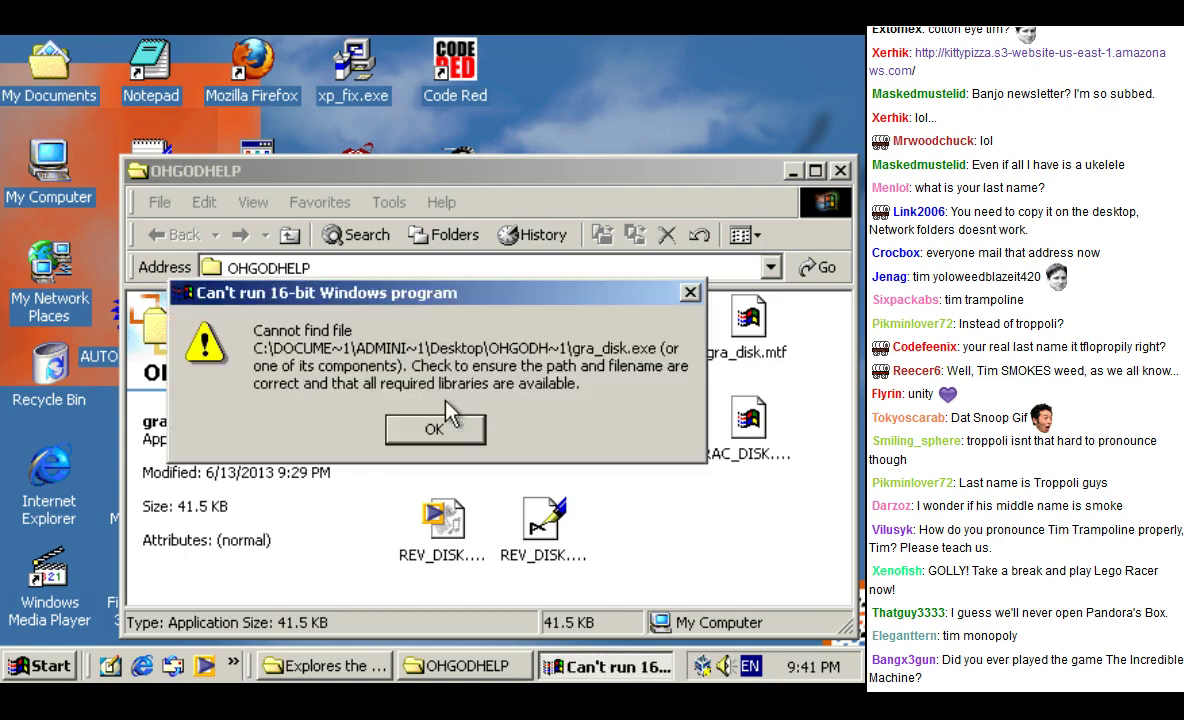
pyautogui.click(444, 425)
pyautogui.click(729, 521)
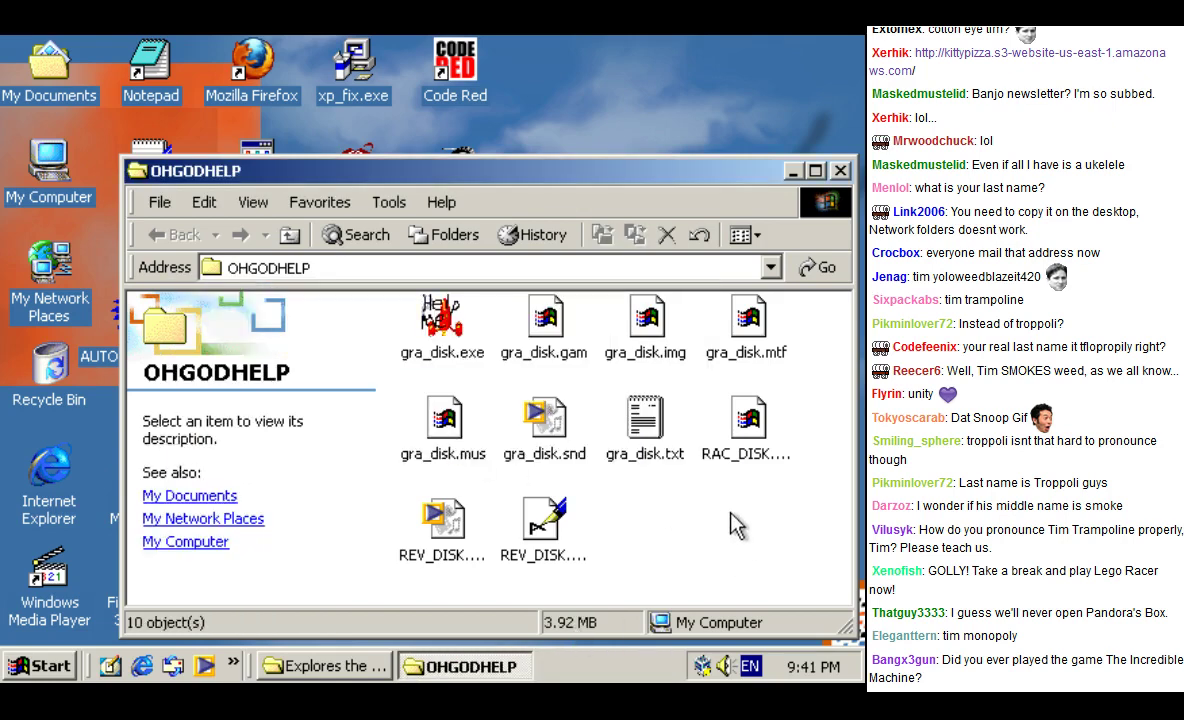
# Step: Close the OHGODHELP folder and power off the Windows 2000 virtual machine without restoring the snapshot
pyautogui.moveTo(456, 164); pyautogui.dragTo(400, 143)
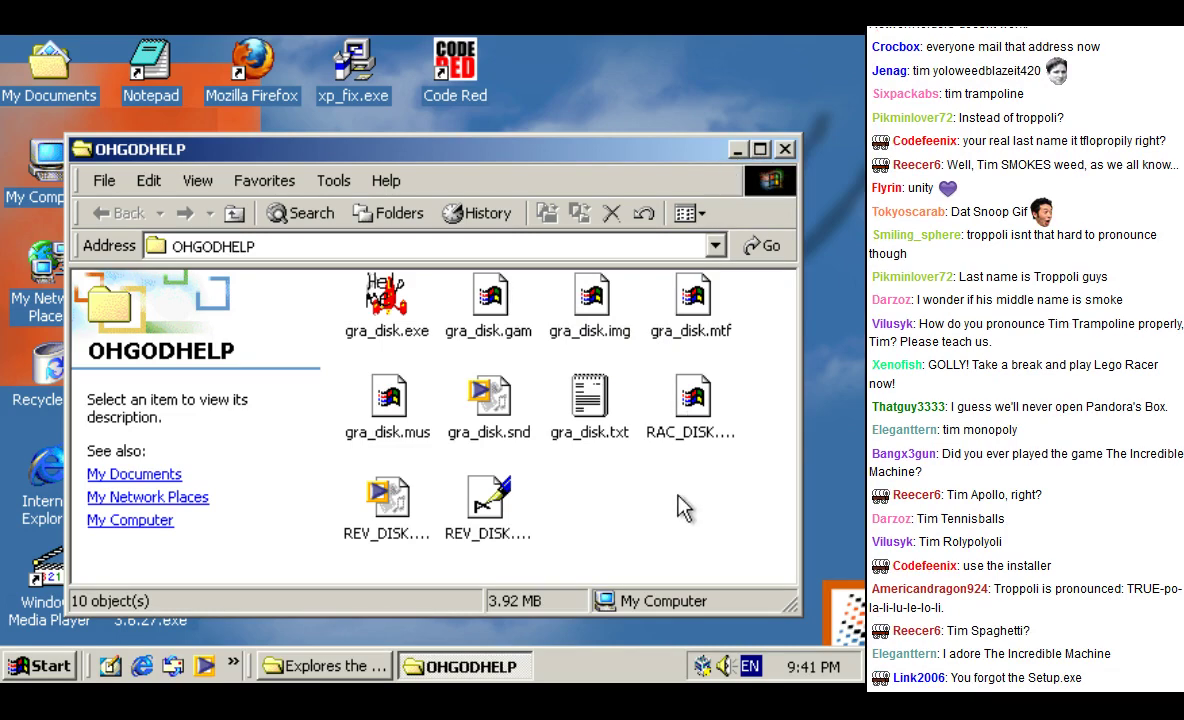
pyautogui.click(785, 149)
pyautogui.hotkey('alt', 'F4')
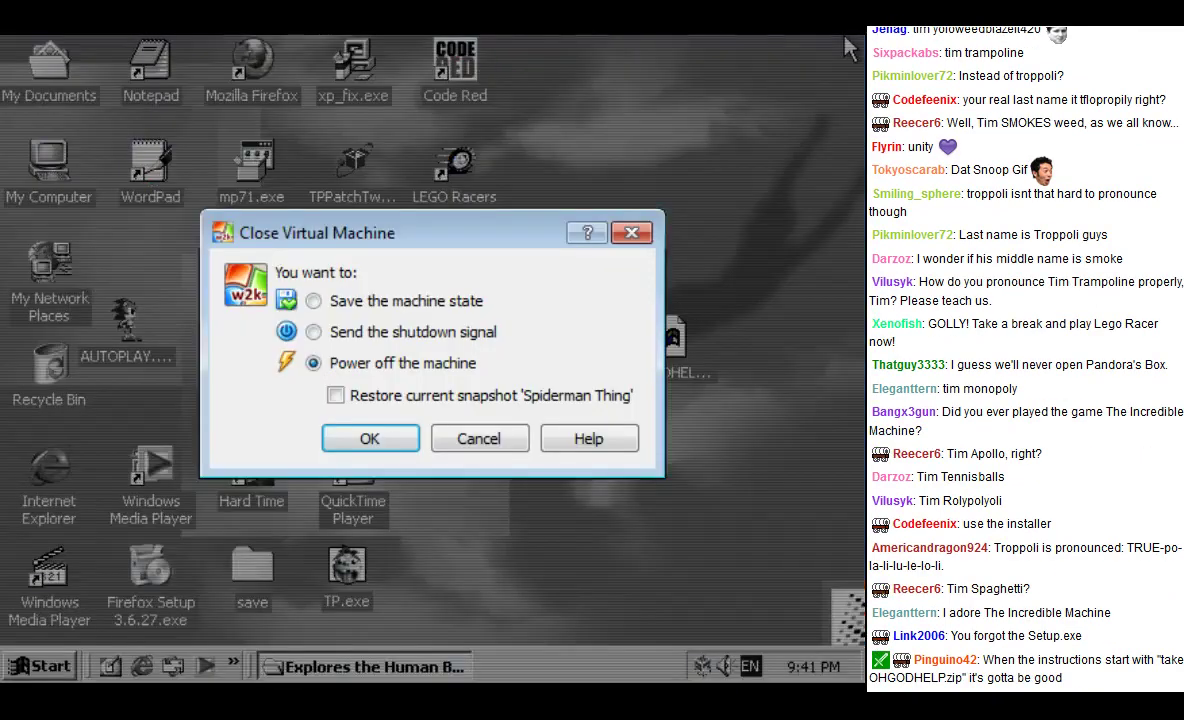
pyautogui.click(362, 441)
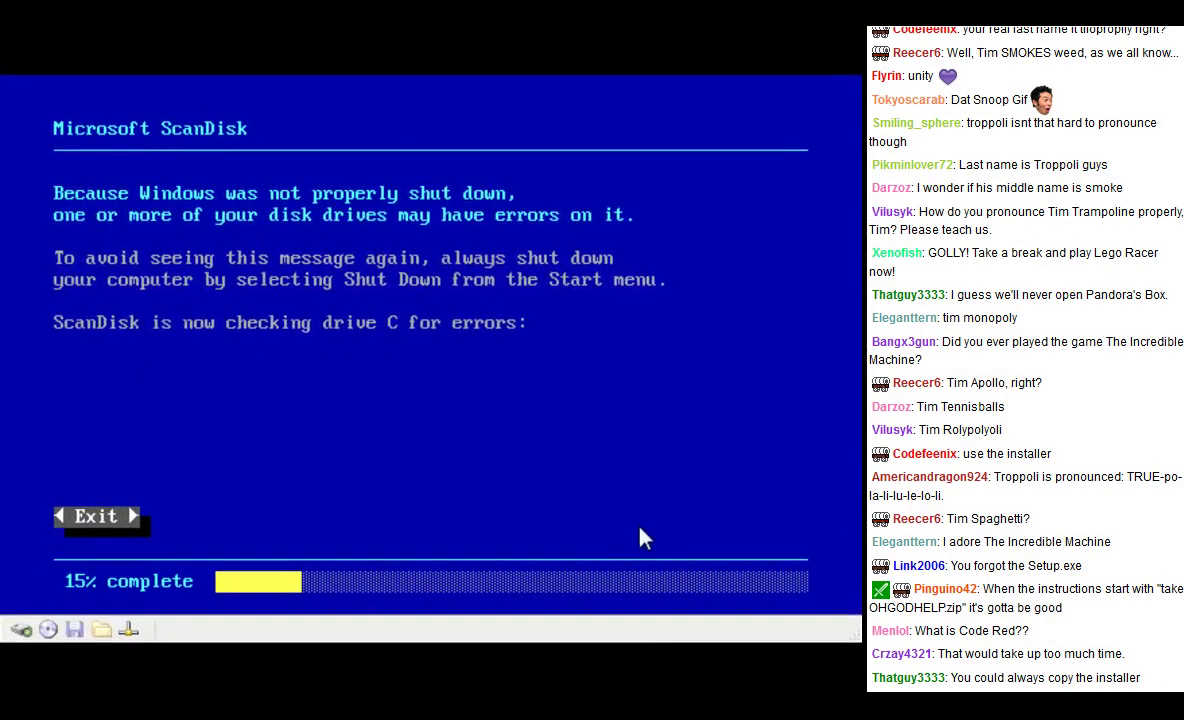
# Step: Exit ScanDisk in the Windows 98 virtual machine, boot to the desktop and close the Welcome to Windows 98 window
pyautogui.press('Return')
pyautogui.press('Return')
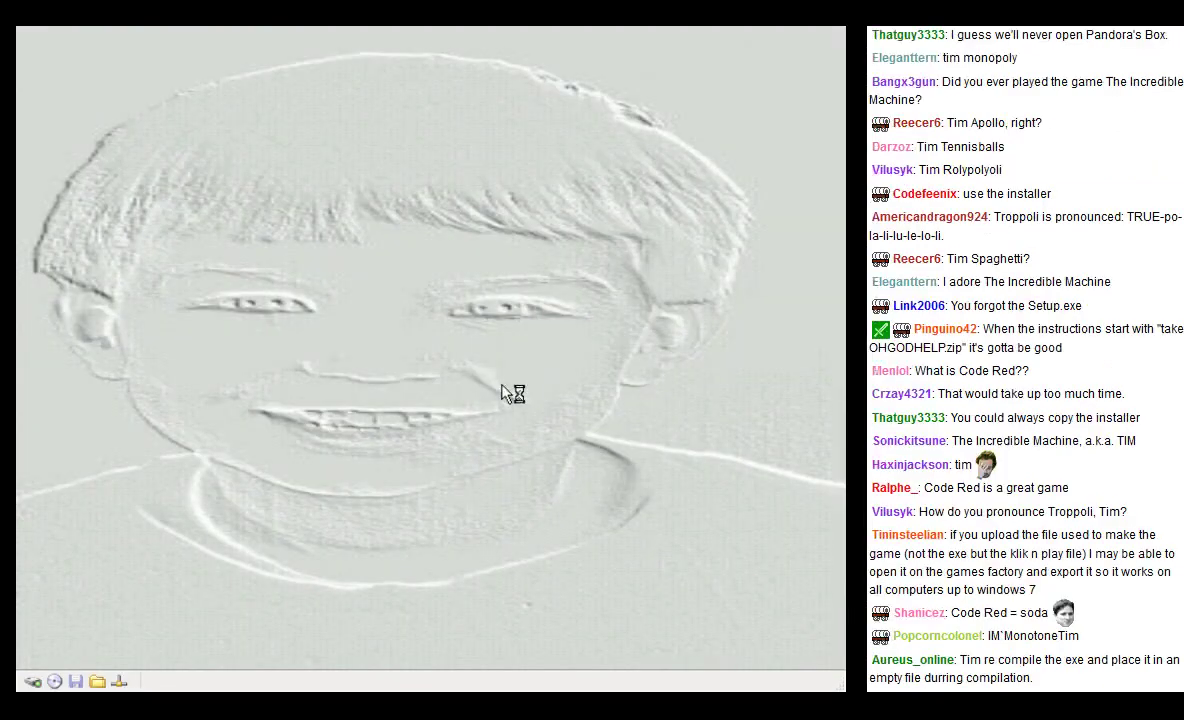
pyautogui.click(639, 203)
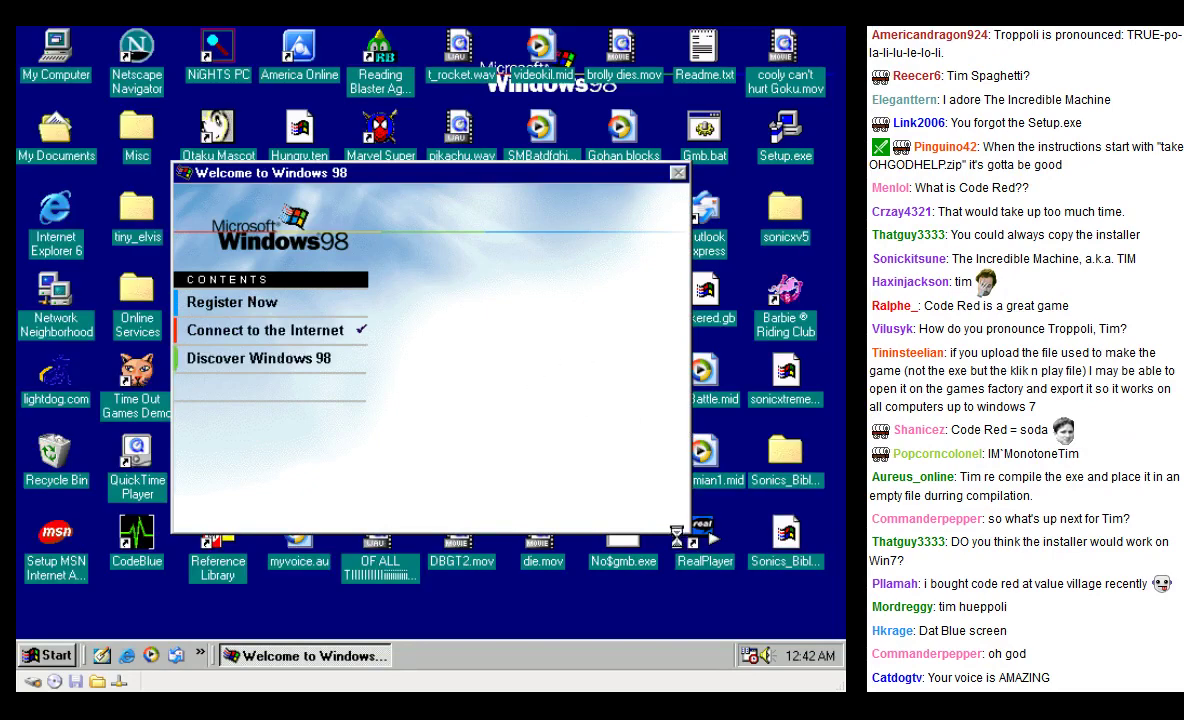
pyautogui.click(647, 514)
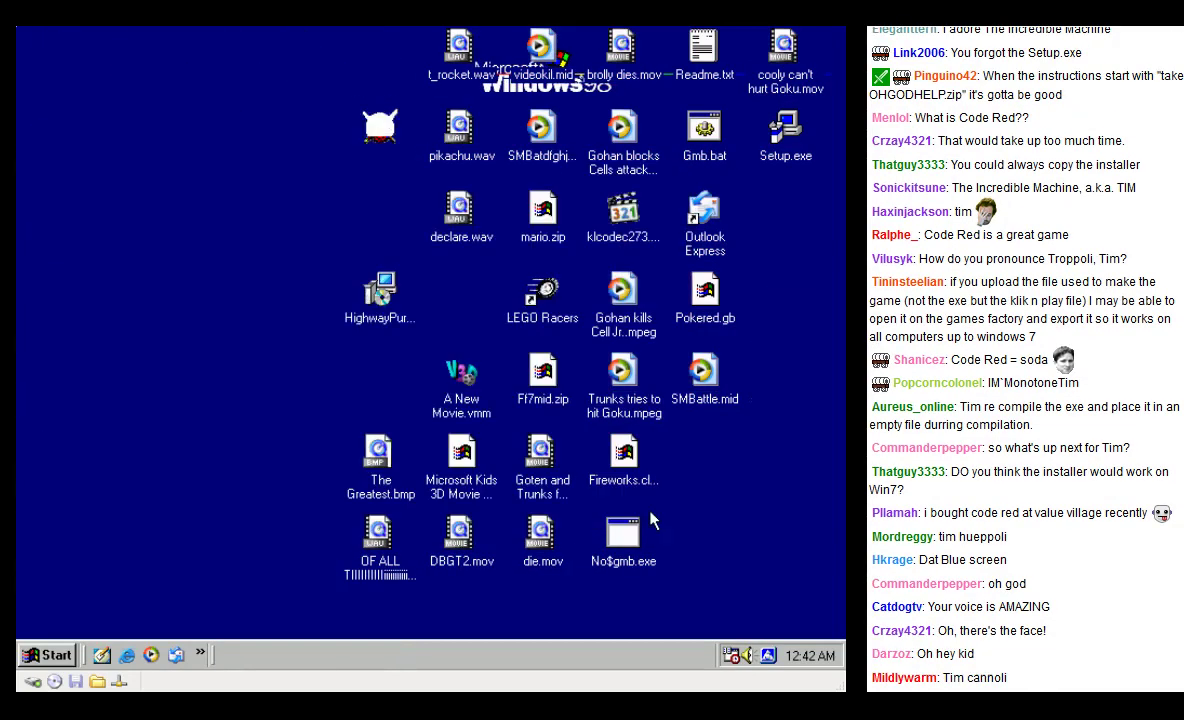
# Step: Open My Documents on the Windows 98 desktop, go up a level, open My Computer and select drive C
pyautogui.click(47, 655)
pyautogui.click(55, 70)
pyautogui.doubleClick(50, 125)
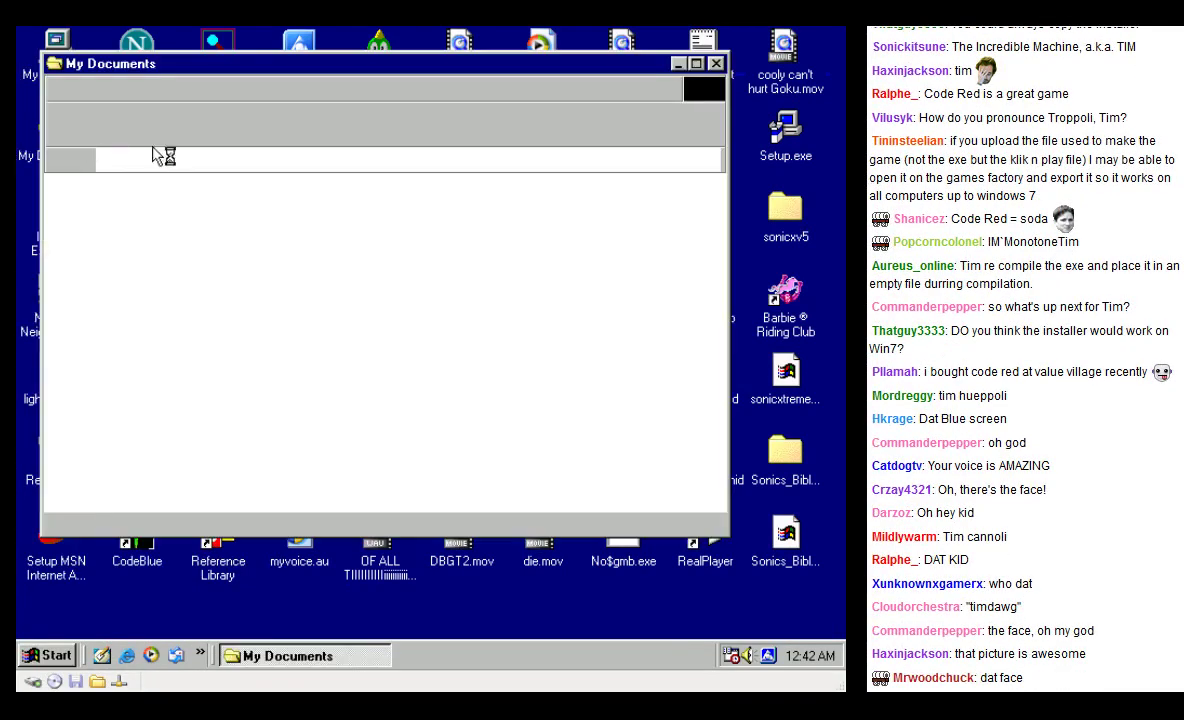
pyautogui.click(234, 136)
pyautogui.doubleClick(80, 200)
pyautogui.click(273, 229)
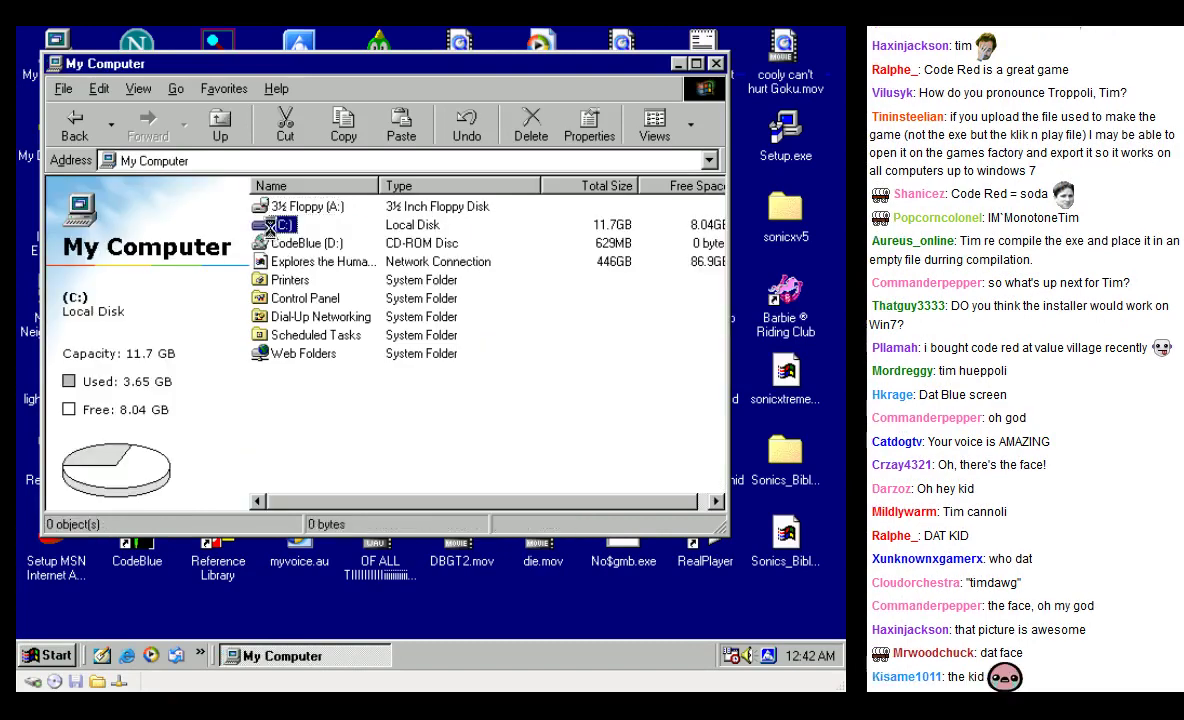
# Step: Open C:\KNP\Gamepack and look through its files, including OHGODHELP.zip and gra_disk.txt
pyautogui.doubleClick(275, 230)
pyautogui.doubleClick(370, 198)
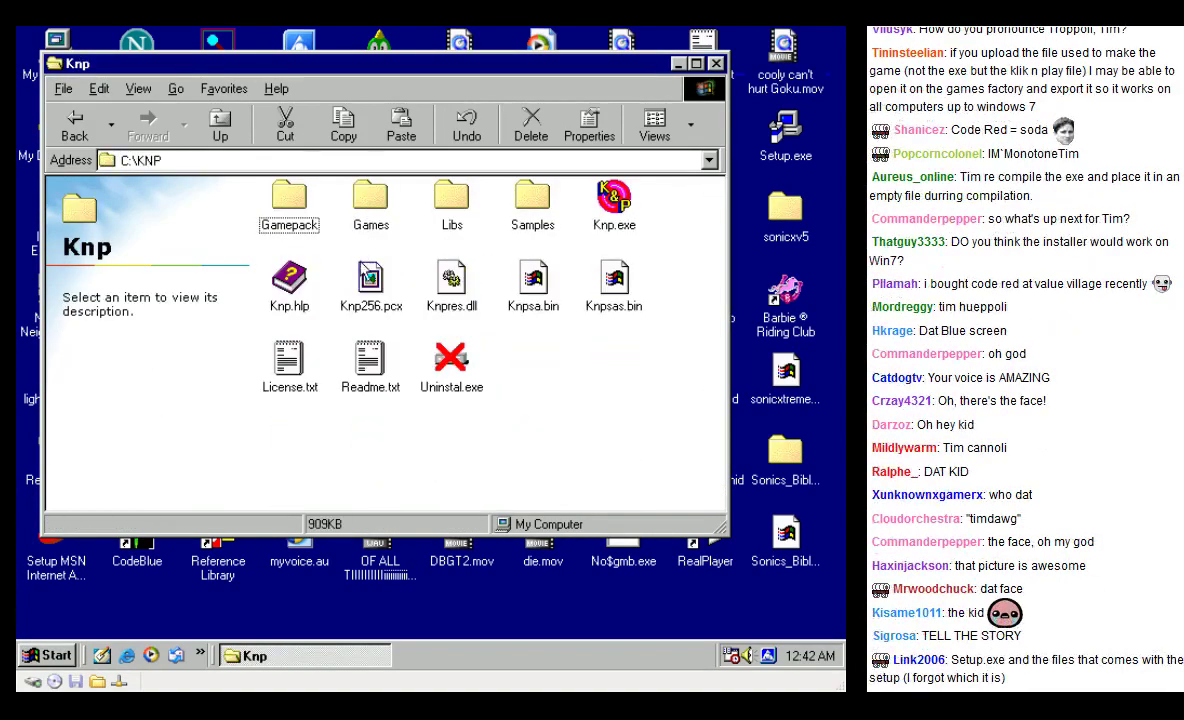
pyautogui.doubleClick(288, 226)
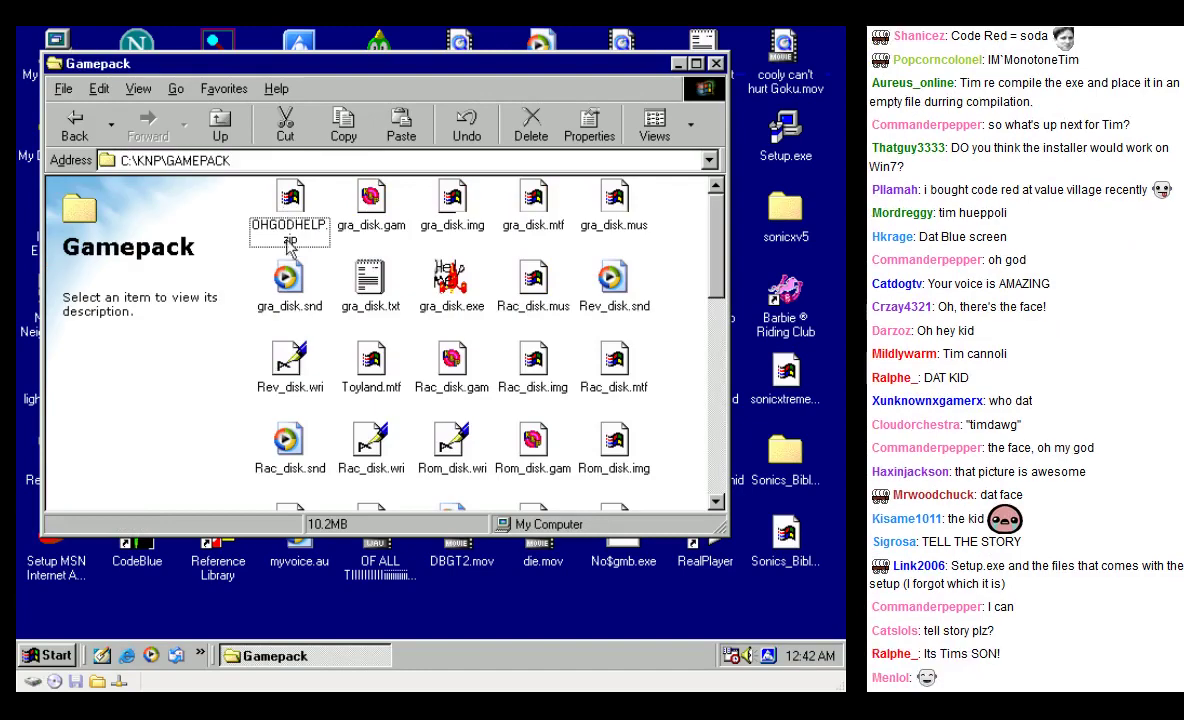
pyautogui.click(300, 230)
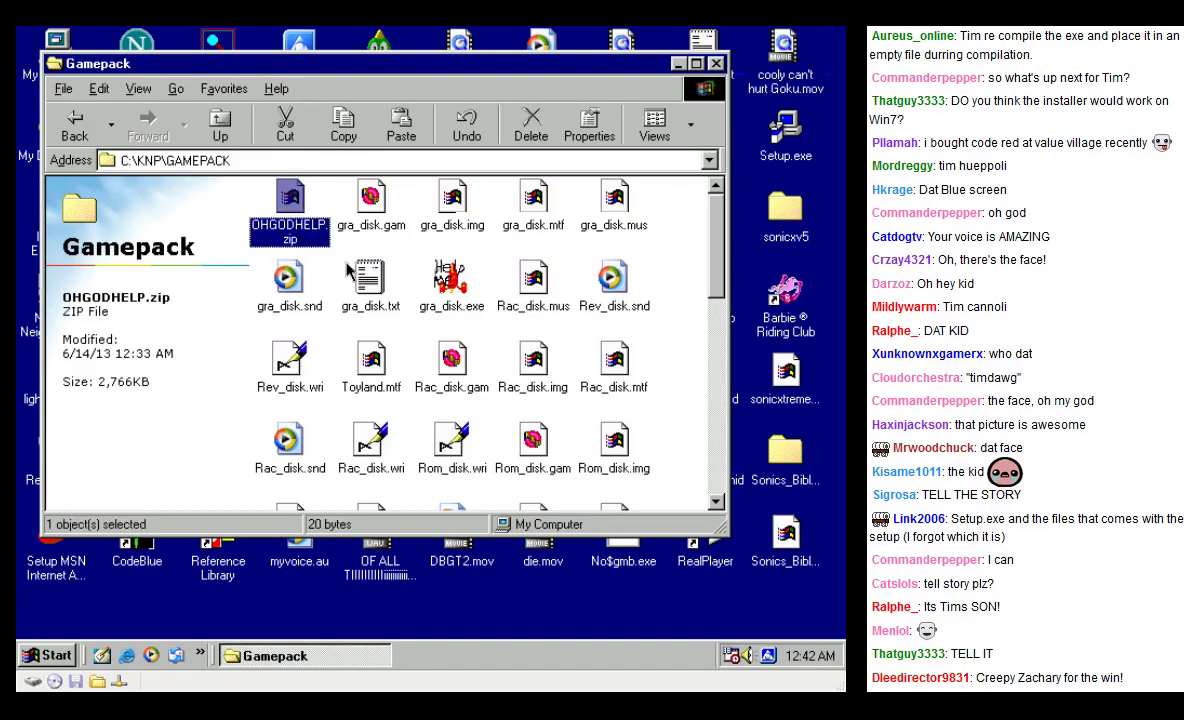
pyautogui.click(355, 275)
pyautogui.scroll(-5, 275, 300)
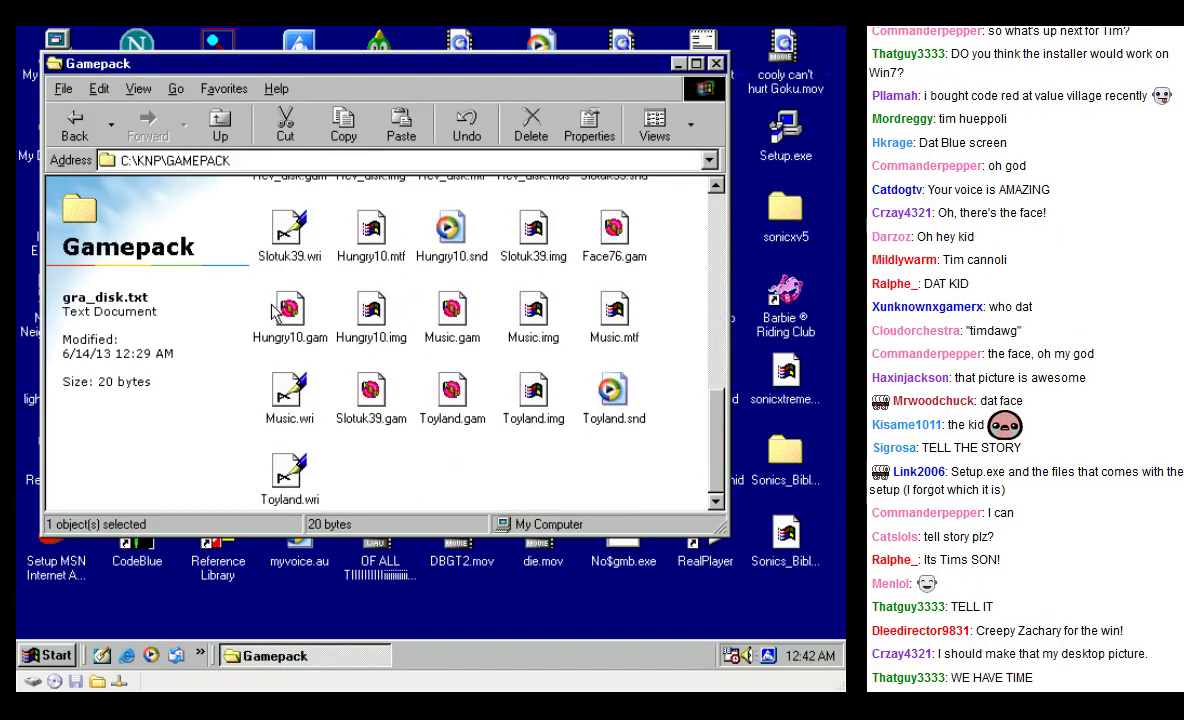
pyautogui.scroll(5, 449, 420)
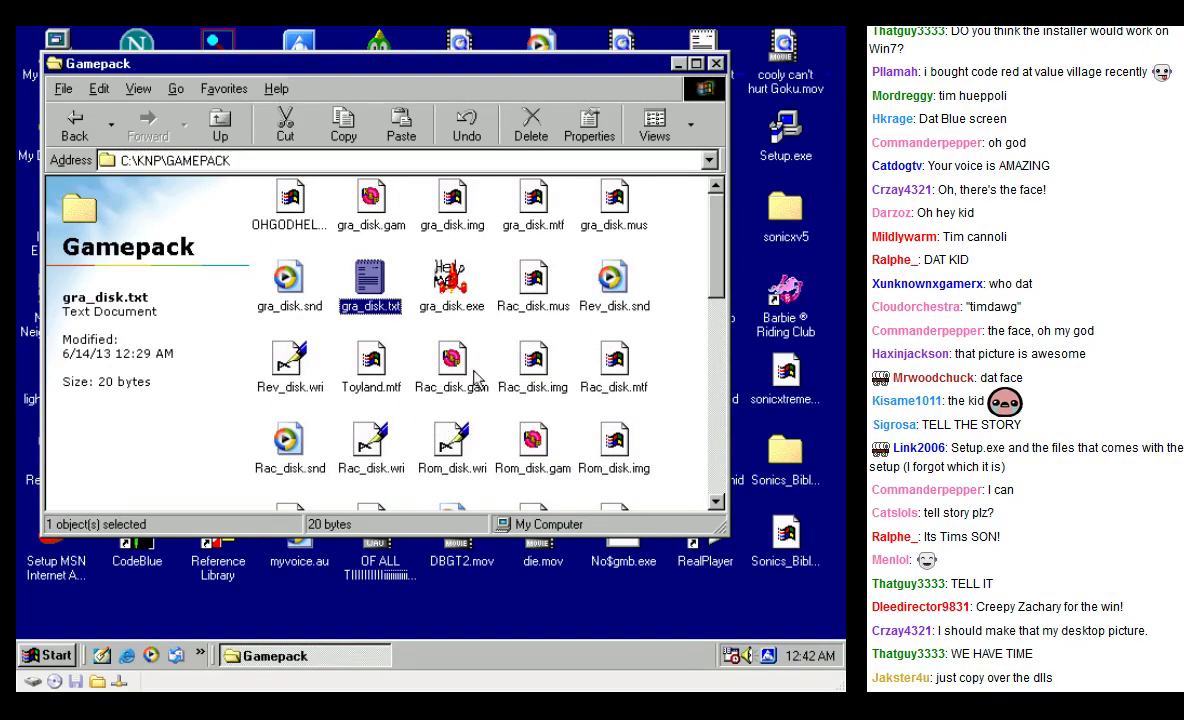
# Step: Deselect gra_disk.txt, minimize the Gamepack folder and launch Klik & Play For School from the installed programs
pyautogui.click(519, 336)
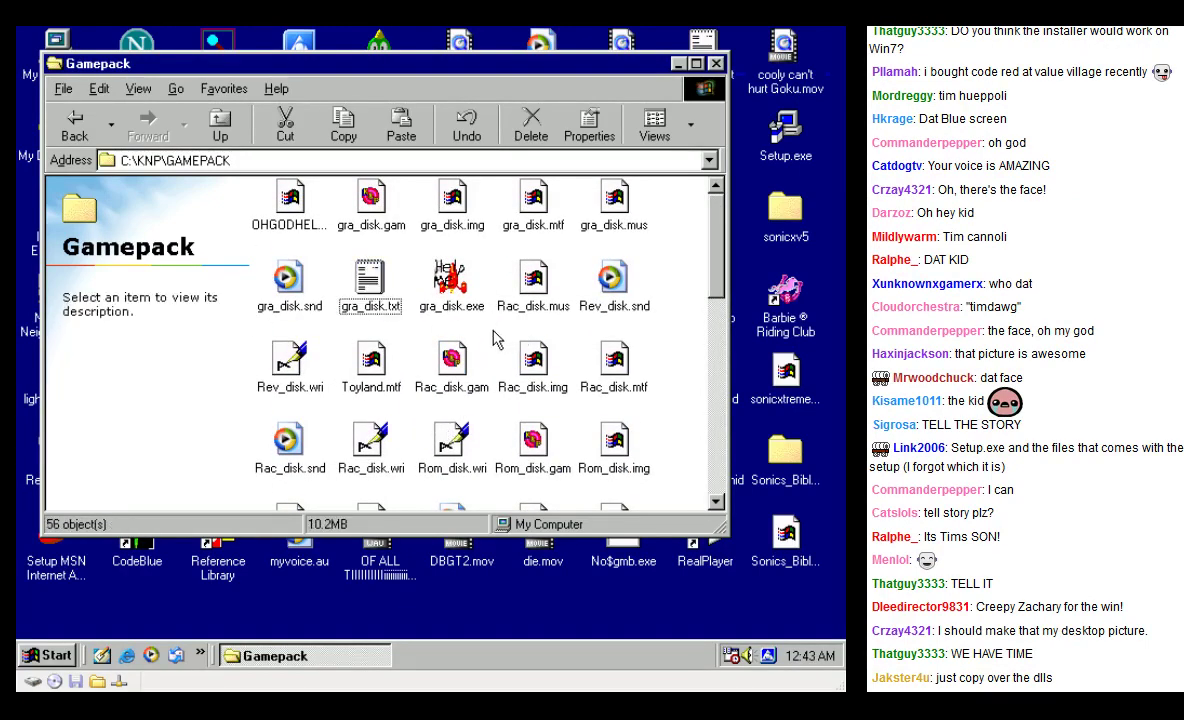
pyautogui.scroll(-3, 505, 370)
pyautogui.scroll(3, 515, 400)
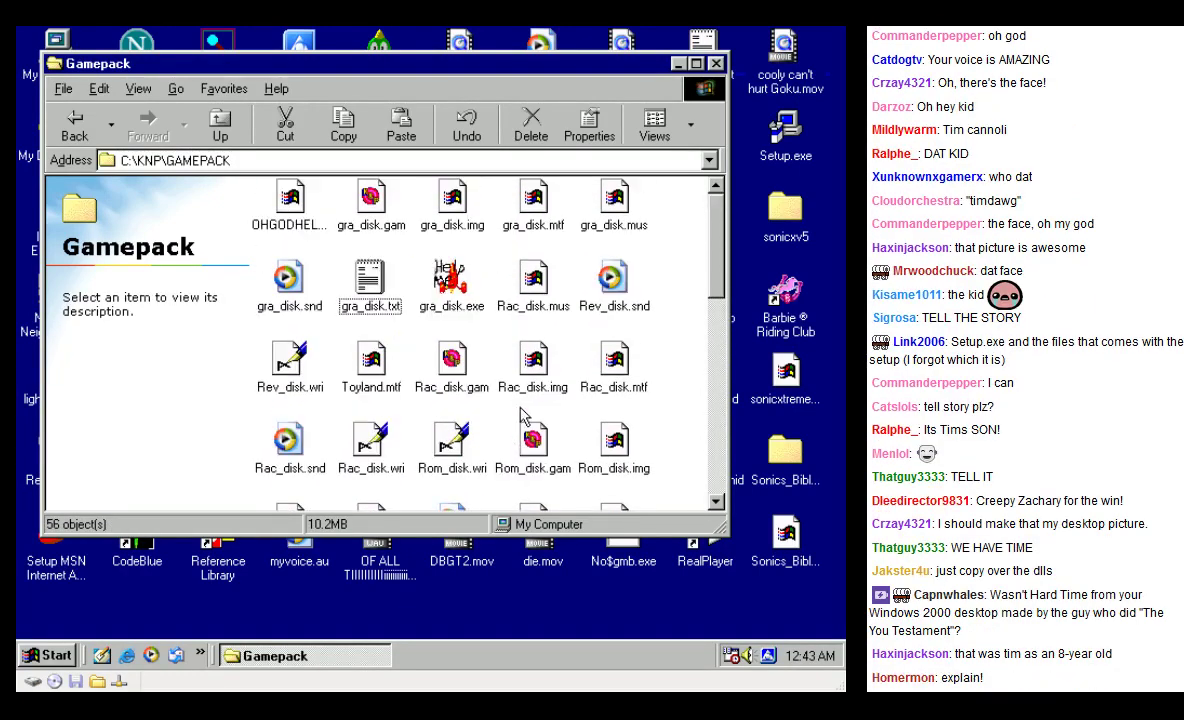
pyautogui.click(676, 63)
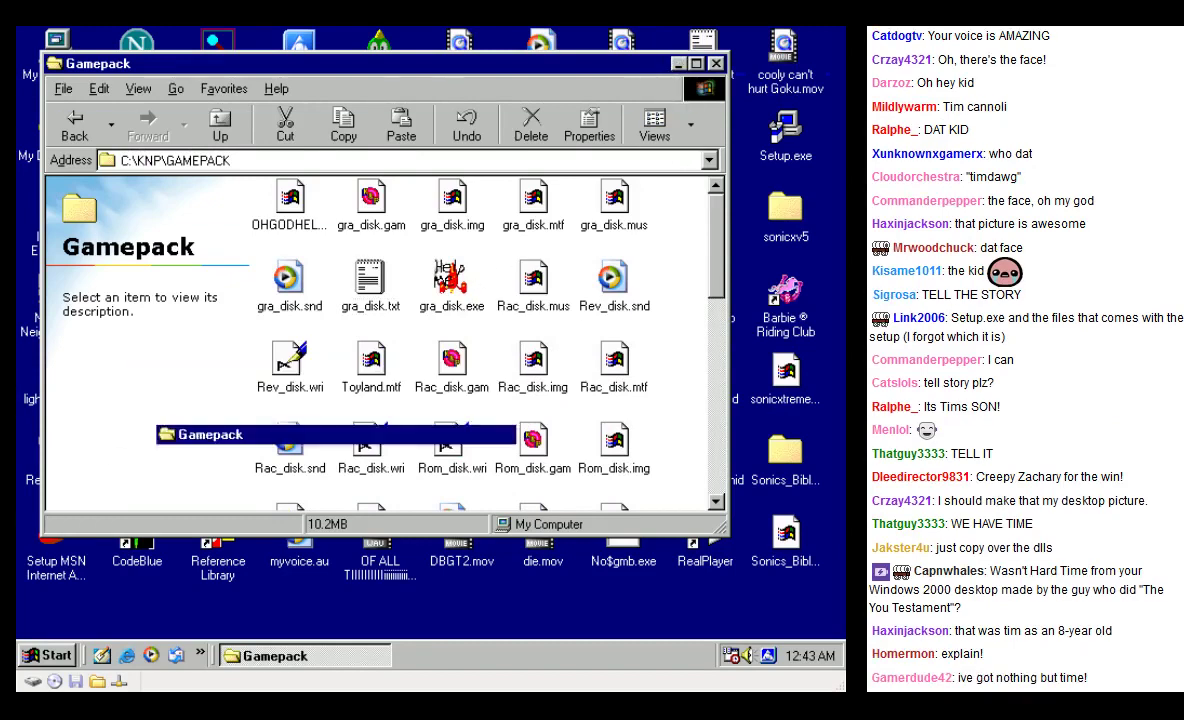
pyautogui.click(50, 655)
pyautogui.moveTo(126, 338)
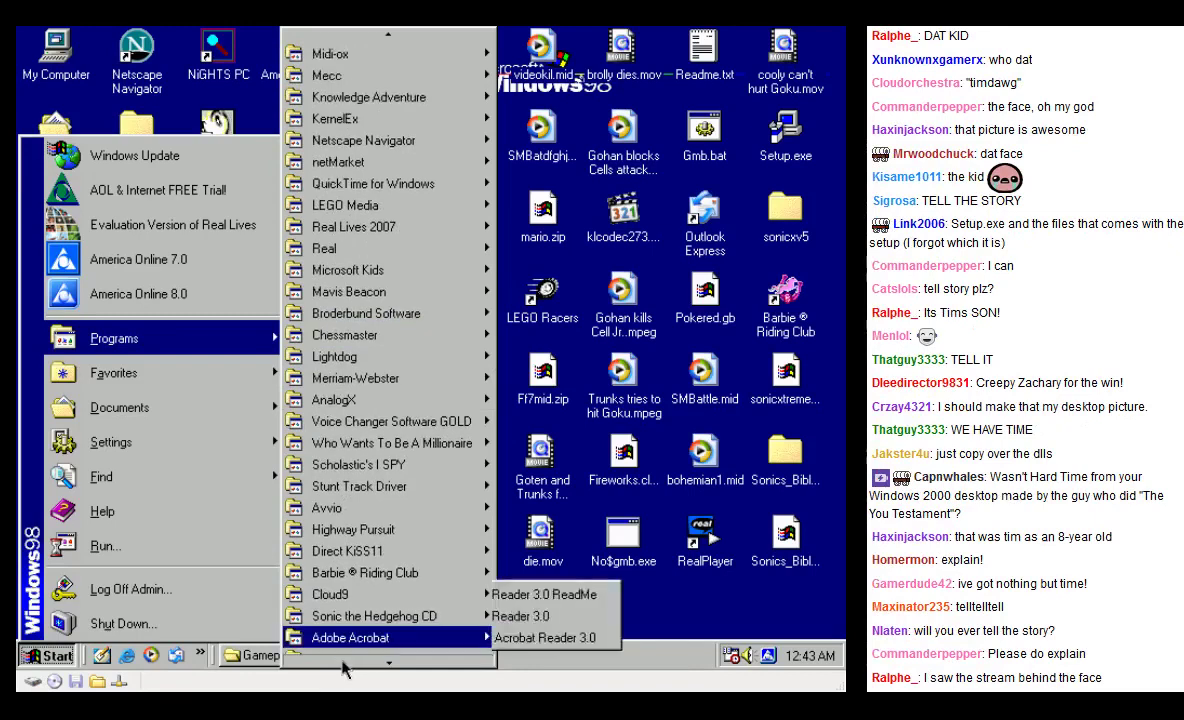
pyautogui.moveTo(341, 664)
pyautogui.moveTo(339, 636)
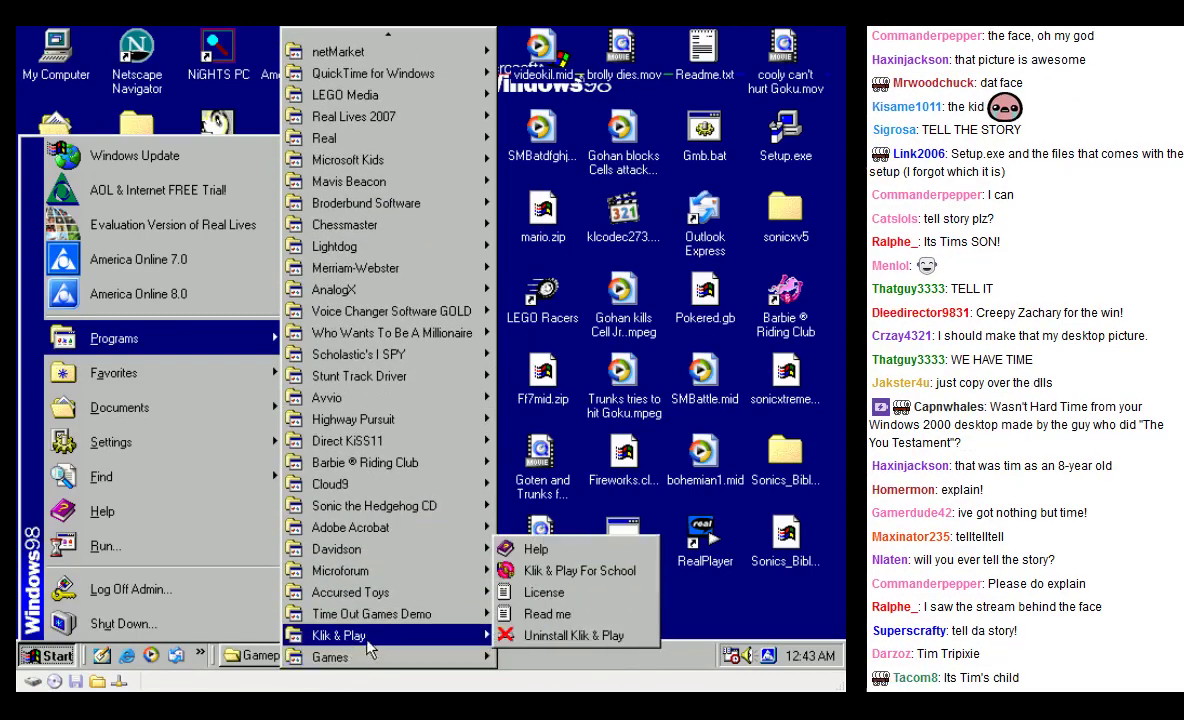
pyautogui.click(560, 569)
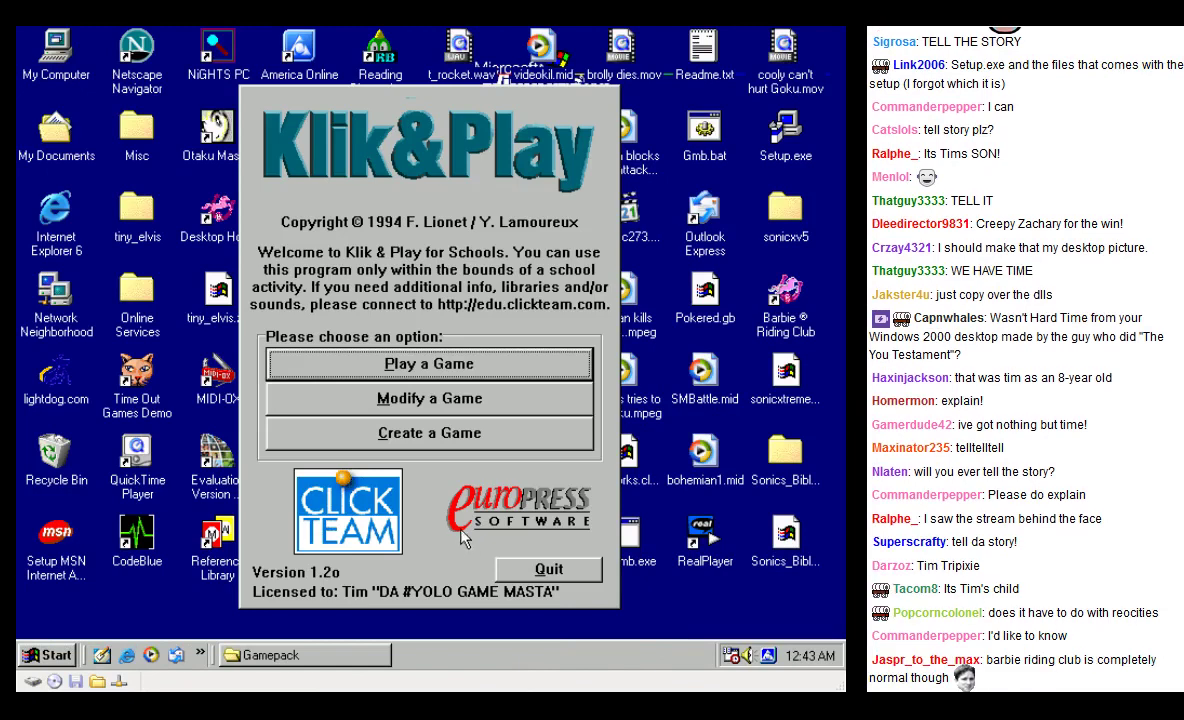
# Step: Choose to modify a game and browse to the c:\knp\gamepack folder
pyautogui.click(403, 400)
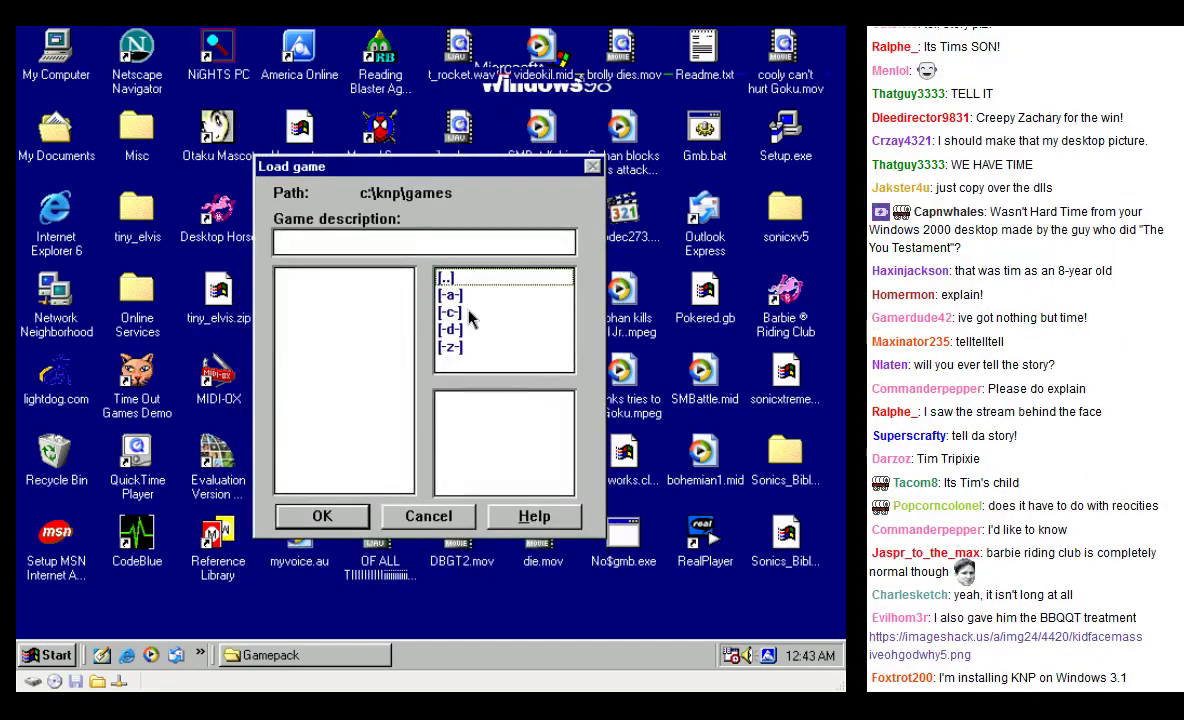
pyautogui.doubleClick(446, 279)
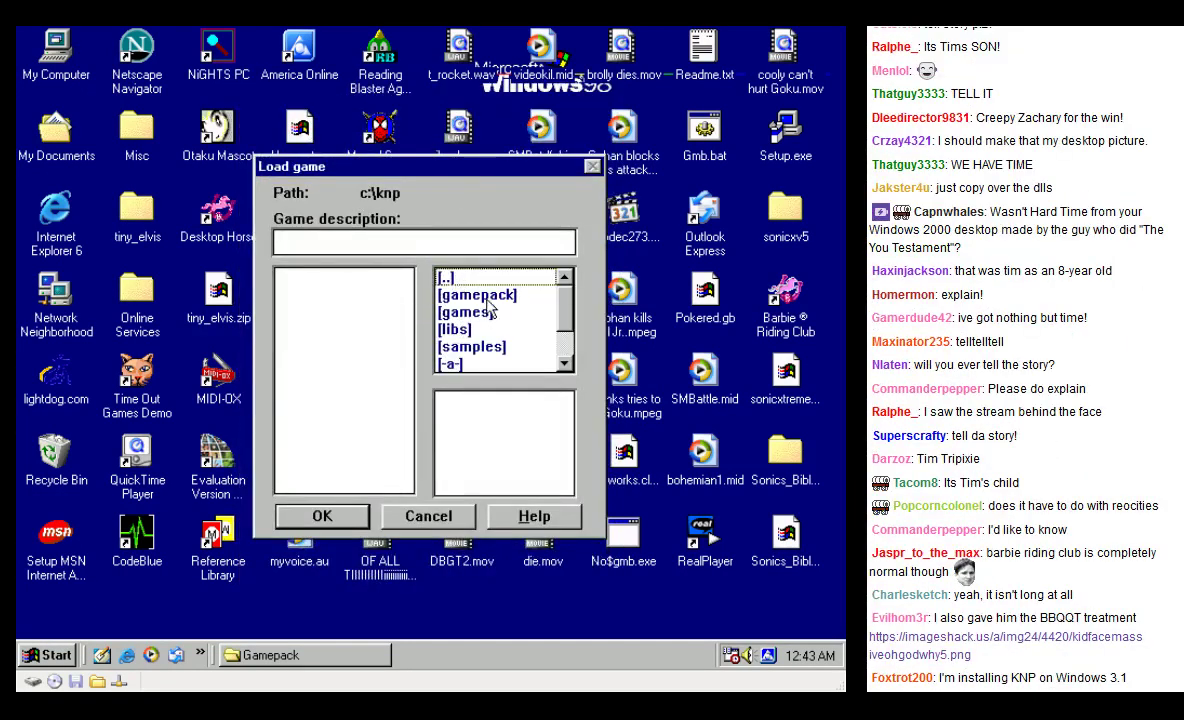
pyautogui.doubleClick(470, 295)
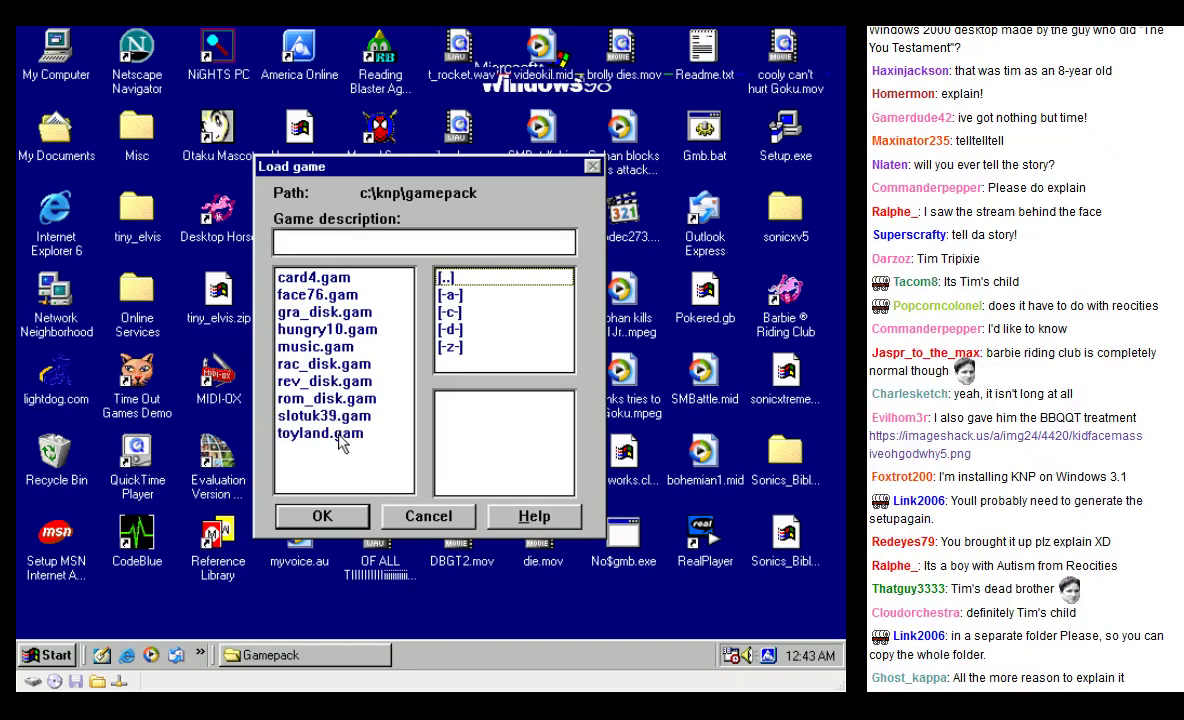
# Step: Preview several games in the gamepack folder, load gra_disk.gam and maximize the Storyboard Editor
pyautogui.click(327, 329)
pyautogui.click(326, 313)
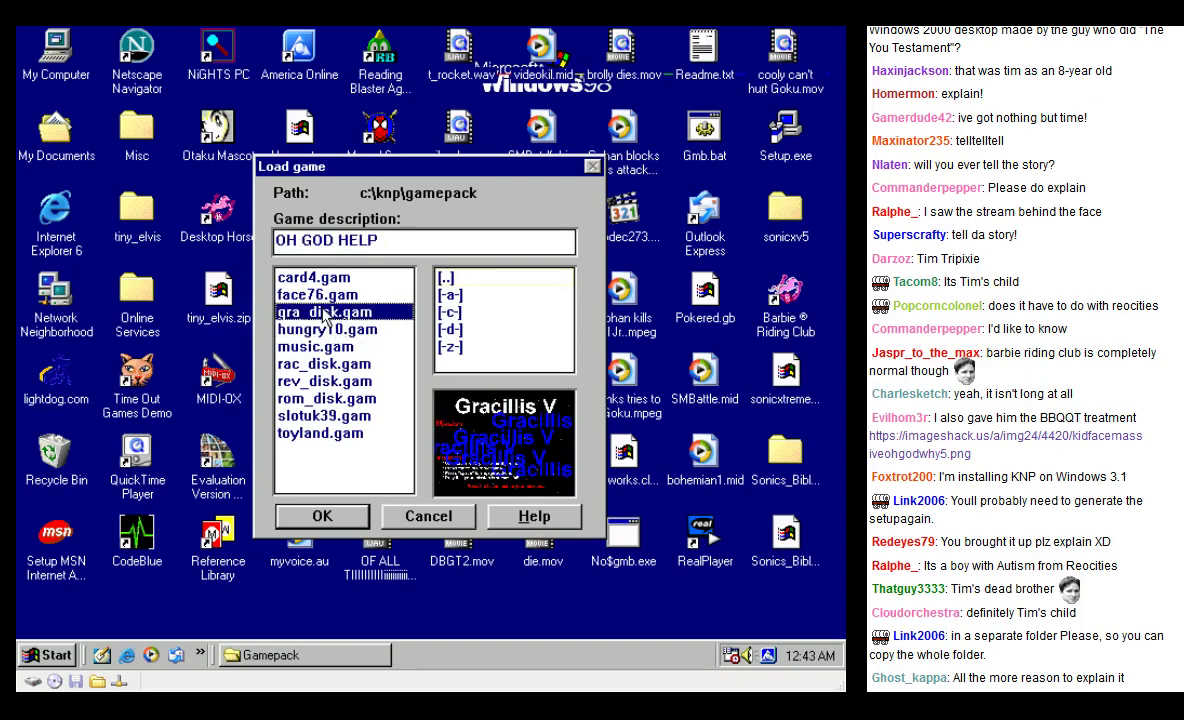
pyautogui.click(310, 346)
pyautogui.click(308, 364)
pyautogui.click(308, 381)
pyautogui.click(325, 399)
pyautogui.doubleClick(326, 312)
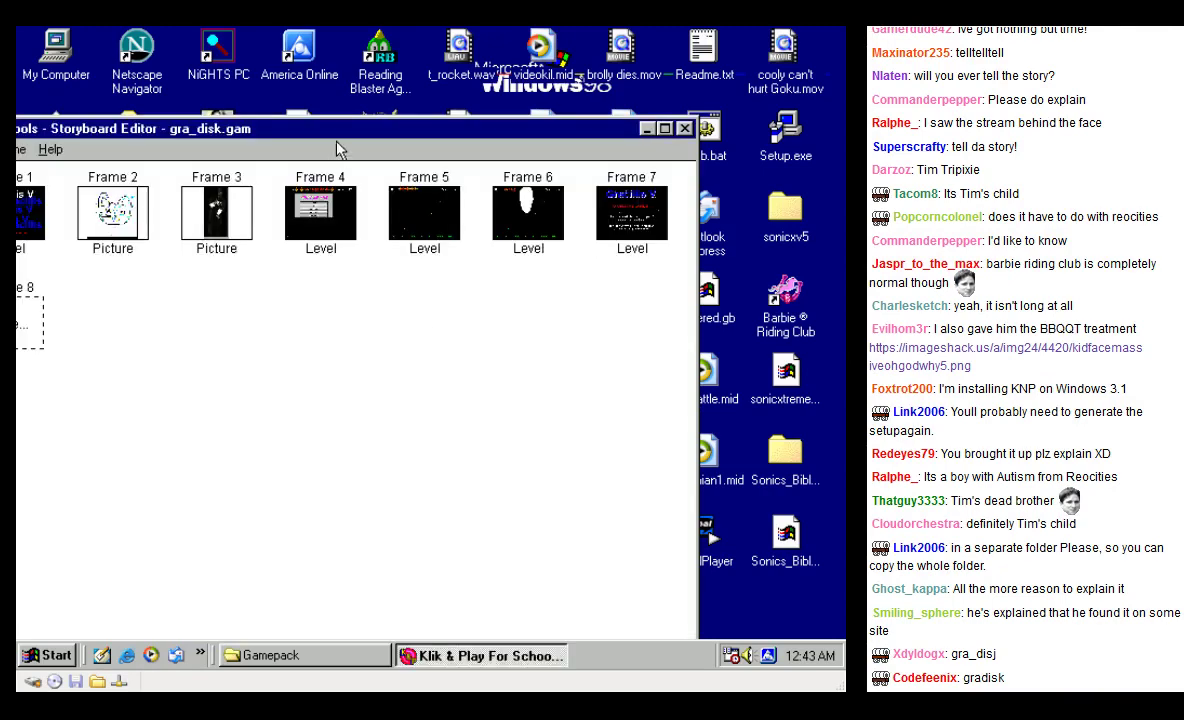
pyautogui.doubleClick(236, 124)
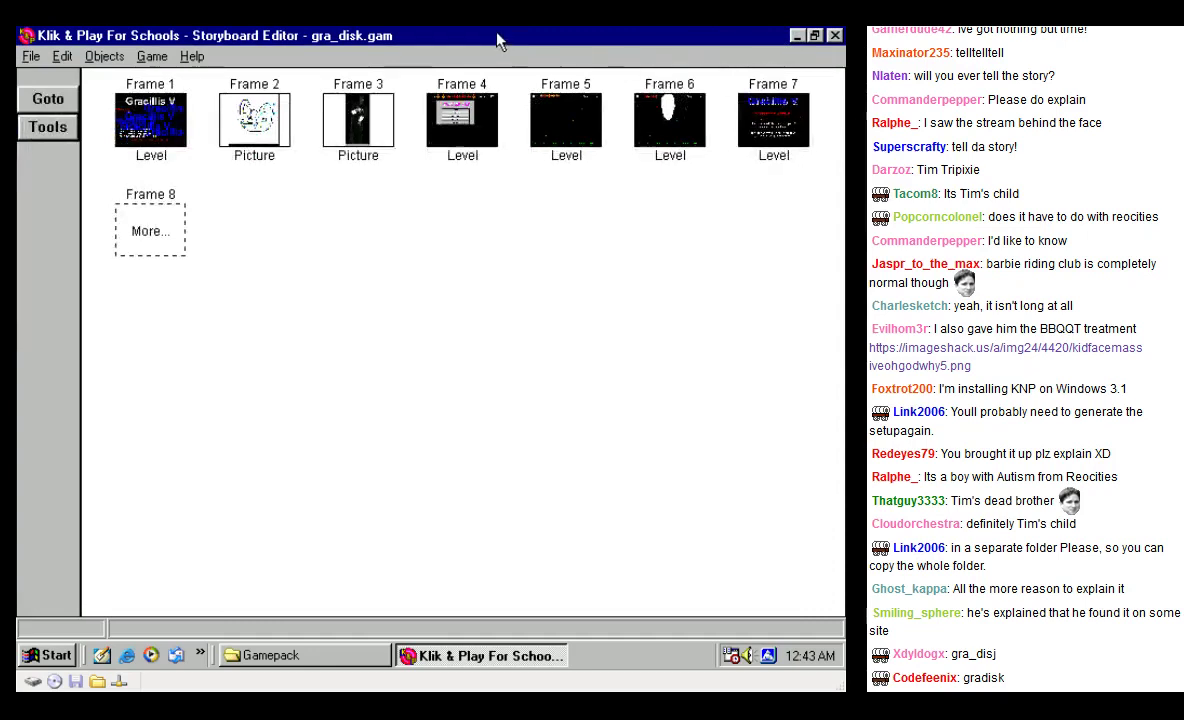
pyautogui.click(163, 58)
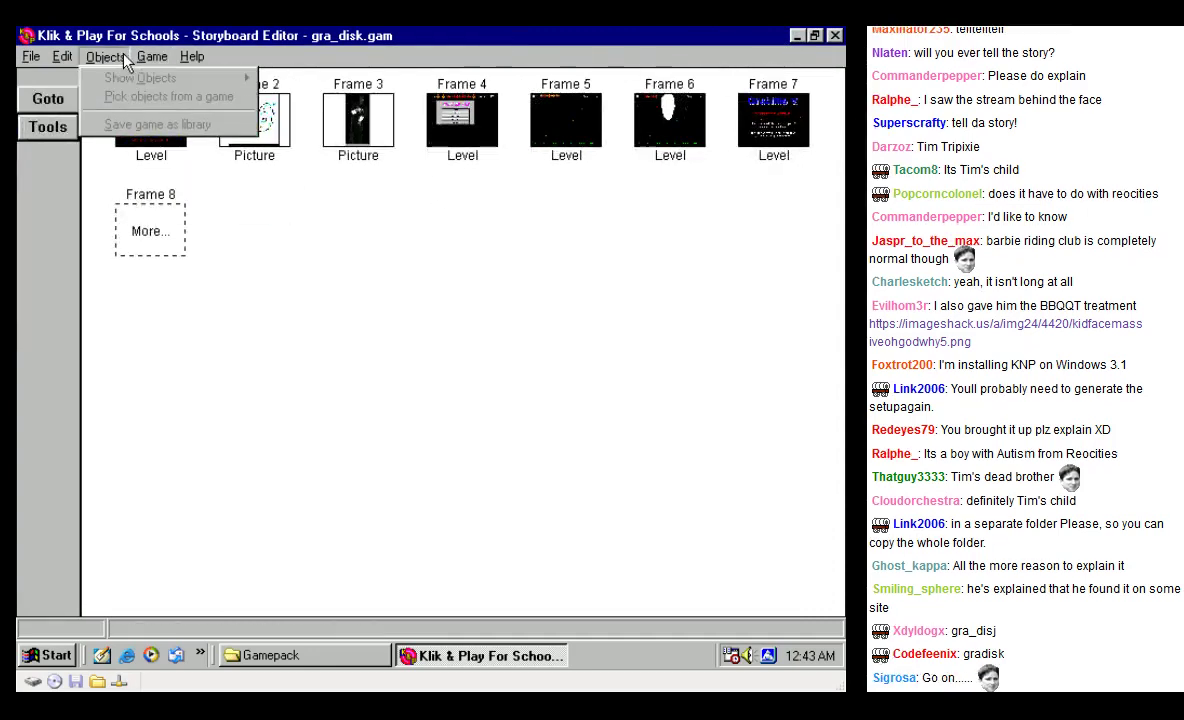
pyautogui.click(508, 658)
pyautogui.moveTo(85, 96); pyautogui.dragTo(800, 615)
pyautogui.click(787, 642)
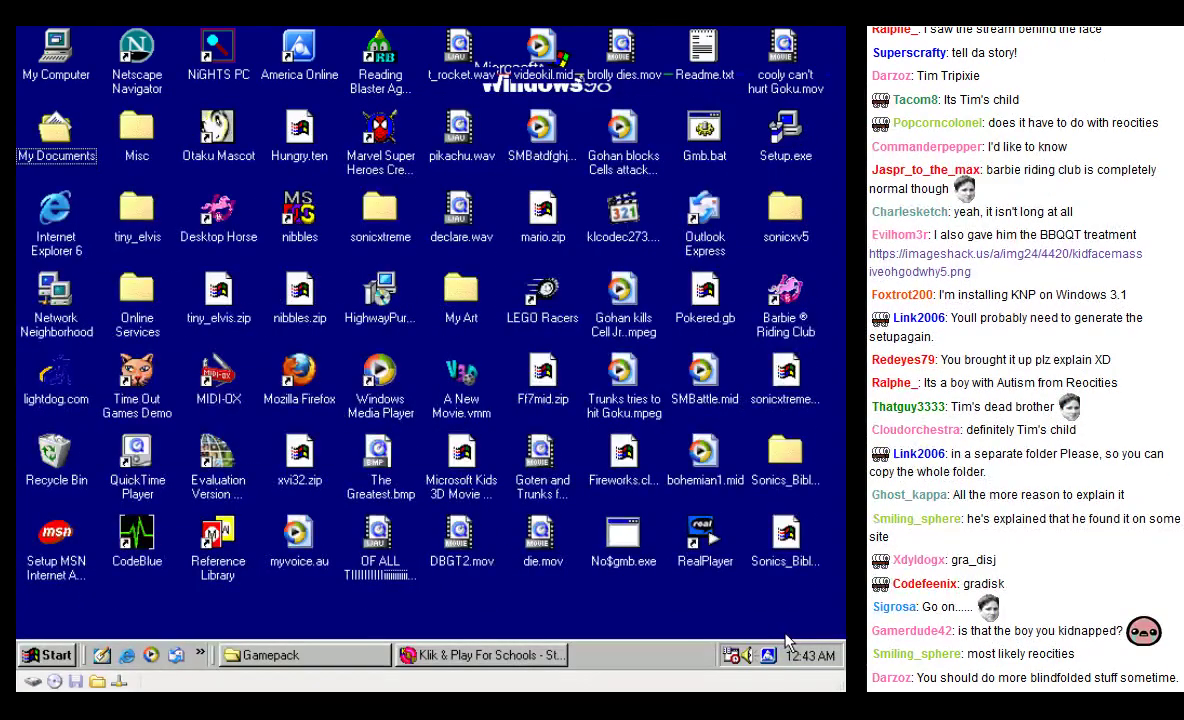
pyautogui.click(492, 657)
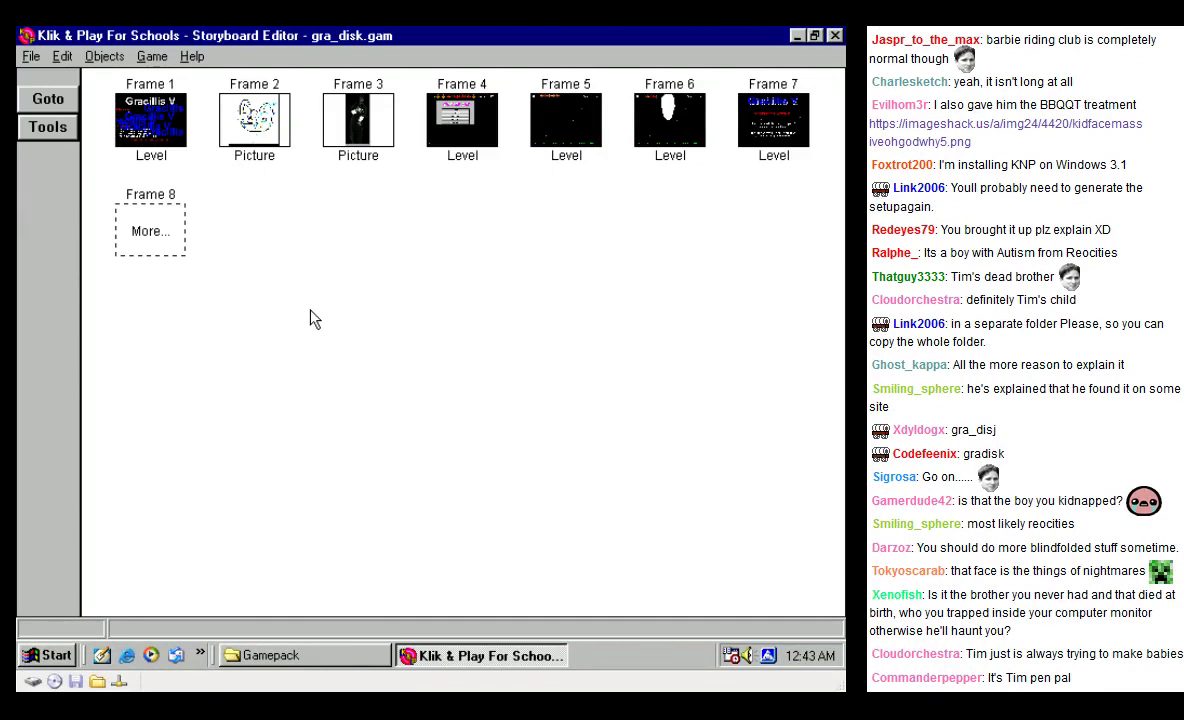
pyautogui.doubleClick(167, 145)
pyautogui.click(62, 127)
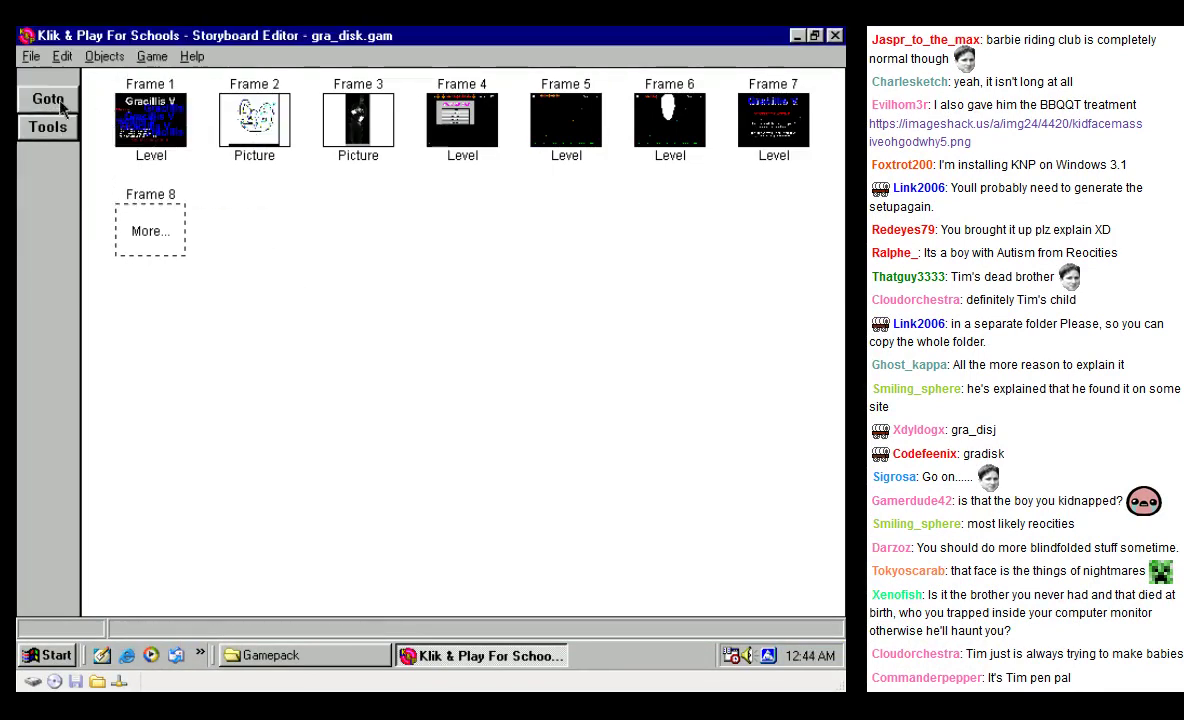
pyautogui.click(60, 104)
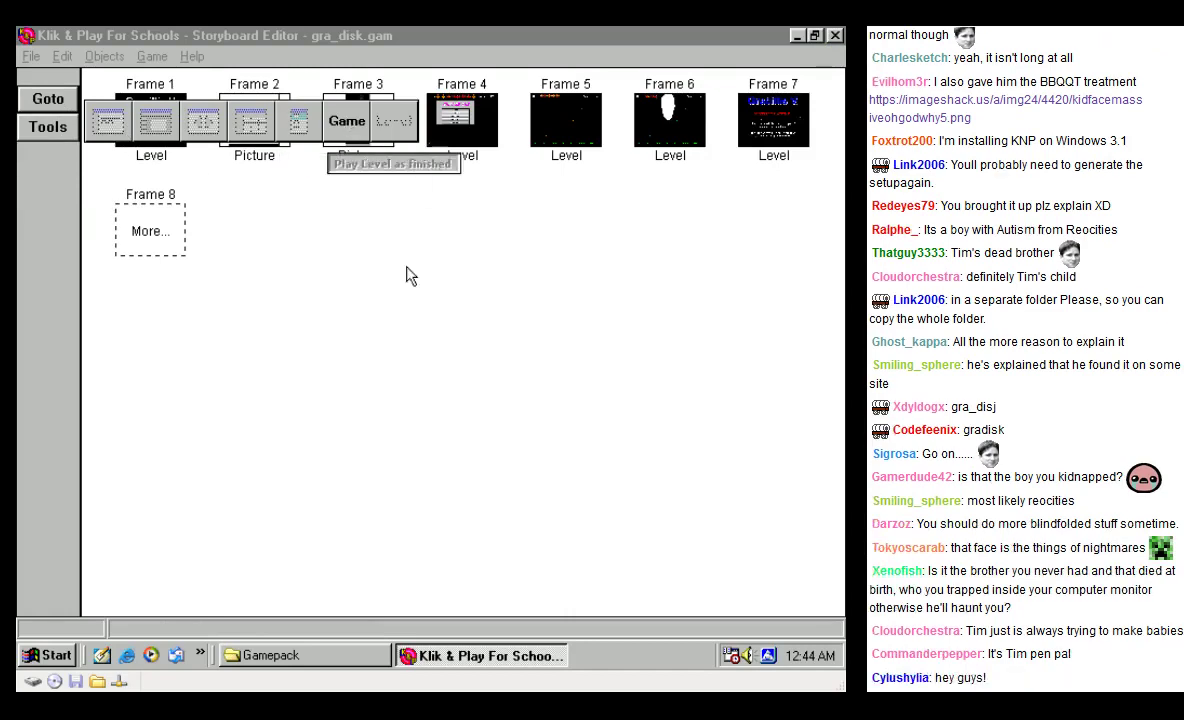
pyautogui.click(152, 56)
pyautogui.moveTo(63, 57)
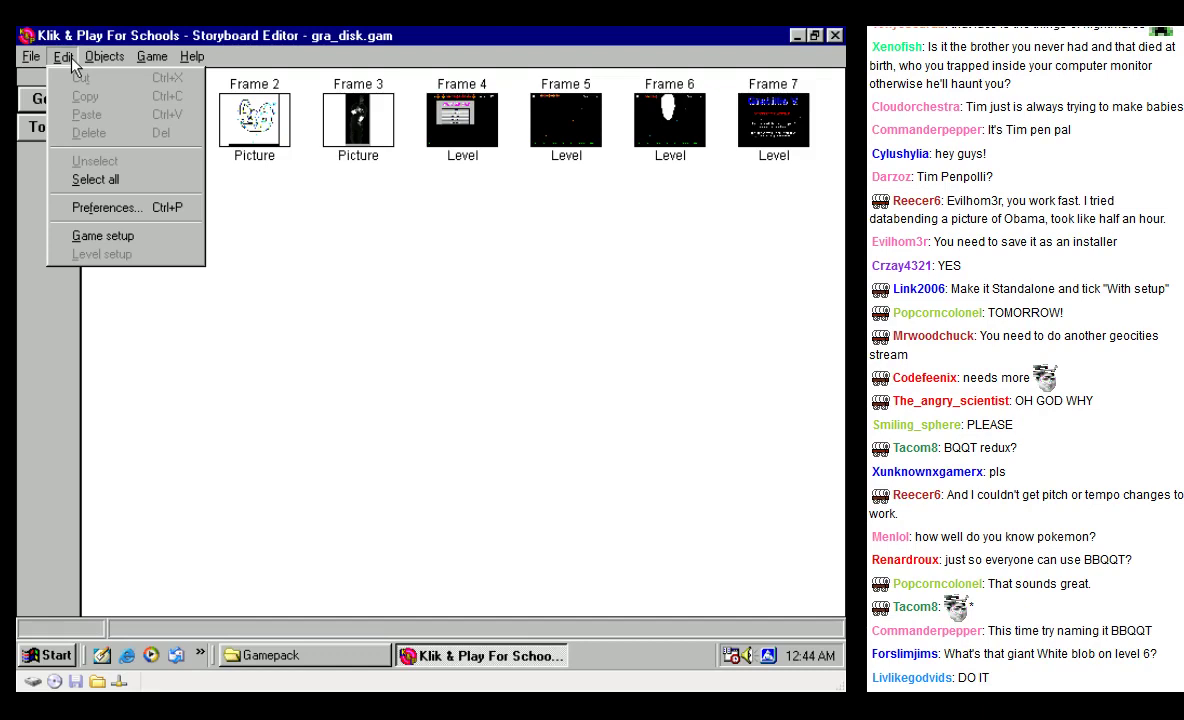
pyautogui.press('Right')
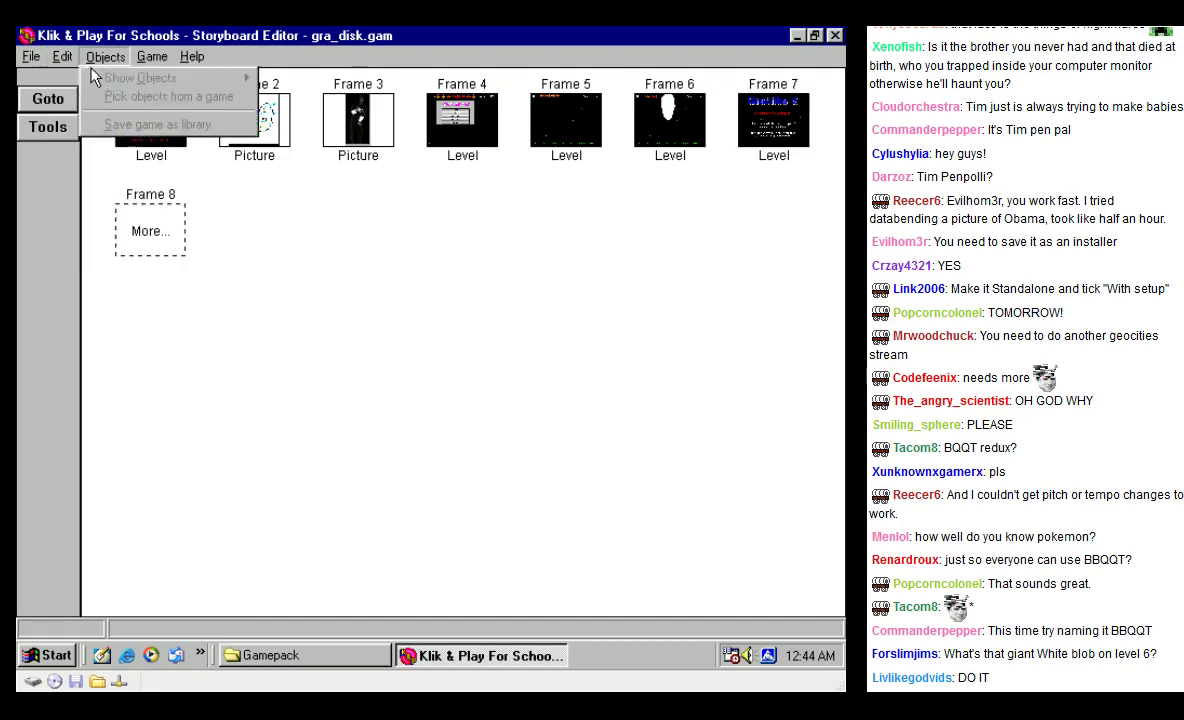
pyautogui.click(104, 210)
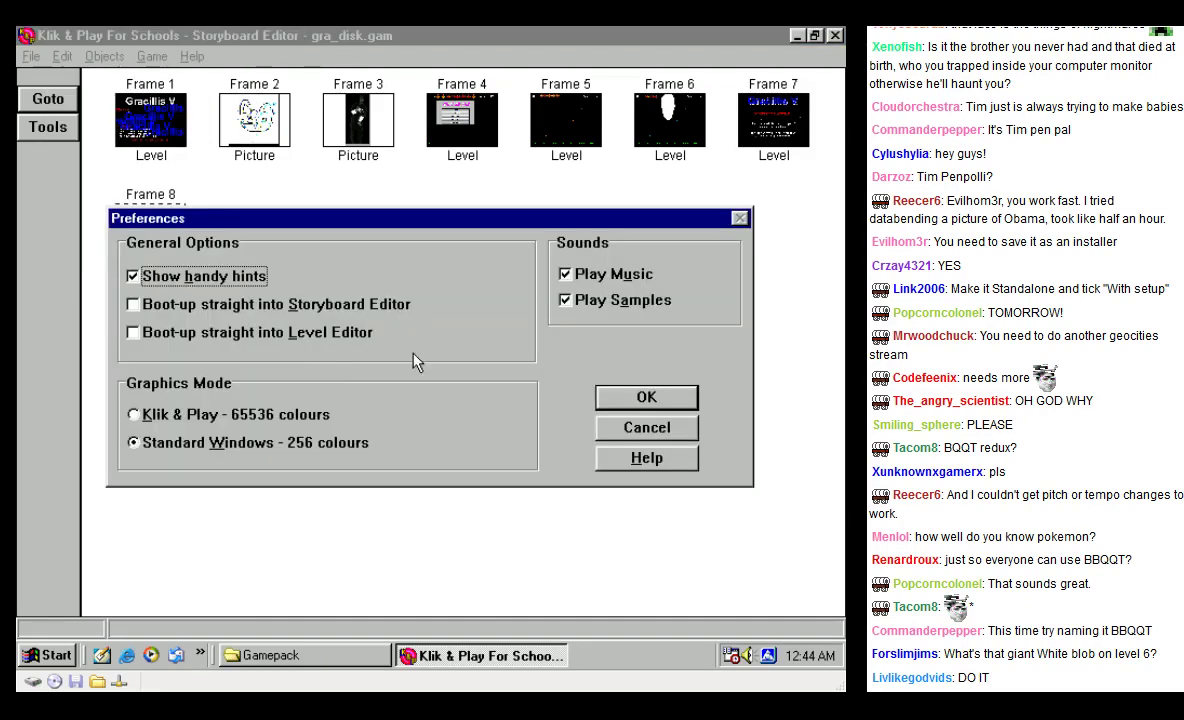
pyautogui.click(646, 430)
# Step: In the game setup, change the title to OH GOD HELP V.2 and enable Maximized on boot-up
pyautogui.click(104, 56)
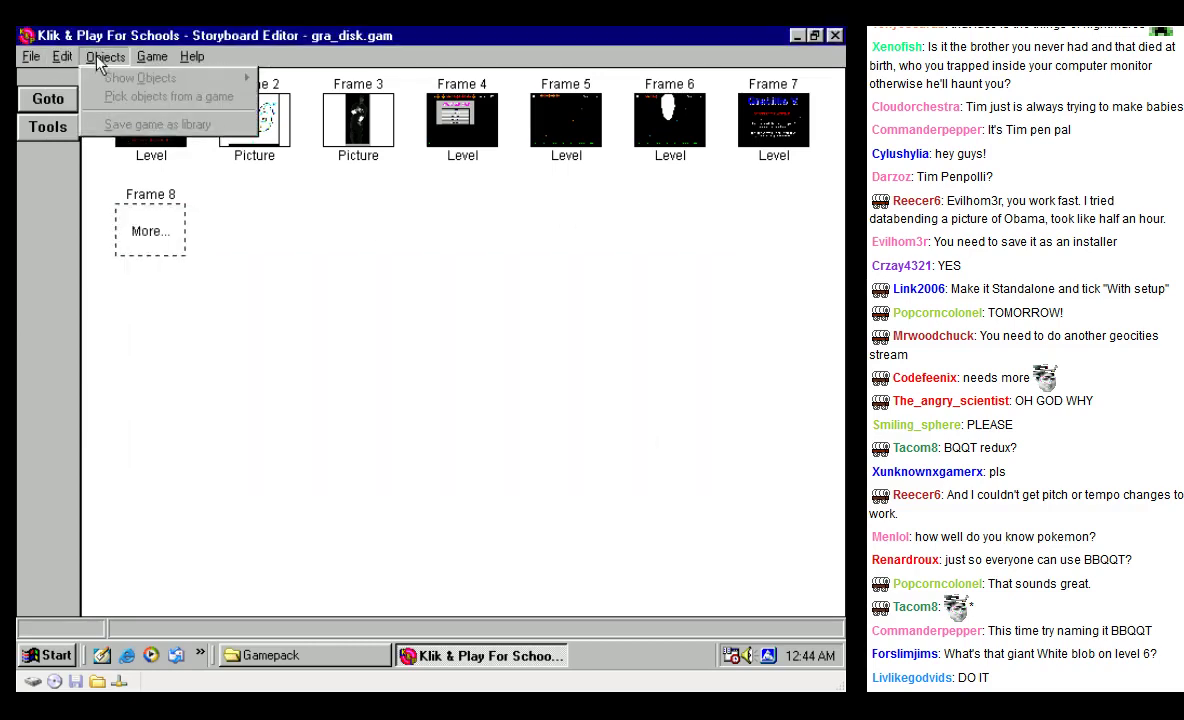
pyautogui.moveTo(62, 56)
pyautogui.click(103, 237)
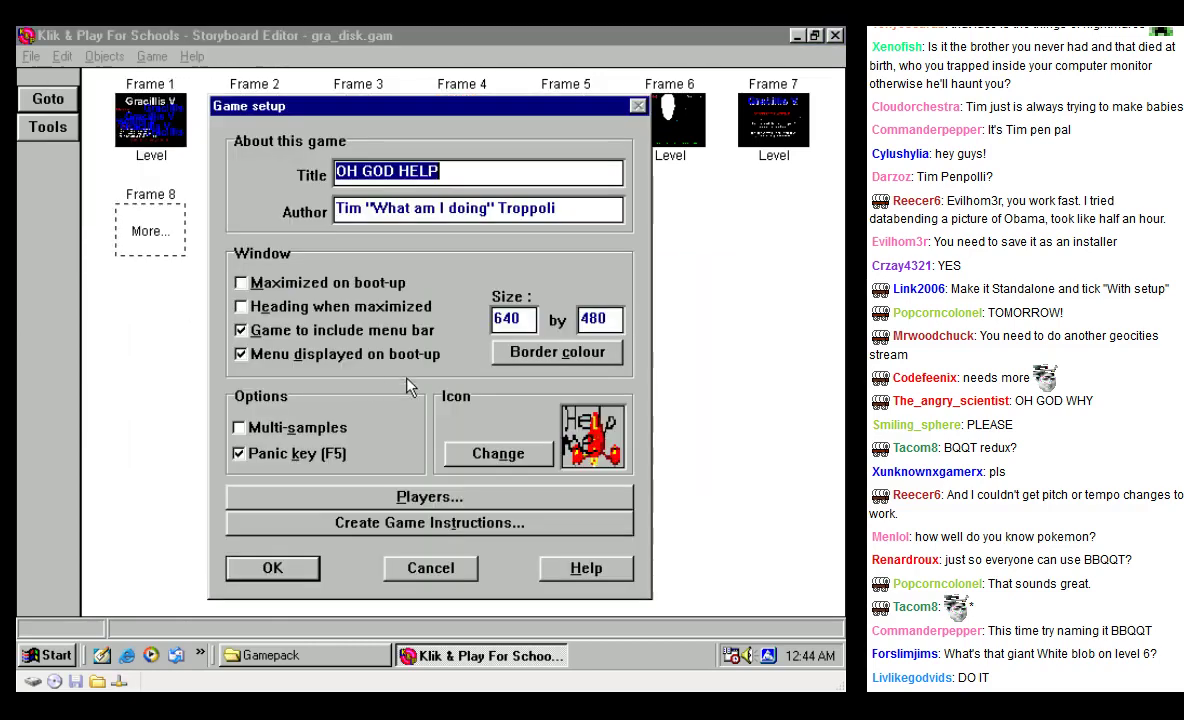
pyautogui.click(440, 171)
pyautogui.write('V.2')
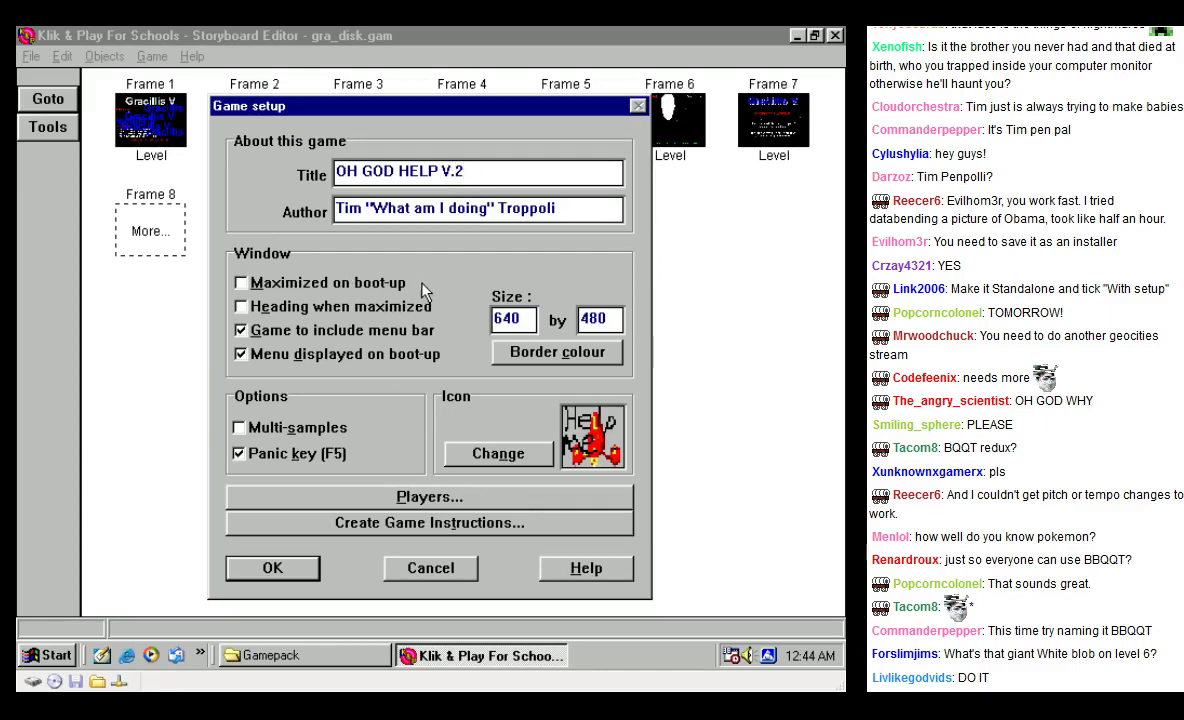
pyautogui.click(300, 284)
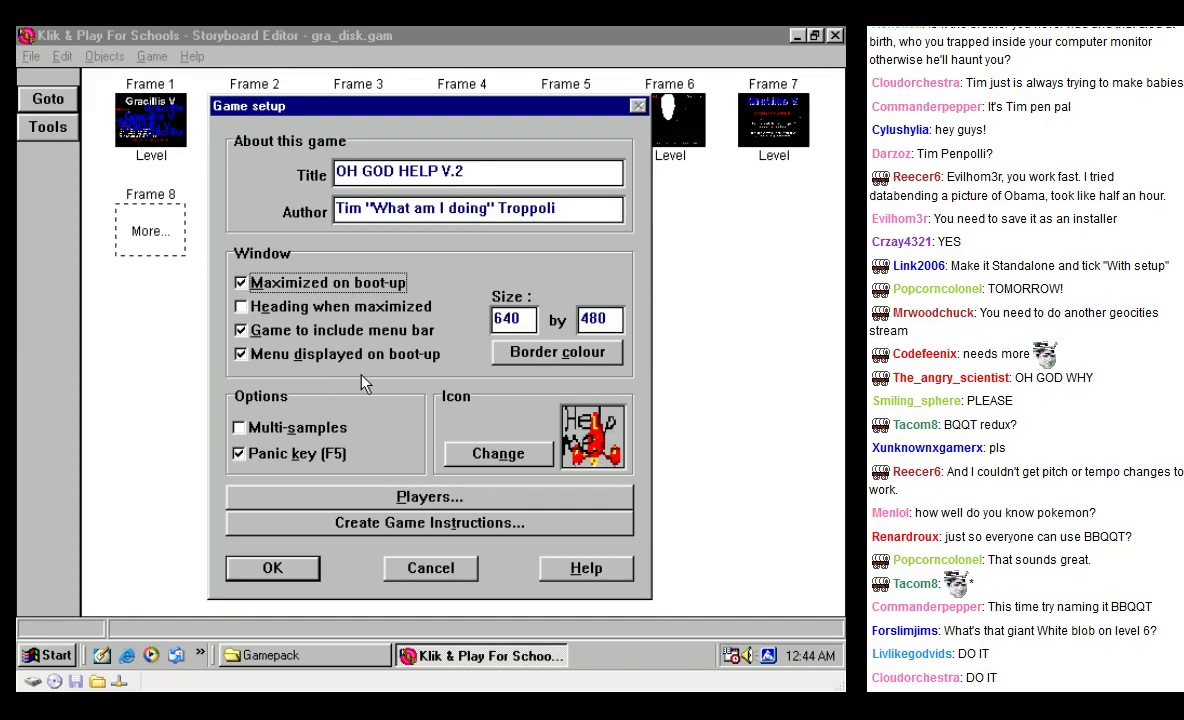
# Step: Pick magenta as the game window's border colour, enable Multi-samples and apply the game setup
pyautogui.click(548, 350)
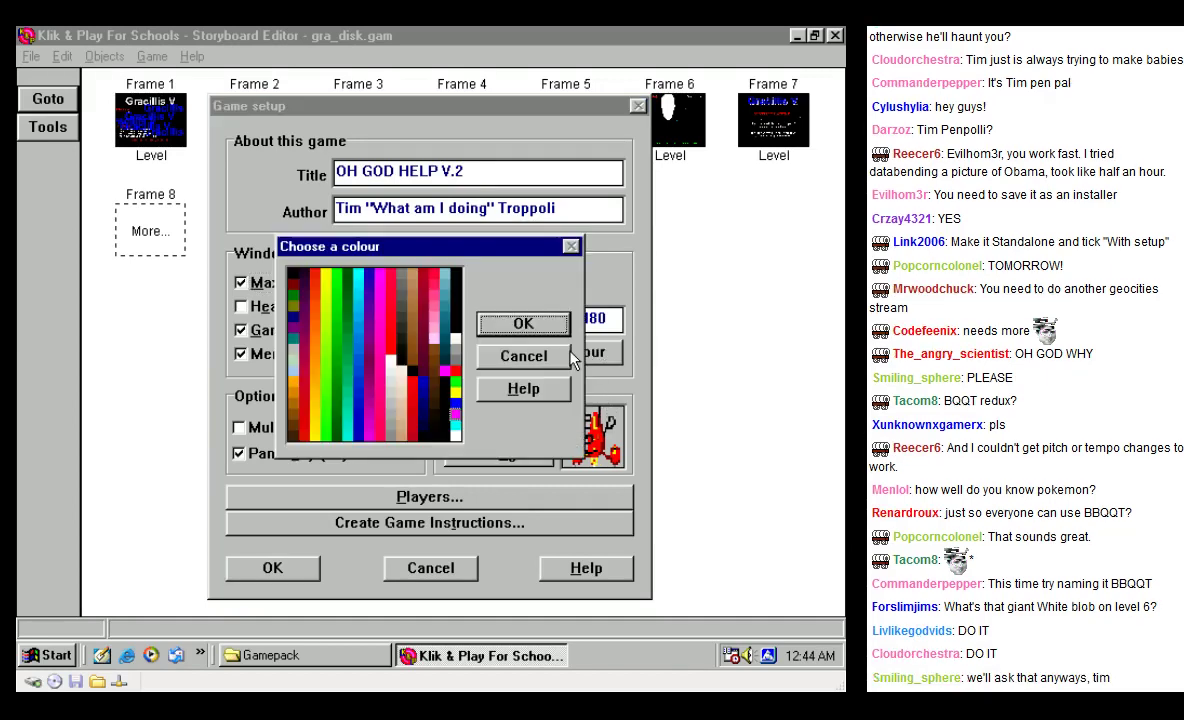
pyautogui.doubleClick(455, 418)
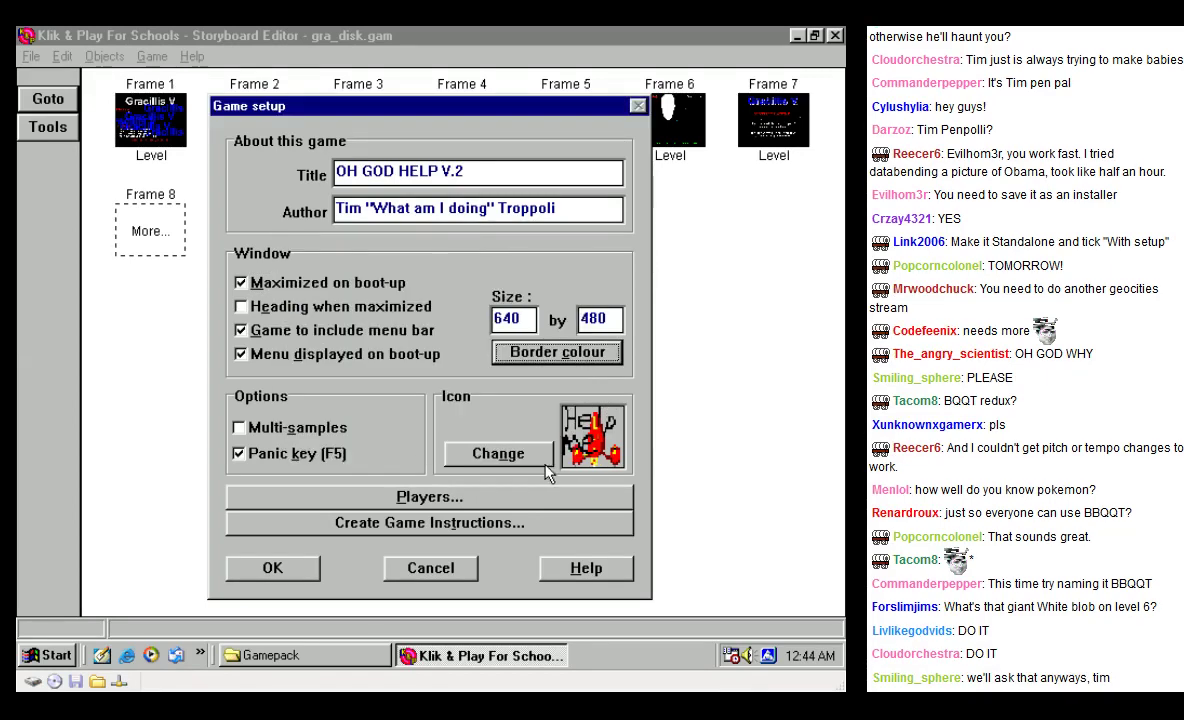
pyautogui.click(298, 428)
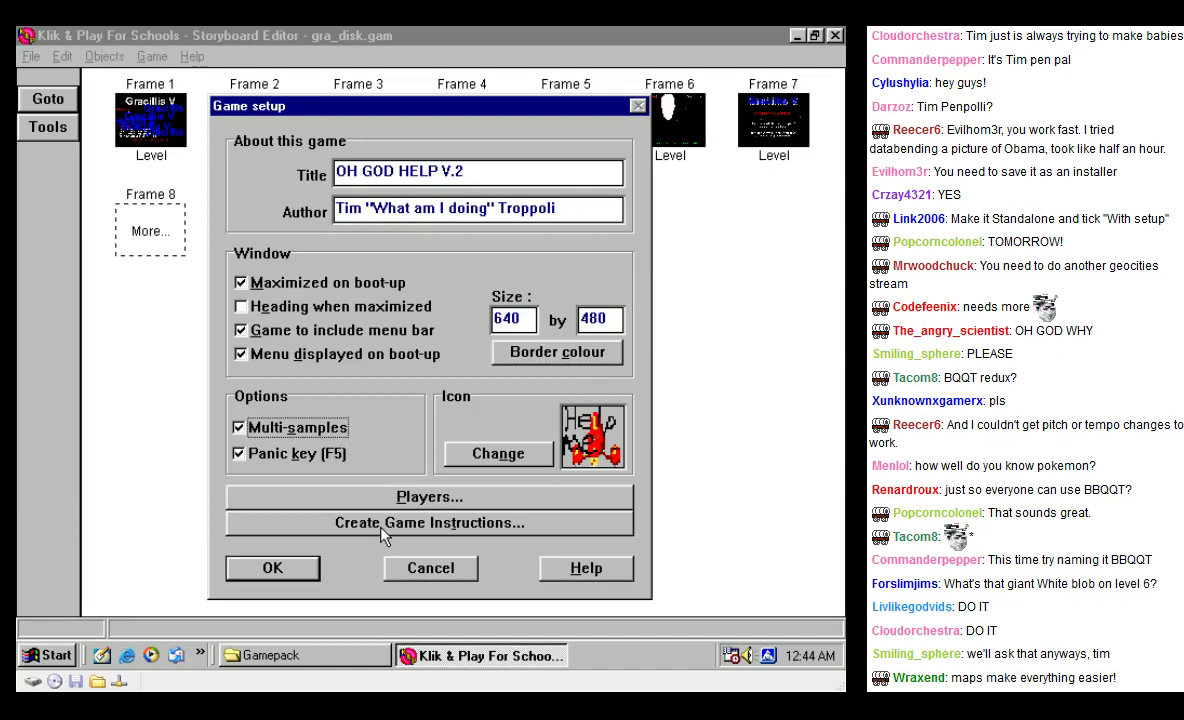
pyautogui.click(274, 568)
# Step: Start saving a stand-alone game, accept the licence agreement information and enter help_me.exe as the file name
pyautogui.click(62, 57)
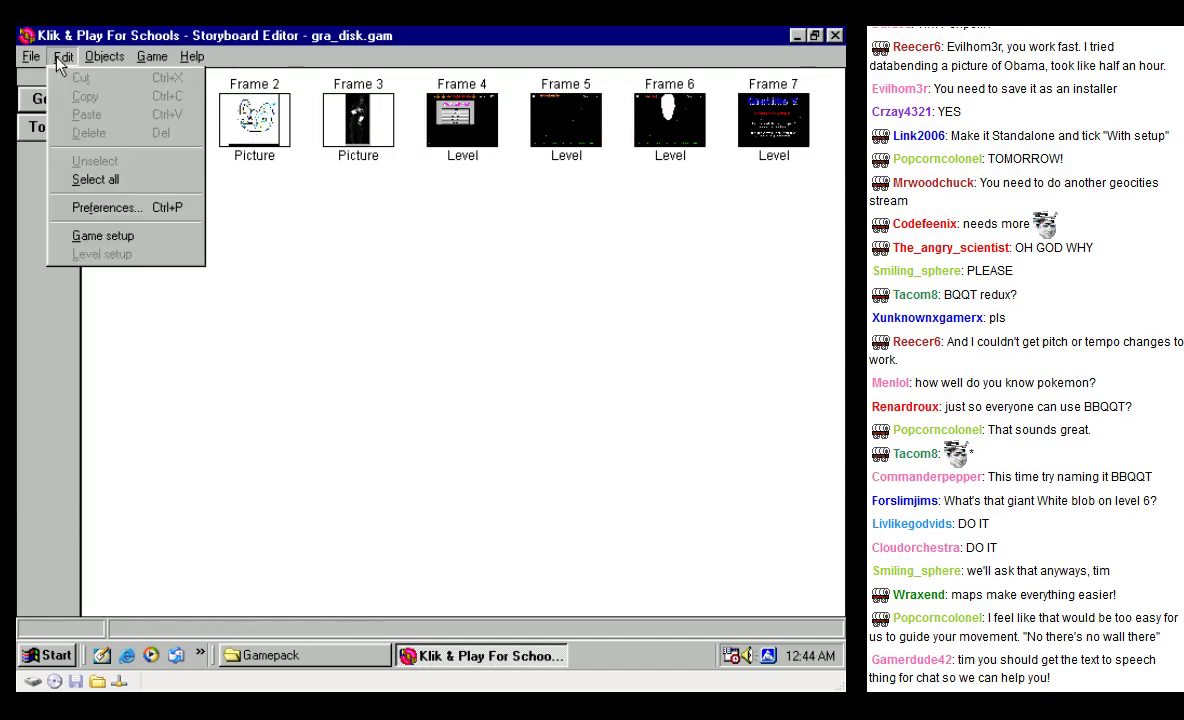
pyautogui.moveTo(31, 57)
pyautogui.click(80, 164)
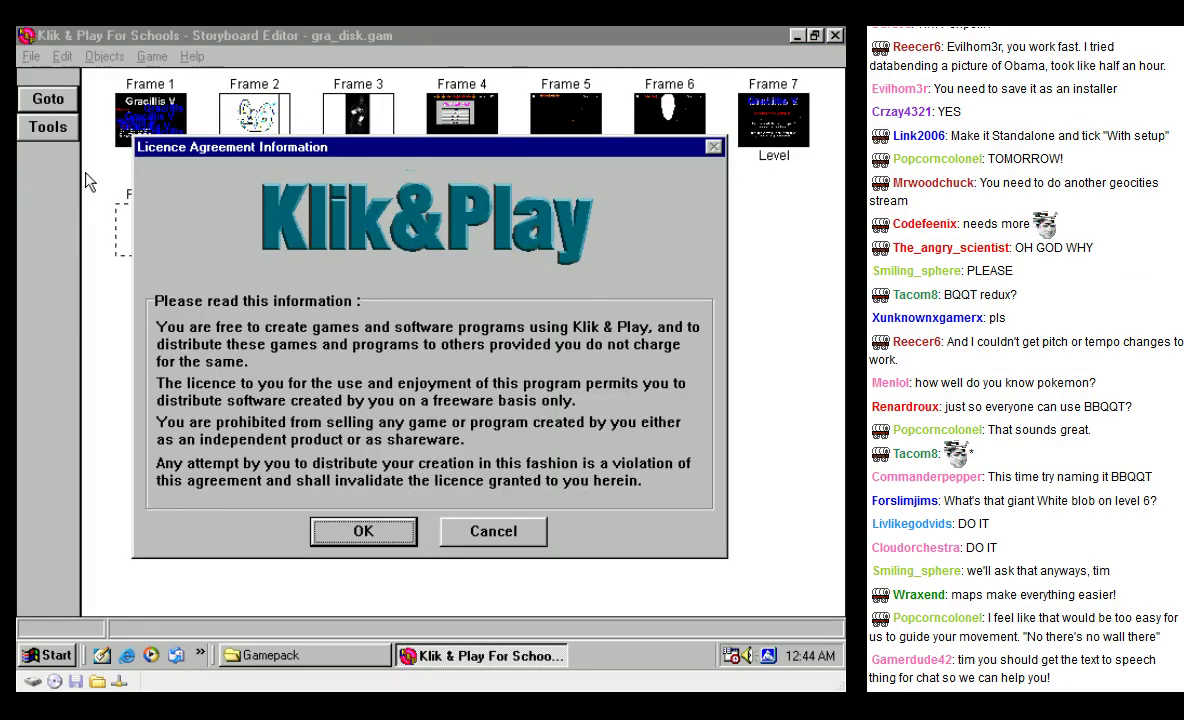
pyautogui.click(363, 531)
pyautogui.moveTo(339, 272); pyautogui.dragTo(276, 272)
pyautogui.write('help')
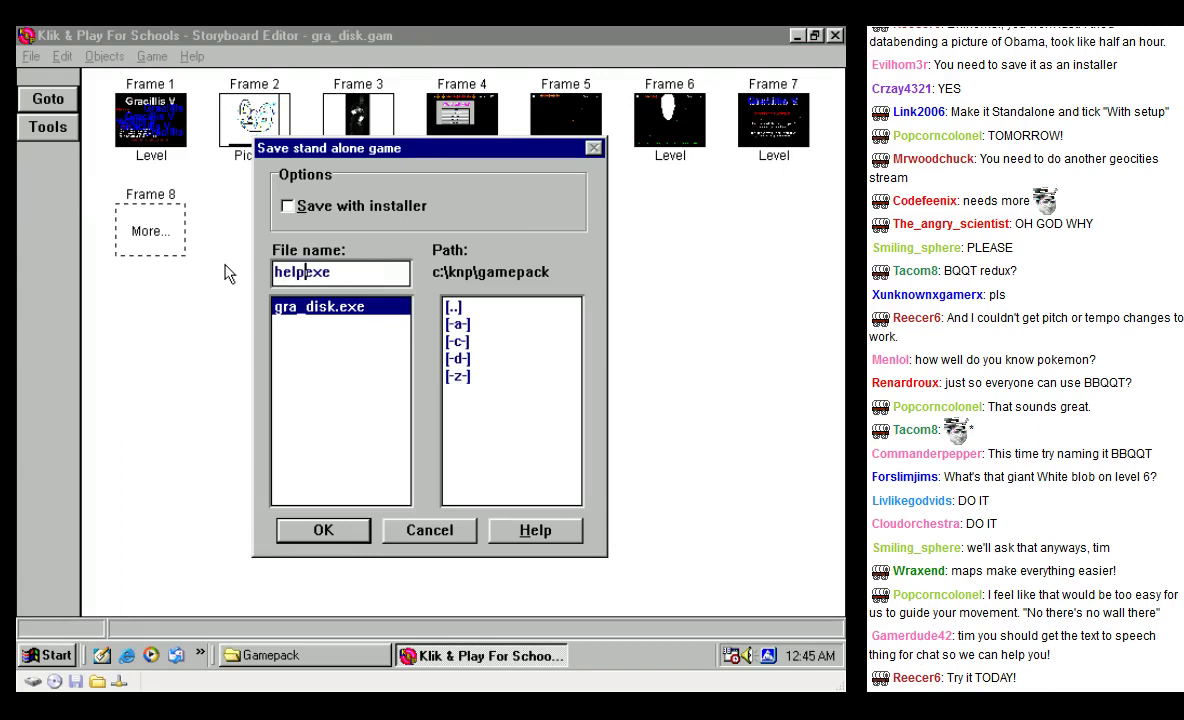
pyautogui.write('_me')
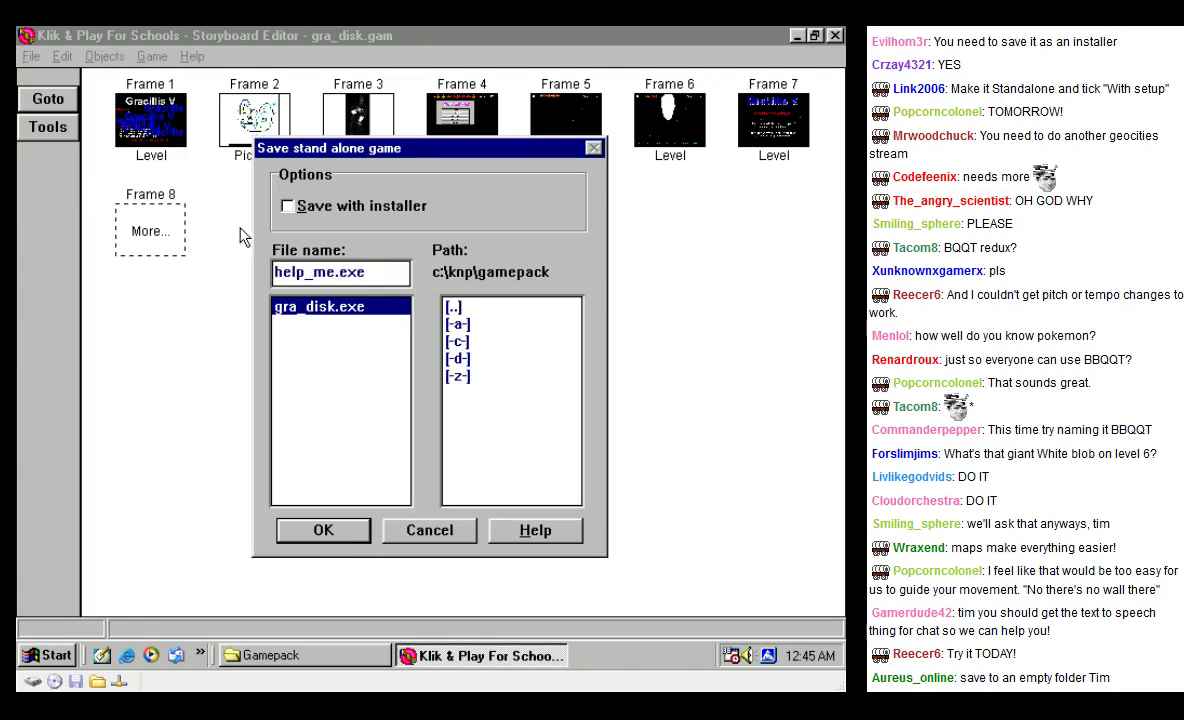
# Step: Try to switch the stand-alone game's save location to drive A
pyautogui.press('Tab')
pyautogui.press('Tab')
pyautogui.click(457, 322)
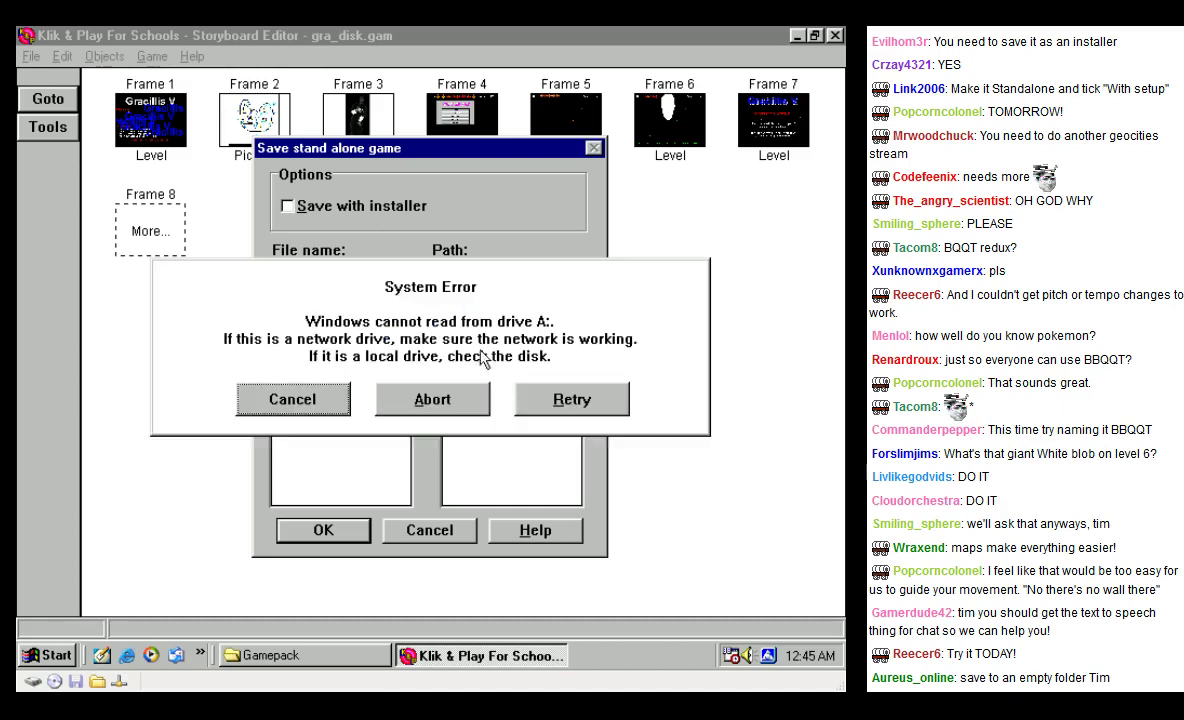
pyautogui.click(336, 405)
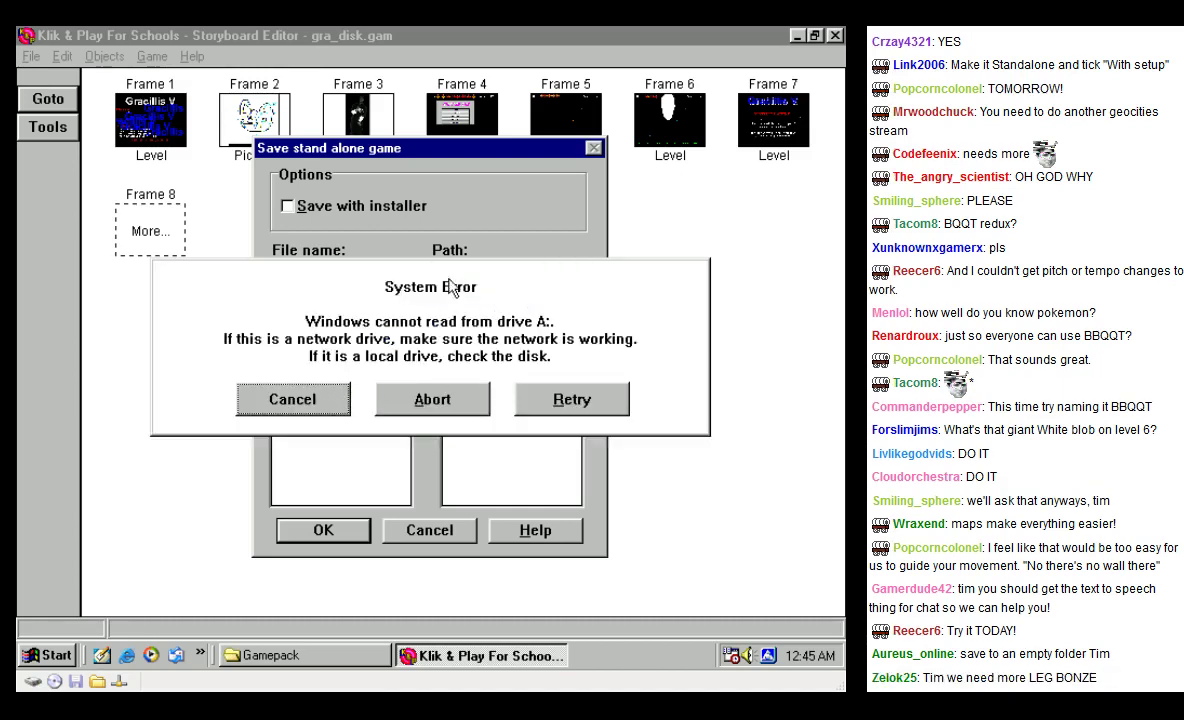
pyautogui.click(322, 400)
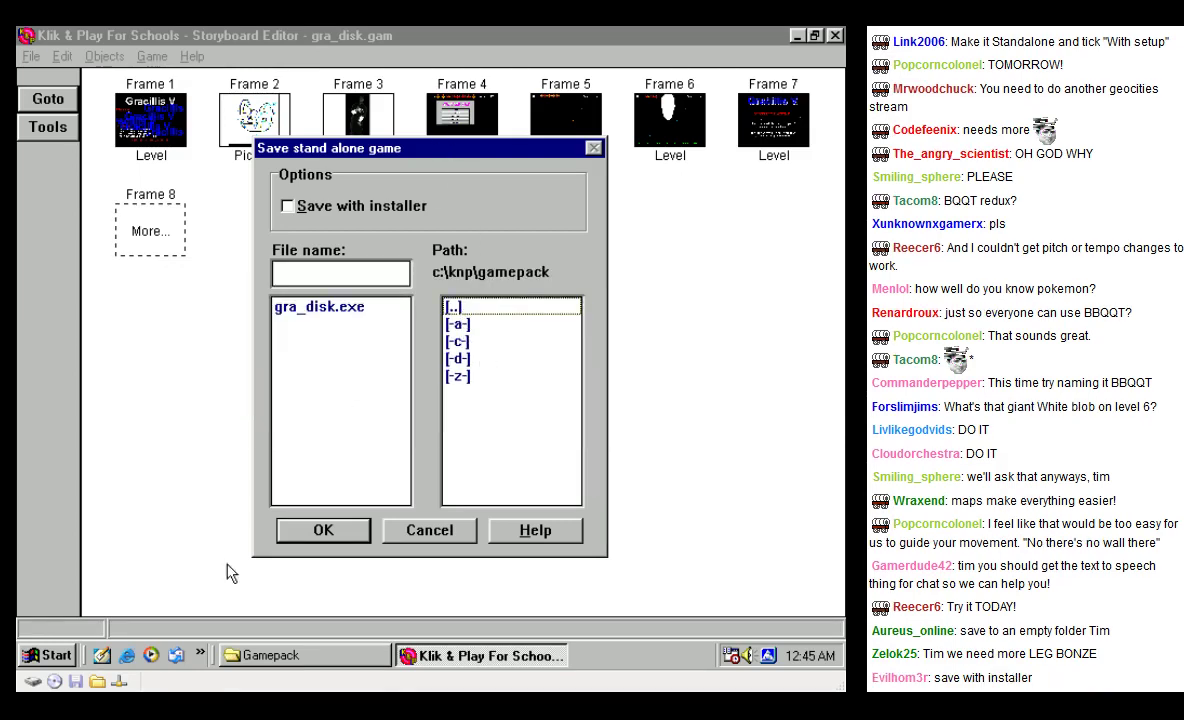
# Step: Switch to the Gamepack folder window and go up through its parent folders to the Desktop
pyautogui.click(300, 655)
pyautogui.click(215, 128)
pyautogui.click(215, 128)
pyautogui.click(215, 128)
pyautogui.click(227, 138)
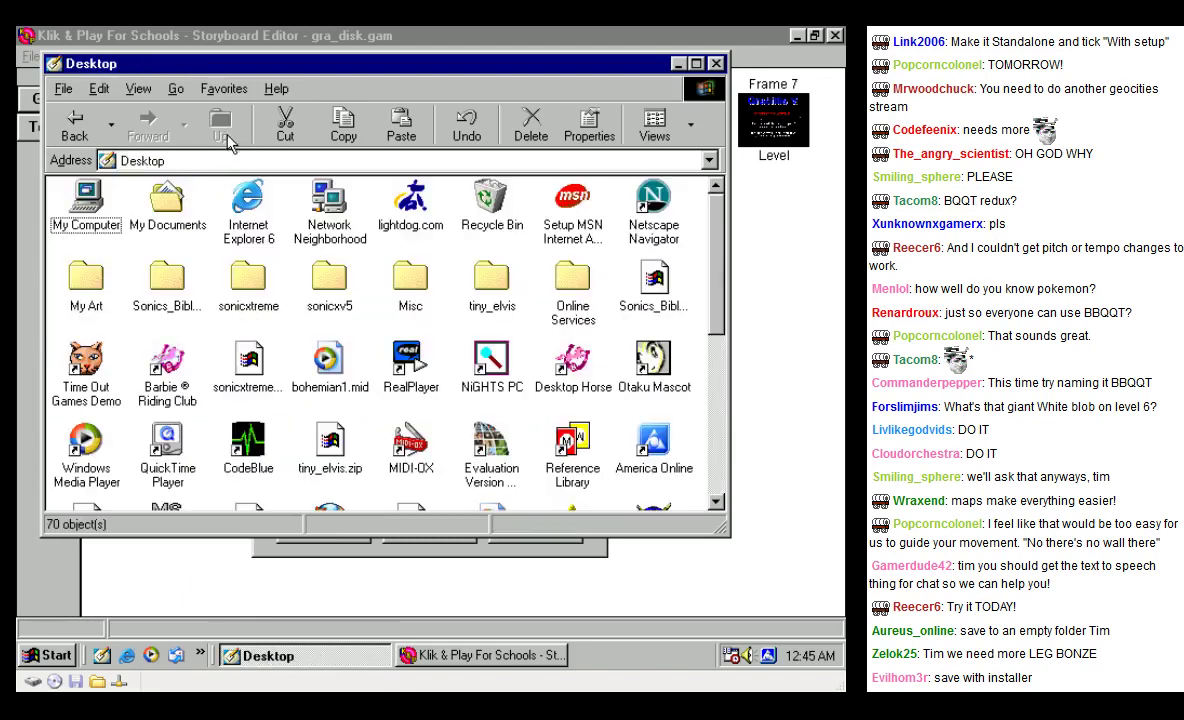
# Step: Create a folder named RICH MULTIMEDIA EXPERIENCES in My Documents and open it
pyautogui.doubleClick(167, 200)
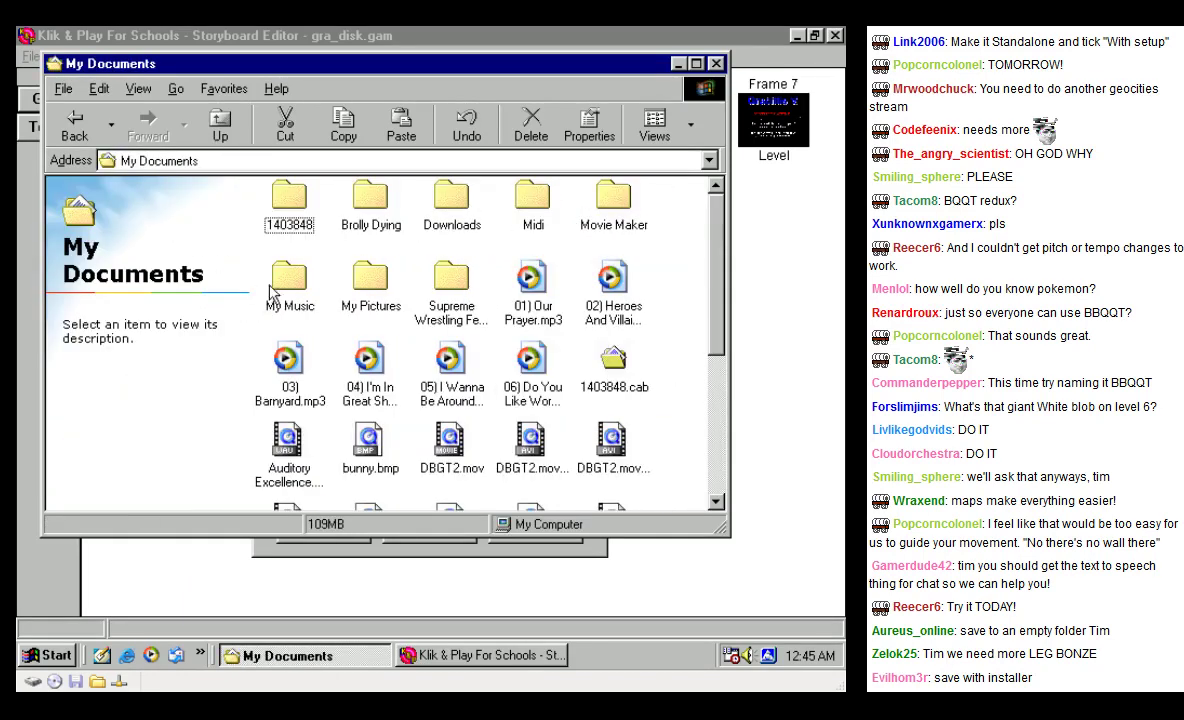
pyautogui.rightClick(314, 258)
pyautogui.moveTo(373, 446)
pyautogui.click(492, 446)
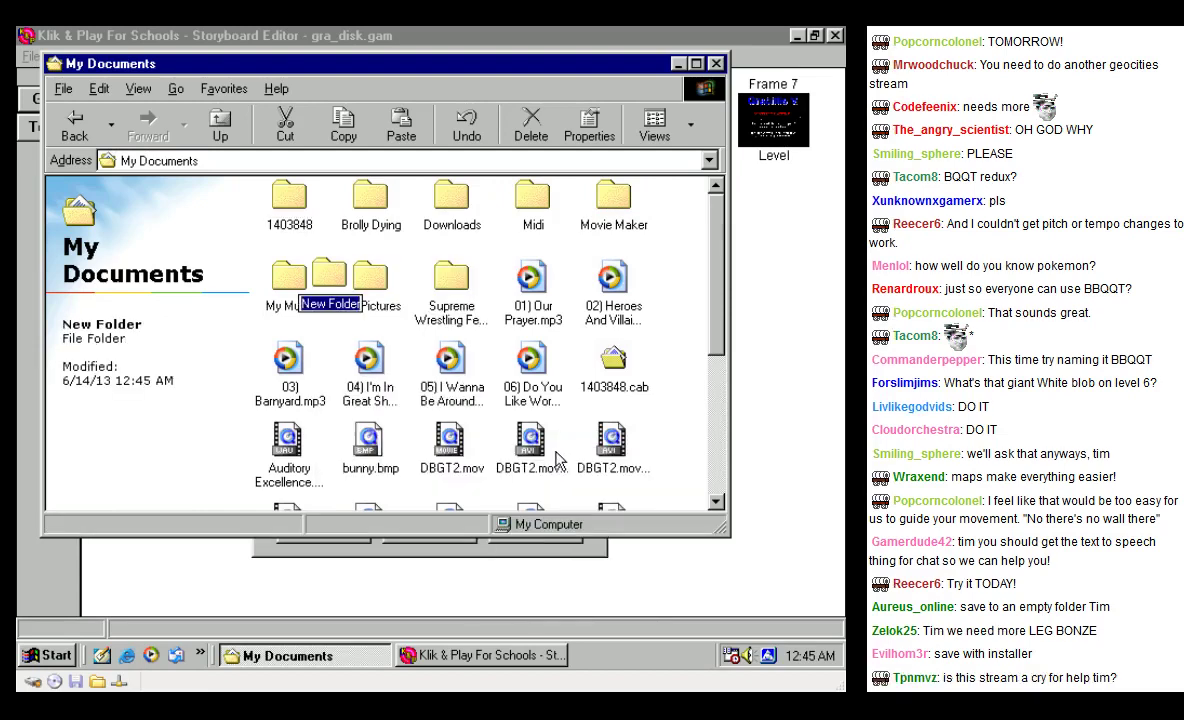
pyautogui.write('RICH M')
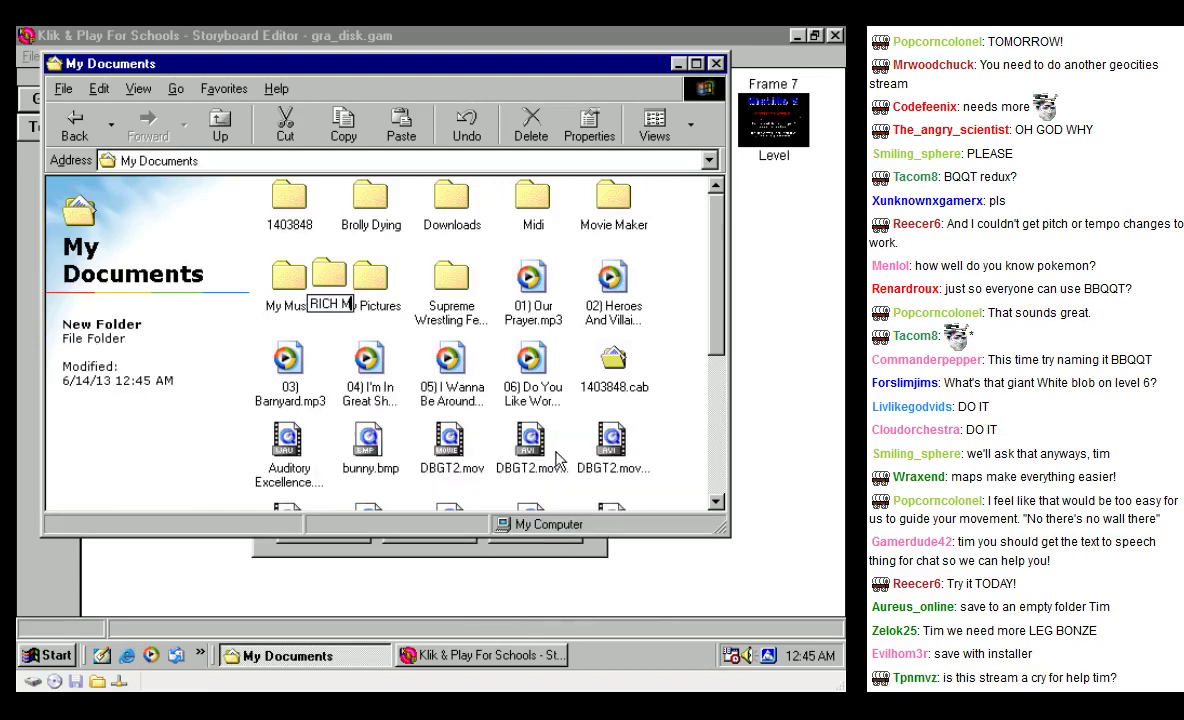
pyautogui.write('UILT')
pyautogui.press('BackSpace')
pyautogui.press('BackSpace')
pyautogui.press('BackSpace')
pyautogui.write('LTIMEDIA')
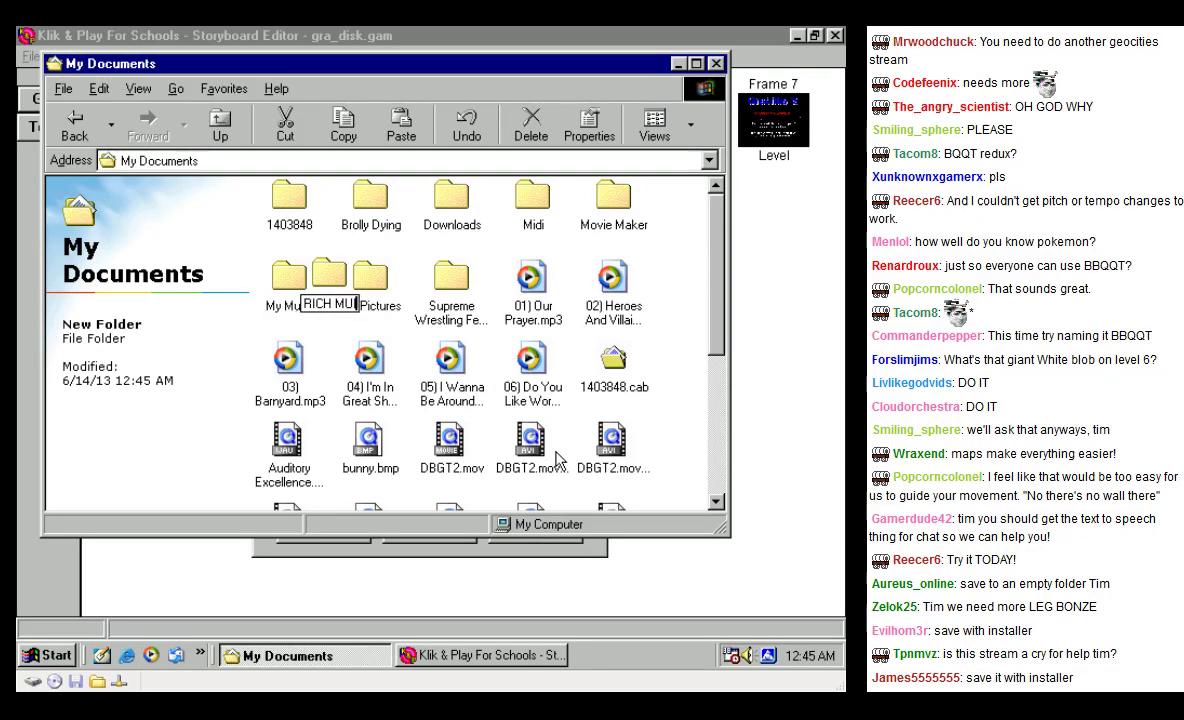
pyautogui.write(' EXPERIENCES')
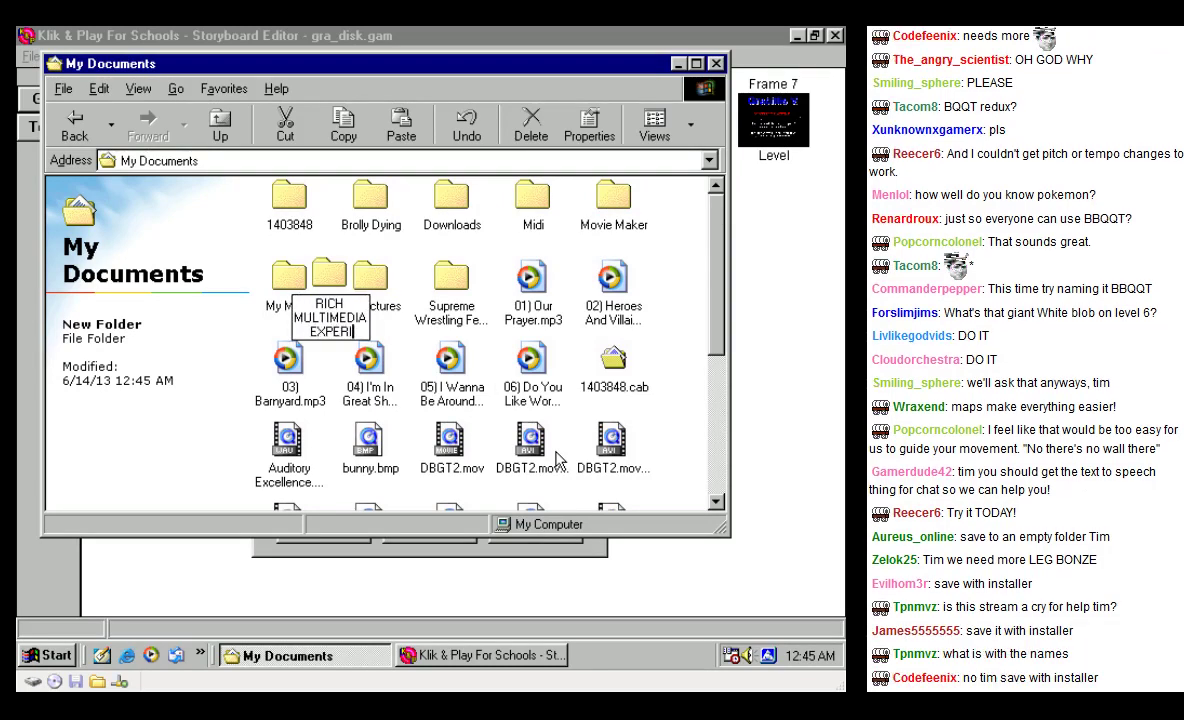
pyautogui.click(462, 395)
pyautogui.doubleClick(329, 278)
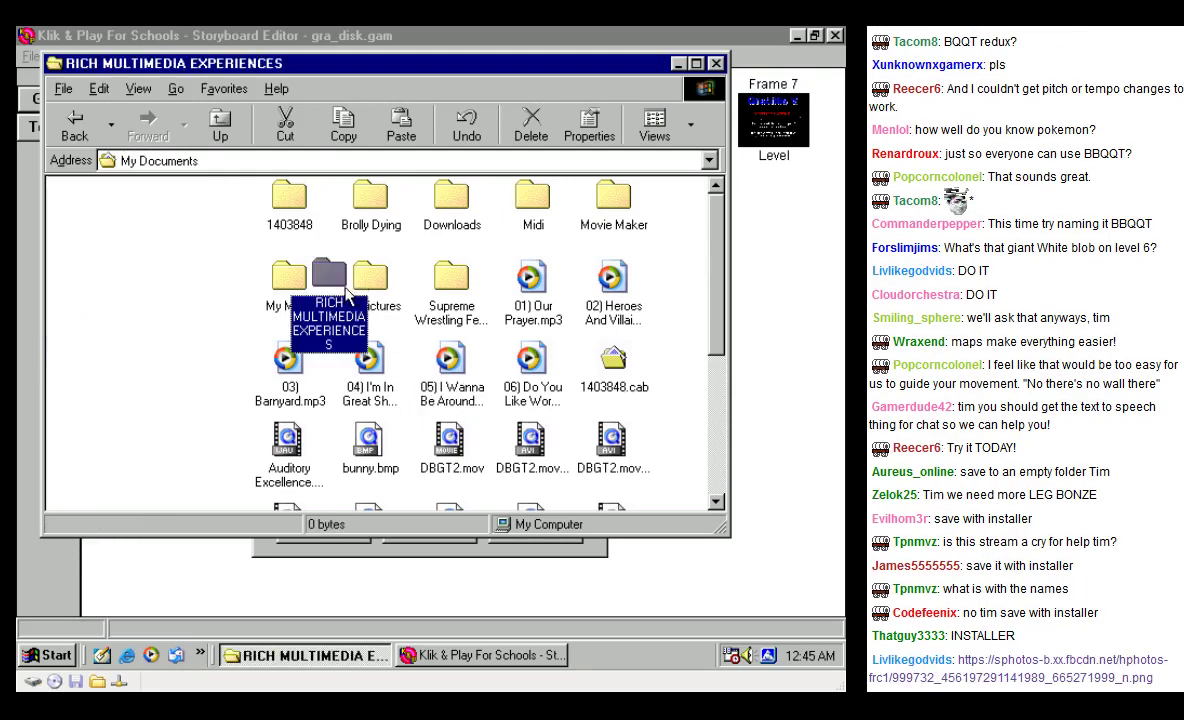
# Step: Switch back to Klik & Play and set the stand-alone game's save path to c:\mydocu~1\richmu~1
pyautogui.click(521, 656)
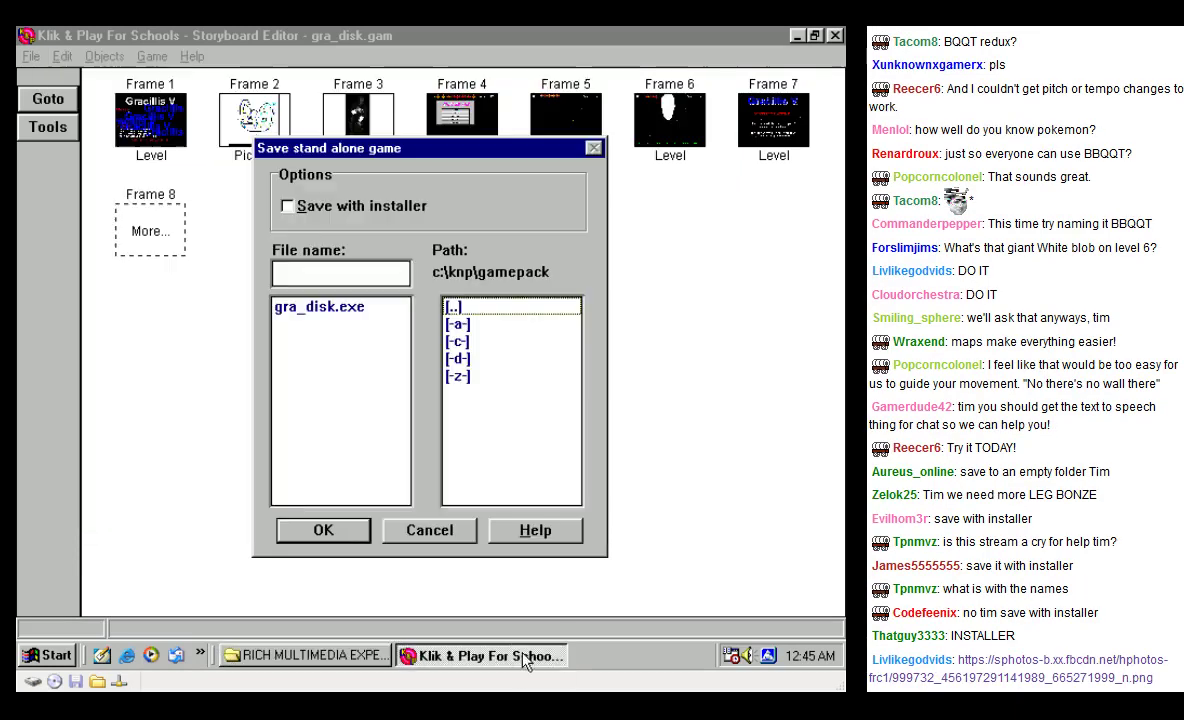
pyautogui.click(458, 341)
pyautogui.click(452, 307)
pyautogui.doubleClick(452, 307)
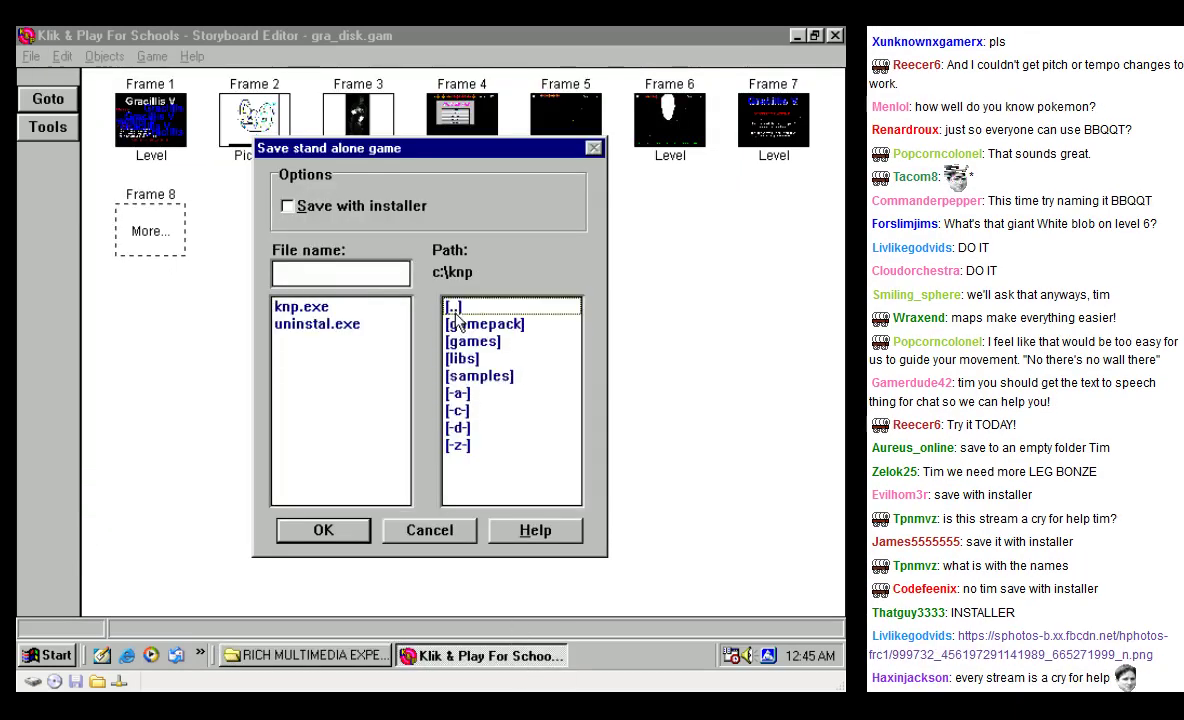
pyautogui.doubleClick(452, 307)
pyautogui.click(480, 462)
pyautogui.click(483, 479)
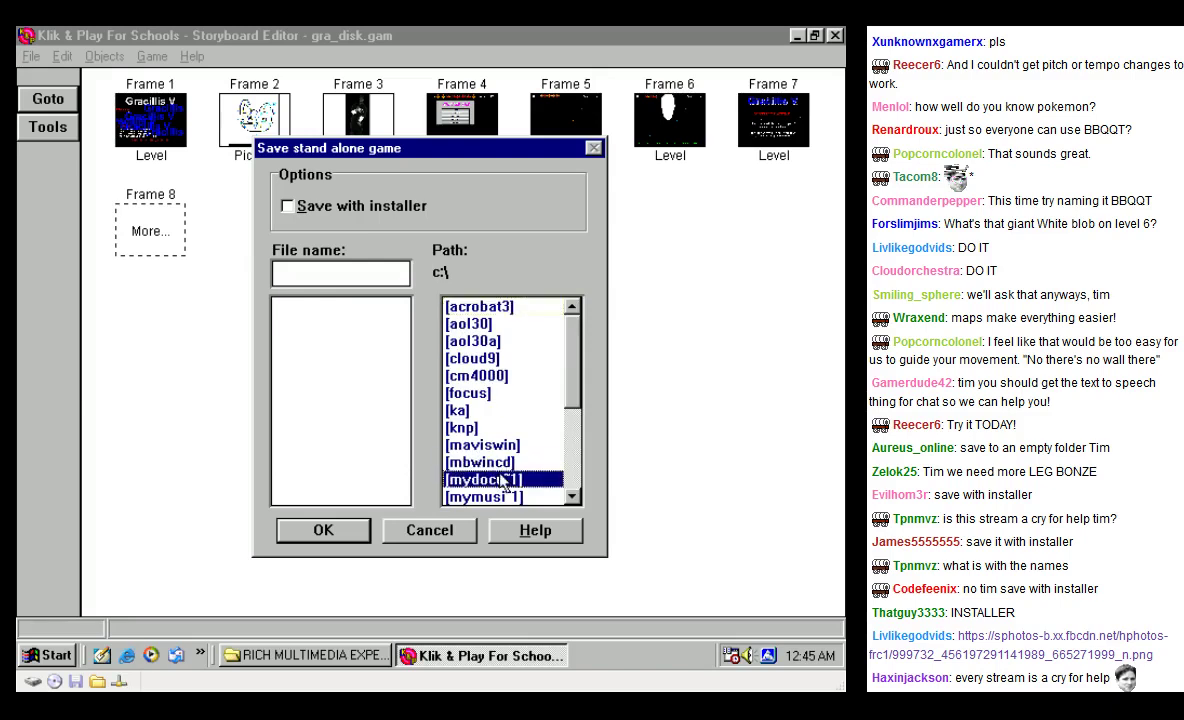
pyautogui.doubleClick(483, 479)
pyautogui.click(508, 359)
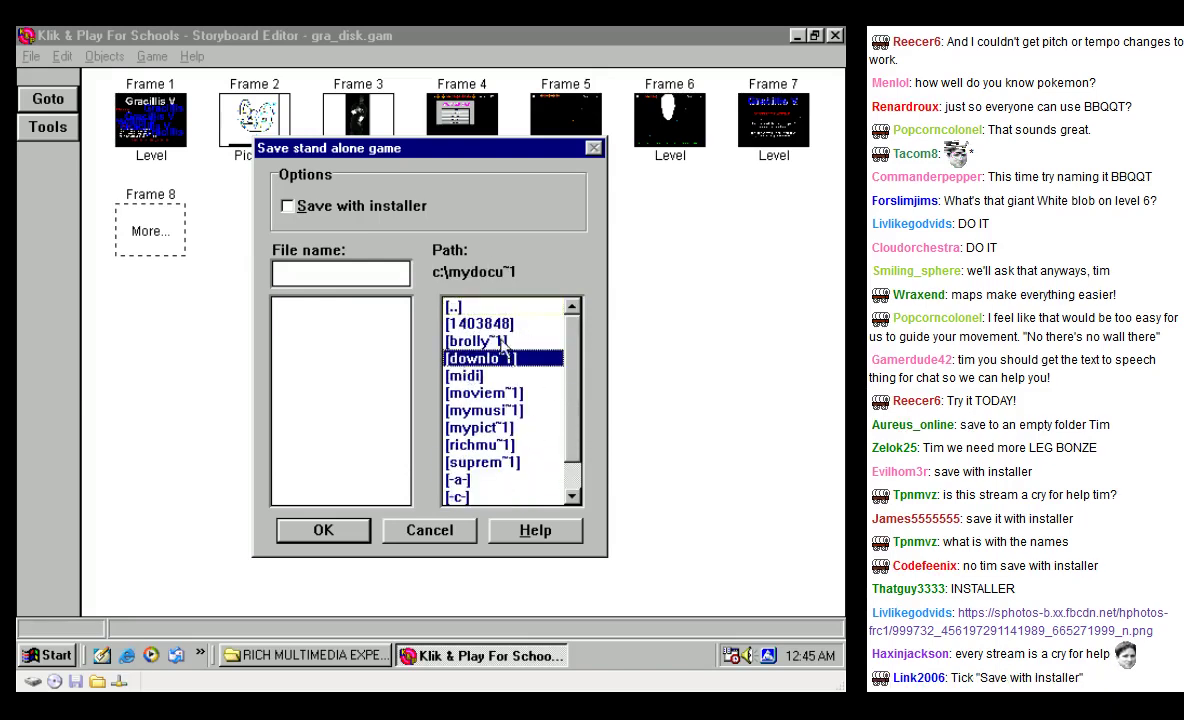
pyautogui.doubleClick(510, 445)
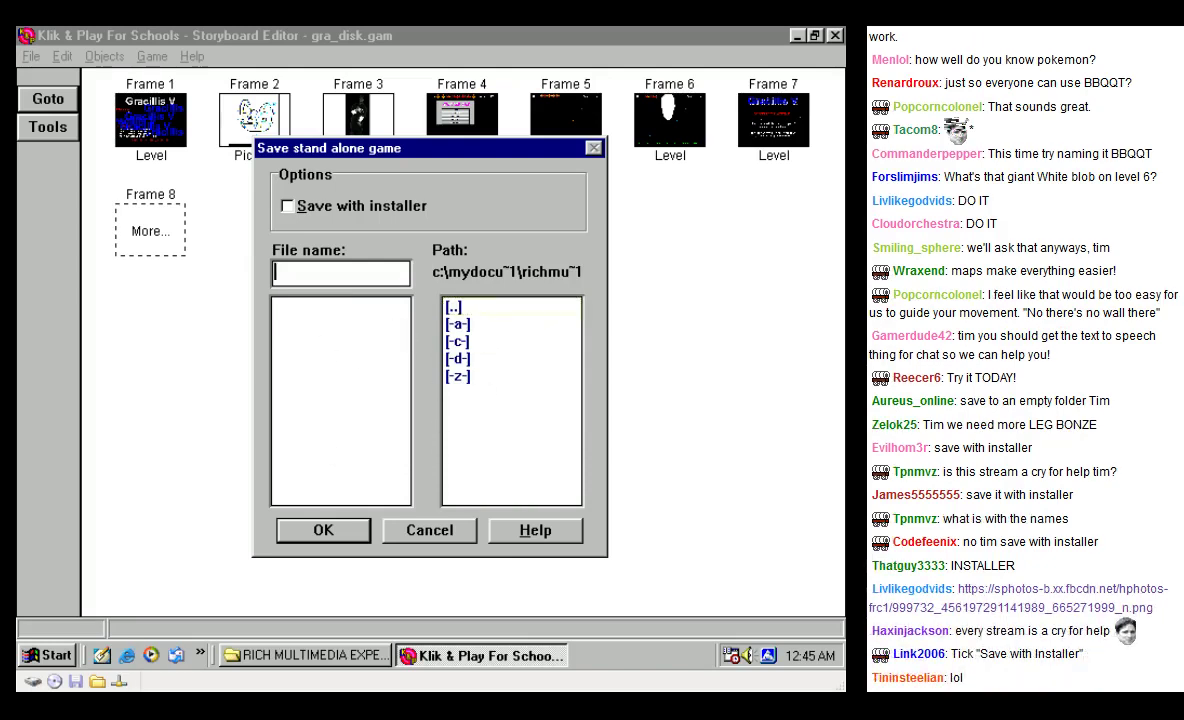
# Step: Save the stand-alone game as oh_god.exe without the installer and dismiss the completion message
pyautogui.write('oh_god.e')
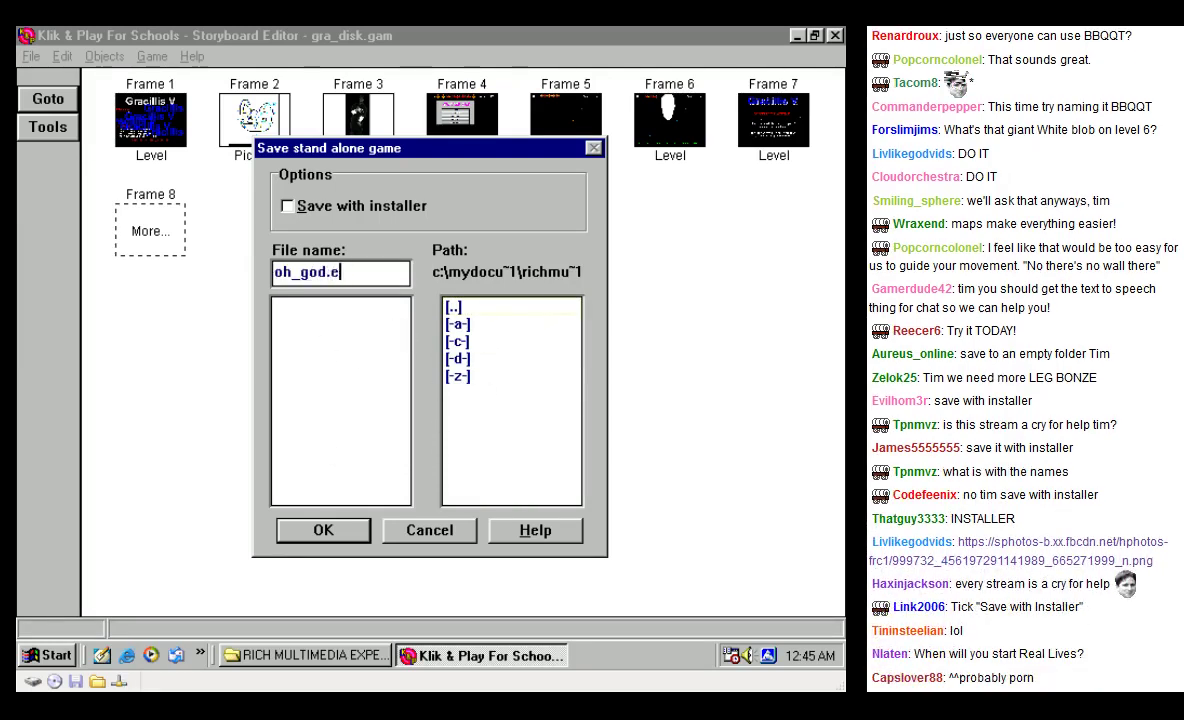
pyautogui.press('Return')
pyautogui.click(430, 402)
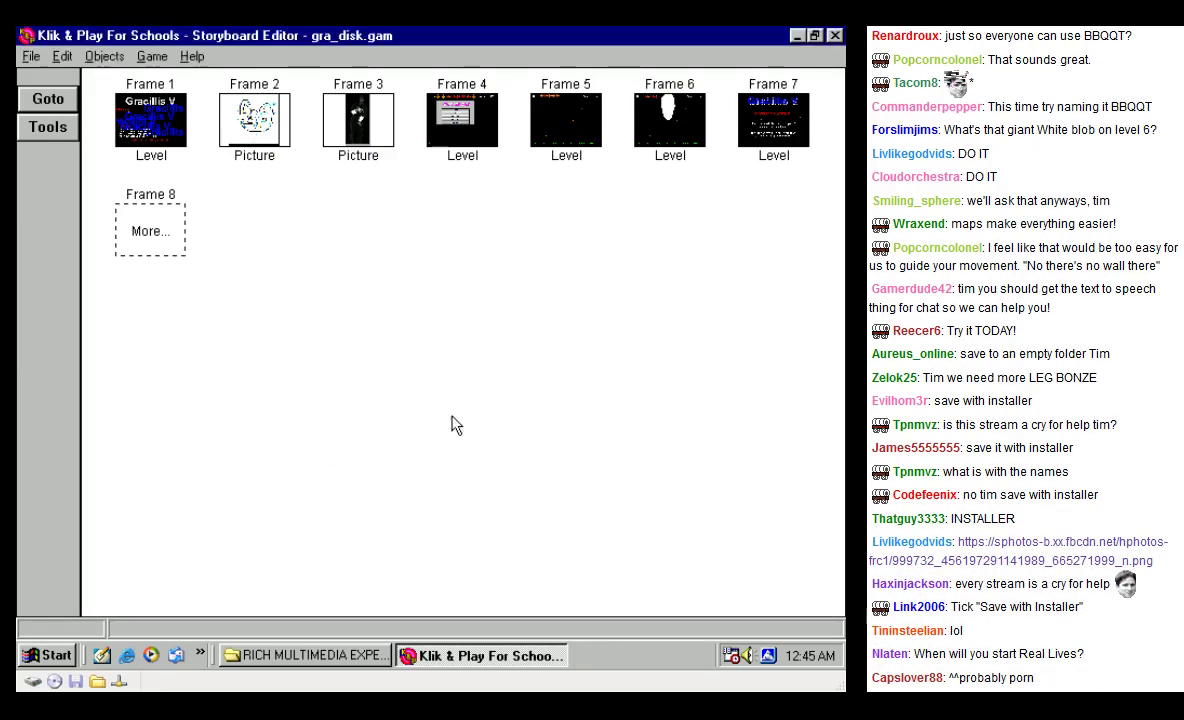
# Step: Switch to the RICH MULTIMEDIA EXPERIENCES folder window, read oh_god.txt, then close it and minimise the folder
pyautogui.click(300, 655)
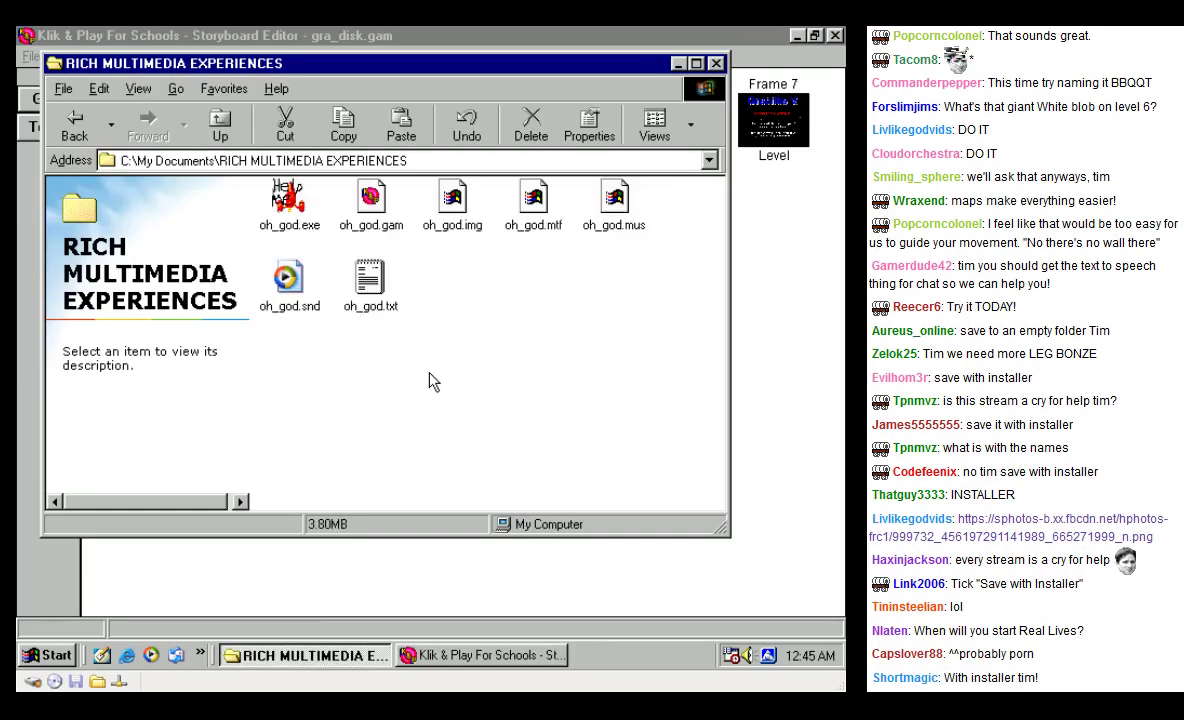
pyautogui.press('o')
pyautogui.click(502, 381)
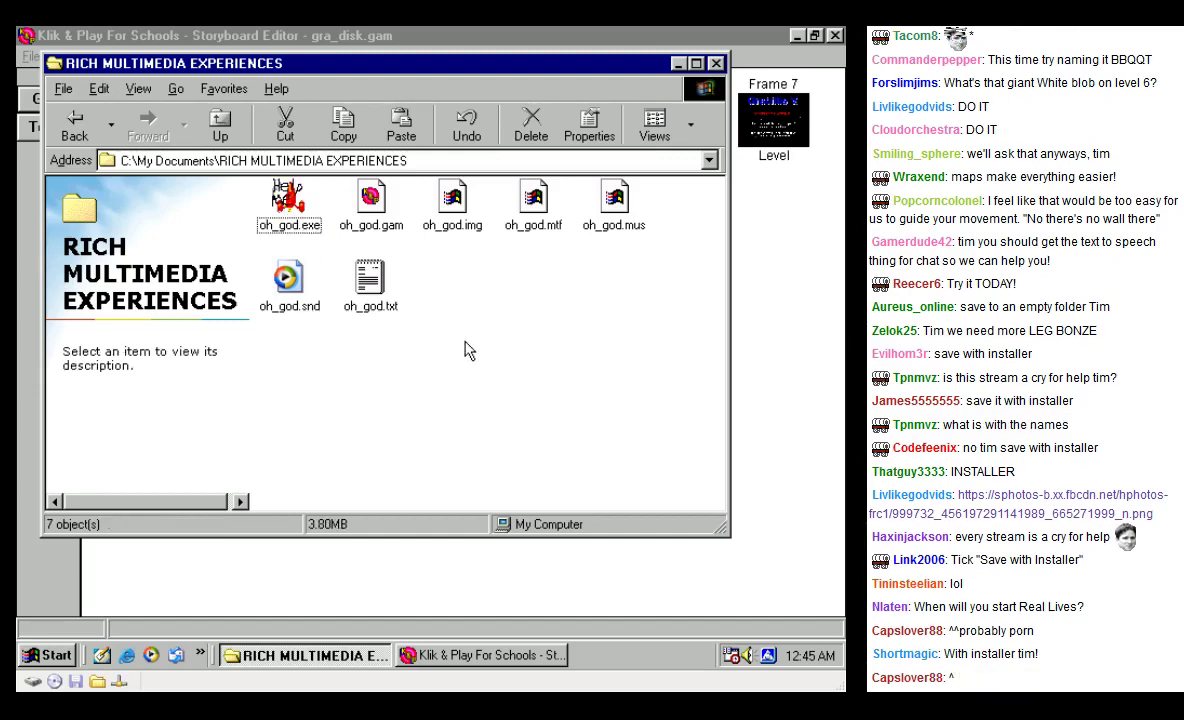
pyautogui.click(367, 290)
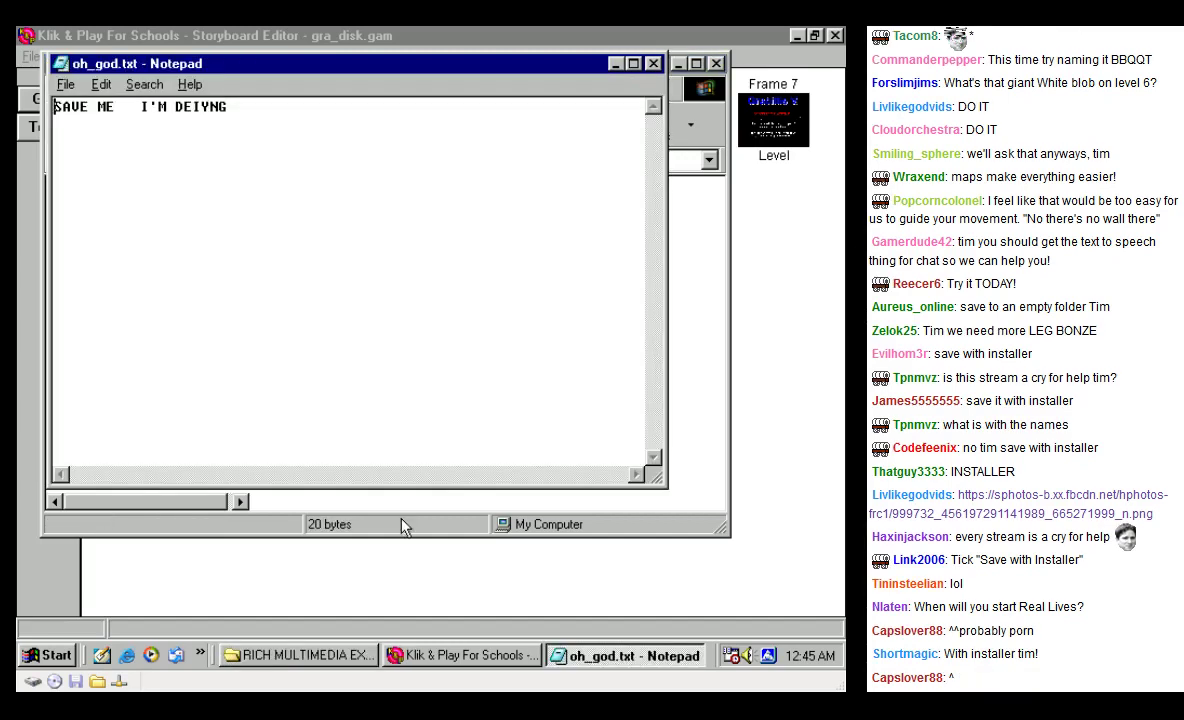
pyautogui.click(653, 63)
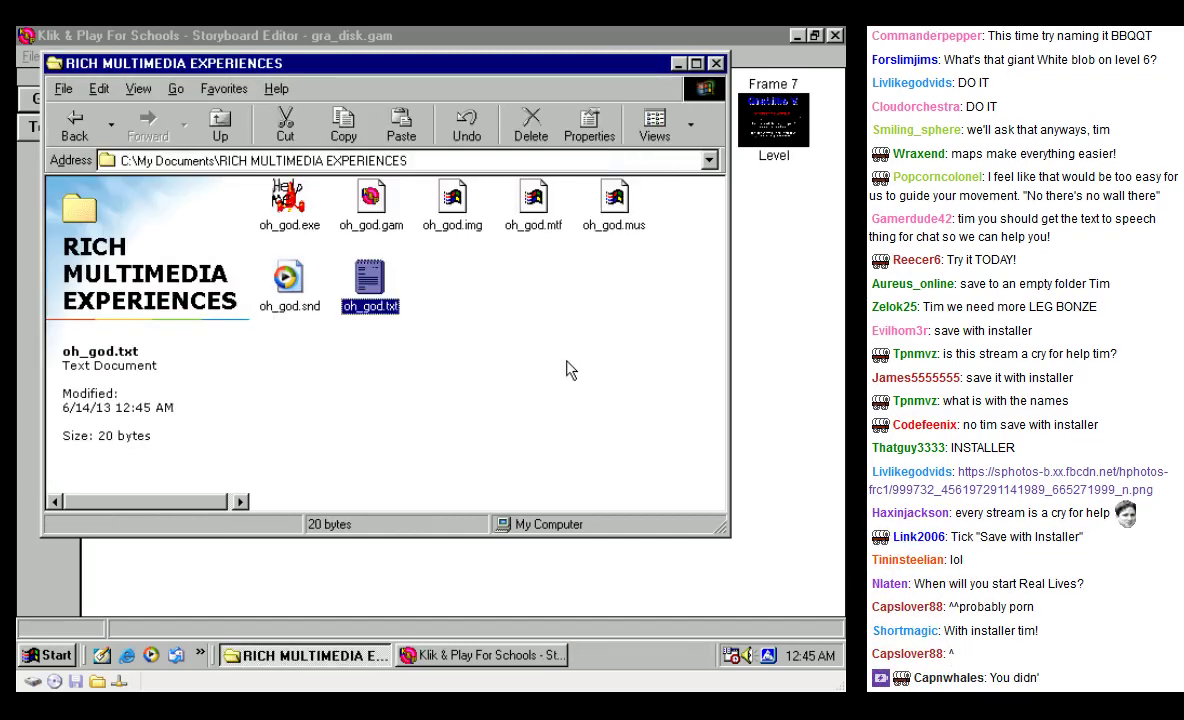
pyautogui.click(677, 63)
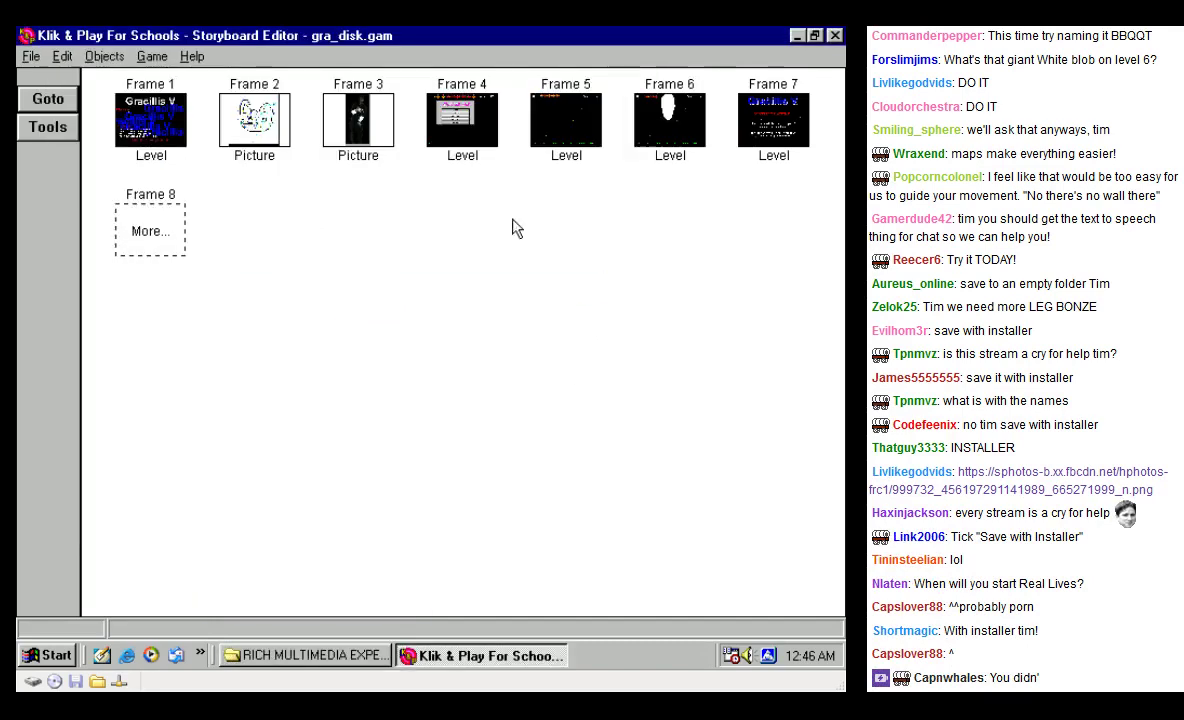
# Step: Start saving a stand-alone game again, accept the licence agreement information and enable Save with installer
pyautogui.click(32, 56)
pyautogui.click(76, 171)
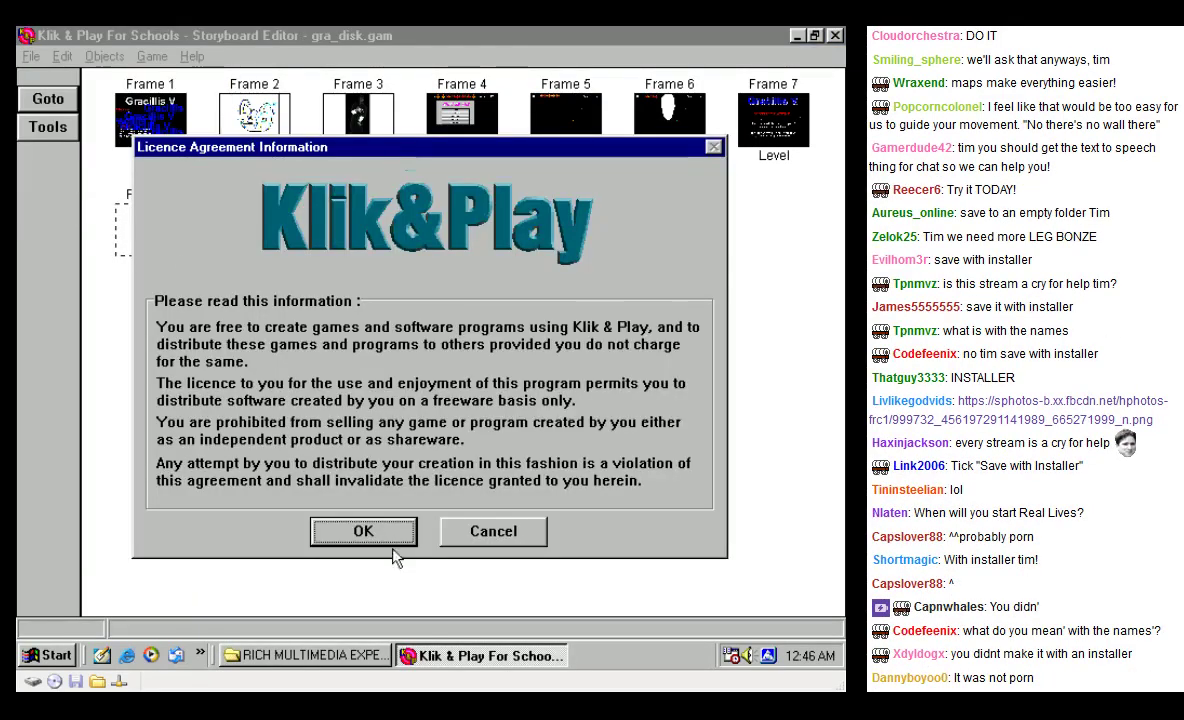
pyautogui.click(387, 537)
pyautogui.click(330, 210)
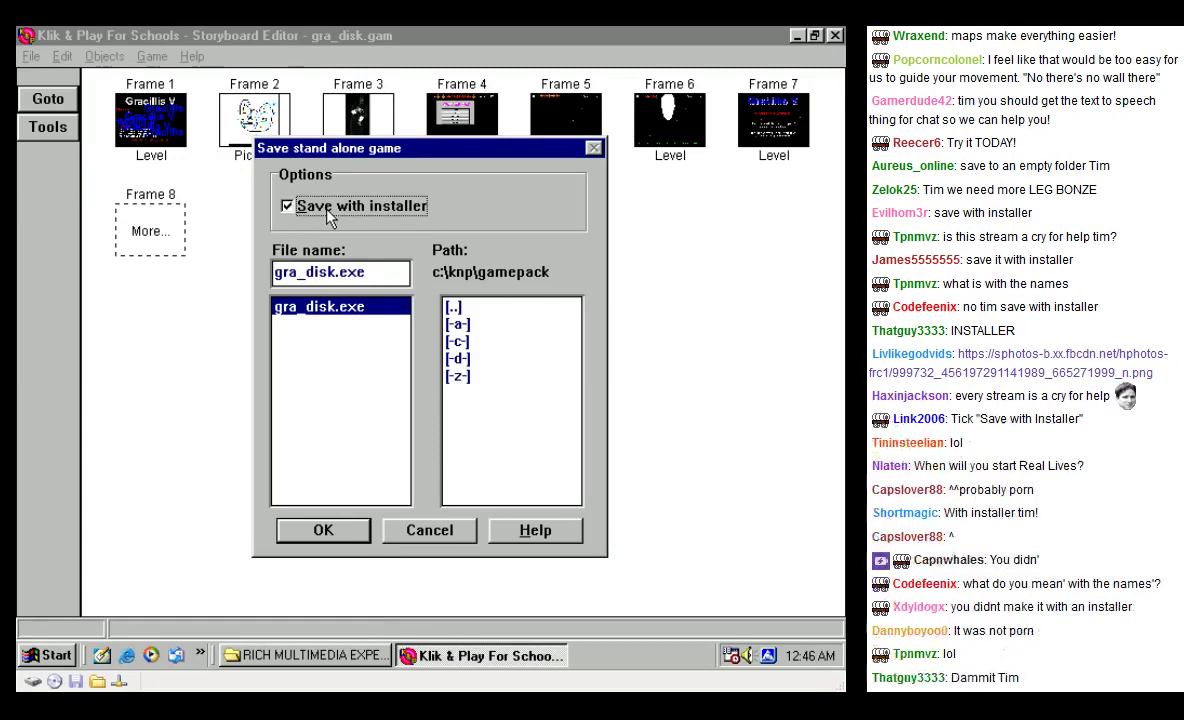
# Step: Save the installer version as gra_disk.exe in c:\mydocu~1\richmu~1 and dismiss the completion message
pyautogui.doubleClick(454, 307)
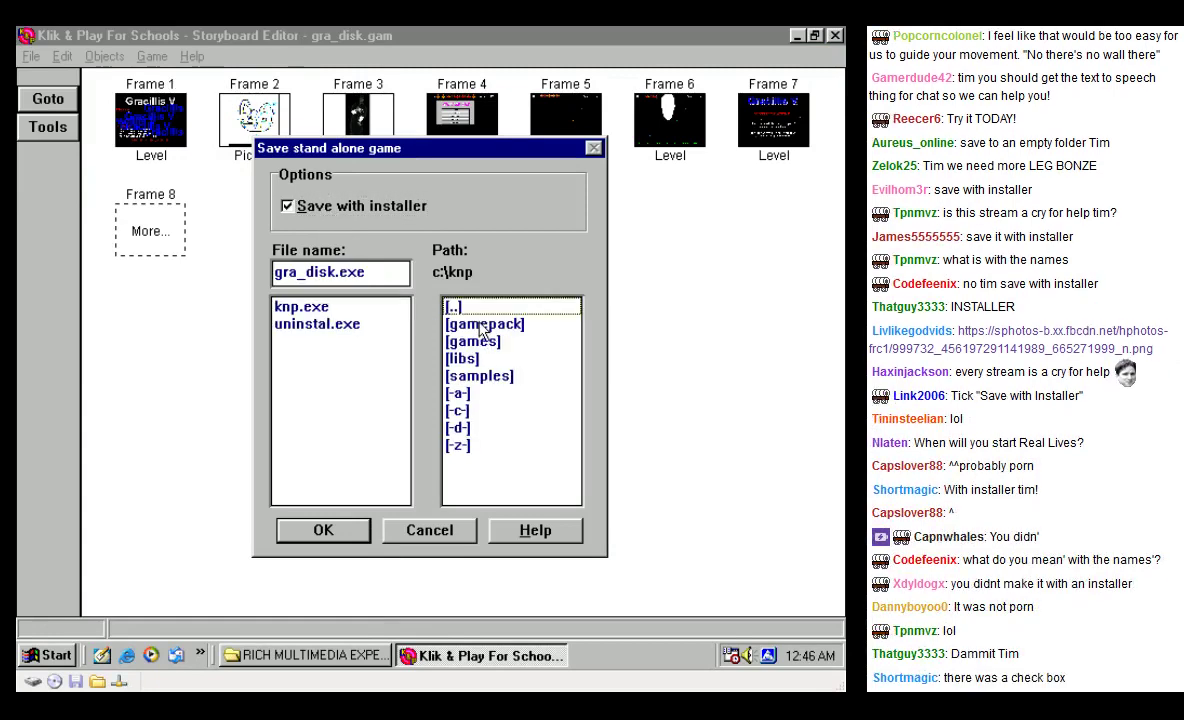
pyautogui.doubleClick(477, 308)
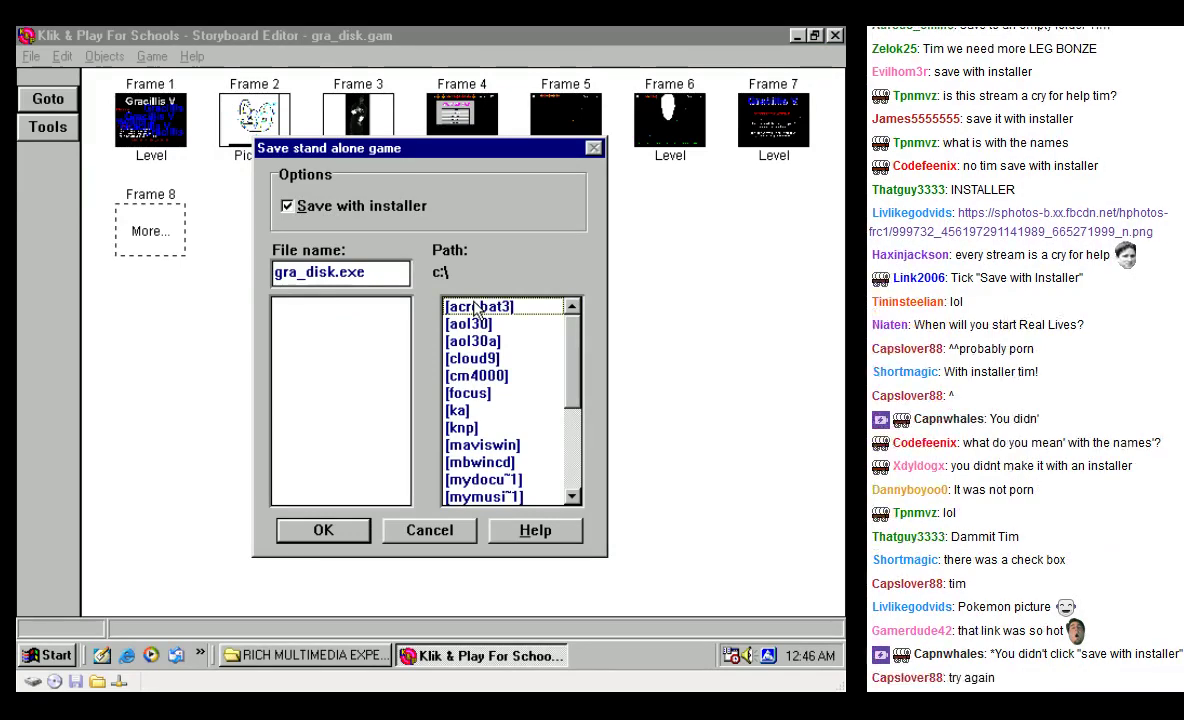
pyautogui.moveTo(570, 350); pyautogui.dragTo(503, 410)
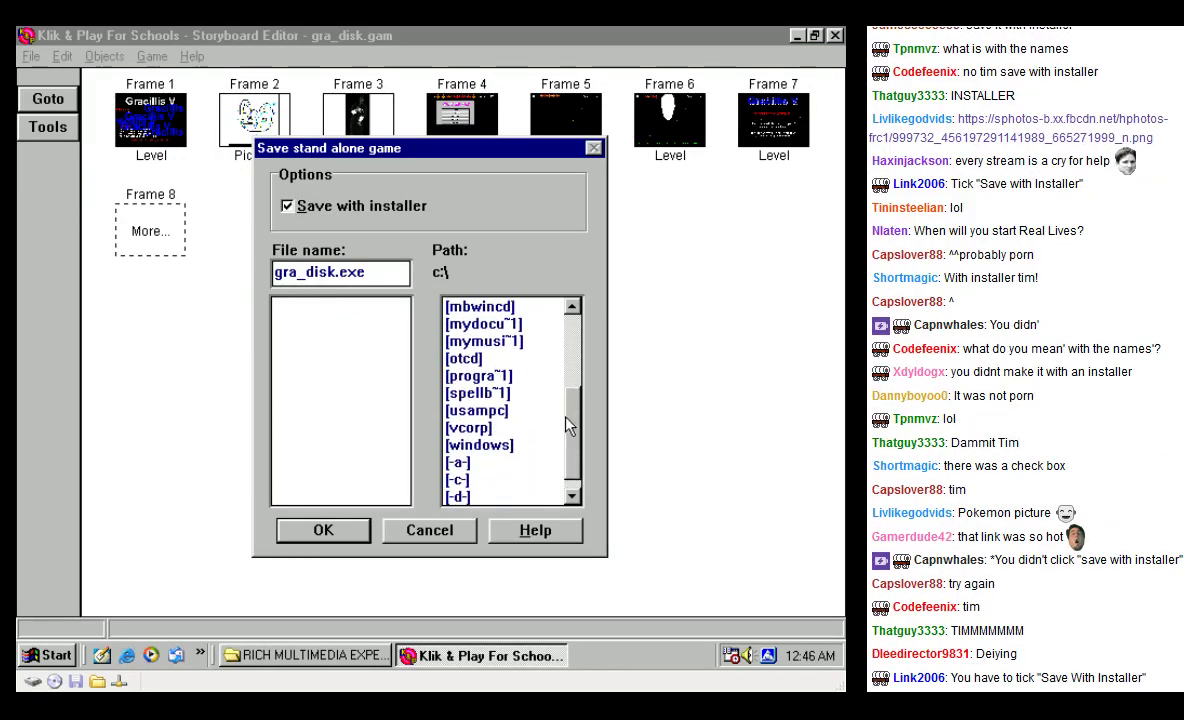
pyautogui.doubleClick(490, 324)
pyautogui.scroll(-1, 532, 359)
pyautogui.click(490, 411)
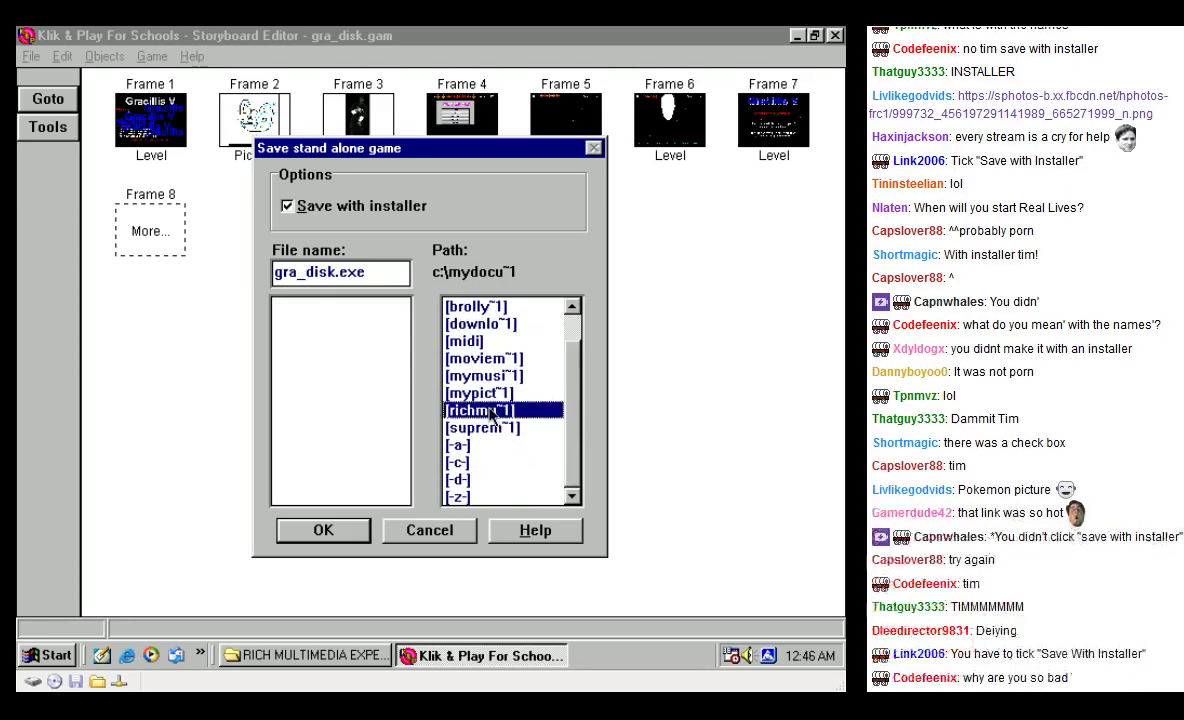
pyautogui.doubleClick(490, 411)
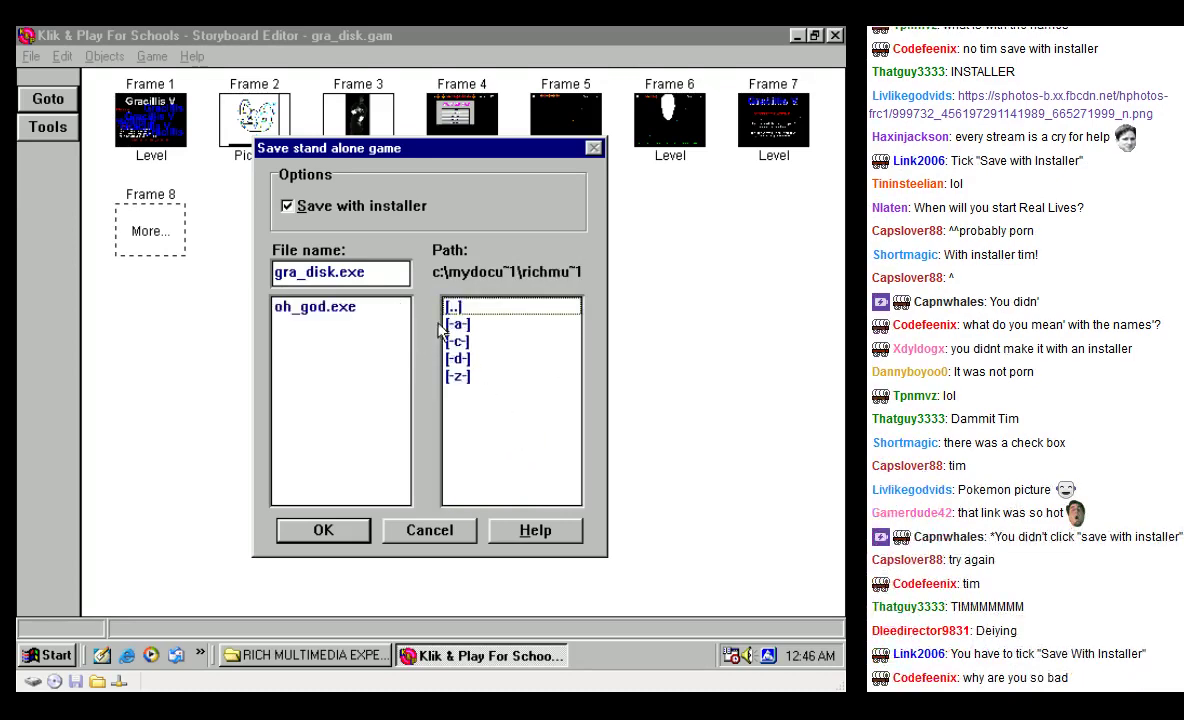
pyautogui.click(338, 529)
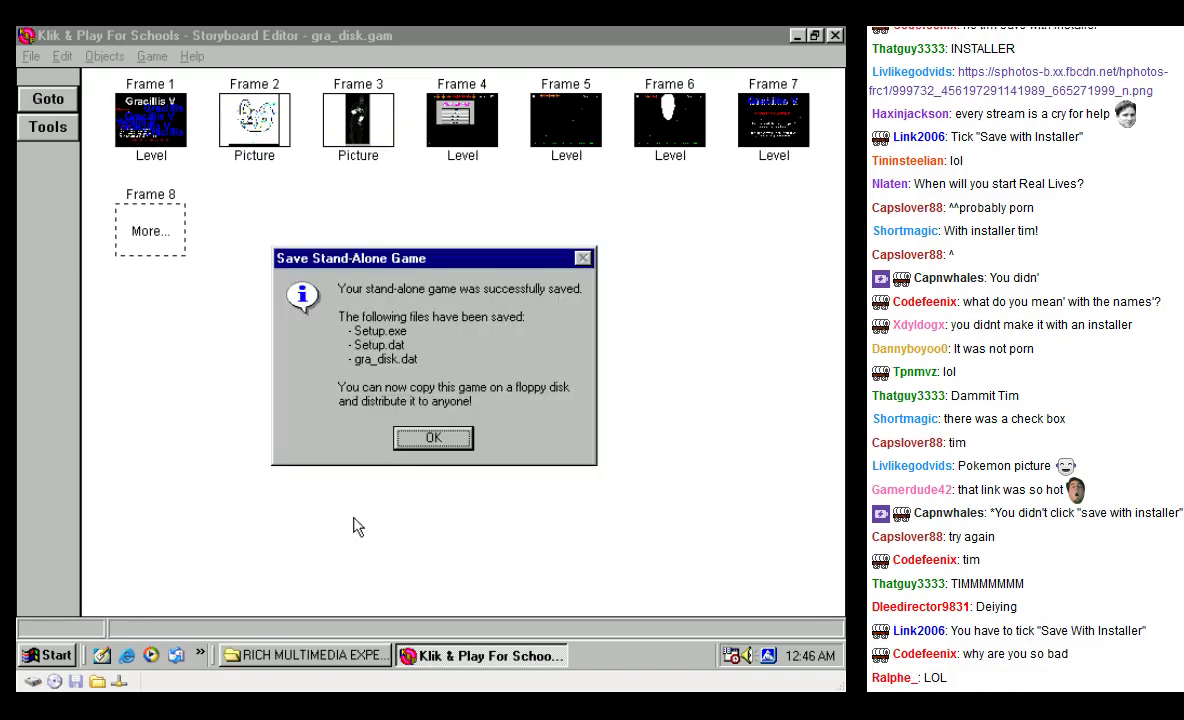
pyautogui.click(432, 440)
# Step: Minimise Klik & Play, bring up the RICH MULTIMEDIA EXPERIENCES folder window and check the saved setup files
pyautogui.click(481, 662)
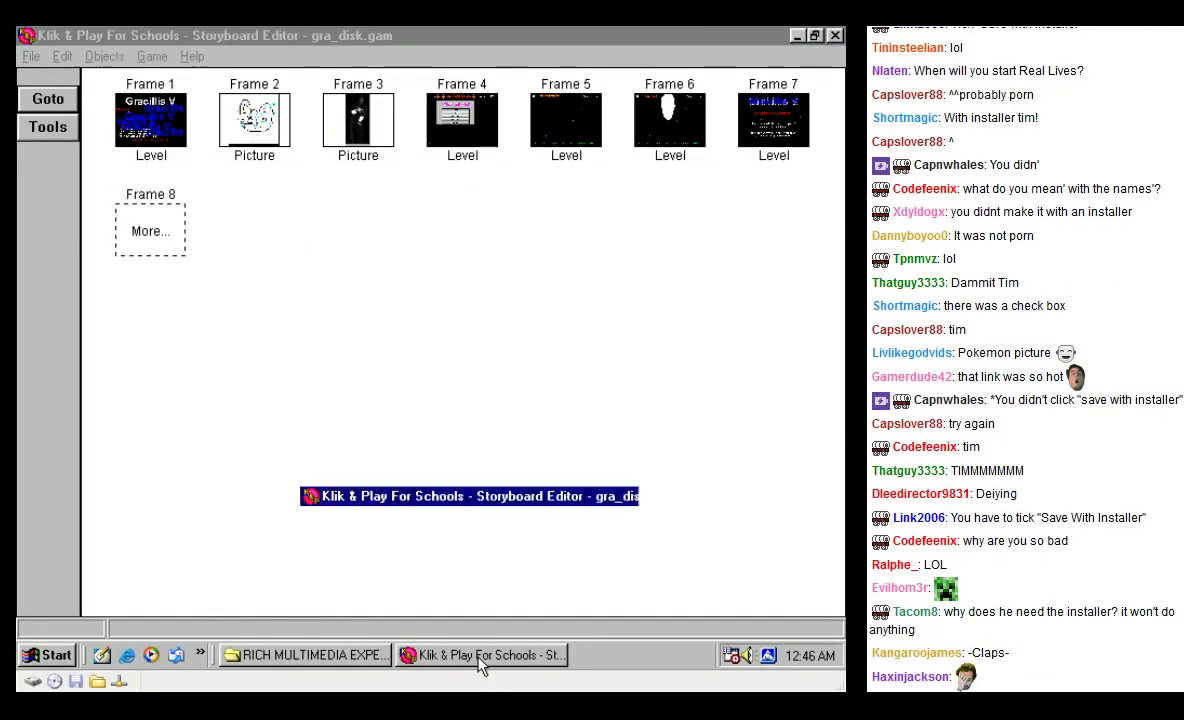
pyautogui.click(365, 655)
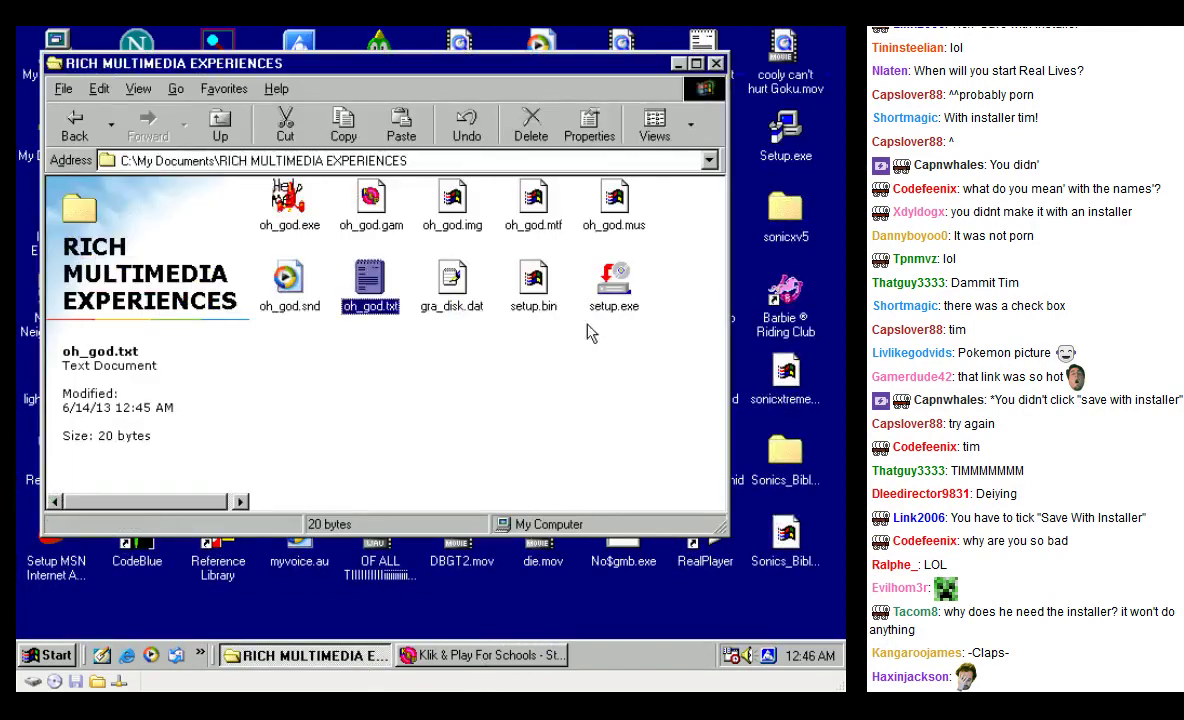
pyautogui.click(617, 290)
pyautogui.click(530, 285)
pyautogui.click(612, 285)
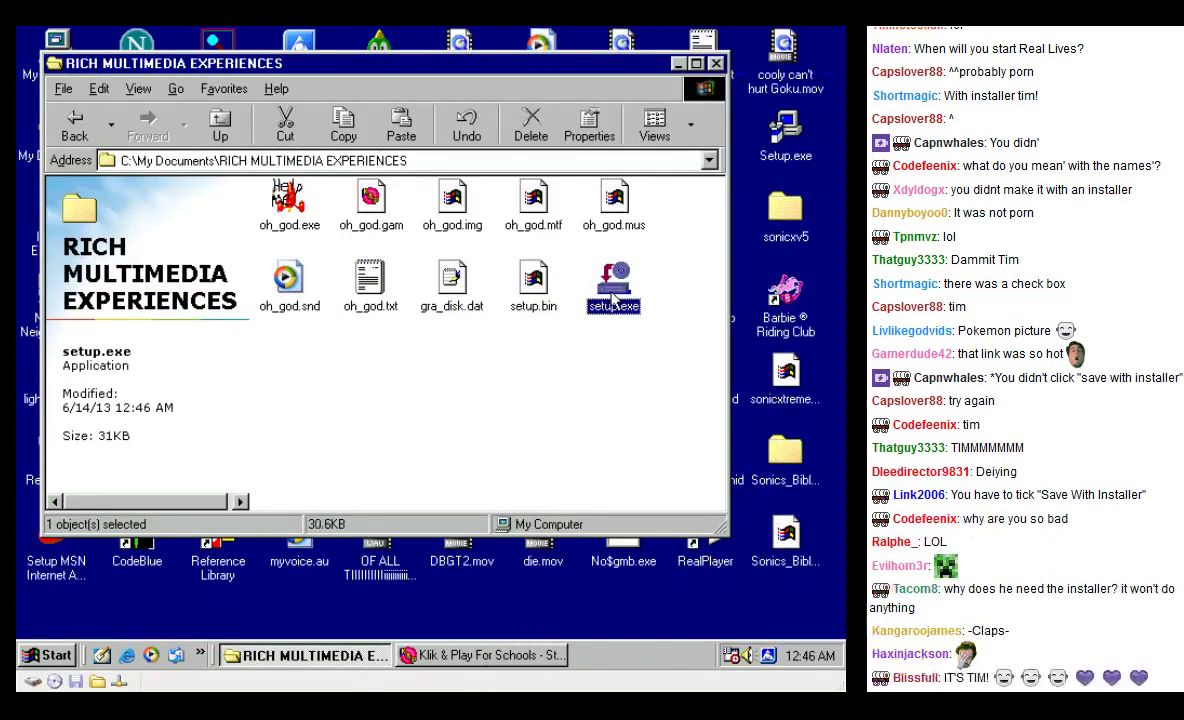
# Step: Compress all the files in the RICH MULTIMEDIA EXPERIENCES folder into a 7-Zip archive named OH_GOD.zip in zip format
pyautogui.click(563, 396)
pyautogui.moveTo(642, 372); pyautogui.dragTo(257, 176)
pyautogui.rightClick(281, 191)
pyautogui.moveTo(320, 220)
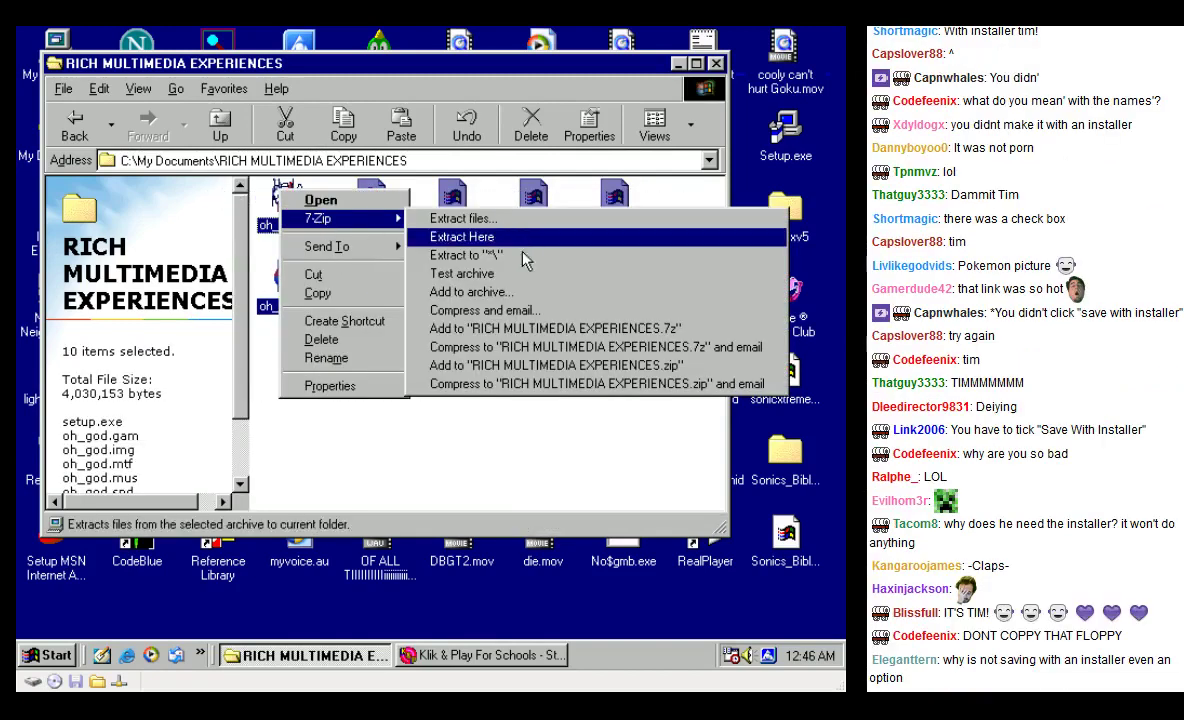
pyautogui.click(470, 292)
pyautogui.moveTo(299, 104); pyautogui.dragTo(78, 120)
pyautogui.write('OH_GOD.zip')
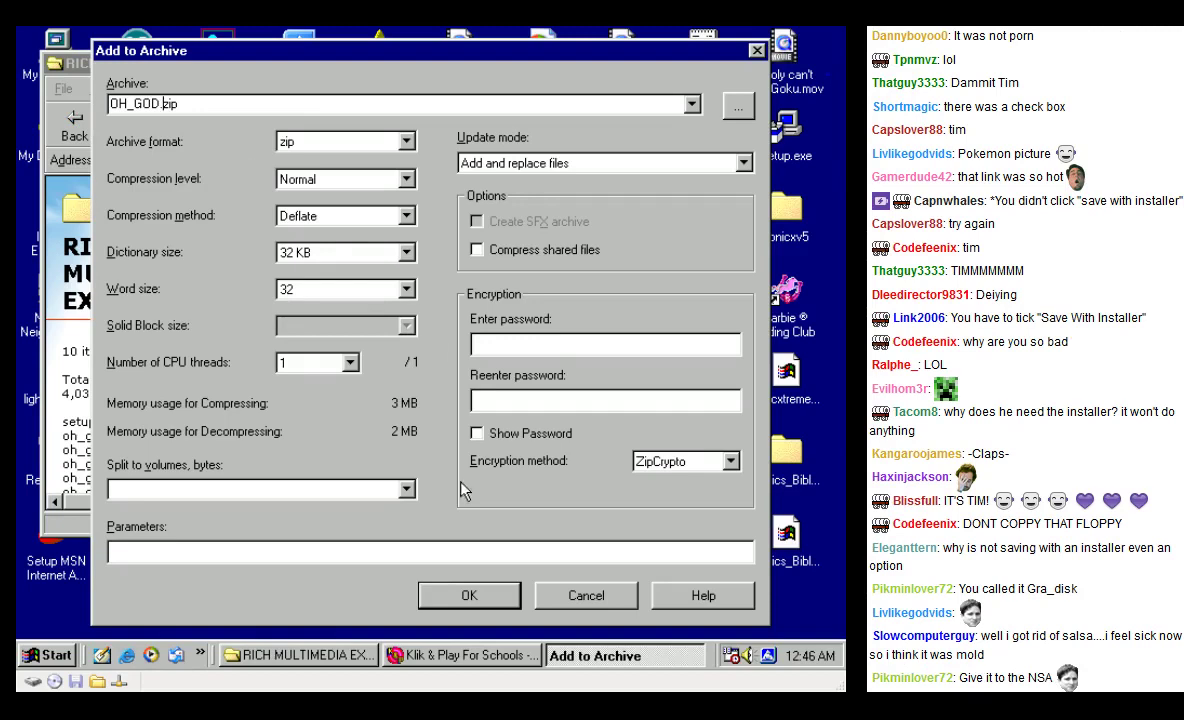
pyautogui.click(488, 598)
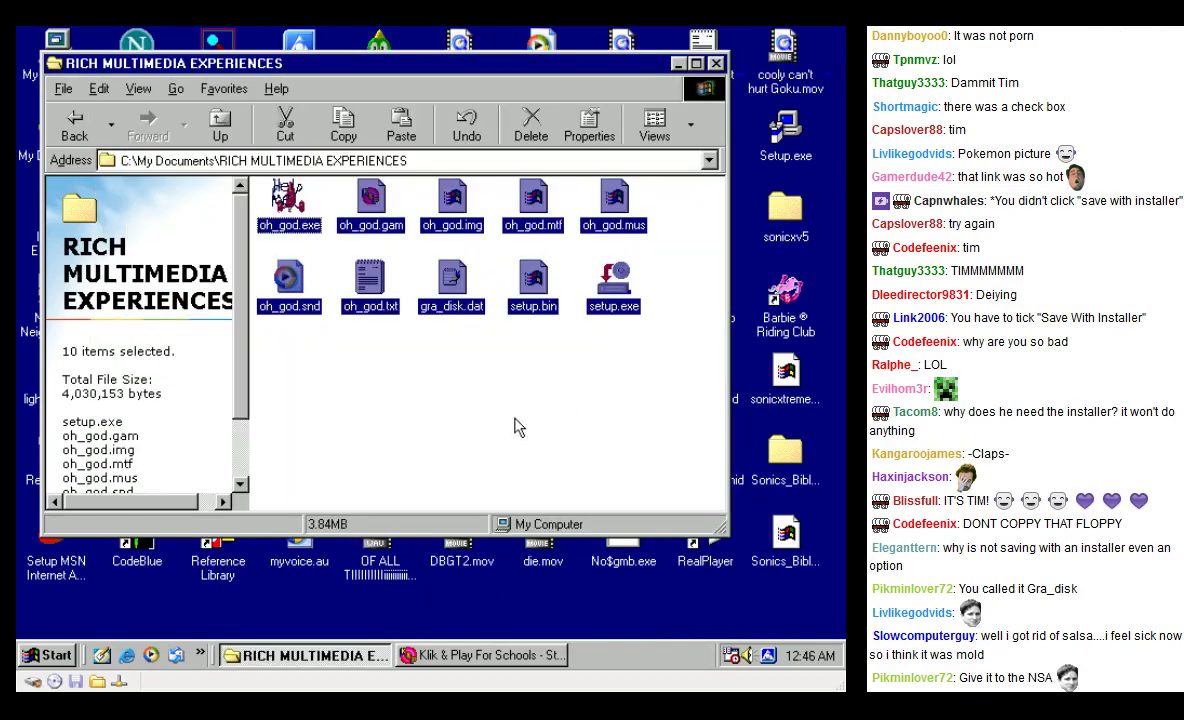
# Step: Open the shared drive Explores the Human Body (Z:) and place its window beside the RICH MULTIMEDIA EXPERIENCES window
pyautogui.click(47, 655)
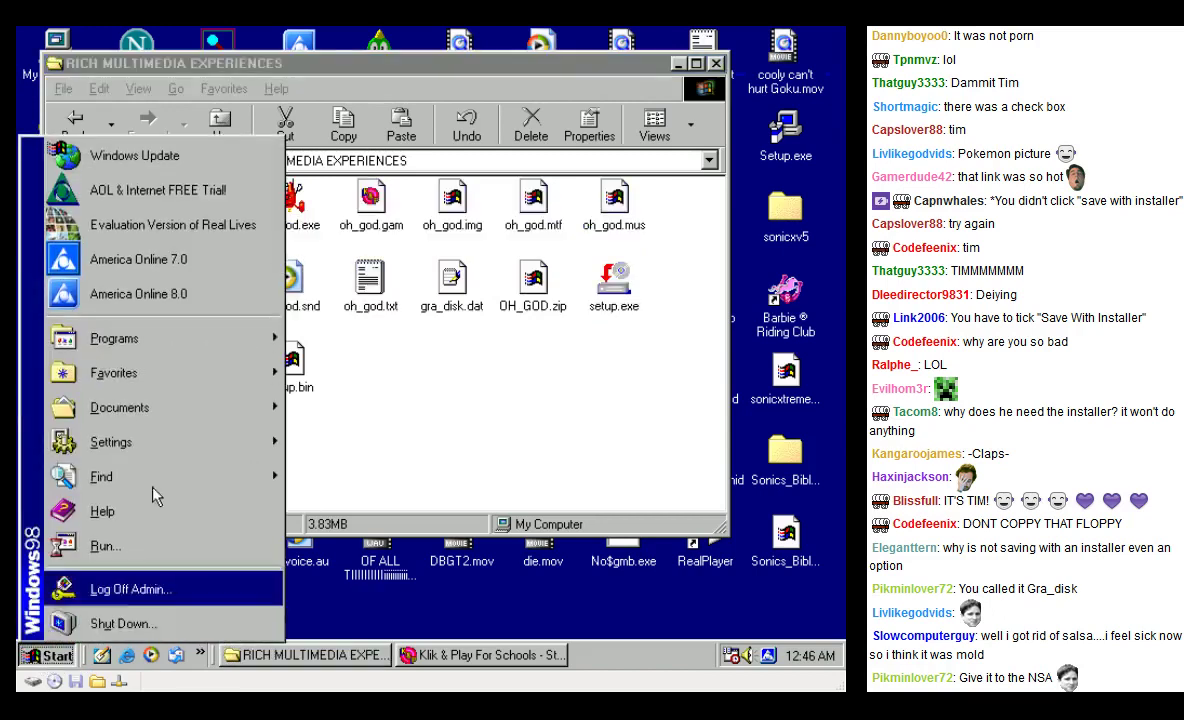
pyautogui.moveTo(168, 422)
pyautogui.click(320, 75)
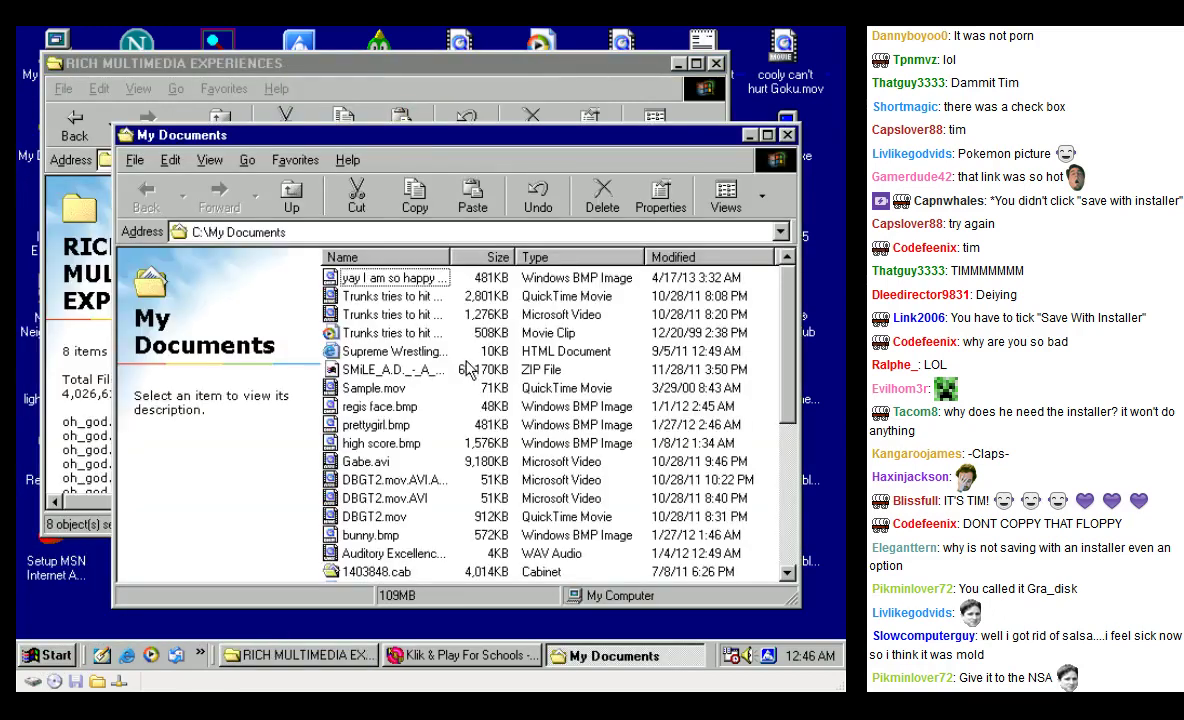
pyautogui.click(289, 198)
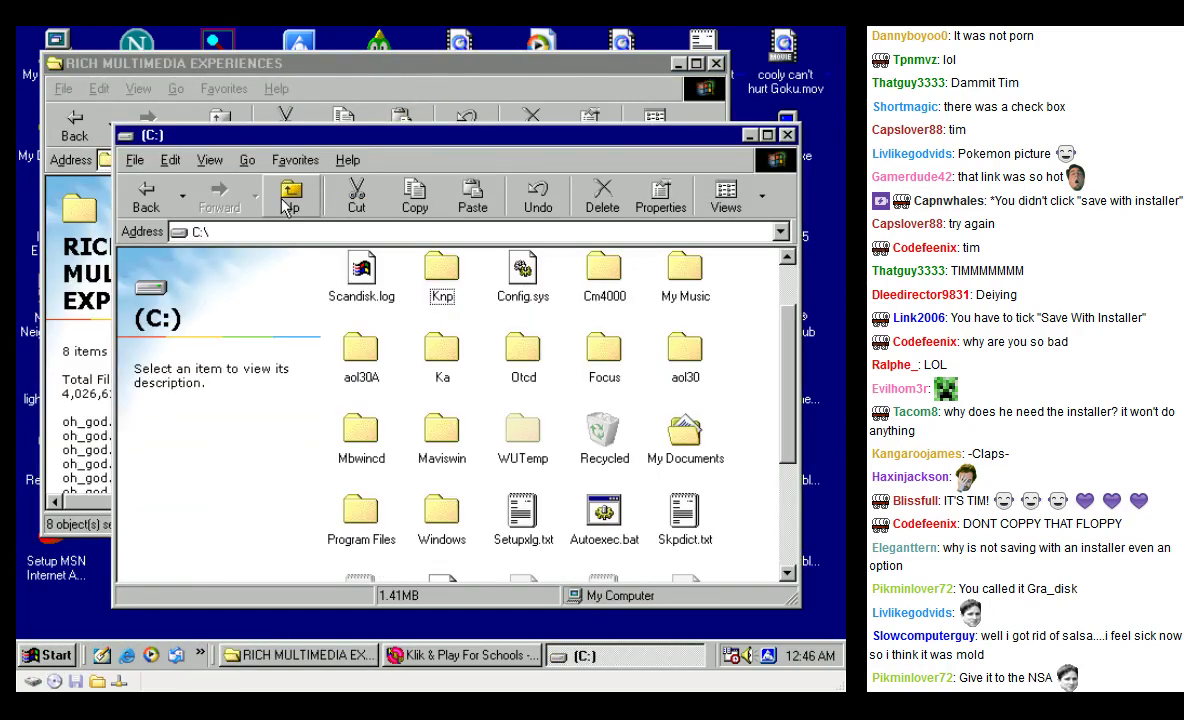
pyautogui.click(289, 200)
pyautogui.doubleClick(420, 334)
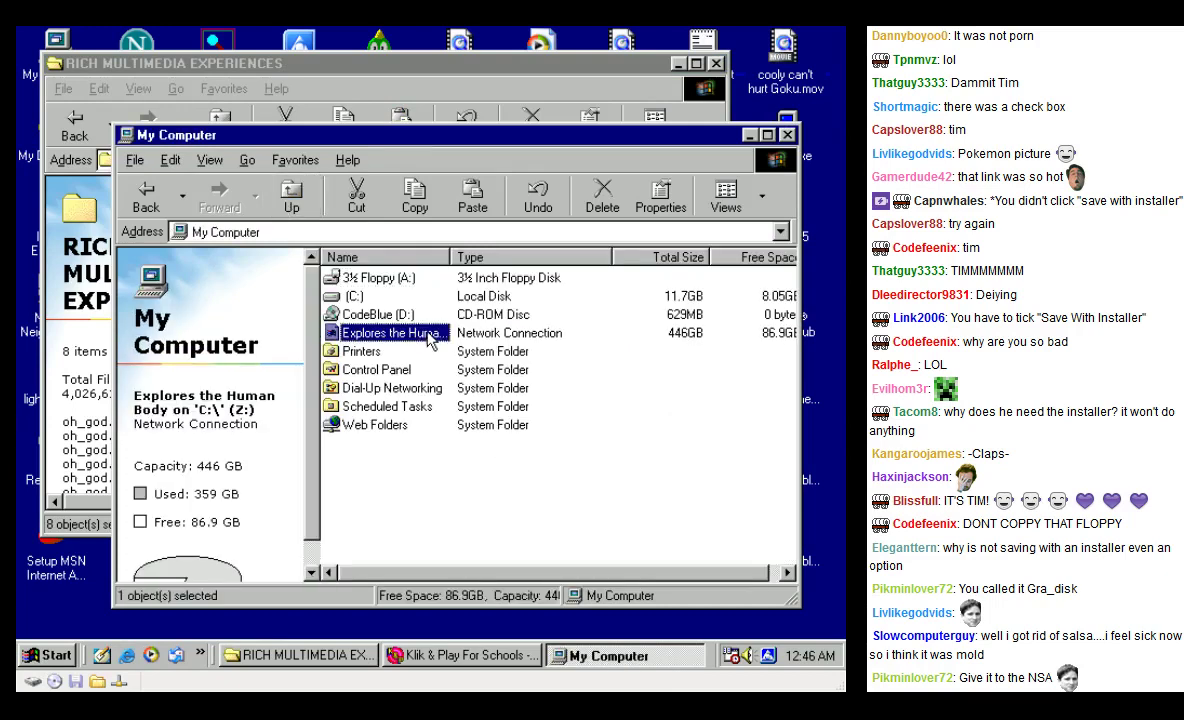
pyautogui.moveTo(327, 140); pyautogui.dragTo(738, 144)
pyautogui.click(611, 368)
pyautogui.moveTo(648, 160); pyautogui.dragTo(728, 165)
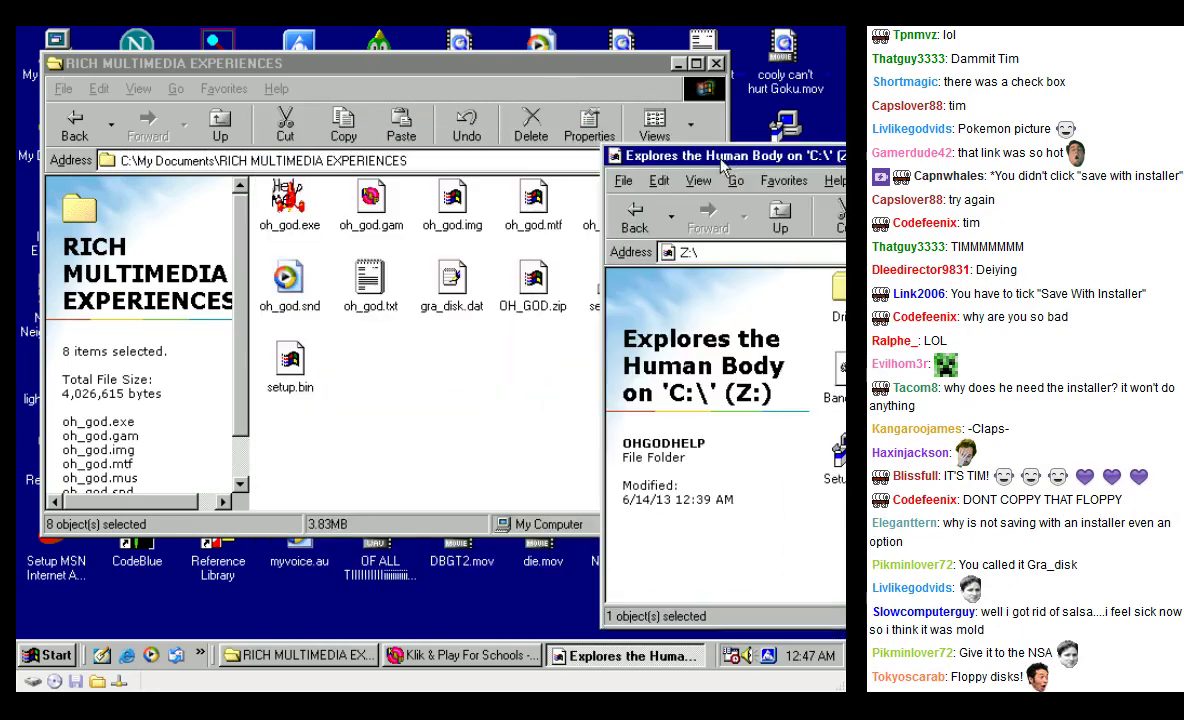
# Step: Copy OH_GOD.zip from RICH MULTIMEDIA EXPERIENCES to the Z: drive, check that window and minimise both folders
pyautogui.moveTo(510, 70); pyautogui.dragTo(354, 71)
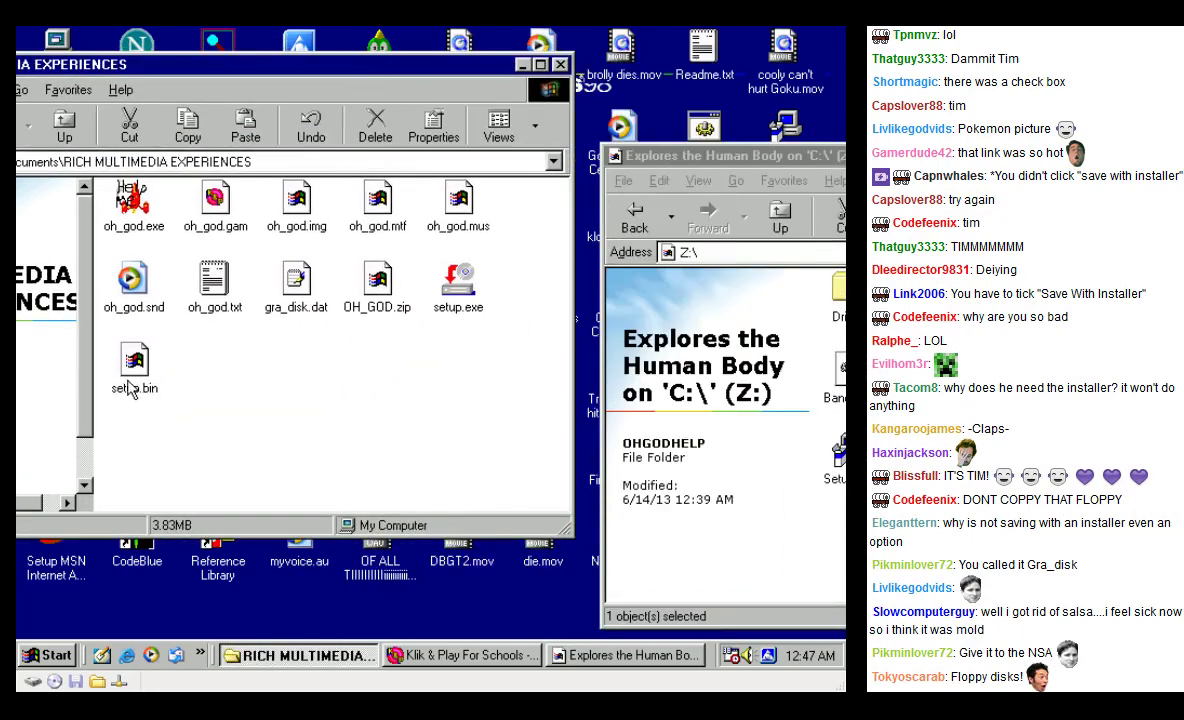
pyautogui.click(377, 280)
pyautogui.moveTo(380, 282); pyautogui.dragTo(838, 528)
pyautogui.click(521, 64)
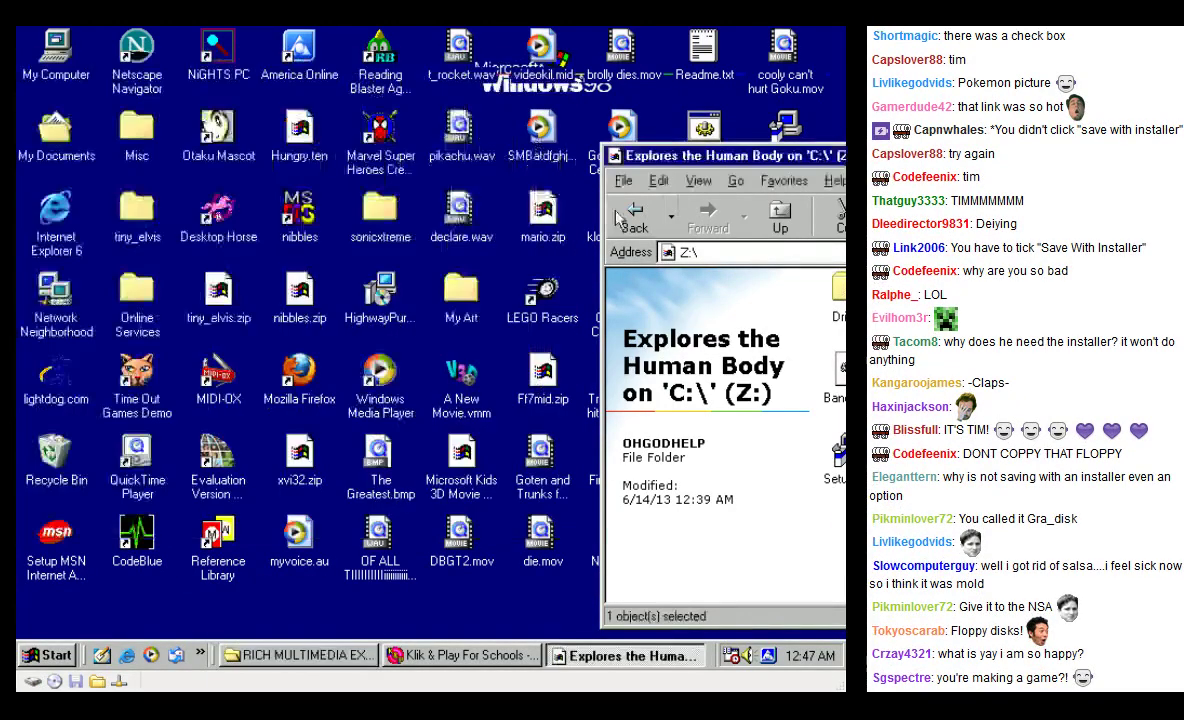
pyautogui.moveTo(660, 163); pyautogui.dragTo(155, 106)
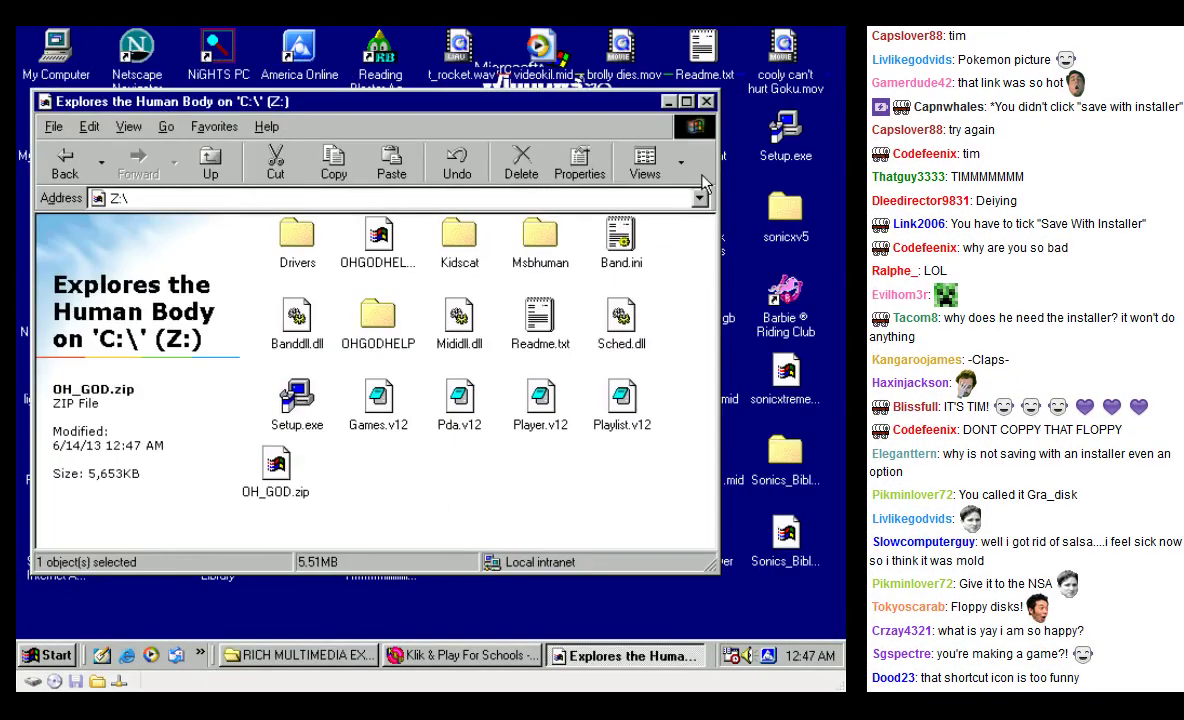
pyautogui.click(668, 102)
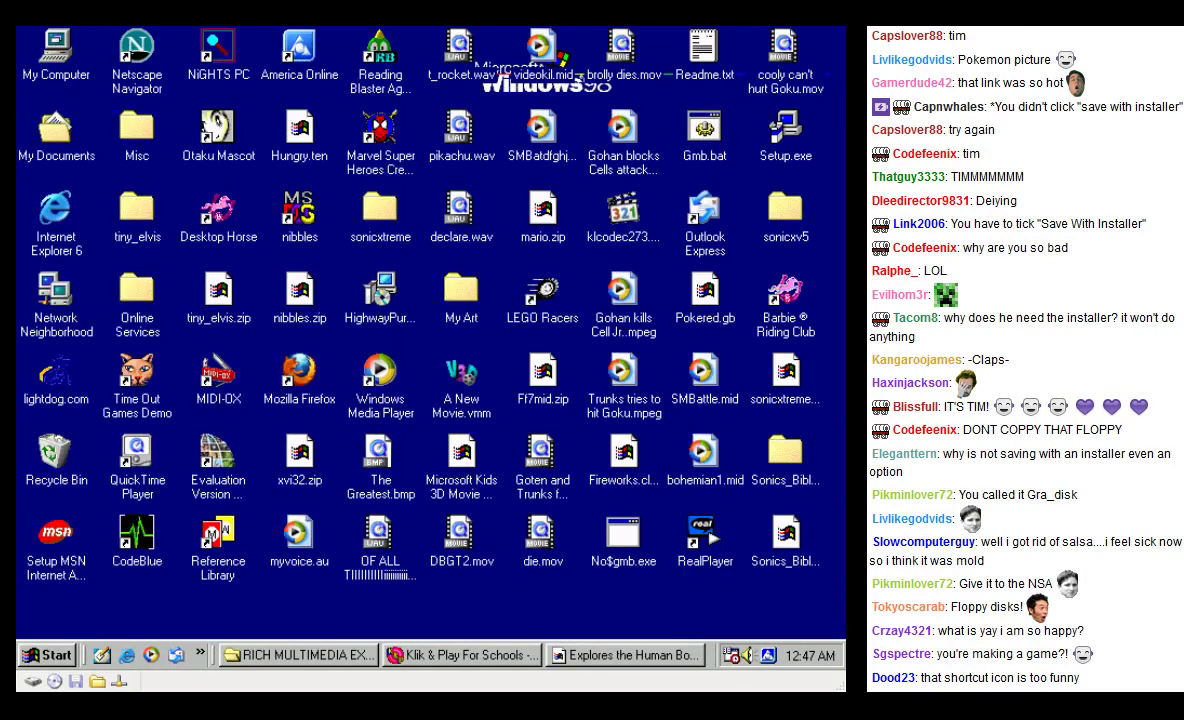
# Step: Close the Windows 98 virtual machine and the Virtual PC Console
pyautogui.hotkey('alt', 'F4')
pyautogui.click(484, 400)
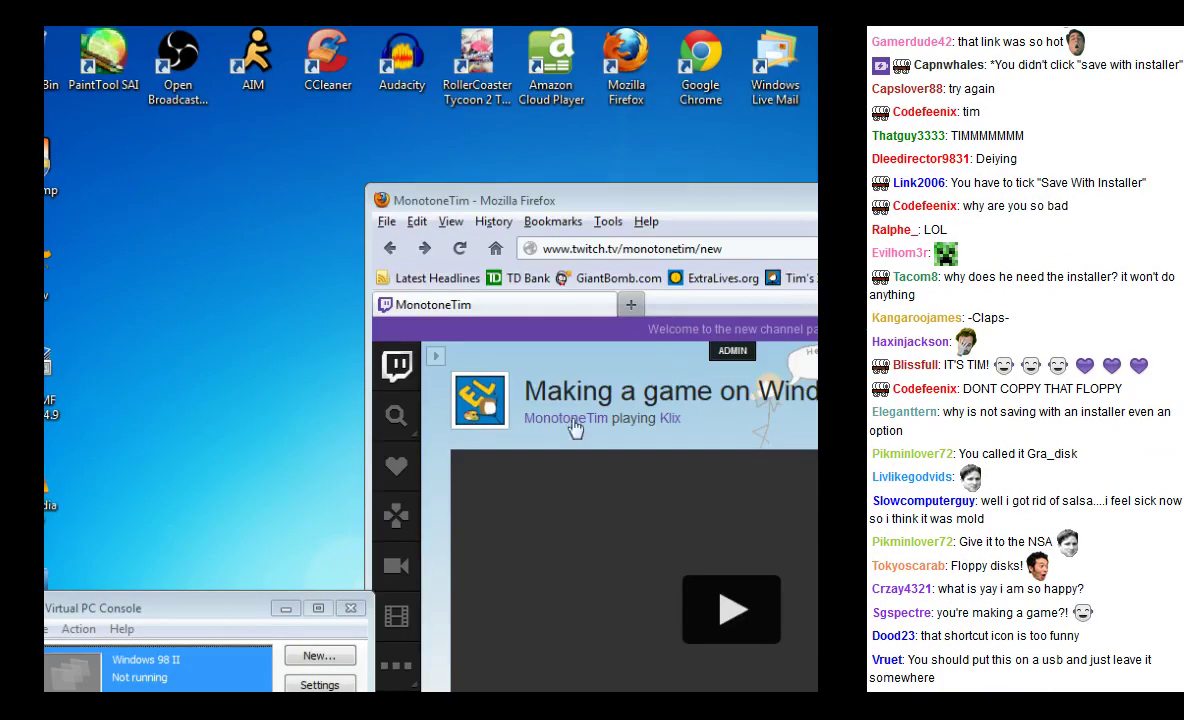
pyautogui.click(351, 608)
pyautogui.click(490, 400)
pyautogui.hotkey('alt', 'F4')
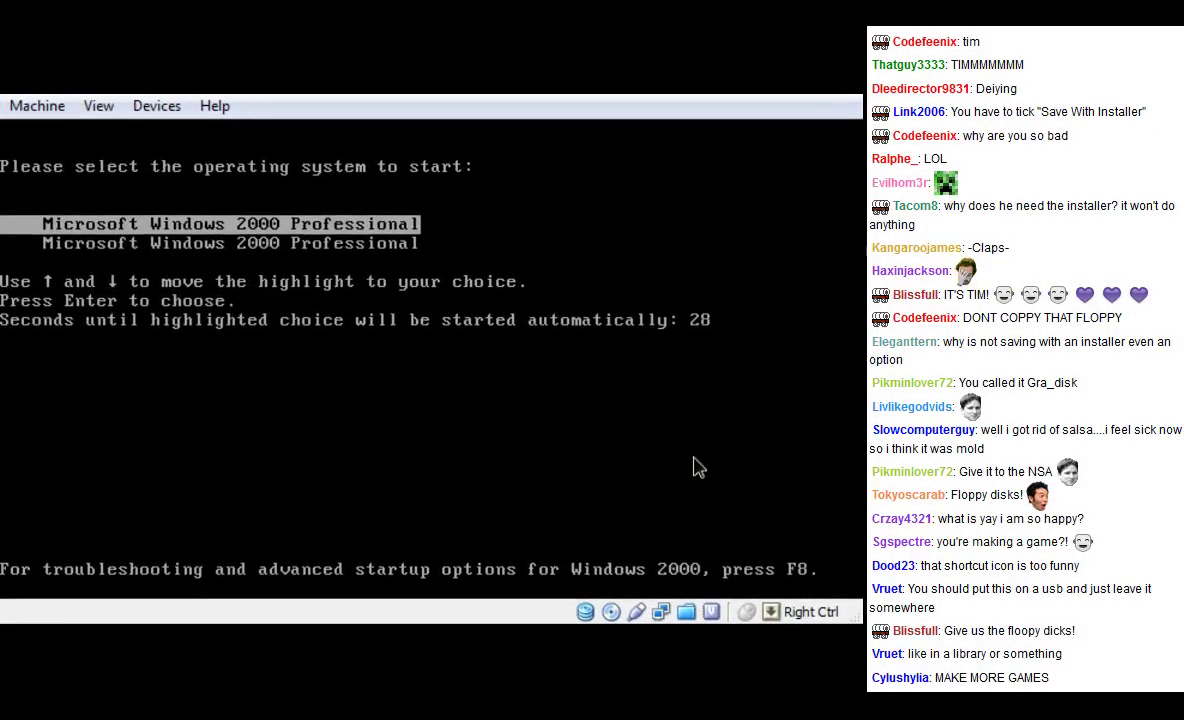
# Step: Boot Microsoft Windows 2000 Professional in the other virtual machine, log on as Administrator and exit the Getting Started screen
pyautogui.press('Return')
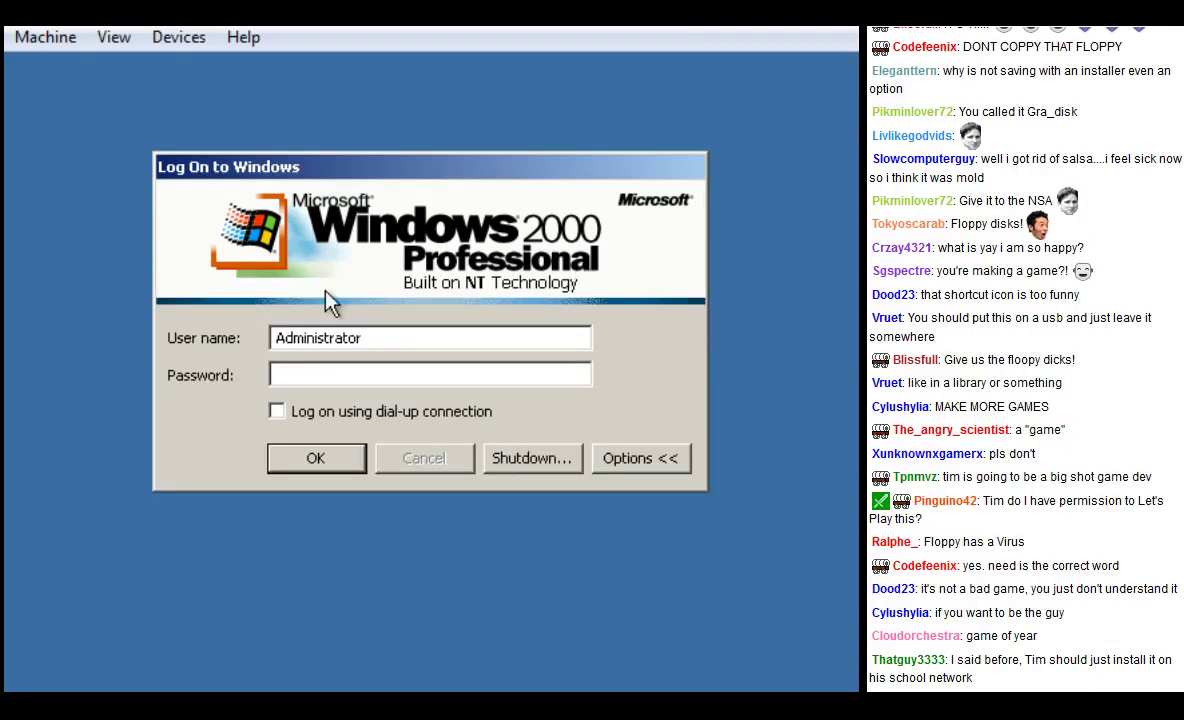
pyautogui.click(316, 458)
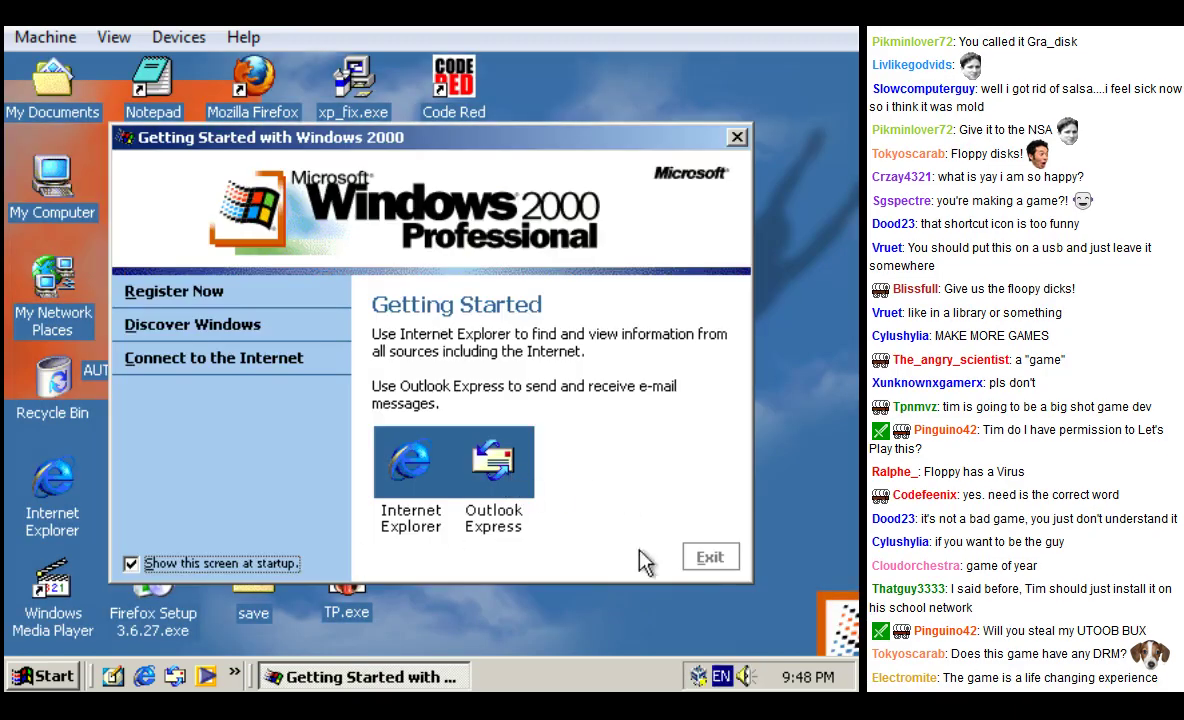
pyautogui.click(709, 557)
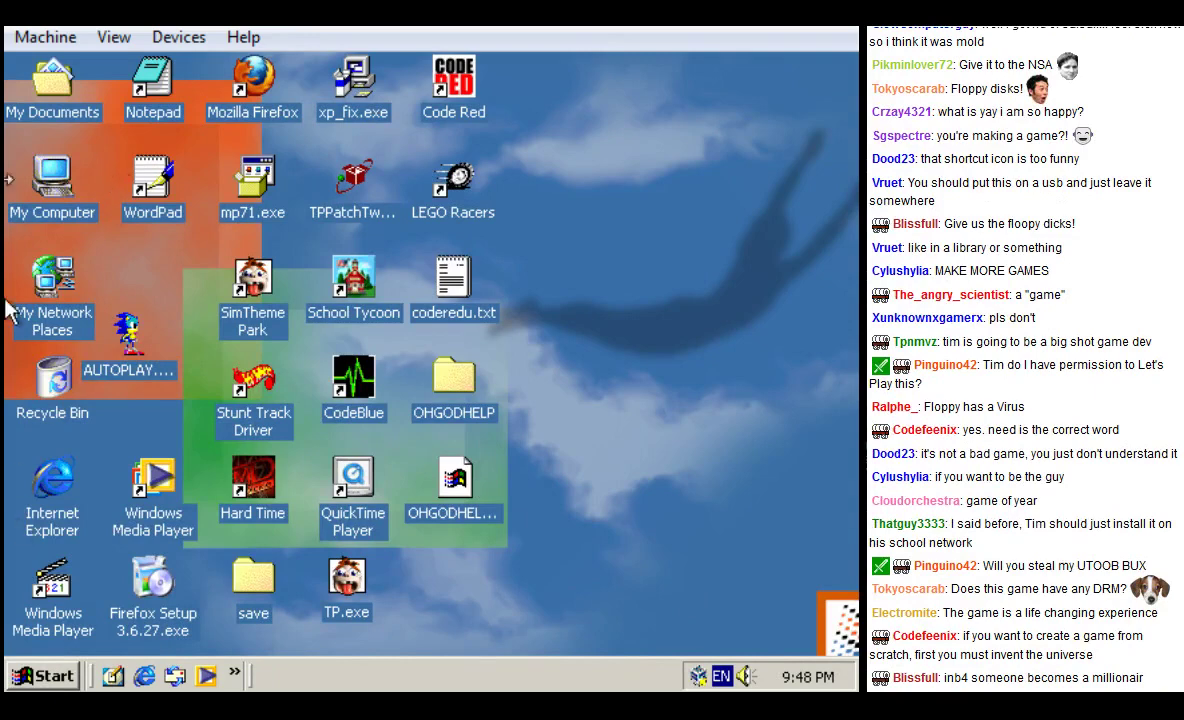
# Step: Open My Network Places and browse through Entire Network to the \\Vboxsvr computer
pyautogui.doubleClick(52, 180)
pyautogui.press('BackSpace')
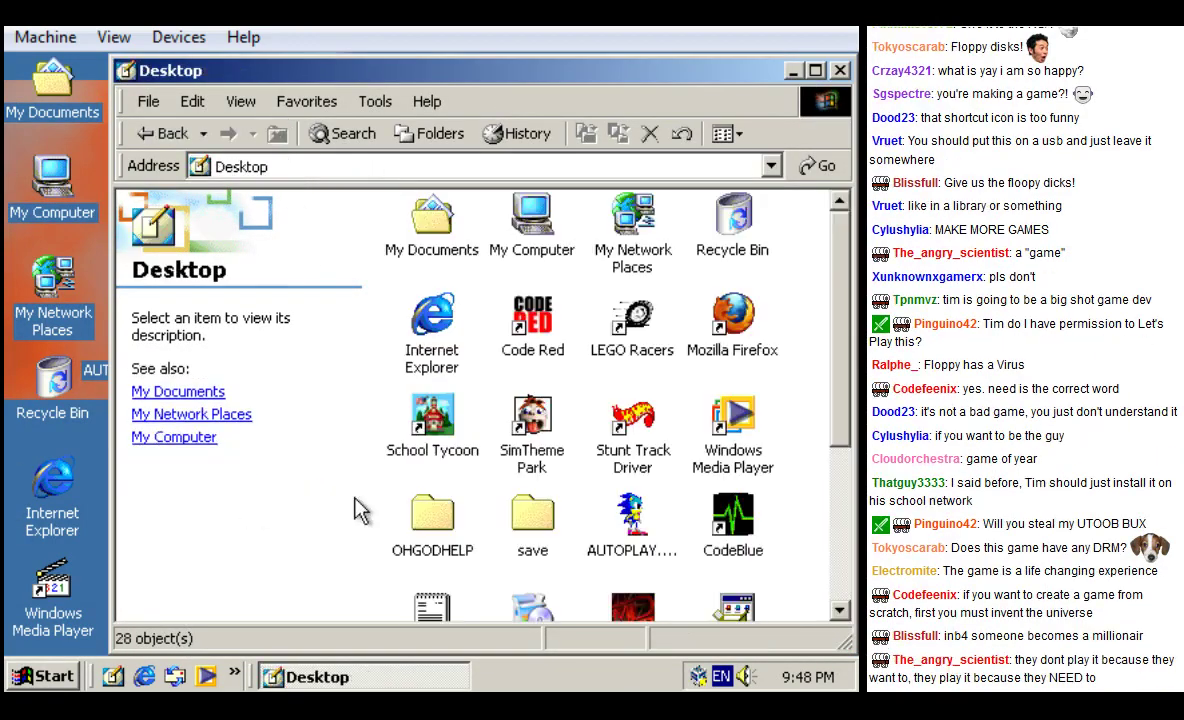
pyautogui.moveTo(532, 85); pyautogui.dragTo(450, 85)
pyautogui.doubleClick(522, 262)
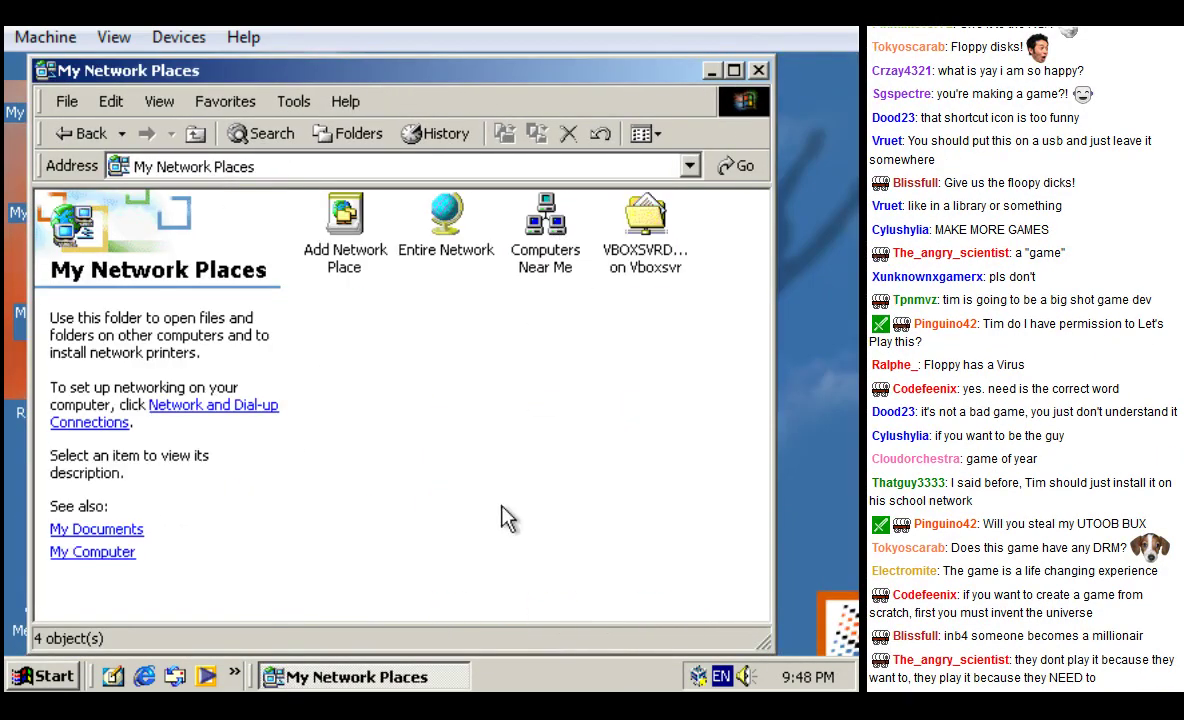
pyautogui.doubleClick(448, 212)
pyautogui.click(212, 440)
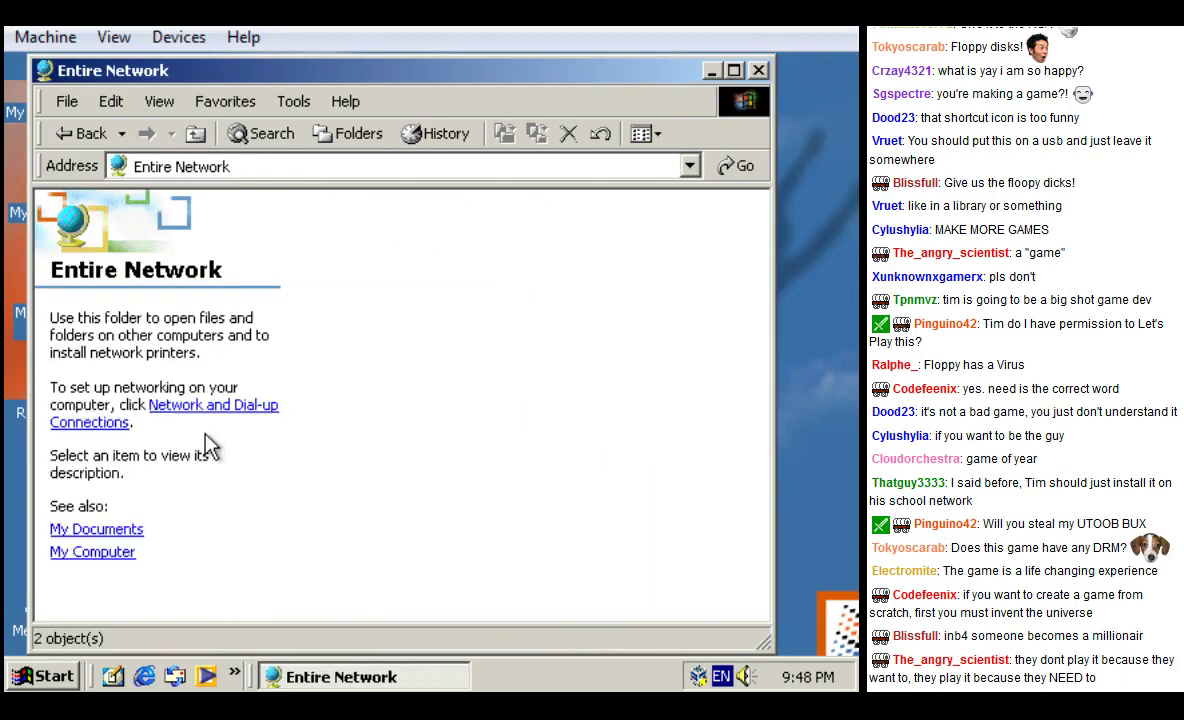
pyautogui.doubleClick(418, 240)
pyautogui.click(366, 246)
pyautogui.doubleClick(366, 248)
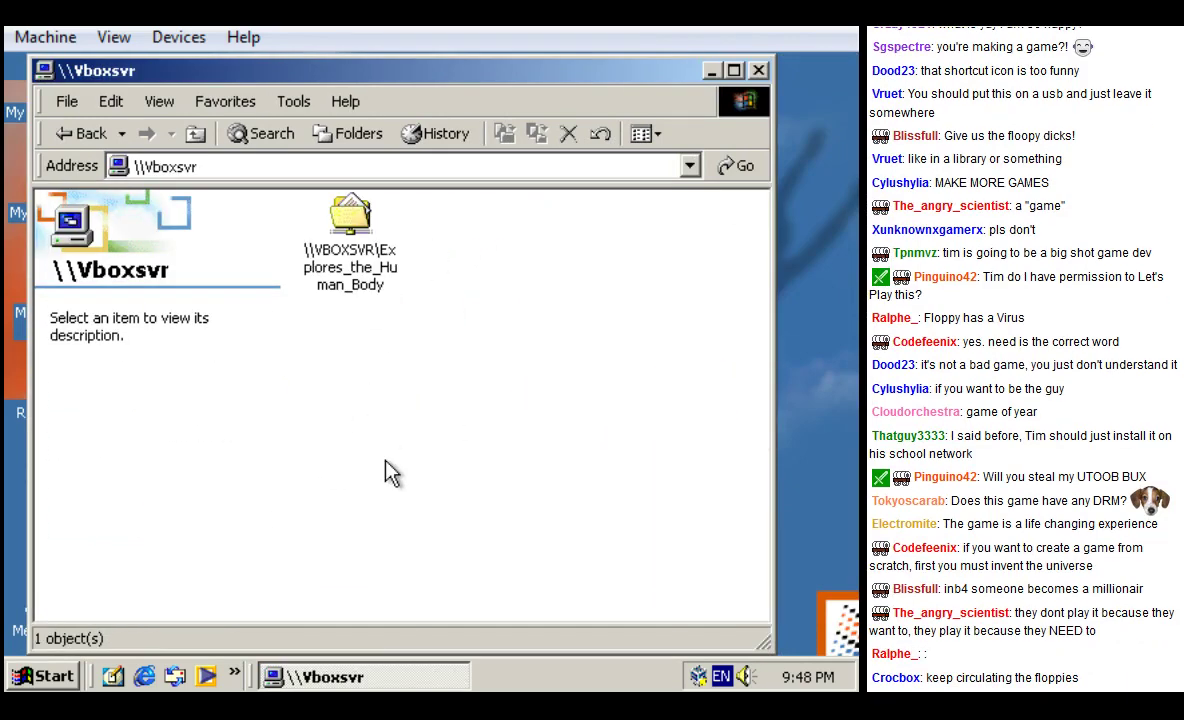
# Step: Open the Explores_the_Human_Body share and its Explores the Human Body folder
pyautogui.doubleClick(360, 212)
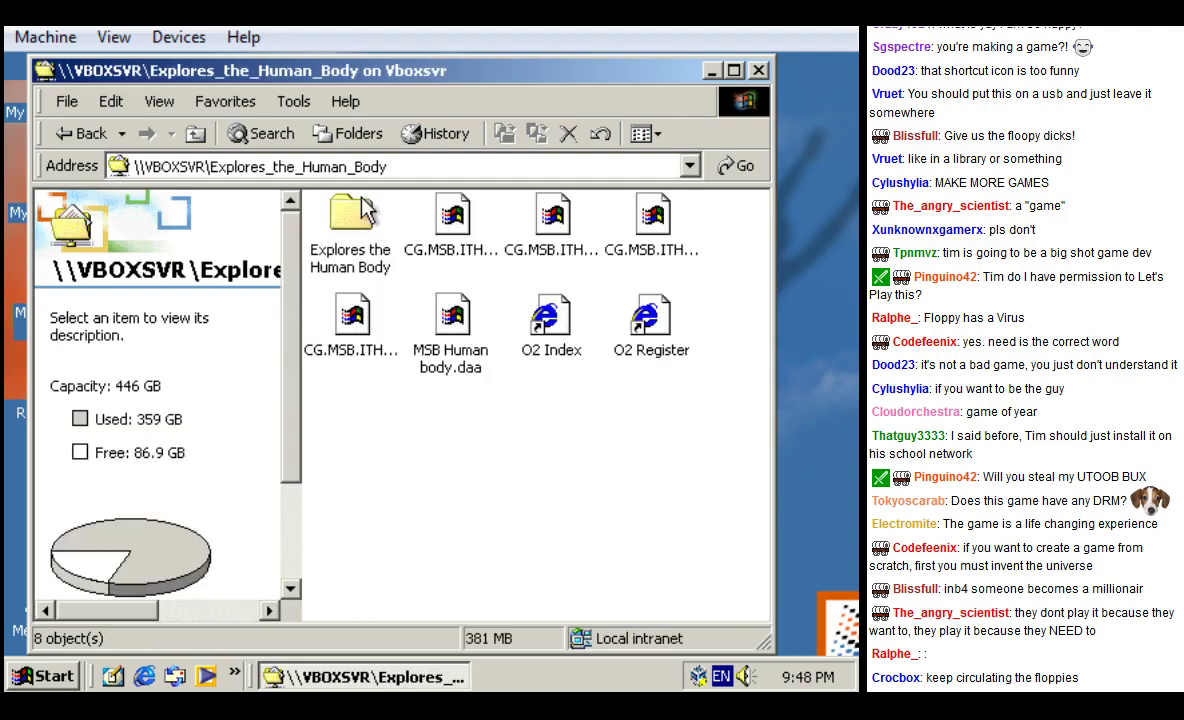
pyautogui.click(377, 226)
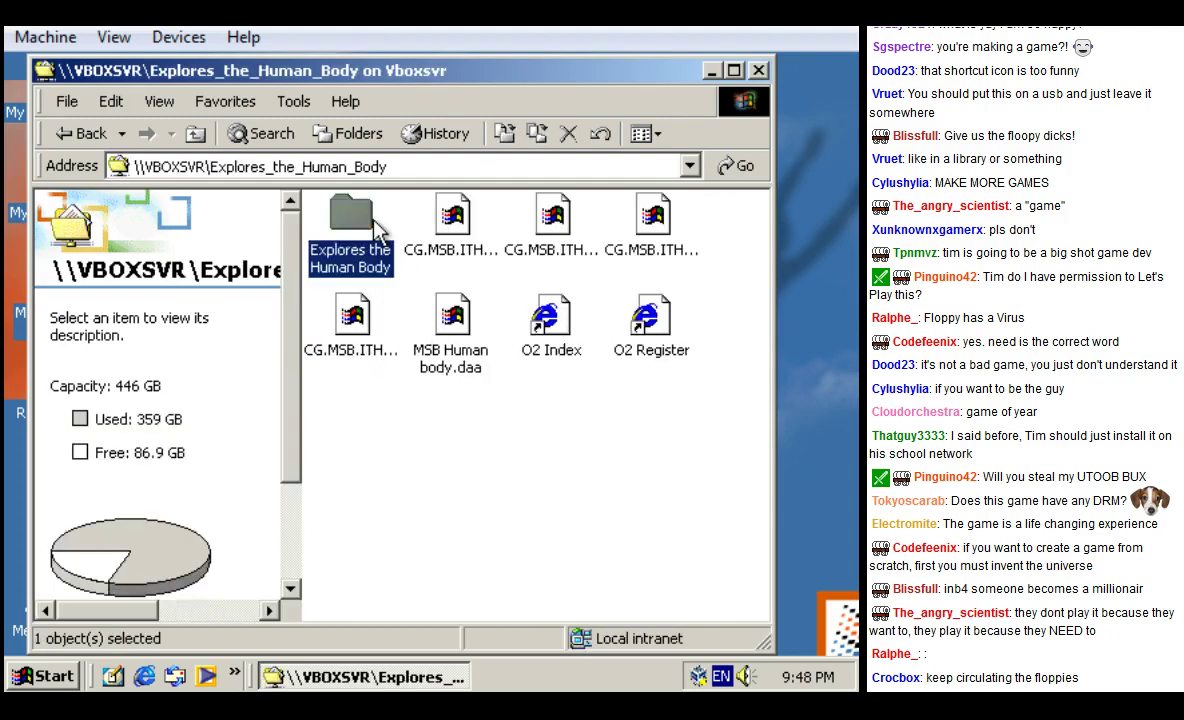
pyautogui.doubleClick(377, 226)
pyautogui.click(537, 448)
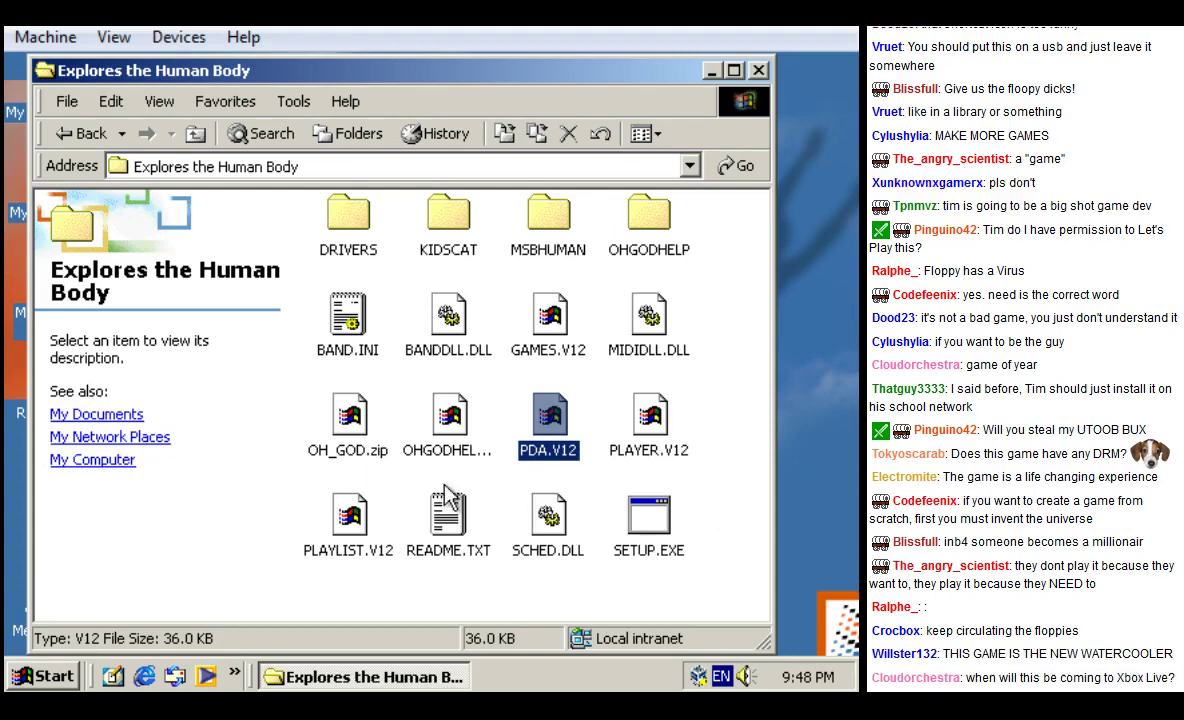
# Step: Copy OH_GOD.zip to the desktop, minimise the folder window and move the copy to an empty area beside the icons
pyautogui.click(447, 414)
pyautogui.moveTo(370, 428); pyautogui.dragTo(822, 447)
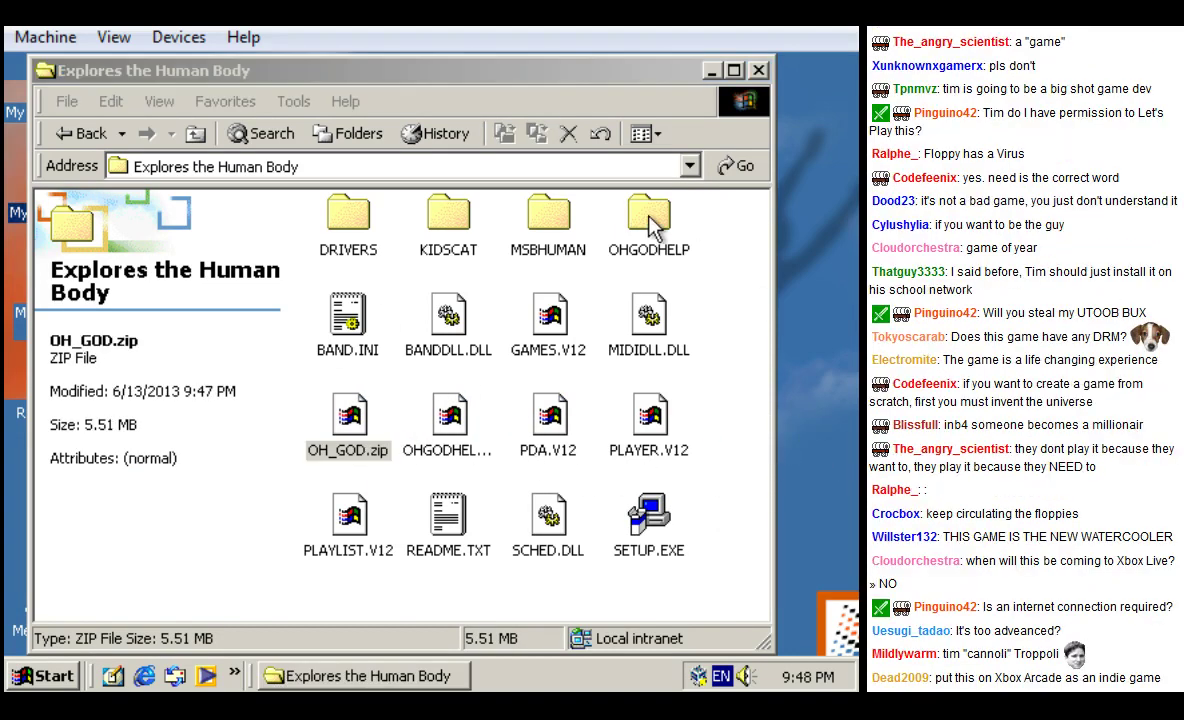
pyautogui.moveTo(704, 58); pyautogui.dragTo(705, 62)
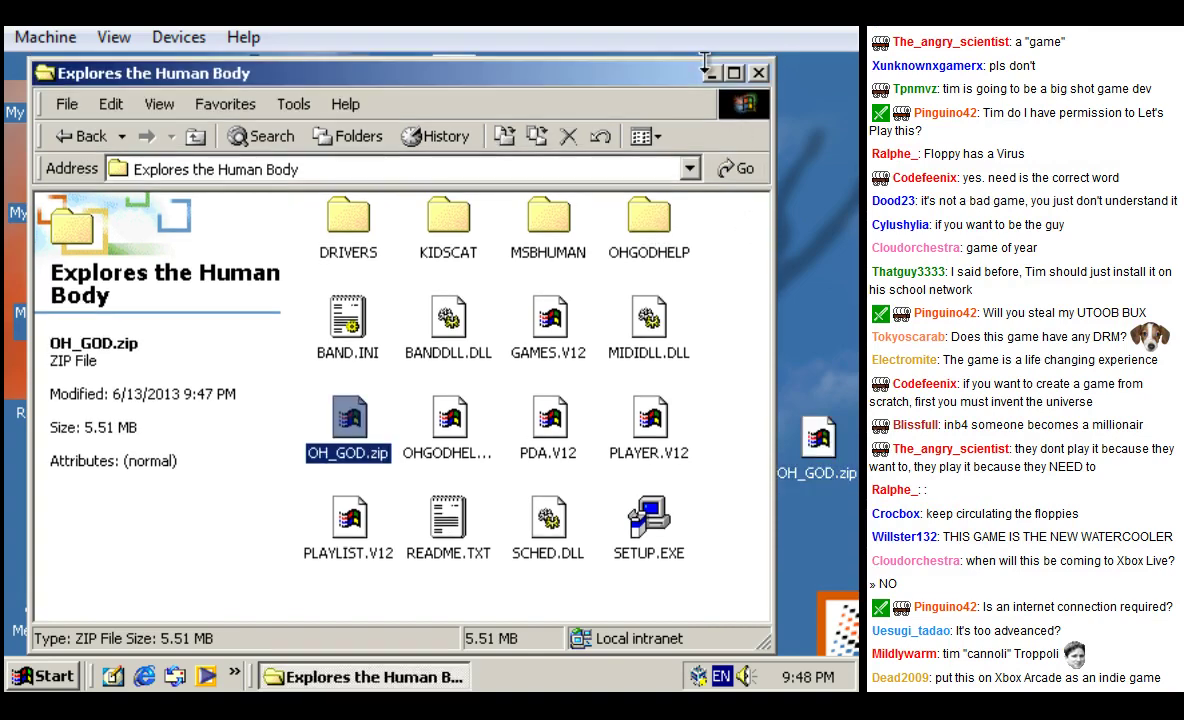
pyautogui.click(709, 73)
pyautogui.moveTo(806, 468); pyautogui.dragTo(597, 369)
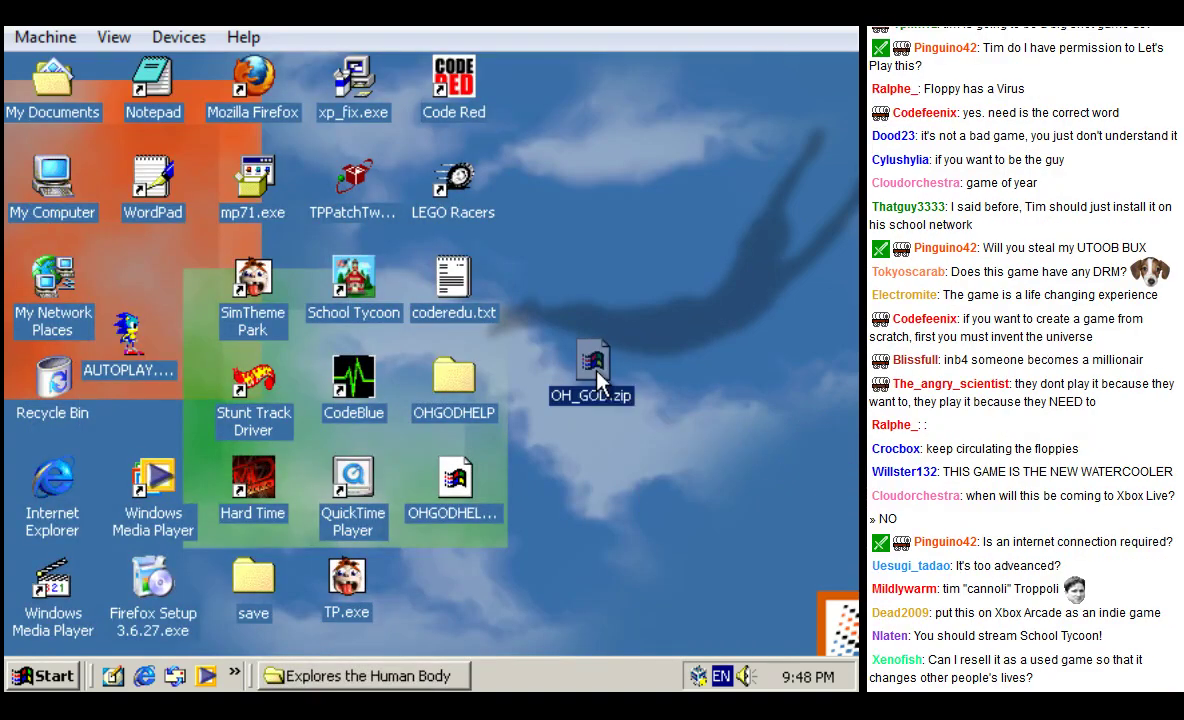
# Step: Extract OH_GOD.zip with 7-Zip into an OH_GOD folder on the desktop and open that folder
pyautogui.rightClick(598, 370)
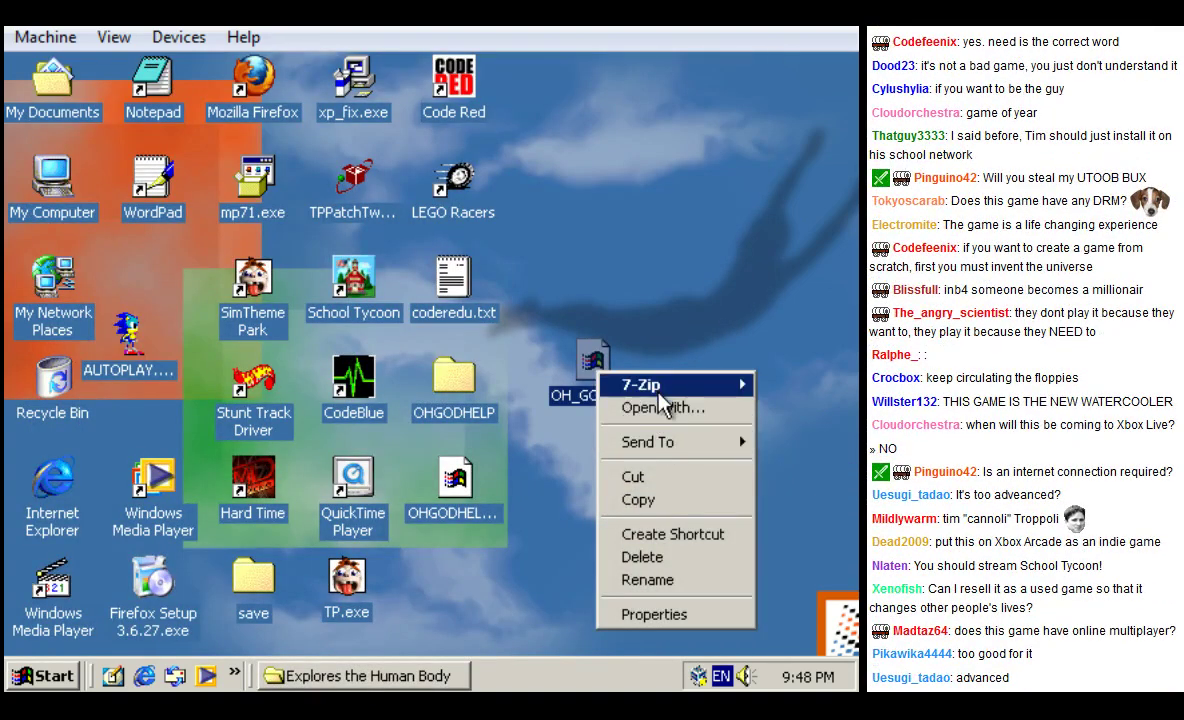
pyautogui.moveTo(660, 390)
pyautogui.click(505, 453)
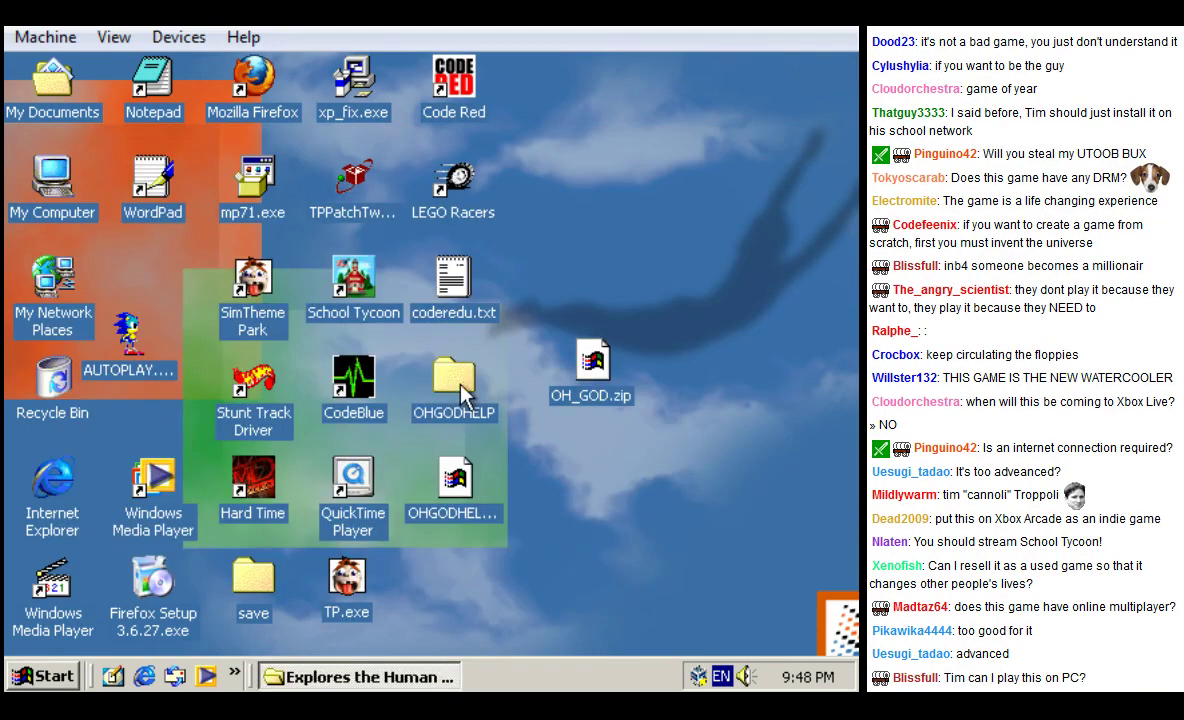
pyautogui.doubleClick(455, 592)
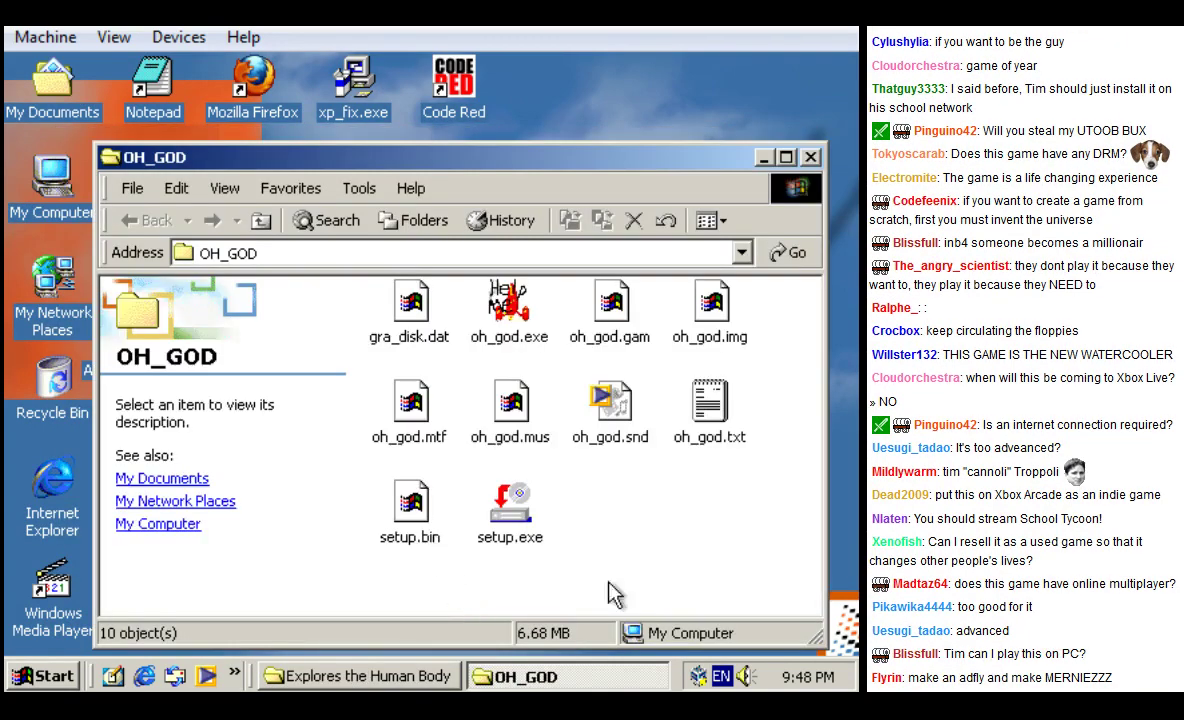
# Step: Run setup.exe, install OH GOD HELP V.2 into a newly created c:\winnt.0\games directory and quit the installer
pyautogui.doubleClick(507, 500)
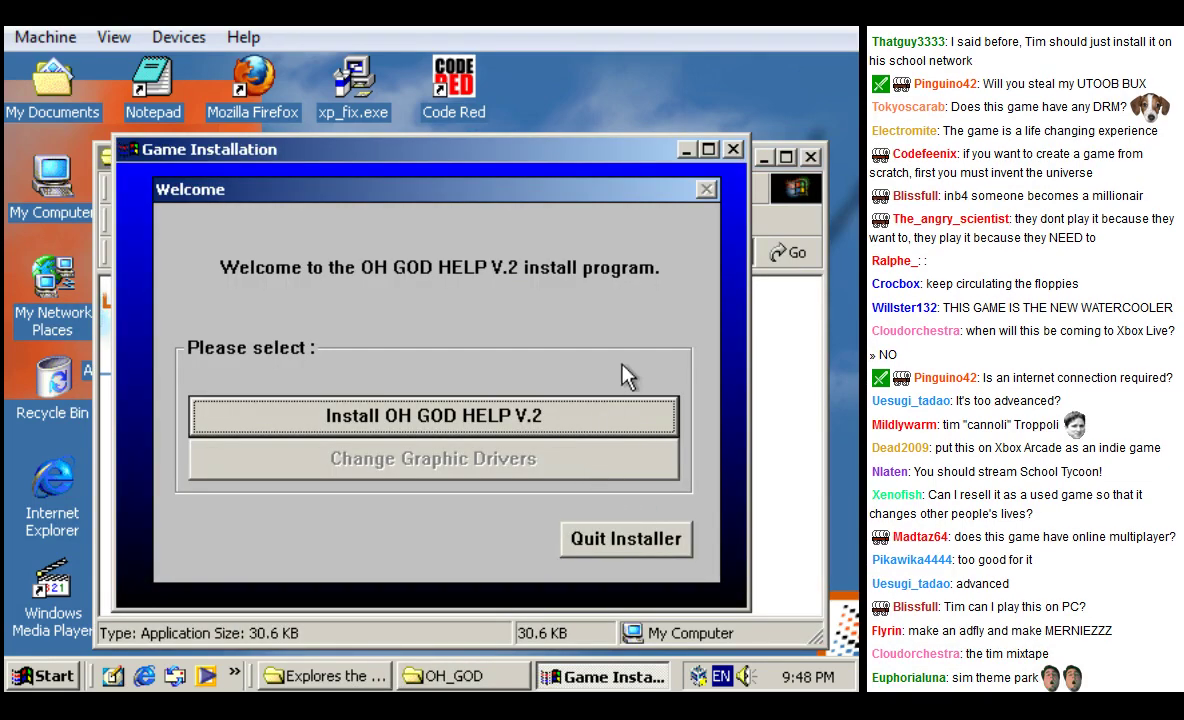
pyautogui.click(547, 430)
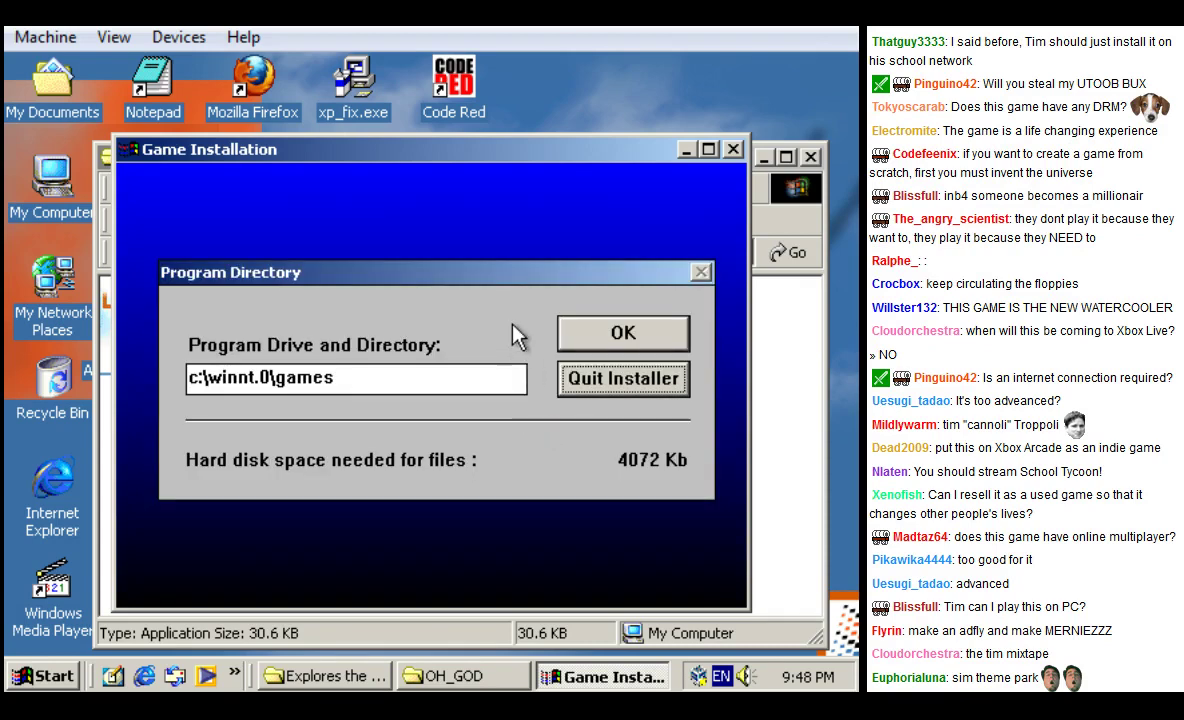
pyautogui.click(625, 342)
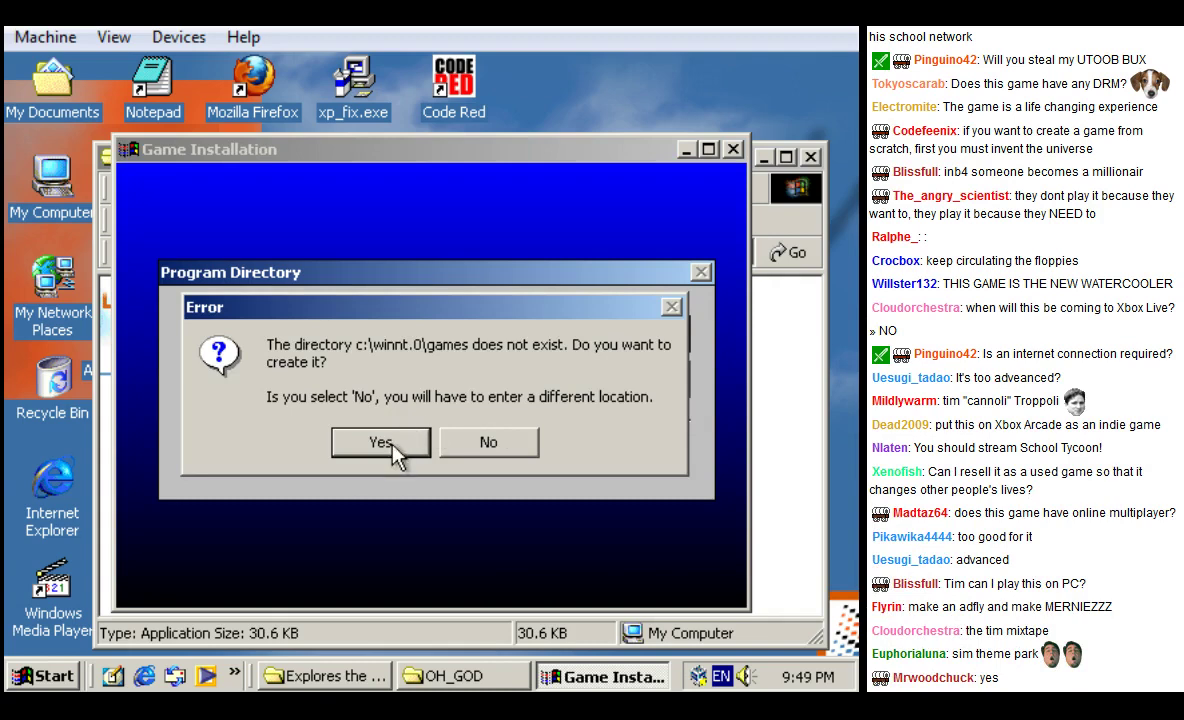
pyautogui.click(392, 446)
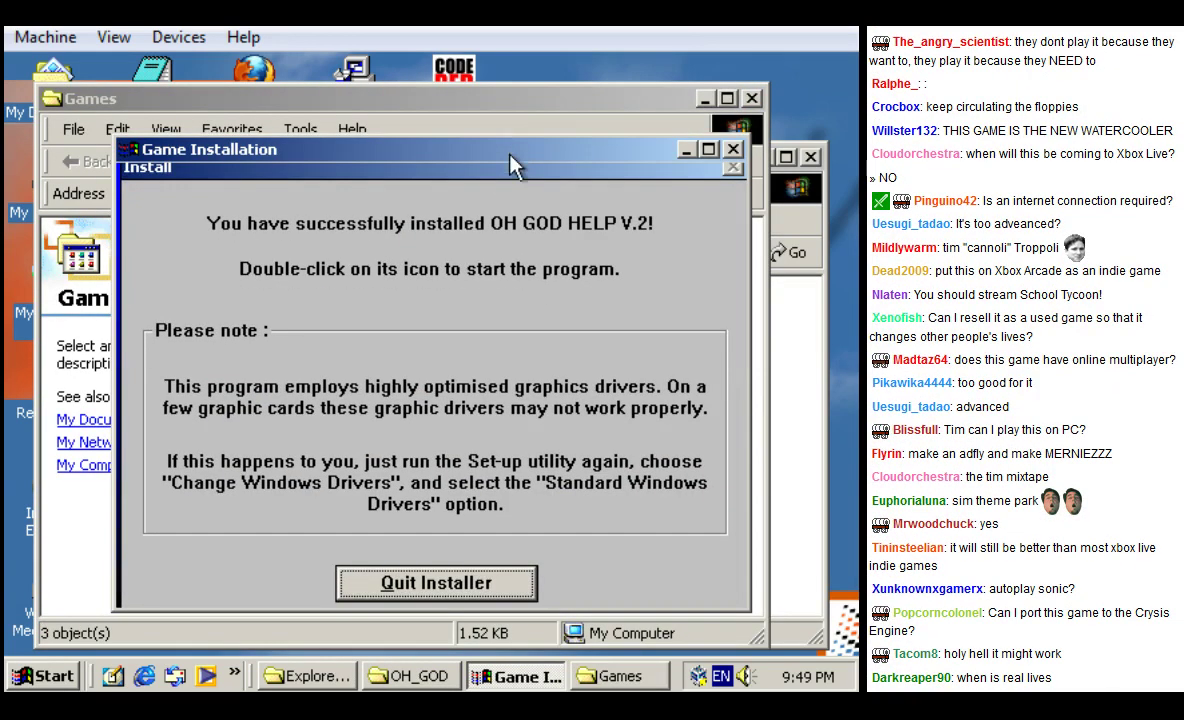
pyautogui.moveTo(510, 155); pyautogui.dragTo(513, 113)
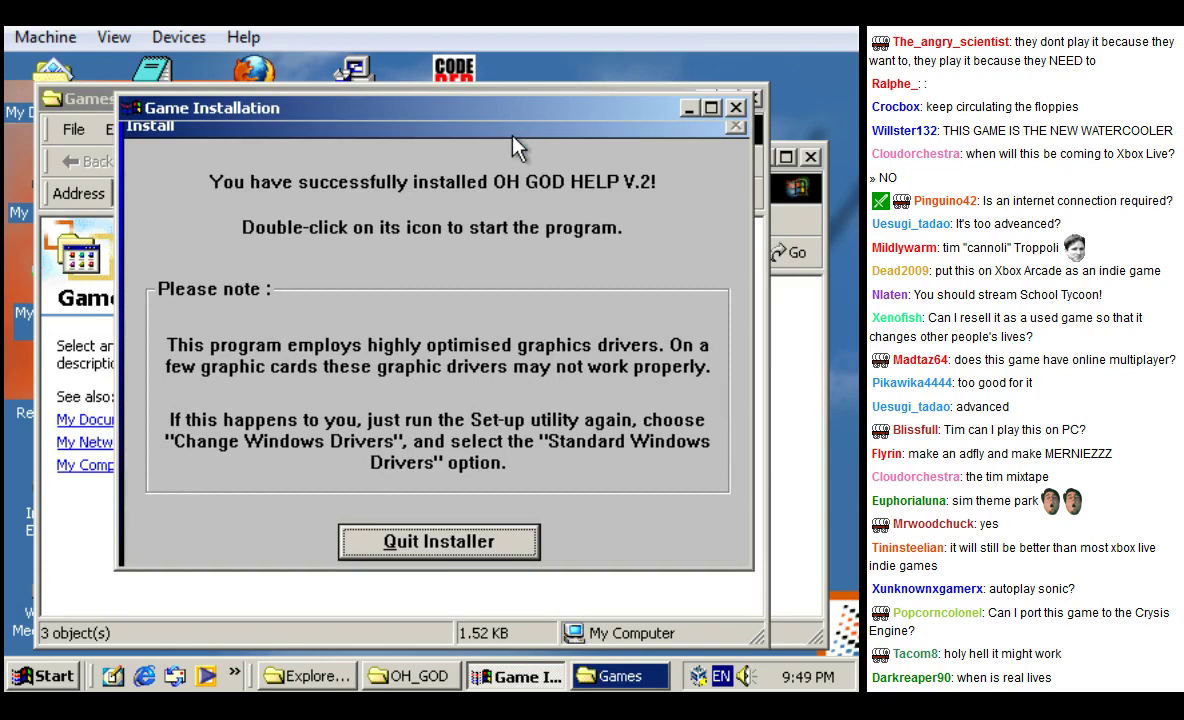
pyautogui.click(492, 530)
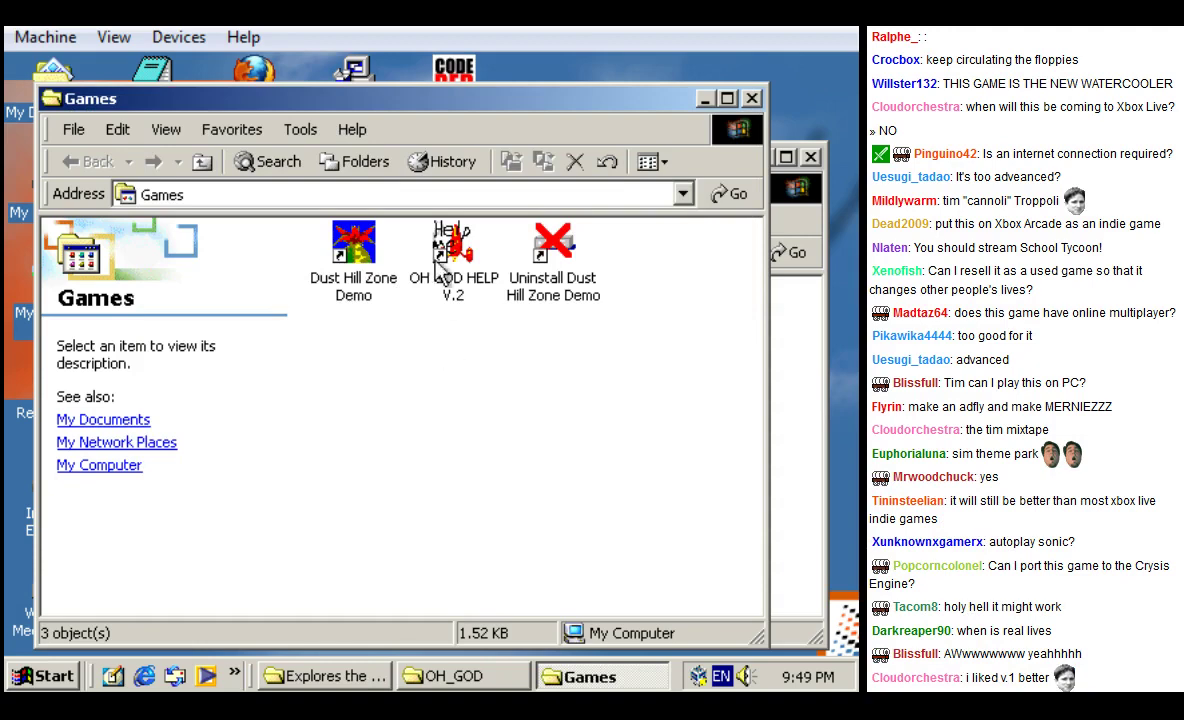
# Step: Launch OH GOD HELP V.2 from the Games folder and test steering and firing the ship on the Gracillis V screen
pyautogui.doubleClick(445, 262)
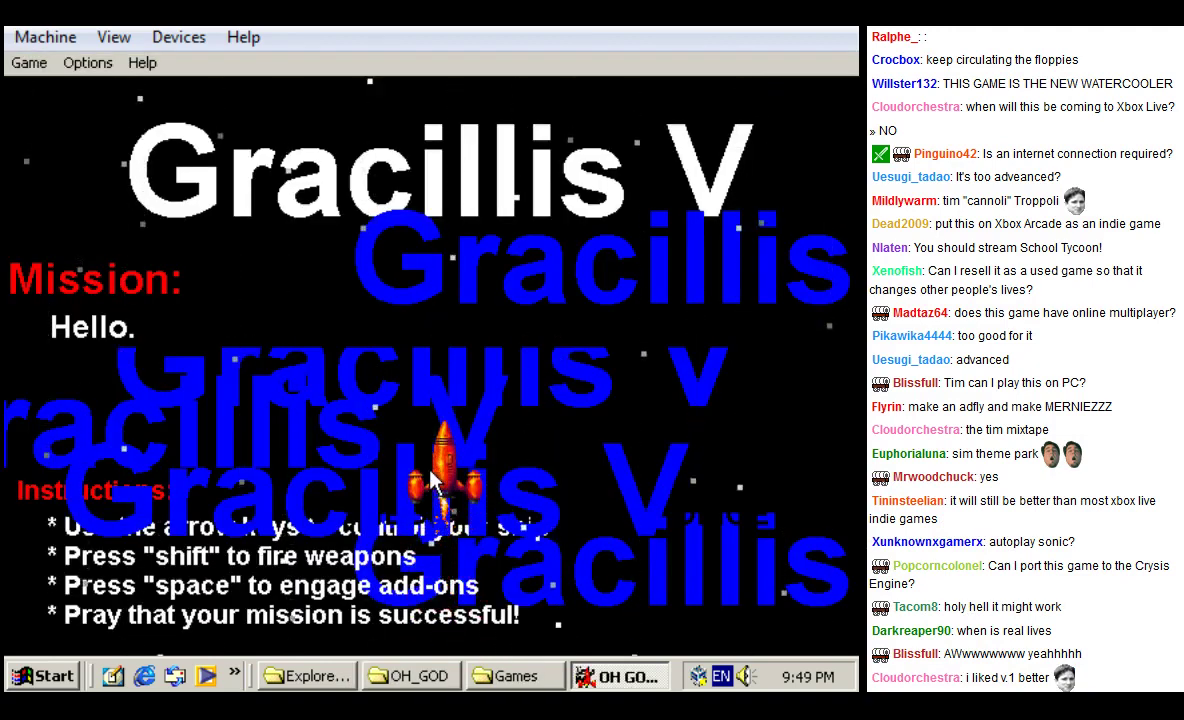
pyautogui.press('Right')
pyautogui.press('shift')
pyautogui.press('Right')
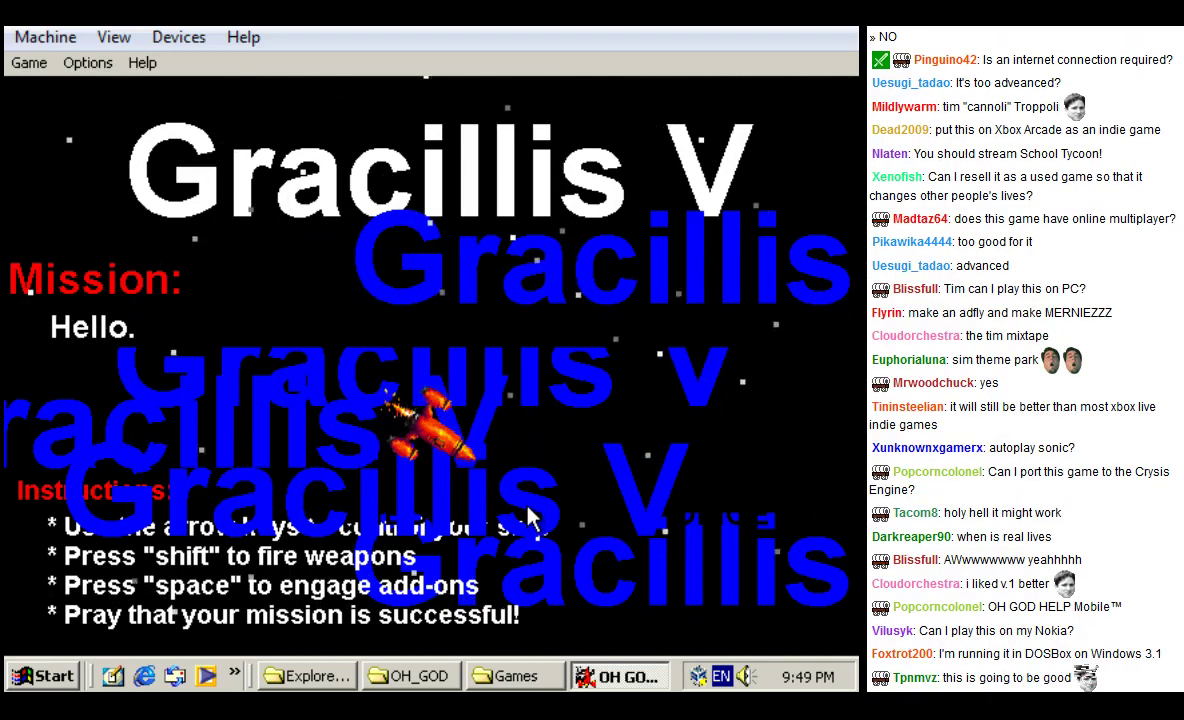
# Step: Finish the Gracillis V screen, choose "Now on Ouya!" in the WHAT IS THS question, and test steering the ship through the level
pyautogui.press('Left')
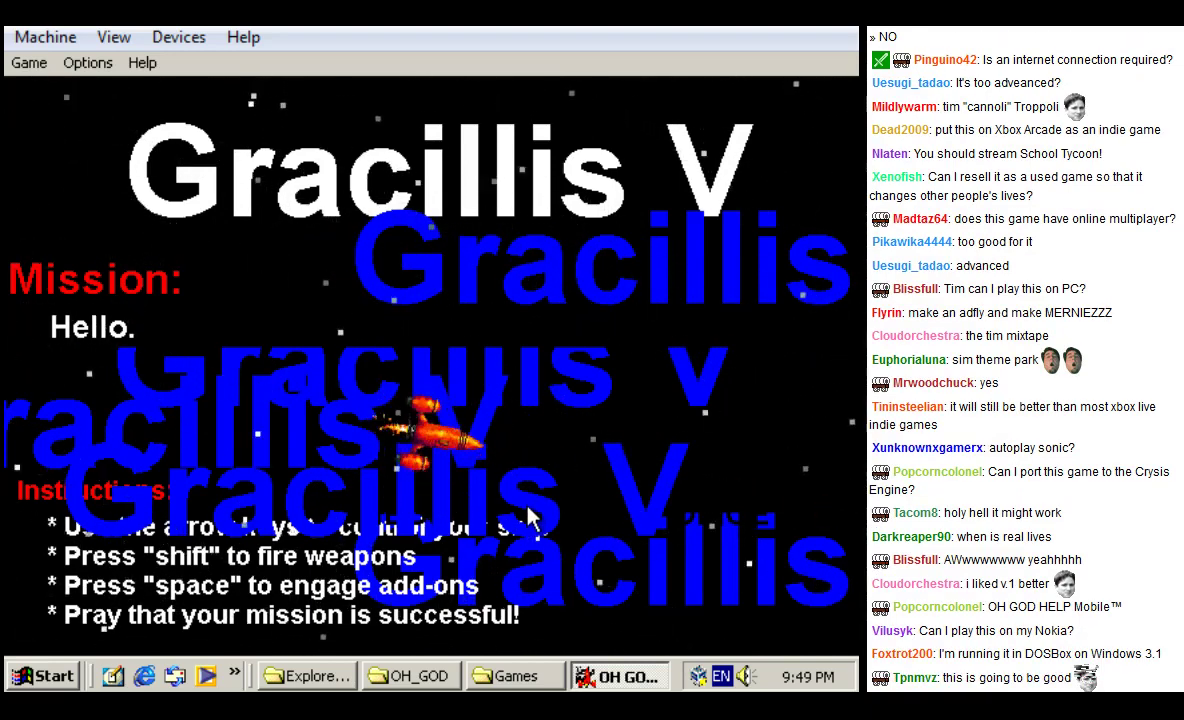
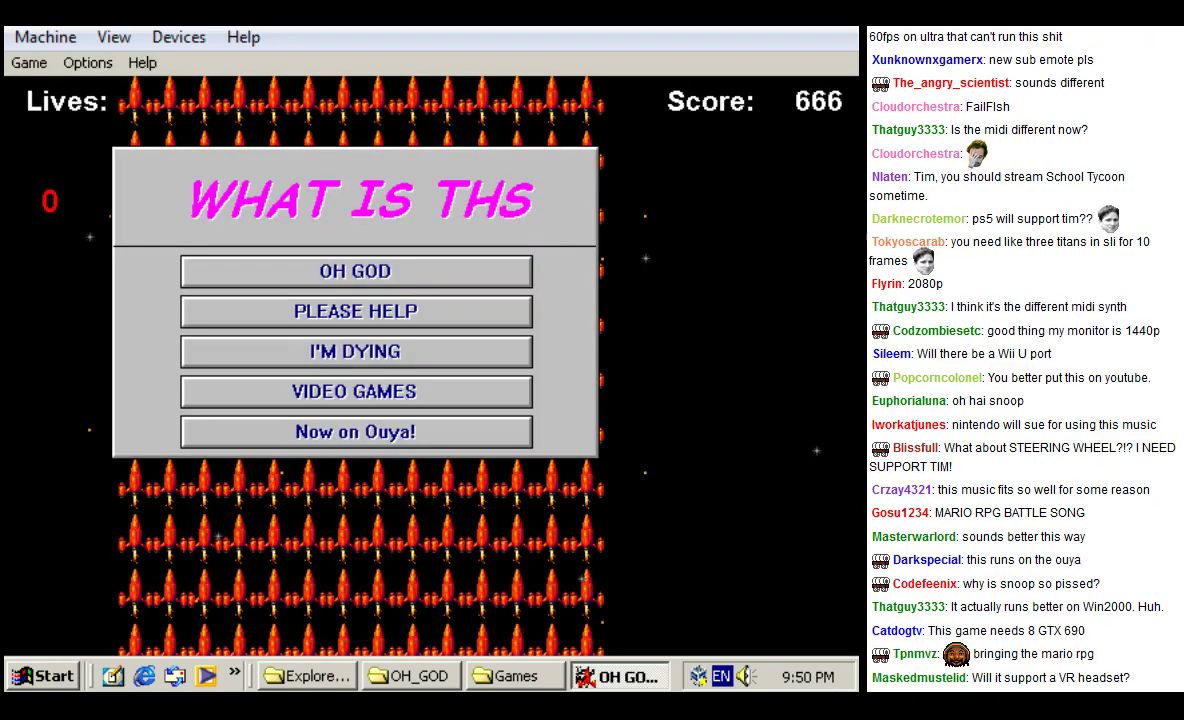
pyautogui.click(402, 440)
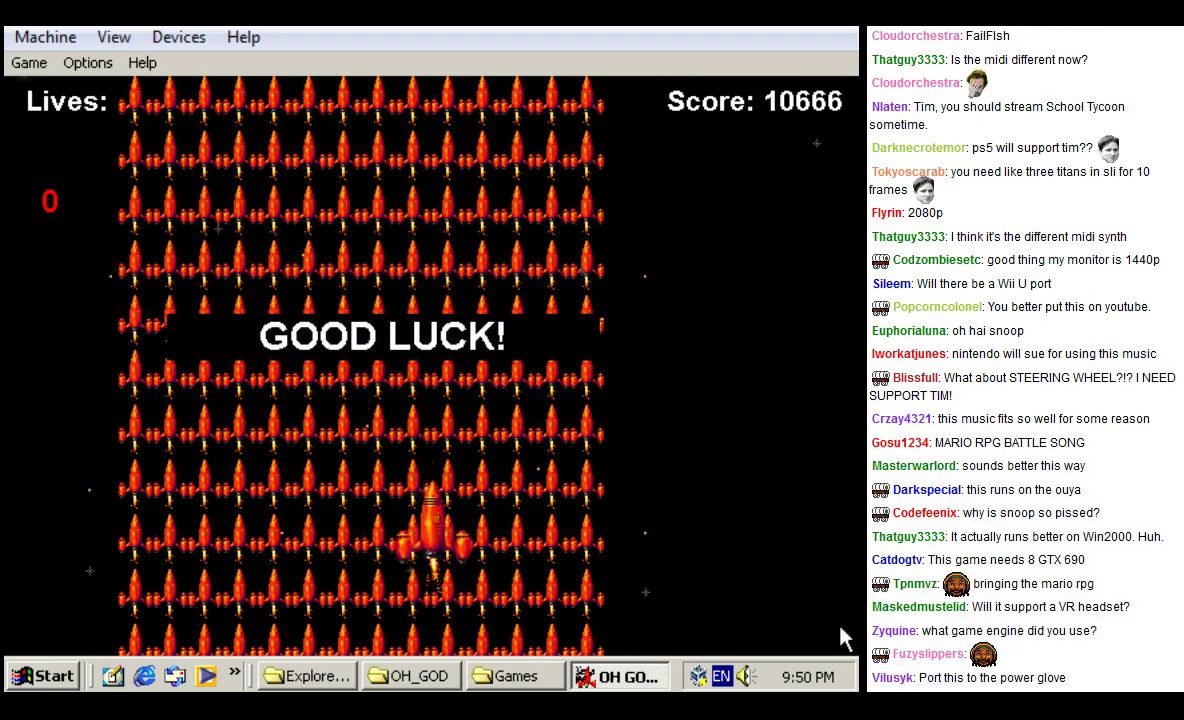
pyautogui.press('Right')
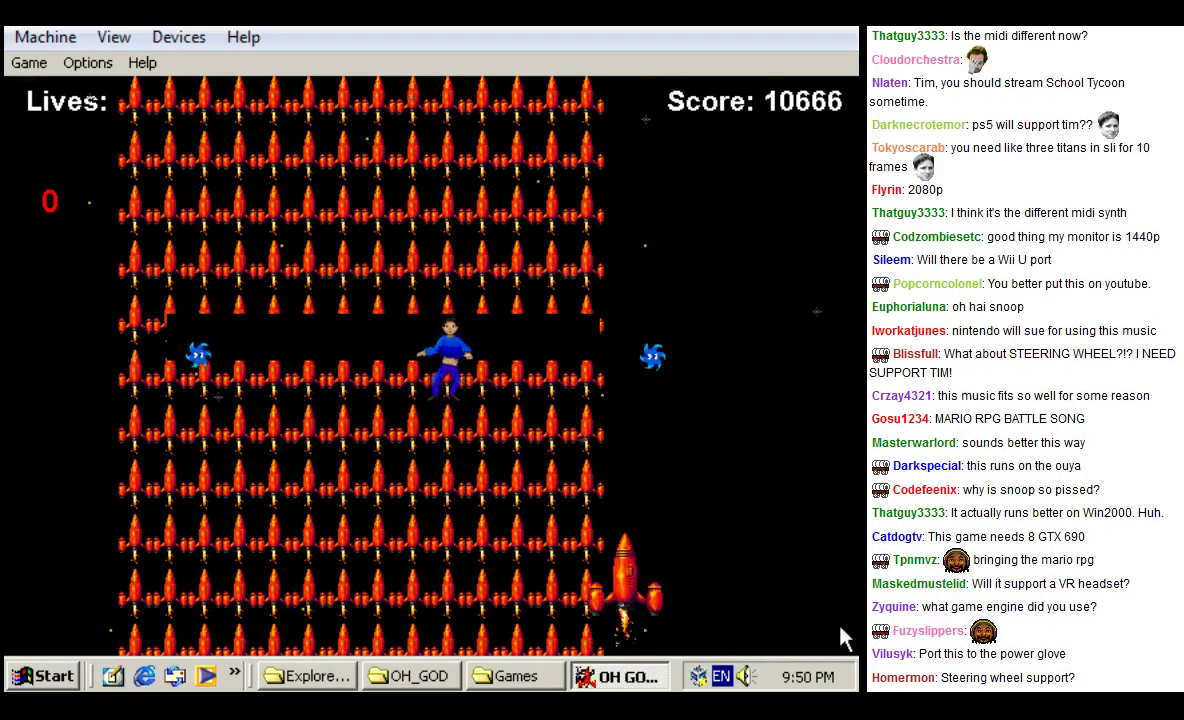
pyautogui.press('Left')
pyautogui.press('Left')
pyautogui.press('Right')
pyautogui.press('Left')
pyautogui.press('Up')
pyautogui.press('Right')
pyautogui.press('Left')
pyautogui.press('Up')
pyautogui.press('Left')
pyautogui.press('Up')
pyautogui.press('Right')
pyautogui.press('Up')
pyautogui.press('Right')
pyautogui.press('Down')
pyautogui.press('Left')
pyautogui.press('Up')
pyautogui.press('Down')
pyautogui.press('Left')
pyautogui.press('Left')
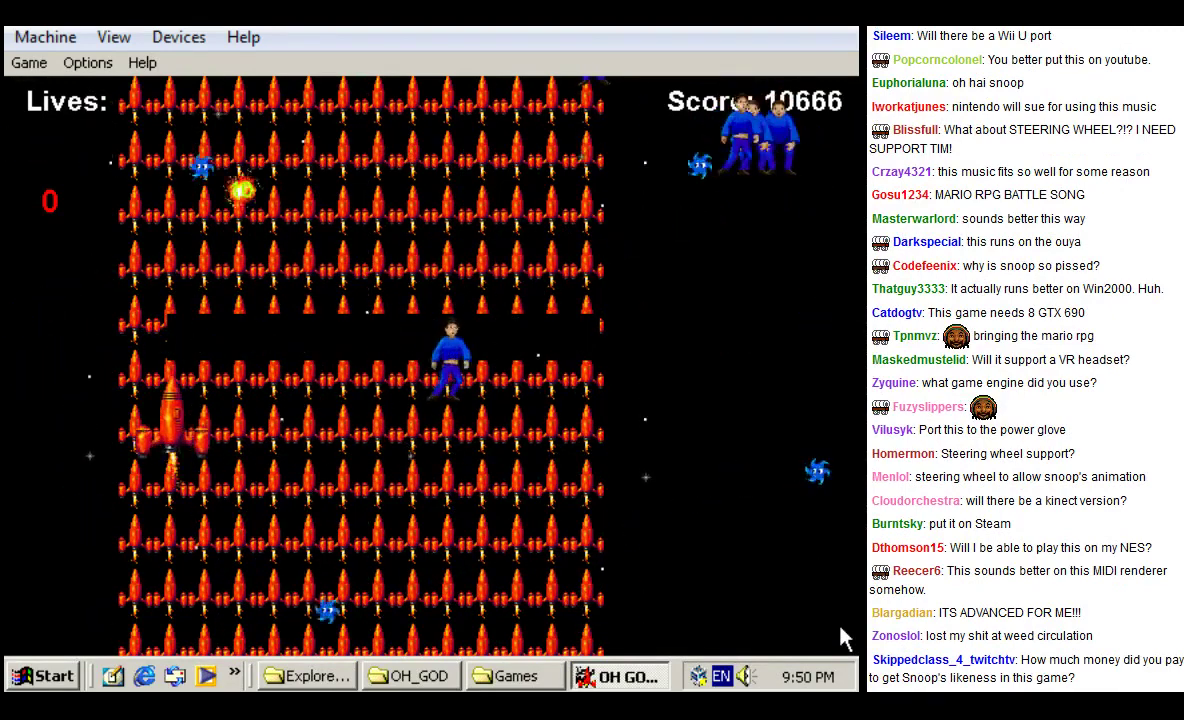
pyautogui.press('Right')
pyautogui.press('Down')
pyautogui.press('Left')
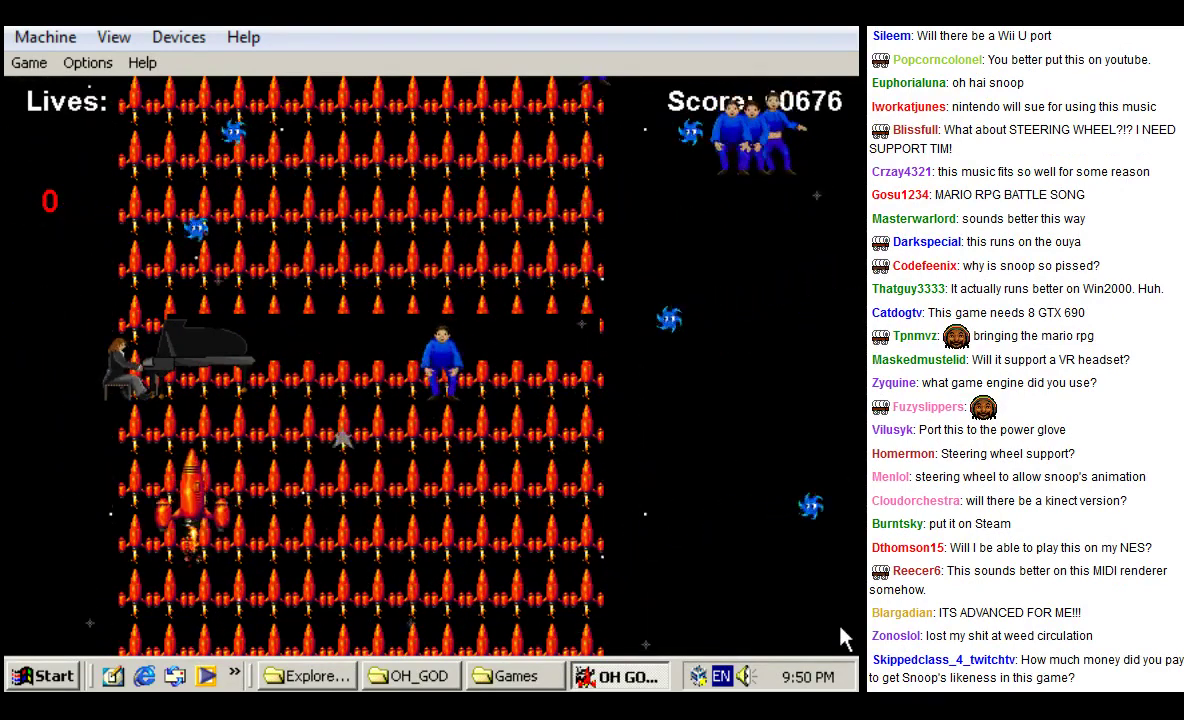
pyautogui.press('Down')
pyautogui.press('Right')
pyautogui.press('Down')
pyautogui.press('Right')
pyautogui.press('Left')
pyautogui.press('Up')
pyautogui.press('Down')
pyautogui.press('Right')
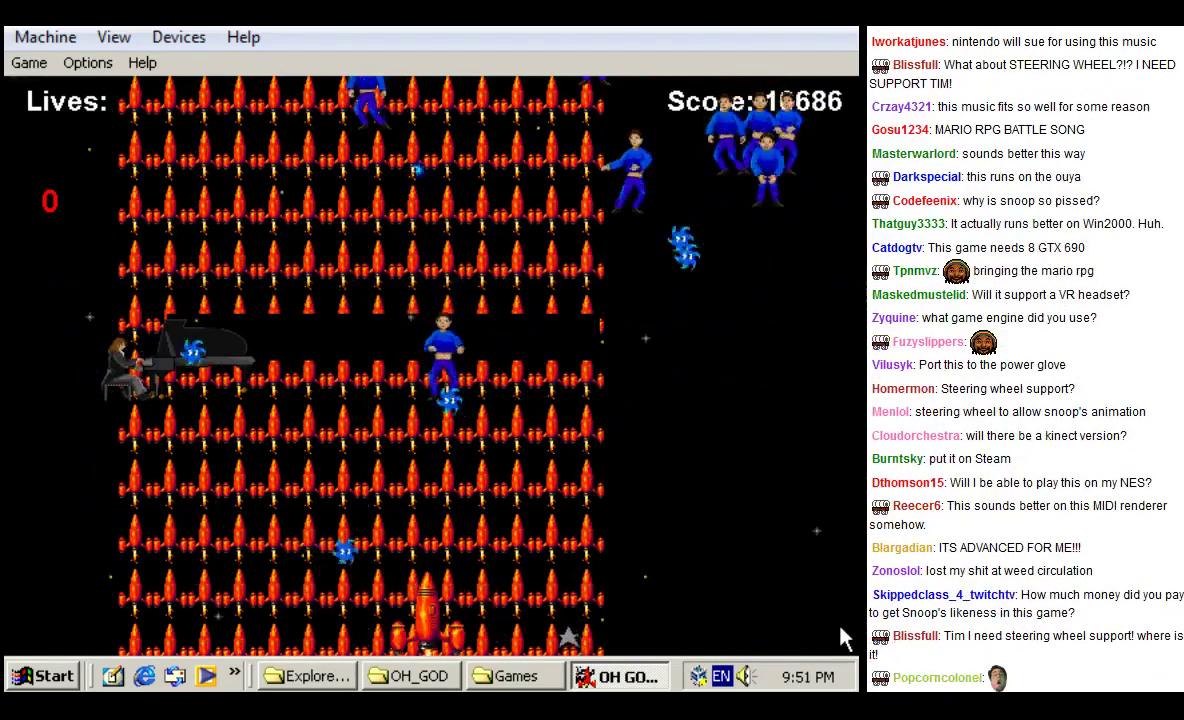
pyautogui.press('Left')
pyautogui.press('Left')
pyautogui.press('Up')
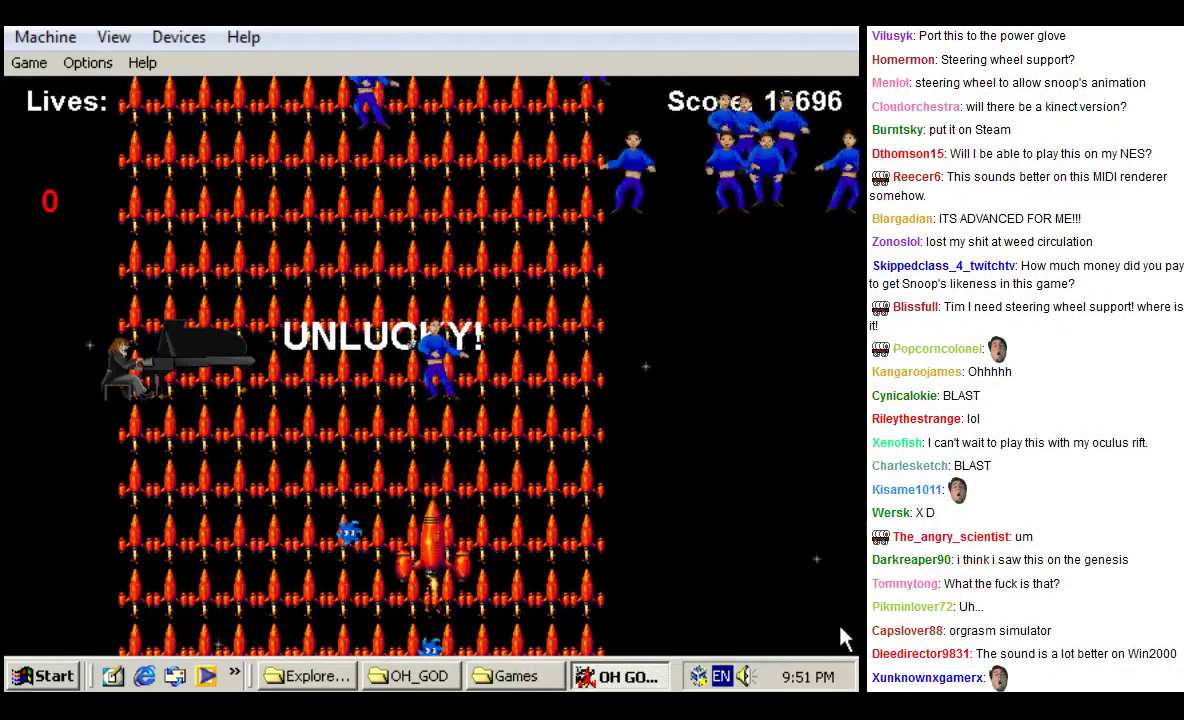
pyautogui.press('Right')
pyautogui.press('Right')
pyautogui.press('Left')
pyautogui.press('Right')
pyautogui.press('Left')
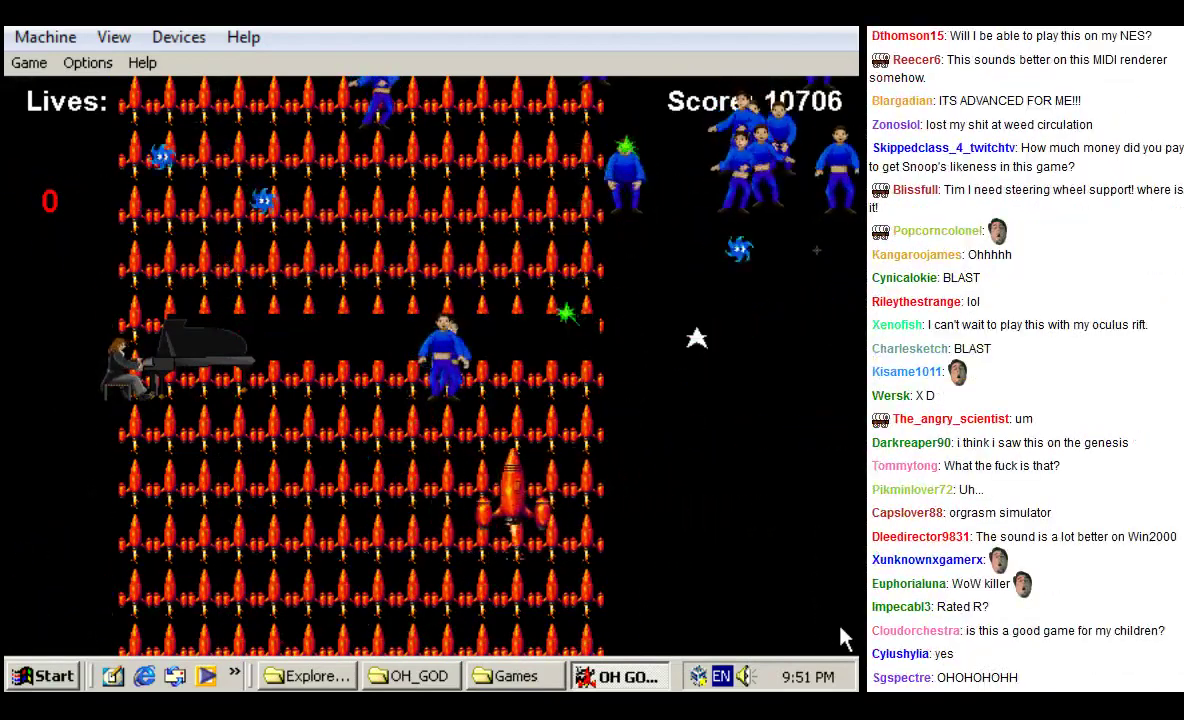
pyautogui.press('Right')
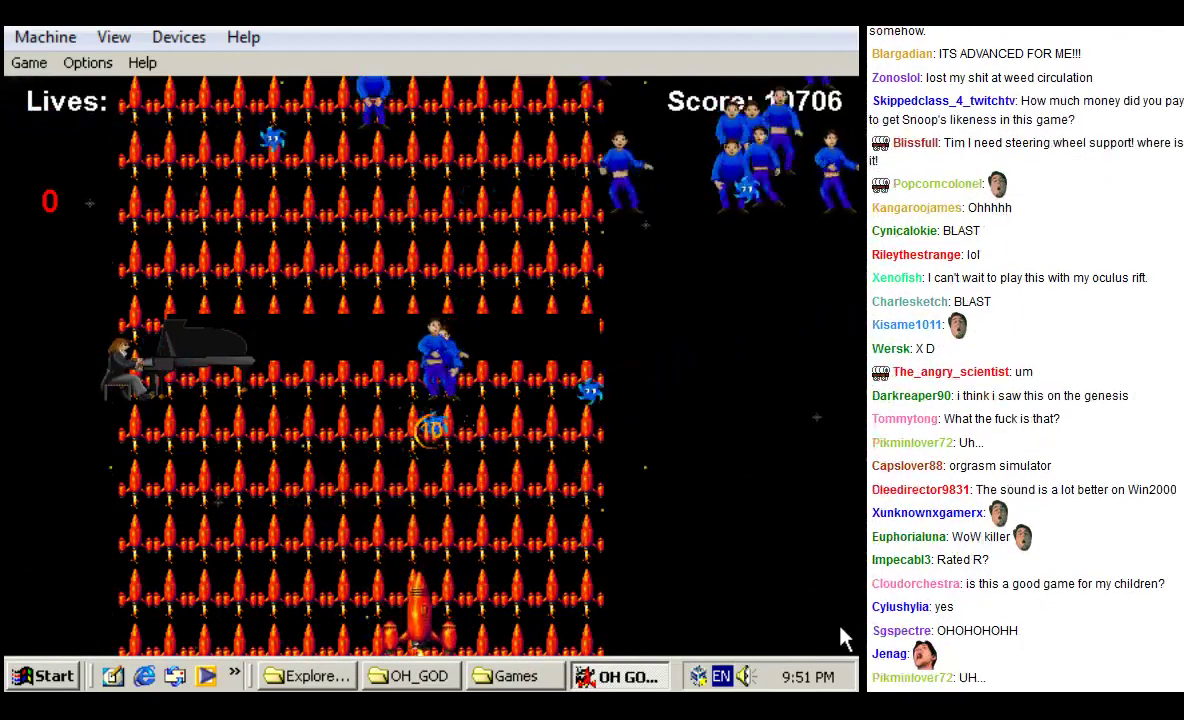
pyautogui.press('Right')
pyautogui.press('Up')
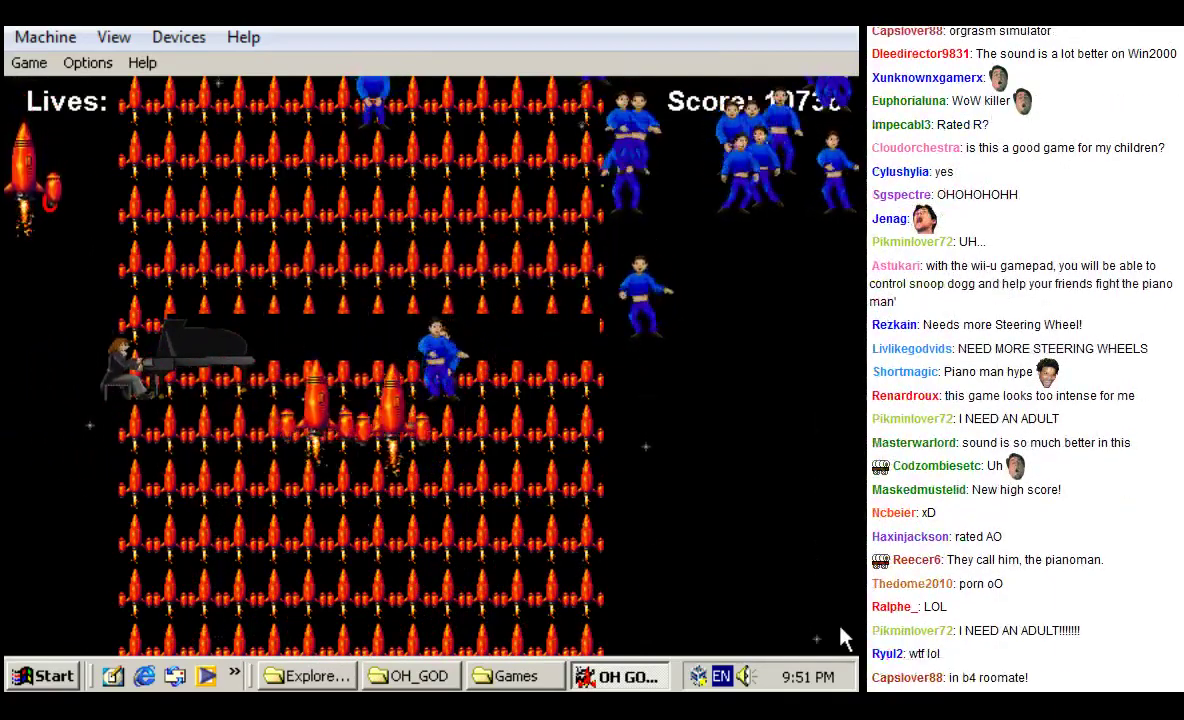
# Step: Test rapid firing of the ship's weapons and dismiss the StickyKeys prompt
pyautogui.press('shift')
pyautogui.press('shift')
pyautogui.press('shift')
pyautogui.press('shift')
pyautogui.press('shift')
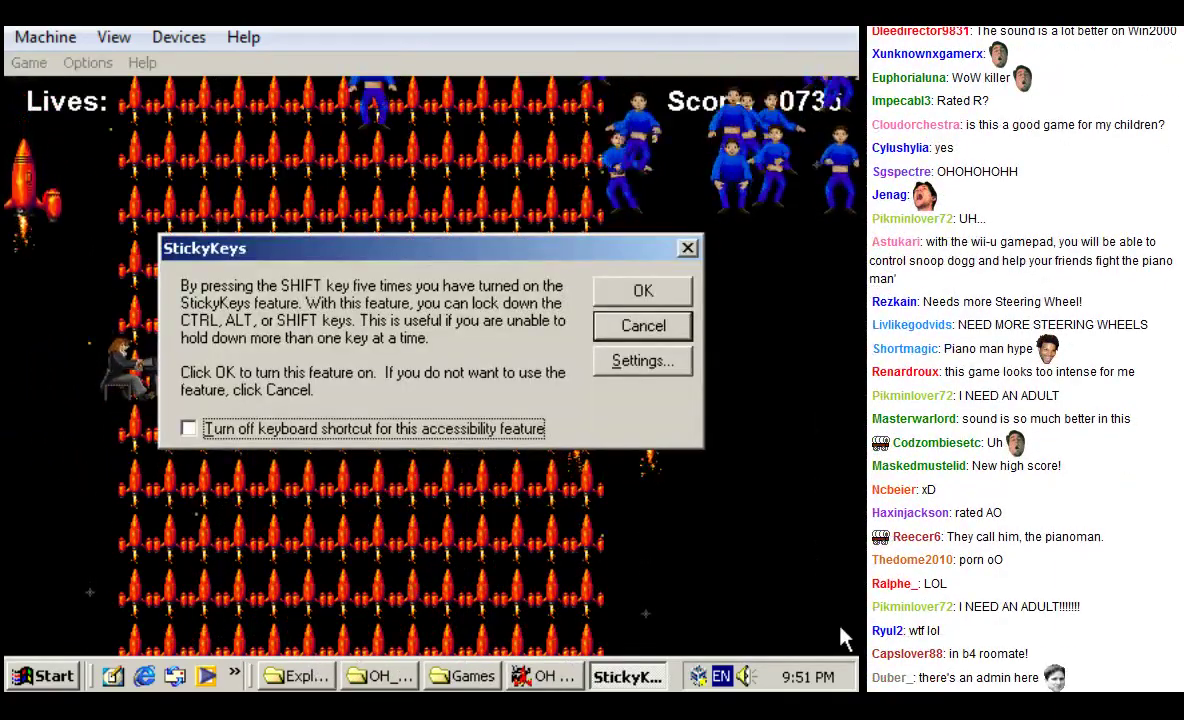
pyautogui.press('Escape')
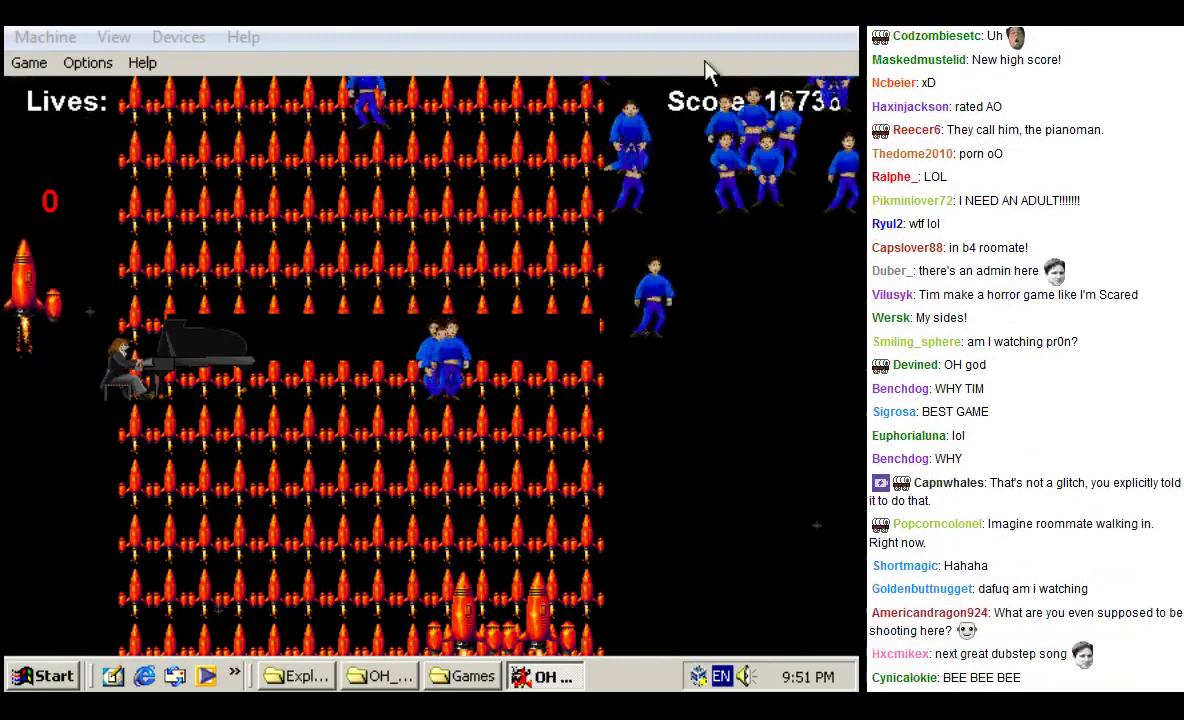
# Step: Return focus to the game, repeat the rapid-fire test and cancel the StickyKeys dialog again
pyautogui.click(706, 70)
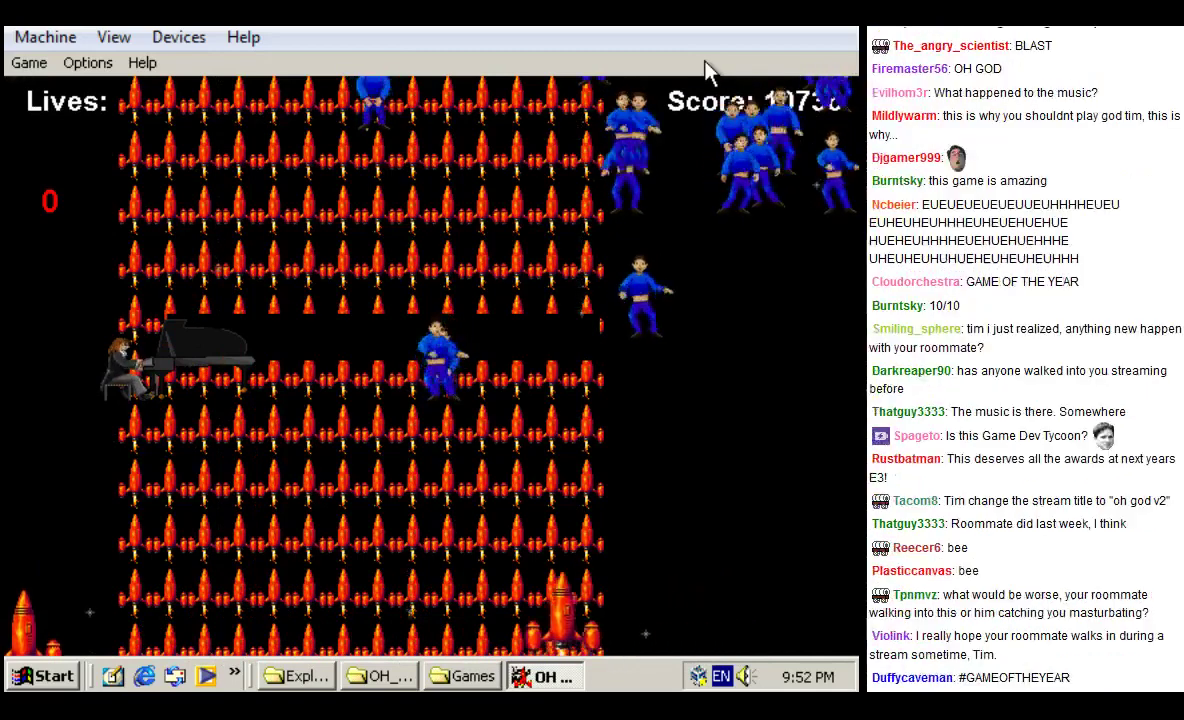
pyautogui.press('shift')
pyautogui.press('shift')
pyautogui.press('shift')
pyautogui.press('shift')
pyautogui.press('shift')
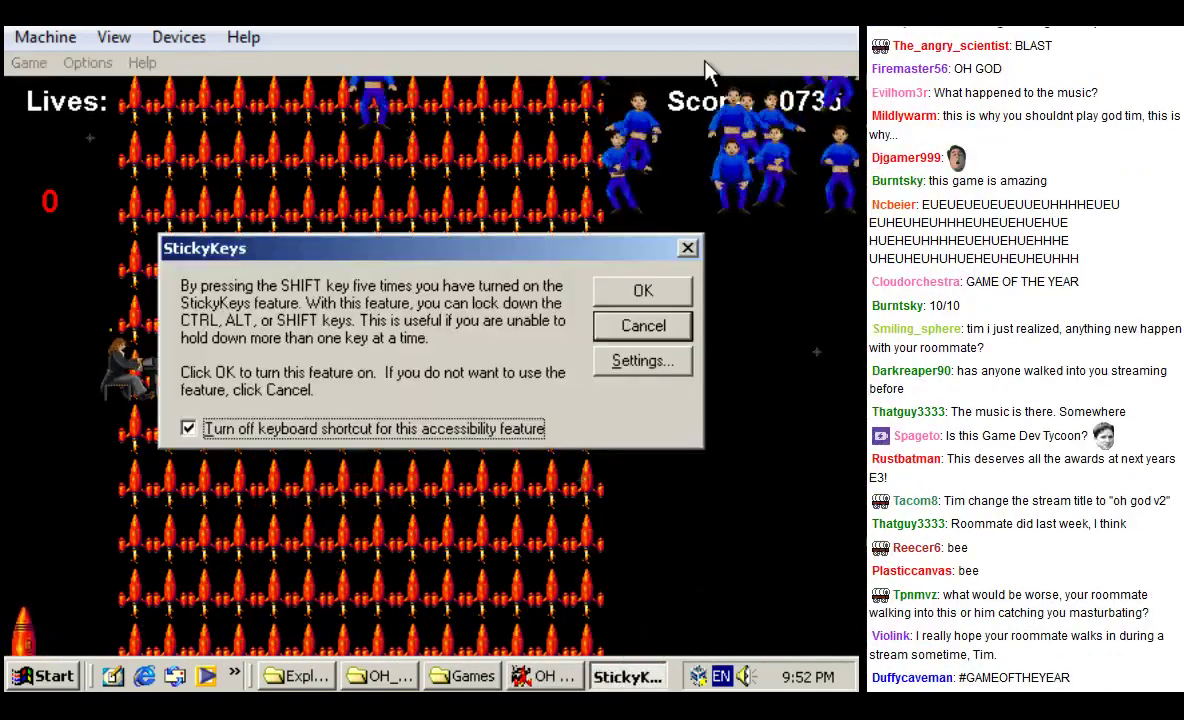
pyautogui.press('Escape')
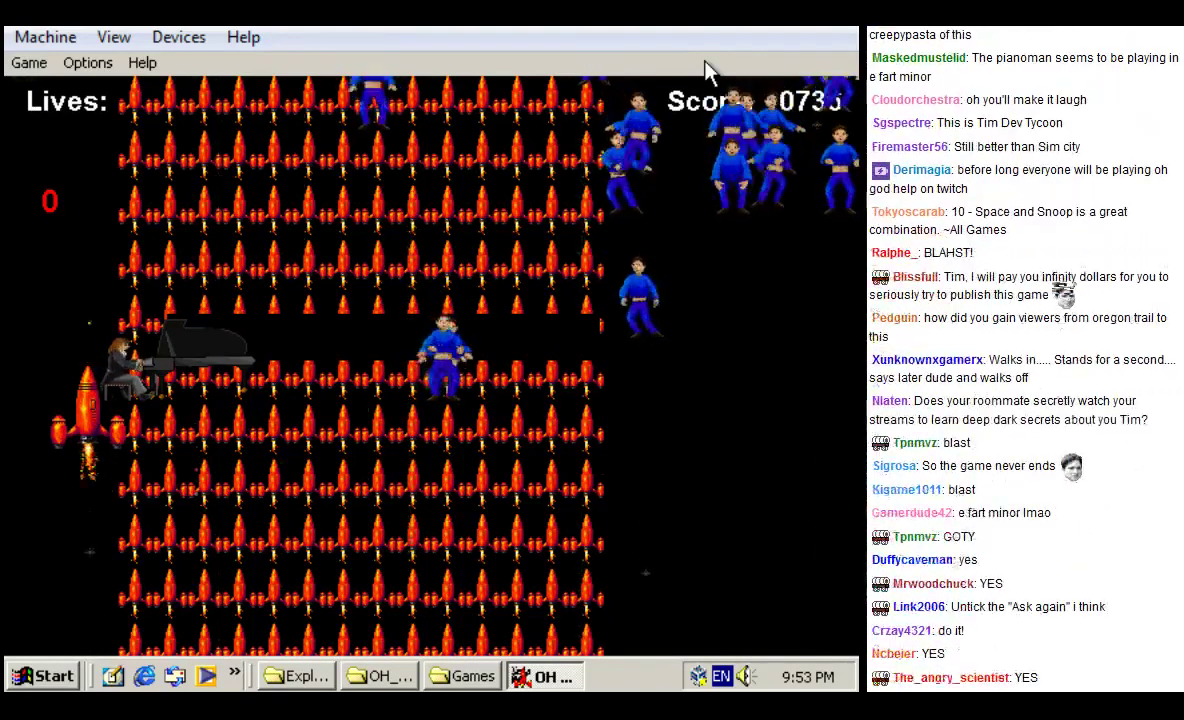
# Step: Close the running OH GOD HELP game and minimise the Games folder window
pyautogui.rightClick(553, 677)
pyautogui.click(600, 663)
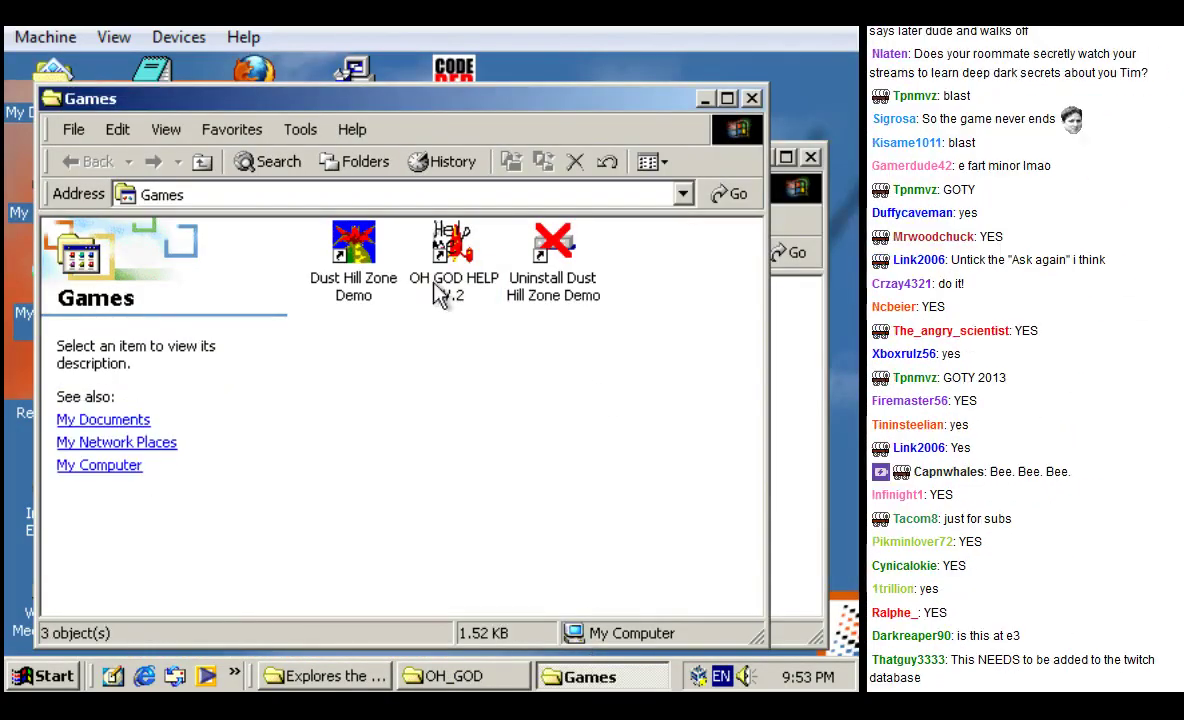
pyautogui.click(705, 99)
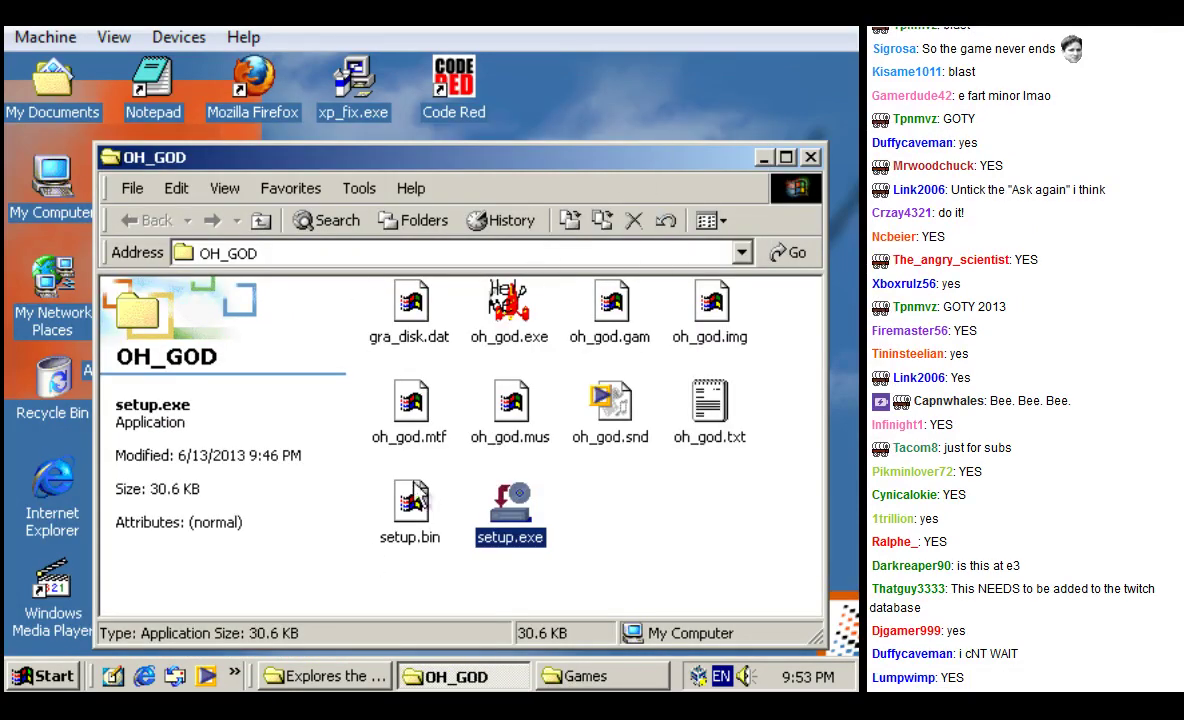
# Step: Switch to FileZilla on the host computer and upload OH_GOD.zip from the Downloads folder to the monotonetim.com site
pyautogui.press('super')
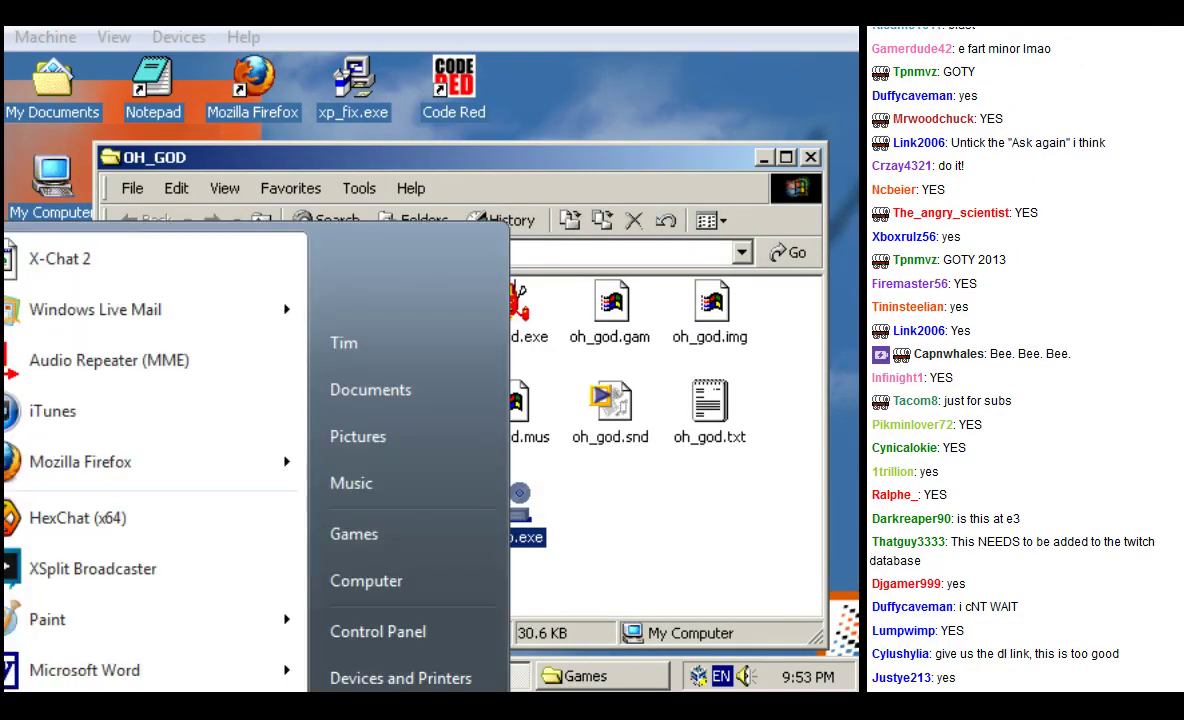
pyautogui.write('x')
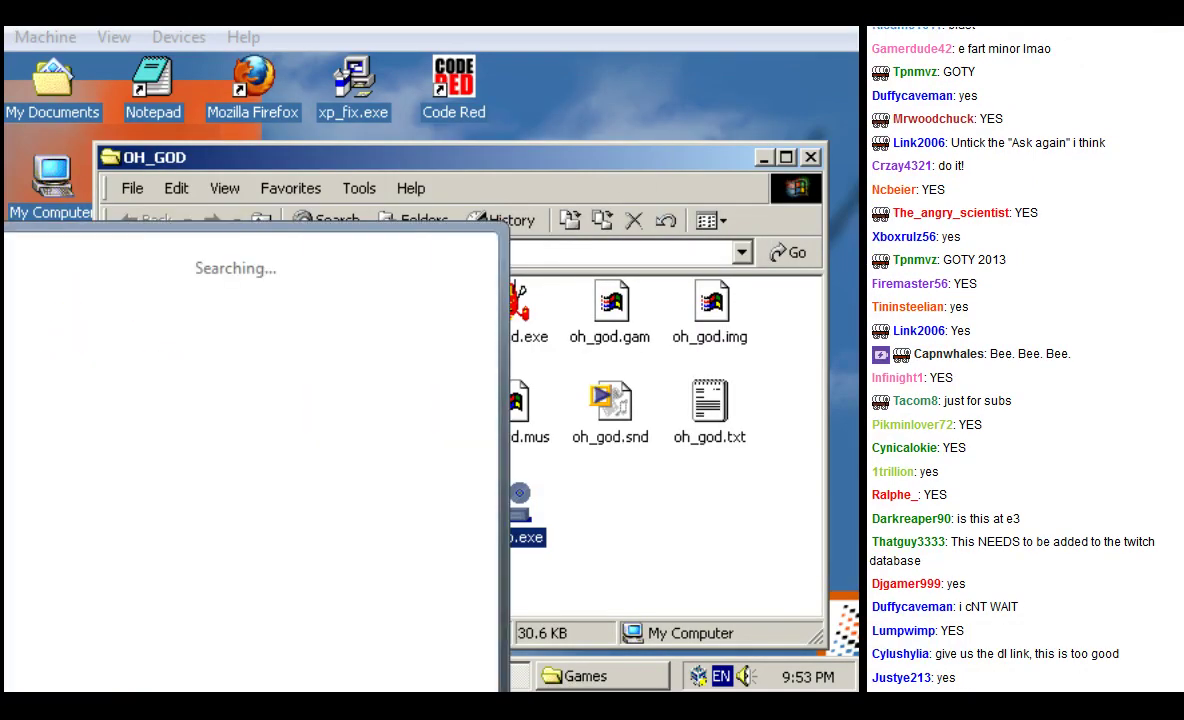
pyautogui.press('Escape')
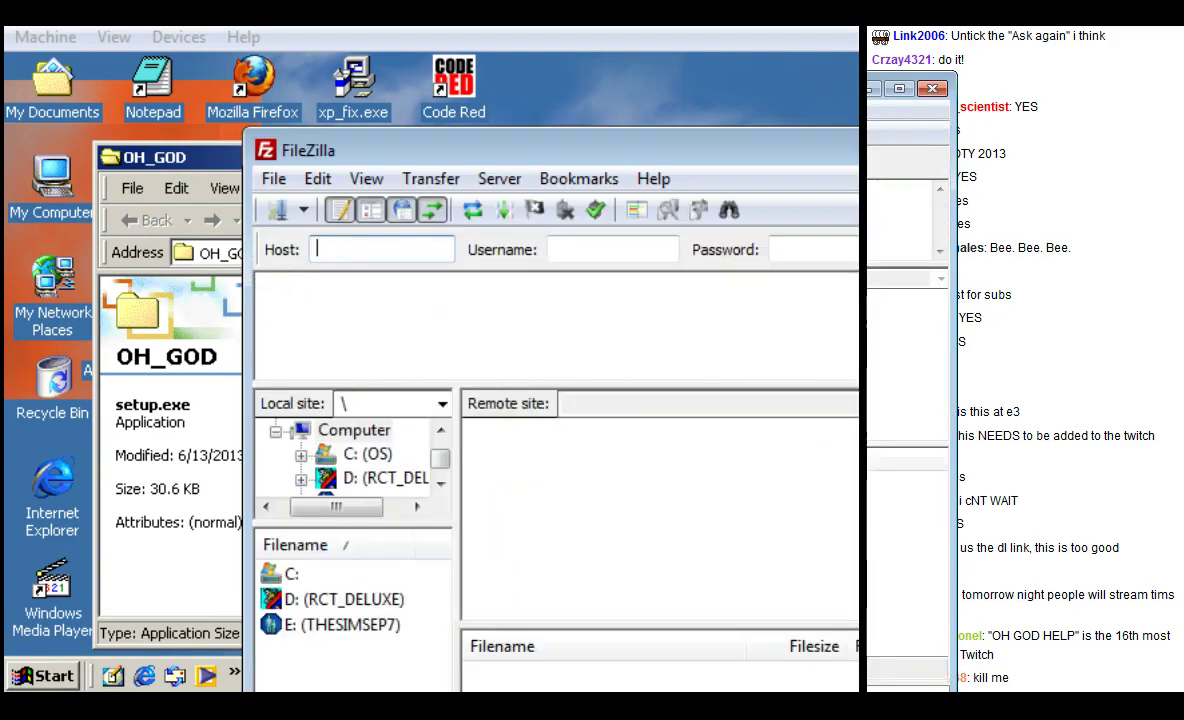
pyautogui.click(283, 267)
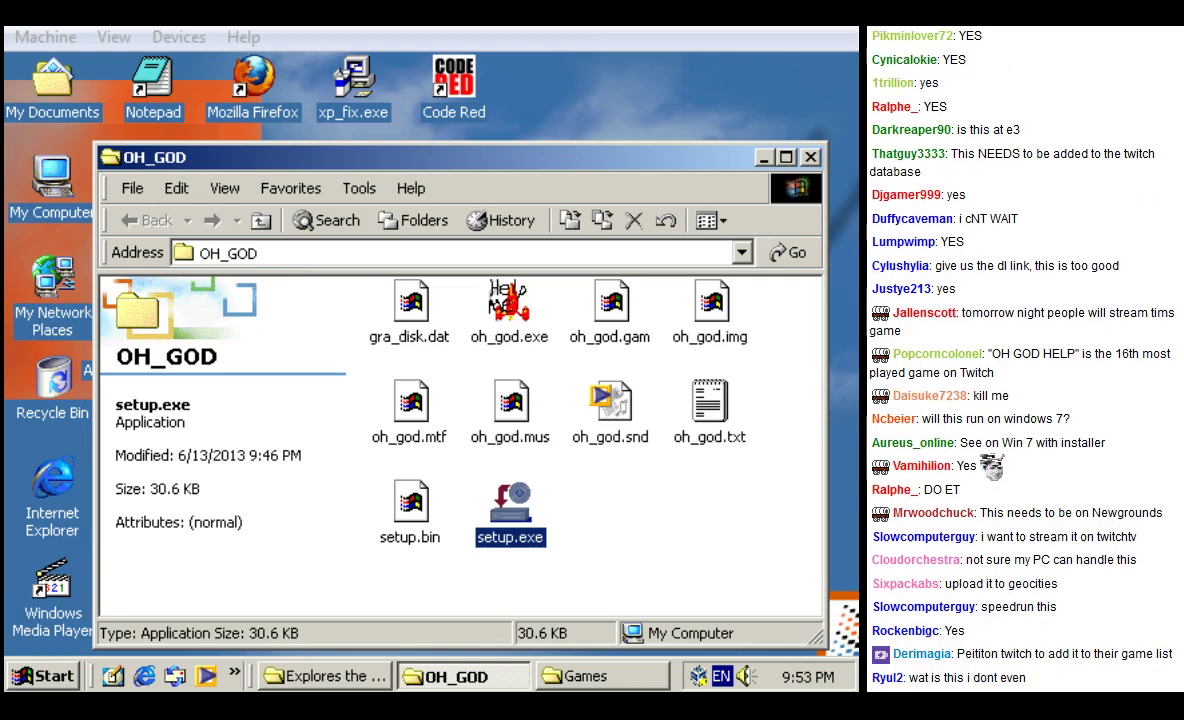
pyautogui.hotkey('alt', 'Tab')
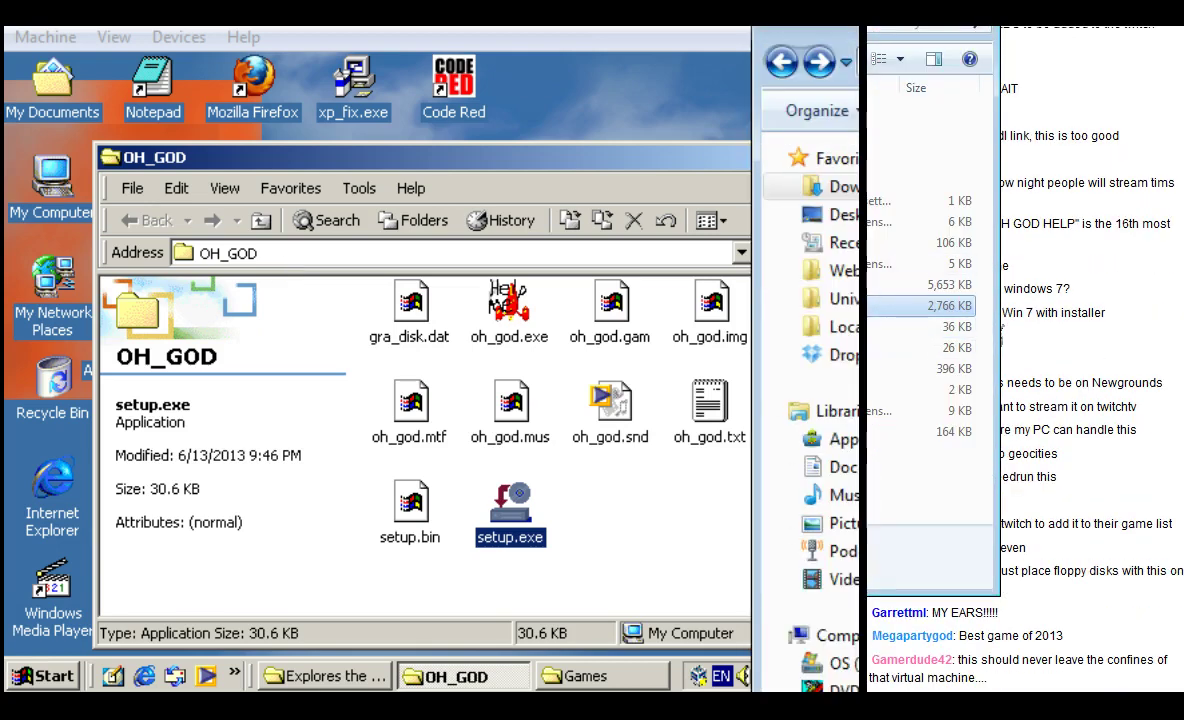
pyautogui.click(930, 285)
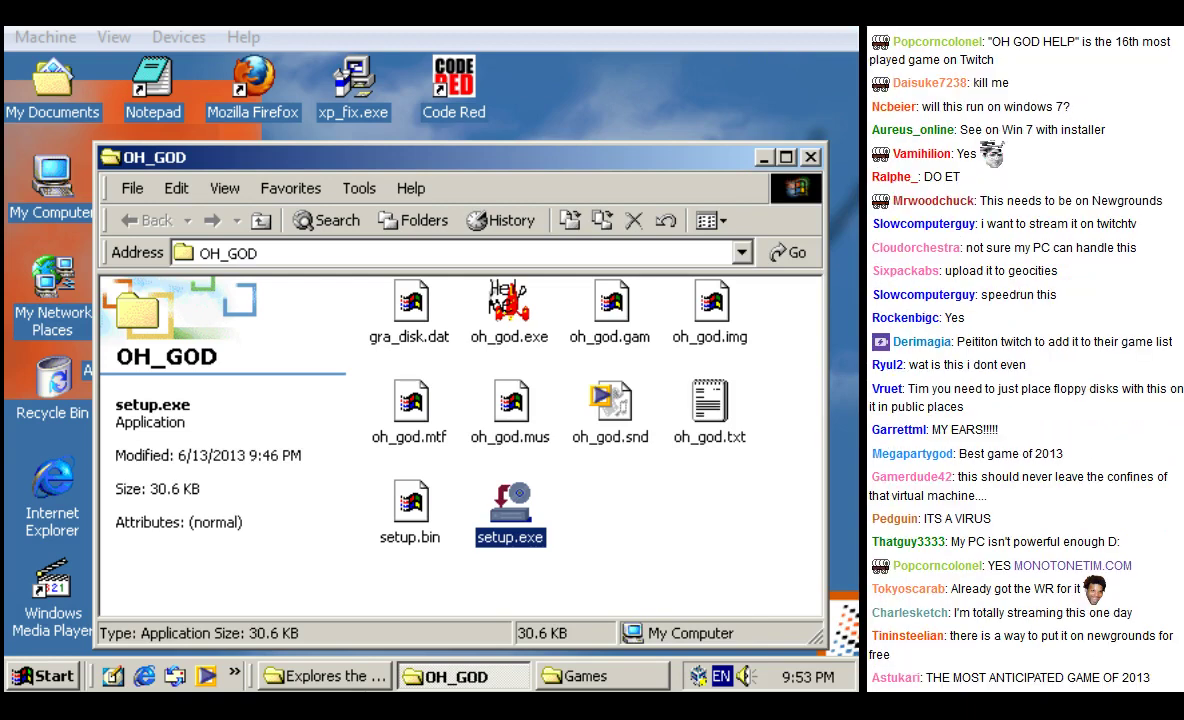
# Step: Switch to Firefox on the host and test the download by opening monotonetim.com/OH_GOD.zip in a new tab
pyautogui.hotkey('alt', 'Tab')
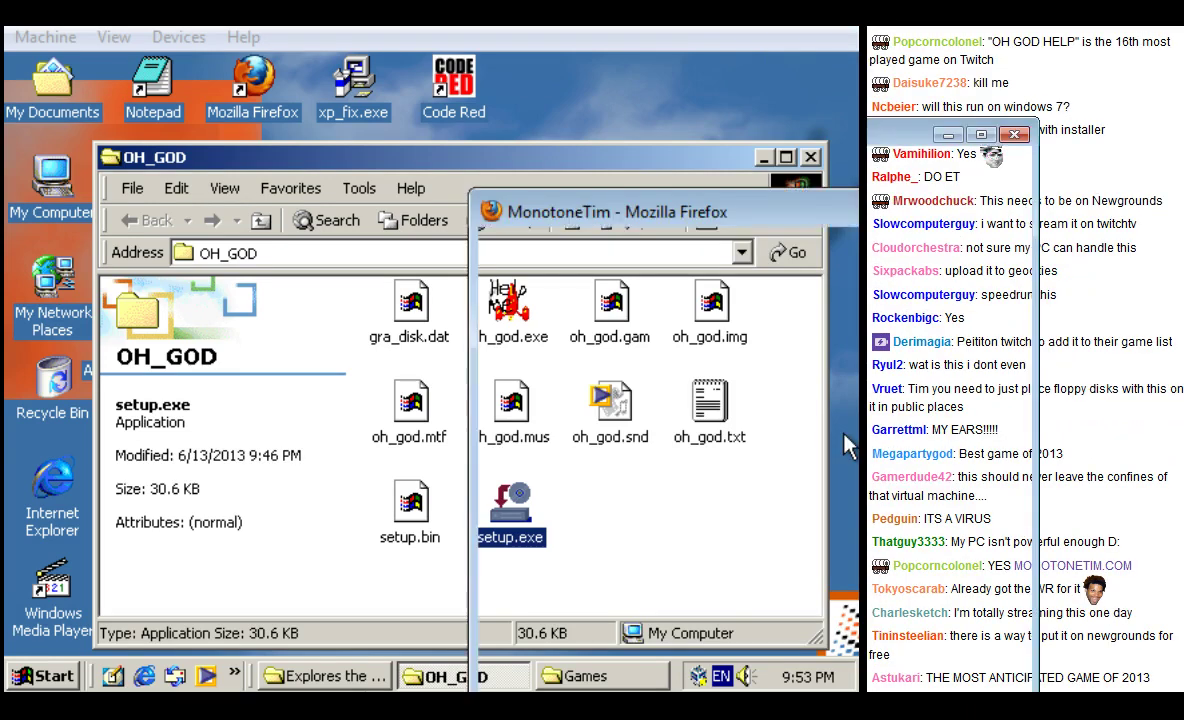
pyautogui.hotkey('ctrl', 'Tab')
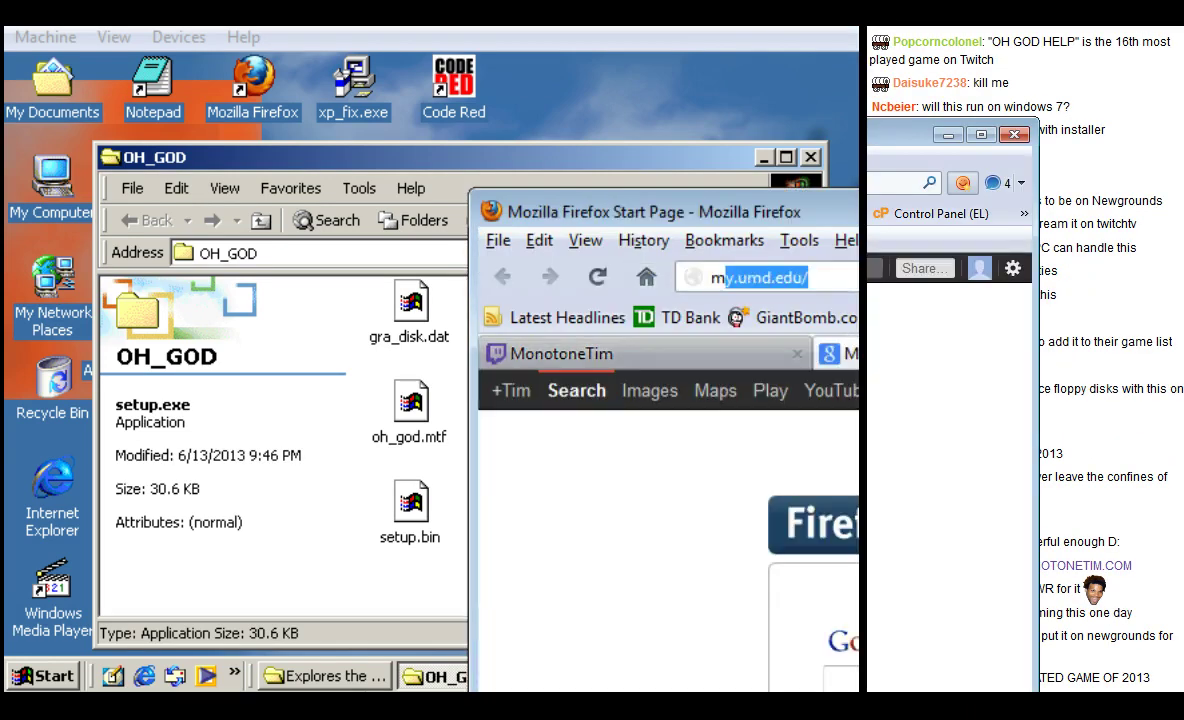
pyautogui.write('onotonetim.com/')
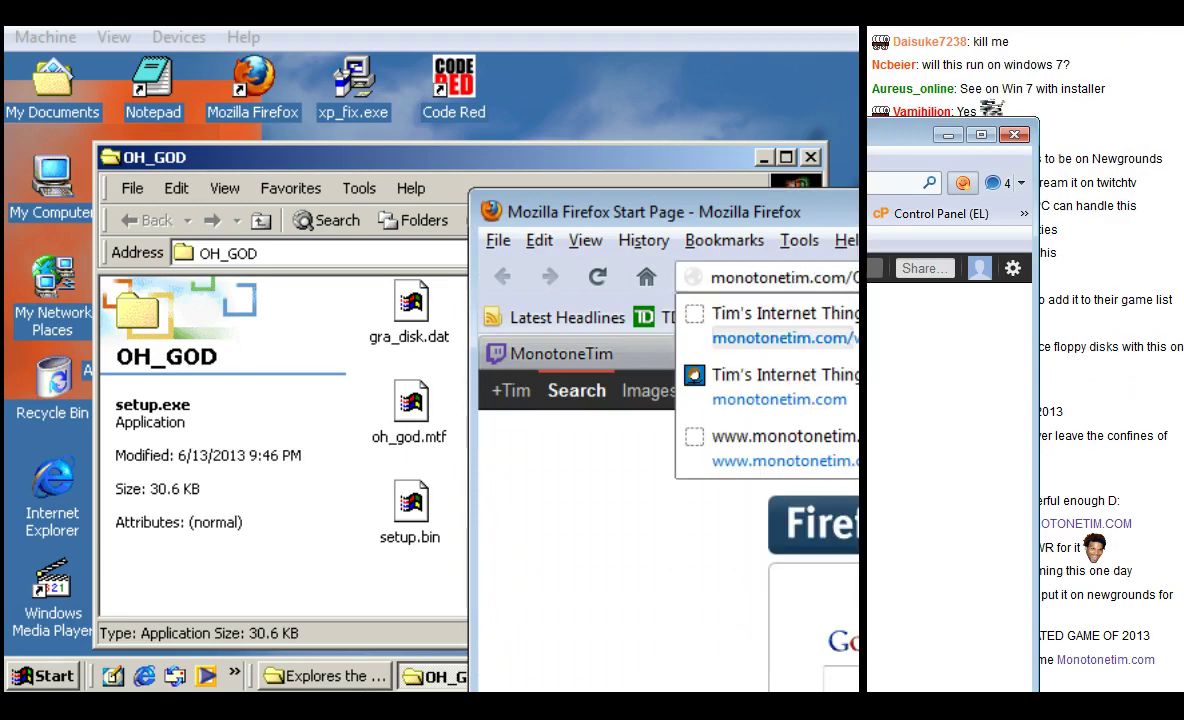
pyautogui.press('Return')
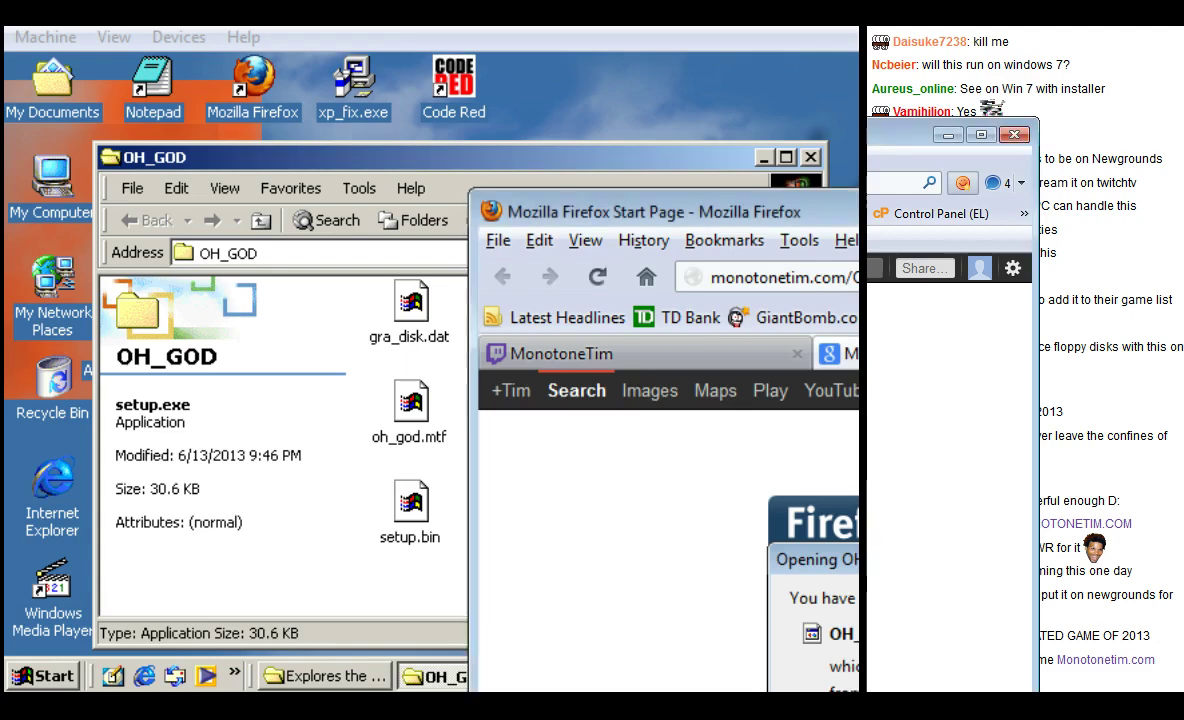
pyautogui.click(905, 679)
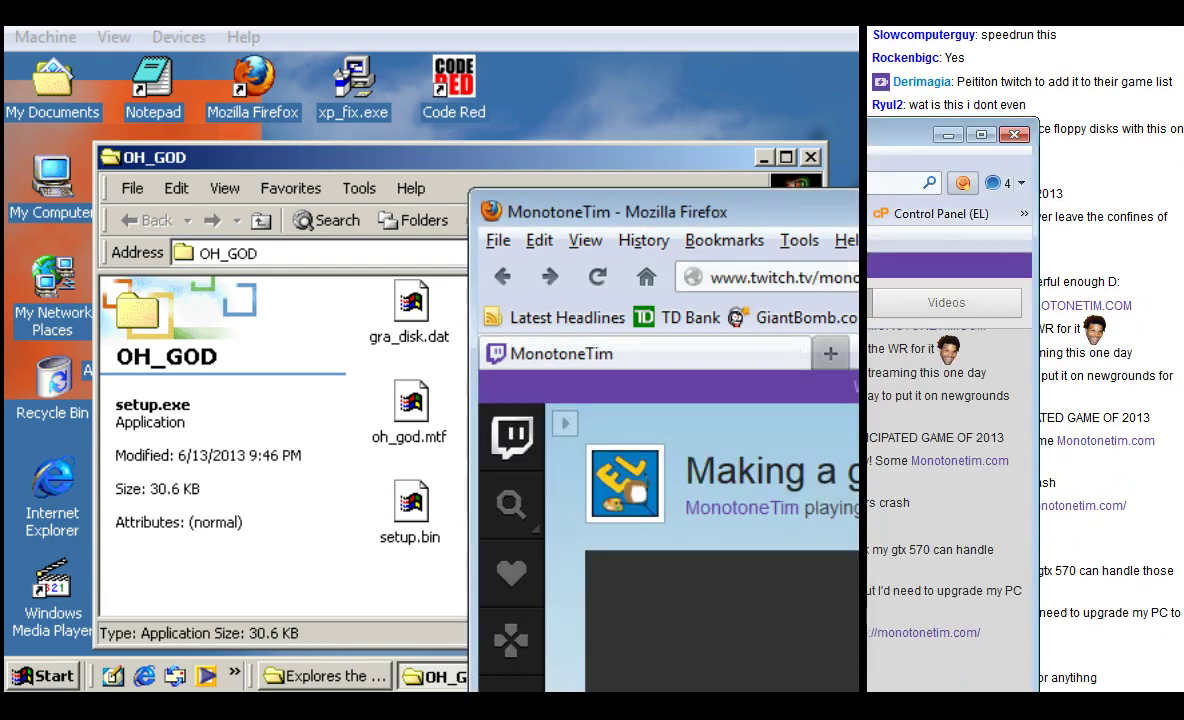
# Step: Show the OH_GOD.zip download prompt over the virtual machine, close it without saving and return to the OH_GOD folder window
pyautogui.click(577, 66)
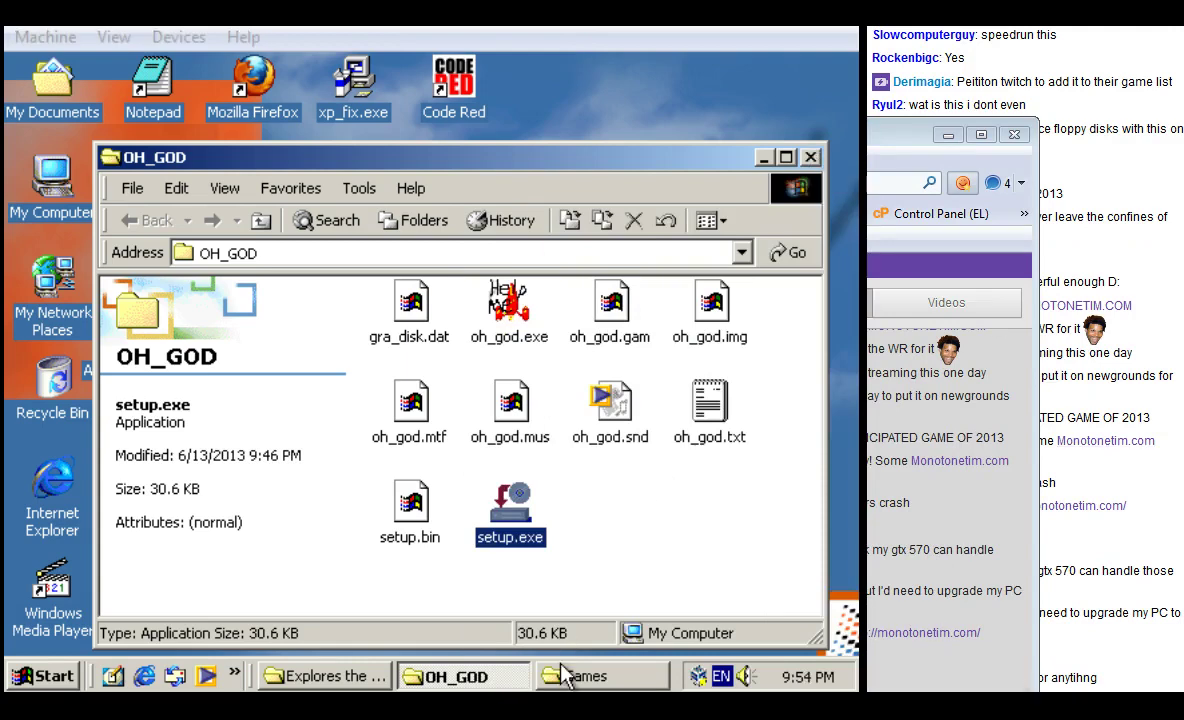
pyautogui.click(740, 420)
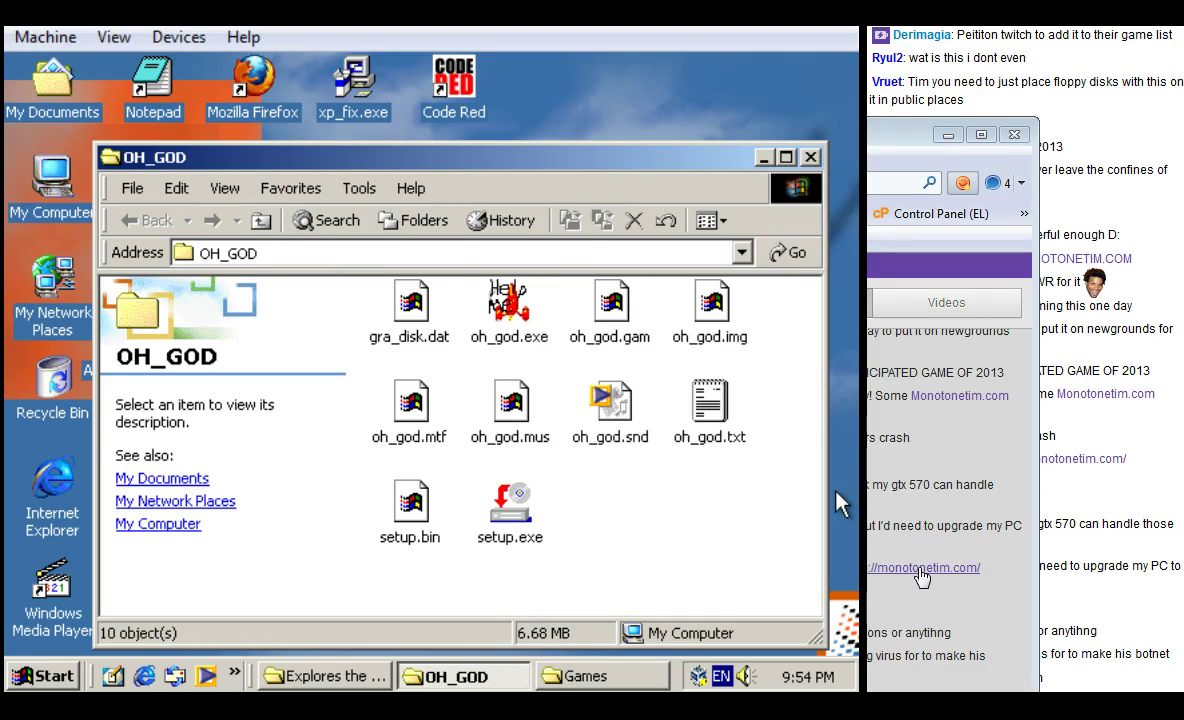
pyautogui.moveTo(1085, 499); pyautogui.dragTo(483, 165)
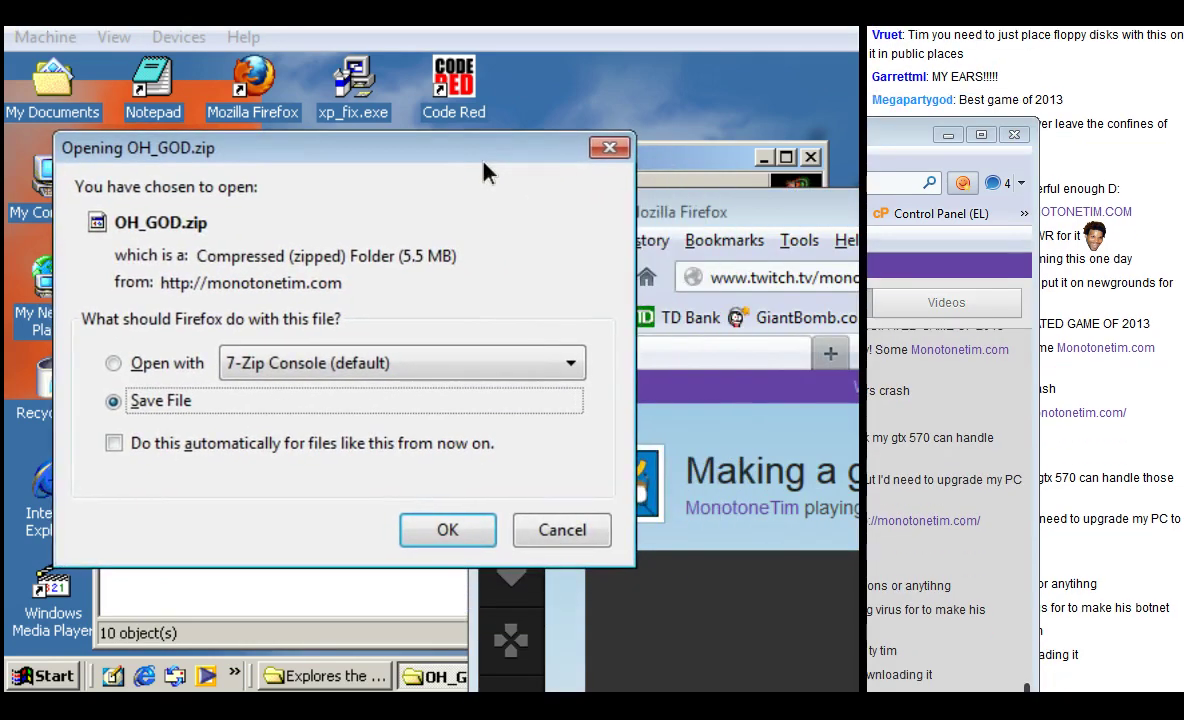
pyautogui.click(609, 152)
pyautogui.click(617, 166)
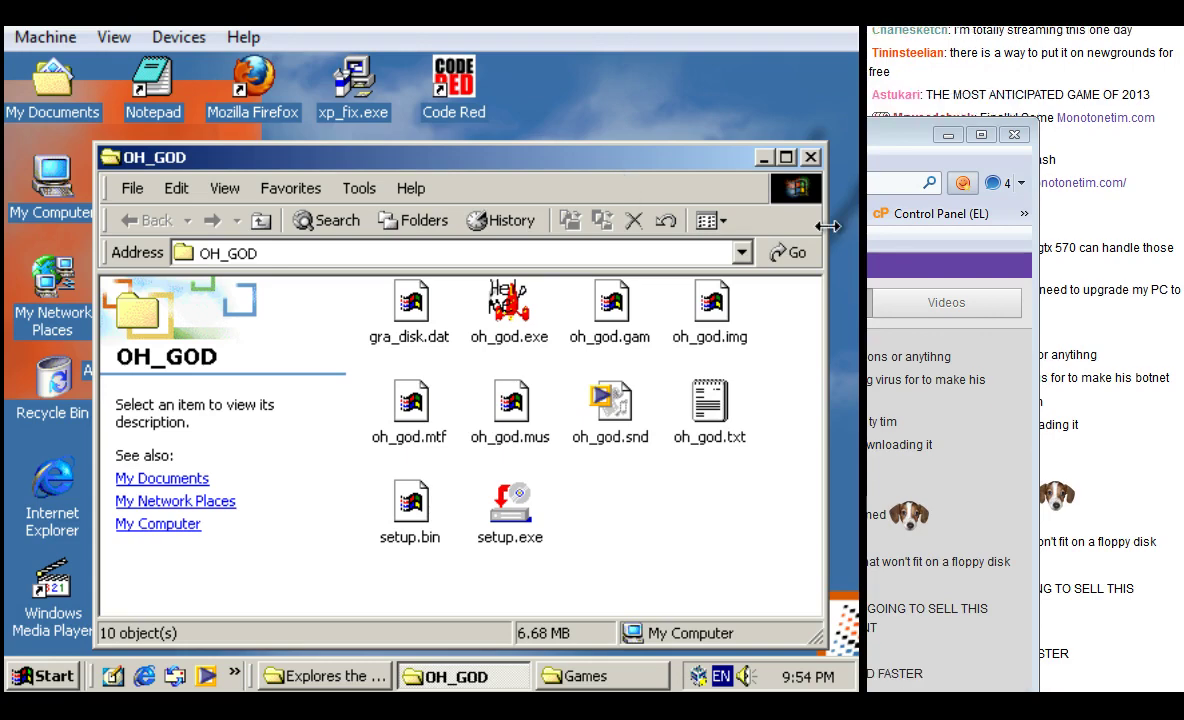
pyautogui.click(1005, 195)
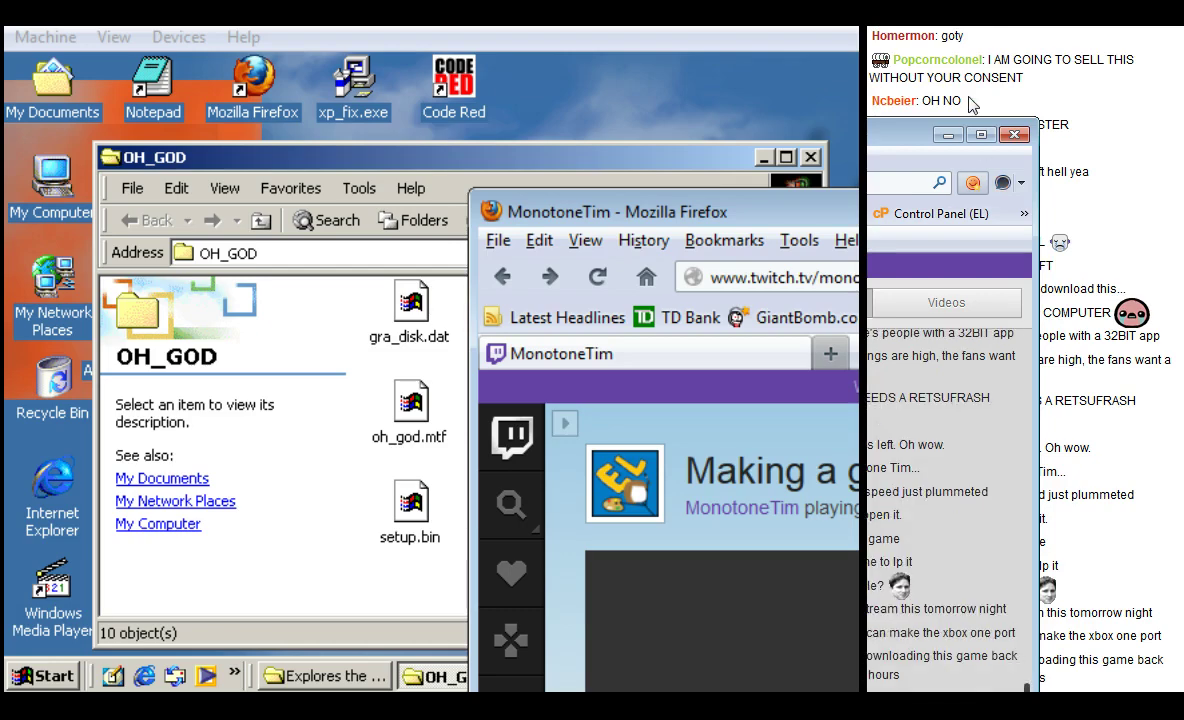
pyautogui.click(823, 226)
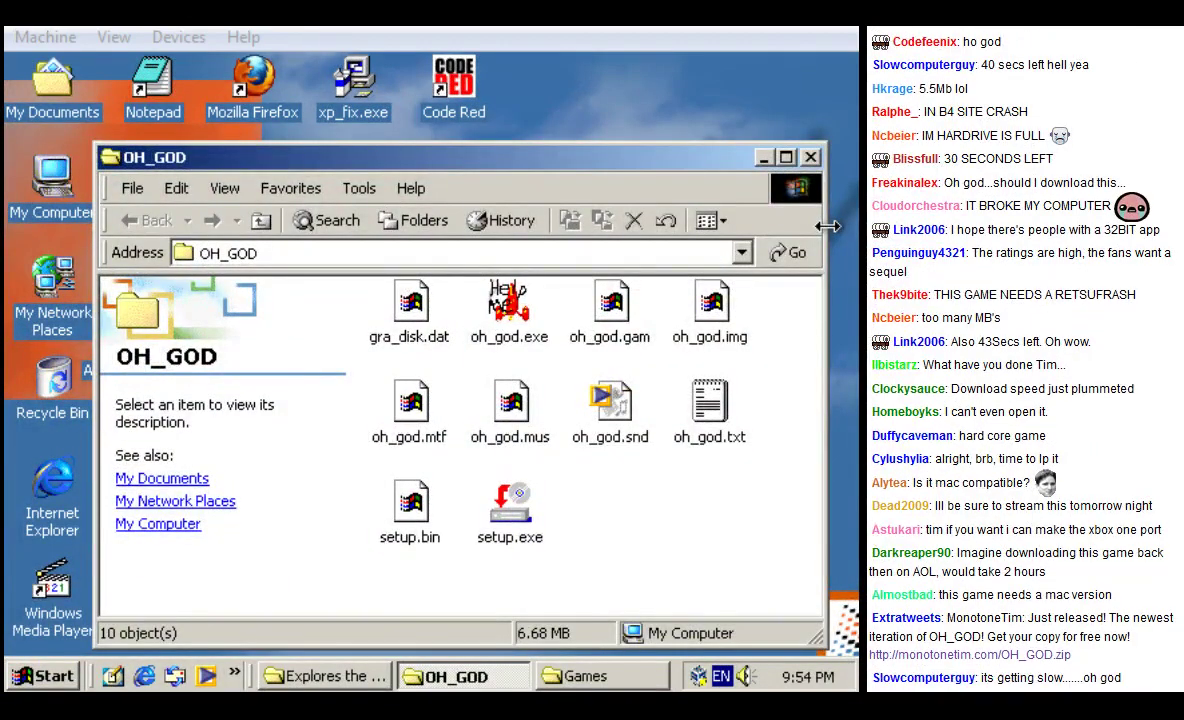
# Step: Return to the OH_GOD folder window, open oh_god.snd in Windows Media Player and close the player
pyautogui.hotkey('alt', 'Tab')
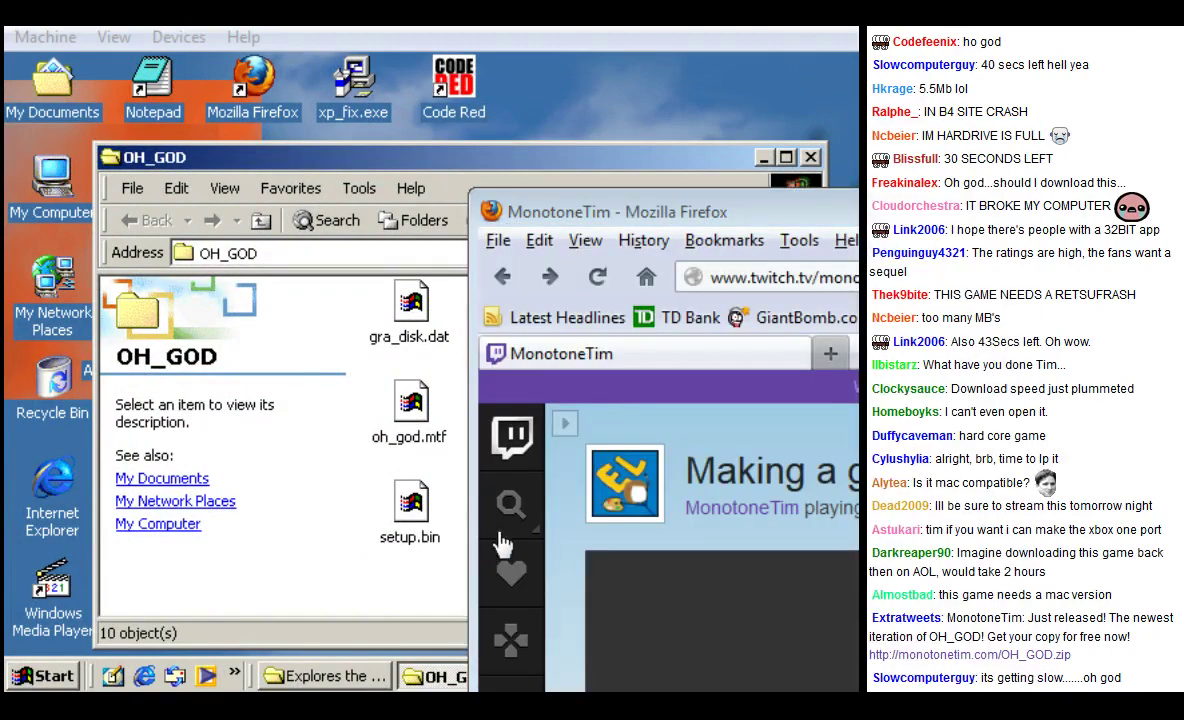
pyautogui.click(443, 180)
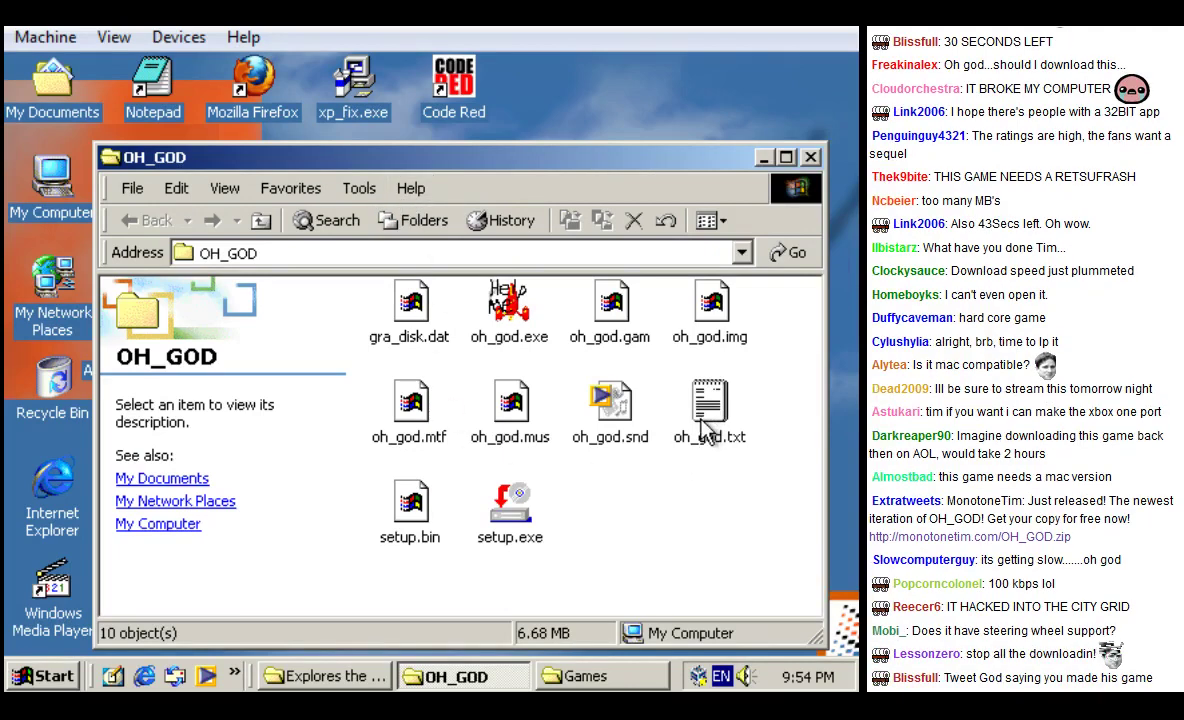
pyautogui.click(628, 413)
pyautogui.doubleClick(612, 428)
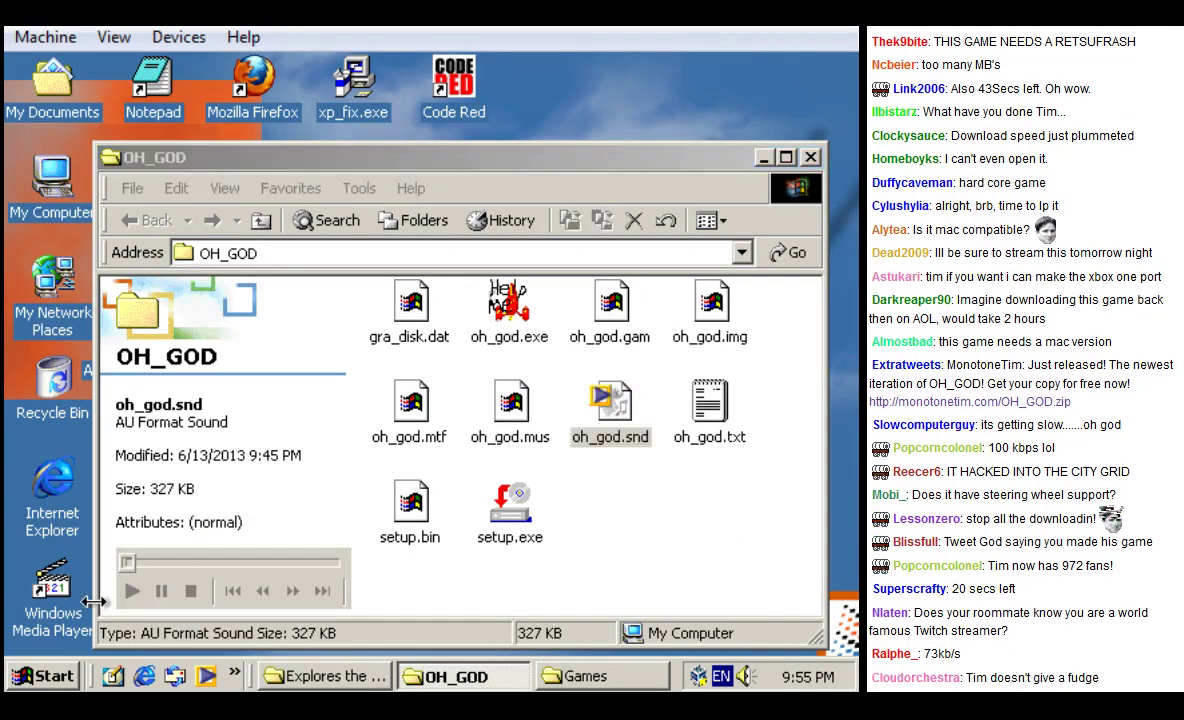
pyautogui.click(660, 342)
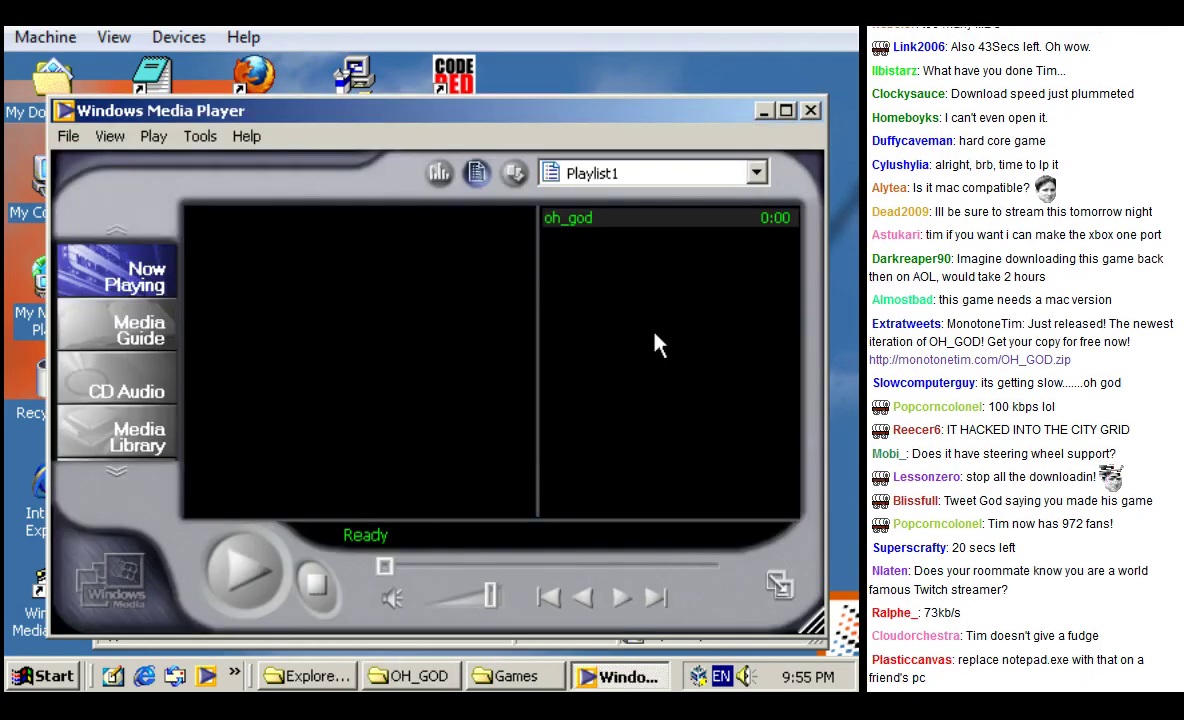
pyautogui.click(752, 108)
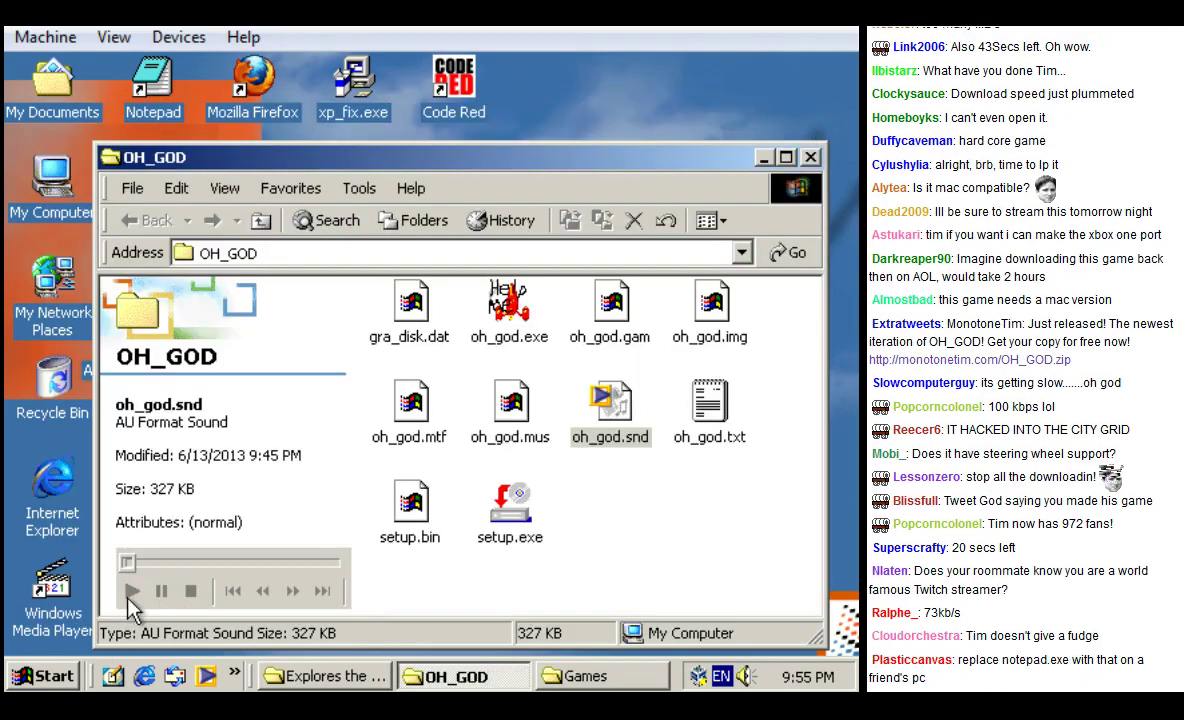
# Step: Launch oh_god.exe from the OH_GOD folder and open its oh_god.txt readme while the game is running
pyautogui.click(642, 576)
pyautogui.press('o')
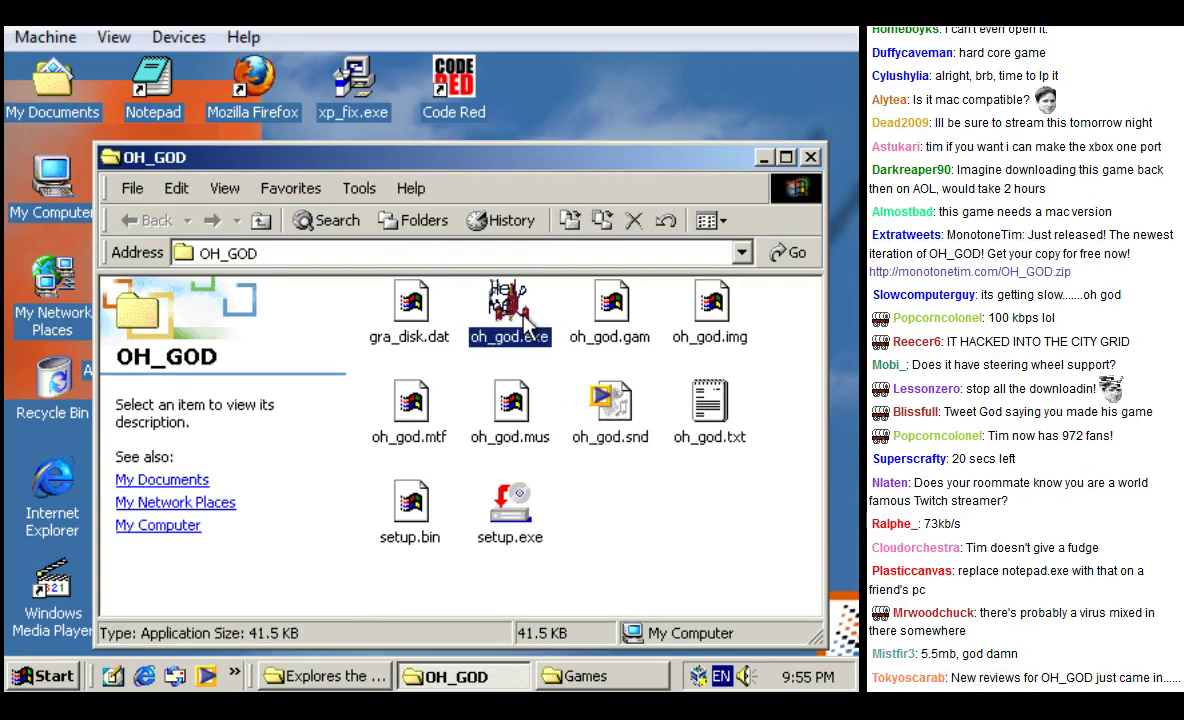
pyautogui.press('Return')
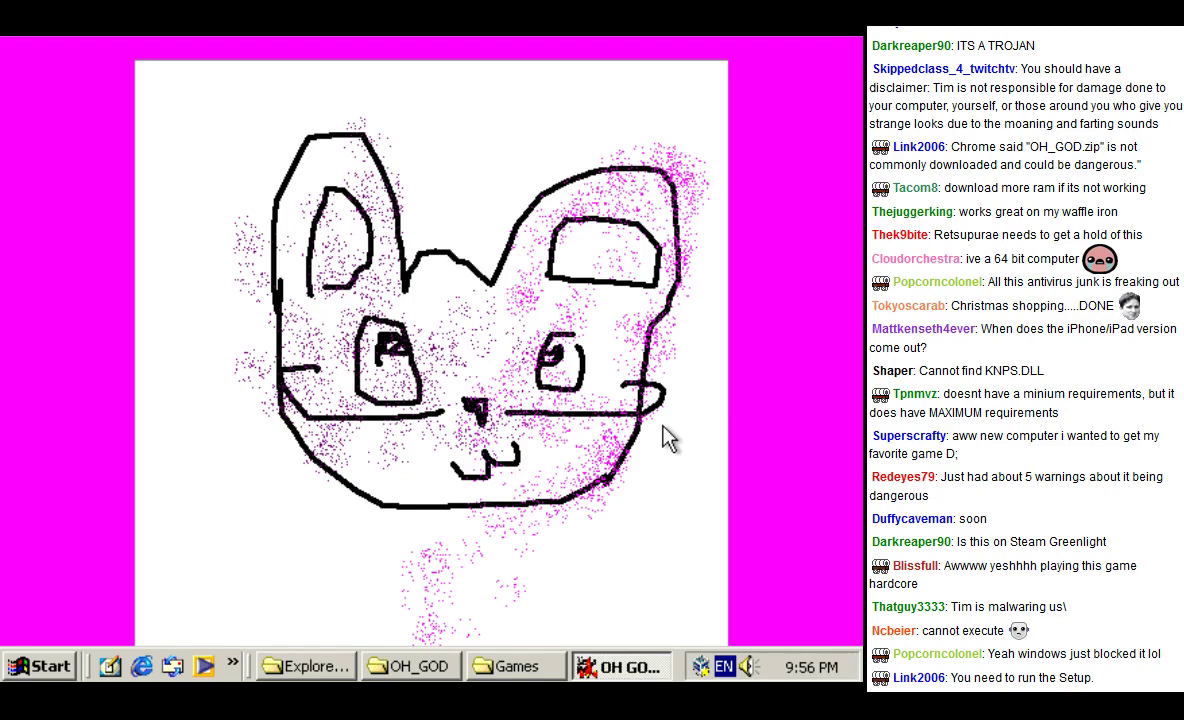
pyautogui.click(452, 670)
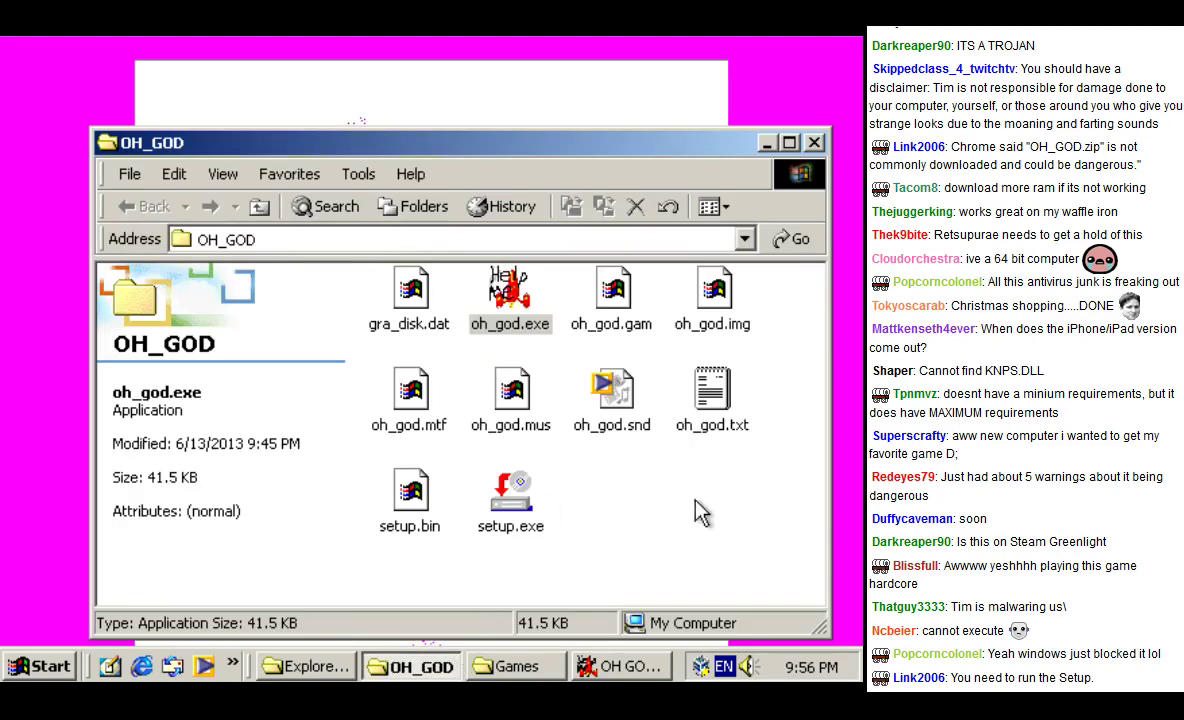
pyautogui.doubleClick(710, 395)
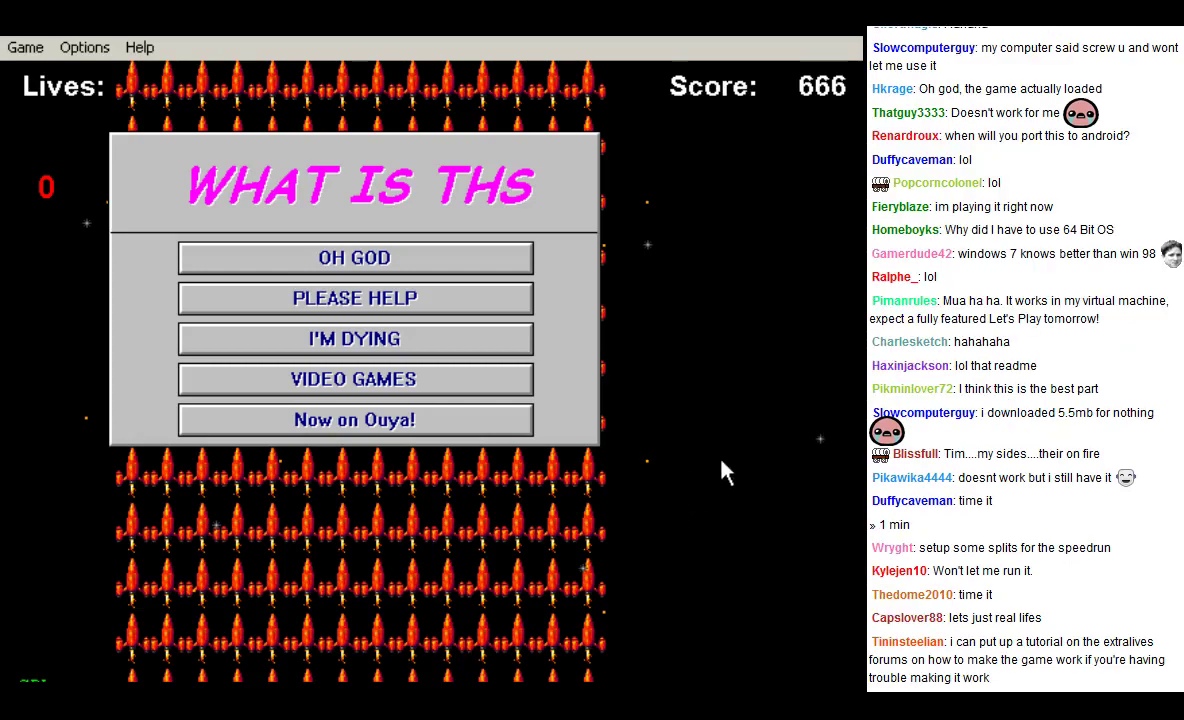
# Step: Answer the WHAT IS THS question with "Now on Ouya!" and play the level by steering the rocket ship among the blue balls
pyautogui.click(407, 424)
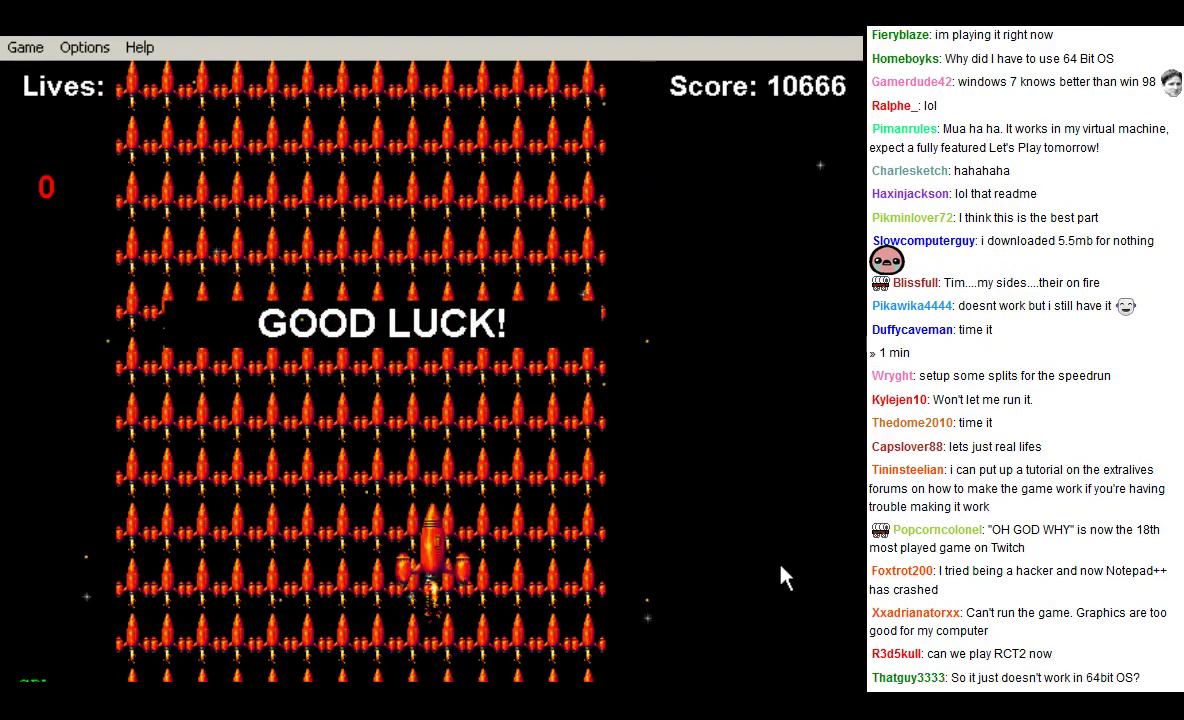
pyautogui.press('Right')
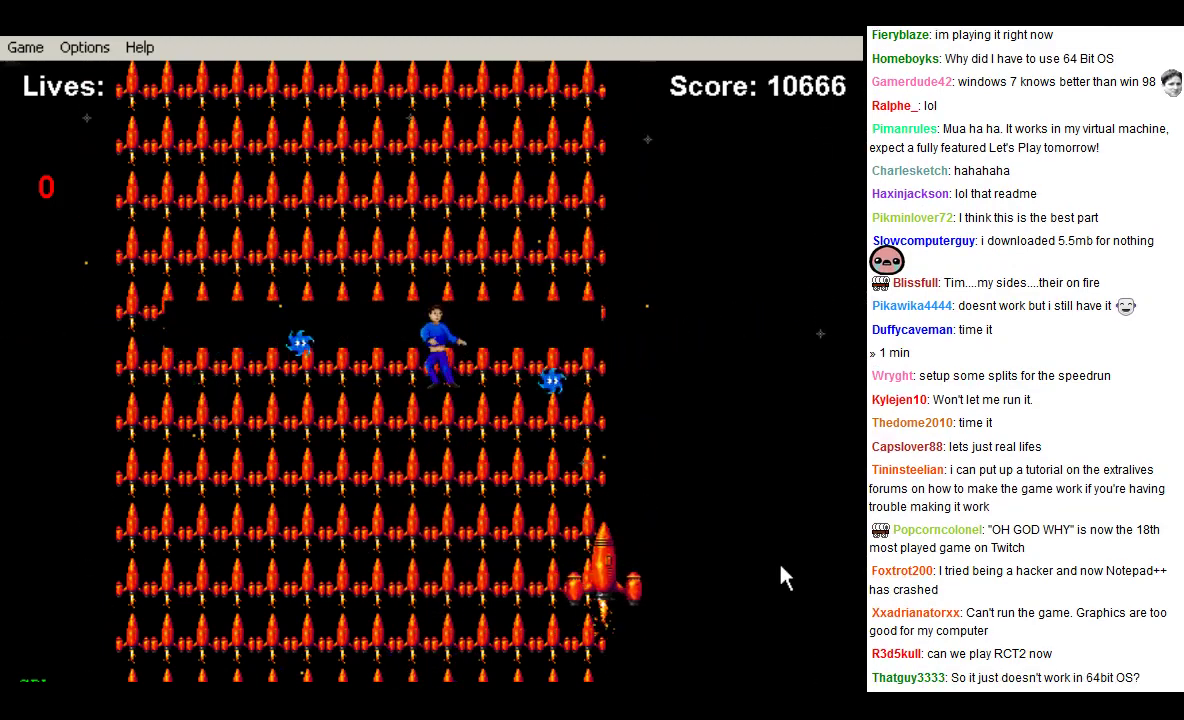
pyautogui.press('Left')
pyautogui.press('Right')
pyautogui.press('Right')
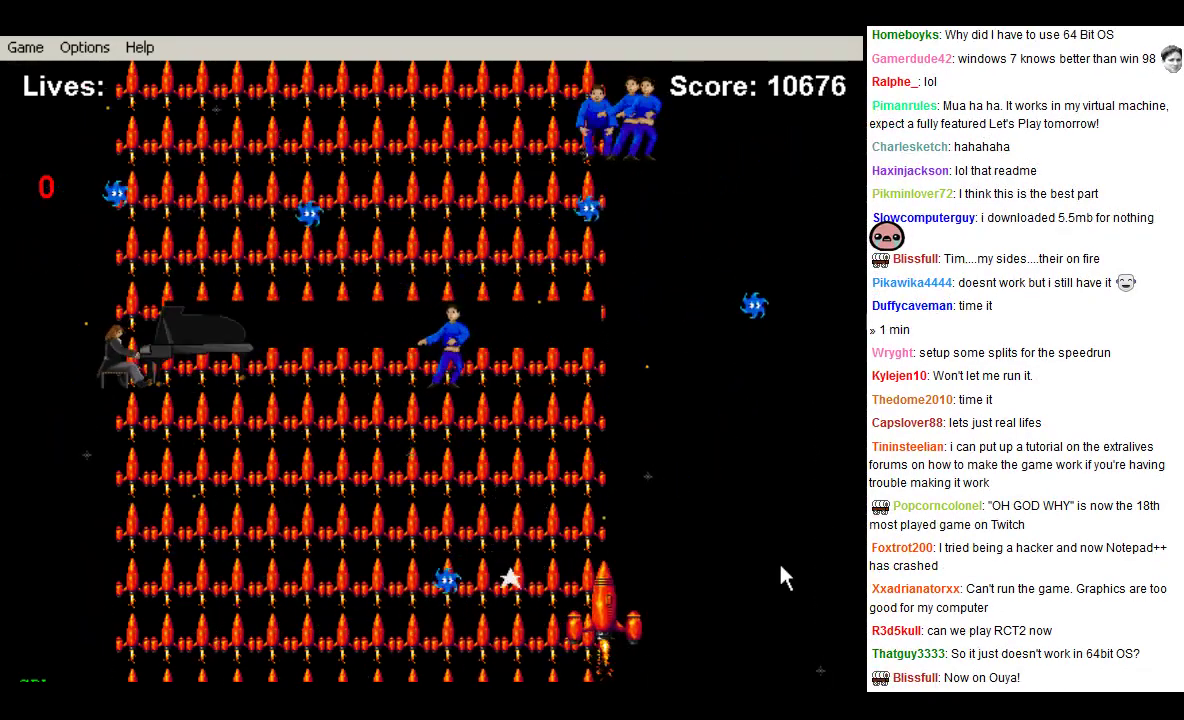
pyautogui.press('Left')
pyautogui.press('Right')
pyautogui.press('Right')
pyautogui.press('Left')
pyautogui.press('Right')
pyautogui.press('Left')
pyautogui.press('Left')
pyautogui.press('Right')
pyautogui.press('Left')
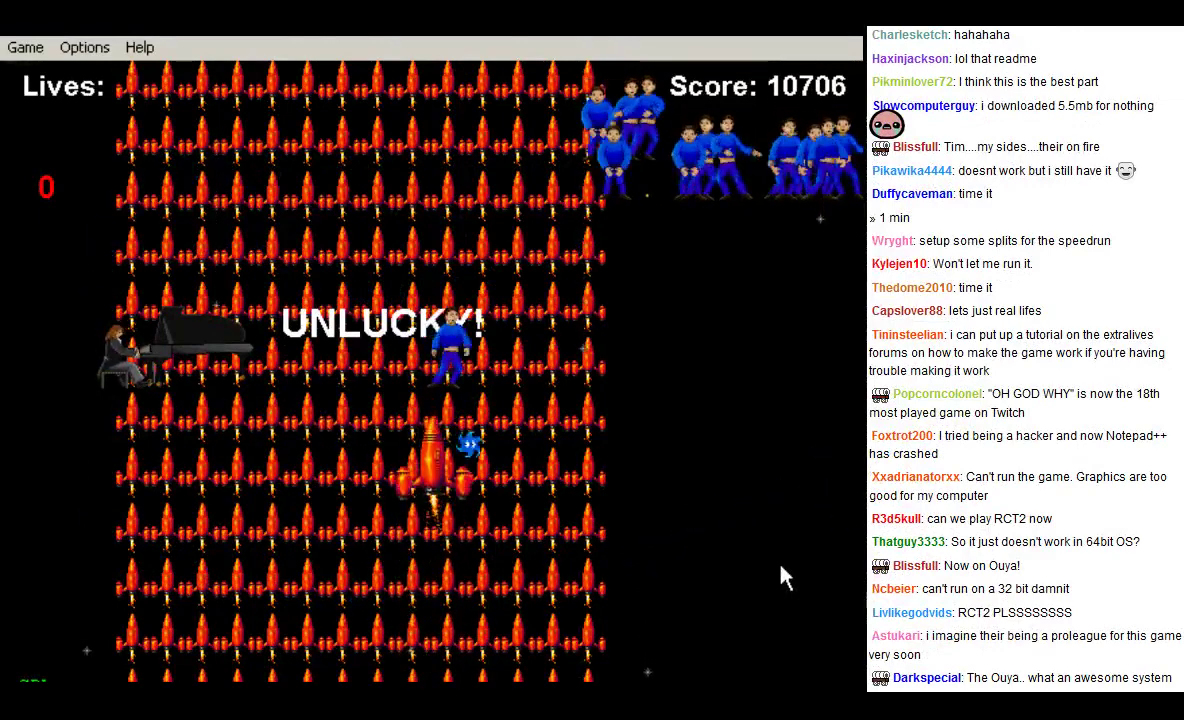
pyautogui.press('Down')
pyautogui.press('Right')
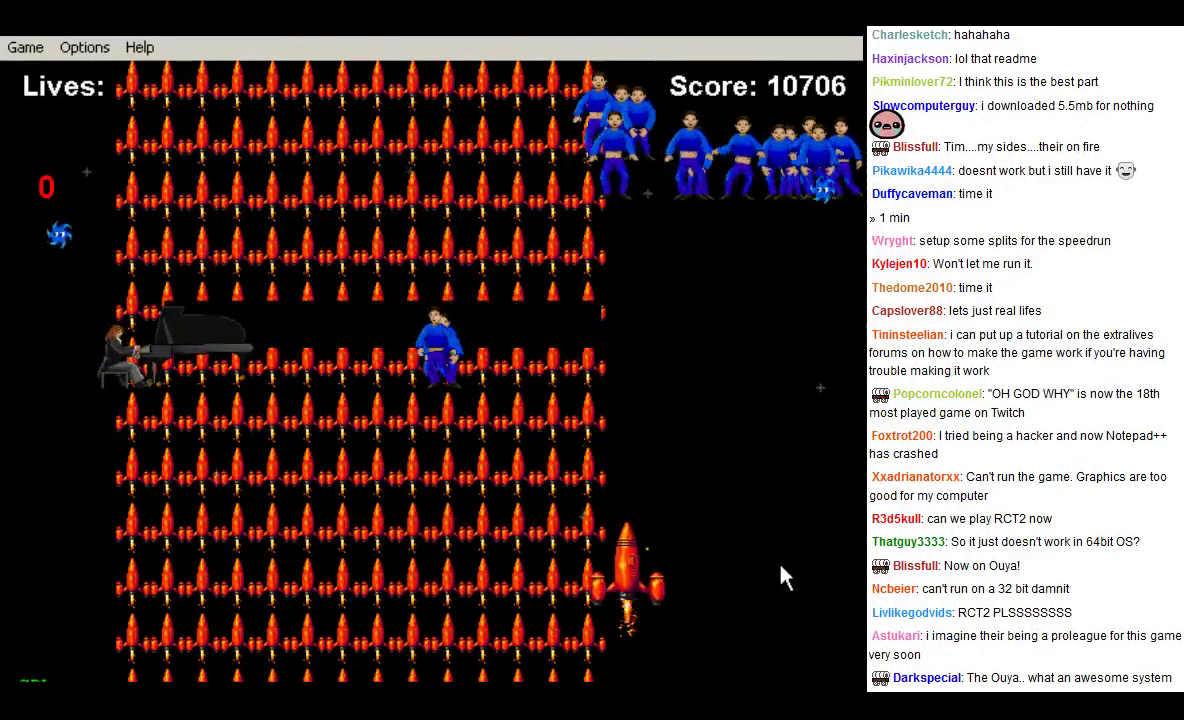
pyautogui.press('Left')
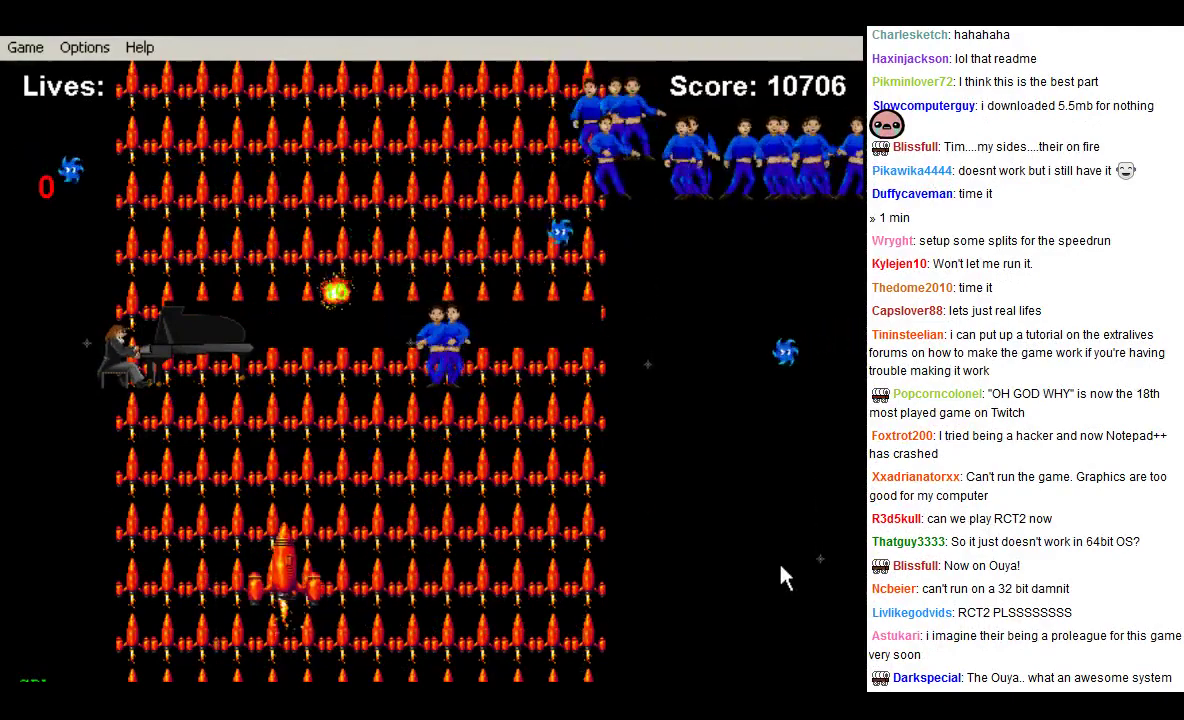
pyautogui.press('Right')
pyautogui.press('Left')
pyautogui.press('Right')
pyautogui.press('Left')
pyautogui.press('Right')
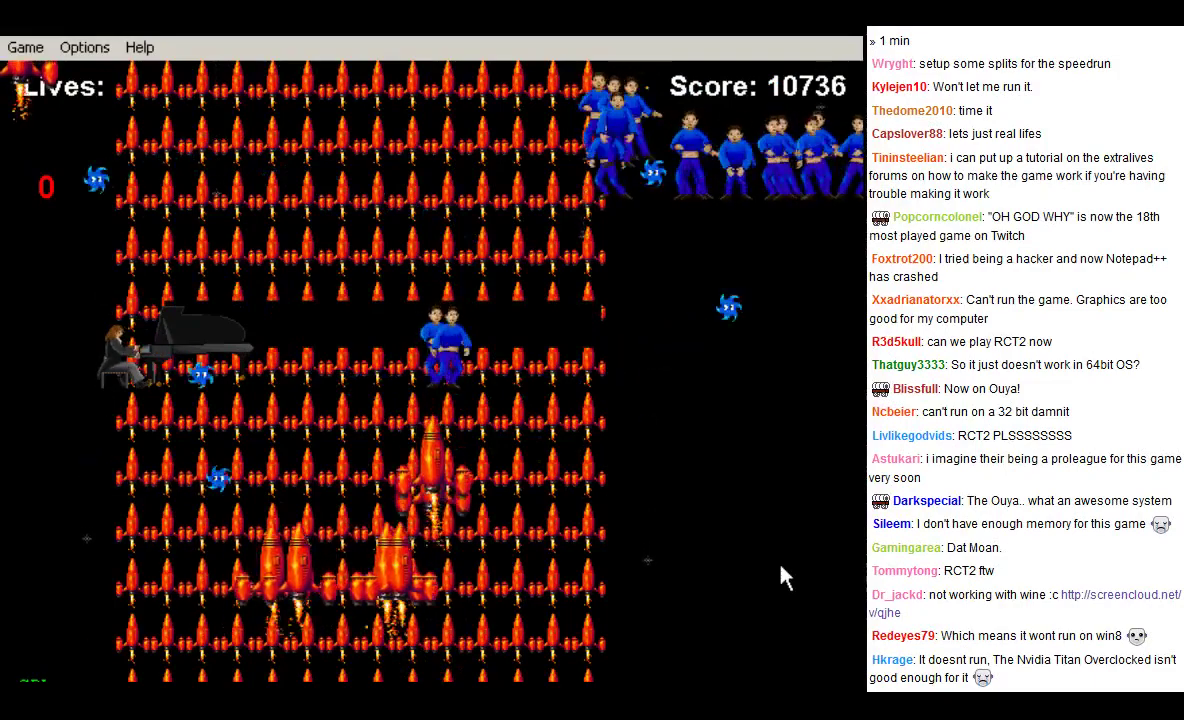
pyautogui.press('Left')
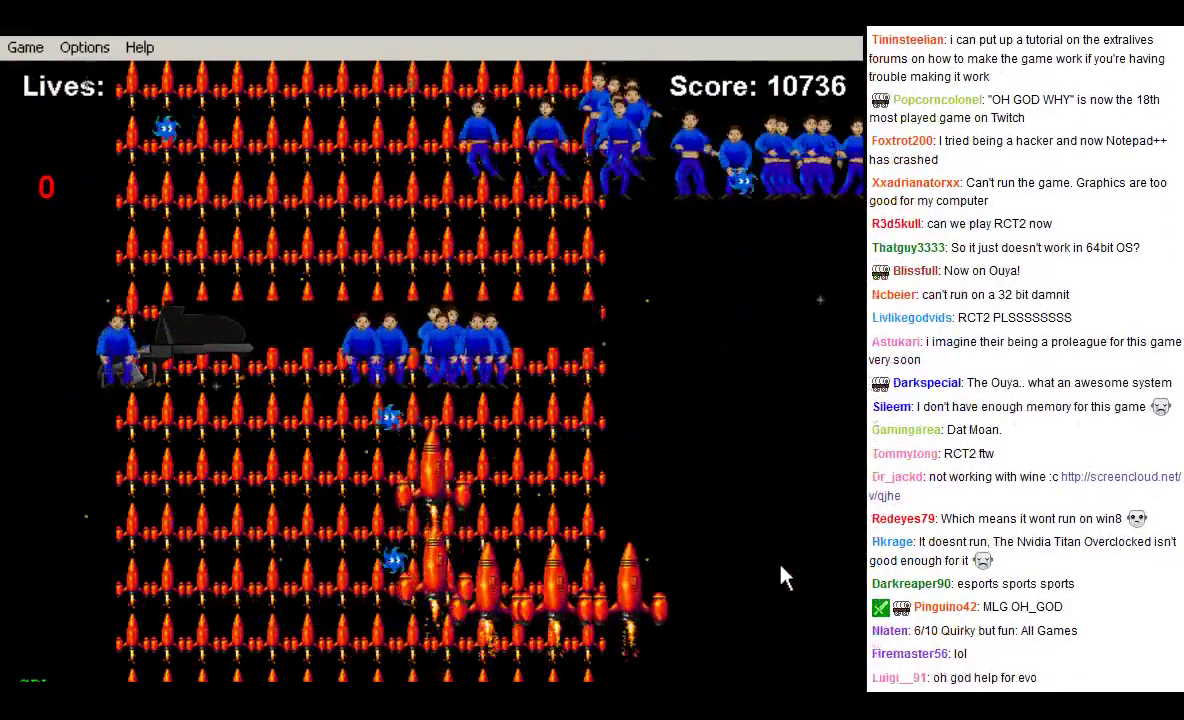
pyautogui.press('Left')
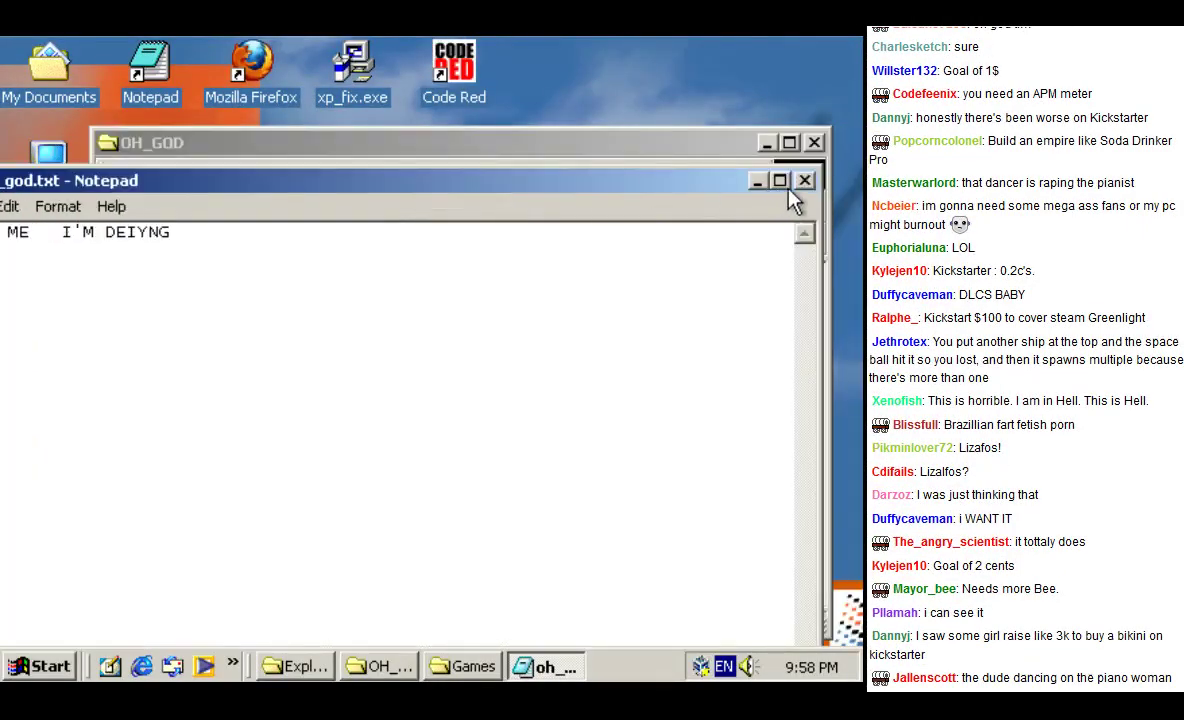
# Step: Close the oh_god.txt readme and create a desktop shortcut to oh_god.exe
pyautogui.click(800, 180)
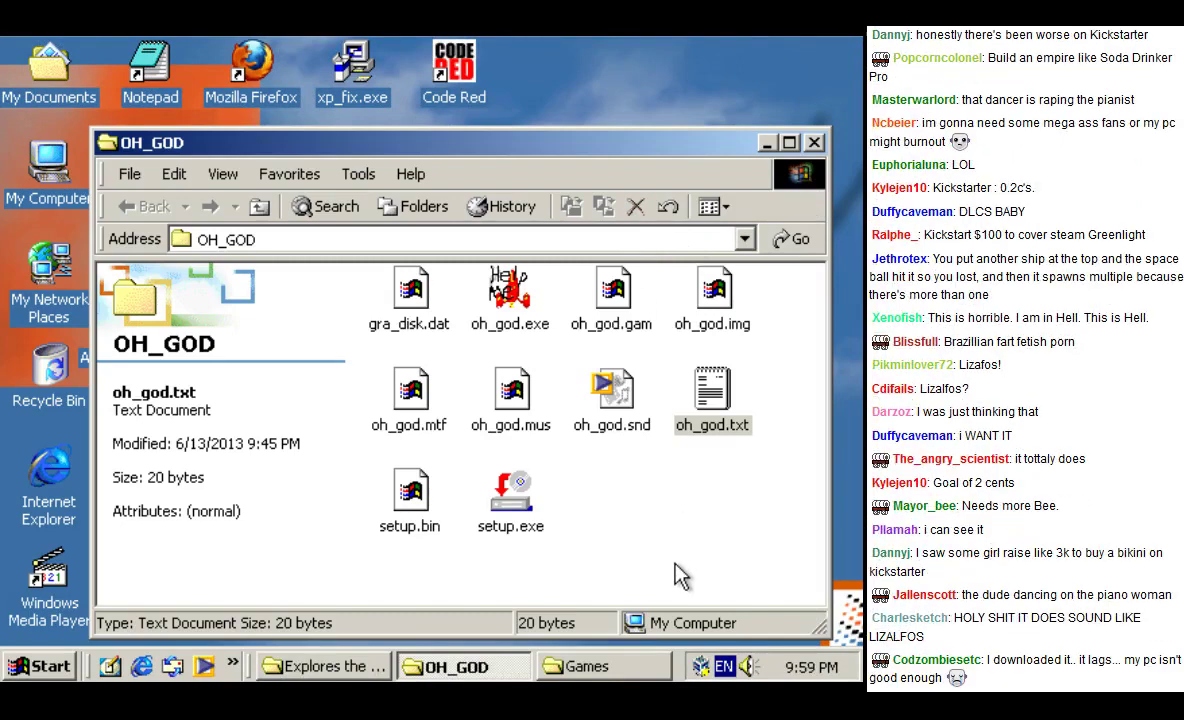
pyautogui.click(679, 577)
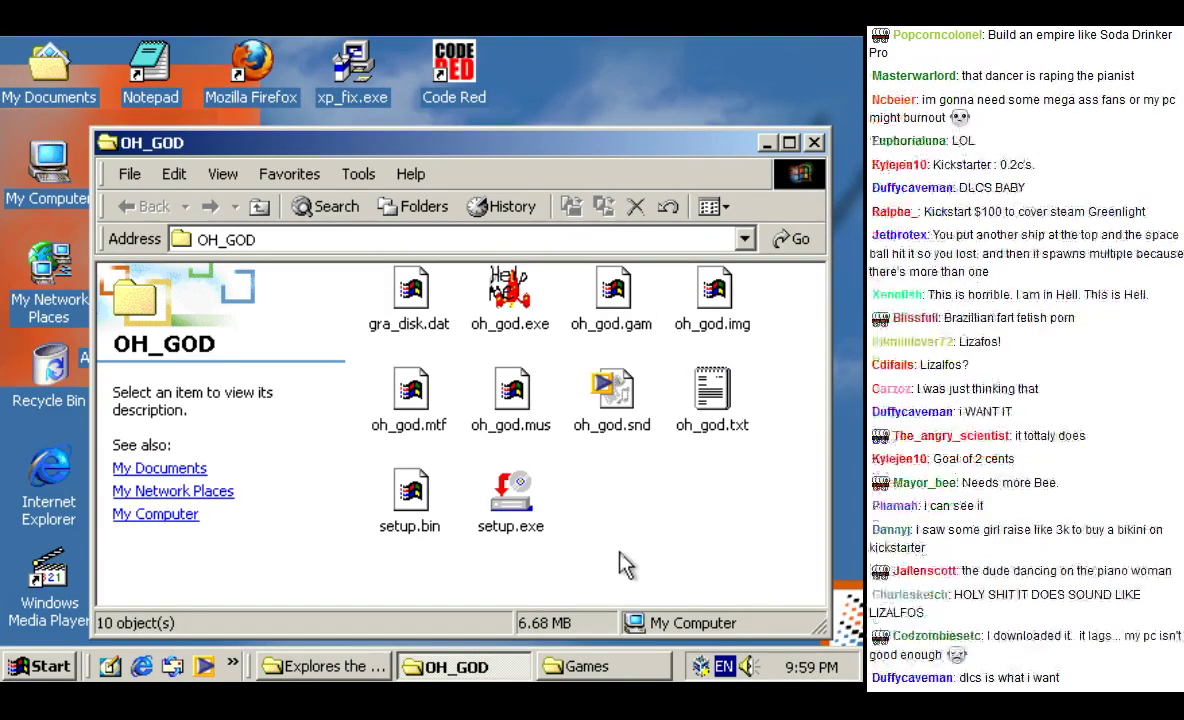
pyautogui.rightClick(506, 292)
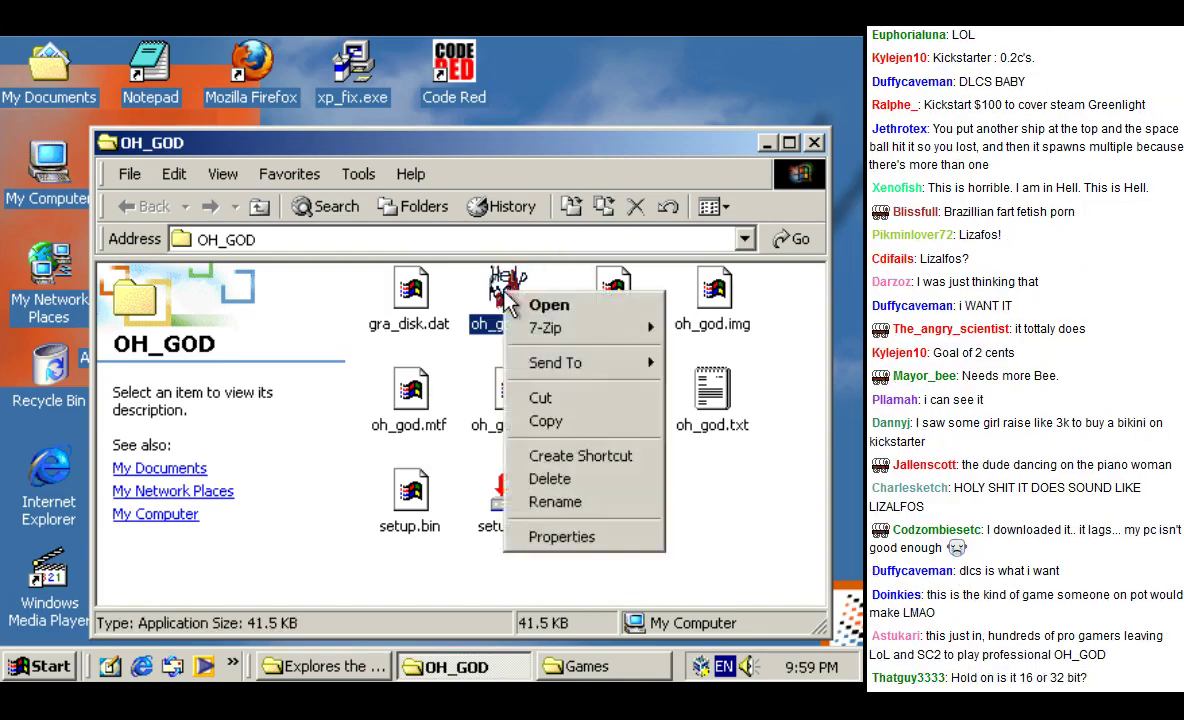
pyautogui.moveTo(568, 365)
pyautogui.click(400, 370)
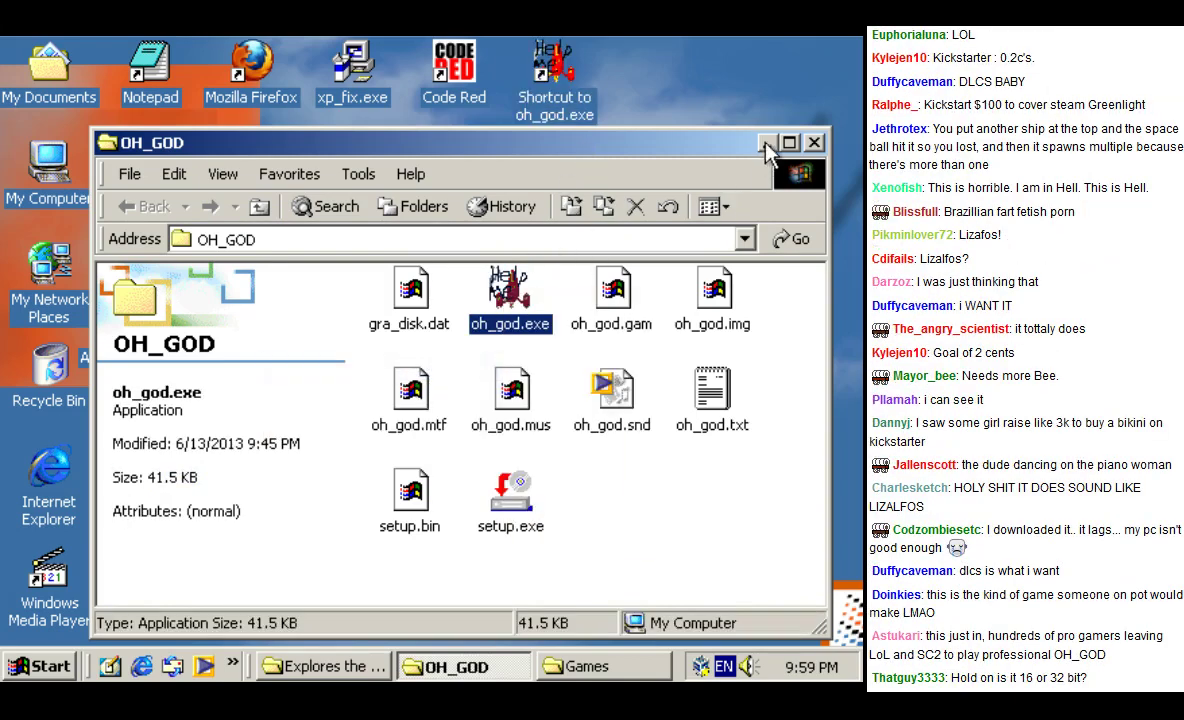
# Step: Show the desktop and move OH_GOD.zip to the Recycle Bin
pyautogui.press('super+d')
pyautogui.rightClick(560, 75)
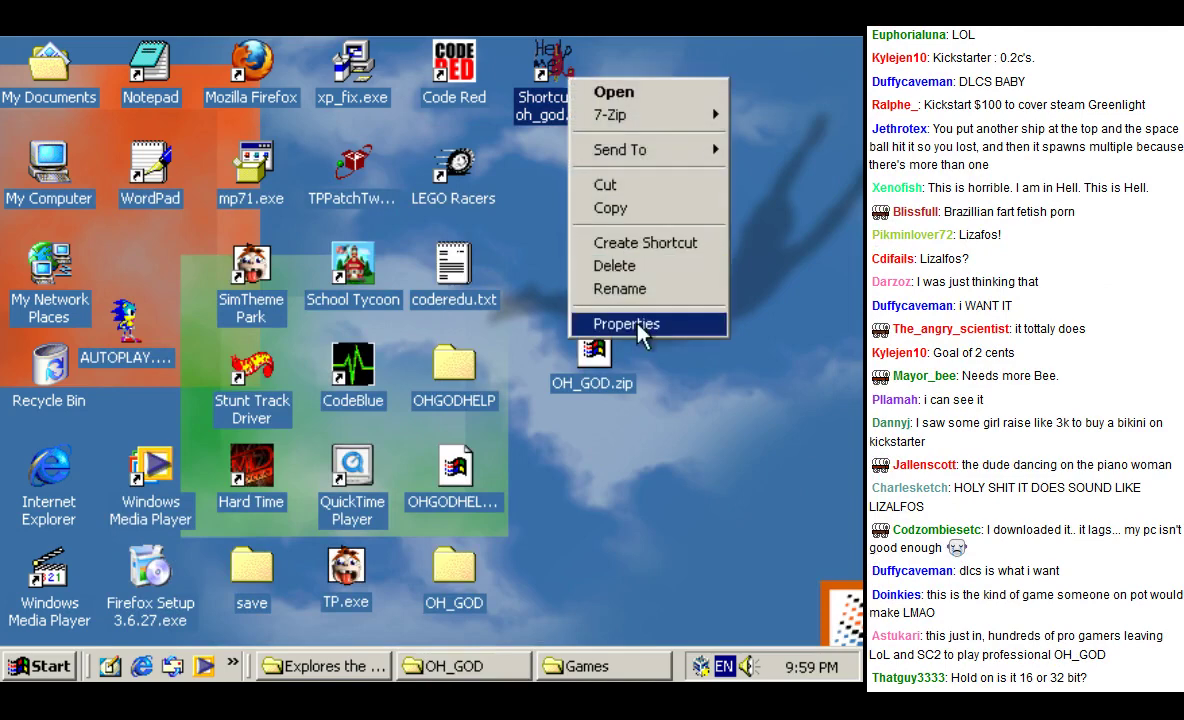
pyautogui.click(632, 289)
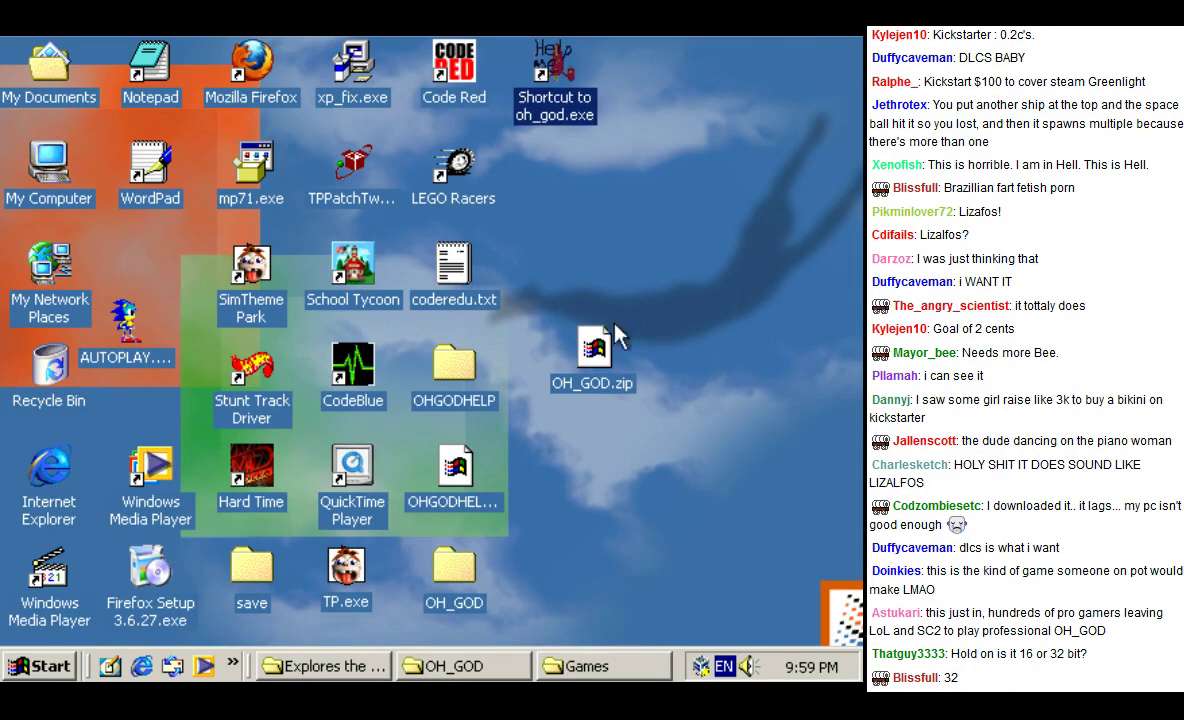
pyautogui.moveTo(592, 348); pyautogui.dragTo(53, 394)
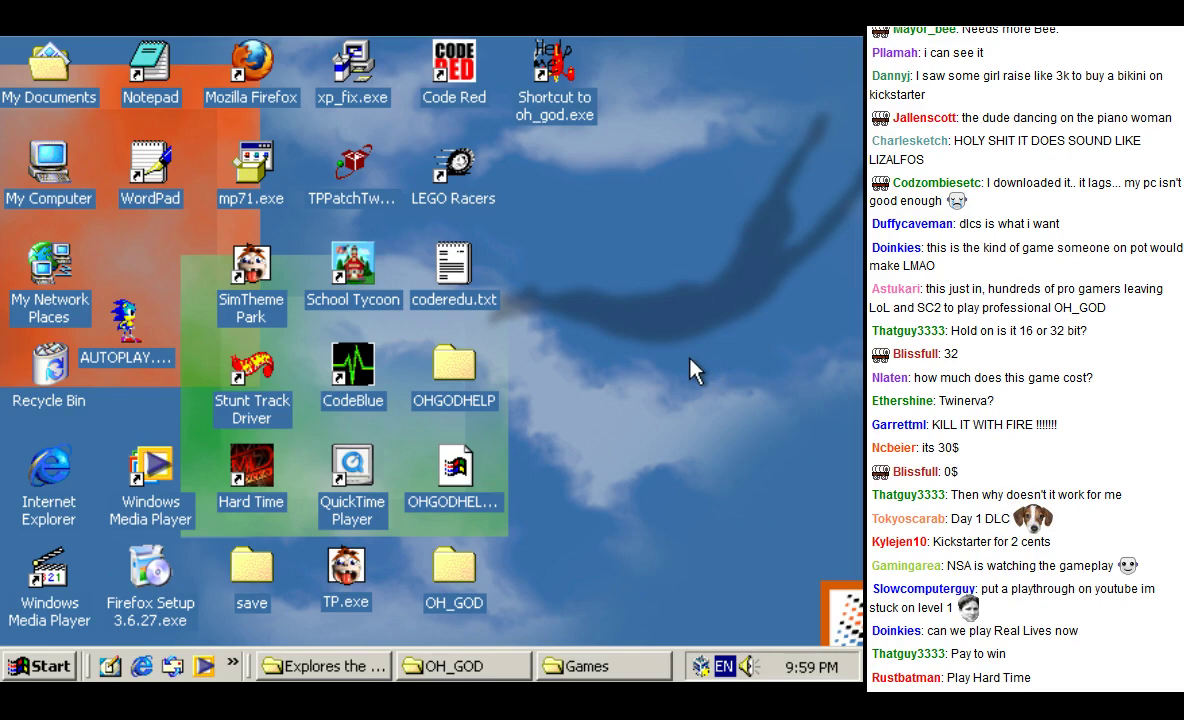
# Step: Try to start Hard Time and Stunt Track Driver from their desktop shortcuts
pyautogui.doubleClick(251, 466)
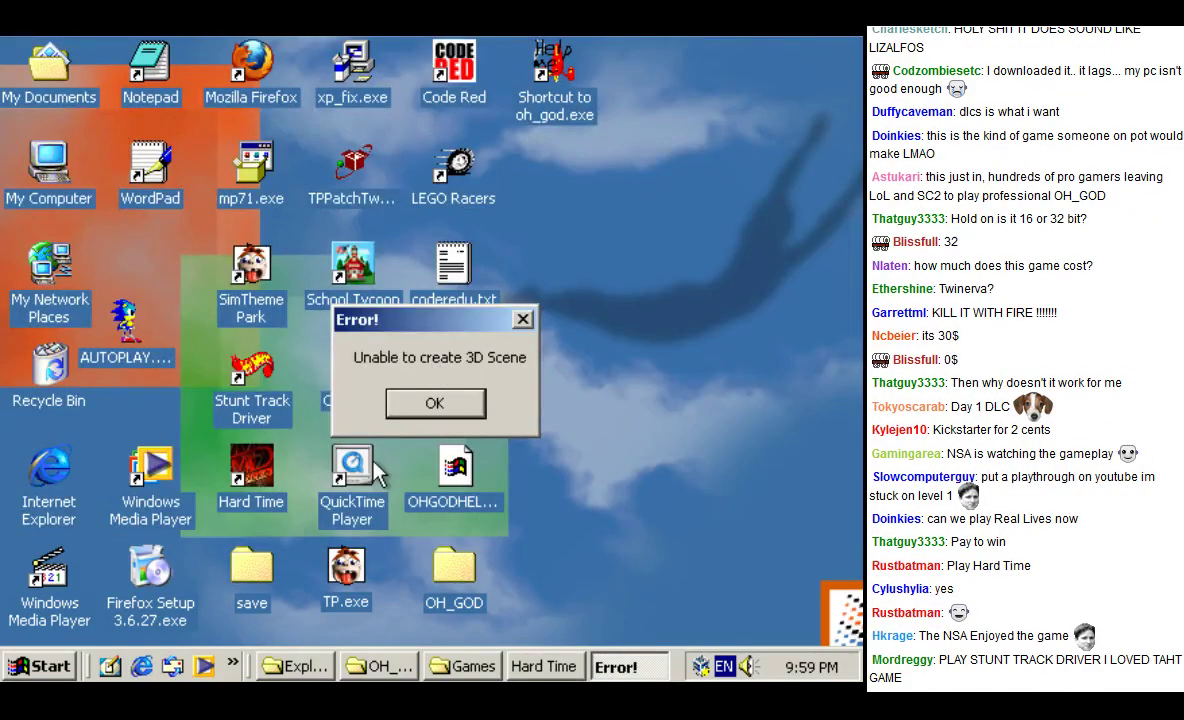
pyautogui.click(466, 404)
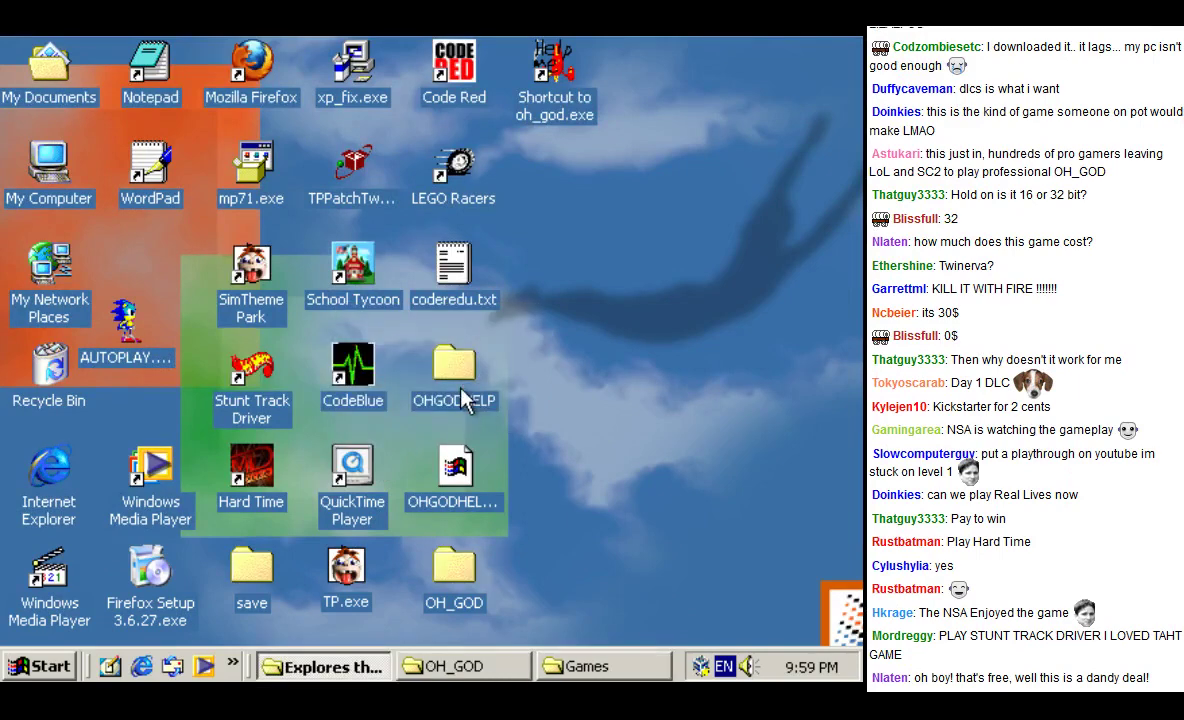
pyautogui.click(252, 500)
pyautogui.click(613, 432)
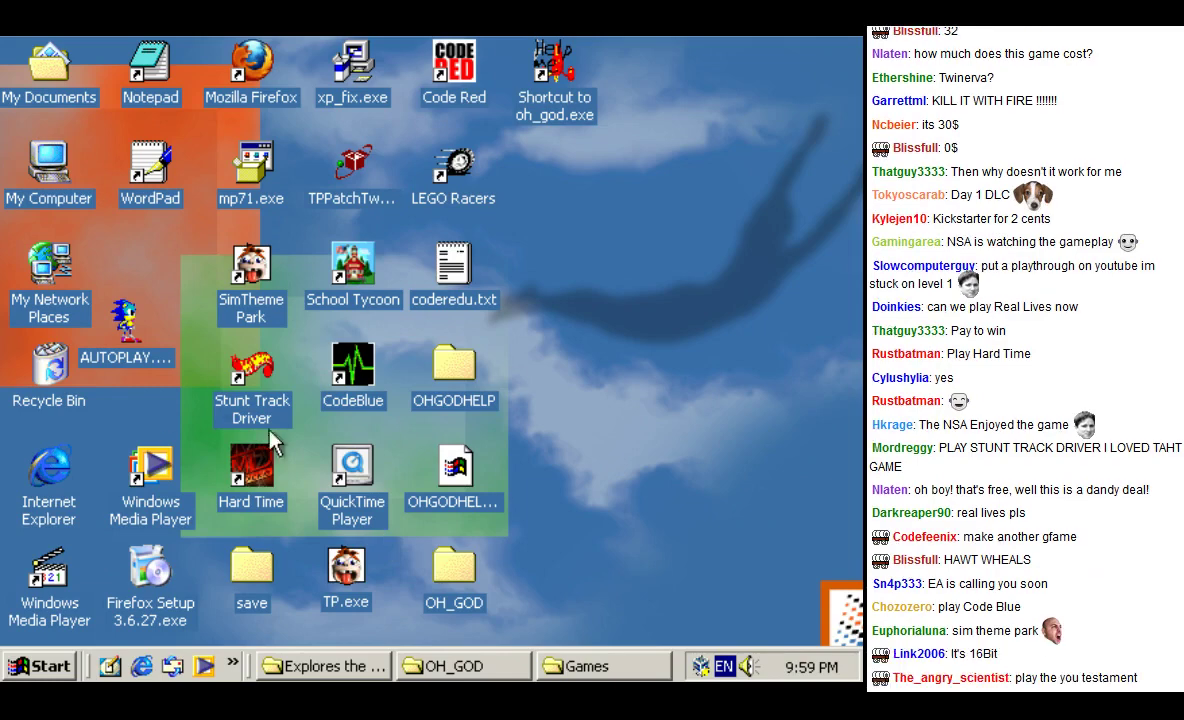
pyautogui.doubleClick(240, 361)
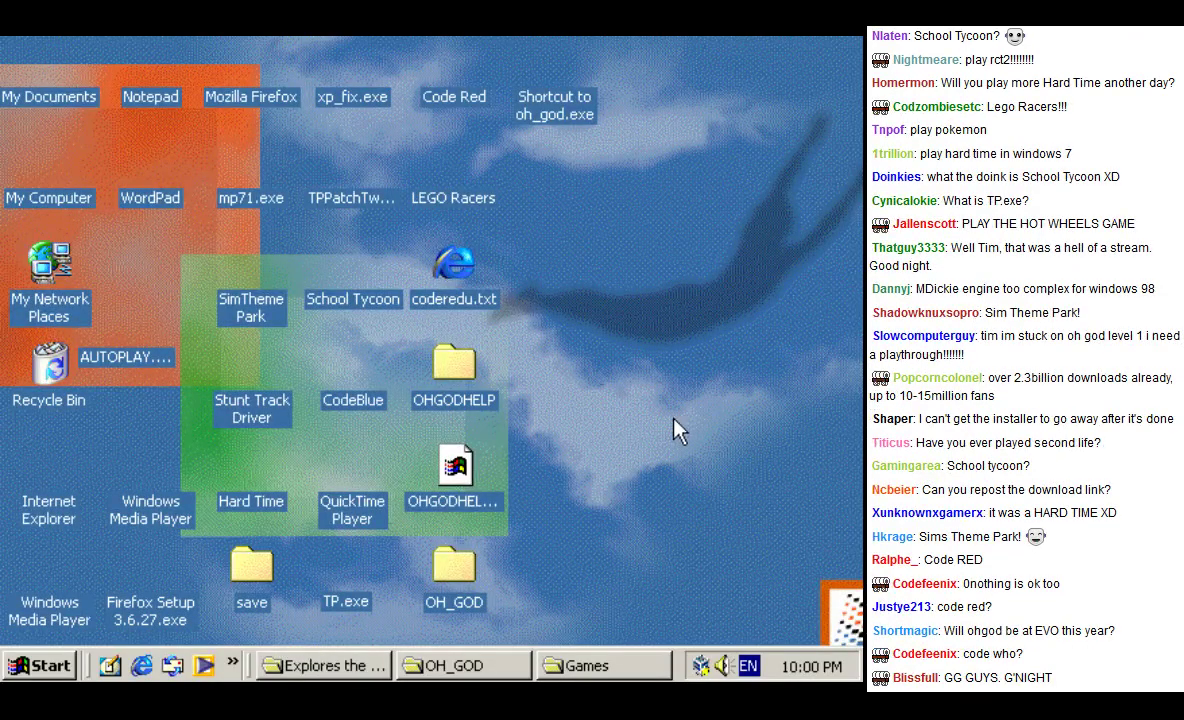
# Step: Set the display to 256 Colors, keep the new settings and try to start Stunt Track Driver again
pyautogui.rightClick(565, 397)
pyautogui.click(605, 636)
pyautogui.click(458, 90)
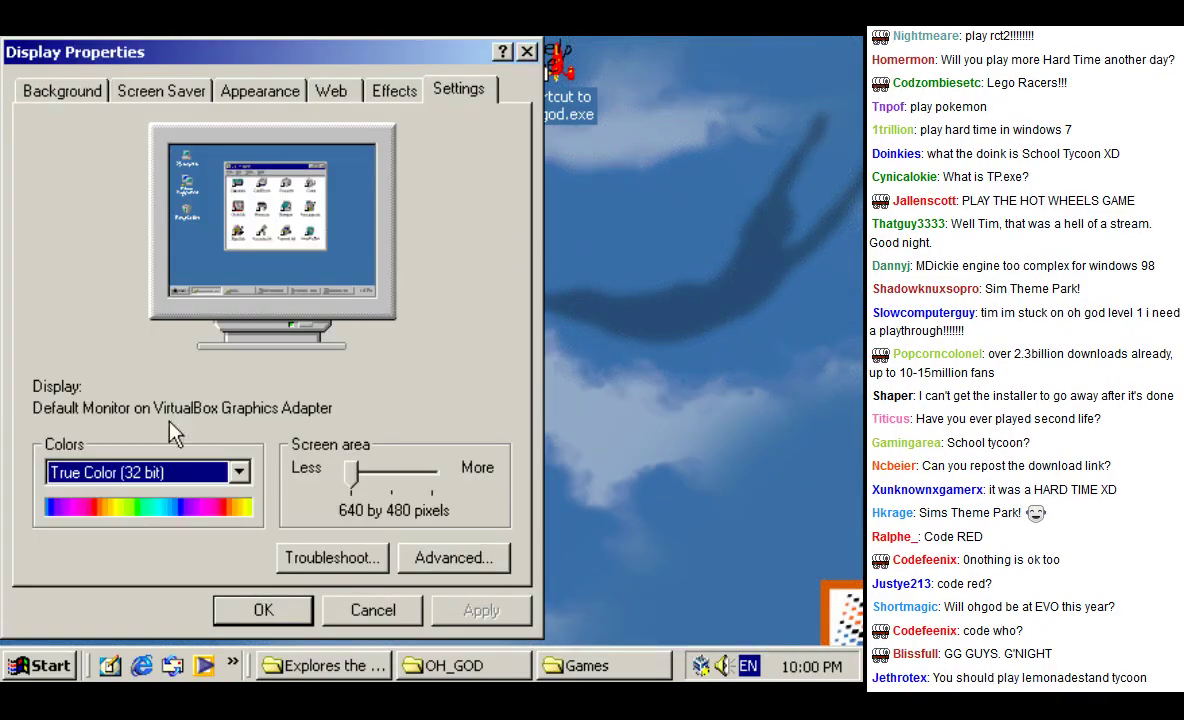
pyautogui.click(238, 472)
pyautogui.click(100, 494)
pyautogui.click(481, 610)
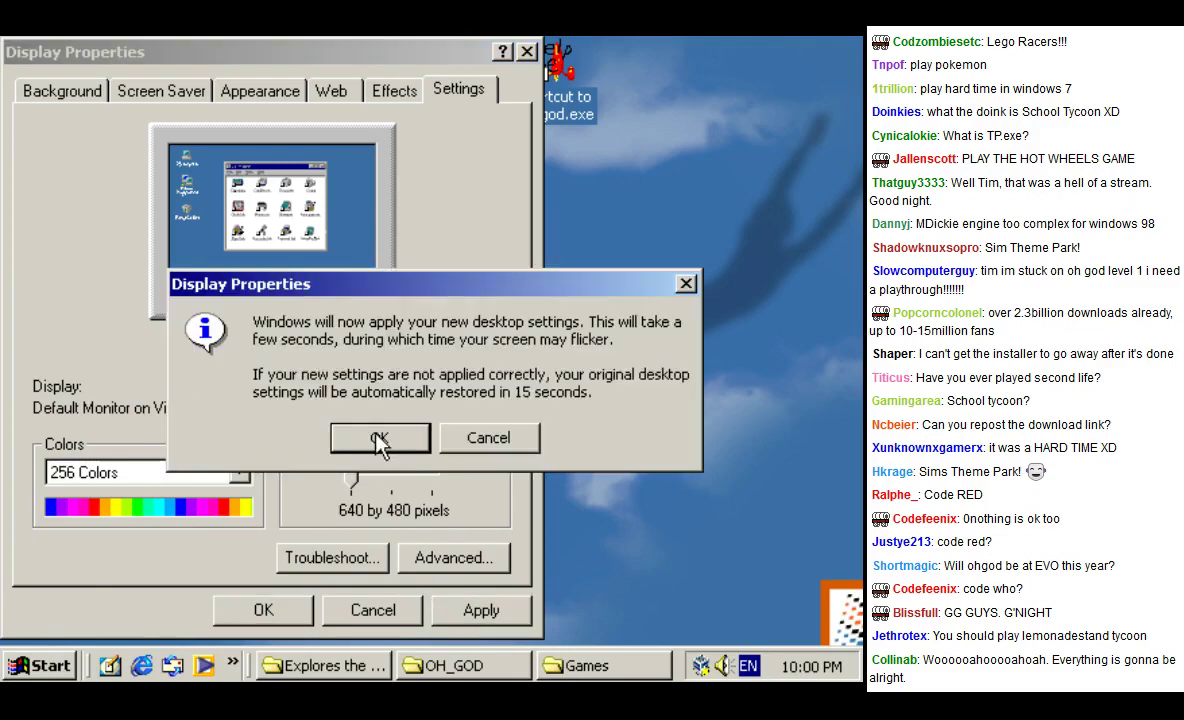
pyautogui.click(379, 440)
pyautogui.click(333, 256)
pyautogui.click(296, 612)
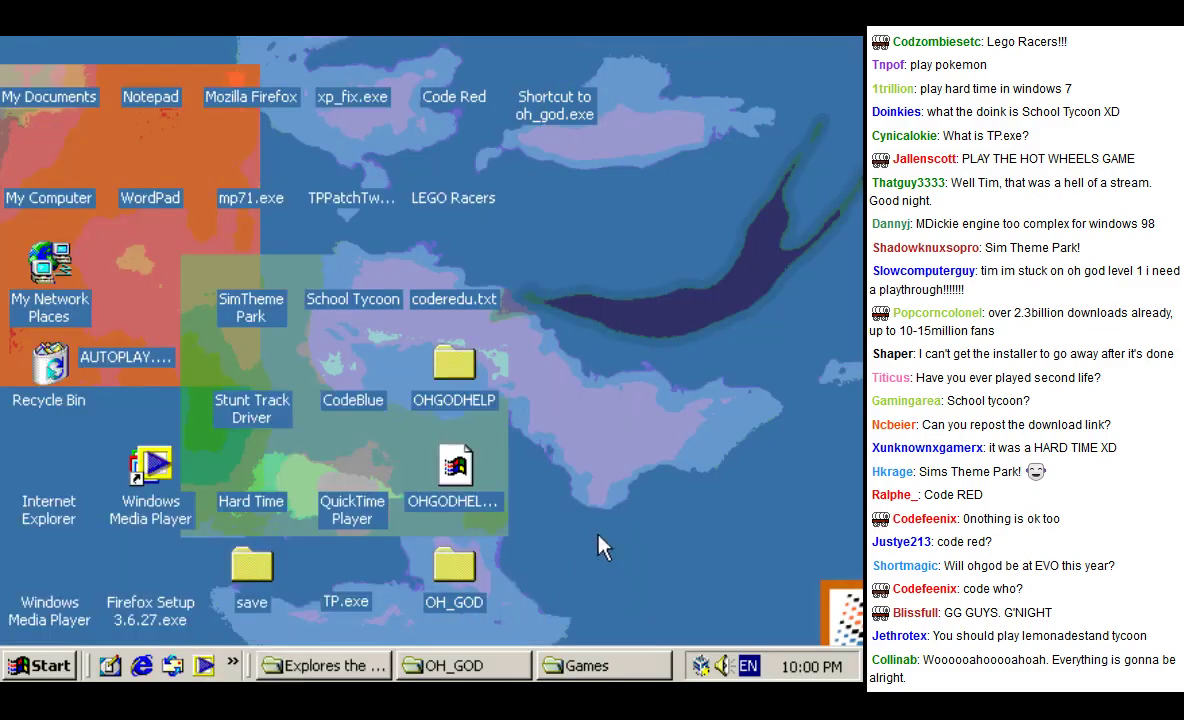
pyautogui.doubleClick(238, 350)
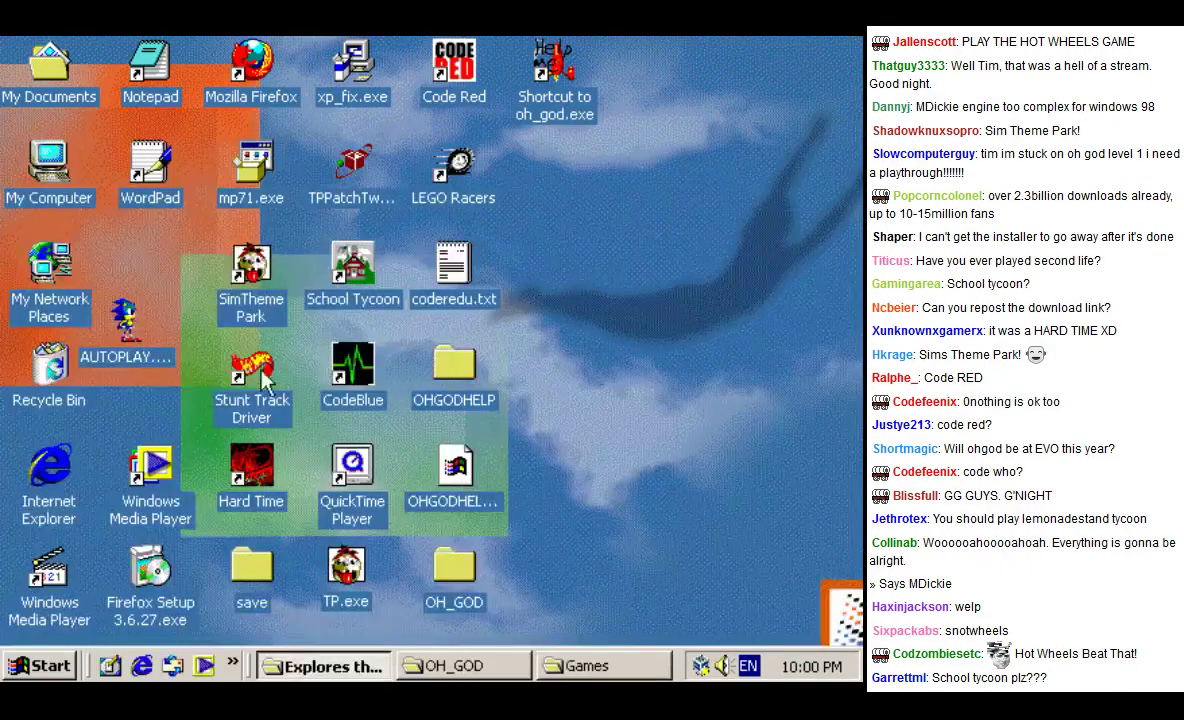
# Step: Set the display colors to True Color (32 bit), keep the new settings and close the display properties
pyautogui.rightClick(595, 410)
pyautogui.click(706, 660)
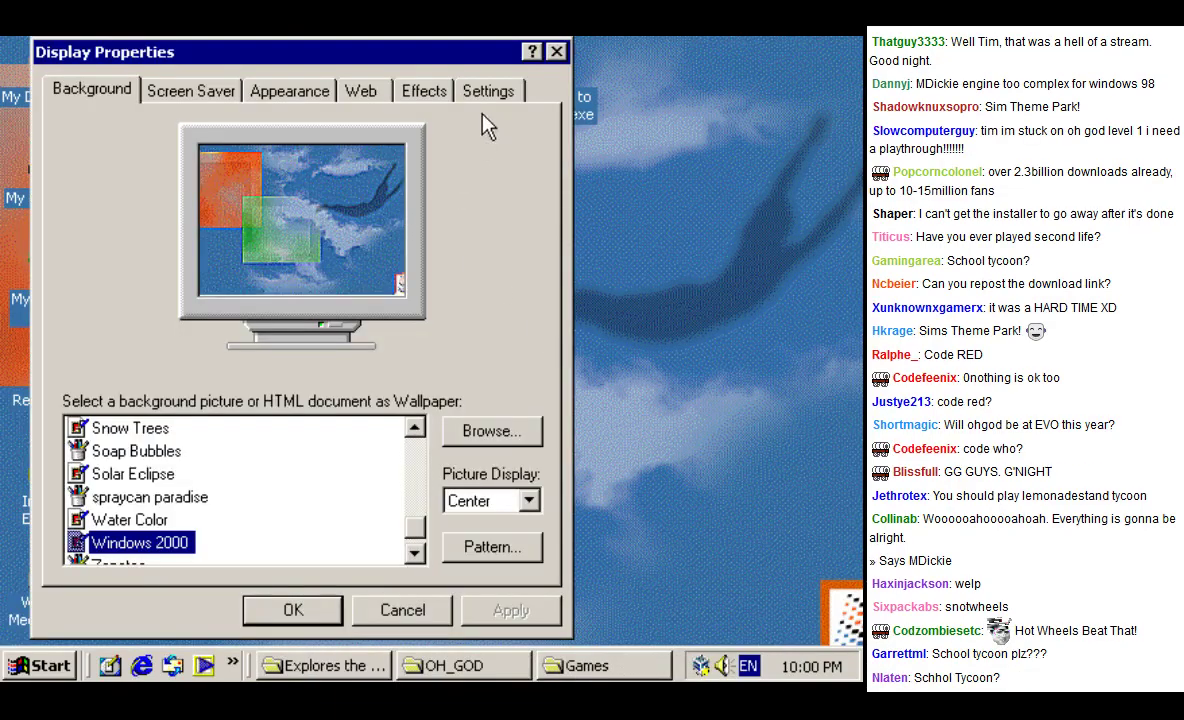
pyautogui.click(488, 90)
pyautogui.click(190, 472)
pyautogui.click(135, 549)
pyautogui.click(511, 610)
pyautogui.click(378, 437)
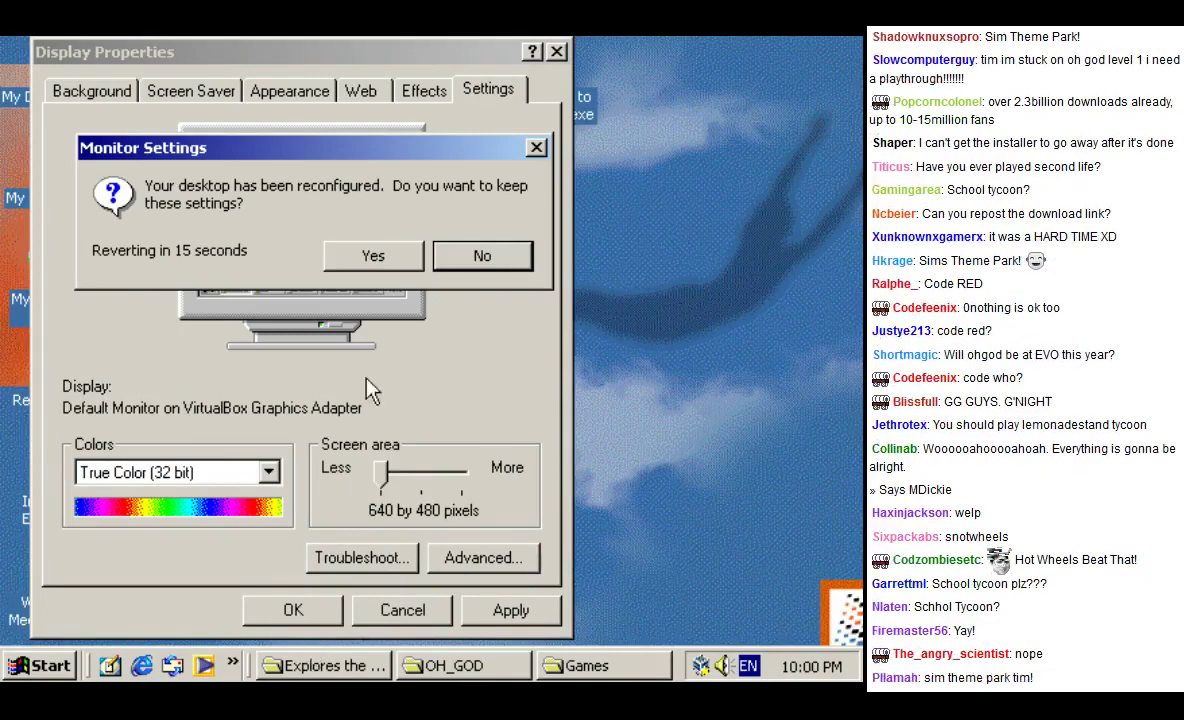
pyautogui.click(373, 255)
pyautogui.click(293, 610)
# Step: Mount another virtual CD/DVD disk file in the virtual machine in place of LegoRacers.iso
pyautogui.click(178, 50)
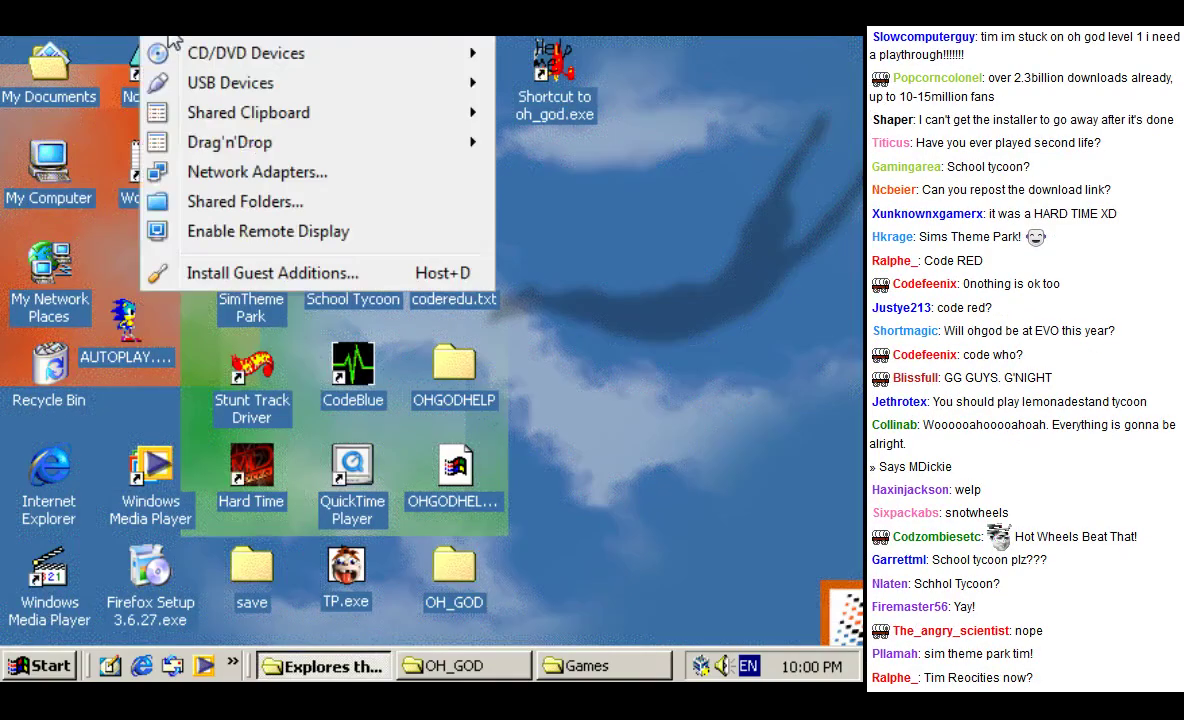
pyautogui.moveTo(190, 50)
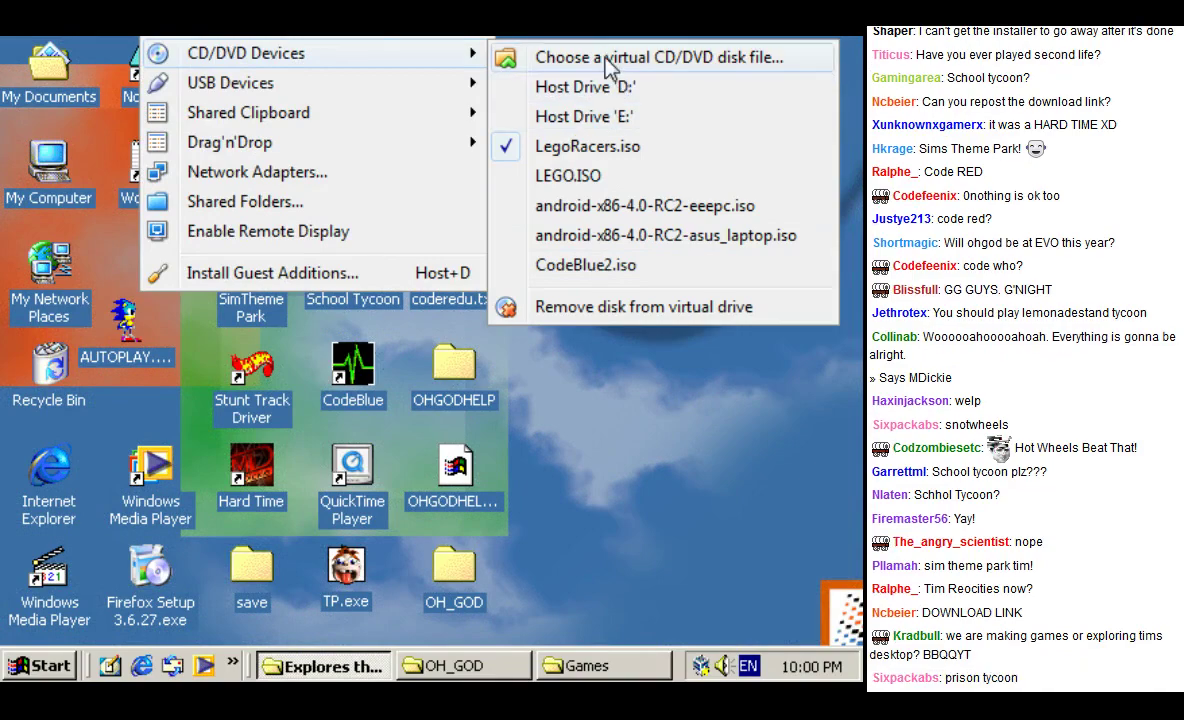
pyautogui.click(608, 62)
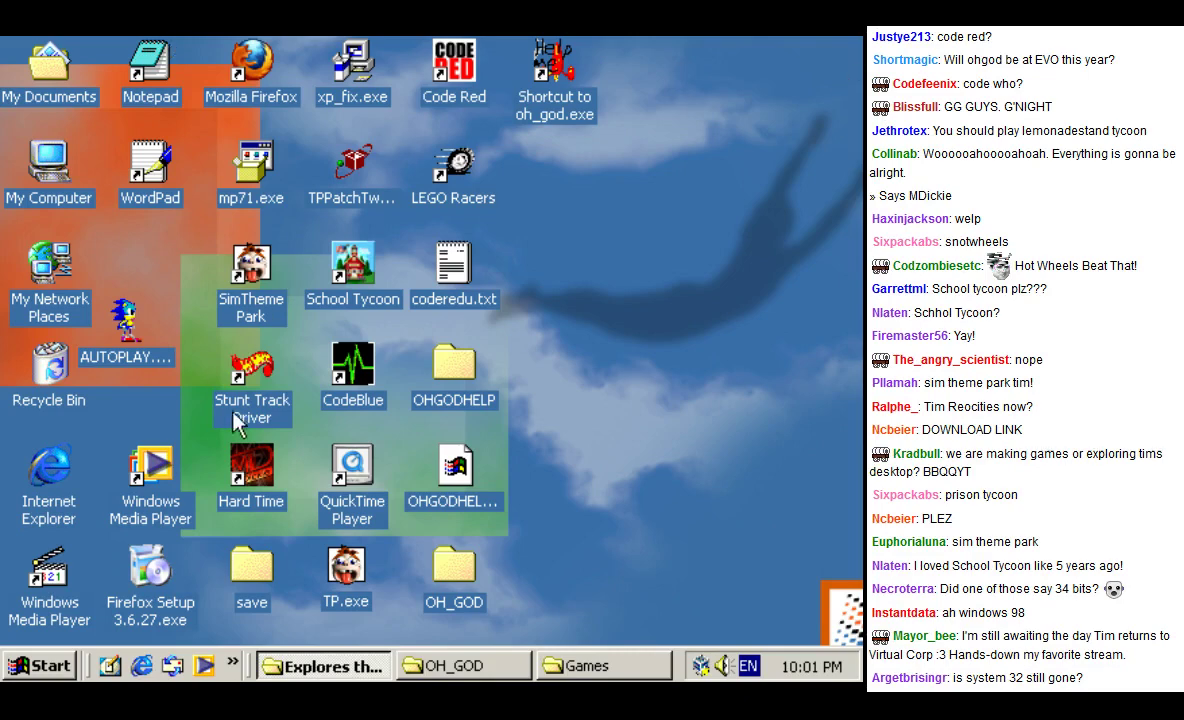
# Step: Open My Documents and go up from there to My Computer
pyautogui.click(40, 665)
pyautogui.moveTo(155, 372)
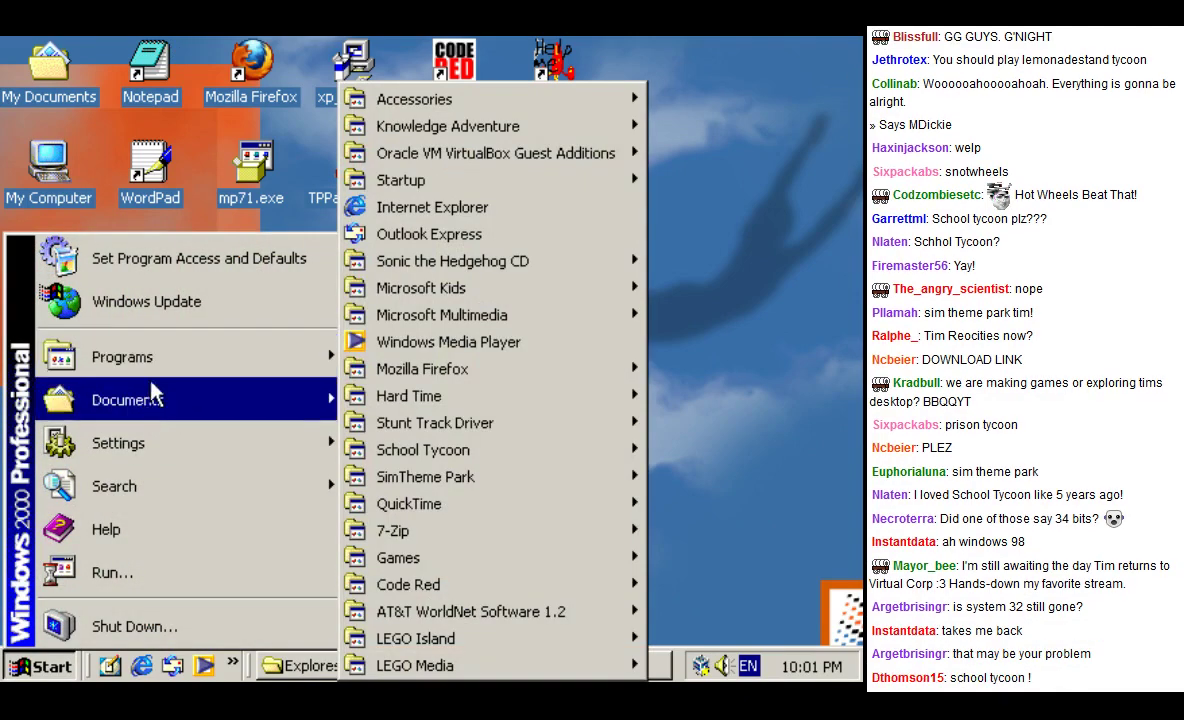
pyautogui.moveTo(150, 400)
pyautogui.click(423, 249)
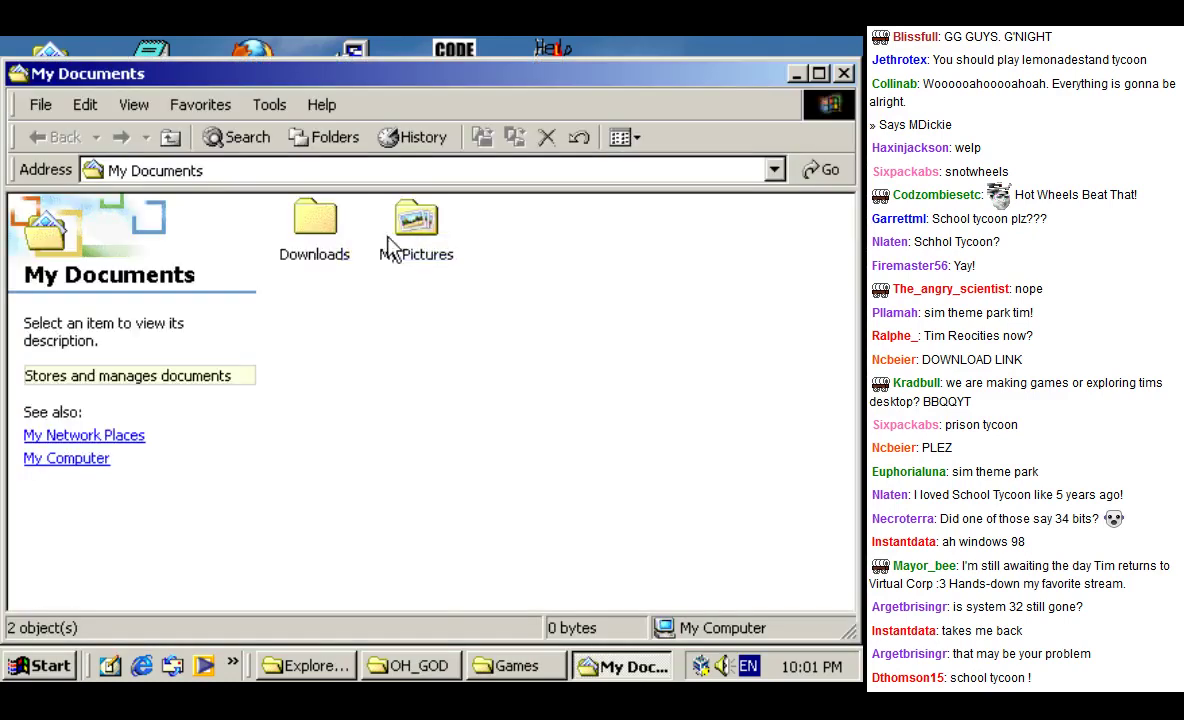
pyautogui.click(170, 137)
pyautogui.doubleClick(444, 254)
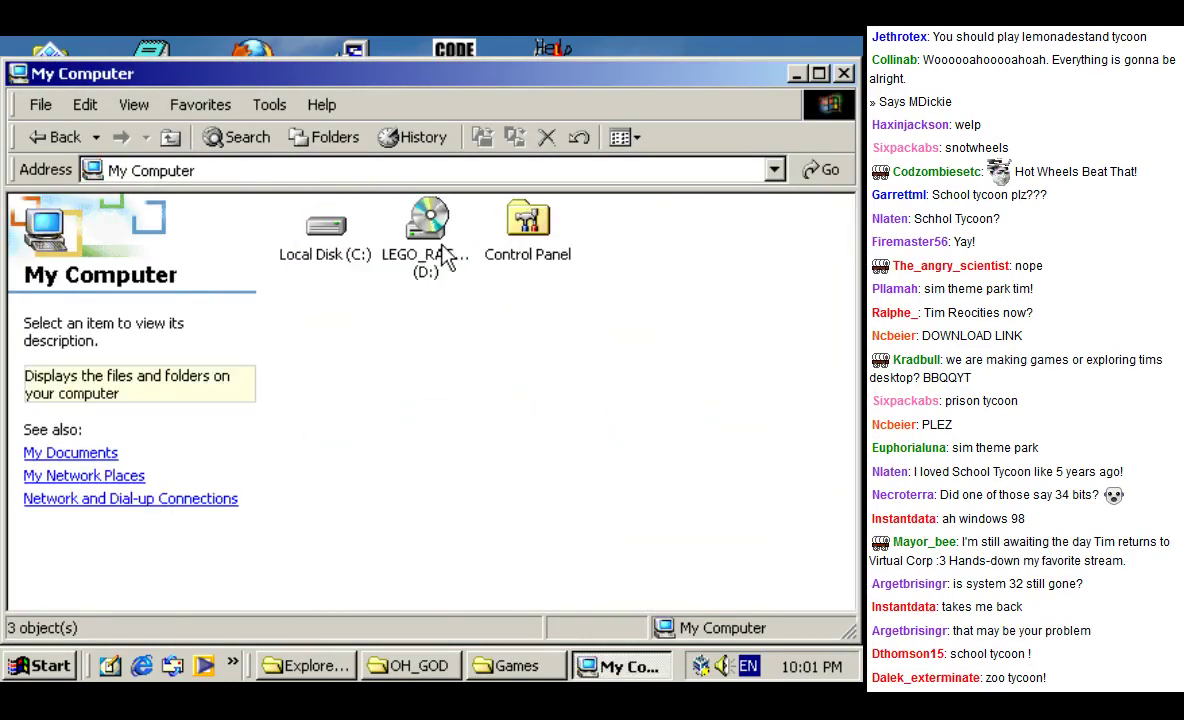
# Step: Open the WINNT folder on Local Disk (C:) and look through its contents
pyautogui.doubleClick(330, 228)
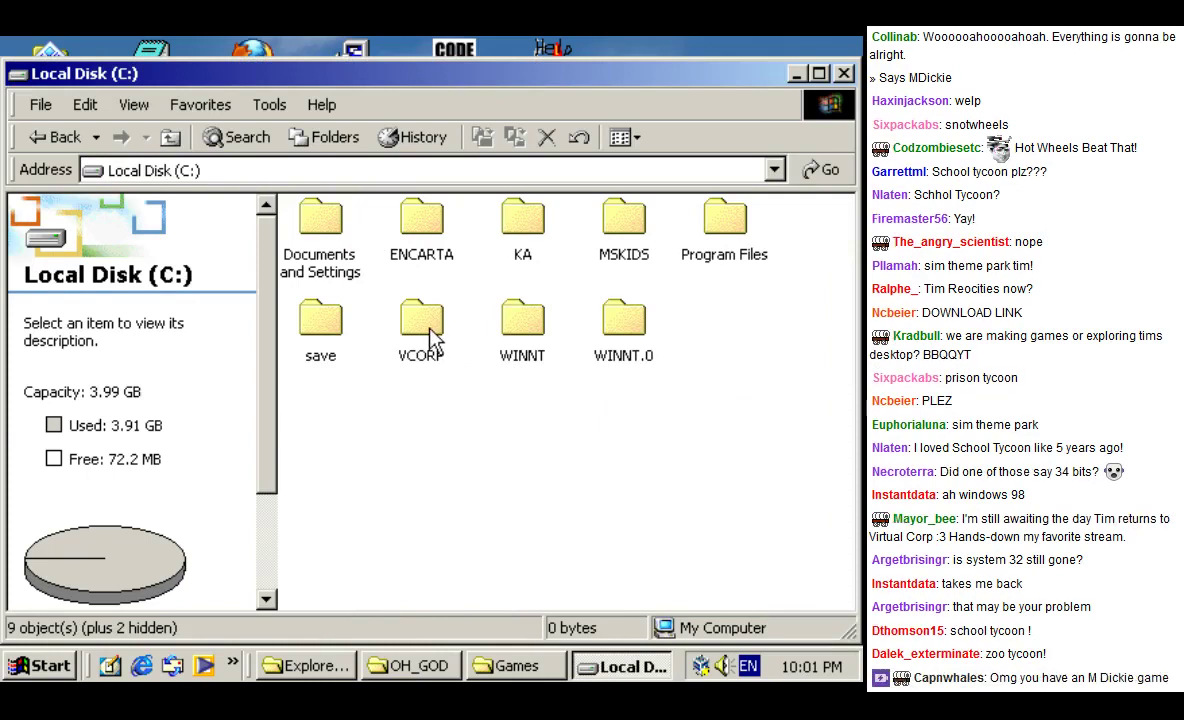
pyautogui.doubleClick(512, 336)
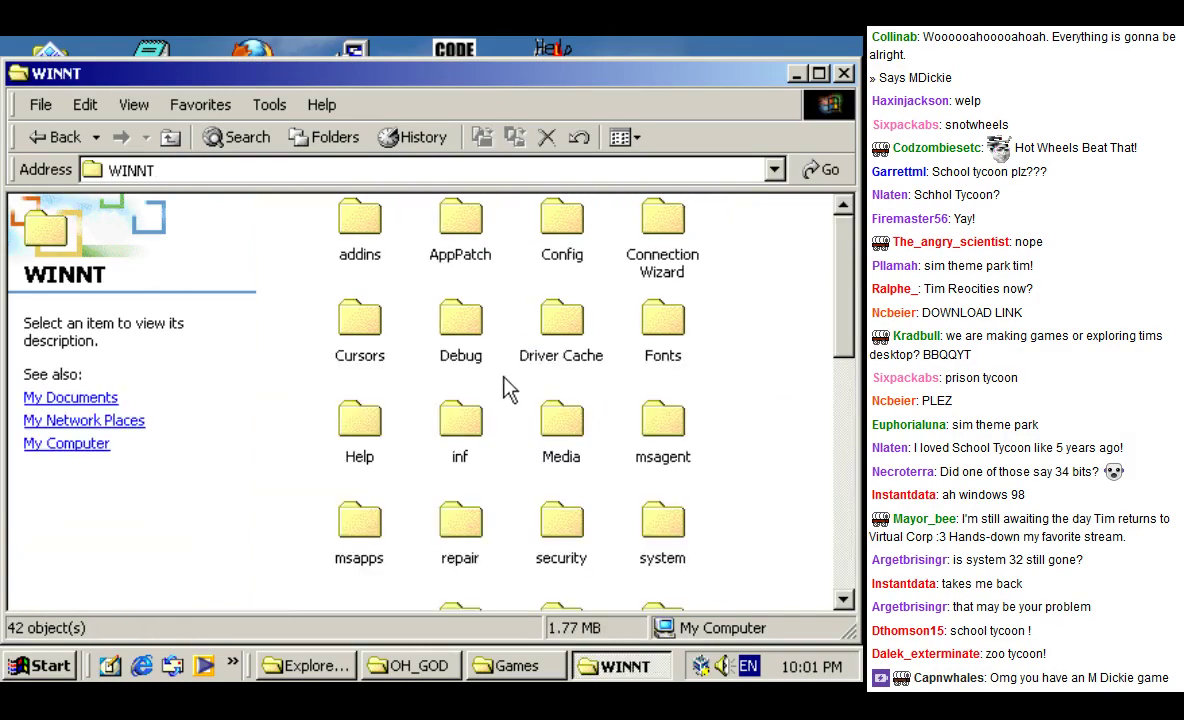
pyautogui.scroll(-5, 502, 388)
pyautogui.scroll(3, 508, 368)
pyautogui.moveTo(407, 440); pyautogui.dragTo(340, 508)
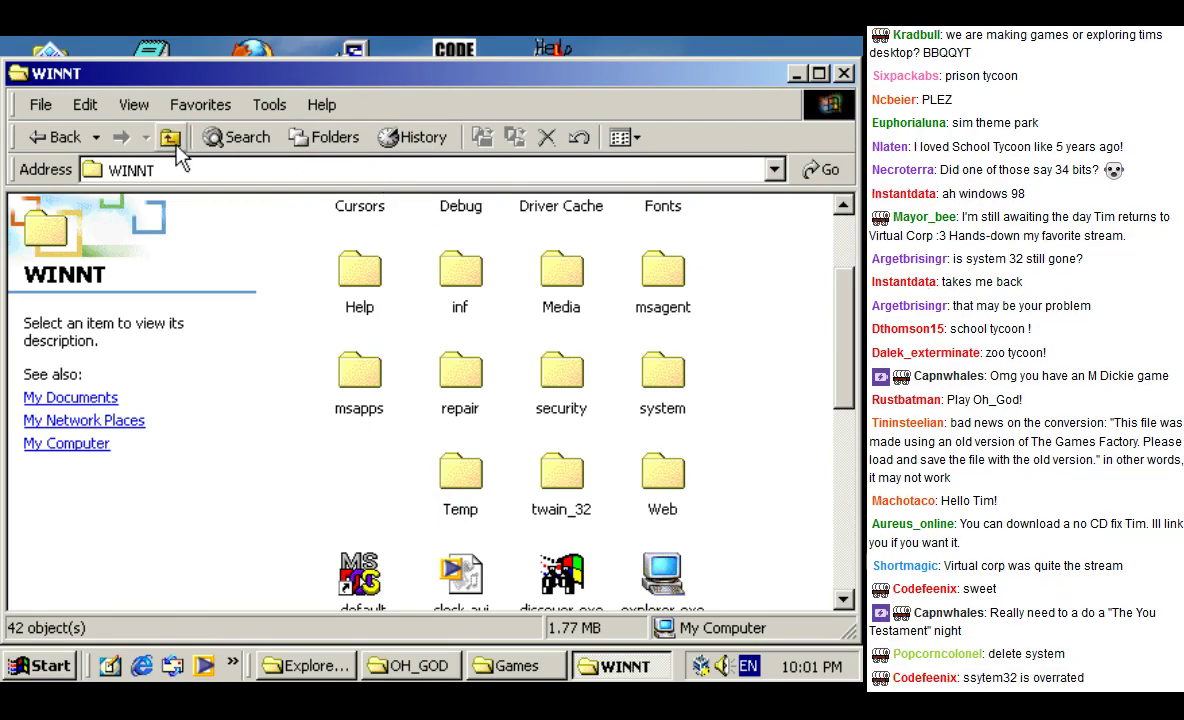
# Step: Return to My Computer, refresh the drive list and open the Sle (D:) disc
pyautogui.click(172, 140)
pyautogui.click(174, 142)
pyautogui.click(174, 142)
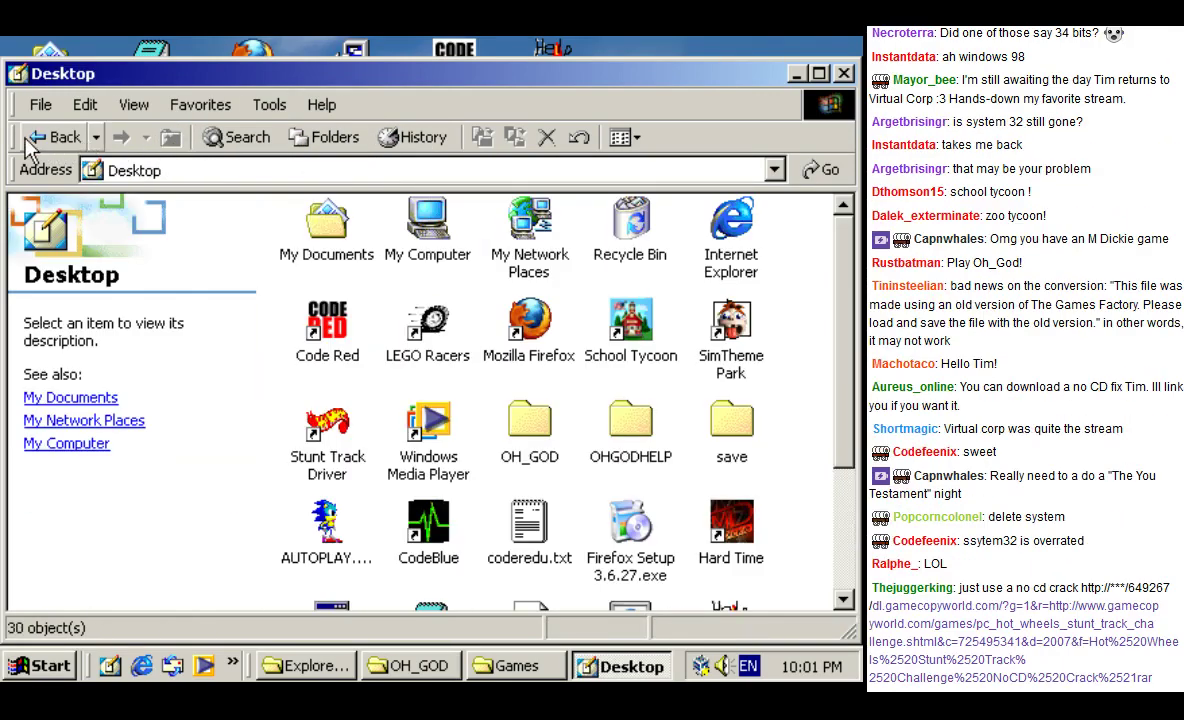
pyautogui.click(52, 138)
pyautogui.rightClick(422, 359)
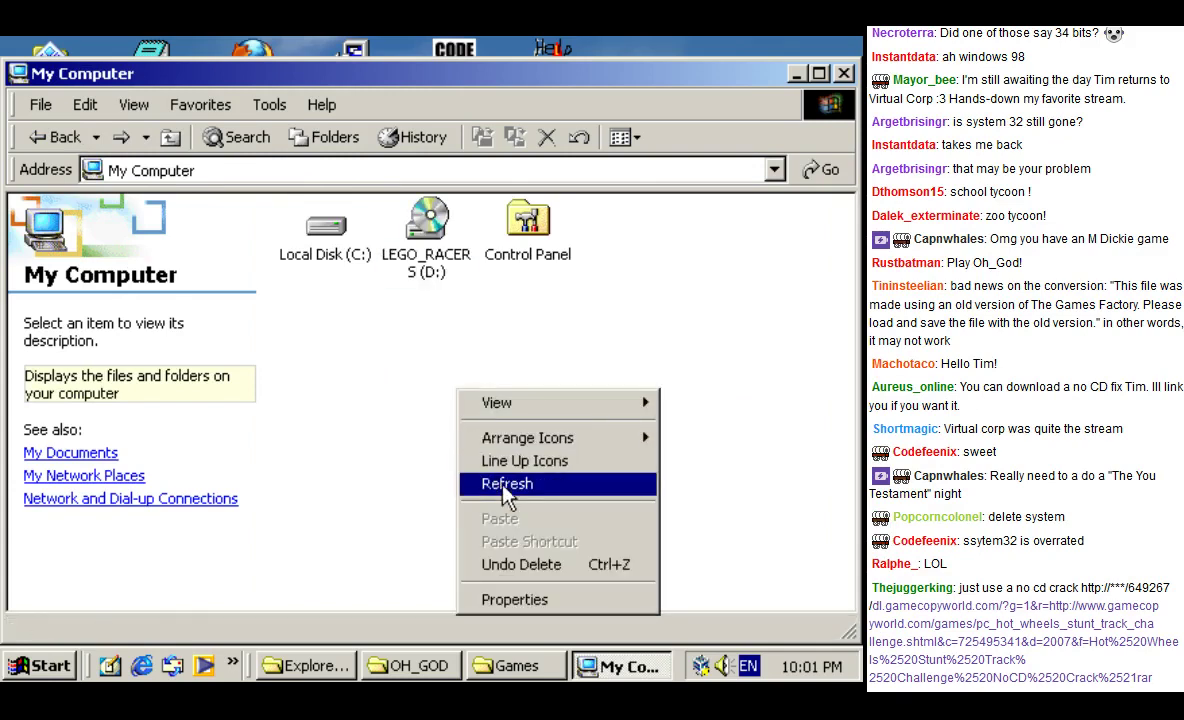
pyautogui.click(462, 446)
pyautogui.click(446, 252)
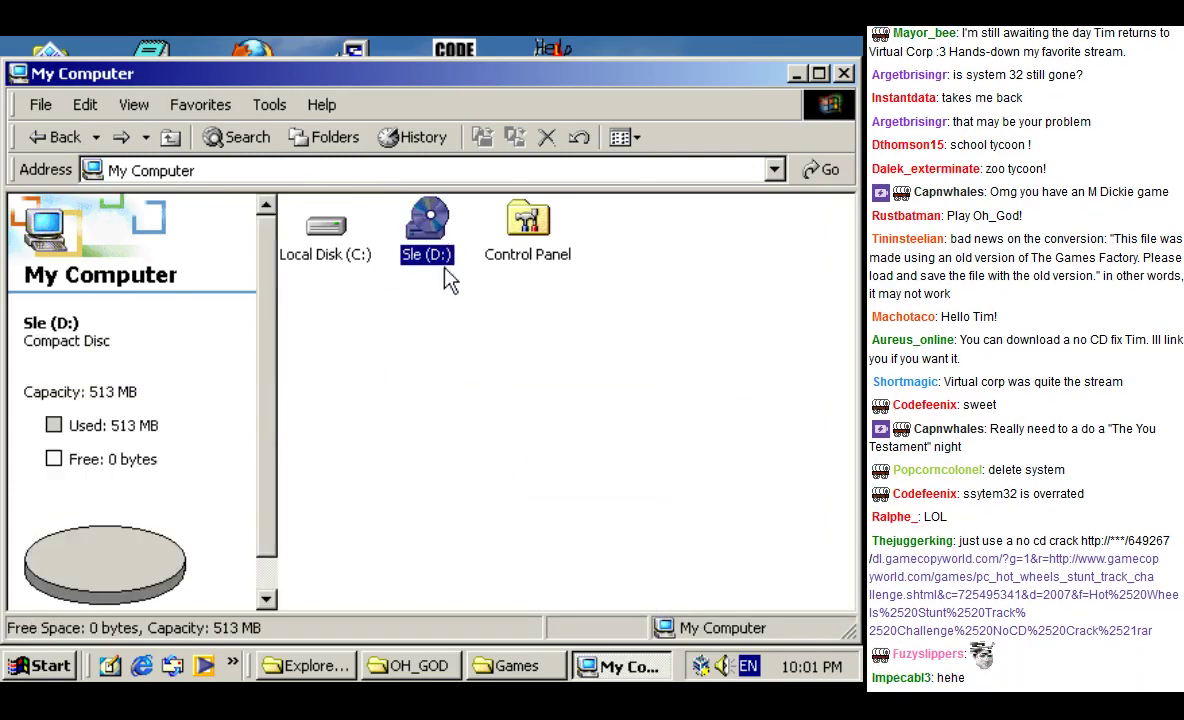
pyautogui.doubleClick(433, 258)
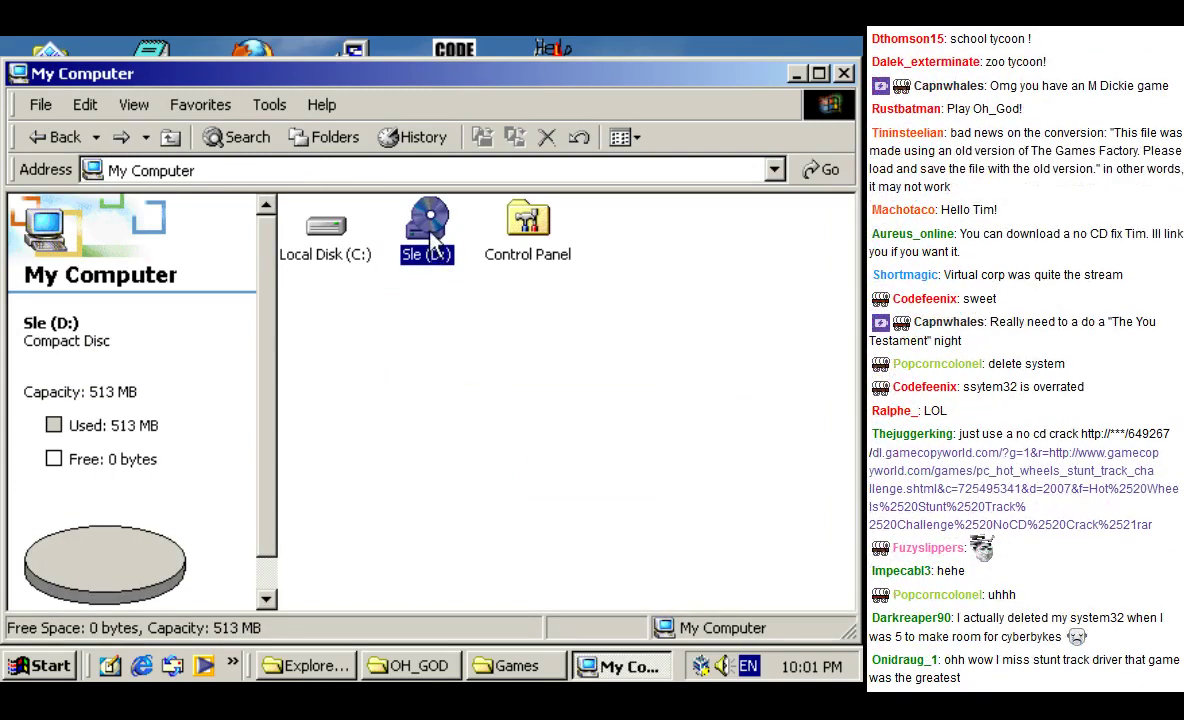